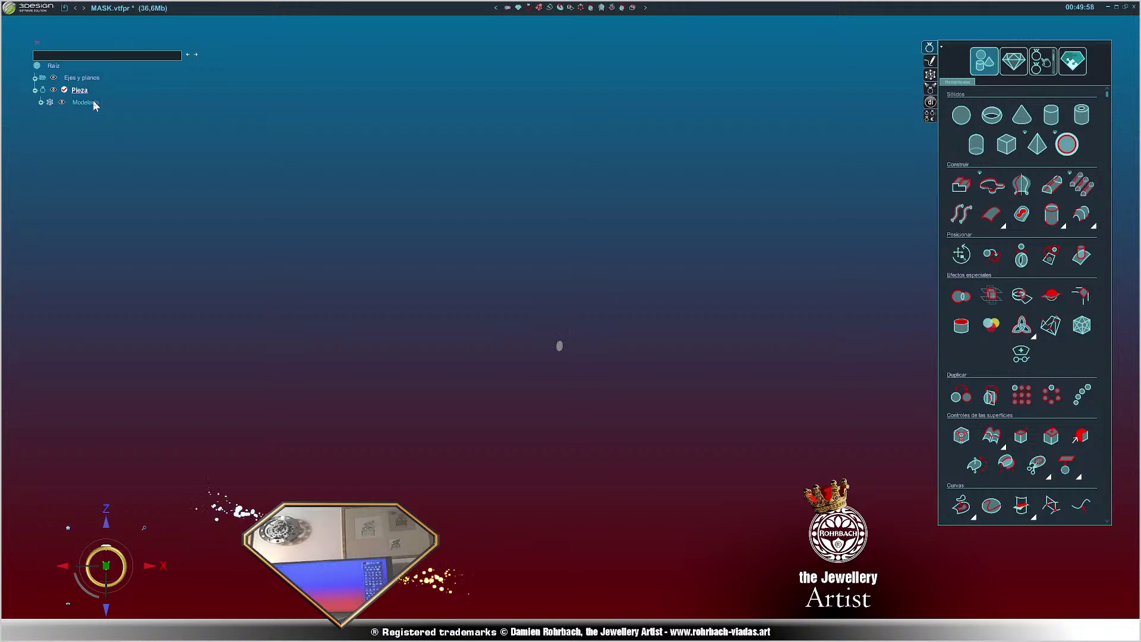
- Delete the existing modelling element from the part
click(85, 103)
key(Delete)
click(577, 331)
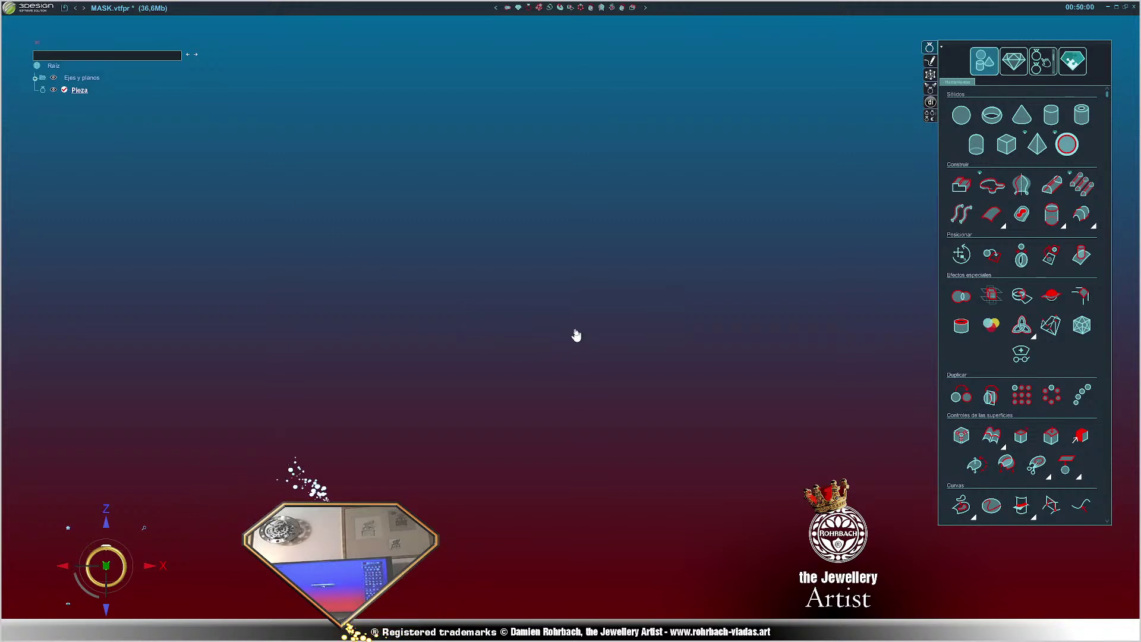
- Examine the OXY, OXZ and OYZ reference planes from several angles and distances
click(70, 530)
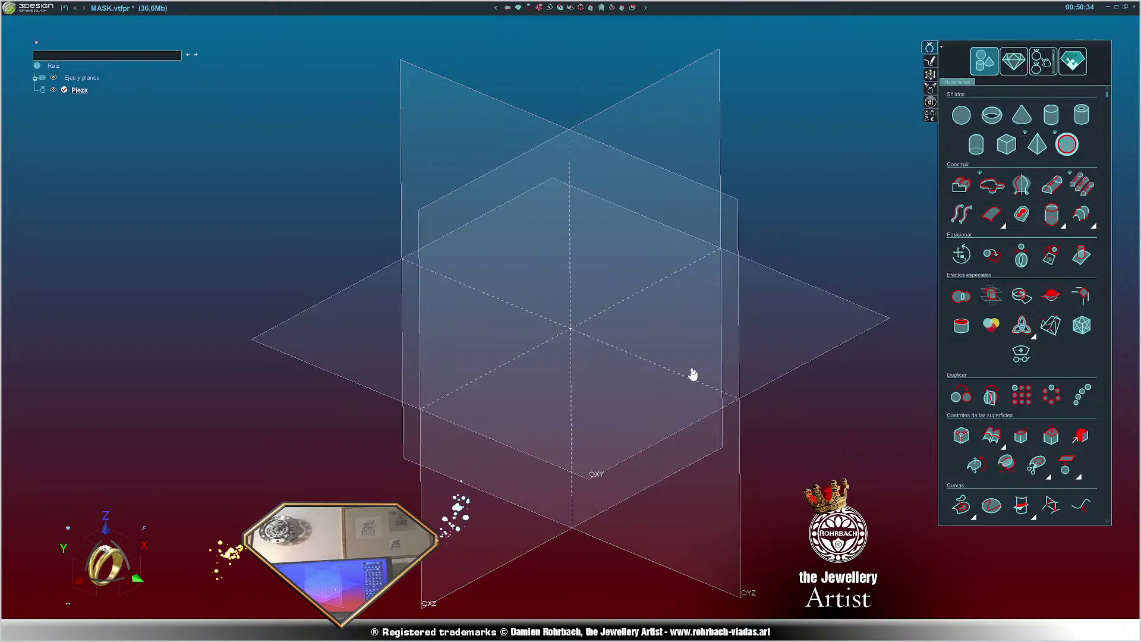
scroll(702, 374, up, 2)
scroll(719, 377, down, 3)
middle_drag(723, 379, 512, 464)
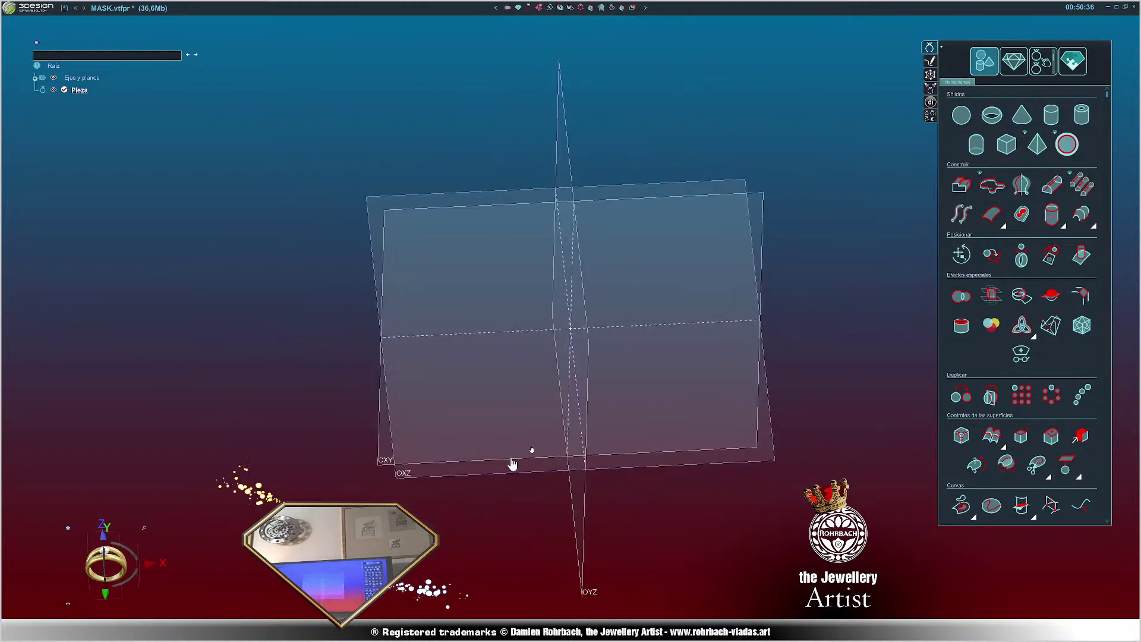
scroll(743, 443, up, 2)
scroll(721, 403, down, 3)
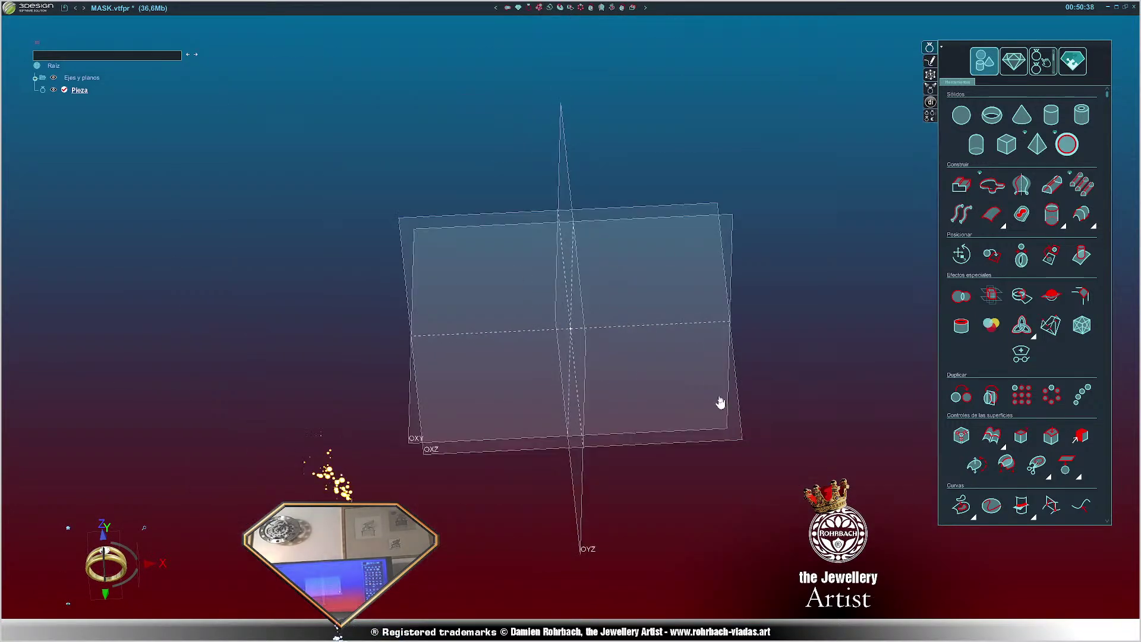
scroll(743, 407, up, 2)
right_drag(764, 412, 706, 368)
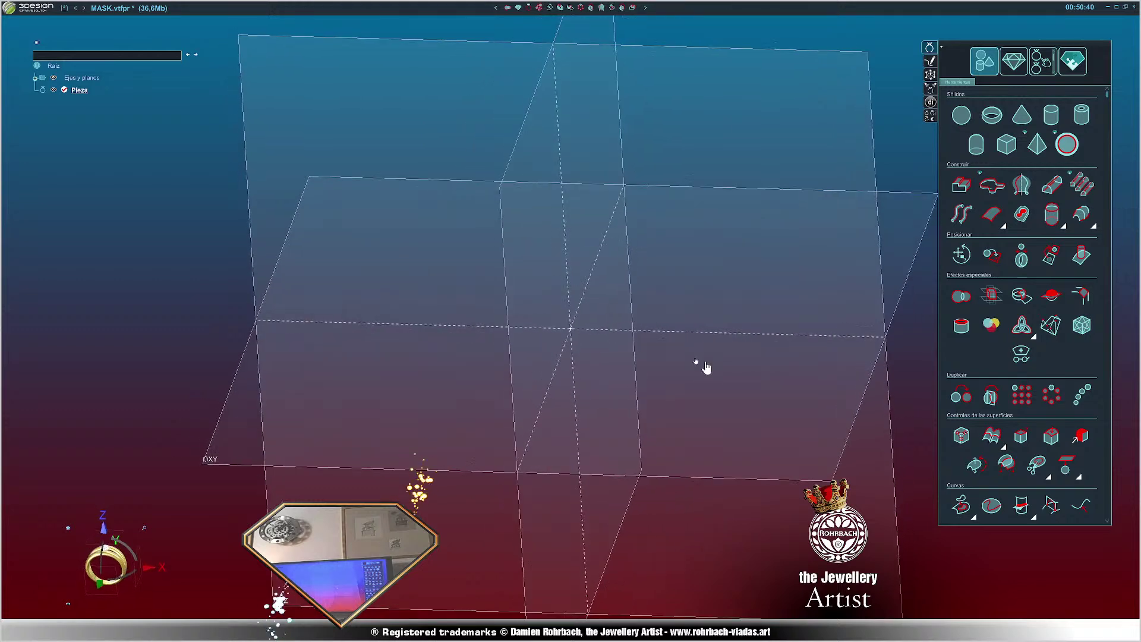
scroll(585, 326, up, 3)
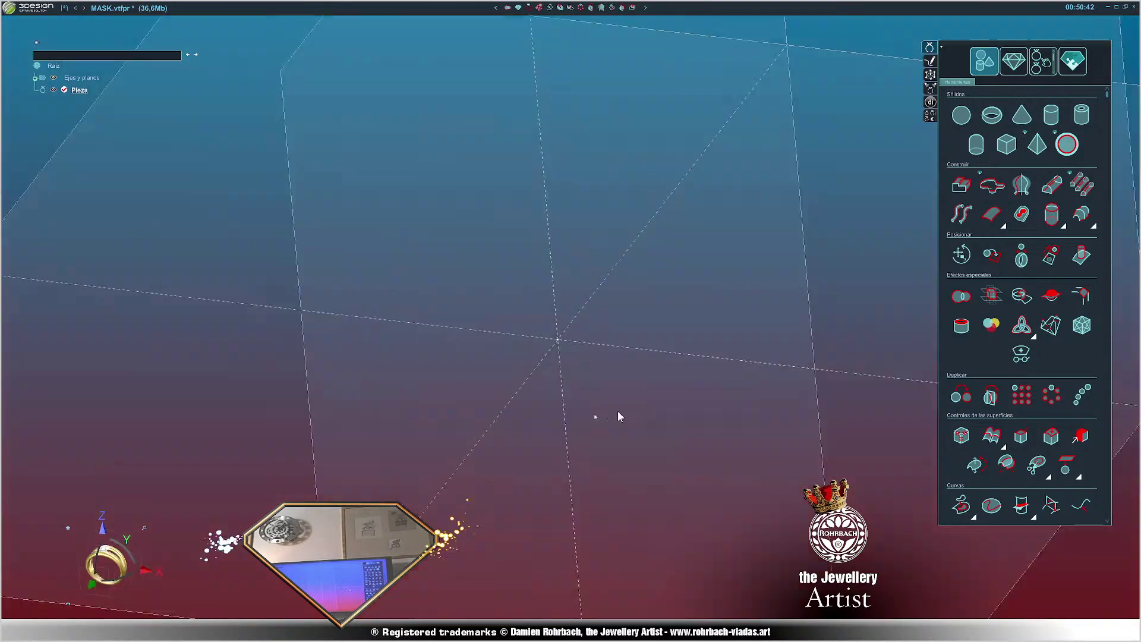
scroll(618, 416, down, 3)
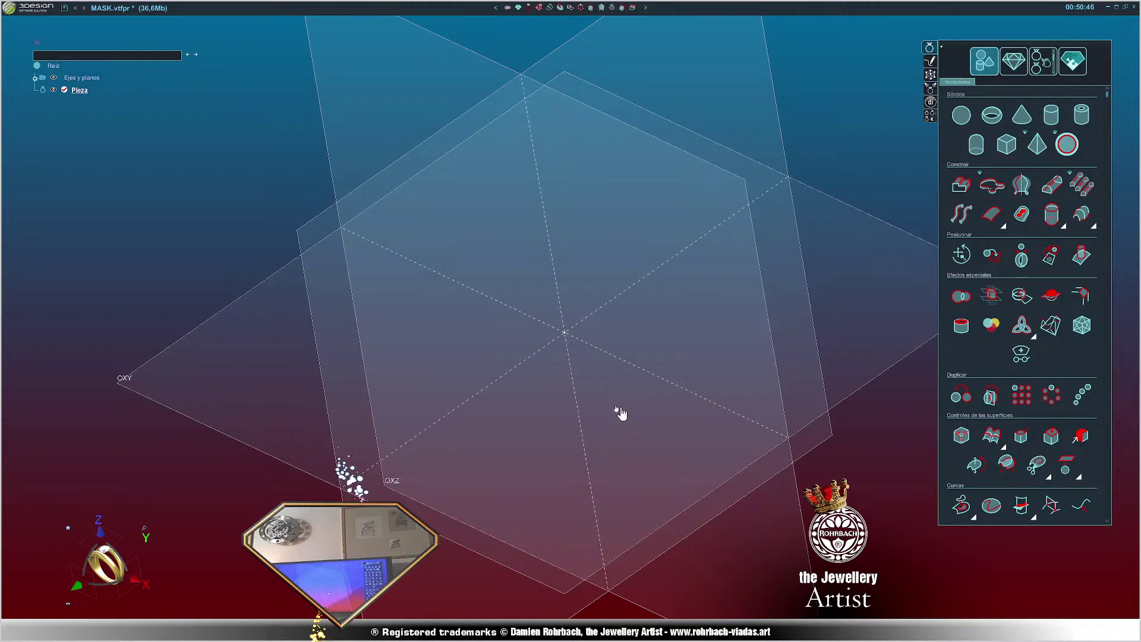
right_drag(494, 451, 707, 422)
scroll(522, 430, down, 3)
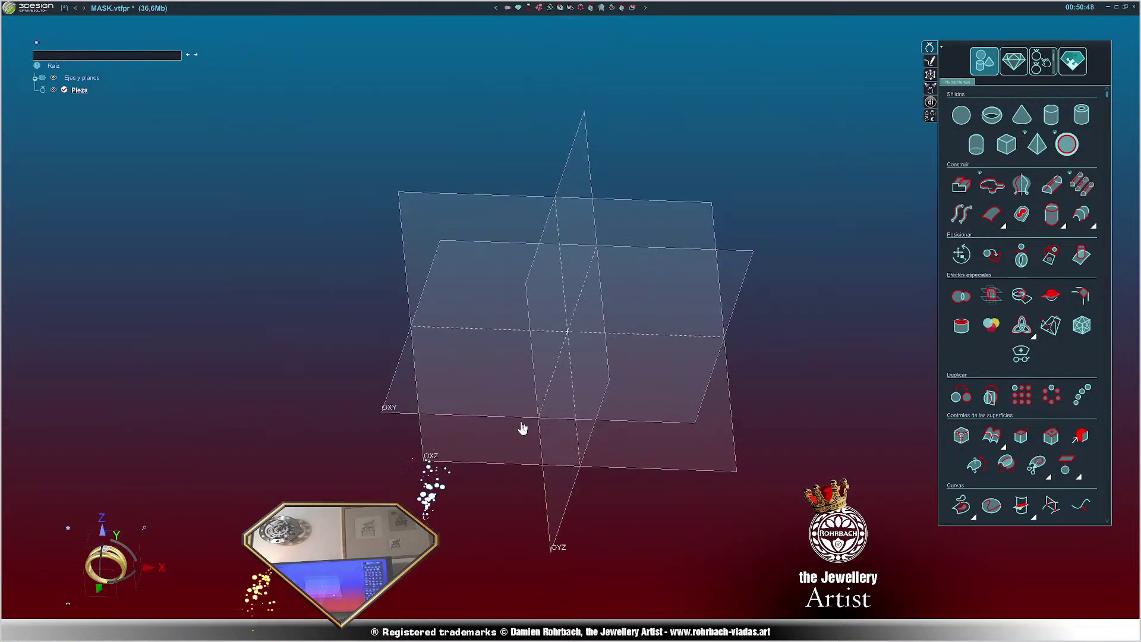
right_drag(522, 430, 697, 388)
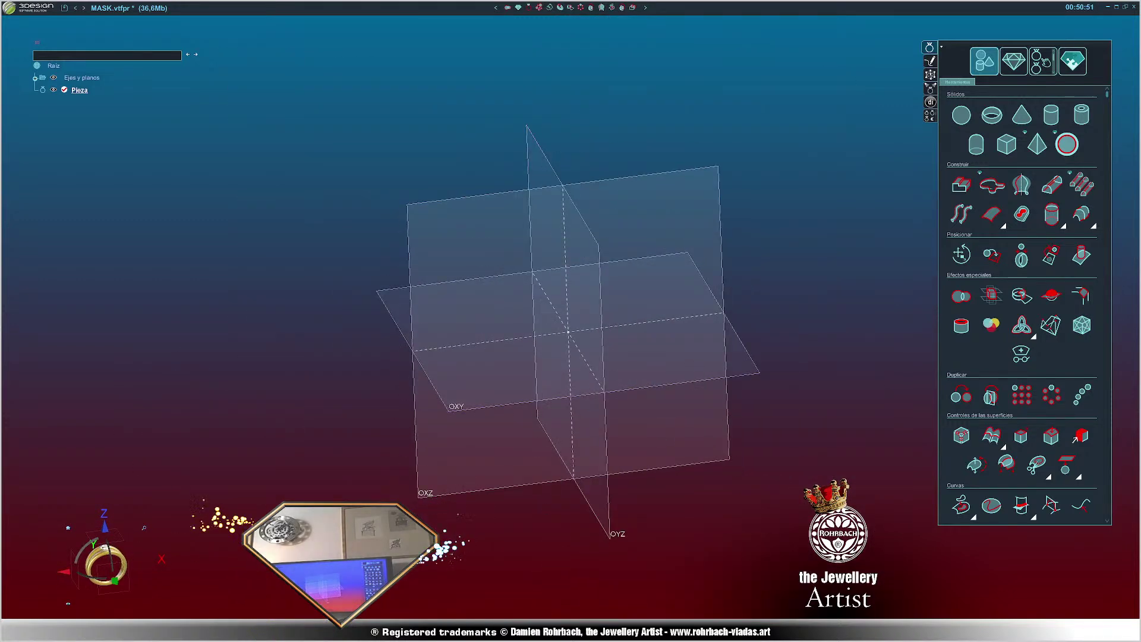
- Insert the Lady bust from the Presentation symbols into the scene with its default placement and scale
mouse_move(558, 615)
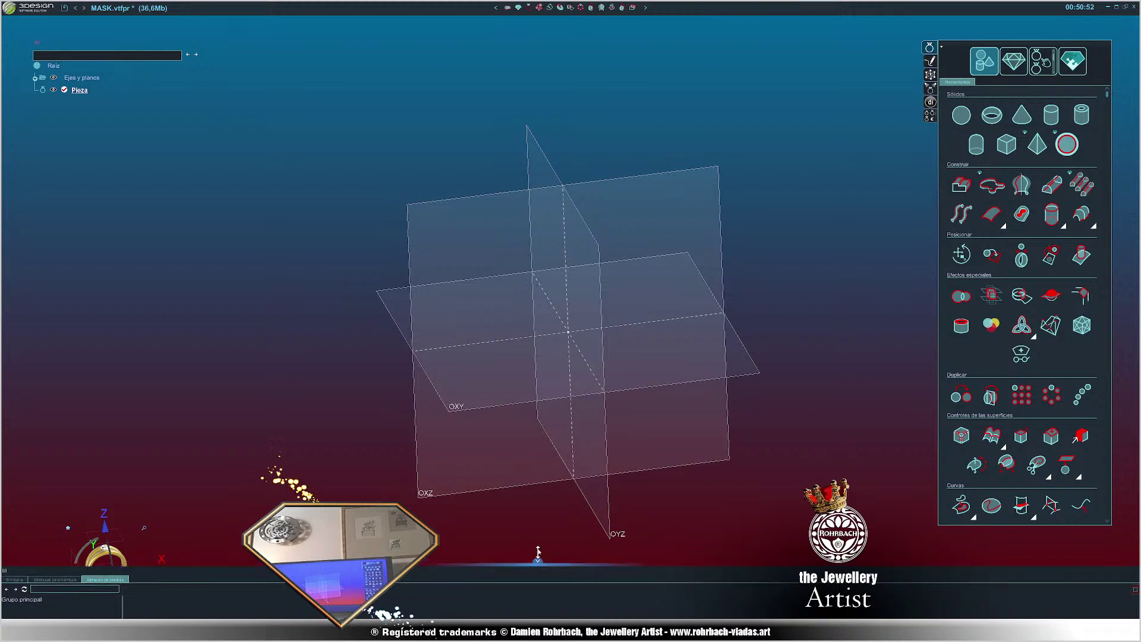
click(15, 484)
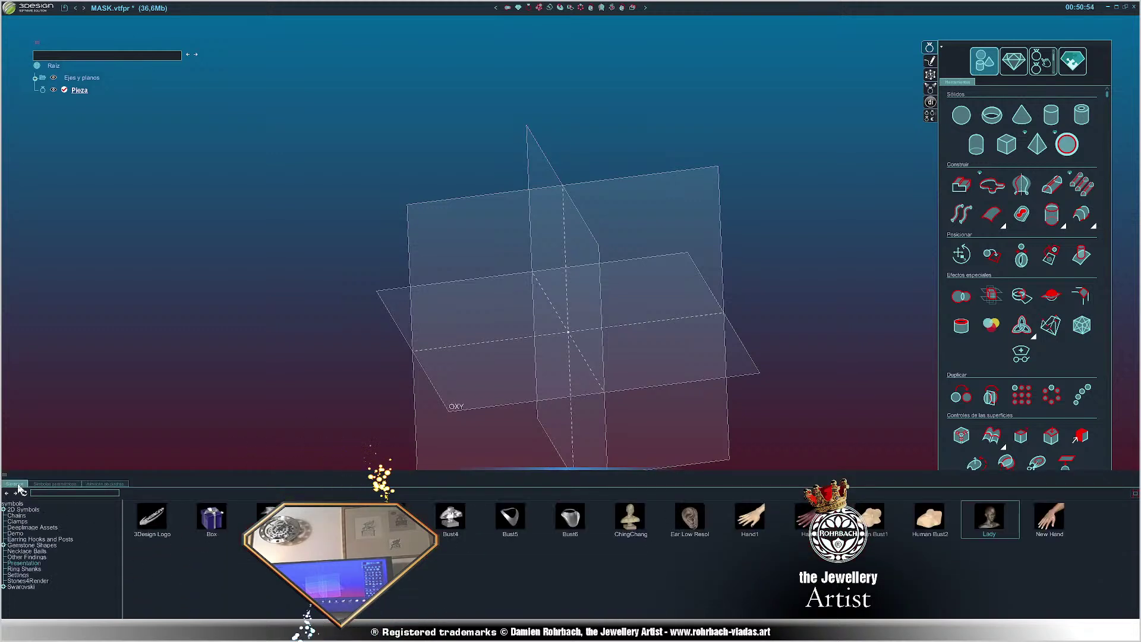
drag(990, 519, 742, 376)
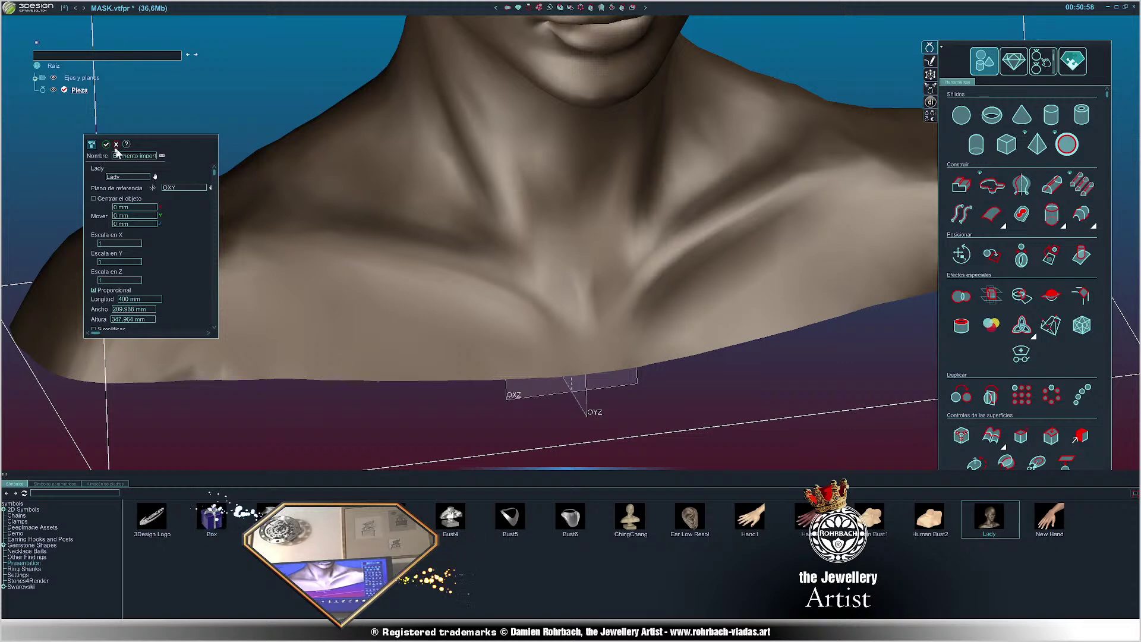
click(106, 146)
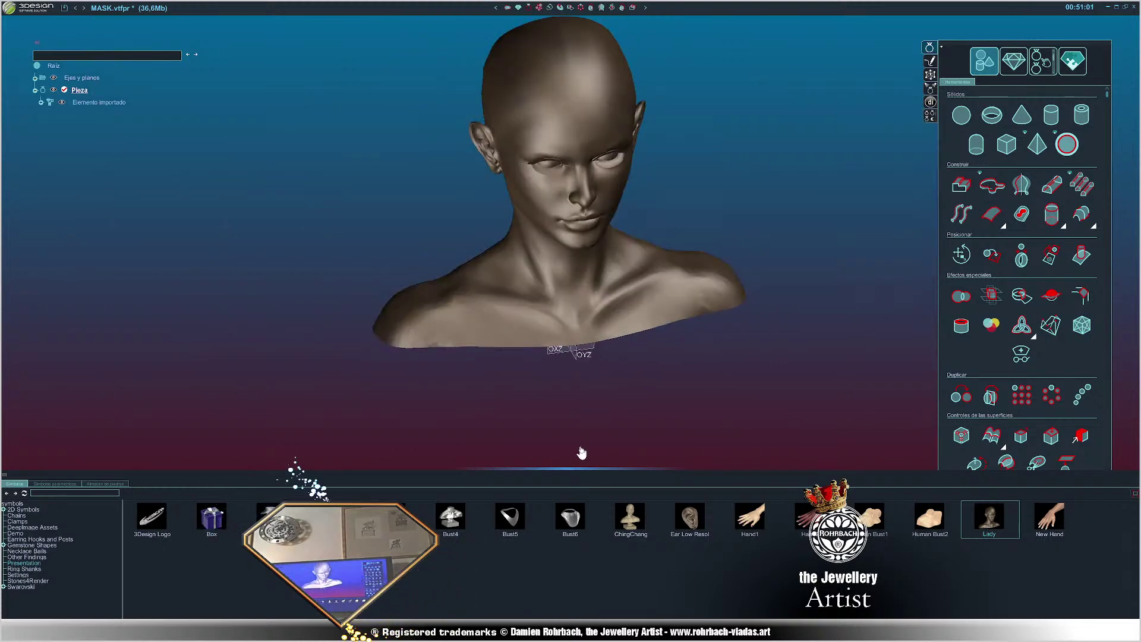
click(580, 464)
middle_drag(677, 431, 579, 265)
scroll(579, 265, up, 2)
- Assign the Black plastic material to the imported bust and save the file
click(479, 229)
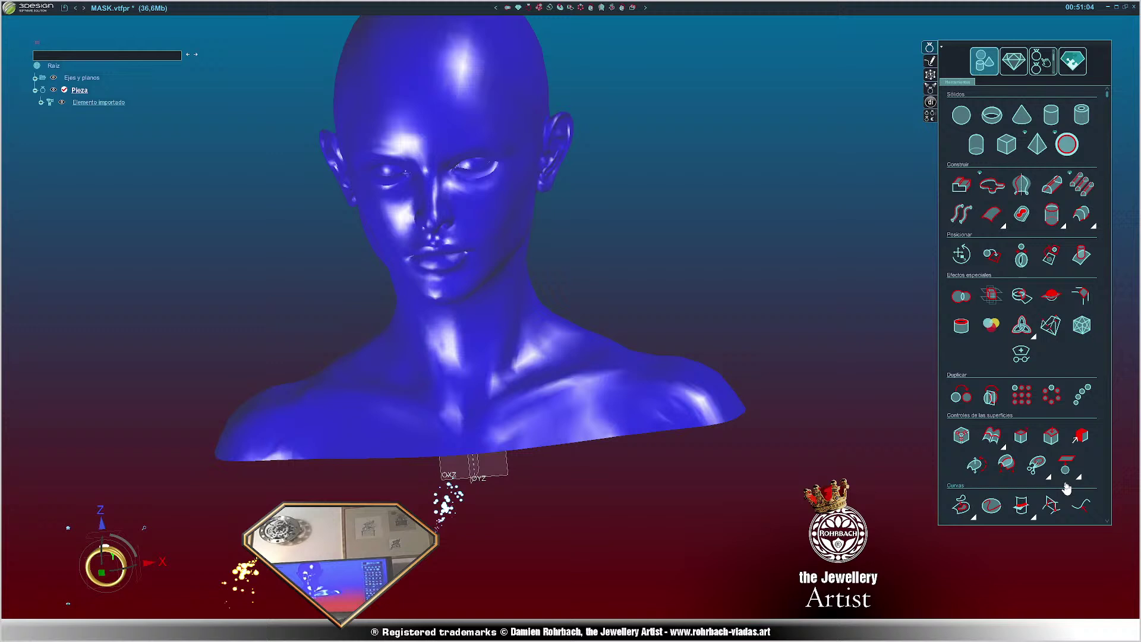
click(988, 324)
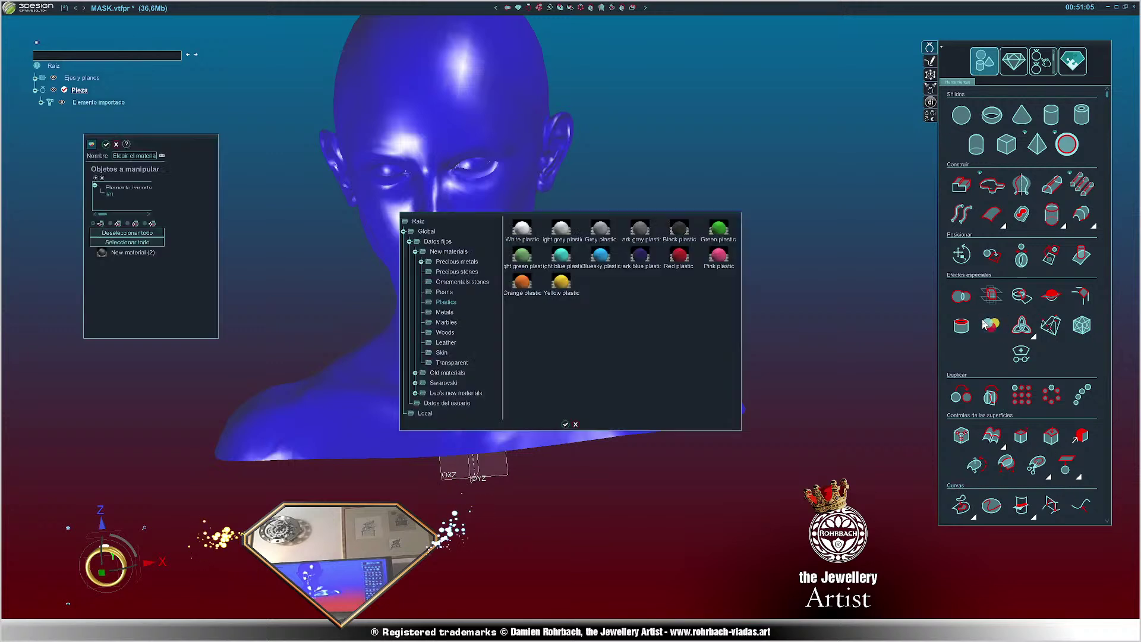
click(682, 230)
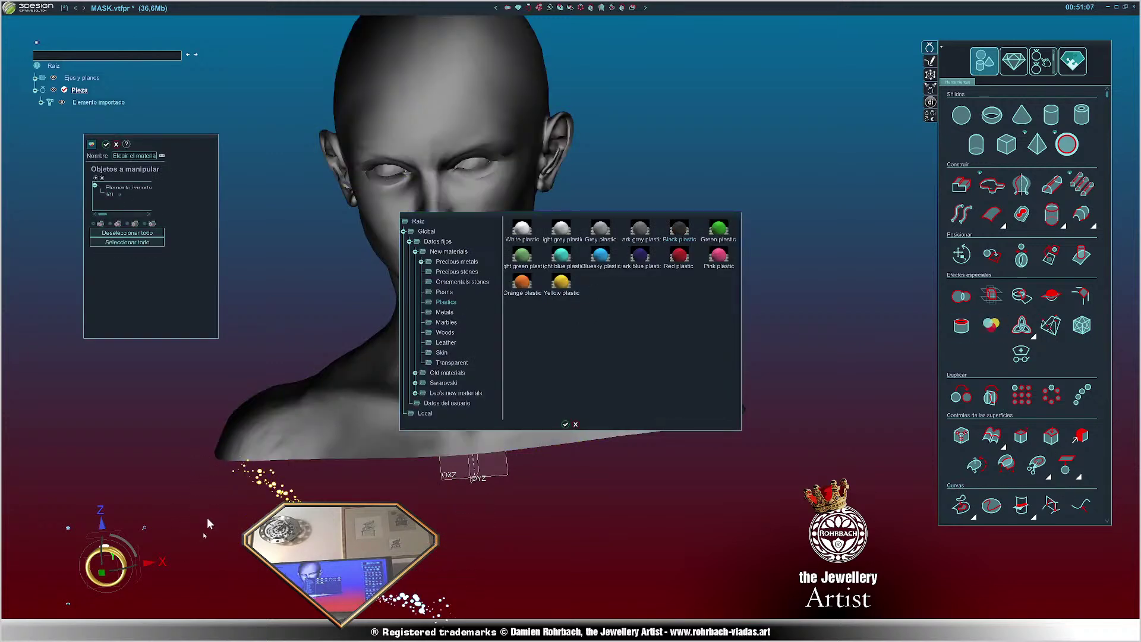
click(566, 425)
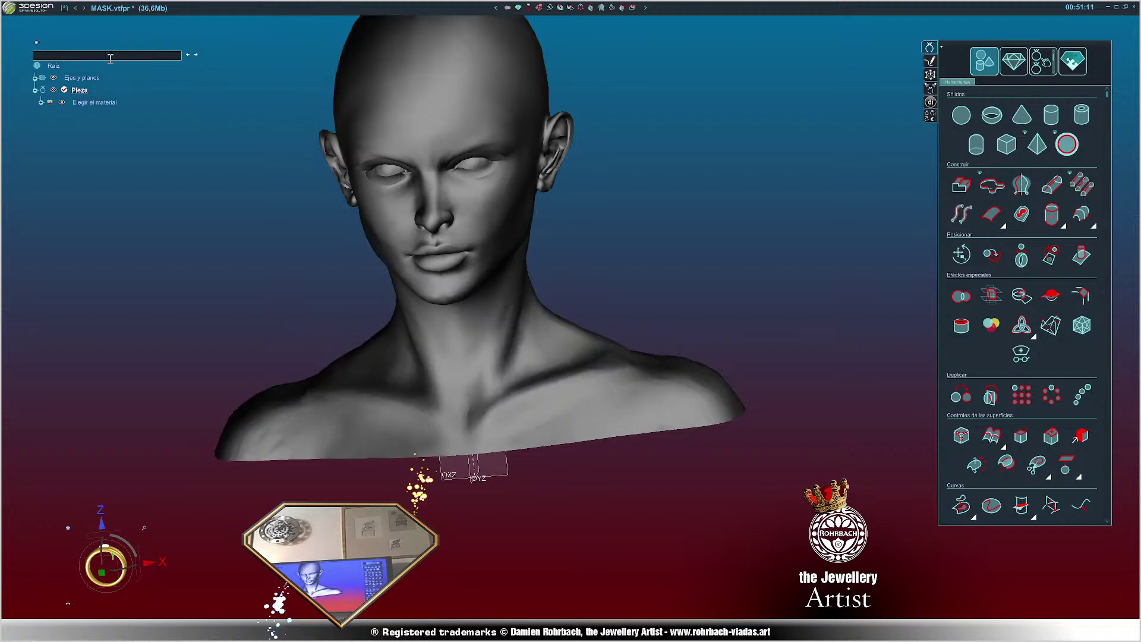
click(26, 8)
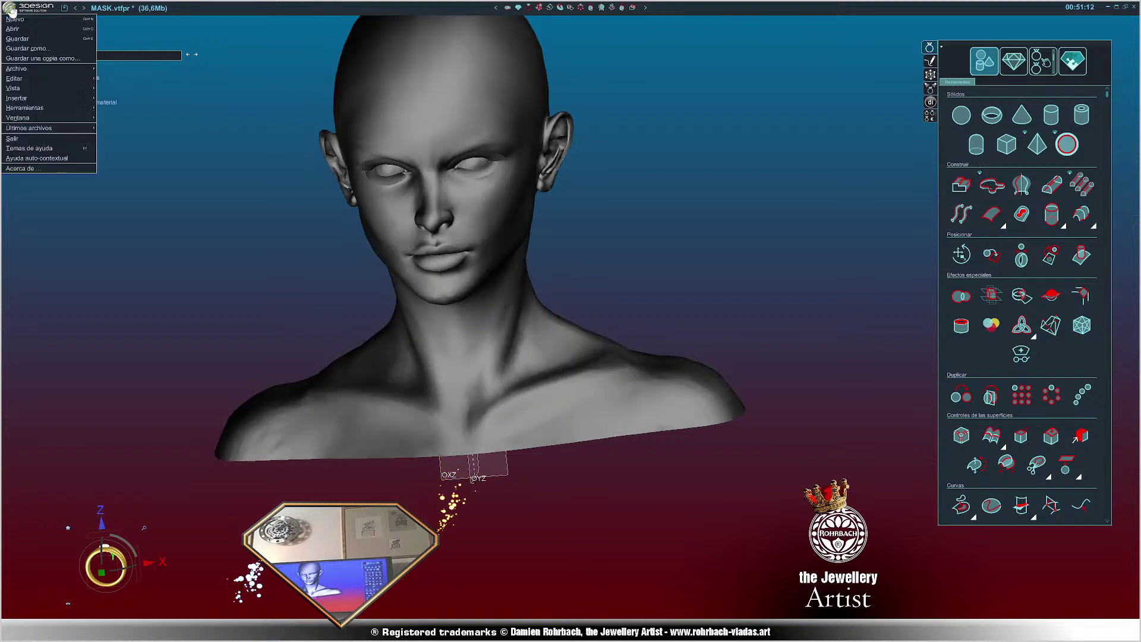
click(27, 40)
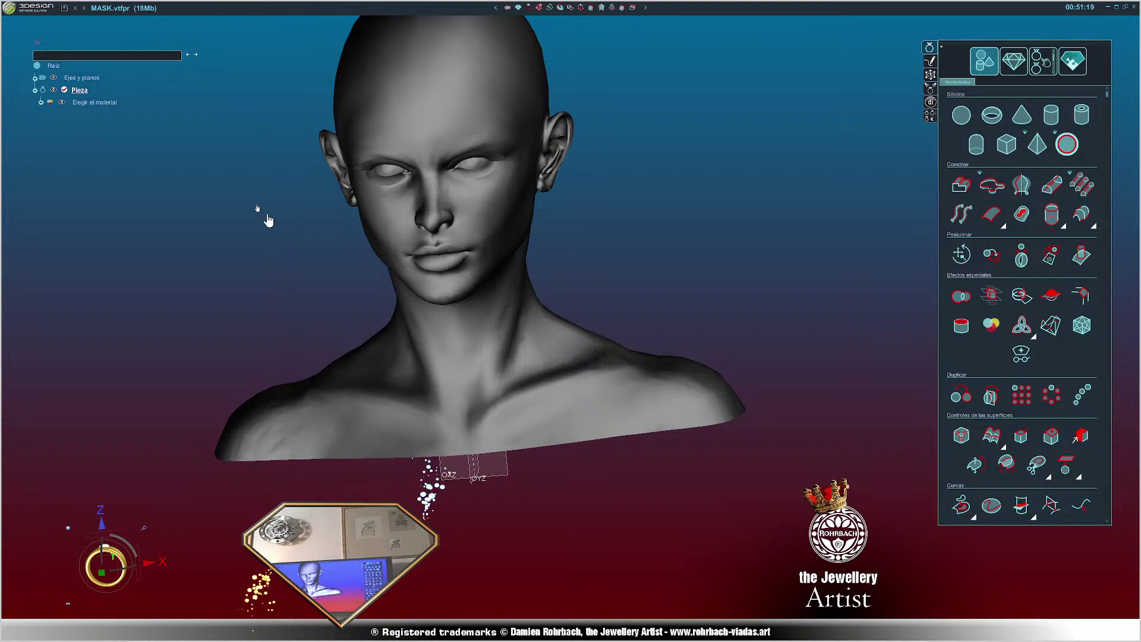
- Inspect the bust's face, head and shoulders from several angles
middle_drag(634, 323, 677, 422)
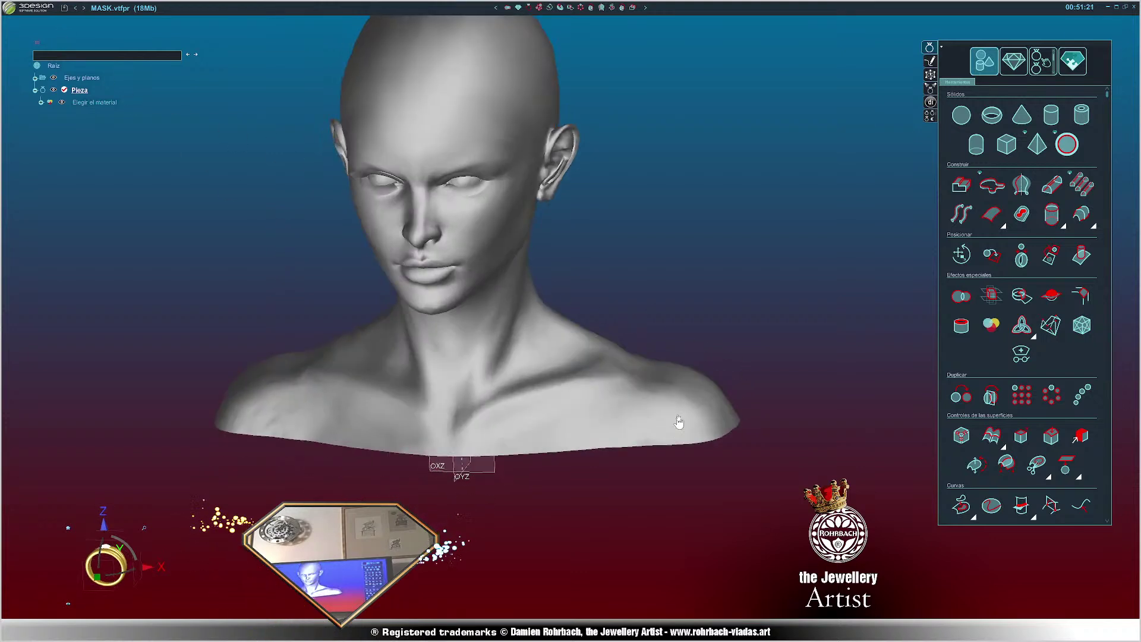
middle_drag(451, 216, 541, 280)
scroll(502, 329, up, 3)
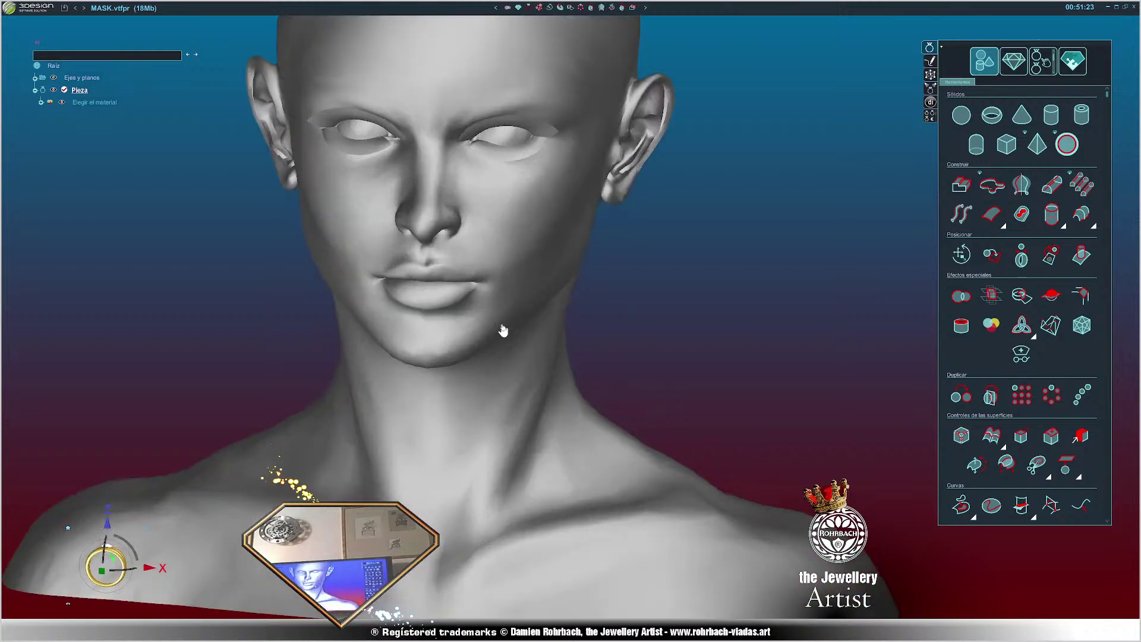
scroll(518, 323, down, 2)
scroll(520, 323, down, 2)
middle_drag(611, 316, 670, 349)
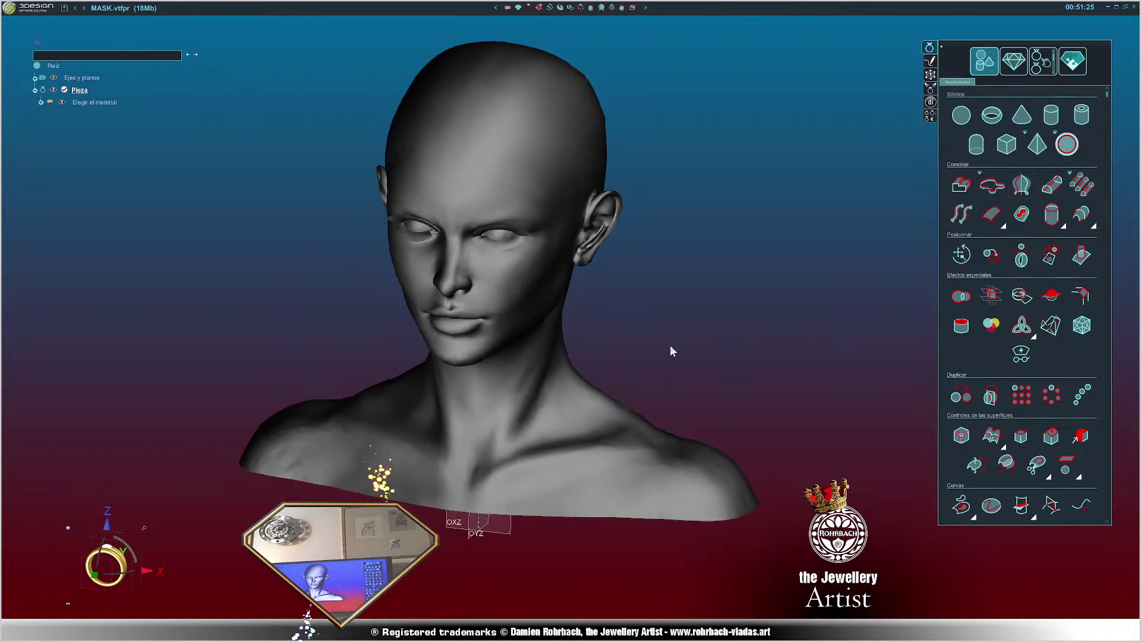
scroll(530, 311, up, 3)
scroll(716, 395, down, 1)
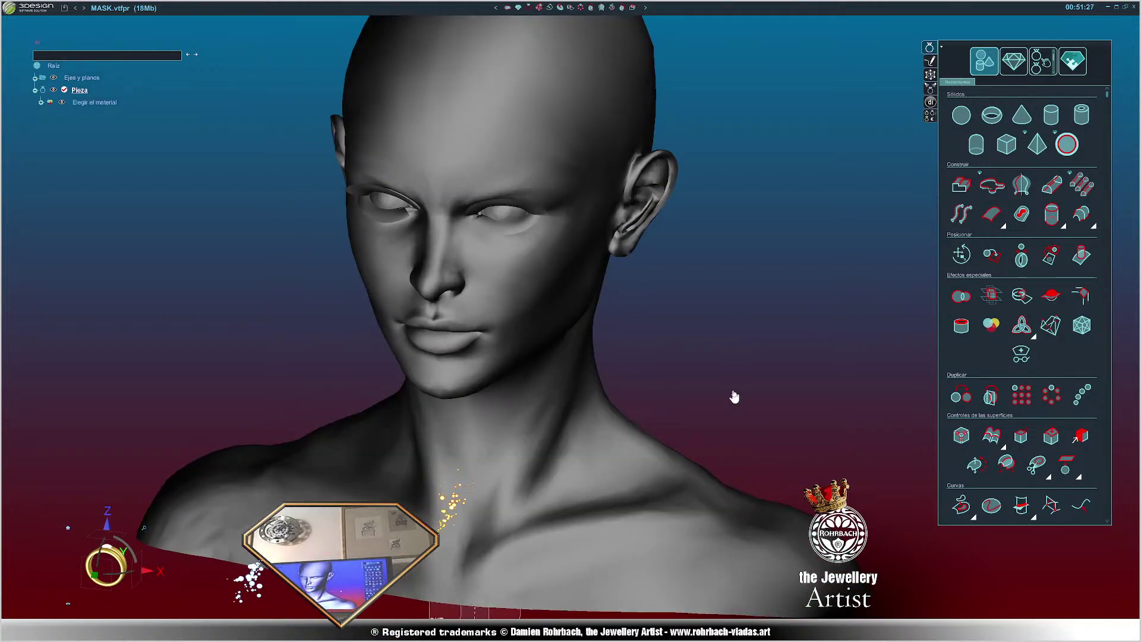
scroll(736, 394, down, 3)
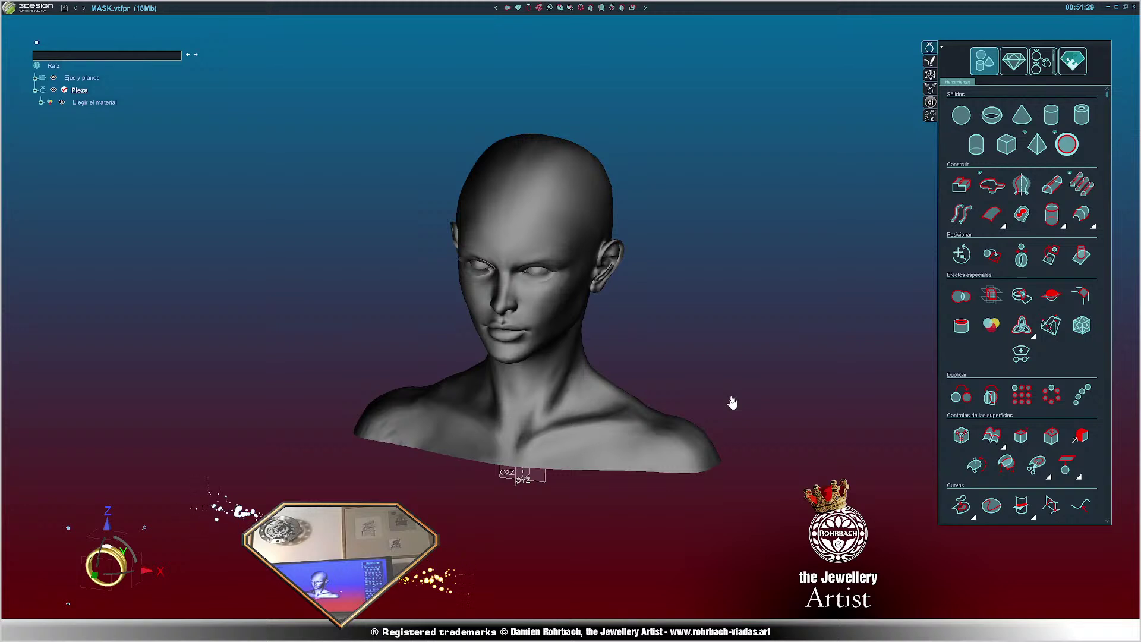
middle_drag(730, 401, 591, 331)
scroll(593, 342, up, 3)
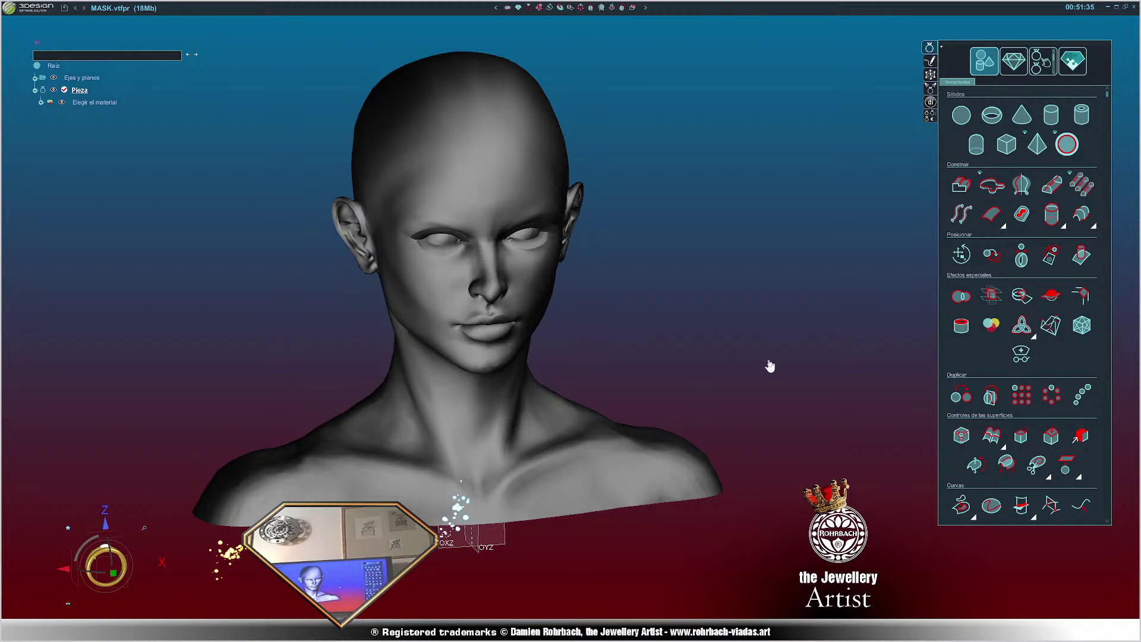
scroll(774, 377, down, 3)
middle_drag(774, 377, 550, 387)
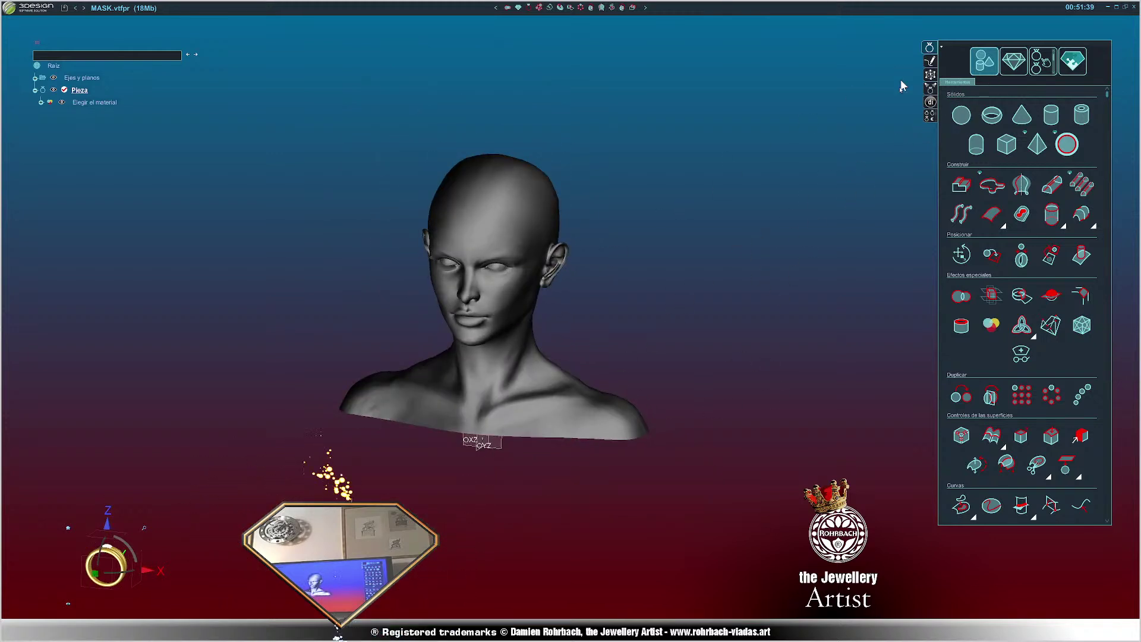
- Create a new modelling element in the part and start the Retopology tool
click(930, 74)
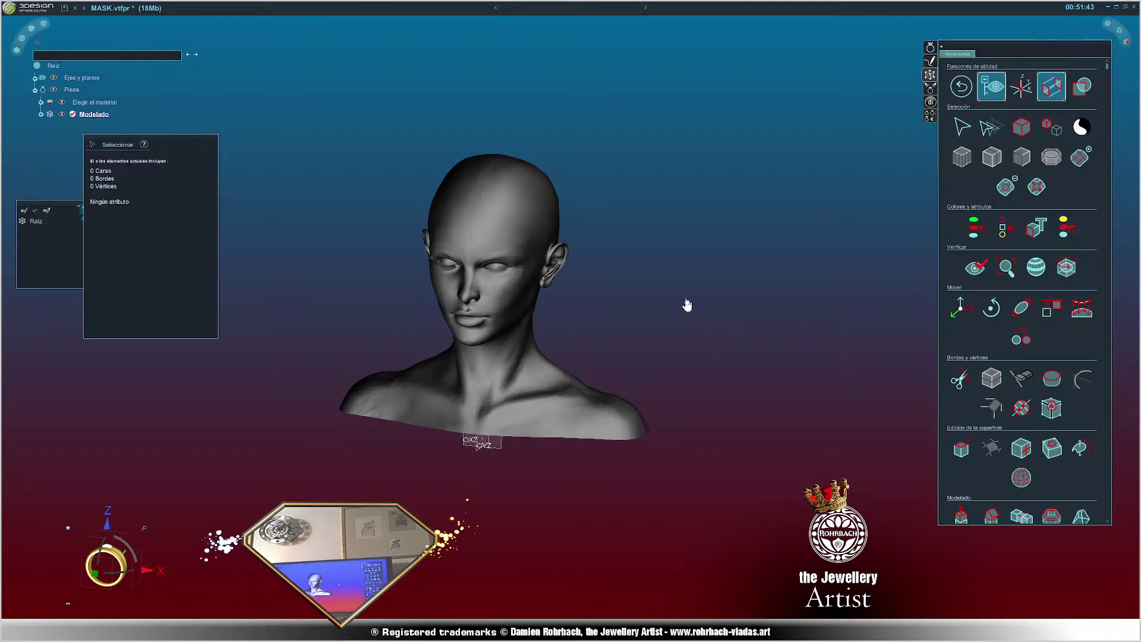
drag(173, 148, 234, 151)
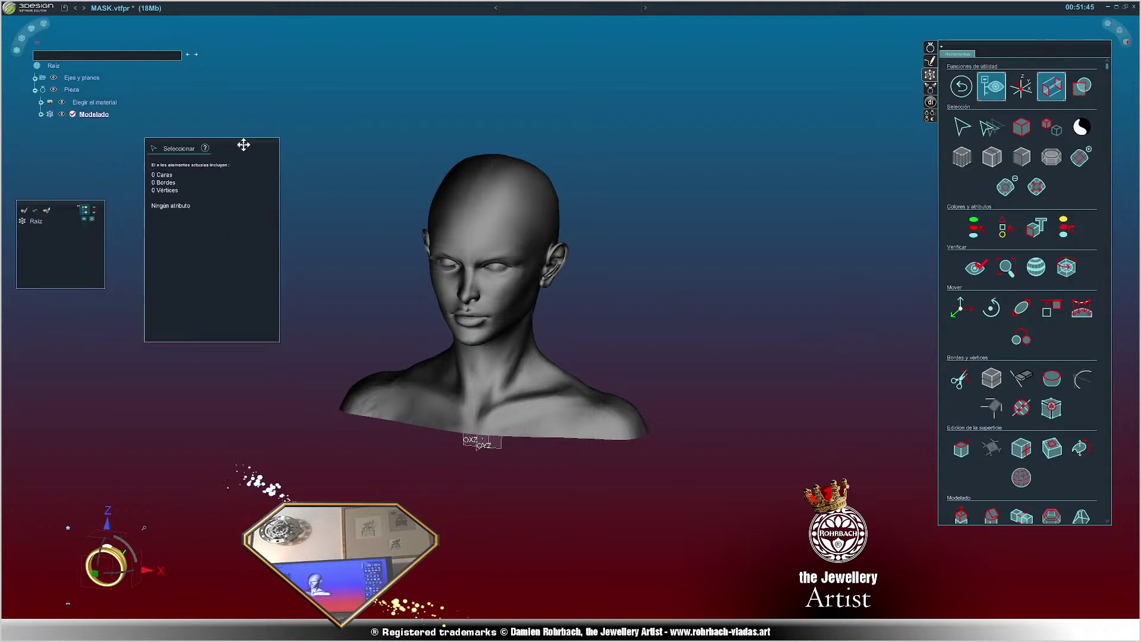
scroll(1058, 397, down, 3)
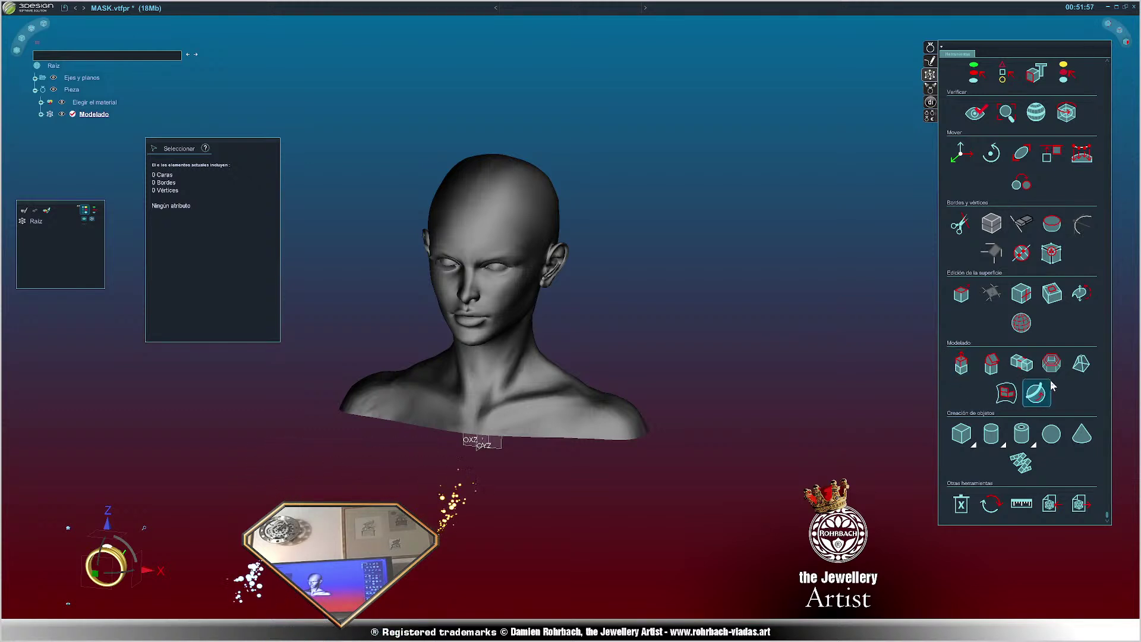
click(1006, 392)
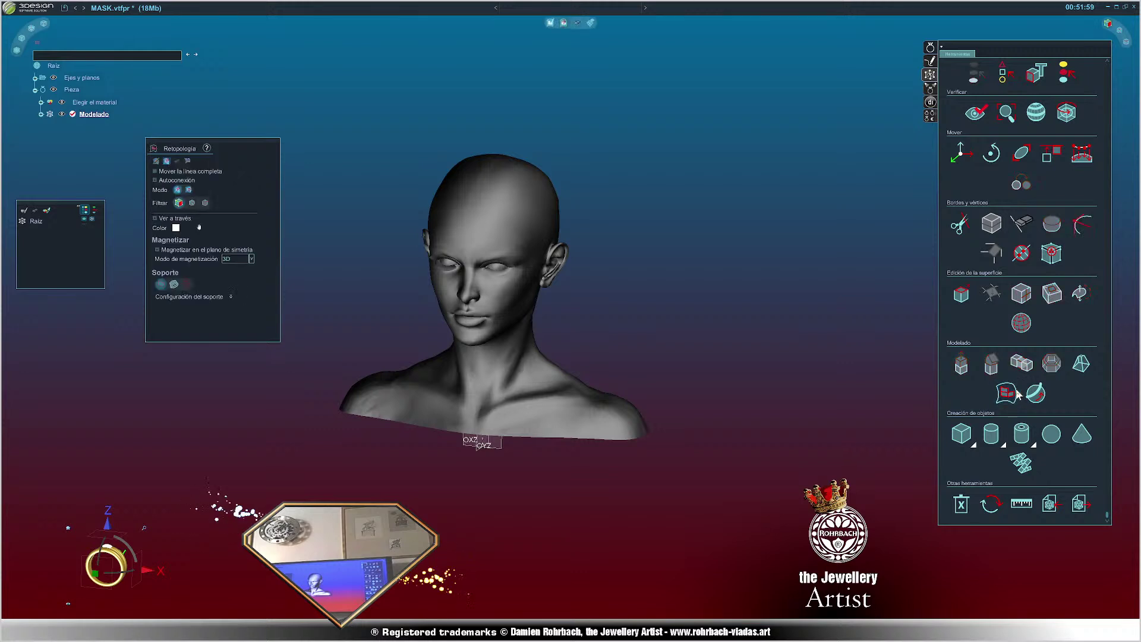
- Set the retopology support to solids and add the bust as the support solid
click(172, 286)
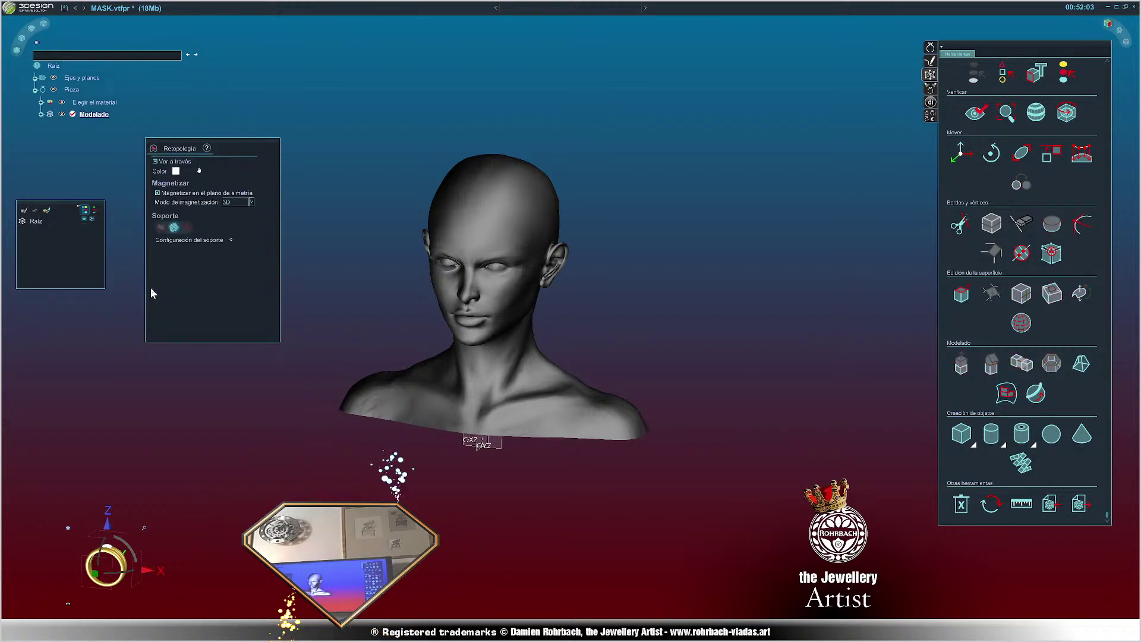
click(230, 240)
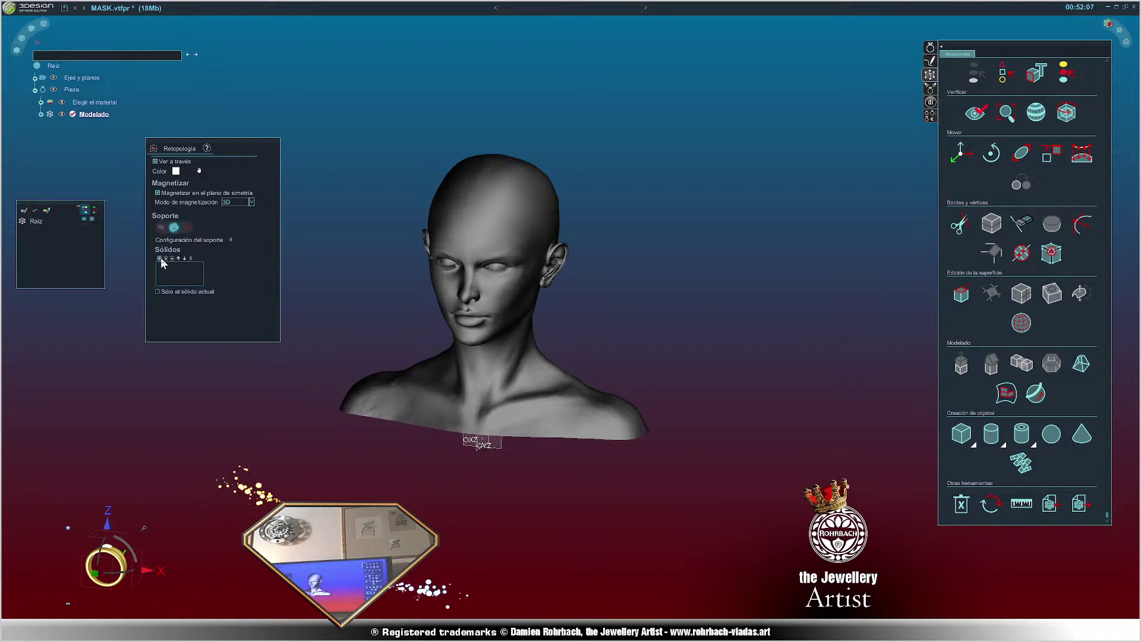
click(162, 259)
click(524, 229)
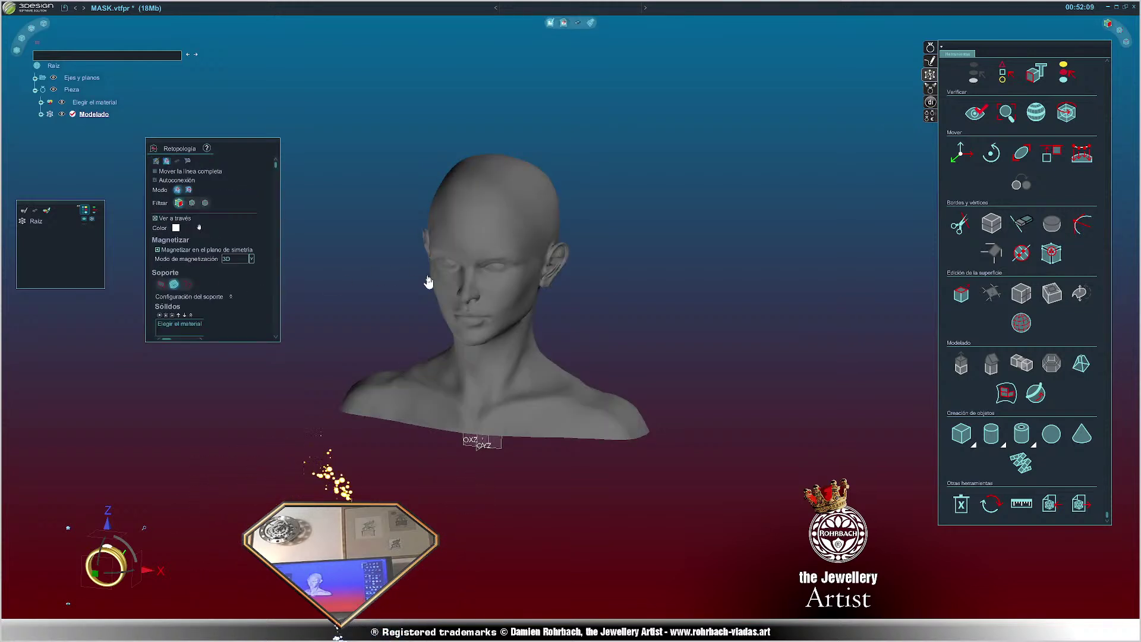
middle_click(453, 275)
scroll(571, 321, up, 3)
middle_drag(693, 341, 779, 252)
scroll(776, 255, up, 3)
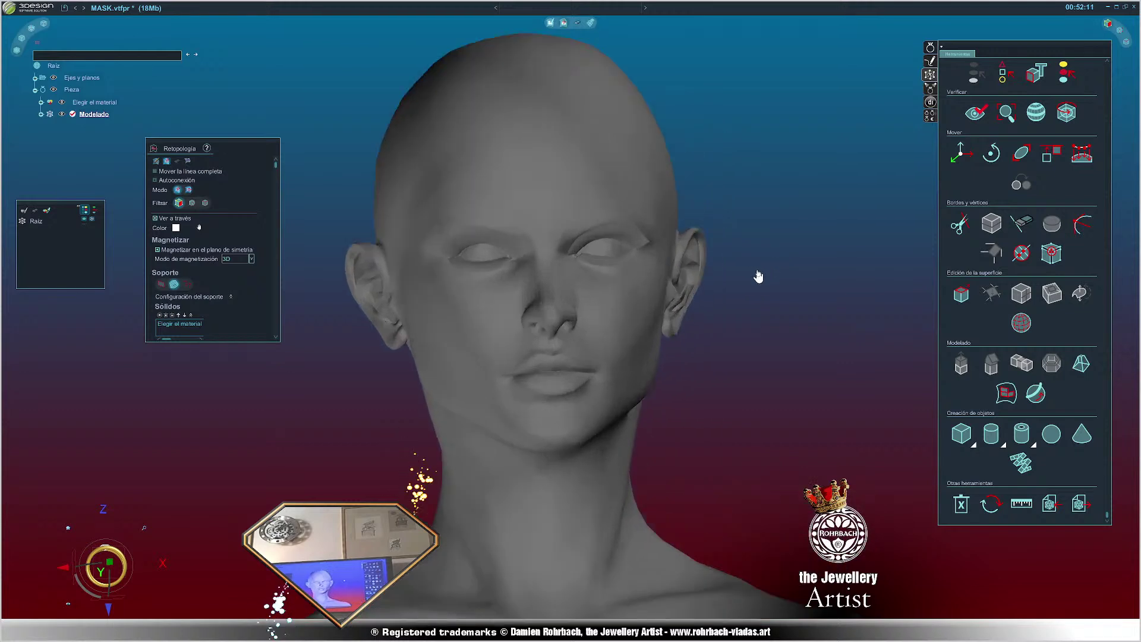
middle_drag(575, 258, 601, 348)
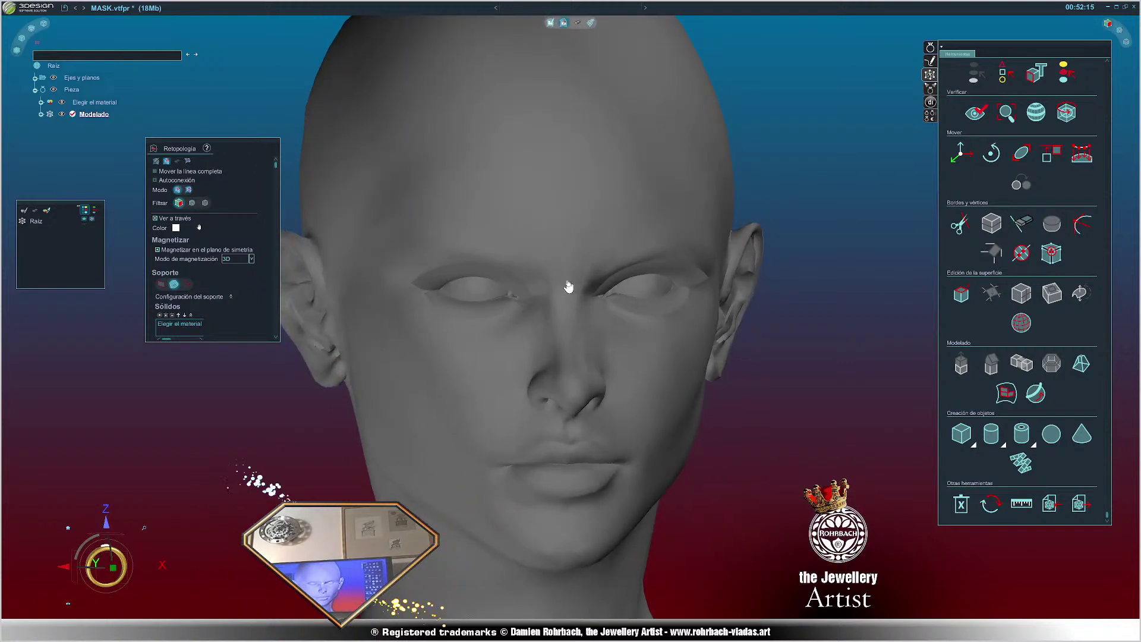
- Switch the retopology tool to polygon creation and view the bust's face straight from the front
scroll(569, 284, up, 2)
middle_drag(561, 320, 622, 337)
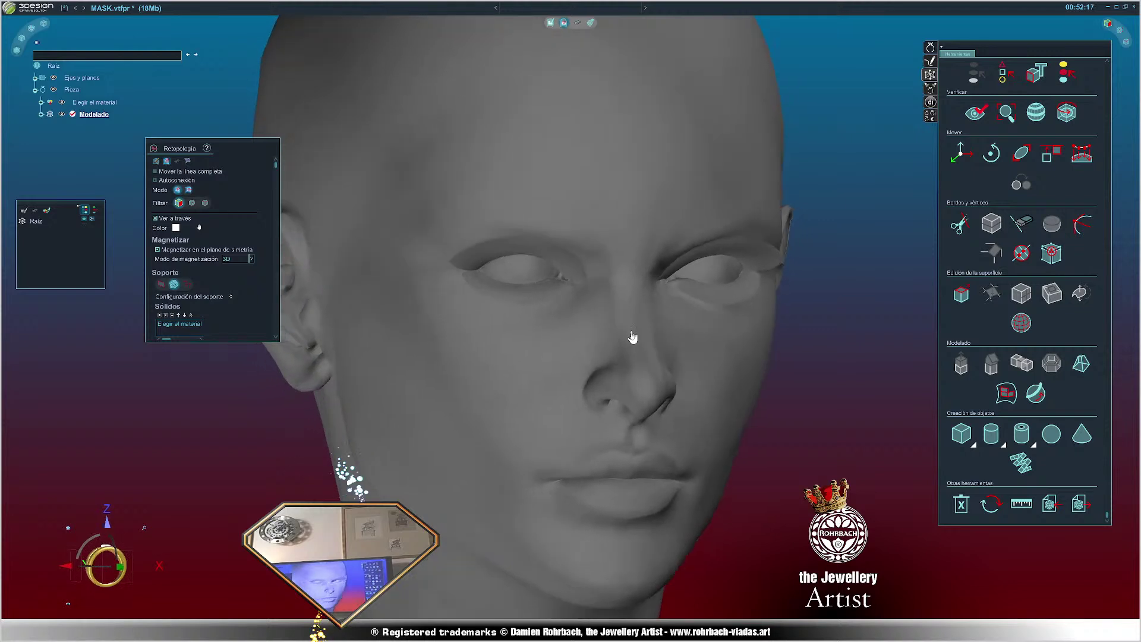
scroll(616, 323, down, 3)
scroll(559, 314, up, 3)
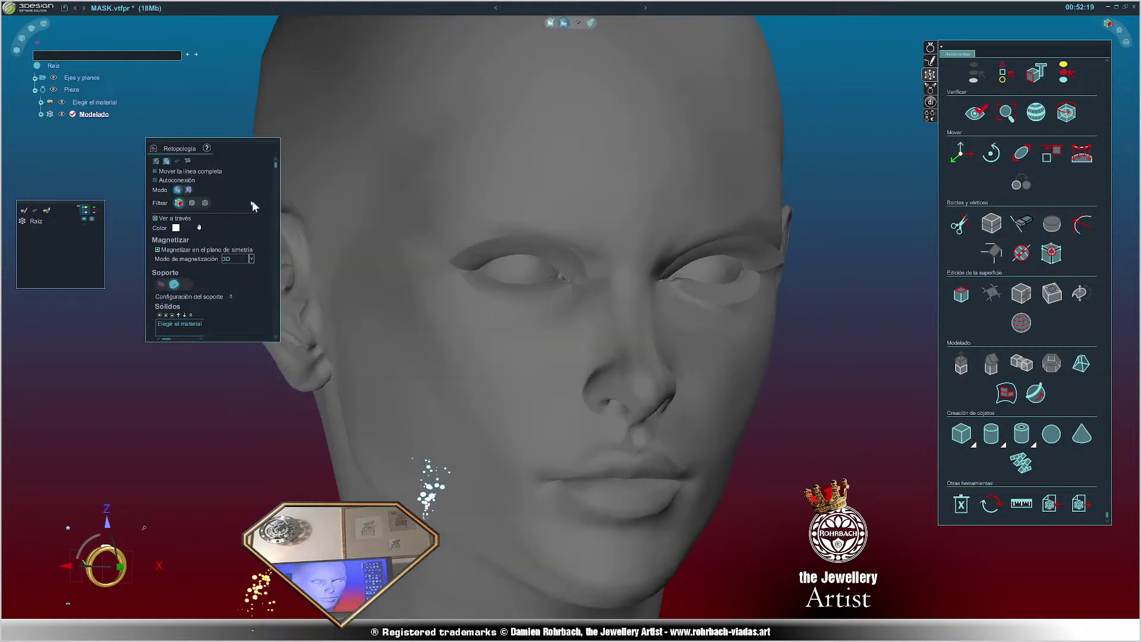
drag(238, 146, 208, 157)
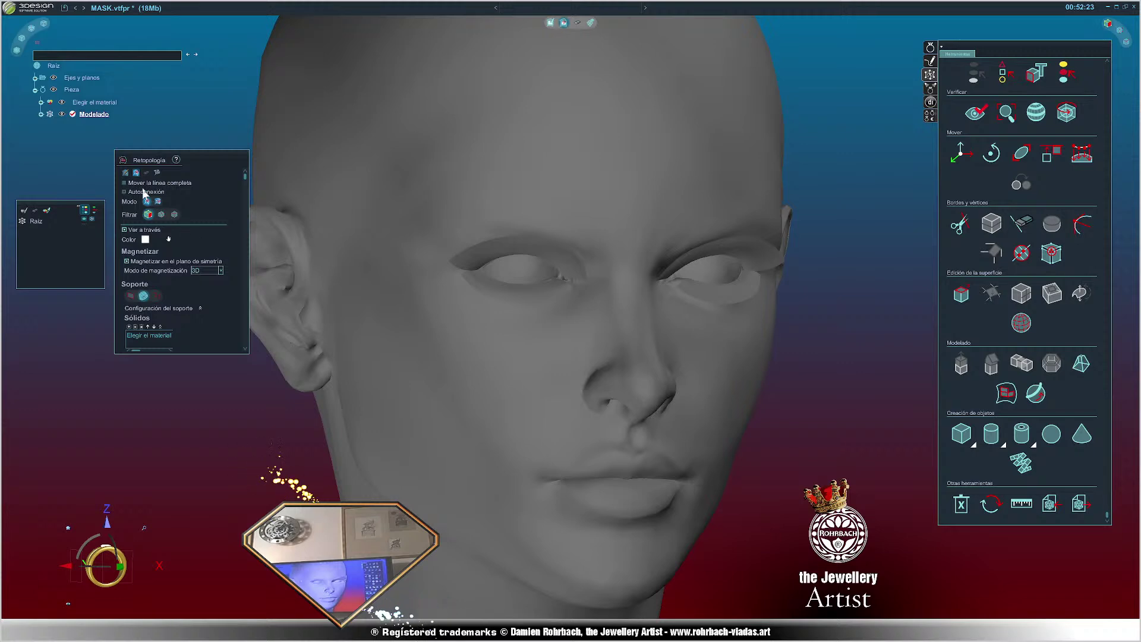
click(125, 172)
middle_drag(502, 353, 528, 346)
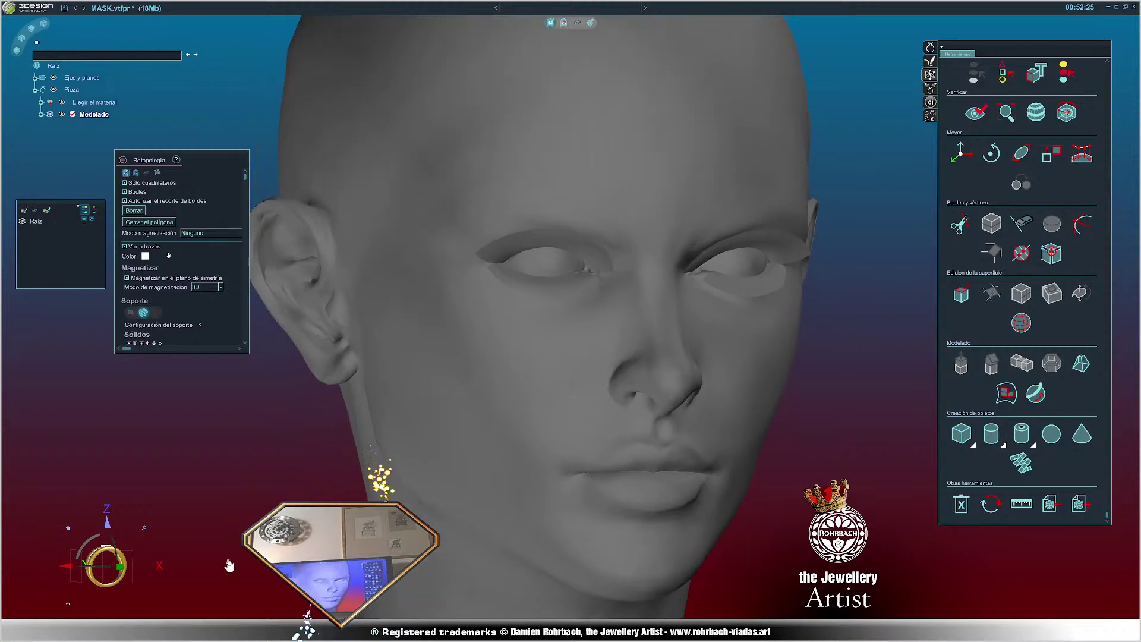
click(121, 567)
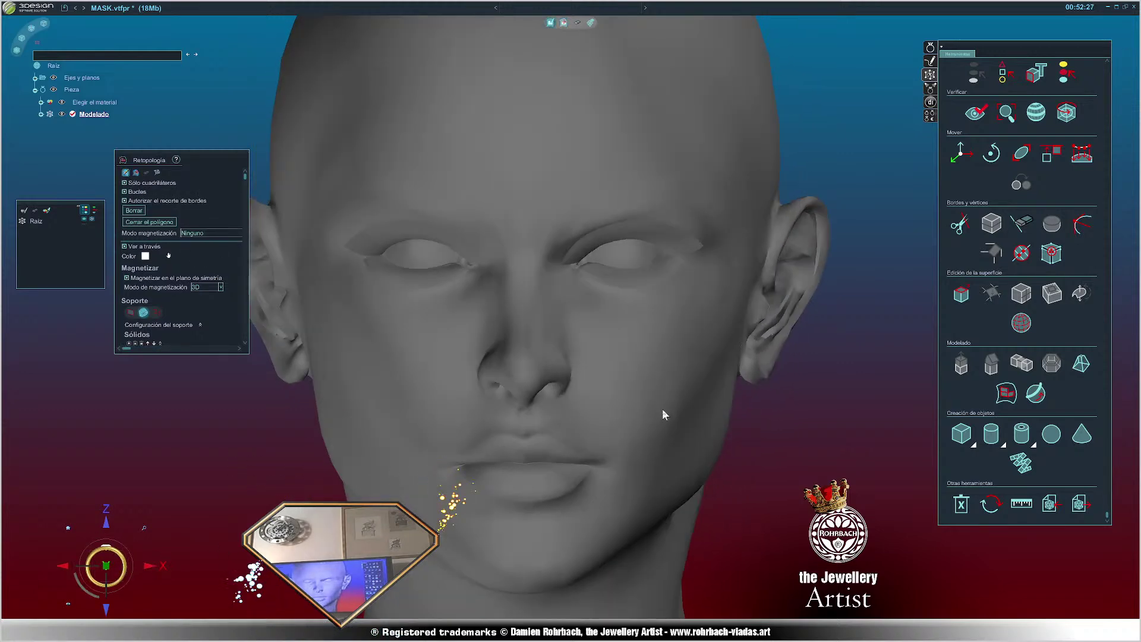
- Draw a four-point polygon on the bridge of the bust's nose
scroll(657, 422, up, 3)
scroll(656, 422, up, 3)
scroll(497, 351, up, 3)
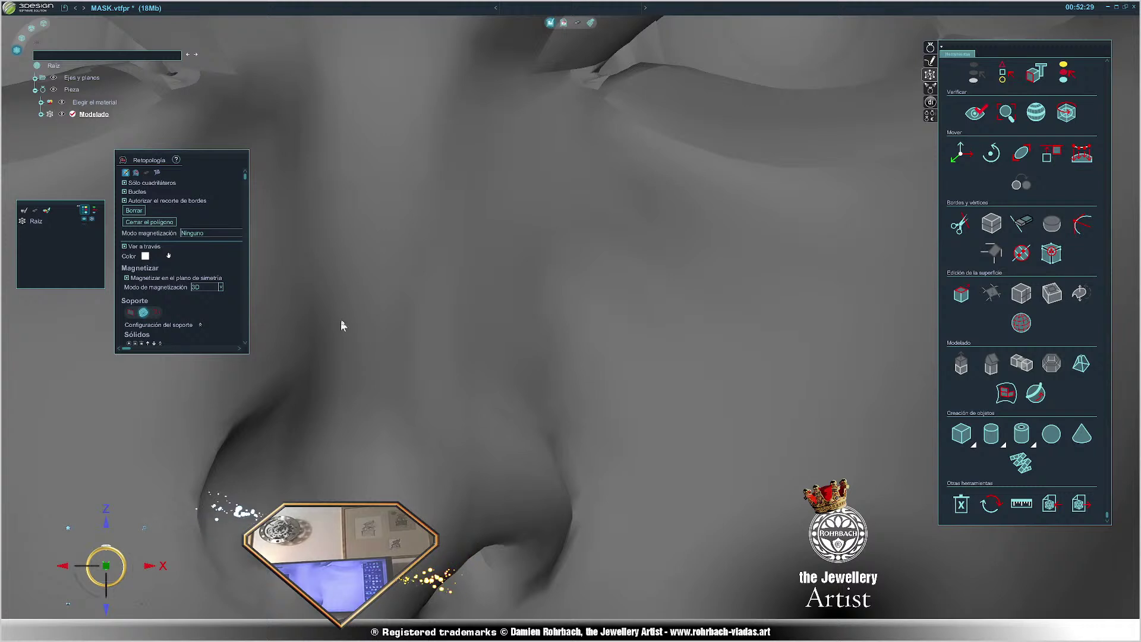
click(348, 314)
click(396, 311)
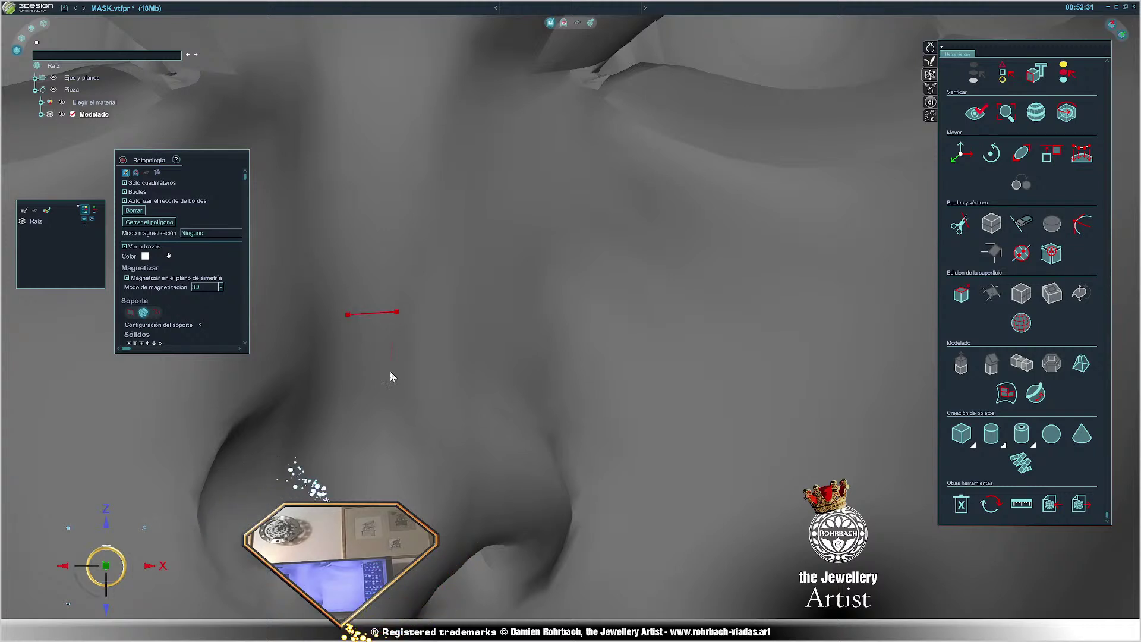
click(402, 398)
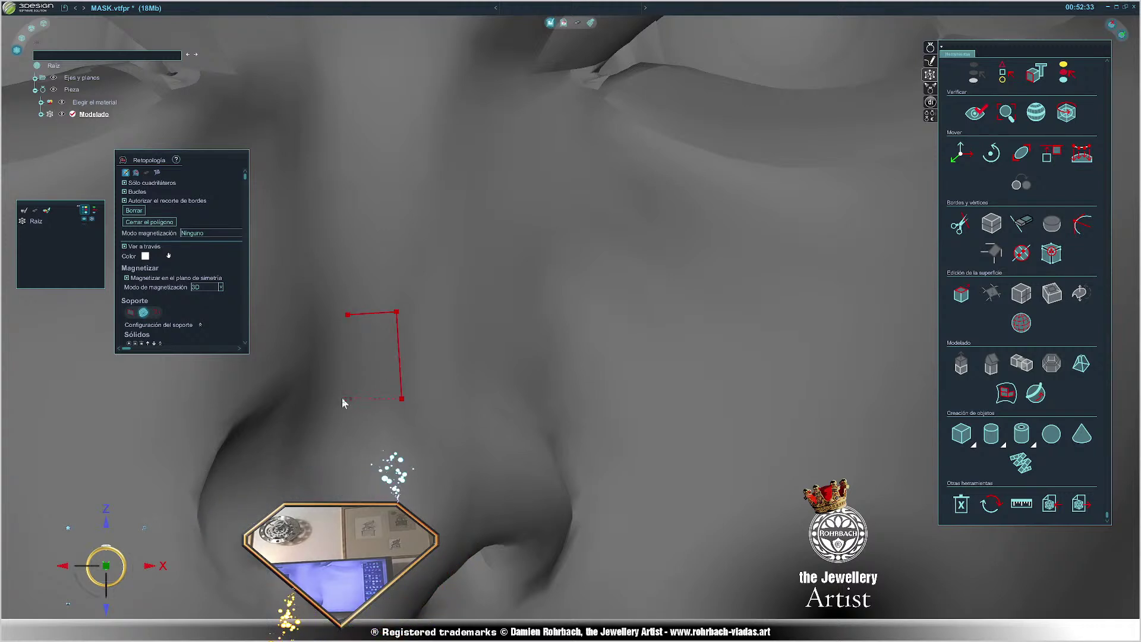
click(343, 396)
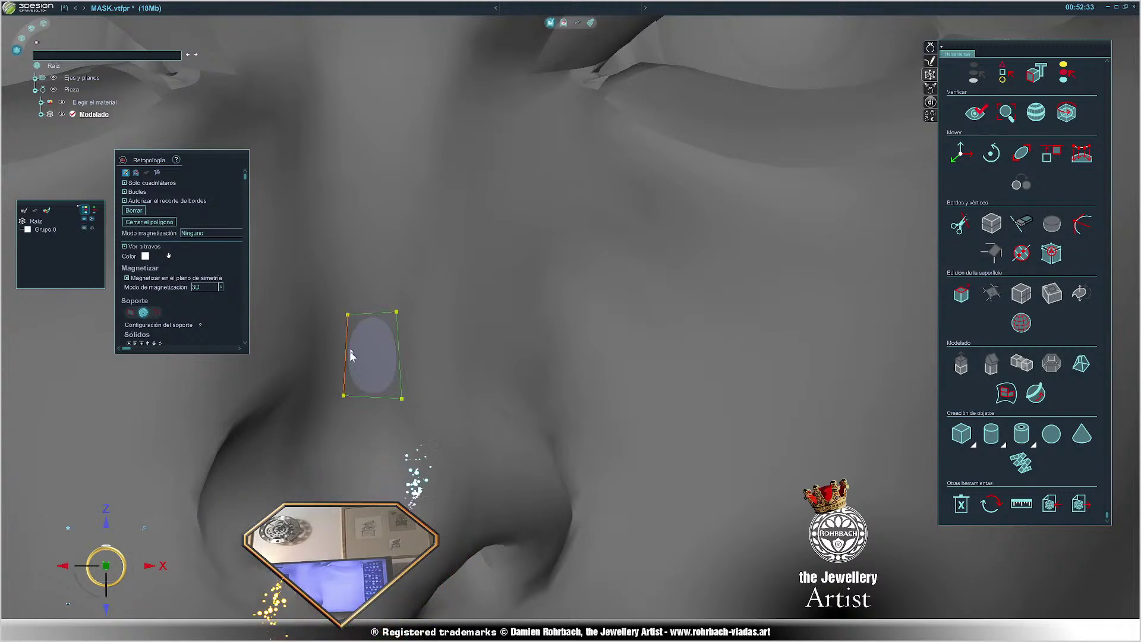
- Switch the retopology to editing and move the polygon's corners to make a narrower, more regular quad on the nose
click(136, 173)
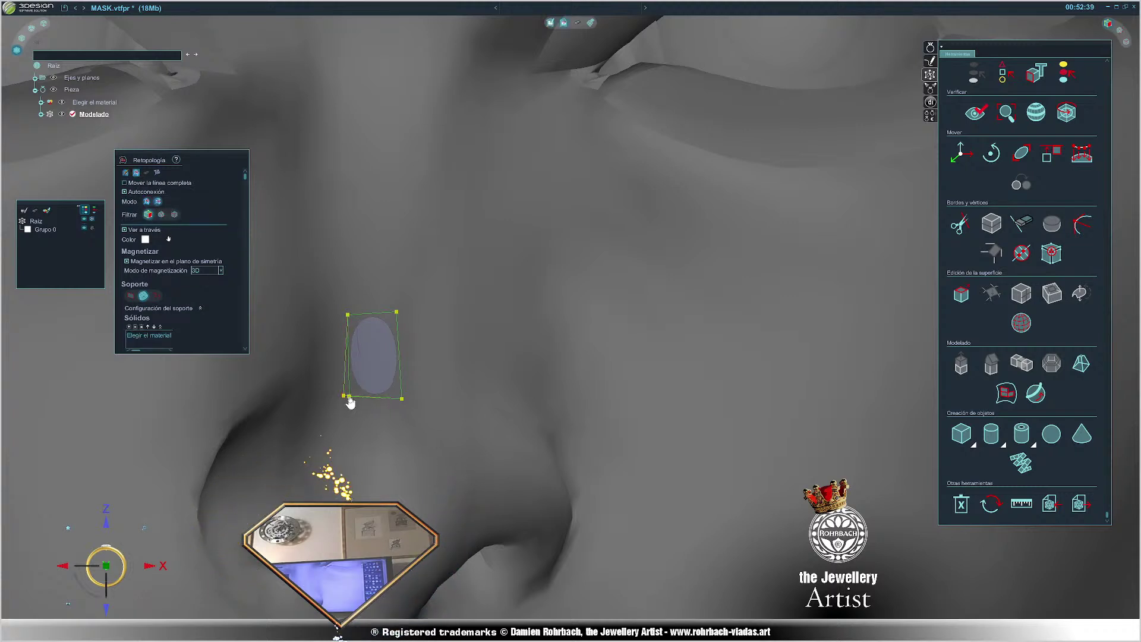
drag(350, 403, 315, 385)
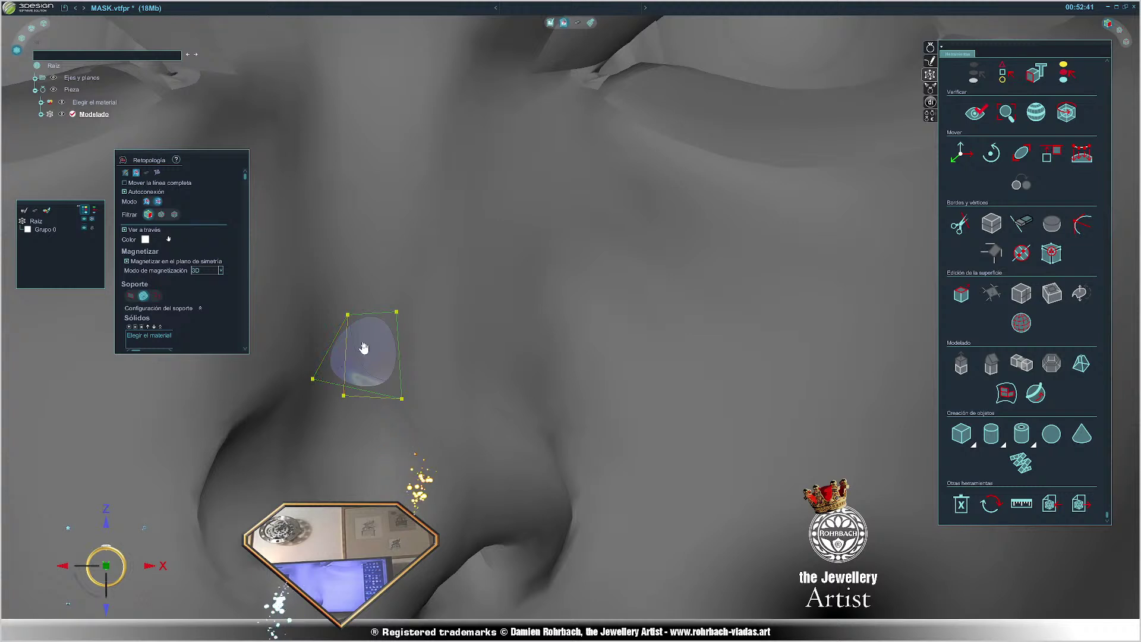
key(ctrl+z)
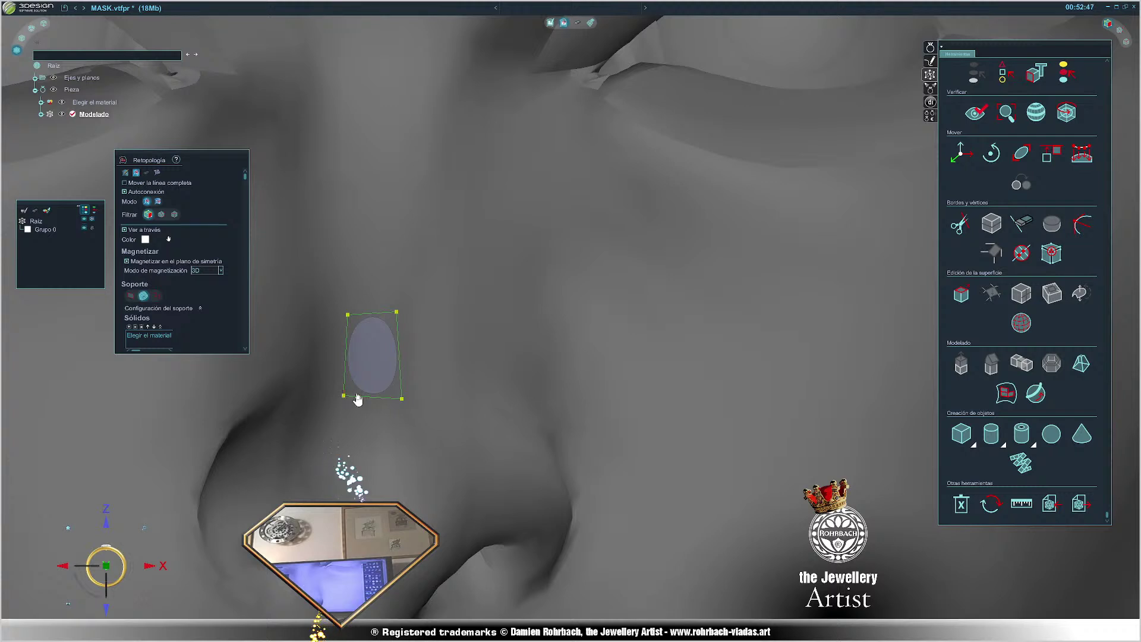
drag(347, 398, 355, 393)
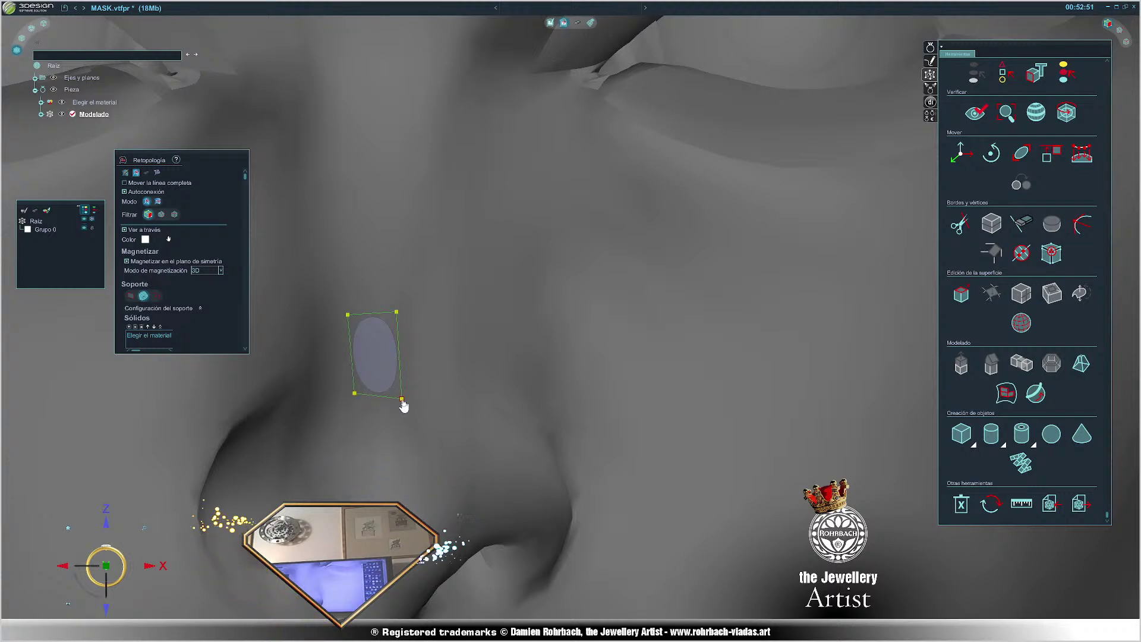
drag(401, 399, 392, 397)
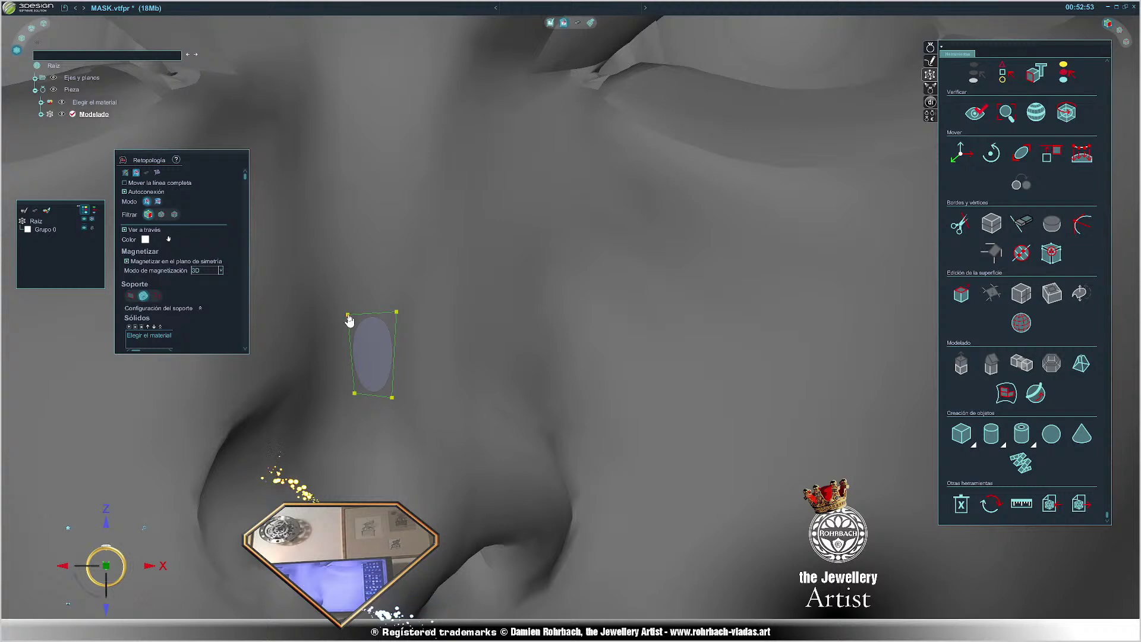
drag(348, 315, 354, 308)
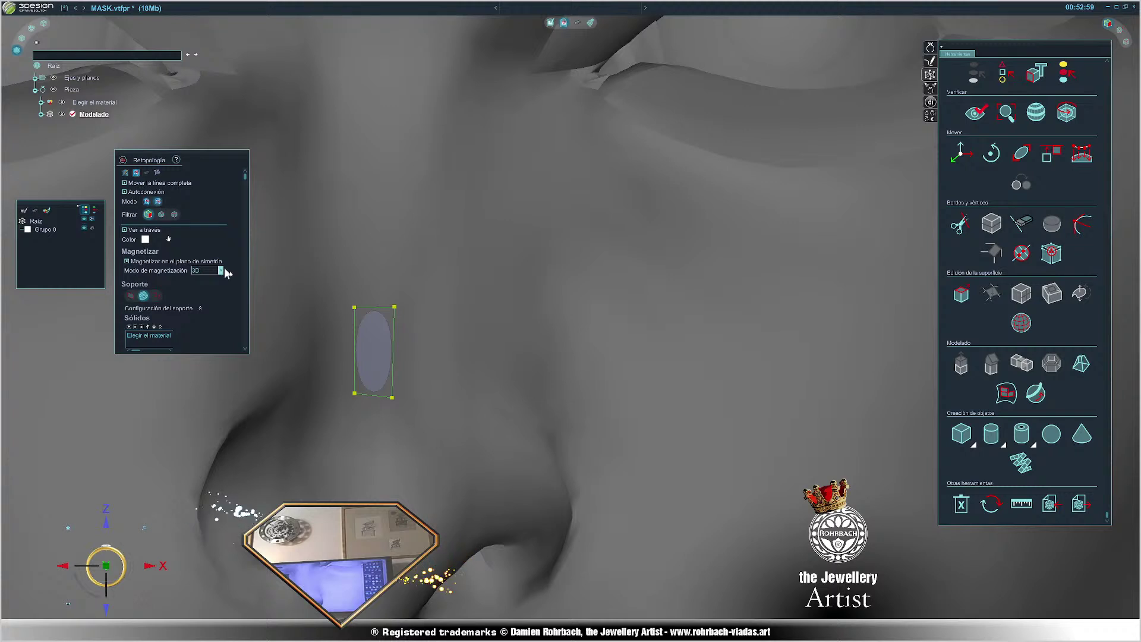
- With single-line movement on, extend the quad's upper edge up the nose to the forehead as a strip of seven quads
drag(371, 314, 377, 127)
scroll(378, 126, down, 3)
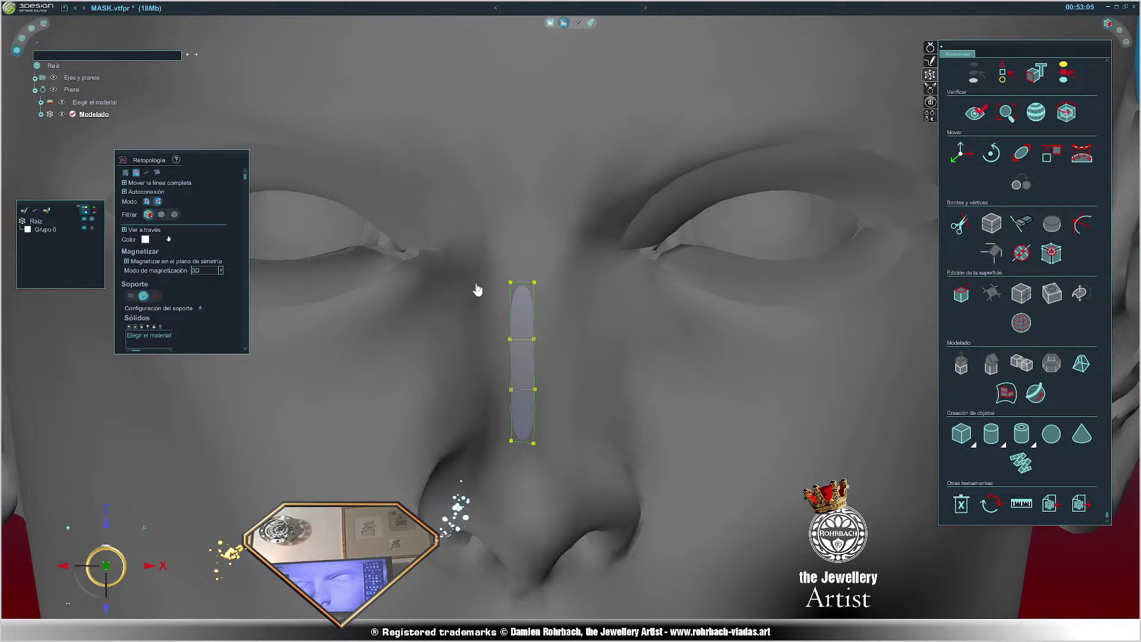
drag(524, 289, 520, 108)
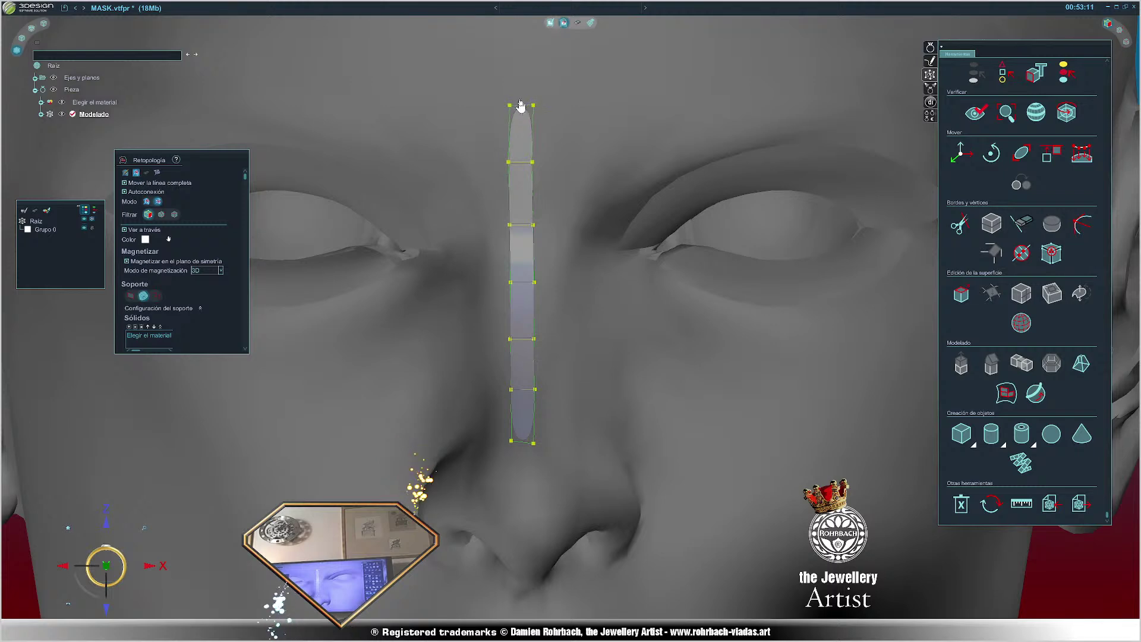
middle_drag(521, 97, 531, 234)
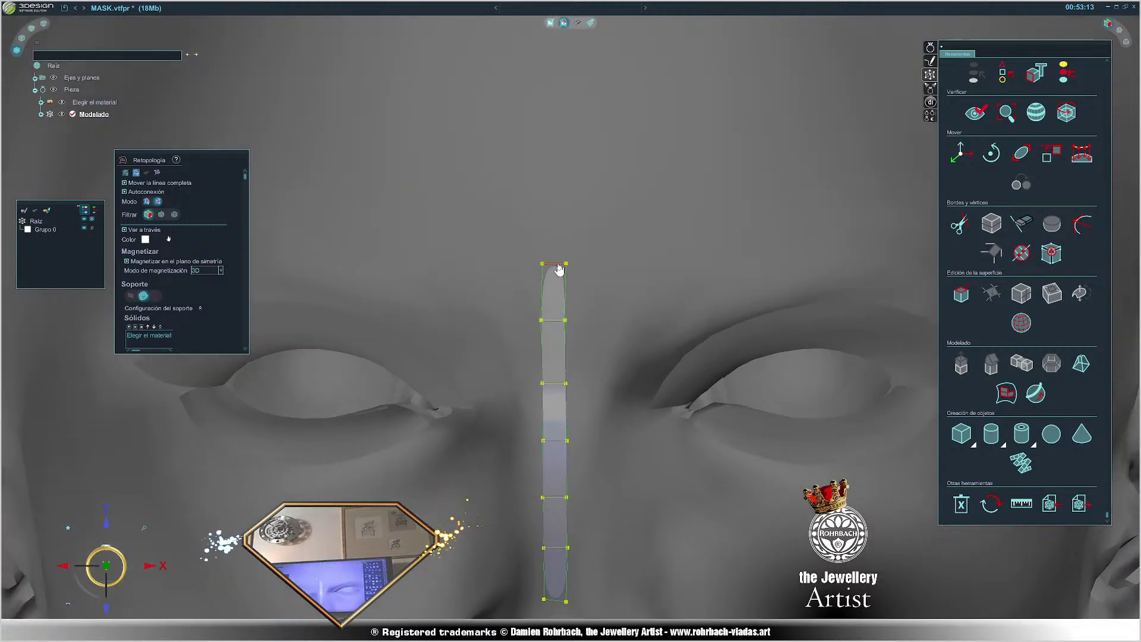
drag(559, 270, 561, 186)
scroll(677, 326, down, 3)
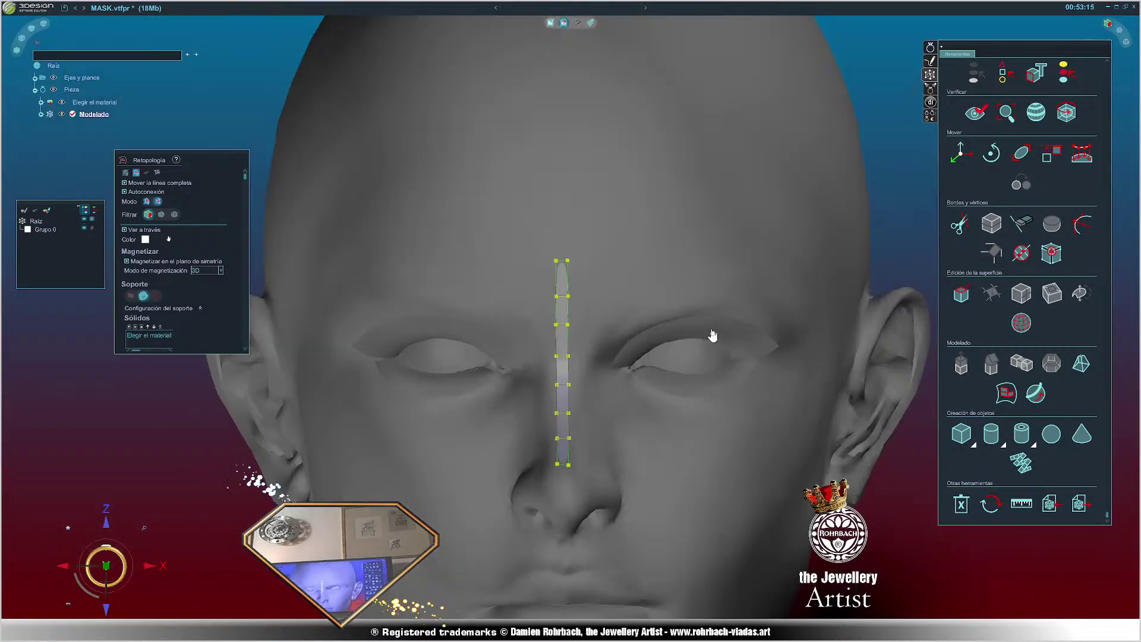
- With complete-line movement enabled, extend the strip's whole side line in successive columns across the bust's left eye
right_drag(713, 335, 410, 407)
scroll(410, 407, up, 3)
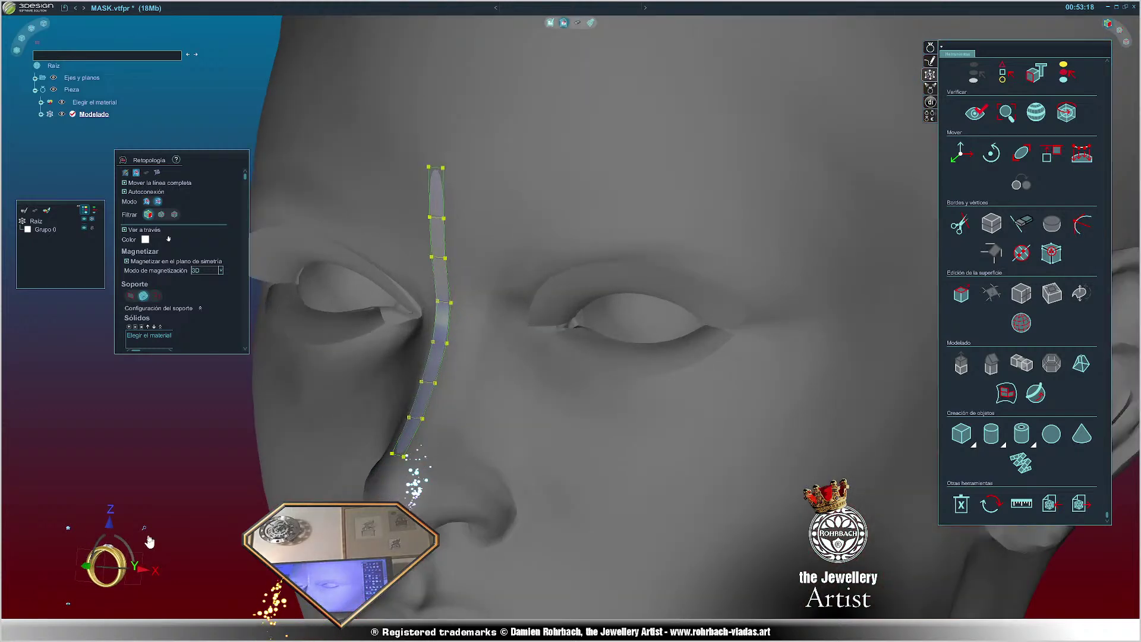
click(89, 566)
scroll(787, 313, down, 3)
middle_drag(933, 295, 782, 311)
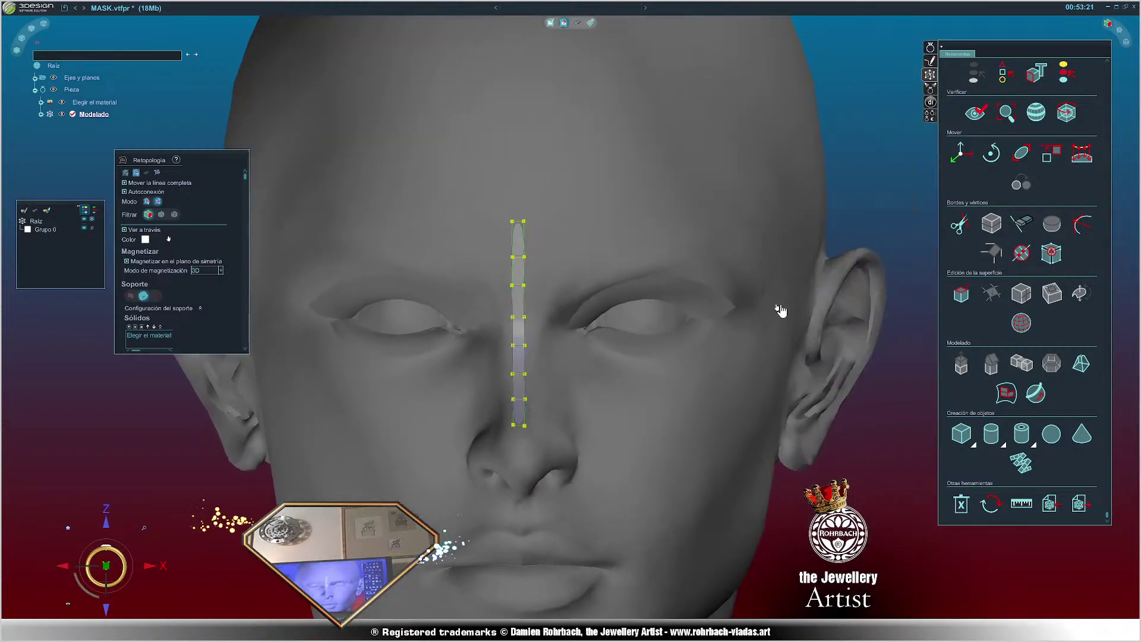
scroll(680, 319, up, 3)
drag(422, 292, 588, 273)
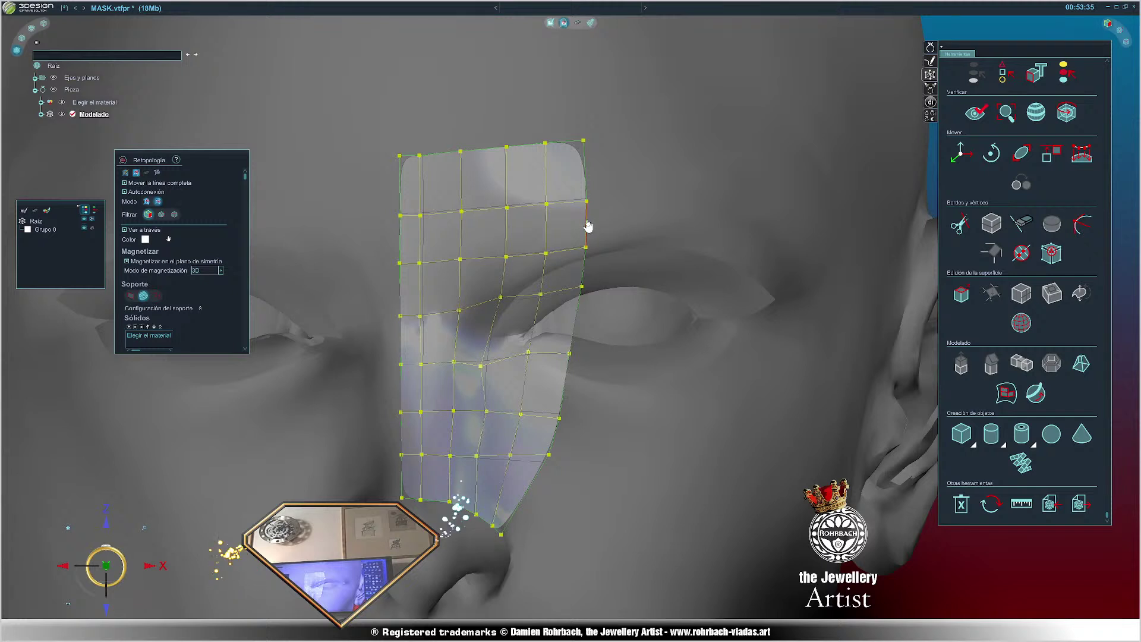
drag(587, 226, 770, 223)
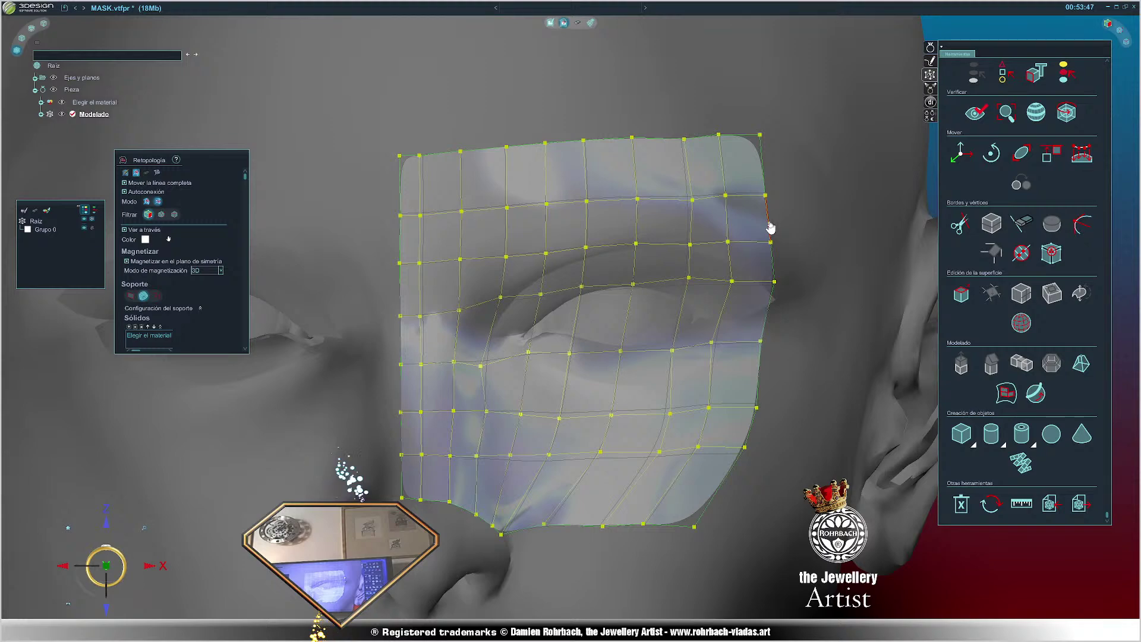
- Extend the grid's outer side line by two more columns onto the bust's left temple
drag(770, 227, 807, 224)
right_drag(855, 252, 576, 324)
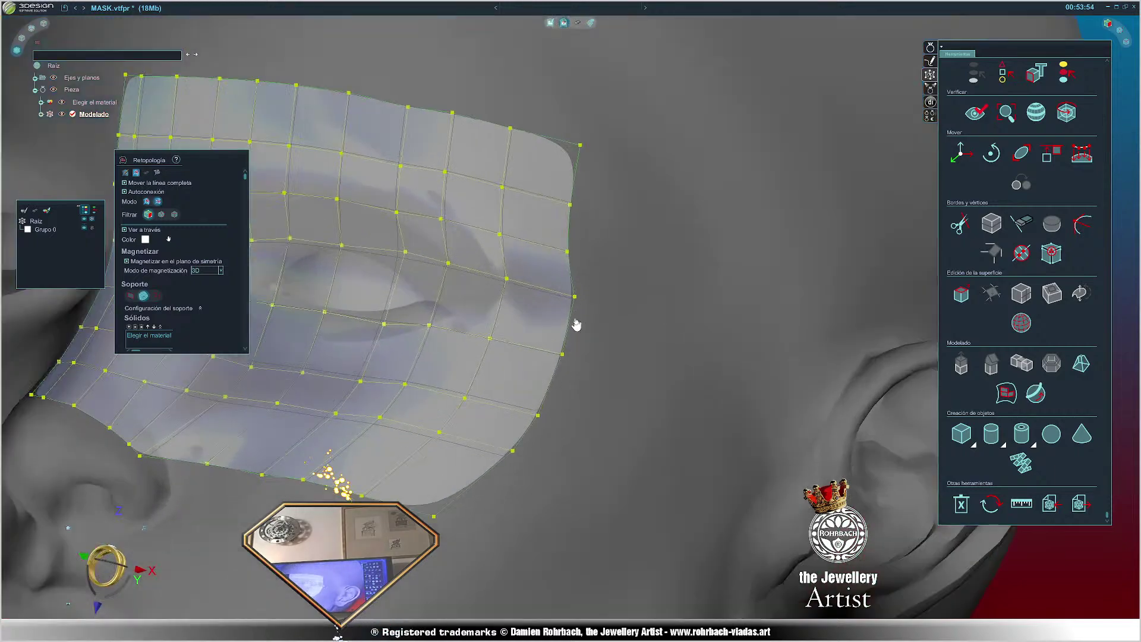
click(92, 571)
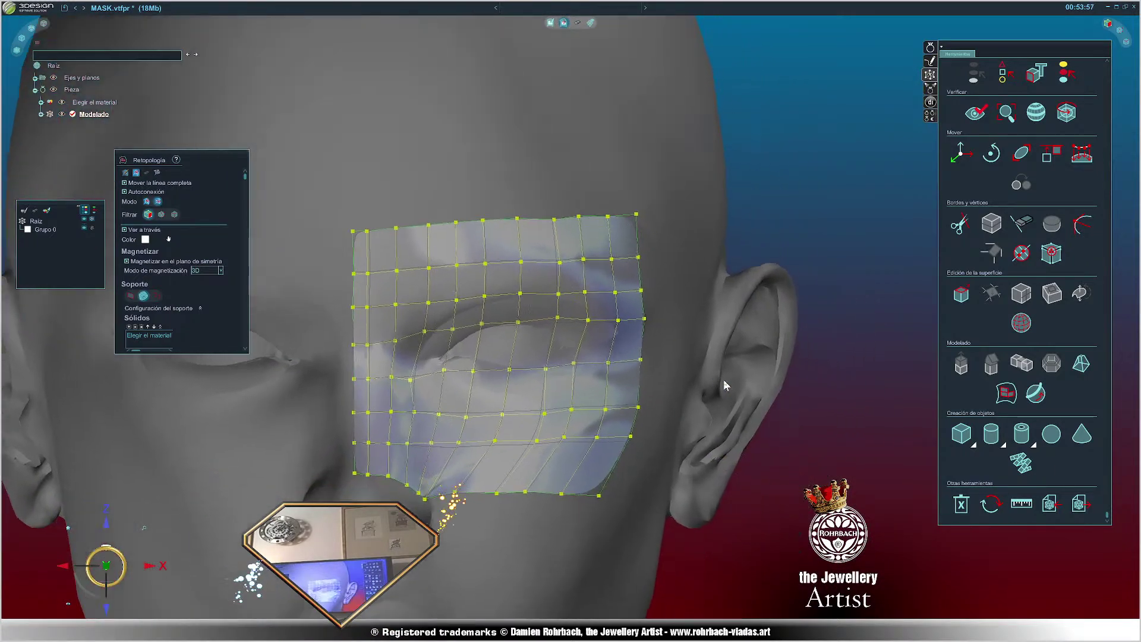
scroll(723, 385, up, 3)
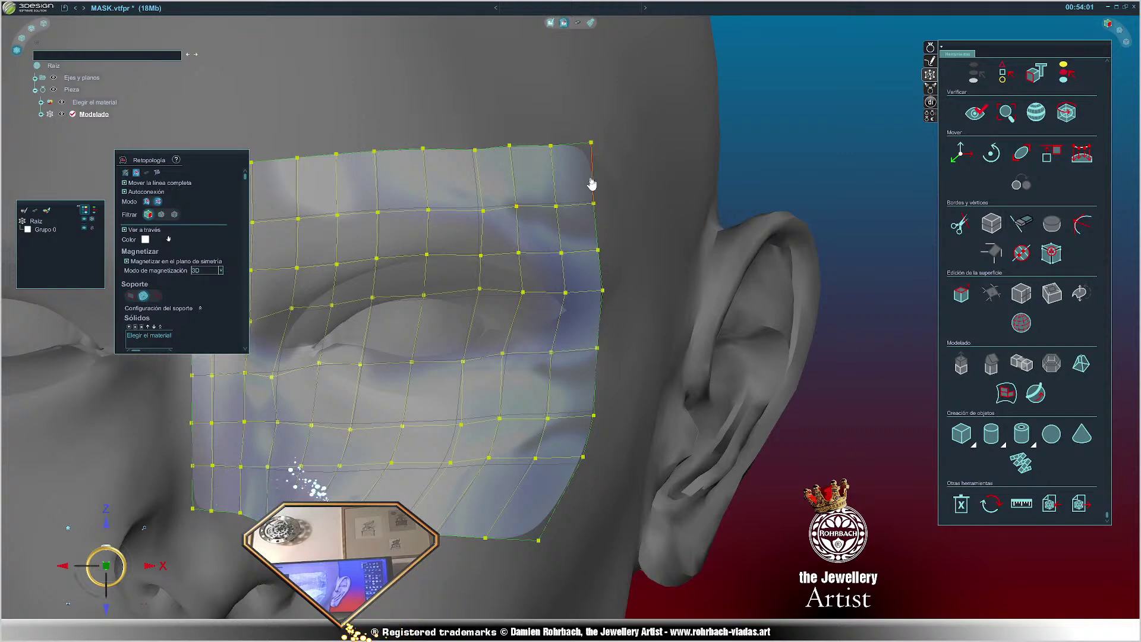
drag(595, 182, 643, 184)
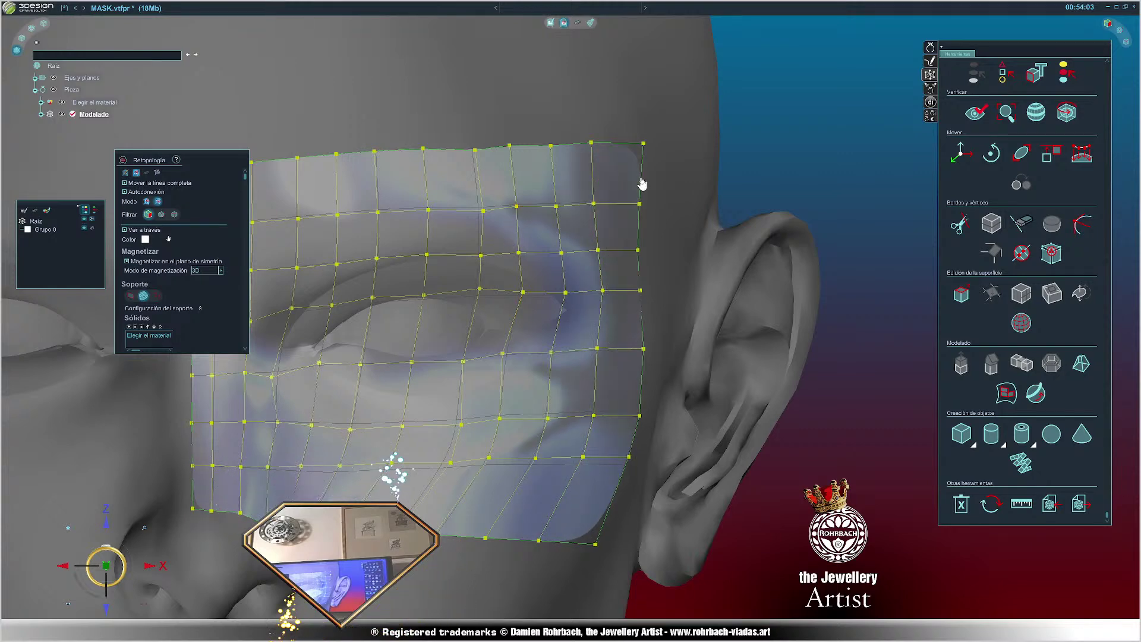
- Examine how the half mask grid sits on the bust in profile and from the front
scroll(665, 248, down, 5)
middle_drag(576, 369, 235, 326)
scroll(338, 363, down, 1)
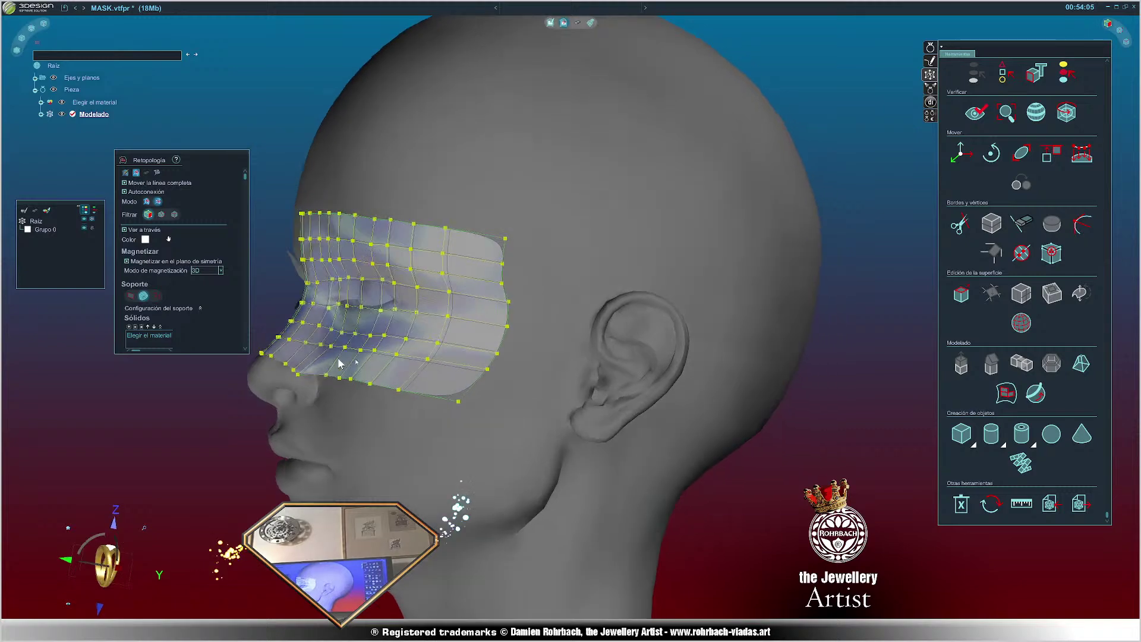
right_drag(338, 364, 187, 478)
scroll(598, 362, up, 3)
scroll(608, 374, down, 3)
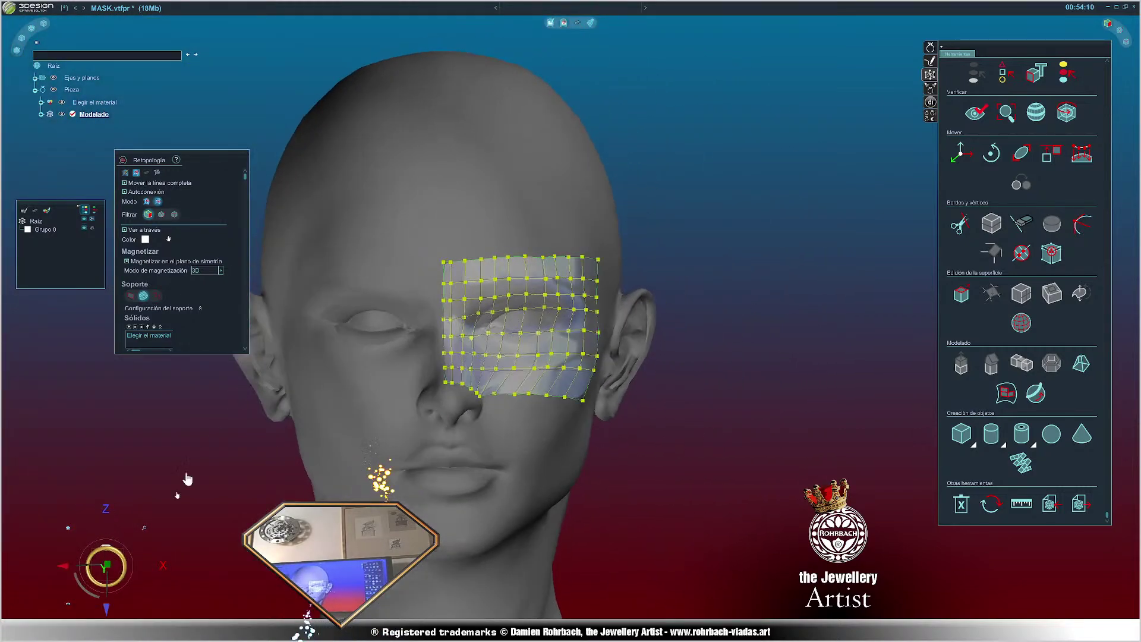
click(116, 567)
middle_drag(272, 434, 432, 387)
scroll(633, 409, up, 2)
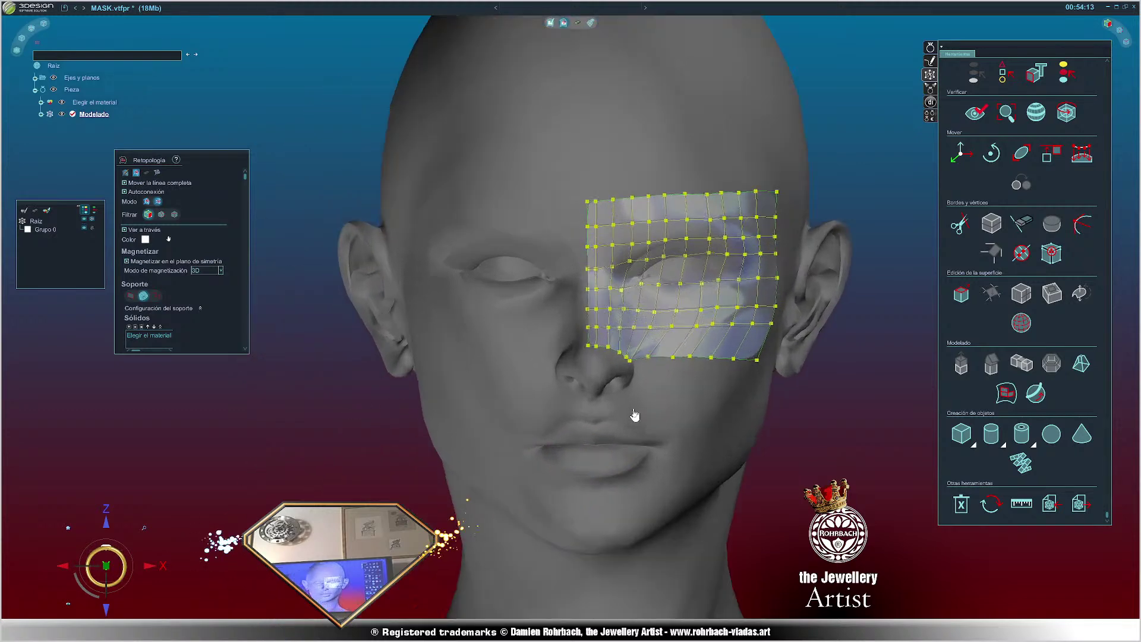
- Examine the grid lines up close around the bust's left eye, brow and cheek
scroll(635, 416, up, 3)
middle_drag(878, 375, 730, 359)
scroll(731, 359, up, 5)
middle_drag(694, 156, 614, 274)
scroll(613, 274, down, 3)
middle_drag(415, 218, 476, 262)
scroll(535, 310, up, 4)
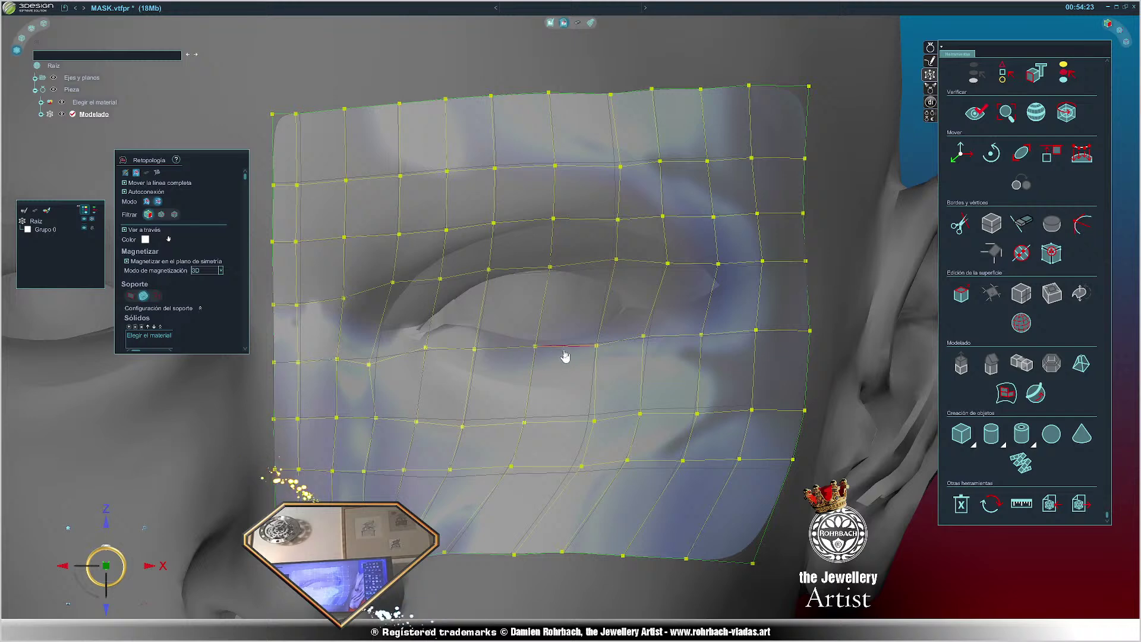
scroll(565, 359, down, 3)
scroll(357, 249, up, 3)
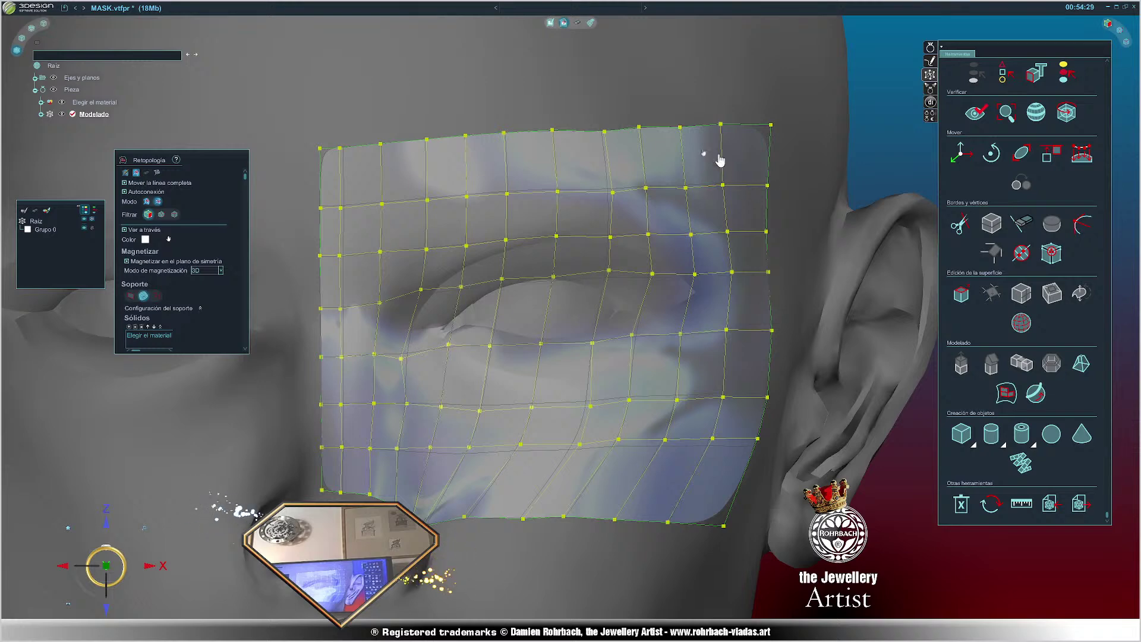
- Extend the grid's inner side line in successive columns over the nose, across the bust's right eye and onto the right temple
middle_click(301, 440)
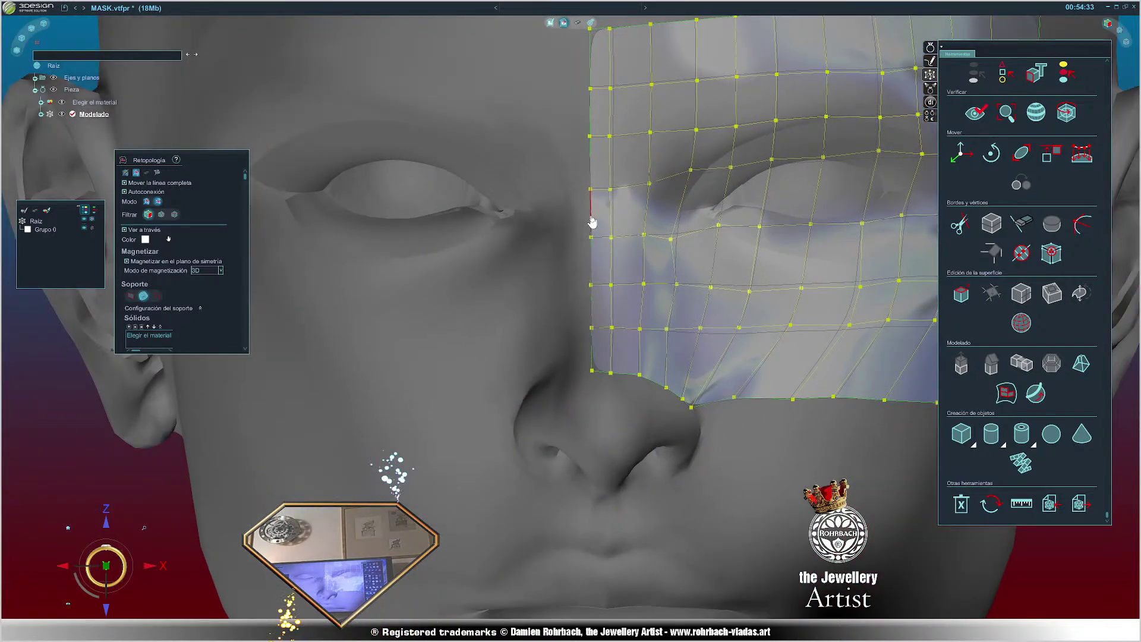
drag(592, 222, 302, 222)
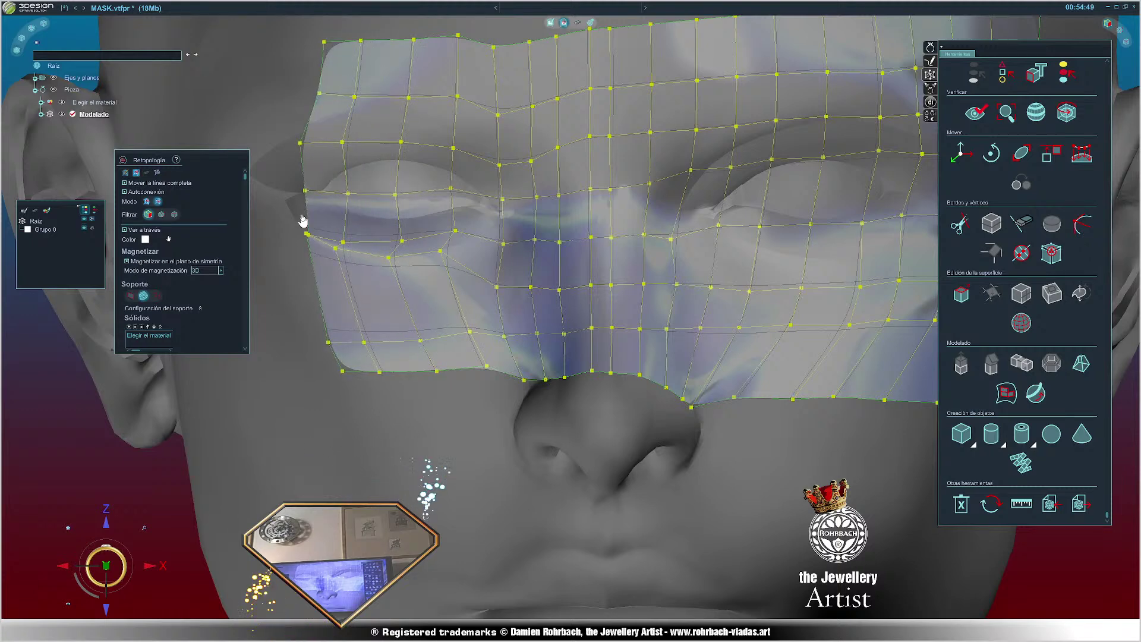
middle_drag(265, 205, 450, 273)
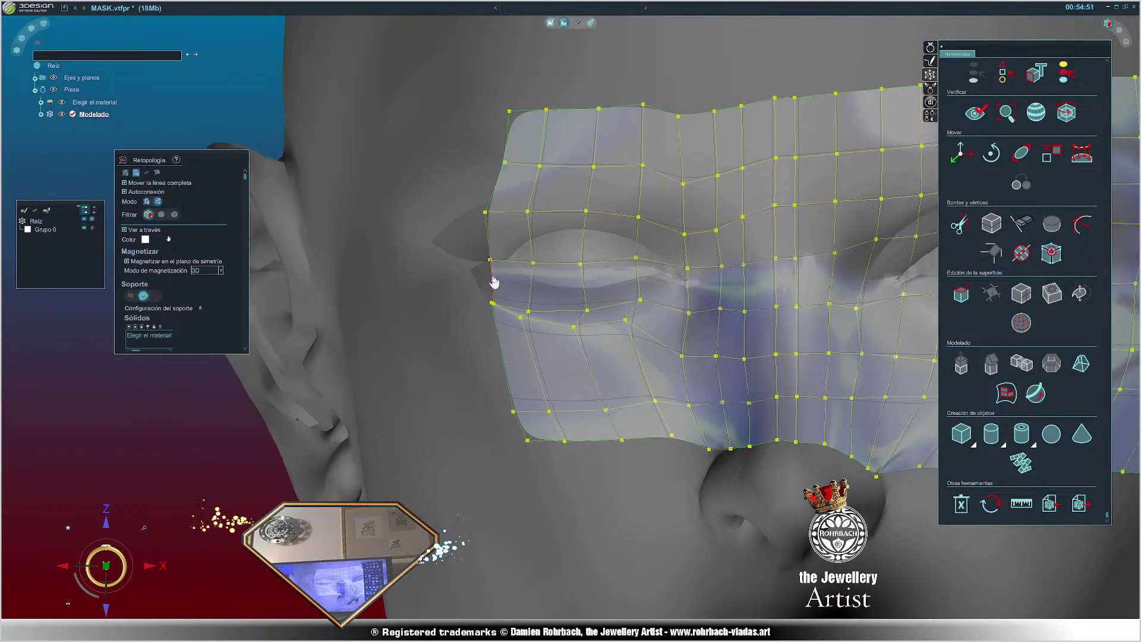
drag(492, 275, 389, 301)
right_drag(484, 387, 547, 446)
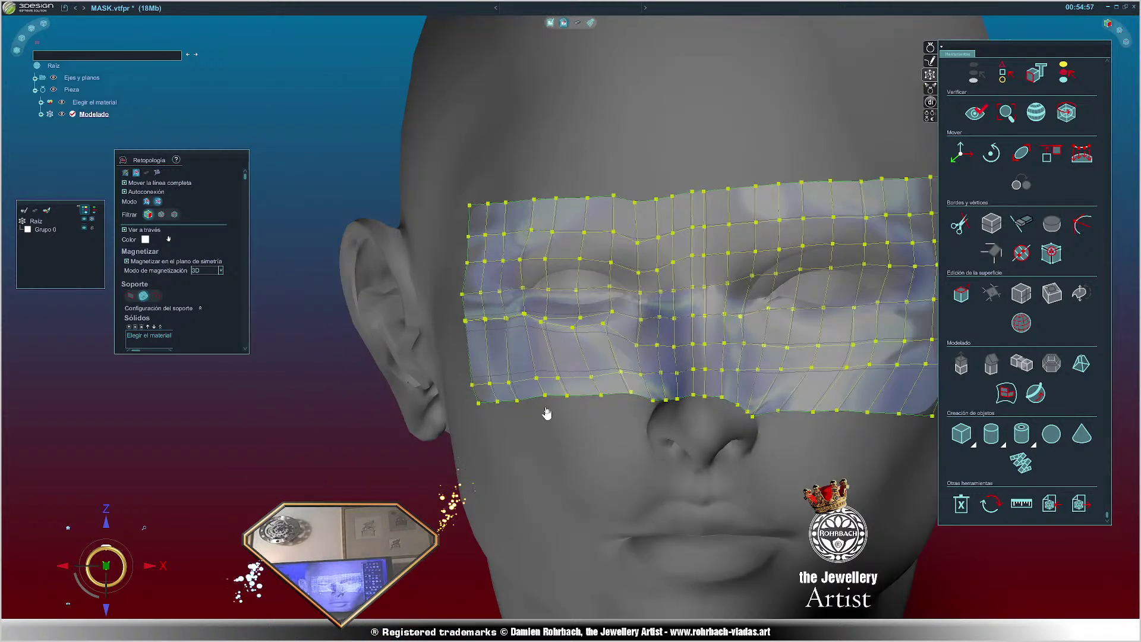
scroll(551, 409, up, 2)
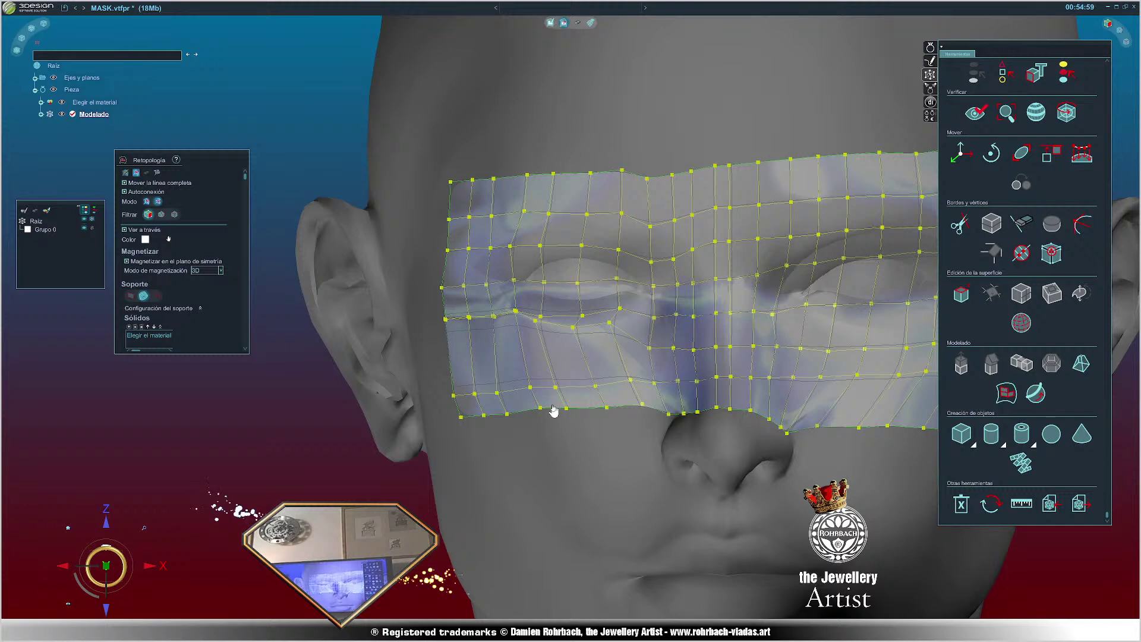
- Leave Retopology and close the surface modelling, keeping the finished grid
scroll(1080, 215, up, 3)
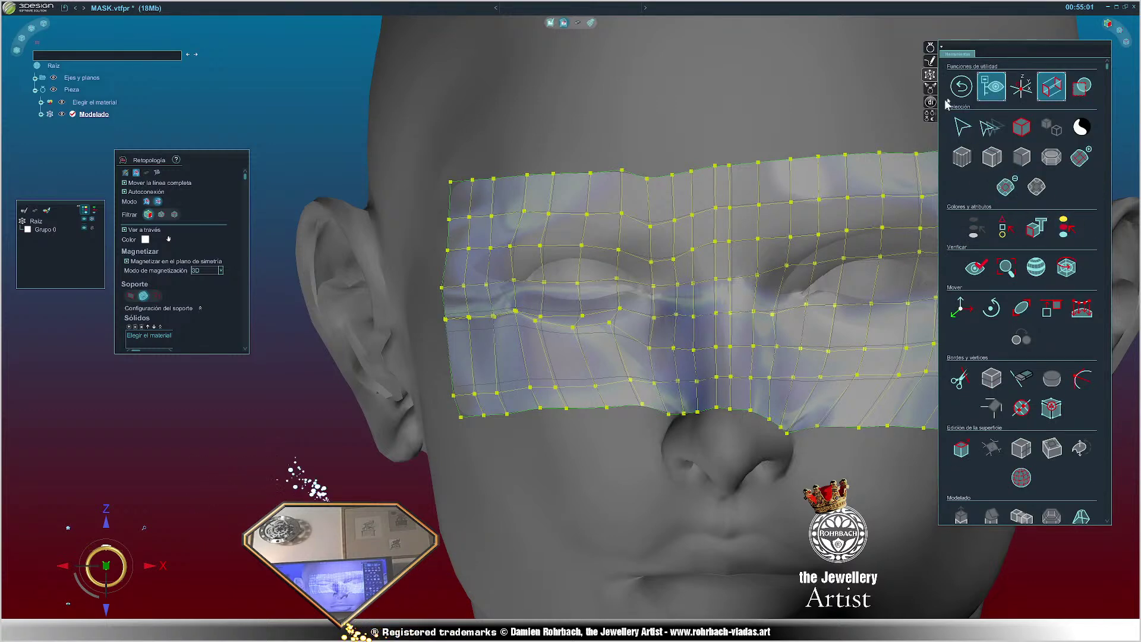
click(966, 94)
click(972, 95)
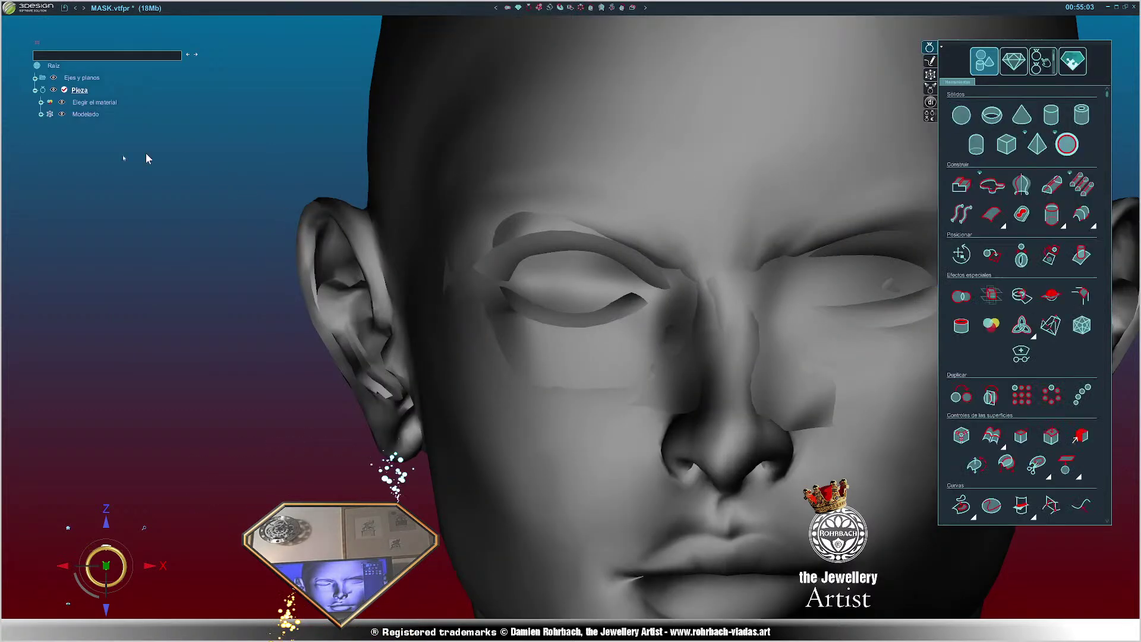
- Set the mask model's material to Yellow gold 14K in its properties and rebuild the part
click(41, 115)
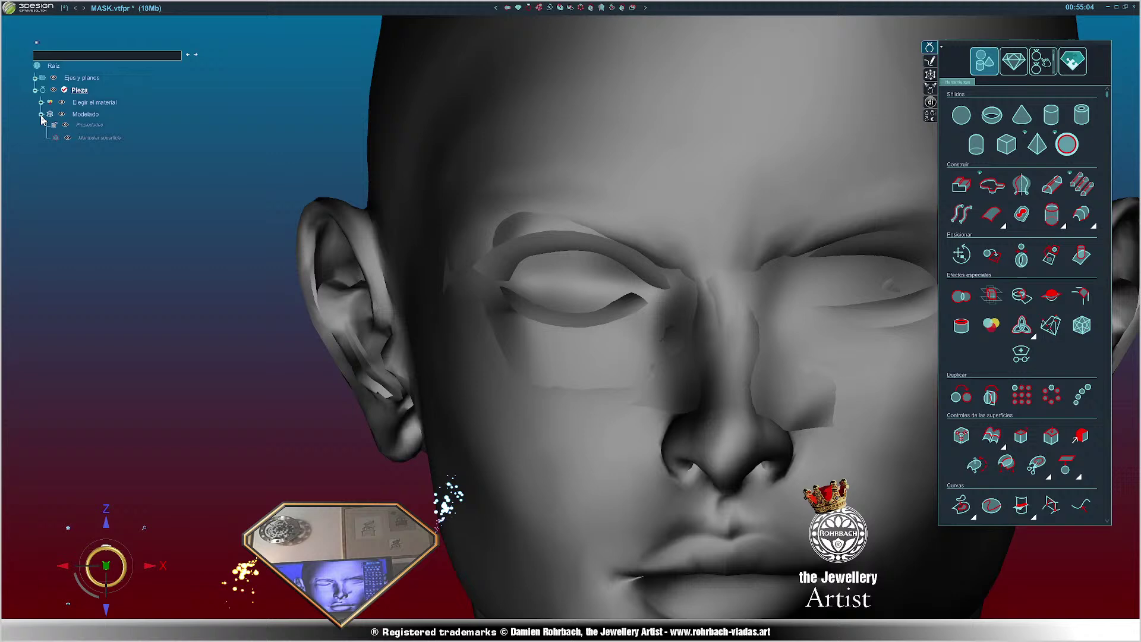
click(84, 127)
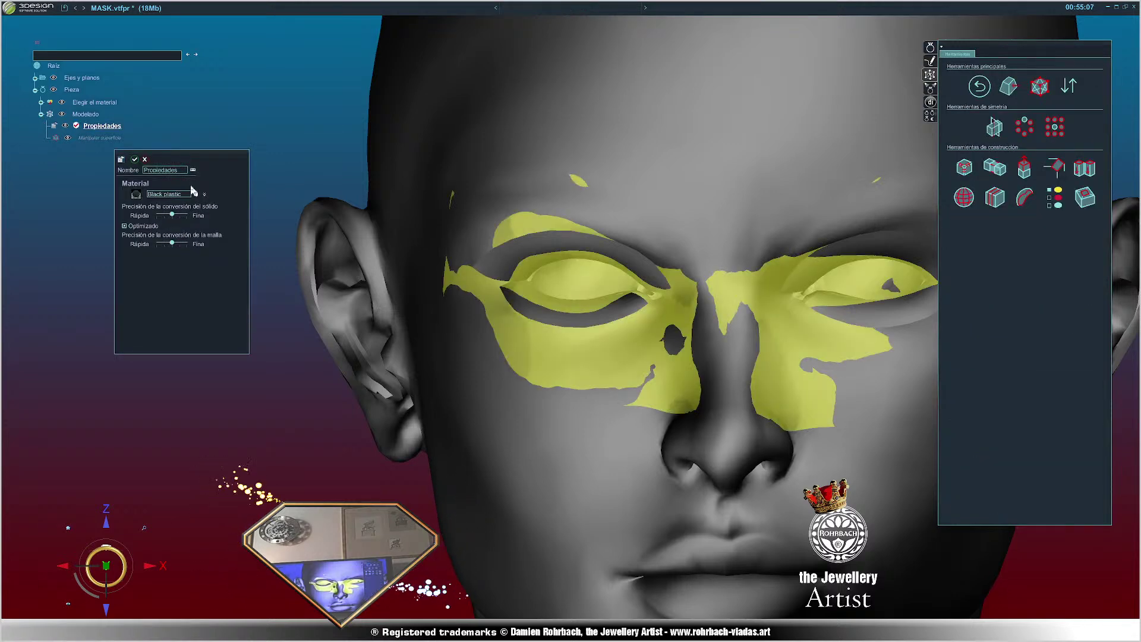
click(197, 195)
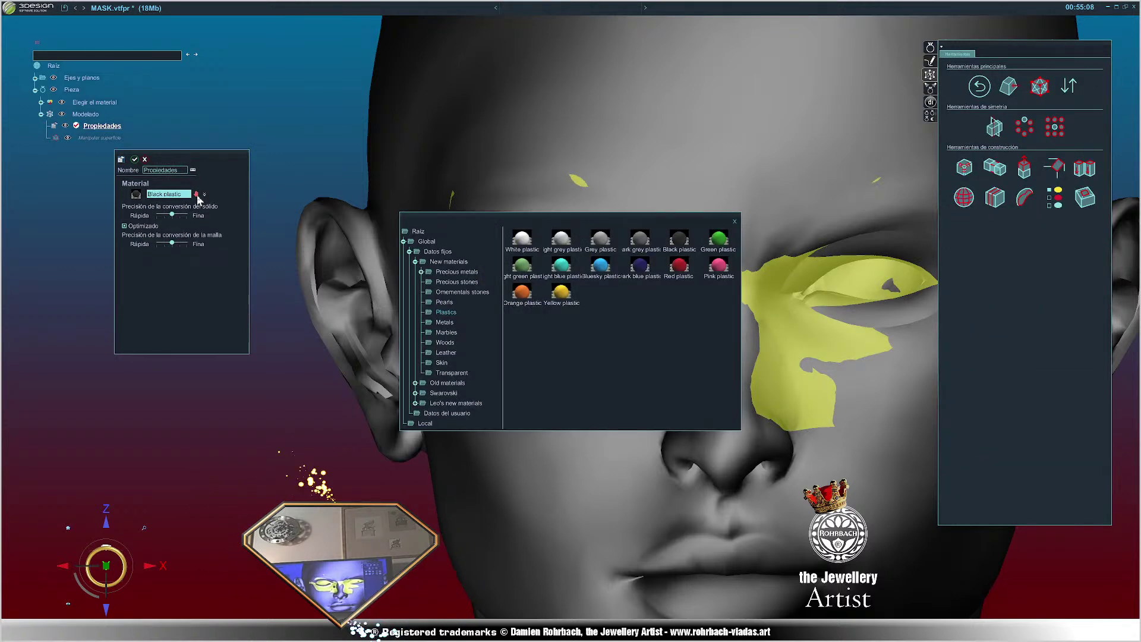
click(422, 272)
click(455, 292)
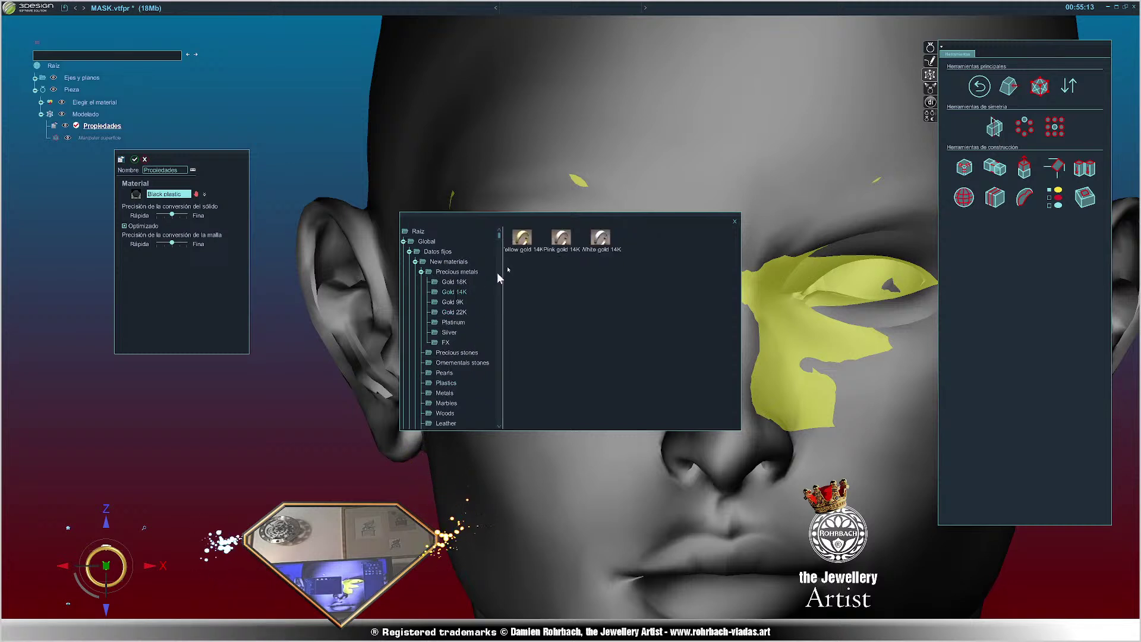
double_click(522, 240)
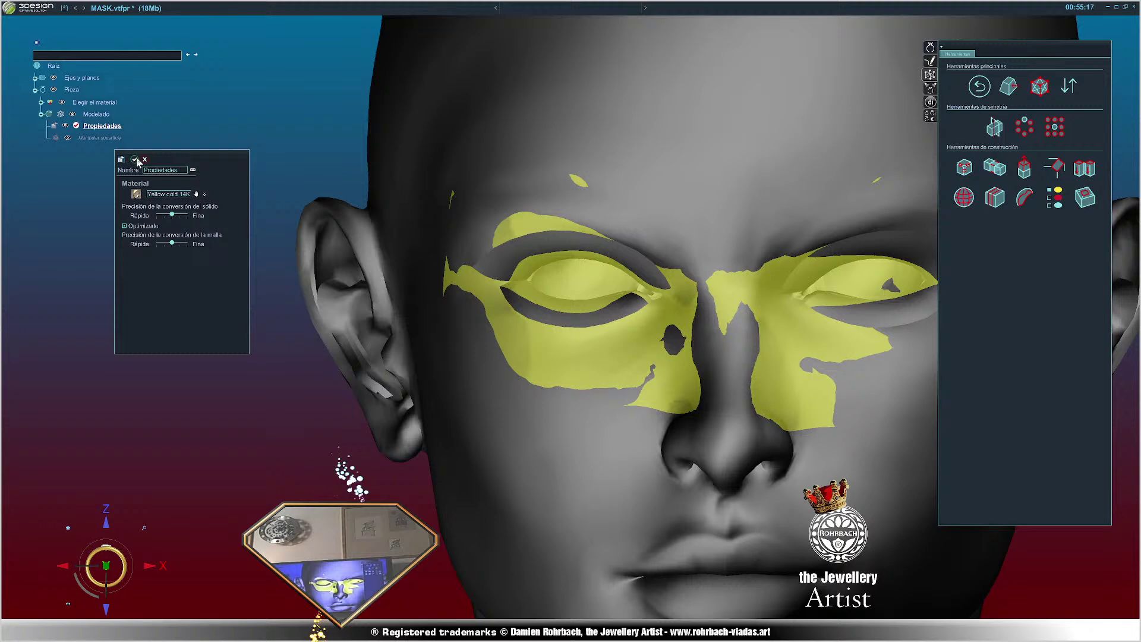
click(136, 160)
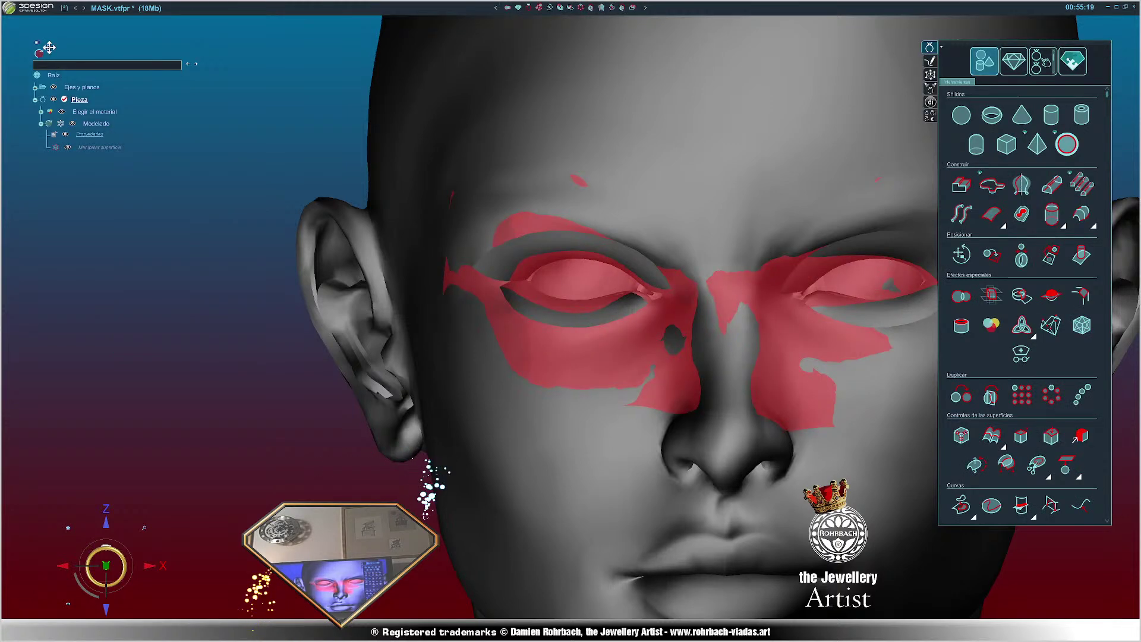
click(39, 54)
- Hide the Lady bust so that only the gold mask surface is displayed
scroll(409, 255, down, 5)
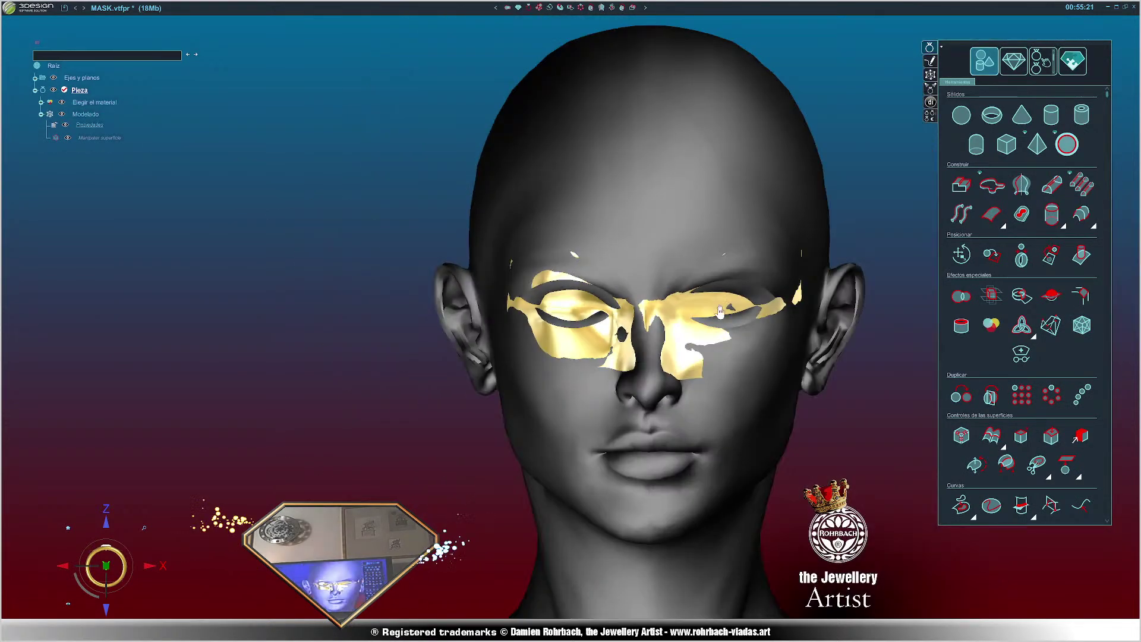
middle_drag(671, 300, 563, 323)
right_click(620, 220)
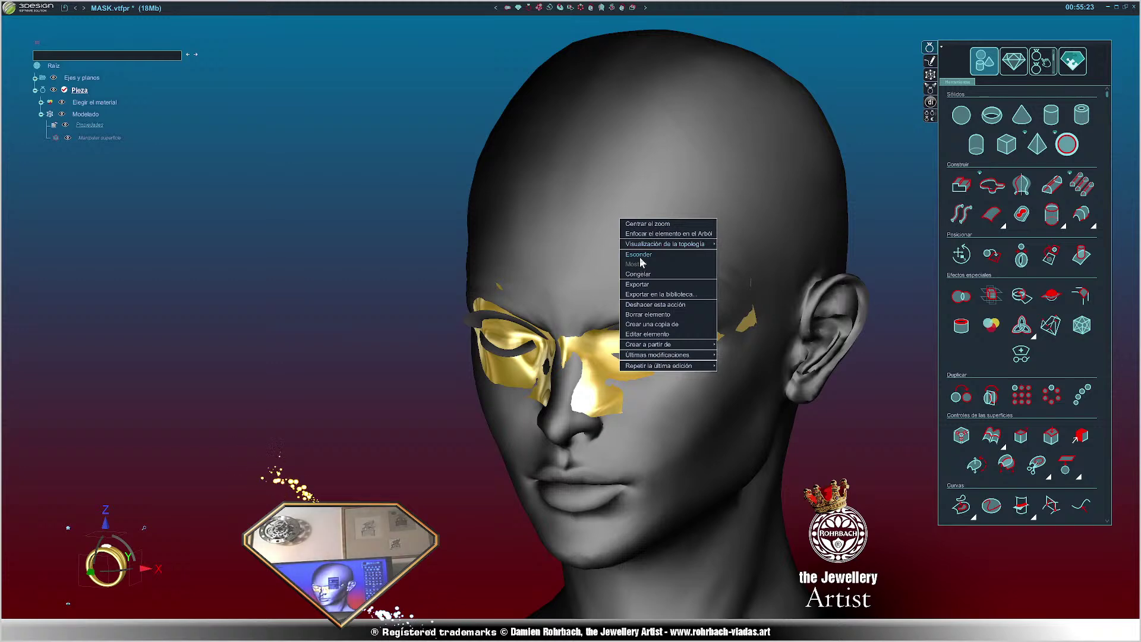
click(639, 259)
middle_drag(481, 326, 34, 42)
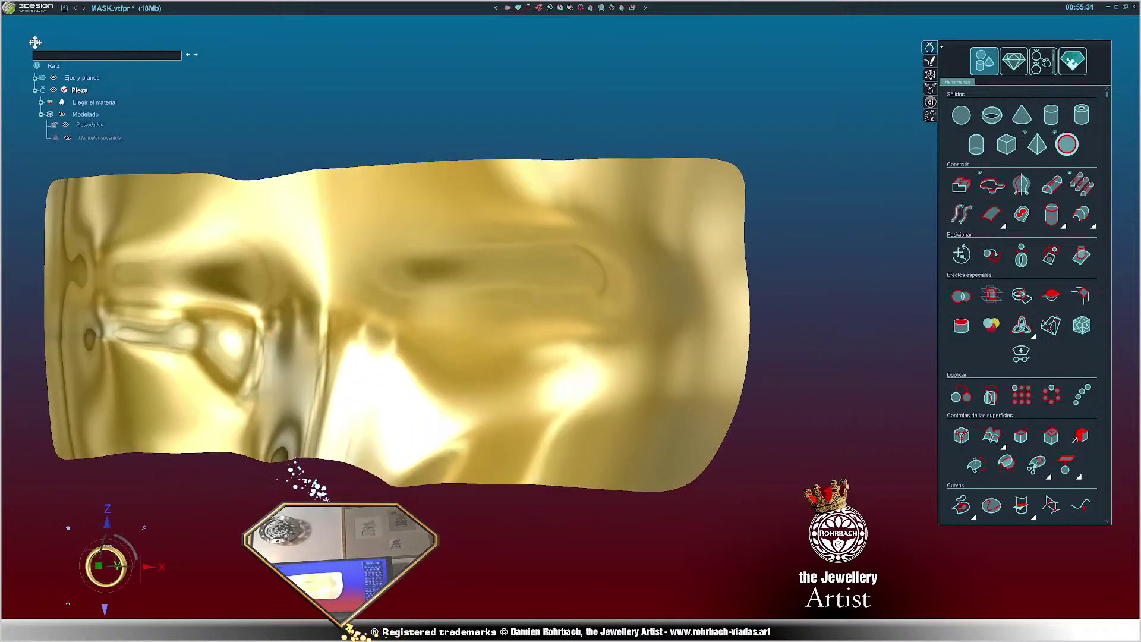
- Save the MASK.vtfpr file and examine the gold mask surface from an angle
click(65, 8)
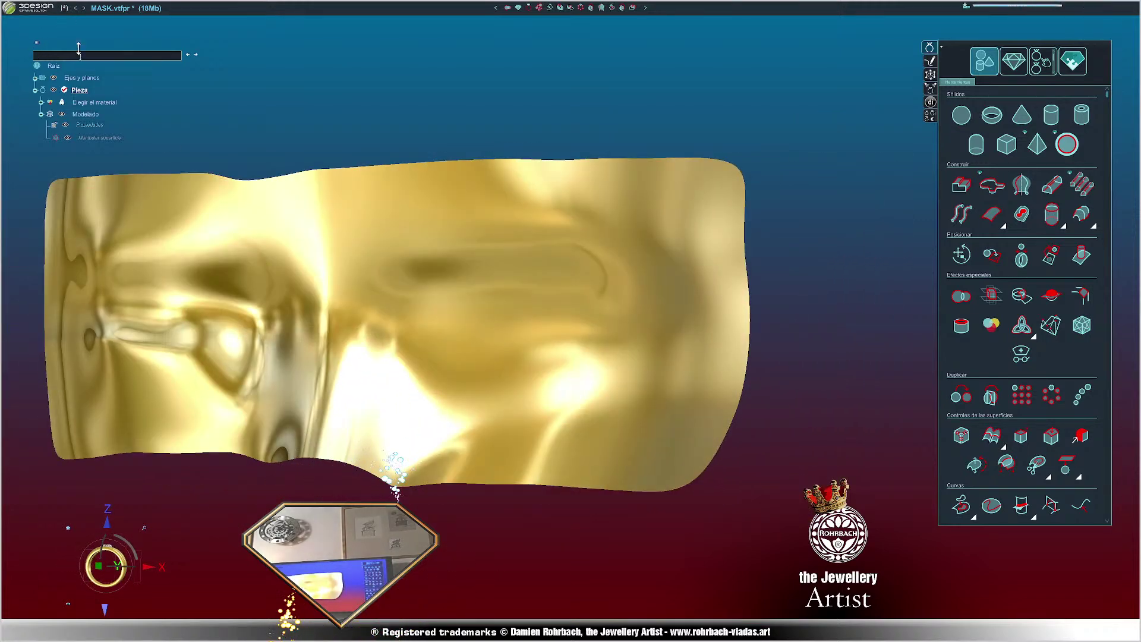
scroll(599, 369, down, 3)
middle_drag(559, 400, 598, 372)
scroll(597, 372, up, 3)
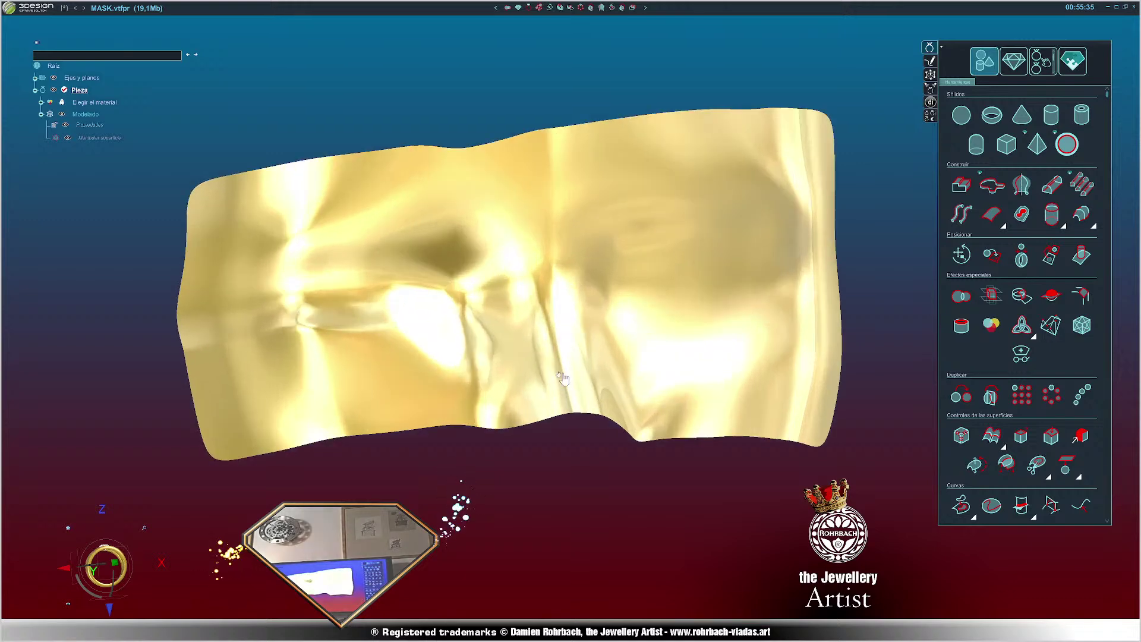
- Reopen the mask's surface manipulation for editing and start Retopology on its grid
click(93, 138)
scroll(525, 334, down, 3)
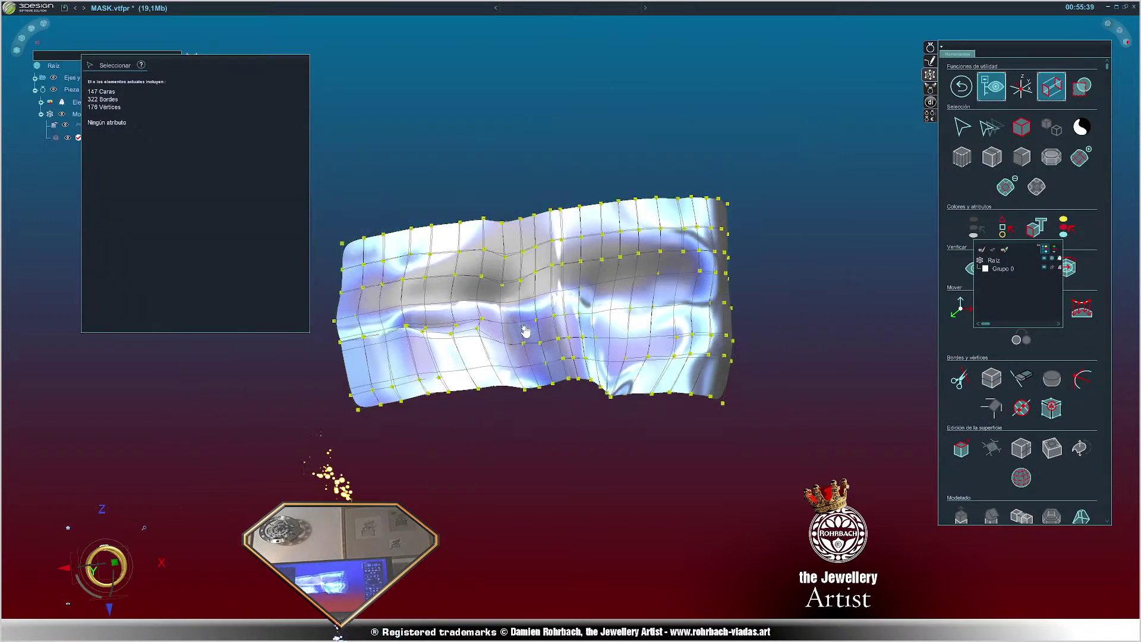
click(74, 111)
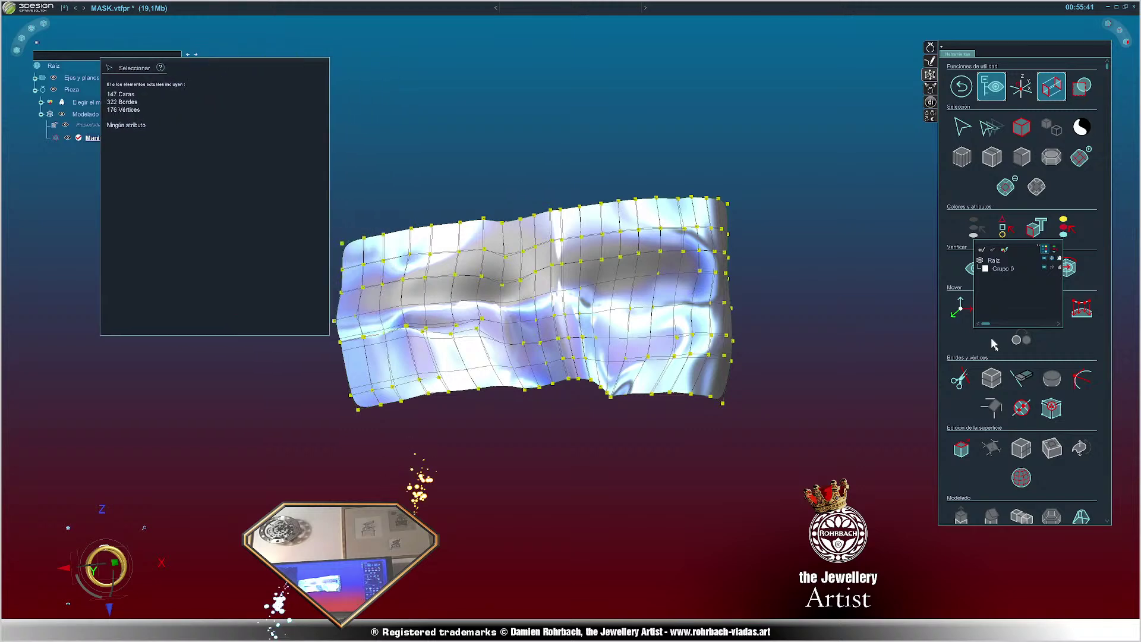
scroll(990, 336, down, 3)
drag(1019, 242, 860, 62)
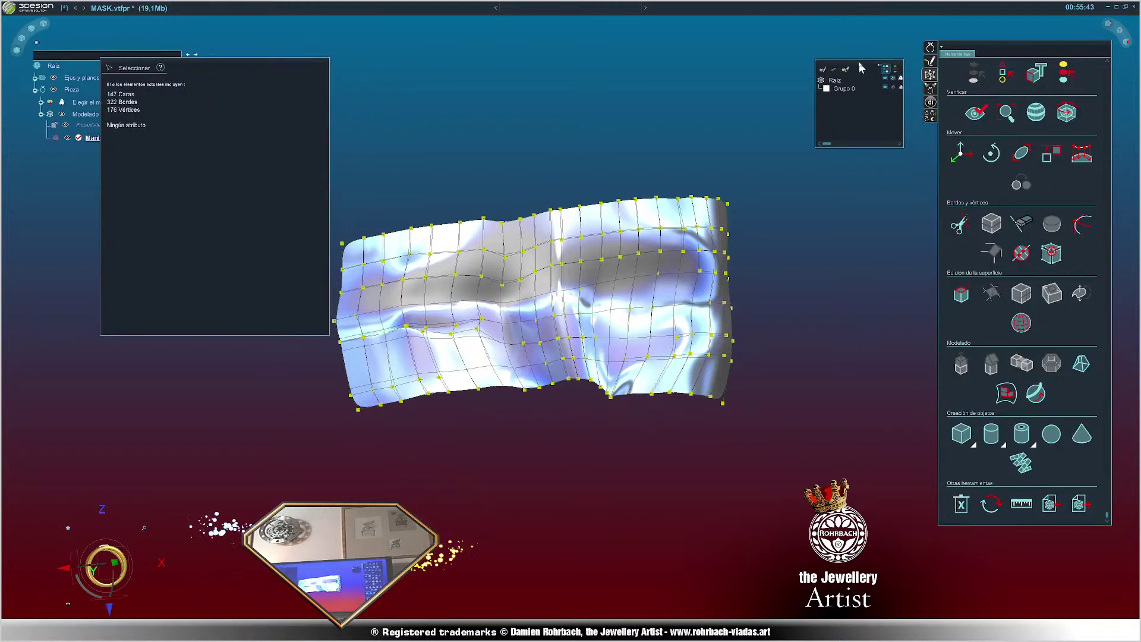
click(1006, 393)
- Bring the bust to the front view, move the Retopology settings clear of the mask and turn off complete-line movement
middle_drag(562, 379, 465, 398)
scroll(466, 398, up, 3)
mouse_move(527, 351)
middle_down()
mouse_move(743, 351)
mouse_move(522, 357)
middle_up()
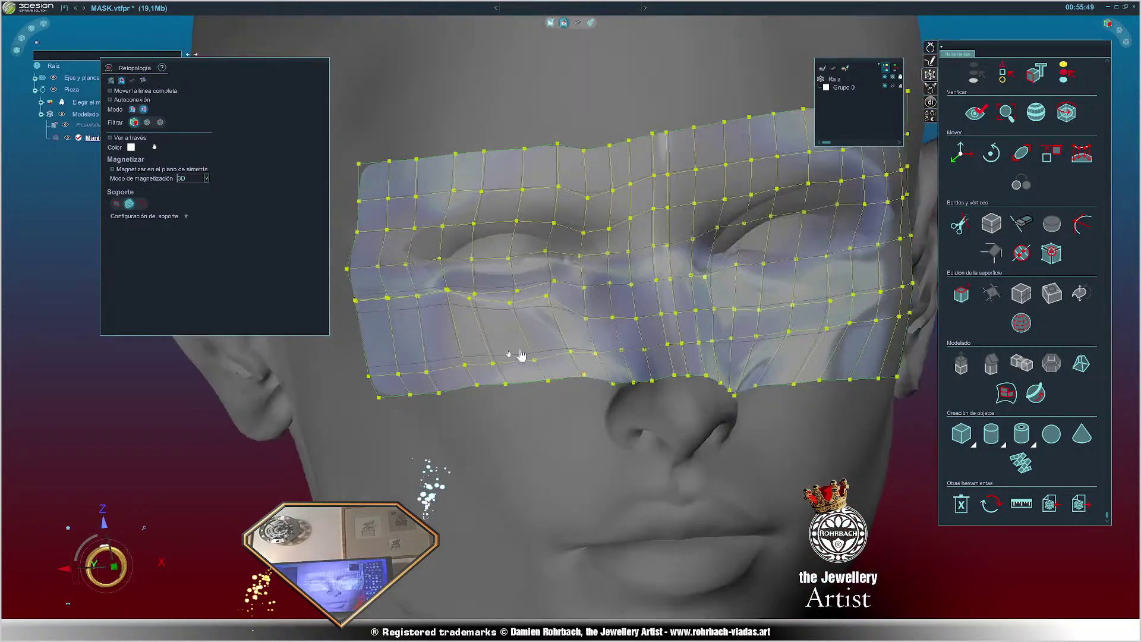
click(106, 567)
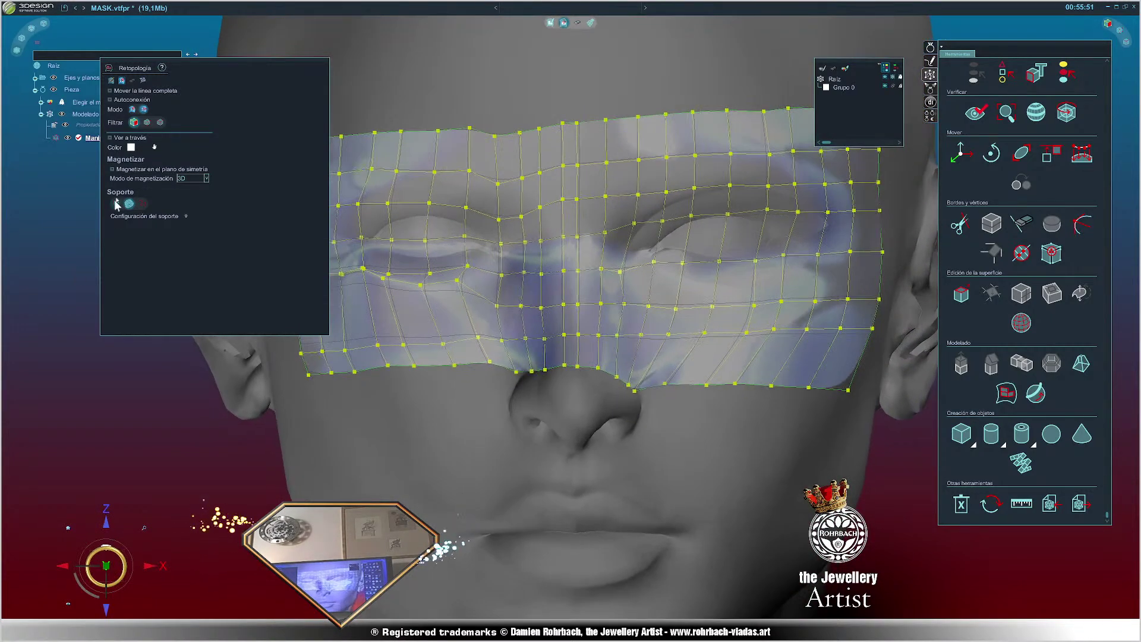
drag(229, 70, 158, 52)
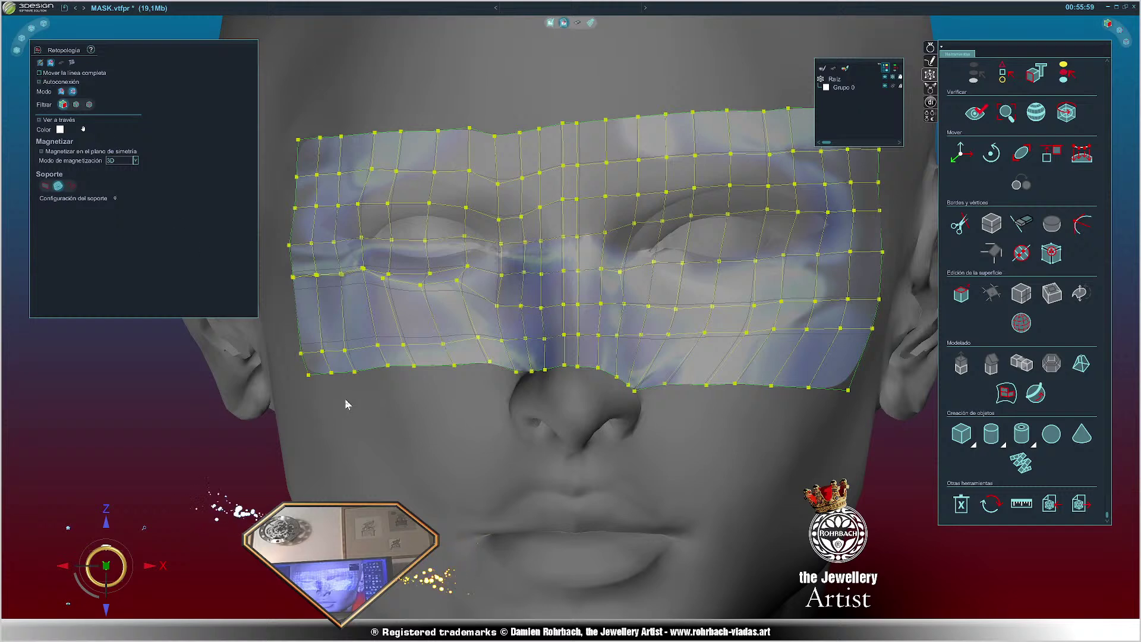
- Pull the grid's lower outer corner vertex and the neighbouring edge vertices down over the bust's right cheek
middle_drag(347, 399, 412, 379)
scroll(522, 319, up, 2)
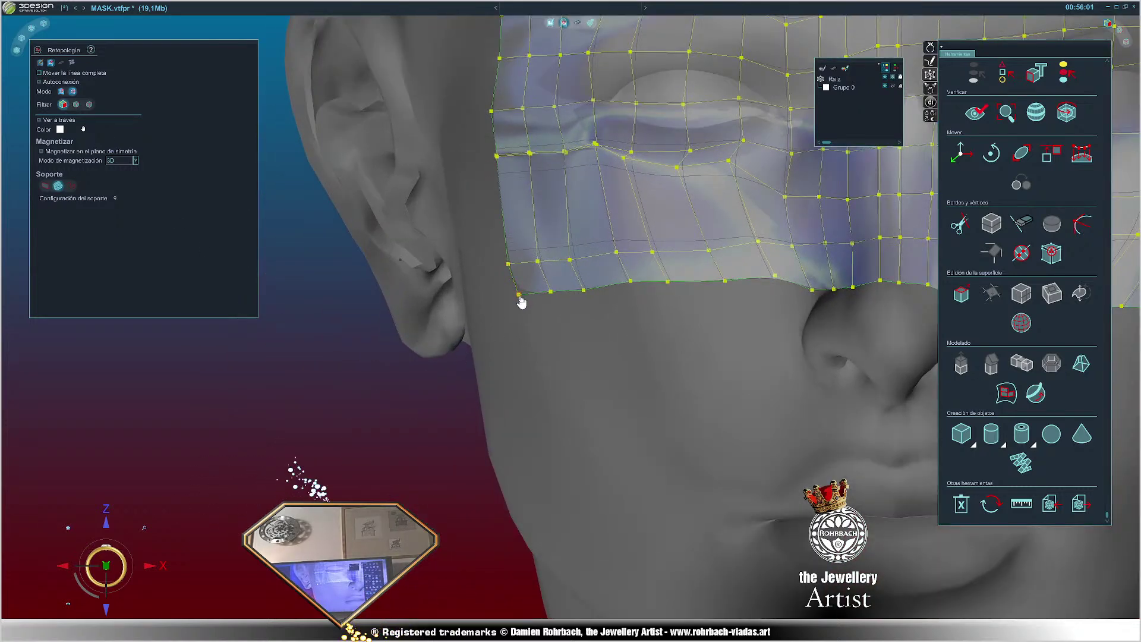
drag(517, 327, 520, 364)
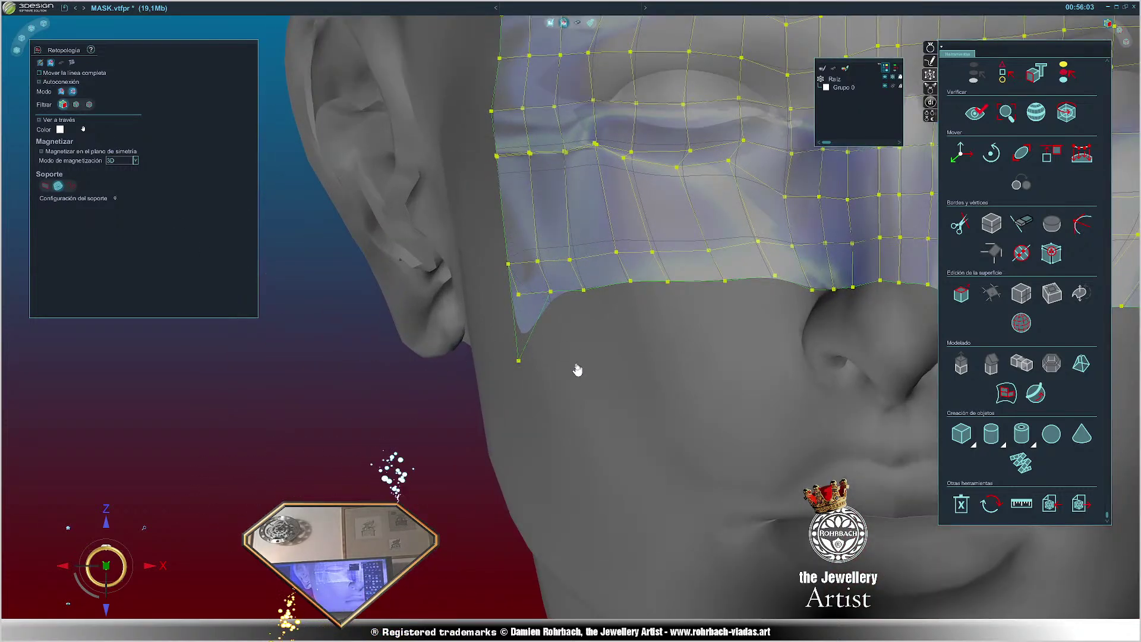
key(ctrl+z)
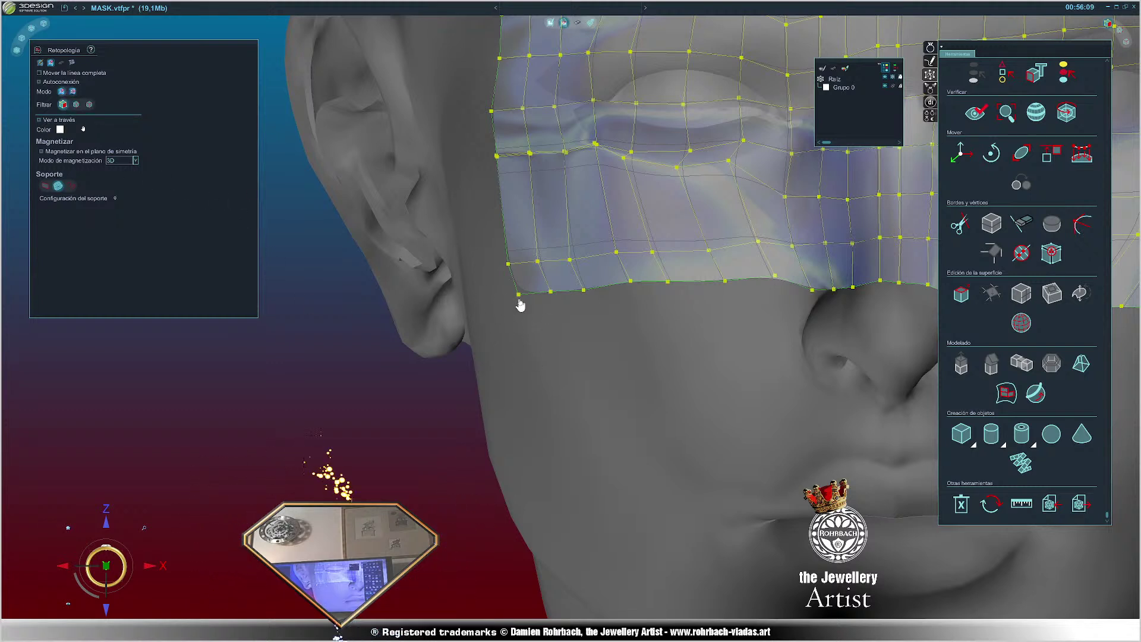
drag(518, 311, 509, 389)
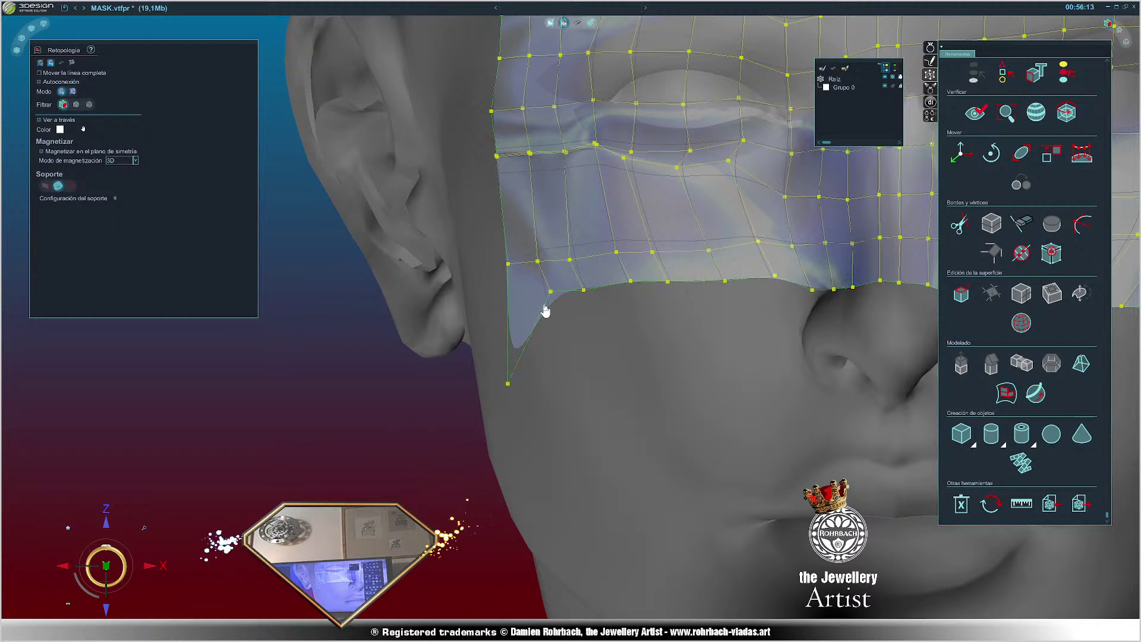
drag(550, 292, 538, 340)
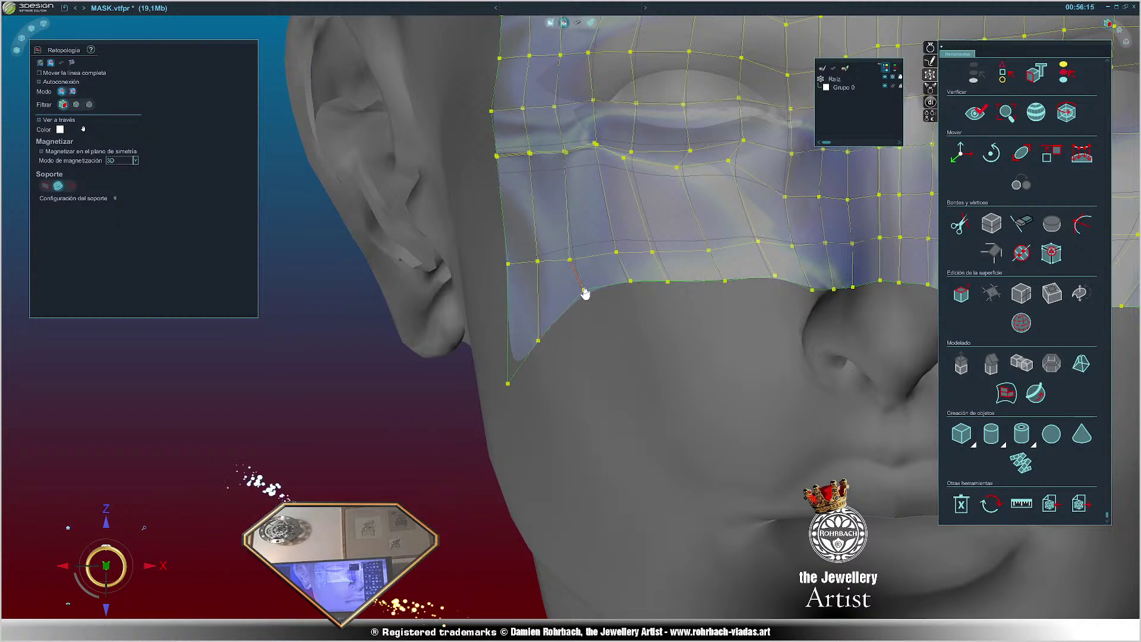
- Raise and space the grid's lower edge vertices beside the nose and along the right cheek into a smooth contour
middle_drag(930, 211, 790, 265)
scroll(731, 295, up, 3)
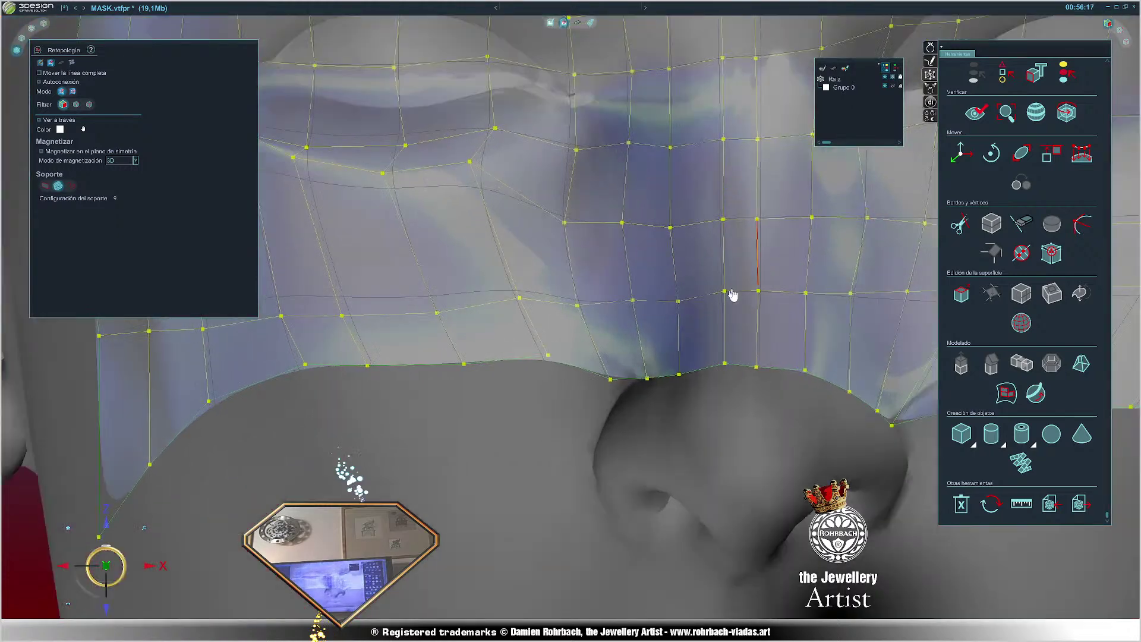
drag(610, 381, 603, 351)
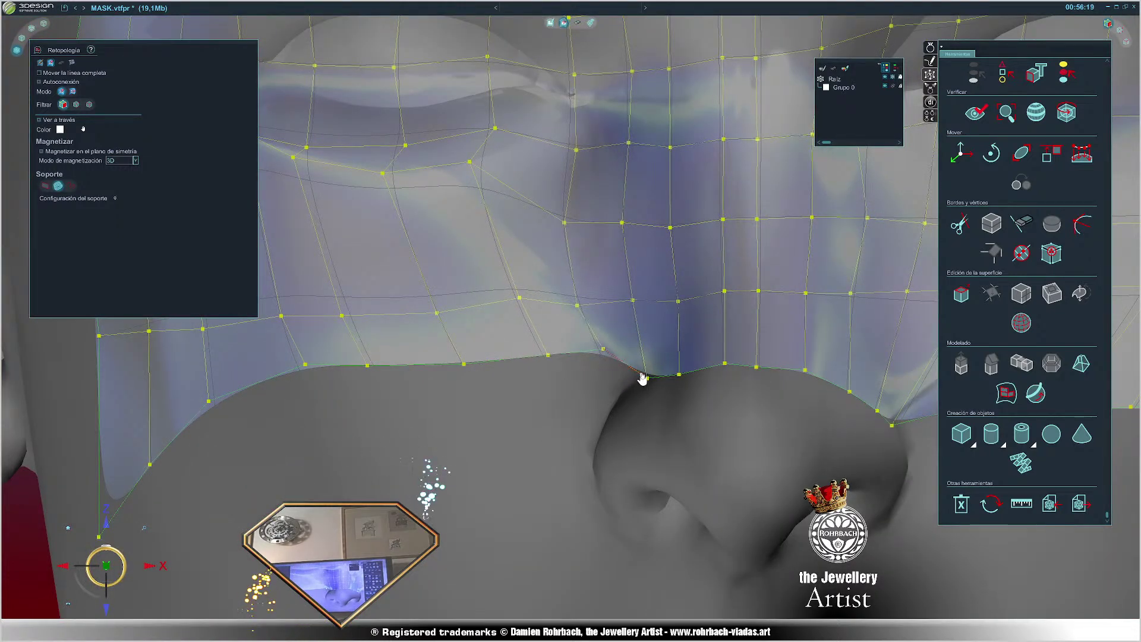
drag(647, 384, 696, 339)
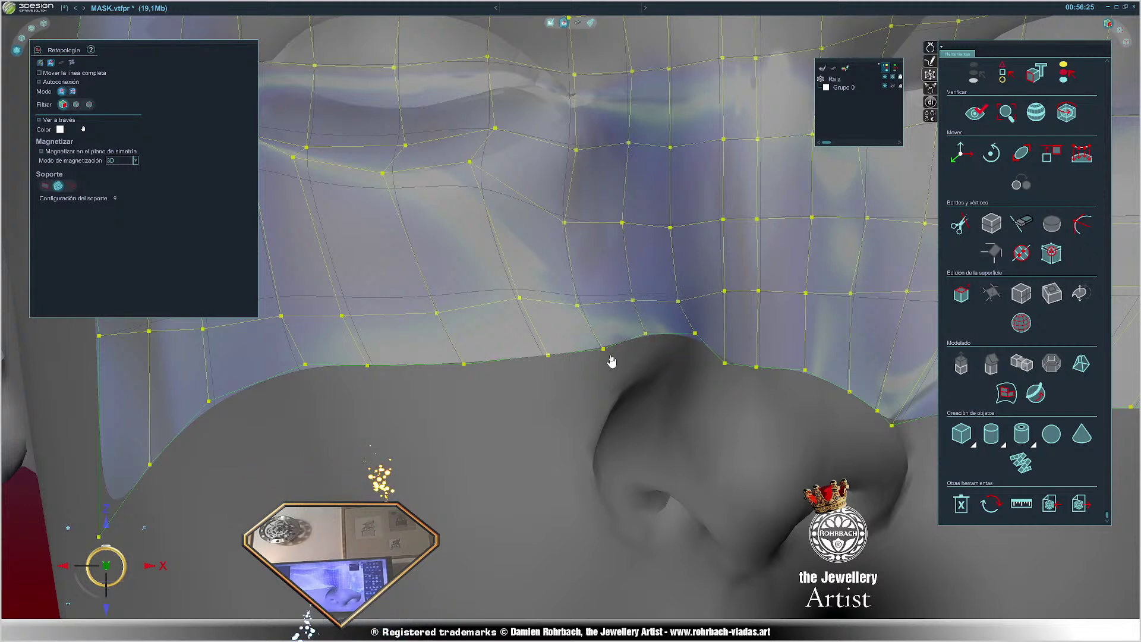
drag(605, 356, 534, 357)
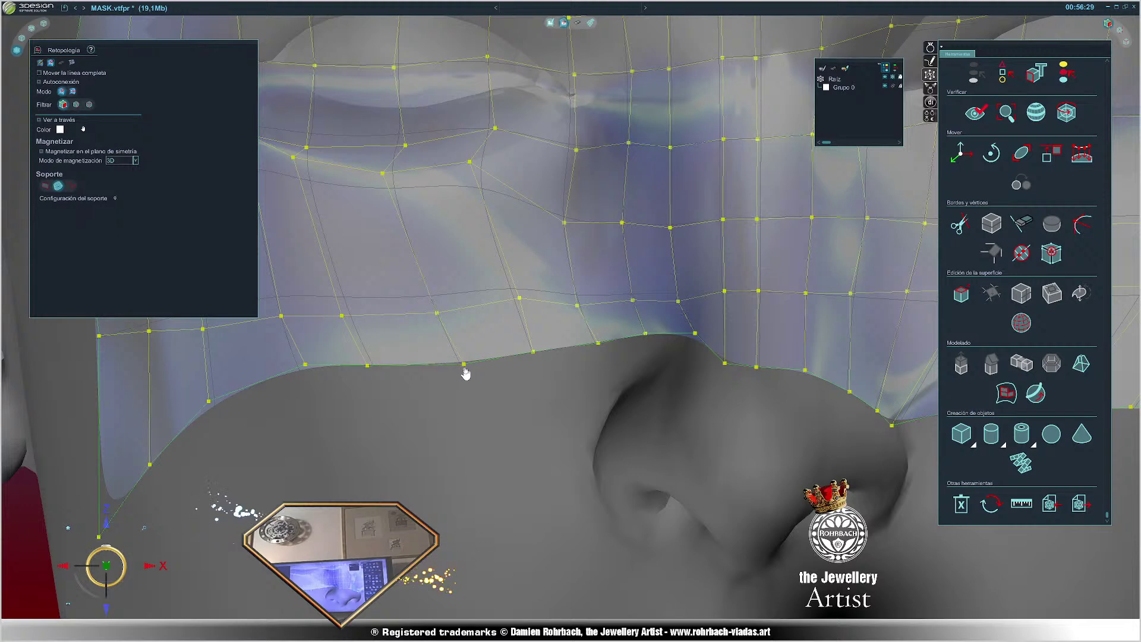
drag(467, 372, 461, 358)
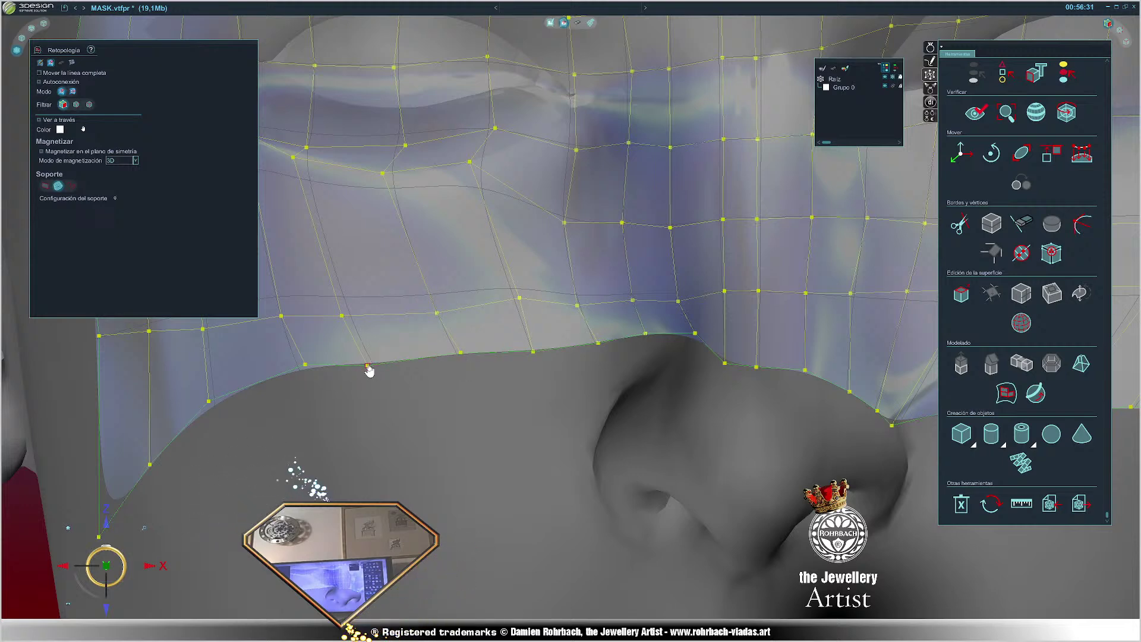
drag(369, 372, 369, 364)
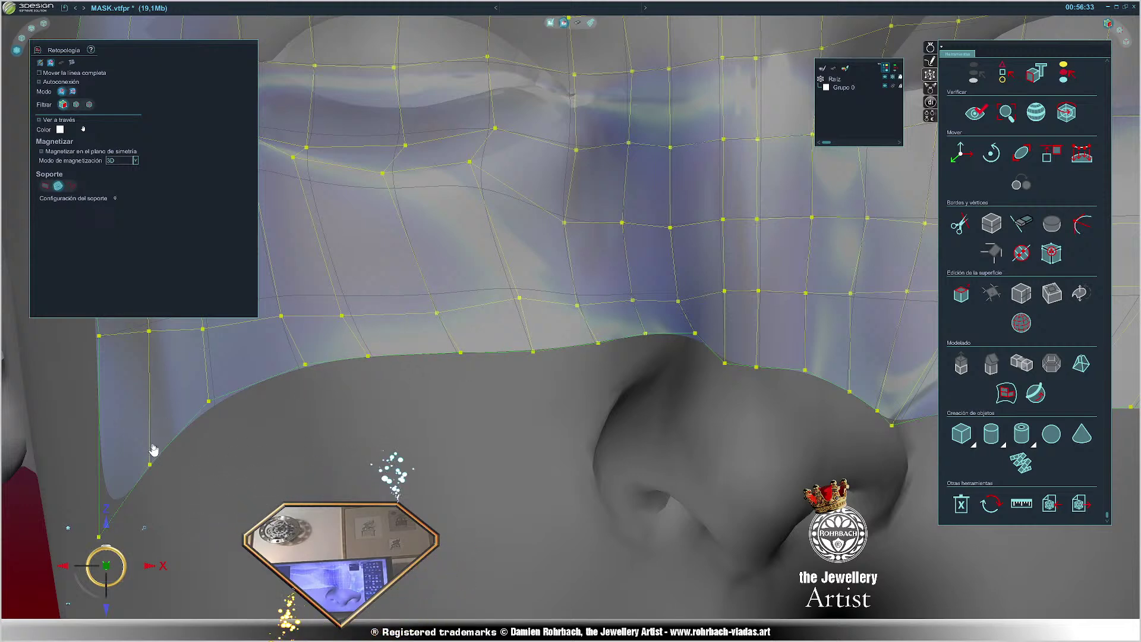
- Shift the lower edge vertices over the bust's right cheek slightly outward to even out their spacing along the curve
middle_drag(153, 450, 383, 378)
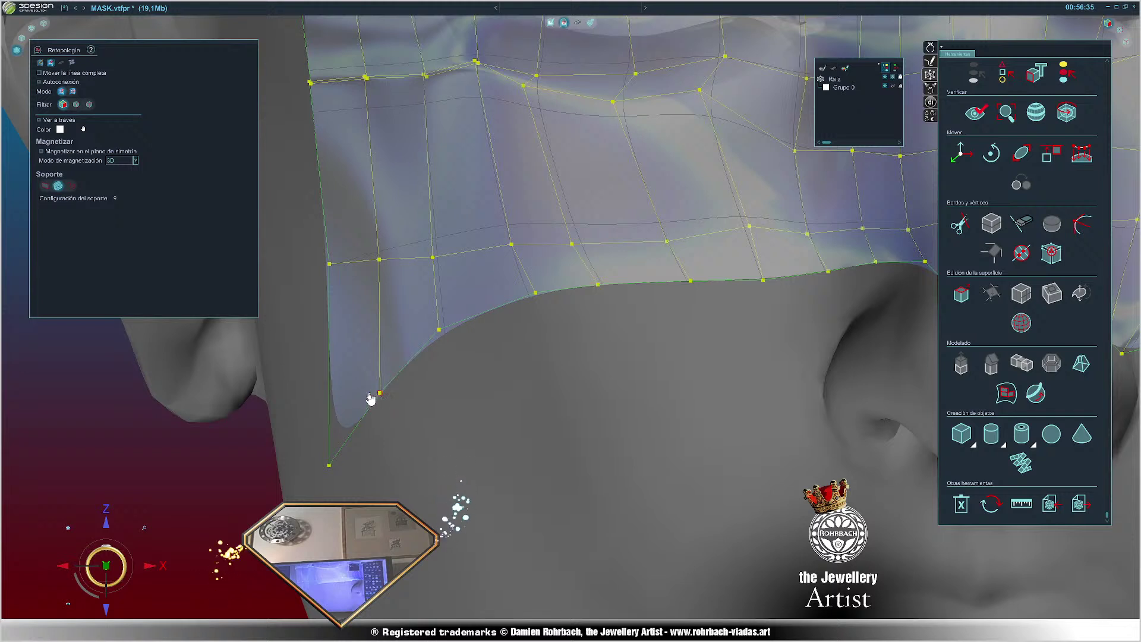
drag(370, 399, 358, 398)
drag(440, 337, 433, 331)
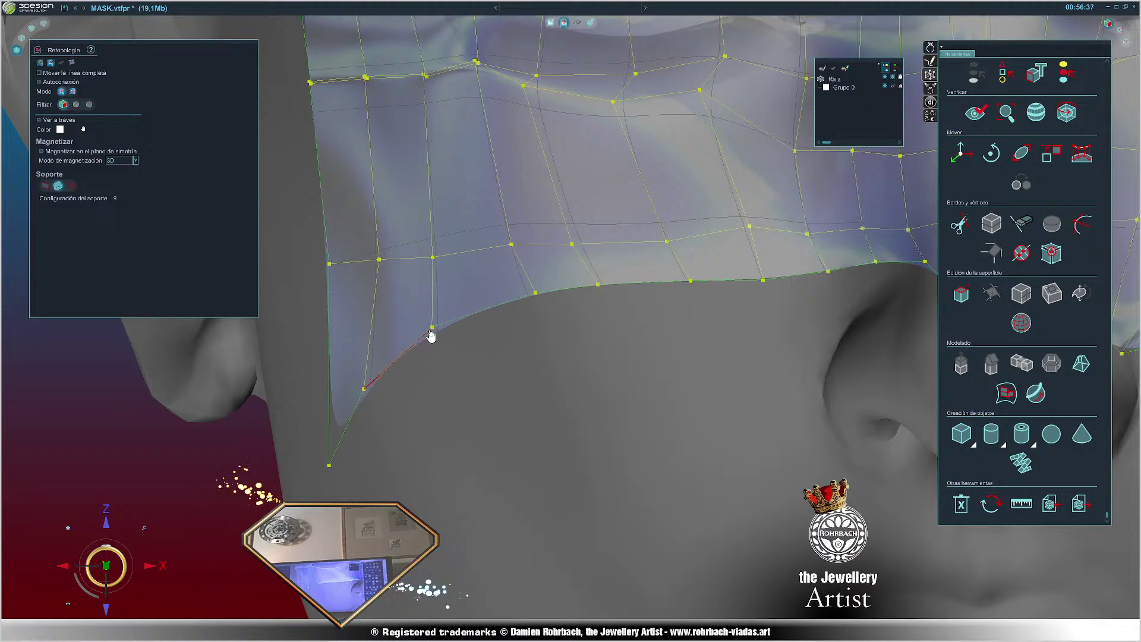
drag(519, 303, 512, 303)
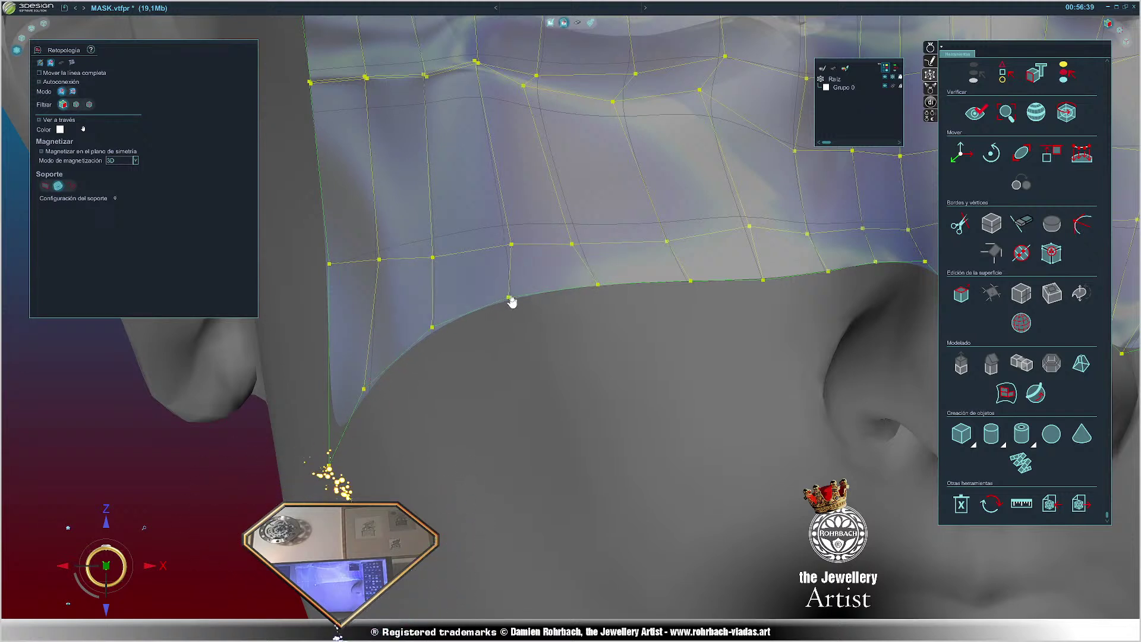
drag(599, 290, 590, 288)
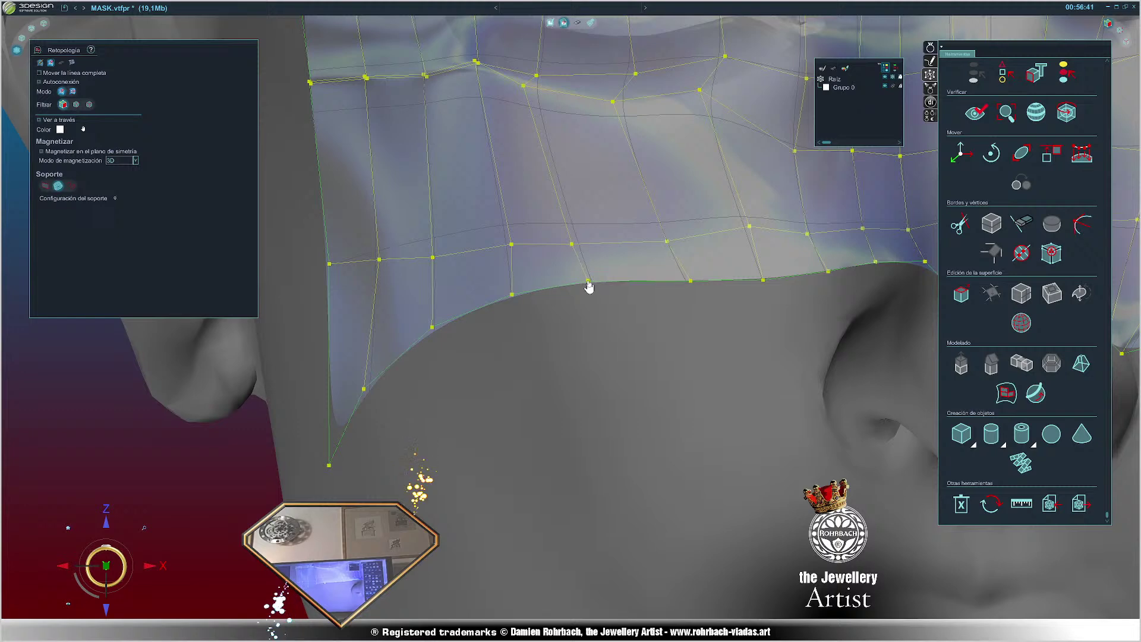
- Shape a narrow downward point on the nose by lowering its two central edge vertices and raising the vertices on either side
scroll(780, 318, down, 3)
scroll(781, 319, up, 3)
scroll(777, 336, down, 3)
scroll(800, 293, up, 4)
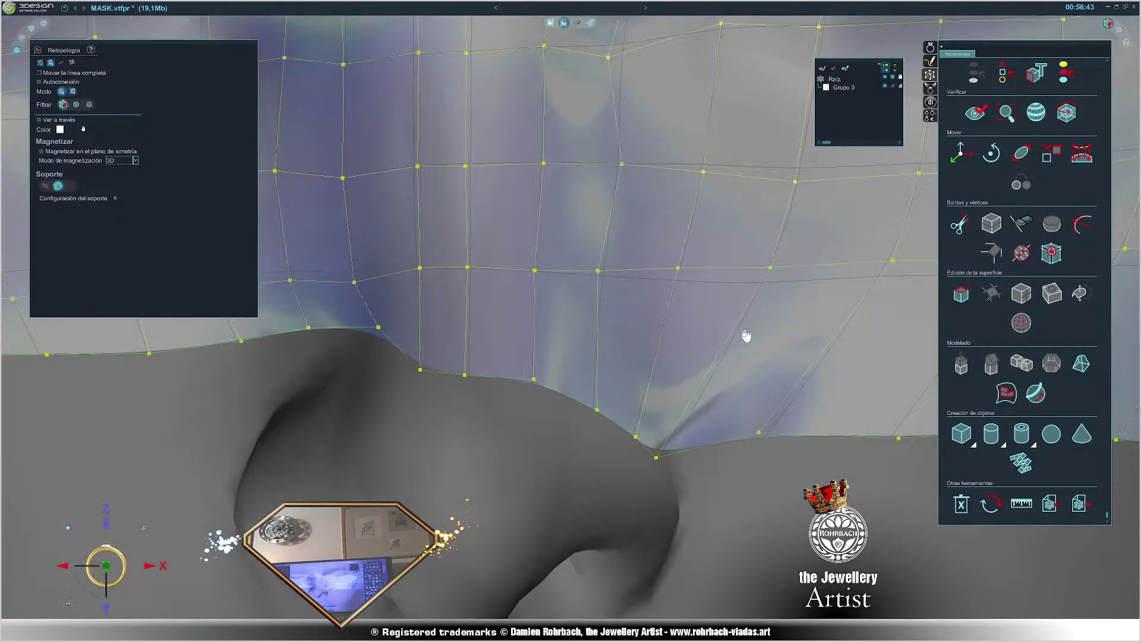
drag(536, 381, 521, 309)
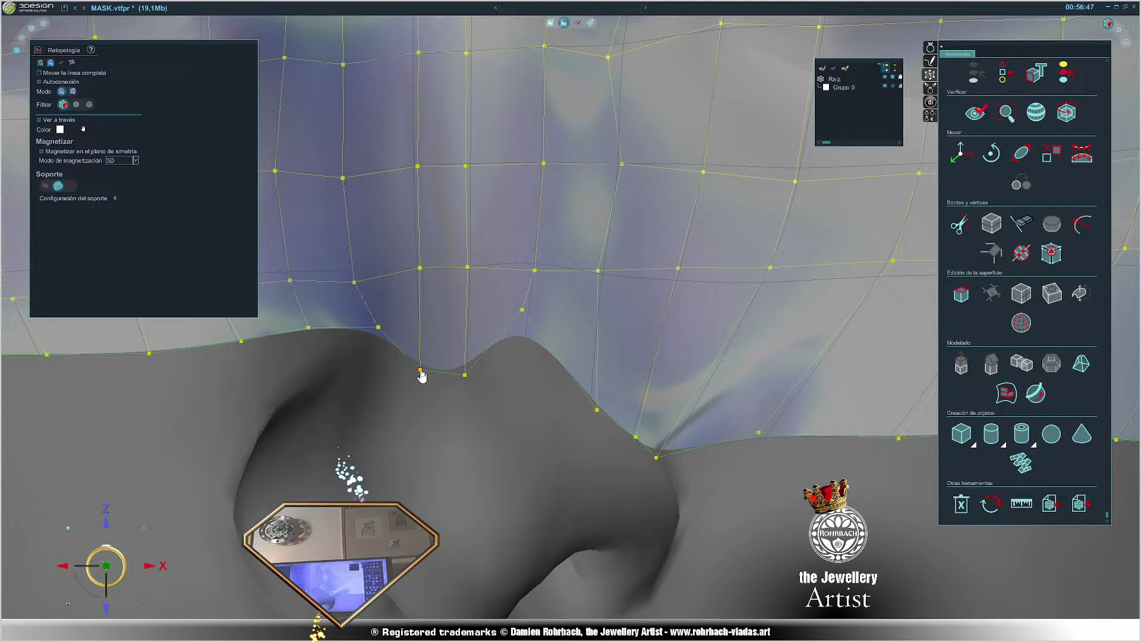
drag(420, 372, 428, 390)
drag(378, 327, 397, 317)
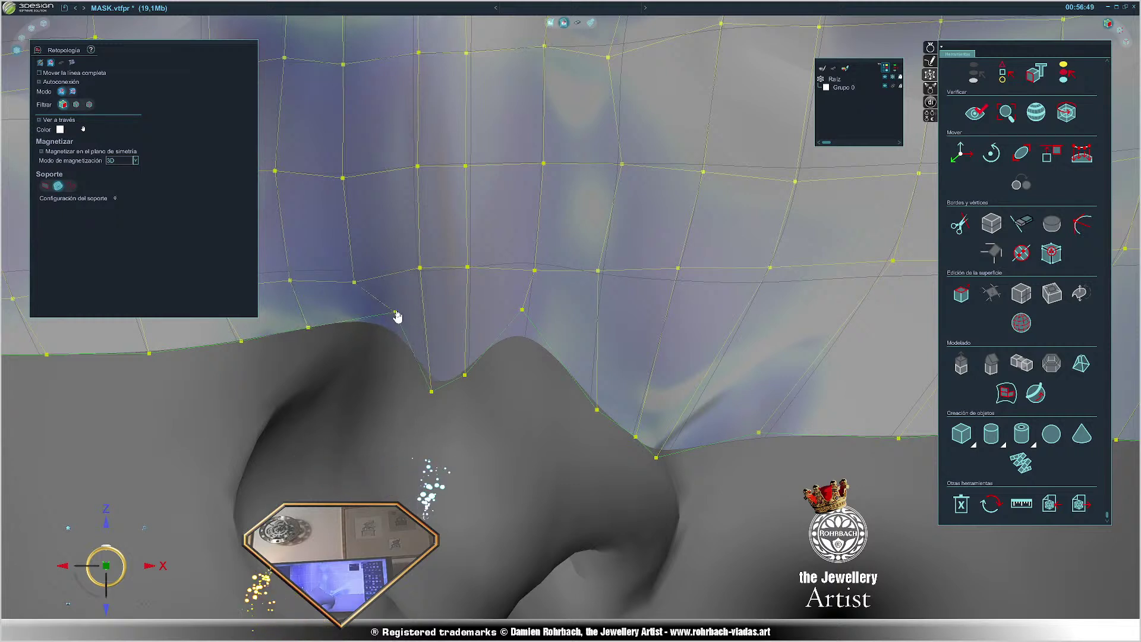
drag(466, 380, 462, 398)
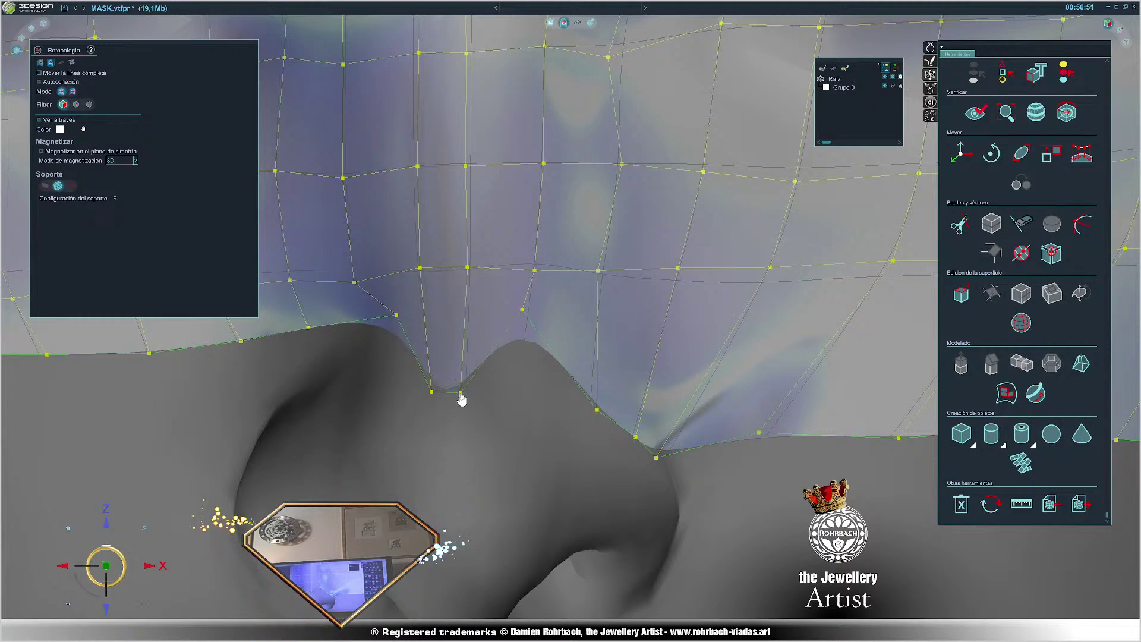
drag(522, 309, 521, 304)
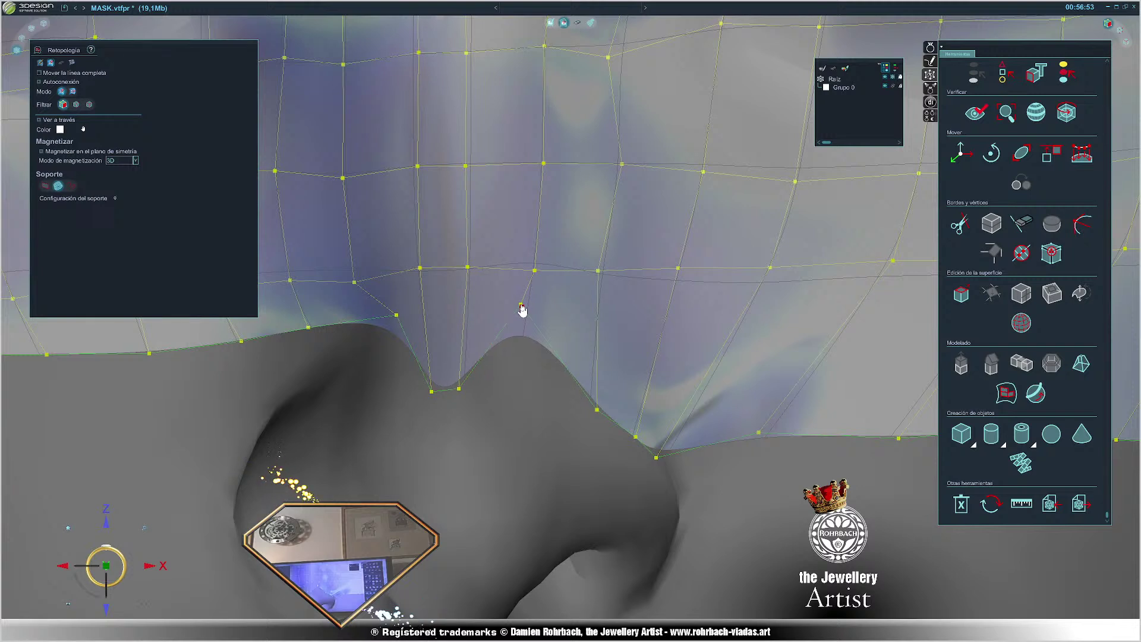
- Raise the lower edge vertices along the nose's left flank into a smooth slope and adjust the two inner vertices above them
drag(597, 411, 603, 354)
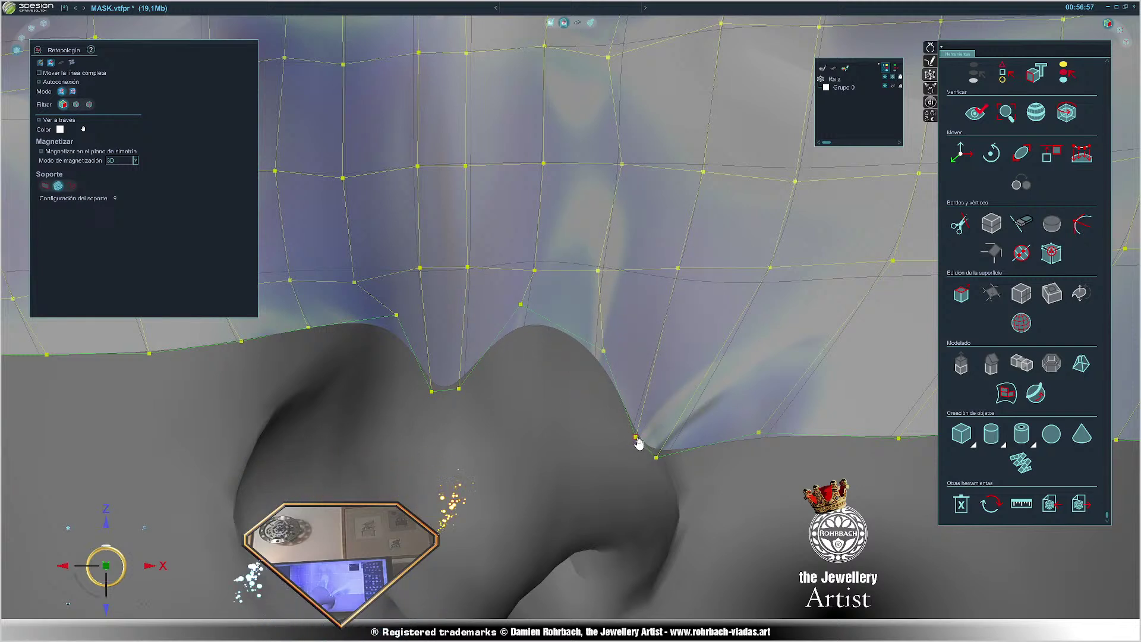
drag(635, 438, 637, 378)
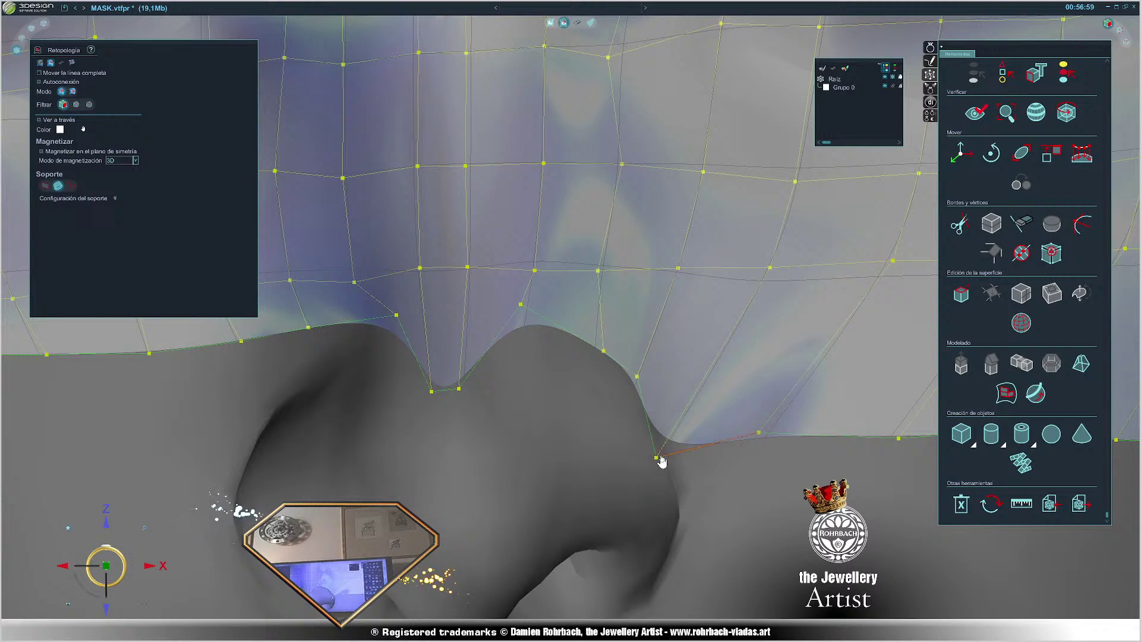
drag(656, 464, 698, 414)
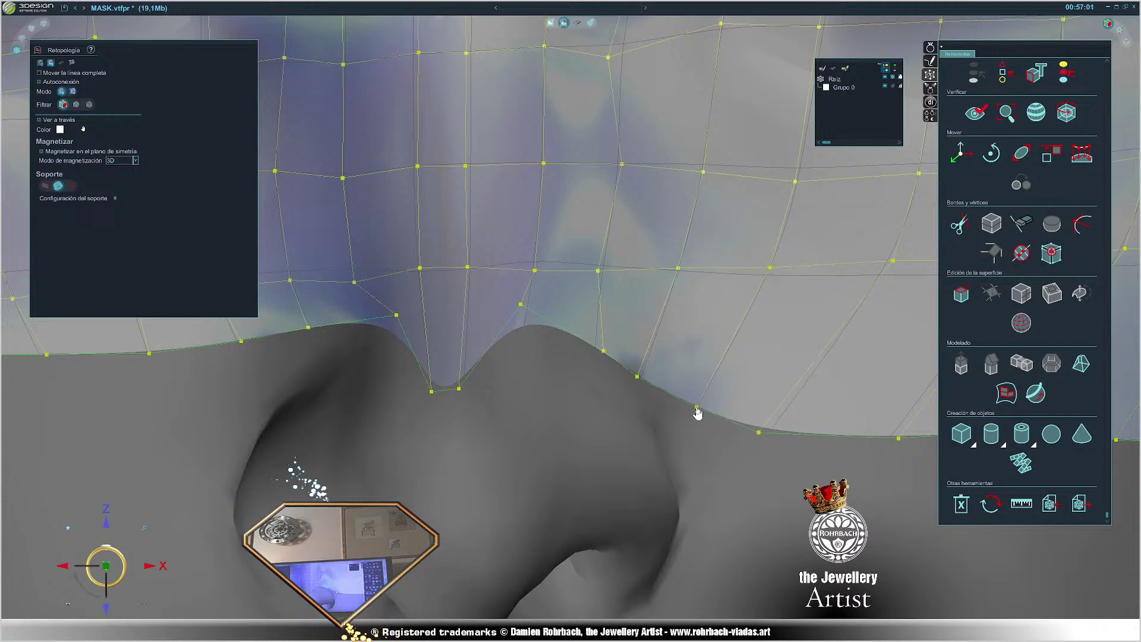
drag(639, 385, 646, 371)
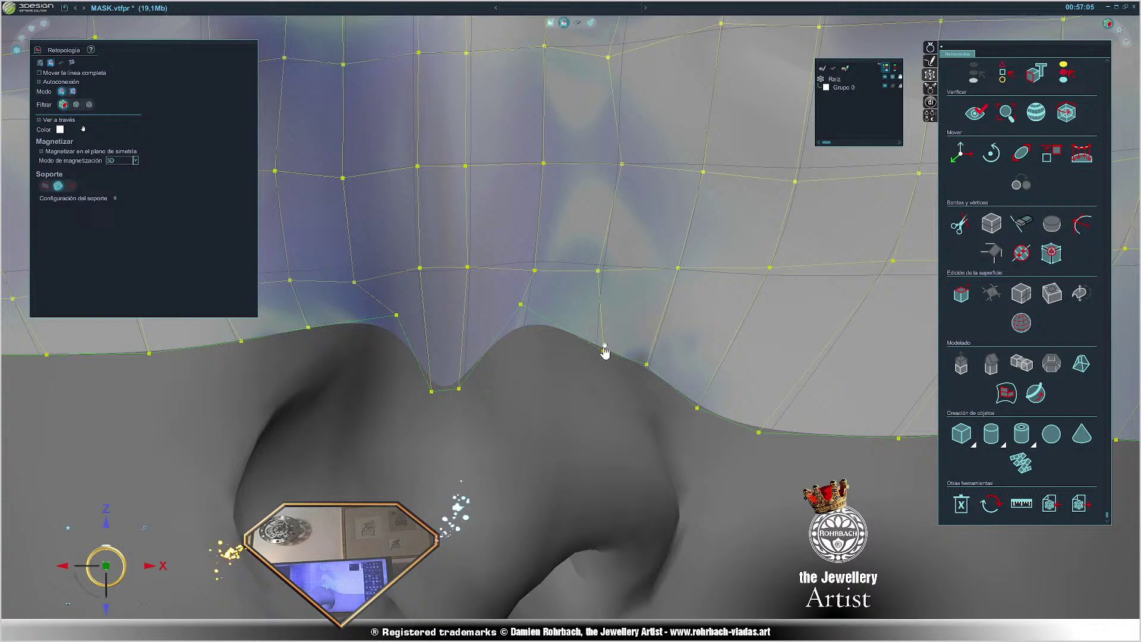
drag(605, 351, 600, 325)
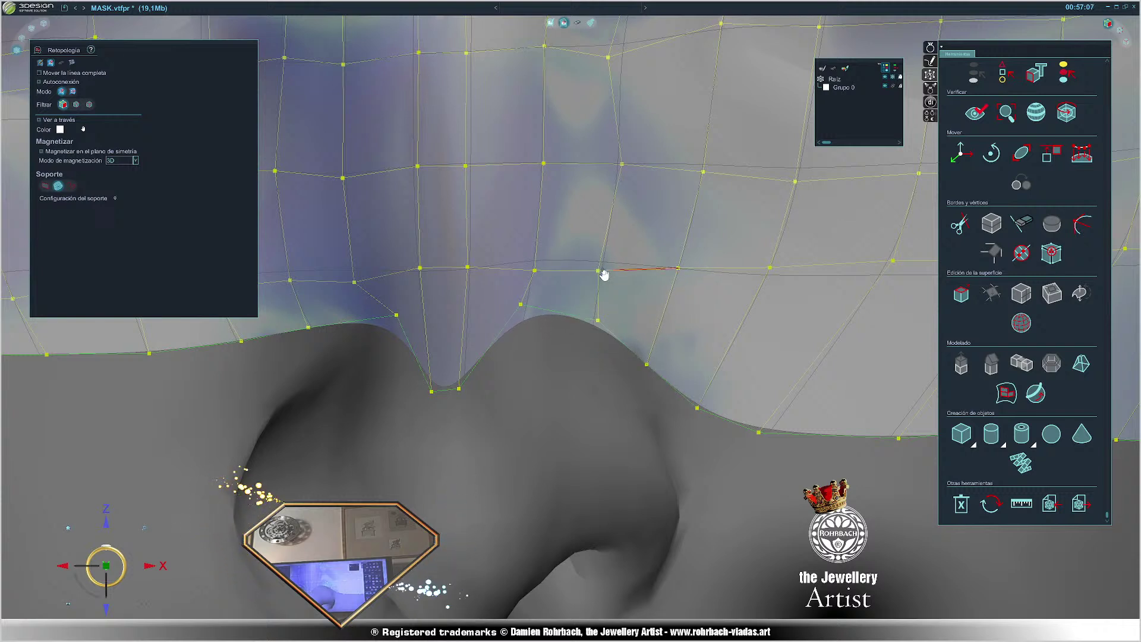
drag(599, 275, 616, 267)
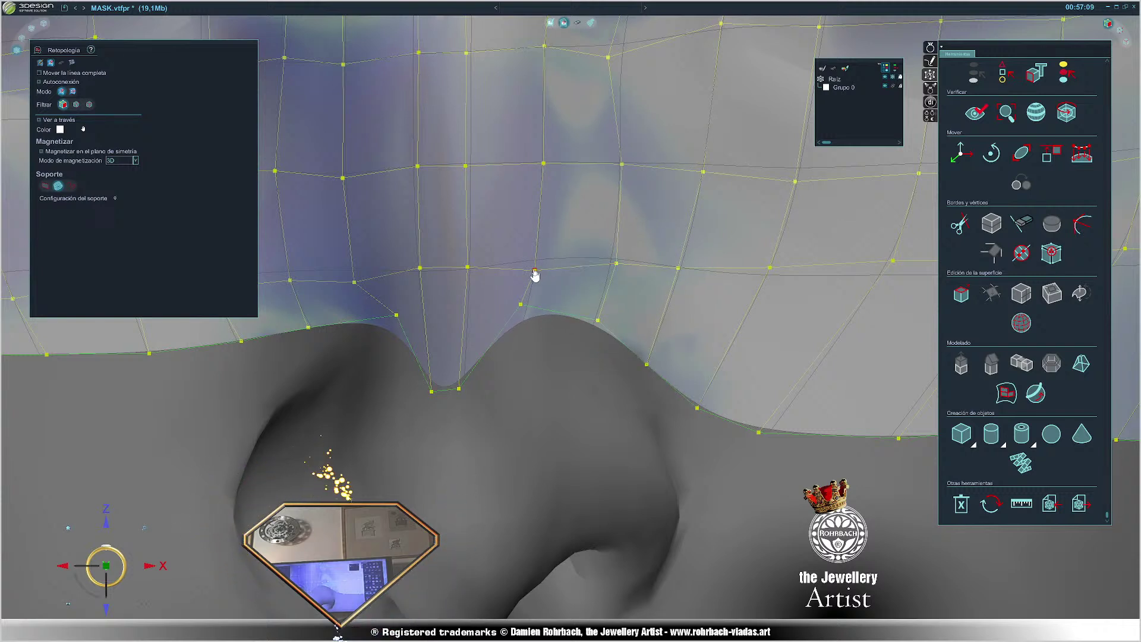
drag(535, 274, 543, 261)
- Pull the grid's lower outer corner vertex down over the bust's left cheek and raise the neighbouring edge vertex
scroll(568, 272, down, 4)
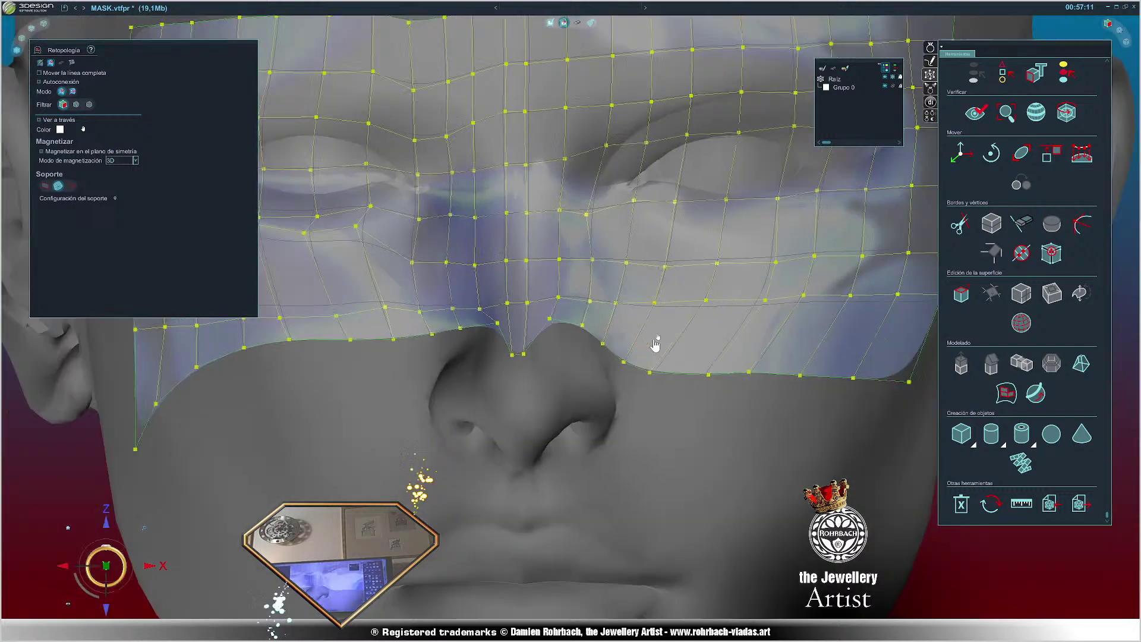
scroll(769, 293, up, 2)
middle_drag(361, 449, 438, 389)
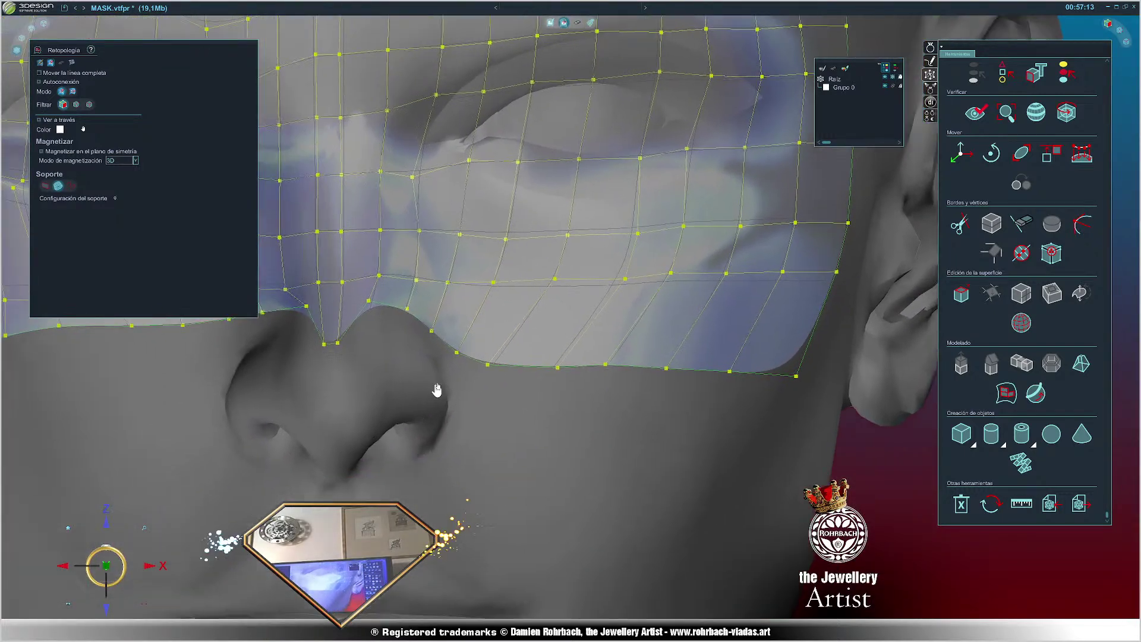
drag(797, 378, 756, 461)
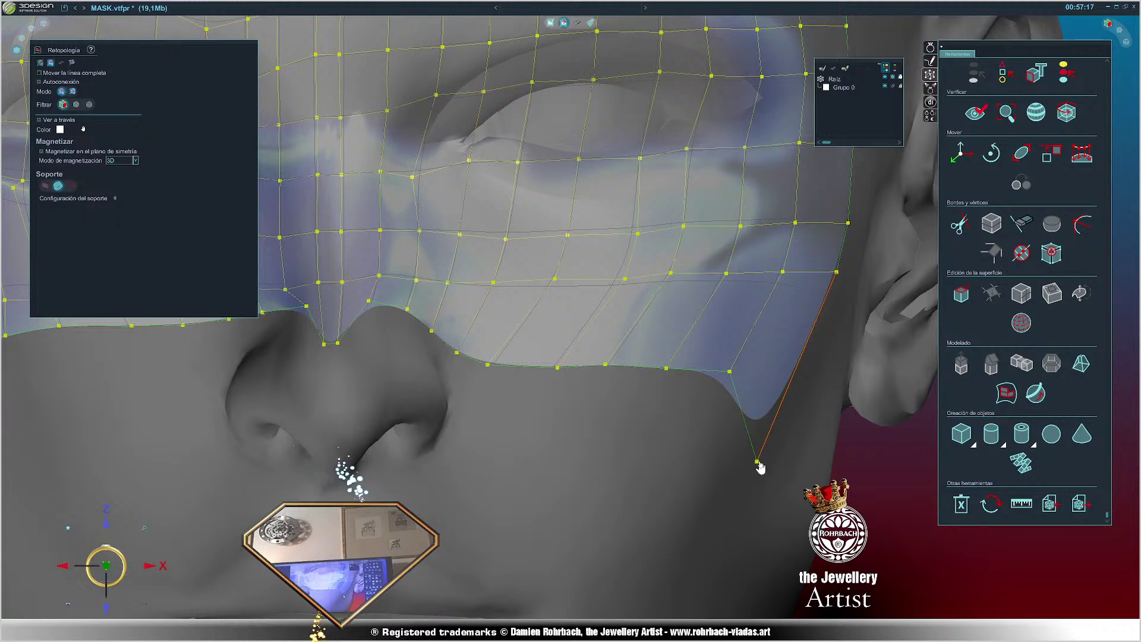
drag(730, 372, 754, 338)
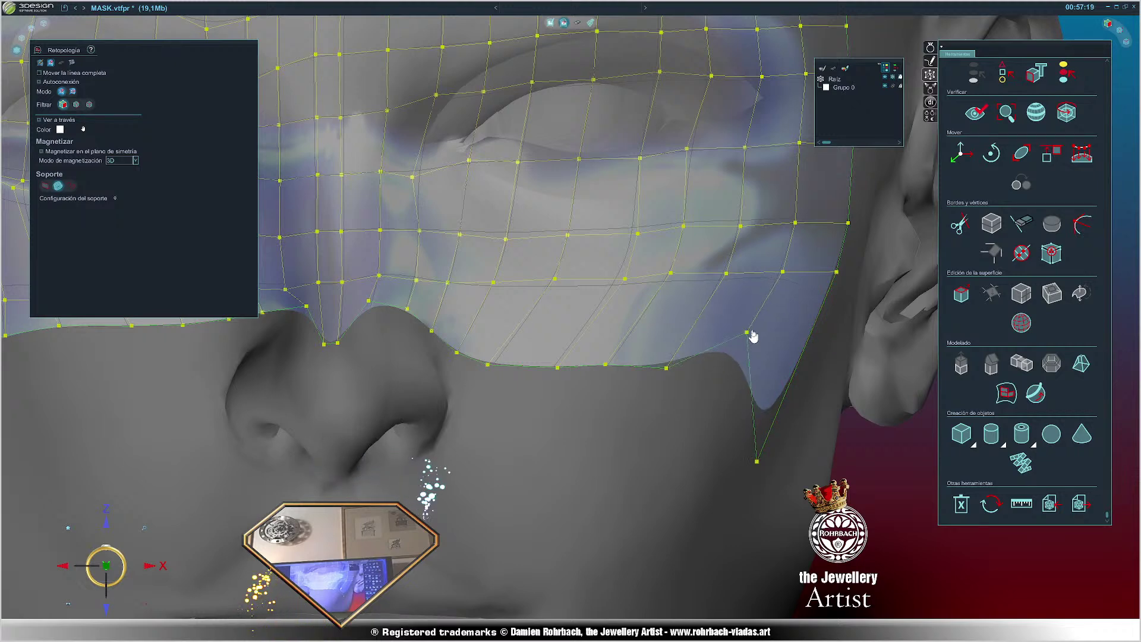
- Raise the row of grid vertices below the bust's left eye toward the lower eyelid, along with the vertices beneath them
scroll(746, 291, down, 3)
middle_drag(635, 178, 613, 239)
scroll(613, 239, up, 3)
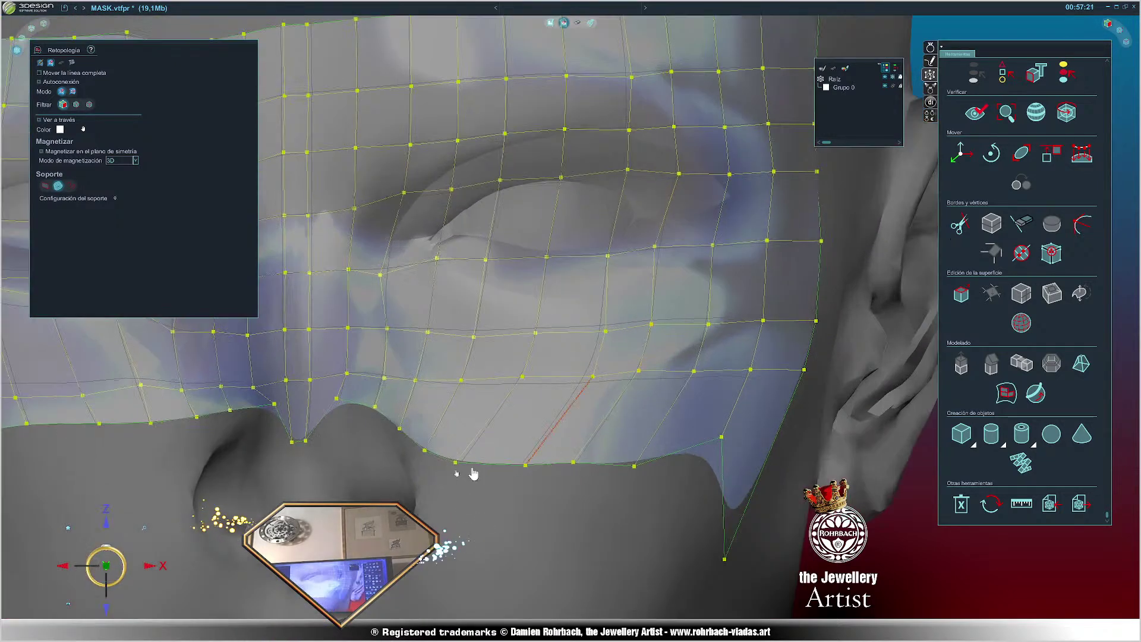
drag(463, 465, 543, 311)
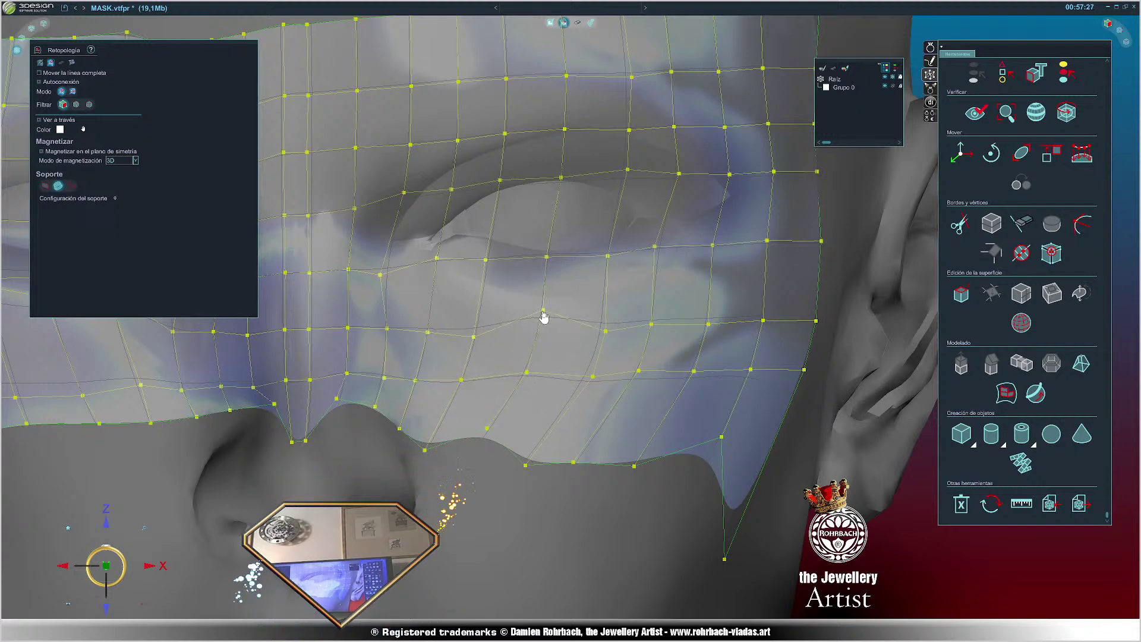
scroll(550, 297, up, 4)
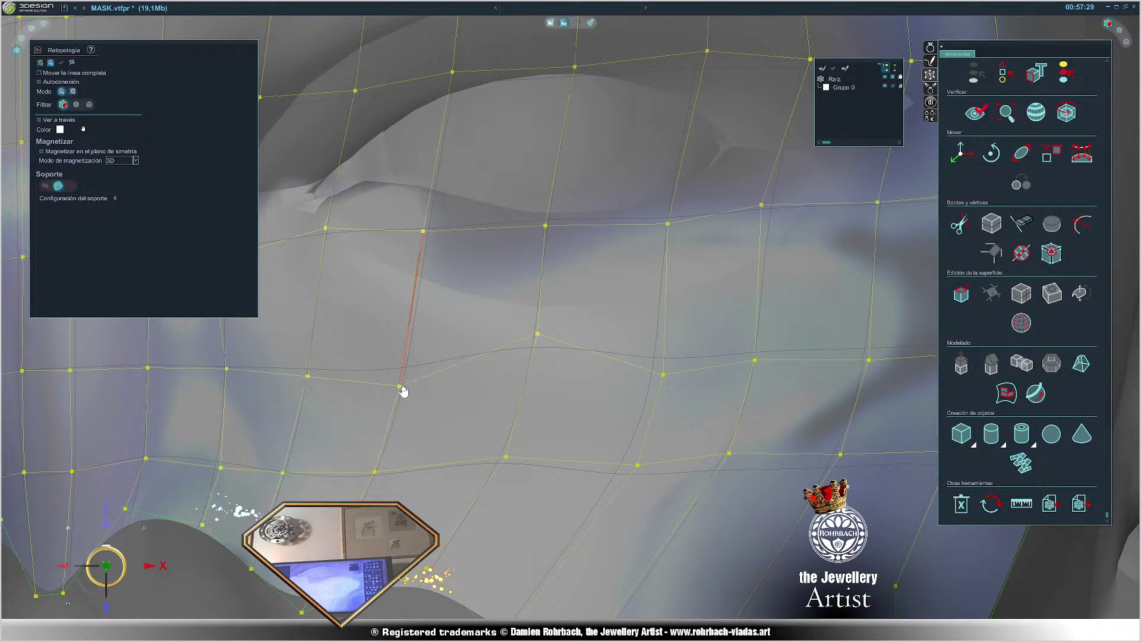
drag(399, 389, 429, 333)
scroll(458, 356, down, 4)
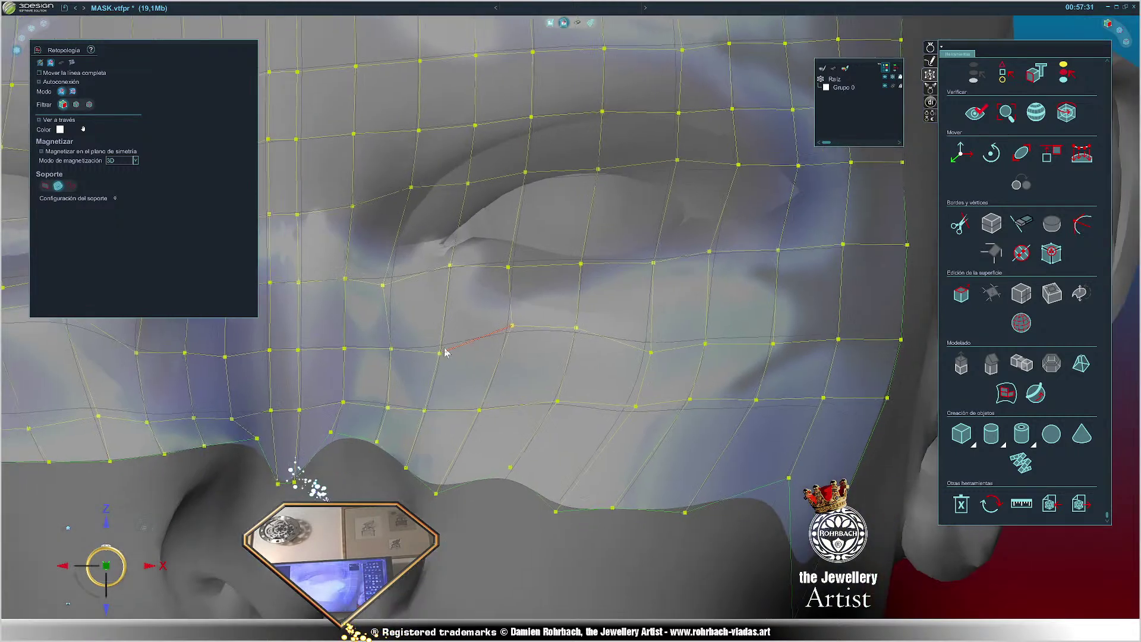
scroll(469, 353, up, 4)
drag(520, 348, 528, 315)
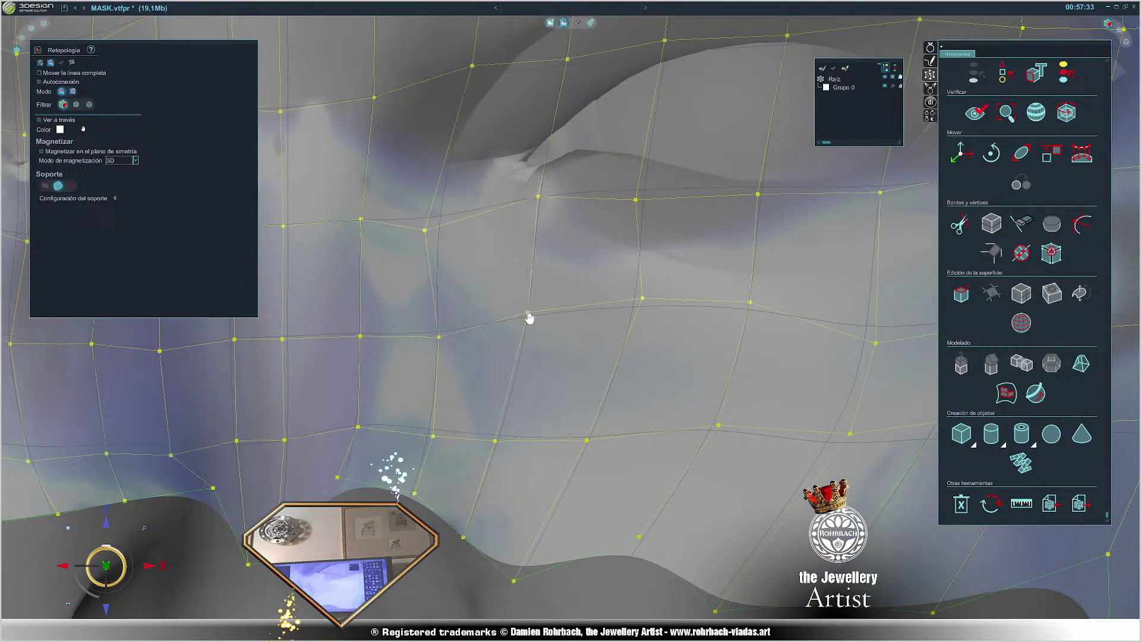
drag(438, 337, 443, 321)
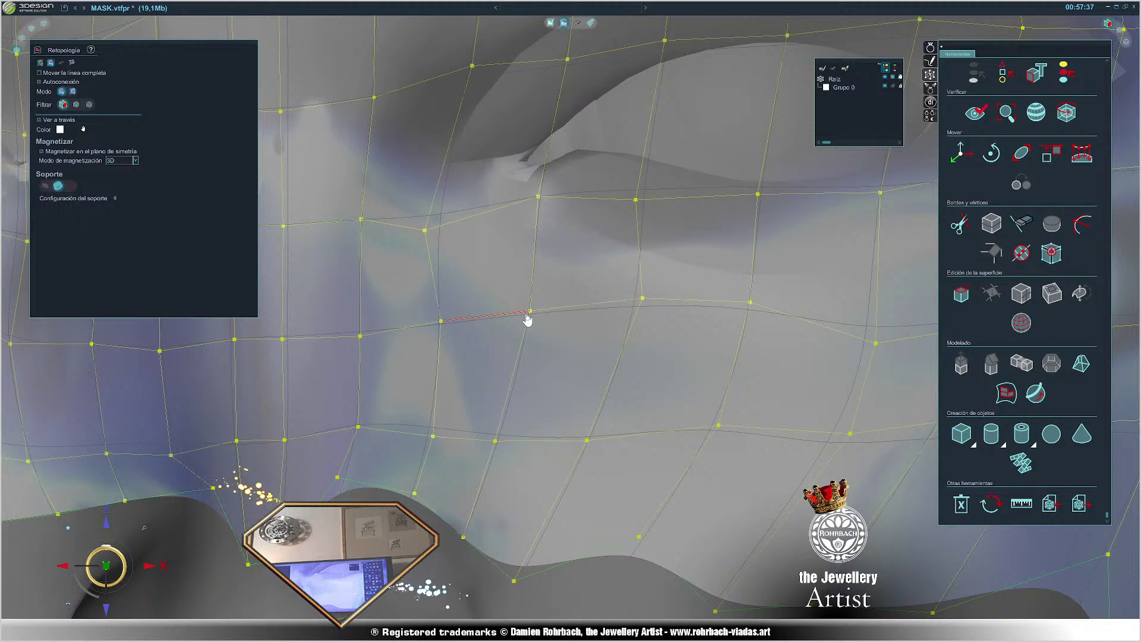
drag(531, 314, 540, 294)
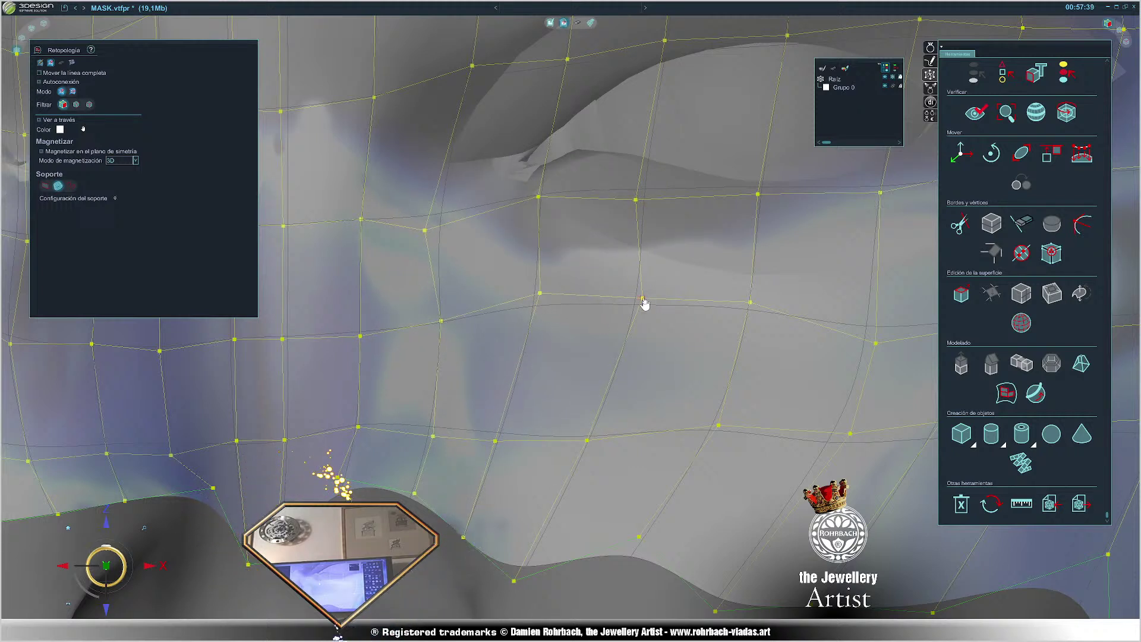
drag(644, 301, 647, 285)
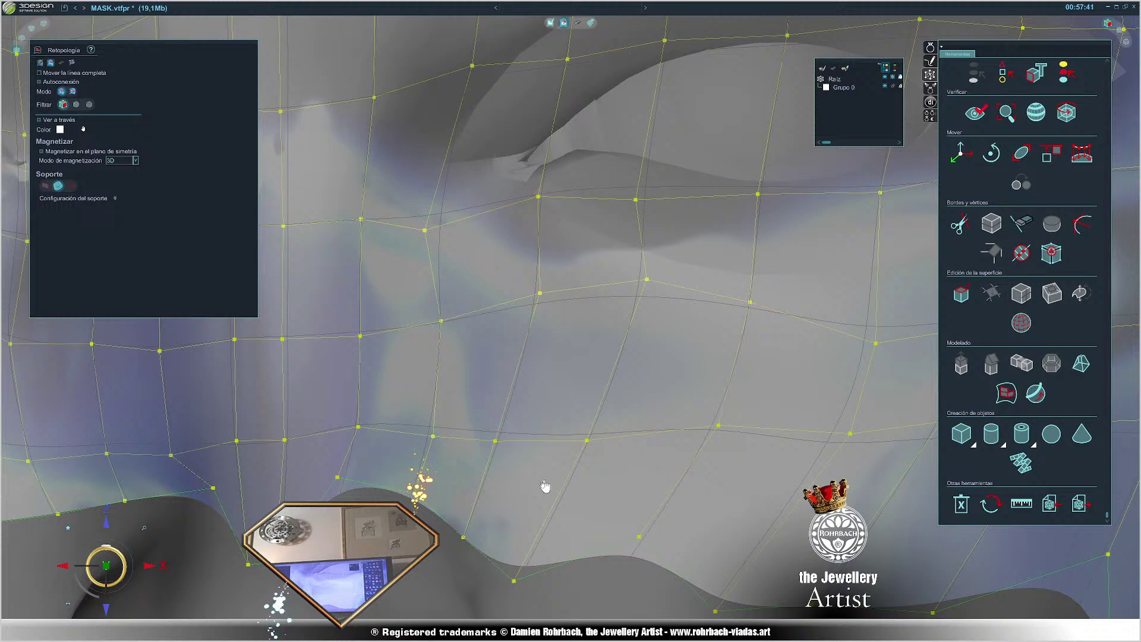
- Reposition the lower edge vertices between the nose and the bust's left cheek to form a smooth, gradually descending contour
drag(514, 582, 538, 543)
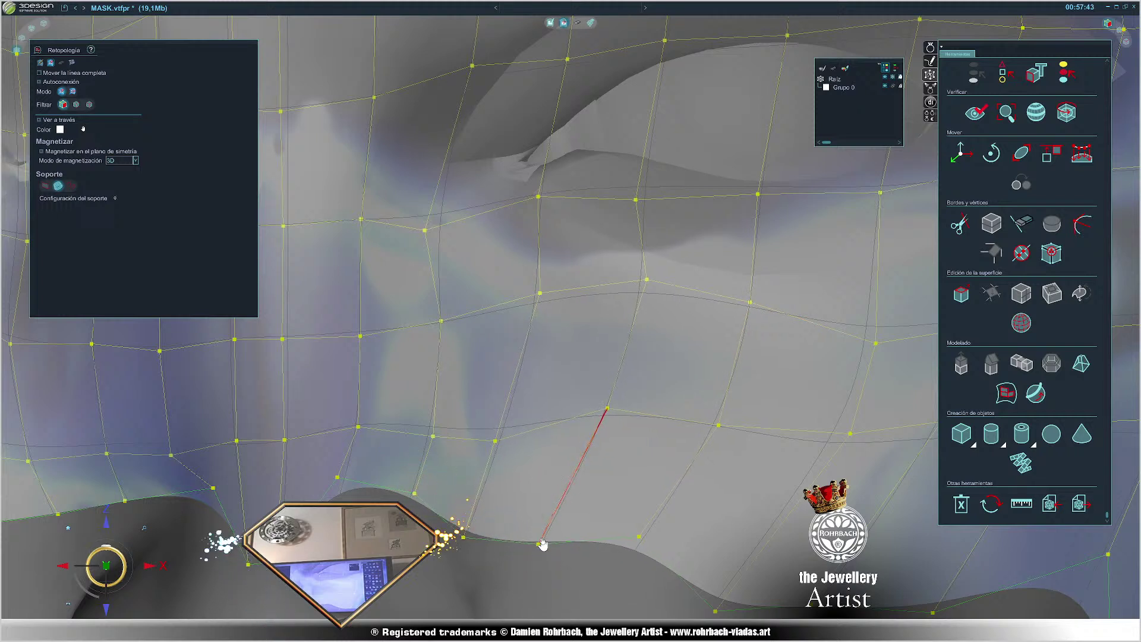
drag(467, 538, 486, 513)
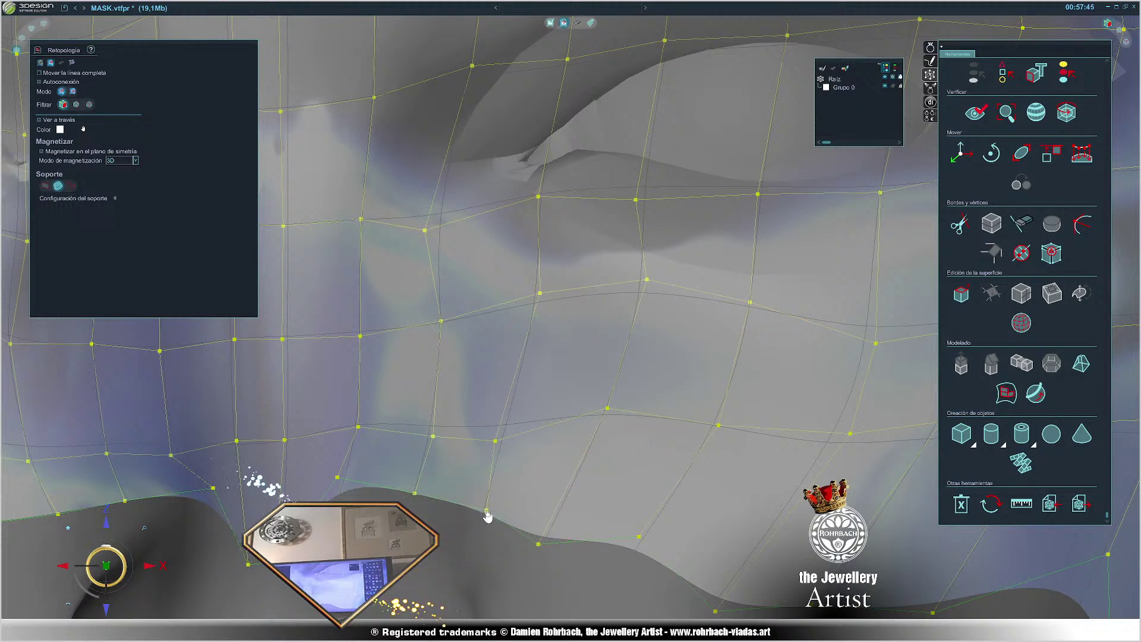
drag(540, 546, 554, 528)
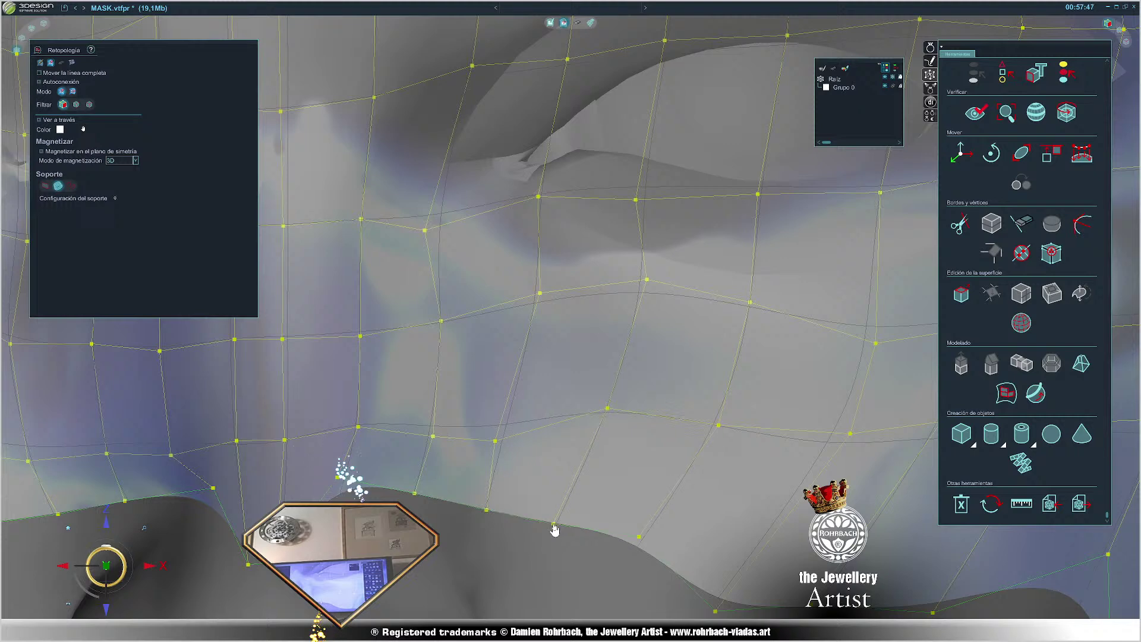
drag(640, 538, 653, 566)
scroll(649, 571, down, 5)
scroll(750, 466, up, 4)
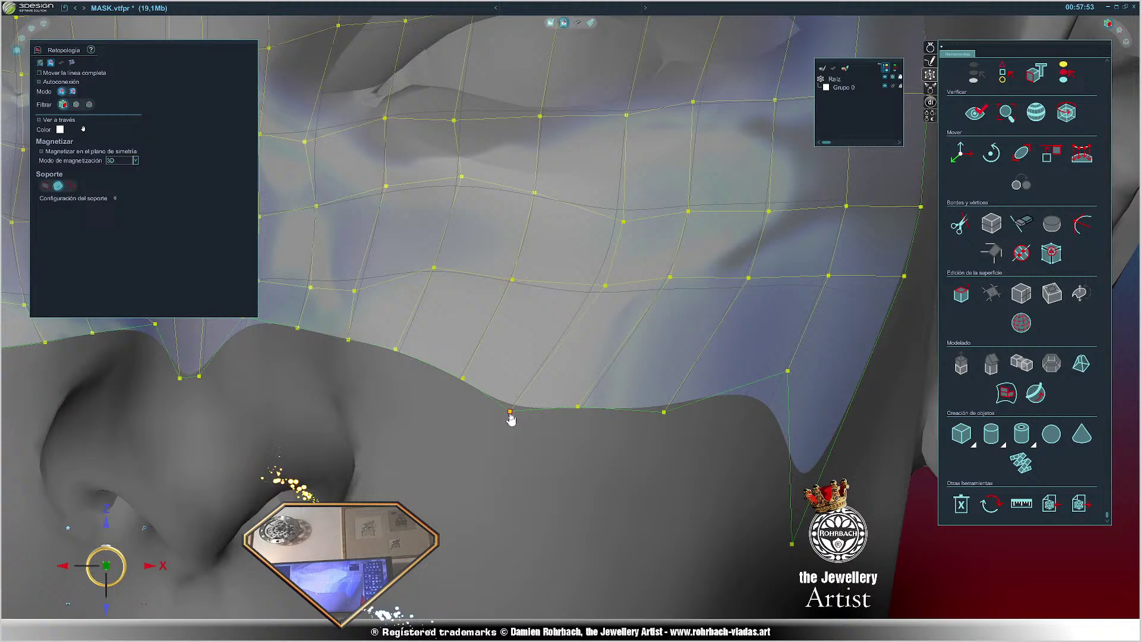
drag(510, 414, 534, 380)
drag(465, 388, 474, 372)
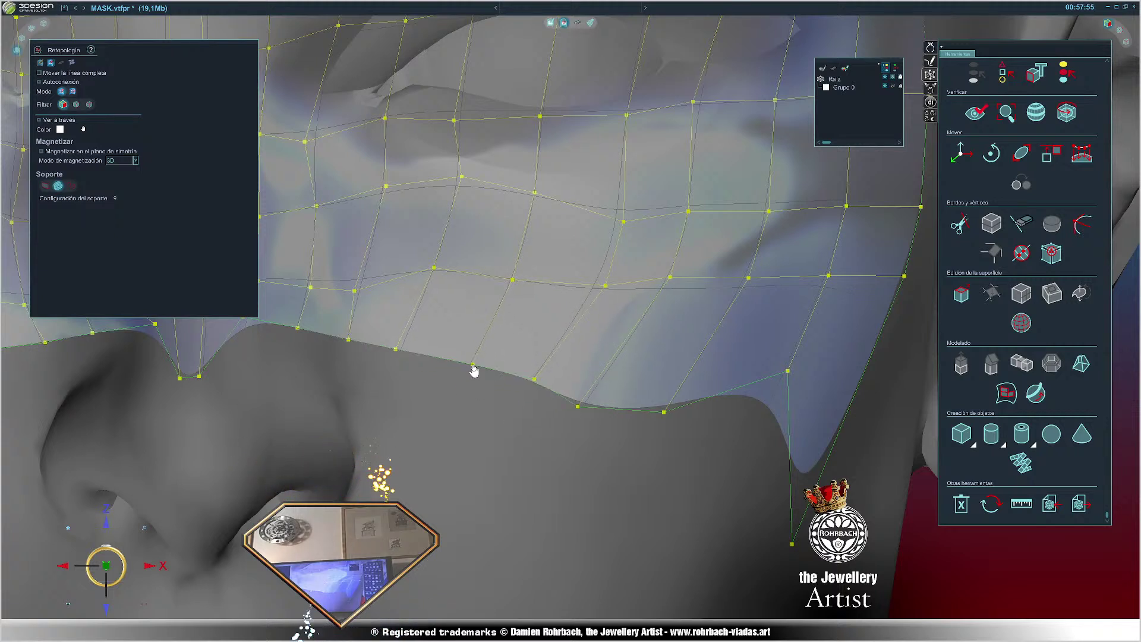
drag(399, 351, 418, 338)
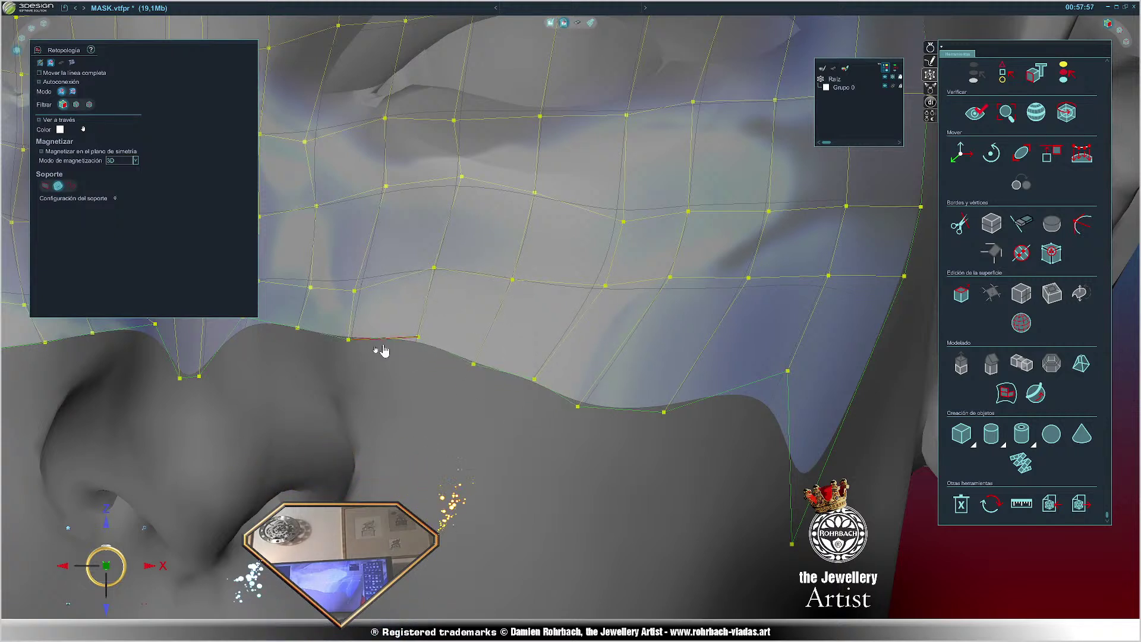
drag(348, 342, 359, 322)
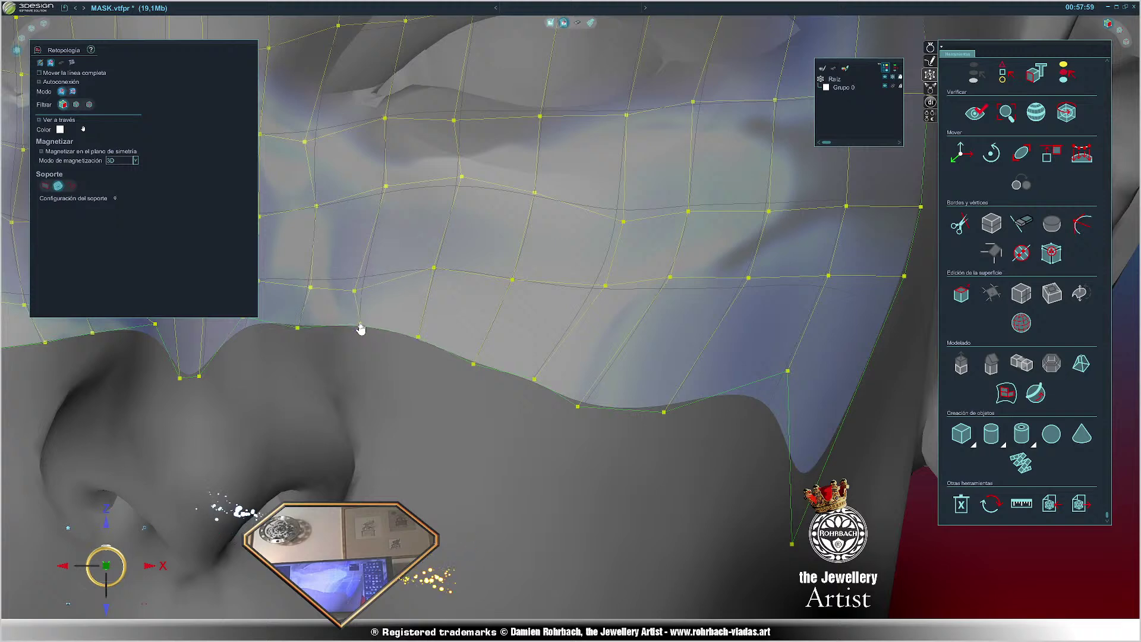
middle_drag(333, 287, 523, 323)
scroll(494, 323, up, 2)
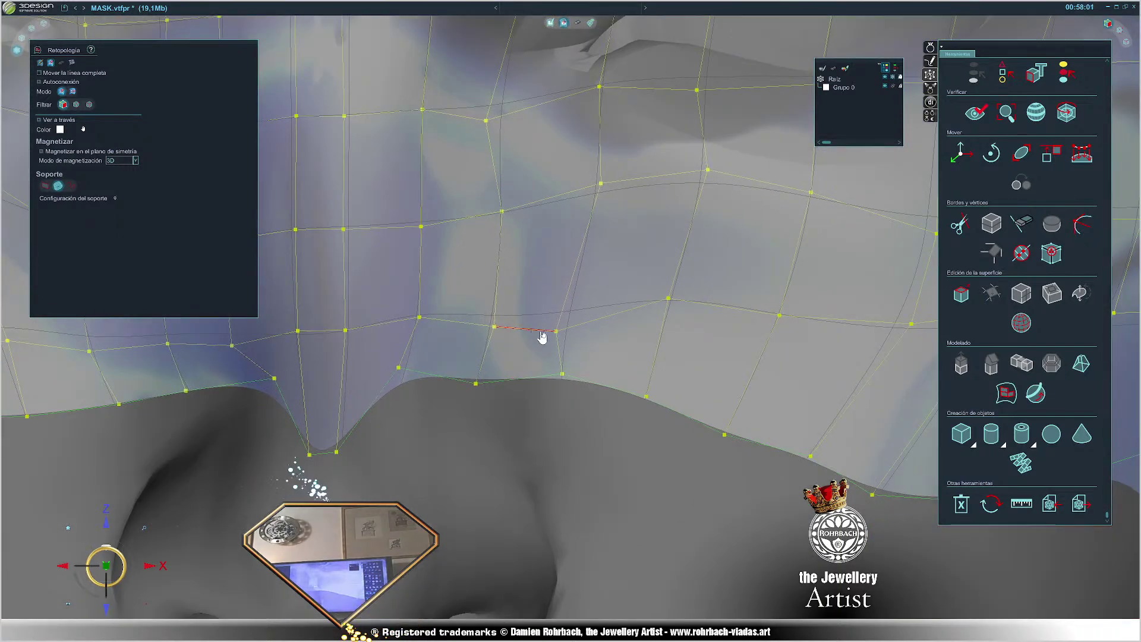
- Raise the lower edge vertices beside the nose on the bust's left cheek, along with the two inner vertices above them
drag(557, 337, 584, 306)
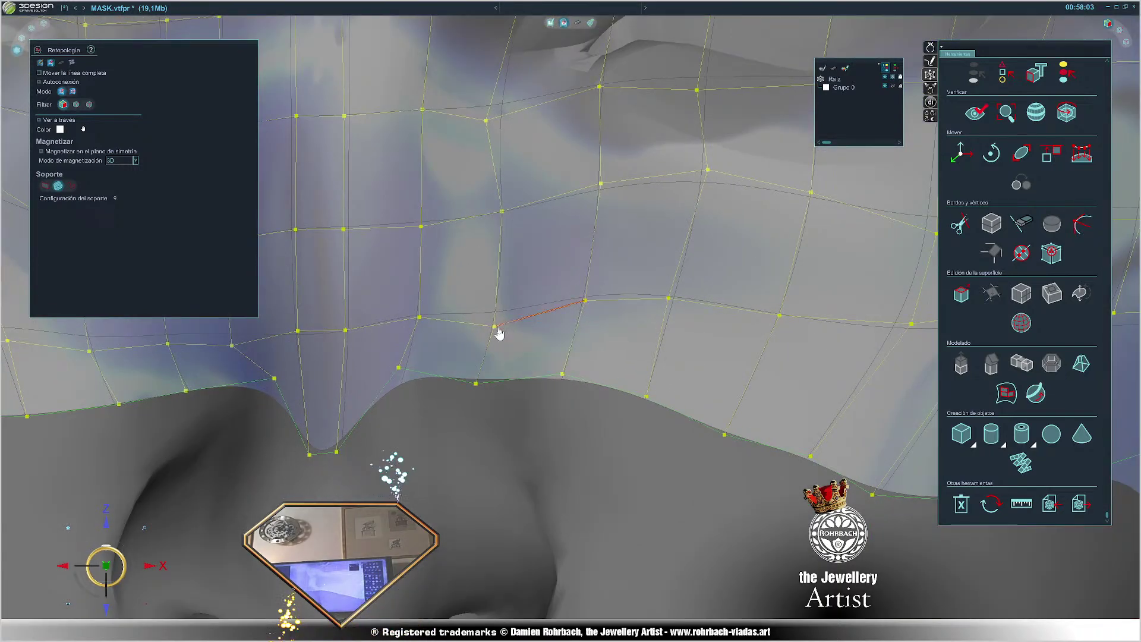
drag(496, 335, 504, 305)
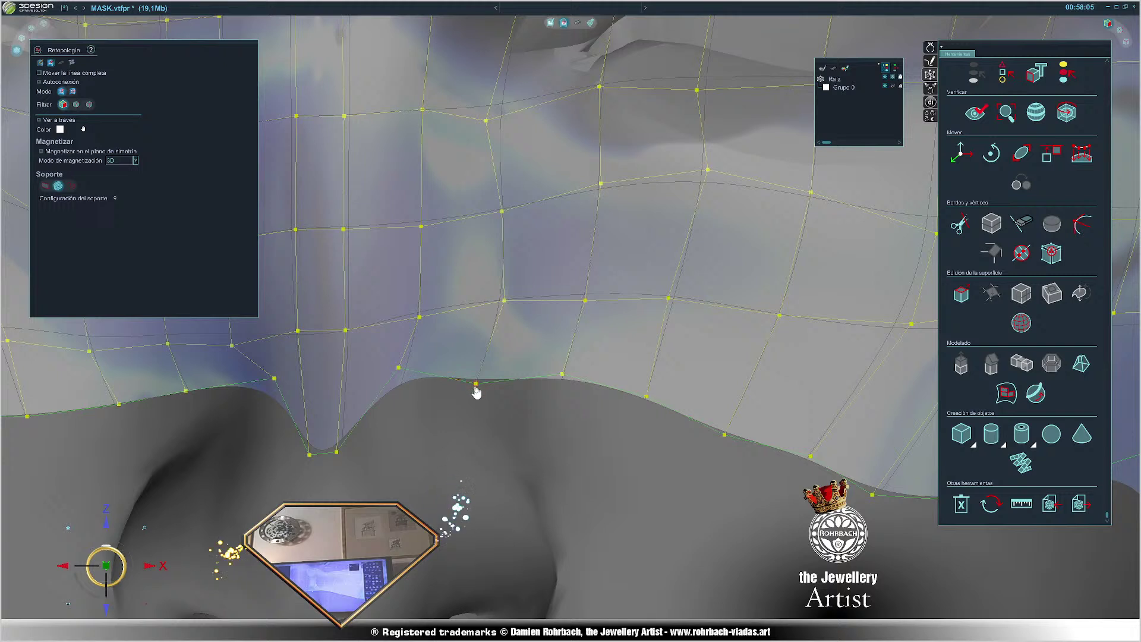
drag(478, 389, 488, 368)
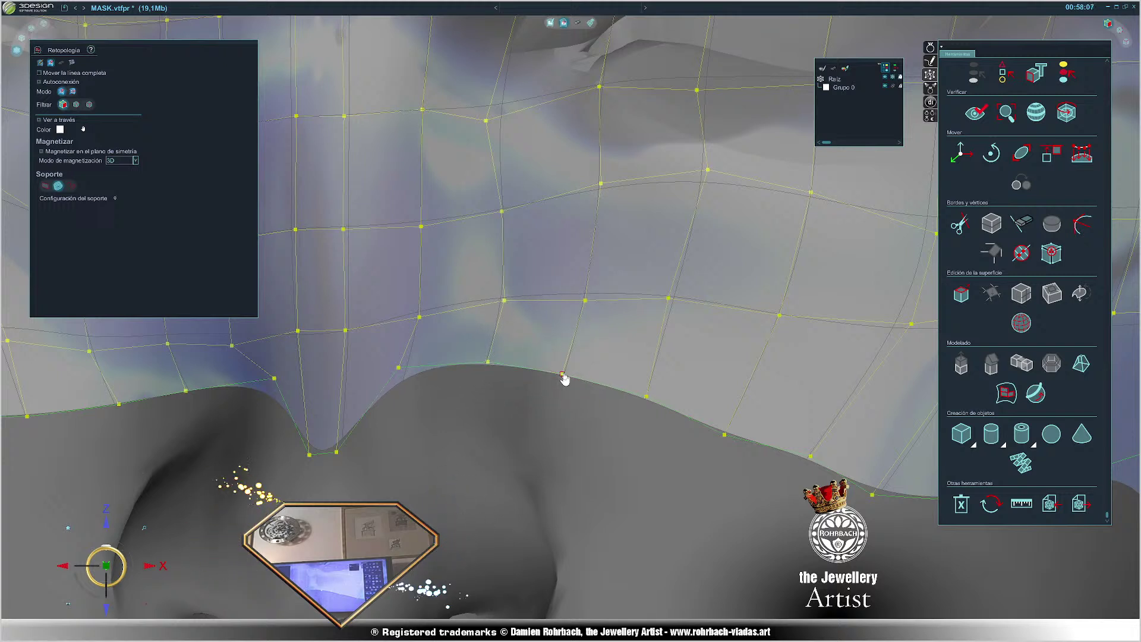
drag(565, 379, 576, 372)
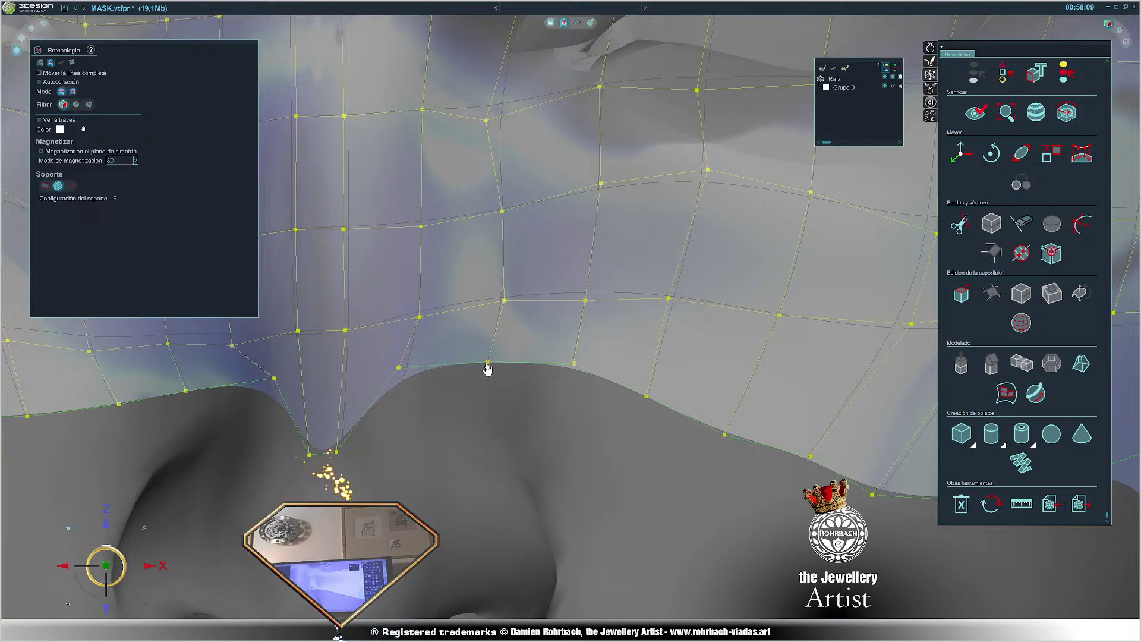
drag(495, 365, 503, 356)
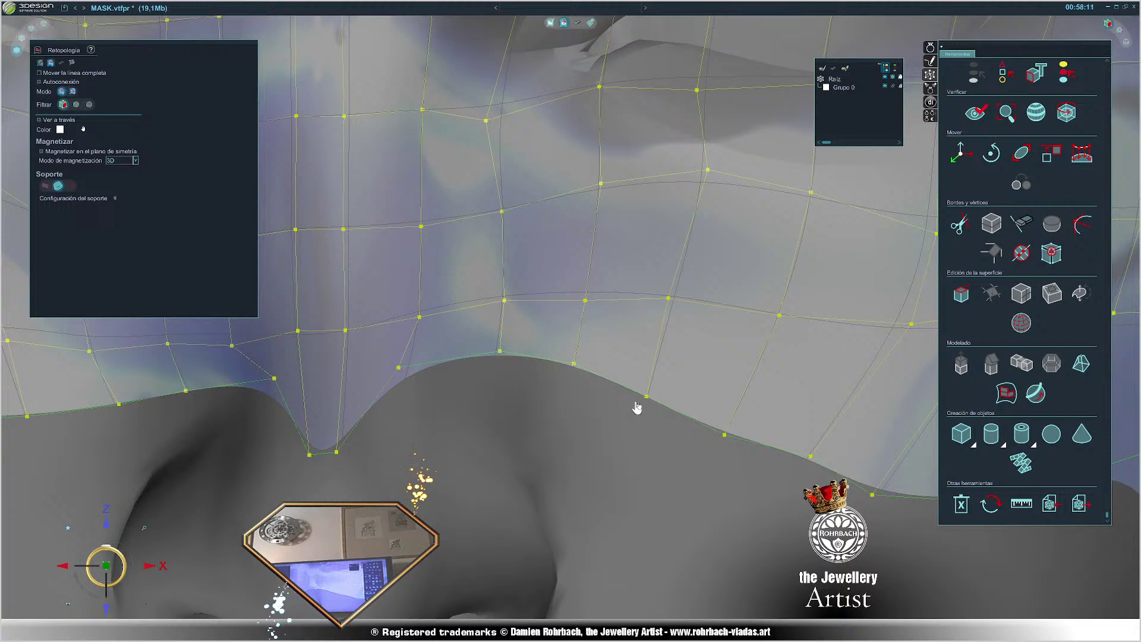
- Move the next lower edge vertices across the bust's left cheek up and outward to round the contour into a smooth arch
drag(649, 400, 670, 385)
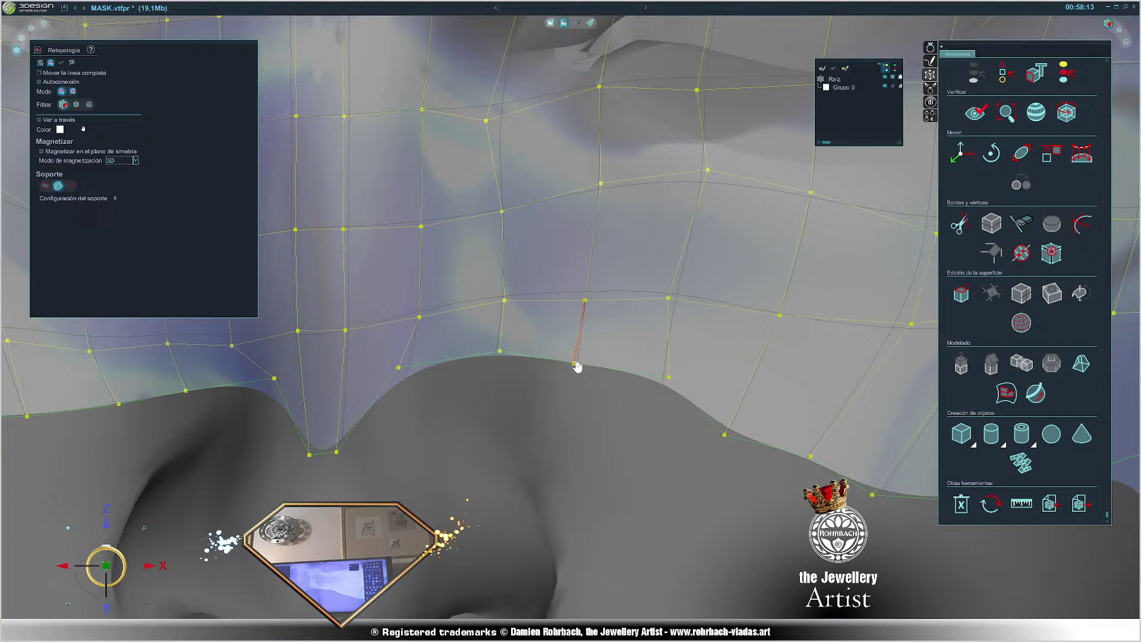
drag(576, 371, 592, 363)
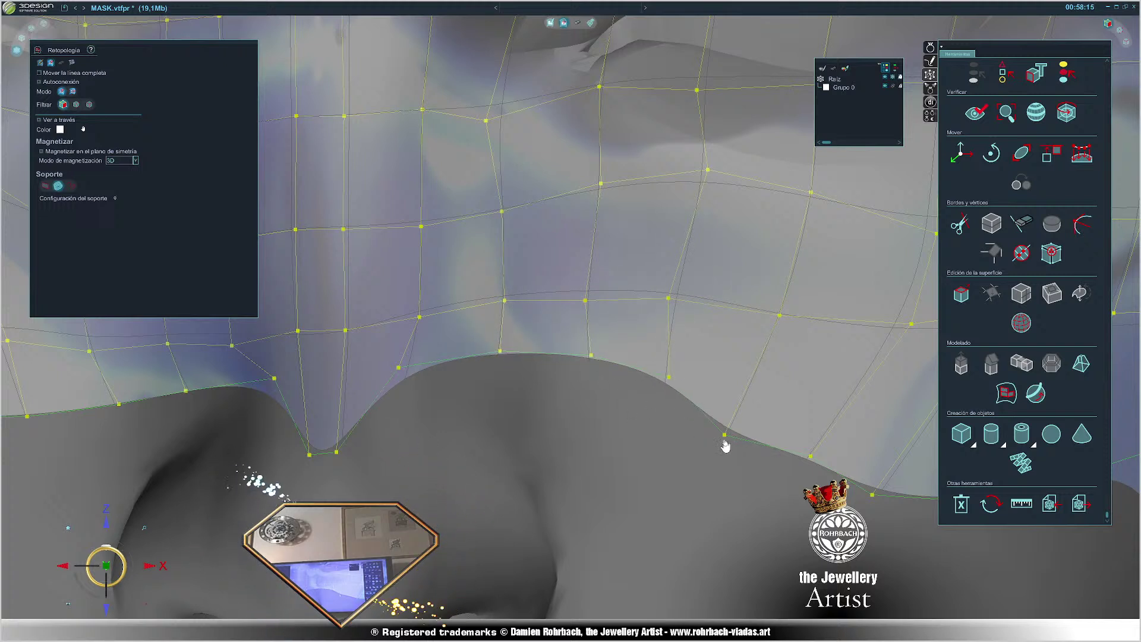
drag(724, 443, 753, 405)
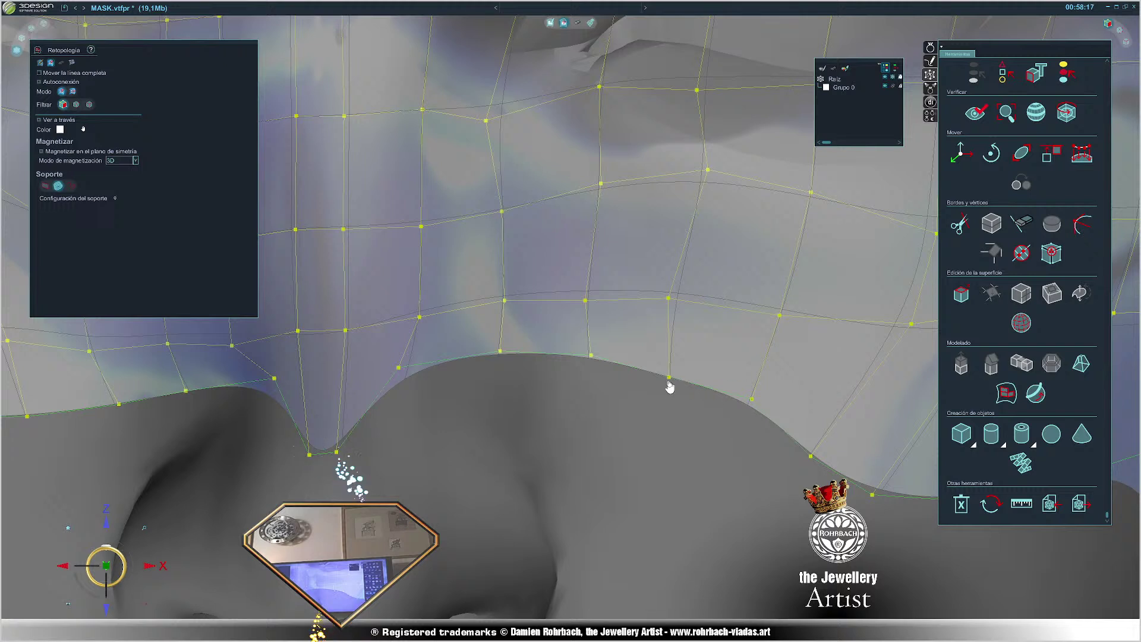
drag(671, 383, 687, 367)
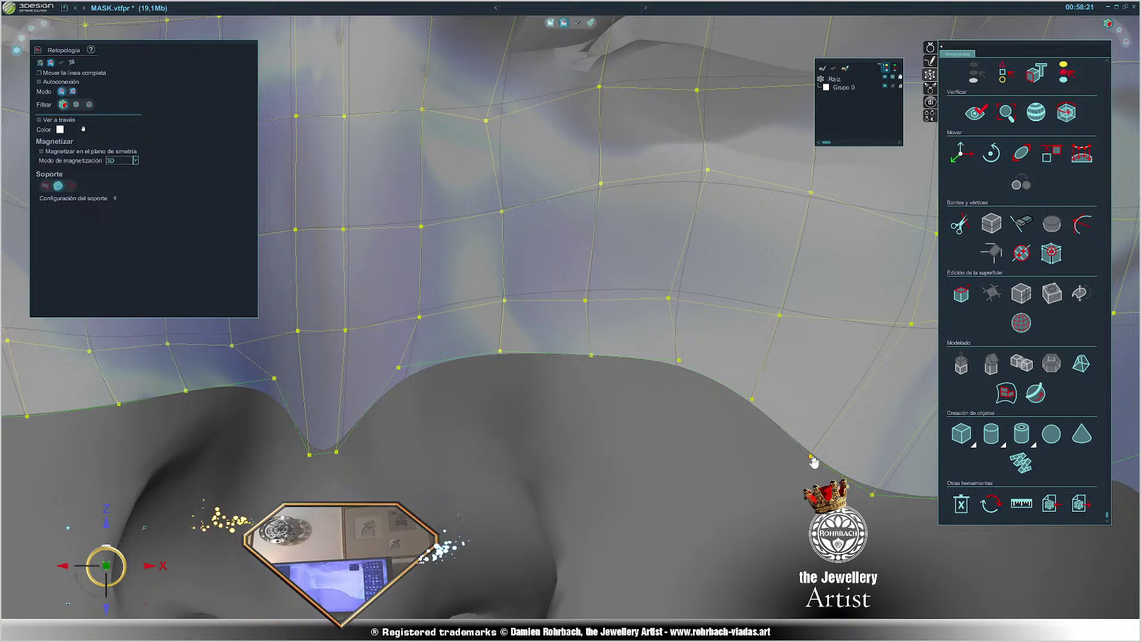
drag(814, 462, 851, 428)
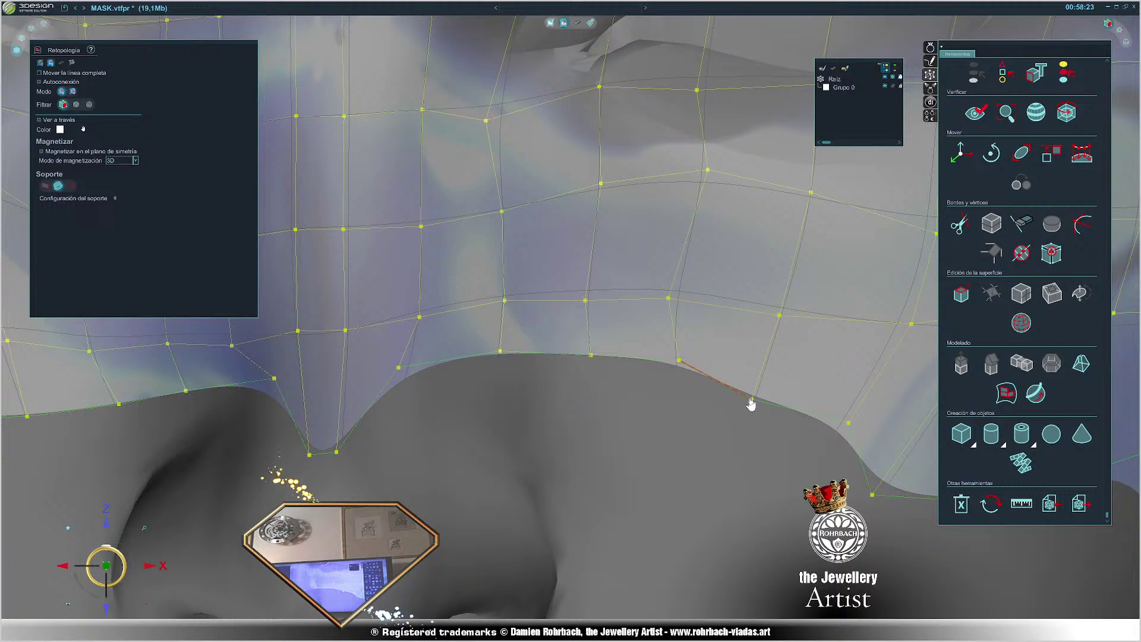
drag(752, 401, 757, 387)
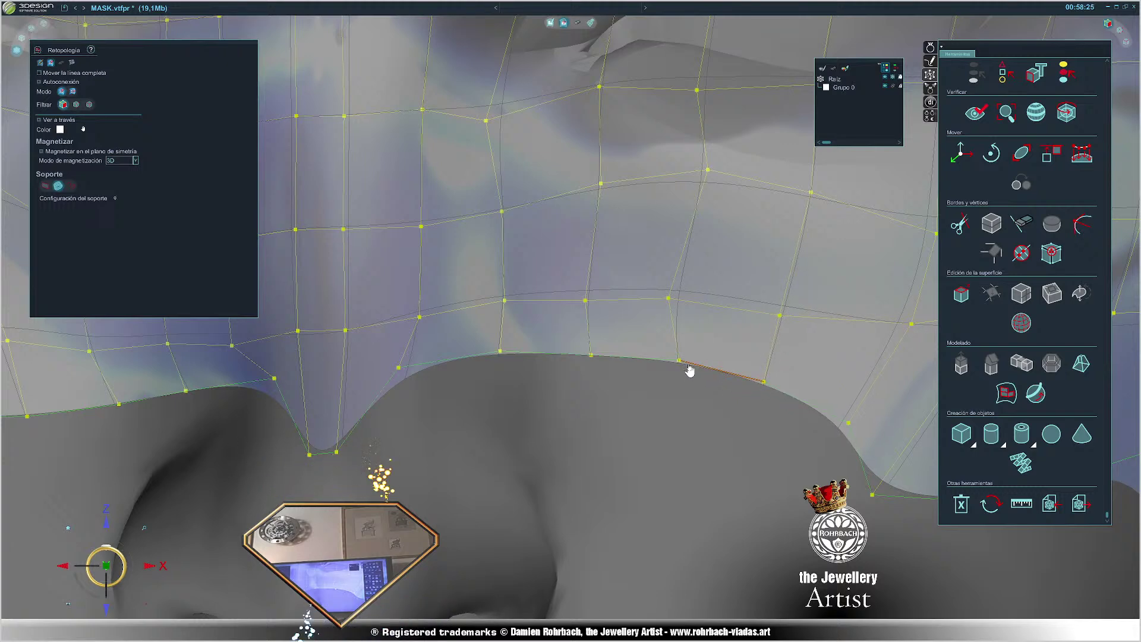
drag(681, 362, 676, 366)
- Reposition the outermost lower edge vertices on the bust's left cheek so the arch descends smoothly to the corner, and lower the corner vertex slightly
scroll(789, 454, down, 3)
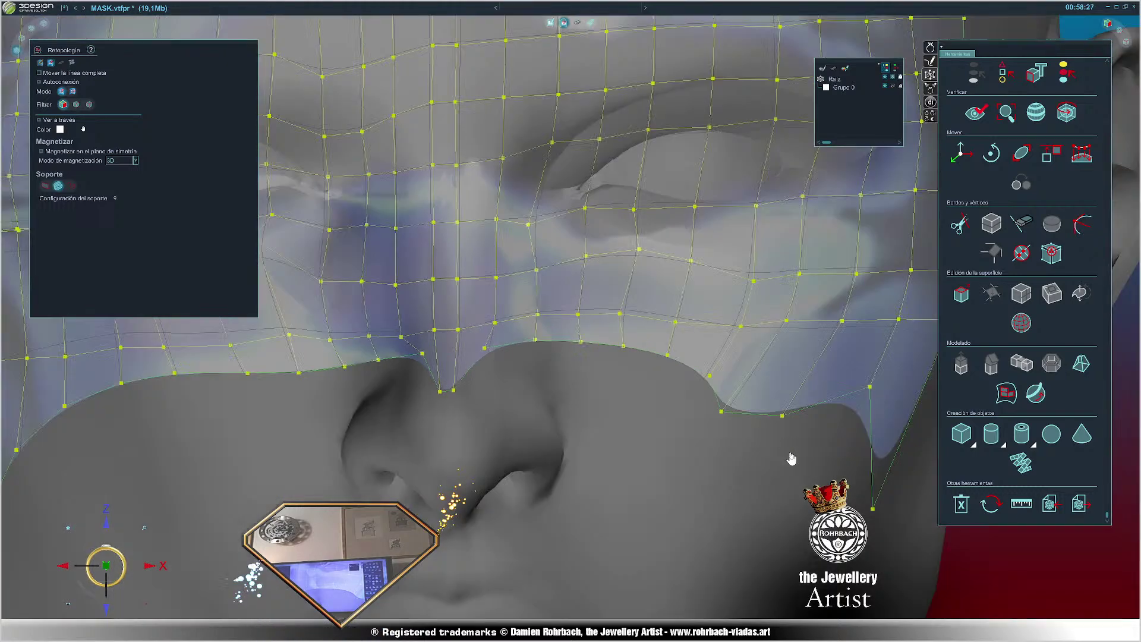
scroll(791, 458, down, 3)
scroll(791, 416, up, 3)
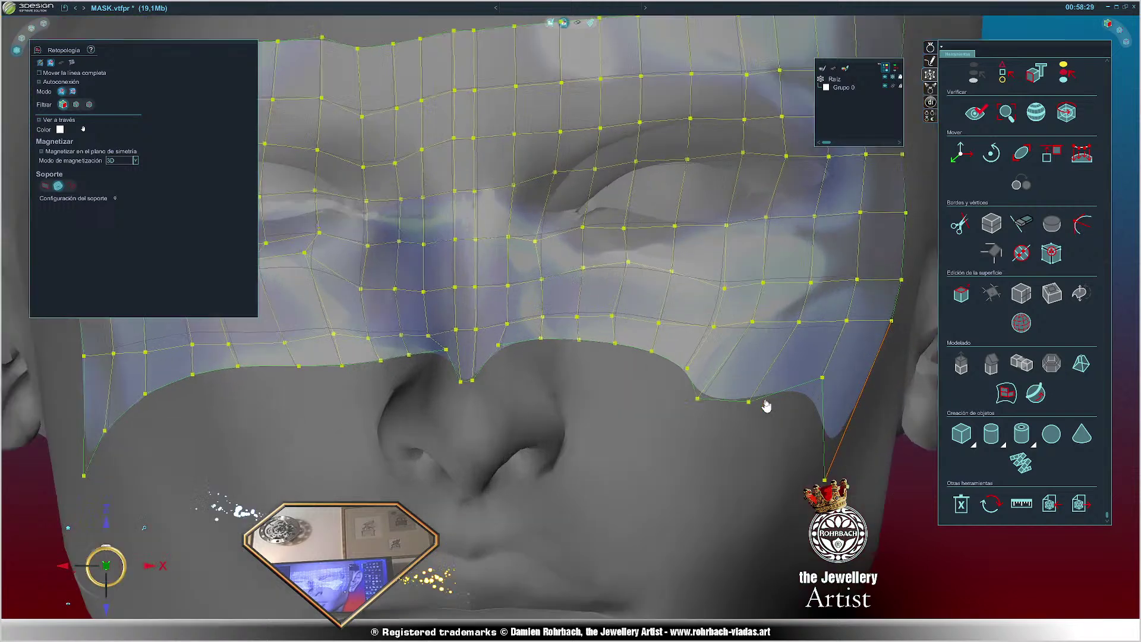
drag(782, 416, 783, 438)
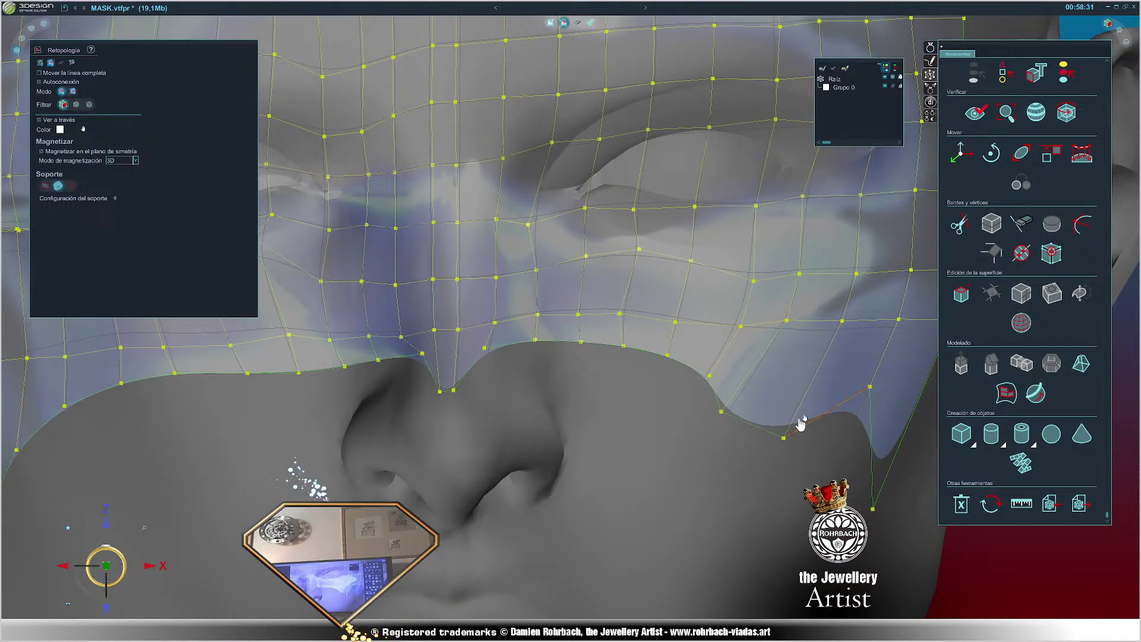
drag(870, 387, 836, 480)
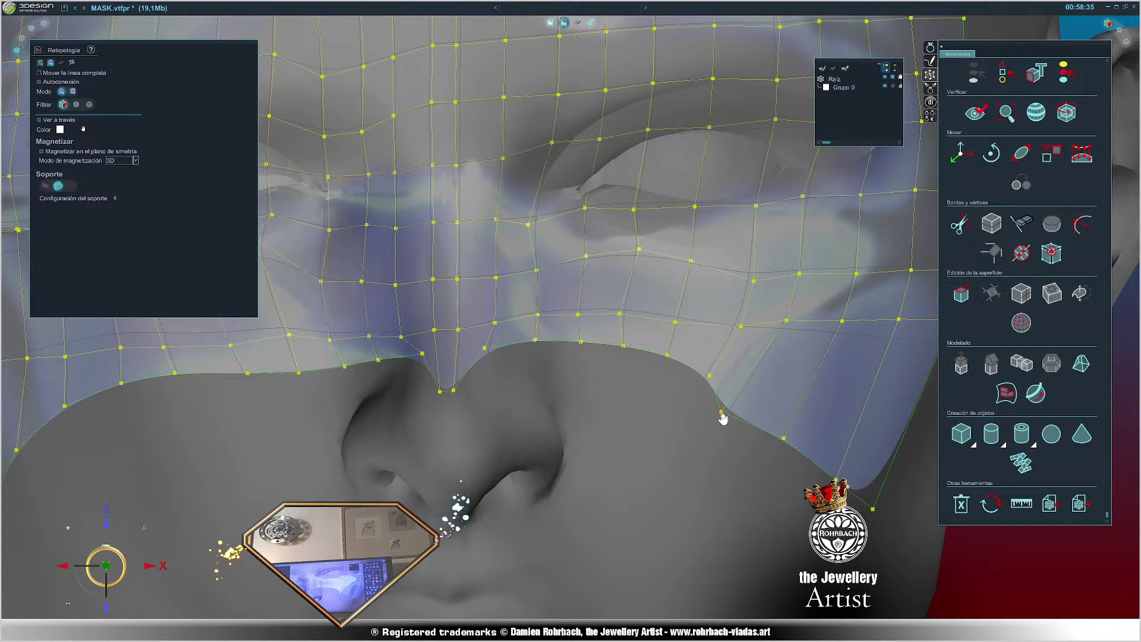
drag(721, 413, 768, 393)
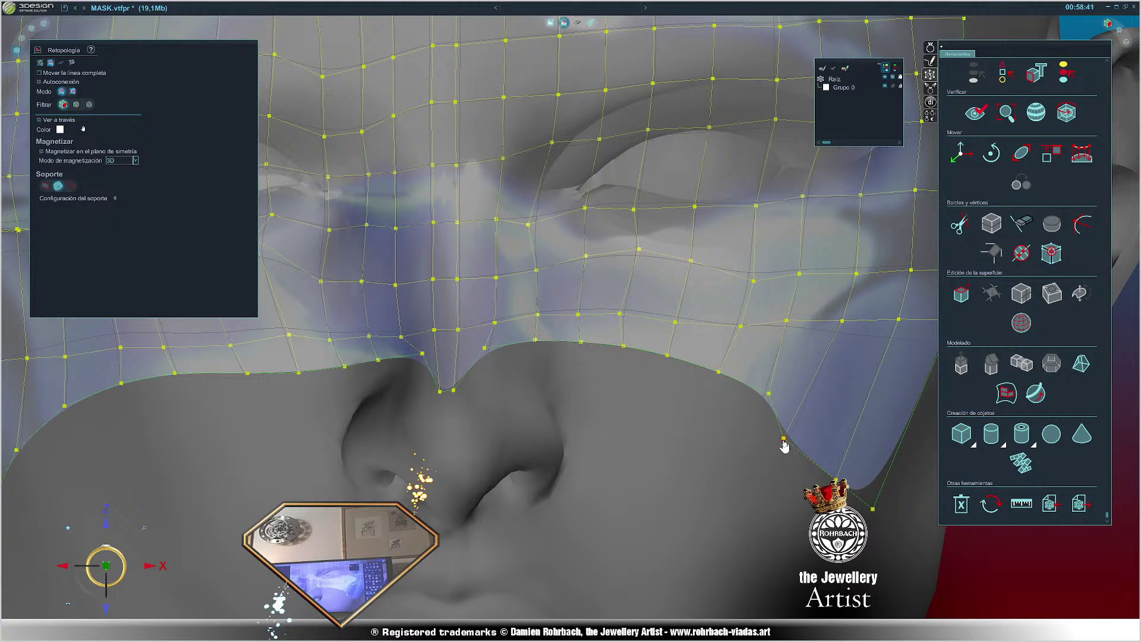
drag(784, 439, 806, 427)
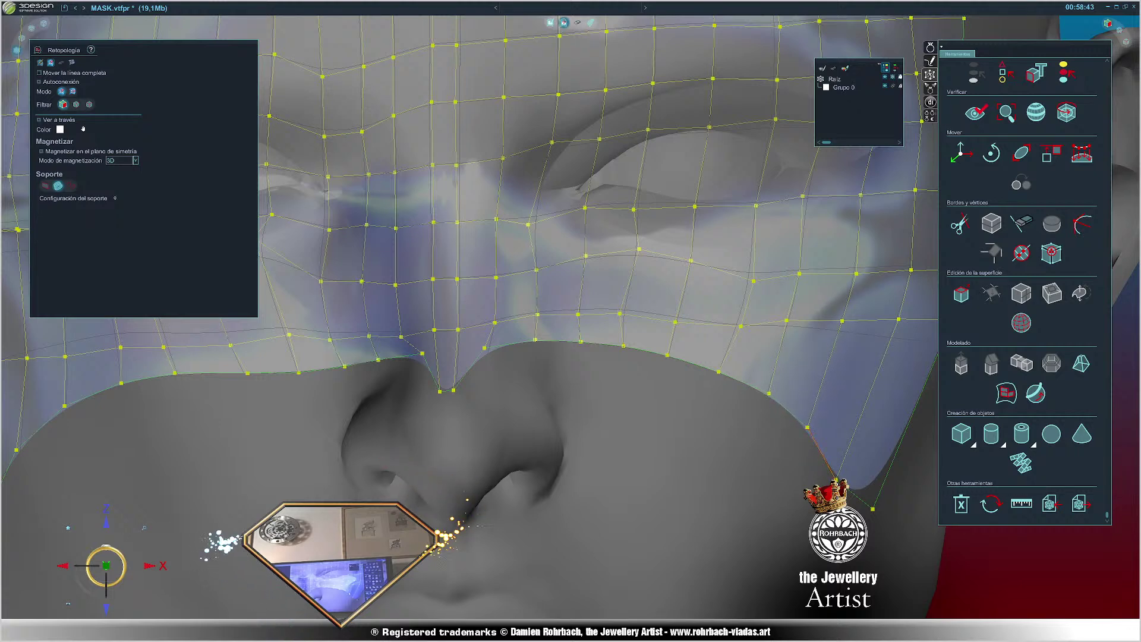
mouse_move(873, 509)
mouse_down()
mouse_move(880, 492)
mouse_move(874, 522)
mouse_up()
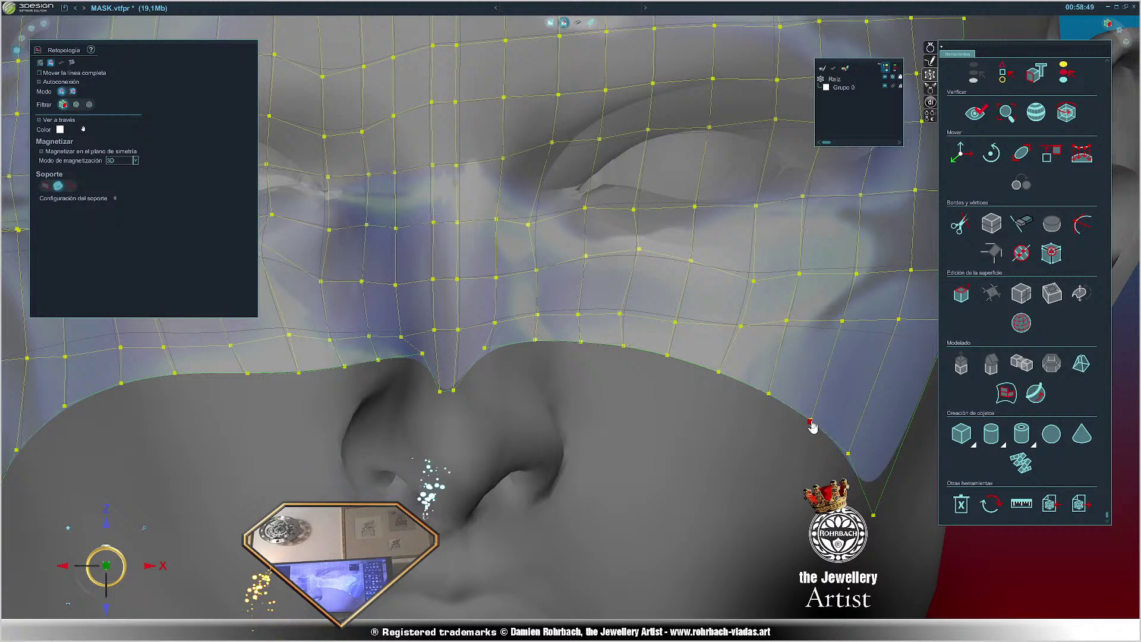
- Raise an upper edge vertex above the bust's right brow and shift an upper eyelid vertex toward the eye's outer corner
scroll(812, 461, down, 5)
middle_drag(477, 297, 497, 305)
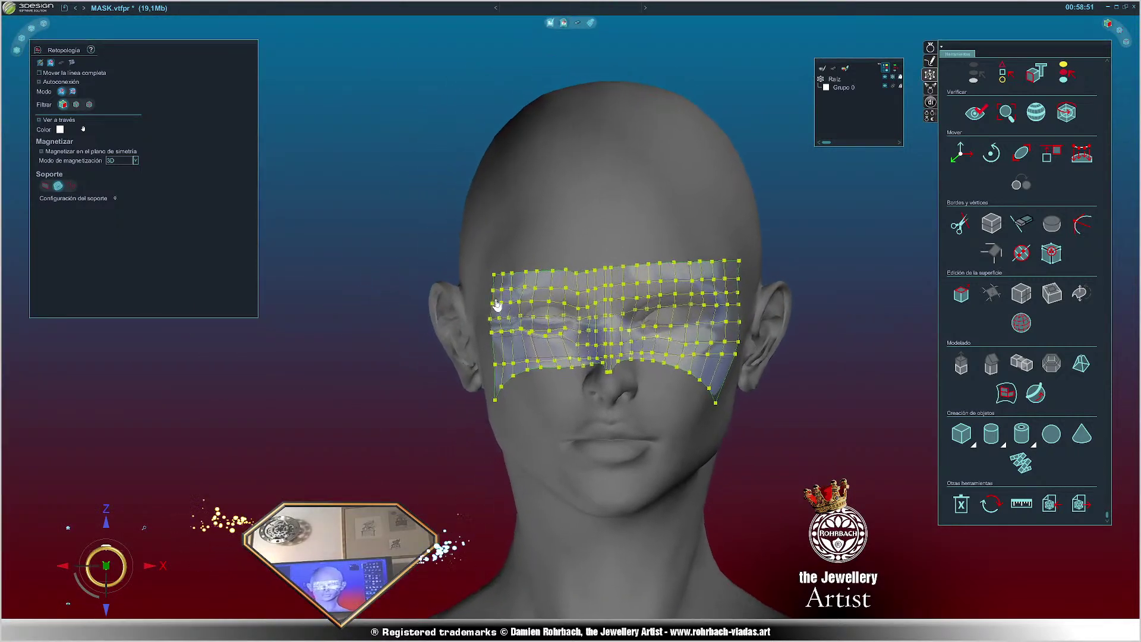
scroll(492, 285, up, 3)
middle_drag(402, 194, 489, 264)
scroll(497, 273, up, 2)
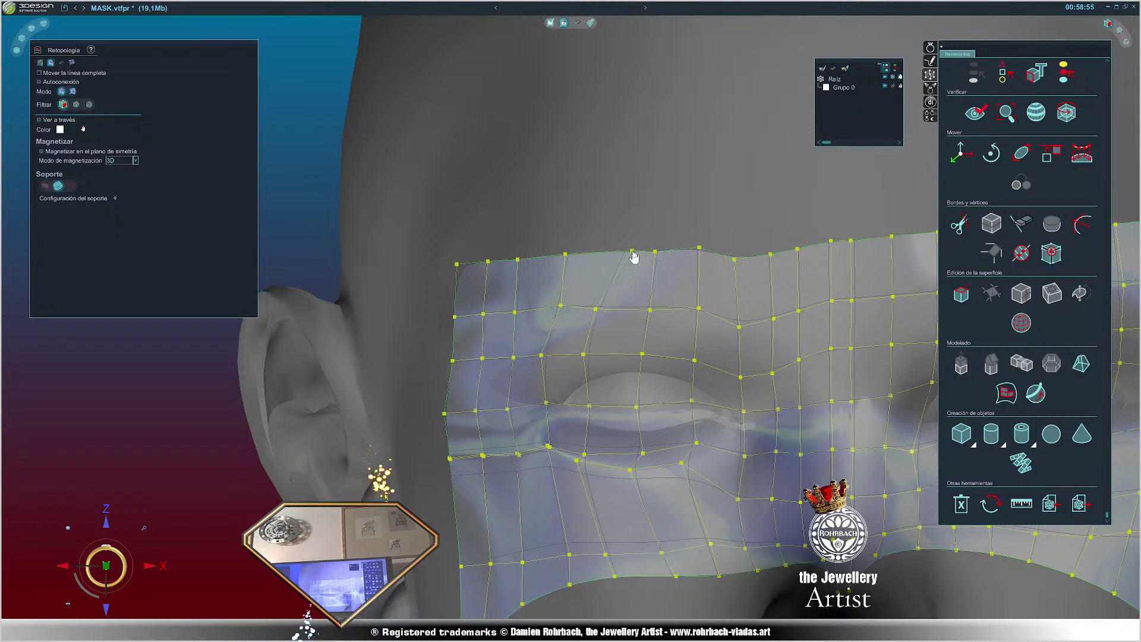
drag(631, 251, 634, 245)
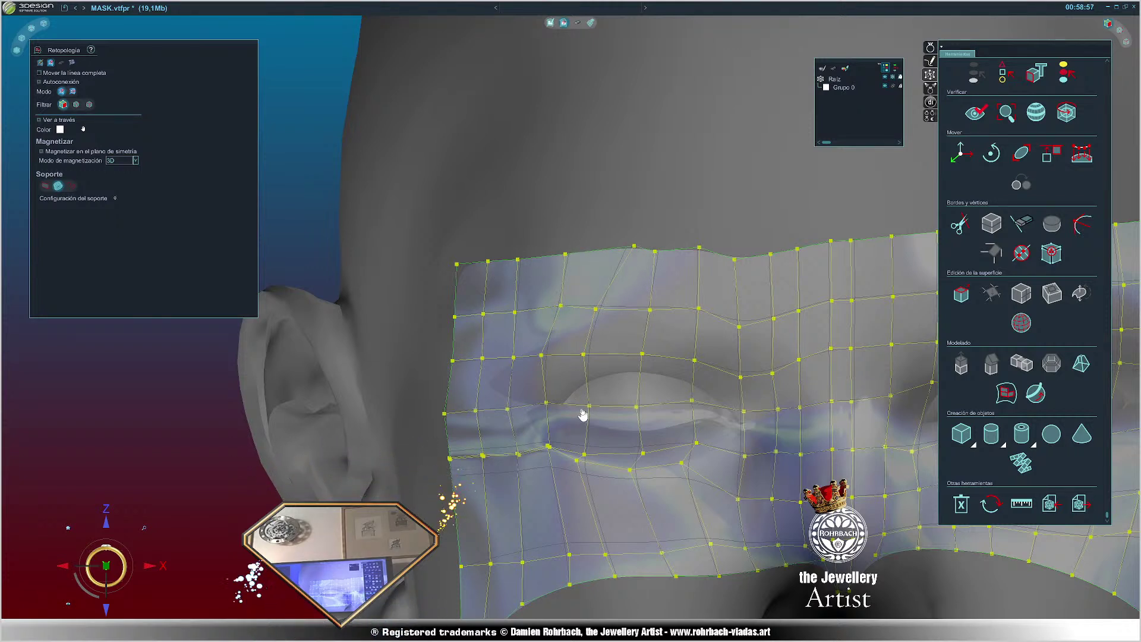
drag(590, 409, 579, 403)
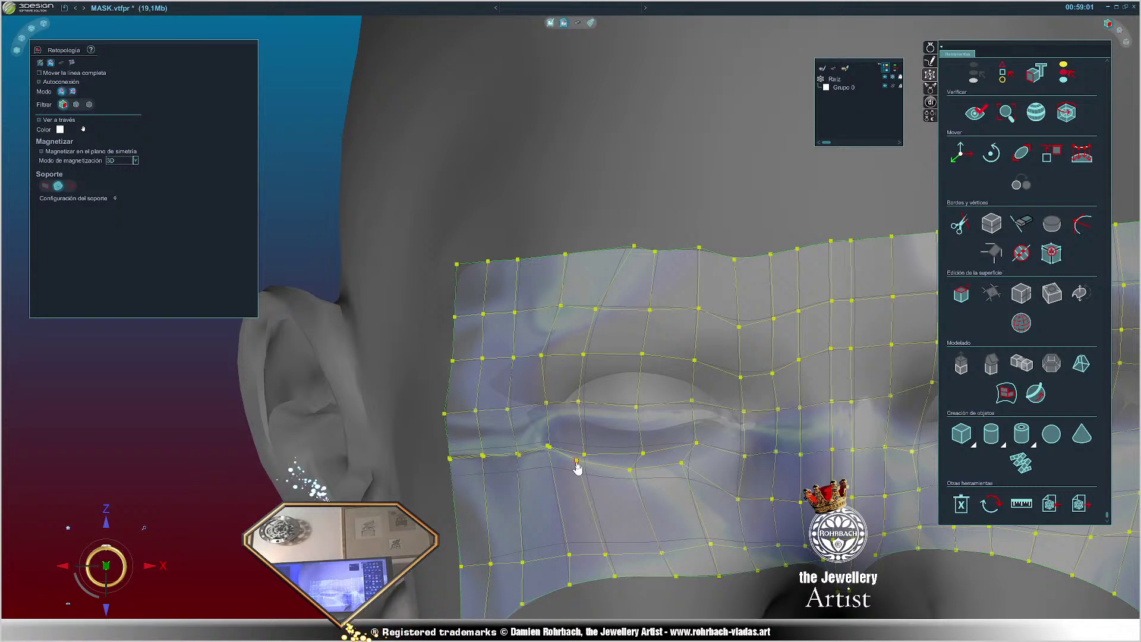
- Rearrange the grid vertices below the bust's right eye, placing one row along the lower eyelid and the next row just beneath it
drag(576, 461, 590, 504)
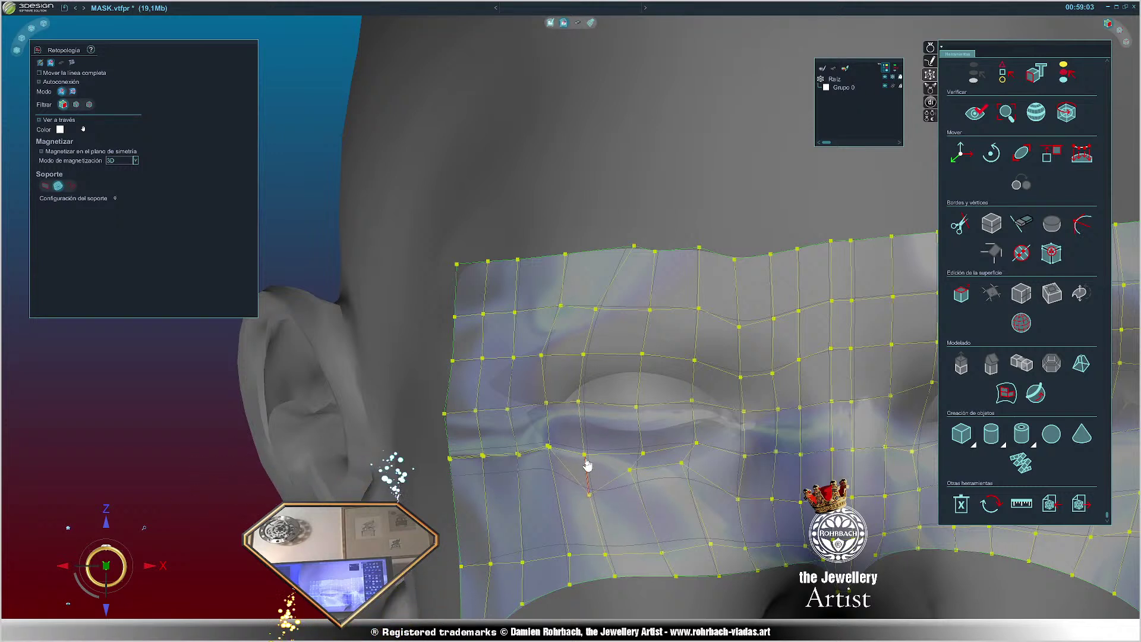
drag(585, 458, 581, 448)
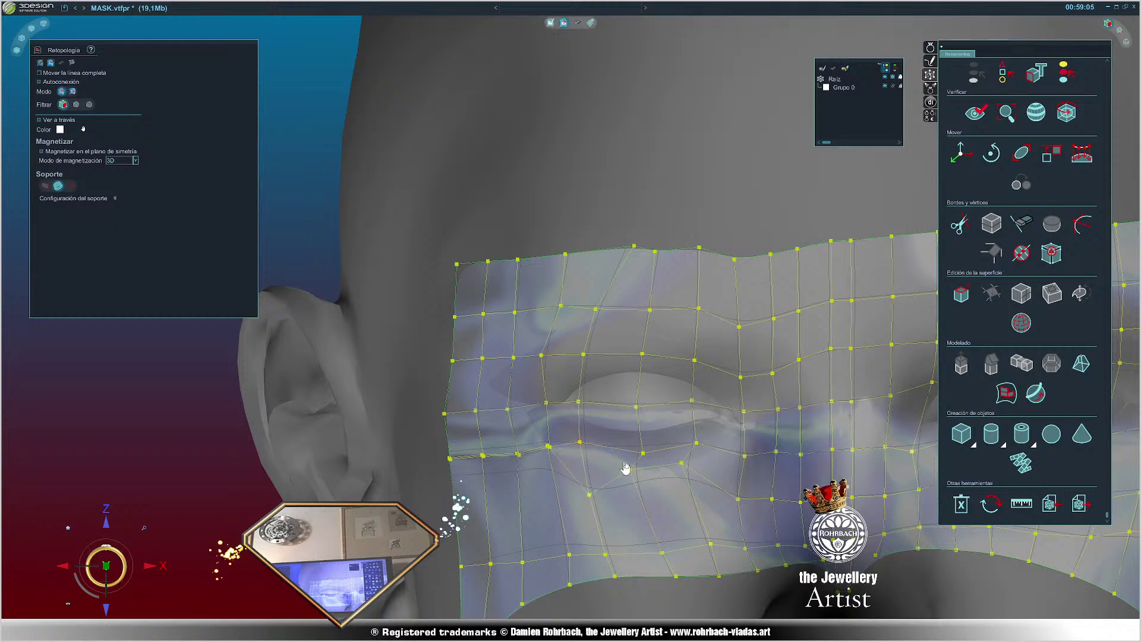
drag(644, 479, 645, 500)
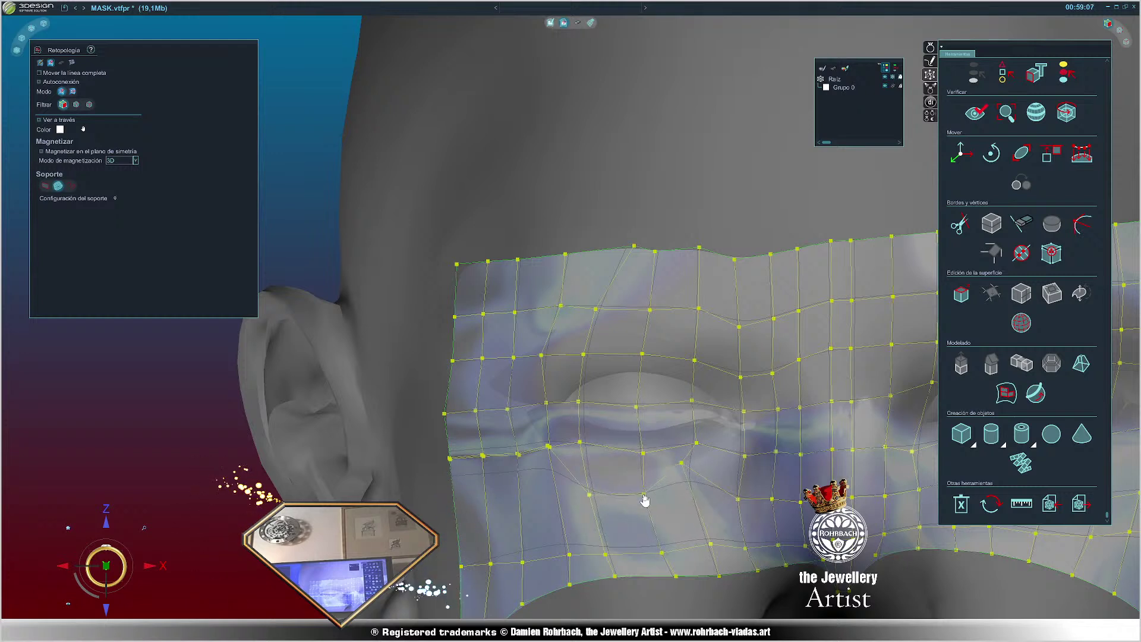
drag(641, 449, 633, 444)
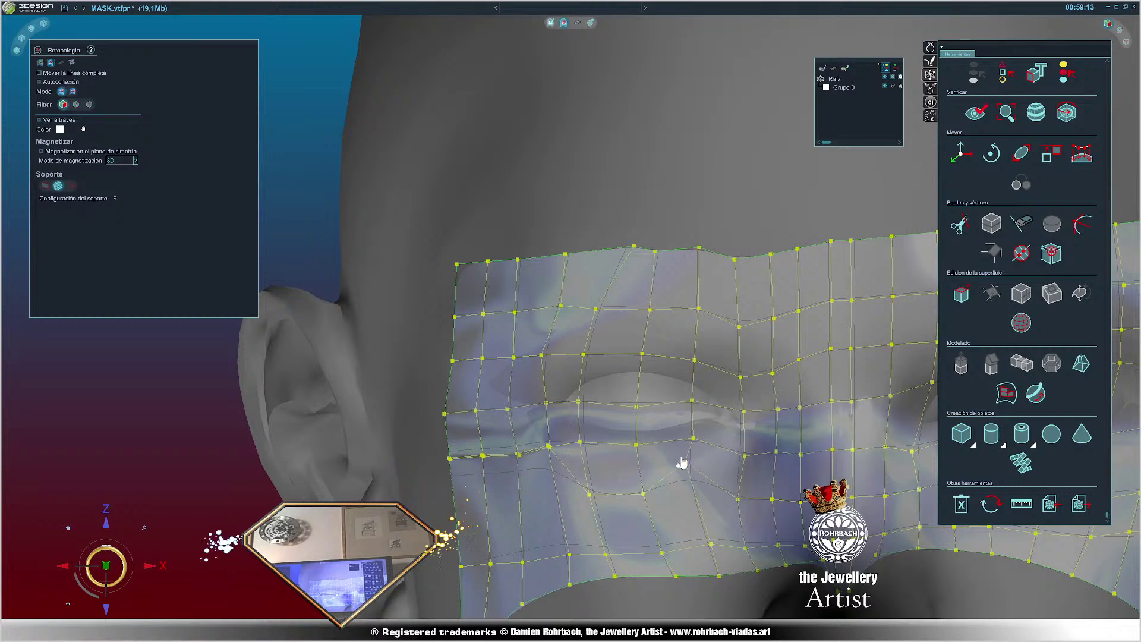
drag(645, 502, 590, 474)
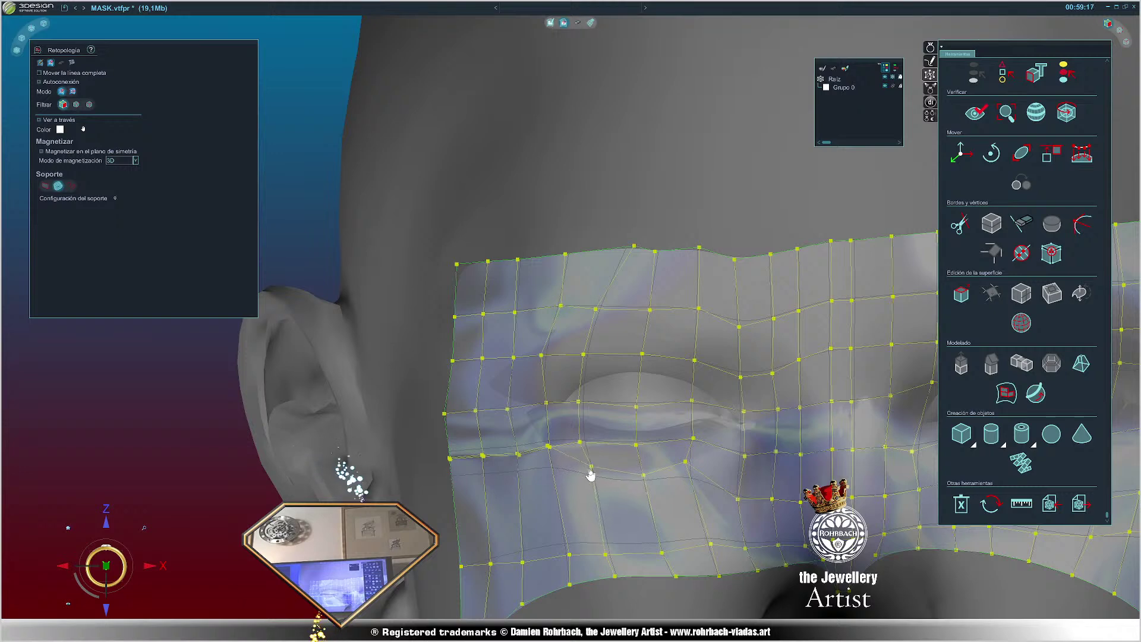
- Shift the upper edge vertices above the bust's right outer brow toward the nose, and adjust the inner vertices beneath them
middle_drag(431, 386, 492, 369)
scroll(492, 369, up, 1)
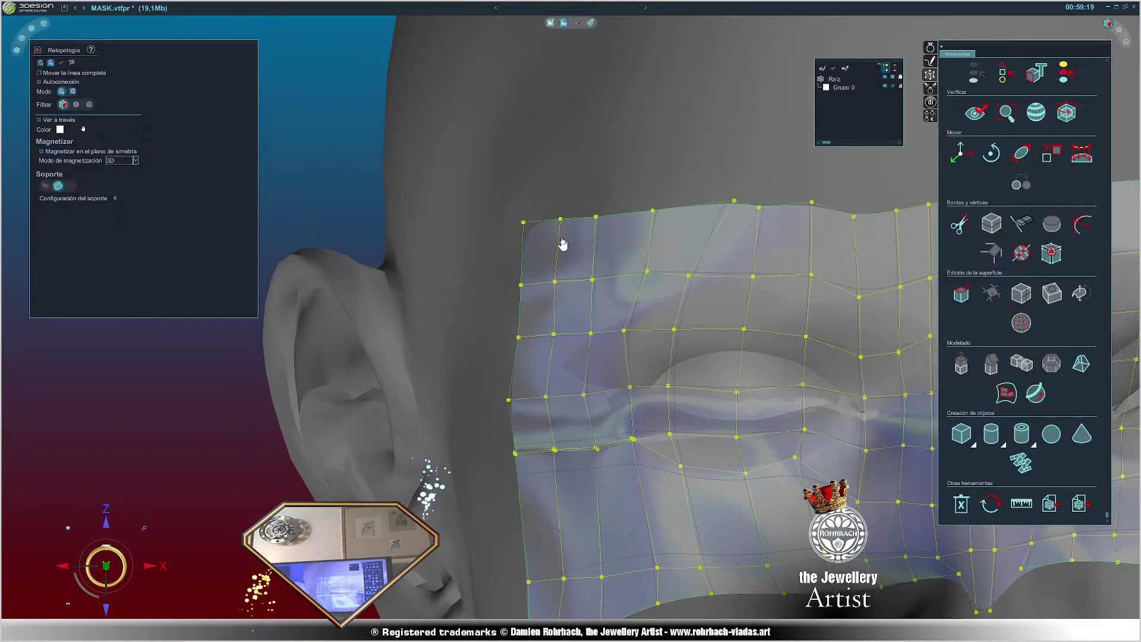
drag(607, 223, 644, 218)
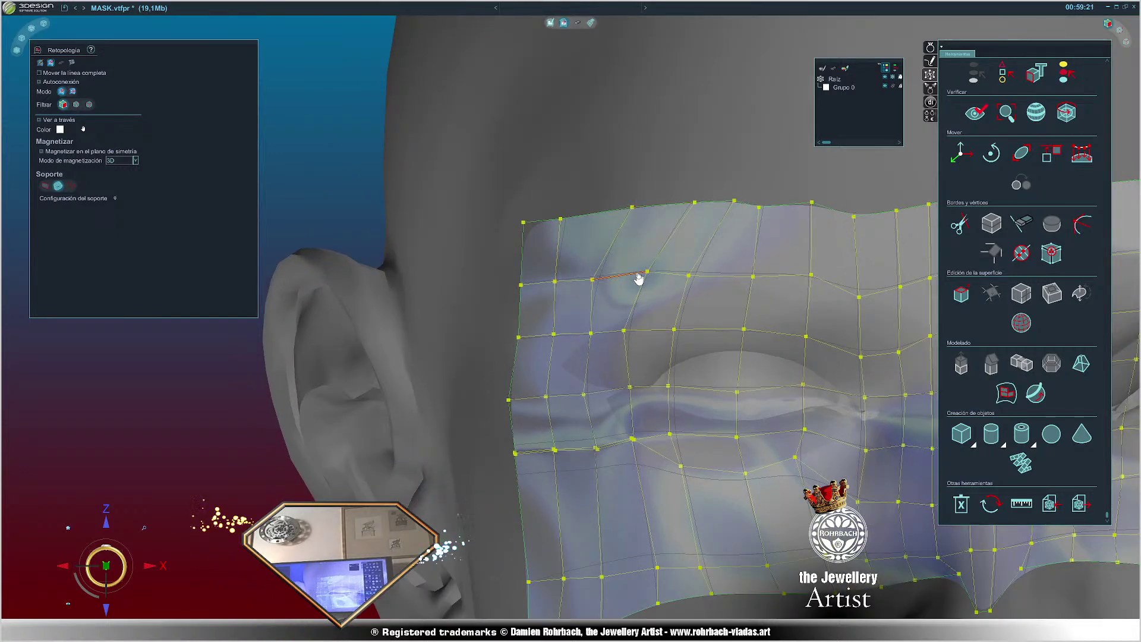
drag(648, 273, 705, 279)
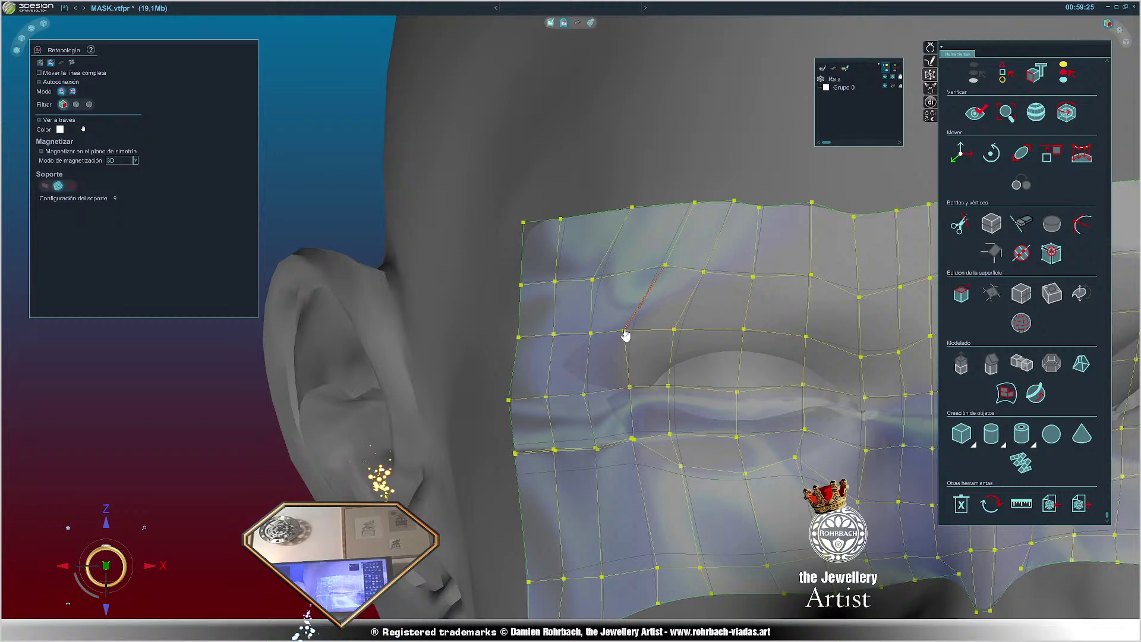
drag(624, 331, 629, 331)
- Examine the grid's outline around both eyes and compare the two sides of the mask
scroll(640, 334, up, 1)
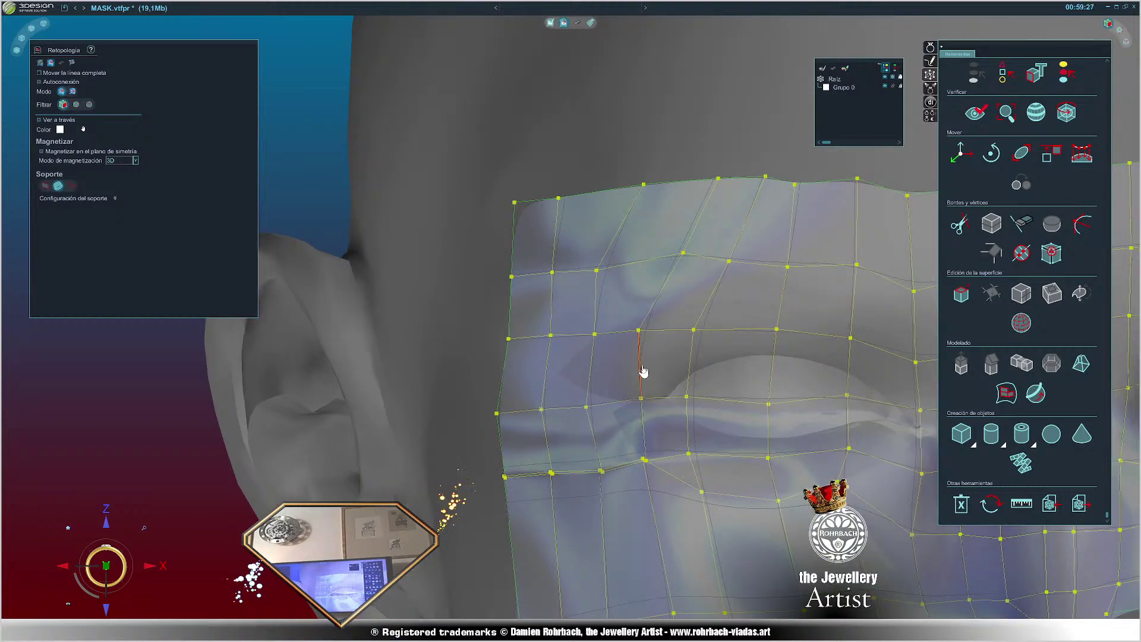
right_drag(658, 383, 637, 313)
scroll(637, 310, down, 5)
middle_drag(913, 358, 757, 359)
scroll(737, 362, up, 5)
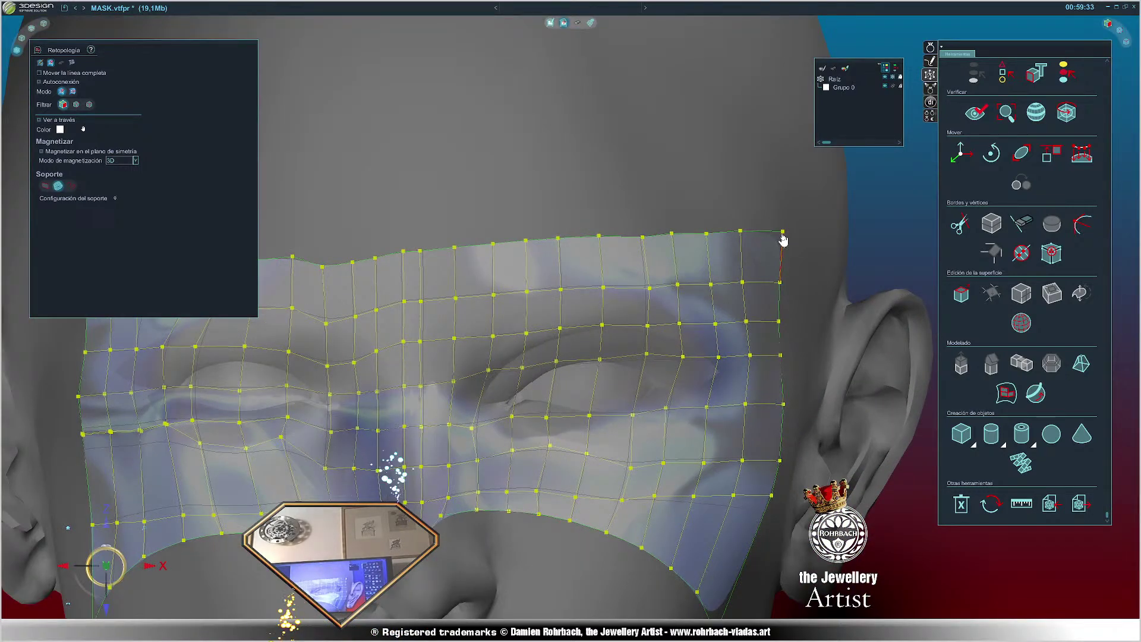
scroll(705, 321, down, 5)
middle_drag(281, 327, 412, 331)
scroll(412, 331, up, 2)
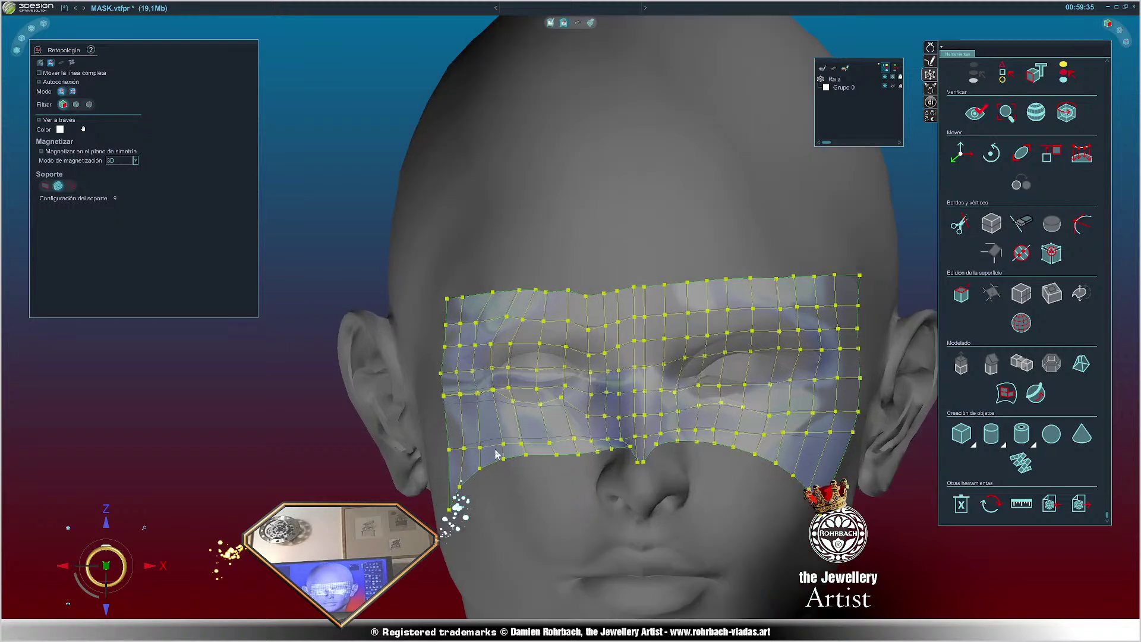
- Move the outer edge vertex above the lower corner on the bust's right cheek outward toward the ear
middle_drag(430, 542, 502, 430)
scroll(471, 362, up, 5)
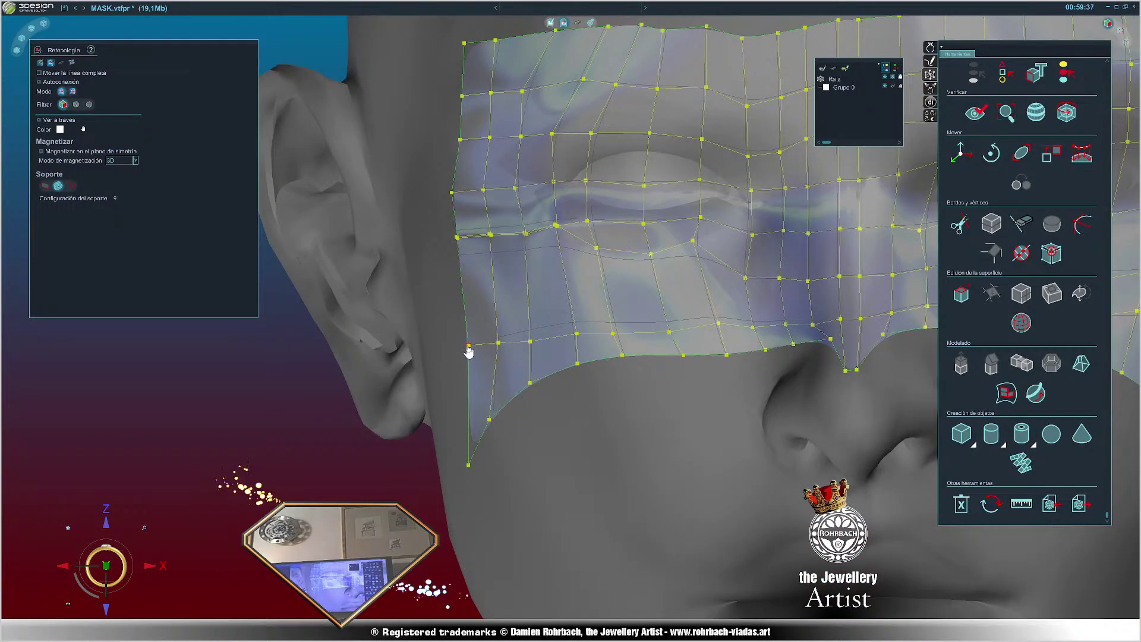
drag(468, 346, 454, 348)
- Pull the grid's lower corner vertex on the bust's right cheek downward and slightly toward the mouth
scroll(557, 415, down, 4)
right_drag(558, 415, 844, 342)
right_drag(776, 231, 764, 262)
scroll(523, 484, up, 5)
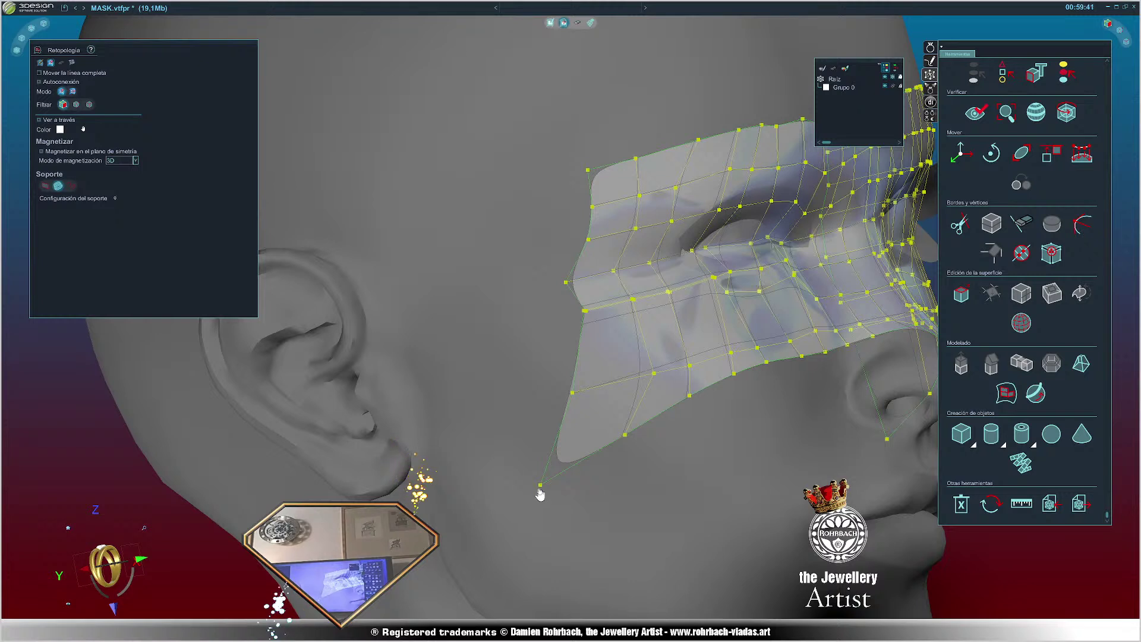
drag(540, 491, 562, 513)
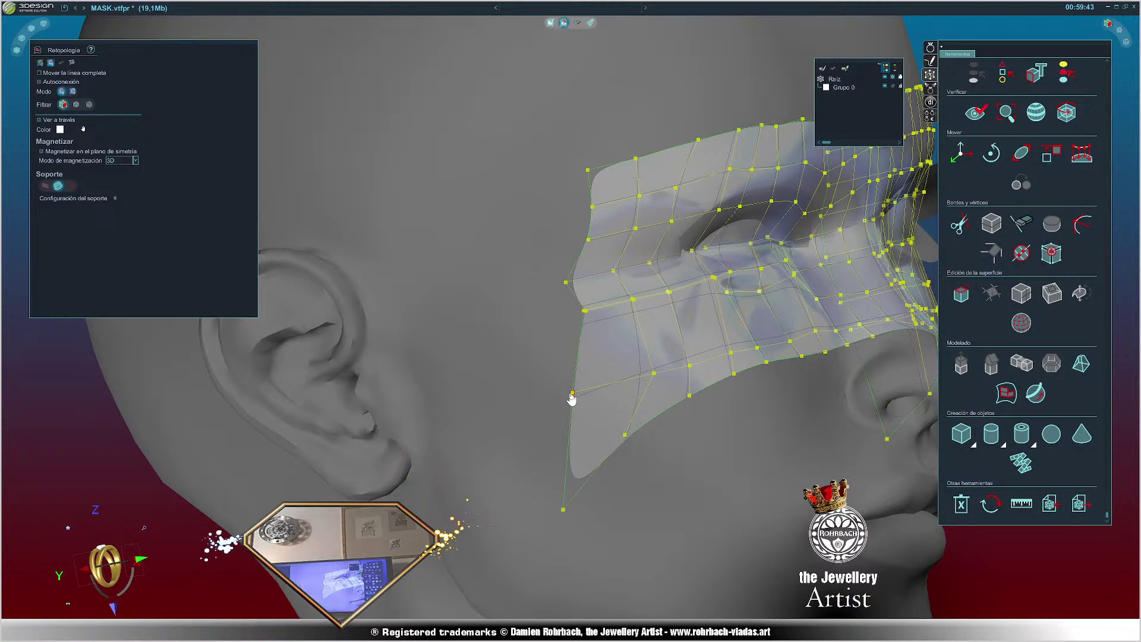
- Redistribute the outer edge vertices between the bust's right temple and lower cheek corner into a smooth, evenly spaced contour
drag(571, 398, 559, 420)
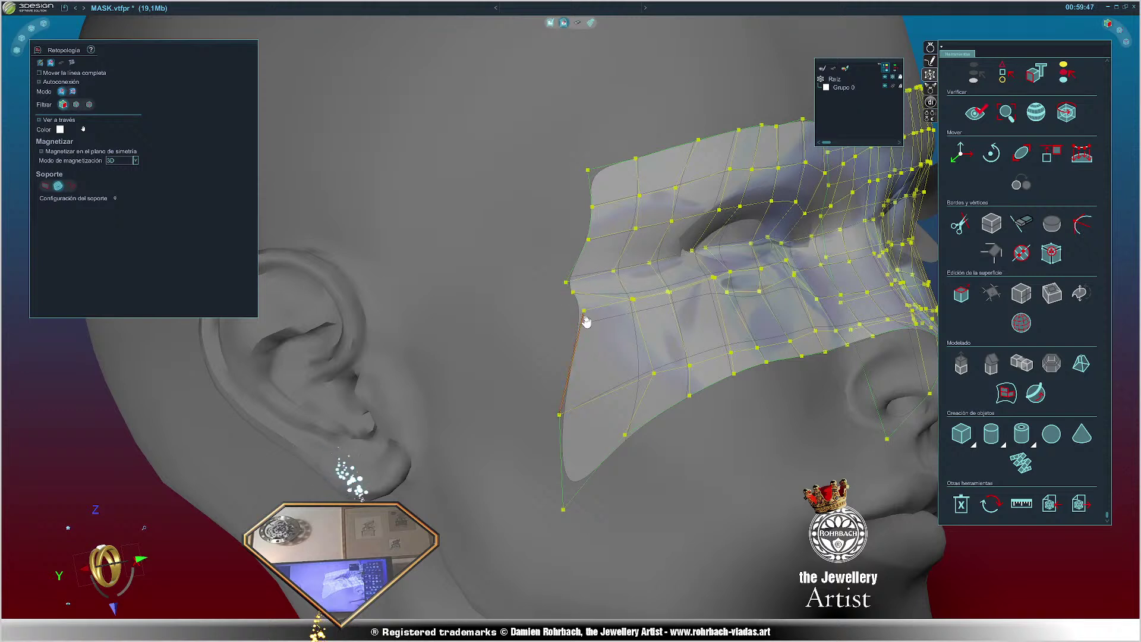
drag(584, 317, 568, 377)
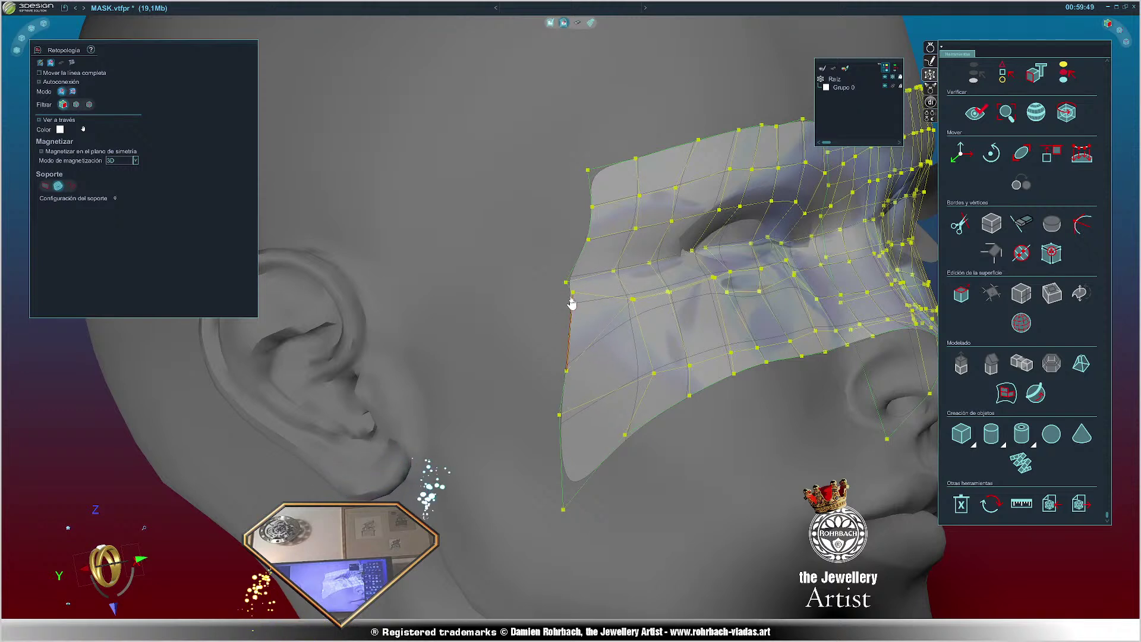
drag(573, 302, 574, 321)
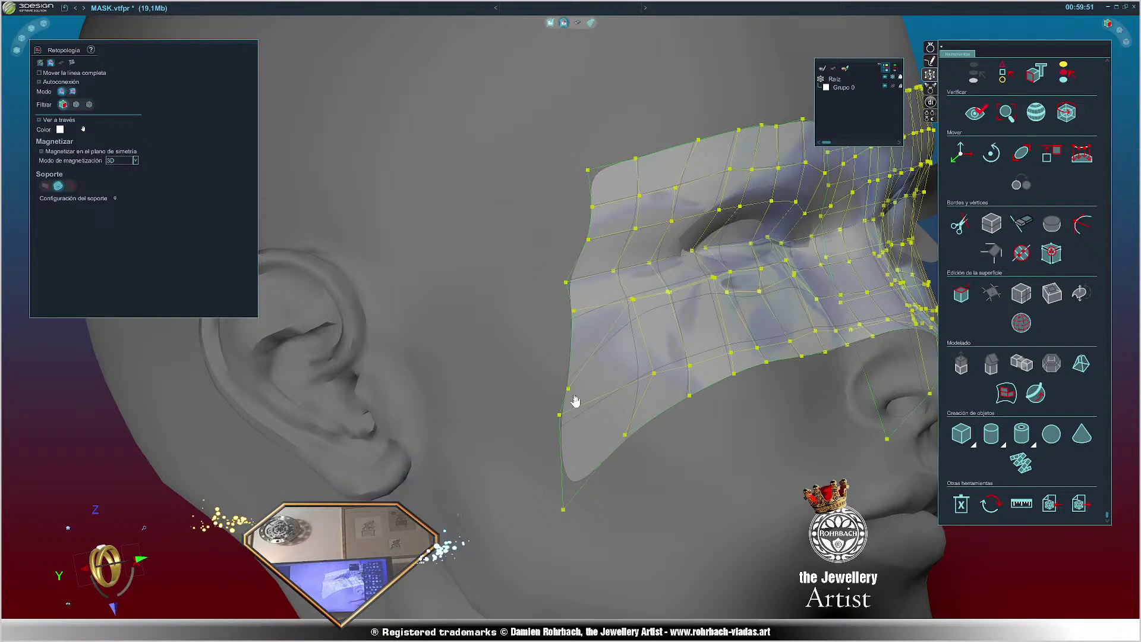
drag(568, 393, 564, 364)
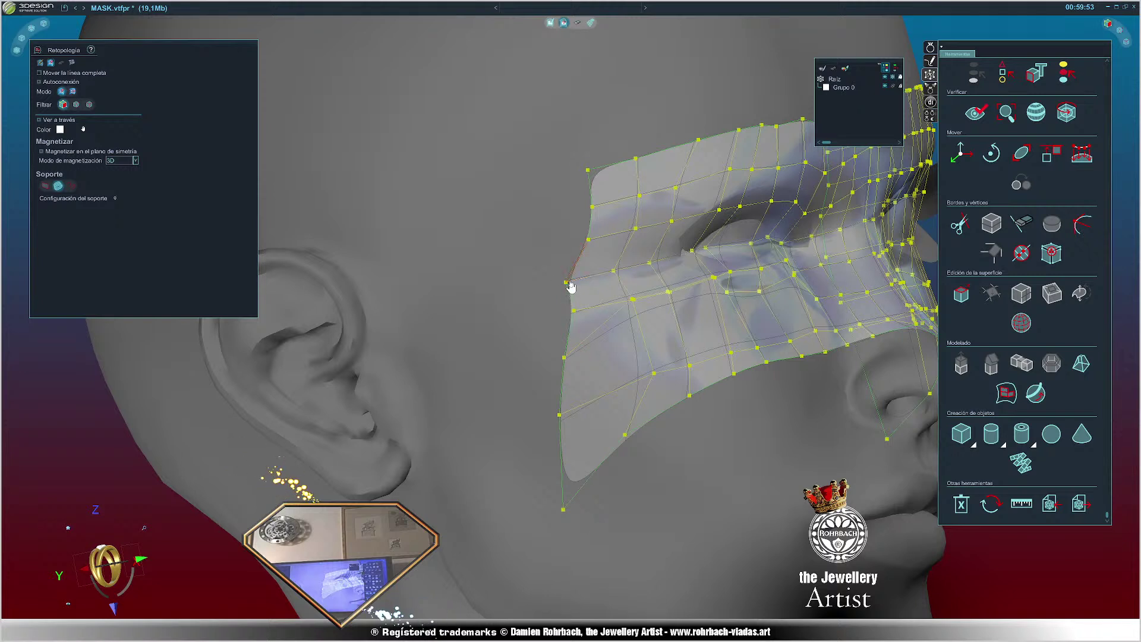
drag(565, 290, 637, 290)
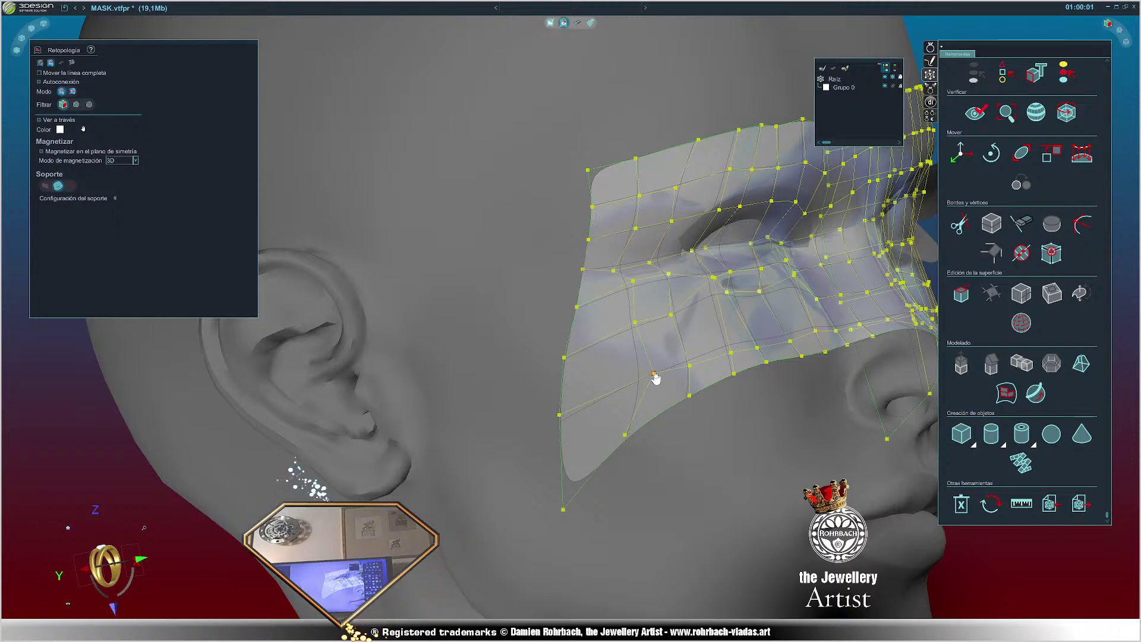
- Reposition the inner vertices on the bust's right outer cheek and below the eye's outer corner to even out the quads
drag(656, 378, 621, 392)
middle_drag(635, 378, 497, 425)
scroll(449, 349, up, 3)
drag(403, 324, 429, 313)
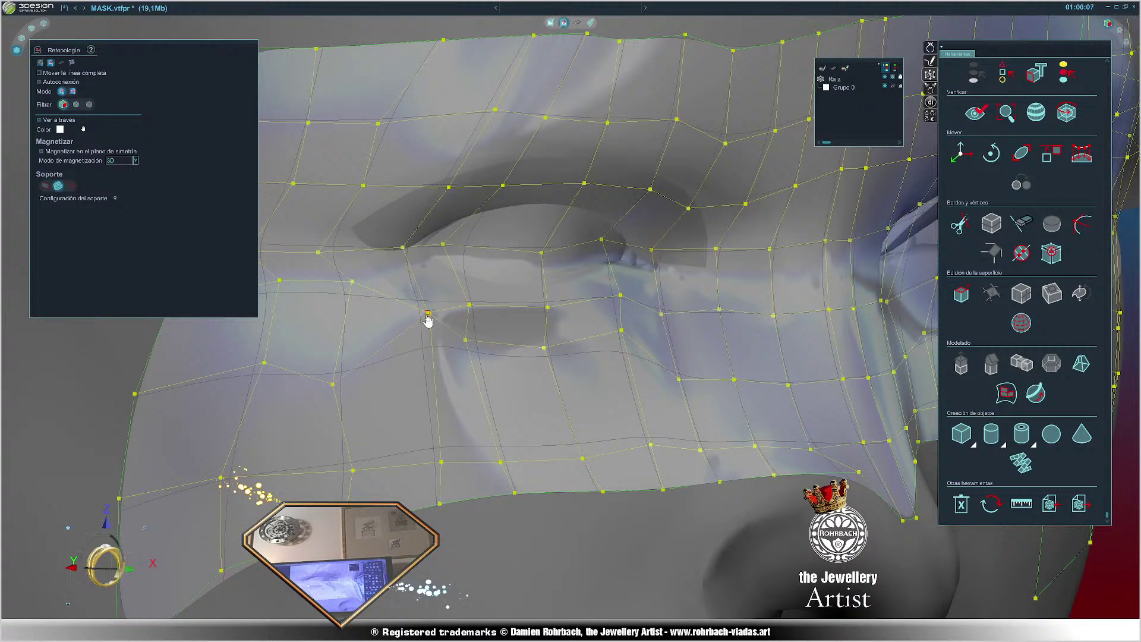
drag(432, 321, 409, 378)
drag(337, 385, 345, 372)
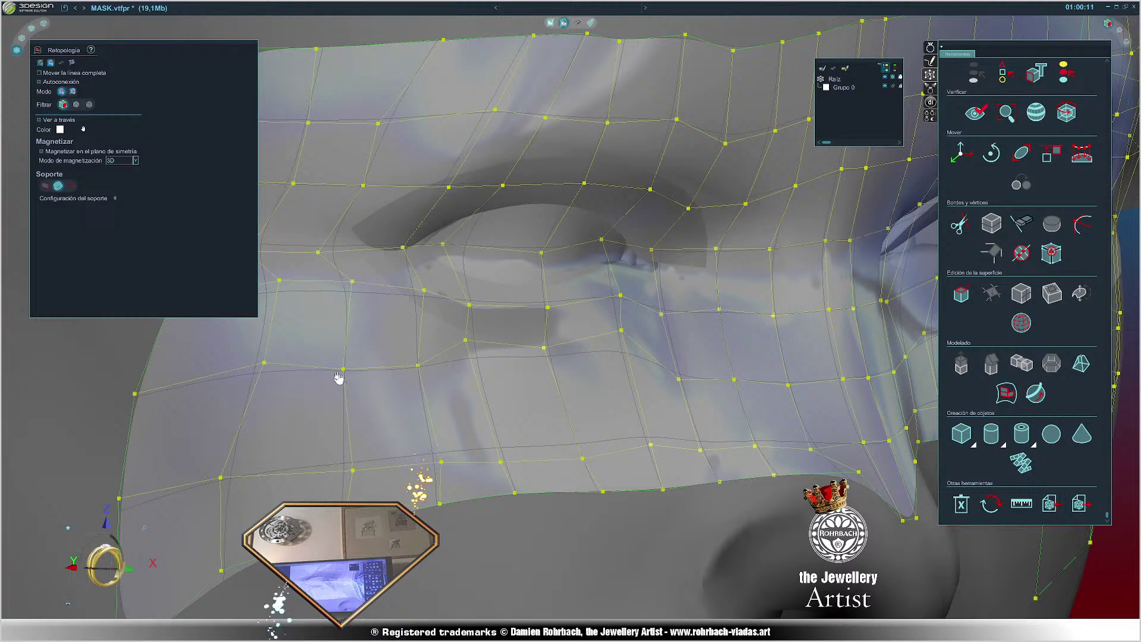
drag(264, 370, 246, 389)
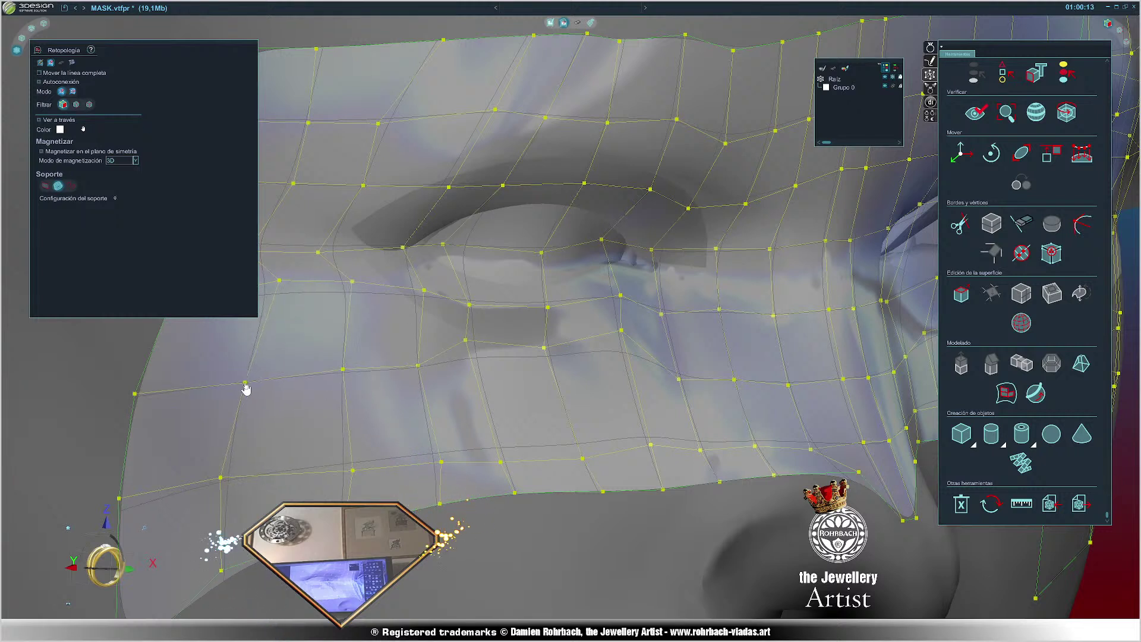
- Lower the three vertices beneath the bust's right eye so they line up with the neighbouring row across the cheek
drag(465, 347, 477, 374)
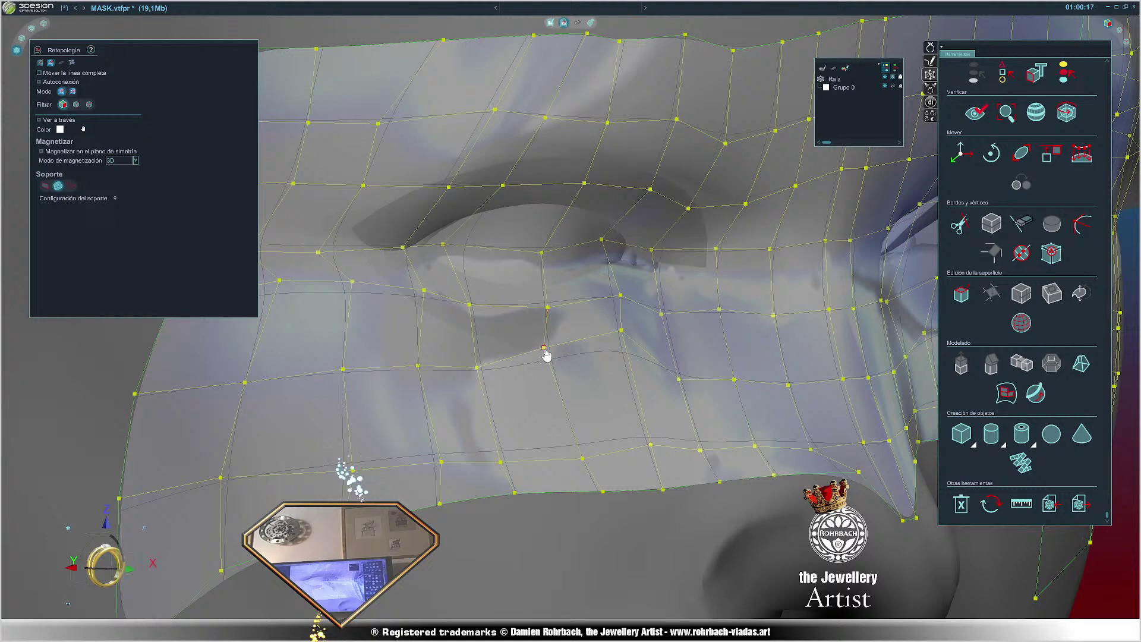
drag(546, 355, 558, 372)
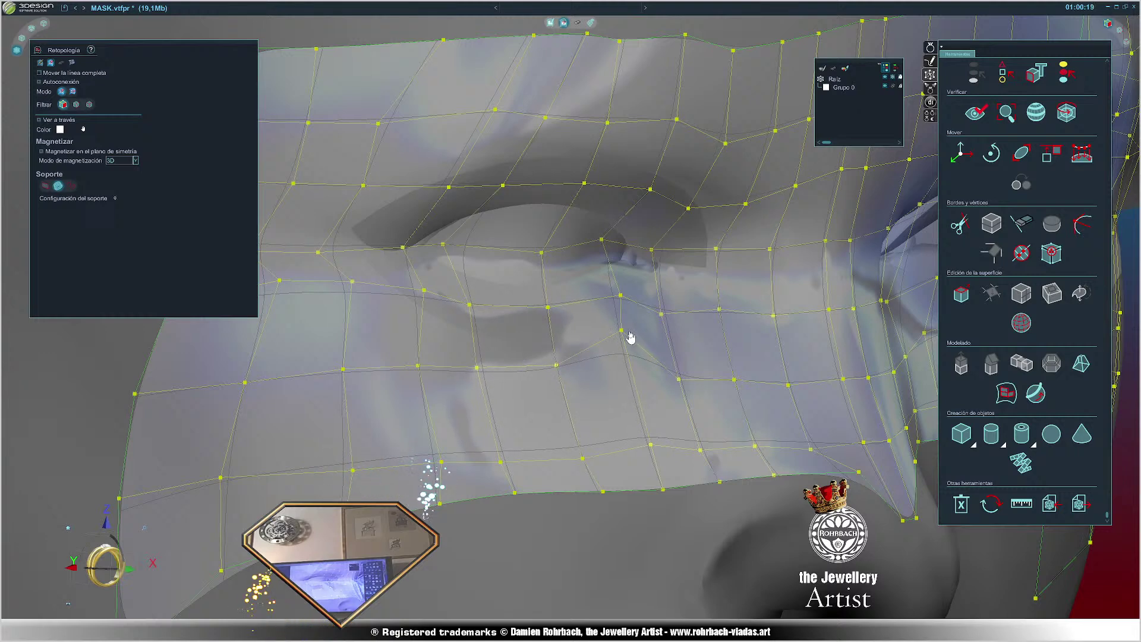
drag(621, 332, 623, 364)
- Pull the central edges between the brows downward, forming a notch in the grid's upper outline and spacing the rows below it
scroll(625, 368, down, 3)
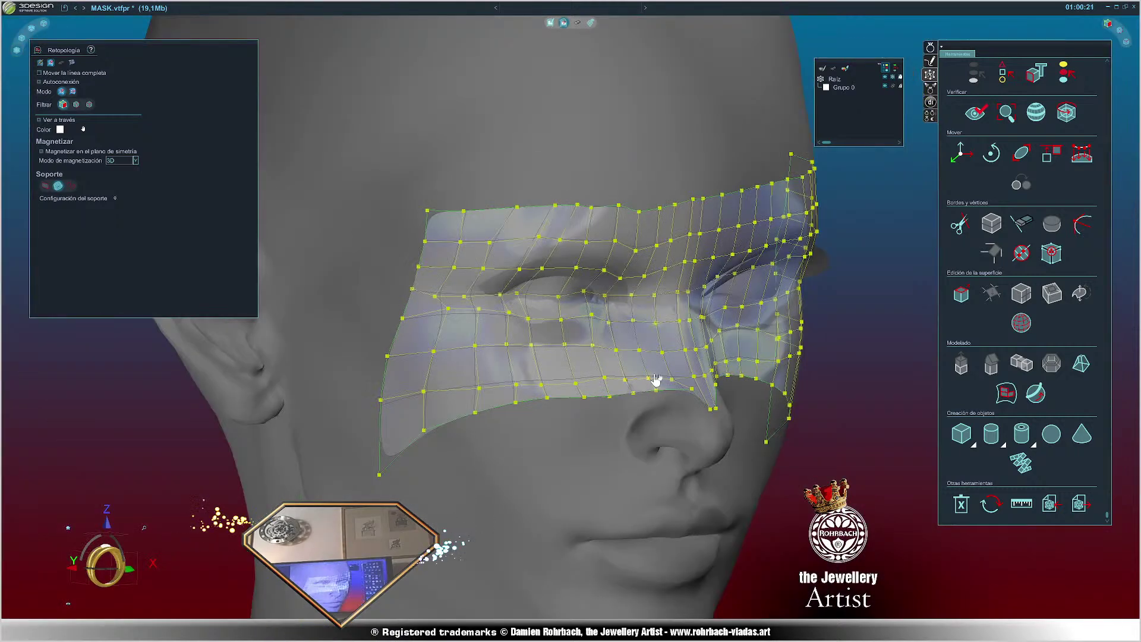
middle_drag(656, 379, 160, 481)
click(113, 570)
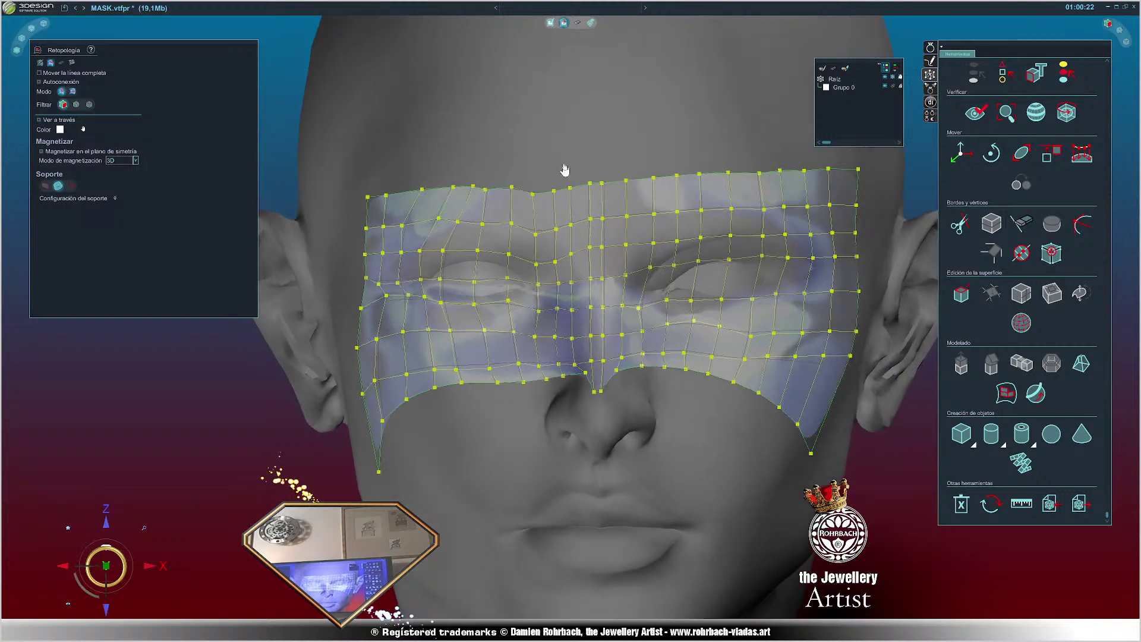
scroll(609, 173, up, 6)
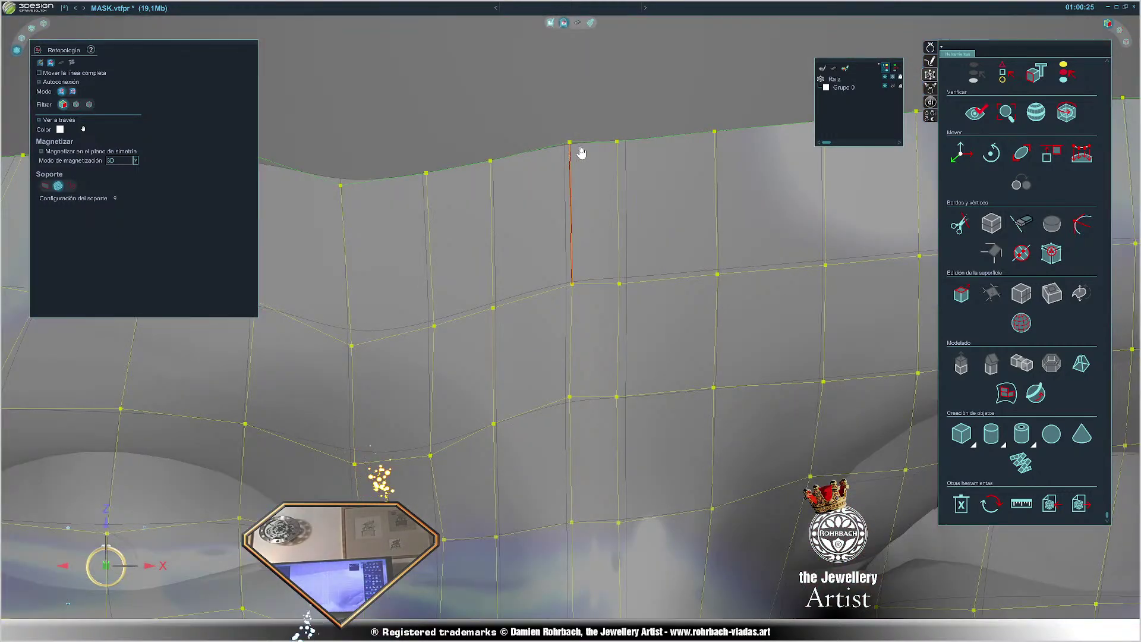
drag(585, 151, 591, 471)
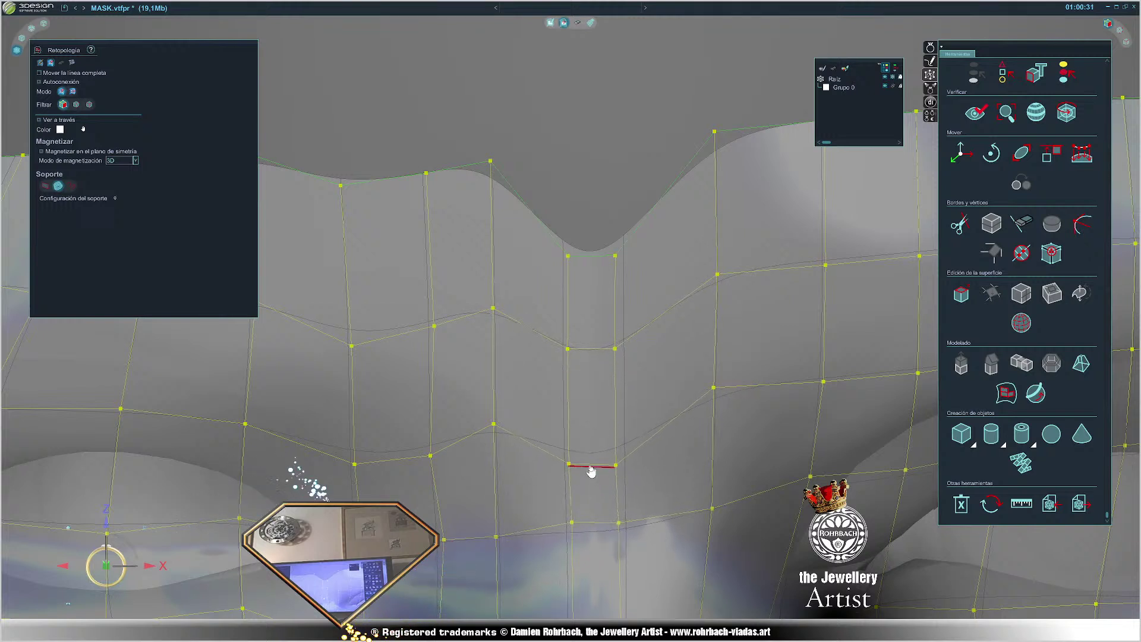
- Adjust the upper edge vertices above the bust's right brow into a smooth curve descending to the central notch
drag(491, 167, 496, 233)
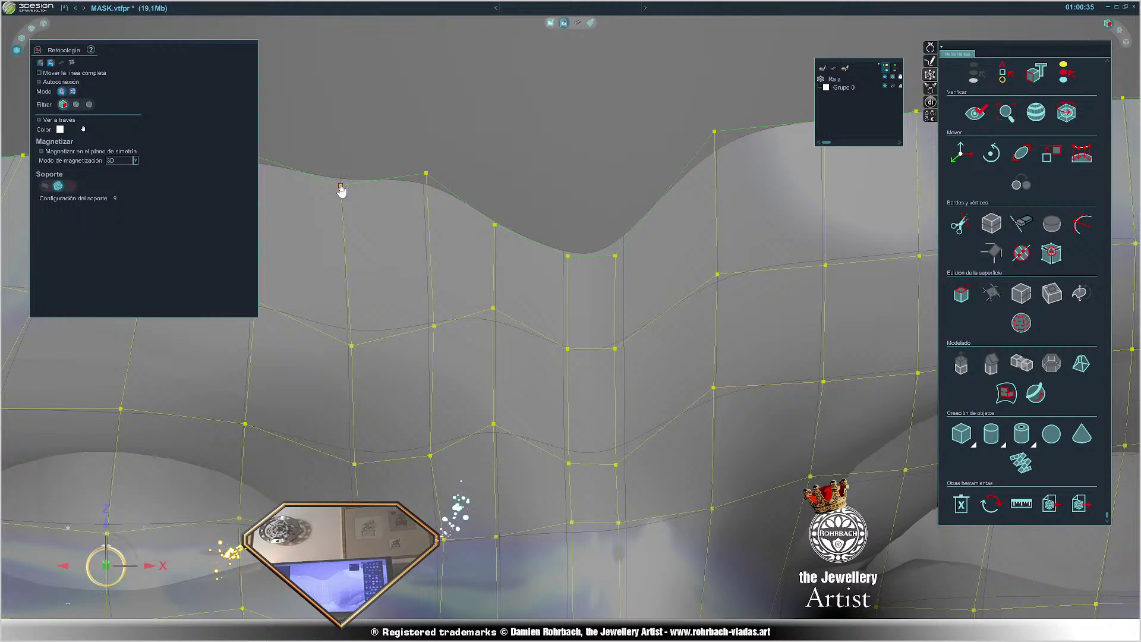
drag(341, 191, 339, 164)
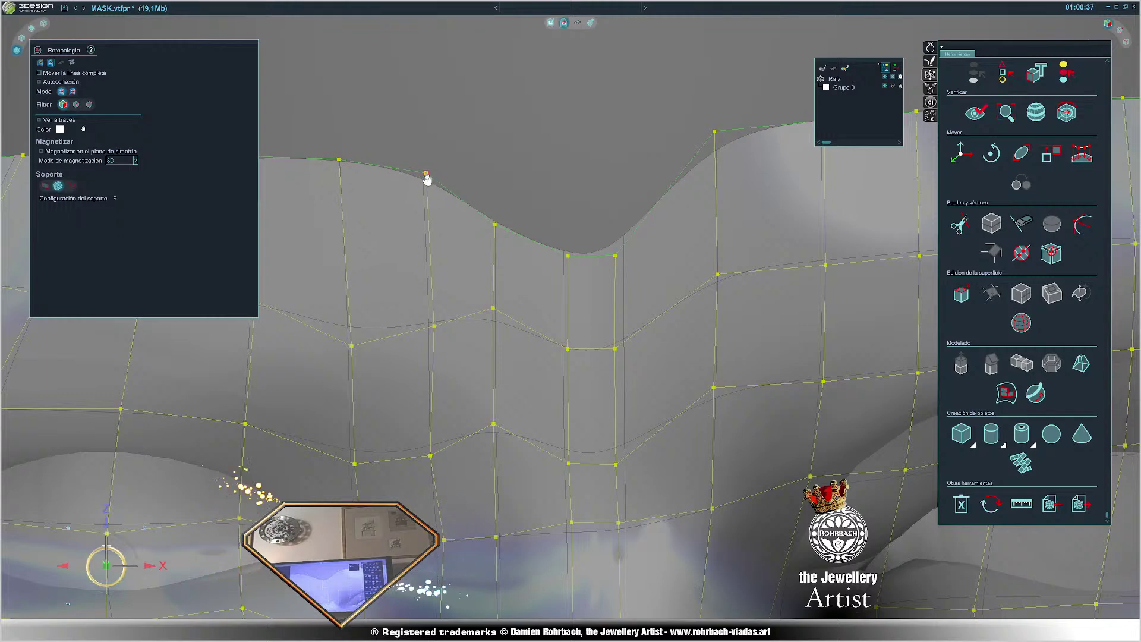
drag(428, 179, 433, 211)
scroll(538, 263, down, 5)
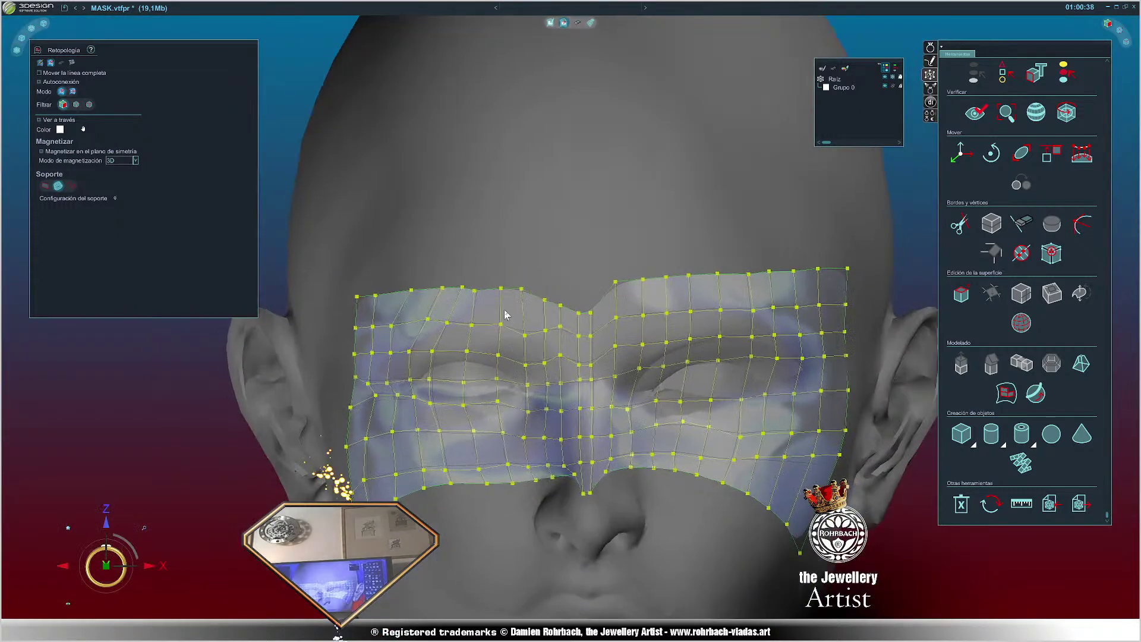
scroll(509, 315, up, 3)
drag(507, 254, 510, 265)
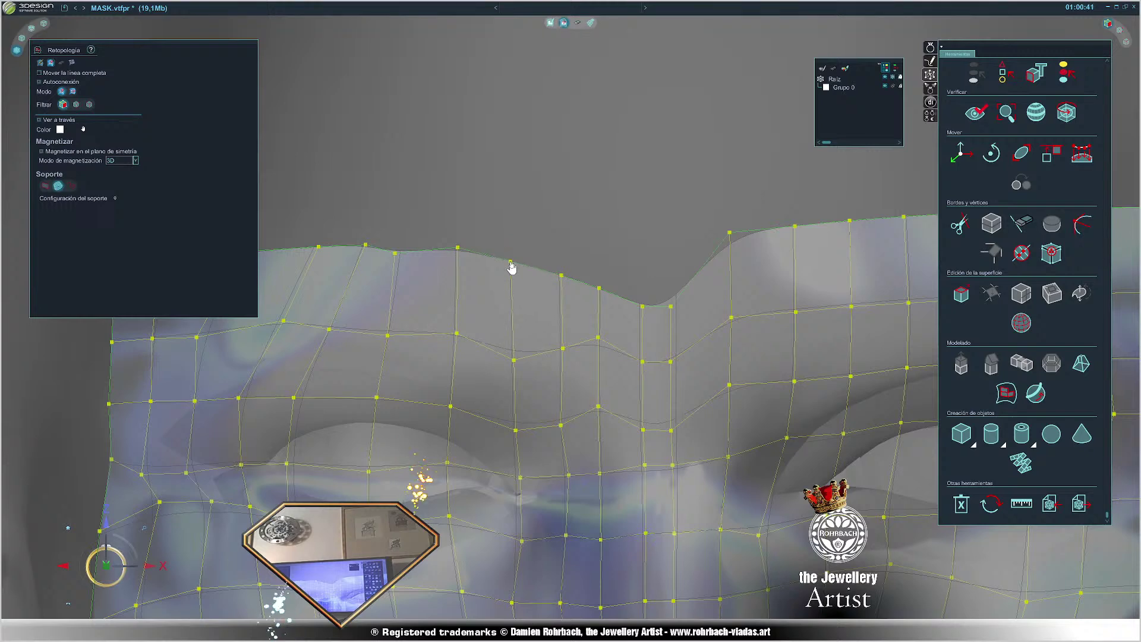
drag(397, 259, 416, 248)
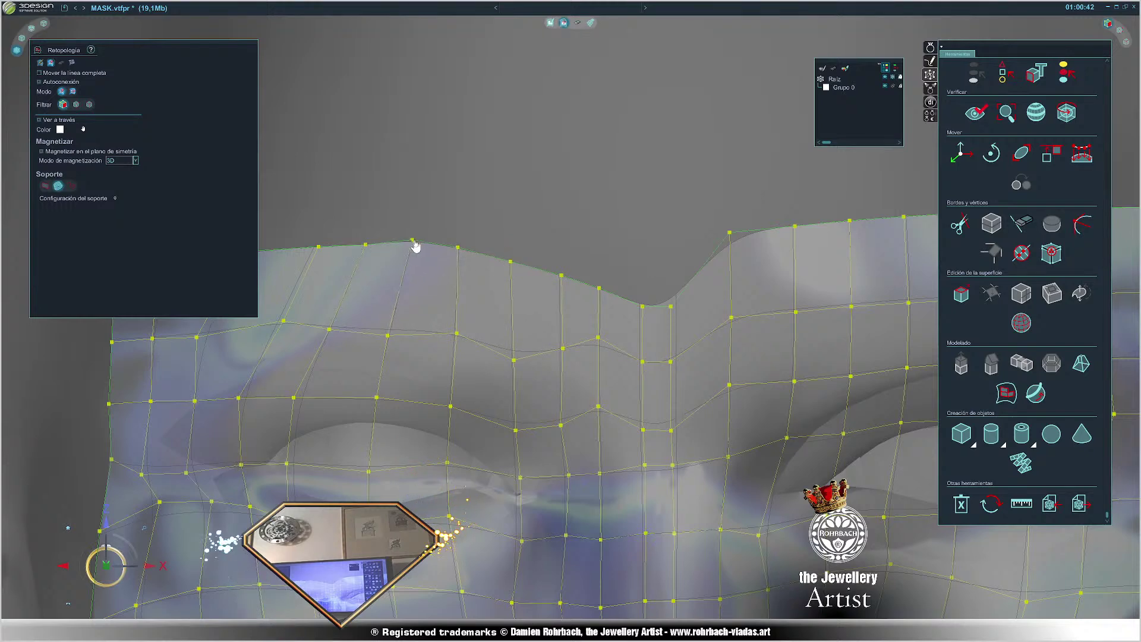
- Raise the grid's upper outer corner vertex above the bust's left brow into a point
scroll(464, 266, down, 5)
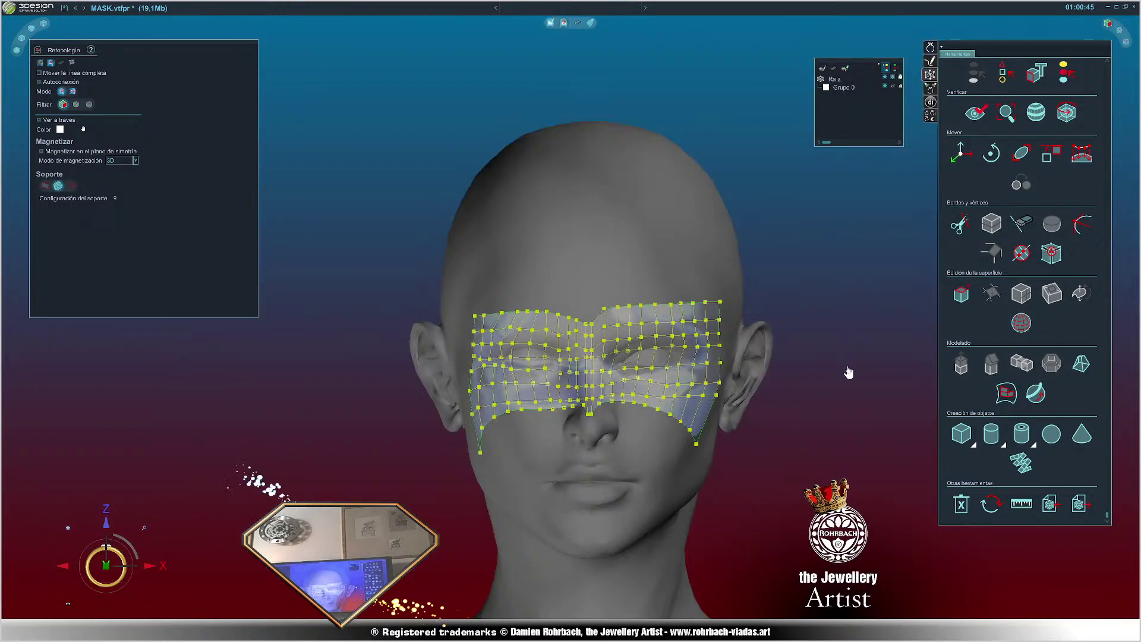
scroll(771, 318, up, 4)
scroll(687, 198, up, 2)
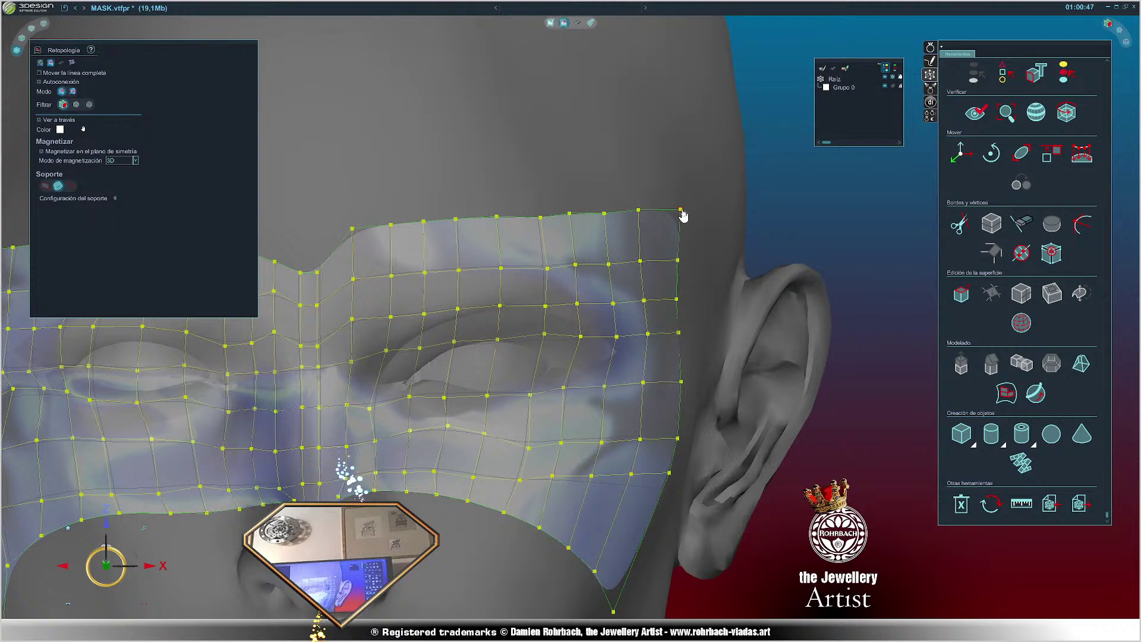
drag(681, 212, 666, 182)
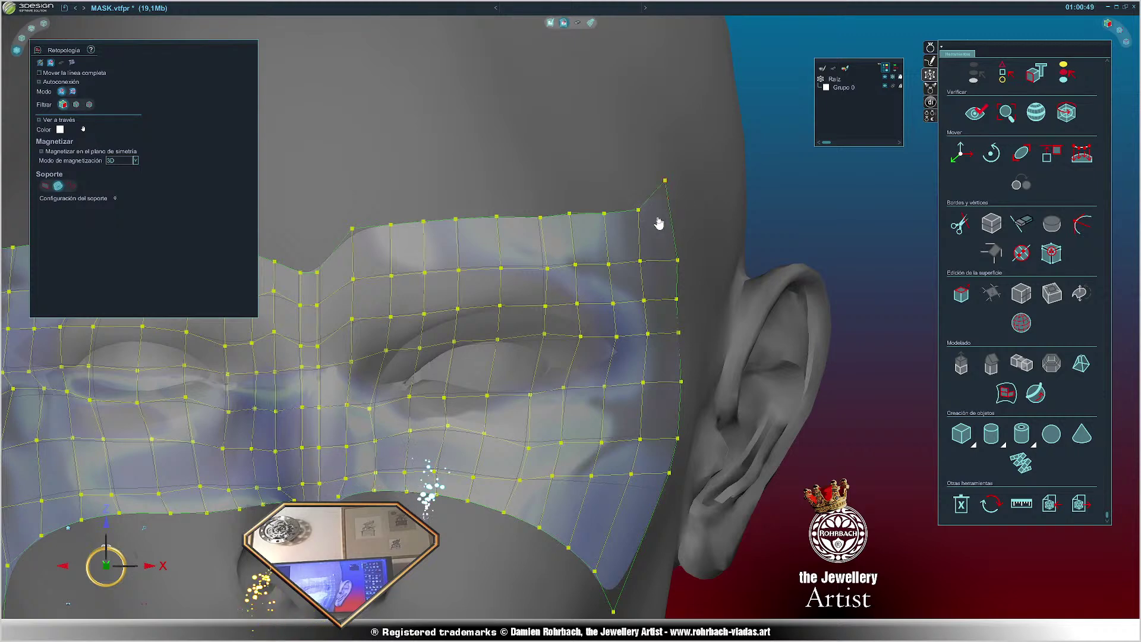
- Extend the grid from its lower corner on the bust's left cheek with a strip of quads curling inward into a spiral
scroll(641, 219, down, 5)
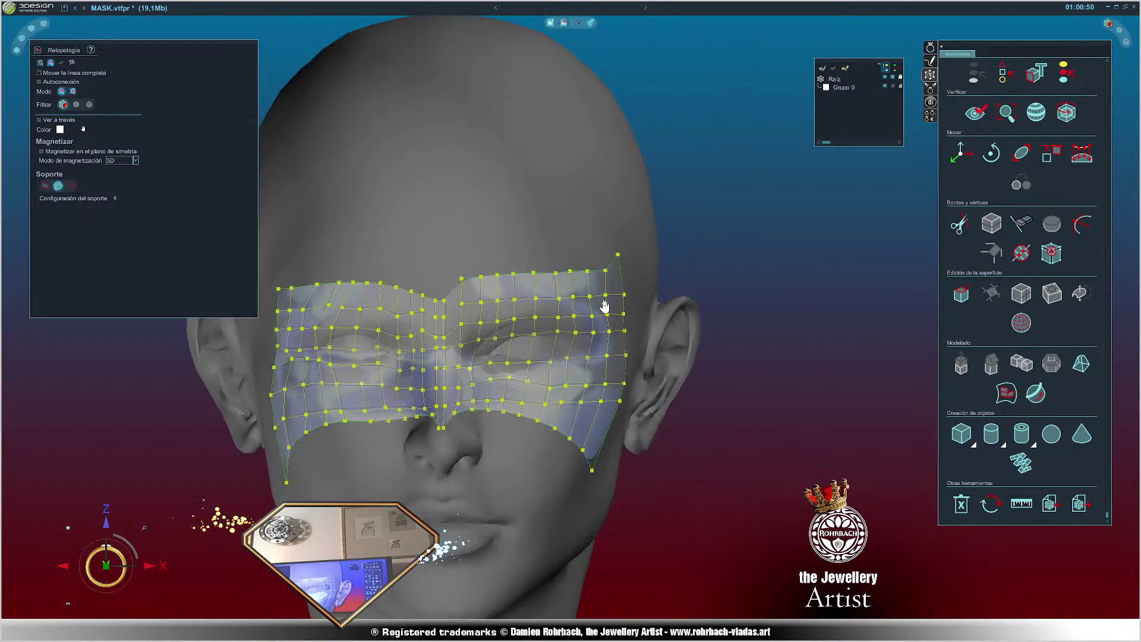
scroll(543, 364, up, 6)
scroll(547, 369, up, 3)
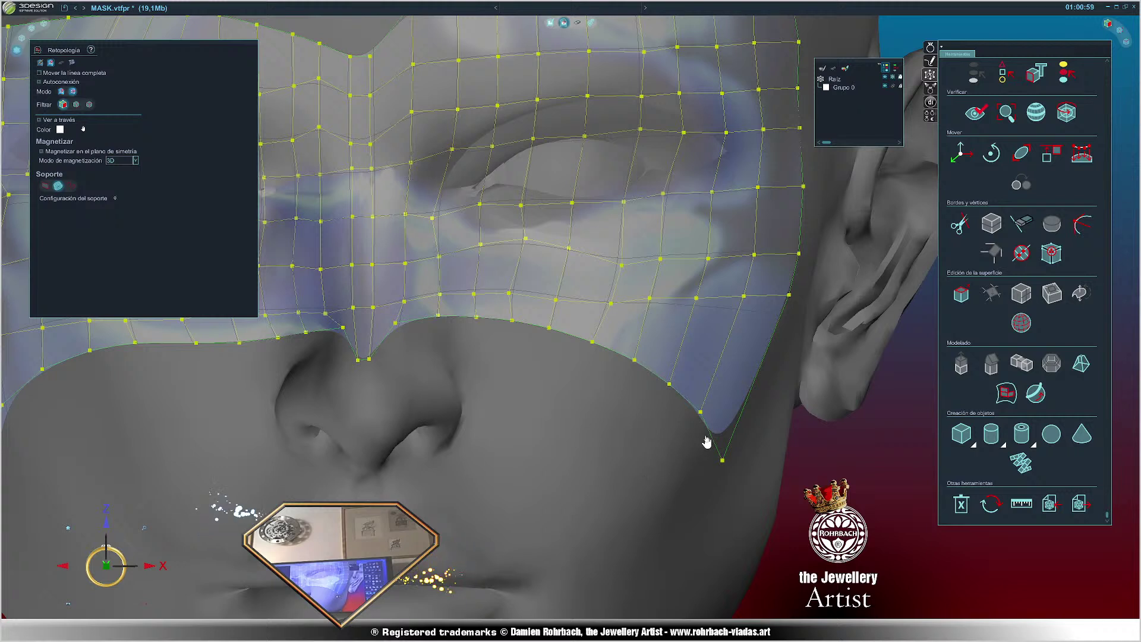
click(716, 457)
drag(715, 456, 631, 393)
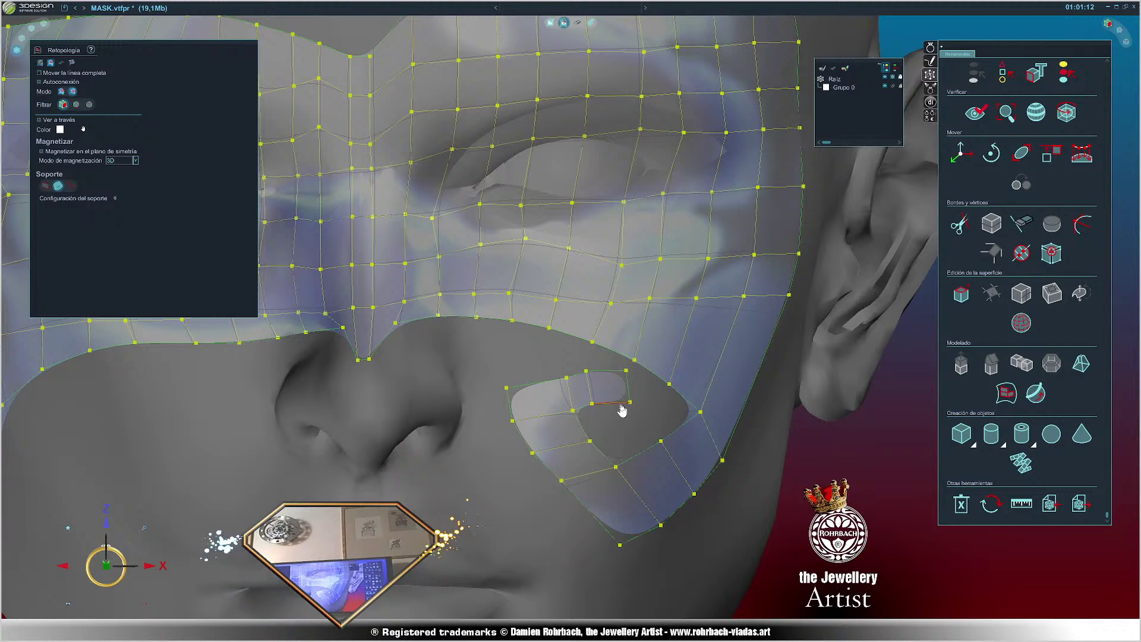
scroll(629, 422, up, 5)
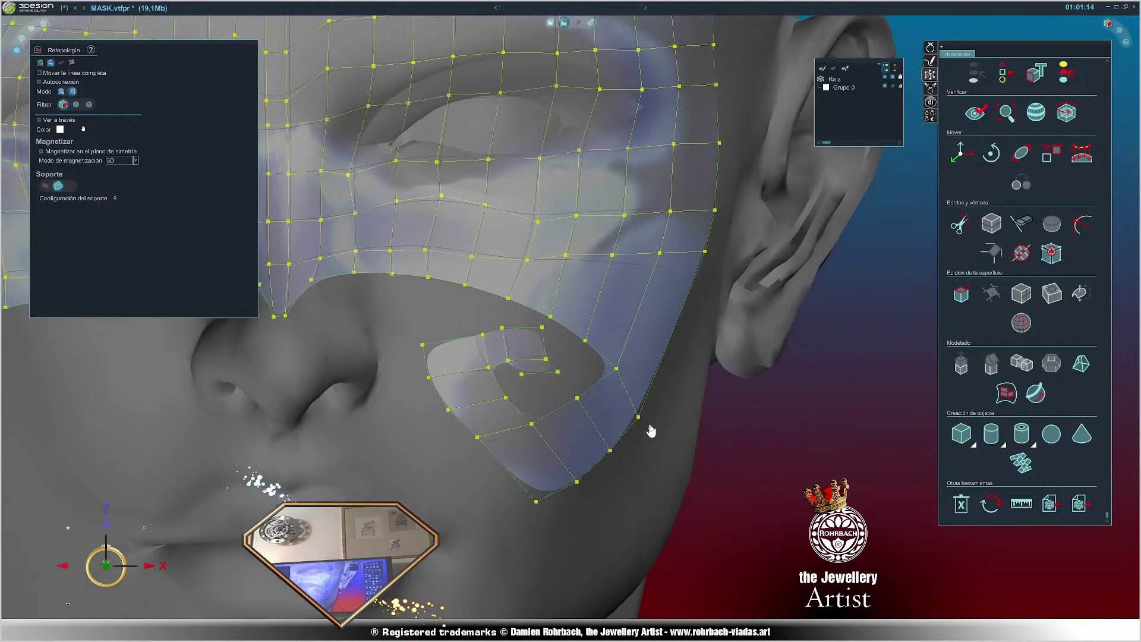
drag(515, 420, 520, 459)
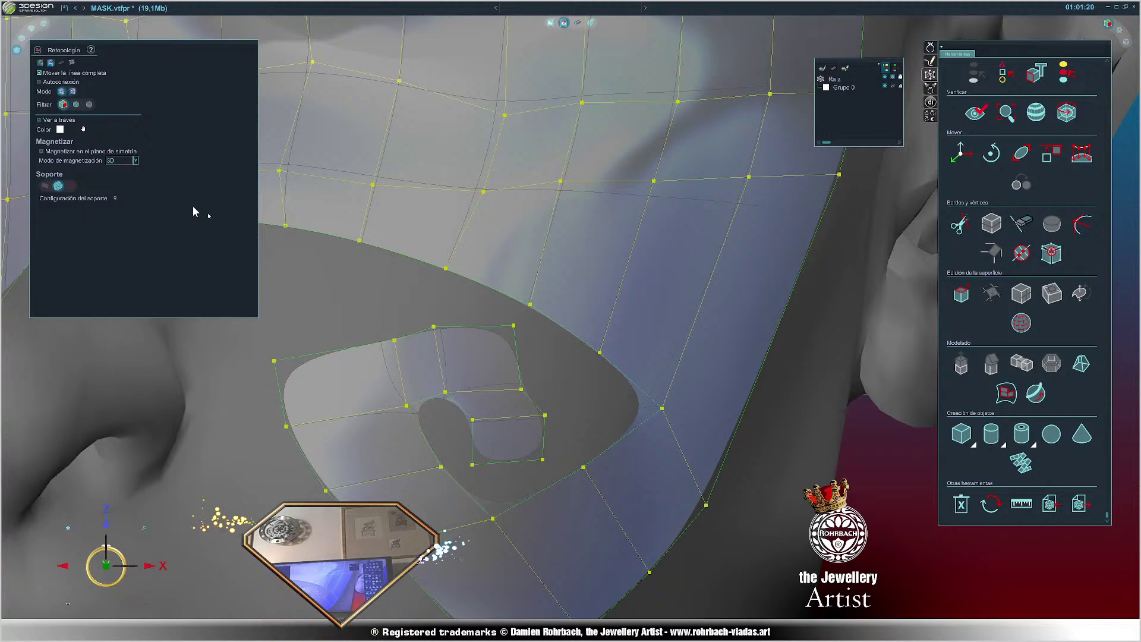
- Move the outer vertices of the spiral on the bust's left cheek to round its outline
middle_drag(414, 438, 574, 351)
scroll(597, 379, up, 3)
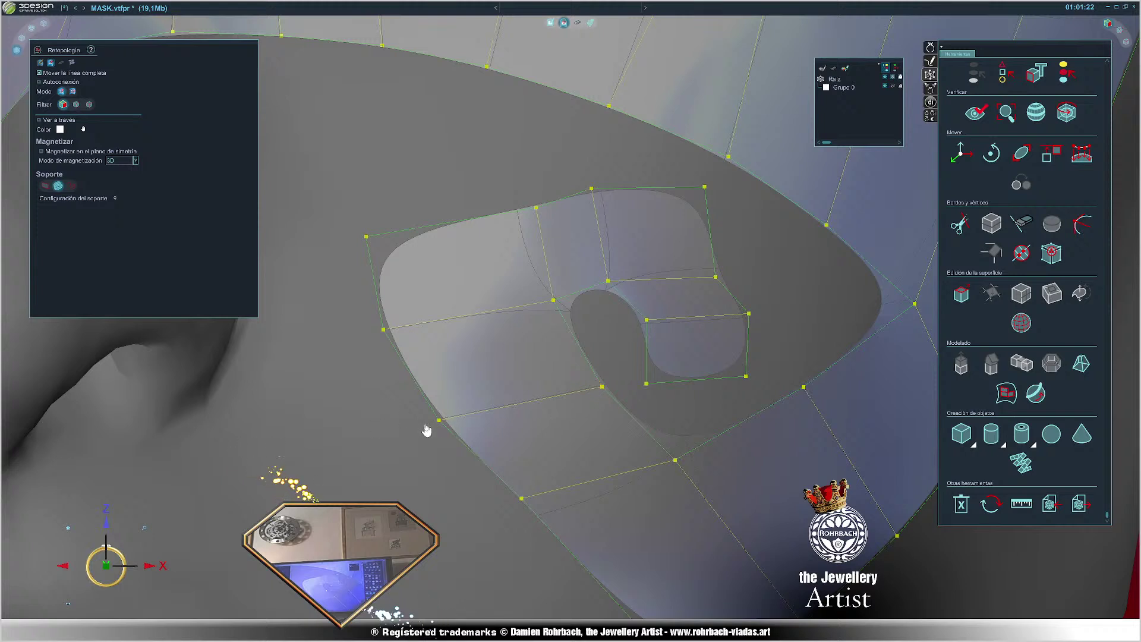
drag(438, 420, 419, 466)
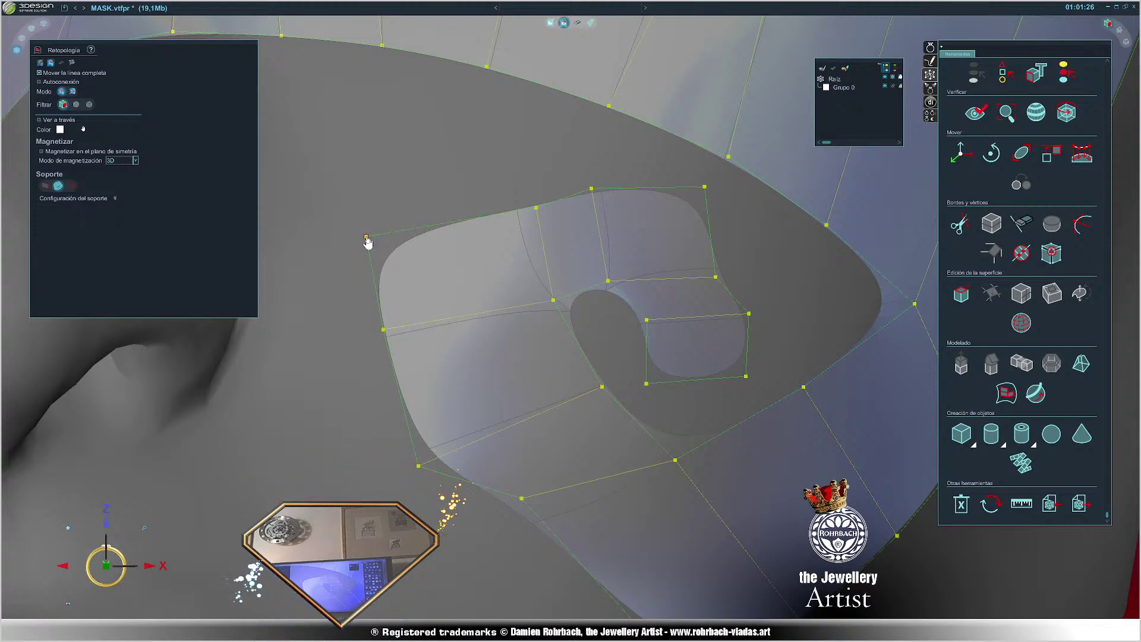
drag(367, 240, 418, 243)
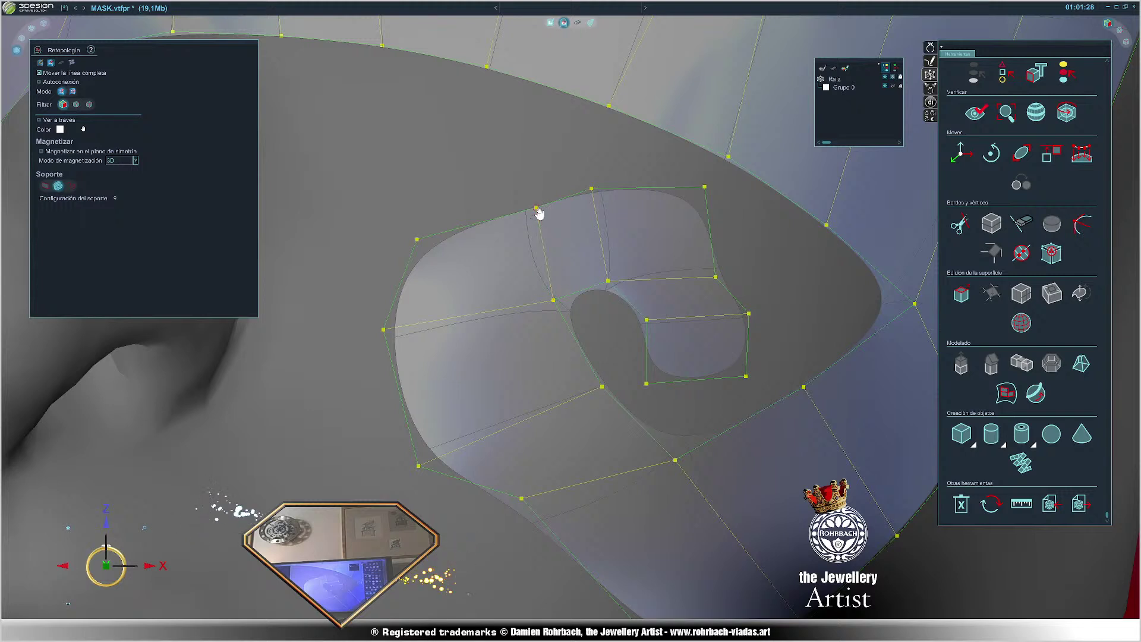
drag(536, 209, 516, 197)
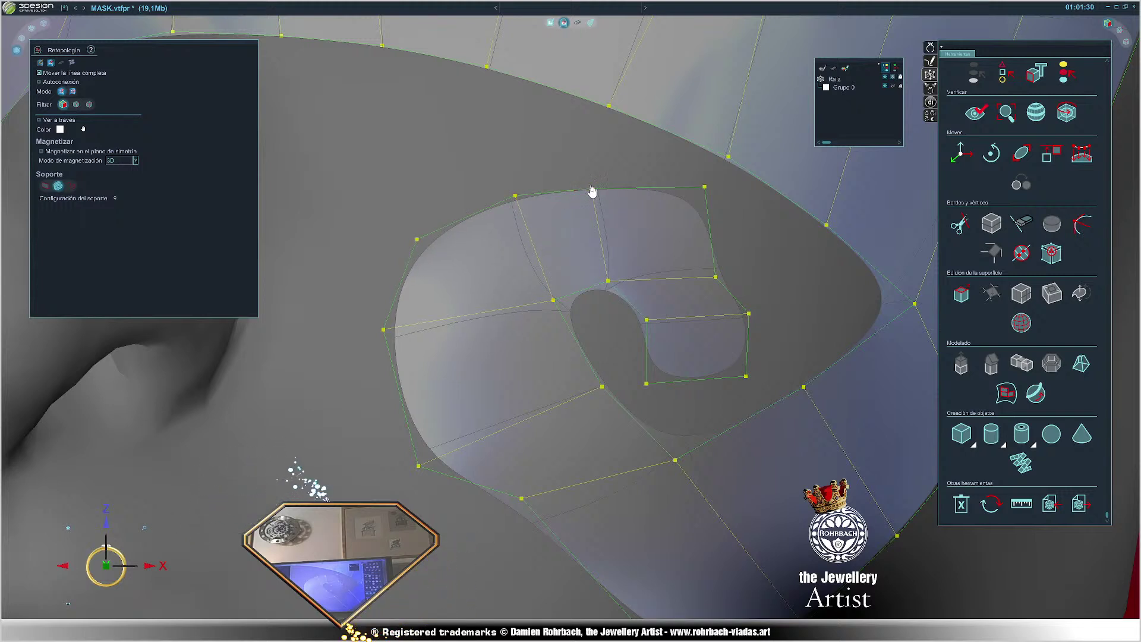
drag(592, 193, 591, 180)
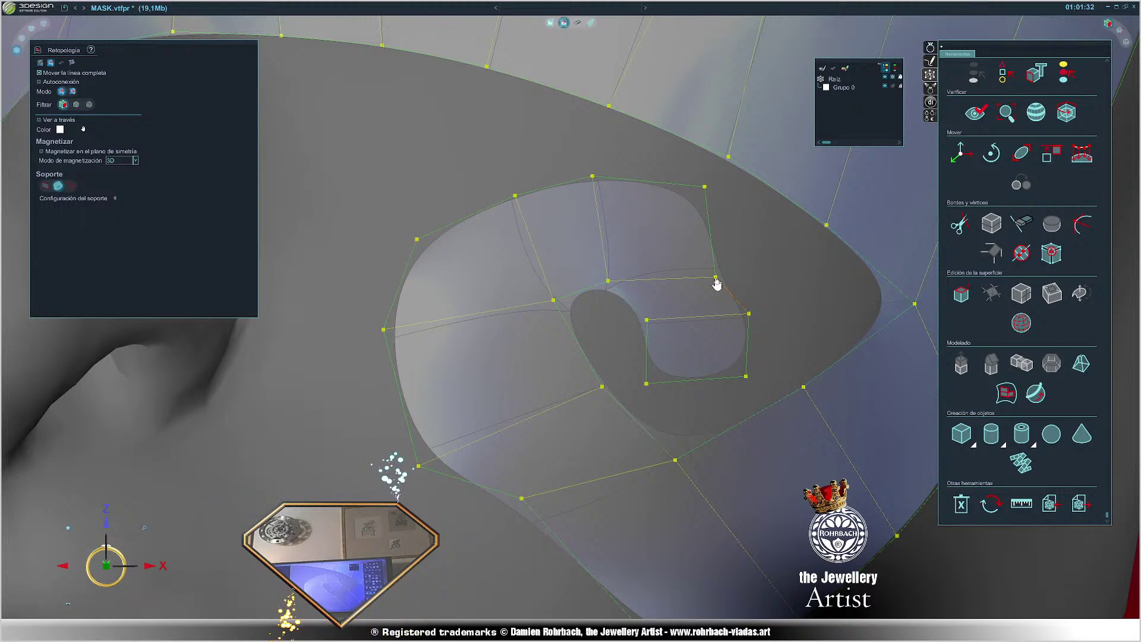
drag(716, 279, 745, 263)
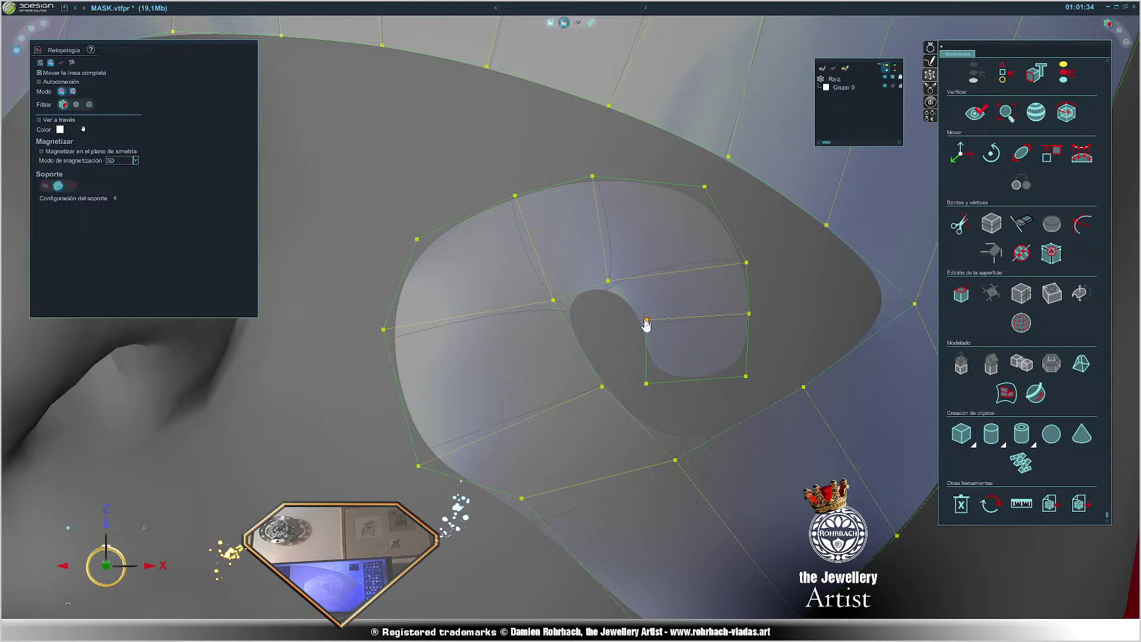
- Move the inner vertices of the spiral on the bust's left cheek to open its center into a rounder hole
drag(647, 322, 669, 321)
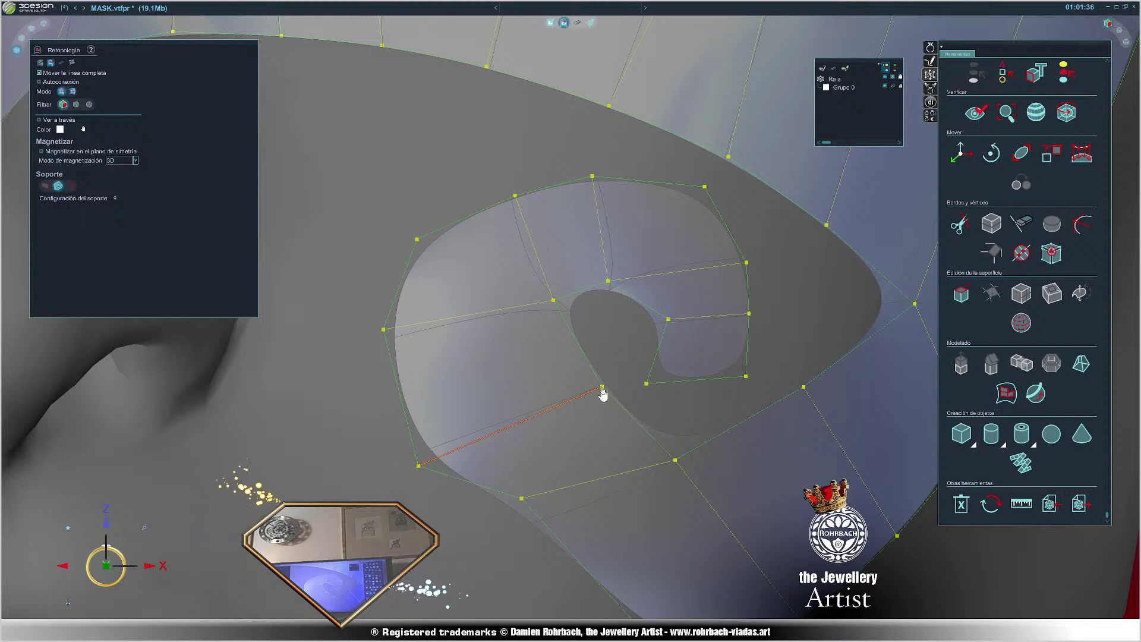
drag(601, 393, 545, 400)
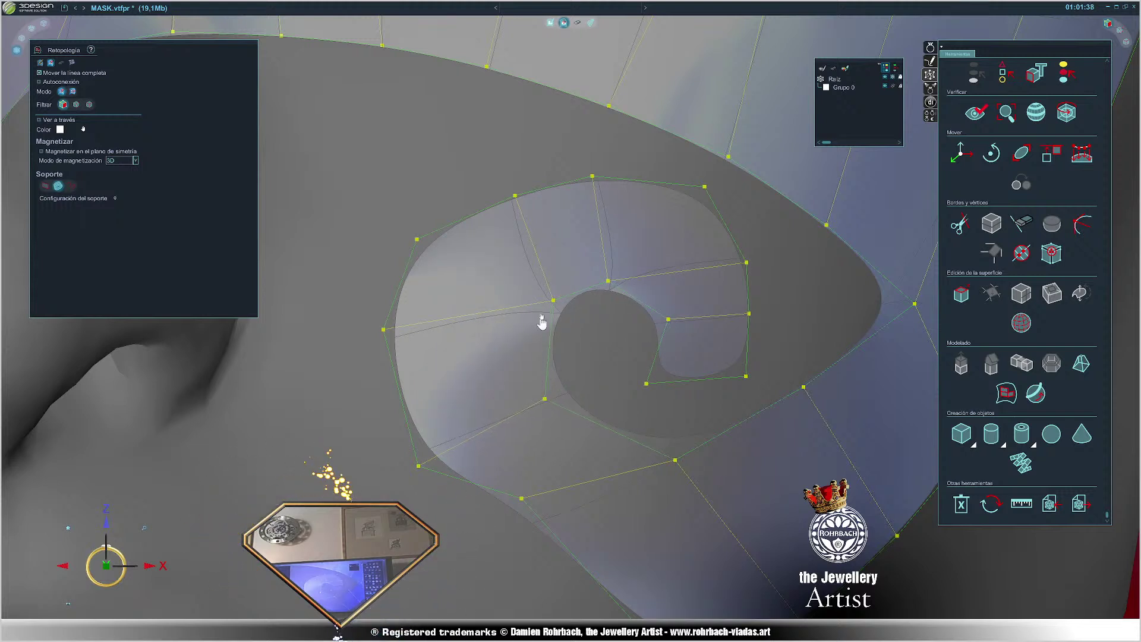
drag(553, 301, 537, 318)
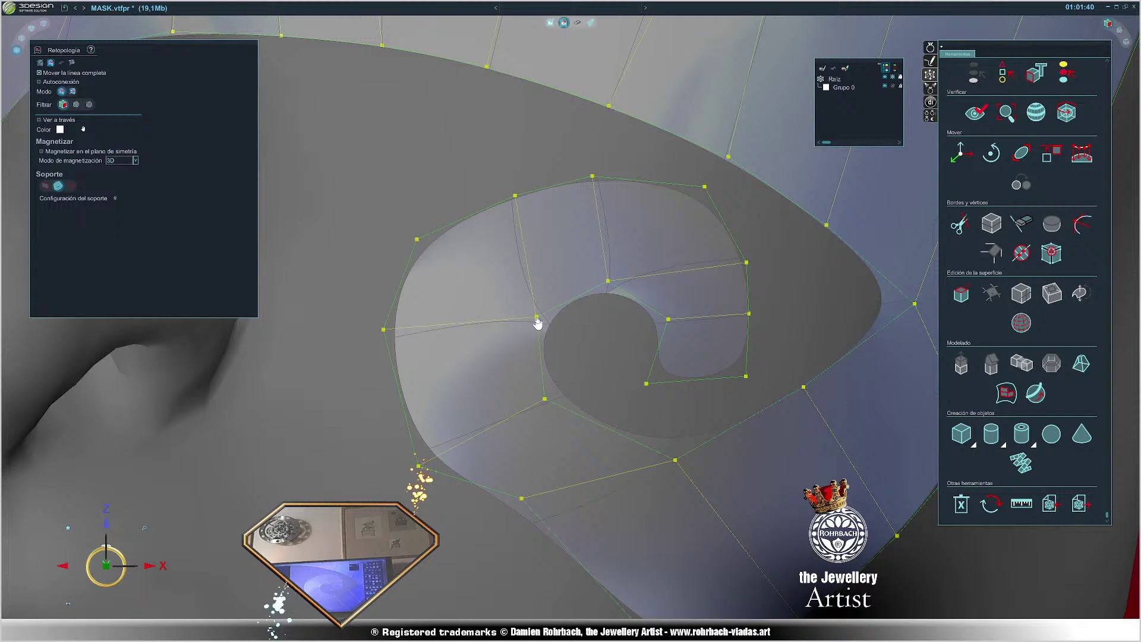
drag(609, 284, 610, 272)
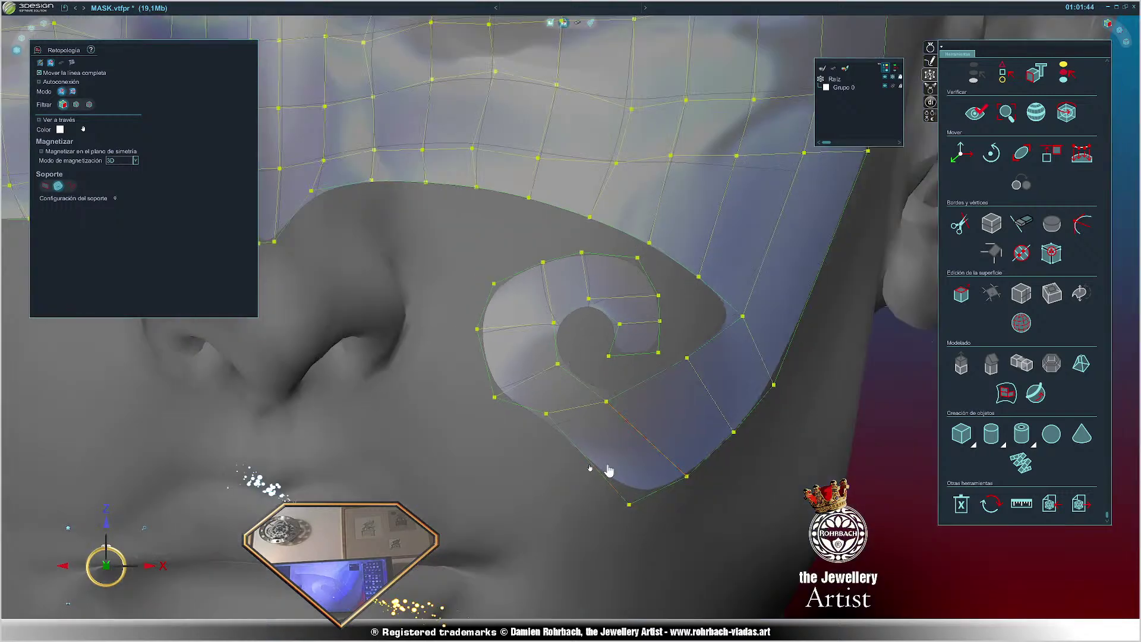
- Move the outer vertex below the spiral toward the strip's lowest corner and adjust that corner vertex to form a narrow tip
scroll(612, 469, down, 3)
drag(545, 414, 609, 455)
drag(630, 507, 623, 507)
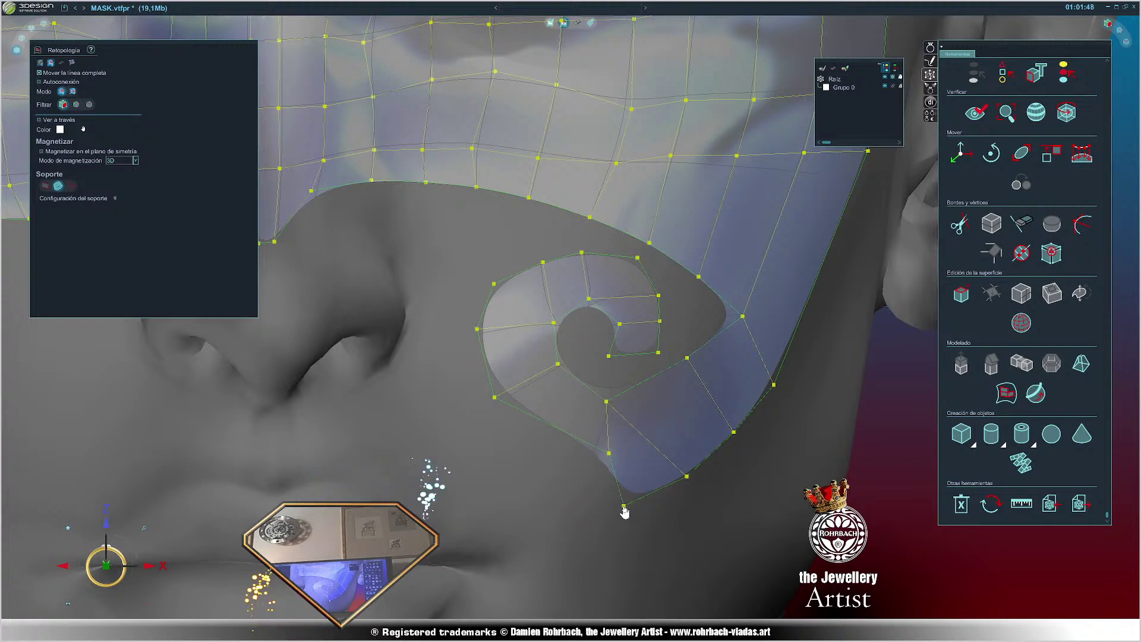
drag(613, 459, 641, 469)
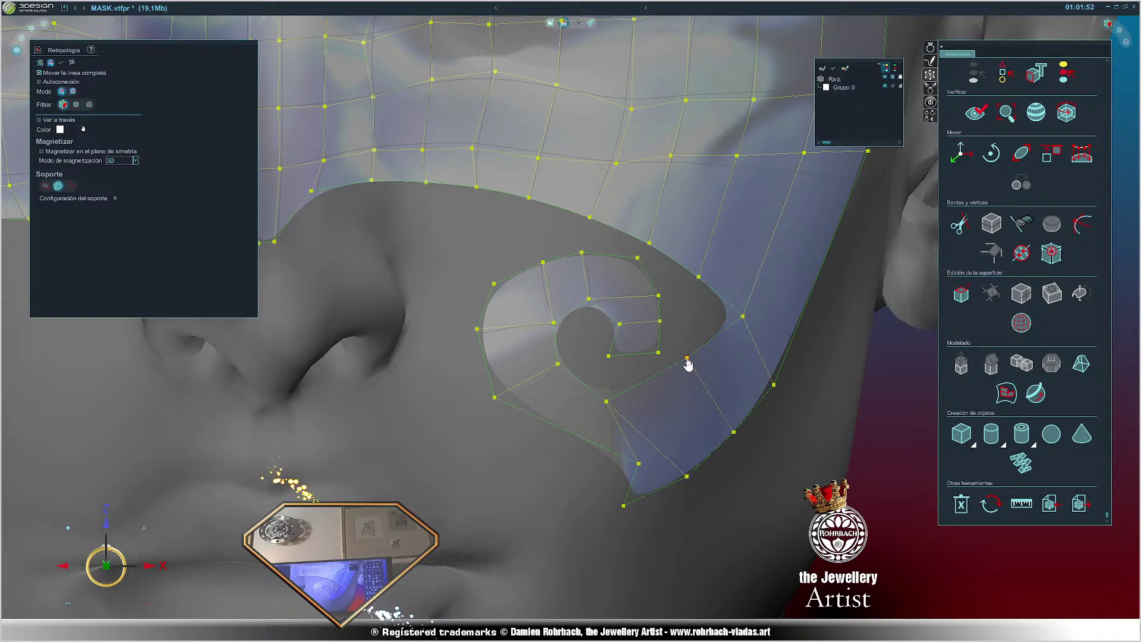
- Reposition the strip's inner edge vertices beside the spiral to round the gap between them
drag(688, 364, 682, 400)
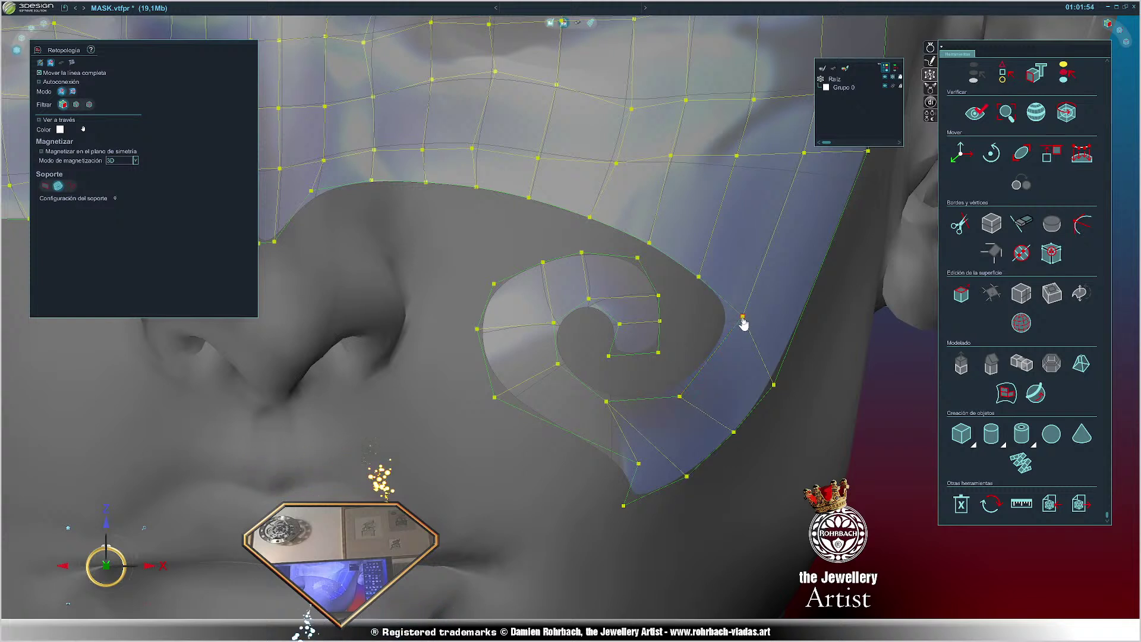
drag(743, 319, 716, 344)
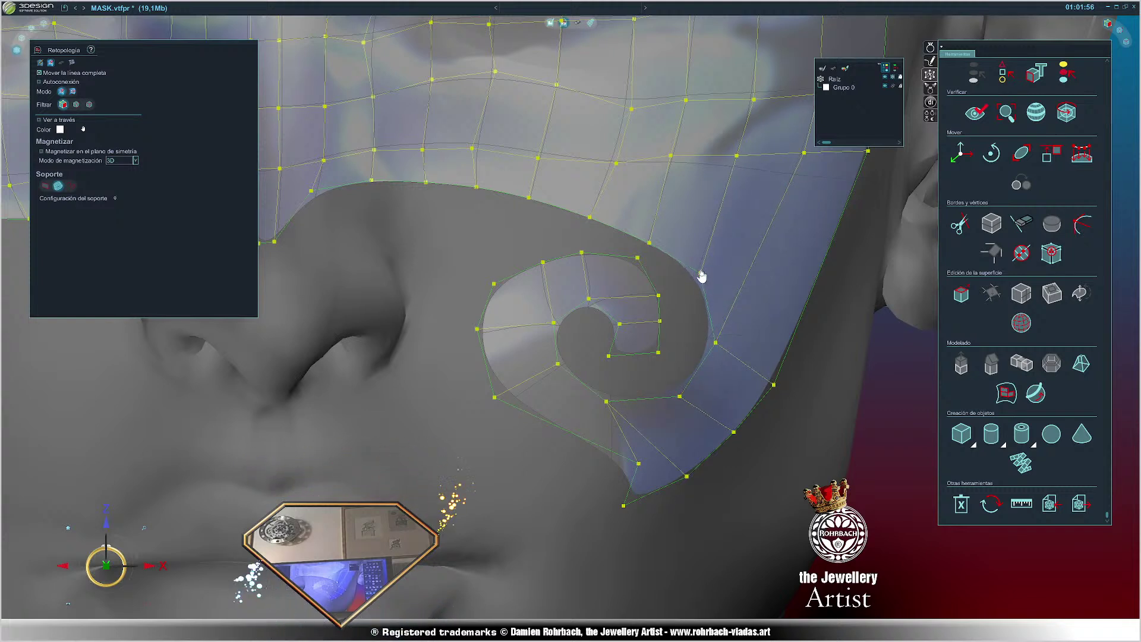
drag(701, 276, 693, 276)
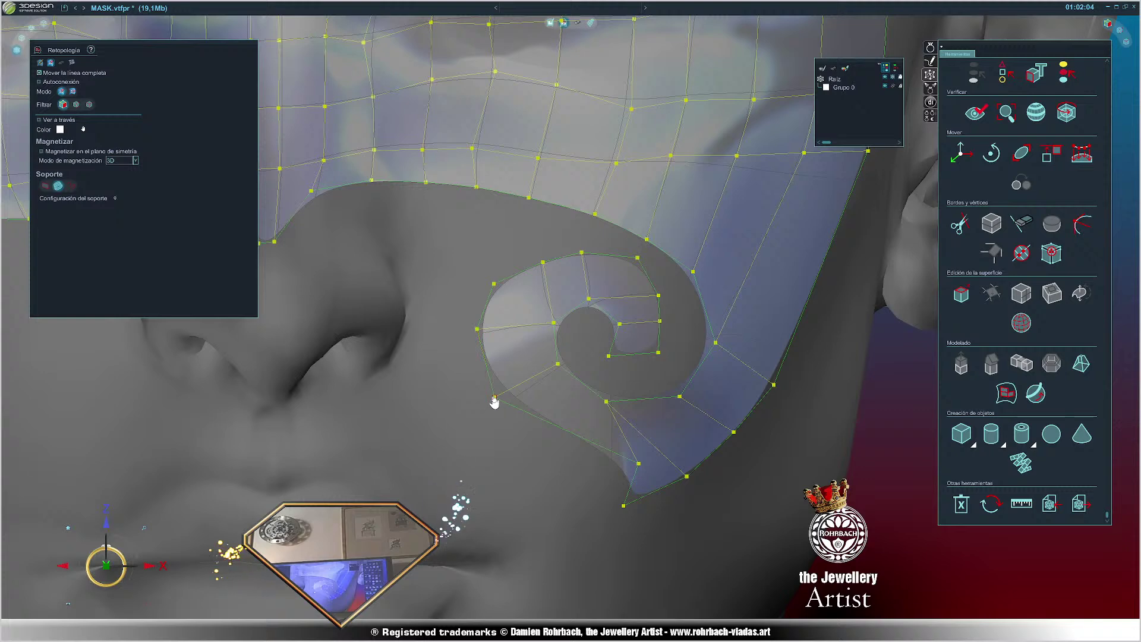
- Shift the outer vertices along the spiral's nose-side and upper edge into an even, rounded contour
drag(494, 397, 520, 415)
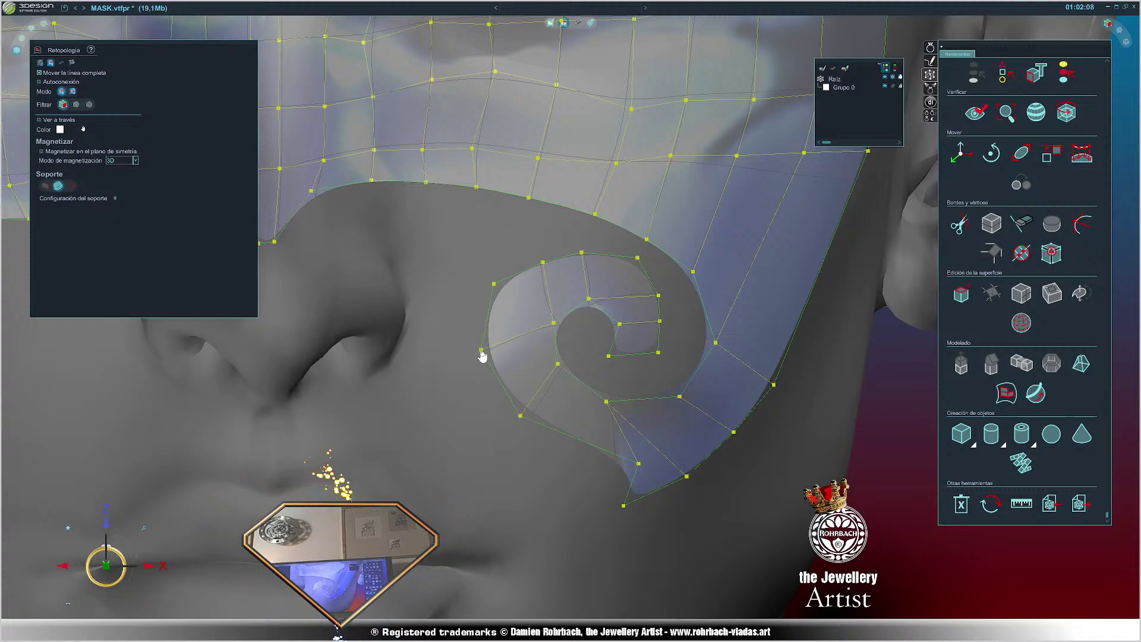
scroll(476, 351, up, 4)
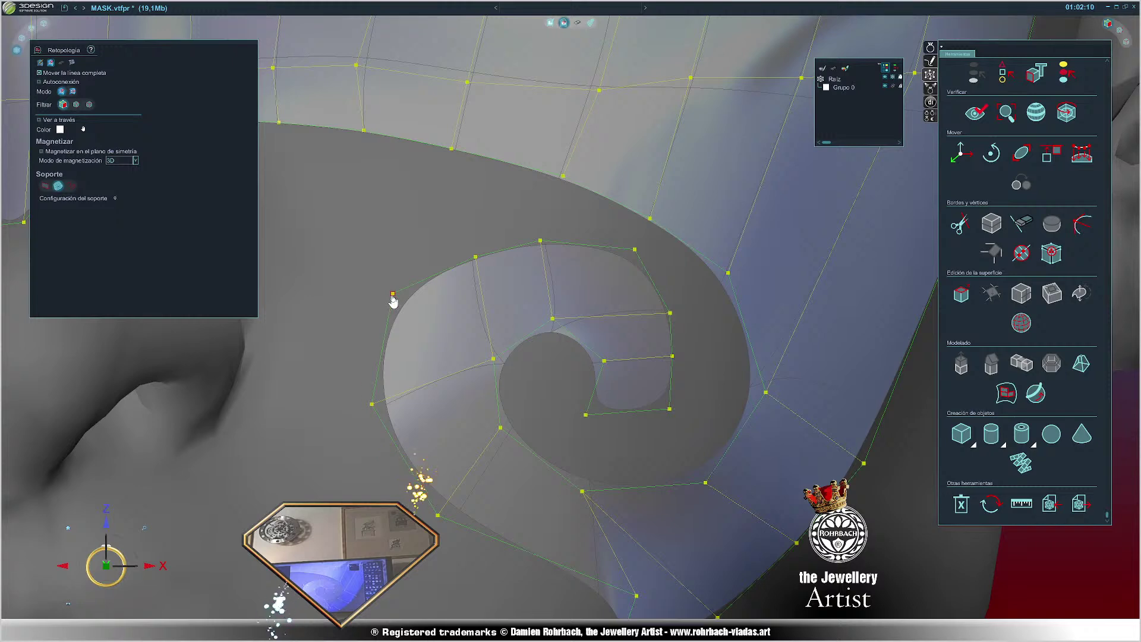
drag(393, 296, 399, 296)
drag(475, 262, 472, 256)
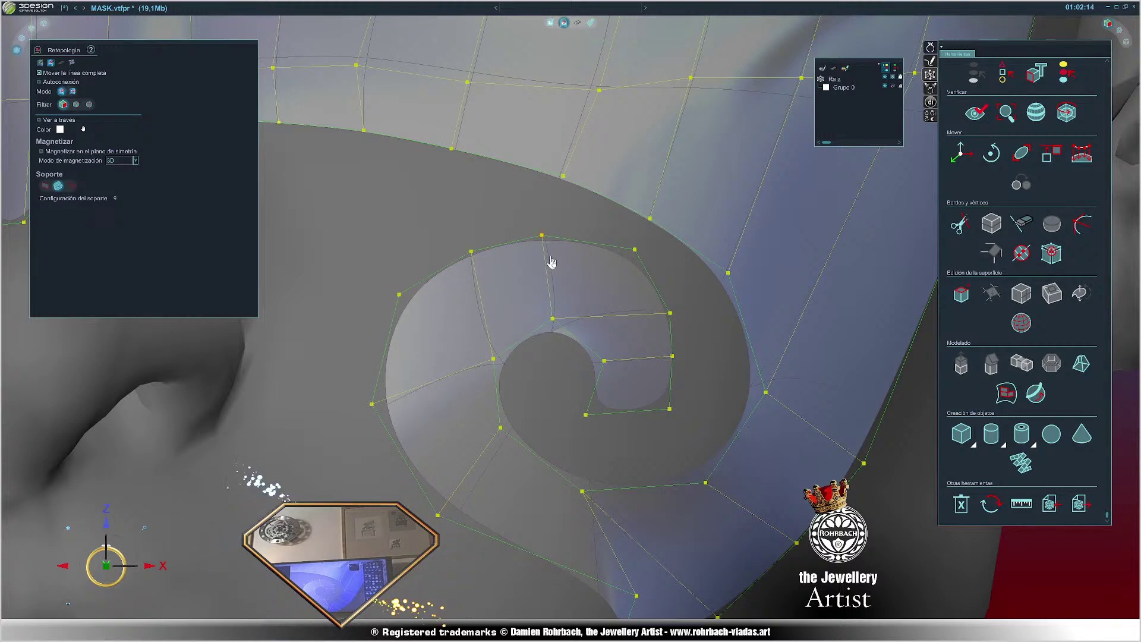
- Try extending the spiral's entire outer edge outward with a new row of quads, and undo it
scroll(716, 361, down, 5)
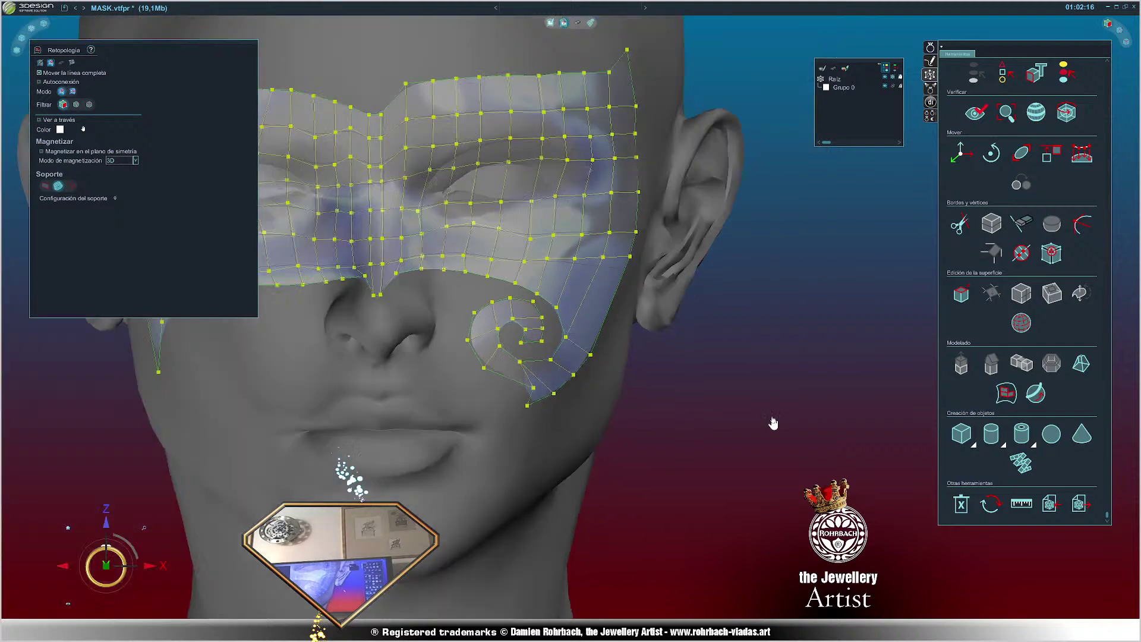
right_drag(772, 421, 312, 369)
scroll(496, 376, up, 6)
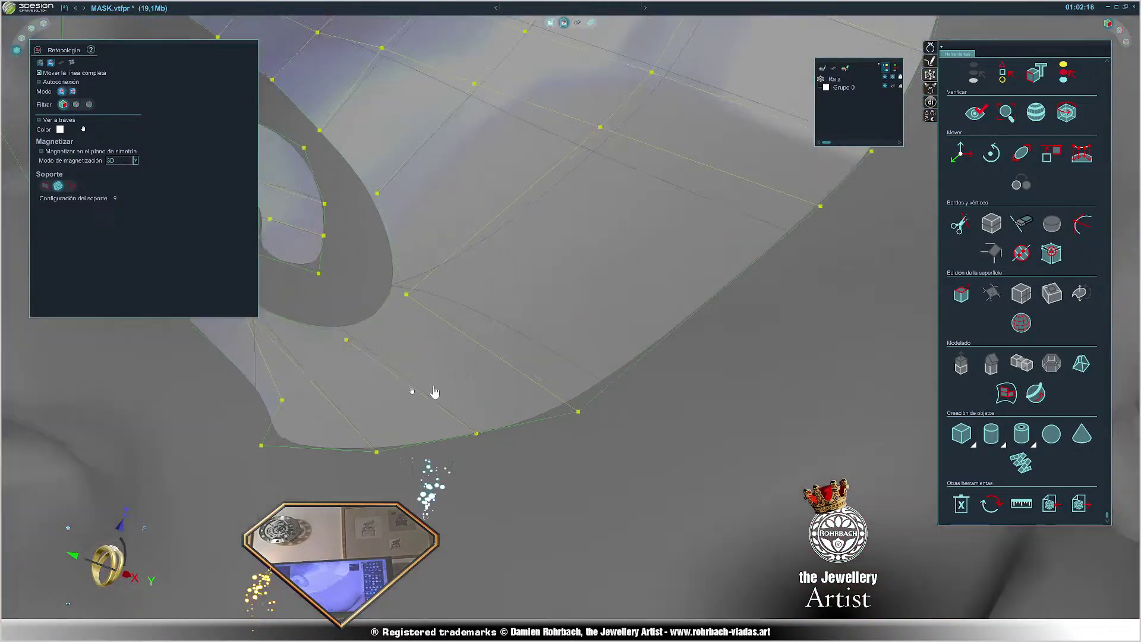
right_drag(432, 391, 522, 347)
middle_click(337, 393)
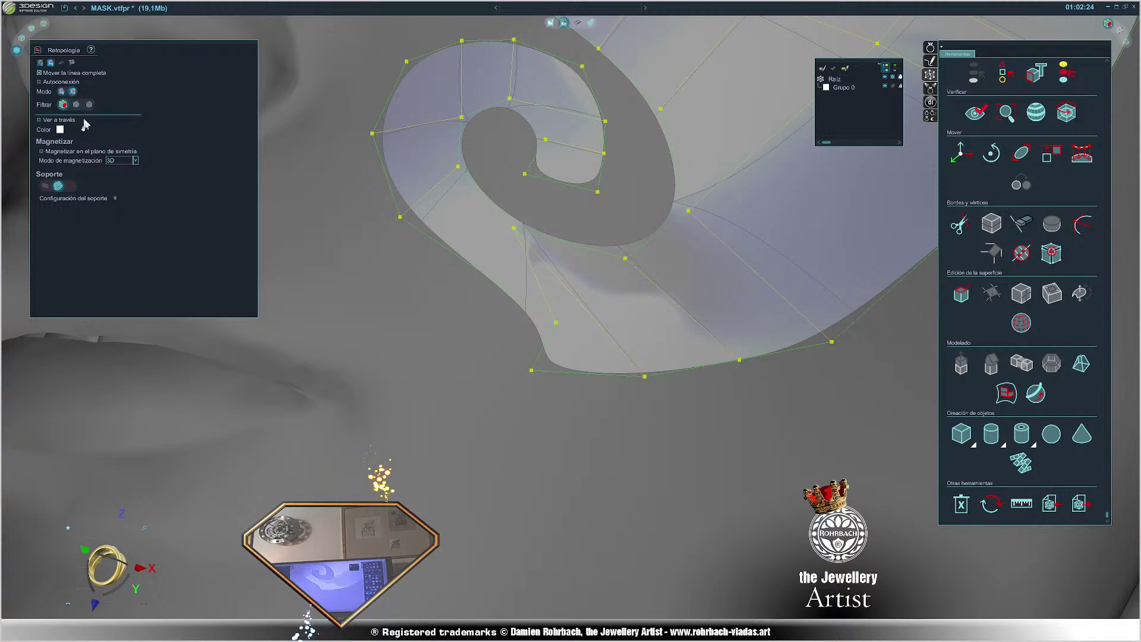
drag(538, 357, 483, 364)
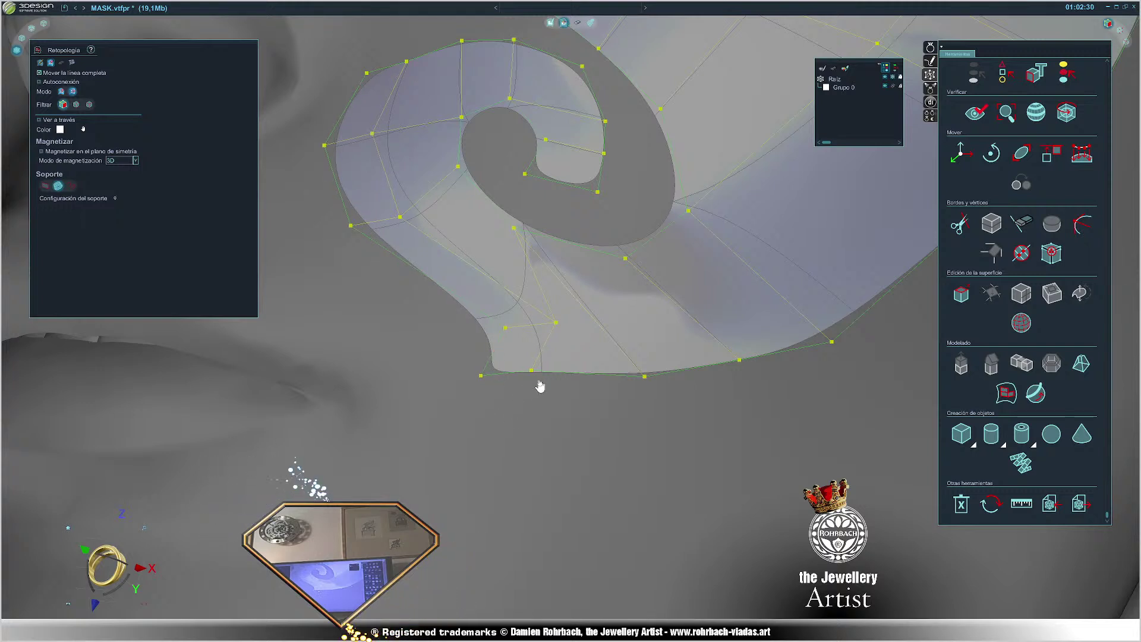
key(ctrl+z)
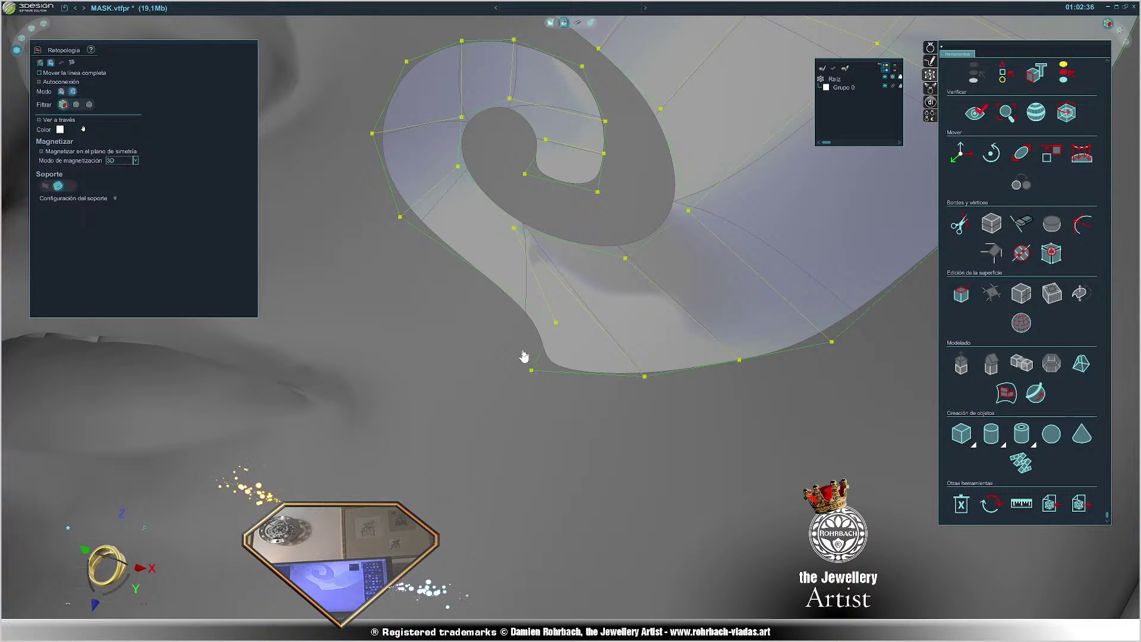
- With complete-line moving off, extend the strip's lower corner toward the mouth with two quads and shape them into a curved, pointed tail
drag(539, 351, 414, 366)
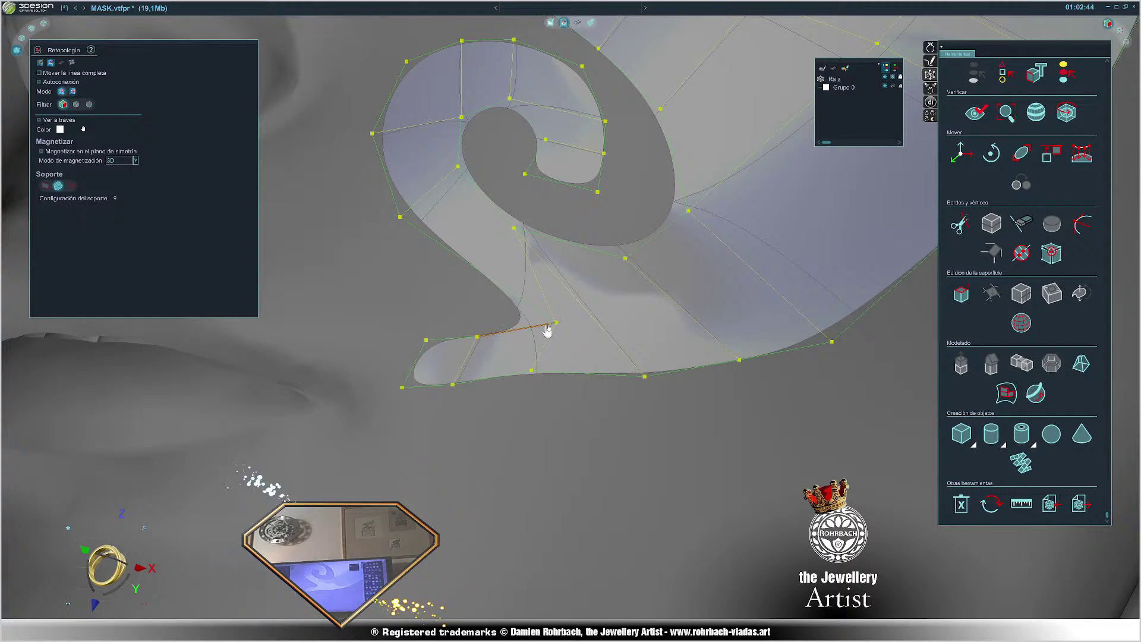
drag(556, 322, 505, 310)
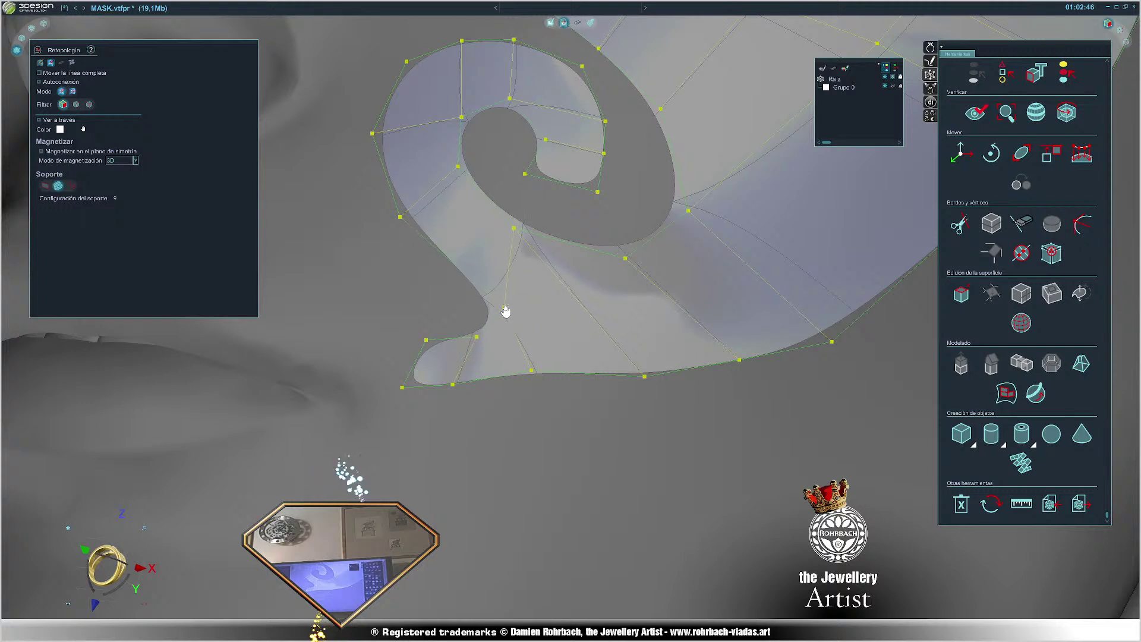
drag(532, 373, 536, 388)
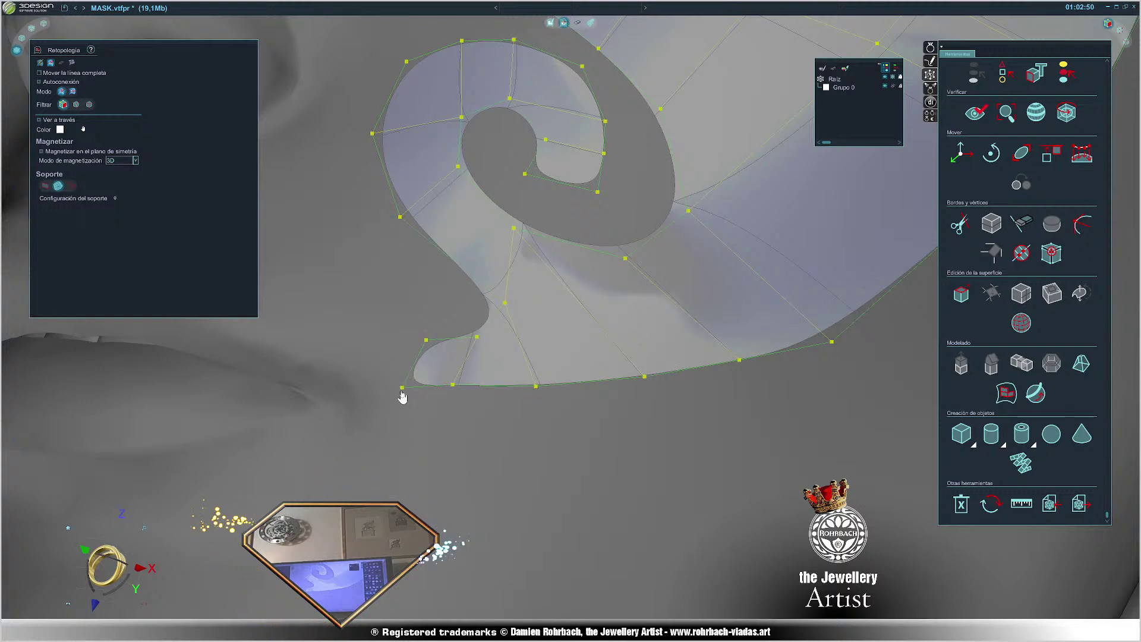
drag(402, 389, 405, 358)
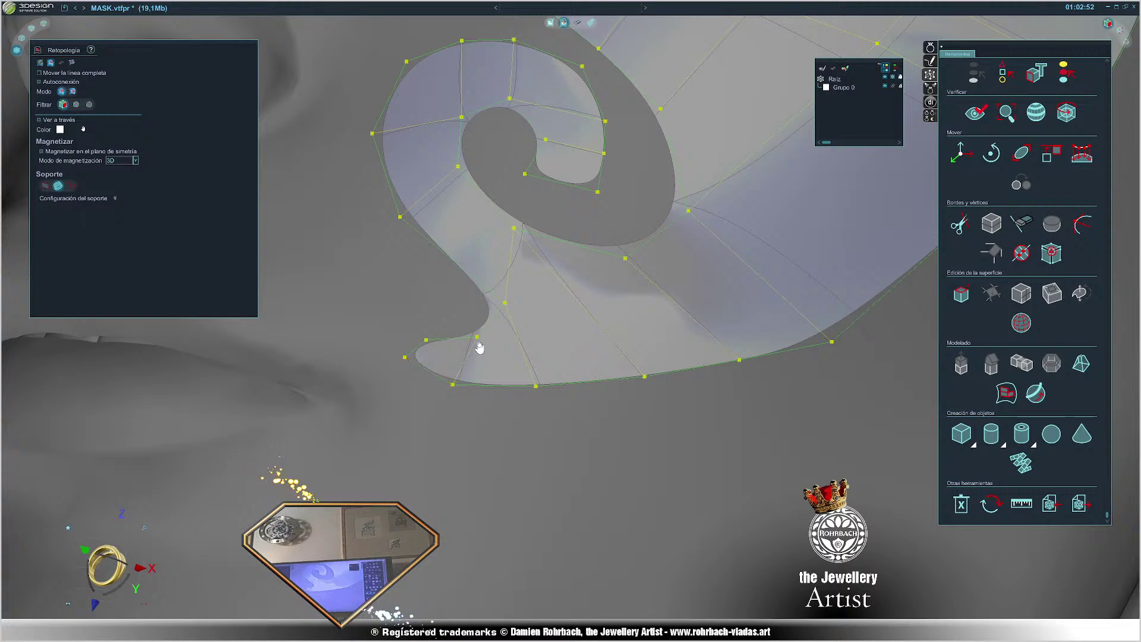
drag(477, 338, 415, 349)
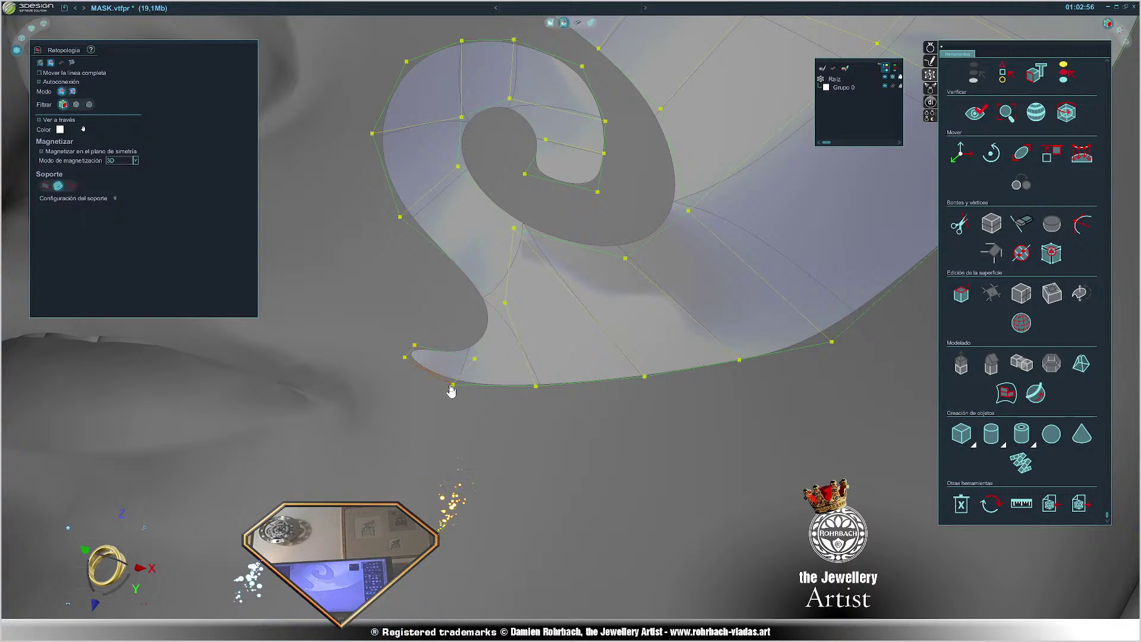
drag(456, 388, 467, 387)
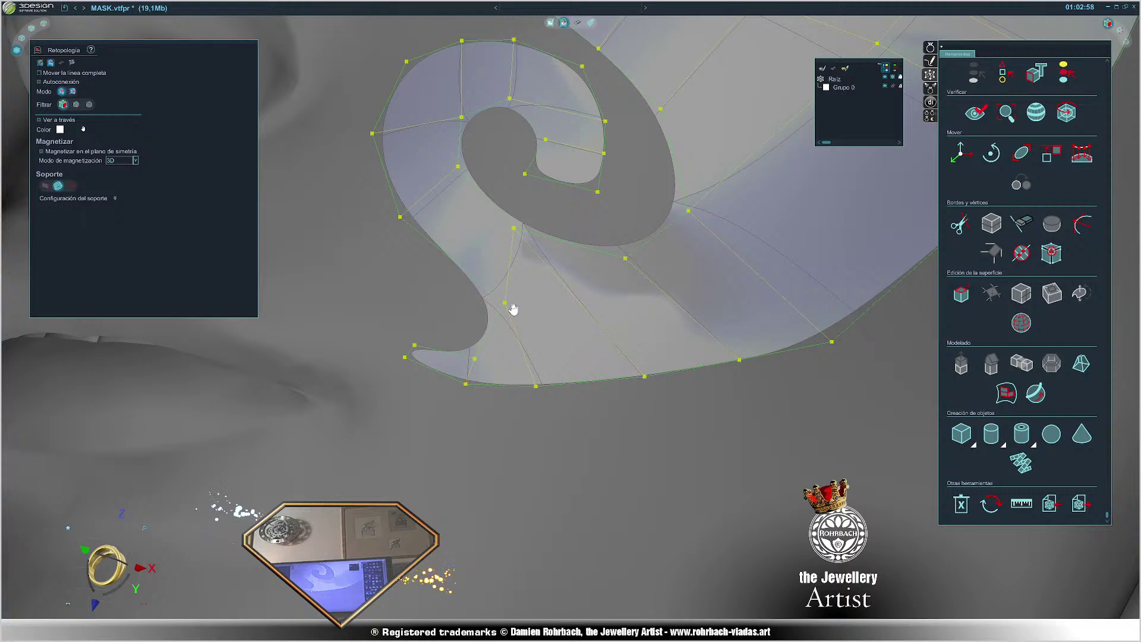
drag(507, 308, 508, 317)
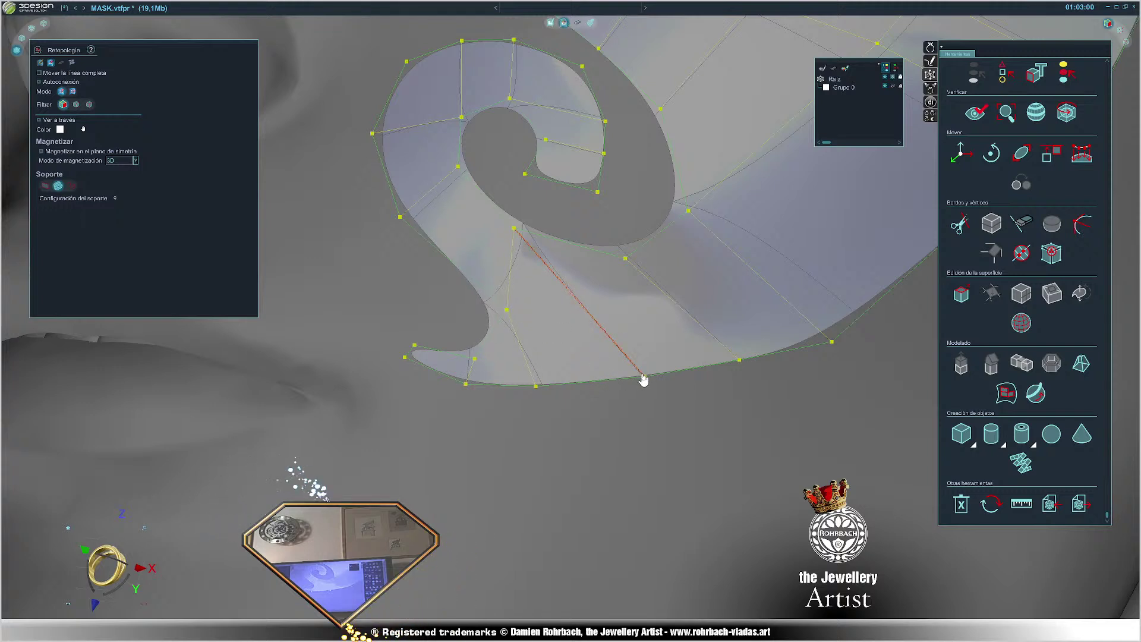
- Move the strip's lower edge vertices toward the tail and lower the inner ones beneath the spiral to smooth both curves
drag(646, 381, 616, 395)
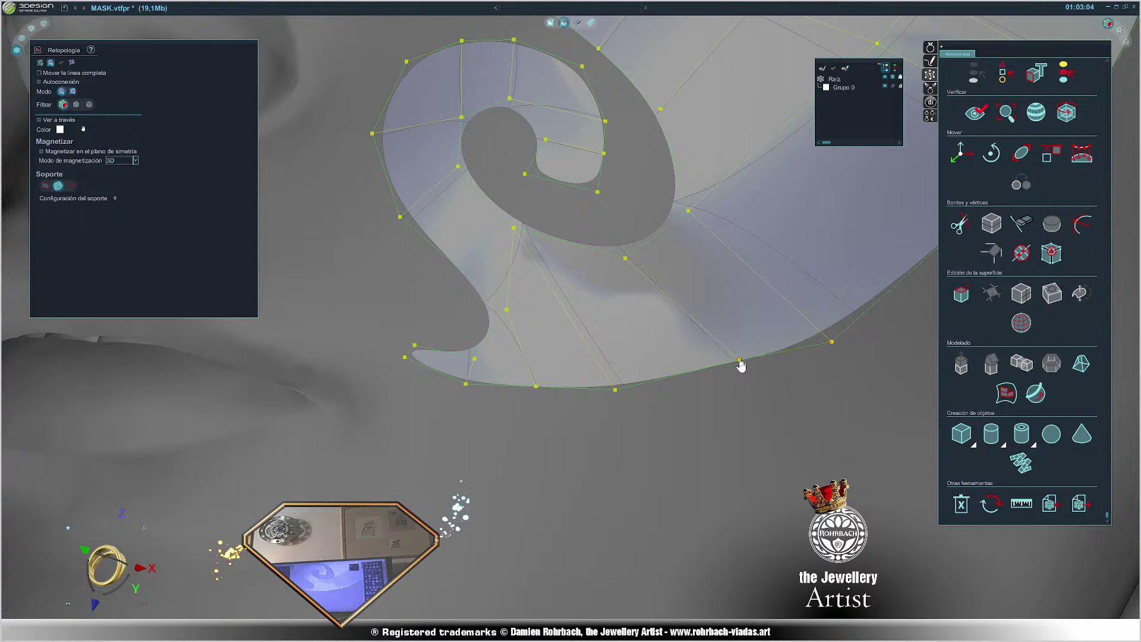
drag(741, 366, 702, 386)
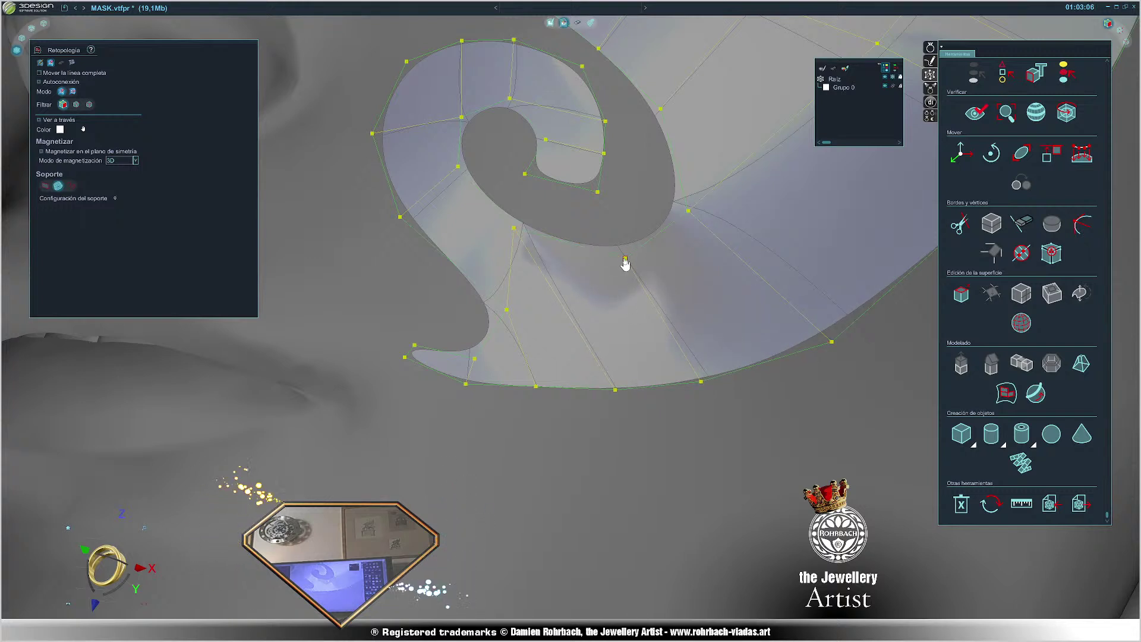
drag(625, 260, 629, 273)
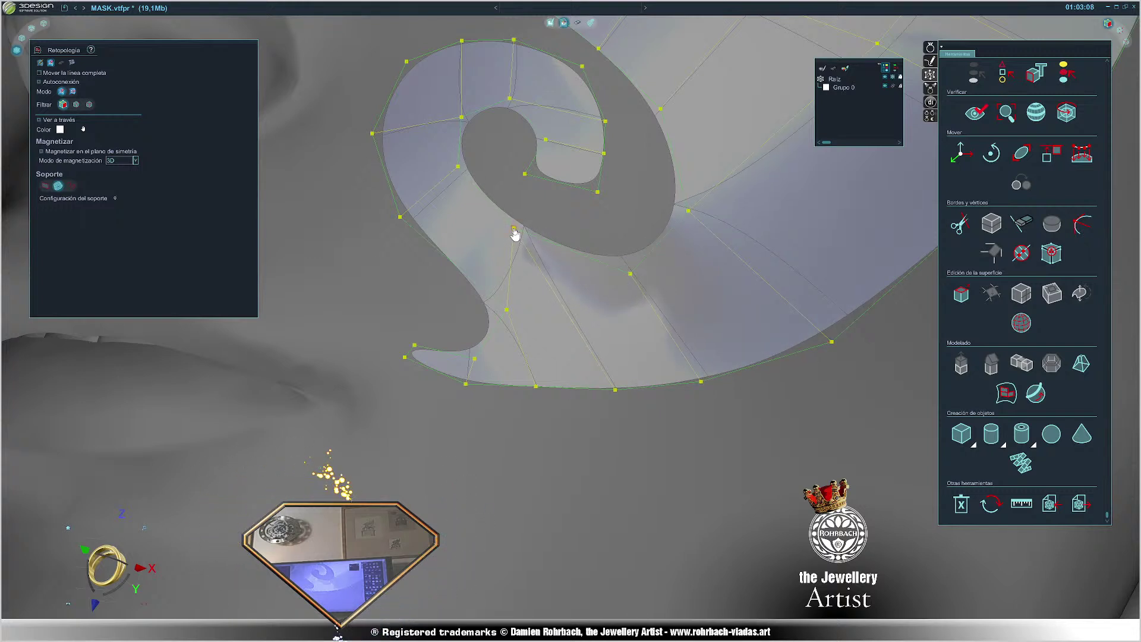
drag(515, 233, 515, 258)
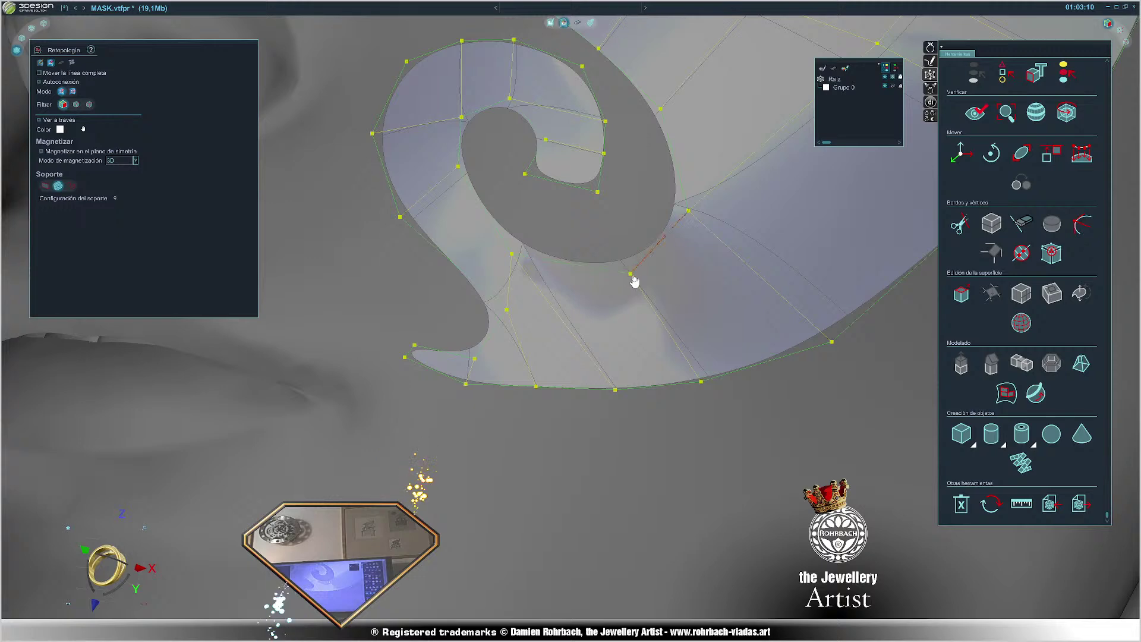
drag(634, 281, 626, 285)
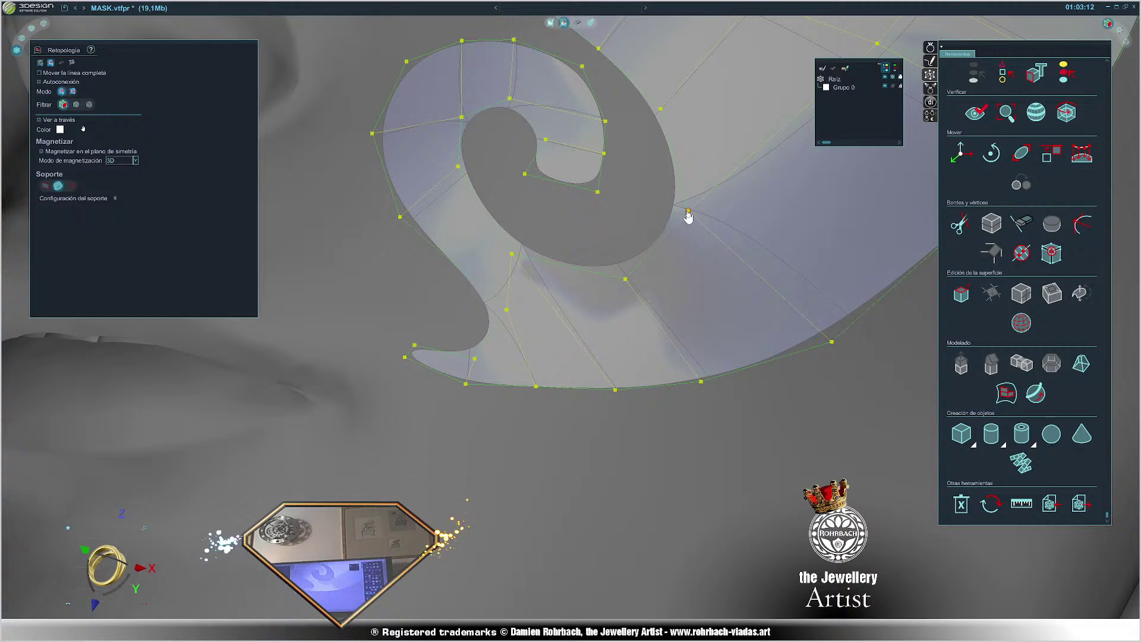
- Raise the two mask edge vertices above the spiral and pull the ear-side one inward, forming a higher, rounder arch over the gap
scroll(701, 218, down, 4)
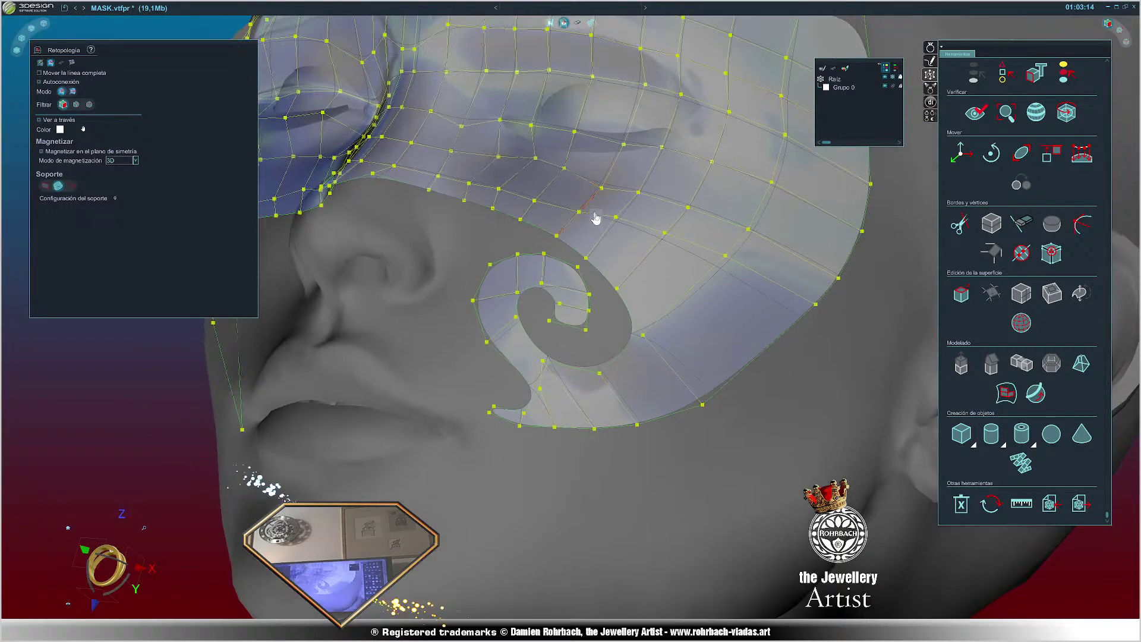
scroll(596, 218, up, 4)
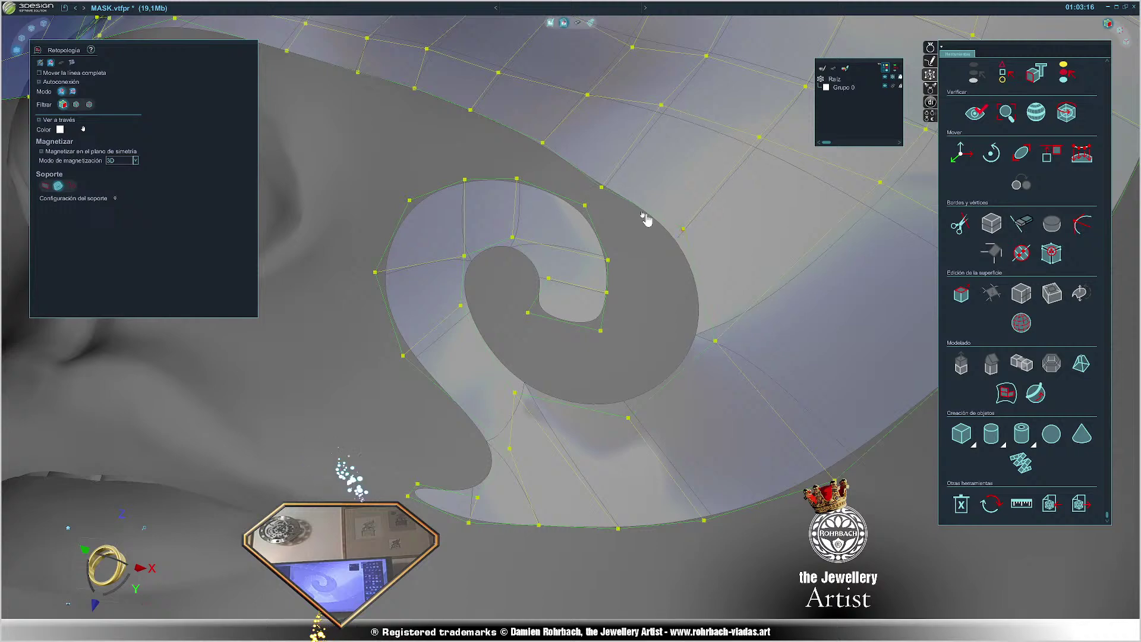
scroll(672, 244, down, 6)
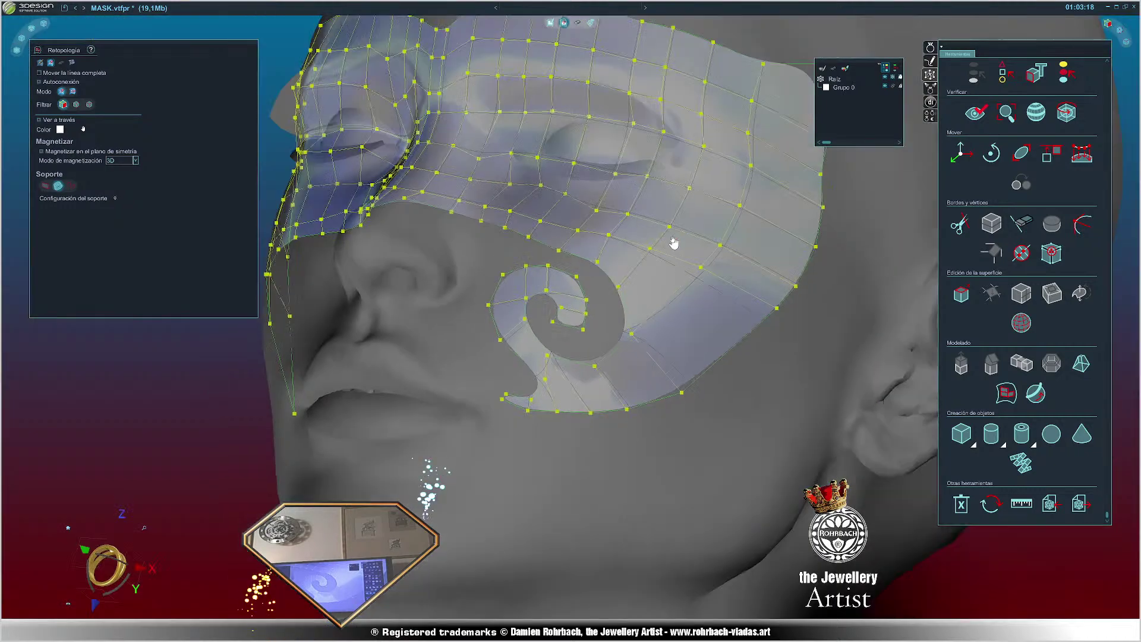
middle_drag(423, 359, 469, 407)
click(110, 581)
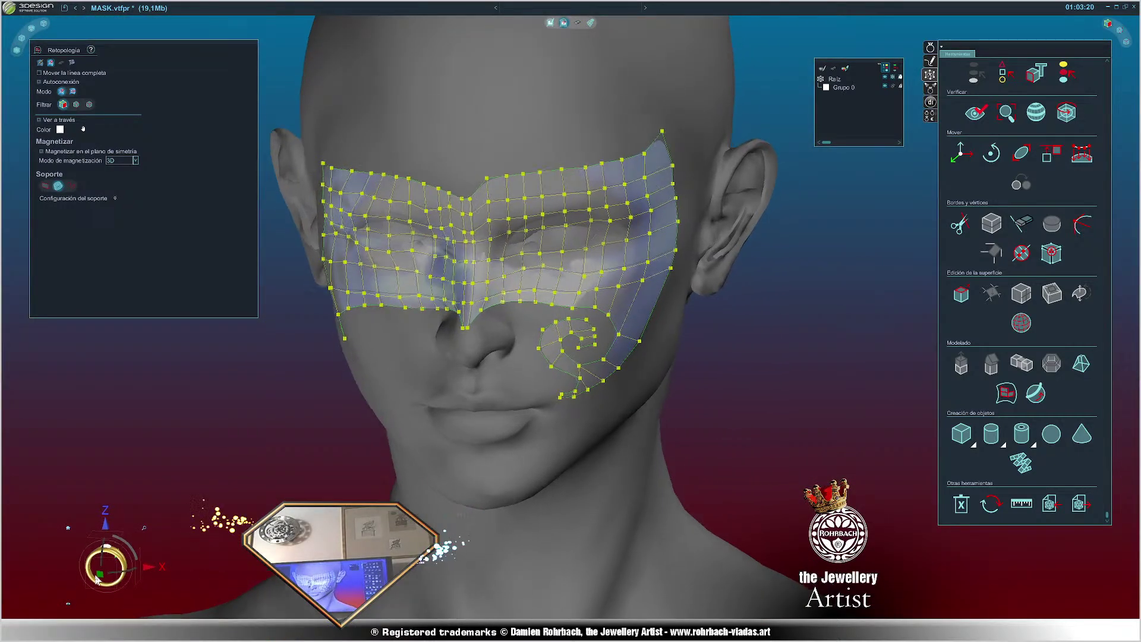
scroll(602, 341, up, 4)
scroll(732, 240, up, 1)
middle_drag(731, 242, 624, 285)
scroll(625, 286, up, 2)
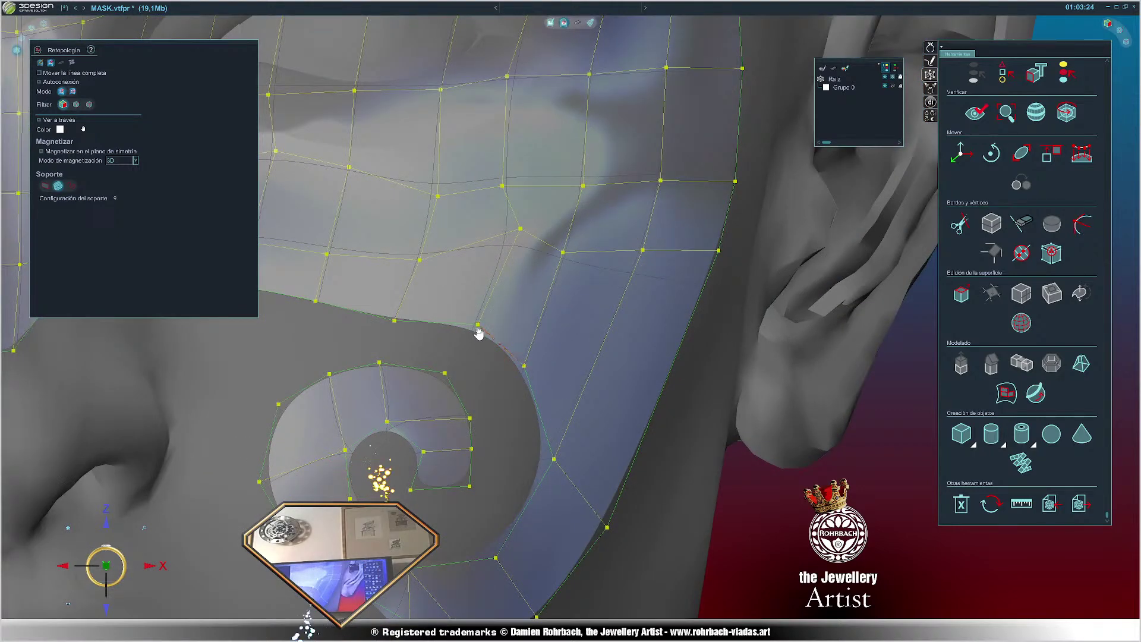
drag(478, 333, 490, 278)
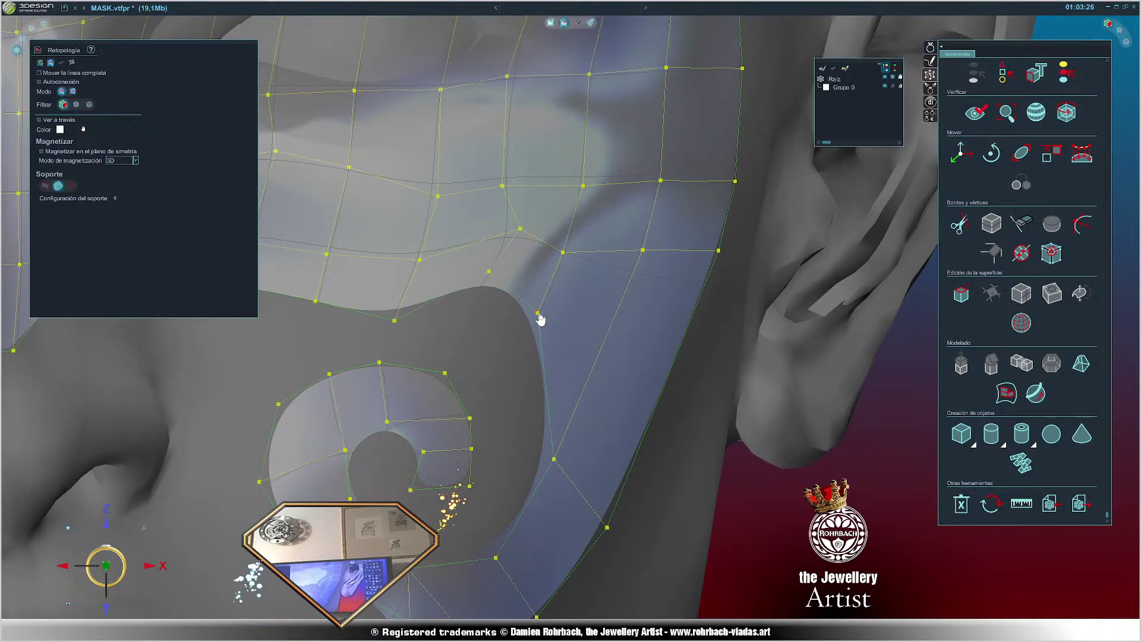
drag(541, 320, 519, 329)
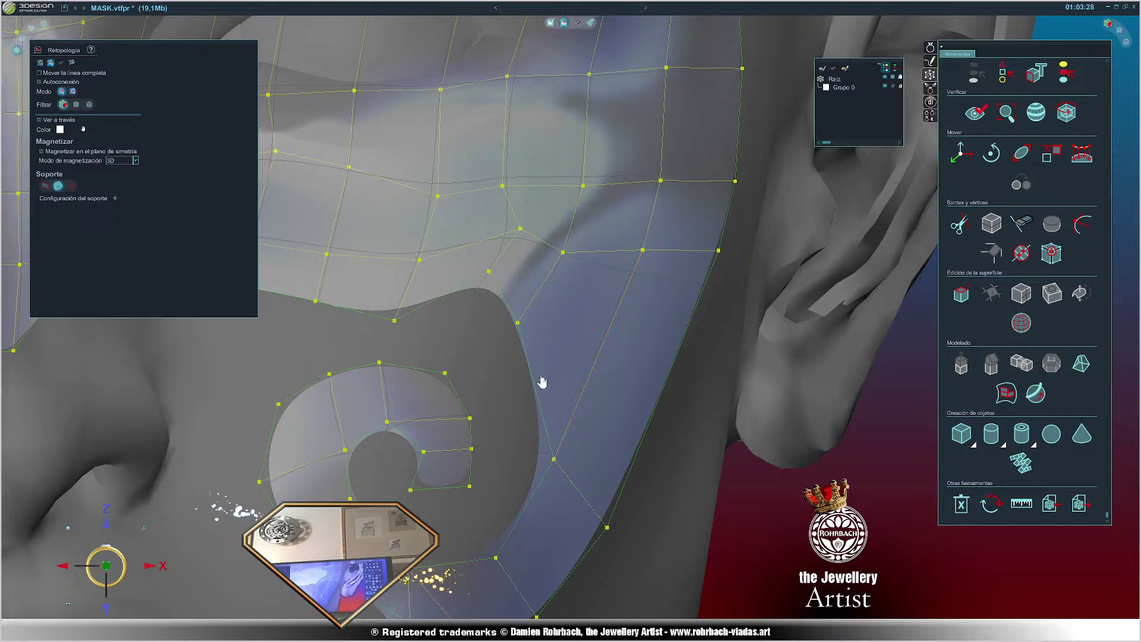
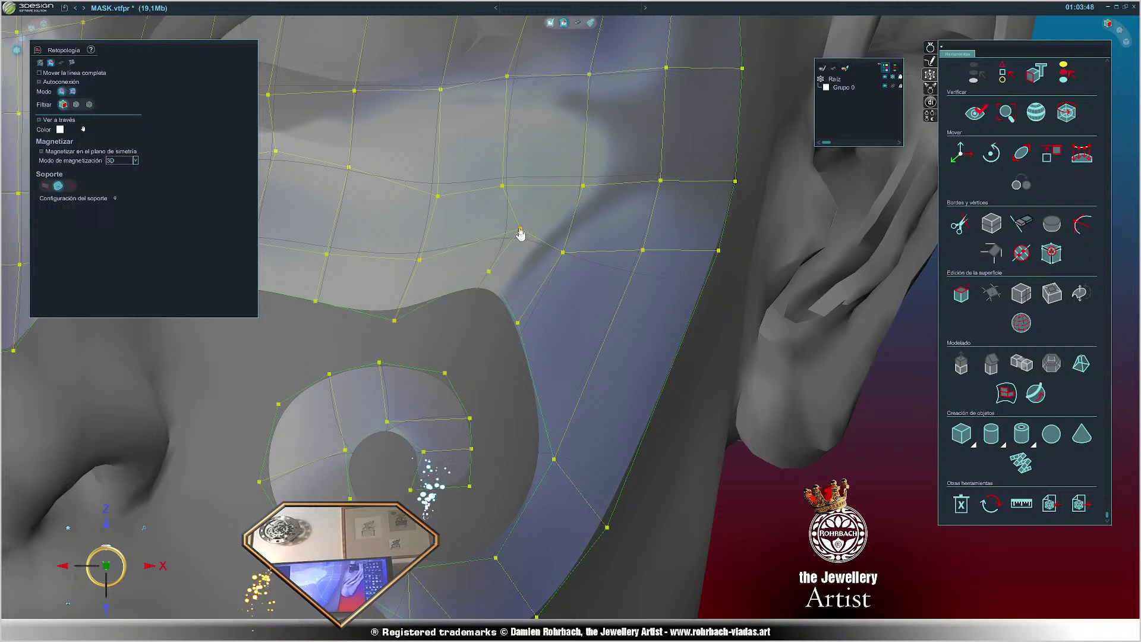
- Shift the inner grid vertices above the spiral's gap upward toward the eye, across the two rows nearest the mask edge
drag(519, 229, 494, 225)
drag(563, 256, 548, 227)
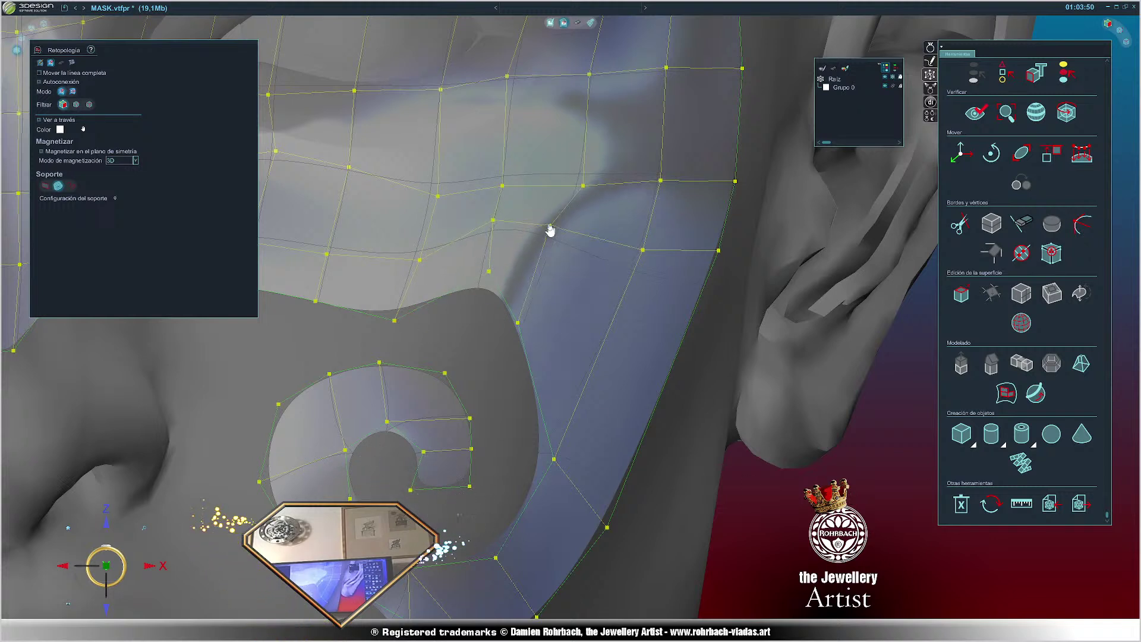
scroll(477, 211, up, 3)
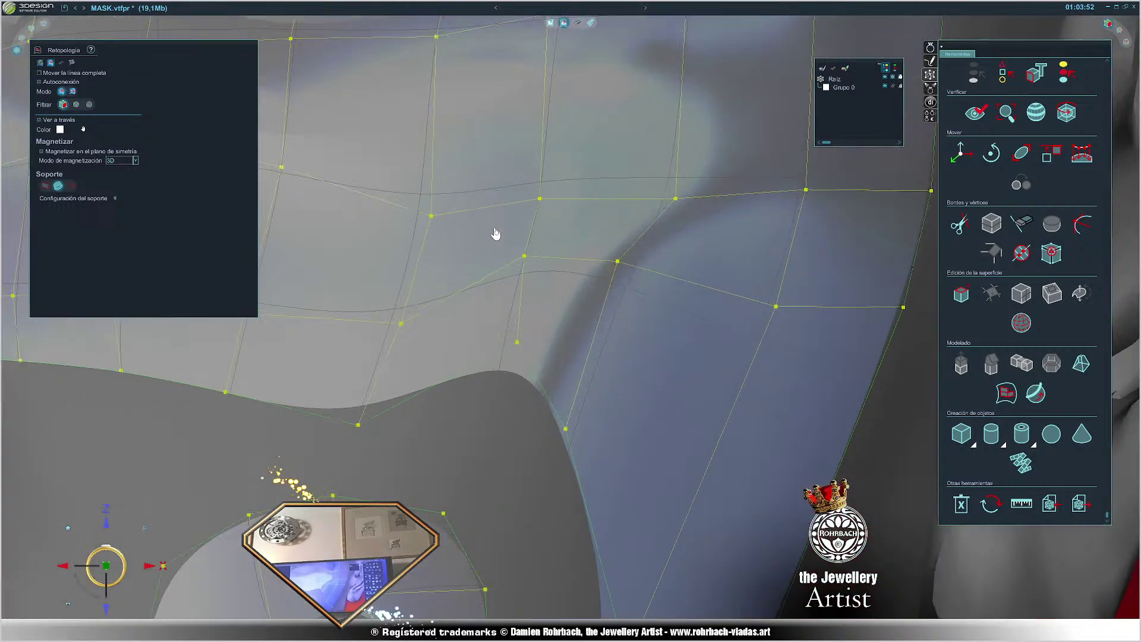
drag(541, 205, 532, 148)
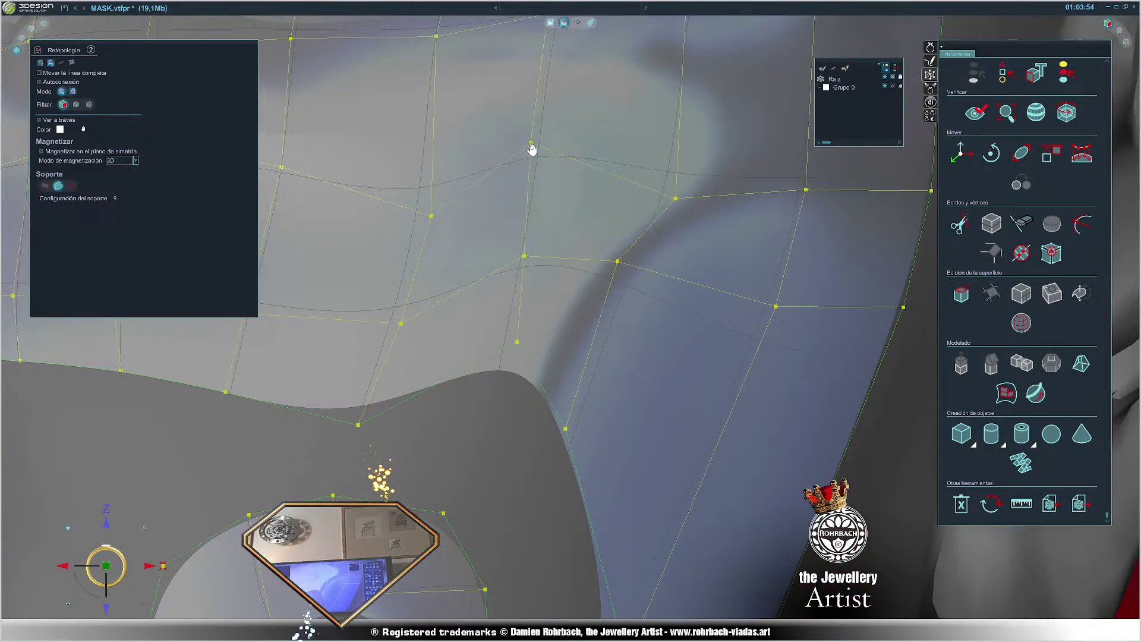
drag(434, 224, 420, 159)
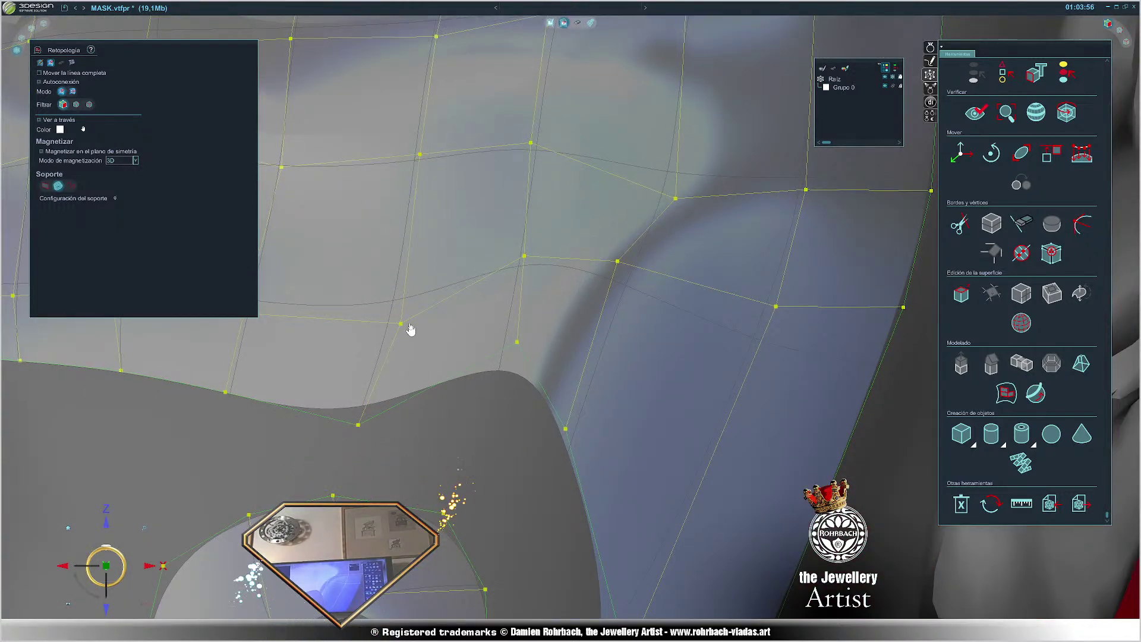
drag(402, 327, 386, 309)
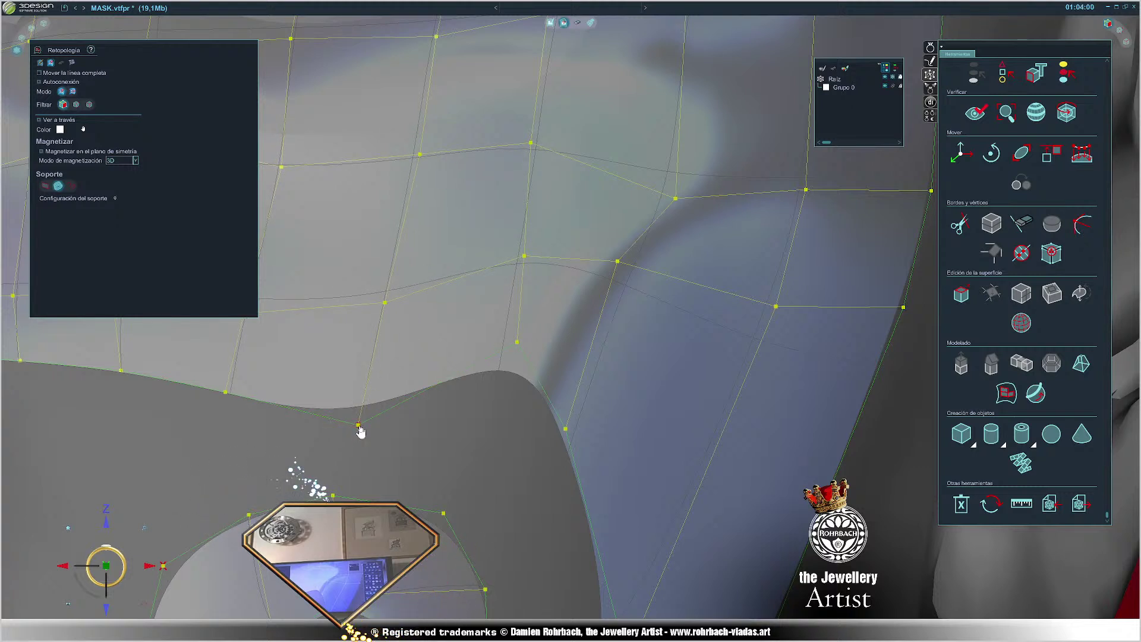
- Raise the mask's lower edge vertices and the inner ones behind them to heighten the arch and smooth the cheek contour
drag(359, 431, 391, 370)
click(521, 257)
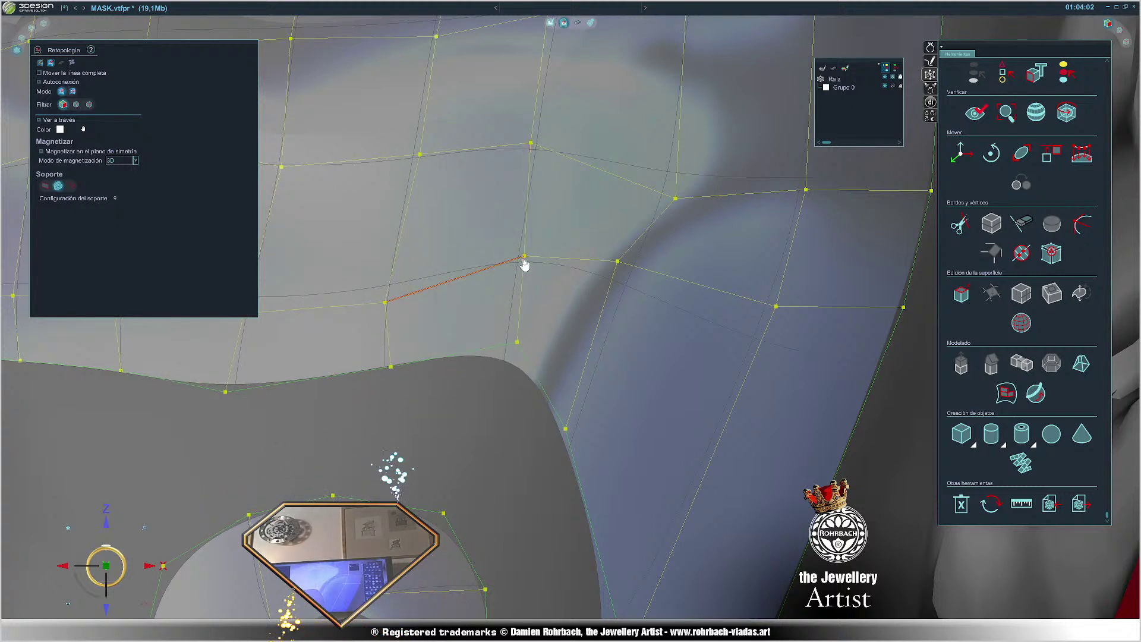
drag(524, 257, 512, 189)
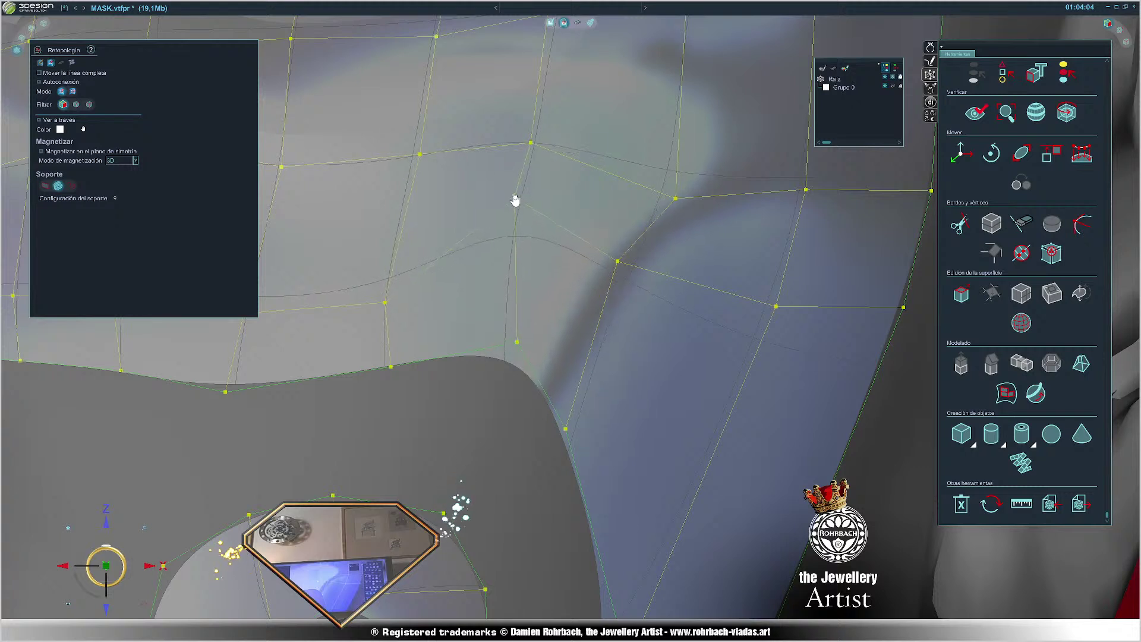
drag(517, 345, 506, 253)
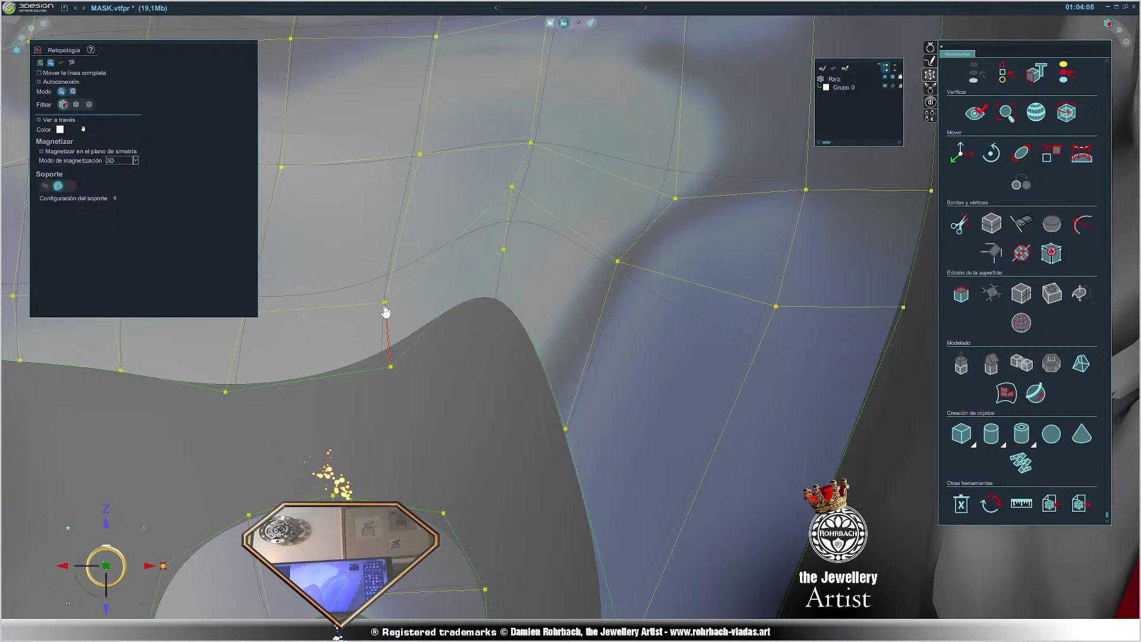
drag(387, 308, 375, 296)
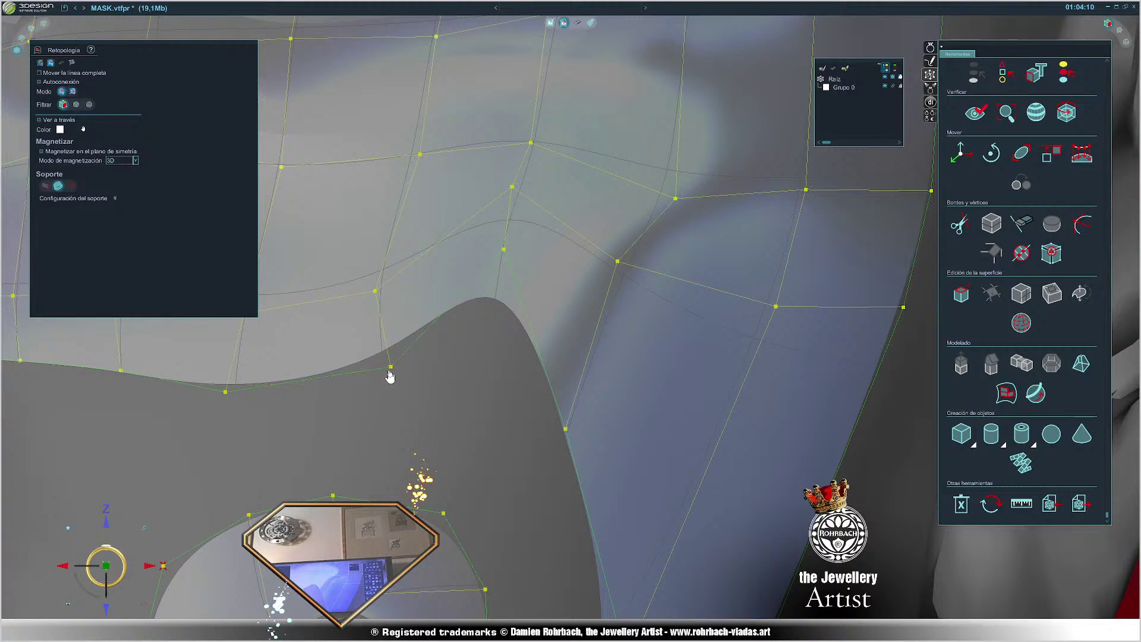
drag(392, 374, 384, 357)
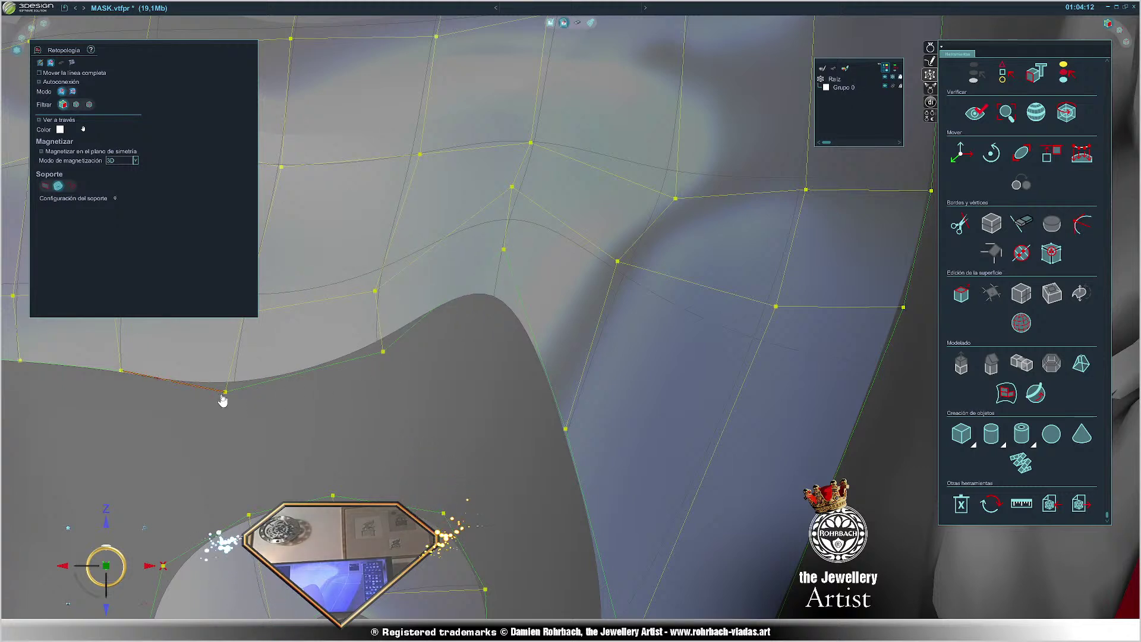
drag(224, 397, 247, 375)
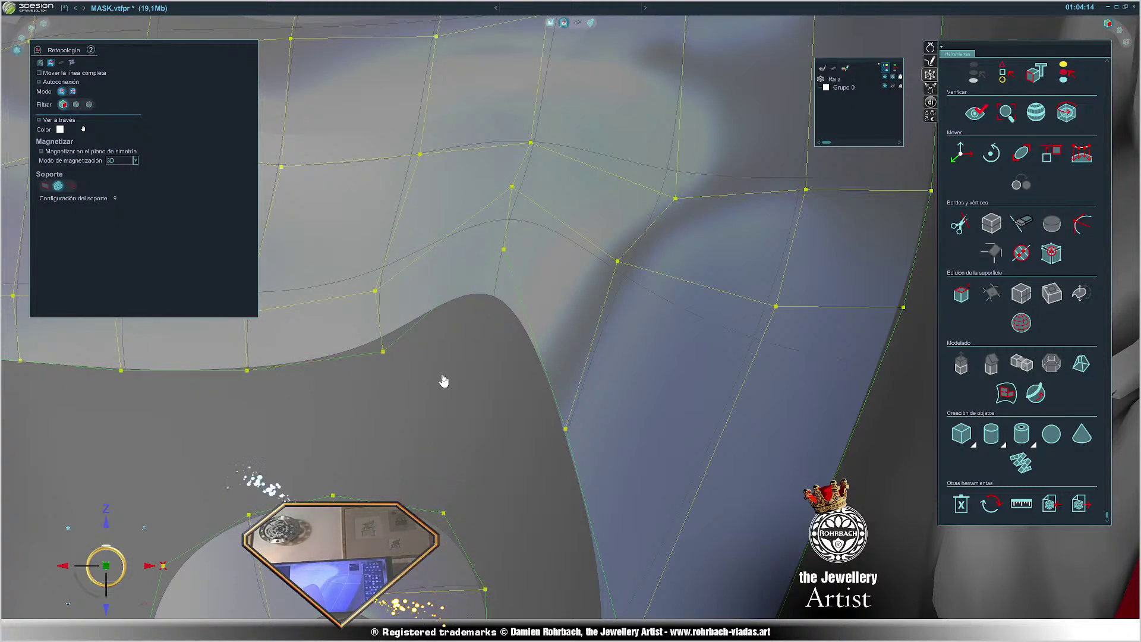
- Move the gap's ear-side edge vertex toward the ear and raise the upper grid row above it into an even line
scroll(457, 370, down, 5)
scroll(528, 377, up, 8)
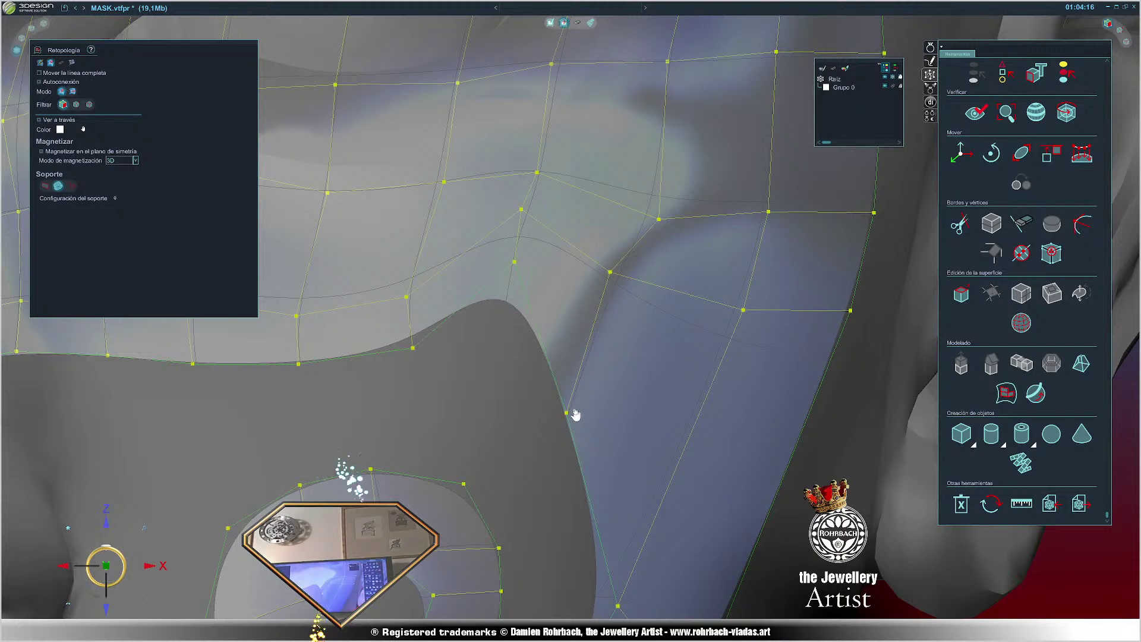
drag(567, 419, 611, 419)
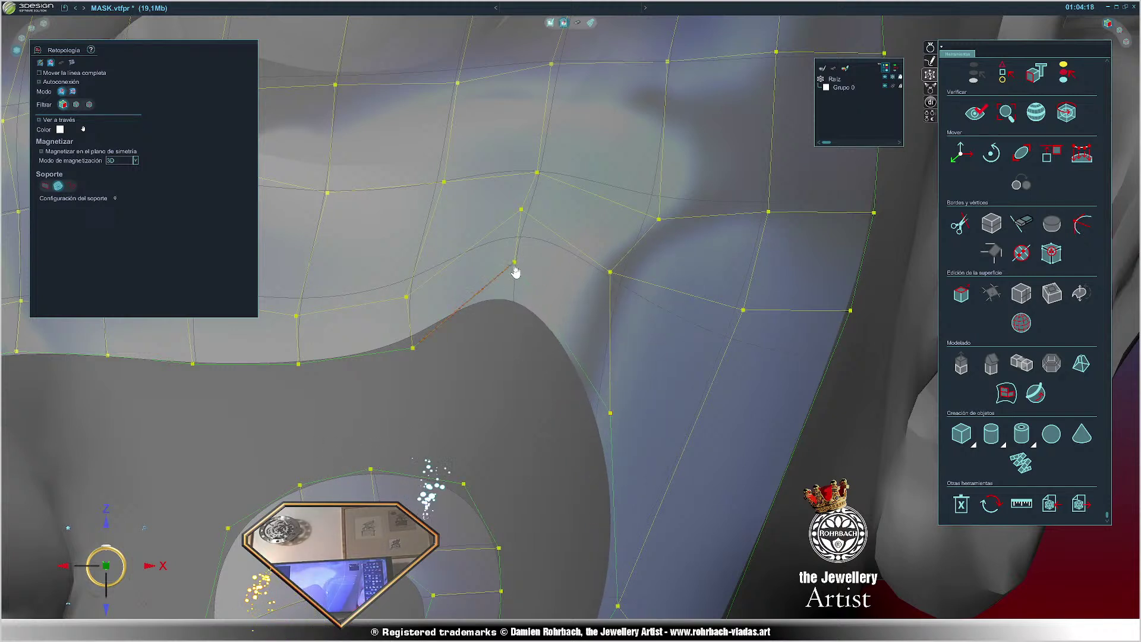
drag(533, 177, 523, 167)
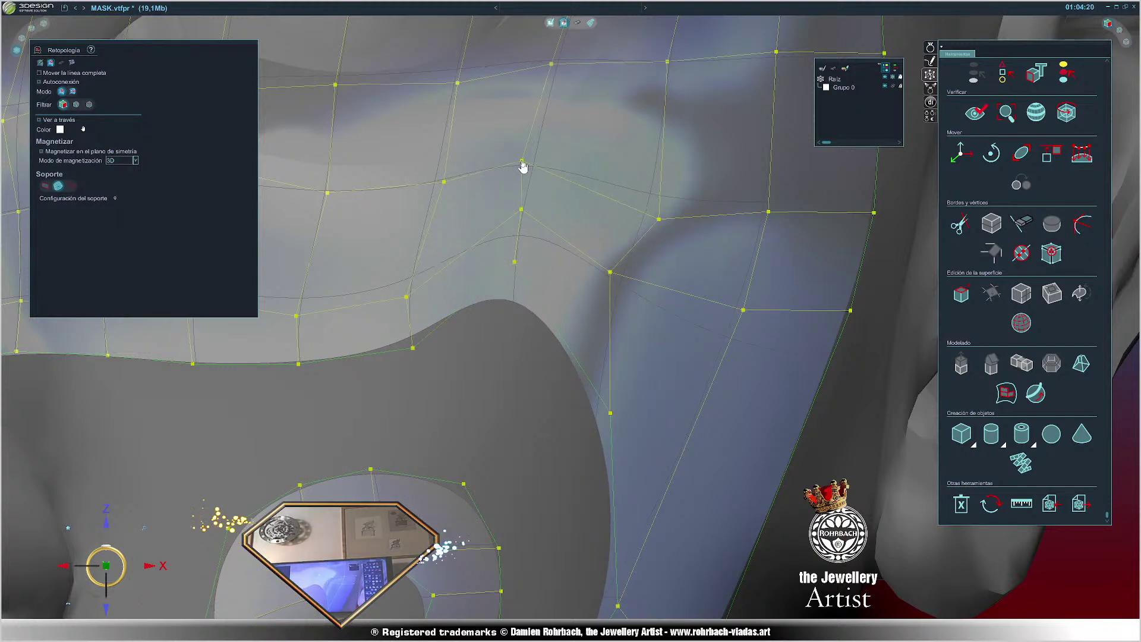
drag(659, 221, 639, 169)
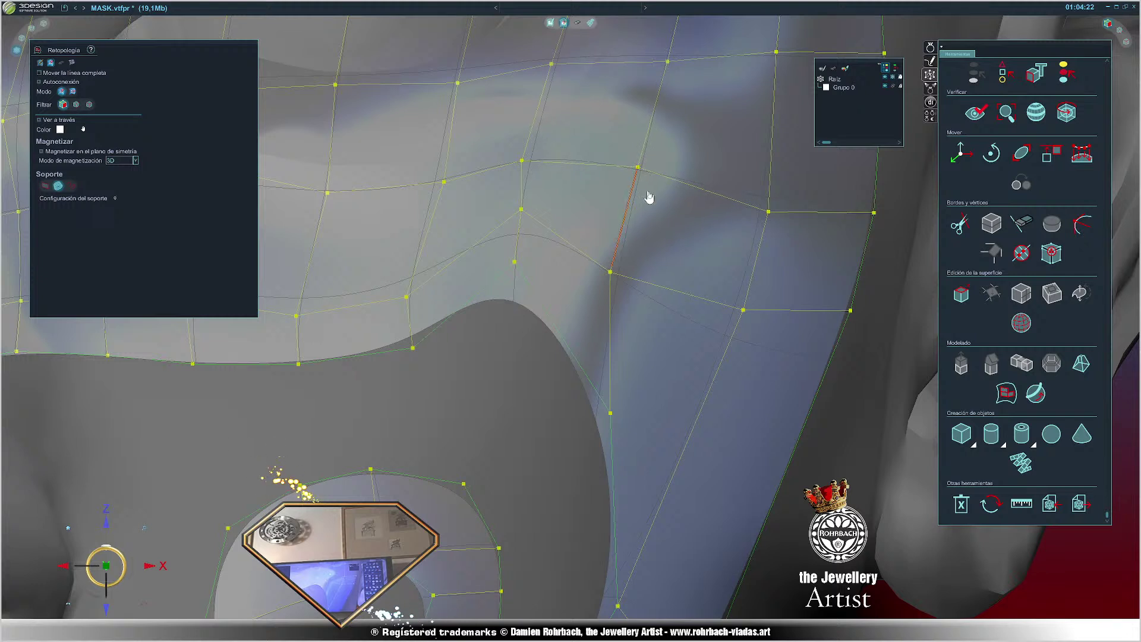
drag(770, 216, 763, 181)
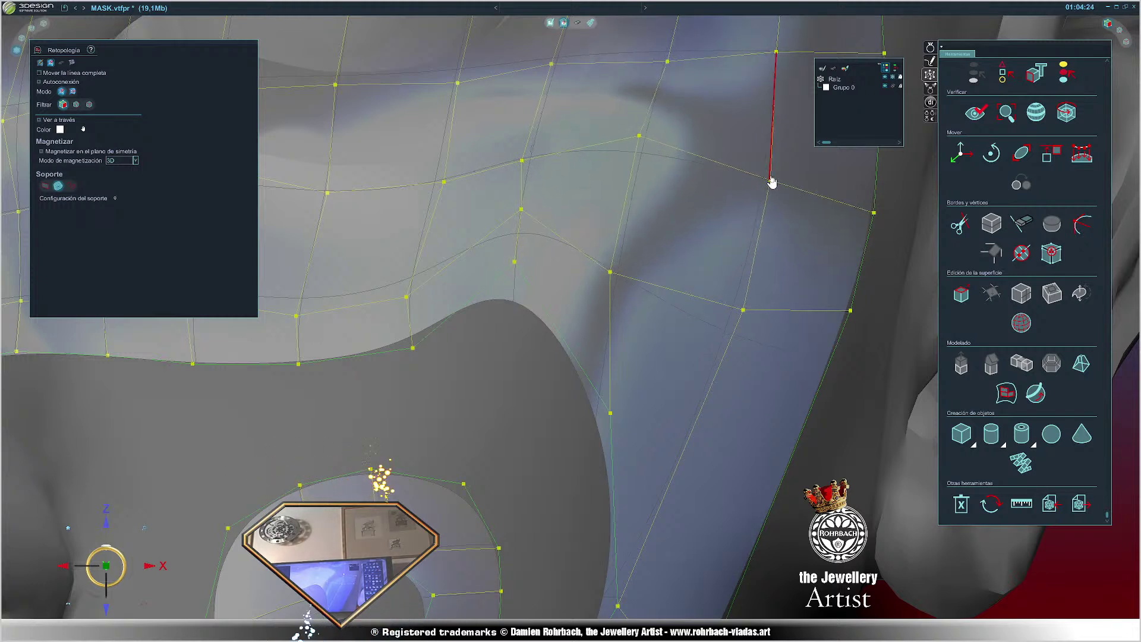
mouse_move(639, 171)
mouse_down()
mouse_move(640, 141)
mouse_move(647, 158)
mouse_up()
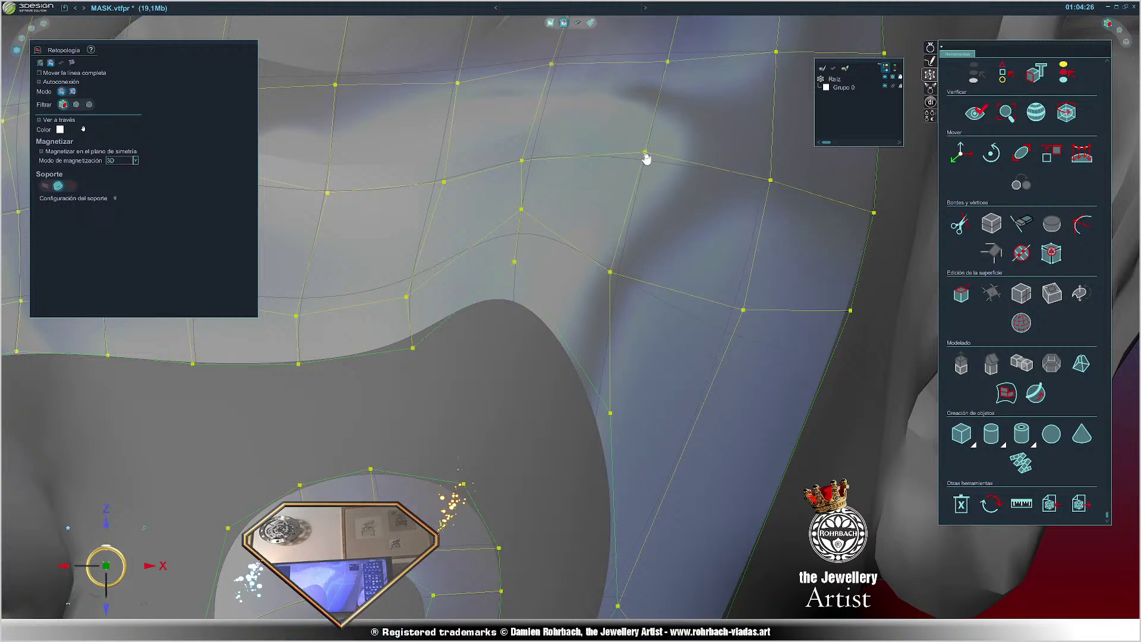
- Raise the second grid row's vertices on the ear side of the gap to follow the row above
drag(612, 280, 635, 246)
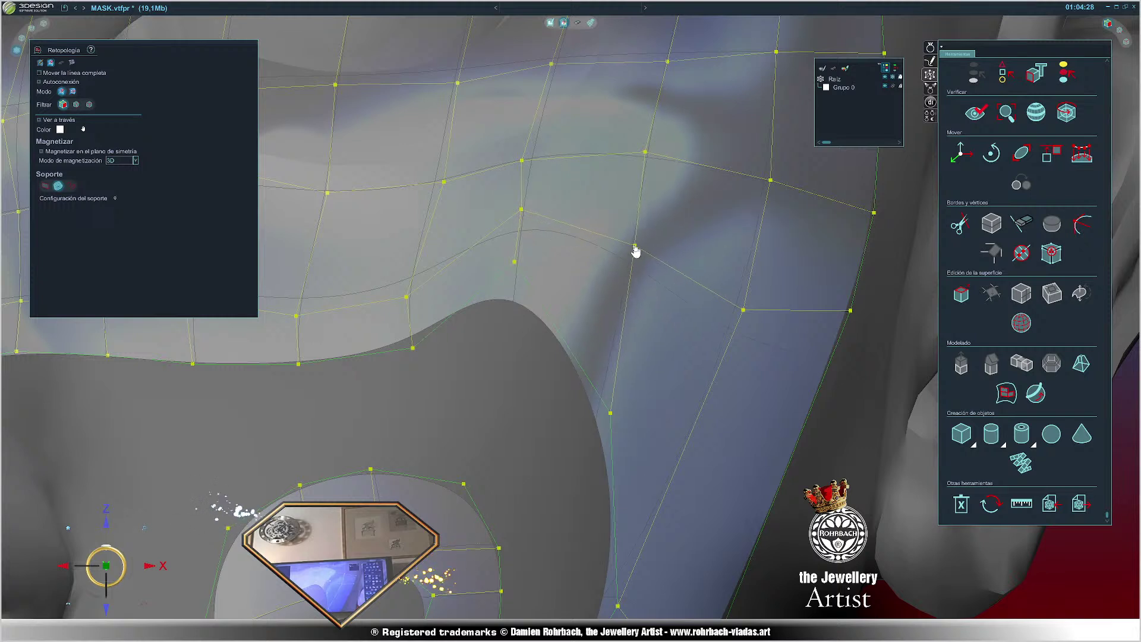
drag(745, 310, 760, 268)
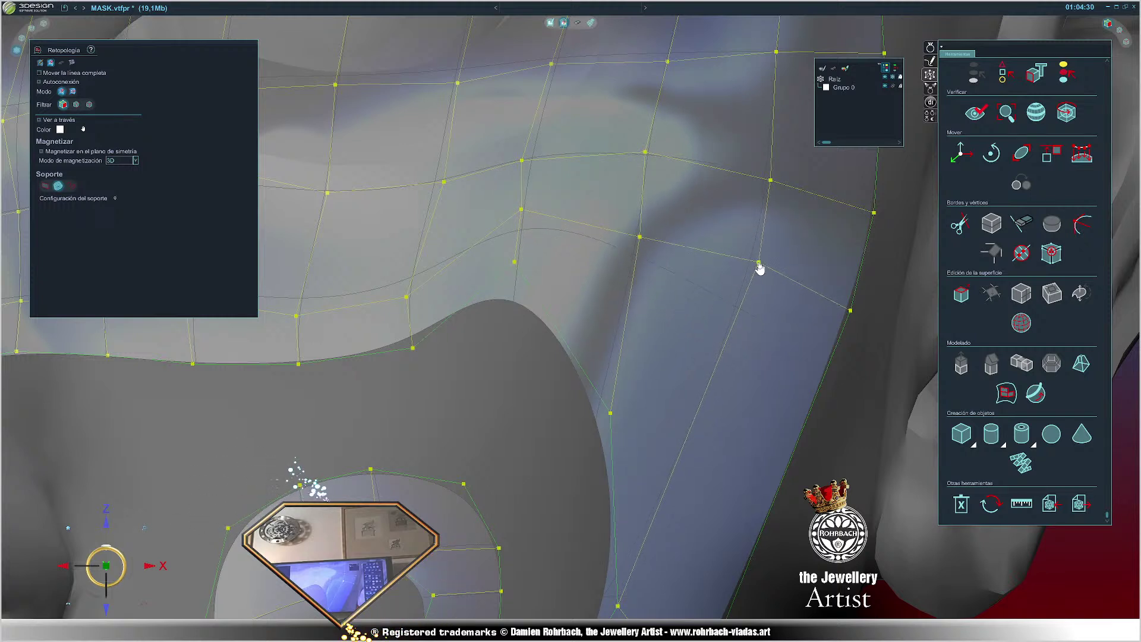
drag(642, 242, 655, 218)
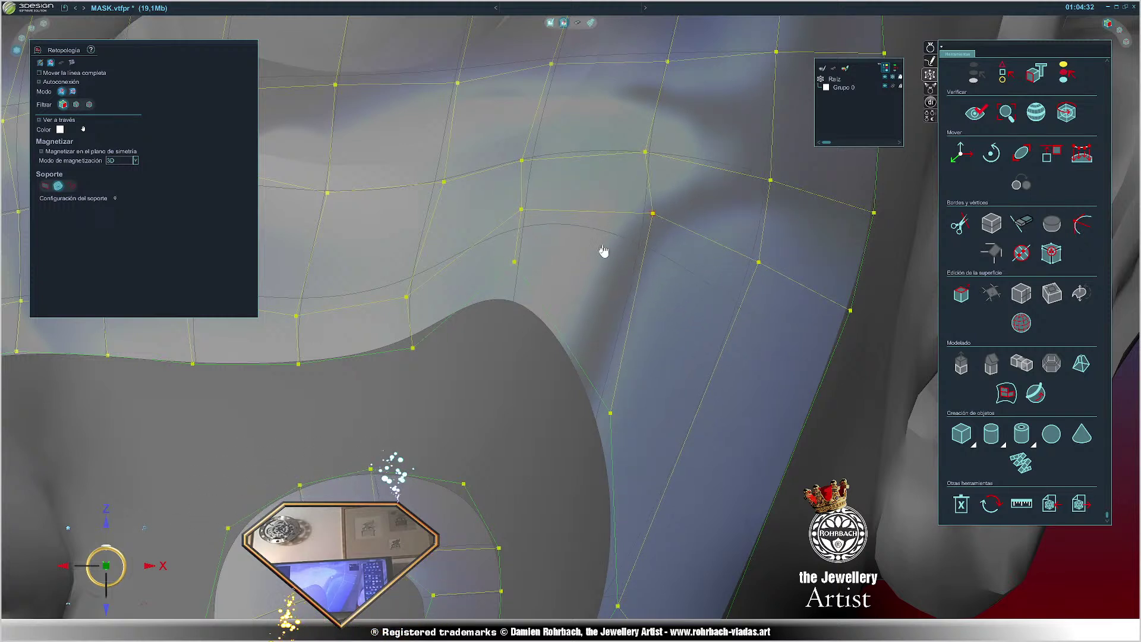
- Move the edge vertex beside the arch and the inner vertices behind it up toward the gap's peak to smooth the cheek curve
drag(414, 354, 461, 351)
middle_click(308, 341)
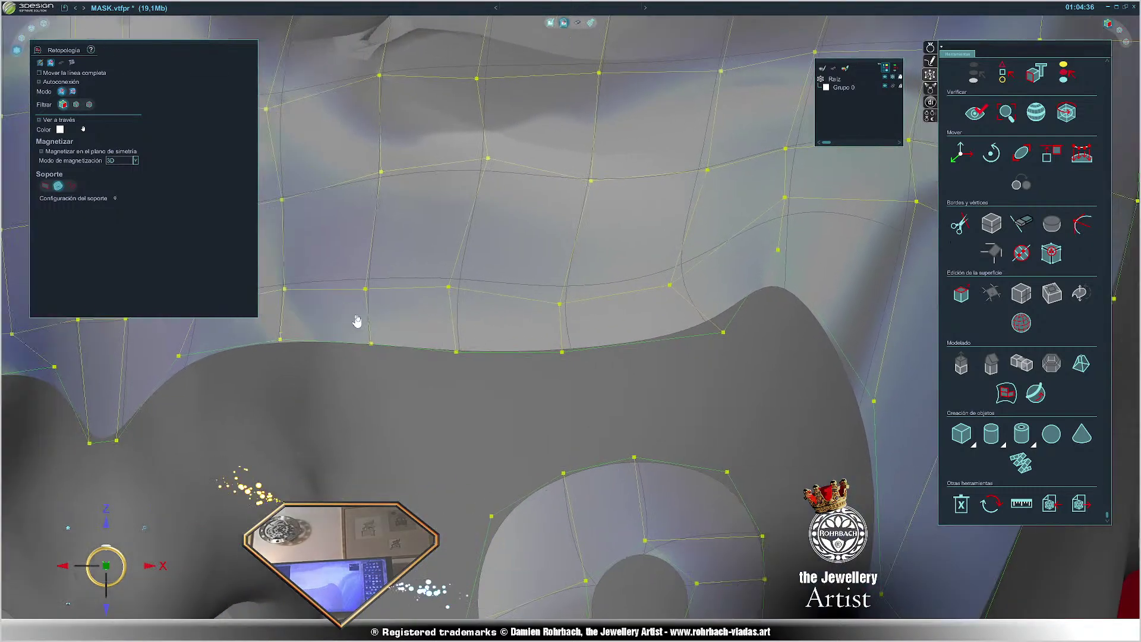
scroll(533, 311, up, 2)
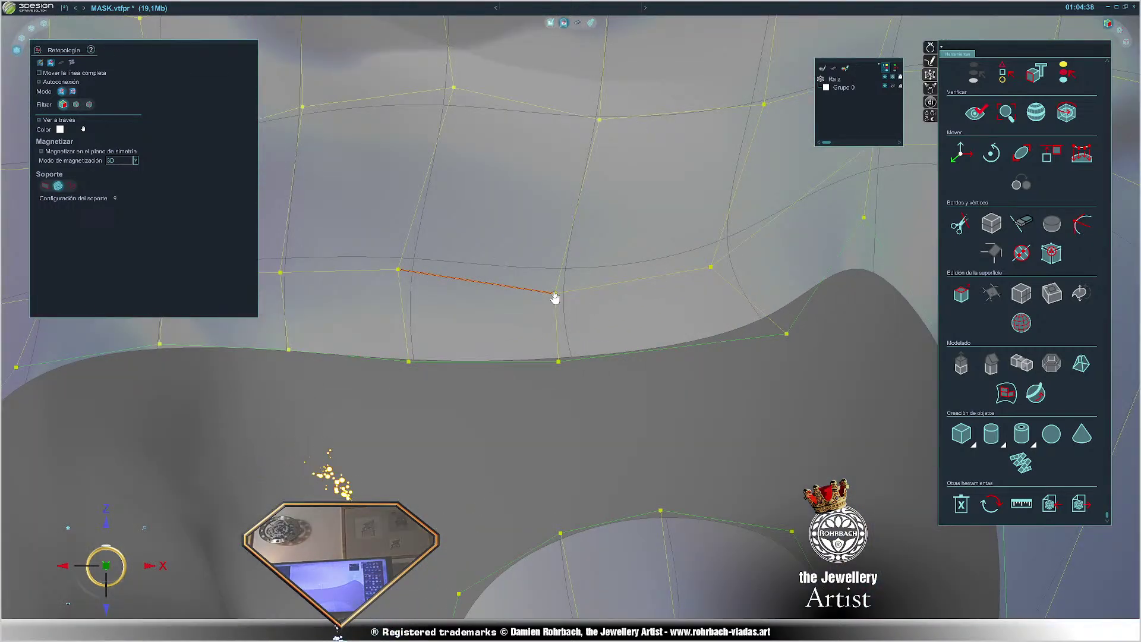
drag(555, 297, 548, 281)
drag(711, 268, 759, 230)
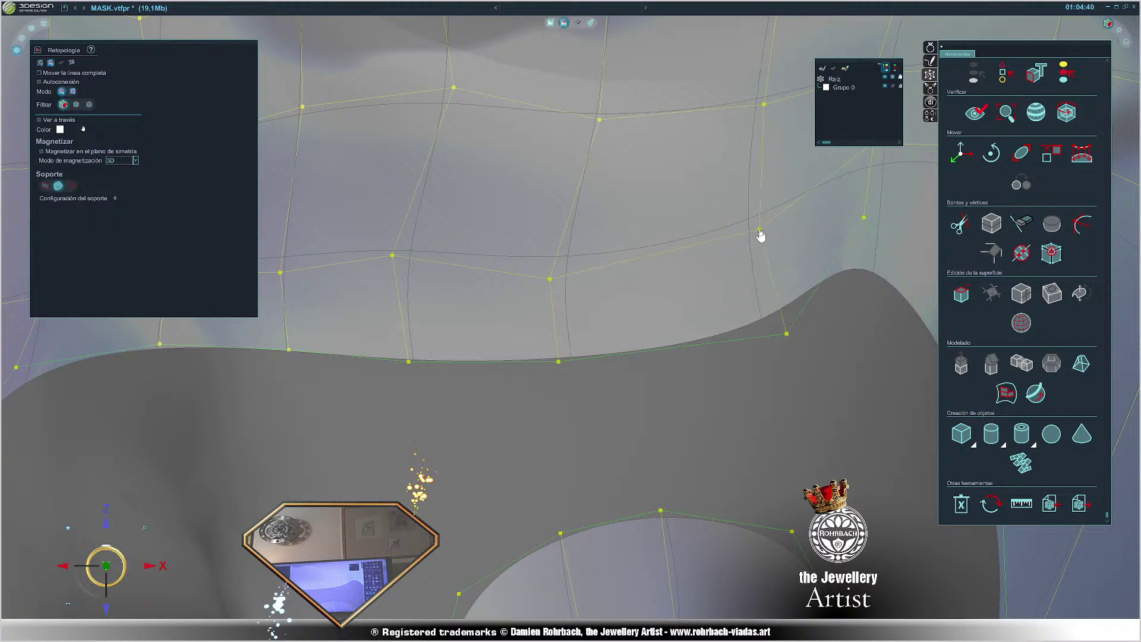
drag(787, 336, 777, 307)
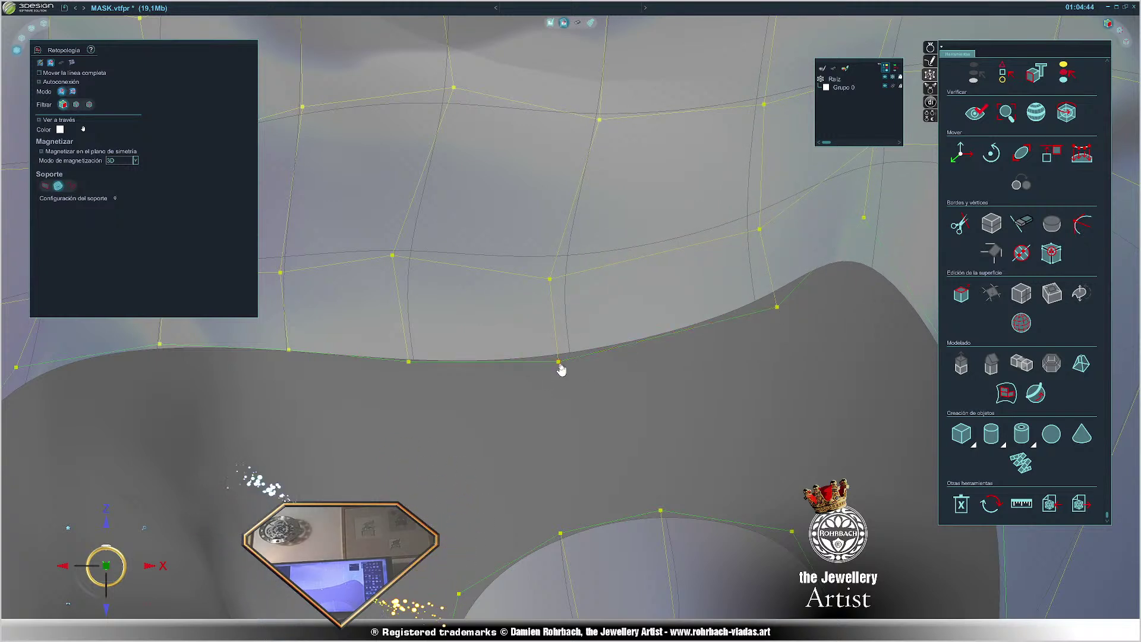
- Shift the two lower edge vertices nearest the gap on its nose side and the inner ones behind them toward the gap
drag(559, 363, 618, 362)
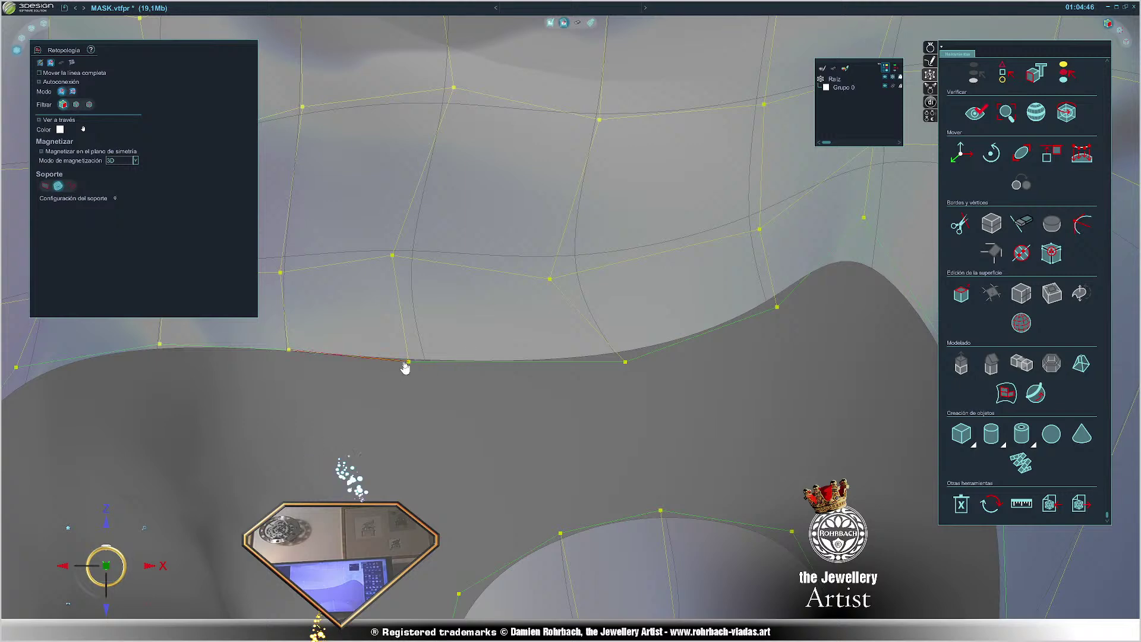
drag(410, 363, 459, 363)
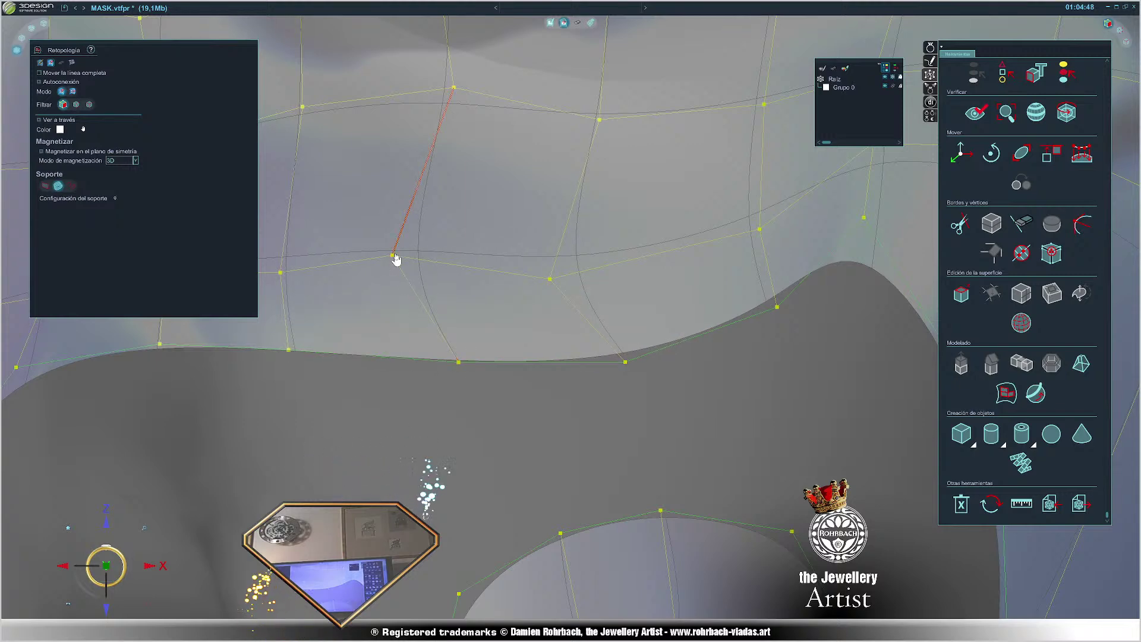
drag(393, 257, 432, 290)
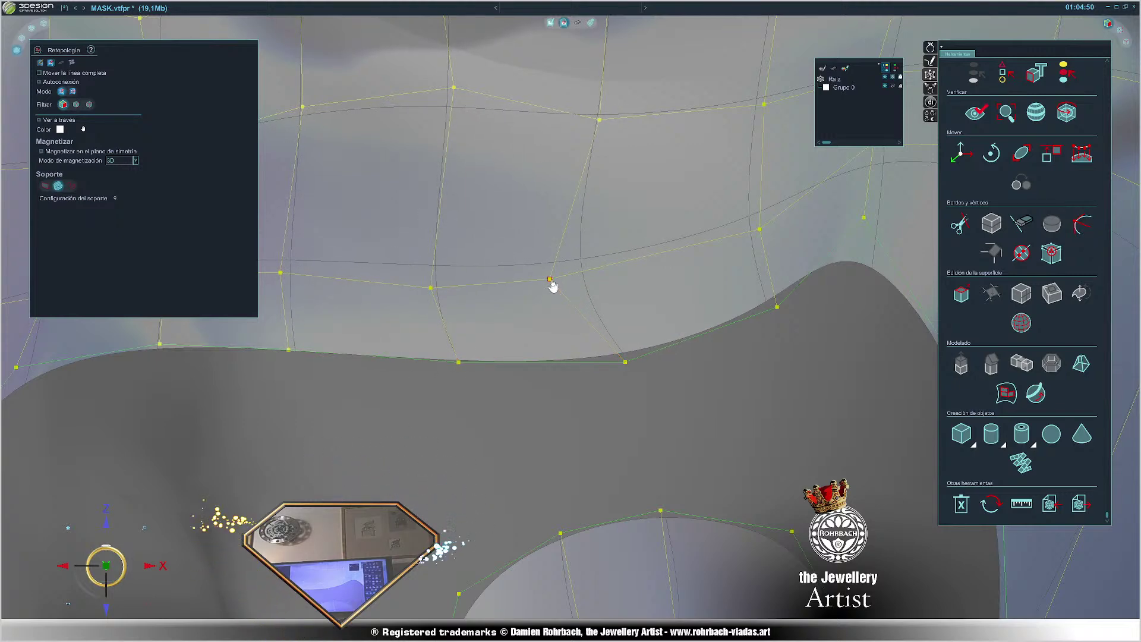
drag(552, 281, 589, 285)
scroll(614, 262, down, 6)
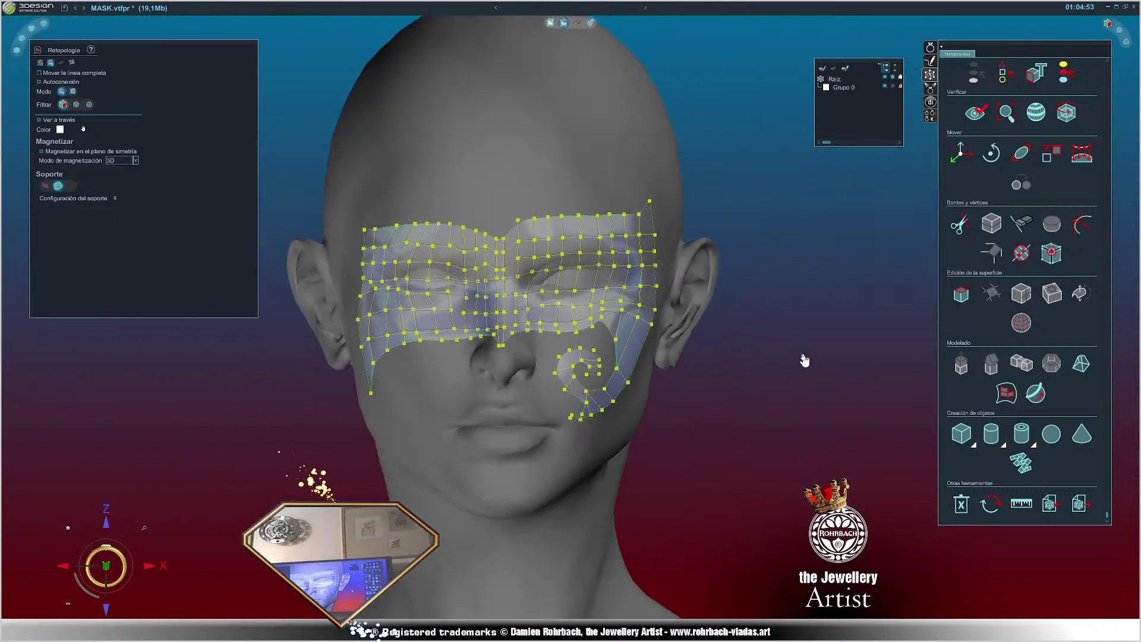
- Raise the vertices of the grid row beneath the eye, from the nose side across to the ear side of the gap
middle_drag(804, 360, 369, 351)
scroll(520, 362, up, 7)
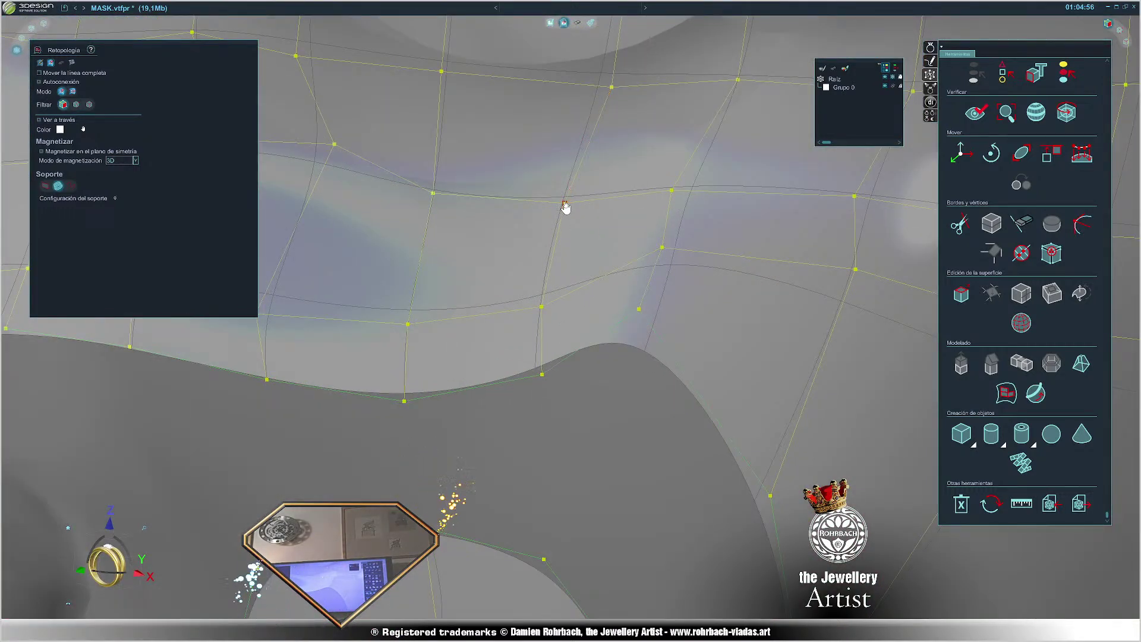
drag(564, 203, 565, 179)
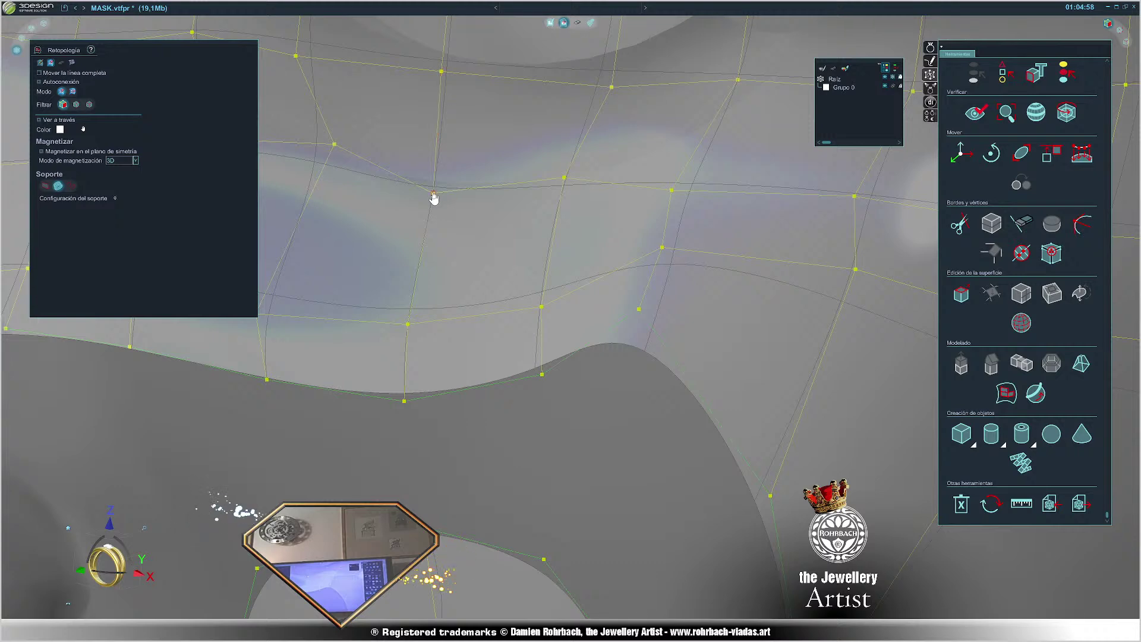
drag(434, 193, 434, 162)
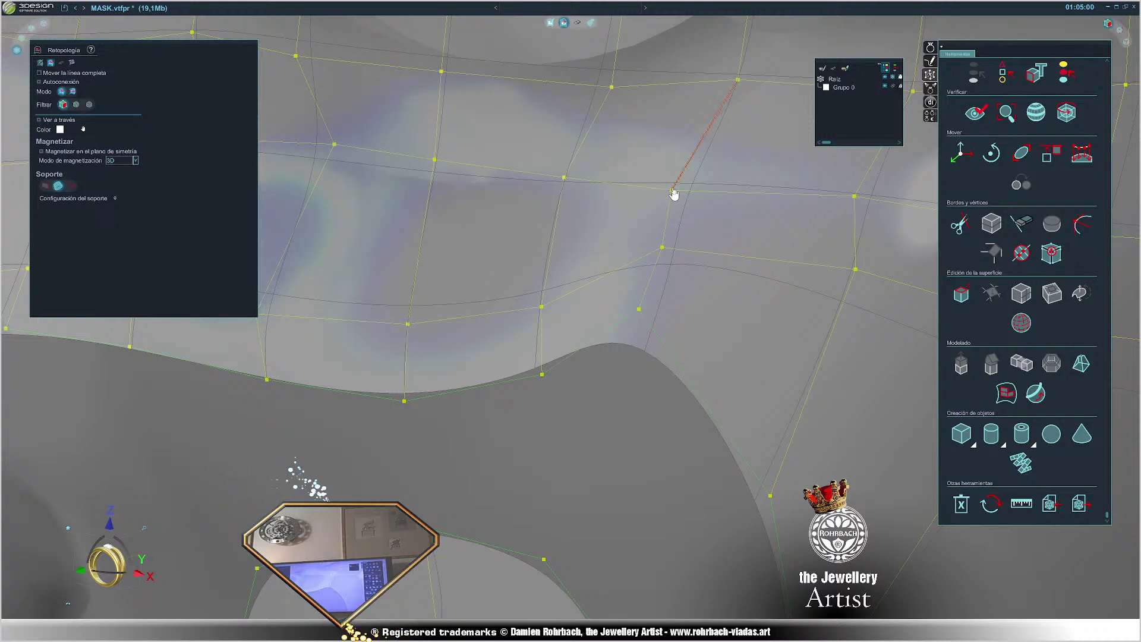
drag(671, 191, 698, 164)
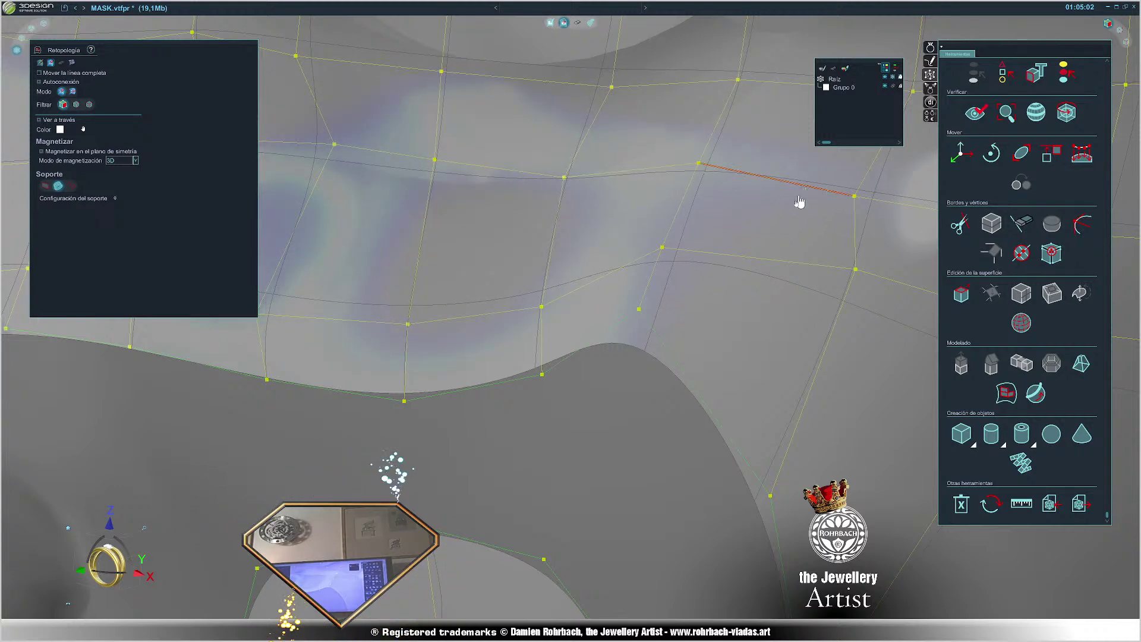
scroll(790, 217, down, 2)
middle_drag(782, 224, 651, 300)
scroll(699, 299, up, 1)
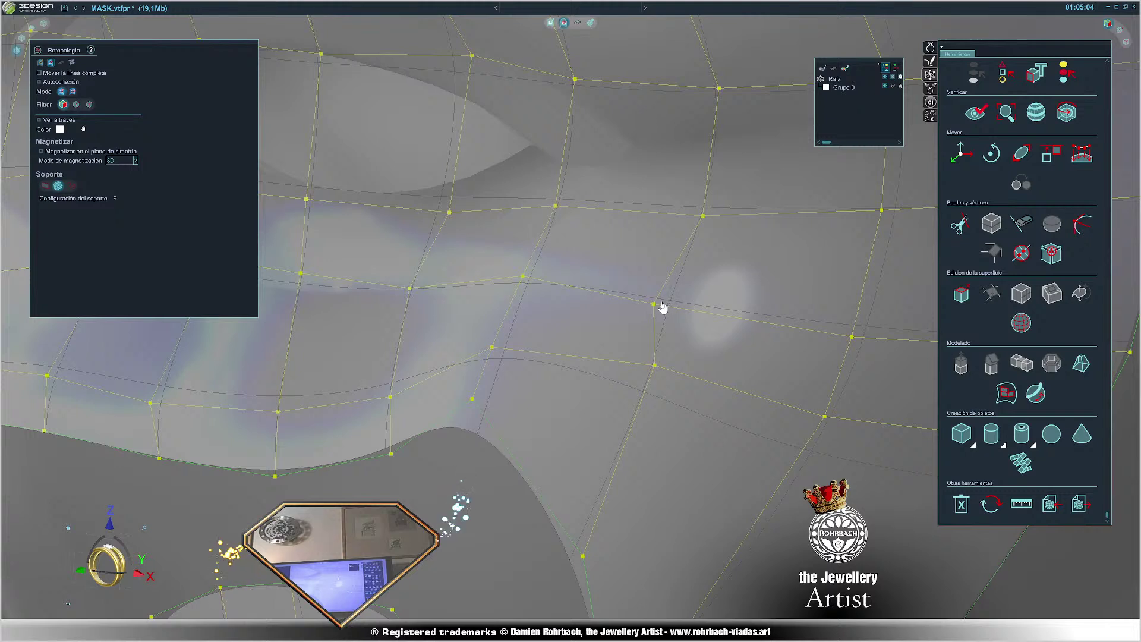
drag(654, 305, 679, 273)
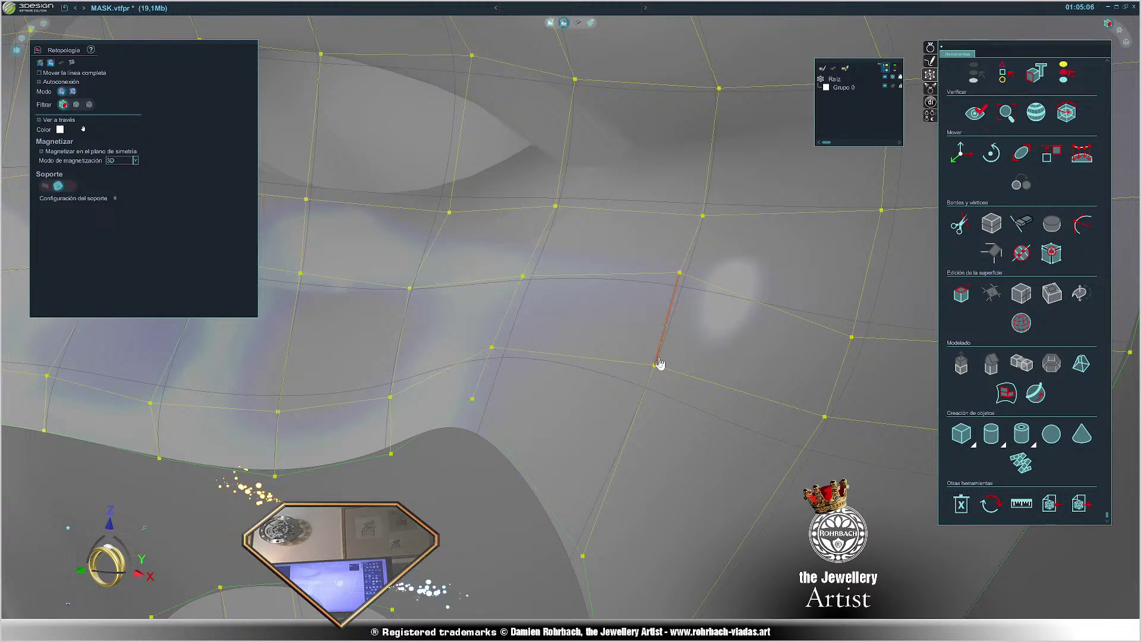
- Raise the inner vertices above the gap, its peak vertex and its ear-side edge vertex to heighten the arch
drag(655, 374, 680, 347)
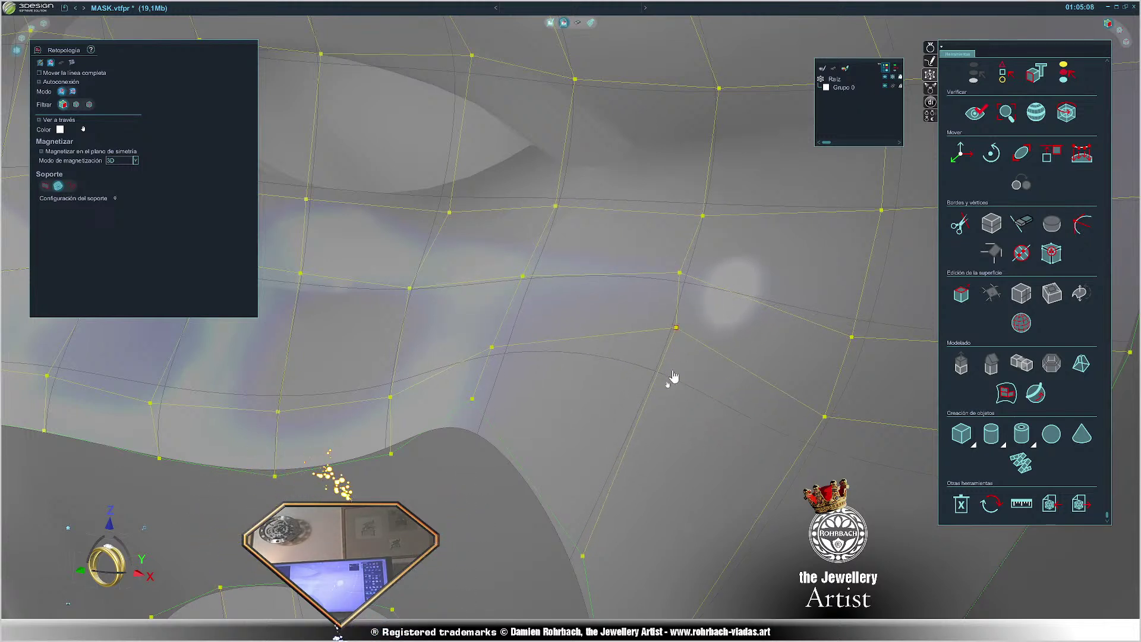
drag(495, 349, 521, 303)
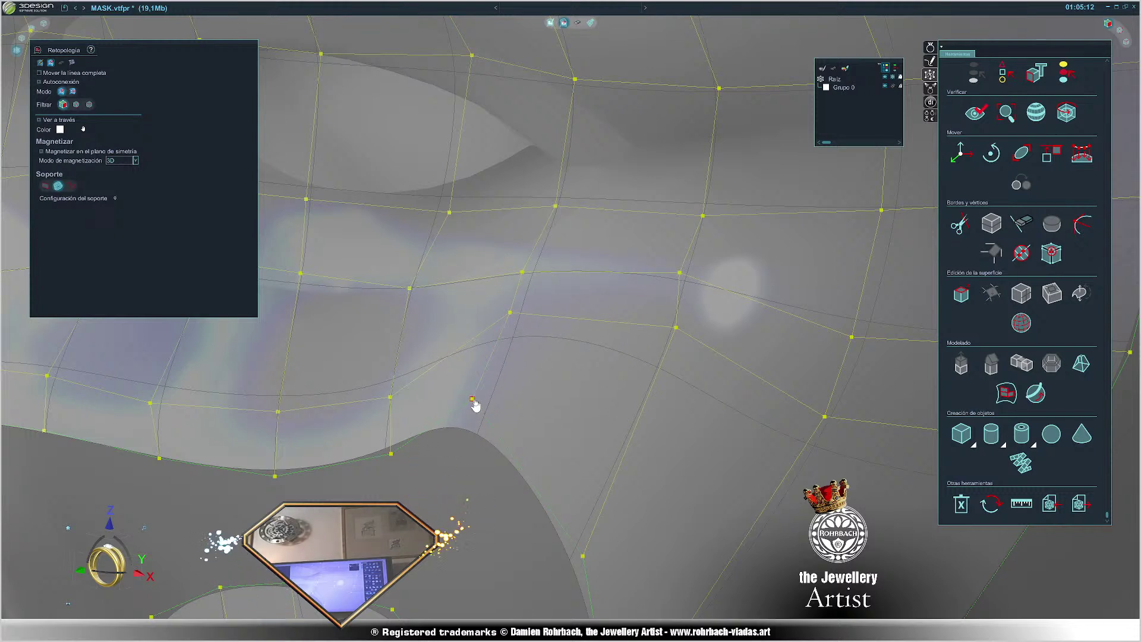
drag(475, 405, 515, 363)
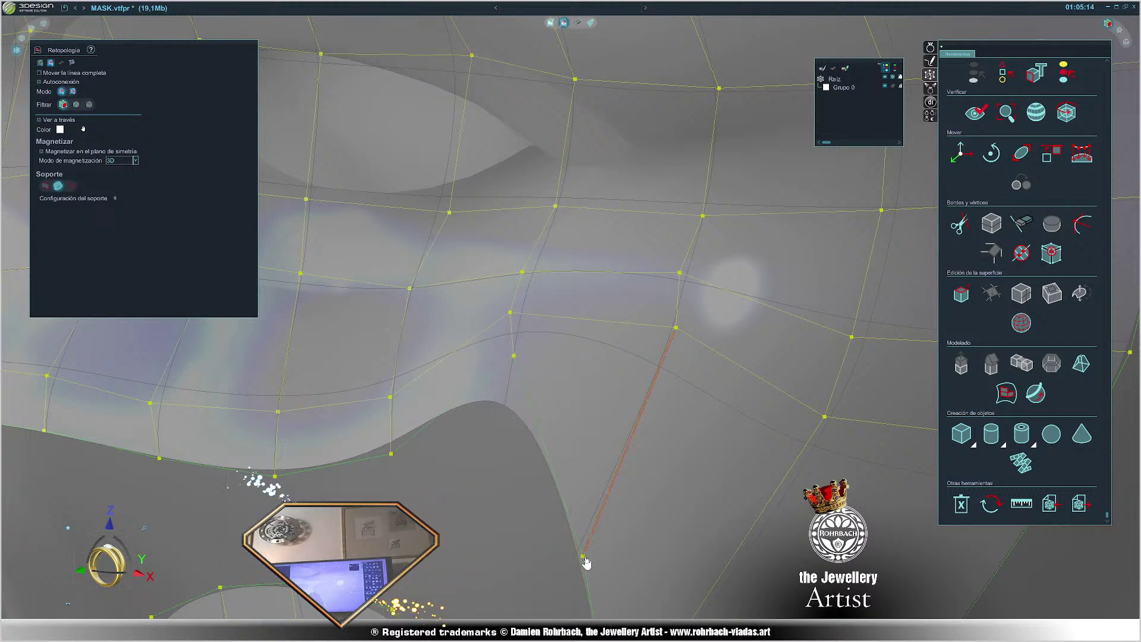
drag(585, 562, 601, 462)
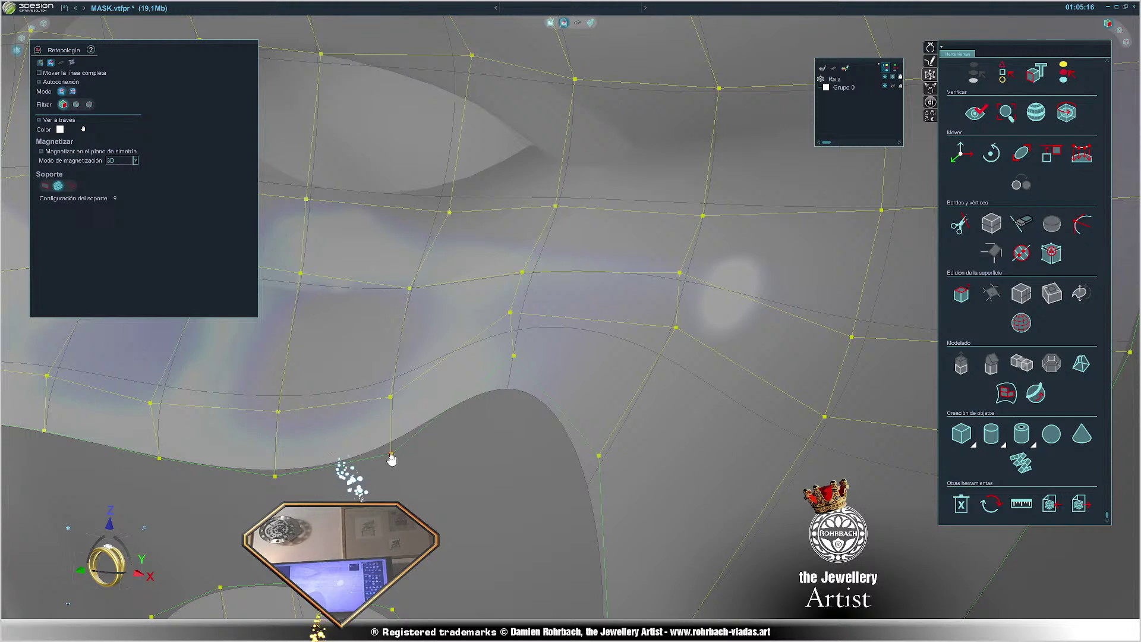
- Move the nose-side edge vertex toward the gap and lower the two inner vertices behind it to follow the curve
drag(391, 454, 443, 449)
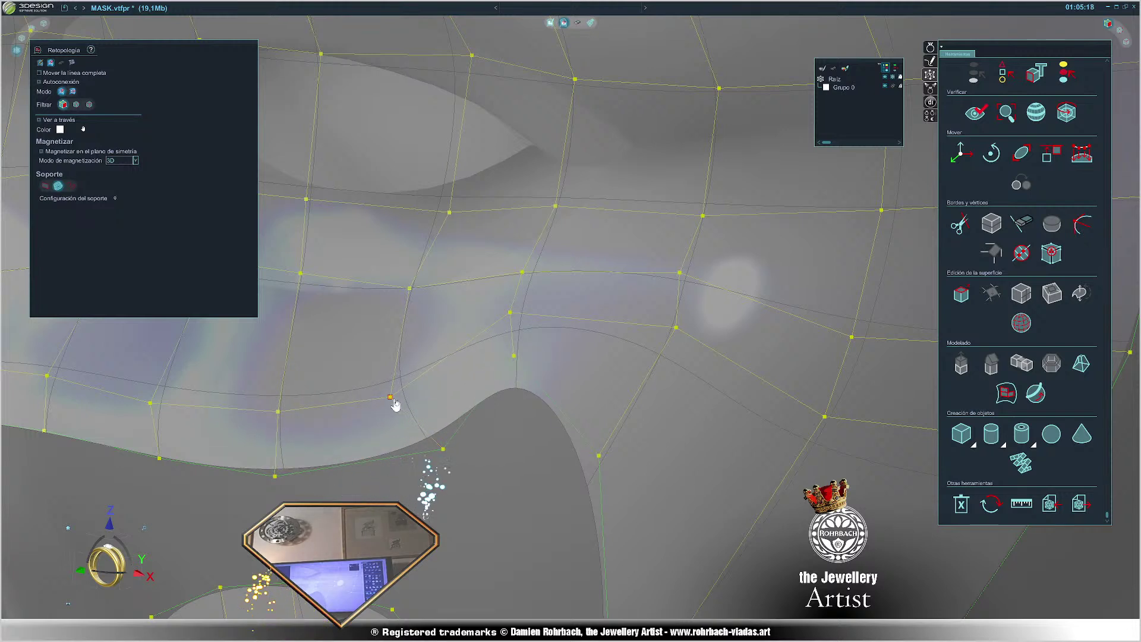
drag(390, 397, 418, 408)
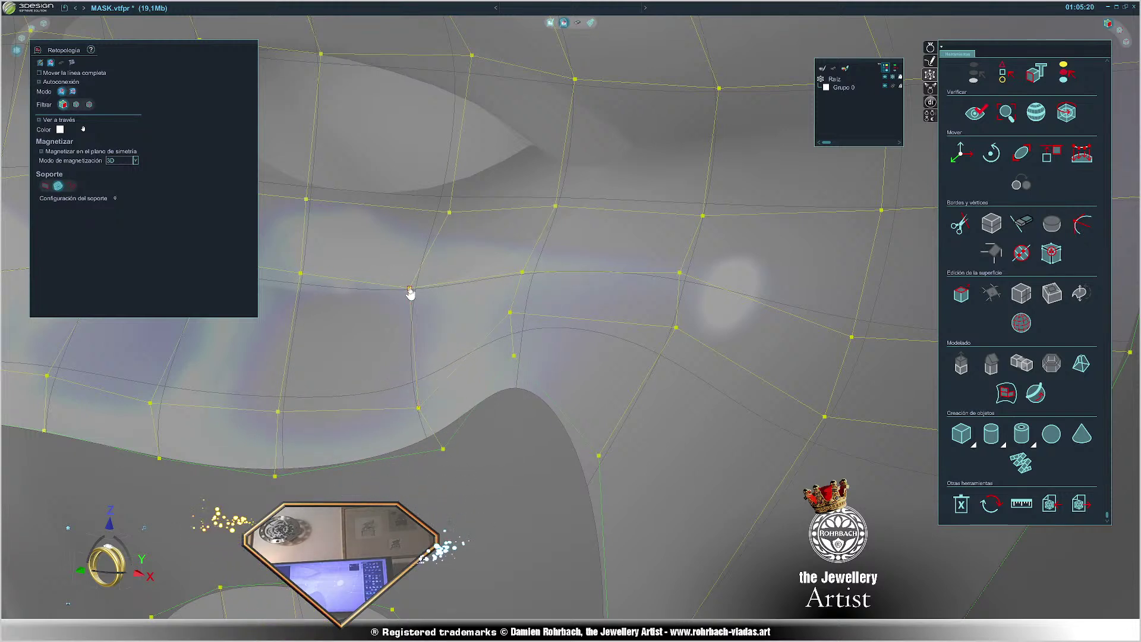
drag(409, 292, 409, 347)
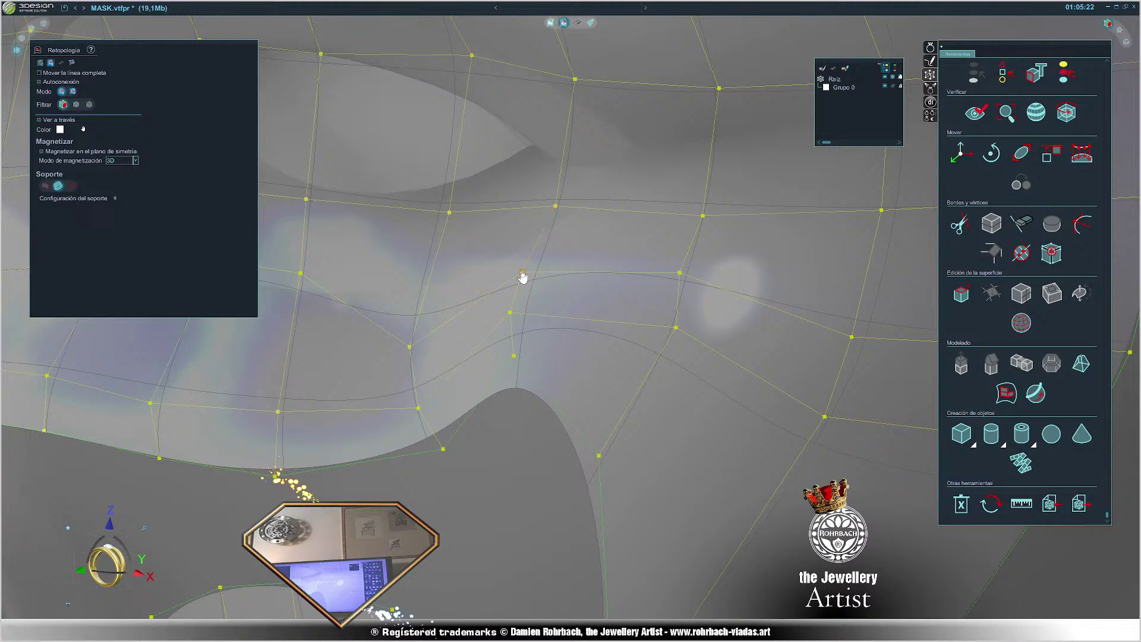
- Raise the vertex column over the gap's peak and pull the edge vertices on both sides inward to narrow the arch
drag(525, 274, 521, 256)
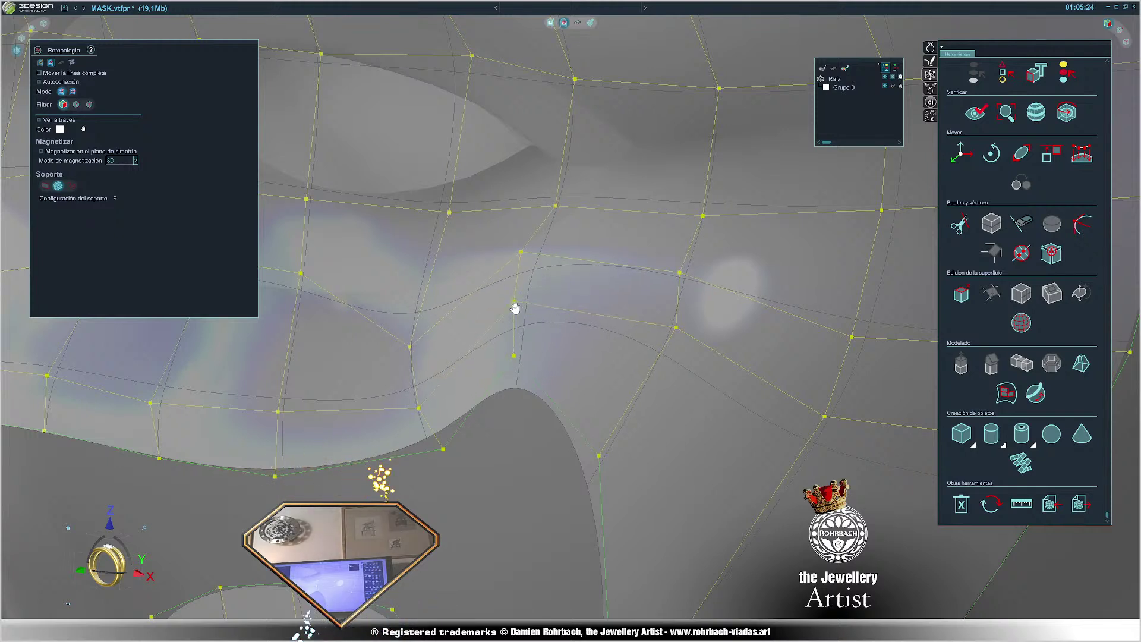
drag(514, 356, 519, 346)
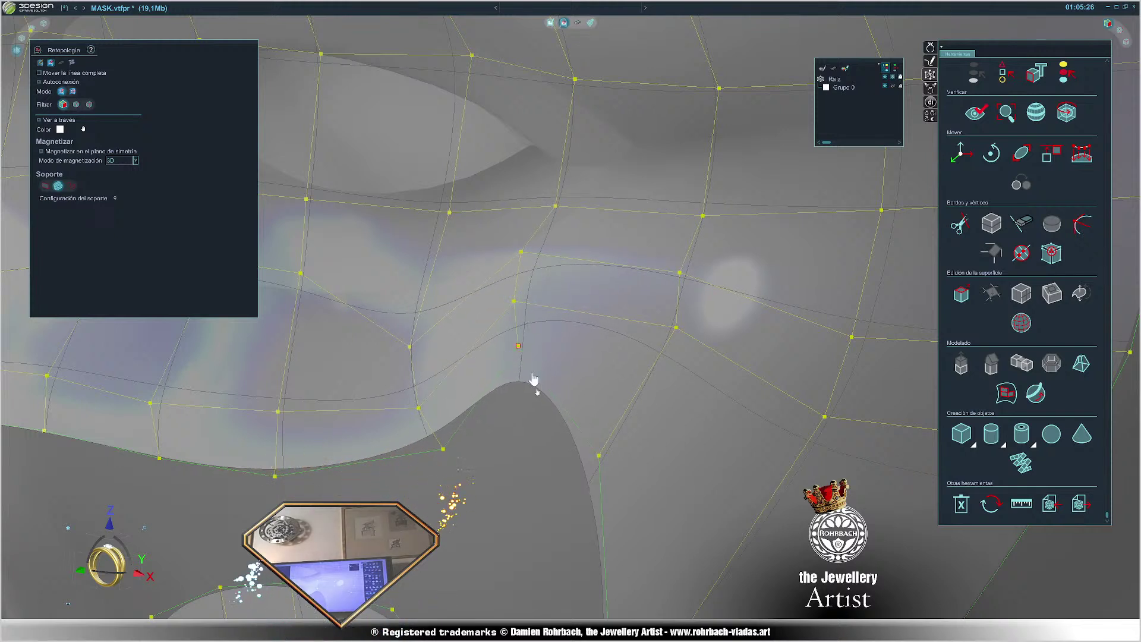
drag(602, 464, 579, 434)
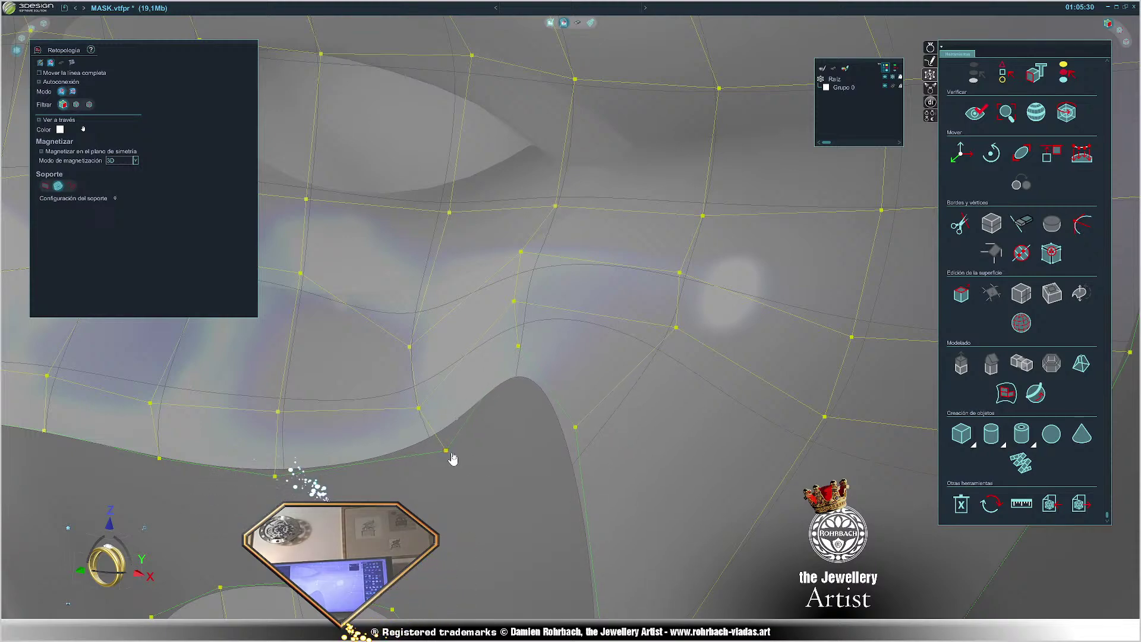
drag(443, 452, 456, 459)
- Lower the gap's ear-side edge vertex and the inner one behind it, and nudge the nose-side inner vertices down toward the edge
scroll(494, 448, down, 10)
right_drag(493, 448, 591, 474)
scroll(506, 454, up, 10)
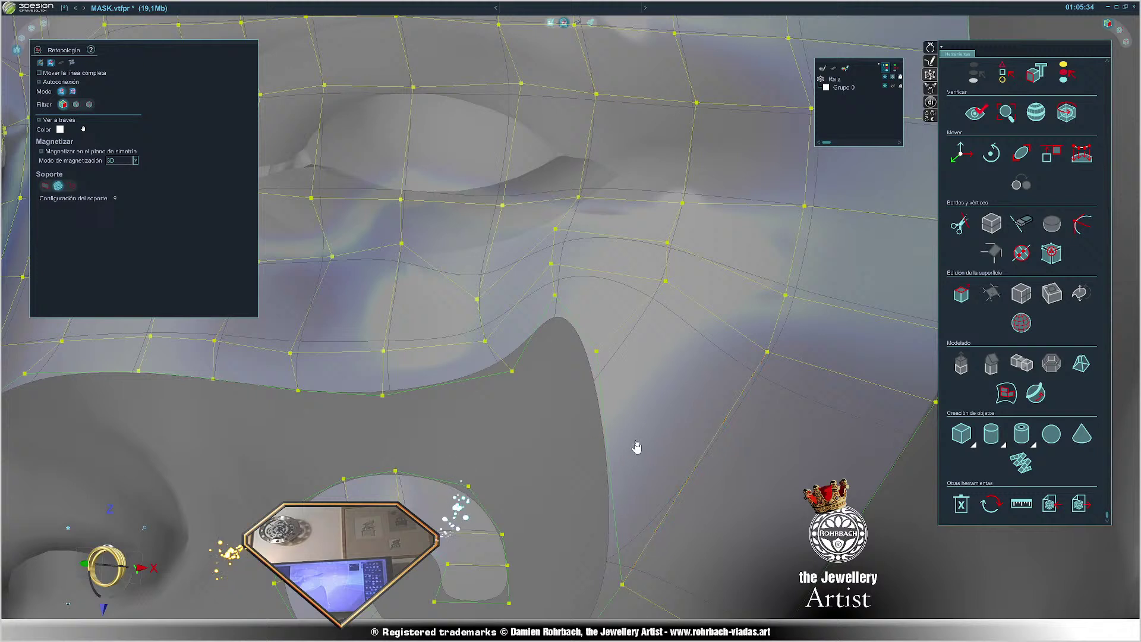
drag(596, 352, 597, 372)
drag(603, 418, 611, 433)
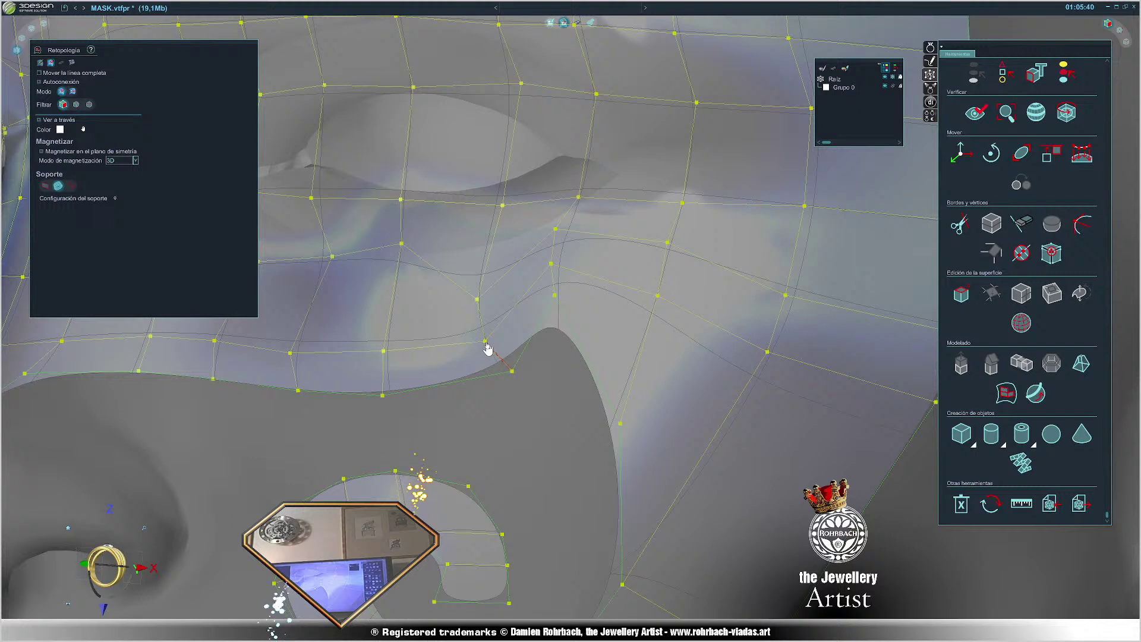
drag(487, 349, 493, 353)
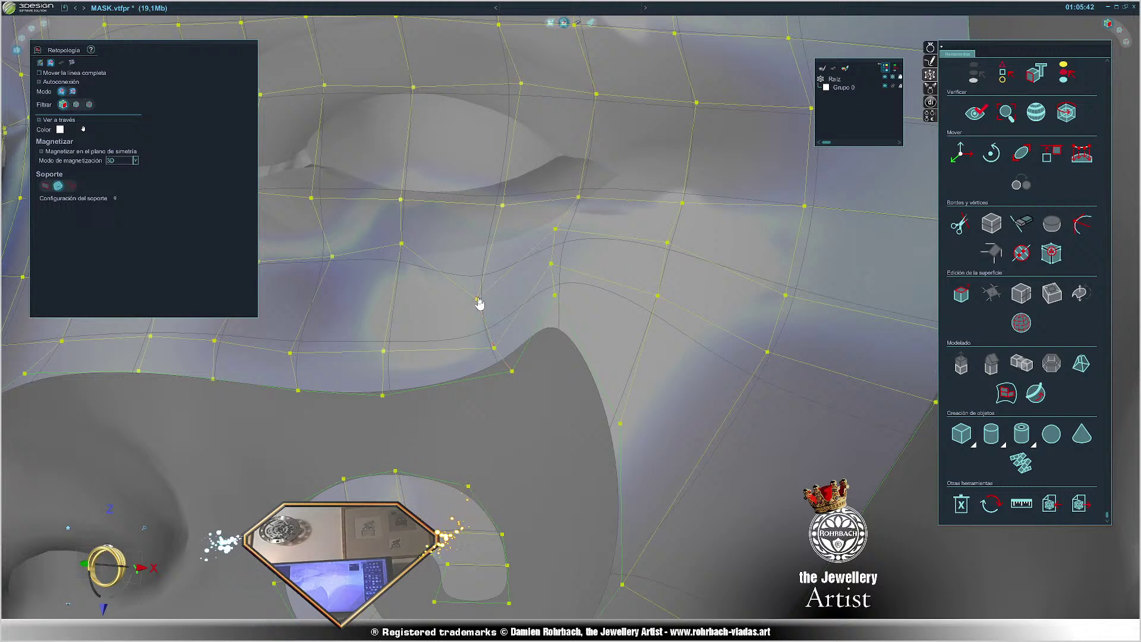
drag(478, 308, 483, 319)
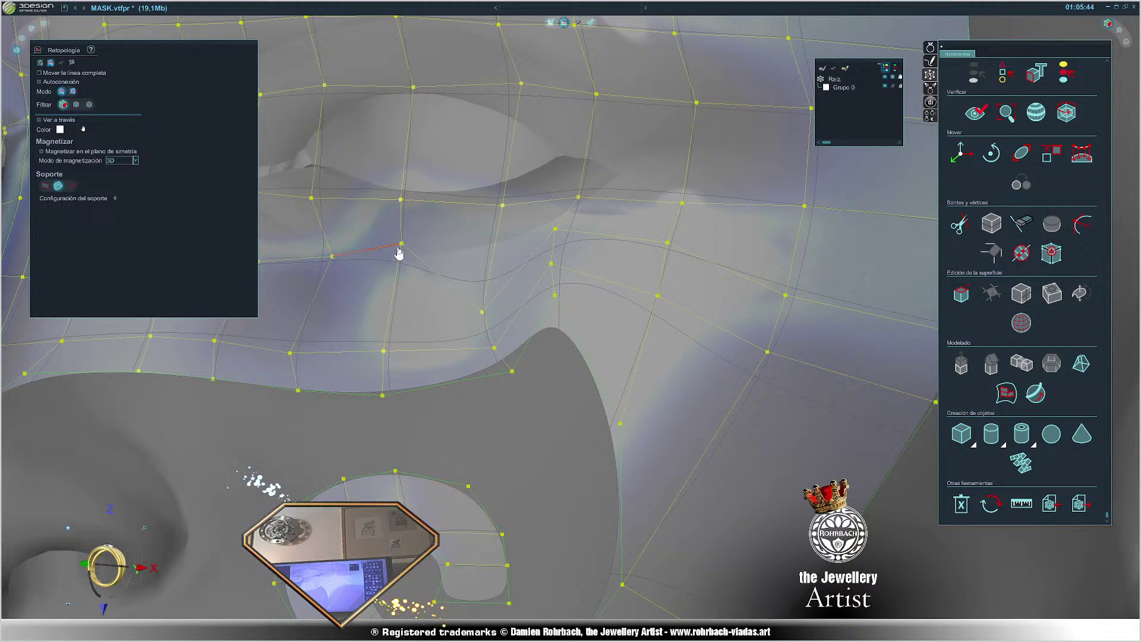
- Lower the under-eye row's vertices between the gap and the nose to even out the spacing below the eye
drag(401, 250, 400, 299)
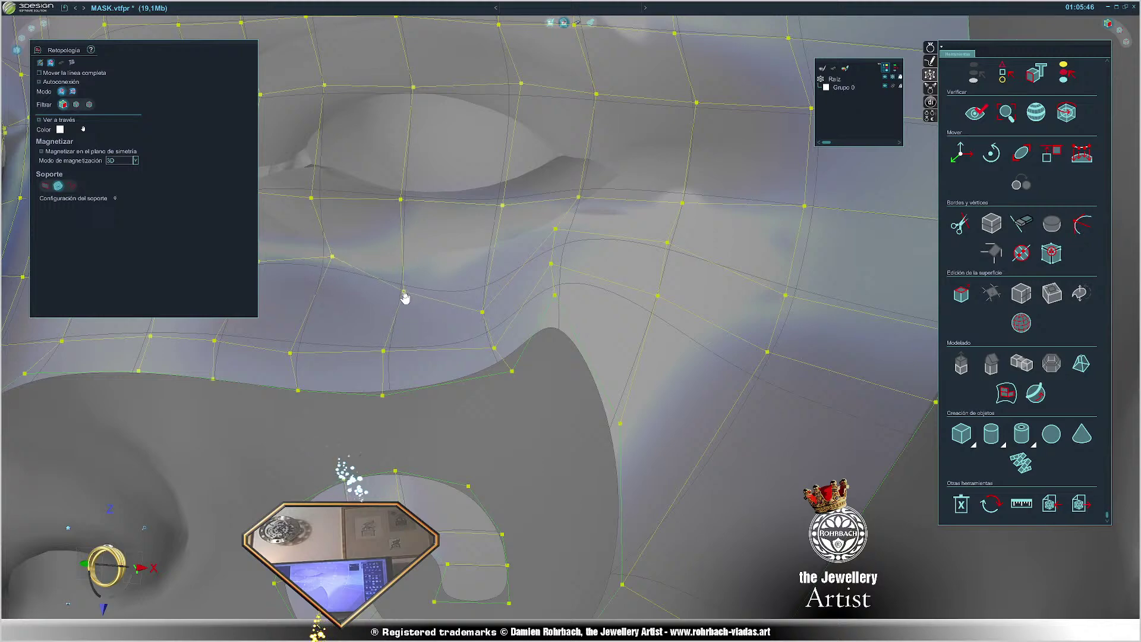
scroll(399, 315, down, 5)
middle_drag(397, 326, 501, 392)
scroll(616, 390, up, 5)
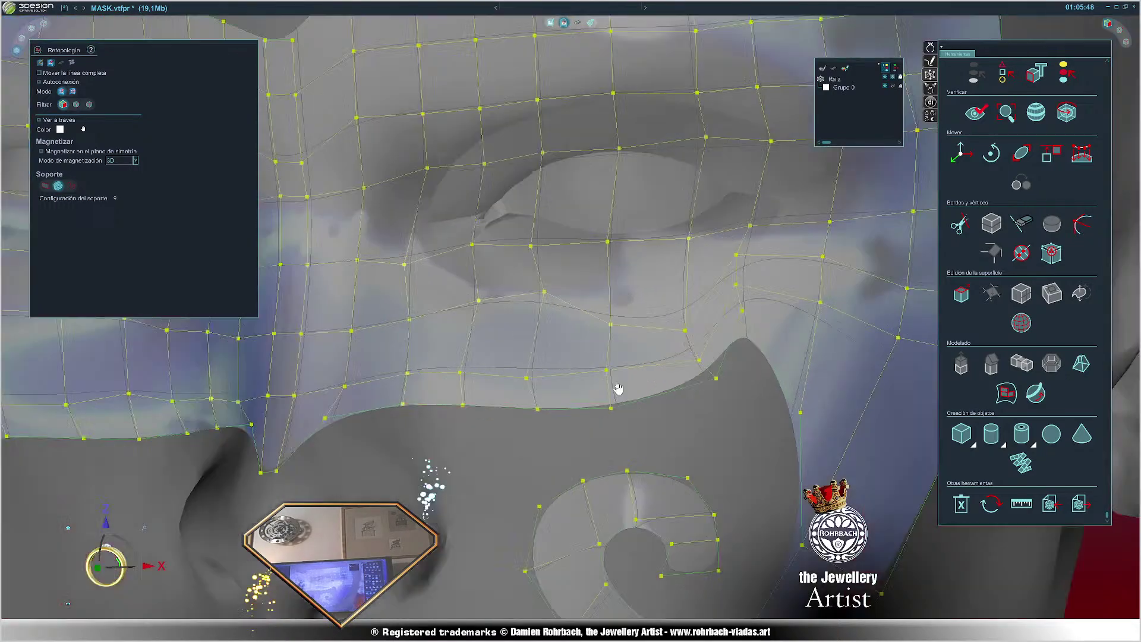
drag(539, 290, 536, 316)
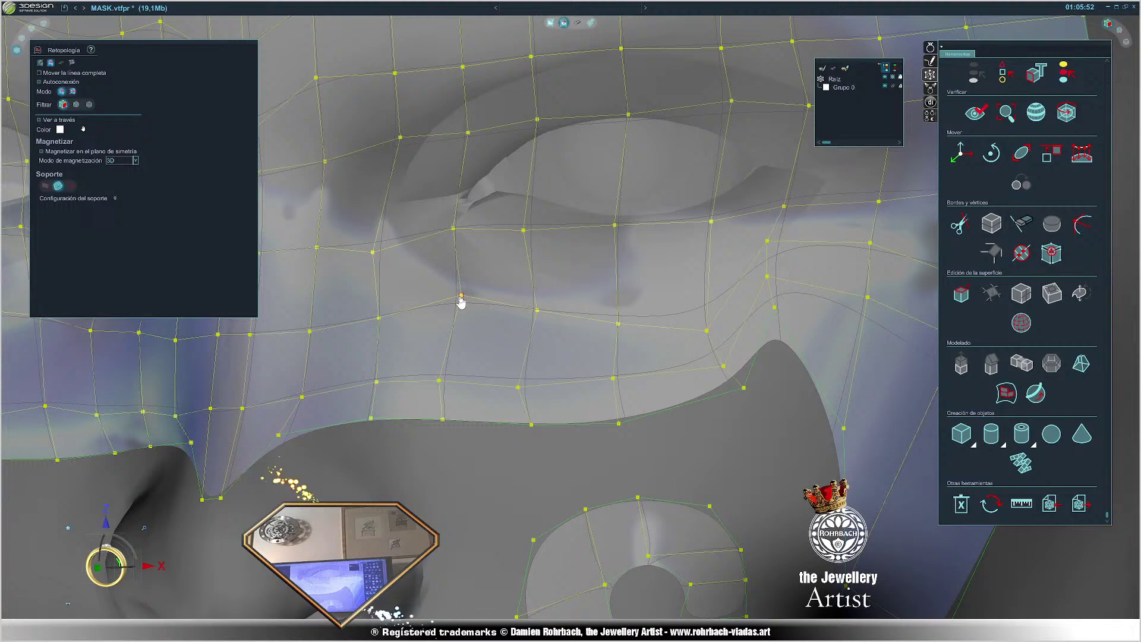
drag(461, 296, 451, 318)
- Raise the under-eye row's vertex beside the gap and shift the one nearer the nose down to smooth the row's curve
scroll(480, 385, down, 4)
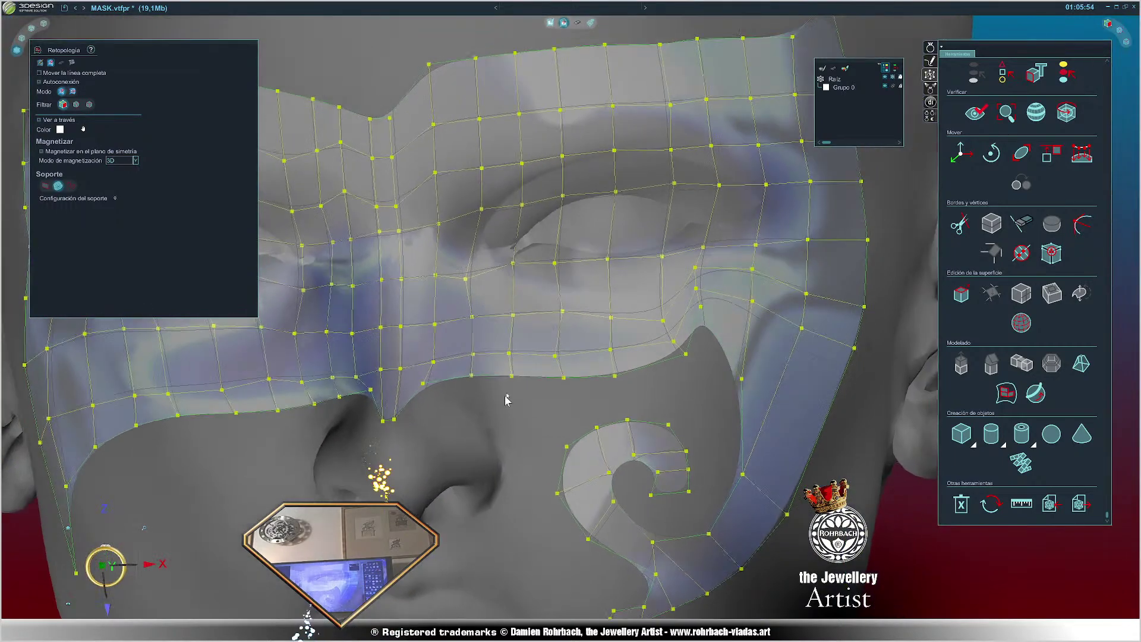
scroll(594, 356, up, 5)
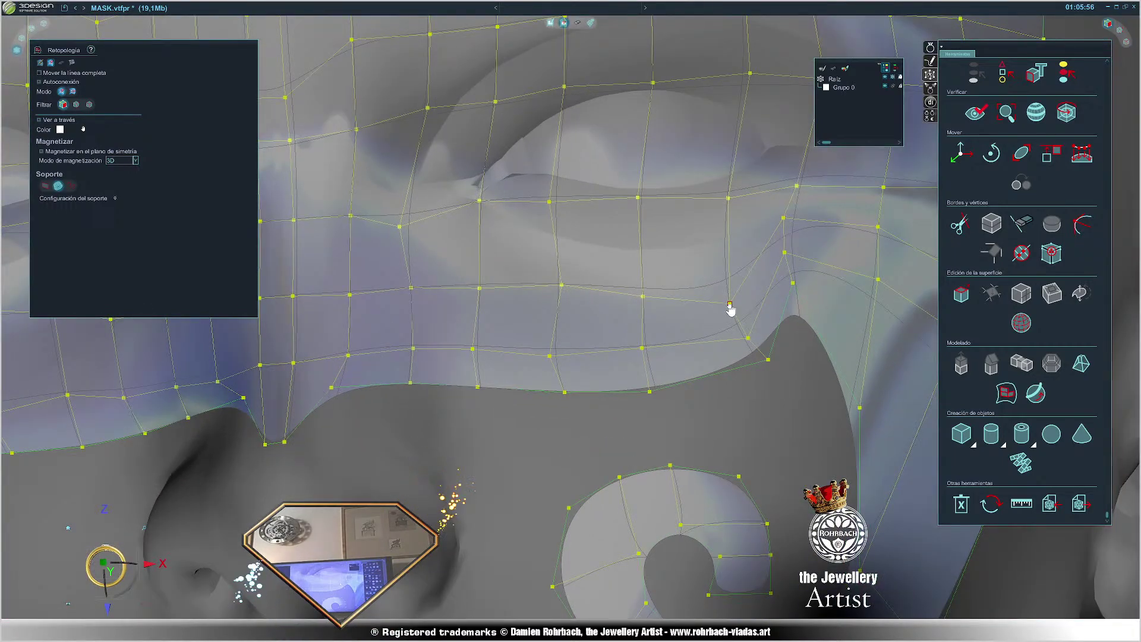
drag(729, 305, 717, 289)
middle_drag(772, 273, 484, 420)
scroll(475, 381, down, 5)
scroll(494, 382, up, 5)
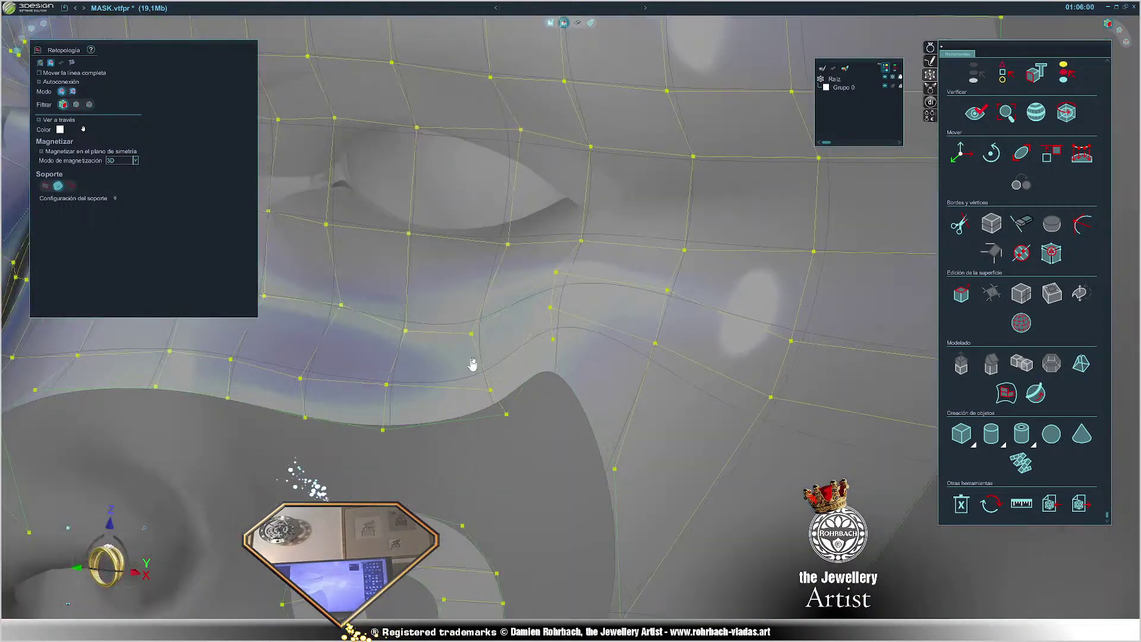
drag(471, 334, 475, 320)
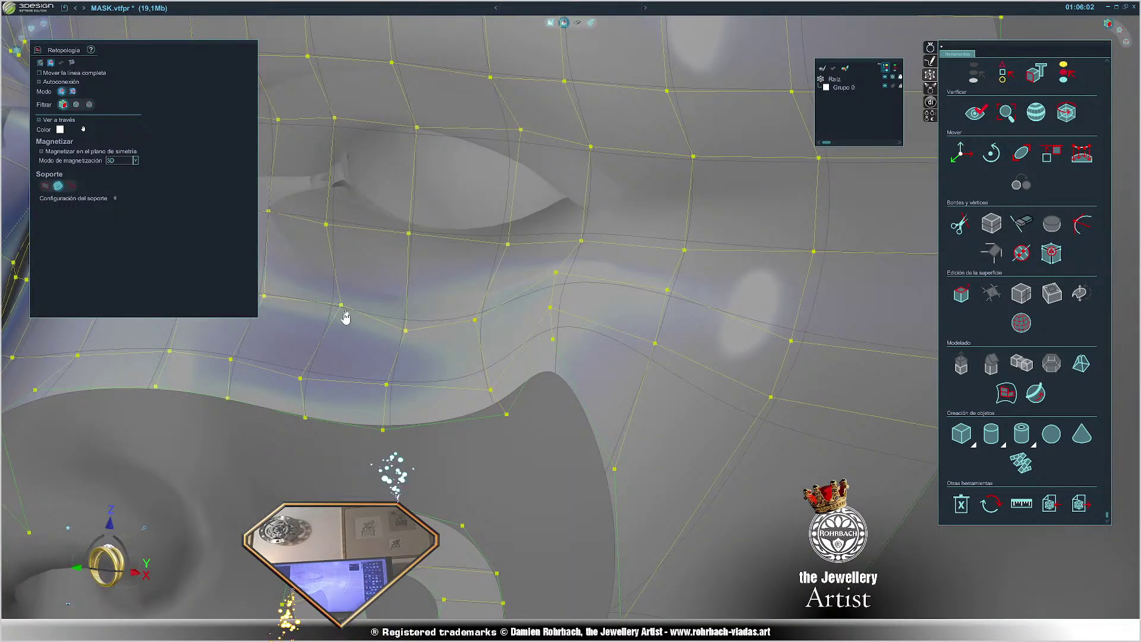
drag(343, 312, 322, 324)
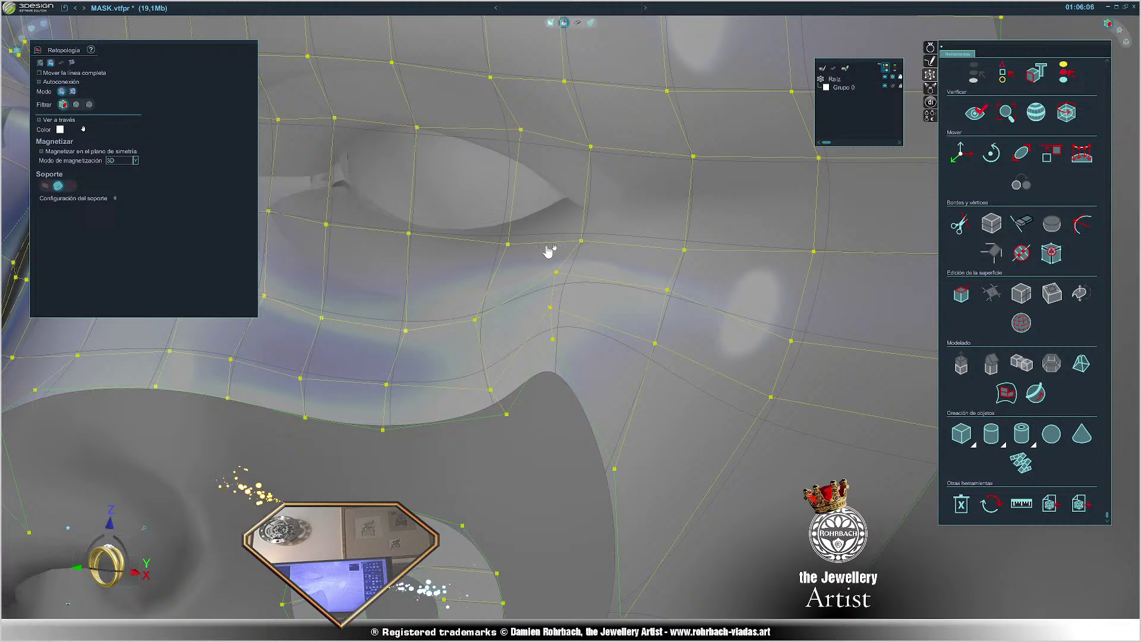
- Raise the vertices at the outer eye corner and lower eyelid so their row follows the eye contour
drag(581, 242, 584, 229)
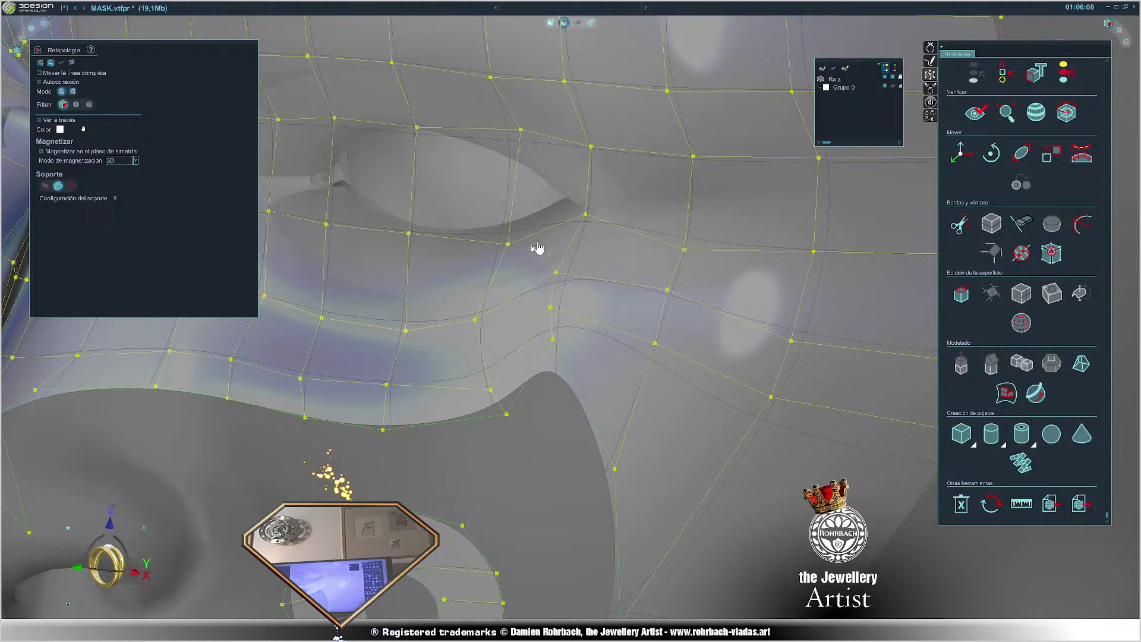
drag(508, 250, 502, 239)
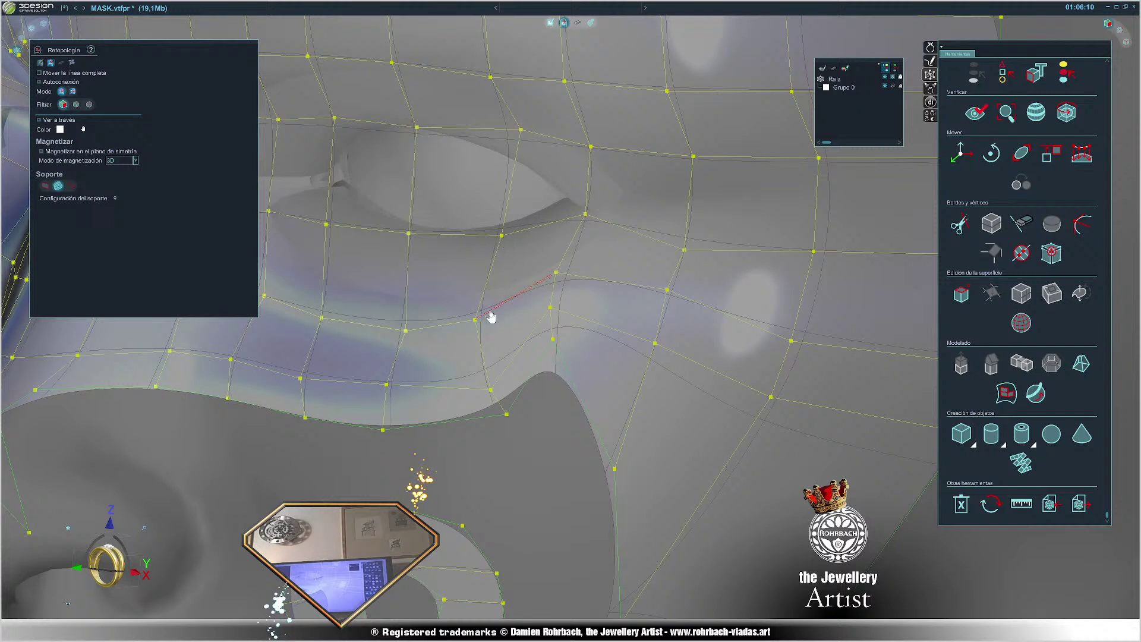
drag(475, 325, 483, 323)
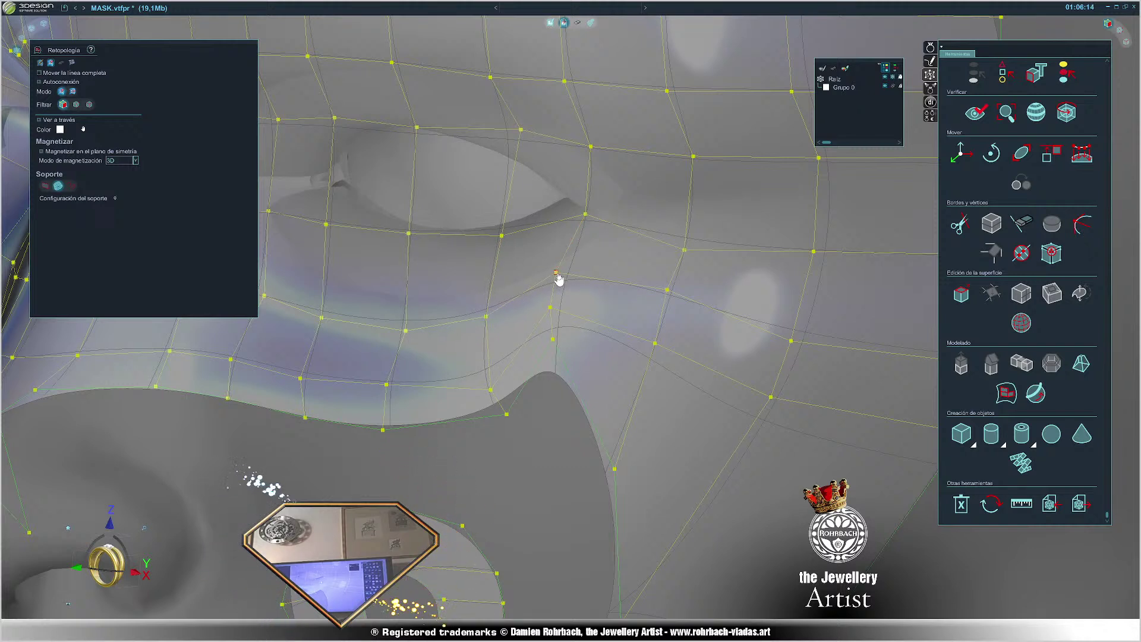
- Shift the vertex column above the gap's peak toward the ear and raise the nearby vertices on the mask's under-eye edge
drag(559, 279, 563, 269)
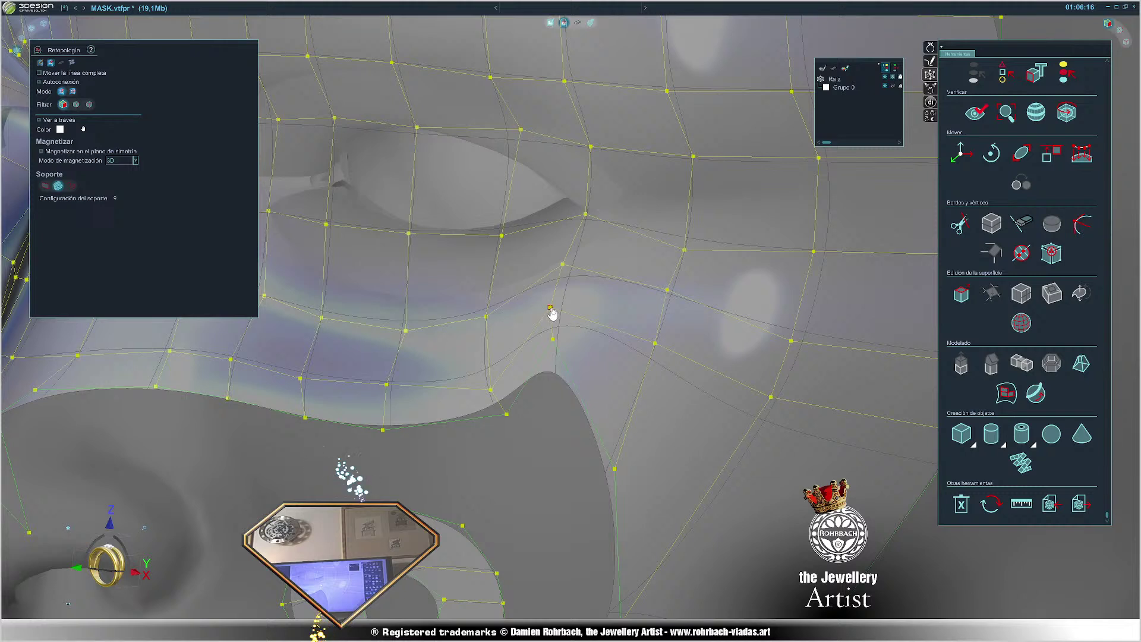
drag(551, 314, 565, 306)
drag(553, 345, 568, 339)
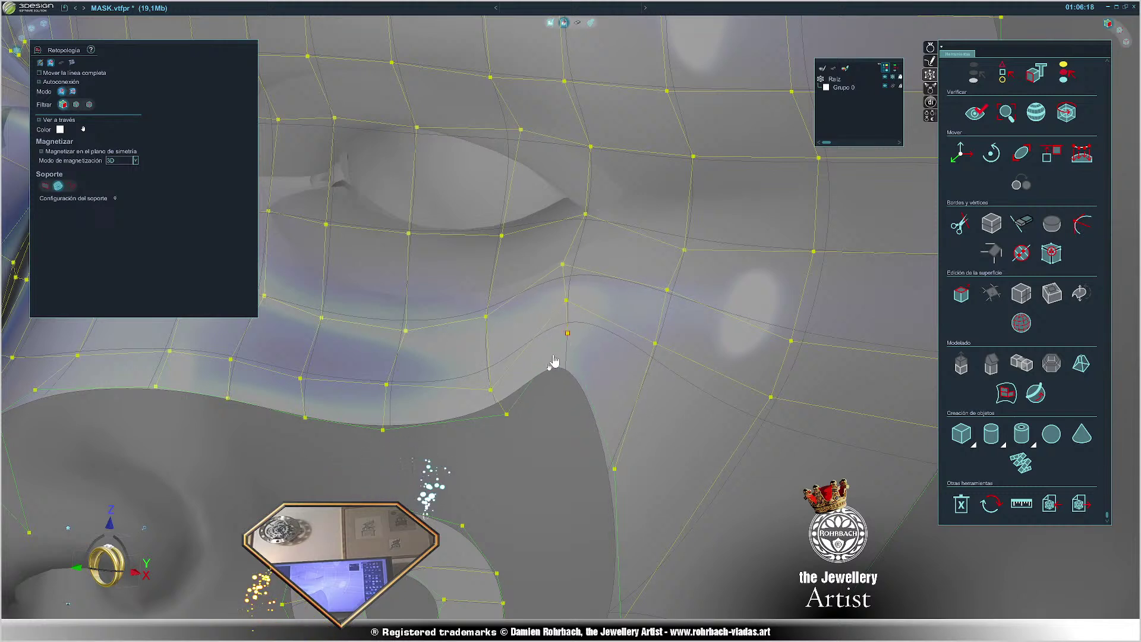
drag(508, 412, 499, 371)
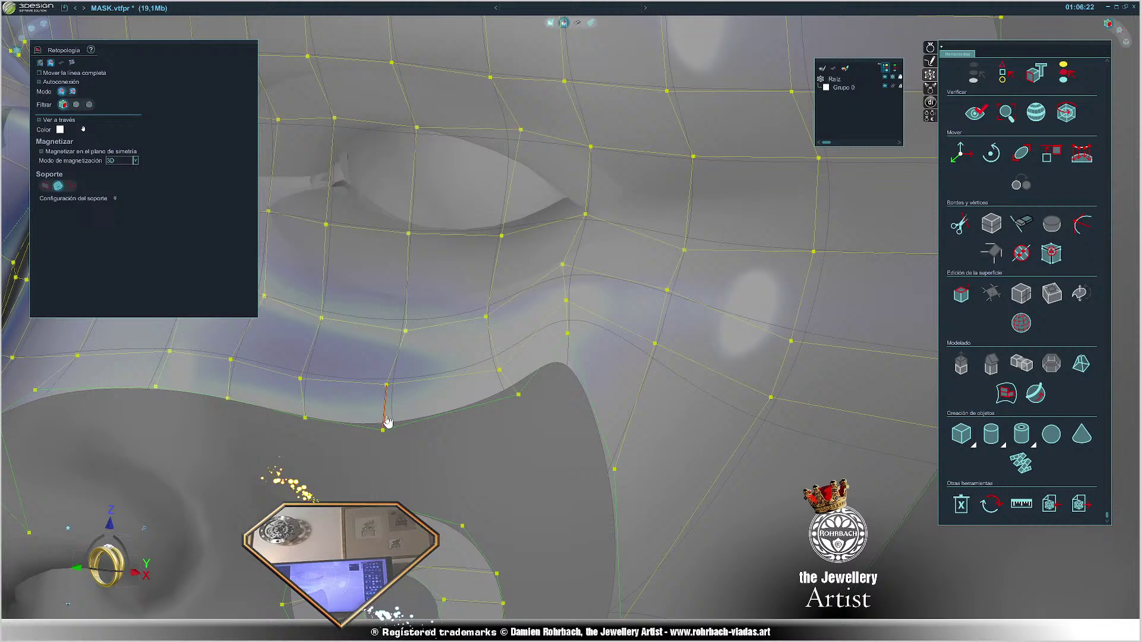
drag(383, 433, 398, 395)
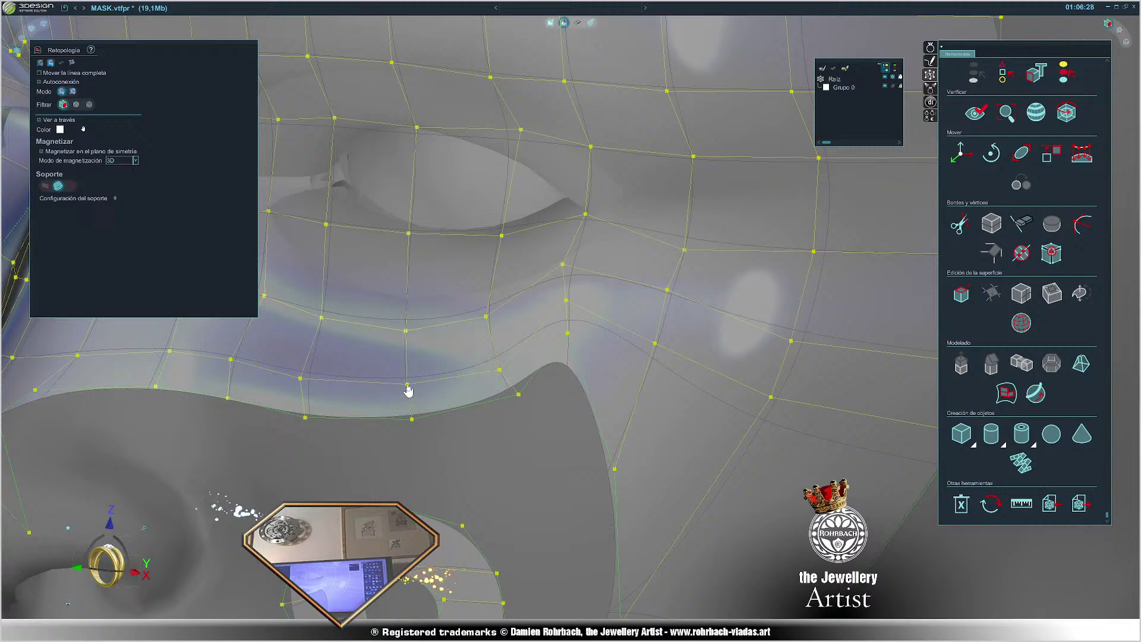
- Pull the mask's upper outer corner vertex upward into a point at the temple and raise the top edge vertex beside it
scroll(636, 434, down, 8)
middle_drag(494, 402, 496, 372)
scroll(609, 406, up, 6)
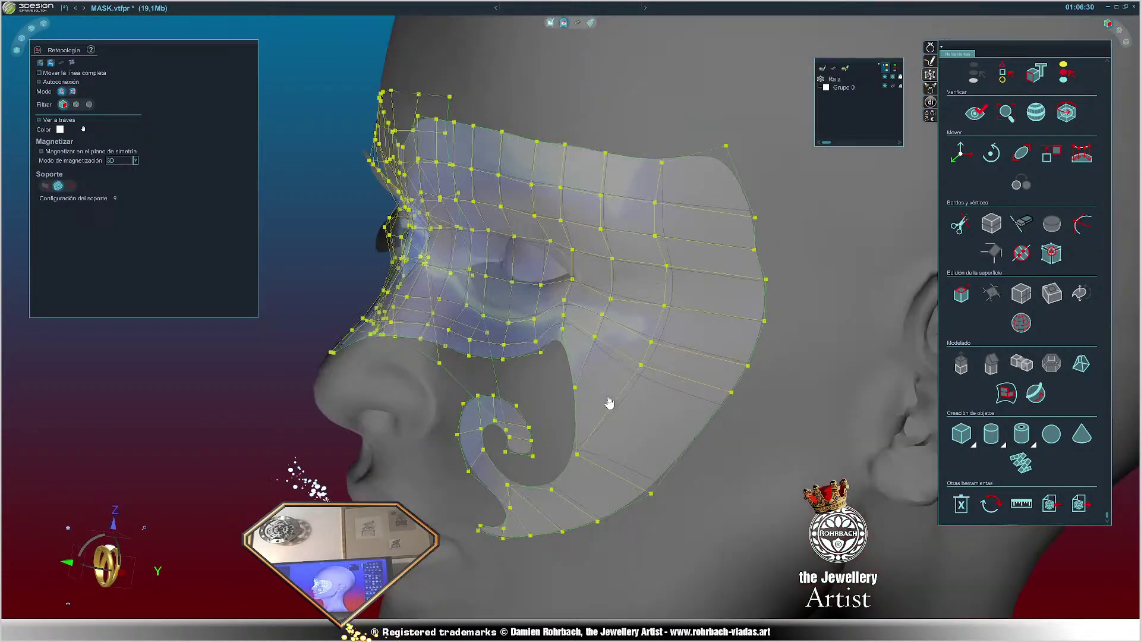
scroll(689, 240, down, 3)
scroll(711, 249, up, 2)
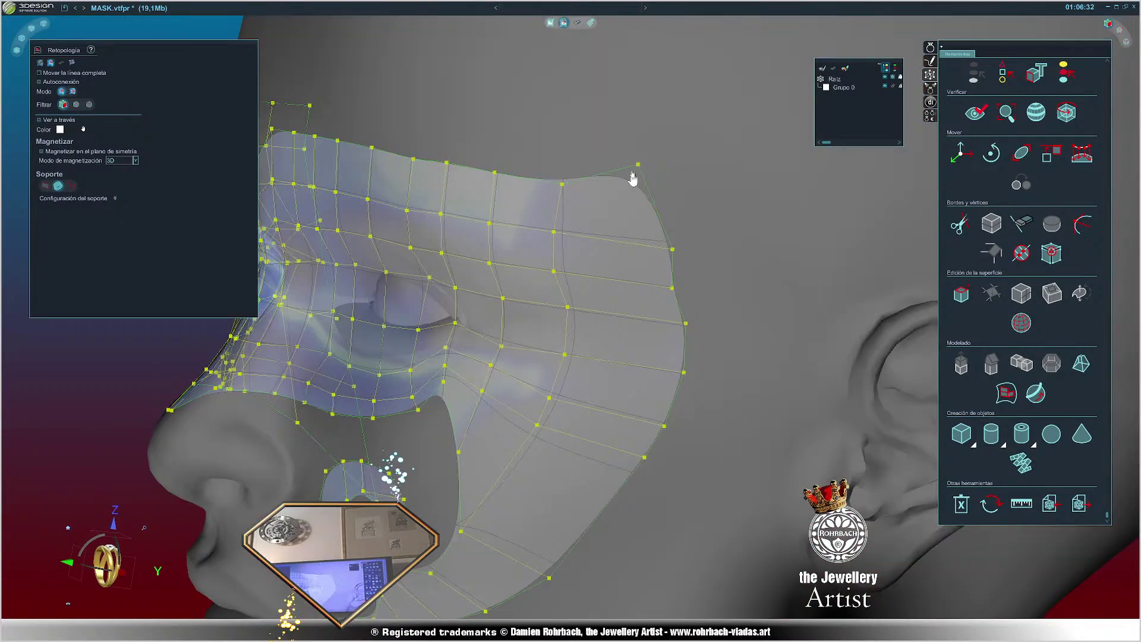
drag(638, 165, 615, 130)
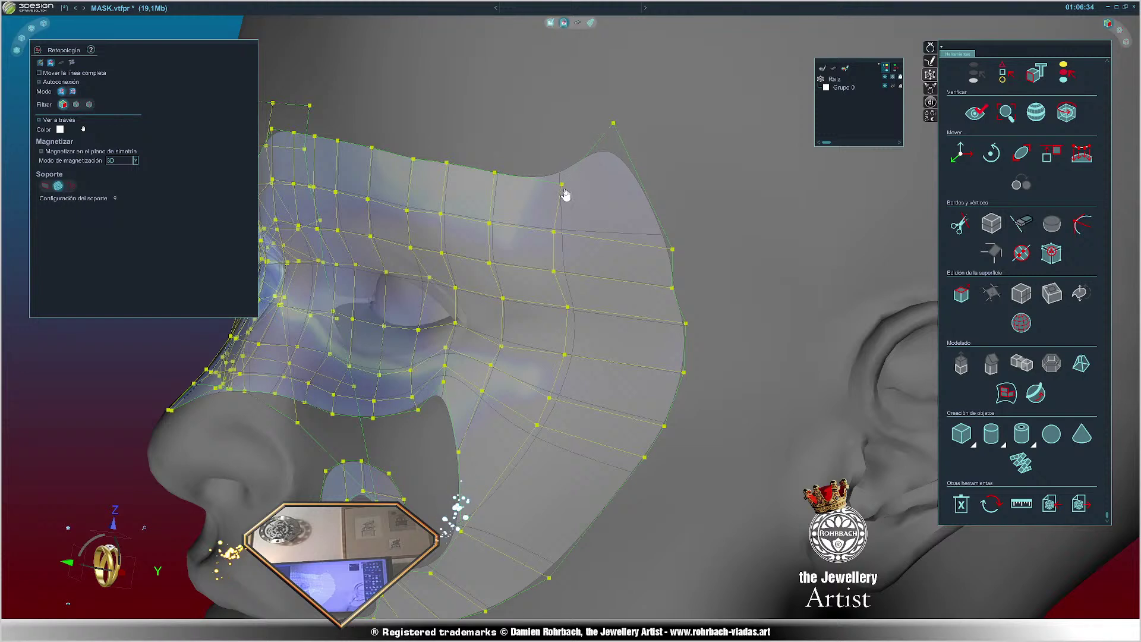
drag(561, 185, 557, 166)
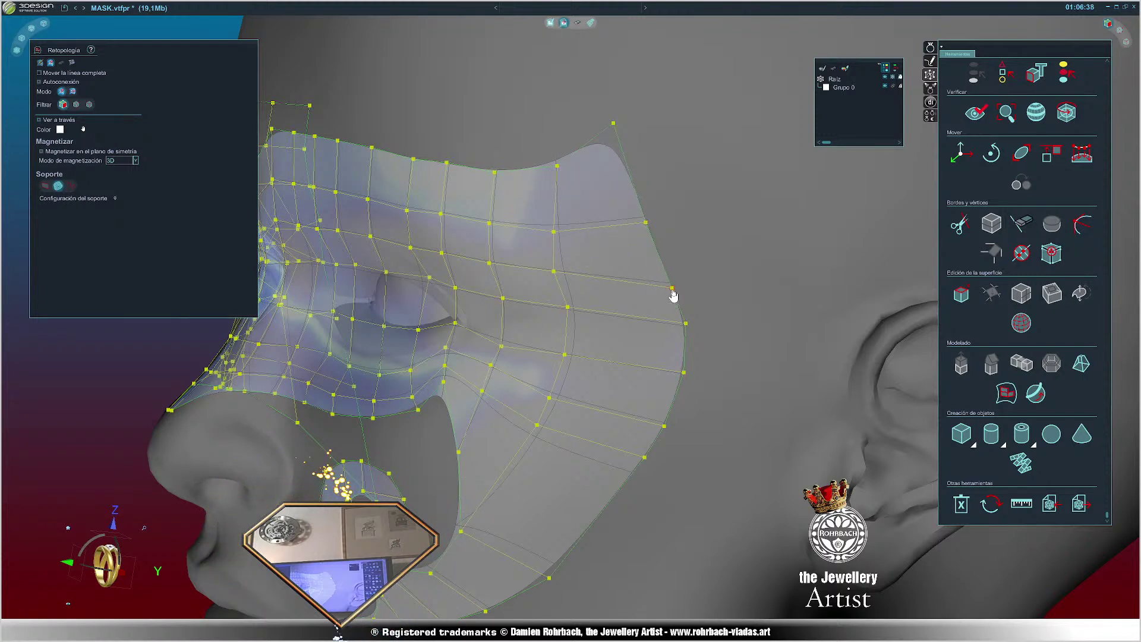
- Move the ear-side edge vertices inward and respace them down toward the cheek for a smooth outer curve
drag(674, 293, 675, 321)
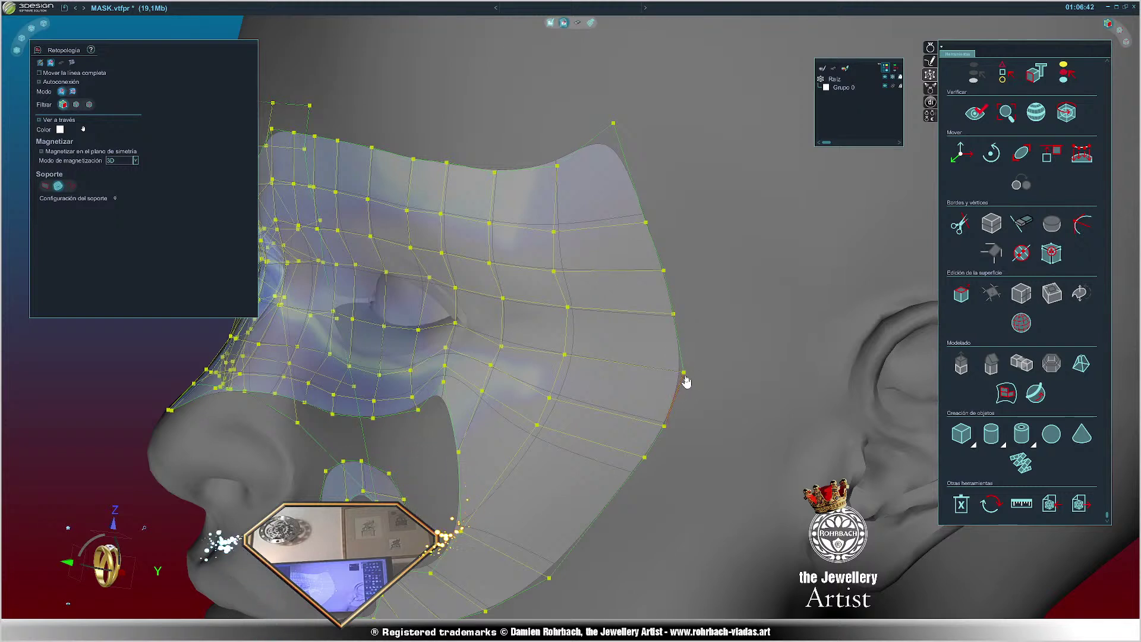
drag(685, 379, 671, 387)
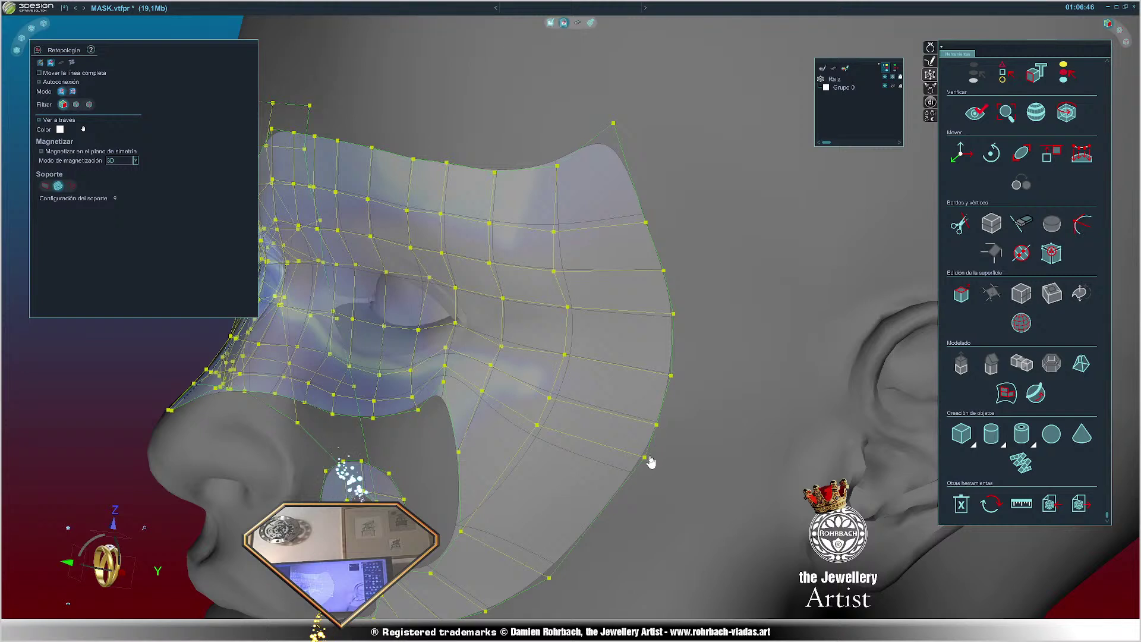
drag(638, 472, 622, 503)
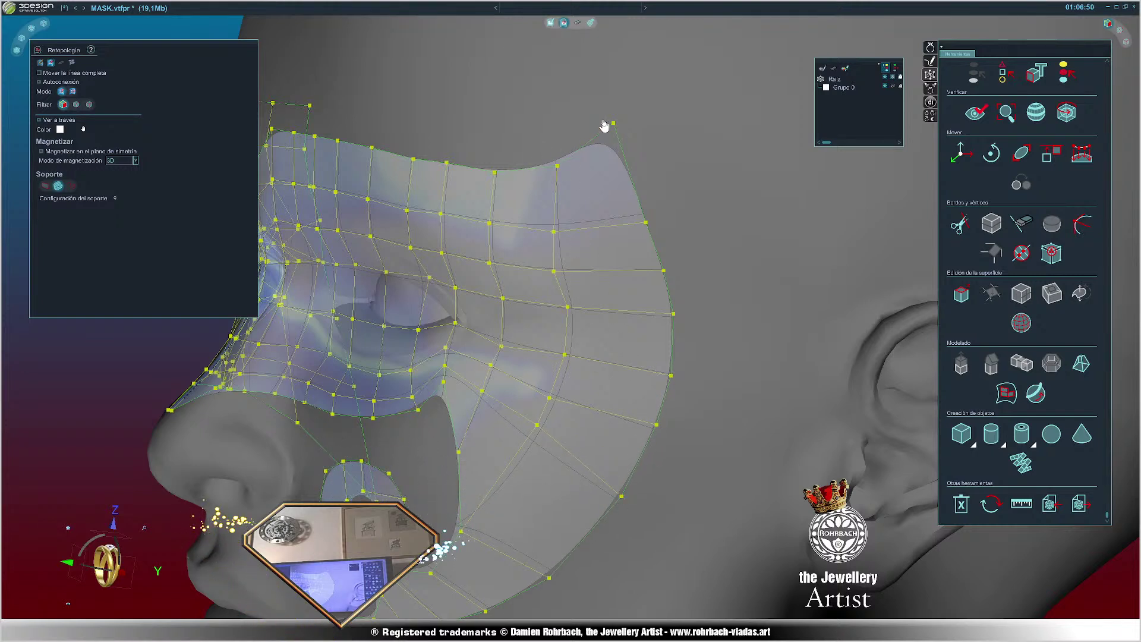
- Raise the temple point and adjoining top edge vertices further, and realign the inner and side edge vertices beneath it
drag(615, 129, 601, 107)
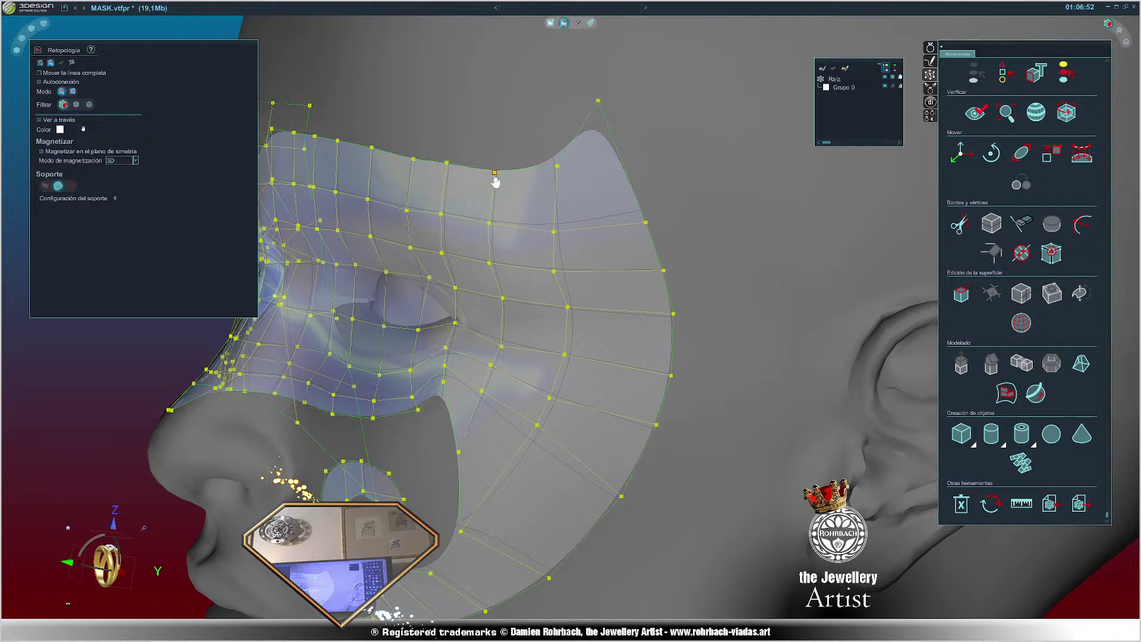
drag(496, 174, 555, 137)
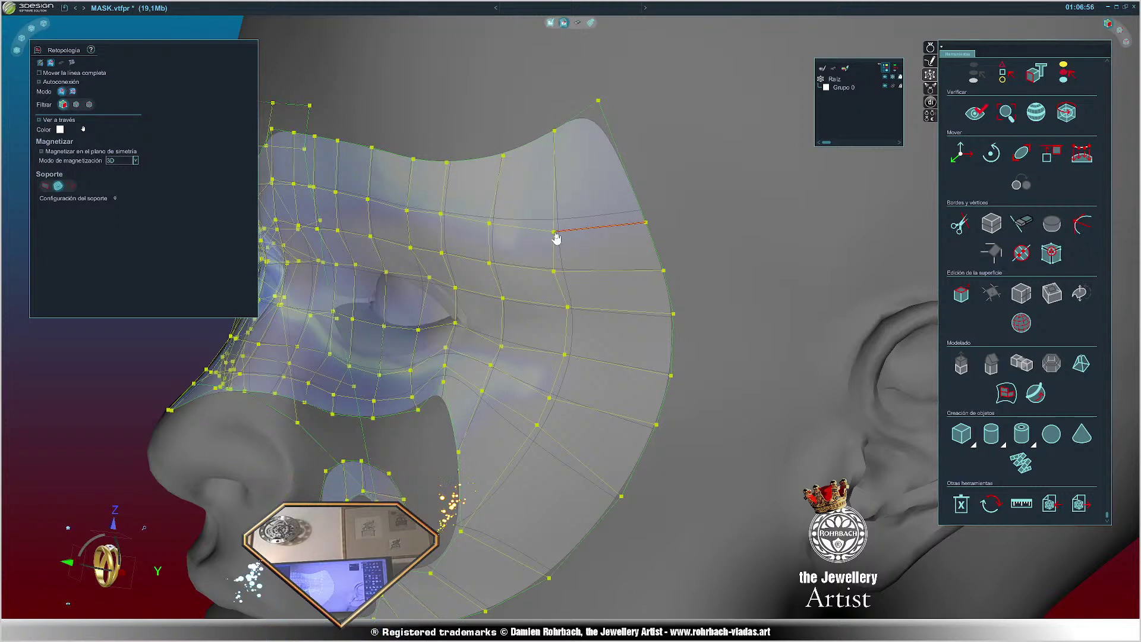
drag(556, 238, 564, 225)
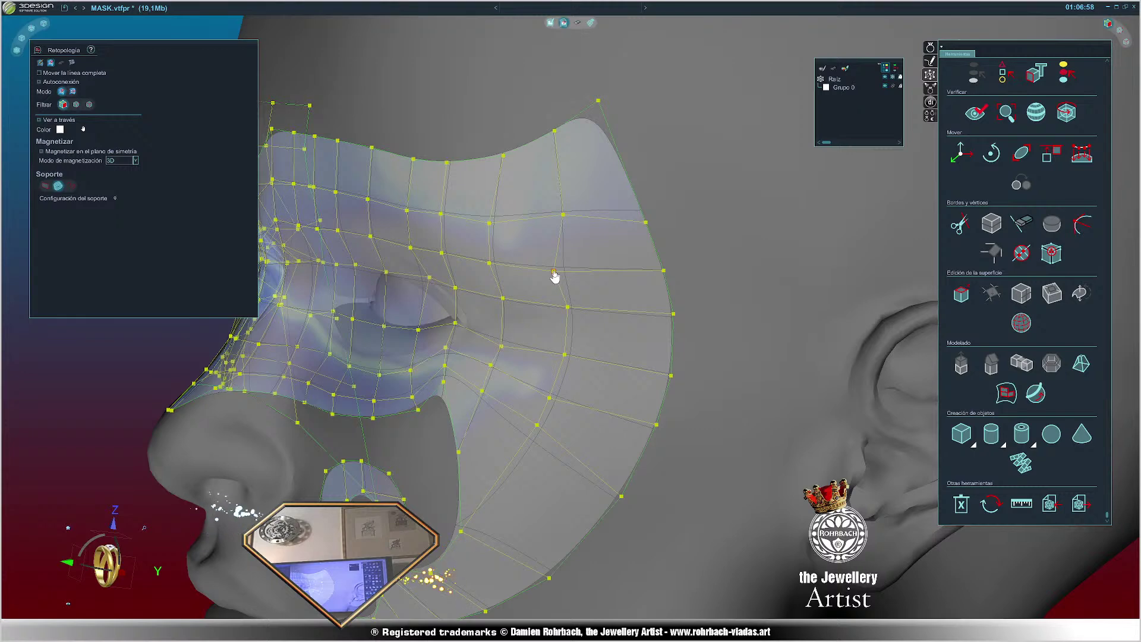
drag(557, 275, 569, 267)
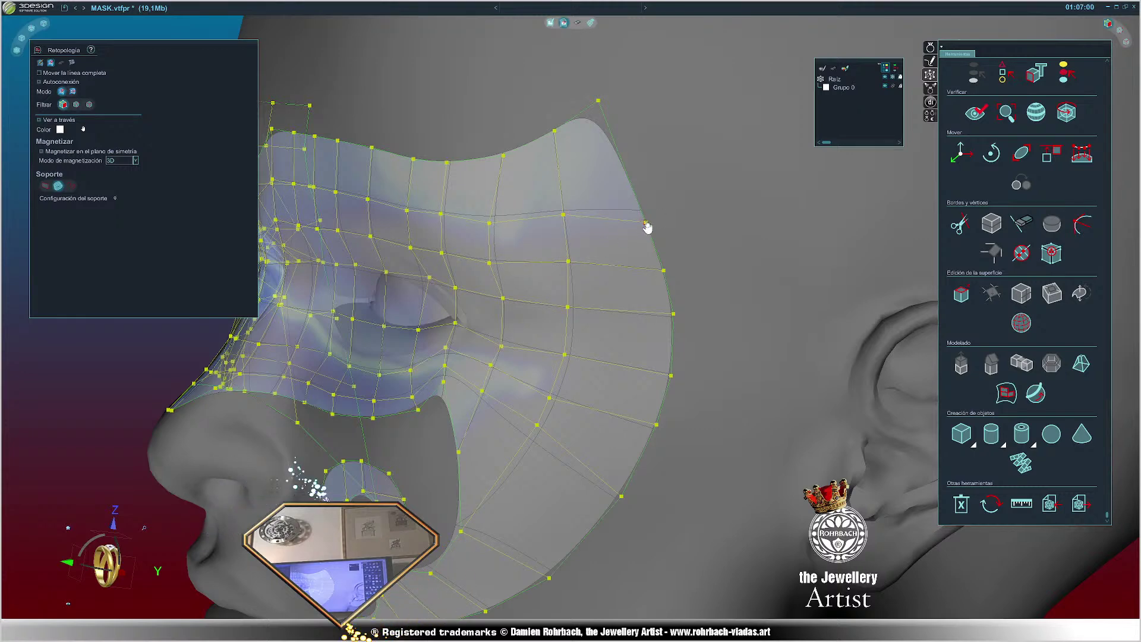
drag(644, 229, 635, 194)
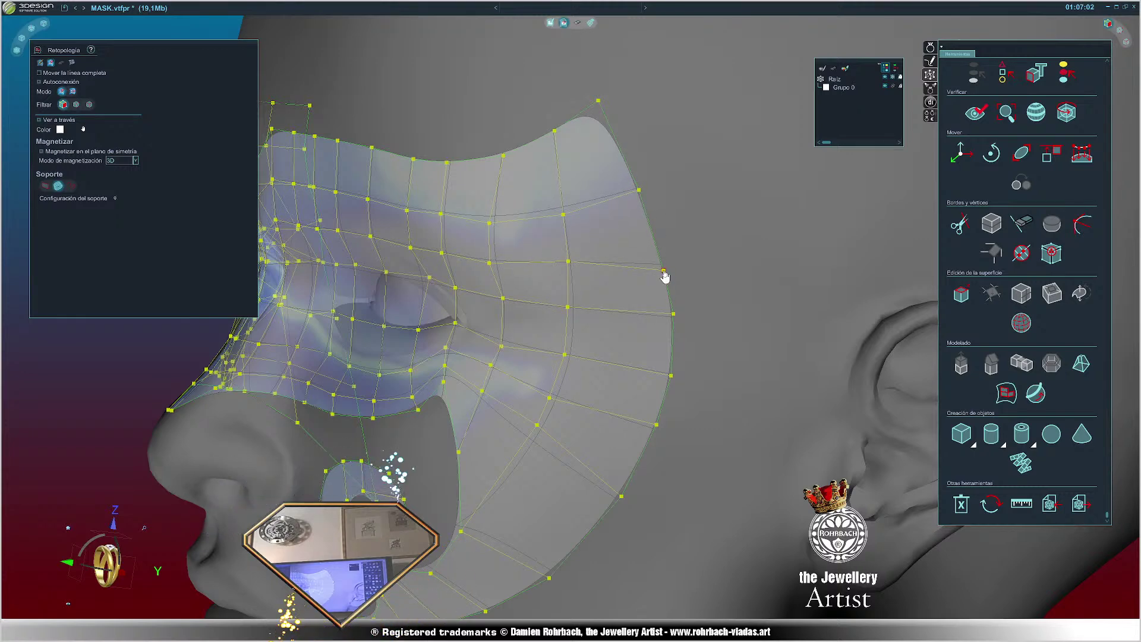
- Raise the vertices of the two columns at and just beyond the outer eye corner, above the gap's peak
scroll(683, 341, down, 5)
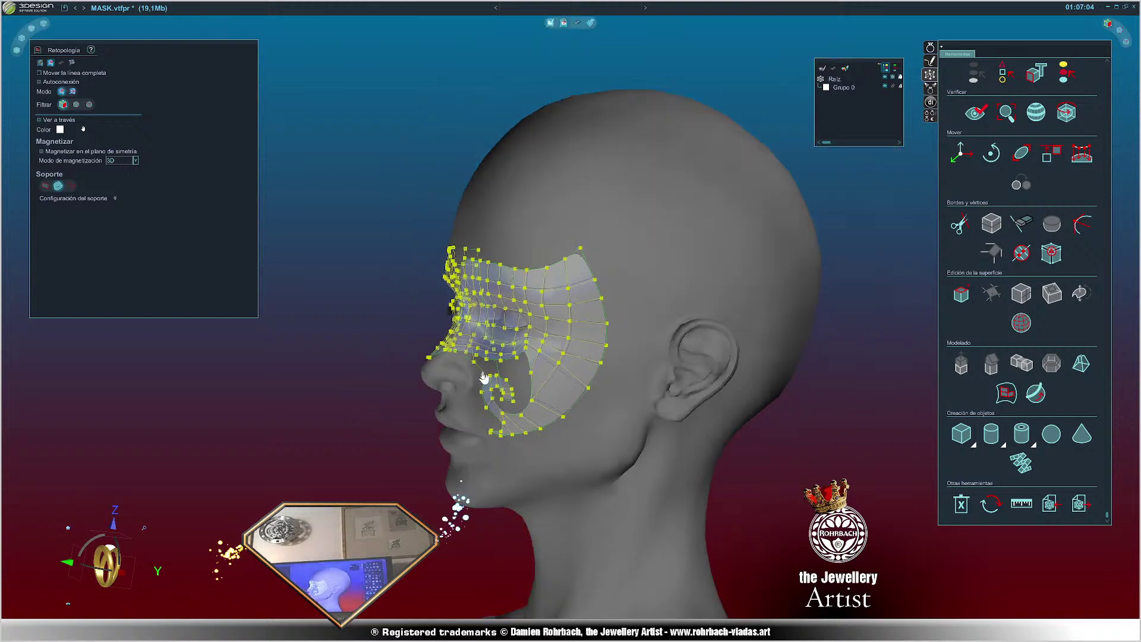
middle_drag(483, 378, 776, 350)
scroll(606, 403, up, 3)
middle_drag(554, 466, 563, 420)
scroll(562, 420, up, 4)
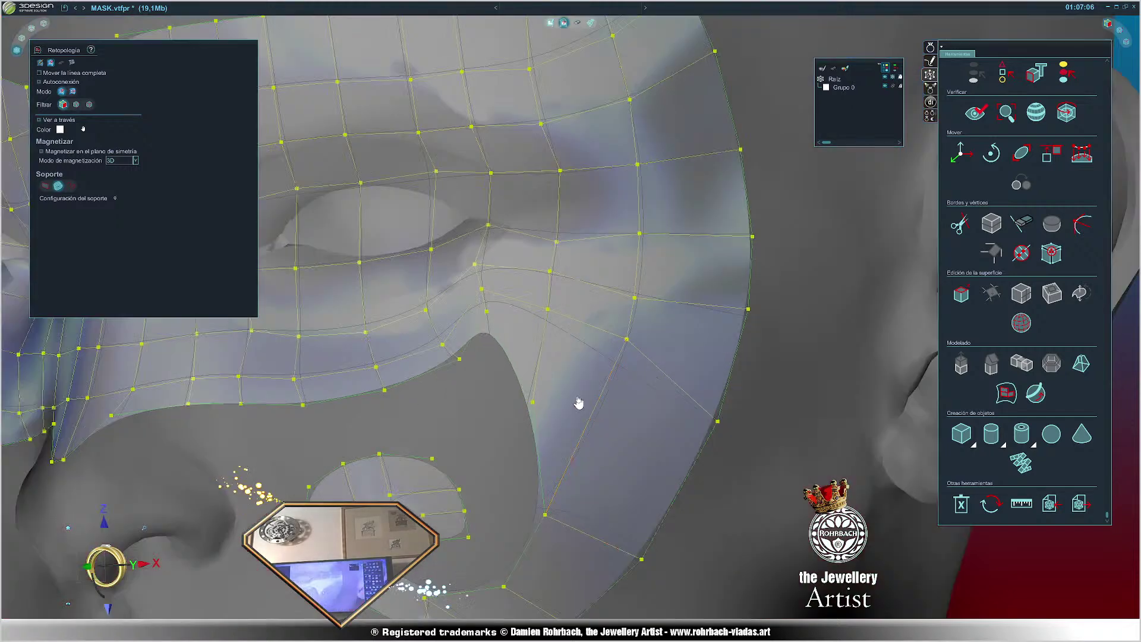
scroll(579, 403, up, 3)
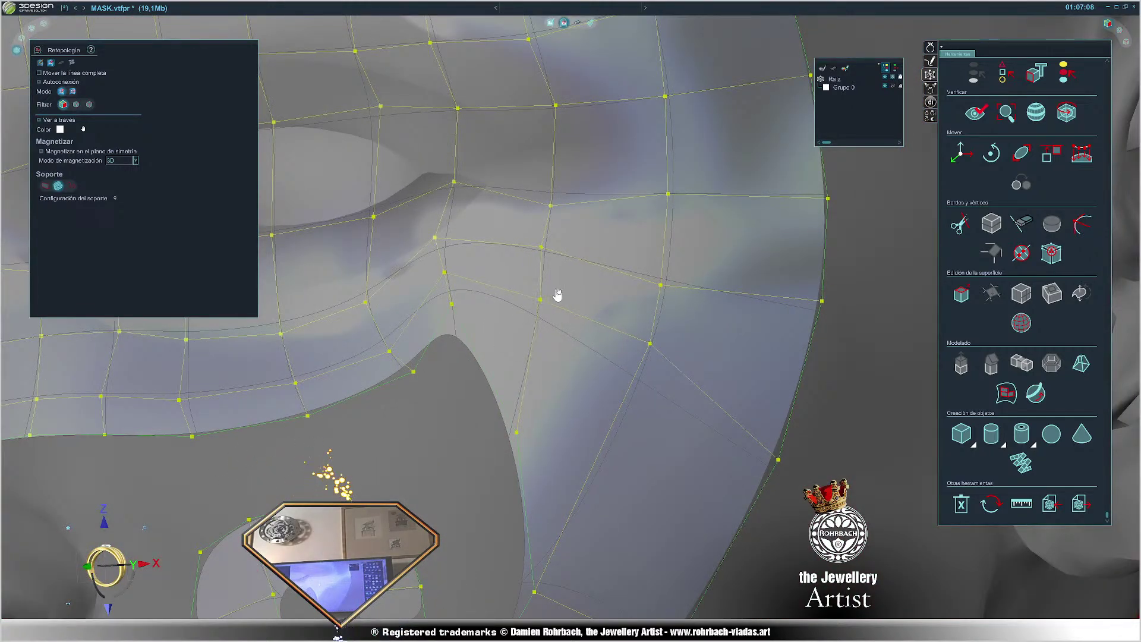
drag(557, 291, 563, 178)
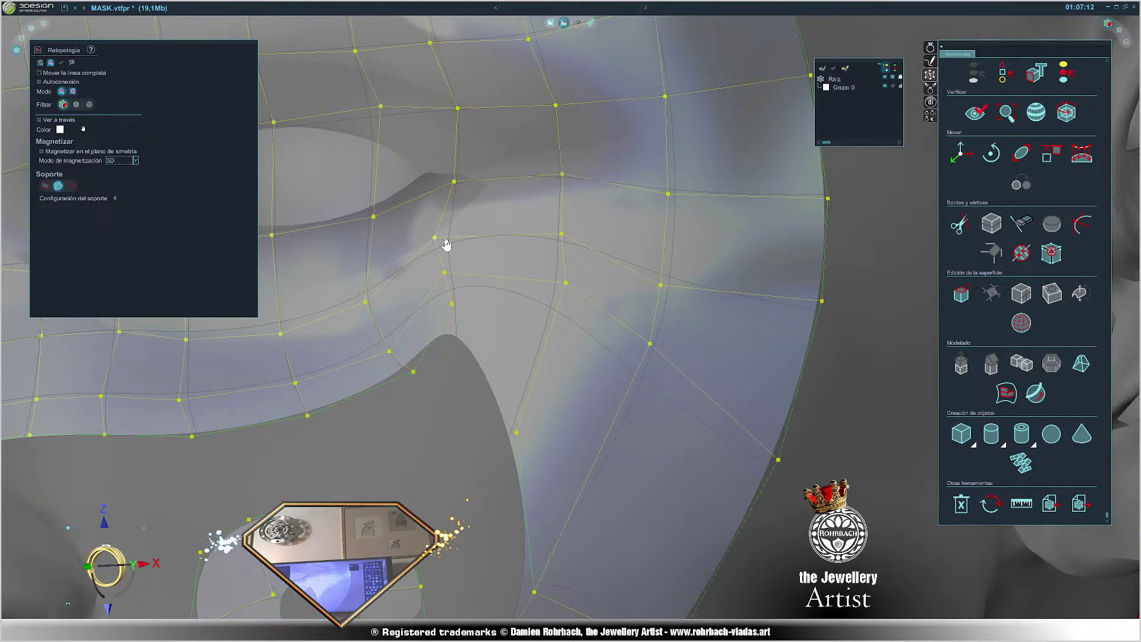
drag(435, 242, 455, 229)
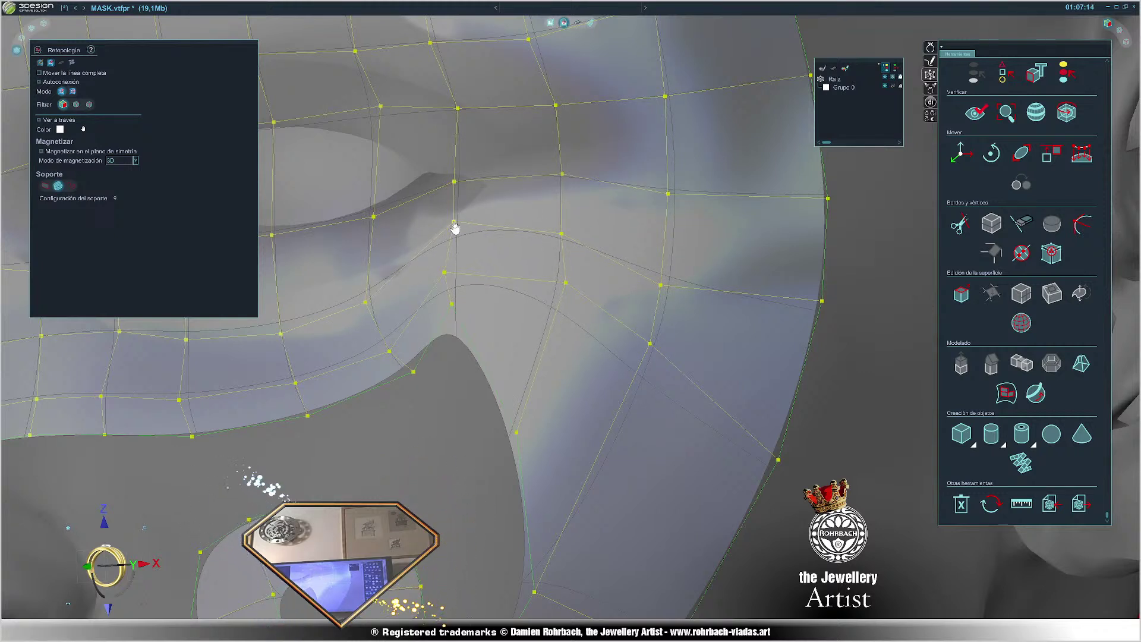
drag(445, 279, 468, 180)
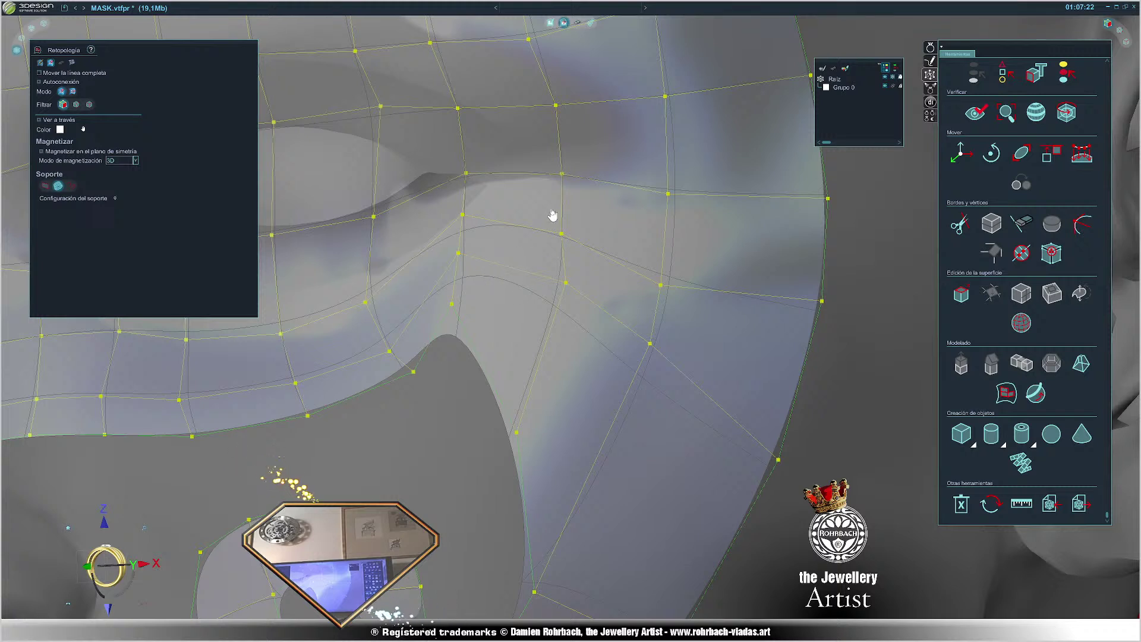
- Lift the three vertices of the column just beyond the outer eye corner and shift the lower two toward the ear
drag(562, 180, 565, 172)
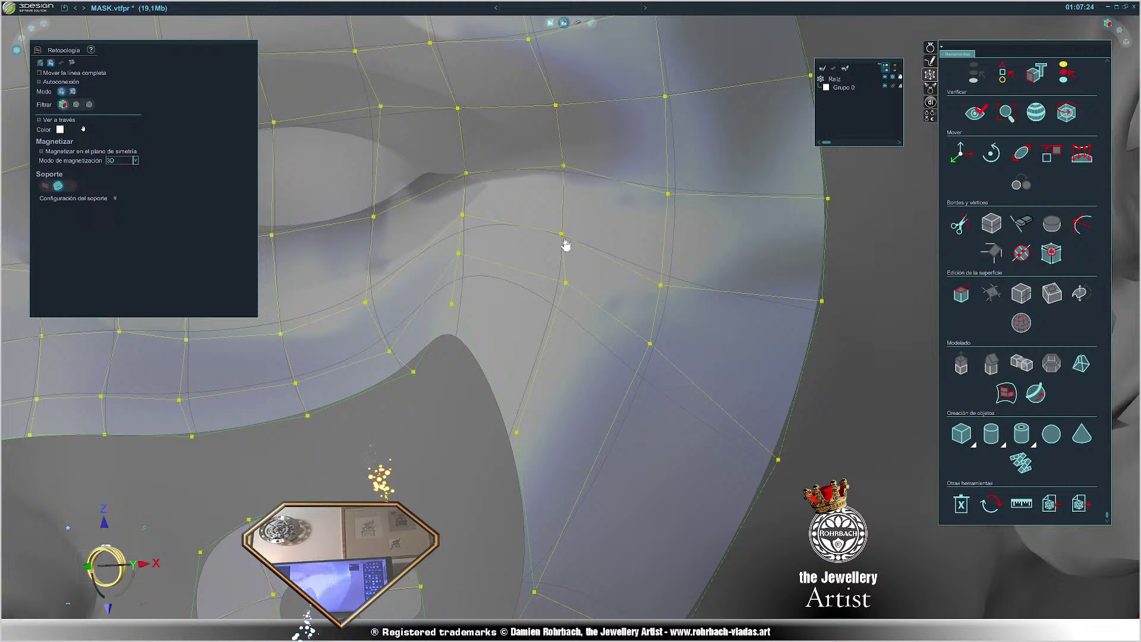
drag(562, 242, 578, 220)
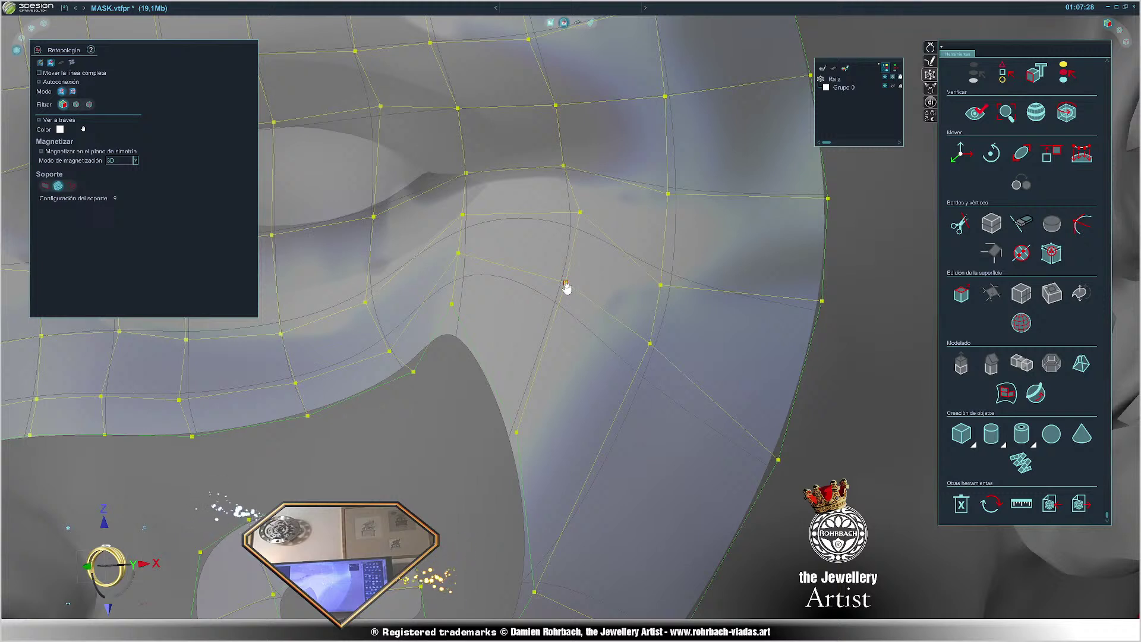
drag(565, 289, 580, 266)
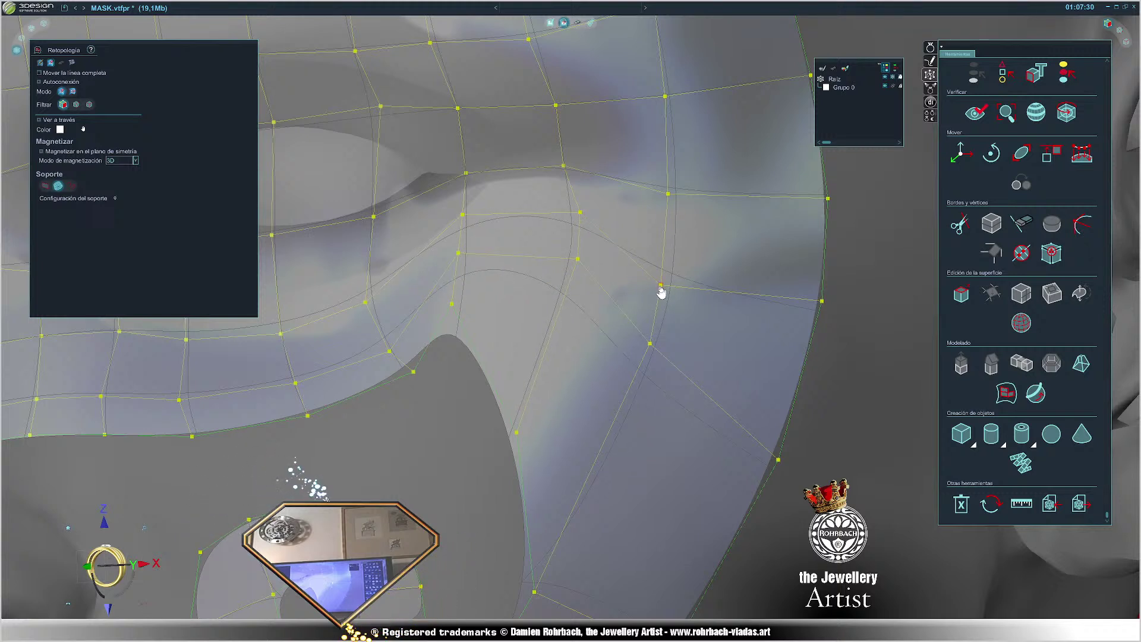
- Raise the vertices in the column nearest the mask's outer edge and nudge the neighbouring inner column's lower vertices toward the ear
drag(658, 291, 672, 248)
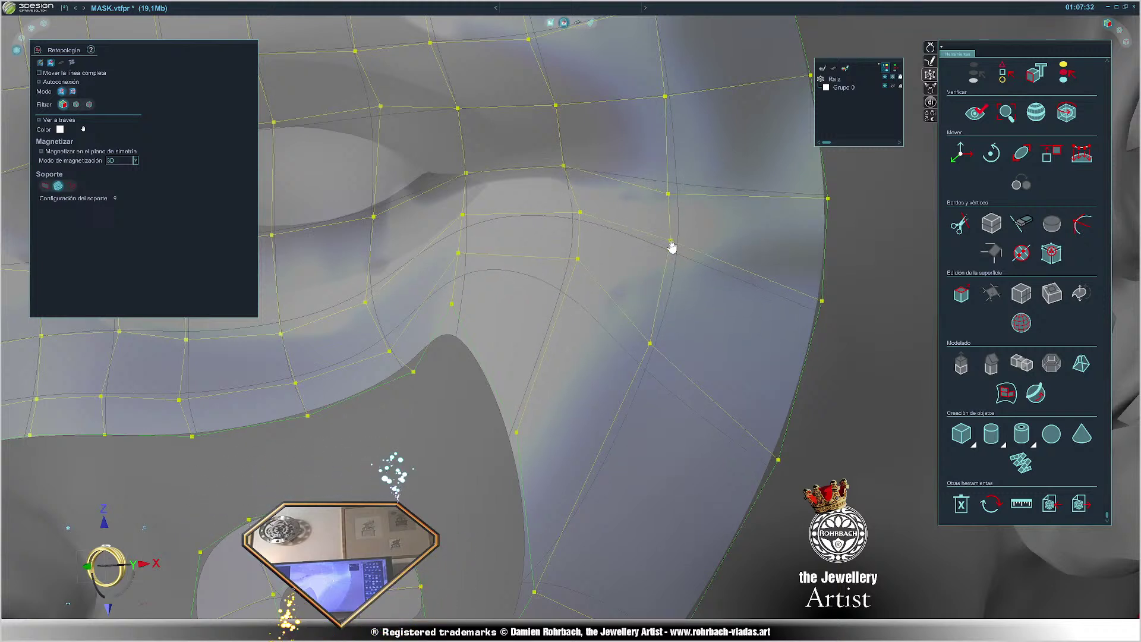
drag(669, 201, 678, 183)
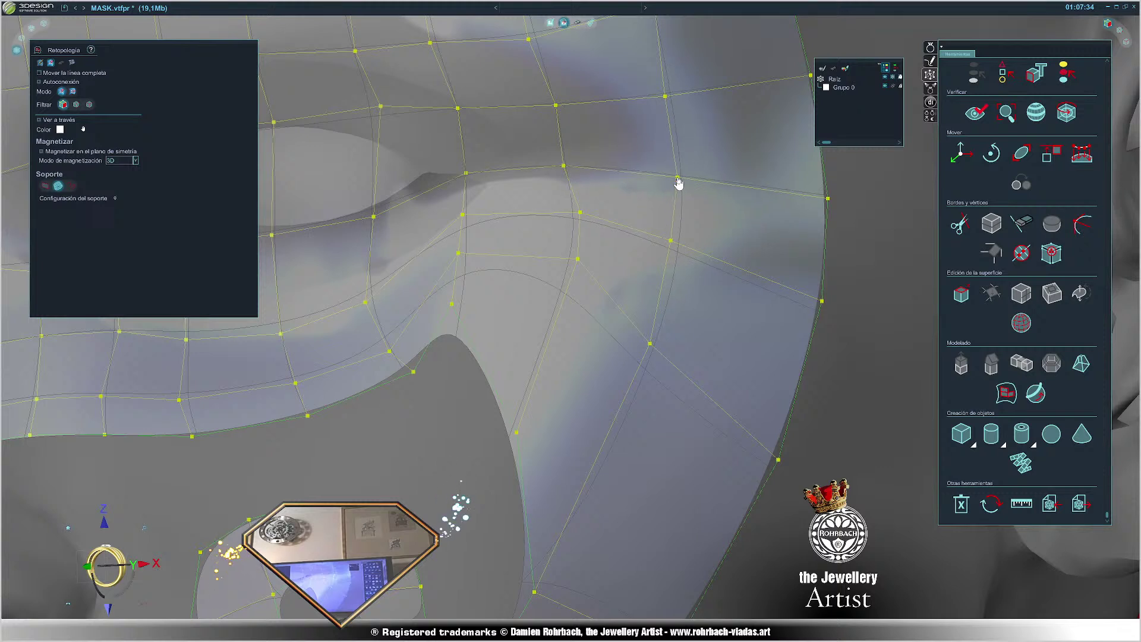
drag(652, 351, 677, 330)
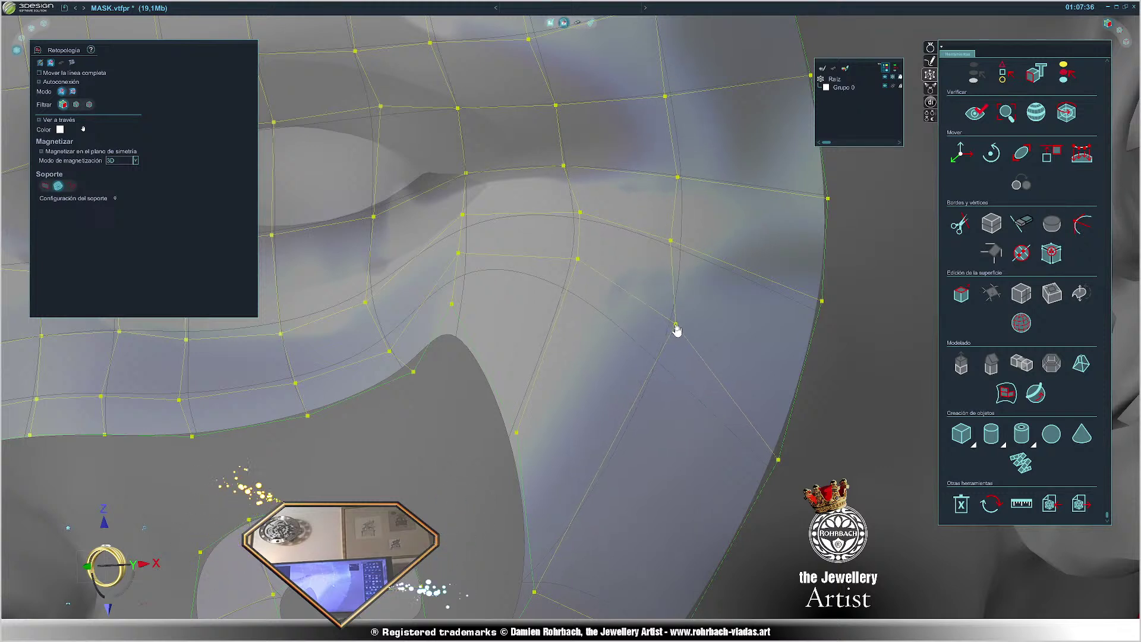
drag(580, 259, 594, 263)
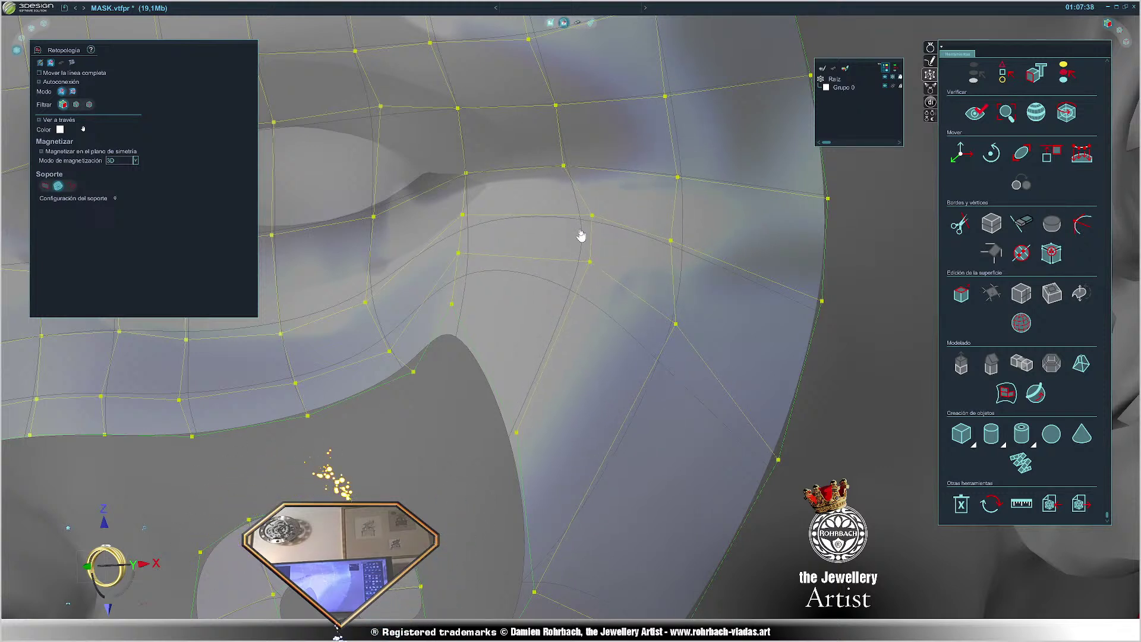
drag(585, 221, 579, 220)
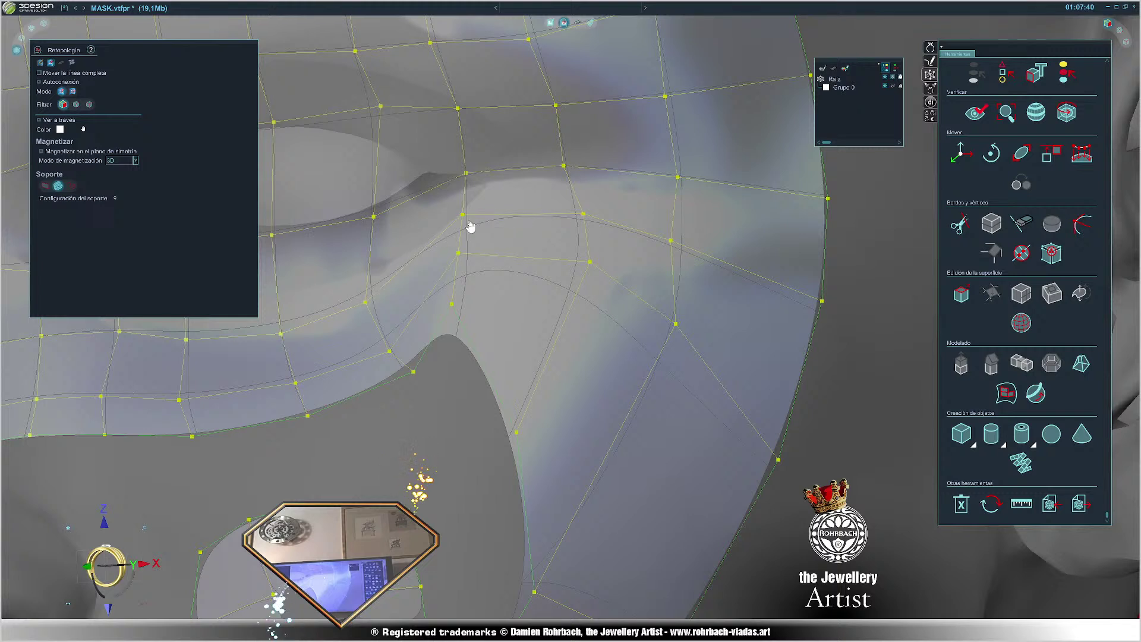
- Shift the column's vertices above the gap's peak toward the ear and raise the gap's ear-side edge vertex toward the peak
drag(462, 223, 481, 267)
drag(454, 311, 476, 301)
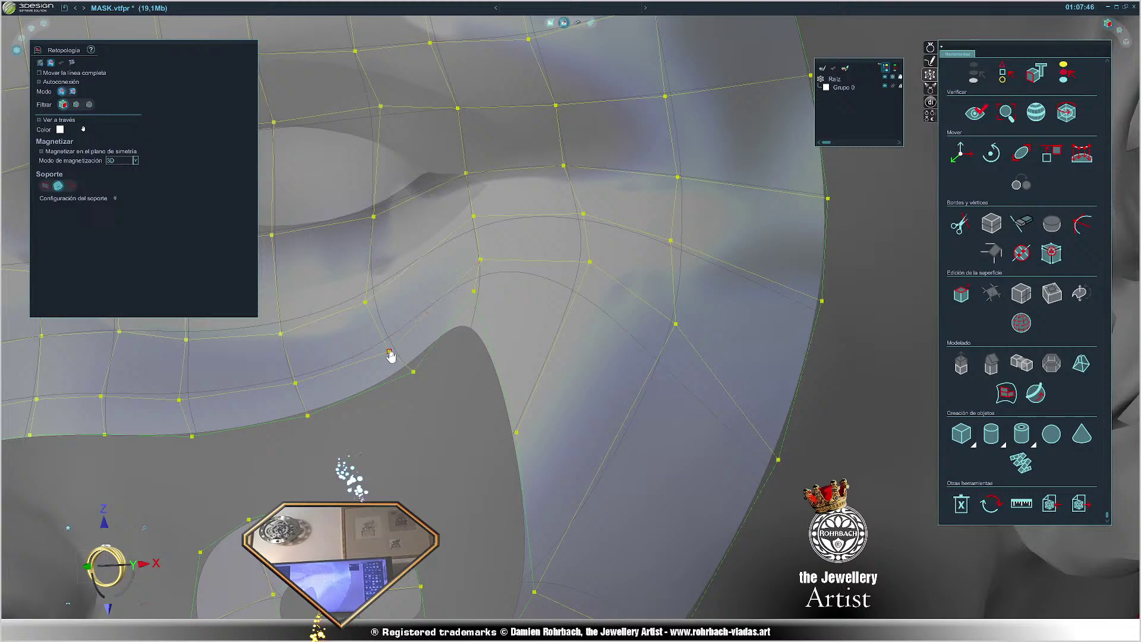
scroll(385, 335, down, 6)
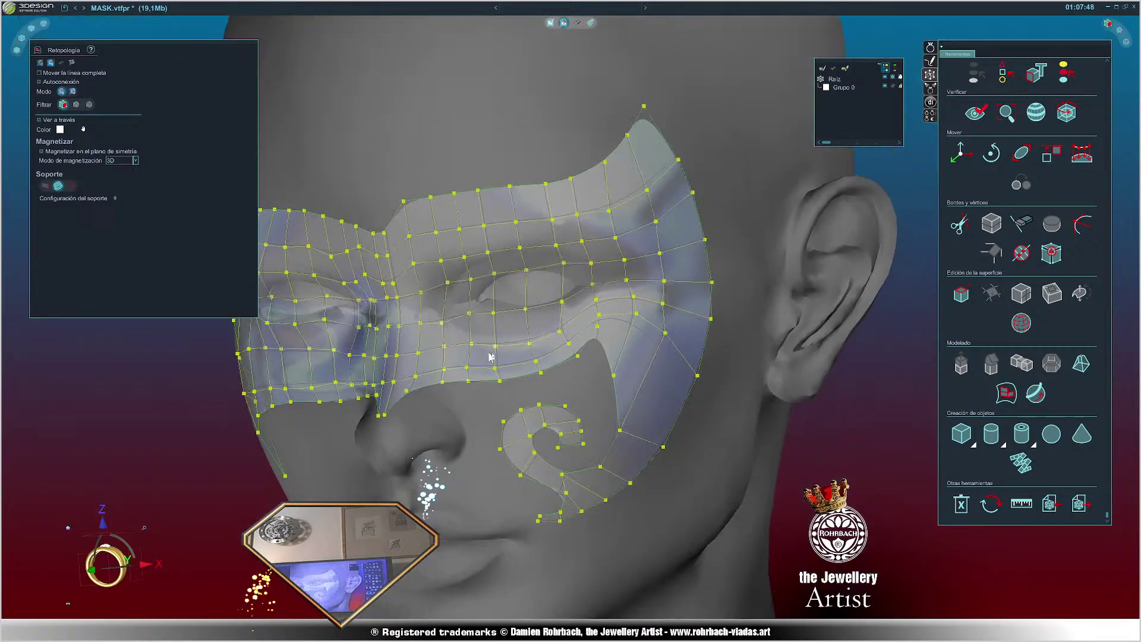
scroll(638, 409, up, 8)
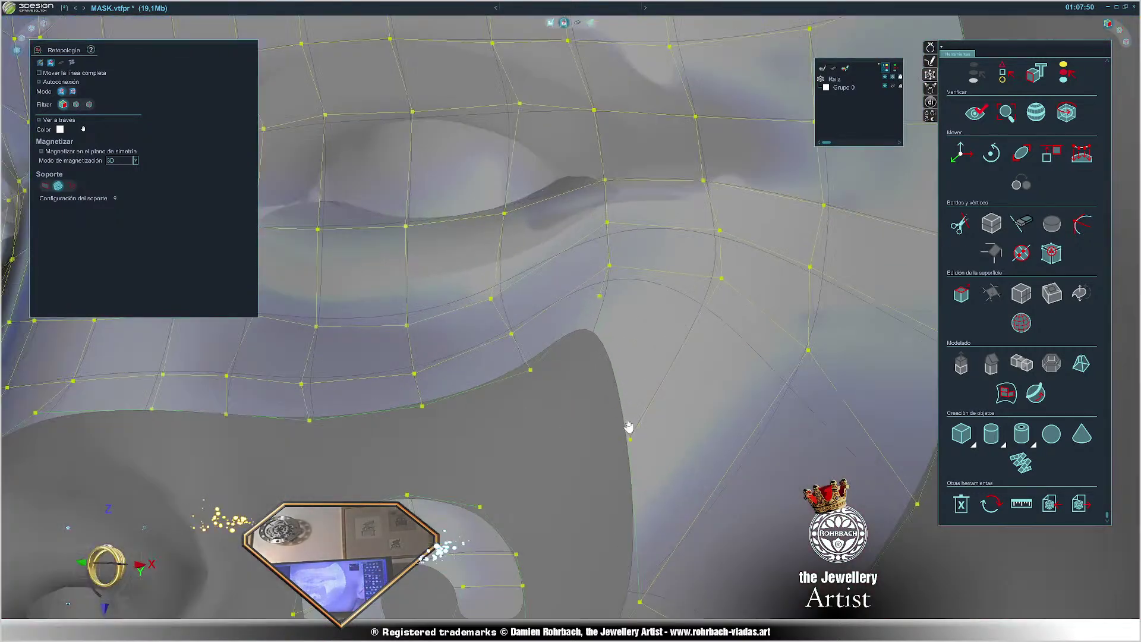
drag(632, 439, 595, 405)
scroll(629, 442, down, 6)
scroll(618, 452, up, 4)
scroll(599, 404, down, 4)
scroll(484, 433, up, 8)
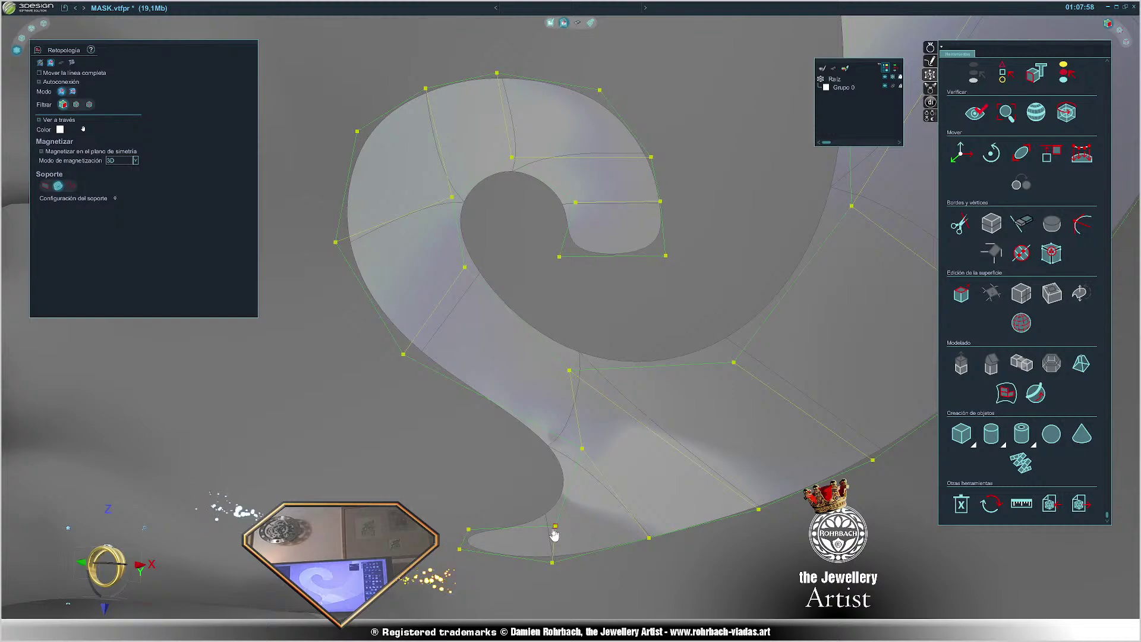
scroll(584, 455, down, 8)
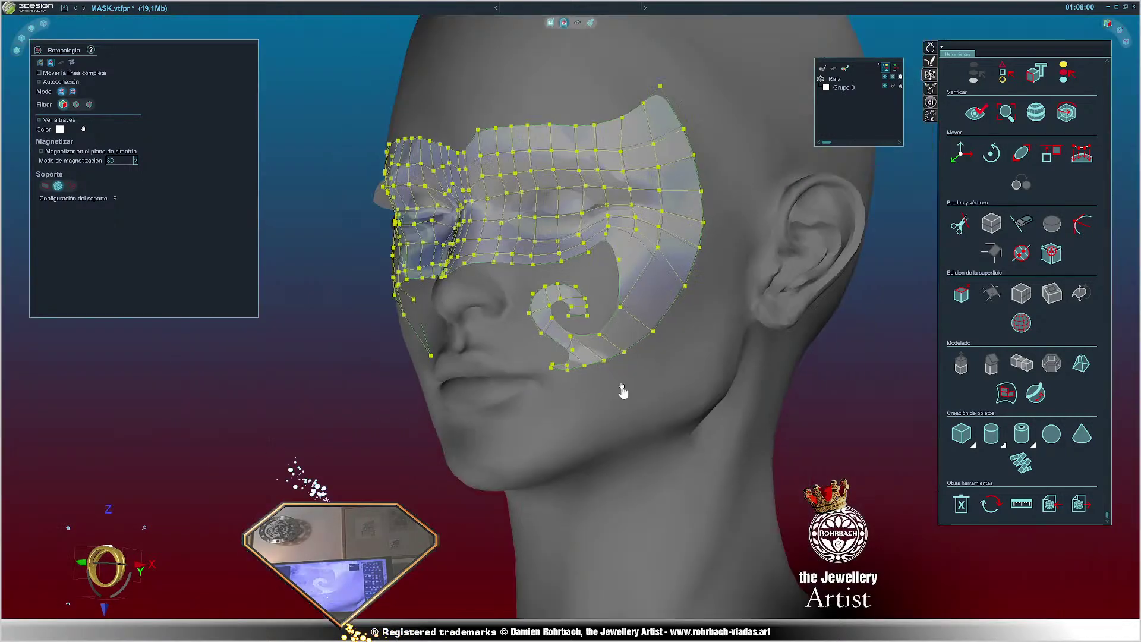
- Lower the upper-edge vertex beside the temple point and shift it toward the ear
middle_drag(517, 351, 583, 171)
scroll(618, 233, up, 4)
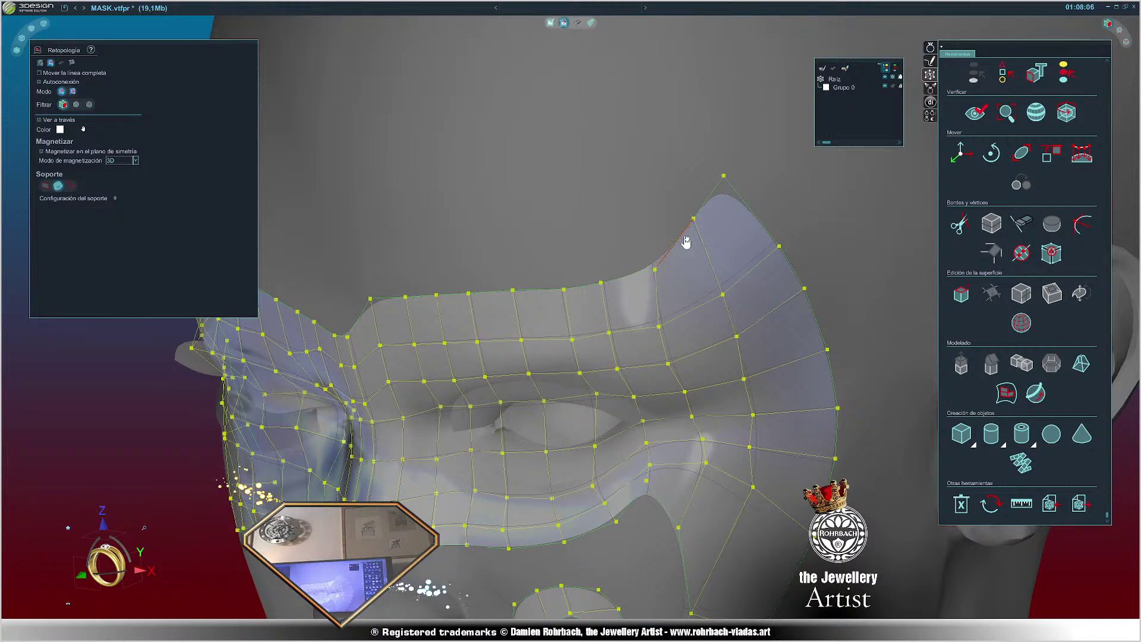
drag(698, 225, 716, 240)
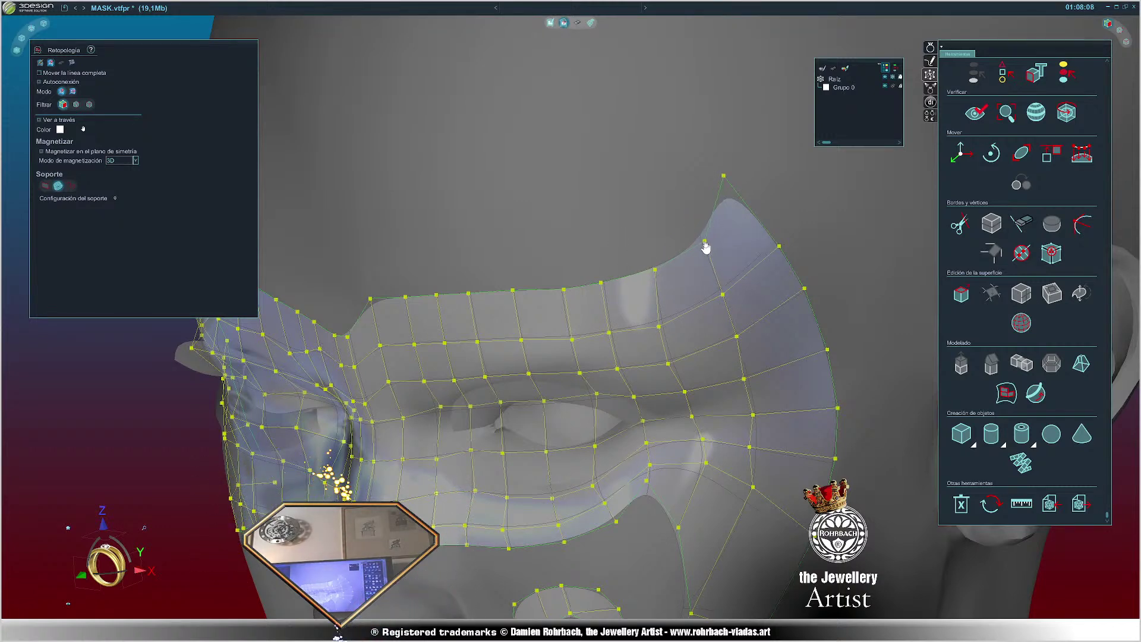
- Shift the two vertices on the ear-side edge of the gap around the cheek curl toward the ear
scroll(687, 311, down, 7)
scroll(619, 415, up, 3)
middle_drag(618, 415, 429, 470)
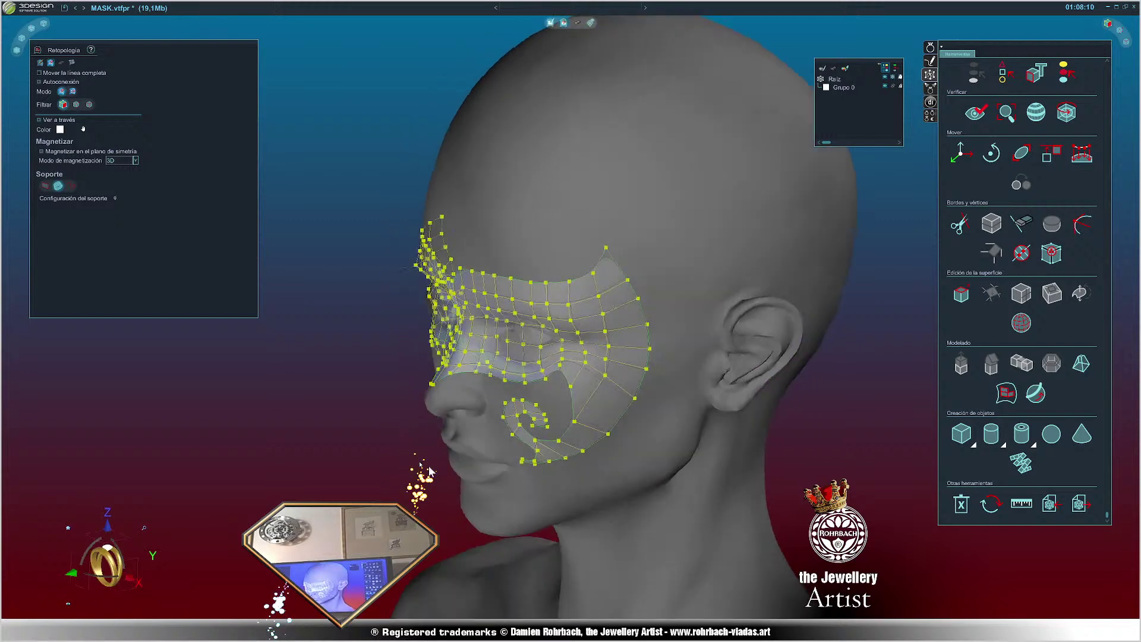
scroll(428, 470, up, 5)
drag(546, 441, 559, 434)
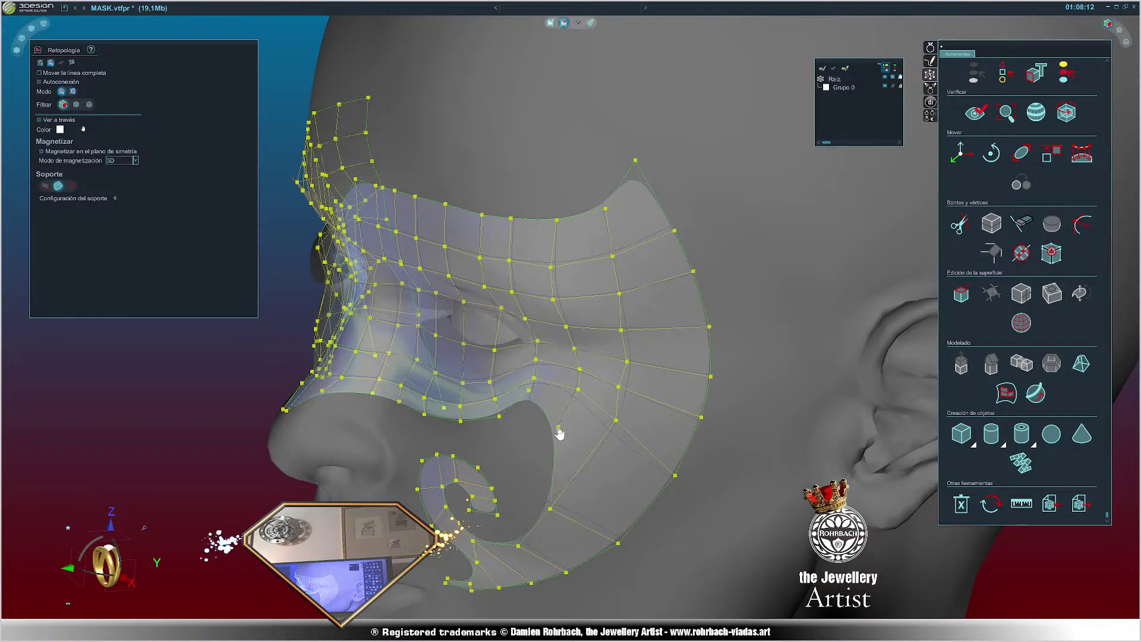
drag(551, 509, 561, 499)
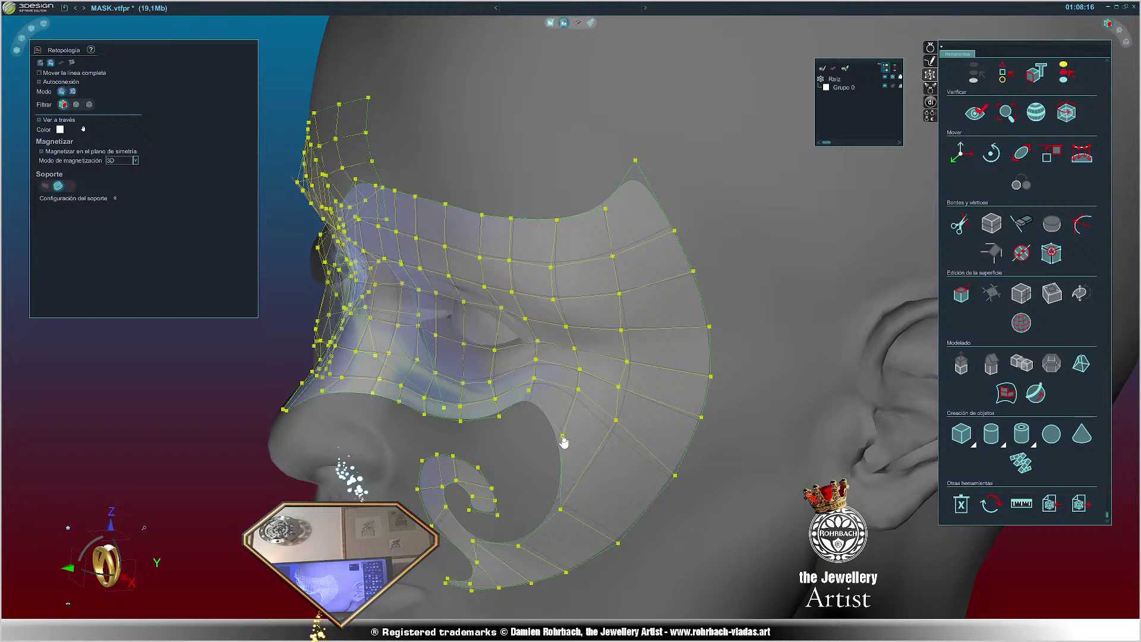
- Leave the mesh editor to show the mask as a gold surface and save the MASK file
scroll(576, 464, down, 5)
middle_drag(549, 388, 725, 309)
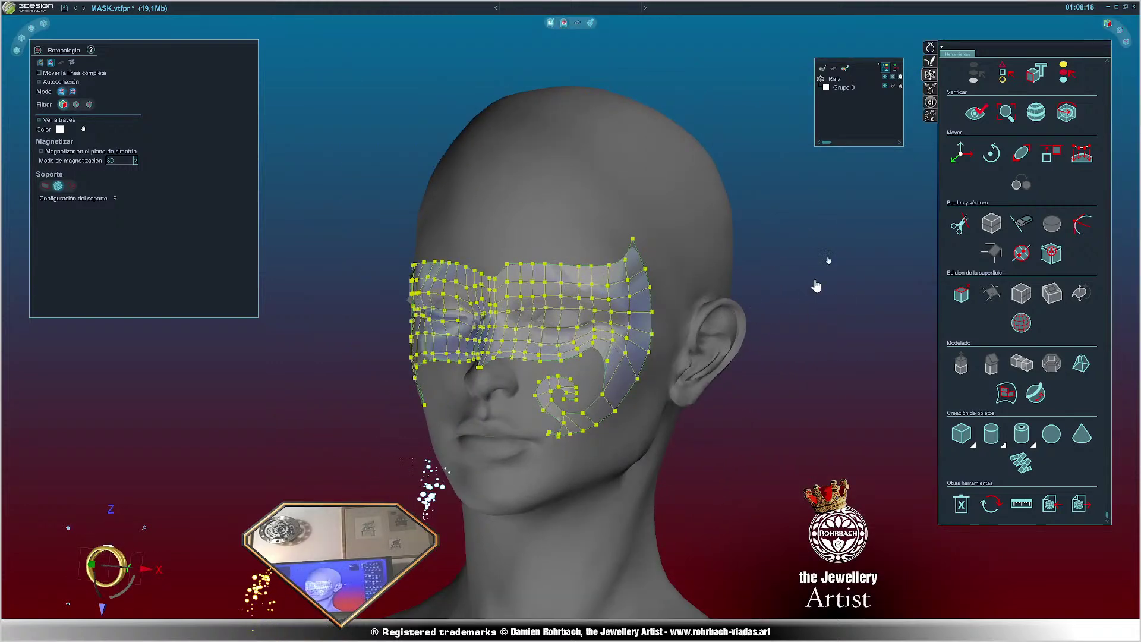
scroll(991, 113, up, 3)
click(961, 86)
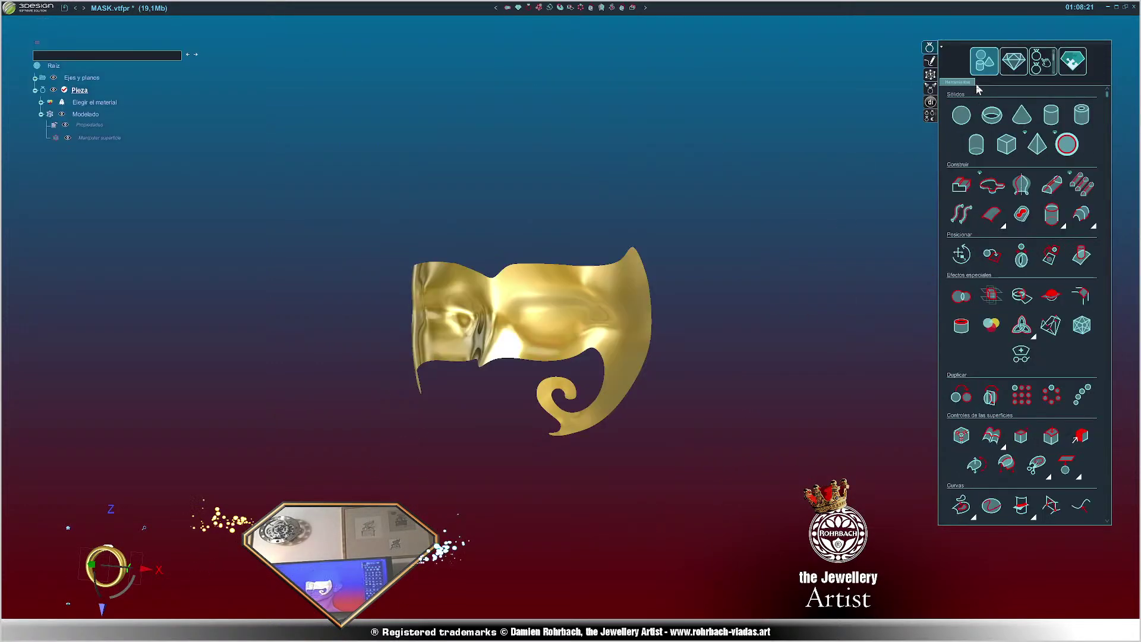
scroll(534, 276, down, 3)
middle_drag(535, 275, 416, 190)
scroll(743, 280, up, 2)
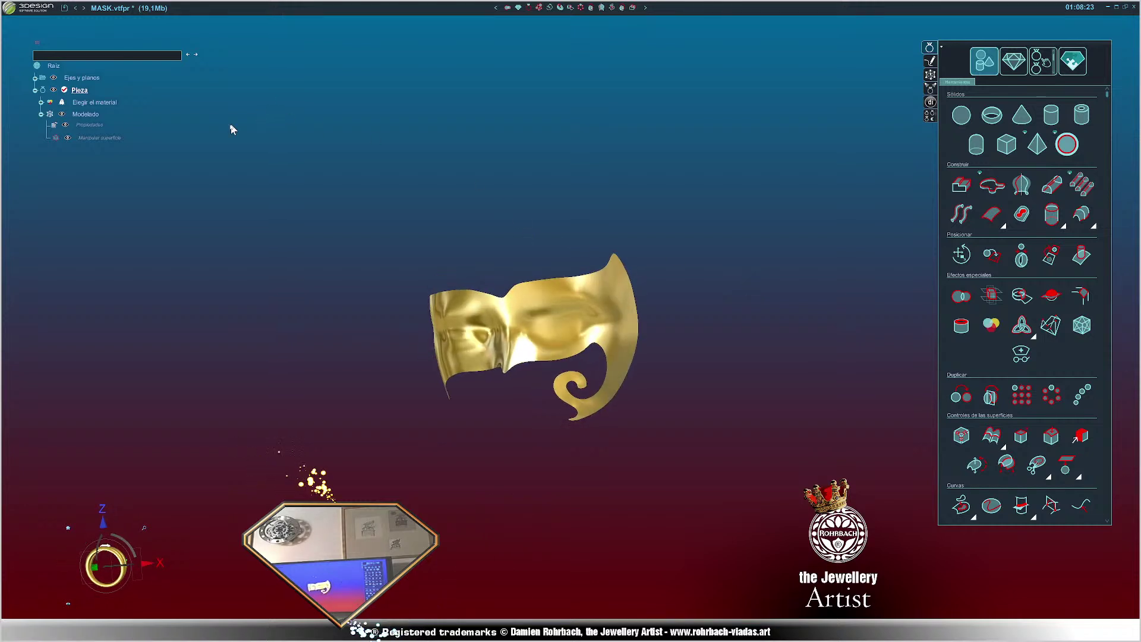
click(64, 8)
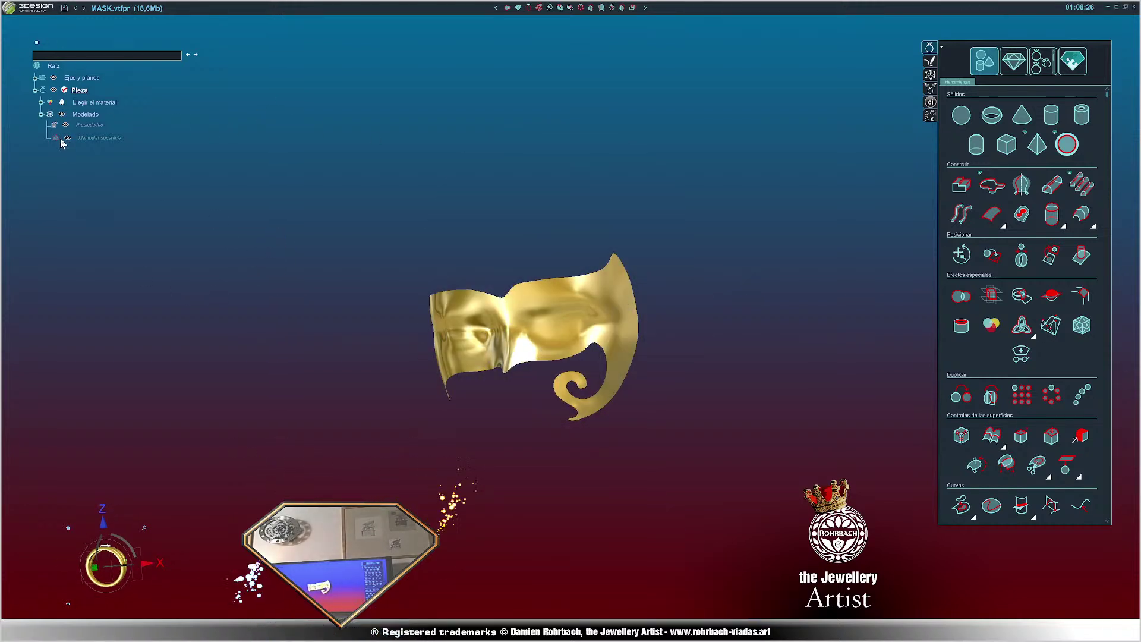
- Reopen the mask's surface for mesh editing and activate Retopology over the bust
click(90, 141)
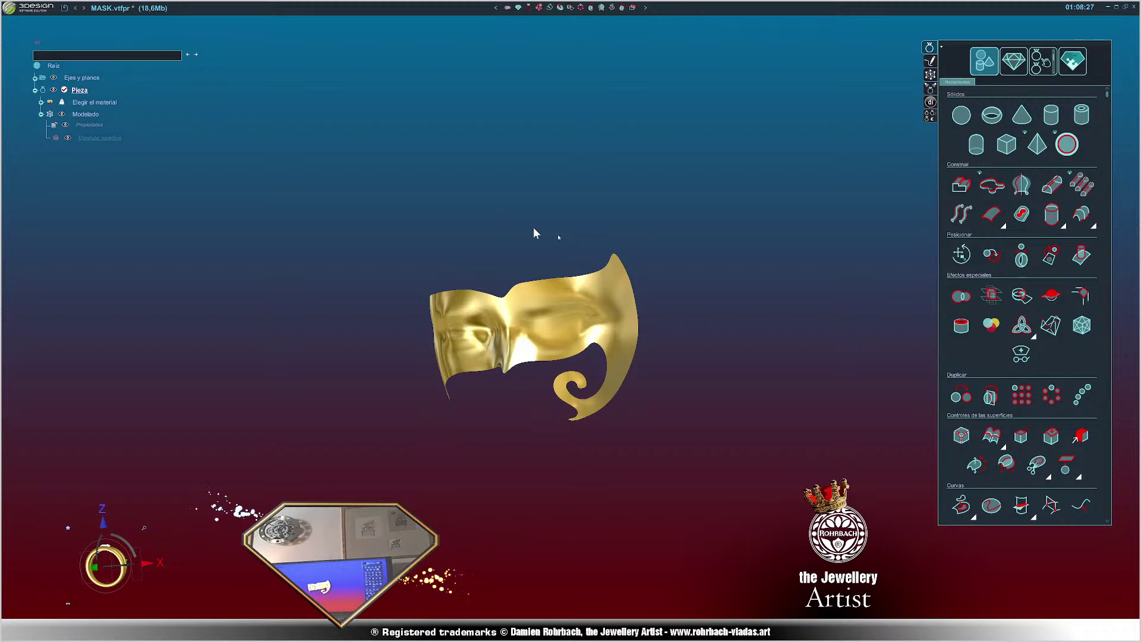
middle_drag(649, 306, 757, 317)
scroll(1054, 416, down, 3)
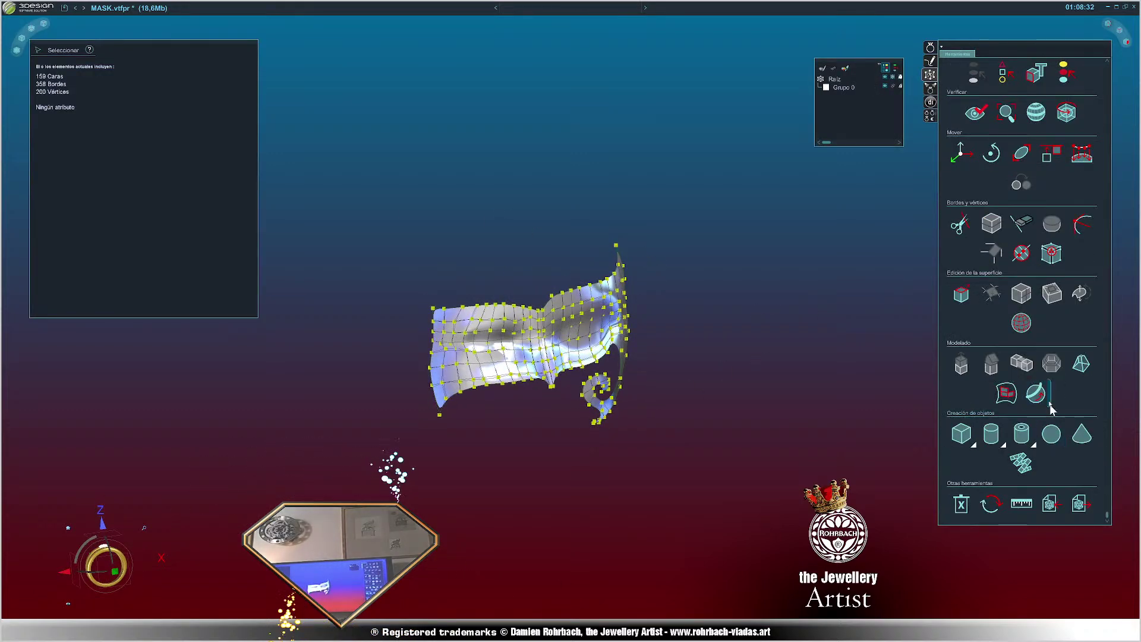
click(1006, 393)
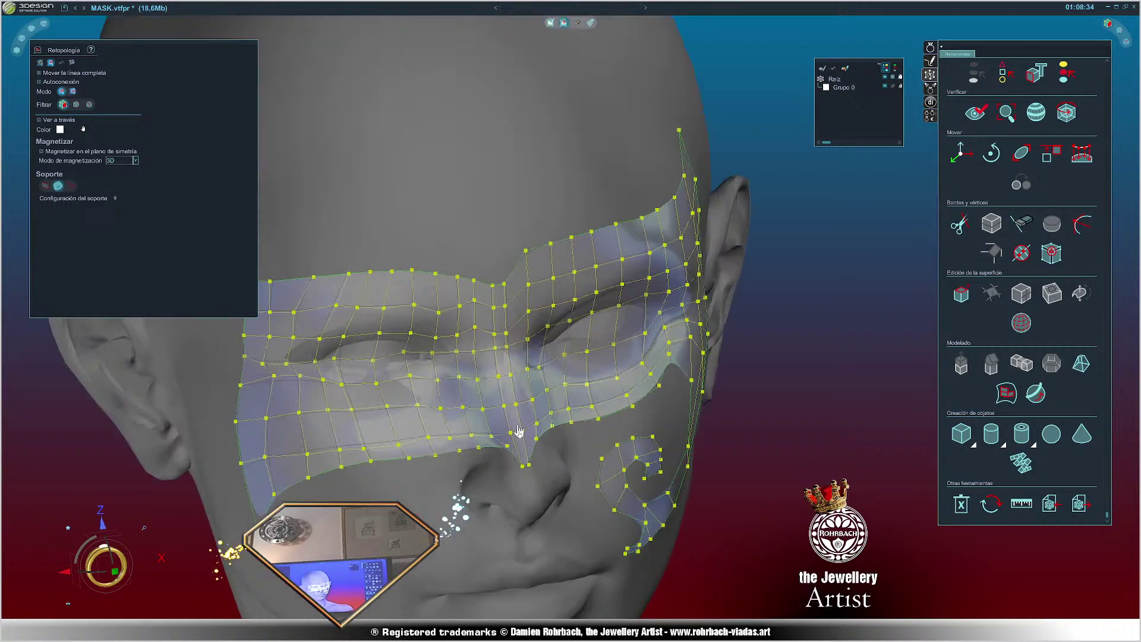
- Raise three neighbouring vertices in the row above the lower edge, on the cheek without the curl
scroll(589, 449, down, 3)
middle_drag(473, 369, 501, 395)
scroll(499, 380, up, 3)
middle_drag(589, 367, 444, 362)
scroll(585, 382, up, 4)
scroll(580, 394, down, 5)
middle_drag(581, 394, 515, 419)
scroll(515, 420, up, 2)
scroll(518, 415, up, 3)
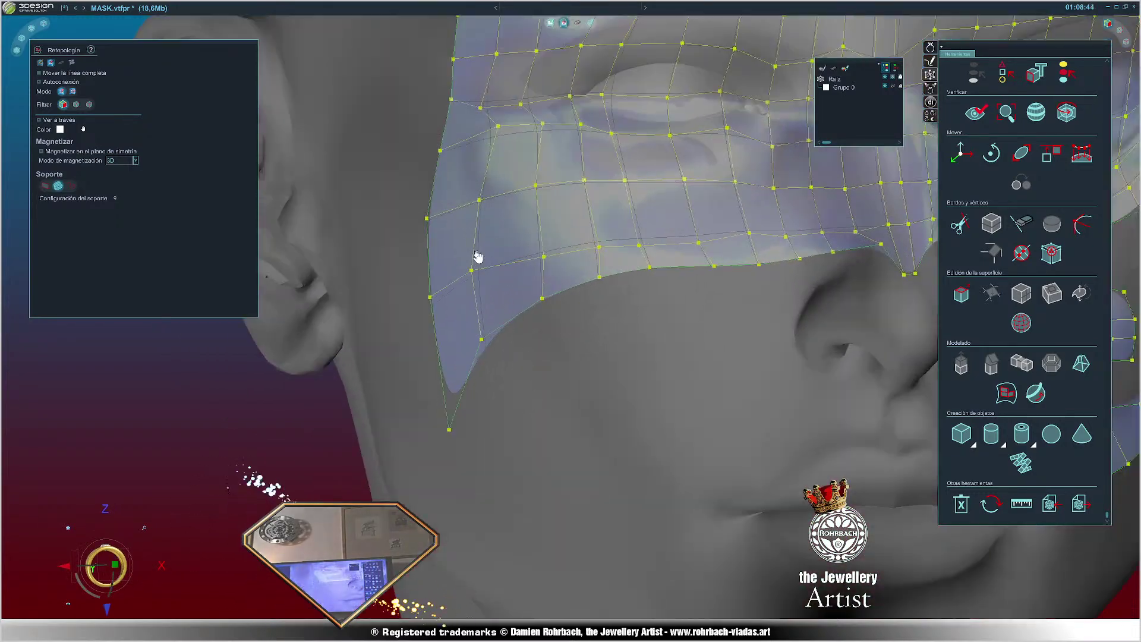
scroll(478, 252, up, 1)
middle_drag(543, 252, 562, 264)
scroll(562, 264, up, 3)
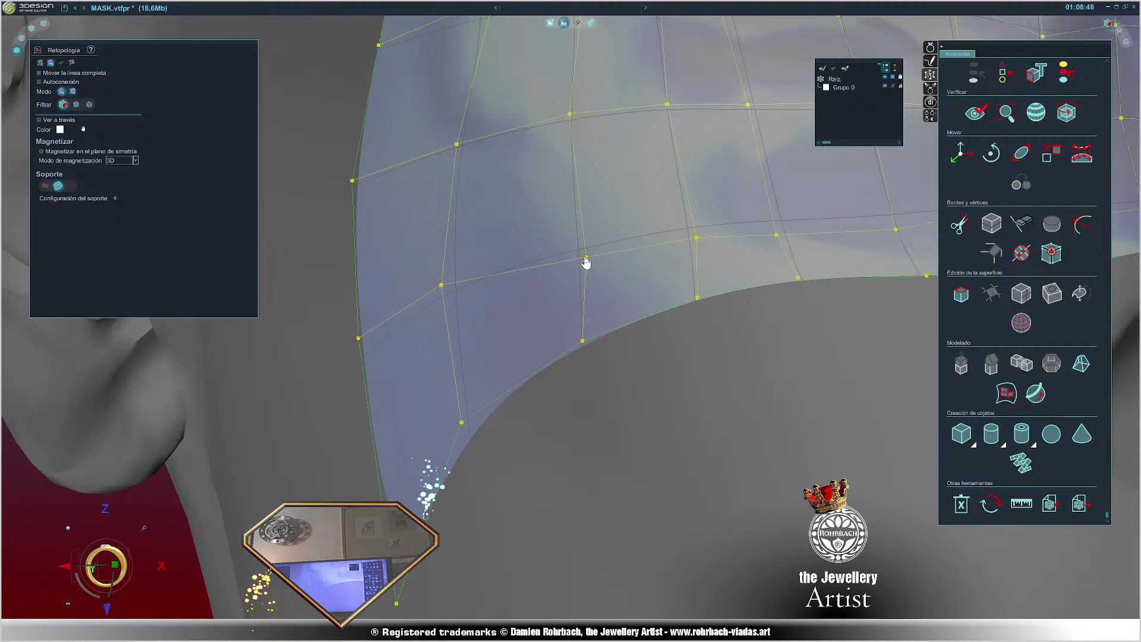
drag(583, 259, 562, 238)
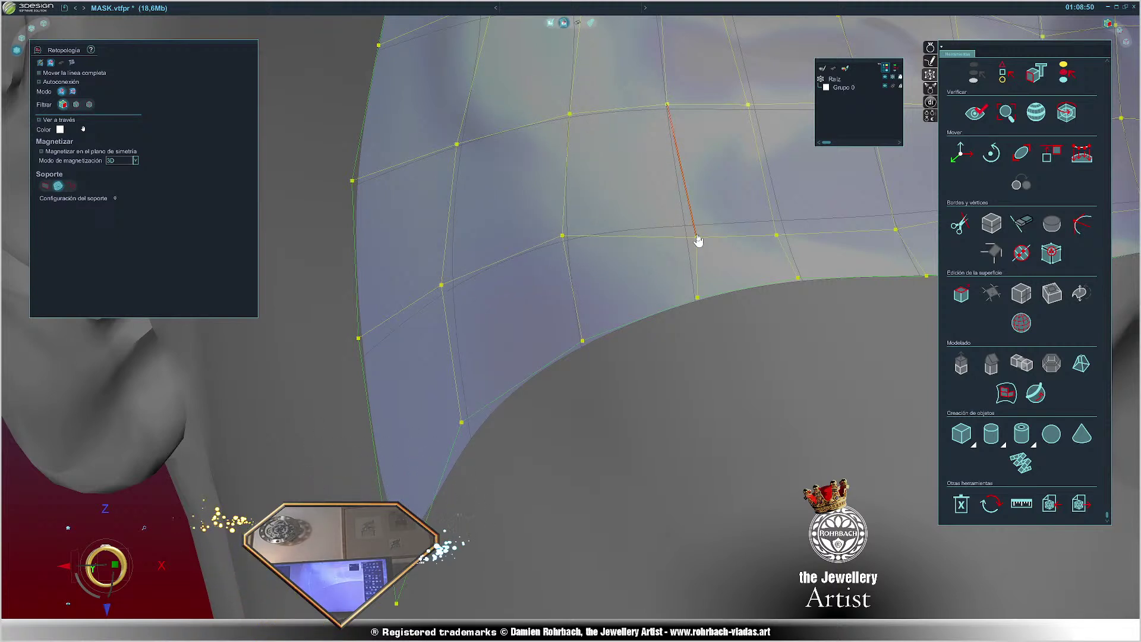
drag(696, 240, 669, 225)
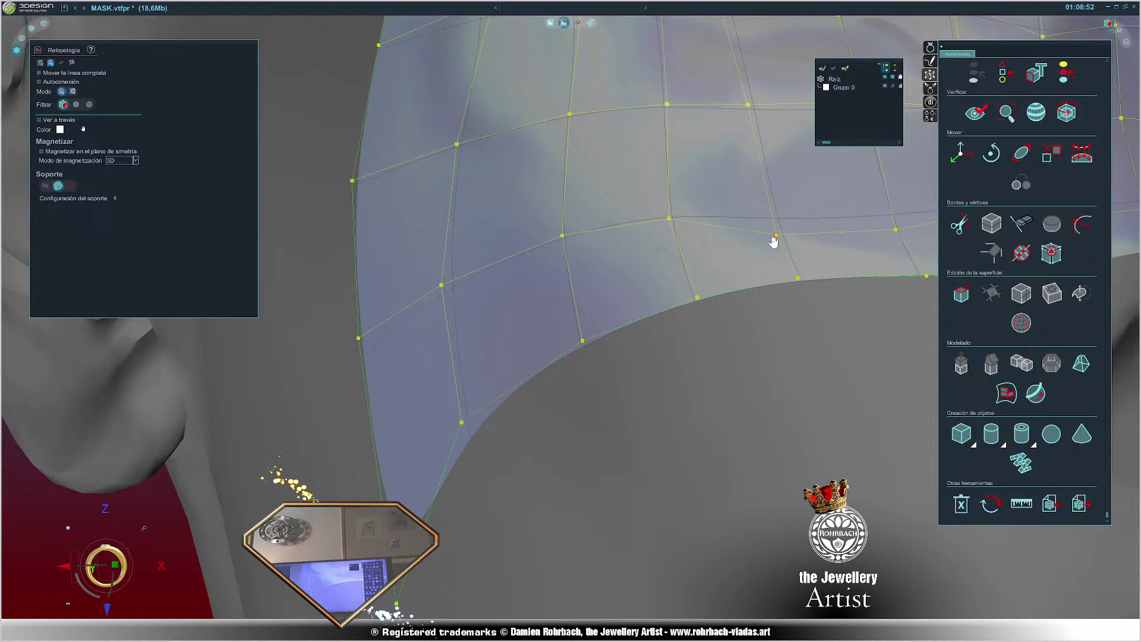
drag(776, 236, 770, 214)
- Move the lower-edge vertex beside the nose tip point down and outward, and nudge its cheek-side neighbour toward the nose
scroll(796, 226, down, 6)
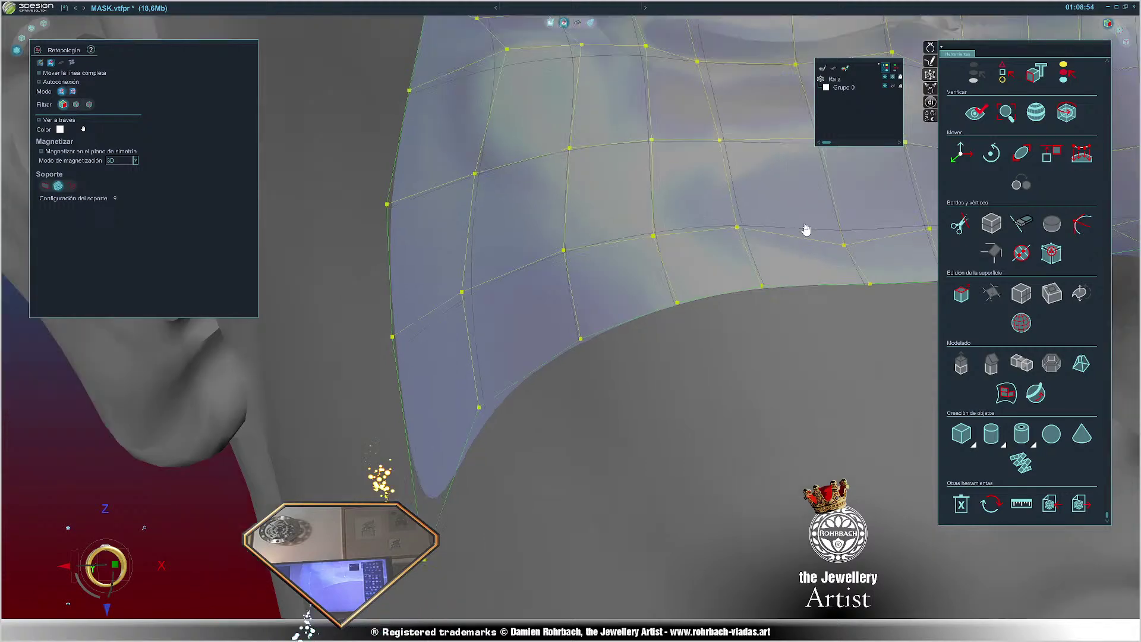
middle_drag(807, 229, 766, 305)
scroll(553, 279, up, 5)
middle_drag(545, 278, 683, 248)
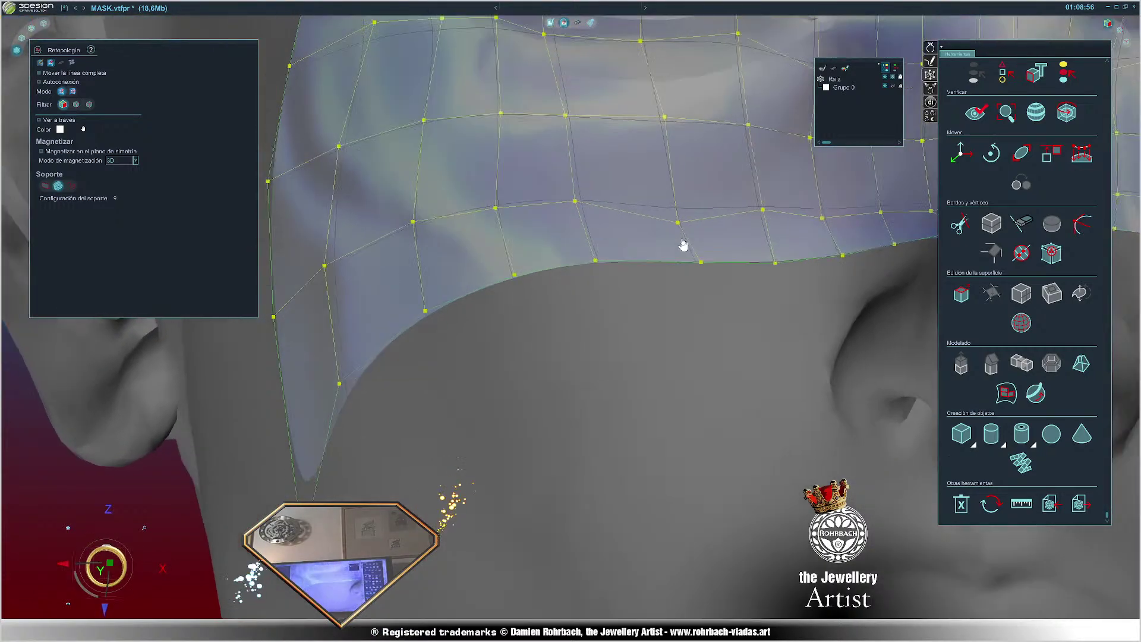
scroll(690, 252, up, 3)
middle_drag(844, 187, 702, 291)
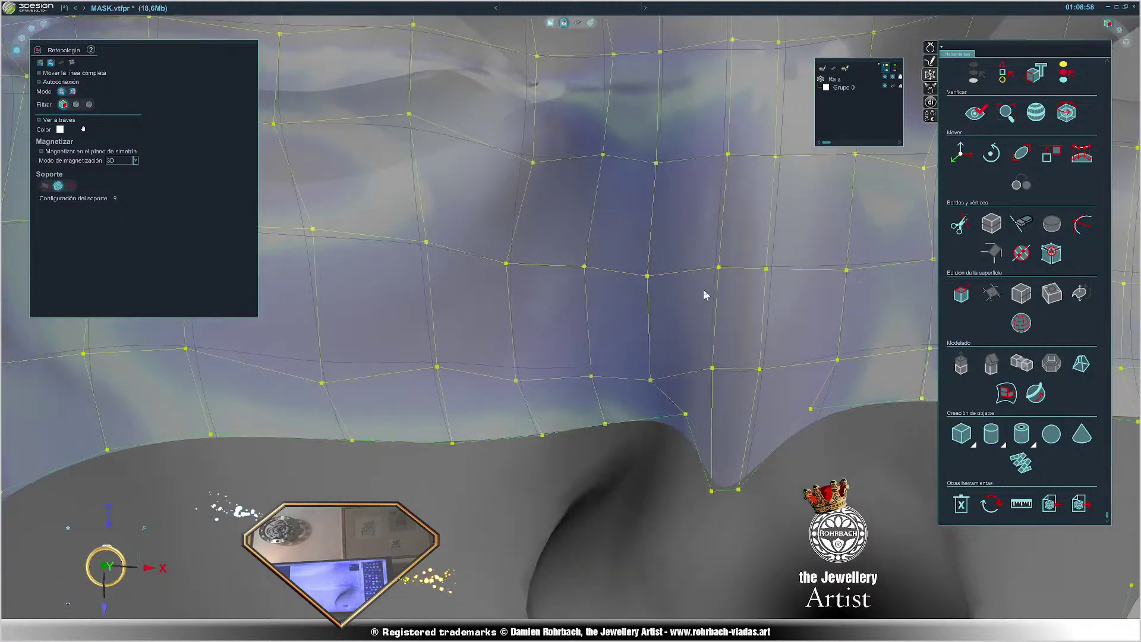
drag(685, 419, 675, 428)
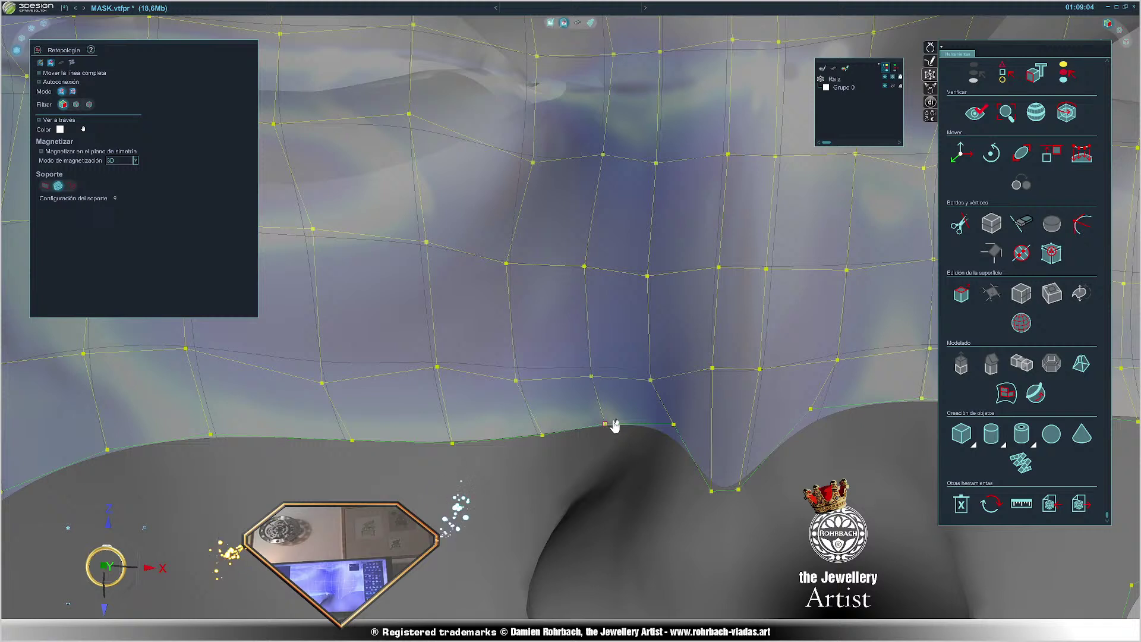
drag(615, 425, 618, 420)
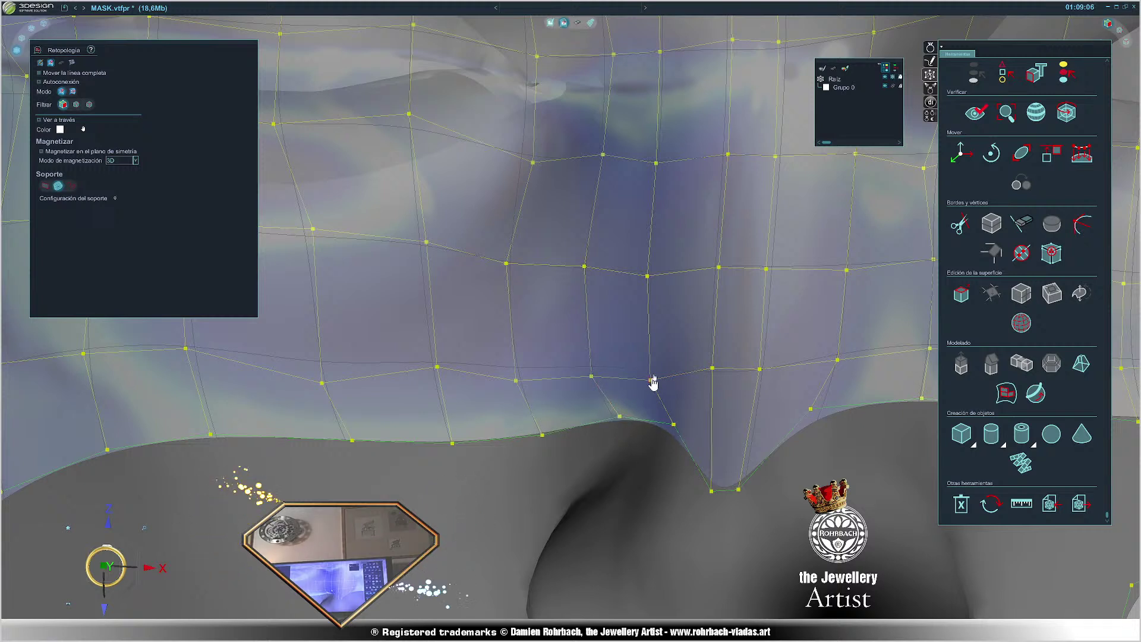
- Raise the interior vertices of the column along the side of the nose to straighten it below the inner eye corner
drag(651, 385, 661, 342)
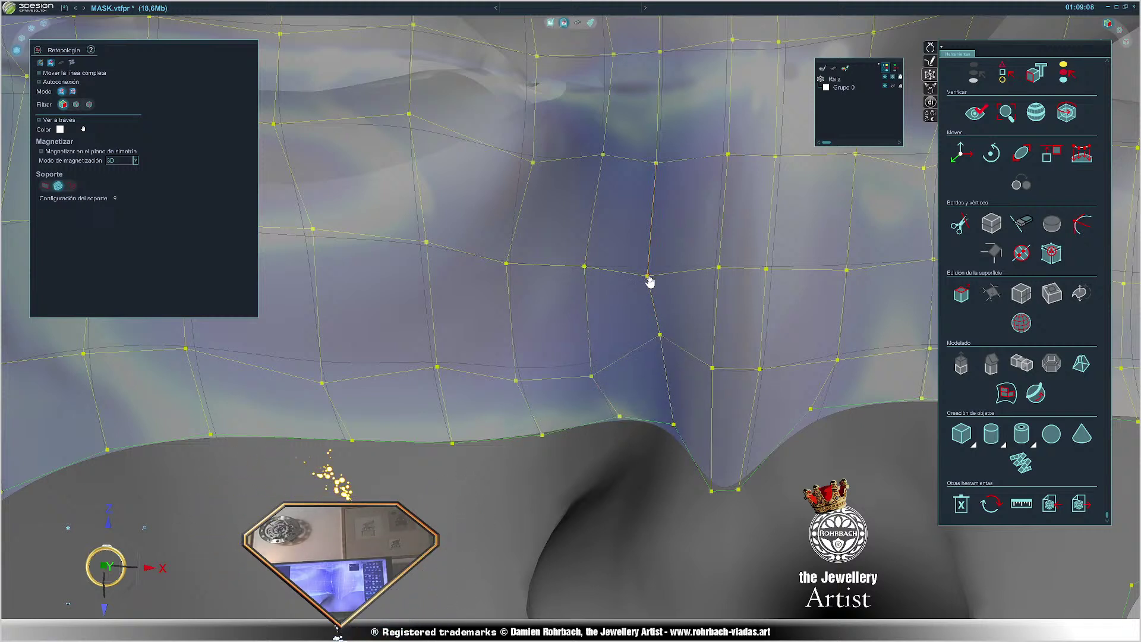
drag(648, 282, 657, 255)
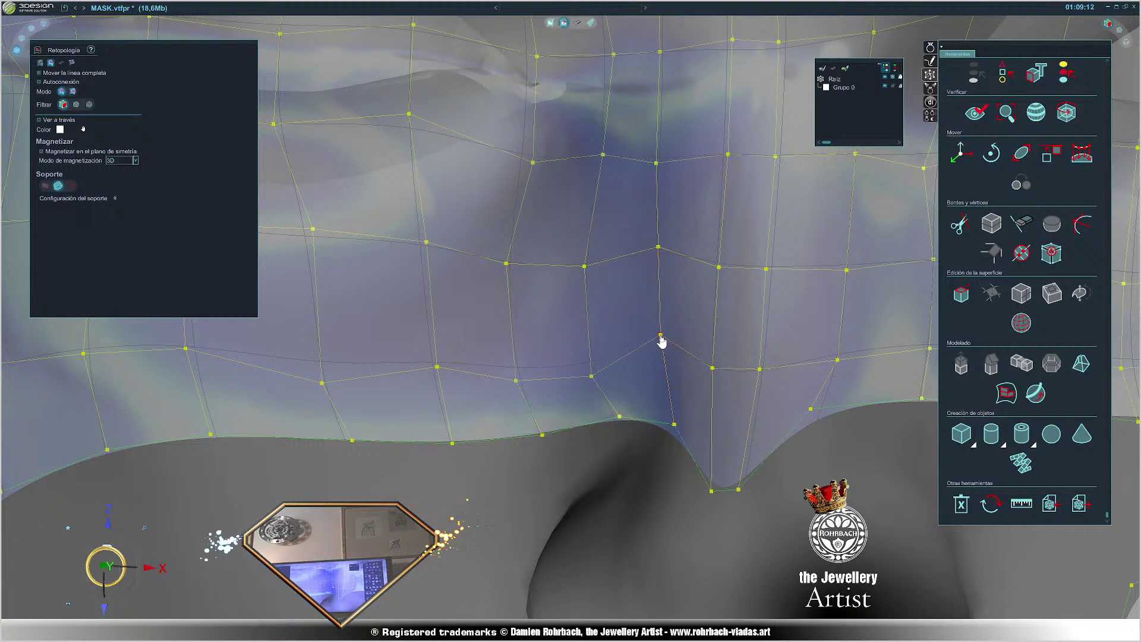
drag(662, 342, 666, 344)
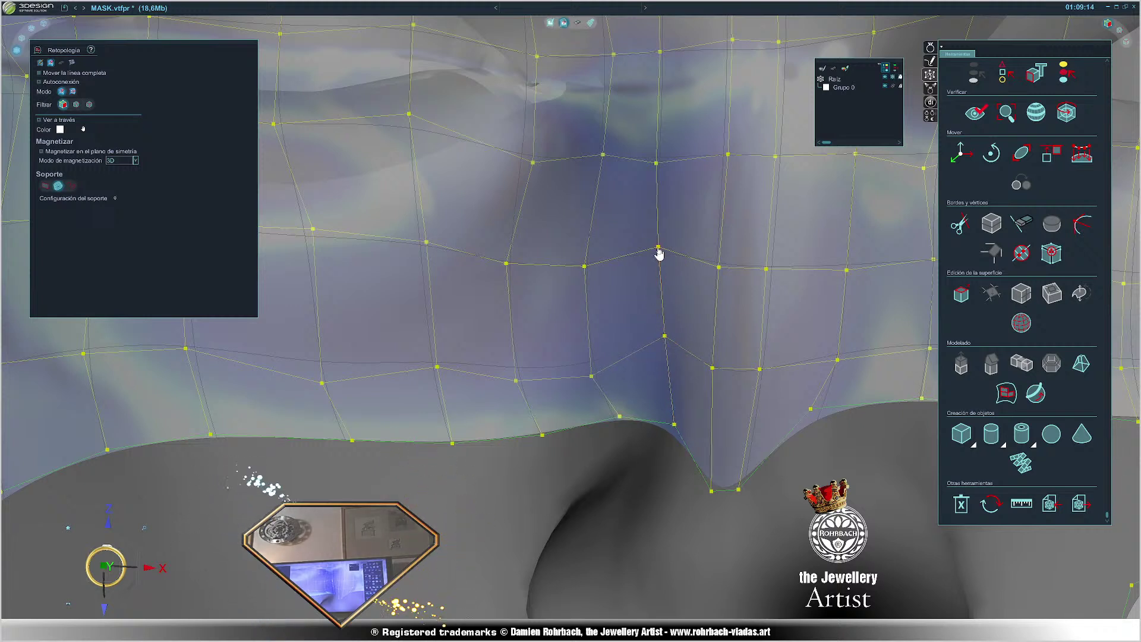
drag(663, 254, 661, 250)
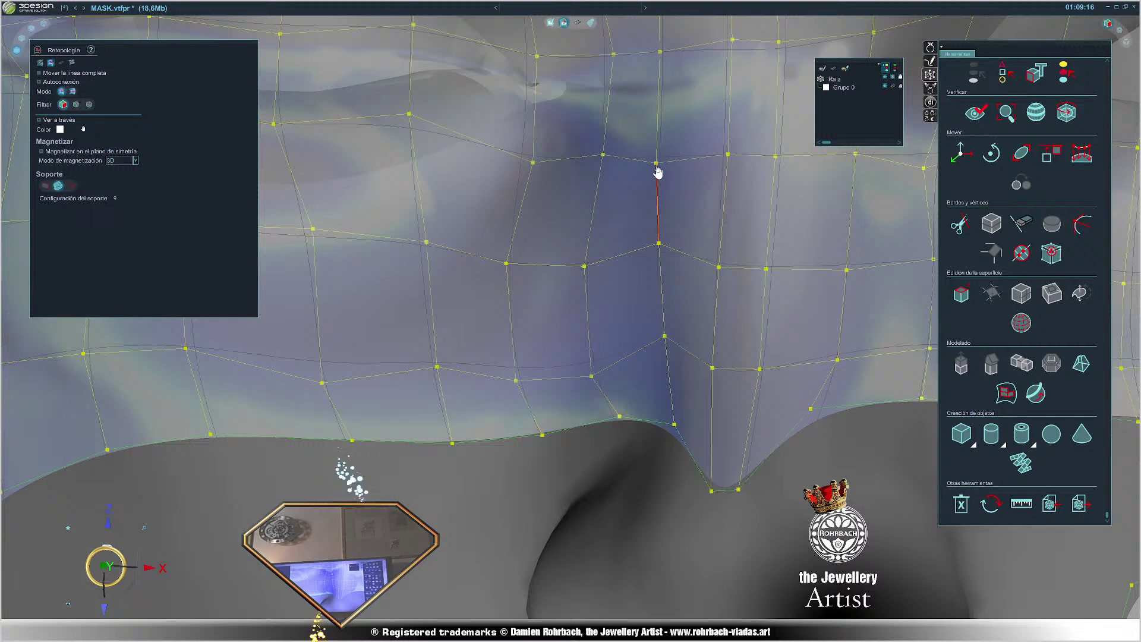
drag(659, 168, 664, 147)
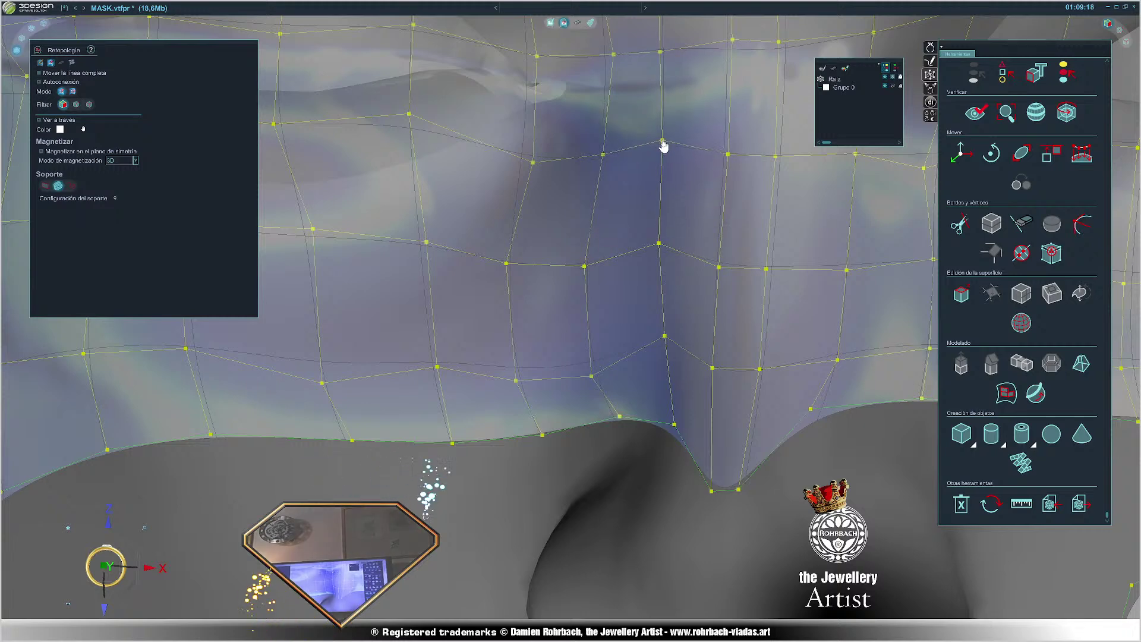
drag(661, 243, 661, 232)
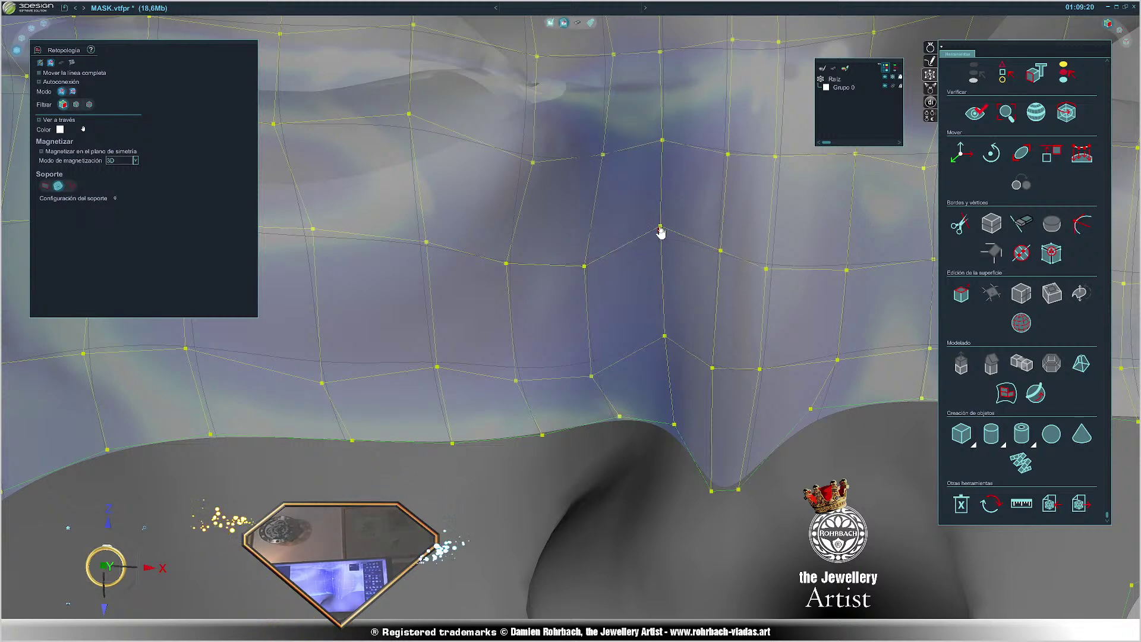
- Raise the two lowest vertices of the next column out from the nose and the second-lowest vertex of the column beyond it
scroll(606, 326, down, 5)
scroll(614, 316, up, 5)
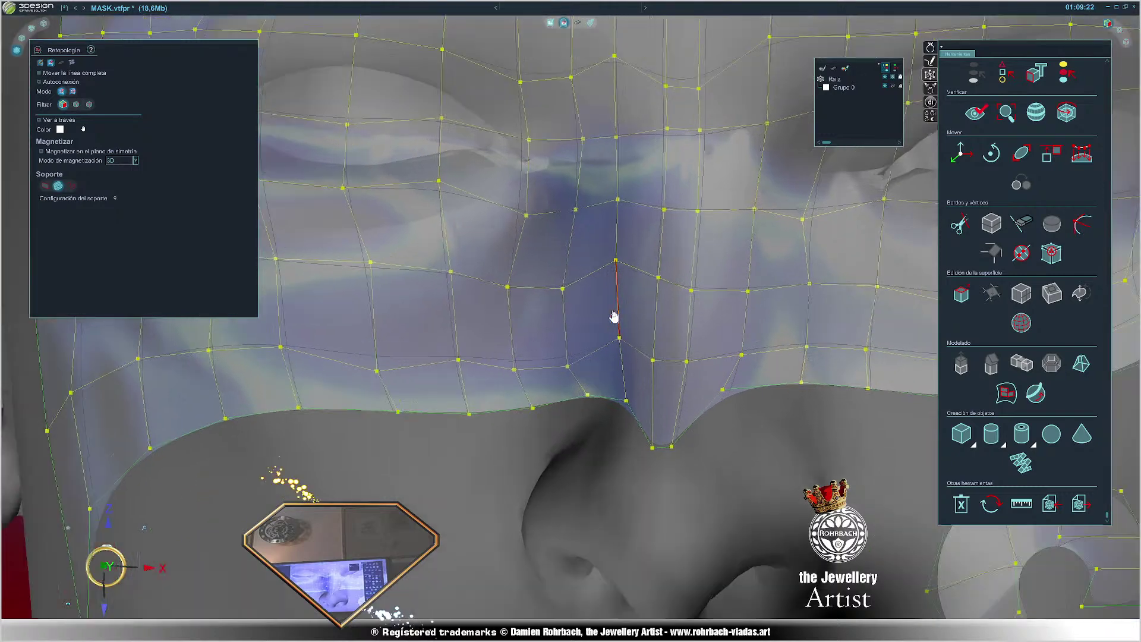
drag(569, 391, 575, 333)
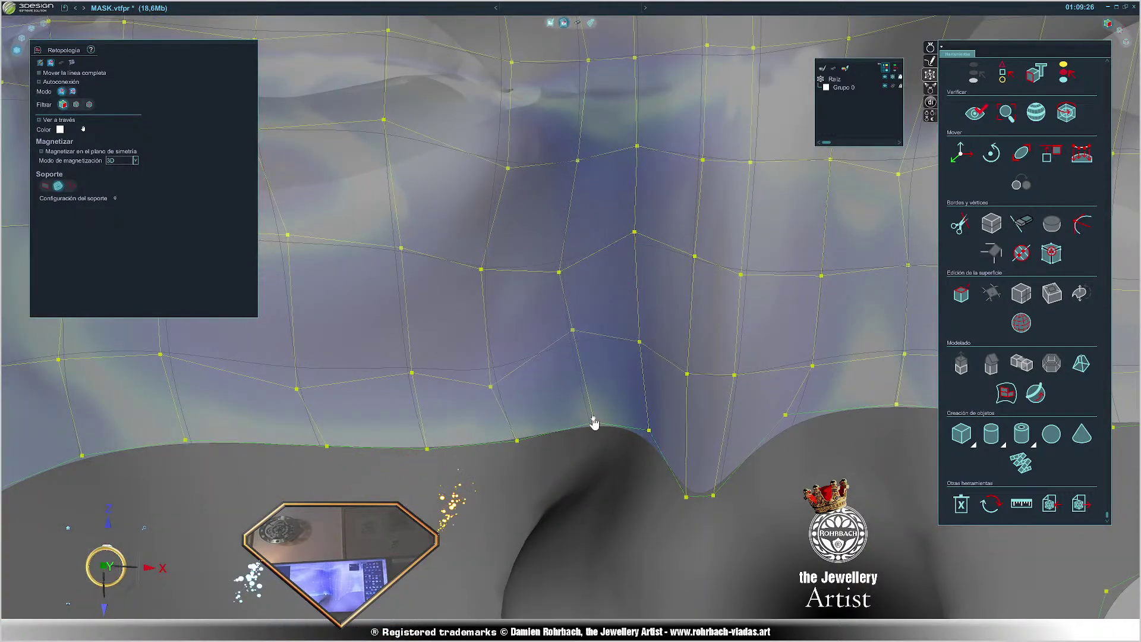
drag(595, 422, 586, 398)
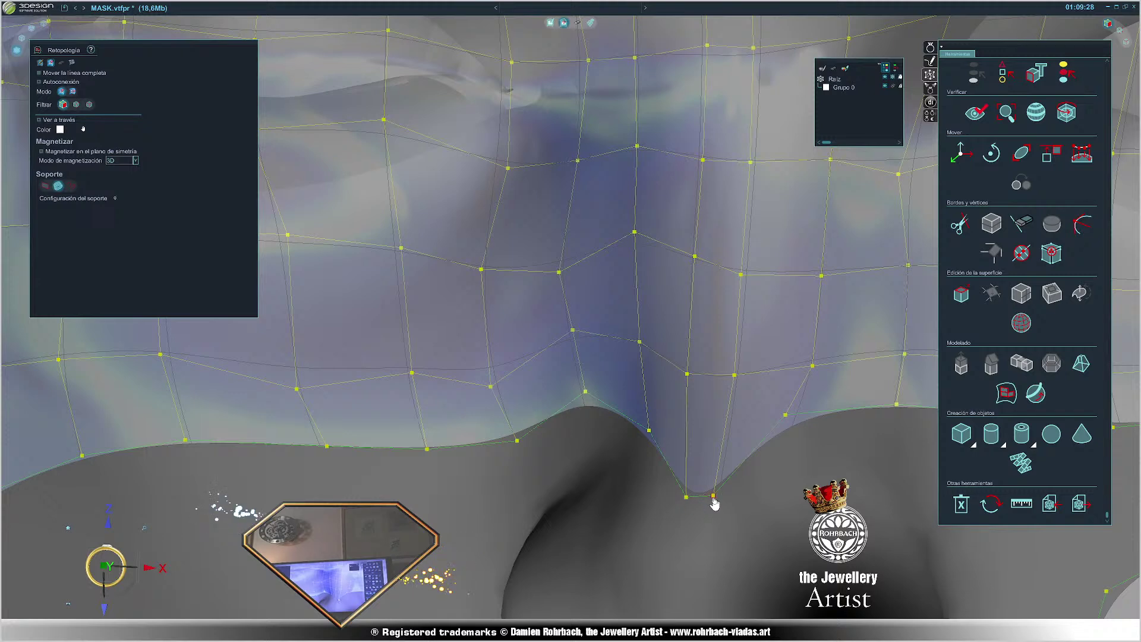
scroll(697, 464, down, 2)
scroll(522, 362, up, 5)
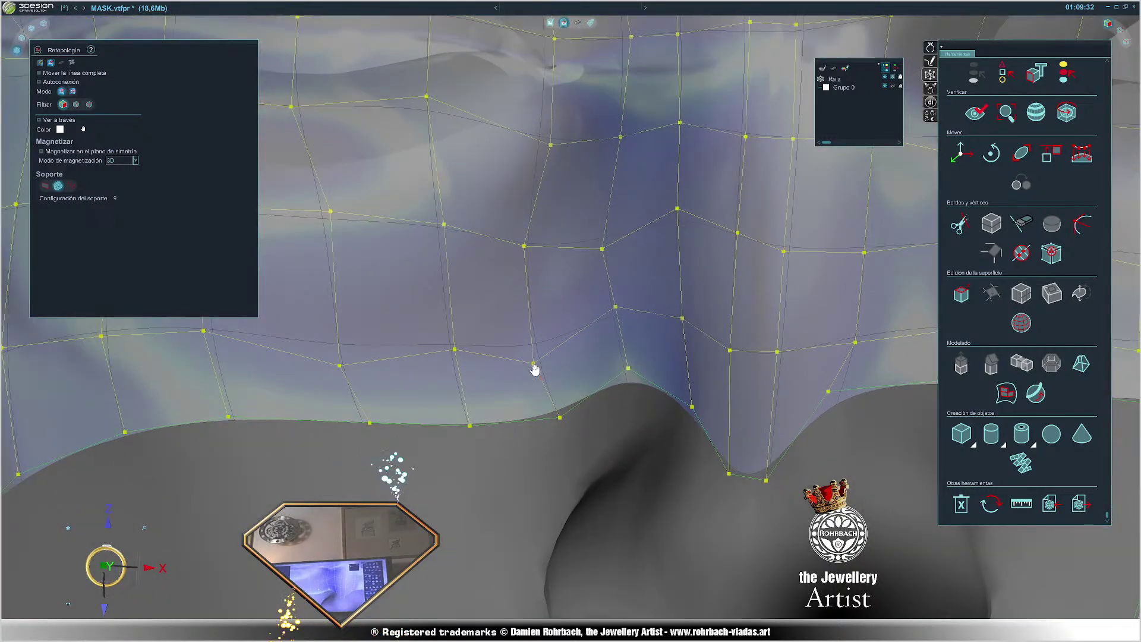
drag(534, 369, 539, 336)
middle_drag(327, 345, 426, 349)
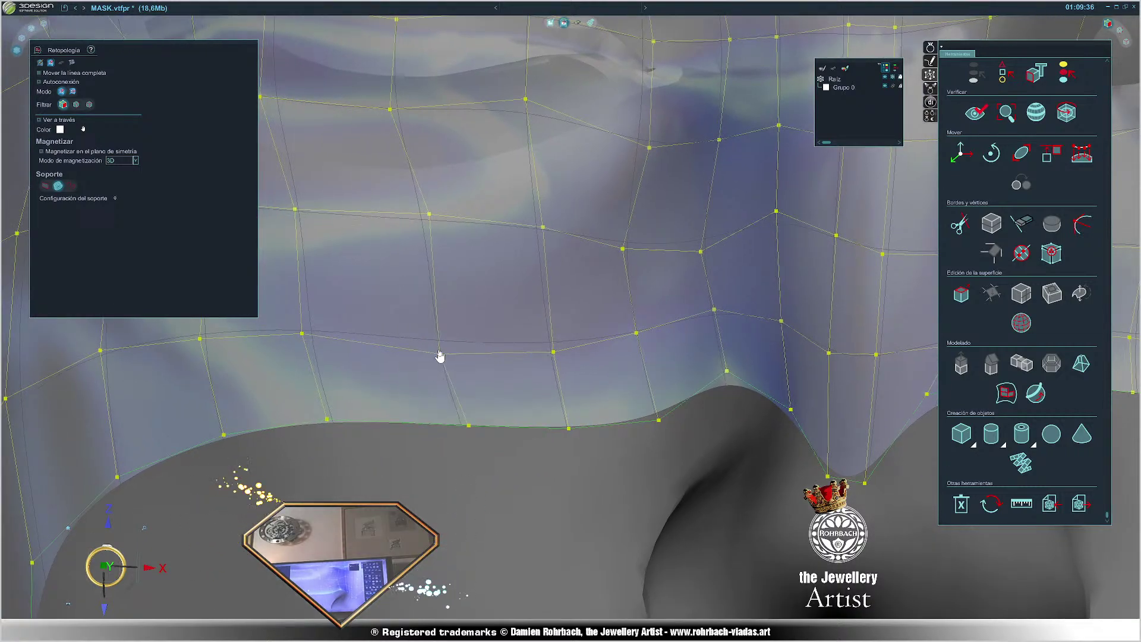
scroll(382, 339, down, 6)
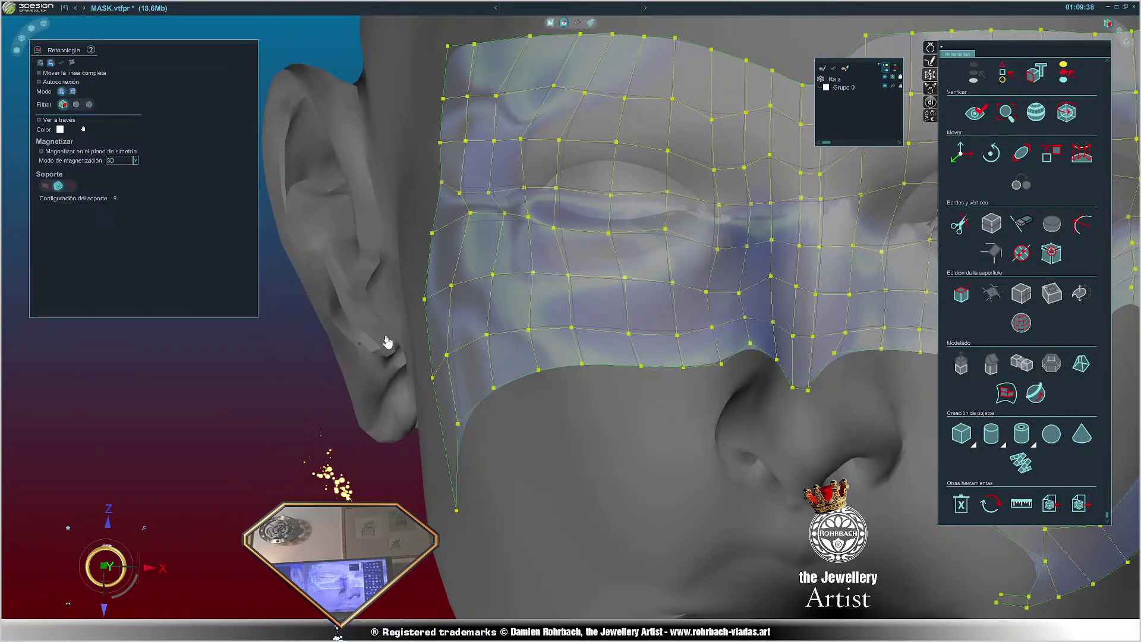
right_drag(384, 341, 728, 303)
scroll(650, 252, down, 5)
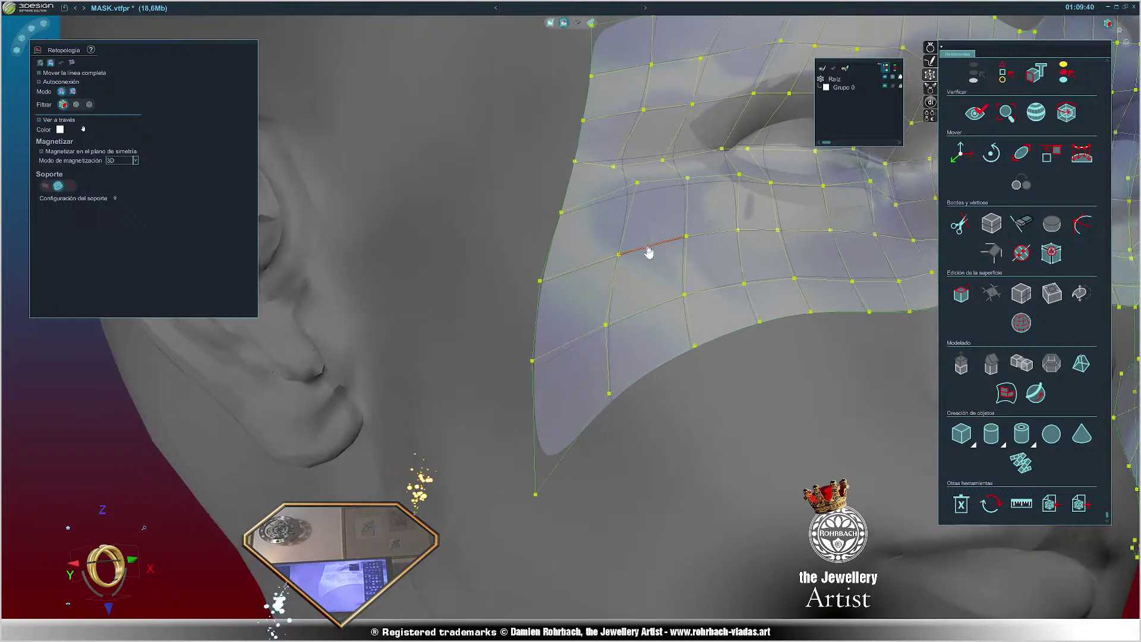
right_drag(660, 239, 463, 301)
scroll(619, 323, up, 2)
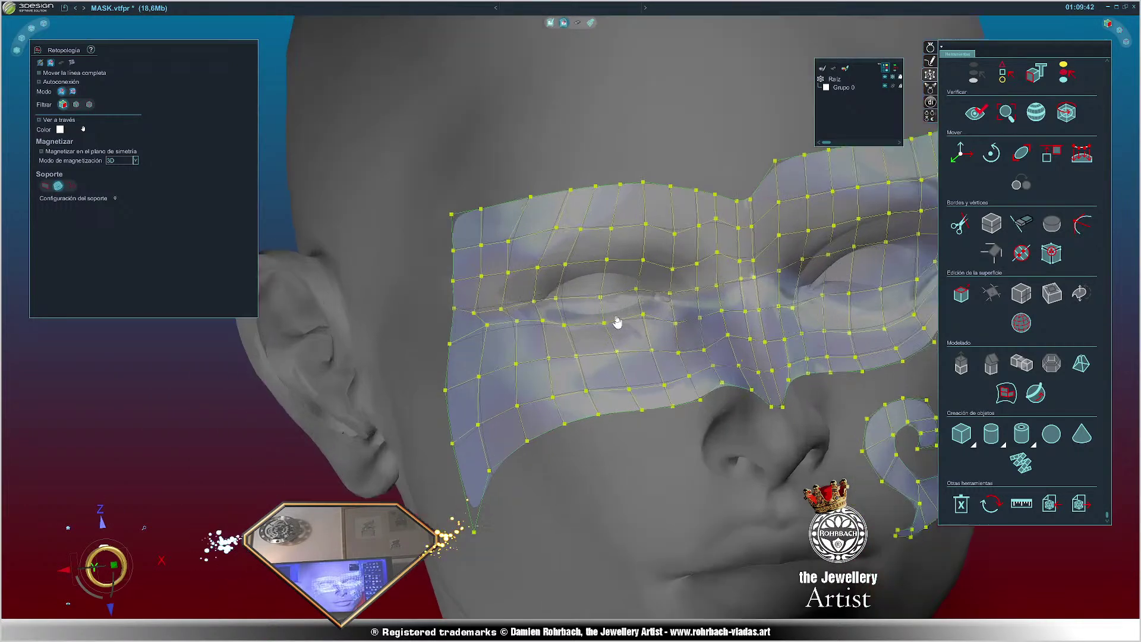
- Leave the retopology and surface modelling to return to the complete gold mask part
scroll(996, 120, up, 3)
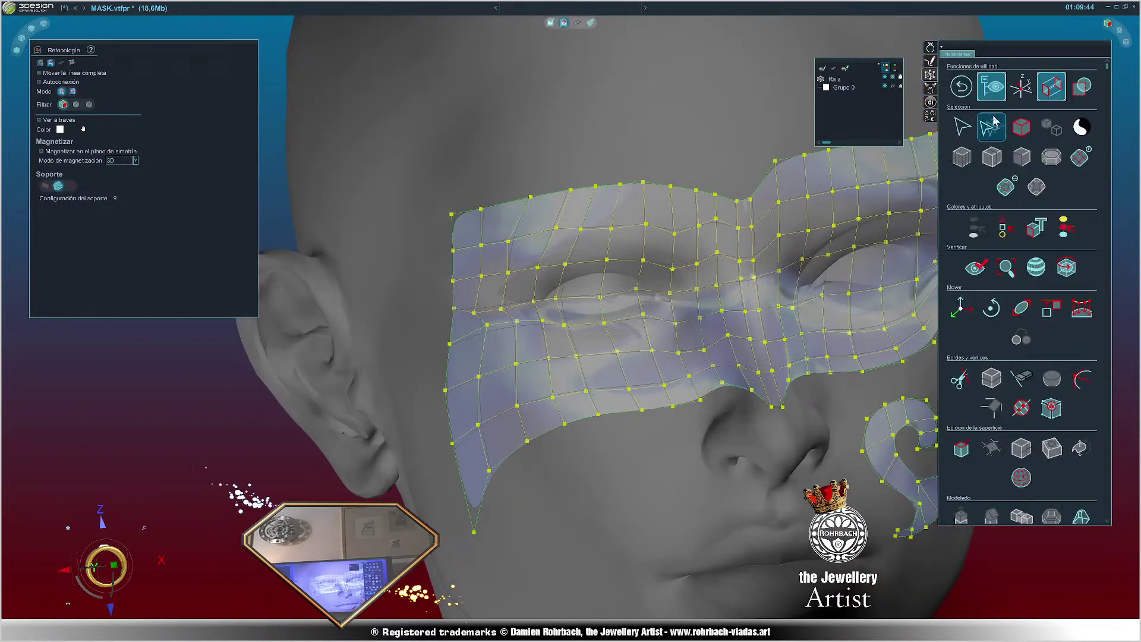
click(969, 93)
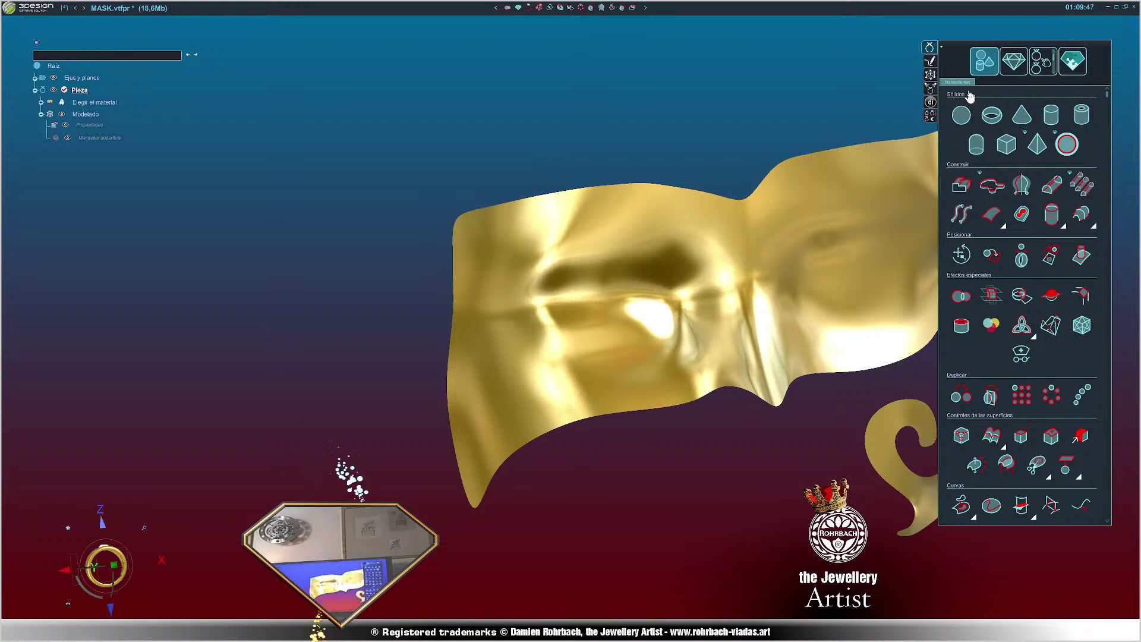
scroll(721, 222, down, 3)
right_drag(721, 222, 467, 262)
scroll(721, 337, up, 3)
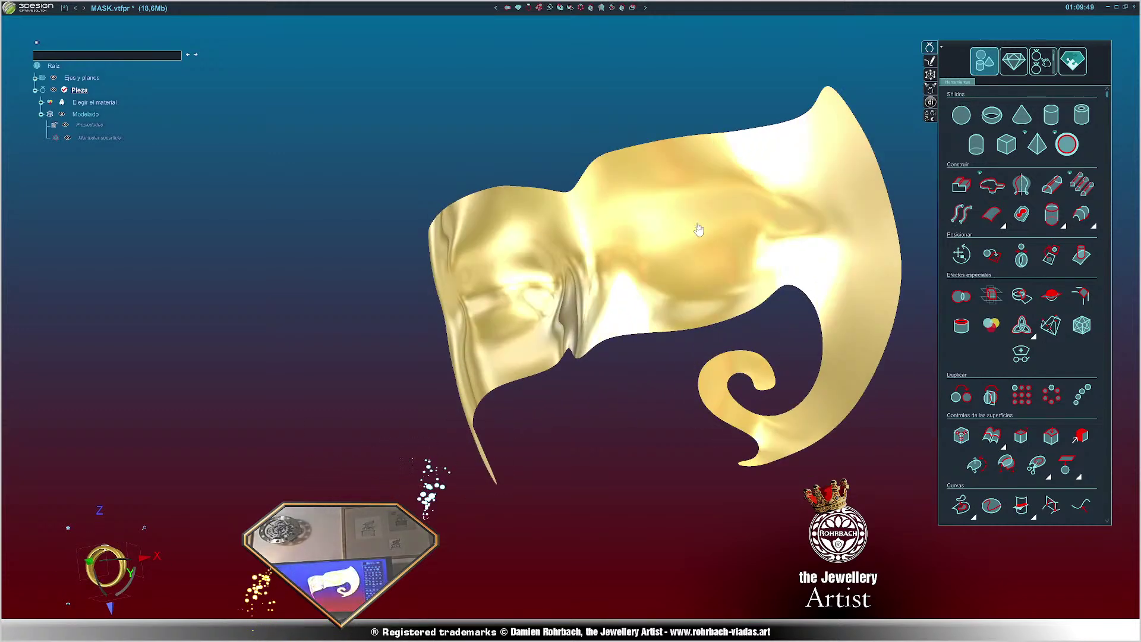
- Start an advanced pavé on the modelled mask surface and add an entry to its placement list
click(507, 310)
right_drag(746, 214, 806, 121)
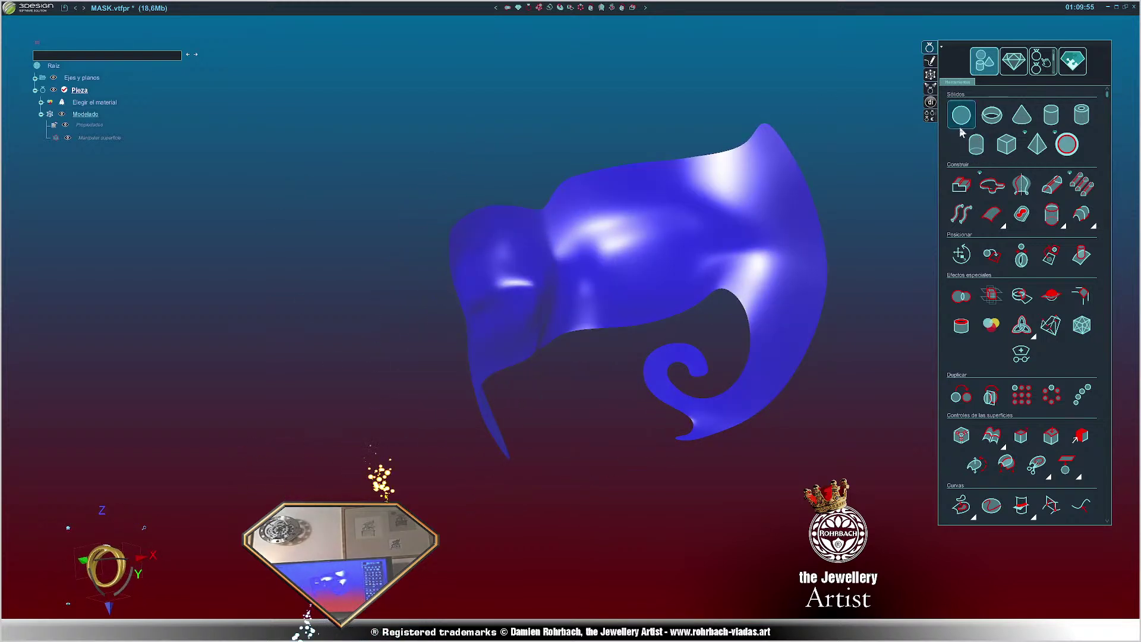
click(1014, 61)
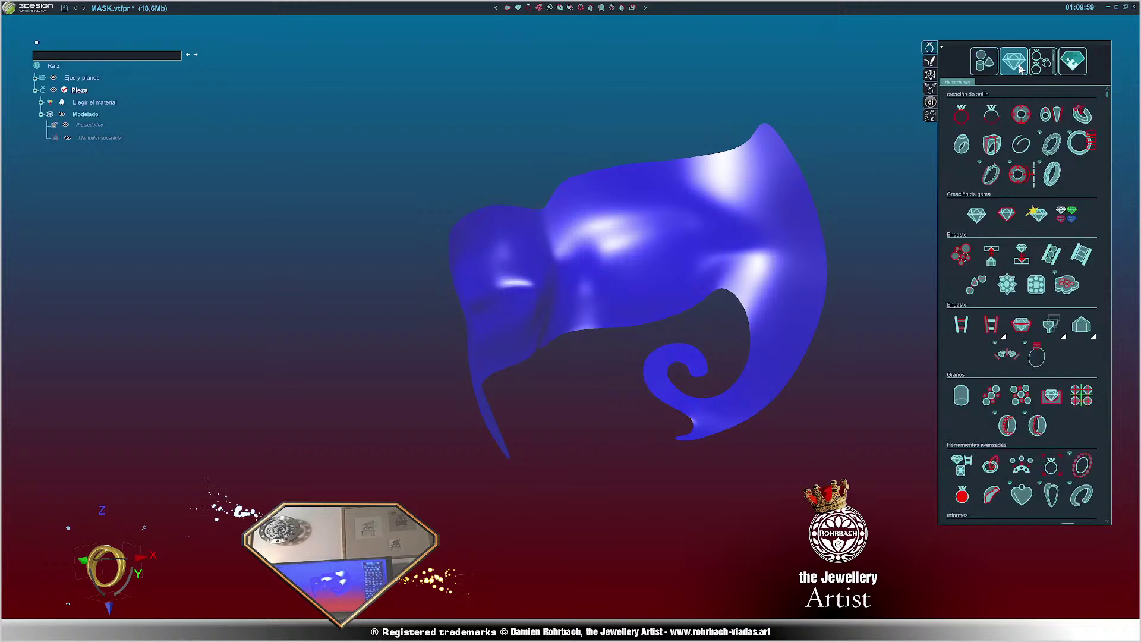
click(966, 260)
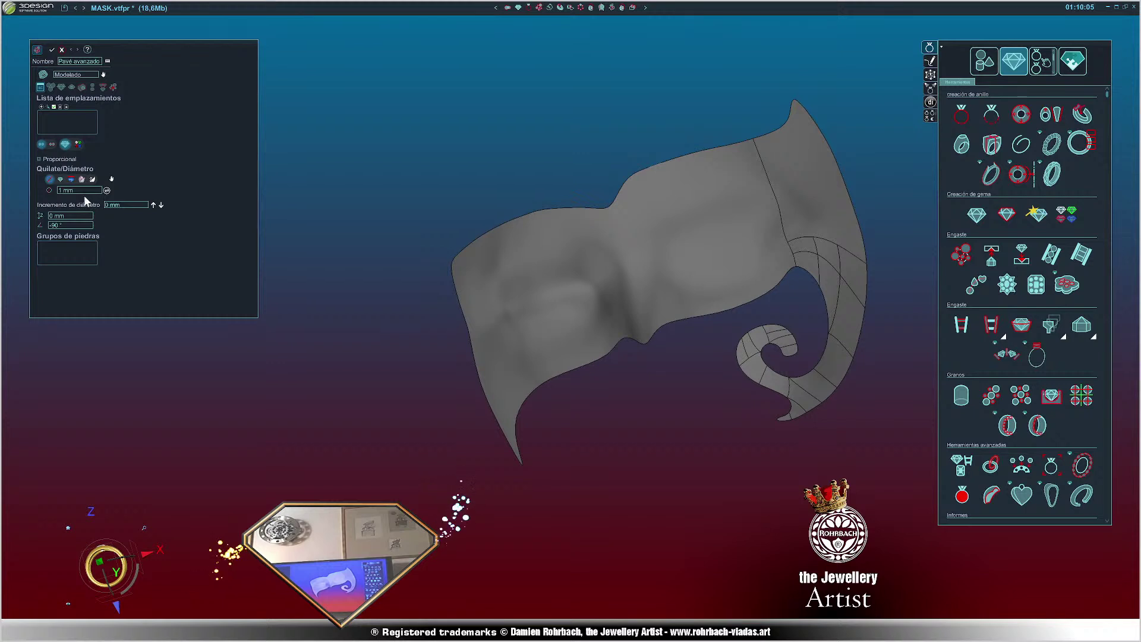
click(41, 107)
- Open the materials library while setting up the pavé on the mask
middle_drag(543, 333, 558, 394)
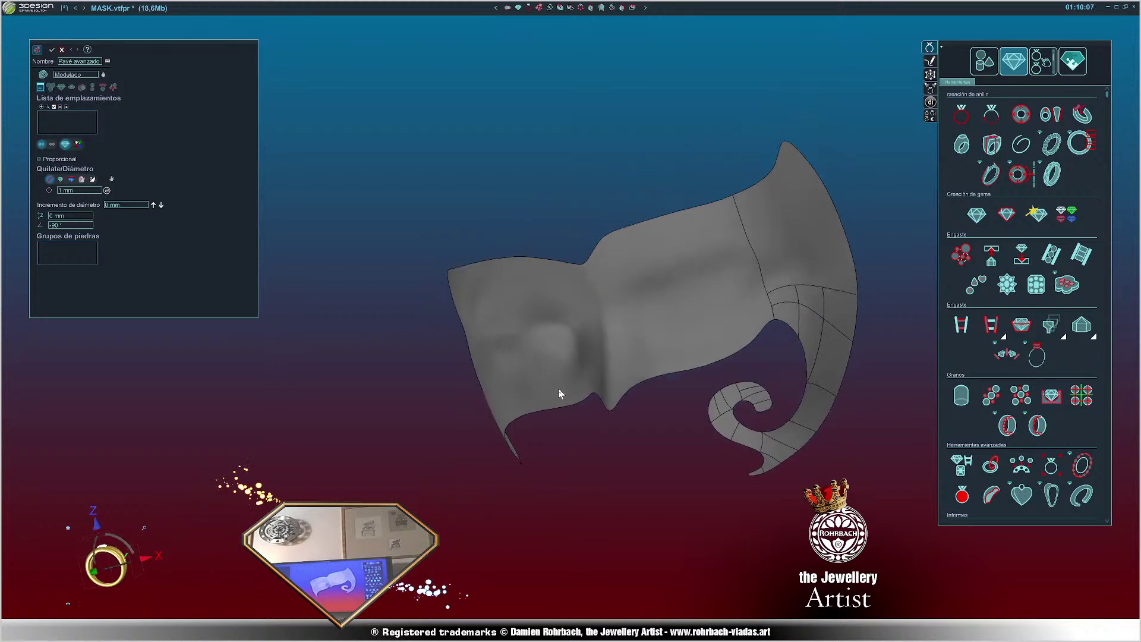
scroll(606, 308, up, 3)
key(m)
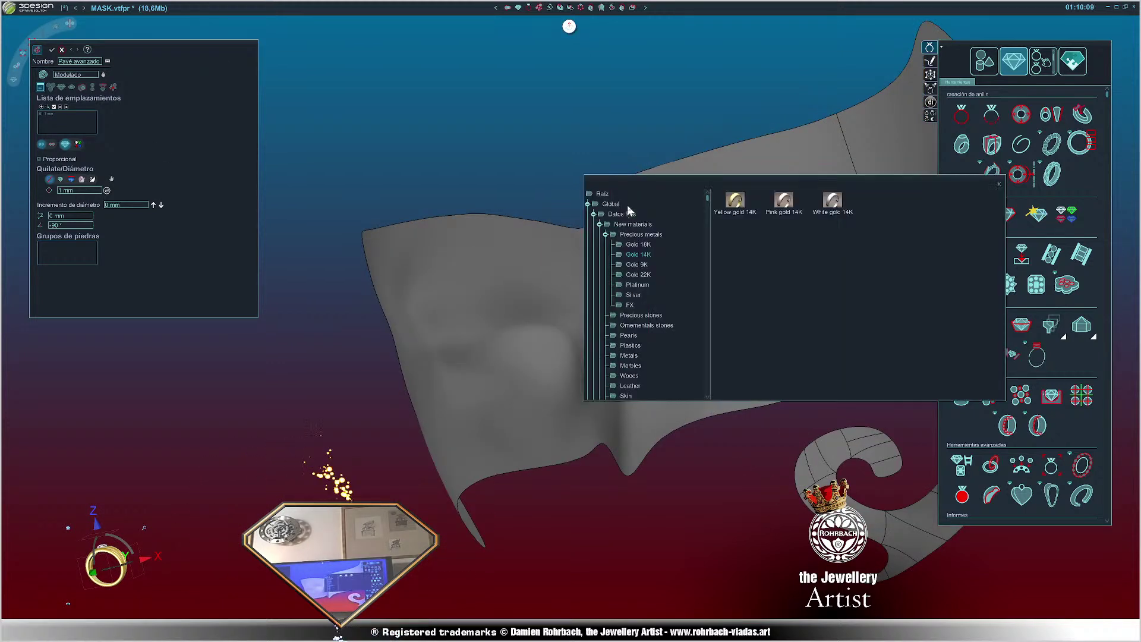
- Choose Diamond AI from the precious stones as the pavé material and set the stone diameter to 5 mm
click(647, 316)
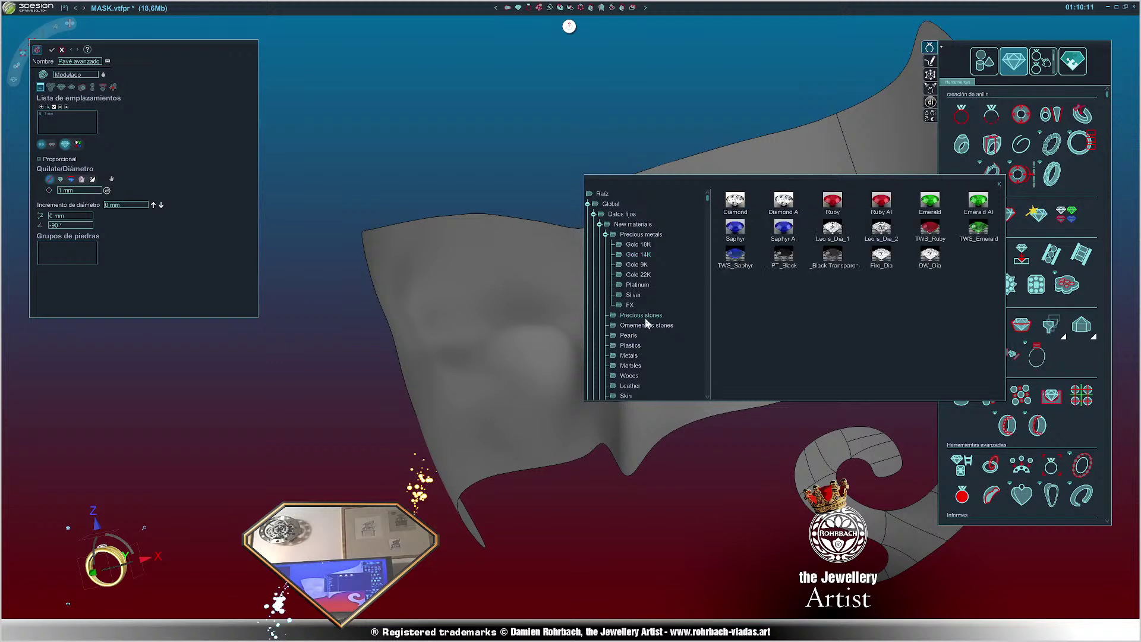
click(781, 202)
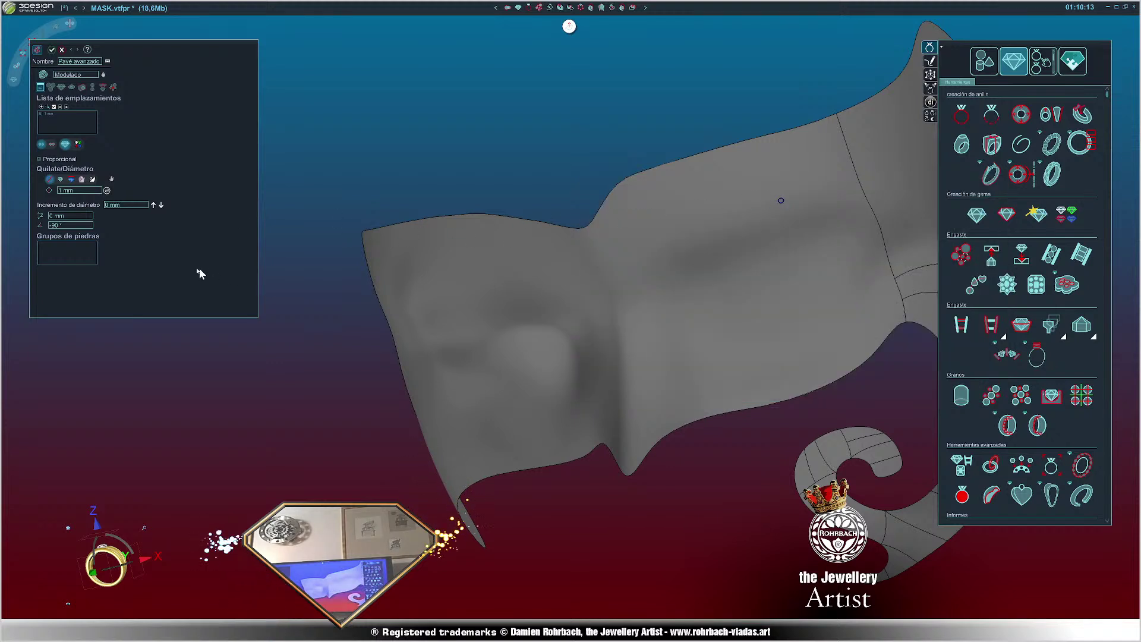
click(93, 190)
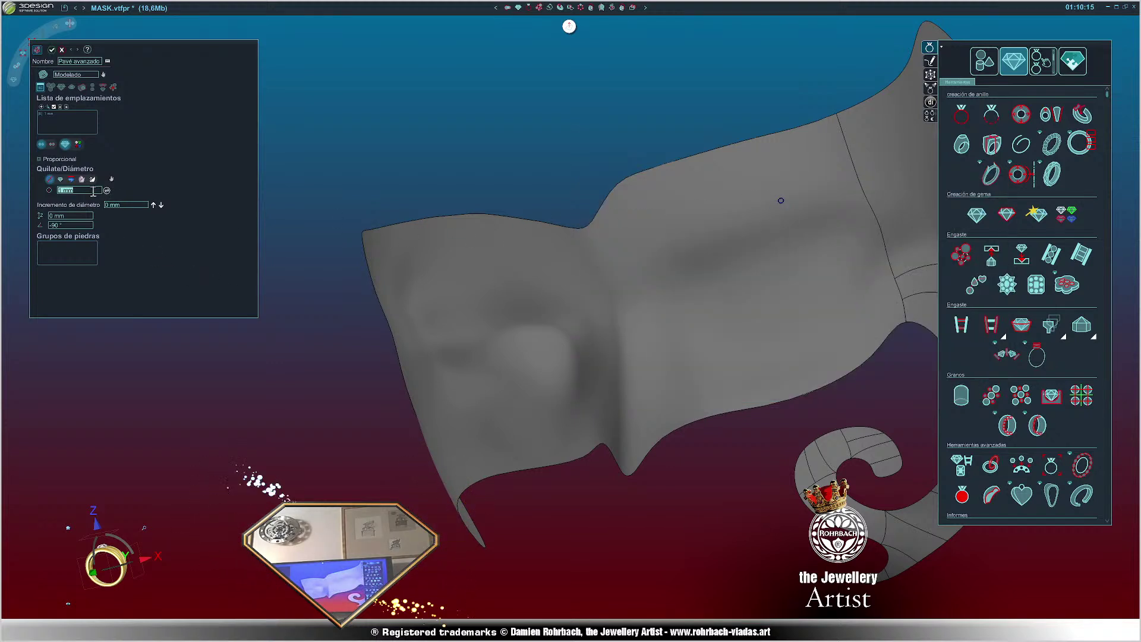
text(5)
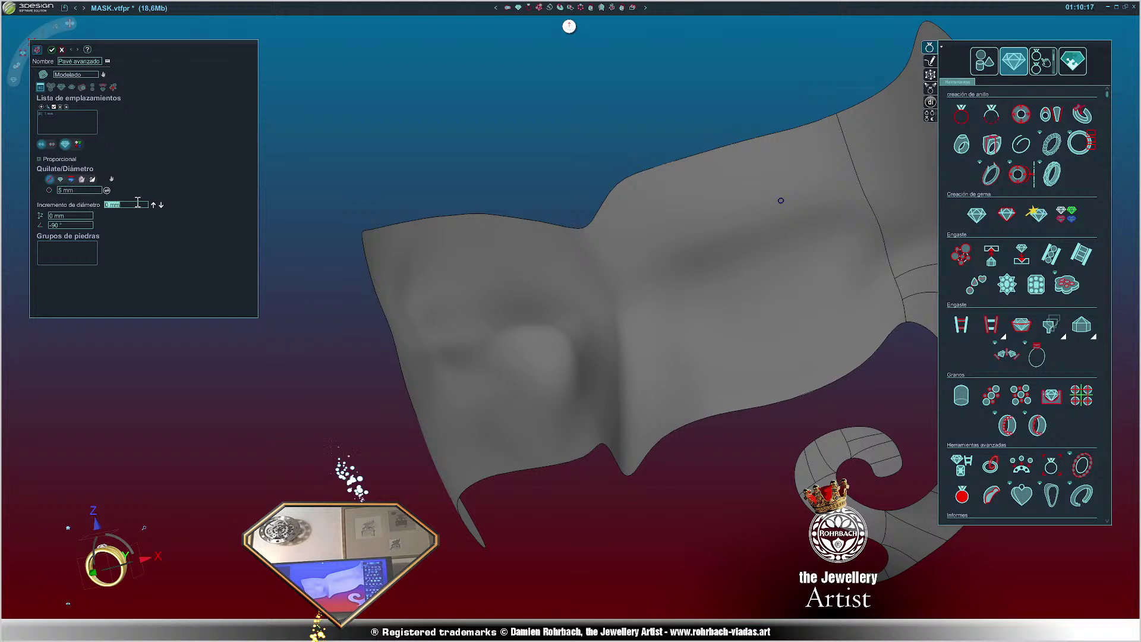
- Try placing a row of 5 mm stones along the mask's upper brow edge, and discard the pavé
drag(668, 245, 639, 206)
click(634, 200)
click(659, 185)
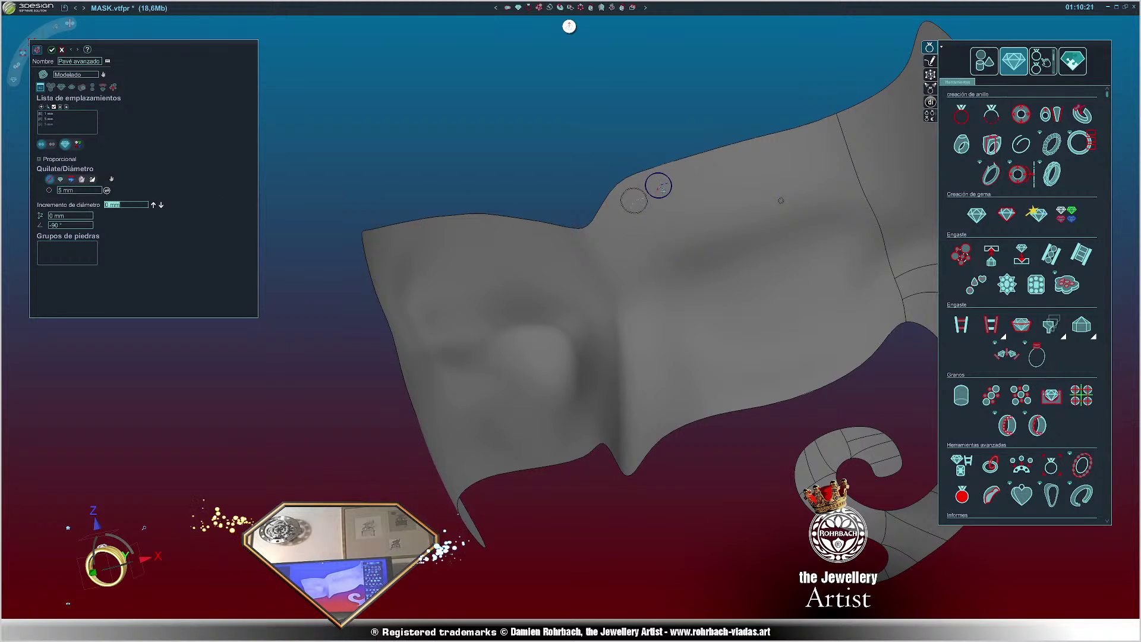
click(685, 174)
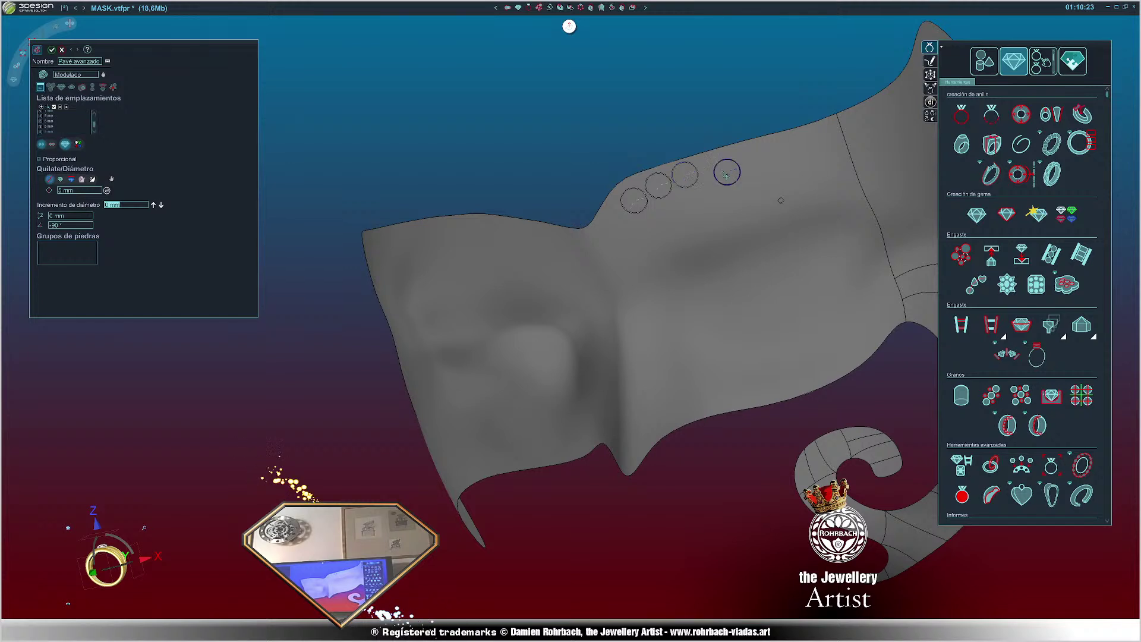
click(711, 166)
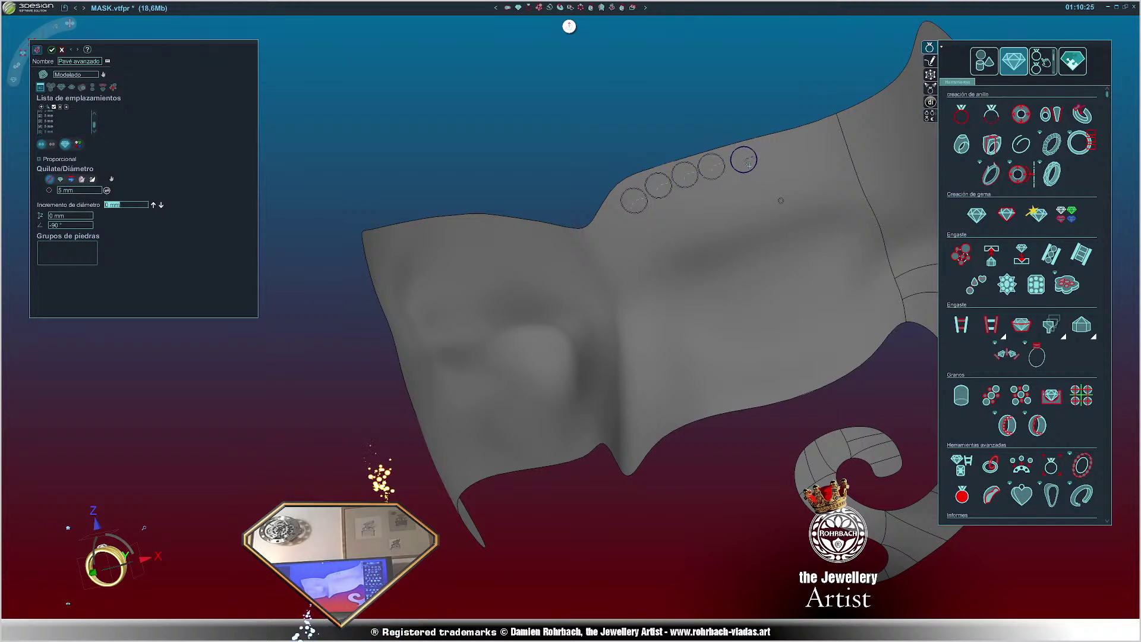
click(738, 159)
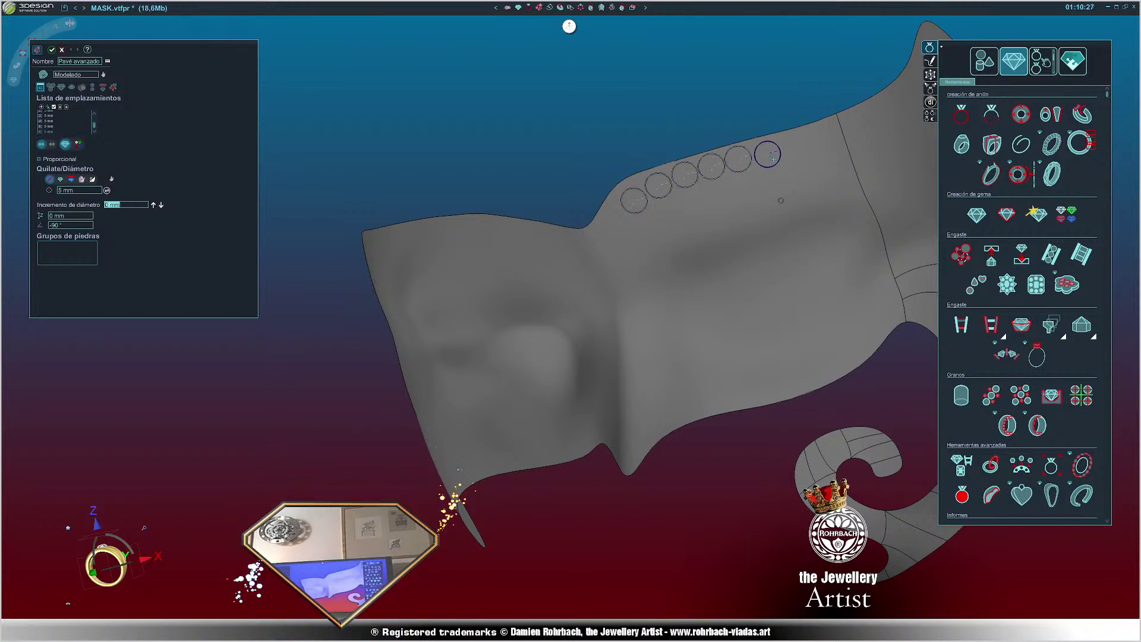
click(767, 152)
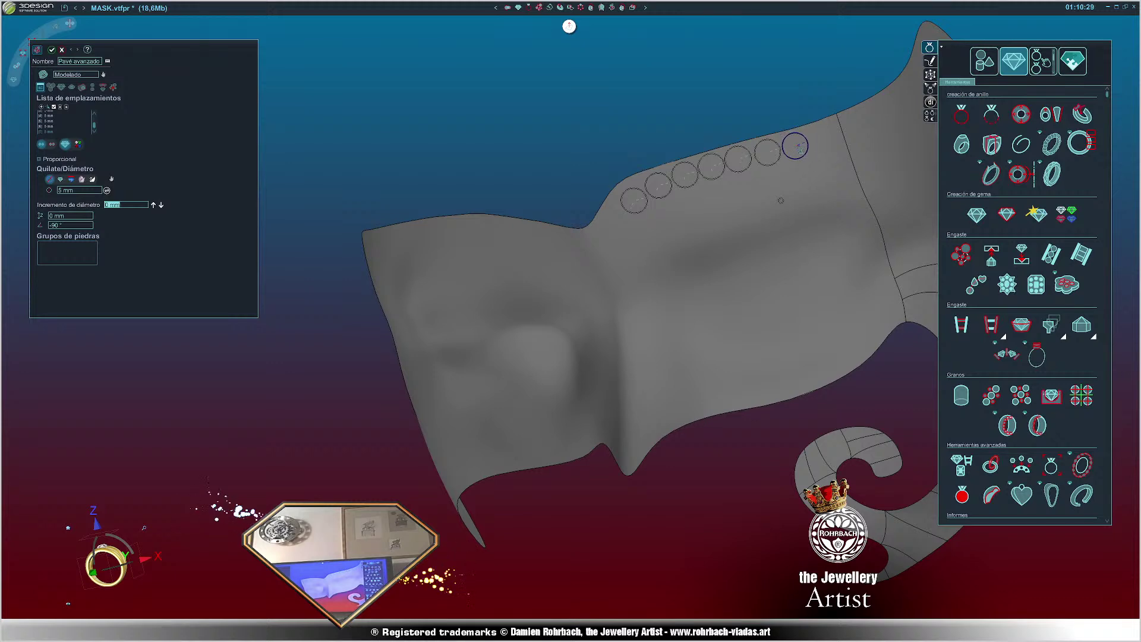
click(798, 144)
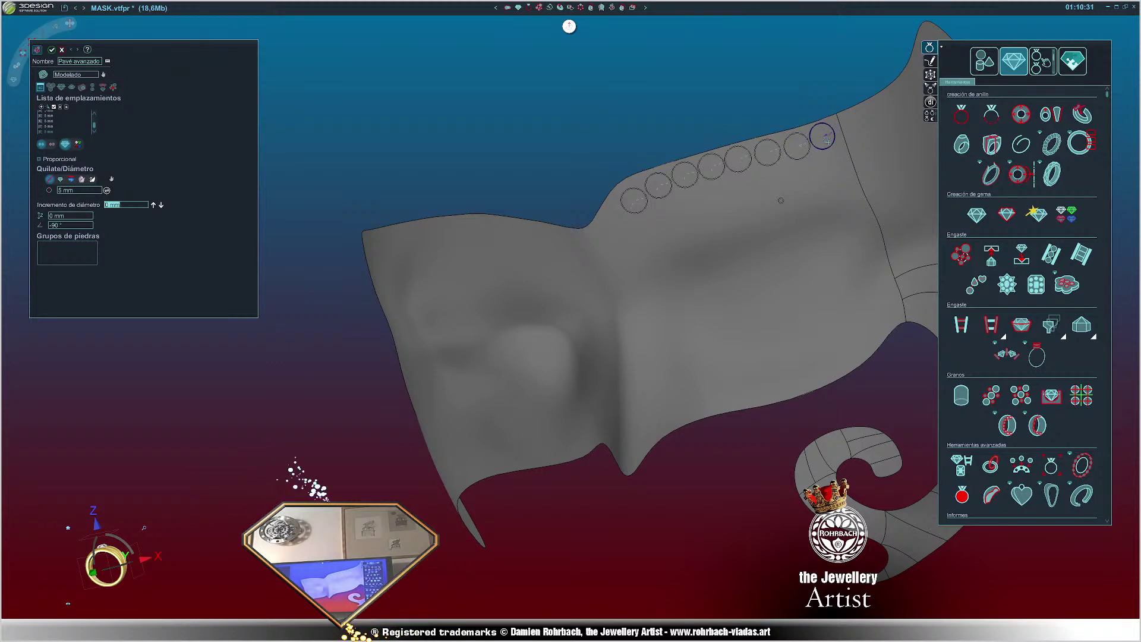
scroll(848, 377, down, 2)
middle_drag(848, 376, 644, 390)
scroll(624, 320, up, 2)
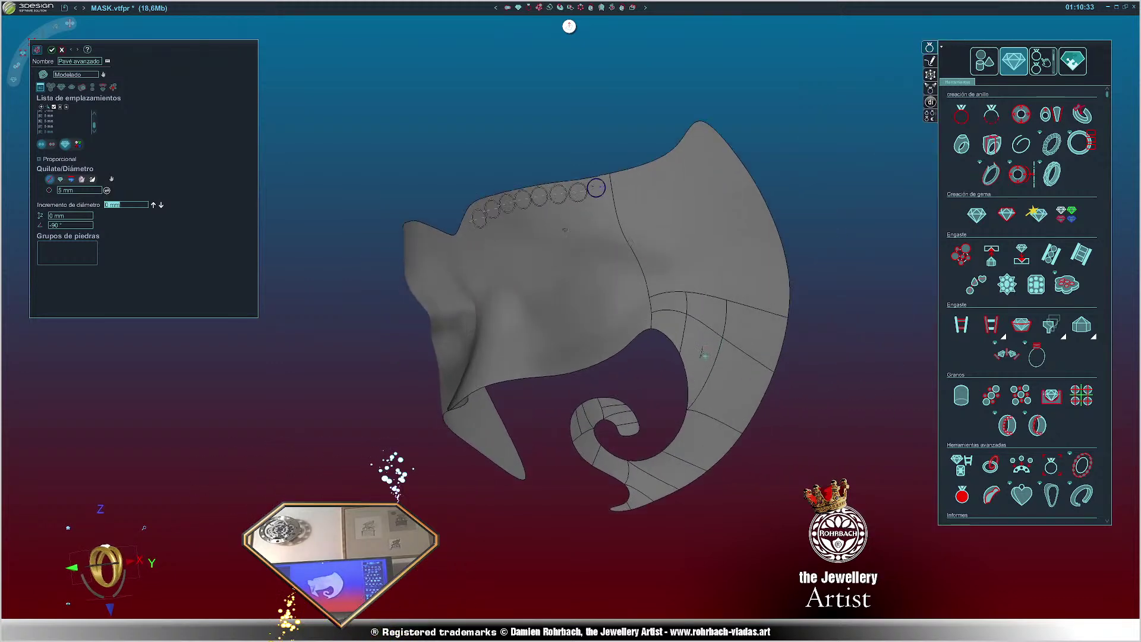
middle_drag(621, 301, 730, 303)
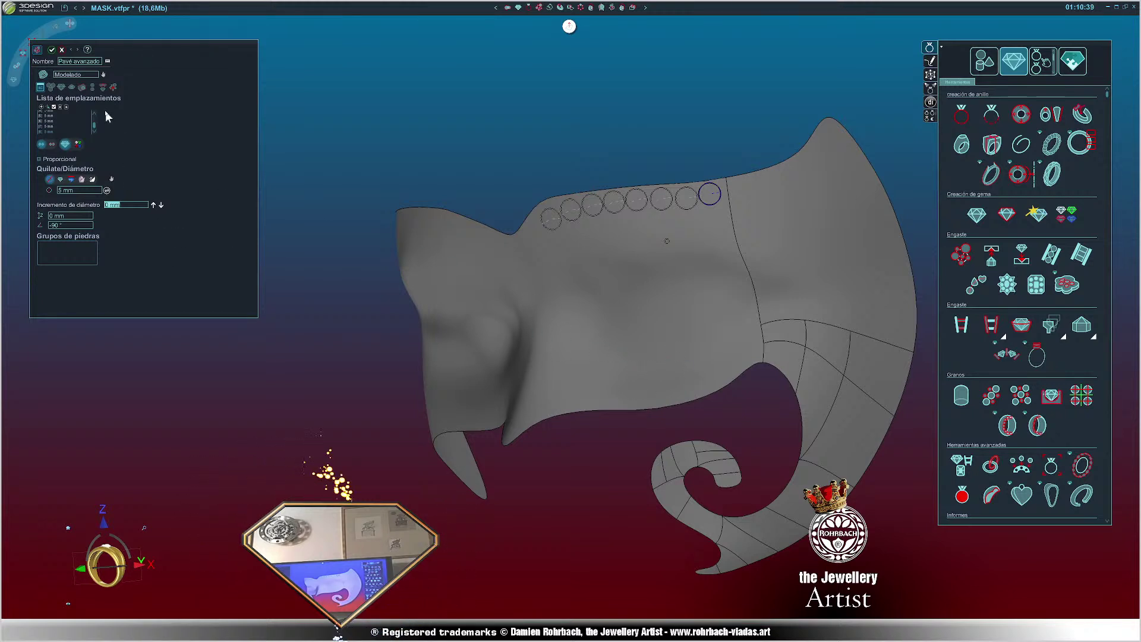
click(63, 50)
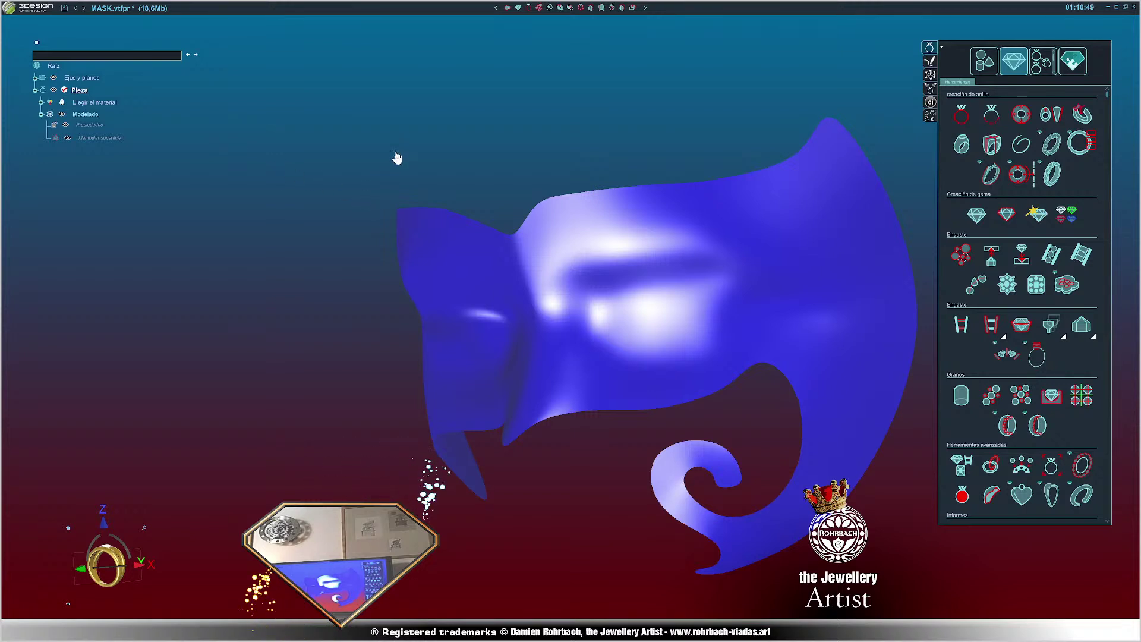
- Save the MASK project file
click(65, 8)
scroll(573, 331, down, 3)
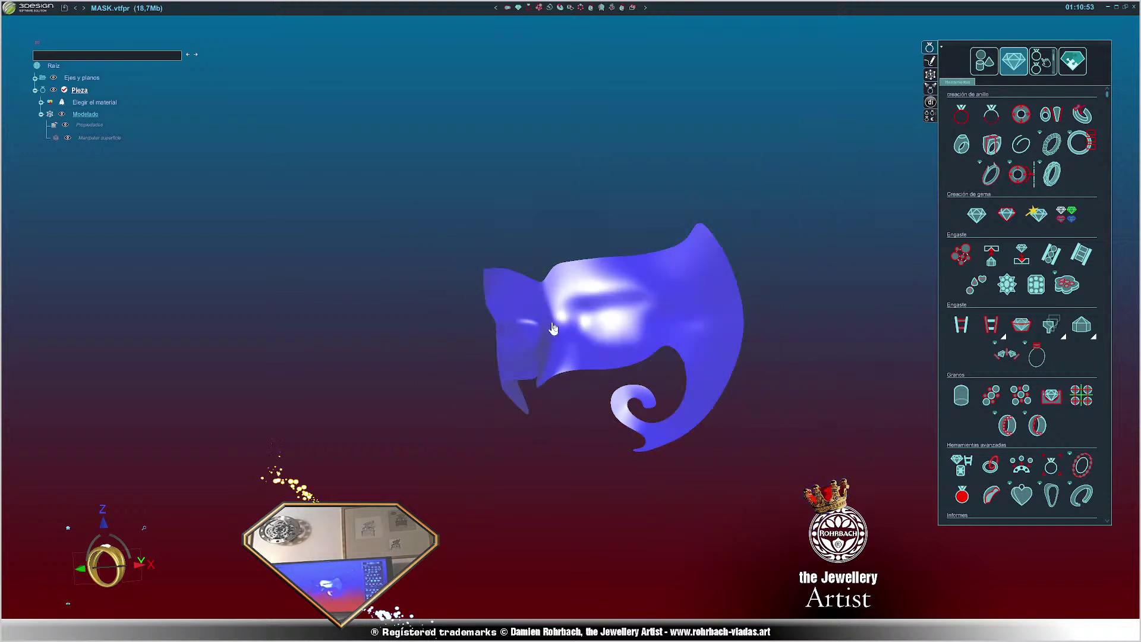
middle_drag(552, 330, 797, 308)
scroll(652, 315, up, 3)
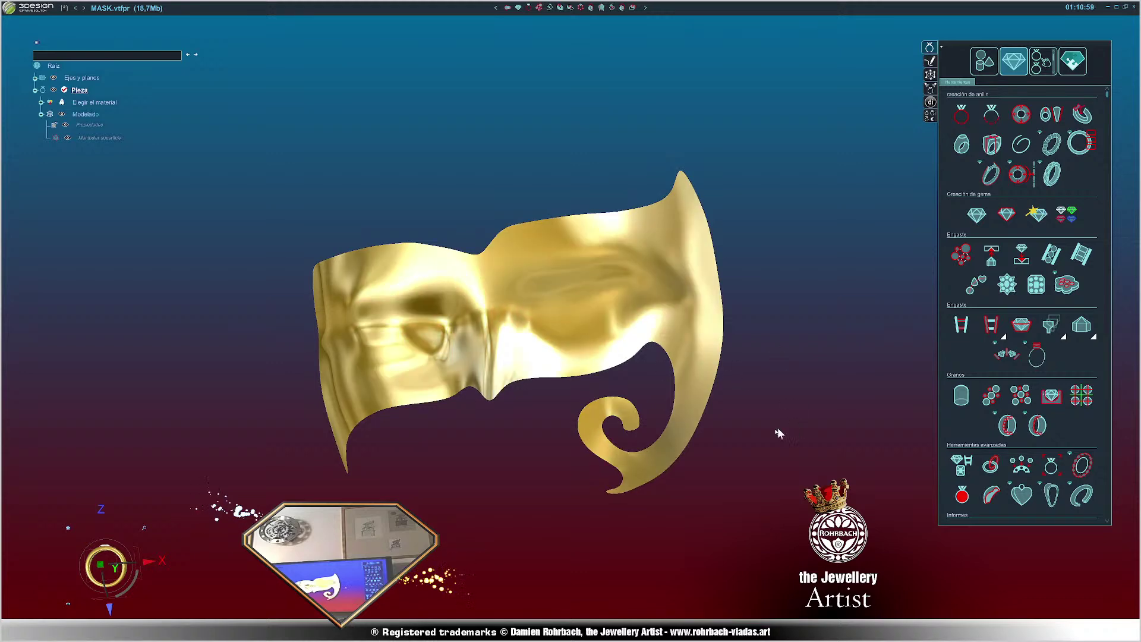
mouse_move(777, 434)
right_down()
mouse_move(565, 458)
mouse_move(489, 408)
mouse_move(721, 374)
mouse_move(683, 394)
mouse_move(532, 400)
mouse_move(535, 383)
mouse_move(650, 407)
mouse_move(749, 375)
mouse_move(433, 407)
mouse_move(622, 315)
right_up()
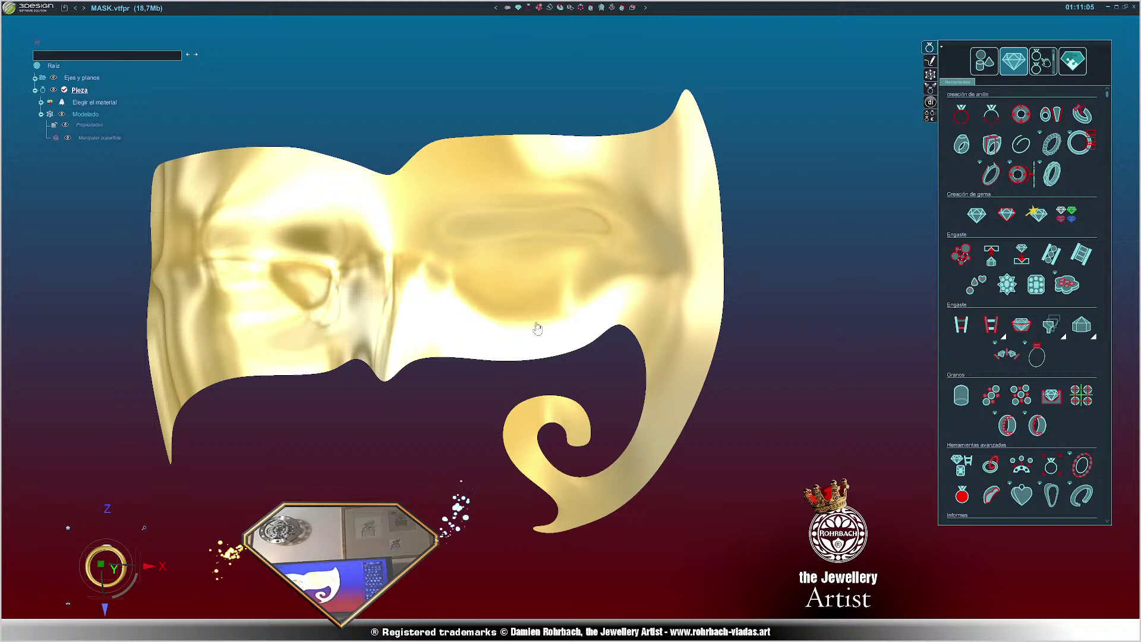
right_drag(537, 328, 630, 369)
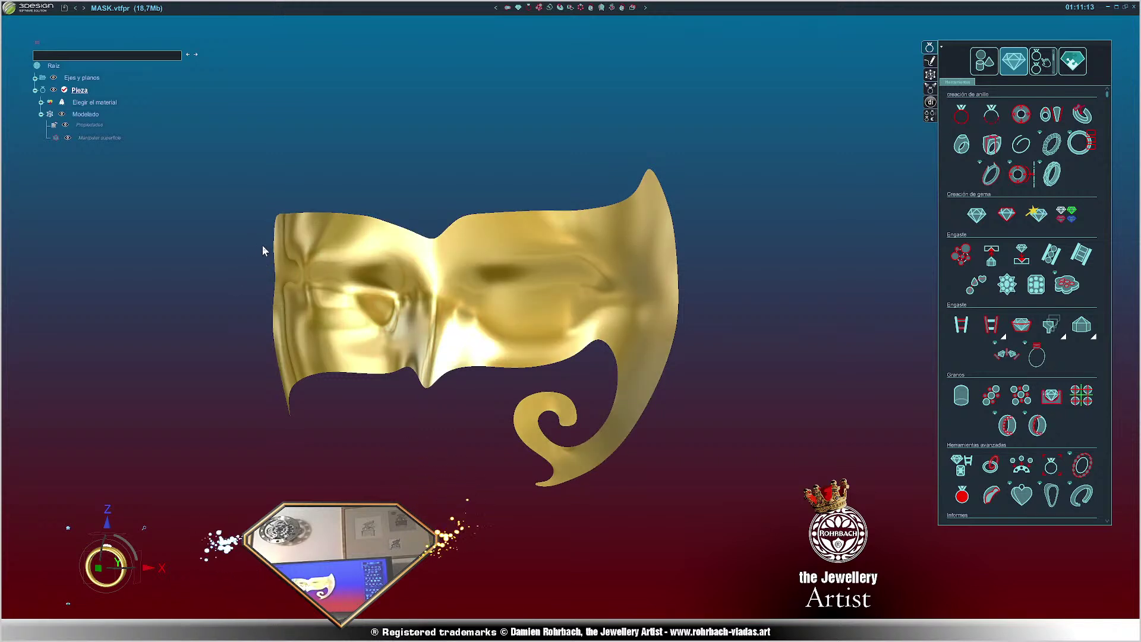
- Open the mask surface for mesh editing and start the Retopology tool over the head support
double_click(111, 139)
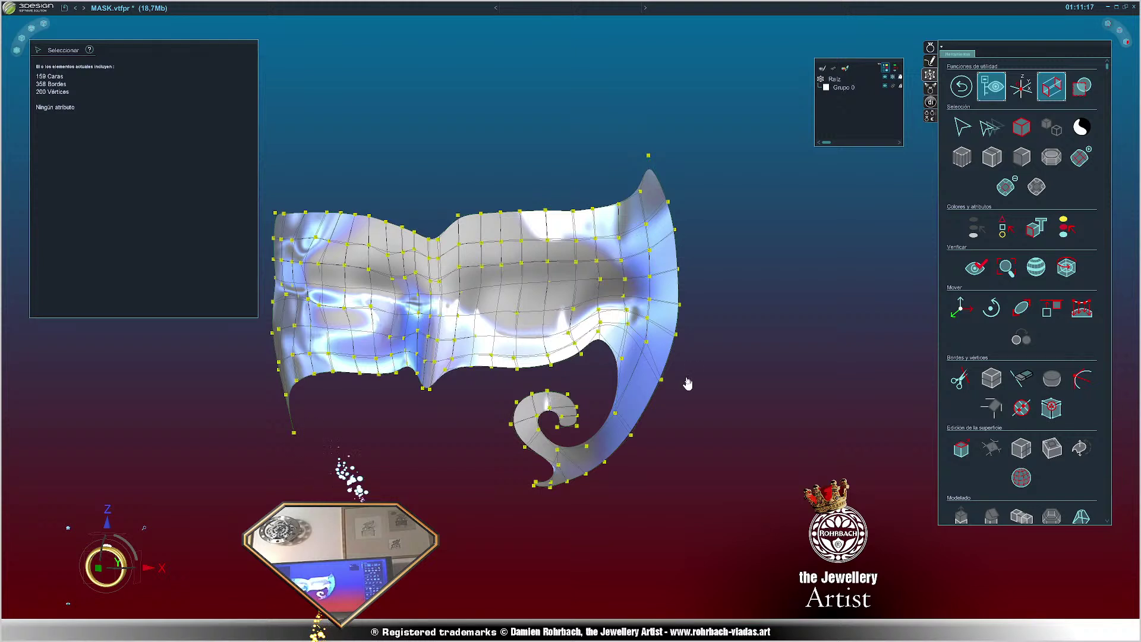
scroll(1021, 380, down, 3)
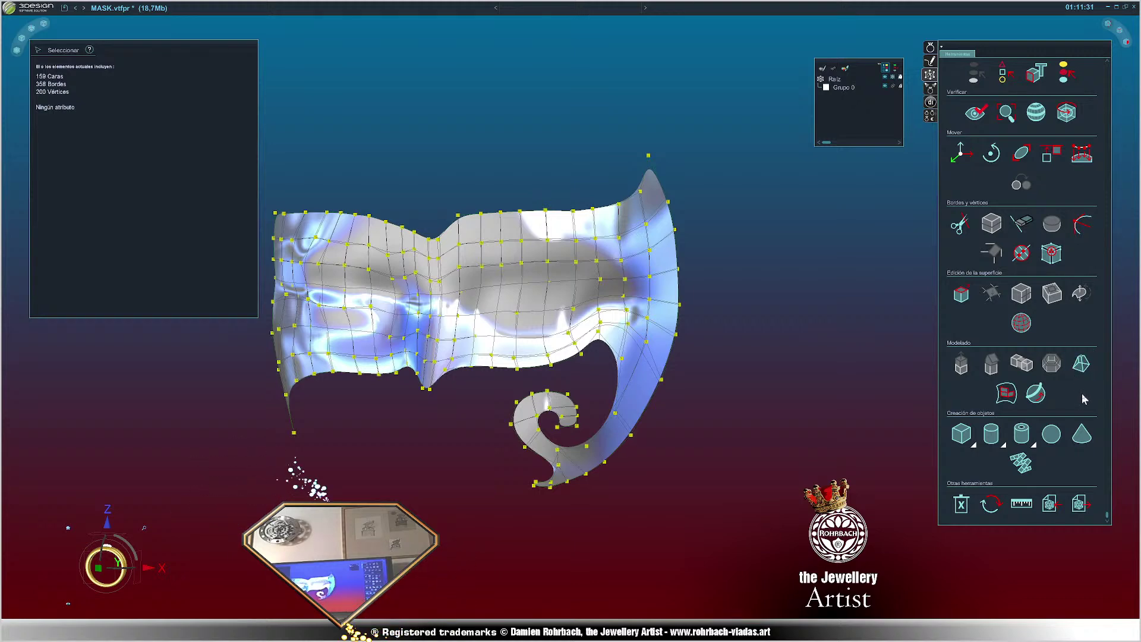
click(1006, 393)
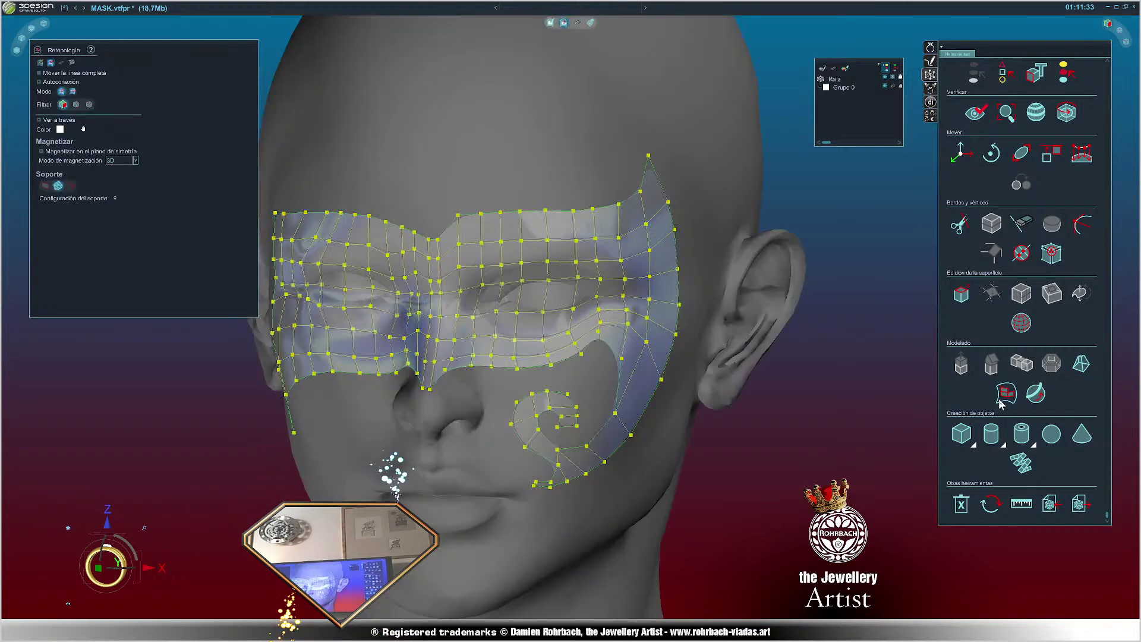
- Slide the mesh vertices at the outer corner and upper lid of the head's right eye for even spacing
middle_drag(390, 477, 604, 456)
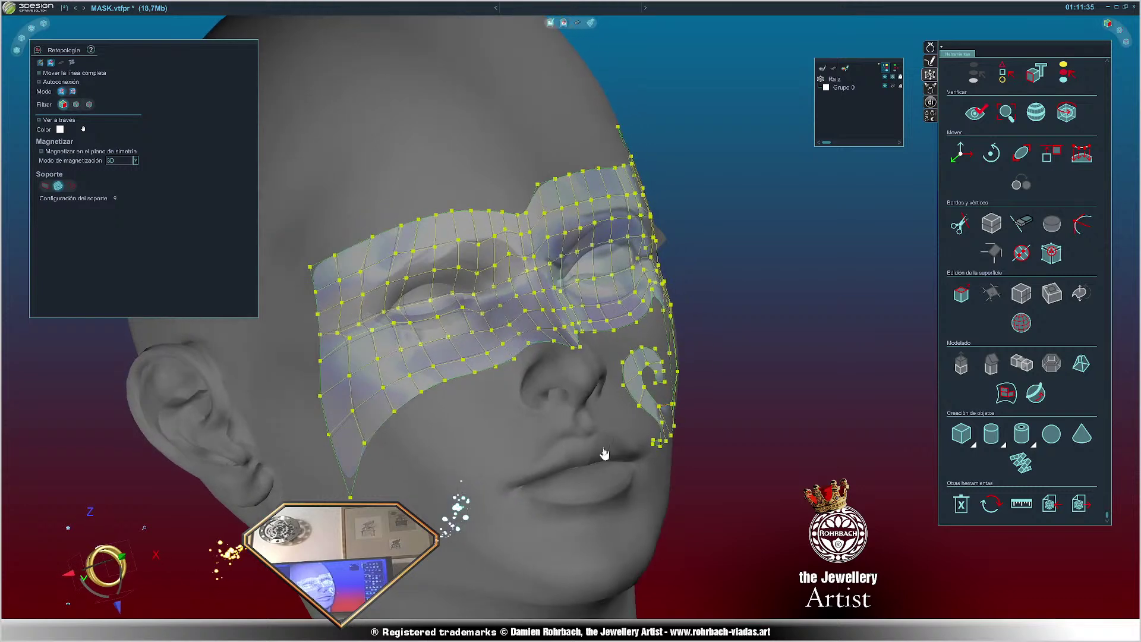
middle_drag(241, 377, 640, 258)
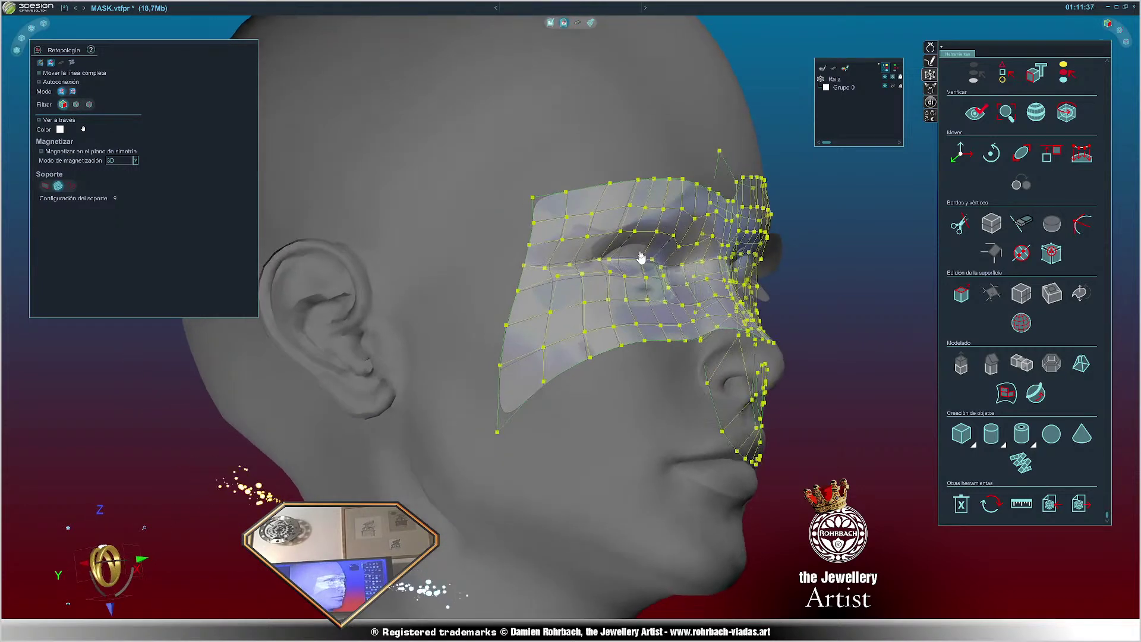
scroll(547, 267, up, 5)
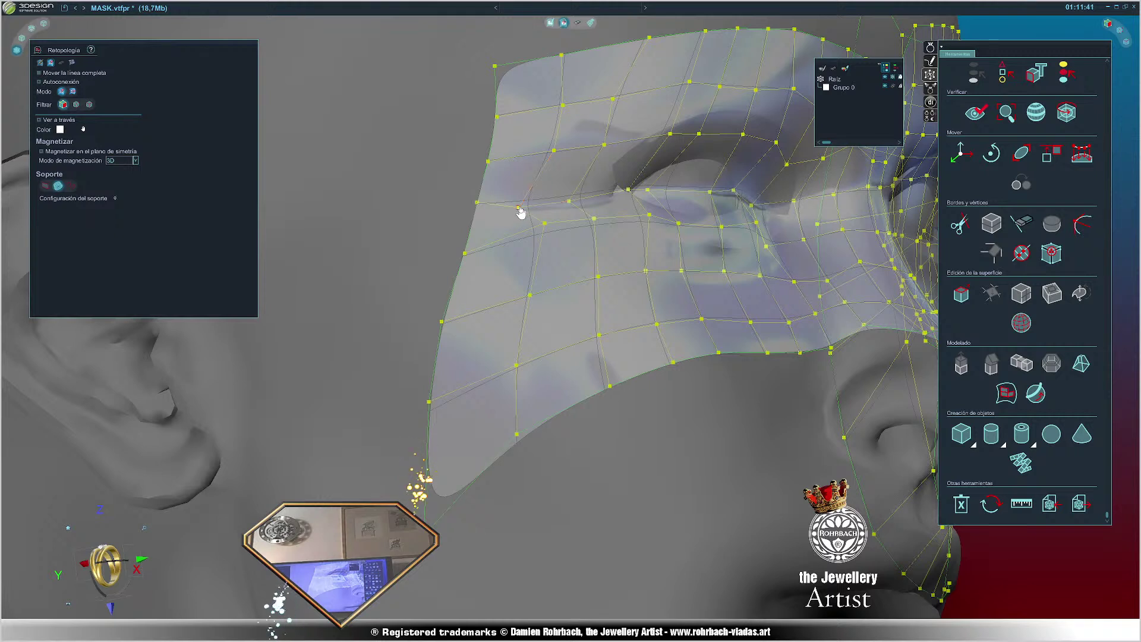
drag(521, 209, 599, 194)
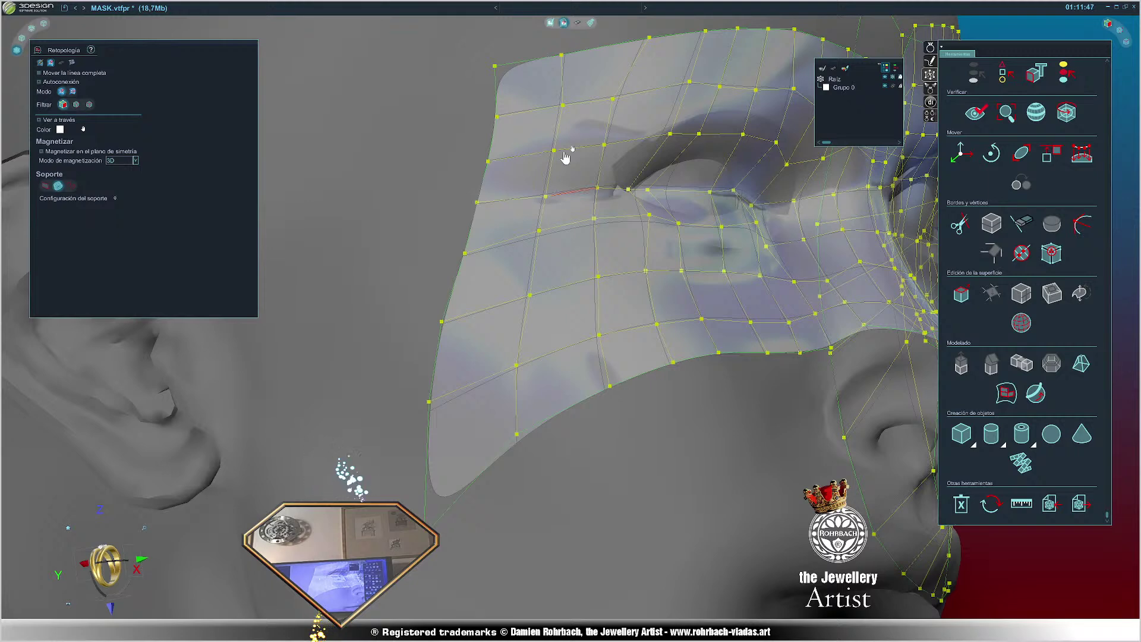
middle_drag(659, 27, 484, 275)
scroll(491, 271, up, 3)
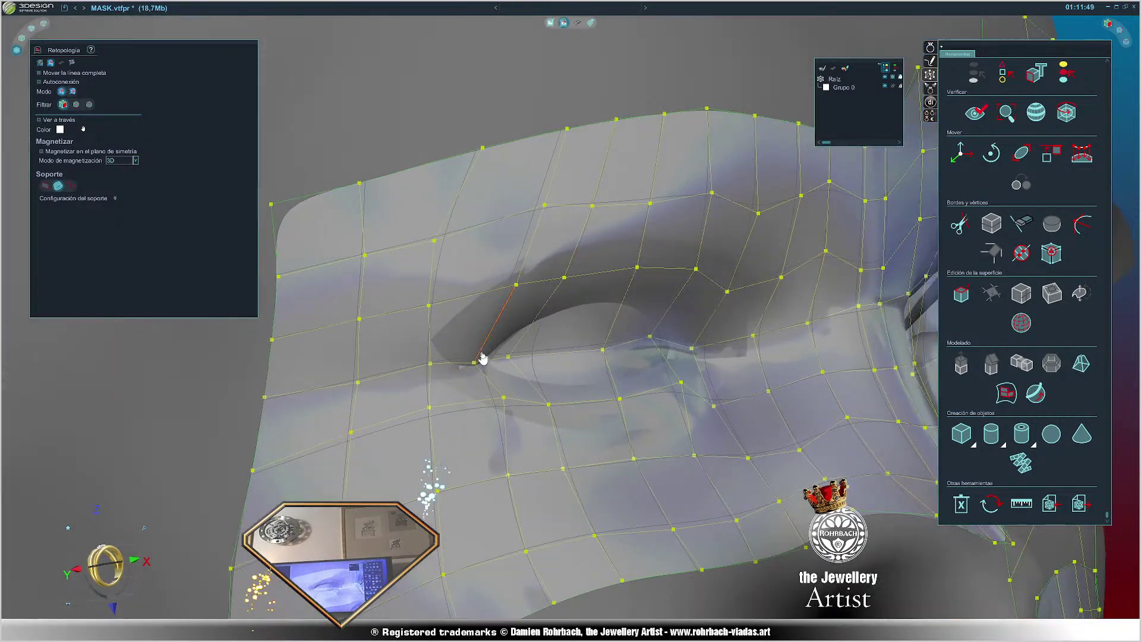
drag(508, 358, 555, 350)
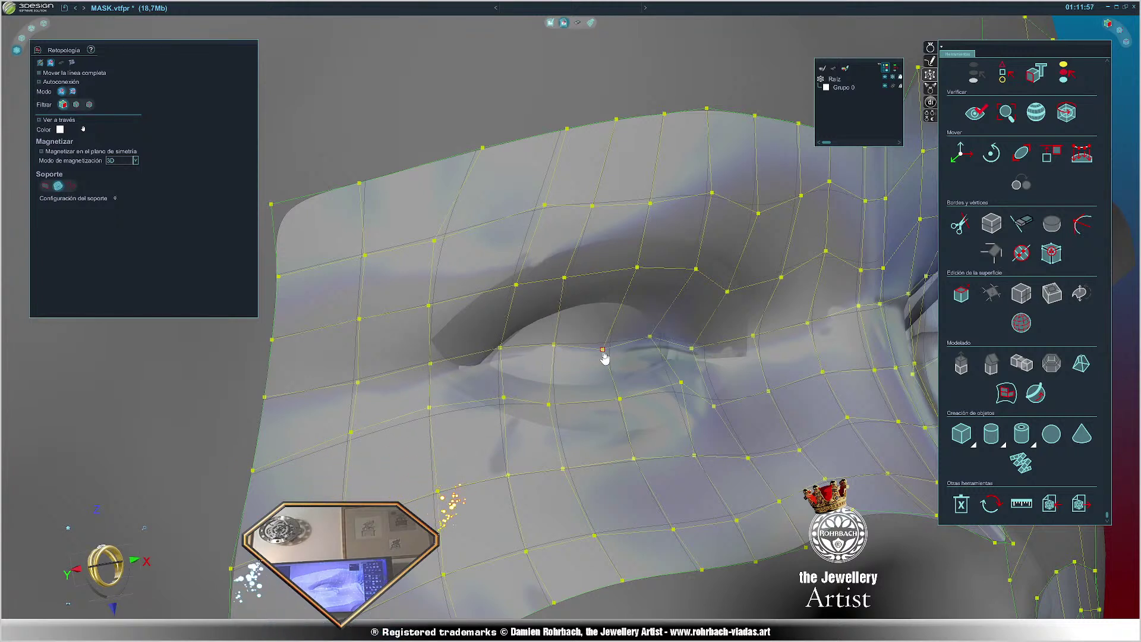
- Reposition the mesh vertices above and below the inner corner of the head's right eye to even out the rows
middle_drag(613, 341, 517, 386)
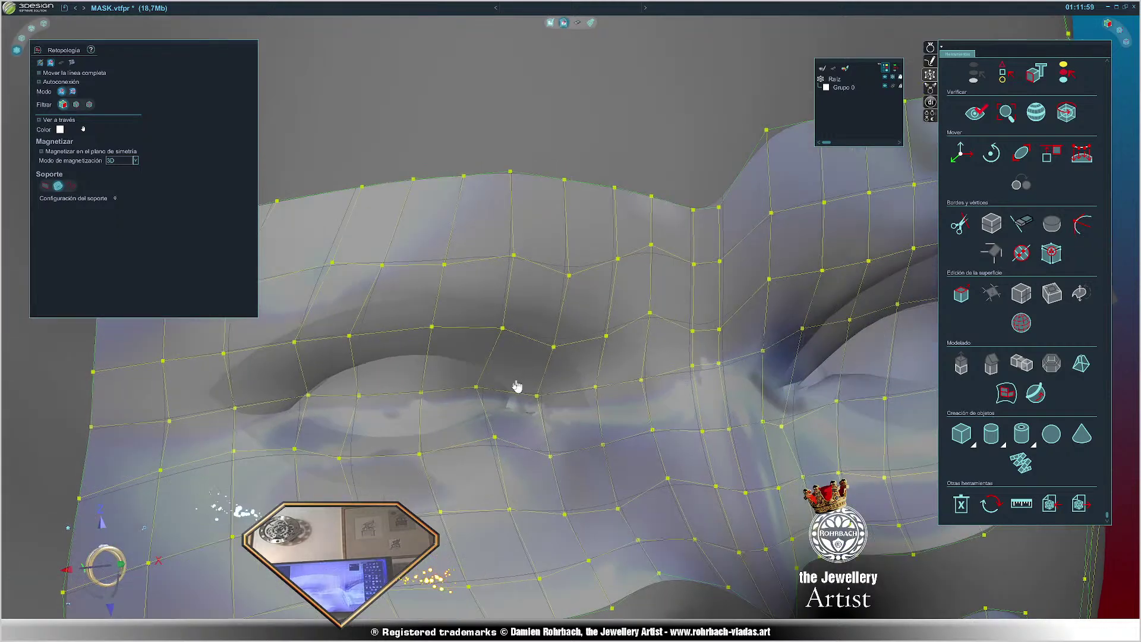
drag(482, 397, 488, 399)
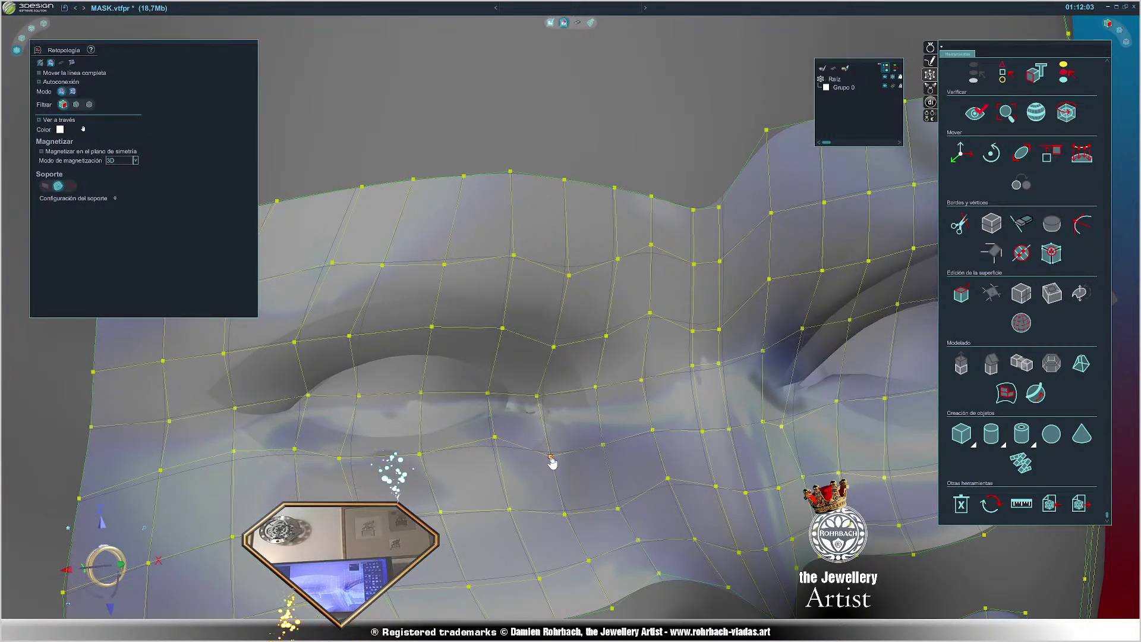
drag(551, 461, 544, 429)
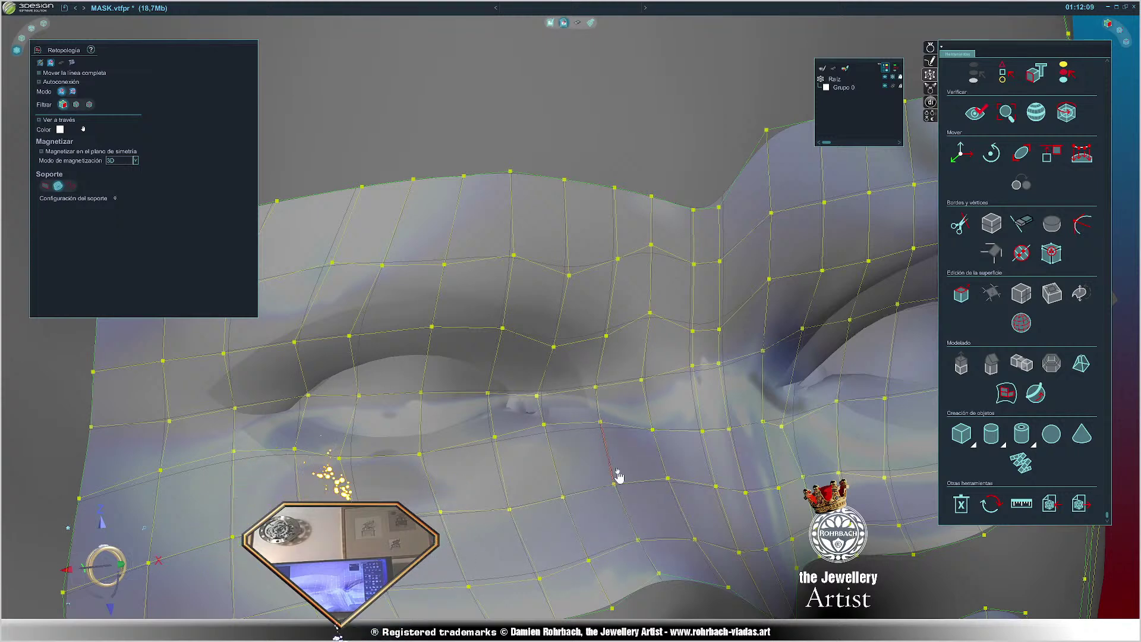
scroll(553, 432, up, 5)
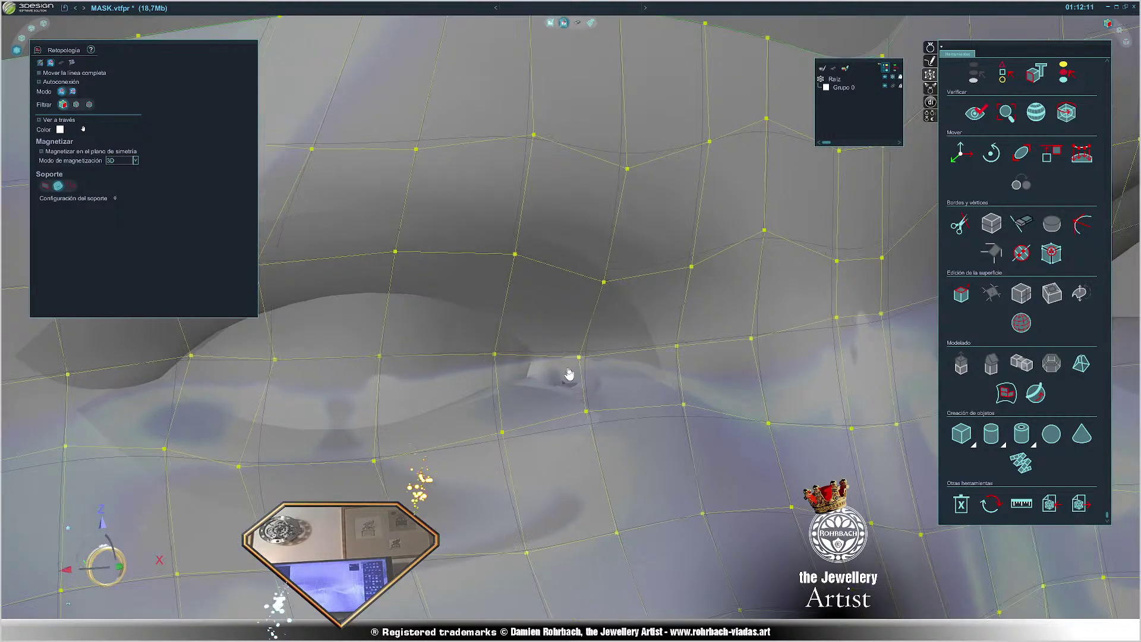
drag(580, 360, 580, 356)
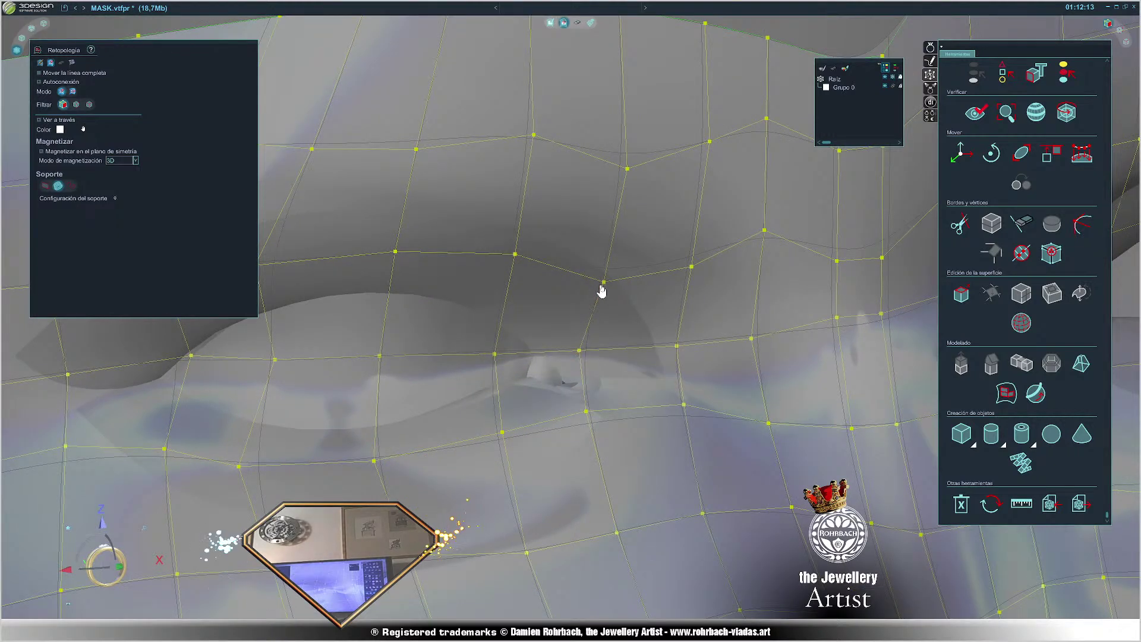
- Straighten the two vertex rows above the inner half of the right eye, up to the nose bridge
drag(604, 283, 598, 263)
scroll(594, 272, down, 4)
scroll(594, 278, up, 5)
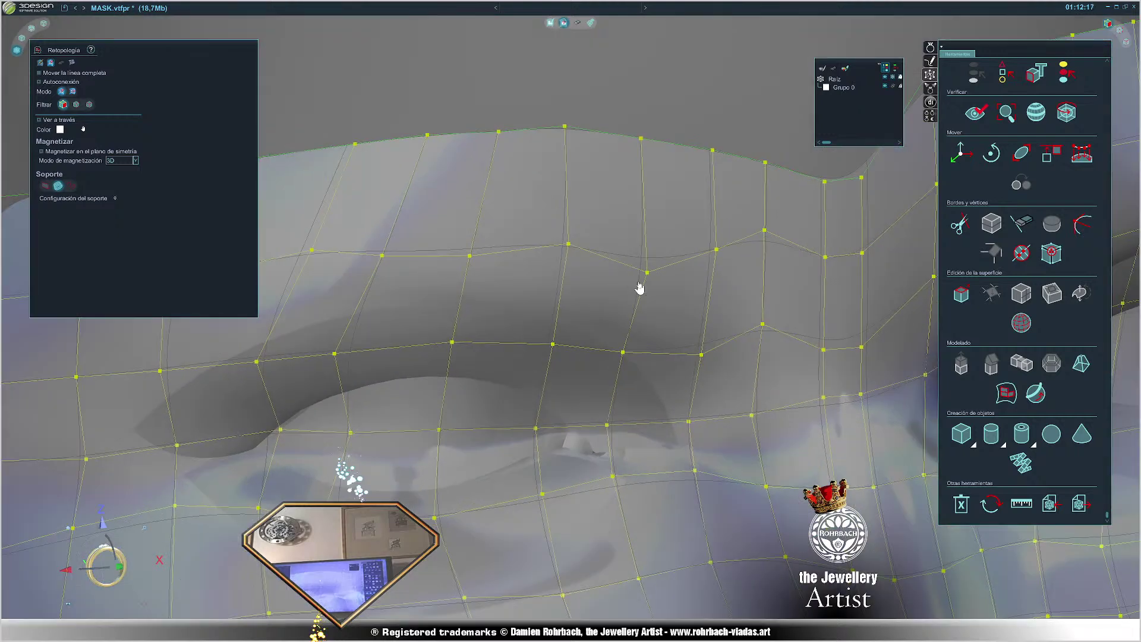
drag(648, 280, 636, 254)
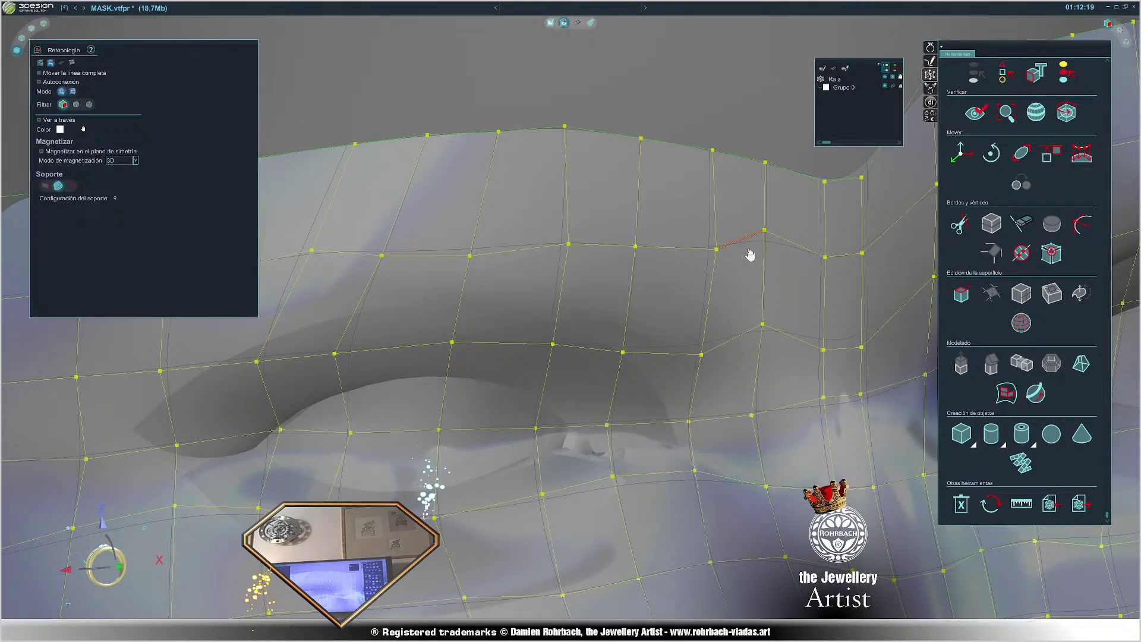
drag(719, 255, 768, 255)
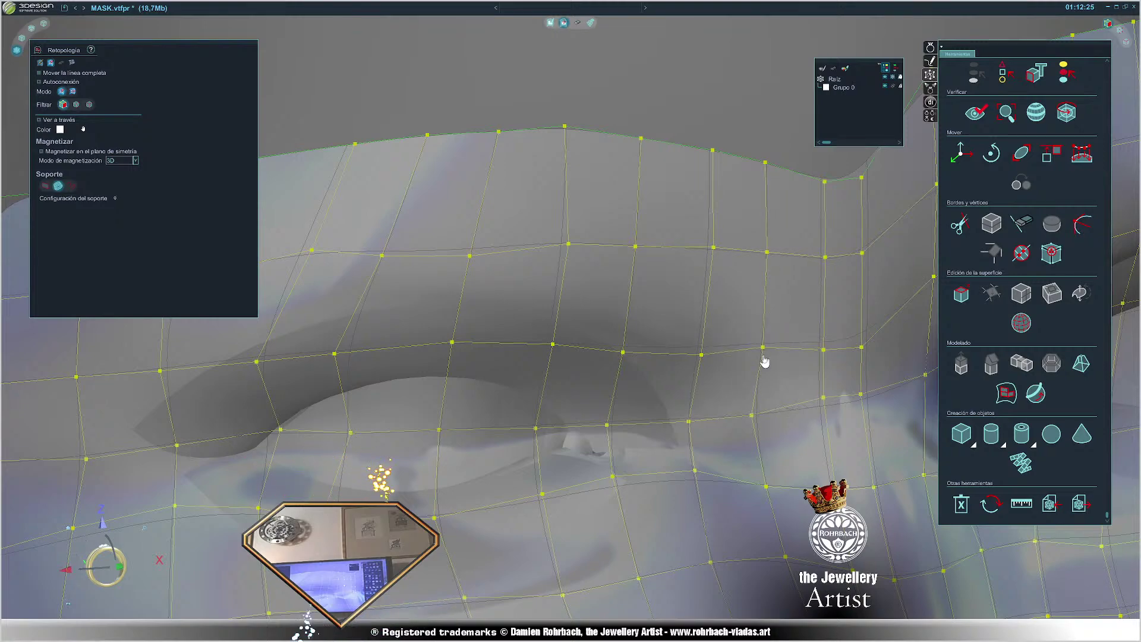
scroll(764, 362, down, 5)
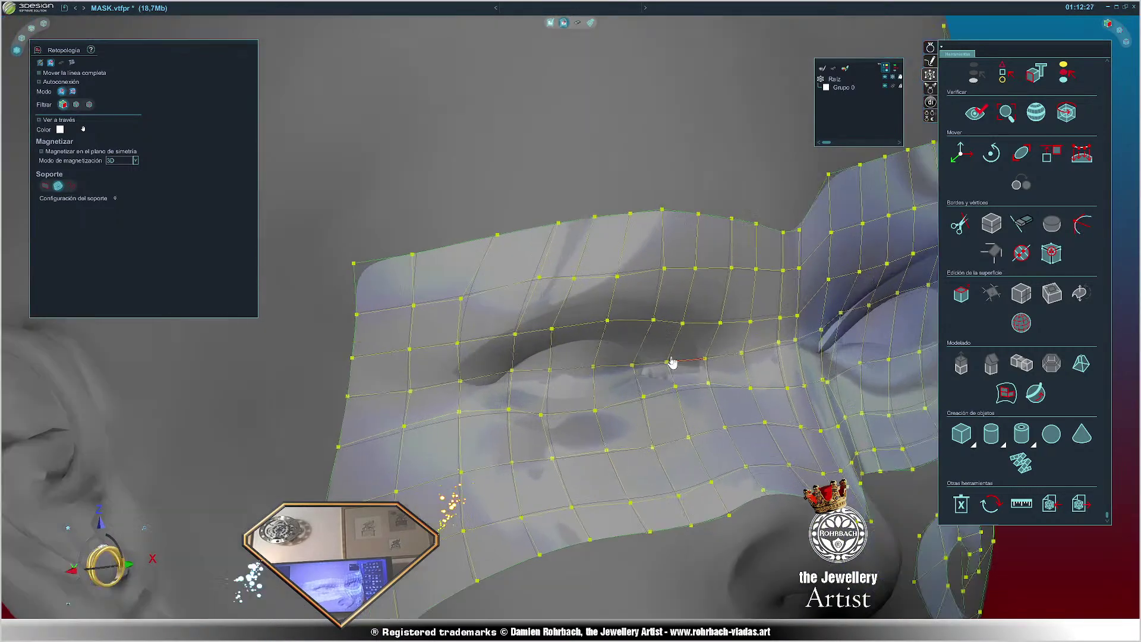
- Nudge vertices in the row above the right eye's outer half and on the mask's upper edge for even spacing
scroll(570, 330, up, 3)
drag(551, 333, 560, 331)
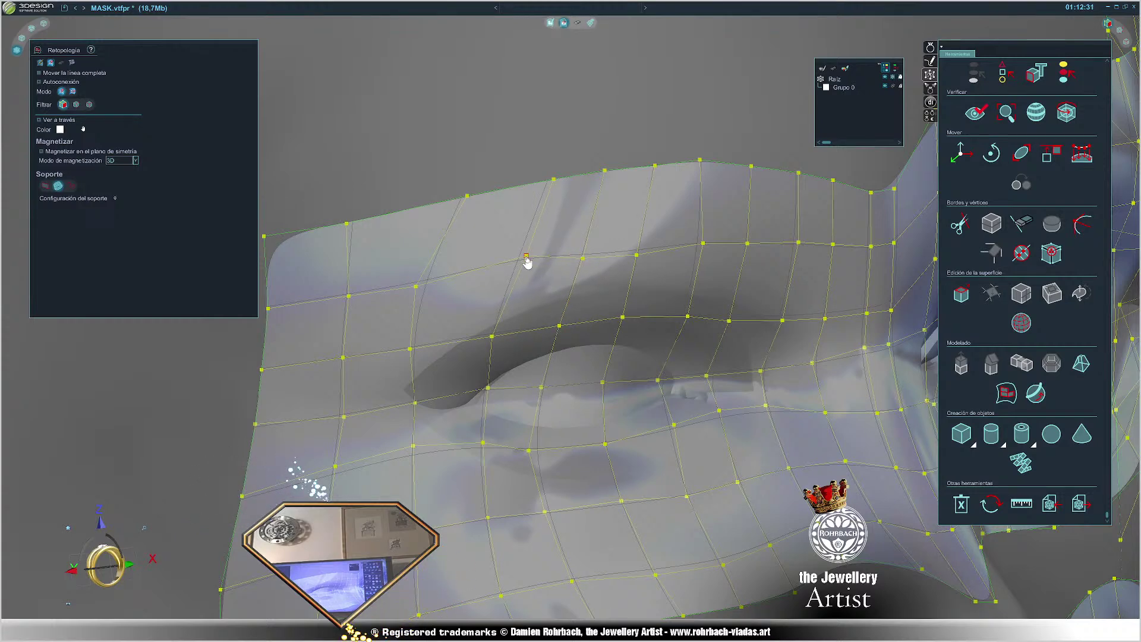
scroll(520, 276, down, 2)
middle_drag(522, 280, 598, 269)
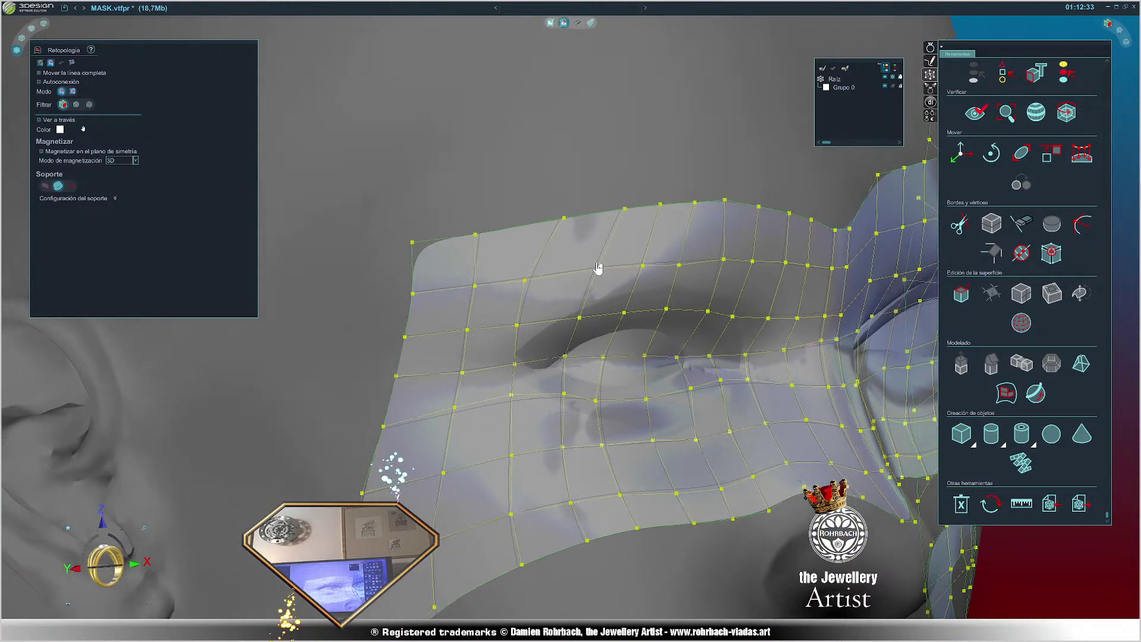
scroll(598, 269, up, 2)
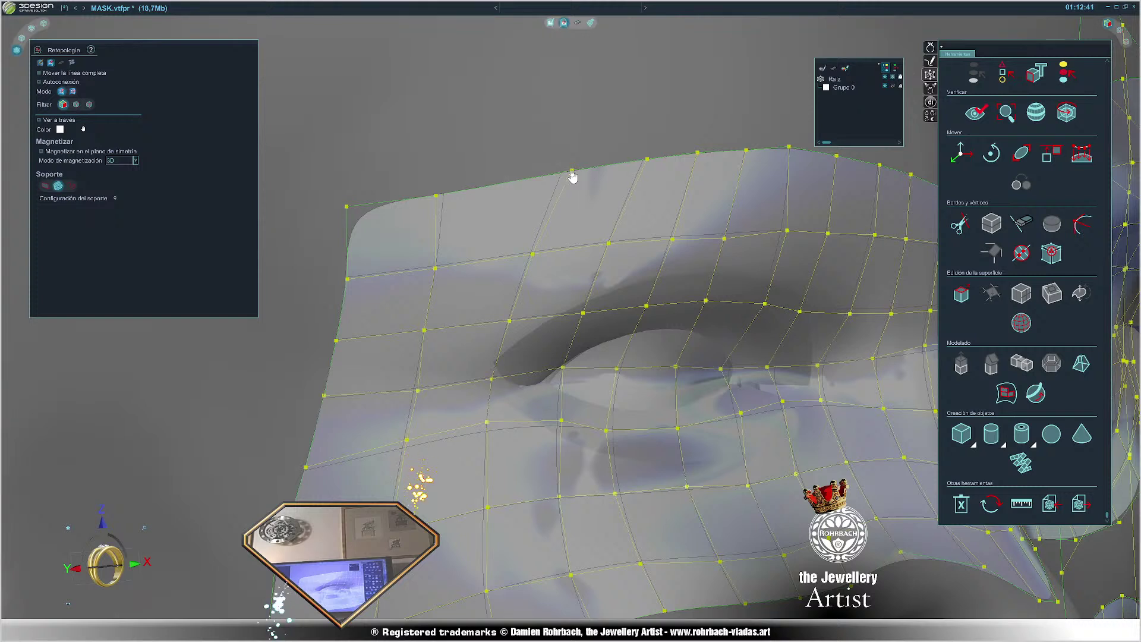
drag(572, 176, 569, 181)
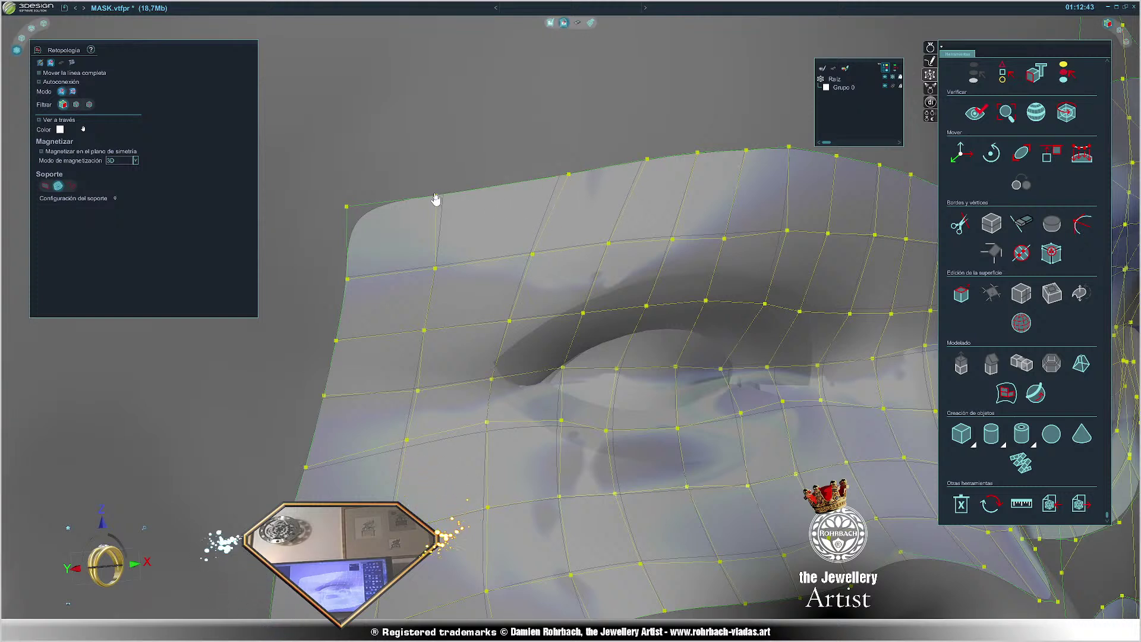
- Shift the mask's upper outer corner and its neighbouring edge vertices toward the eye to taper the corner
drag(436, 198, 479, 195)
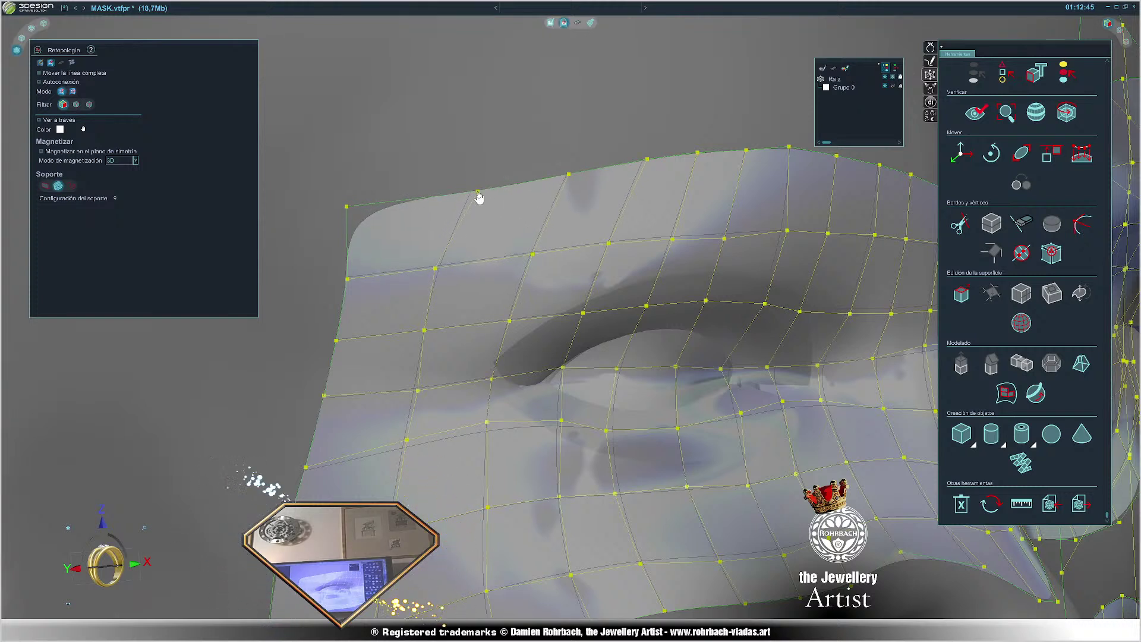
drag(347, 208, 395, 207)
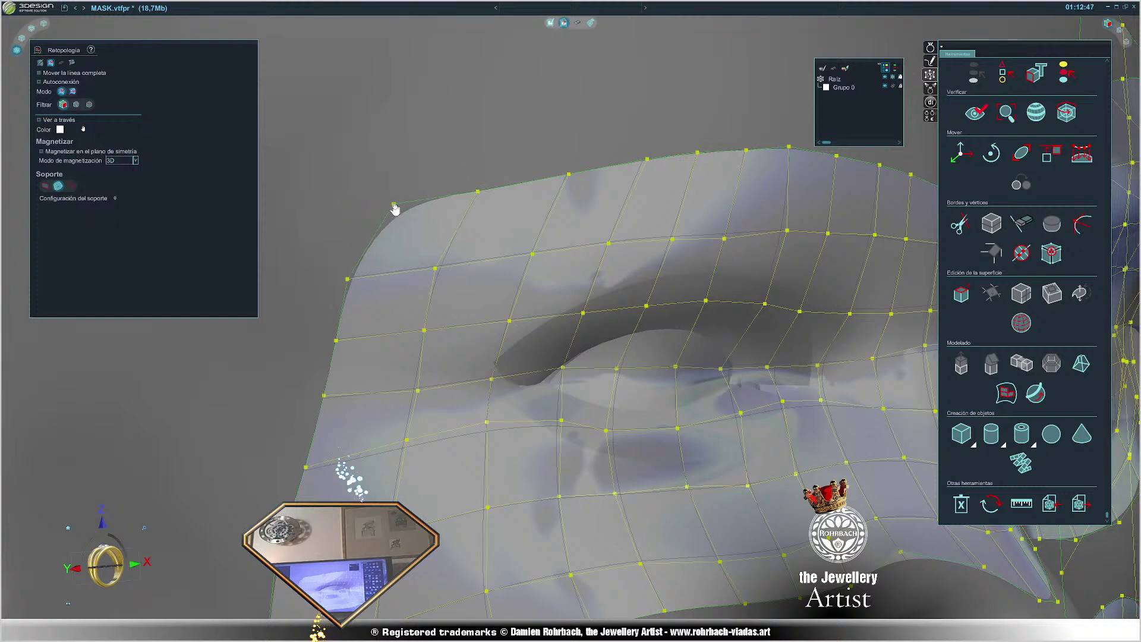
drag(352, 284, 366, 283)
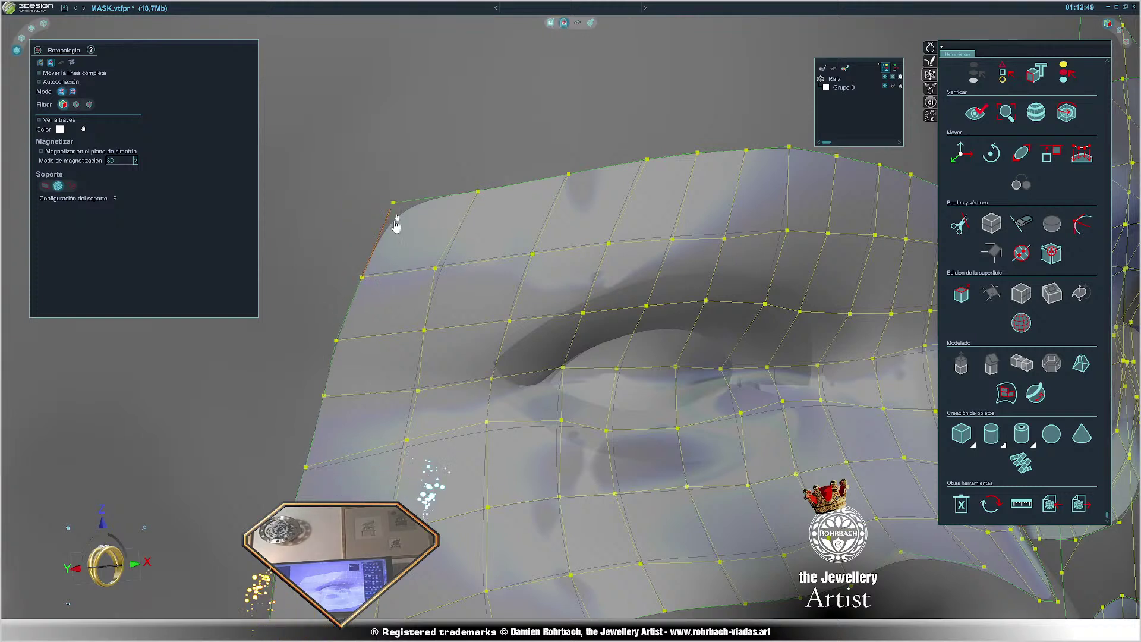
drag(396, 211, 402, 216)
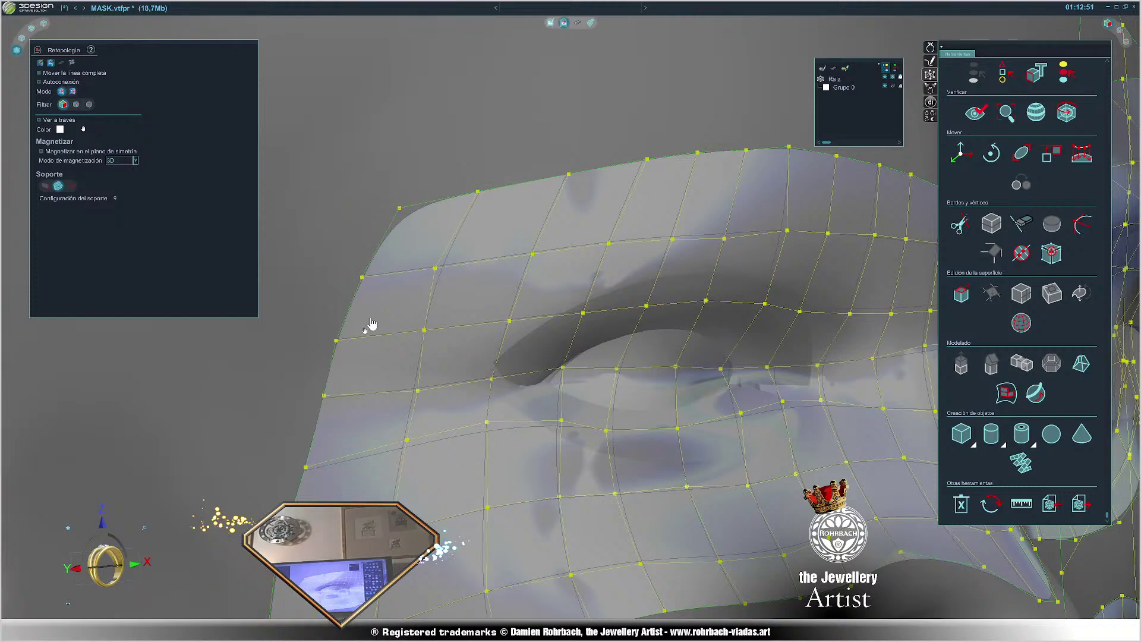
- Move the two vertices on the mask's side edge, beside and below the eye's outer corner, slightly toward the ear
drag(323, 402, 318, 407)
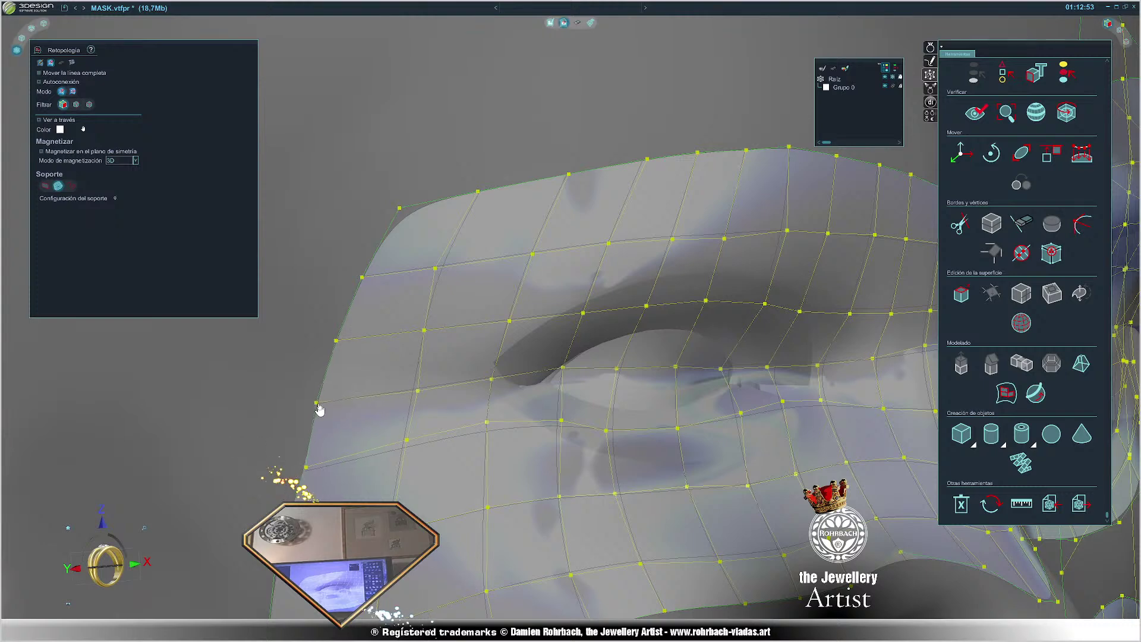
drag(304, 470, 296, 474)
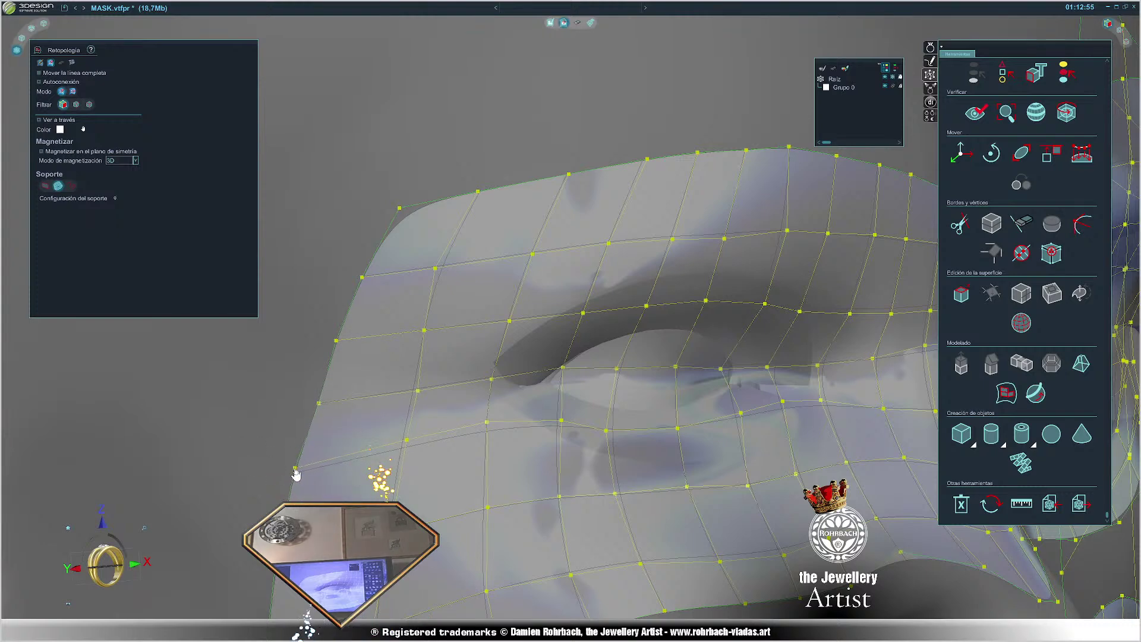
drag(319, 409, 316, 411)
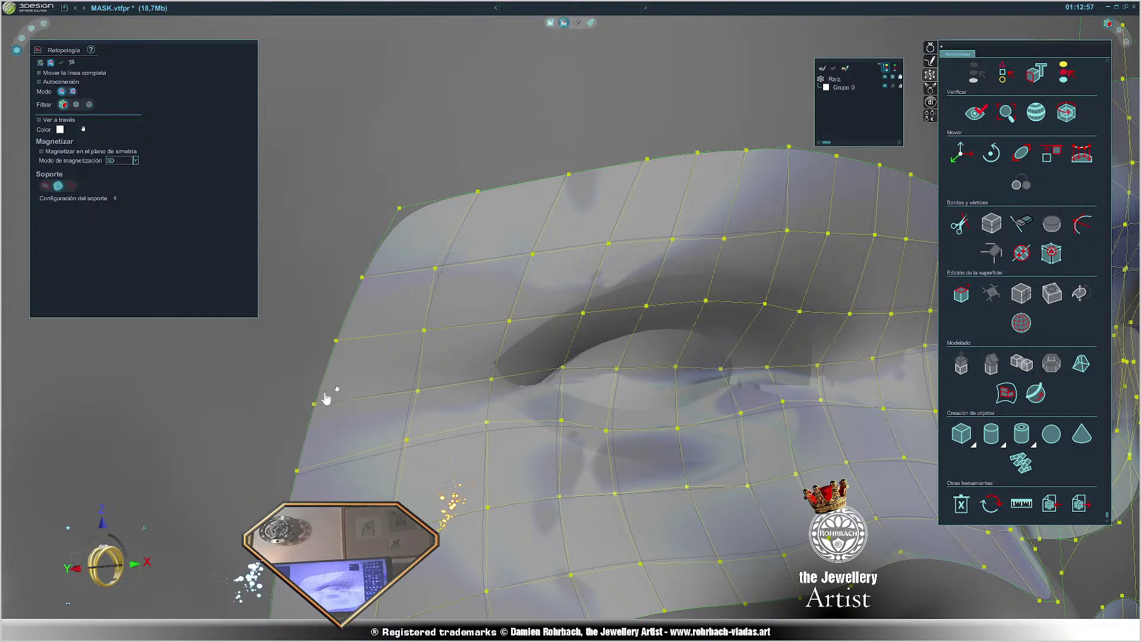
- Slide the column of vertices next to the mask's side edge toward the eye and even out the row below the lower lid
scroll(492, 375, down, 5)
scroll(426, 298, up, 5)
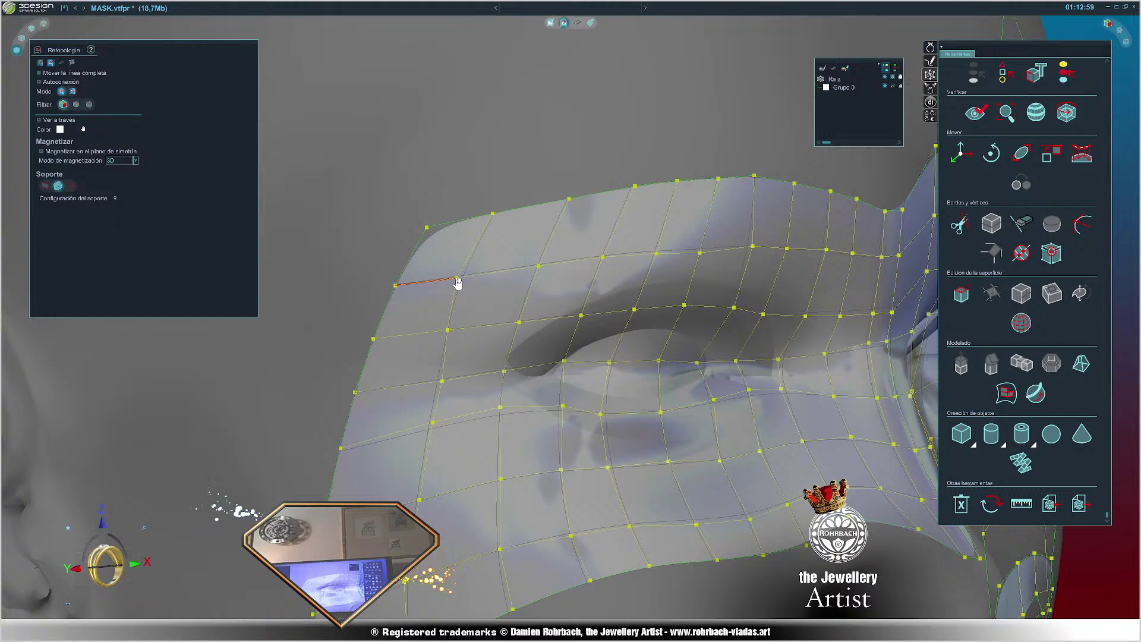
drag(457, 283, 468, 283)
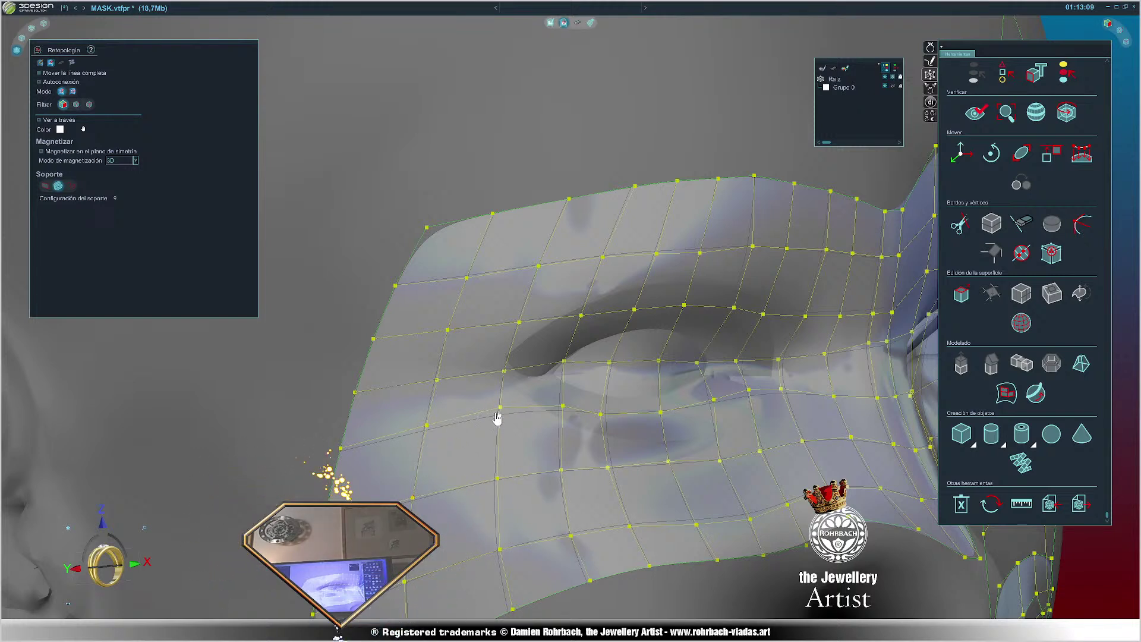
drag(501, 408, 609, 419)
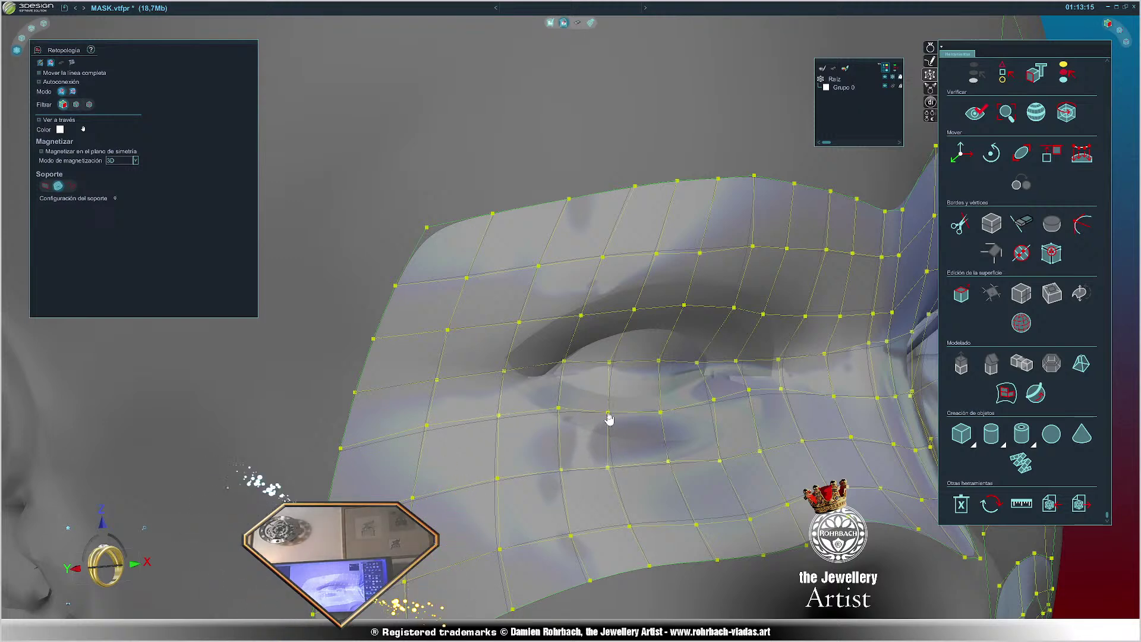
- Enable the Retopology option for moving the complete line (Mover la línea completa)
scroll(645, 454, down, 5)
middle_drag(588, 484, 647, 435)
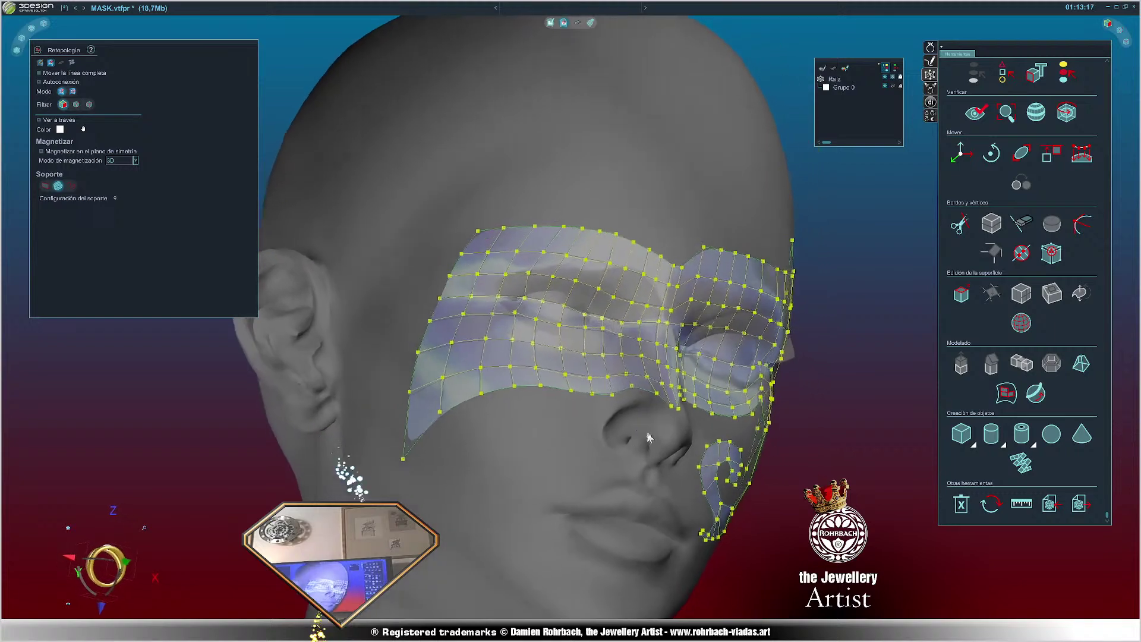
right_drag(489, 396, 594, 401)
middle_drag(480, 322, 505, 345)
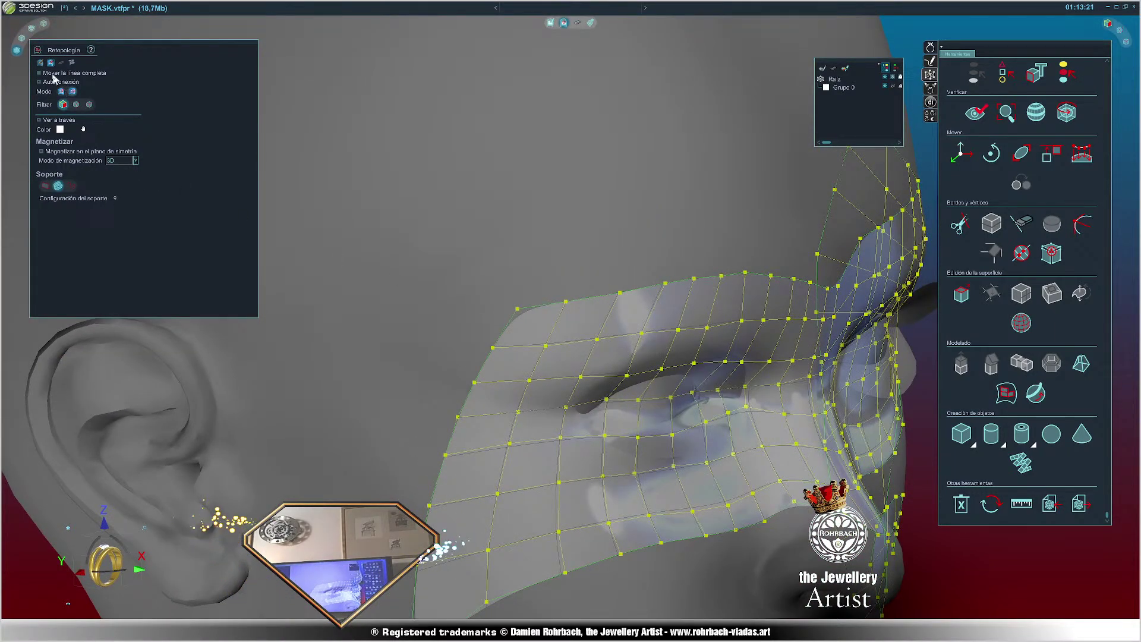
click(39, 73)
middle_drag(606, 309, 568, 320)
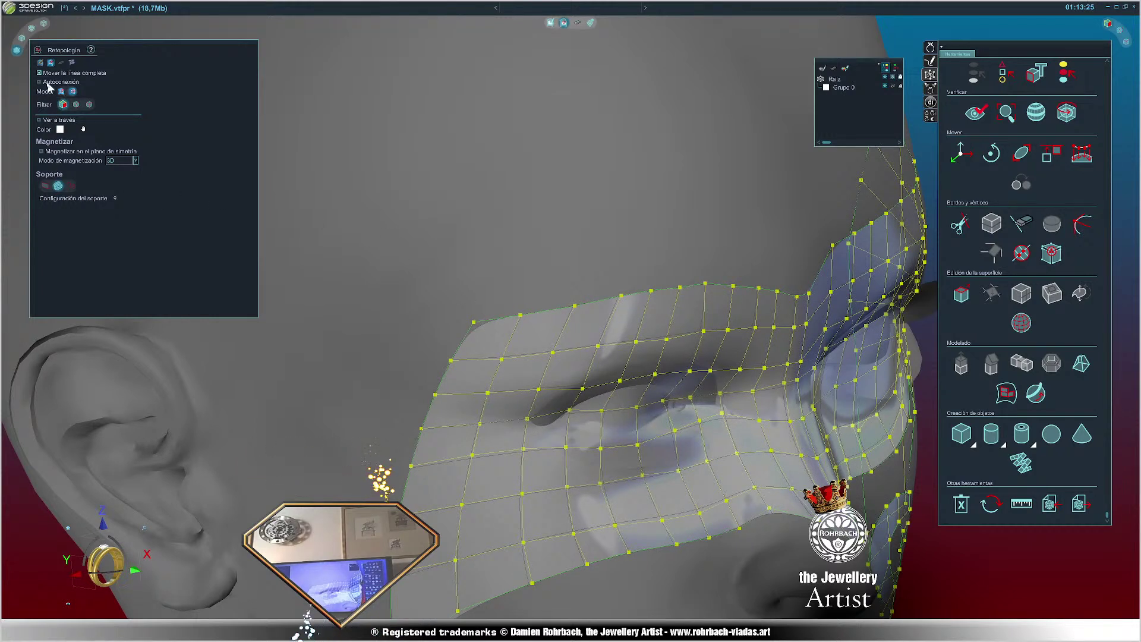
- Switch Retopology to polygon drawing and add a row of three quads above the mask's upper edge at the outer brow
click(41, 62)
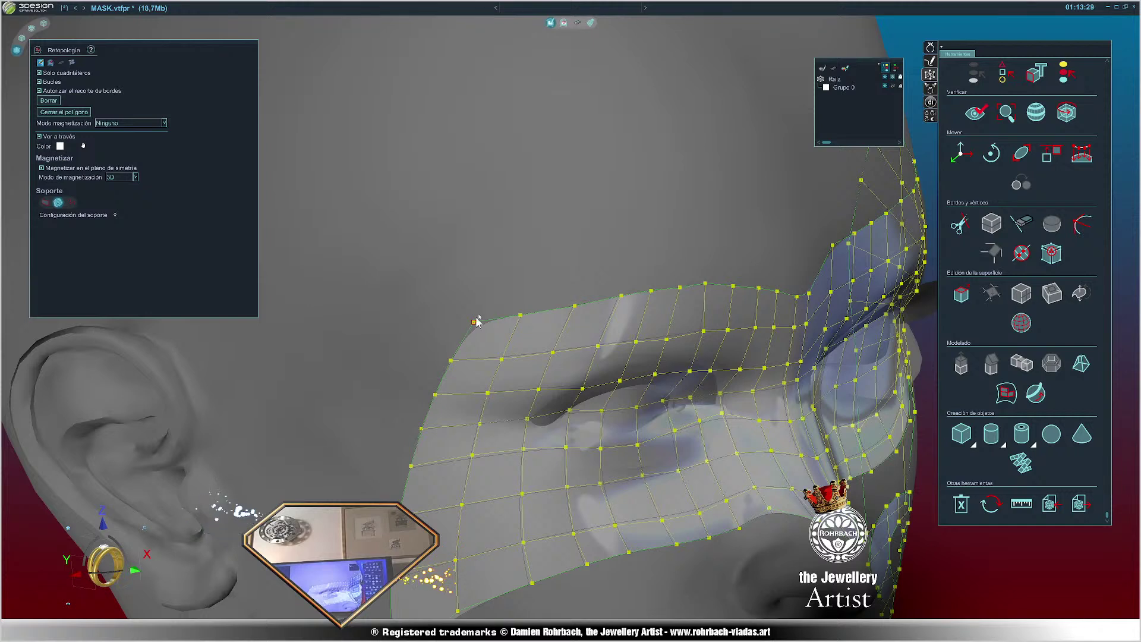
click(537, 277)
click(521, 316)
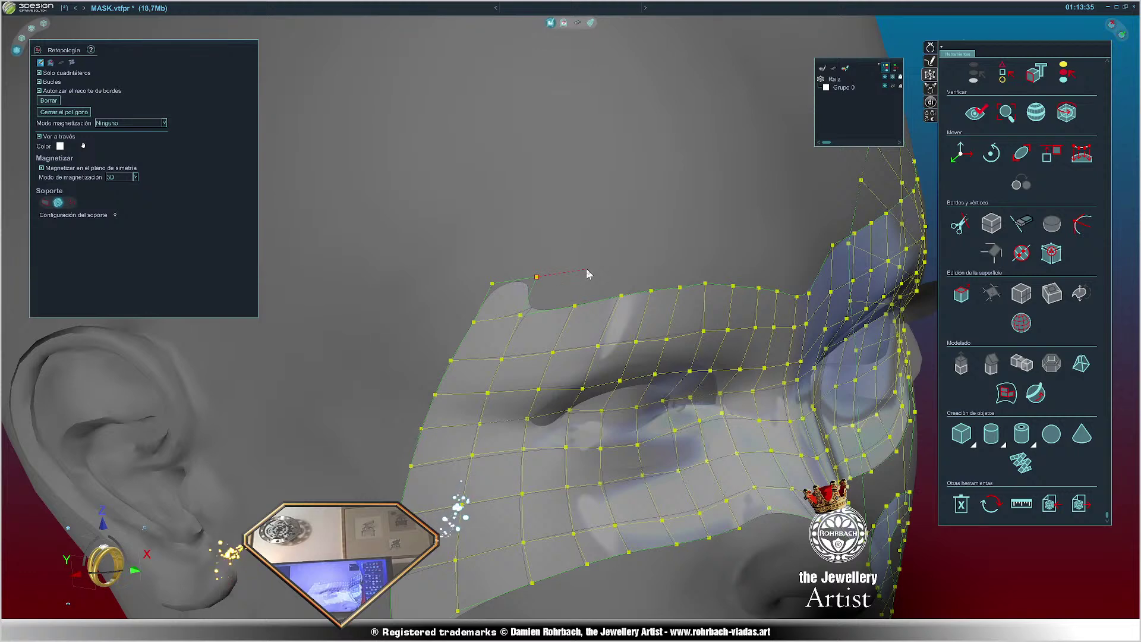
click(575, 306)
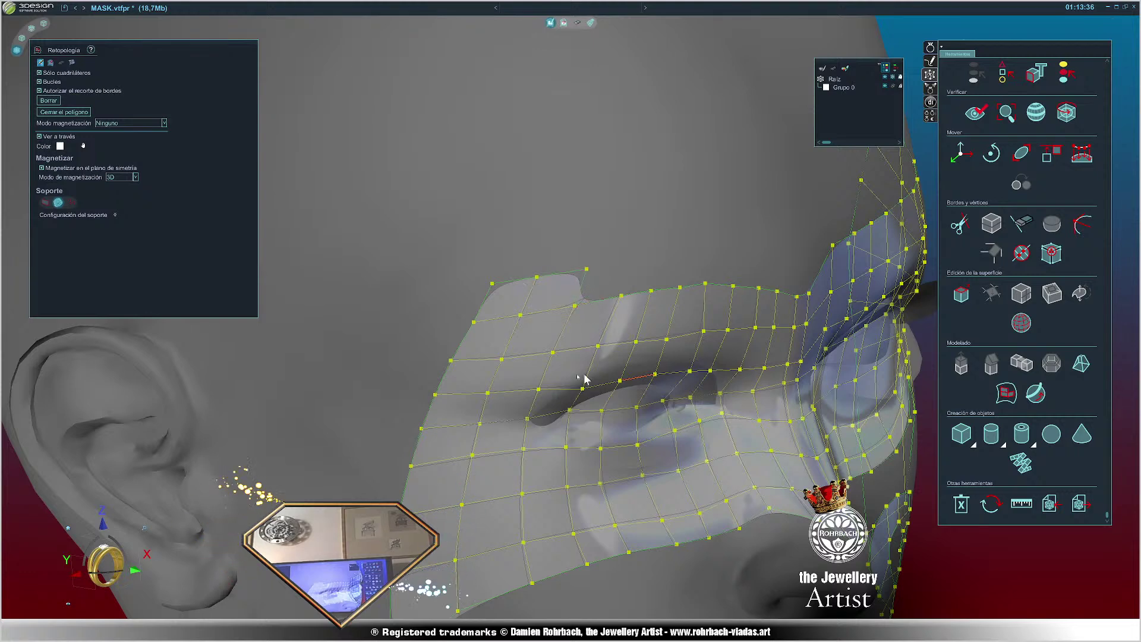
middle_drag(584, 379, 499, 371)
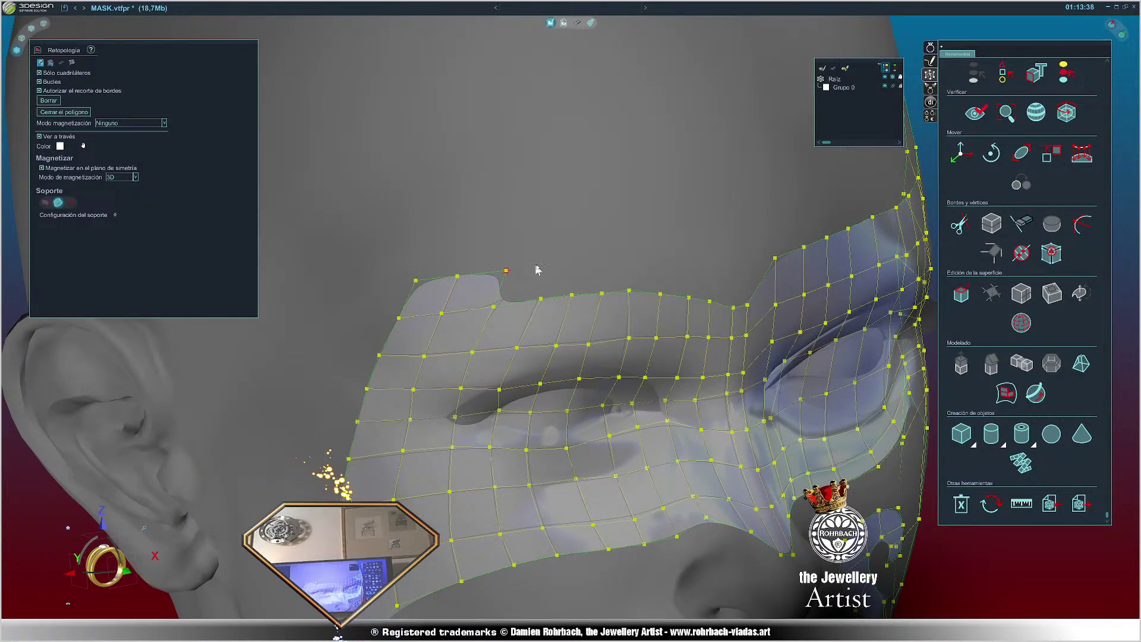
click(541, 299)
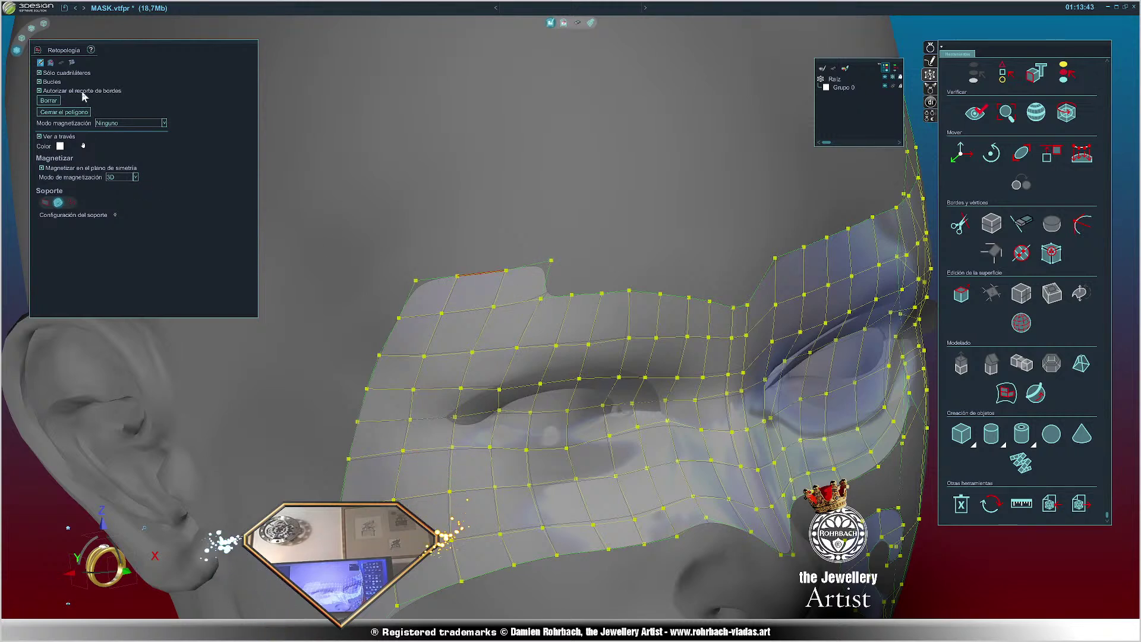
- Switch back to vertex editing and extend the three-quad strip up the forehead into a hook curving toward the temple
click(51, 63)
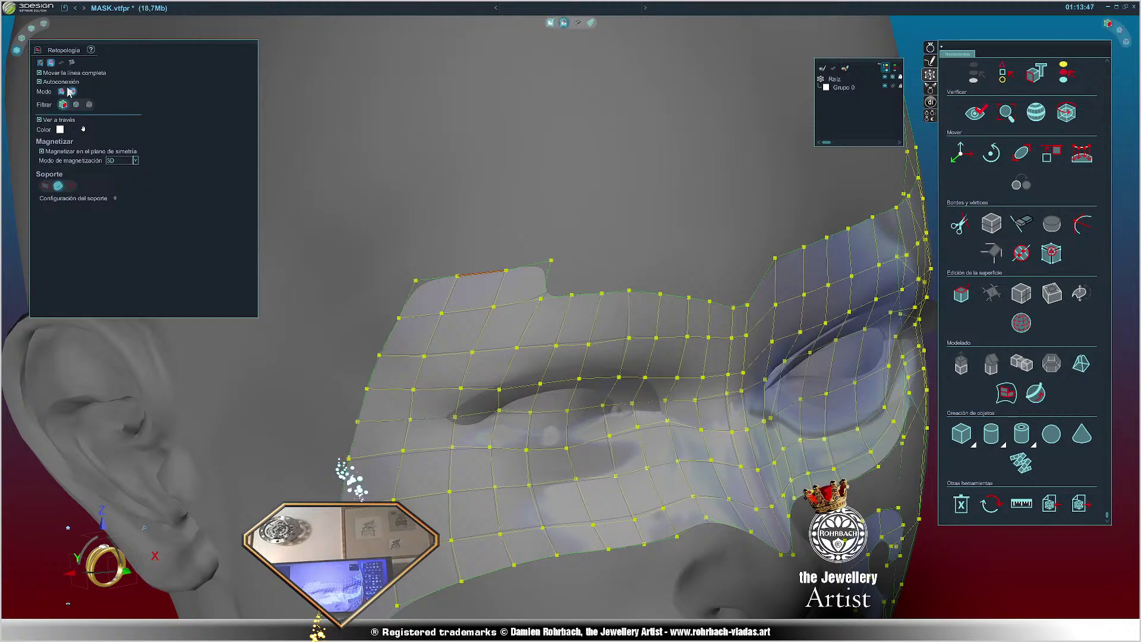
scroll(486, 321, down, 3)
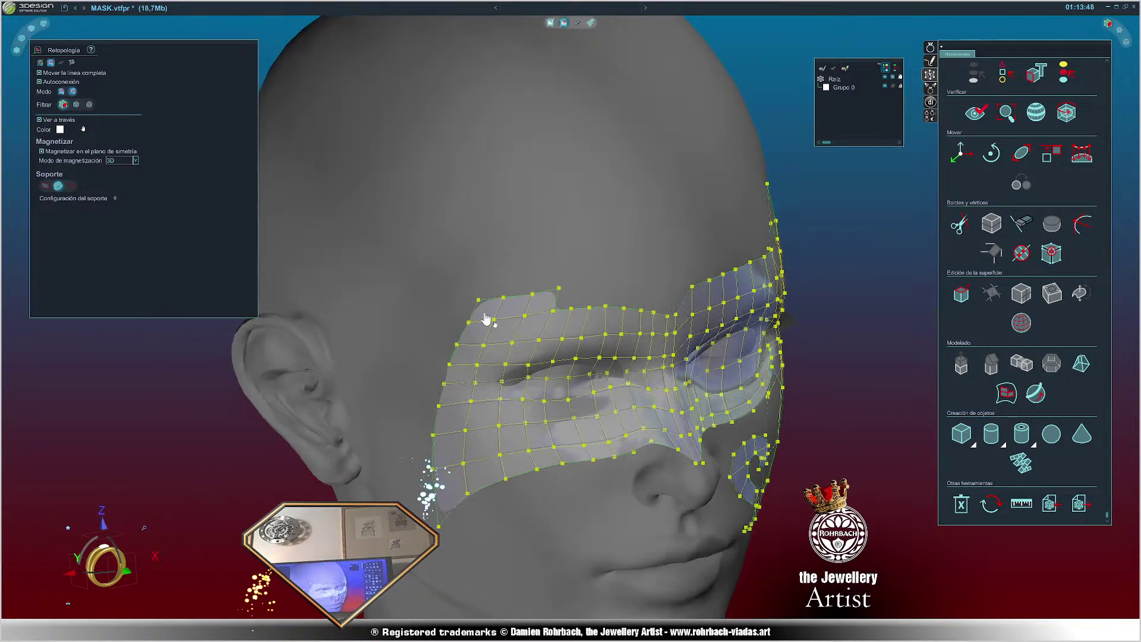
right_drag(487, 321, 344, 111)
middle_drag(449, 250, 557, 358)
right_drag(558, 358, 570, 437)
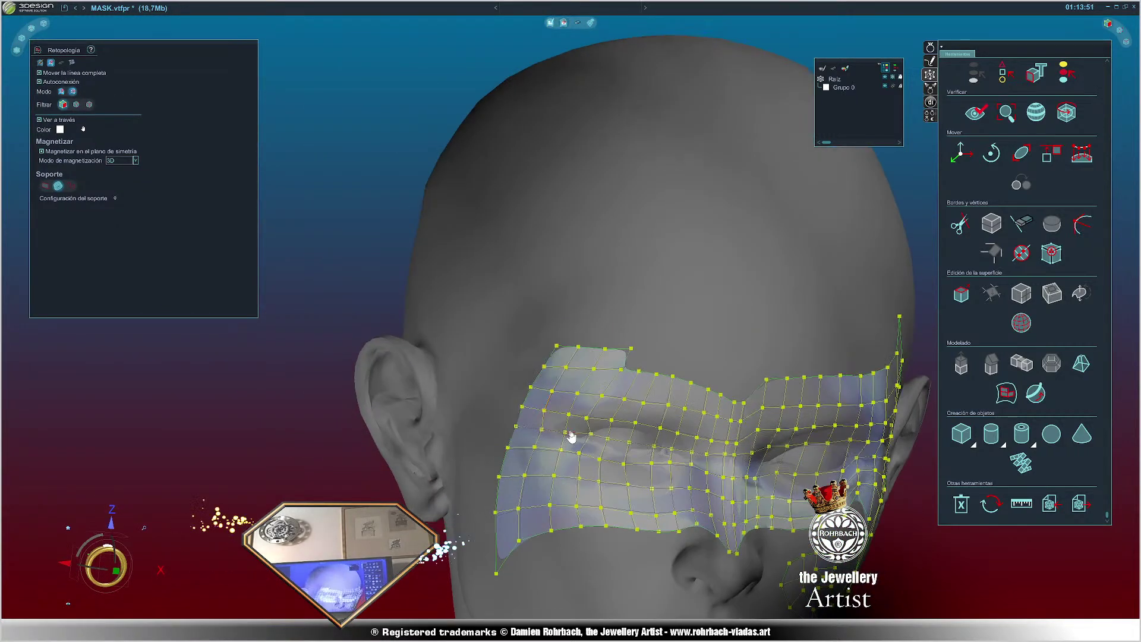
scroll(573, 392, up, 3)
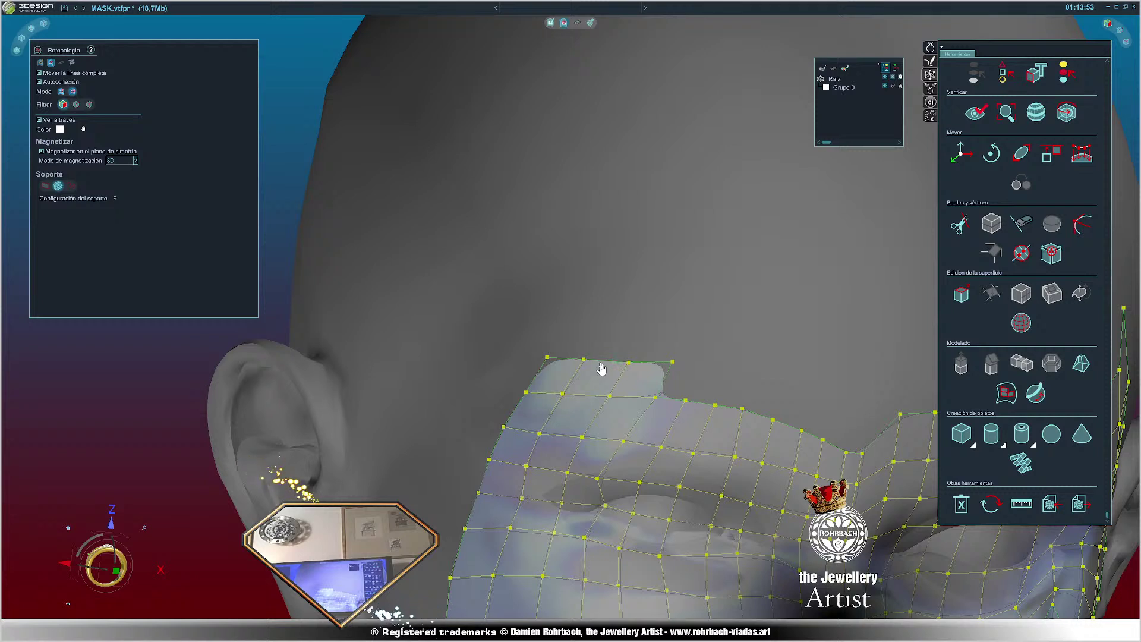
drag(602, 368, 589, 210)
scroll(642, 286, down, 4)
middle_drag(642, 286, 632, 313)
scroll(631, 314, up, 4)
scroll(631, 315, up, 5)
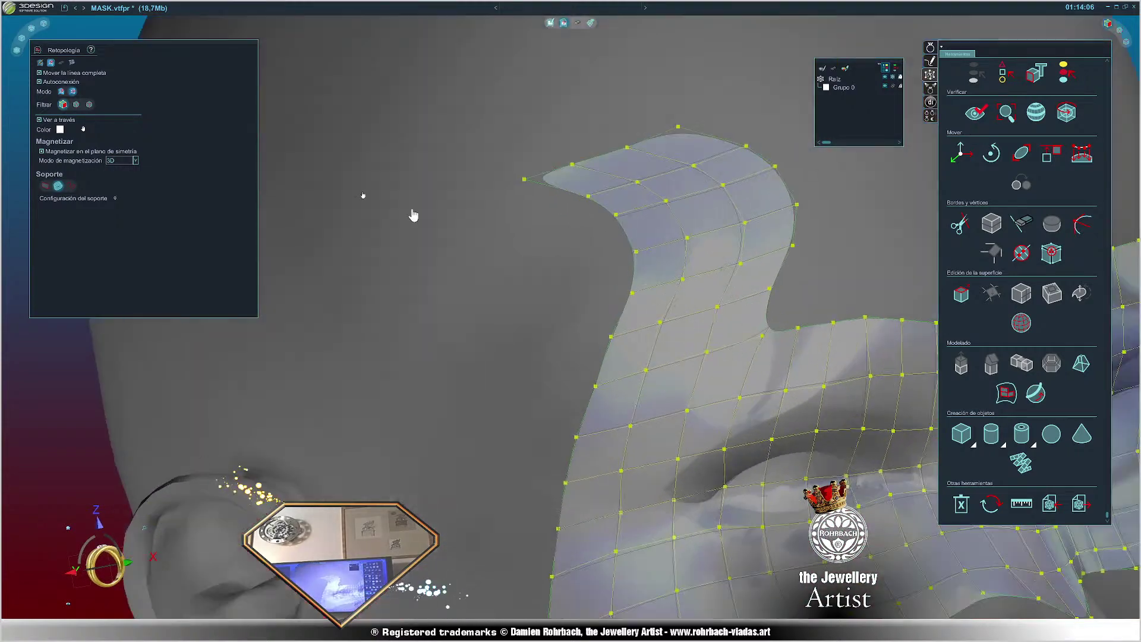
- Return to polygon drawing and add a quad on the underside of the hook's pointed tip
click(40, 63)
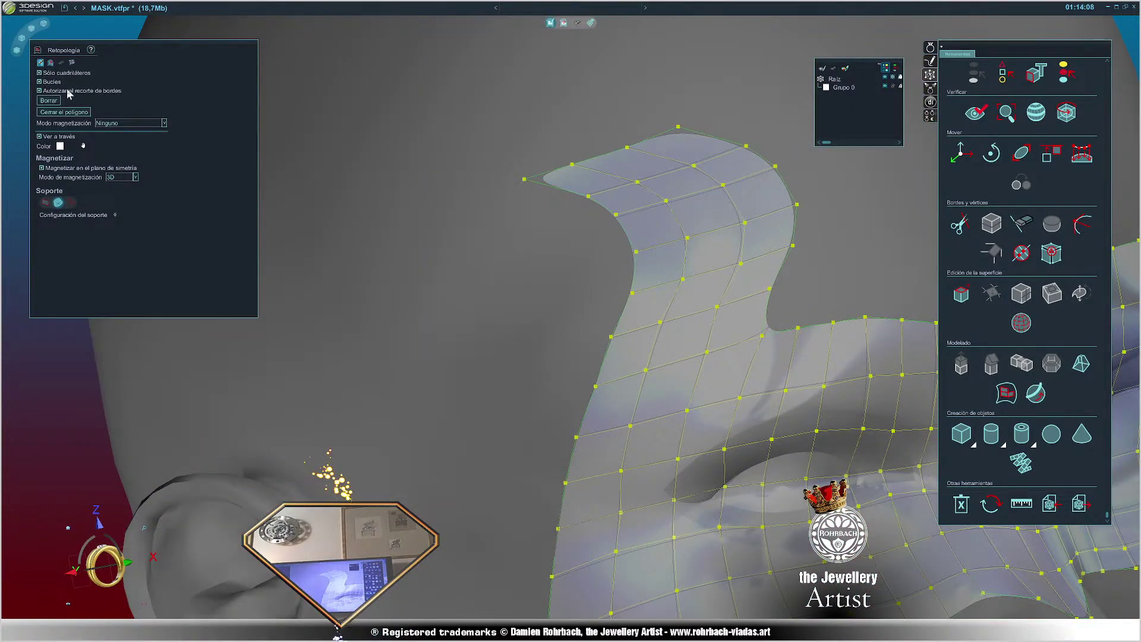
click(524, 179)
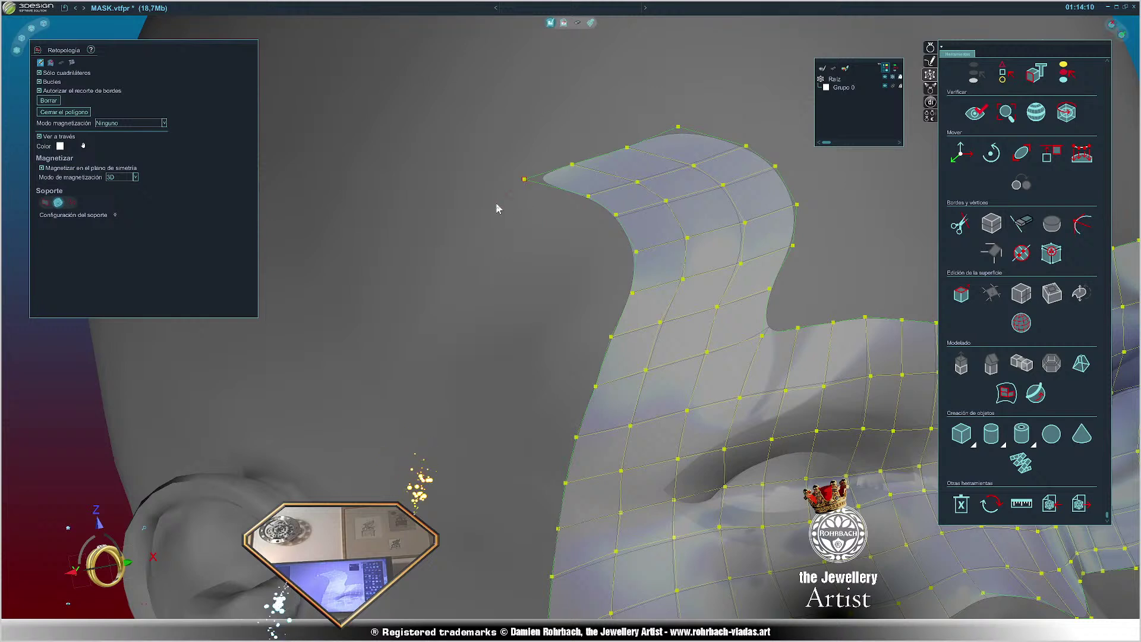
click(496, 203)
click(531, 228)
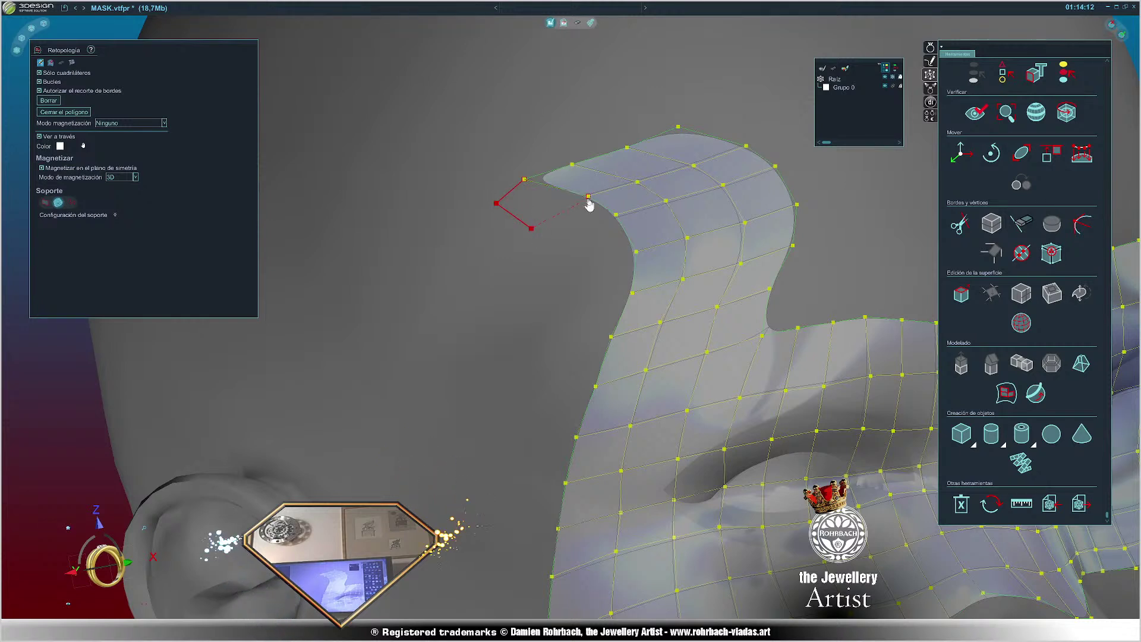
click(589, 199)
- Draw two more quads along the hook's inner curve, continuing from the tip down toward the brow strip
click(532, 229)
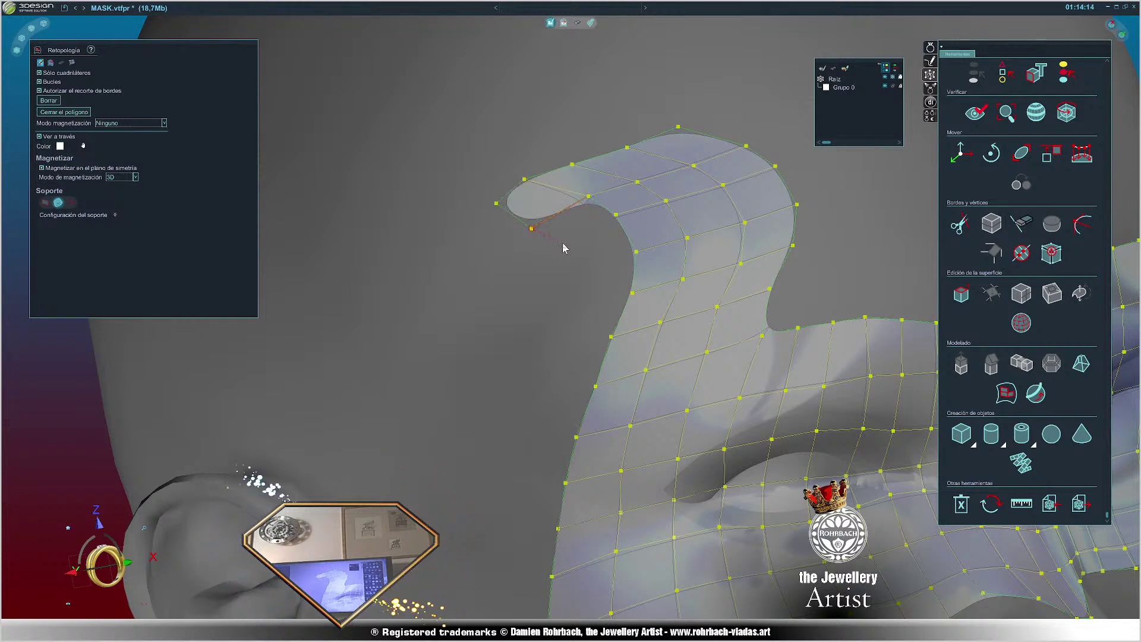
click(570, 243)
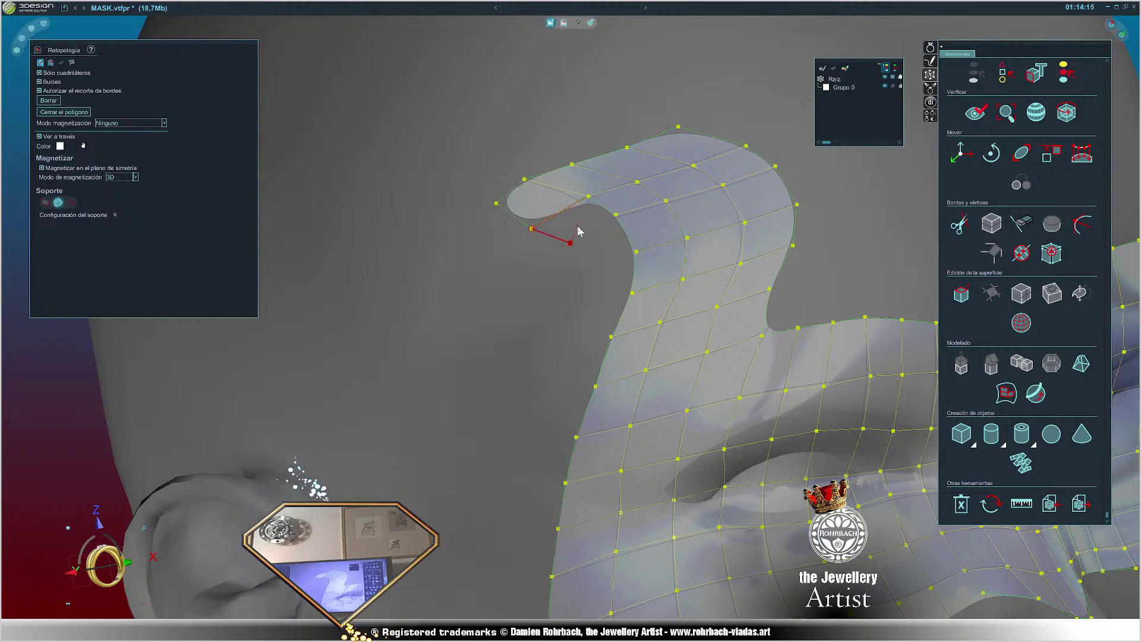
click(617, 216)
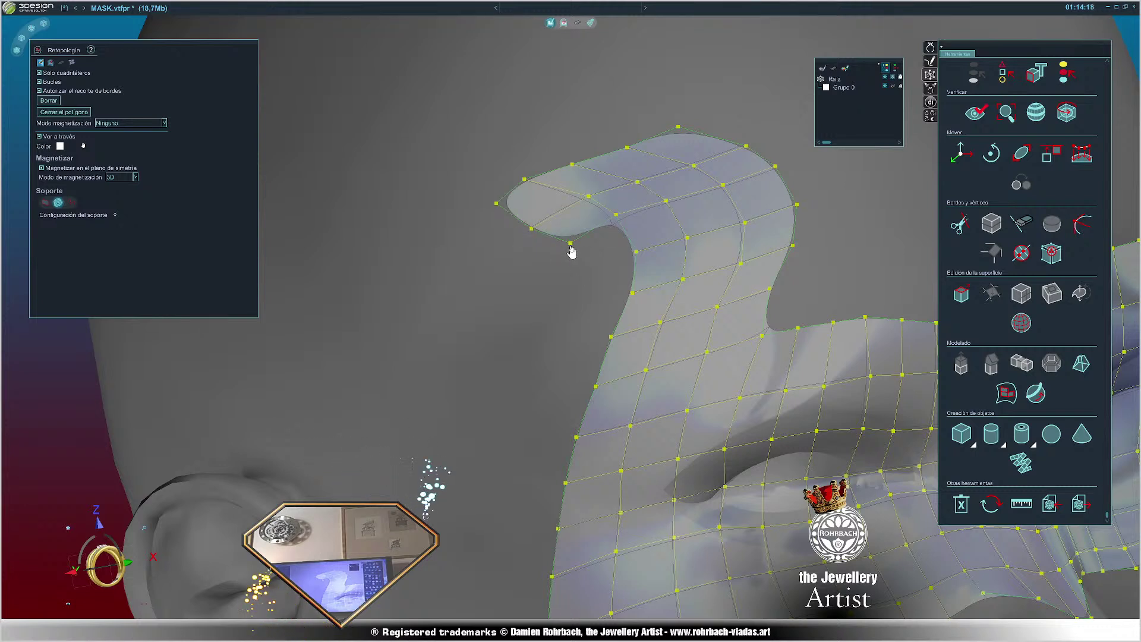
click(571, 243)
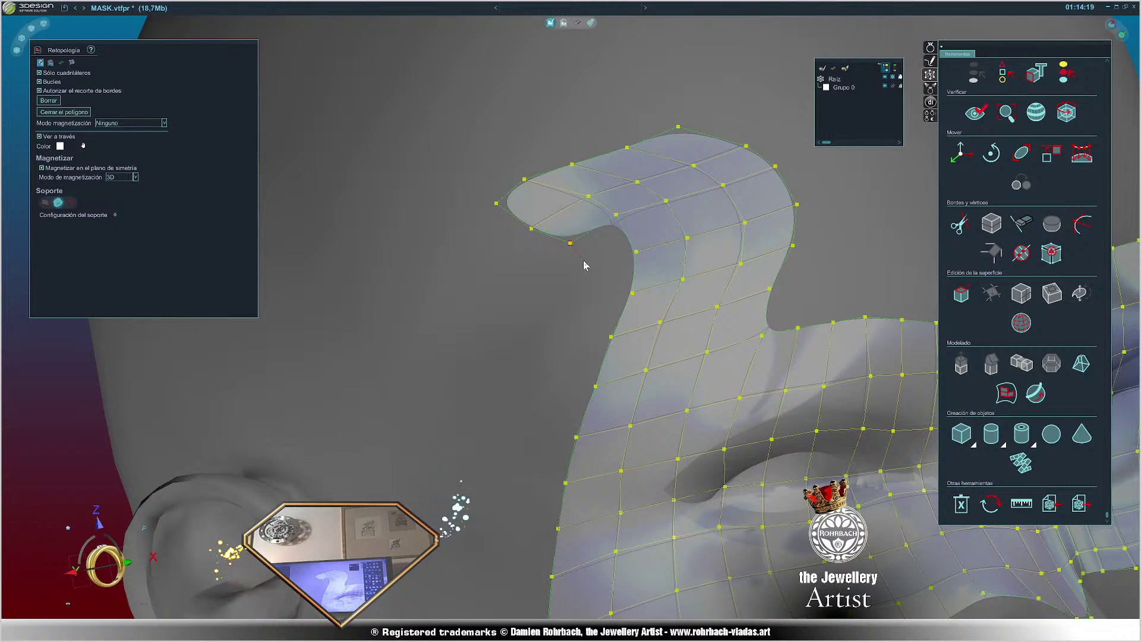
click(636, 253)
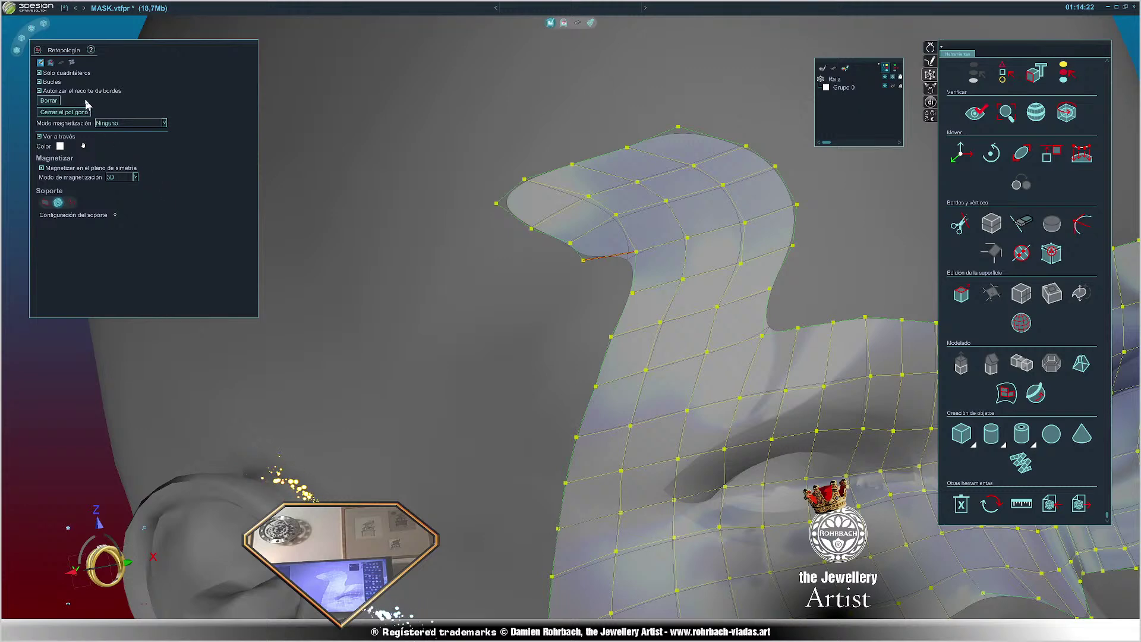
- Switch Retopology to vertex editing and extend the underside of the hook's tip downward at the temple as a three-quad-wide strip
click(51, 62)
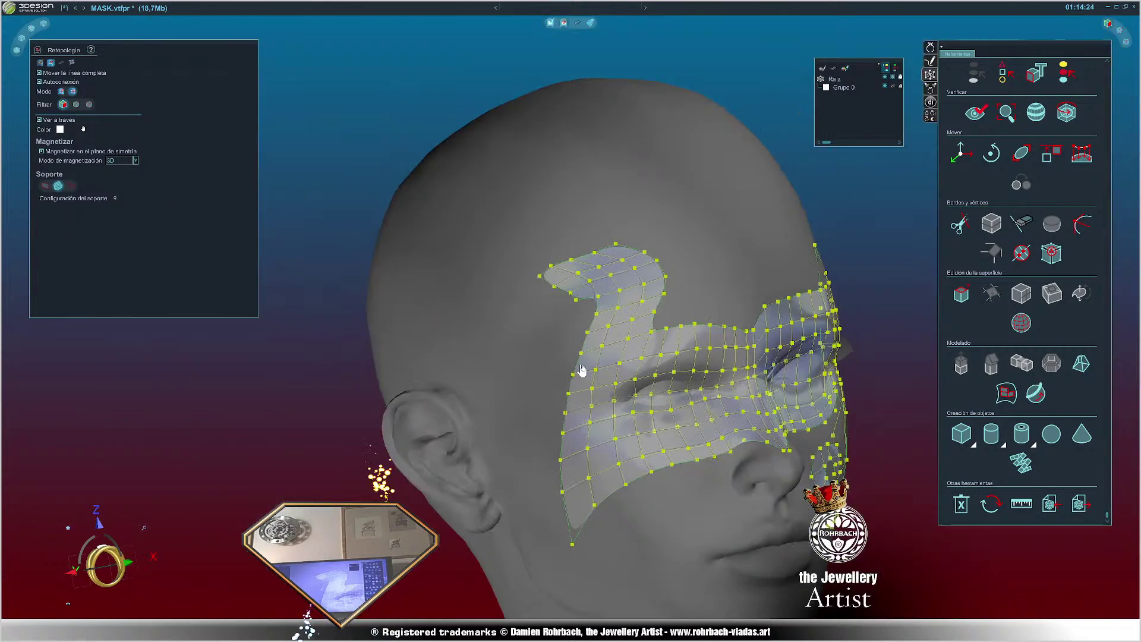
right_drag(363, 386, 779, 376)
scroll(606, 473, up, 3)
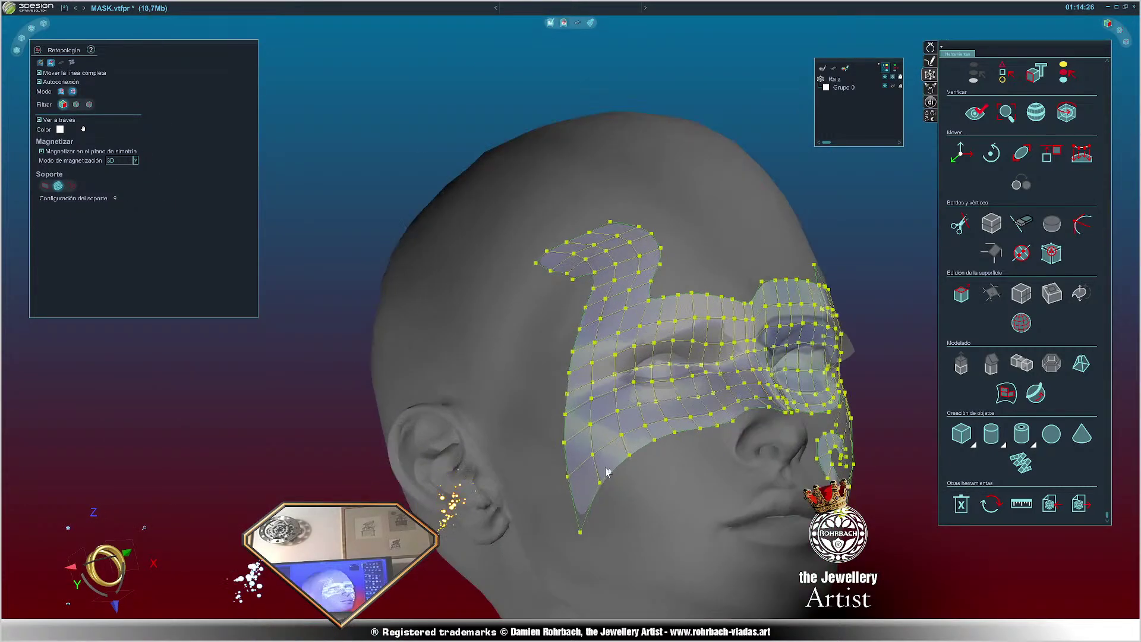
right_drag(606, 474, 677, 392)
scroll(677, 392, up, 3)
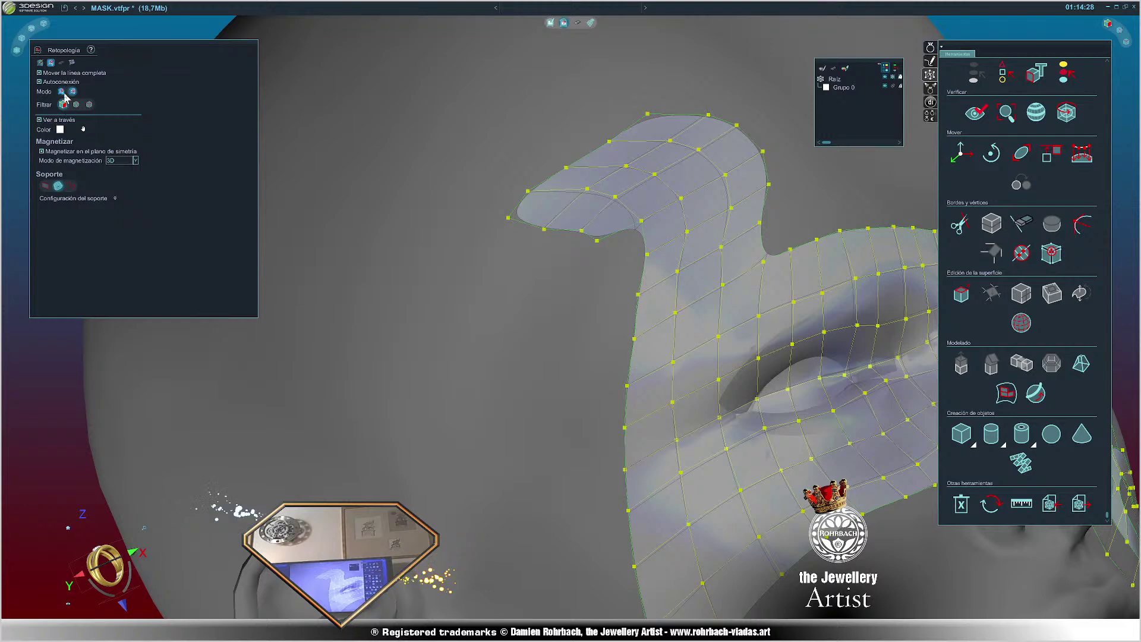
right_drag(528, 221, 568, 253)
drag(561, 234, 559, 342)
scroll(618, 385, down, 5)
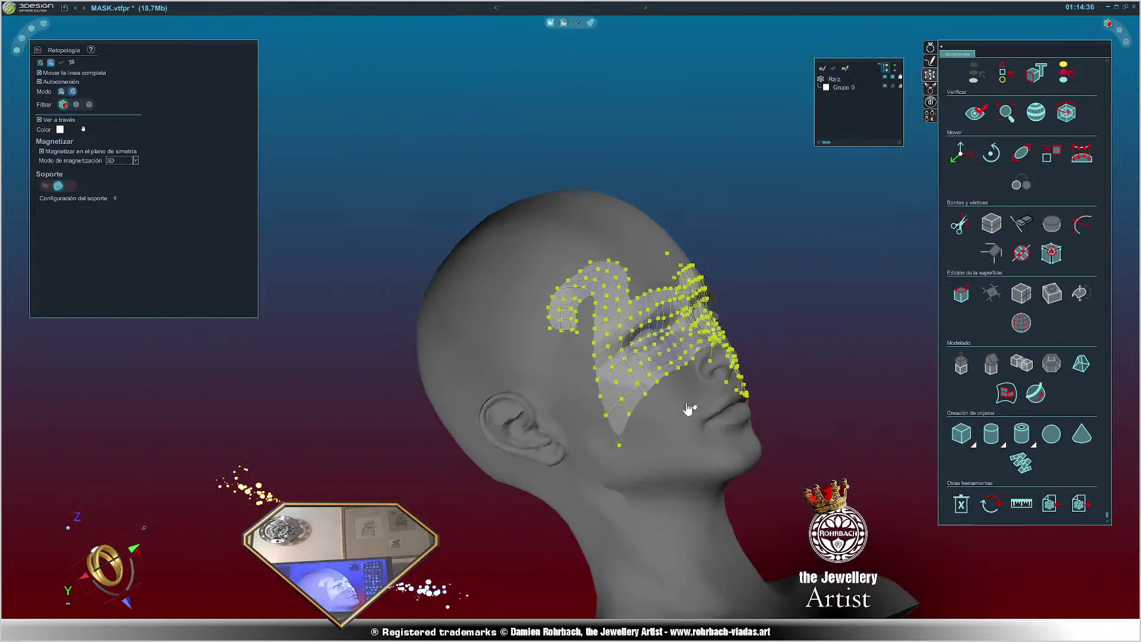
- Try to reposition the vertices at the curl's lower tip with whole-line movement enabled
middle_drag(687, 410, 557, 526)
scroll(567, 477, up, 3)
scroll(568, 394, up, 4)
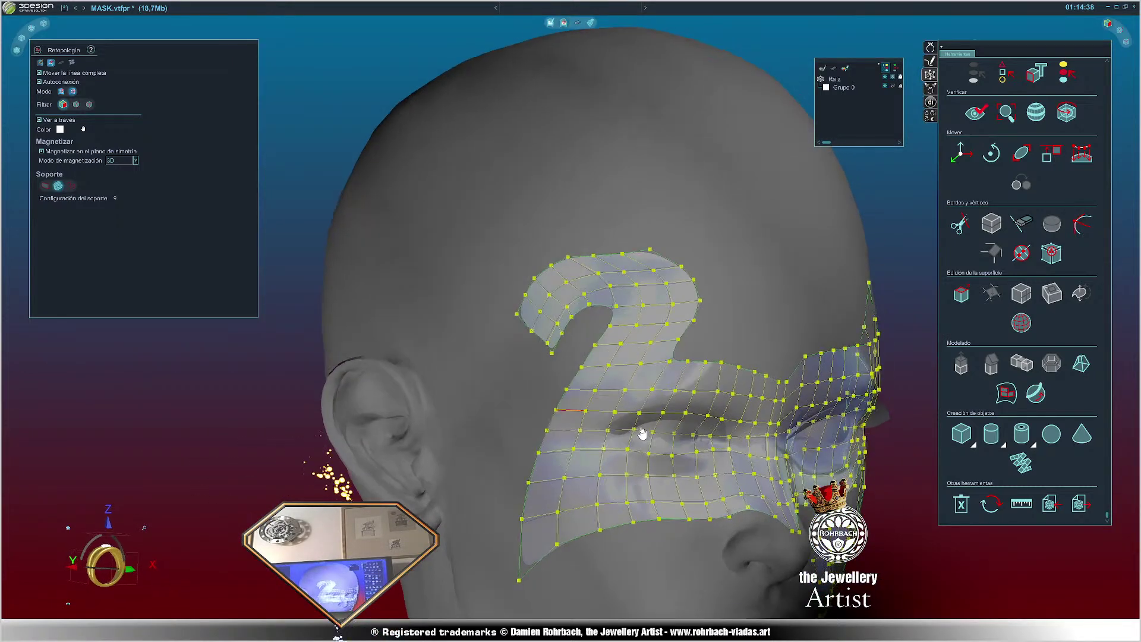
drag(552, 358, 558, 364)
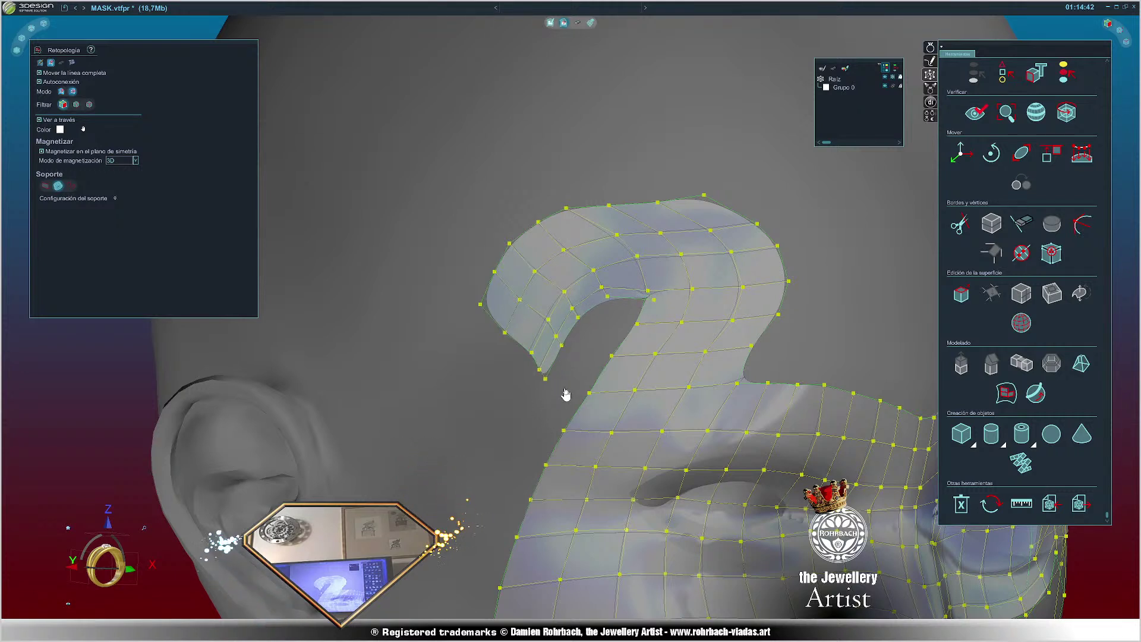
key(ctrl+z)
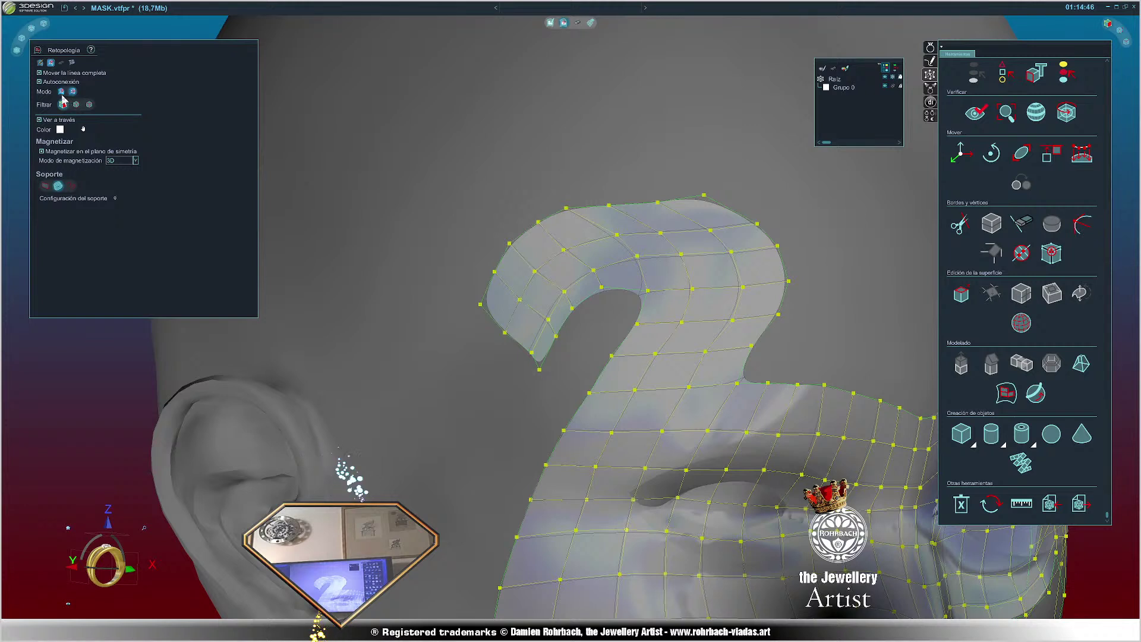
- Turn off whole-line movement, then extend the curl's tip inward by one quad and move the adjacent outer vertices outward to round it
click(39, 73)
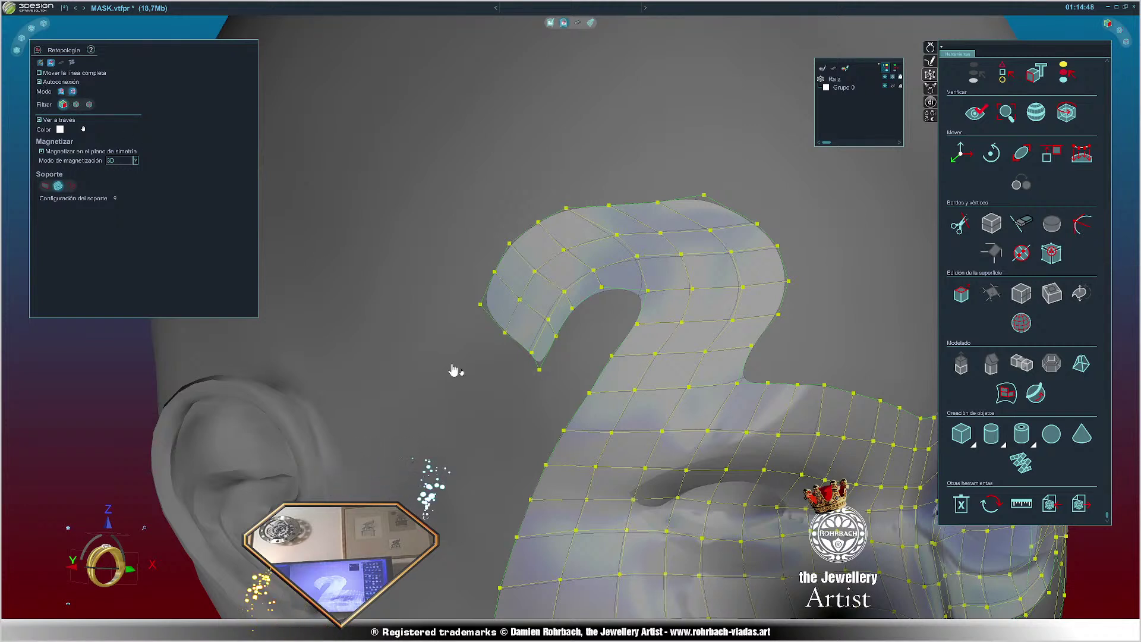
drag(552, 355, 581, 372)
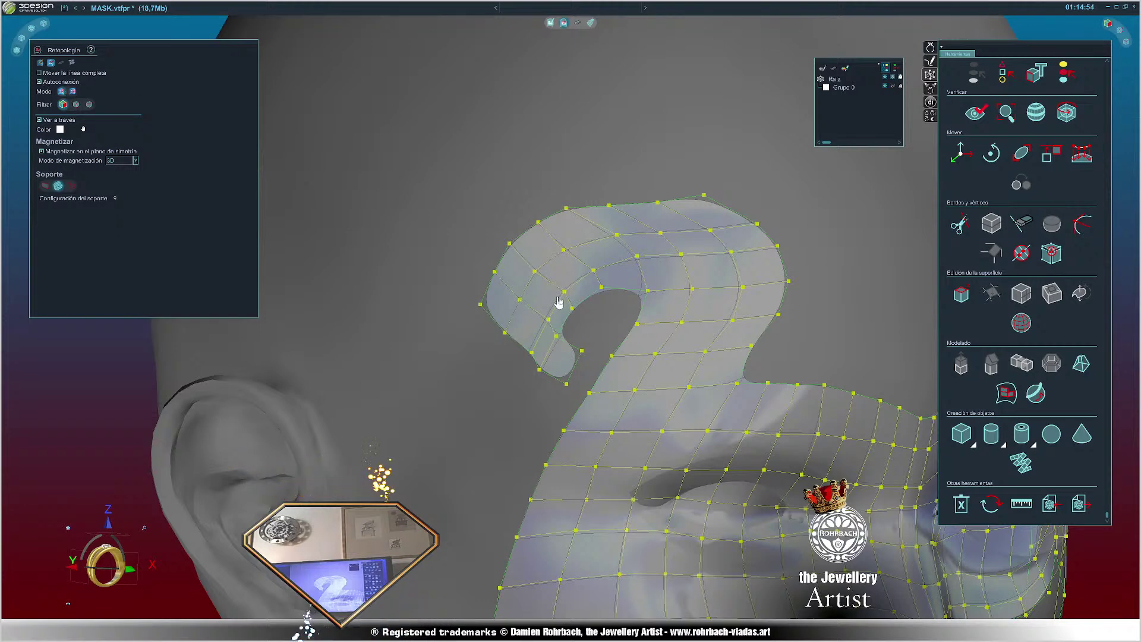
scroll(559, 303, down, 3)
middle_drag(559, 303, 591, 466)
scroll(624, 427, up, 3)
scroll(621, 311, up, 3)
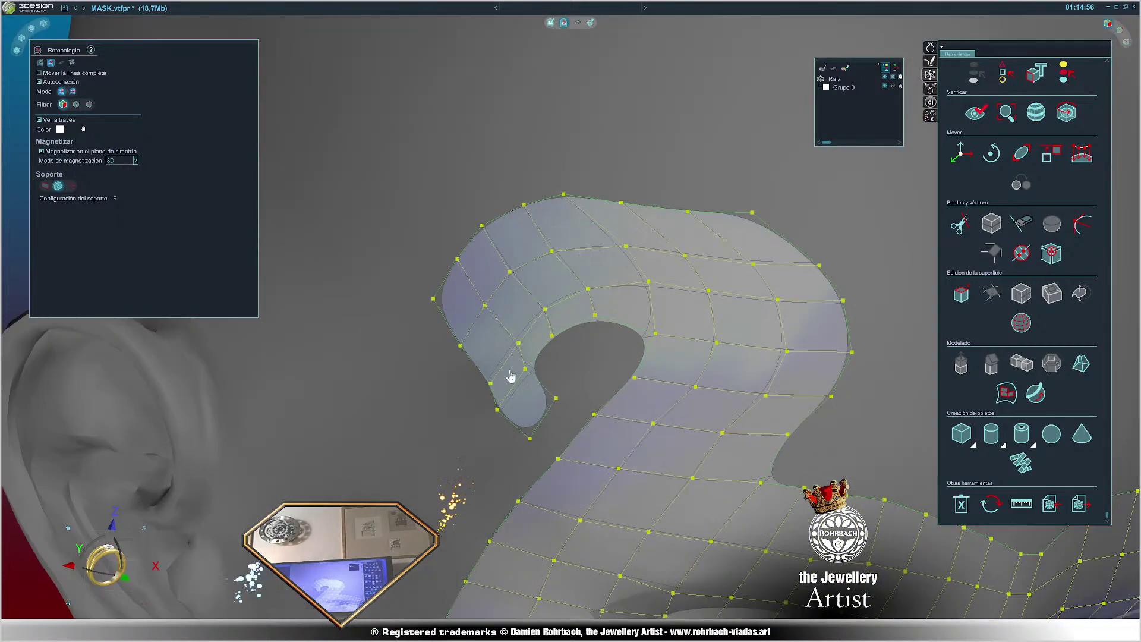
drag(491, 385, 470, 400)
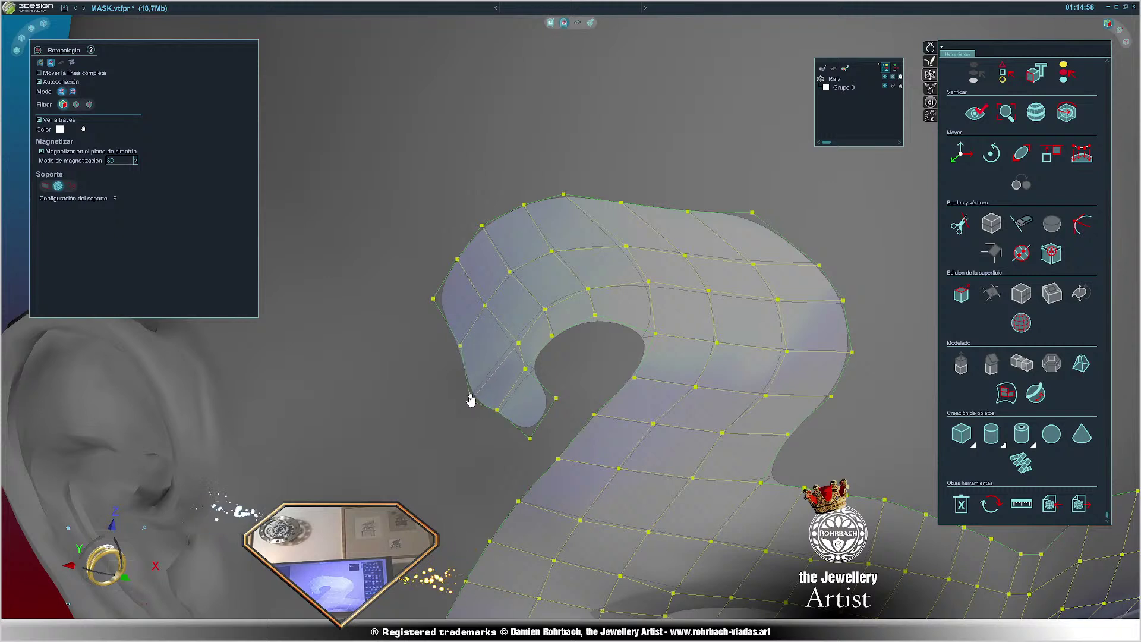
drag(463, 352, 453, 364)
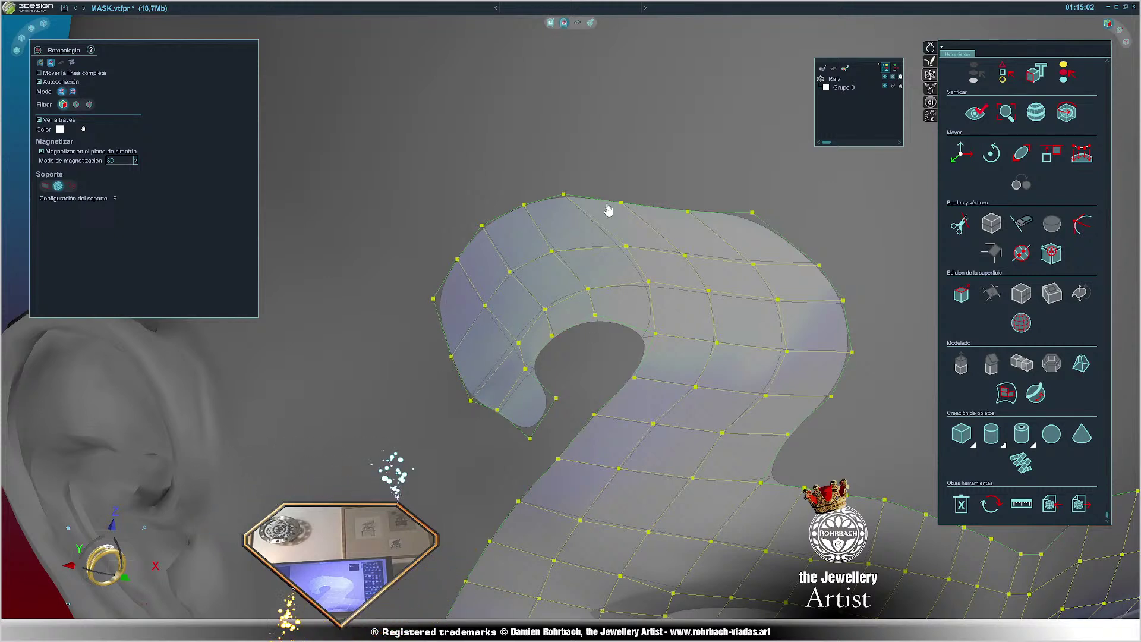
- Raise the vertices along the curl's upper outer edge into a smoother, rounder arc
drag(621, 203, 624, 180)
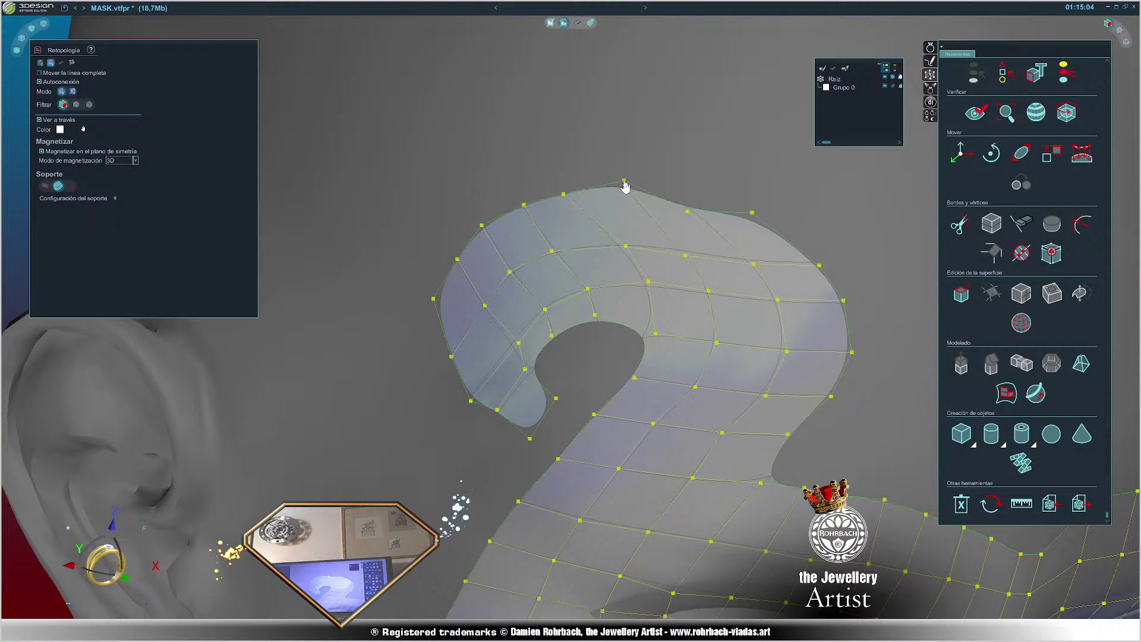
drag(689, 214, 691, 192)
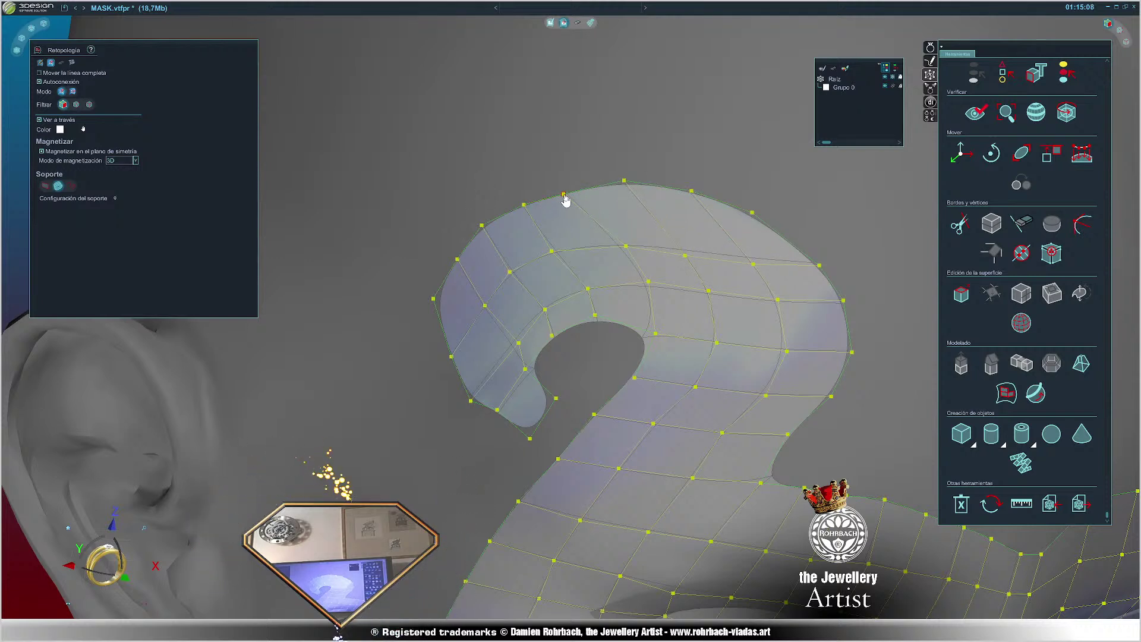
drag(565, 201, 529, 202)
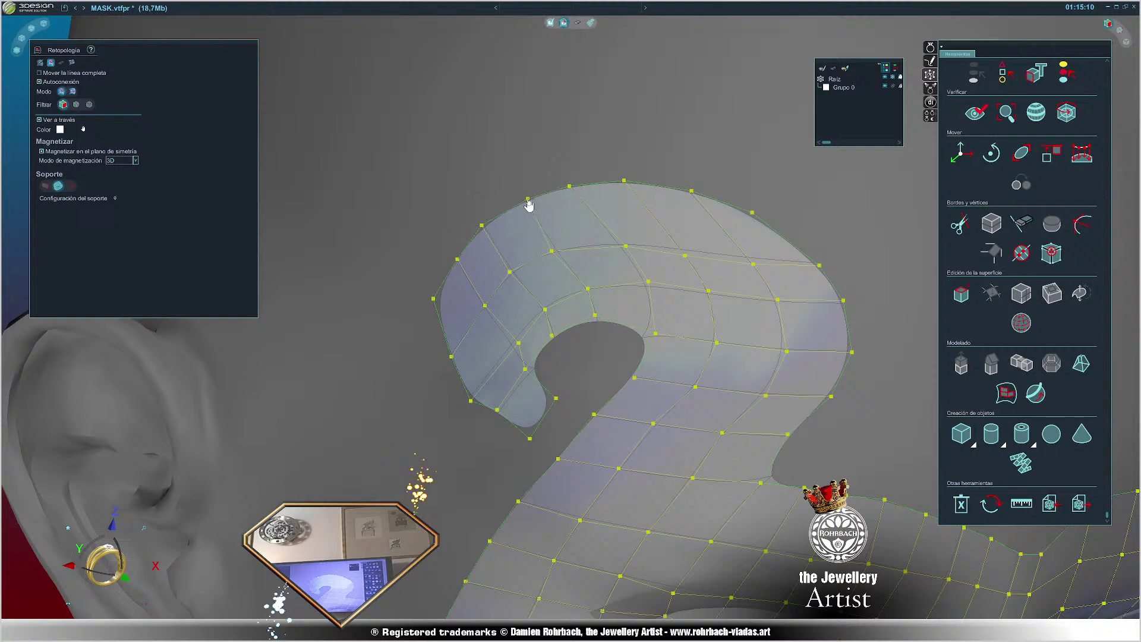
- Deepen and narrow the mask's notch above the nose bridge and ease the neighbouring upper-edge vertices beyond it into a smooth slope
scroll(594, 309, down, 8)
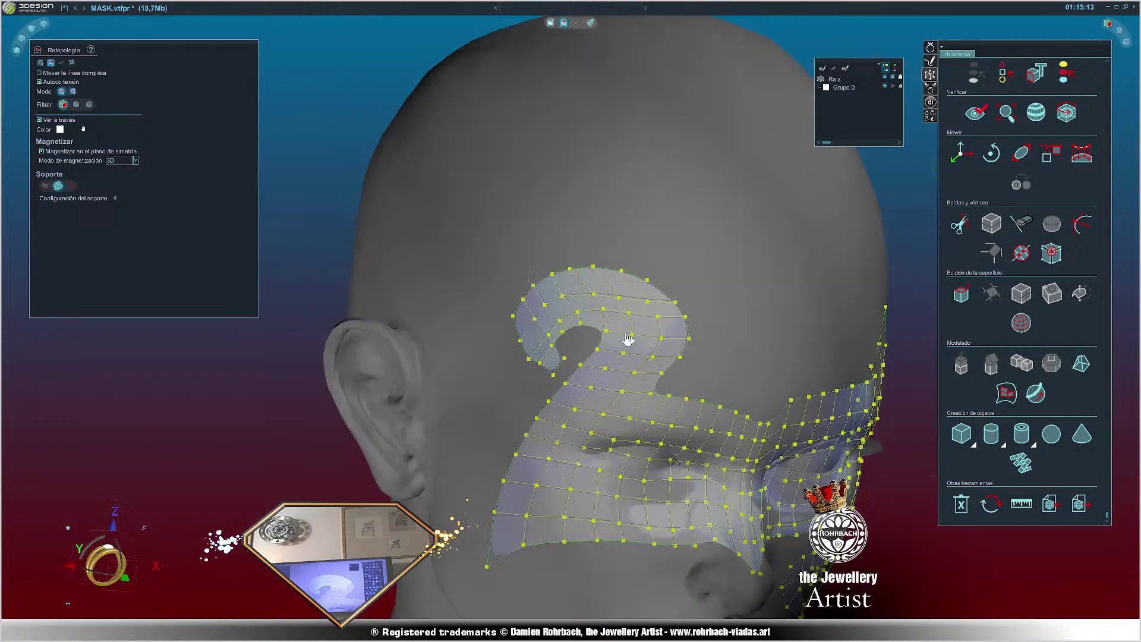
middle_drag(629, 341, 694, 349)
scroll(695, 347, up, 10)
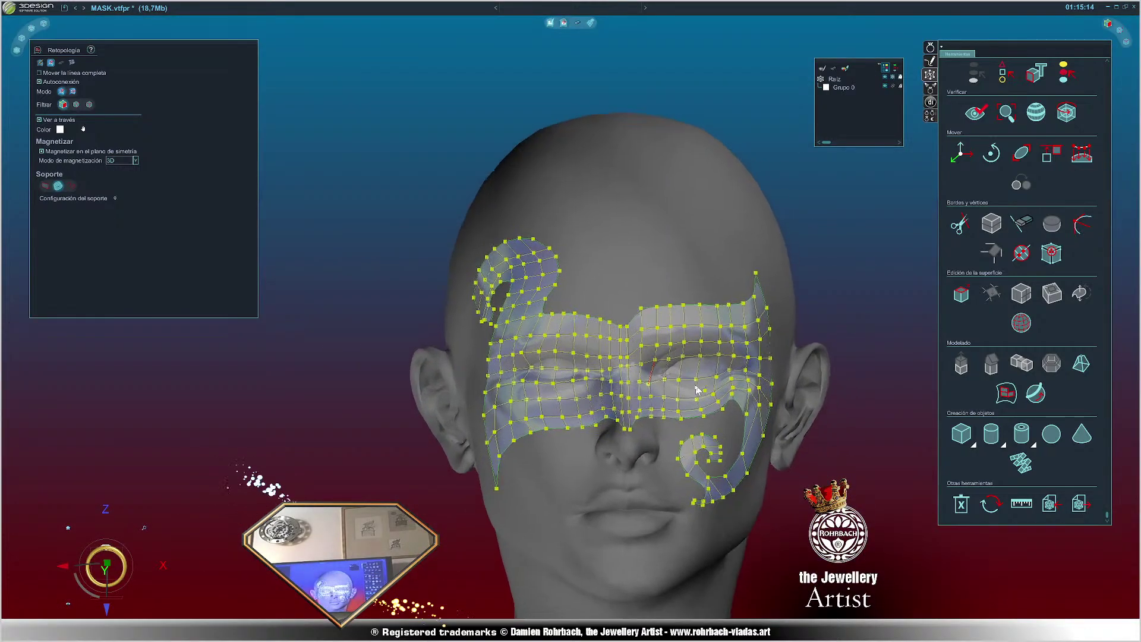
scroll(529, 278, up, 2)
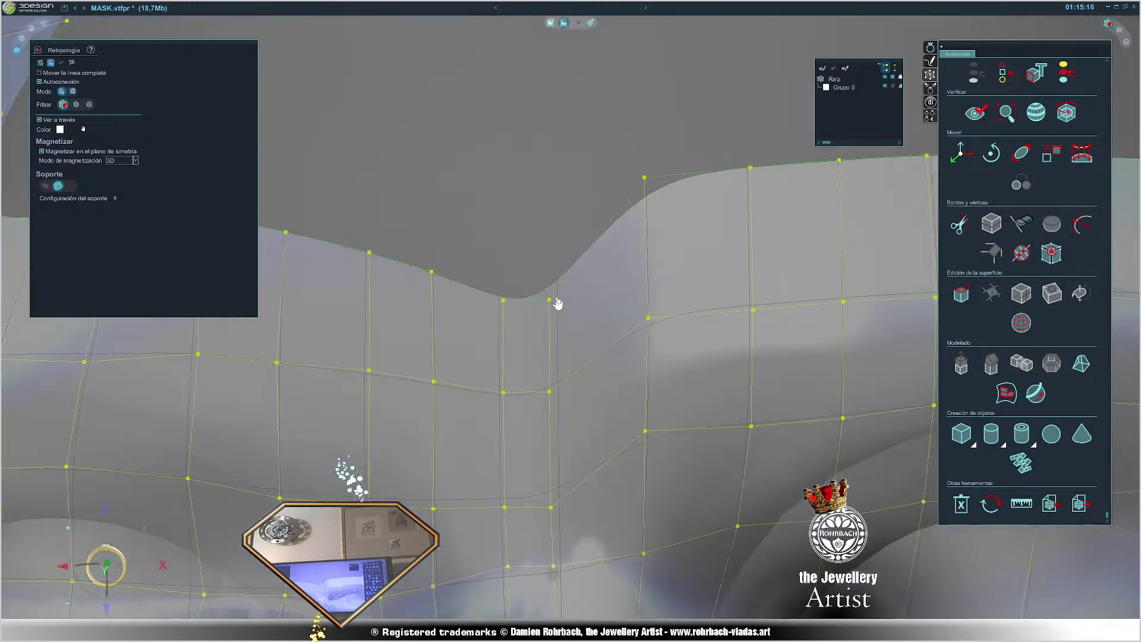
drag(549, 301, 512, 333)
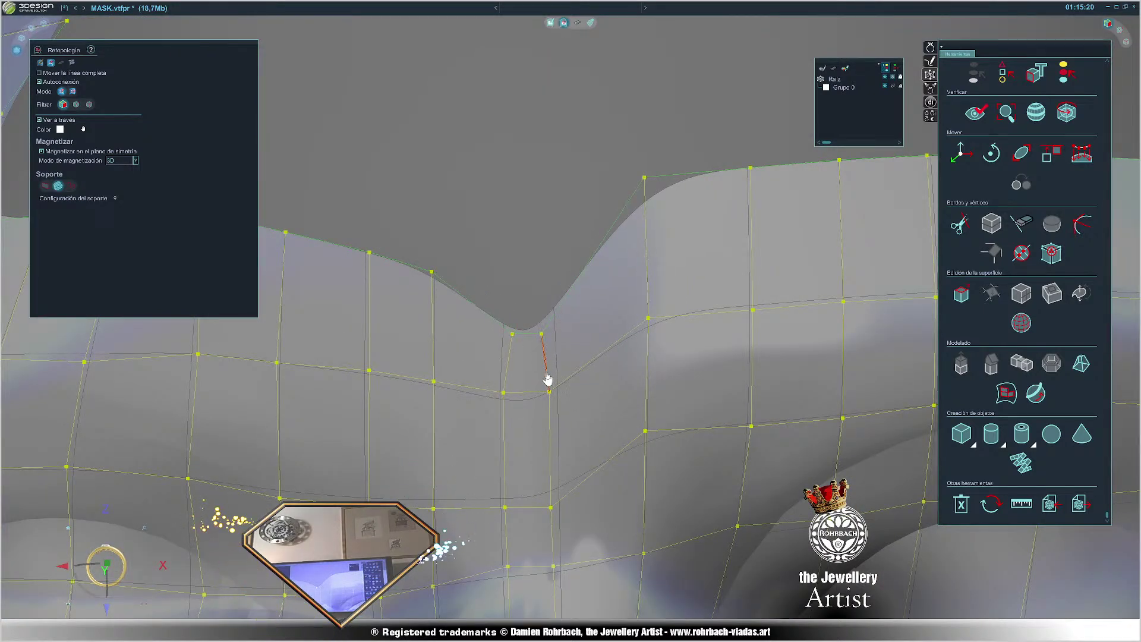
drag(644, 177, 612, 238)
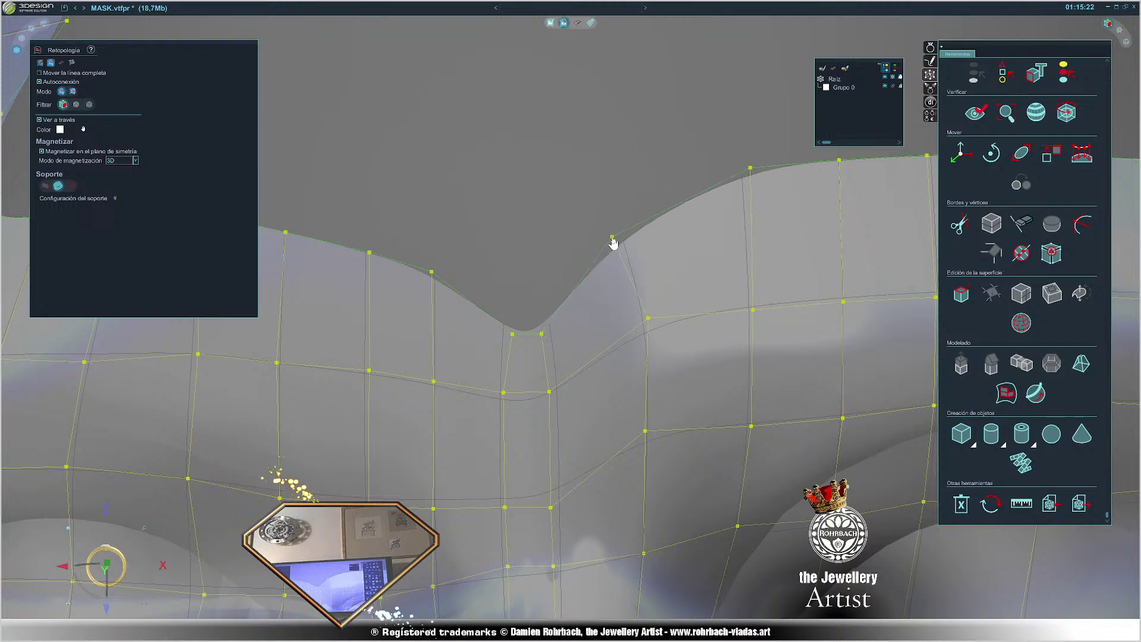
drag(750, 169, 726, 186)
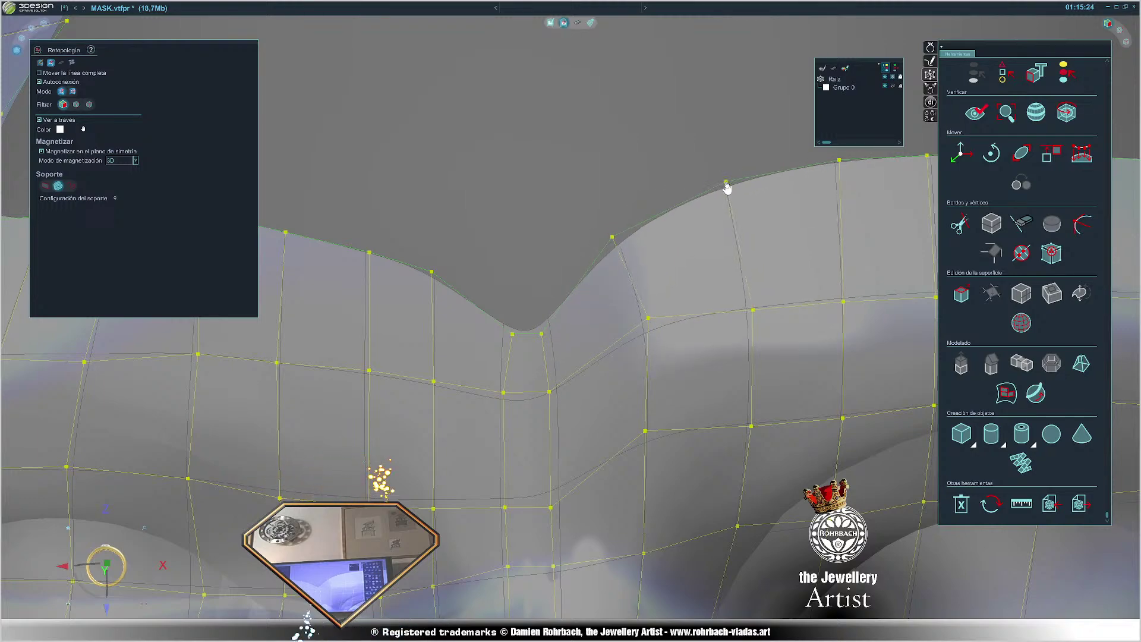
- Extend the mask's pointed upper corner at the opposite temple with three quads curving up and inward as a hook
scroll(757, 221, down, 6)
middle_drag(790, 311, 651, 381)
scroll(651, 374, up, 4)
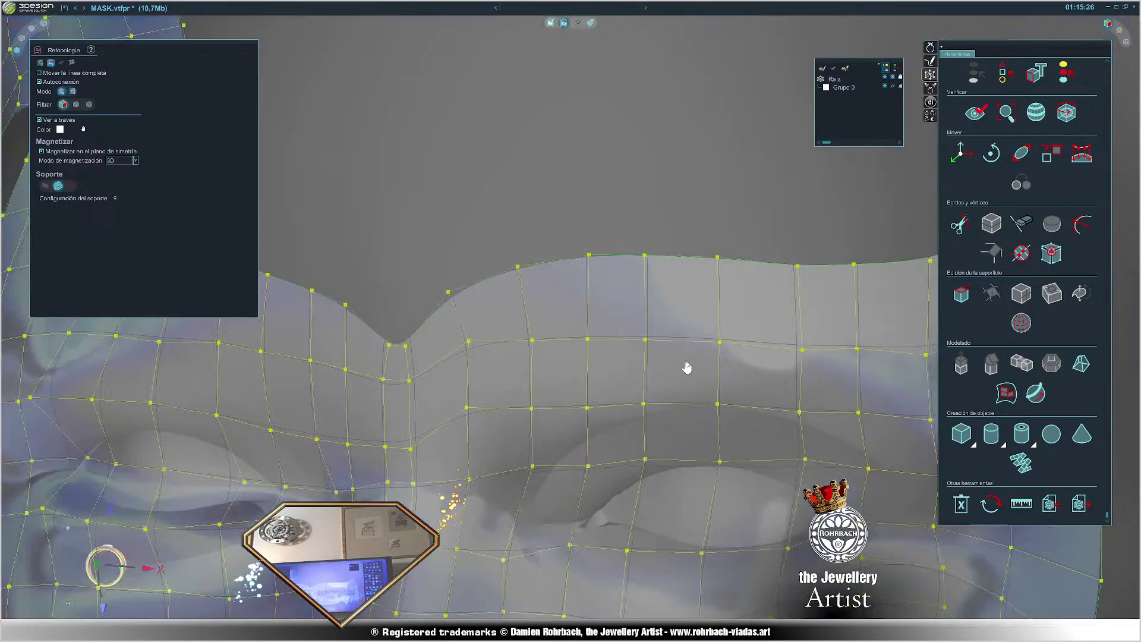
scroll(773, 351, down, 2)
middle_drag(802, 341, 589, 333)
scroll(593, 333, up, 1)
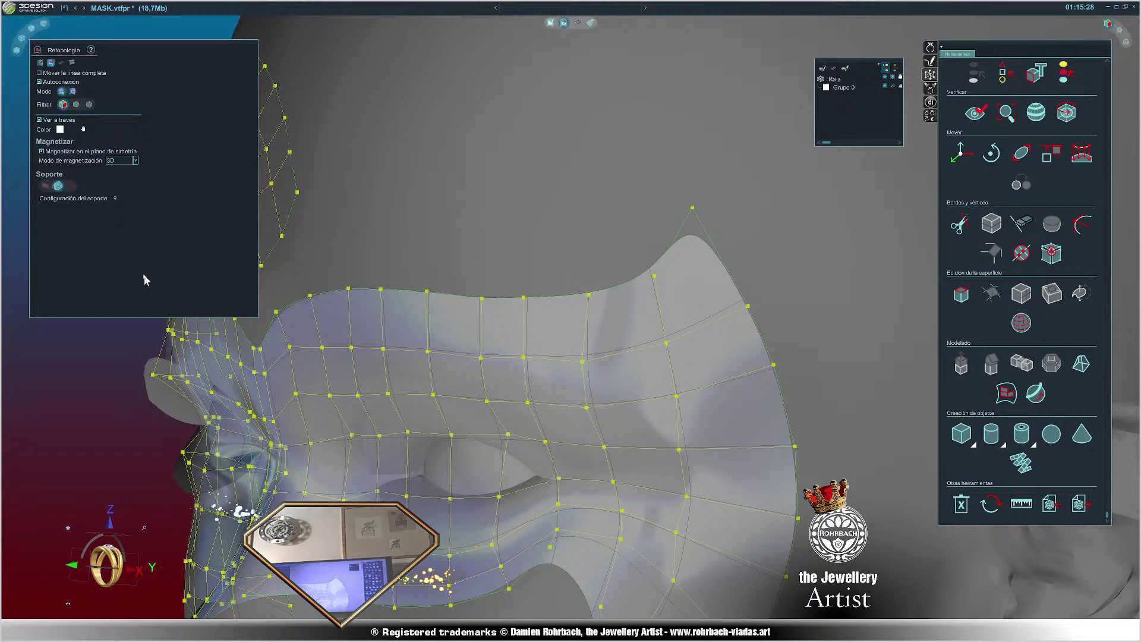
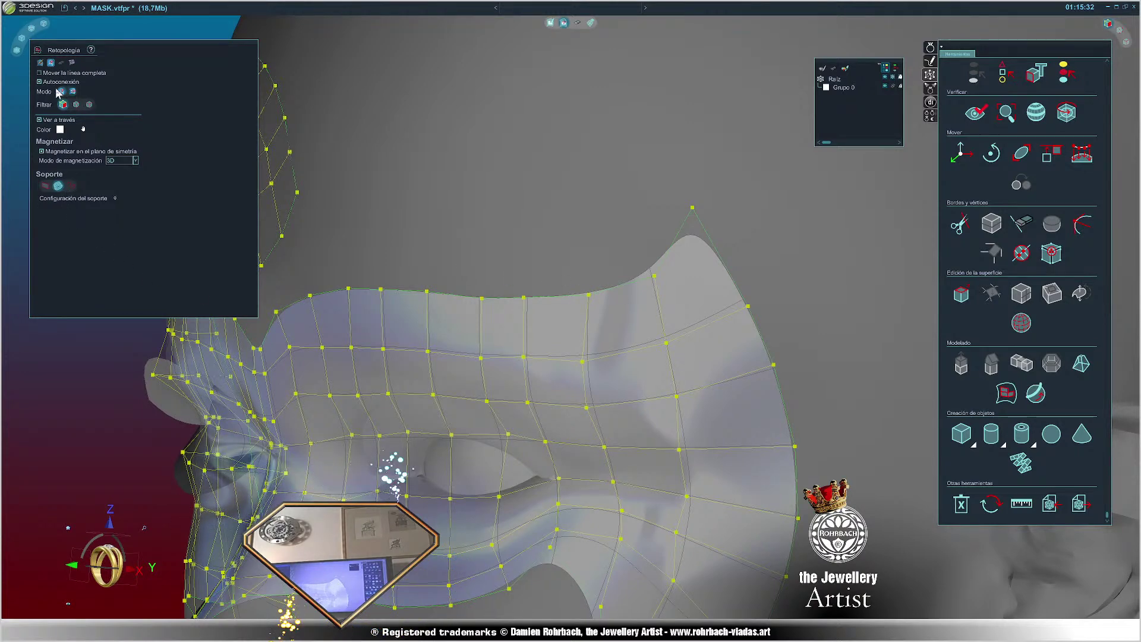
scroll(412, 204, up, 2)
scroll(611, 242, up, 2)
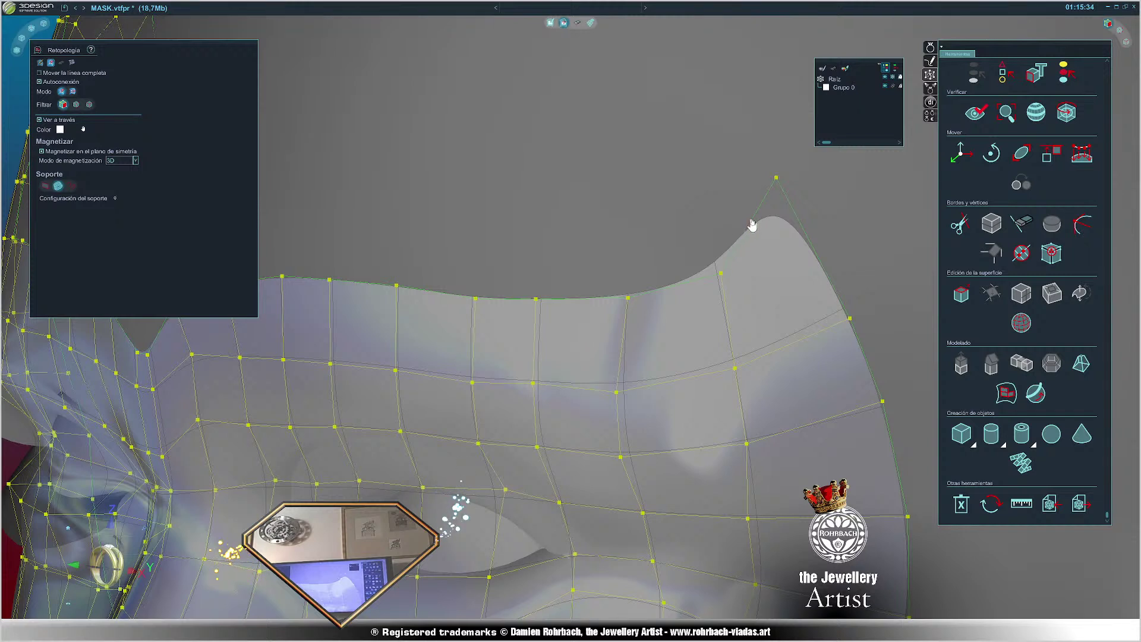
mouse_move(752, 224)
mouse_down()
mouse_move(739, 204)
mouse_move(756, 228)
mouse_up()
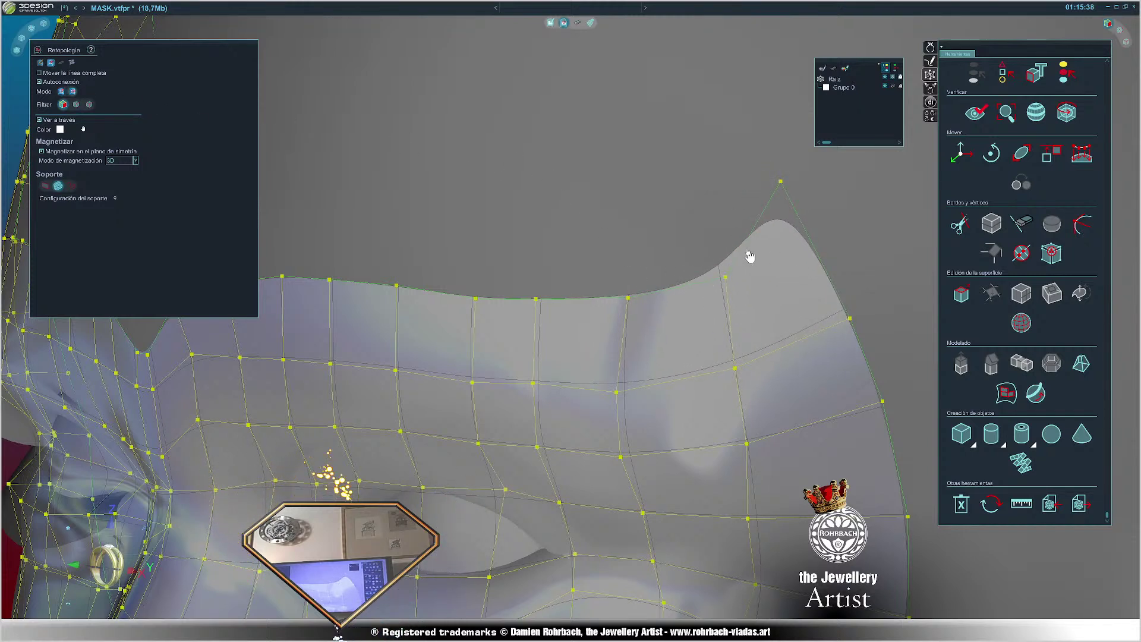
drag(749, 243, 647, 158)
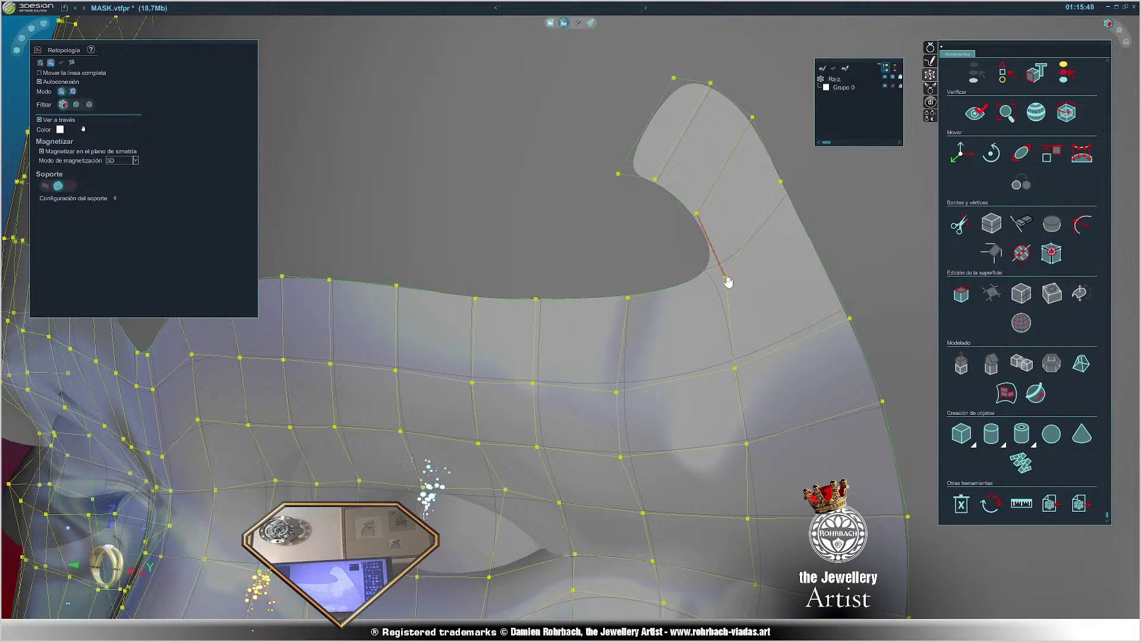
- Reshape the new hook's vertices, rounding its inner and outer curves and tapering its tip toward the forehead
drag(726, 280, 696, 269)
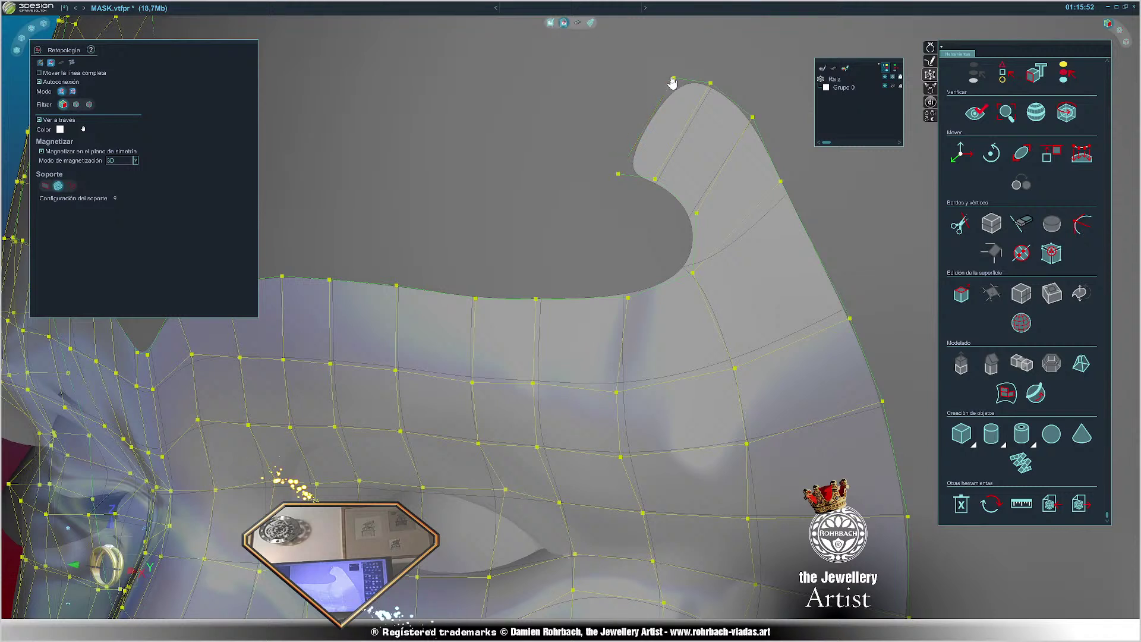
drag(674, 80, 624, 138)
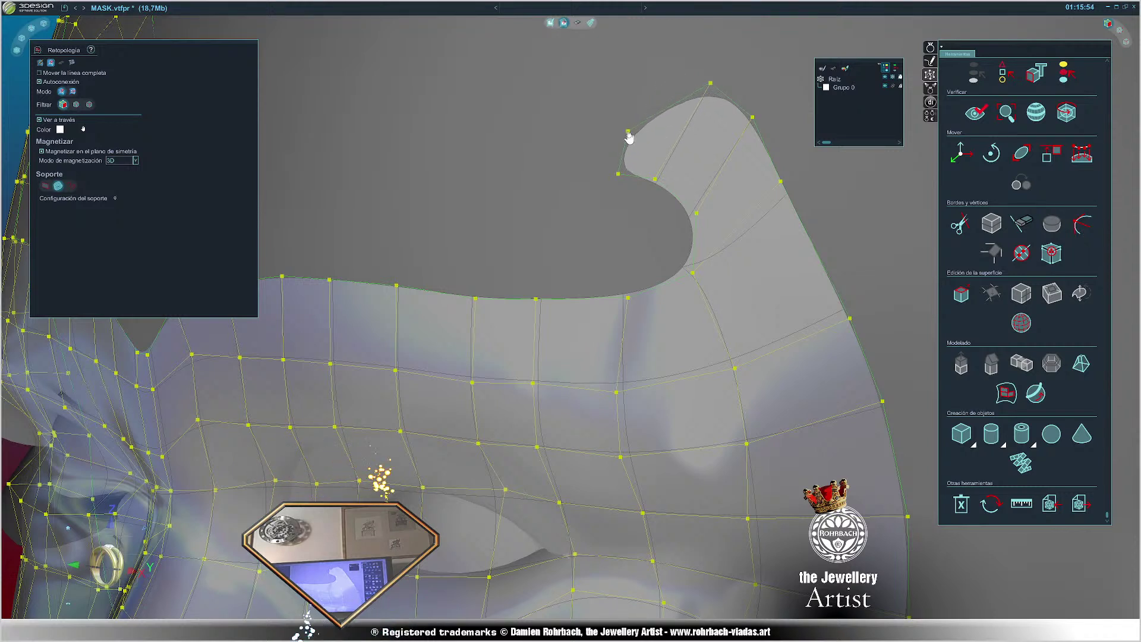
drag(710, 86, 759, 127)
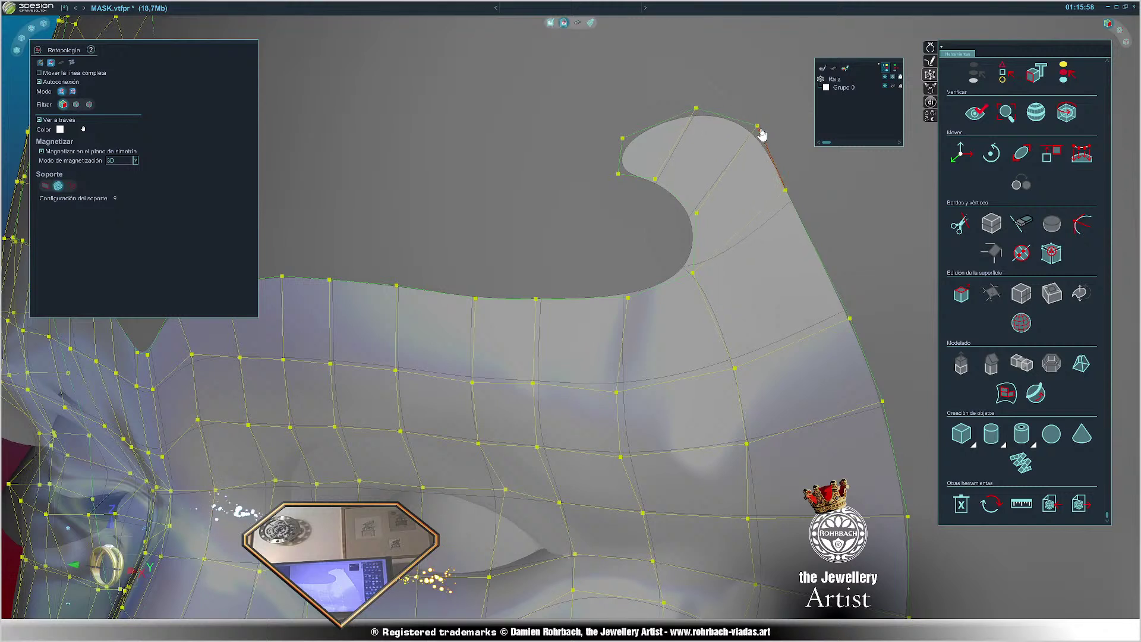
drag(785, 194, 815, 206)
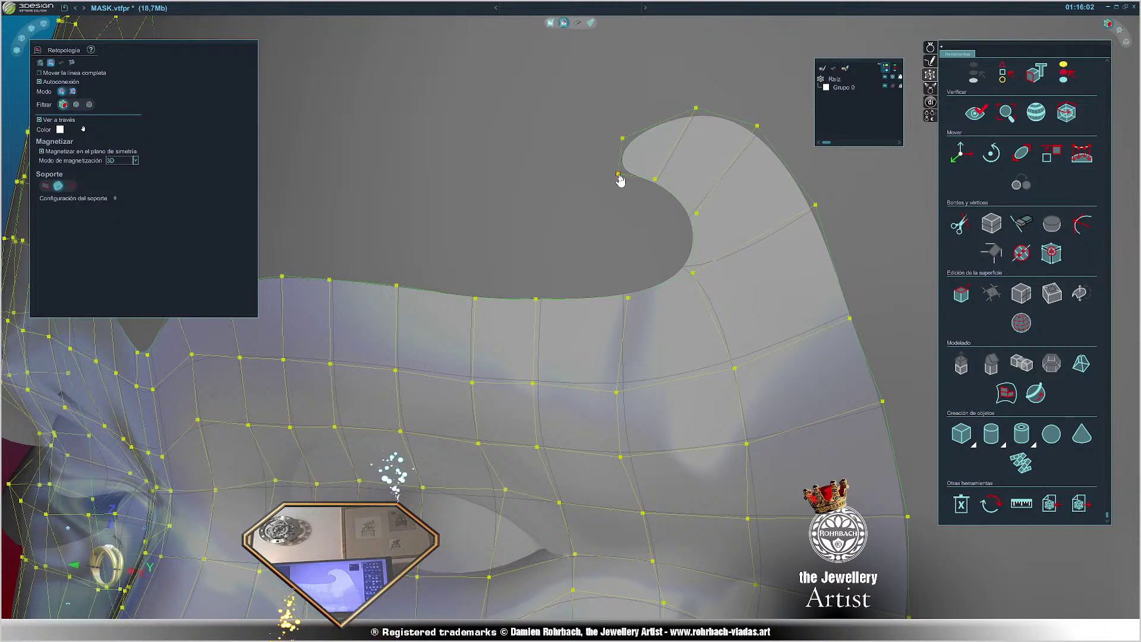
drag(620, 178, 593, 198)
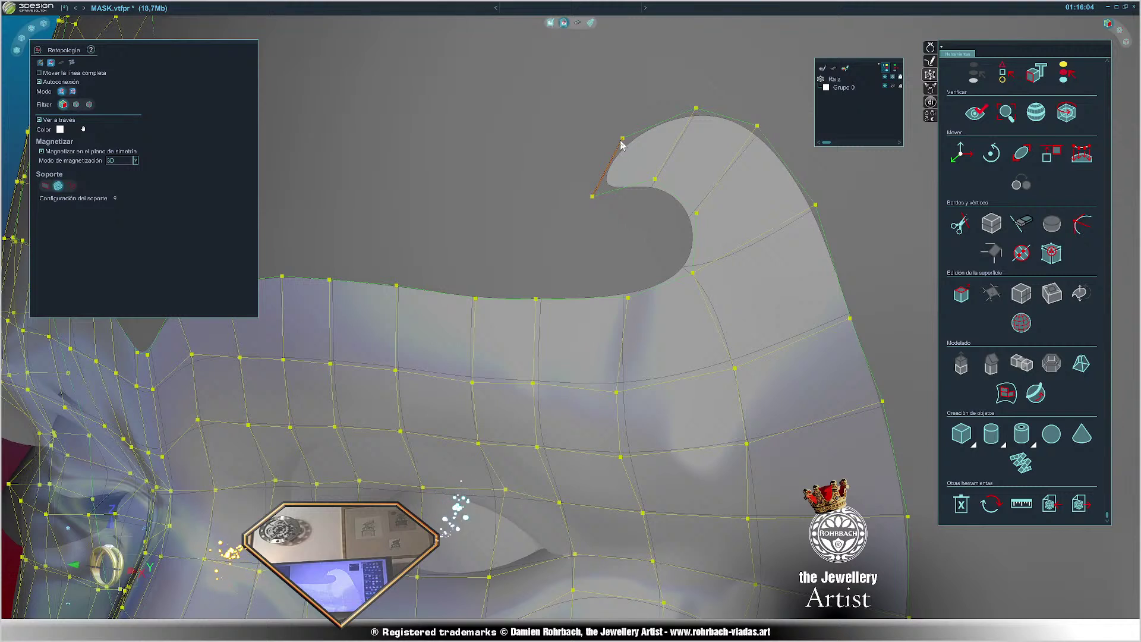
drag(622, 143, 597, 162)
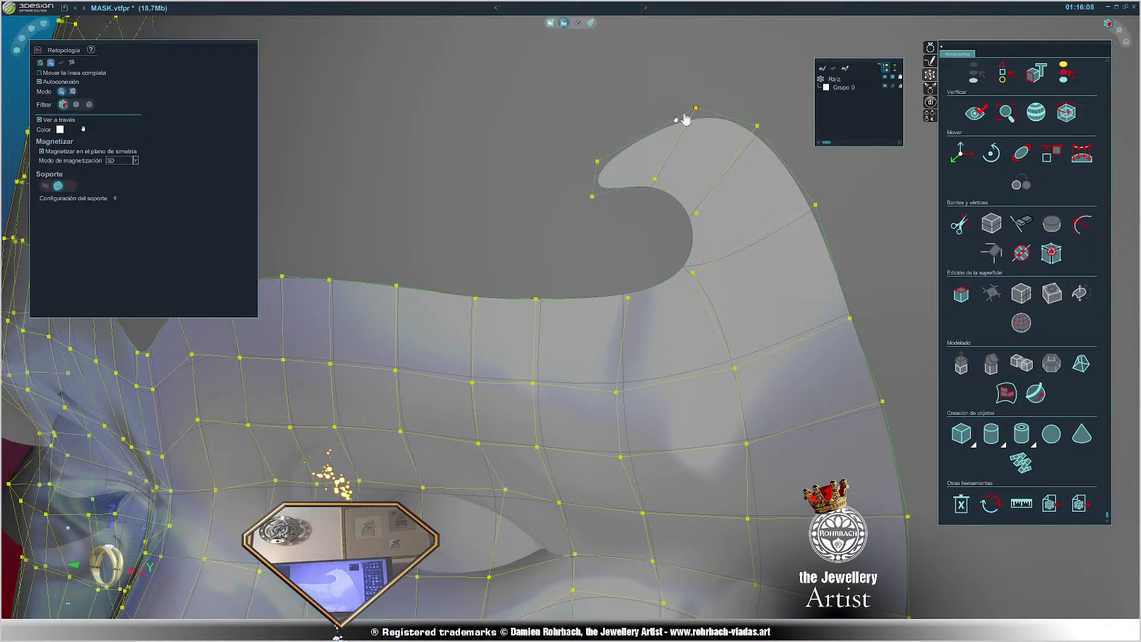
drag(685, 120, 663, 125)
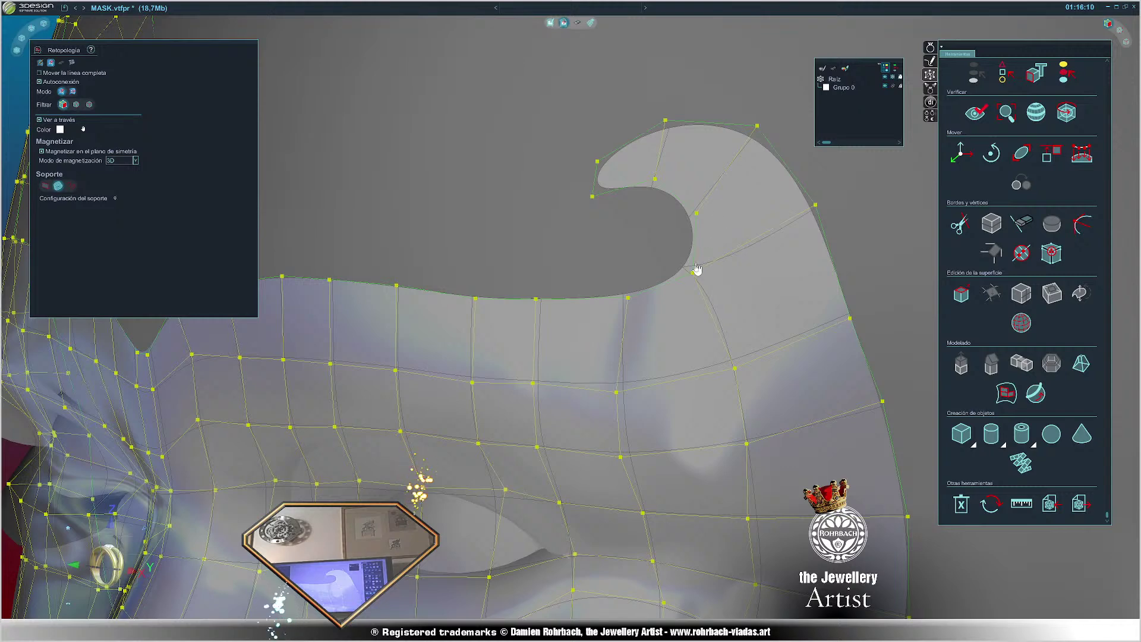
scroll(697, 269, down, 8)
scroll(652, 405, up, 6)
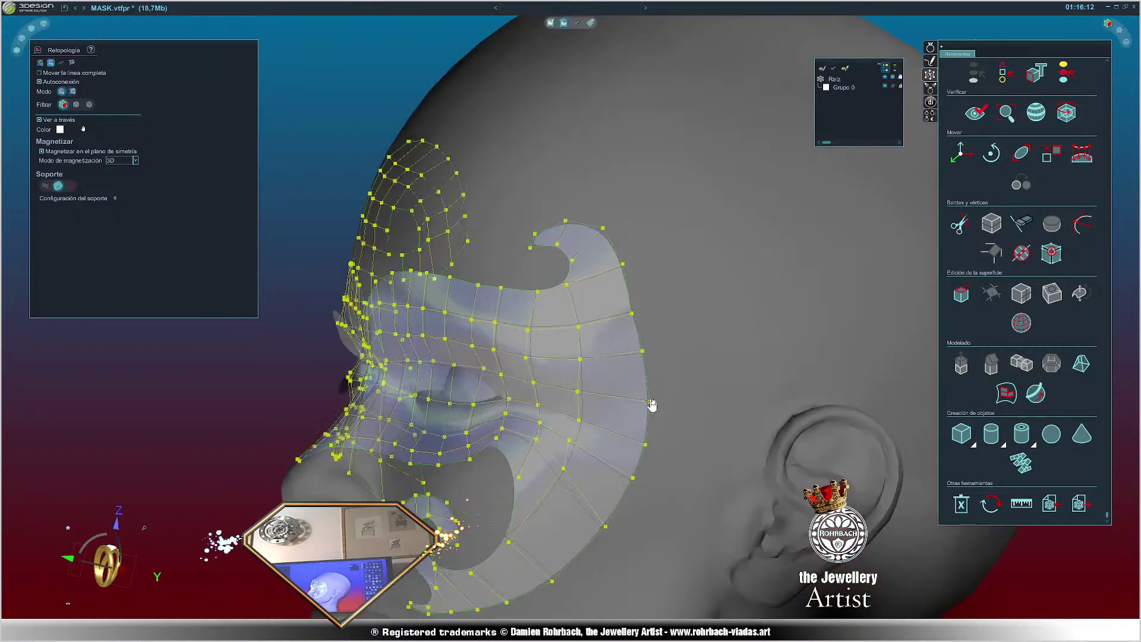
- Indent the mask's outer edge level with the eye corner and reposition the edge vertices above it into a rounded lobe beneath the temple hook
scroll(652, 404, up, 2)
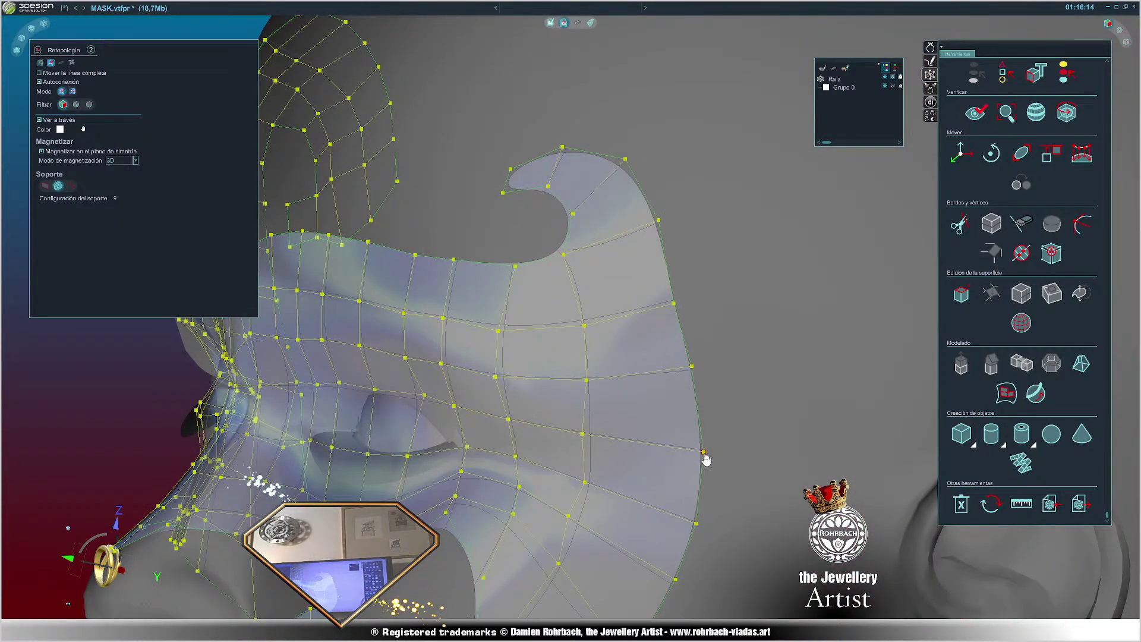
drag(704, 453, 624, 438)
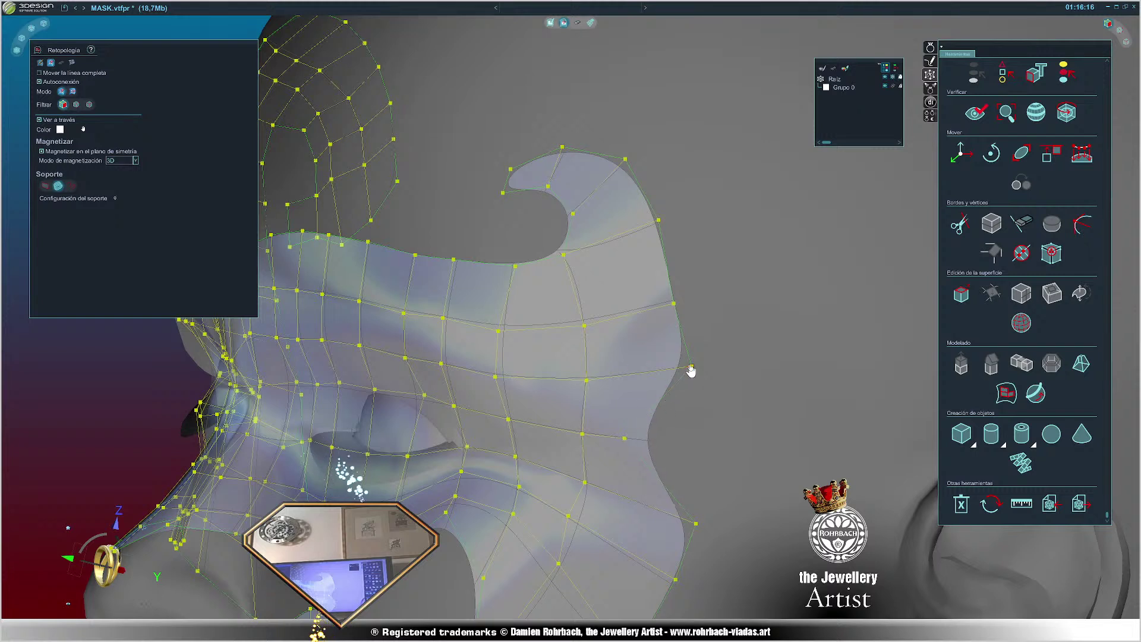
drag(693, 372, 675, 407)
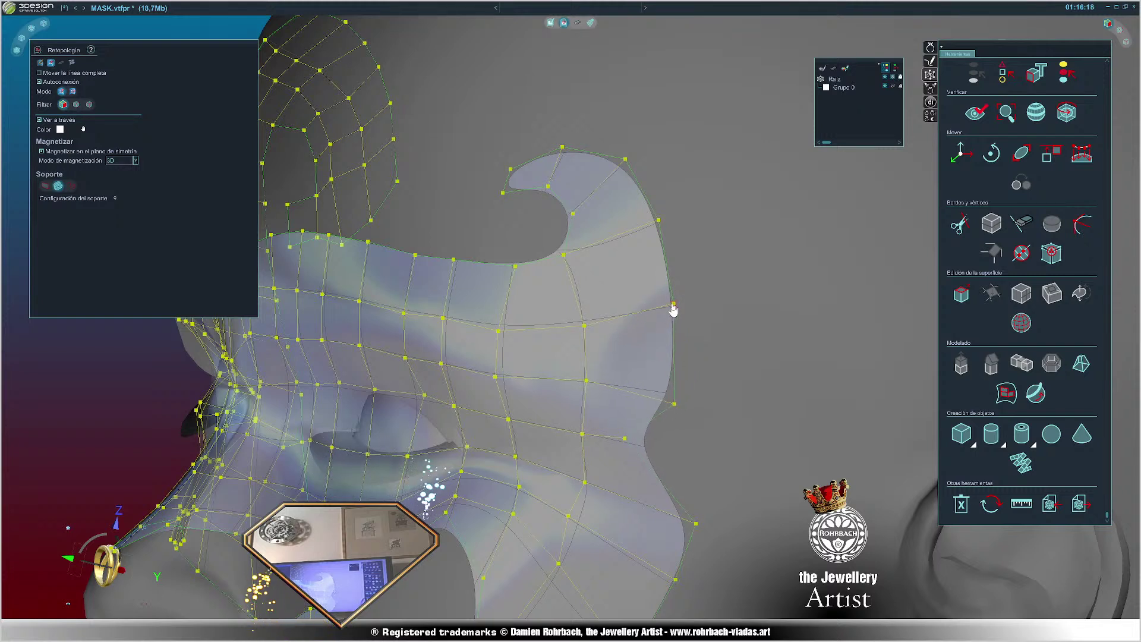
drag(674, 306, 696, 328)
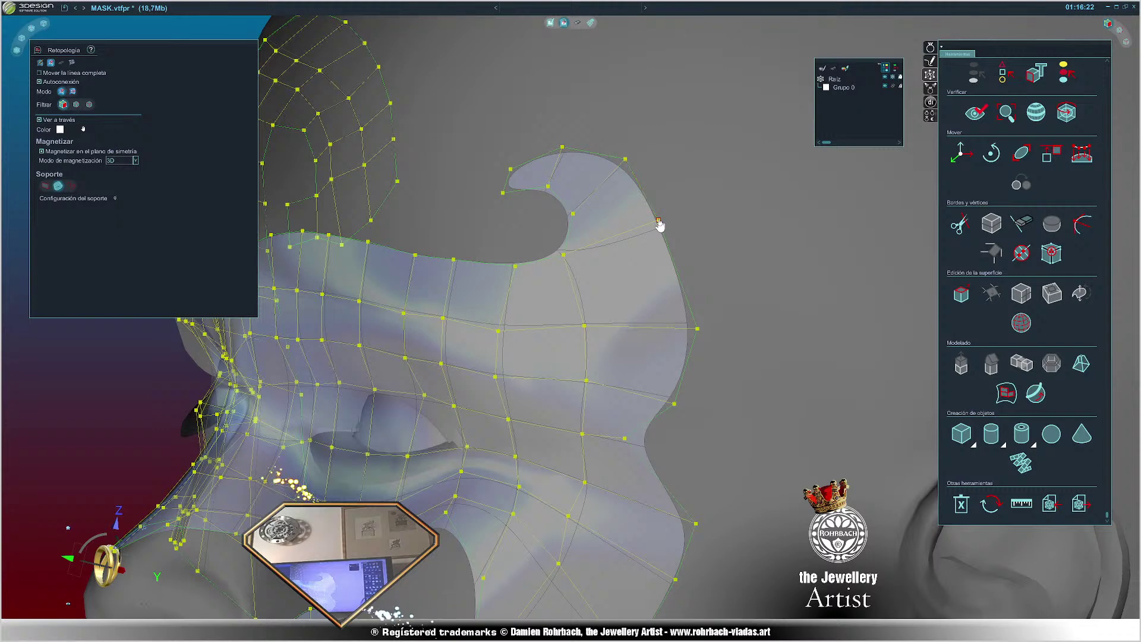
drag(658, 222, 678, 222)
- Lower the outer-edge vertex below the indentation and shift the two neighbouring inner cheek vertices to even out the quads
scroll(702, 257, down, 5)
middle_drag(734, 337, 669, 429)
scroll(669, 429, up, 6)
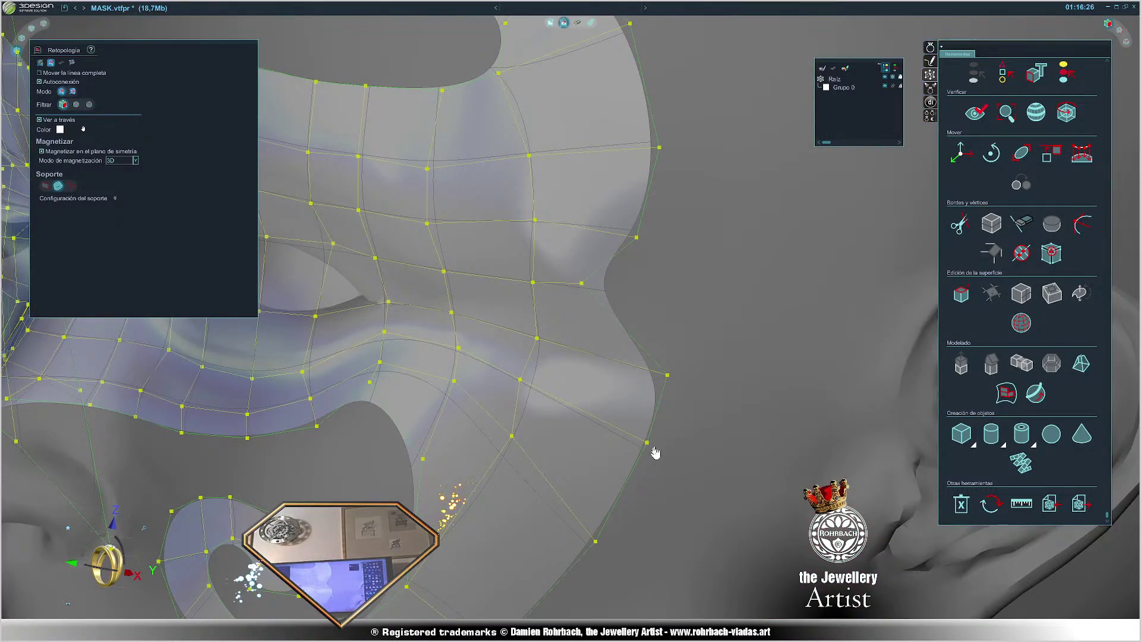
drag(647, 444, 639, 467)
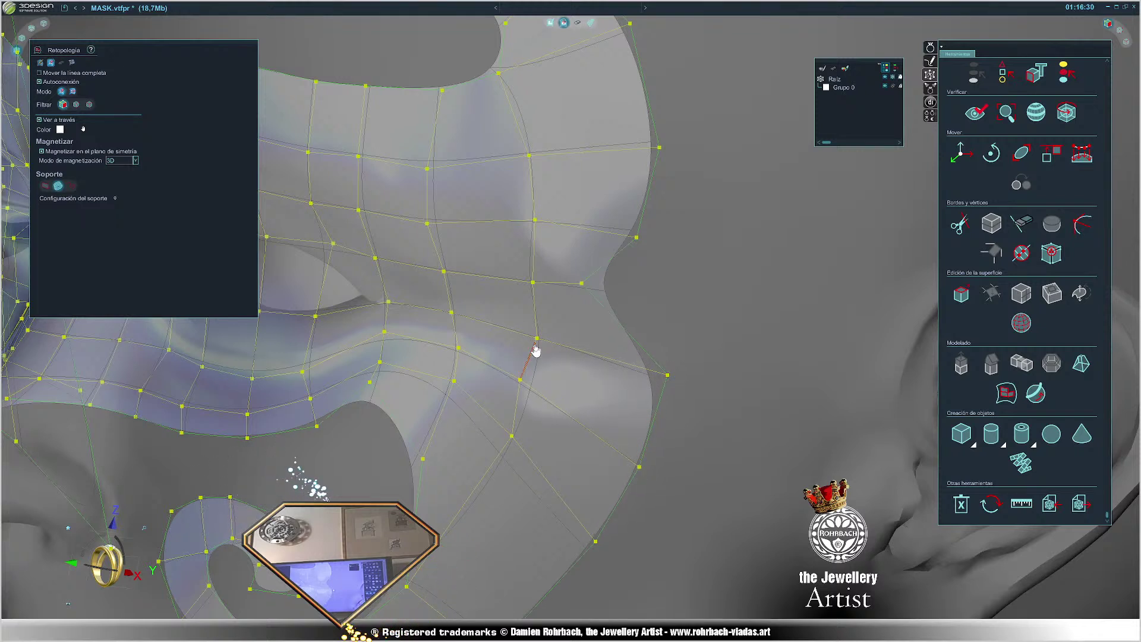
drag(521, 387, 533, 395)
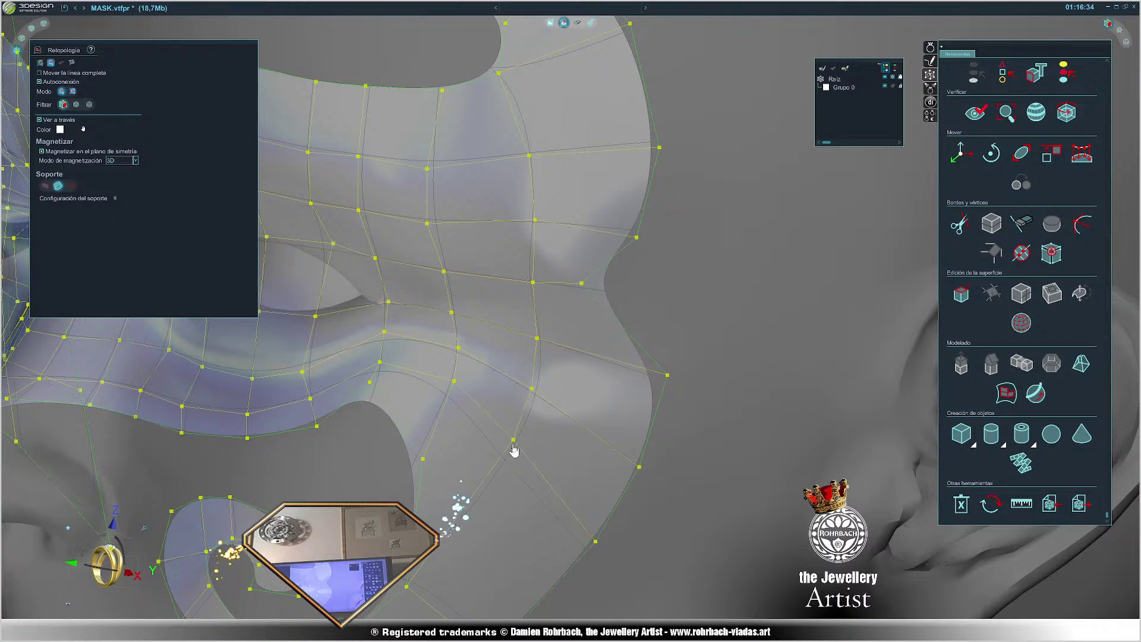
drag(514, 450, 504, 476)
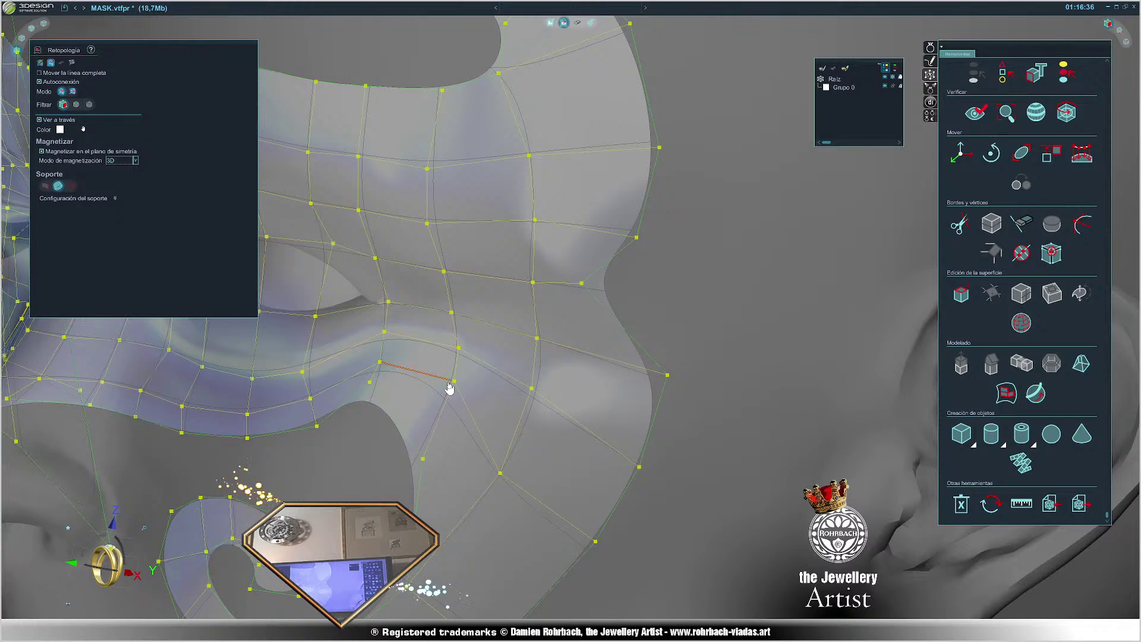
- Raise three vertices below and beyond the outer eye corner to even out the mesh above the cheek cutout
middle_drag(365, 412, 468, 375)
middle_drag(504, 451, 555, 454)
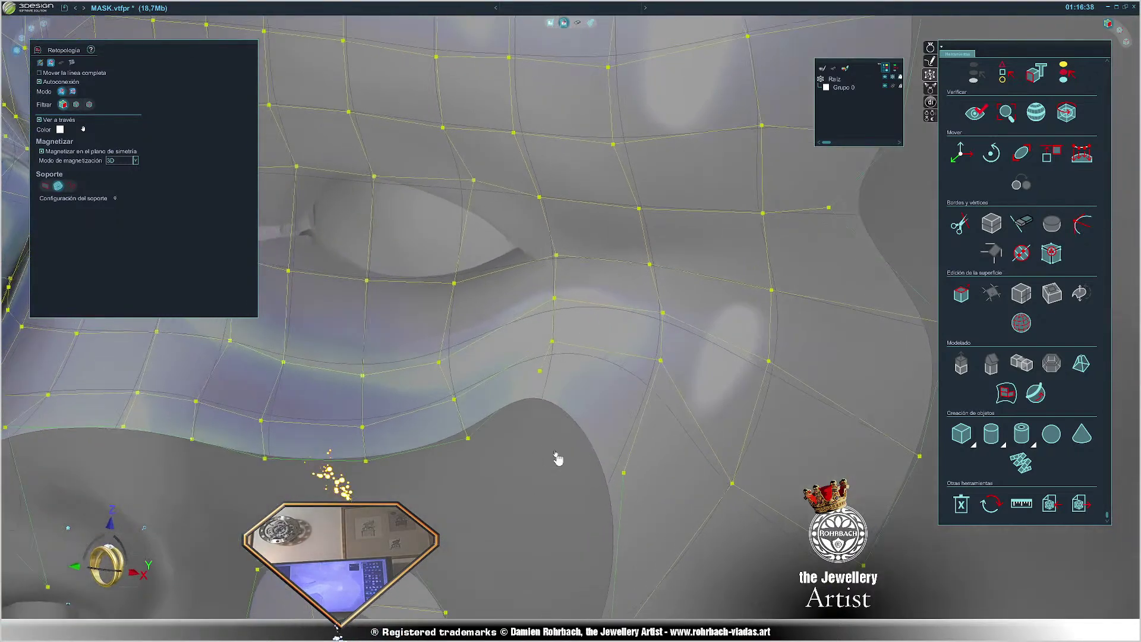
scroll(554, 451, up, 2)
drag(543, 347, 543, 331)
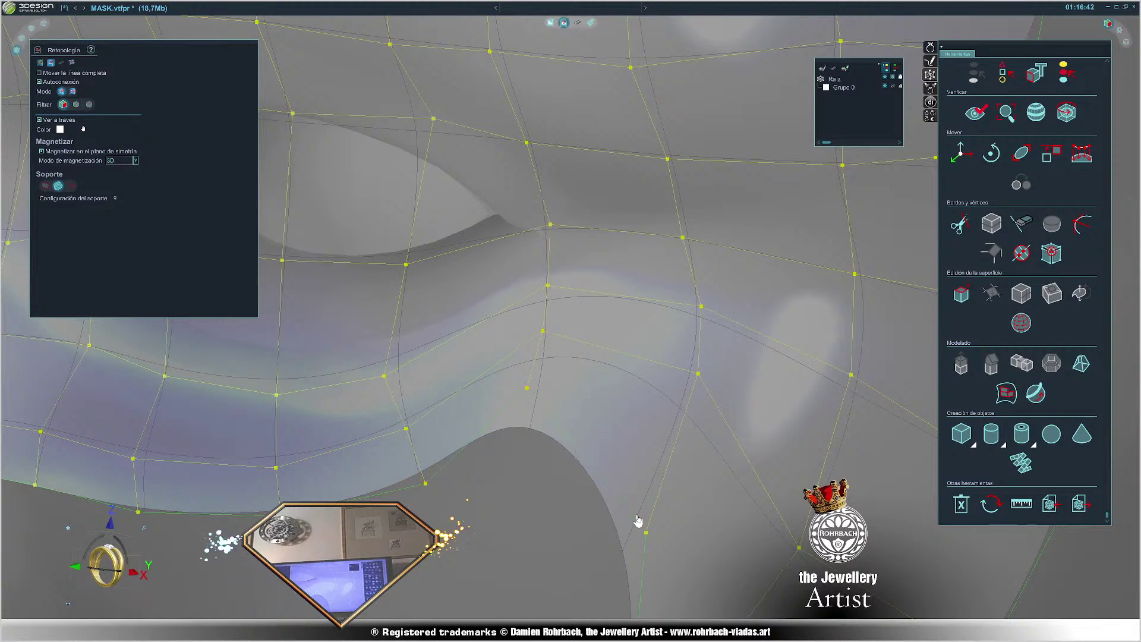
drag(701, 311, 686, 289)
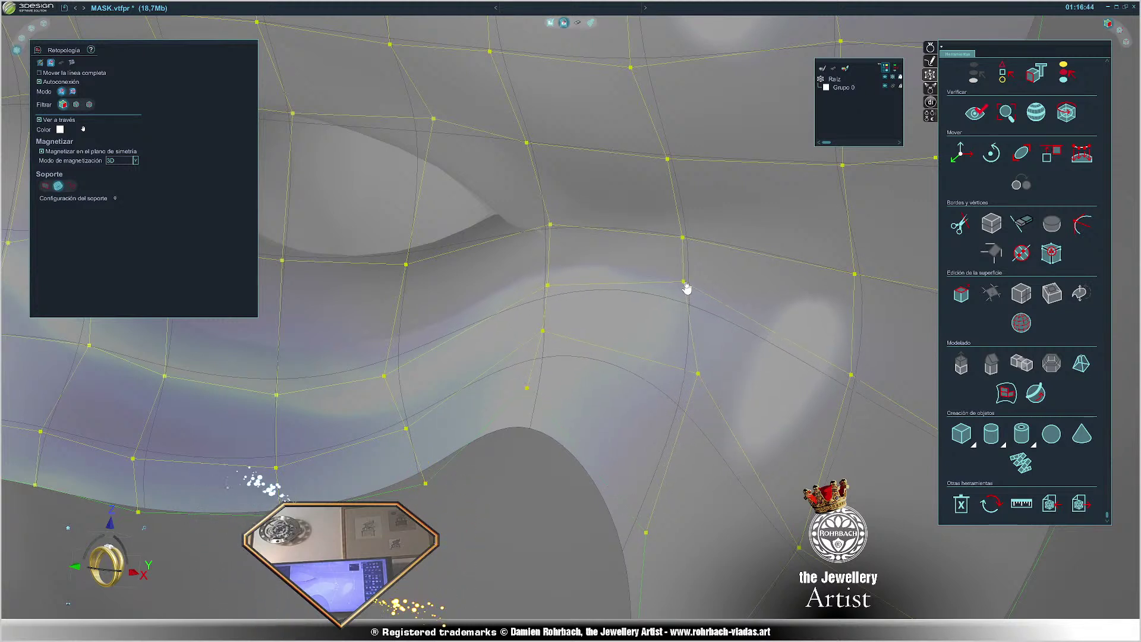
drag(683, 239, 684, 215)
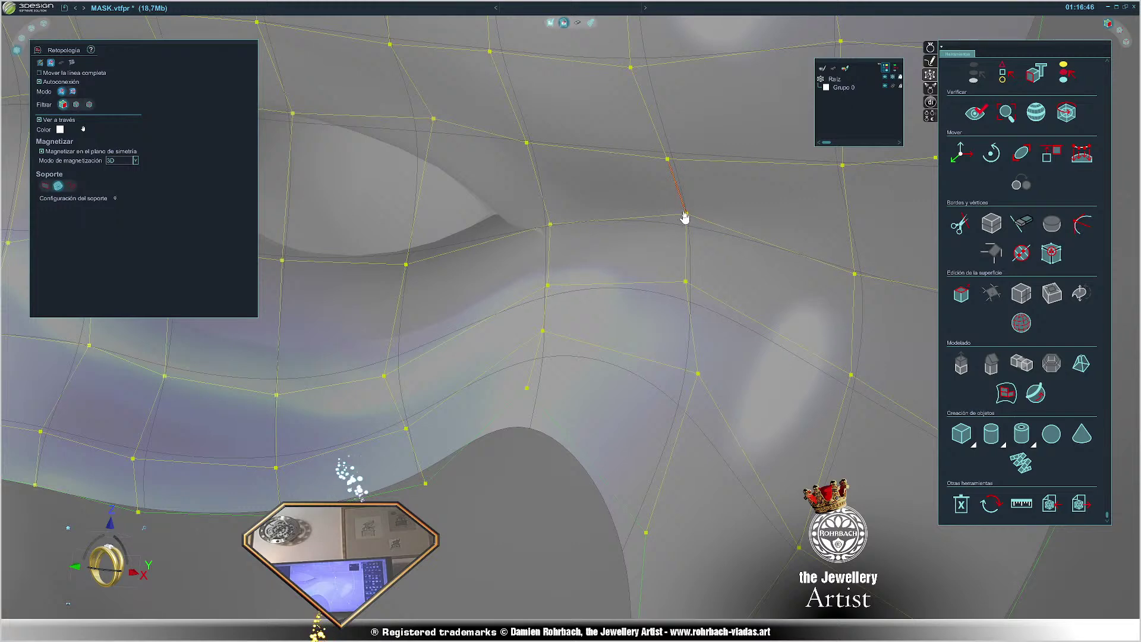
- Raise two vertices above the outer eye corner and adjust two beyond it so the mesh rows flow smoothly toward the temple
middle_drag(633, 18, 606, 137)
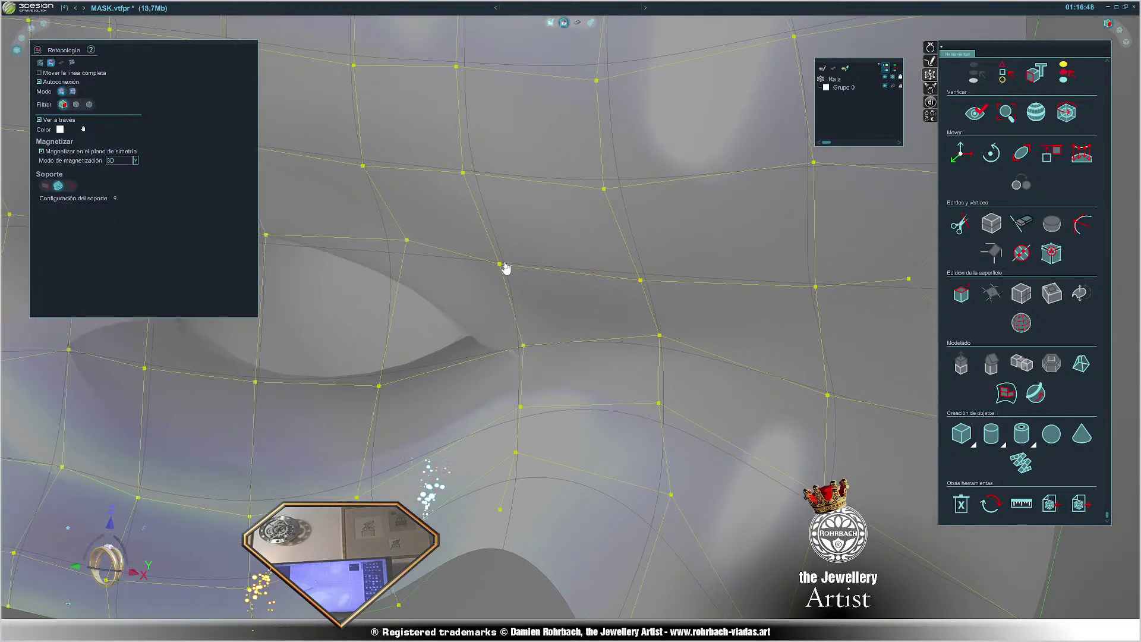
drag(501, 267, 503, 249)
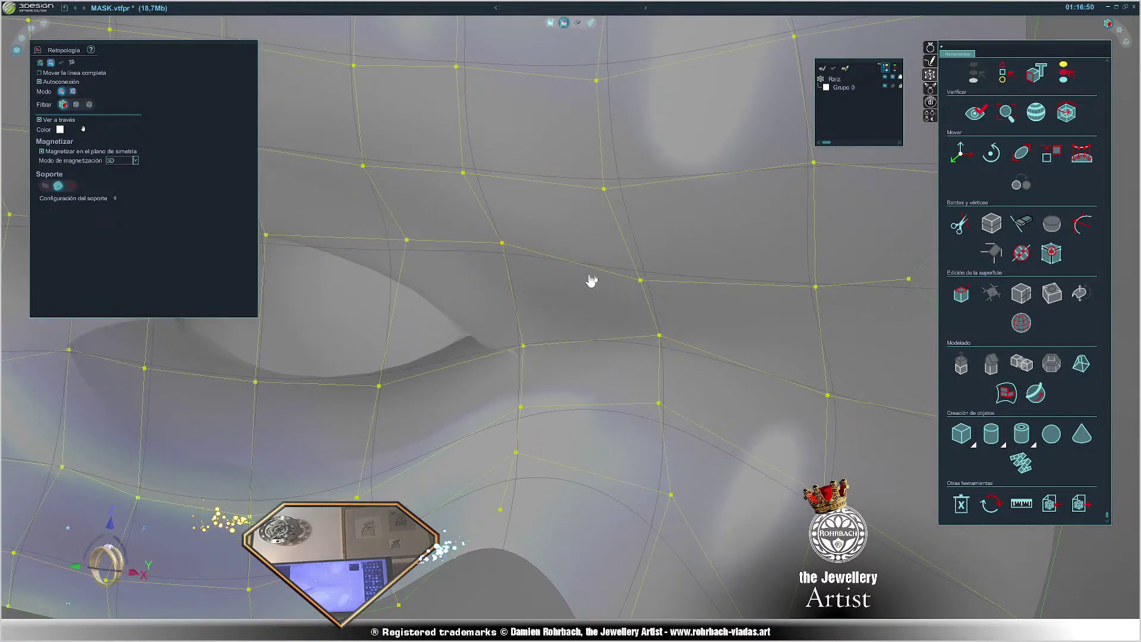
drag(641, 281, 638, 259)
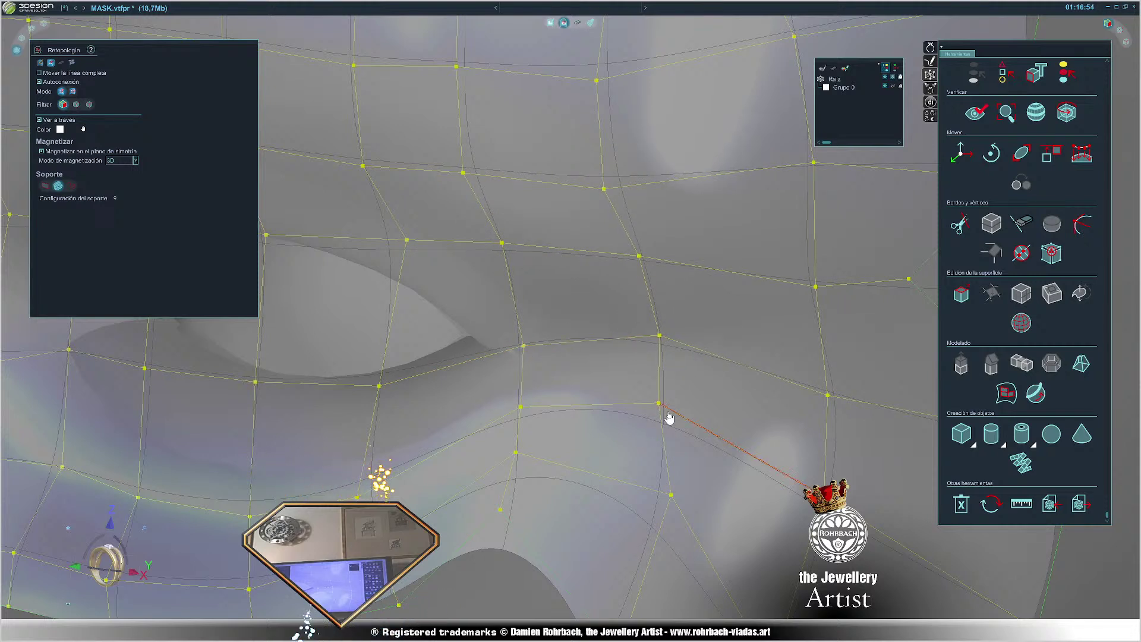
drag(658, 405, 674, 410)
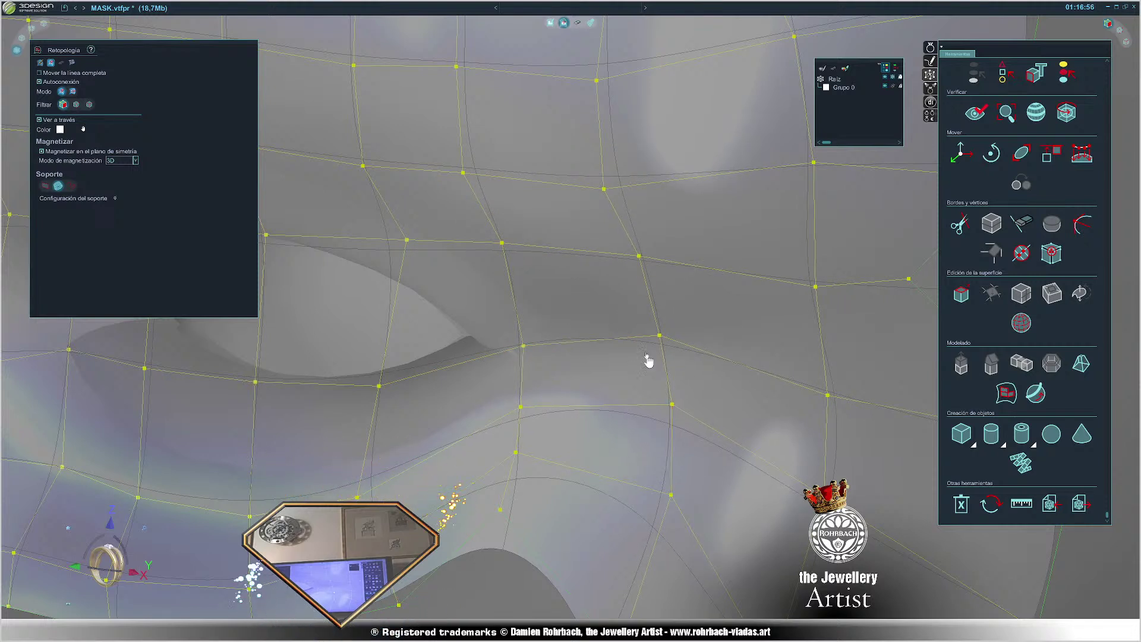
drag(661, 340, 666, 326)
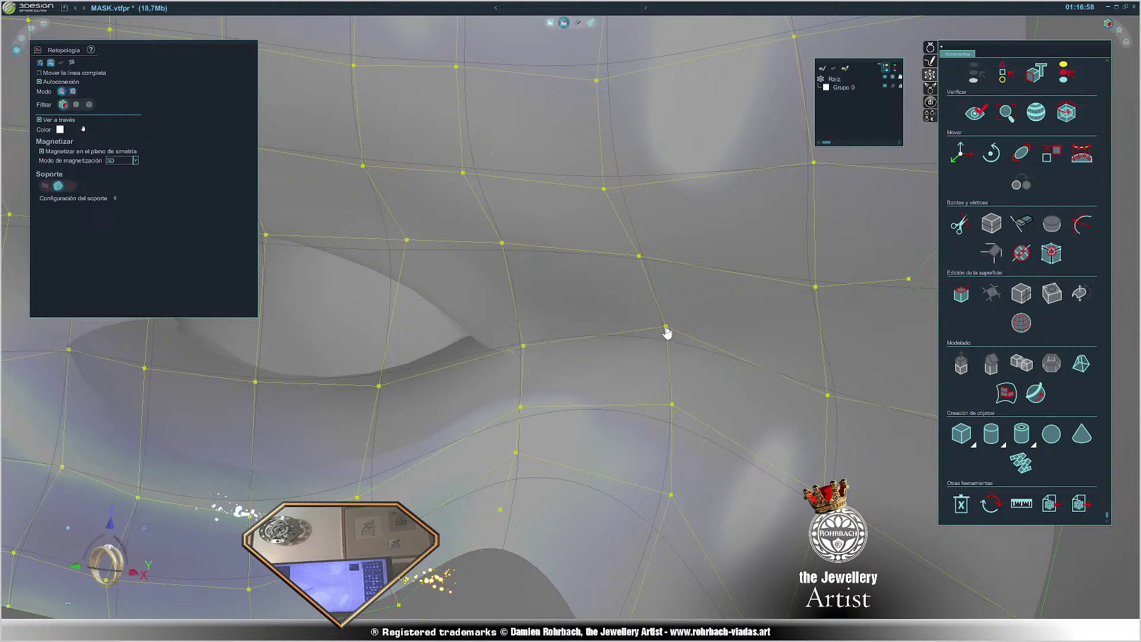
- Move the indentation's edge vertex and its inner neighbour closer to the eye
scroll(697, 372, down, 5)
scroll(718, 377, up, 4)
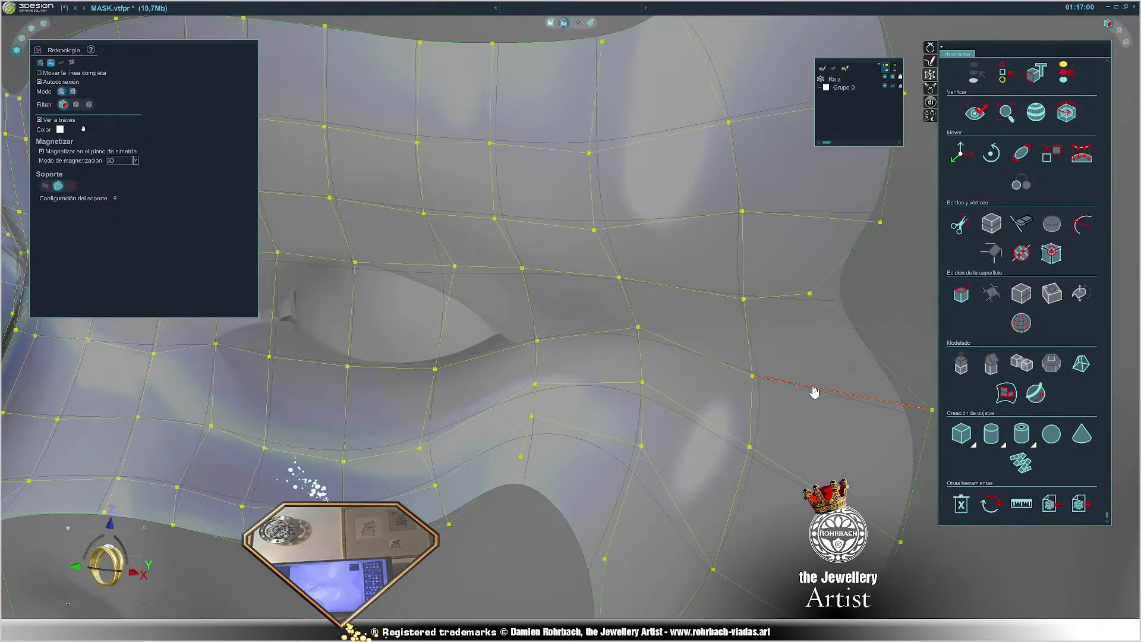
drag(811, 299, 714, 290)
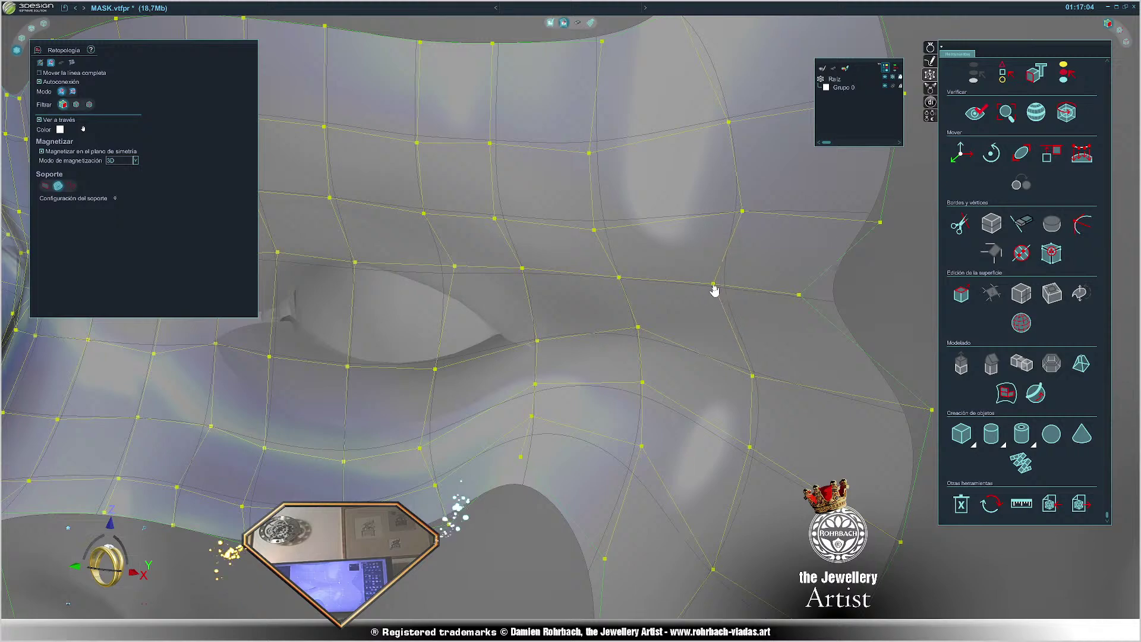
- Reposition three outer-edge vertices below the indentation to form a fuller, rounder cheek lobe
scroll(769, 297, down, 5)
scroll(675, 327, up, 5)
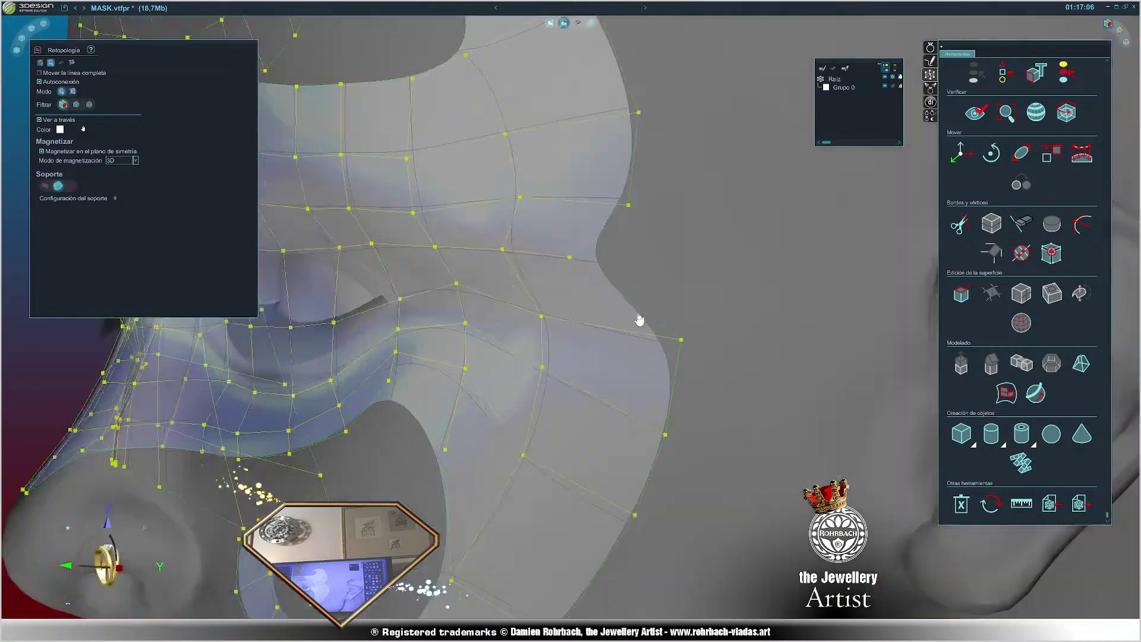
drag(703, 348, 689, 339)
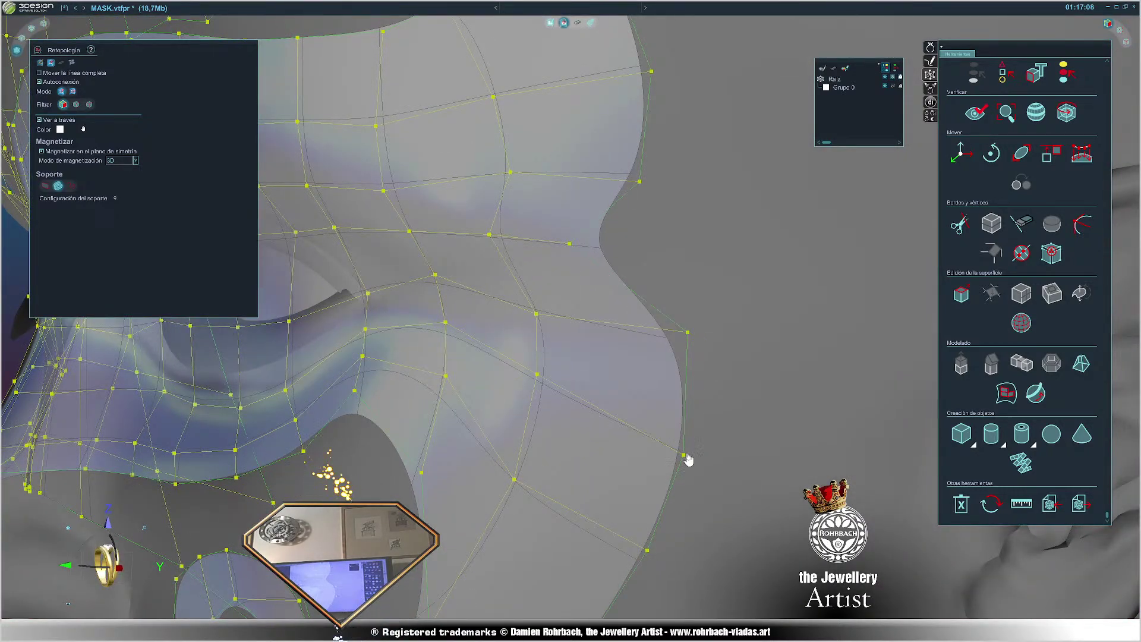
drag(685, 459, 696, 467)
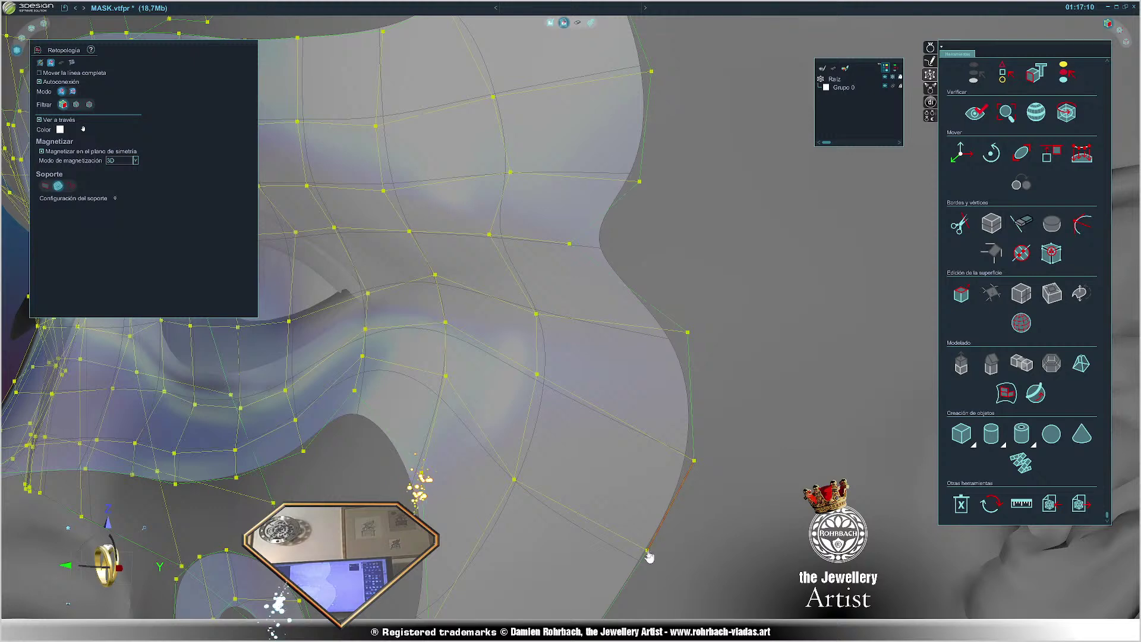
mouse_move(647, 552)
mouse_down()
mouse_move(622, 472)
mouse_move(662, 557)
mouse_up()
- Leave mesh editing and examine the gold mask's outline from the front and both sides
scroll(682, 520, down, 7)
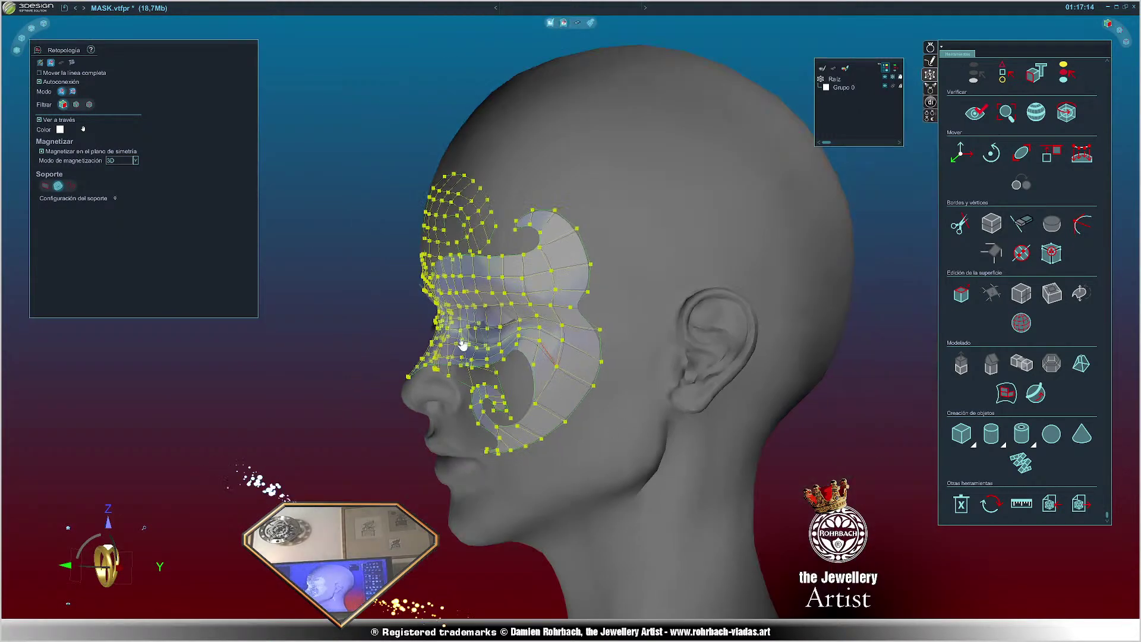
middle_drag(461, 341, 762, 392)
scroll(981, 139, up, 3)
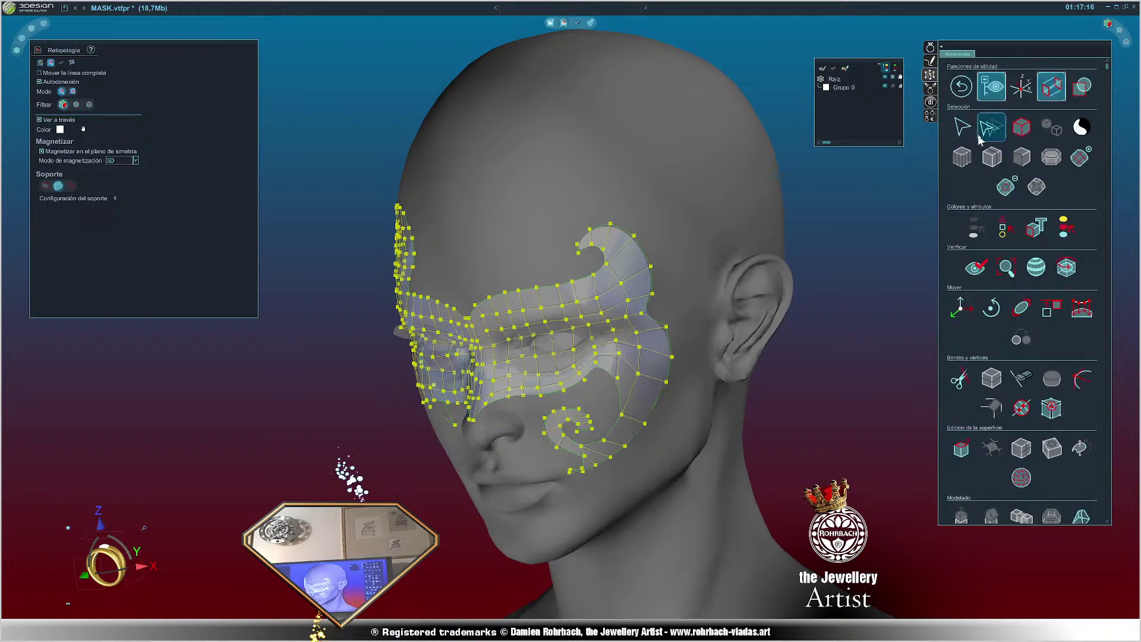
click(959, 94)
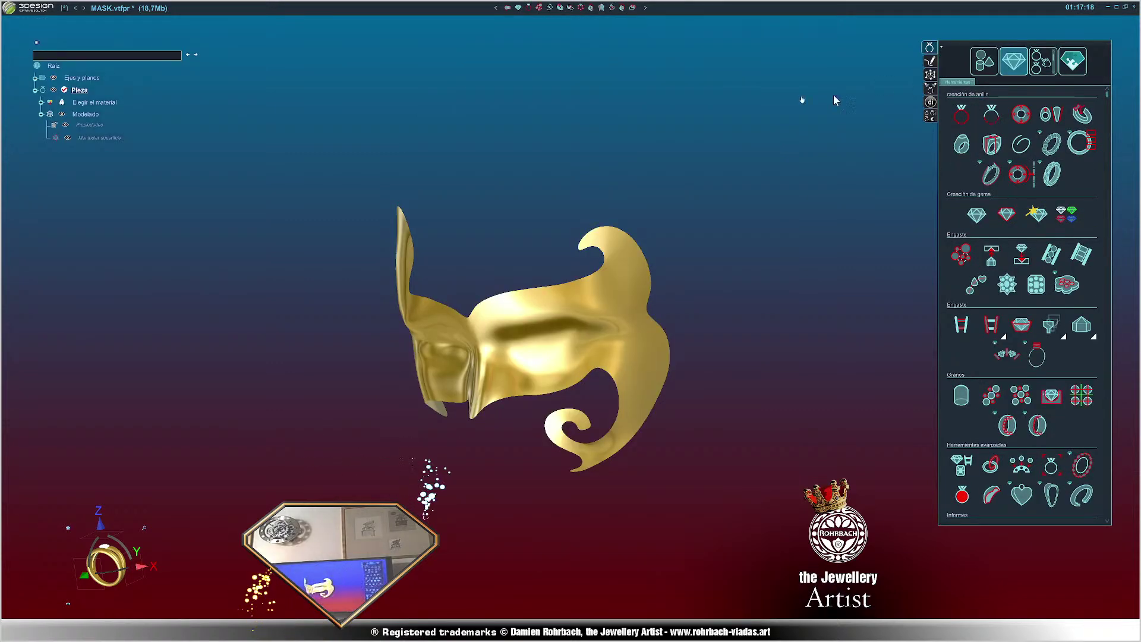
middle_drag(466, 272, 364, 97)
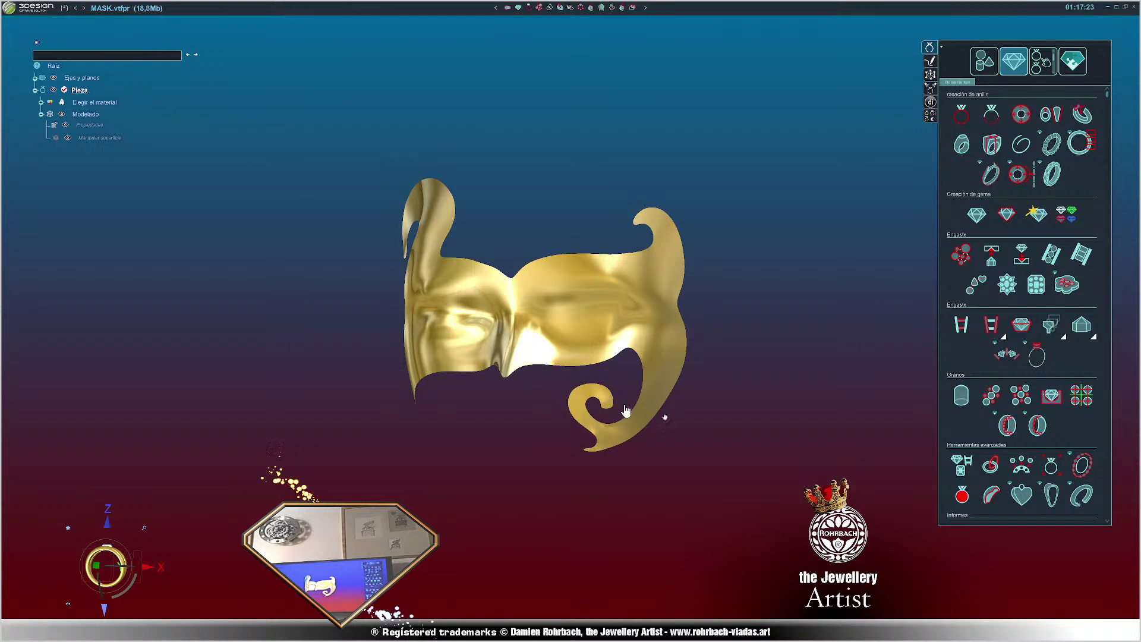
middle_drag(777, 382, 618, 315)
scroll(751, 334, up, 2)
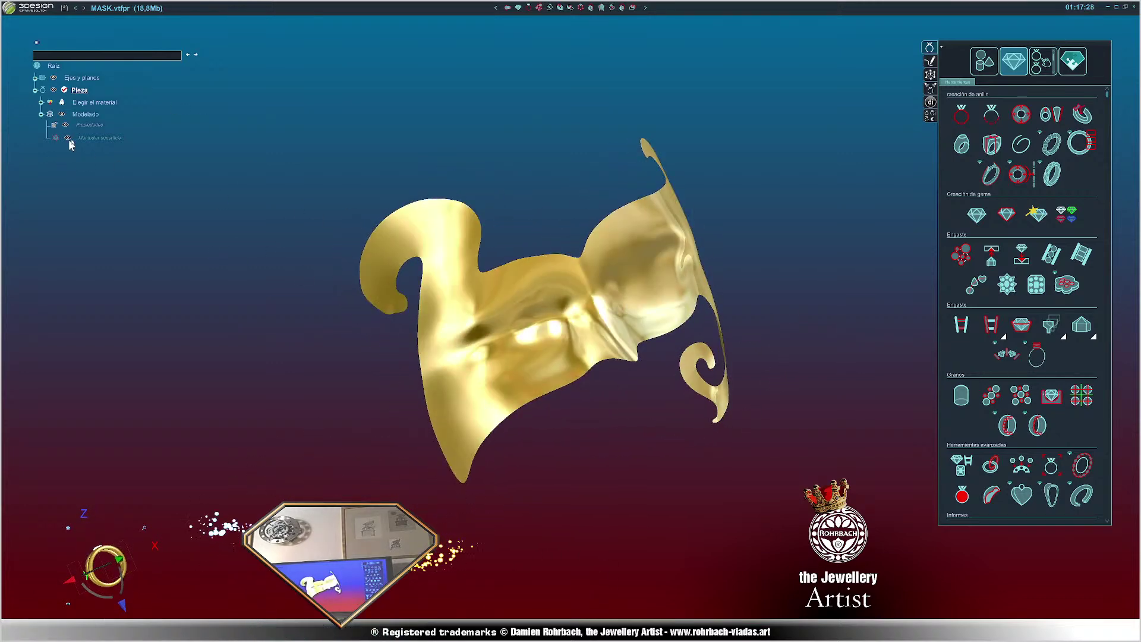
- Reopen the mask's modelled surface for editing and restart Retopology with the large brow curl in view
double_click(111, 141)
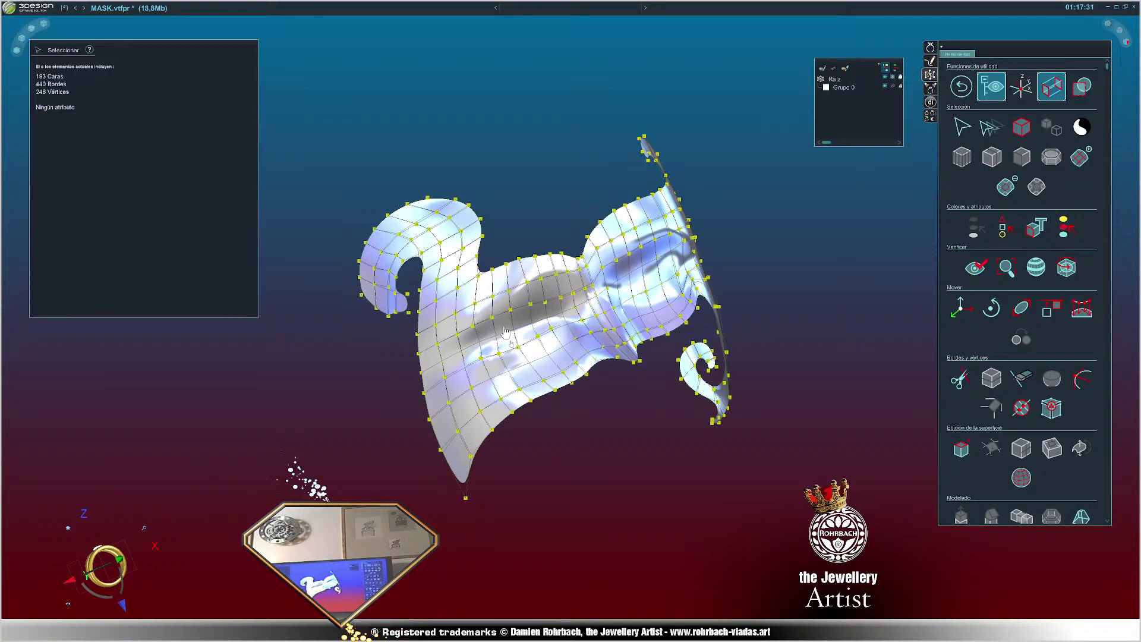
middle_drag(359, 248, 677, 309)
scroll(677, 309, up, 5)
scroll(676, 307, up, 3)
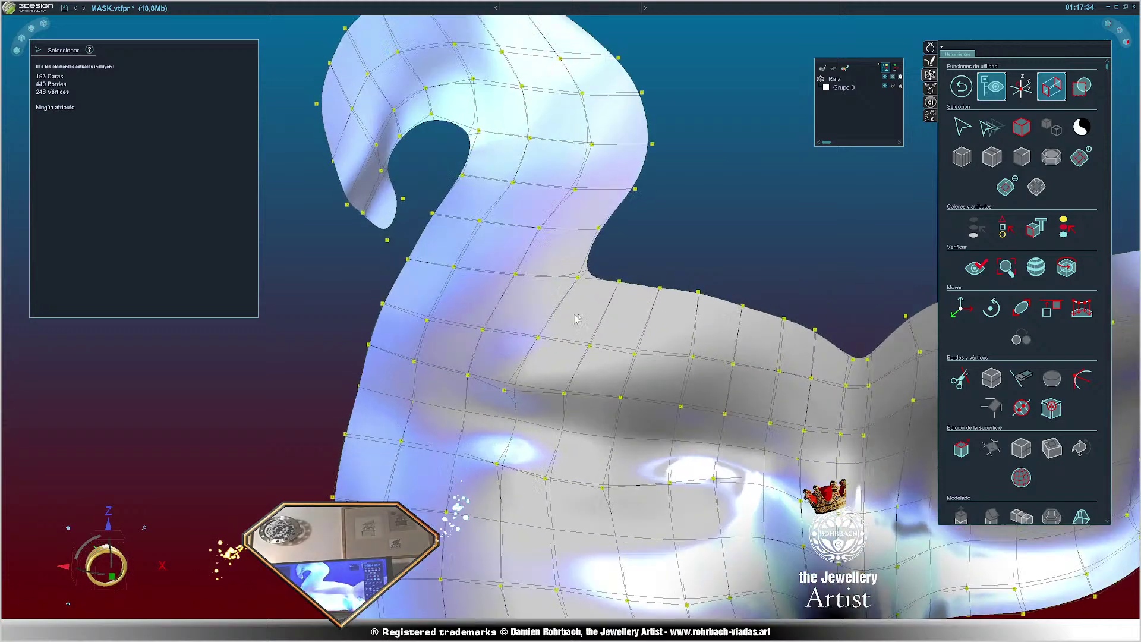
middle_drag(576, 318, 660, 323)
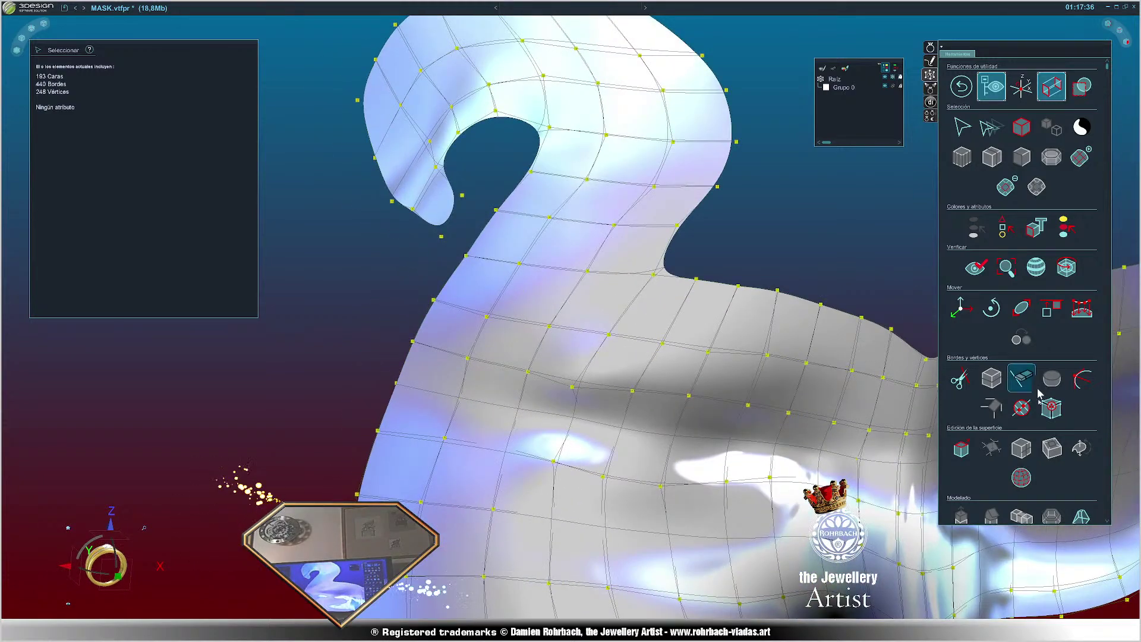
scroll(1020, 356, down, 3)
click(1006, 392)
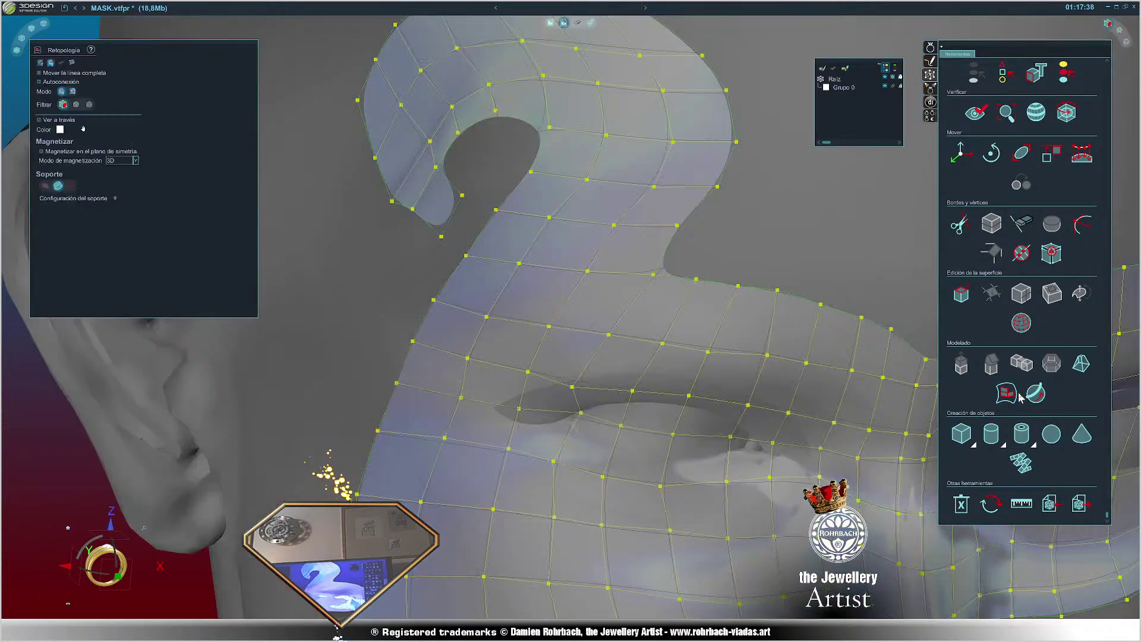
- Move three outer-edge vertices between the temple and the brow curl's neck inward and up, narrowing the mask there
scroll(482, 391, up, 5)
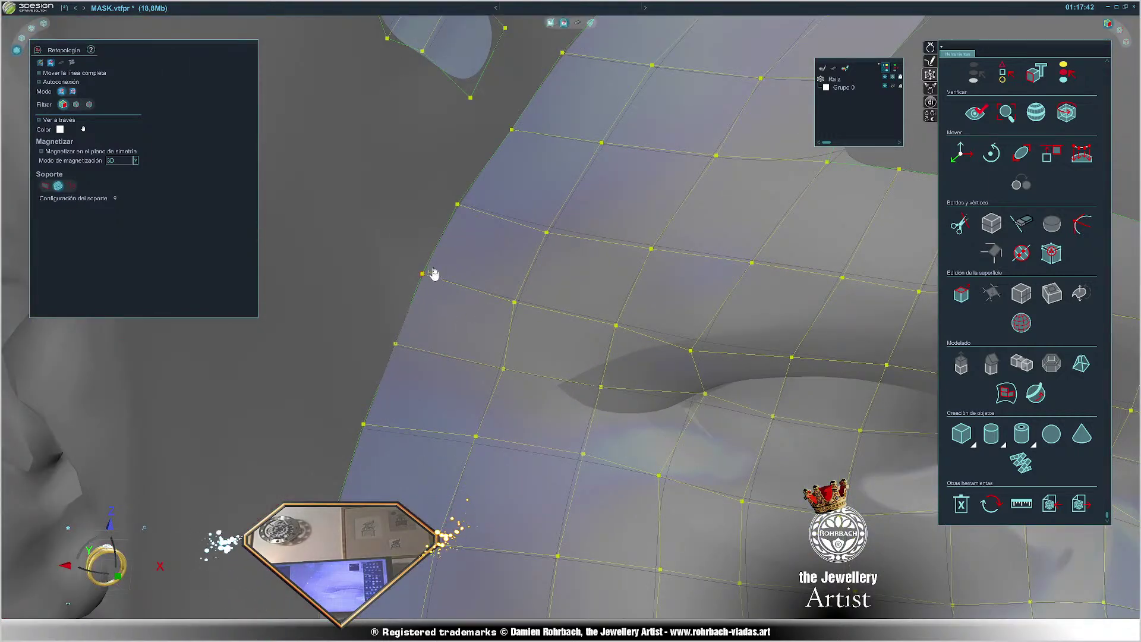
drag(433, 272, 461, 250)
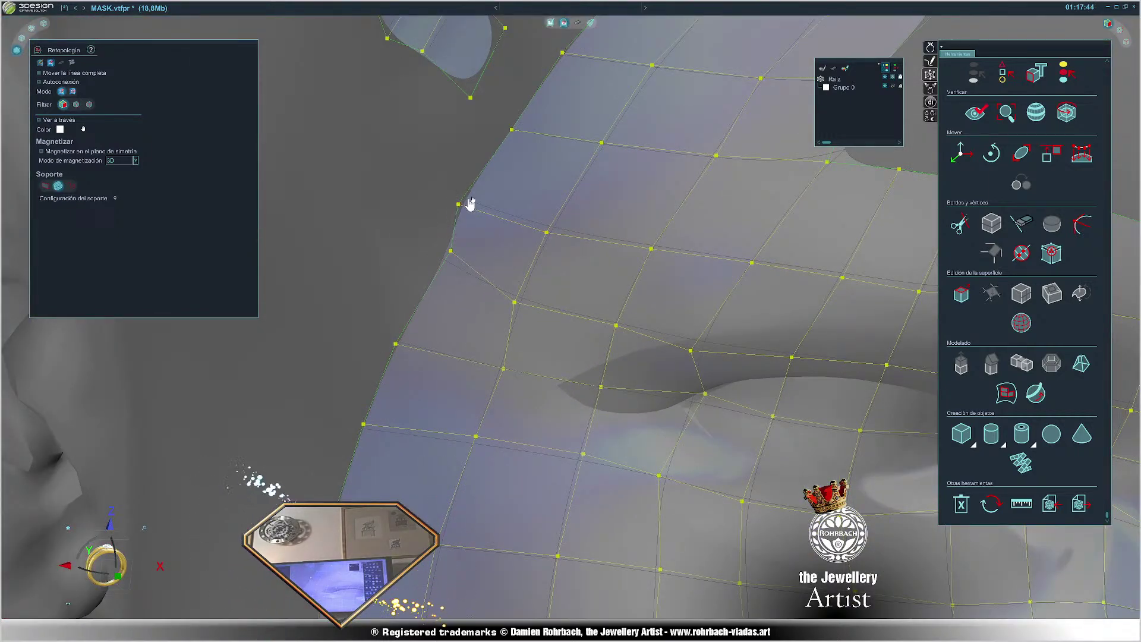
drag(470, 204, 505, 176)
drag(511, 130, 554, 102)
scroll(631, 74, down, 3)
scroll(520, 277, up, 3)
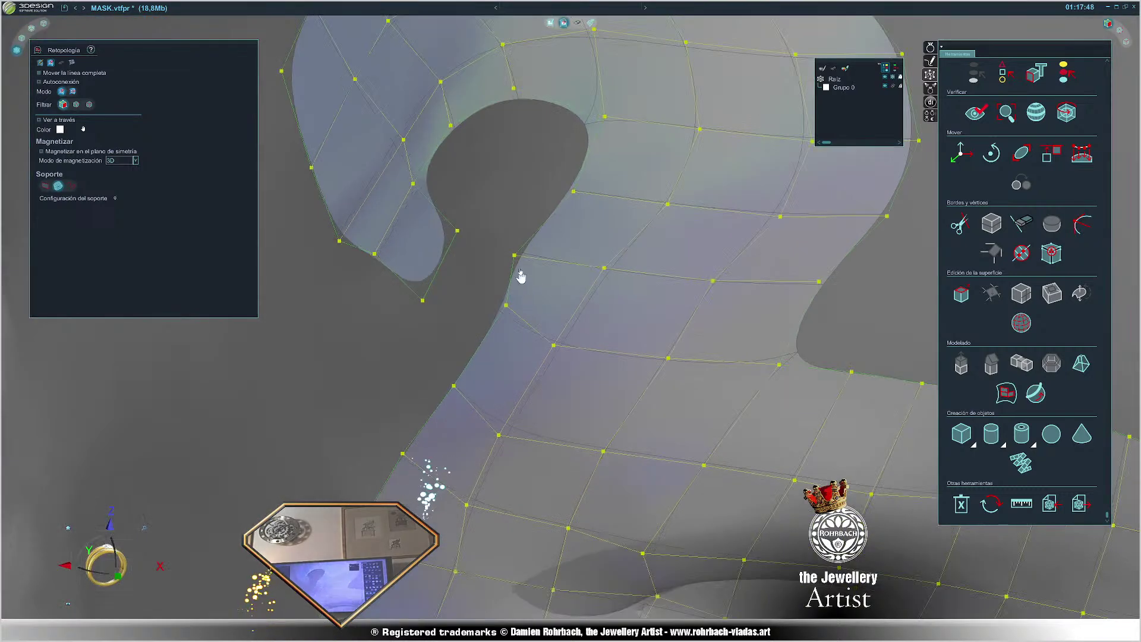
- Reposition the edge vertices along the inner side of the curl's neck to make a smooth, slimmer contour
drag(514, 259, 561, 232)
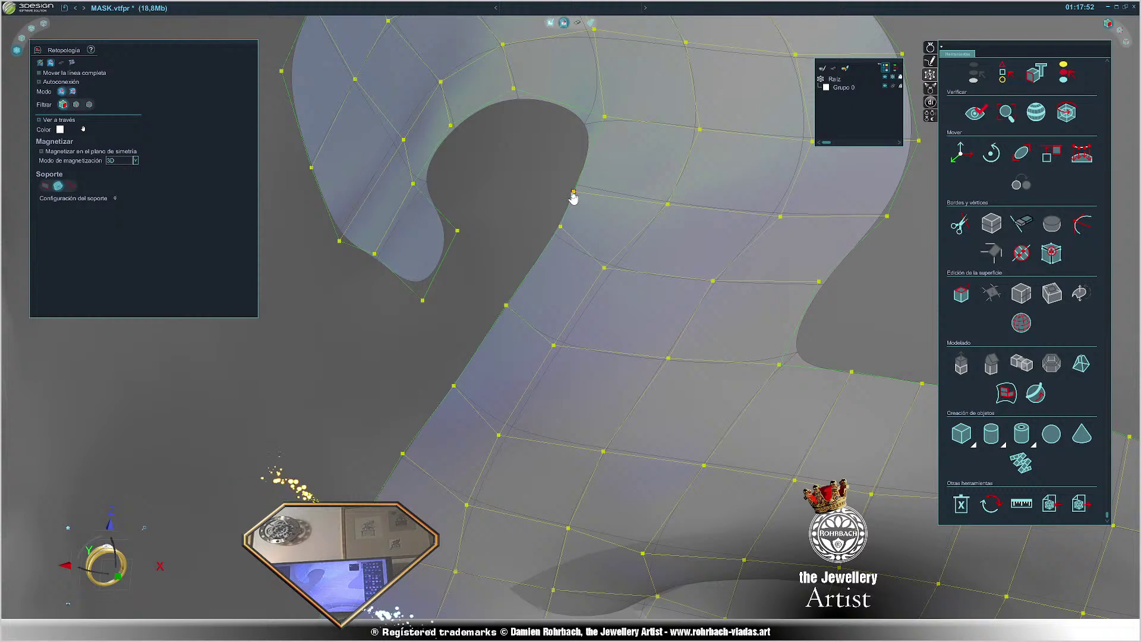
drag(573, 193, 597, 174)
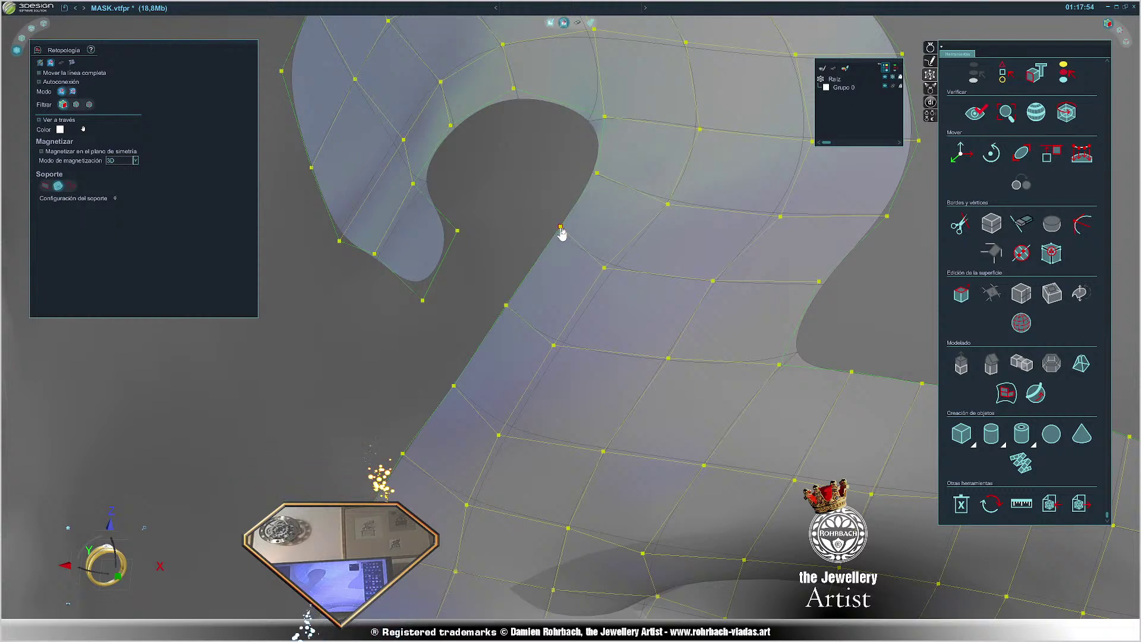
drag(561, 232, 581, 221)
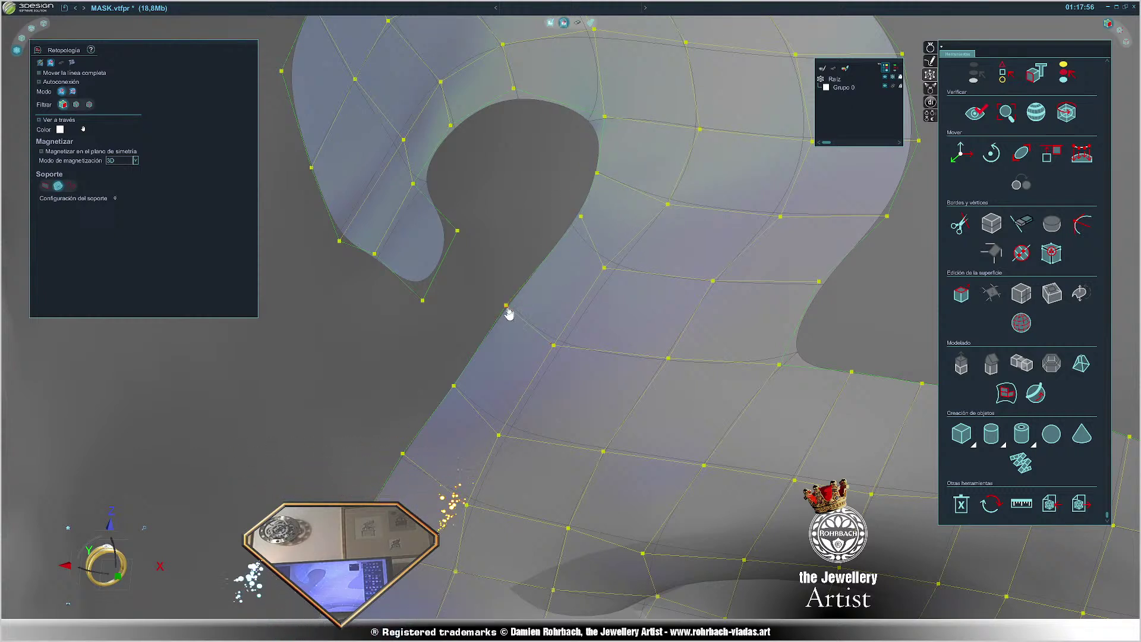
drag(507, 309, 534, 282)
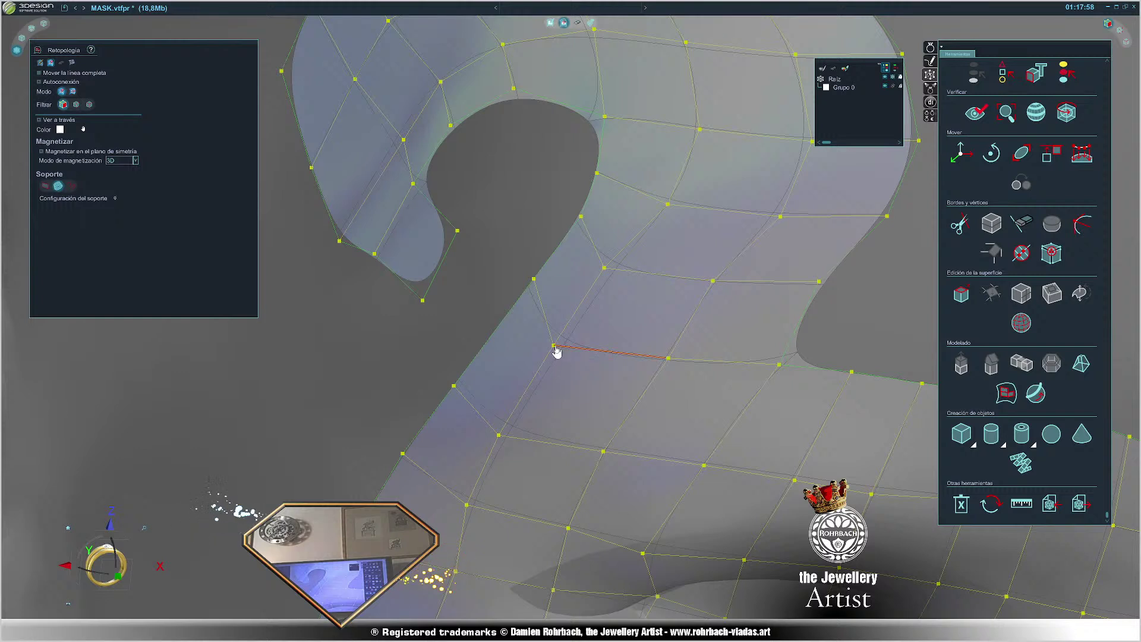
- Shift the interior vertices across the curl's neck away from the adjusted edge to even out the mesh spacing
drag(554, 352, 582, 331)
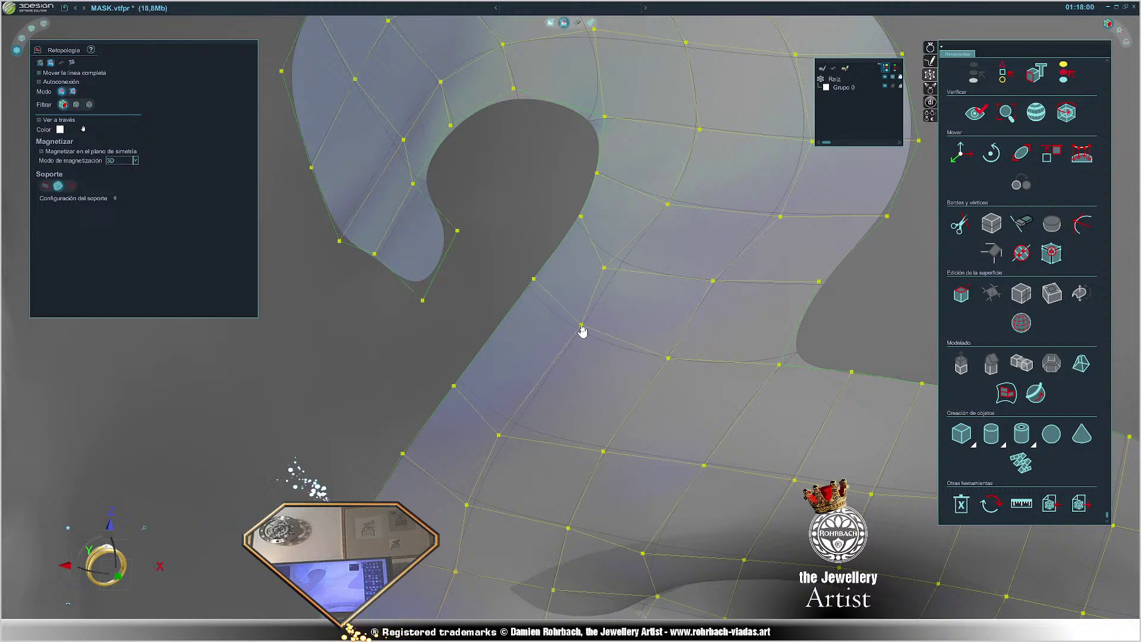
drag(605, 275, 634, 252)
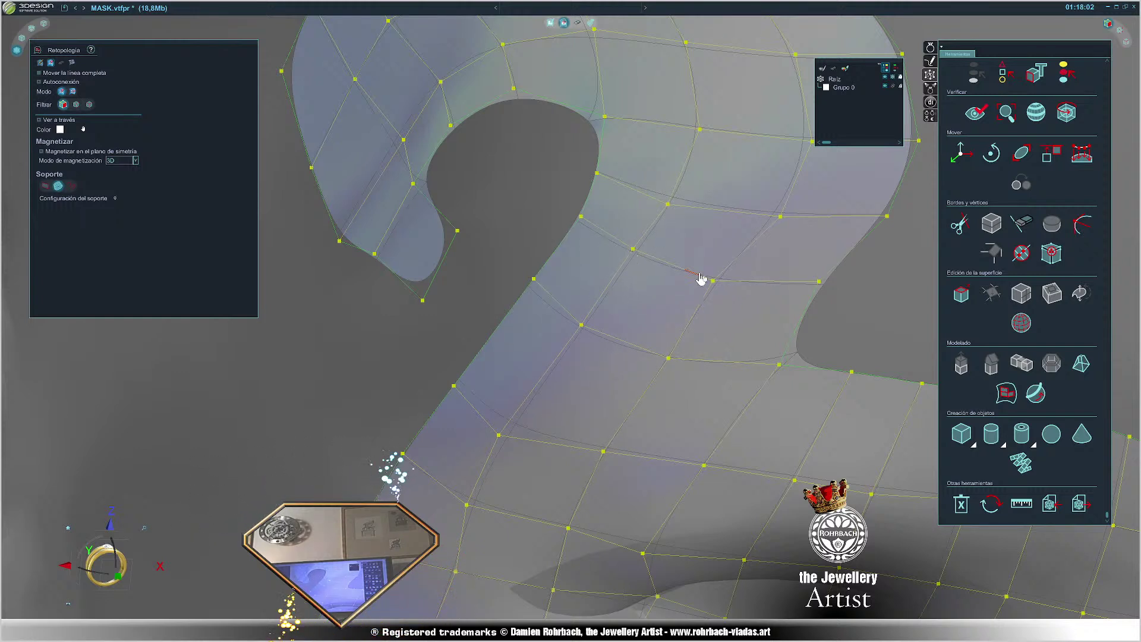
drag(715, 285, 723, 279)
- Move the edge vertices and their inner neighbours beside the outer eye corner up toward the curl's neck
scroll(637, 357, down, 3)
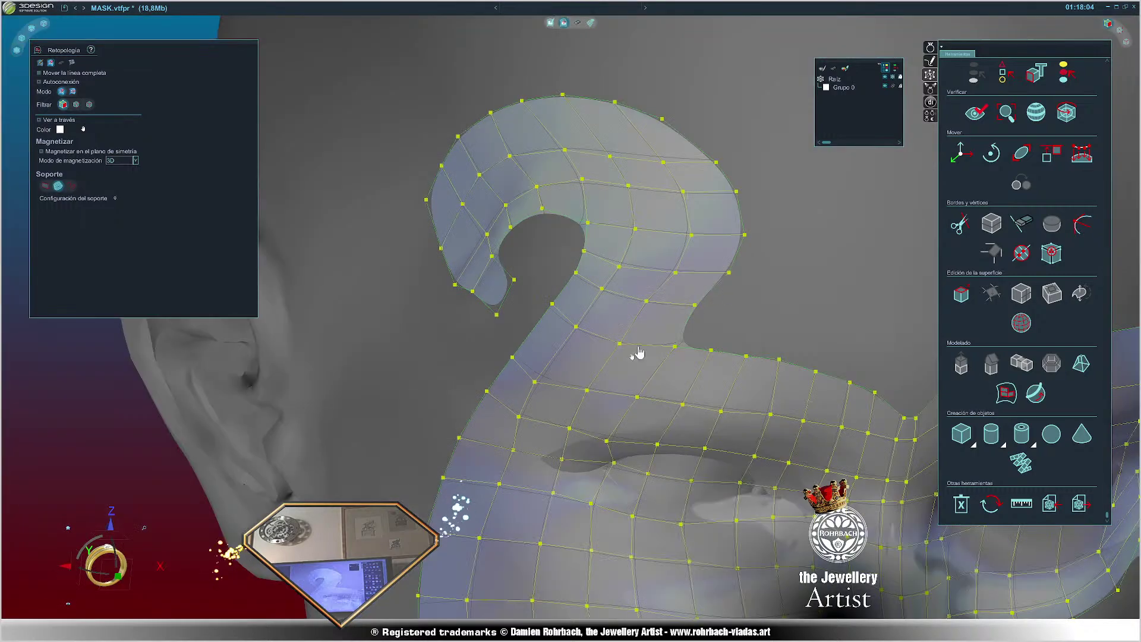
mouse_move(636, 357)
right_down()
mouse_move(596, 375)
mouse_move(622, 348)
right_up()
scroll(623, 347, up, 2)
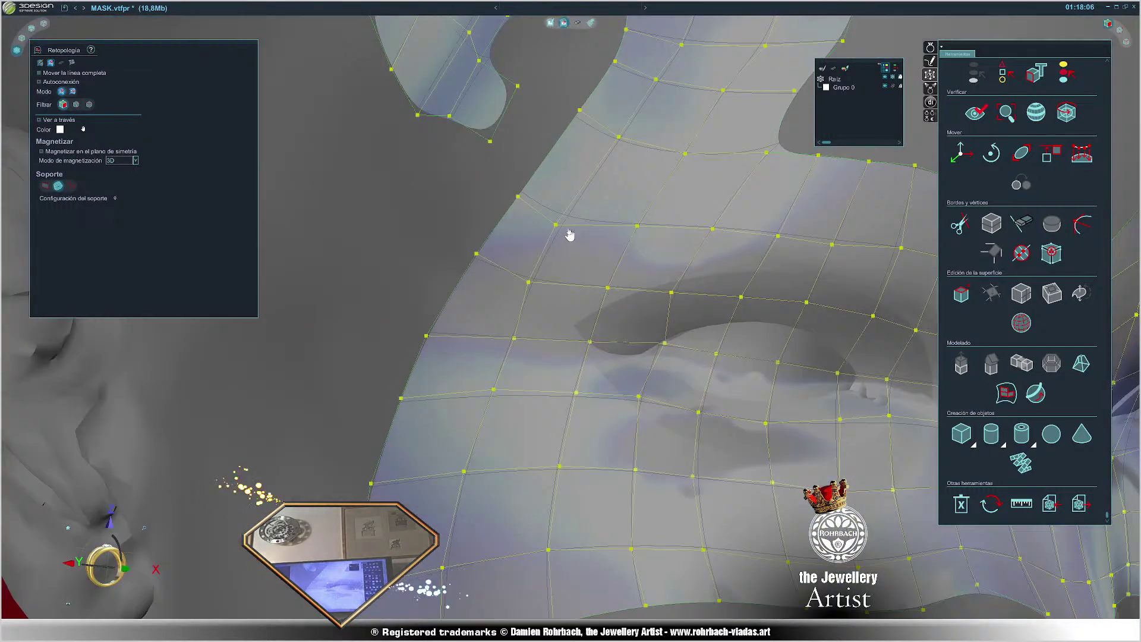
drag(559, 224, 533, 176)
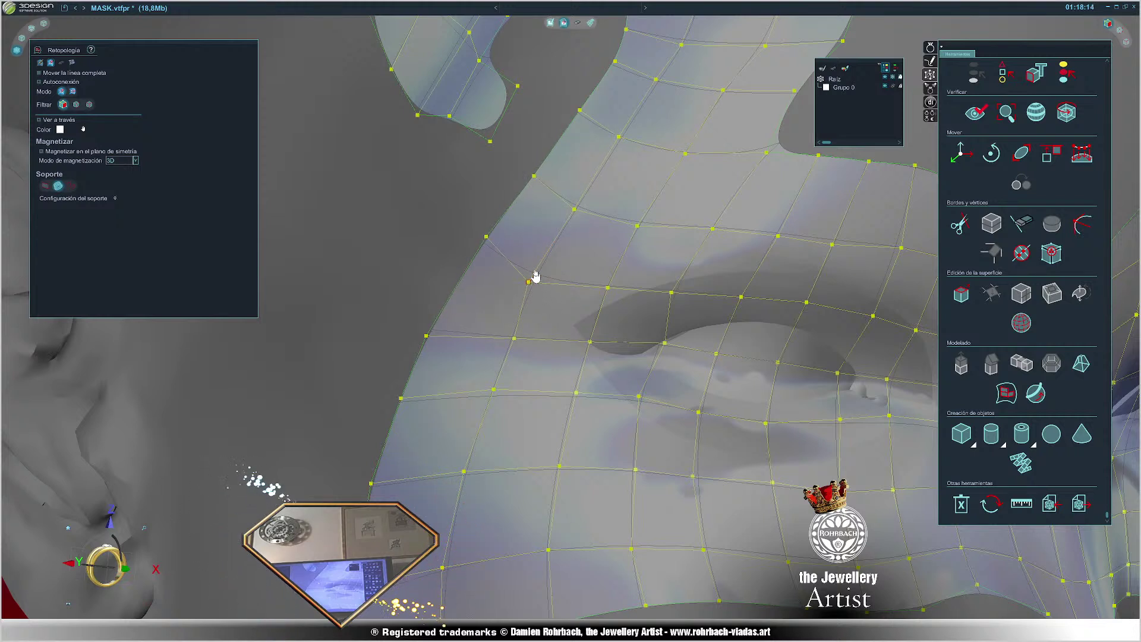
drag(536, 273, 541, 271)
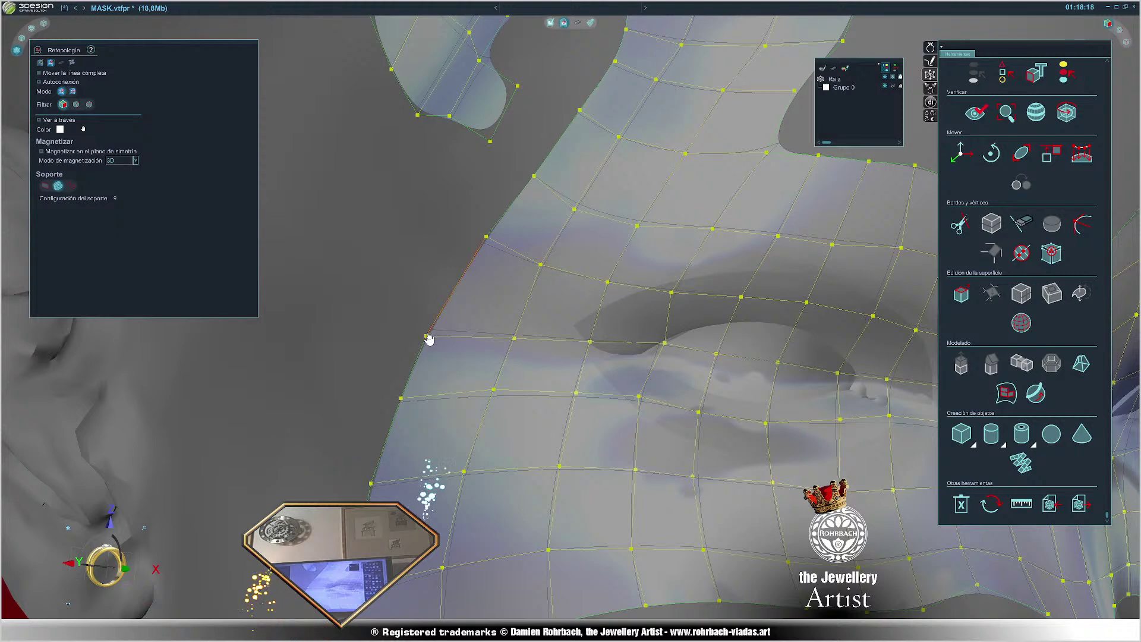
- Slide three lower-edge vertices on the cheek toward its pointed tip to straighten the mesh columns
scroll(589, 360, down, 5)
middle_drag(564, 416, 541, 410)
scroll(535, 400, up, 5)
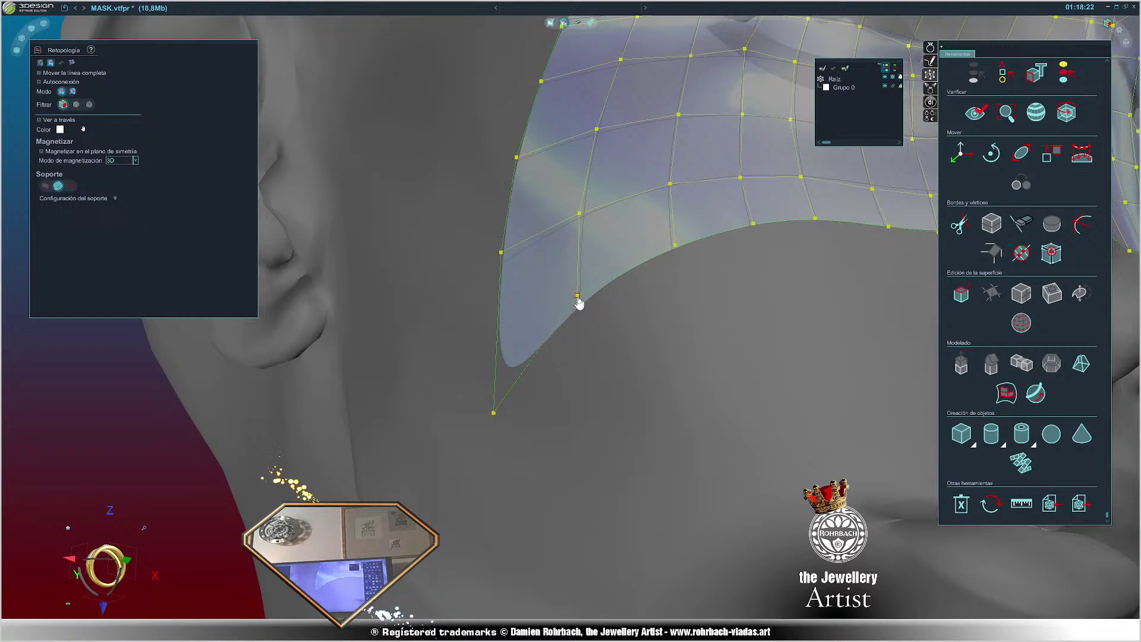
drag(579, 303, 546, 324)
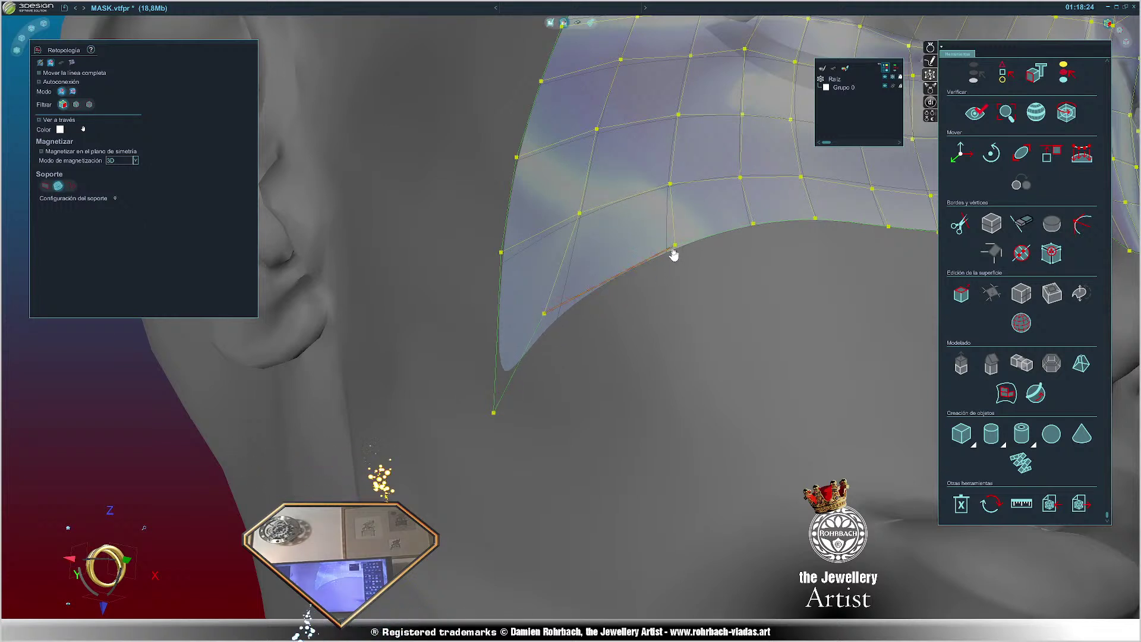
drag(676, 250, 636, 266)
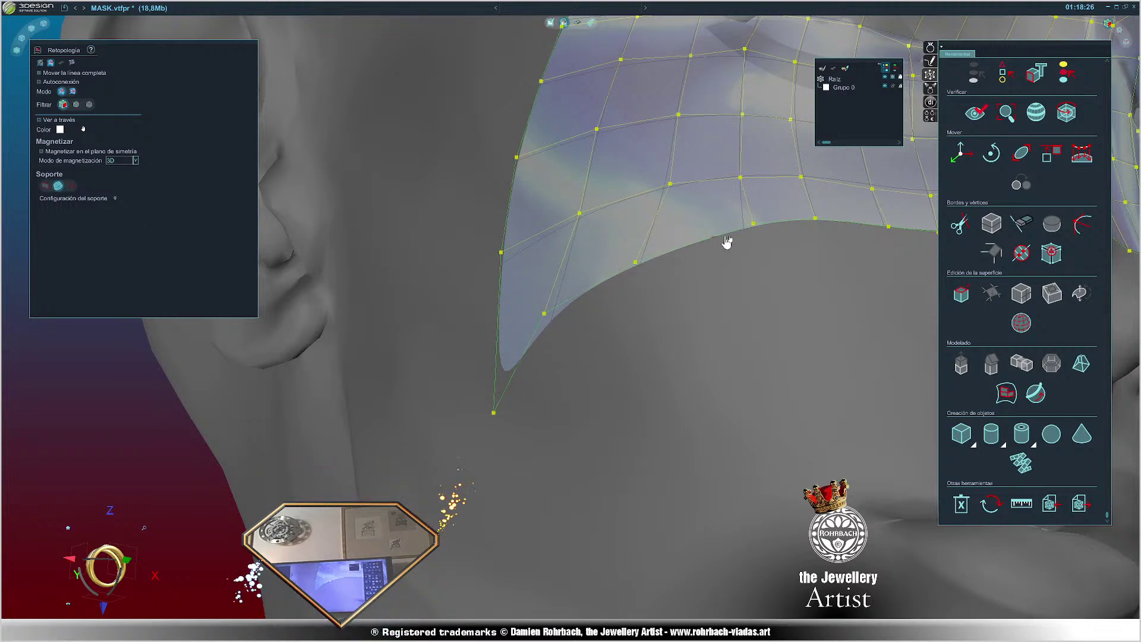
drag(755, 228, 723, 241)
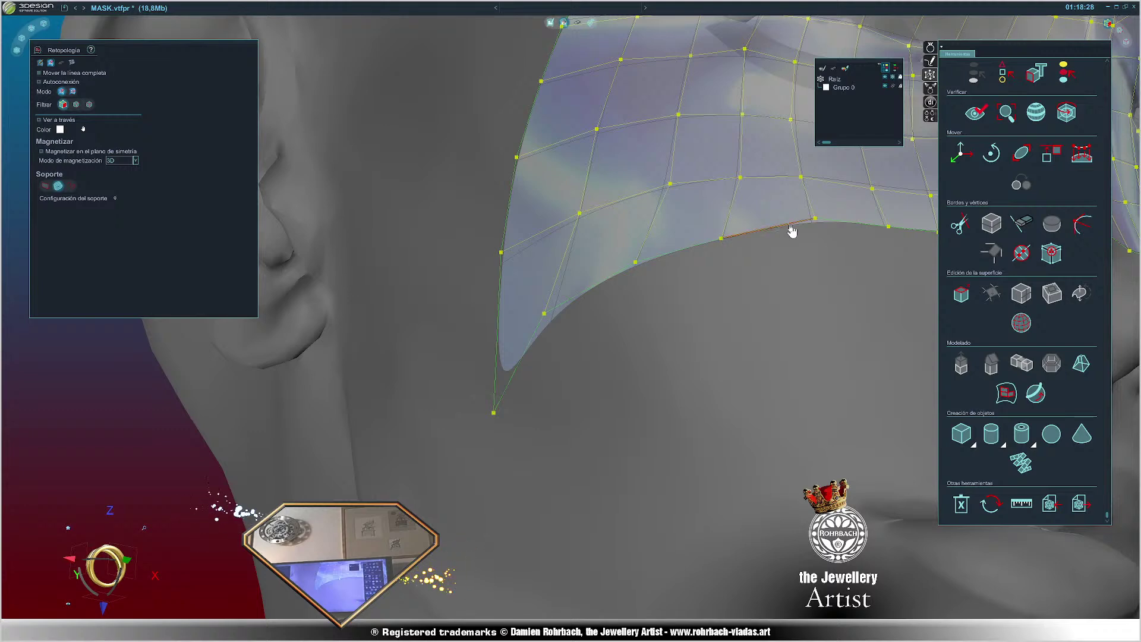
- Raise two of the shifted lower-edge vertices slightly to smooth the curve under the cheek
scroll(782, 258, down, 3)
right_drag(773, 281, 639, 291)
scroll(594, 280, up, 2)
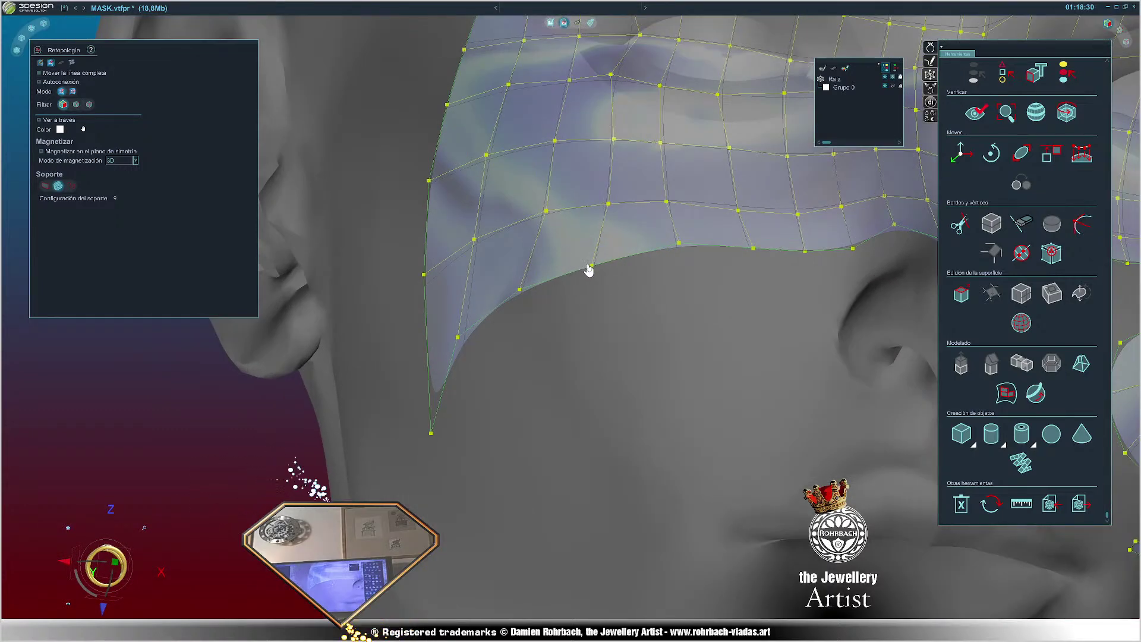
drag(591, 271, 591, 254)
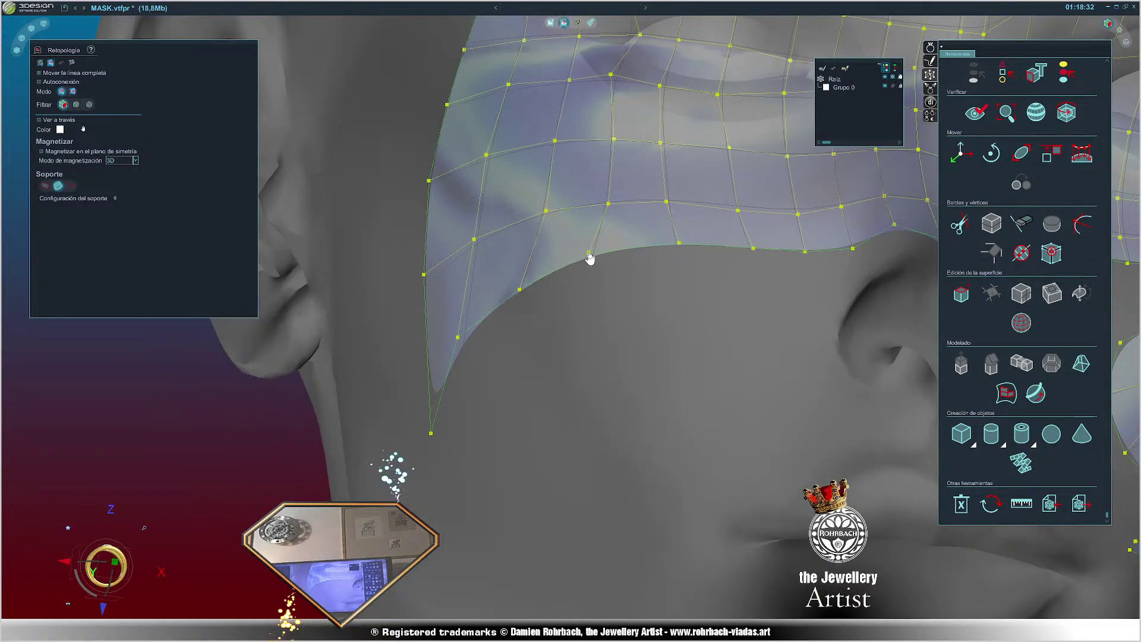
drag(520, 292, 523, 286)
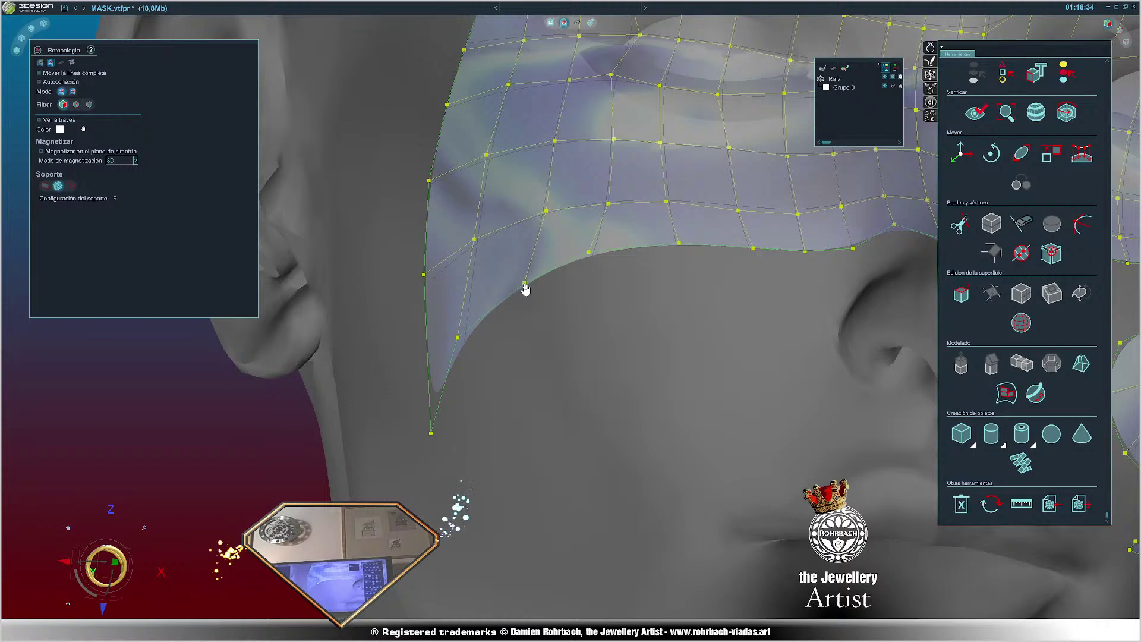
- Pull the brow curl's outermost edge vertices inward and re-space the interior vertices along its bend
right_drag(575, 397, 726, 410)
scroll(615, 406, down, 3)
scroll(660, 297, up, 2)
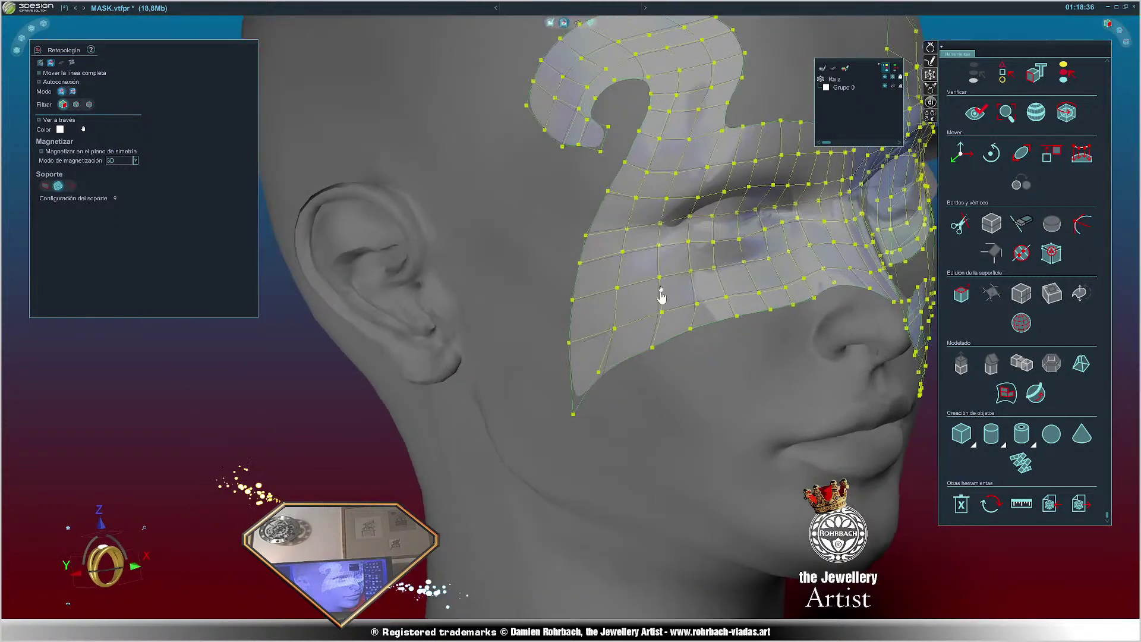
scroll(540, 358, up, 3)
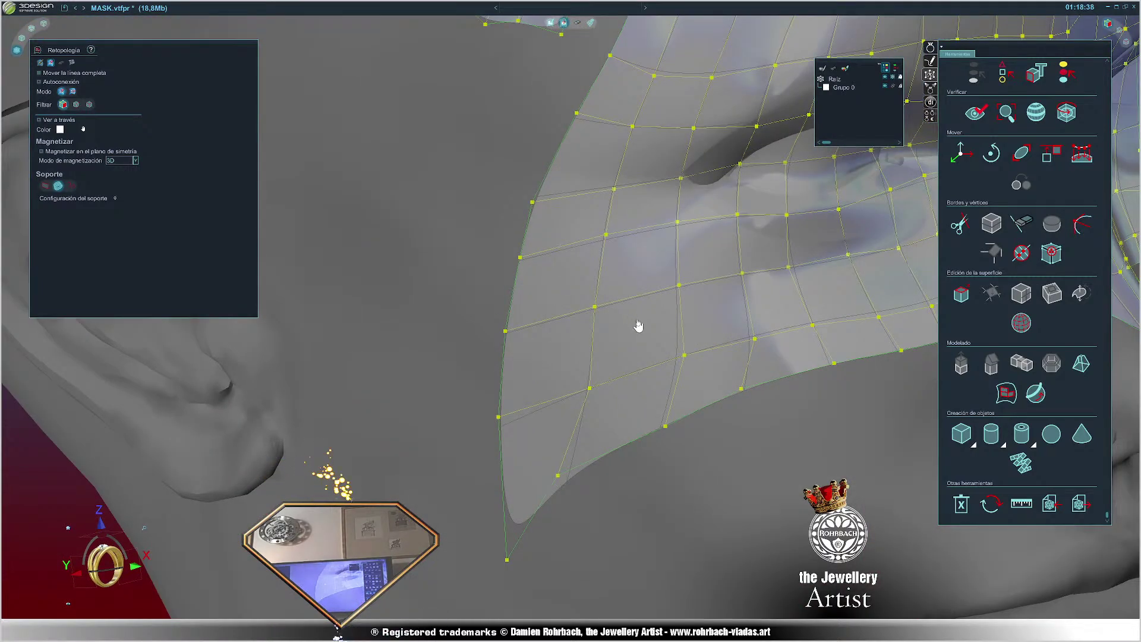
scroll(638, 326, down, 3)
middle_drag(672, 194, 568, 323)
scroll(569, 323, up, 2)
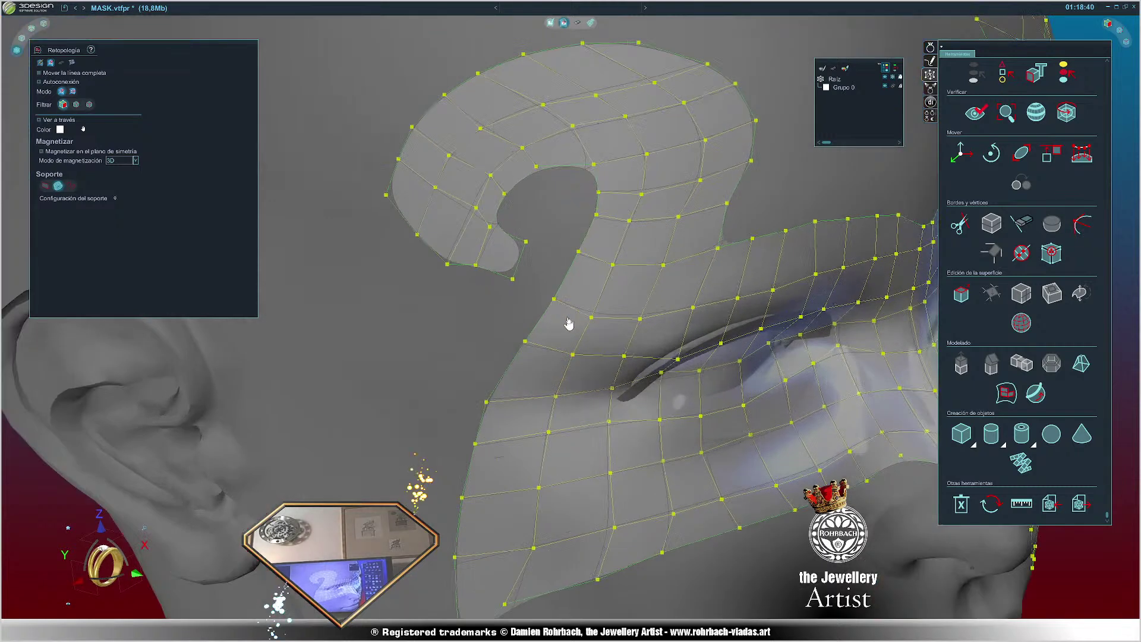
scroll(554, 225, up, 4)
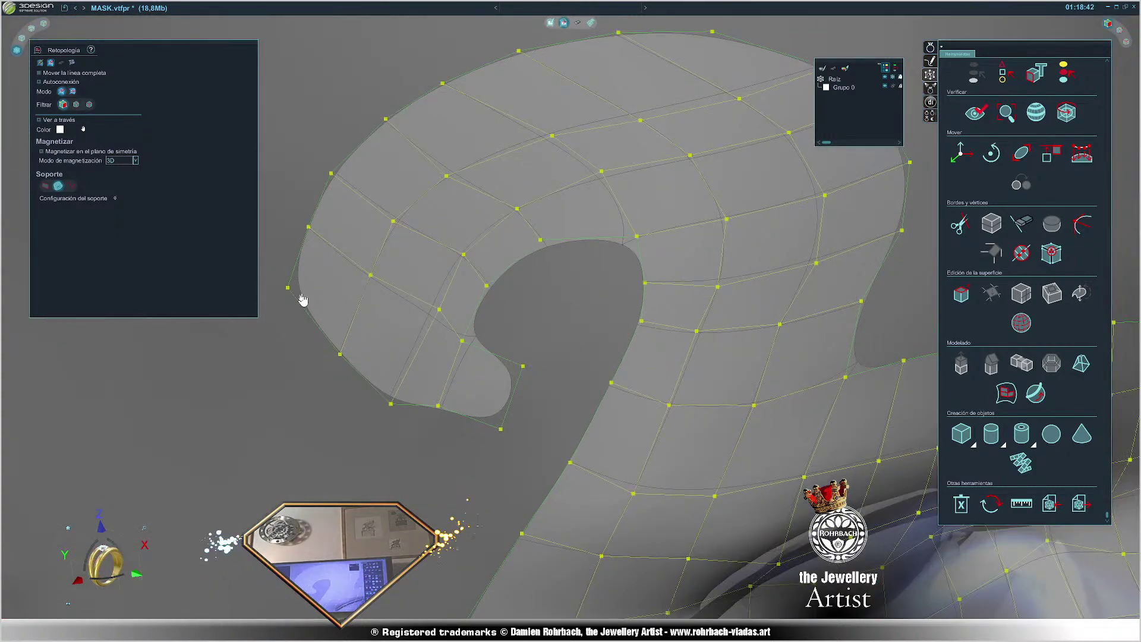
drag(287, 293, 310, 309)
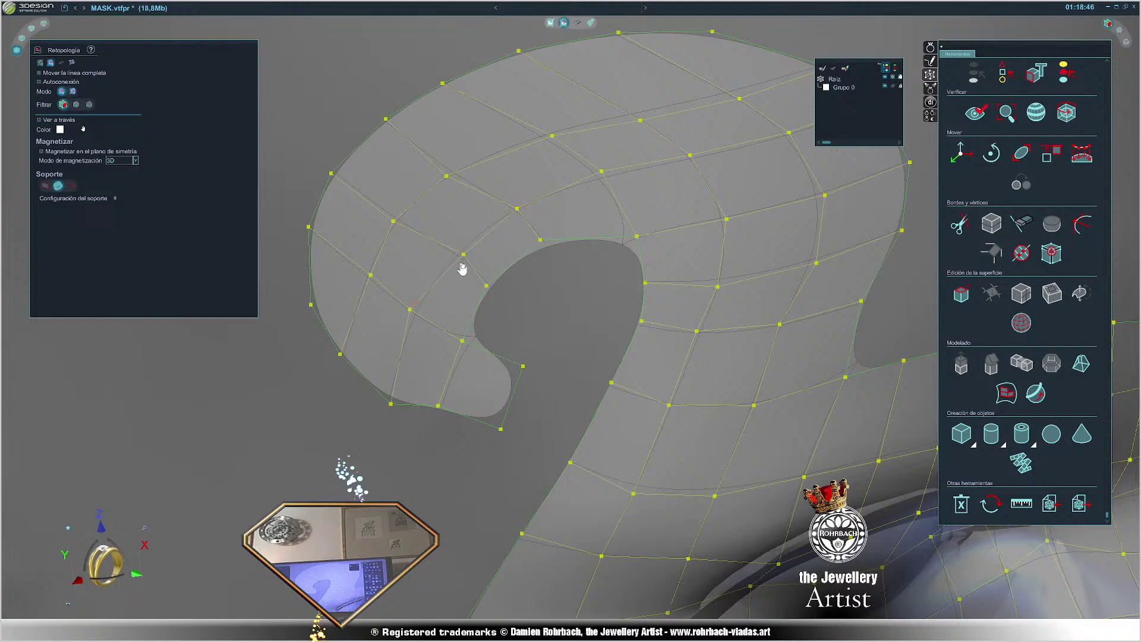
drag(464, 261, 444, 242)
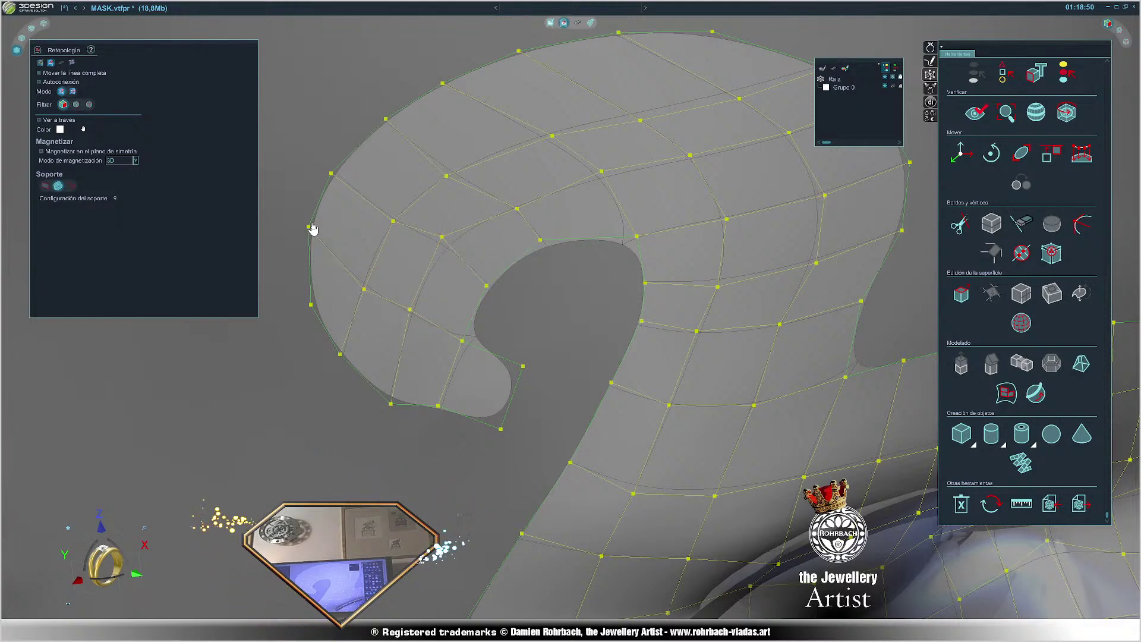
drag(310, 232, 316, 235)
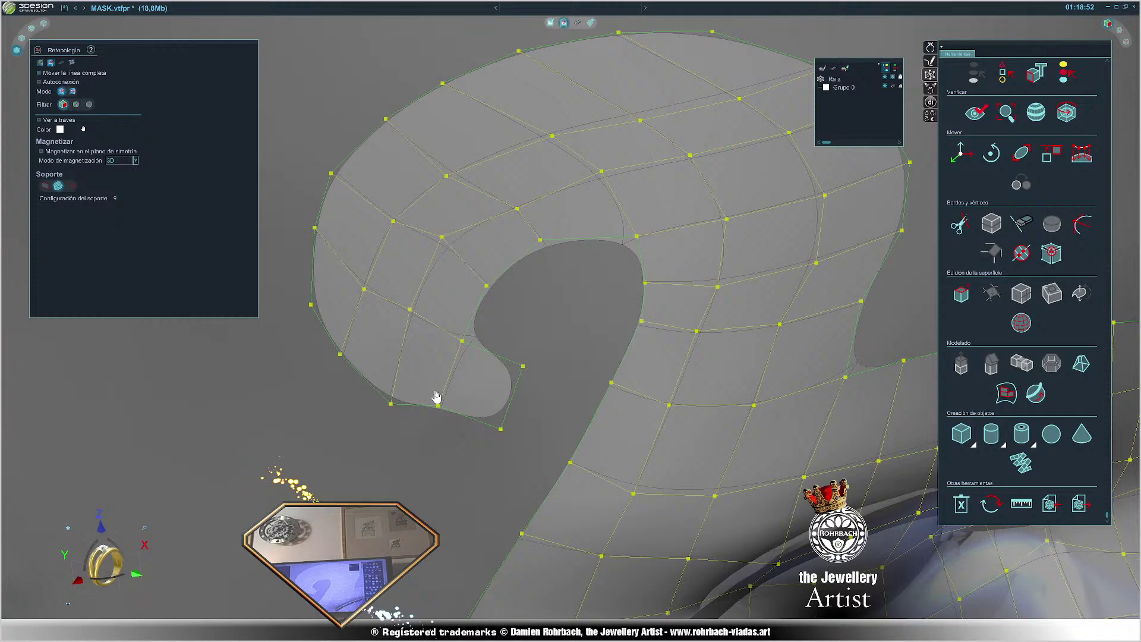
- Lower the vertices at the base of the curl's tip and move interior vertices along the bend toward the outer edge
drag(461, 343, 434, 433)
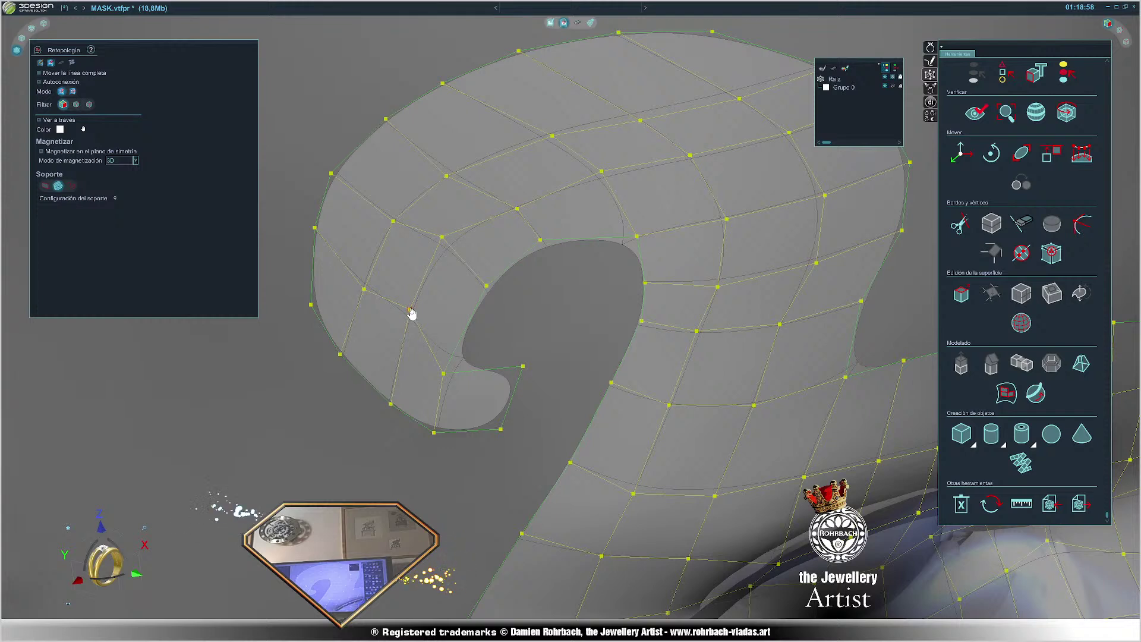
drag(411, 316, 389, 346)
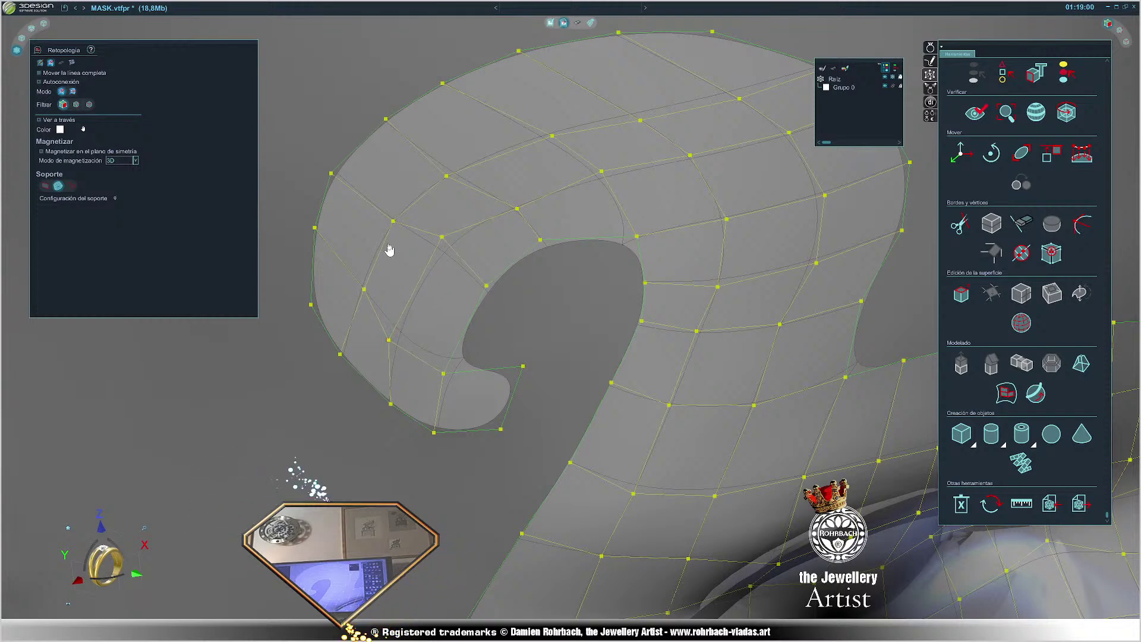
drag(393, 228, 376, 212)
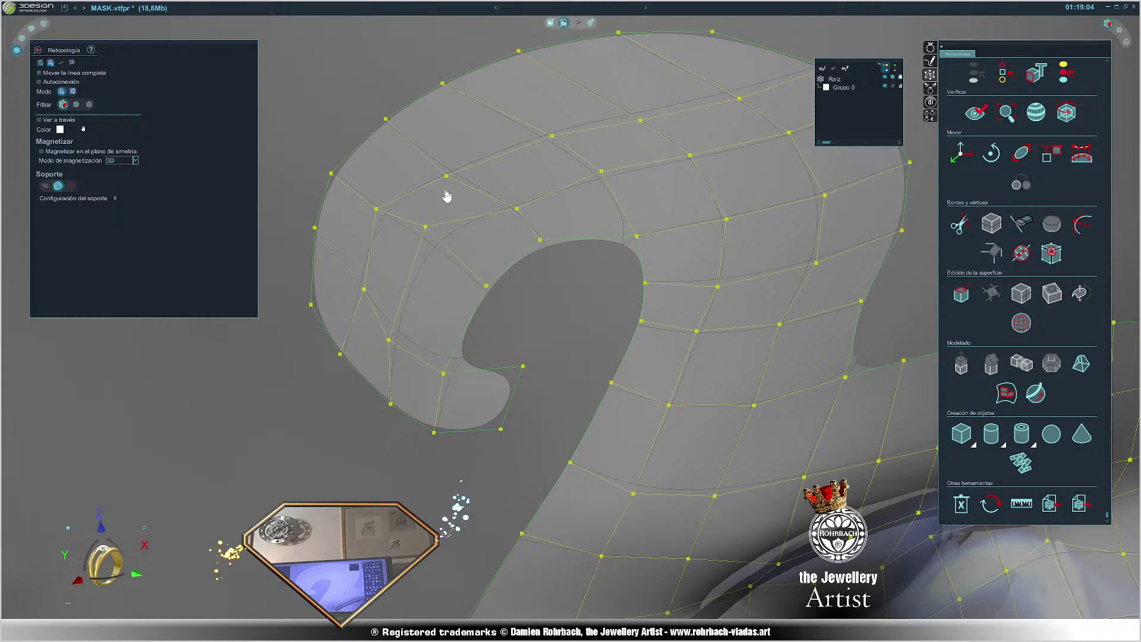
drag(447, 183, 434, 148)
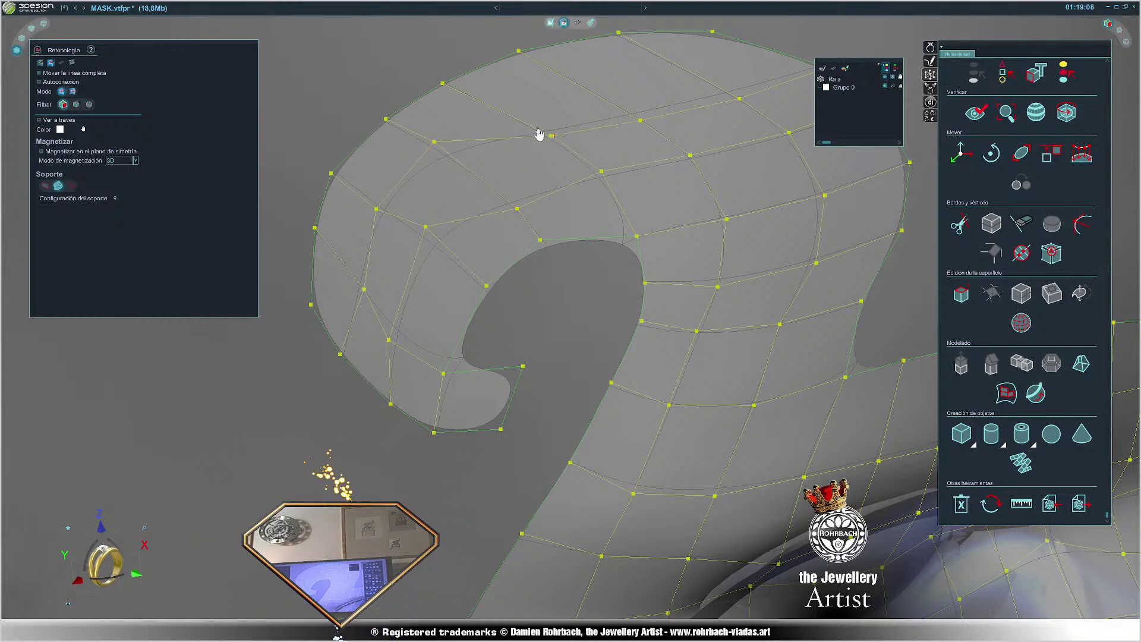
- Move the curl tip's two end vertices down and inward to taper it, and shift the adjacent inner-edge vertex to widen the opening
scroll(584, 224, down, 3)
middle_drag(683, 236, 633, 278)
scroll(534, 270, up, 4)
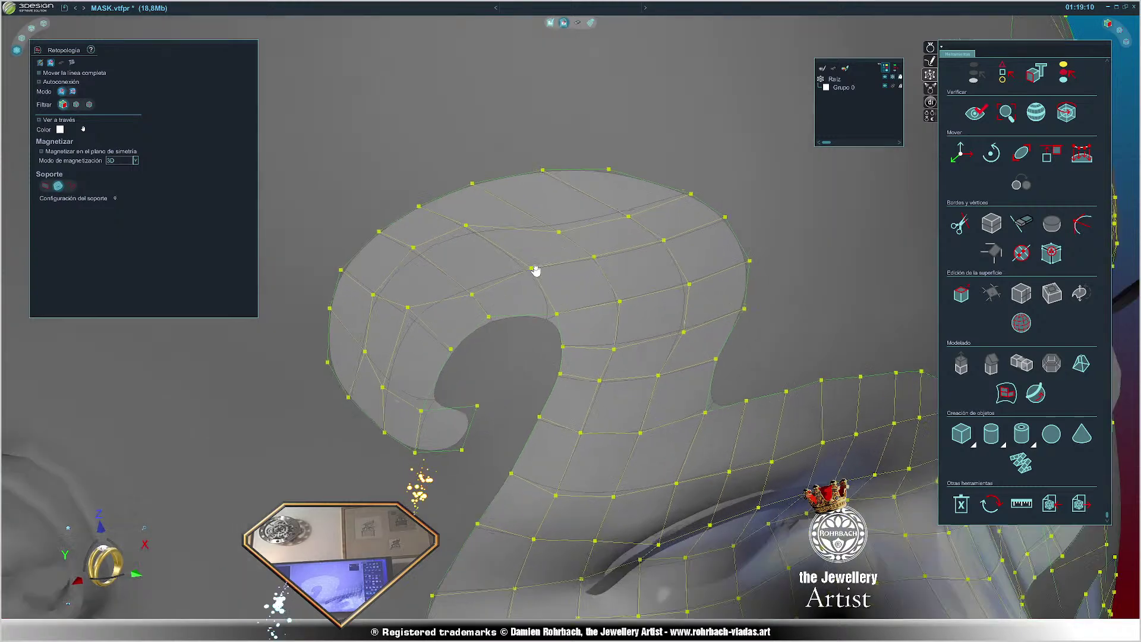
middle_drag(350, 392, 546, 341)
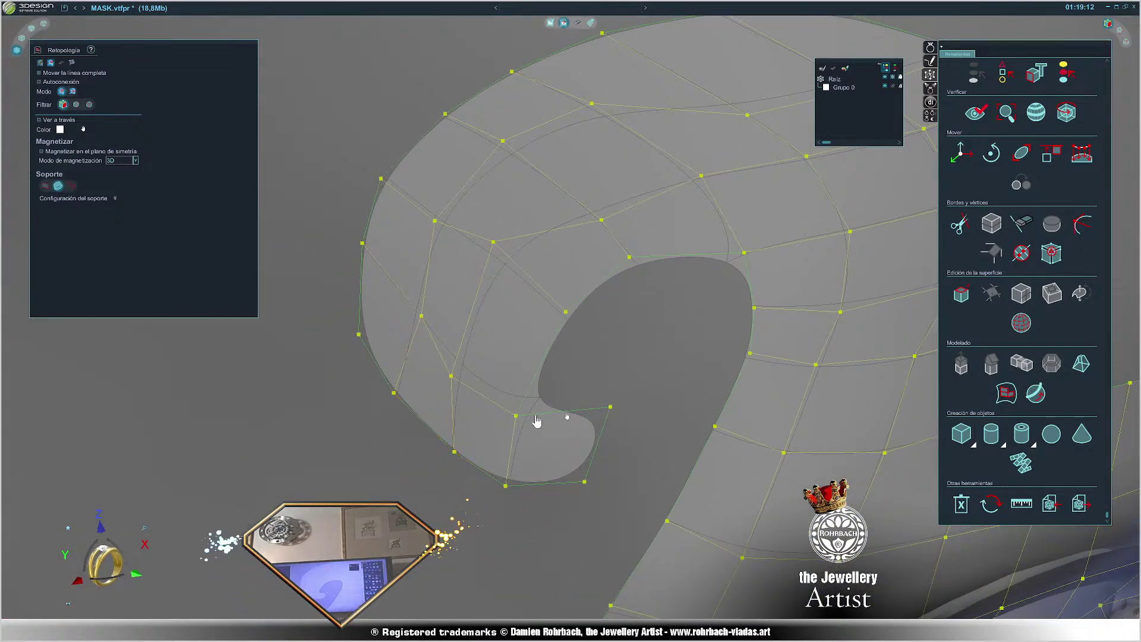
drag(610, 410, 576, 503)
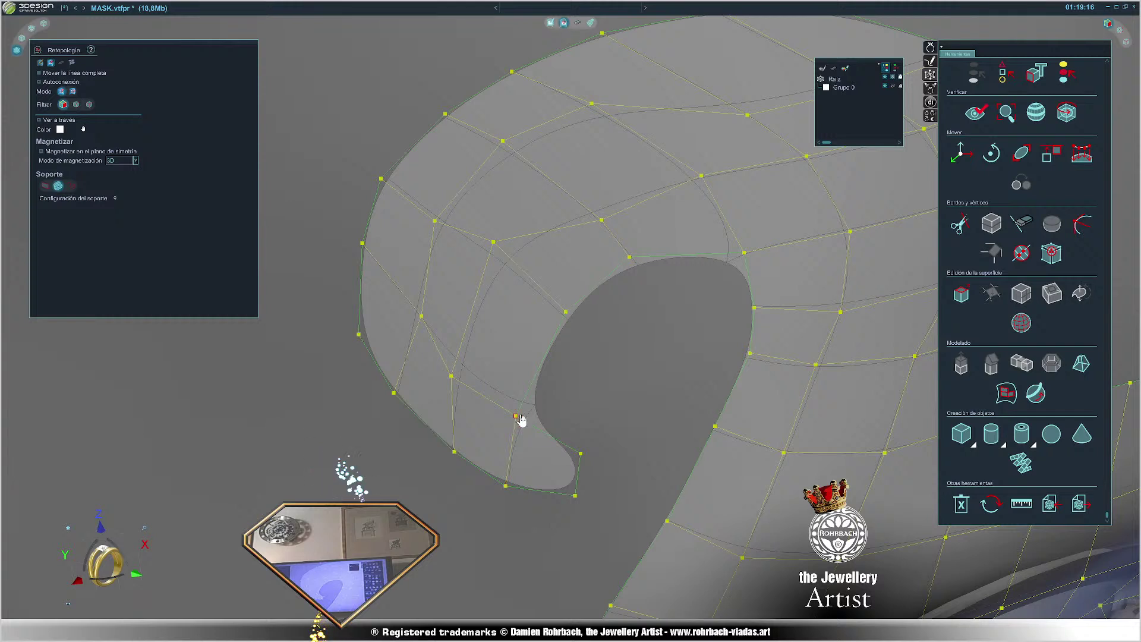
drag(567, 316, 544, 274)
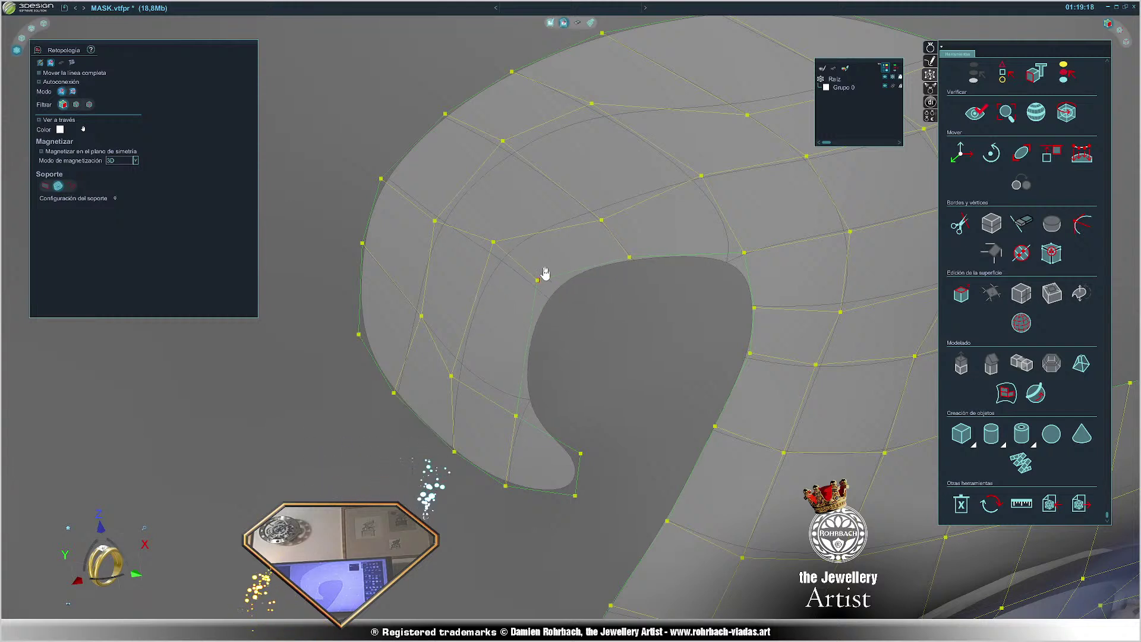
- Shift two interior vertices at the curl's crown toward the outer edge and reposition the two inner-edge vertices below to round the opening
drag(601, 223, 580, 192)
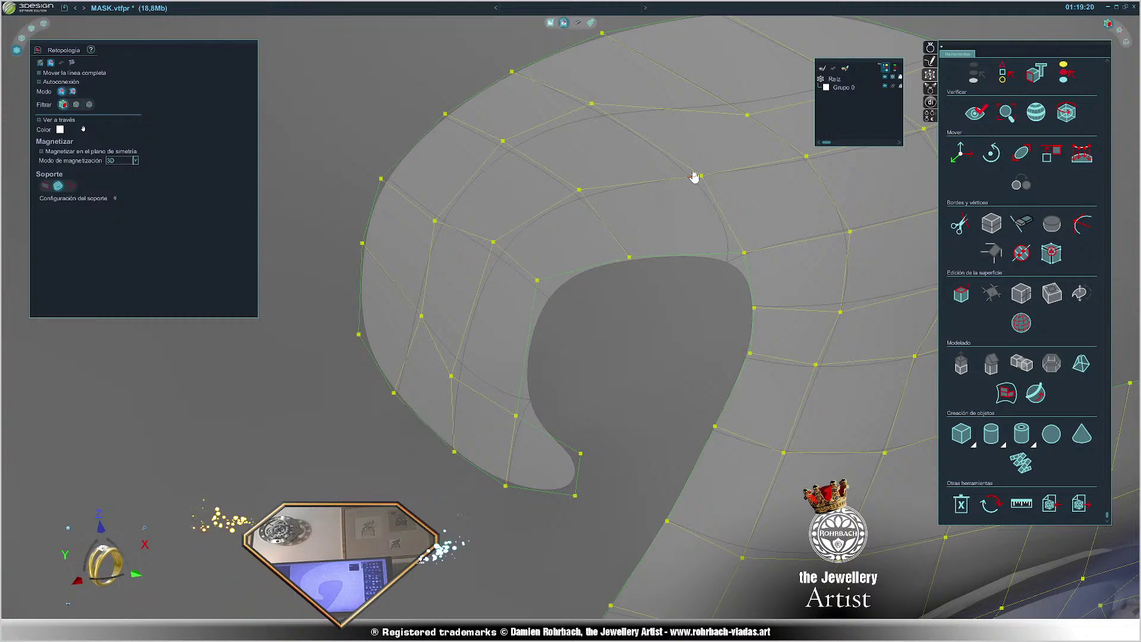
drag(703, 180, 693, 176)
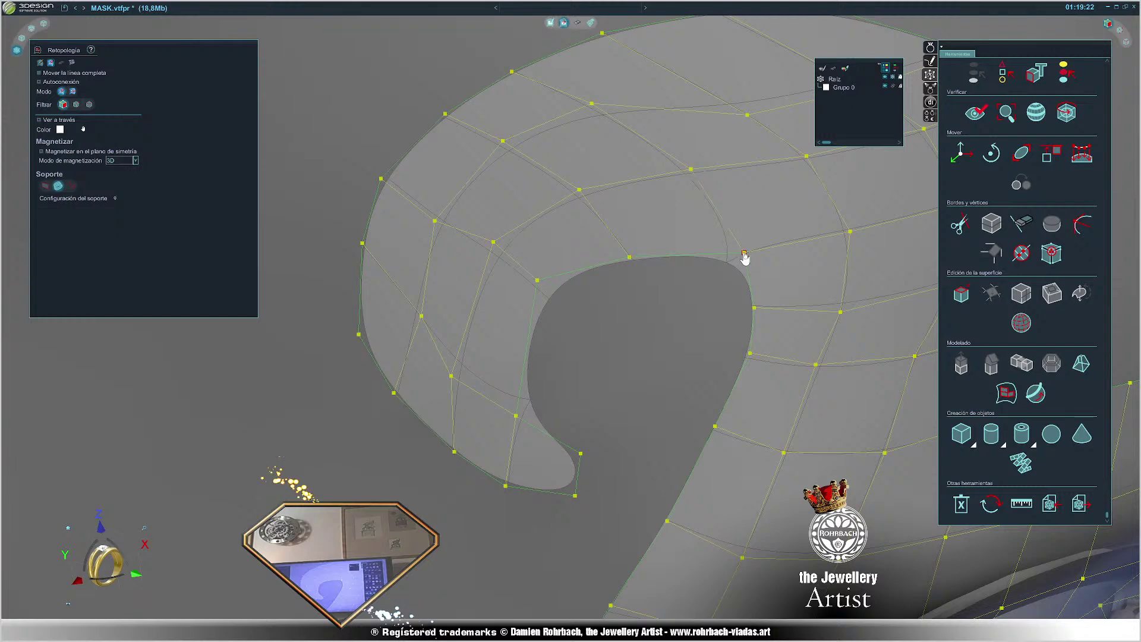
drag(745, 257, 719, 252)
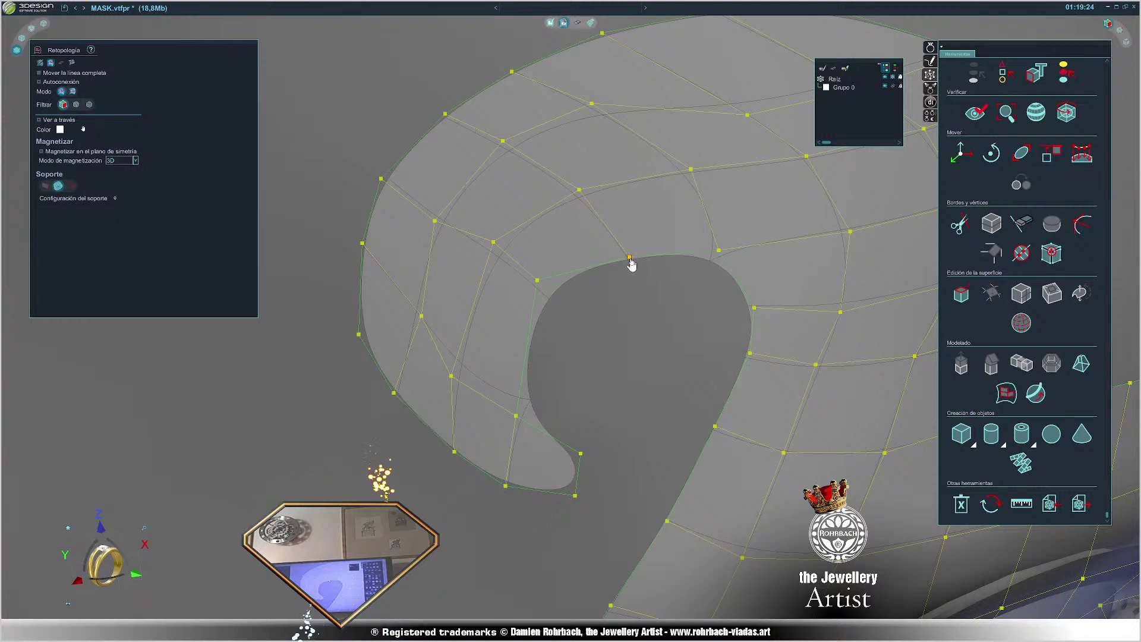
drag(630, 259, 626, 229)
scroll(713, 429, down, 1)
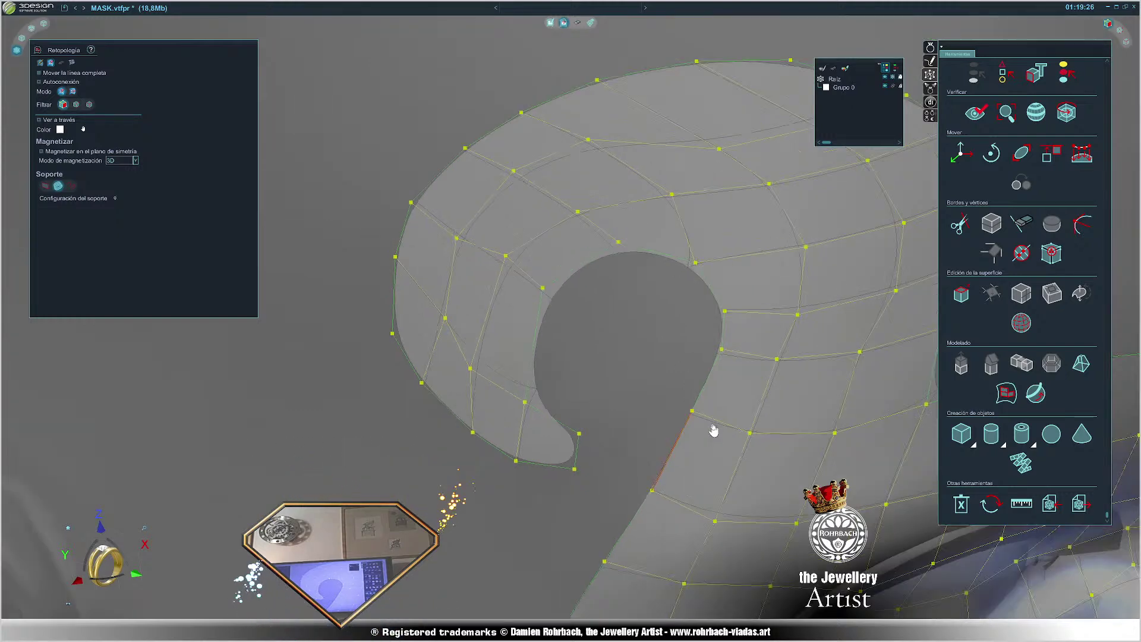
- Move the inner-edge vertices from the stem to the curl's crown outward to widen and round the opening
scroll(714, 425, down, 3)
scroll(715, 420, up, 4)
middle_drag(454, 210, 547, 285)
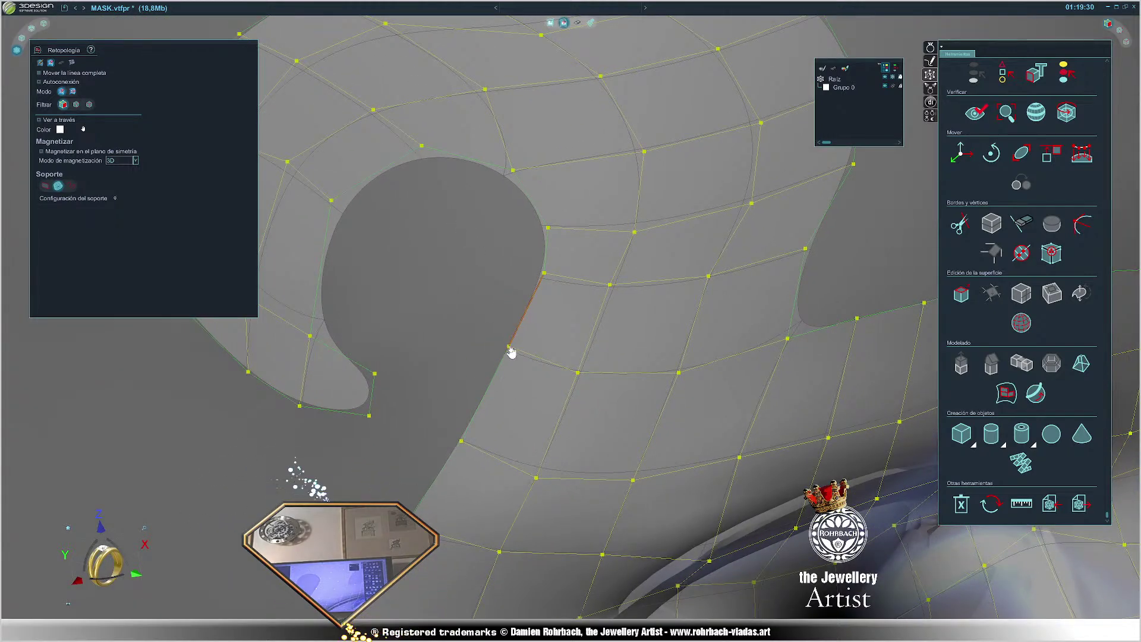
drag(510, 353, 532, 368)
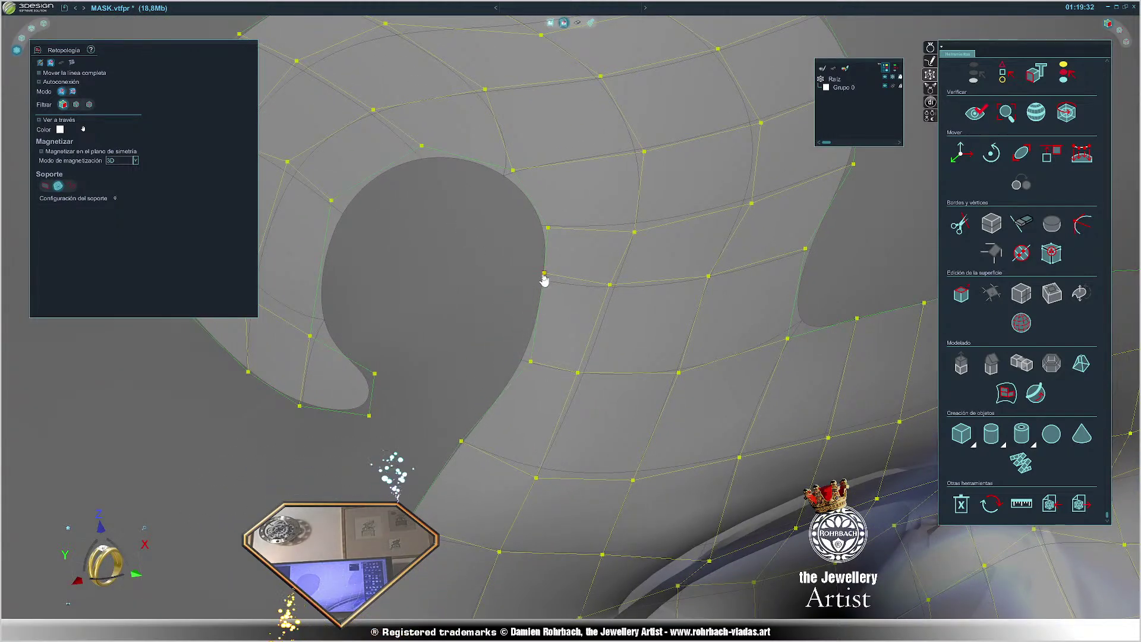
drag(546, 279, 566, 275)
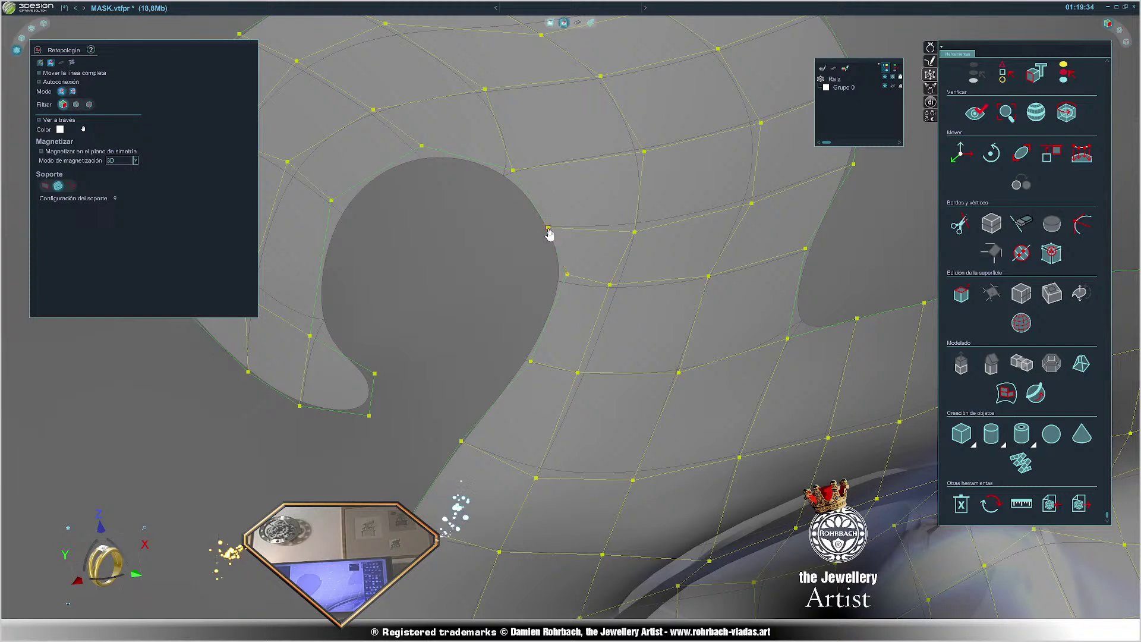
drag(547, 231, 571, 222)
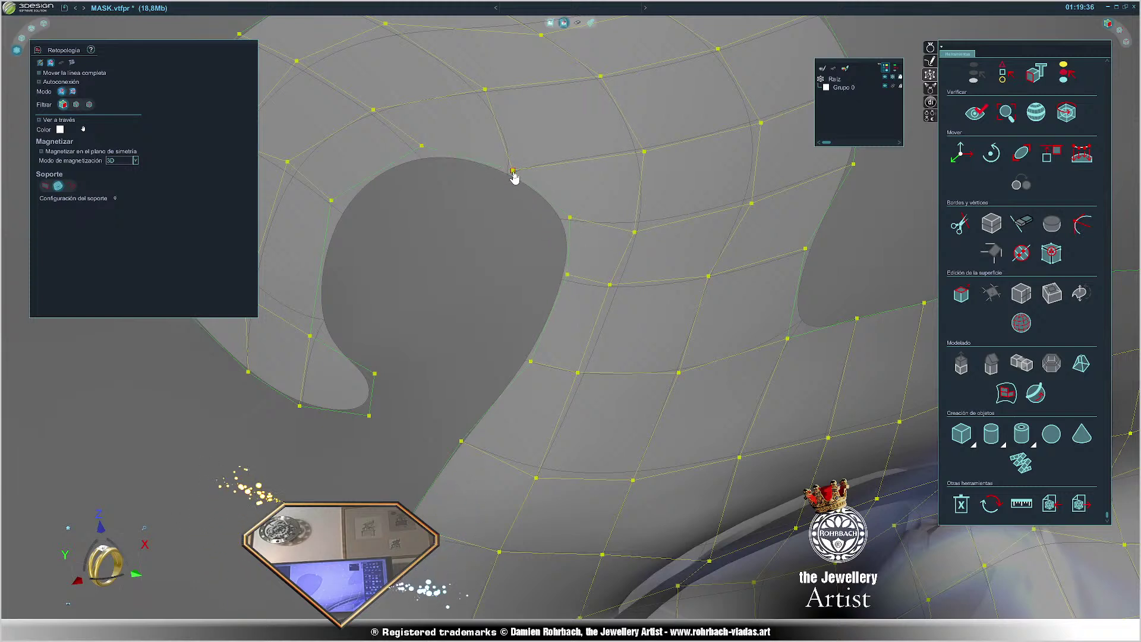
drag(514, 173, 524, 146)
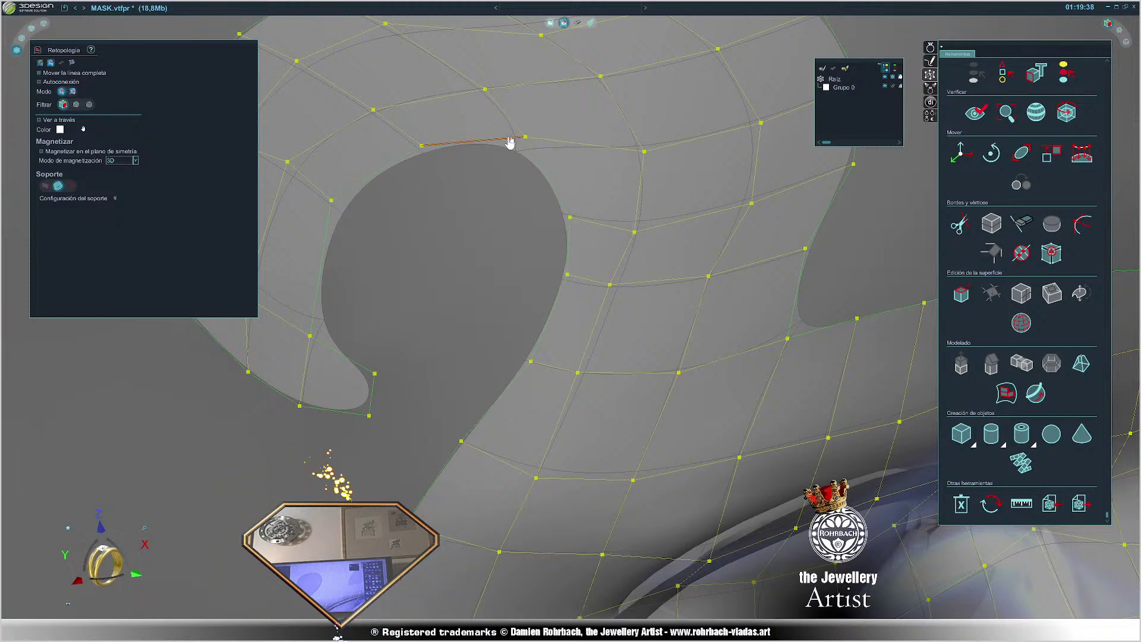
drag(526, 141, 522, 149)
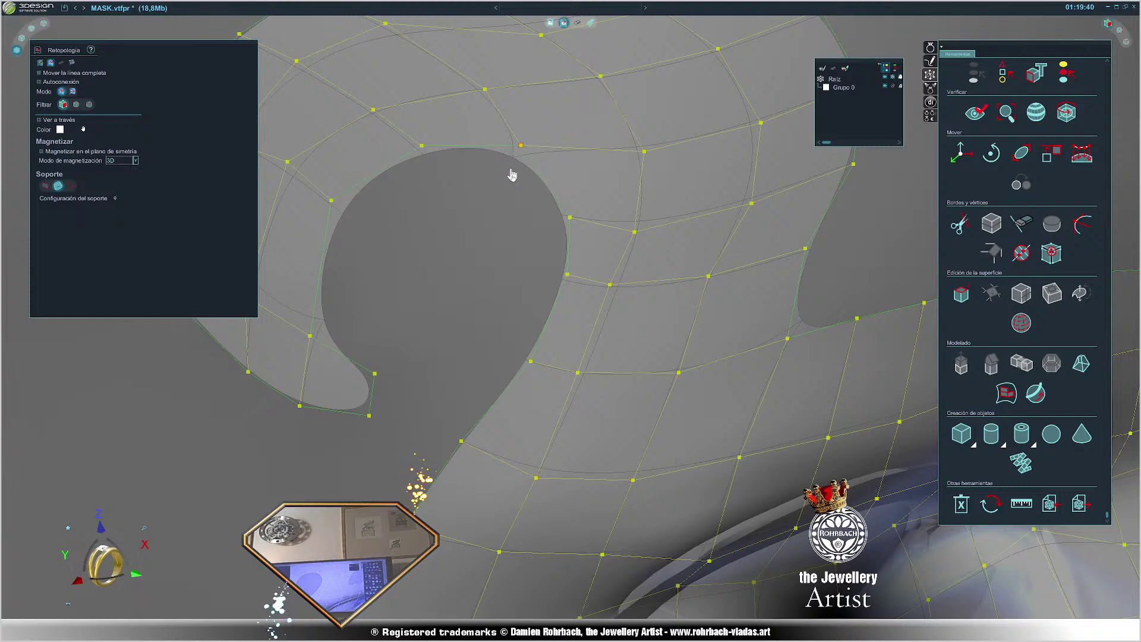
drag(571, 224, 580, 215)
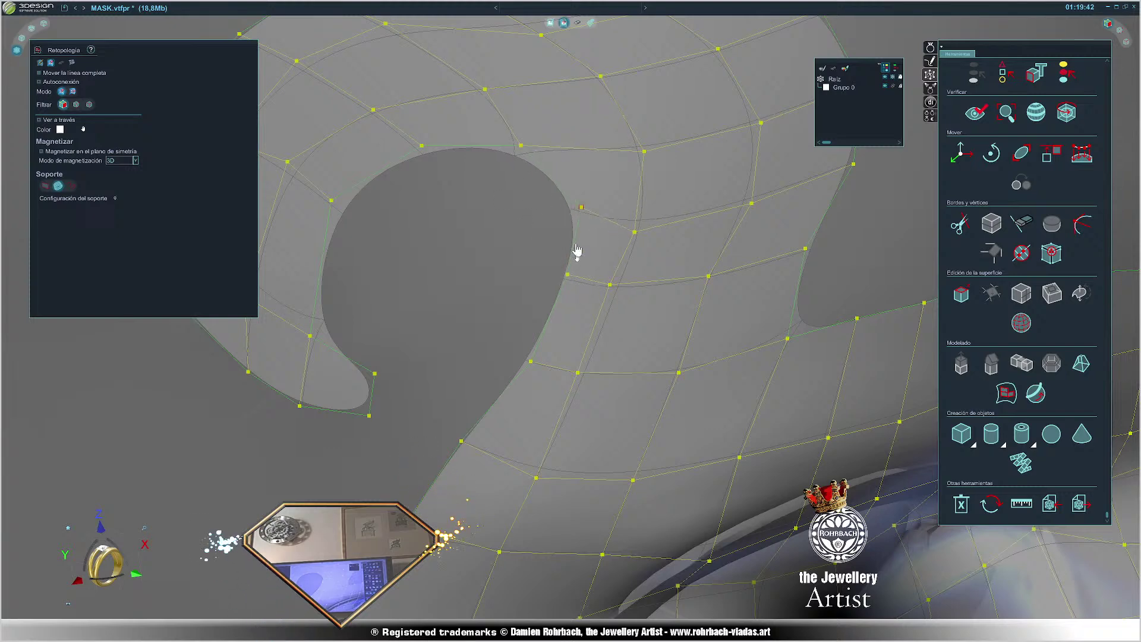
drag(569, 282, 579, 293)
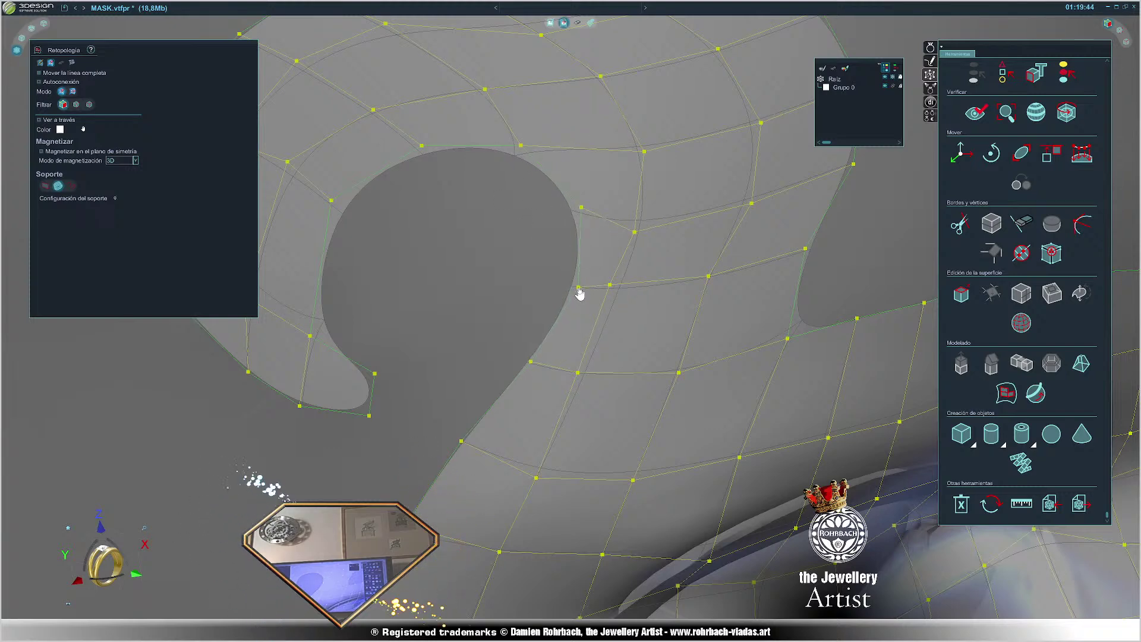
- Raise three outer-edge vertices along the temple side of the mask to re-space them and smooth the outline
scroll(579, 358, down, 8)
middle_drag(594, 380, 691, 319)
scroll(665, 331, up, 5)
scroll(665, 331, down, 3)
middle_drag(551, 374, 669, 351)
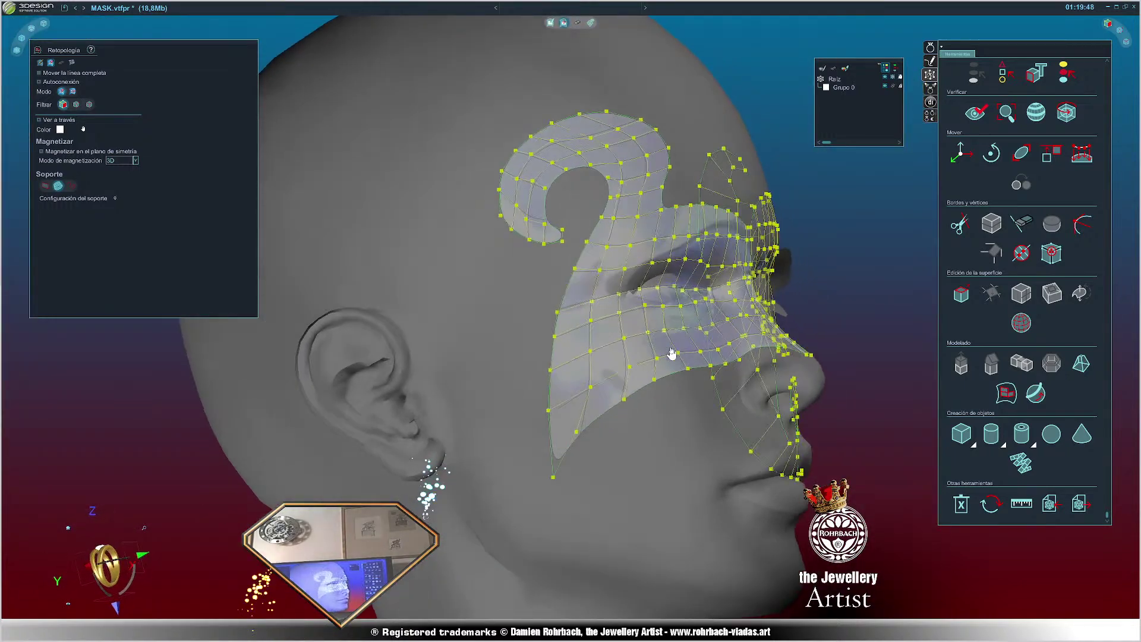
scroll(610, 367, up, 3)
scroll(535, 332, up, 3)
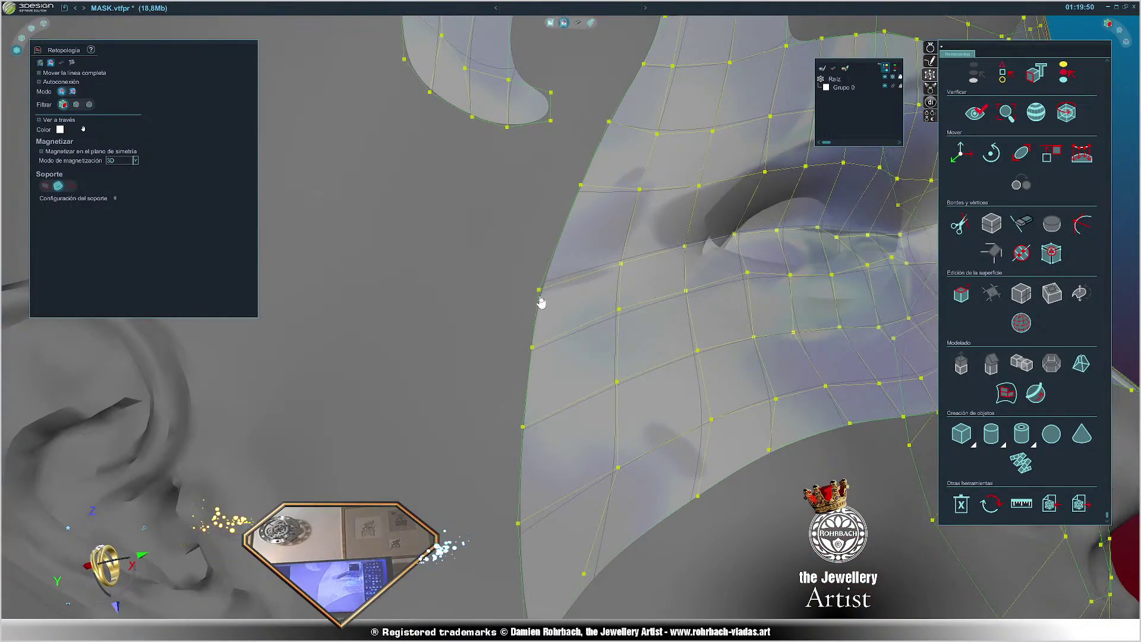
drag(539, 295, 558, 254)
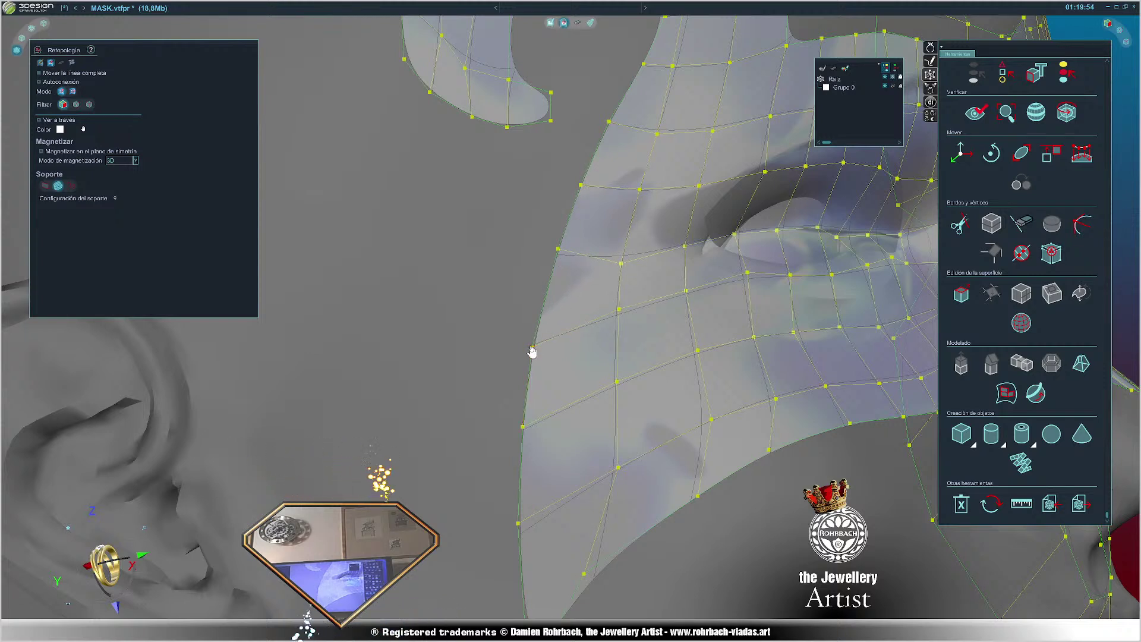
drag(532, 348, 535, 321)
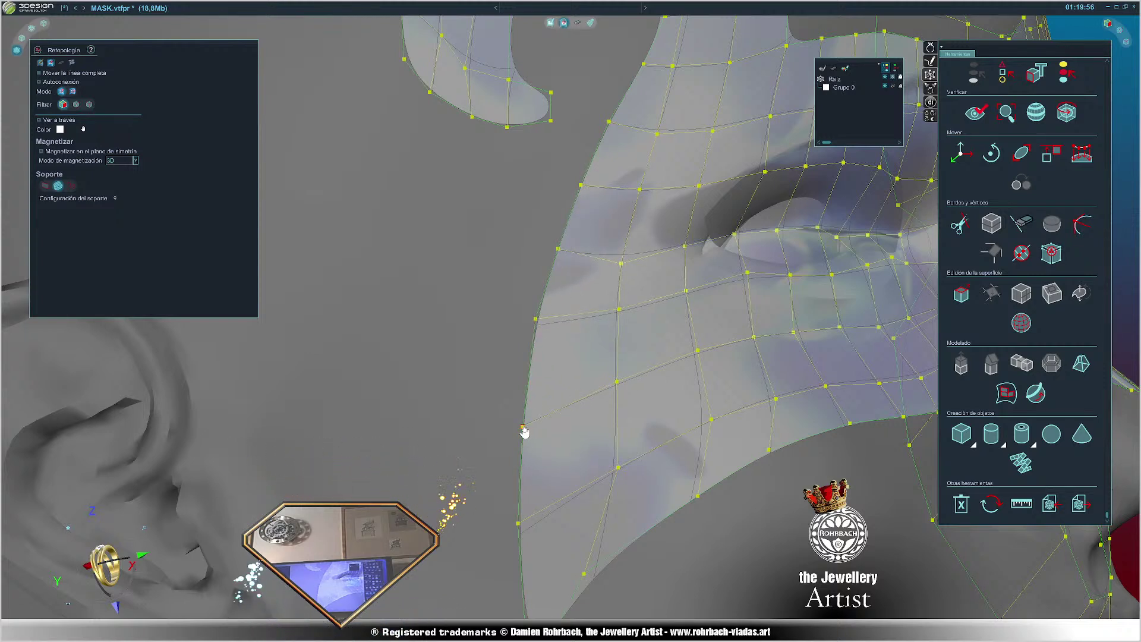
drag(523, 428, 522, 403)
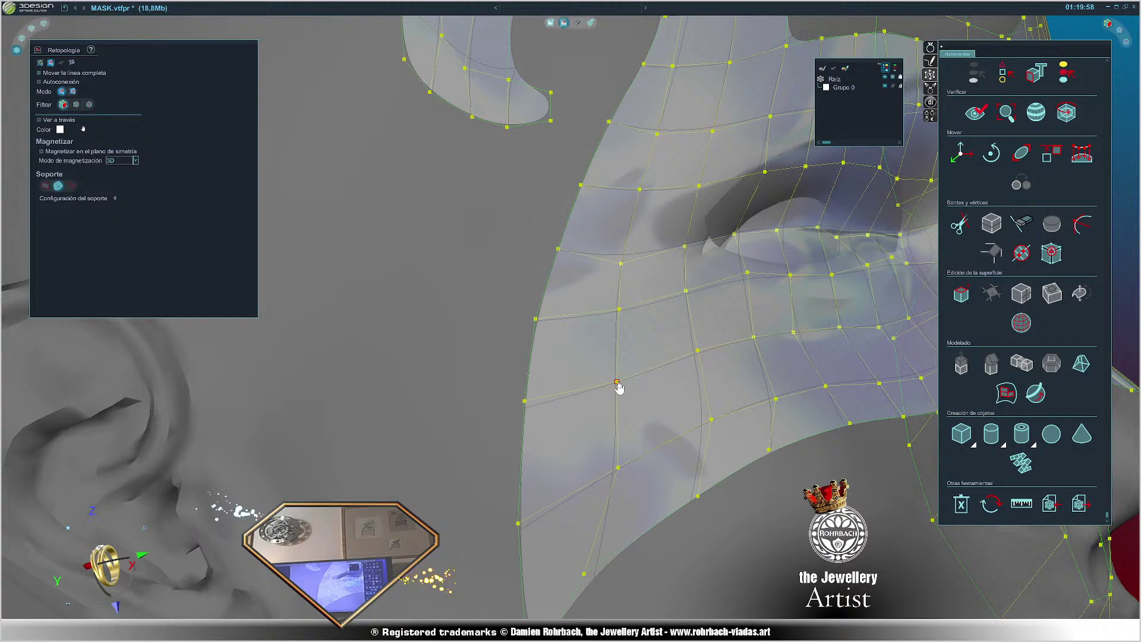
- Shift four vertices of the column beside the temple edge toward the outer edge to even out the mesh flow
drag(619, 387, 600, 389)
drag(619, 315, 606, 320)
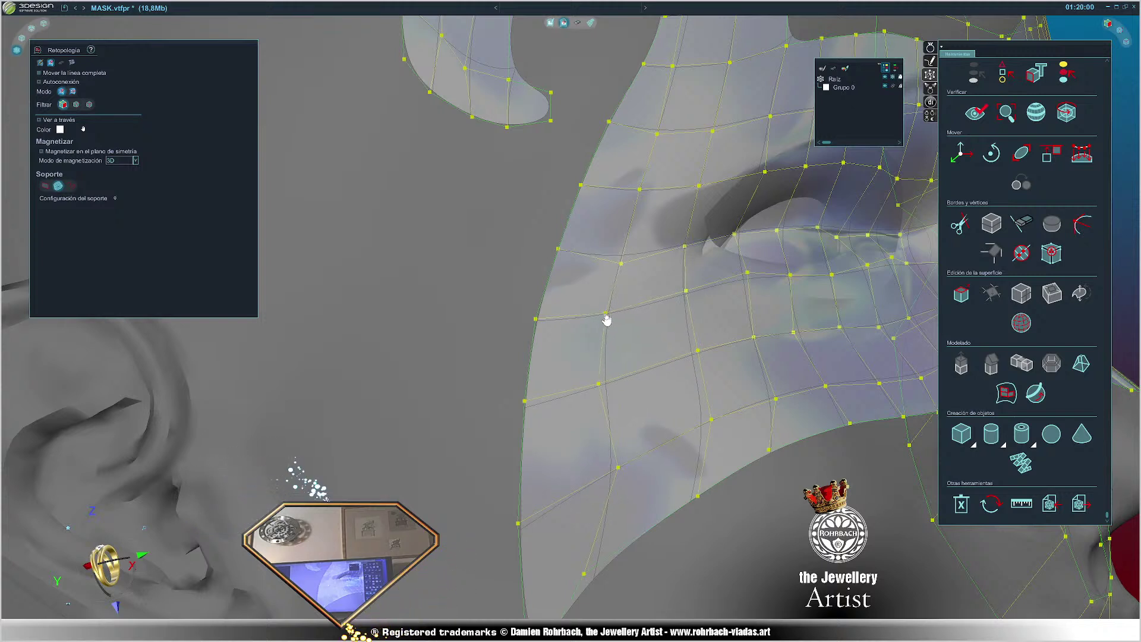
drag(622, 269, 616, 257)
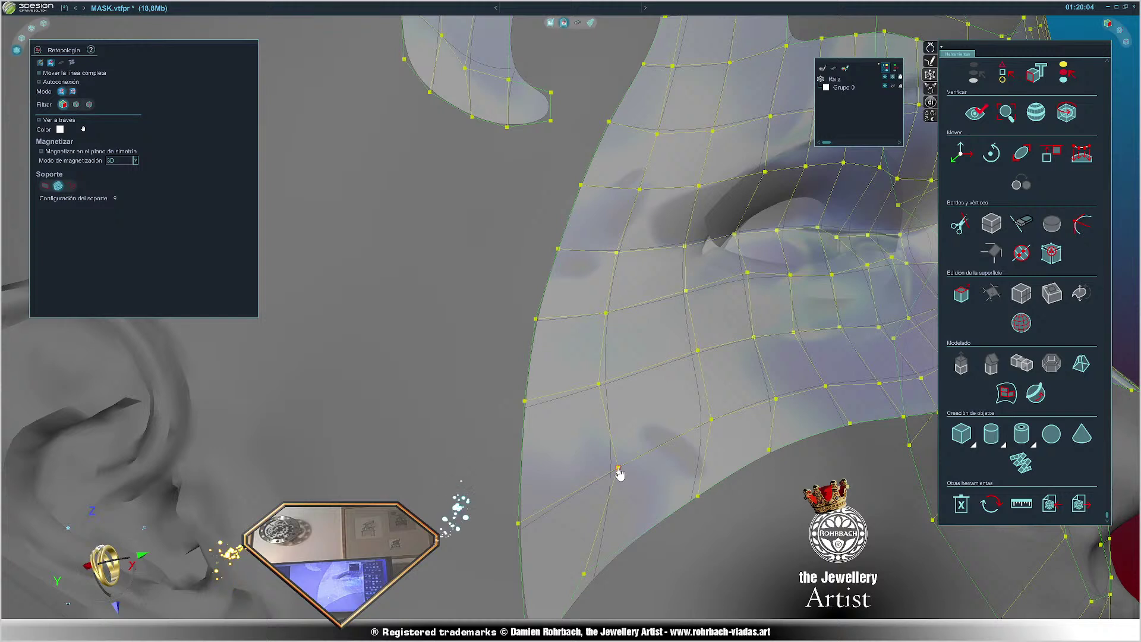
drag(619, 474, 586, 486)
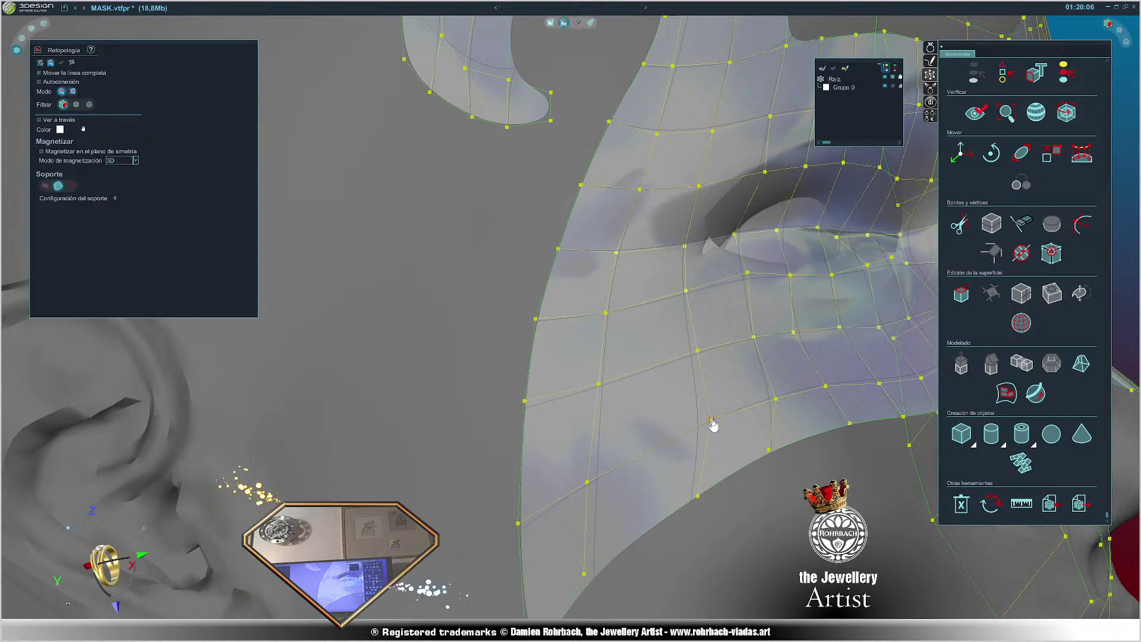
- Raise the cheek's lower-edge vertex and align the vertex column above it up to the outer eye corner
drag(713, 425, 704, 413)
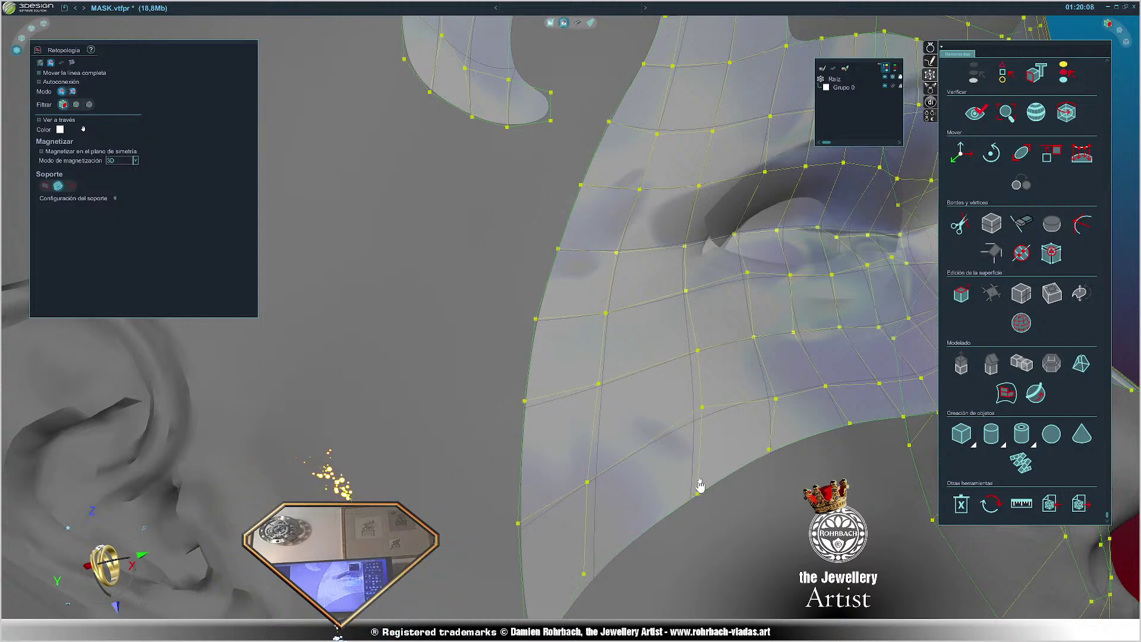
drag(700, 485, 700, 473)
drag(703, 412, 688, 420)
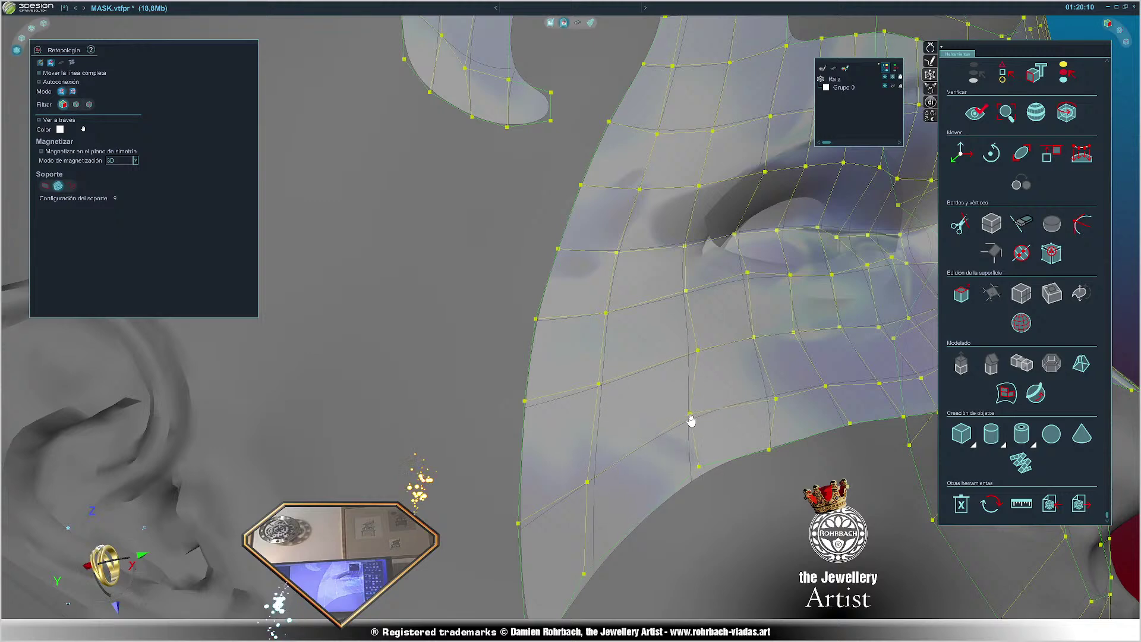
drag(700, 354, 684, 360)
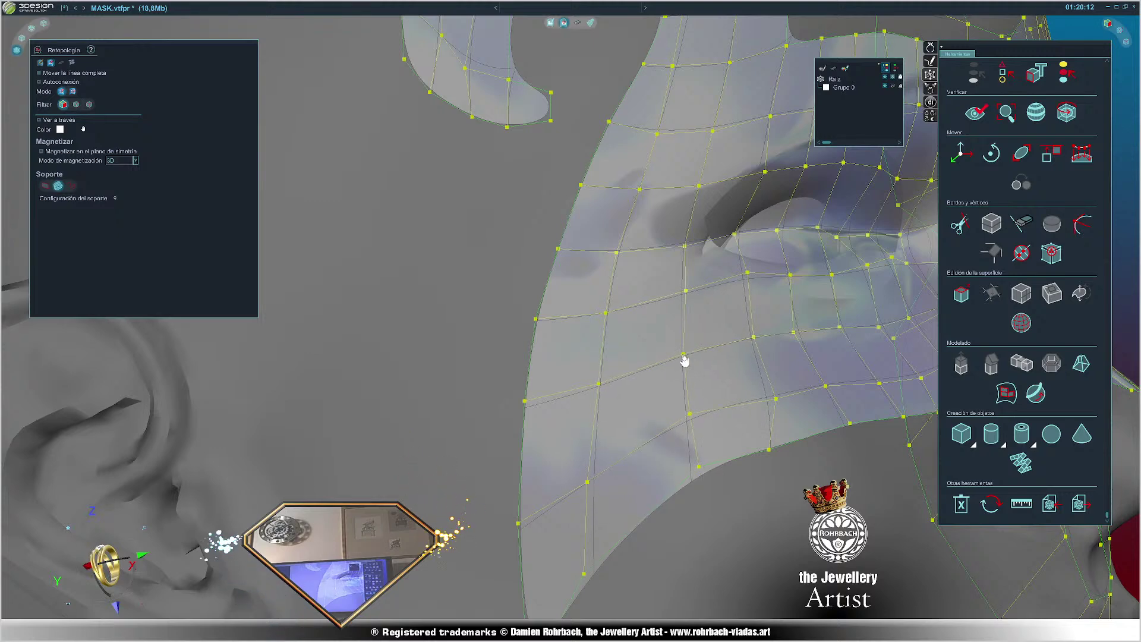
drag(687, 295, 684, 303)
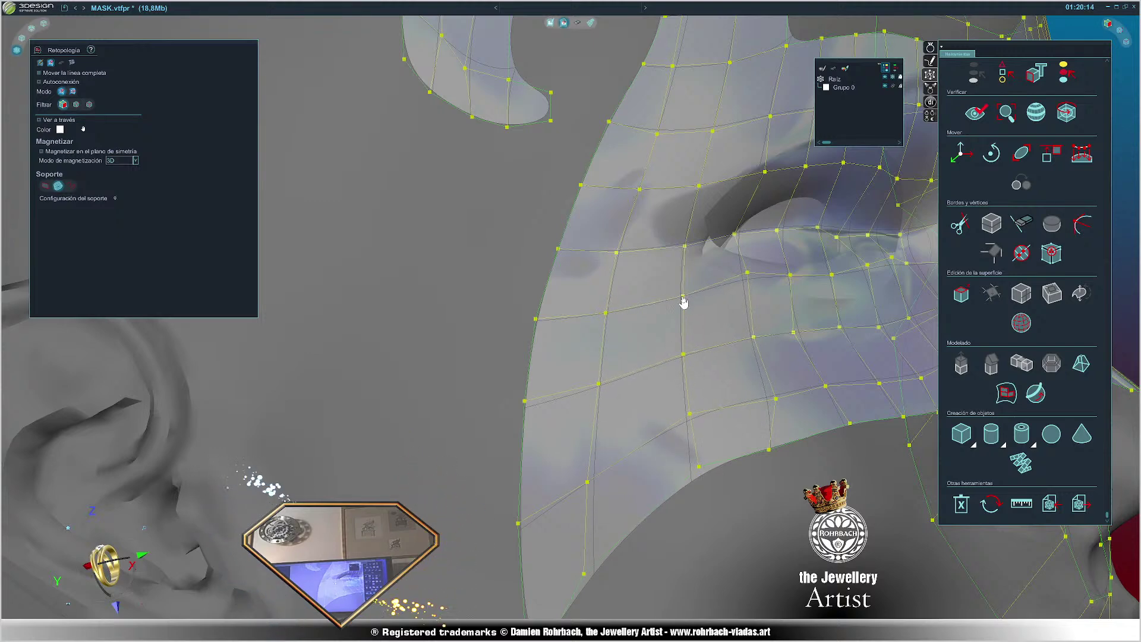
- Raise the lower-edge vertex below the outer part of the eye and straighten the two cheek vertices above it
middle_drag(856, 318, 638, 374)
scroll(519, 432, up, 4)
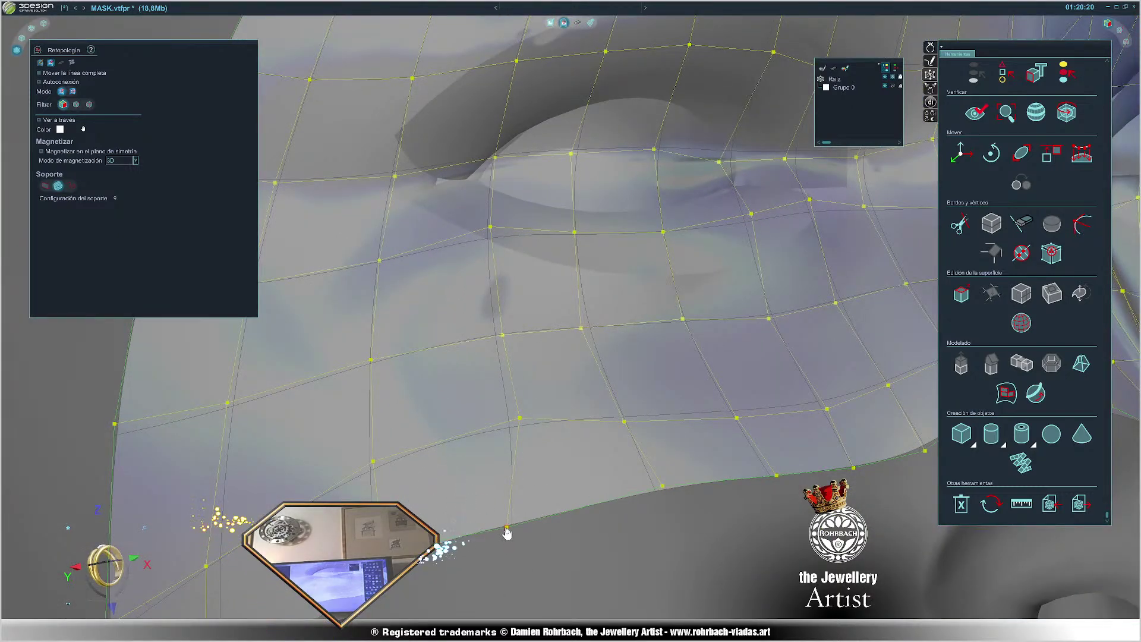
drag(507, 531, 523, 495)
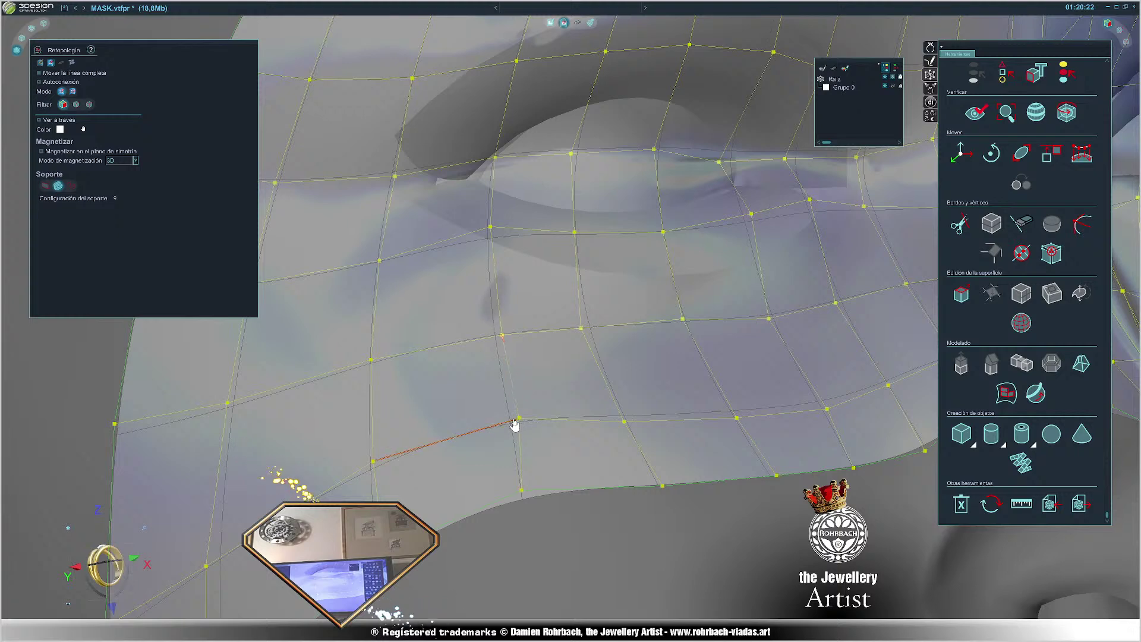
drag(518, 419, 504, 431)
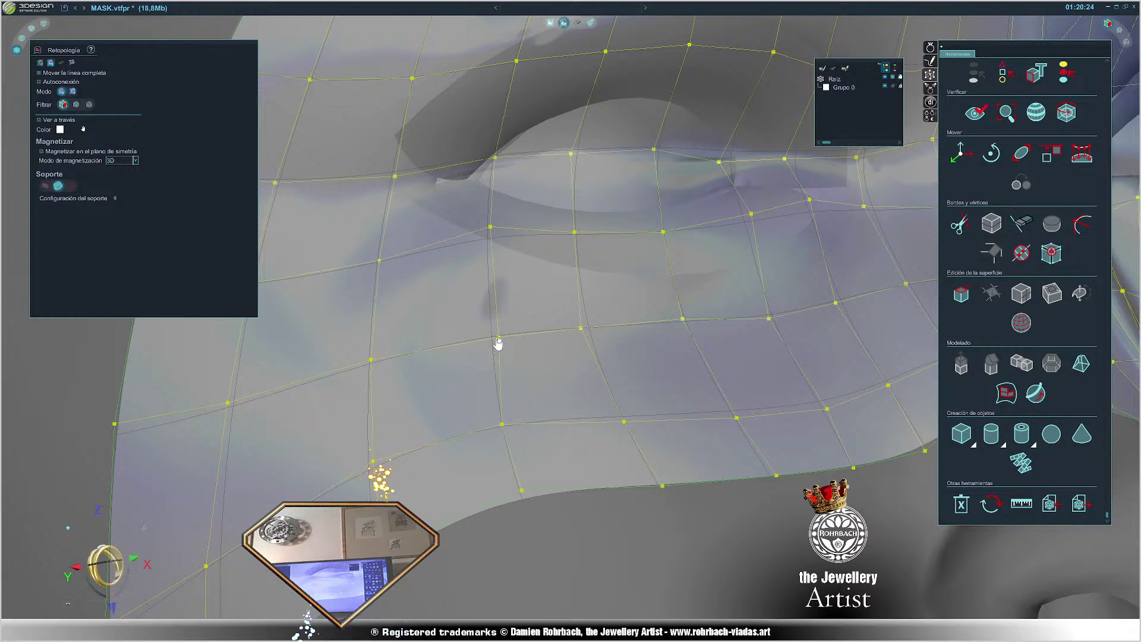
drag(497, 342, 489, 344)
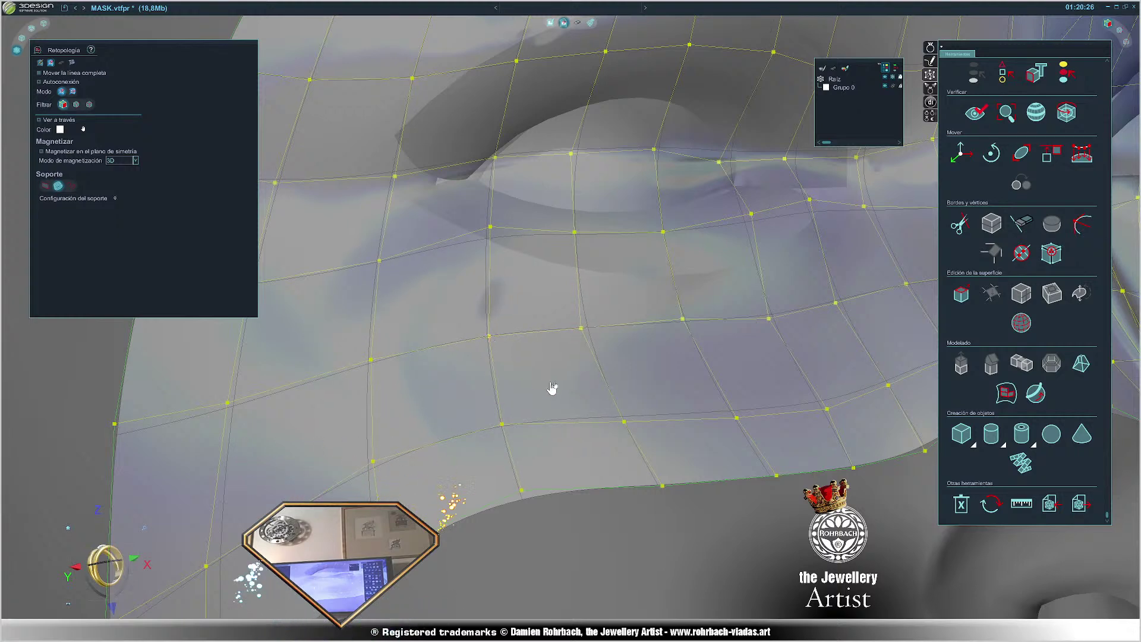
- Move two outer-edge vertices below the curl's stem inward to smooth the outline toward the temple
scroll(552, 388, down, 3)
middle_drag(654, 453, 558, 433)
scroll(559, 411, down, 4)
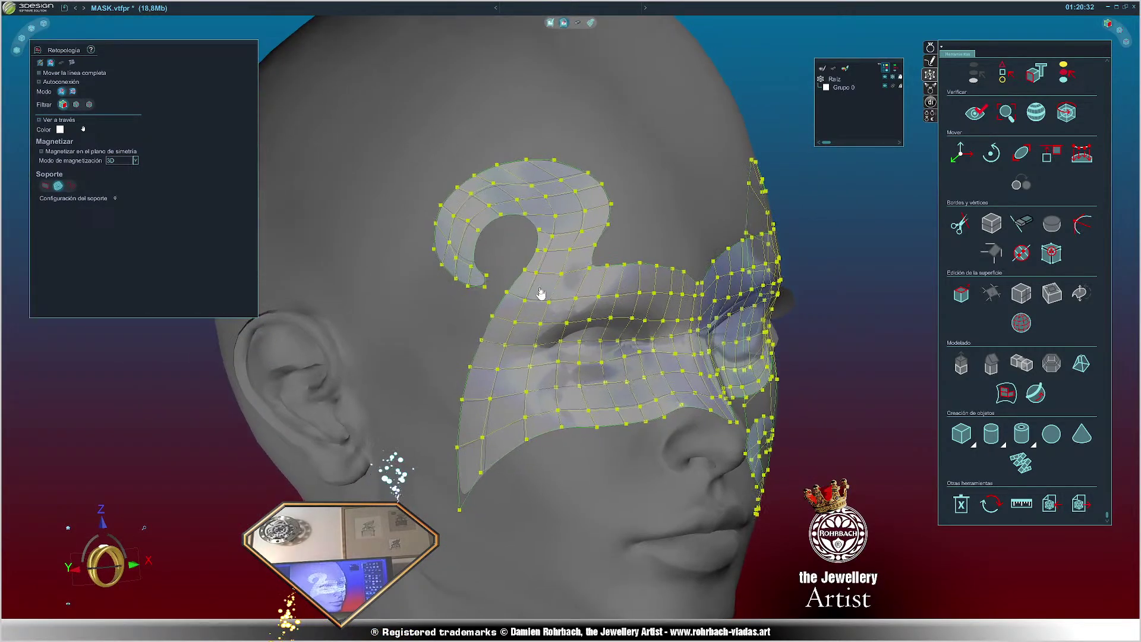
scroll(540, 288, up, 8)
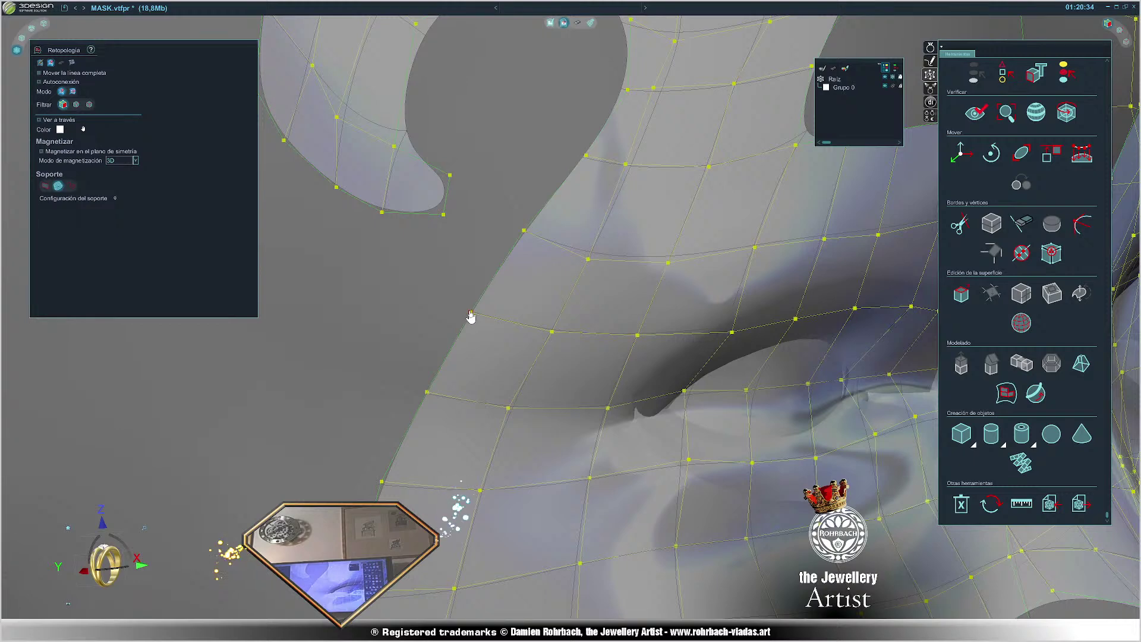
drag(470, 314, 486, 301)
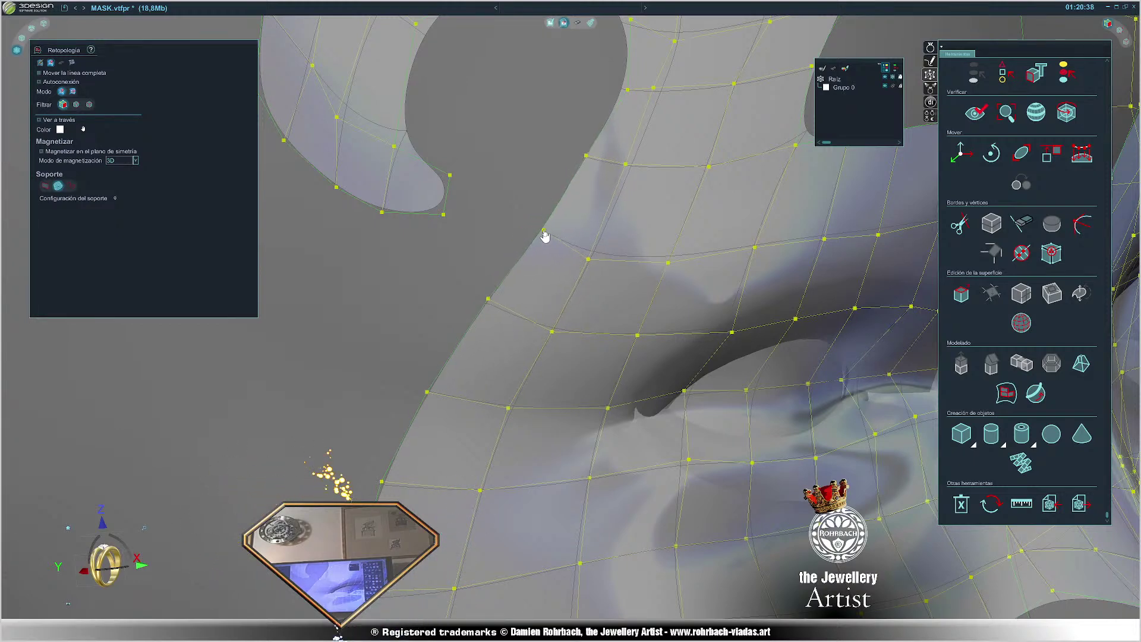
- Shift three interior vertices along the curl's stem away from the opening to widen the mesh column beside its inner edge
scroll(605, 257, up, 2)
scroll(565, 159, down, 3)
scroll(562, 191, up, 4)
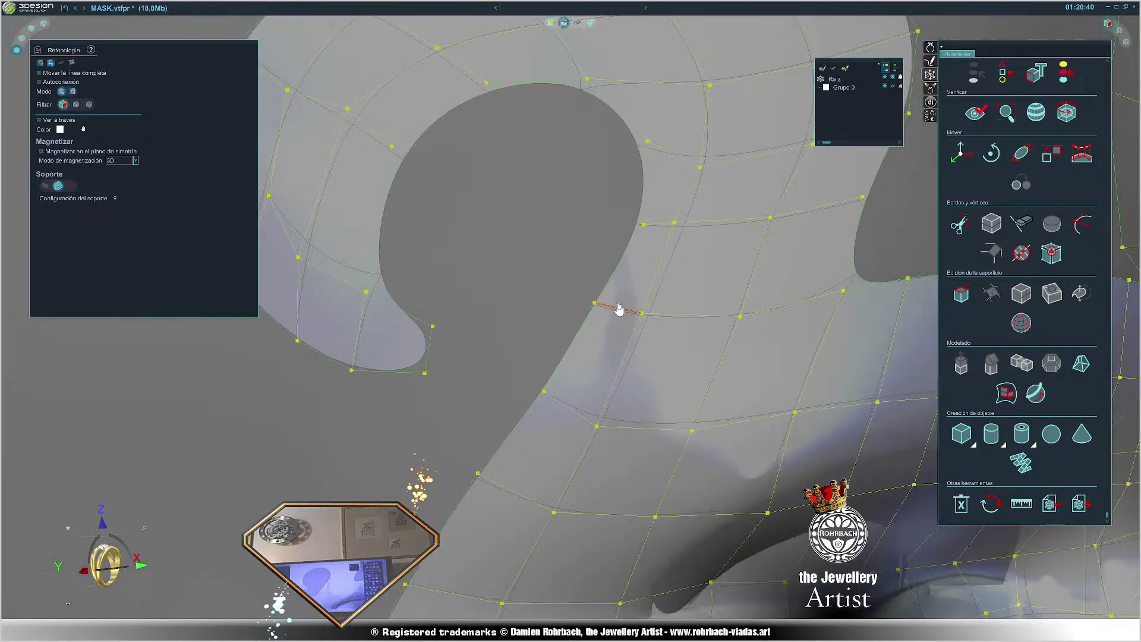
drag(642, 315, 660, 317)
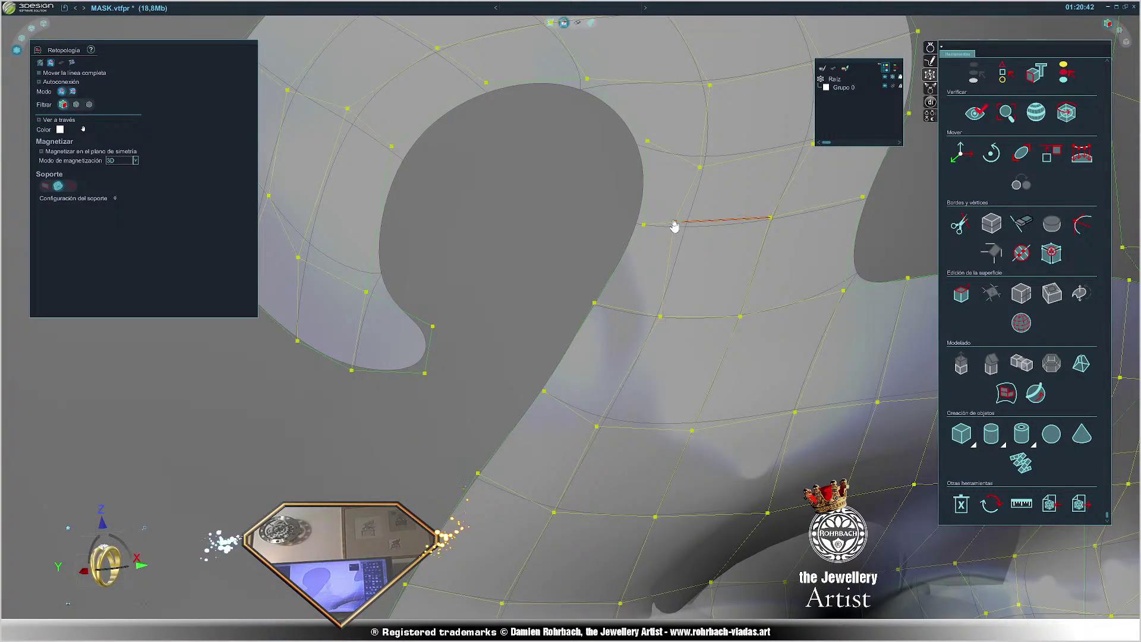
drag(675, 230, 703, 232)
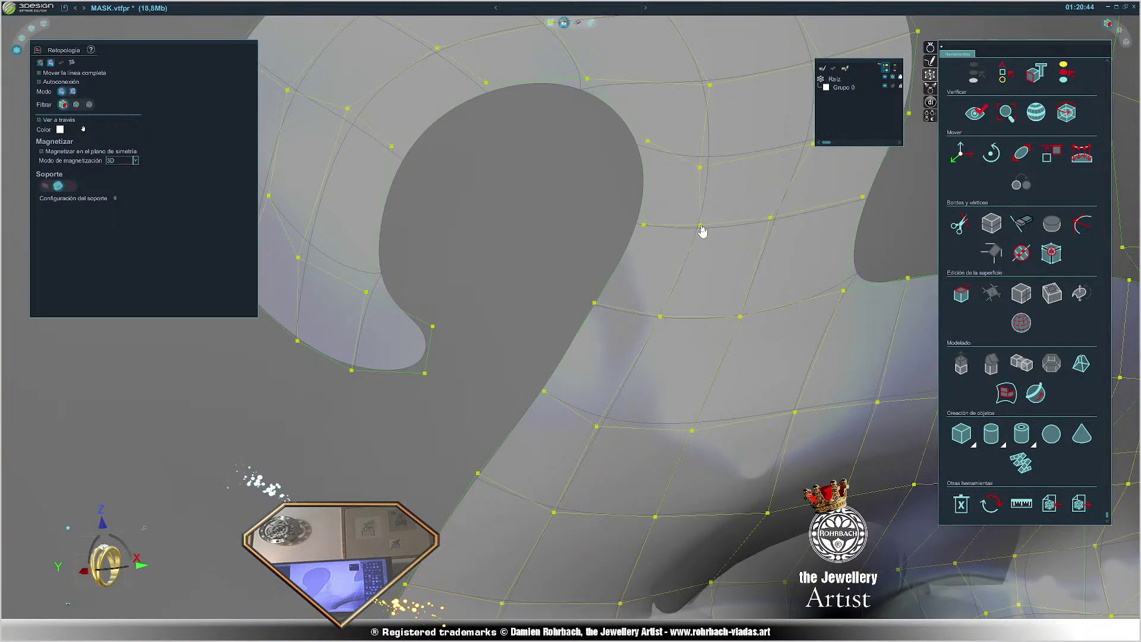
drag(700, 174, 719, 158)
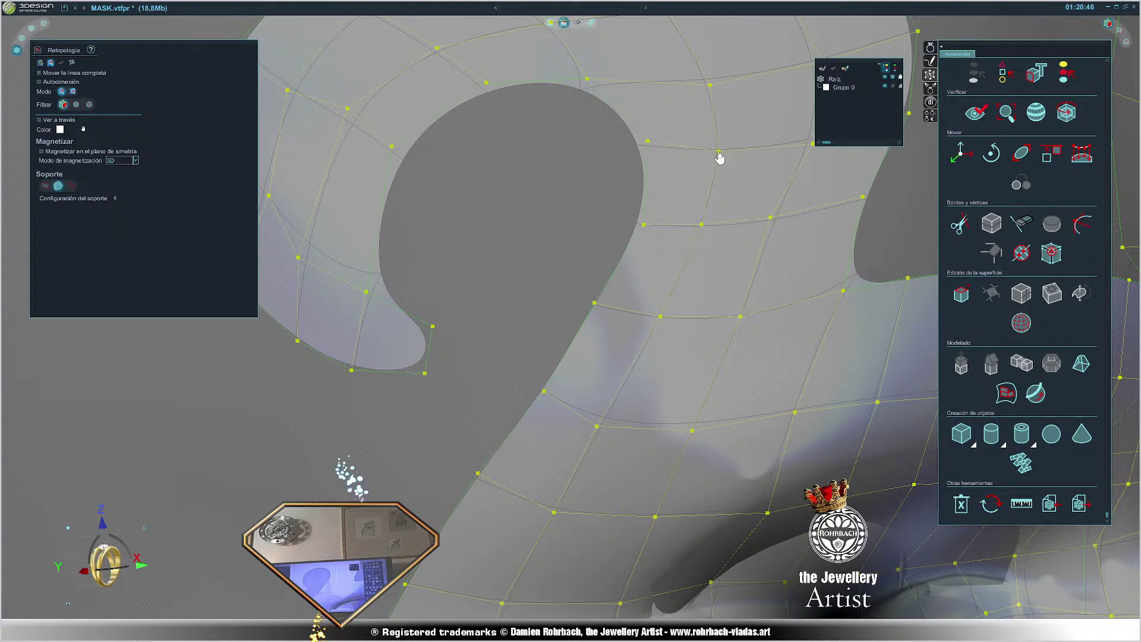
- Adjust three inner-edge vertices where the curl's opening meets the stem, moving them away from the opening to round it
drag(647, 229, 664, 228)
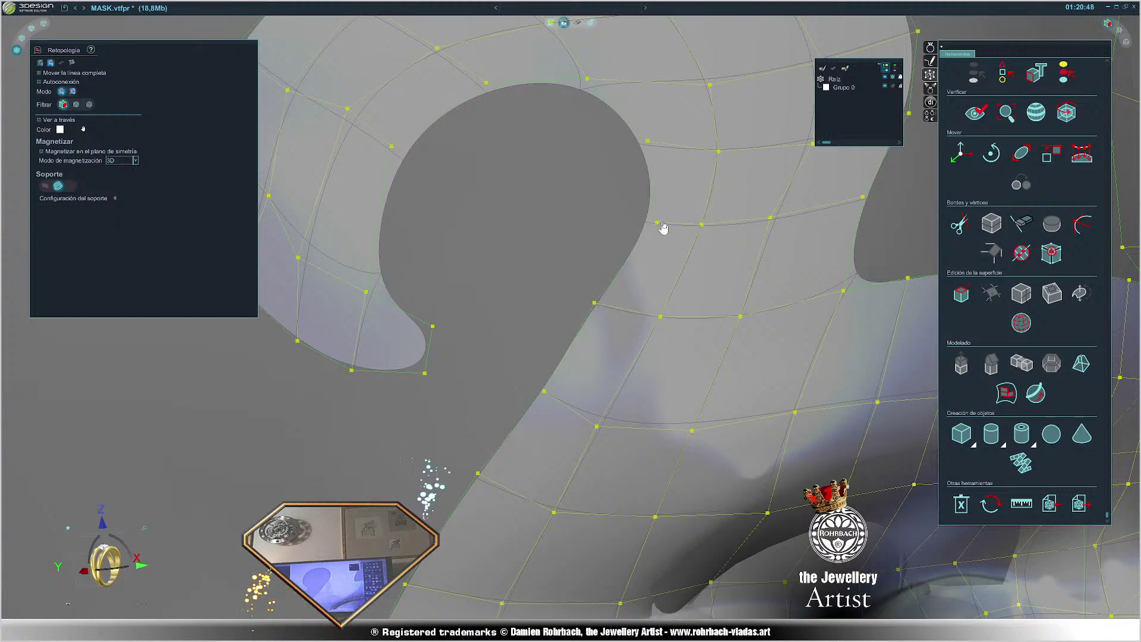
drag(647, 146, 650, 127)
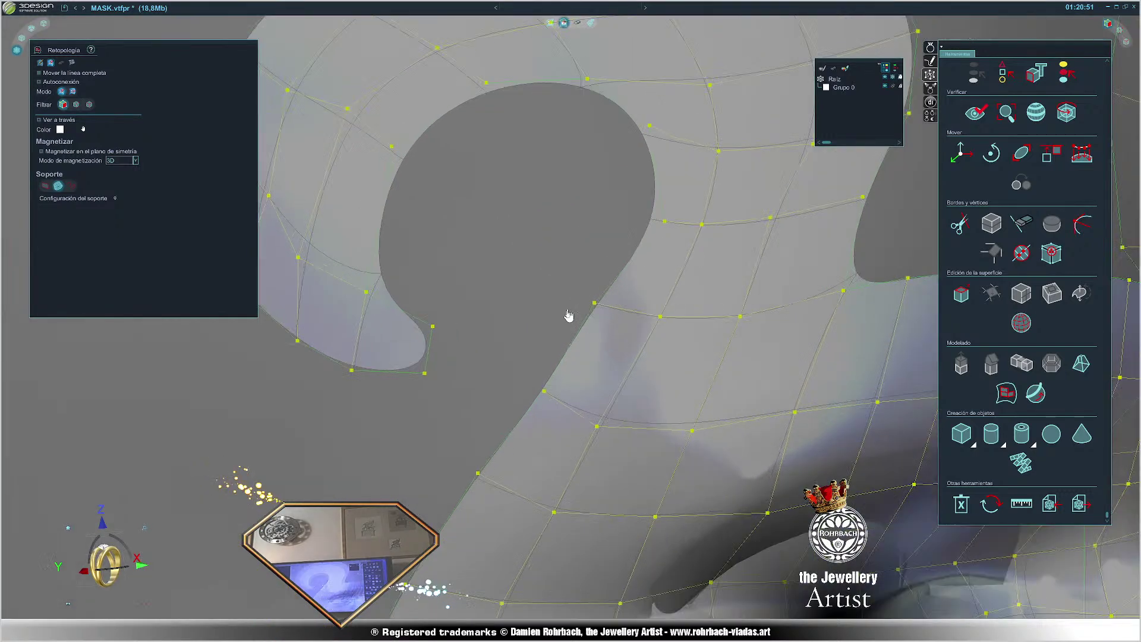
middle_drag(542, 400, 461, 337)
drag(459, 223, 490, 216)
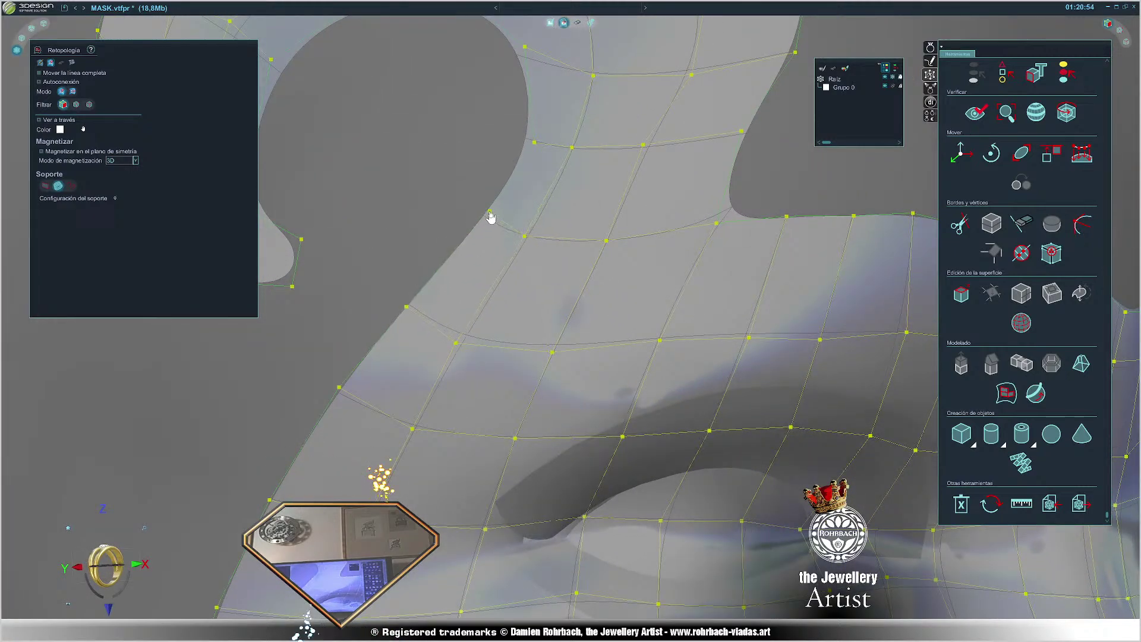
- Raise the vertex at the stem's junction with the brow edge and pull the outer-edge vertices above it inward, slimming the curl
scroll(491, 217, down, 5)
middle_drag(588, 428, 461, 407)
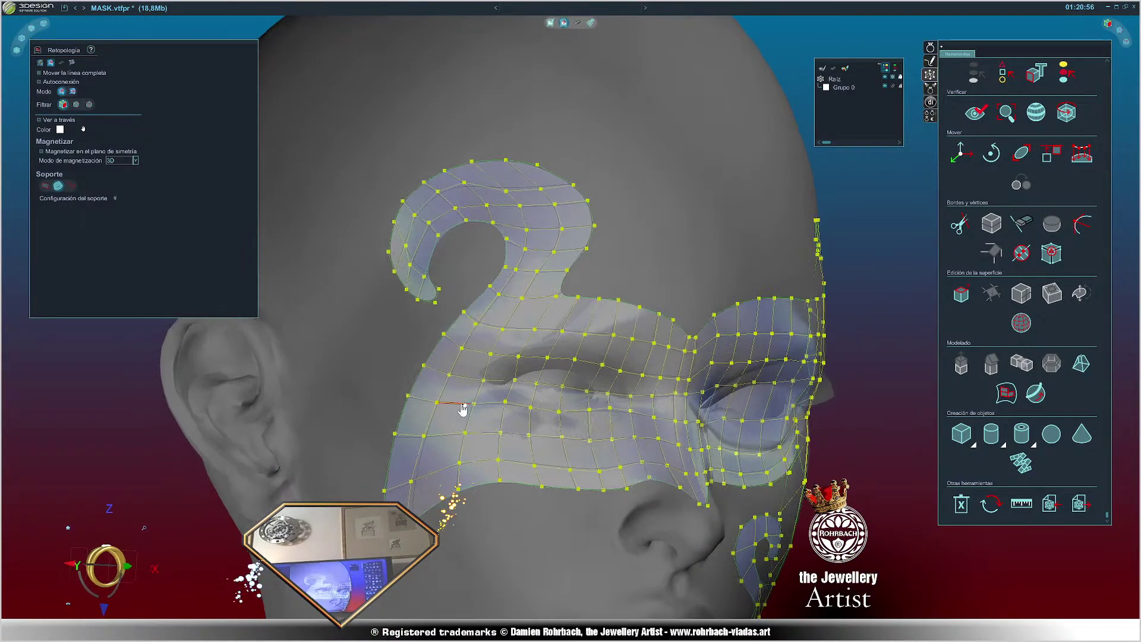
middle_drag(523, 220, 530, 240)
scroll(530, 241, up, 4)
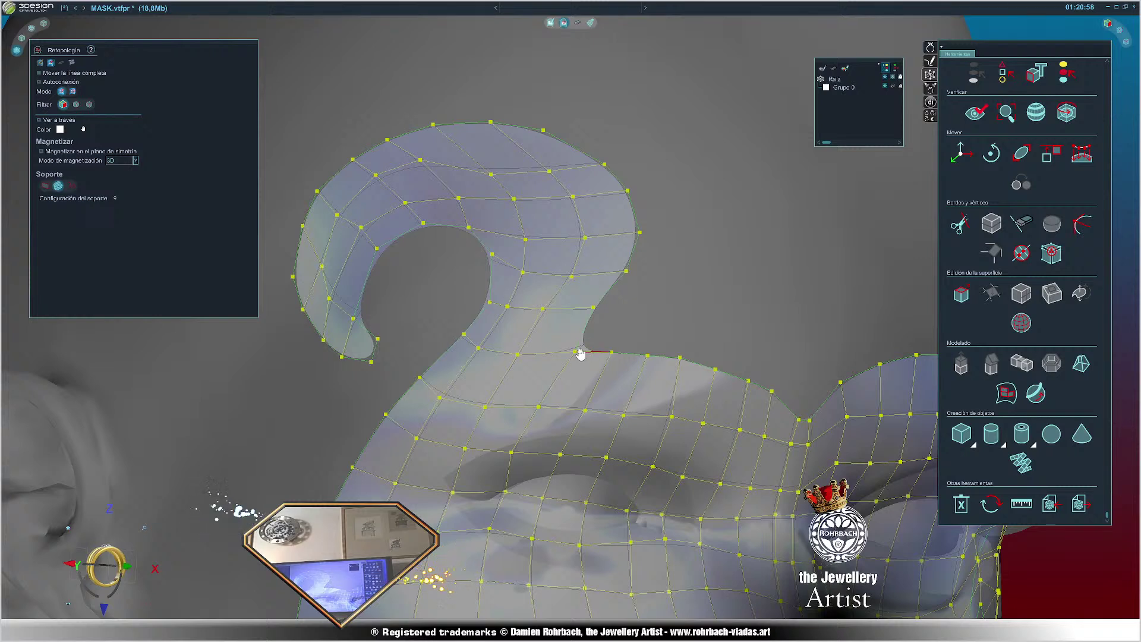
drag(576, 355, 599, 323)
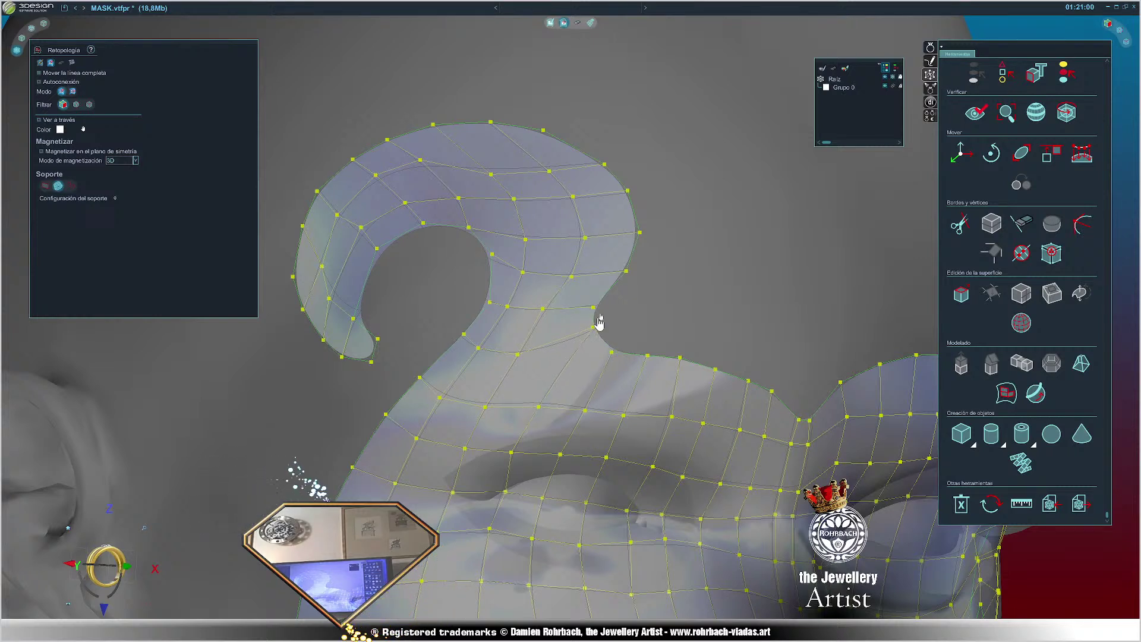
drag(626, 275, 610, 274)
drag(640, 238, 622, 238)
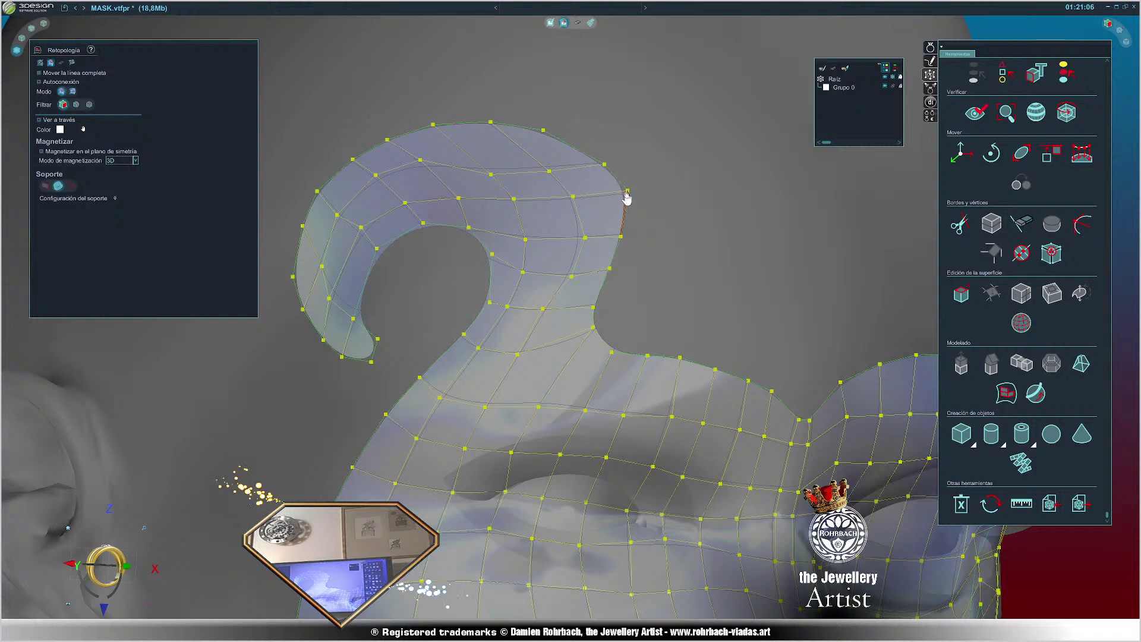
drag(628, 198, 576, 174)
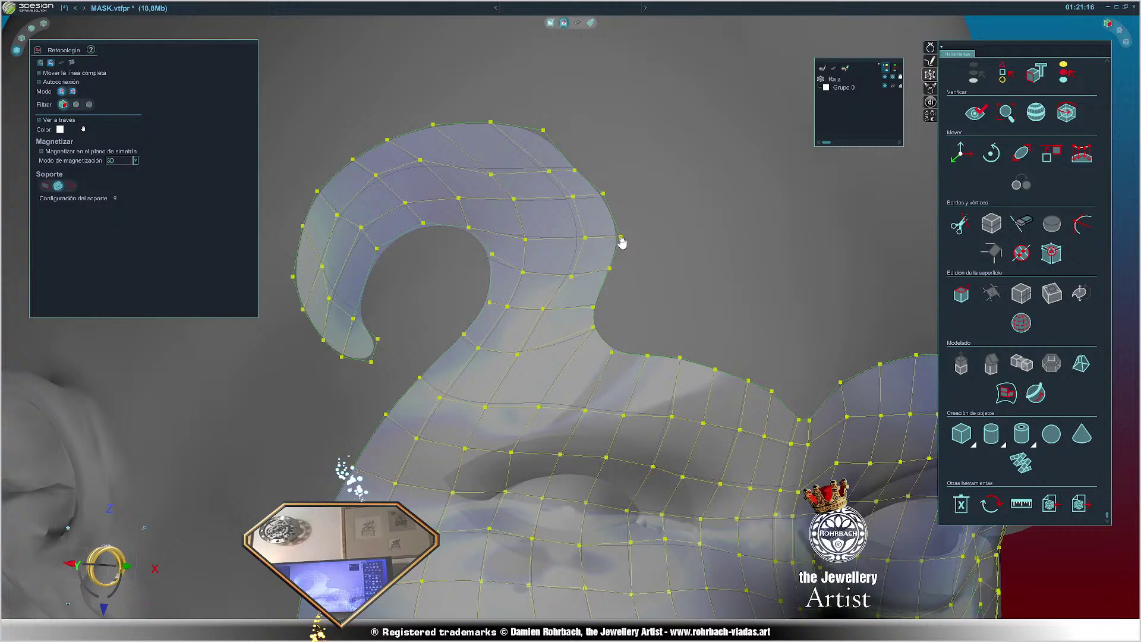
drag(622, 240, 614, 240)
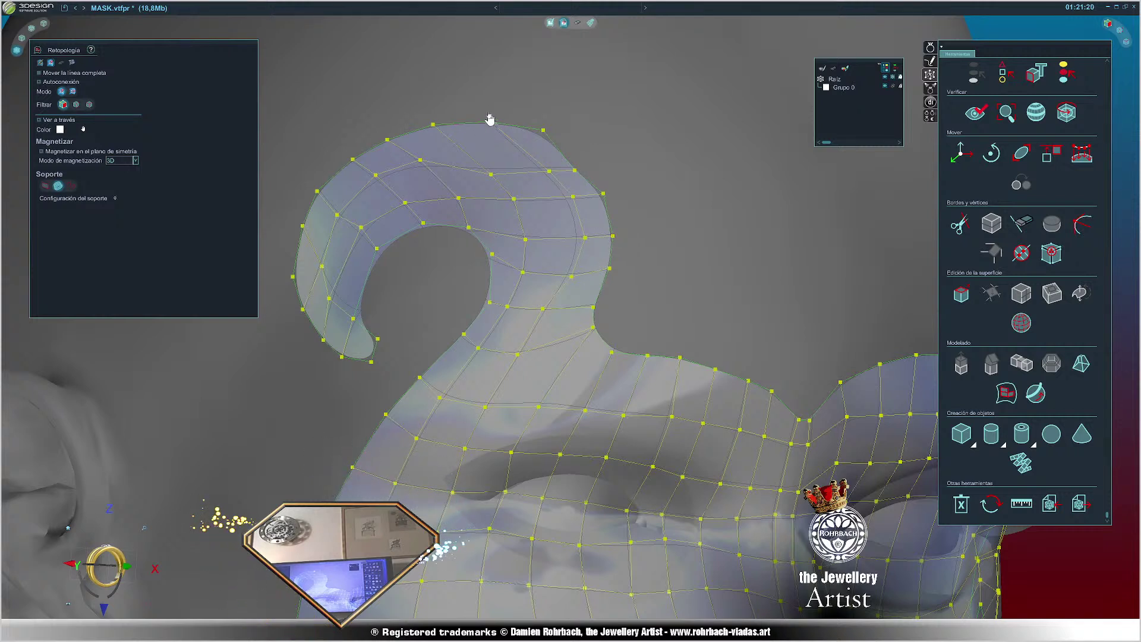
- Pull the curl's top edge vertex upward into a pointed tip and reposition the two edge vertices beside its base
drag(492, 125, 461, 79)
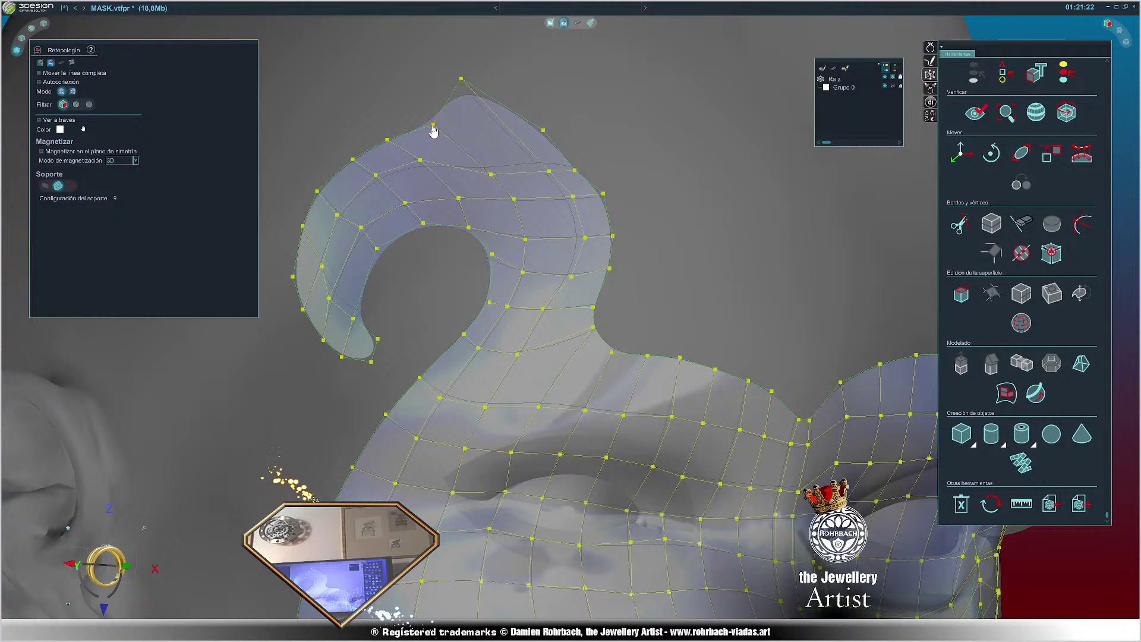
drag(433, 126, 448, 122)
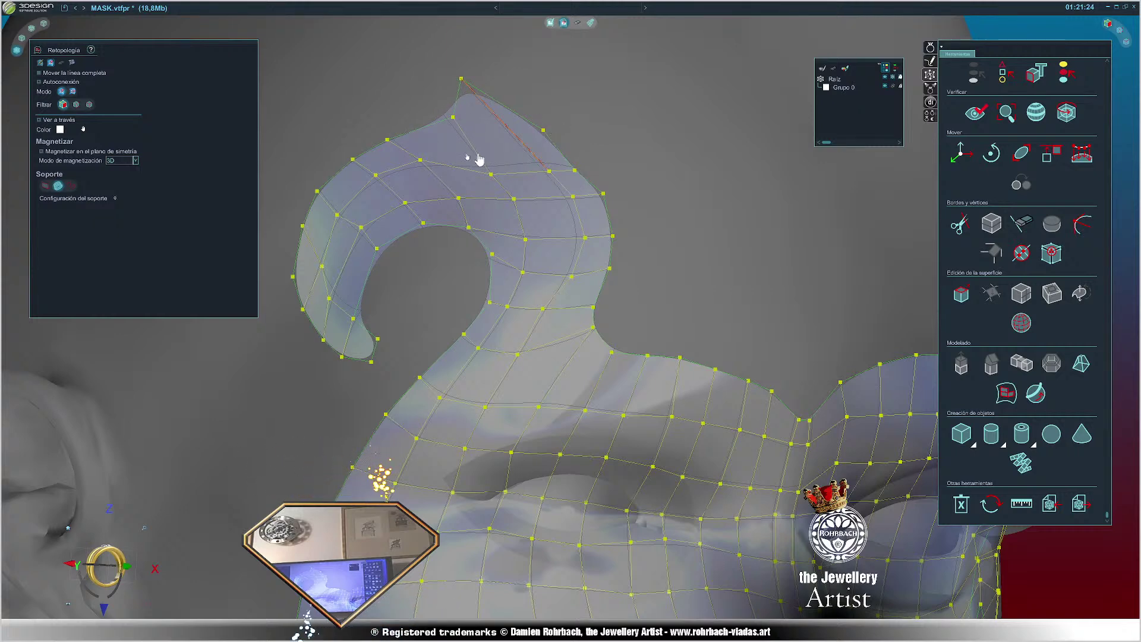
middle_drag(392, 123, 471, 152)
scroll(471, 153, up, 3)
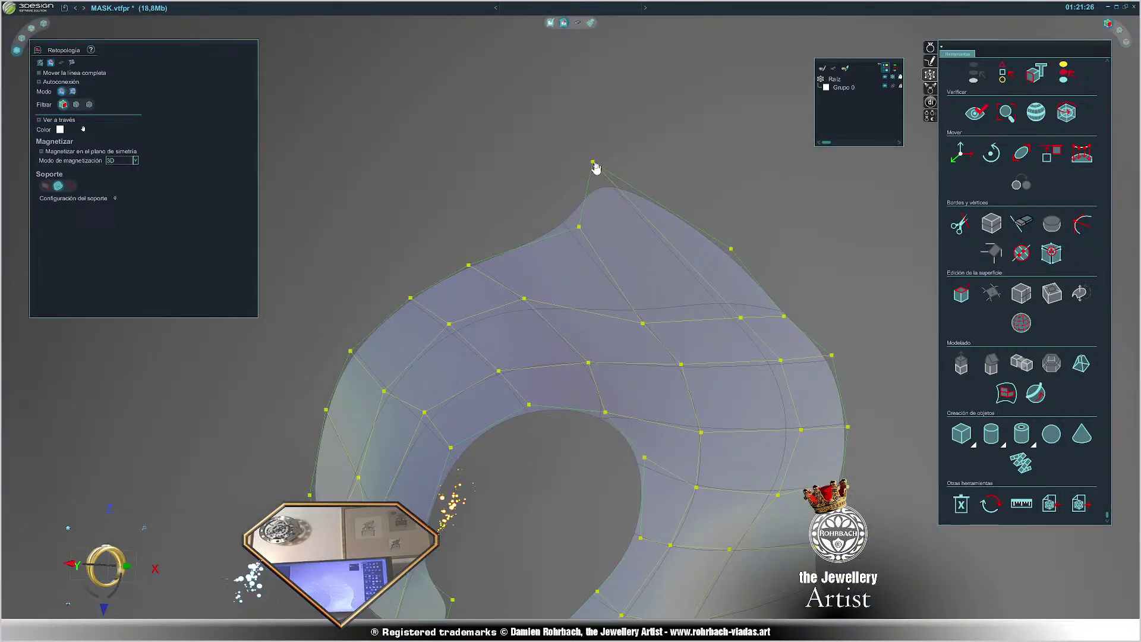
drag(593, 163, 539, 130)
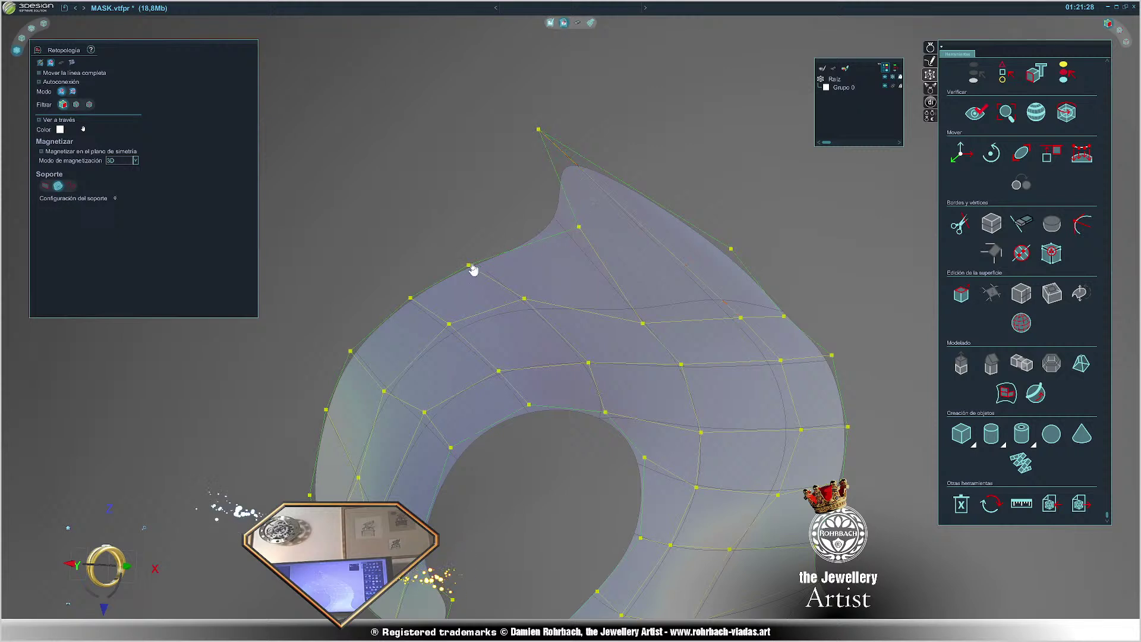
drag(469, 266, 476, 255)
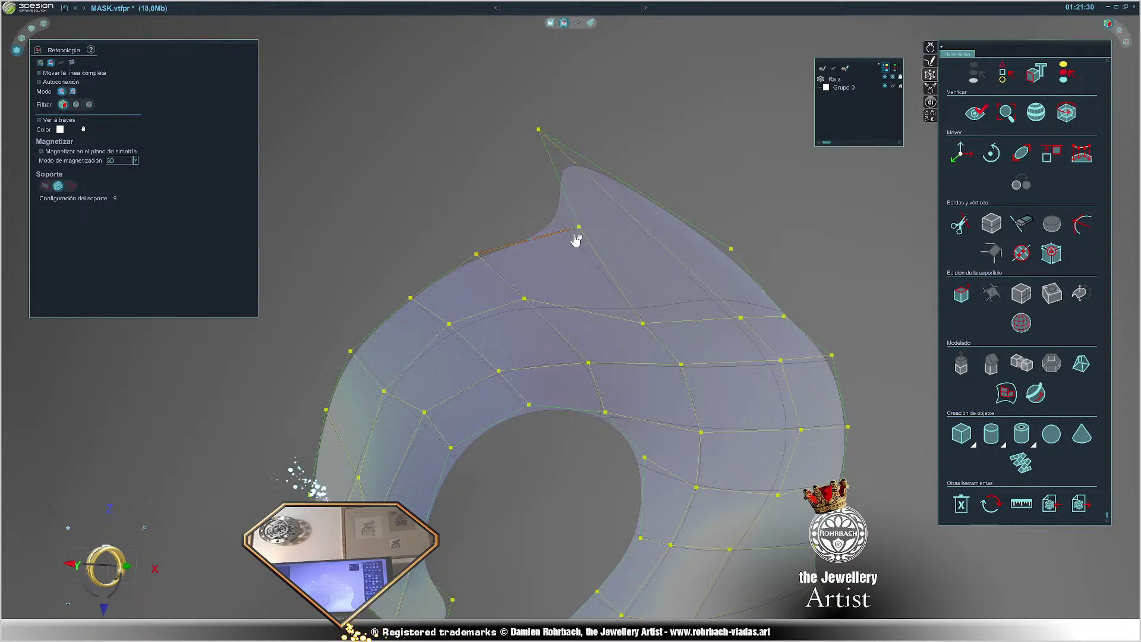
drag(546, 233, 543, 229)
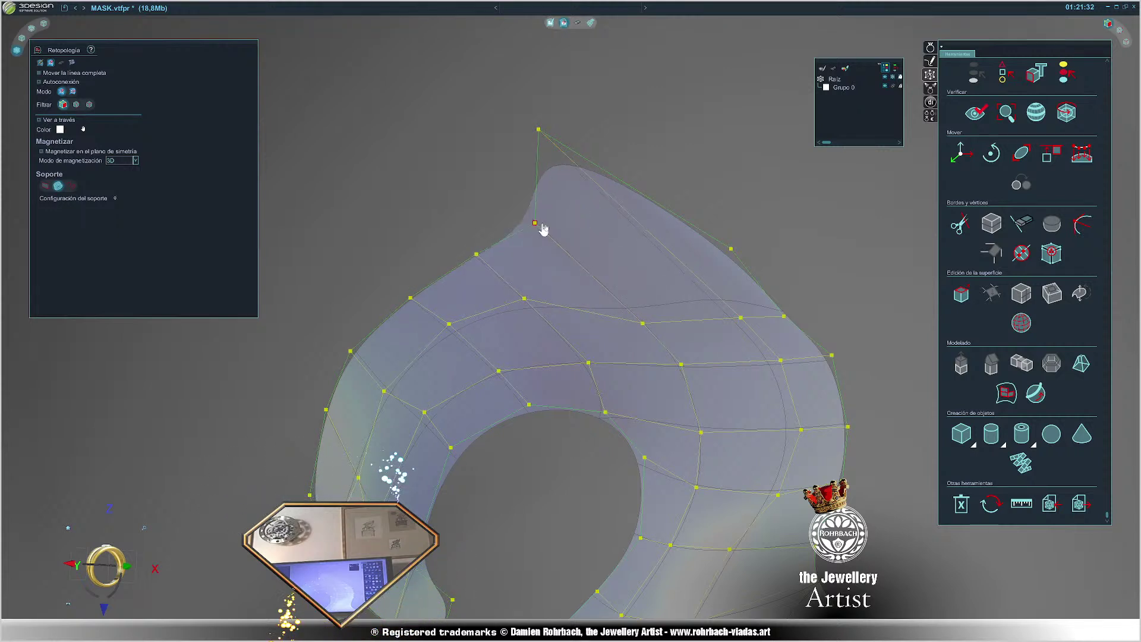
- Shift two interior vertices below the pointed tip and two outer-edge vertices beside it up toward the tip
drag(644, 326, 606, 295)
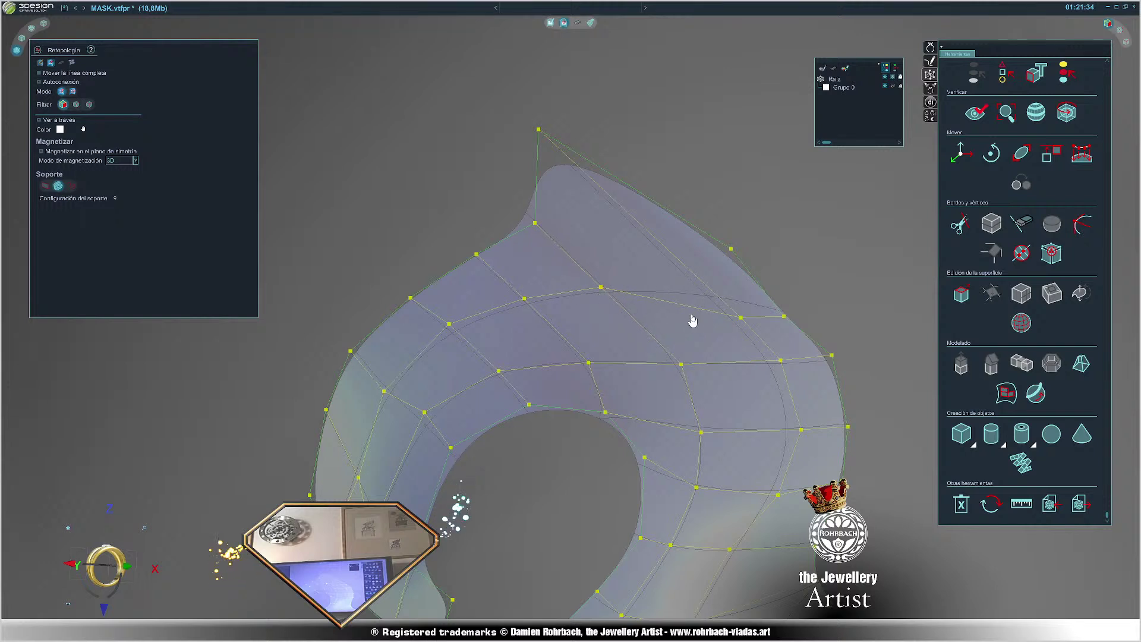
drag(742, 320, 671, 270)
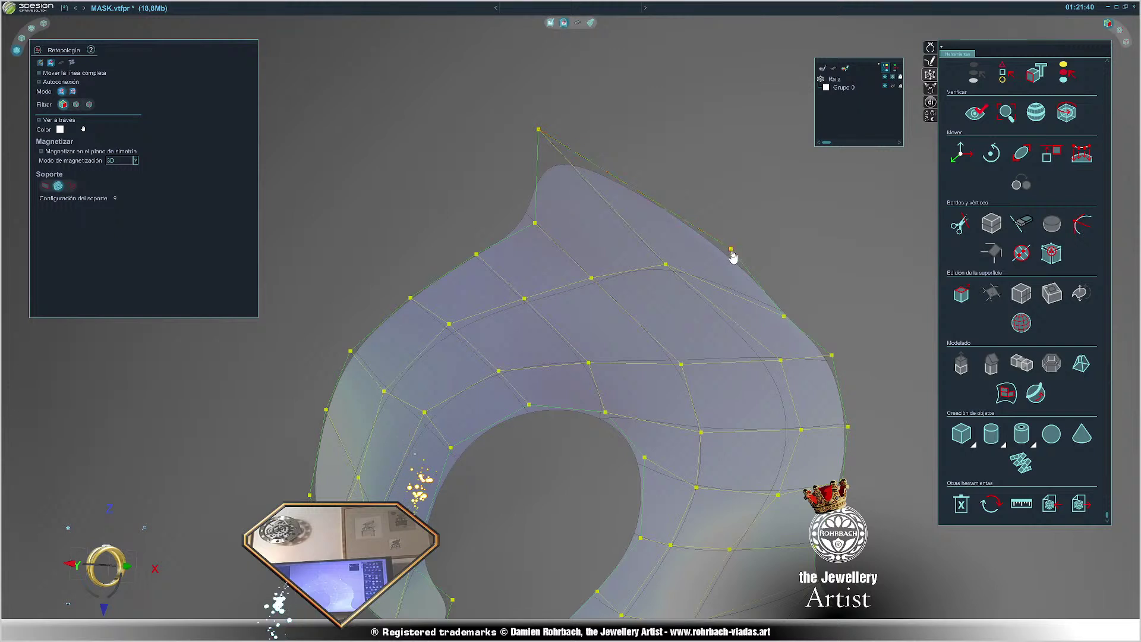
drag(731, 252, 677, 210)
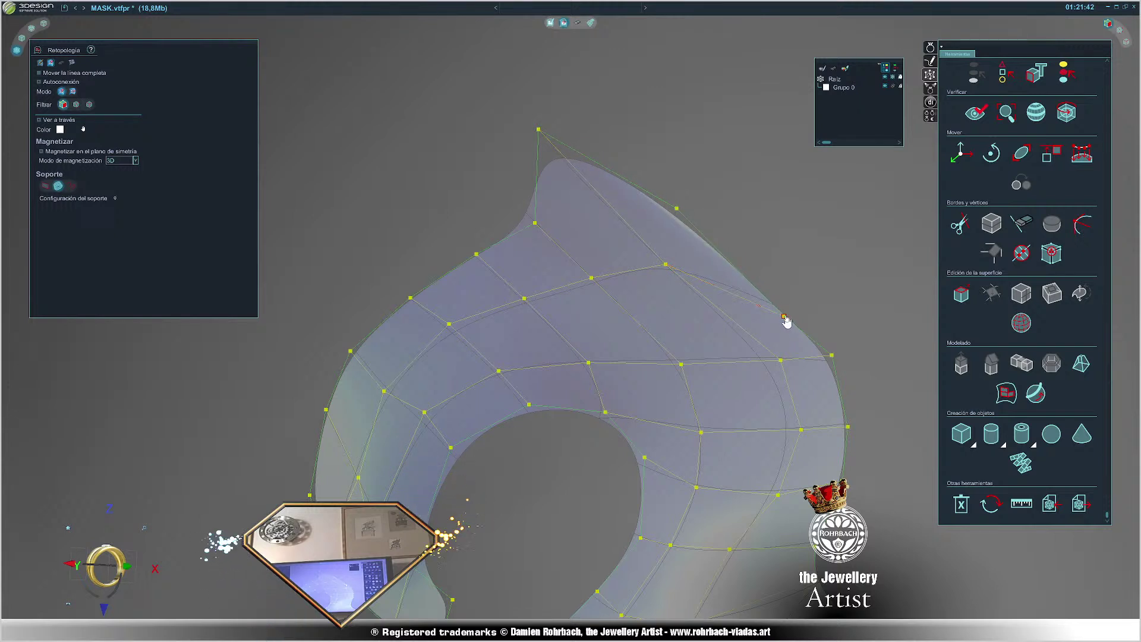
drag(784, 317, 745, 263)
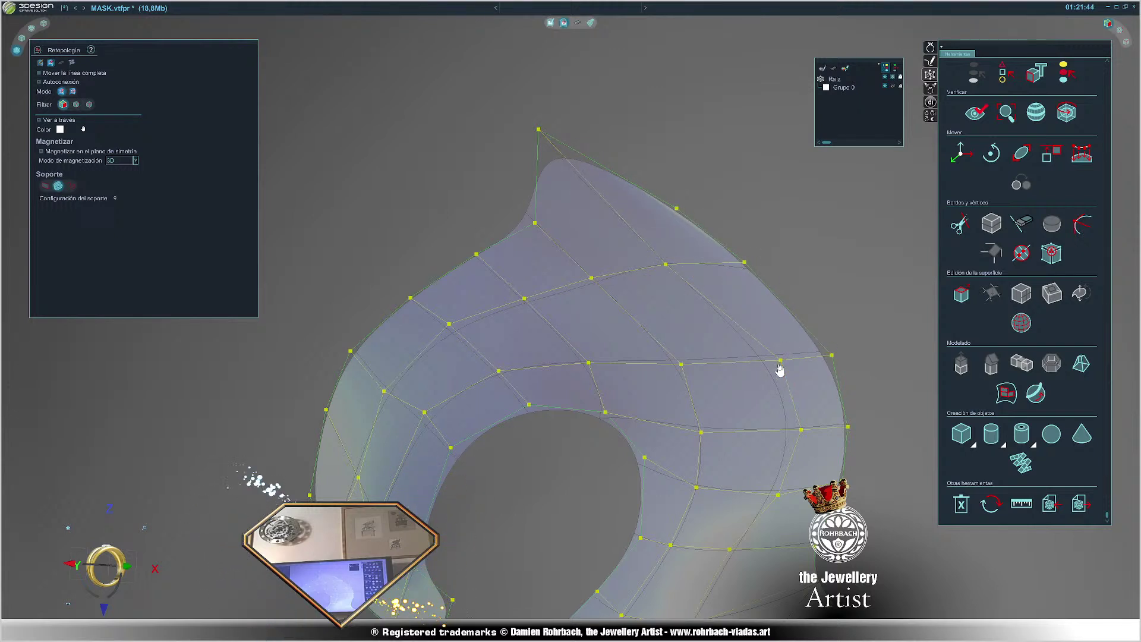
- Raise four vertices of the curl's middle mesh row to even the spacing between the pointed tip and the opening
drag(780, 362, 745, 339)
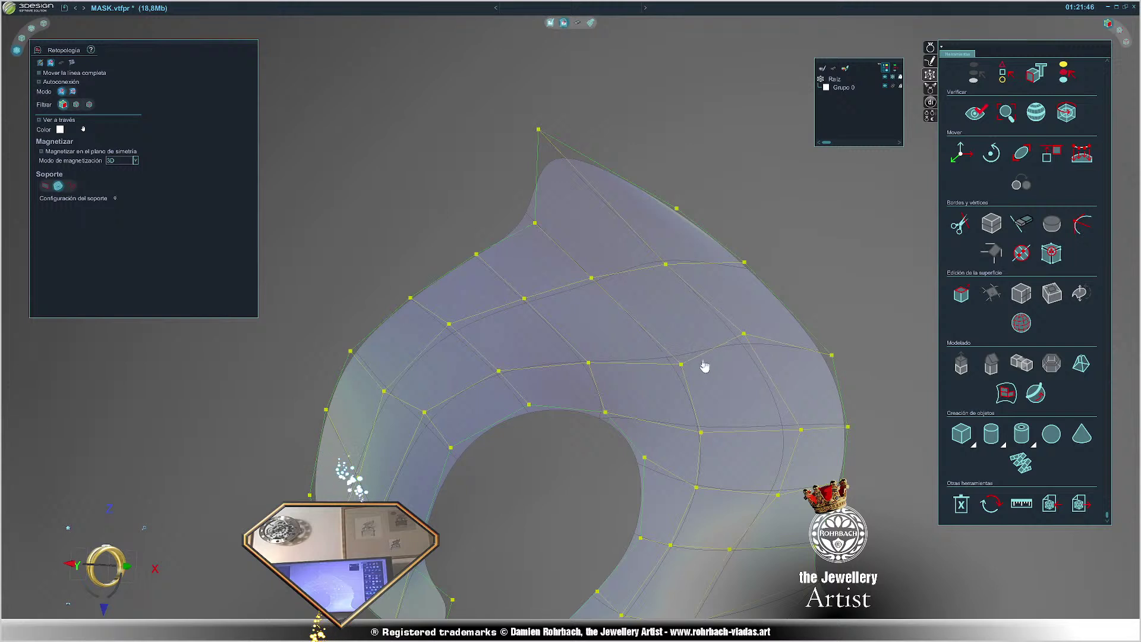
drag(685, 372, 672, 352)
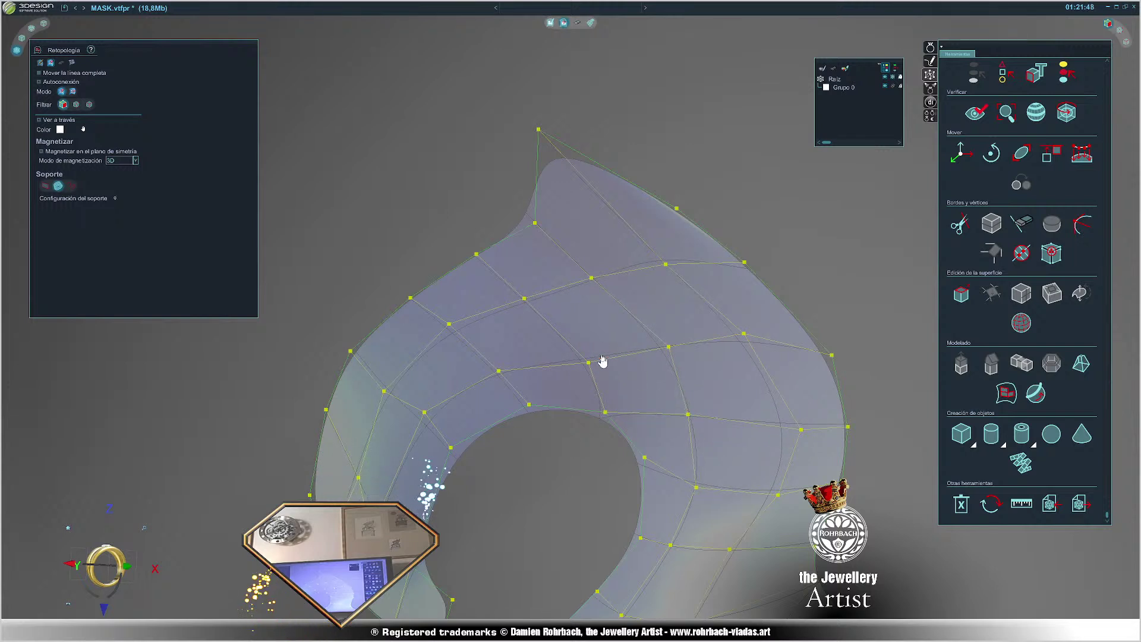
drag(590, 369, 579, 355)
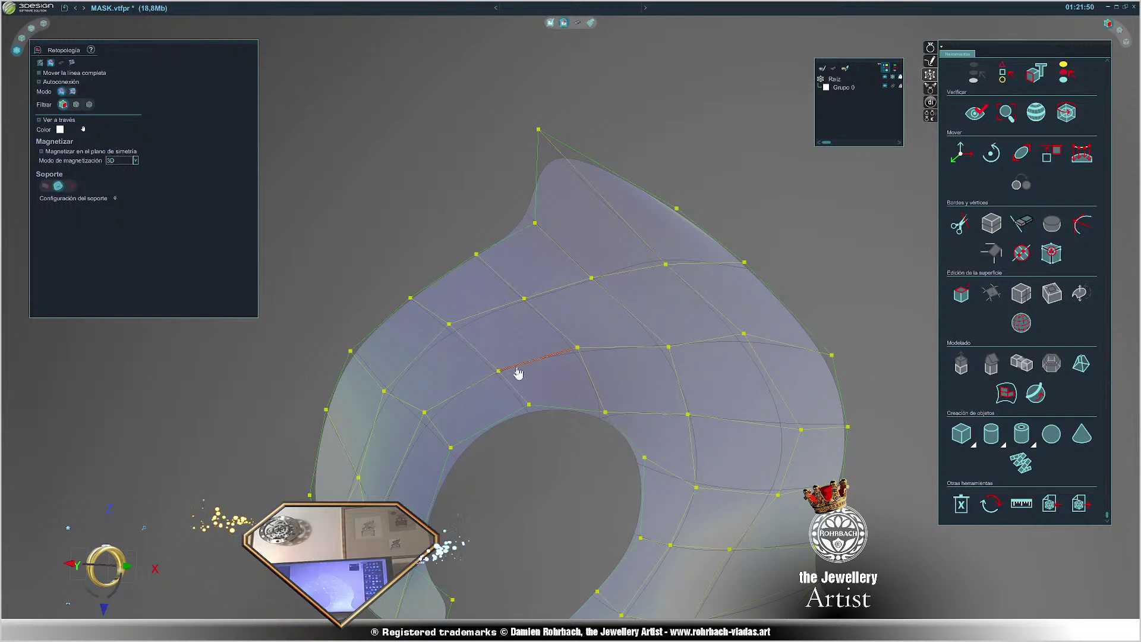
drag(500, 376, 490, 365)
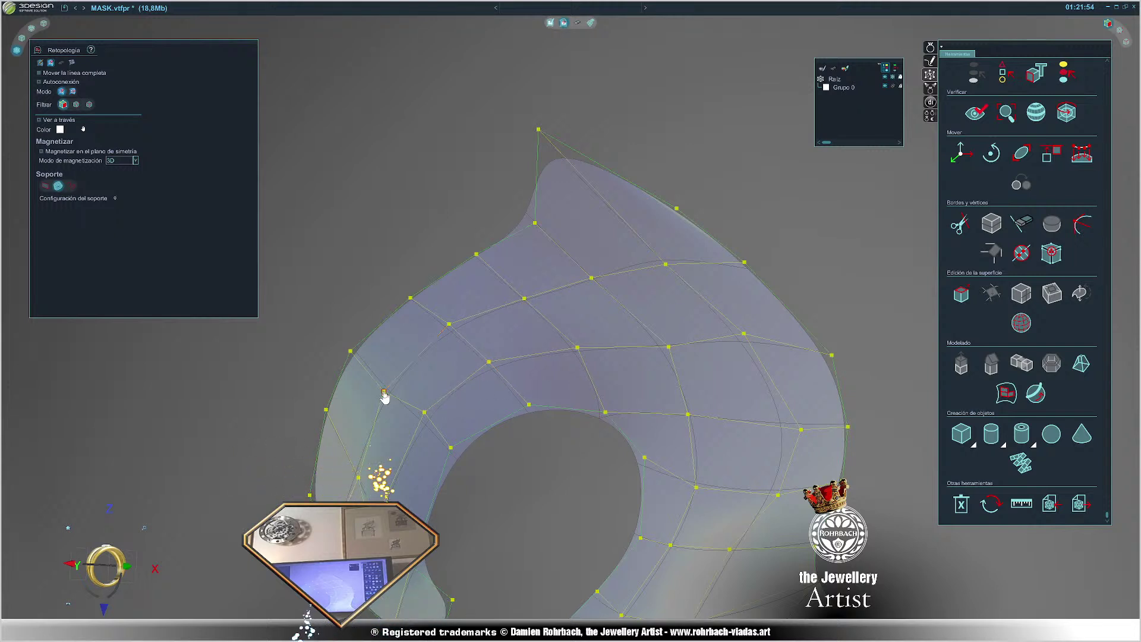
- Reposition two interior and two outer-edge vertices on the curl's hooked side to even out the quads and outline
drag(384, 397, 379, 387)
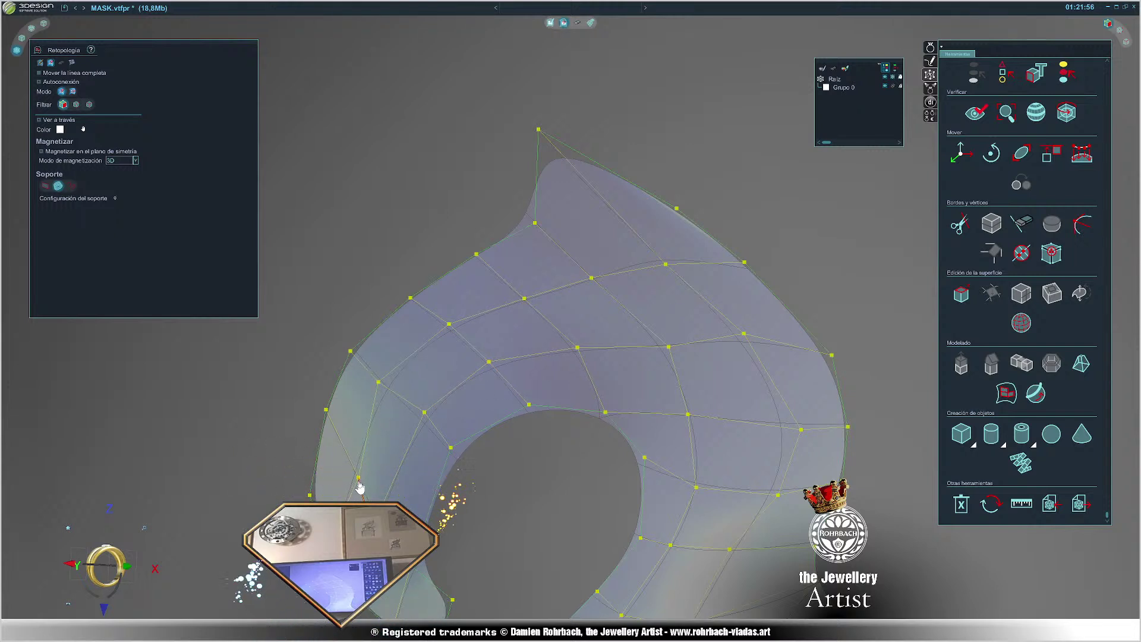
drag(359, 483, 348, 489)
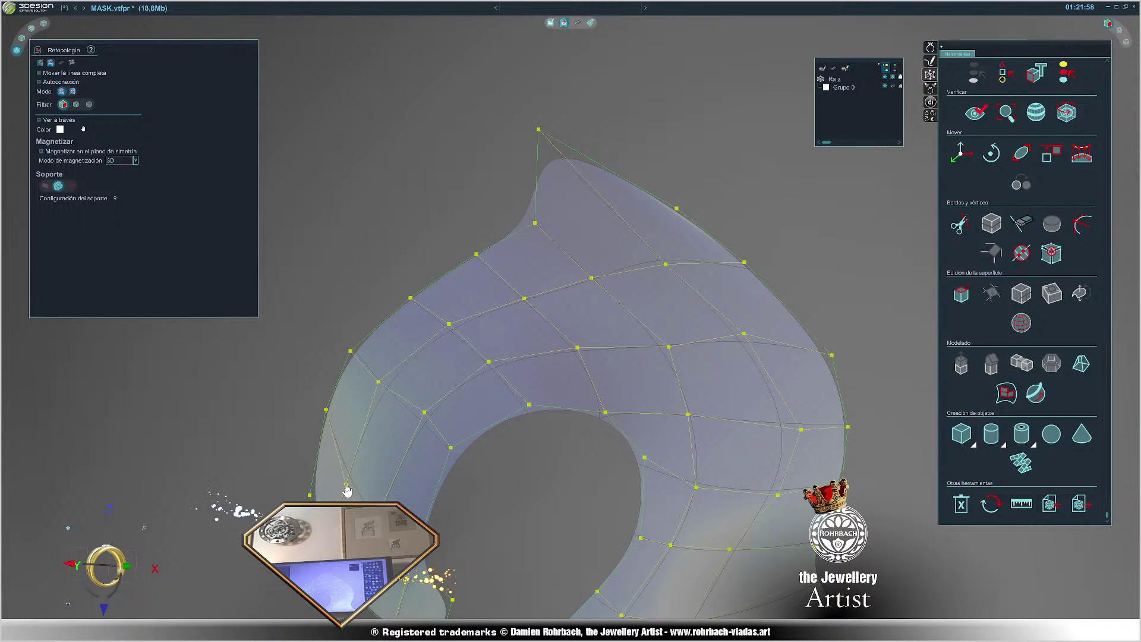
drag(327, 417, 320, 432)
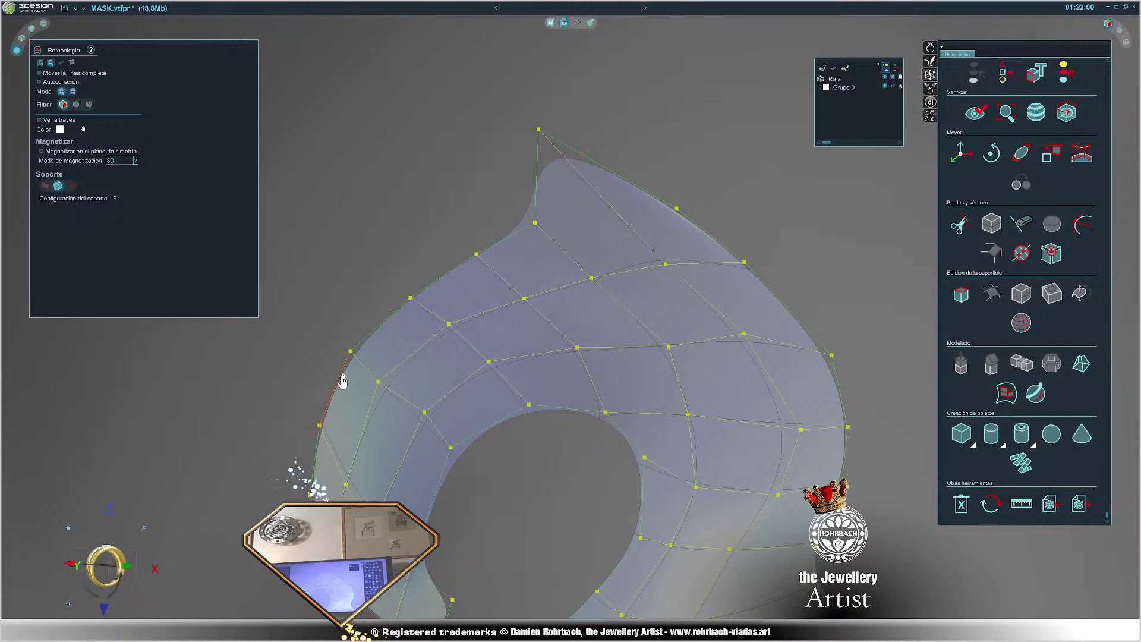
drag(351, 357, 355, 367)
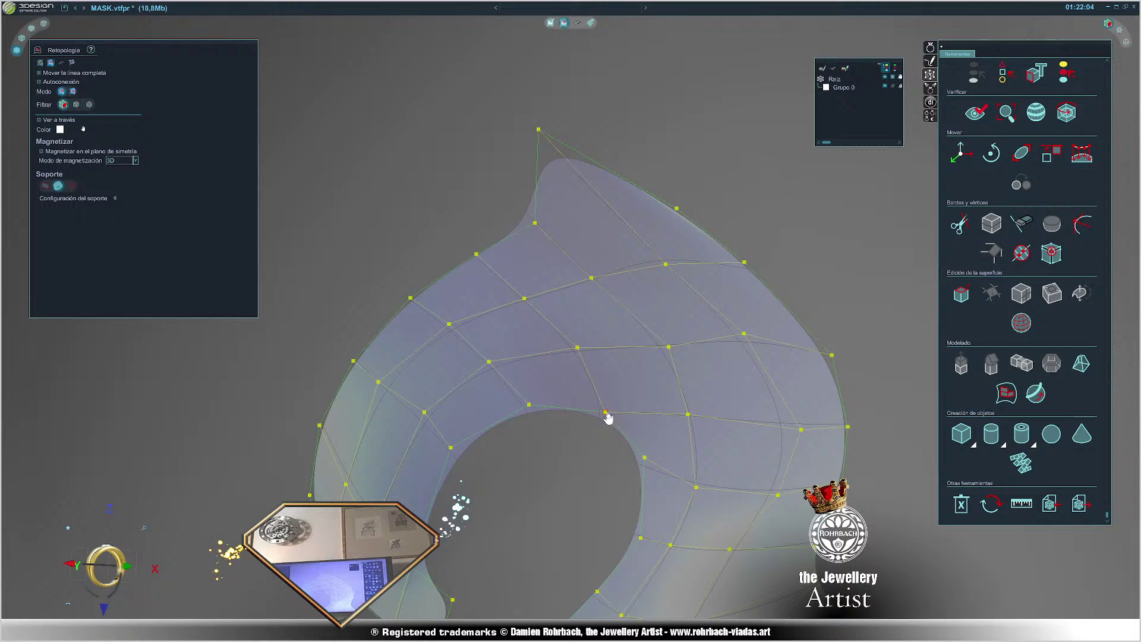
- Raise two vertices on the upper rim of the curl's opening and adjust the inner-edge vertex at the hook's end
drag(608, 419, 618, 401)
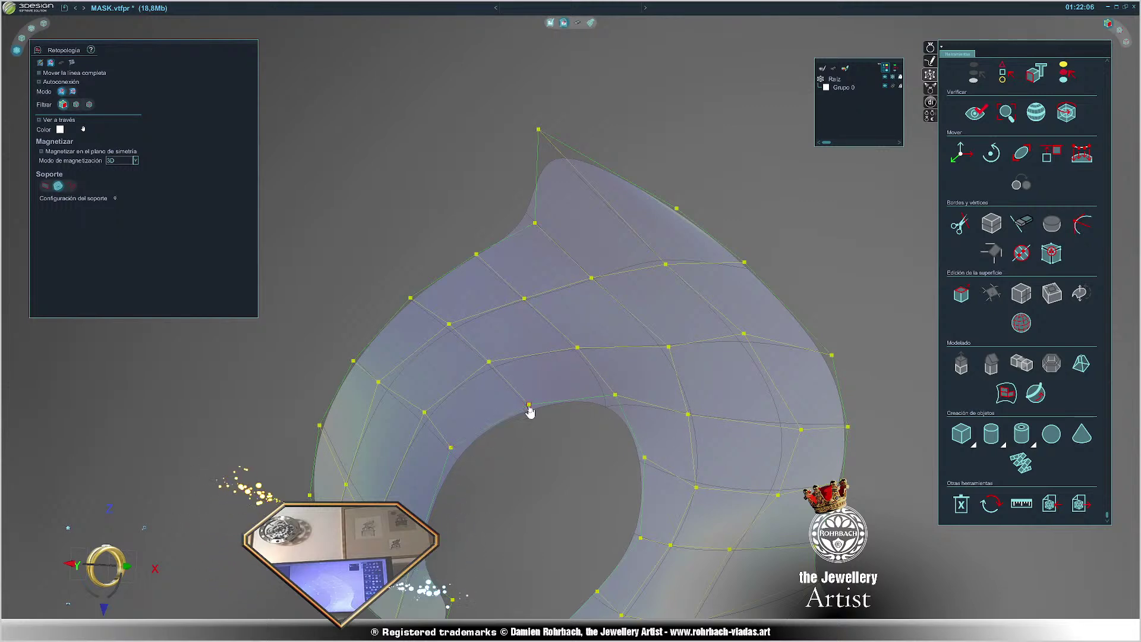
drag(523, 405, 521, 400)
middle_drag(452, 548, 544, 374)
drag(547, 434, 533, 442)
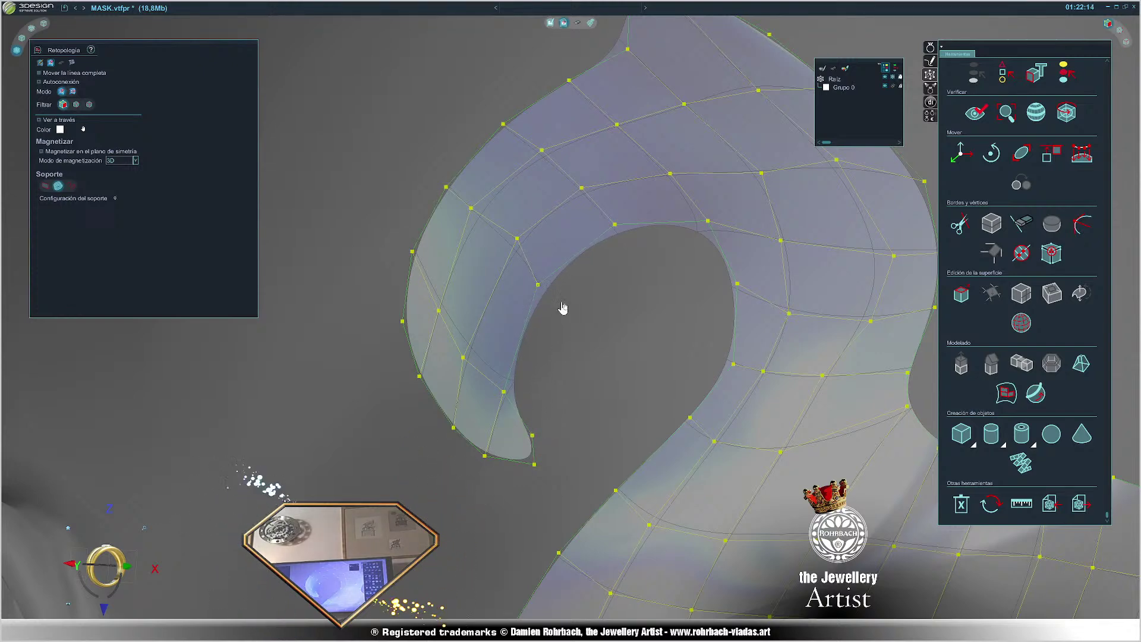
- Lower one edge vertex on each side of the mask's nose point to smooth the lower outline there
scroll(630, 351, down, 5)
scroll(666, 404, down, 10)
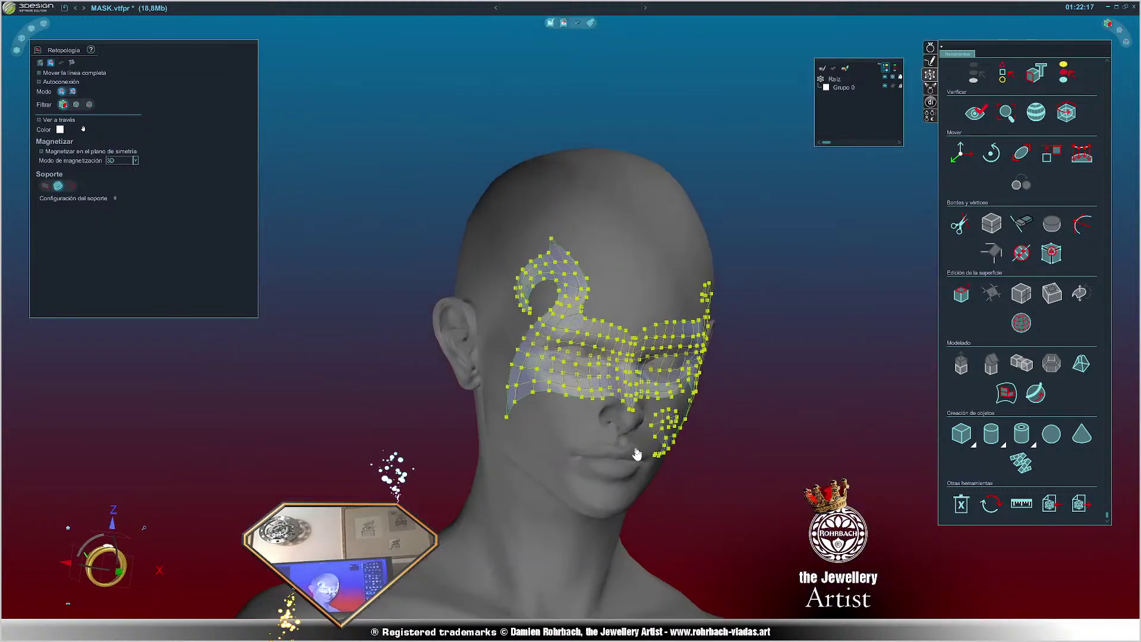
scroll(637, 455, up, 4)
middle_drag(637, 455, 505, 359)
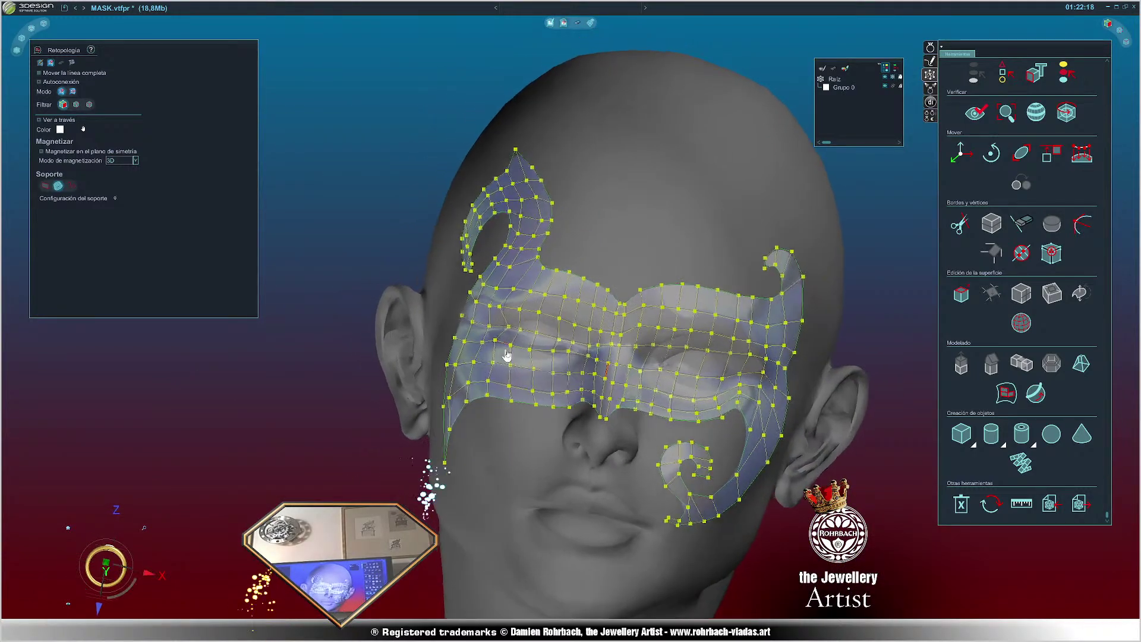
scroll(636, 469, up, 3)
middle_drag(637, 469, 634, 479)
scroll(634, 480, up, 8)
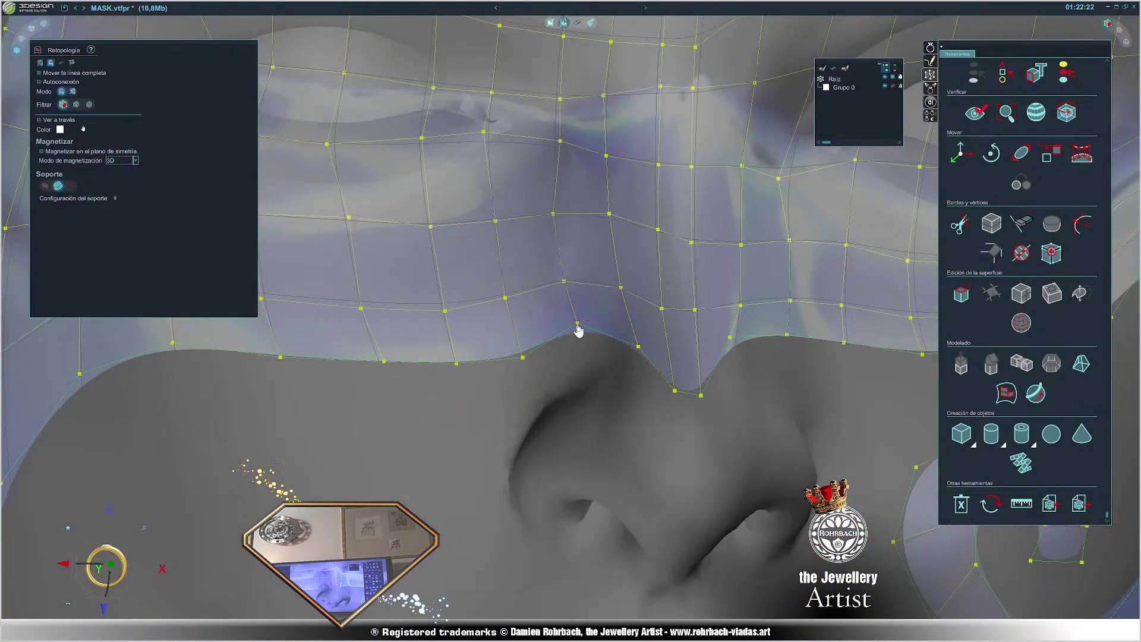
drag(578, 325, 580, 338)
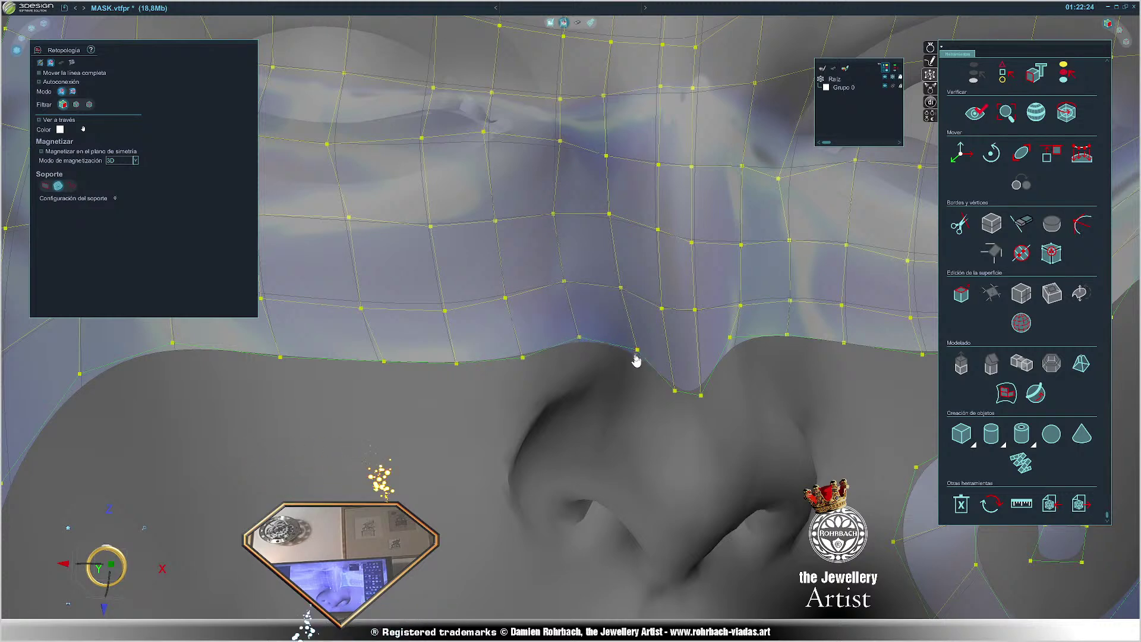
middle_drag(759, 395, 484, 338)
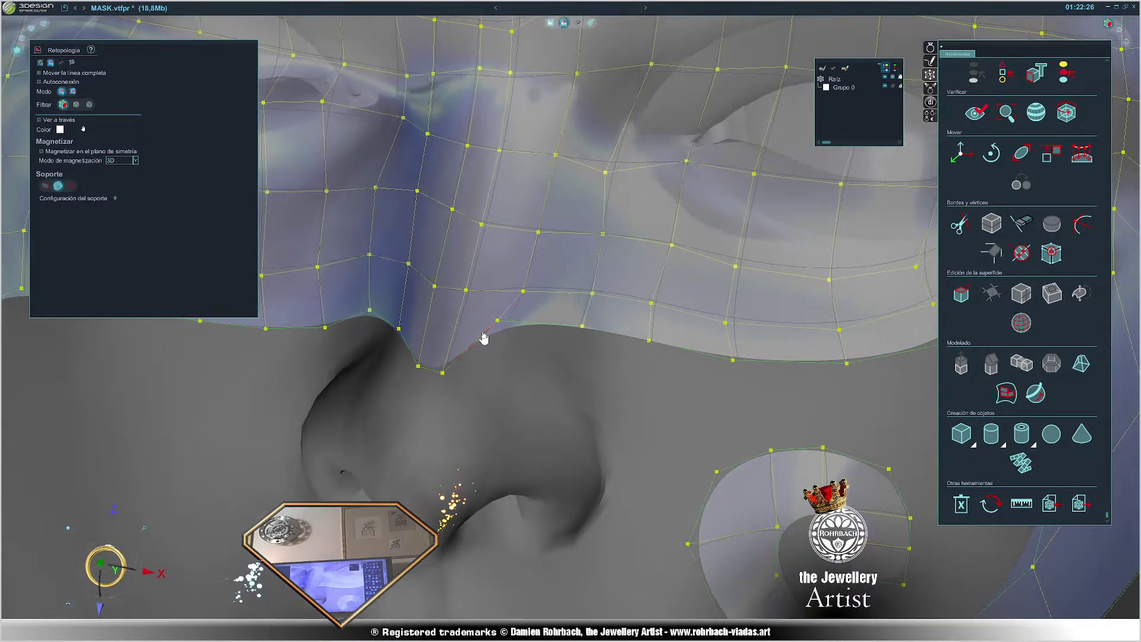
click(500, 329)
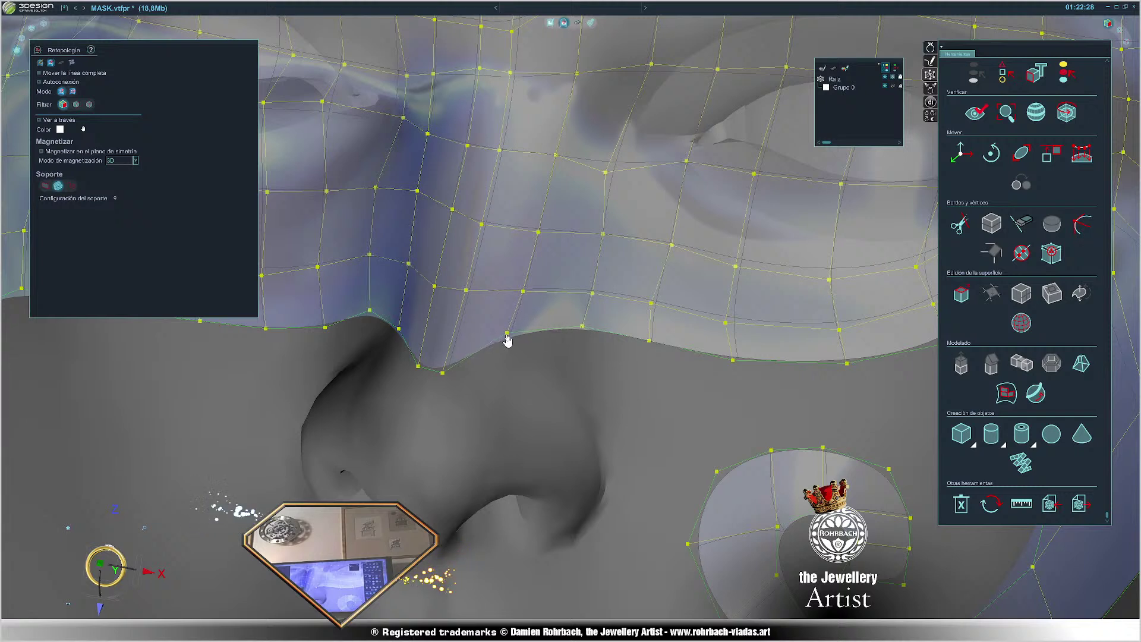
- Reposition the vertices along the nose bridge and tip, and lower the edge vertices beside the nose point to even the quads and outline
click(526, 299)
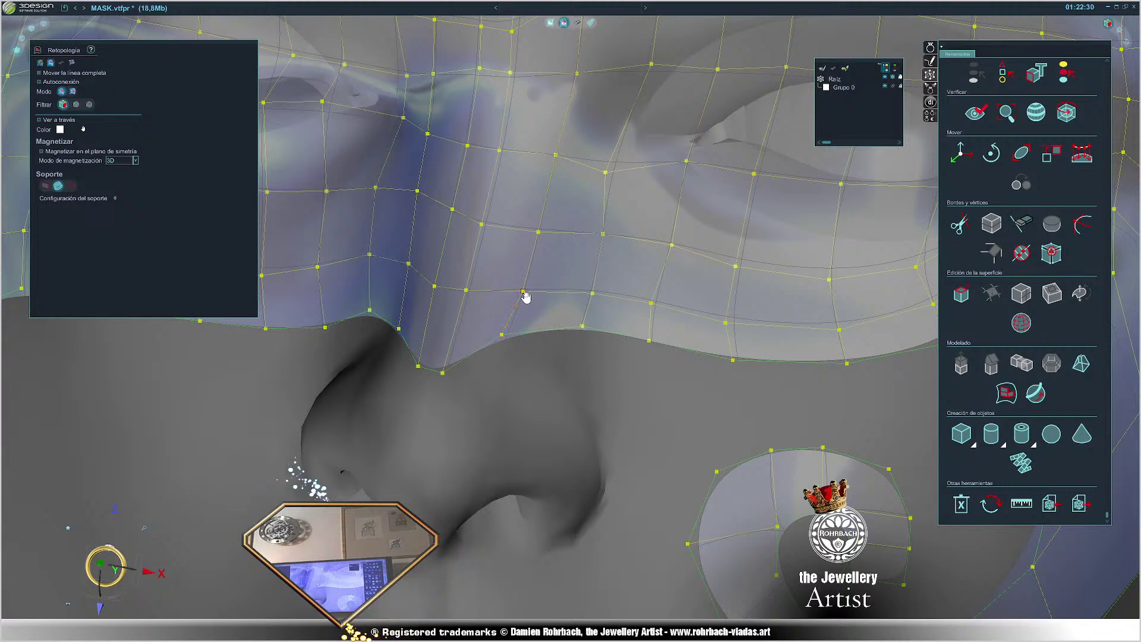
drag(522, 291, 518, 299)
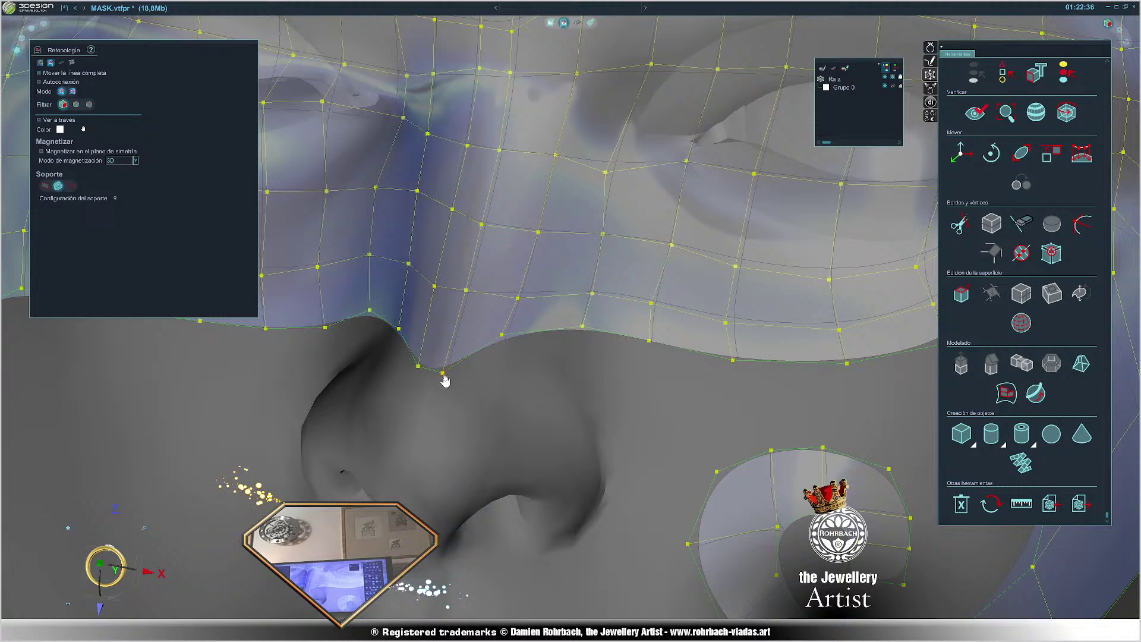
drag(453, 376, 455, 377)
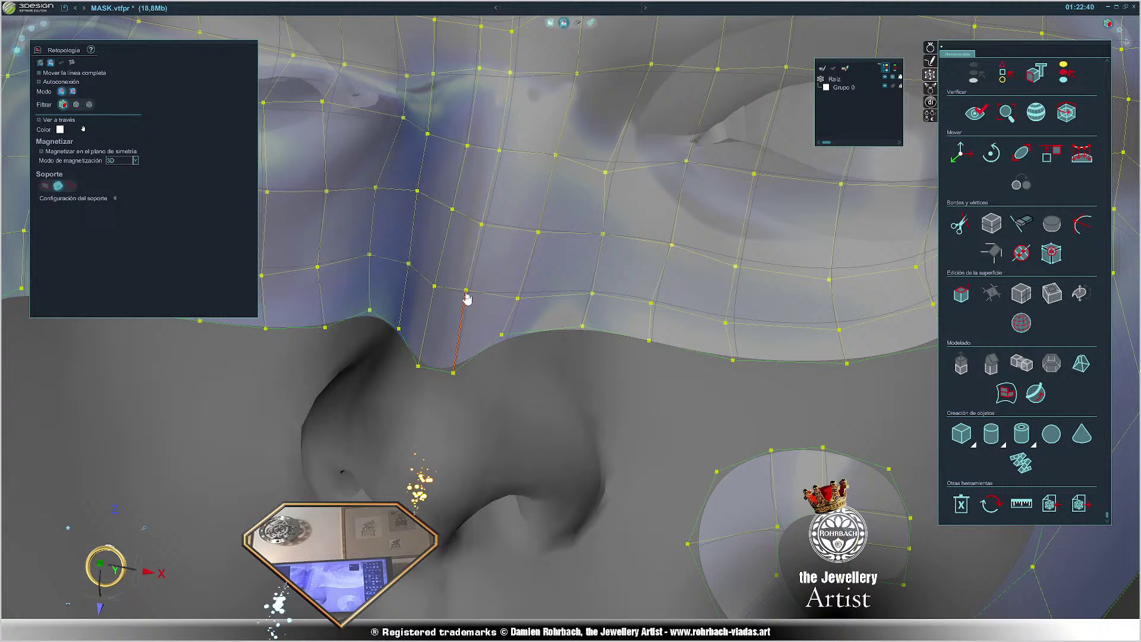
drag(466, 298, 433, 303)
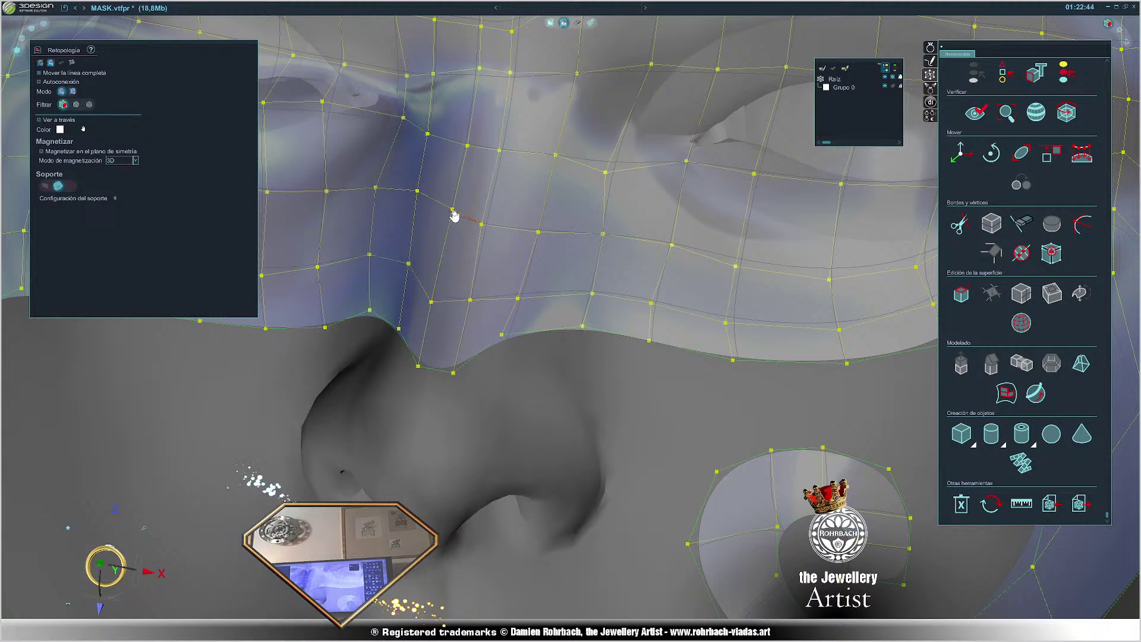
drag(454, 216, 486, 234)
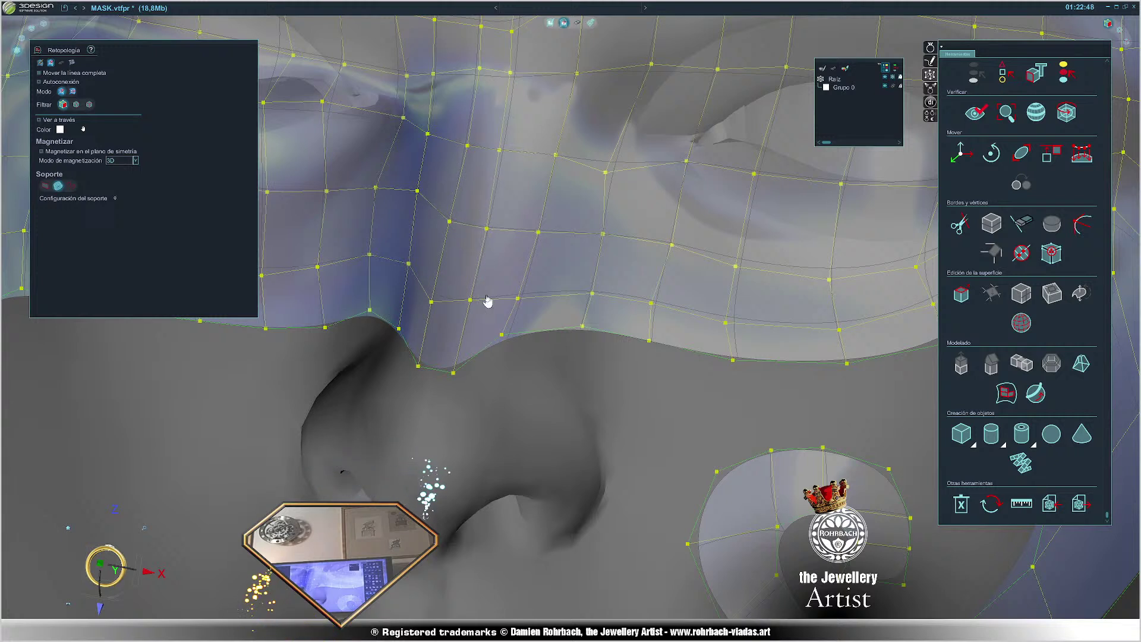
drag(471, 307, 515, 348)
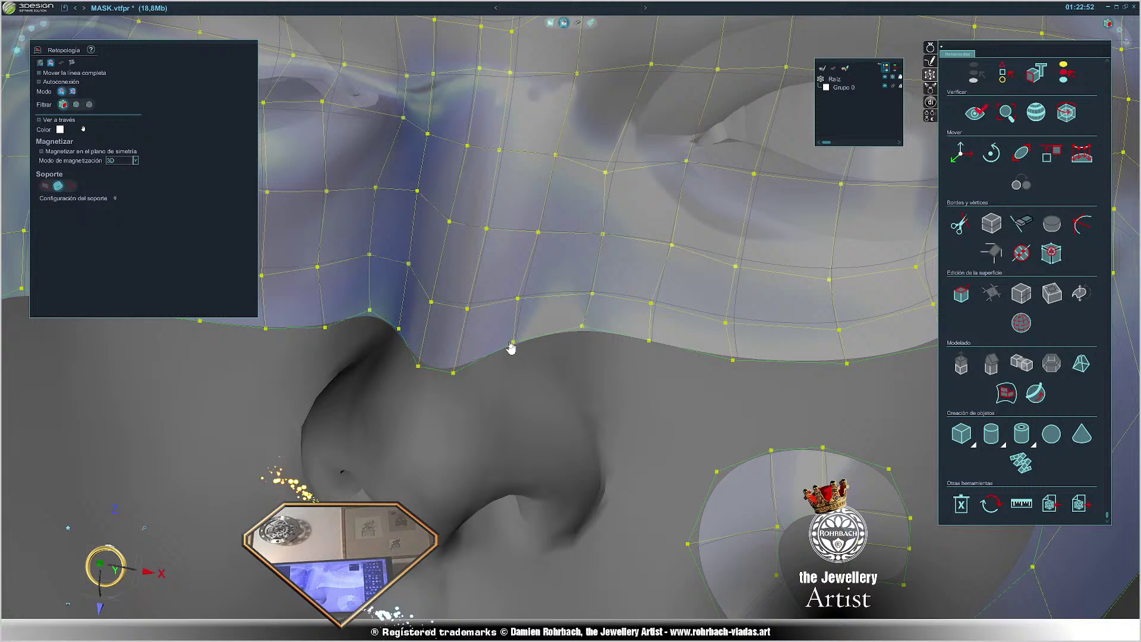
drag(583, 333, 585, 344)
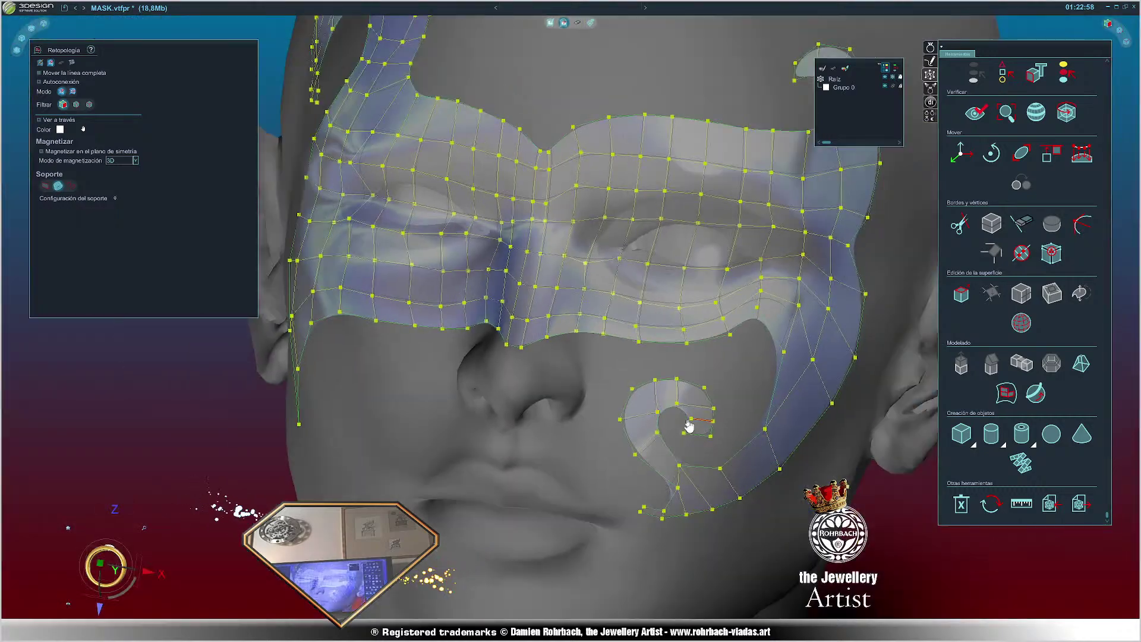
- Lower two edge vertices and the interior vertices above them on the opposite side of the nose point to match its outline
middle_drag(472, 420, 713, 418)
scroll(714, 419, up, 4)
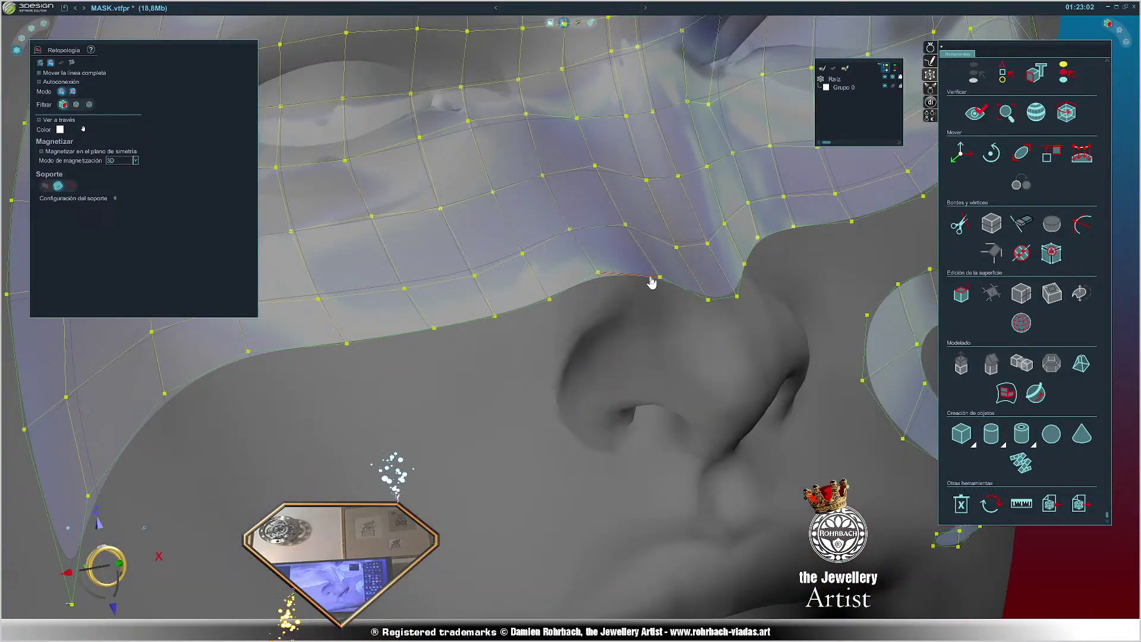
drag(663, 284, 659, 298)
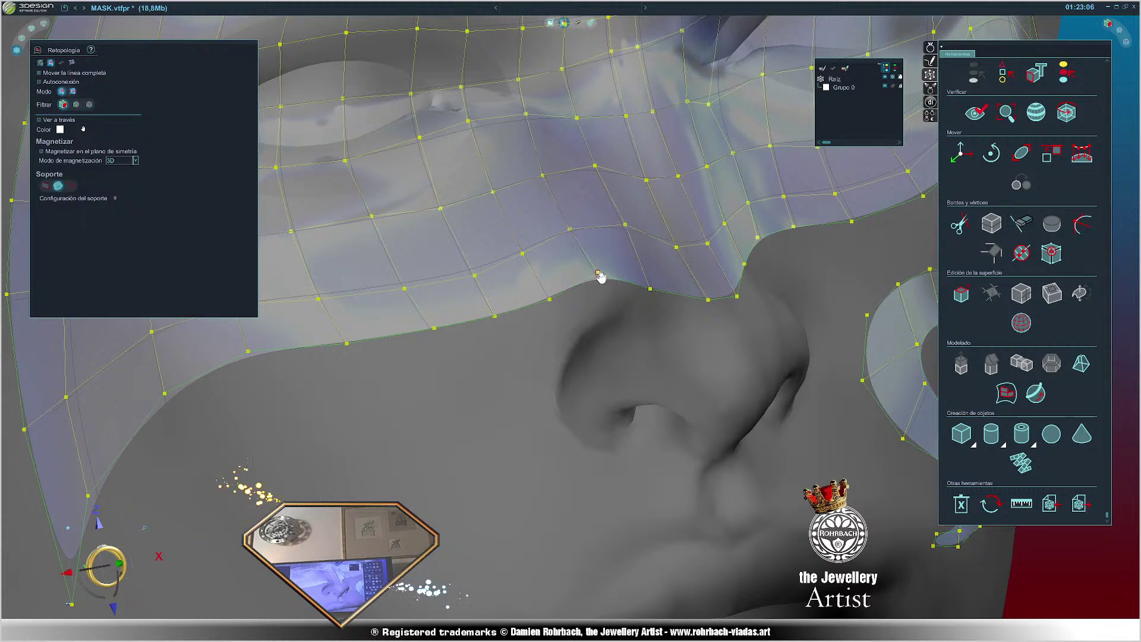
drag(598, 273, 598, 285)
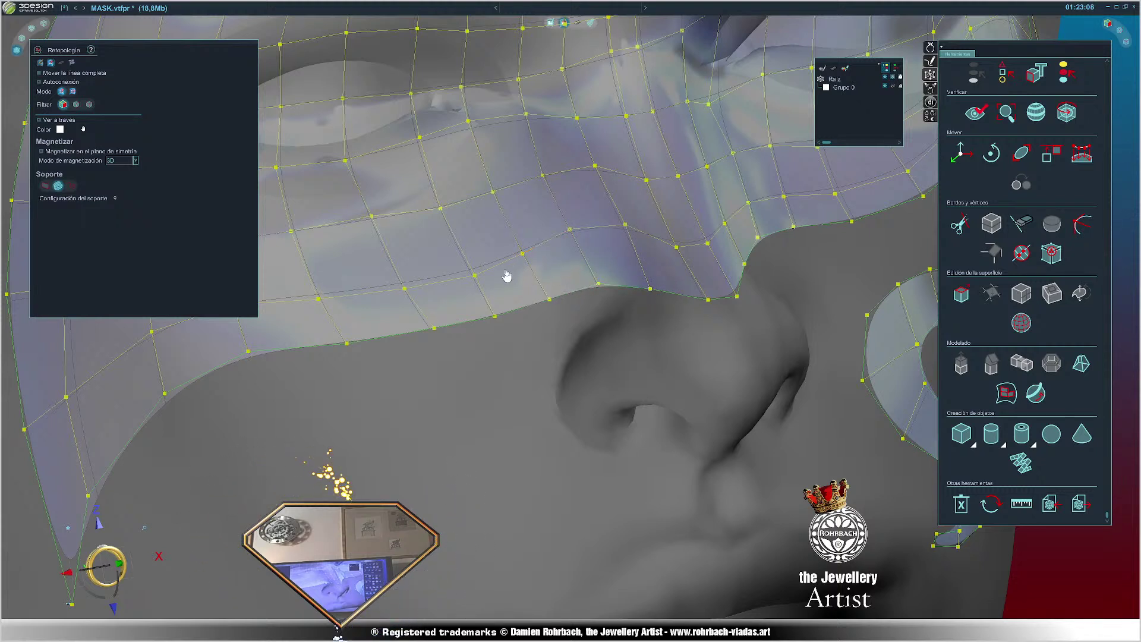
drag(626, 227, 574, 244)
- Raise two interior and two edge vertices beside the nose to form an arch in the mask's lower outline above the nostril
scroll(572, 242, down, 4)
middle_drag(657, 288, 688, 336)
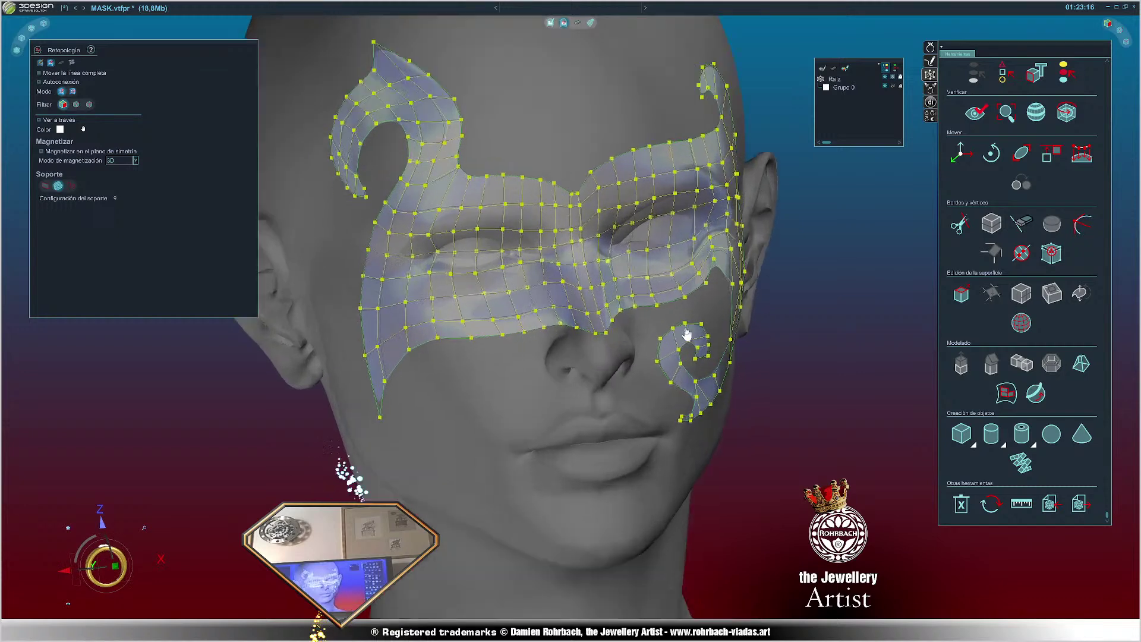
scroll(688, 336, up, 4)
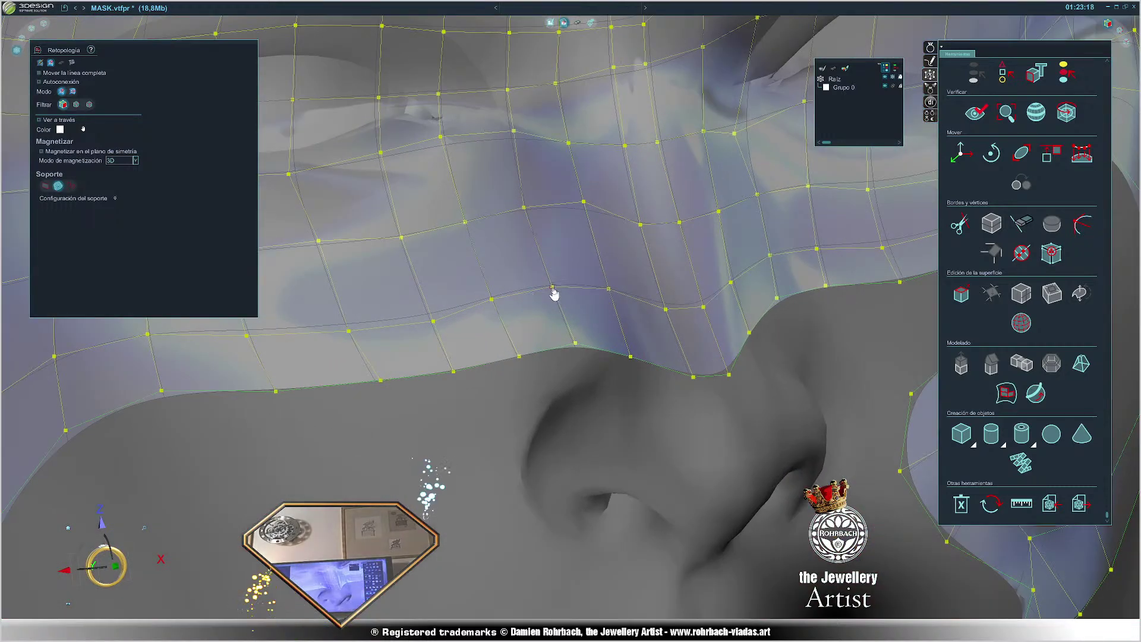
drag(552, 287, 540, 247)
drag(490, 307, 490, 255)
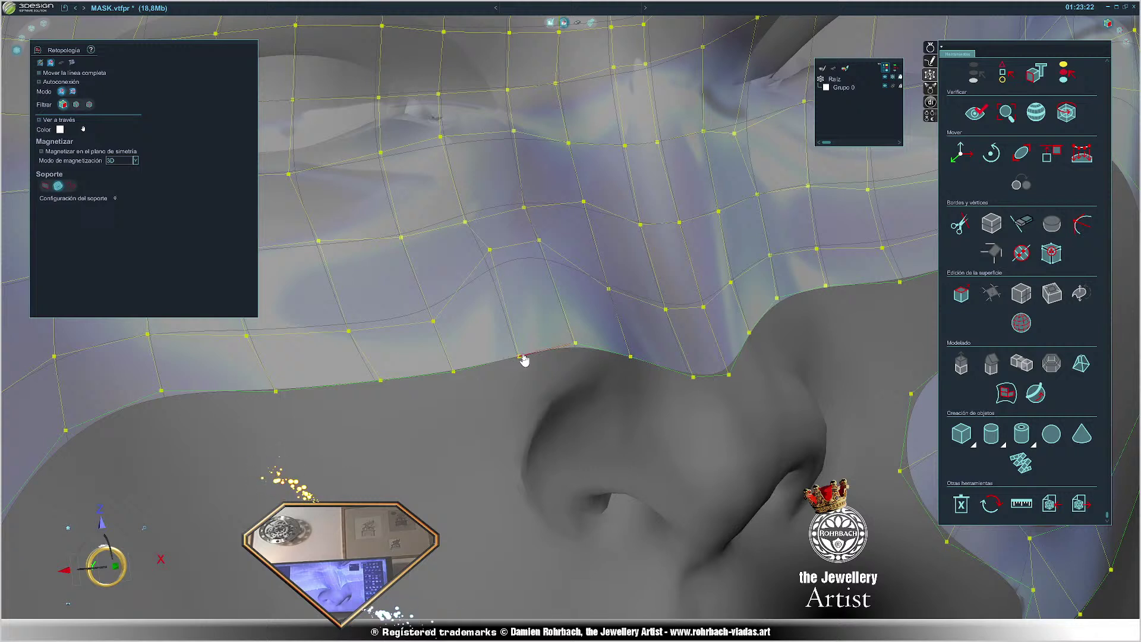
drag(522, 361, 515, 295)
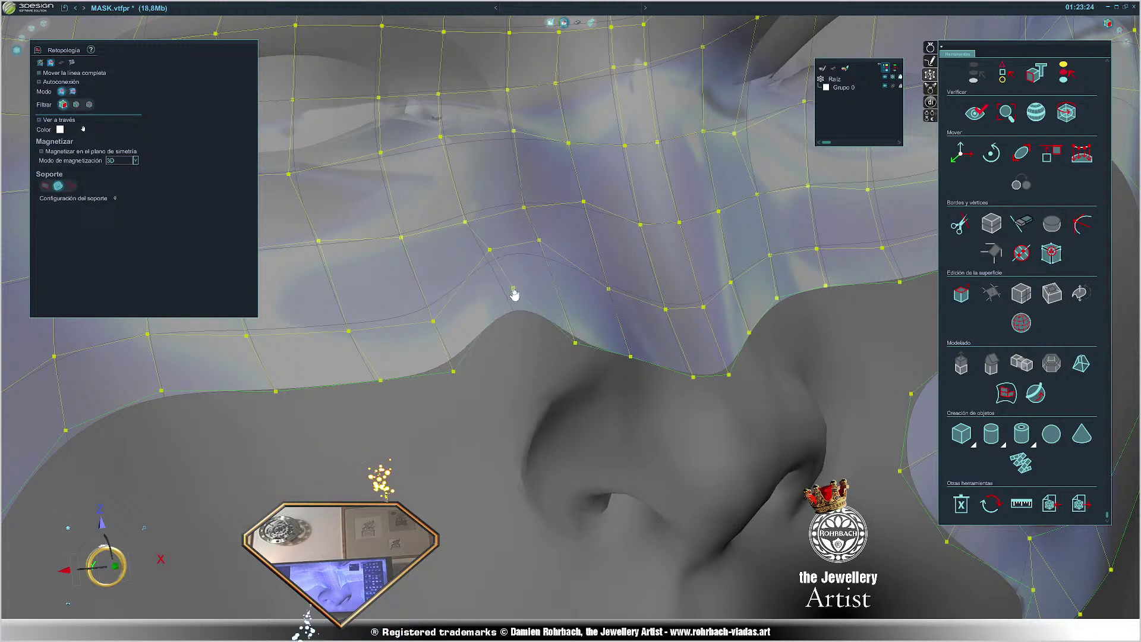
drag(576, 342, 577, 336)
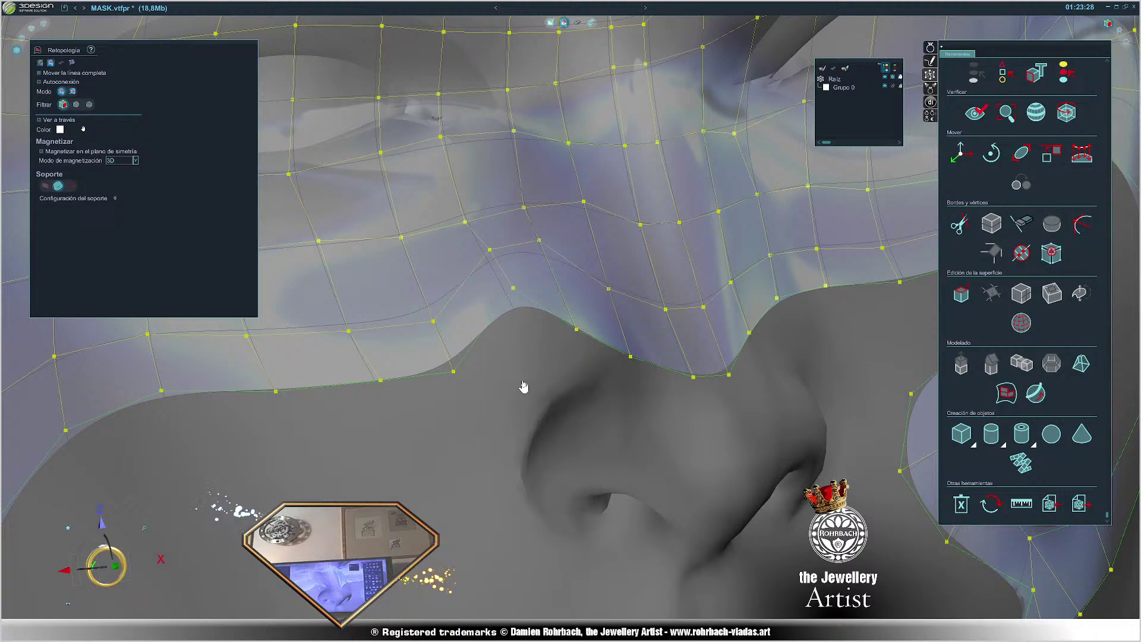
- Raise four interior vertices on the cheek side of the nostril arch and its peak vertex so the mesh rows follow the curve
scroll(547, 386, down, 5)
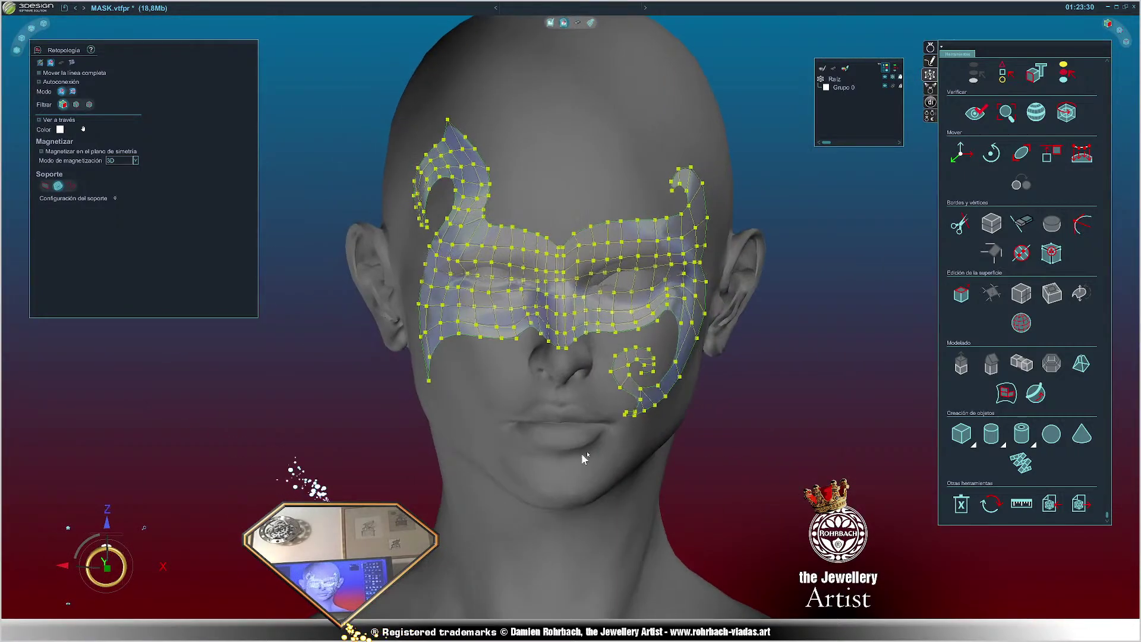
scroll(581, 453, up, 5)
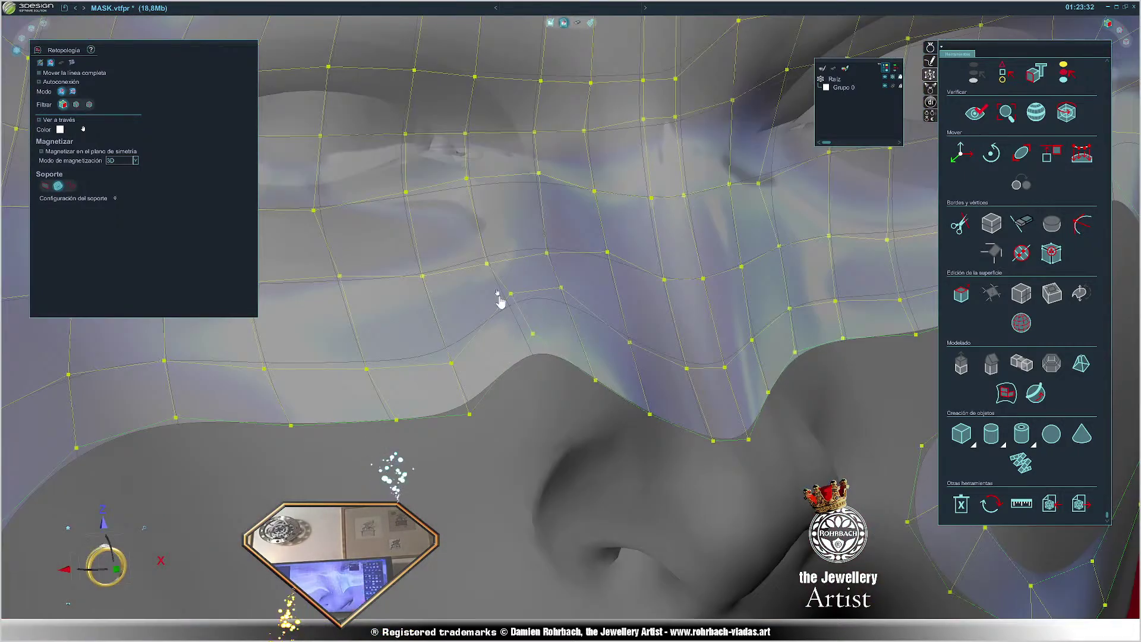
drag(488, 269, 480, 244)
drag(424, 281, 420, 255)
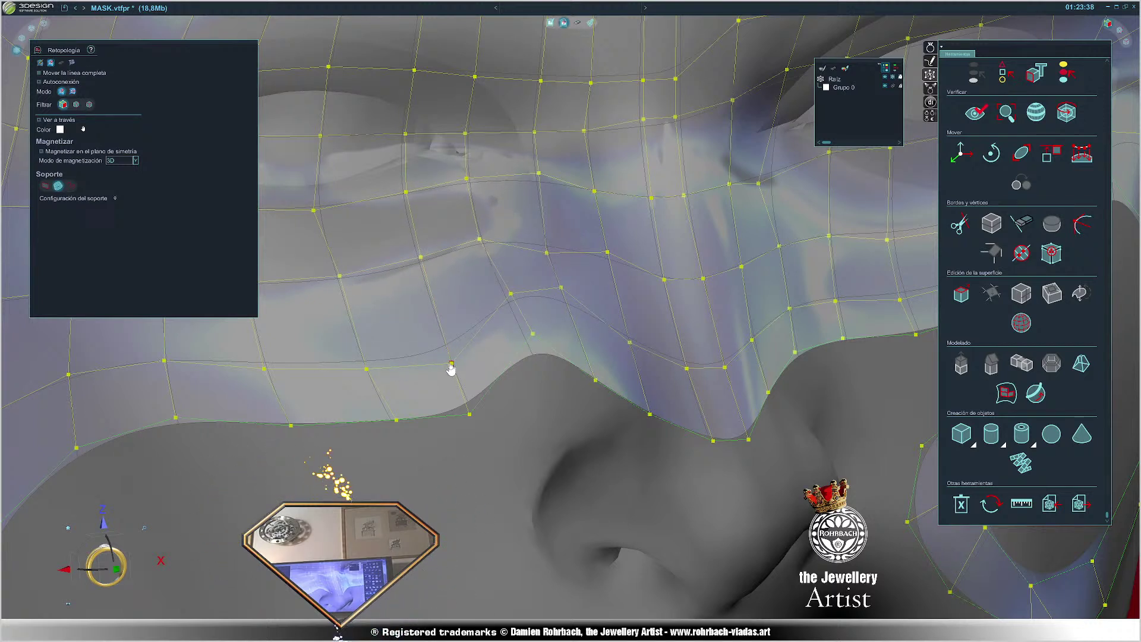
drag(453, 369, 437, 328)
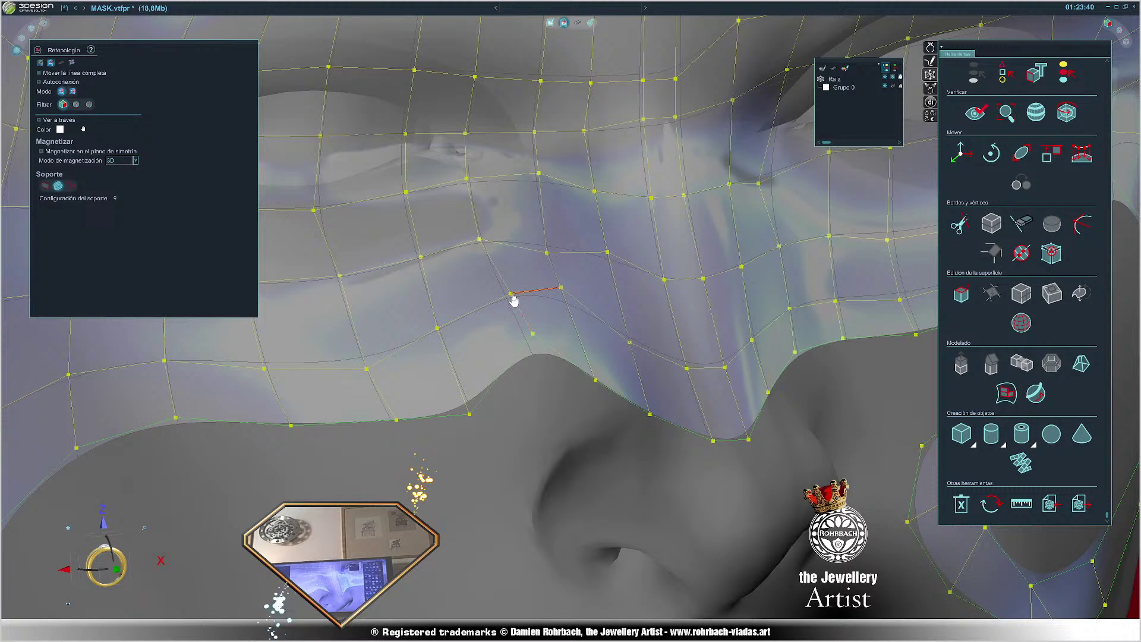
drag(511, 298, 496, 291)
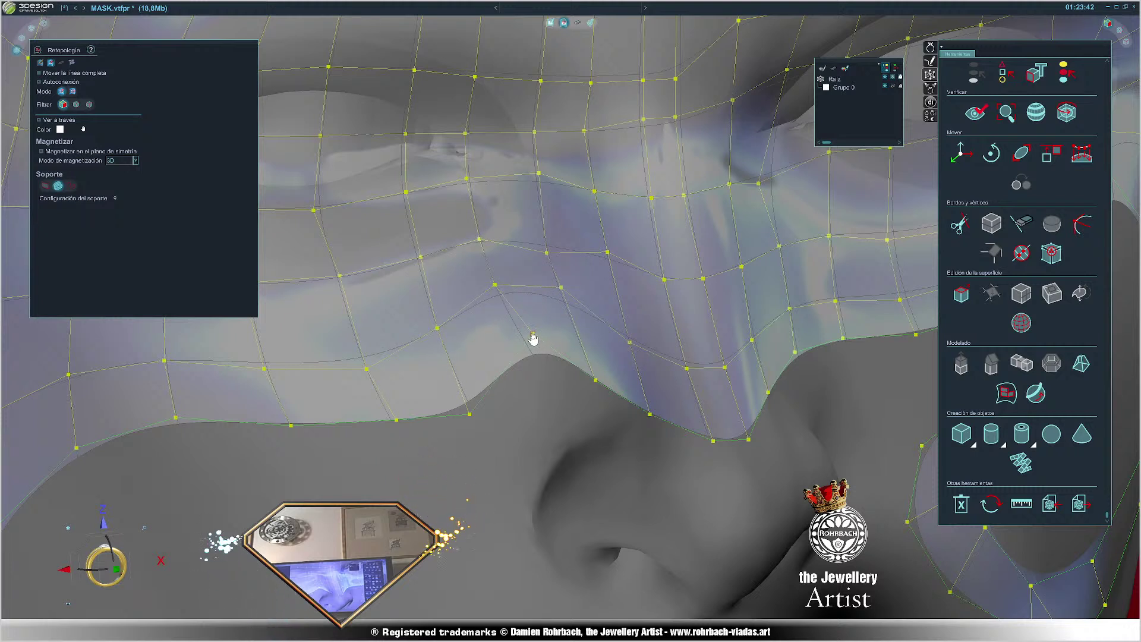
drag(533, 339, 515, 314)
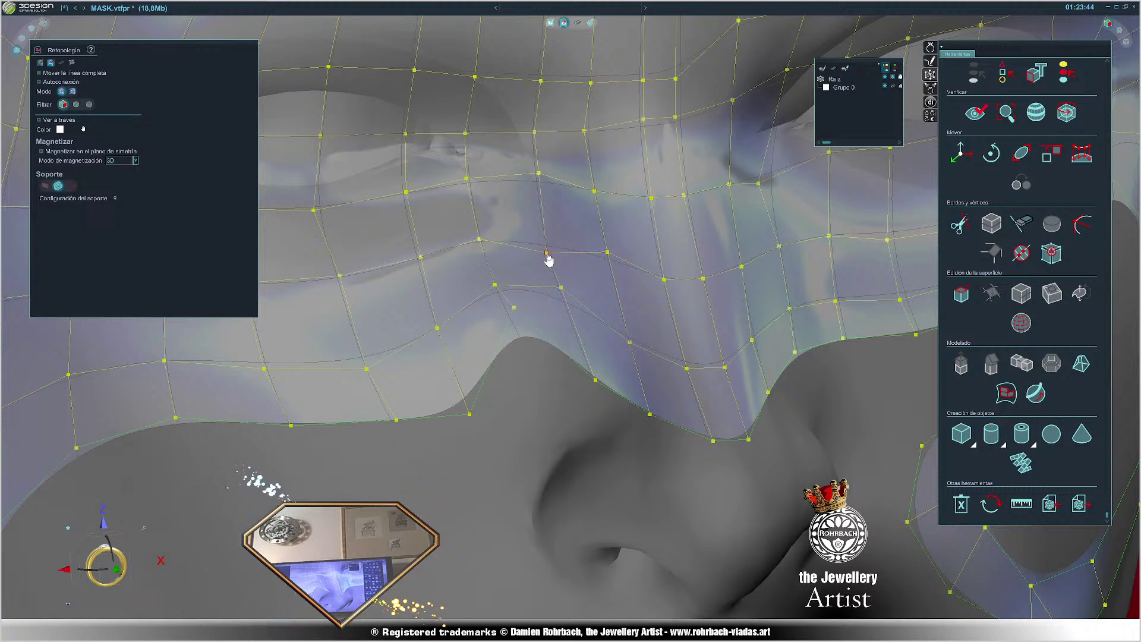
- Raise the interior vertices on the nose side of the arch, from its peak across to the nose ridge, to follow the arched outline
drag(548, 258, 544, 234)
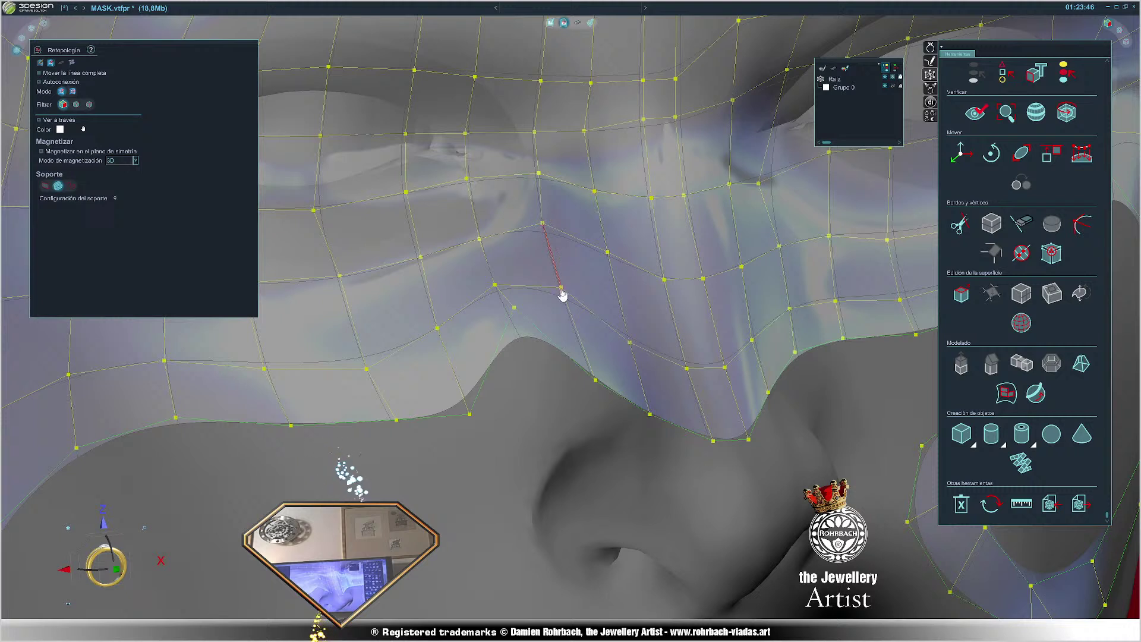
drag(562, 295, 555, 270)
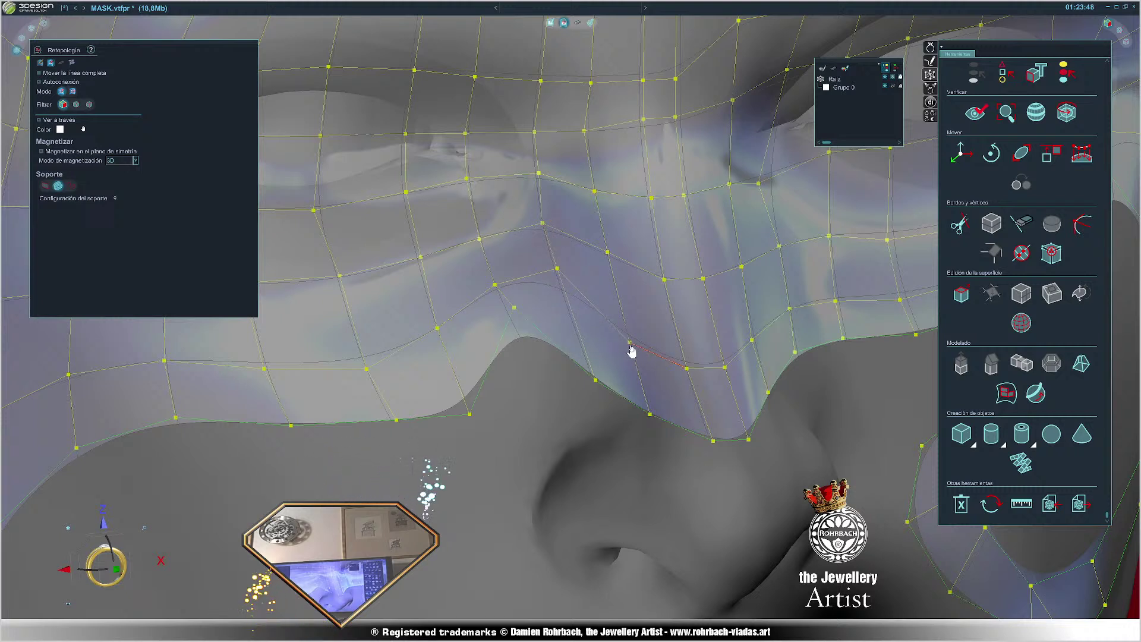
drag(631, 346, 621, 309)
drag(679, 335, 718, 359)
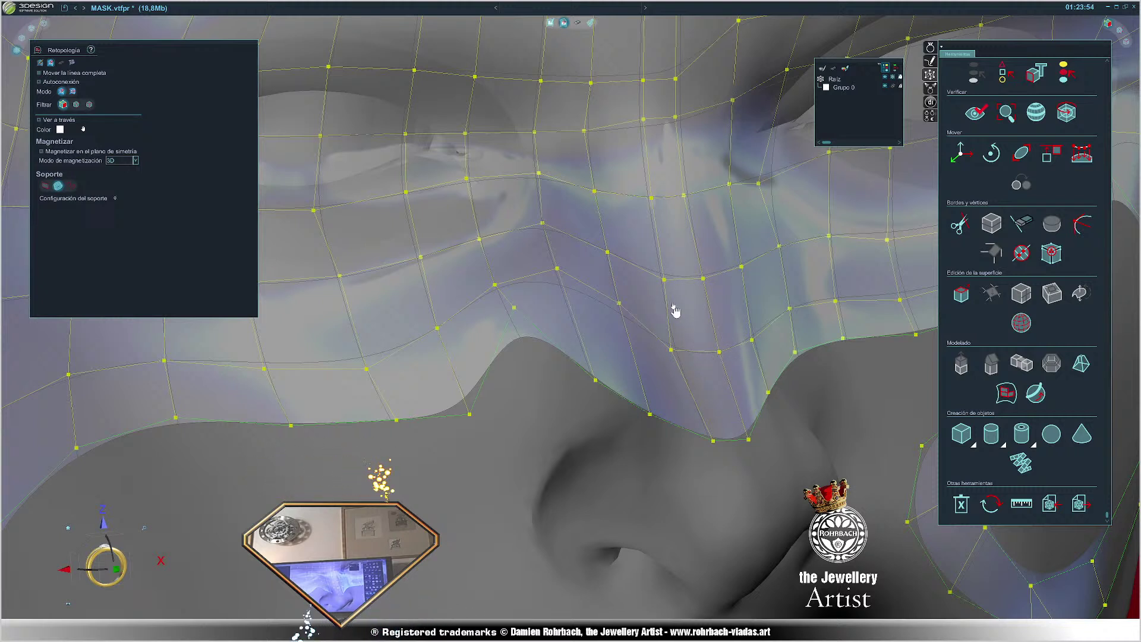
- Fine-tune the interior vertices between the arch and nose ridge for even quads, and raise the edge vertex on the arch's nose-side slope
drag(667, 288, 653, 284)
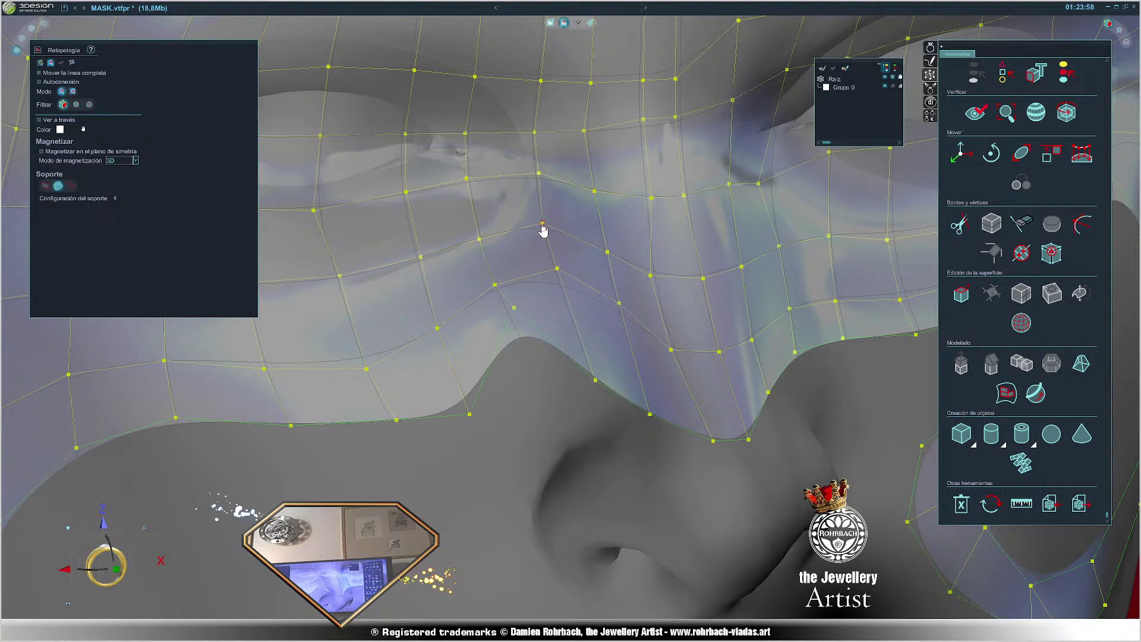
drag(543, 232, 544, 238)
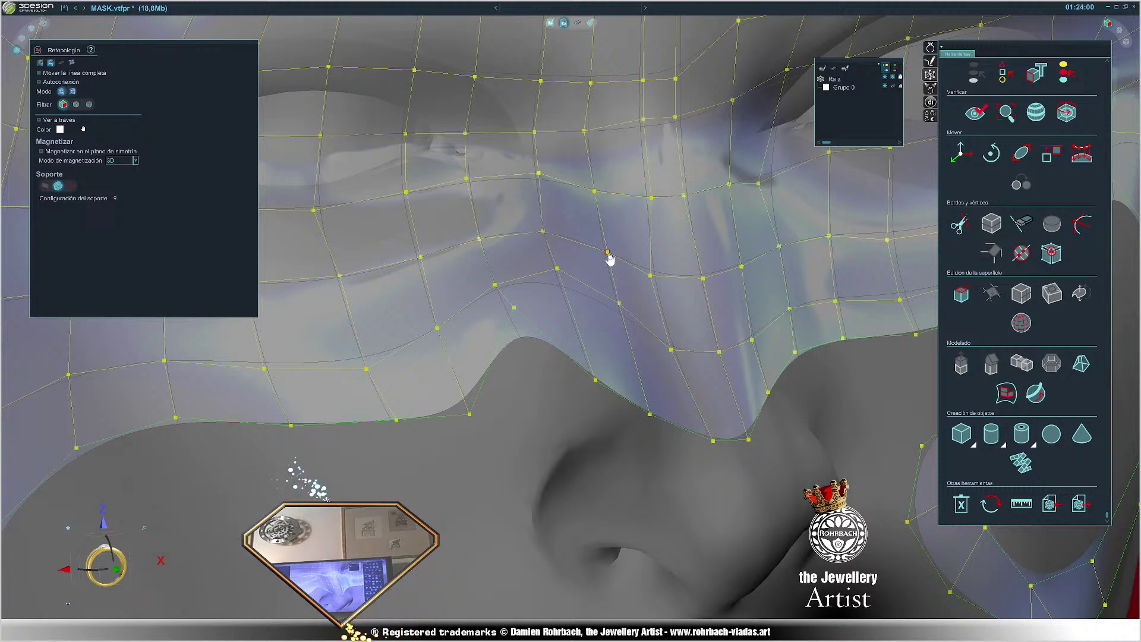
drag(610, 255, 597, 249)
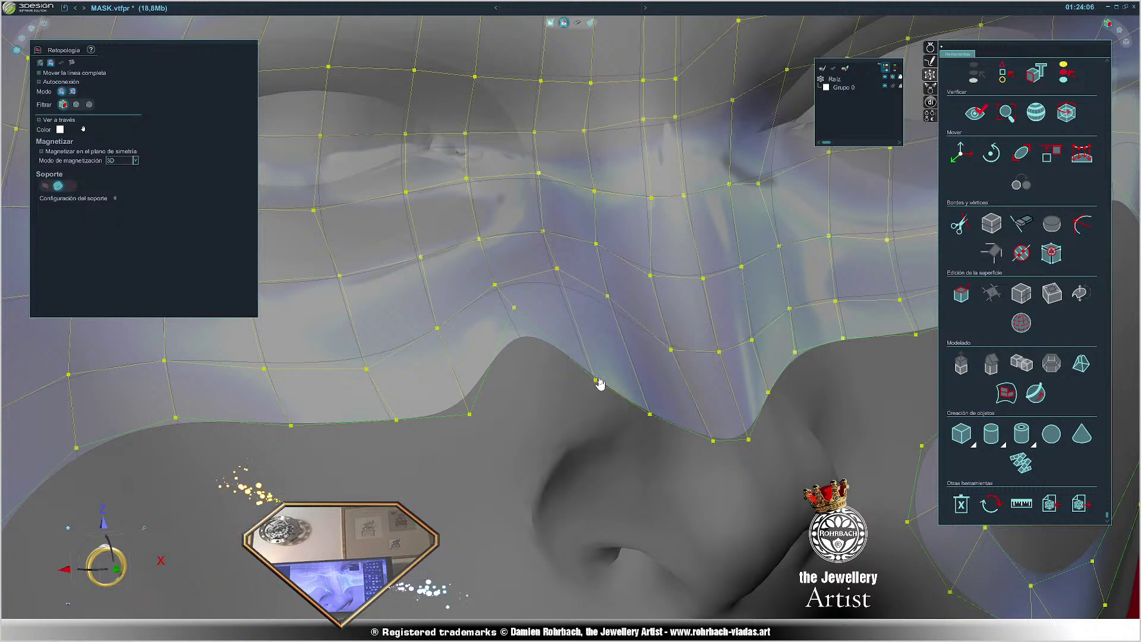
drag(597, 385, 555, 334)
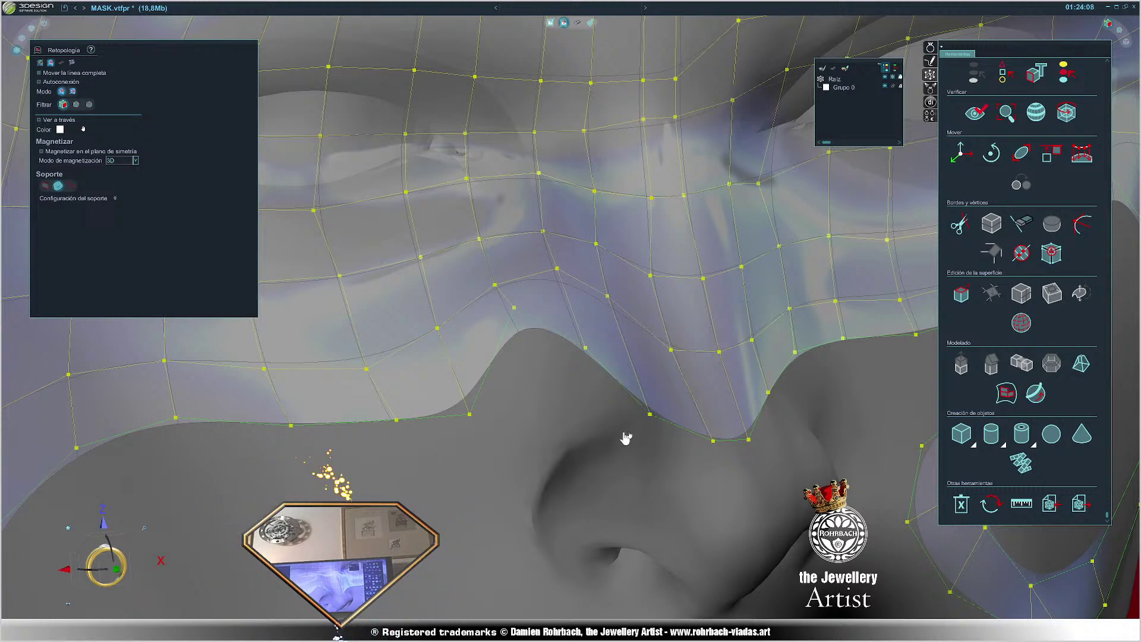
- Raise the lower edge vertex at the cheek-side foot of the arch to soften the outline's transition
scroll(658, 420, down, 5)
mouse_move(660, 420)
middle_down()
mouse_move(724, 425)
mouse_move(497, 449)
mouse_move(668, 433)
middle_up()
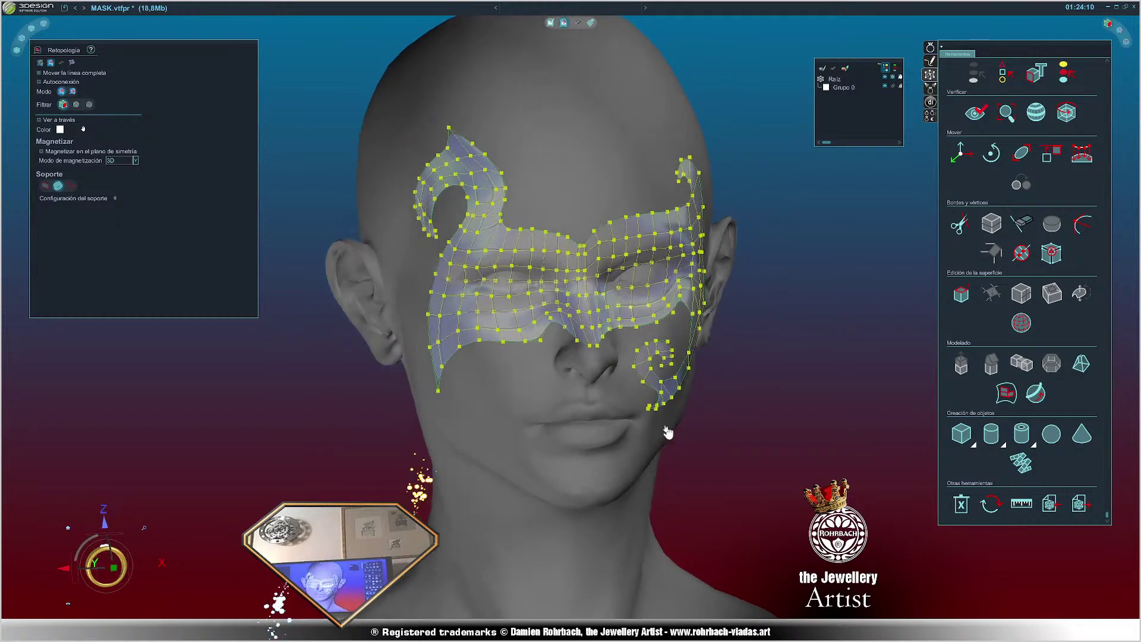
scroll(592, 412, up, 3)
right_drag(592, 411, 486, 390)
drag(485, 360, 474, 337)
- Raise three vertices of the interior row below the eye and the next cheek-side edge vertex to smooth the flow into the arch
middle_drag(412, 308, 446, 313)
scroll(447, 317, up, 2)
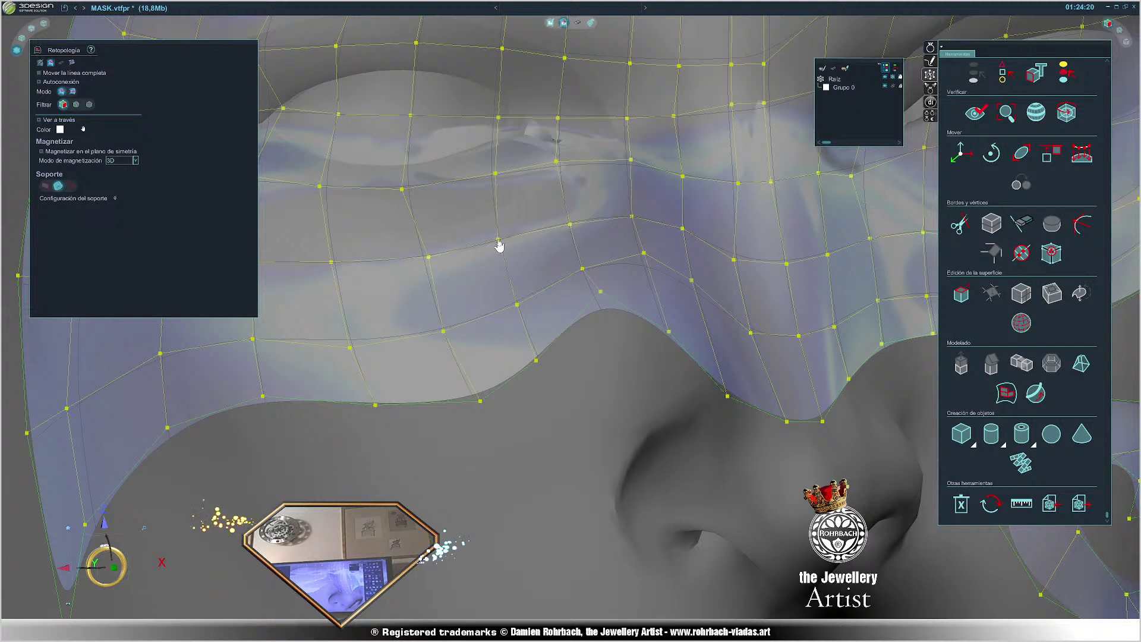
drag(517, 306, 512, 294)
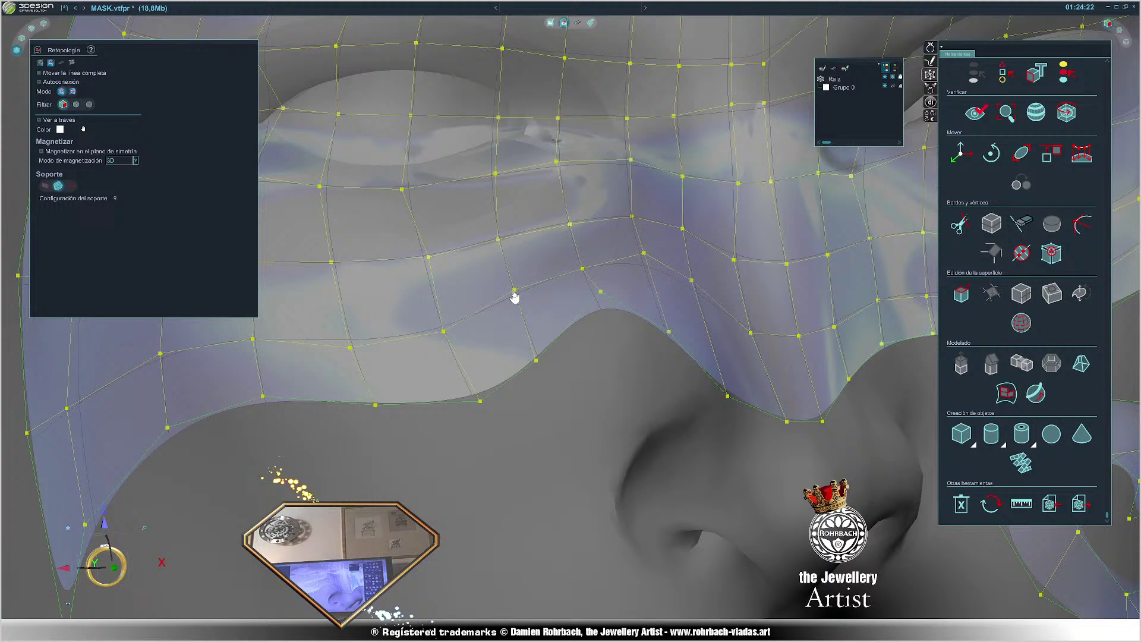
drag(482, 410, 470, 395)
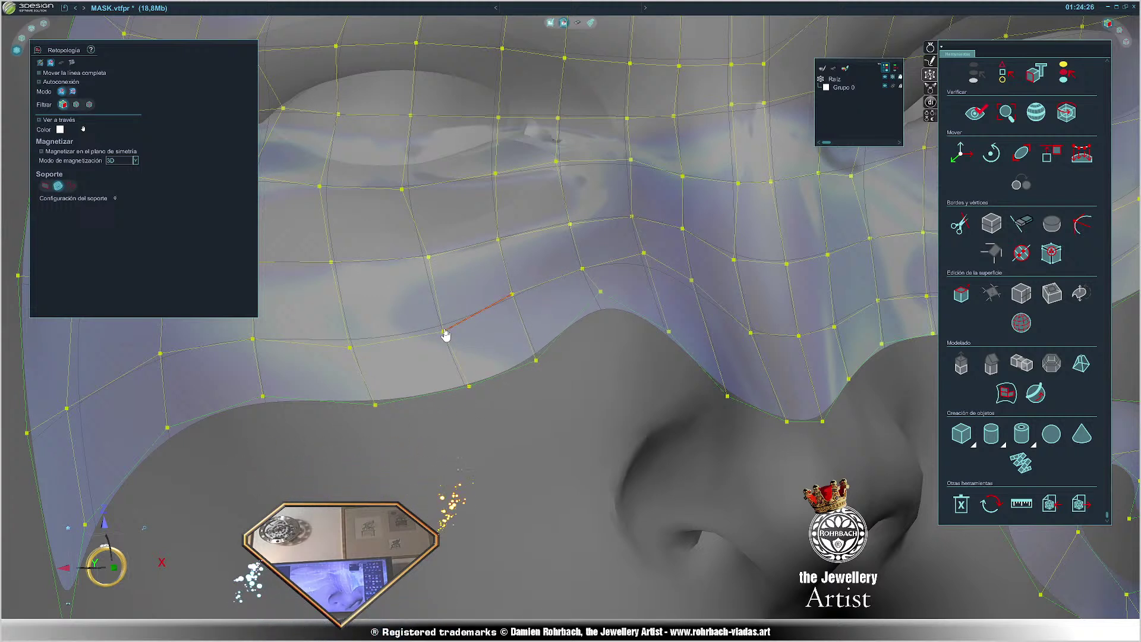
drag(444, 331, 446, 322)
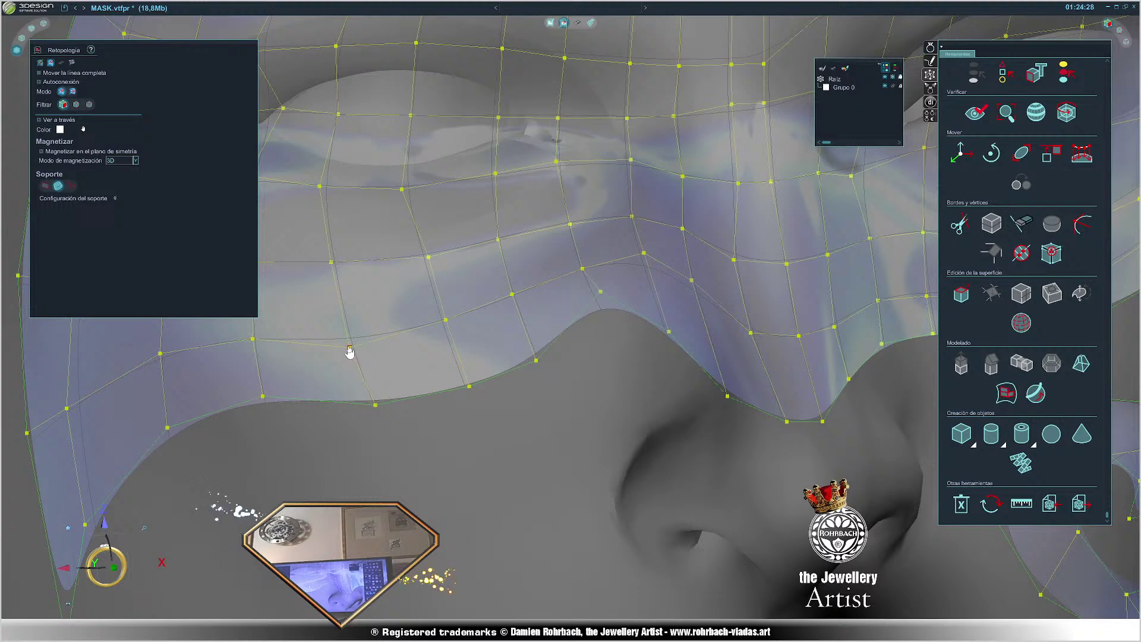
drag(350, 351, 354, 340)
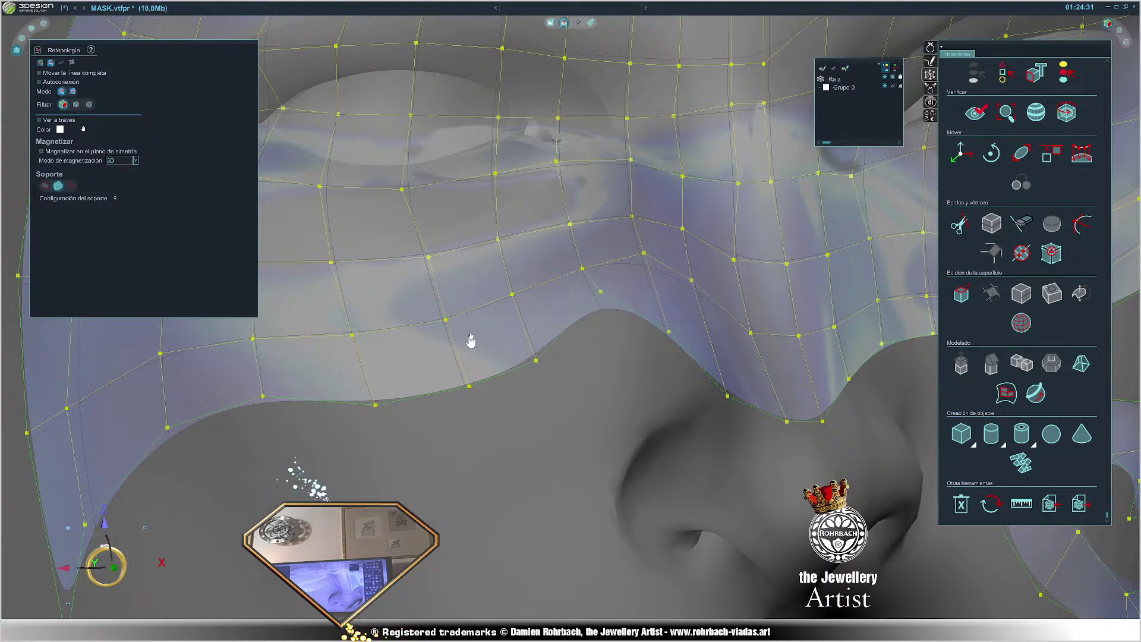
scroll(420, 311, up, 2)
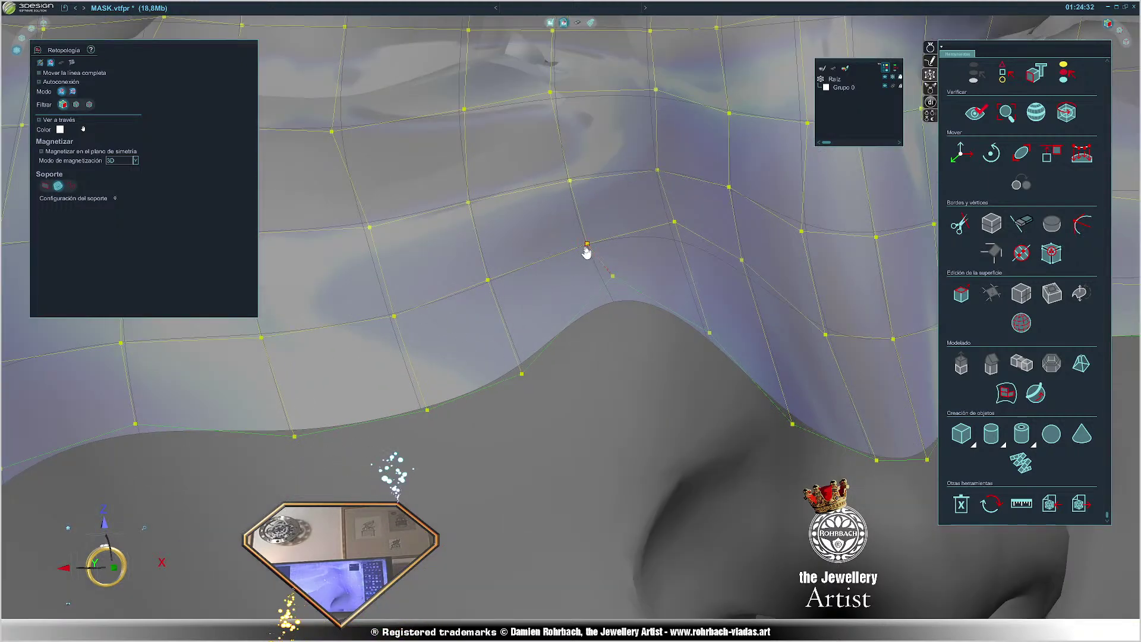
- Raise the interior vertices of the two rows above the arch's peak so the mesh follows the arched outline
drag(587, 252, 582, 237)
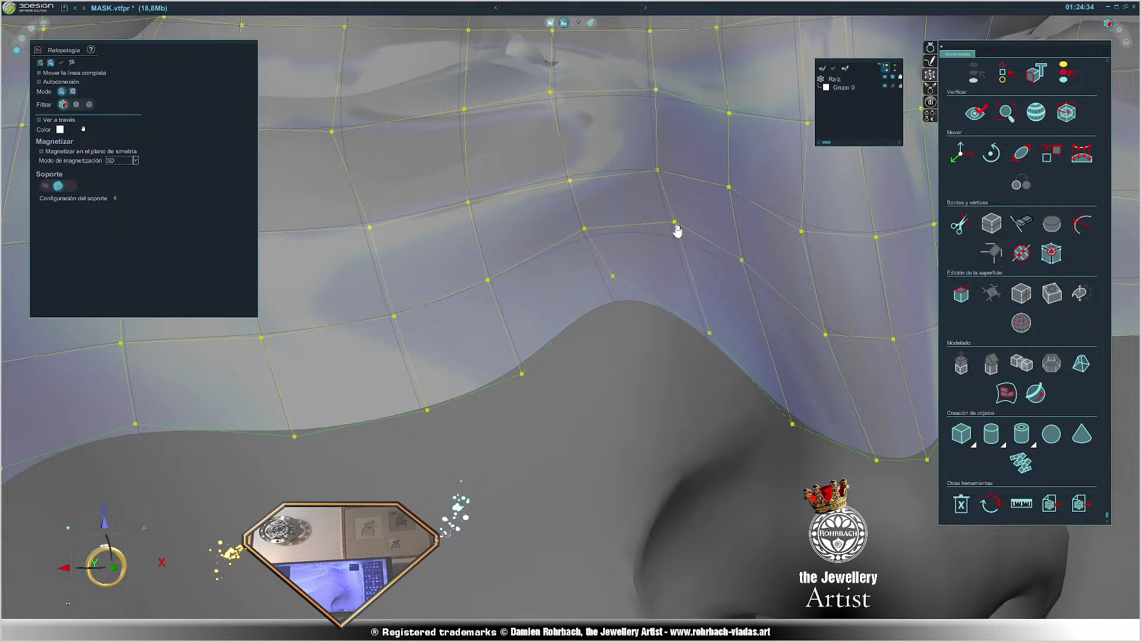
drag(677, 229, 663, 219)
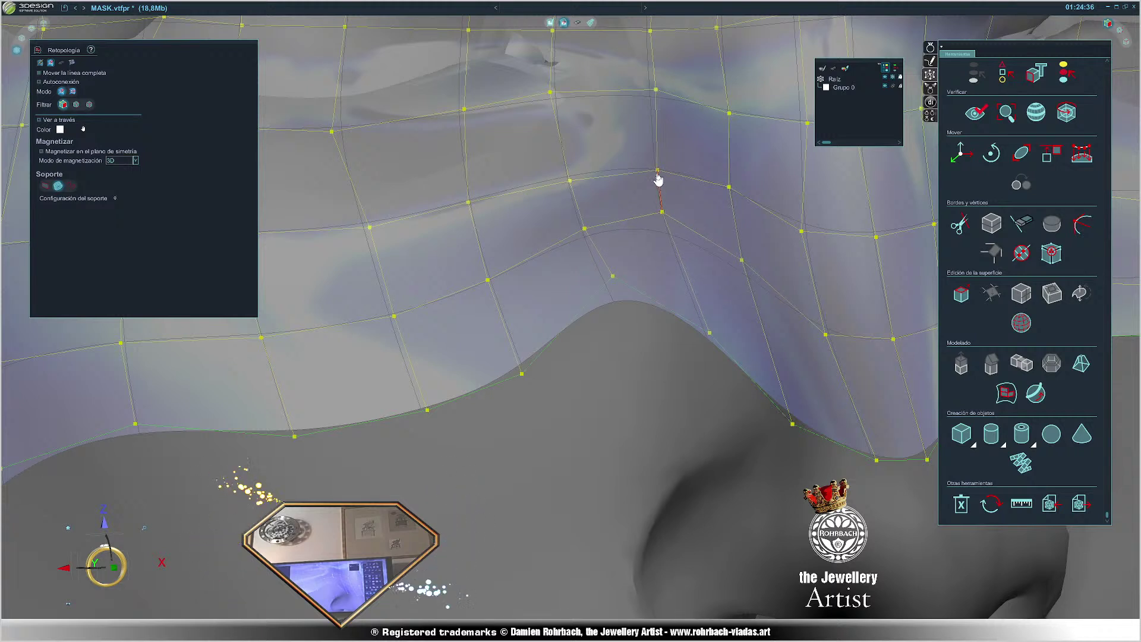
drag(659, 178, 653, 156)
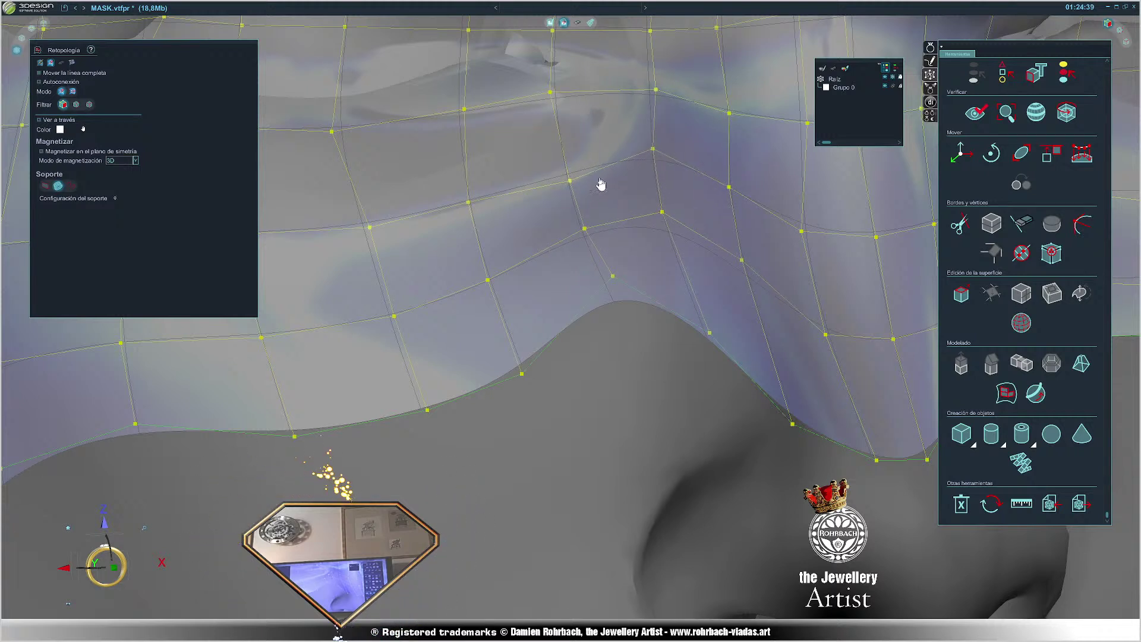
drag(572, 188, 570, 172)
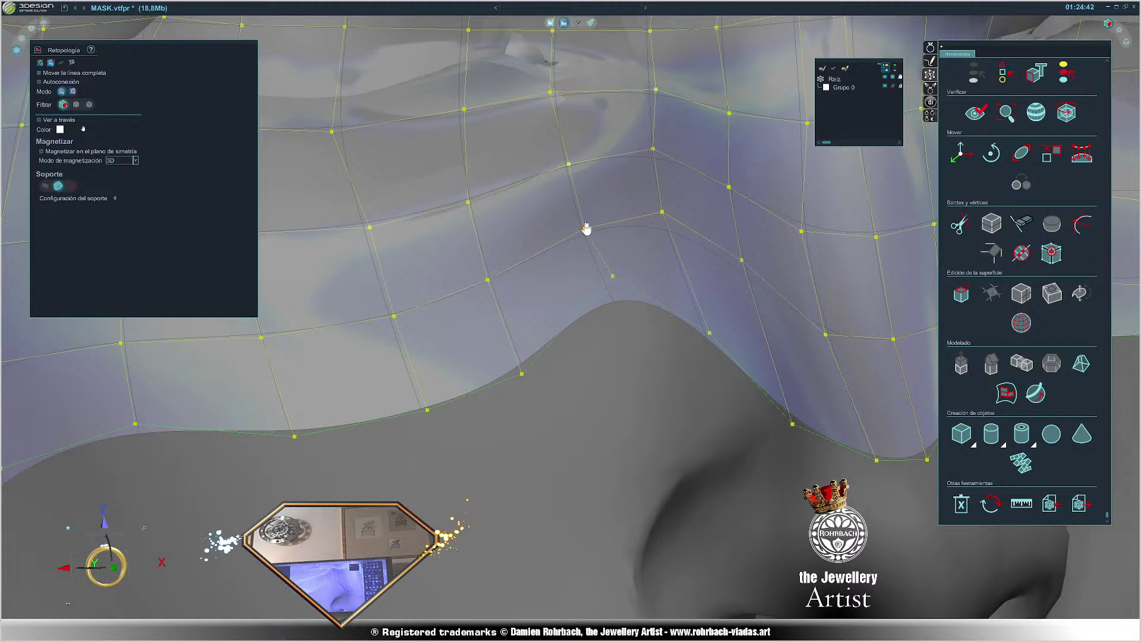
drag(586, 229, 584, 208)
drag(663, 219, 662, 203)
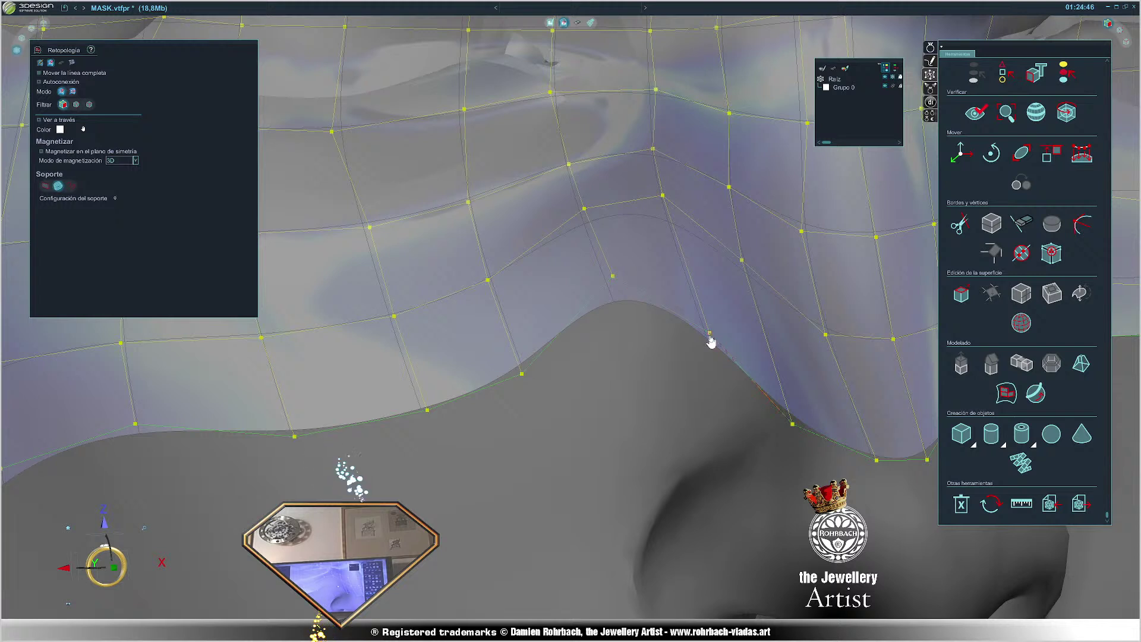
- Slide three edge vertices on the arch's nose-side slope up toward its peak, and nudge the adjacent interior vertex to match
drag(711, 339, 678, 298)
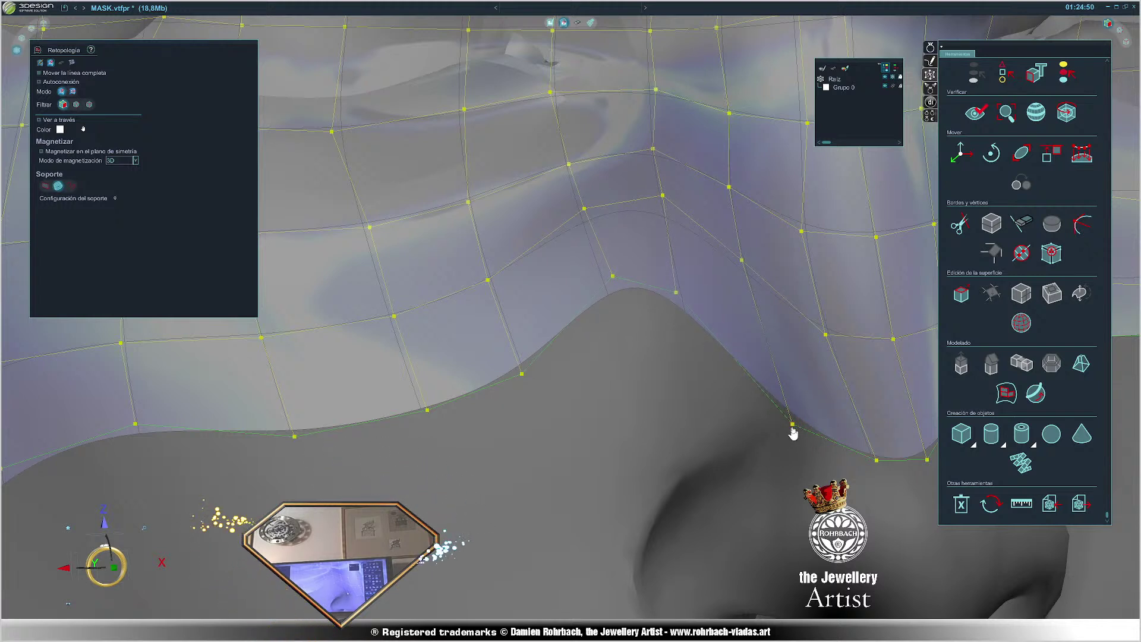
drag(793, 432, 759, 389)
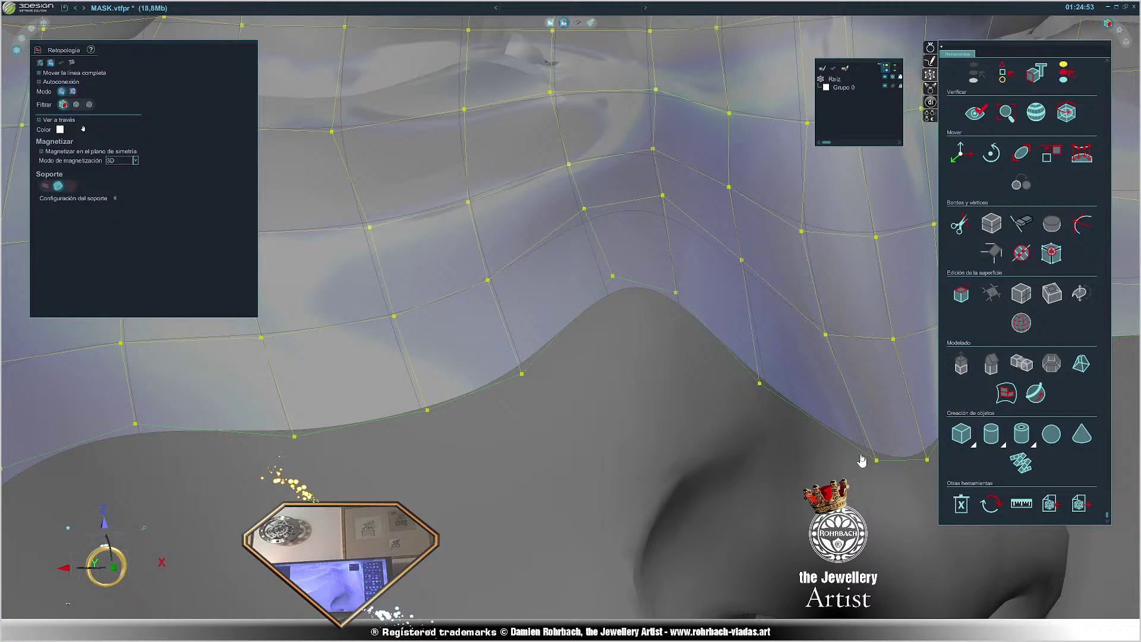
drag(868, 464, 840, 448)
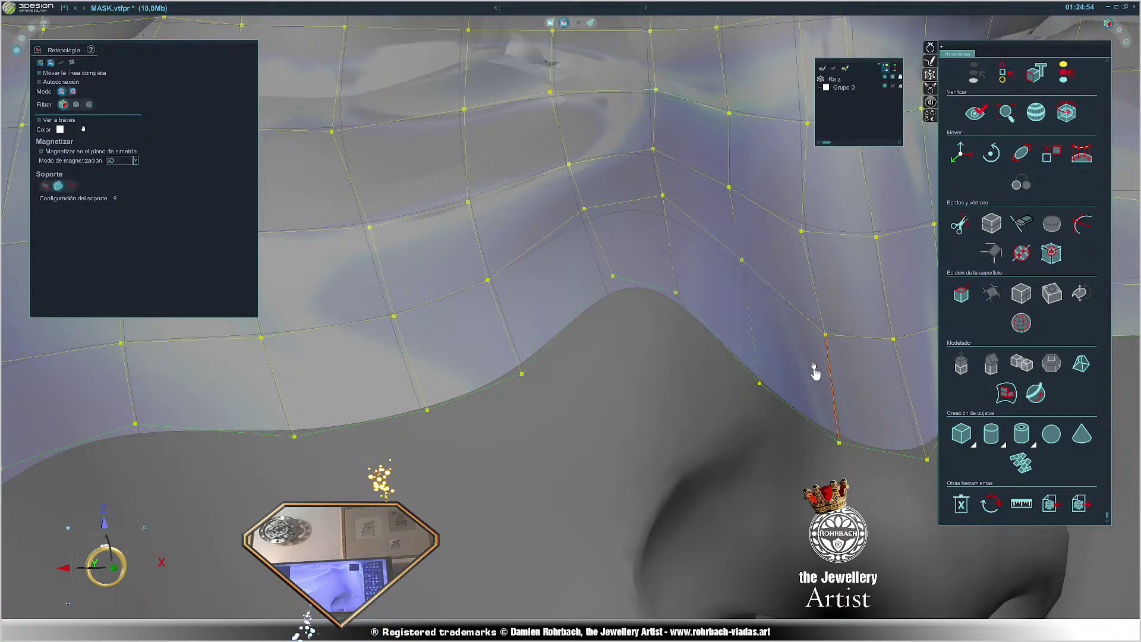
drag(826, 336, 819, 340)
- Space out the vertices across the nose bridge between the eyes, lowering the upper pair and shifting the one below sideways
scroll(833, 373, down, 6)
right_drag(769, 402, 665, 430)
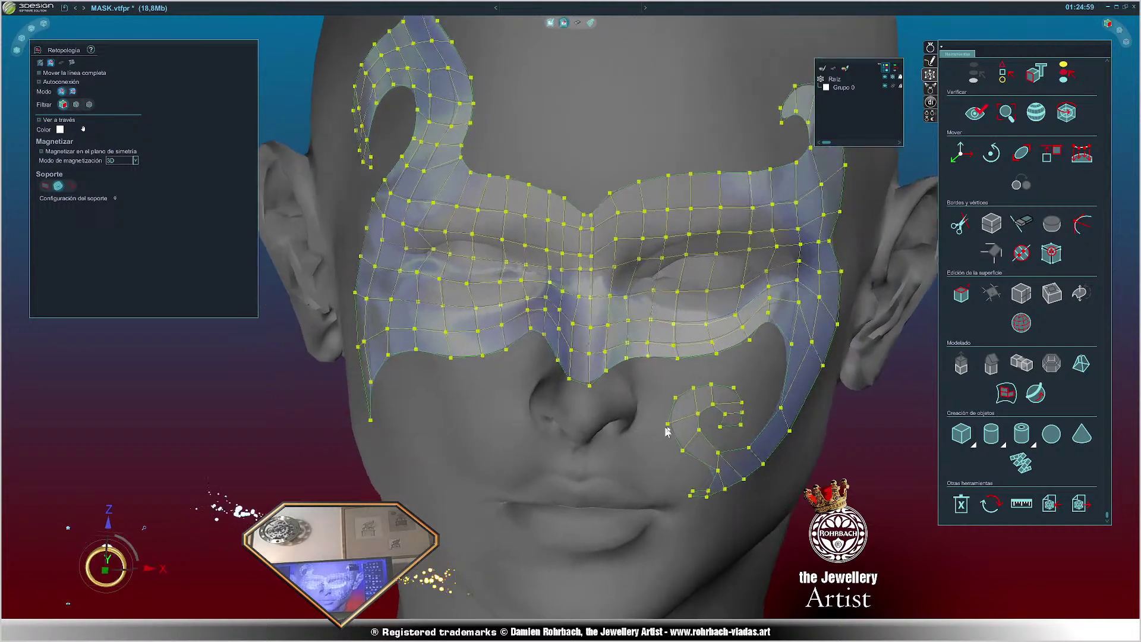
scroll(667, 423, up, 5)
scroll(660, 229, up, 4)
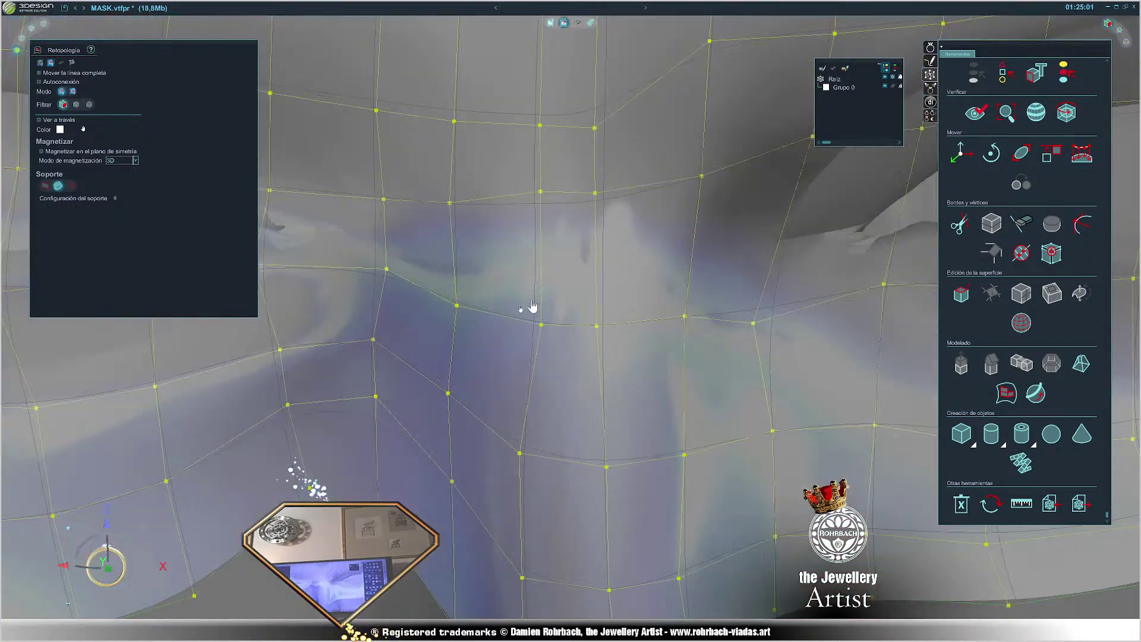
drag(543, 333, 528, 331)
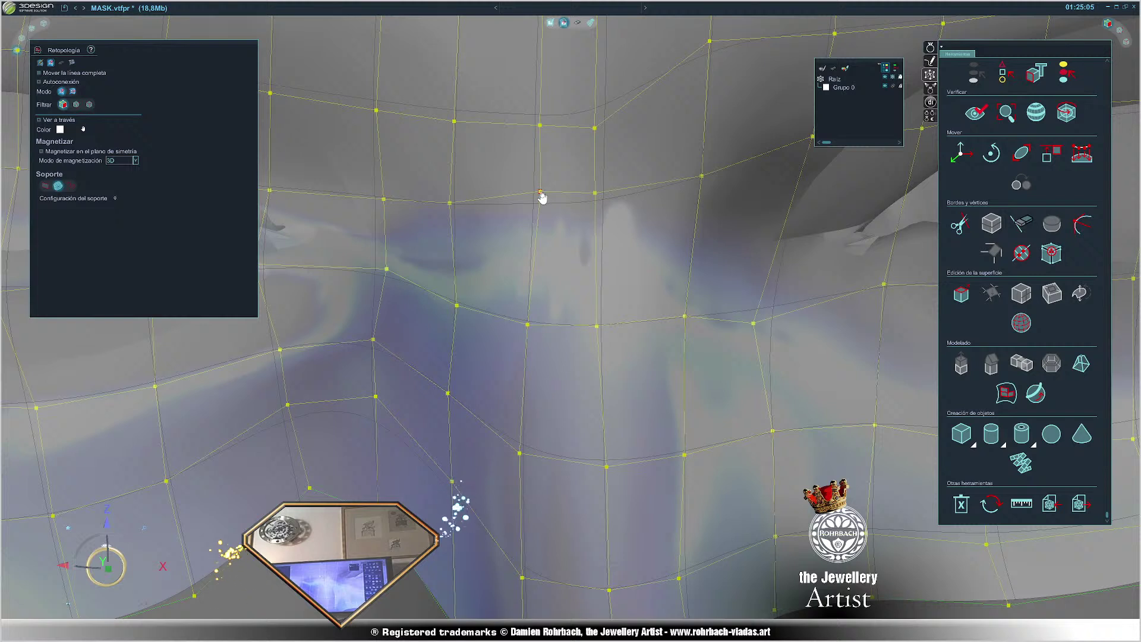
drag(542, 198, 532, 213)
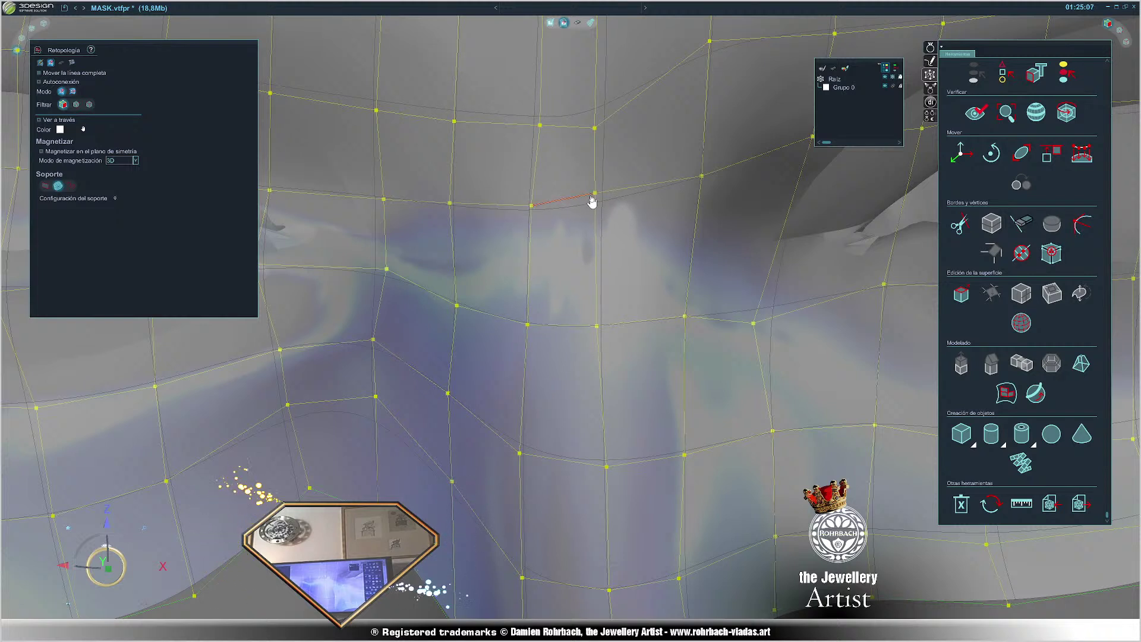
drag(596, 196, 594, 212)
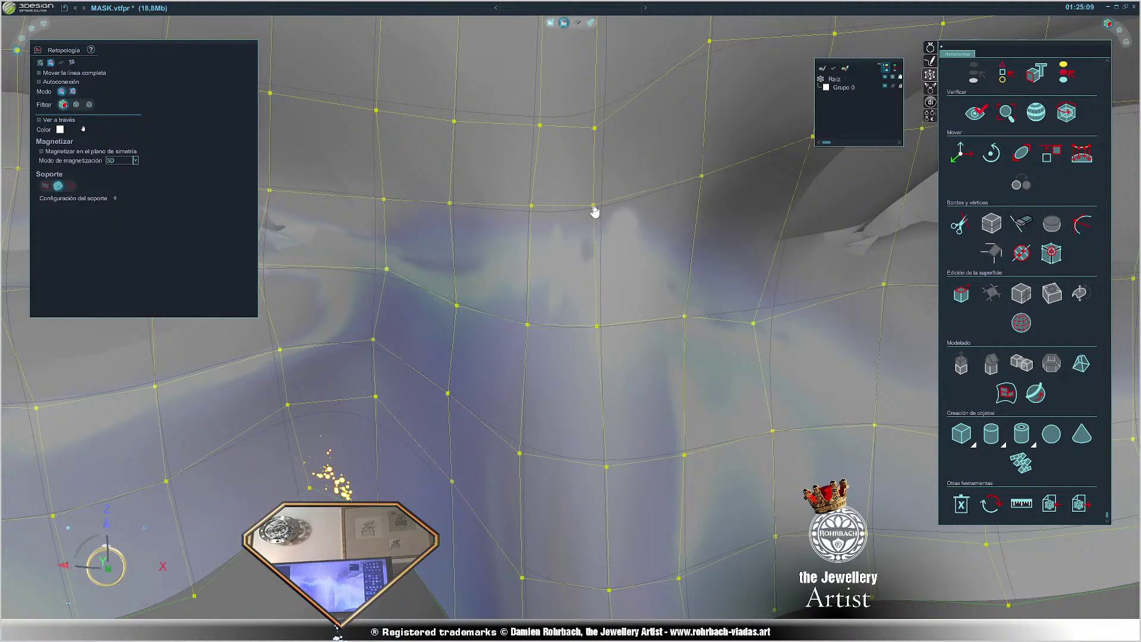
drag(529, 331, 525, 330)
- Adjust three interior vertices around the inner eye corner, shifting the two nearest the nose toward the eye for even flow
scroll(604, 427, down, 3)
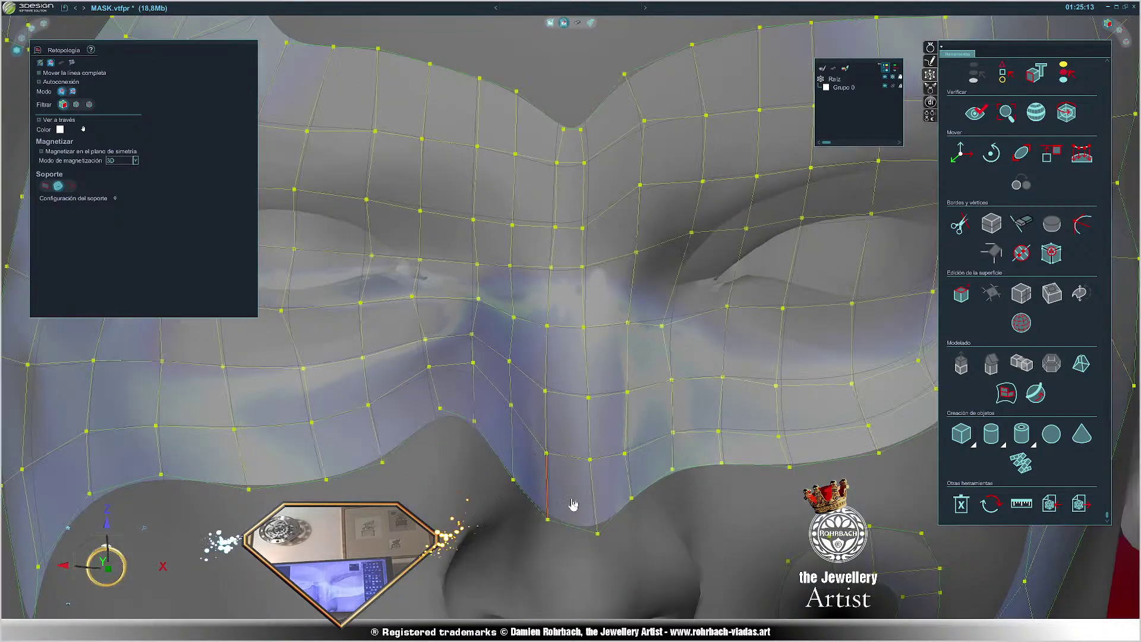
middle_drag(573, 507, 725, 368)
scroll(758, 434, down, 3)
scroll(592, 354, up, 4)
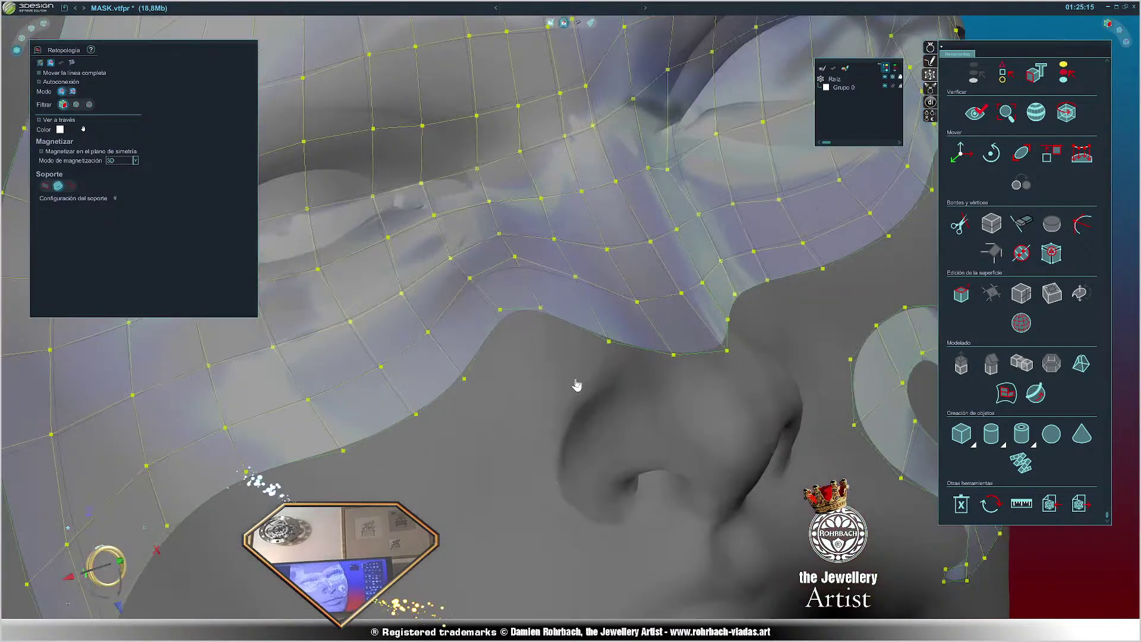
middle_drag(578, 387, 647, 415)
scroll(547, 324, up, 2)
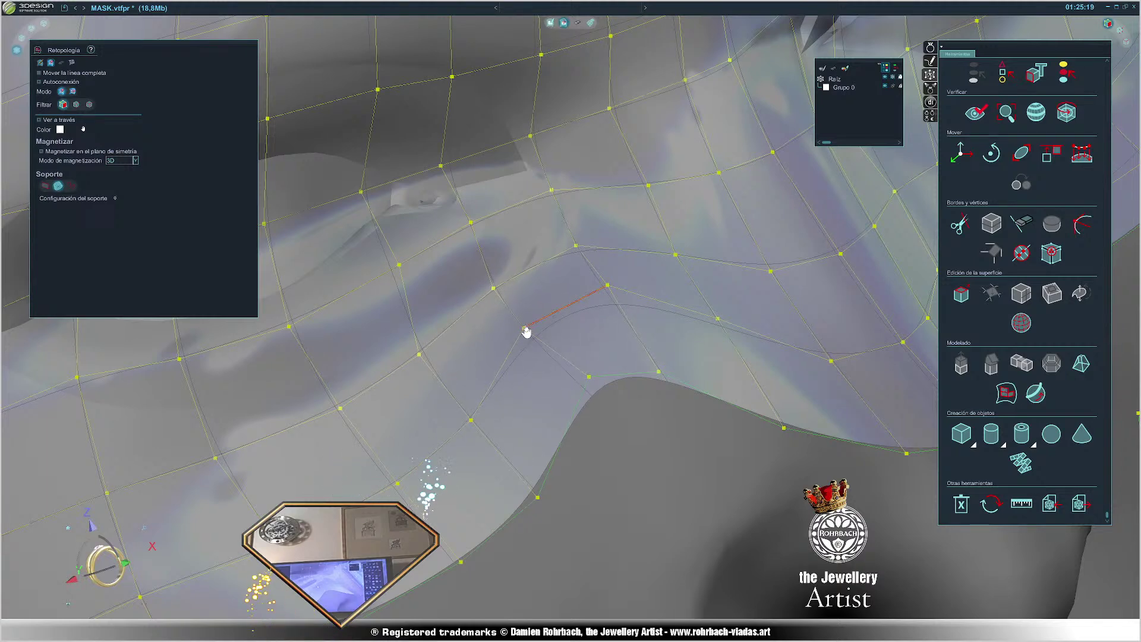
scroll(515, 219, up, 2)
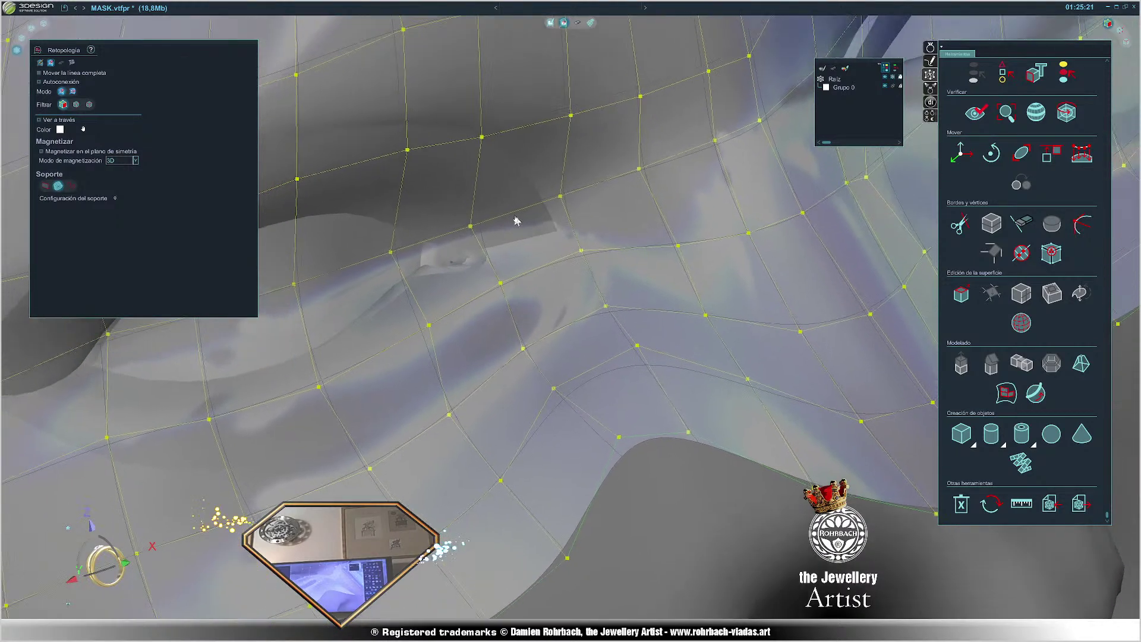
middle_drag(515, 220, 544, 282)
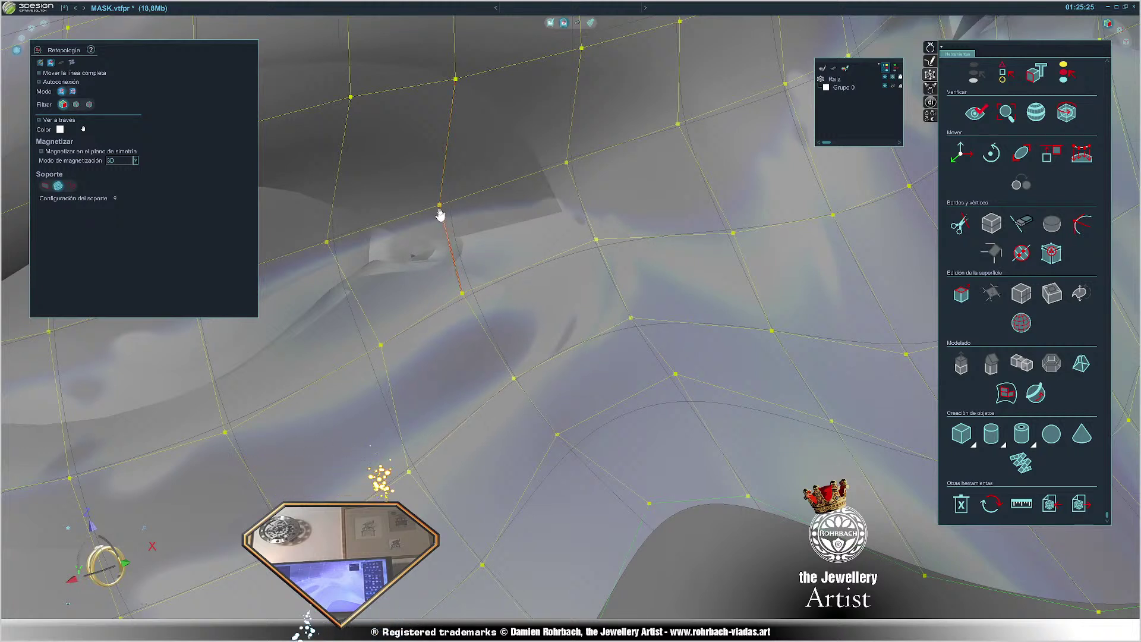
drag(440, 215, 446, 208)
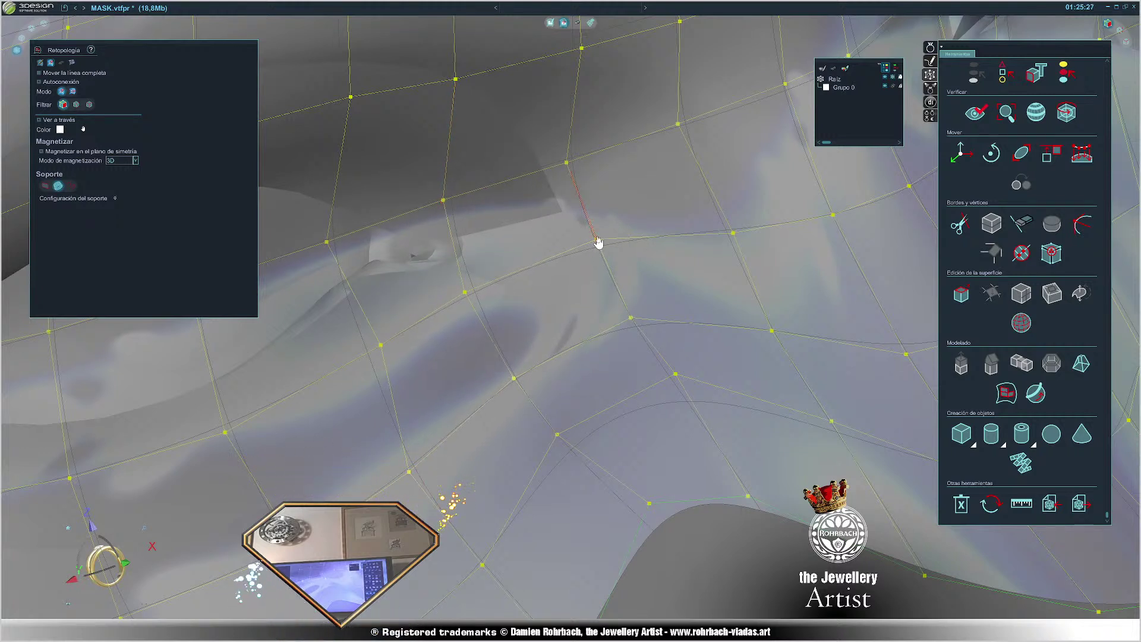
drag(597, 241, 582, 239)
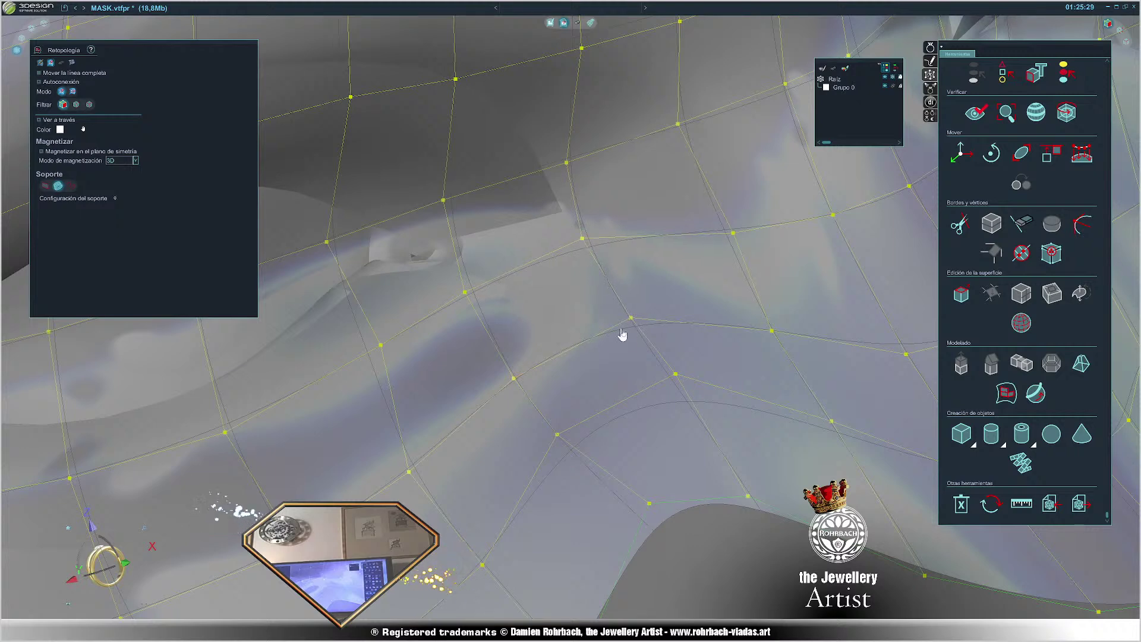
drag(633, 326, 611, 321)
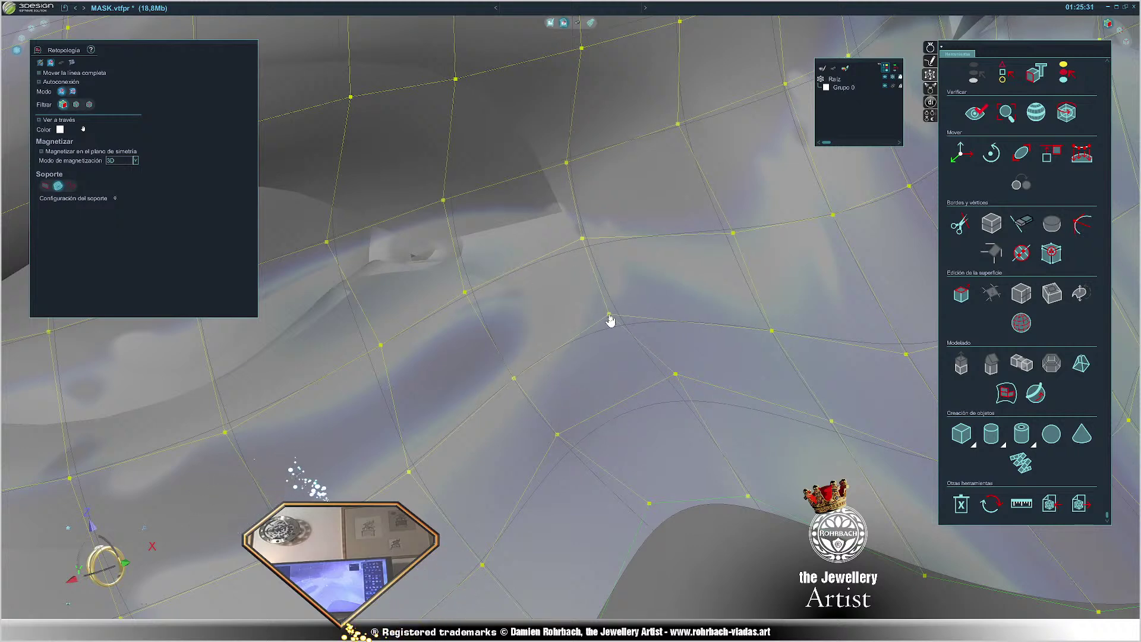
- Even out four interior vertices in the two rows below the eye, shifting one outward and raising the others slightly
scroll(522, 415, down, 3)
middle_drag(347, 402, 413, 364)
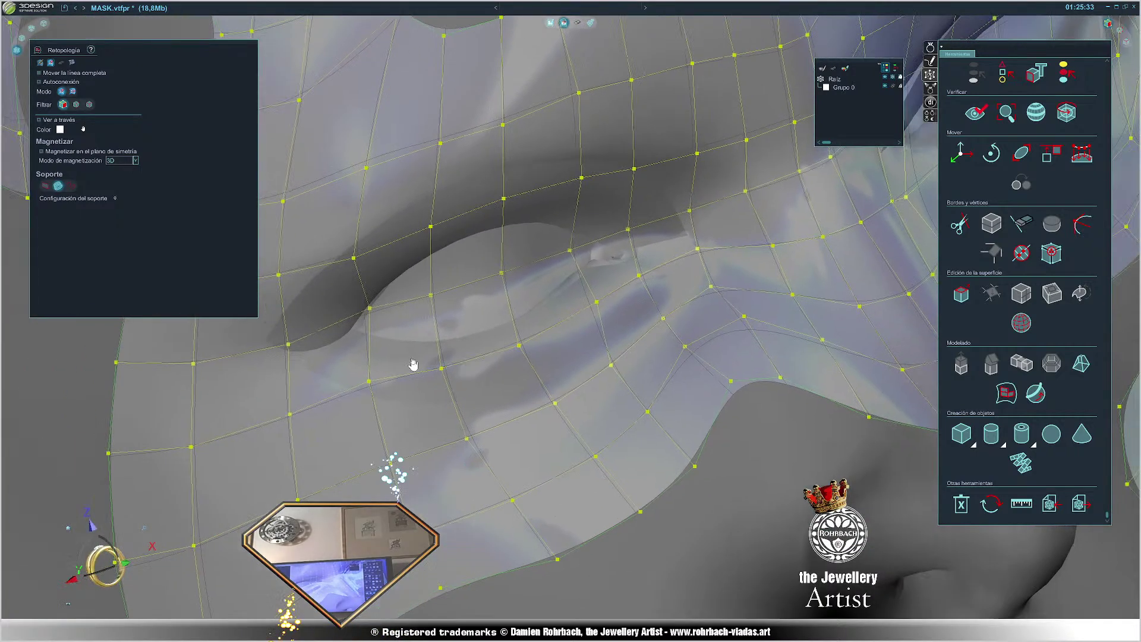
scroll(412, 364, up, 2)
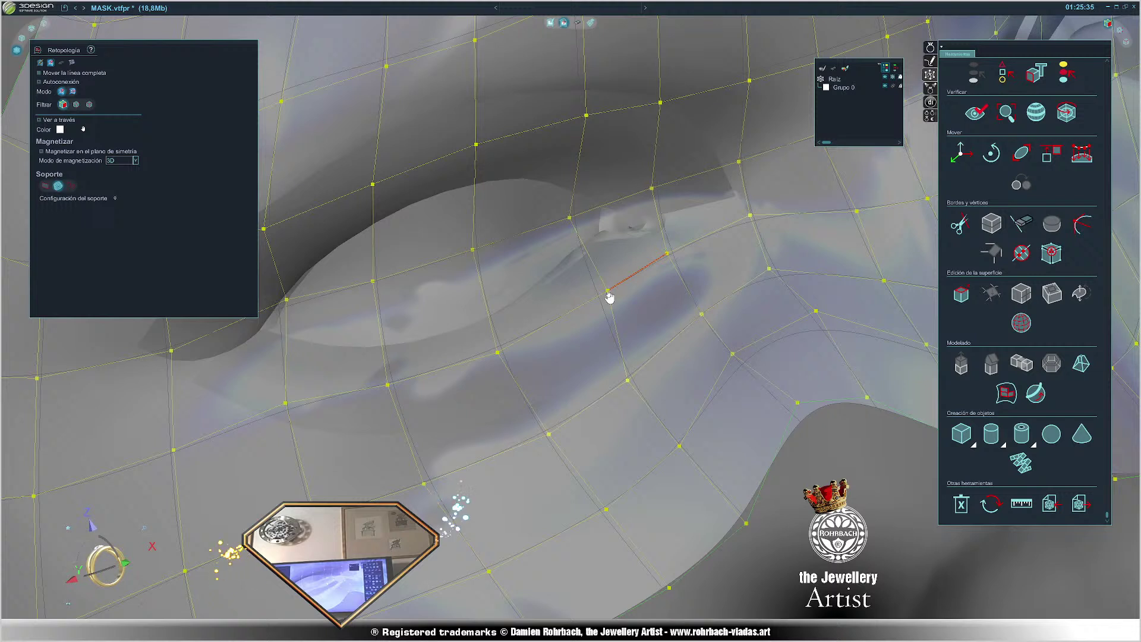
mouse_move(606, 299)
mouse_down()
mouse_move(580, 310)
mouse_move(588, 302)
mouse_up()
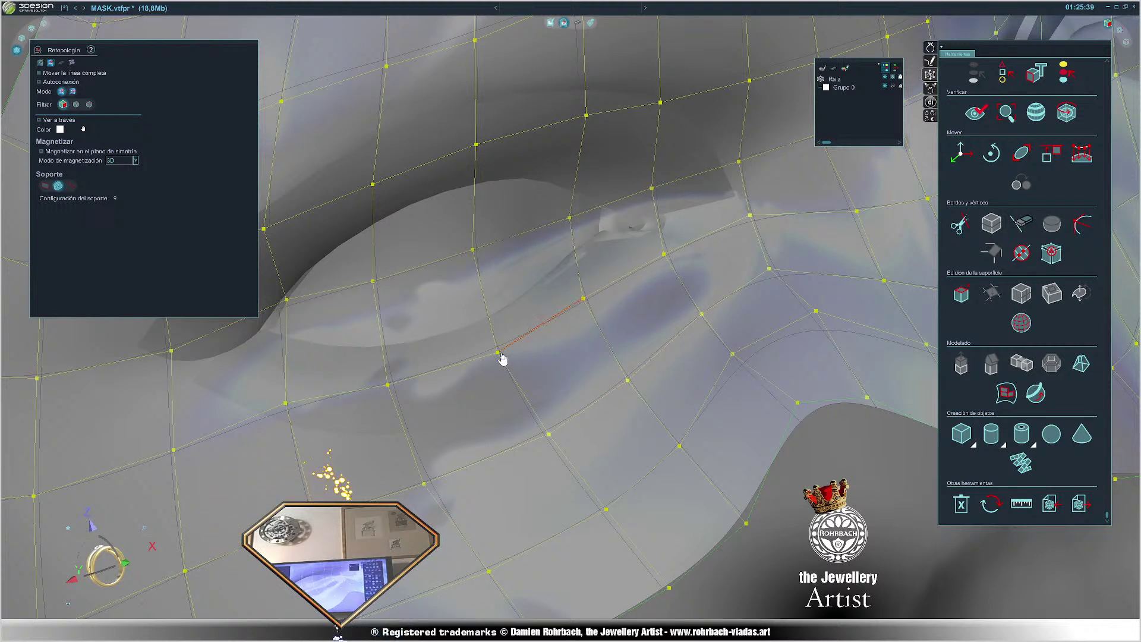
drag(499, 358, 504, 350)
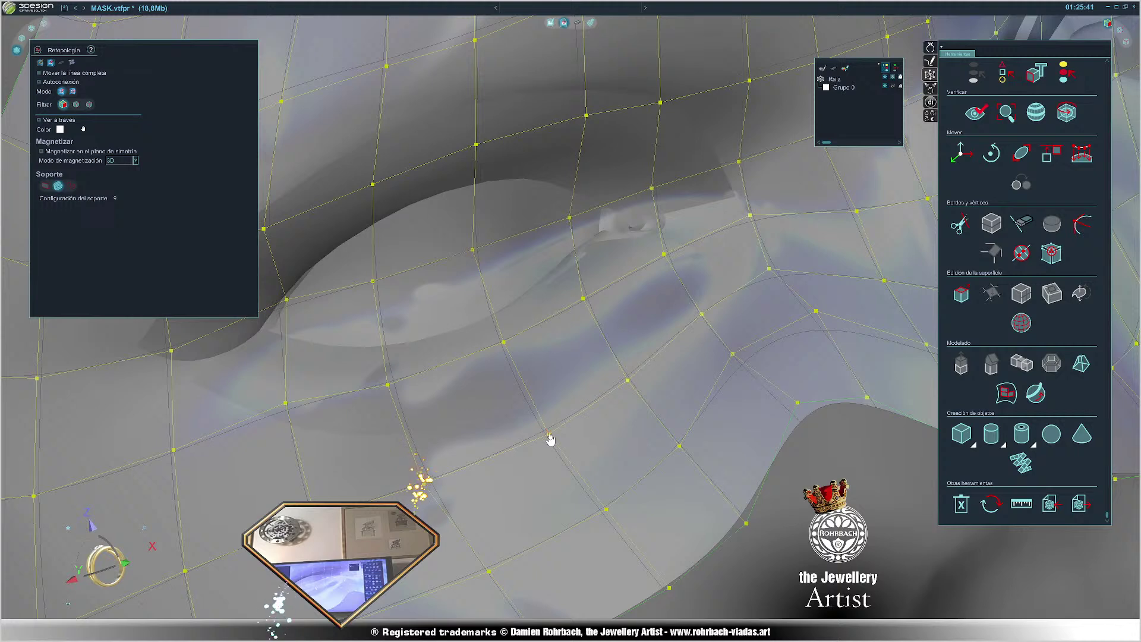
drag(551, 439, 544, 422)
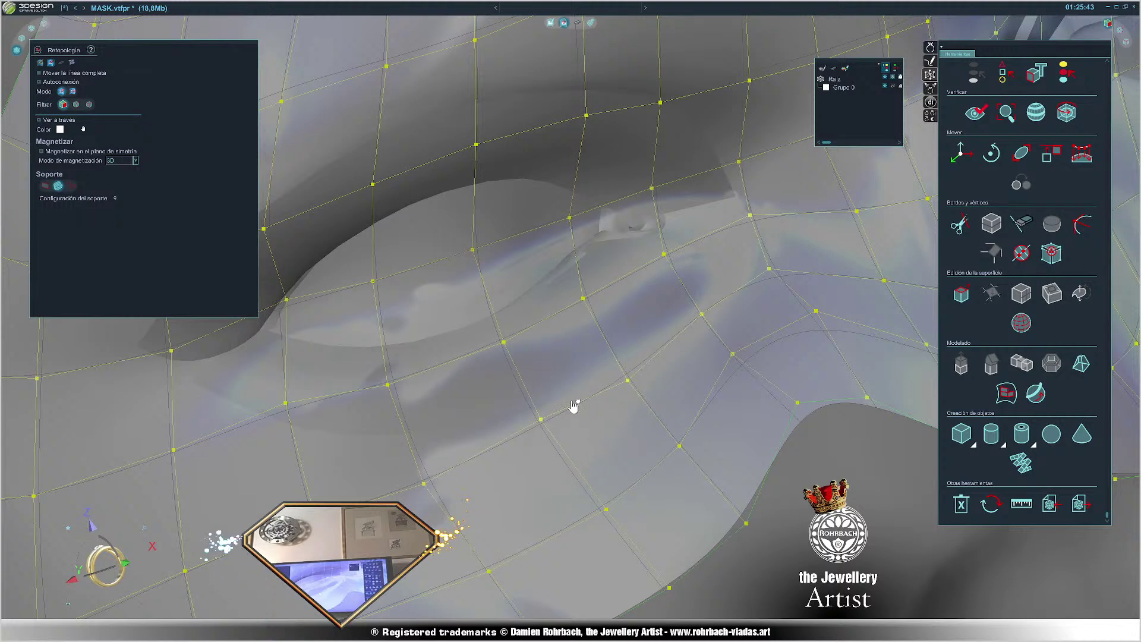
drag(629, 388, 623, 381)
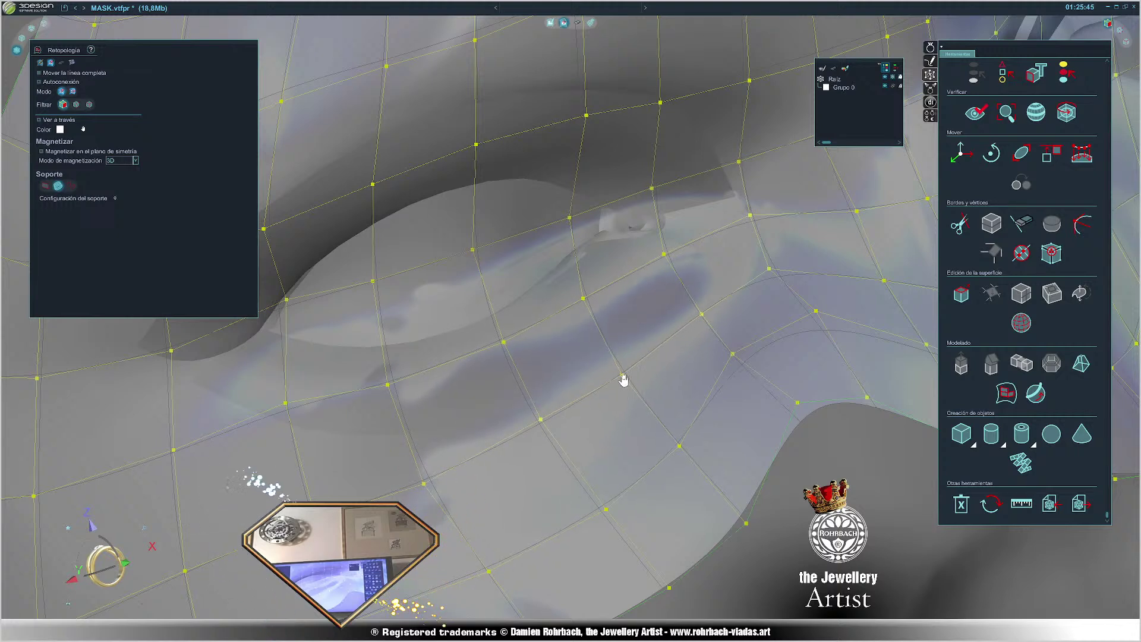
- Shift two inner-edge vertices near the tip of the forehead curl outward to round the curl's opening
scroll(633, 392, down, 6)
middle_drag(721, 449, 675, 438)
scroll(621, 380, down, 6)
middle_drag(300, 284, 382, 298)
scroll(502, 331, up, 8)
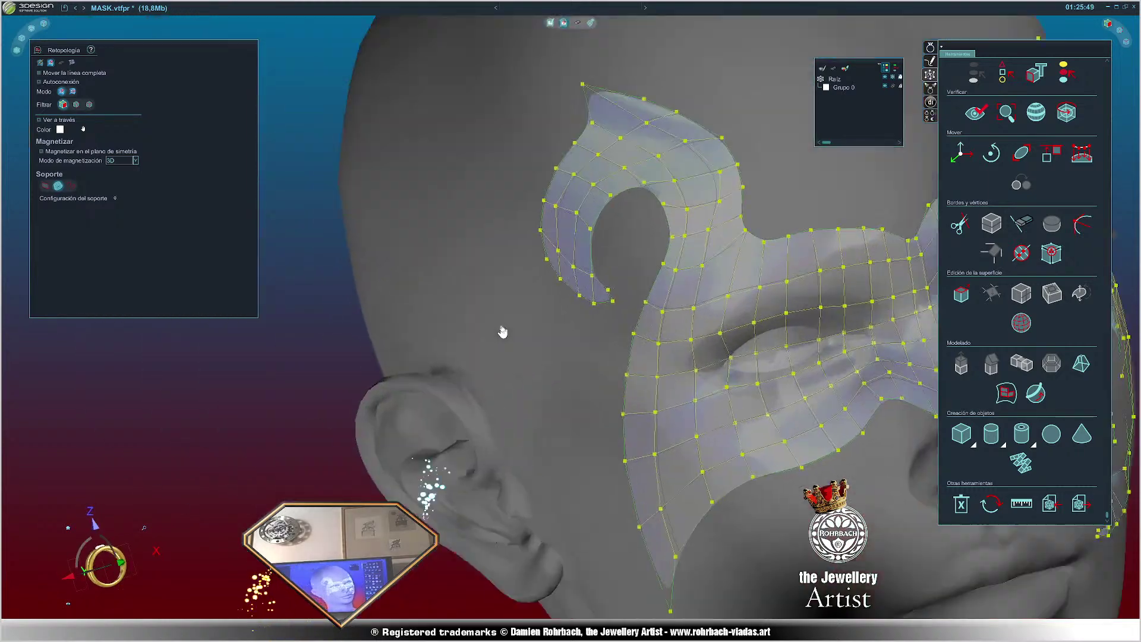
scroll(567, 250, up, 3)
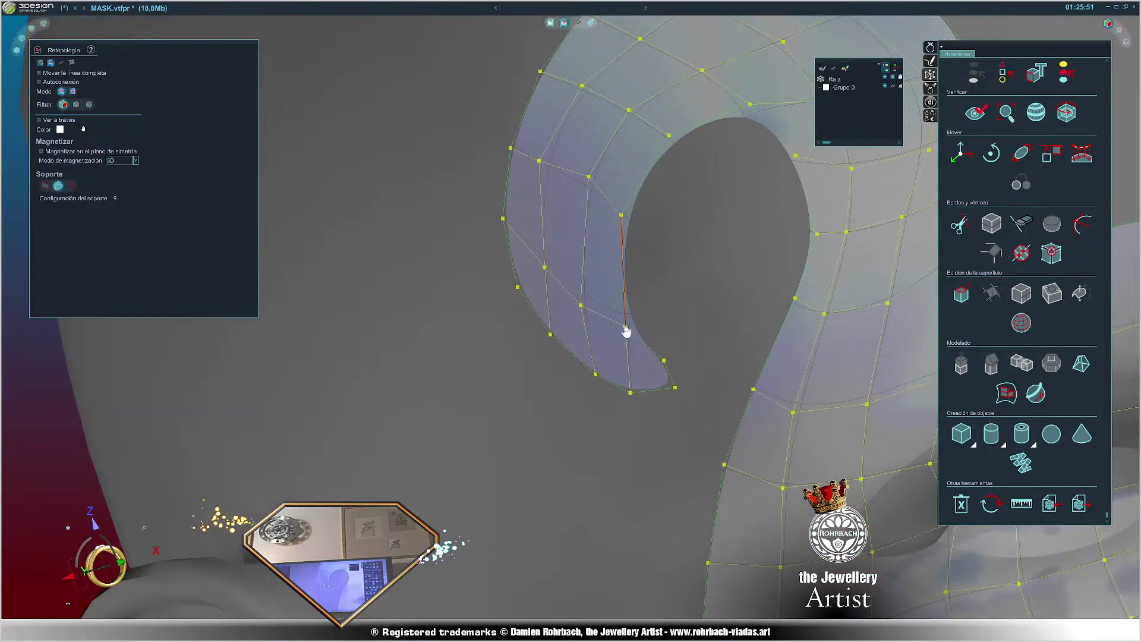
drag(625, 333, 616, 321)
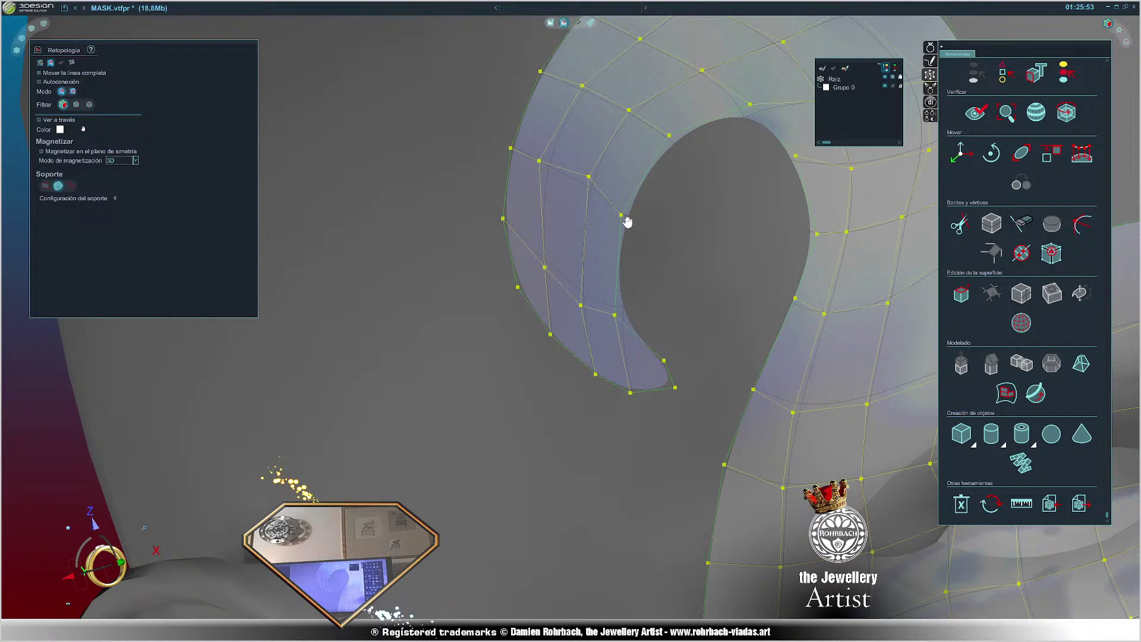
drag(622, 219, 616, 214)
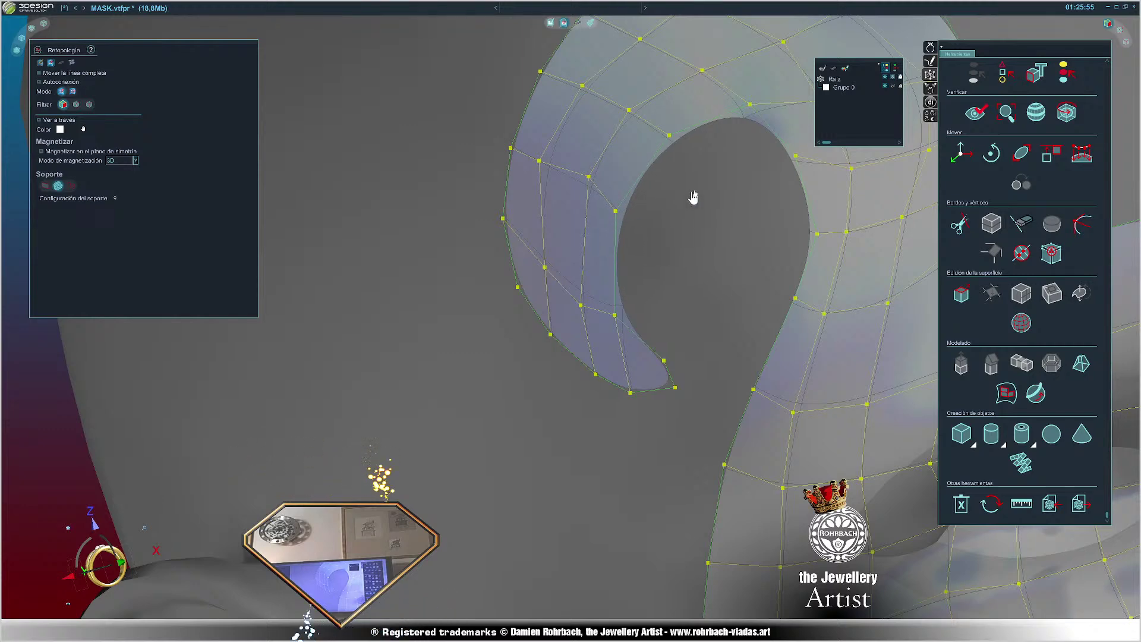
- Round the top of the forehead curl's opening by shifting three inner-edge vertices, and move the interior vertex above them outward
scroll(693, 196, up, 5)
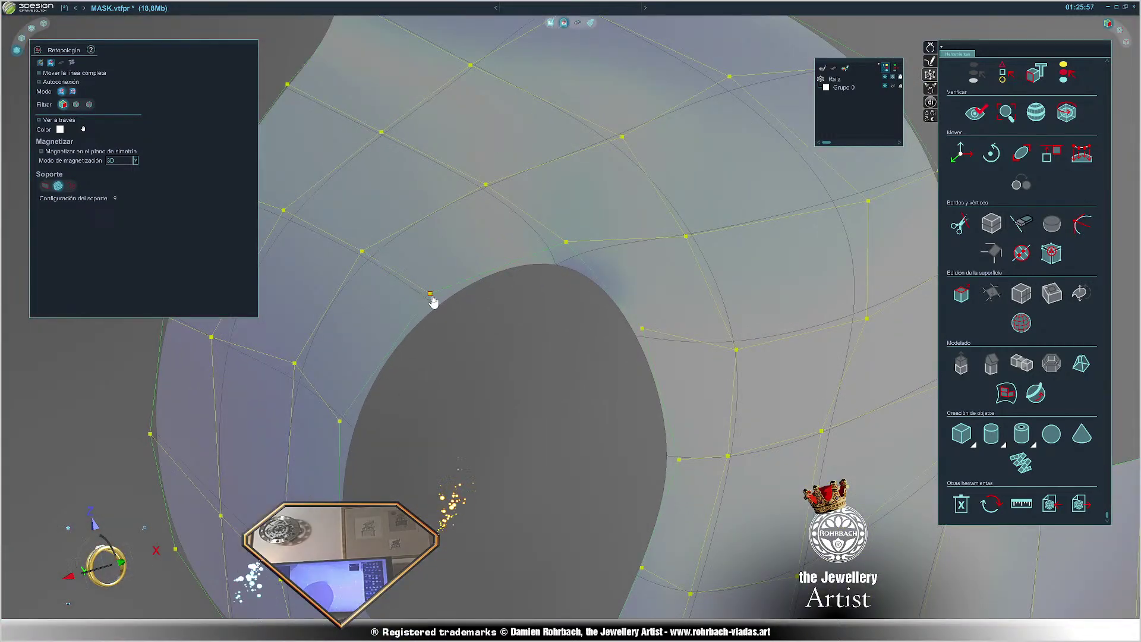
drag(424, 294, 410, 283)
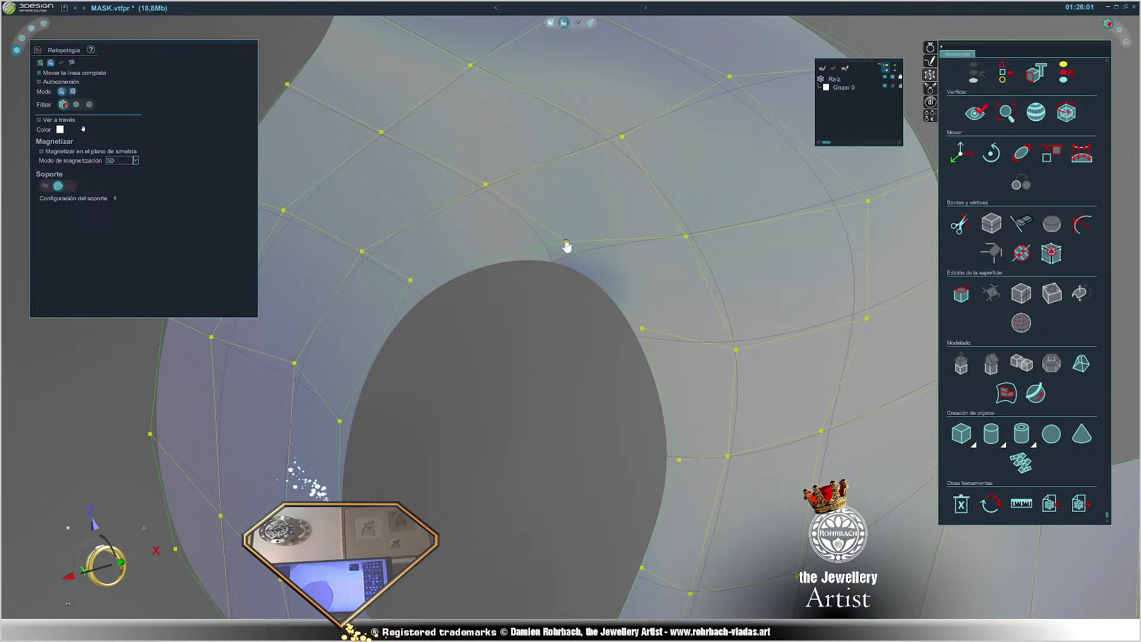
drag(567, 246, 554, 250)
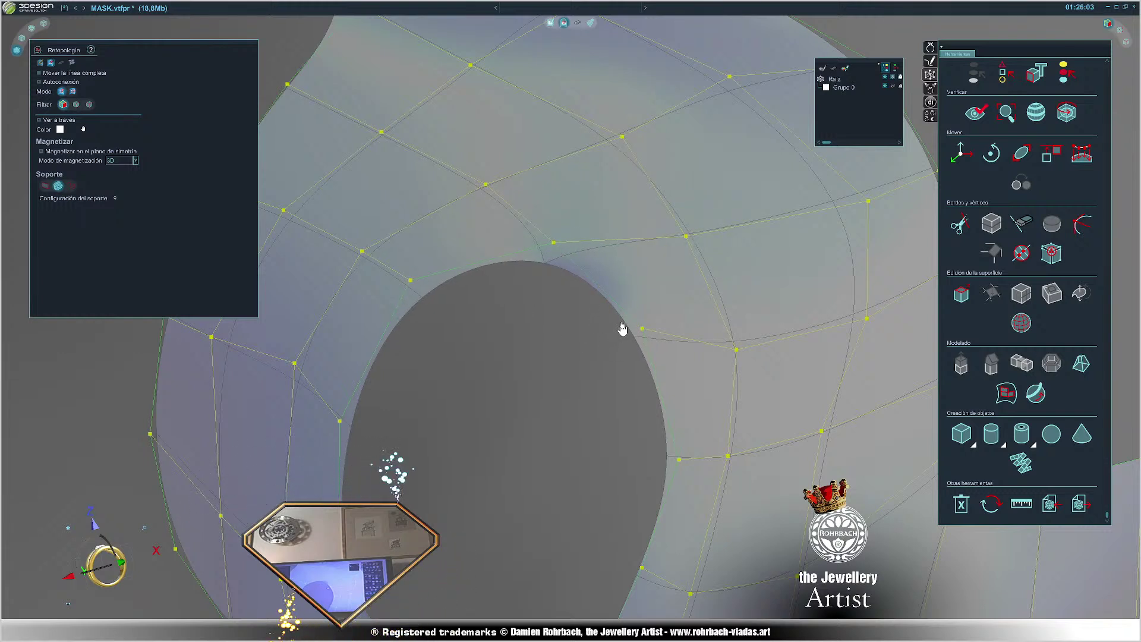
scroll(621, 330, up, 1)
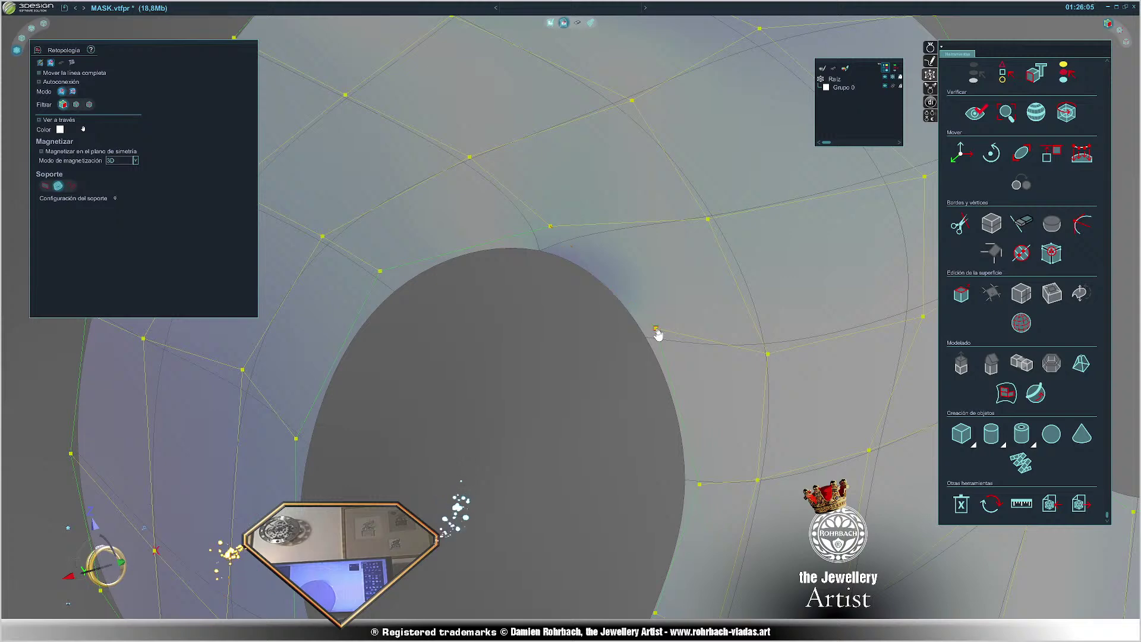
drag(657, 334, 660, 315)
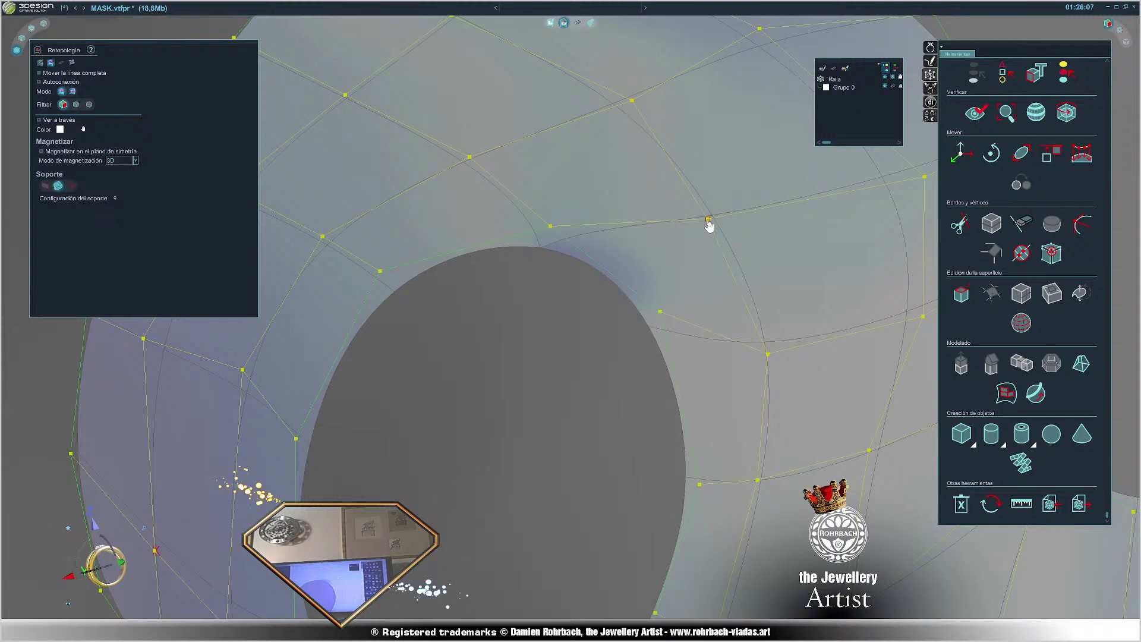
drag(709, 226, 736, 199)
- Sharpen the spike on top of the forehead curl by moving its notch vertex inward and pulling the point vertex outward
scroll(794, 329, down, 7)
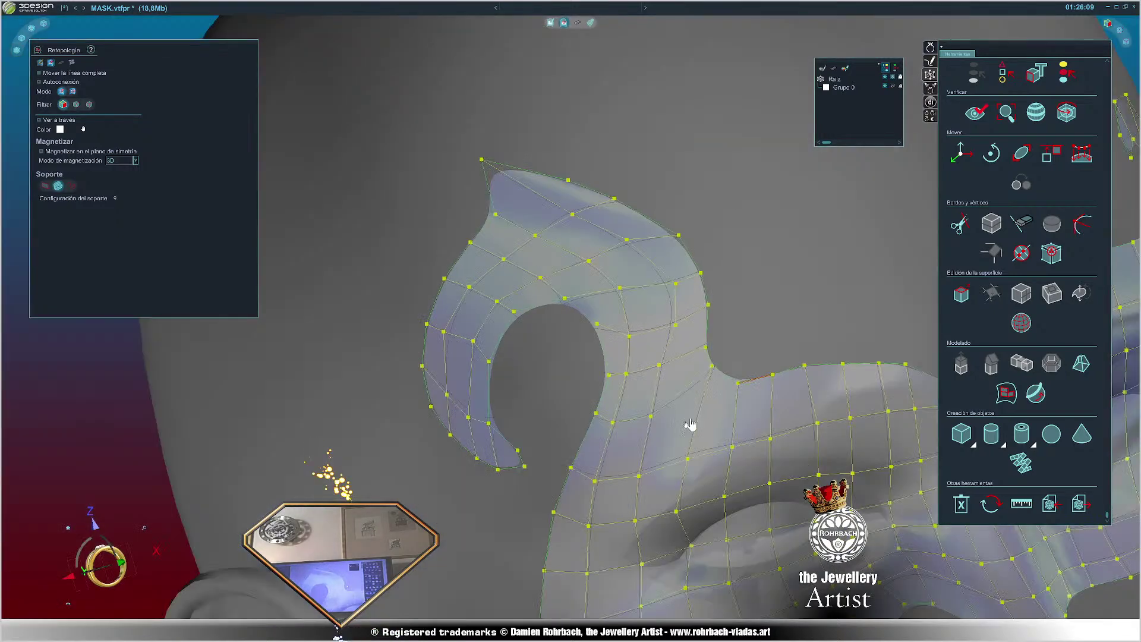
middle_drag(689, 425, 524, 301)
scroll(524, 302, up, 5)
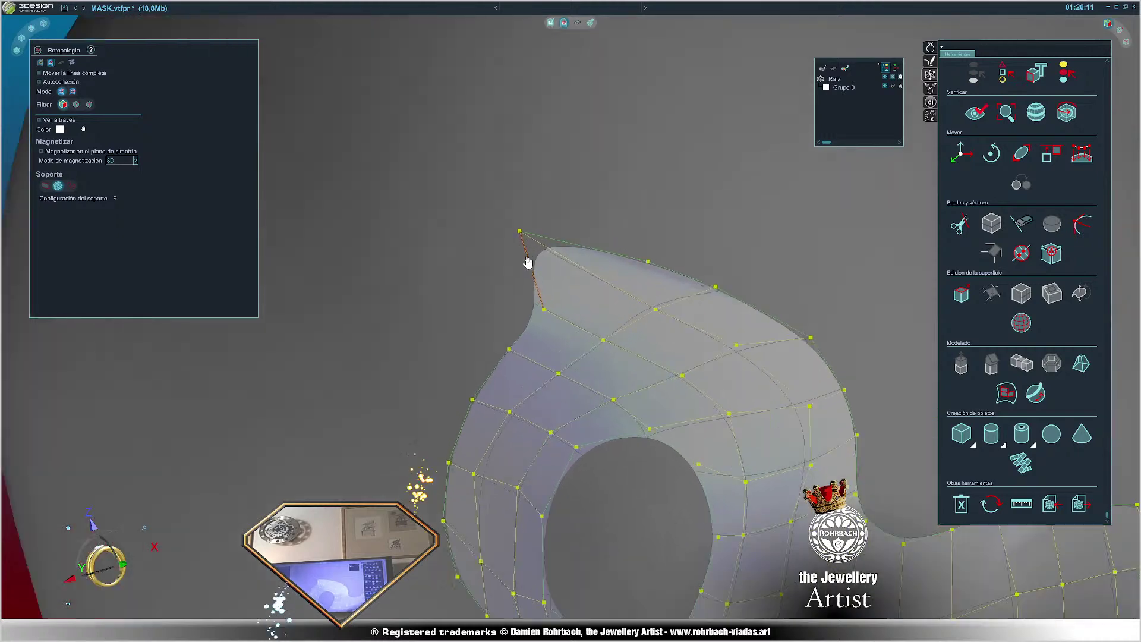
drag(535, 315, 555, 291)
scroll(589, 338, down, 5)
scroll(588, 338, up, 4)
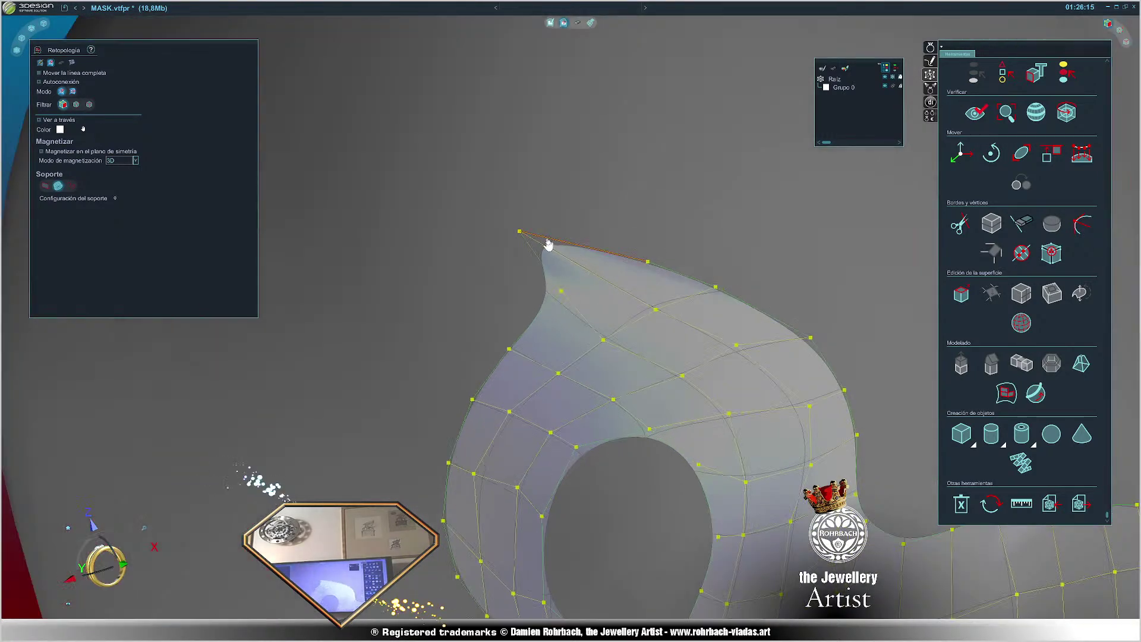
drag(520, 236, 494, 236)
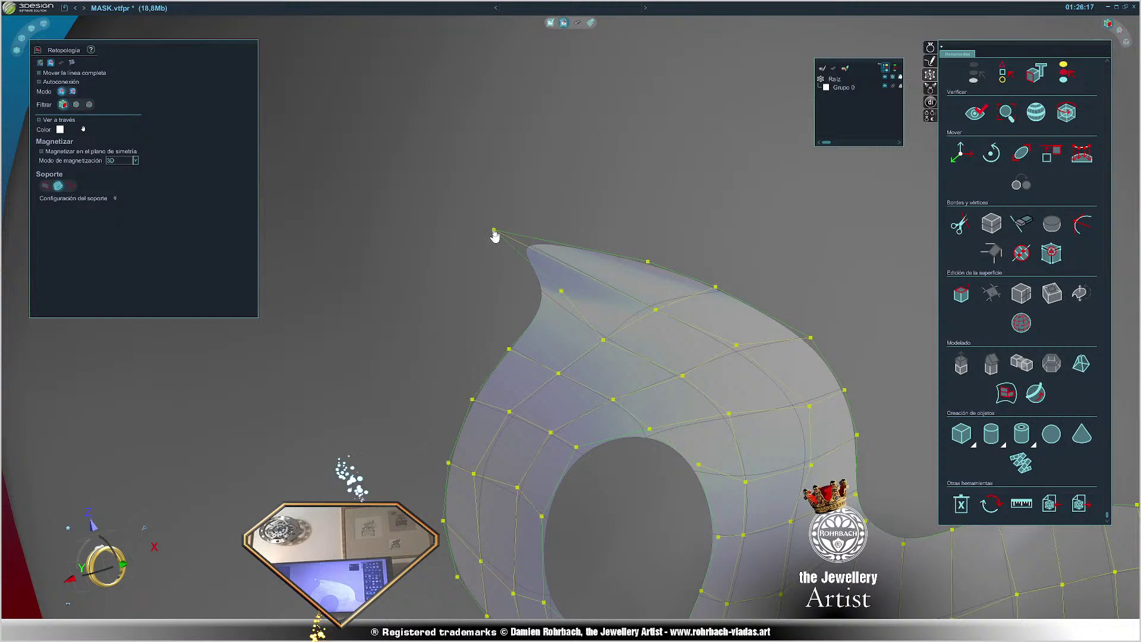
- Raise three outer-edge vertices below the spike slightly to smooth the forehead curl's outline
drag(509, 354, 519, 333)
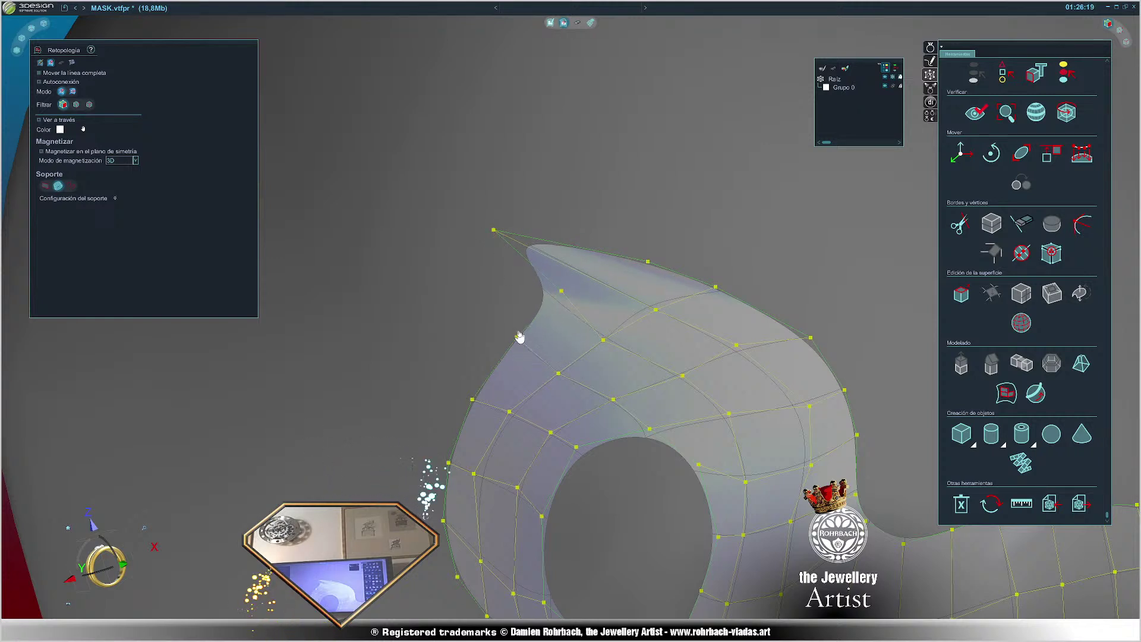
drag(474, 407, 474, 397)
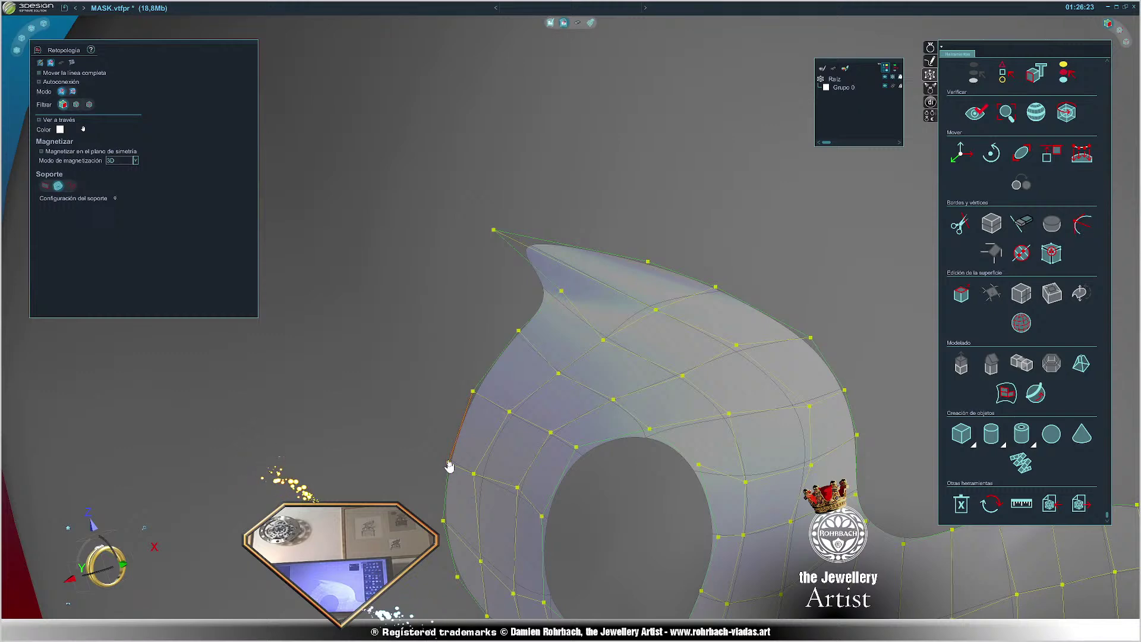
drag(448, 469, 445, 461)
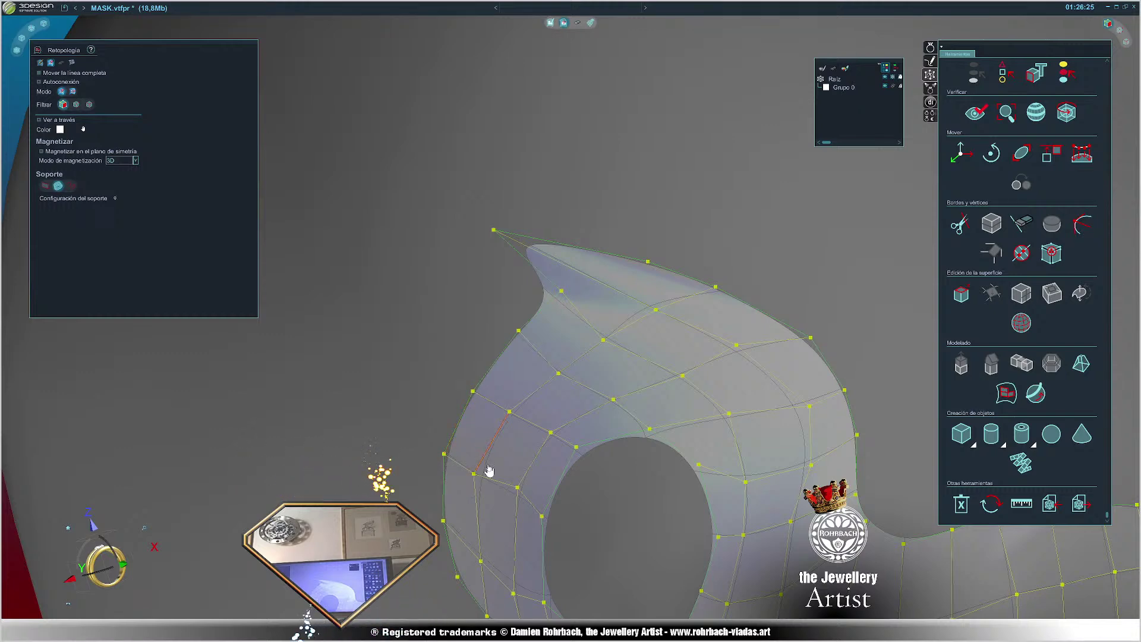
- Even out two interior vertices along the curl's descending arm and shift one inner-edge vertex toward them to widen the opening
middle_drag(481, 541, 533, 436)
scroll(533, 435, up, 3)
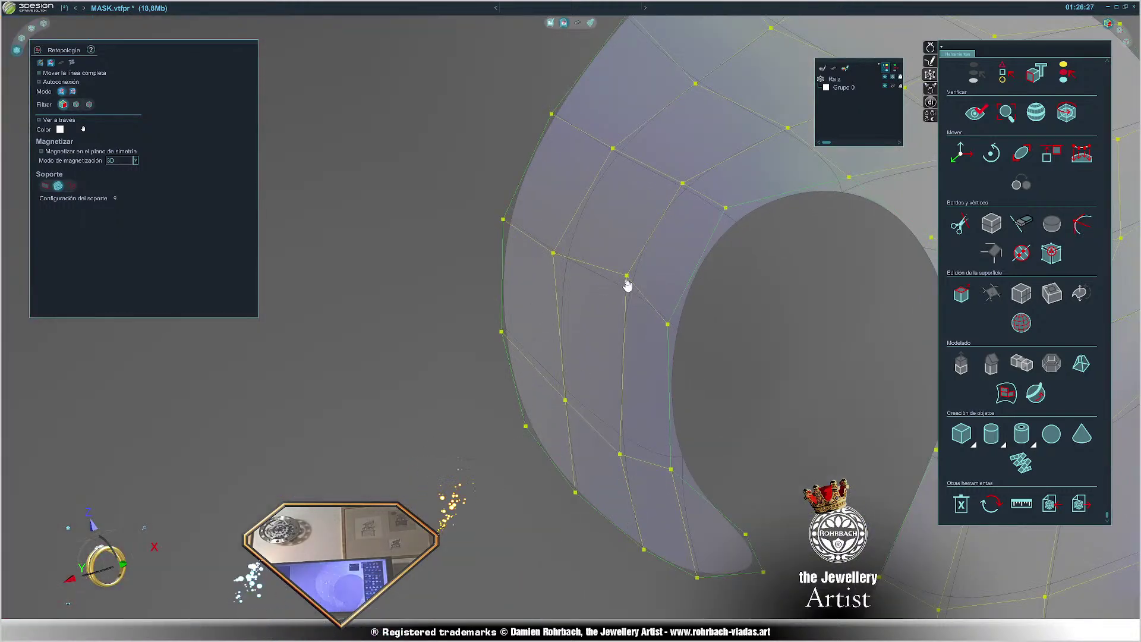
drag(628, 281, 608, 300)
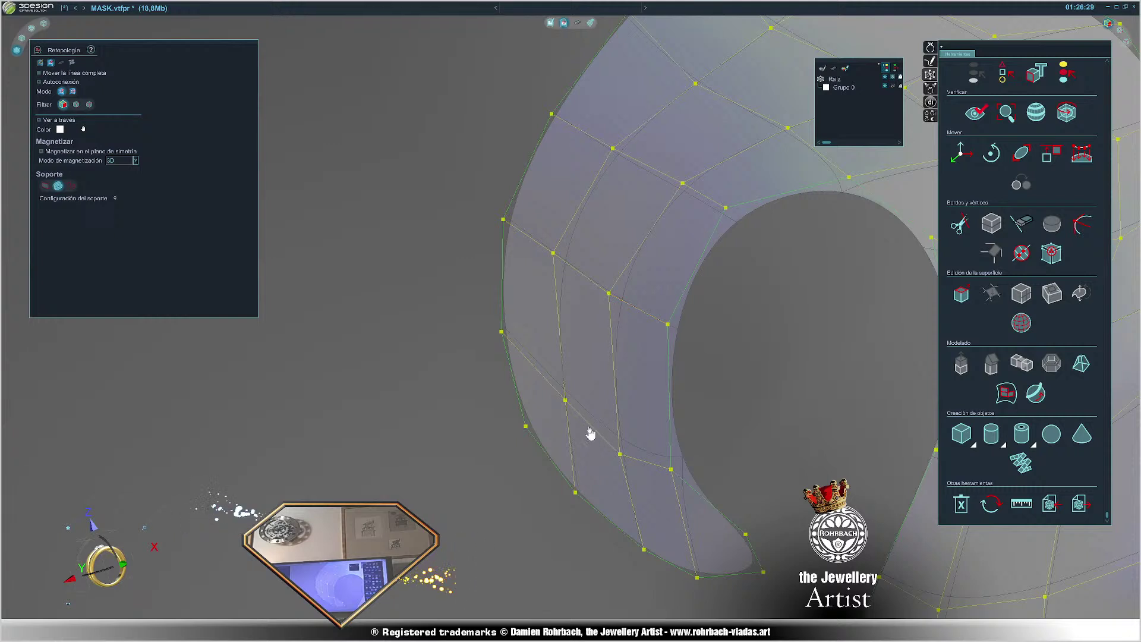
click(618, 450)
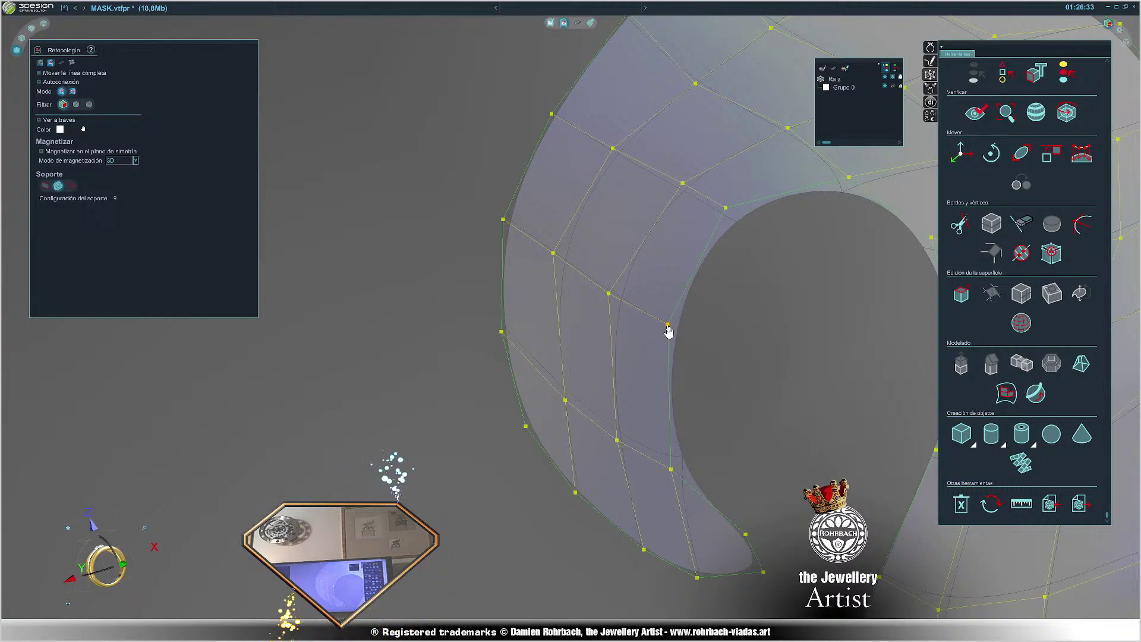
drag(669, 331, 655, 320)
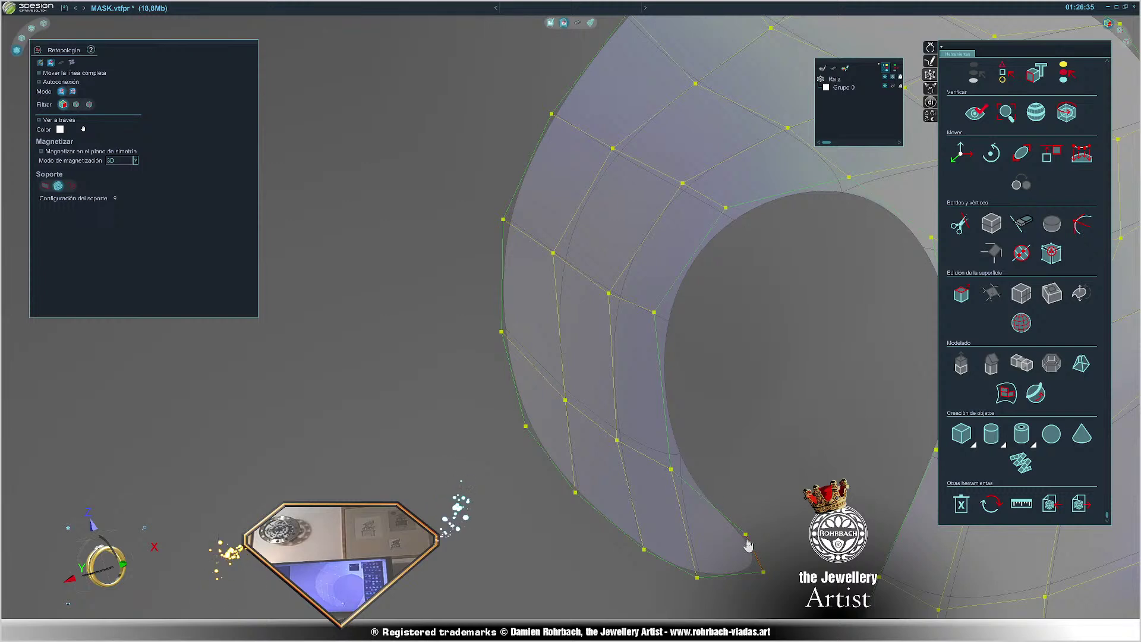
- Bend the curl's lower tip inward by raising its two end vertices and repositioning the adjacent lower-edge and inner-edge vertices
drag(747, 543, 746, 469)
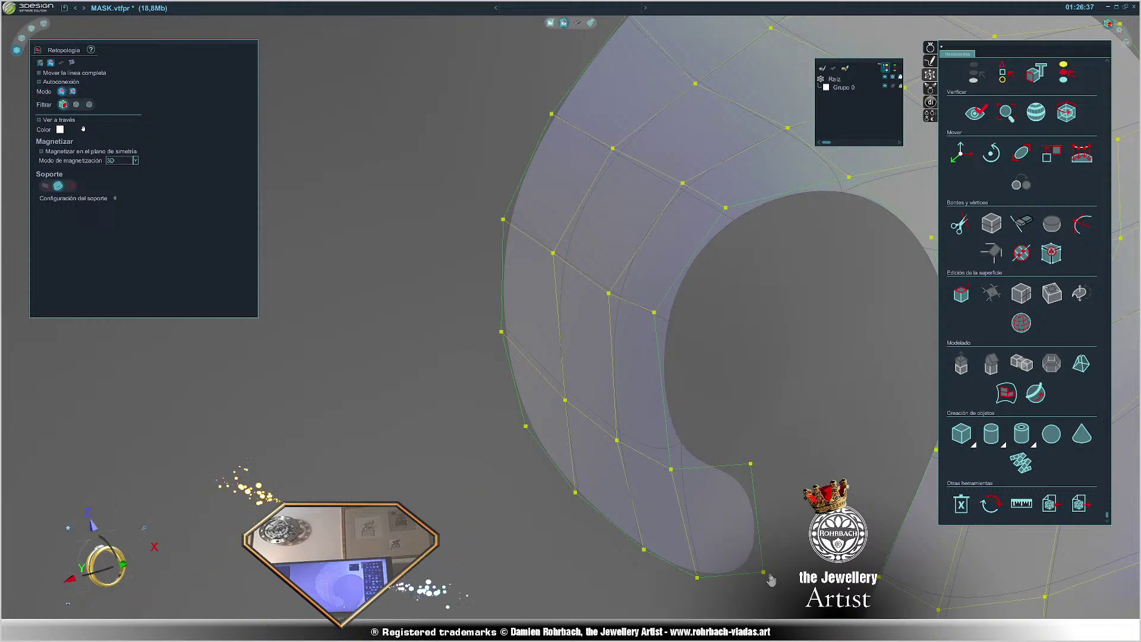
drag(766, 578, 780, 550)
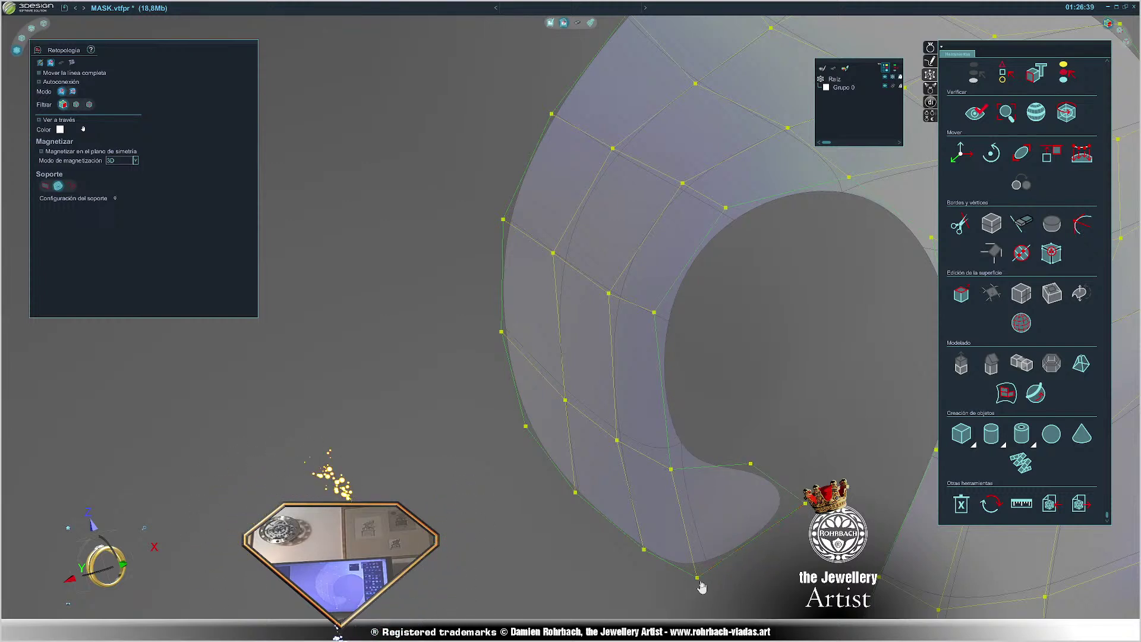
drag(698, 580, 737, 546)
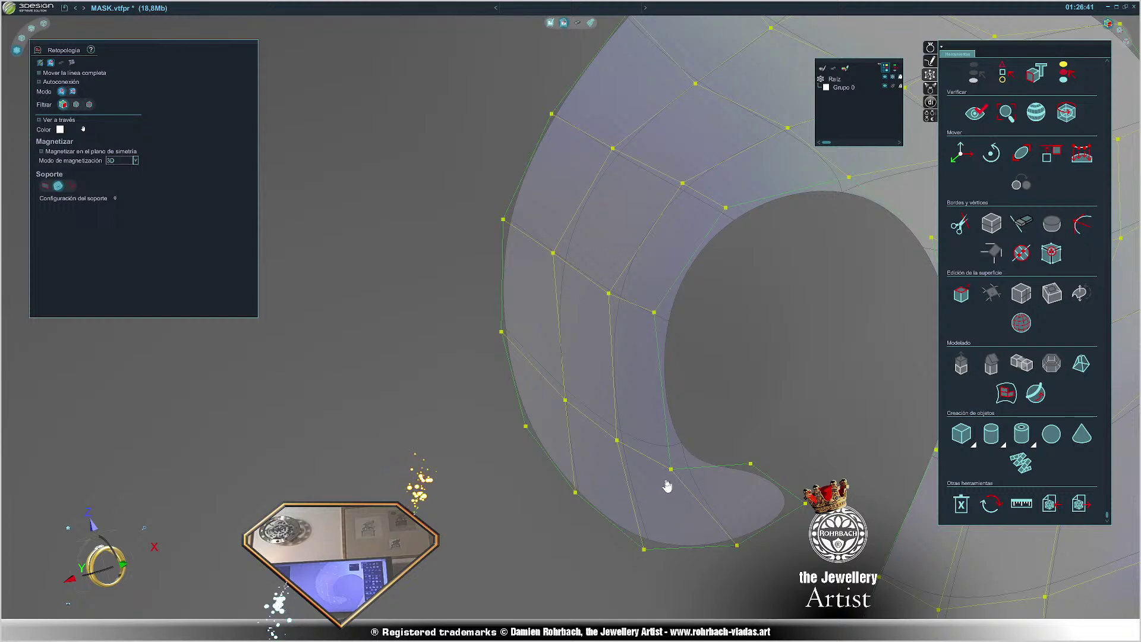
drag(671, 470, 679, 443)
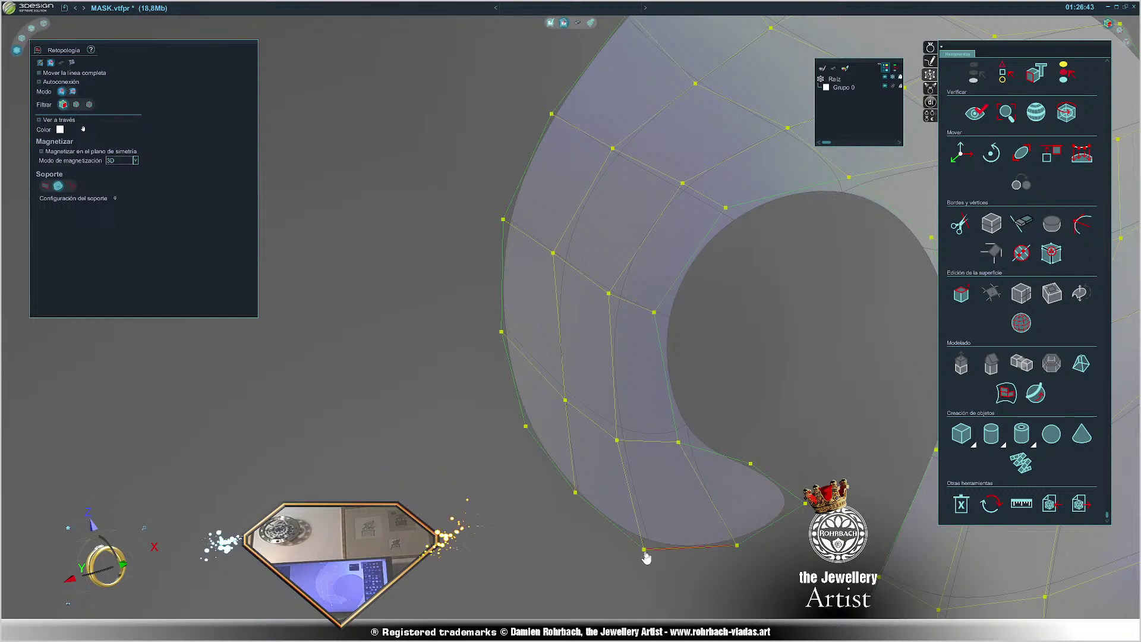
- Adjust three outer-edge vertices along the curl's underside so the outline follows the bent tip smoothly
drag(645, 550, 666, 535)
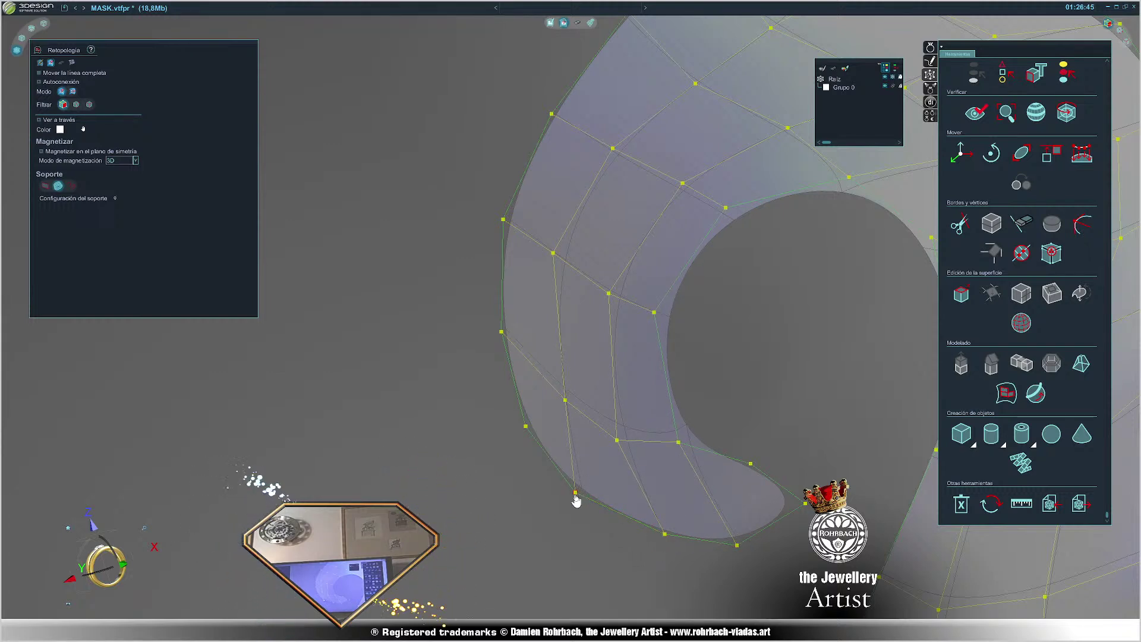
drag(575, 494, 602, 500)
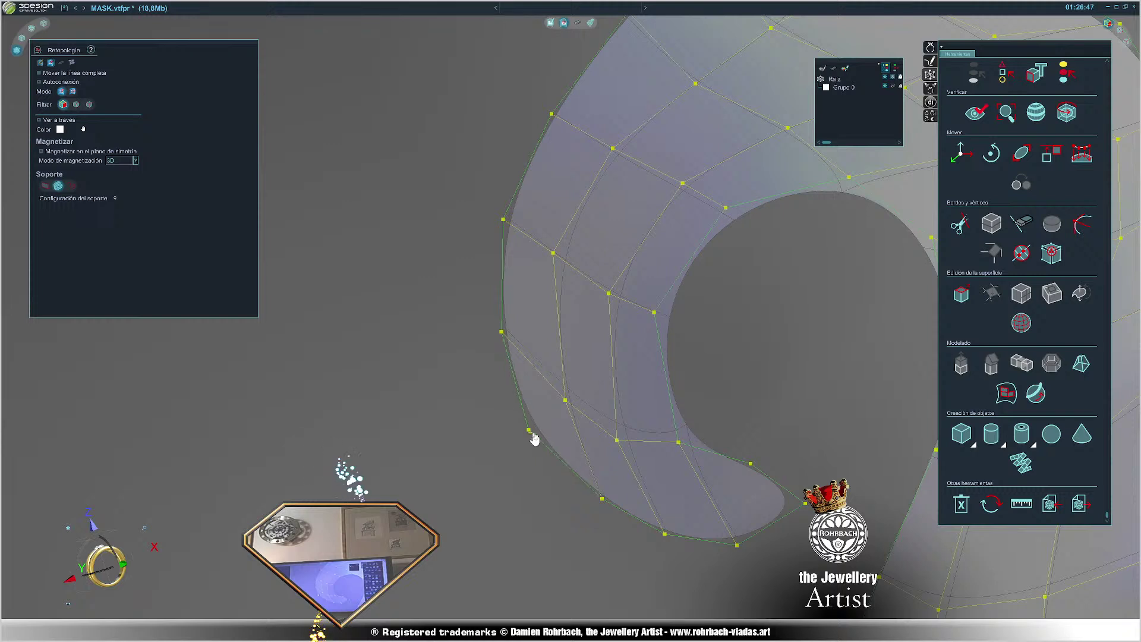
drag(533, 436, 531, 420)
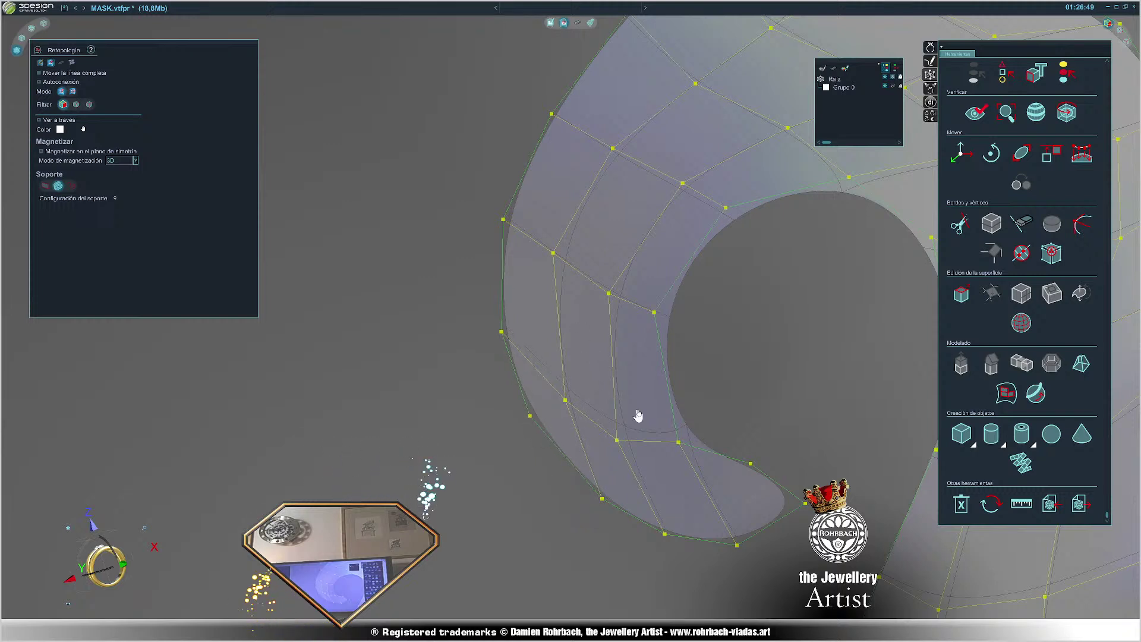
- Curl the lower tip further into the opening by raising its two end vertices and three neighbouring vertices on the underside
drag(751, 465, 775, 435)
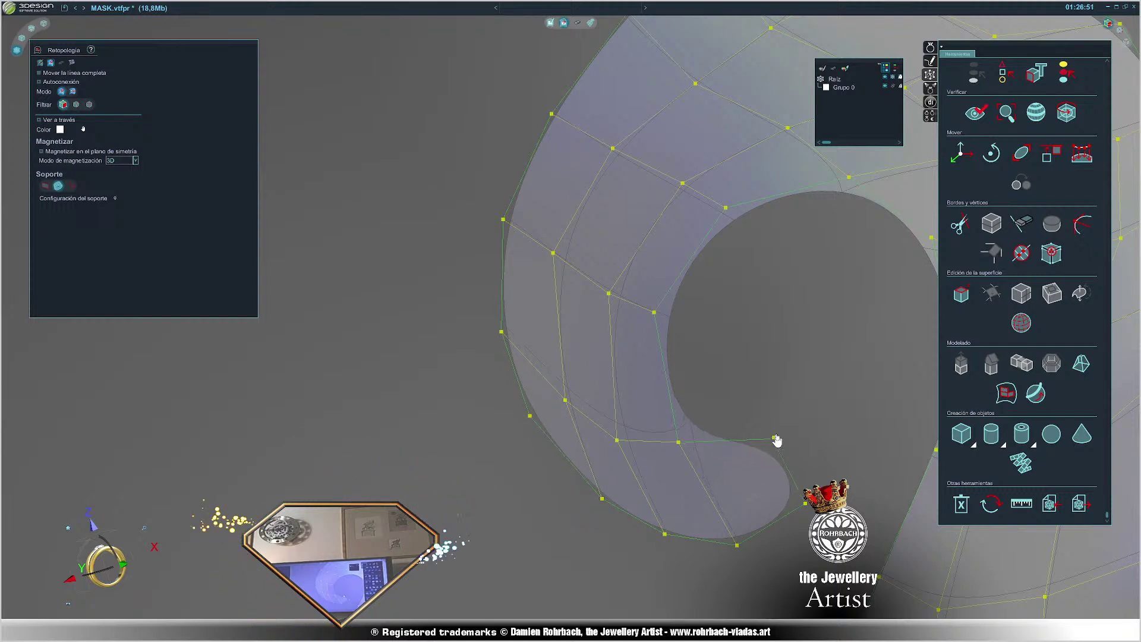
drag(807, 504, 810, 448)
drag(738, 545, 767, 515)
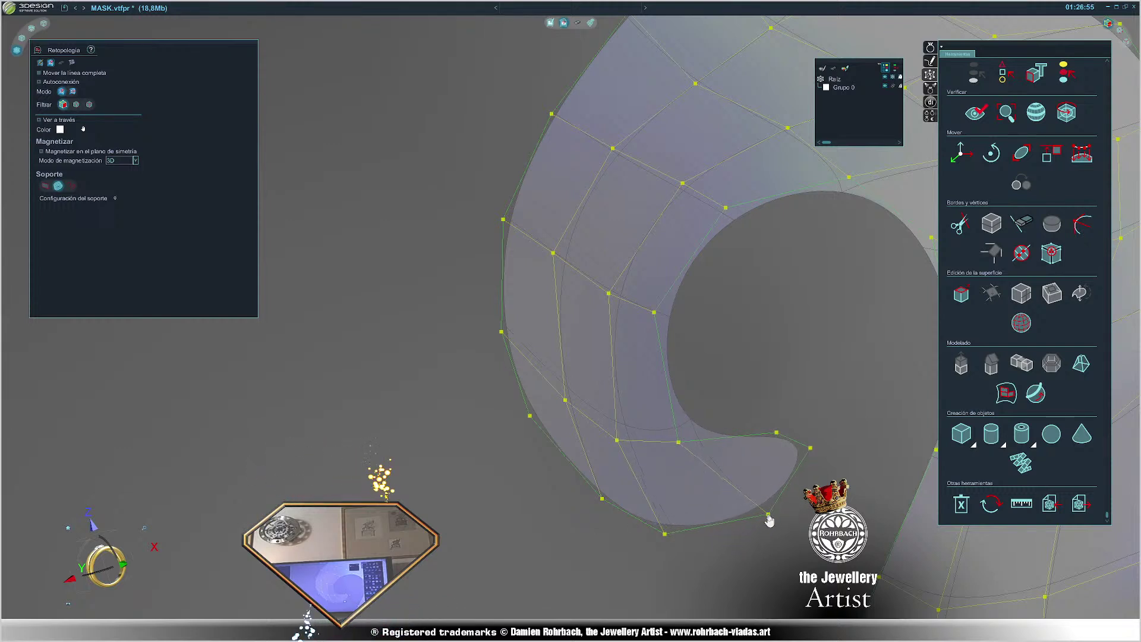
drag(666, 540, 690, 526)
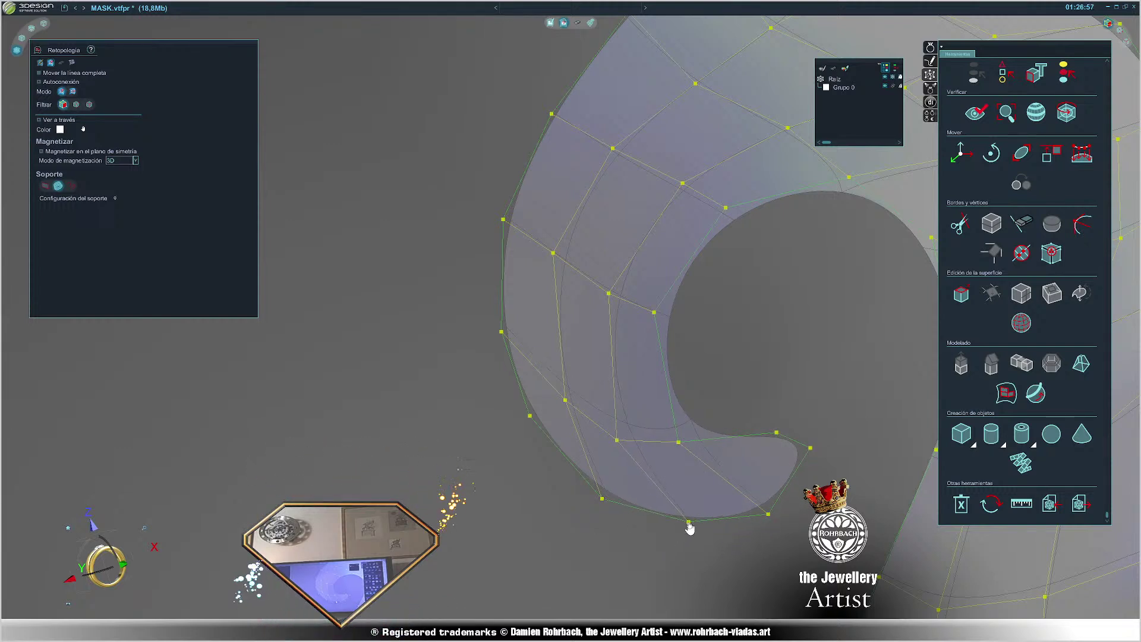
drag(607, 500, 612, 500)
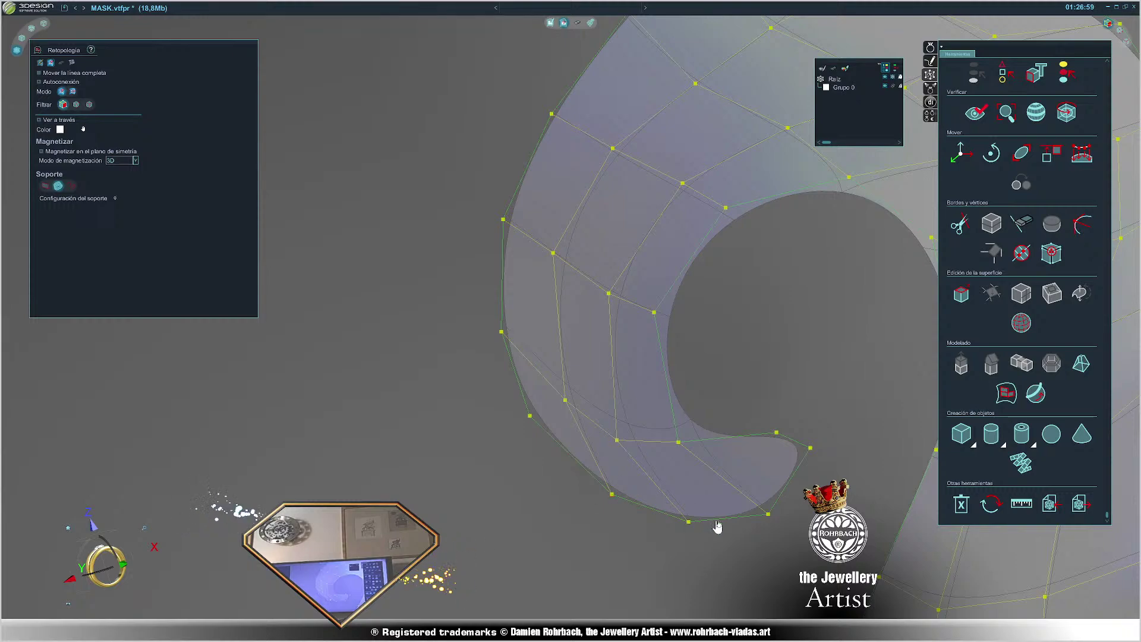
- Move the two edge vertices at the notch beneath the forehead curl's spike up toward its point
scroll(719, 527, down, 6)
middle_drag(730, 509, 697, 502)
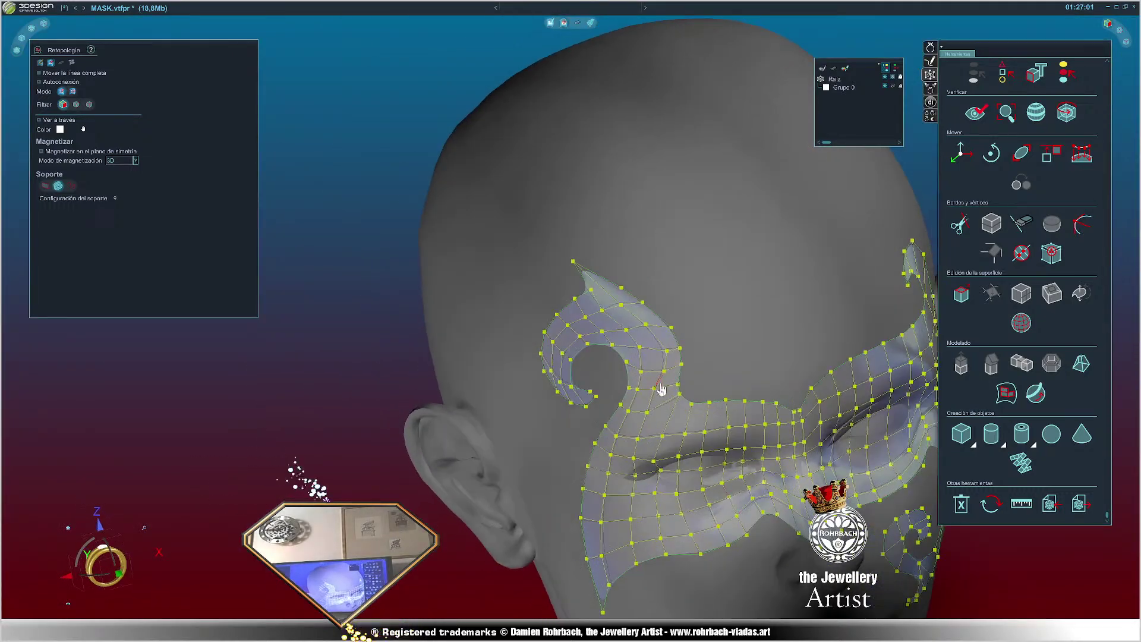
scroll(661, 390, up, 4)
scroll(621, 265, up, 3)
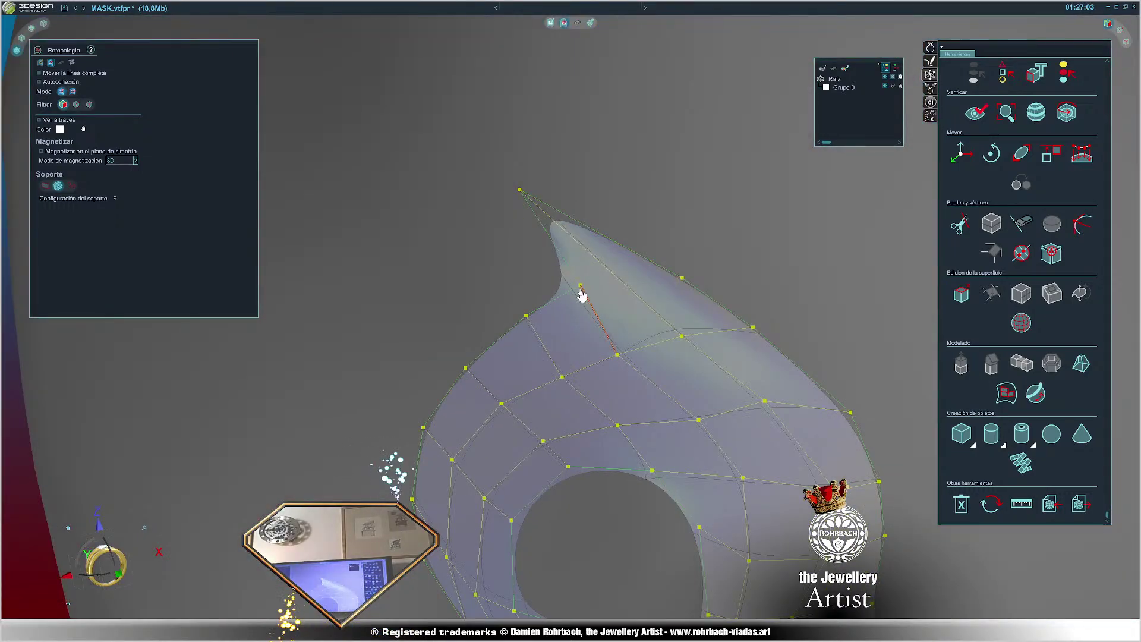
drag(527, 323, 580, 269)
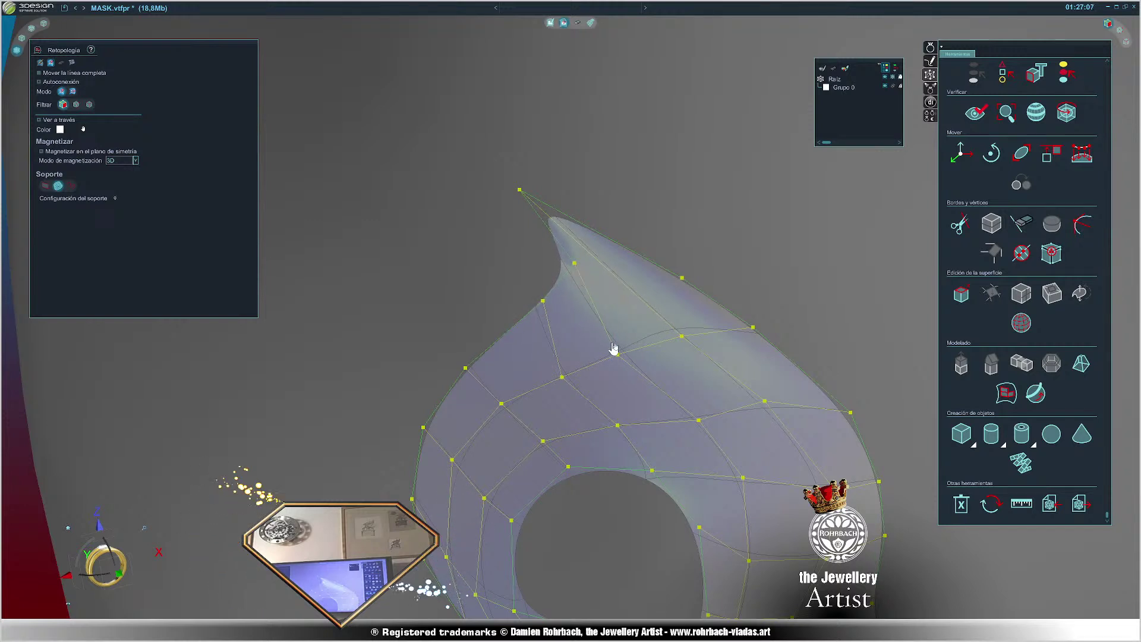
- Shift three interior vertices at the base of the spike upward to align their row with the notch
drag(620, 361, 605, 322)
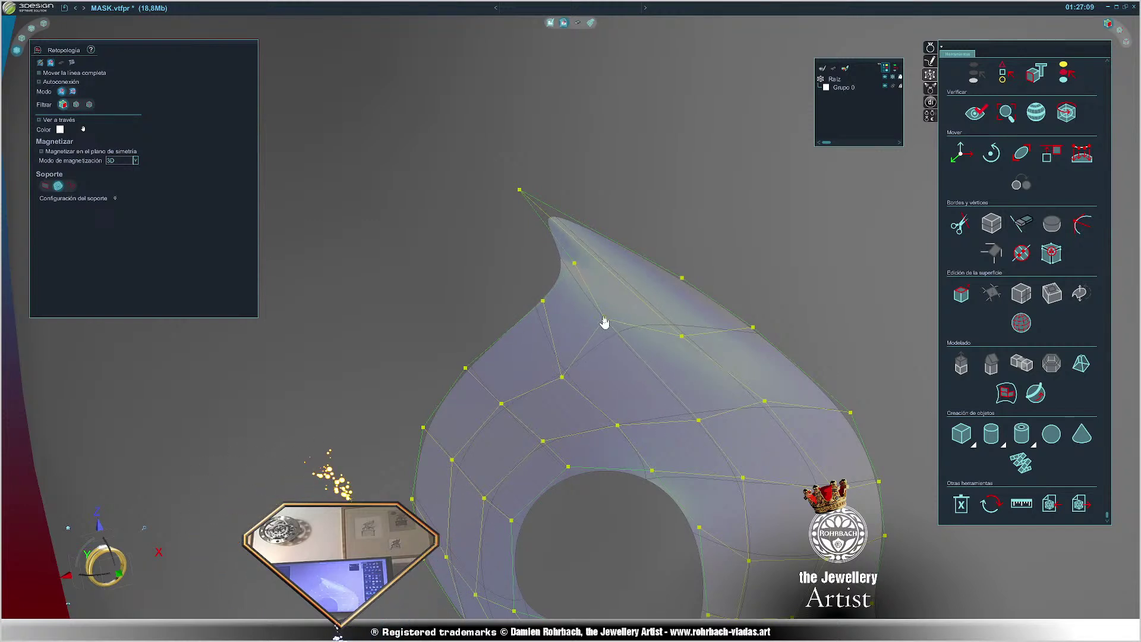
drag(684, 344, 644, 301)
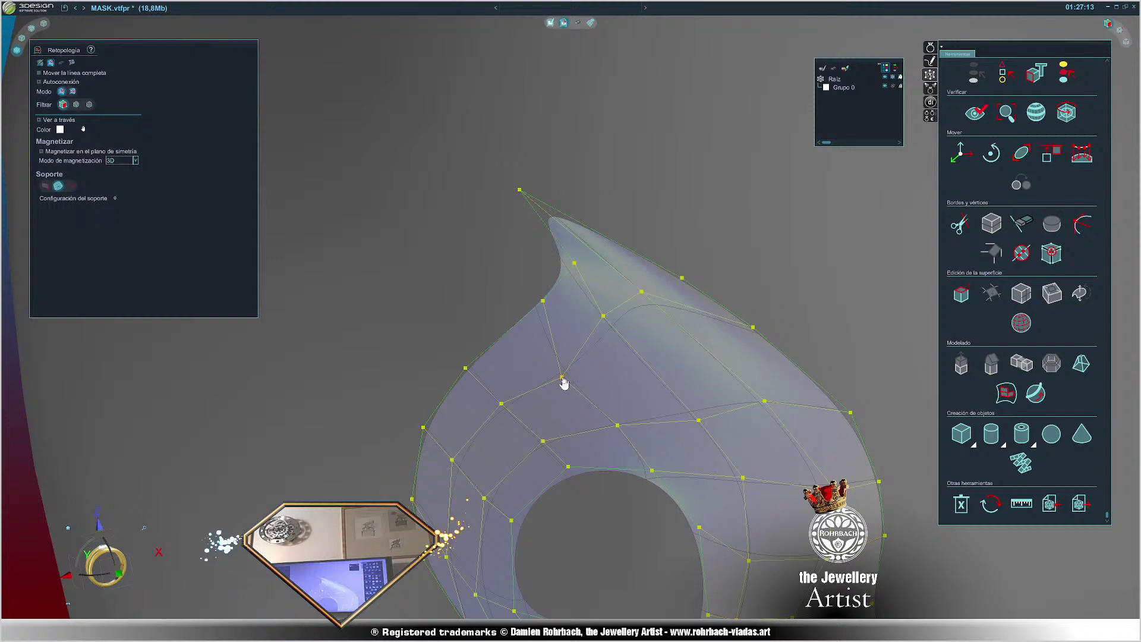
drag(564, 384, 565, 350)
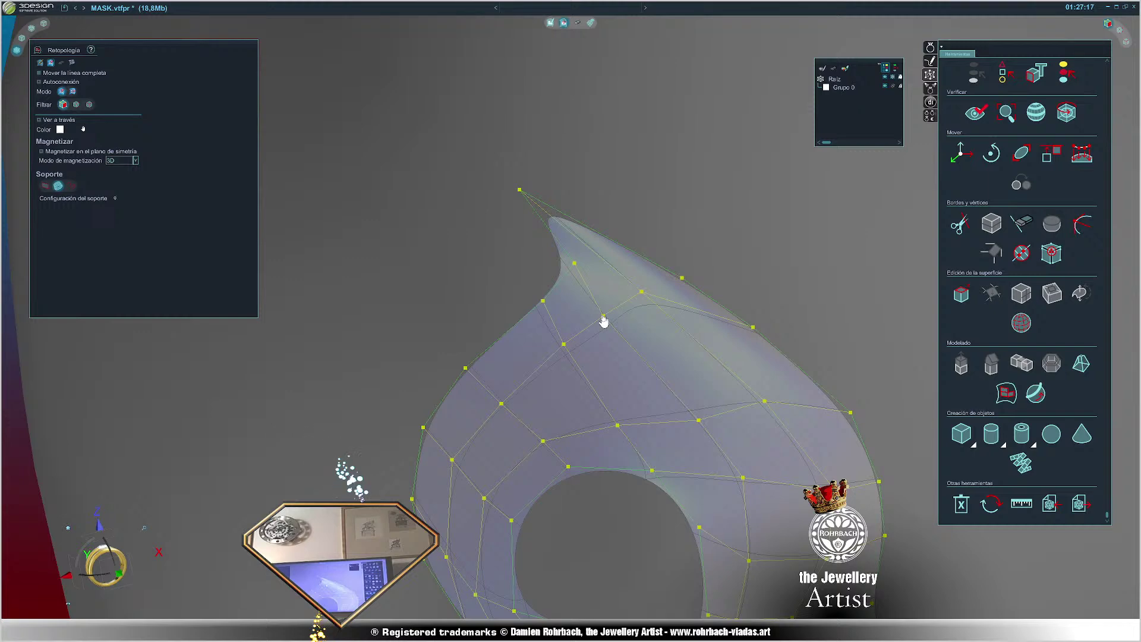
scroll(602, 321, up, 3)
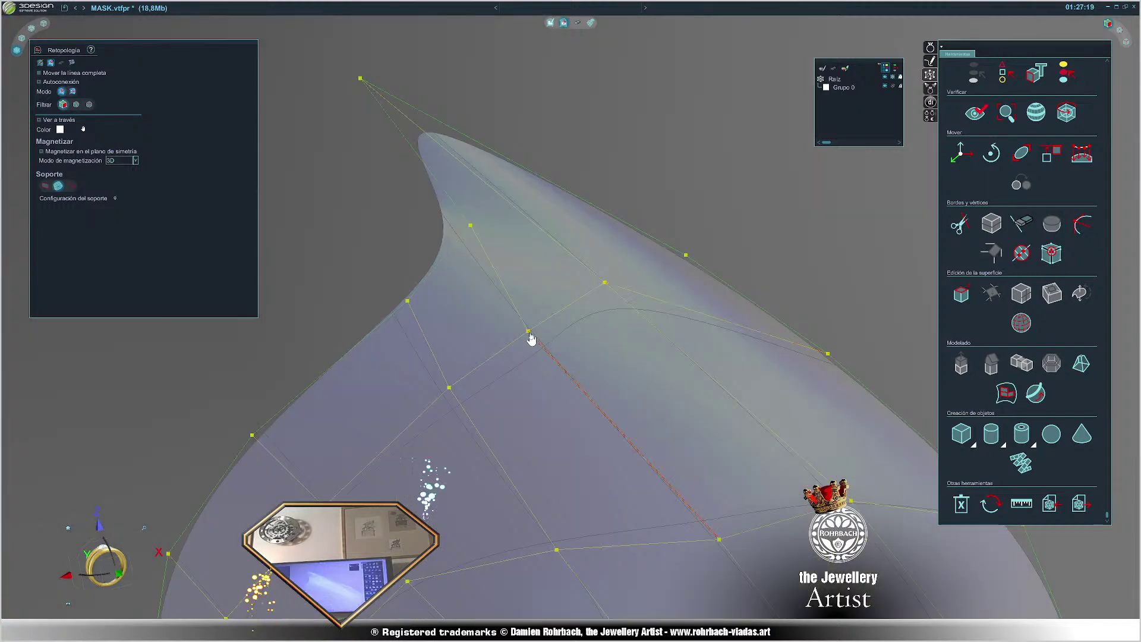
drag(531, 339, 535, 304)
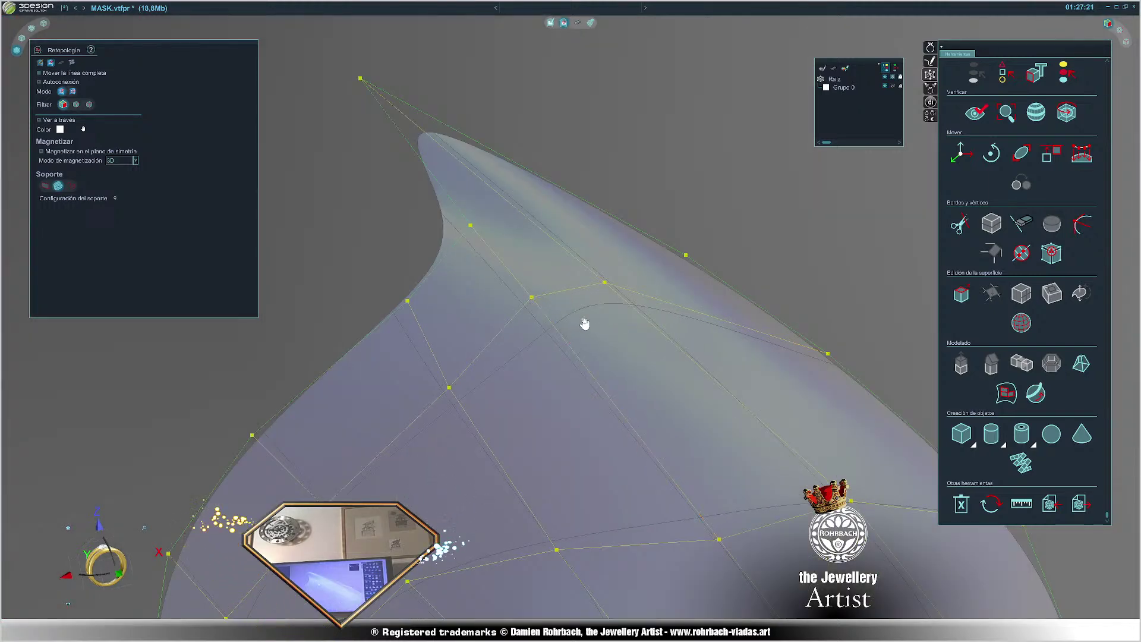
- Shift four interior vertices across the crown of the forehead curl up toward the spike to even out the row
scroll(587, 324, down, 5)
scroll(626, 379, up, 2)
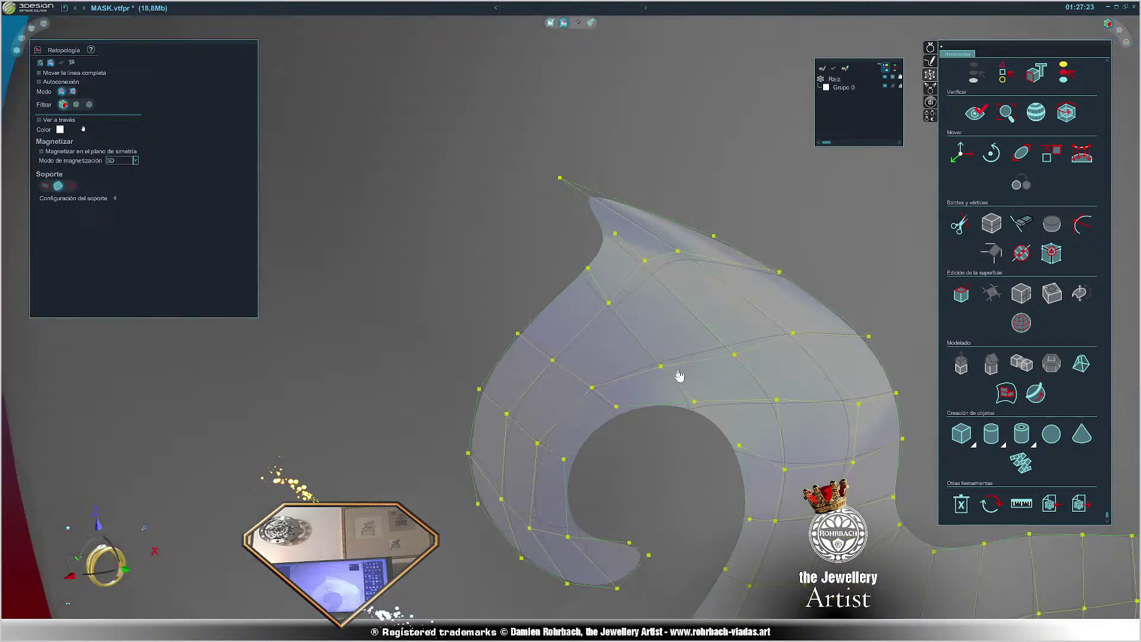
drag(661, 369, 645, 350)
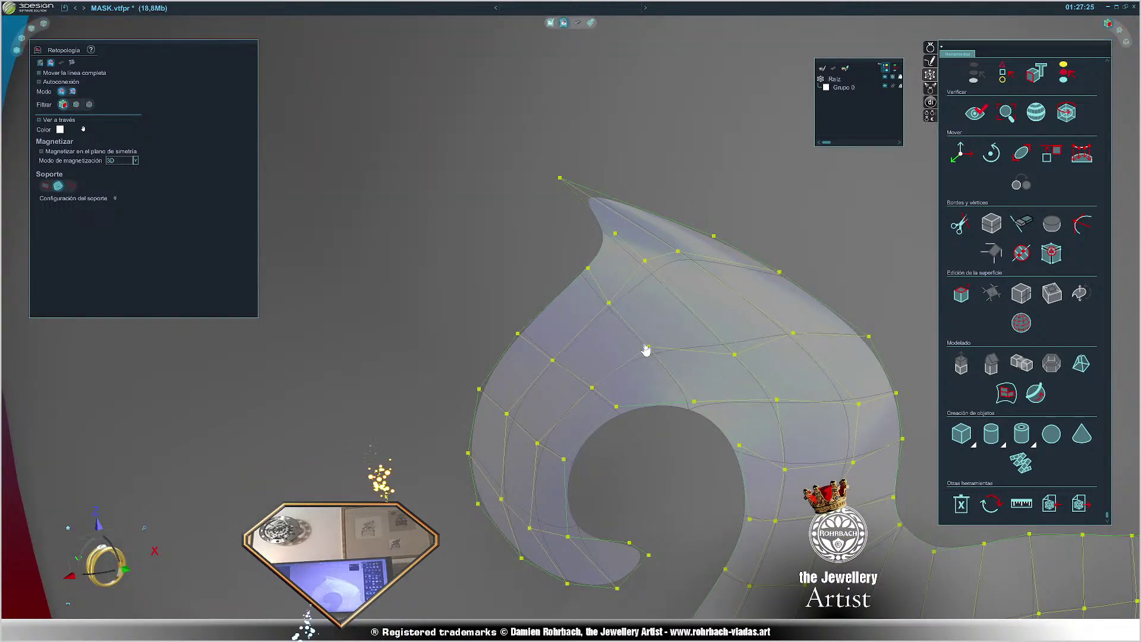
drag(592, 389, 580, 381)
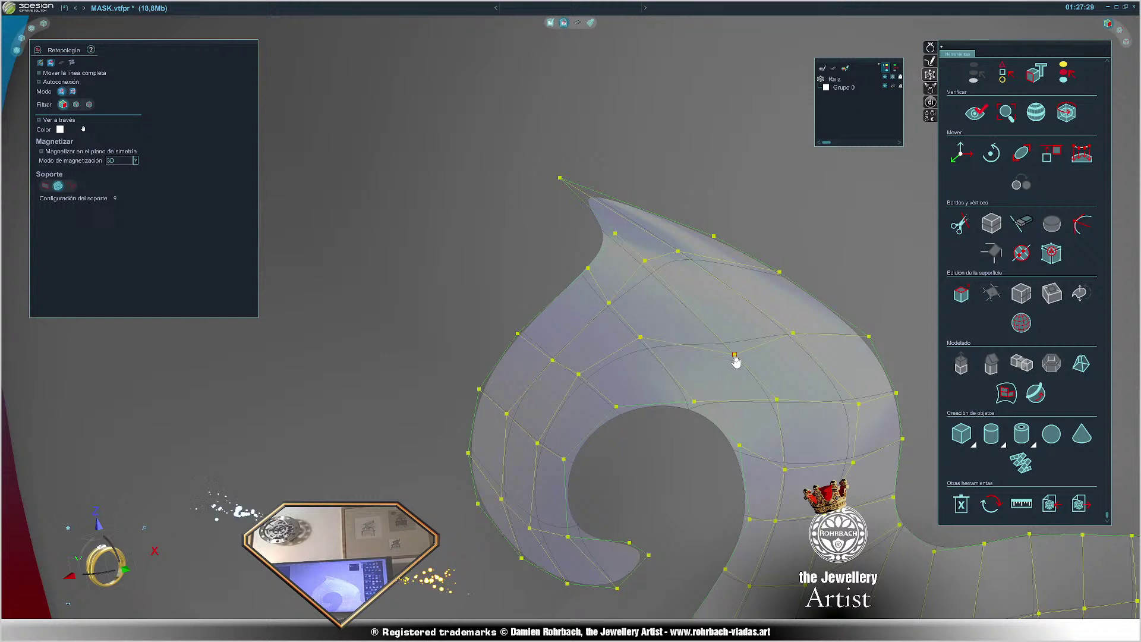
drag(735, 356, 698, 310)
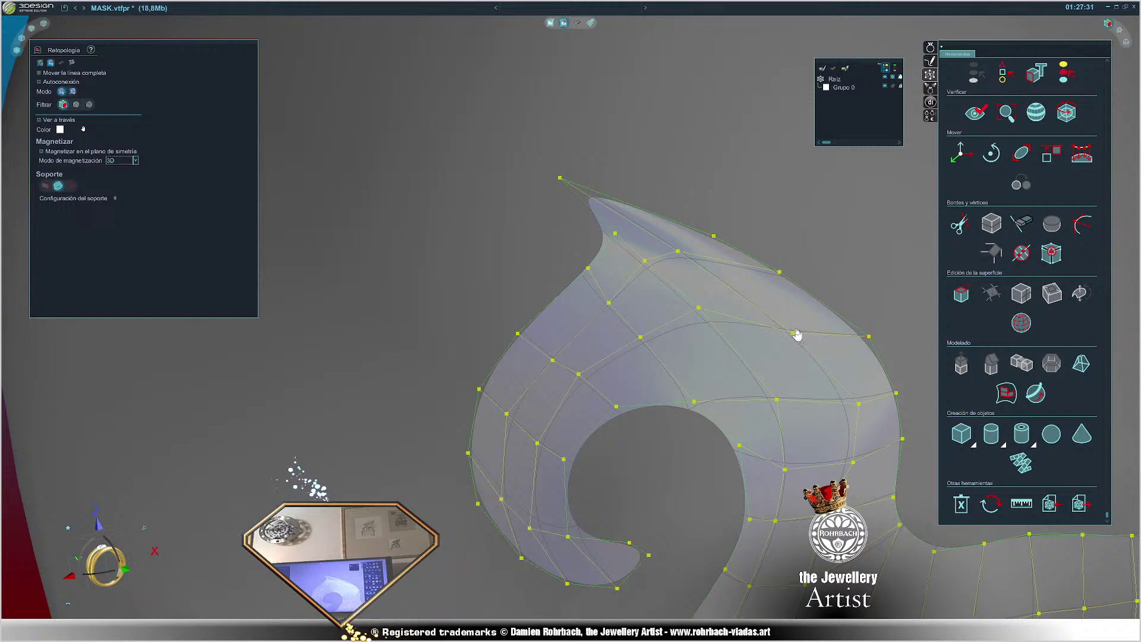
drag(794, 339, 779, 313)
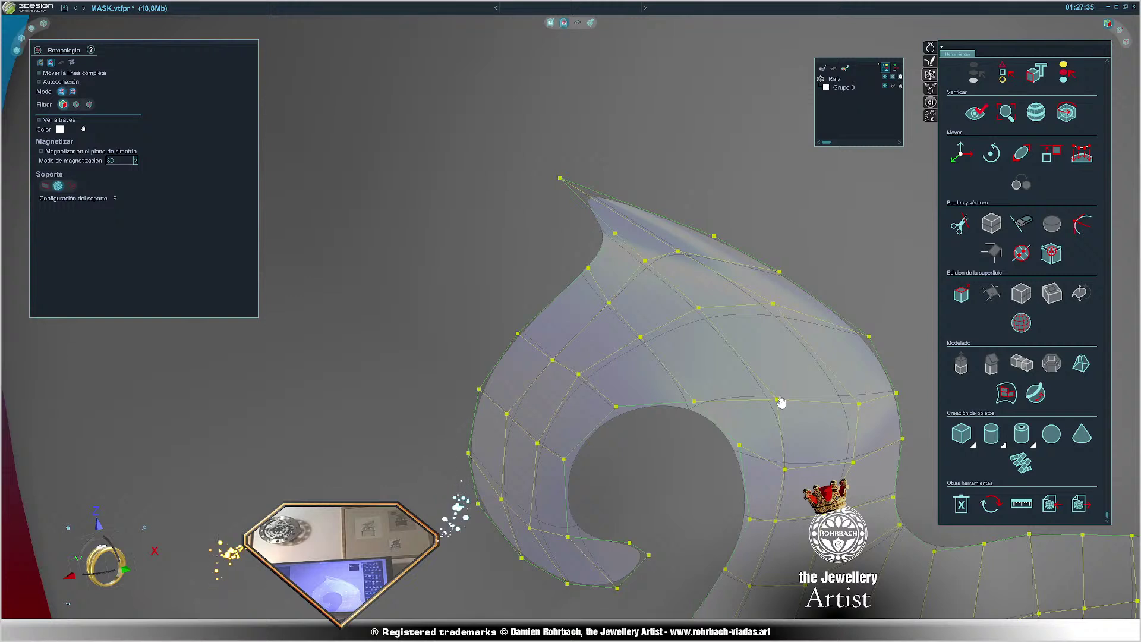
- Raise the interior vertices along the curl's thick side, between opening and outer edge, so their cross rows follow the bend
drag(780, 405, 760, 373)
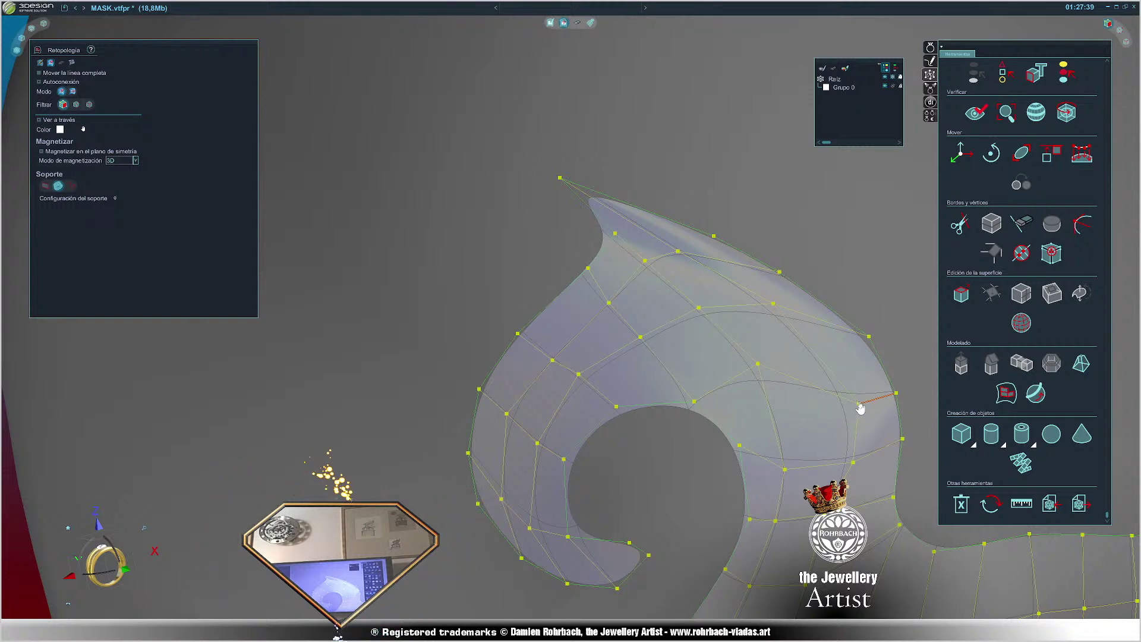
drag(859, 407, 829, 359)
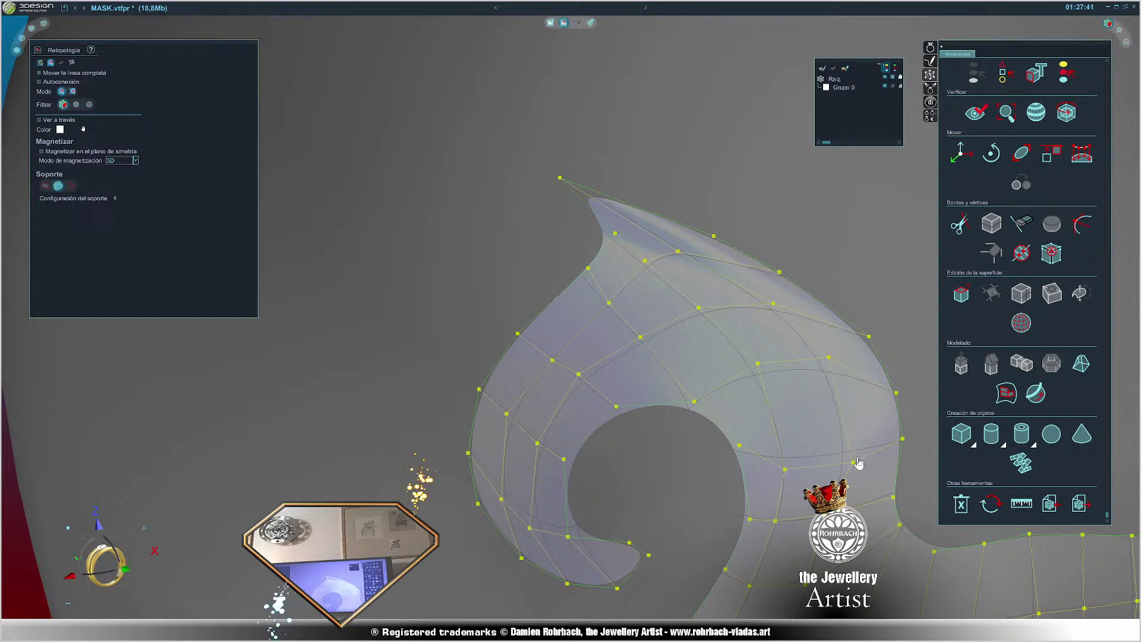
drag(854, 469, 848, 428)
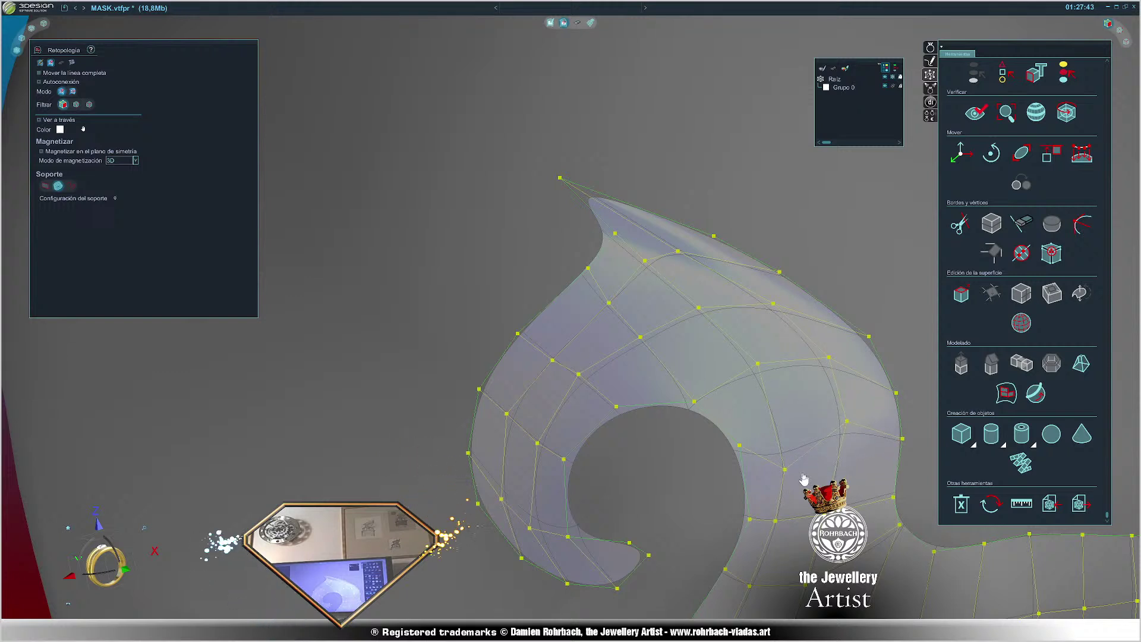
drag(786, 474, 752, 434)
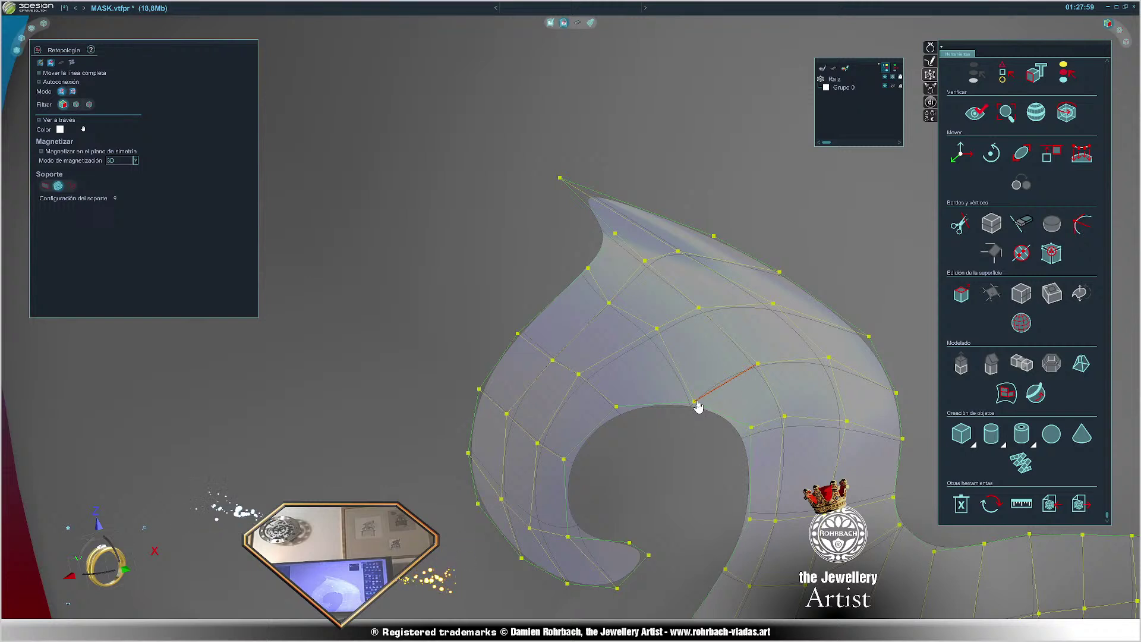
- Round the curl's opening by raising its two top edge vertices and shifting the inner-side edge vertex and its neighbour outward
drag(695, 404, 704, 384)
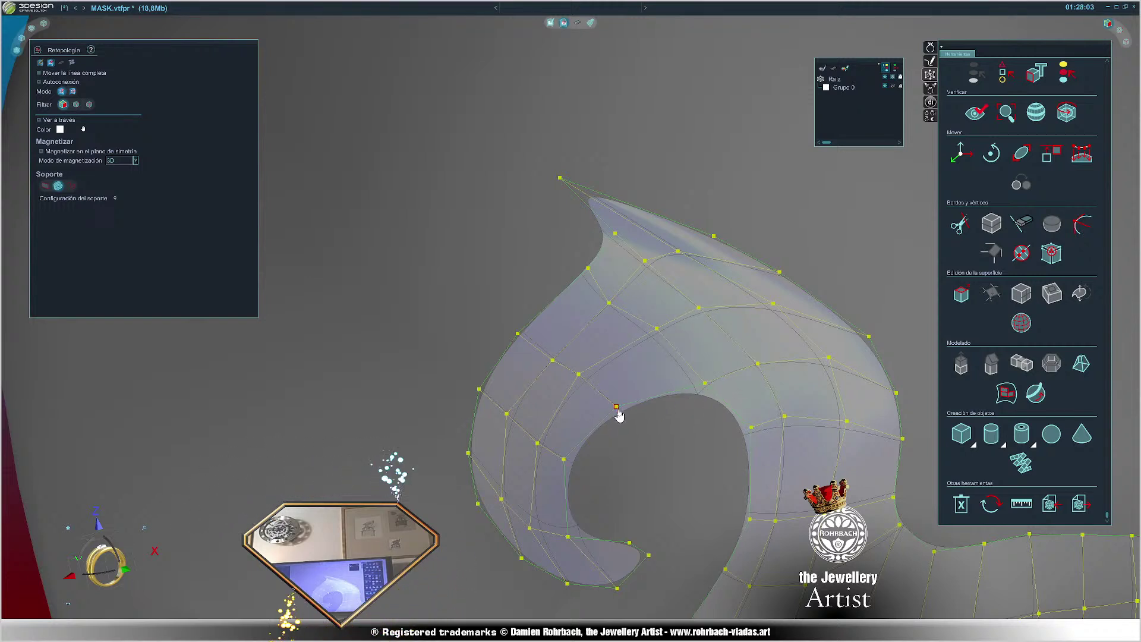
drag(618, 409, 626, 395)
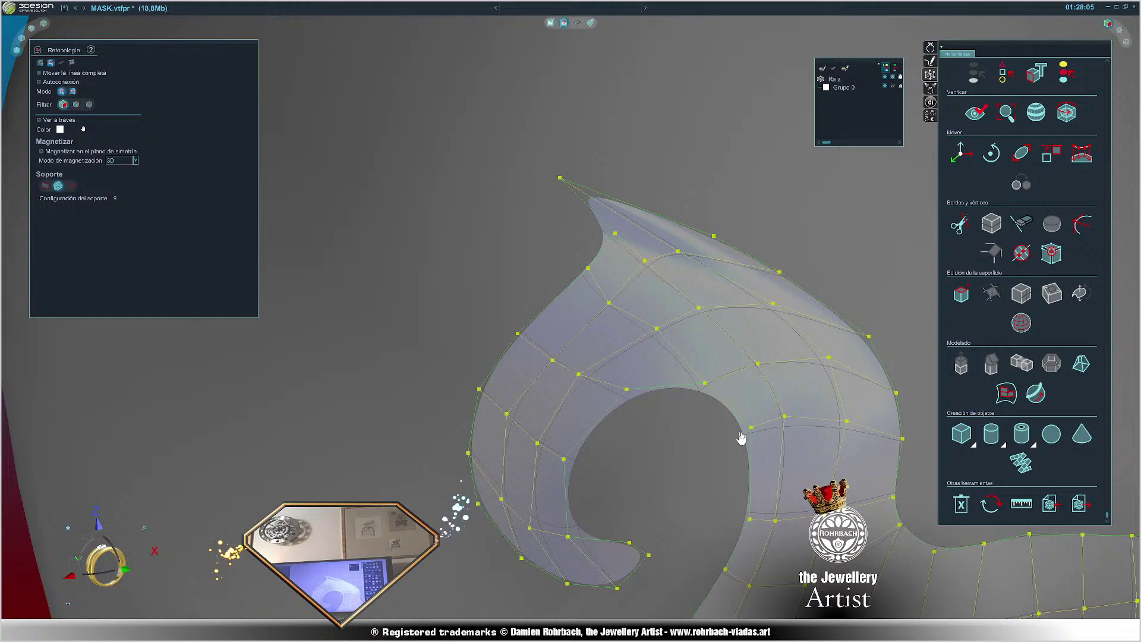
scroll(740, 427, up, 3)
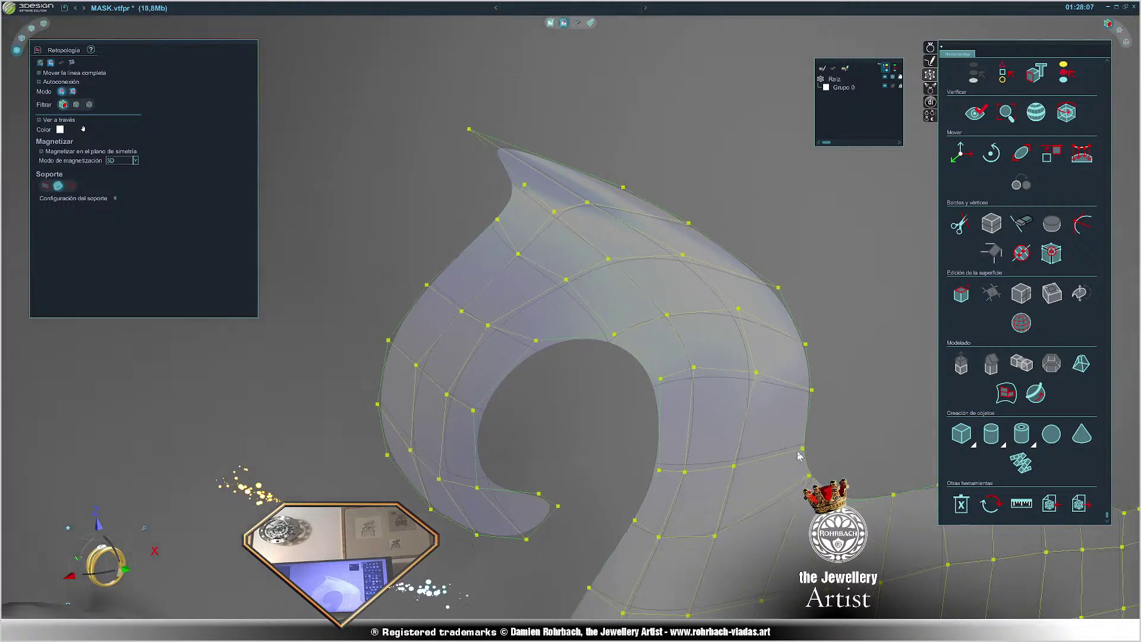
drag(678, 358, 694, 342)
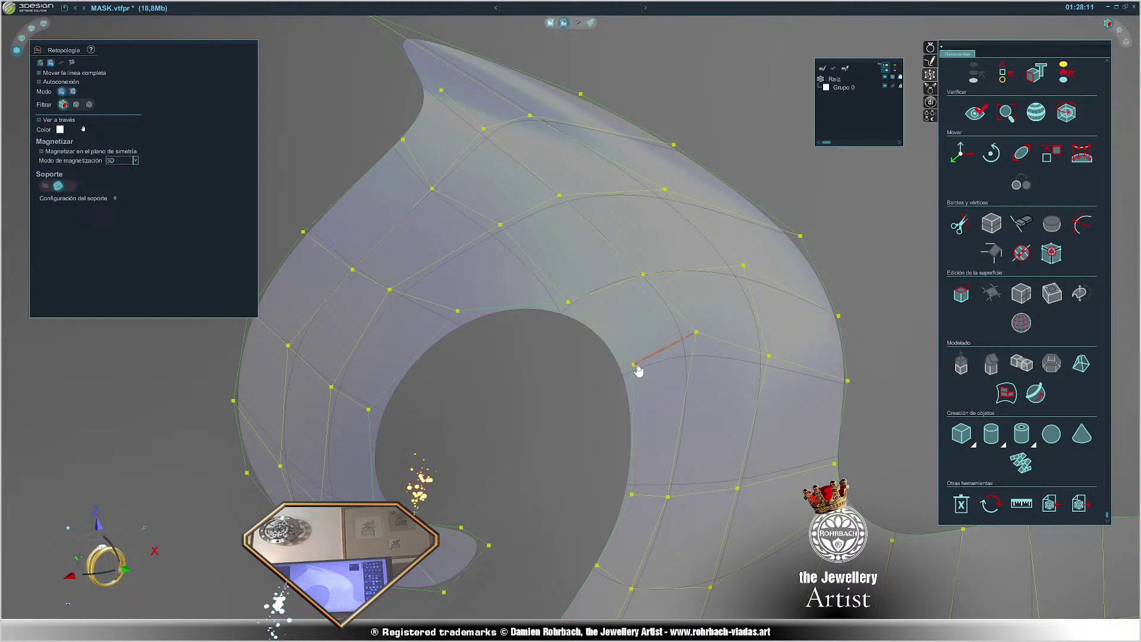
drag(634, 368, 658, 353)
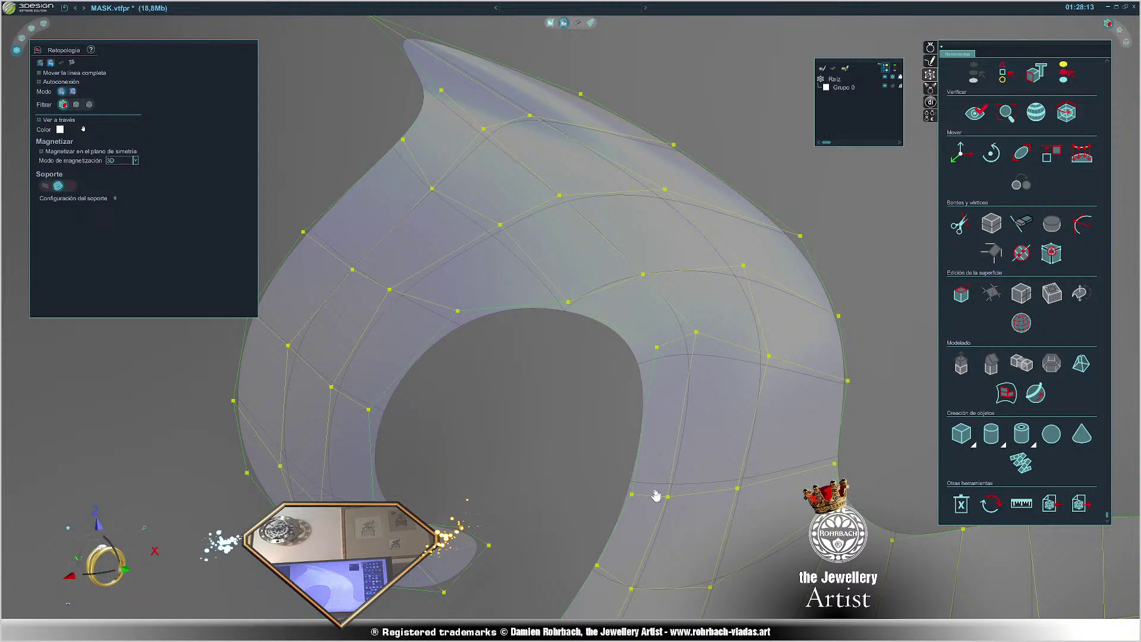
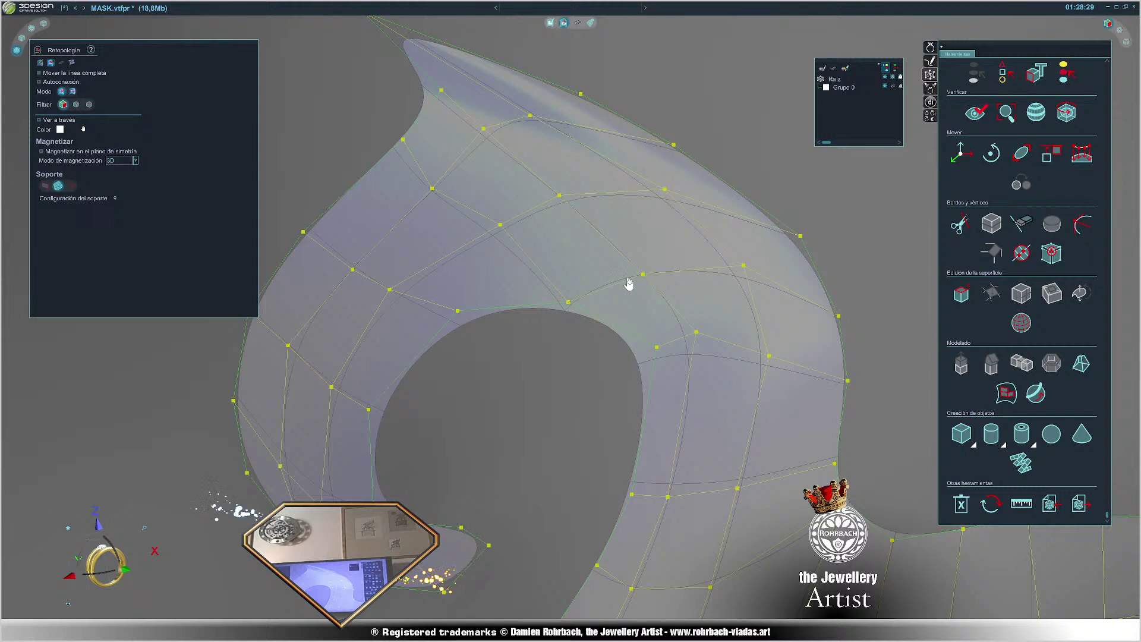
- Widen the opening toward the thick side with its edge vertices and move the adjacent interior vertices up and outward for even spacing
drag(643, 275, 640, 251)
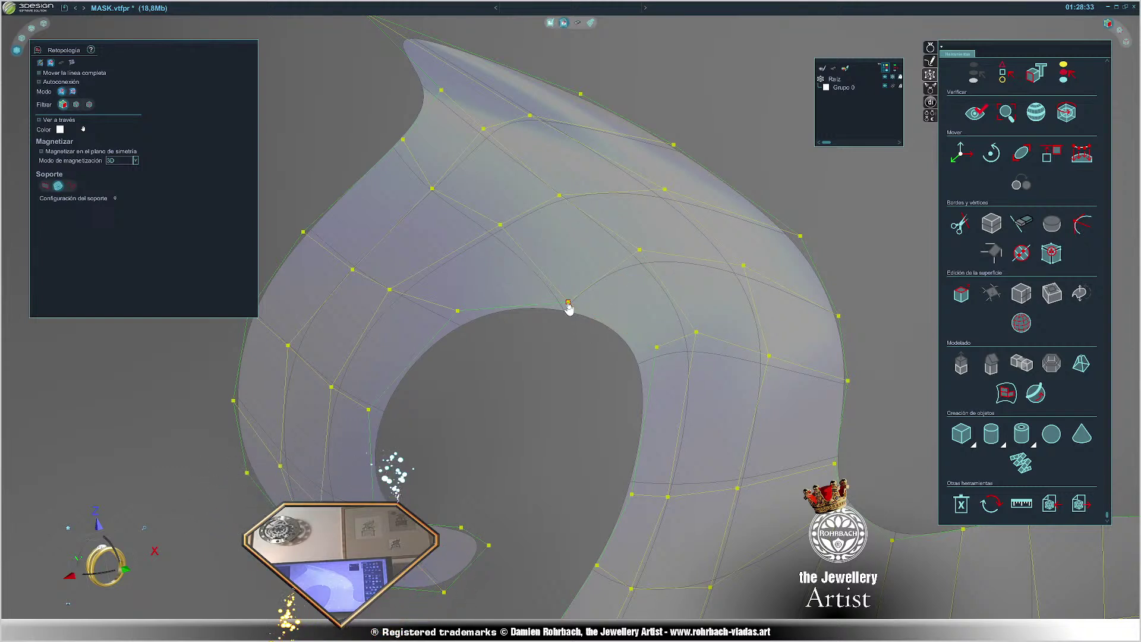
drag(569, 304, 573, 277)
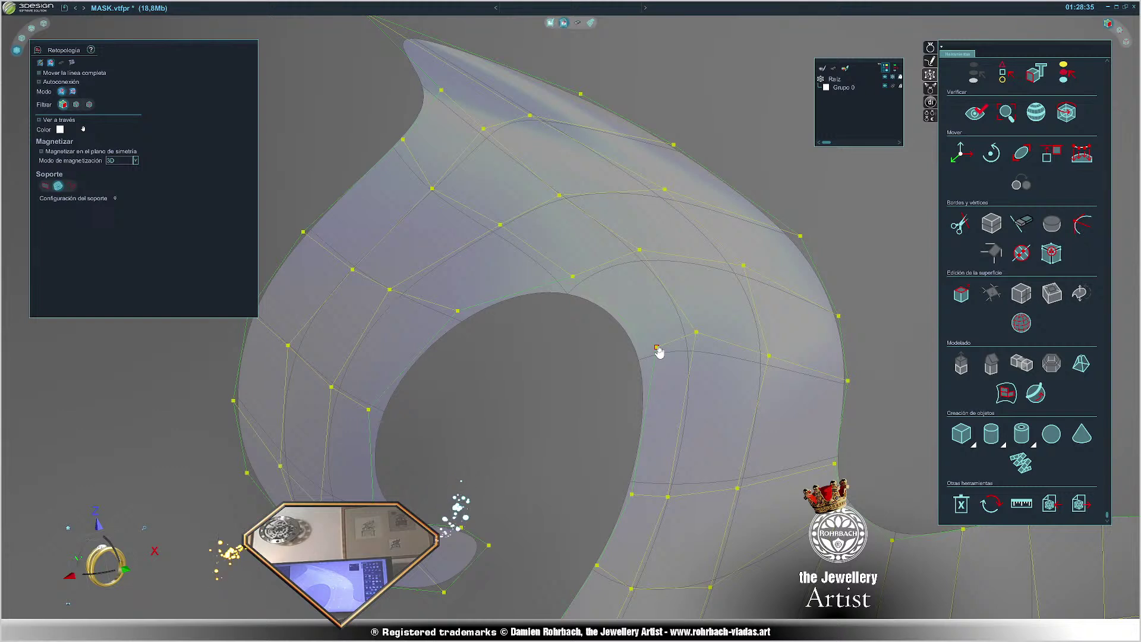
drag(658, 352, 677, 349)
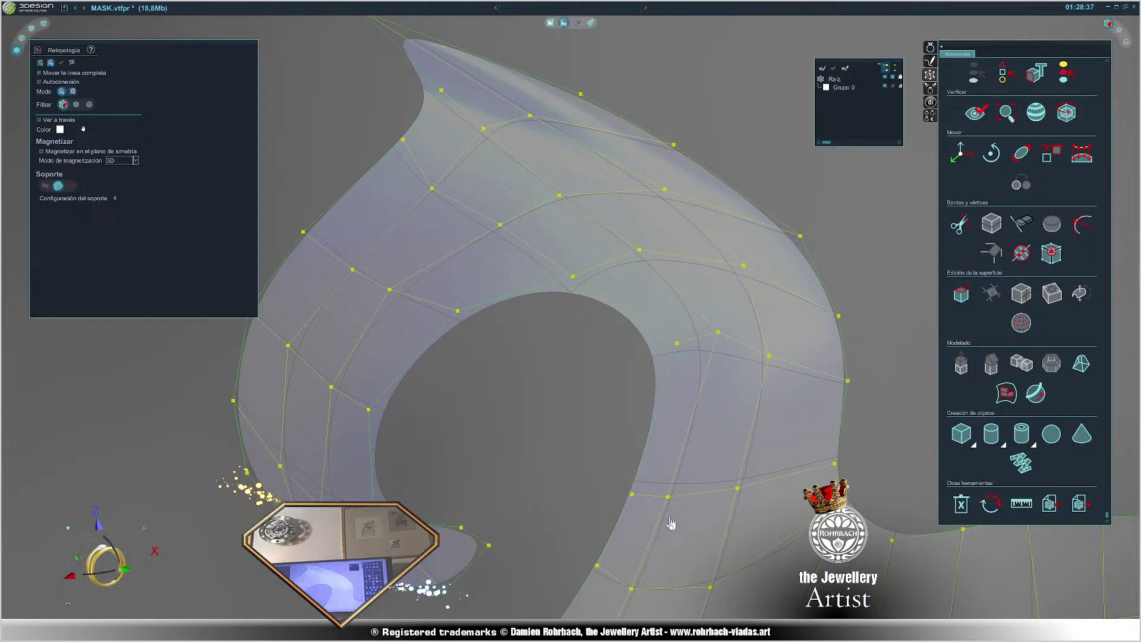
drag(670, 501, 752, 447)
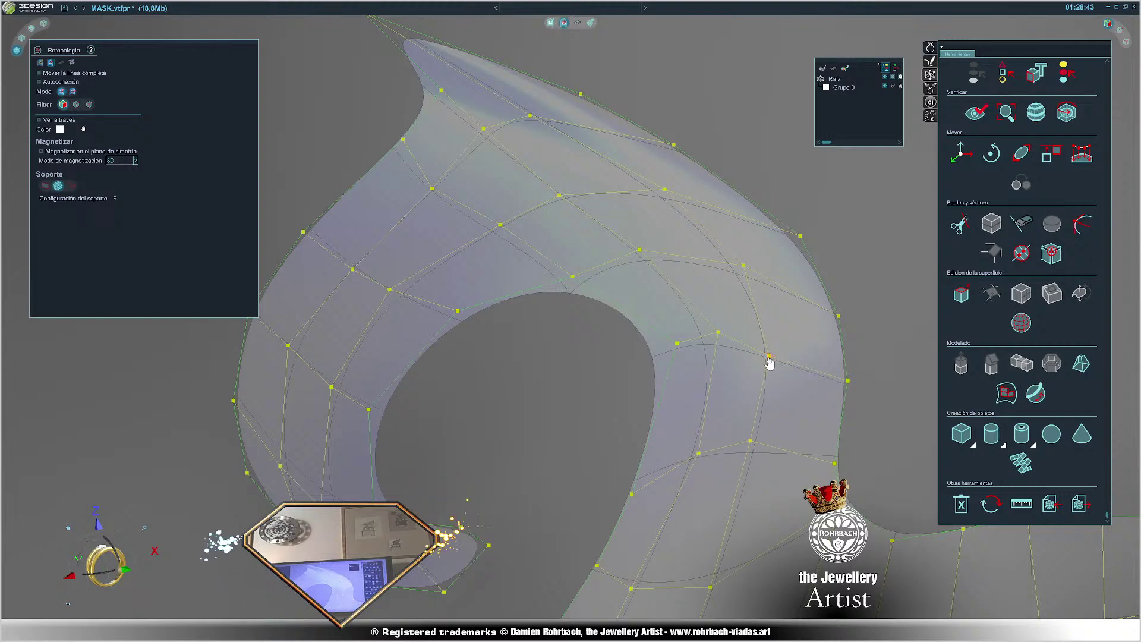
drag(769, 359, 774, 335)
- Move the mask's outer edge vertex beside the temple, below the curl's stem, up and inward to refine the outline
scroll(774, 361, down, 10)
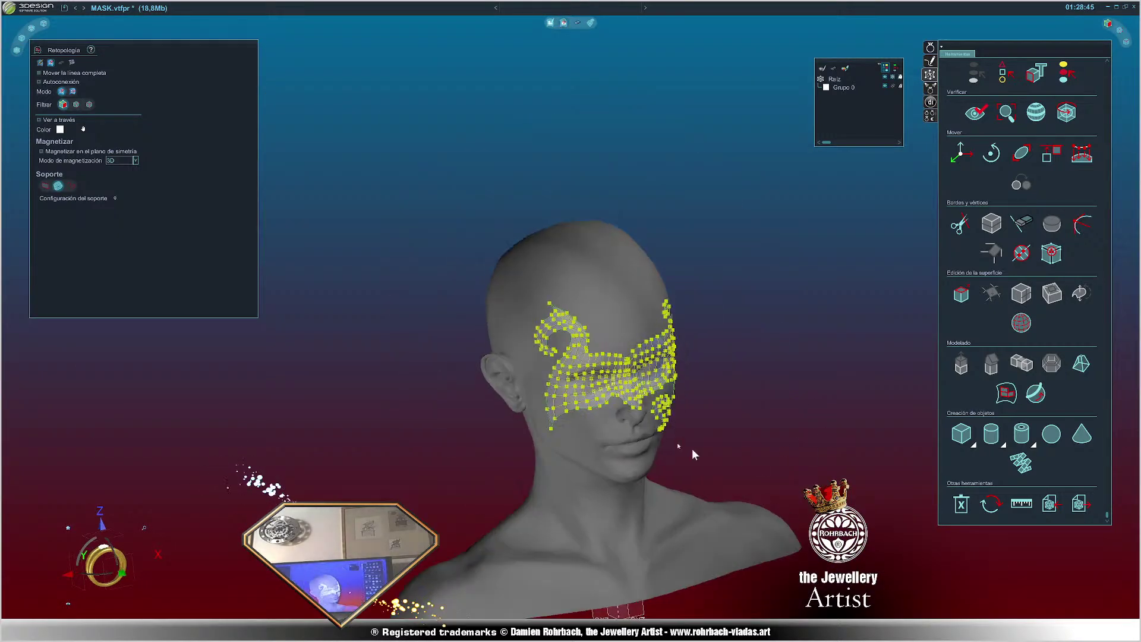
middle_drag(691, 449, 707, 418)
scroll(588, 362, up, 3)
scroll(713, 421, up, 3)
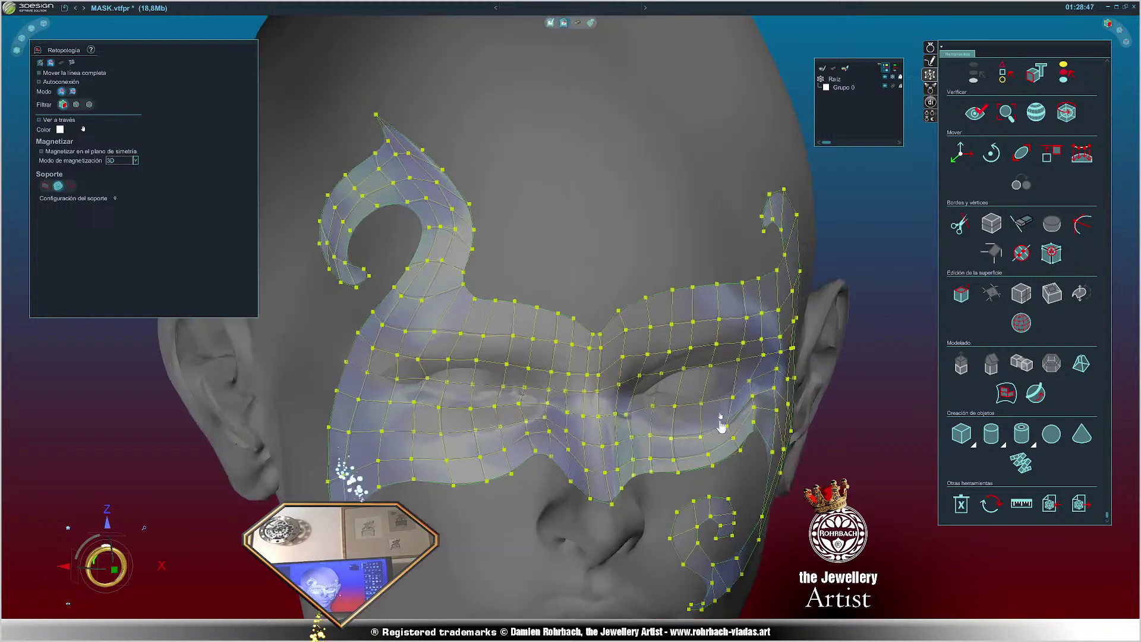
right_drag(720, 423, 571, 383)
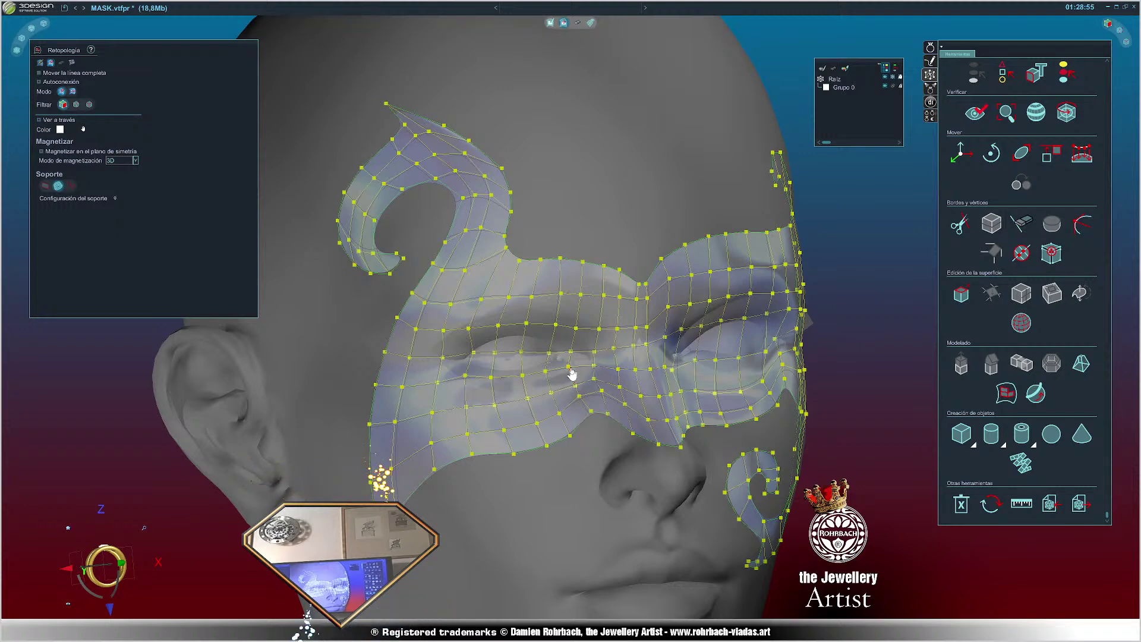
middle_drag(547, 466, 648, 465)
right_drag(670, 425, 616, 326)
scroll(616, 339, up, 4)
middle_drag(529, 318, 555, 316)
scroll(555, 316, up, 4)
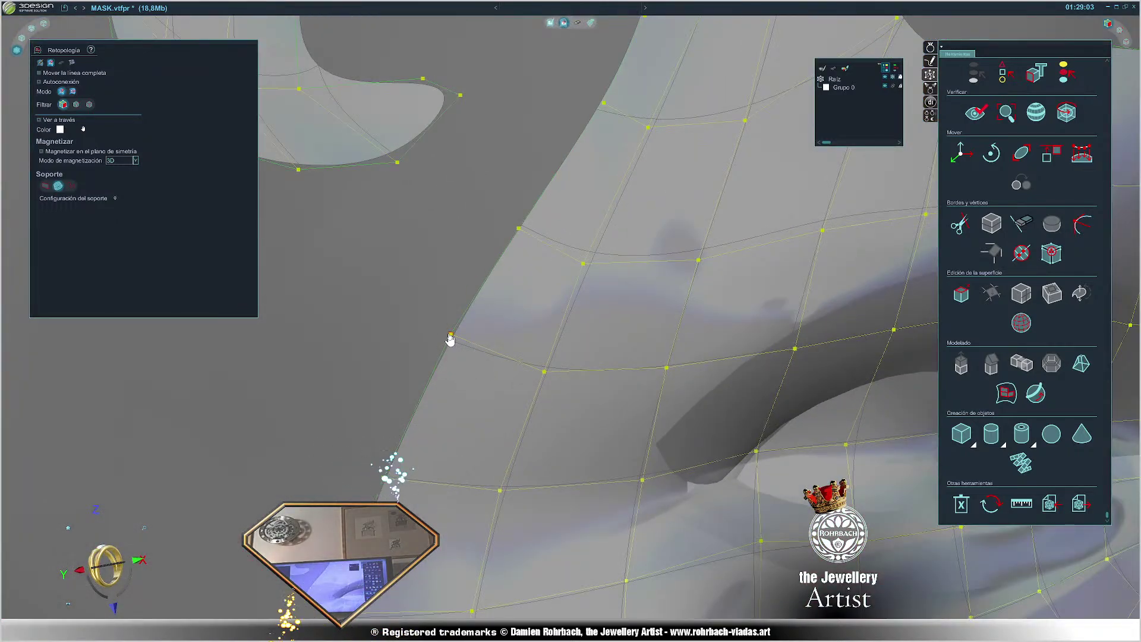
drag(455, 337, 480, 311)
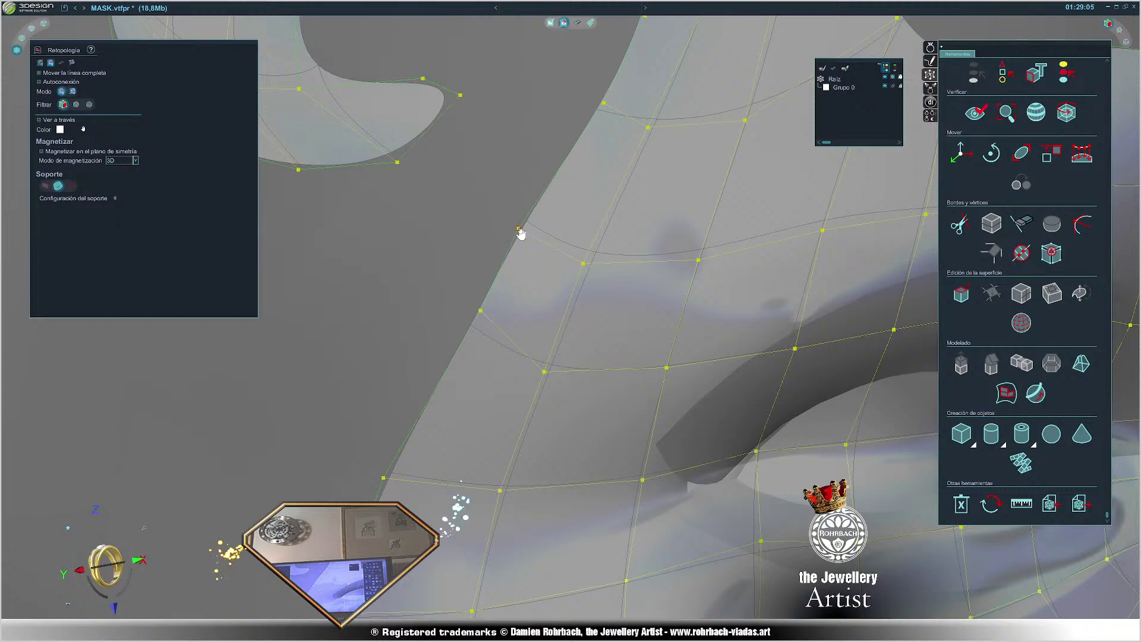
scroll(563, 196, down, 3)
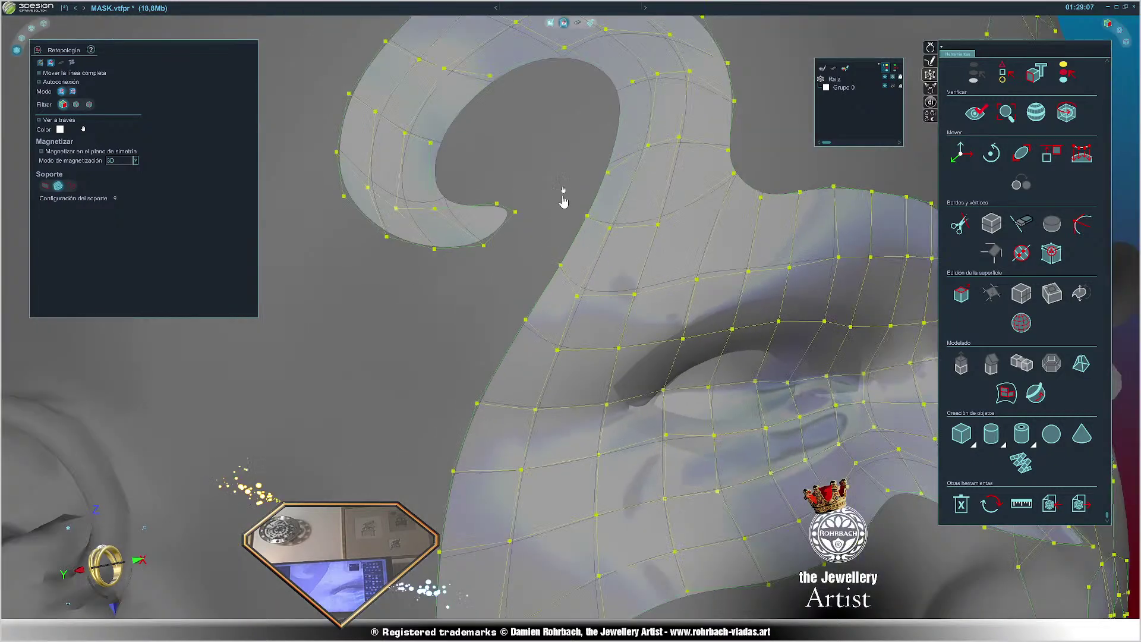
- Raise three interior vertices in the row above the mask's lower cheek edge and two in the next row up
scroll(603, 281, up, 3)
scroll(634, 304, down, 5)
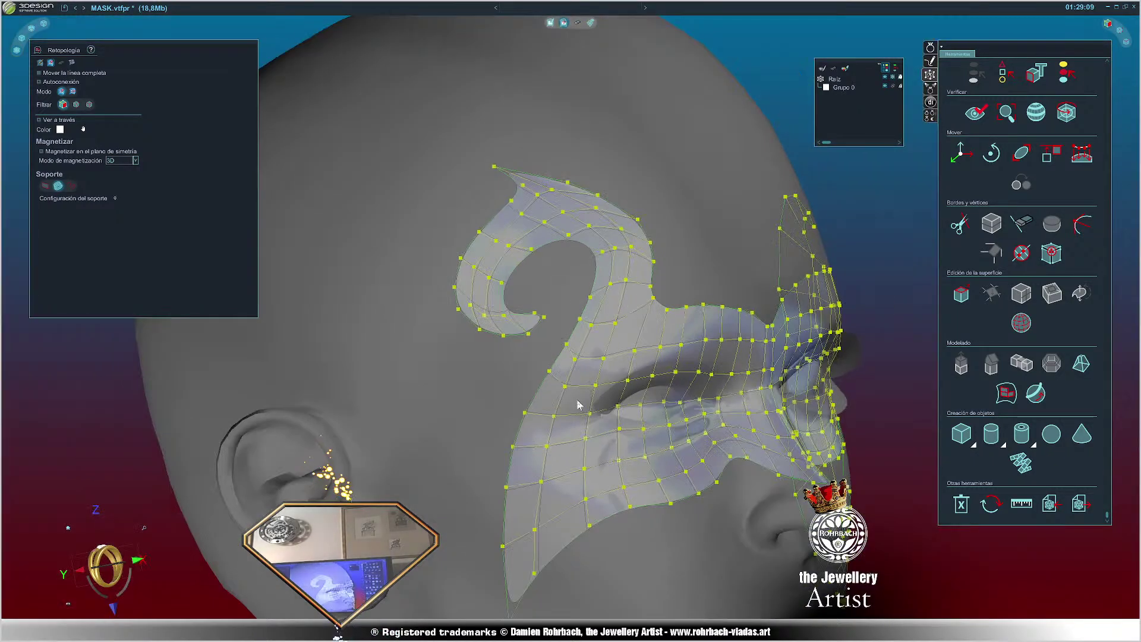
middle_drag(588, 455, 594, 393)
scroll(594, 393, down, 2)
scroll(571, 434, up, 6)
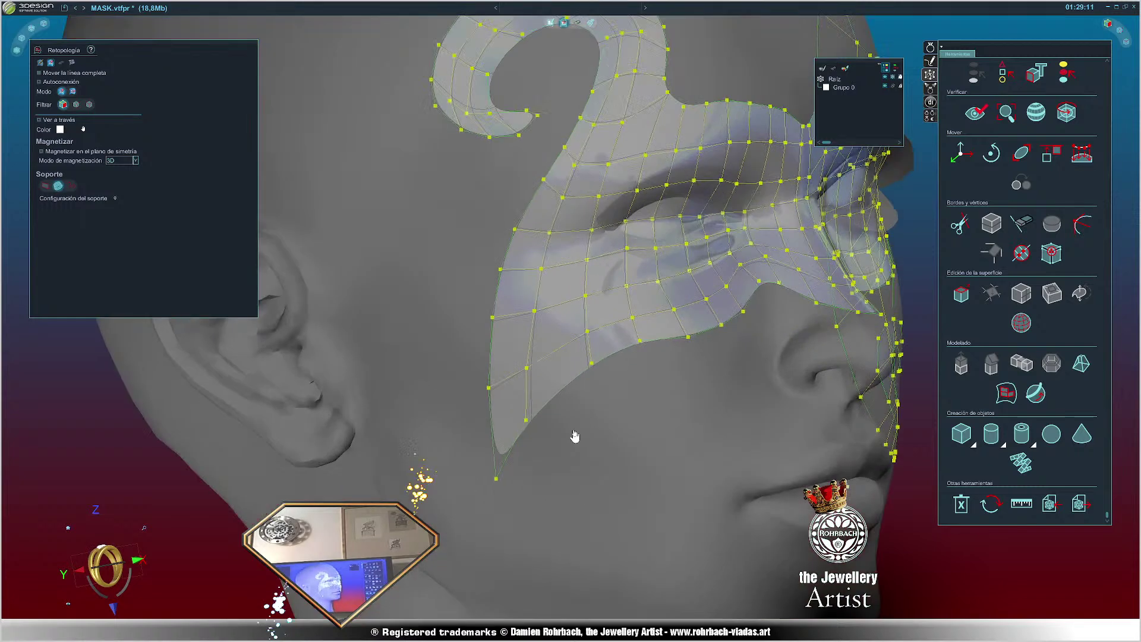
scroll(546, 424, up, 2)
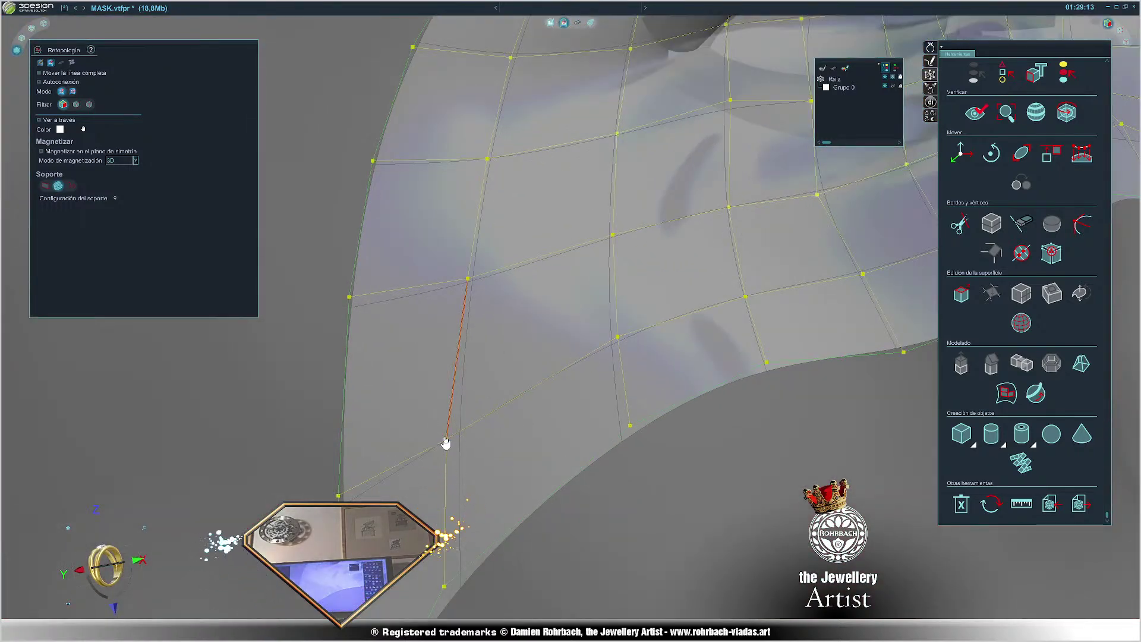
drag(447, 441, 443, 404)
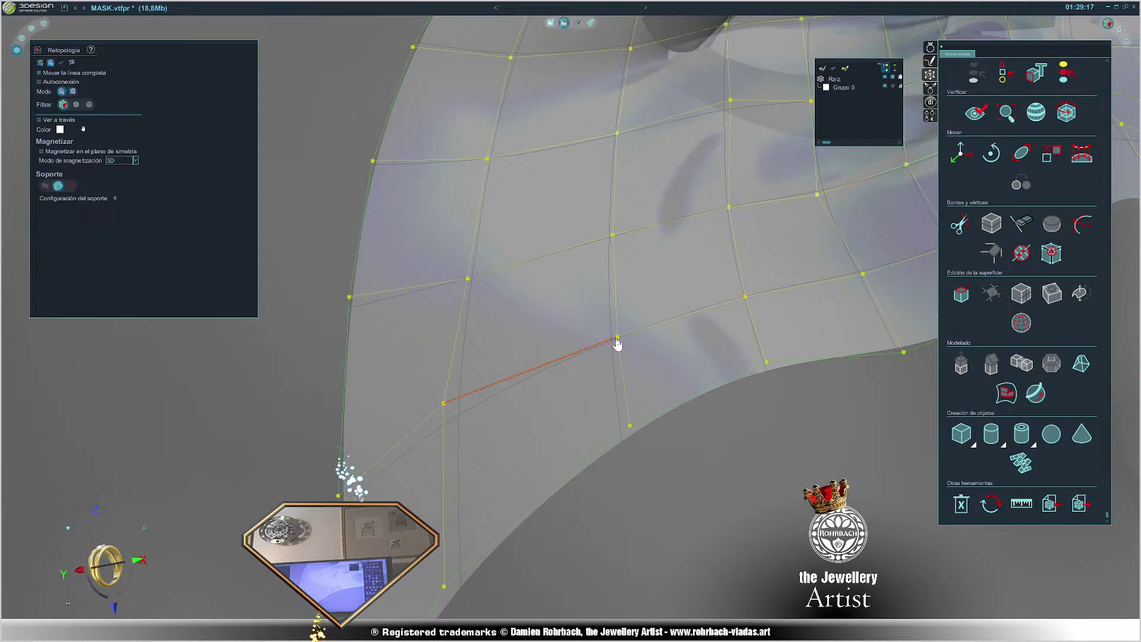
drag(618, 338, 607, 314)
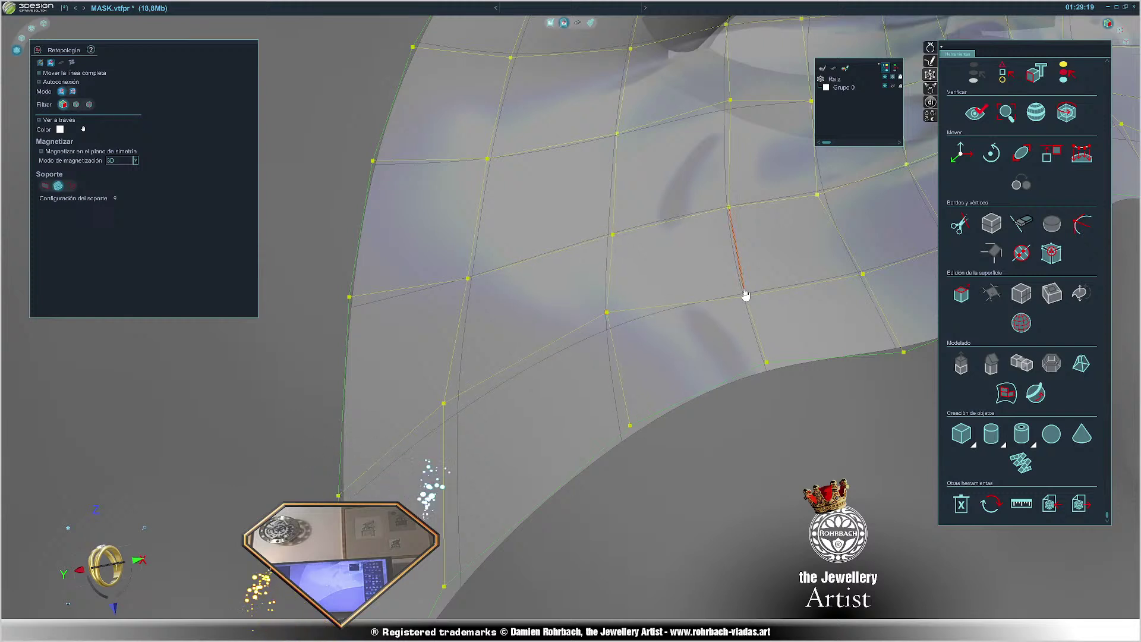
drag(746, 298, 736, 277)
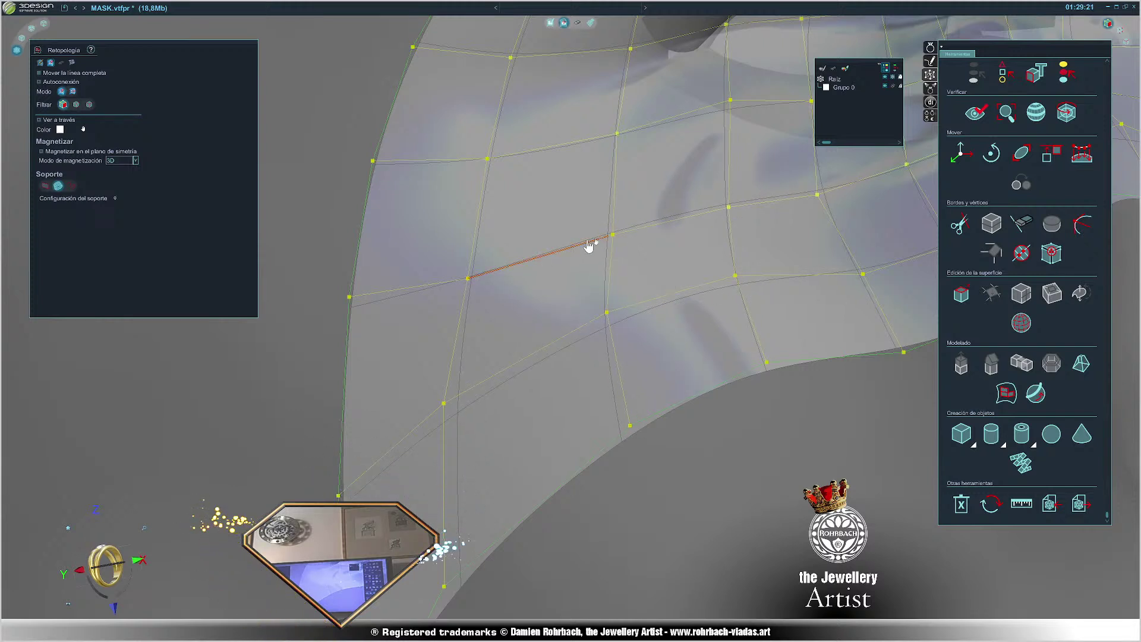
drag(608, 230, 605, 222)
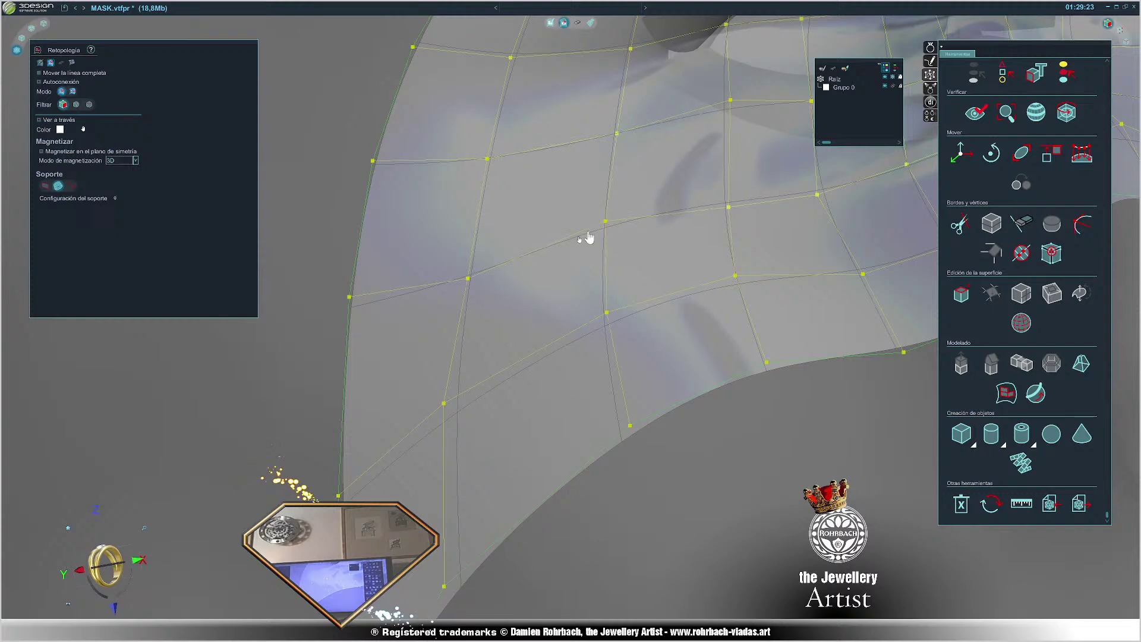
drag(467, 281, 461, 269)
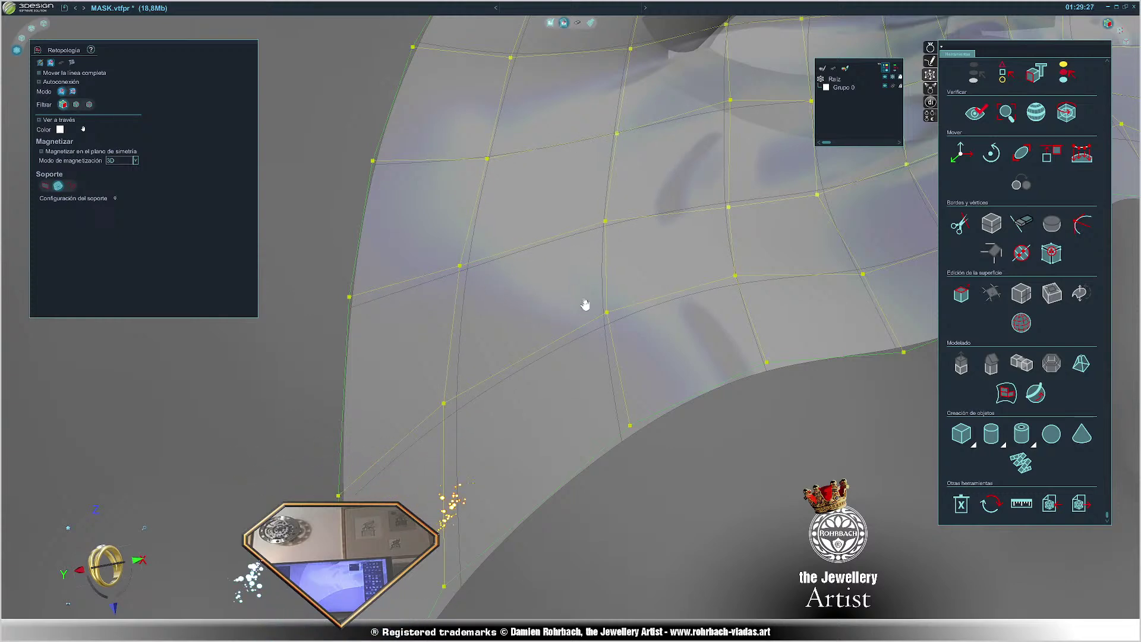
- Adjust the two lower-edge vertices near the mask's cheek point, raising the lower one and shifting the other outward, to smooth the curve
scroll(583, 419, down, 5)
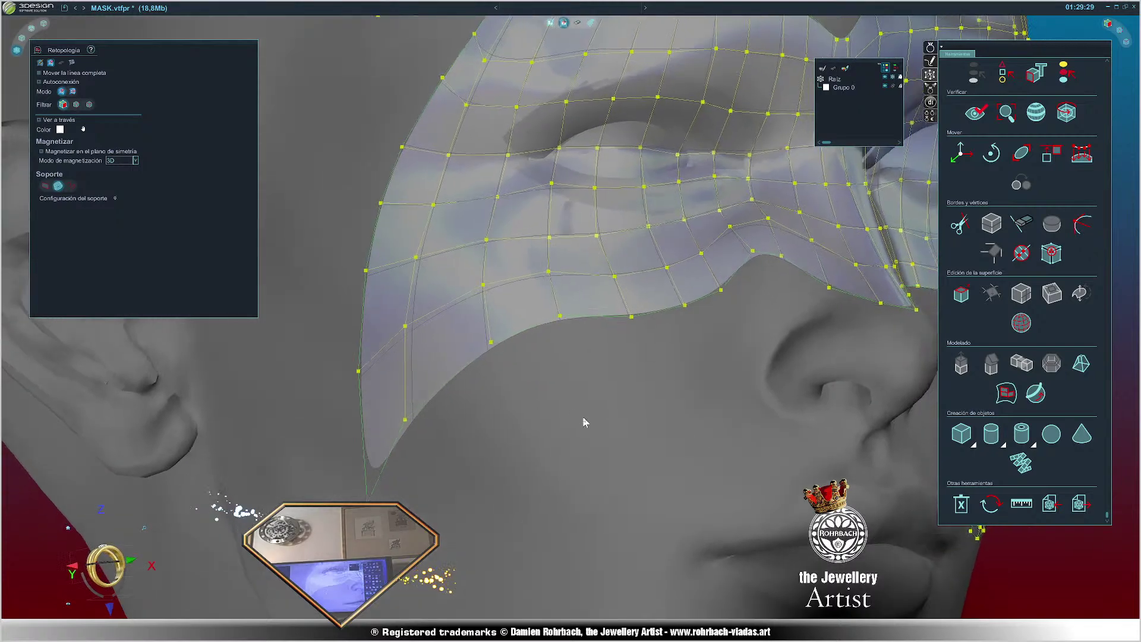
scroll(585, 422, up, 1)
drag(479, 348, 470, 344)
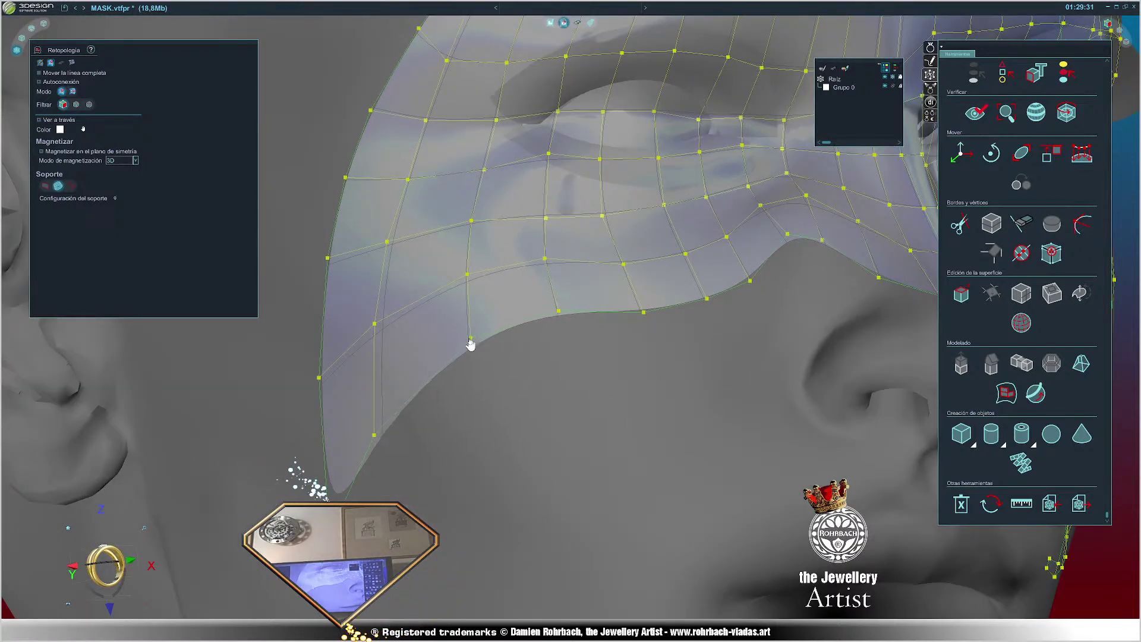
drag(377, 440, 376, 424)
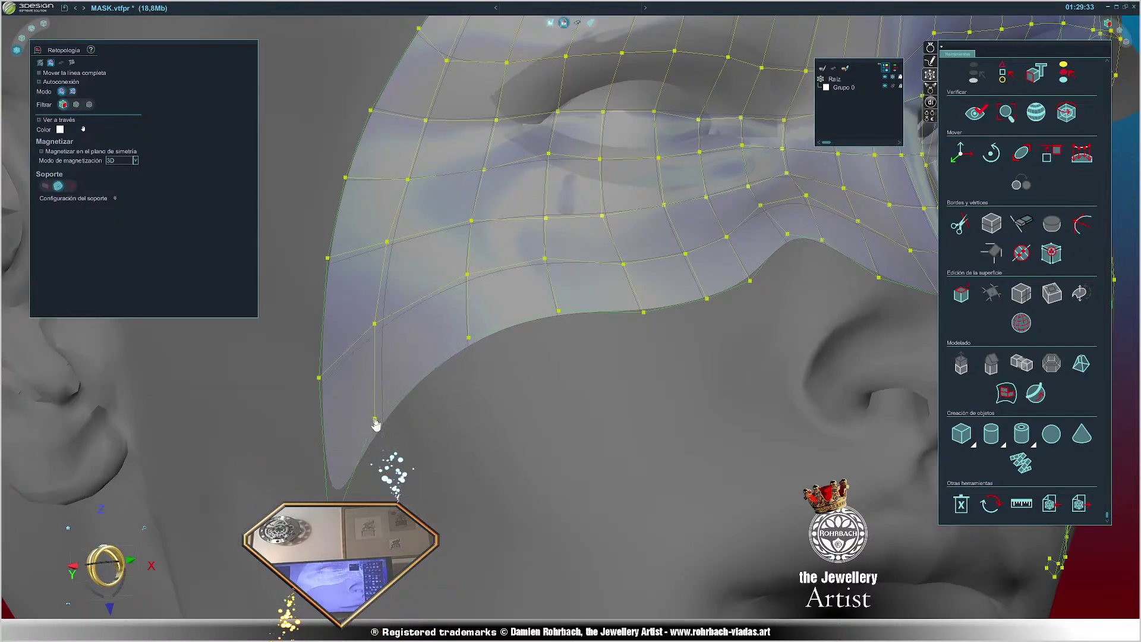
drag(471, 344, 461, 343)
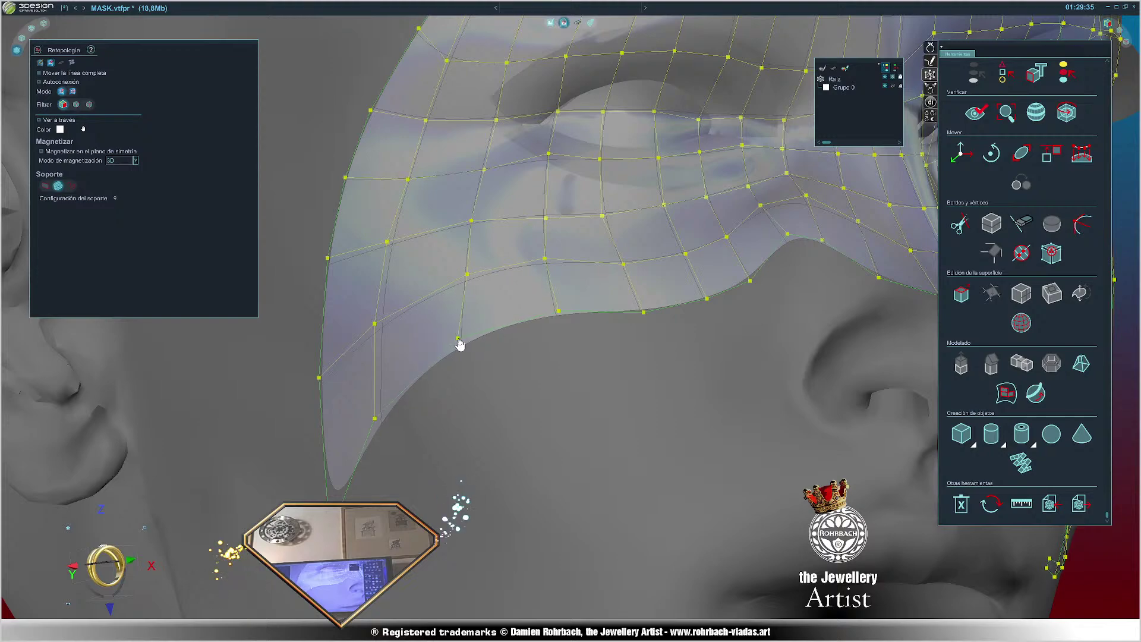
scroll(641, 383, down, 4)
middle_drag(637, 403, 505, 453)
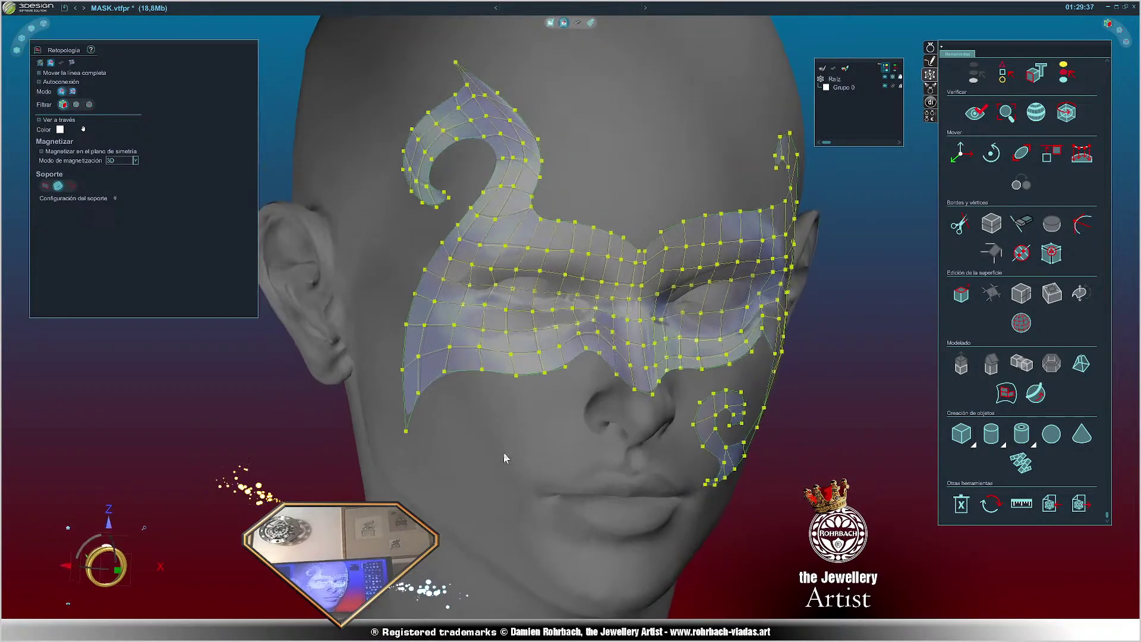
scroll(543, 440, up, 1)
scroll(544, 440, up, 3)
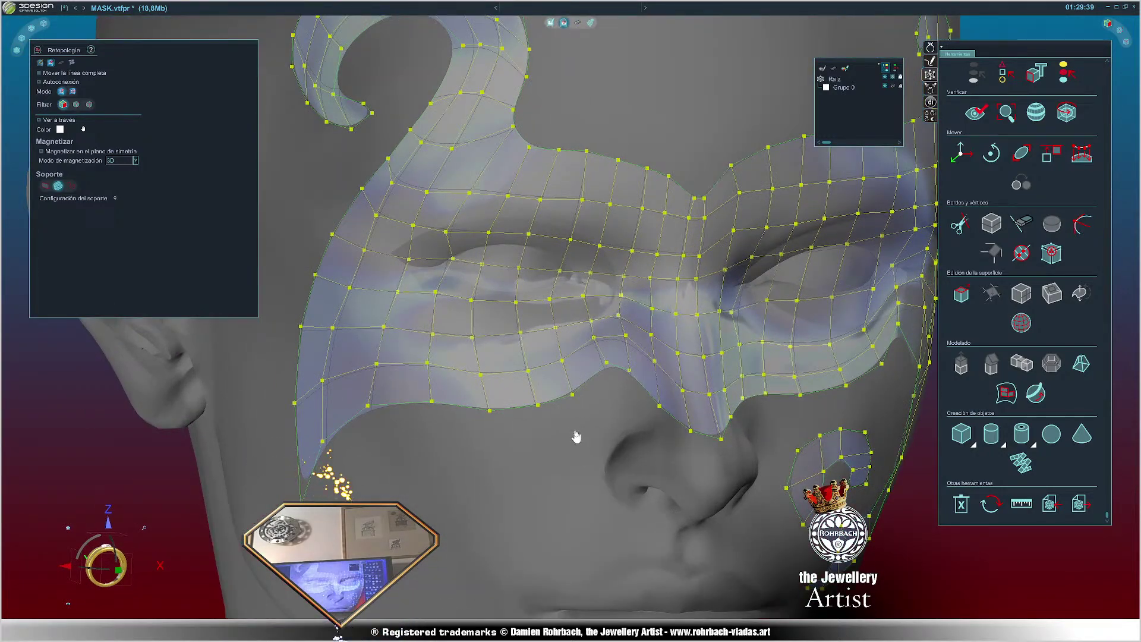
- Lower the mask mesh's border edge at the notch between the eyebrows and the short cross edge just beneath it
scroll(573, 429, up, 3)
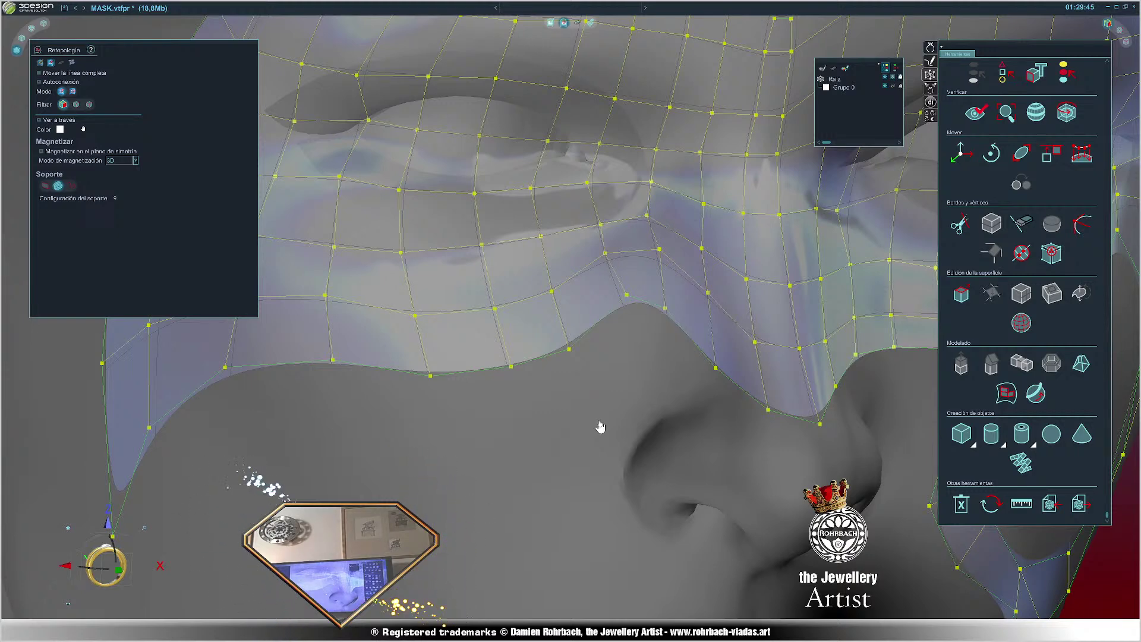
scroll(595, 424, down, 5)
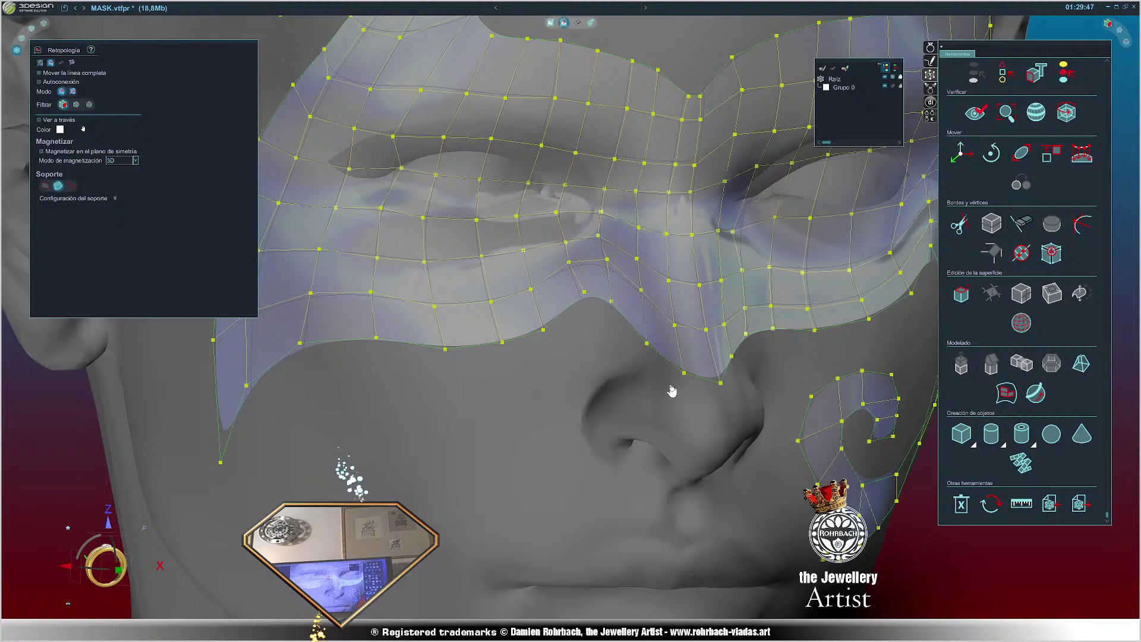
scroll(681, 412, down, 5)
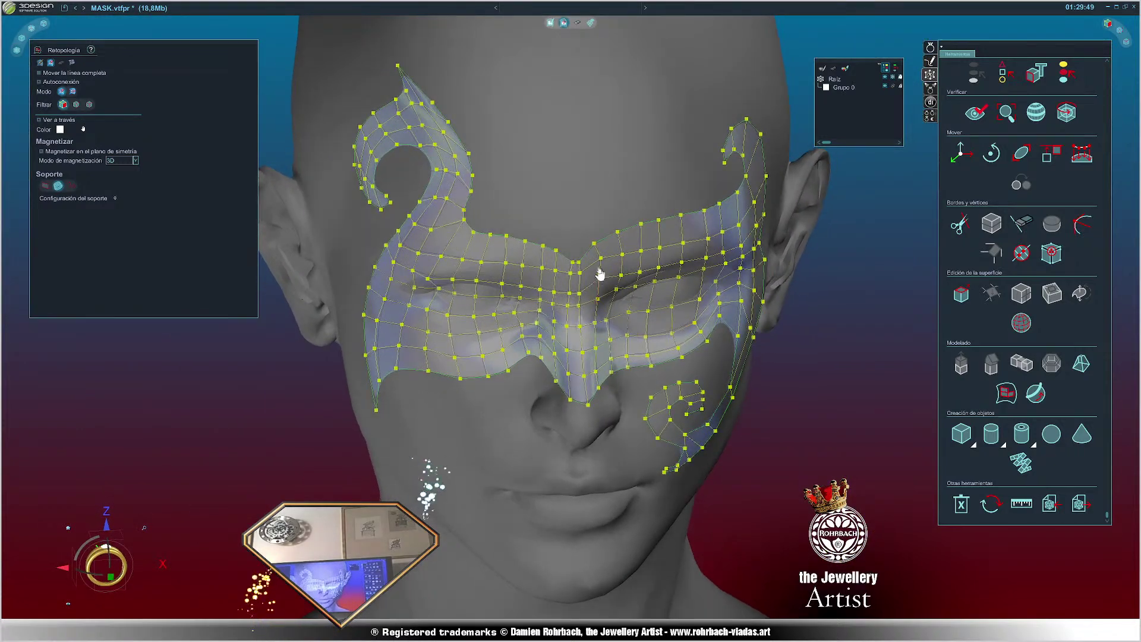
scroll(580, 238, up, 6)
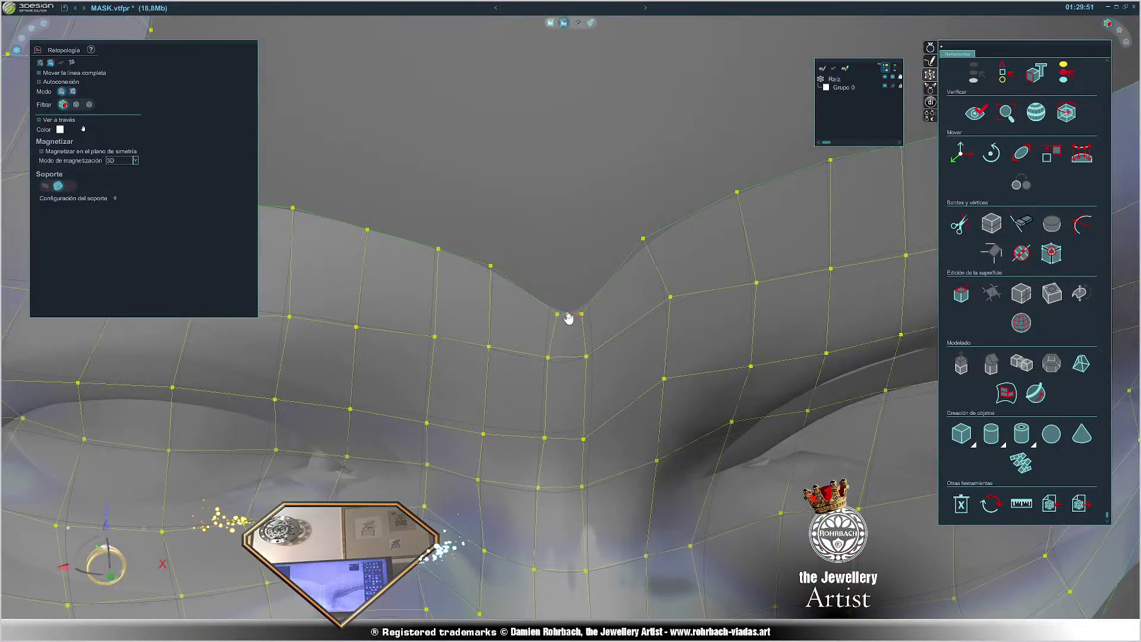
drag(572, 319, 572, 337)
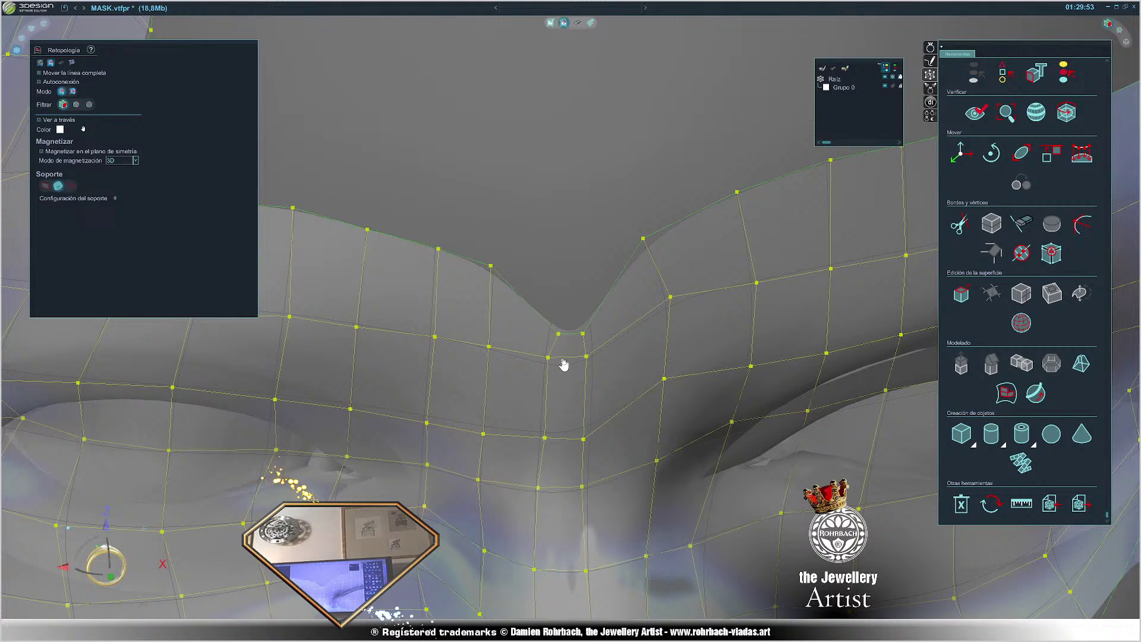
drag(563, 383, 563, 407)
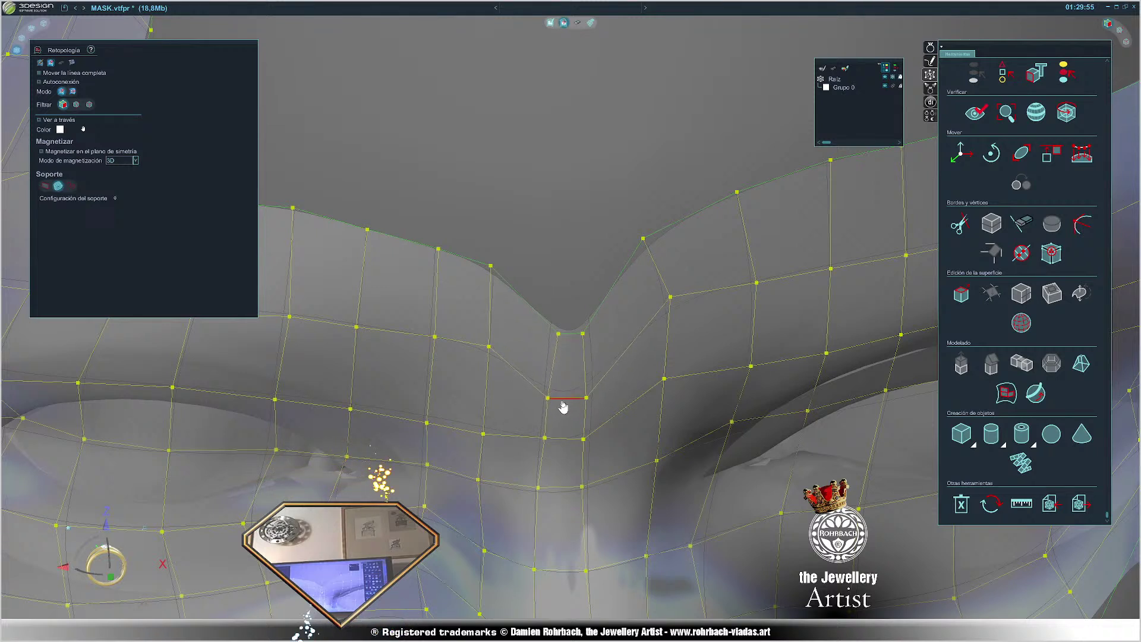
drag(568, 341, 569, 372)
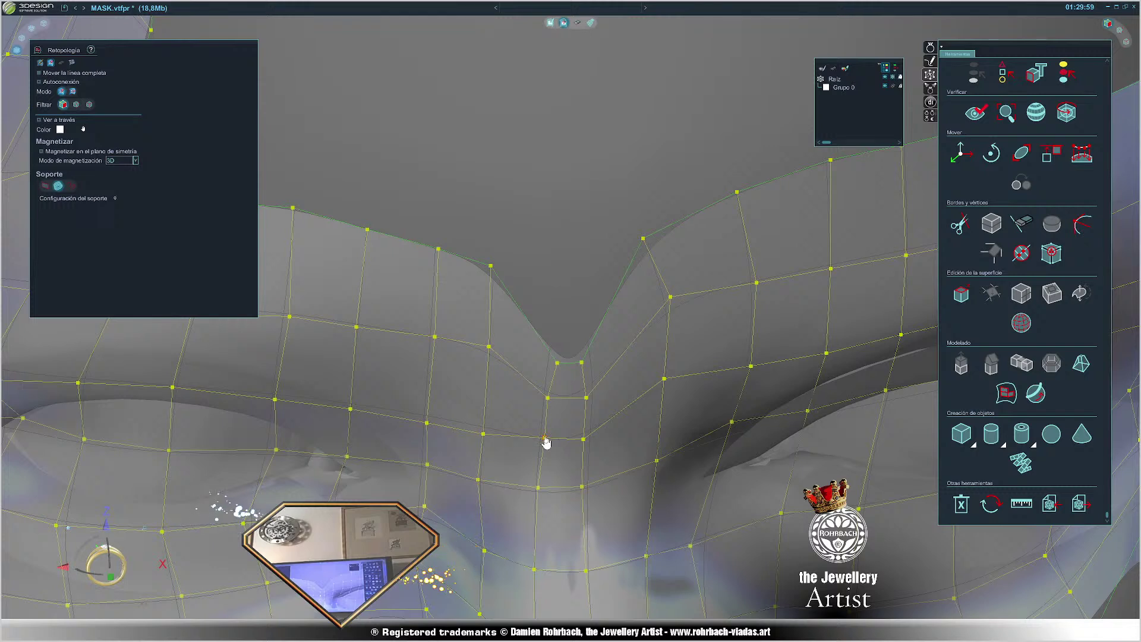
- Reposition the mesh points in the next two rows below the notch to even out the quads on the nose bridge
drag(546, 441, 587, 453)
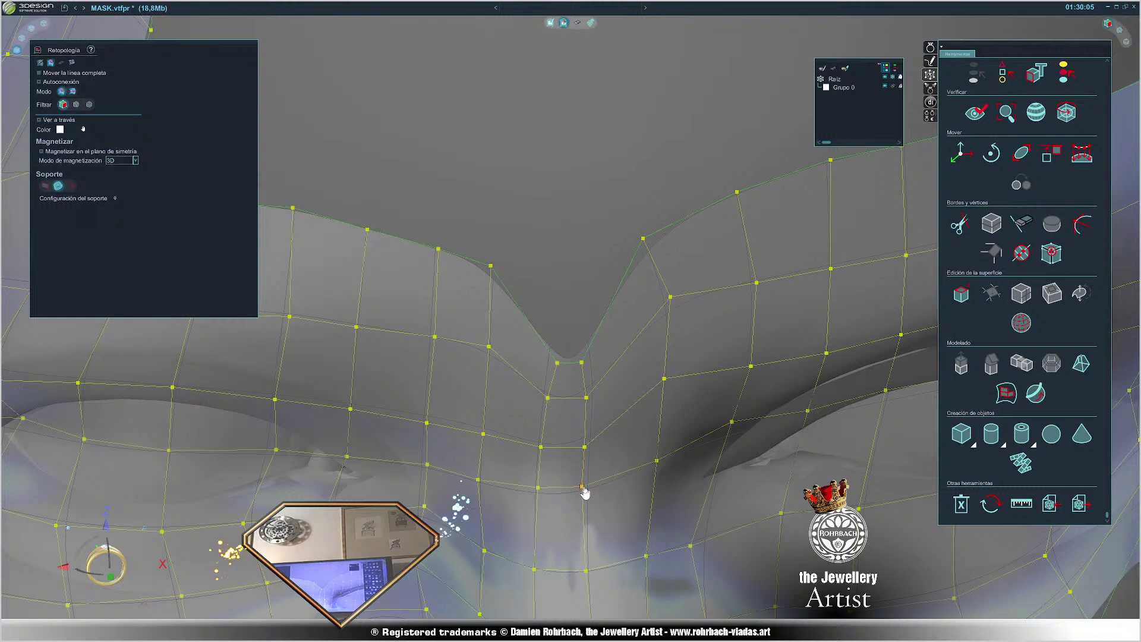
scroll(588, 537, up, 4)
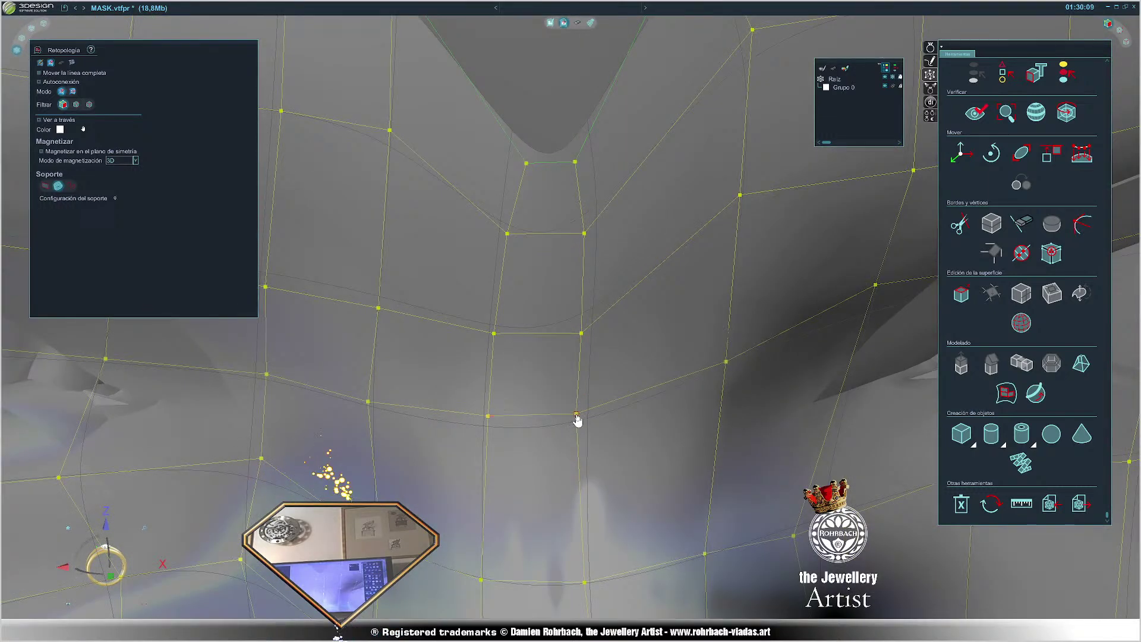
drag(578, 420, 584, 428)
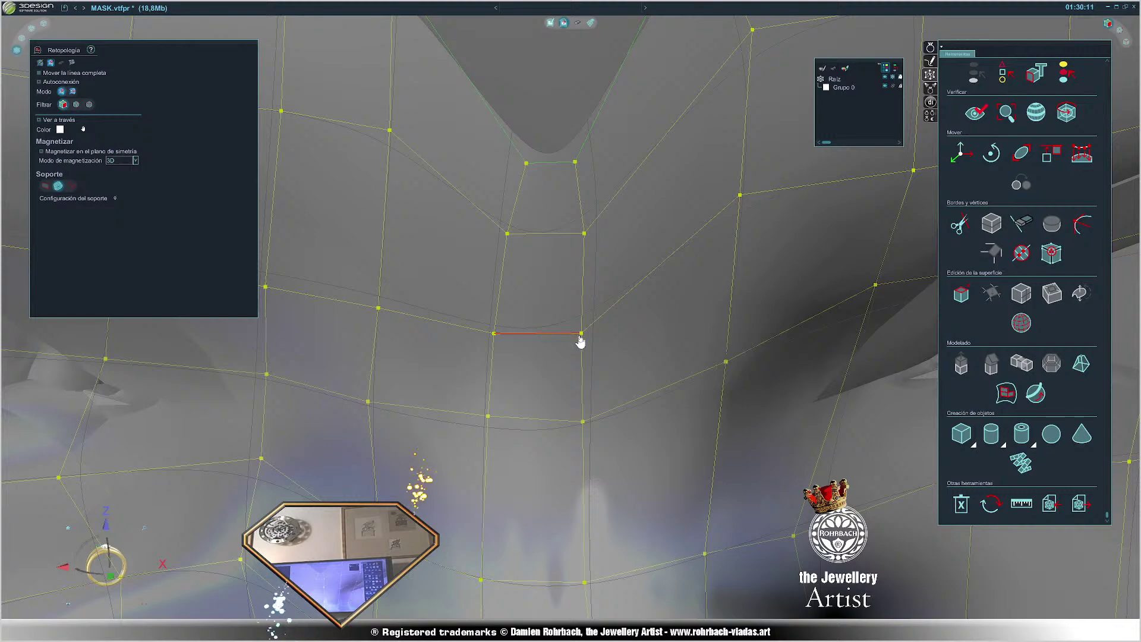
drag(582, 340, 584, 346)
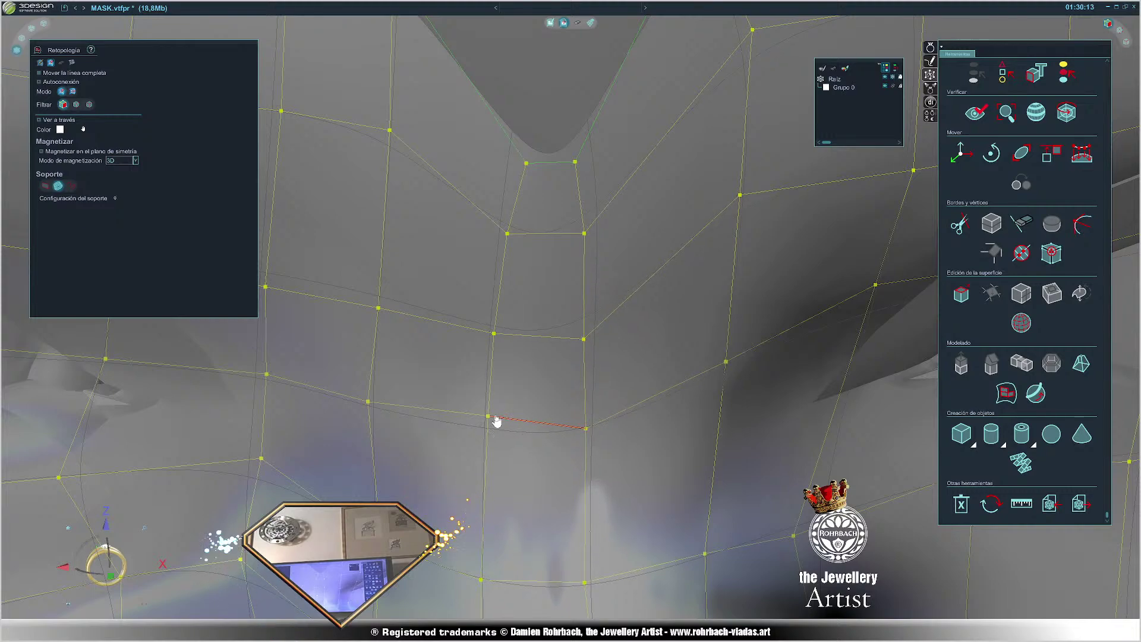
drag(489, 428, 488, 434)
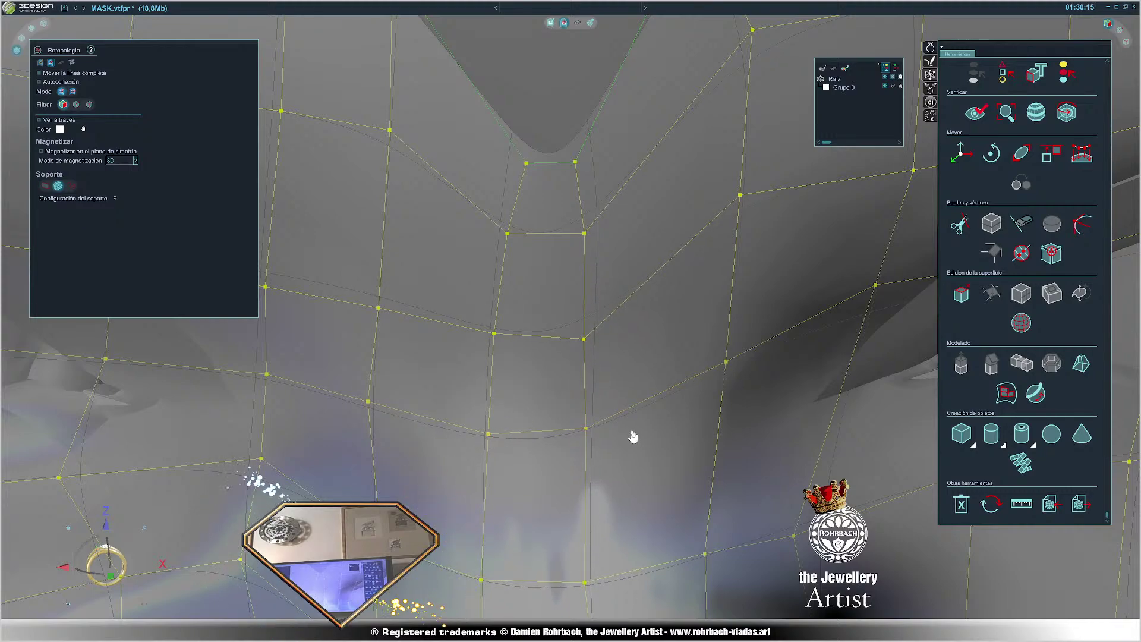
- Shift two upper border points of the brow beside the large forehead curl to smooth the mask outline there
scroll(634, 435, down, 5)
middle_drag(635, 399, 668, 307)
middle_drag(622, 219, 619, 384)
scroll(568, 309, up, 8)
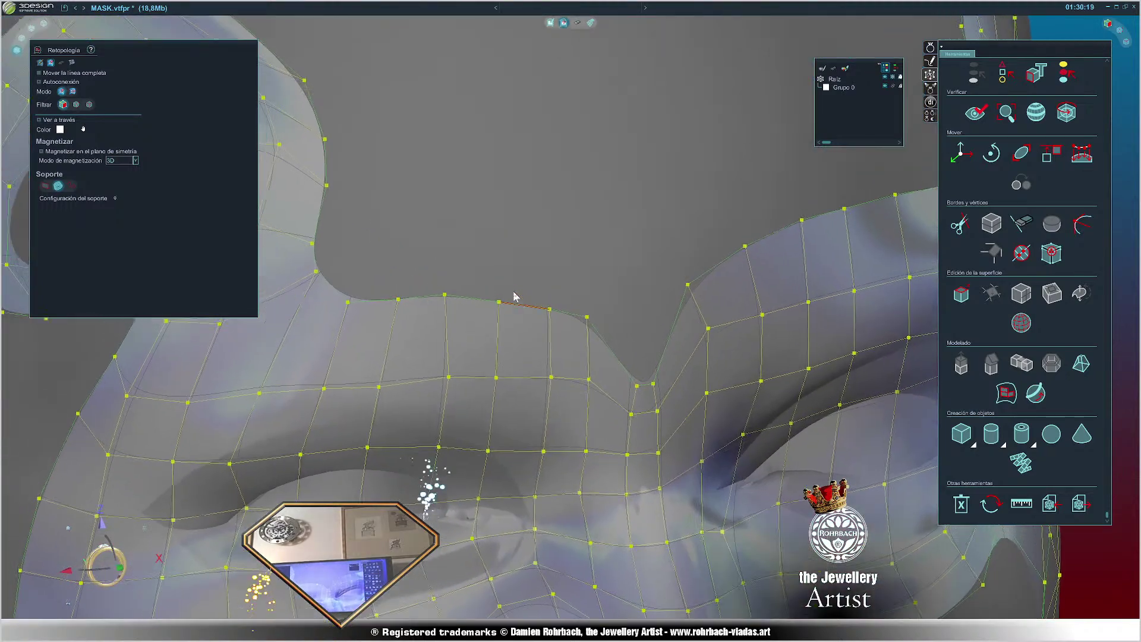
scroll(522, 323, up, 6)
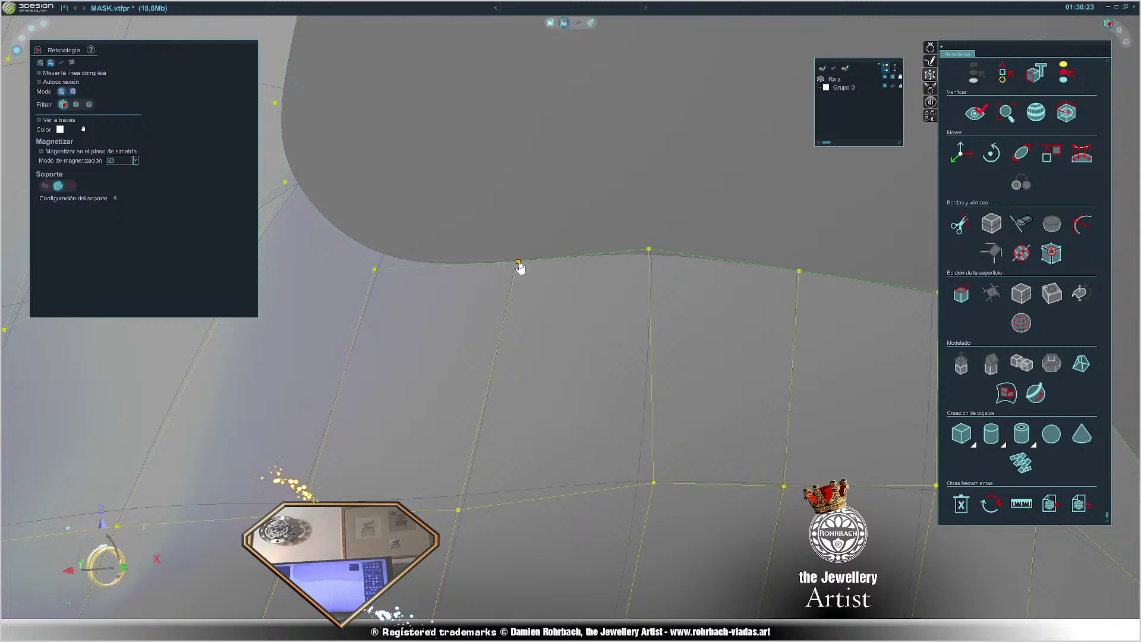
drag(520, 267, 491, 286)
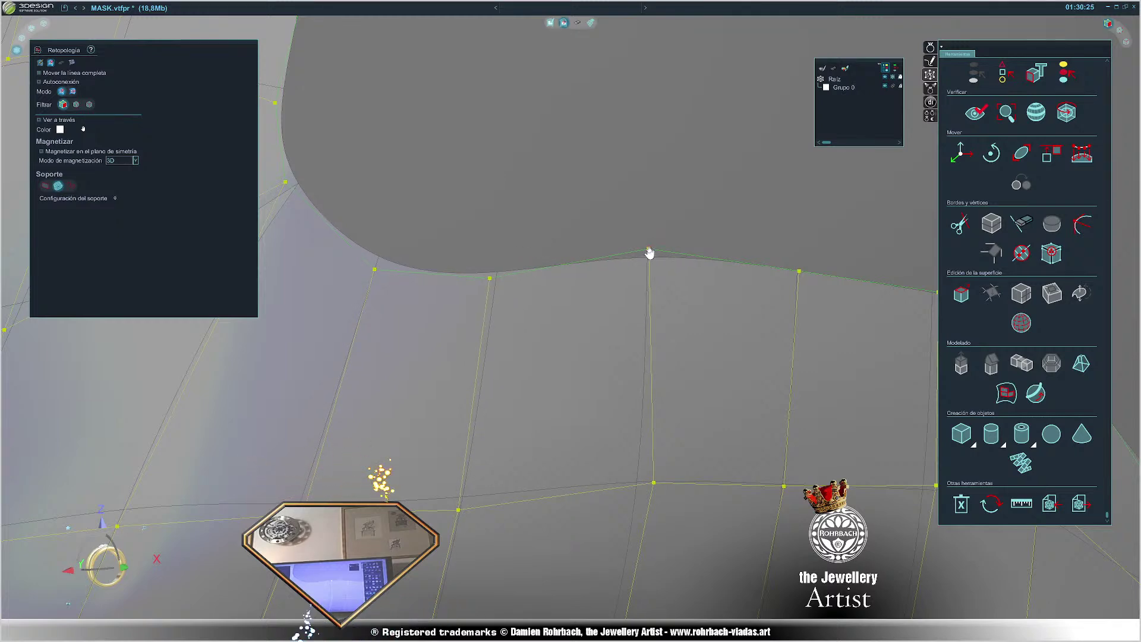
drag(648, 255, 656, 279)
scroll(715, 349, down, 5)
scroll(520, 294, up, 3)
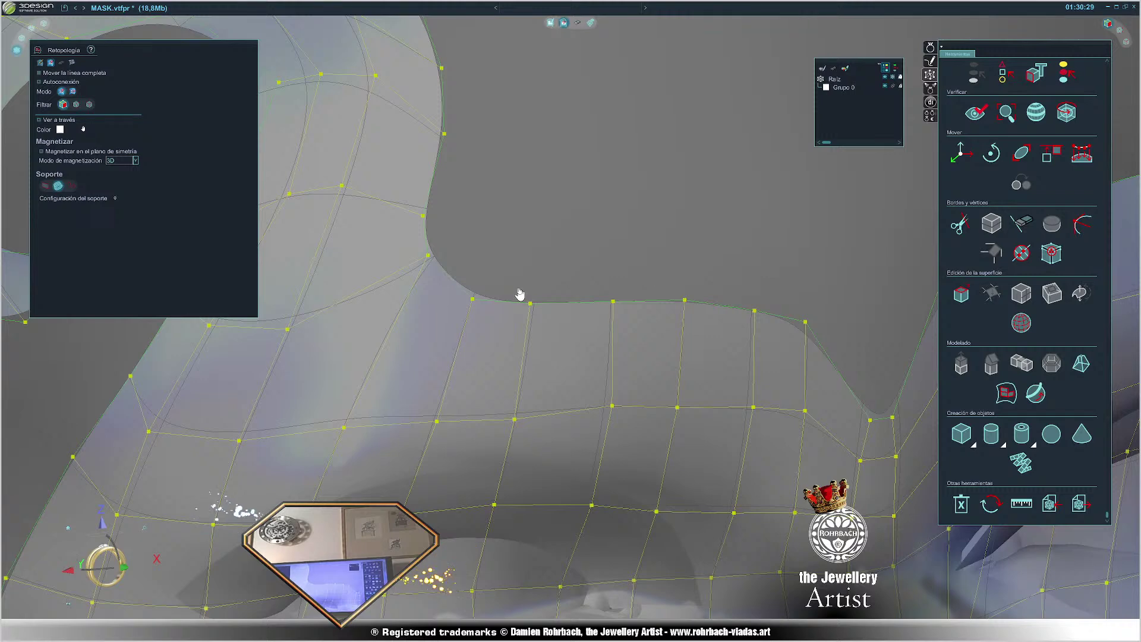
- Spread the upper border points of the same brow toward the central notch so the outline descends in a smooth curve
scroll(713, 321, up, 4)
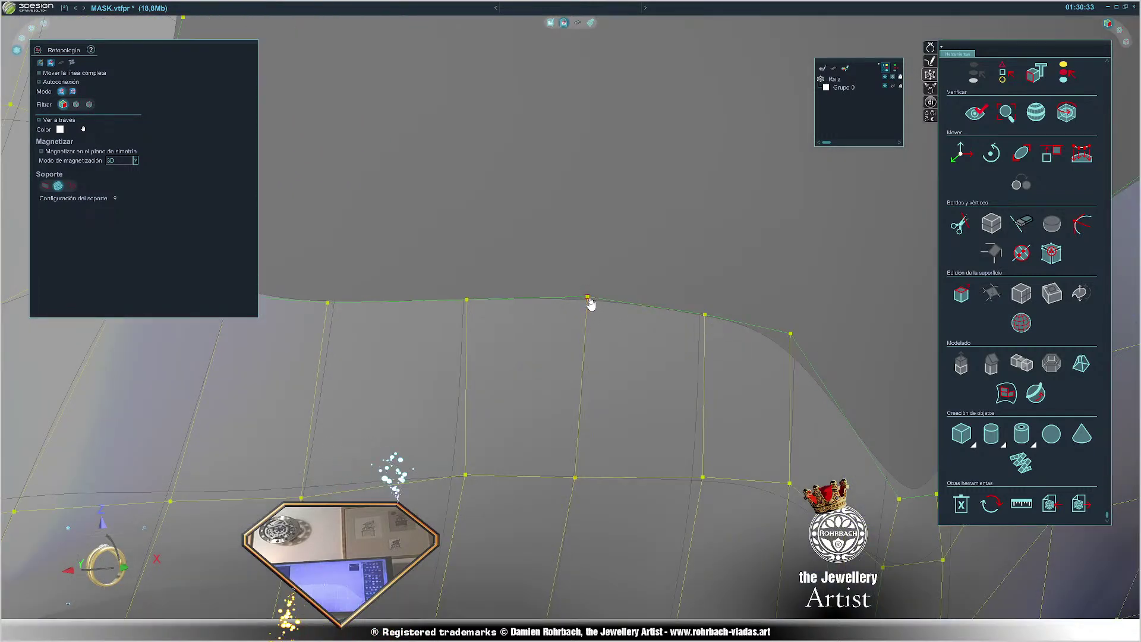
drag(589, 303, 596, 313)
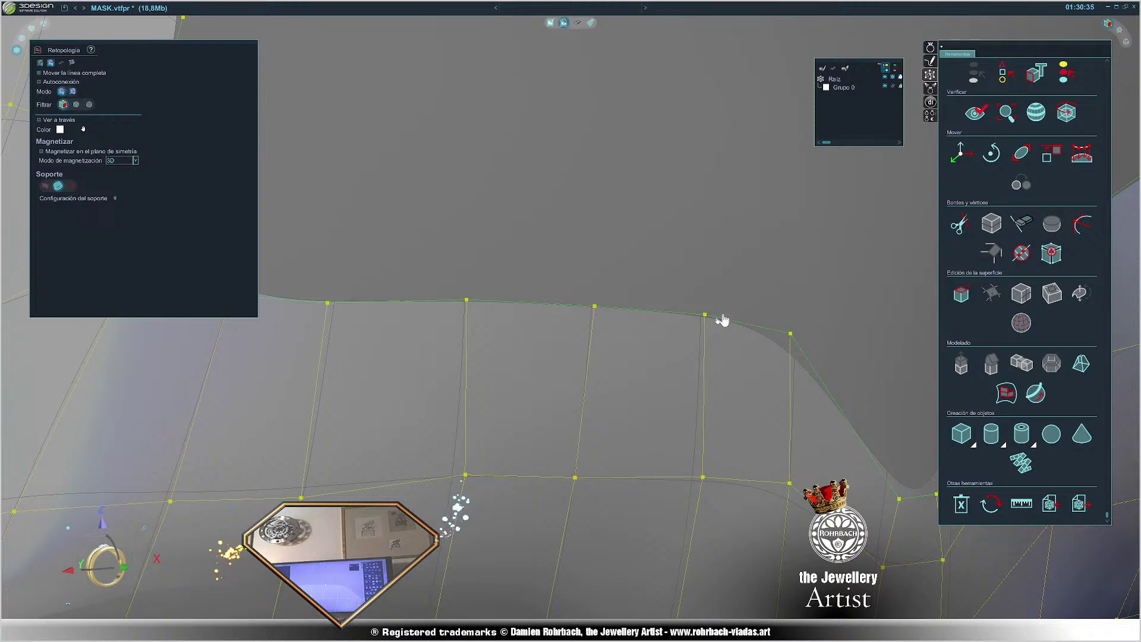
drag(705, 319, 714, 325)
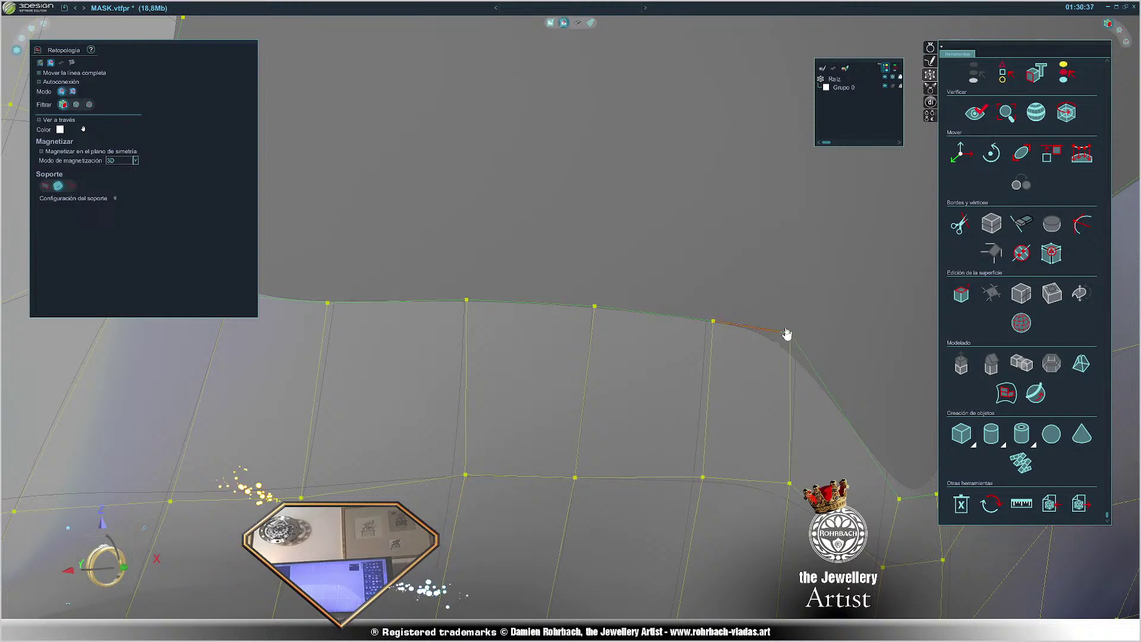
drag(792, 339, 812, 384)
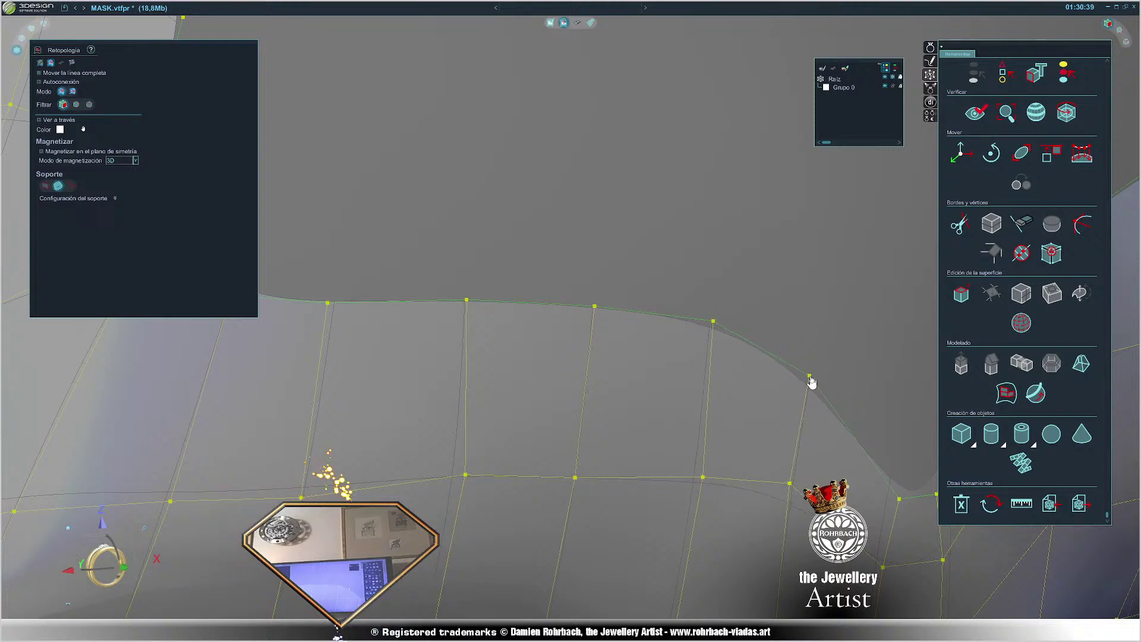
drag(715, 327, 713, 333)
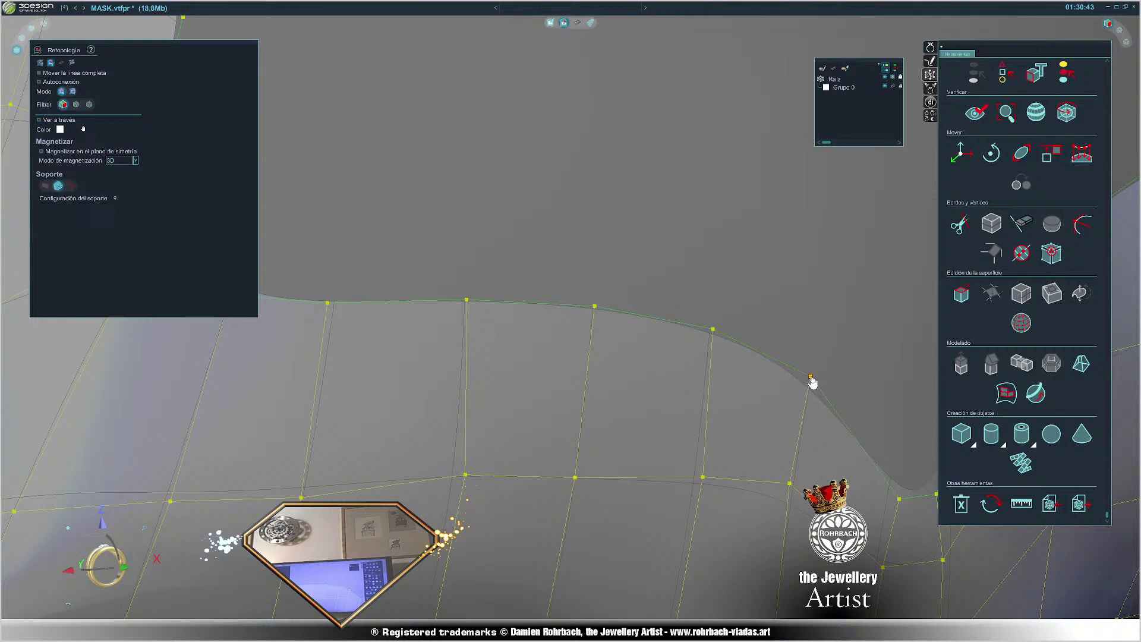
drag(812, 384, 820, 407)
drag(715, 334, 724, 349)
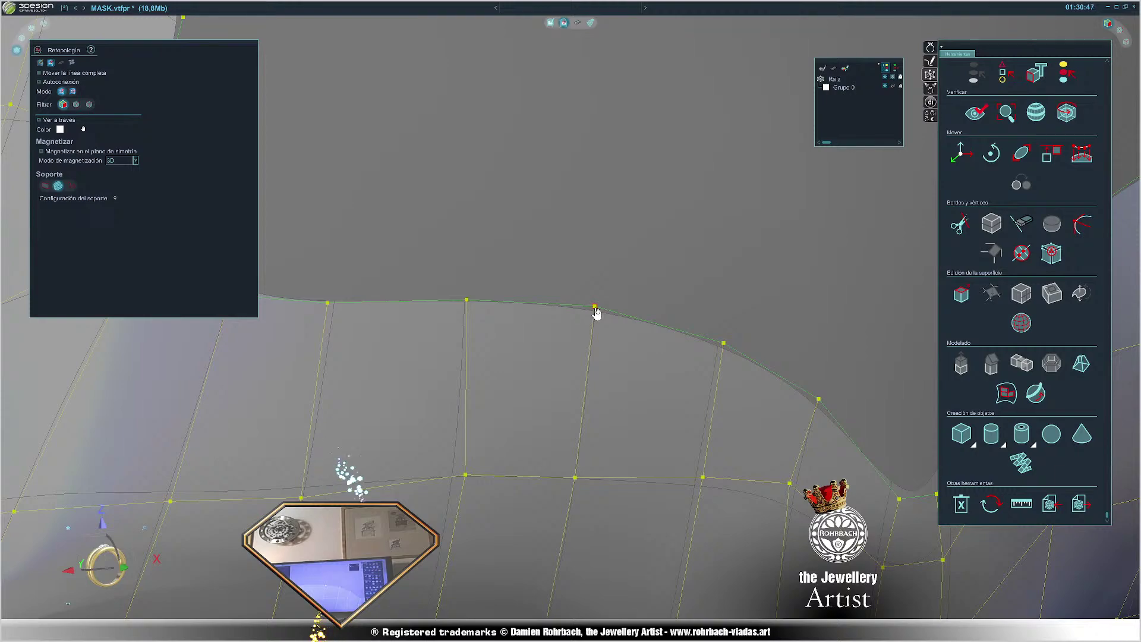
drag(597, 313, 608, 317)
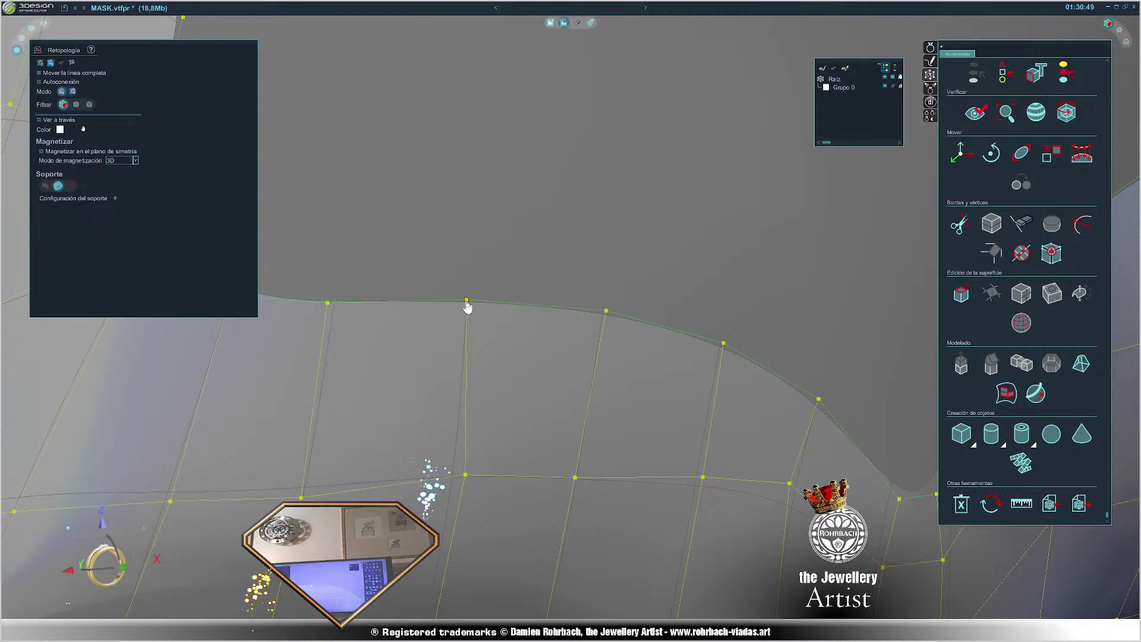
drag(467, 307, 486, 308)
- Lower the first border point of the opposite brow beside the notch and shift the two mesh points beneath it outward
scroll(576, 360, down, 5)
middle_drag(755, 390, 593, 362)
scroll(504, 347, down, 3)
scroll(723, 384, up, 3)
scroll(563, 288, up, 3)
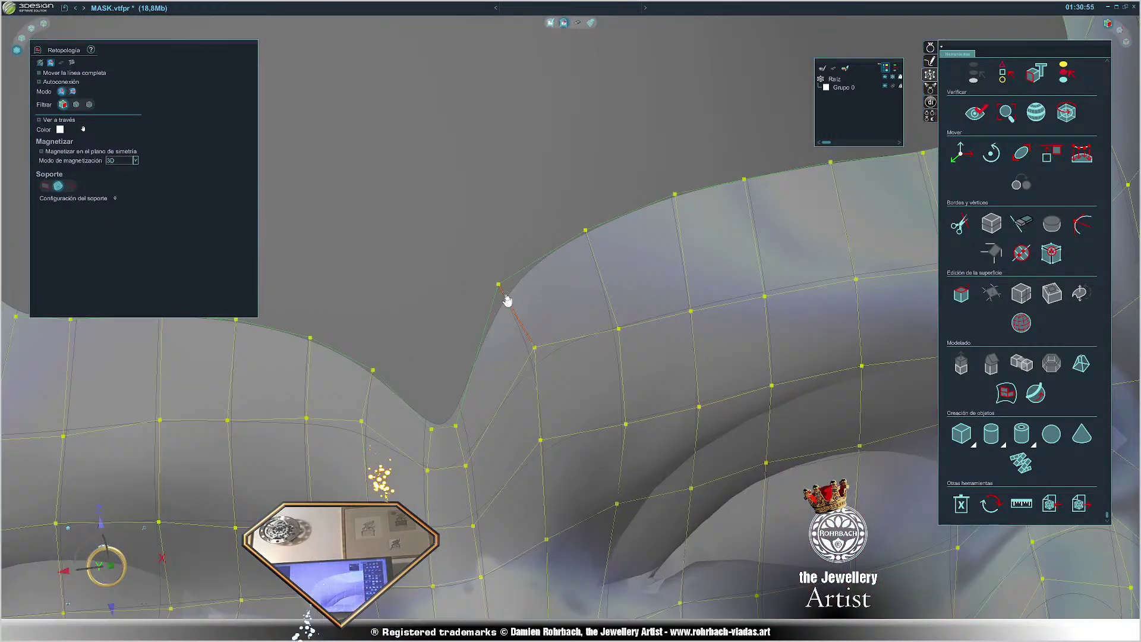
drag(500, 291, 545, 369)
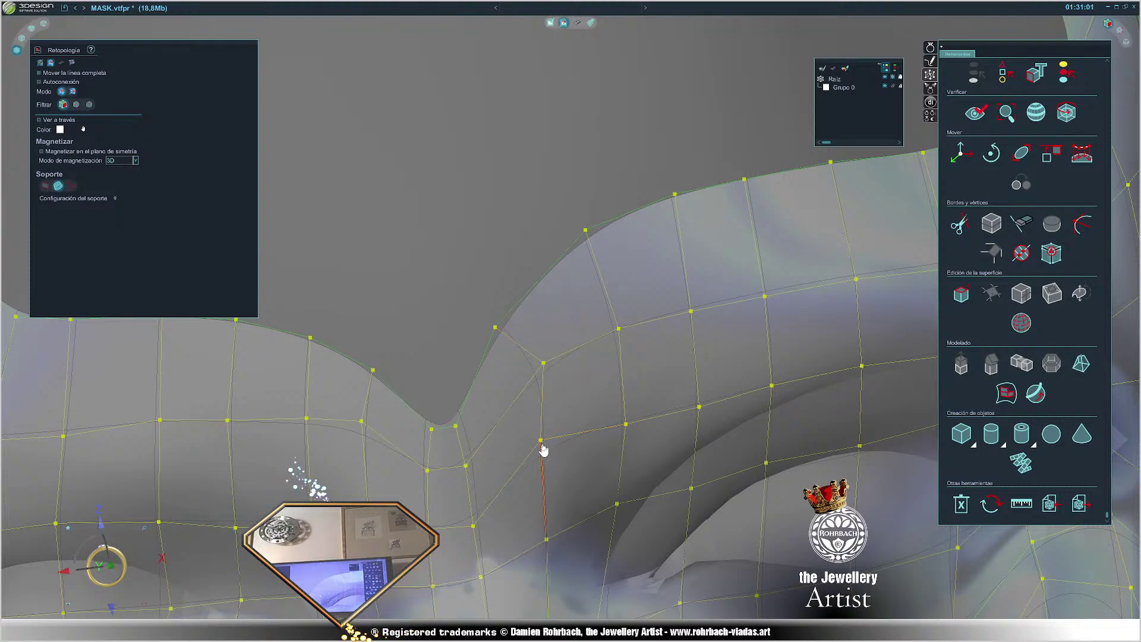
drag(542, 447, 553, 449)
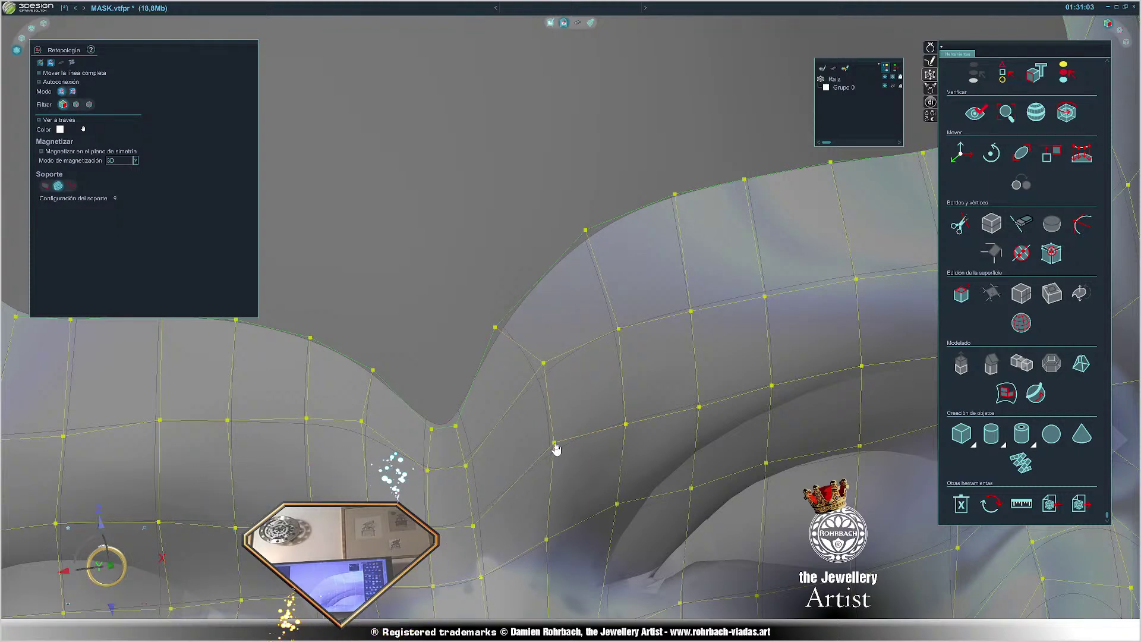
- Adjust three upper border points along the opposite brow to round the mask outline rising from the notch
scroll(673, 451, down, 5)
middle_drag(793, 438, 553, 279)
scroll(553, 280, up, 5)
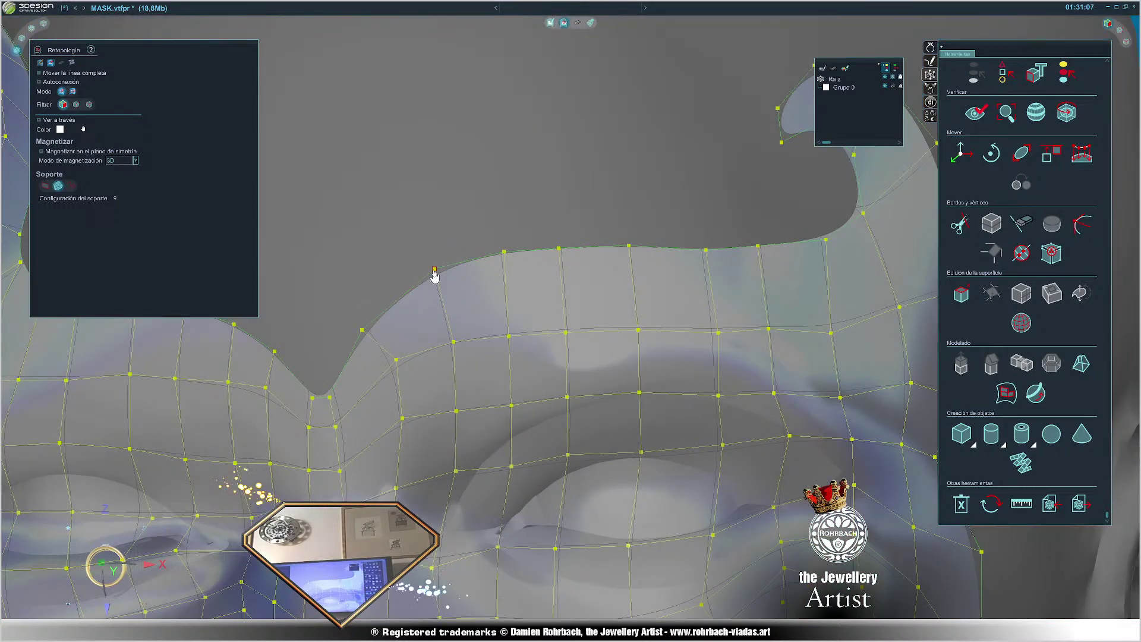
drag(437, 283, 432, 291)
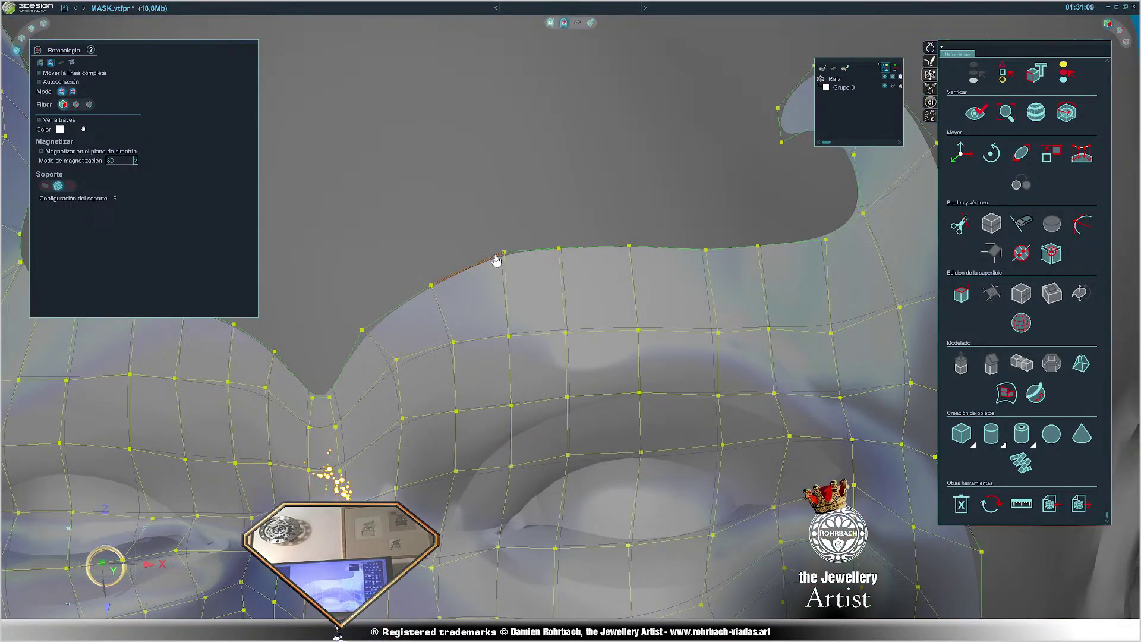
drag(504, 254, 495, 264)
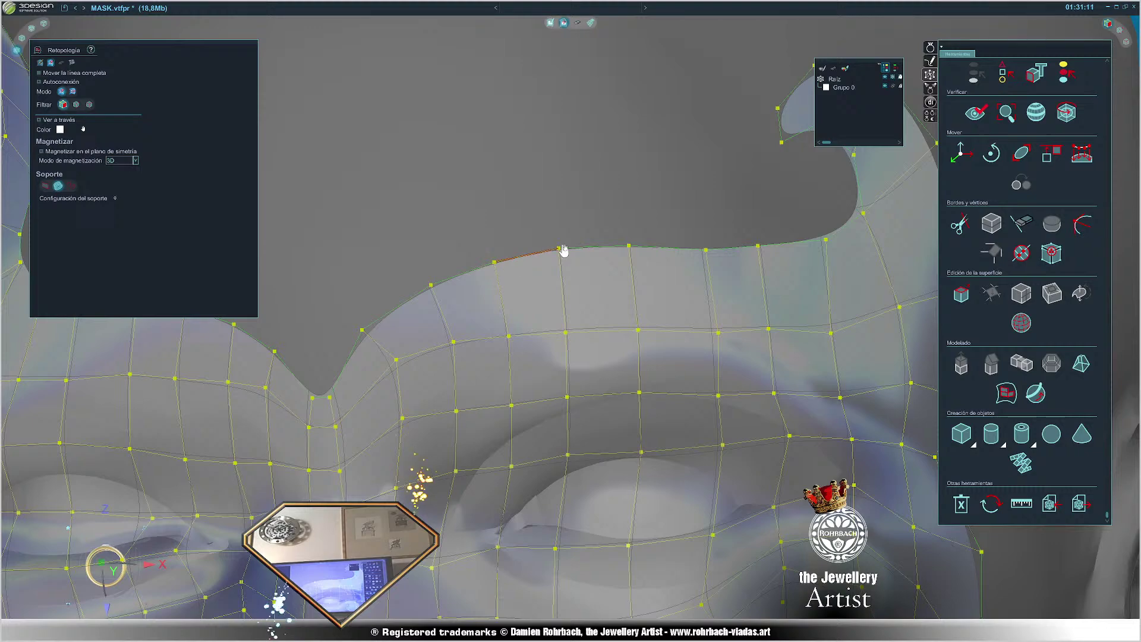
drag(559, 250, 563, 257)
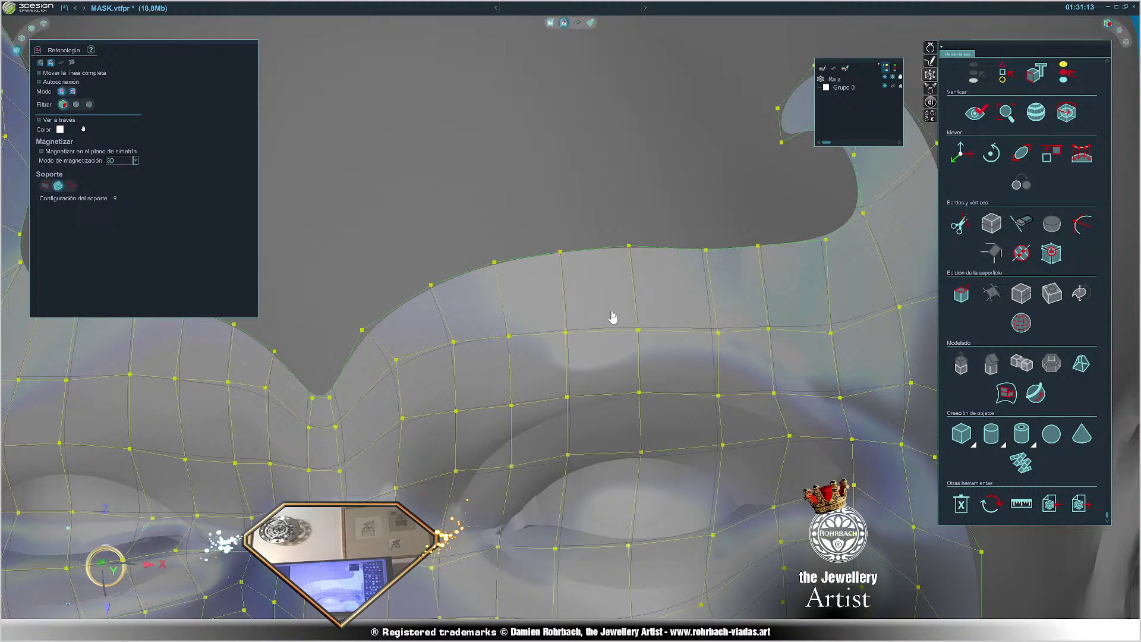
- Move two short cross edges on the inner border of the large forehead curl's stem inward to narrow its base
scroll(613, 318, down, 5)
middle_drag(494, 290, 405, 394)
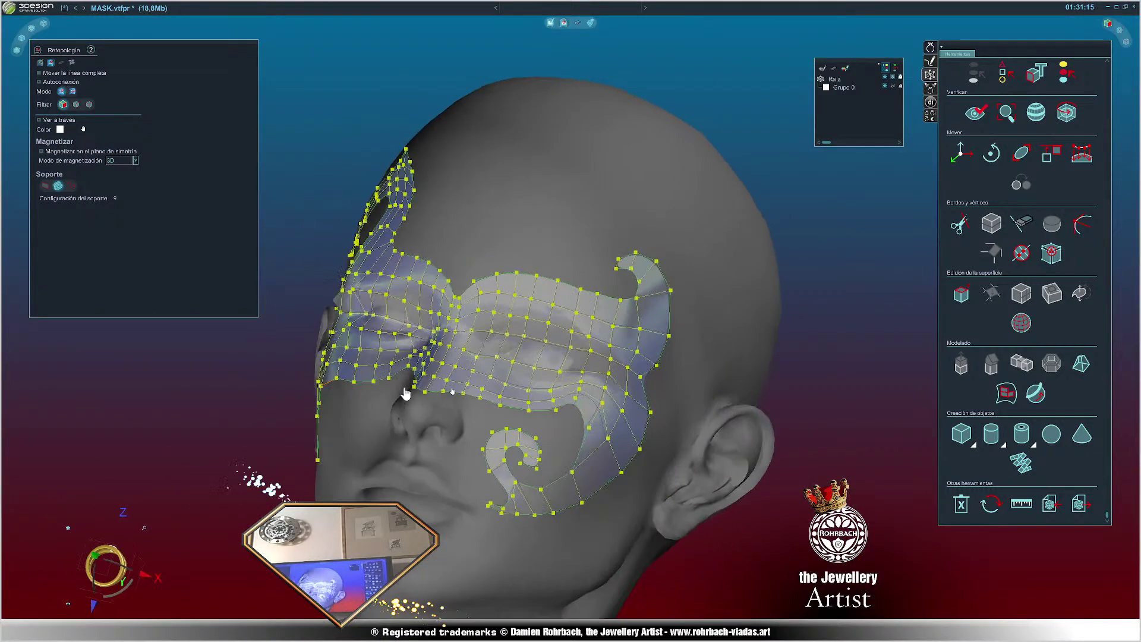
right_drag(405, 394, 703, 390)
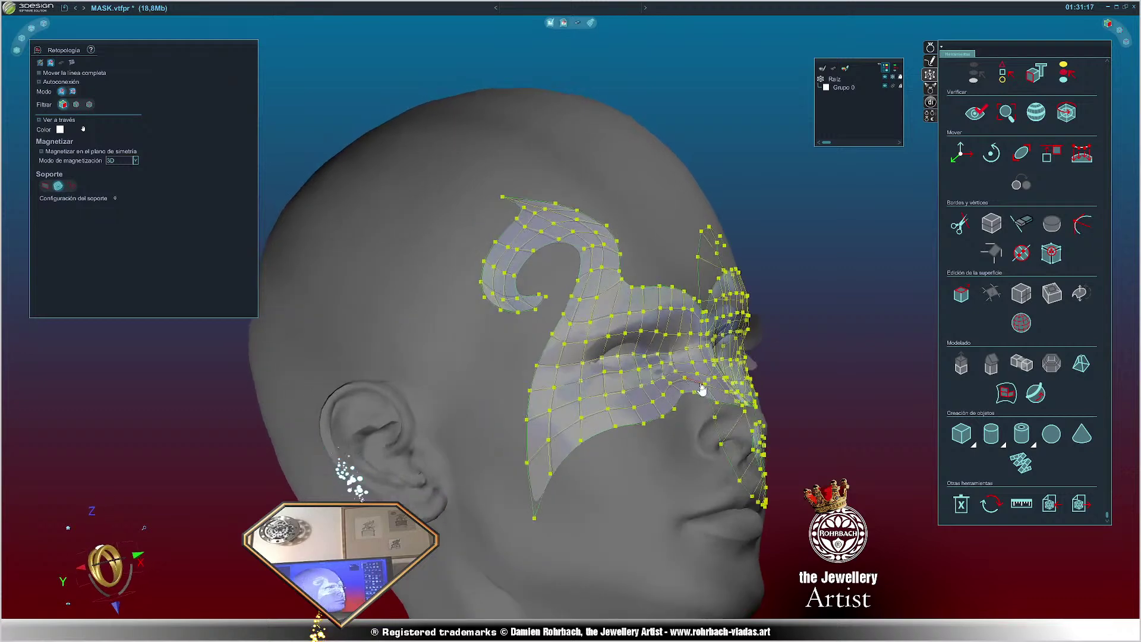
scroll(701, 392, up, 10)
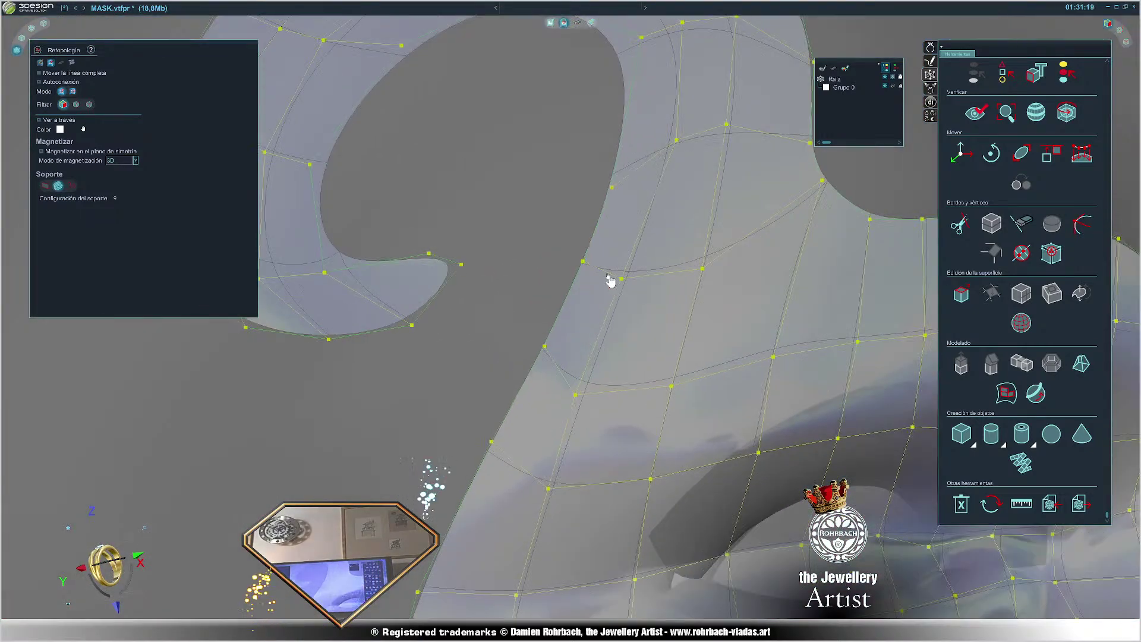
drag(611, 275, 632, 268)
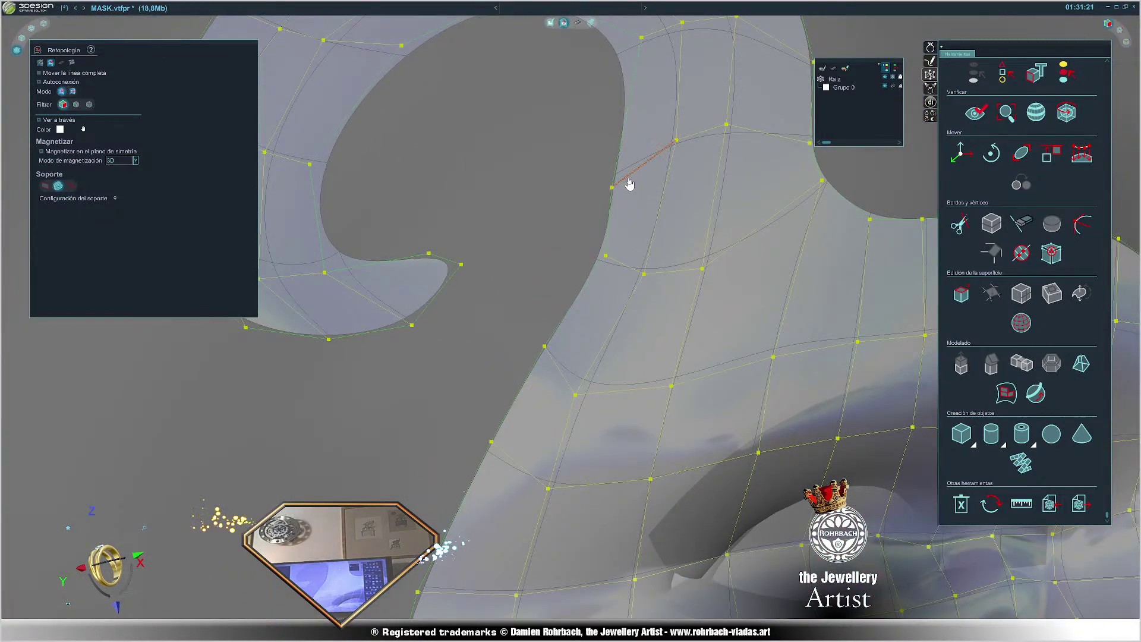
drag(630, 184, 658, 158)
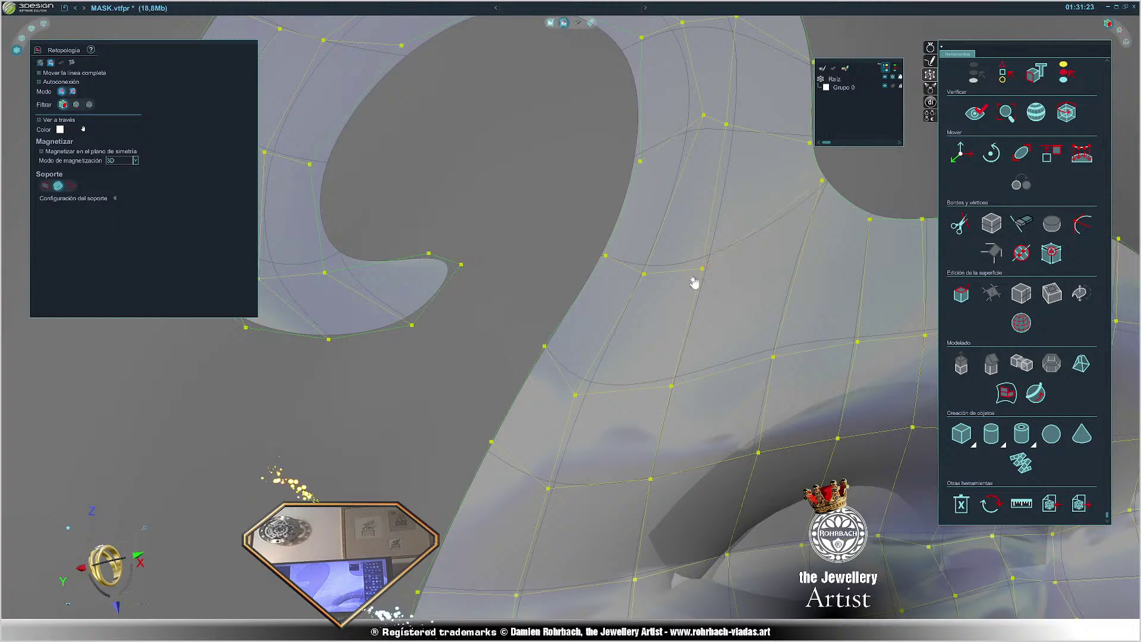
- Spread the points of the mesh row across the forehead curl's stem evenly and pull its inner border point inward to narrow the neck
drag(688, 276, 708, 281)
scroll(707, 138, down, 3)
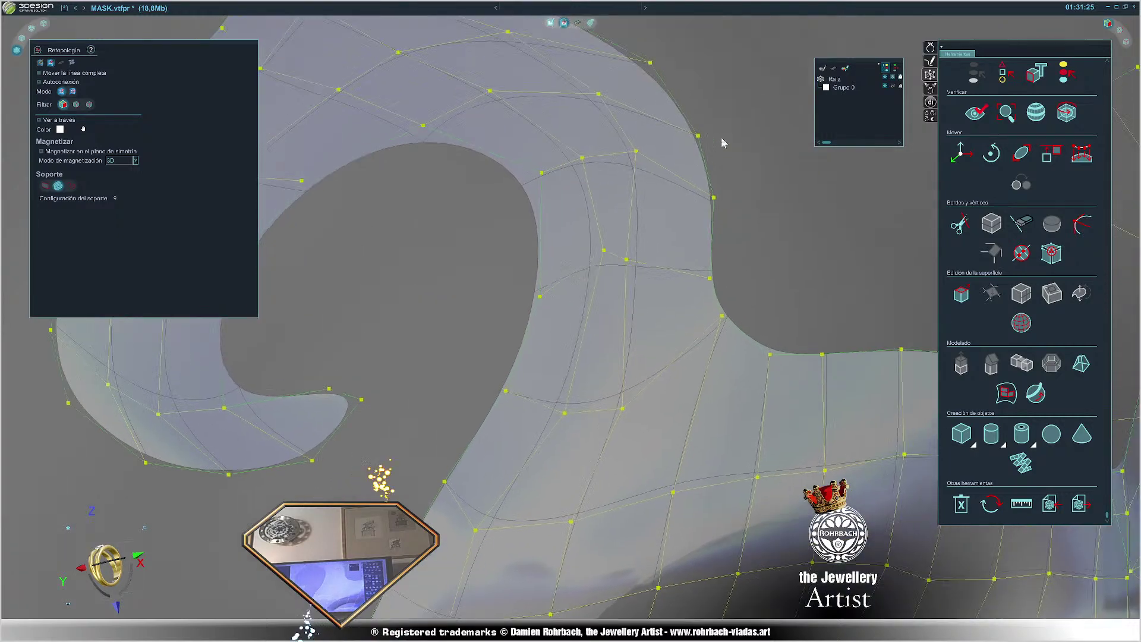
scroll(583, 329, up, 6)
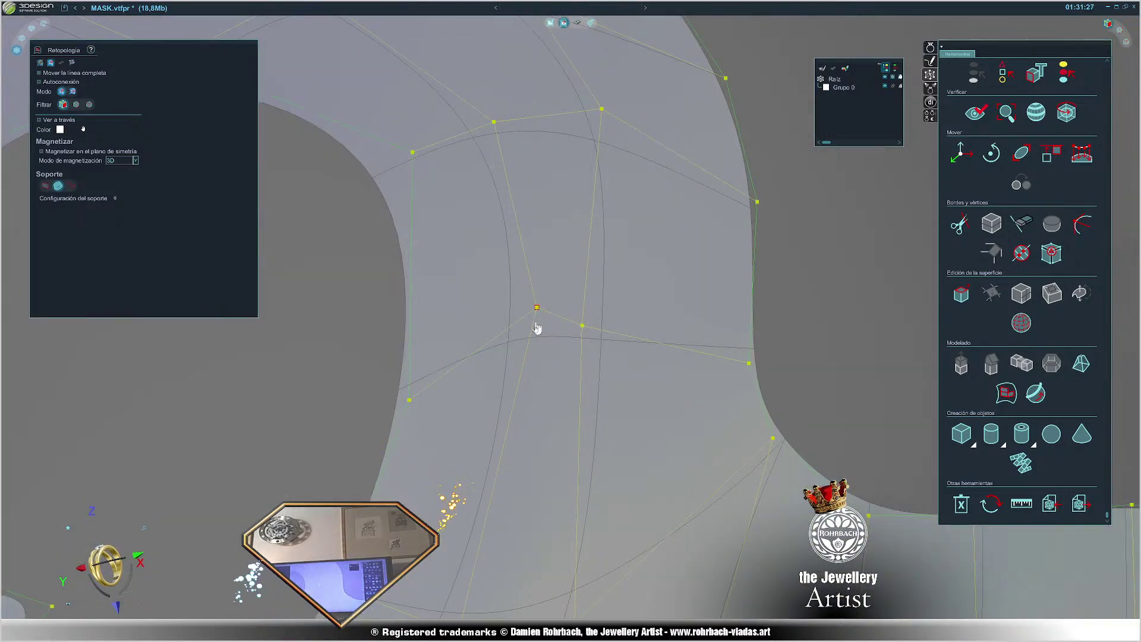
drag(536, 327, 535, 374)
drag(583, 333, 634, 362)
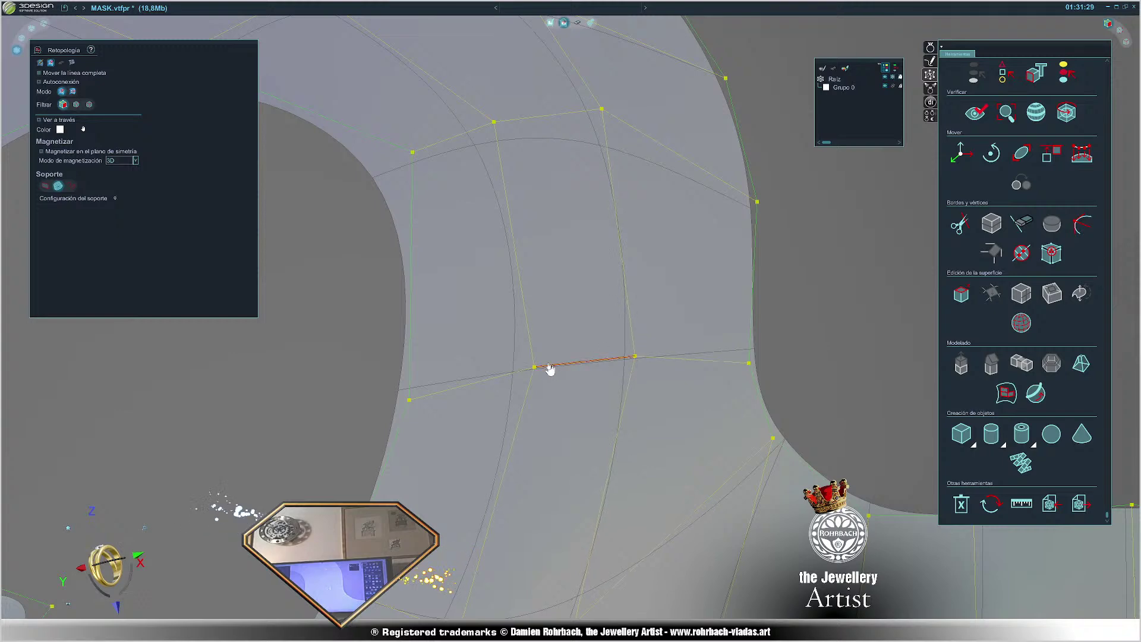
drag(411, 404, 456, 389)
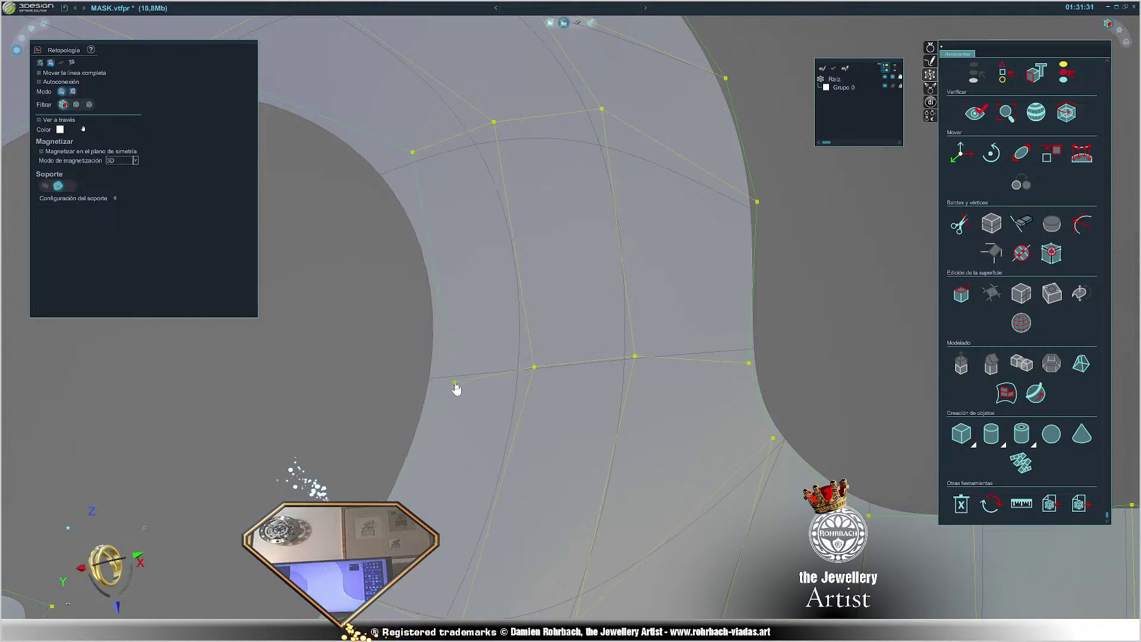
- Lower the temple-side border point below the curl's stem slightly and nudge the mesh point in the row beneath it up and inward
scroll(553, 414, down, 7)
middle_drag(461, 446, 494, 415)
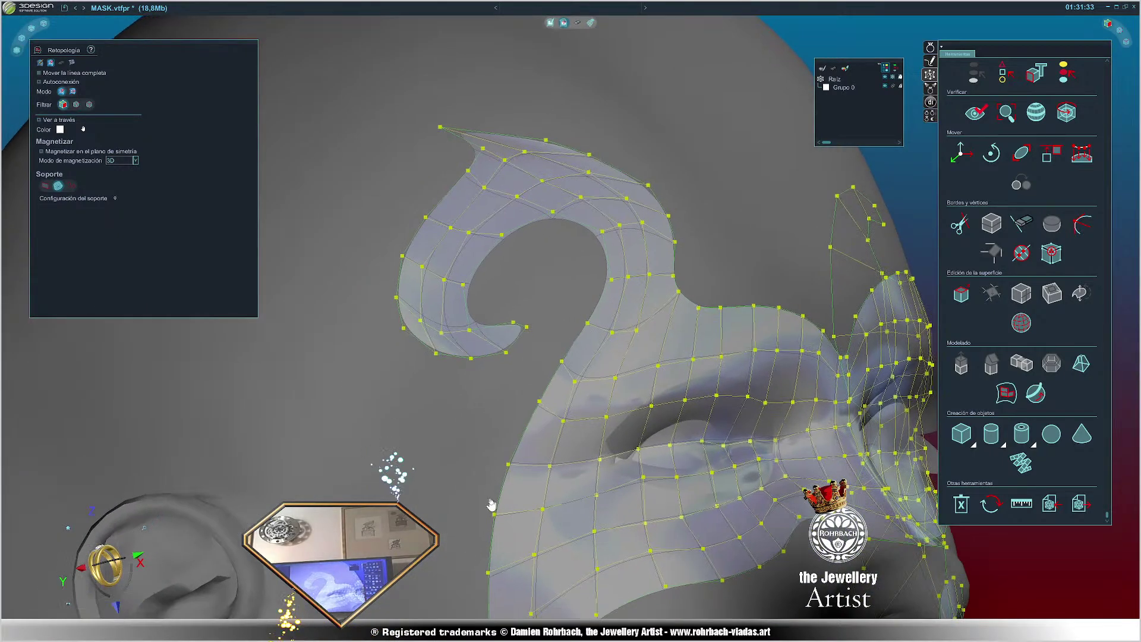
middle_drag(494, 505, 516, 452)
scroll(514, 450, up, 3)
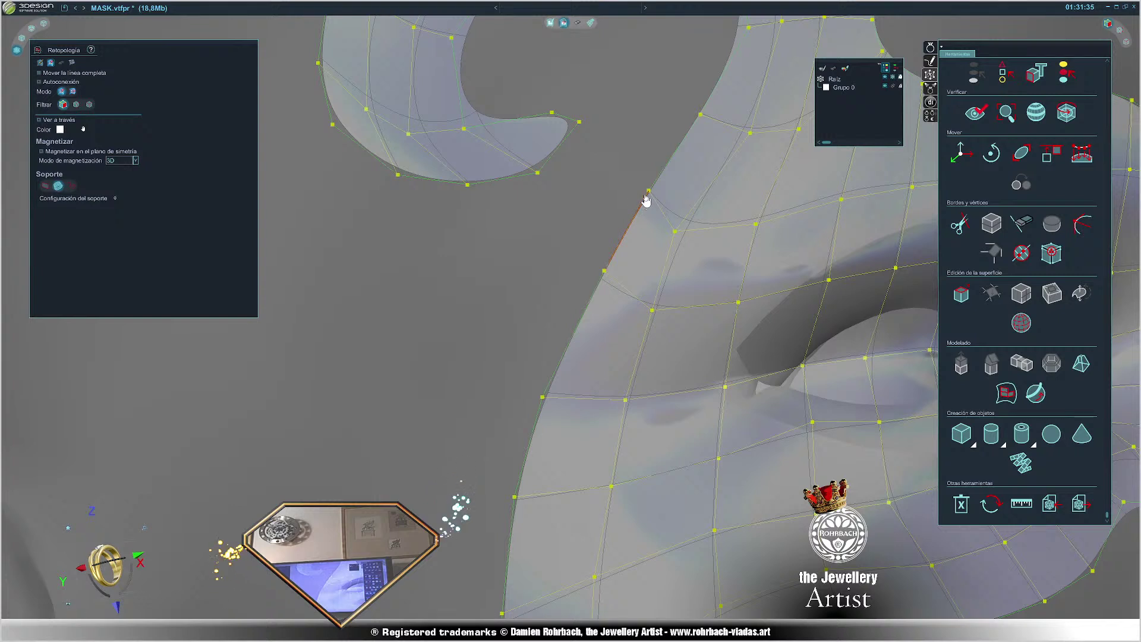
drag(650, 195, 652, 205)
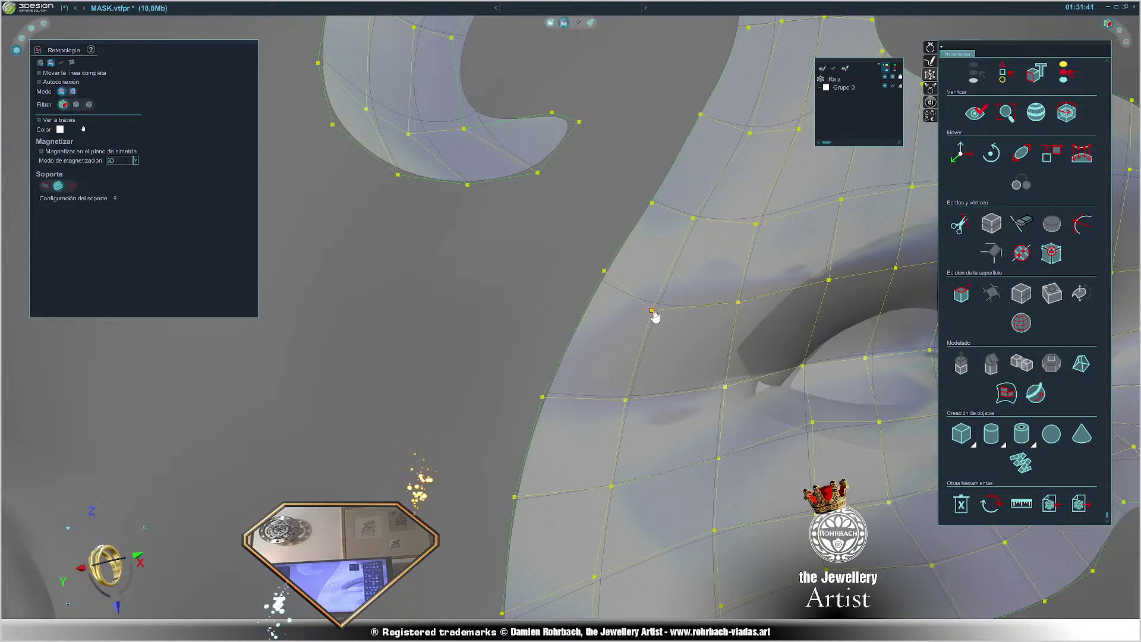
drag(652, 311, 660, 301)
- Shift two neighbouring border points on the temple side of the mask inward to straighten the outline descending from the curl
scroll(668, 344, down, 3)
middle_drag(756, 386, 572, 504)
scroll(701, 433, down, 4)
middle_drag(701, 433, 581, 359)
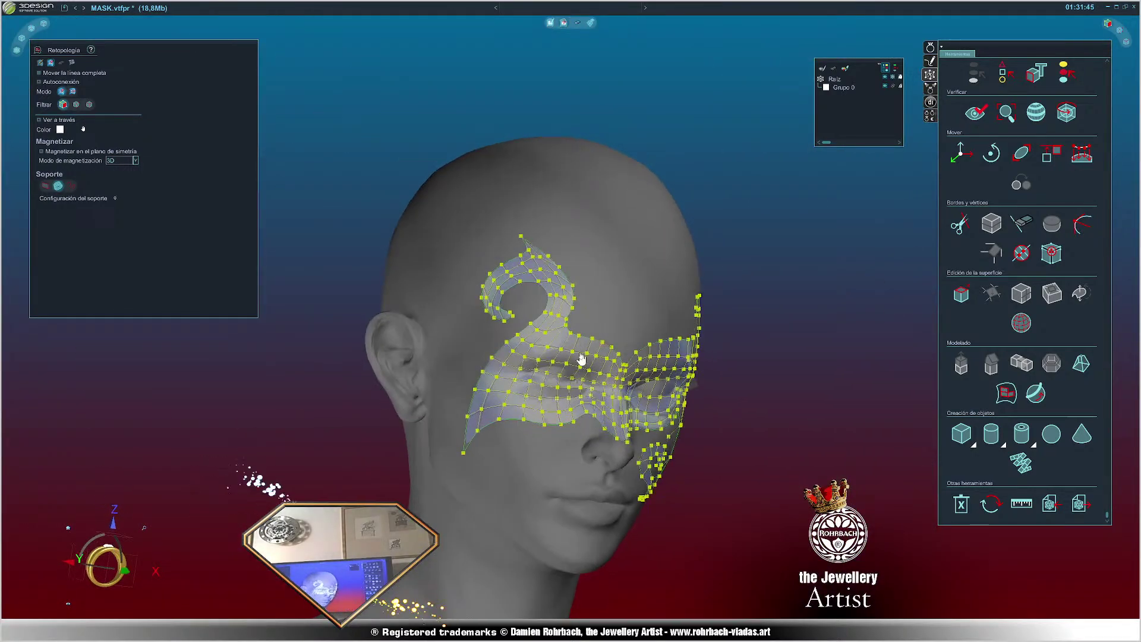
scroll(584, 355, up, 8)
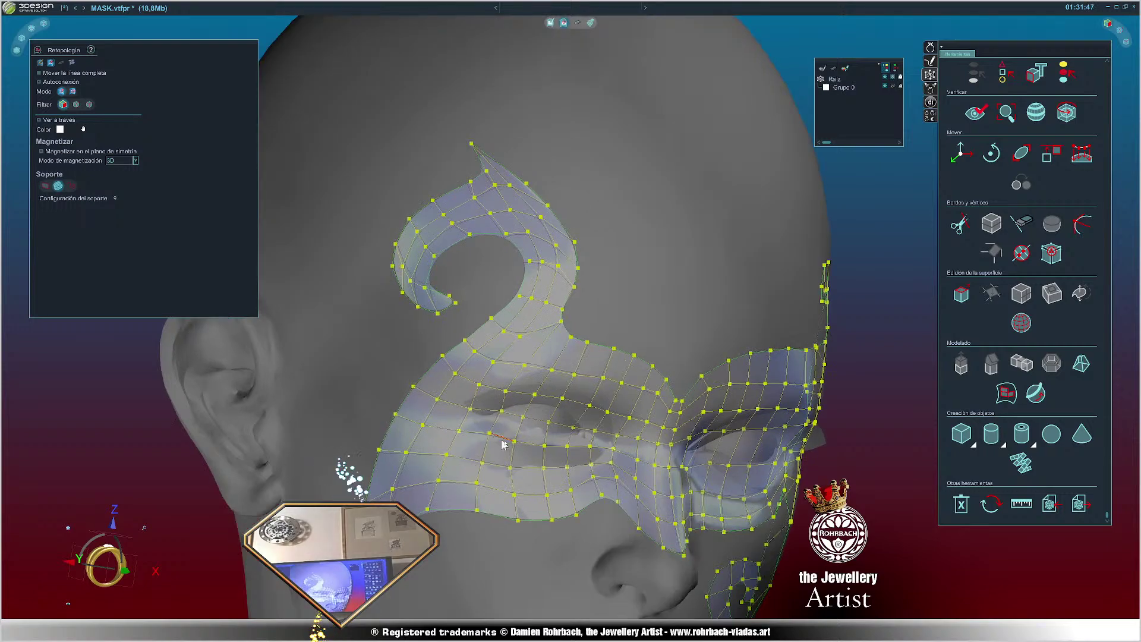
scroll(583, 402, up, 5)
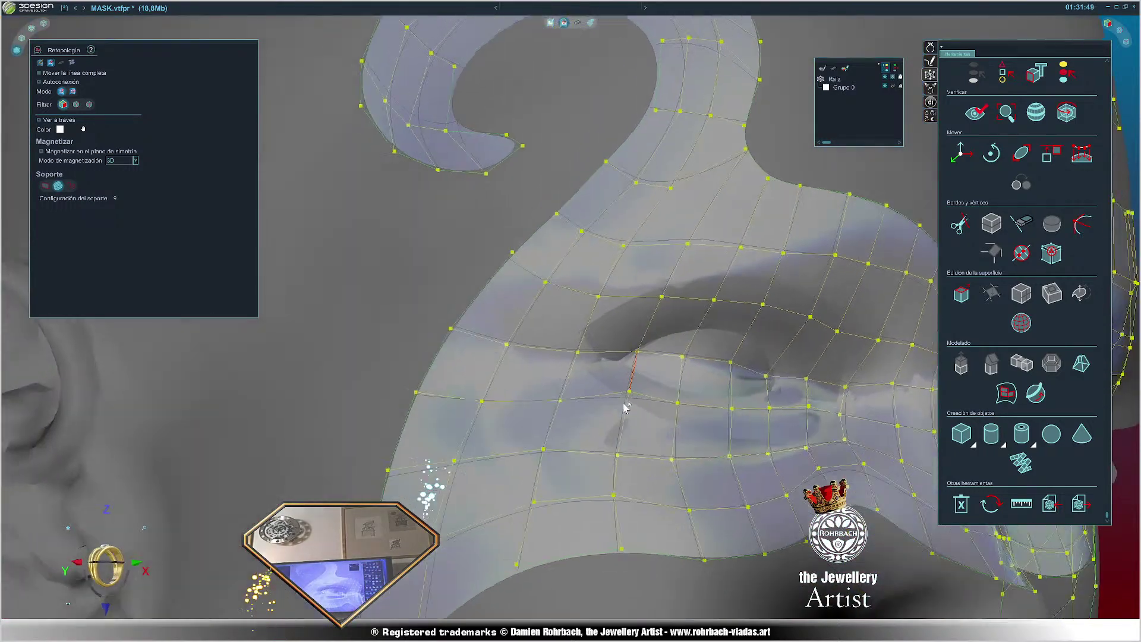
scroll(610, 225, up, 4)
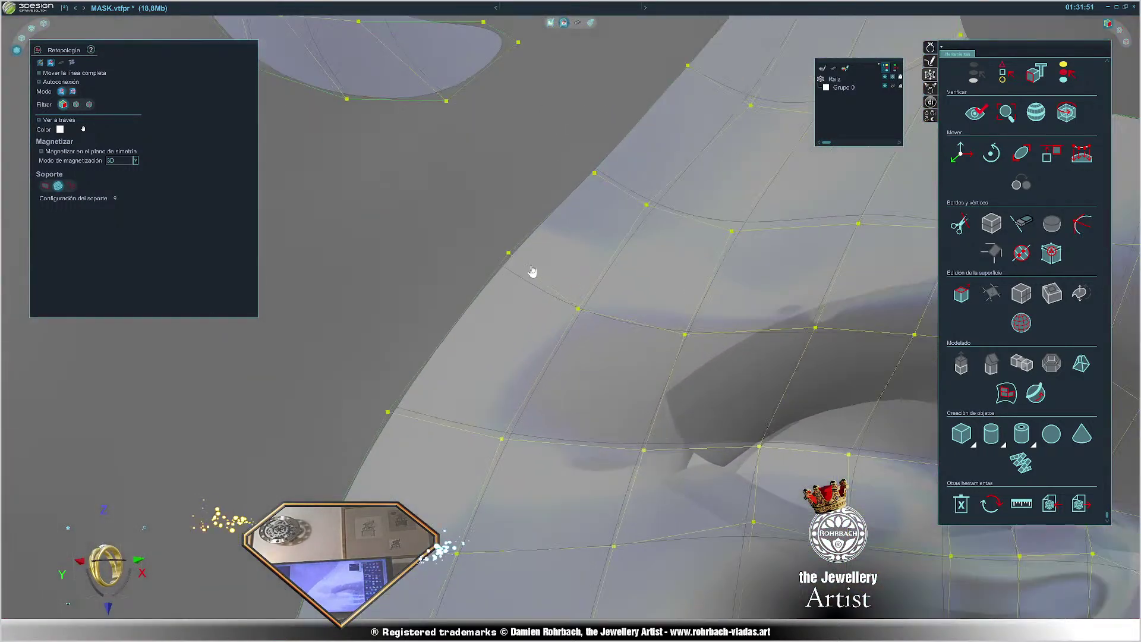
drag(509, 256, 523, 261)
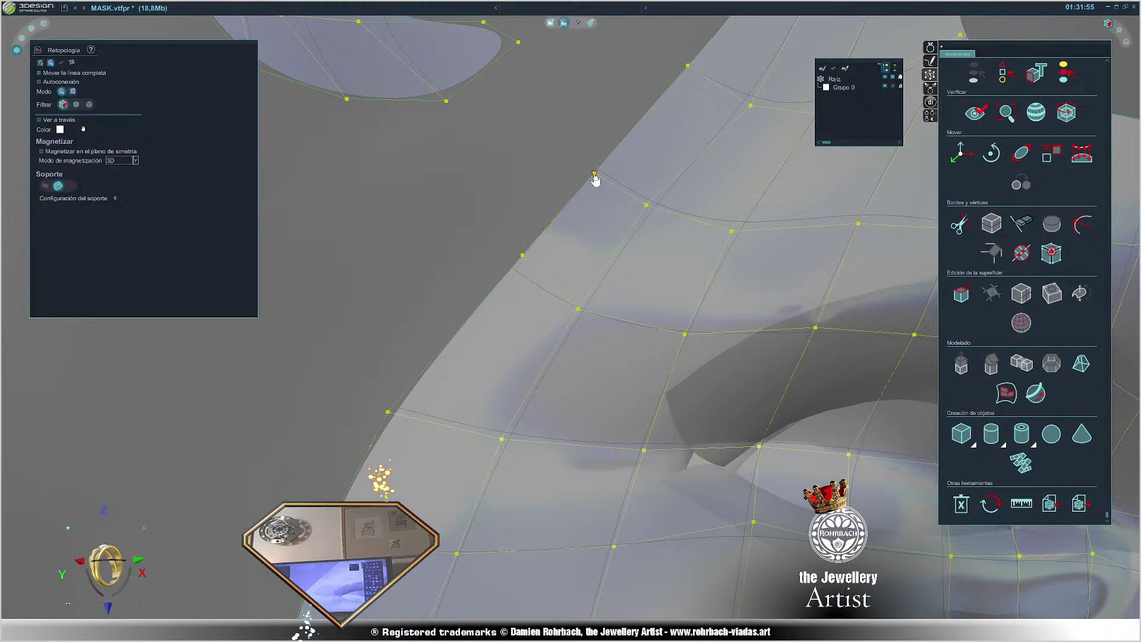
drag(595, 178, 607, 181)
scroll(673, 190, down, 4)
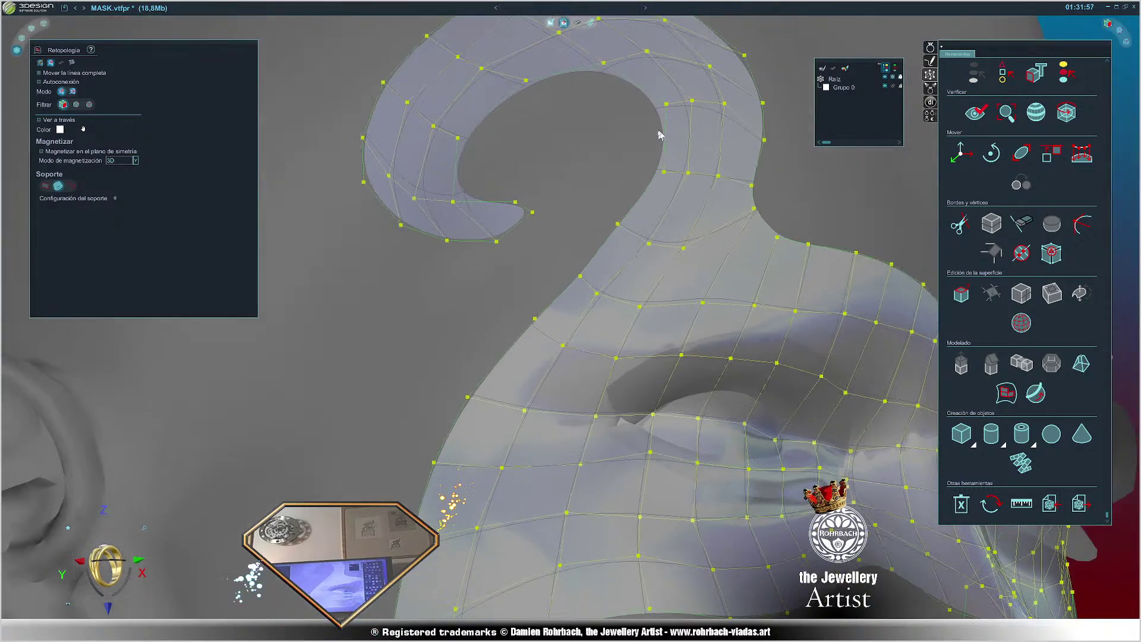
- Move two inner border points of the curl's stem into the mesh to round the edge of the opening
scroll(660, 135, up, 4)
middle_drag(641, 345, 647, 333)
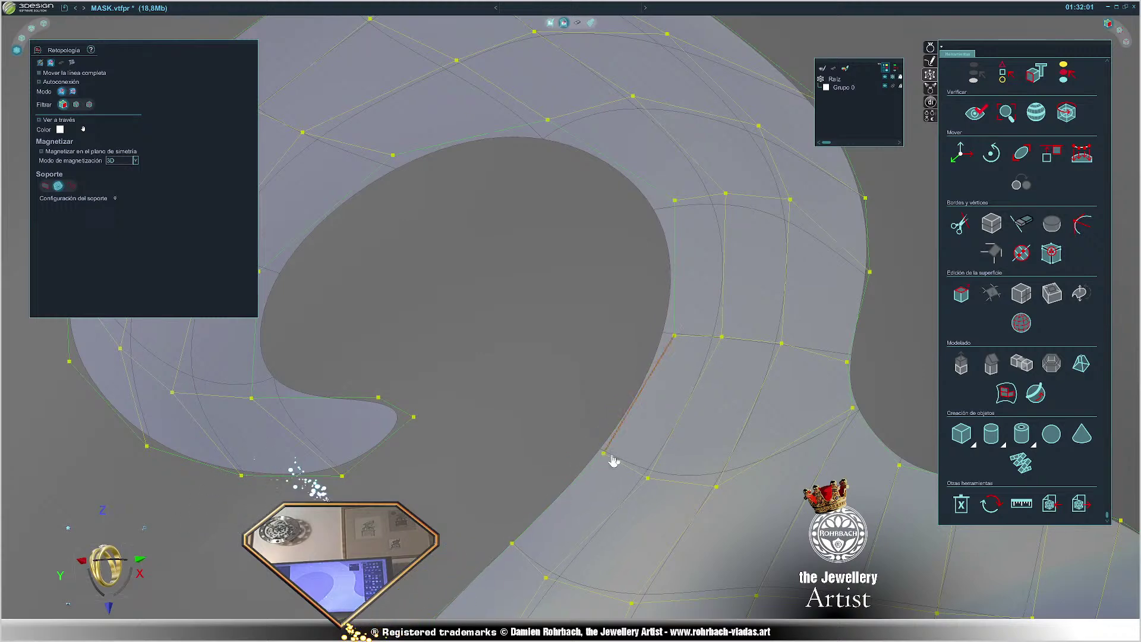
scroll(694, 428, down, 3)
scroll(555, 448, up, 4)
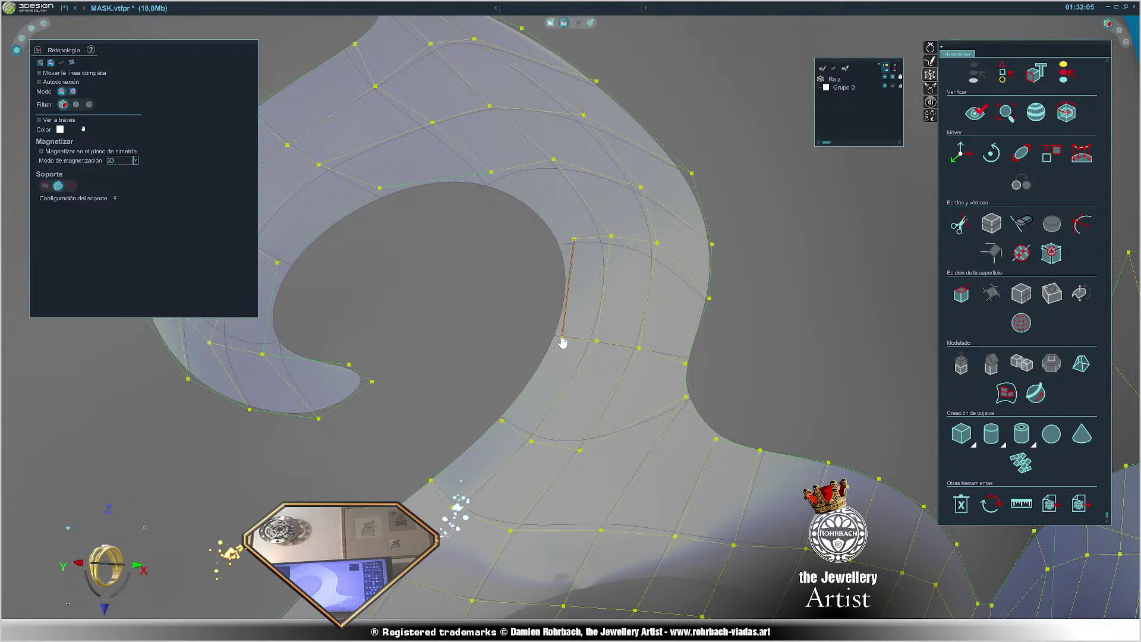
drag(562, 338, 579, 335)
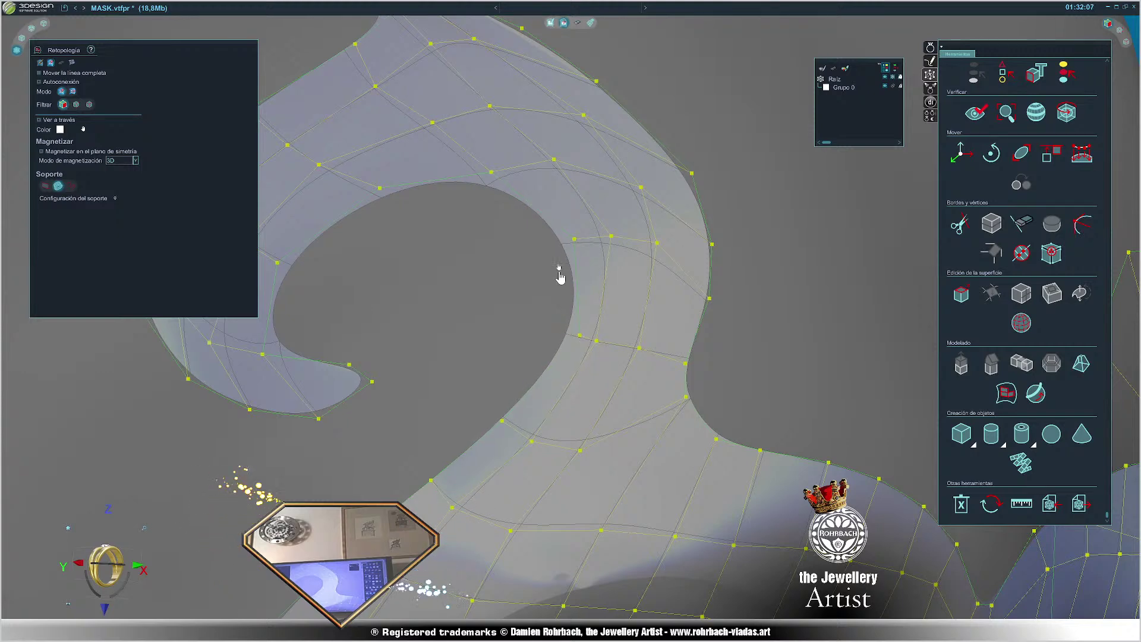
middle_drag(567, 166, 568, 193)
scroll(567, 198, up, 5)
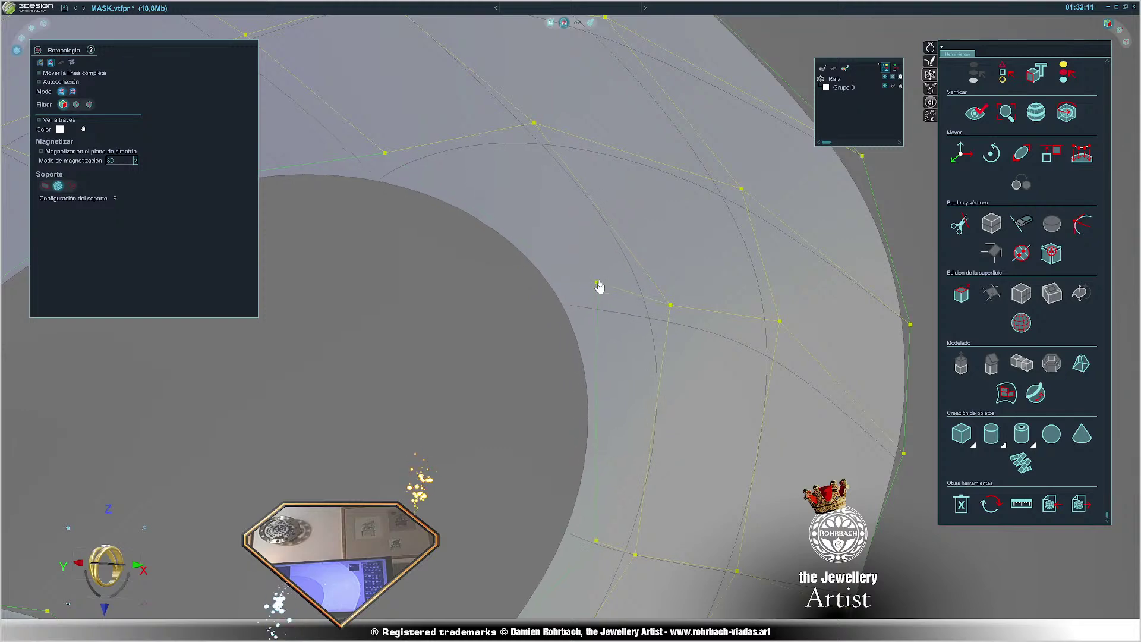
scroll(618, 328, down, 6)
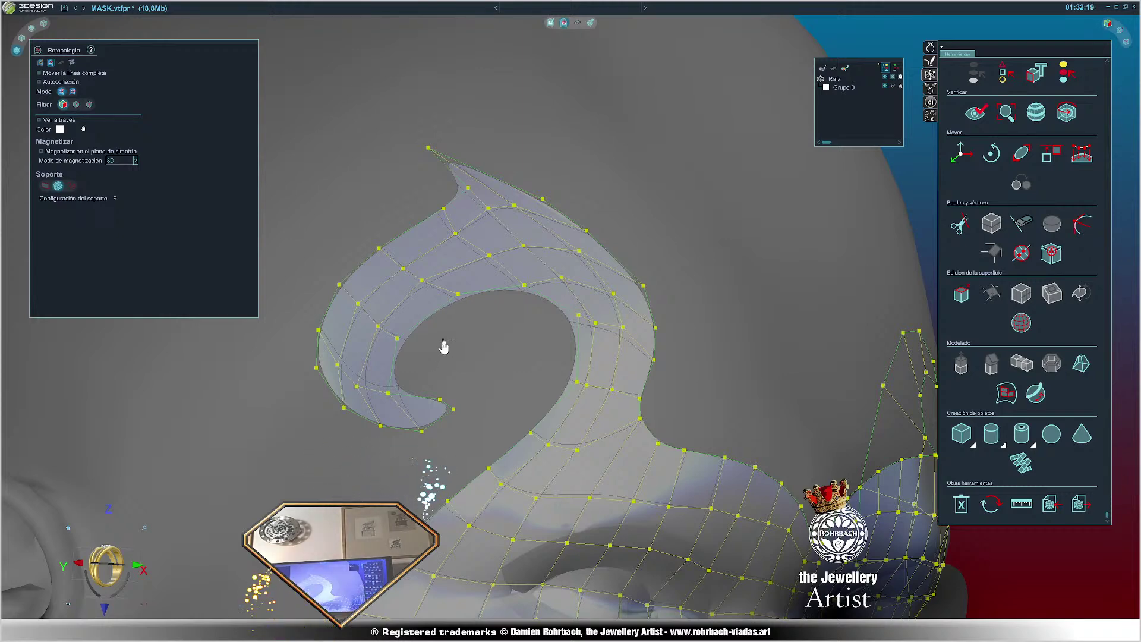
- Shift the mesh points at the lower bend of the curl, near its rounded tip, toward the inner border
scroll(440, 344, up, 3)
middle_drag(433, 526, 458, 454)
drag(426, 383, 449, 396)
scroll(446, 331, up, 2)
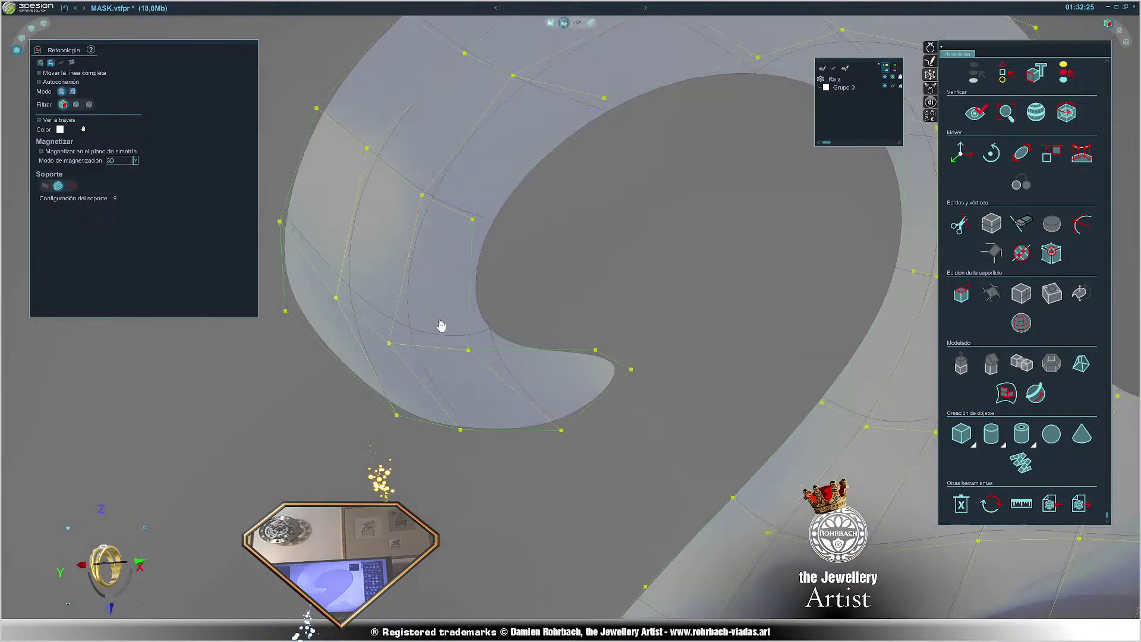
drag(390, 348, 413, 348)
drag(339, 304, 359, 313)
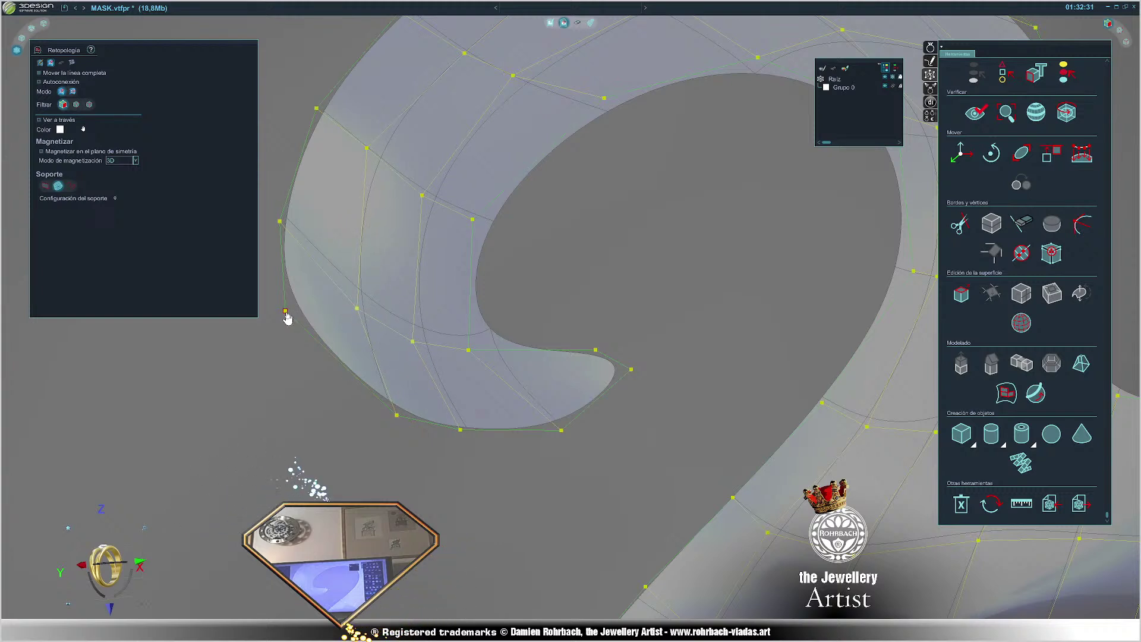
- Pull the outer border points around the curl's lower bend inward and nudge the adjacent mesh point to follow the tightened outline
drag(288, 318, 314, 338)
drag(280, 222, 295, 232)
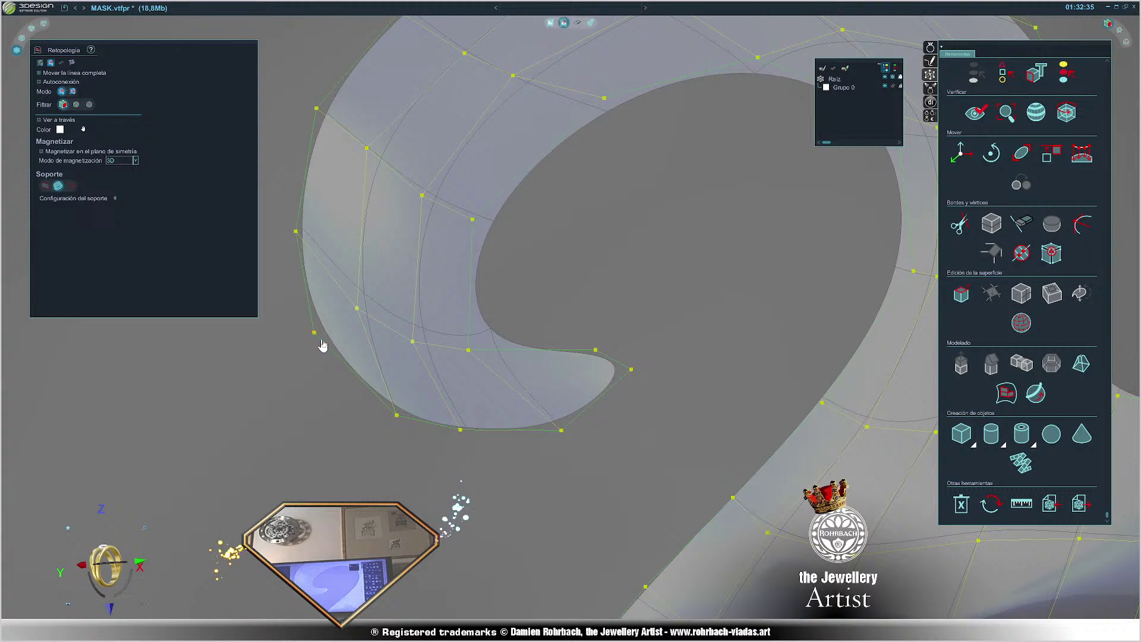
drag(322, 344, 336, 356)
drag(395, 417, 418, 416)
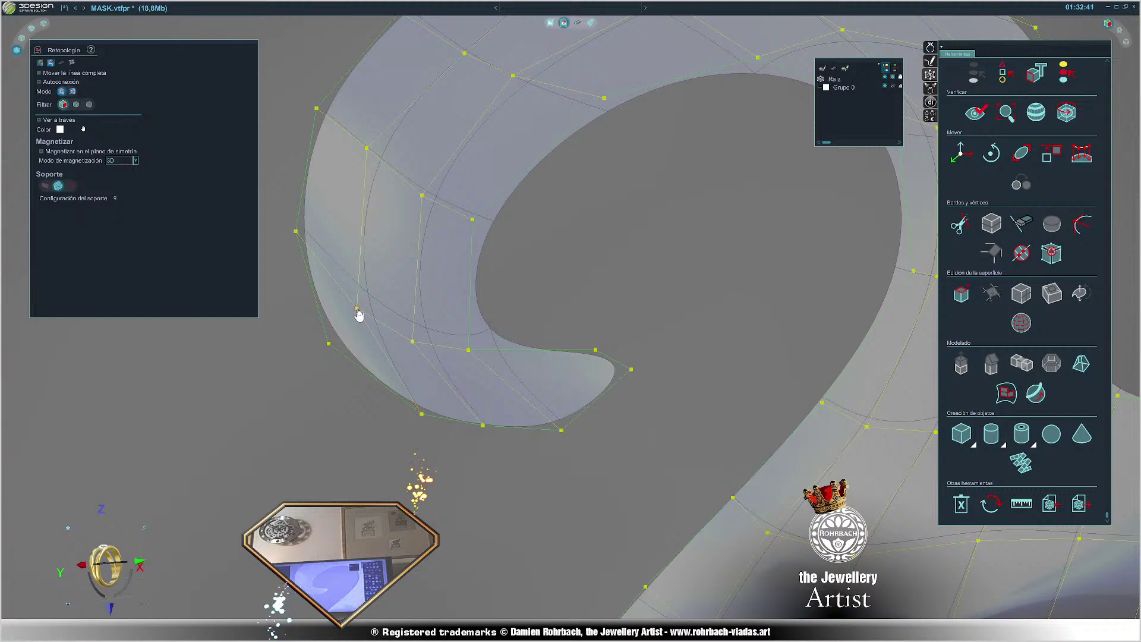
drag(359, 314, 367, 319)
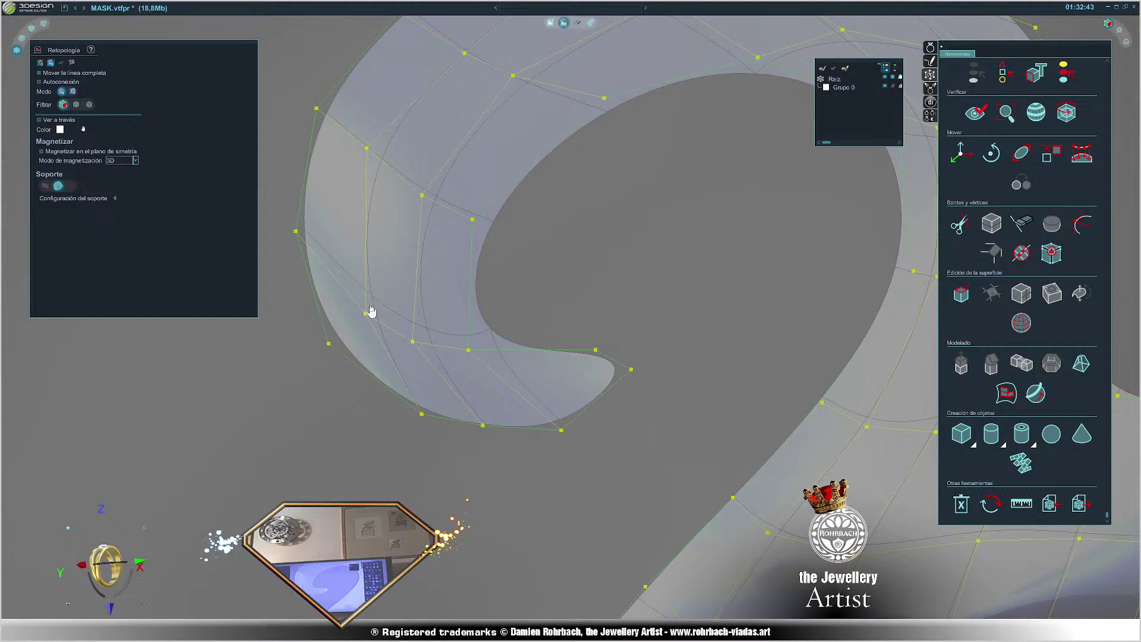
- Adjust a mesh point in the curl's lower bend and move three outer border points beside it inward for a rounder contour
right_drag(365, 298, 619, 365)
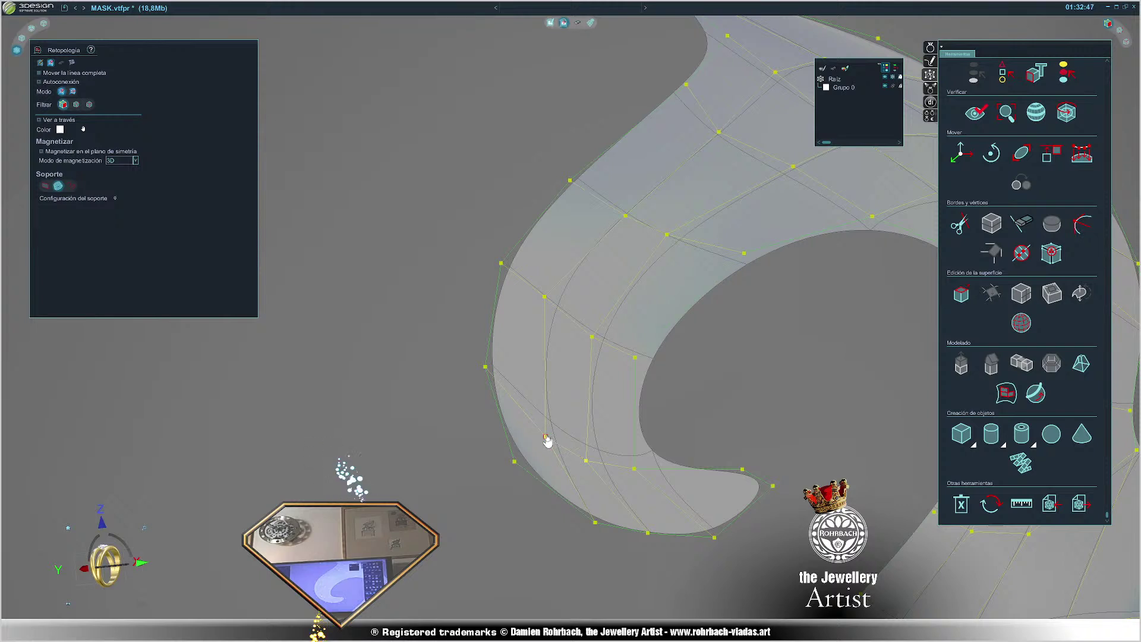
drag(545, 432, 589, 457)
drag(498, 278, 509, 282)
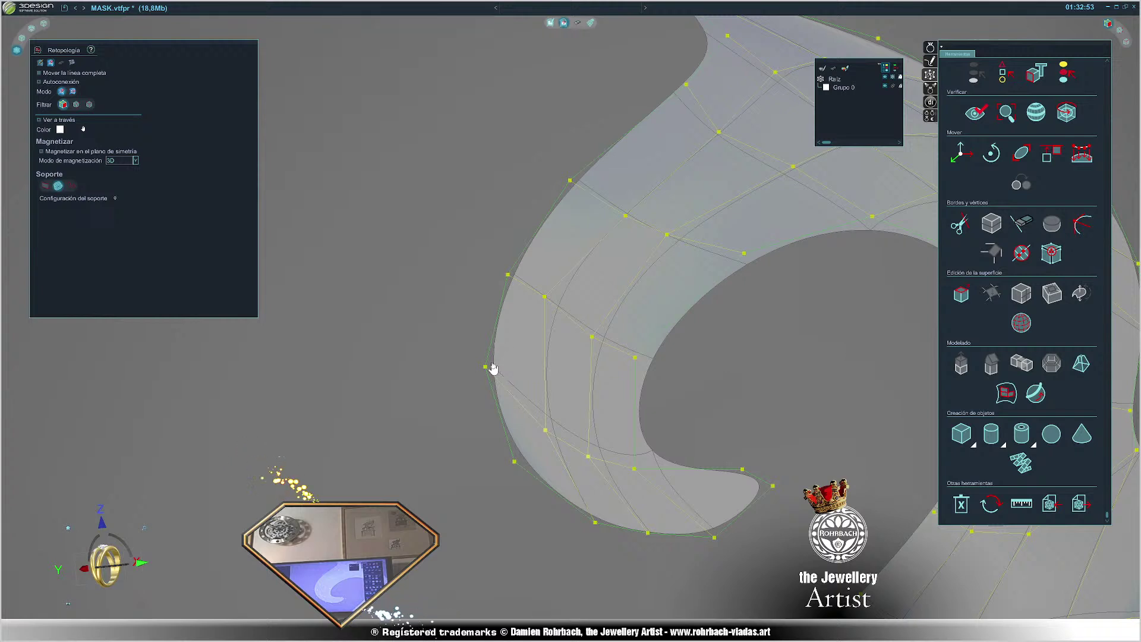
drag(486, 368, 497, 367)
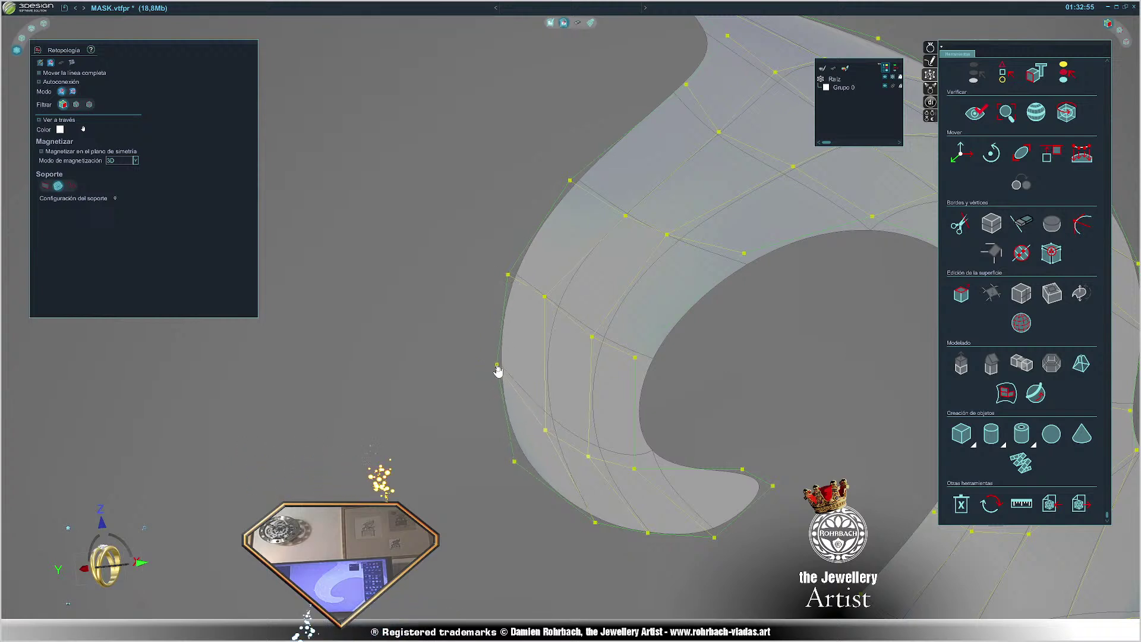
drag(516, 469, 531, 474)
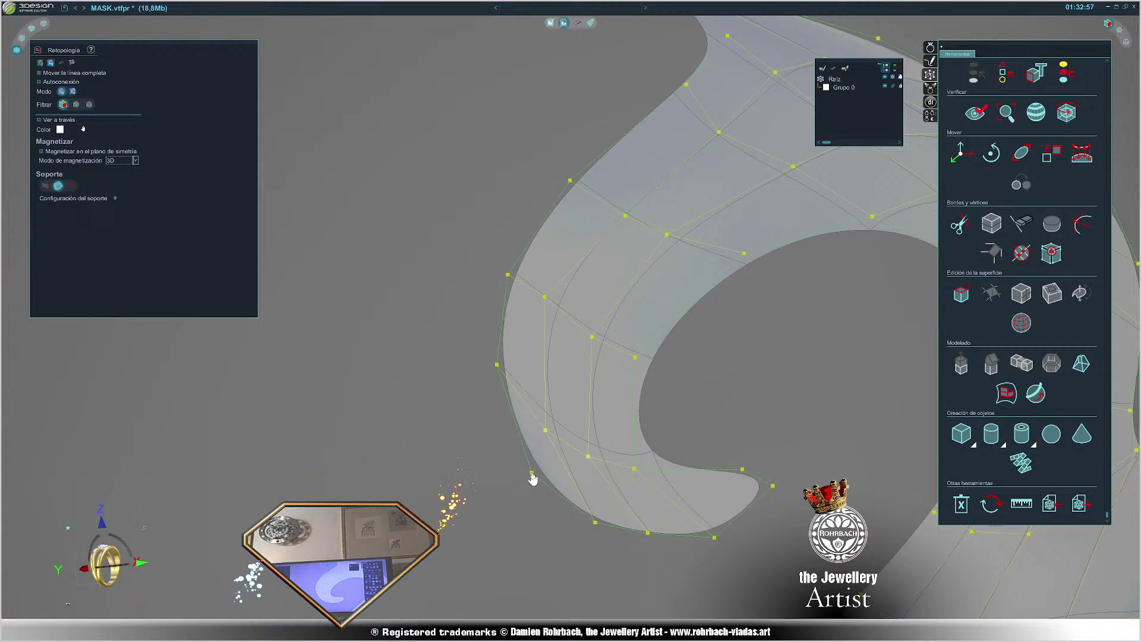
- Move three outer border points inward between the curl's side and its pointed top to smooth the upper contour
scroll(691, 362, down, 3)
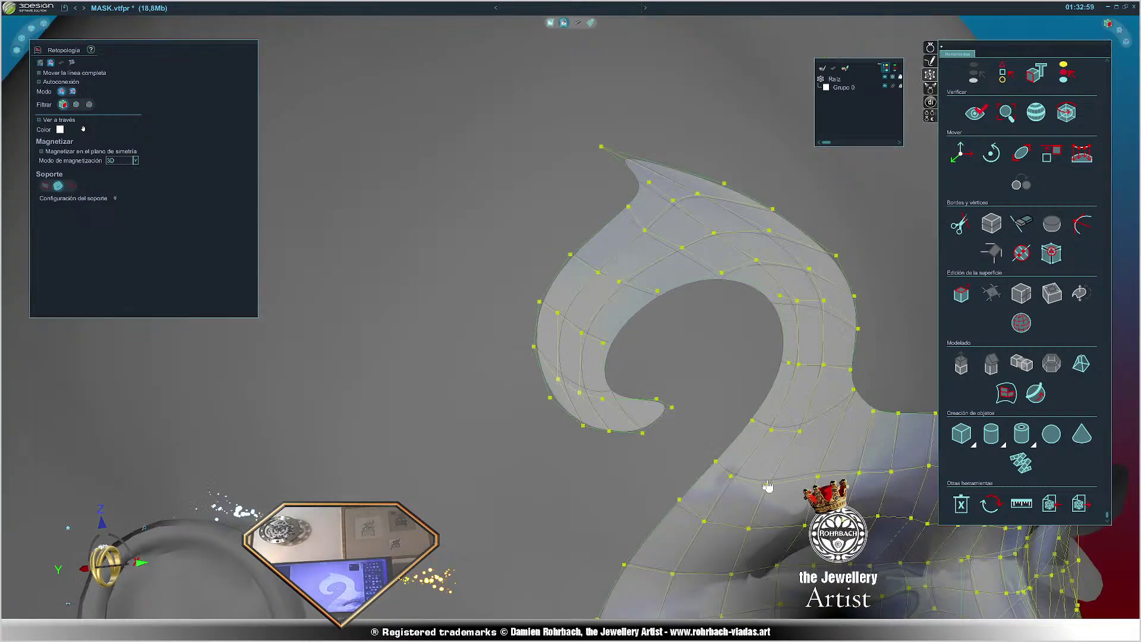
middle_drag(767, 486, 697, 517)
scroll(685, 443, up, 3)
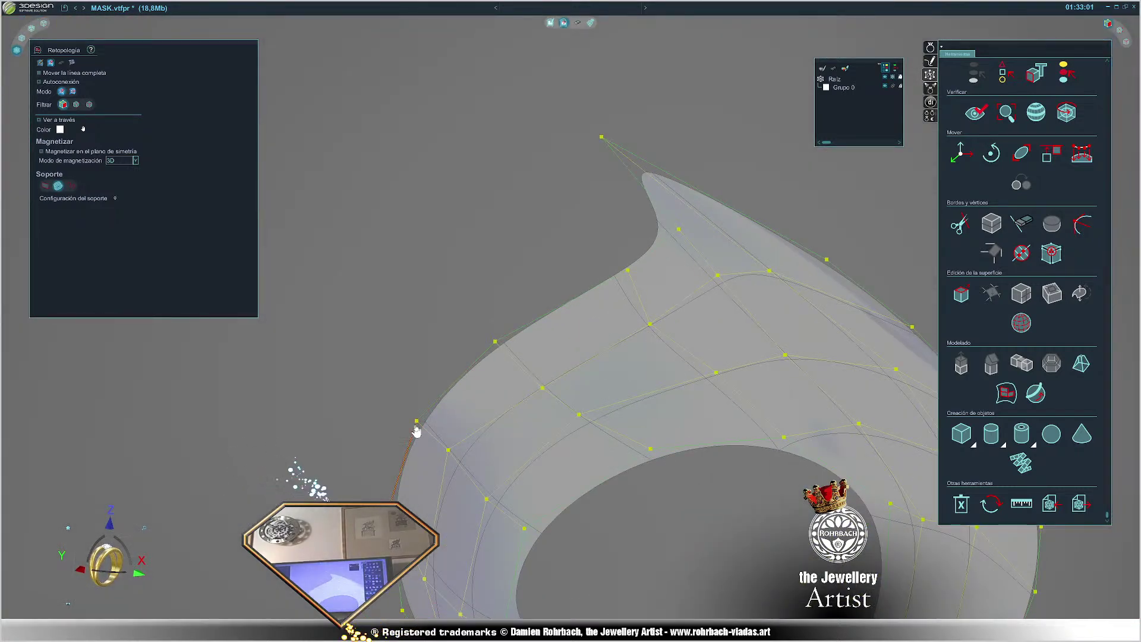
drag(417, 421, 428, 424)
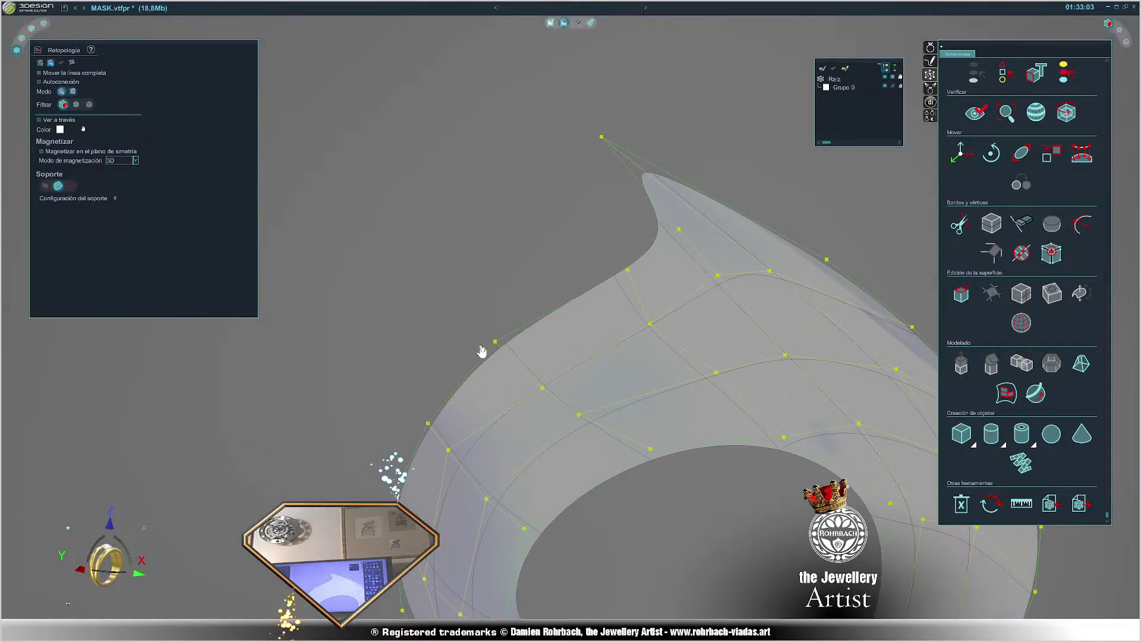
drag(496, 348, 521, 355)
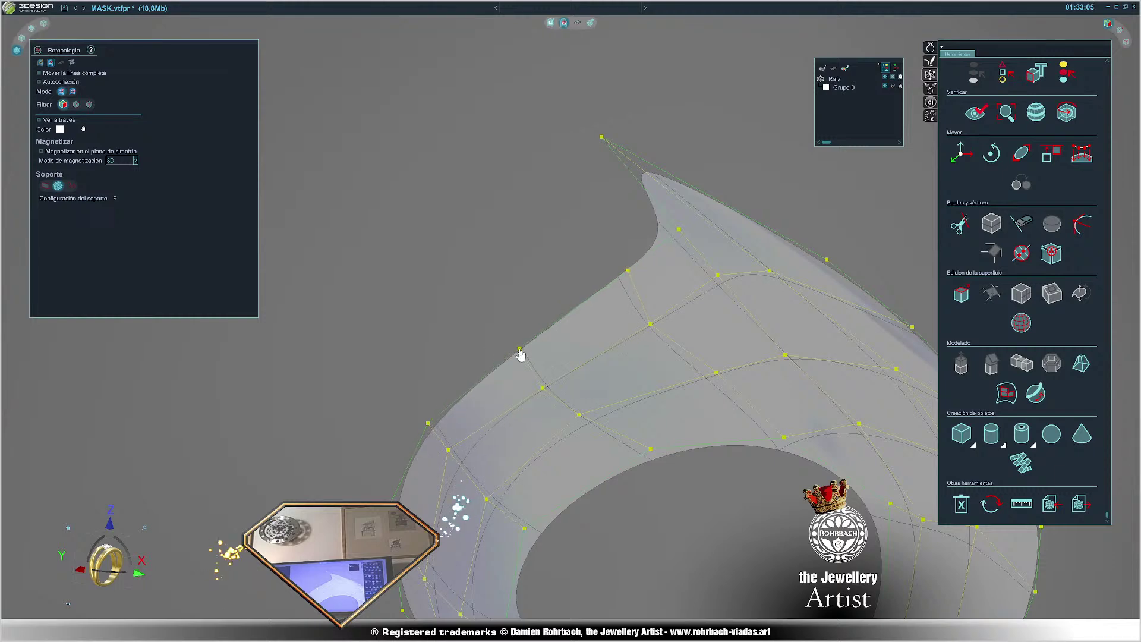
drag(629, 276, 646, 306)
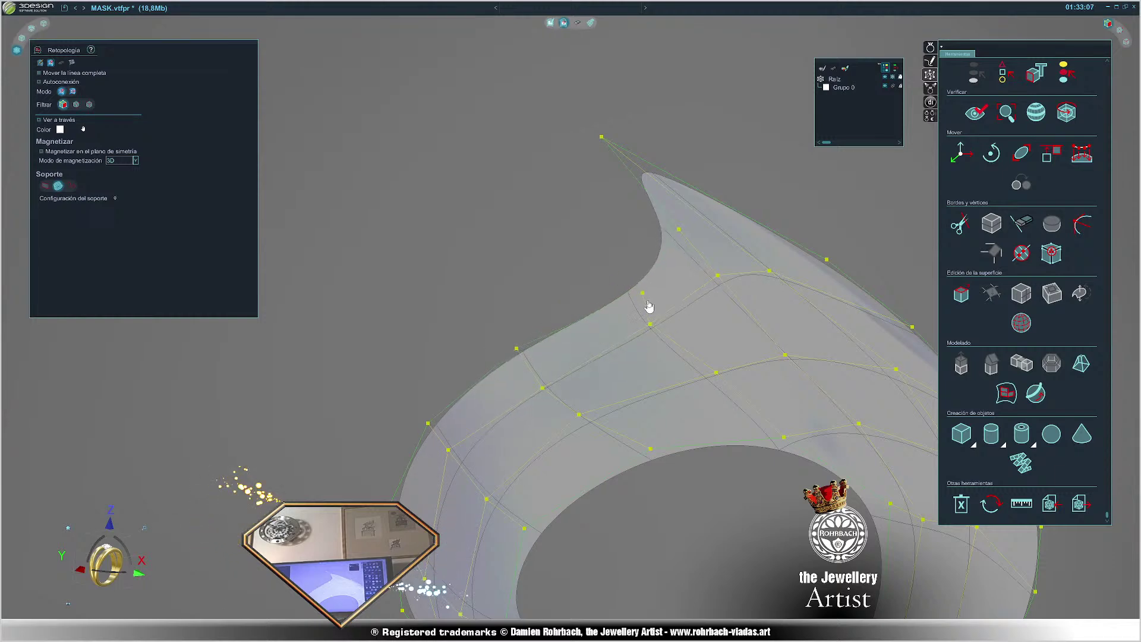
- Shift the mesh points at the base of the curl's stem inward from the temple side to even out their spacing
scroll(659, 326, down, 4)
middle_drag(782, 474, 637, 423)
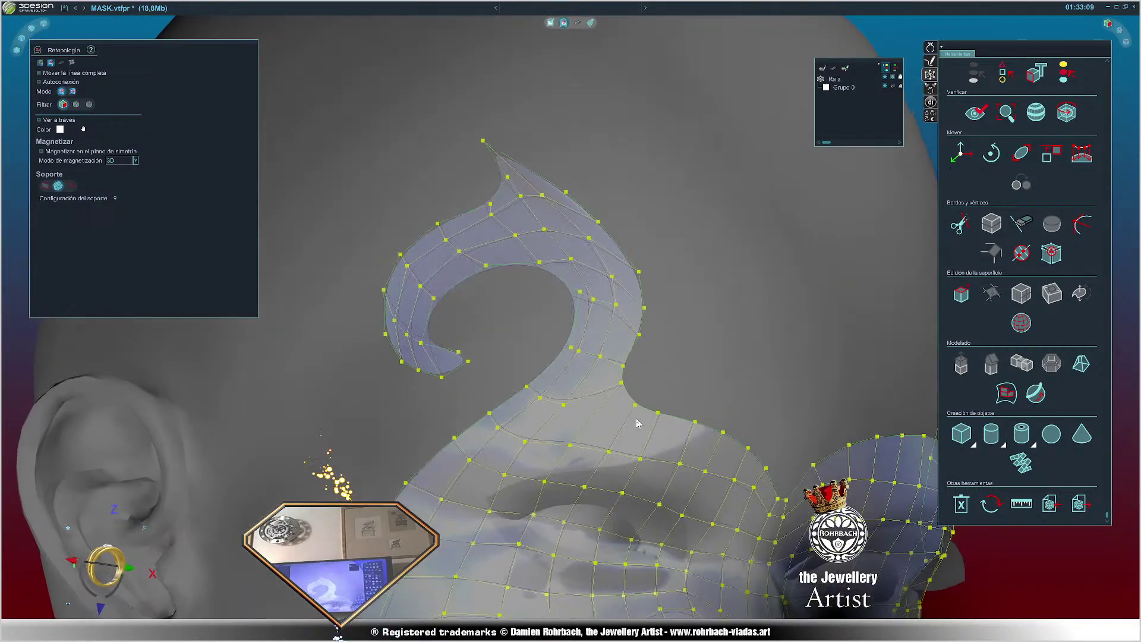
scroll(725, 425, down, 3)
middle_drag(726, 425, 569, 437)
scroll(479, 309, up, 10)
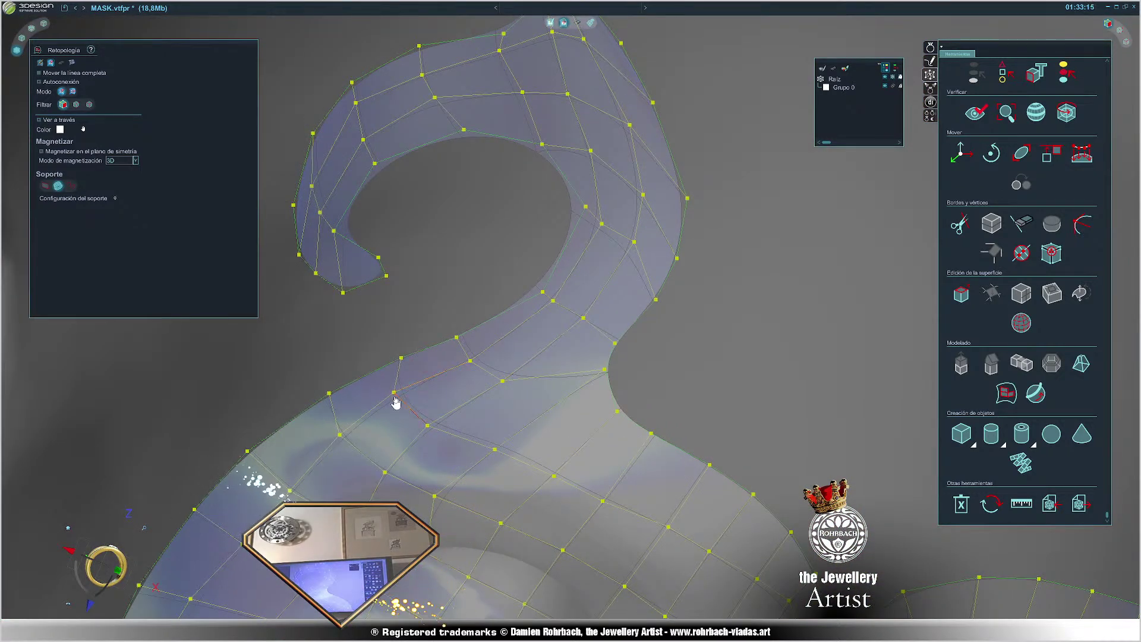
drag(405, 398, 405, 398)
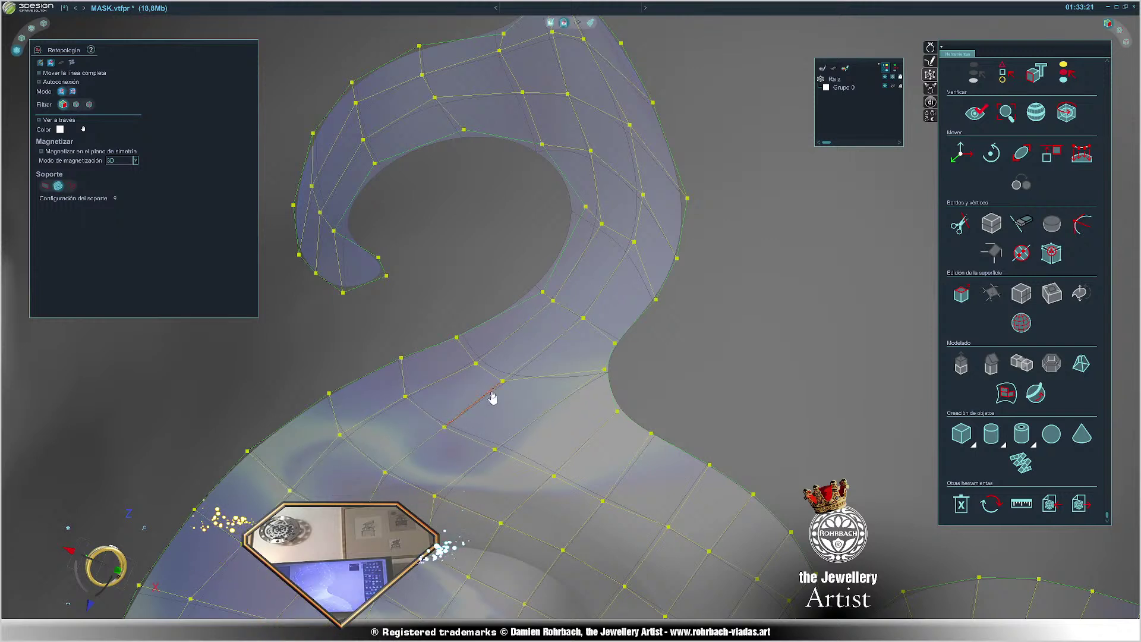
- Move the mesh point at the base of the curl's stem toward the notch where the stem meets the brow edge
drag(502, 381, 534, 372)
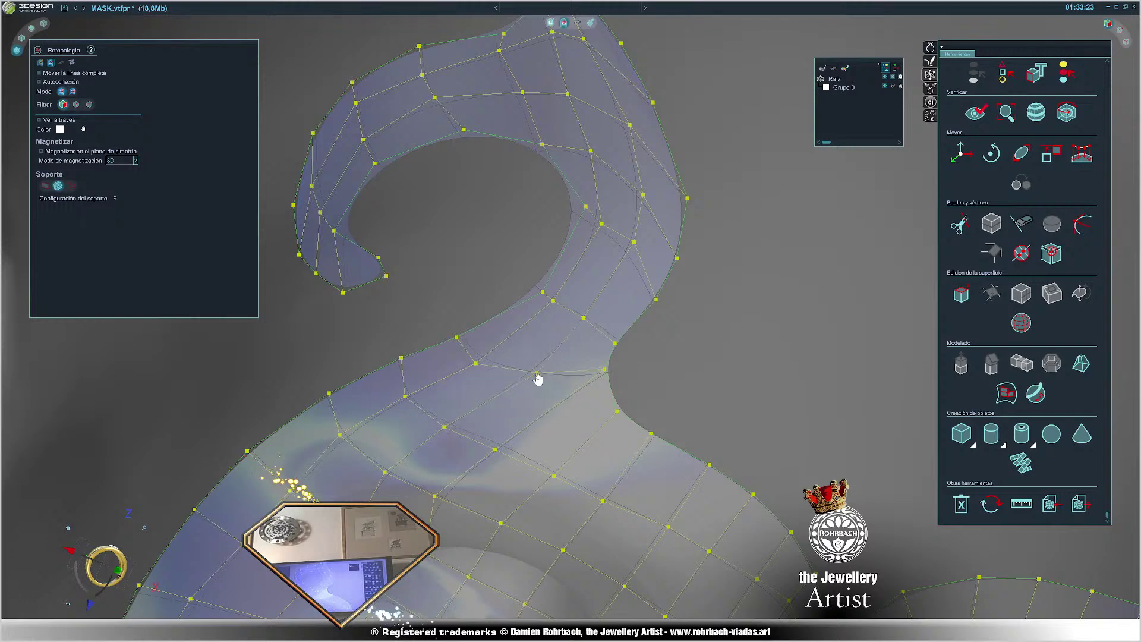
scroll(508, 414, down, 3)
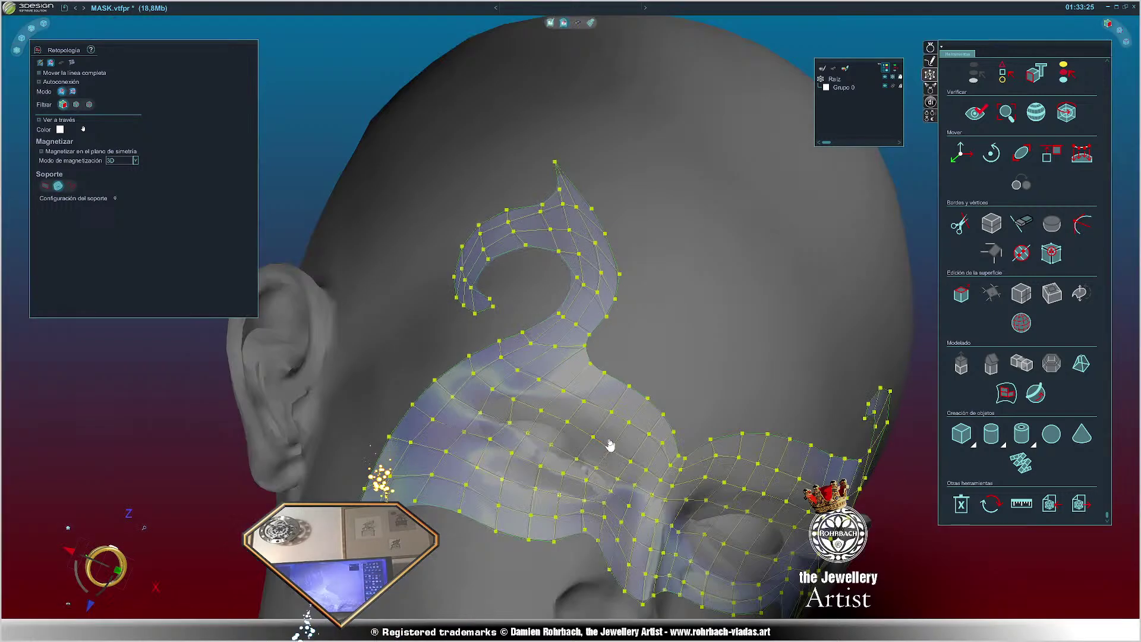
middle_drag(473, 446, 504, 407)
scroll(505, 408, up, 3)
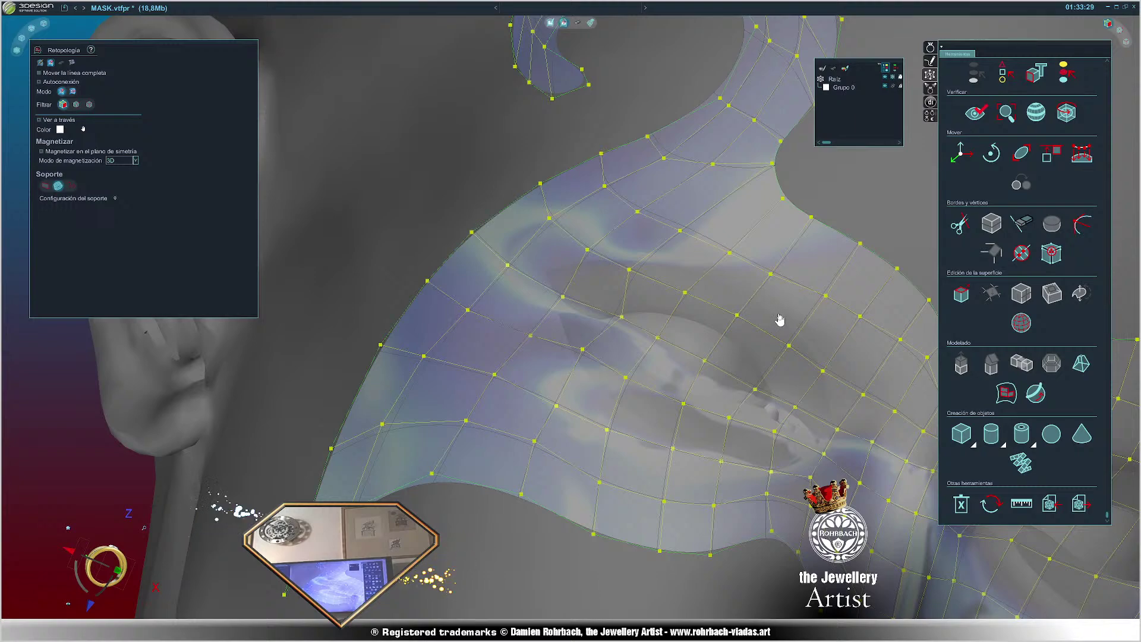
- Examine the mask mesh from the side and front, checking how both halves follow the face
scroll(766, 257, down, 4)
right_drag(730, 263, 367, 255)
scroll(613, 385, down, 2)
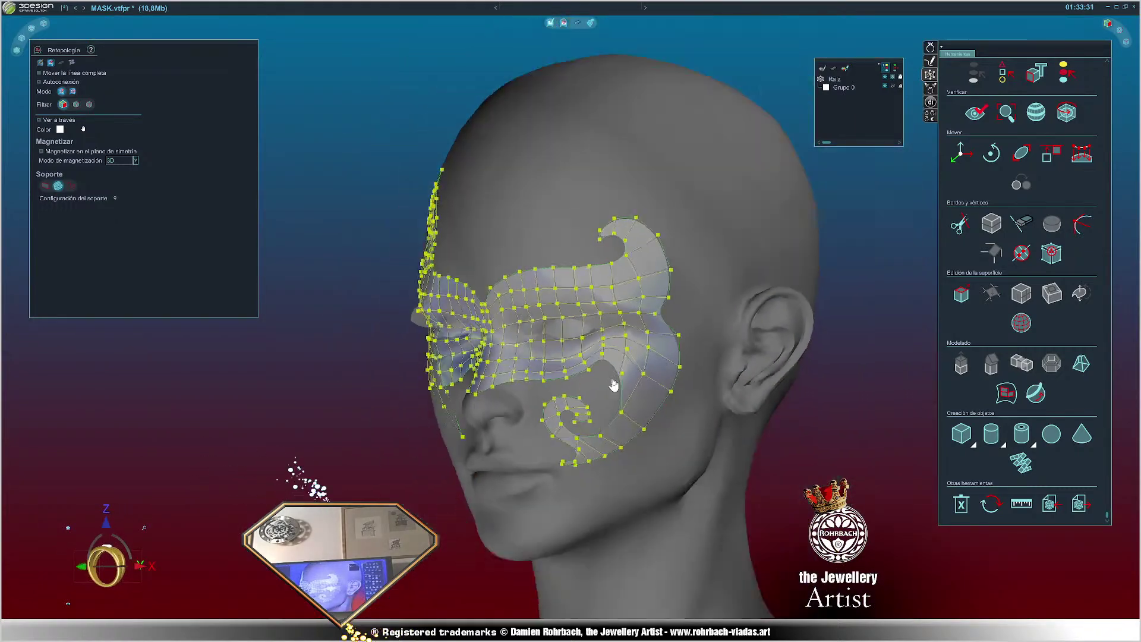
right_drag(614, 386, 726, 376)
scroll(581, 349, up, 5)
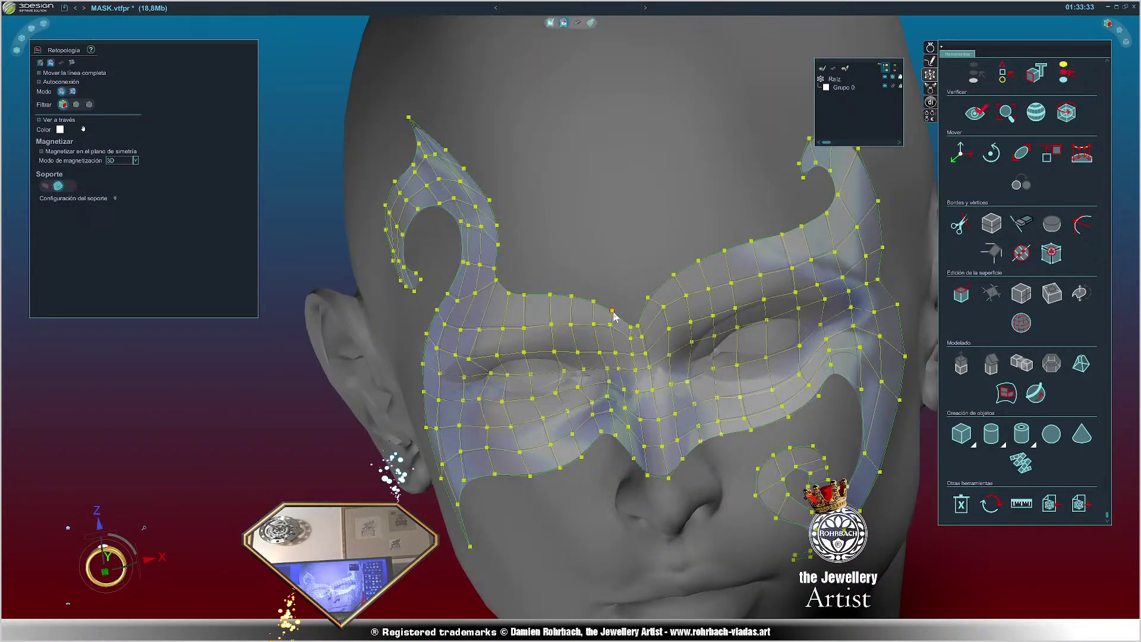
right_drag(612, 312, 698, 342)
middle_drag(724, 270, 677, 291)
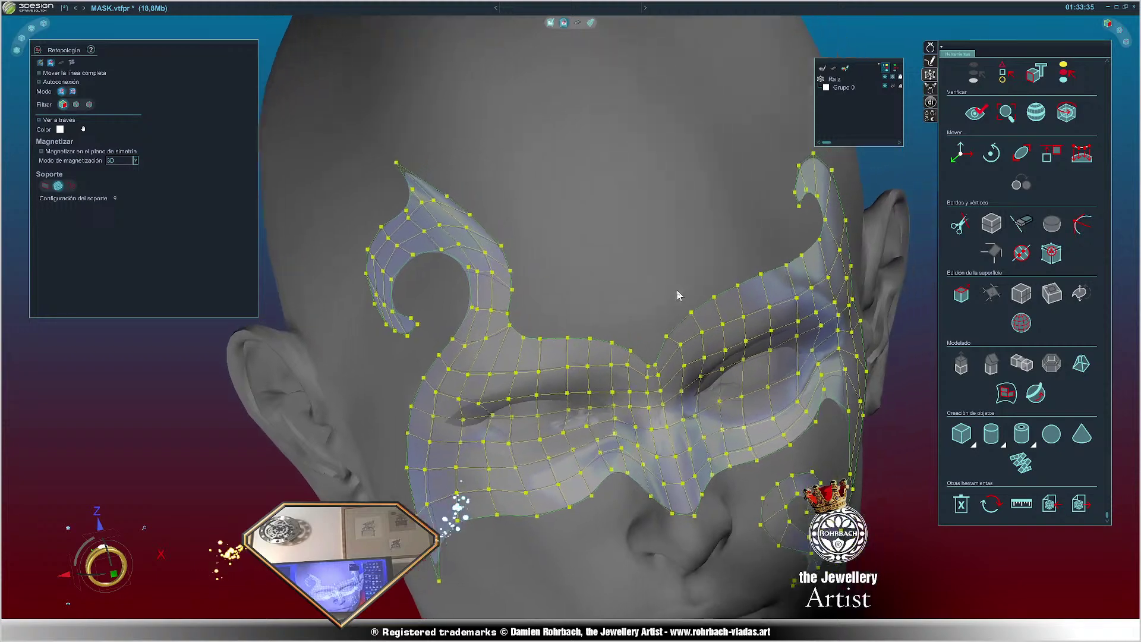
scroll(670, 303, up, 4)
scroll(657, 321, down, 4)
- Tighten the notch between the curl's stem and the brow by moving its border points inward and respacing the two stem points beside it
right_drag(523, 357, 716, 384)
scroll(645, 397, up, 5)
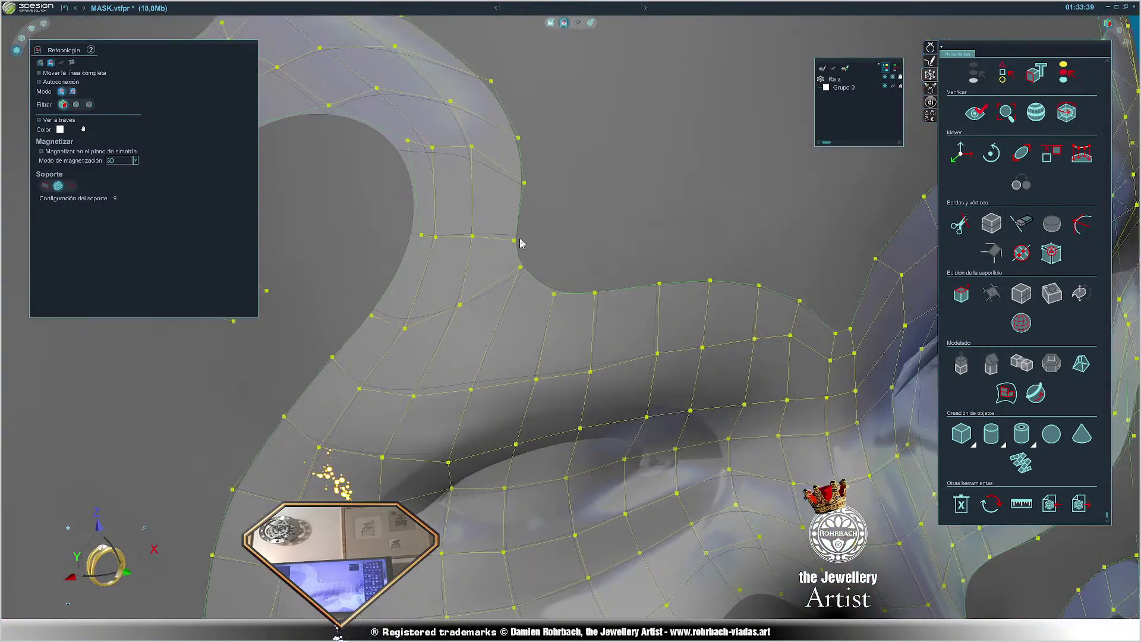
scroll(521, 243, down, 3)
scroll(453, 313, up, 3)
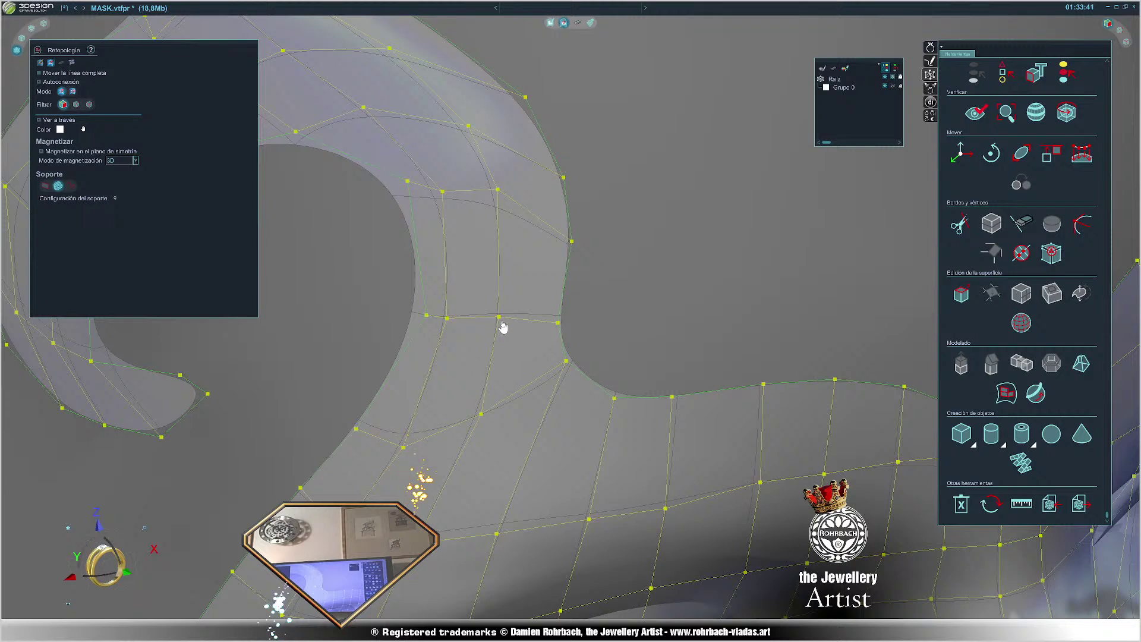
drag(501, 323, 474, 323)
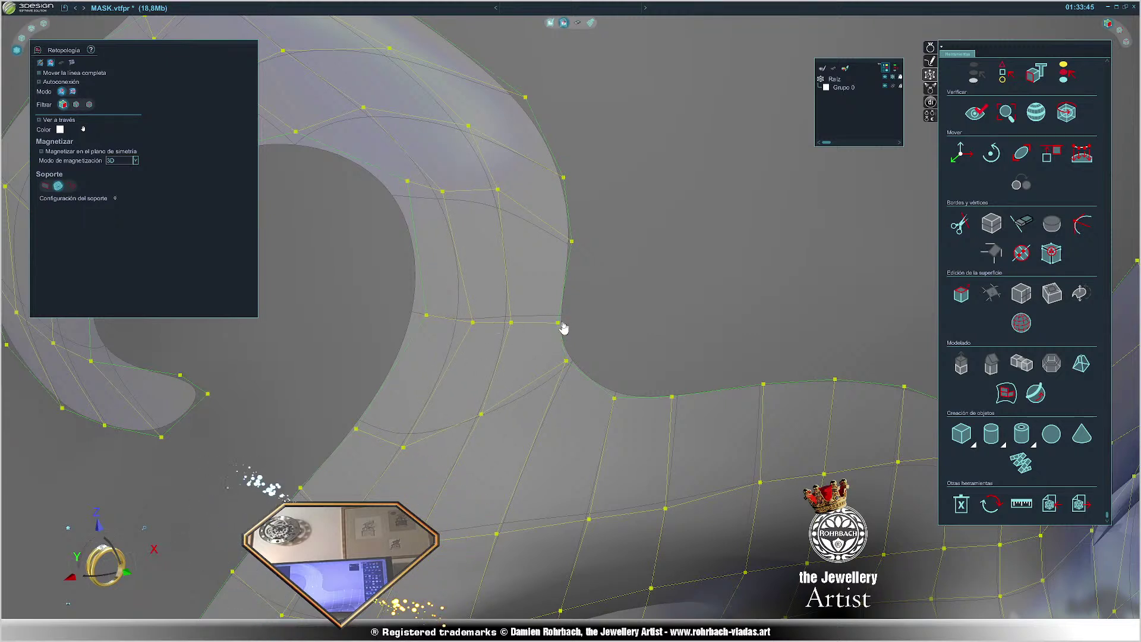
drag(552, 336, 552, 388)
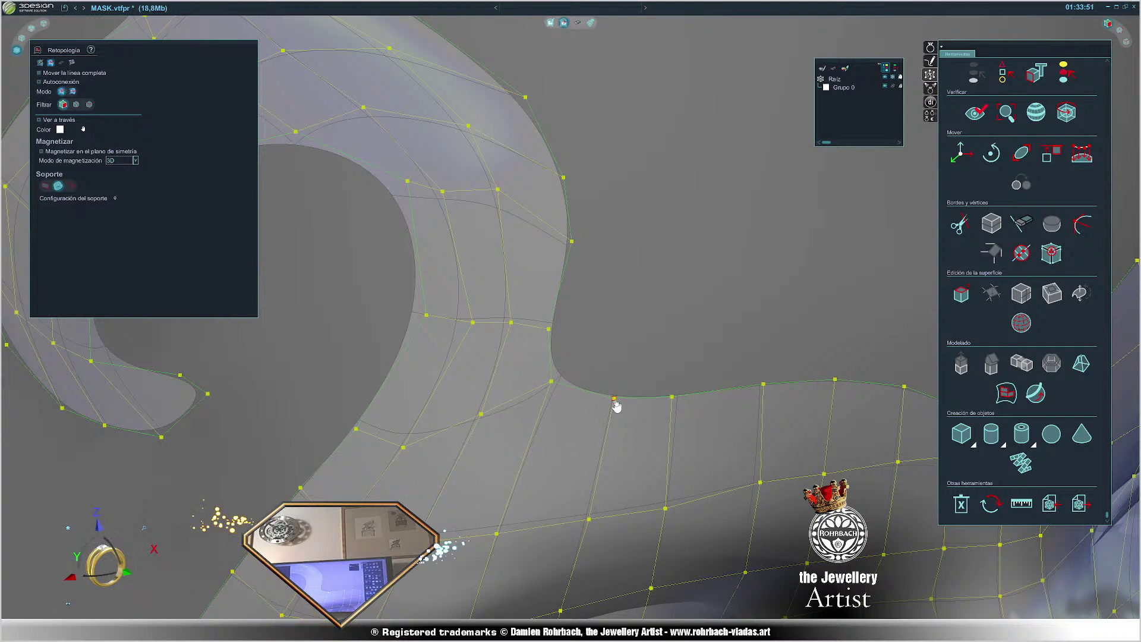
drag(615, 402, 565, 431)
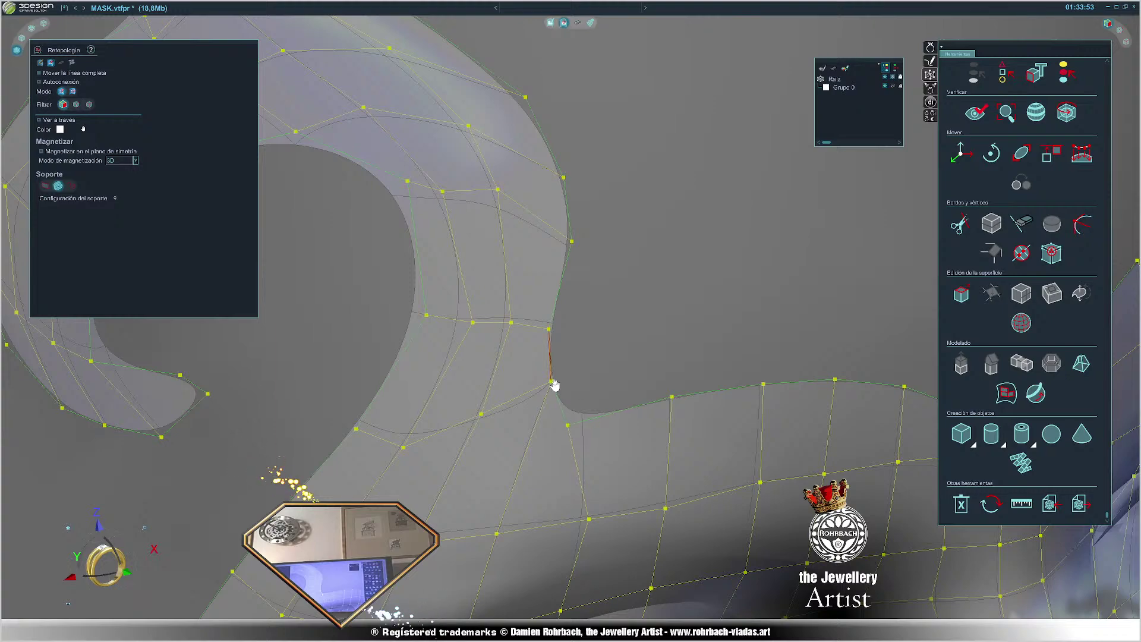
drag(554, 388, 538, 408)
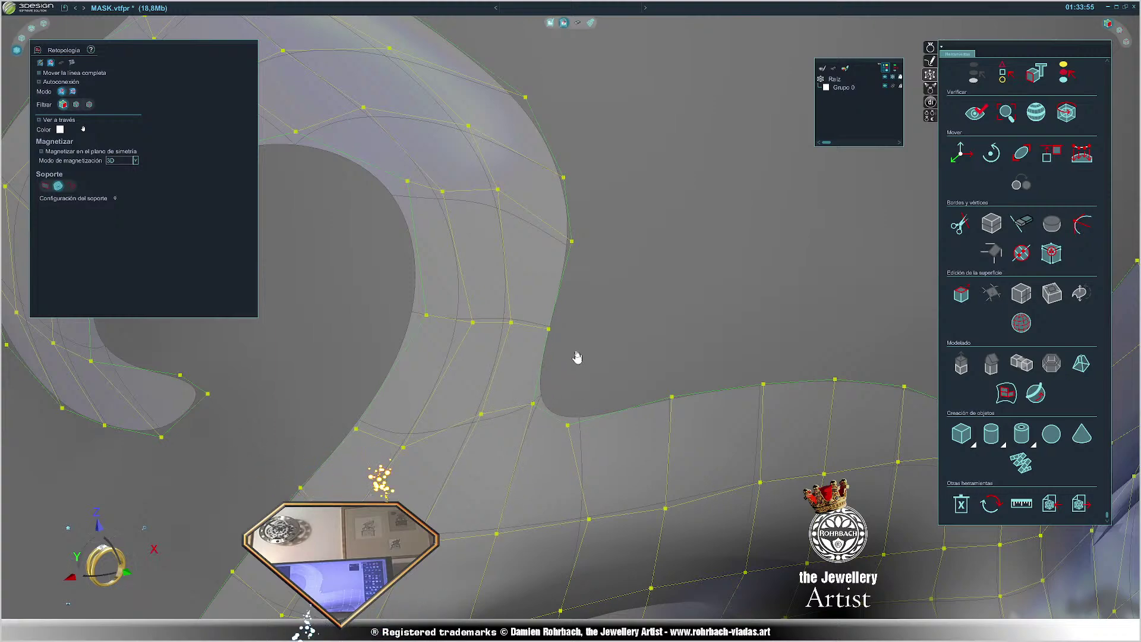
- Examine the reshaped notch and upper curl from the front and the temple side
scroll(630, 412, down, 6)
middle_drag(800, 464, 523, 439)
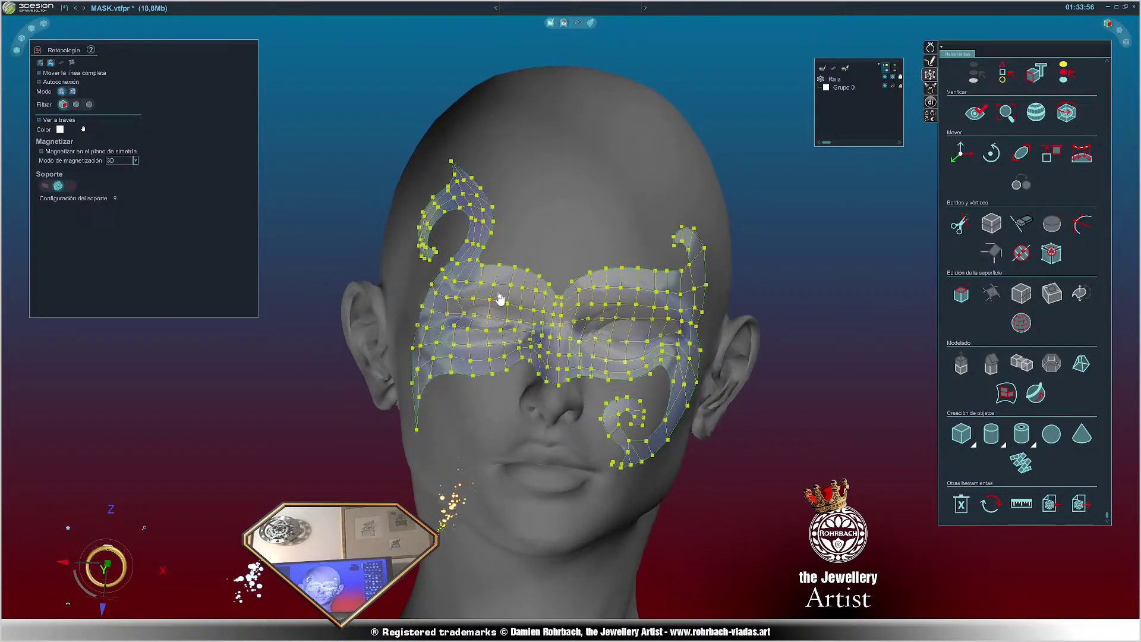
middle_drag(499, 299, 550, 336)
scroll(558, 331, up, 3)
middle_drag(484, 362, 788, 377)
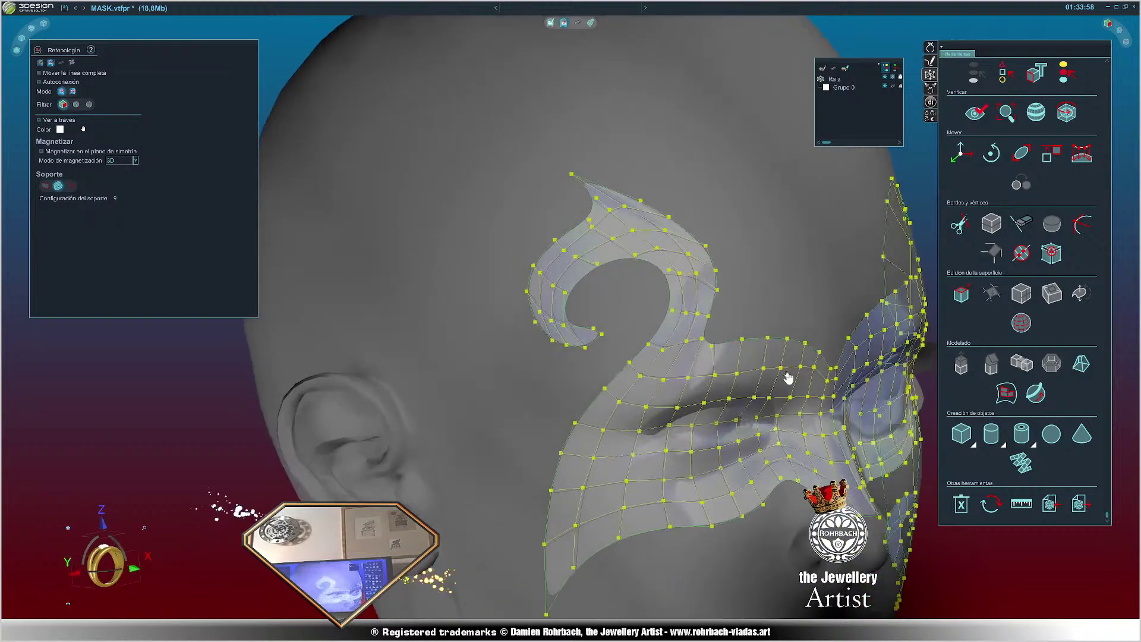
scroll(773, 368, up, 2)
scroll(747, 257, up, 5)
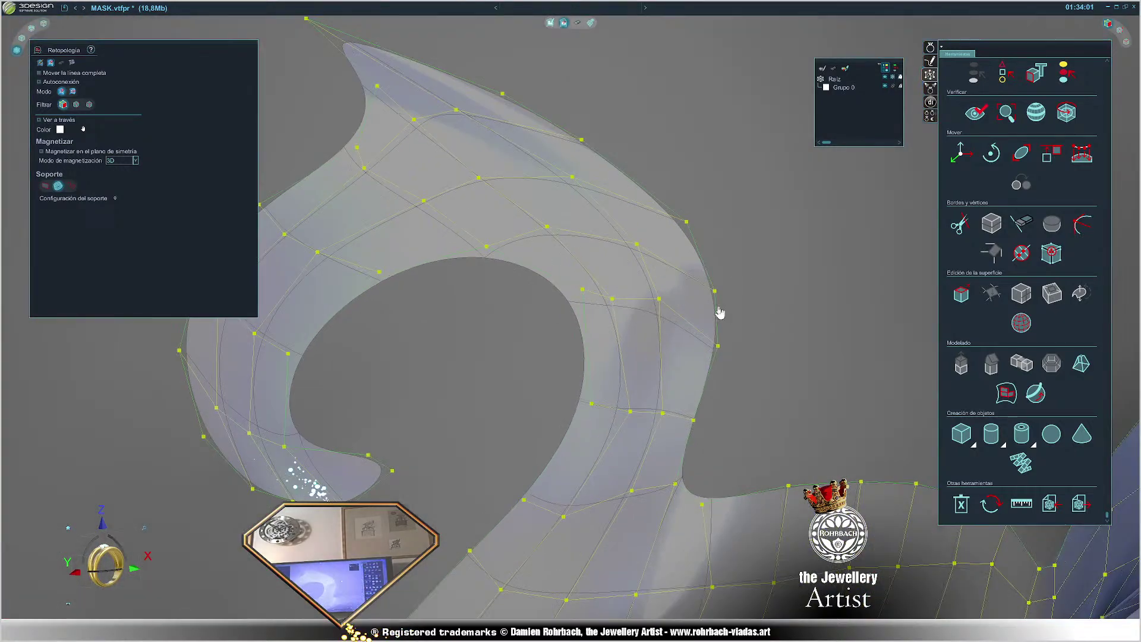
scroll(713, 321, down, 5)
scroll(635, 416, up, 4)
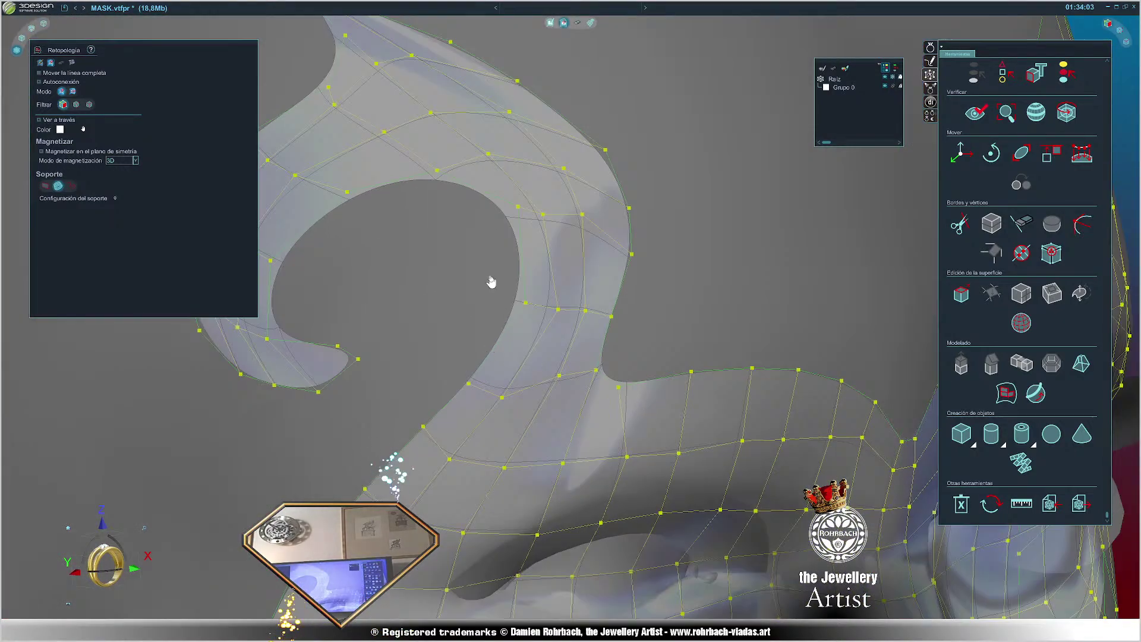
- Move three inner border points along the upper part of the curl's opening into the band to round the opening
scroll(490, 281, down, 3)
scroll(491, 267, up, 6)
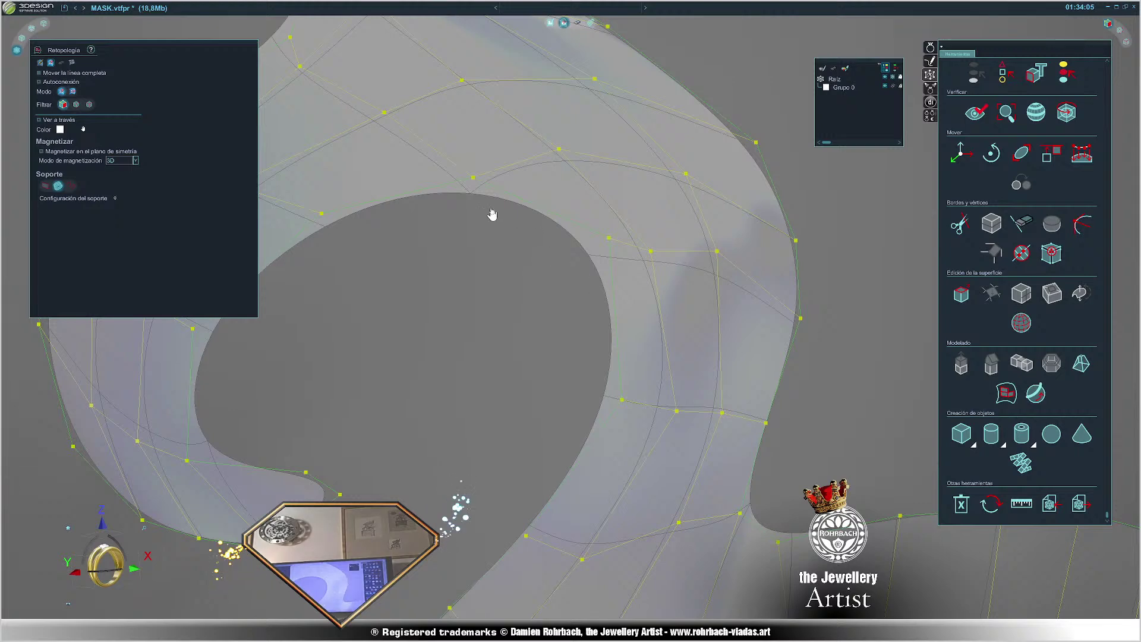
scroll(469, 279, down, 3)
scroll(416, 336, up, 6)
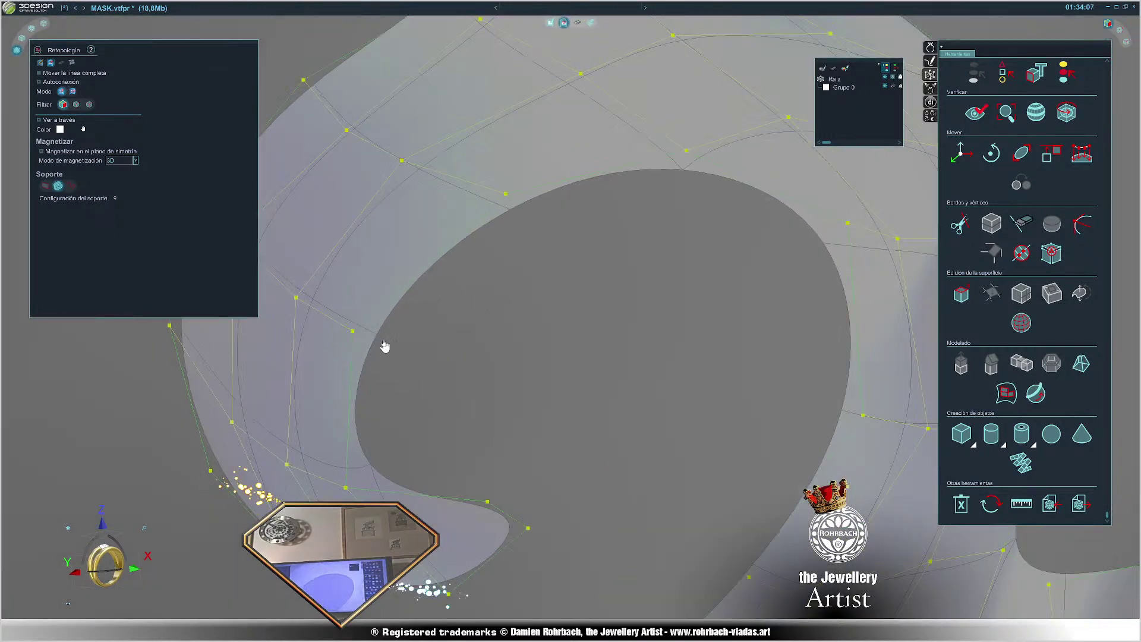
drag(353, 332, 346, 315)
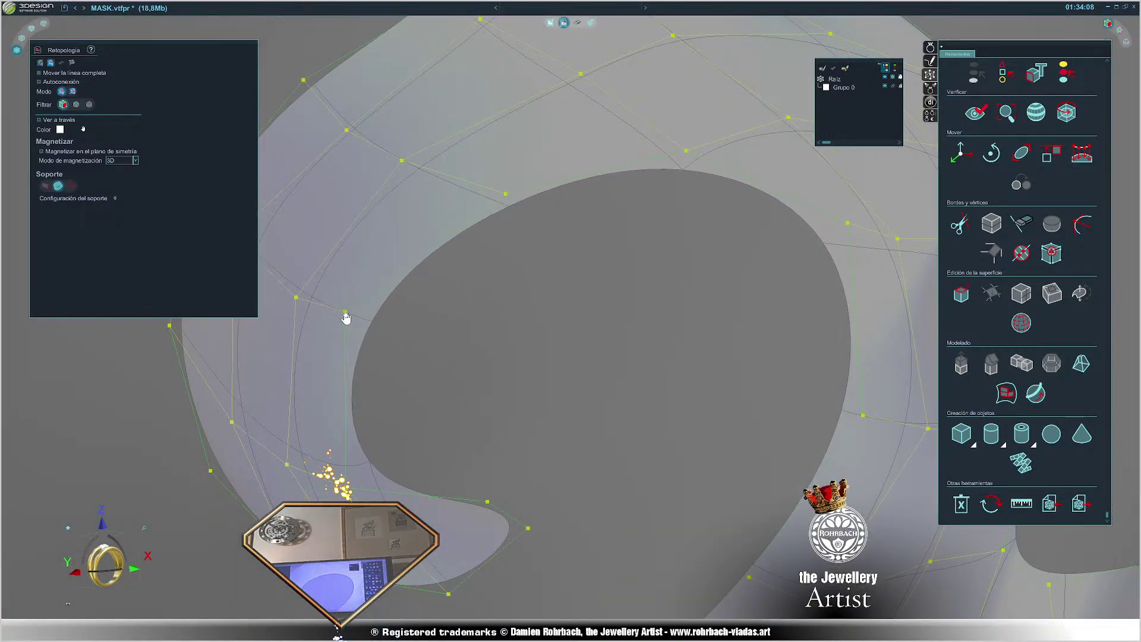
drag(503, 205, 491, 182)
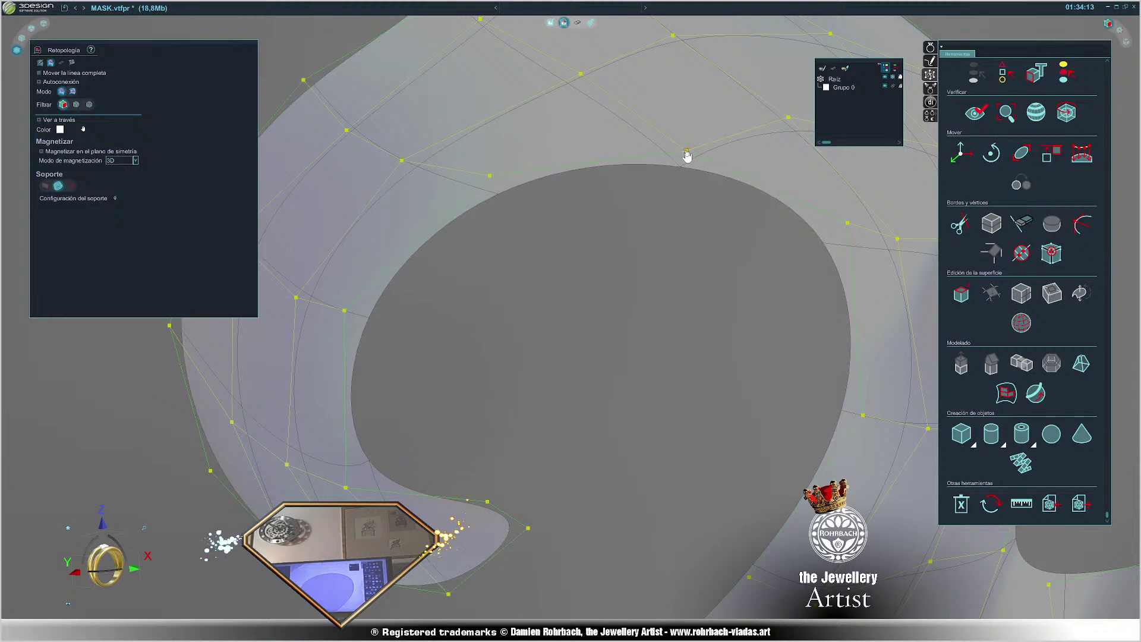
drag(687, 156, 666, 137)
- Extend the curl's tip with two new mesh segments that bend upward into the opening
scroll(752, 309, down, 5)
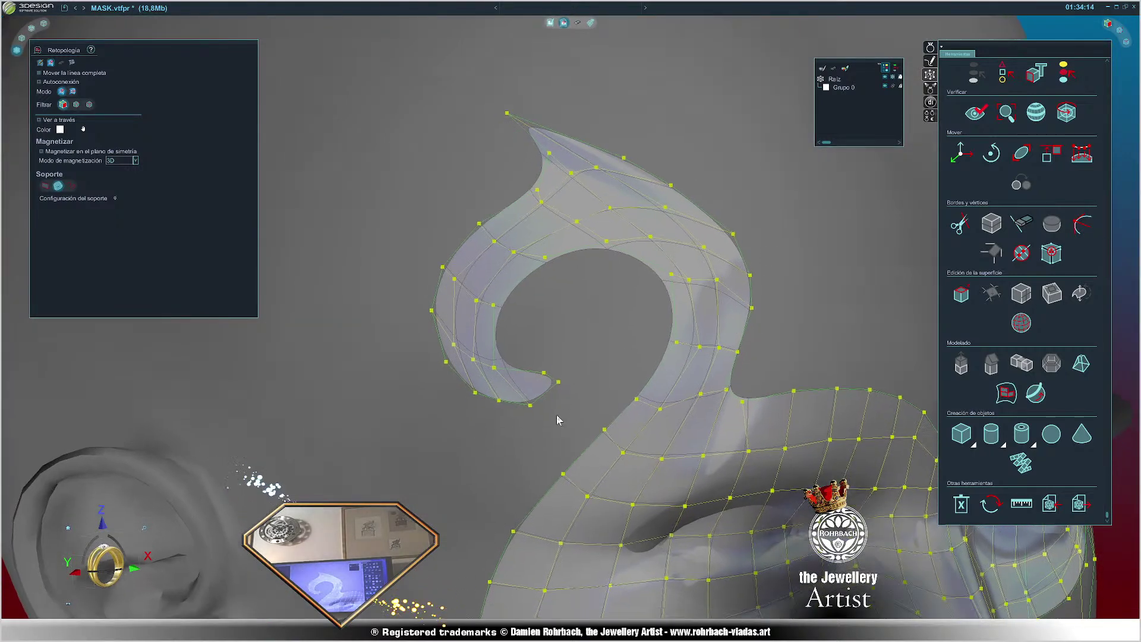
scroll(555, 404, up, 5)
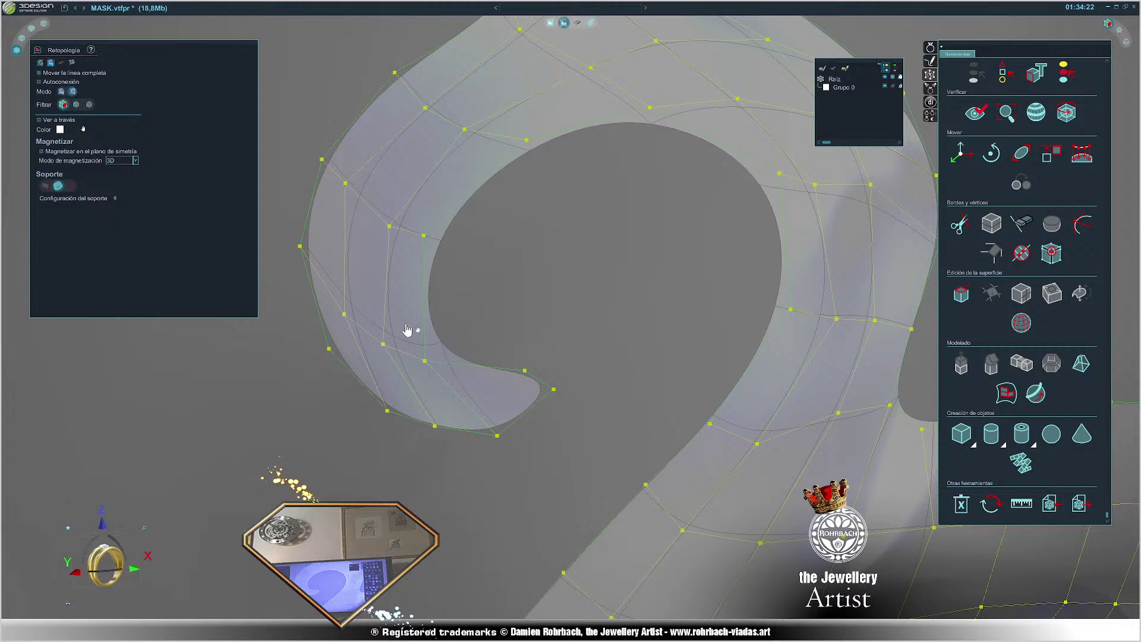
drag(537, 385, 581, 348)
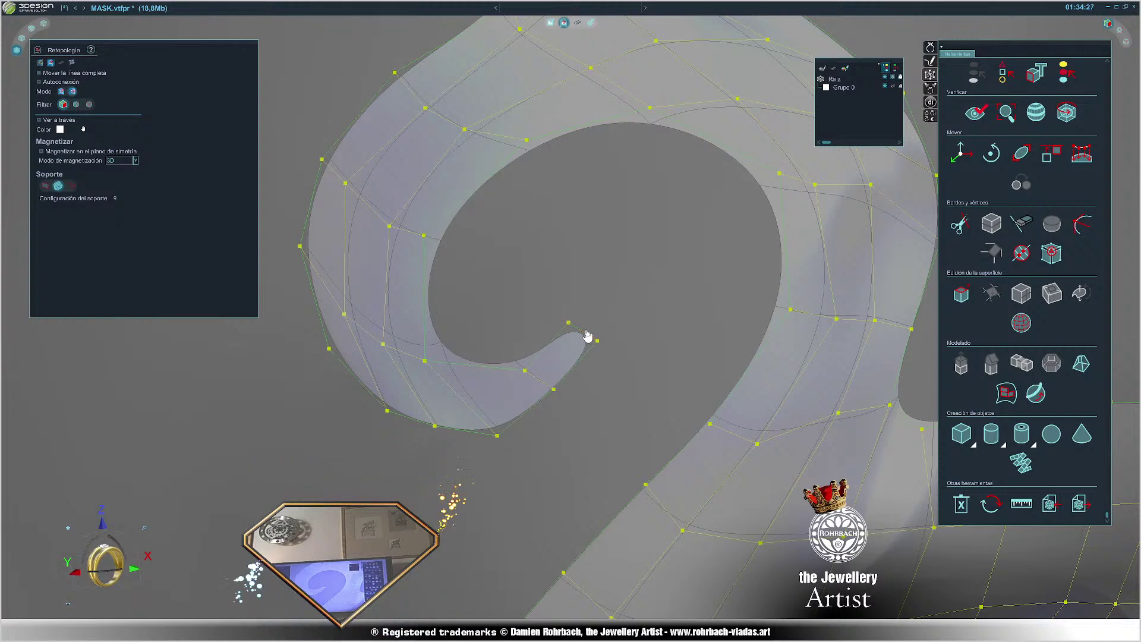
drag(586, 339, 594, 283)
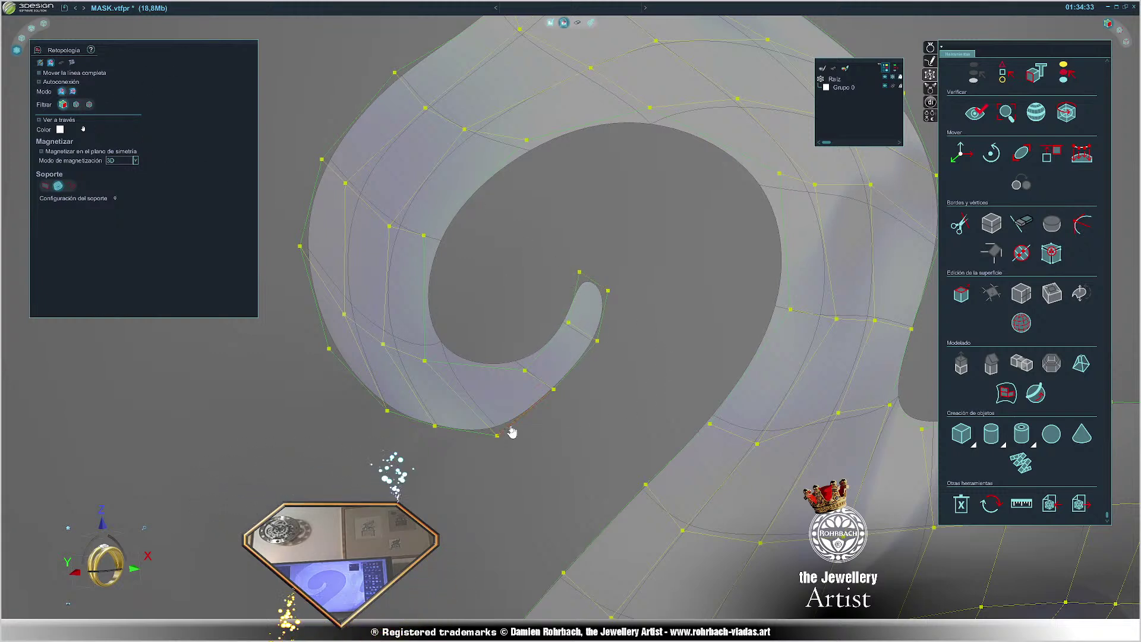
- Pull the outer border points around the curl's extended tip and lower bend outward to widen and round the hook
drag(497, 435, 506, 446)
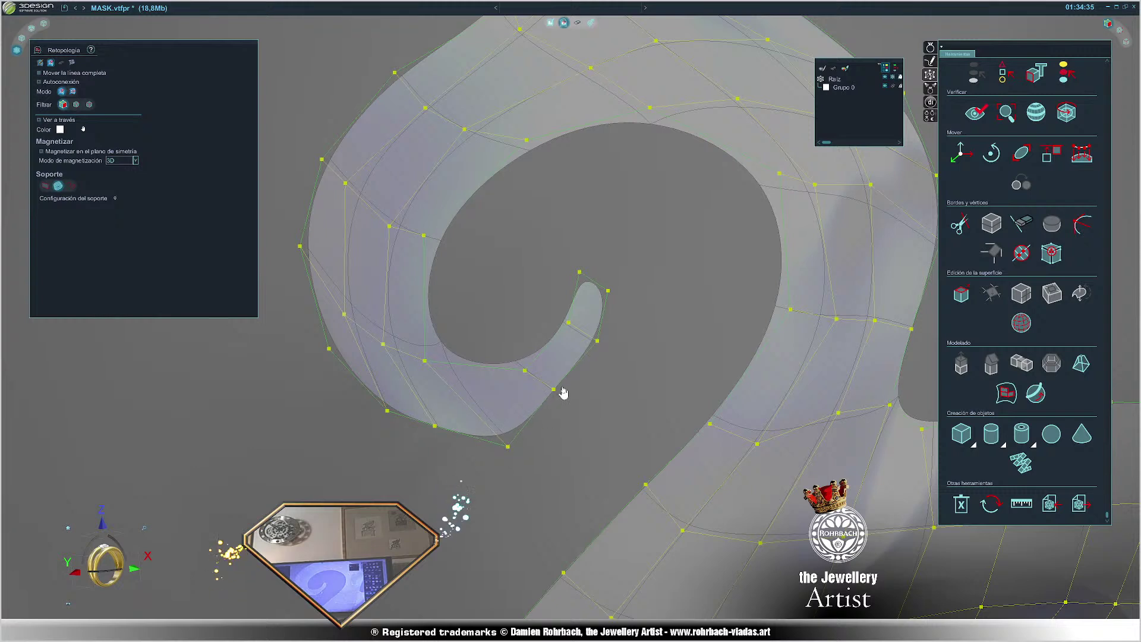
drag(556, 397, 581, 409)
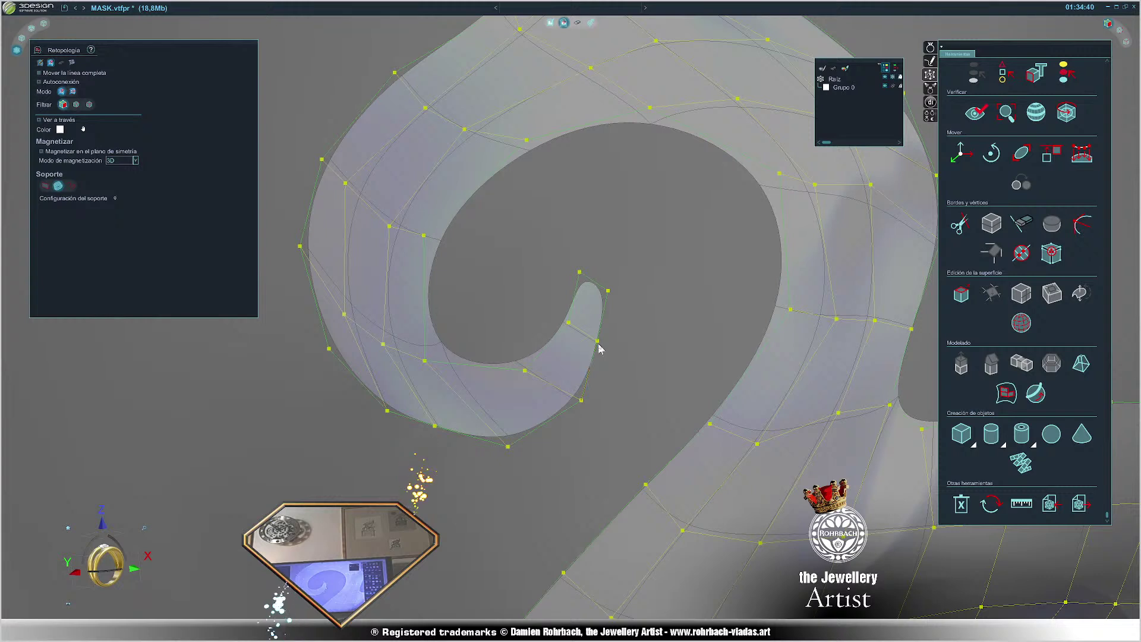
drag(600, 350, 616, 357)
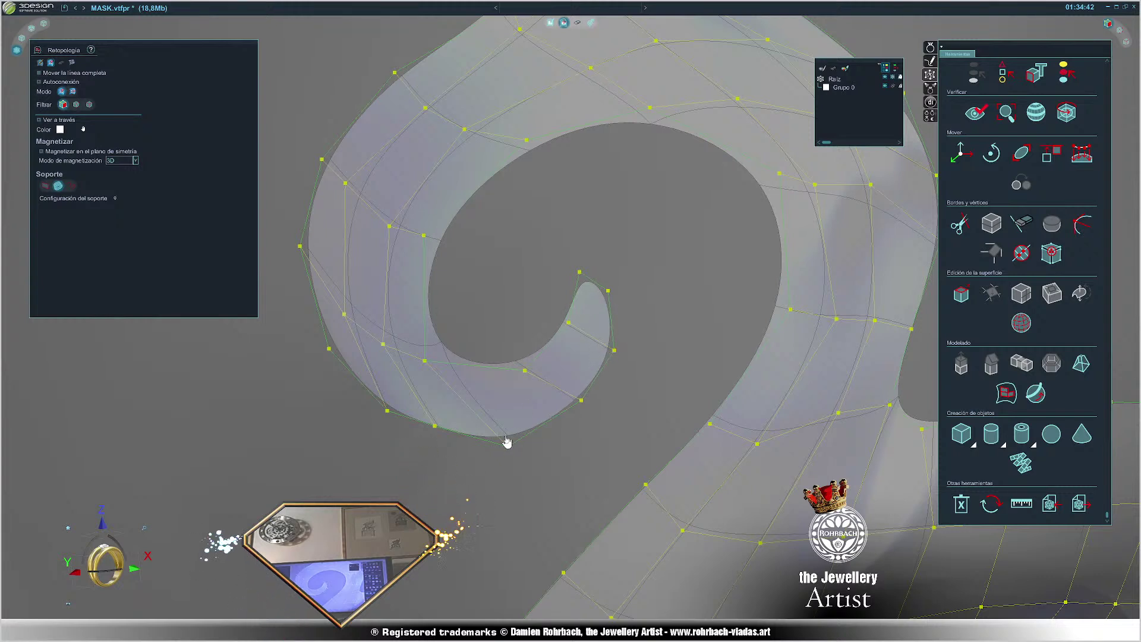
drag(507, 442, 509, 447)
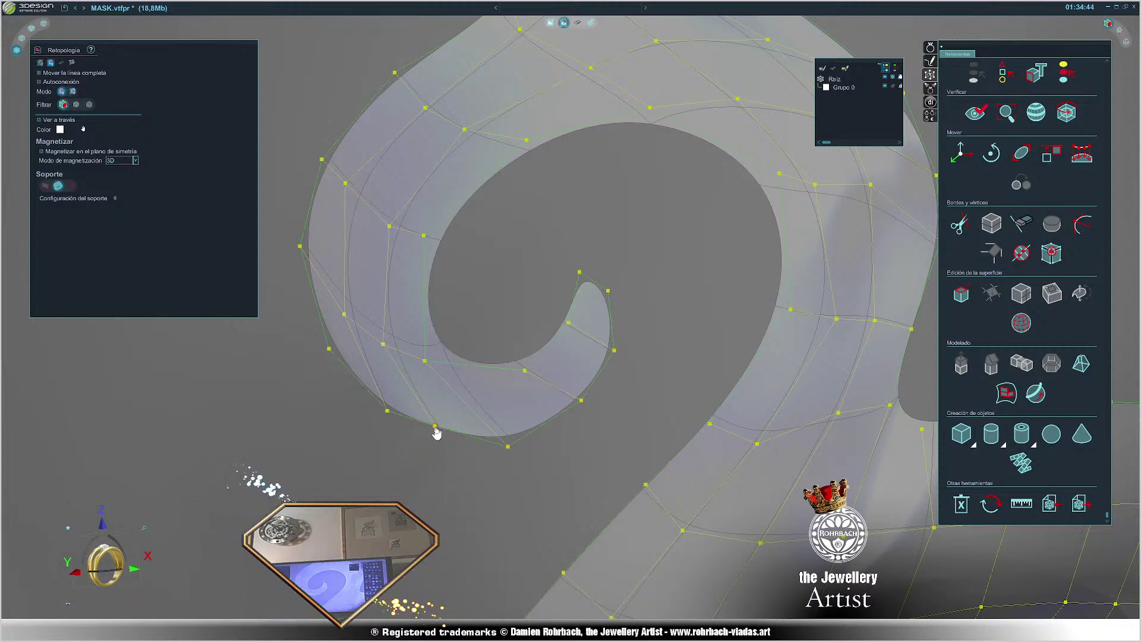
drag(437, 434, 448, 448)
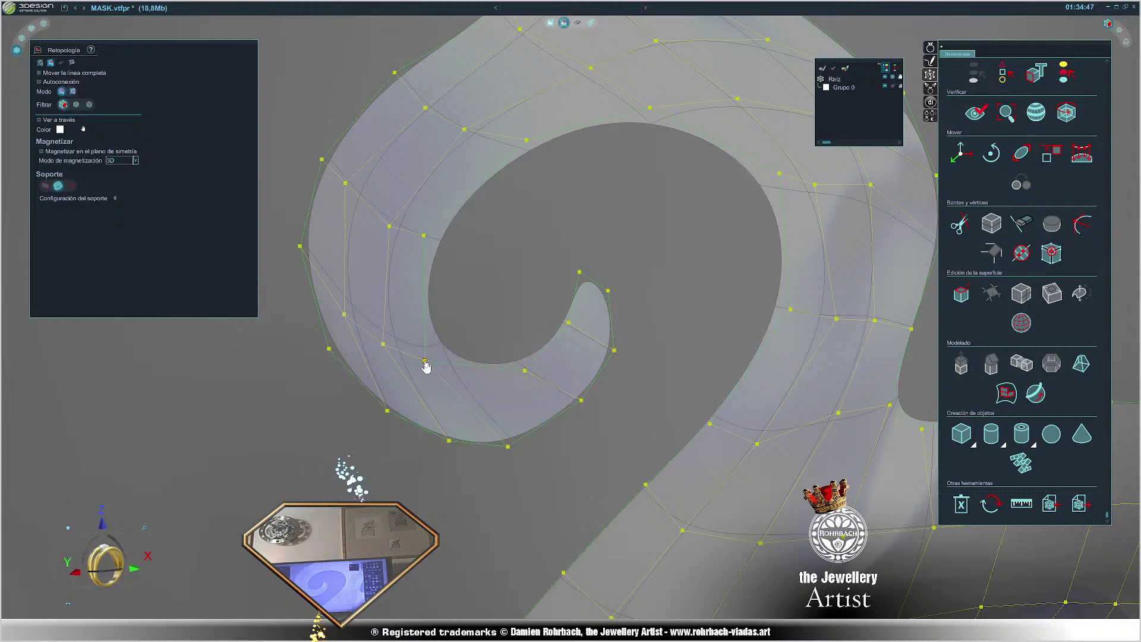
- Shift the mesh row in the curl's lower bend toward the opening and adjust the neighbouring inner and outer border points for even spacing
drag(426, 361, 355, 318)
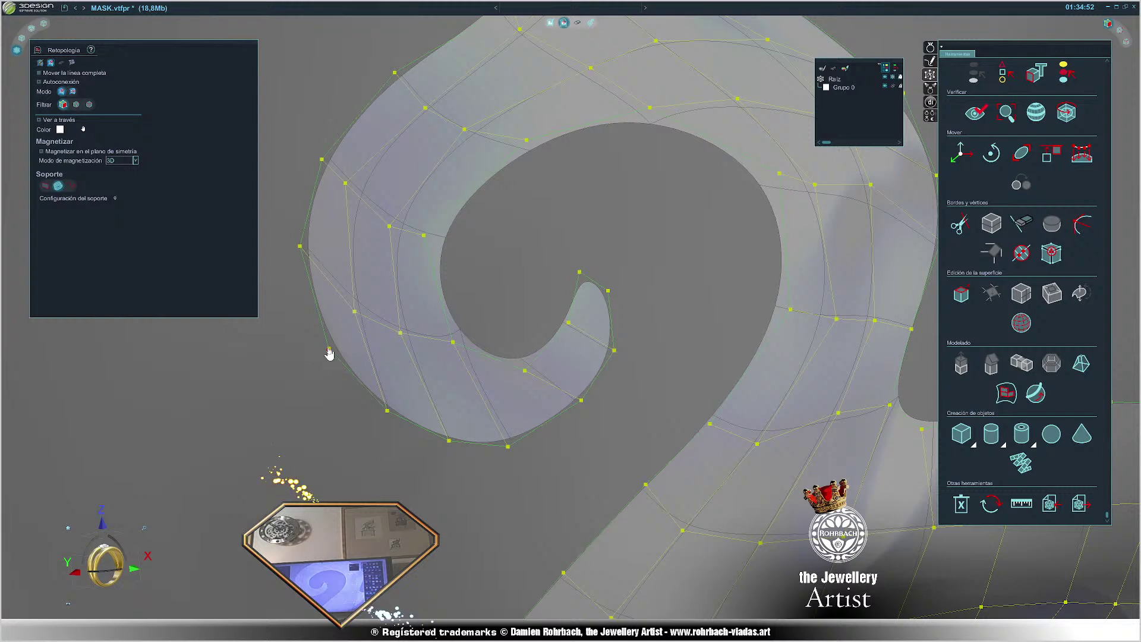
drag(329, 355, 336, 362)
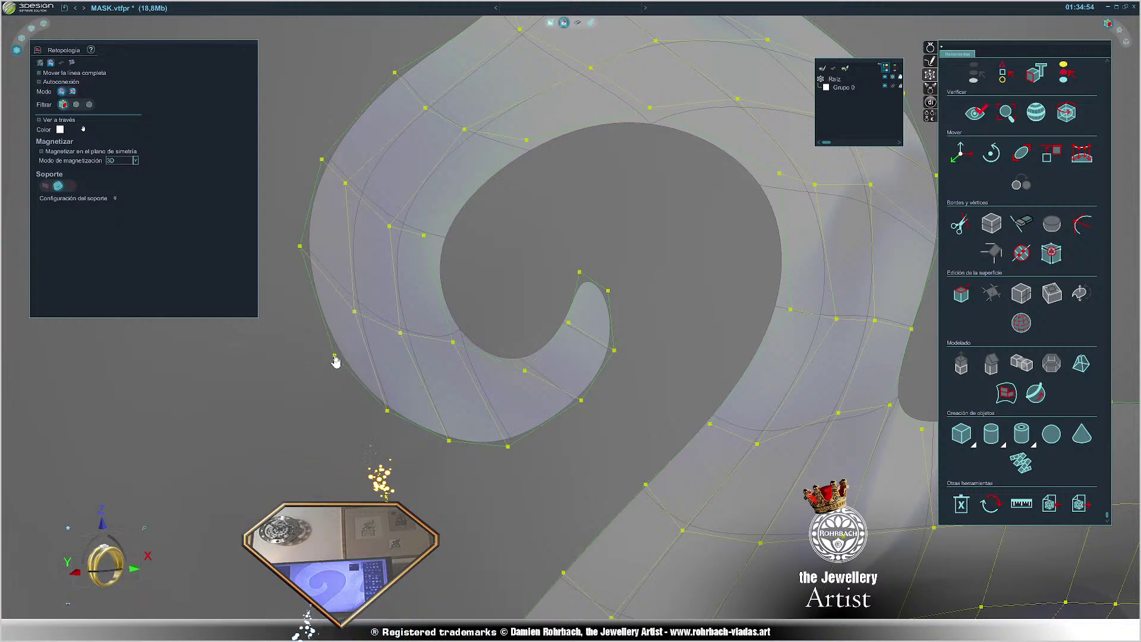
drag(389, 415, 396, 426)
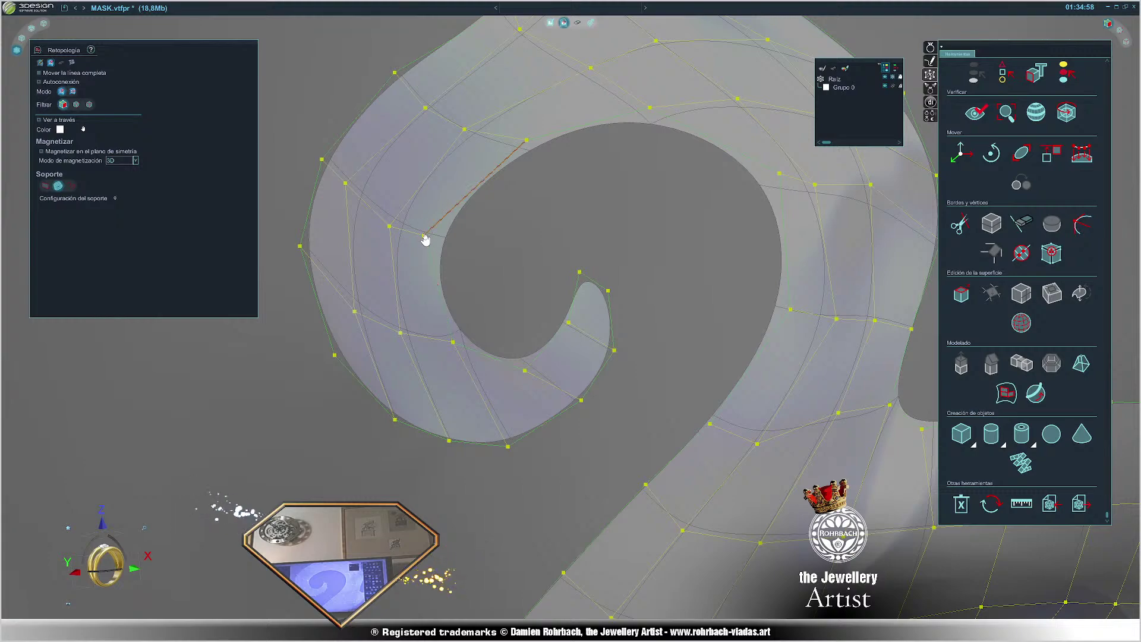
drag(424, 237, 437, 232)
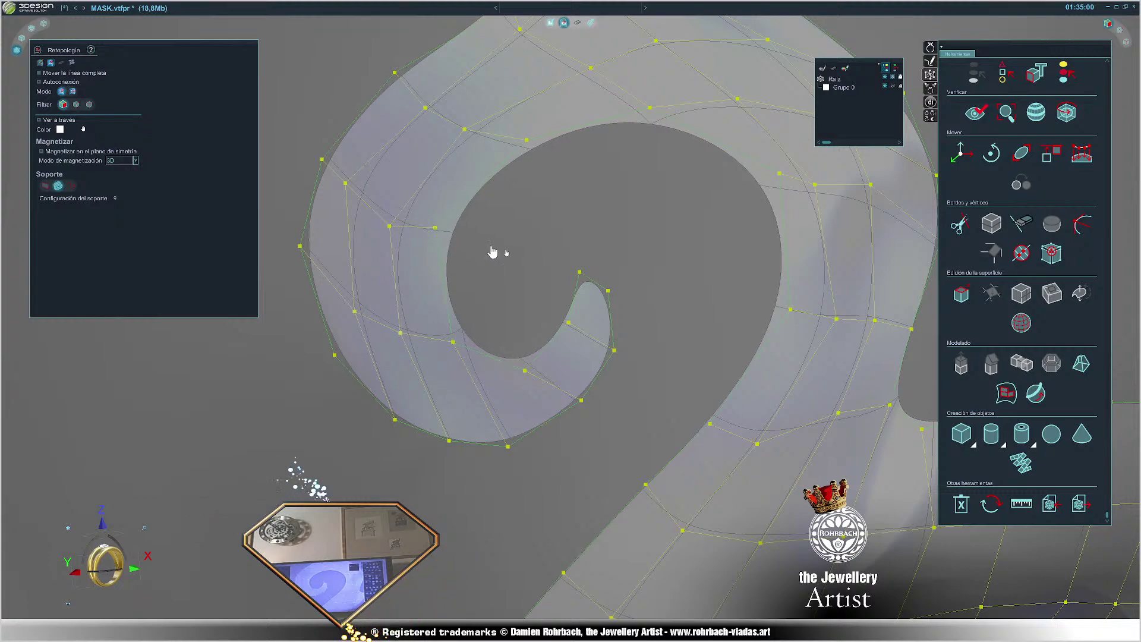
- Finish the retopology and inspect the gold mask surface from an angle and from the front
scroll(751, 377, down, 6)
middle_drag(850, 525, 731, 341)
scroll(731, 341, down, 3)
scroll(973, 224, up, 4)
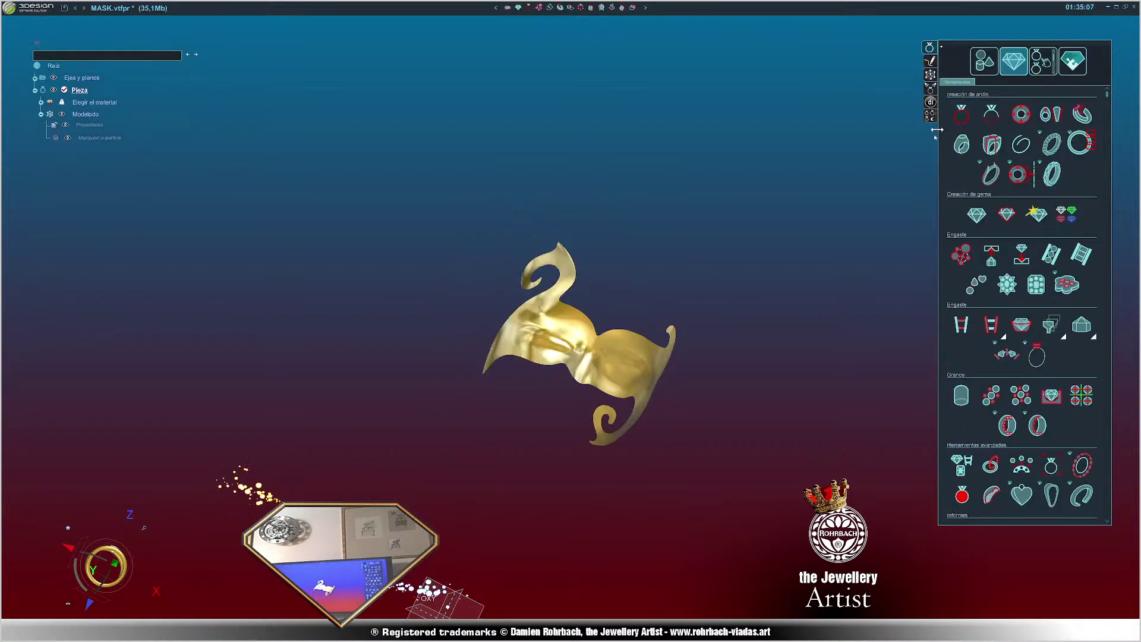
middle_drag(570, 178, 715, 291)
middle_drag(657, 410, 636, 384)
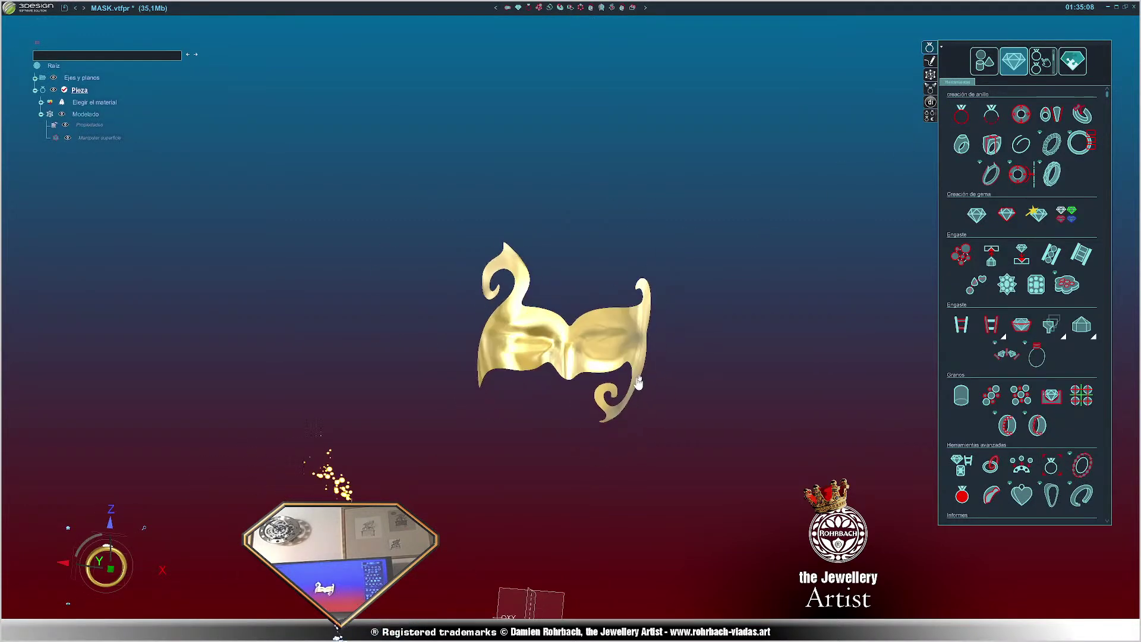
- Save the MASK project and inspect the gold mask surface from both sides
scroll(596, 330, up, 4)
middle_drag(596, 326, 267, 196)
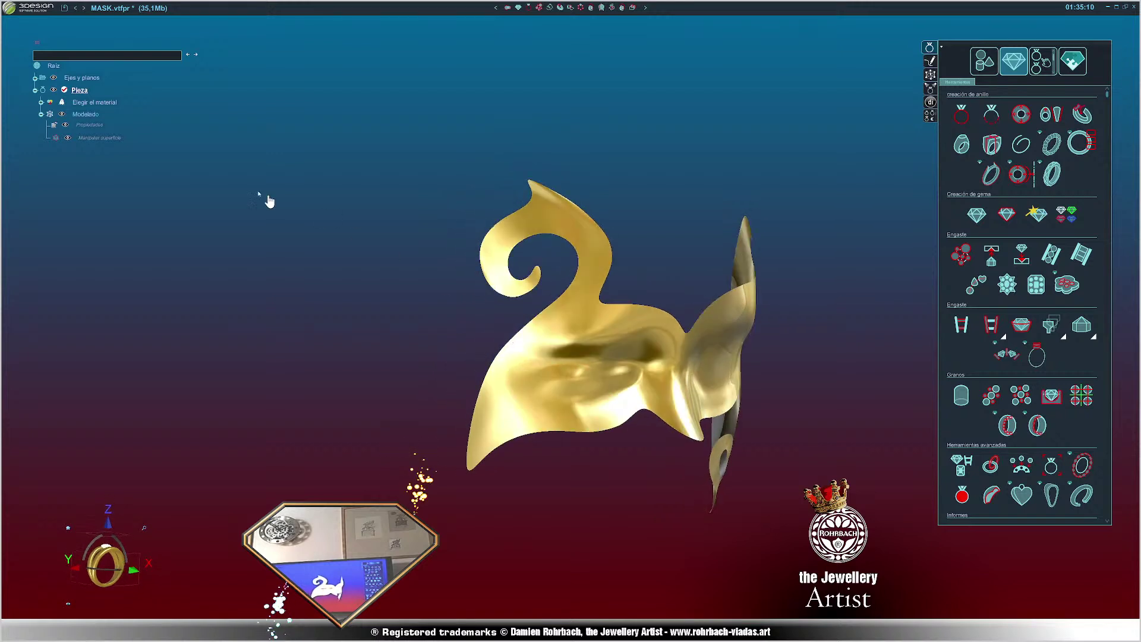
click(65, 8)
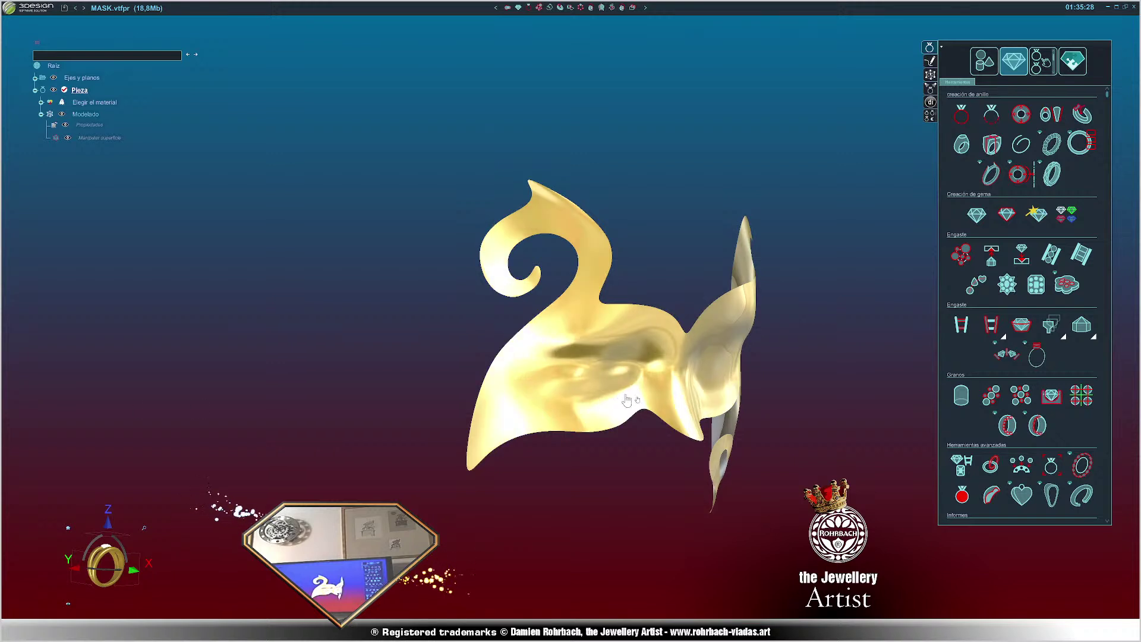
scroll(783, 414, down, 3)
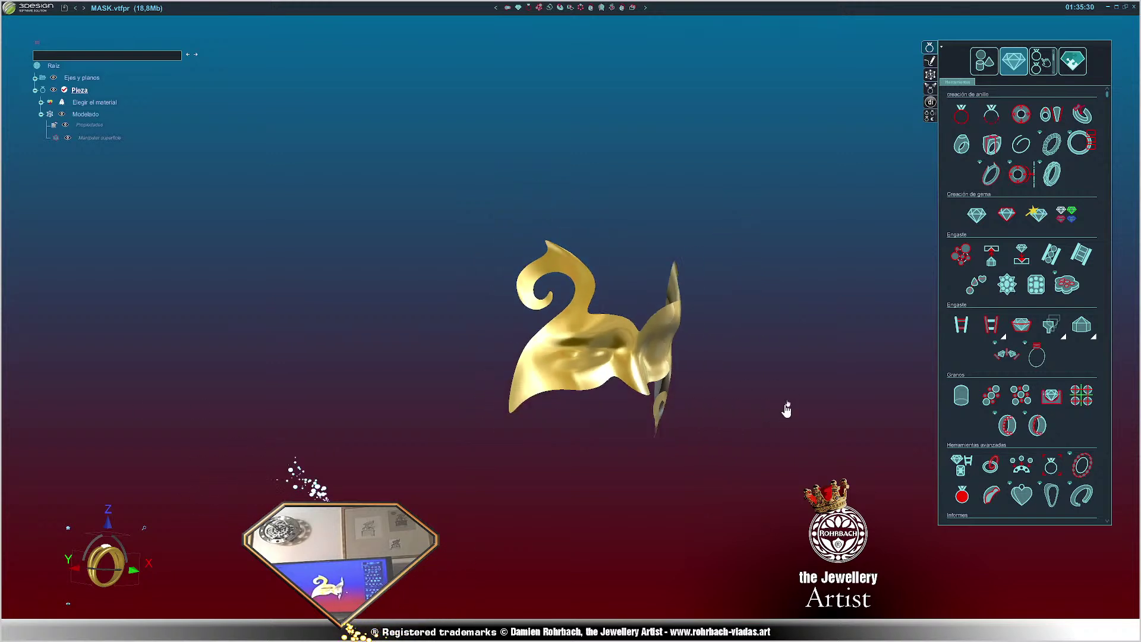
middle_drag(787, 410, 442, 357)
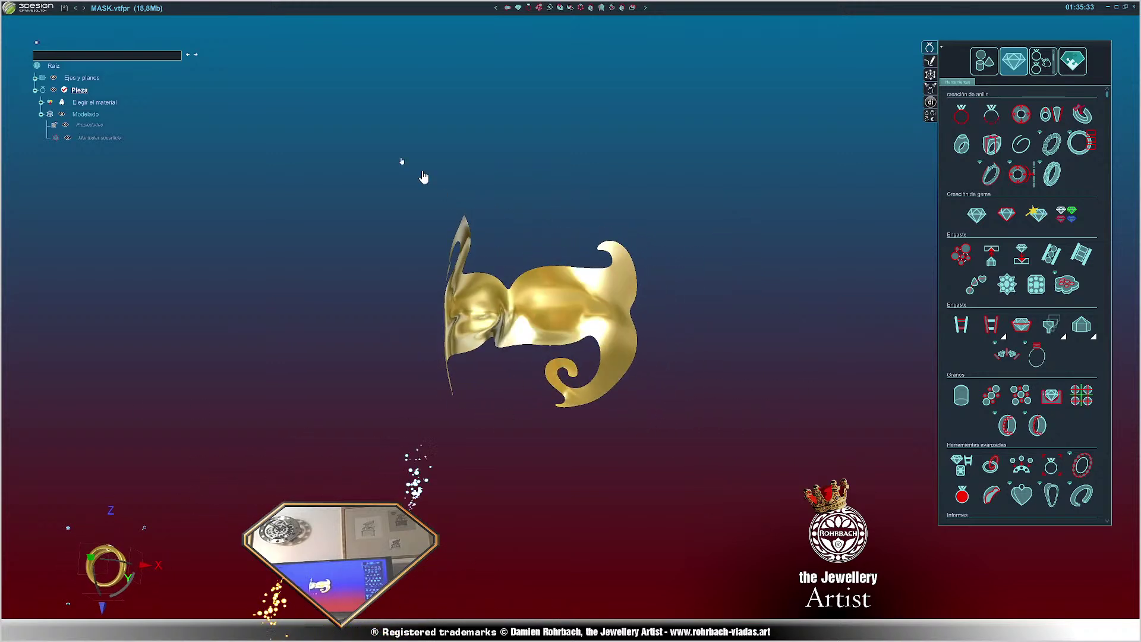
- Reopen the mask surface's mesh for editing and start the Retopology command on the head model
double_click(96, 139)
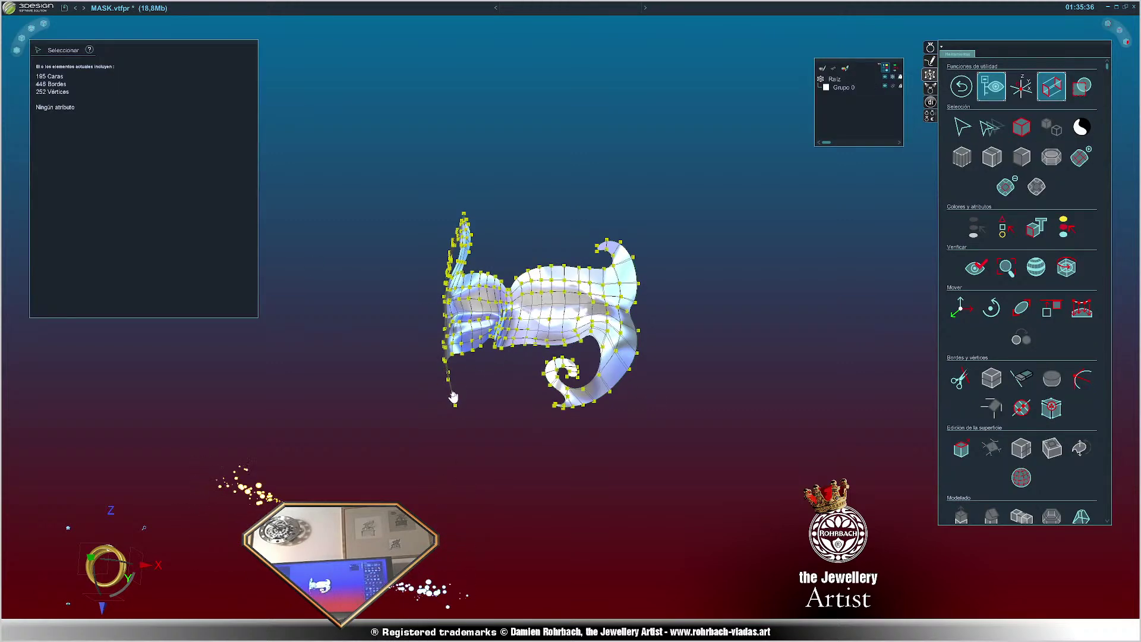
middle_drag(453, 397, 654, 427)
scroll(1010, 345, down, 3)
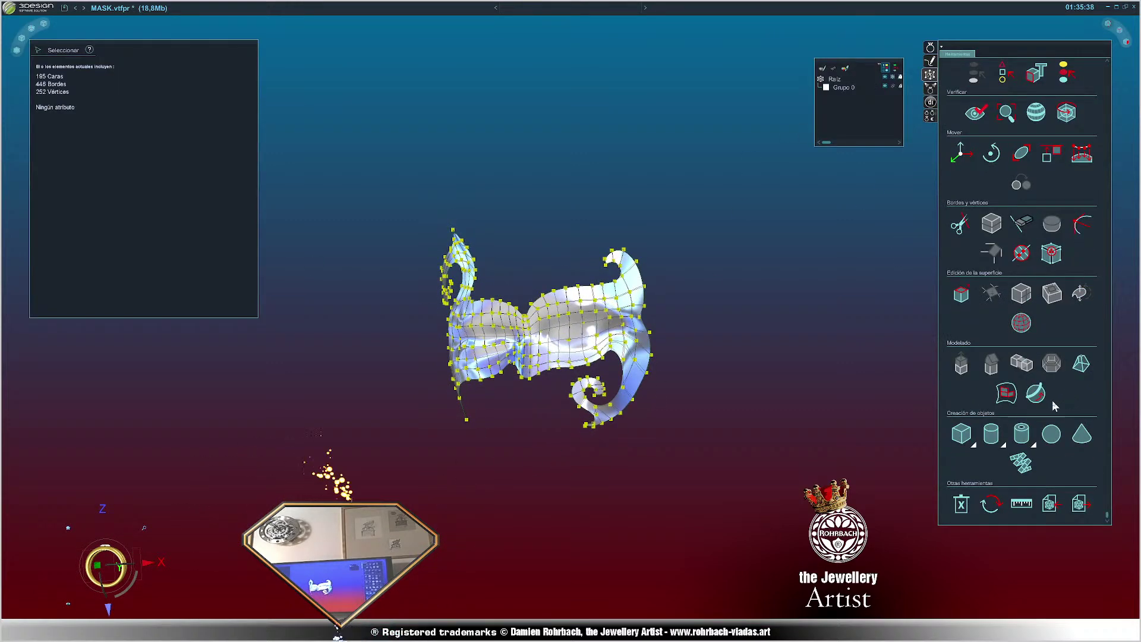
click(1036, 393)
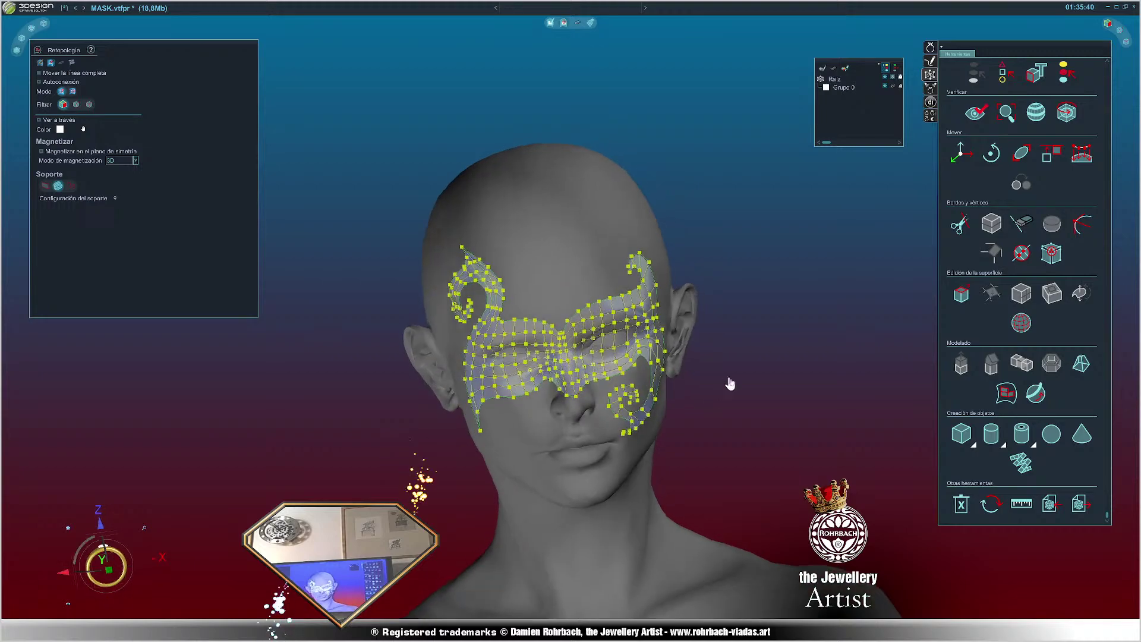
- Raise the lower border points and adjacent inner mesh points beside the nose, on the lower curl's side, to smooth the border curve
middle_drag(731, 384, 645, 499)
scroll(606, 376, up, 3)
middle_drag(607, 377, 364, 232)
scroll(446, 229, up, 3)
scroll(398, 341, up, 3)
middle_drag(397, 341, 448, 388)
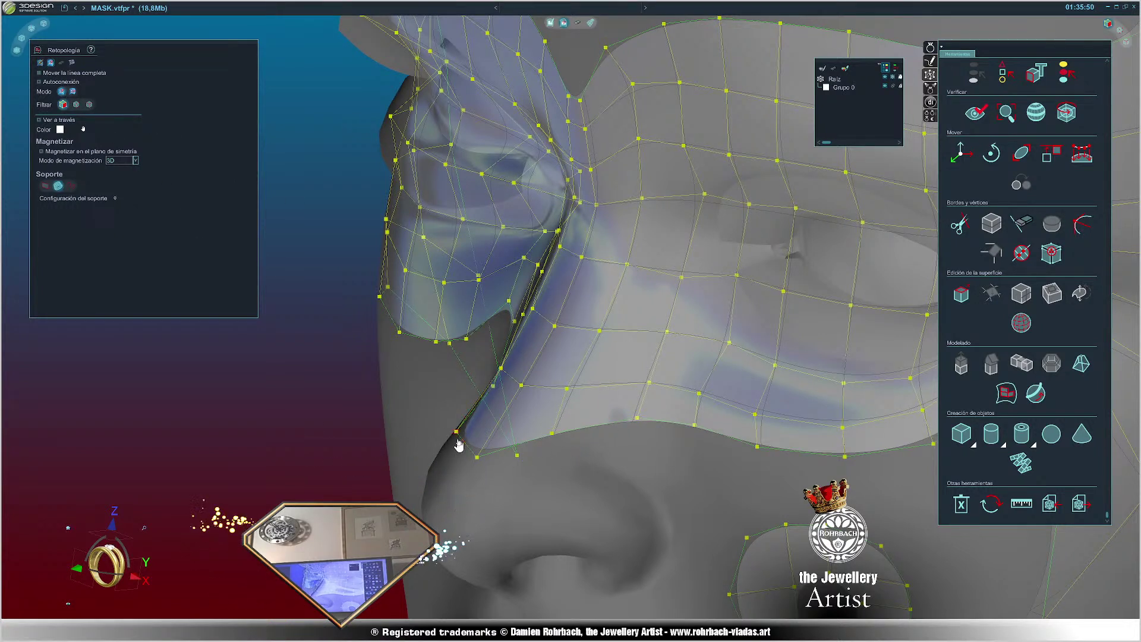
drag(479, 462, 493, 442)
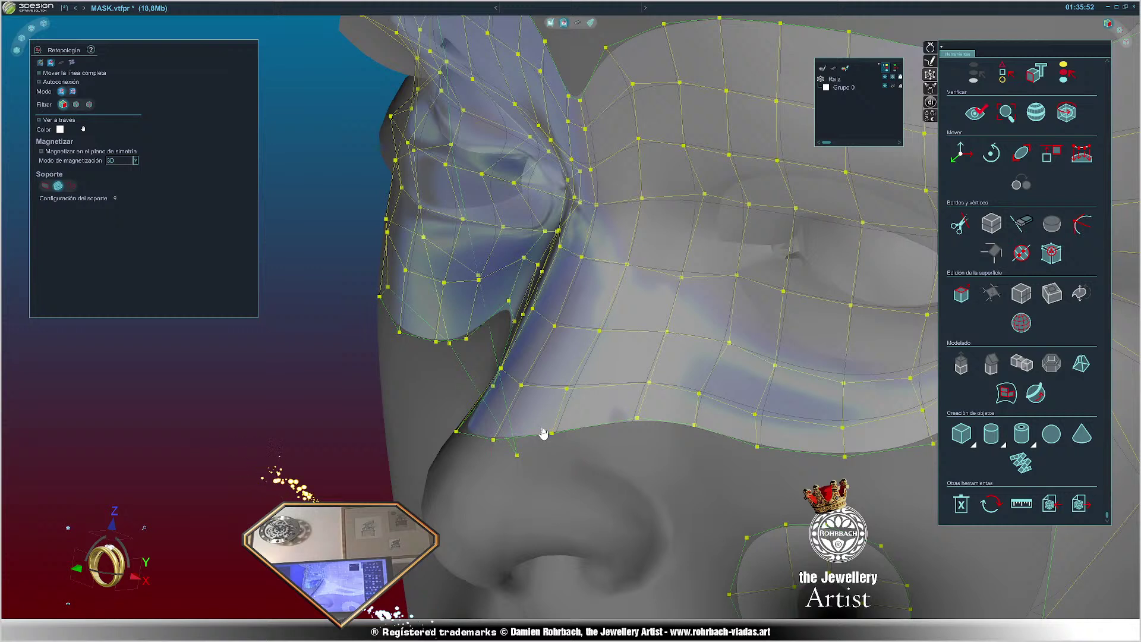
drag(568, 391, 583, 380)
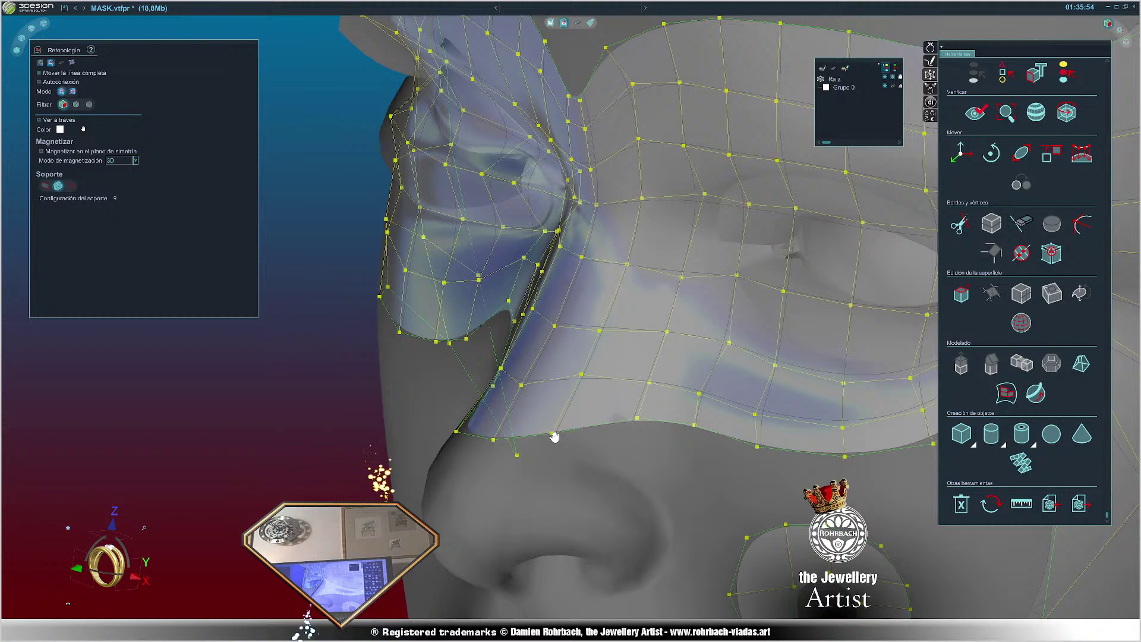
drag(553, 438, 568, 423)
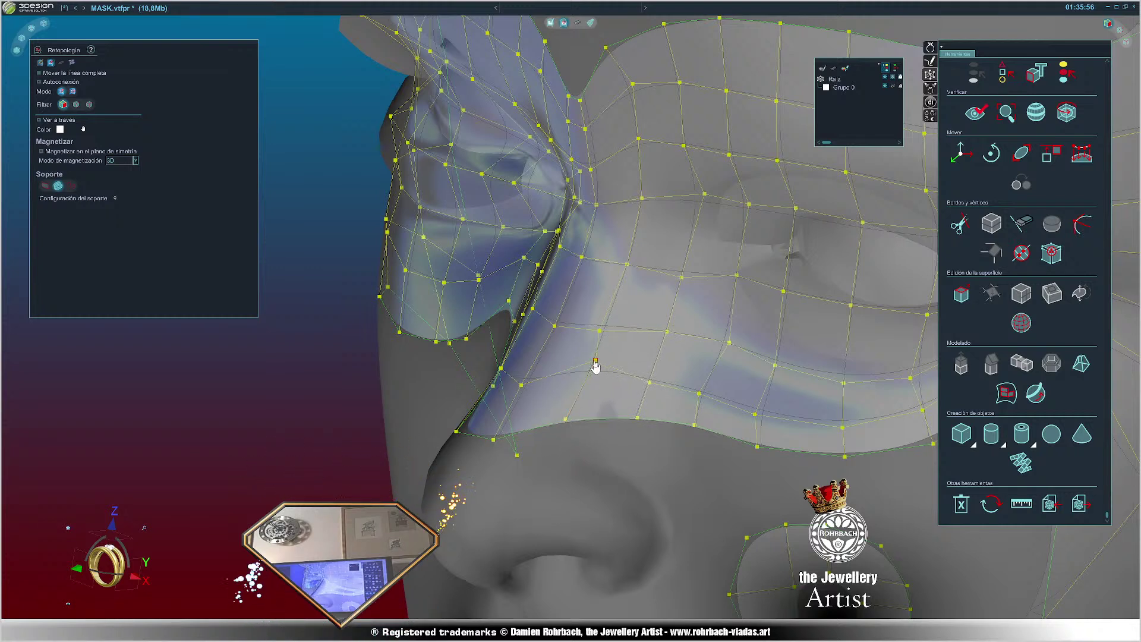
drag(594, 367, 635, 416)
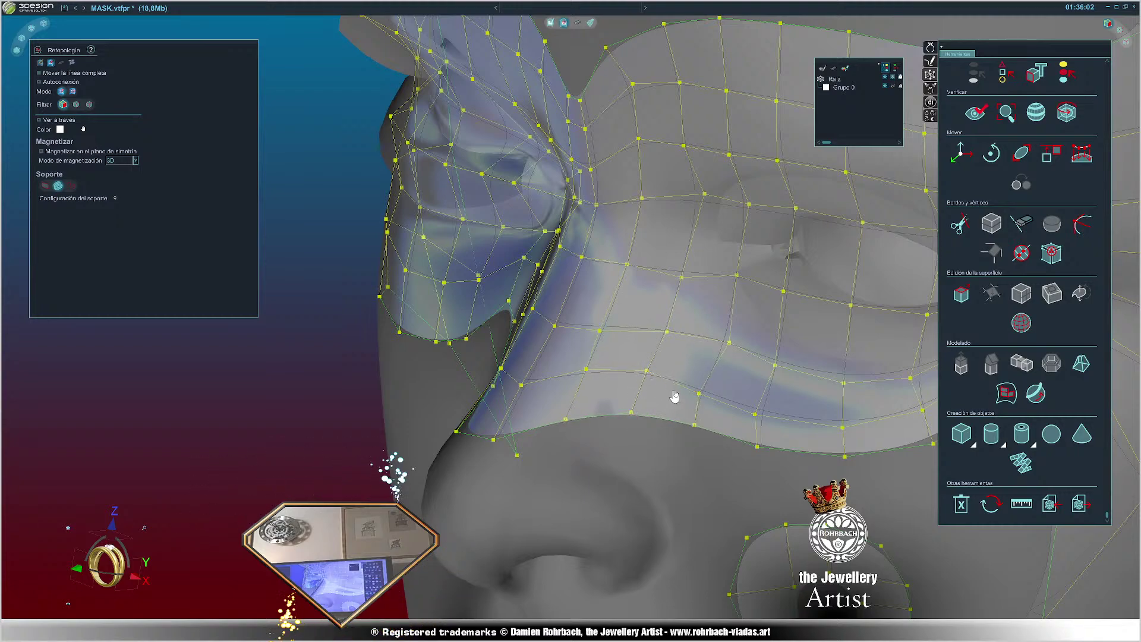
- Shift the inner mesh points along the nose bridge to space the mesh columns more evenly
scroll(631, 436, down, 3)
middle_drag(631, 436, 822, 403)
scroll(662, 387, up, 3)
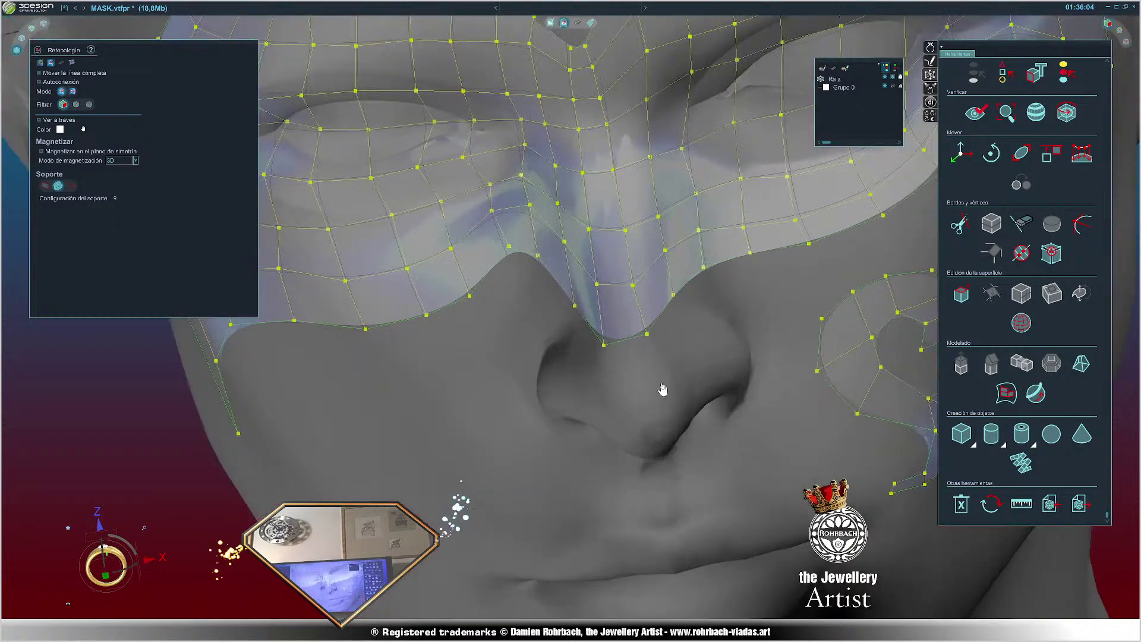
scroll(520, 371, up, 4)
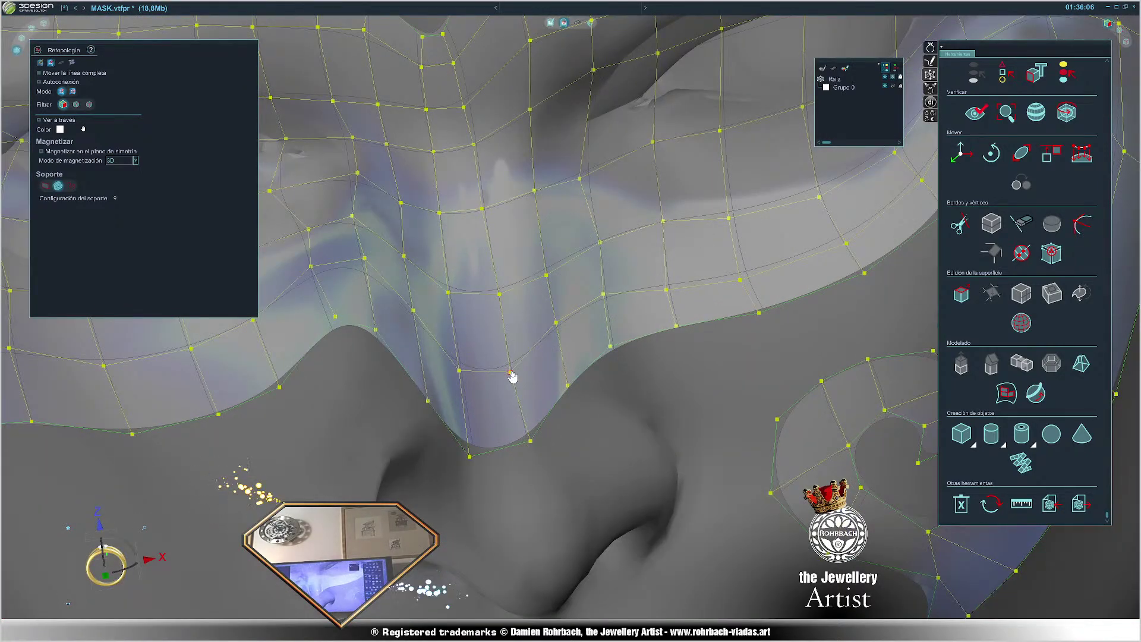
drag(527, 365, 510, 369)
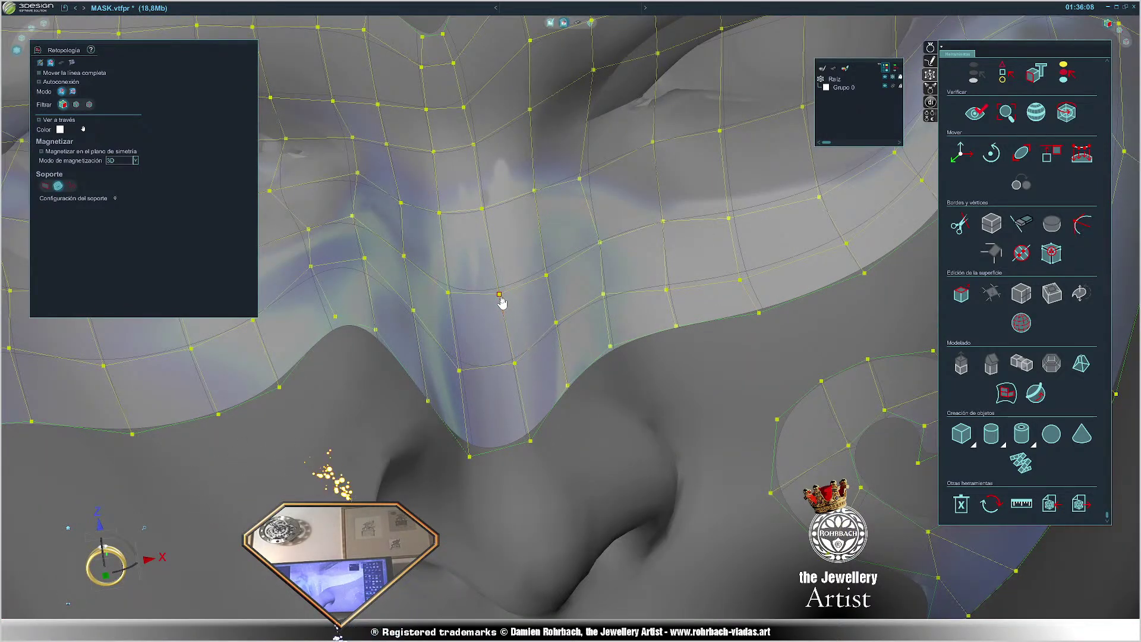
drag(499, 295, 544, 260)
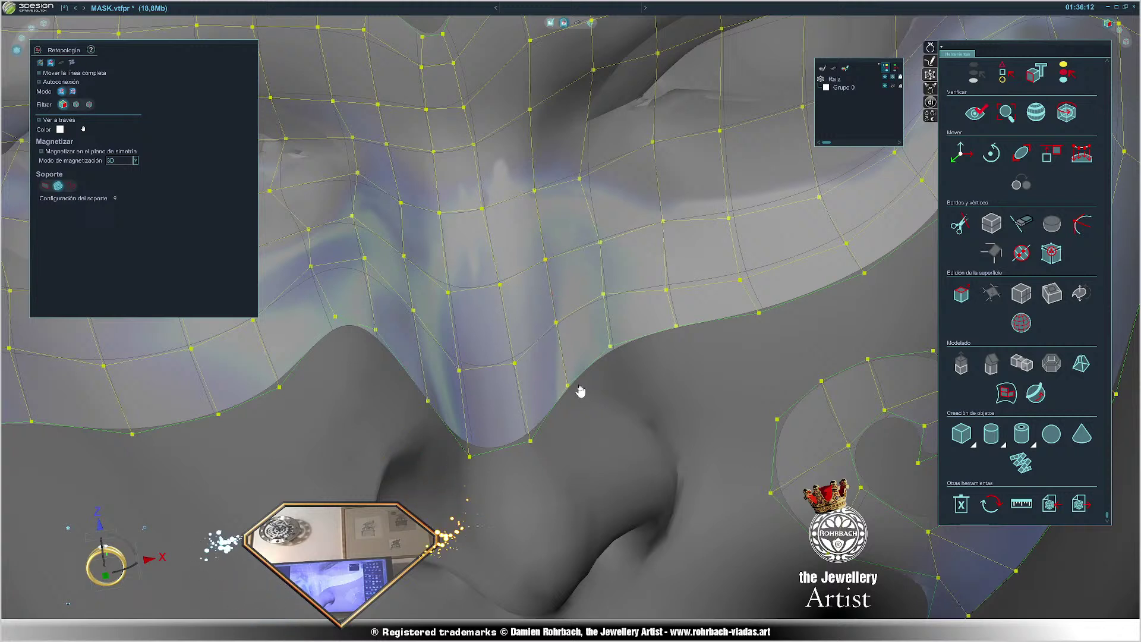
- Raise the border points at the mask's nose tip and the mesh row just above them to flatten the point
drag(568, 390, 531, 442)
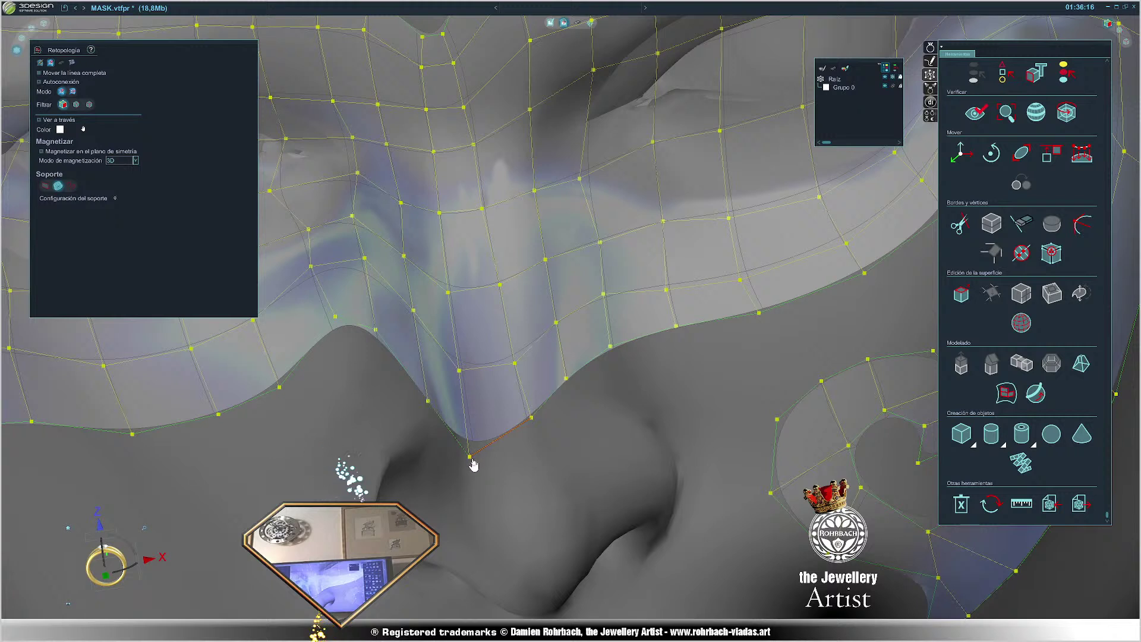
drag(470, 467, 469, 434)
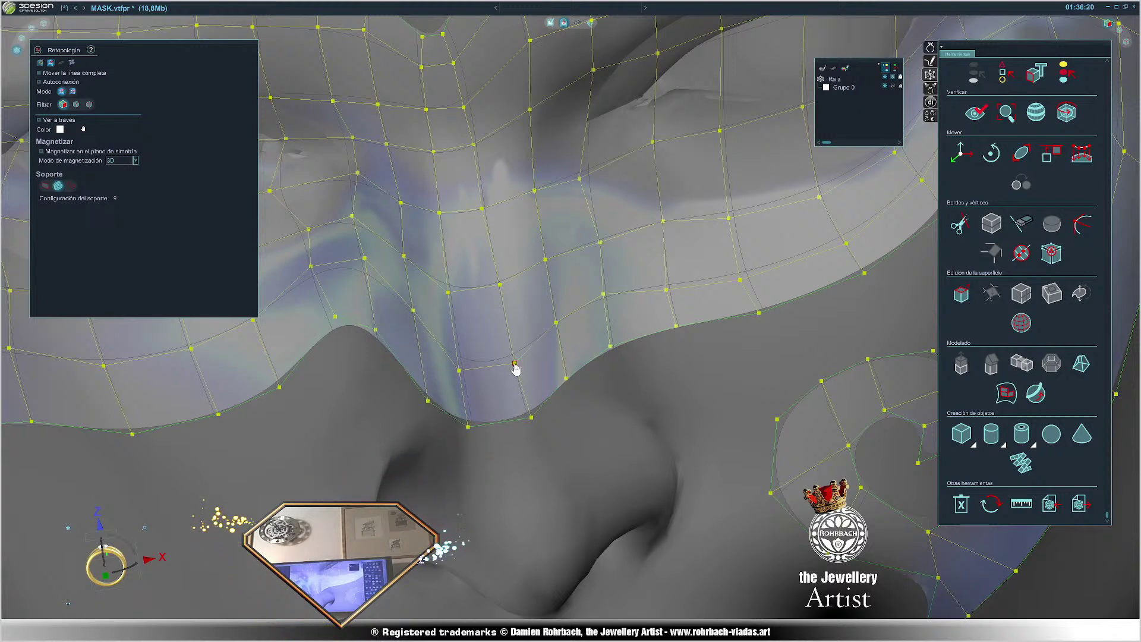
drag(516, 369, 459, 370)
- Extend the mask's border edge down the nose ridge with two new mesh segments
scroll(548, 408, down, 3)
middle_drag(668, 425, 759, 374)
scroll(750, 362, up, 3)
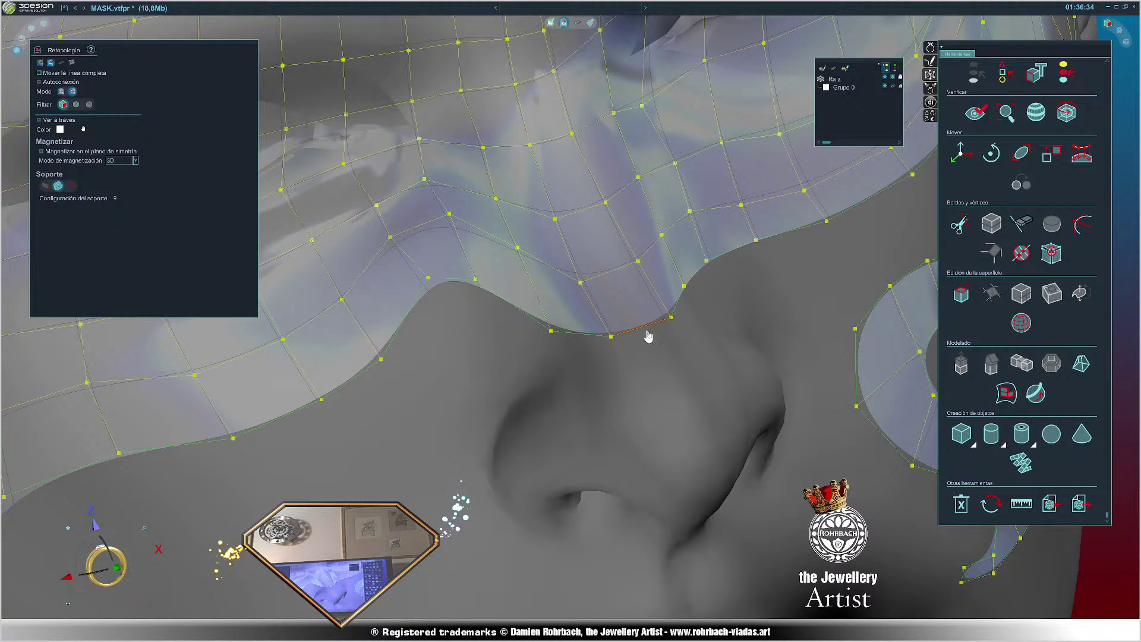
drag(648, 336, 682, 410)
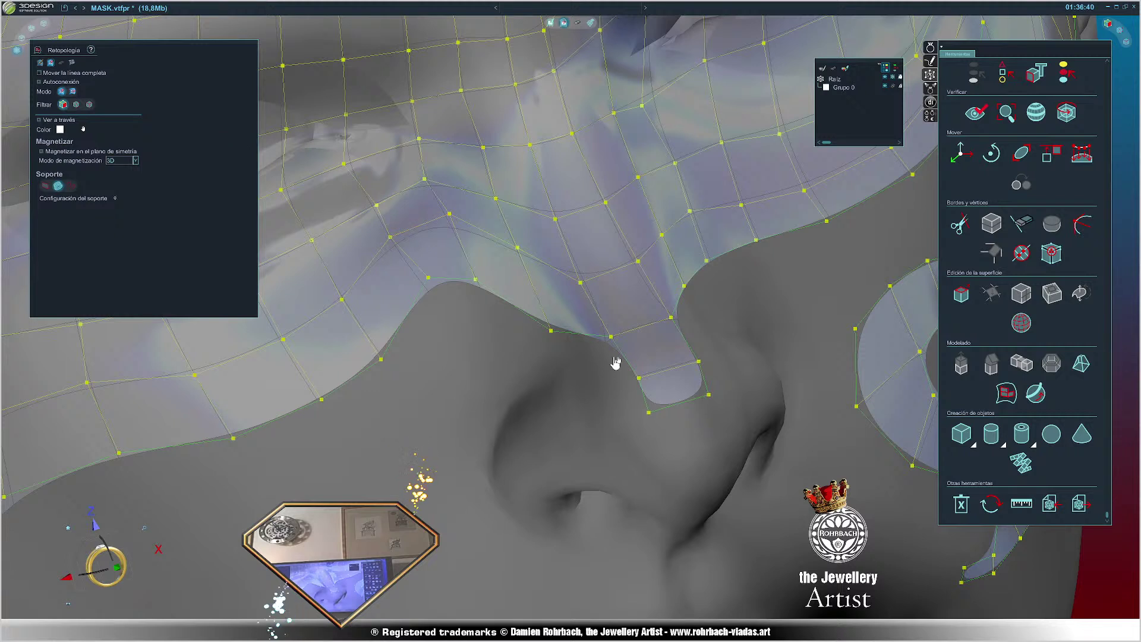
- Move the border points on both sides of the nose extension and around its tip to taper it smoothly into the lower border
drag(605, 351, 592, 354)
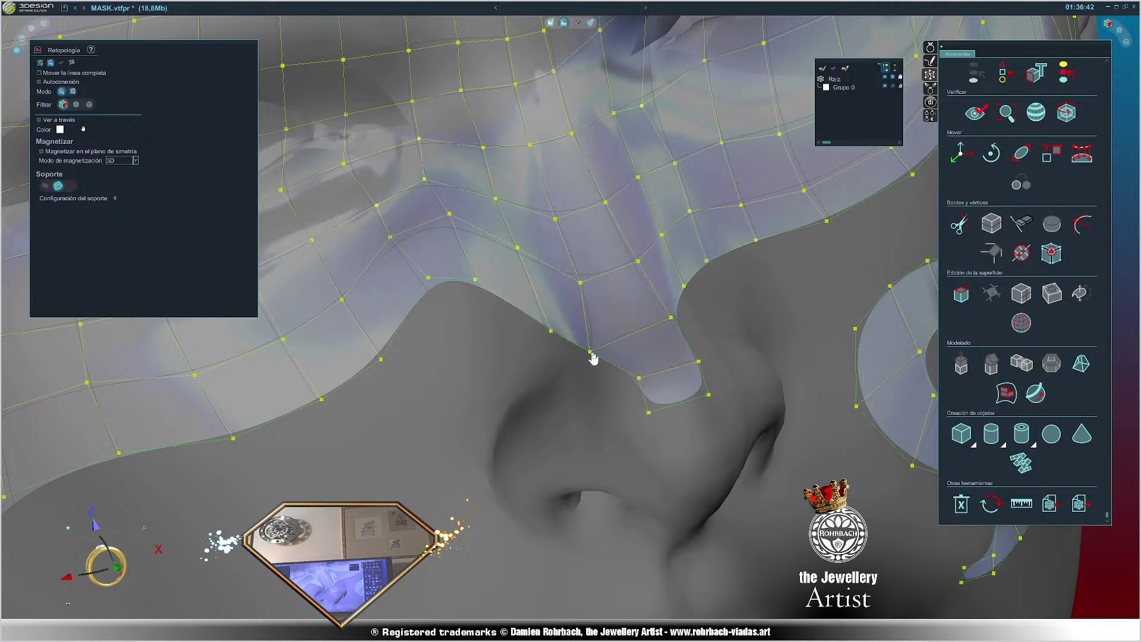
drag(639, 382, 624, 382)
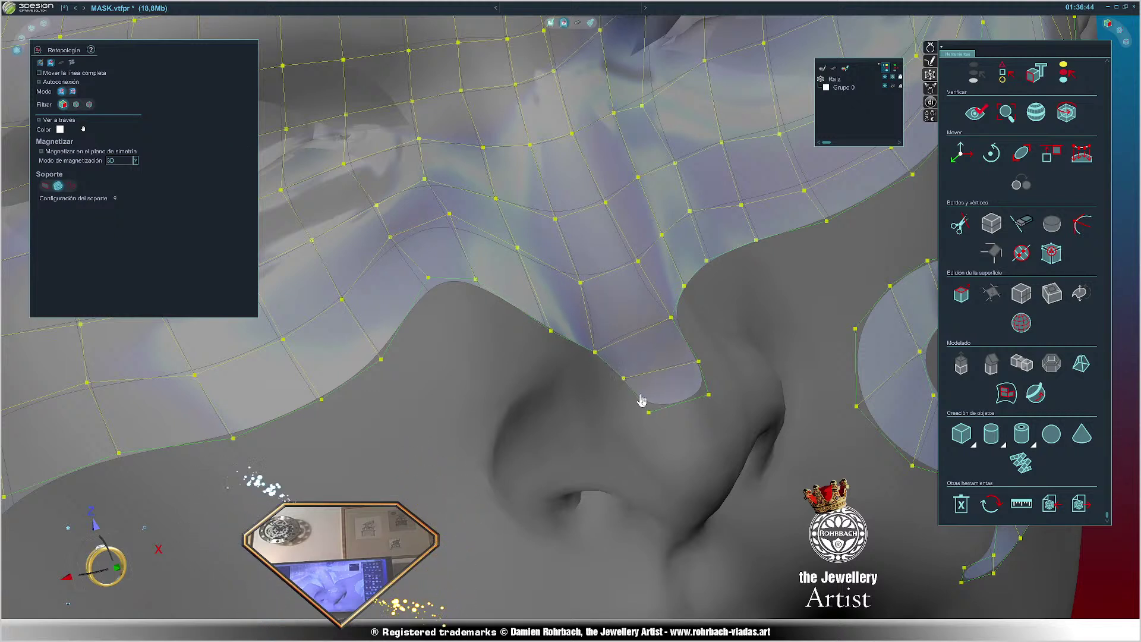
drag(650, 420, 636, 379)
scroll(701, 385, down, 2)
middle_drag(701, 389, 519, 294)
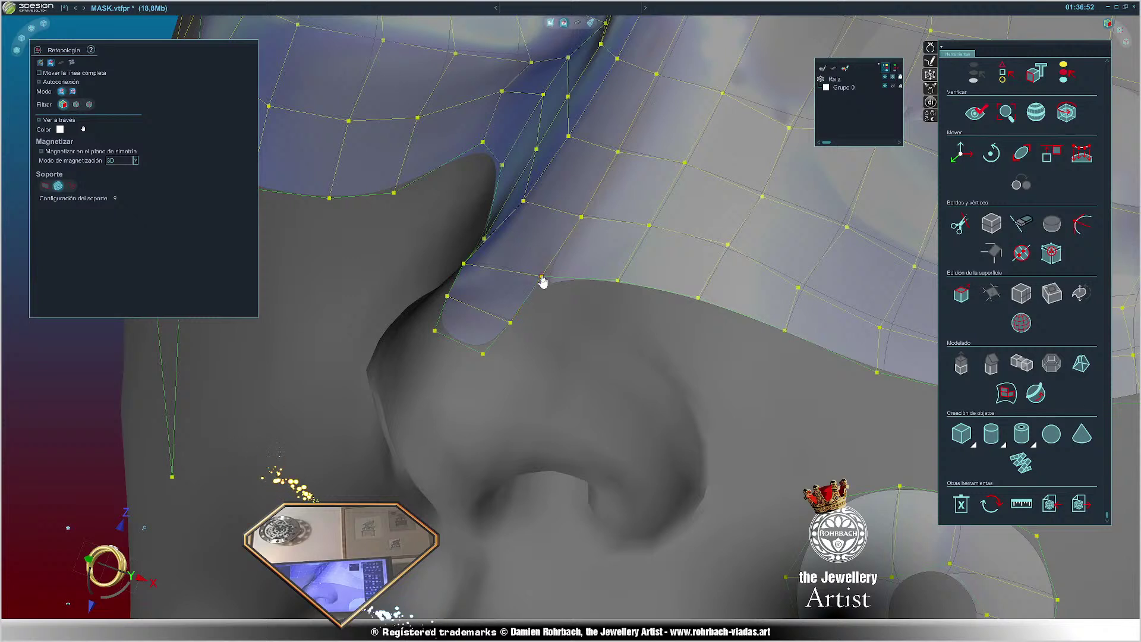
drag(544, 284, 640, 291)
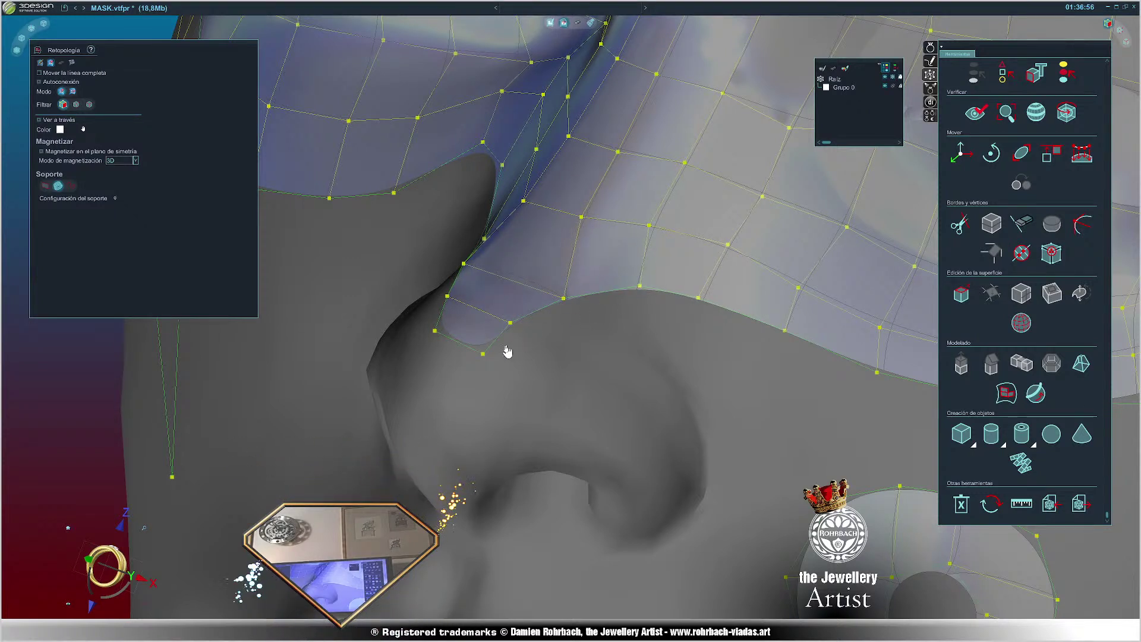
drag(485, 359, 506, 321)
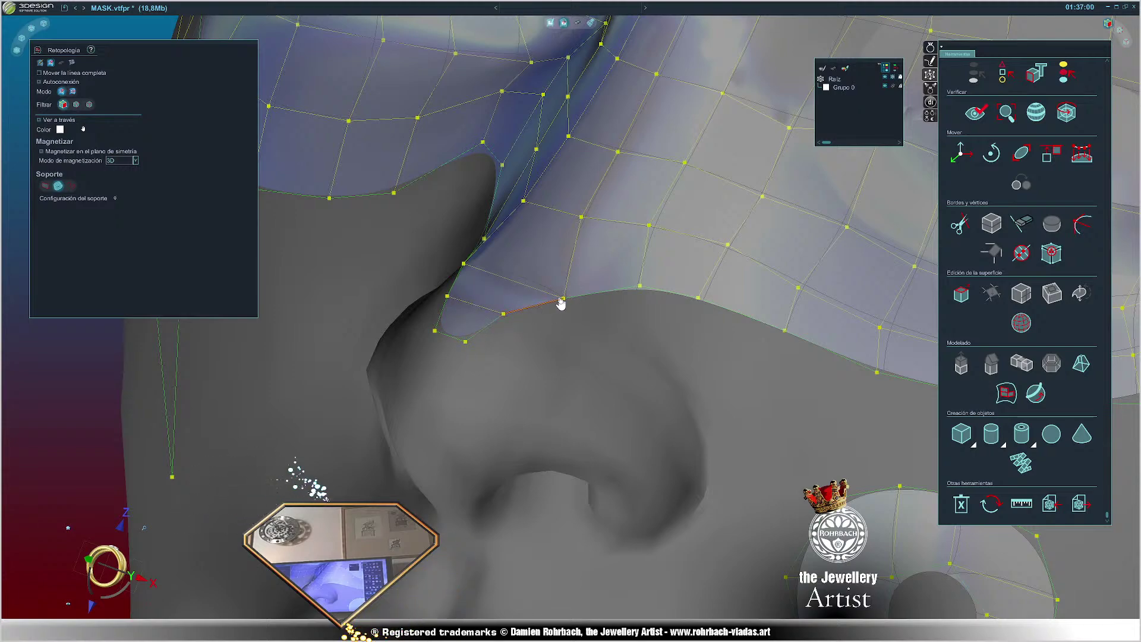
drag(565, 297, 560, 290)
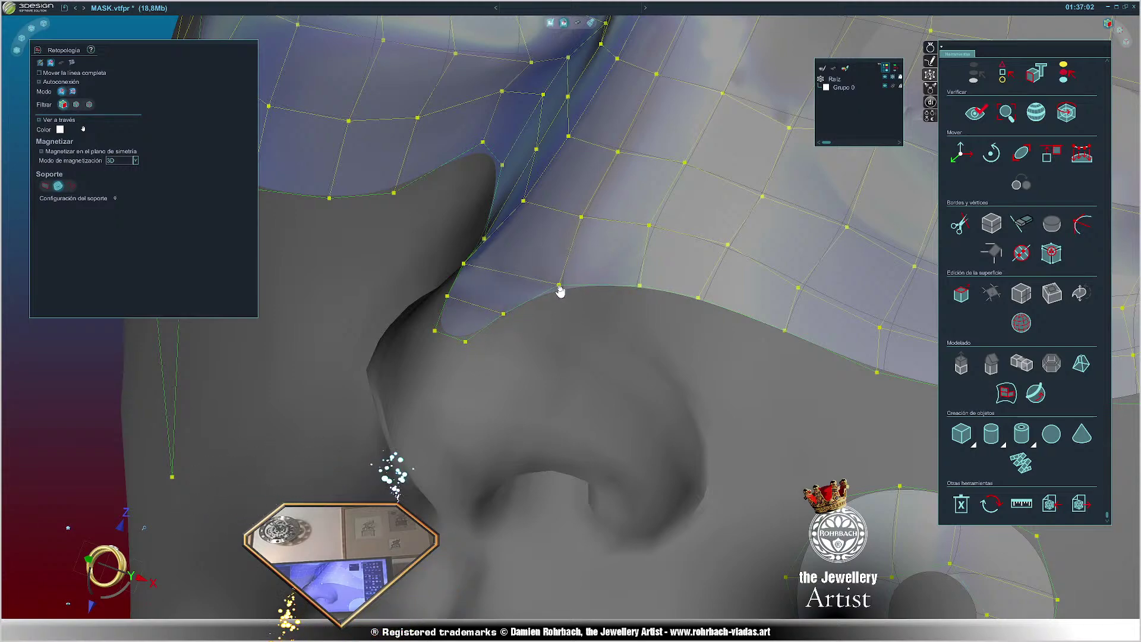
- Adjust the border points along the nose side opposite the lower curl into one smooth curve running to the nose extension's tip
scroll(561, 303, down, 4)
right_drag(605, 333, 831, 458)
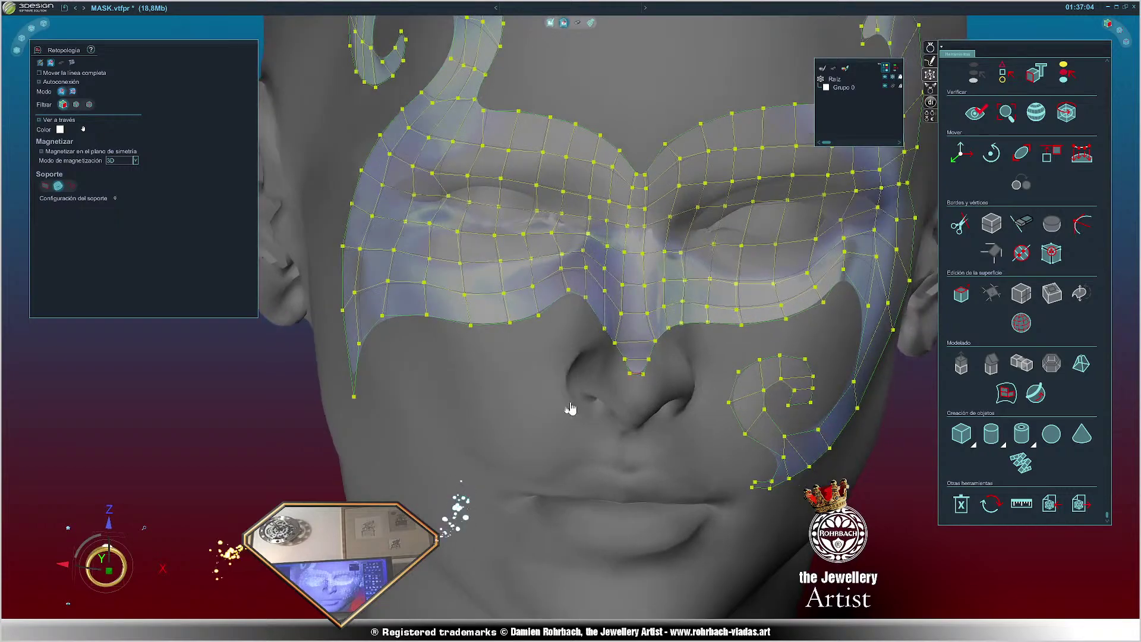
right_drag(571, 410, 736, 326)
scroll(557, 440, up, 3)
right_drag(558, 440, 741, 354)
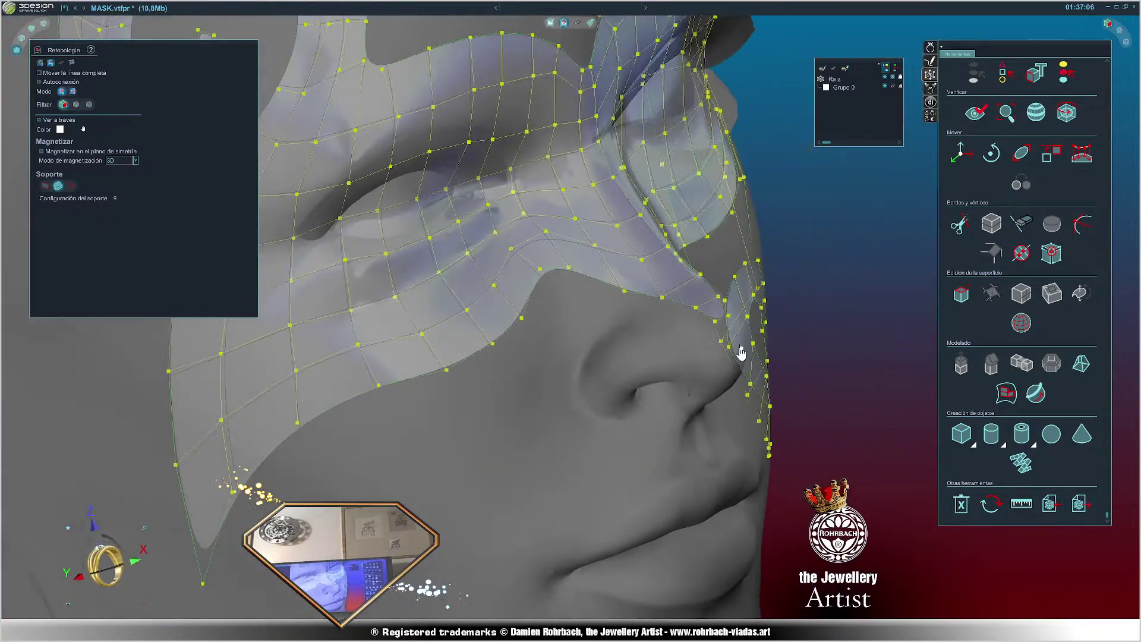
middle_drag(736, 249, 673, 298)
scroll(541, 359, up, 3)
middle_drag(541, 359, 447, 376)
scroll(447, 374, up, 2)
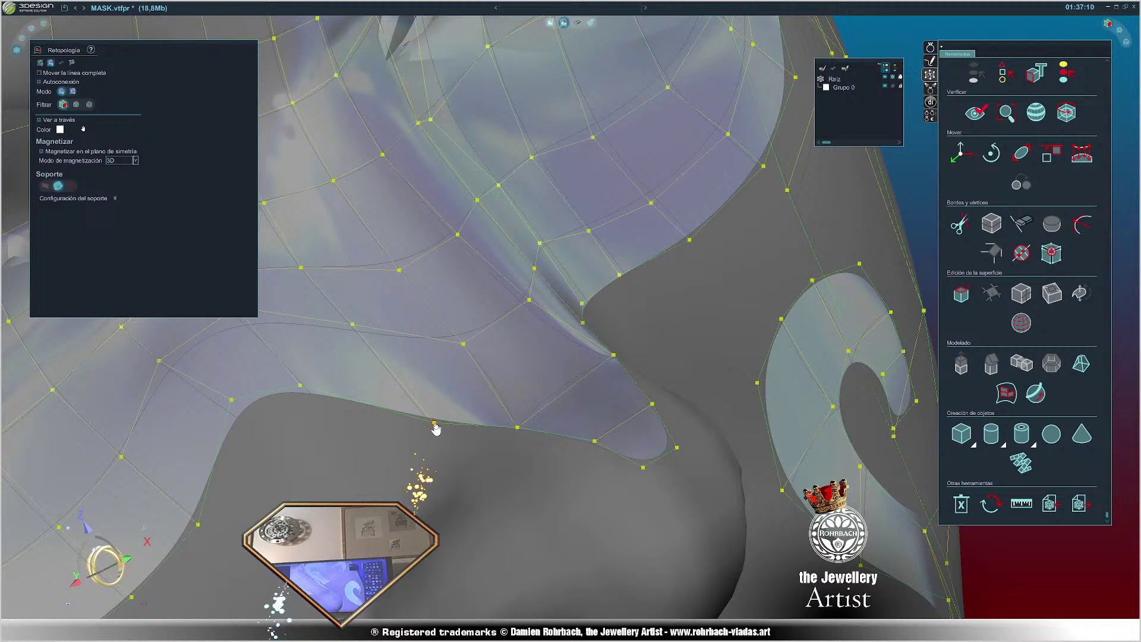
drag(433, 423, 417, 398)
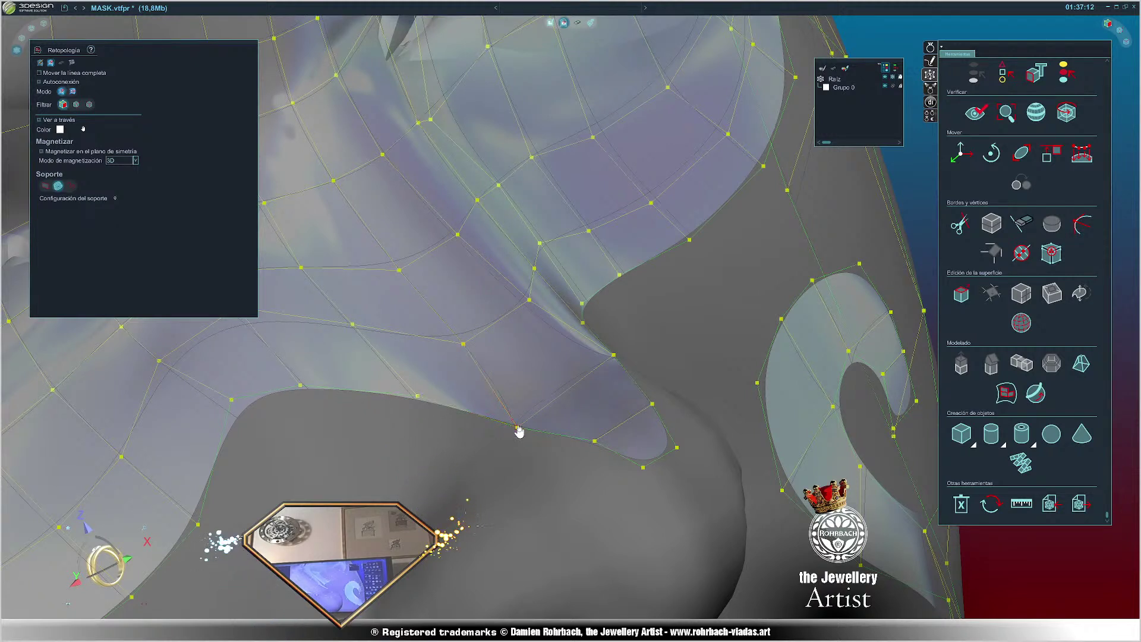
drag(517, 427, 510, 413)
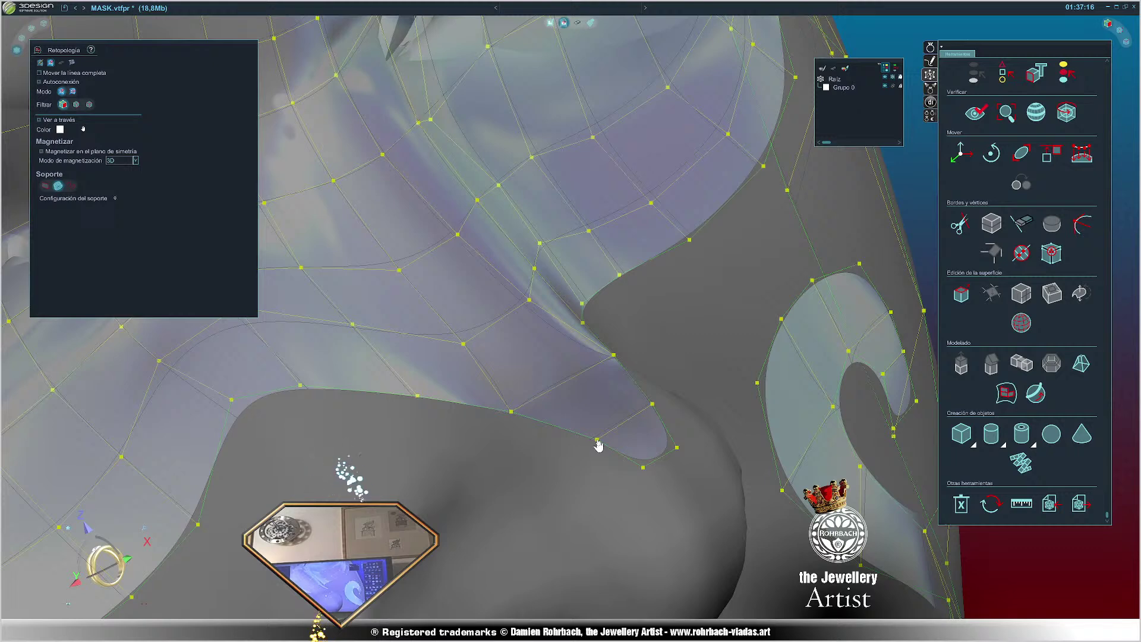
drag(644, 474, 656, 469)
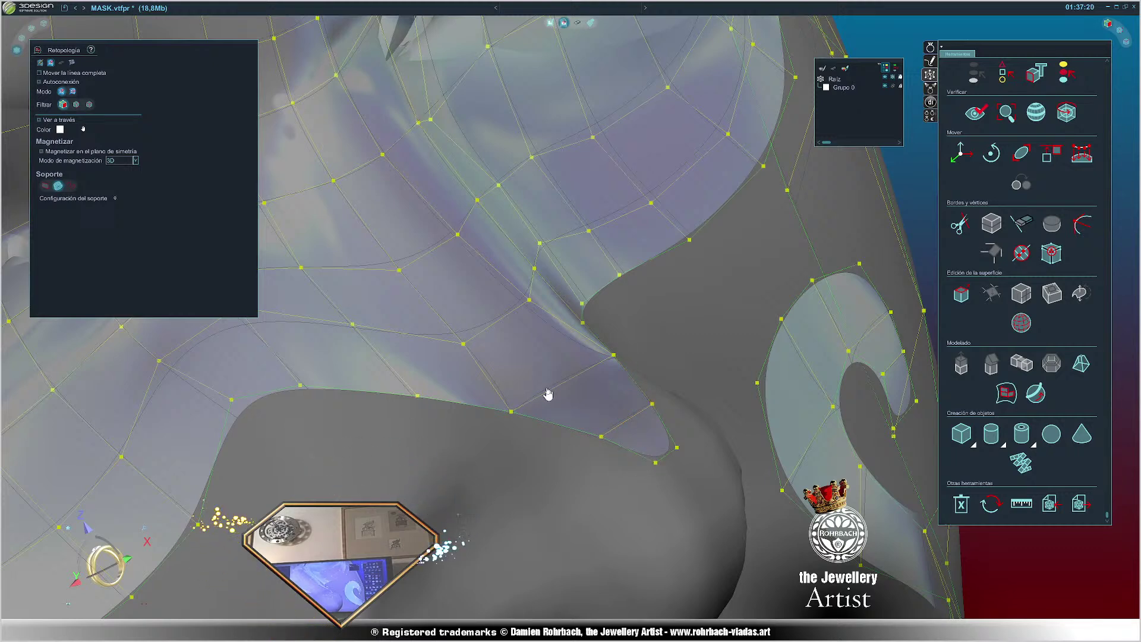
- Shift three points of the mesh row above the arched border beside the nose so the row runs evenly
middle_drag(547, 394, 461, 334)
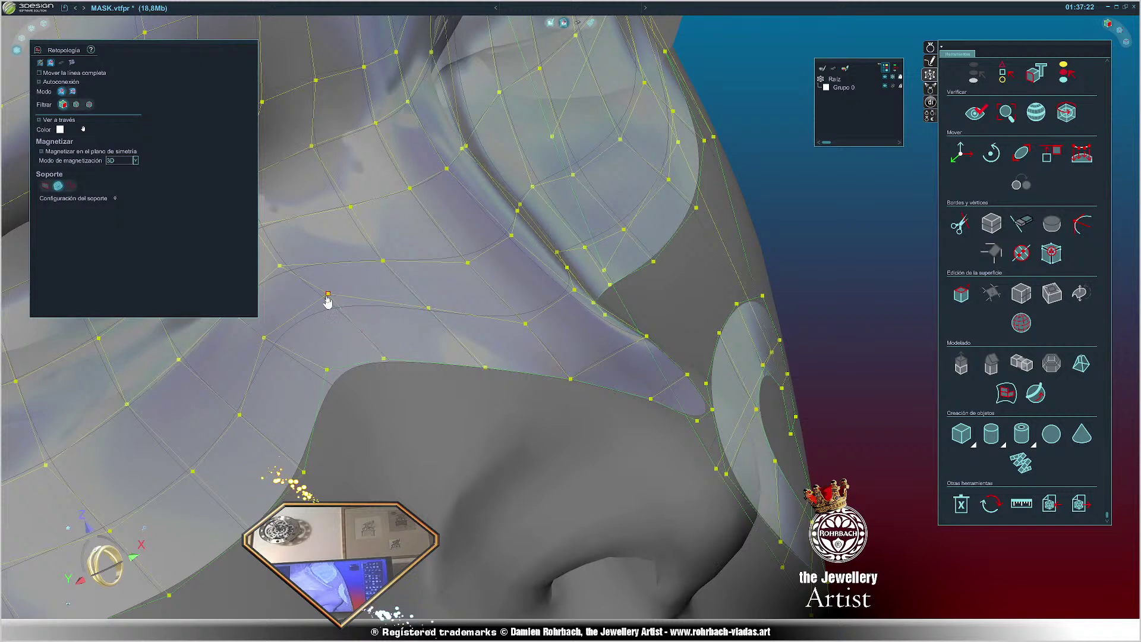
drag(327, 301, 322, 309)
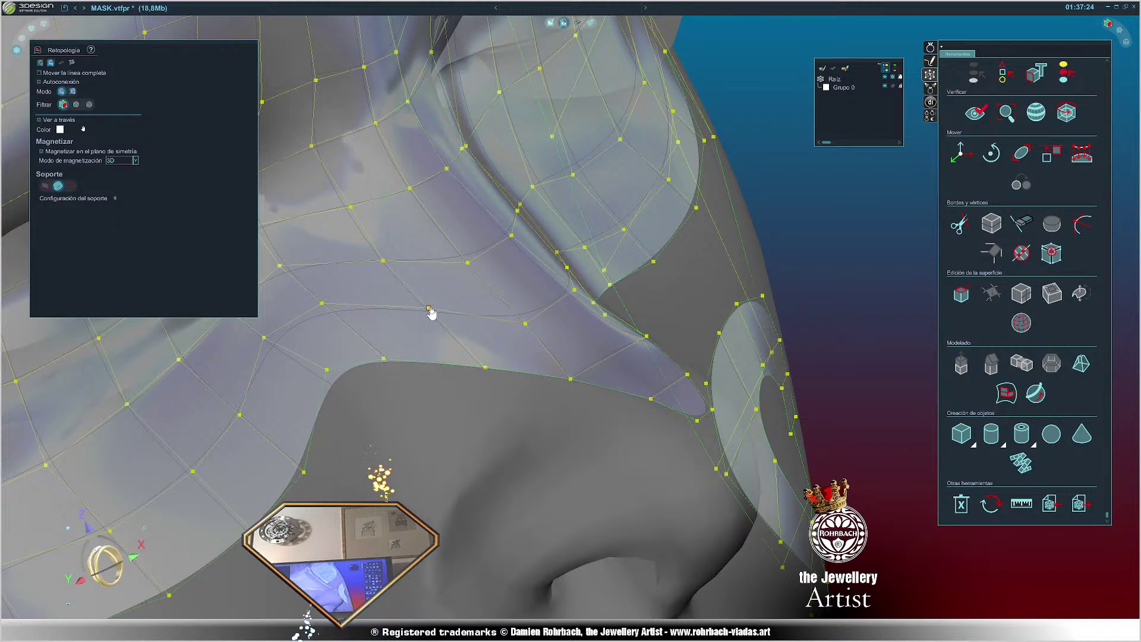
drag(425, 312, 408, 308)
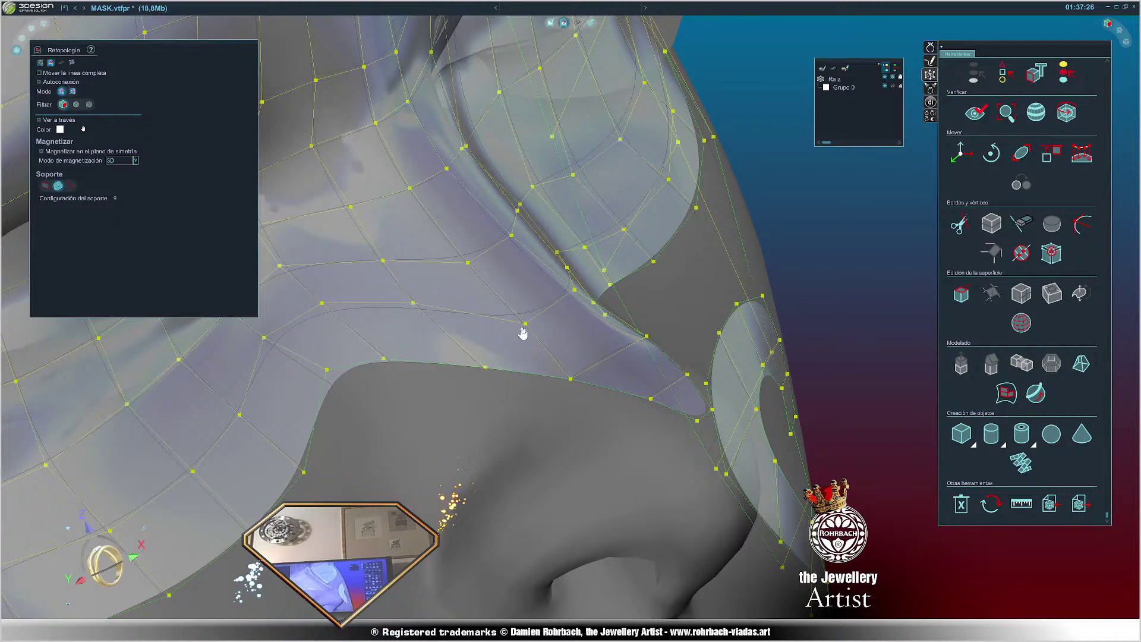
drag(528, 331, 510, 313)
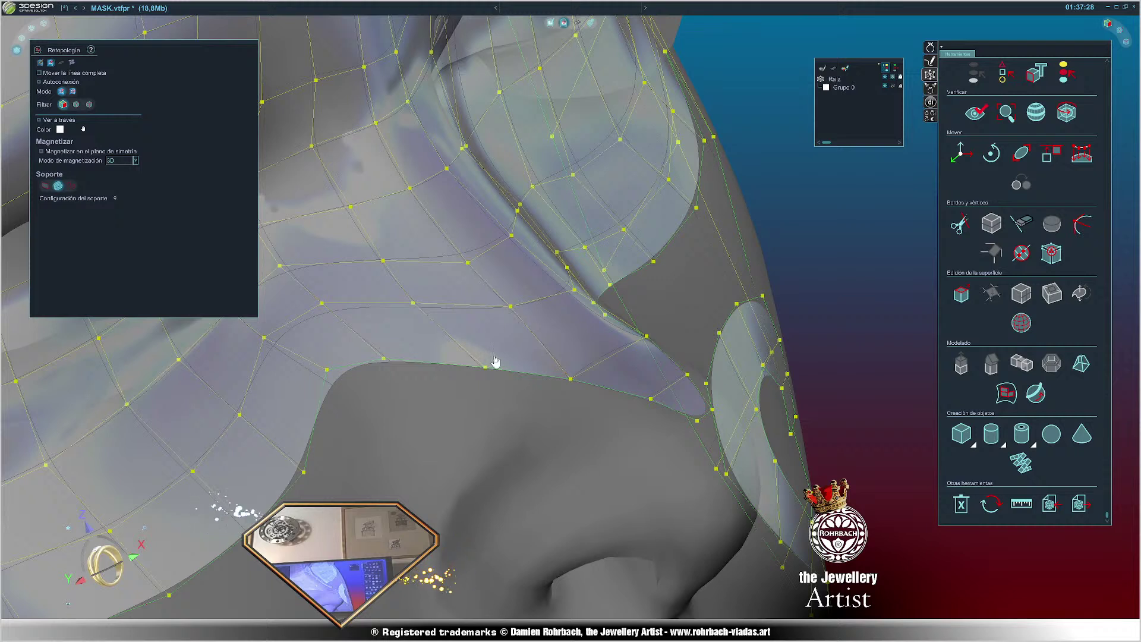
- Raise the lower border points along the arch beside the nose, opposite the lower curl, into a smooth rounded curve
drag(571, 382, 568, 373)
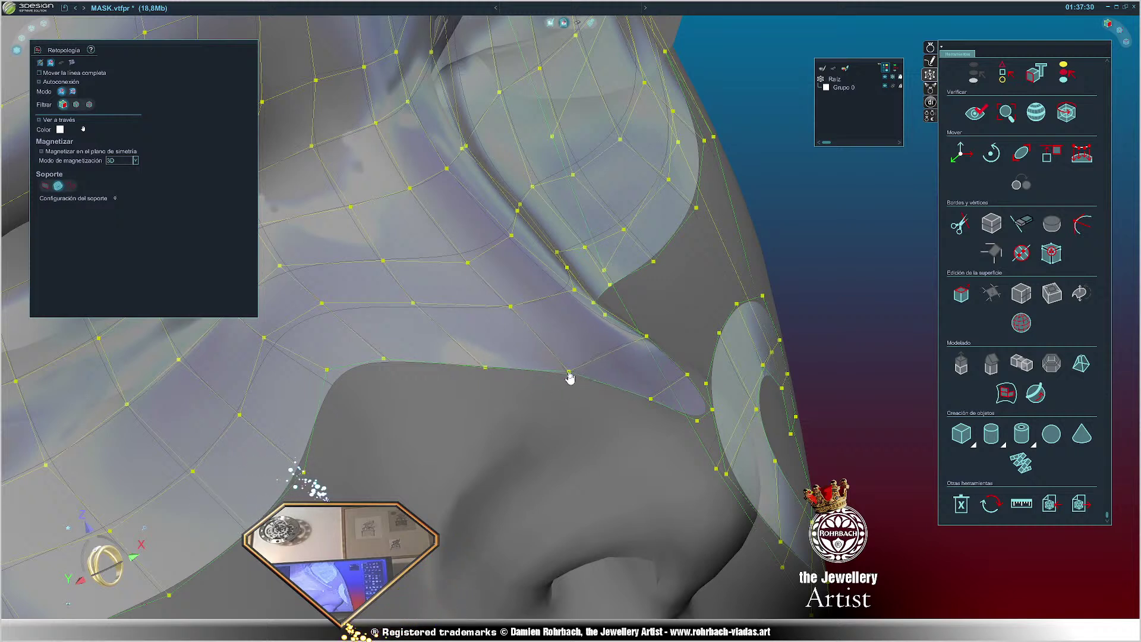
drag(487, 374, 487, 359)
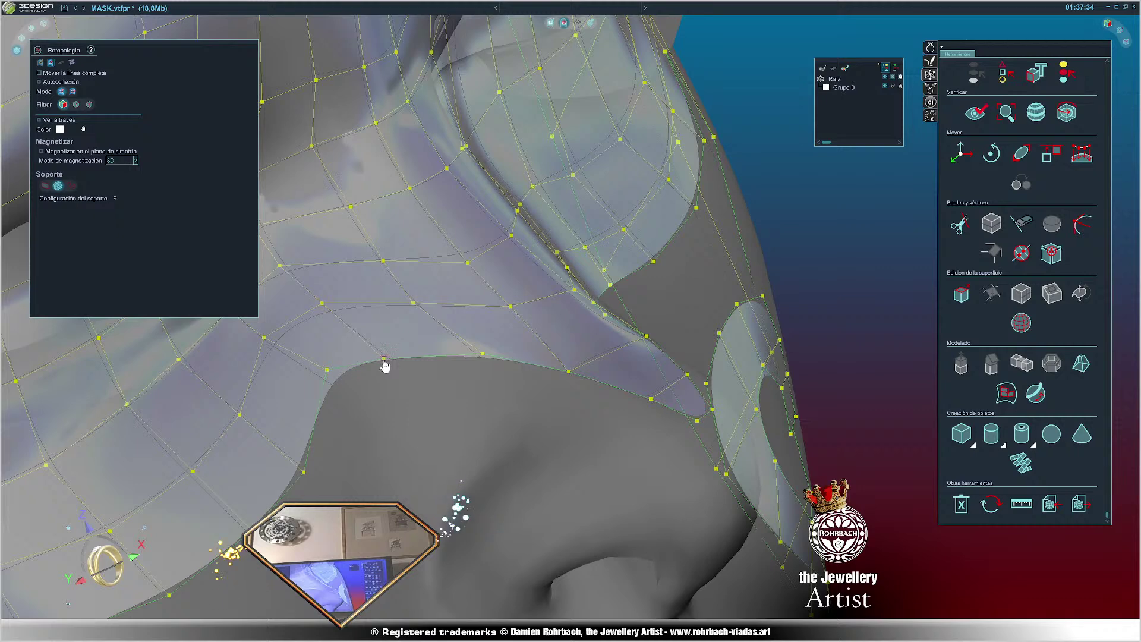
drag(390, 350, 394, 343)
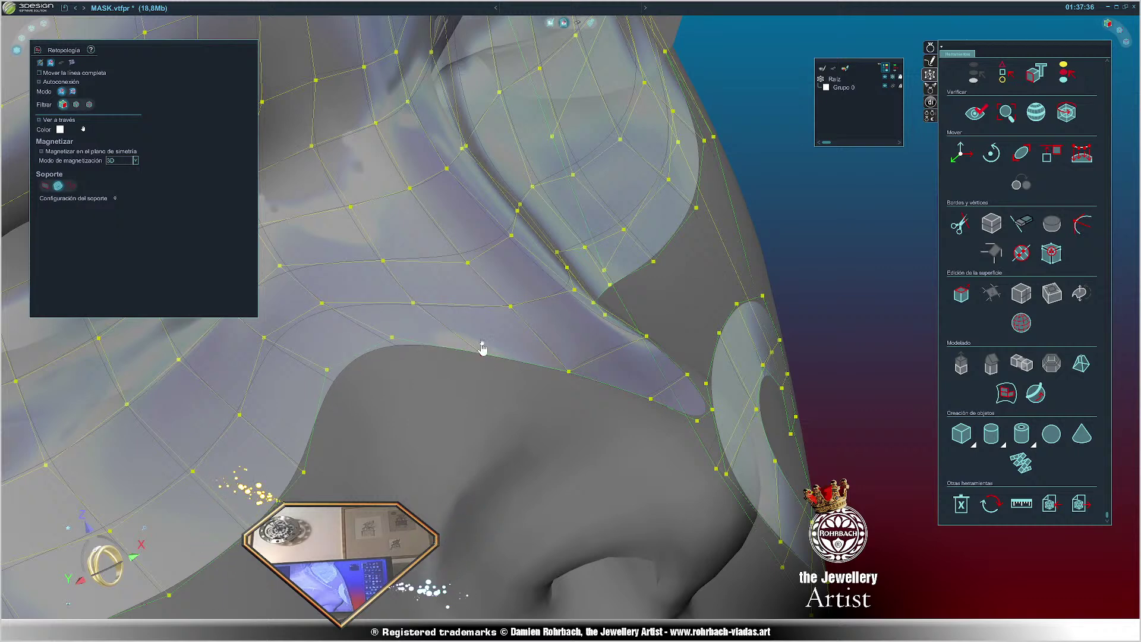
drag(484, 361, 480, 340)
- Shift the inner mesh points above the arch and below the inner eye corner towards the nose to even out their spacing
scroll(337, 291, up, 3)
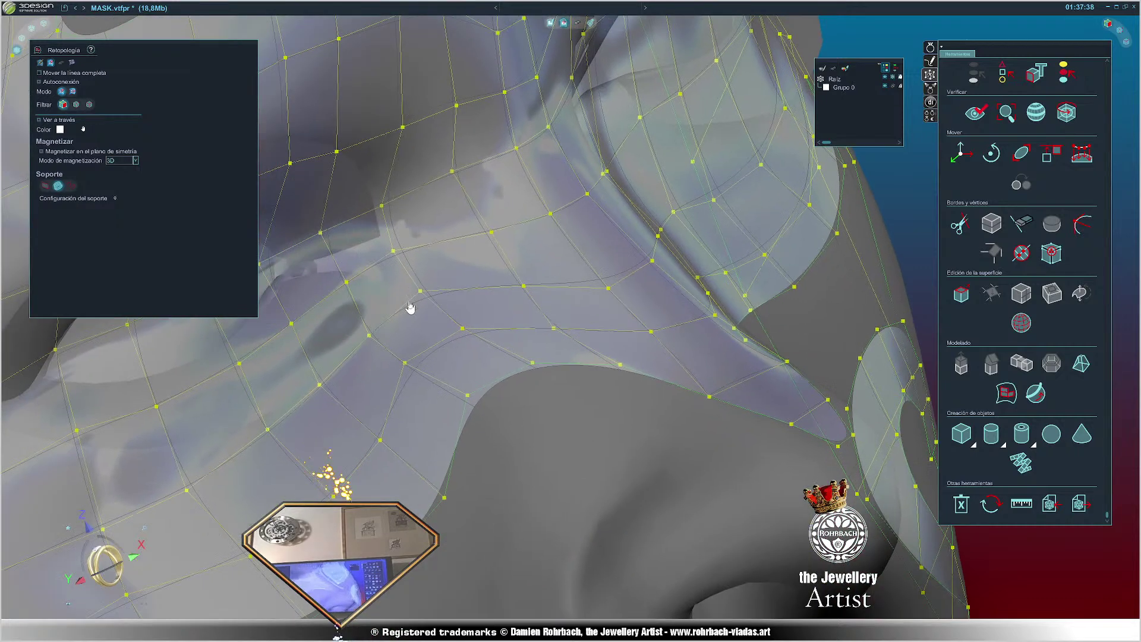
drag(543, 334, 568, 331)
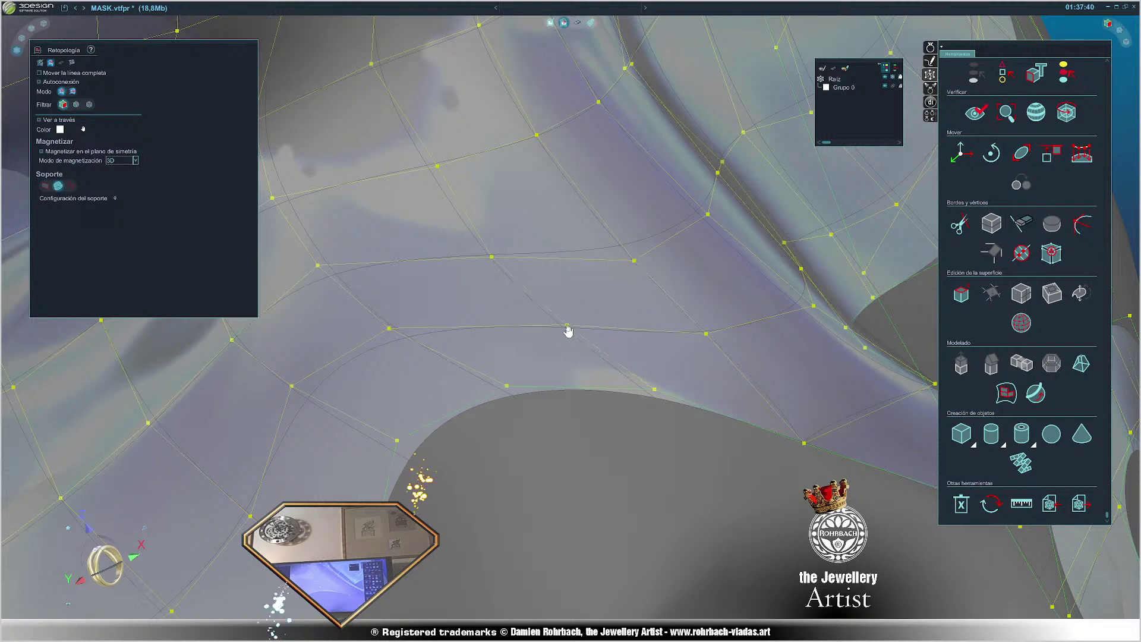
drag(493, 263, 502, 265)
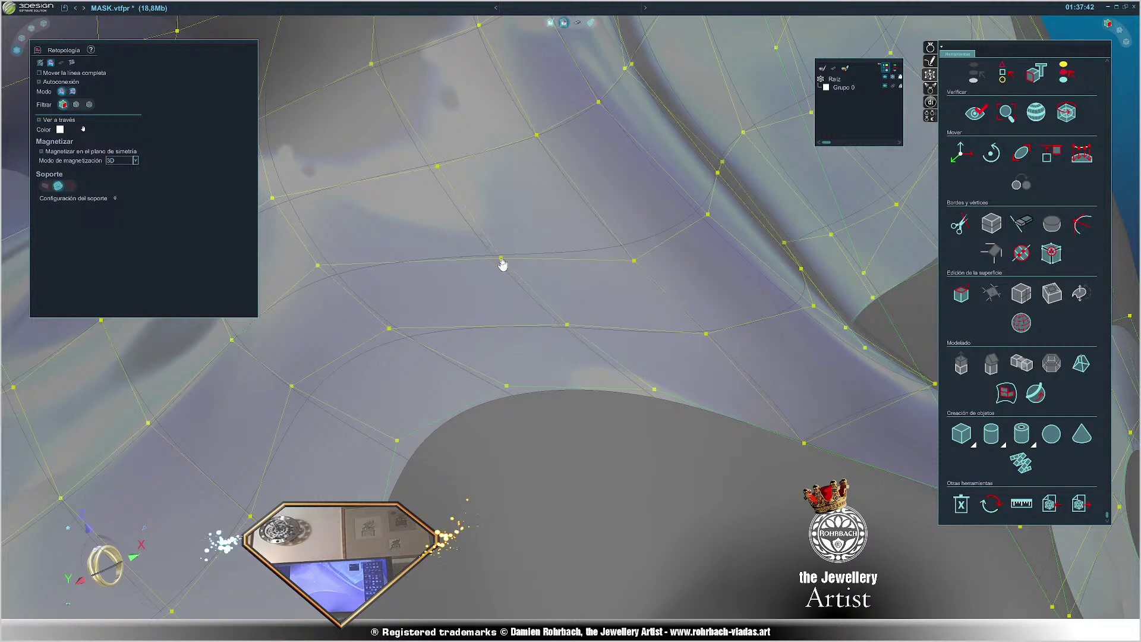
middle_drag(408, 303, 504, 448)
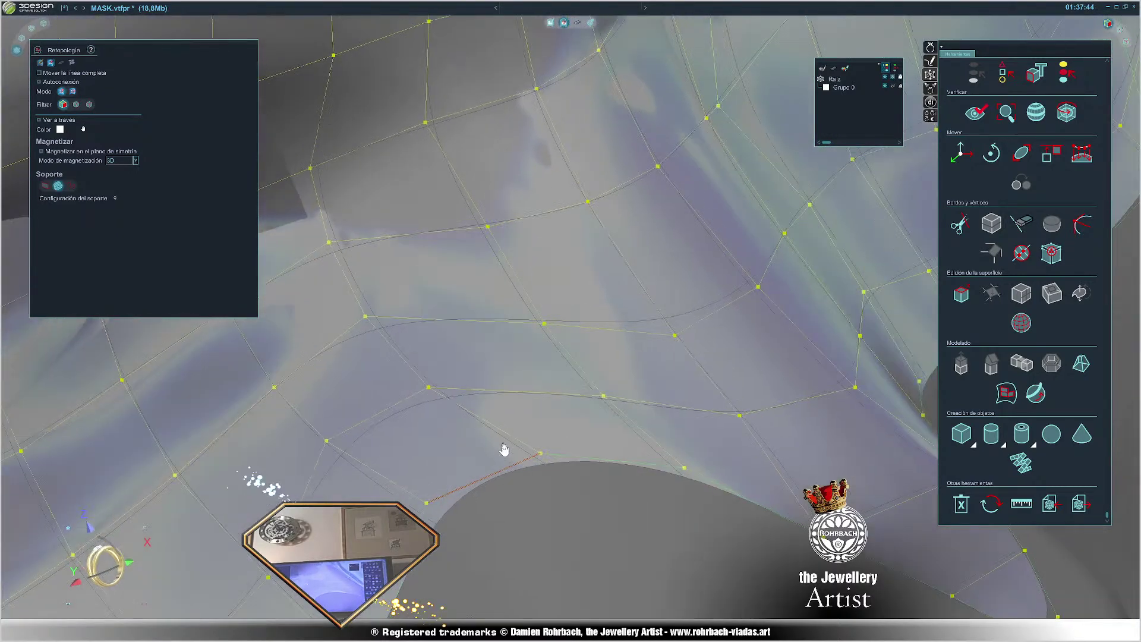
drag(463, 396, 450, 389)
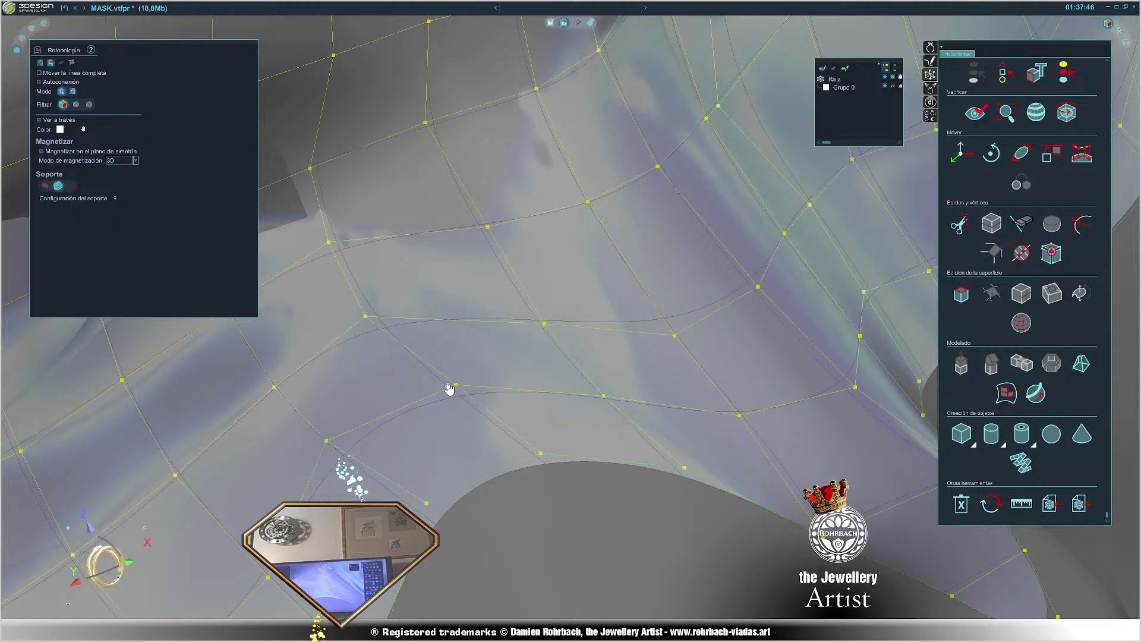
drag(367, 324, 397, 318)
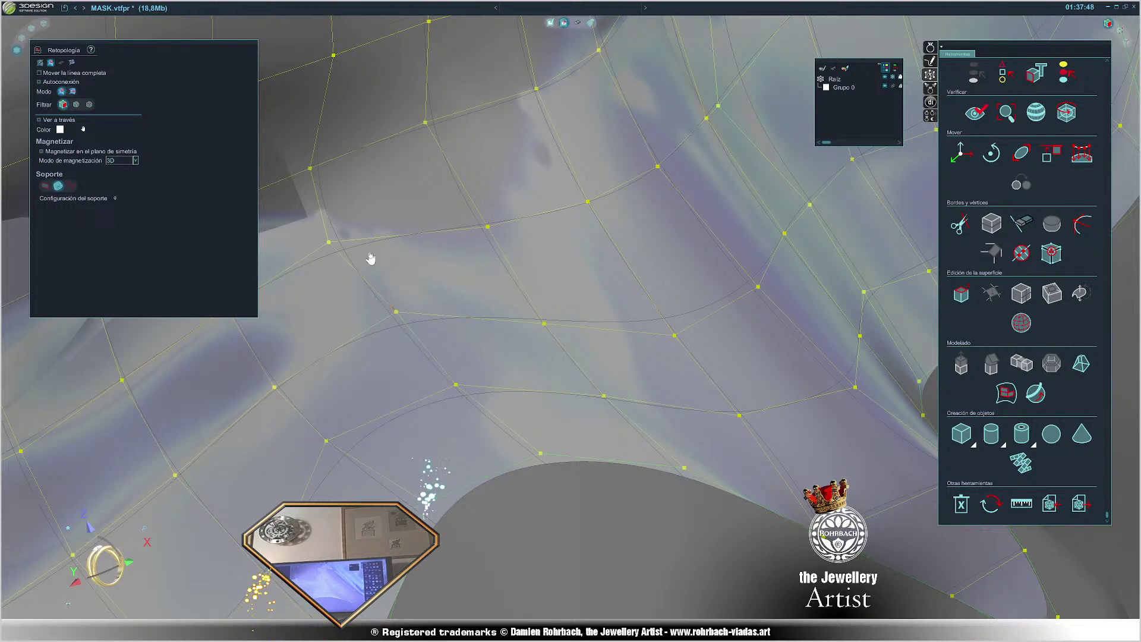
drag(329, 243, 347, 243)
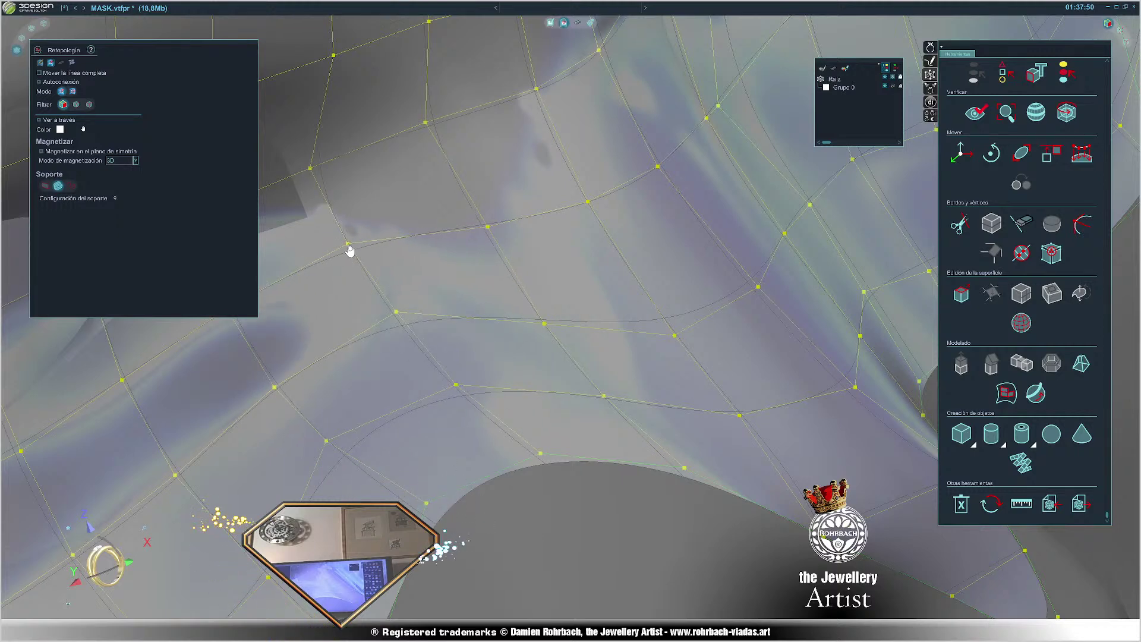
scroll(445, 331, down, 3)
scroll(440, 342, up, 1)
scroll(451, 380, up, 3)
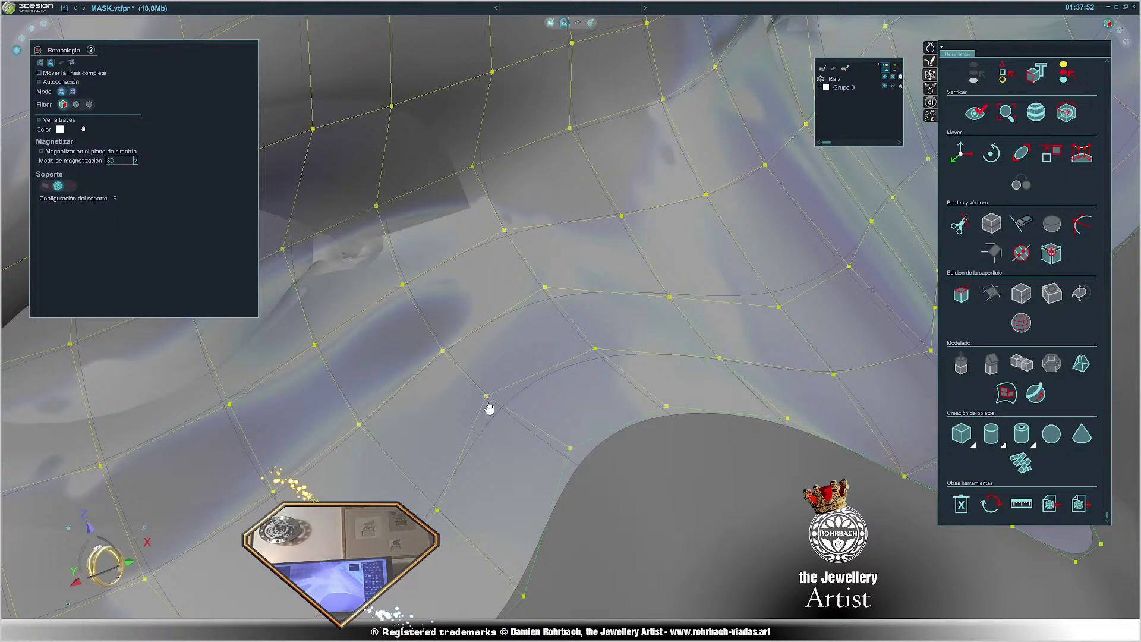
drag(487, 398, 515, 410)
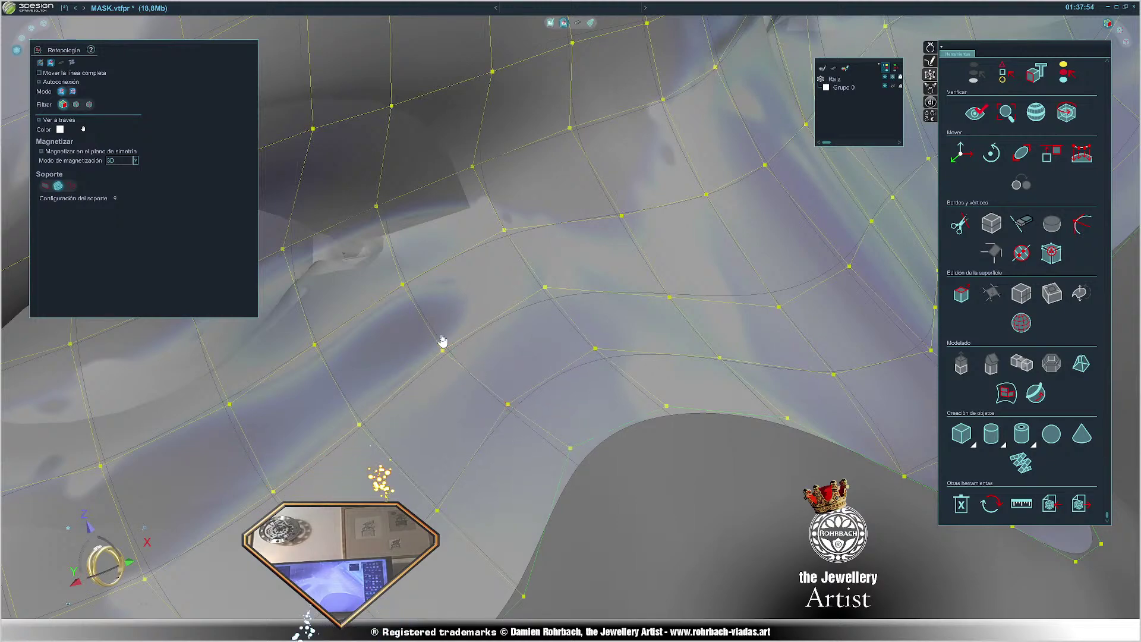
- Realign the mesh column running from the inner eye corner down to the arch by repositioning its three inner points
scroll(599, 371, down, 7)
right_drag(509, 453, 407, 372)
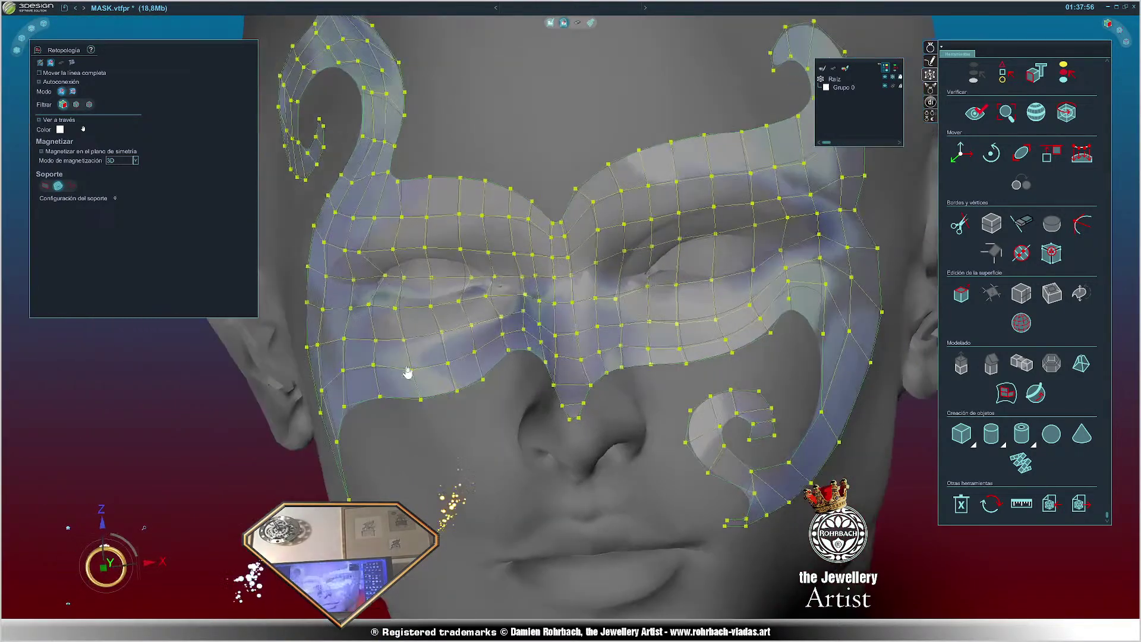
scroll(427, 392, up, 1)
scroll(427, 392, up, 5)
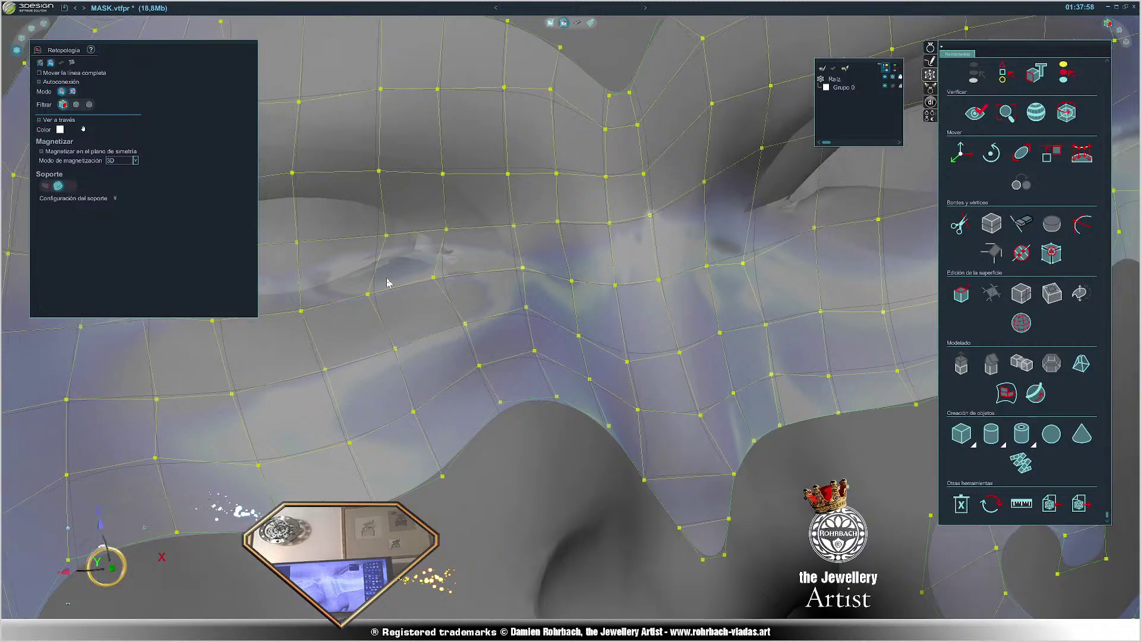
scroll(402, 293, up, 2)
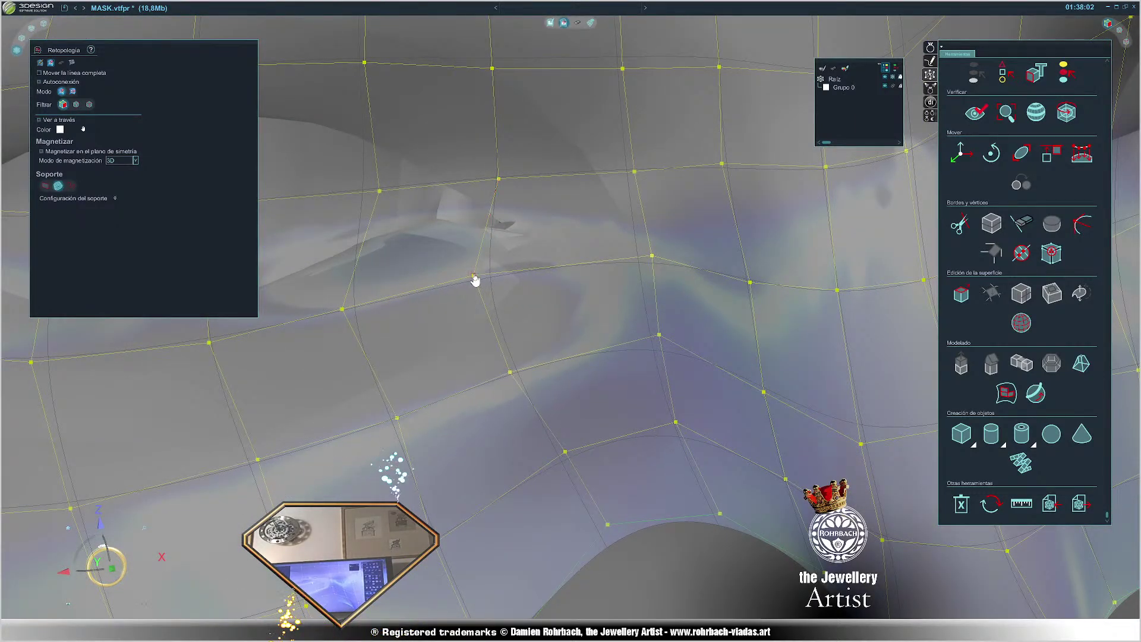
drag(475, 281, 493, 271)
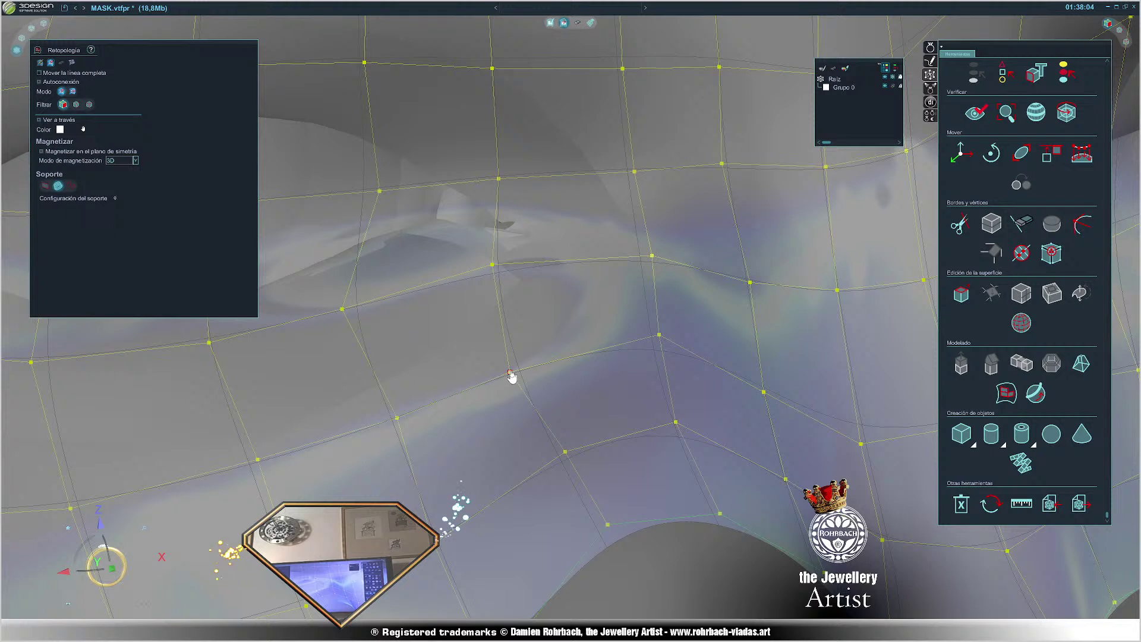
drag(511, 377, 510, 364)
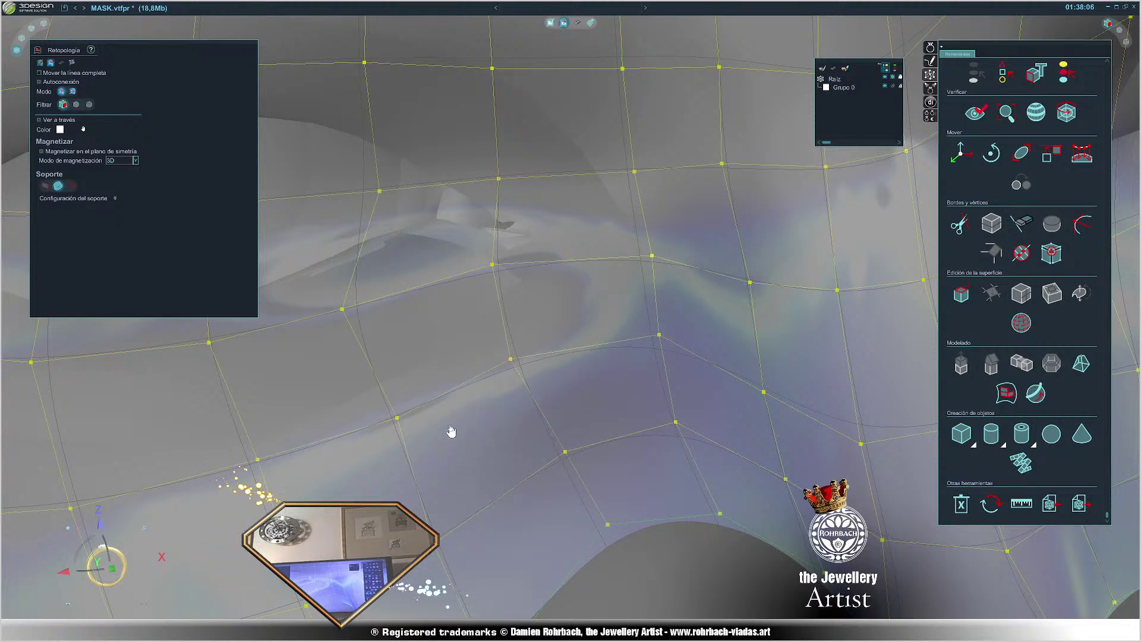
drag(564, 456, 550, 446)
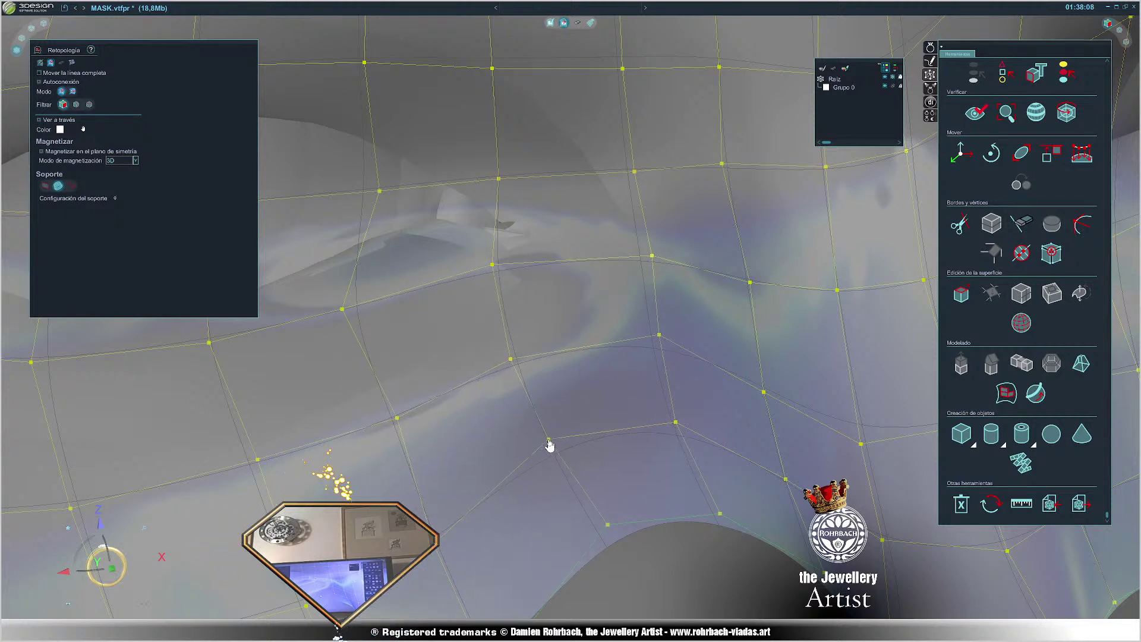
drag(511, 361, 511, 367)
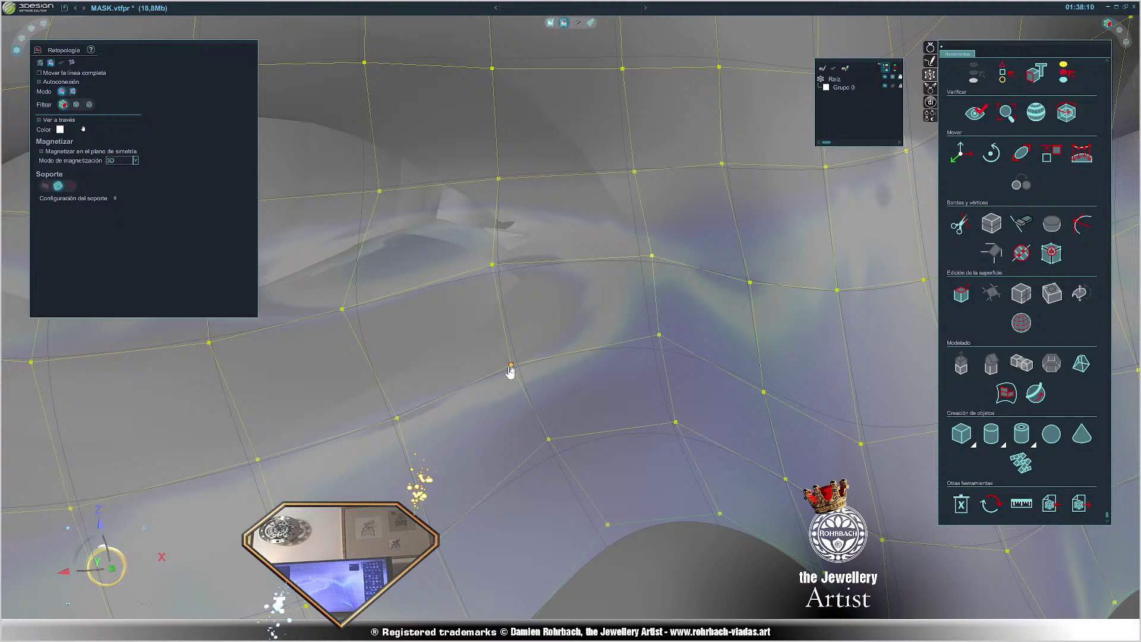
scroll(611, 447, down, 3)
scroll(626, 355, up, 3)
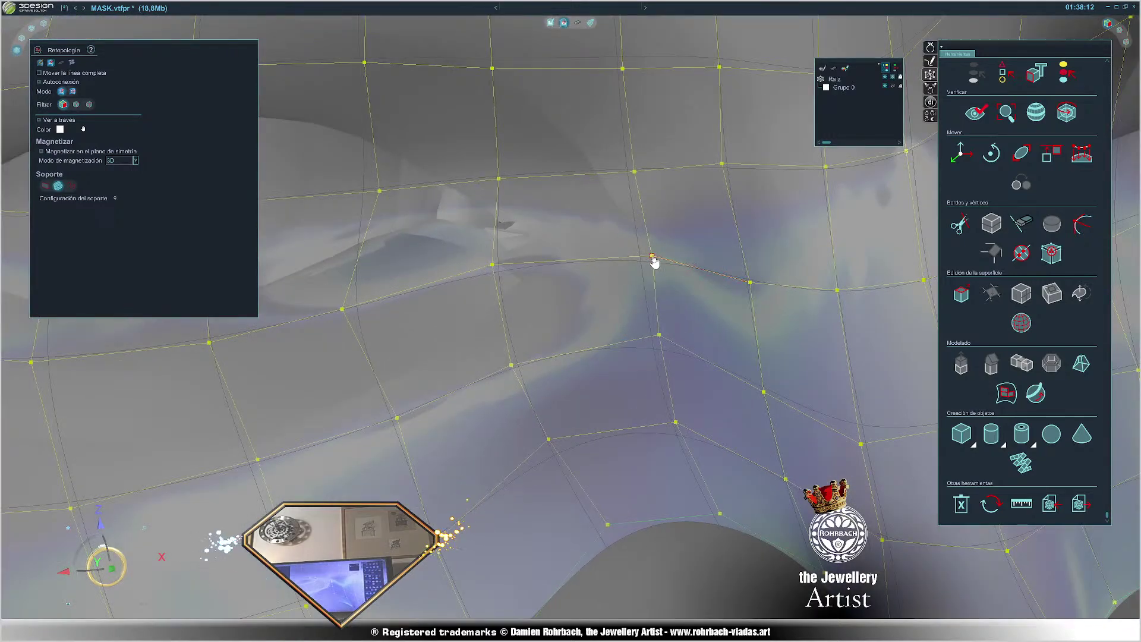
- Straighten the adjacent mesh column between the inner eye corner and the nose side by nudging its points into line
drag(653, 262, 645, 264)
scroll(635, 288, down, 3)
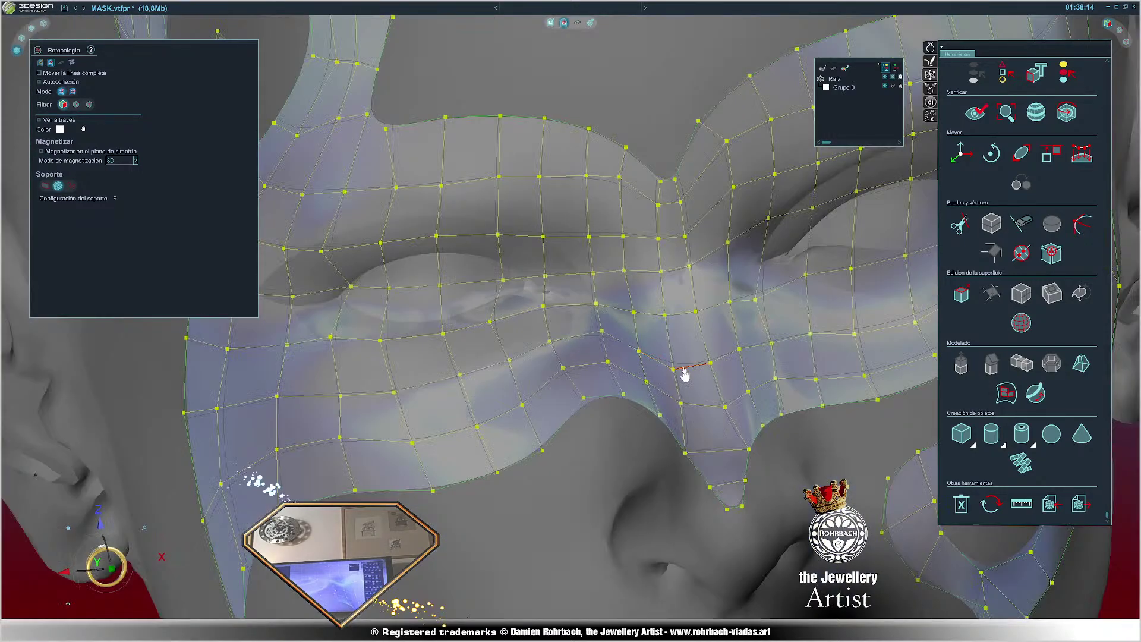
scroll(650, 248, up, 4)
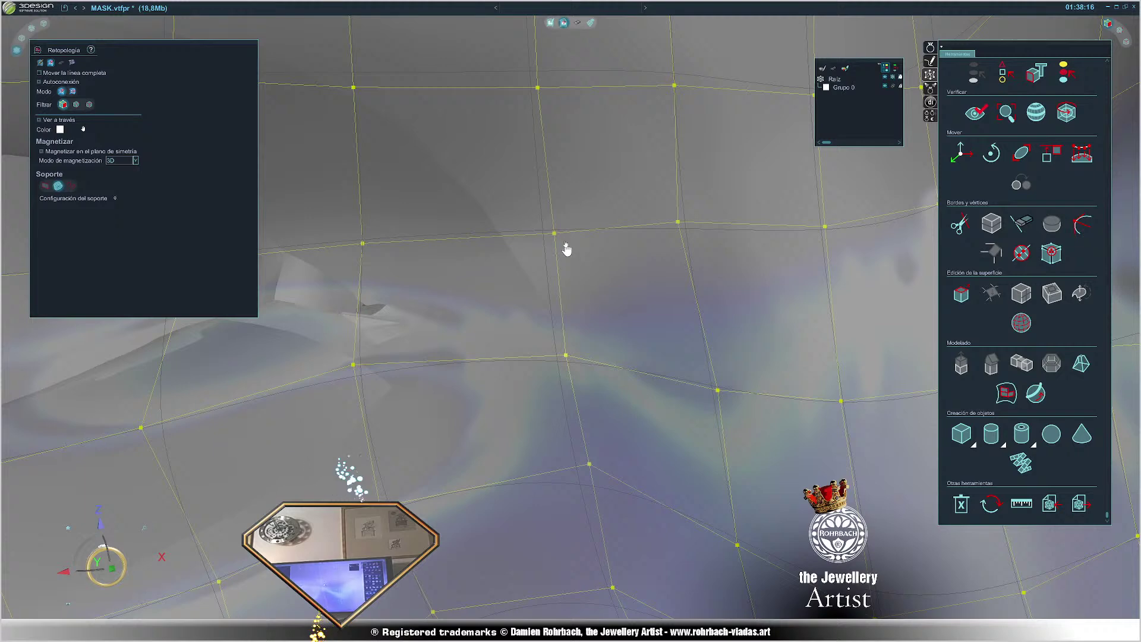
drag(555, 240, 550, 240)
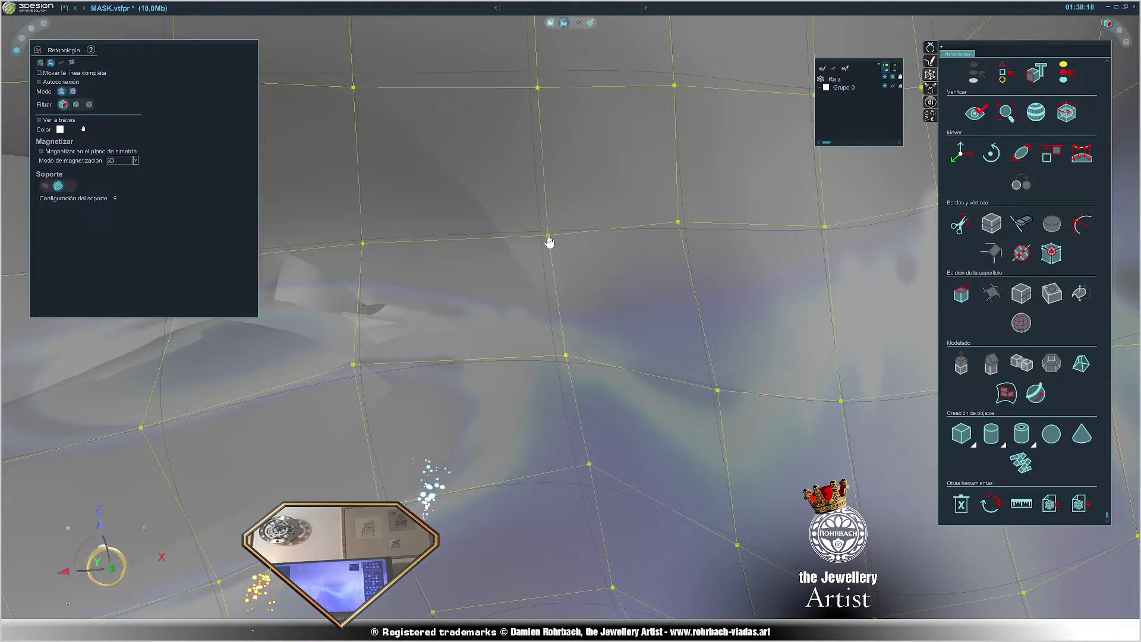
scroll(593, 312, down, 5)
scroll(593, 312, up, 5)
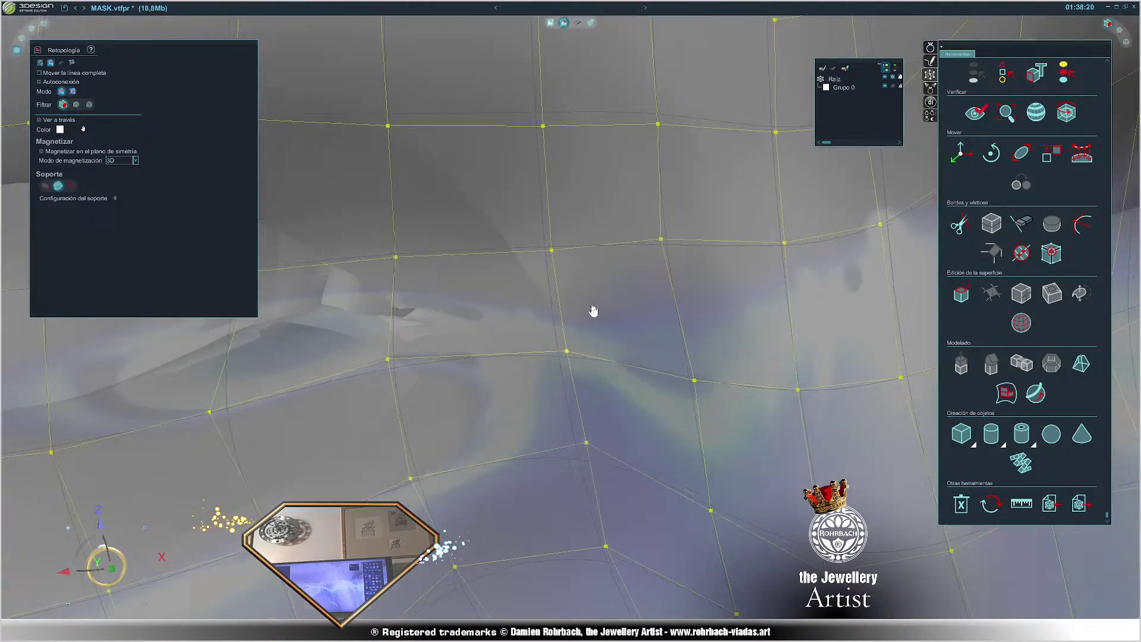
drag(567, 358, 559, 356)
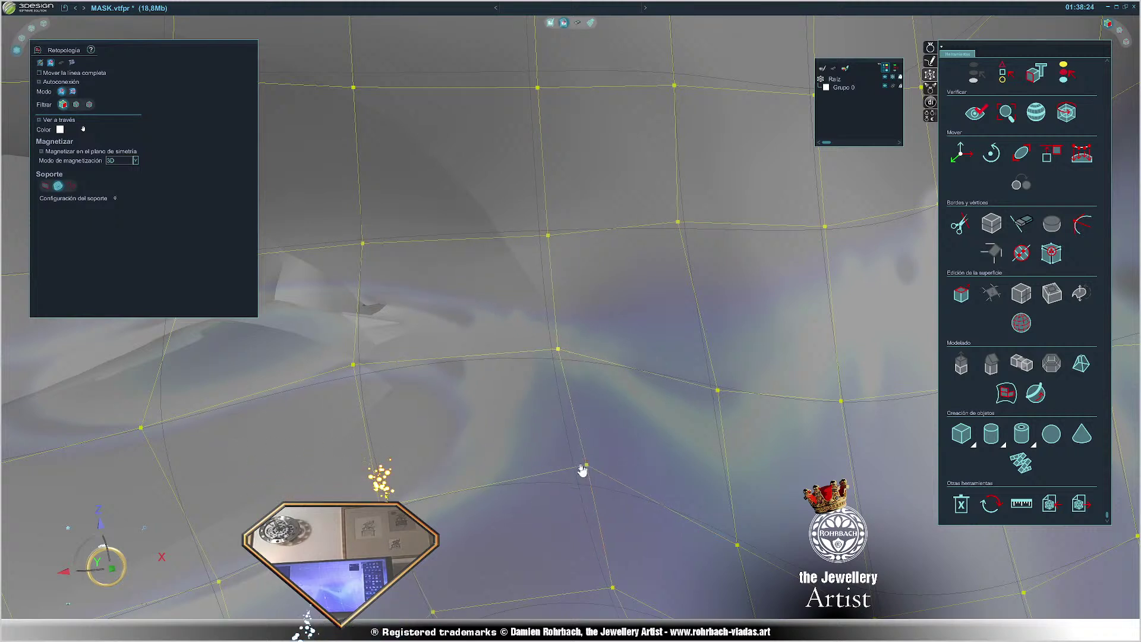
drag(581, 469, 579, 474)
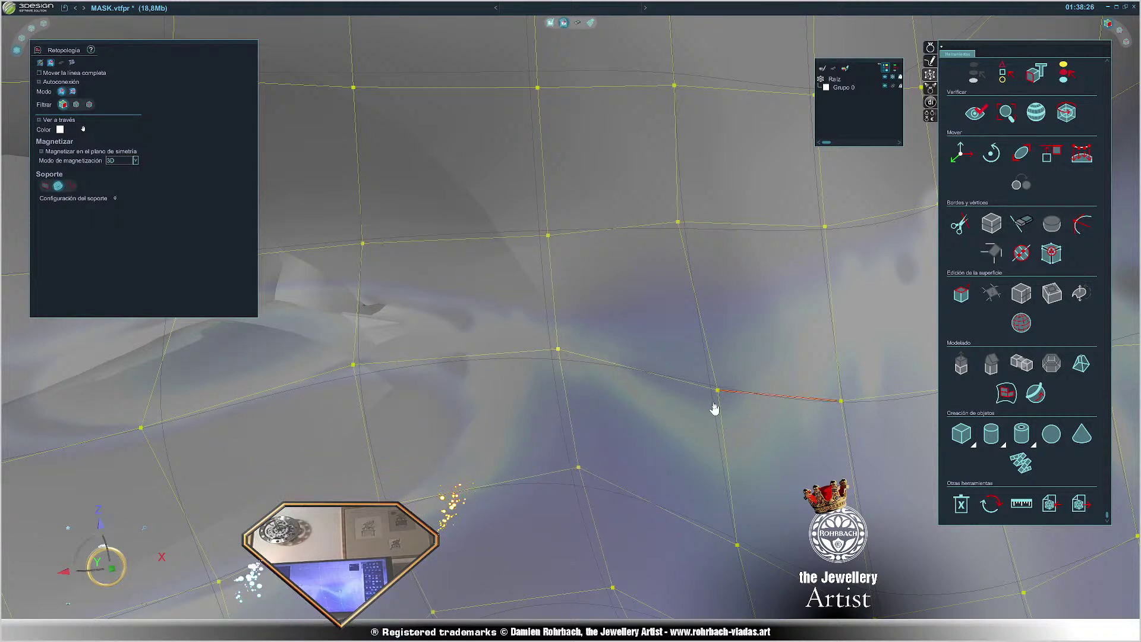
- Reposition two points of the next mesh column up the nose side to even out the grid beside the bridge
drag(718, 393, 693, 378)
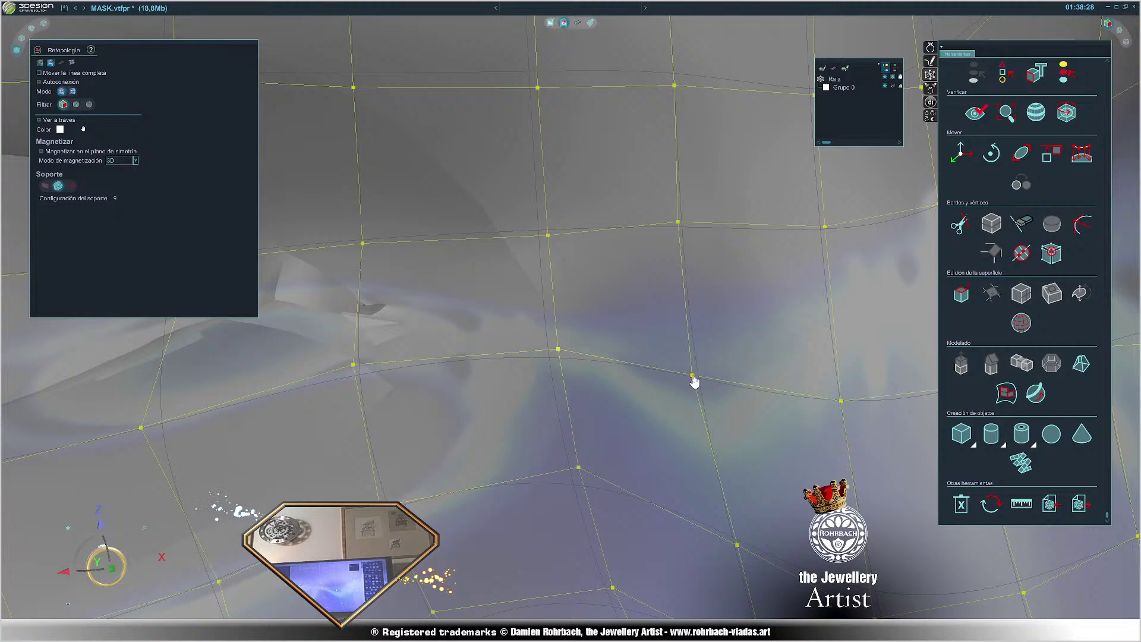
scroll(715, 443, down, 4)
scroll(667, 339, up, 3)
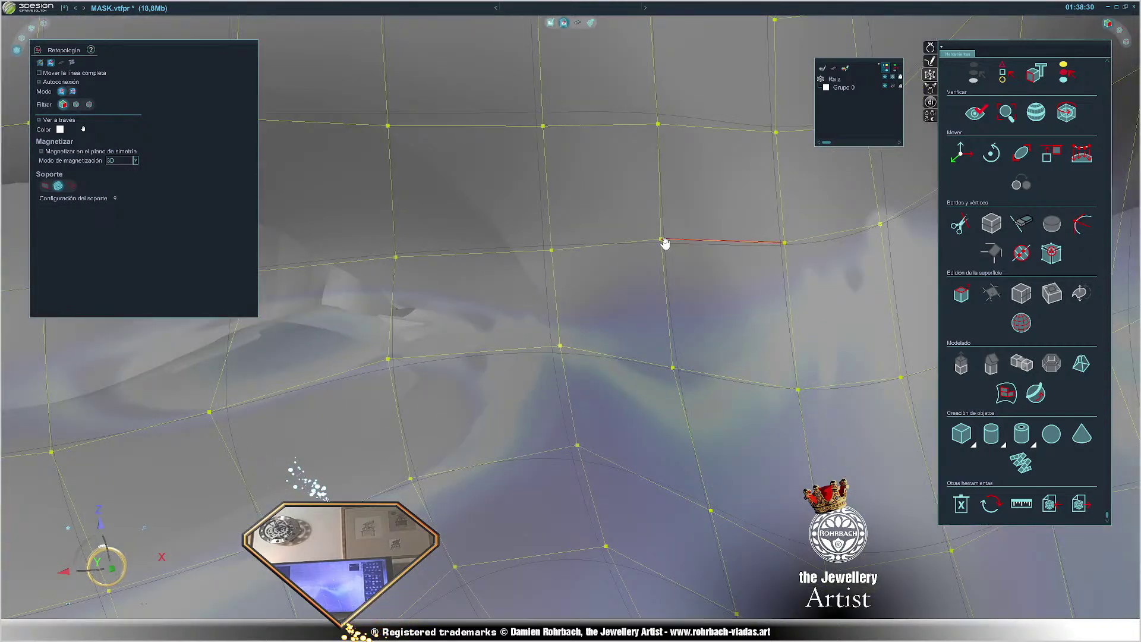
drag(661, 249, 662, 254)
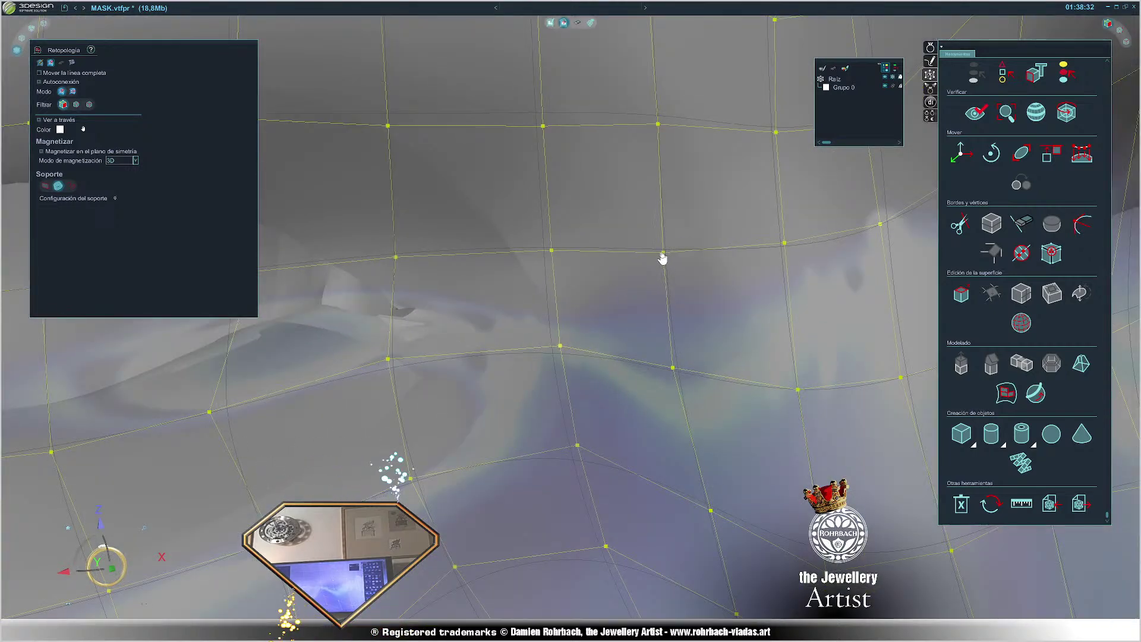
scroll(682, 438, down, 5)
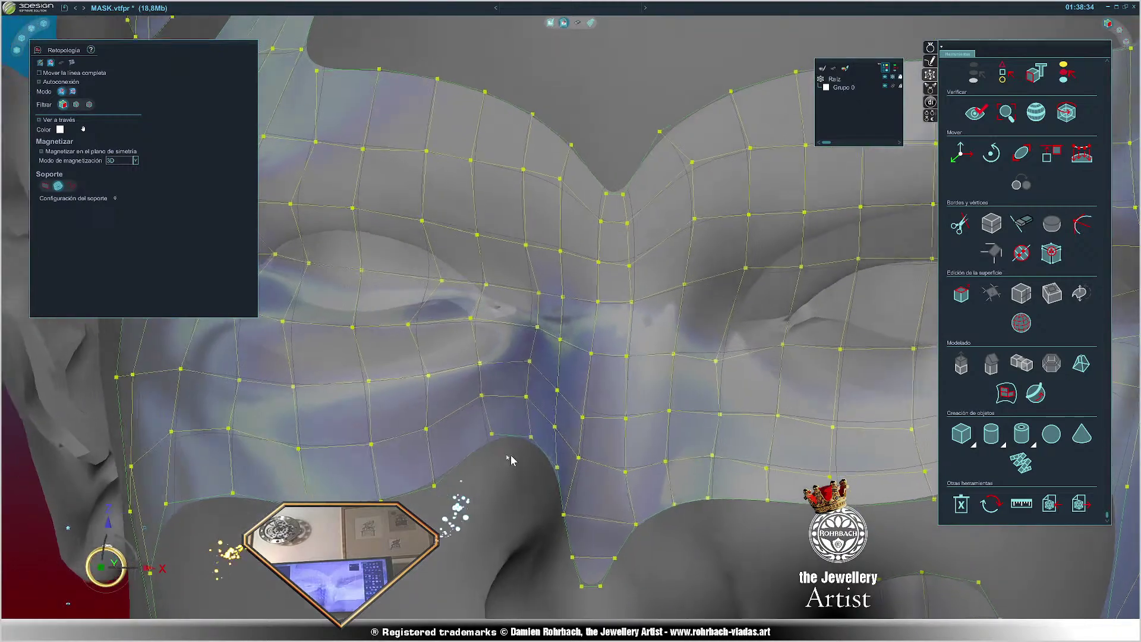
scroll(700, 429, up, 2)
scroll(962, 128, up, 3)
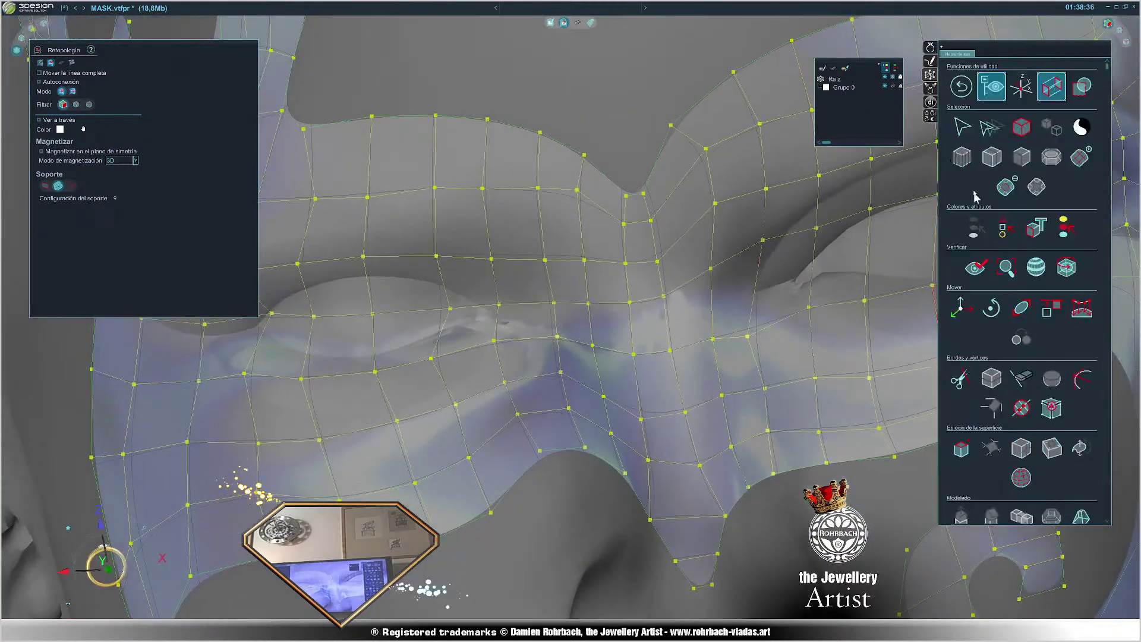
- Leave the mesh editor and examine the whole mask as a gold surface, including the nose and eye areas
click(963, 92)
middle_drag(849, 400, 527, 376)
scroll(568, 267, down, 3)
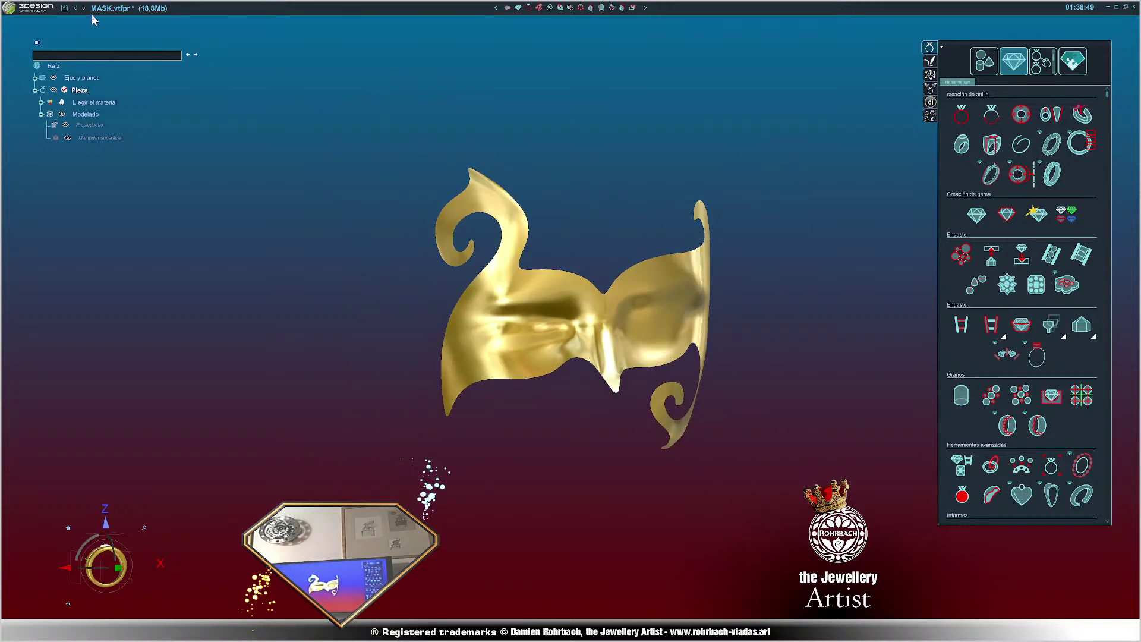
click(66, 8)
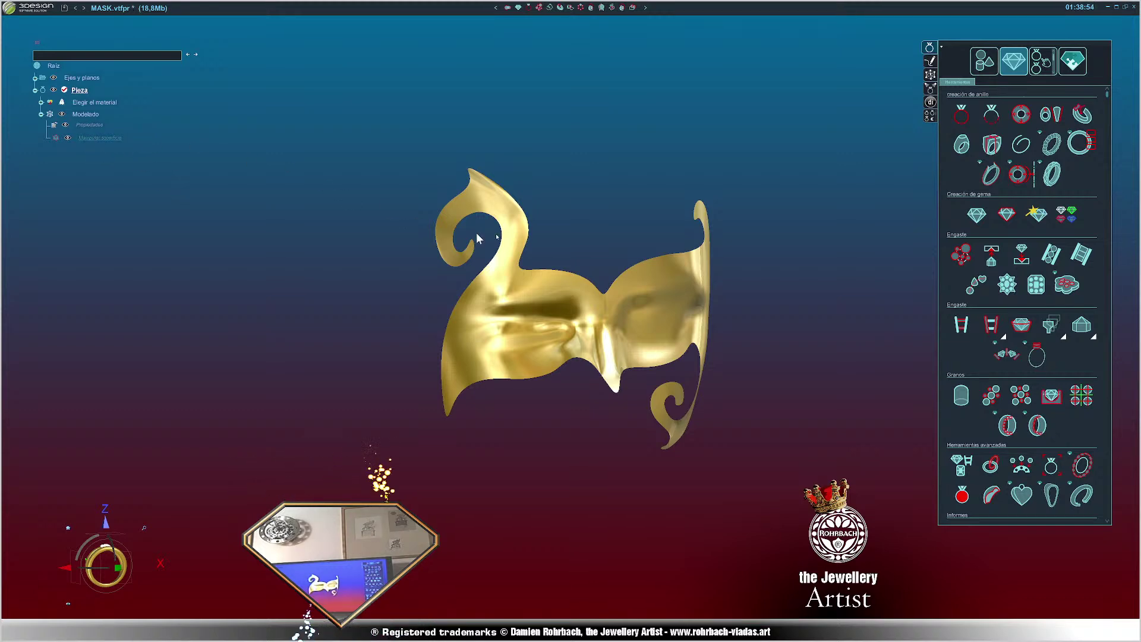
- Reopen the mask's mesh surface for editing and start the Retopology tool at the curled scroll above the brow
double_click(499, 237)
right_drag(380, 113, 410, 108)
middle_drag(409, 108, 484, 202)
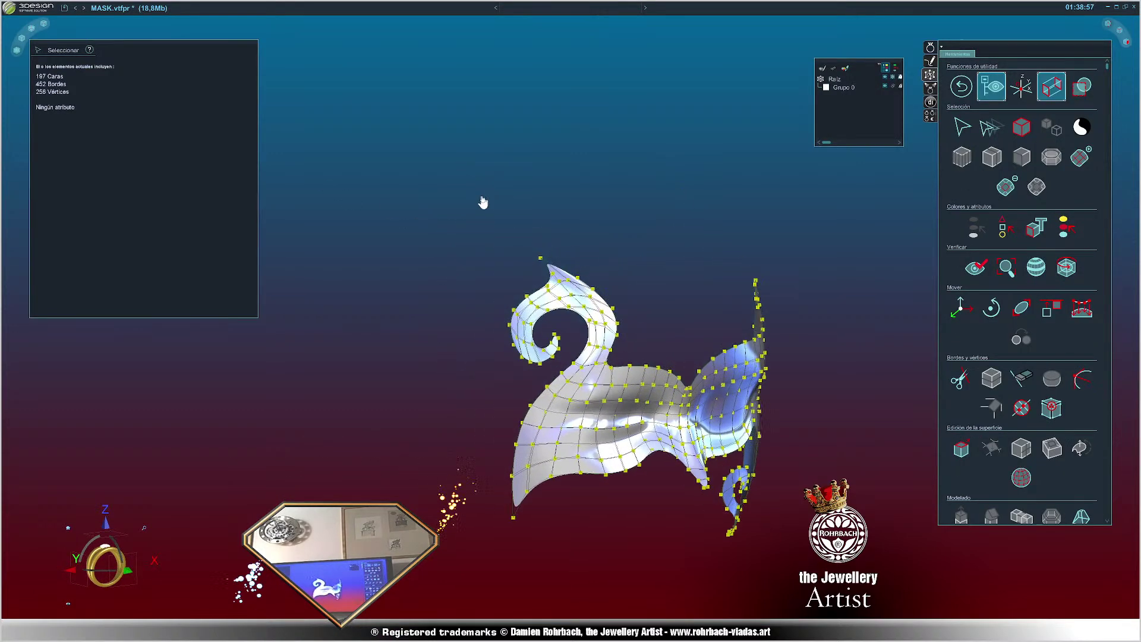
scroll(964, 368, down, 5)
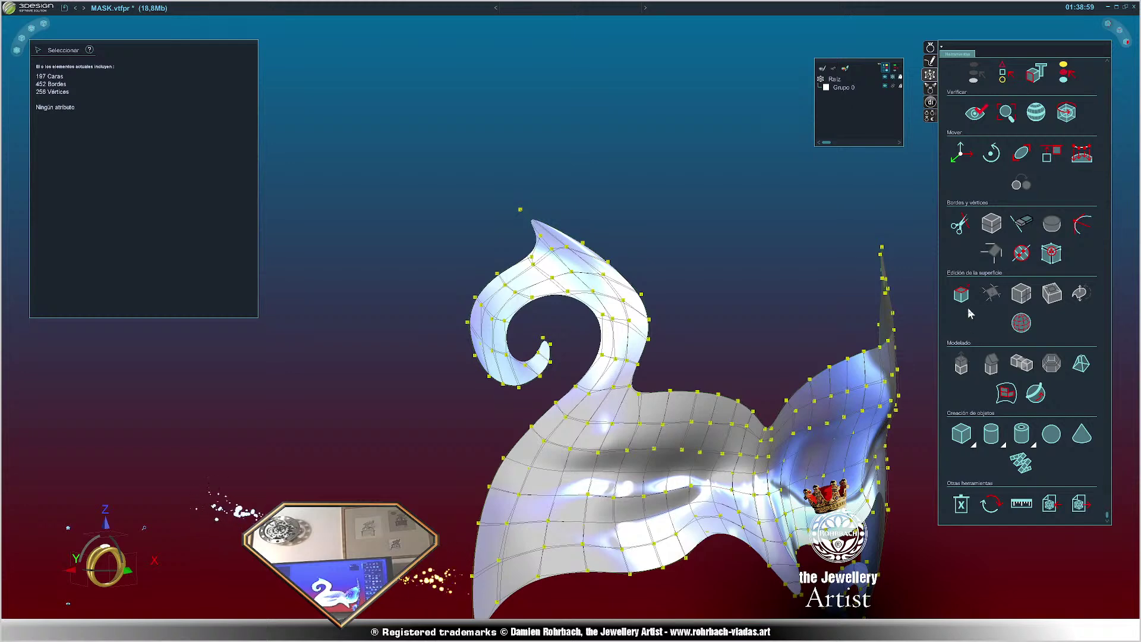
click(1005, 392)
scroll(502, 293, up, 4)
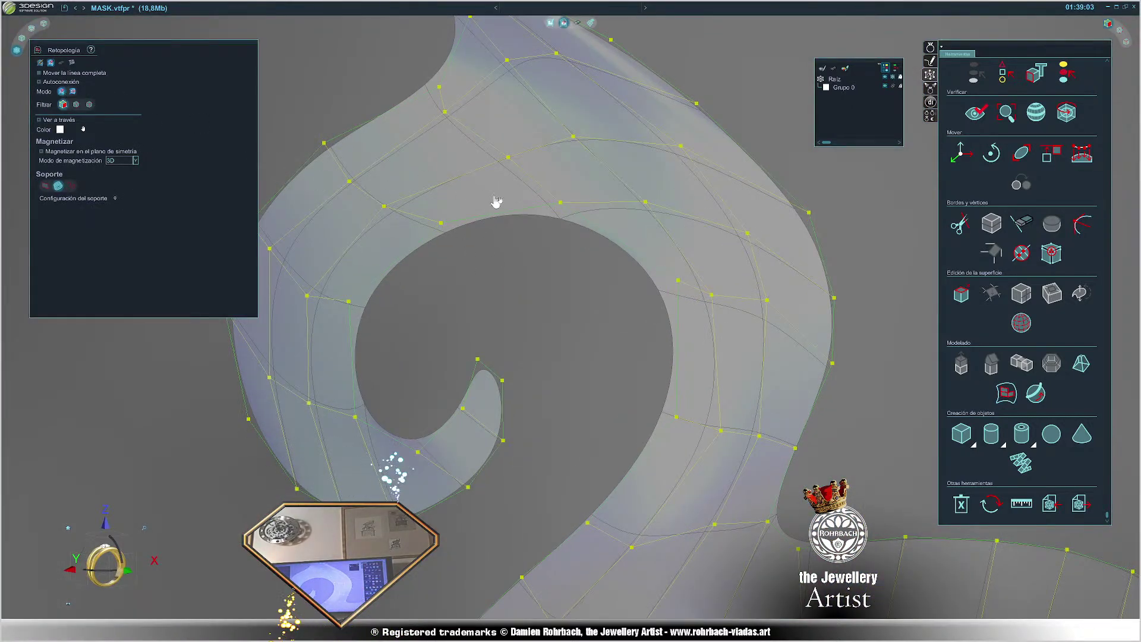
- Move the inner and middle mesh points along the top of the scroll away from its opening to smooth the arch
drag(560, 191, 568, 186)
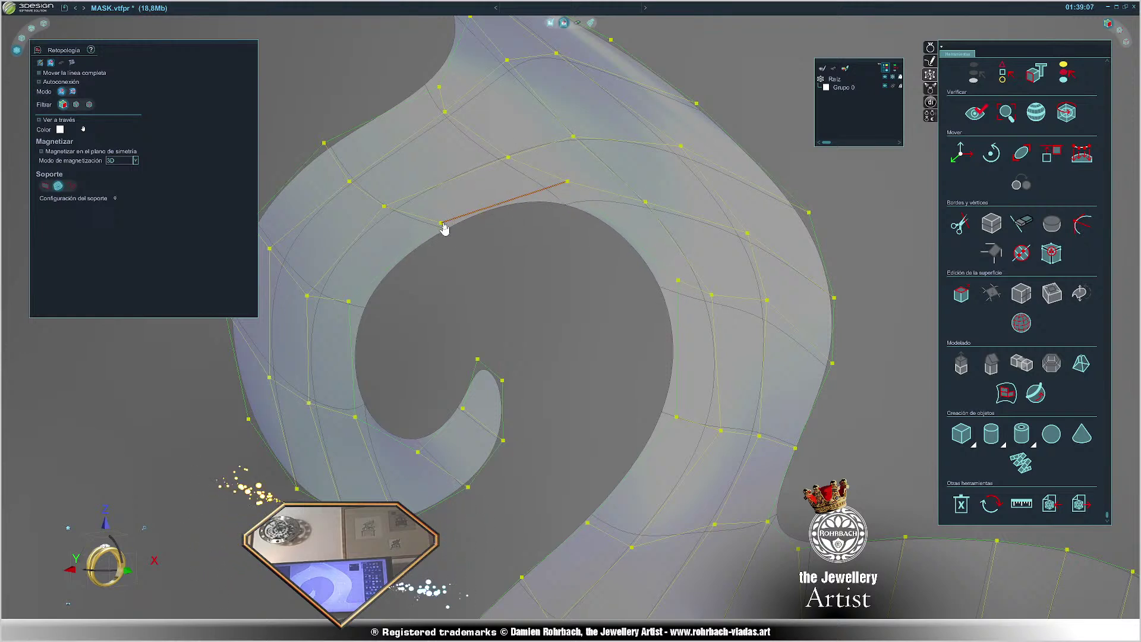
drag(444, 228, 391, 194)
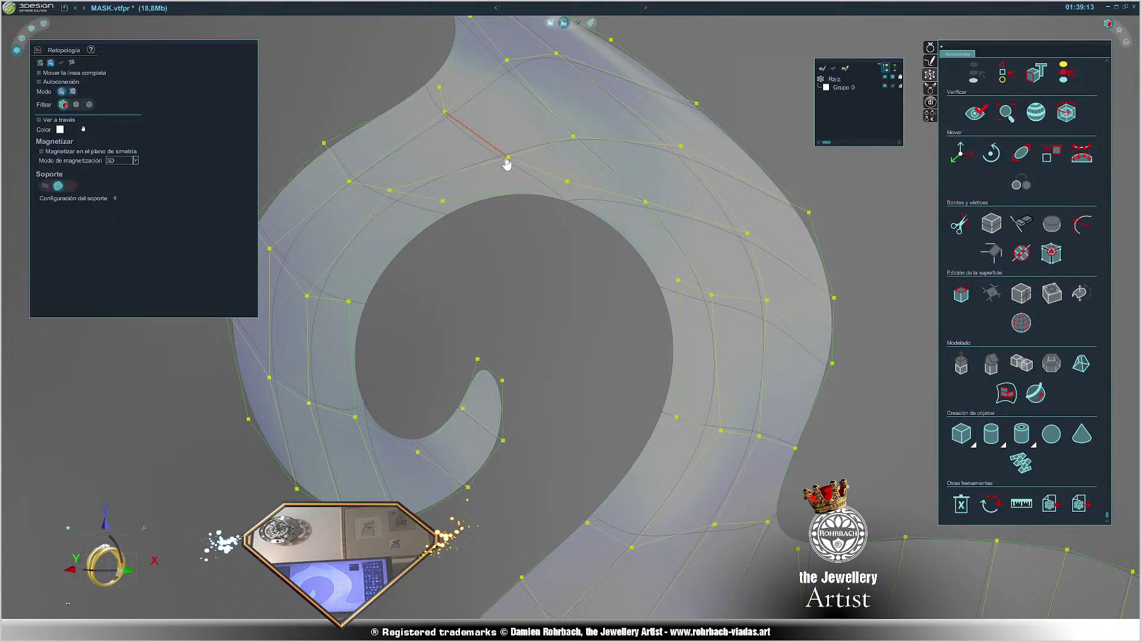
drag(508, 158, 496, 148)
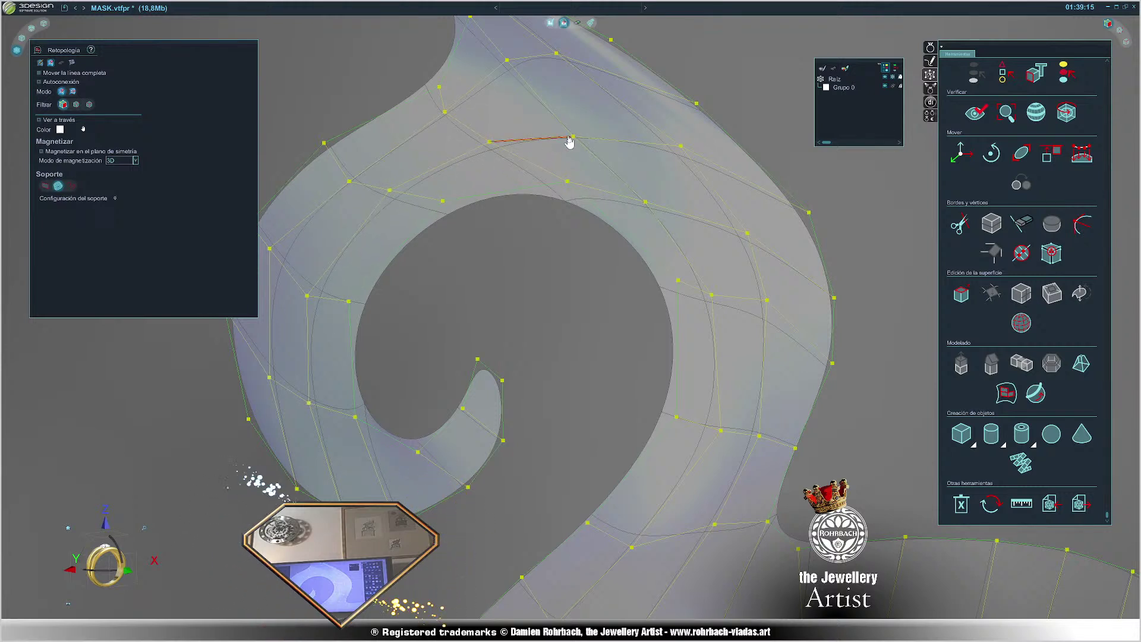
drag(575, 141, 566, 120)
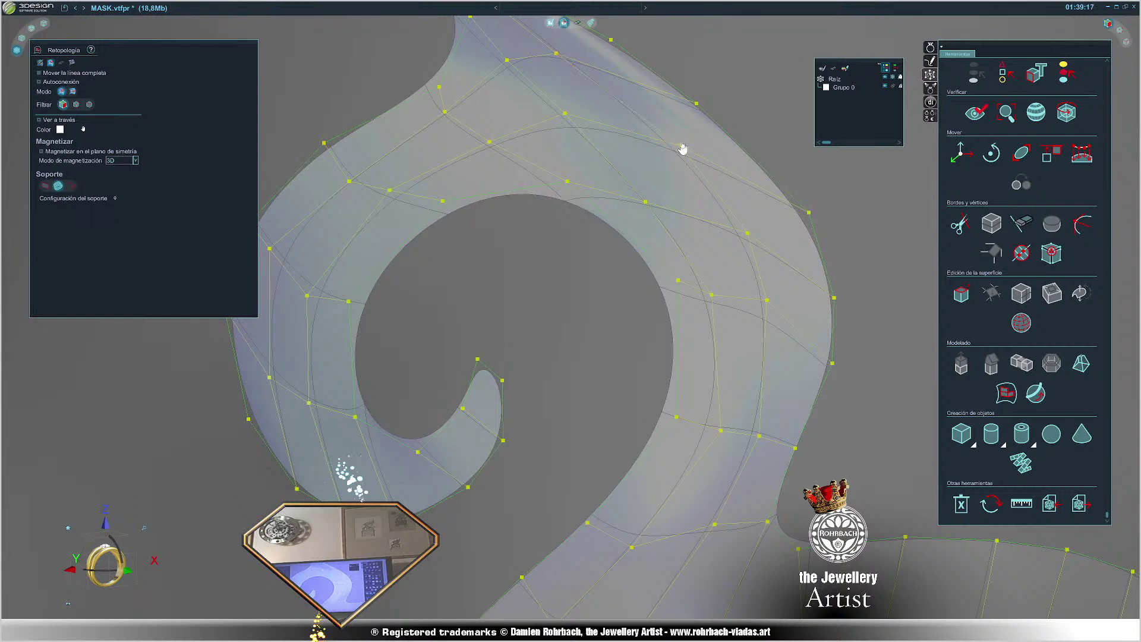
drag(682, 151, 667, 124)
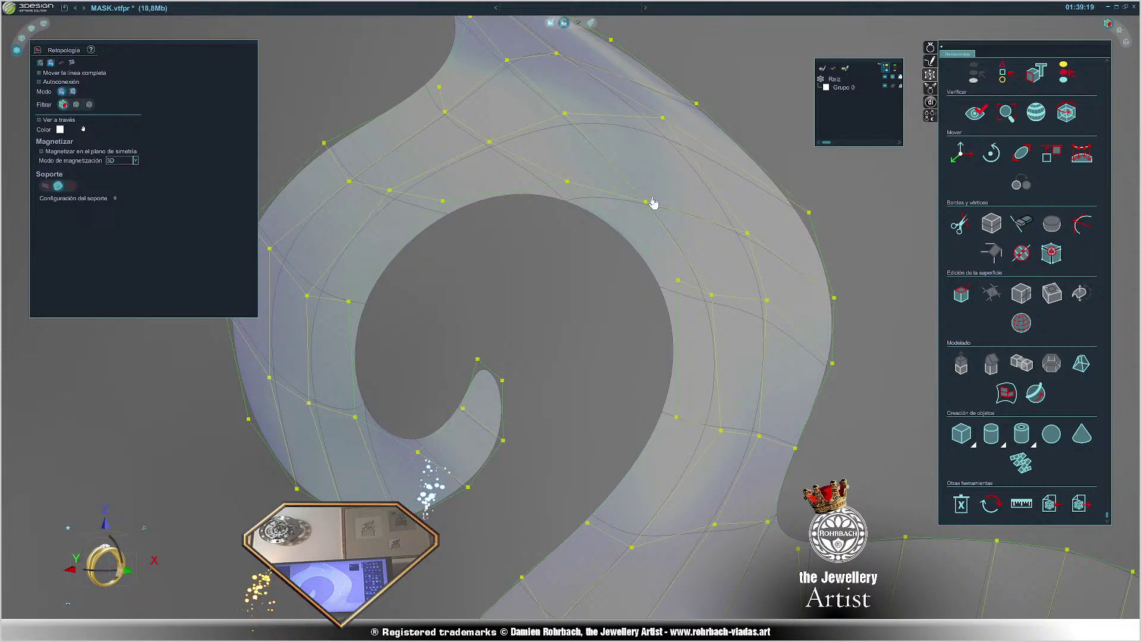
- Shift the inner and middle mesh points around the scroll's nose-side bend outward to even out the curve
drag(646, 205, 656, 182)
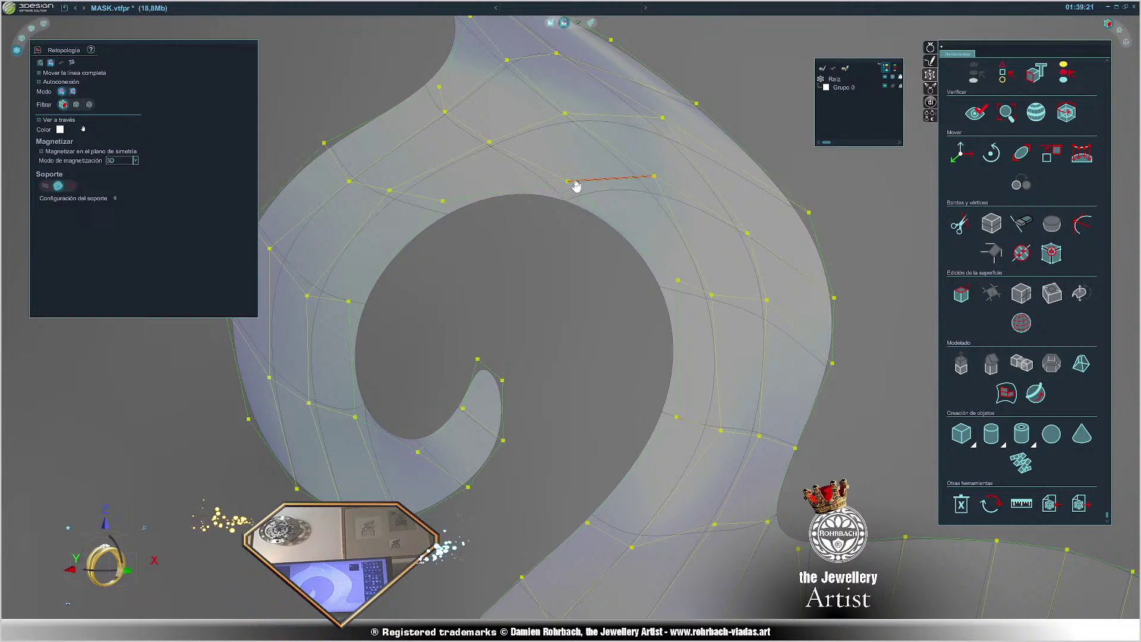
drag(569, 184, 578, 170)
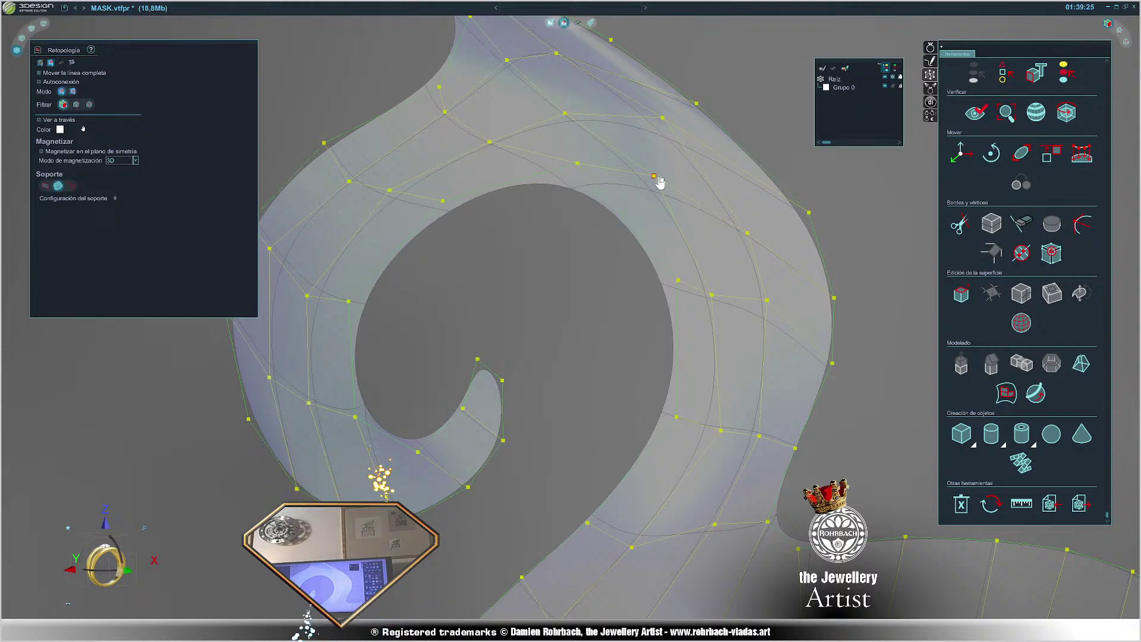
drag(660, 182, 674, 175)
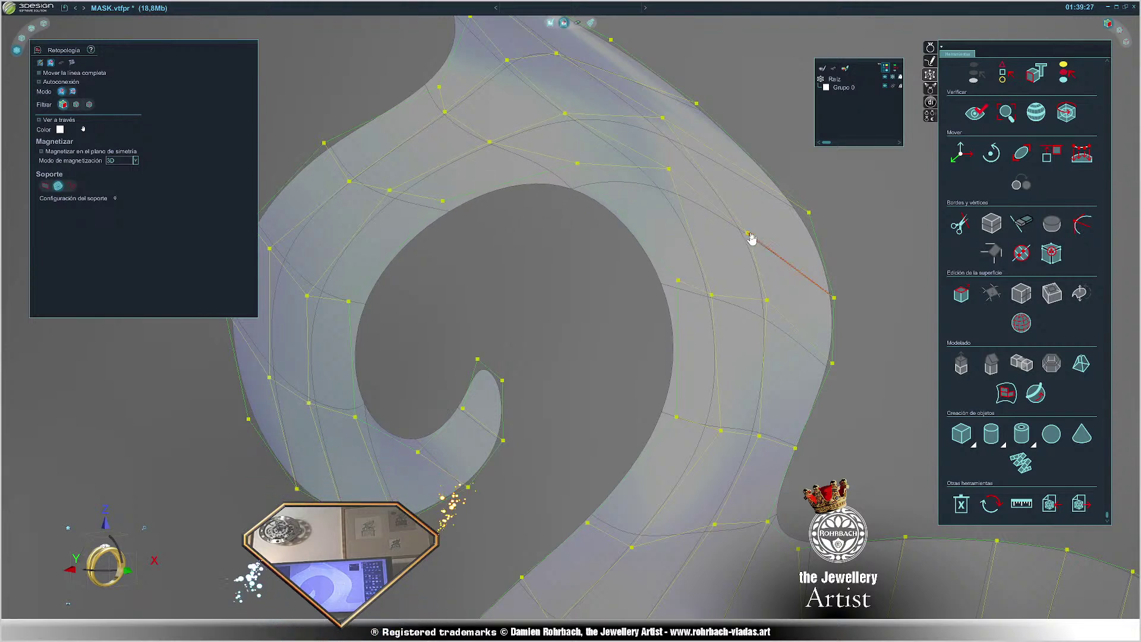
drag(749, 238, 757, 211)
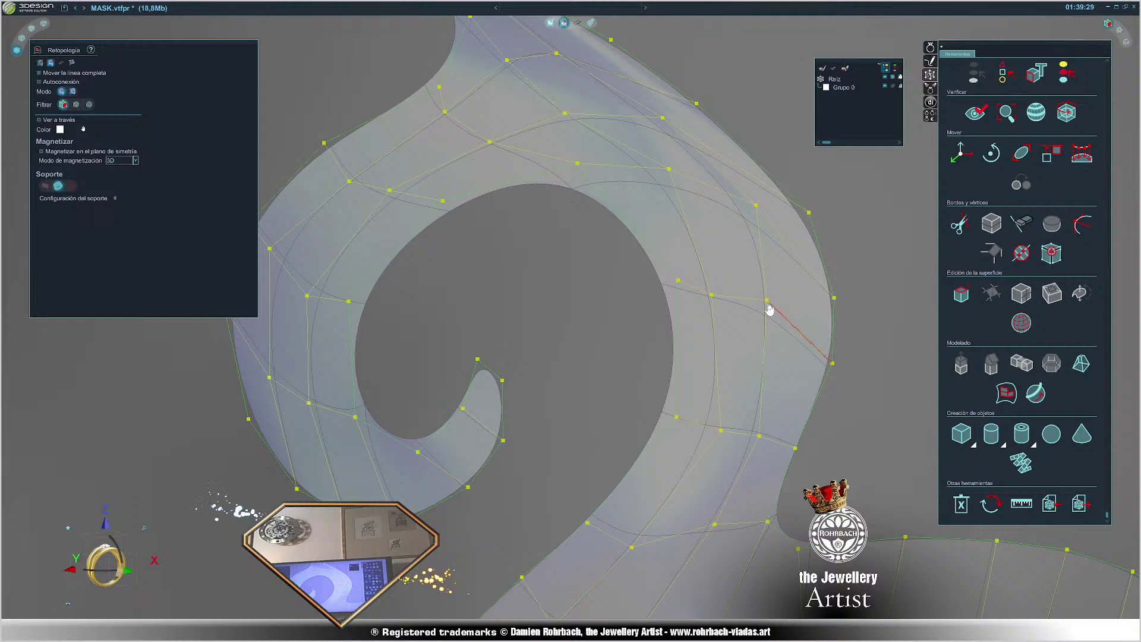
drag(767, 303, 786, 308)
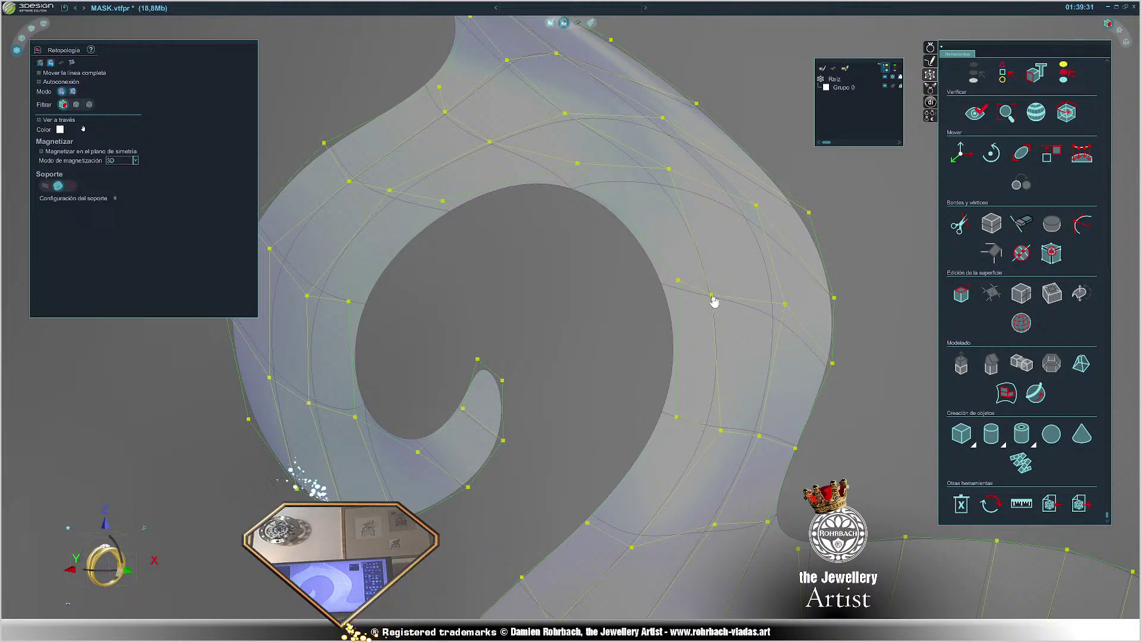
drag(711, 300, 701, 261)
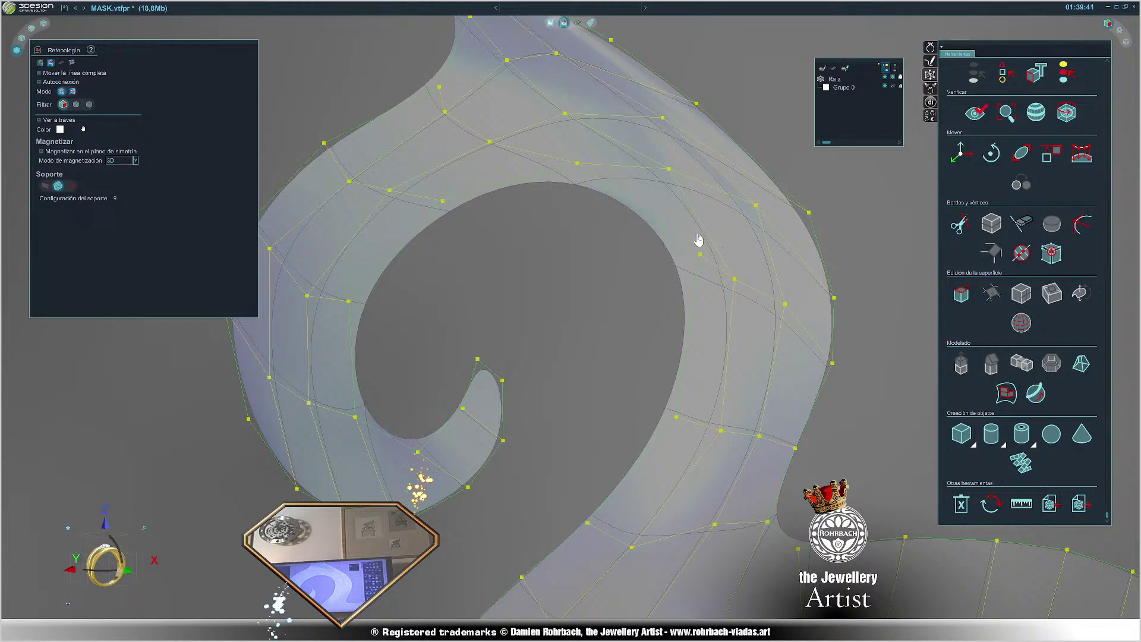
- Realign the mesh row crossing the scroll's nose-side bend by moving its three inner points outward, and adjust the middle point above it
middle_drag(773, 197, 610, 282)
scroll(608, 278, up, 3)
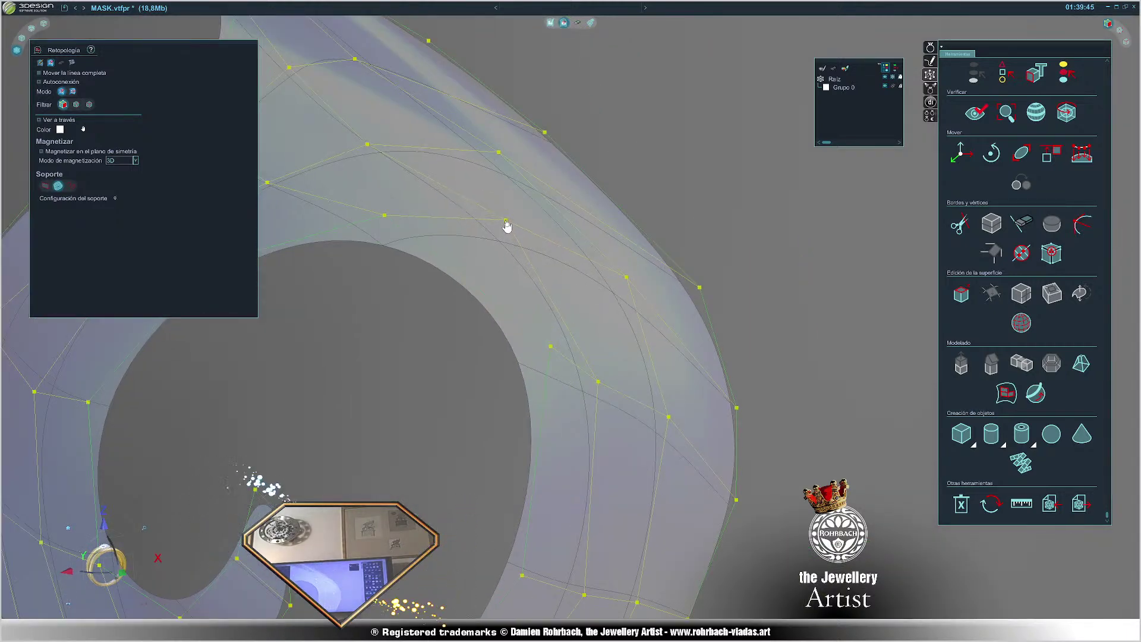
drag(628, 284, 615, 266)
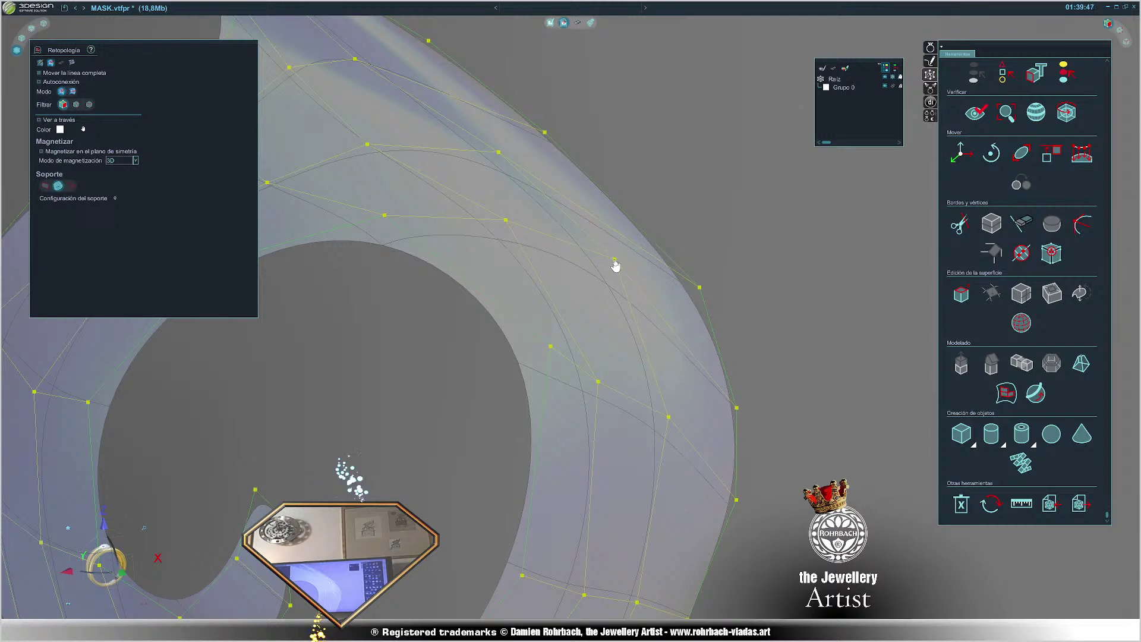
drag(669, 419, 684, 402)
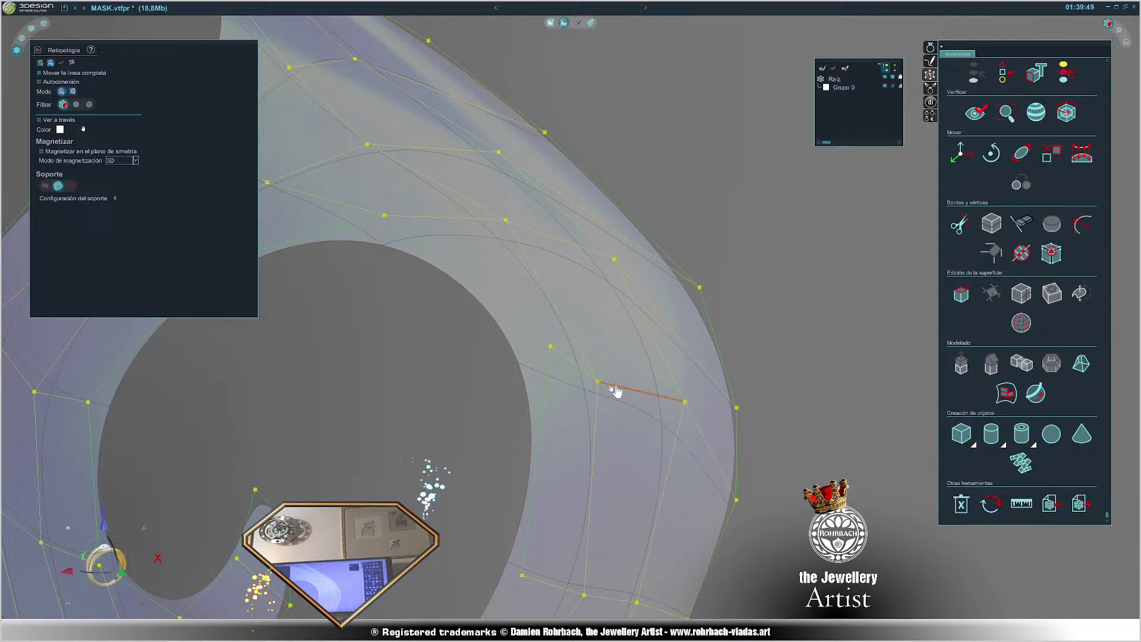
drag(598, 384, 629, 368)
drag(550, 346, 580, 349)
- Reposition the inner-edge and neighbouring points on the scroll's neck towards its outer edge to smooth the transition into the mask
scroll(535, 464, down, 4)
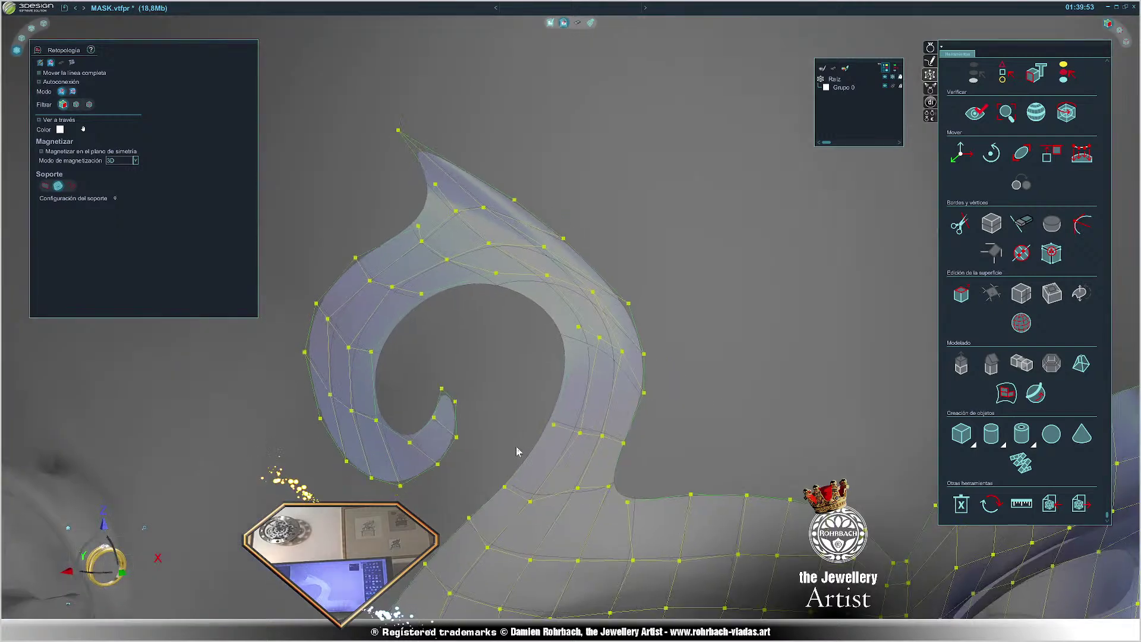
scroll(519, 443, up, 2)
scroll(579, 429, up, 1)
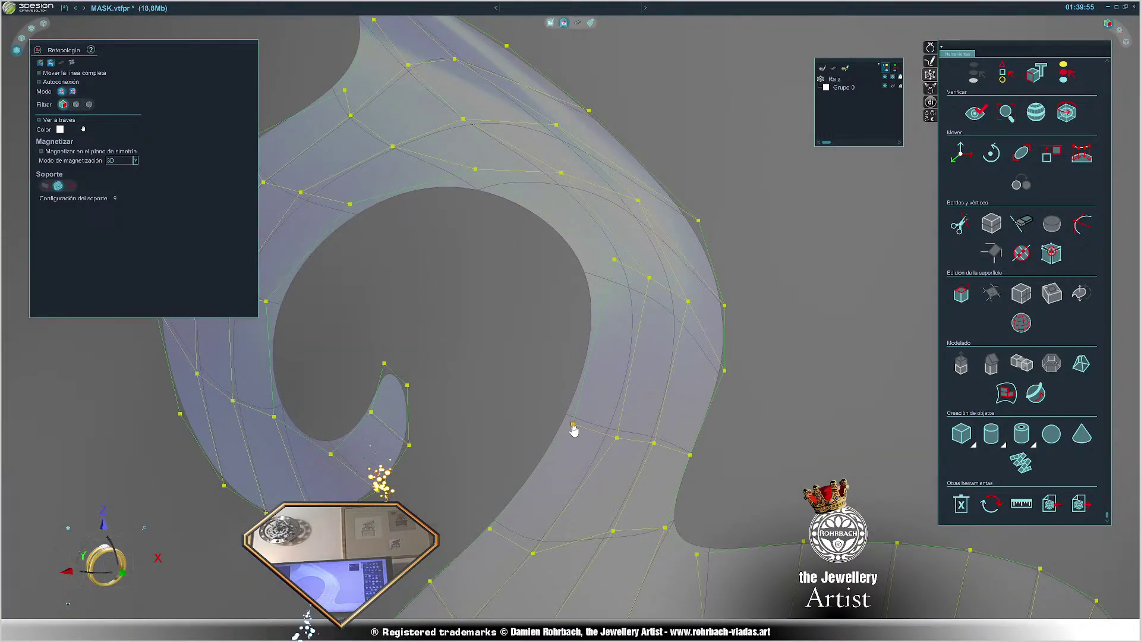
drag(573, 429, 506, 516)
click(531, 554)
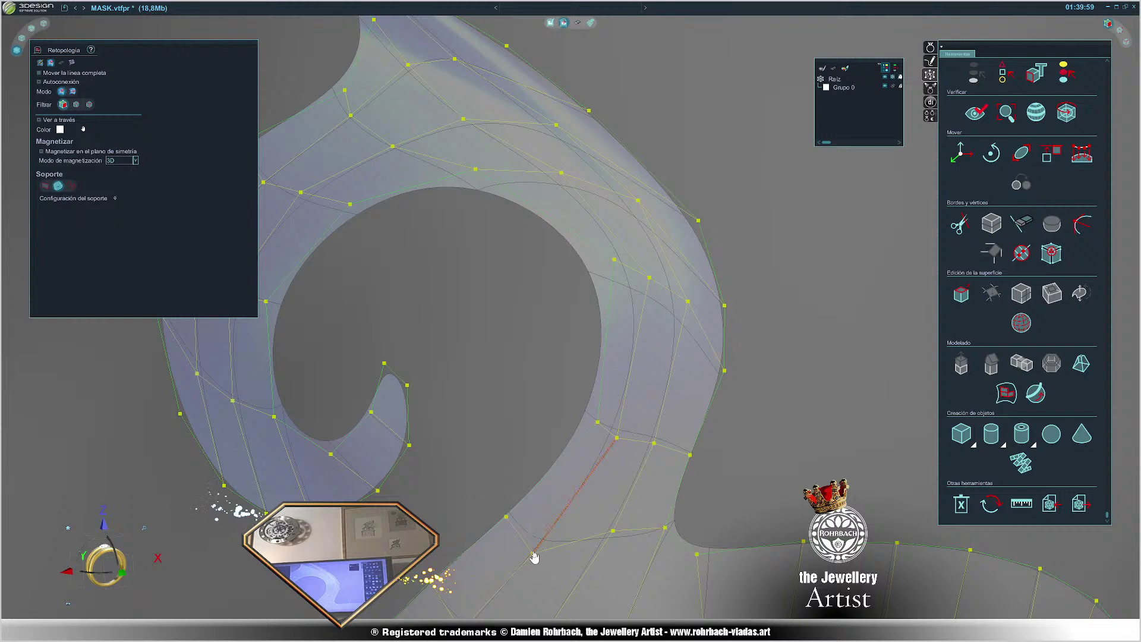
click(554, 530)
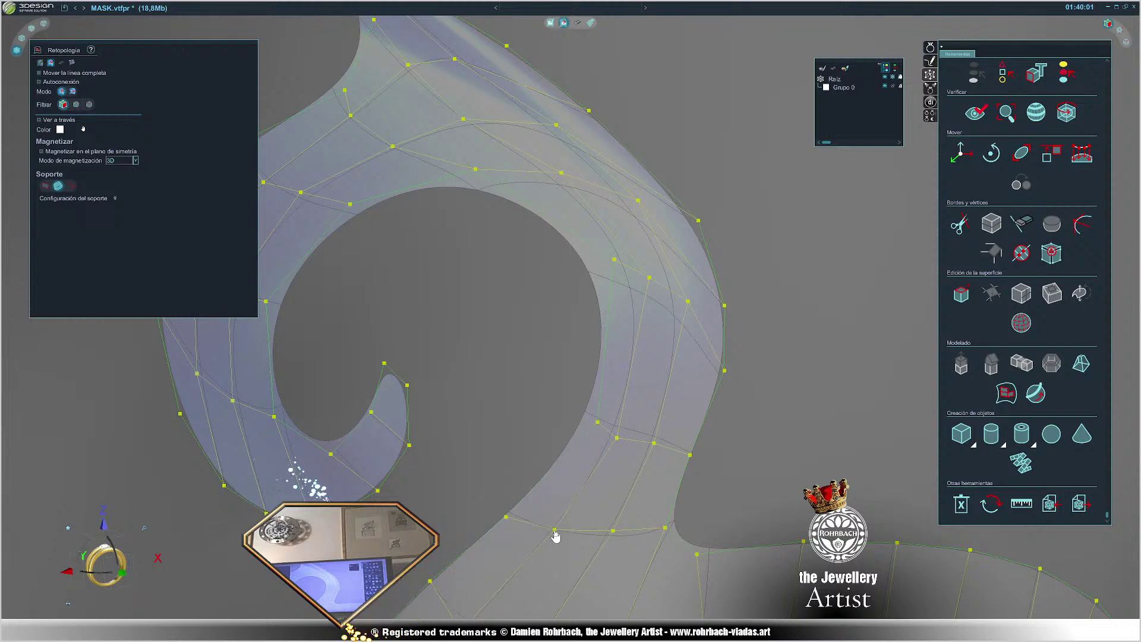
drag(509, 524, 527, 515)
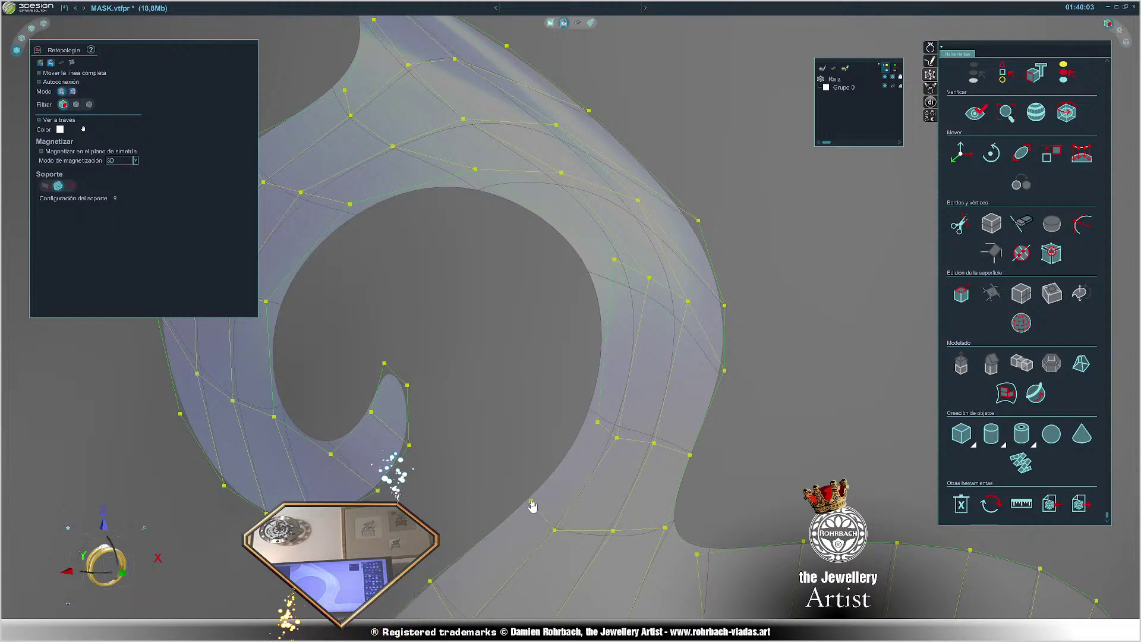
drag(597, 422, 627, 429)
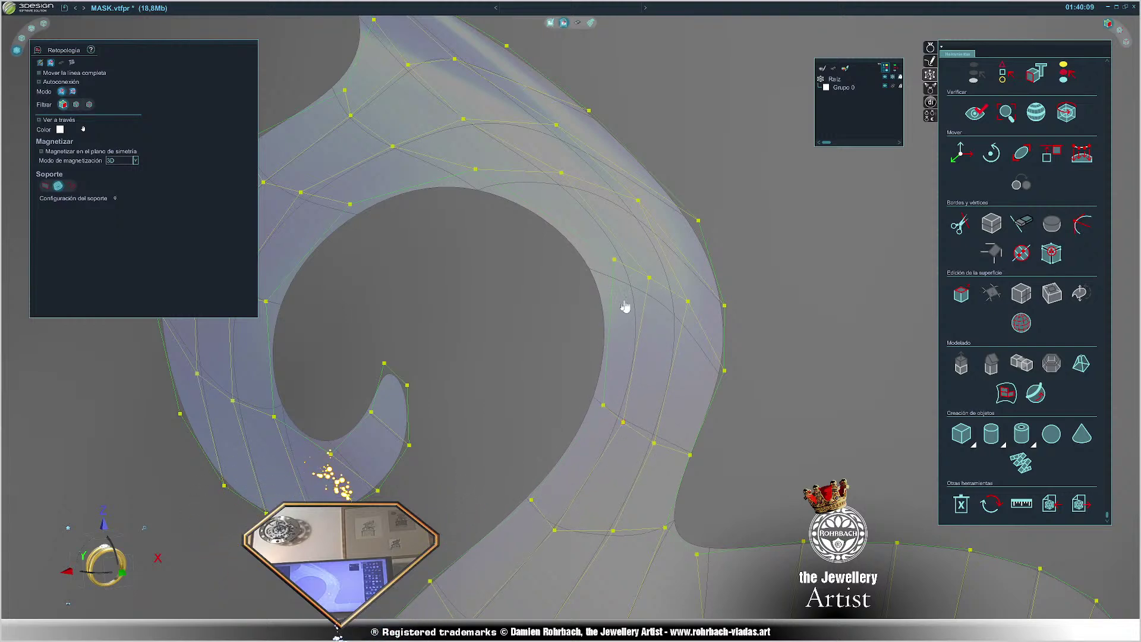
- Nudge the points around the top and nose-side bend of the scroll's opening slightly outward to round its contour
scroll(624, 306, down, 3)
right_drag(609, 387, 581, 413)
scroll(551, 262, down, 1)
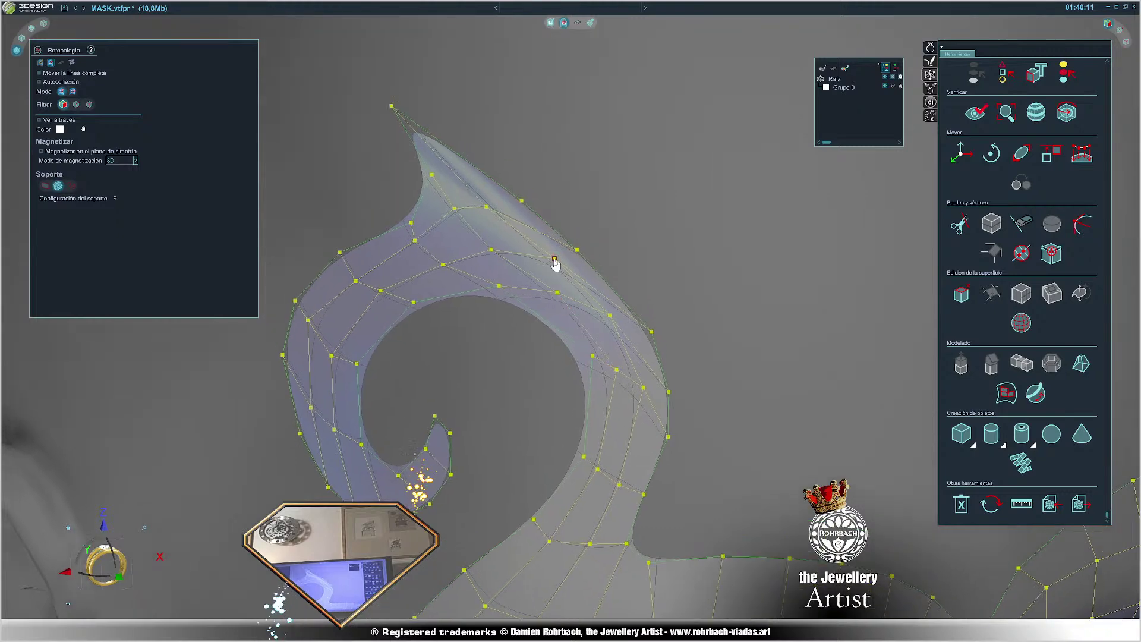
scroll(555, 266, up, 4)
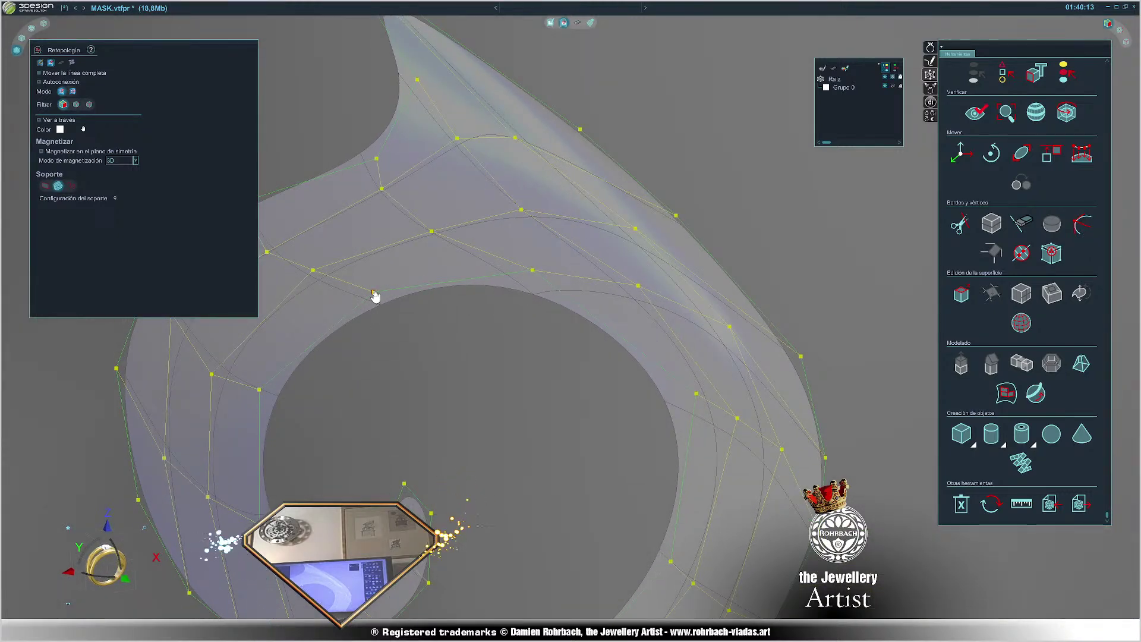
drag(375, 295, 380, 283)
drag(533, 274, 533, 263)
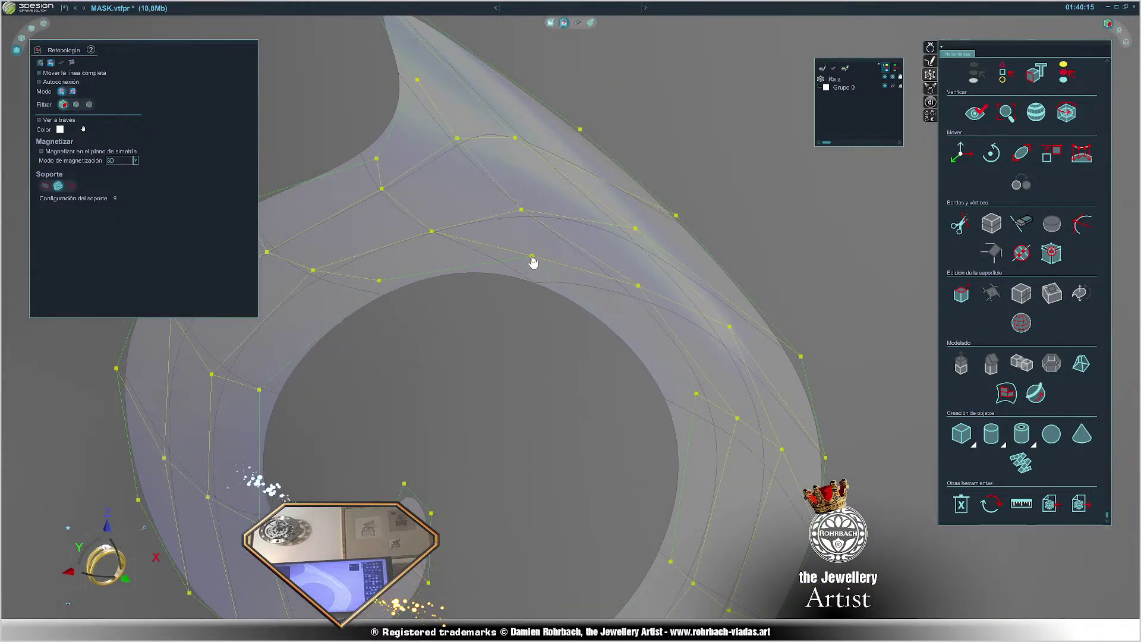
drag(639, 285, 642, 279)
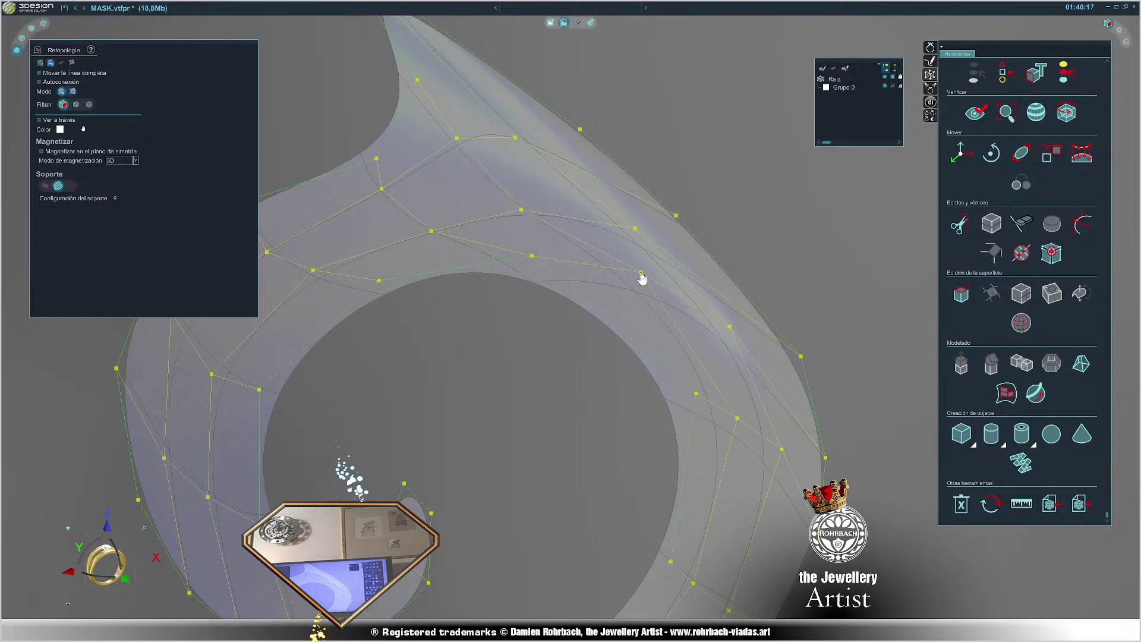
drag(696, 396, 700, 384)
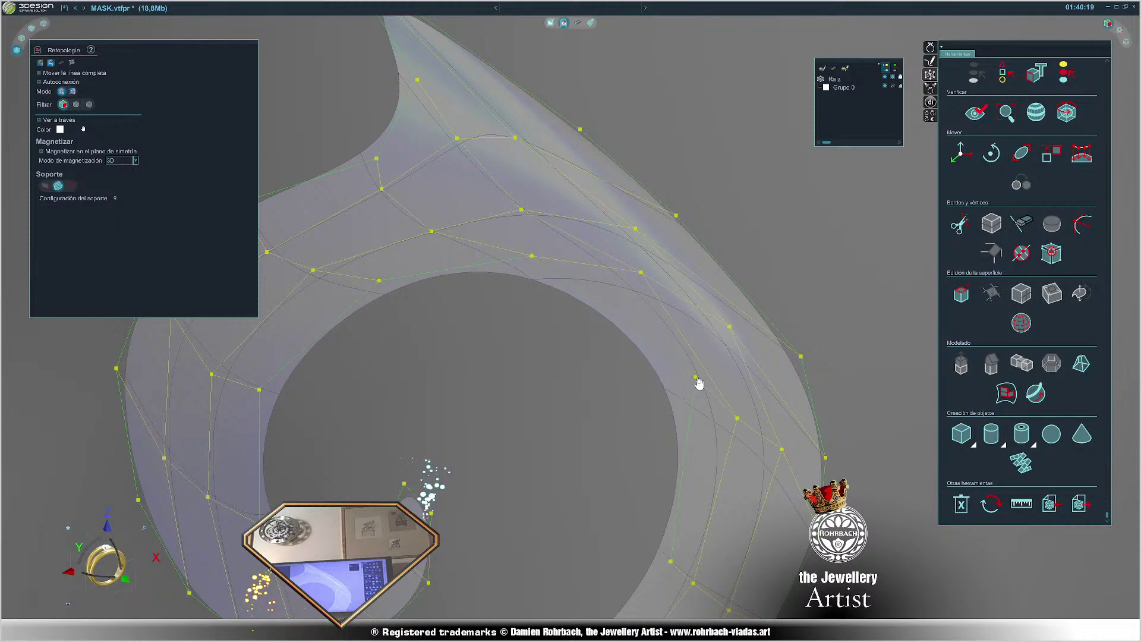
- Fine-tune the two inner-edge points between the scroll's nose-side bend and its neck so the opening curves evenly
scroll(699, 383, down, 6)
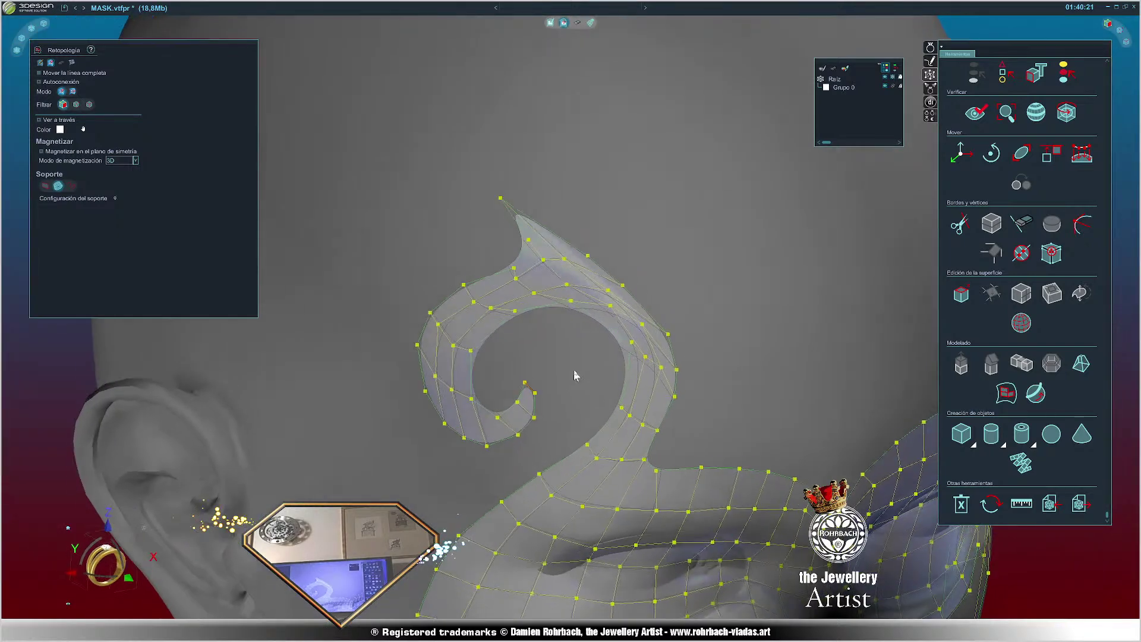
right_drag(576, 375, 579, 339)
scroll(607, 343, up, 1)
scroll(607, 342, up, 5)
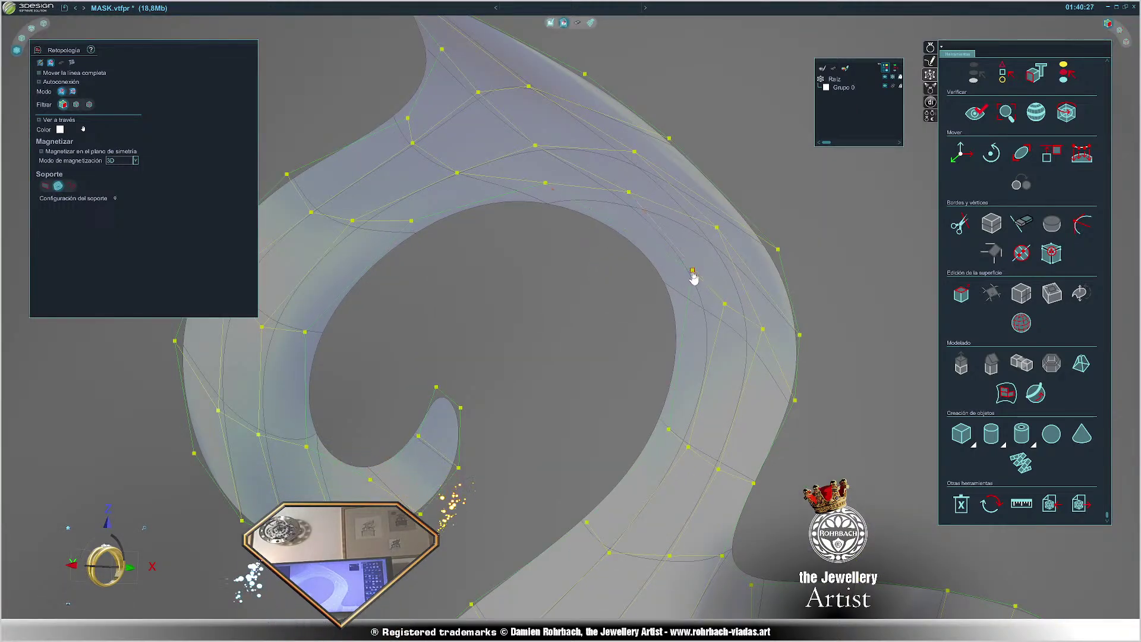
drag(692, 281, 688, 289)
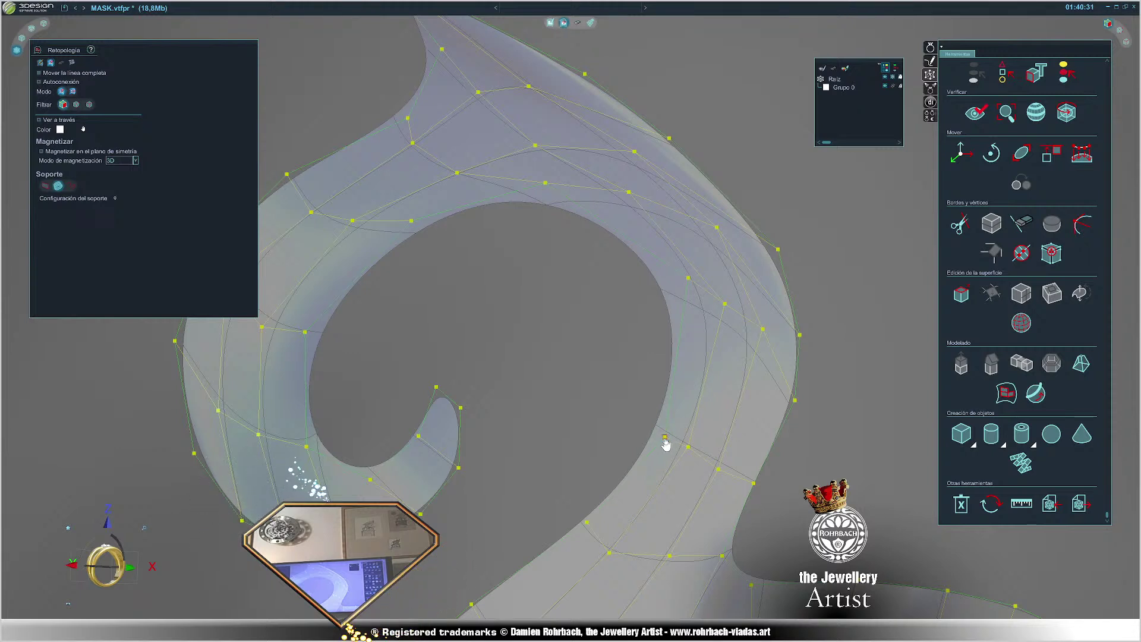
drag(665, 438, 678, 408)
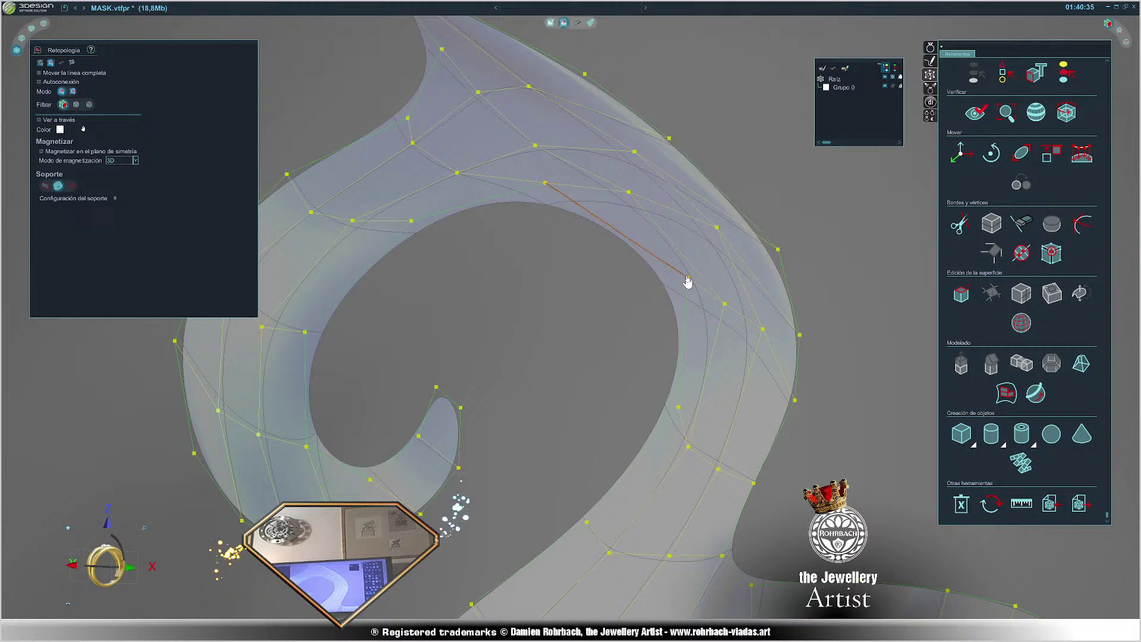
drag(689, 280, 697, 297)
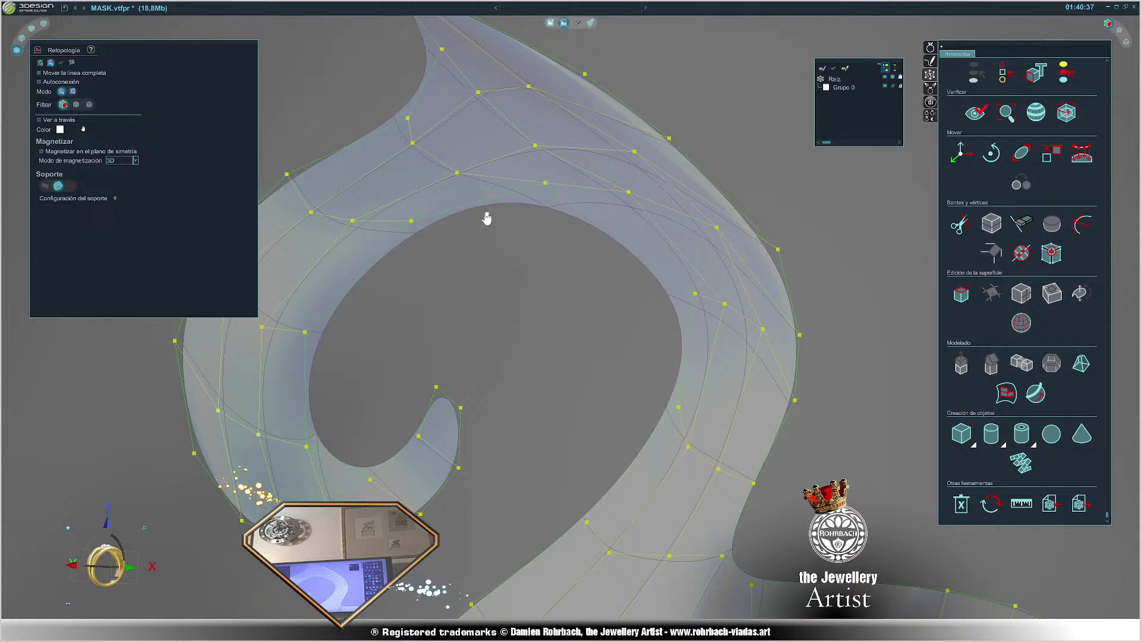
- Reposition the inner-edge points along the scroll's top, nose-side bend and neck to even out the curve of its opening
drag(546, 185, 569, 197)
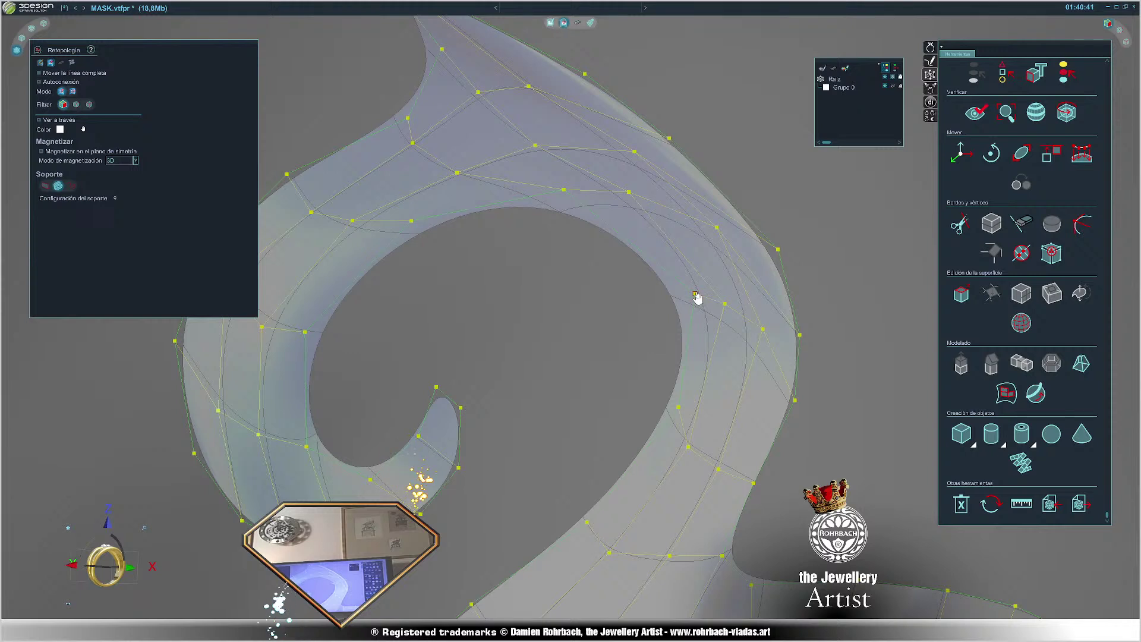
drag(697, 297, 675, 291)
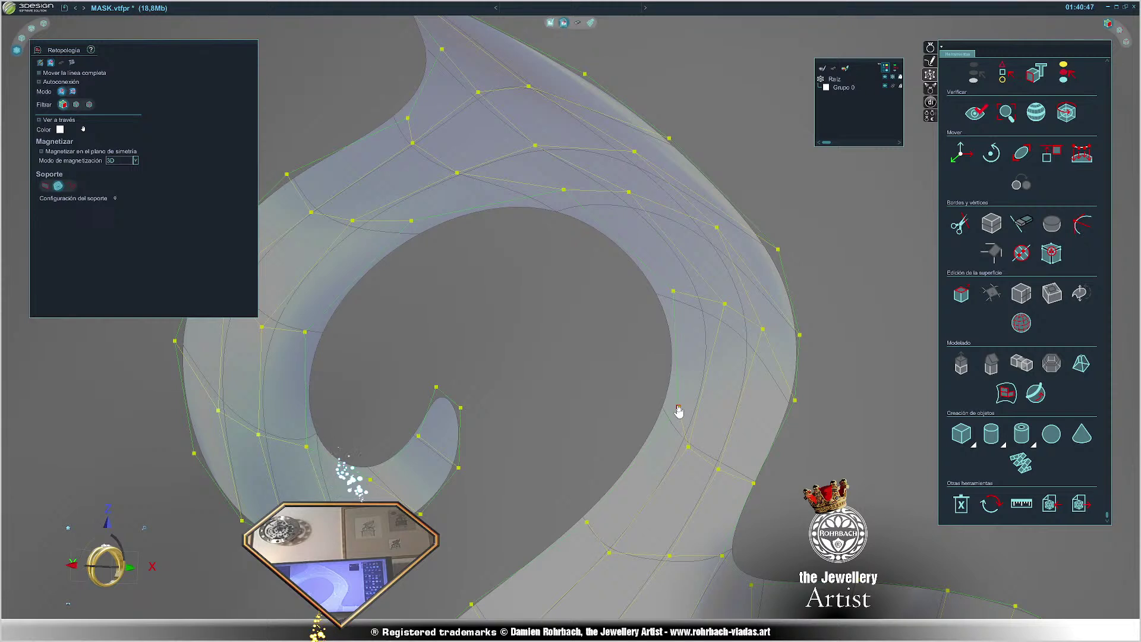
drag(678, 407, 676, 423)
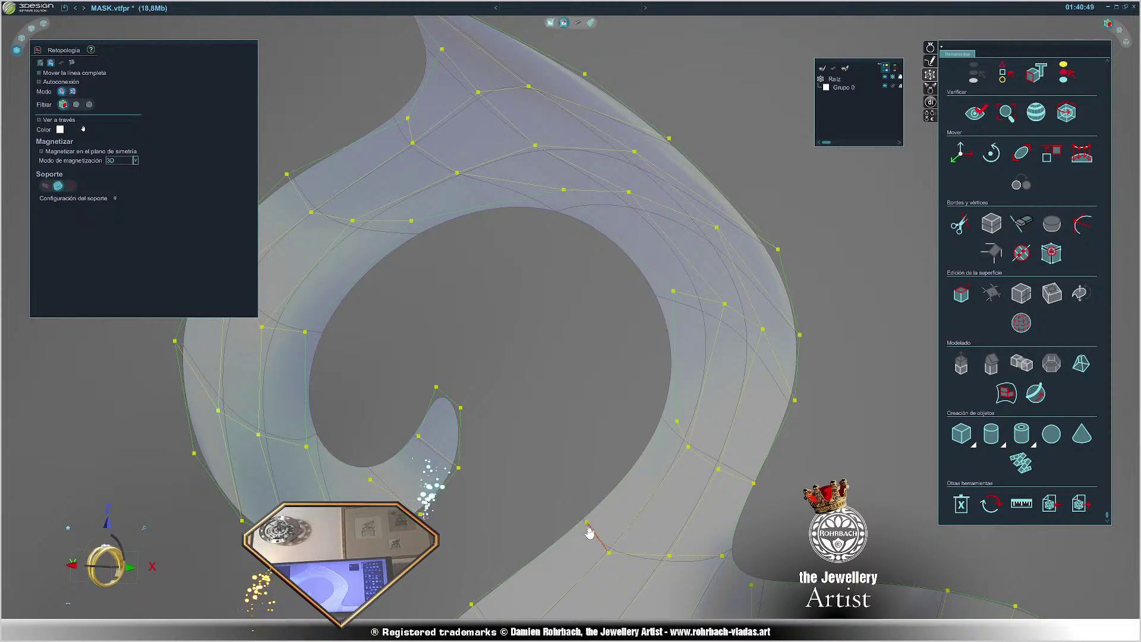
drag(590, 525, 610, 502)
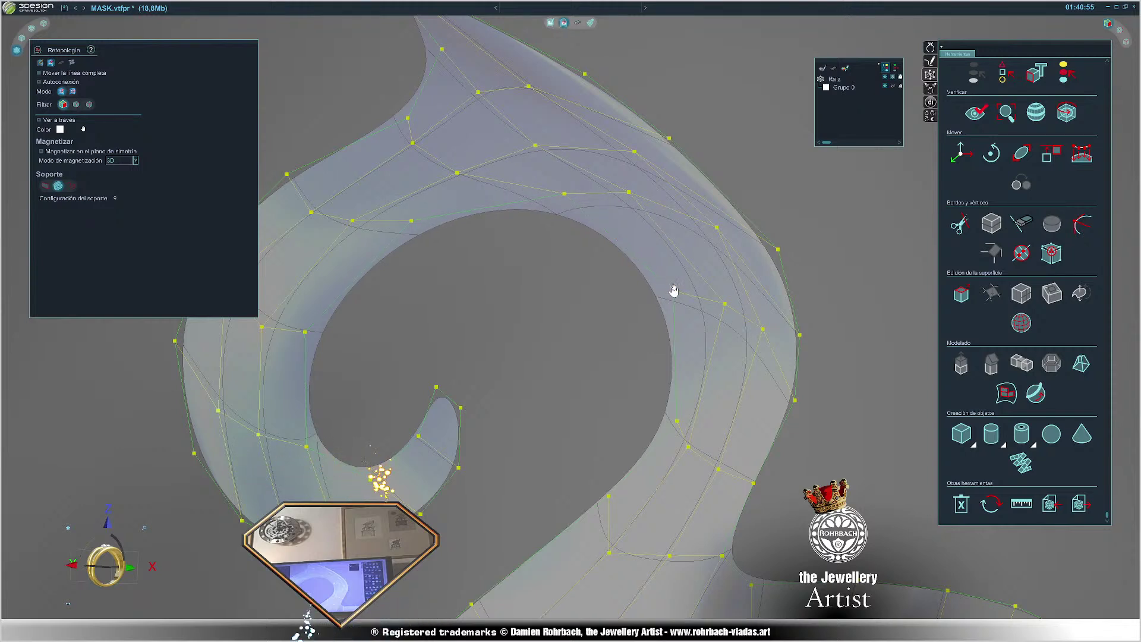
drag(674, 290, 688, 285)
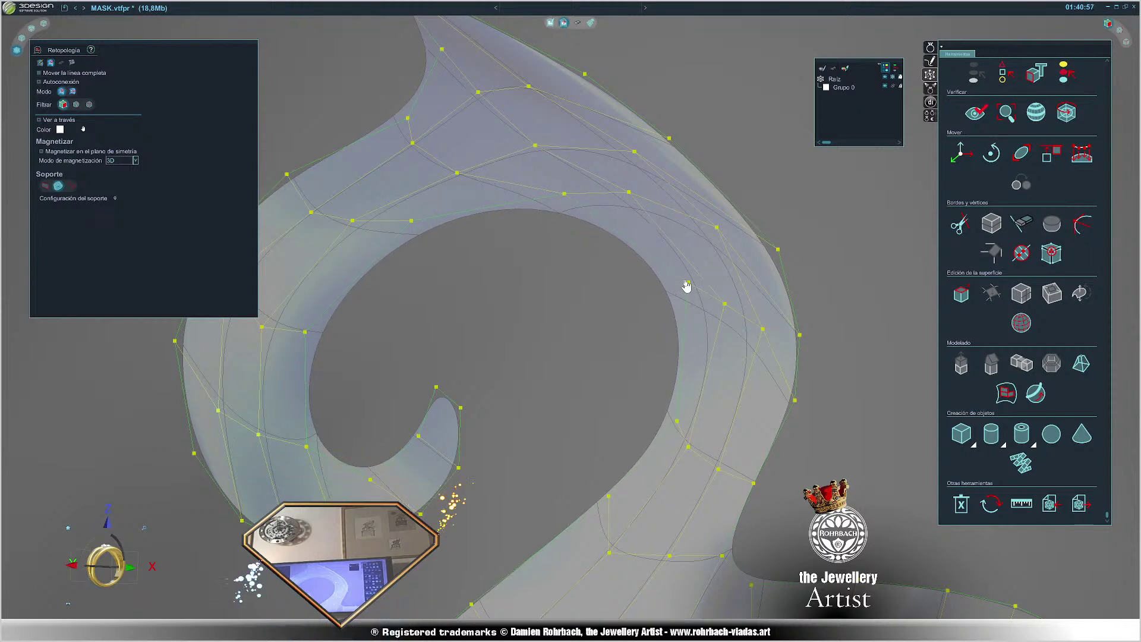
- Leave the retopology editing of the mask and return to the rendered jewellery part
scroll(987, 172, up, 3)
click(957, 102)
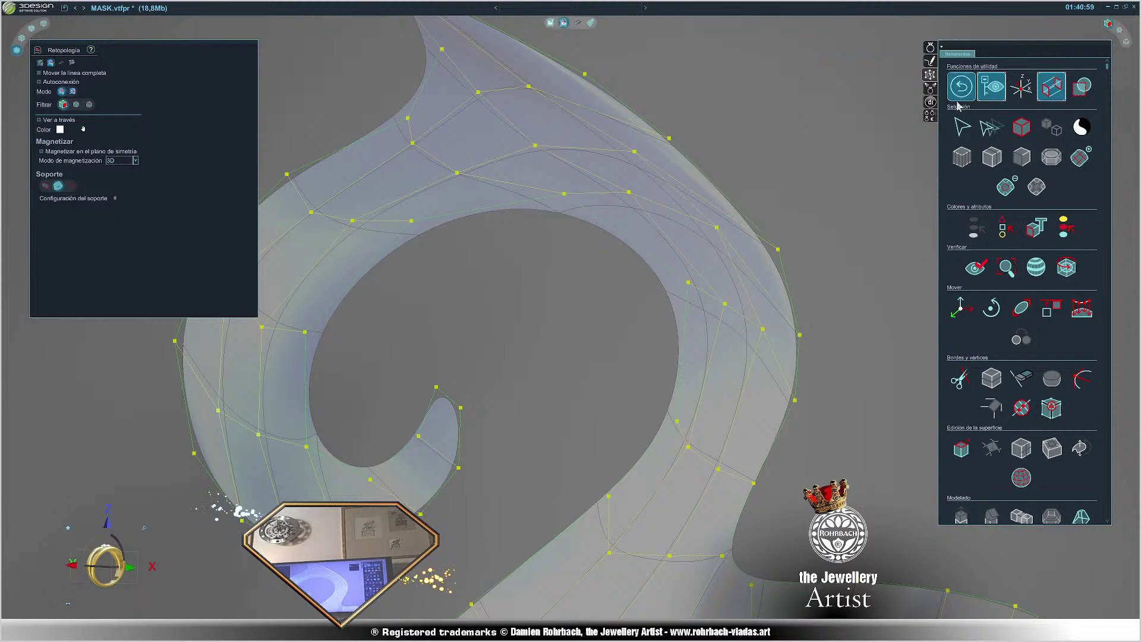
scroll(657, 247, down, 8)
middle_drag(762, 418, 429, 391)
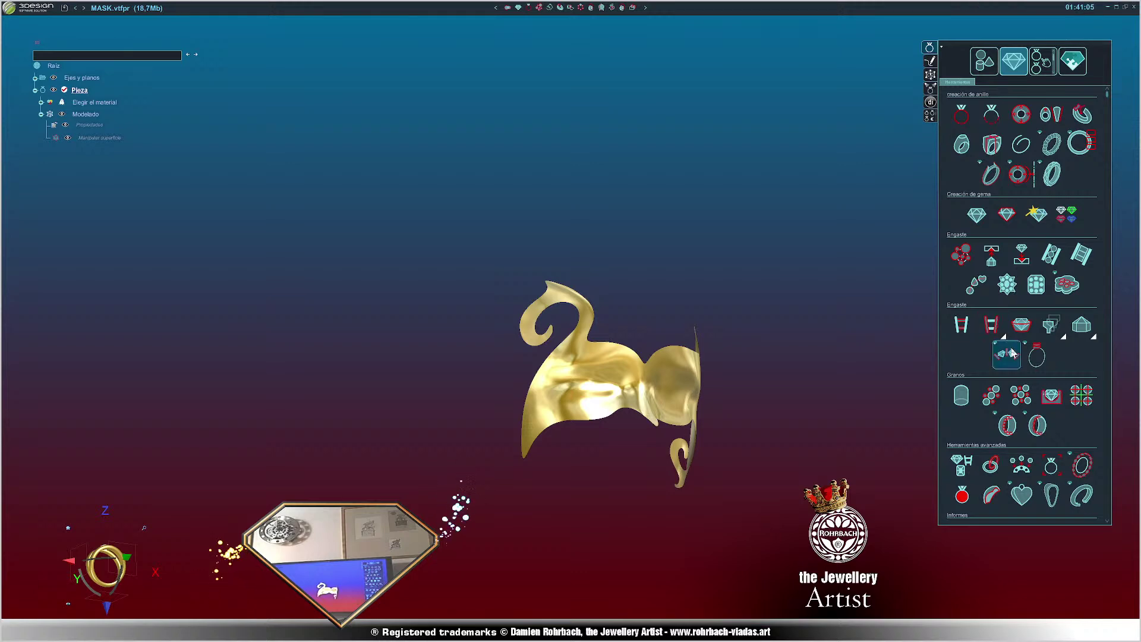
scroll(999, 333, down, 3)
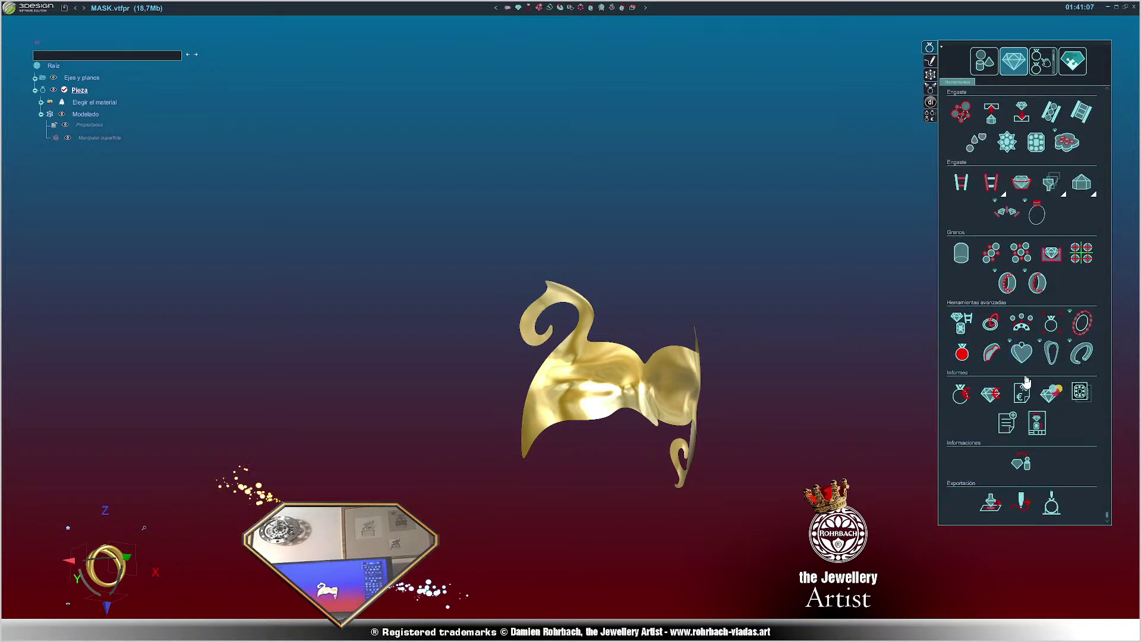
scroll(1004, 357, up, 3)
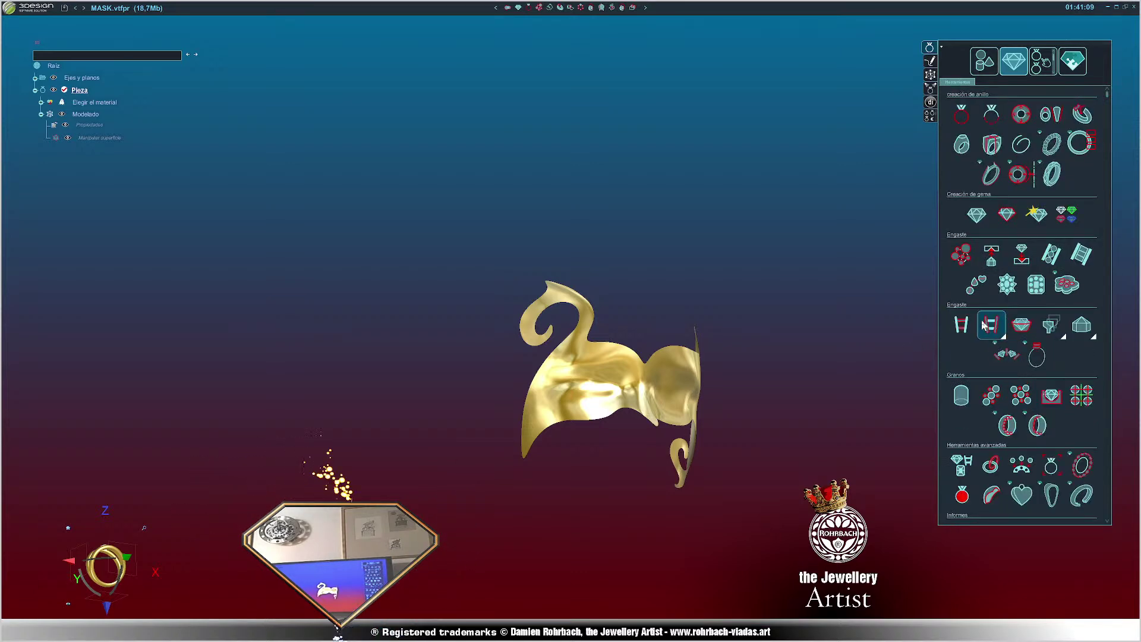
scroll(986, 339, down, 3)
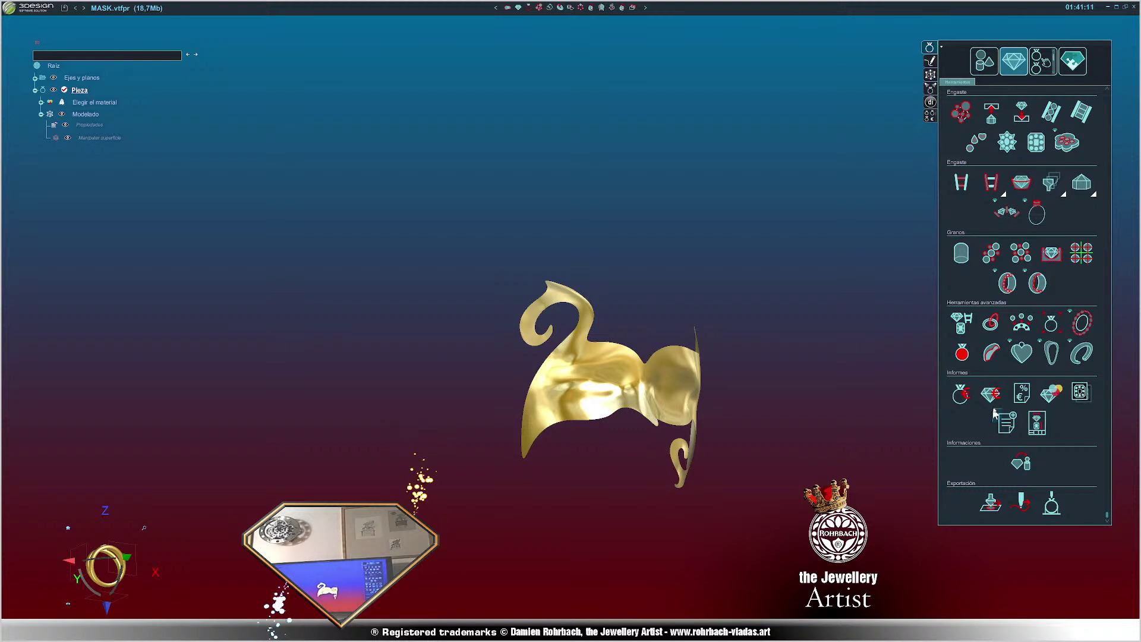
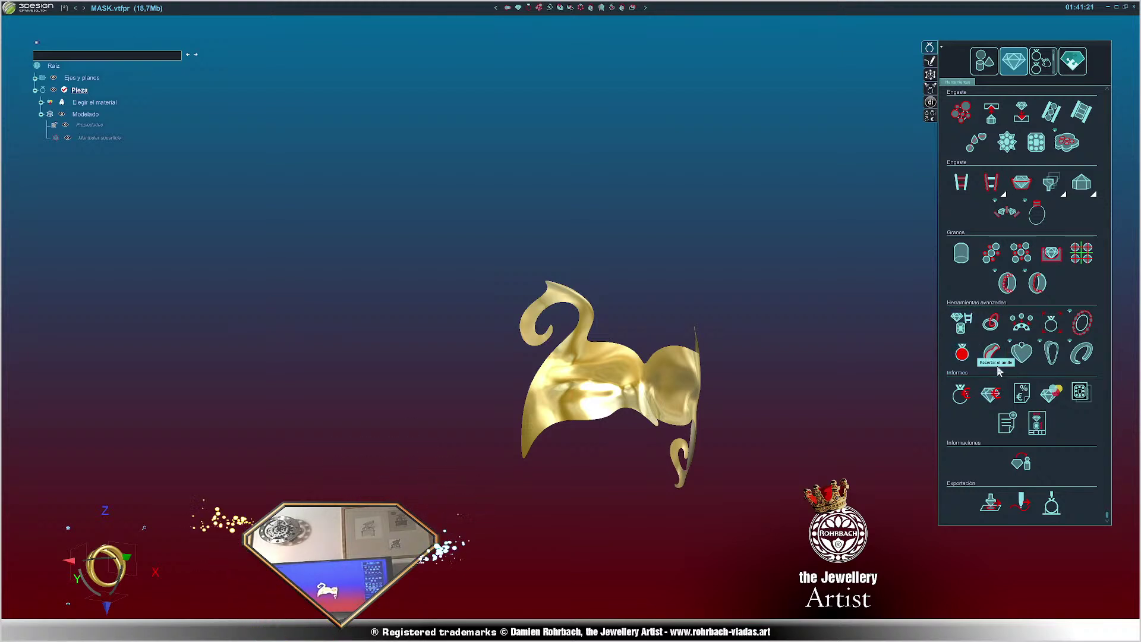
click(1022, 390)
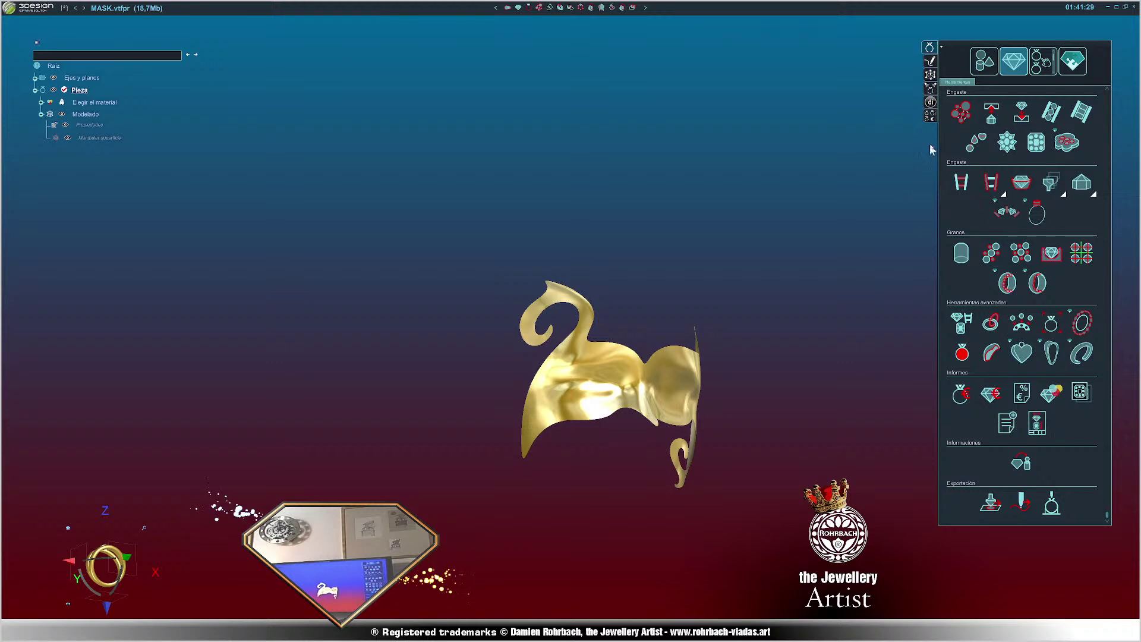
- Reopen the mask's surface for mesh editing and restart the Retopology tool over the head model
click(92, 139)
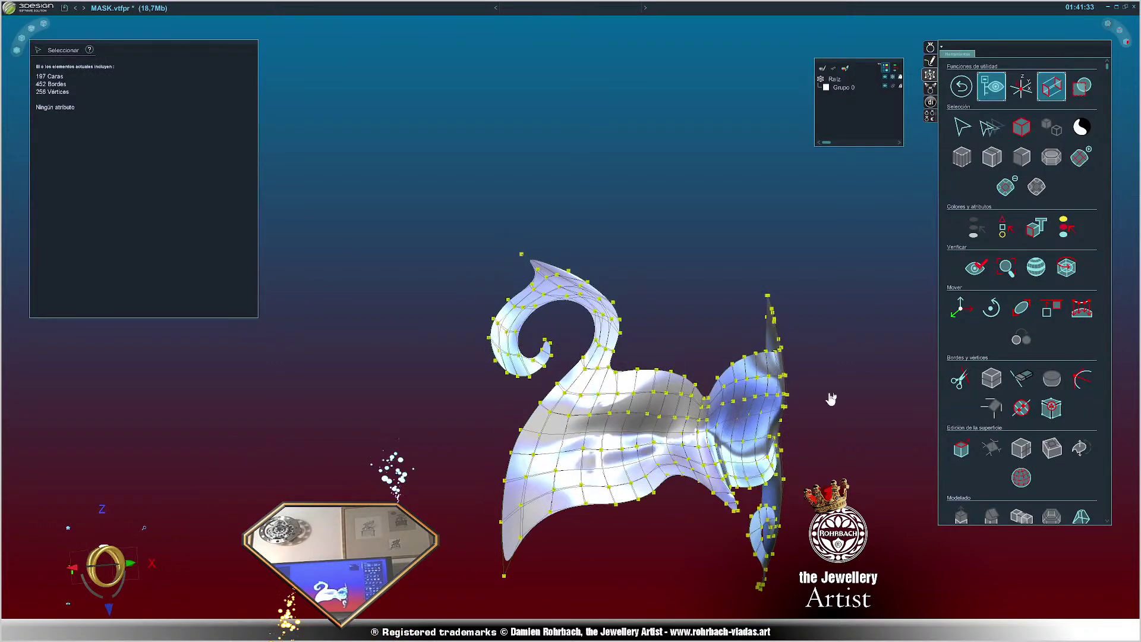
click(1006, 393)
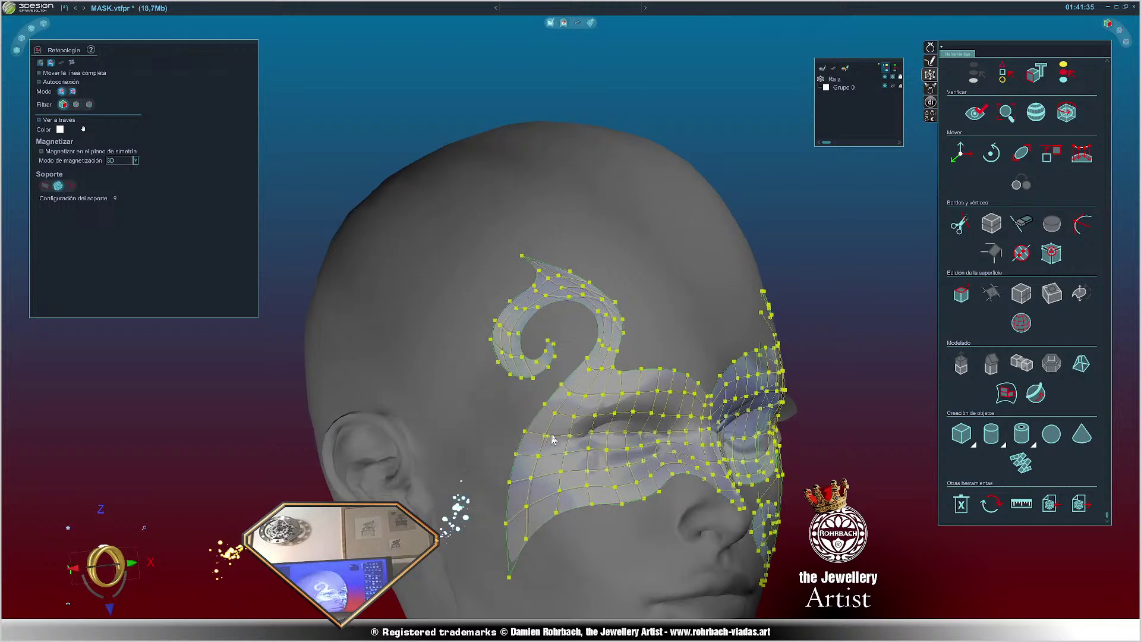
- Move the outer-edge points beneath and beside the scroll's curled tip outward to thicken the curl
scroll(590, 423, up, 3)
scroll(467, 403, up, 2)
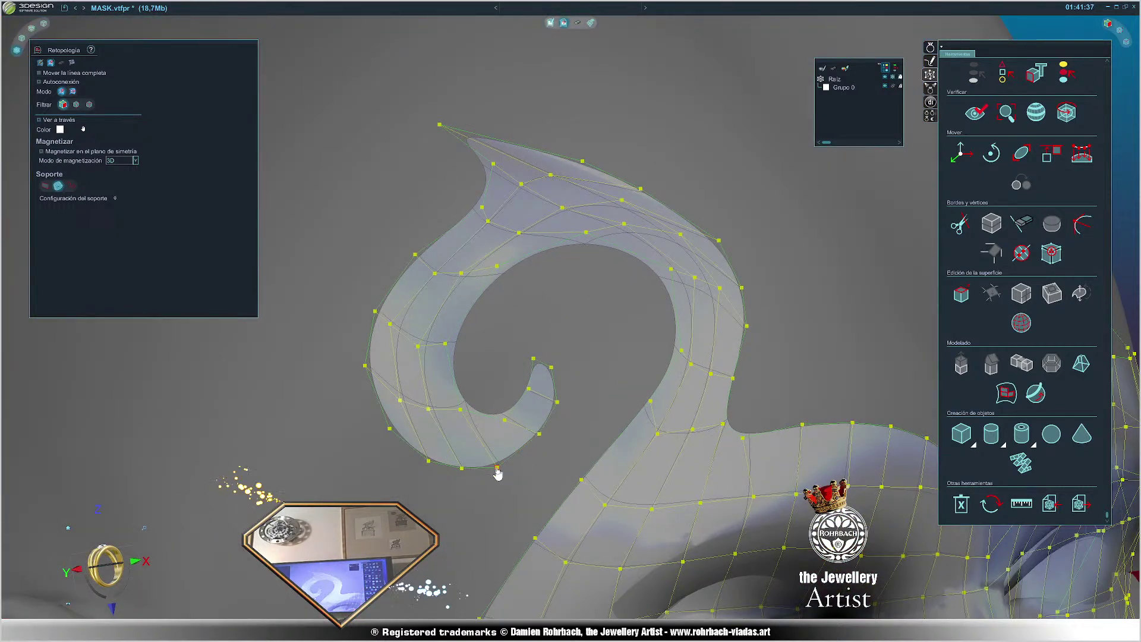
drag(497, 467, 567, 402)
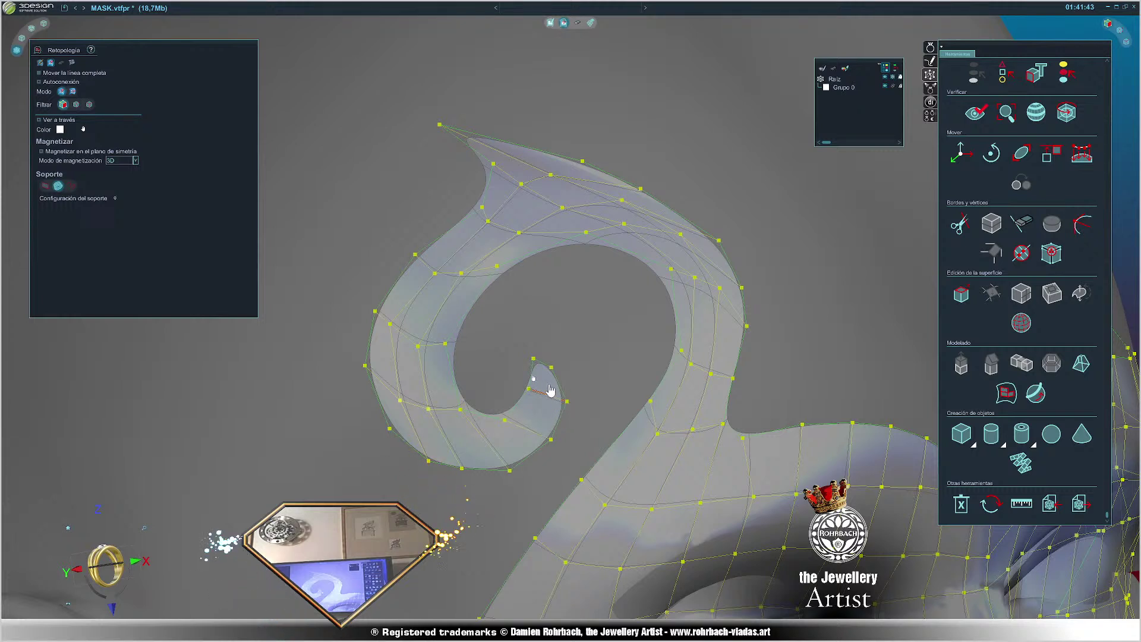
- Shift the inner-edge points from the scroll's top through its nose-side bend to the neck into the opening, widening the band
click(579, 239)
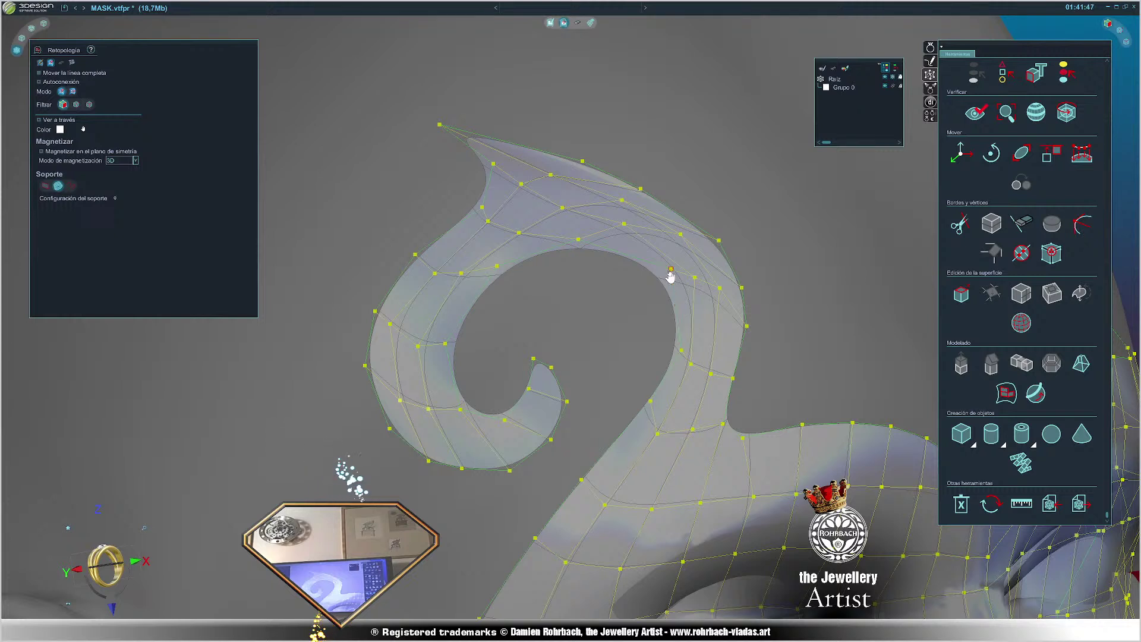
drag(670, 272, 667, 355)
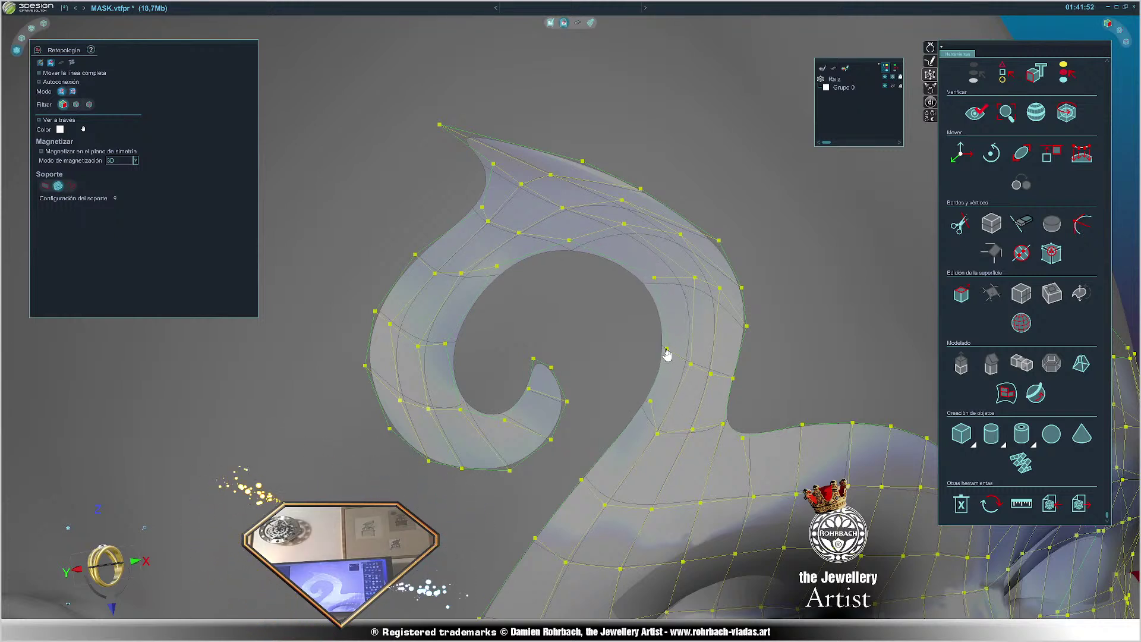
click(652, 403)
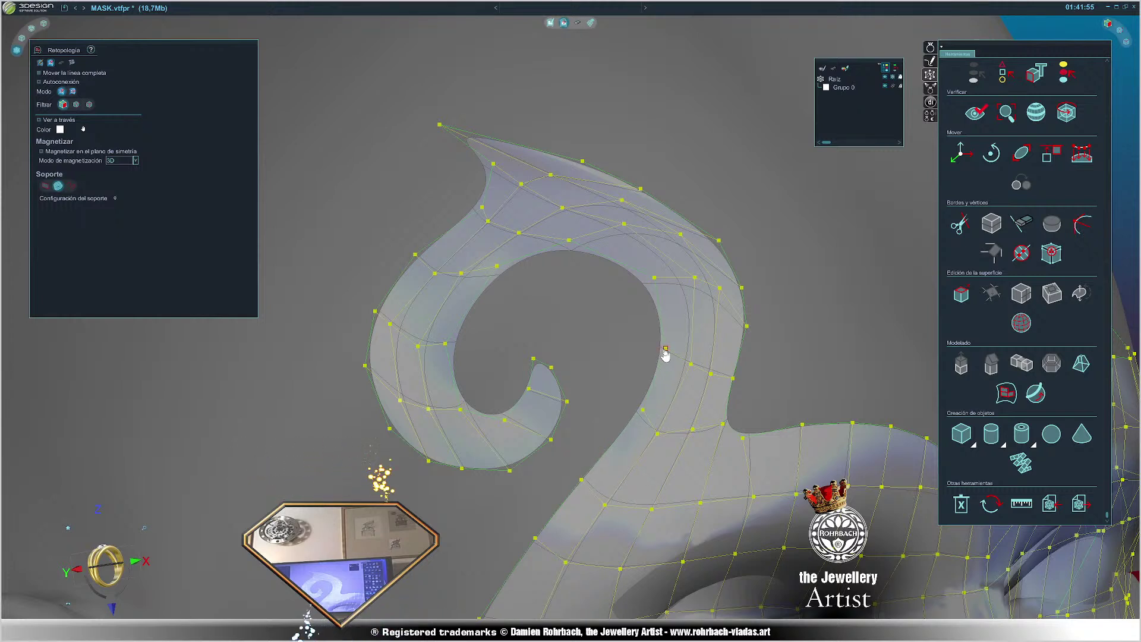
drag(665, 356, 661, 365)
drag(657, 285, 657, 296)
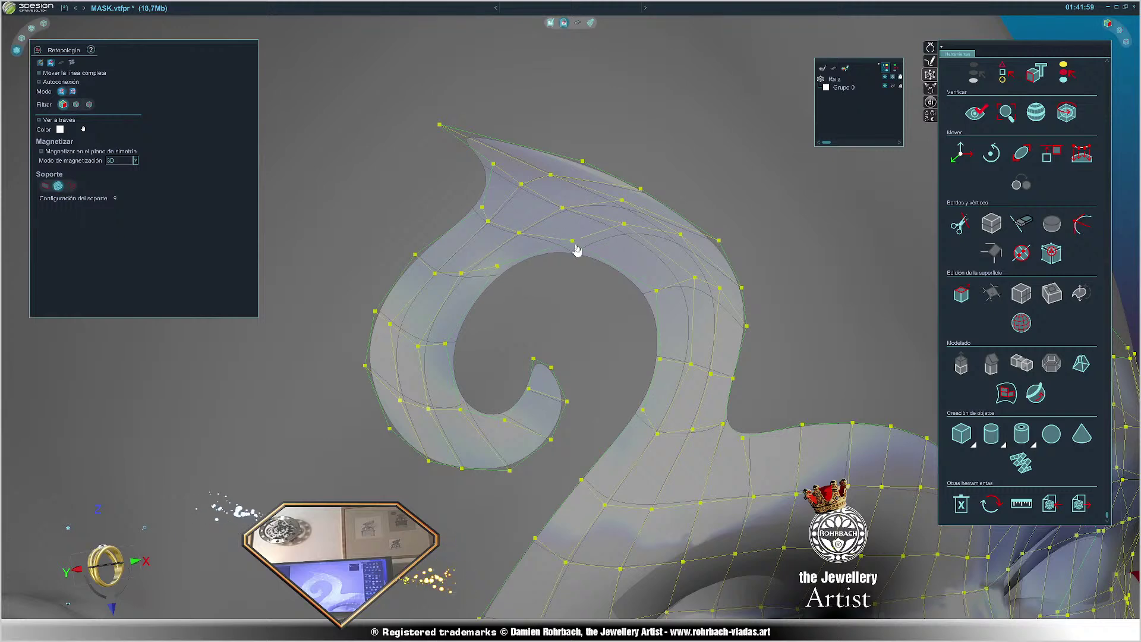
drag(576, 246, 581, 251)
drag(498, 272, 499, 281)
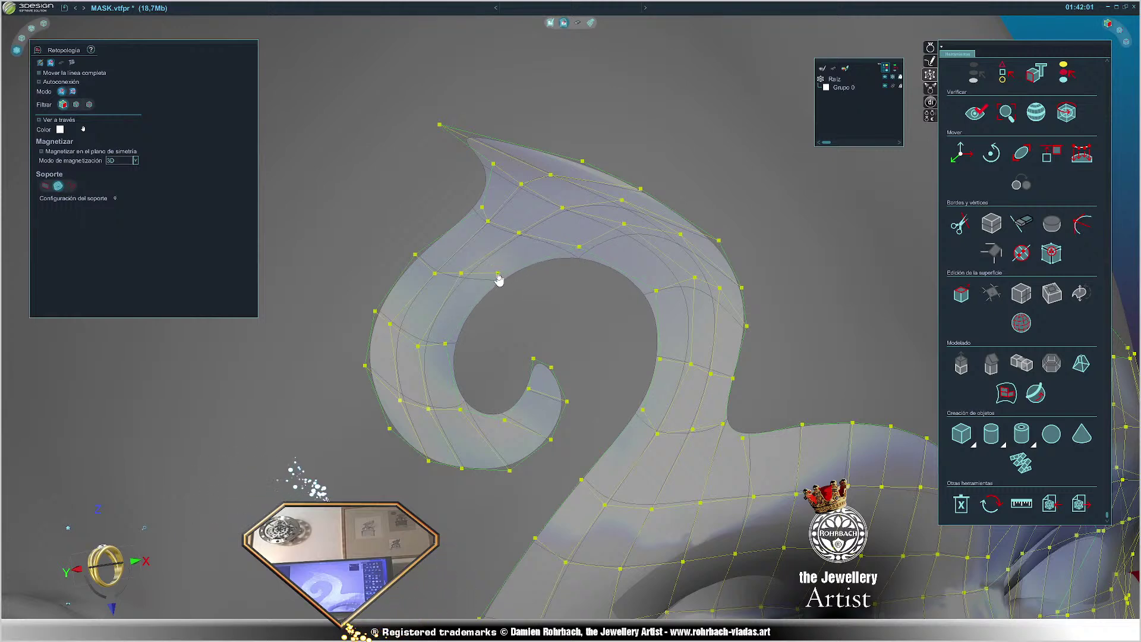
drag(581, 252, 583, 258)
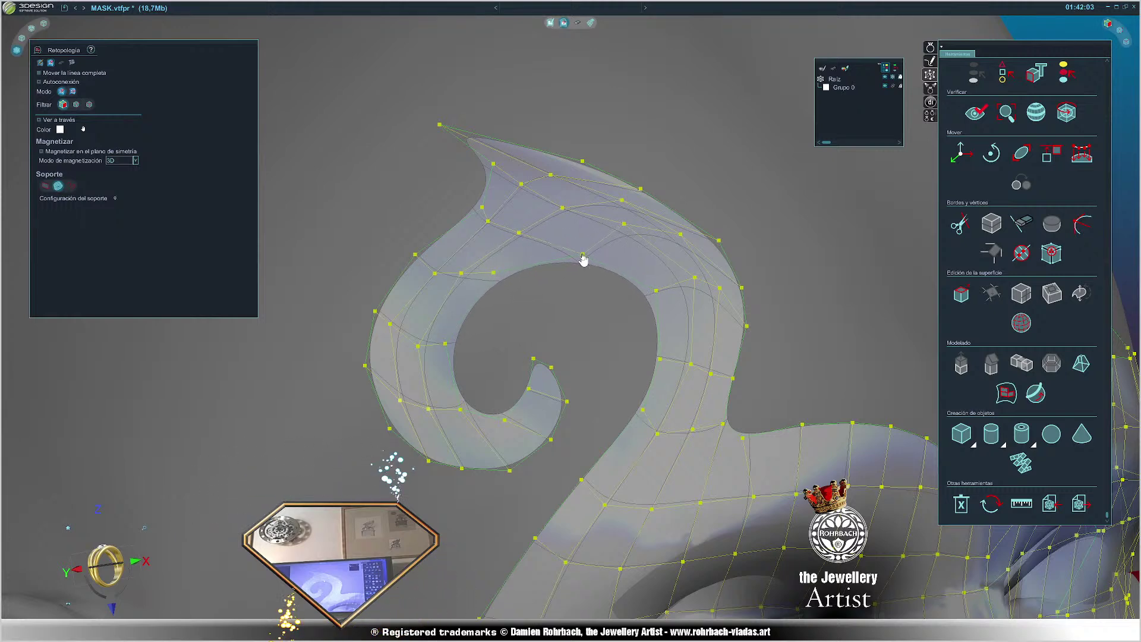
- Move the nose-side edge points at the base of the scroll's neck outward and nudge the neck's interior point near the opening
scroll(691, 307, down, 5)
middle_drag(724, 351, 518, 426)
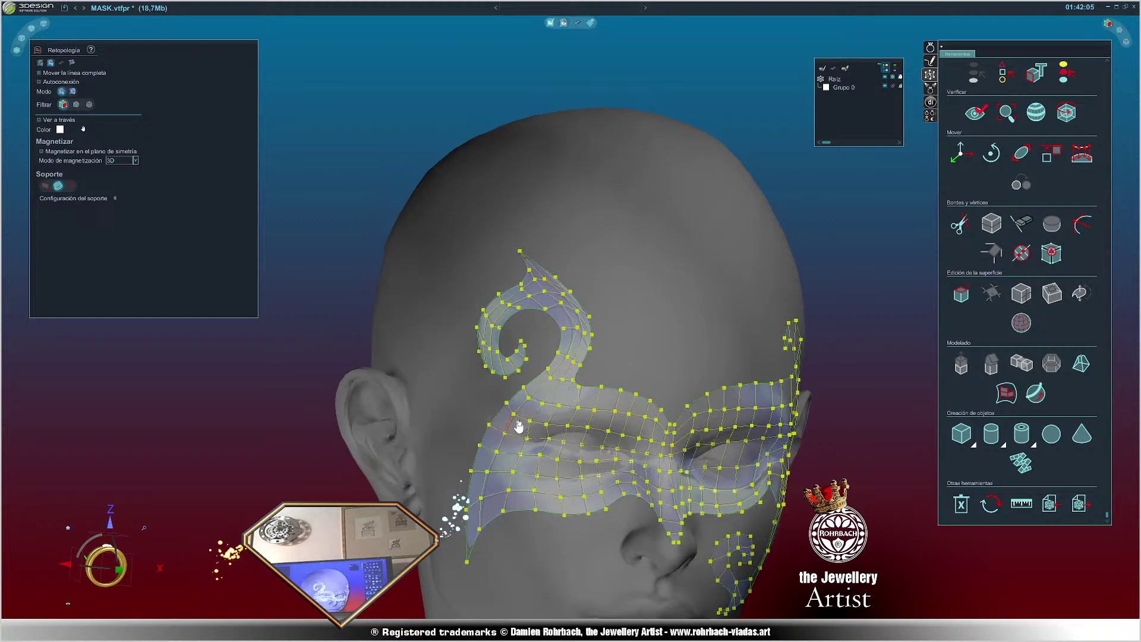
scroll(520, 427, up, 3)
scroll(520, 427, up, 2)
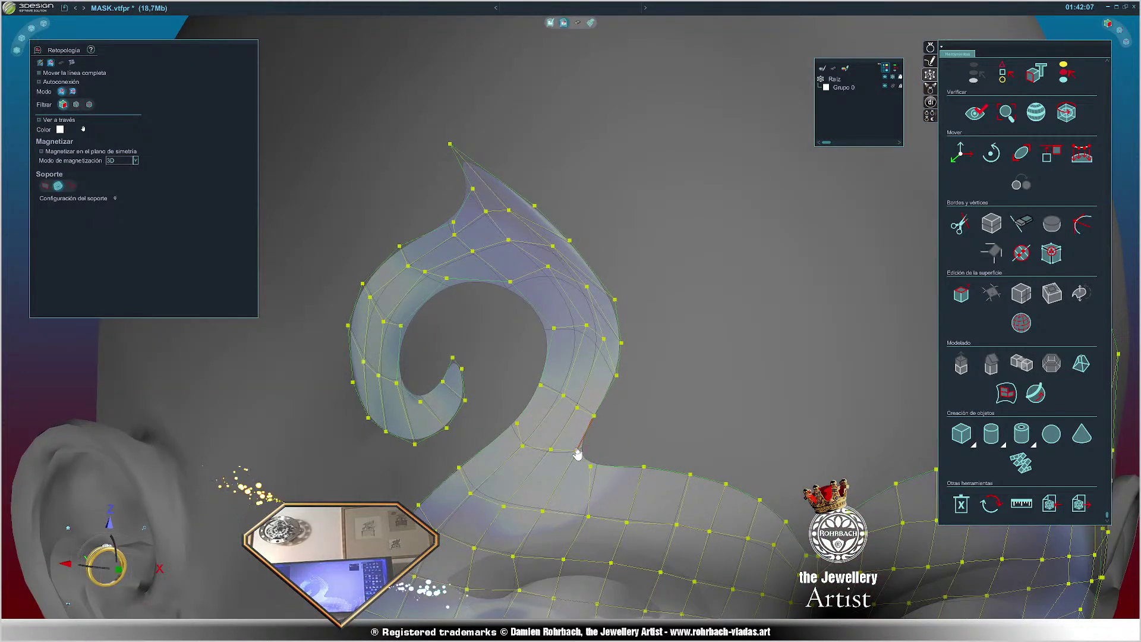
drag(576, 451, 601, 416)
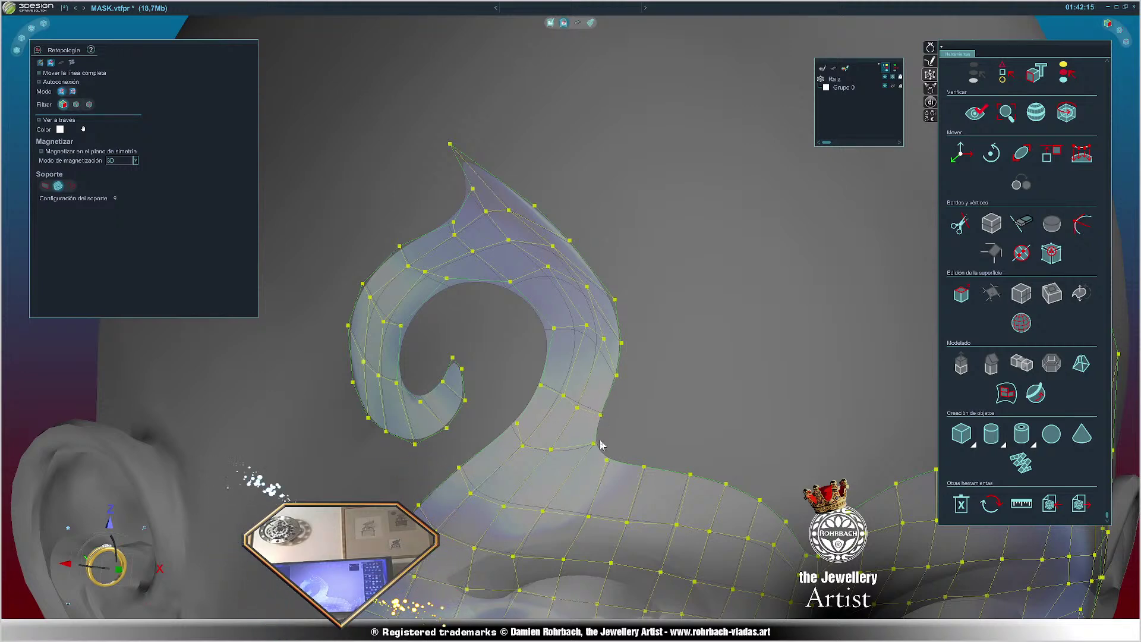
scroll(600, 444, up, 3)
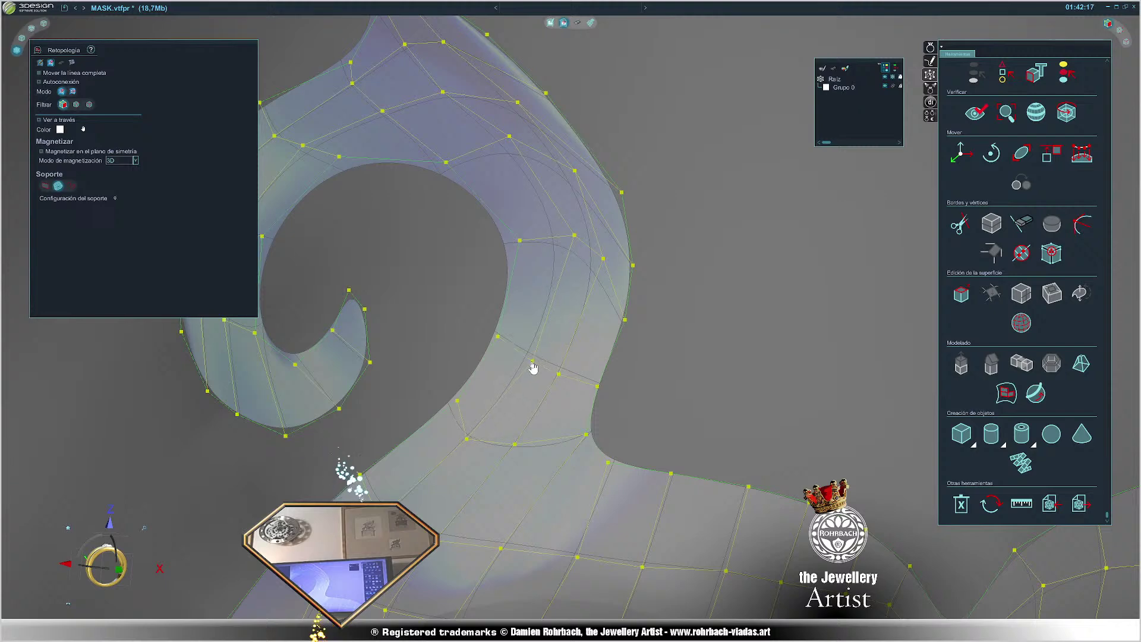
drag(468, 450, 478, 438)
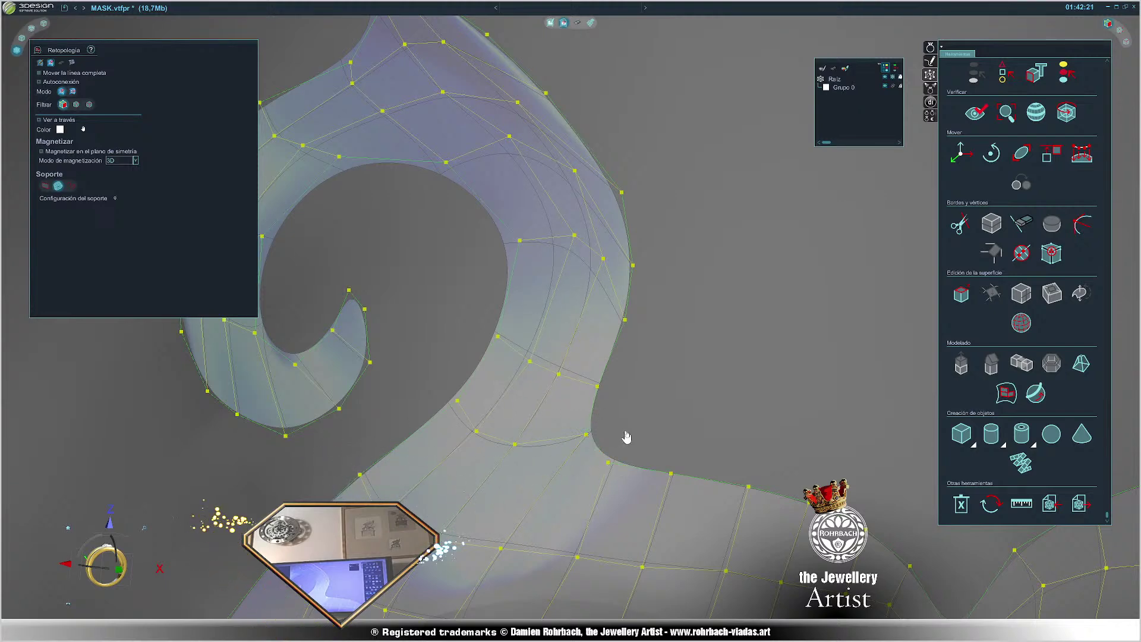
- Reshape the upper part of the mask's cheek point, drawing its ear-side edge inward and shifting the adjoining interior and lower-edge points
scroll(626, 437, down, 5)
middle_drag(636, 454, 682, 404)
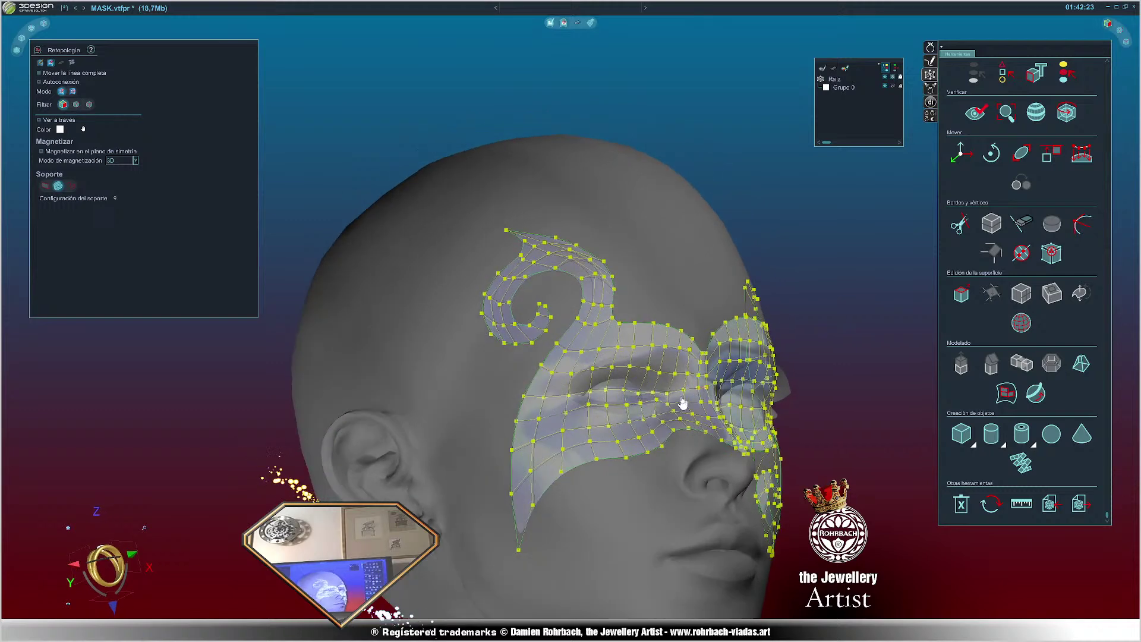
scroll(682, 437, down, 6)
right_drag(636, 418, 523, 425)
scroll(535, 429, up, 10)
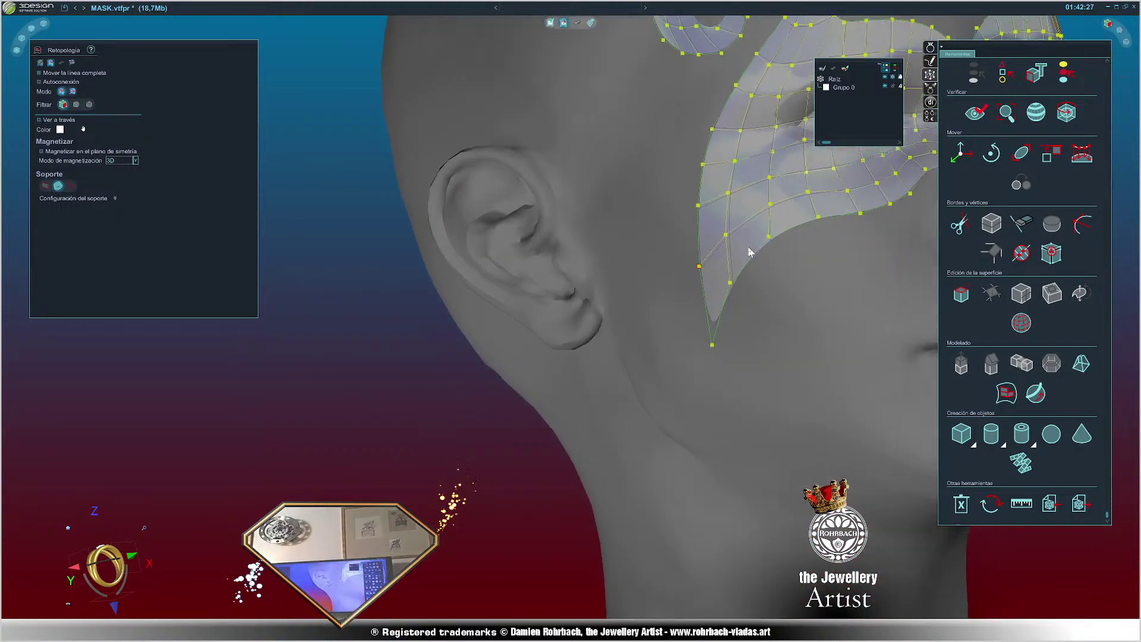
middle_drag(750, 252, 677, 255)
scroll(601, 234, up, 4)
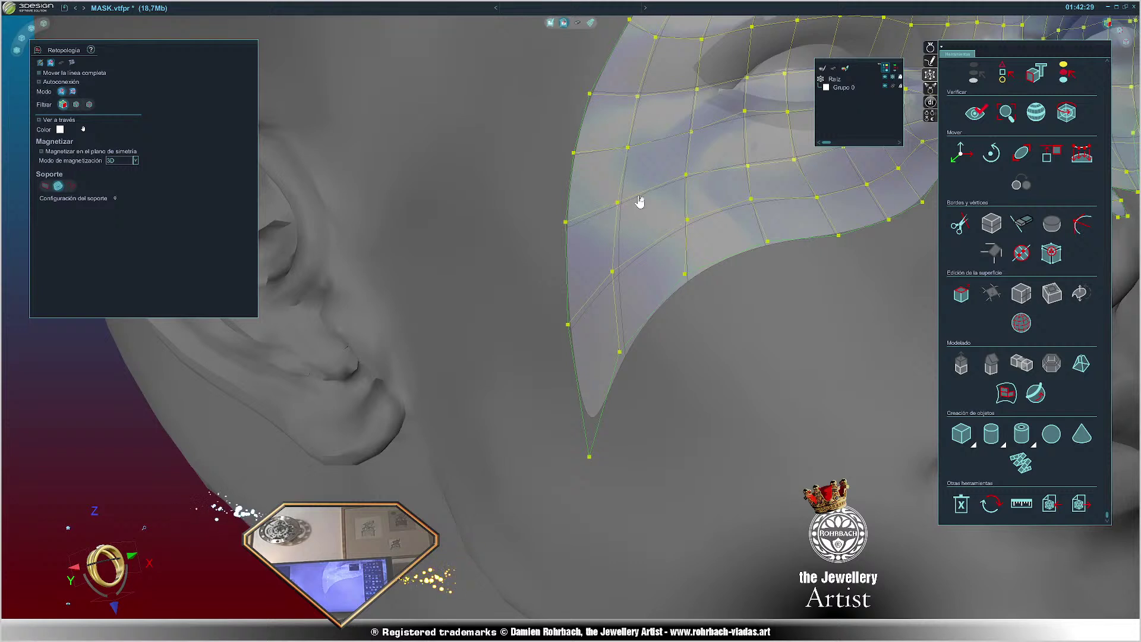
drag(617, 202, 642, 194)
mouse_move(566, 224)
mouse_down()
mouse_move(594, 217)
mouse_move(576, 225)
mouse_up()
drag(572, 159, 609, 188)
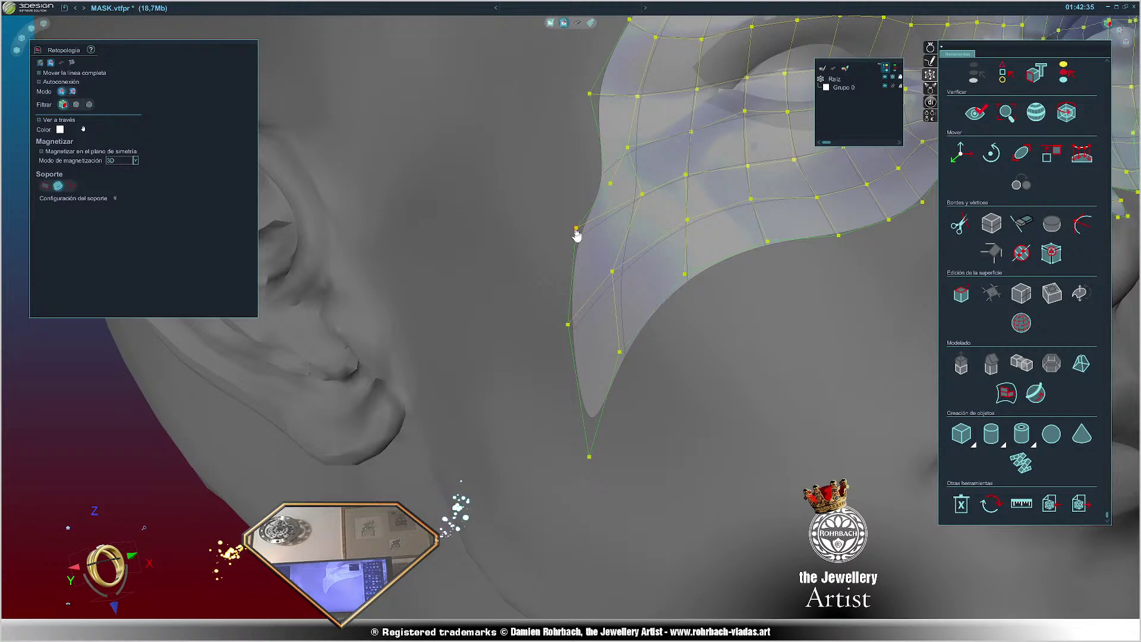
drag(576, 236, 575, 254)
drag(683, 280, 666, 282)
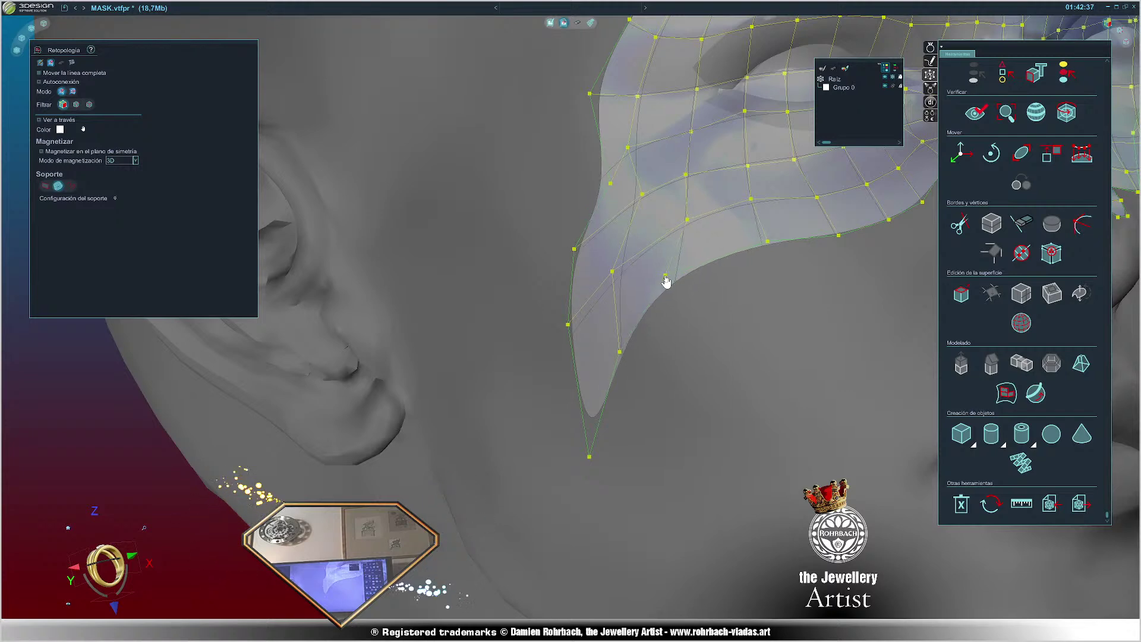
- Rearrange the points along the mask's ear-side edge beside the eye, drawing the edge inward into a concave notch and shifting the adjoining interior points
scroll(660, 149, down, 3)
scroll(586, 285, up, 4)
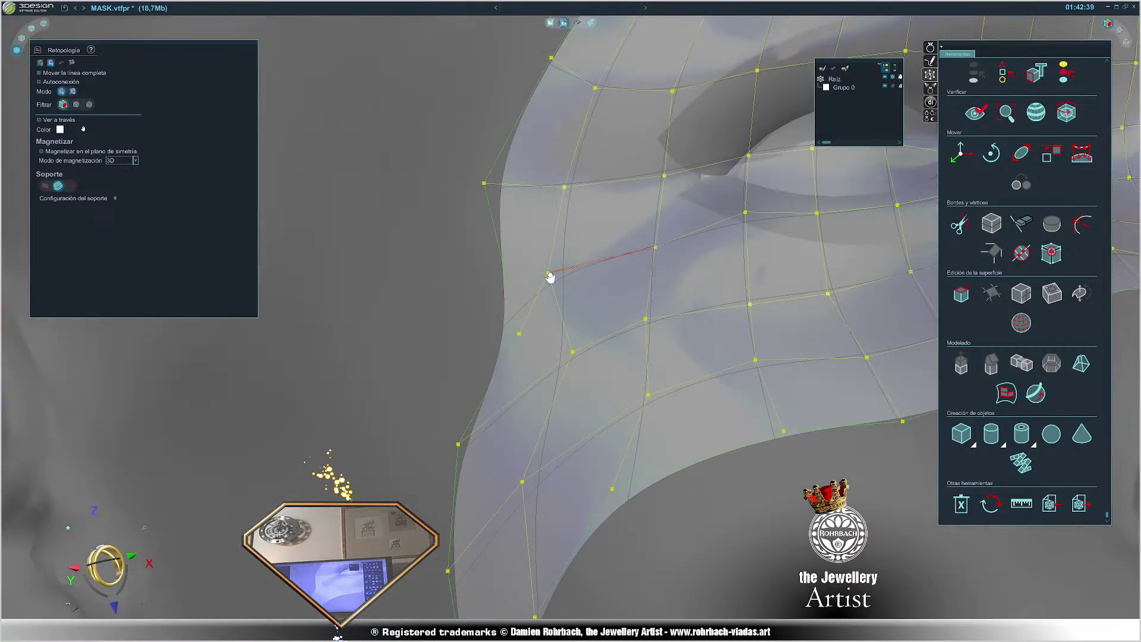
drag(548, 278, 575, 273)
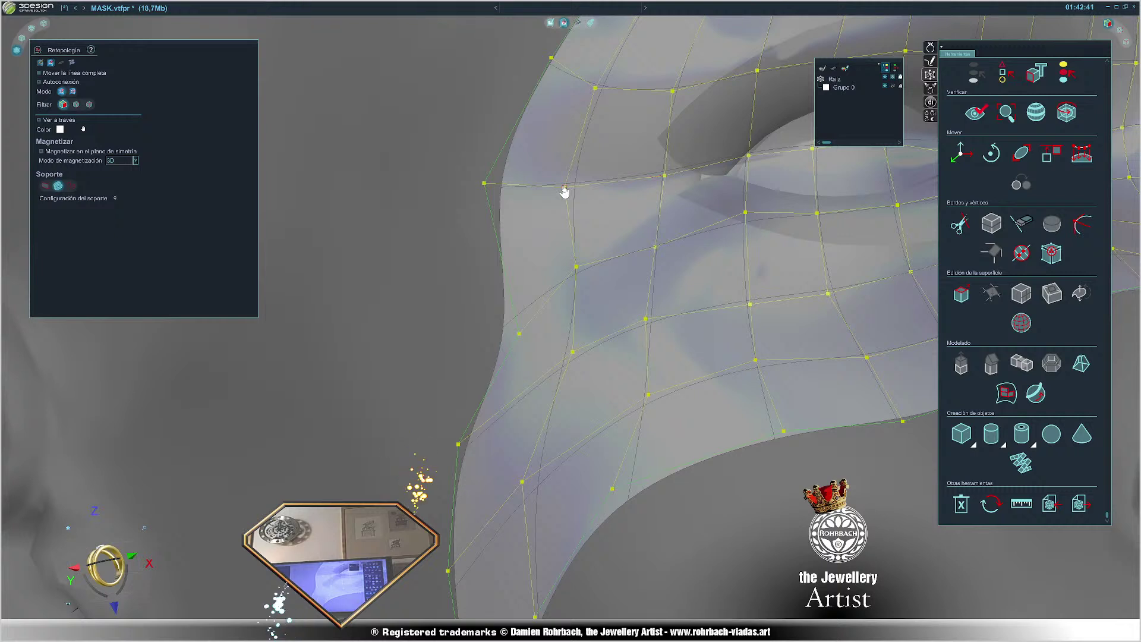
drag(566, 191, 519, 204)
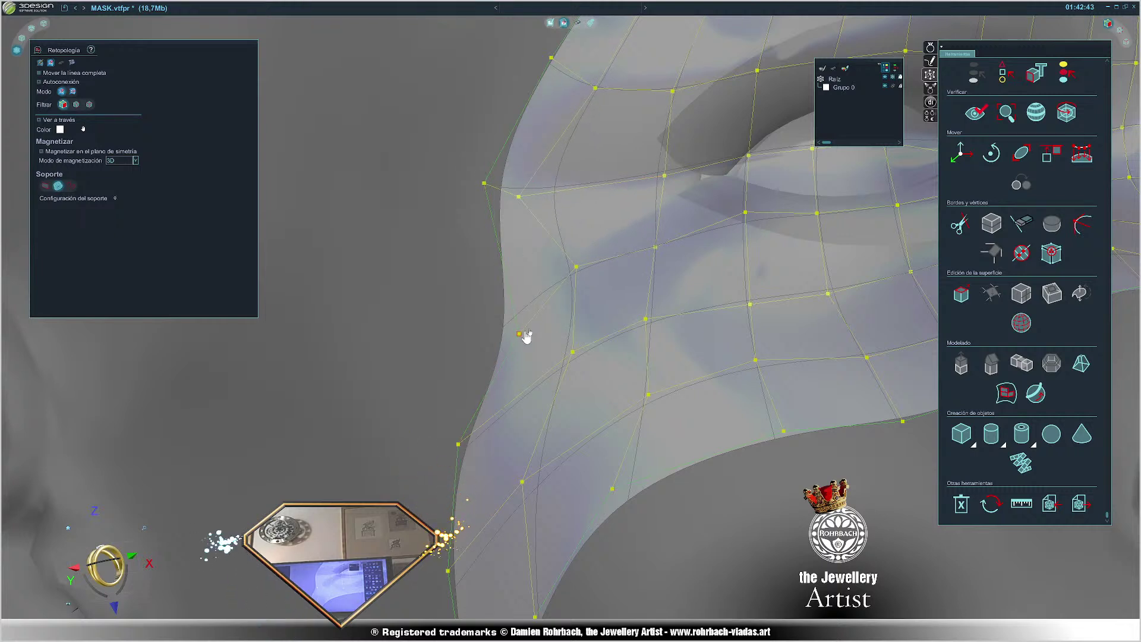
drag(527, 336, 543, 301)
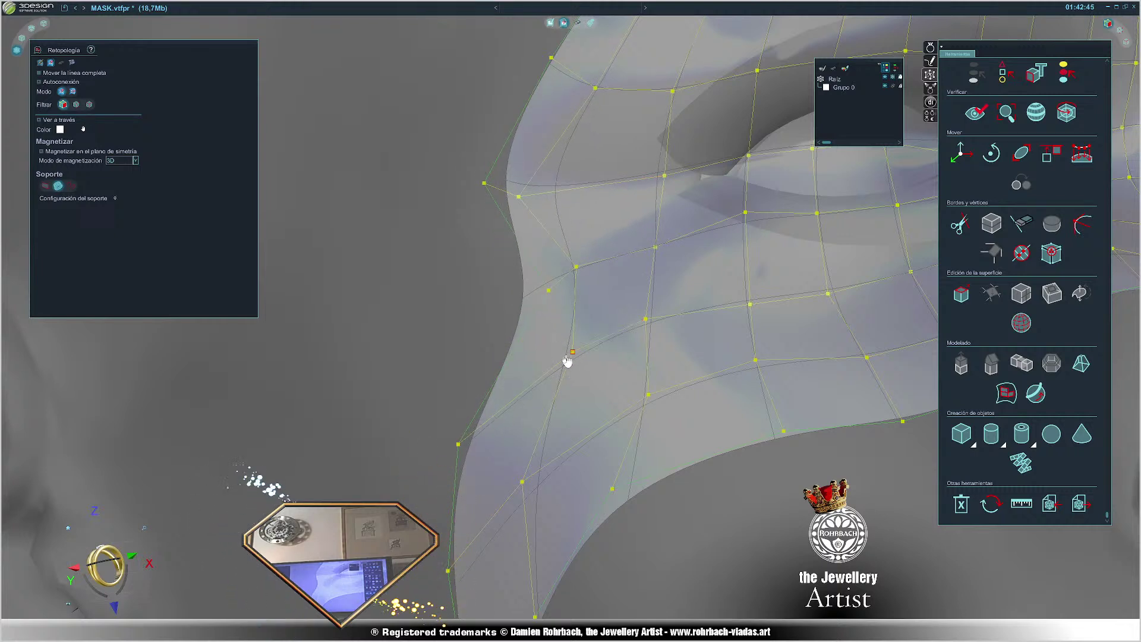
drag(567, 361, 522, 374)
drag(548, 290, 605, 261)
drag(550, 291, 567, 272)
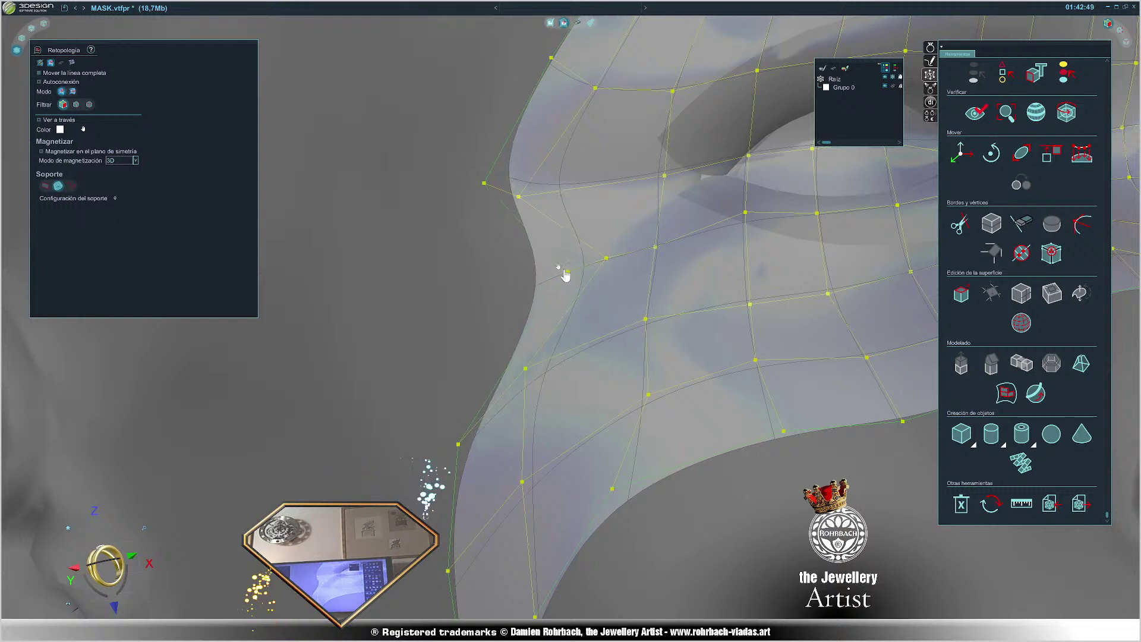
- Pull the edge point above the notch down and outward toward the ear to form a corner, and nudge the two points beneath it
drag(485, 189, 446, 270)
drag(551, 300, 549, 279)
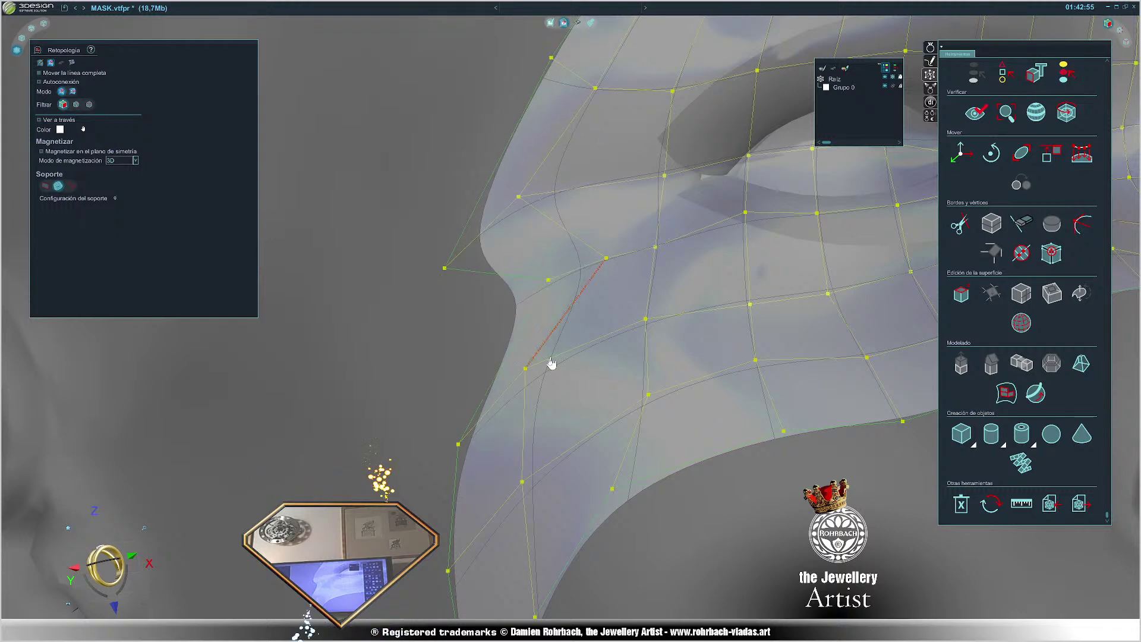
drag(525, 369, 546, 365)
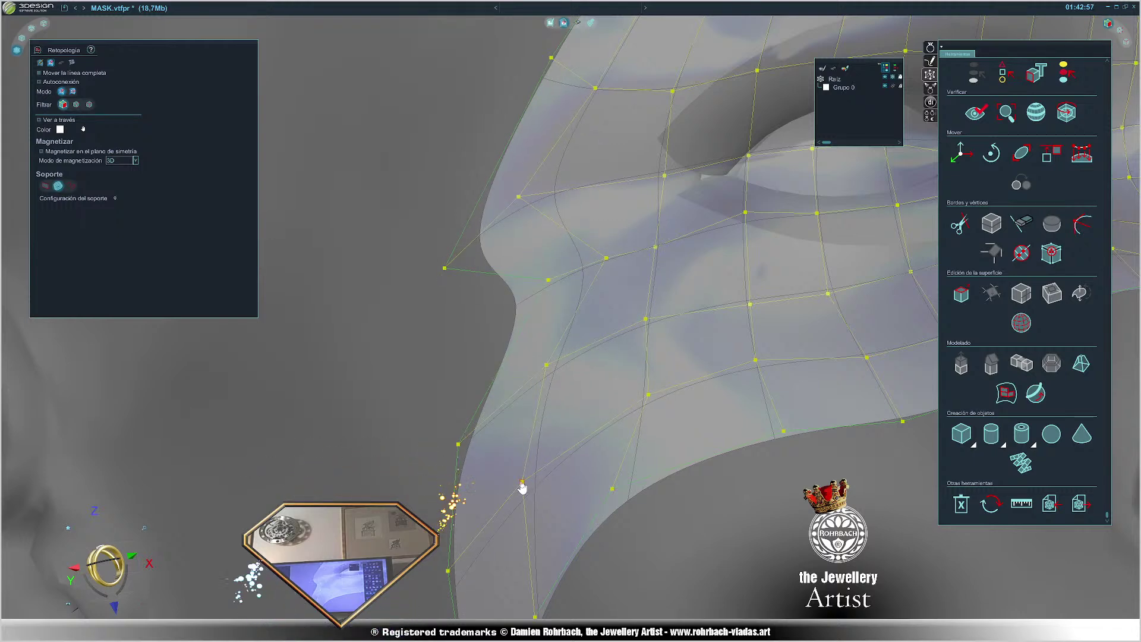
- Extrude the short edge beneath the ear-side corner toward the ear in successive segments to form a new spur
scroll(597, 499, down, 5)
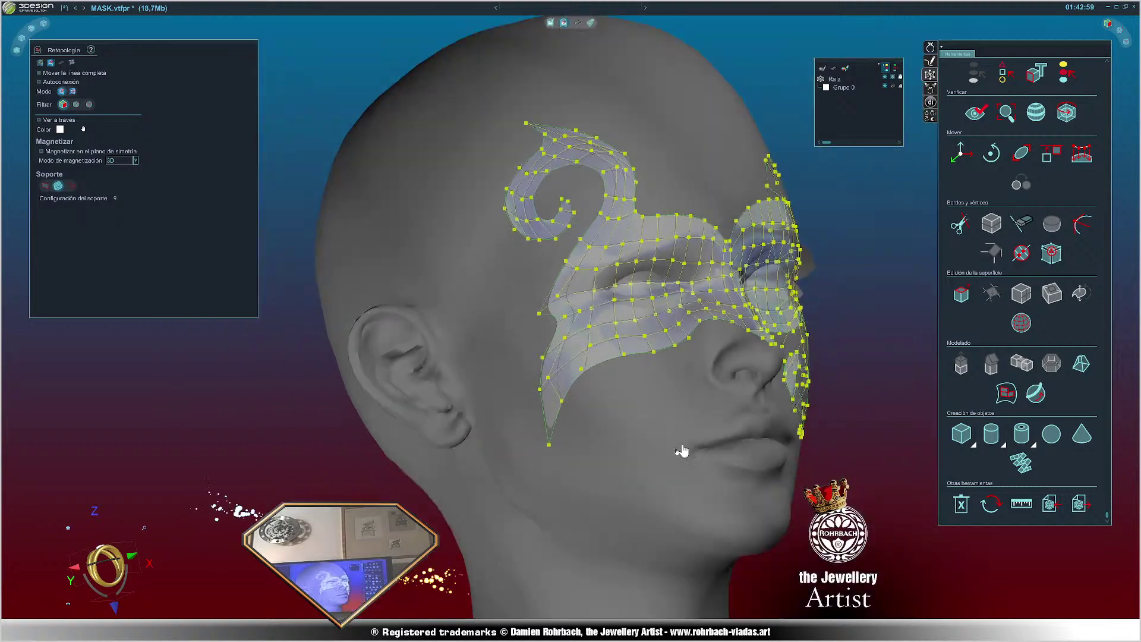
middle_drag(682, 451, 285, 456)
scroll(738, 382, down, 3)
middle_drag(739, 382, 682, 377)
scroll(677, 376, up, 5)
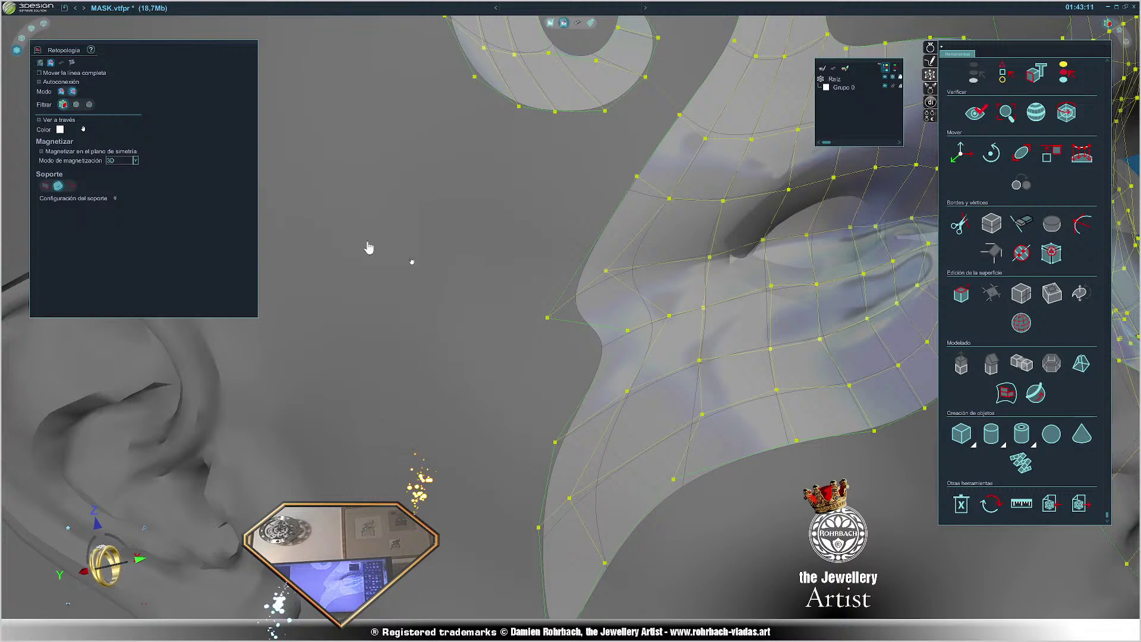
scroll(736, 384, up, 3)
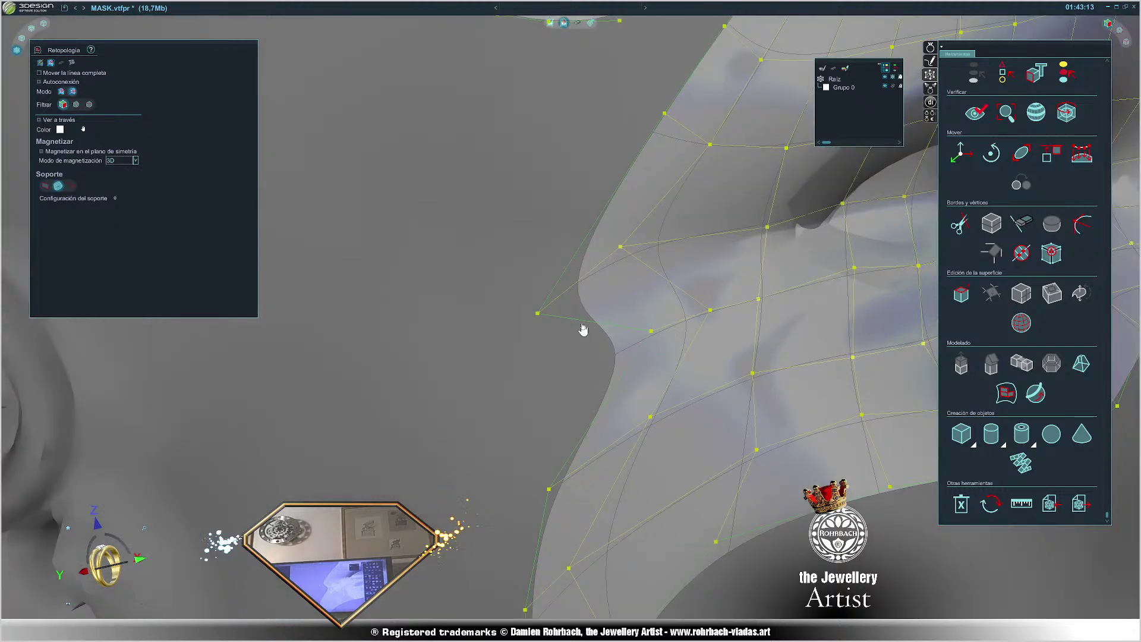
drag(582, 326, 411, 417)
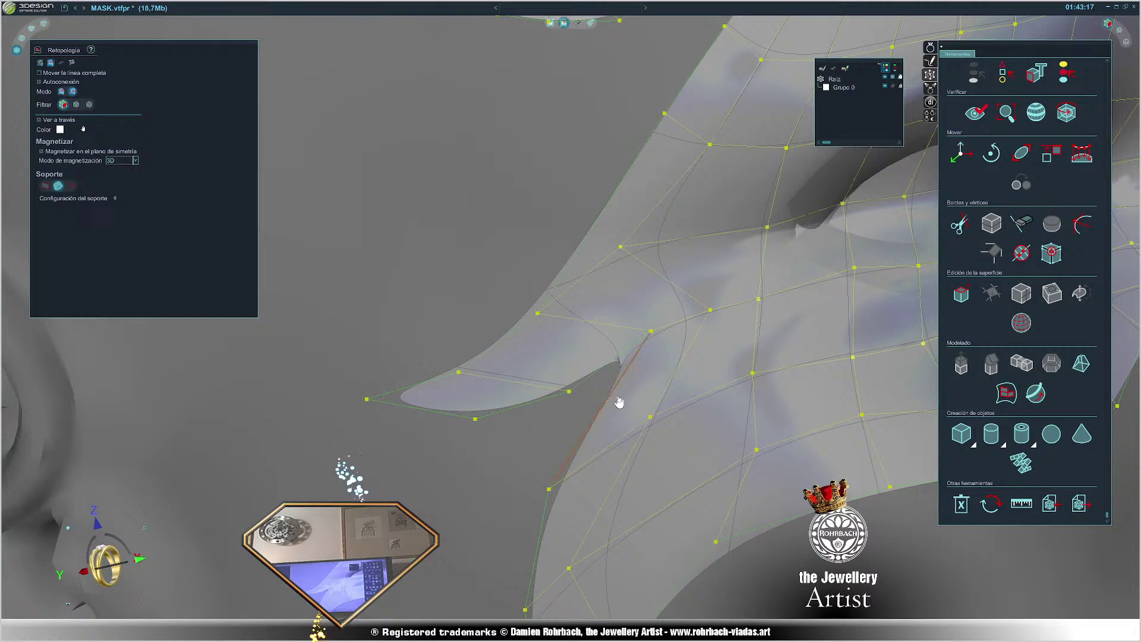
scroll(619, 402, down, 8)
middle_drag(734, 468, 570, 496)
scroll(573, 400, up, 3)
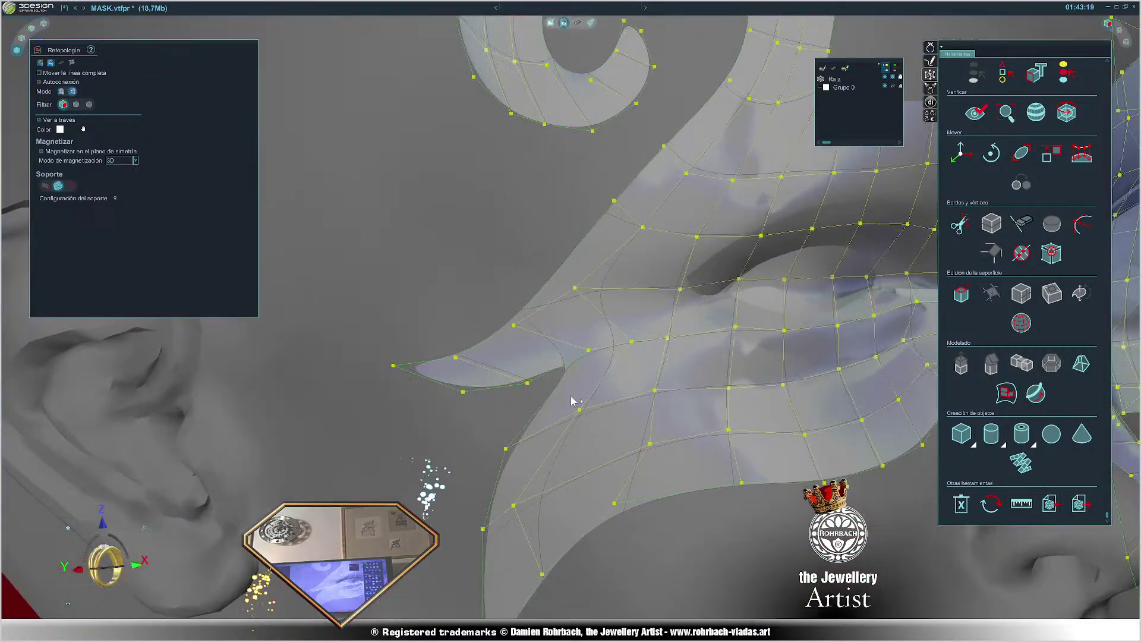
middle_drag(572, 400, 657, 398)
drag(473, 387, 433, 345)
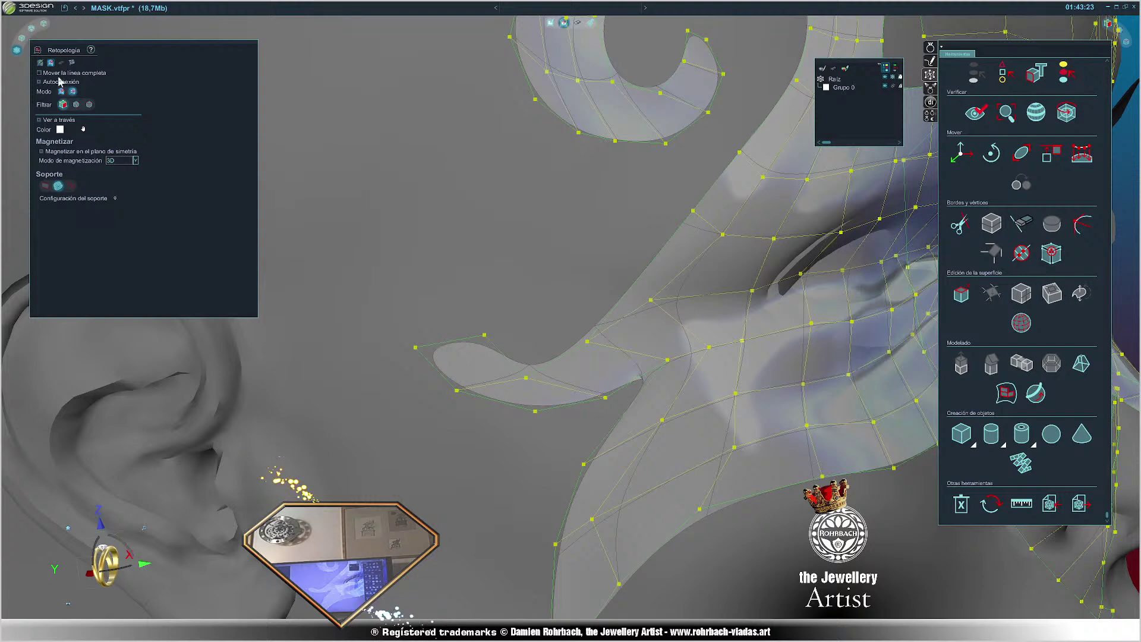
- Move the new spur's tip, upper-edge and lower-edge points to shape it into a tapered, upward-curving point
scroll(489, 333, up, 2)
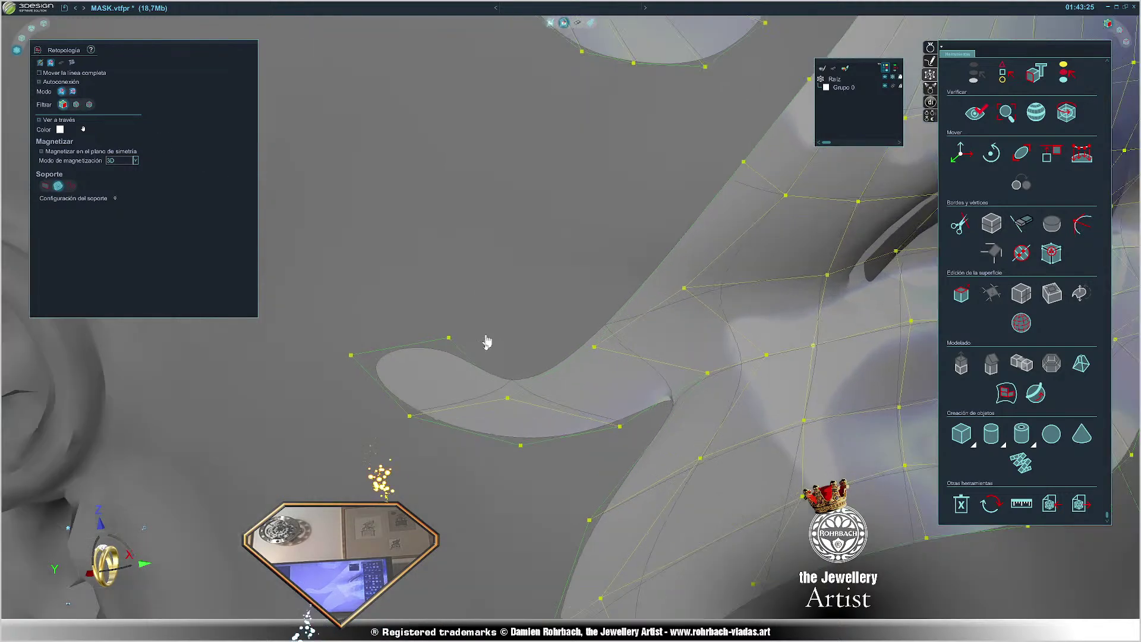
drag(450, 341, 400, 353)
drag(509, 399, 511, 387)
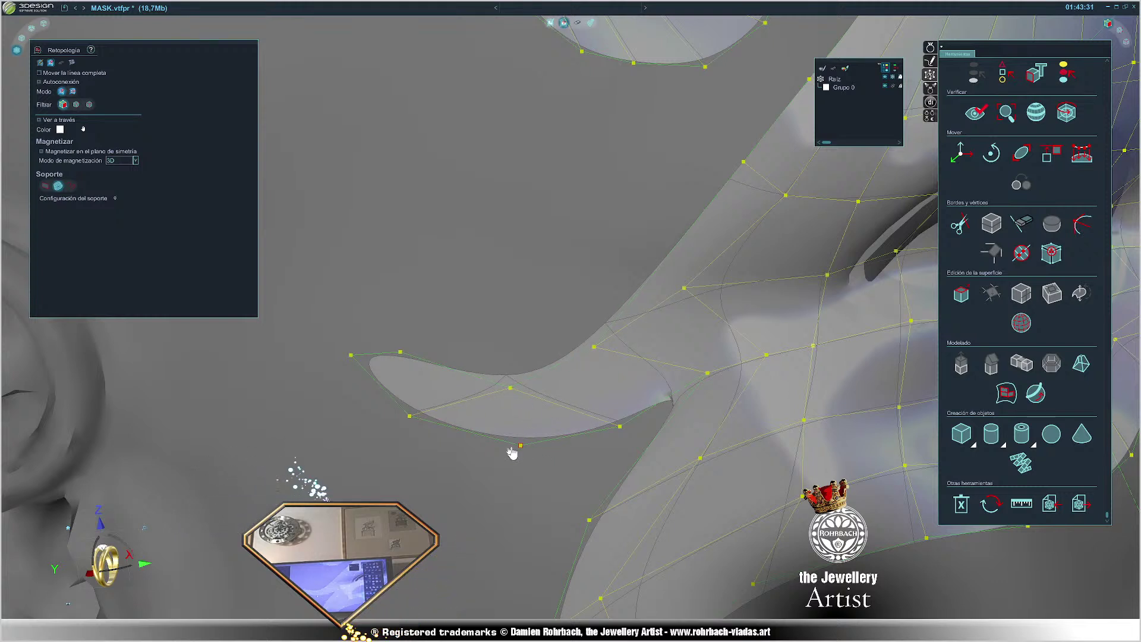
drag(521, 446, 484, 452)
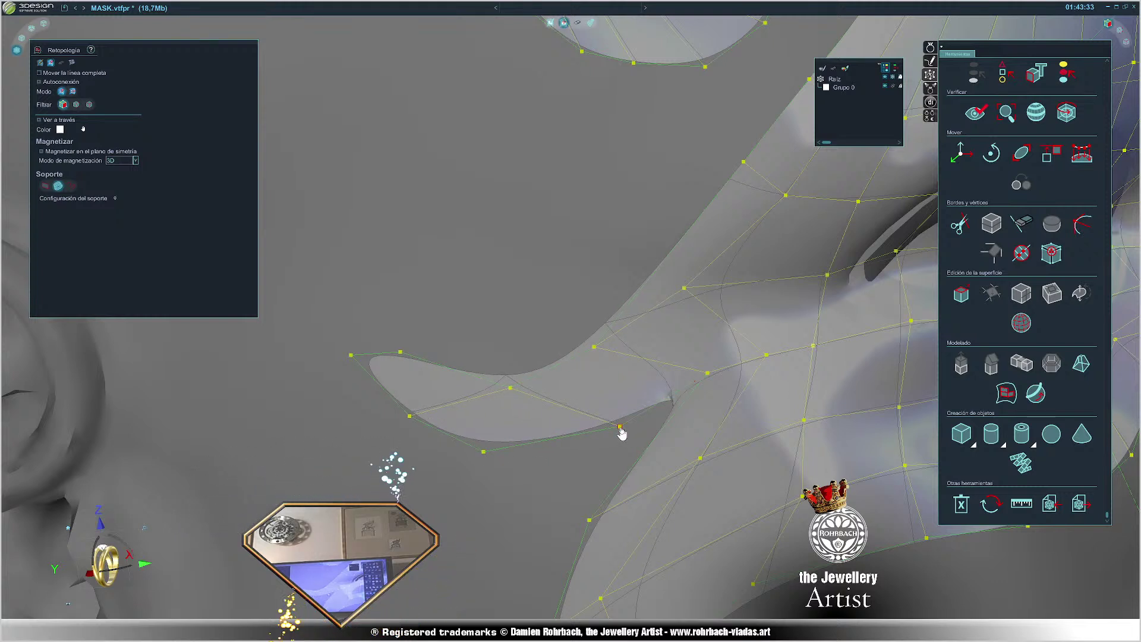
drag(620, 428, 586, 447)
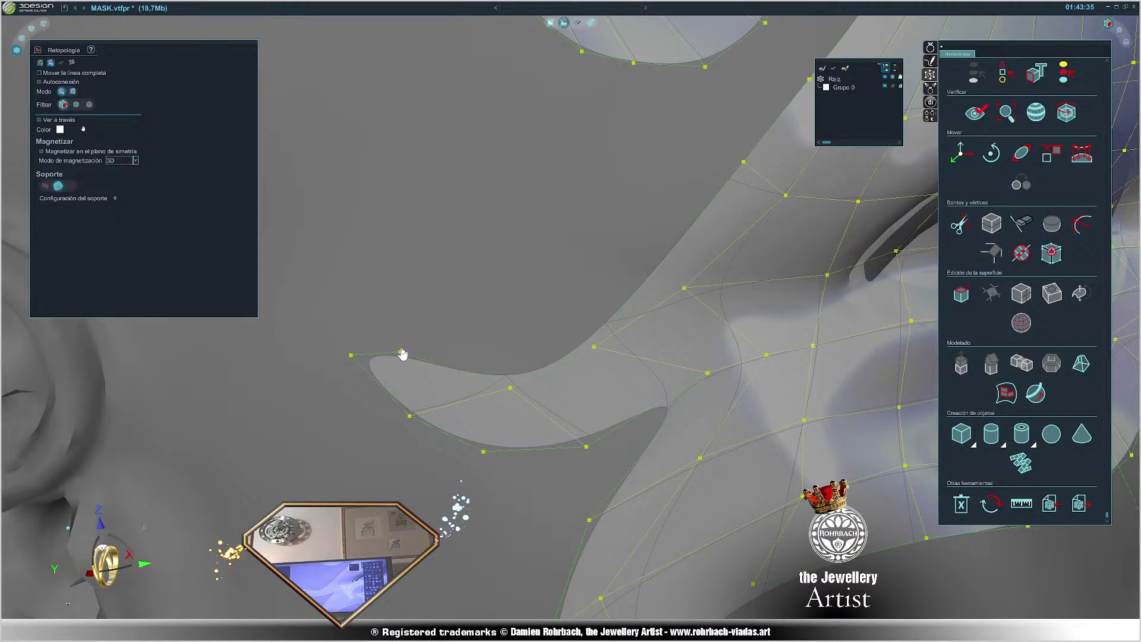
drag(402, 357, 395, 334)
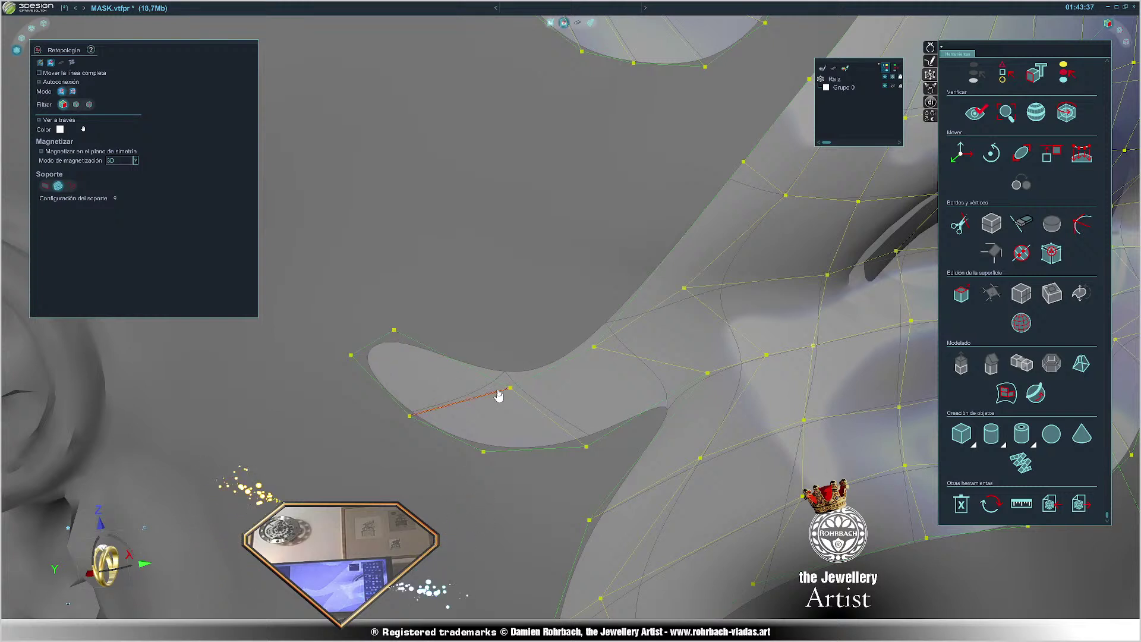
drag(511, 391, 476, 394)
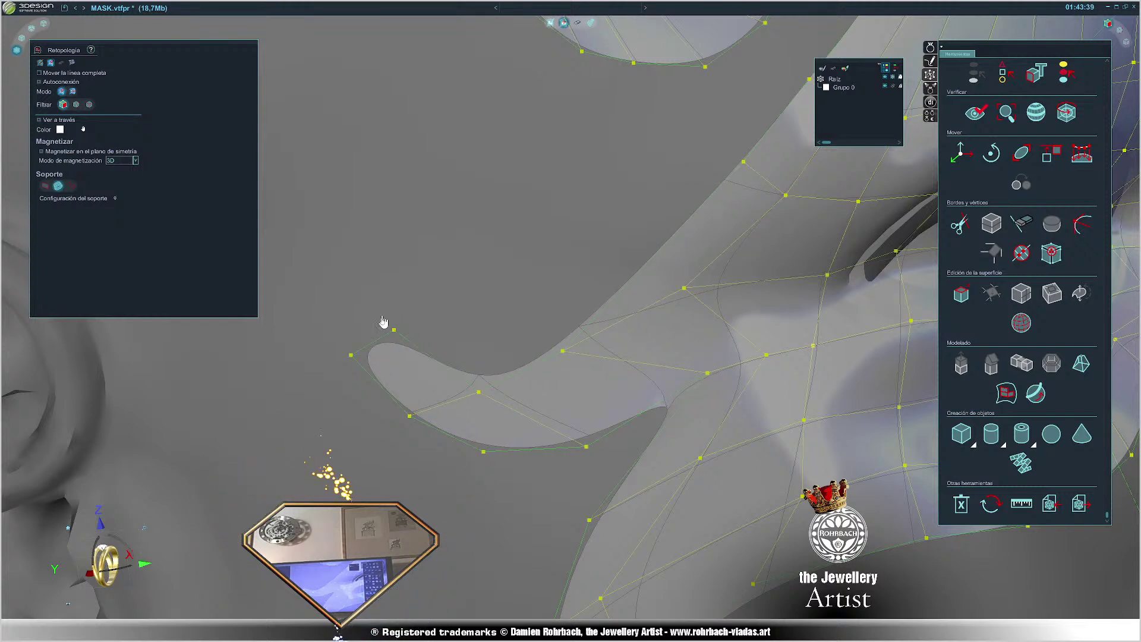
drag(391, 343, 379, 347)
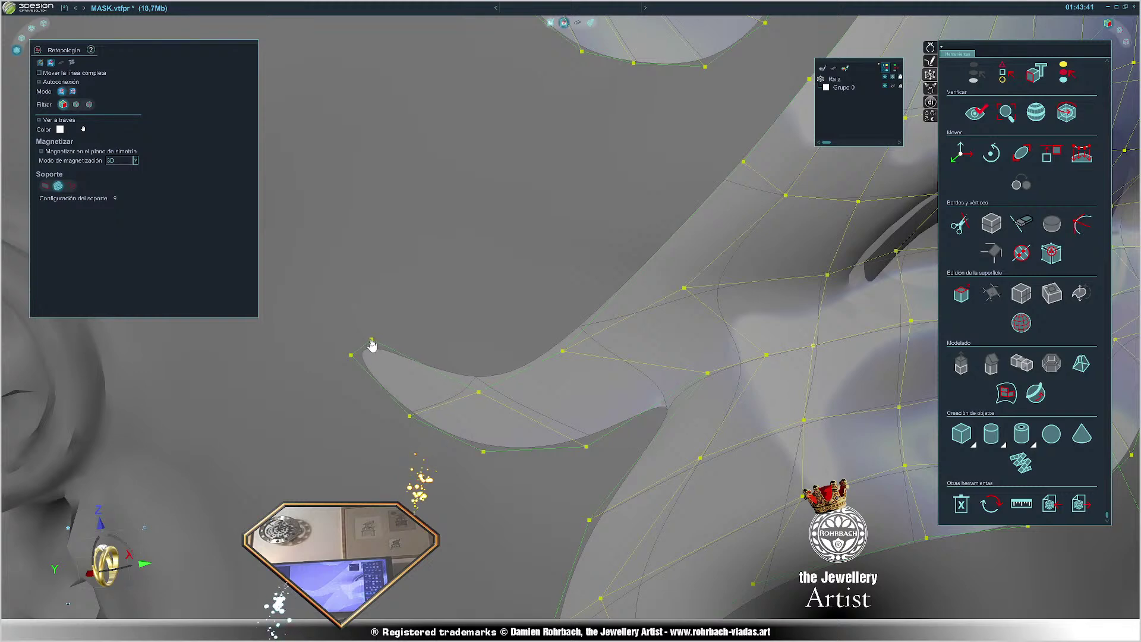
- Shift the interior point between the spur's base and the outer eye corner toward the eye to even out the mesh spacing
scroll(547, 402, down, 5)
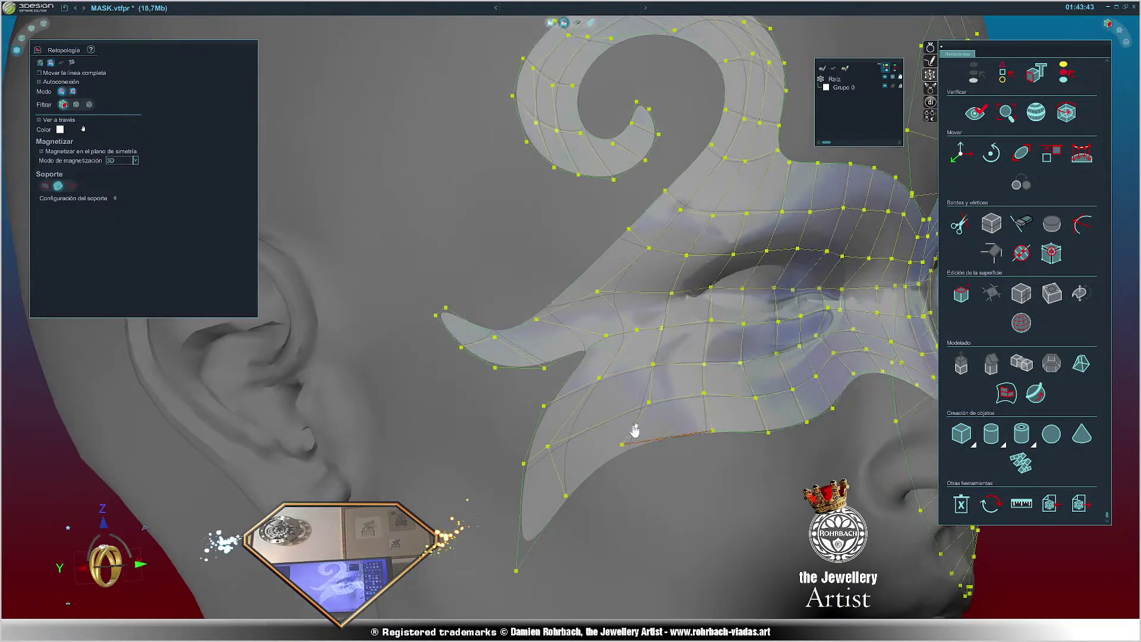
scroll(634, 429, up, 3)
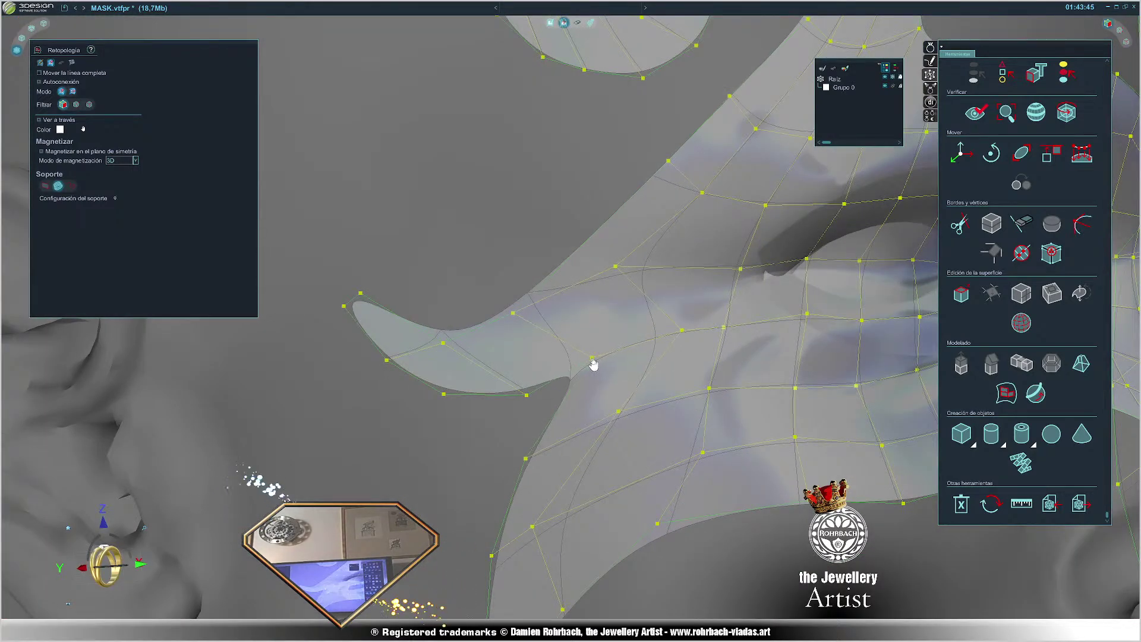
scroll(594, 380, down, 5)
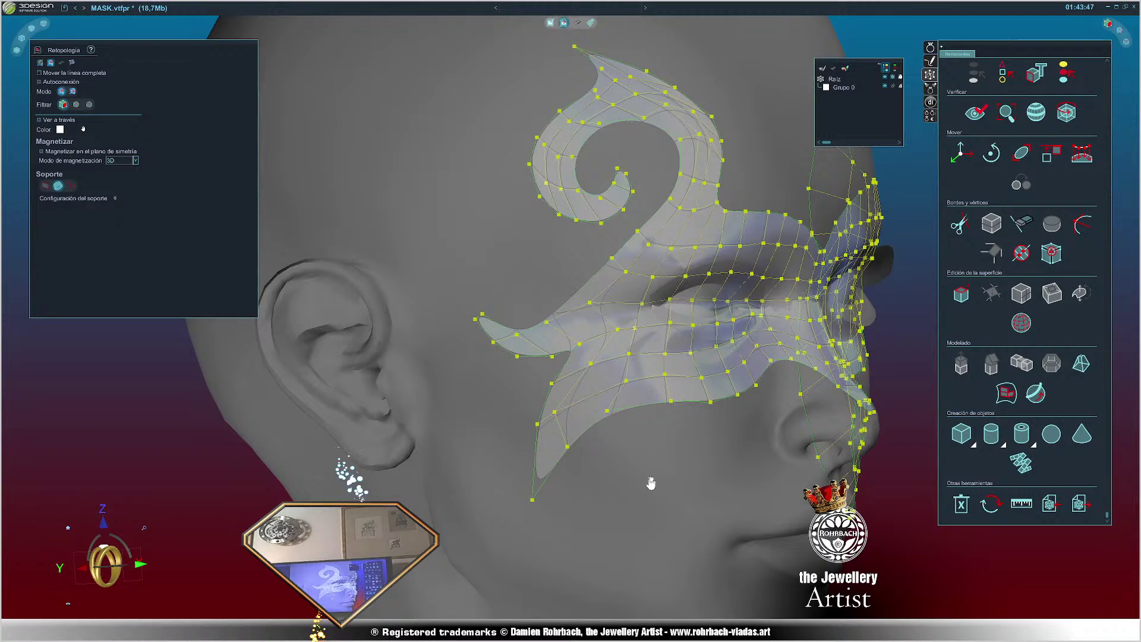
middle_drag(650, 483, 535, 450)
scroll(586, 327, up, 3)
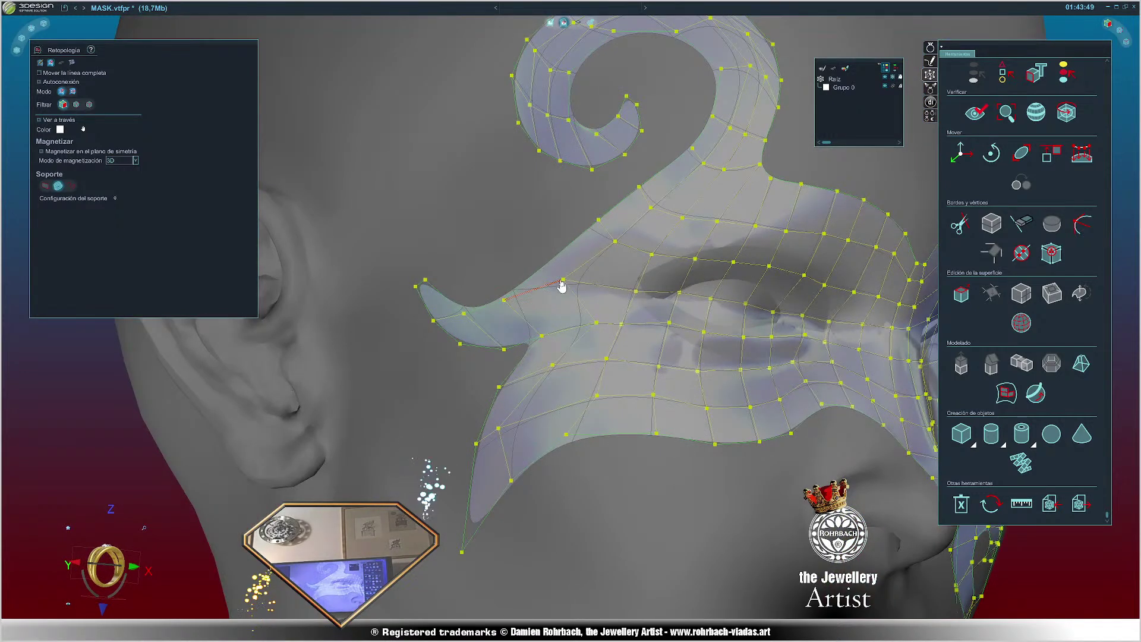
drag(561, 281, 595, 282)
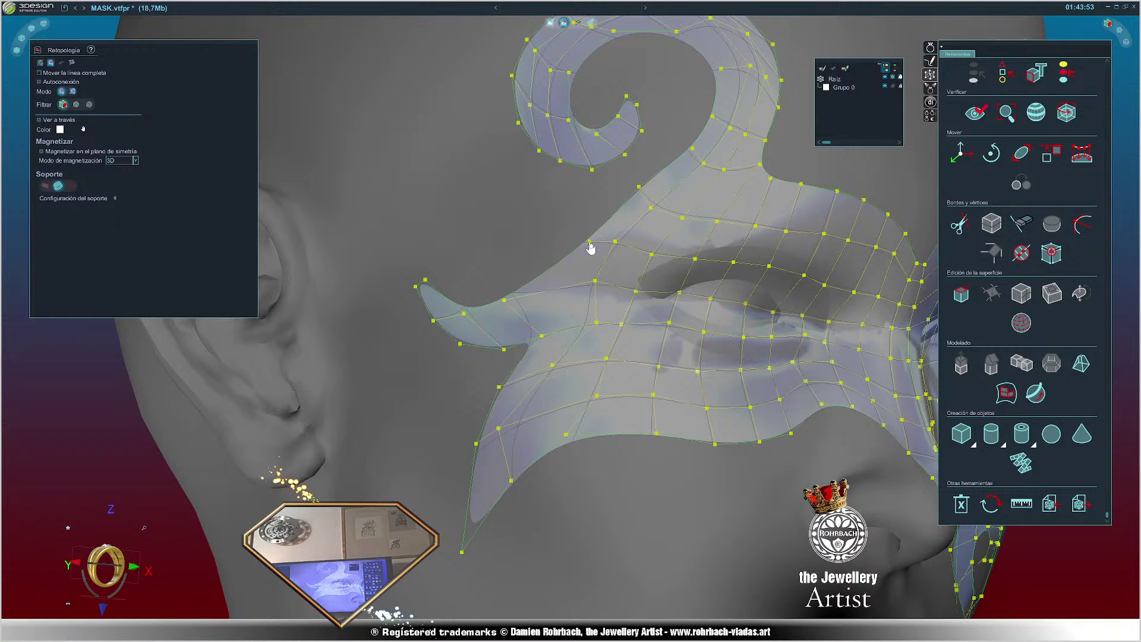
- Move the spur's upper base point toward the eye and its middle and tip upper-edge points toward the ear, smoothing the upper contour
scroll(654, 238, up, 3)
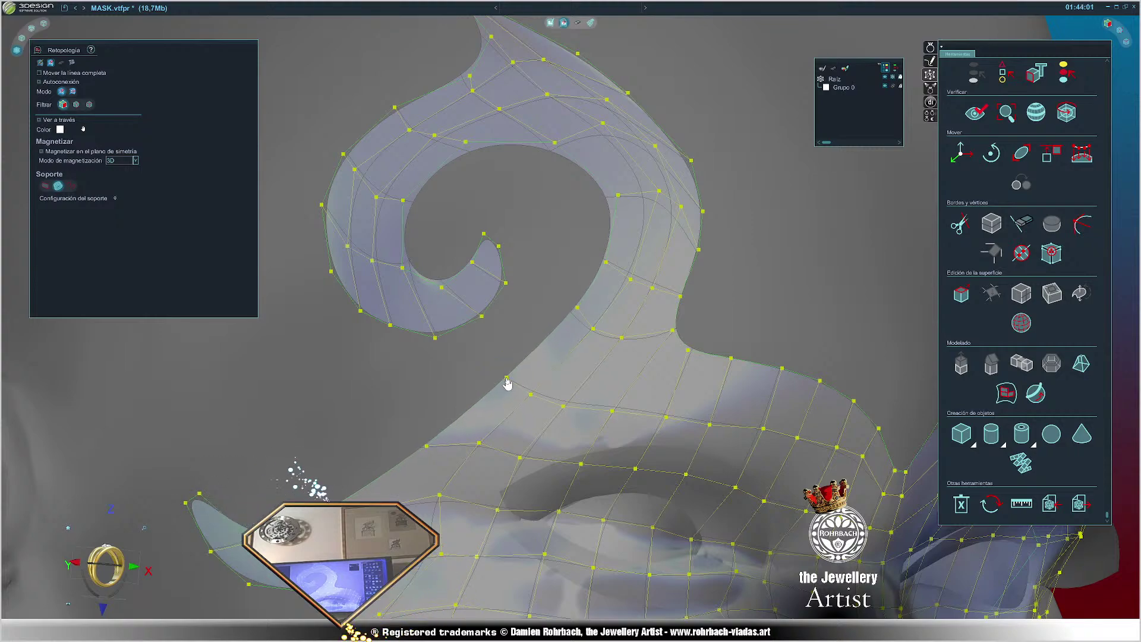
scroll(509, 387, down, 5)
scroll(538, 466, up, 5)
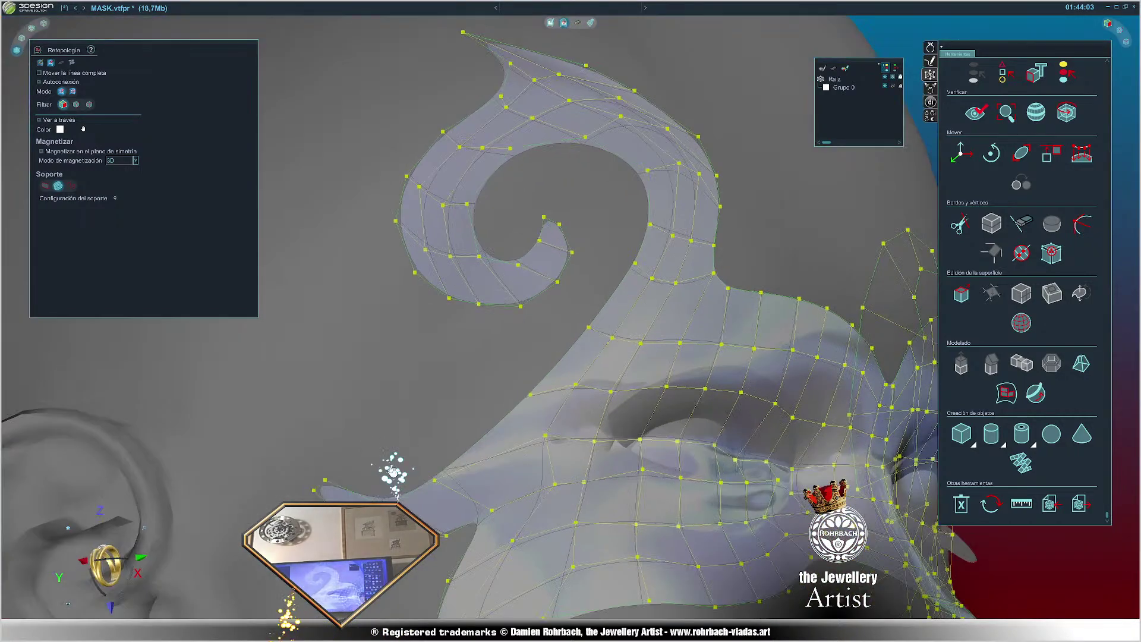
scroll(662, 325, up, 3)
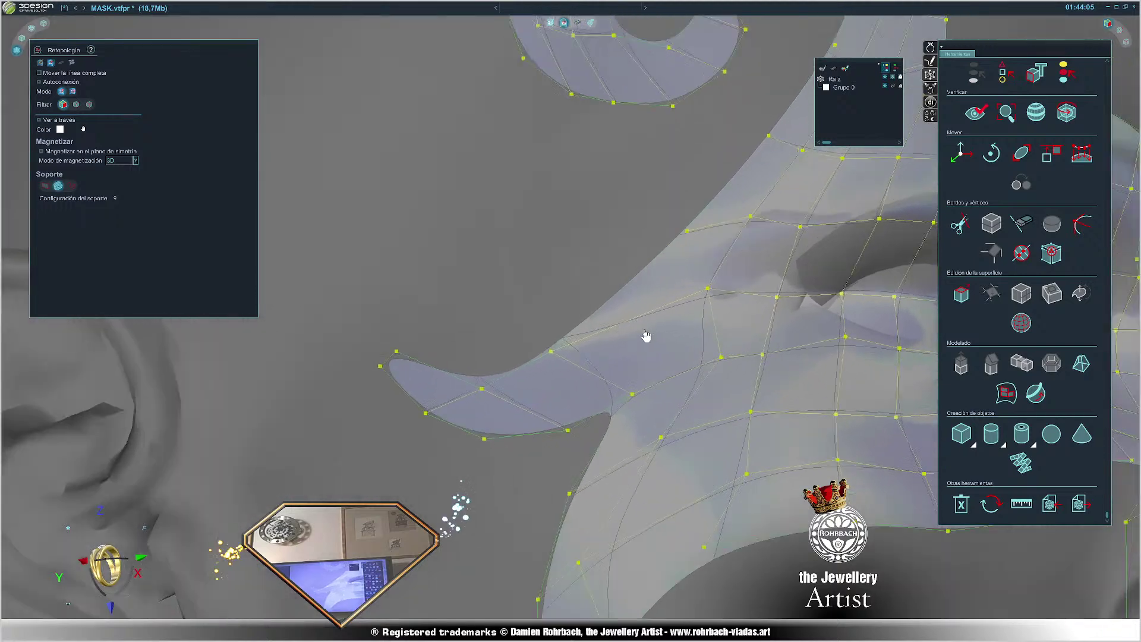
drag(547, 360, 578, 360)
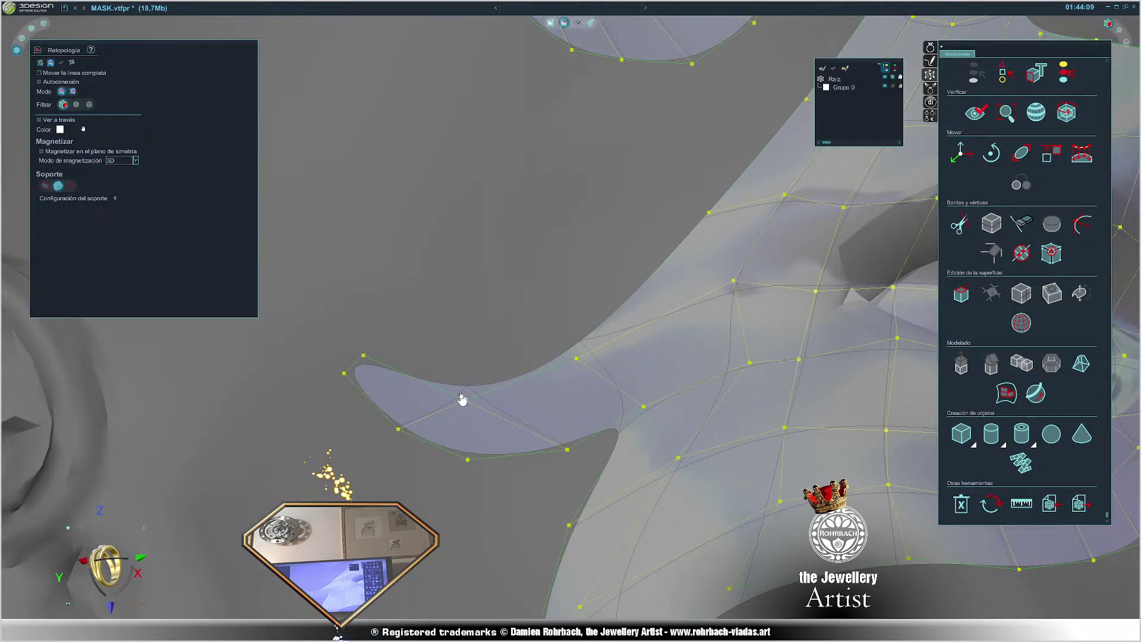
drag(462, 396, 451, 392)
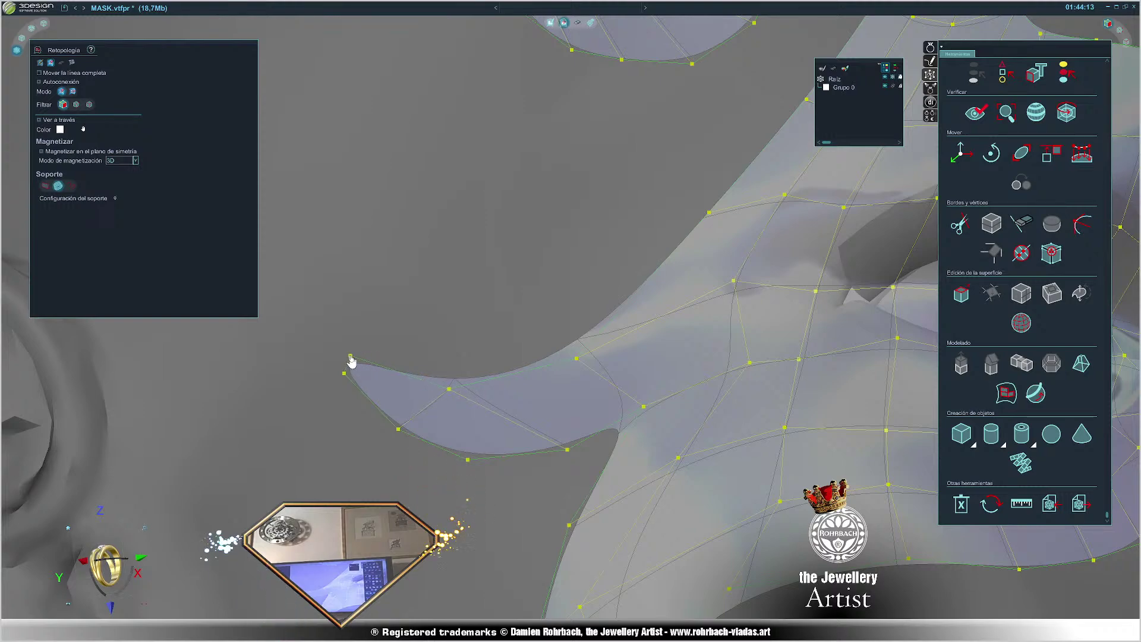
- Move the two ear-side edge points between the spur and the scroll's neck inward to smooth the concave contour
scroll(350, 365, down, 10)
scroll(661, 351, up, 10)
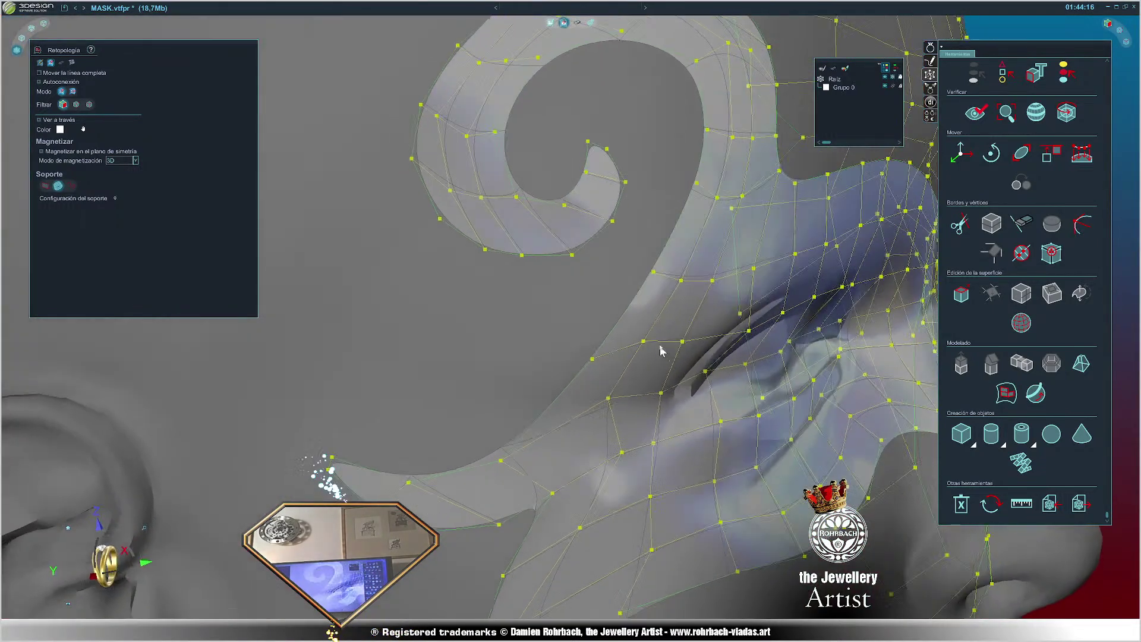
middle_drag(661, 351, 588, 340)
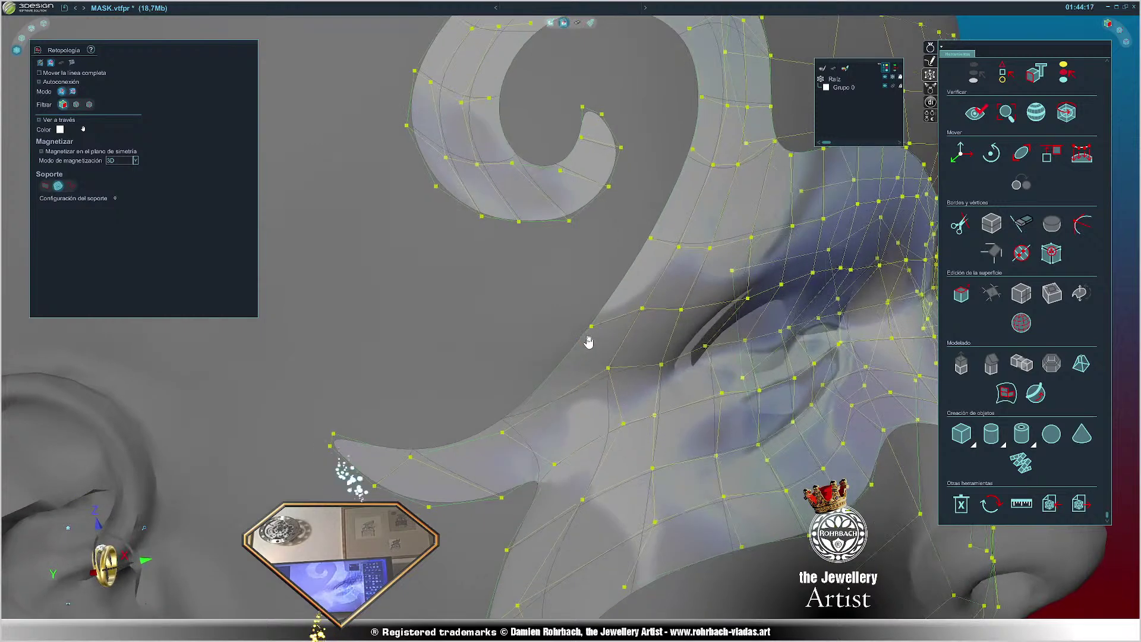
drag(592, 341, 598, 352)
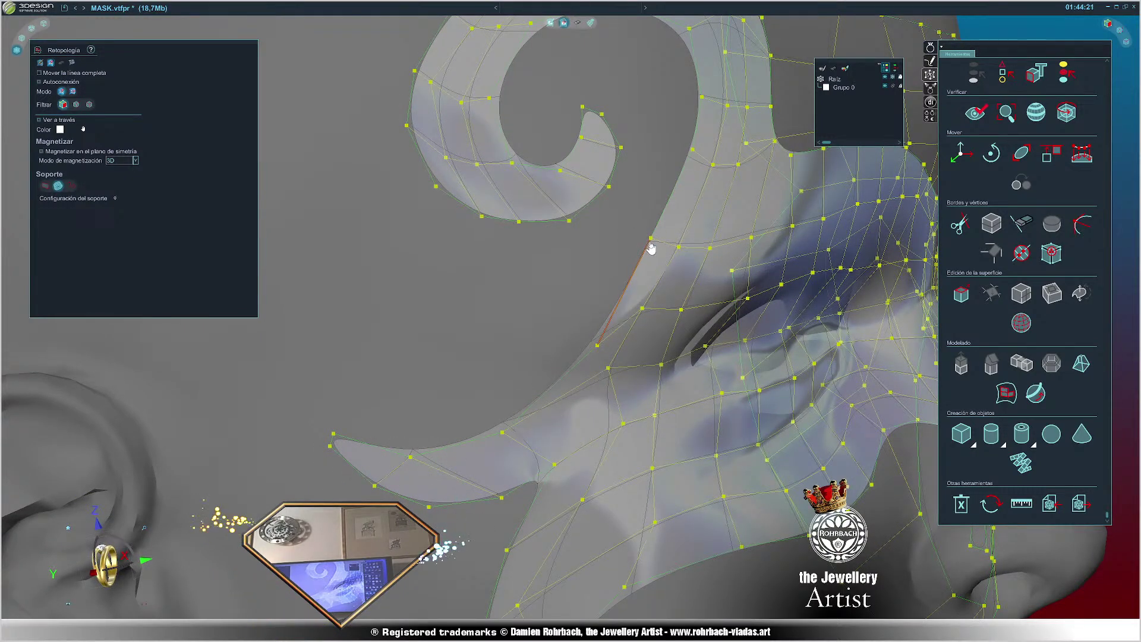
drag(652, 246, 662, 255)
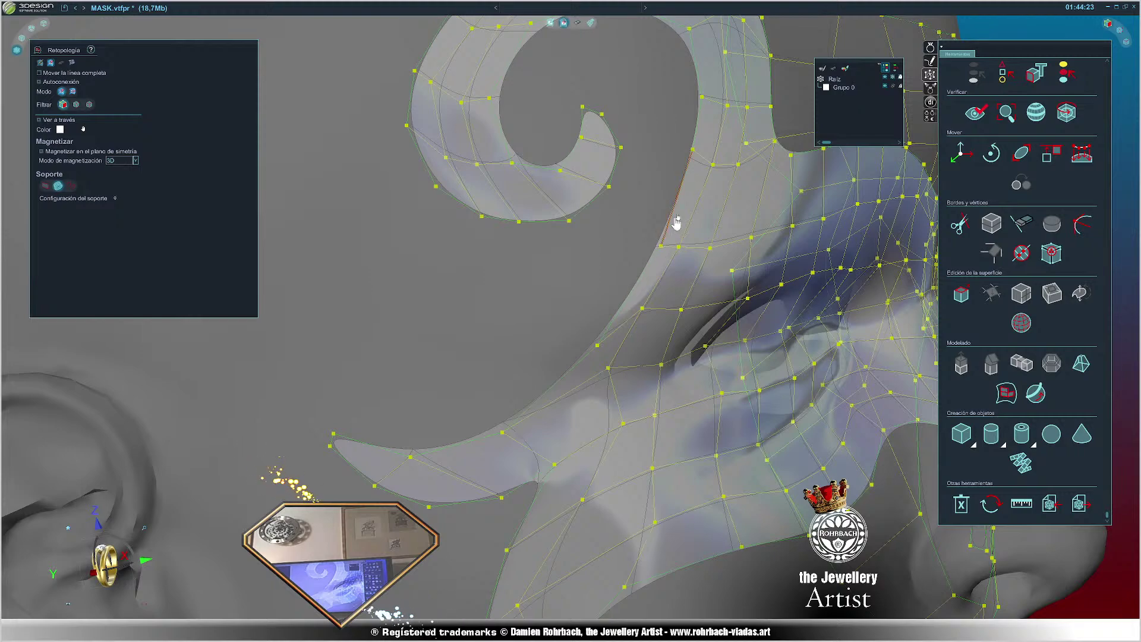
scroll(709, 181, down, 5)
middle_drag(749, 275, 789, 362)
right_drag(789, 362, 871, 356)
scroll(683, 400, up, 8)
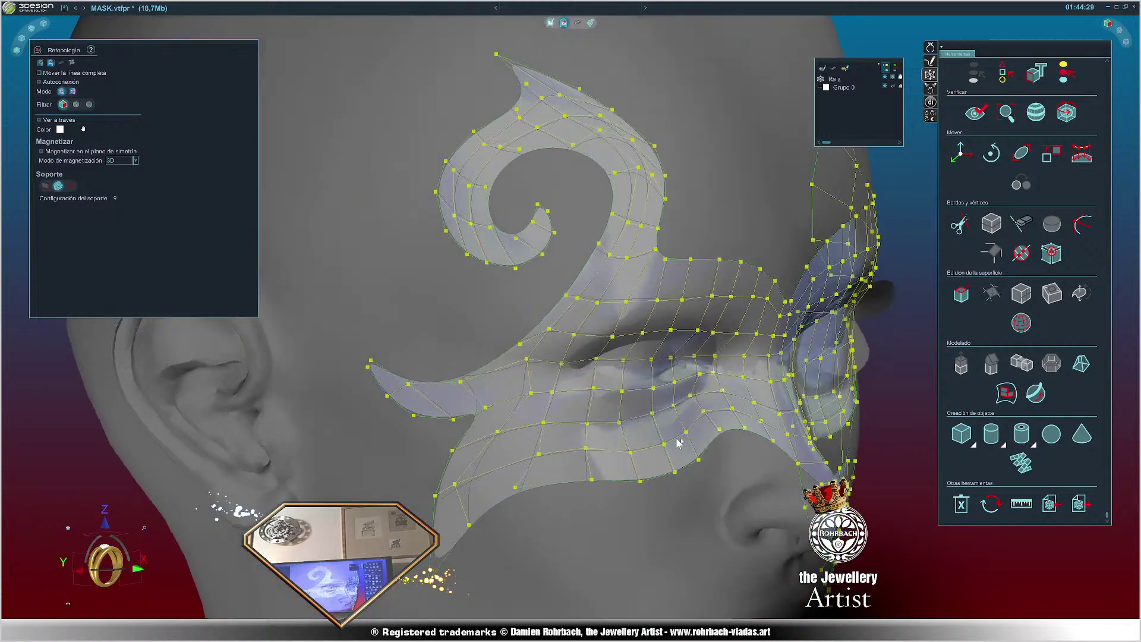
- Compare the faceted and smoothed displays of the scroll's mesh and try out the retopology selection filters
scroll(495, 331, up, 6)
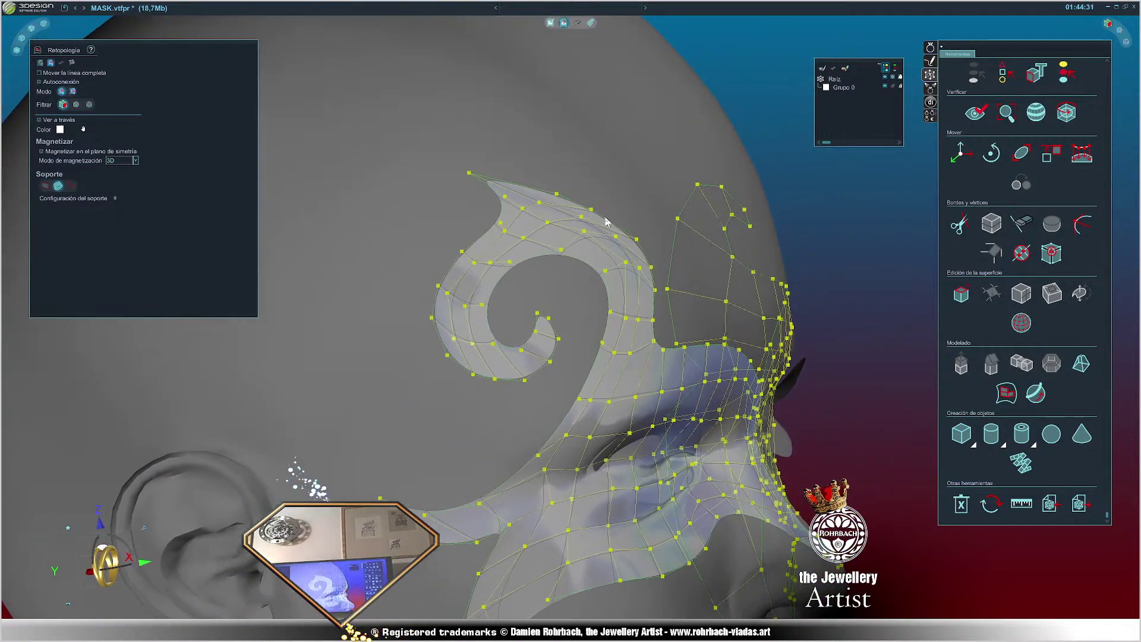
scroll(438, 338, up, 4)
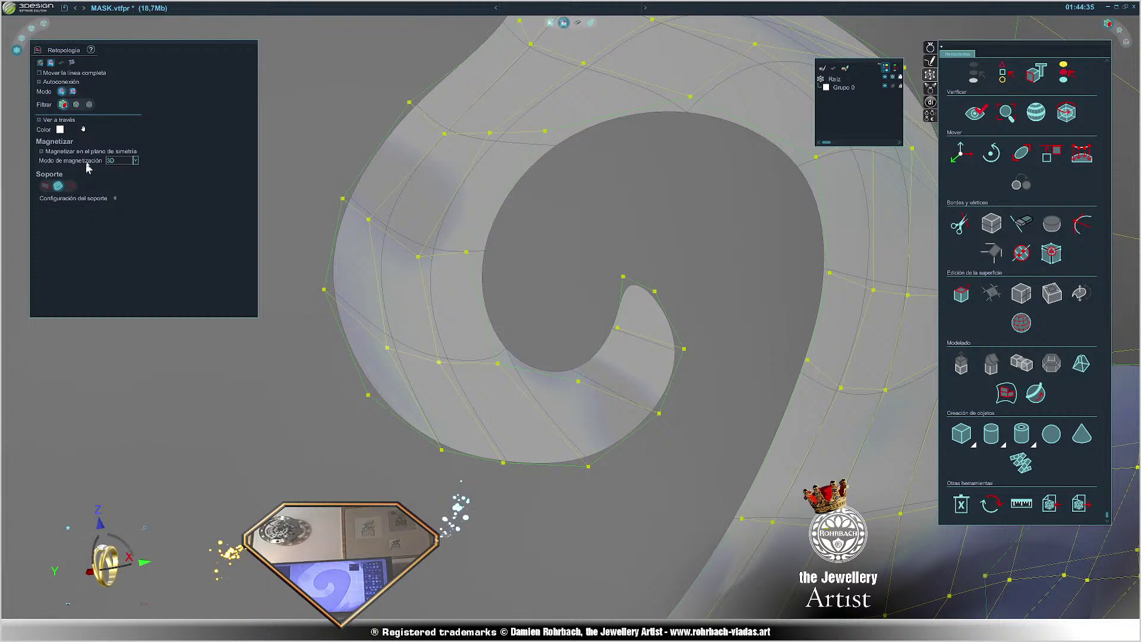
click(20, 38)
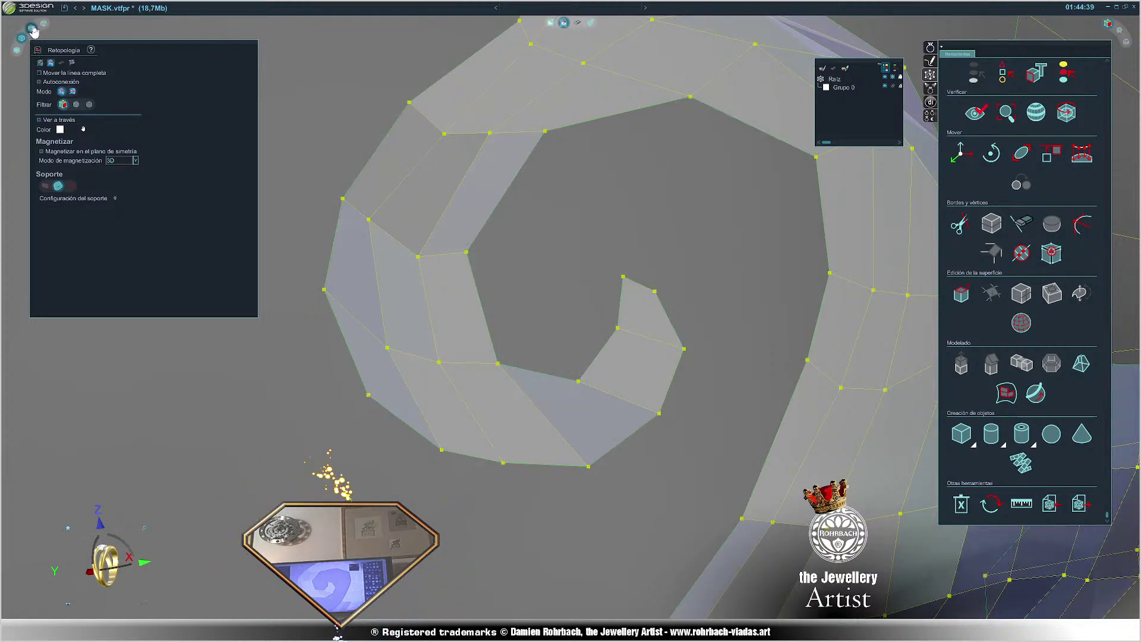
click(33, 29)
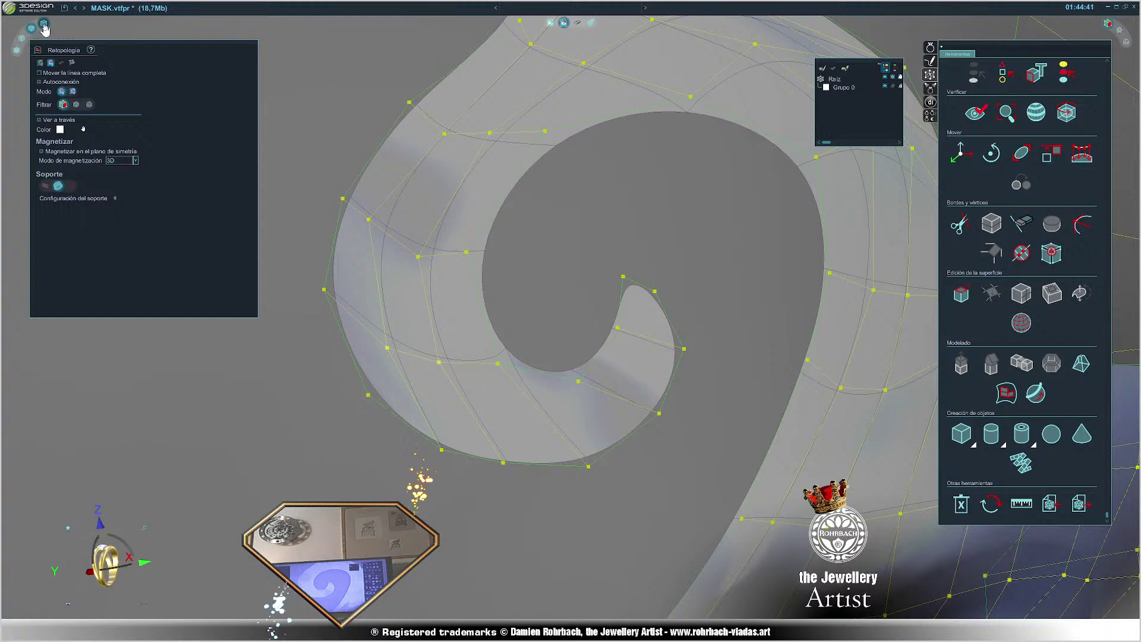
click(44, 25)
click(16, 50)
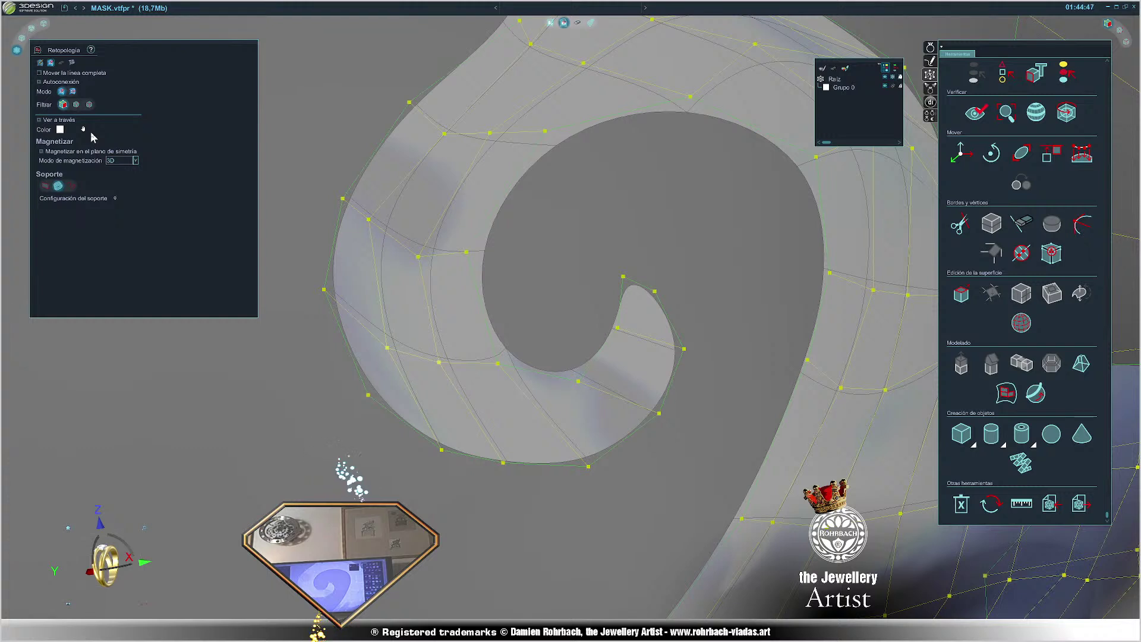
click(90, 105)
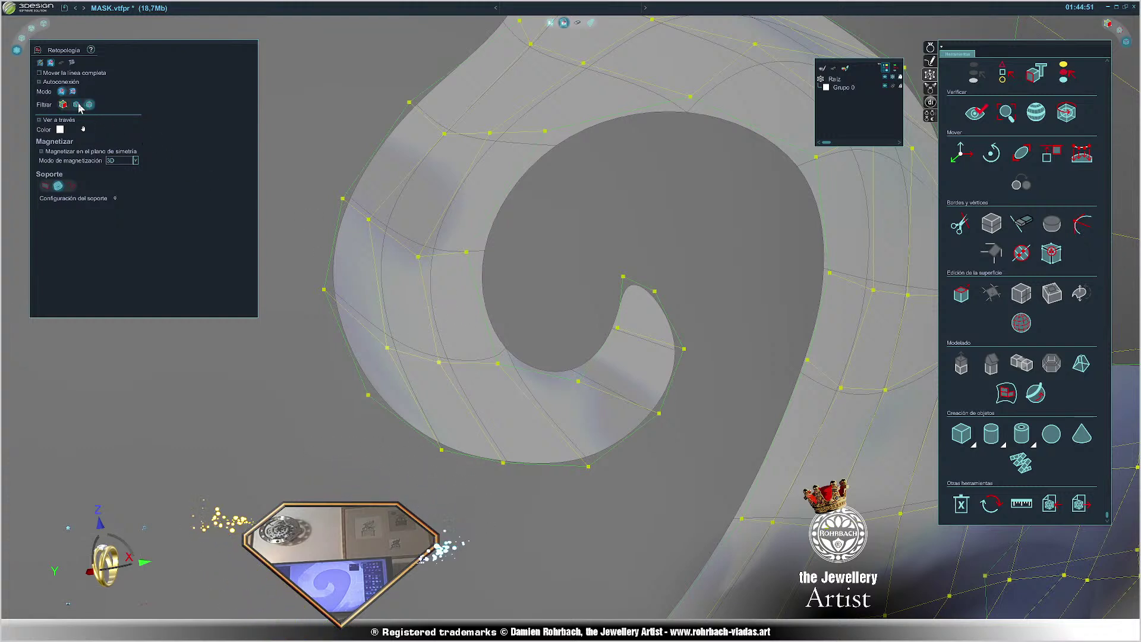
click(78, 106)
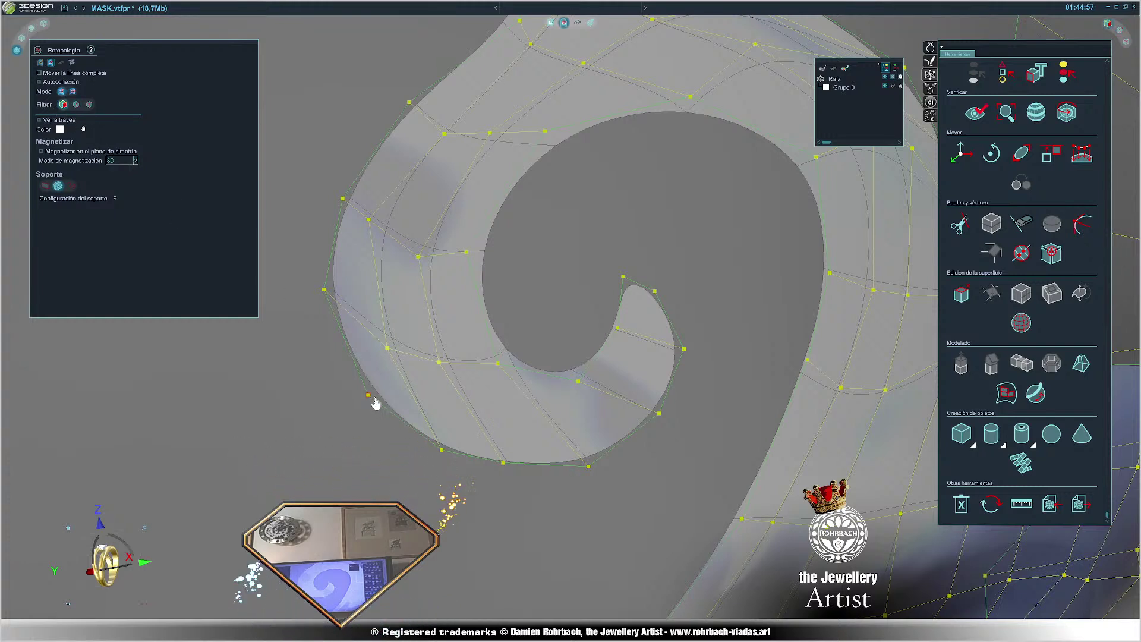
- Move the three ear-side and lower outer-edge points of the scroll's curl inward to tighten its outer contour
drag(370, 396, 373, 387)
drag(326, 295, 339, 302)
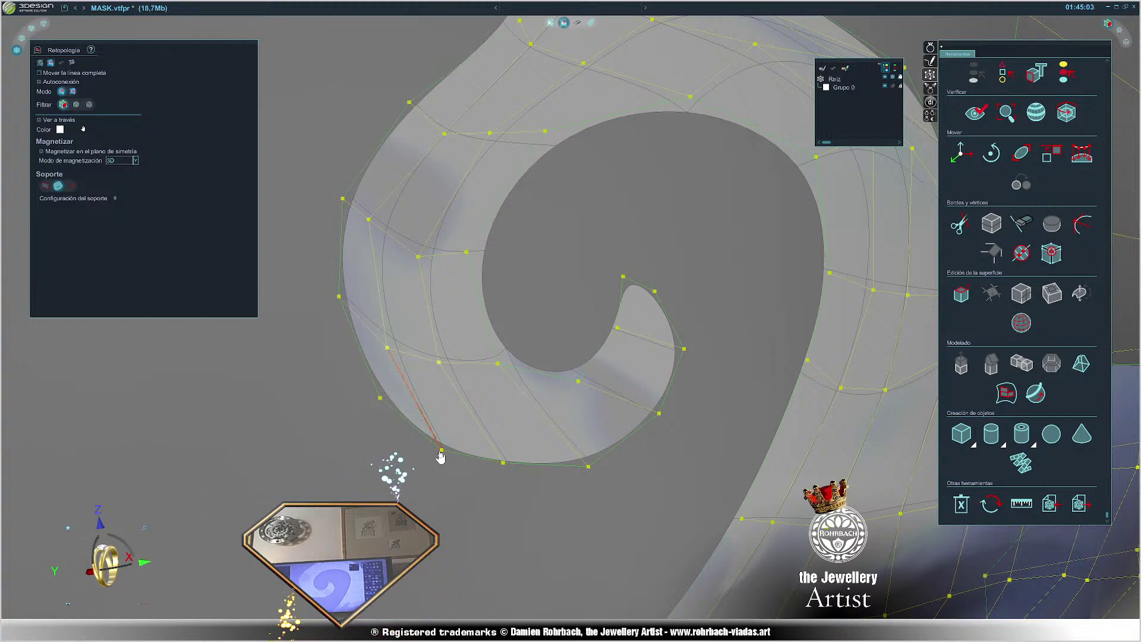
drag(444, 456, 457, 455)
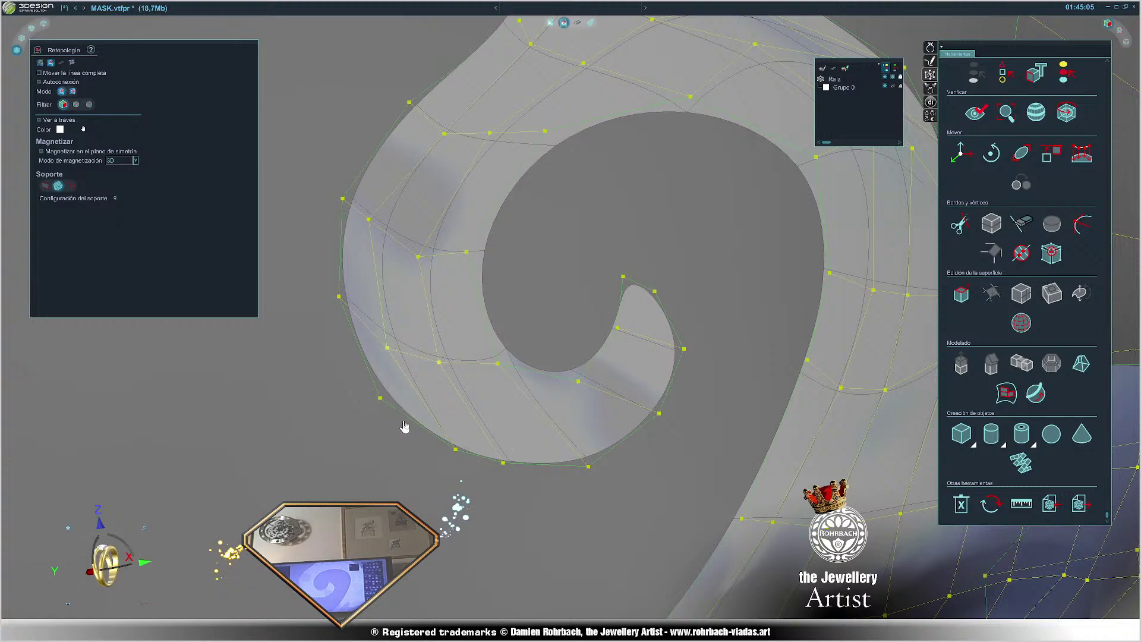
- Slide the points along the underside of the curl toward its tip and pull the ear-side outer points slightly inward to round the contour
scroll(558, 448, down, 10)
middle_drag(879, 351, 861, 326)
scroll(590, 331, up, 6)
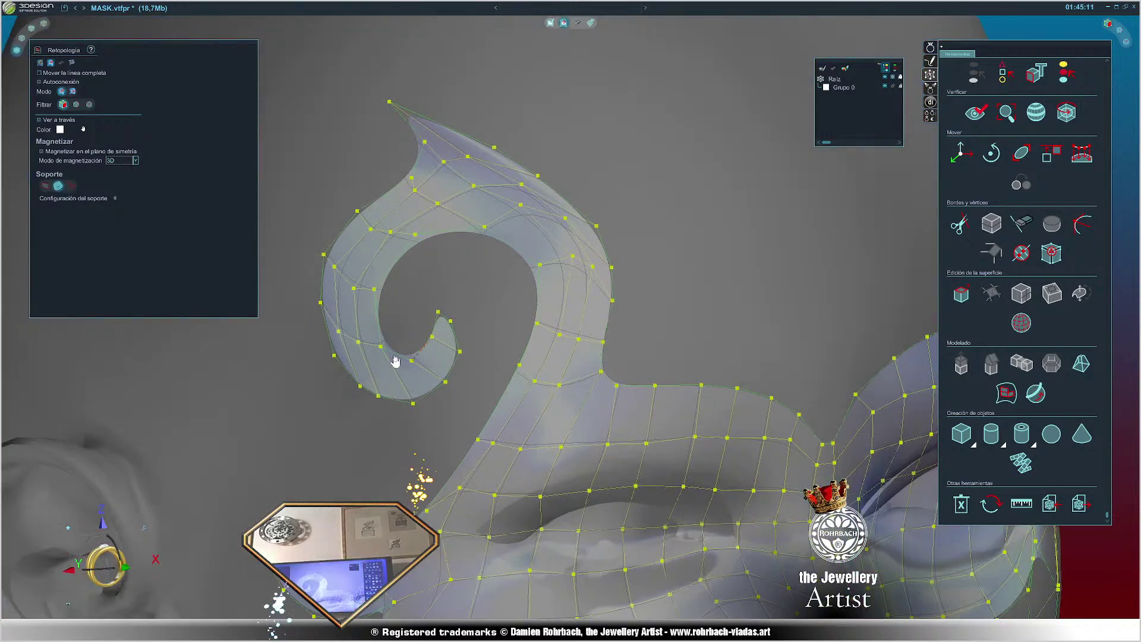
scroll(395, 360, up, 8)
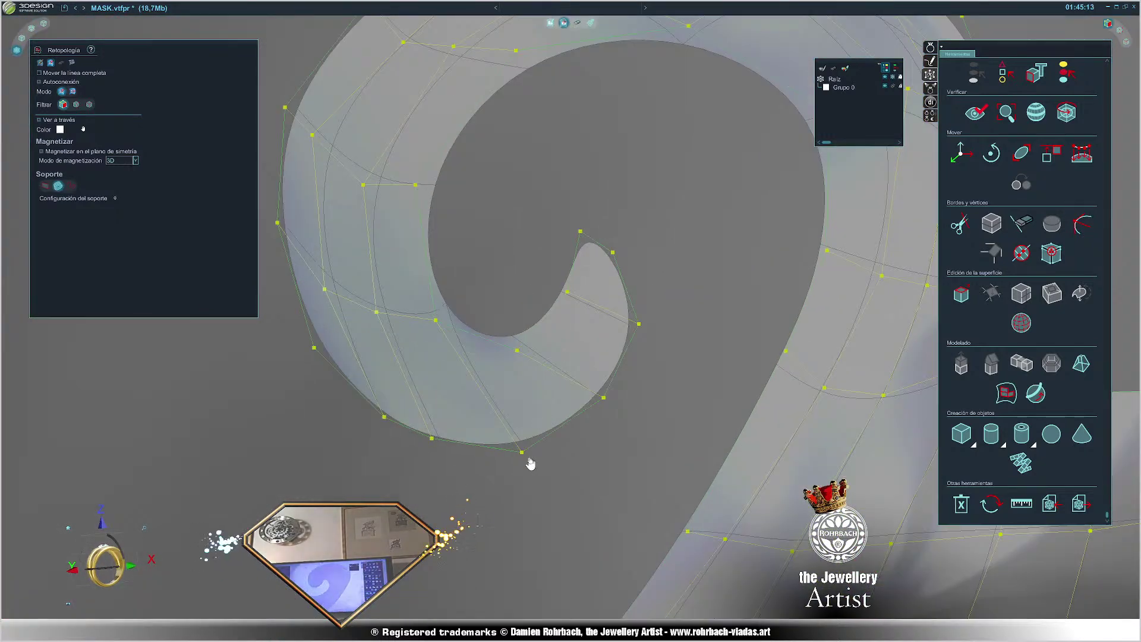
drag(522, 458, 558, 447)
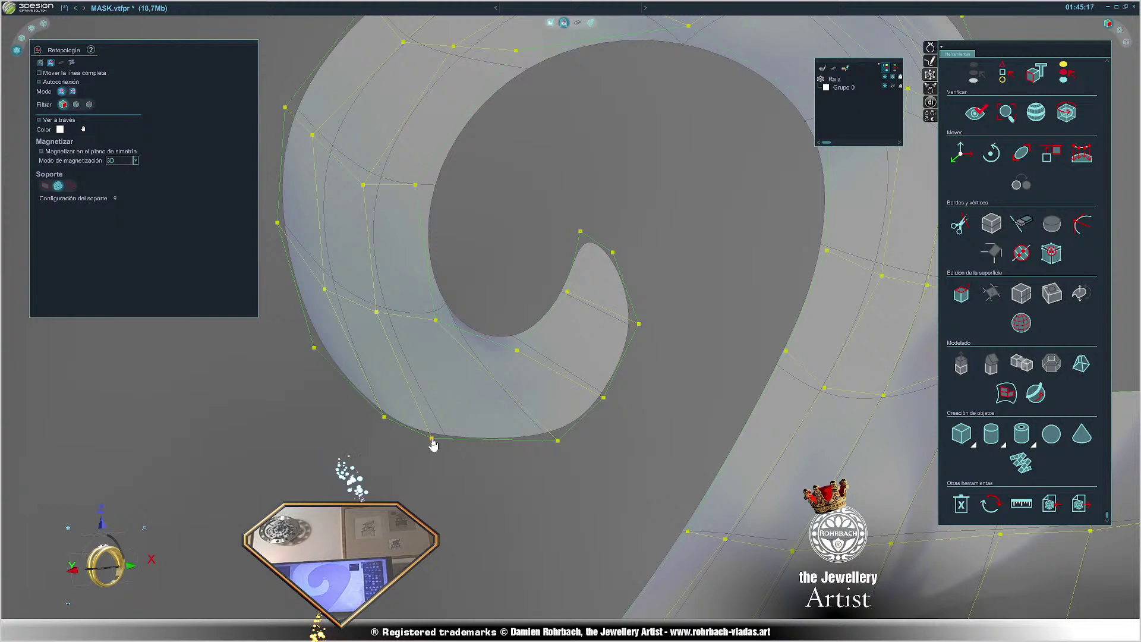
drag(432, 443, 467, 441)
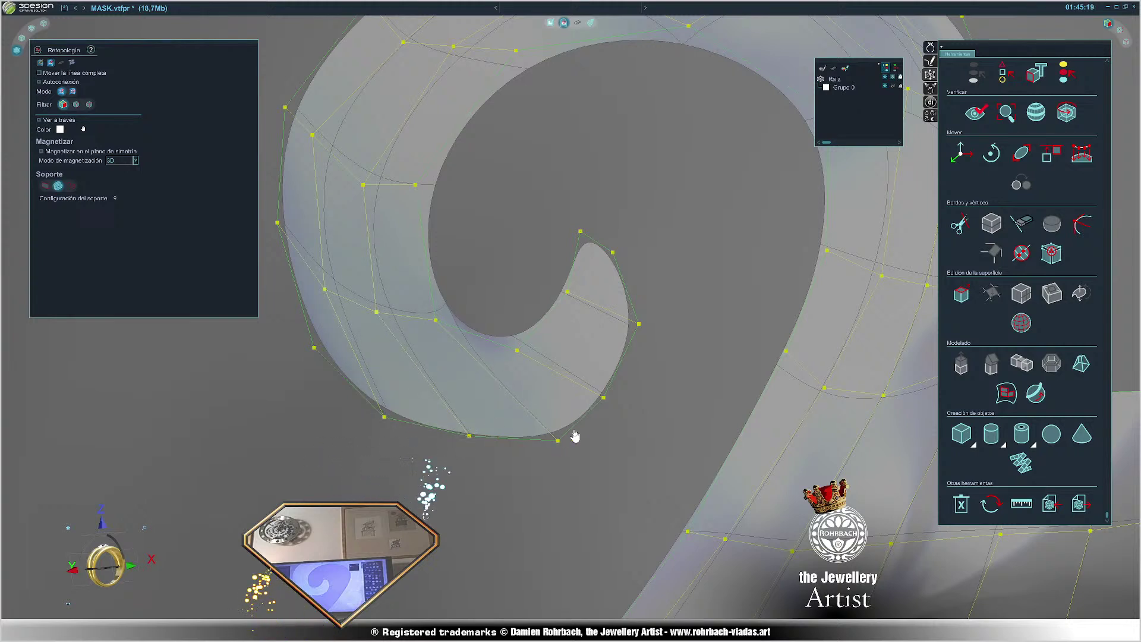
drag(558, 447, 546, 441)
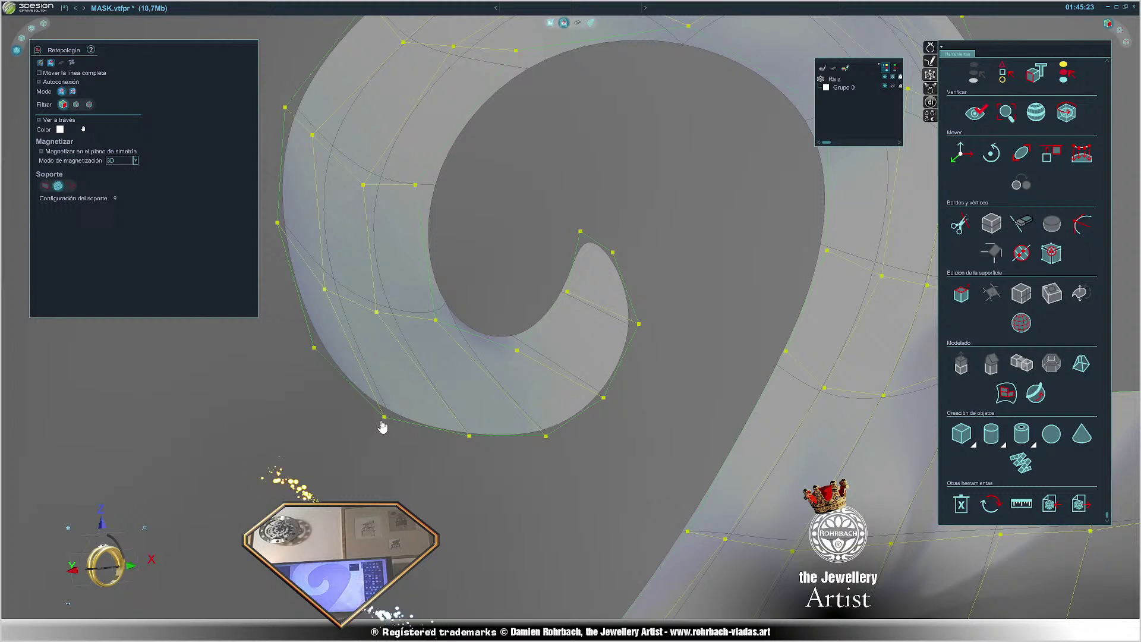
drag(384, 421, 401, 419)
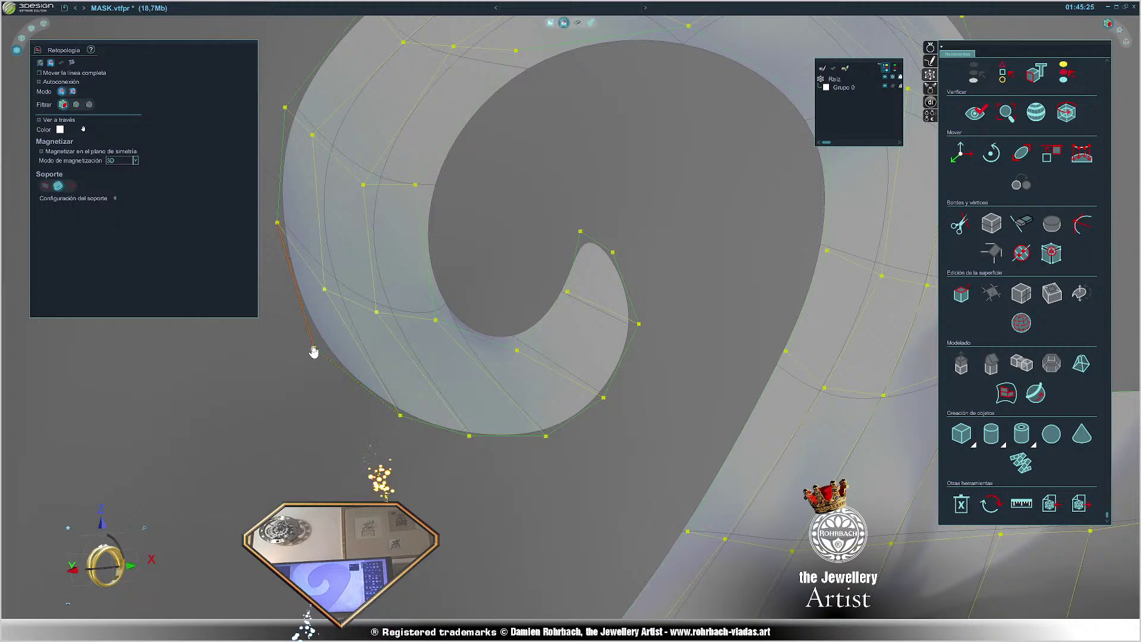
mouse_move(313, 351)
mouse_down()
mouse_move(326, 354)
mouse_move(317, 350)
mouse_up()
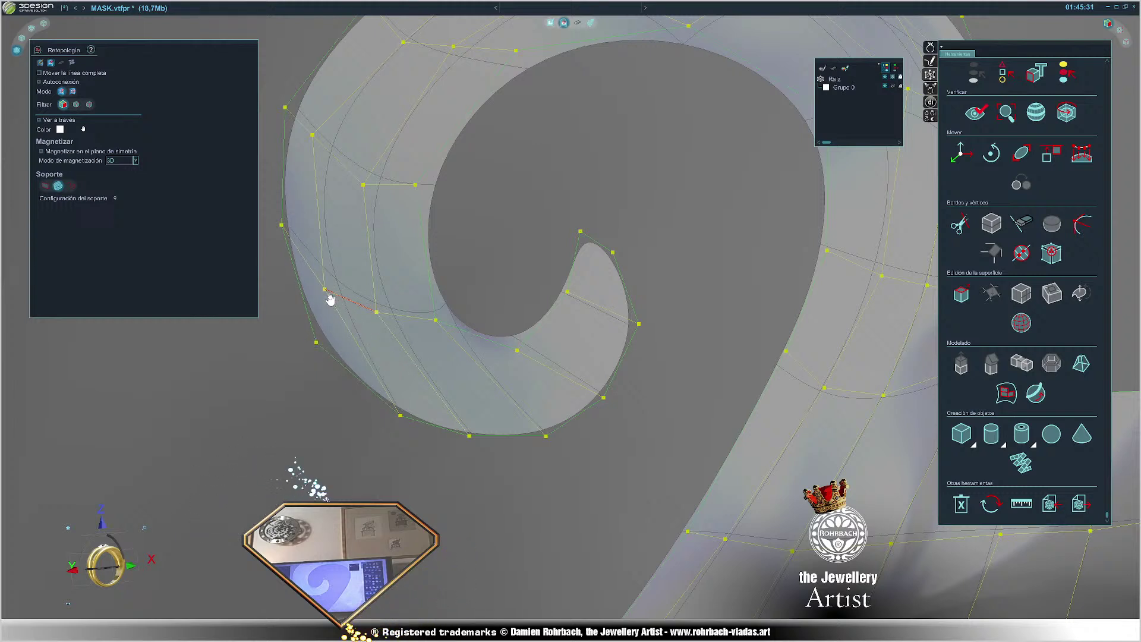
- Raise the interior points on the ear side of the curl and shift its lower outer-edge points toward the tip to even out the spacing
drag(326, 295, 329, 289)
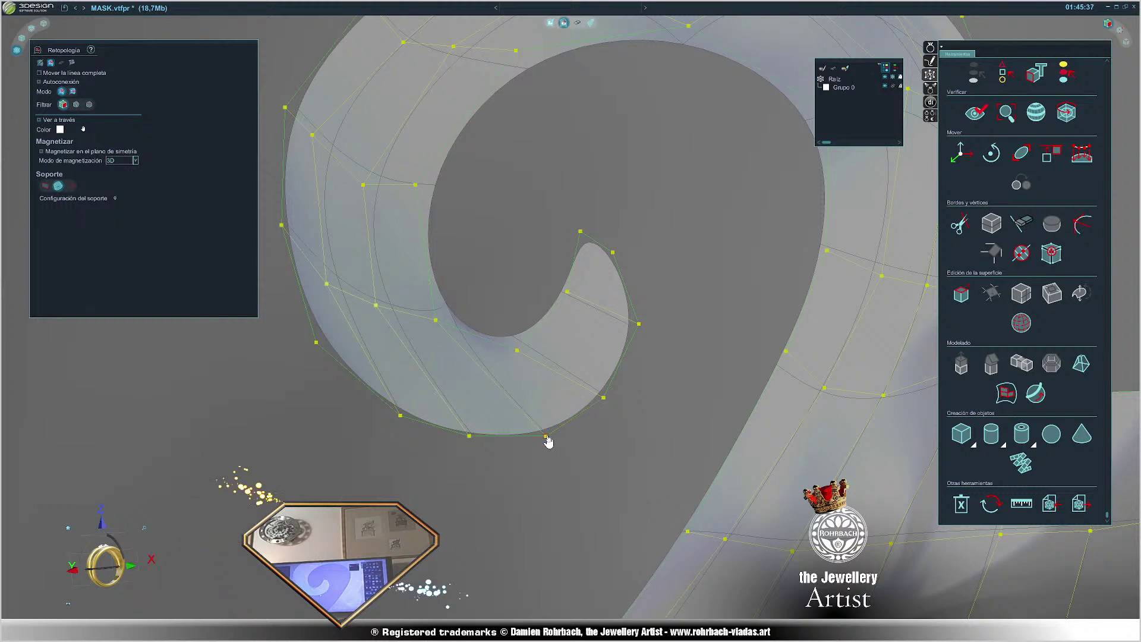
drag(545, 438, 555, 434)
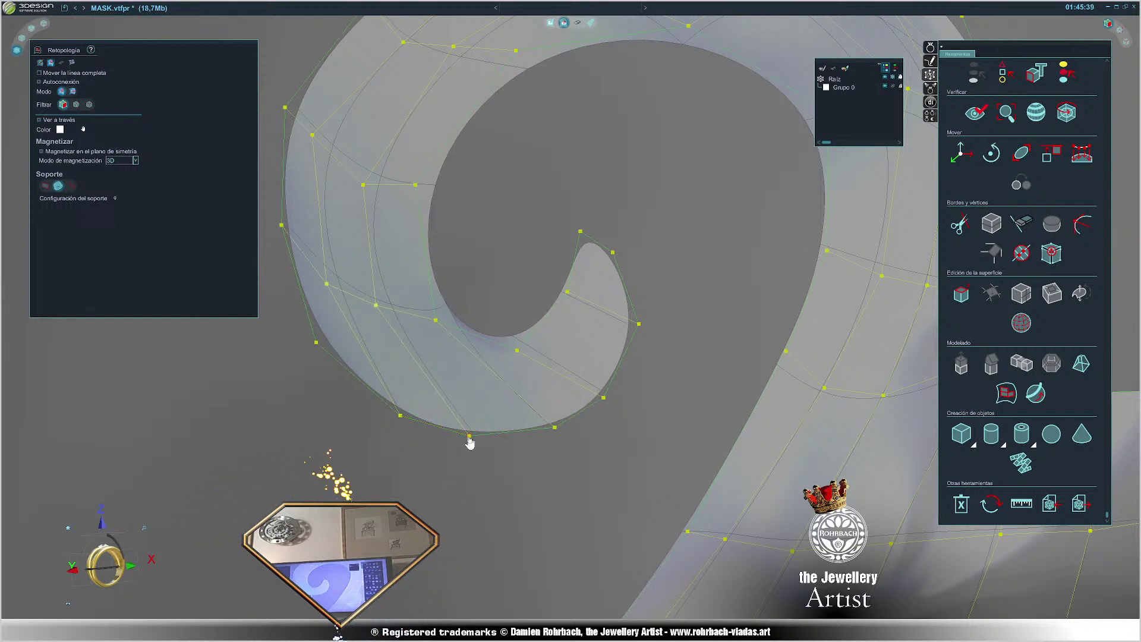
drag(470, 438, 483, 436)
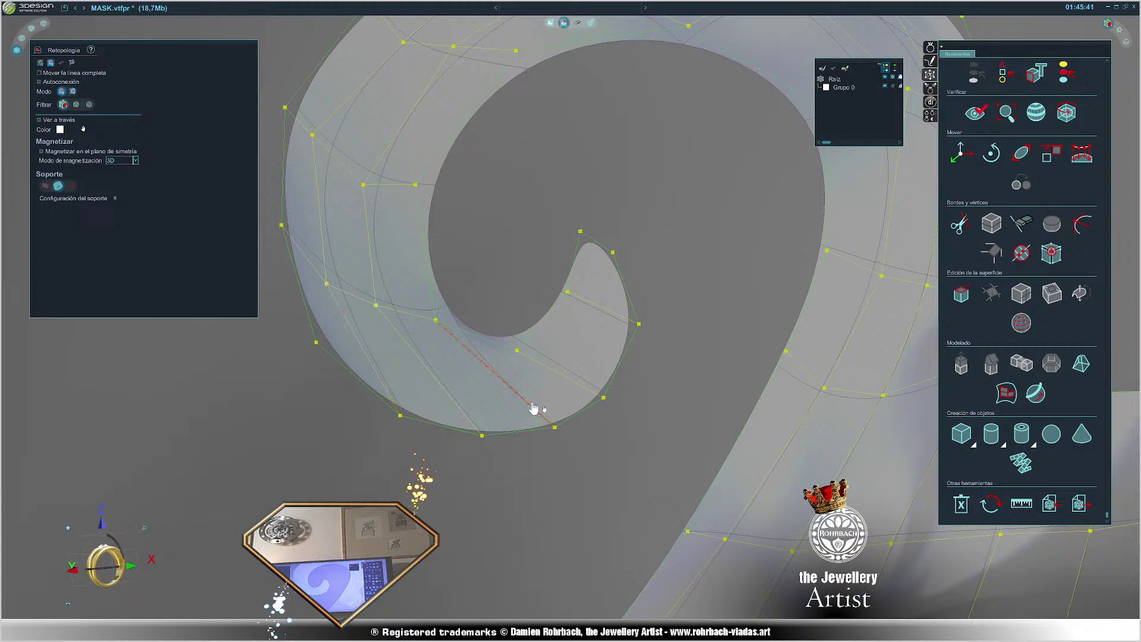
drag(603, 397, 607, 382)
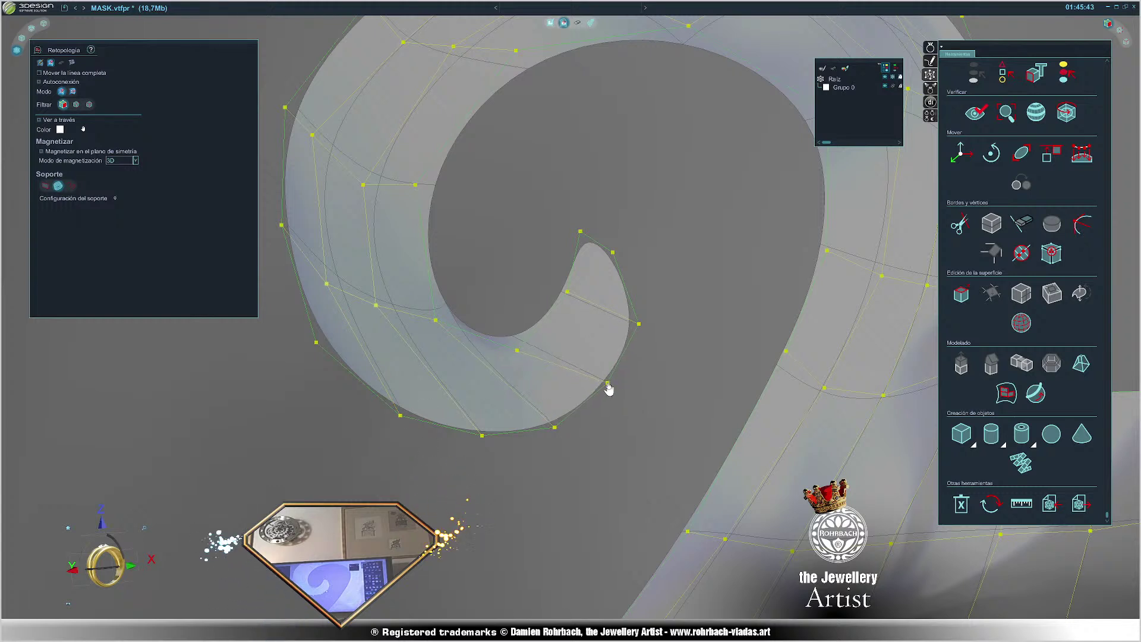
drag(556, 433, 564, 429)
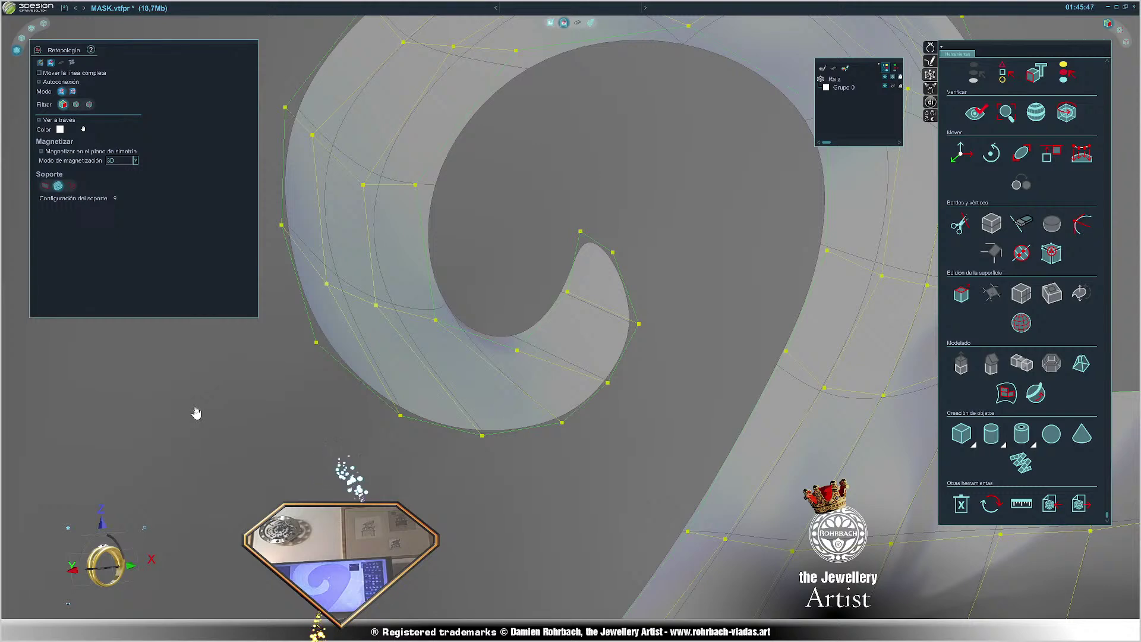
- Raise the two lower inner-edge points of the curl and push the outer-edge point below its tip outward
scroll(566, 420, down, 3)
scroll(576, 412, up, 4)
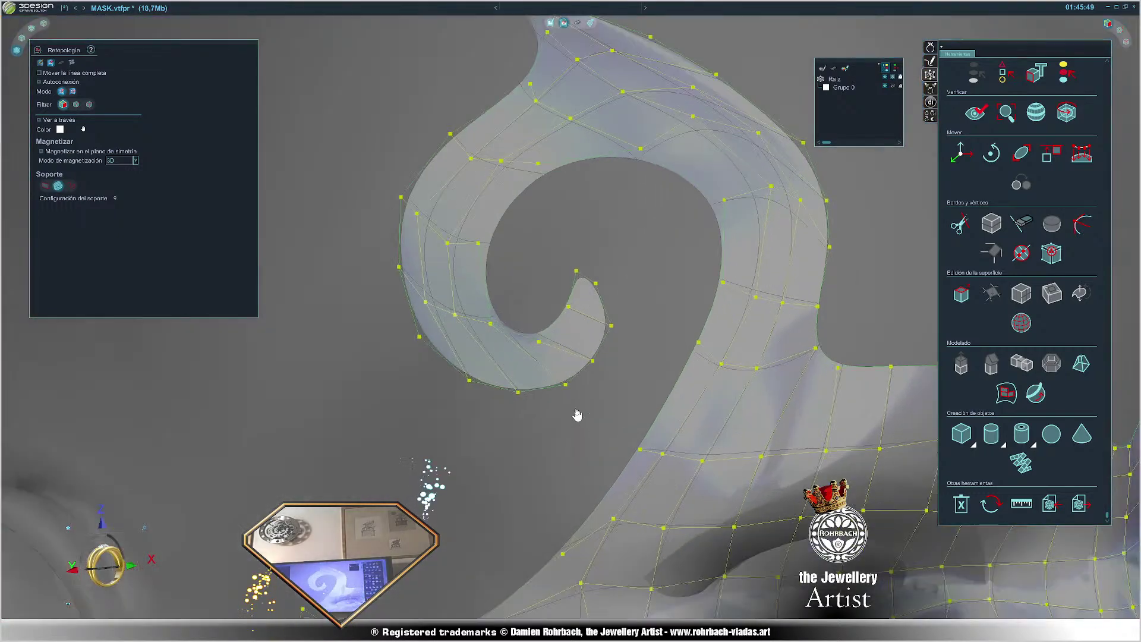
drag(507, 355, 527, 325)
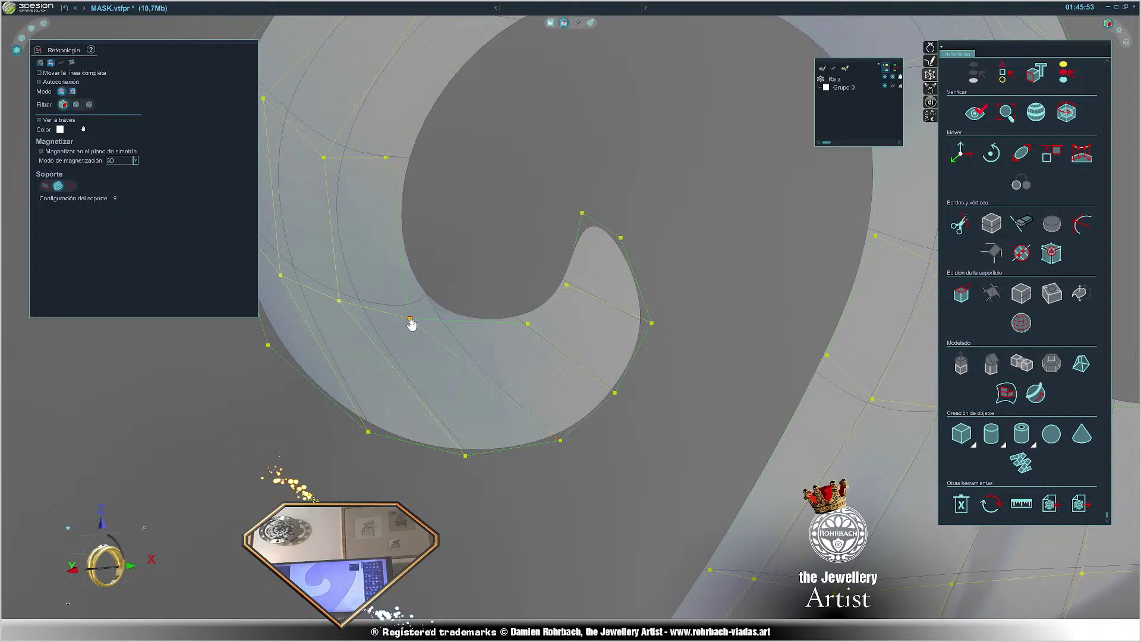
drag(410, 320, 416, 309)
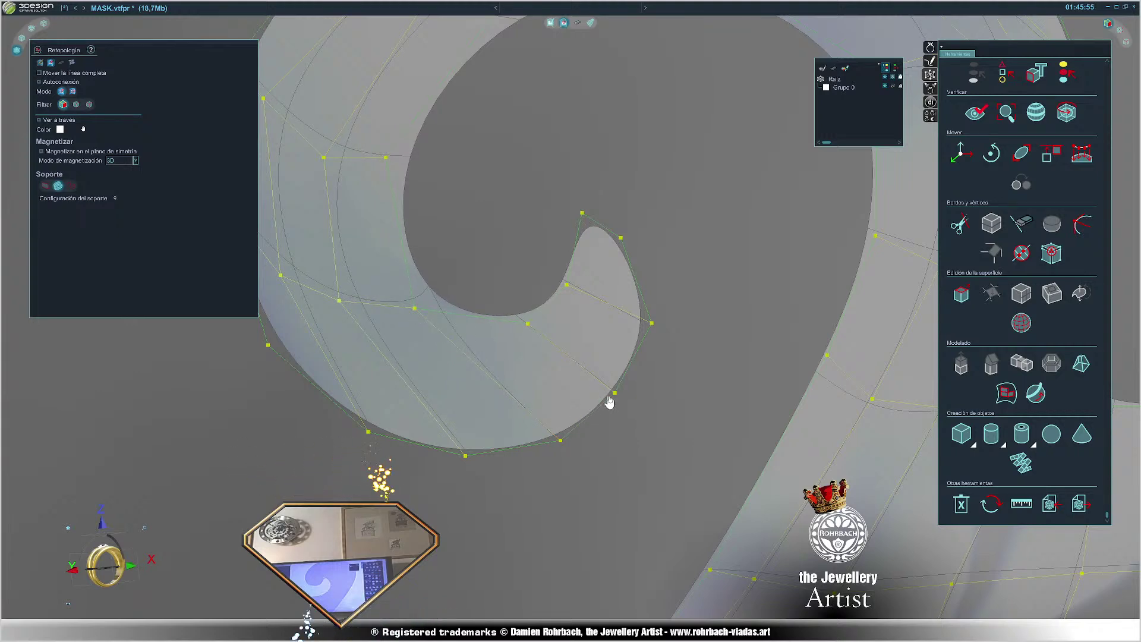
drag(616, 397, 626, 400)
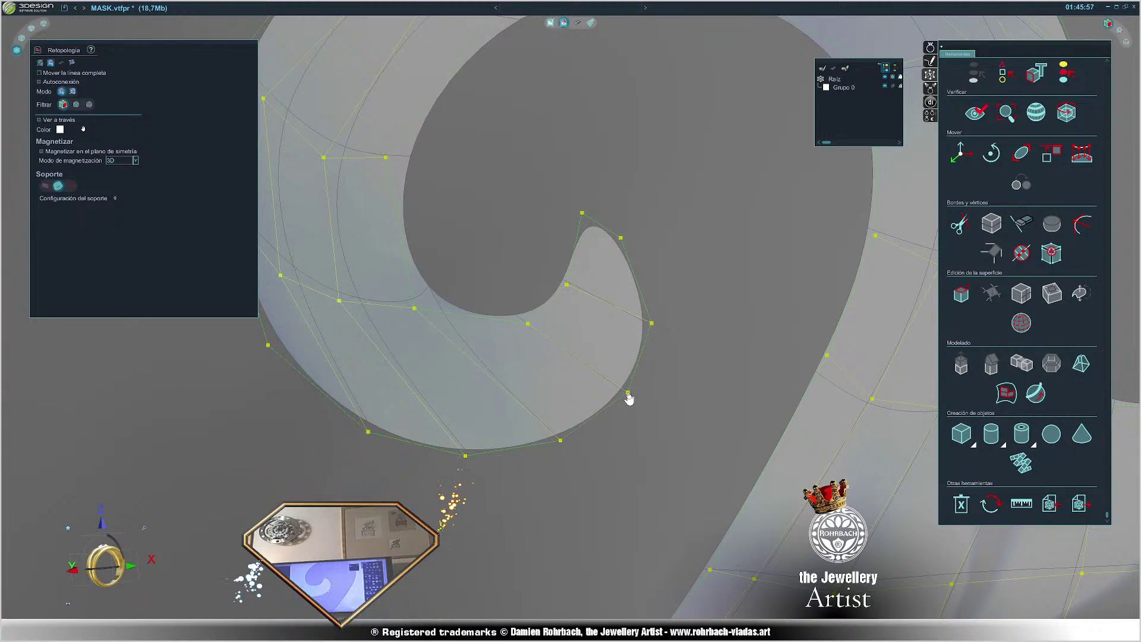
- Narrow the curl's tip by moving its inner and outer edge points inward, and adjust two inner-edge points to smooth the inner contour
scroll(596, 415, down, 4)
middle_drag(576, 458, 603, 333)
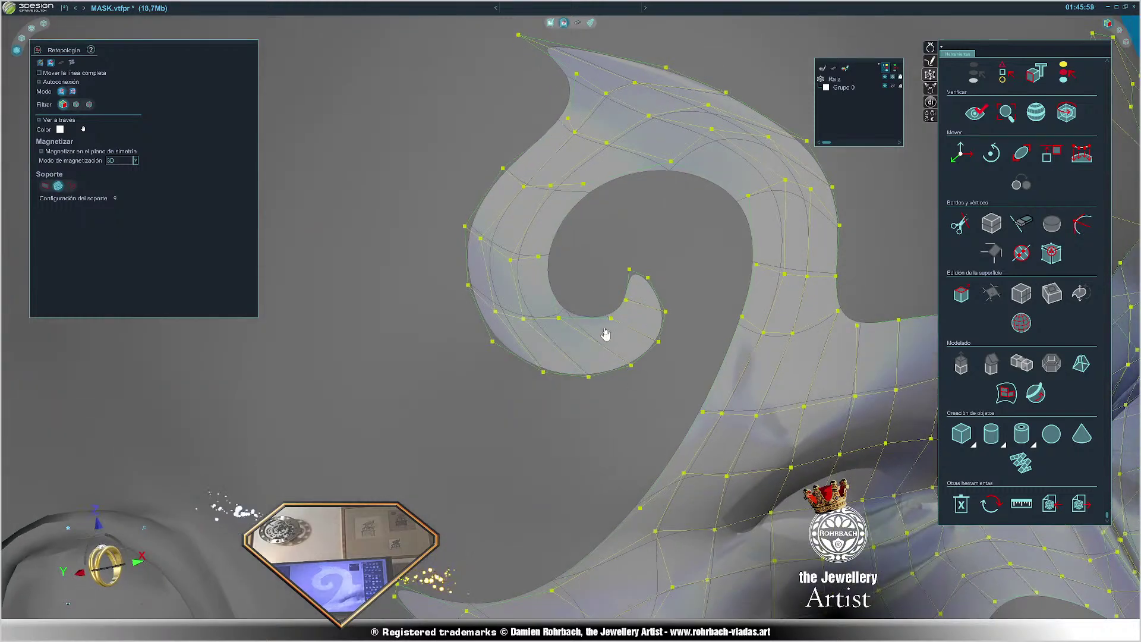
scroll(604, 333, up, 3)
middle_drag(551, 178, 580, 285)
scroll(580, 286, up, 2)
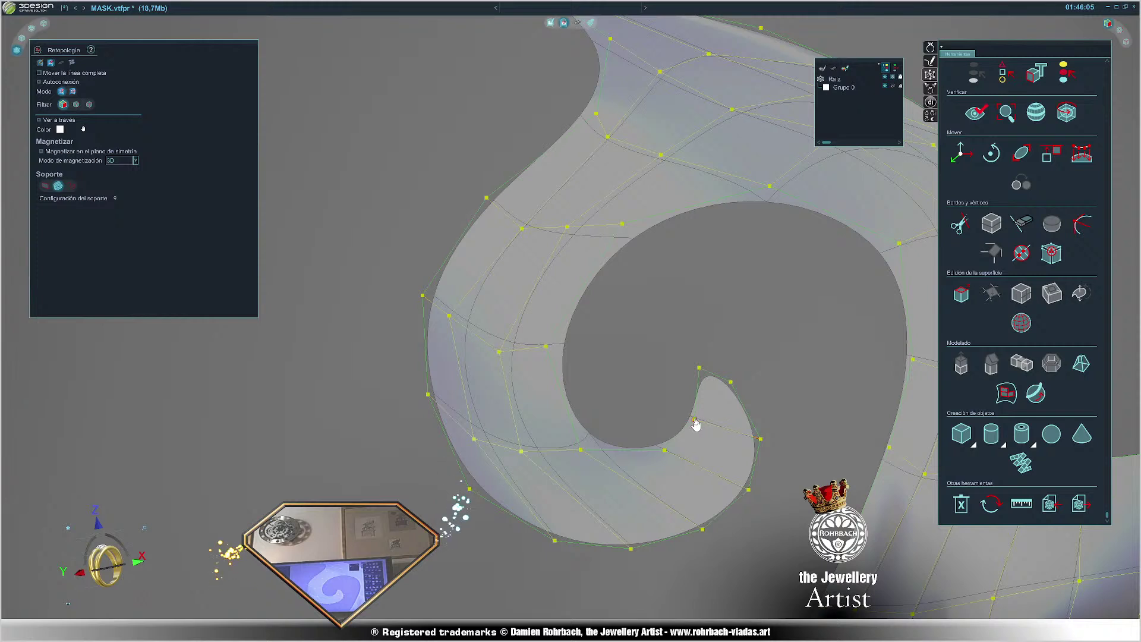
drag(694, 420, 701, 423)
drag(763, 440, 754, 433)
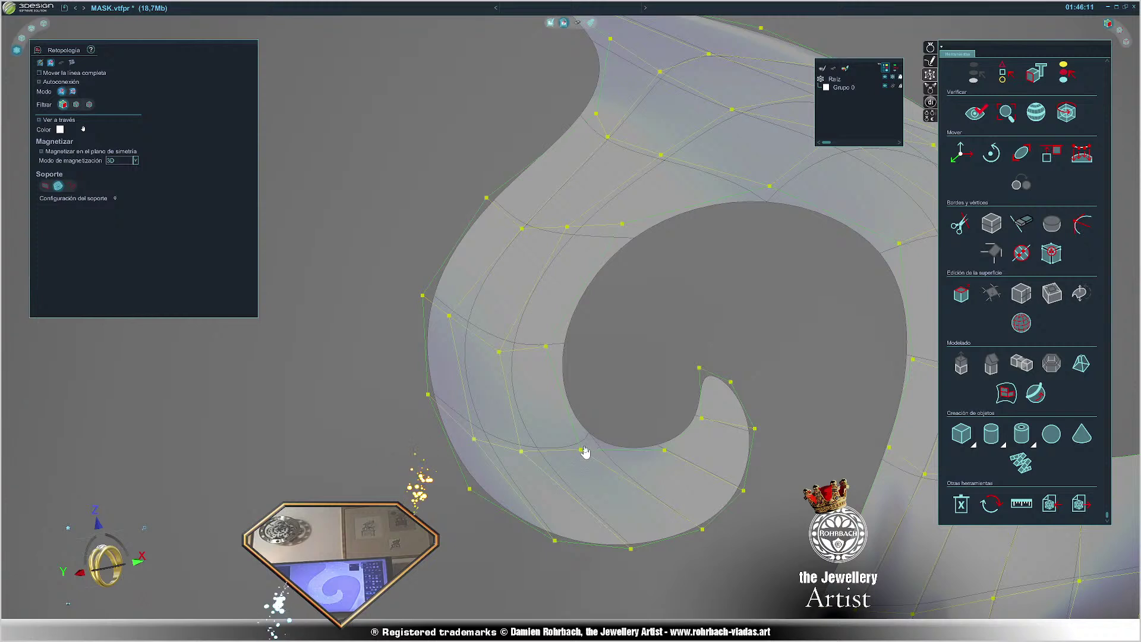
drag(580, 450, 593, 448)
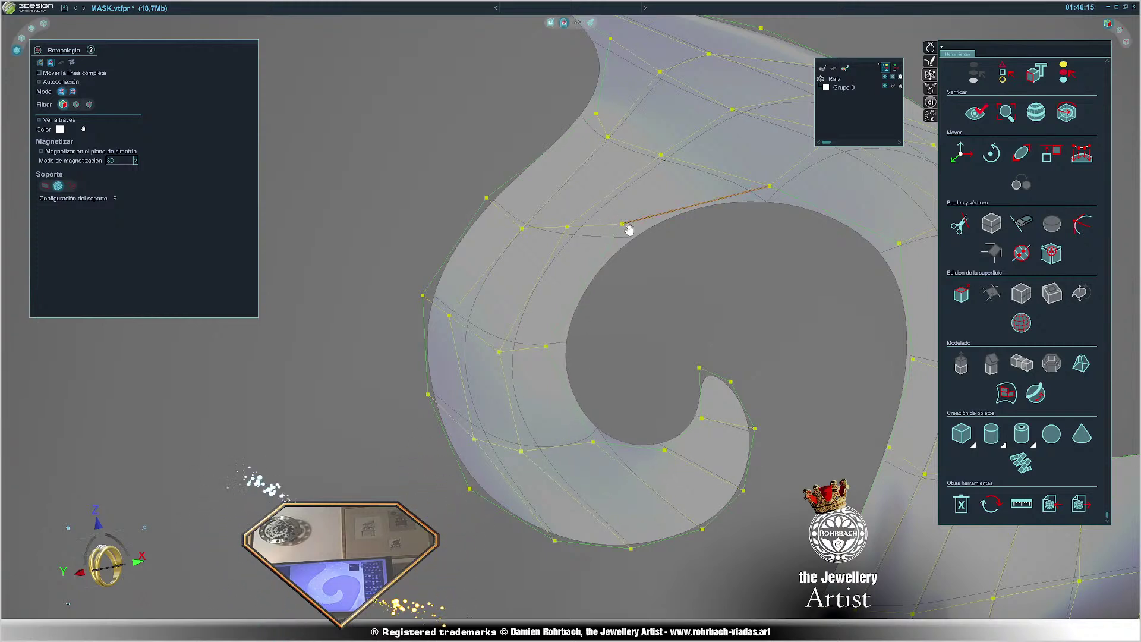
drag(625, 230, 620, 227)
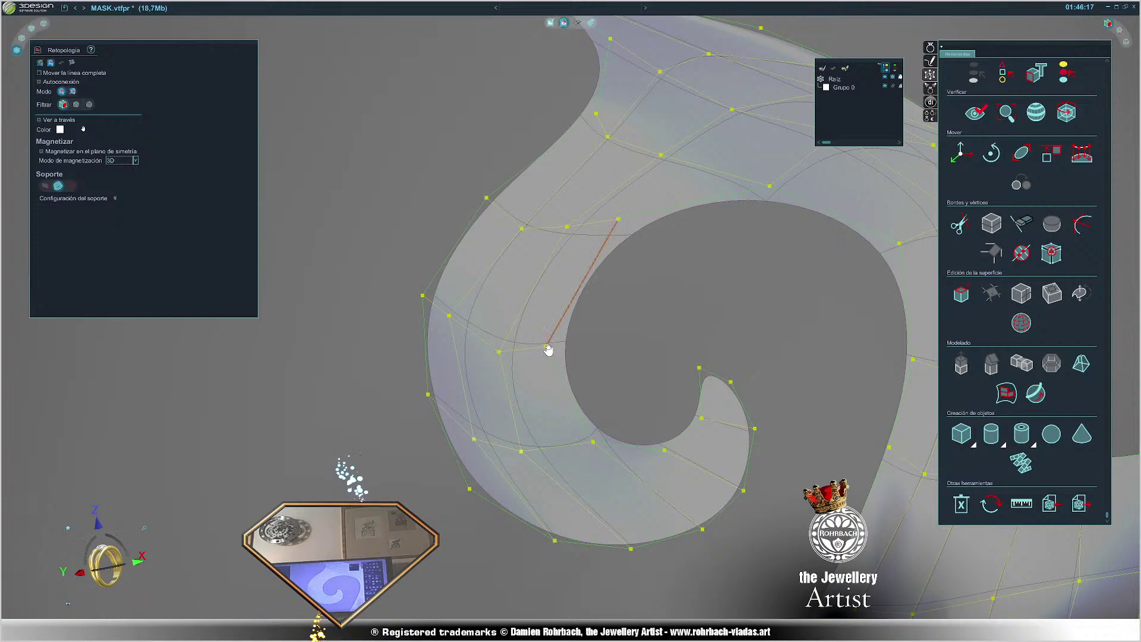
- Exit the surface modelling environment to show the finished mask and save the MASK.vtfpr file
scroll(612, 382, down, 5)
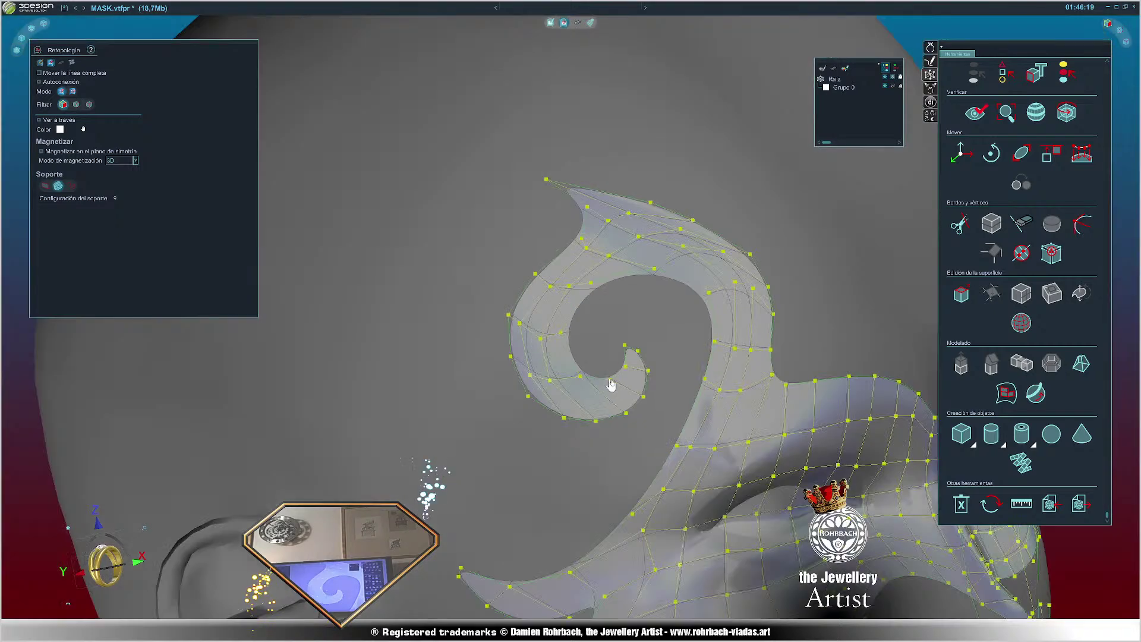
scroll(1004, 101, up, 5)
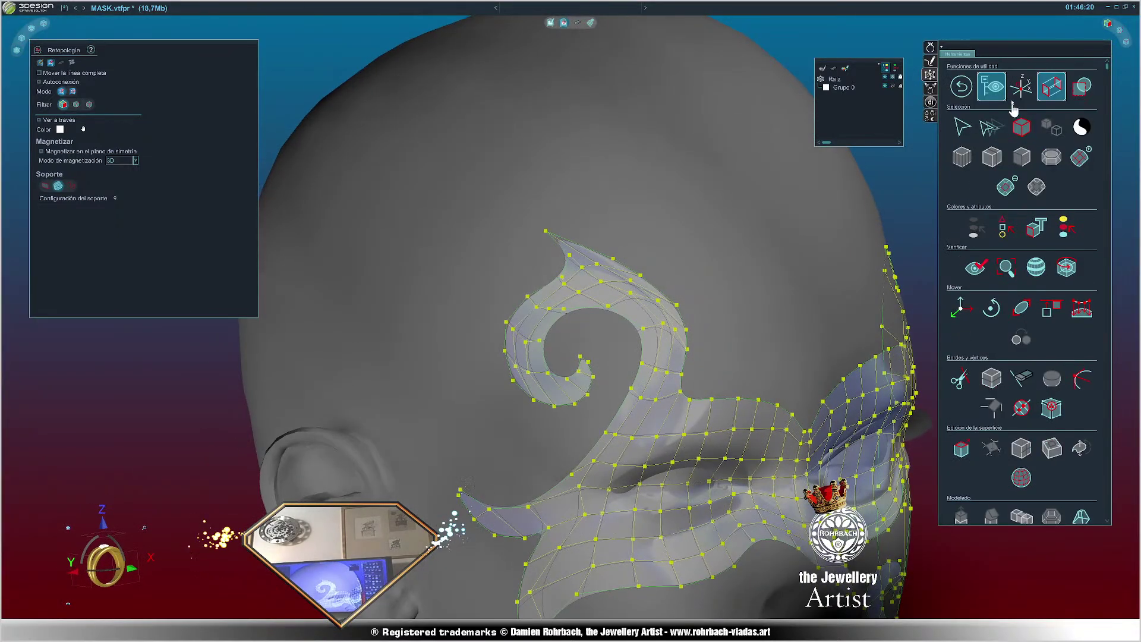
click(962, 94)
scroll(725, 303, down, 5)
middle_drag(725, 303, 826, 280)
right_drag(827, 287, 290, 152)
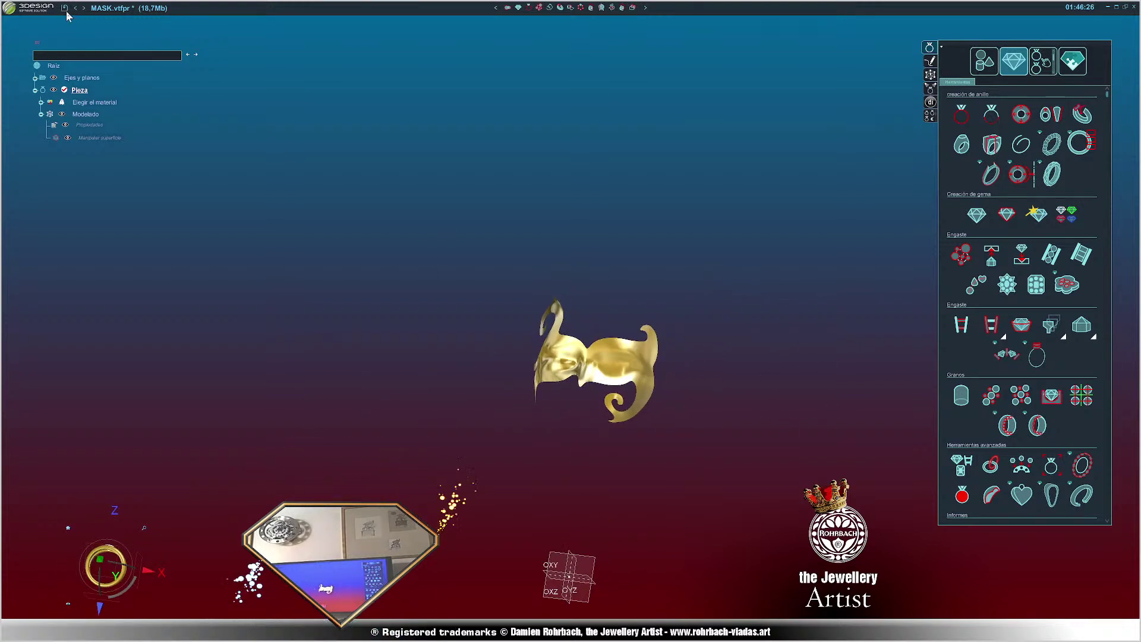
click(63, 9)
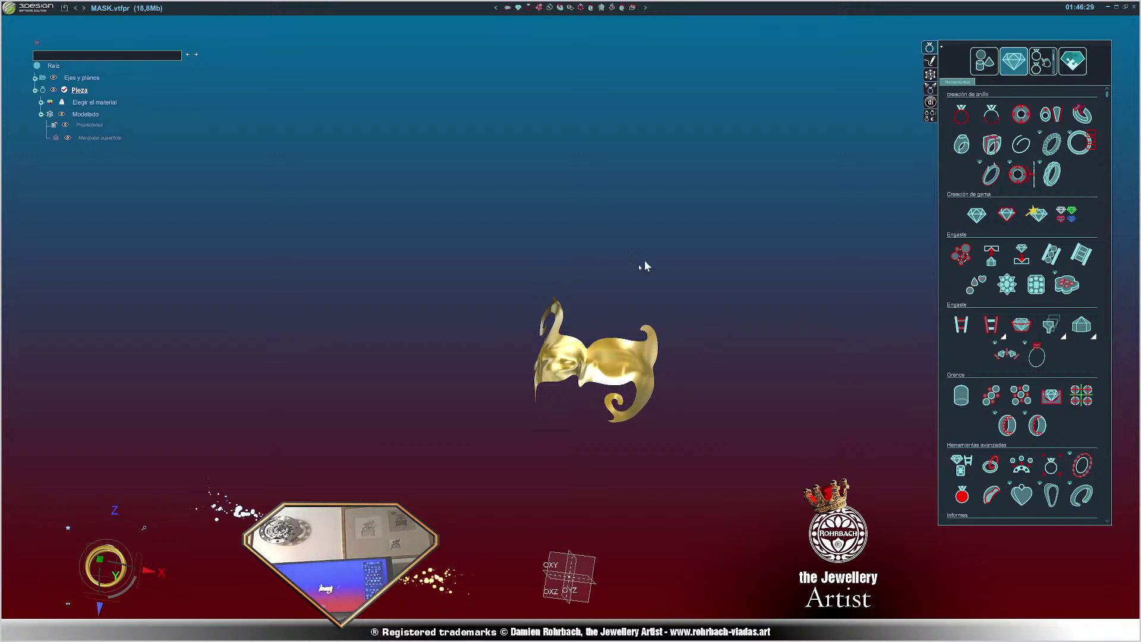
right_drag(644, 262, 683, 304)
scroll(683, 304, up, 5)
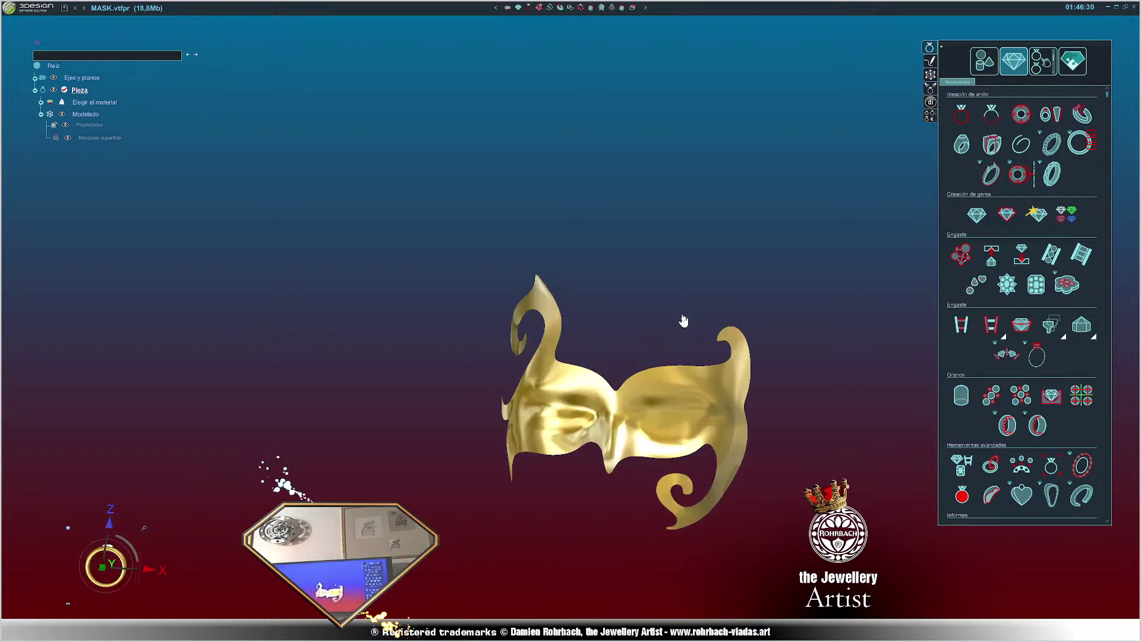
- Import the Modelado mask as a new mesh object with Objeto importado and open that object for surface modelling
click(665, 409)
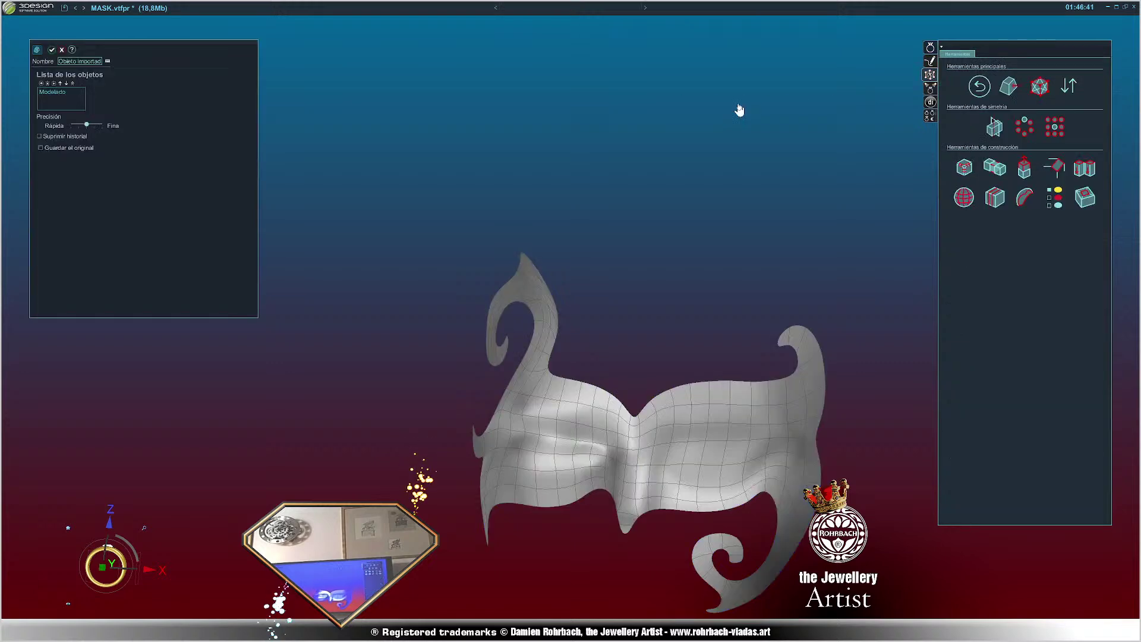
middle_drag(509, 291, 744, 455)
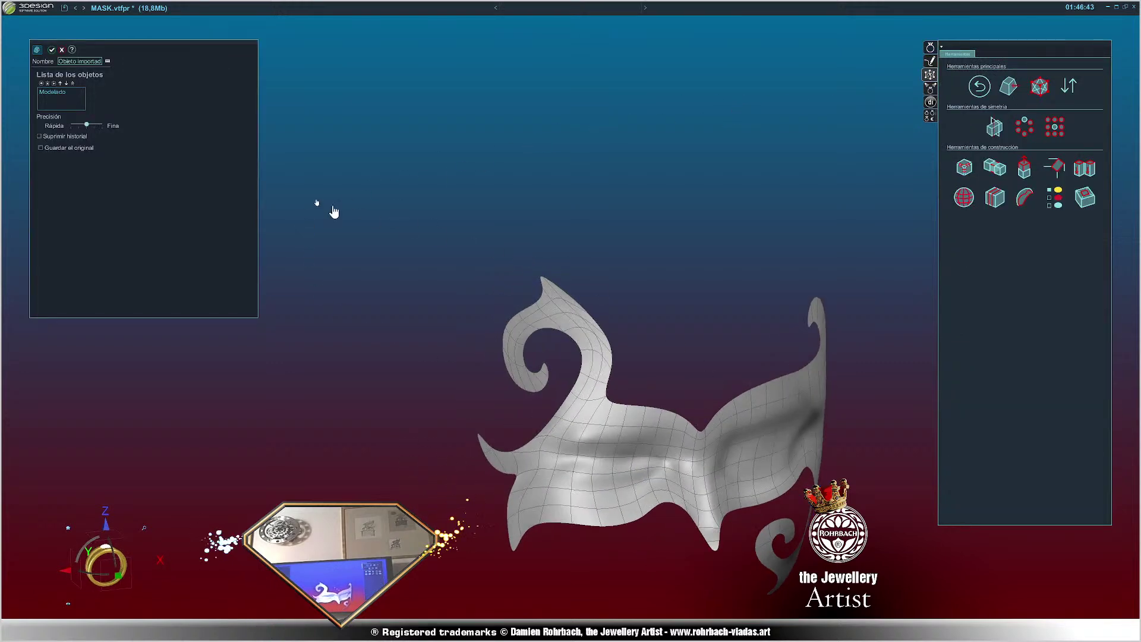
click(52, 51)
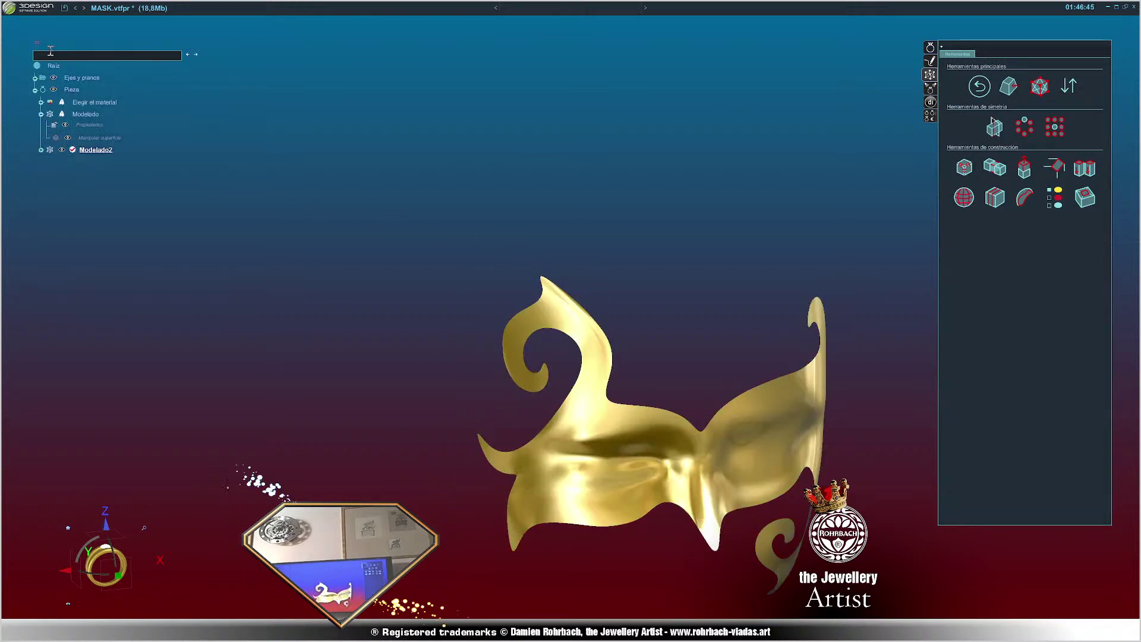
click(1051, 83)
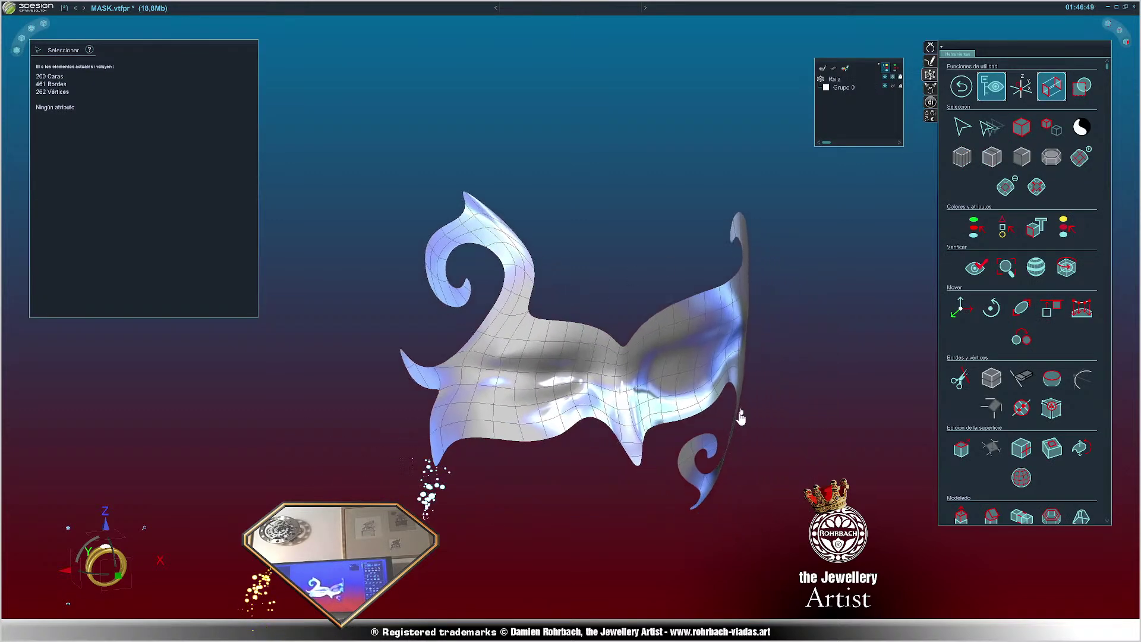
- Select the block of eight faces, four wide and two high, covering the eye on the lower-curl side of the mask
middle_drag(740, 415, 645, 375)
scroll(619, 438, up, 5)
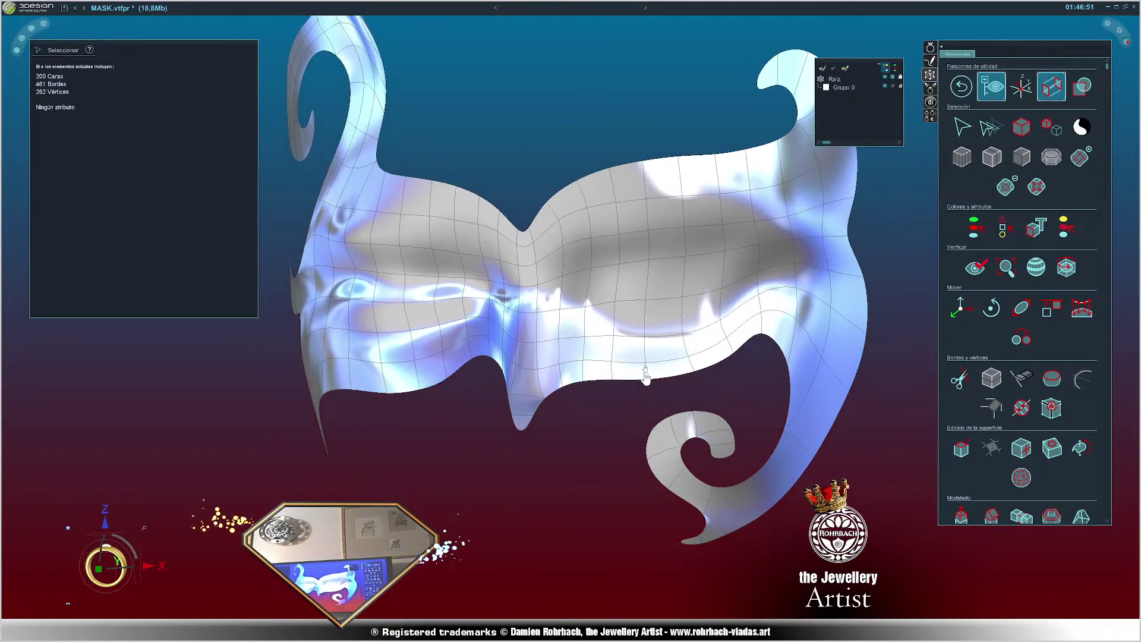
scroll(646, 375, up, 2)
click(630, 266)
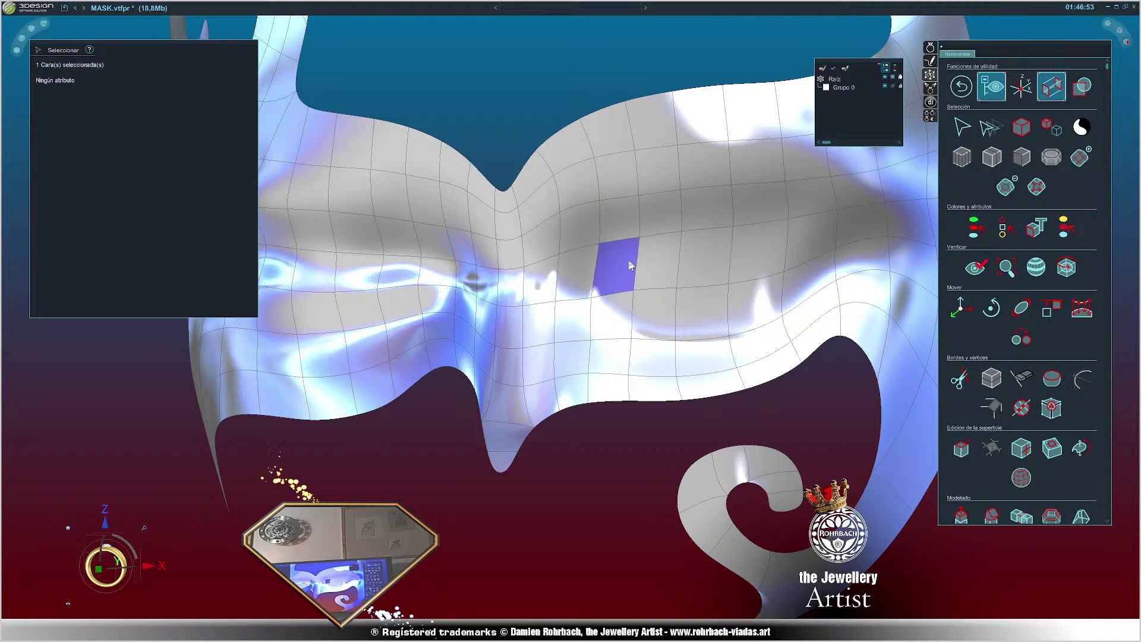
ctrl+click(659, 259)
ctrl+click(713, 255)
click(761, 255)
click(758, 204)
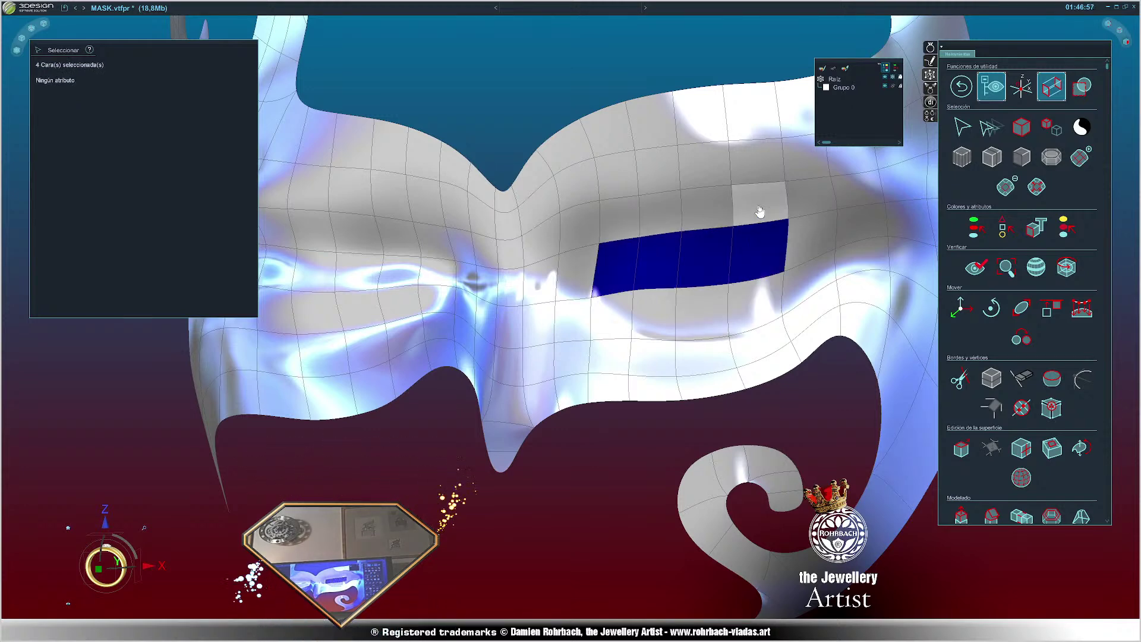
click(693, 215)
click(661, 218)
click(627, 224)
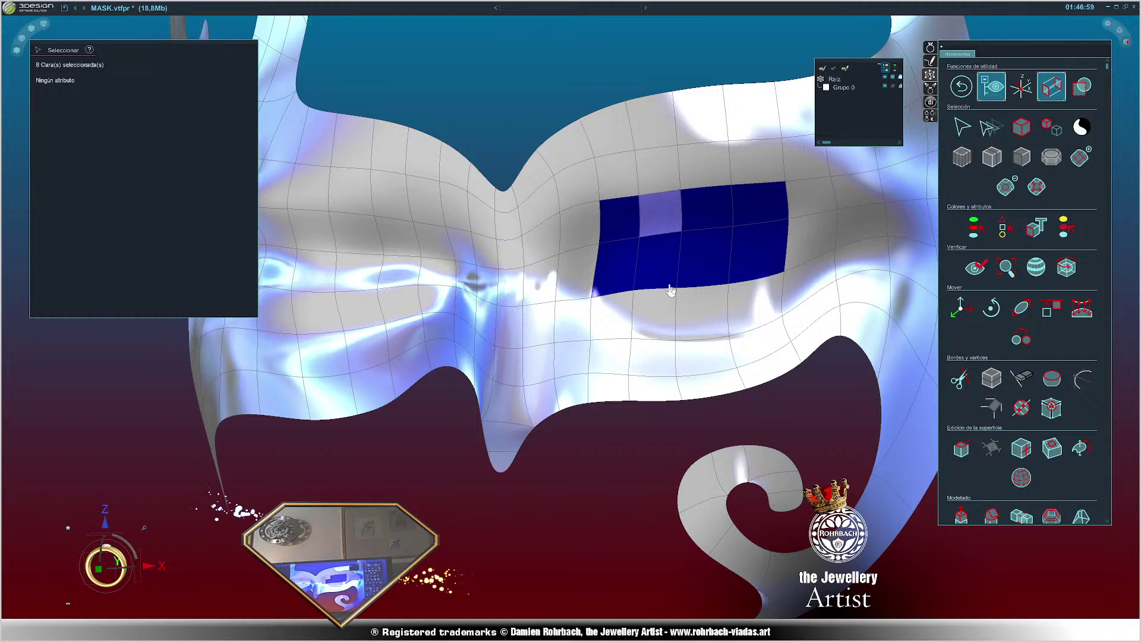
- Add the matching four-by-two block of faces over the eye on the upper-scroll side to the selection
scroll(660, 297, down, 3)
middle_drag(640, 316, 738, 280)
scroll(565, 327, up, 2)
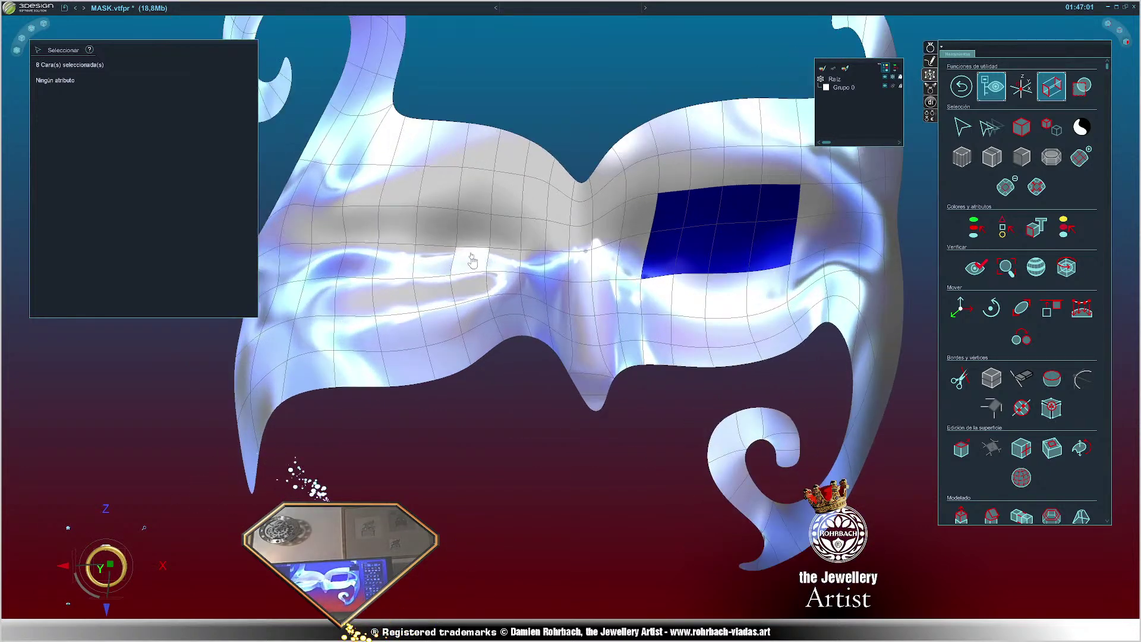
click(480, 231)
click(435, 239)
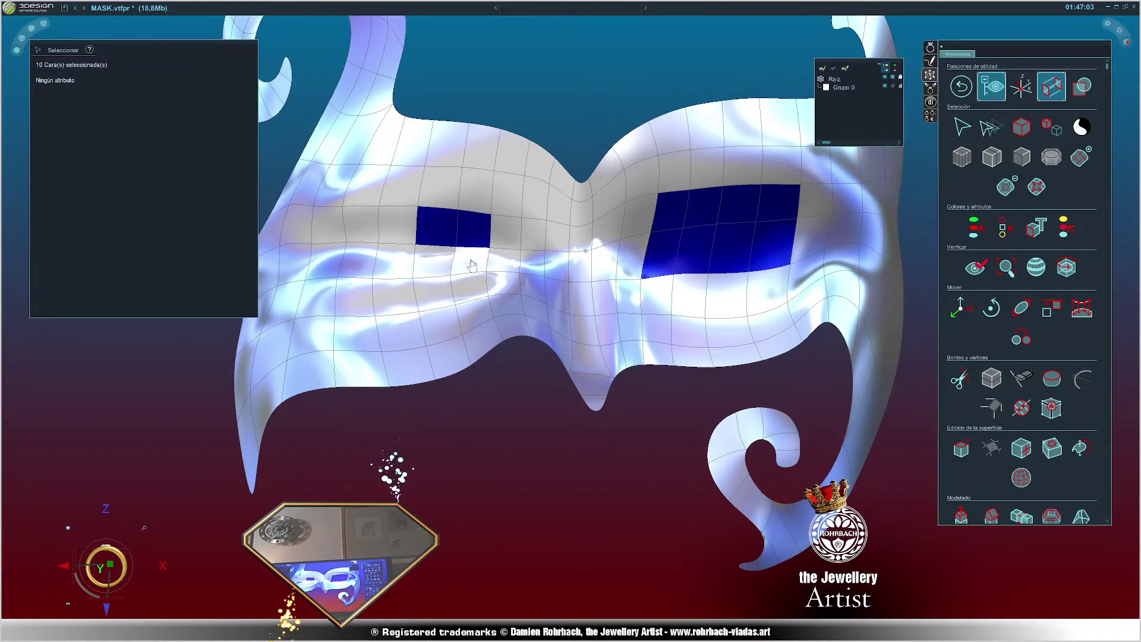
click(440, 259)
click(474, 260)
click(402, 229)
click(397, 260)
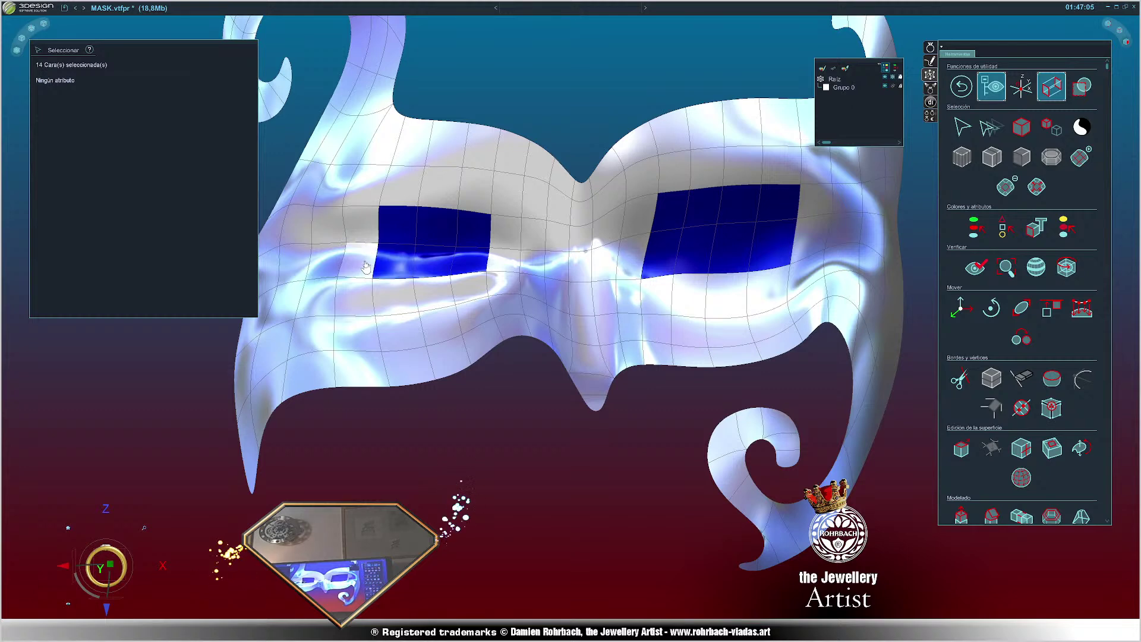
click(359, 260)
click(365, 236)
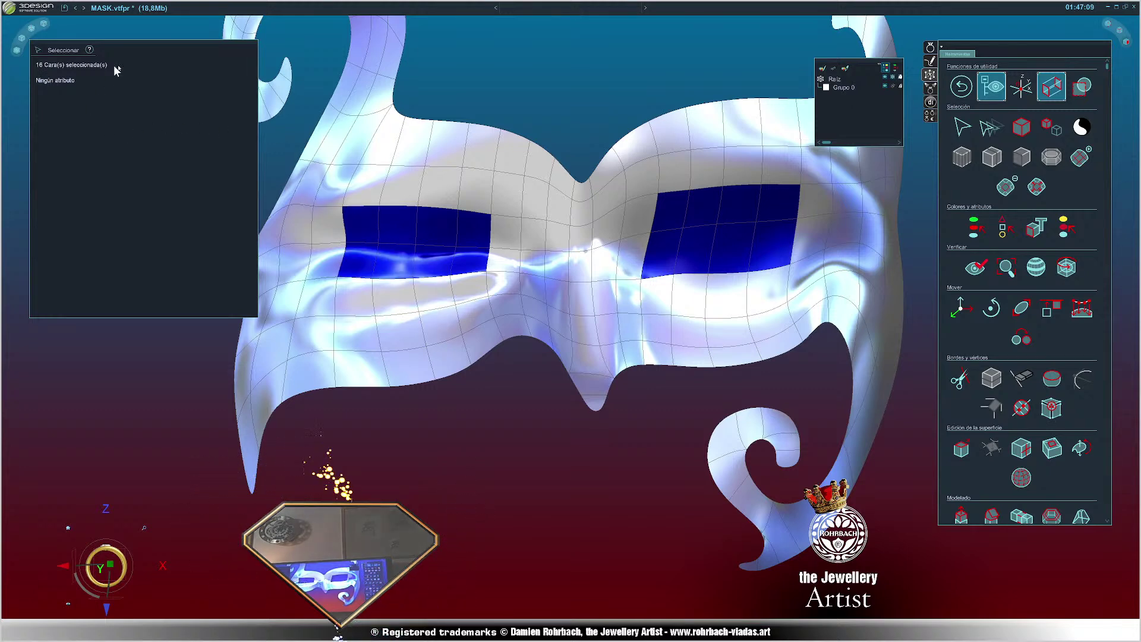
- Show the head model to check how the selected face blocks line up with its eyes
drag(163, 52, 317, 62)
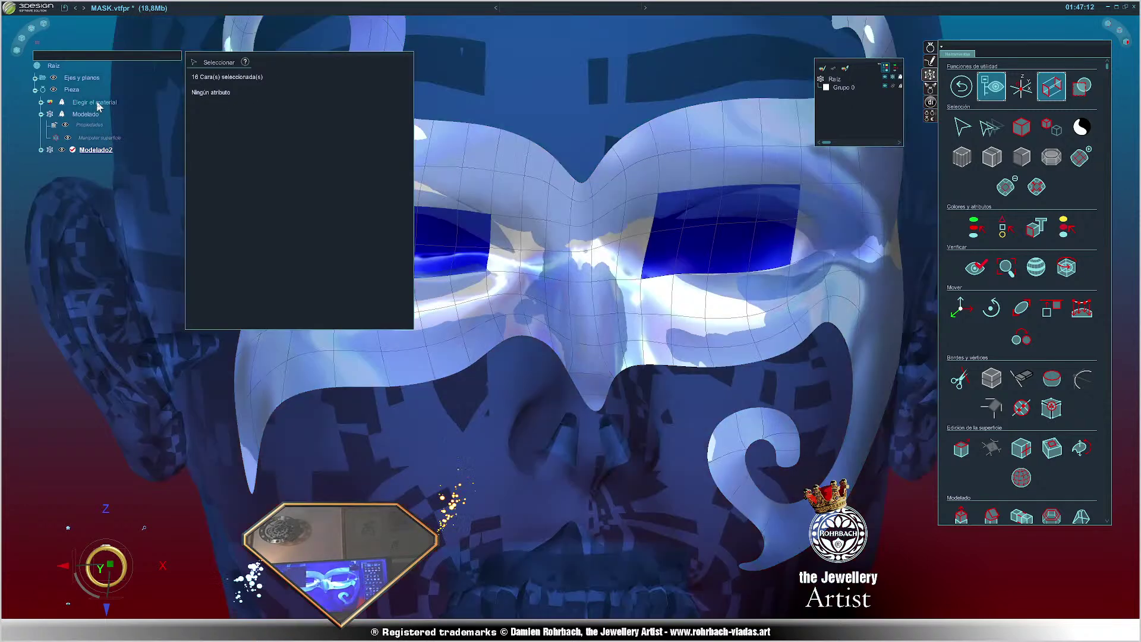
right_click(101, 93)
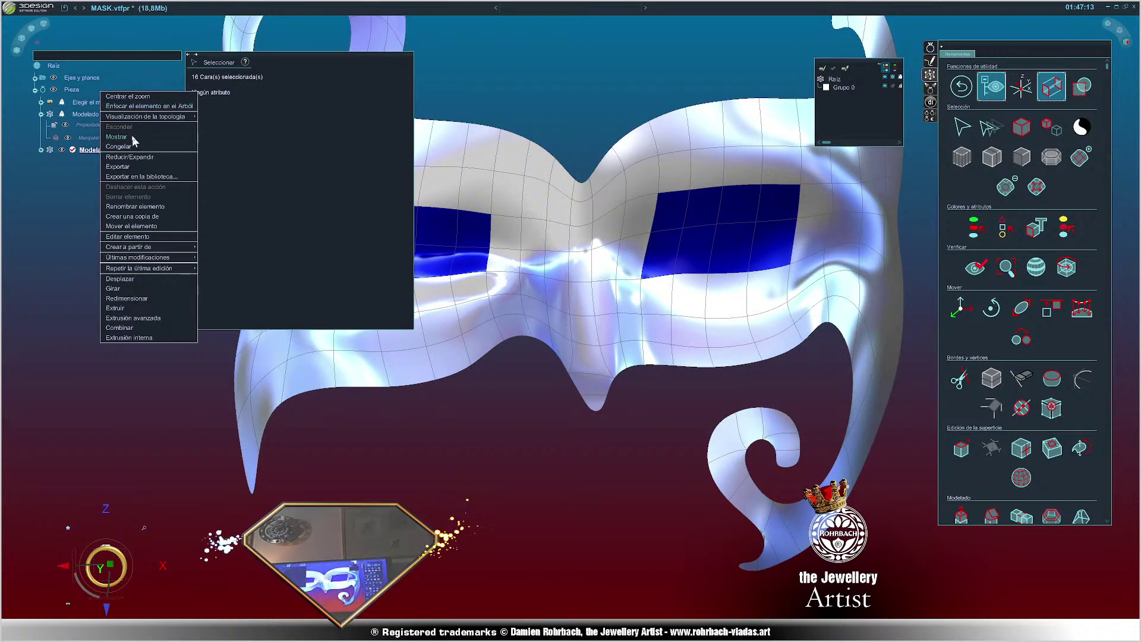
click(118, 137)
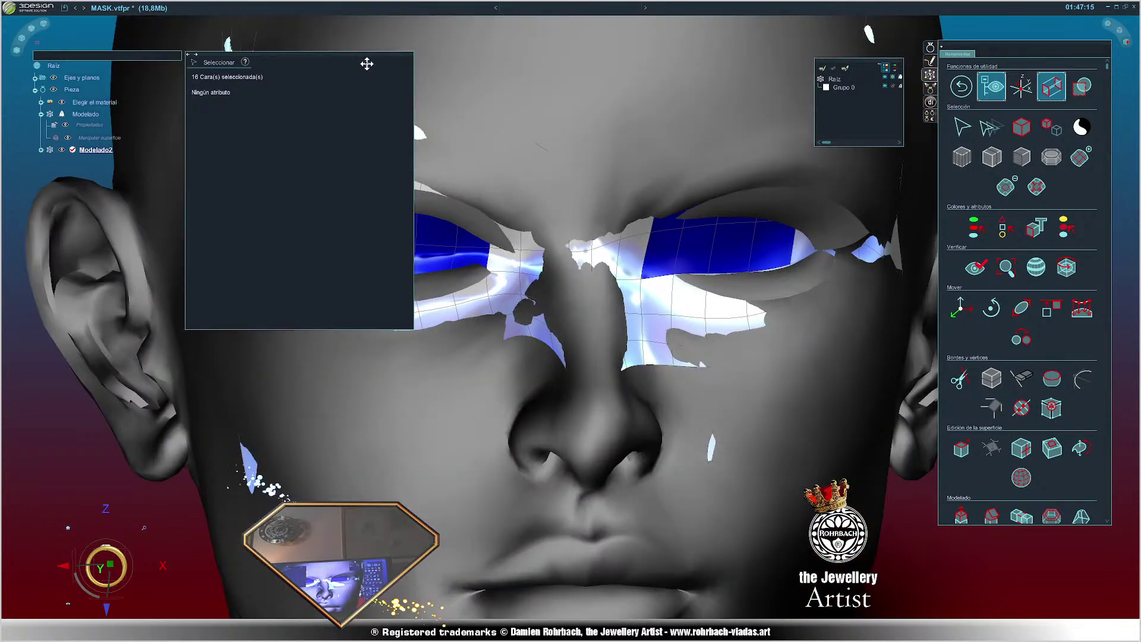
drag(369, 59, 239, 69)
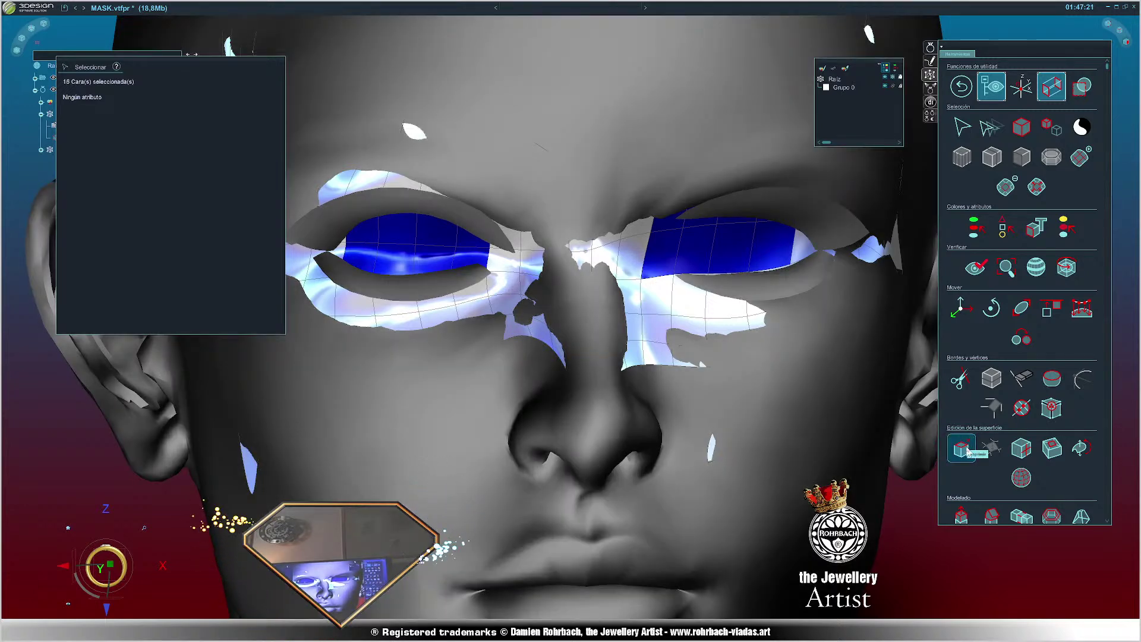
- Delete the selected faces to cut both eye openings in the mask, and hide the head model
click(965, 450)
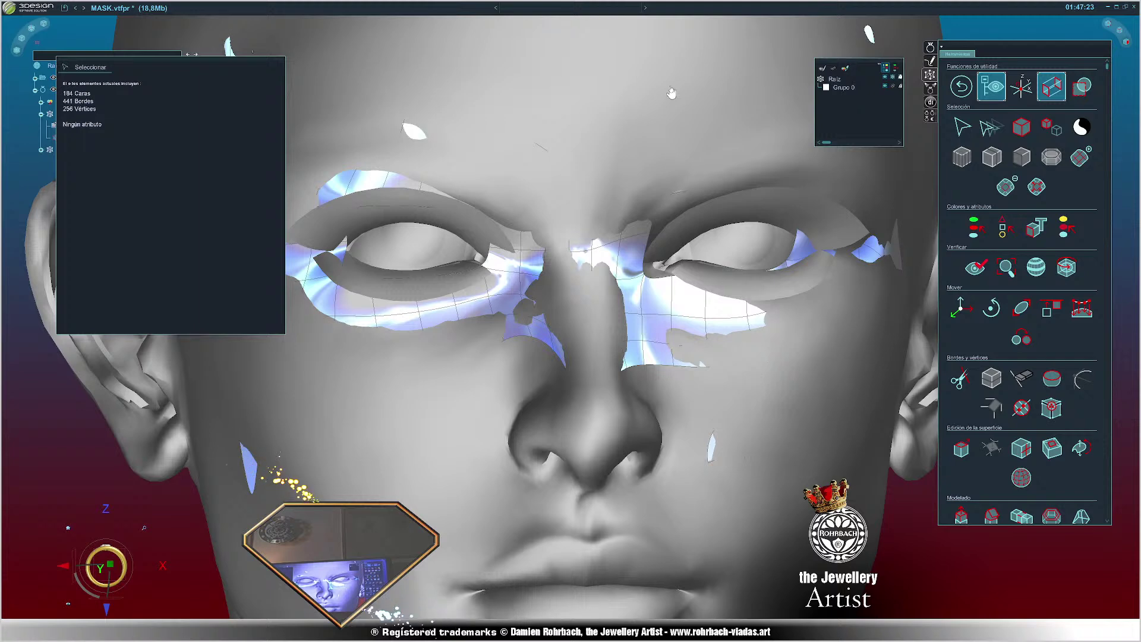
right_click(670, 88)
click(696, 122)
scroll(778, 343, down, 3)
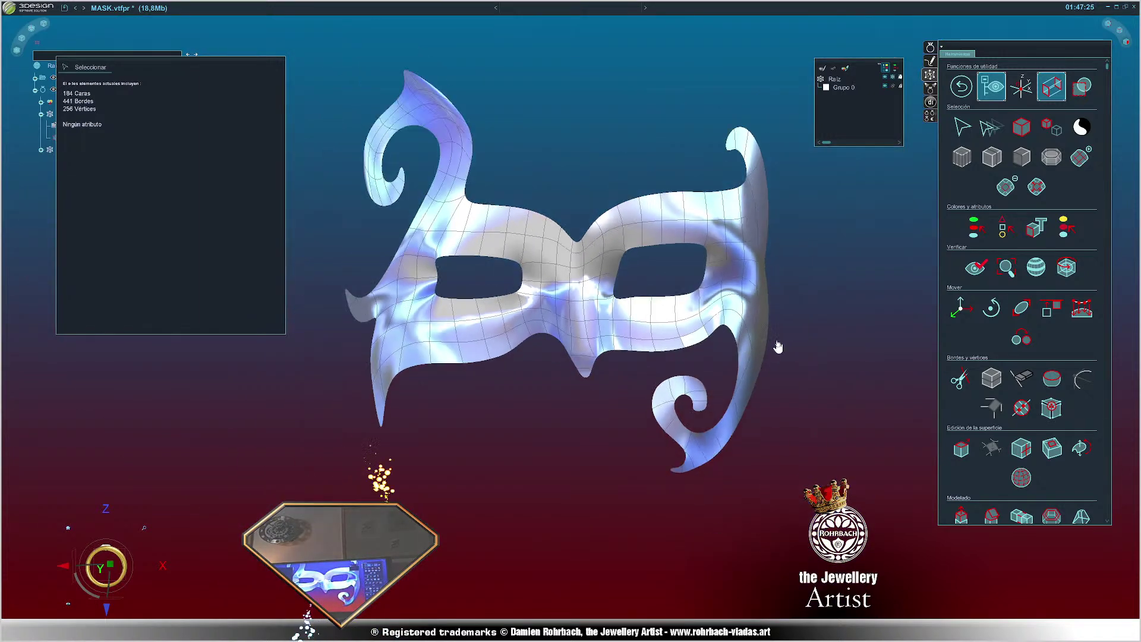
middle_drag(779, 347, 769, 352)
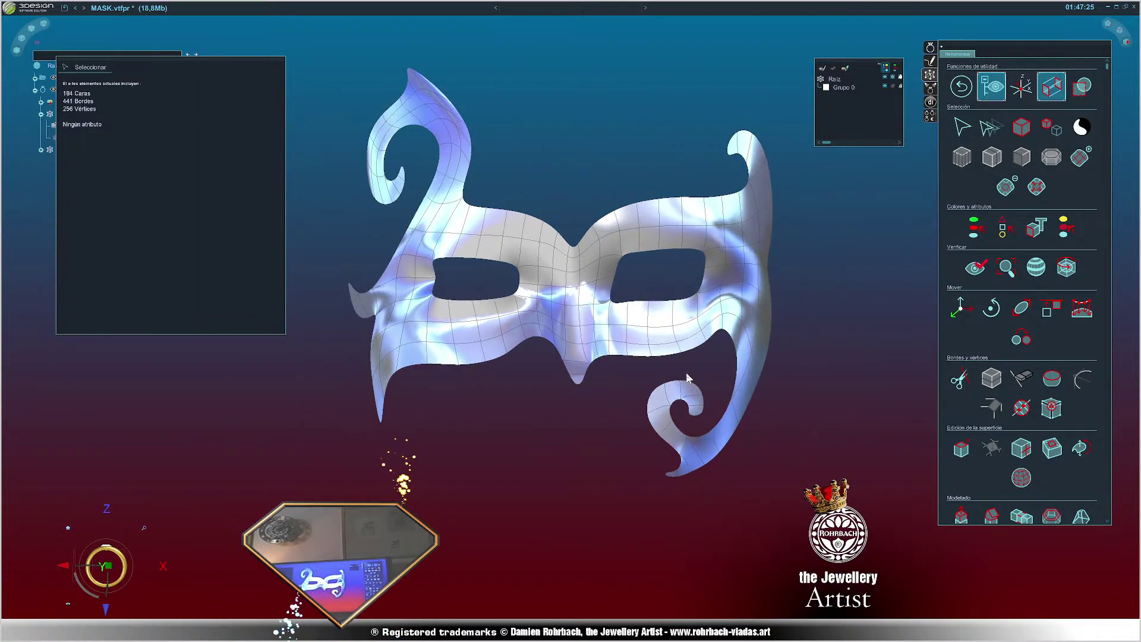
- Start Retopology on the mask from the front view, using solids as the support and the head element "Elegir el material" as the support solid
click(114, 573)
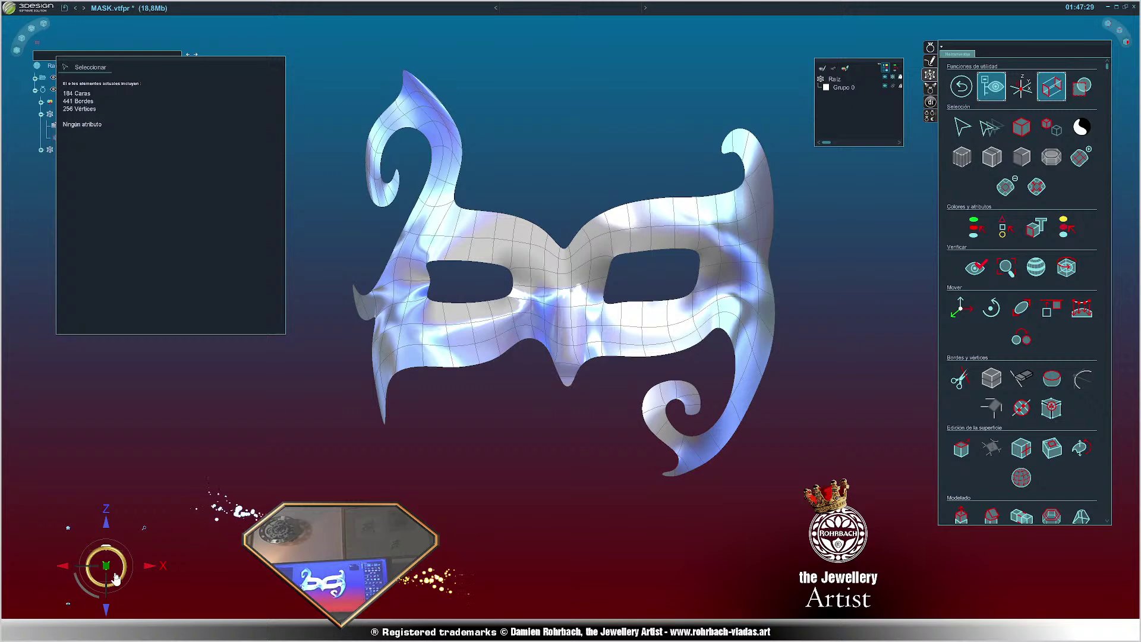
scroll(1010, 427, down, 5)
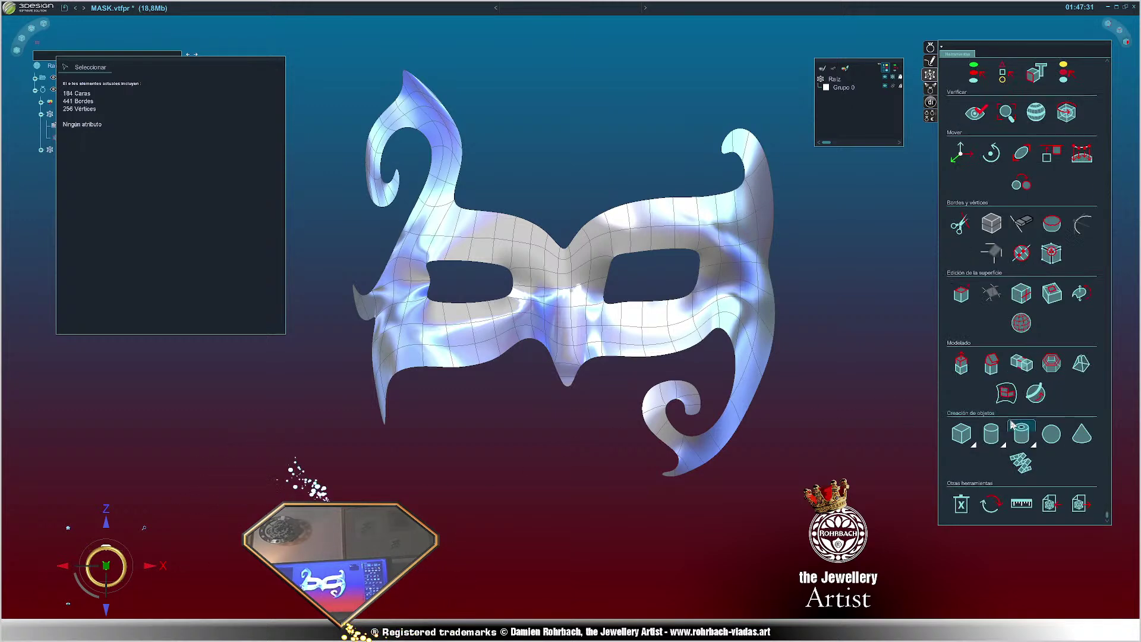
click(1008, 394)
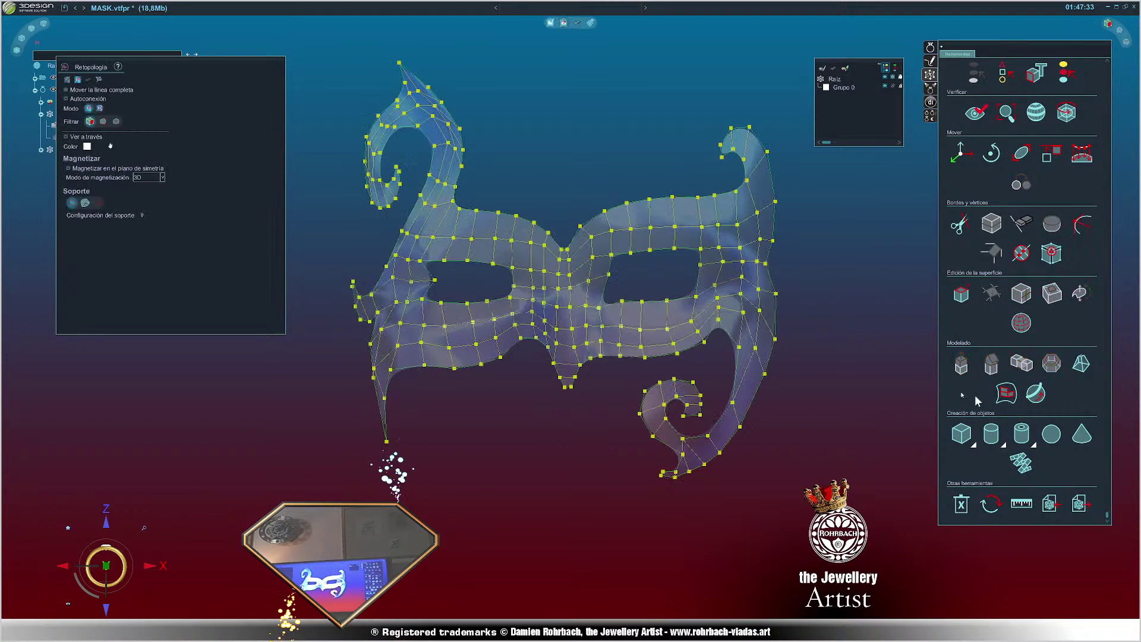
click(86, 203)
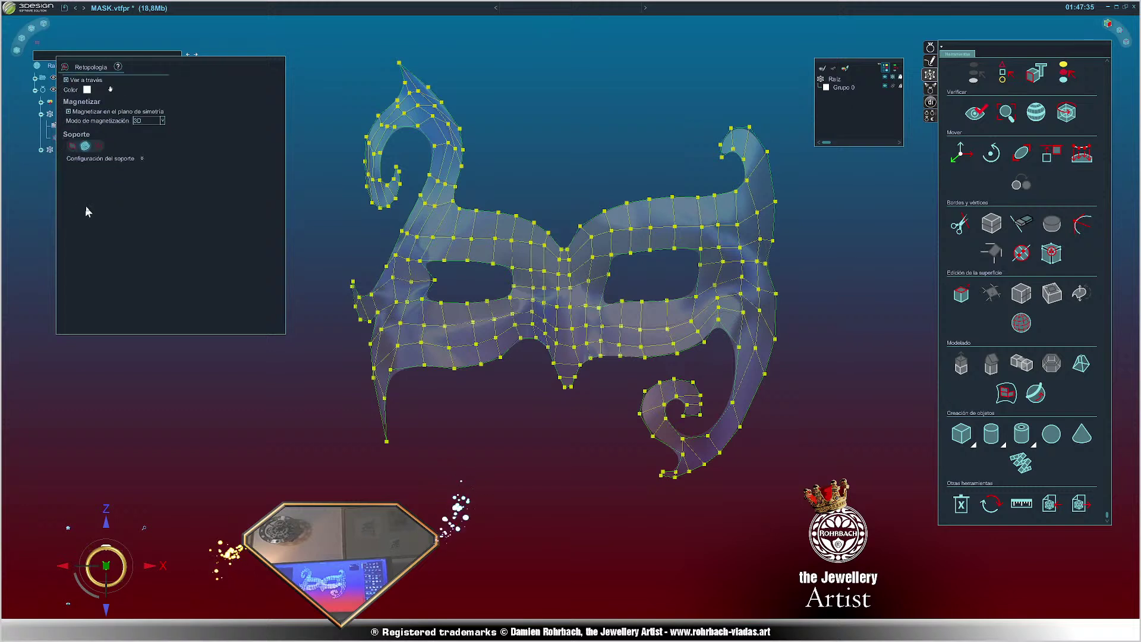
drag(216, 64, 534, 72)
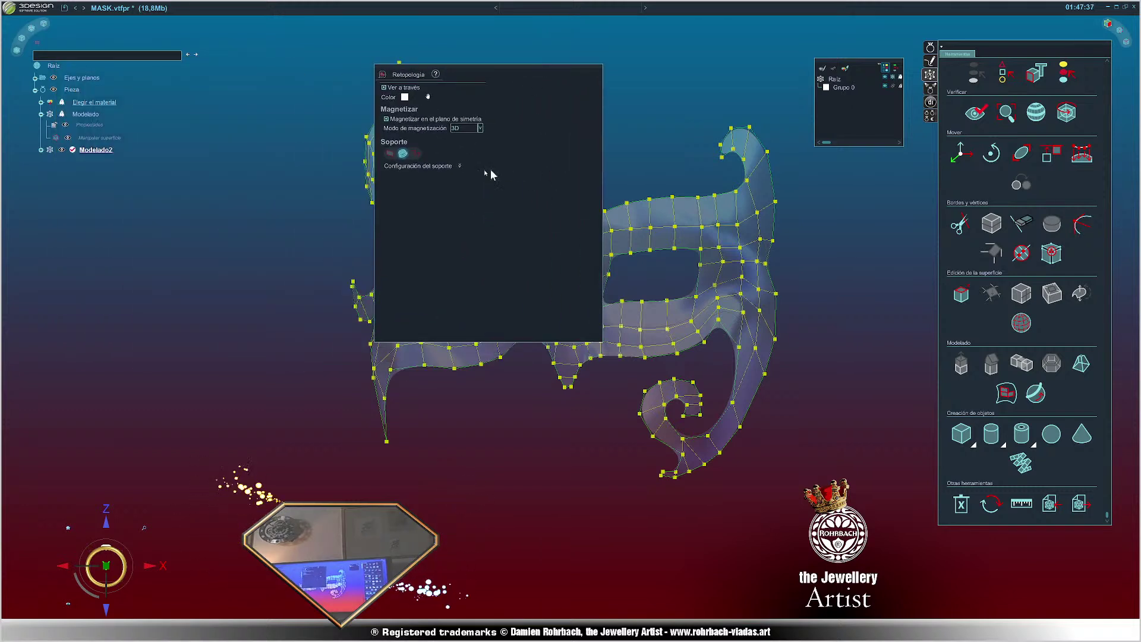
click(459, 166)
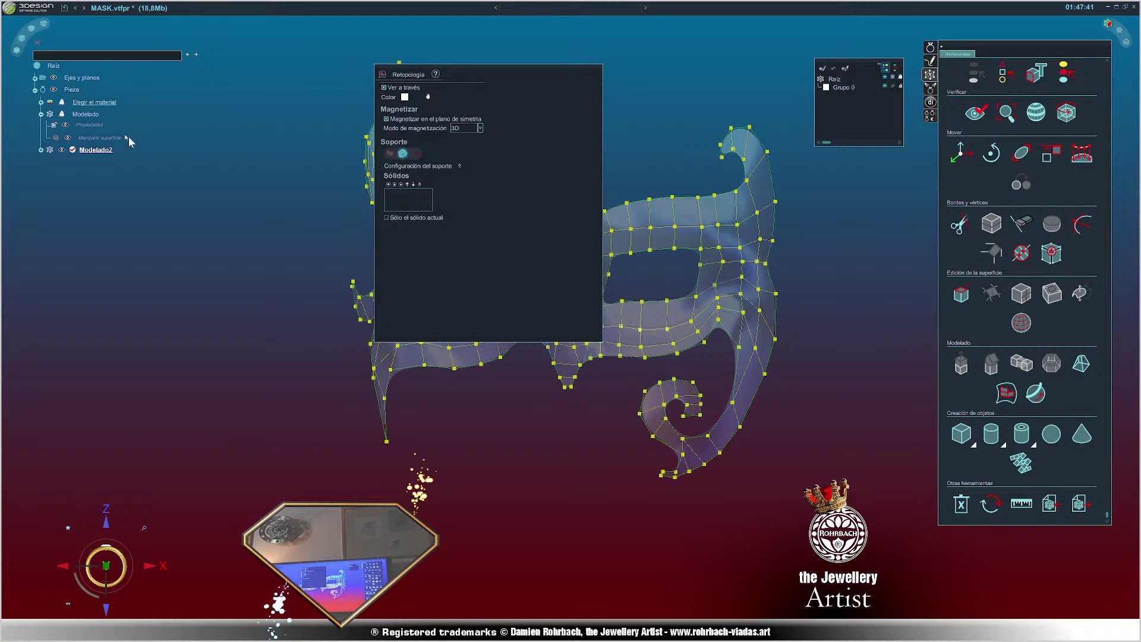
click(389, 184)
drag(522, 80, 208, 122)
- Round the outer corner of the upper-scroll-side eye opening by moving its middle point outward and its upper and lower points inward, and shift the adjacent interior point outward
middle_drag(426, 270, 524, 309)
scroll(477, 288, up, 10)
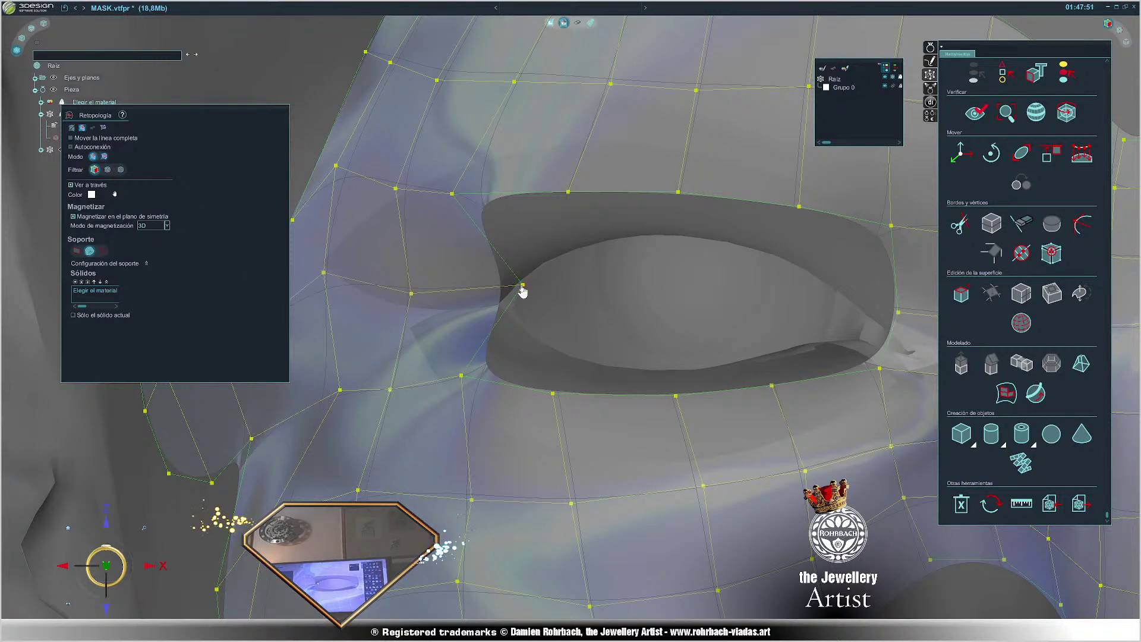
drag(522, 288, 460, 297)
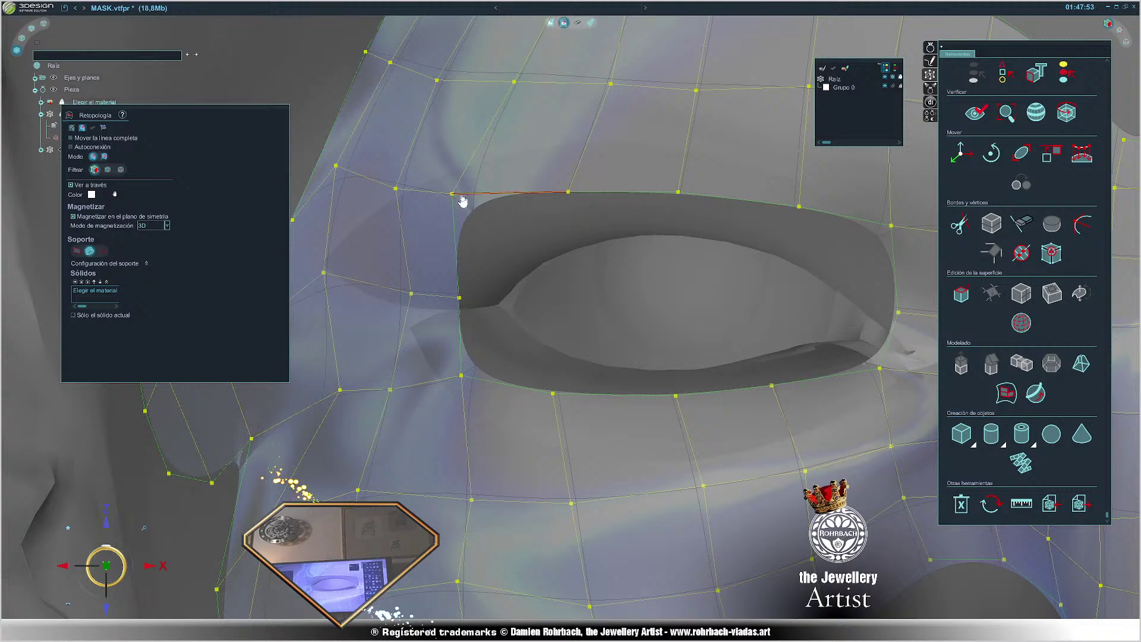
drag(452, 194, 485, 240)
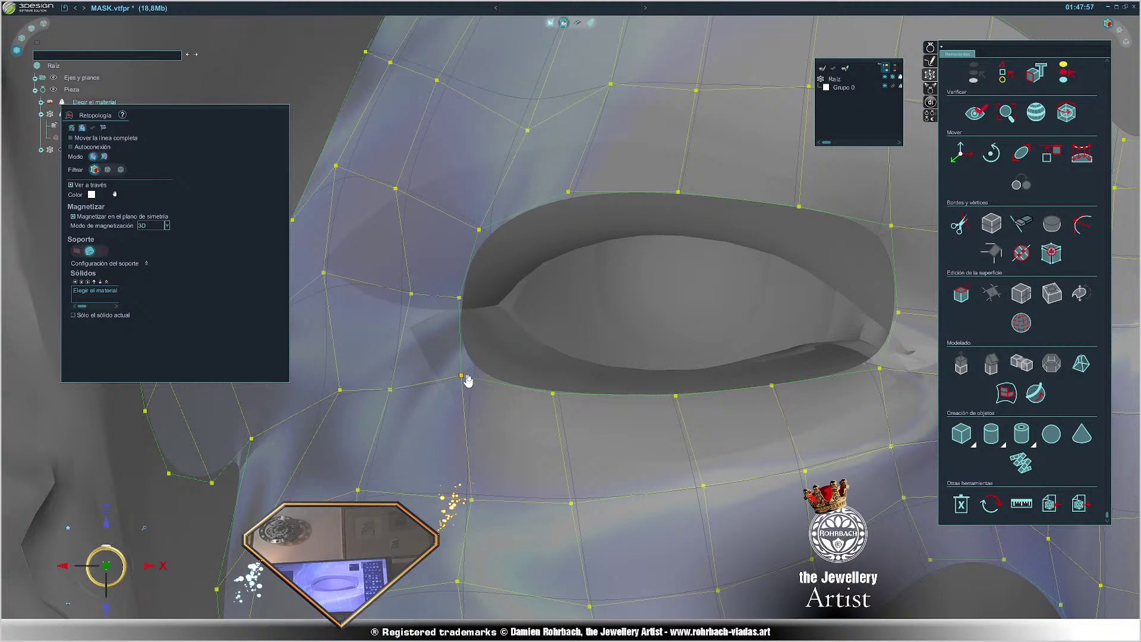
drag(467, 381, 482, 360)
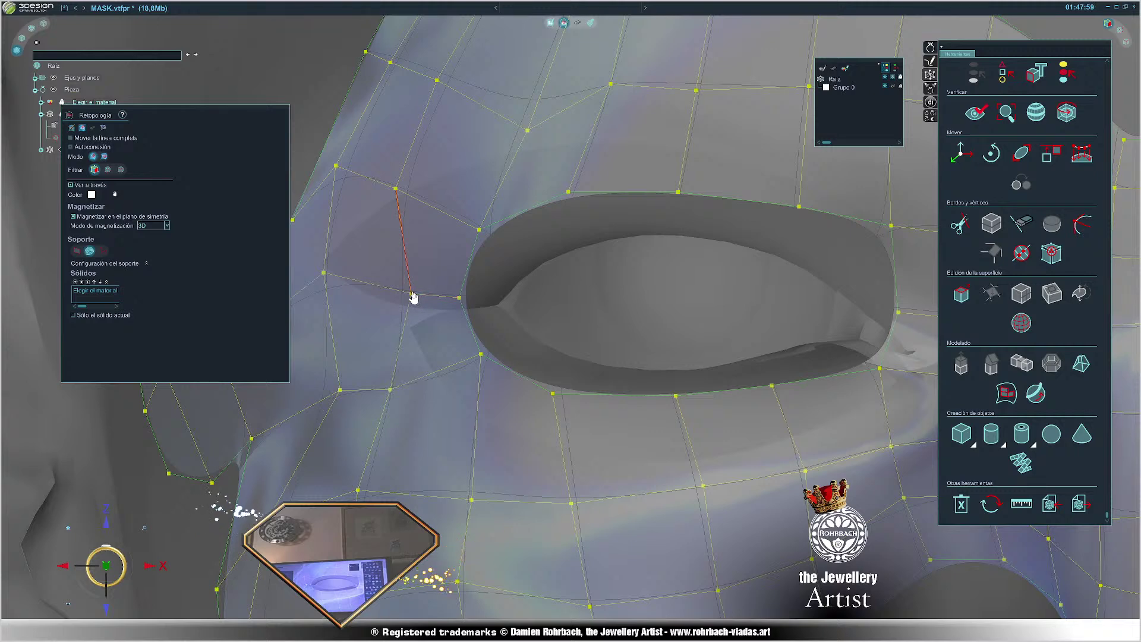
mouse_move(411, 298)
mouse_down()
mouse_move(382, 295)
mouse_move(396, 285)
mouse_up()
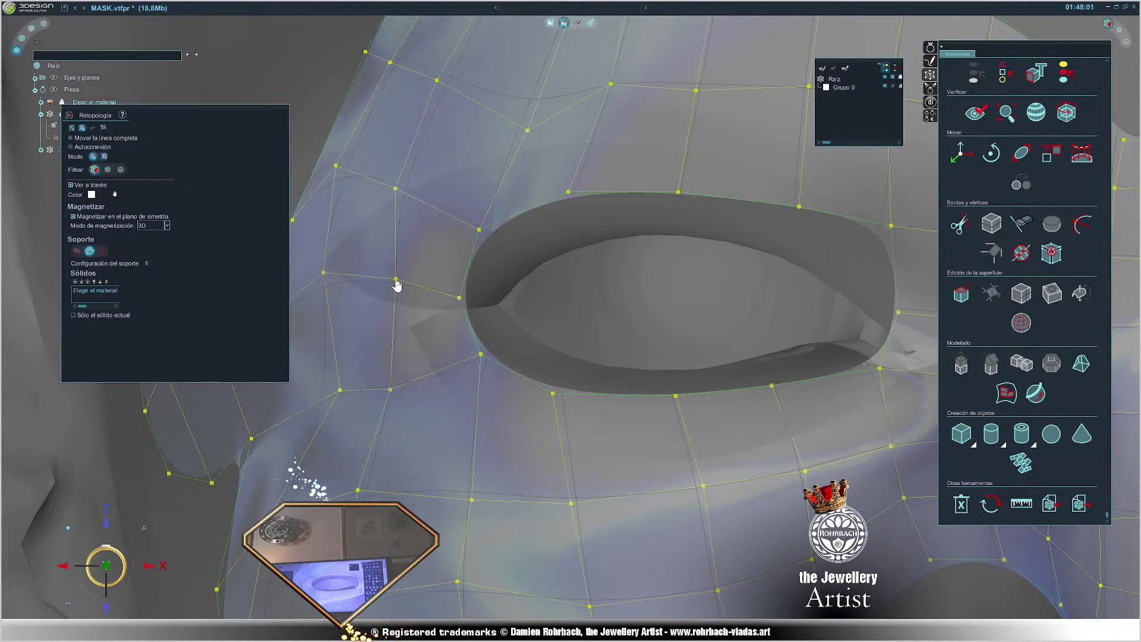
- Taper the nose-side corner of the upper-scroll-side eye opening by lowering its upper point, raising its lower point and moving its middle point toward the nose
scroll(852, 286, down, 2)
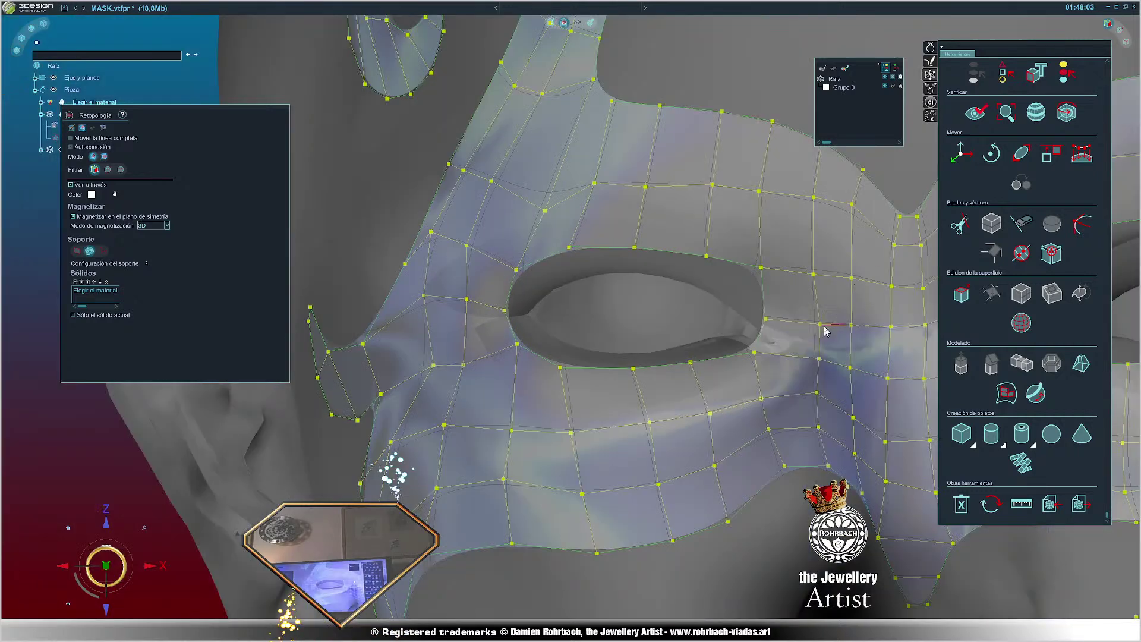
scroll(823, 329, up, 3)
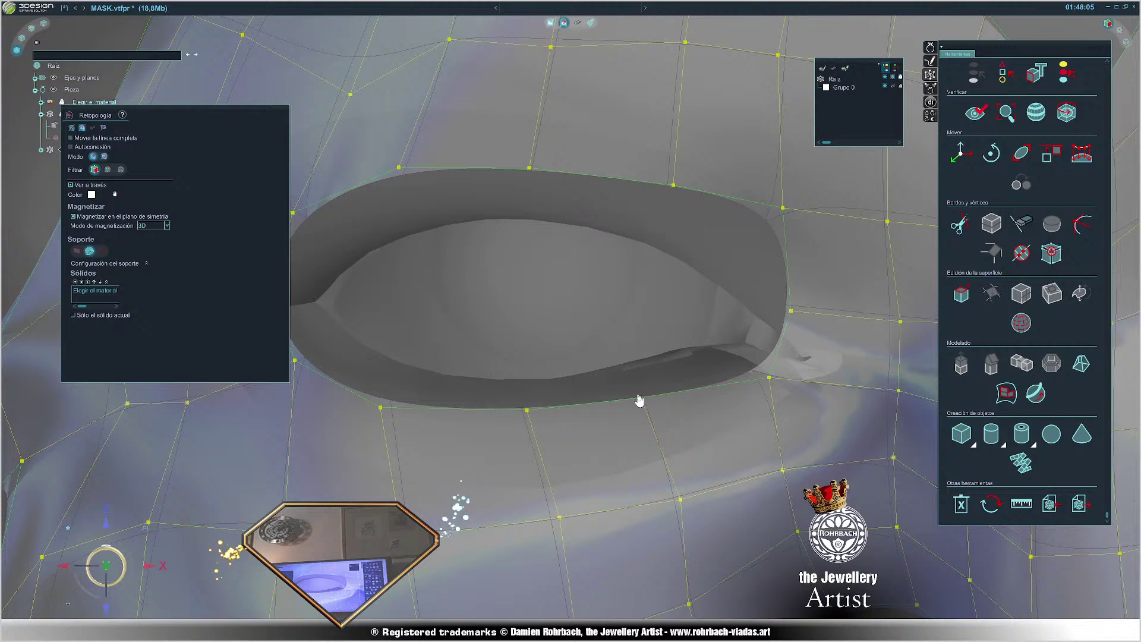
drag(646, 404, 655, 406)
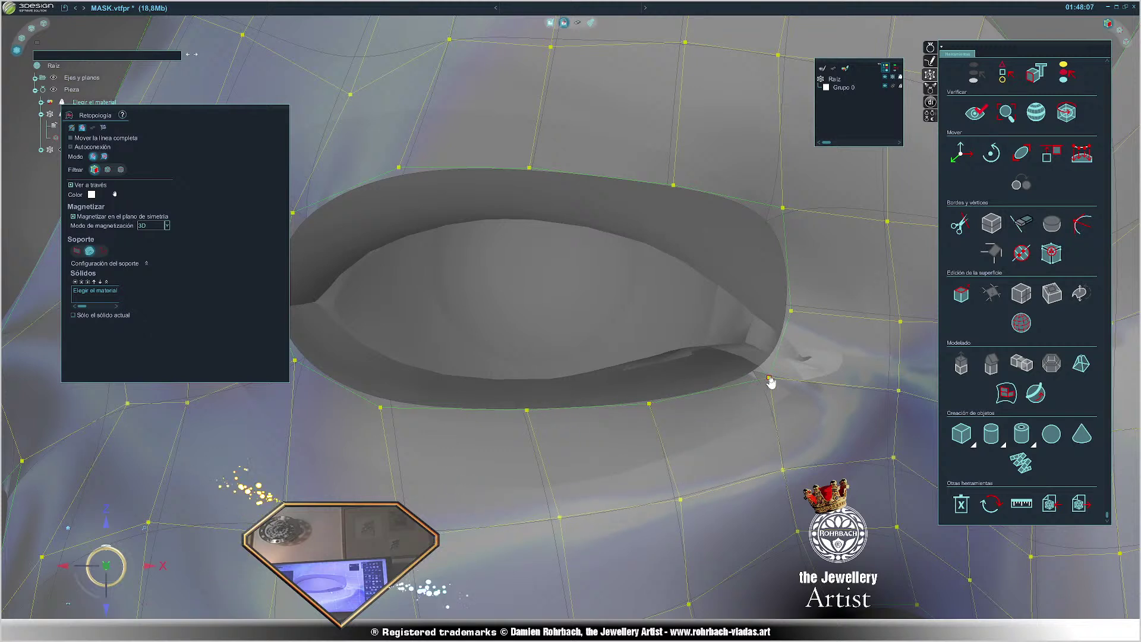
drag(771, 382, 787, 358)
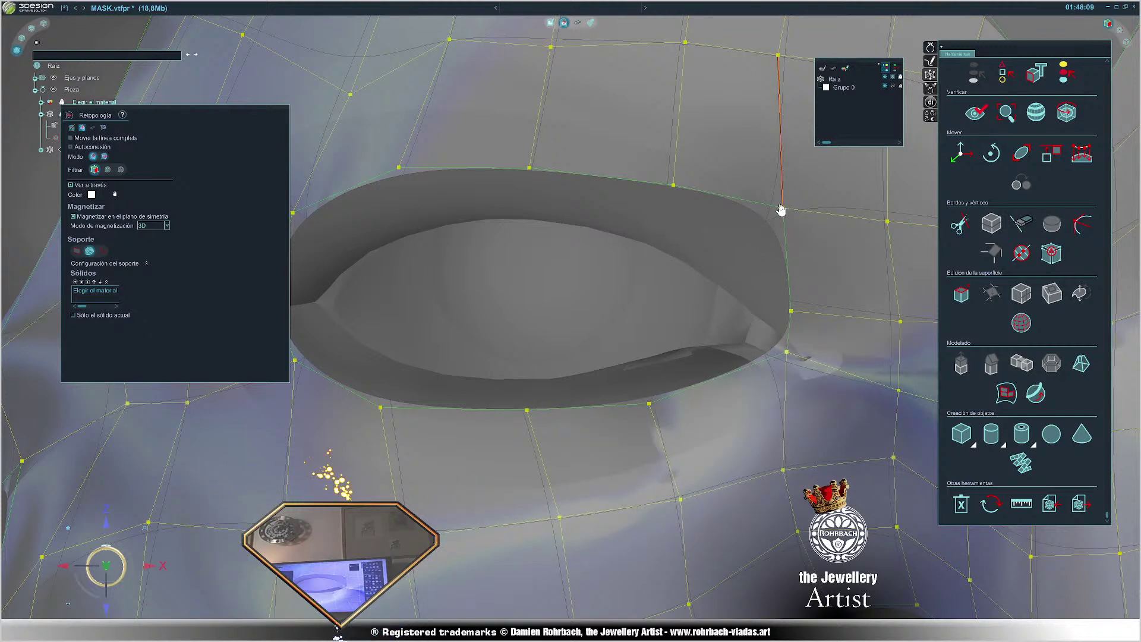
drag(782, 209, 773, 265)
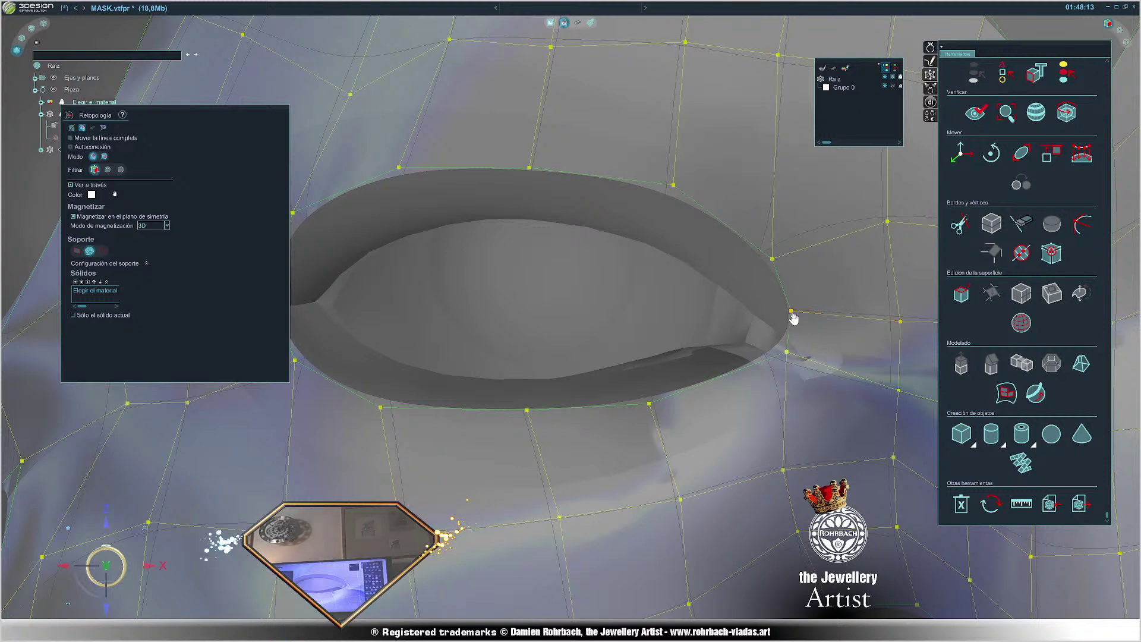
drag(793, 318, 807, 305)
drag(787, 357, 788, 343)
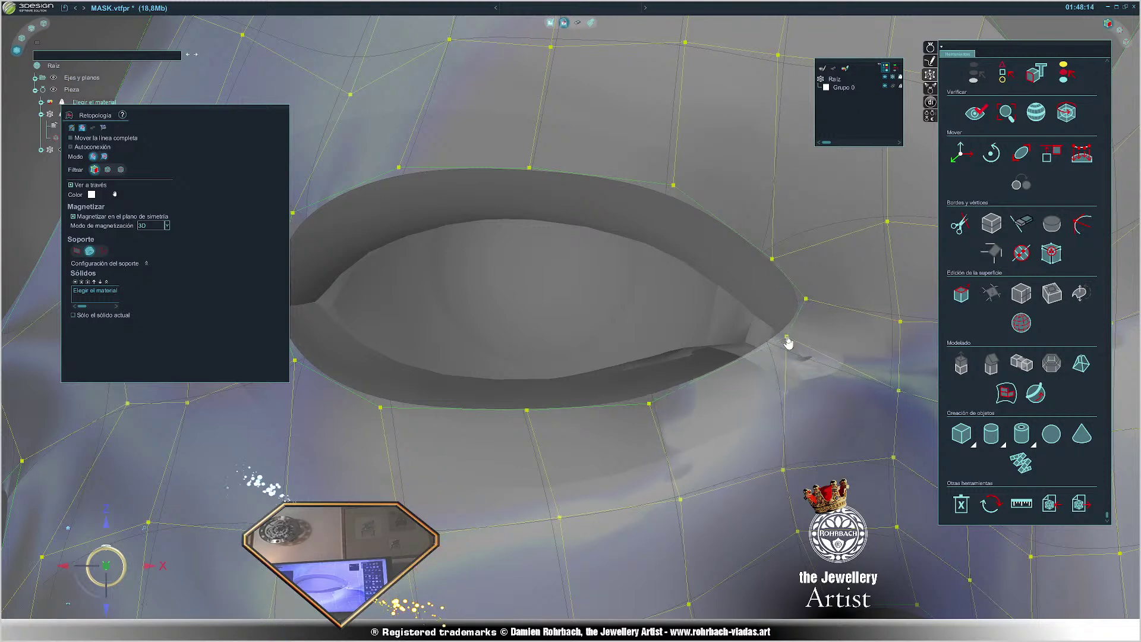
- Taper the outer corner of the same eye opening by moving its middle point outward, lowering the upper point and raising the two adjacent lower points
scroll(731, 395, down, 5)
scroll(582, 349, up, 2)
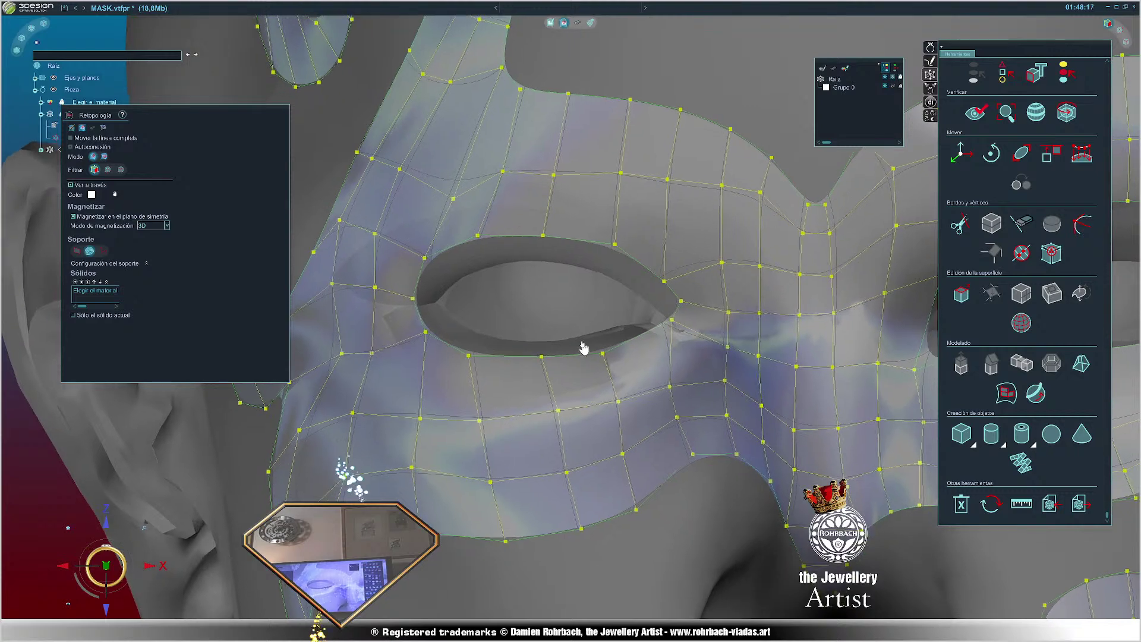
scroll(461, 275, up, 3)
scroll(461, 276, down, 1)
scroll(470, 357, up, 4)
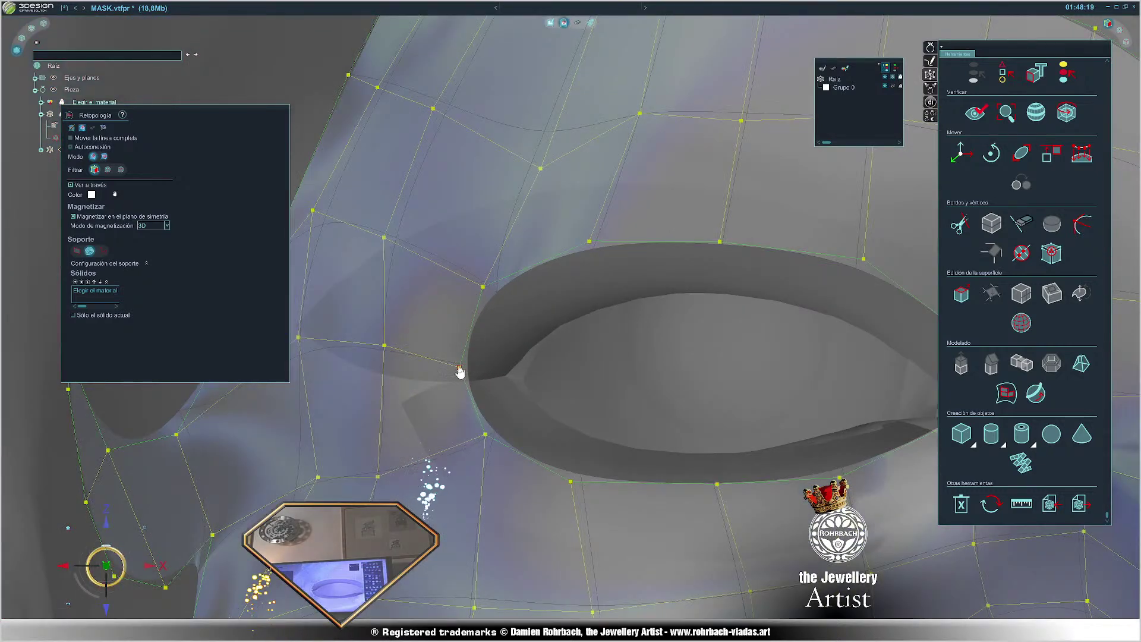
drag(460, 372, 433, 377)
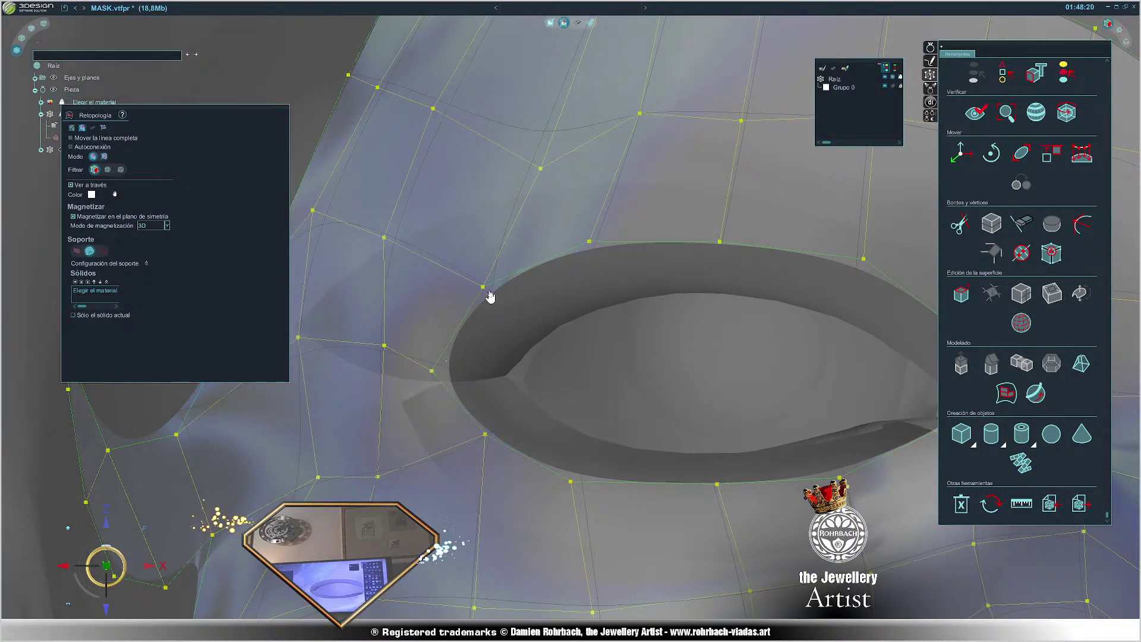
drag(483, 290, 485, 339)
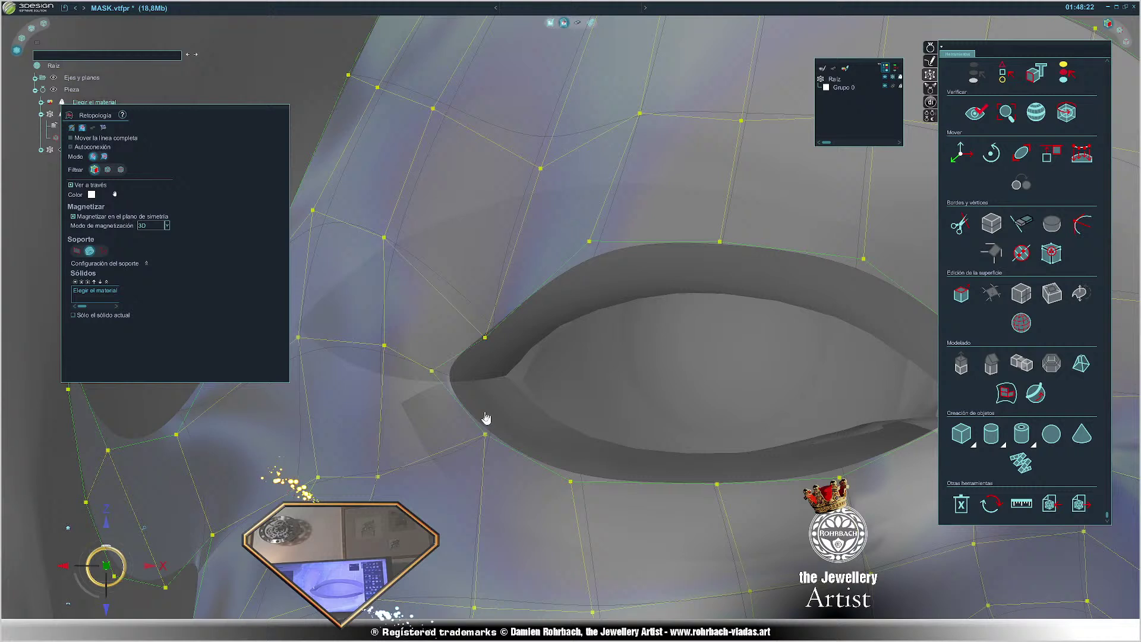
drag(485, 437, 488, 411)
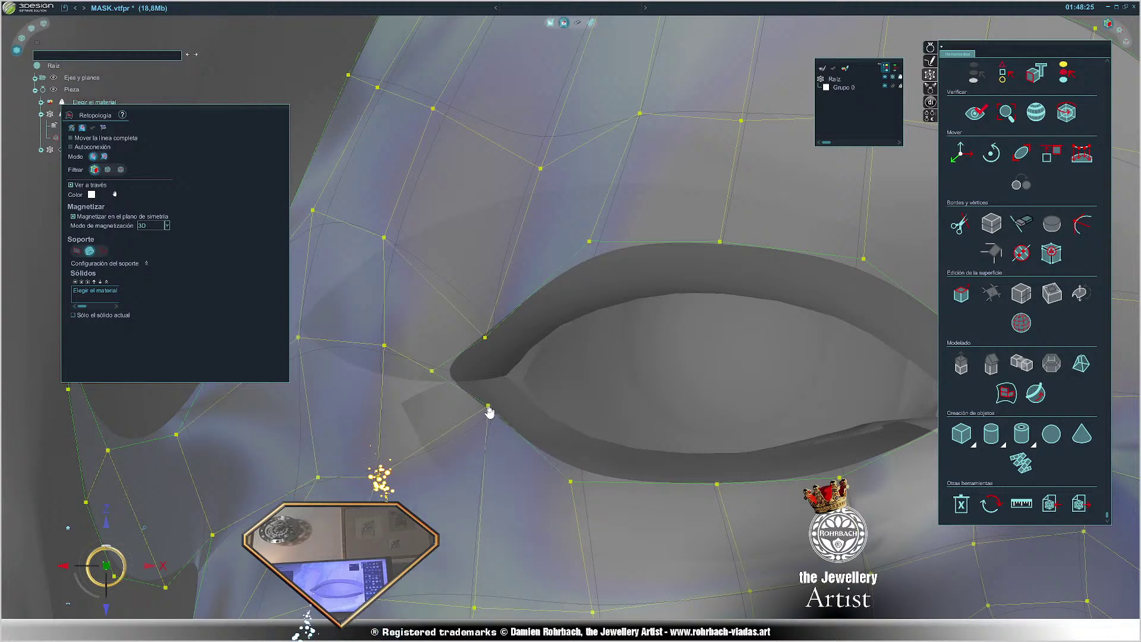
drag(571, 481, 580, 475)
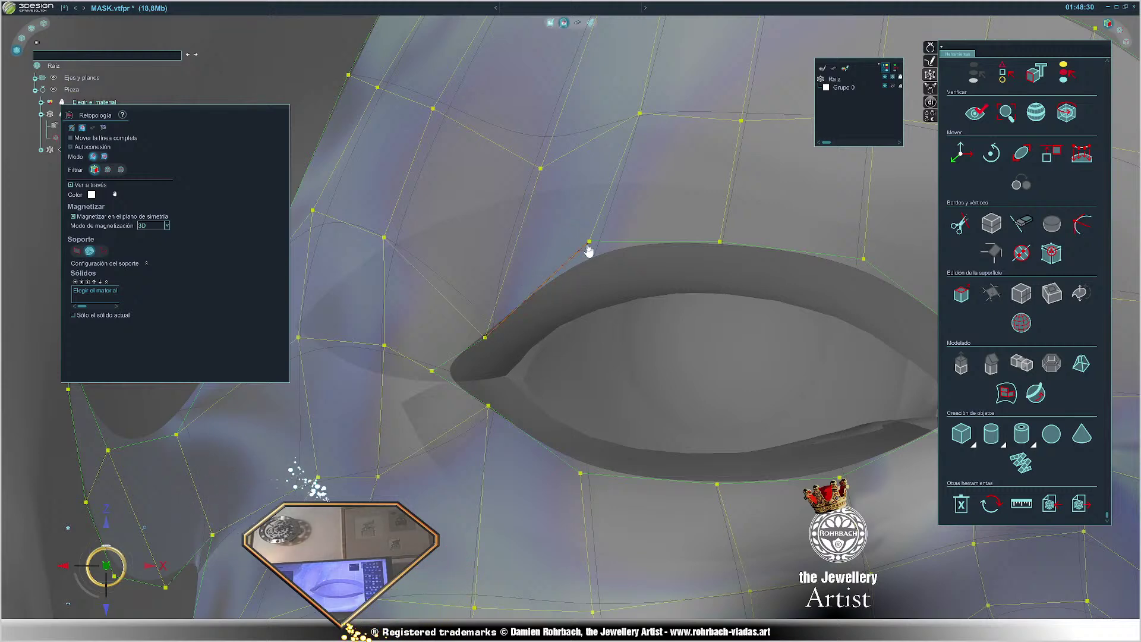
- Widen the middle of this eye opening by raising its central upper-edge point and lowering the central lower-edge point and its outer neighbour
scroll(705, 364, down, 5)
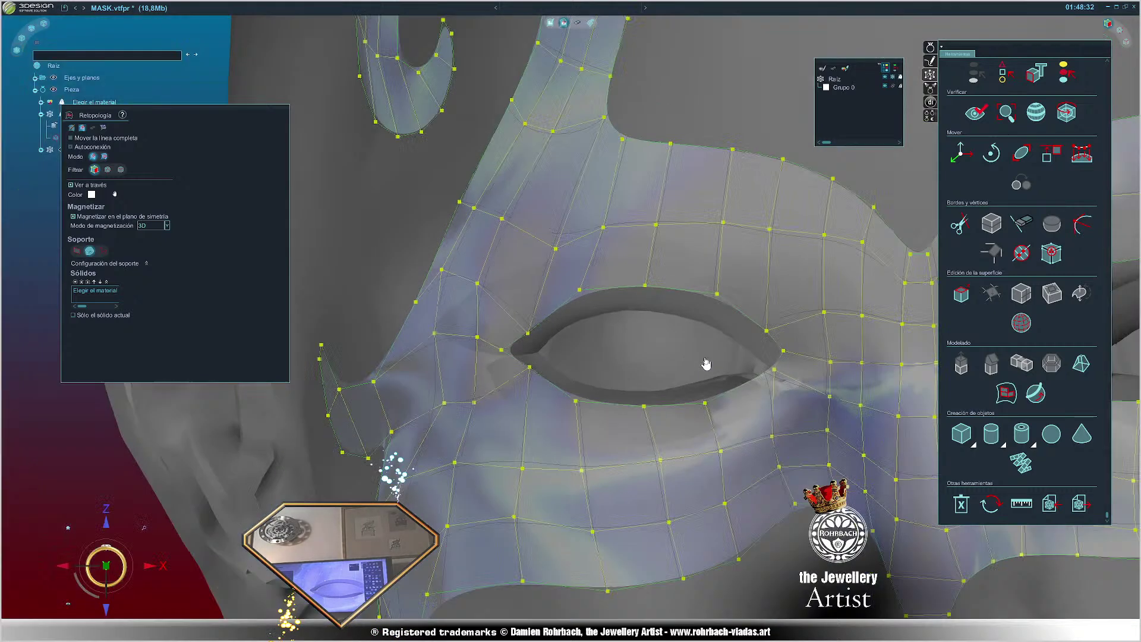
scroll(464, 287, up, 5)
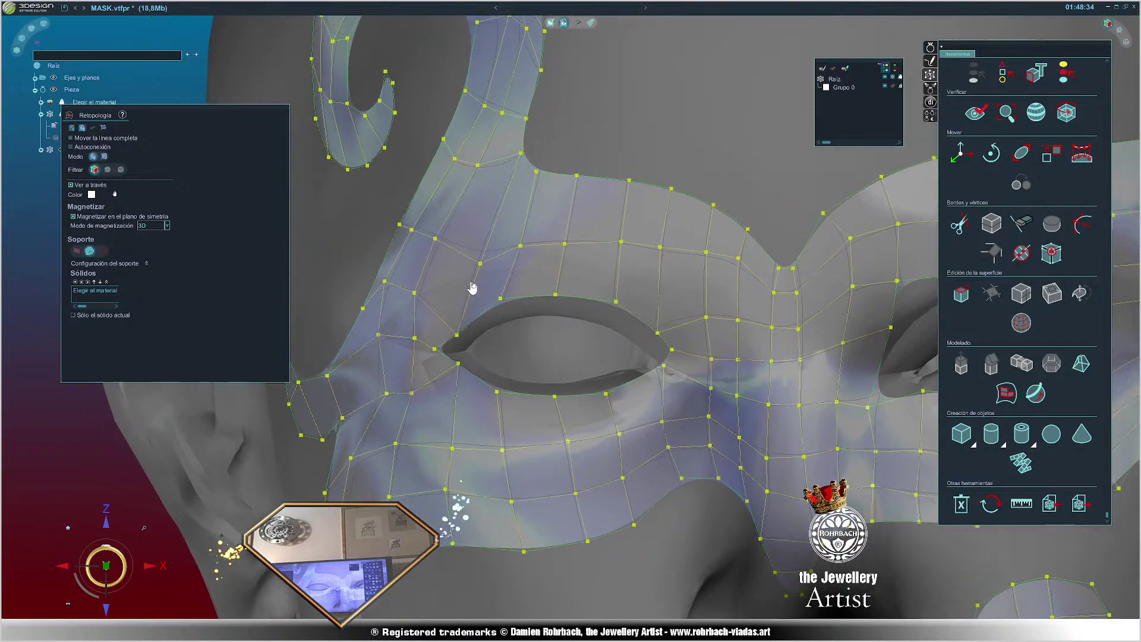
drag(542, 266, 545, 259)
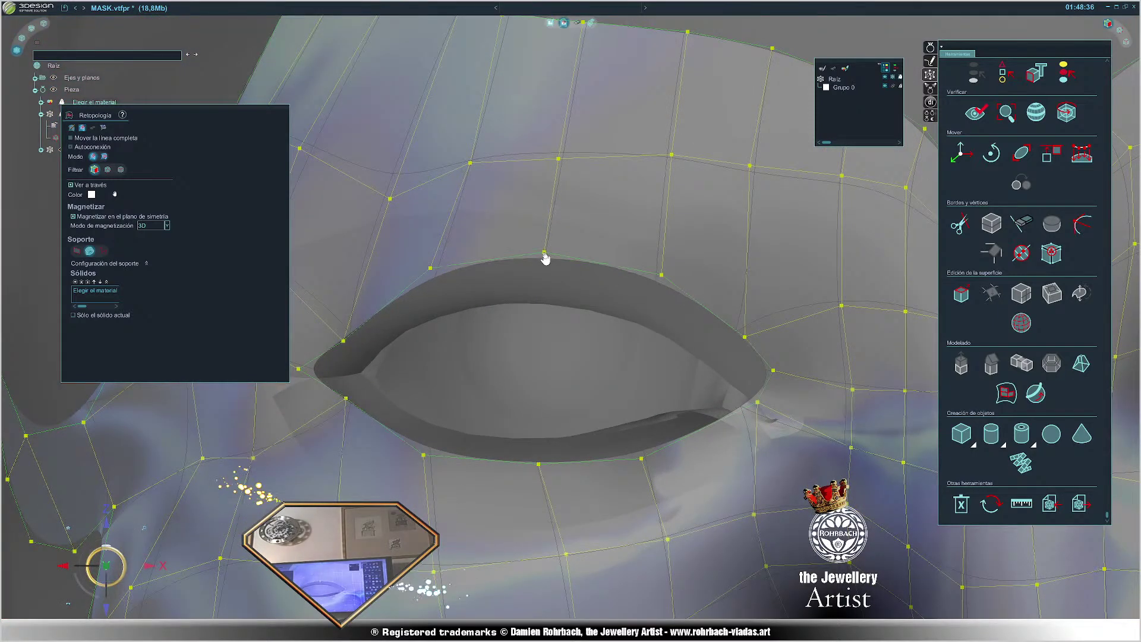
scroll(474, 425, down, 5)
scroll(519, 474, up, 5)
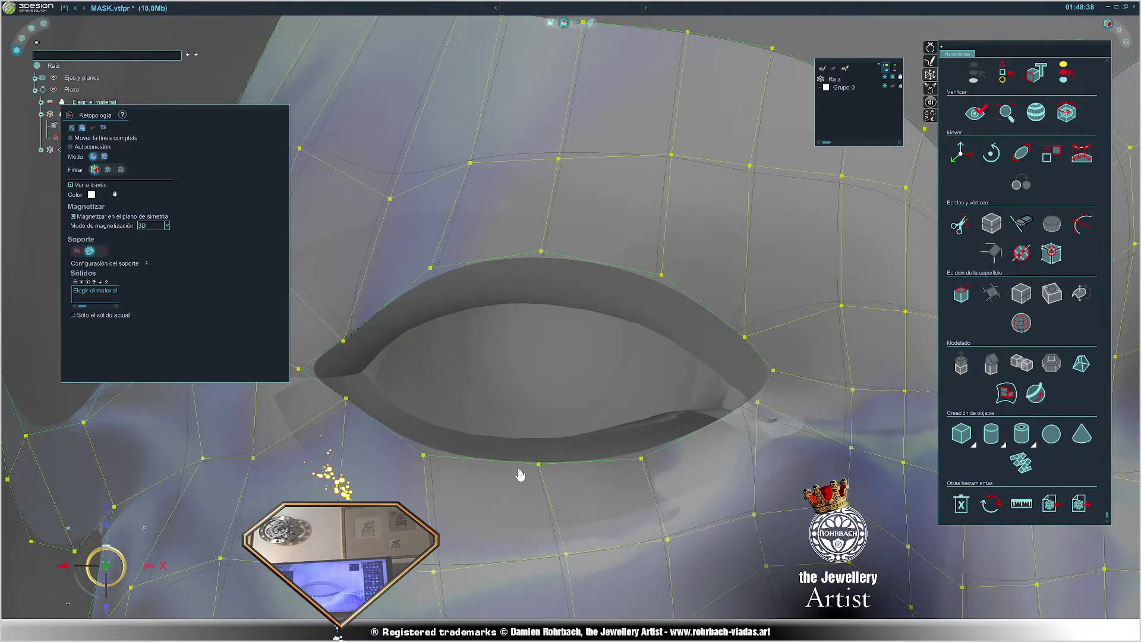
drag(539, 470, 528, 479)
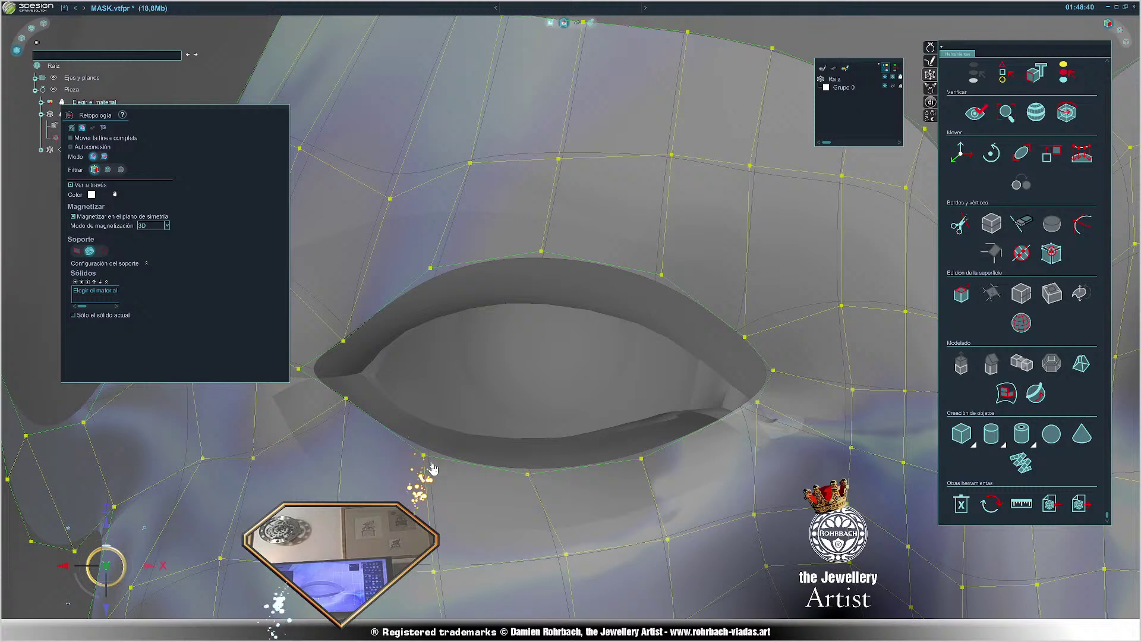
drag(424, 457, 420, 461)
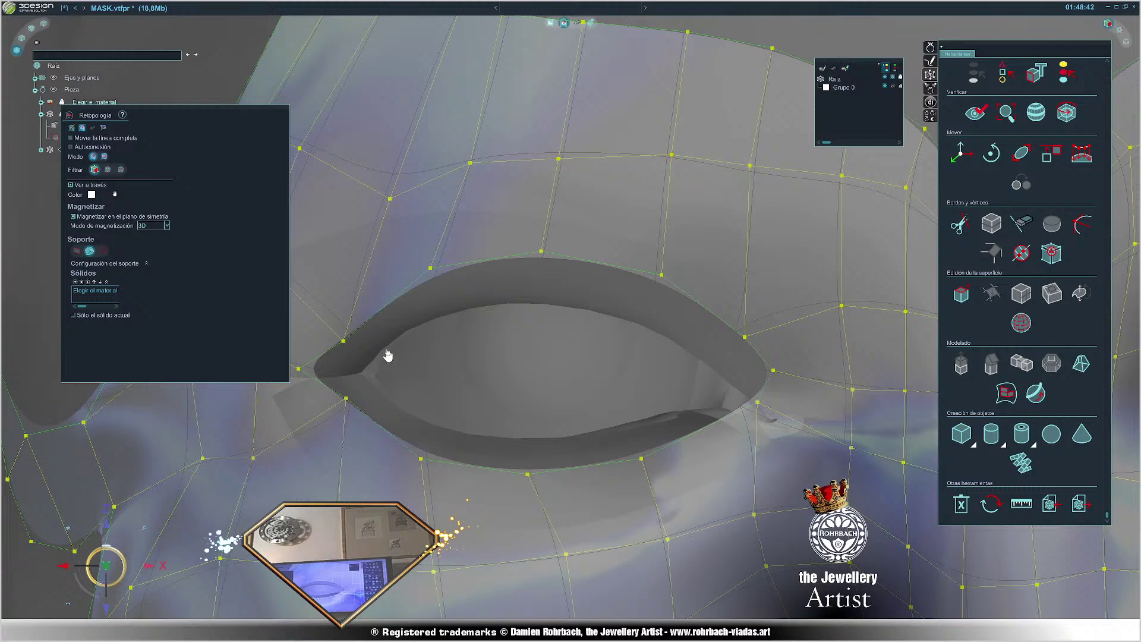
middle_drag(298, 368, 420, 354)
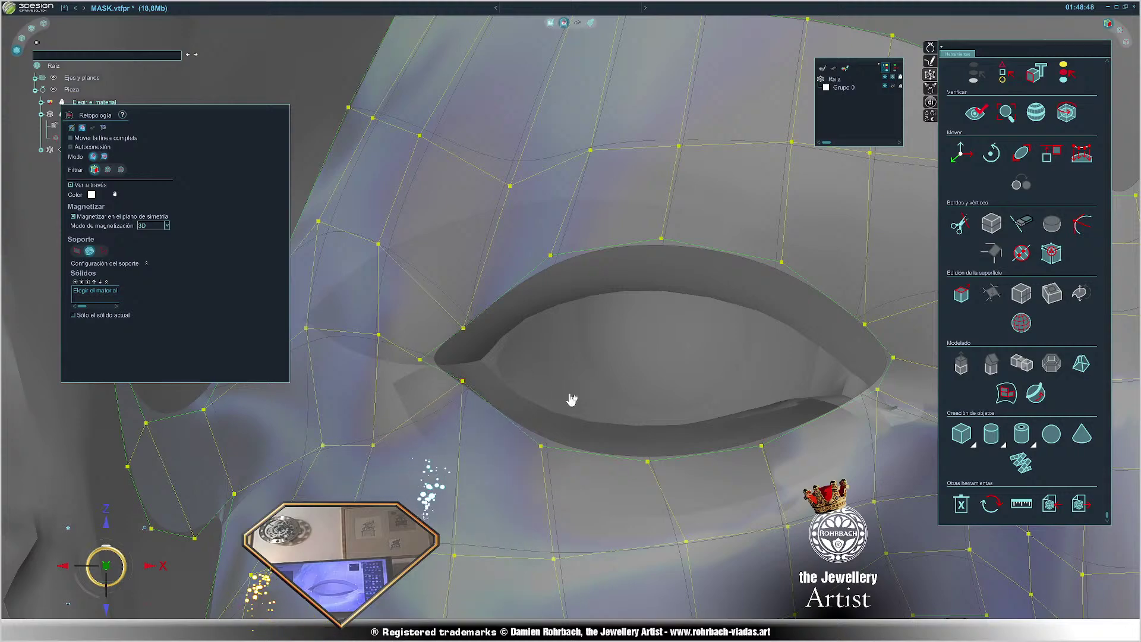
- On the other eye opening, move the outer corner point outward and down, and lower the three adjacent points along the lower edge
scroll(758, 429, down, 5)
middle_drag(758, 429, 538, 356)
middle_drag(897, 276, 660, 315)
scroll(627, 273, up, 5)
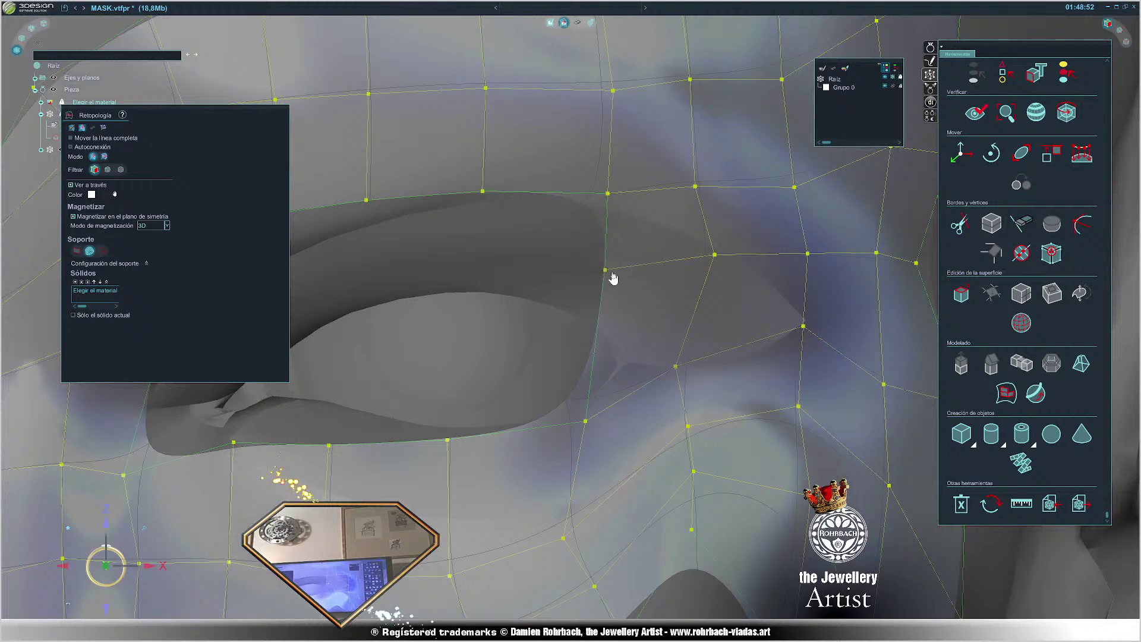
drag(604, 271, 649, 335)
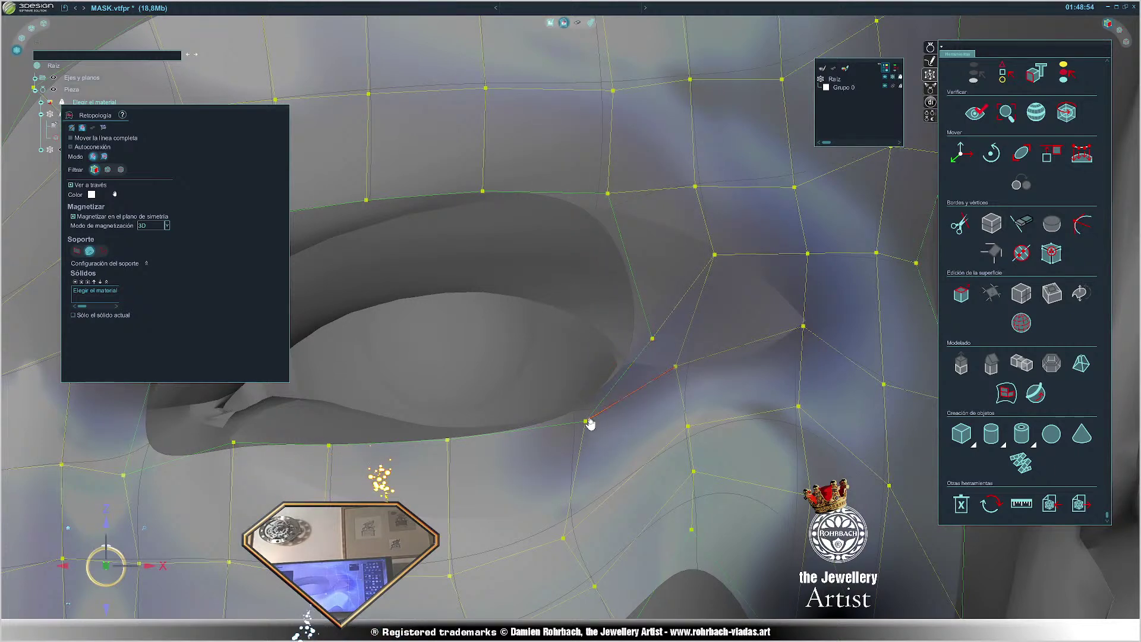
drag(586, 429, 580, 438)
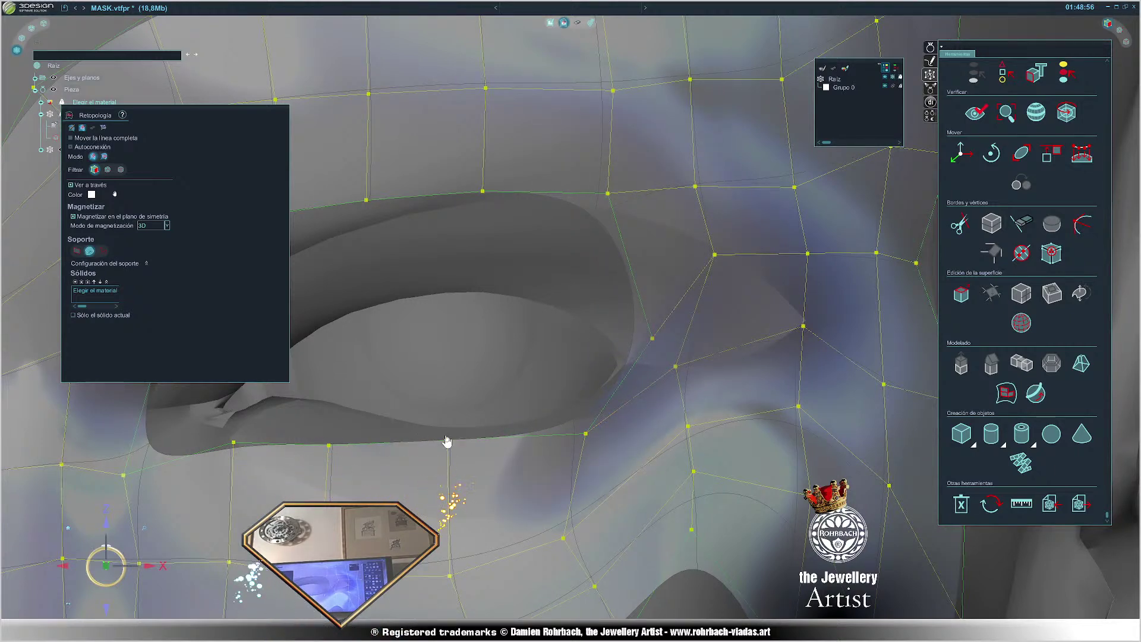
drag(450, 447, 455, 469)
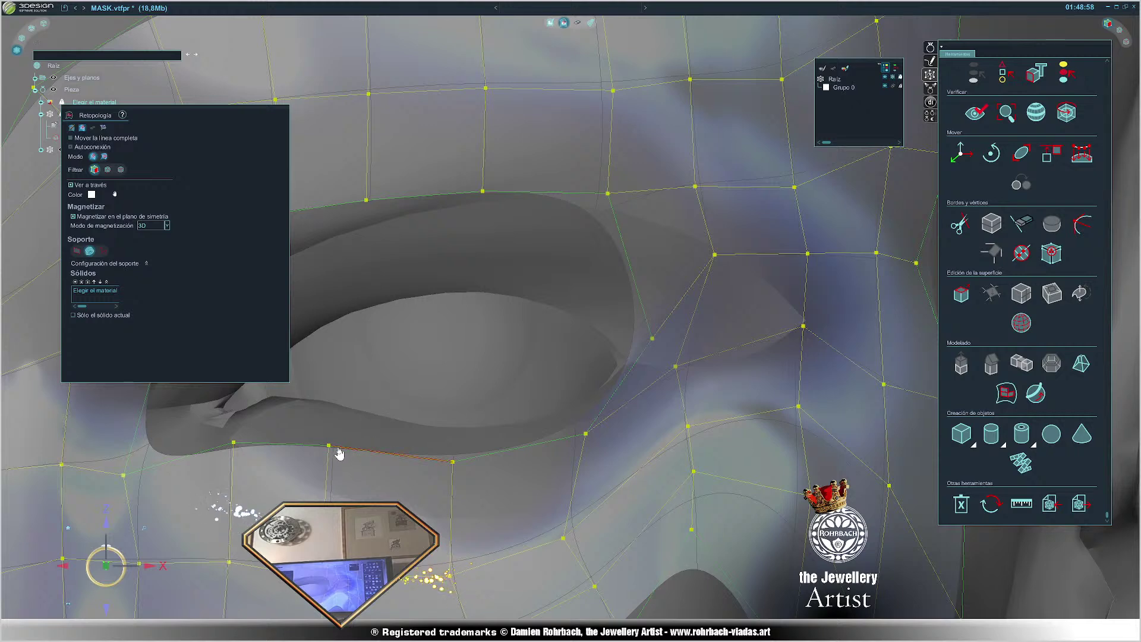
drag(331, 453, 335, 462)
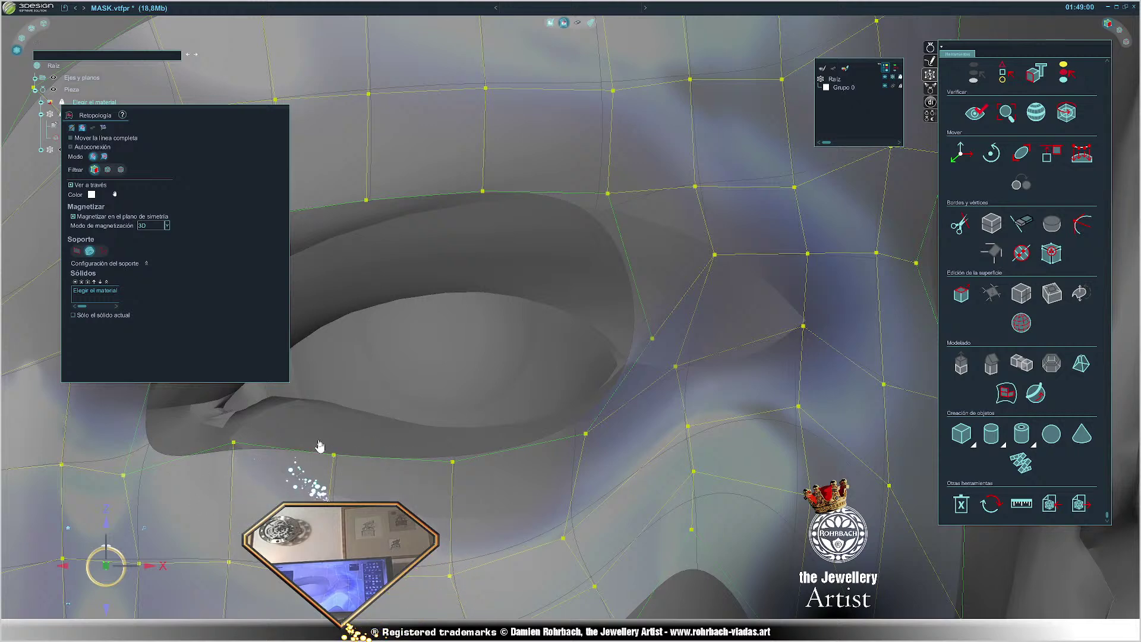
- Taper the nose-side corner of the second eye opening by raising its corner point, lowering the point above it and nudging the corner toward the eye
middle_drag(320, 445, 385, 379)
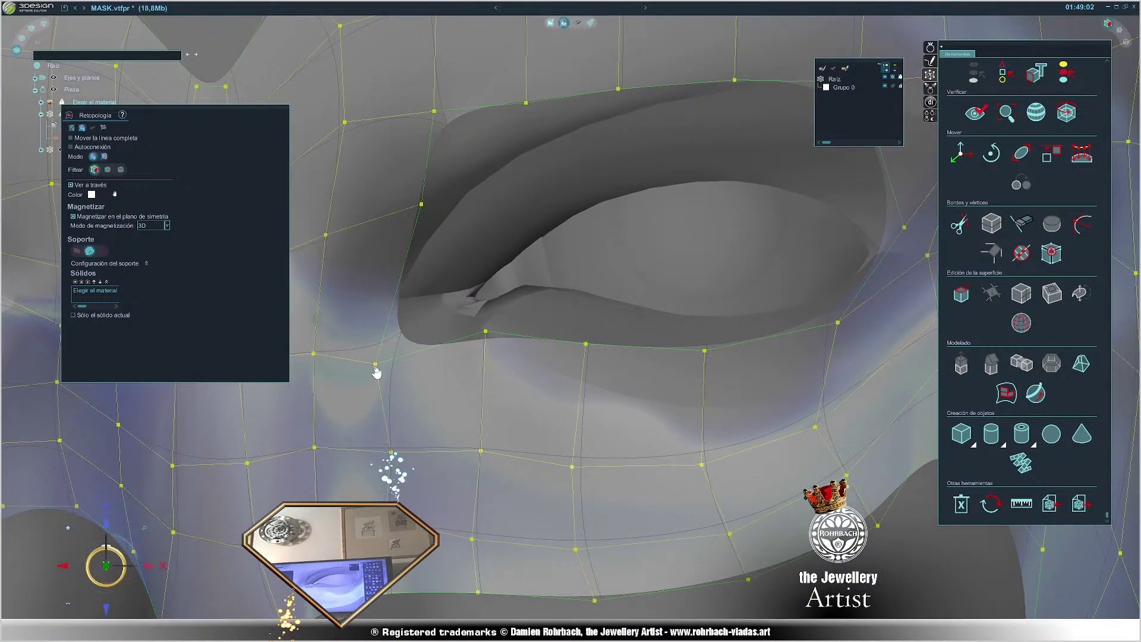
drag(376, 365, 381, 289)
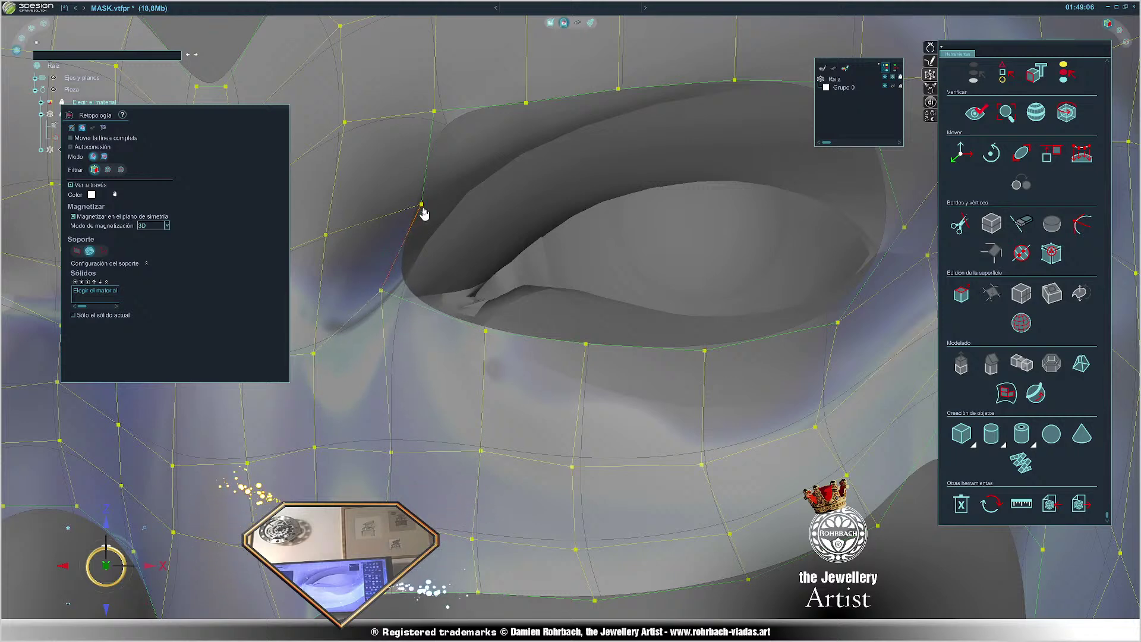
drag(423, 207, 403, 257)
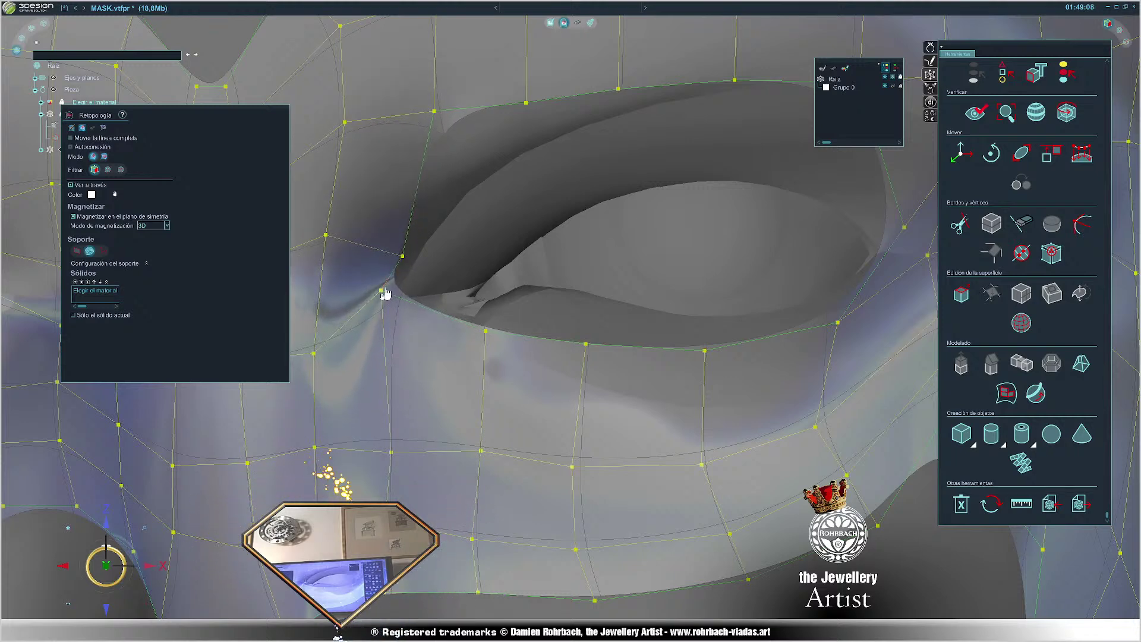
drag(383, 295, 401, 310)
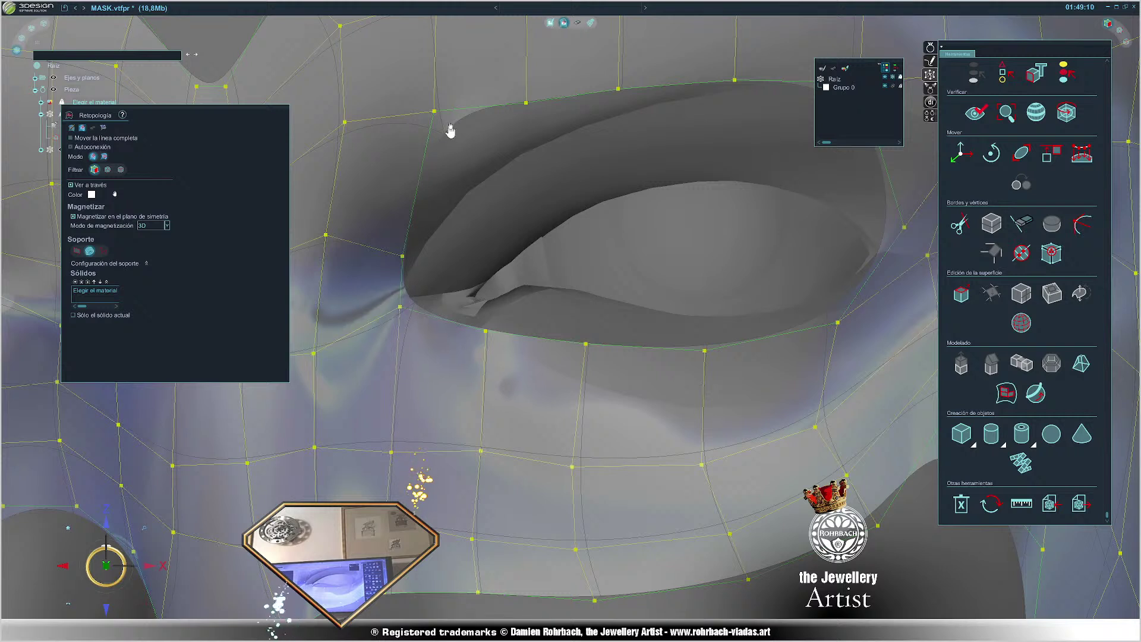
- Lower the five upper-edge points of the second eye opening to follow the almond curve of the eyelid, and check both openings on the full mask
drag(435, 114, 458, 212)
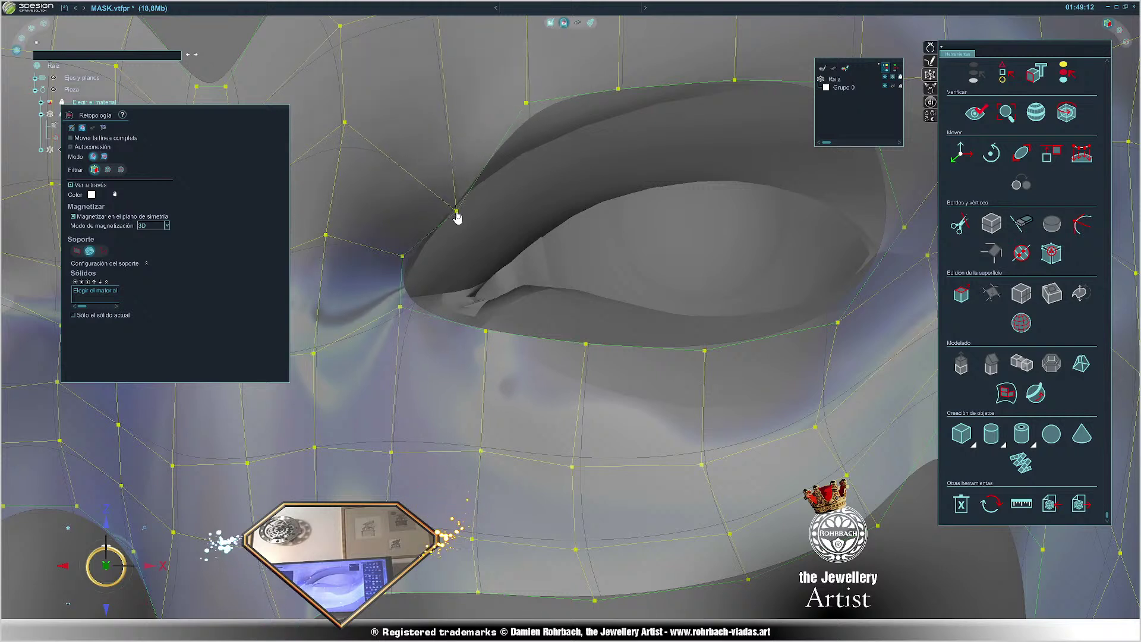
drag(526, 104, 541, 153)
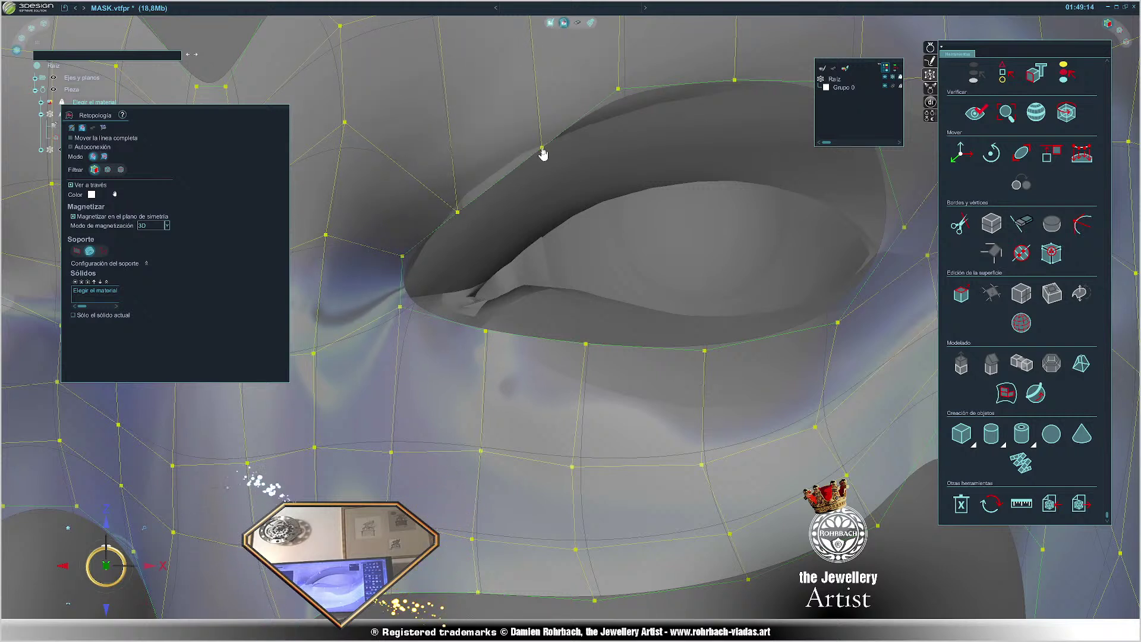
drag(618, 91, 637, 128)
middle_drag(798, 251, 631, 314)
right_drag(725, 196, 519, 171)
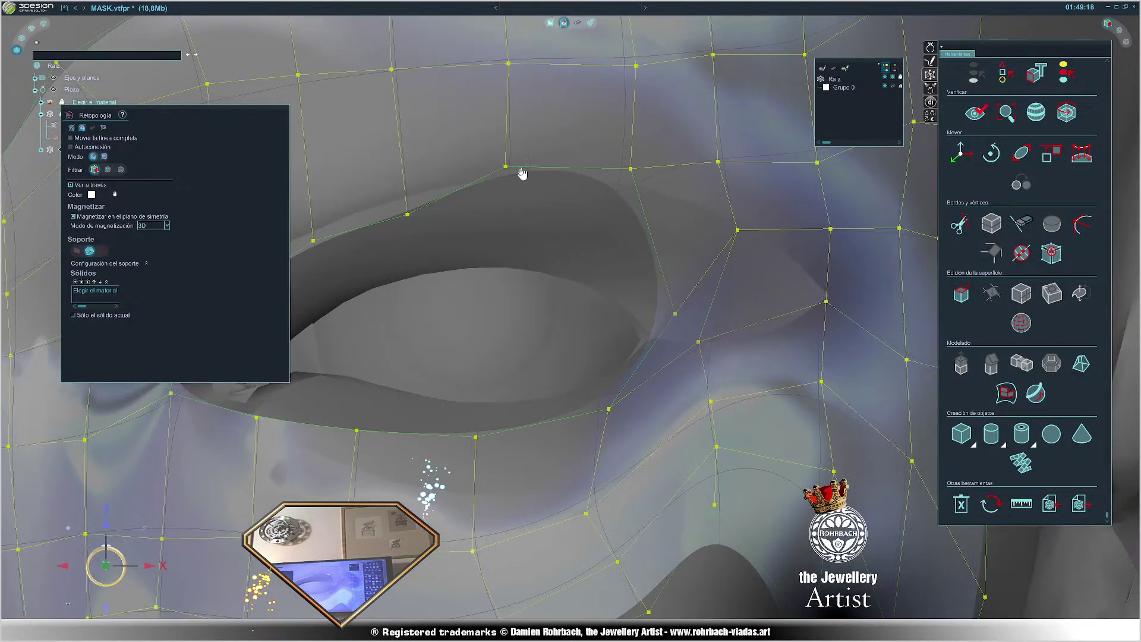
drag(507, 171, 525, 218)
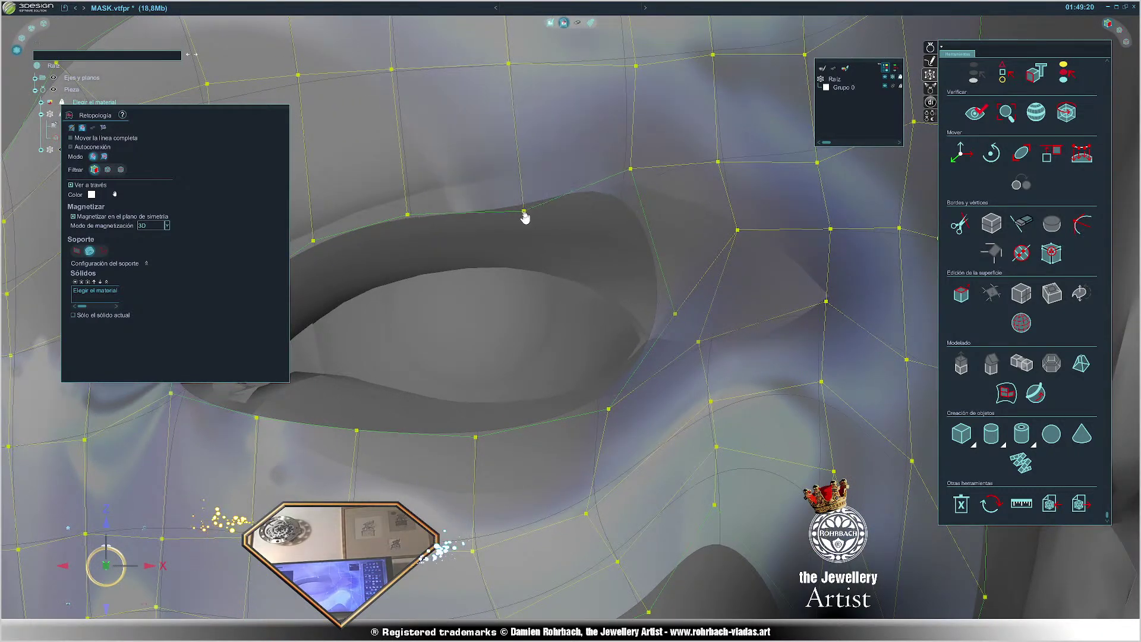
drag(631, 177, 619, 248)
scroll(645, 316, down, 5)
scroll(645, 316, down, 3)
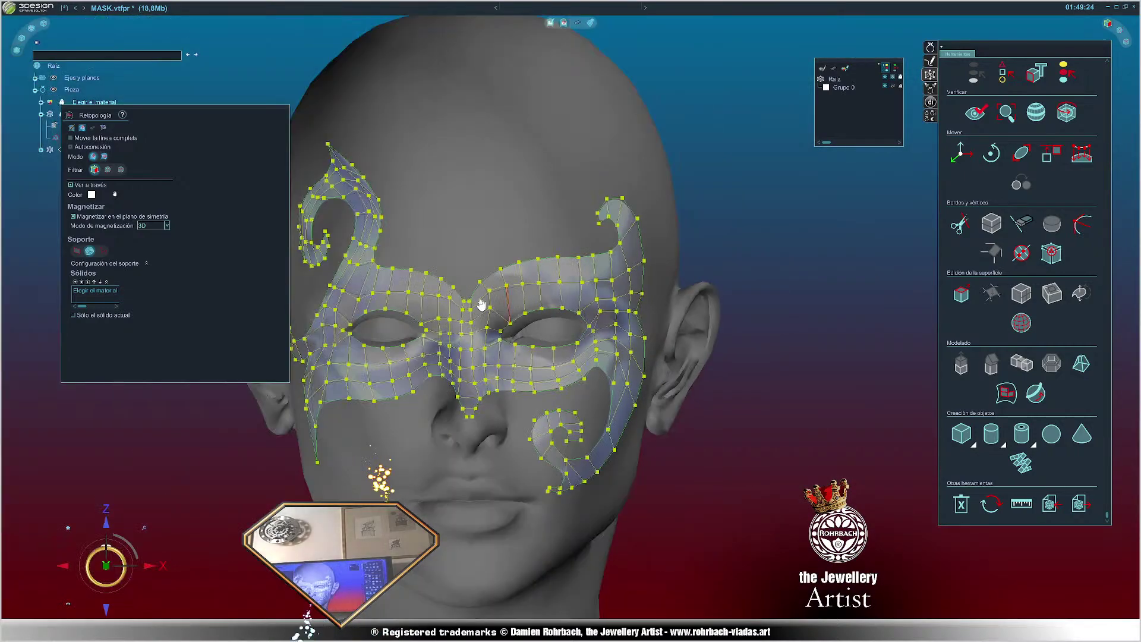
scroll(627, 318, up, 10)
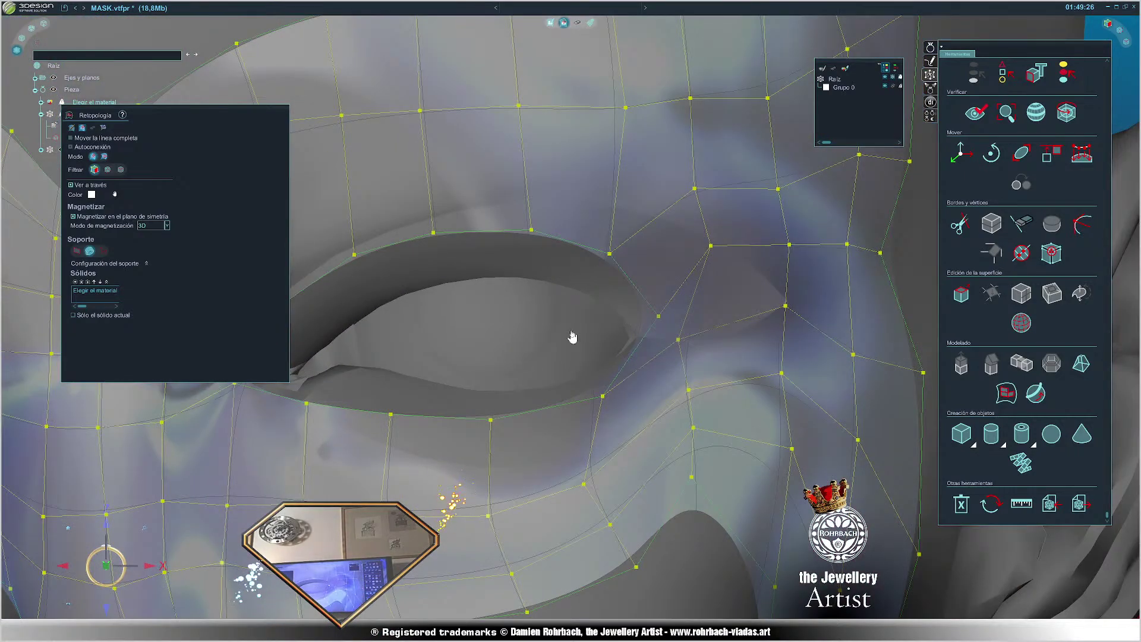
scroll(566, 344, down, 4)
scroll(502, 331, up, 8)
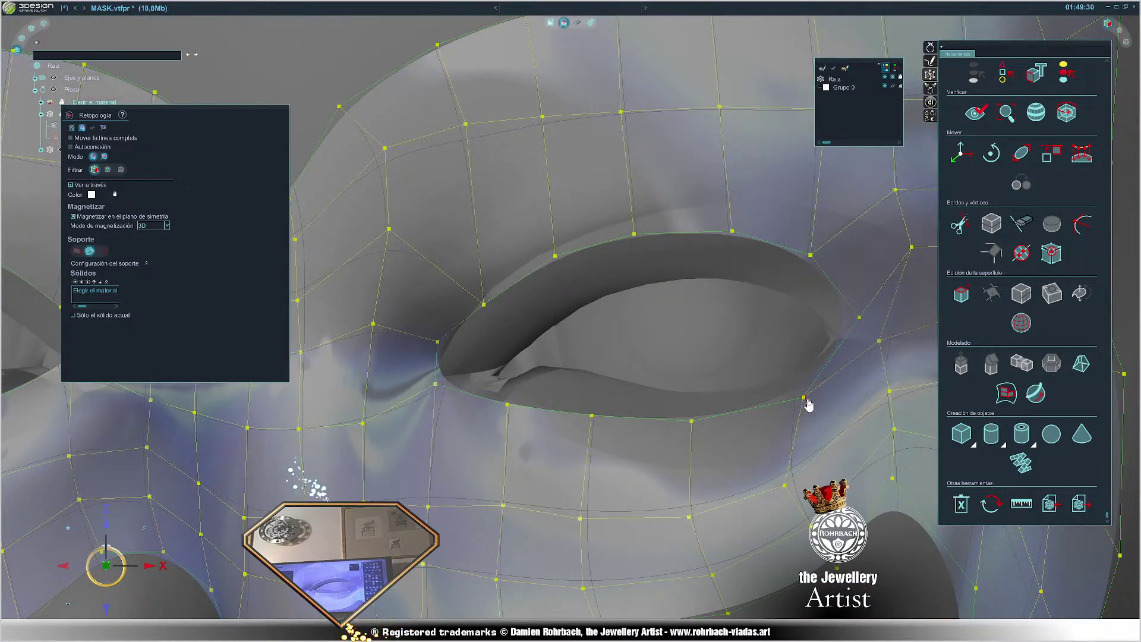
- Shift the three lower-edge points between the two corners of the second eye opening slightly outward and down to even out the curve
drag(694, 426, 718, 430)
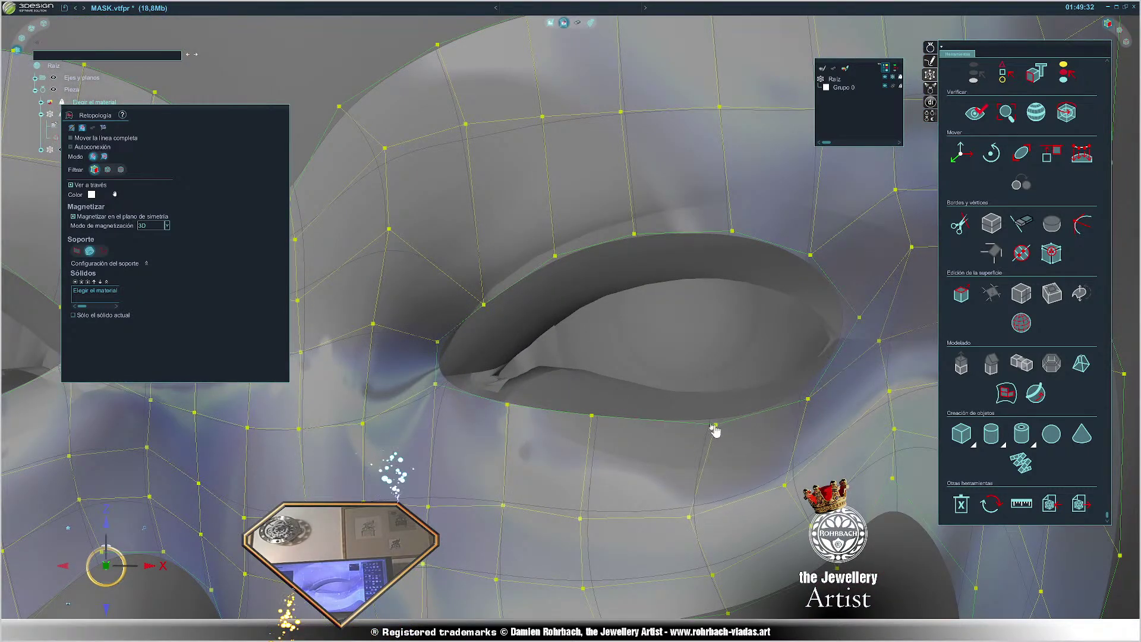
drag(593, 422, 599, 429)
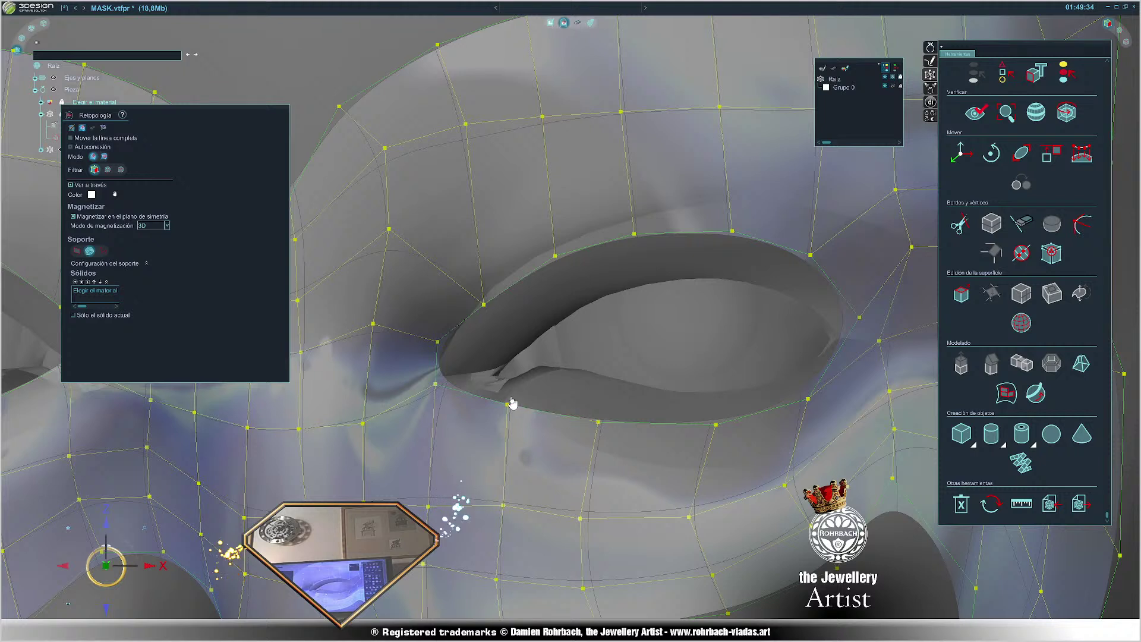
drag(509, 410, 517, 419)
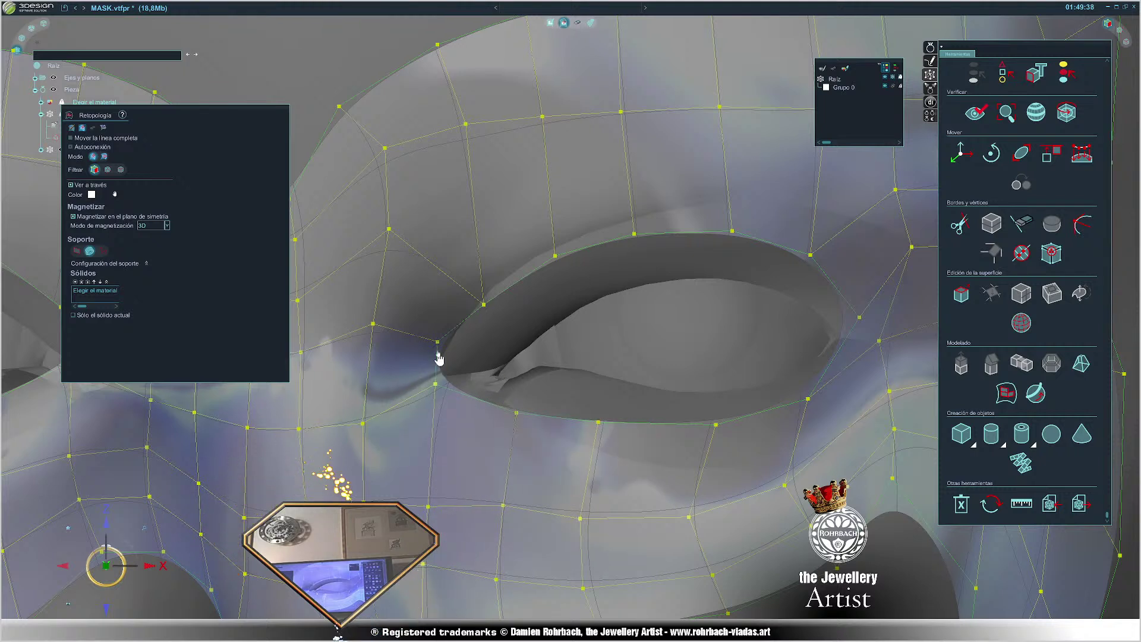
- Move the two upper-edge points nearest the second eye opening's nose-side corner inward toward the eye, and check the full mask
drag(441, 351, 455, 363)
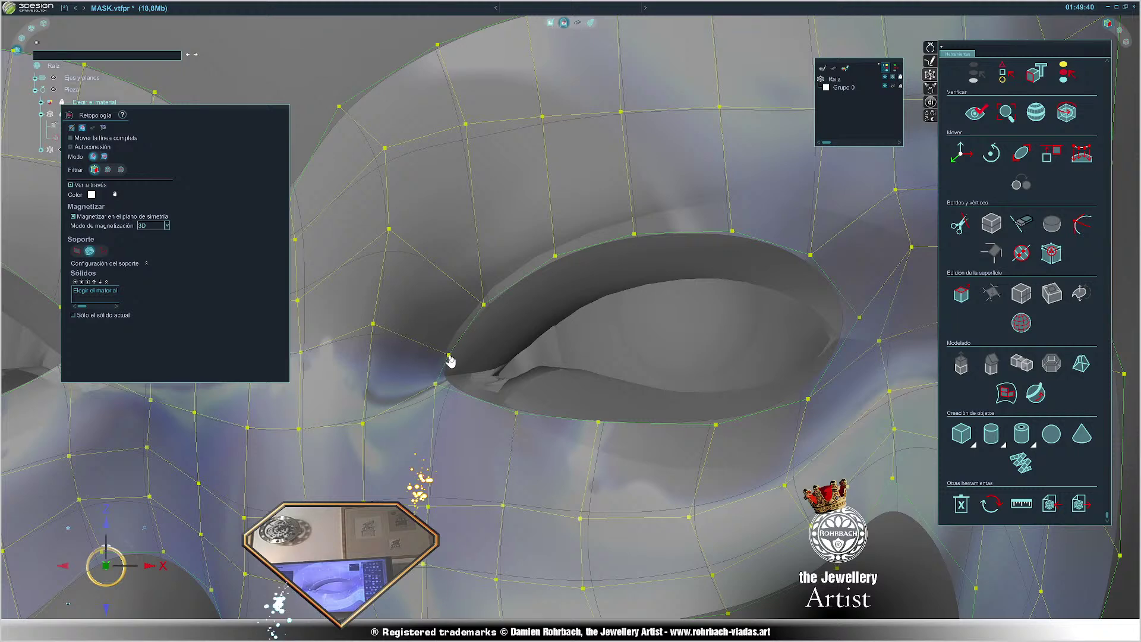
drag(485, 312, 494, 313)
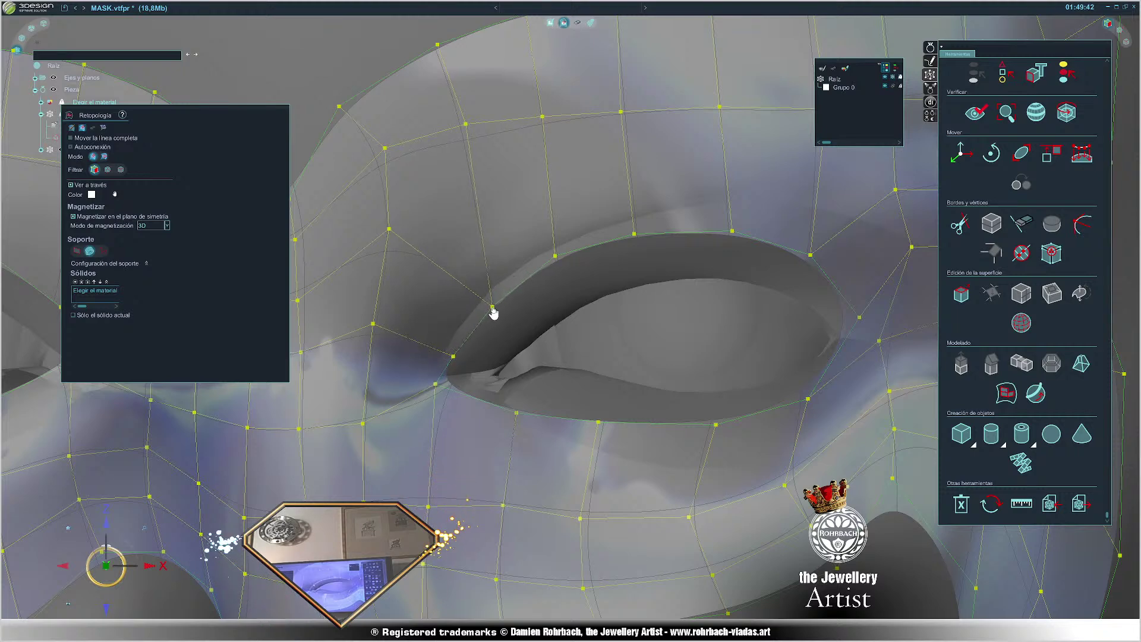
scroll(581, 355, down, 5)
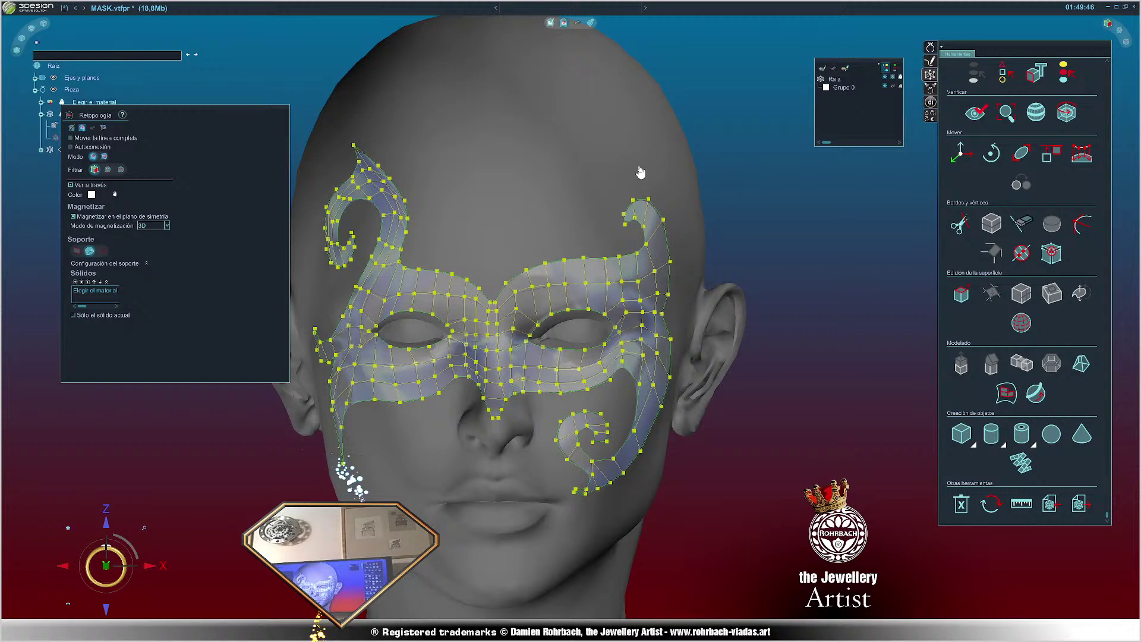
- Leave the Retopology editing of the mask and save the MASK.vtfpr file
scroll(953, 124, up, 3)
click(961, 88)
click(978, 89)
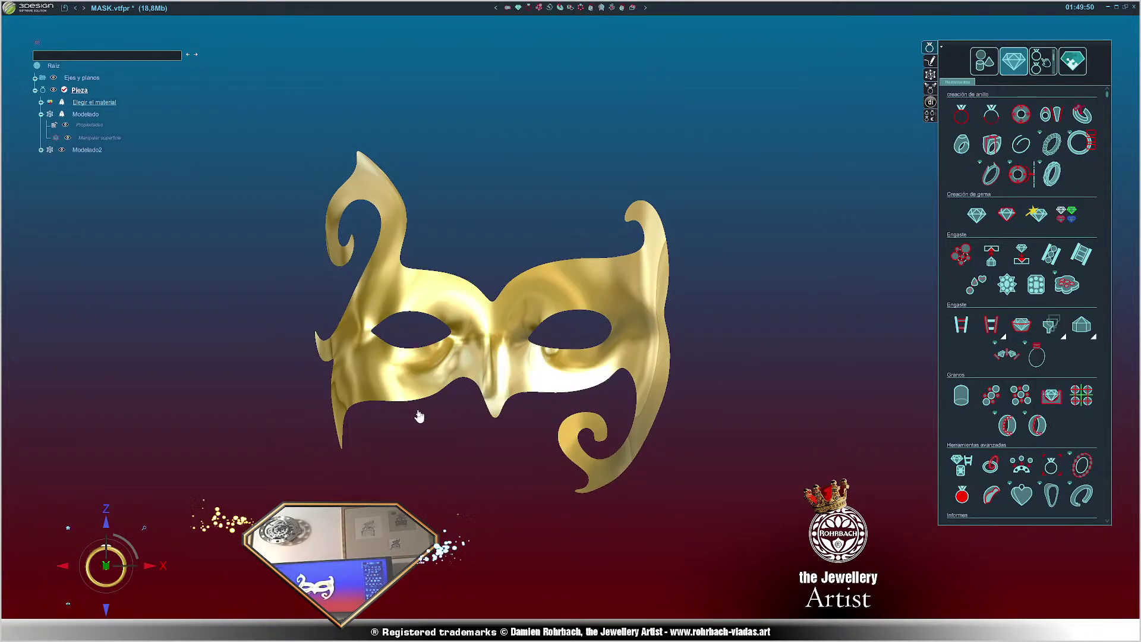
scroll(312, 313, down, 3)
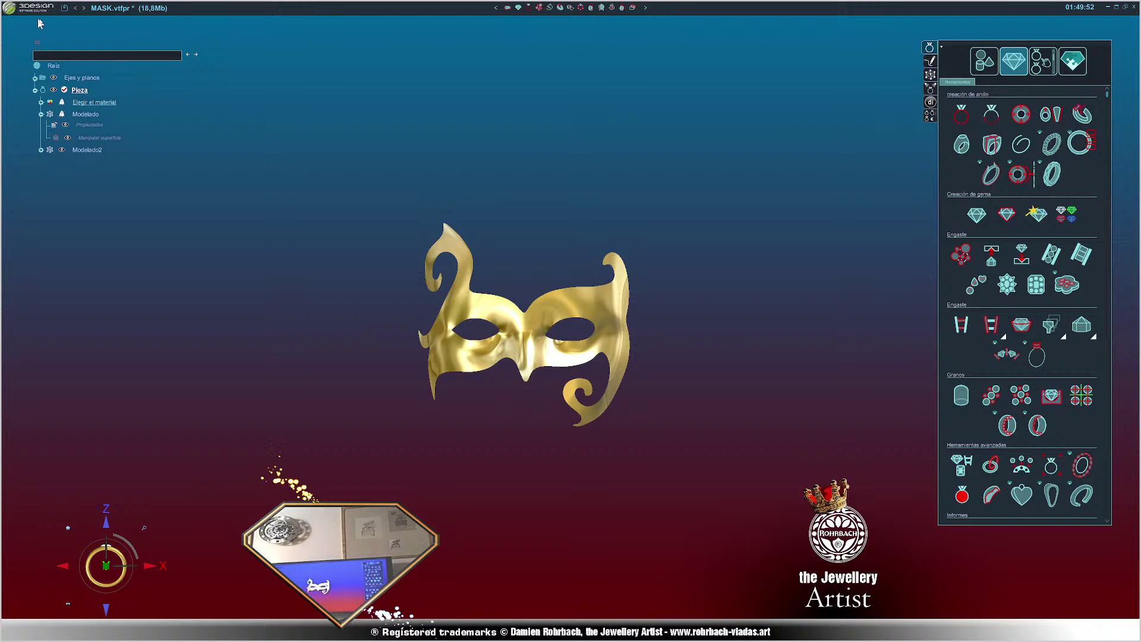
click(65, 9)
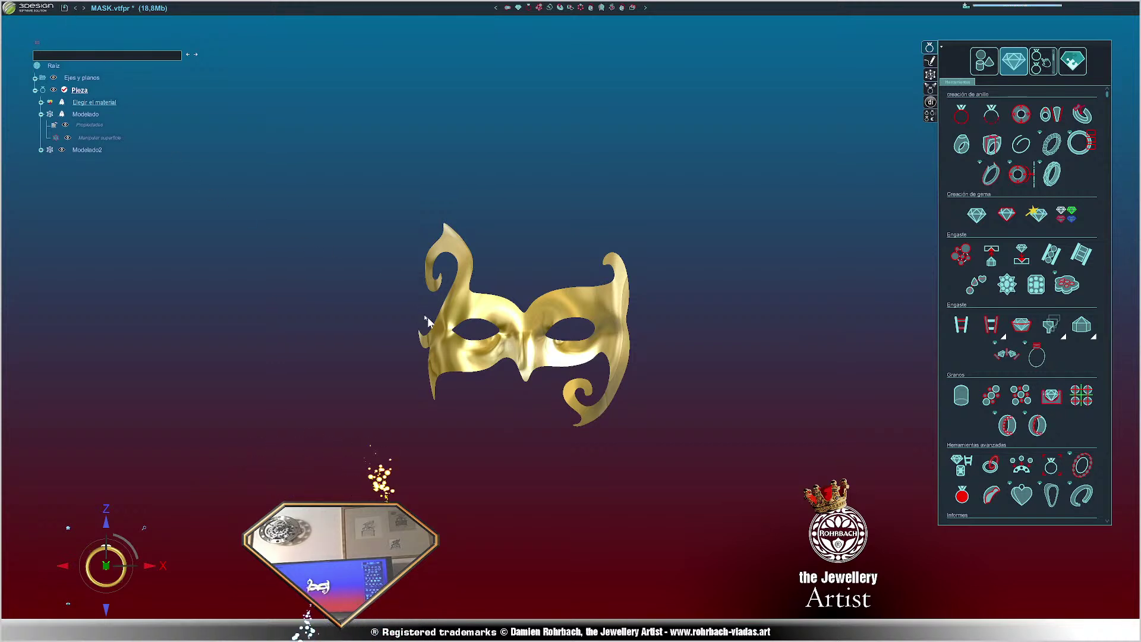
- Examine the gold mask's surface around the eyes and nose from close up and from several angles
scroll(542, 334, up, 2)
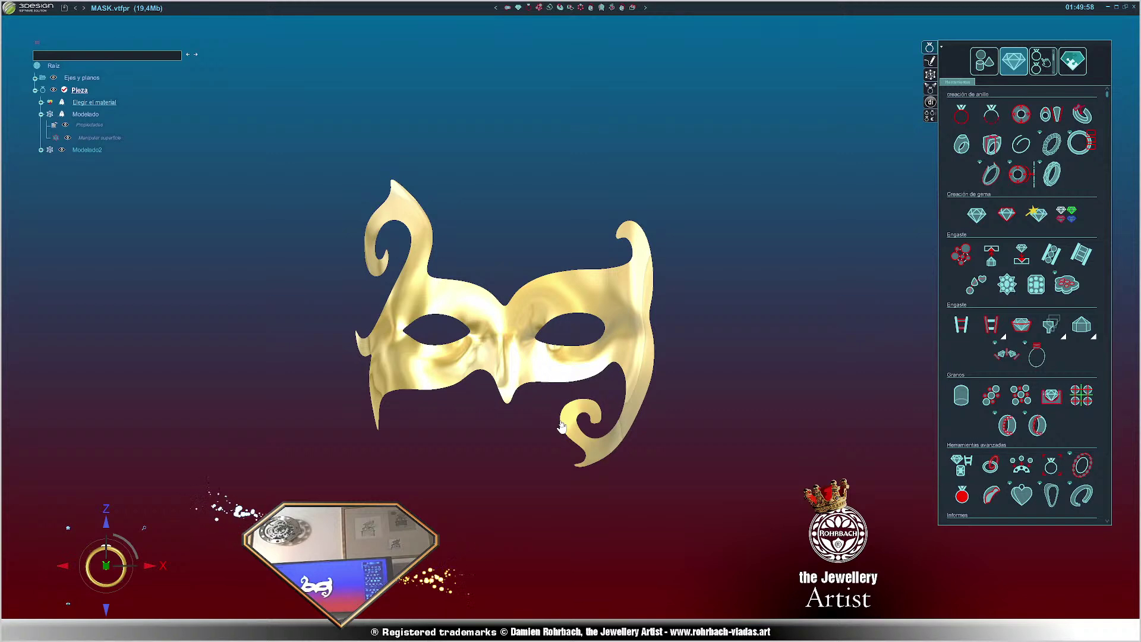
scroll(535, 333, up, 3)
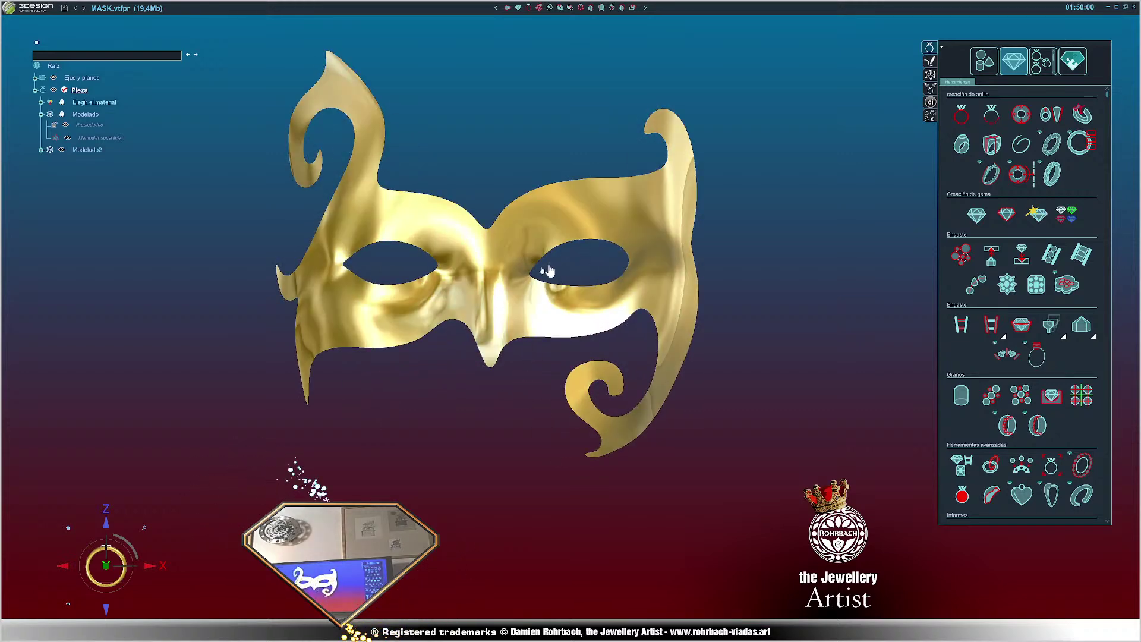
scroll(529, 392, down, 3)
middle_drag(396, 372, 829, 326)
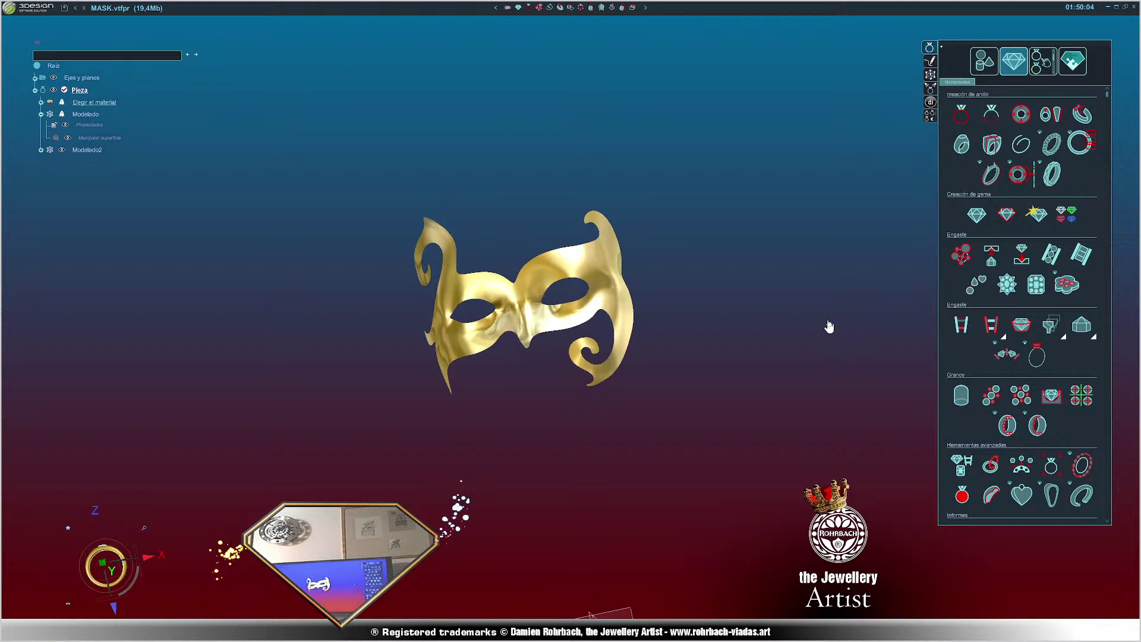
scroll(829, 326, up, 2)
middle_drag(765, 275, 818, 346)
scroll(400, 266, up, 3)
scroll(818, 351, down, 3)
middle_drag(535, 285, 436, 302)
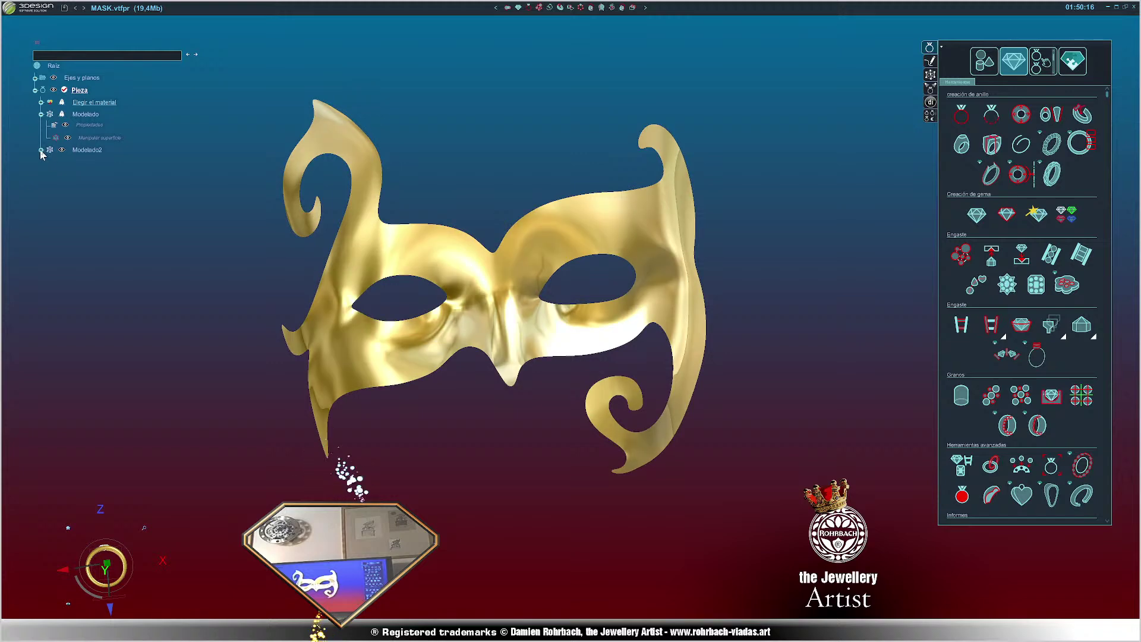
- Reopen Modelado2's surface edit in Retopology and move the vertices of the right-ear-side eye opening's upper edge and both corners outward
double_click(101, 177)
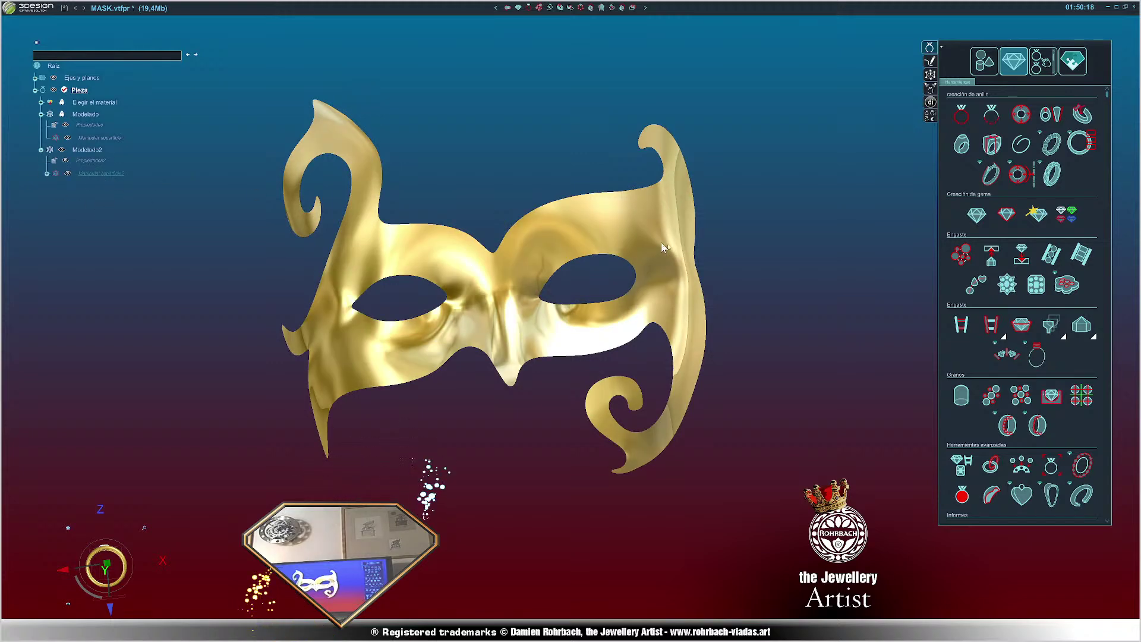
click(1050, 406)
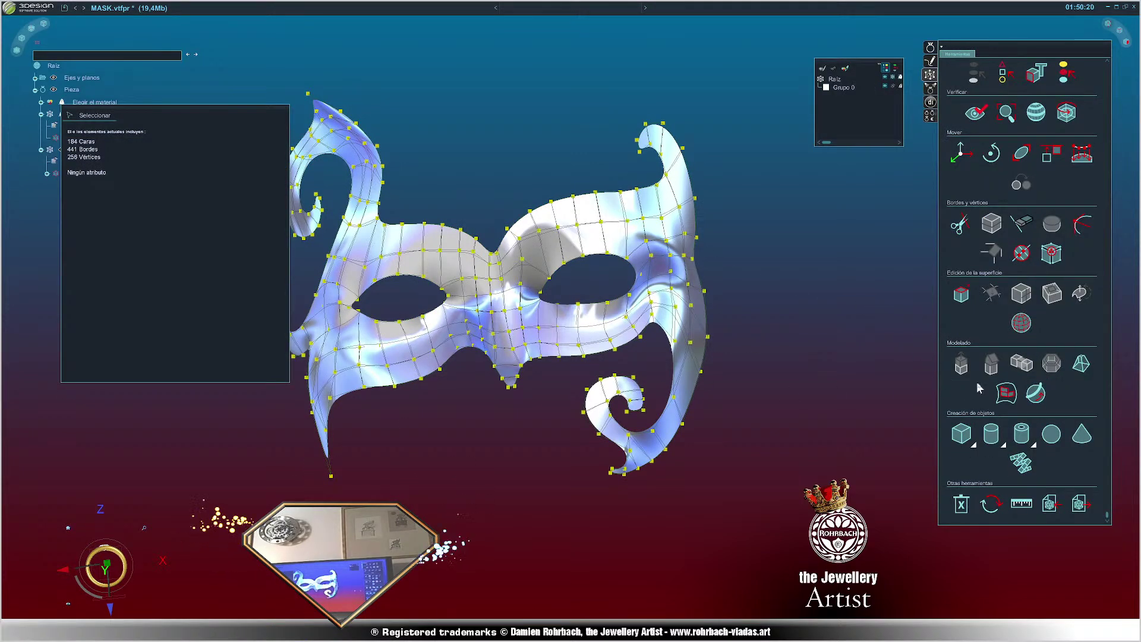
scroll(389, 279, up, 5)
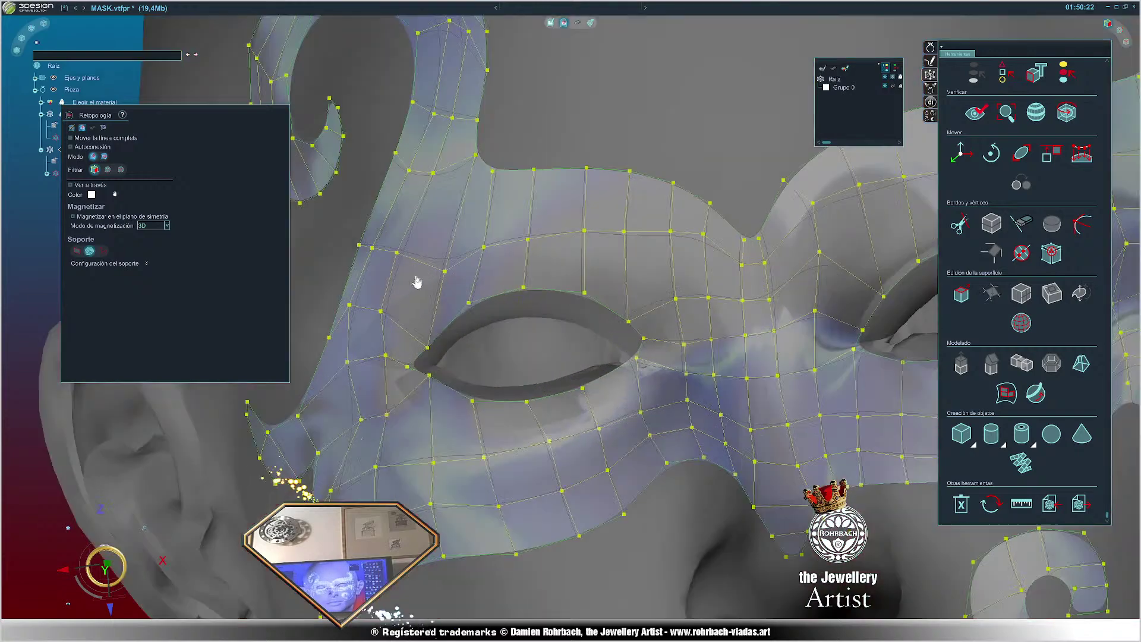
click(116, 571)
scroll(361, 338, up, 3)
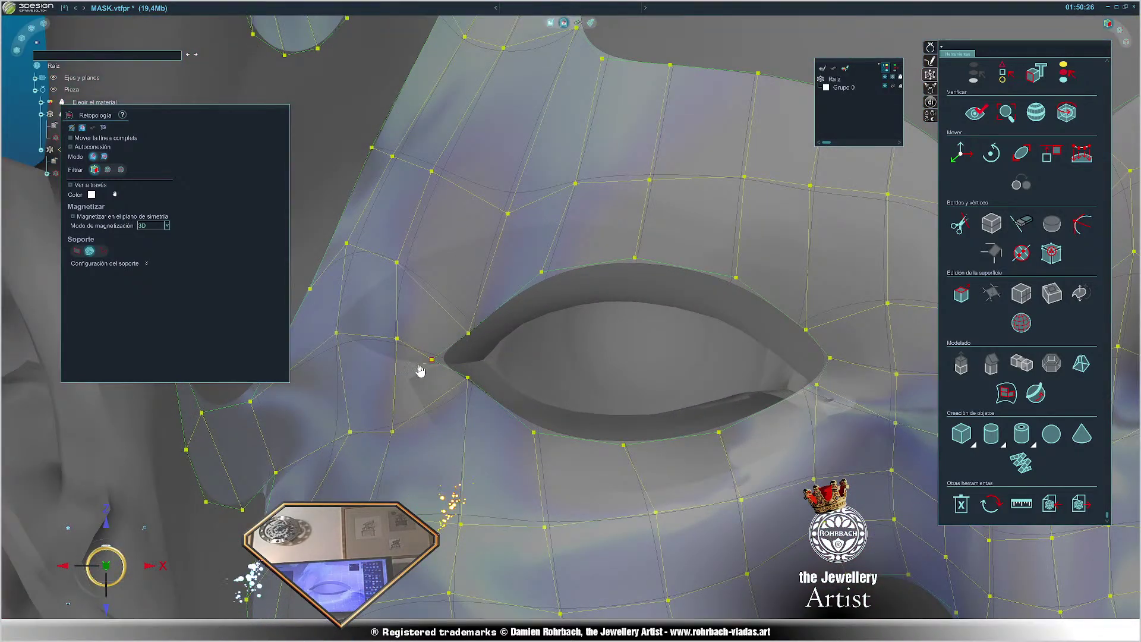
drag(420, 366, 413, 366)
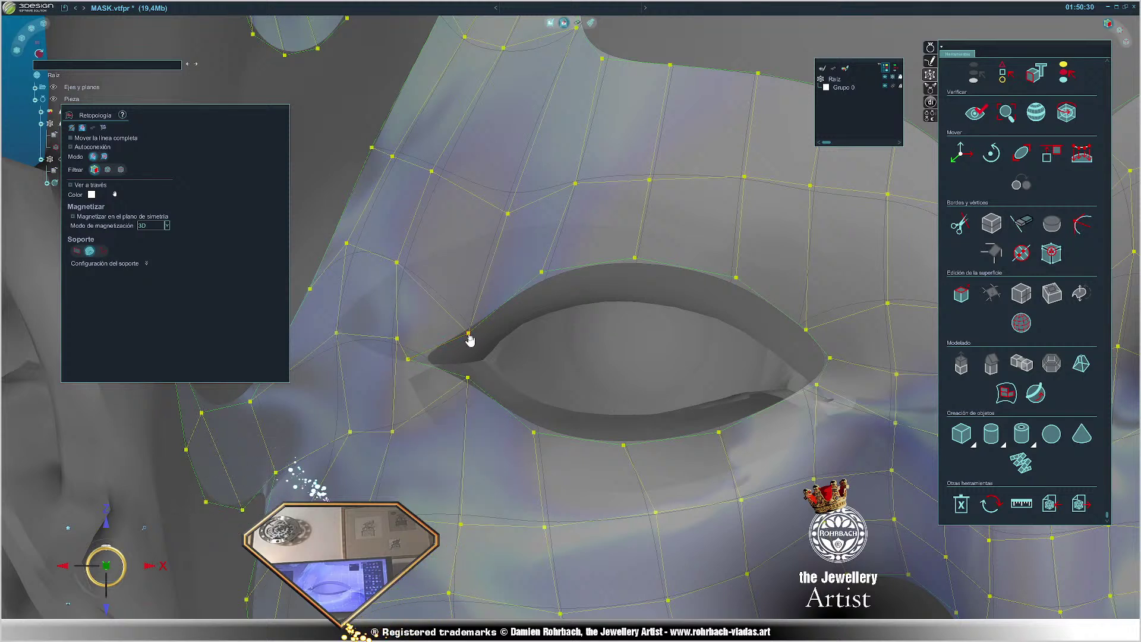
drag(469, 339, 463, 328)
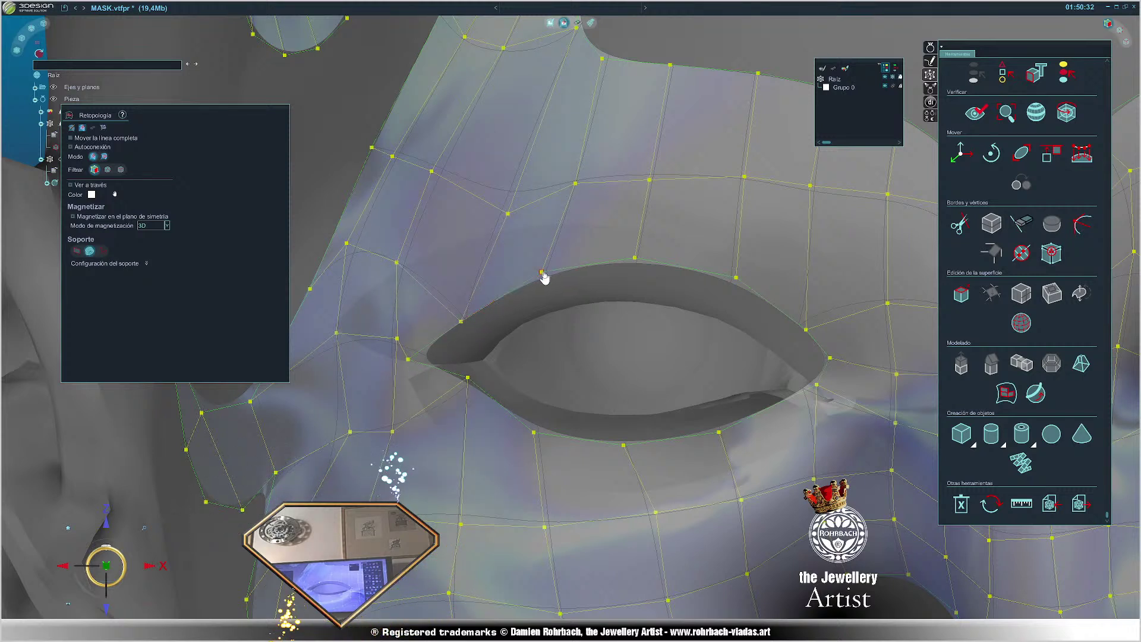
drag(542, 277, 526, 261)
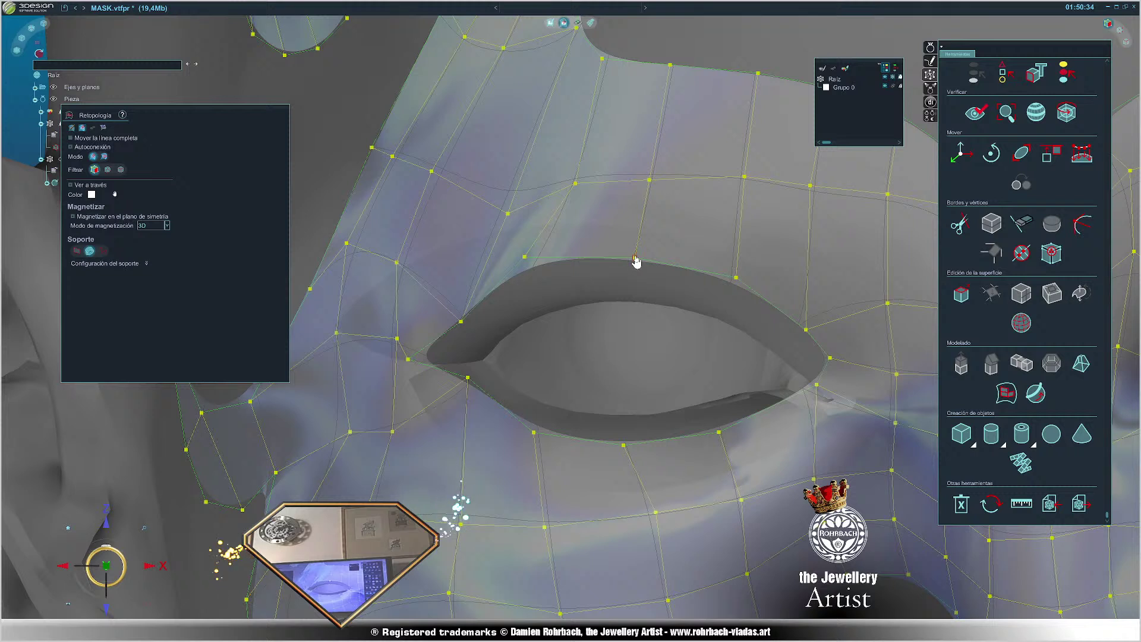
drag(636, 262, 650, 247)
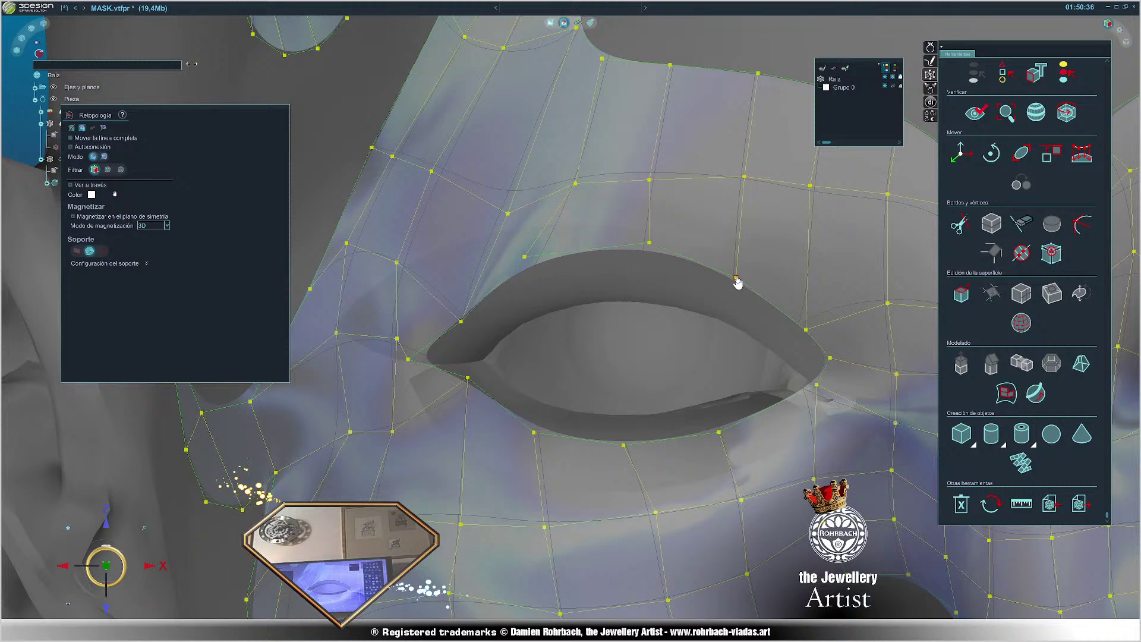
drag(737, 283, 751, 266)
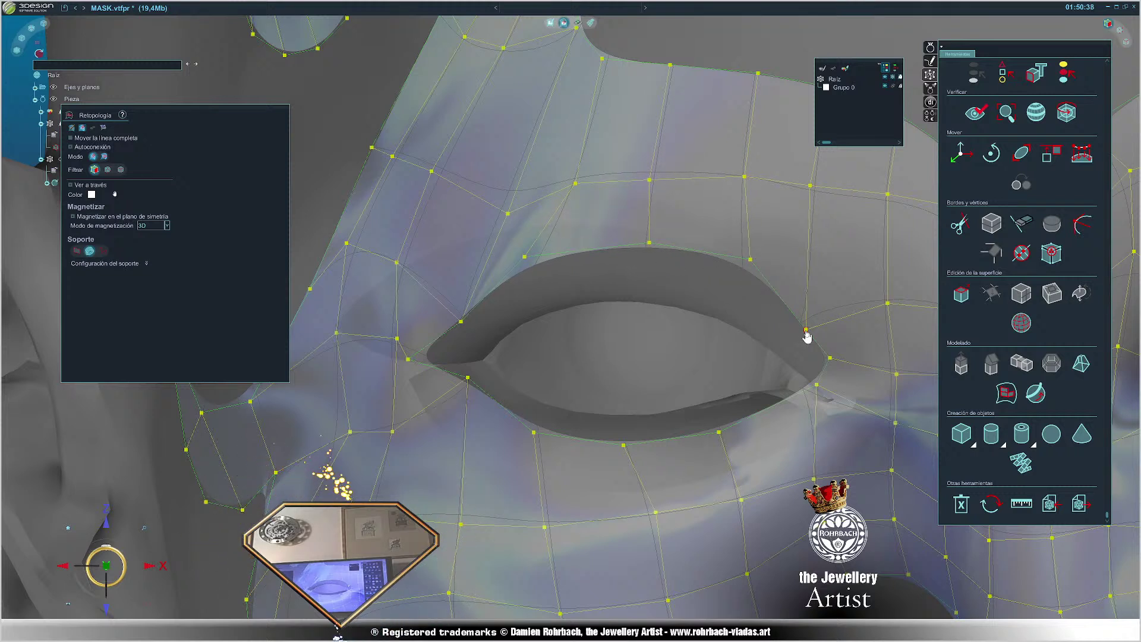
drag(806, 337, 816, 406)
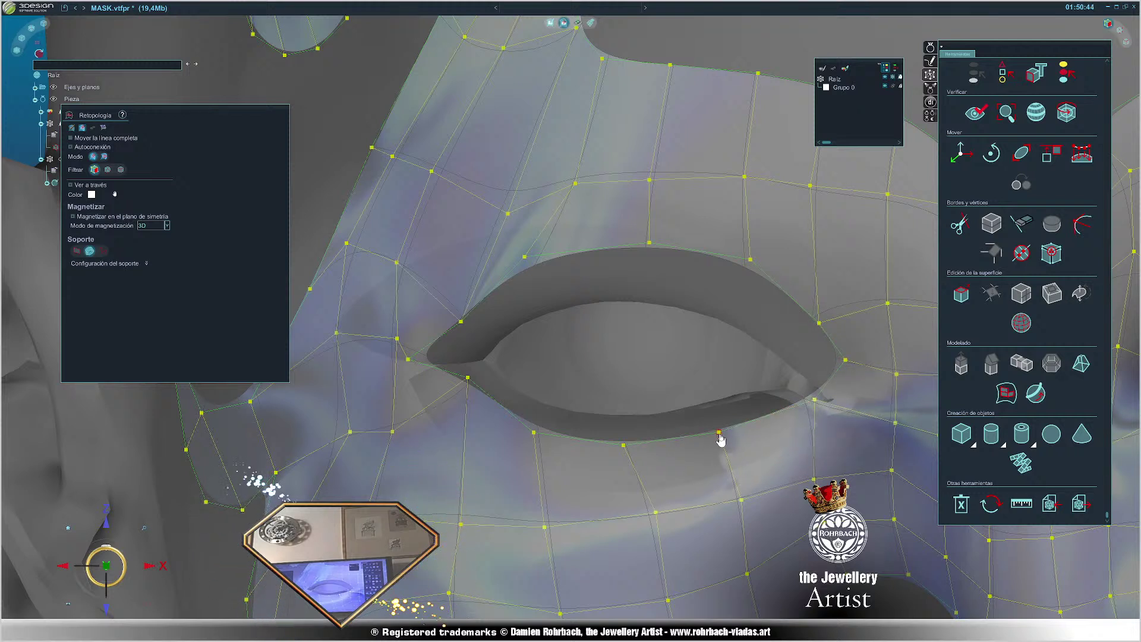
- Move the lower-edge vertices of the same eye opening slightly outward to widen it downward
drag(720, 440, 722, 446)
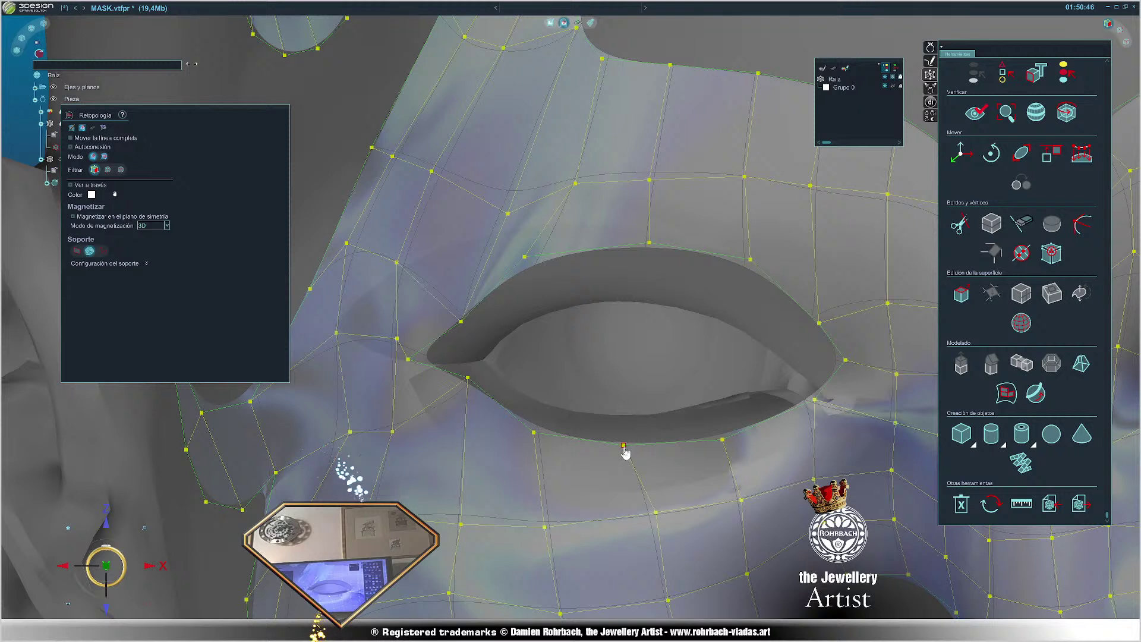
drag(625, 453, 630, 464)
drag(533, 438, 528, 446)
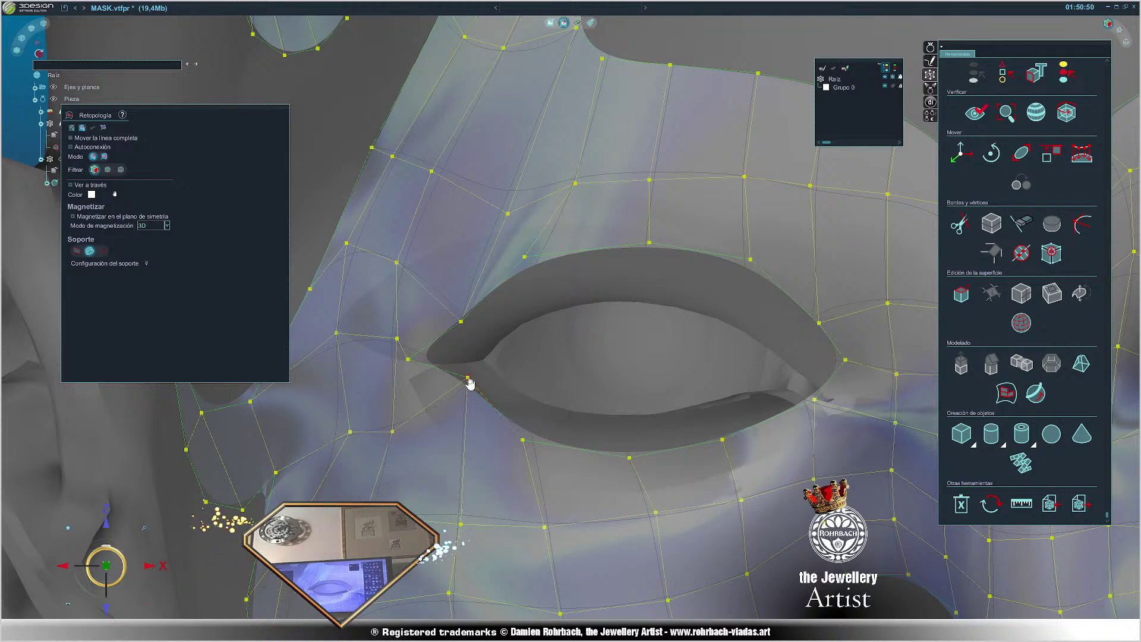
drag(470, 383, 457, 397)
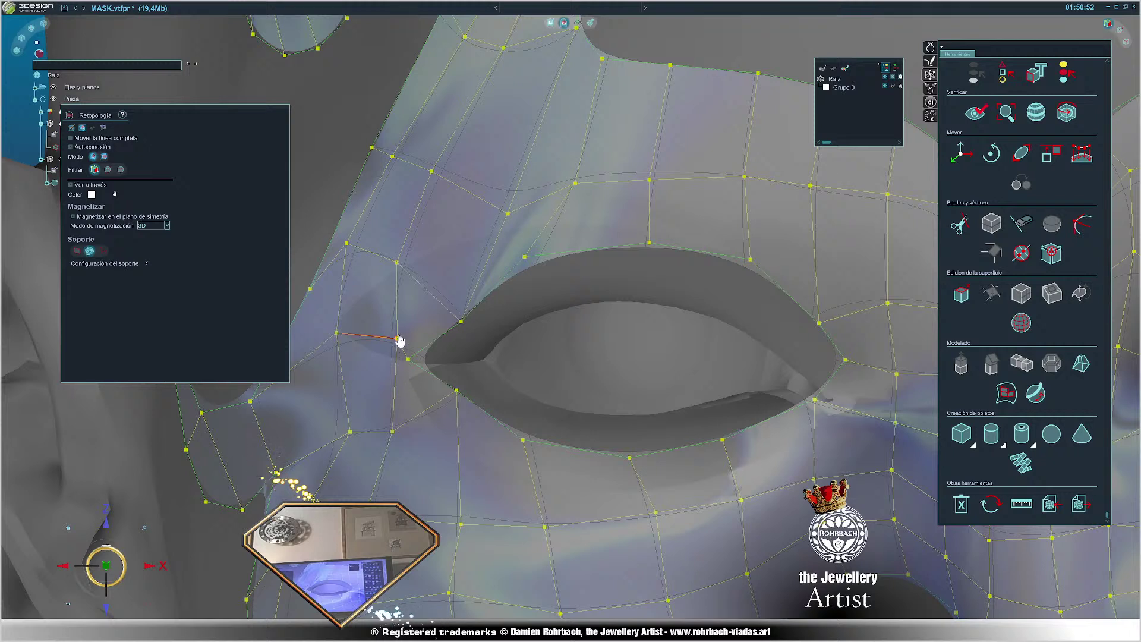
- Shift the mesh vertices beside the eye's outer corner outward and refine the corner and adjacent upper-edge vertices
drag(397, 344, 325, 353)
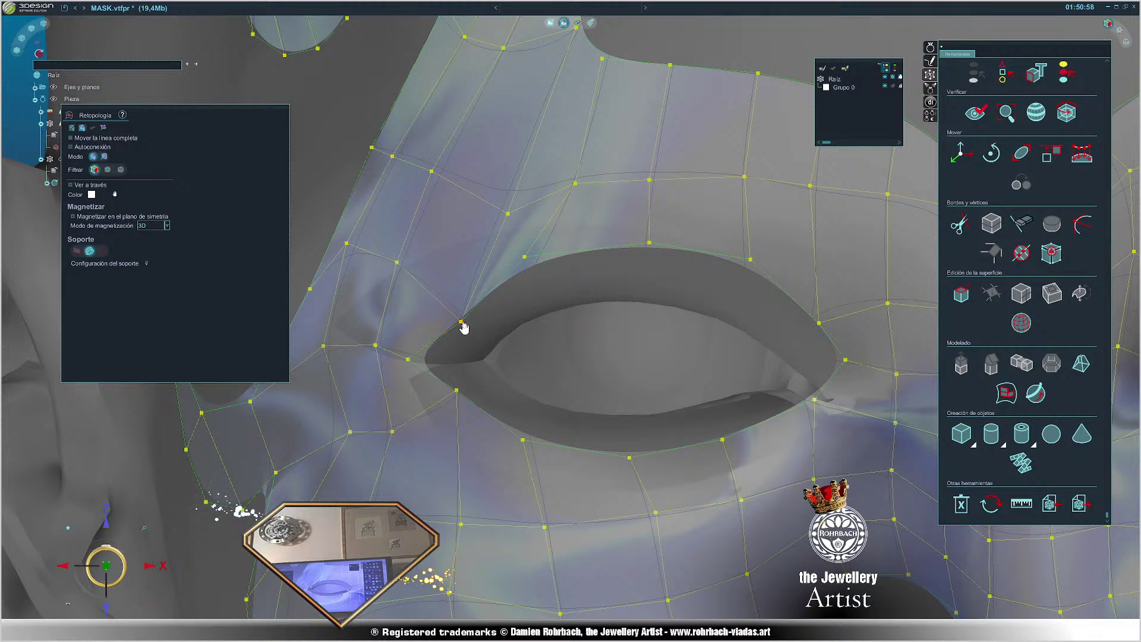
drag(462, 328, 463, 337)
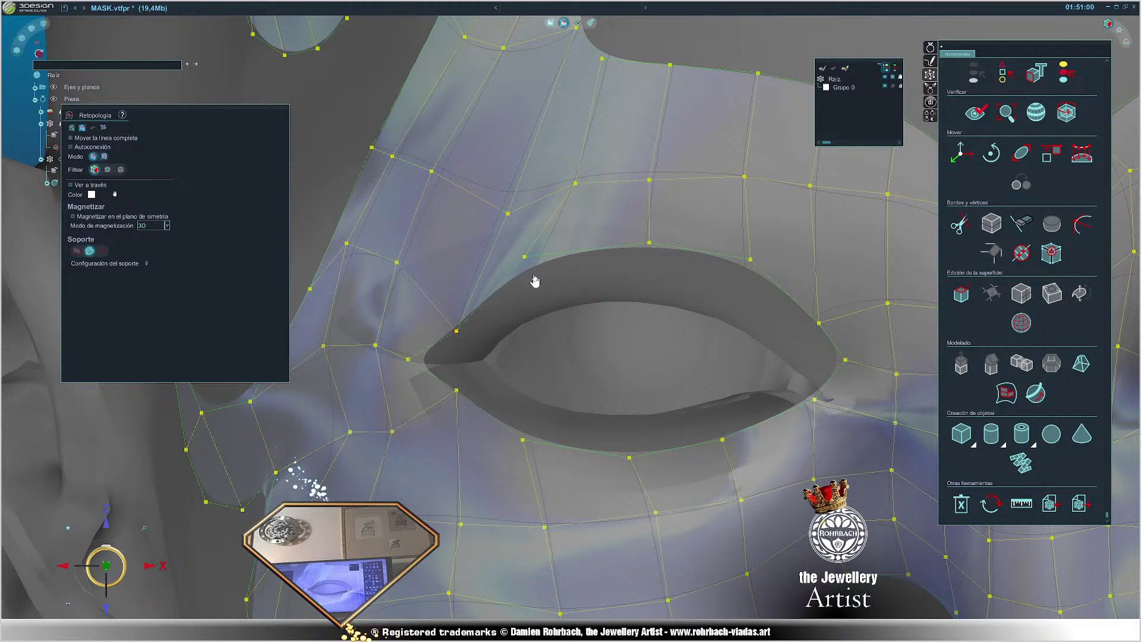
drag(527, 265, 536, 269)
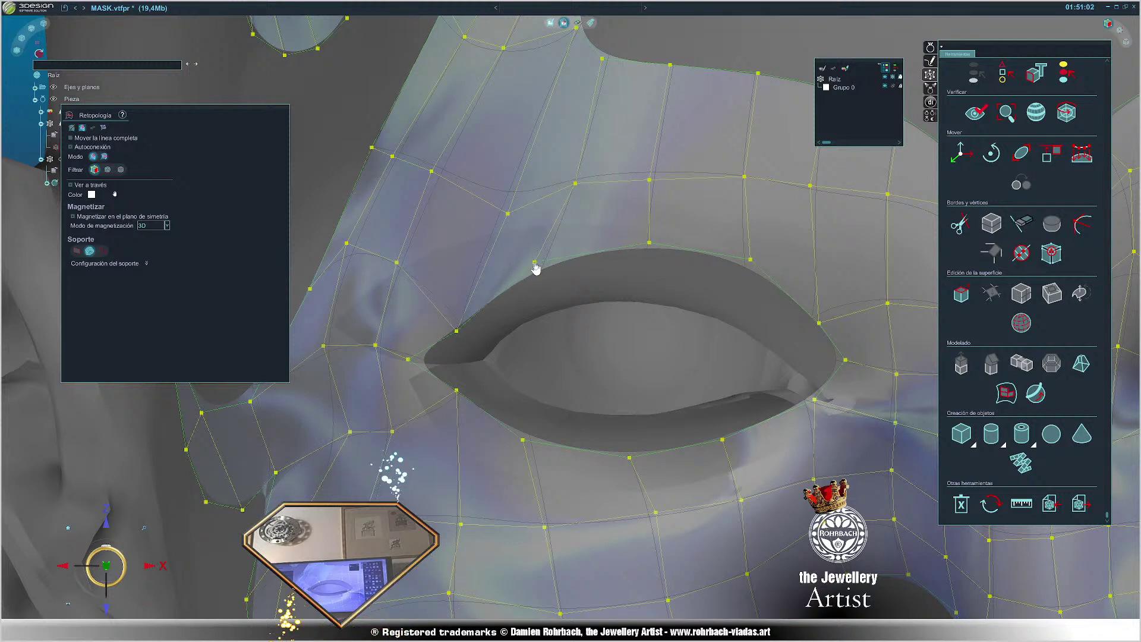
drag(408, 360, 408, 367)
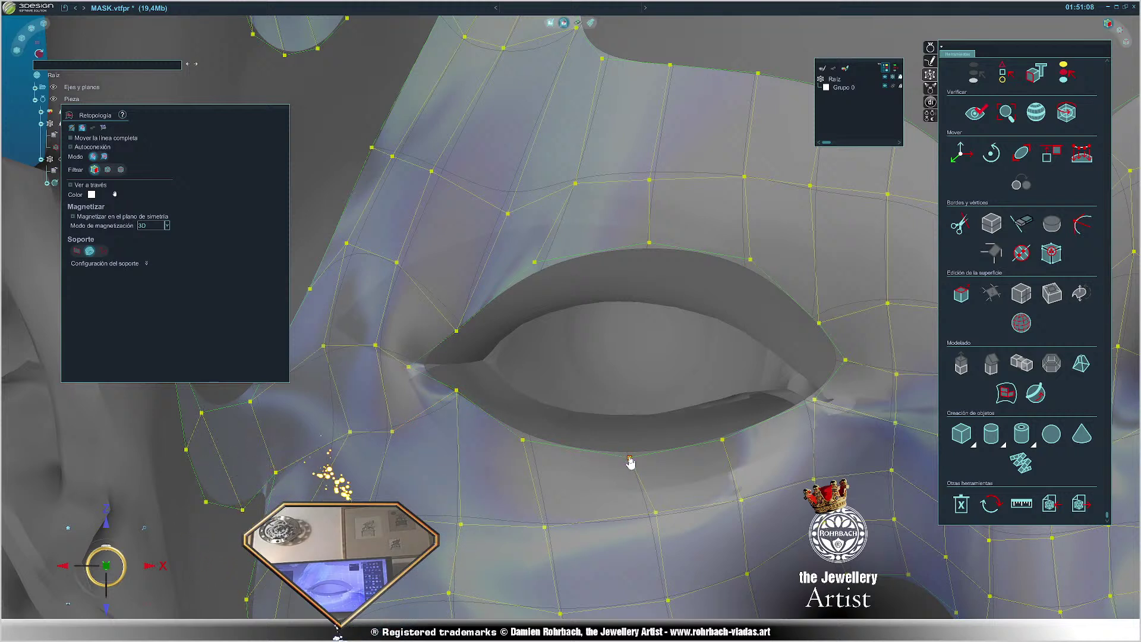
- Lower the vertices along the eye opening's bottom edge, inner corner and adjoining upper edge, and leave the mesh editing
drag(630, 462, 618, 473)
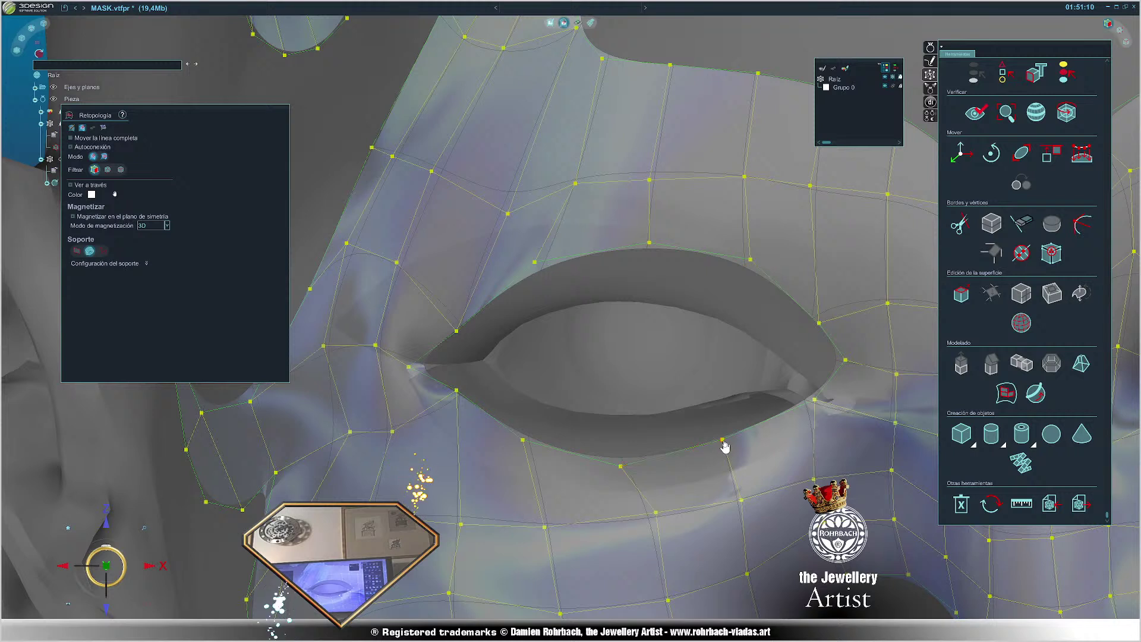
drag(725, 447, 733, 458)
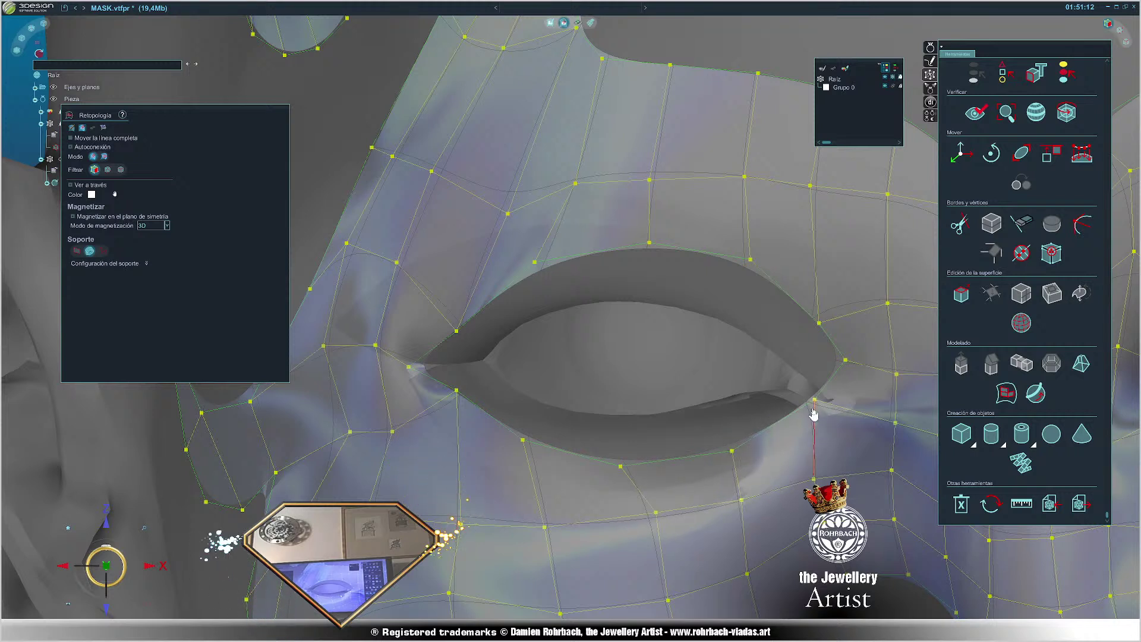
drag(816, 408, 818, 418)
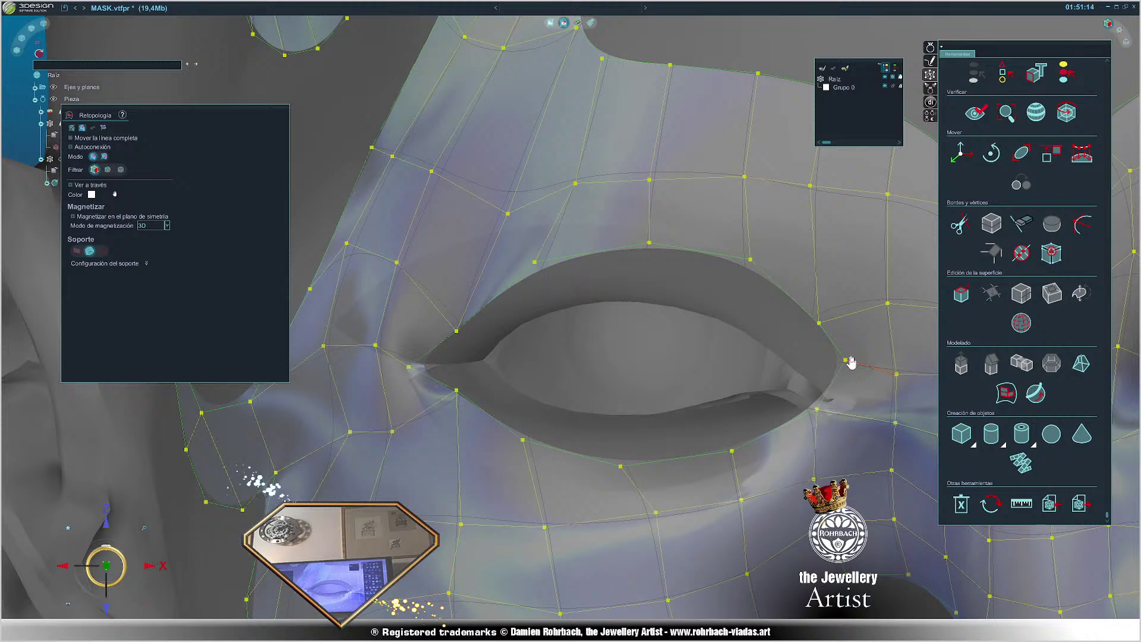
drag(848, 367, 852, 382)
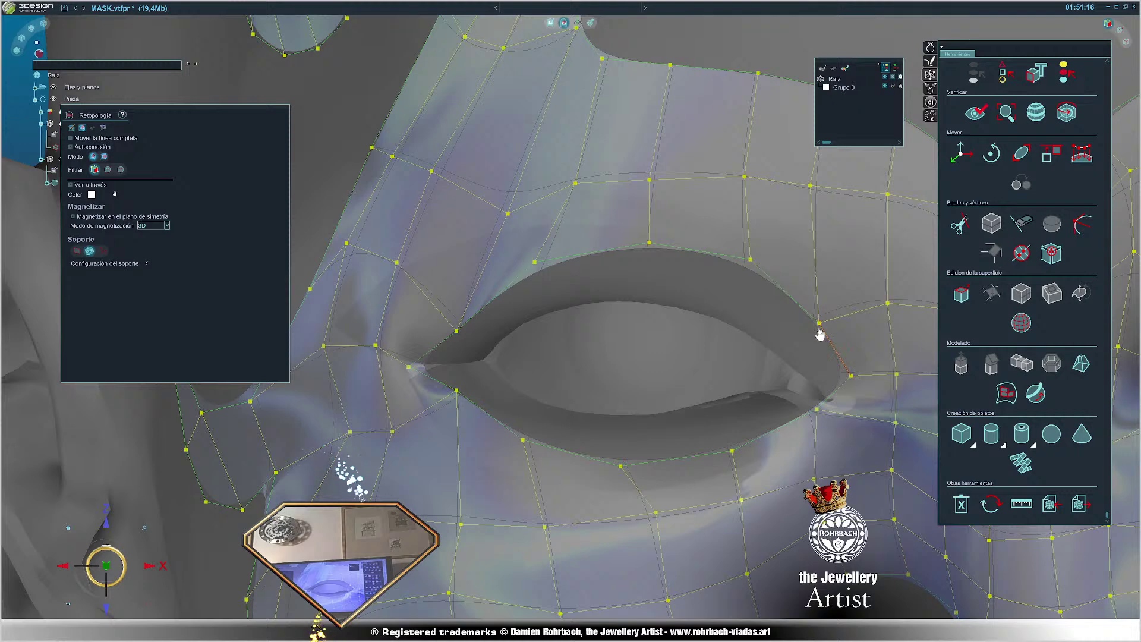
drag(818, 330, 820, 344)
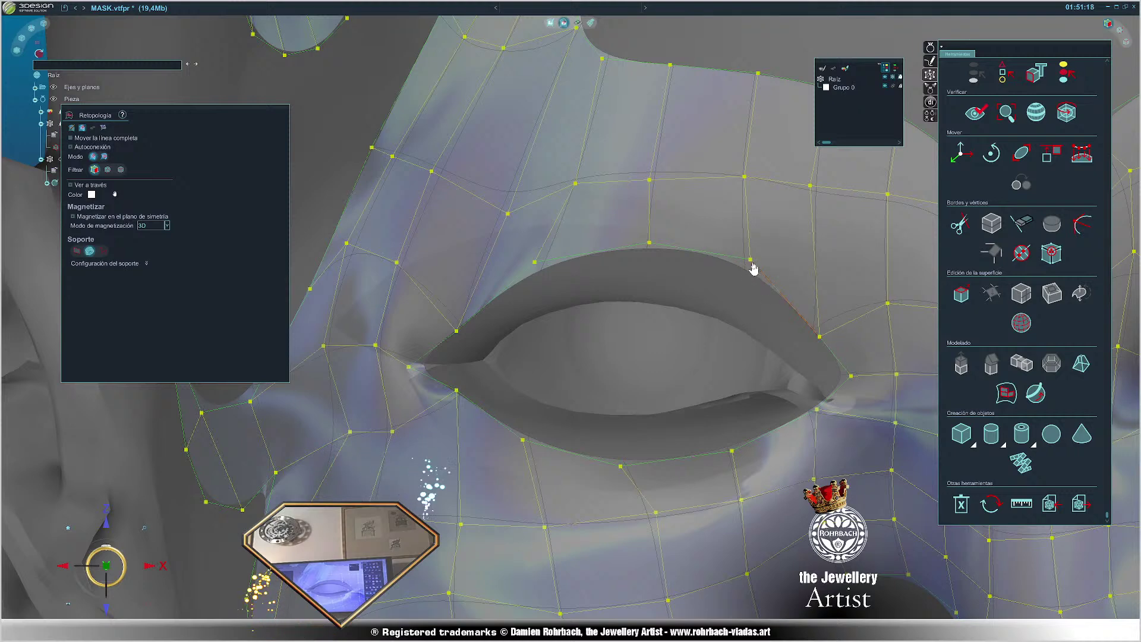
drag(753, 271, 754, 277)
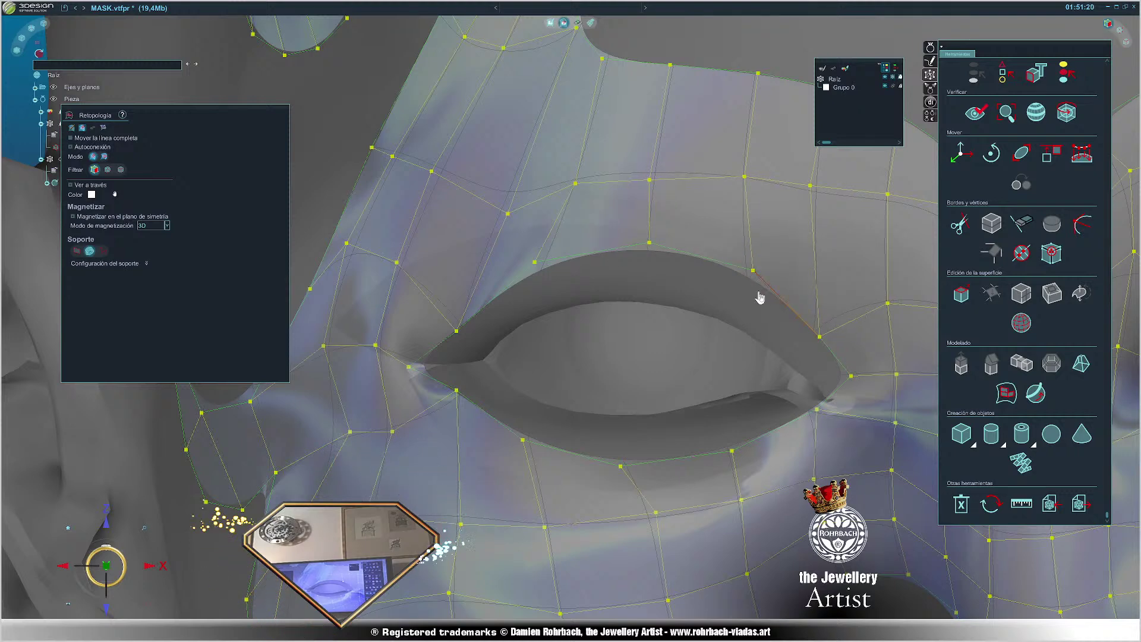
scroll(760, 297, down, 6)
scroll(988, 220, up, 3)
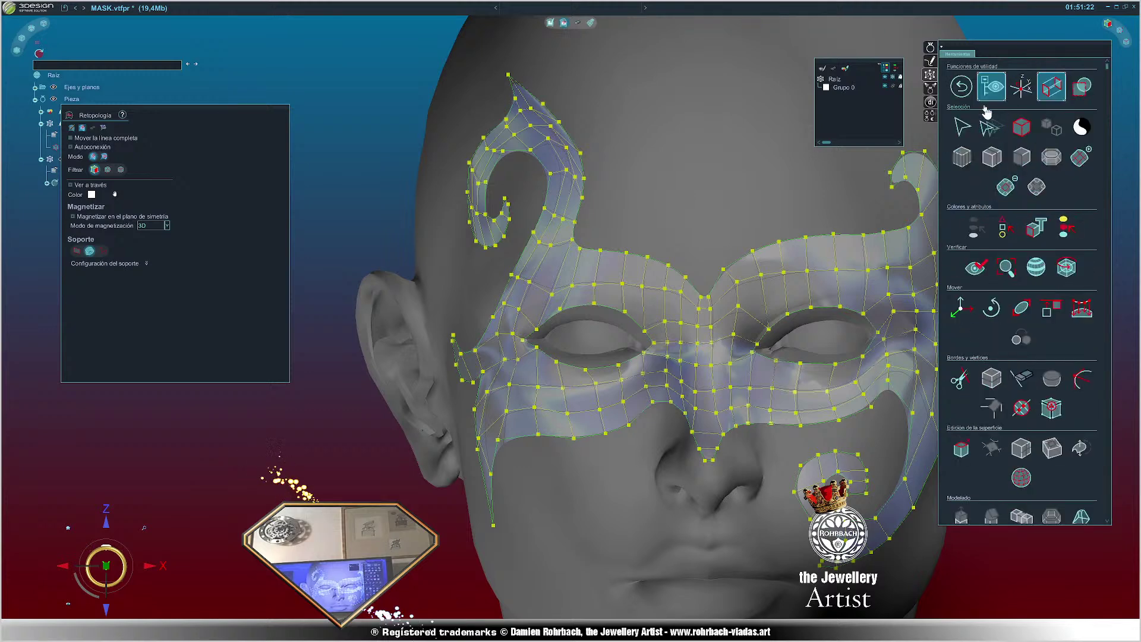
click(968, 92)
- Check the reshaped mask from the front and side and save the MASK.vtfpr file
scroll(741, 275, down, 5)
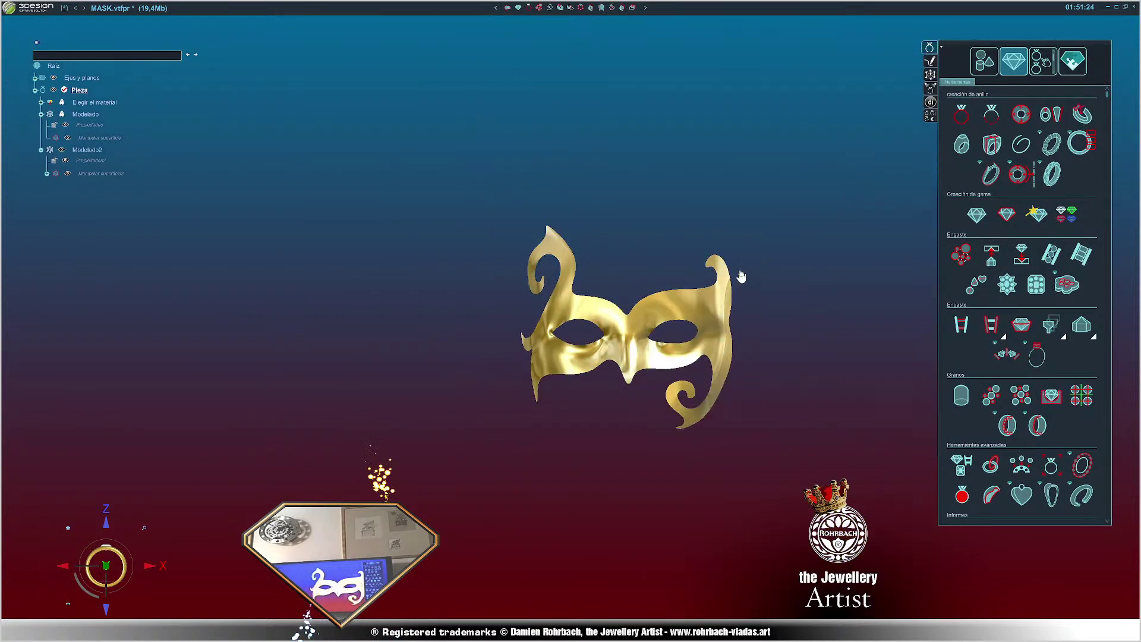
middle_drag(741, 276, 762, 301)
scroll(713, 353, up, 3)
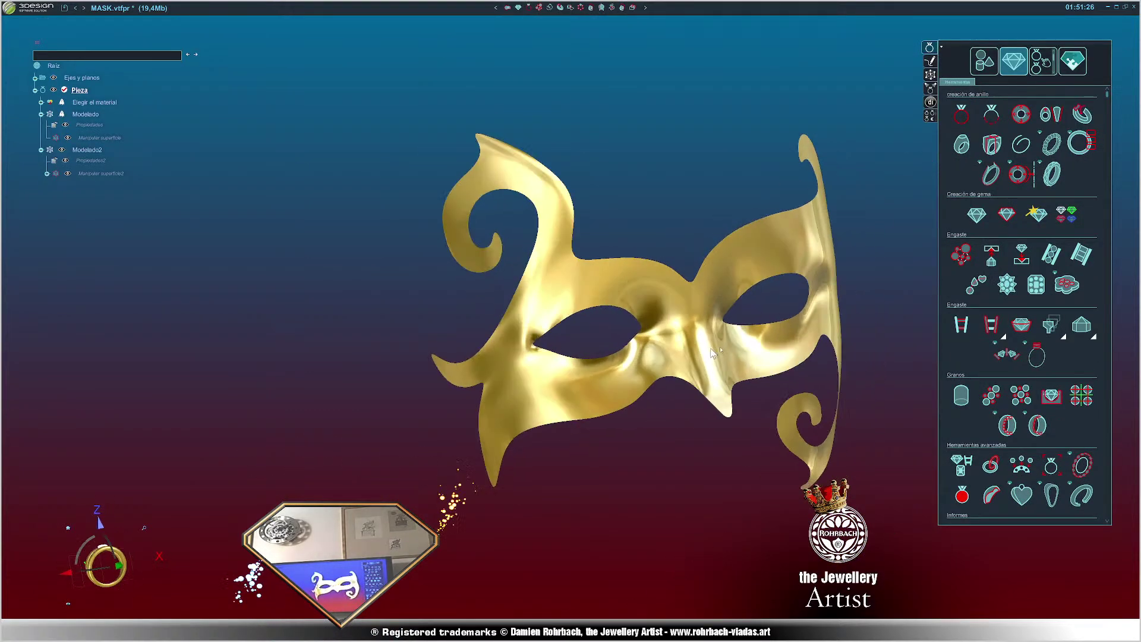
middle_drag(713, 353, 416, 279)
scroll(717, 462, down, 4)
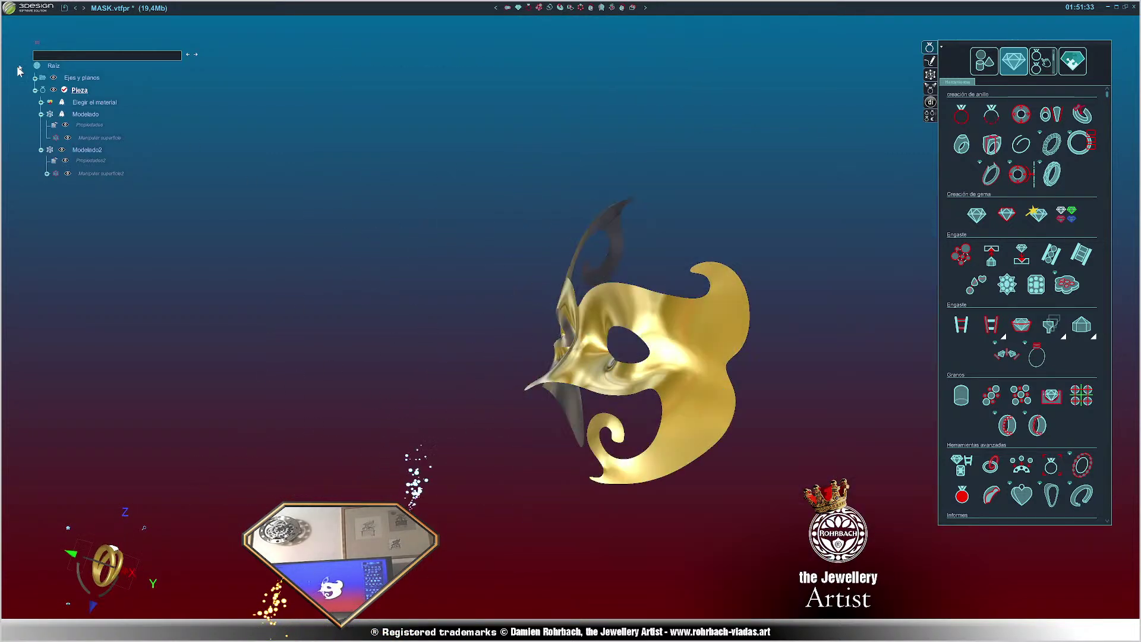
click(64, 8)
scroll(304, 280, down, 3)
middle_drag(304, 280, 665, 394)
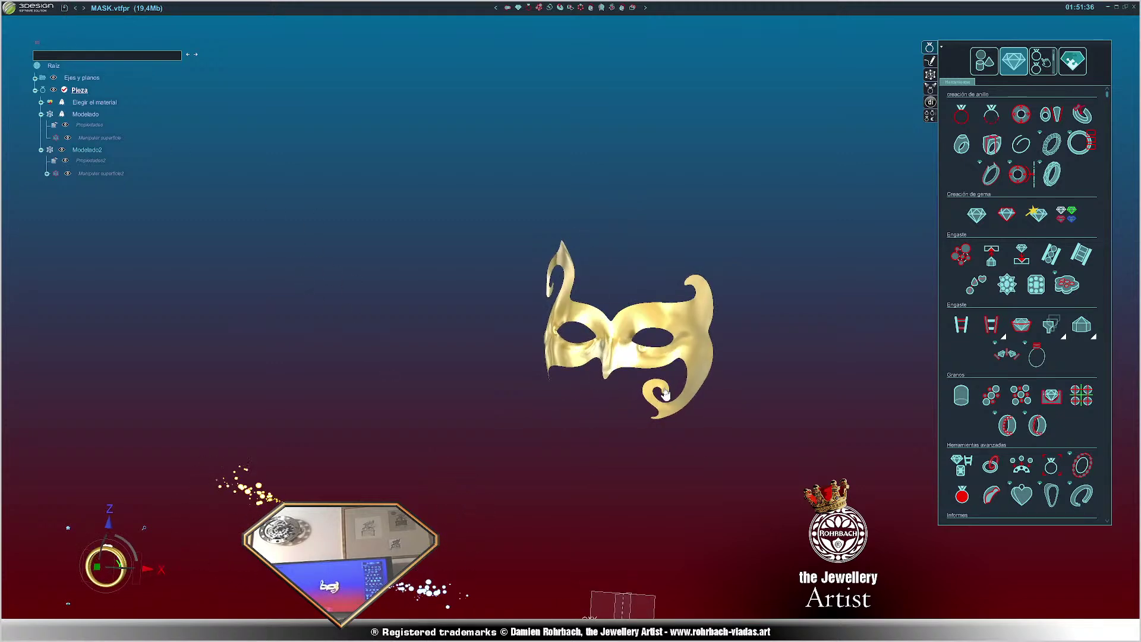
- Examine the gold mask's surface and eye openings from the front and both sides
scroll(522, 438, up, 3)
middle_drag(522, 438, 766, 386)
middle_drag(848, 398, 756, 376)
scroll(531, 415, up, 2)
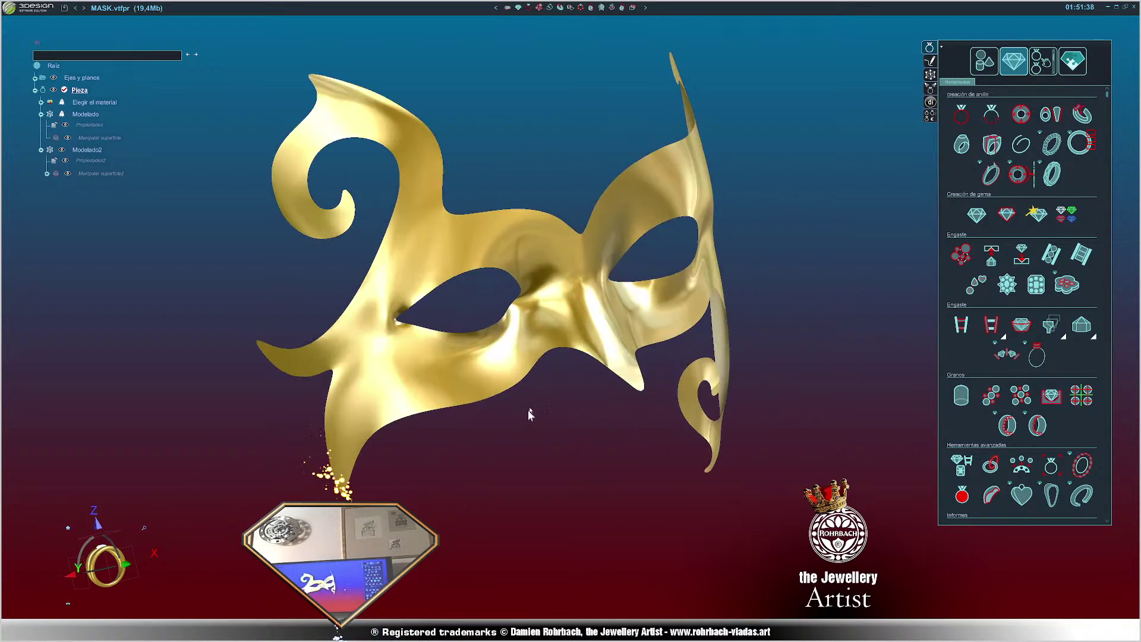
middle_drag(529, 415, 291, 265)
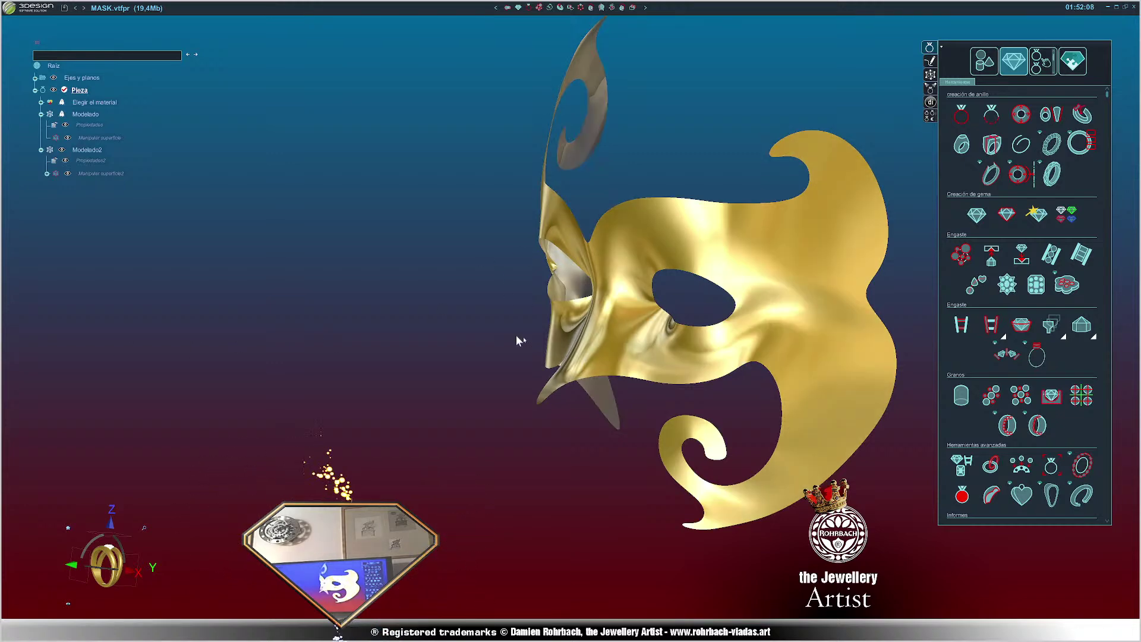
middle_drag(520, 340, 743, 268)
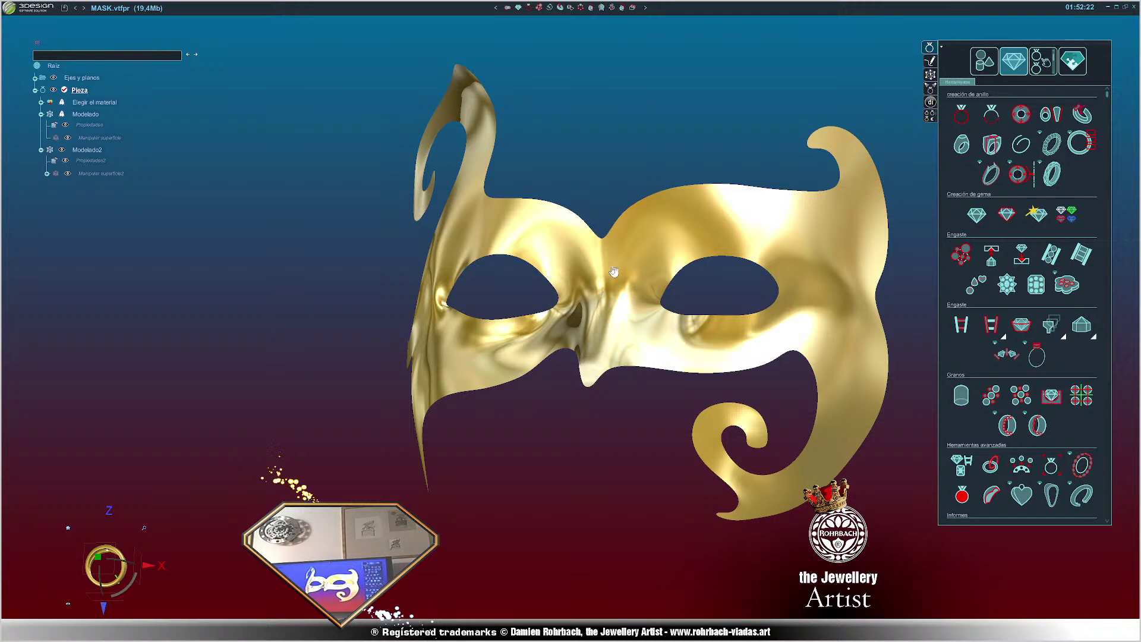
middle_drag(484, 275, 753, 315)
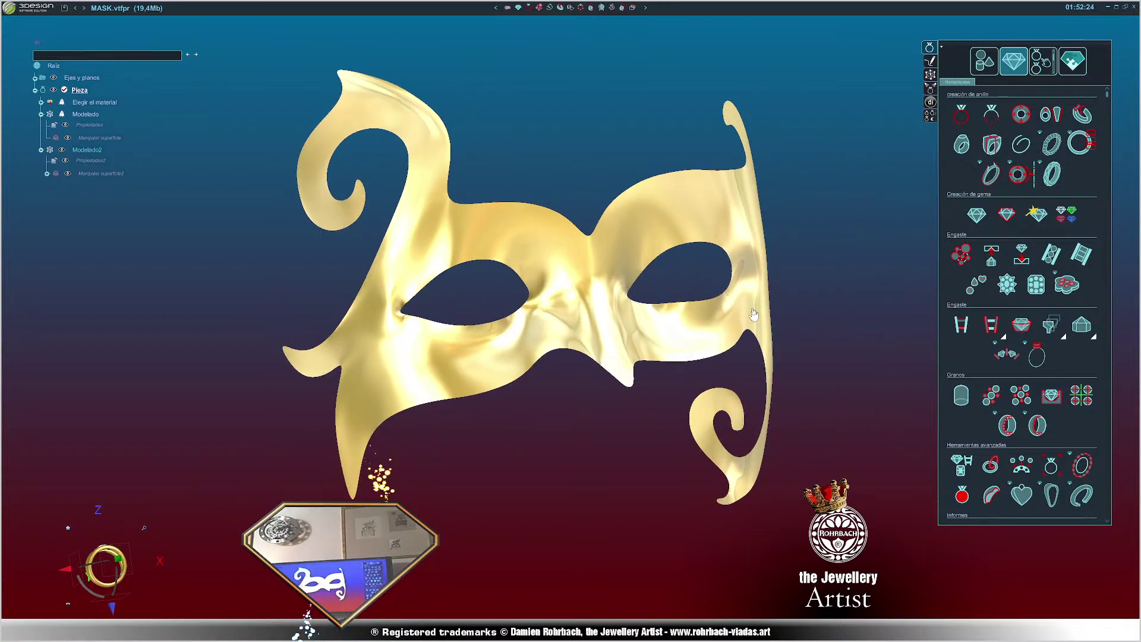
right_drag(753, 314, 639, 348)
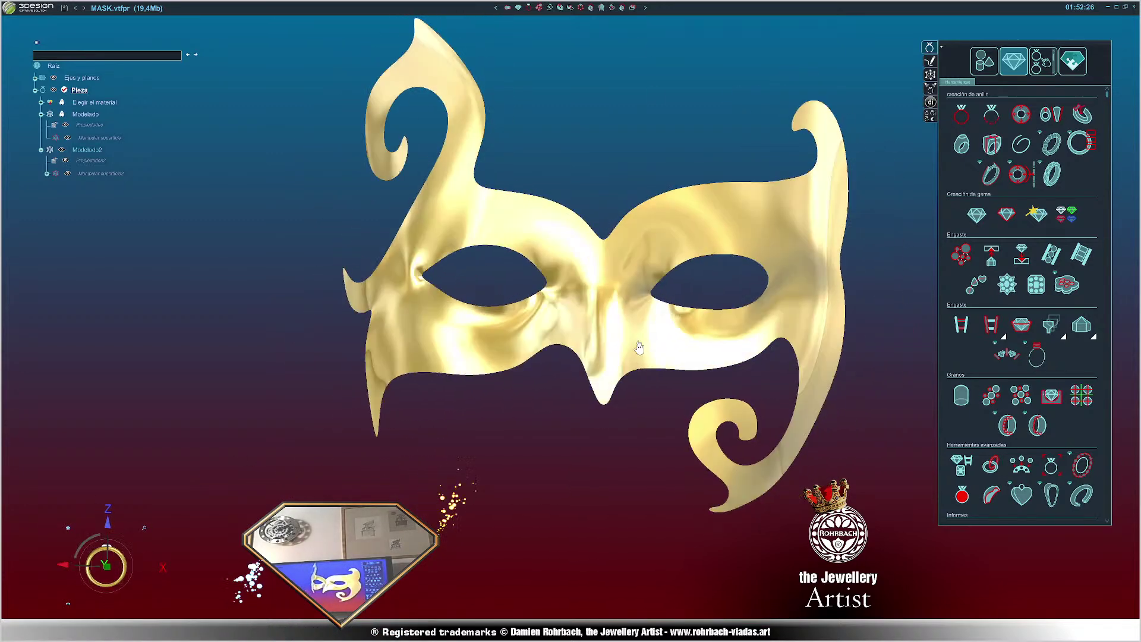
- Import the Modelado2 mask as a new modelling object and open its mesh for editing
click(639, 347)
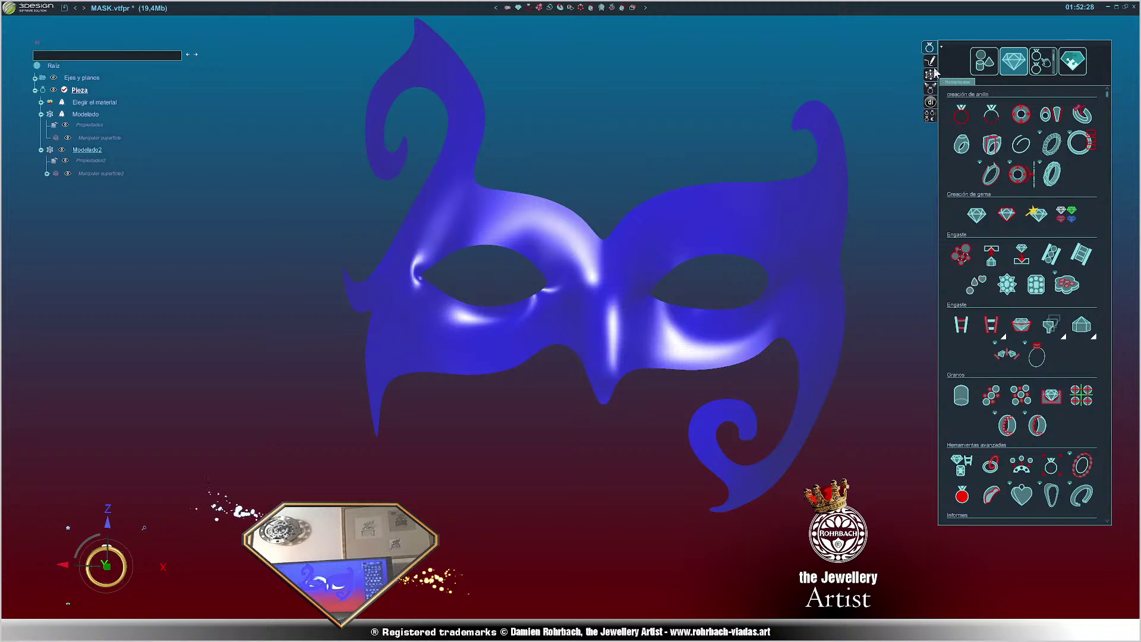
click(931, 75)
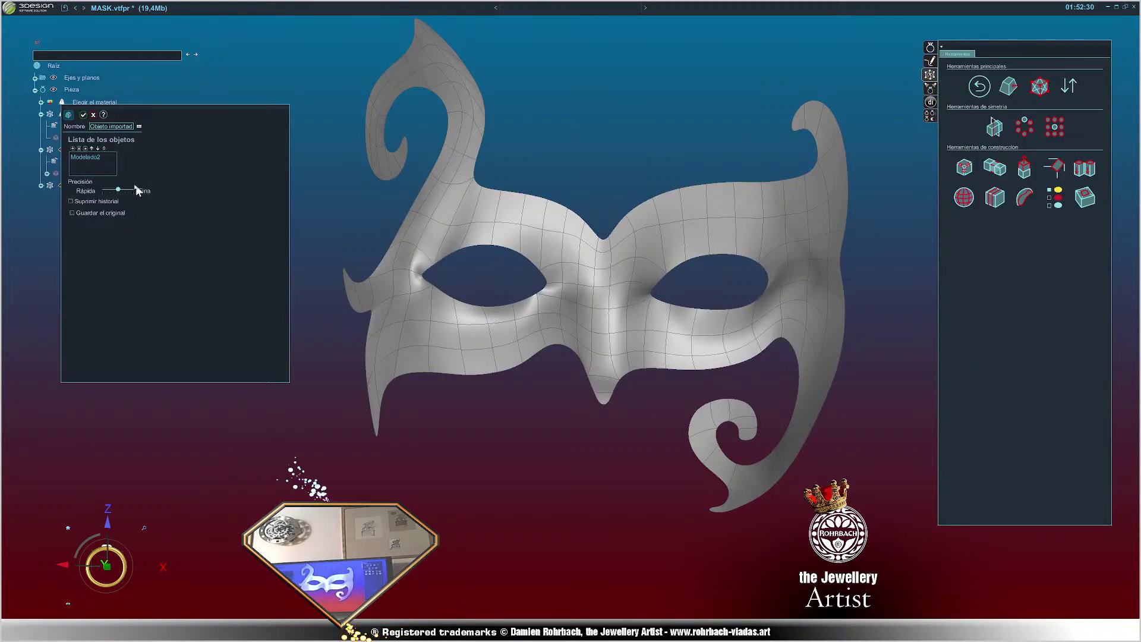
click(84, 115)
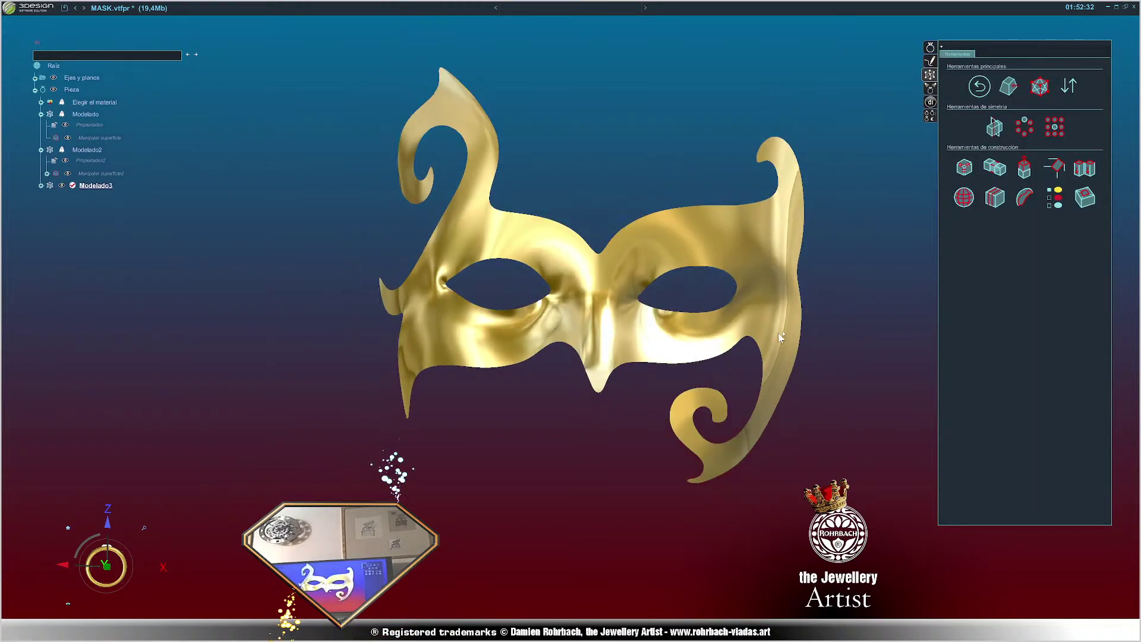
right_drag(594, 333, 792, 284)
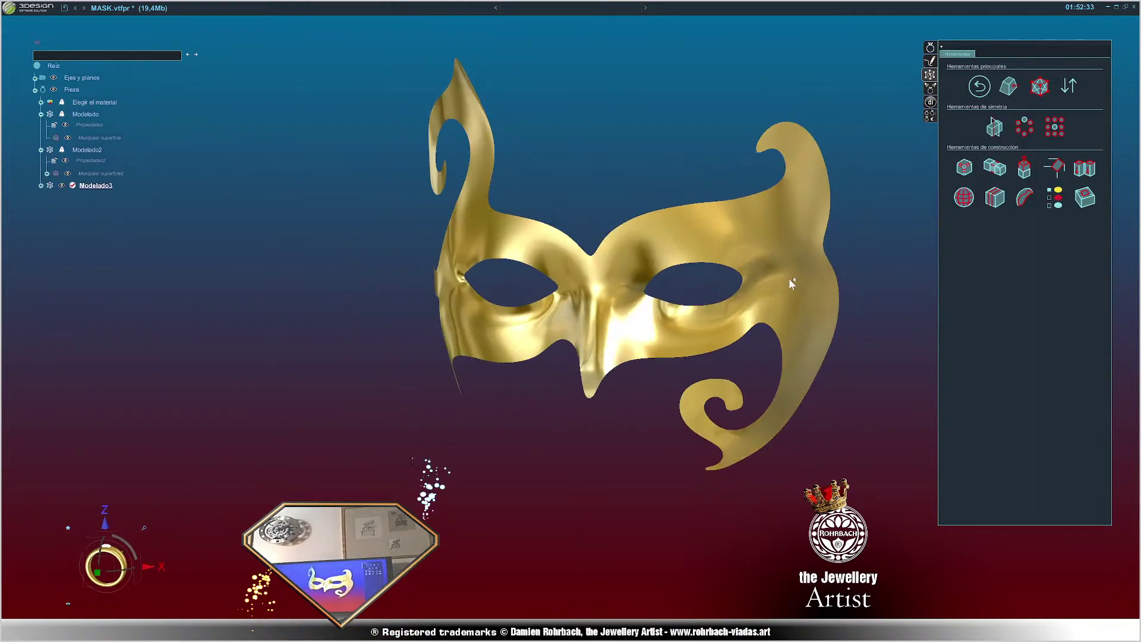
click(1039, 86)
- Select the two faces forming the mask's pointed nose tip and move them back toward the face in side view
right_drag(715, 367, 550, 441)
scroll(572, 342, up, 3)
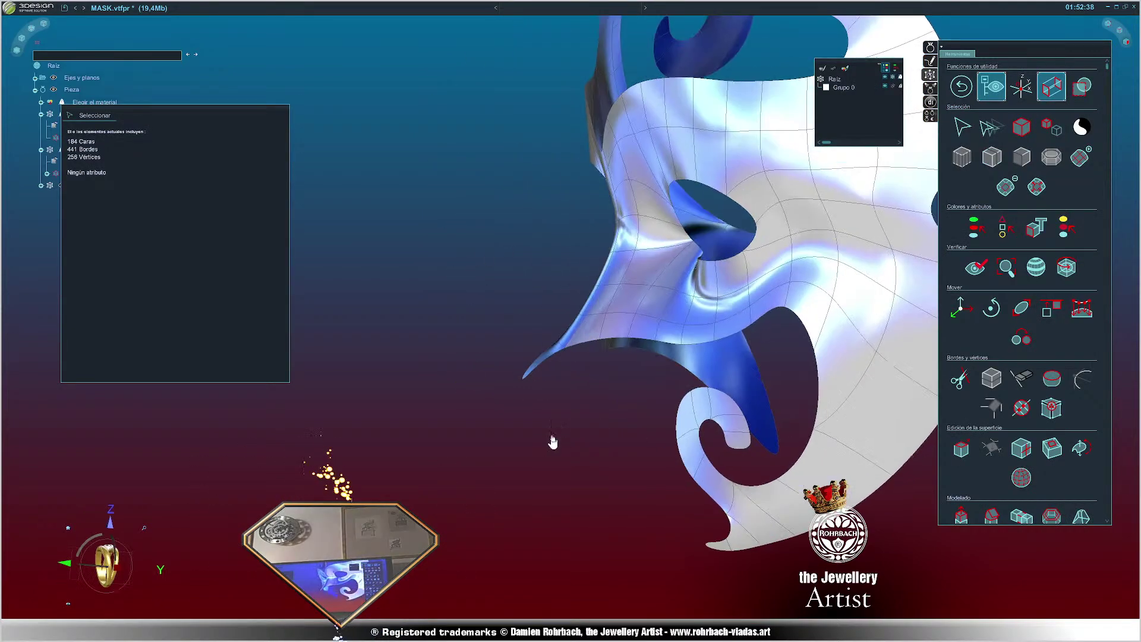
scroll(565, 351, up, 3)
right_drag(517, 341, 588, 382)
click(589, 382)
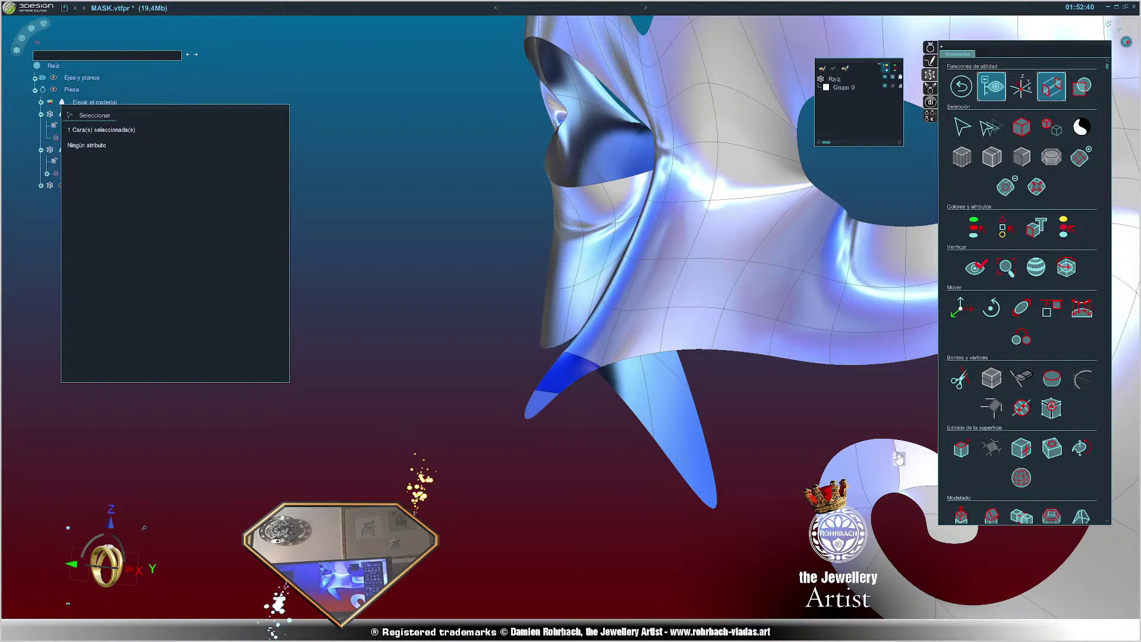
click(539, 415)
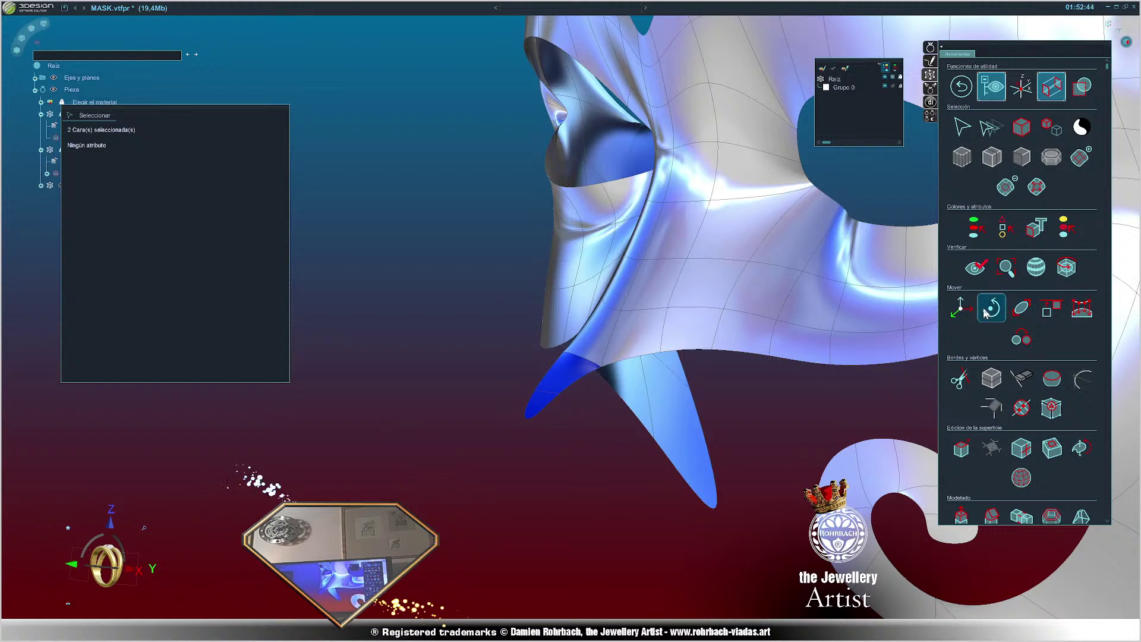
click(960, 307)
click(134, 571)
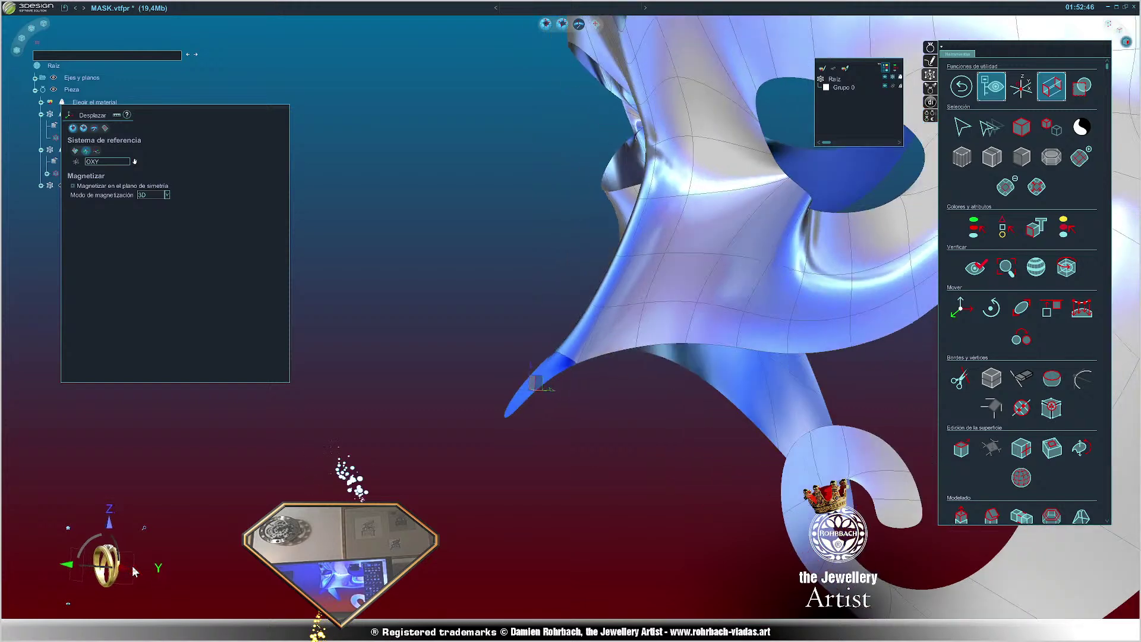
drag(450, 426, 483, 416)
- Rotate the two selected nose tip faces in side view so the tip curves downward
click(991, 309)
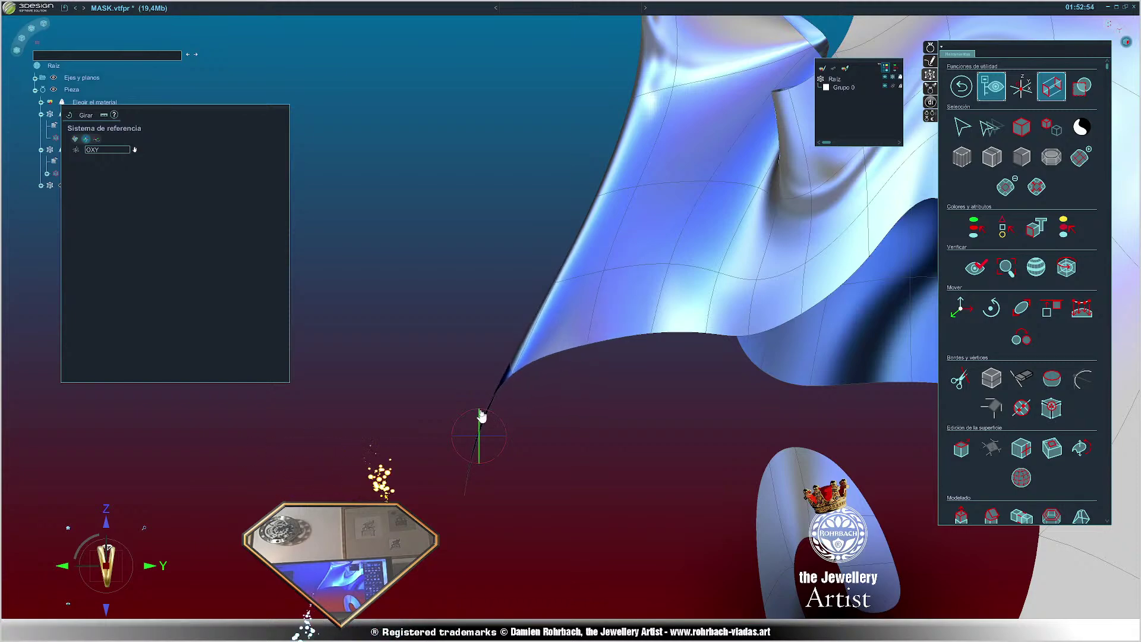
scroll(550, 362, down, 3)
middle_drag(339, 337, 671, 404)
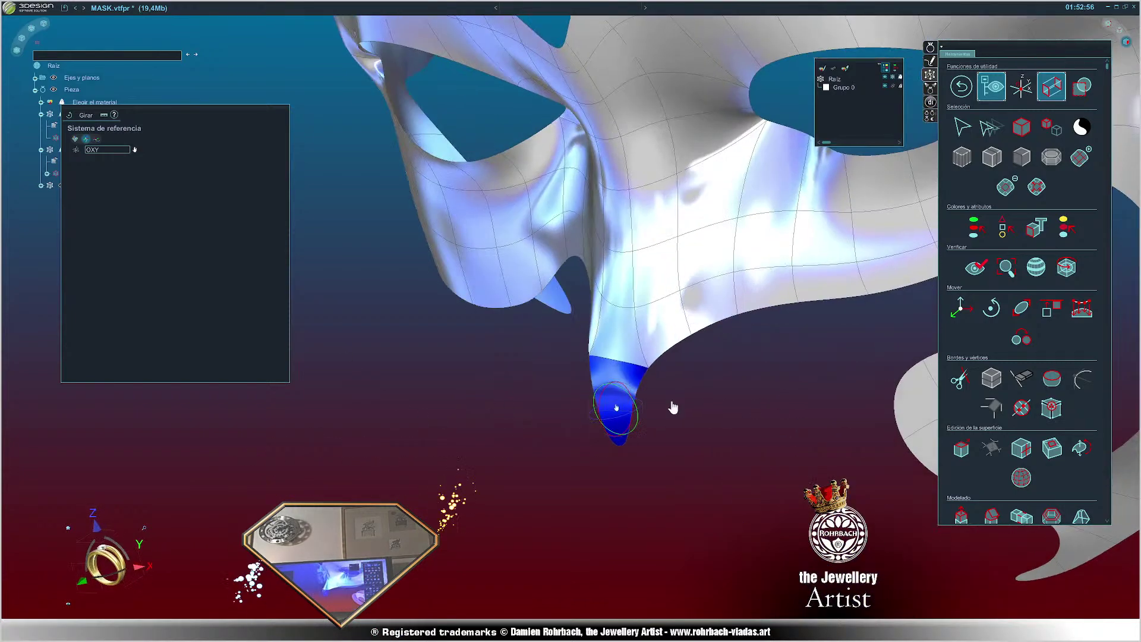
middle_drag(508, 367, 726, 297)
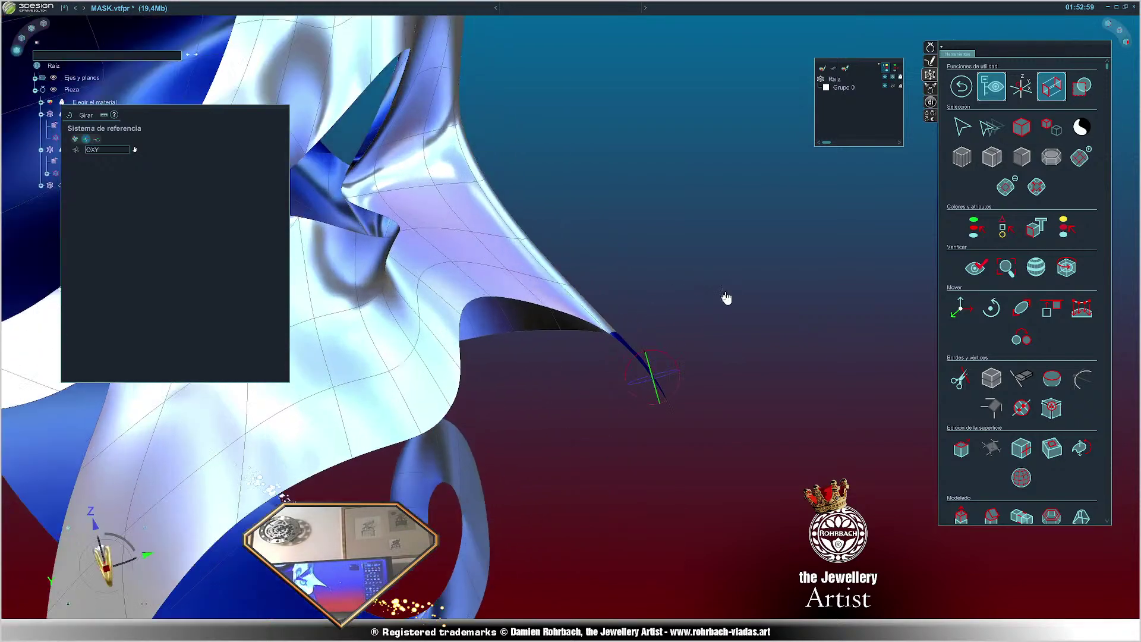
click(106, 567)
scroll(636, 458, up, 3)
click(732, 253)
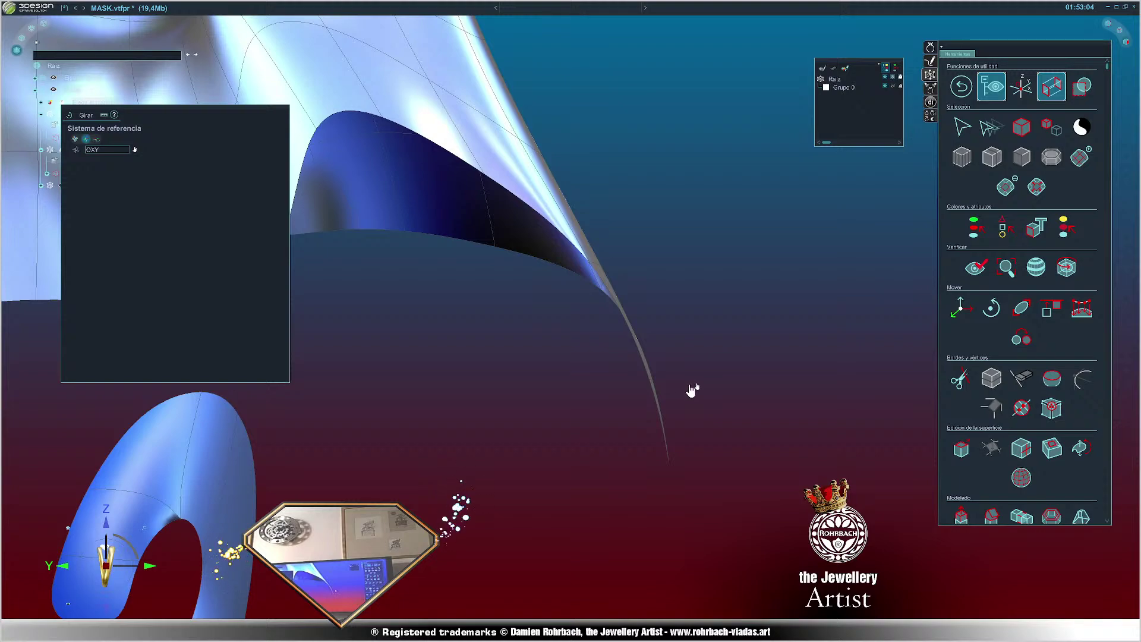
scroll(690, 390, down, 3)
middle_drag(765, 356, 613, 425)
scroll(591, 356, up, 3)
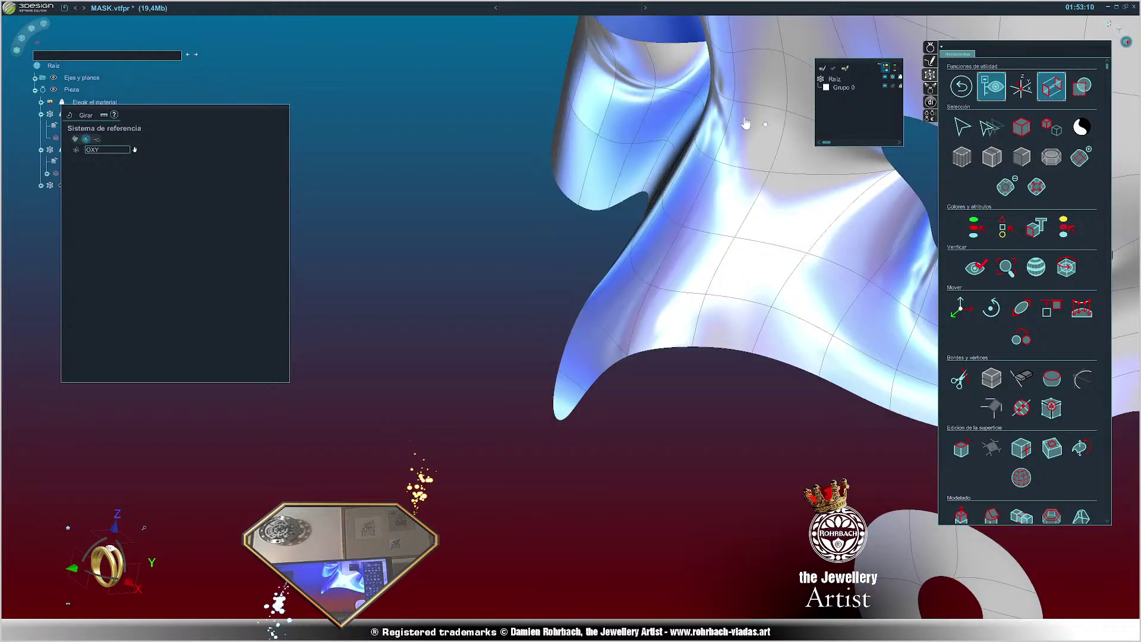
- Switch to vertex editing and move the edge vertex at the base of the nose tip slightly downward
click(1106, 26)
middle_drag(525, 457, 579, 386)
click(572, 293)
click(961, 308)
scroll(570, 330, up, 3)
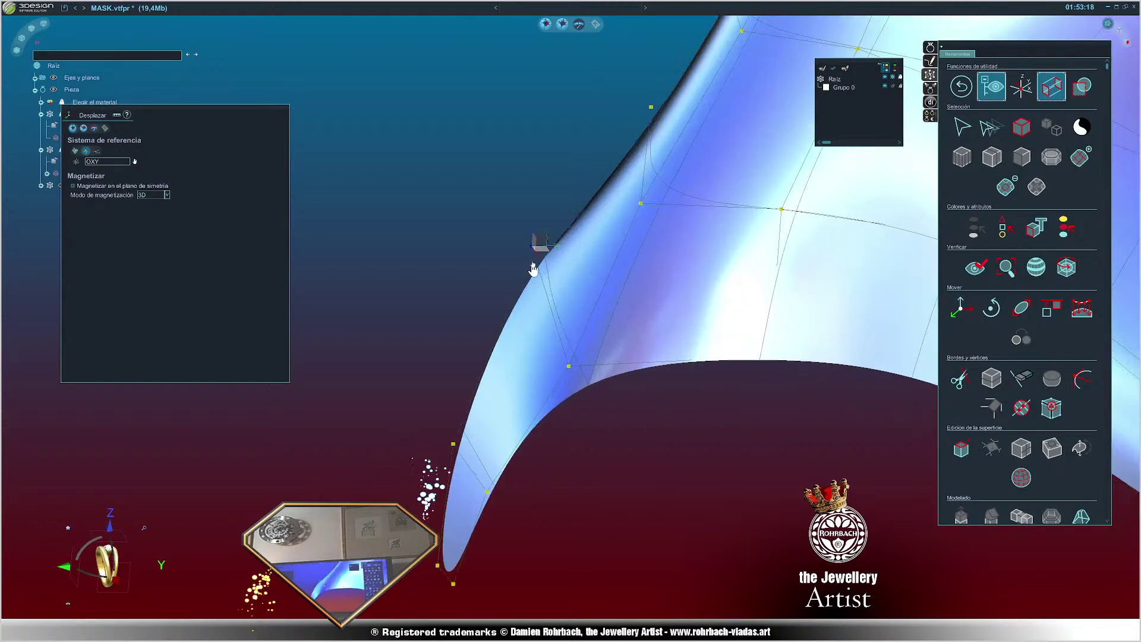
drag(543, 243, 550, 270)
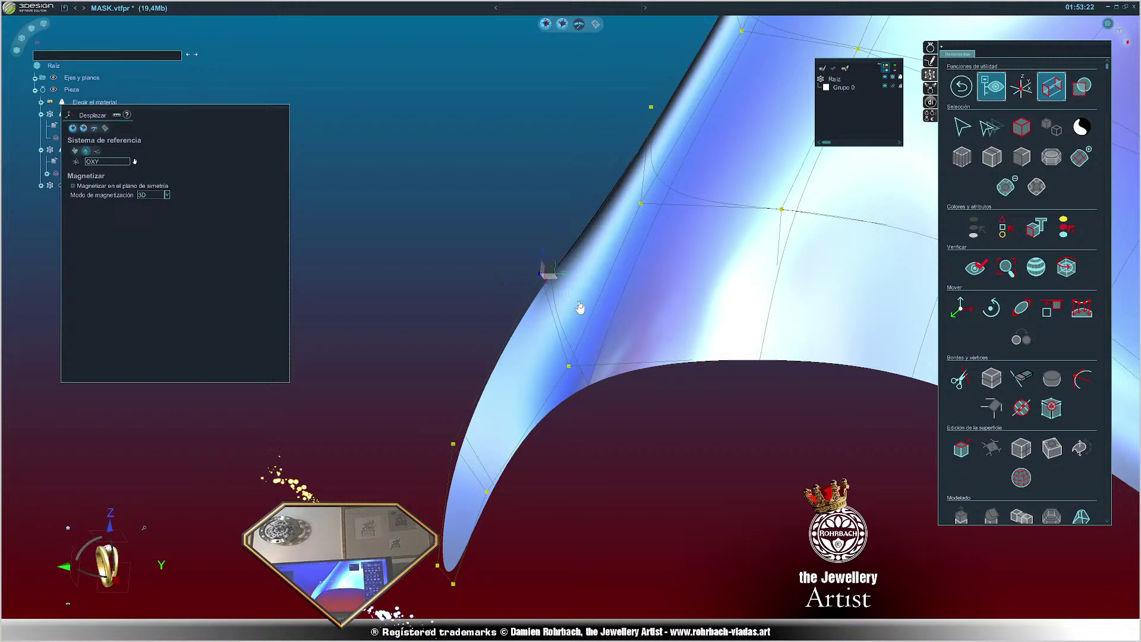
- Shift the nose tip's base, side and end vertices slightly inward in front view to narrow the point
middle_drag(580, 308, 743, 384)
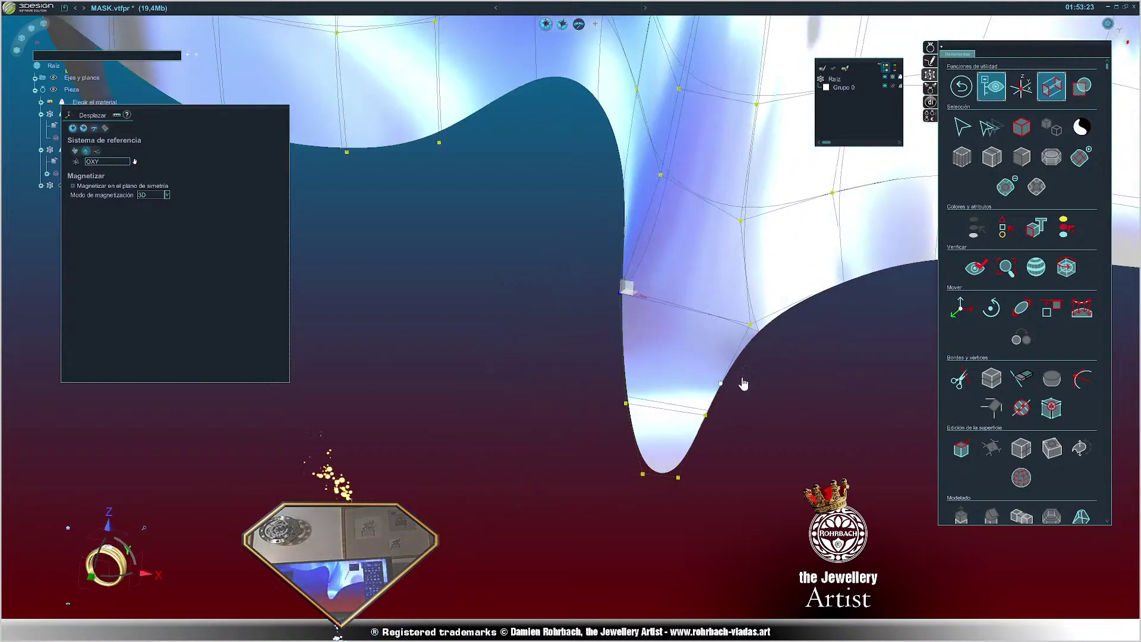
click(93, 578)
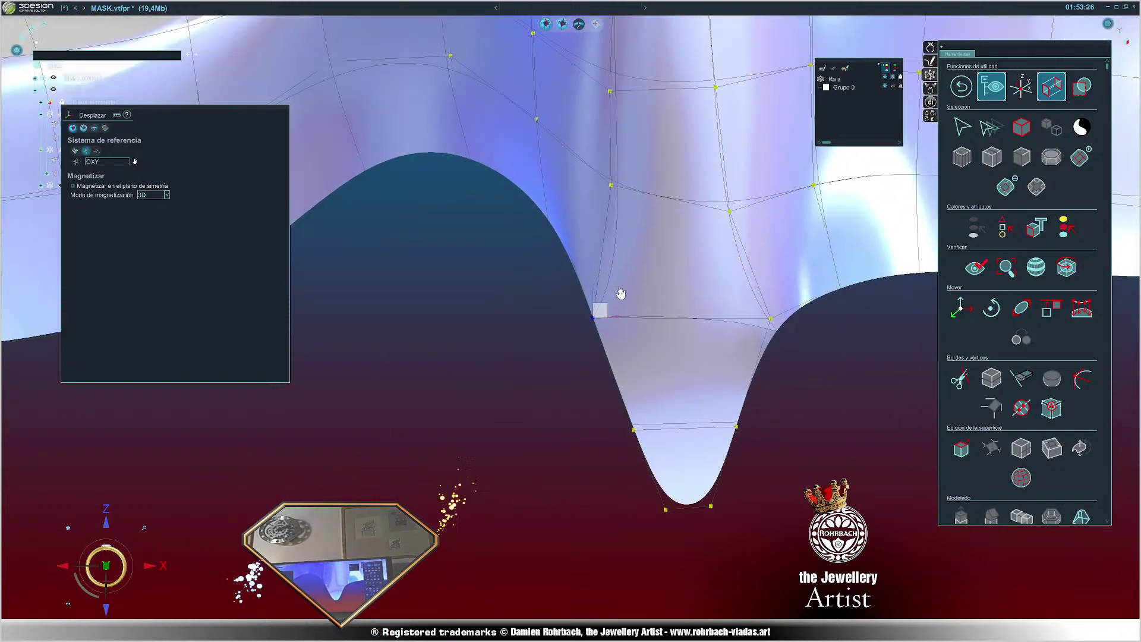
drag(601, 313, 616, 312)
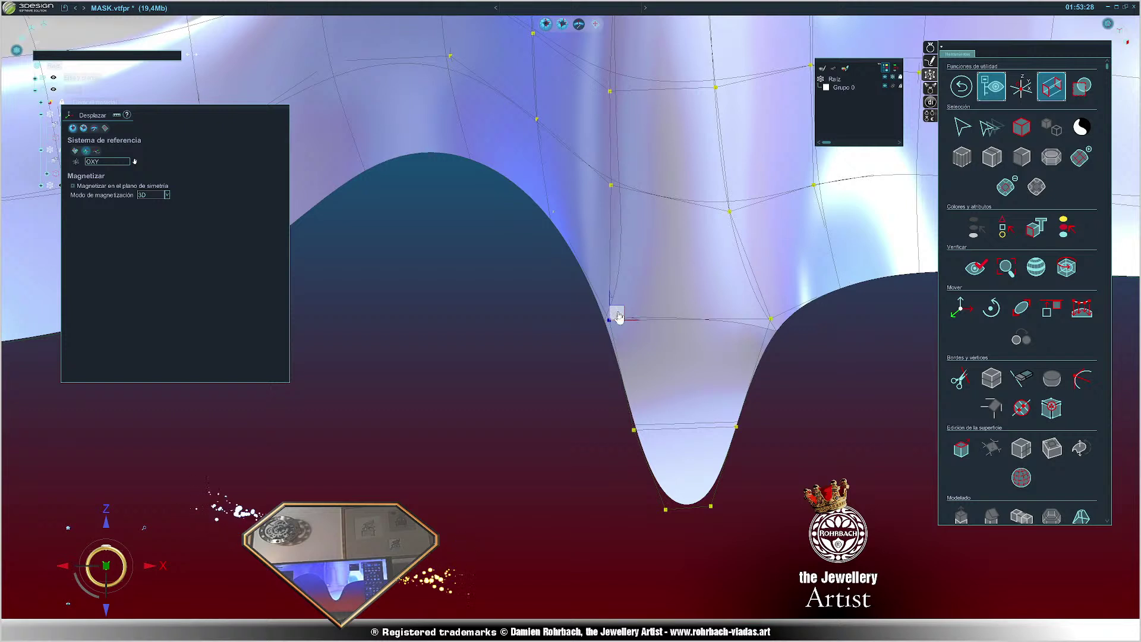
drag(611, 420, 677, 512)
mouse_move(658, 466)
mouse_down()
mouse_move(689, 463)
mouse_move(670, 466)
mouse_up()
drag(805, 397, 735, 429)
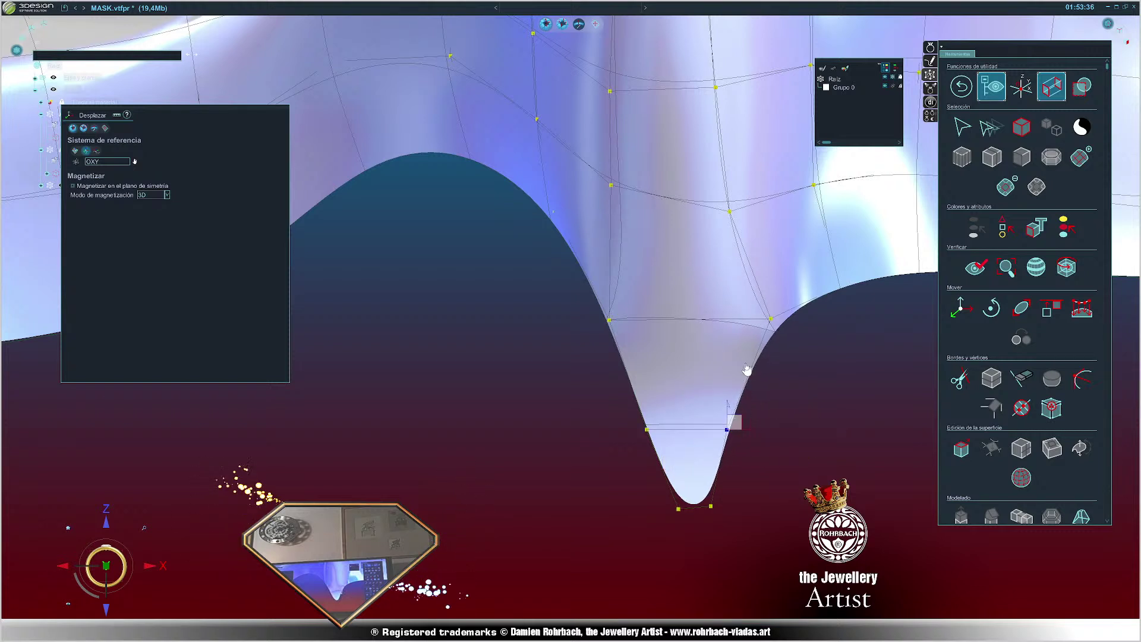
click(712, 507)
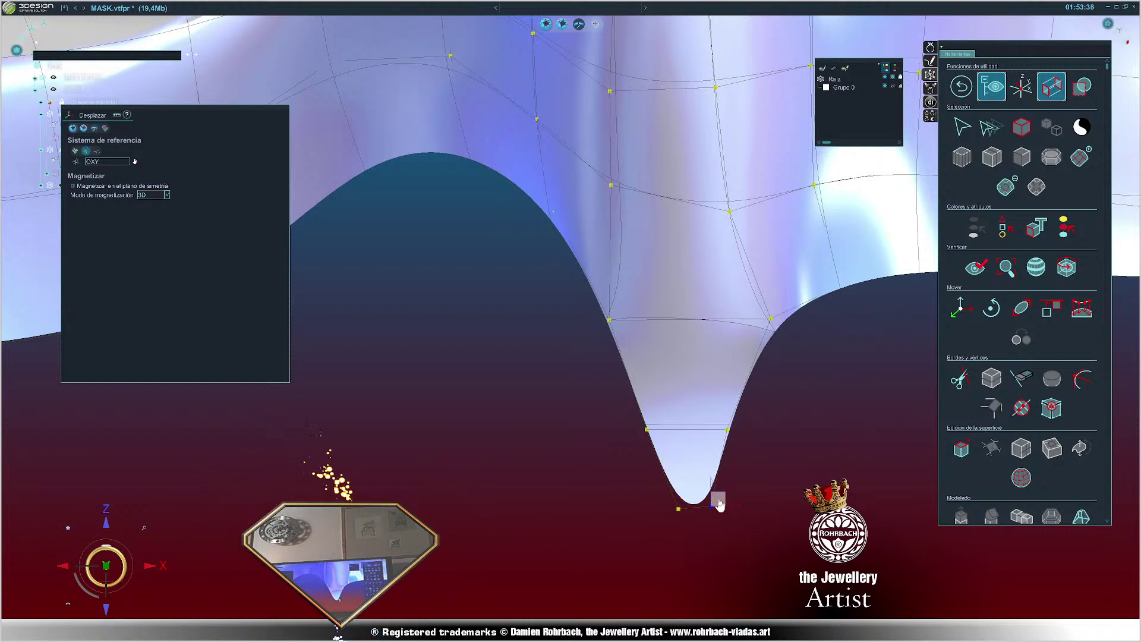
drag(719, 505, 716, 501)
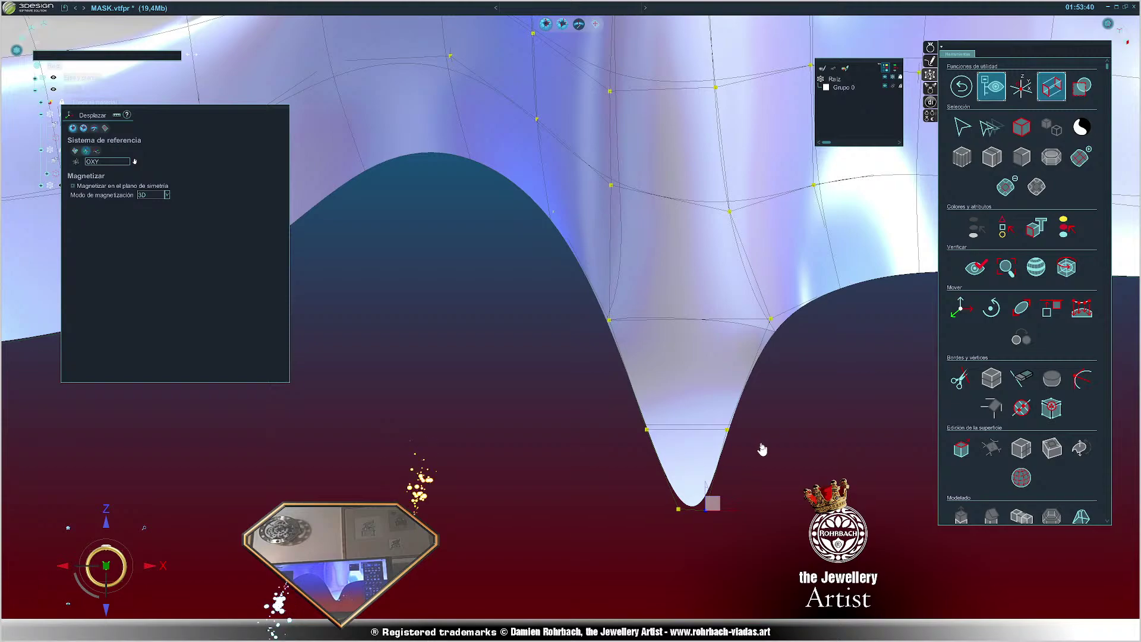
- Move vertices at the nose tip's base and midsection slightly back toward the face in side view
middle_drag(537, 468, 689, 293)
scroll(791, 295, up, 2)
right_drag(690, 293, 506, 305)
click(573, 270)
drag(533, 302, 554, 308)
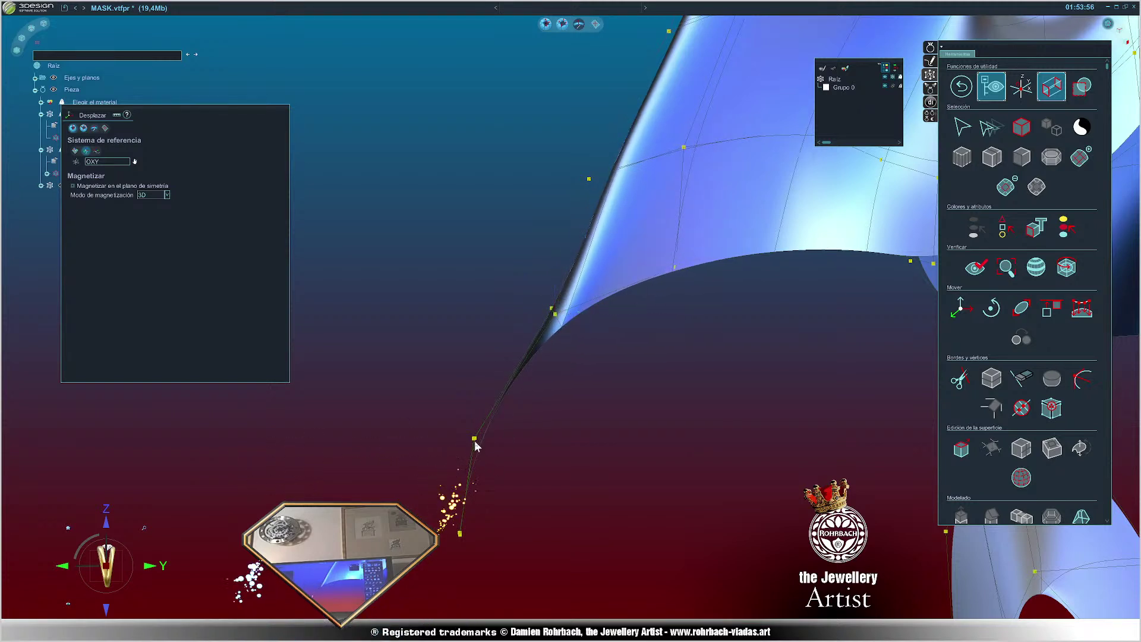
drag(485, 435, 501, 433)
- Move a vertex at the base of the nose tip forward in side view to smooth the transition
scroll(426, 337, down, 3)
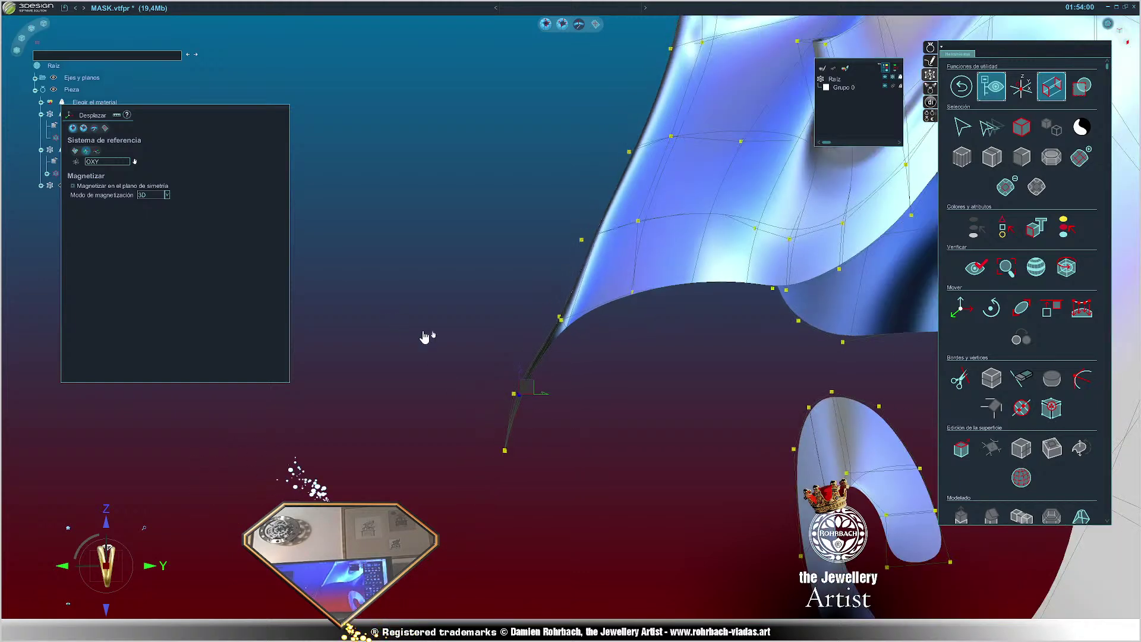
scroll(514, 318, up, 5)
click(545, 301)
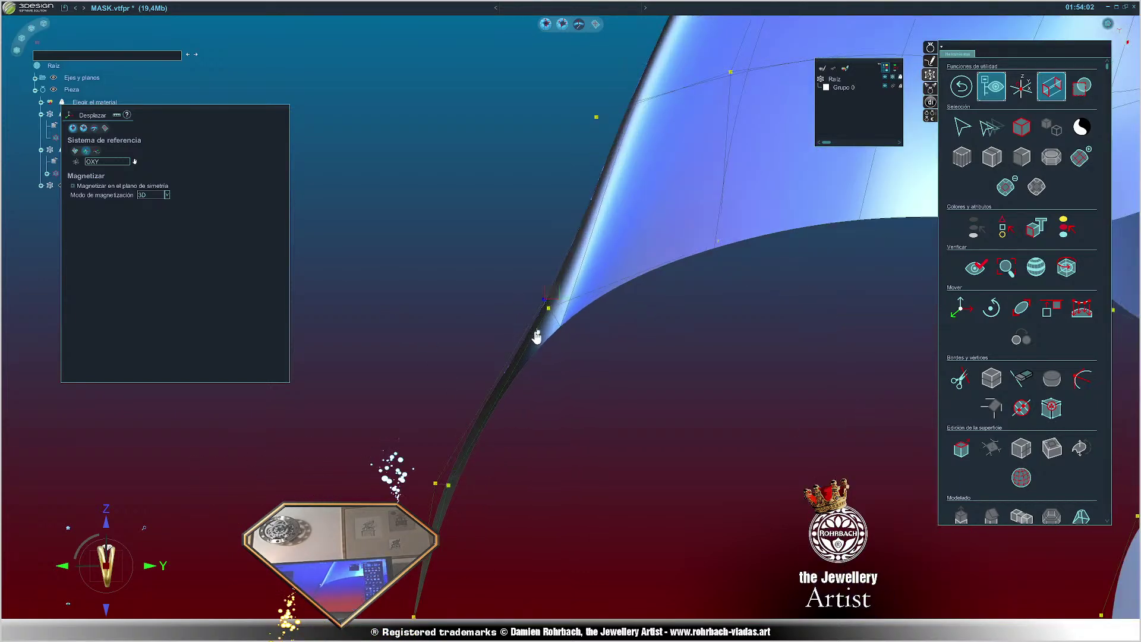
drag(551, 301, 519, 304)
scroll(407, 344, down, 2)
middle_drag(408, 344, 629, 402)
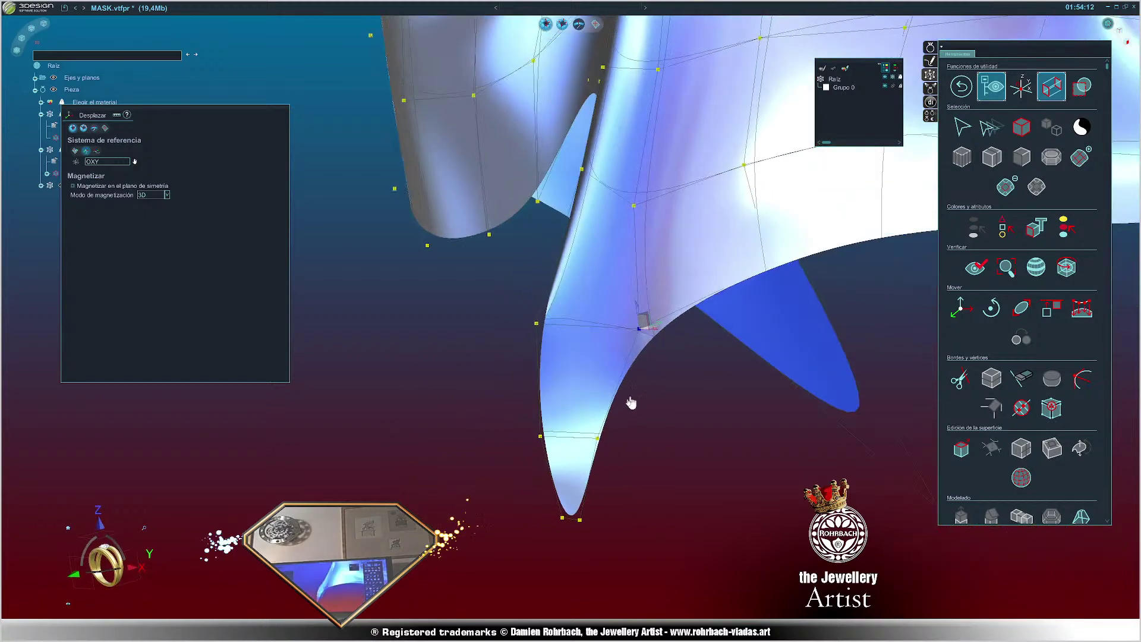
- Nudge the side vertex just above the nose tip's end slightly inward in front view
scroll(467, 279, down, 5)
right_drag(467, 278, 381, 297)
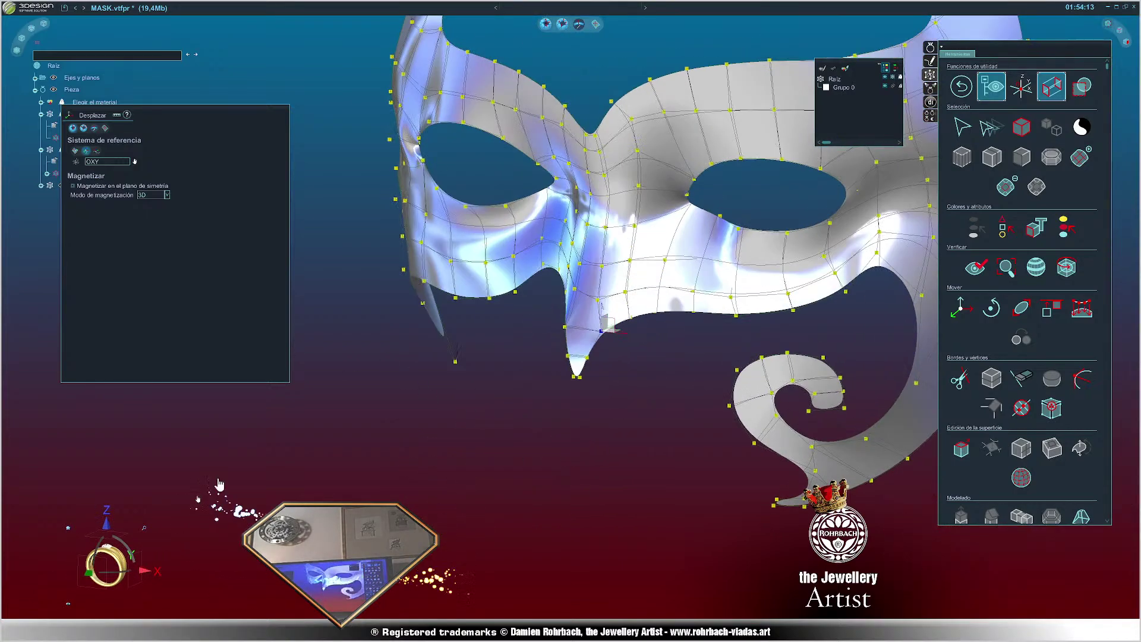
click(96, 572)
scroll(447, 179, up, 5)
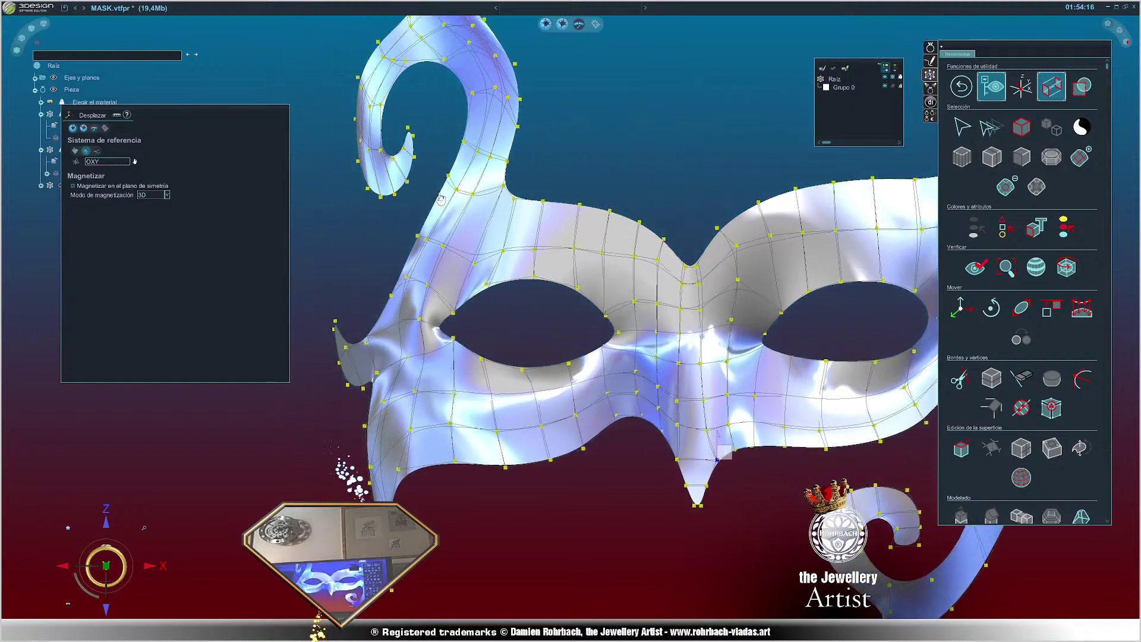
scroll(671, 480, up, 3)
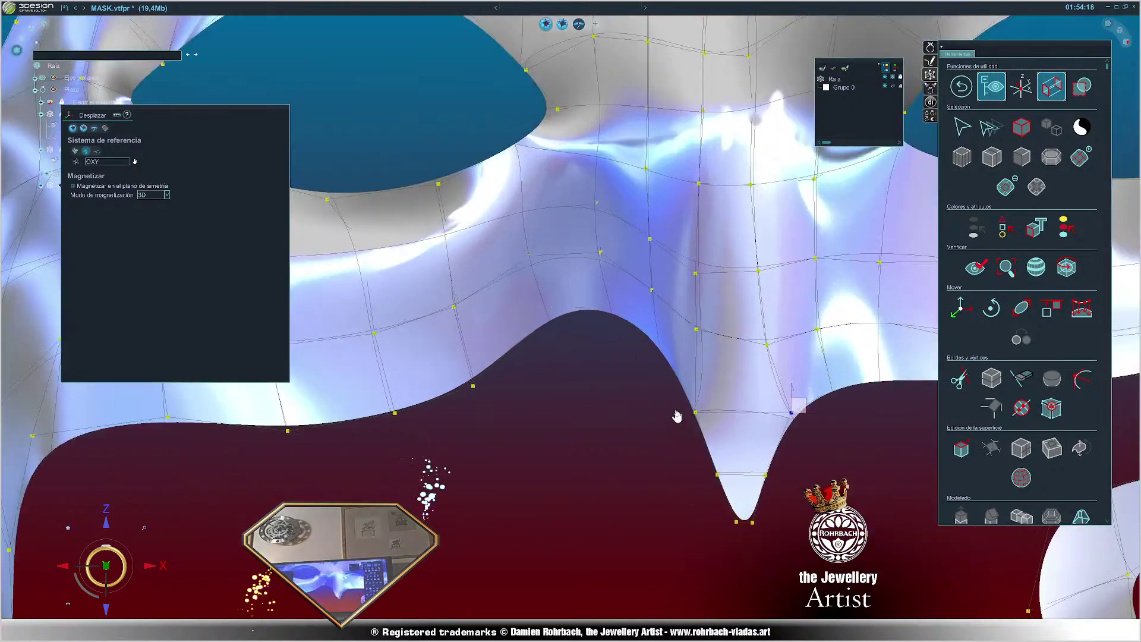
click(718, 475)
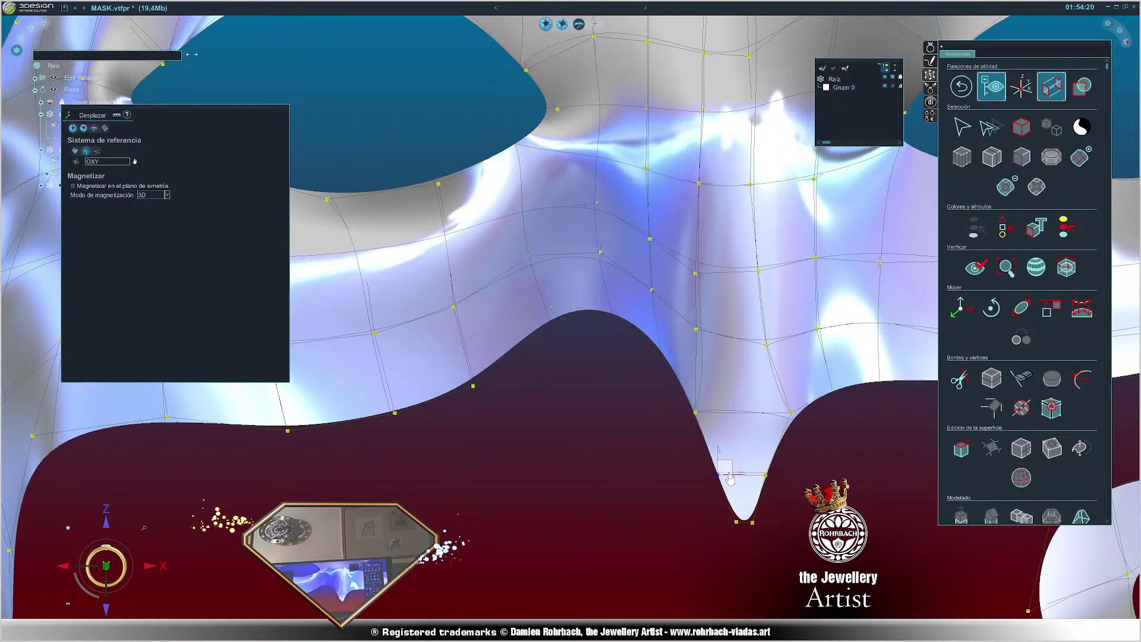
drag(724, 468, 726, 468)
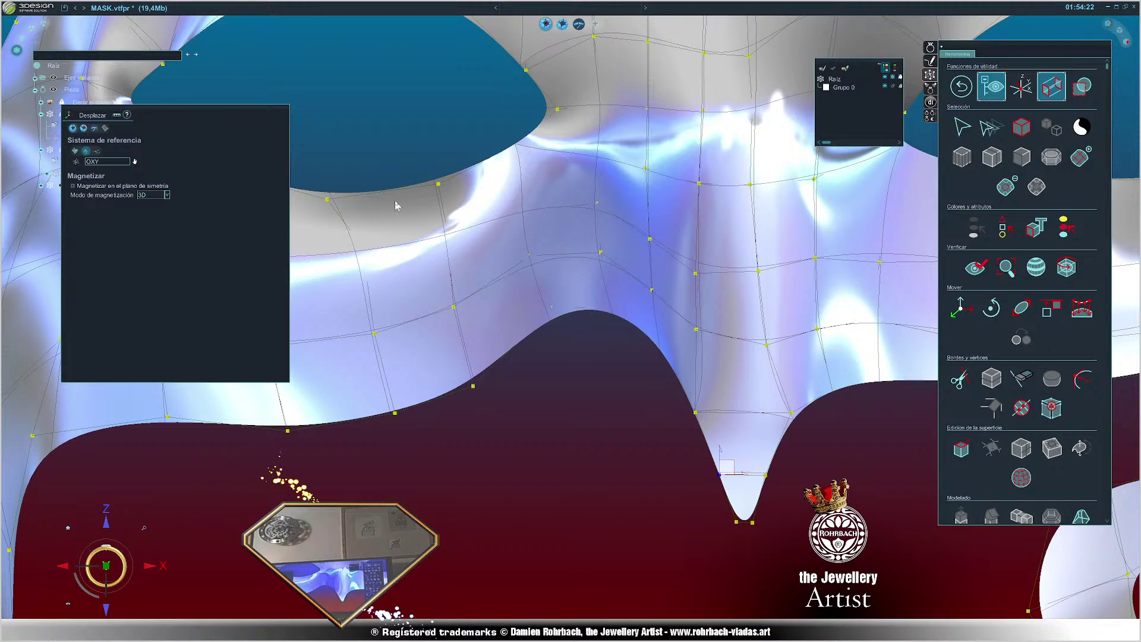
- Move the stray vertex beside the eye's outer corner in depth to soften the crease there
scroll(395, 207, down, 4)
mouse_move(396, 206)
middle_down()
mouse_move(391, 254)
mouse_move(580, 344)
middle_up()
scroll(517, 282, up, 4)
mouse_move(517, 282)
middle_down()
mouse_move(473, 287)
mouse_move(507, 313)
mouse_move(244, 337)
mouse_move(792, 387)
mouse_move(758, 377)
mouse_move(795, 341)
mouse_move(736, 430)
mouse_move(749, 430)
mouse_move(658, 436)
mouse_move(715, 453)
mouse_move(524, 535)
mouse_move(576, 327)
mouse_move(608, 252)
mouse_move(780, 395)
middle_up()
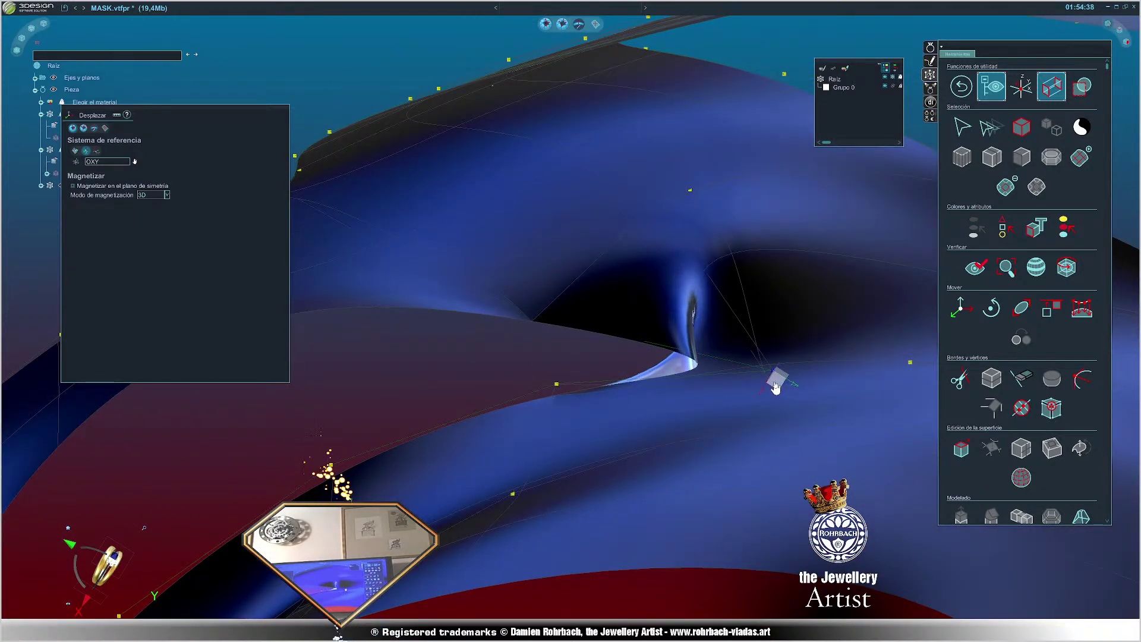
drag(776, 387, 657, 282)
scroll(751, 339, down, 3)
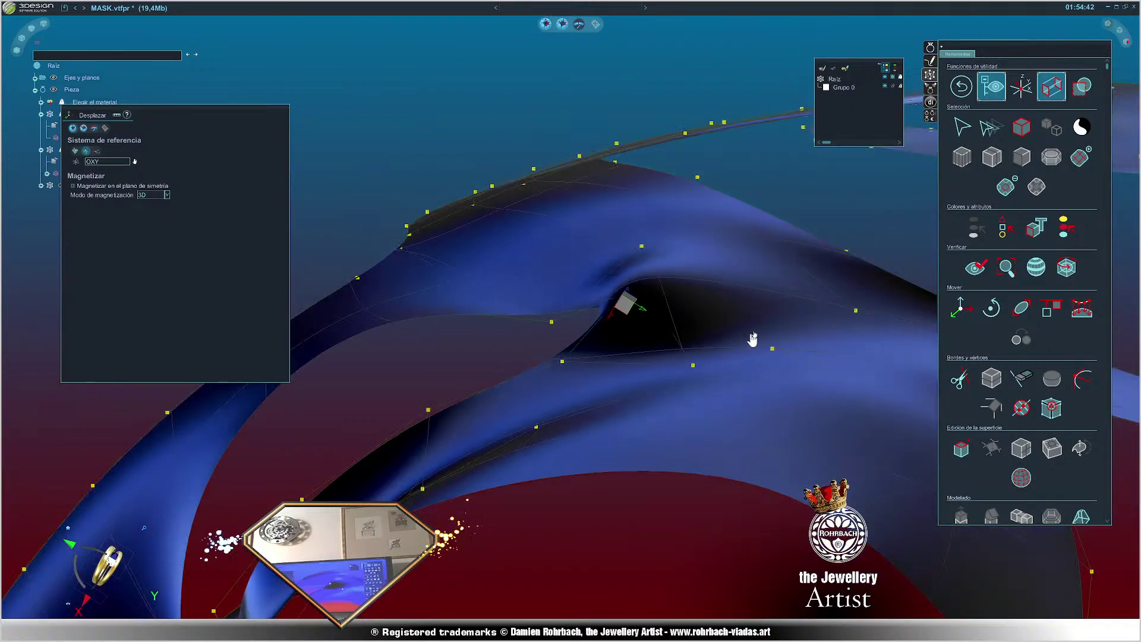
- Lower the protruding vertex beside the outer eye corner toward the mask surface to flatten the bump
middle_drag(751, 339, 667, 265)
scroll(671, 271, down, 2)
scroll(672, 271, up, 3)
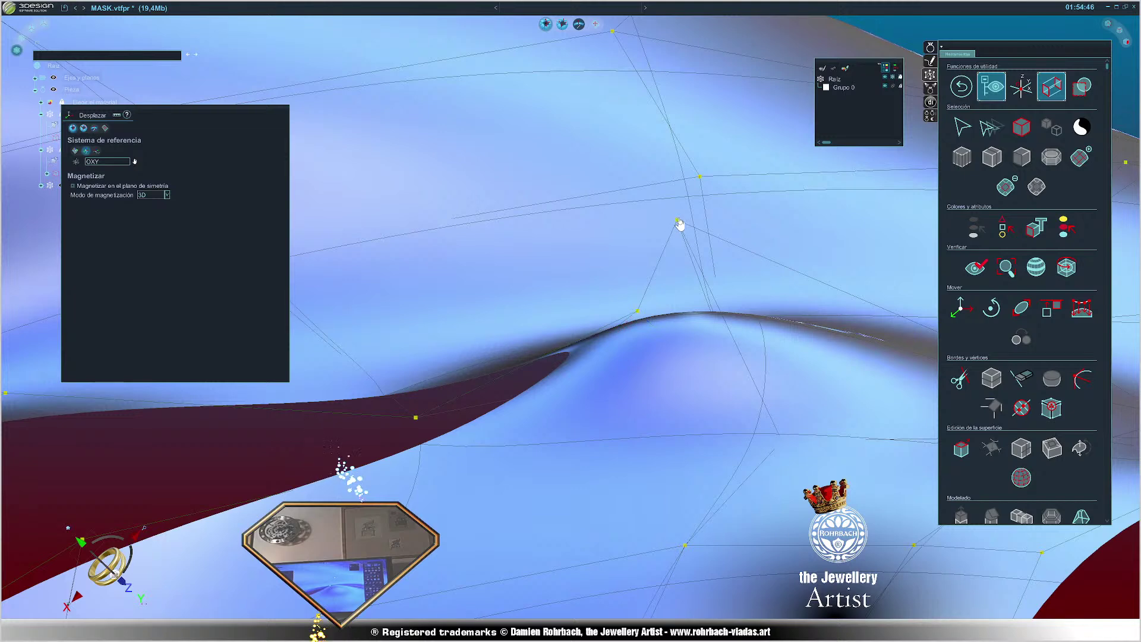
middle_drag(678, 221, 673, 216)
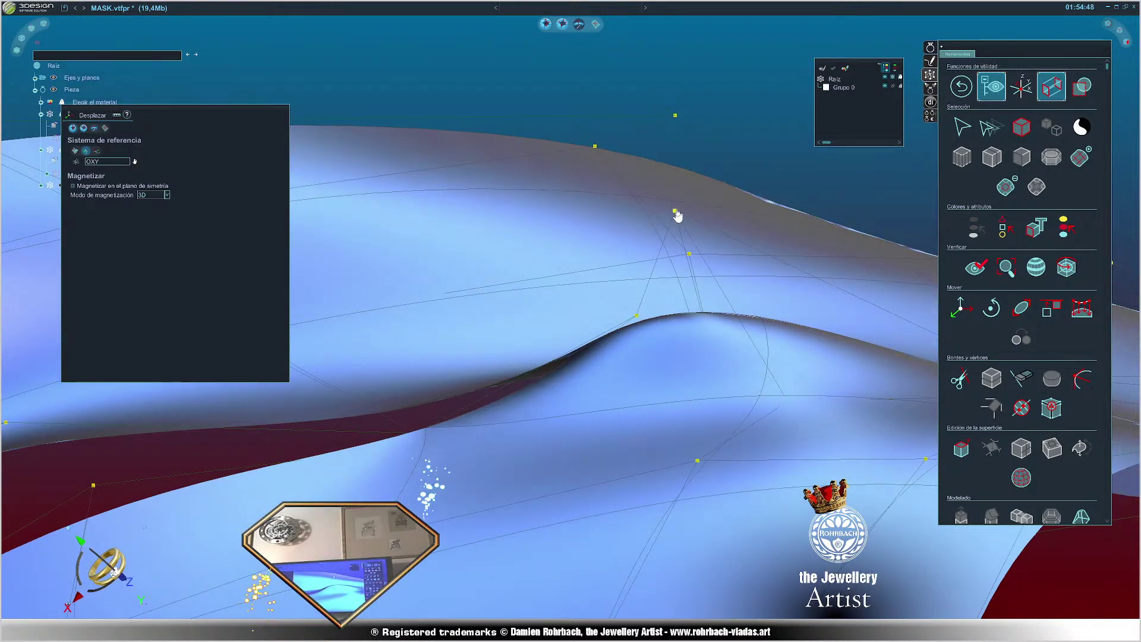
drag(675, 229, 691, 269)
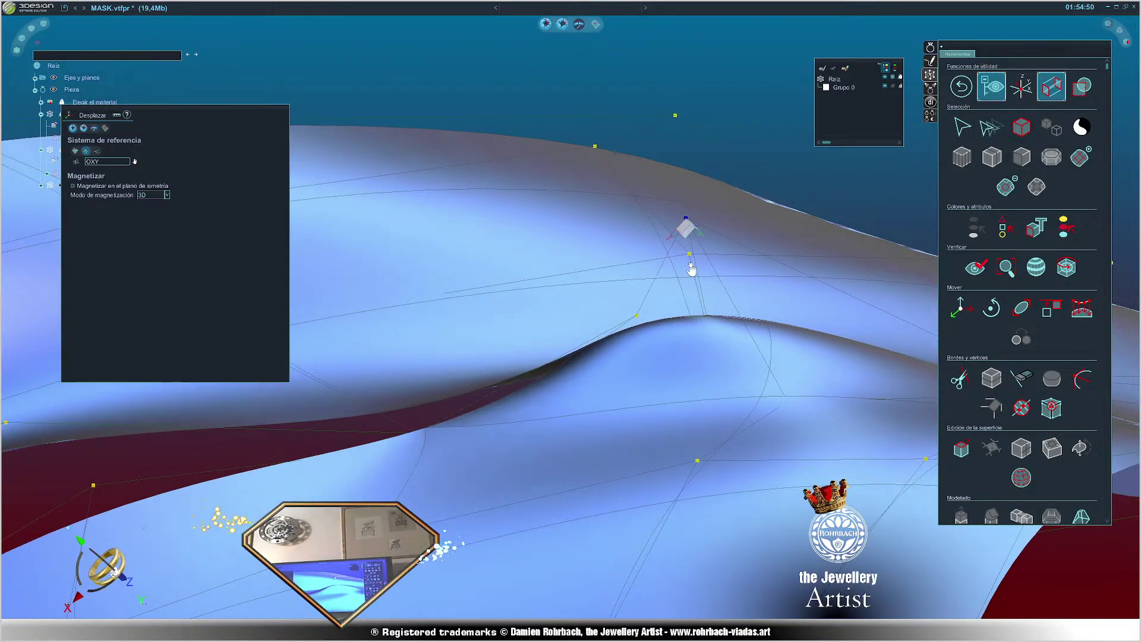
middle_drag(685, 233, 649, 256)
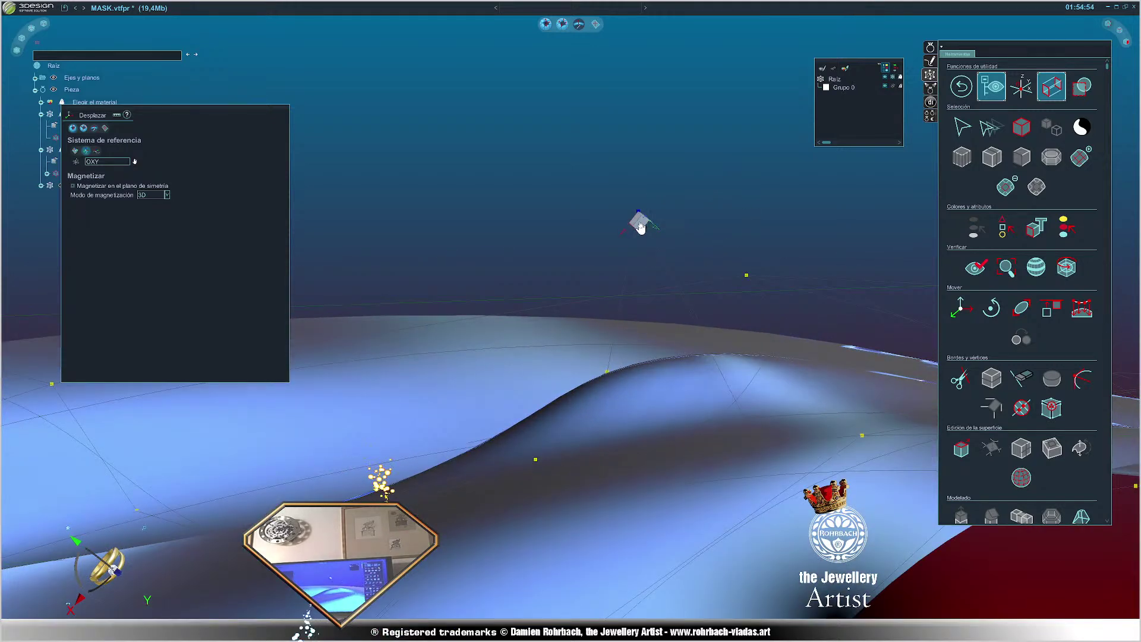
drag(641, 229, 657, 283)
drag(647, 232, 692, 388)
middle_drag(693, 388, 357, 523)
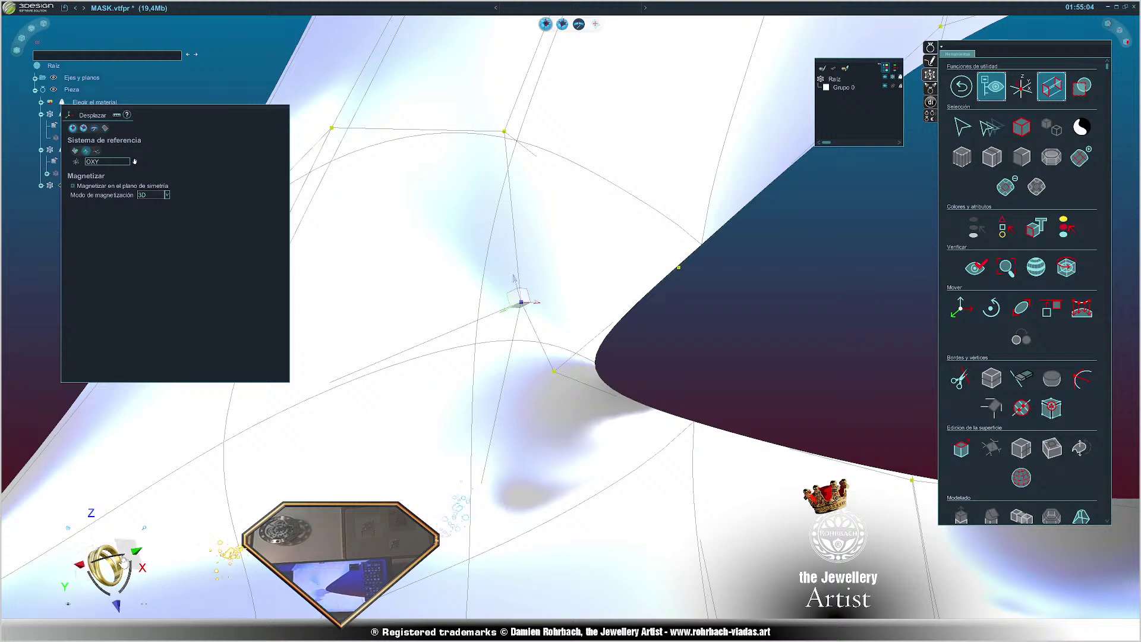
- In front view, lower the vertex beside the outer eye corner and shift the corner vertex toward the eye opening
middle_drag(514, 280, 553, 271)
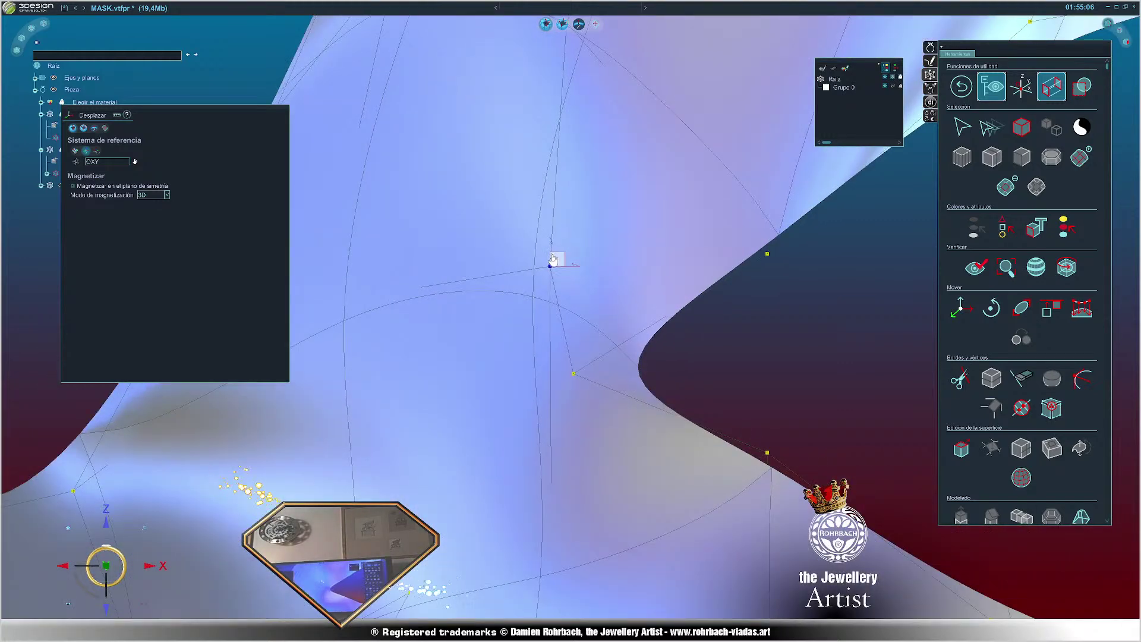
drag(556, 262, 540, 323)
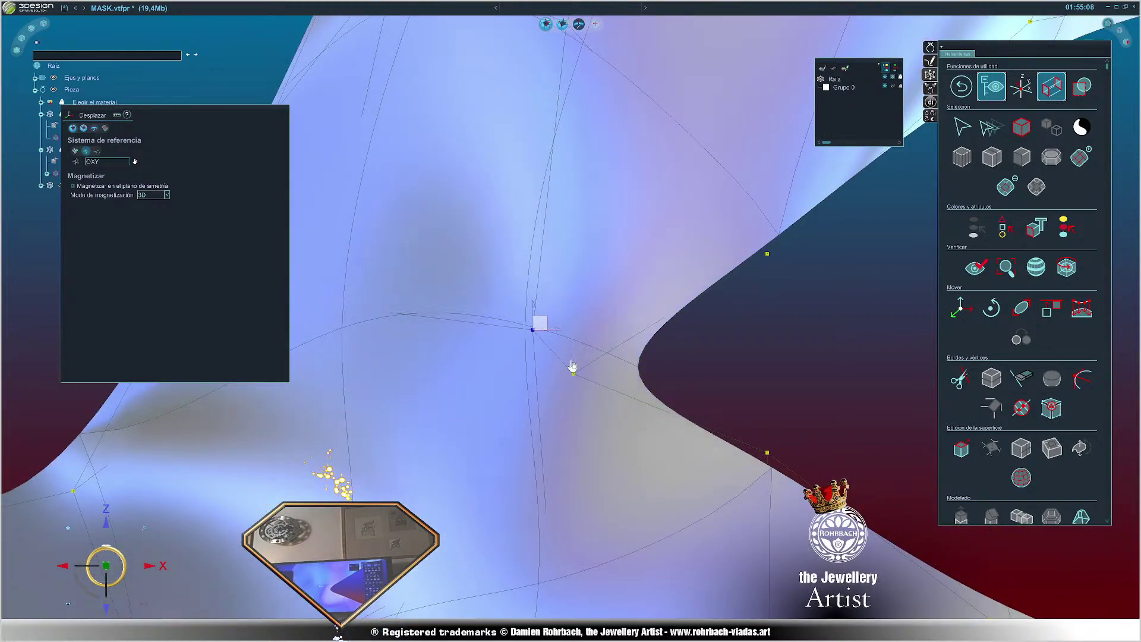
drag(581, 370, 631, 349)
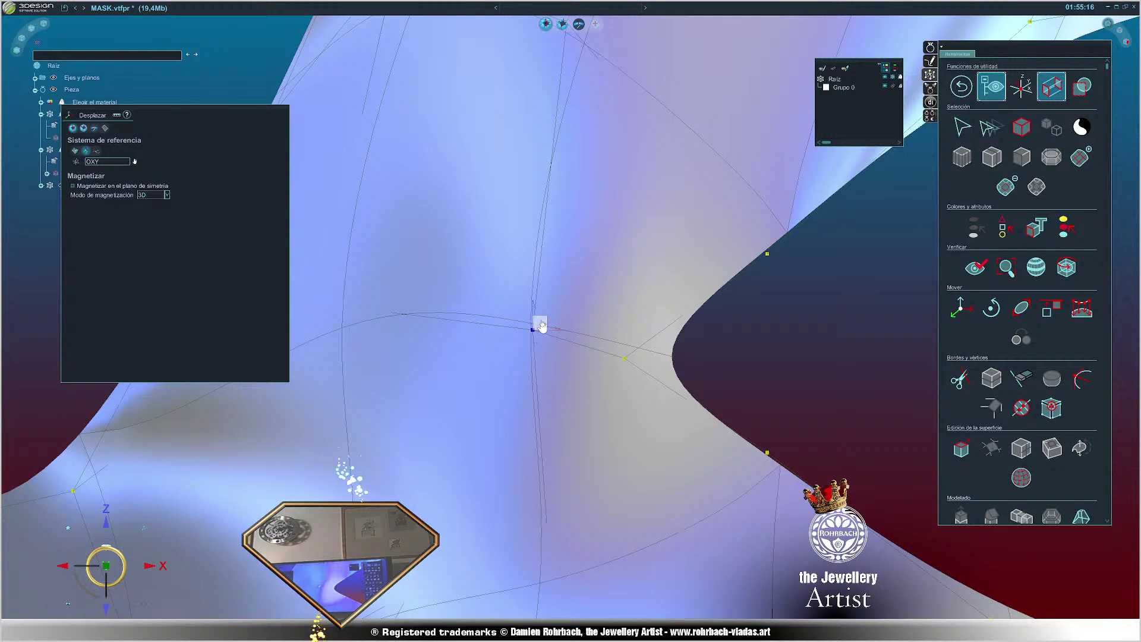
drag(542, 325, 552, 325)
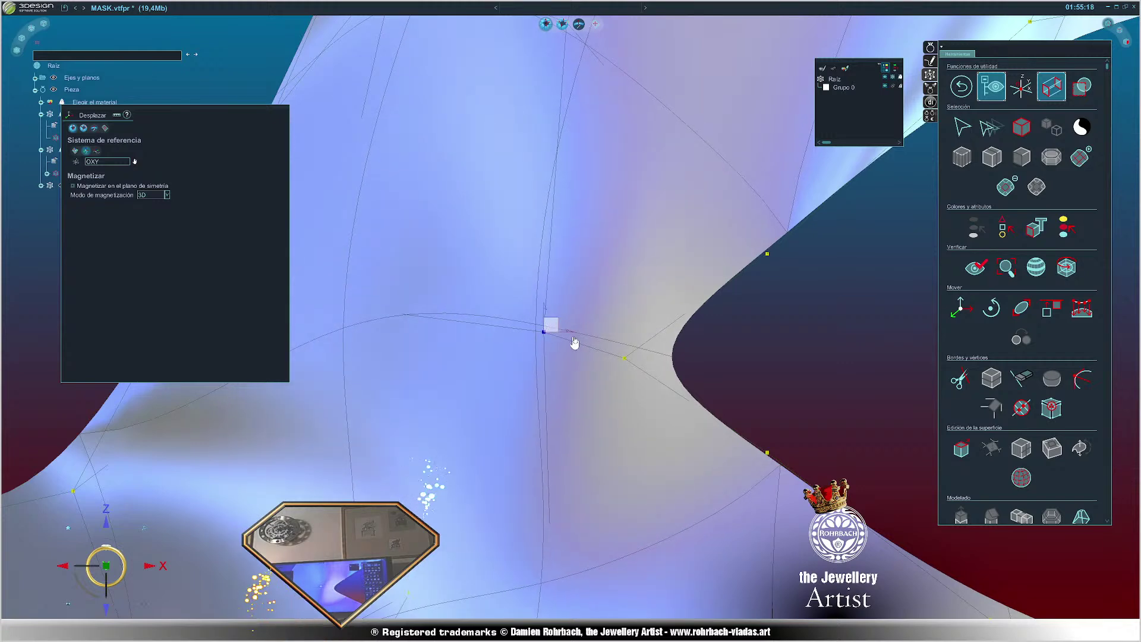
- Shift the vertex above the eye outward and up, and nudge two vertices beside the outer corner to even the edge flow
scroll(574, 343, down, 3)
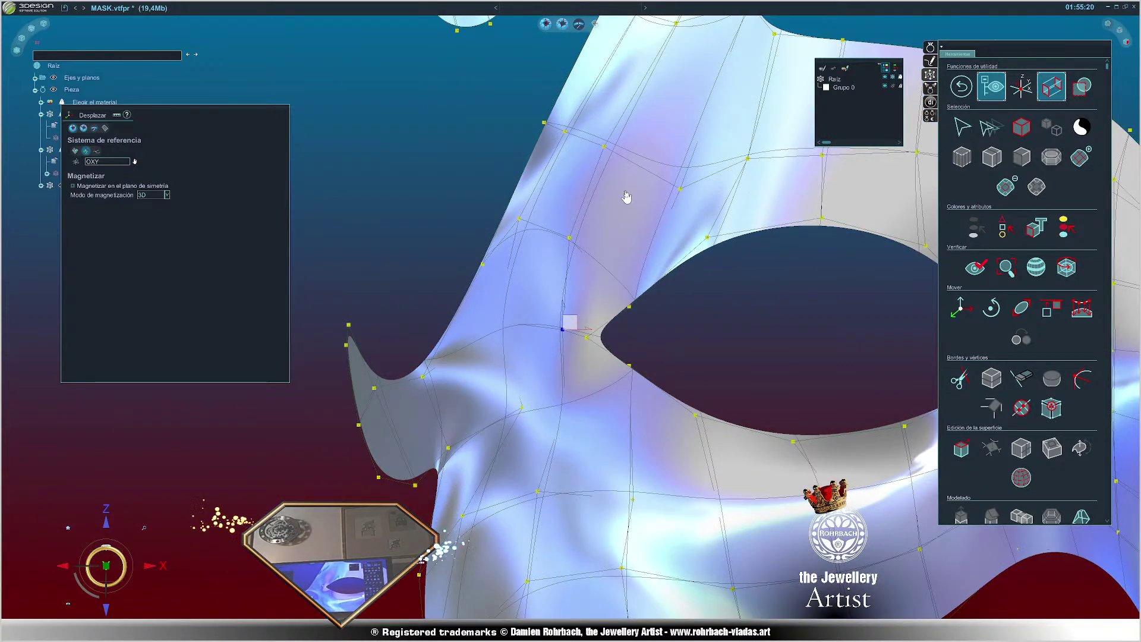
scroll(627, 197, up, 3)
click(717, 186)
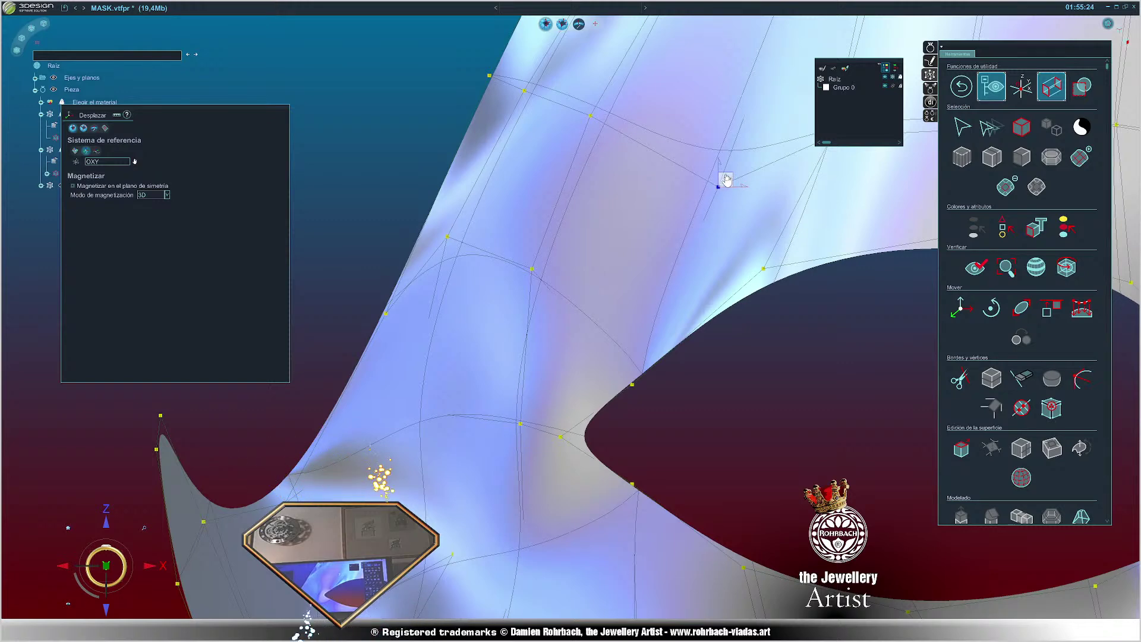
drag(726, 180, 713, 161)
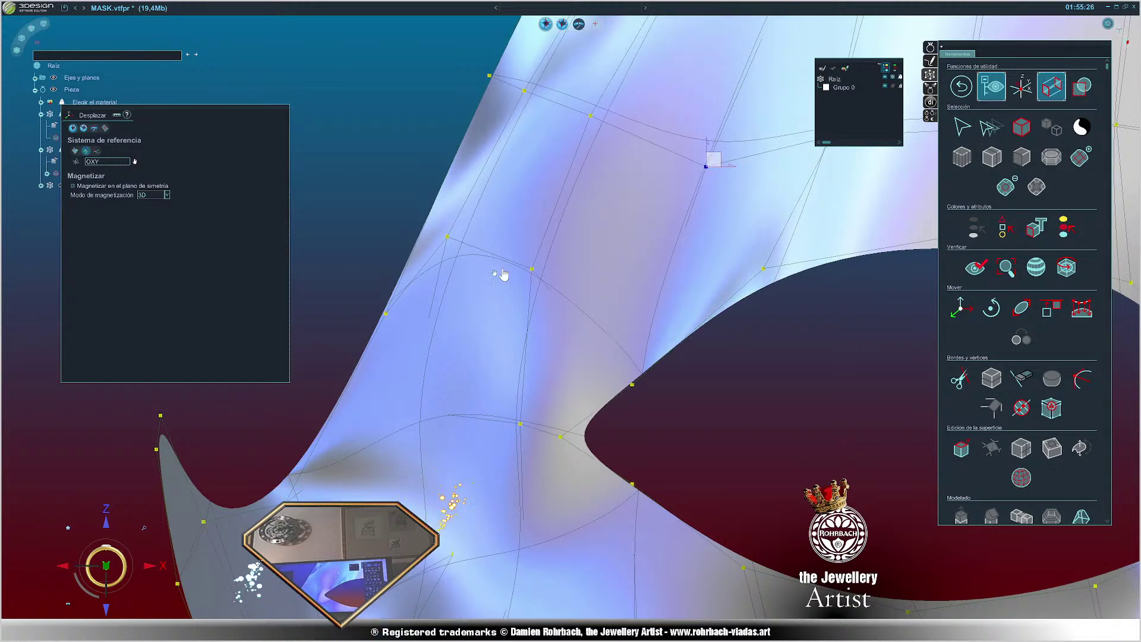
scroll(447, 354, up, 2)
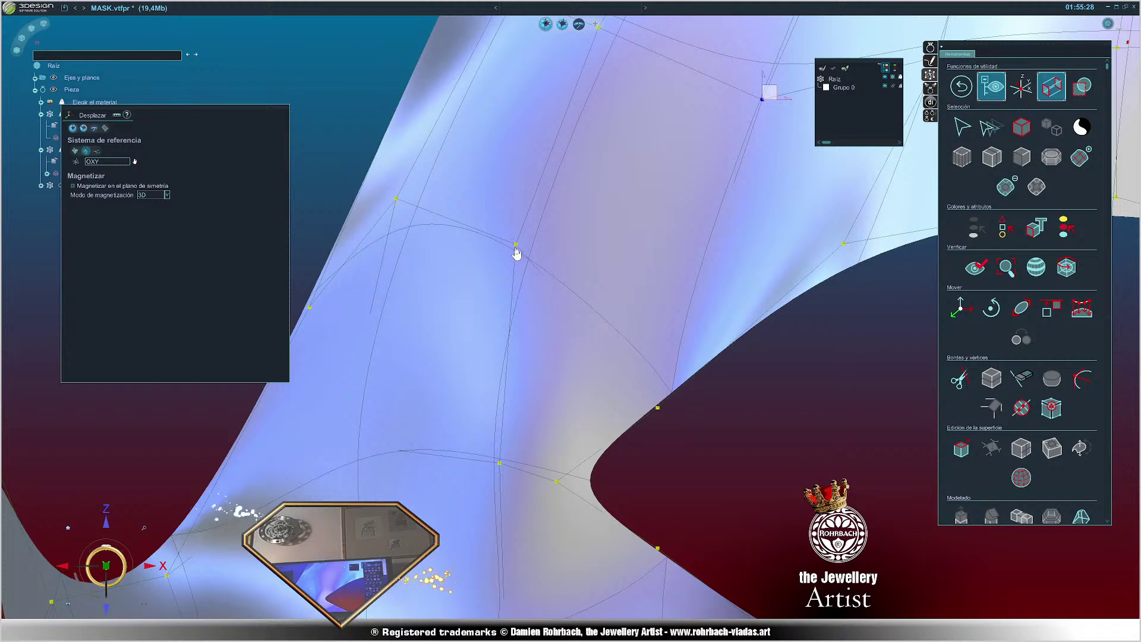
drag(524, 241, 533, 243)
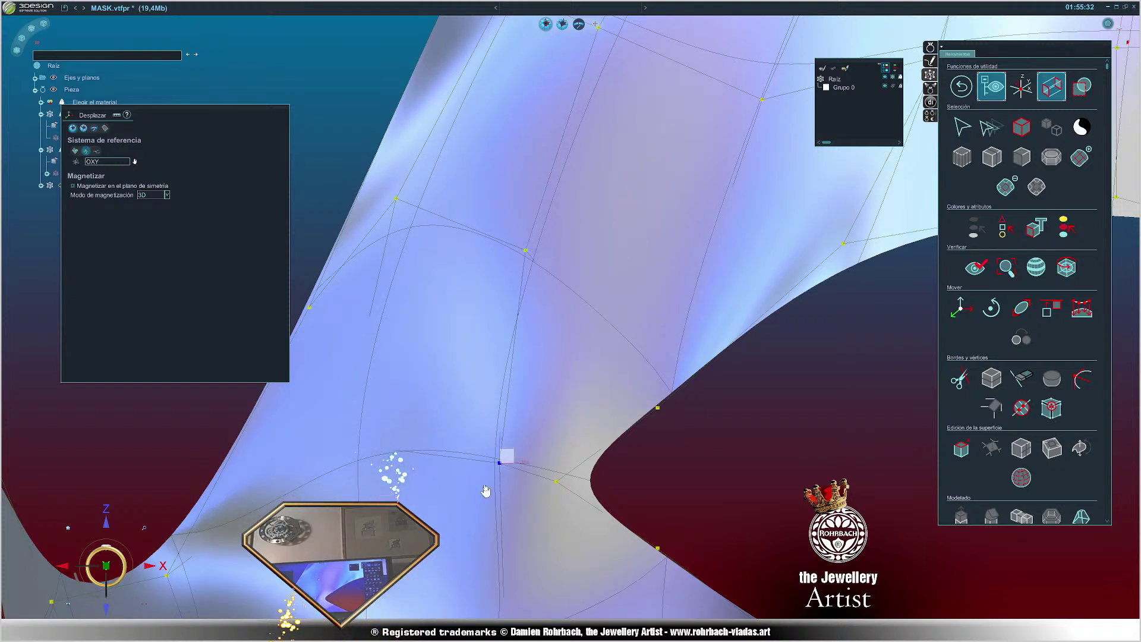
drag(510, 457, 498, 451)
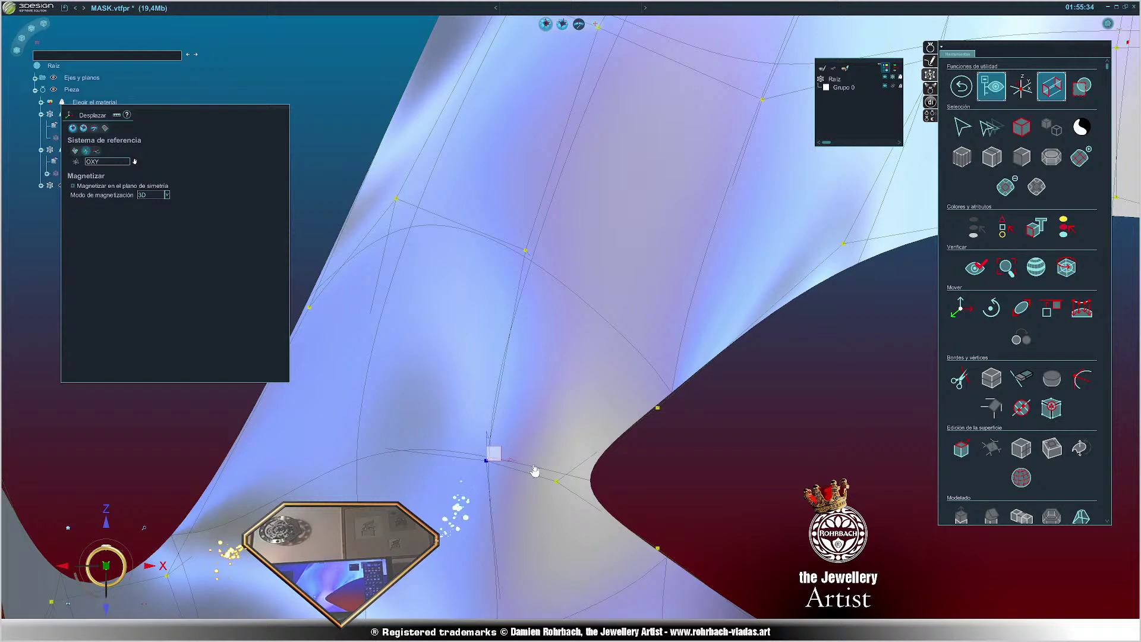
- Shift the outer eye corner vertex and its neighbour in opposite depth directions to reshape the corner
middle_drag(535, 471, 641, 418)
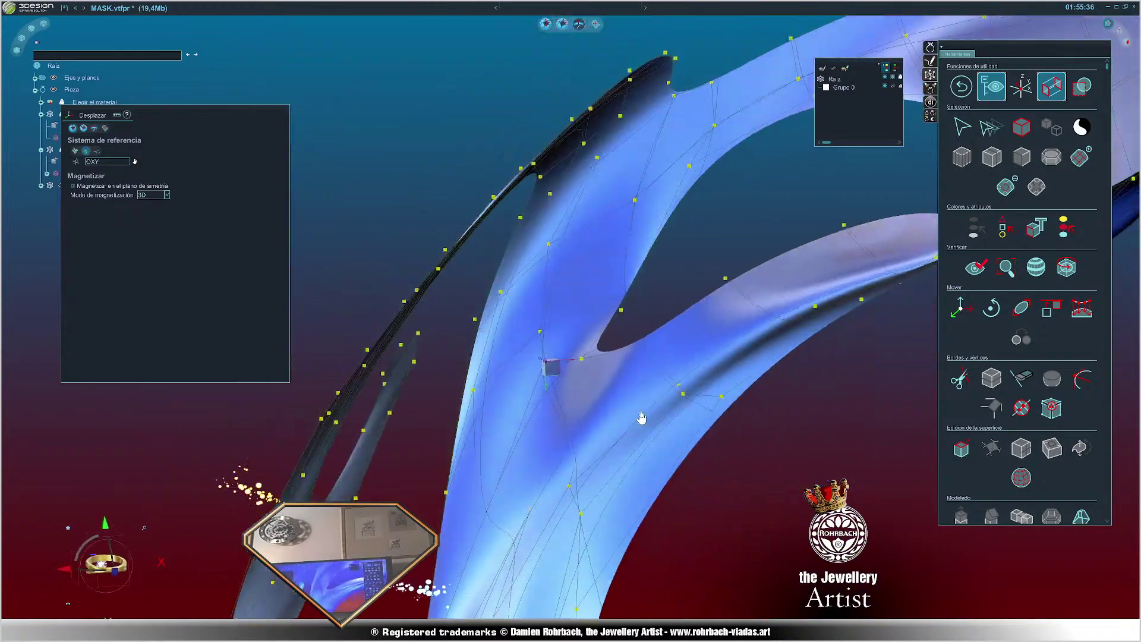
scroll(641, 418, up, 5)
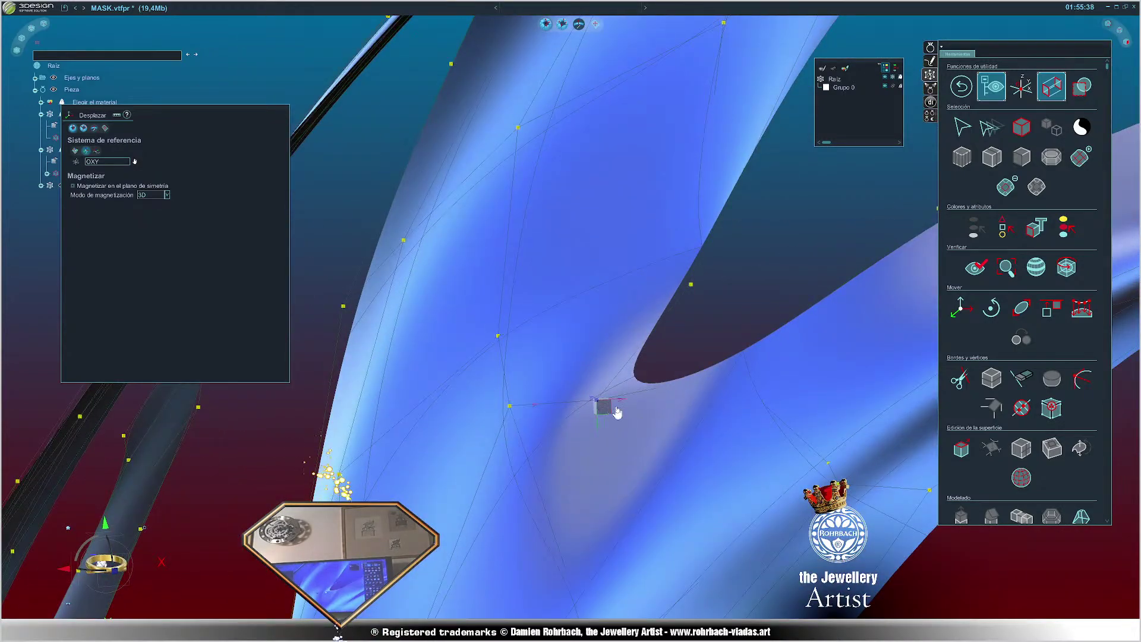
drag(608, 414, 629, 373)
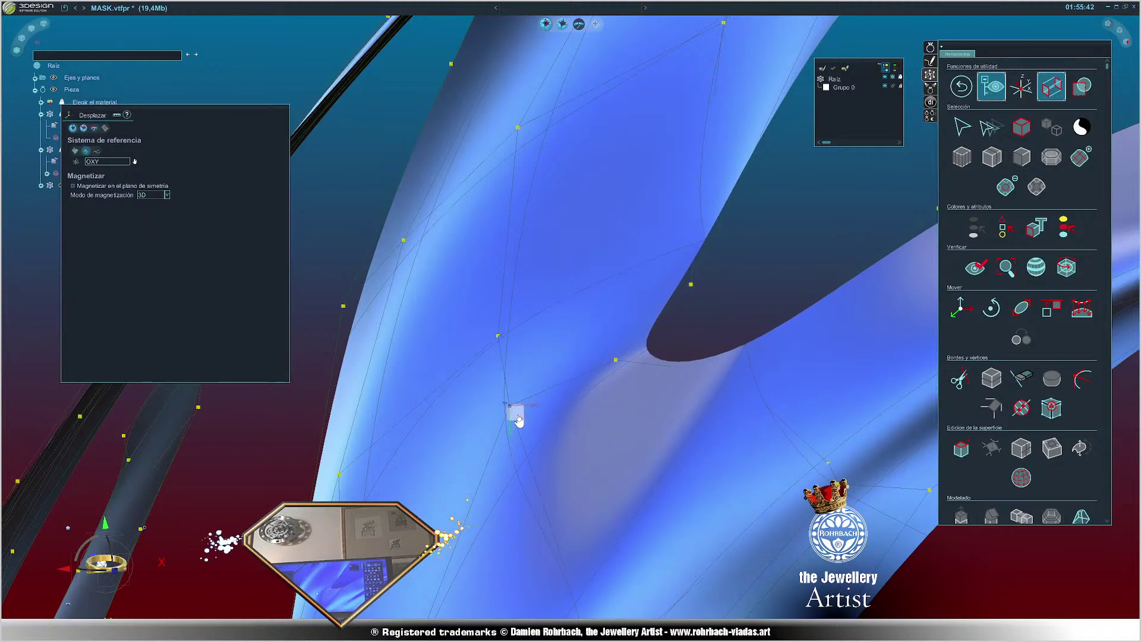
drag(519, 420, 511, 453)
scroll(619, 397, down, 2)
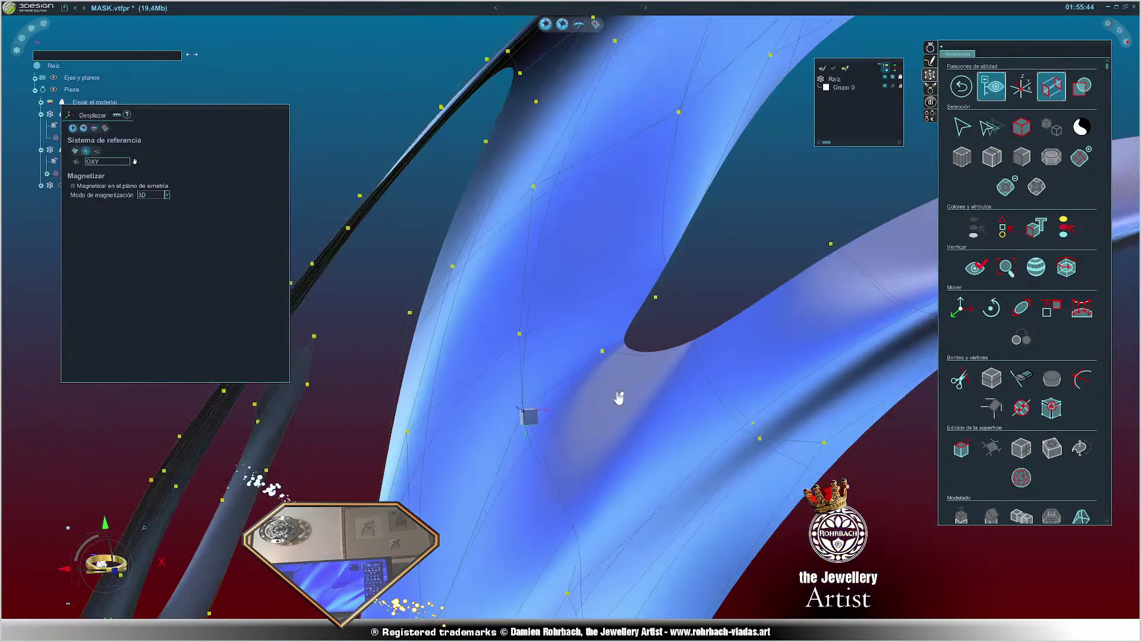
- Level four vertices around the outer eye corner, raising the two sunken ones and lowering the two protruding ones
middle_drag(618, 398, 413, 408)
scroll(683, 469, down, 3)
scroll(747, 483, down, 3)
scroll(535, 435, up, 3)
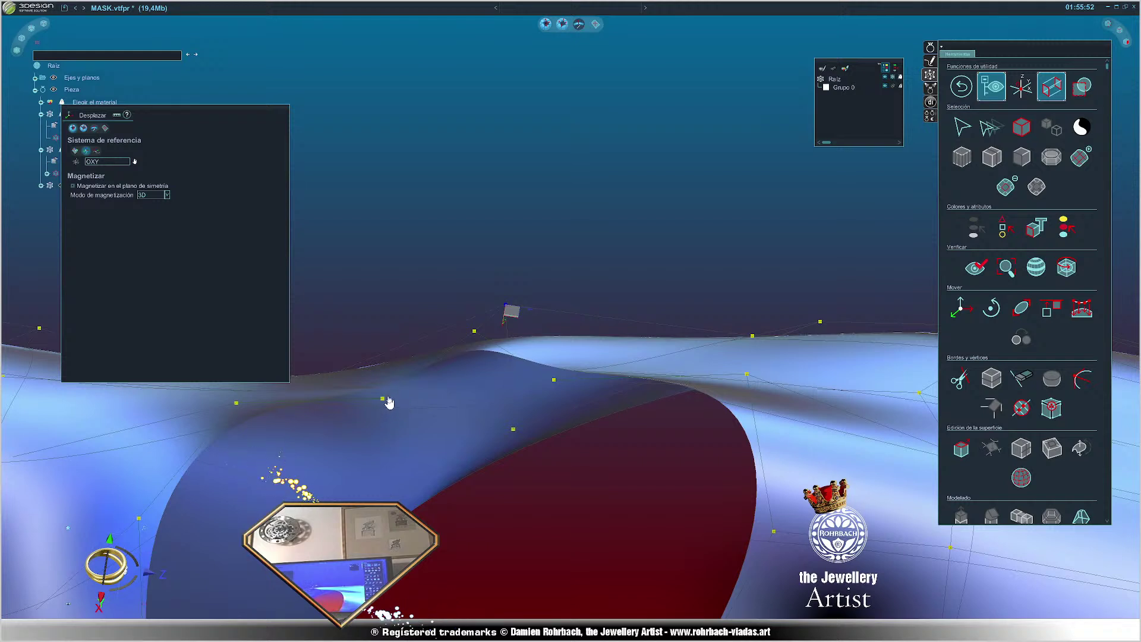
drag(386, 414, 406, 390)
click(555, 382)
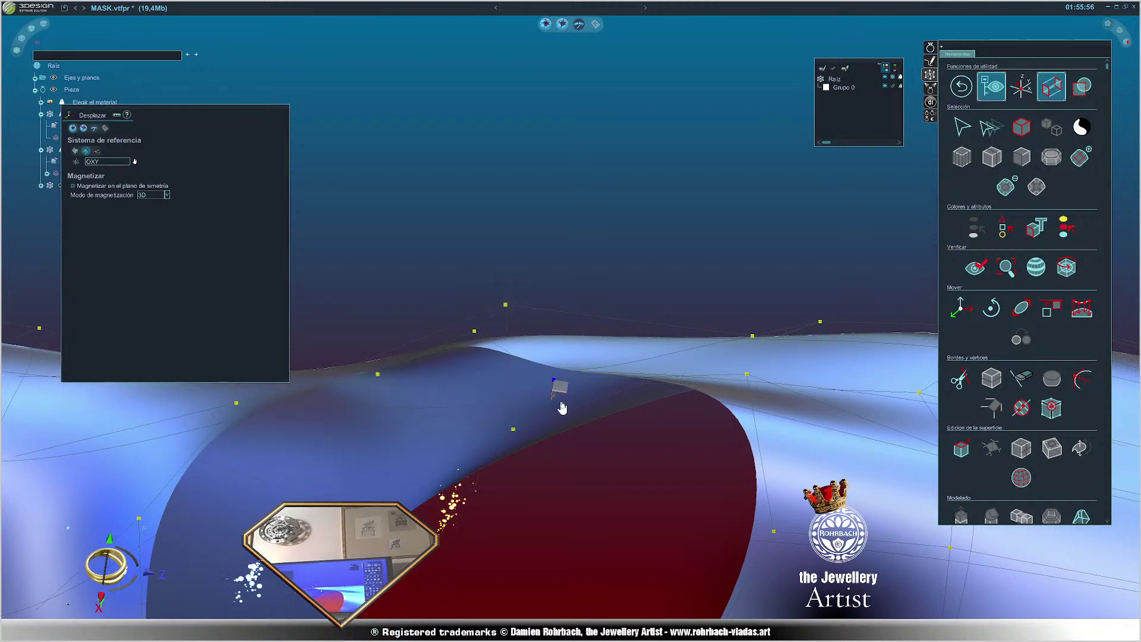
drag(561, 391, 576, 365)
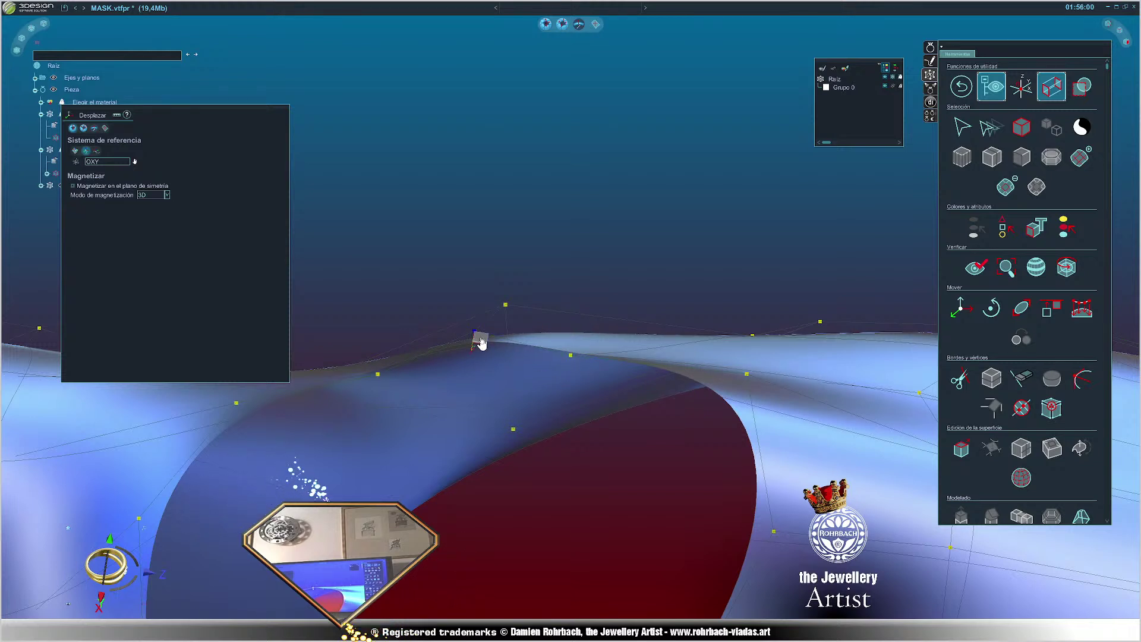
drag(475, 336, 491, 360)
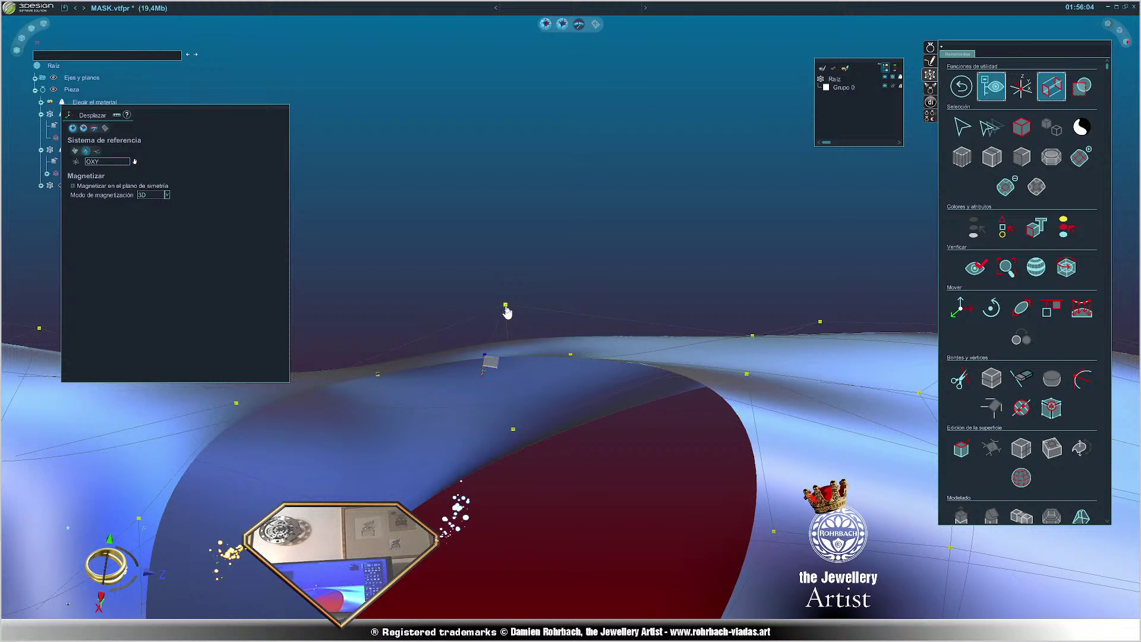
drag(515, 313, 525, 338)
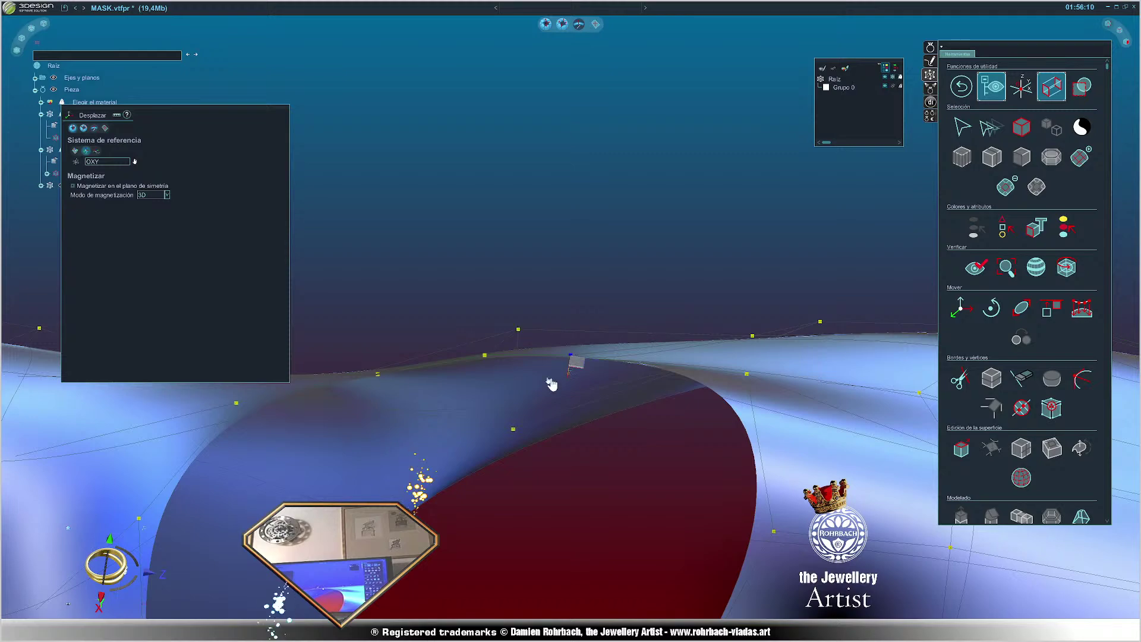
- Leave mesh editing and the modelling workspace, and save MASK.vtfpr
scroll(558, 433, down, 5)
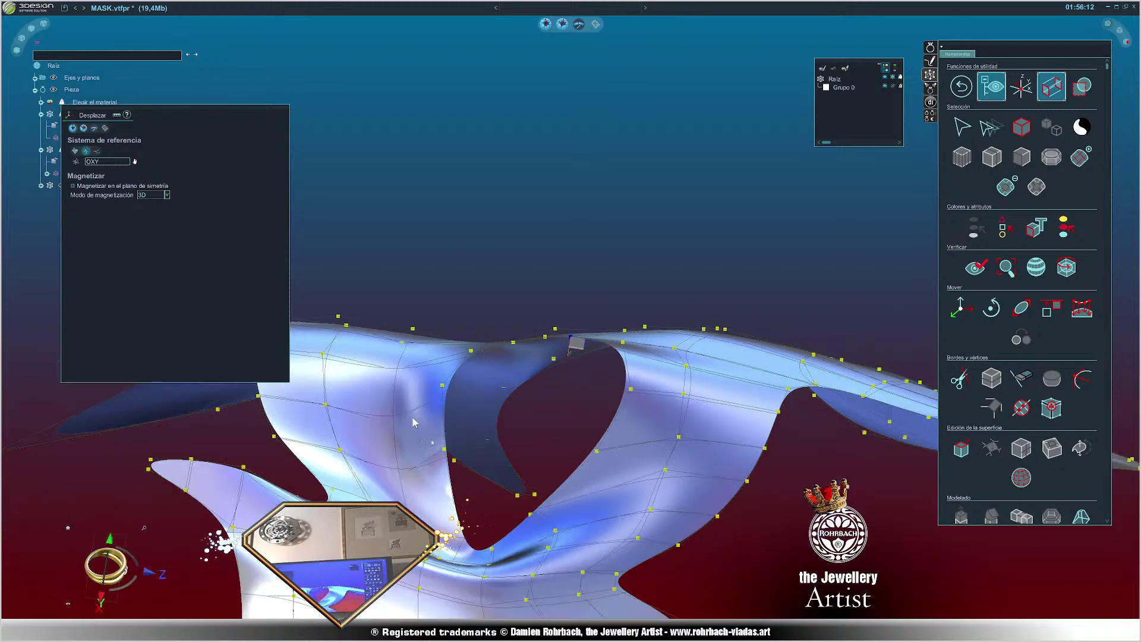
middle_drag(412, 422, 648, 562)
scroll(696, 522, down, 4)
middle_drag(696, 521, 883, 271)
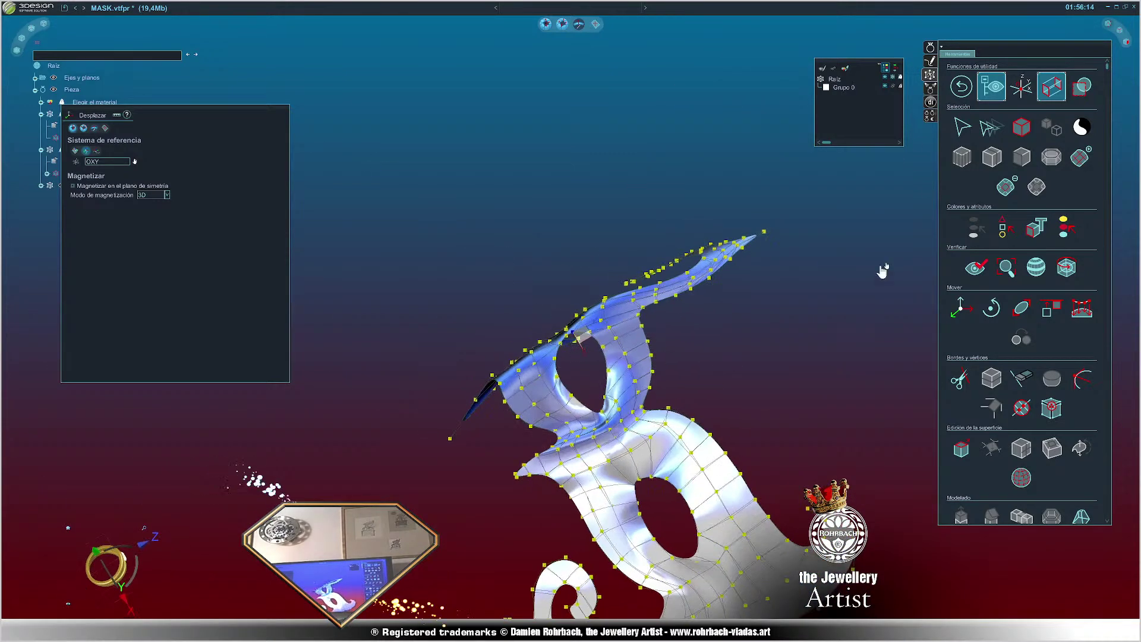
click(961, 86)
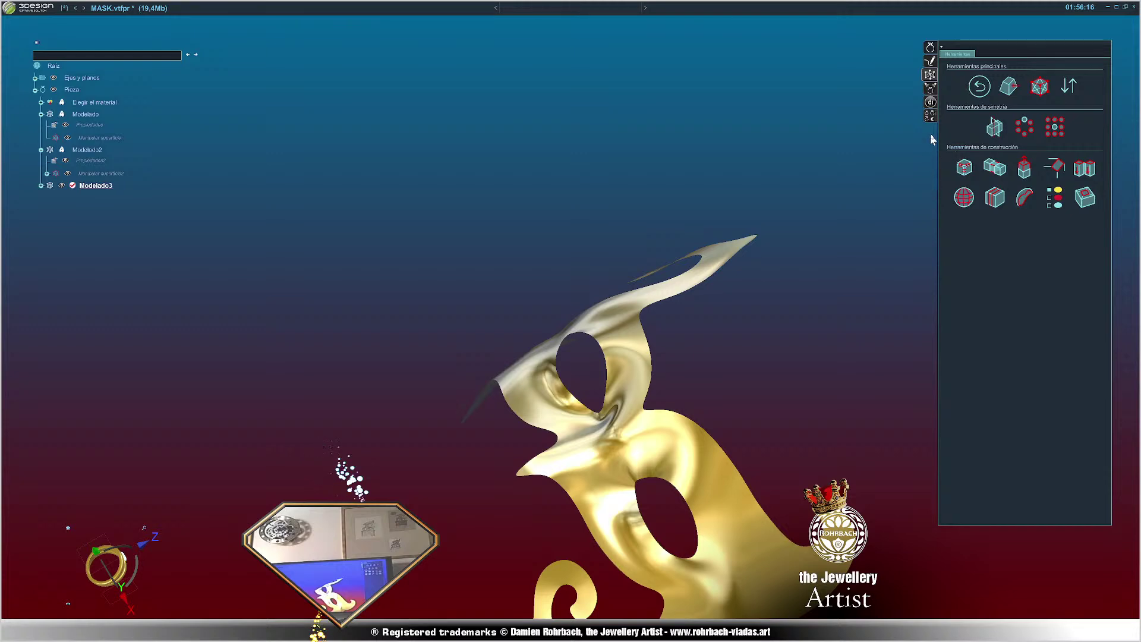
click(970, 91)
scroll(828, 342, down, 3)
middle_drag(828, 344, 730, 373)
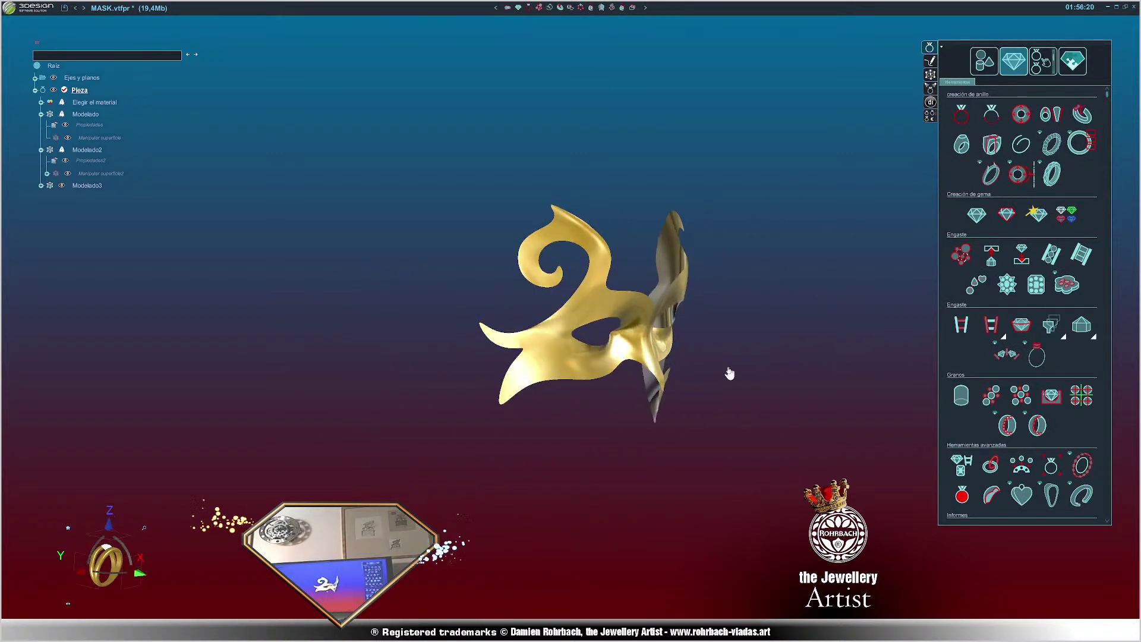
click(65, 9)
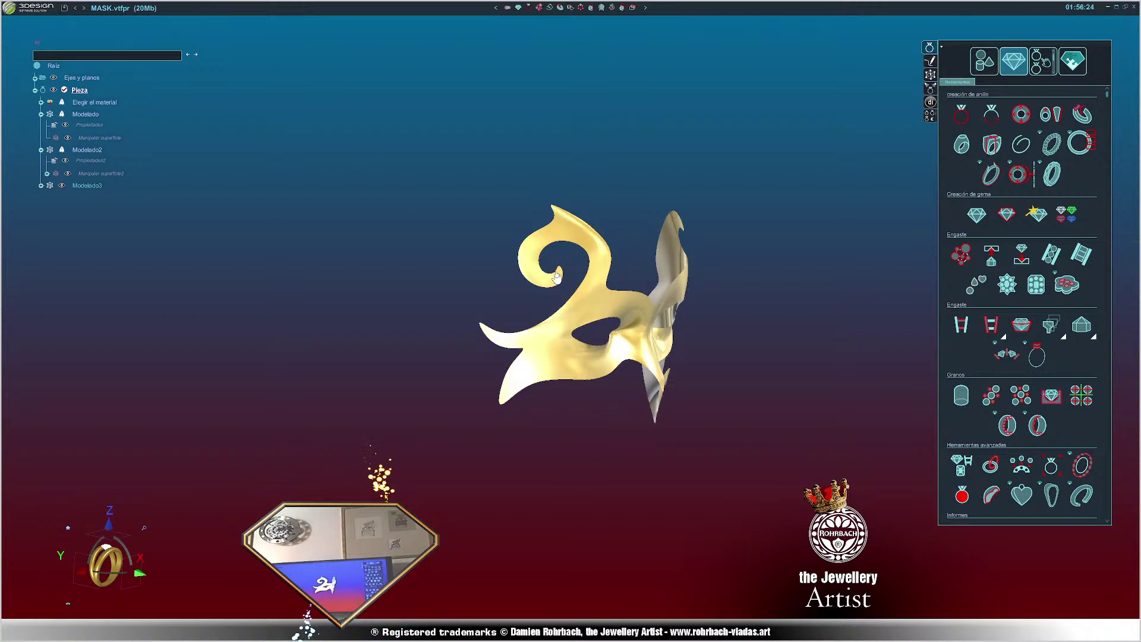
- Import the Modelado3 mask into a new modelling object with the default precision and inspect its front
middle_drag(711, 430, 731, 394)
scroll(731, 395, up, 3)
middle_drag(491, 318, 674, 264)
click(674, 263)
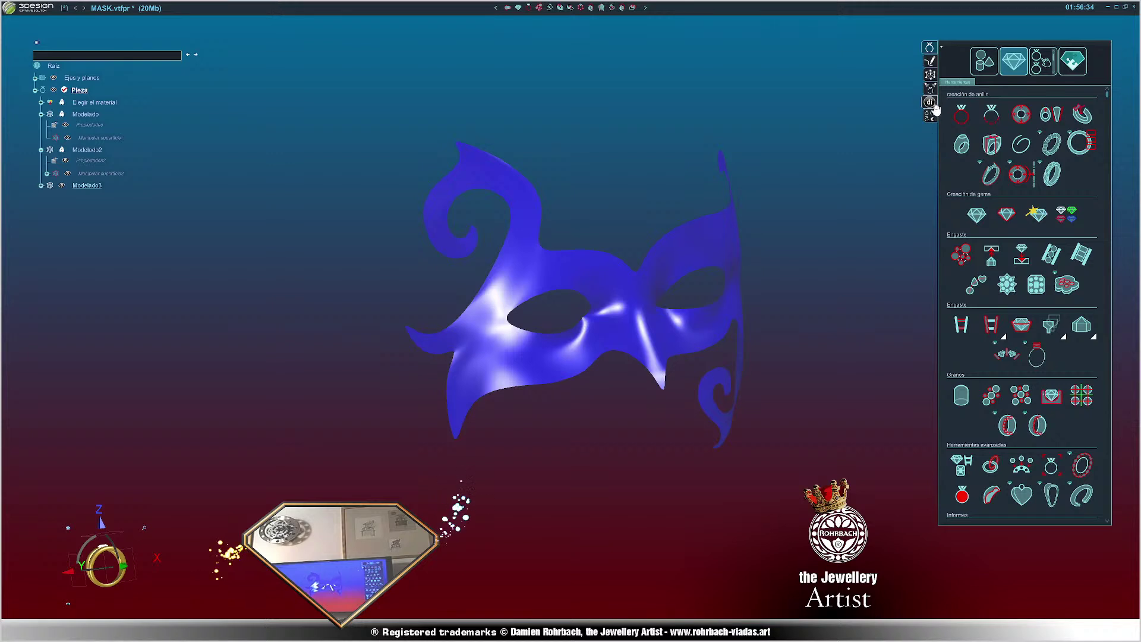
click(928, 75)
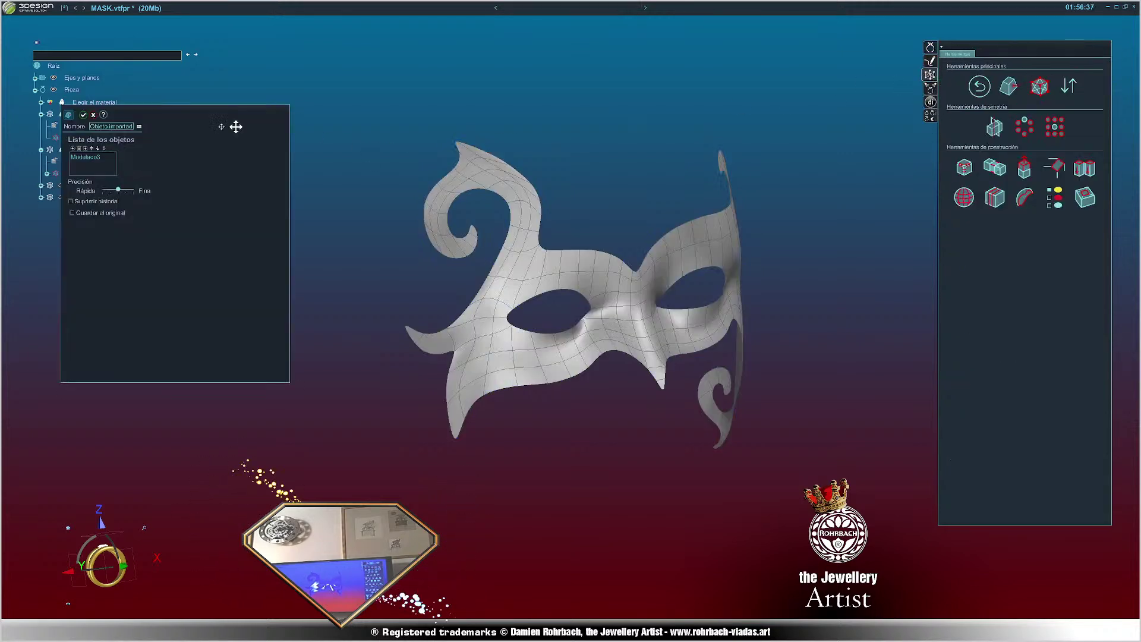
click(83, 114)
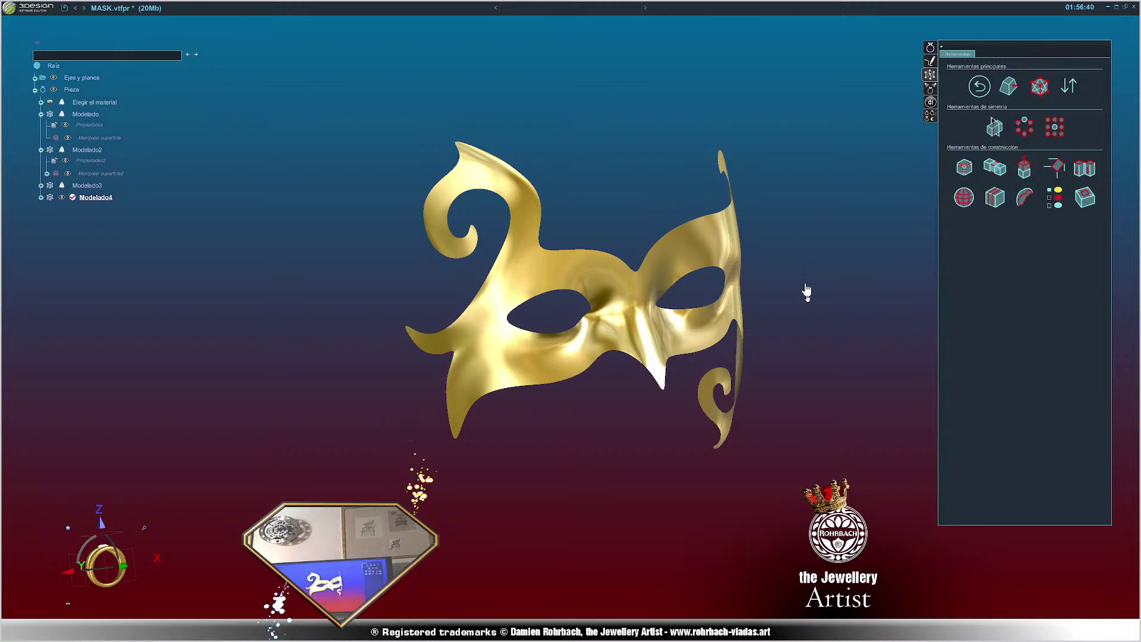
middle_drag(806, 291, 804, 398)
scroll(628, 453, up, 5)
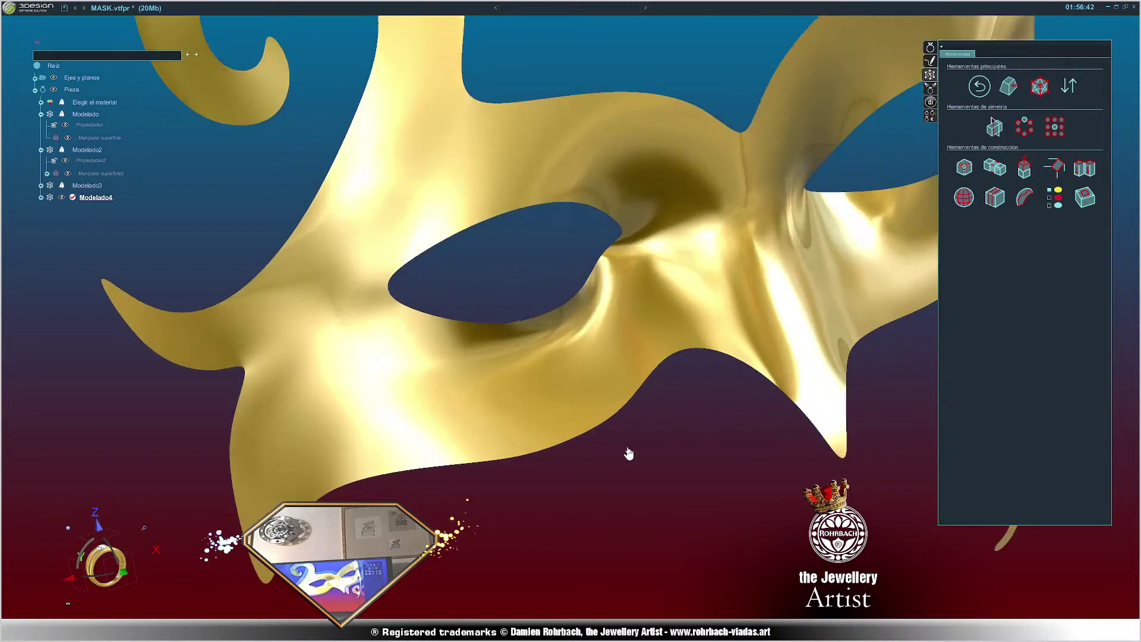
- Open Modelado4 for mesh editing and select all of the mask's faces
middle_drag(629, 454, 772, 336)
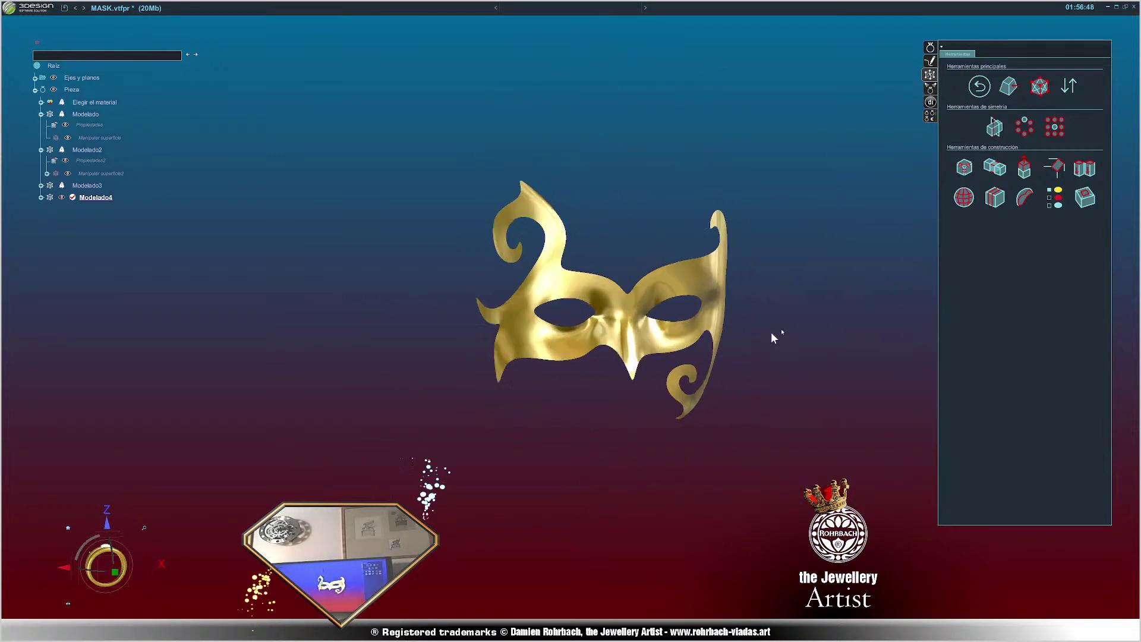
click(1040, 86)
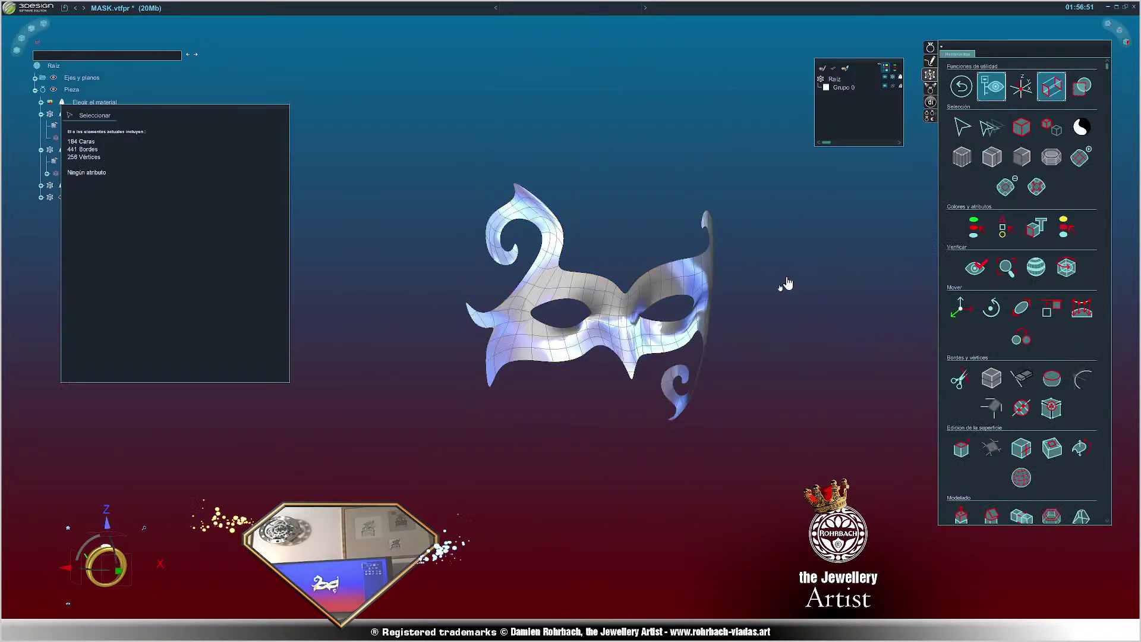
drag(798, 483, 382, 140)
middle_drag(750, 381, 571, 391)
scroll(699, 383, up, 2)
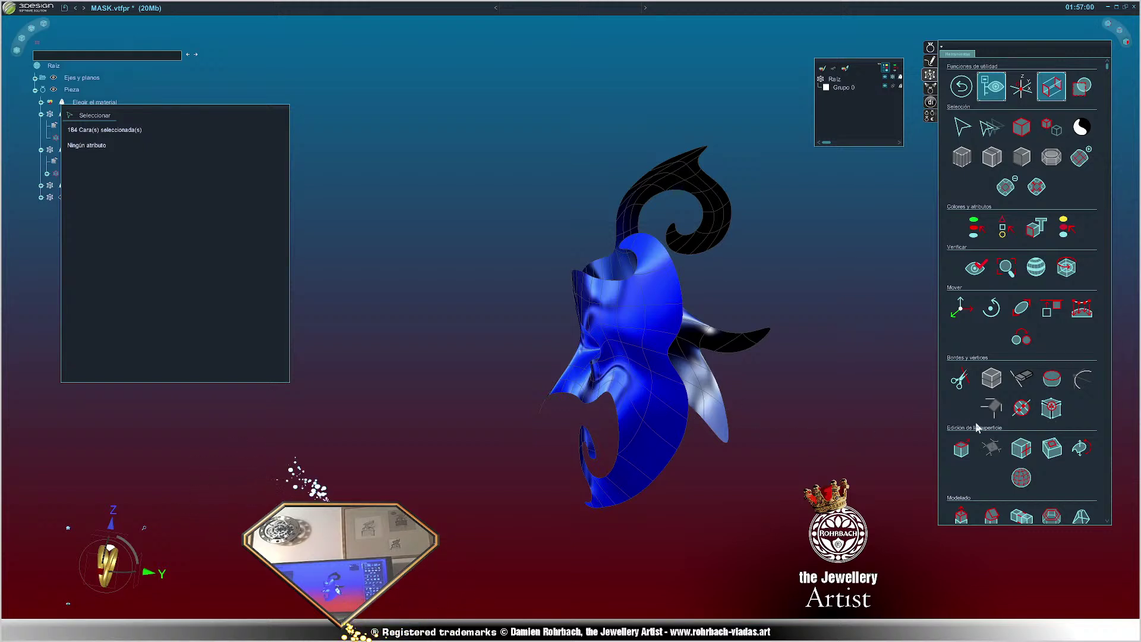
- Apply the Shell (Cáscara) operation to all selected faces to give the mask surface a solid thickness
scroll(1097, 416, down, 3)
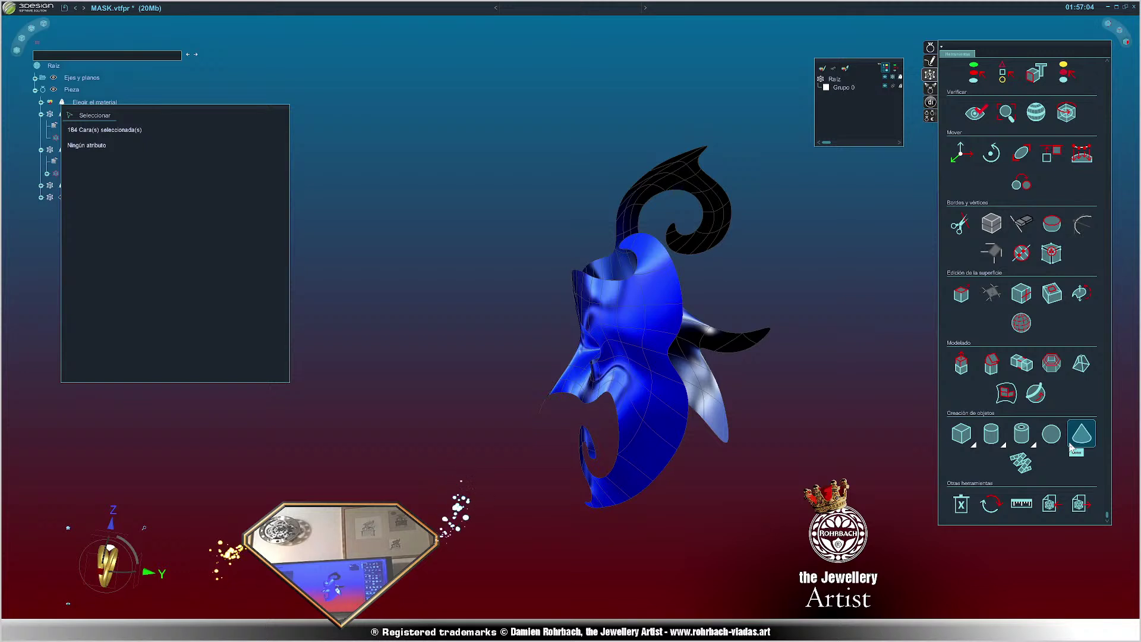
click(1051, 368)
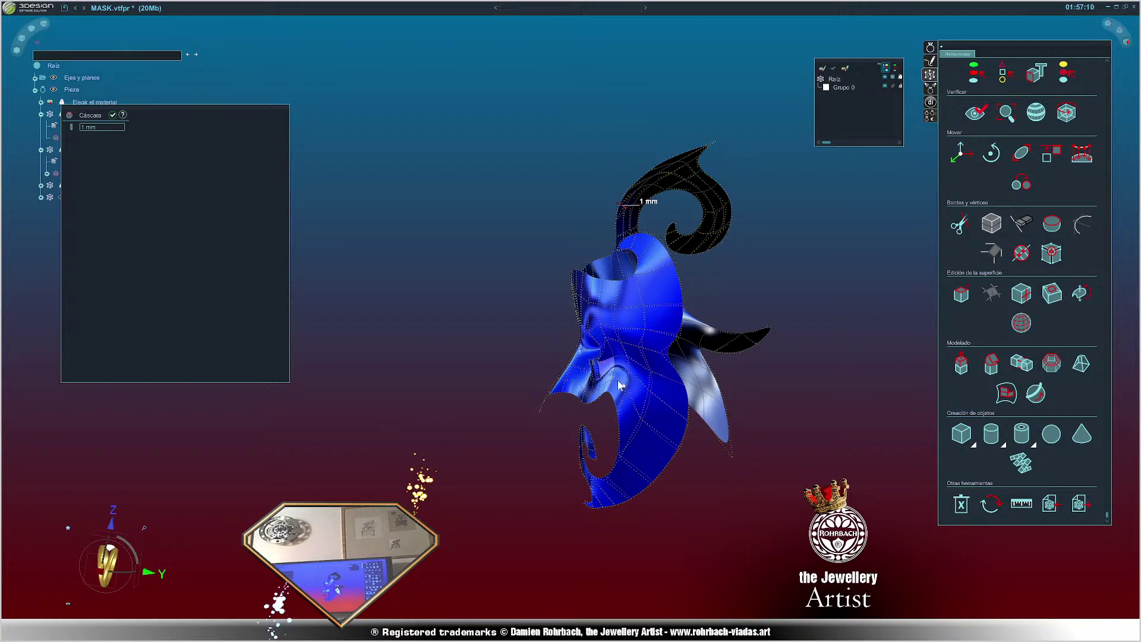
middle_drag(618, 385, 729, 401)
middle_drag(711, 182, 593, 243)
scroll(642, 261, up, 4)
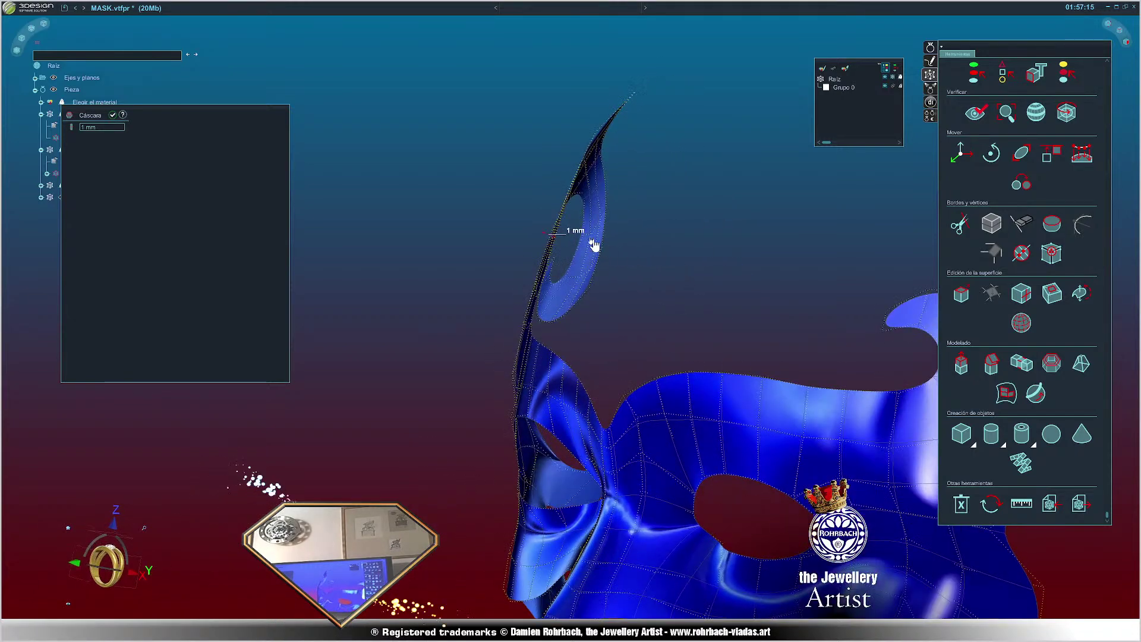
middle_drag(492, 168, 521, 229)
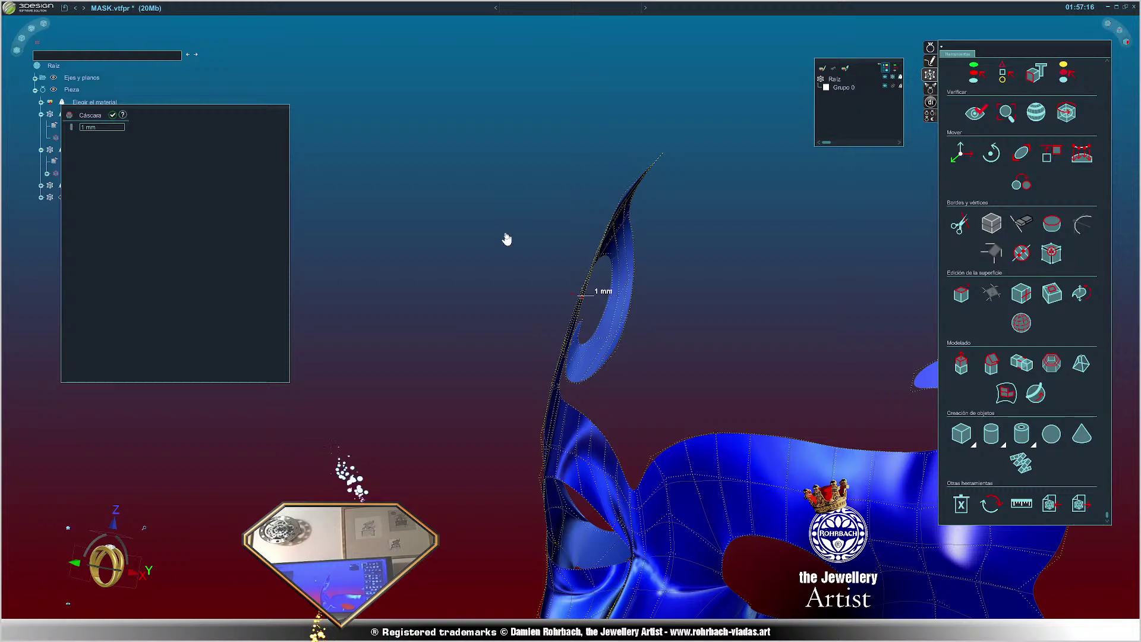
middle_drag(499, 372, 632, 402)
scroll(835, 361, up, 3)
middle_drag(834, 361, 189, 227)
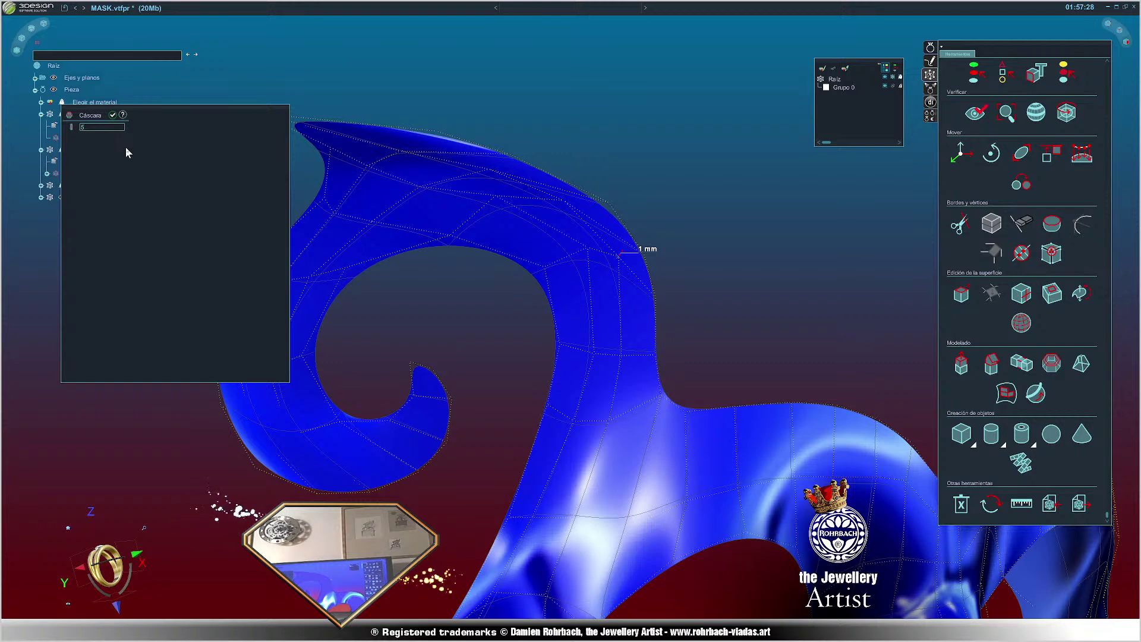
key(Return)
- Examine the shelled mask's wall thickness and look up the imported object it was created from
scroll(618, 392, down, 5)
middle_drag(636, 416, 524, 341)
middle_drag(756, 306, 490, 315)
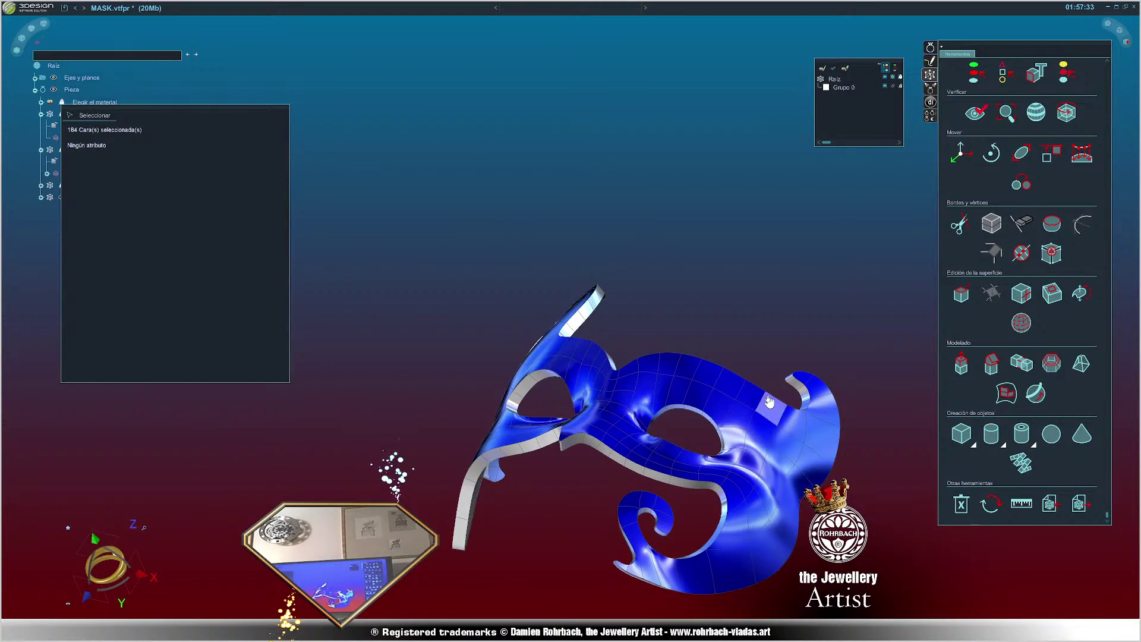
middle_drag(768, 401, 557, 405)
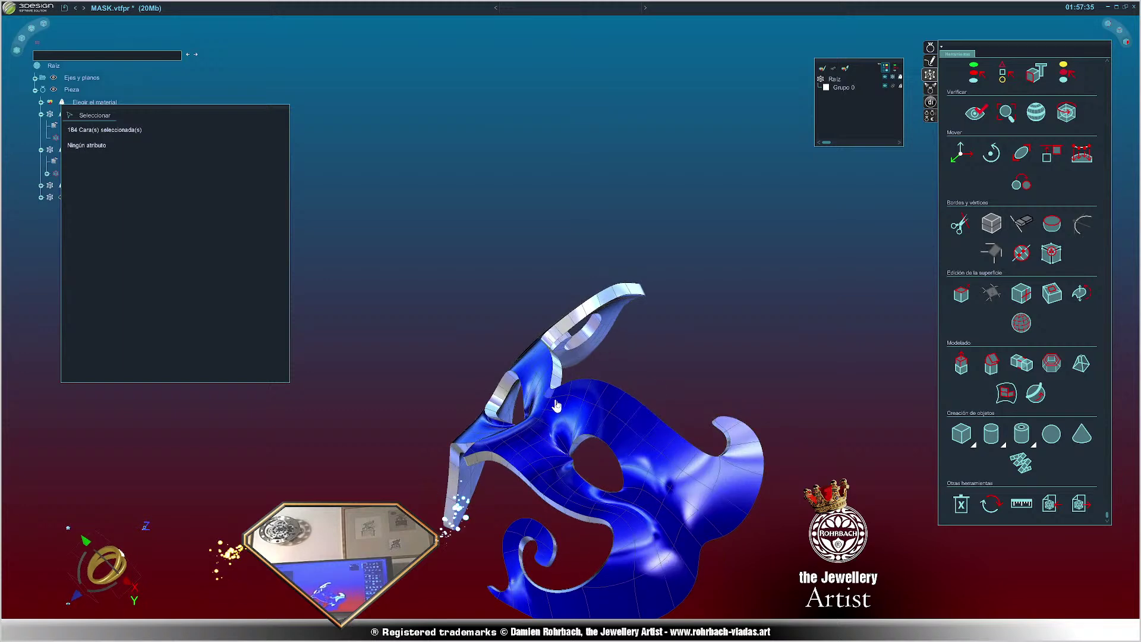
middle_drag(683, 369, 653, 267)
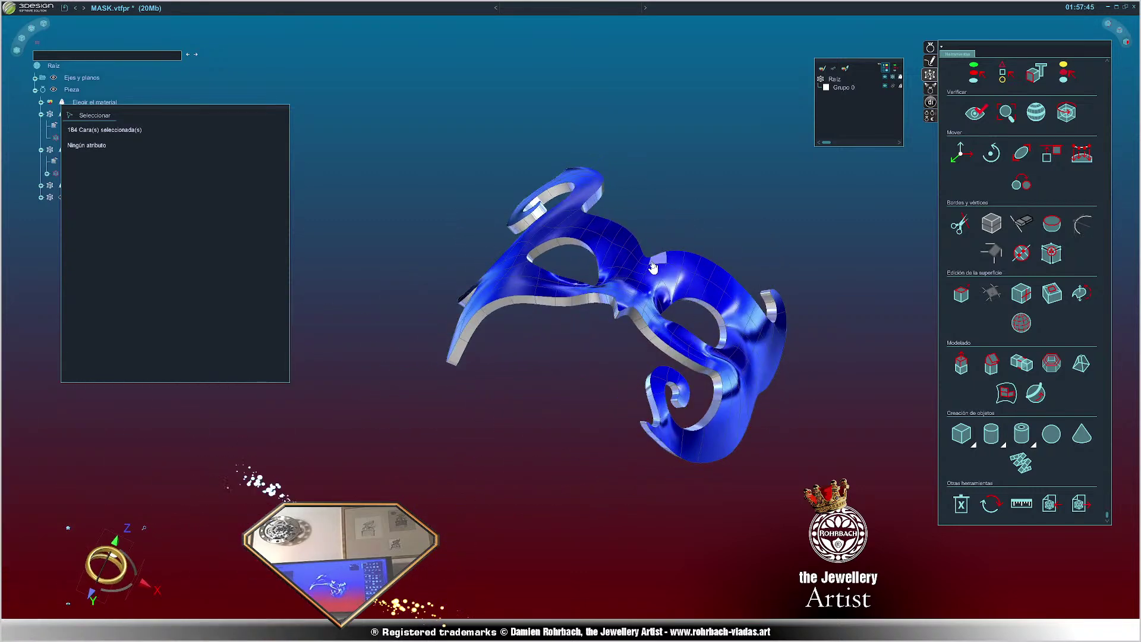
right_click(643, 387)
right_click(468, 408)
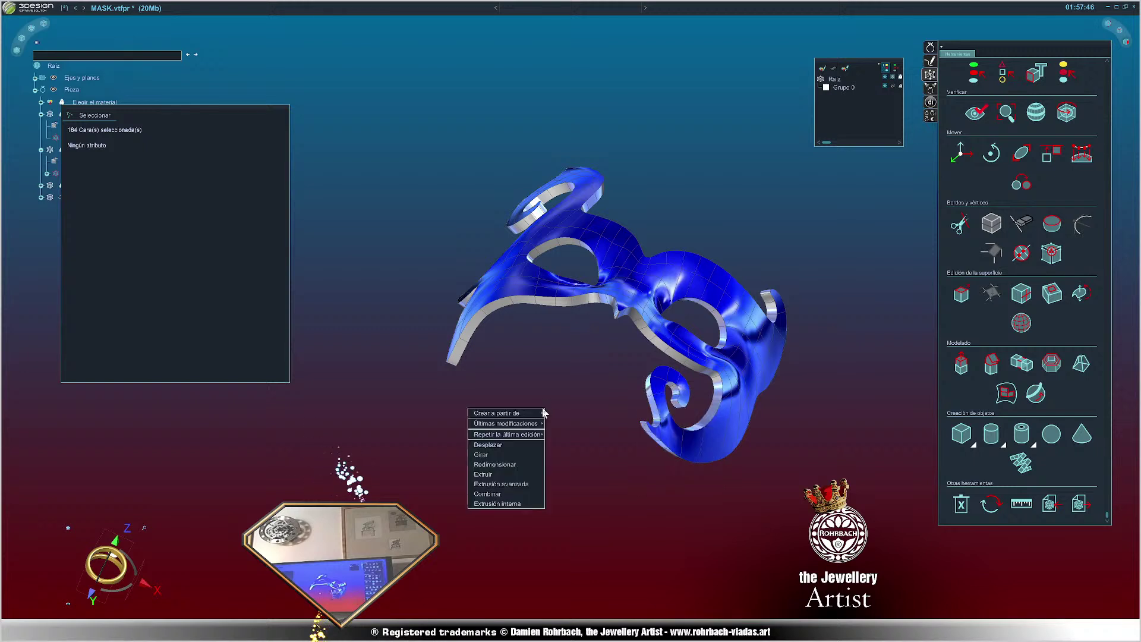
mouse_move(538, 413)
mouse_move(586, 424)
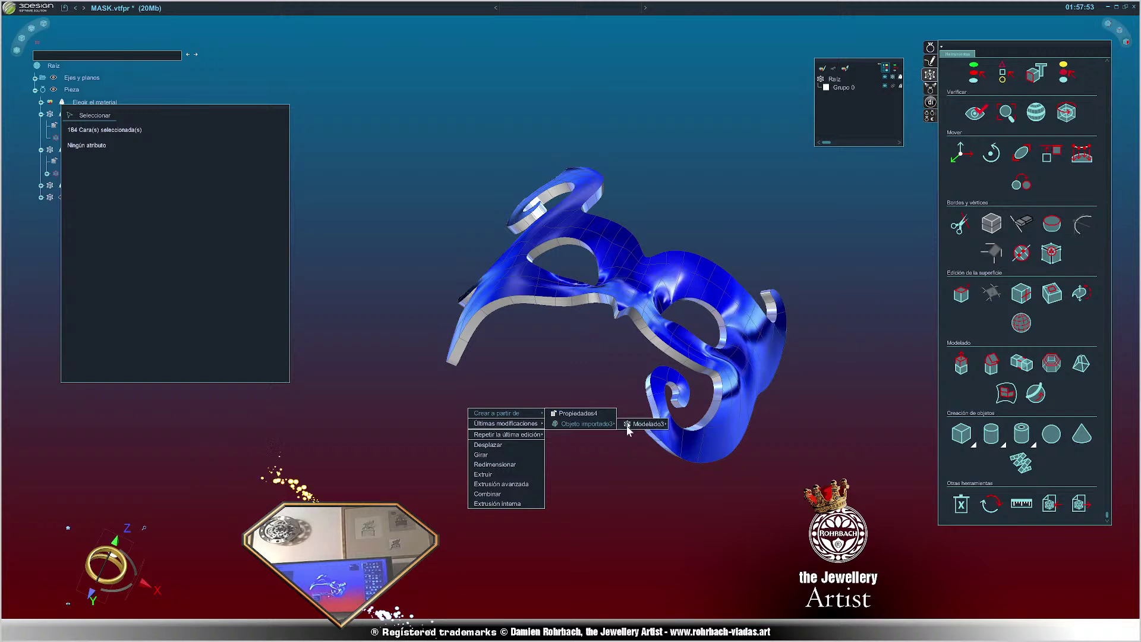
mouse_move(628, 425)
click(767, 193)
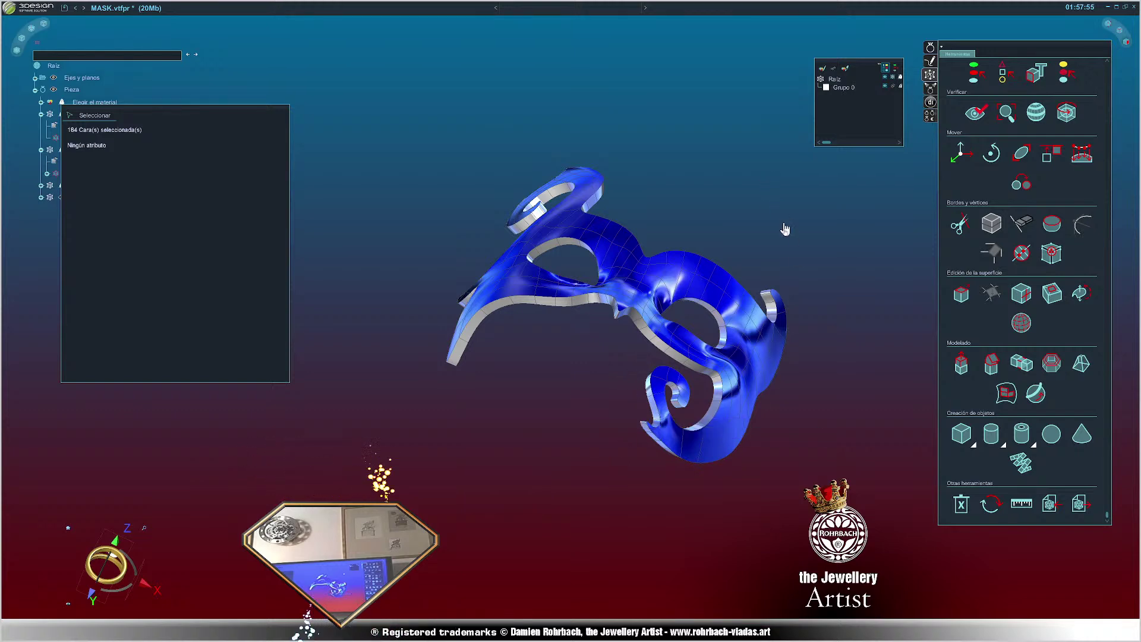
- Inspect the front, back and rim of the shelled mask from several angles
middle_drag(785, 229, 444, 292)
right_drag(443, 295, 628, 363)
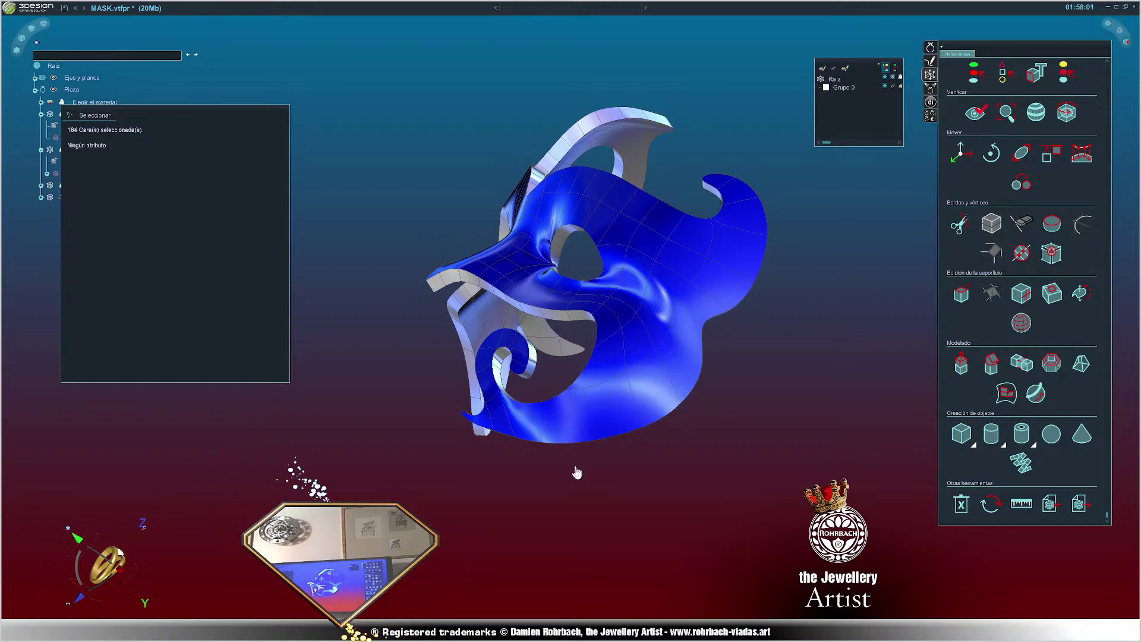
middle_drag(442, 471, 632, 429)
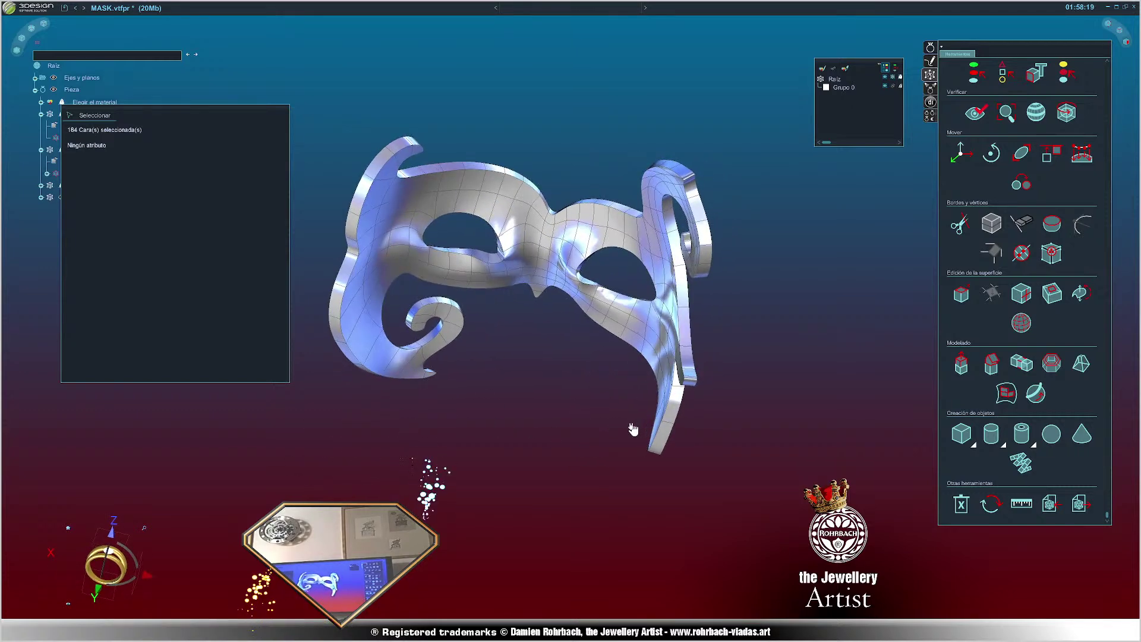
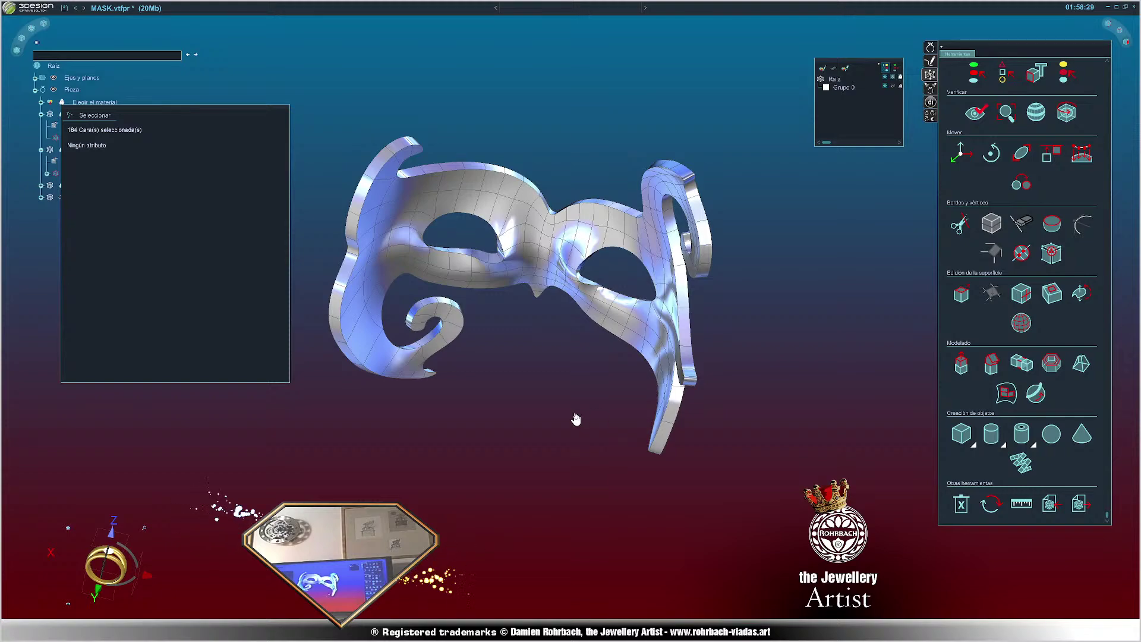
middle_drag(616, 409, 291, 327)
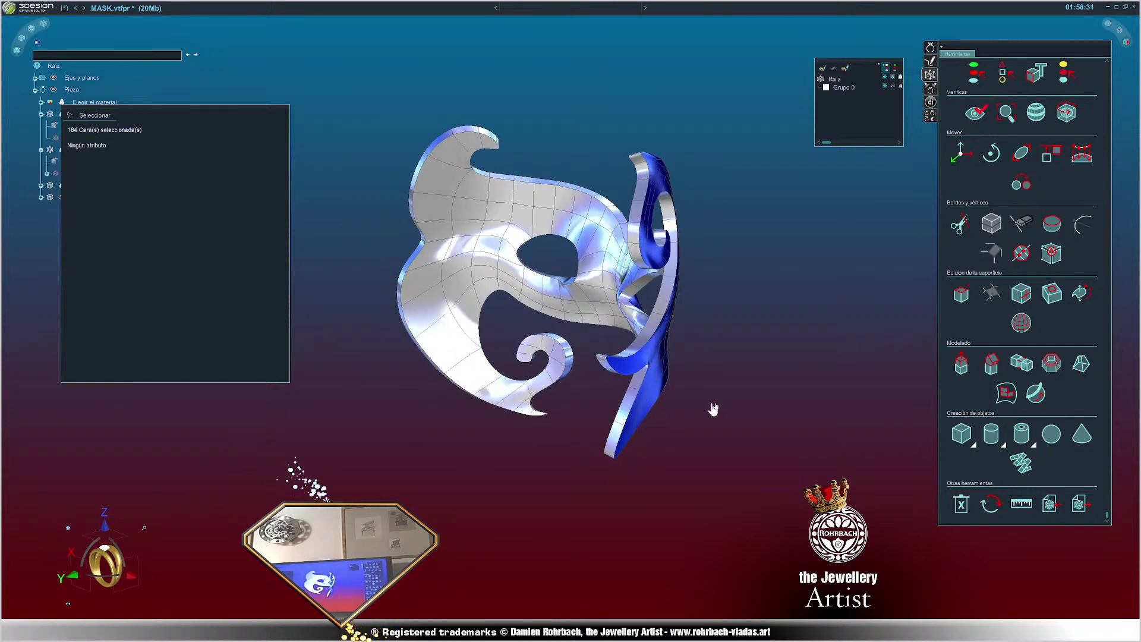
middle_drag(713, 408, 381, 321)
middle_drag(715, 445, 400, 374)
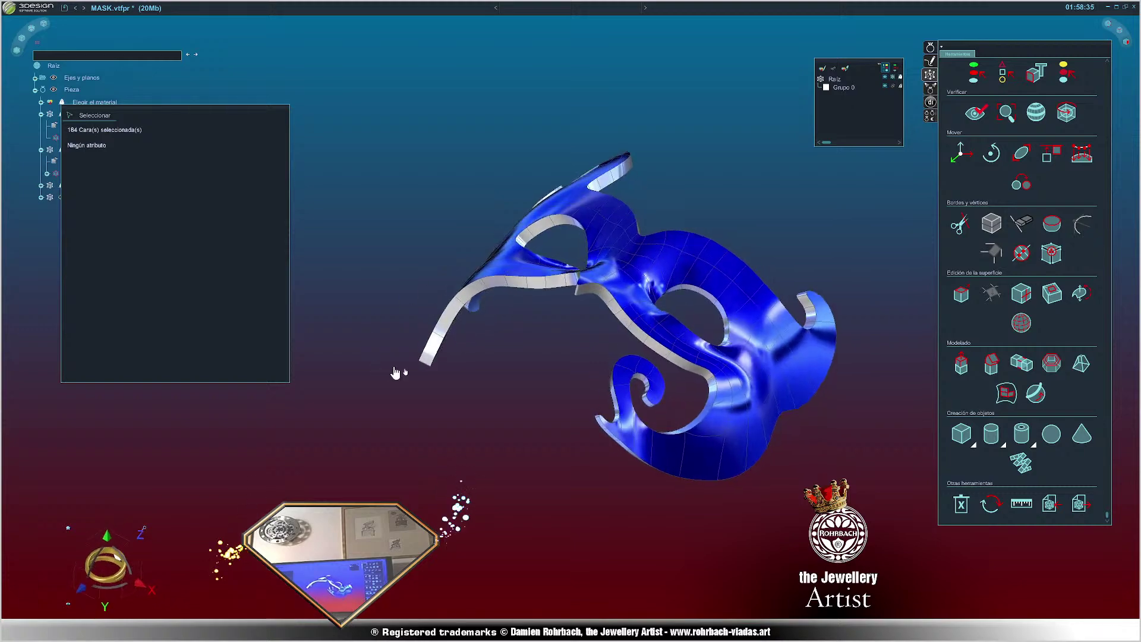
middle_drag(751, 209, 695, 422)
middle_drag(493, 413, 597, 327)
- Try softening the sharp rim edges around the mask's selected front faces and undo the softening
key(Escape)
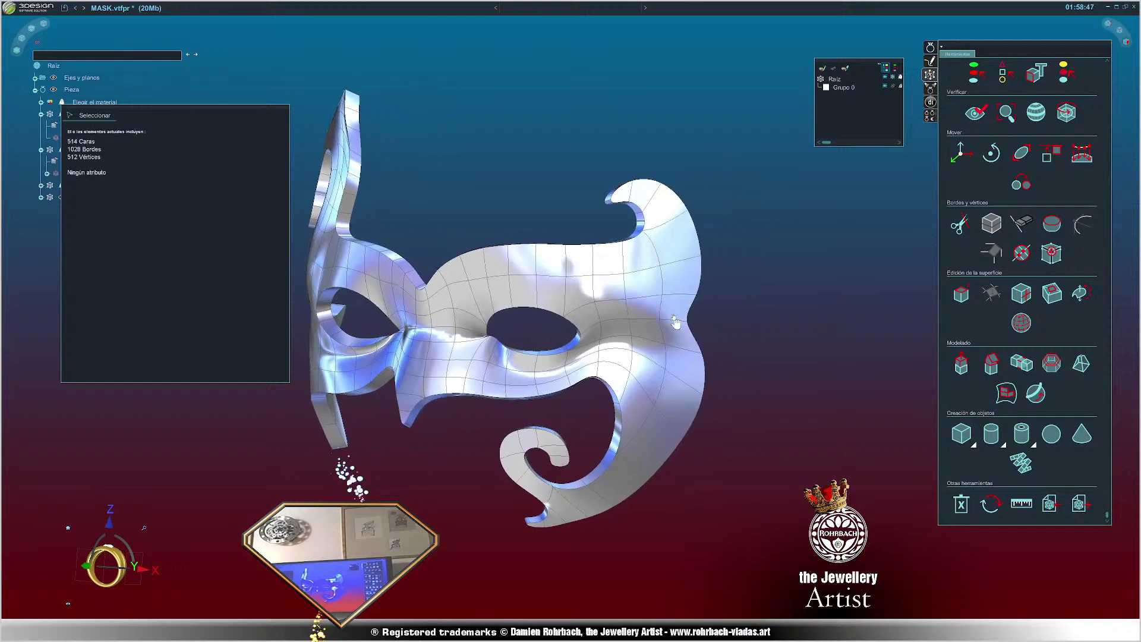
middle_drag(365, 162, 427, 214)
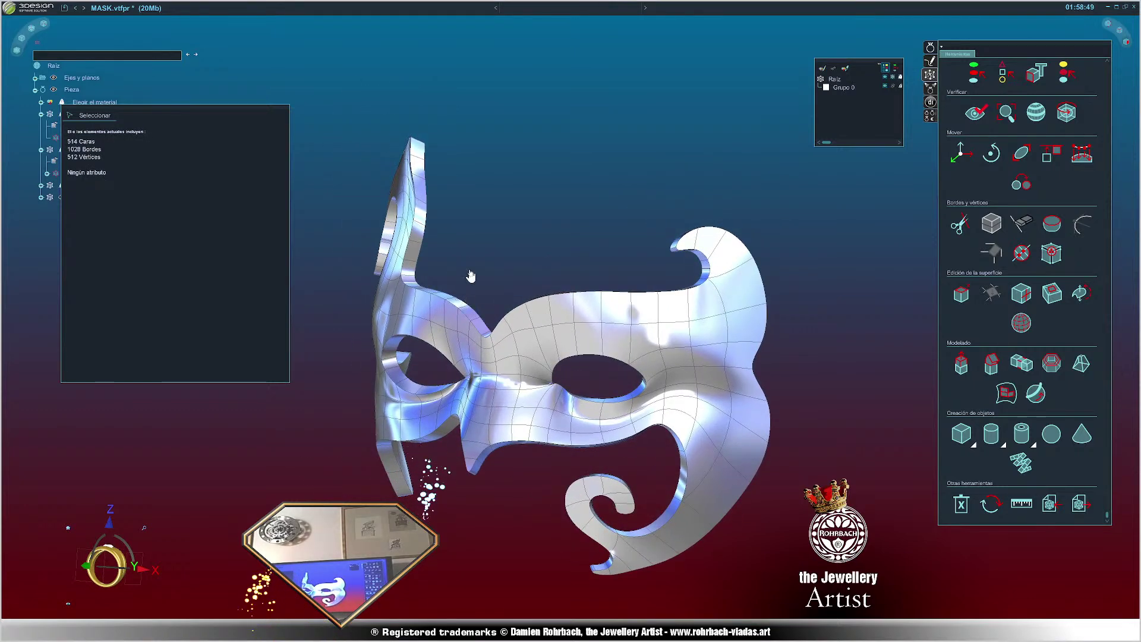
click(513, 304)
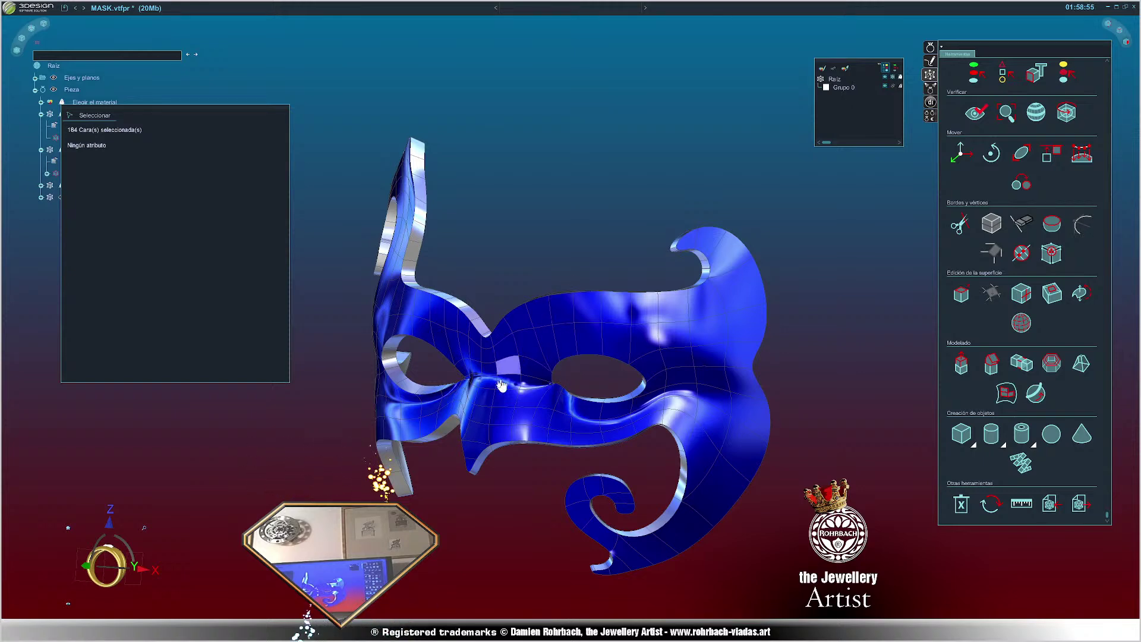
middle_drag(551, 397, 460, 391)
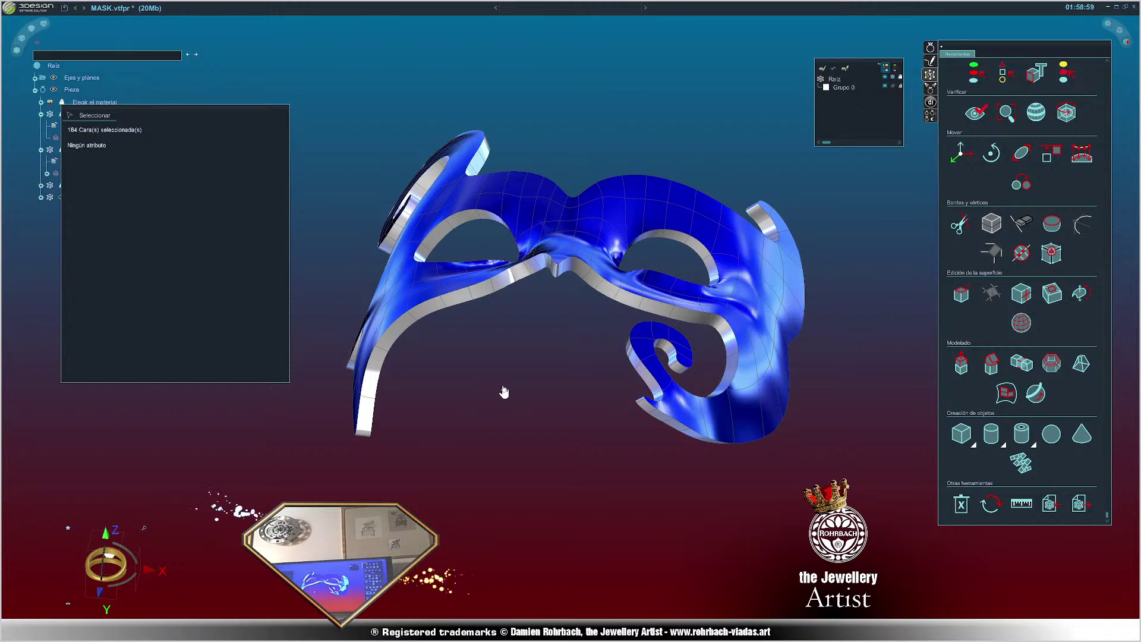
middle_drag(629, 495, 604, 422)
middle_drag(737, 461, 774, 248)
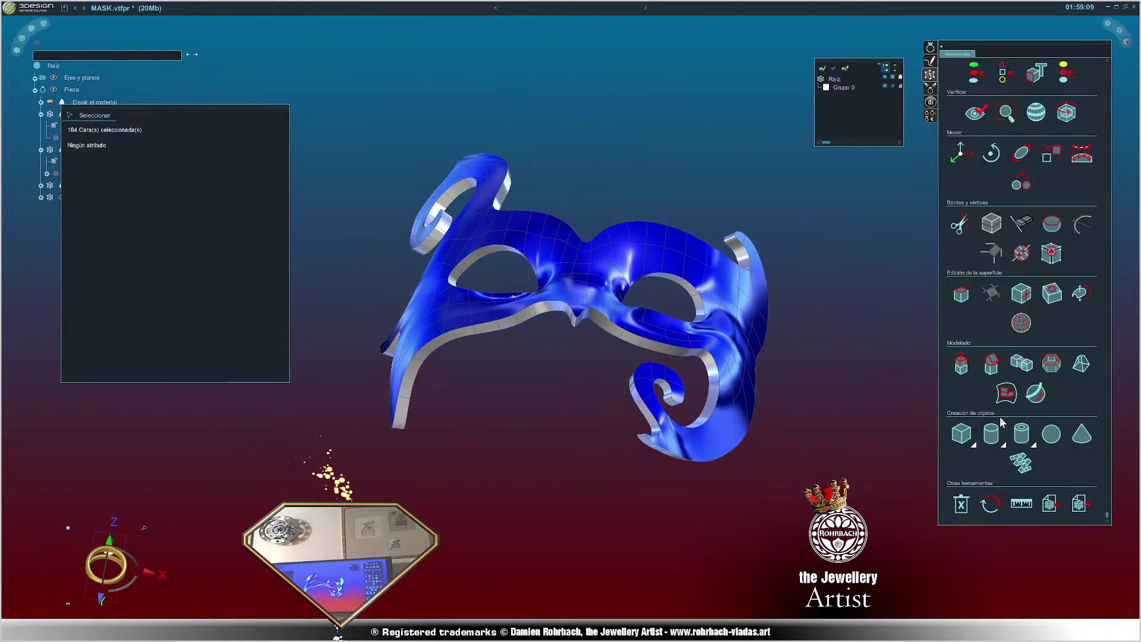
click(1052, 235)
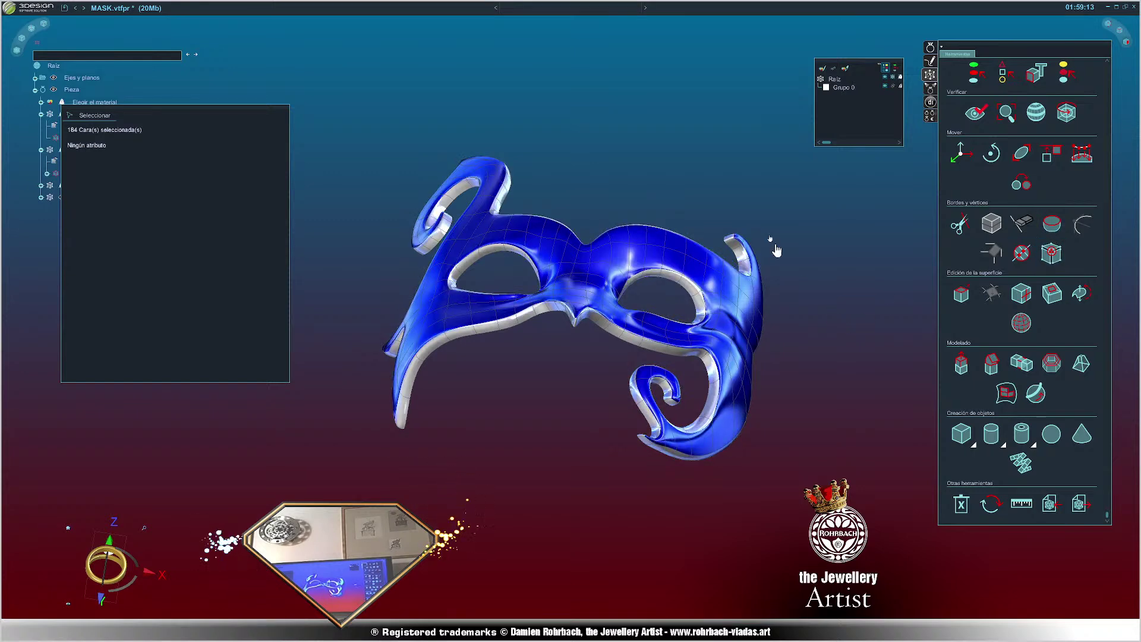
middle_drag(769, 228, 750, 358)
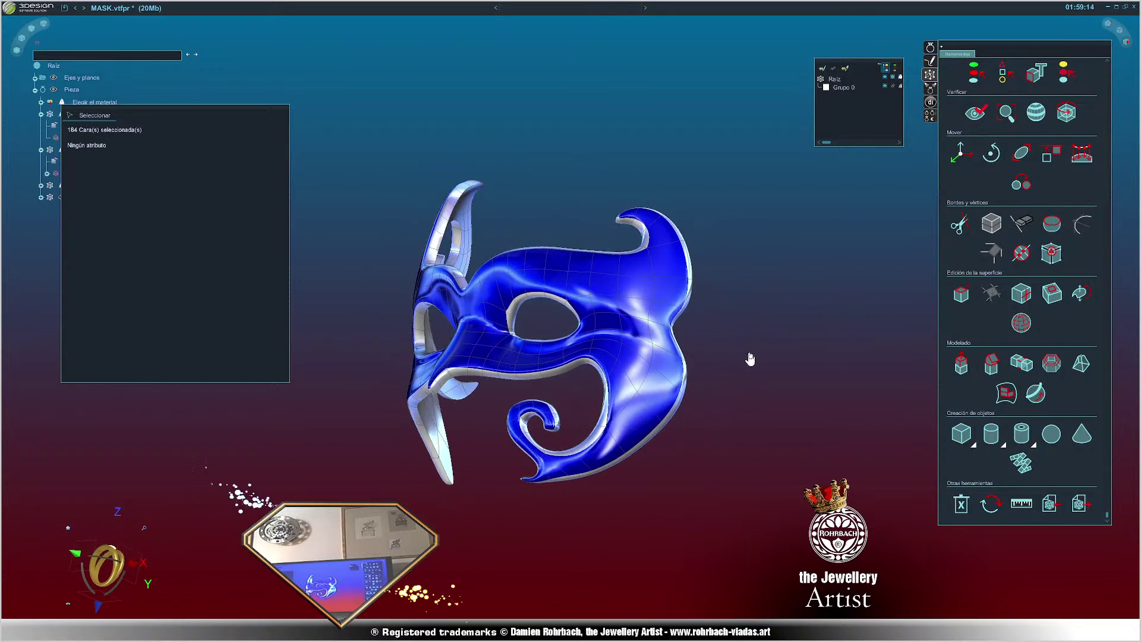
click(797, 323)
middle_drag(501, 219, 839, 254)
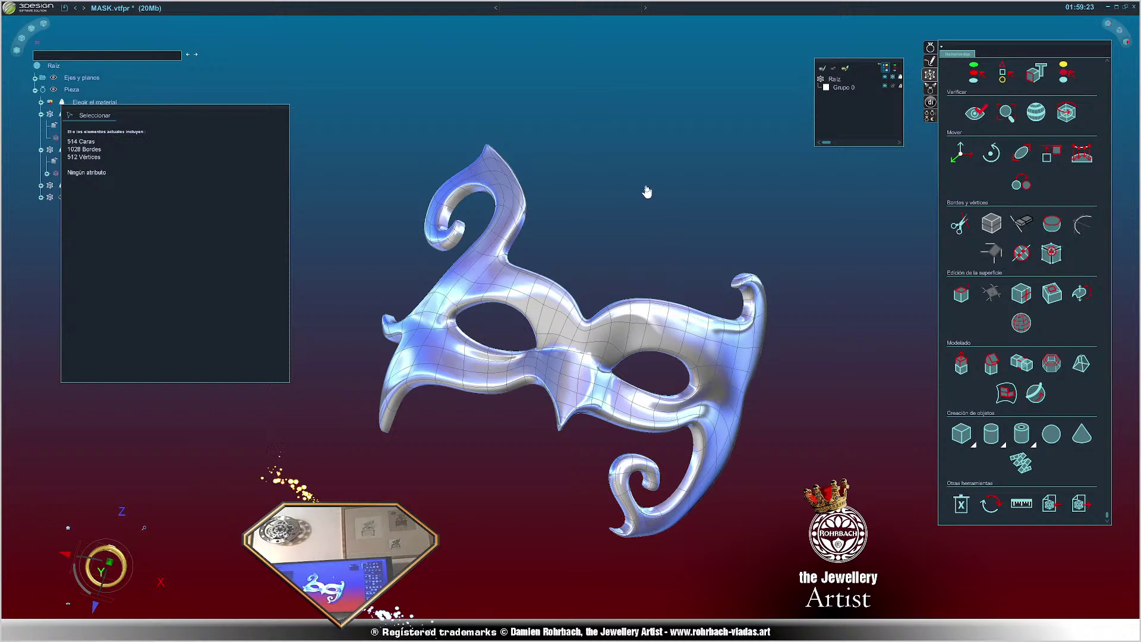
key(ctrl+z)
key(ctrl+z)
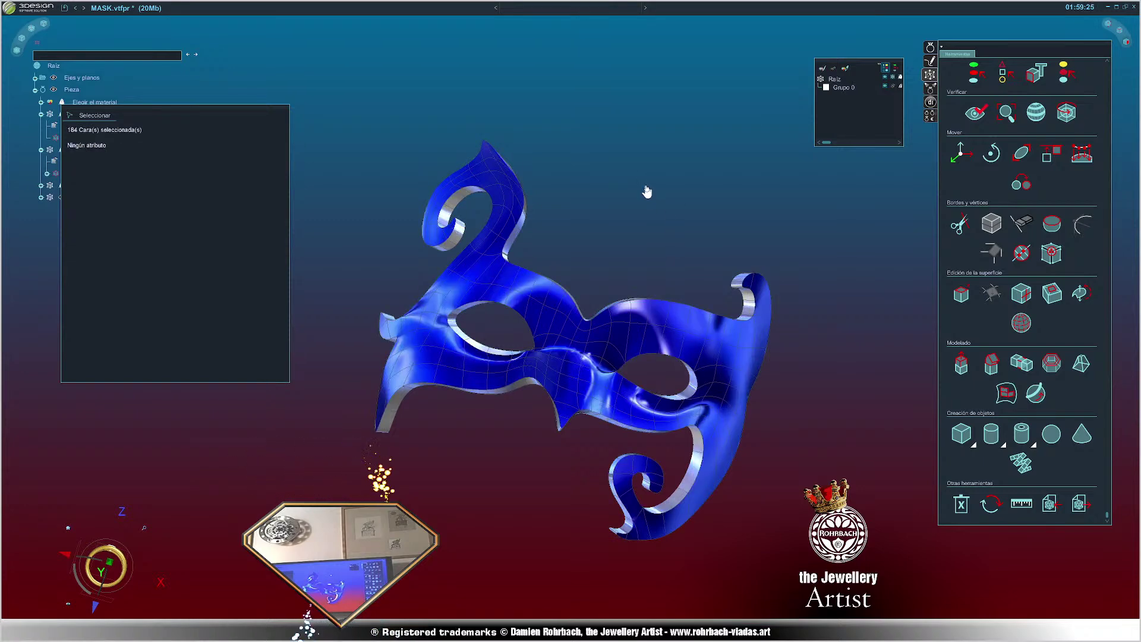
- Leave mesh editing and the modelling workspace, and save MASK.vtfpr with the shelled mask
scroll(960, 154, up, 5)
click(957, 92)
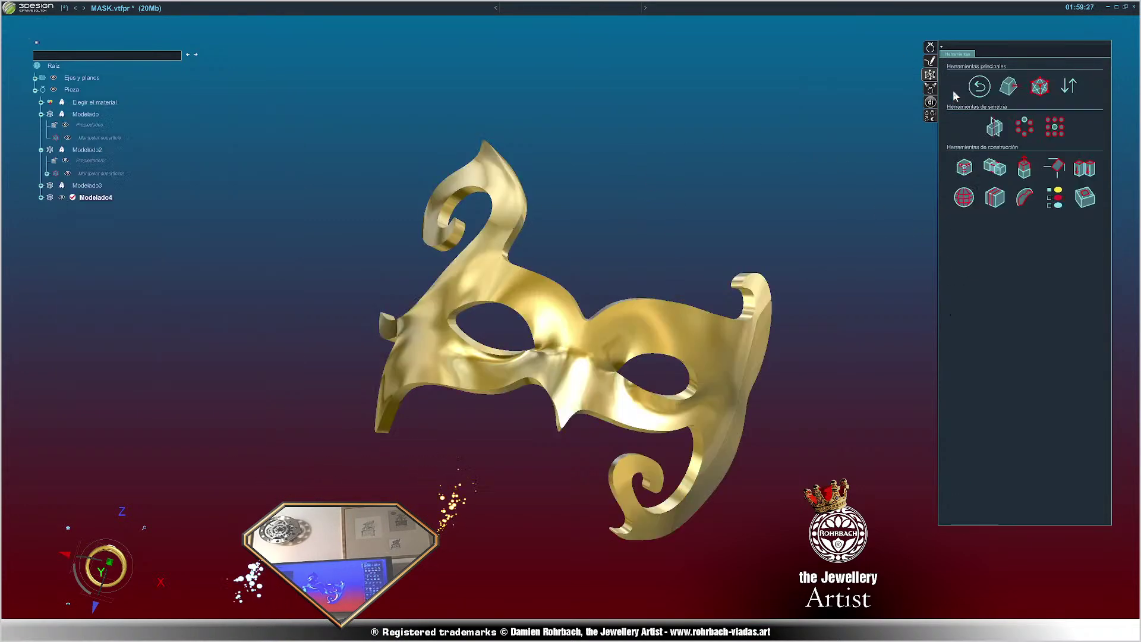
click(978, 90)
scroll(716, 250, down, 3)
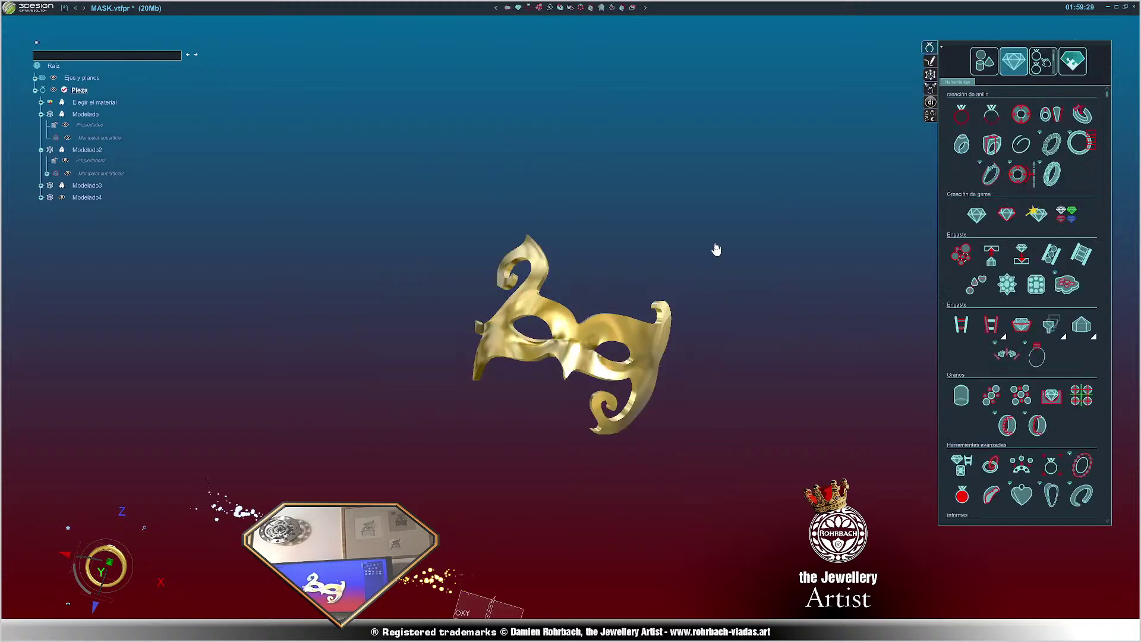
middle_drag(716, 250, 164, 97)
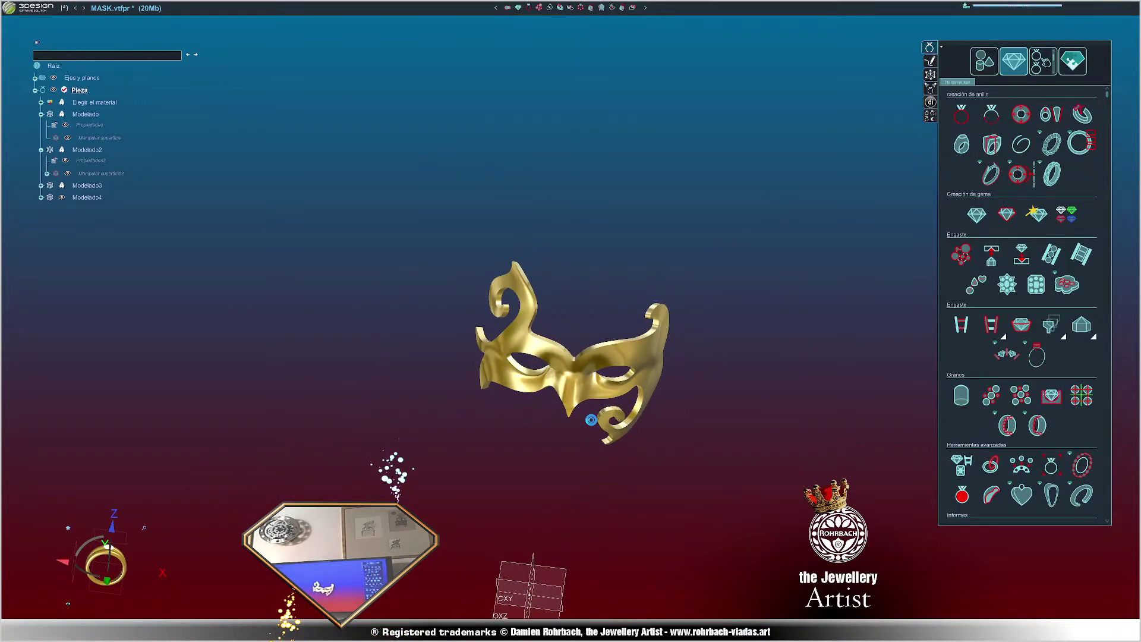
scroll(590, 419, up, 3)
middle_drag(582, 355, 398, 326)
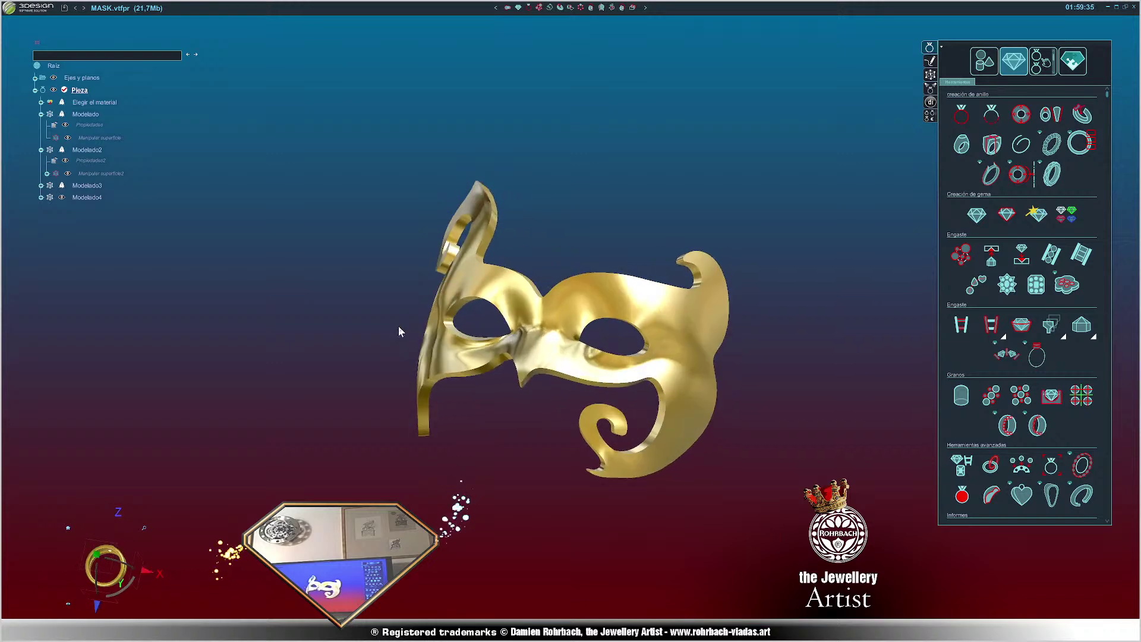
scroll(574, 324, up, 3)
- Show the head model again beneath the shelled mask, selecting the mask to see how it sits
click(807, 289)
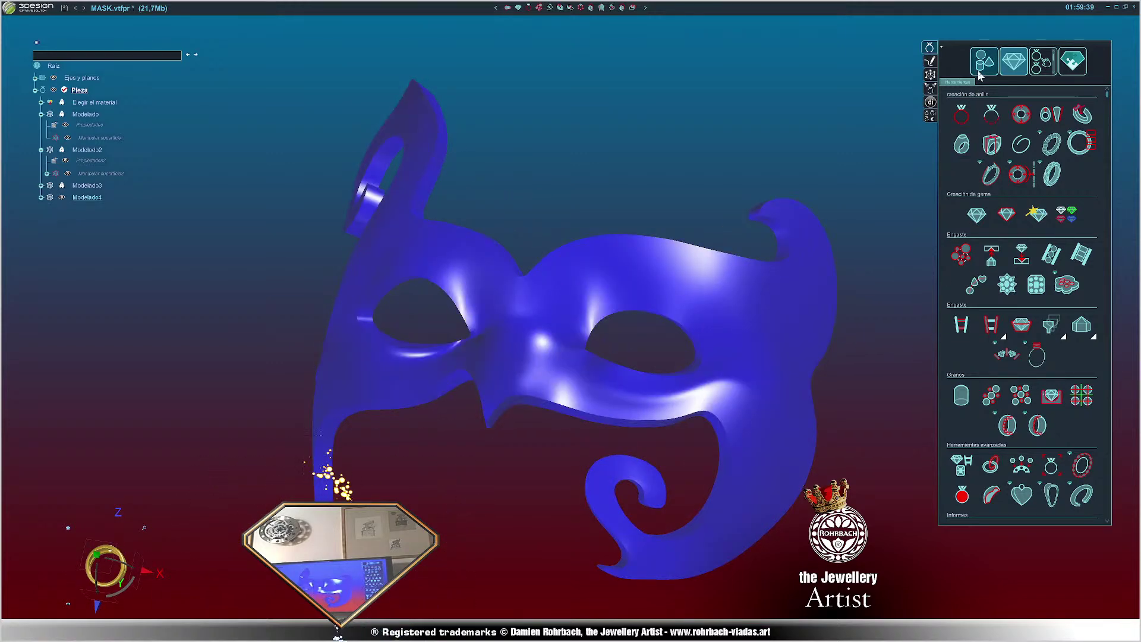
scroll(743, 278, down, 3)
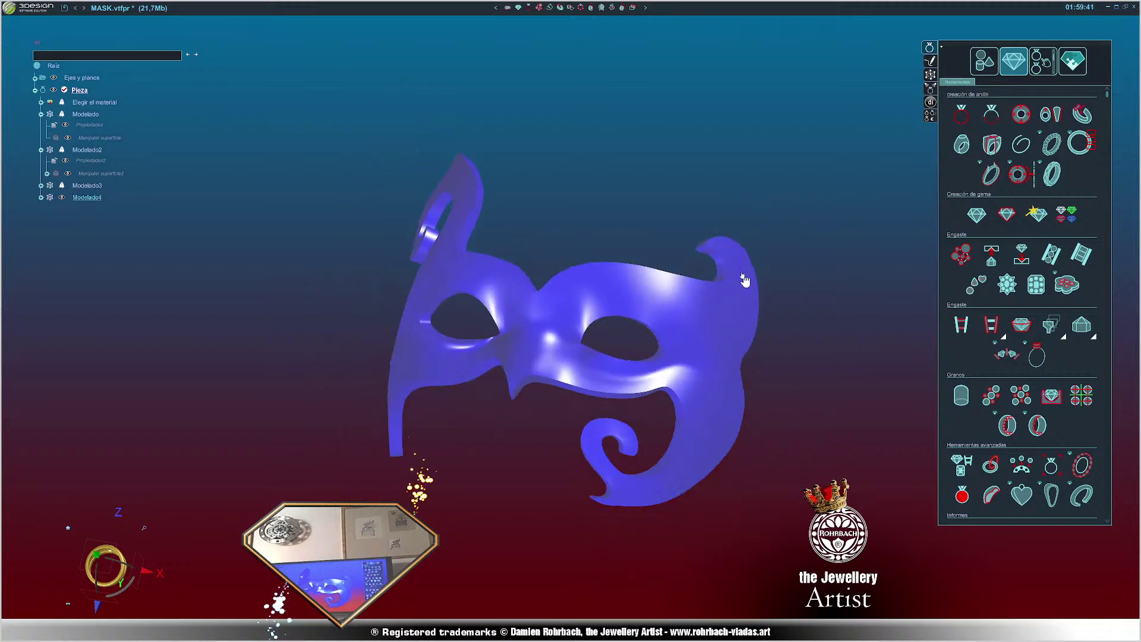
middle_drag(744, 278, 466, 436)
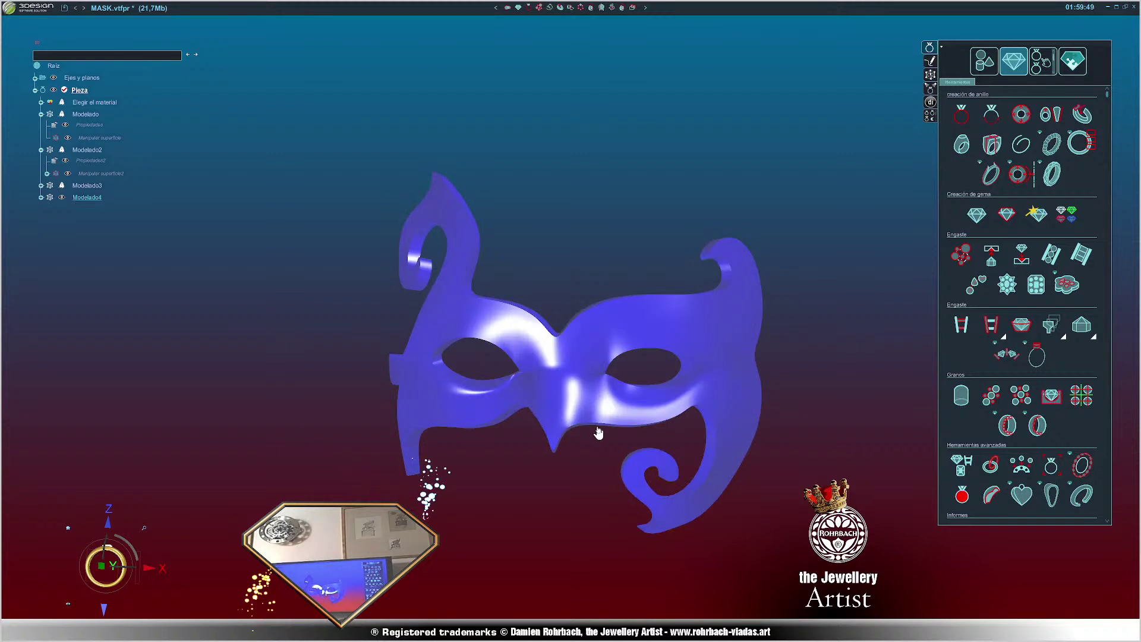
middle_drag(554, 418, 274, 263)
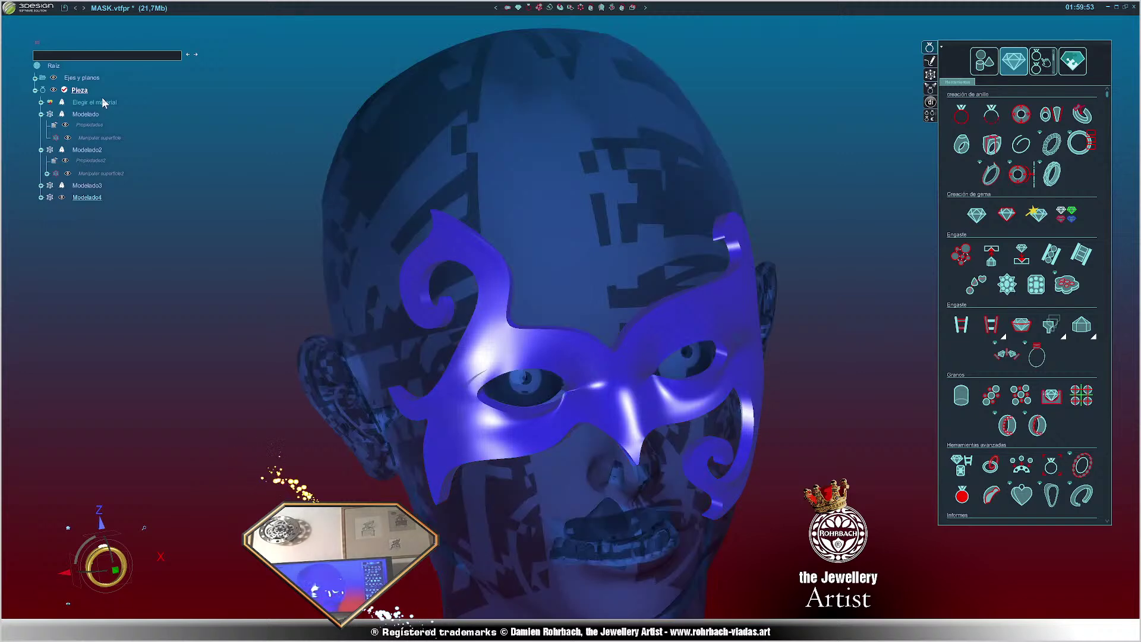
right_click(136, 115)
click(134, 133)
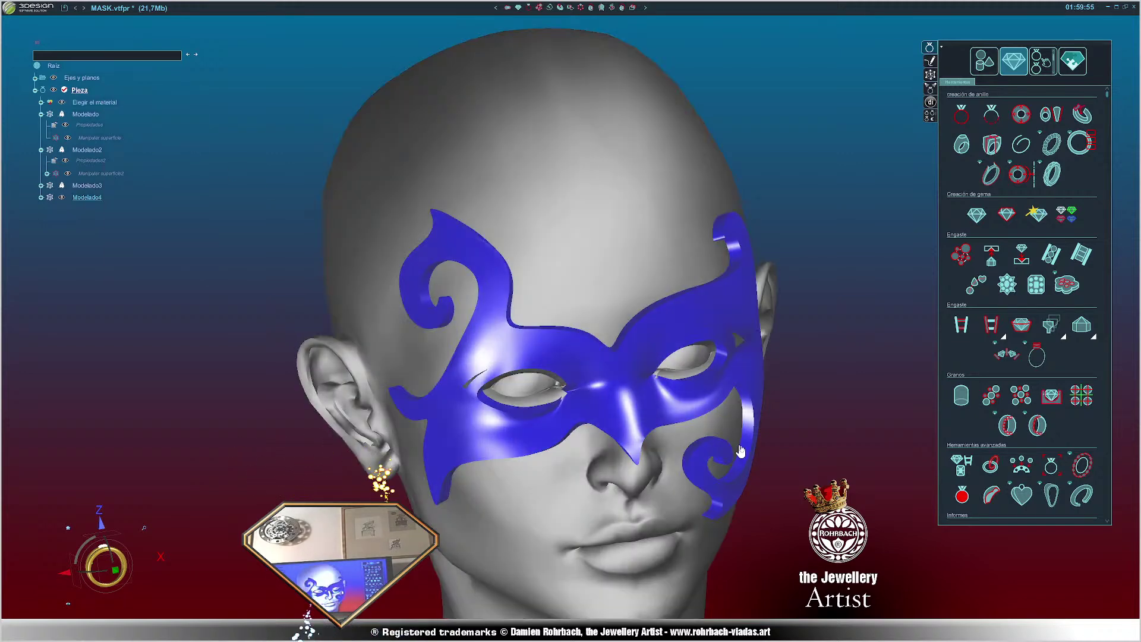
- Examine how the gold mask fits the head from the front and both sides, including close up around the eyes
middle_drag(522, 368, 714, 405)
middle_drag(524, 326, 356, 362)
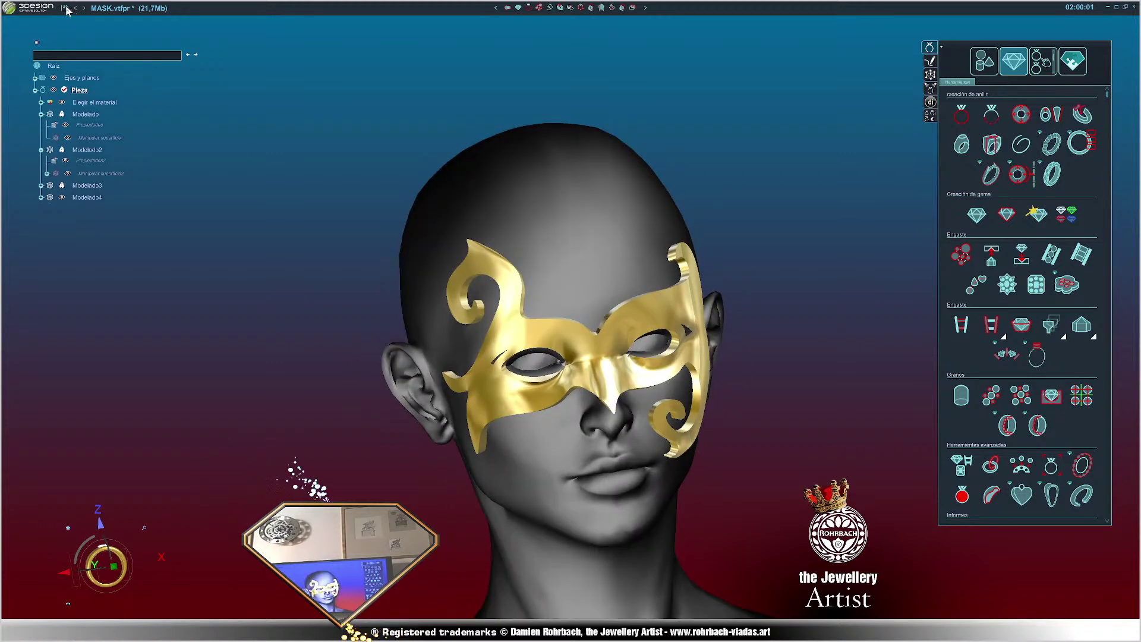
middle_drag(781, 420, 356, 371)
middle_drag(736, 300, 862, 252)
middle_drag(504, 242, 285, 357)
middle_drag(759, 300, 614, 347)
scroll(614, 348, up, 2)
scroll(614, 348, up, 2)
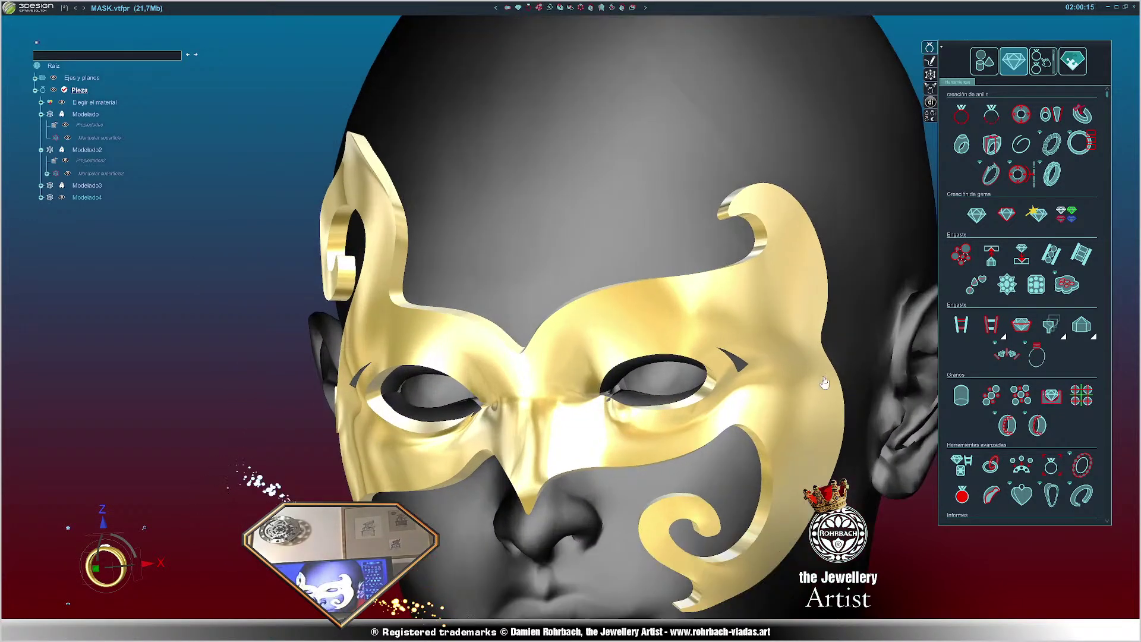
- Start a curve on the mask solid at the tip of the upper hook above the brow, tracing the hook's inner bend
click(772, 343)
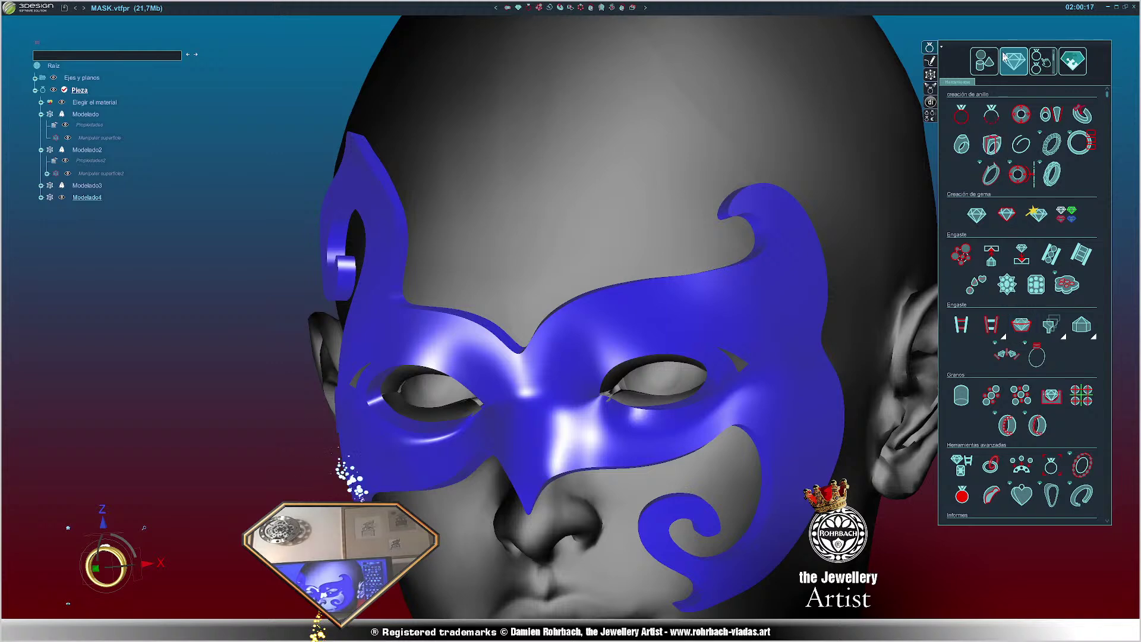
click(986, 61)
scroll(1028, 428, down, 4)
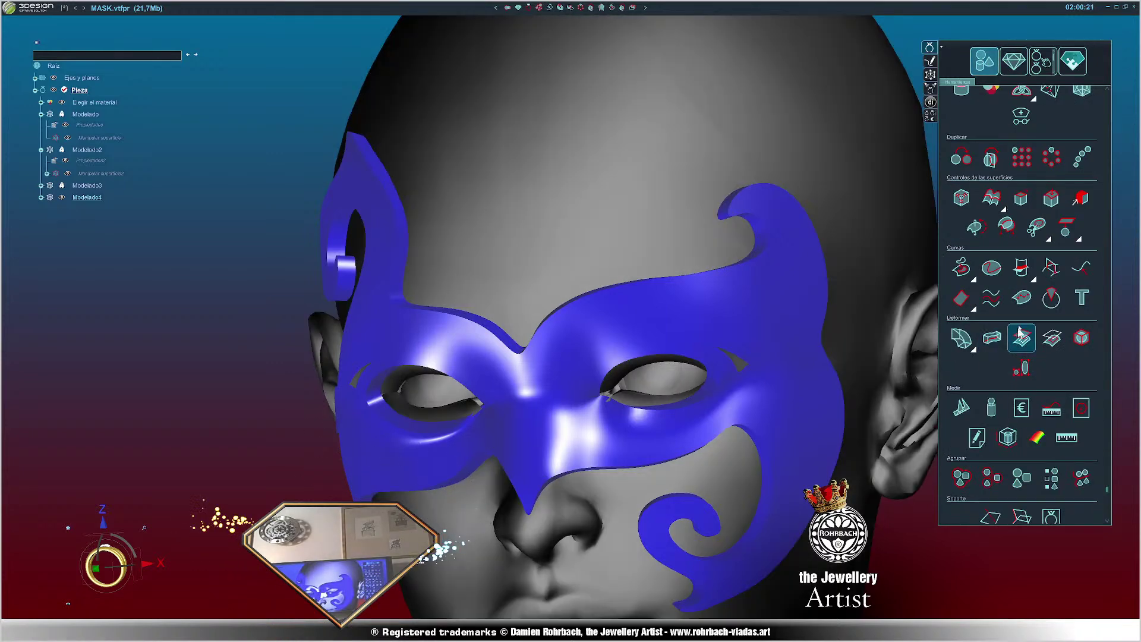
click(1021, 297)
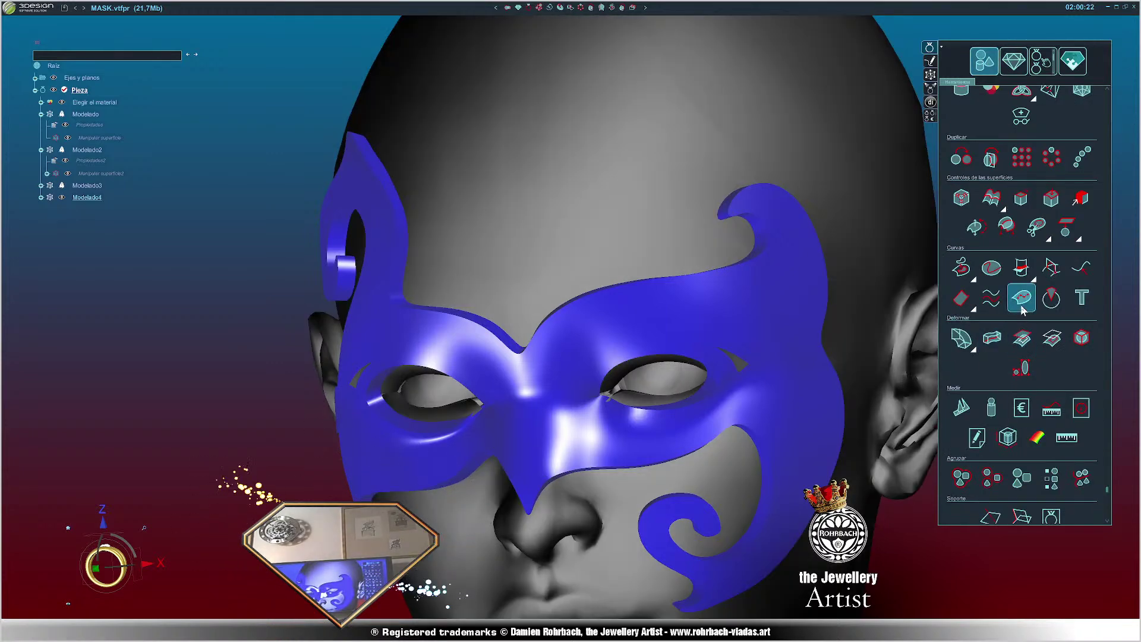
click(608, 345)
middle_drag(629, 348, 609, 331)
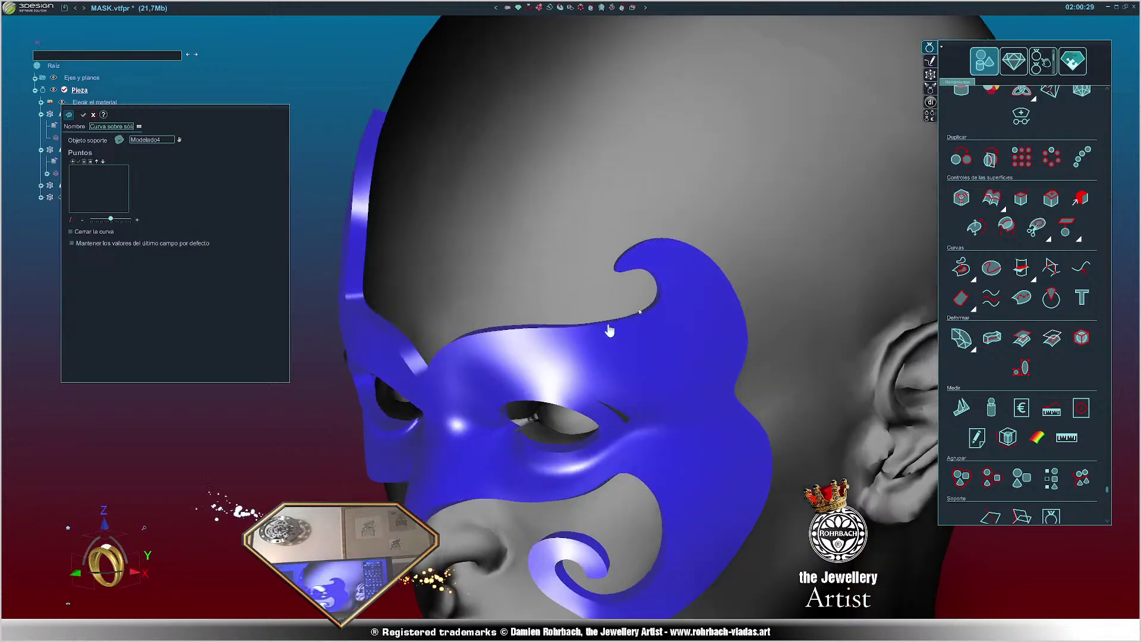
scroll(684, 268, up, 4)
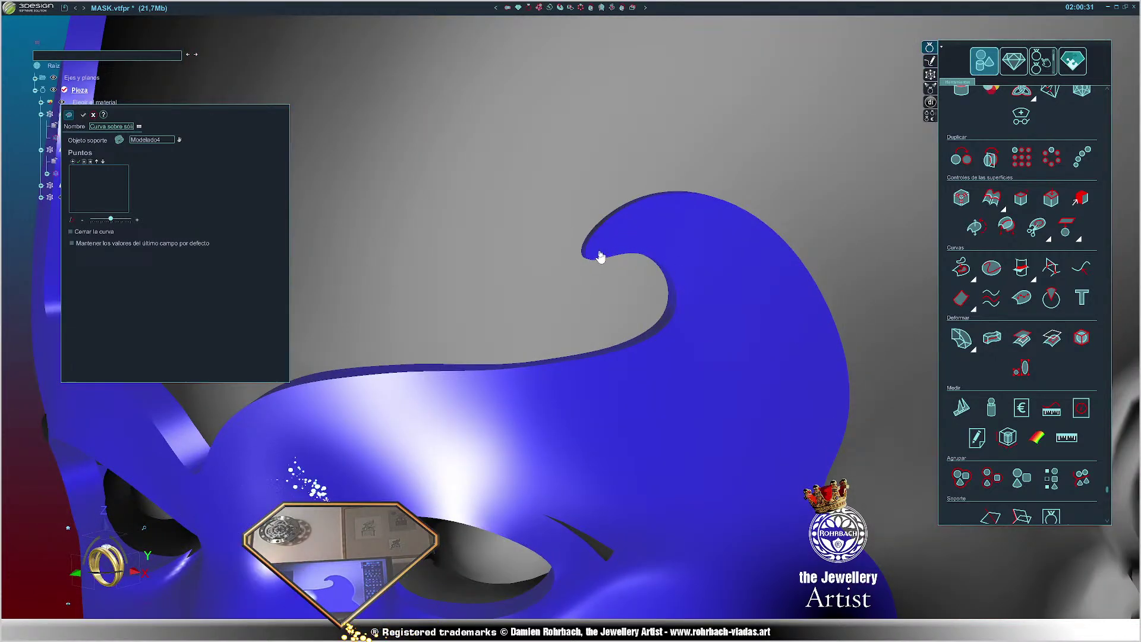
click(630, 244)
click(661, 252)
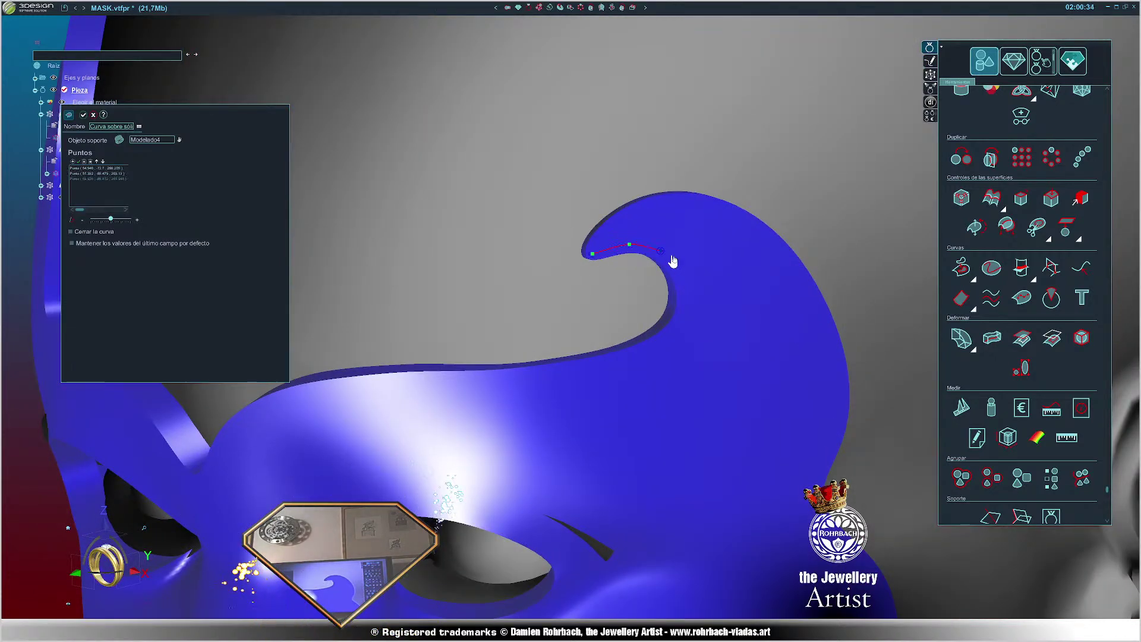
click(684, 292)
click(681, 326)
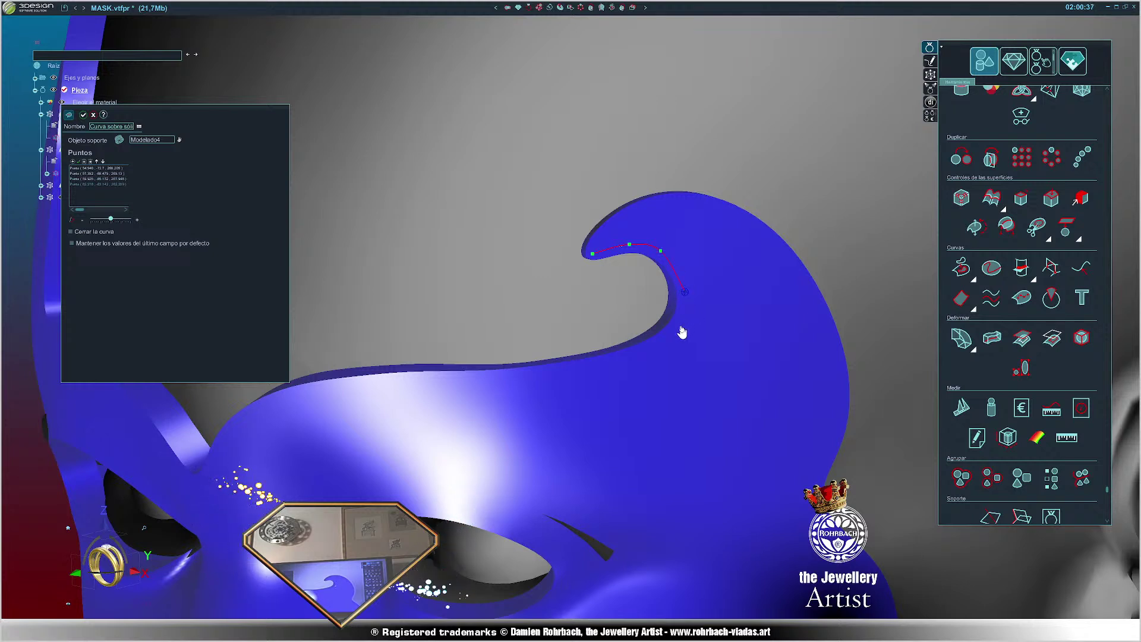
- Continue the curve just inside the mask's upper brow edge, down to the central notch above the nose
click(665, 353)
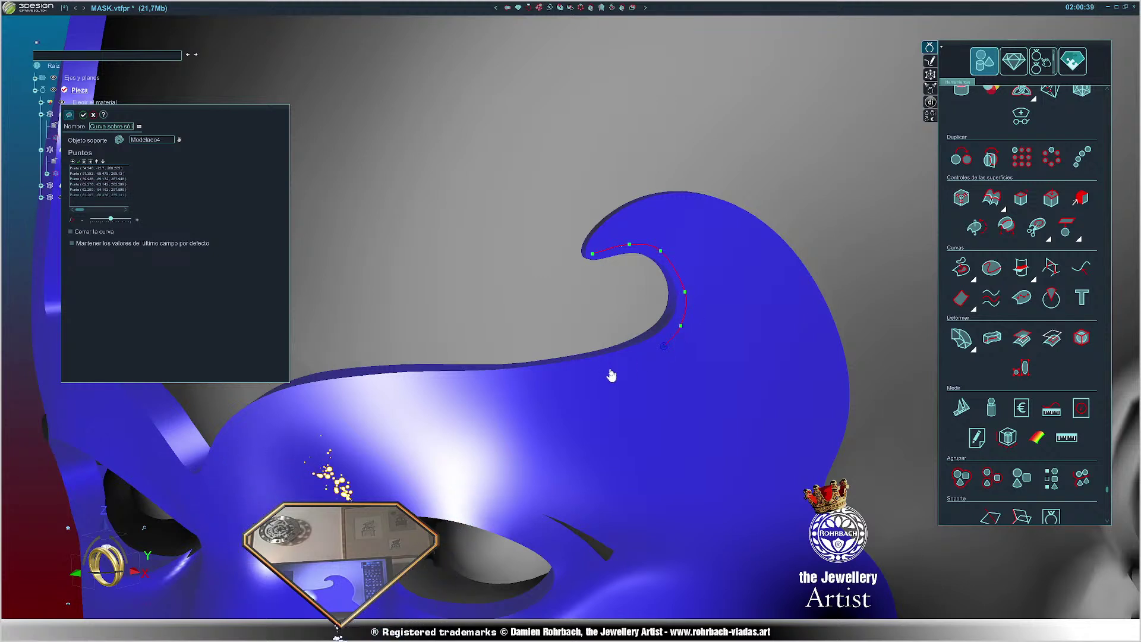
click(550, 384)
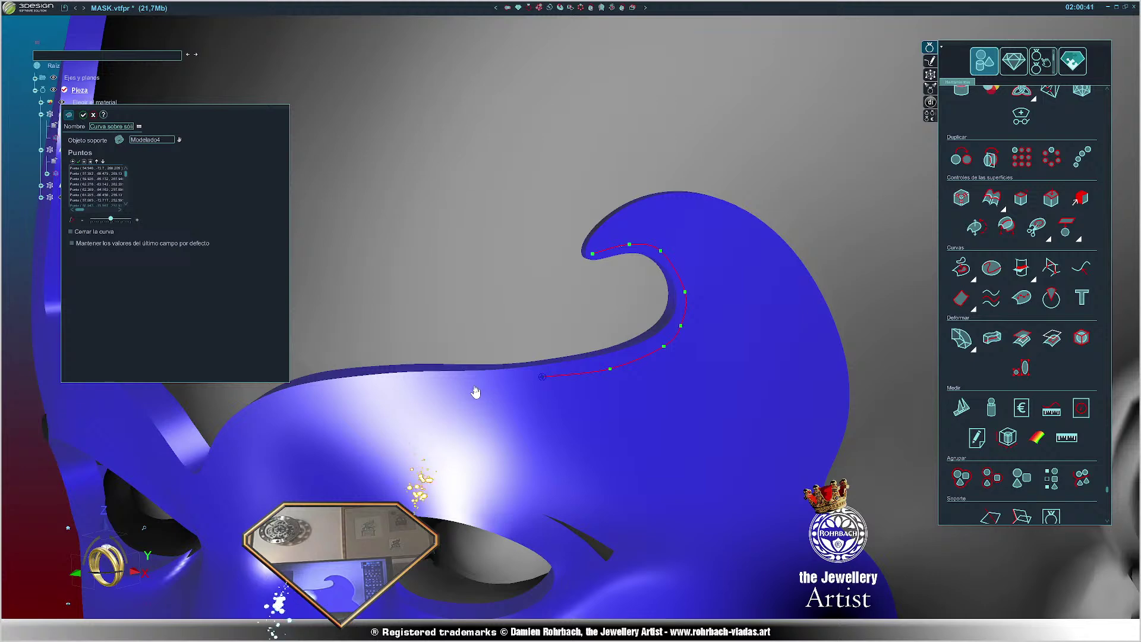
middle_drag(458, 390, 685, 280)
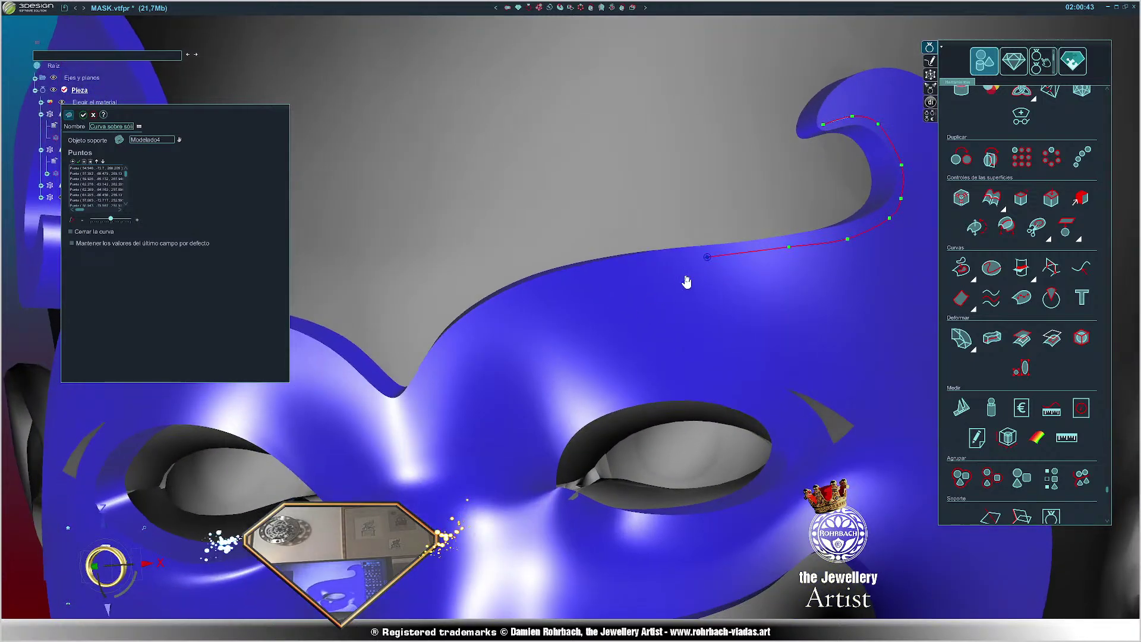
click(641, 261)
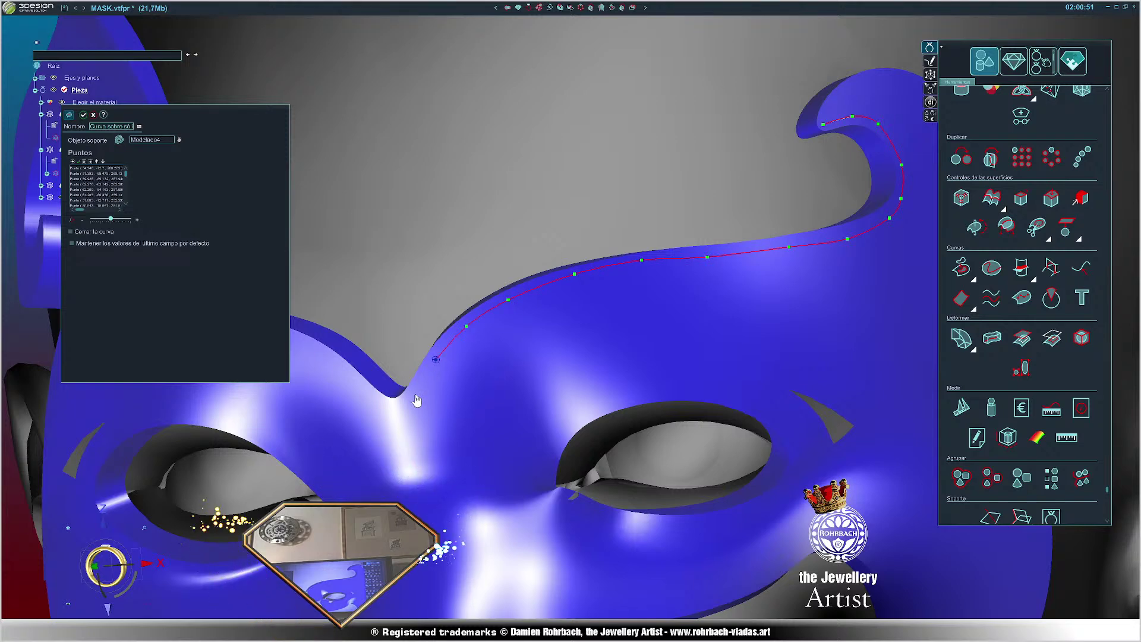
middle_drag(415, 394, 576, 347)
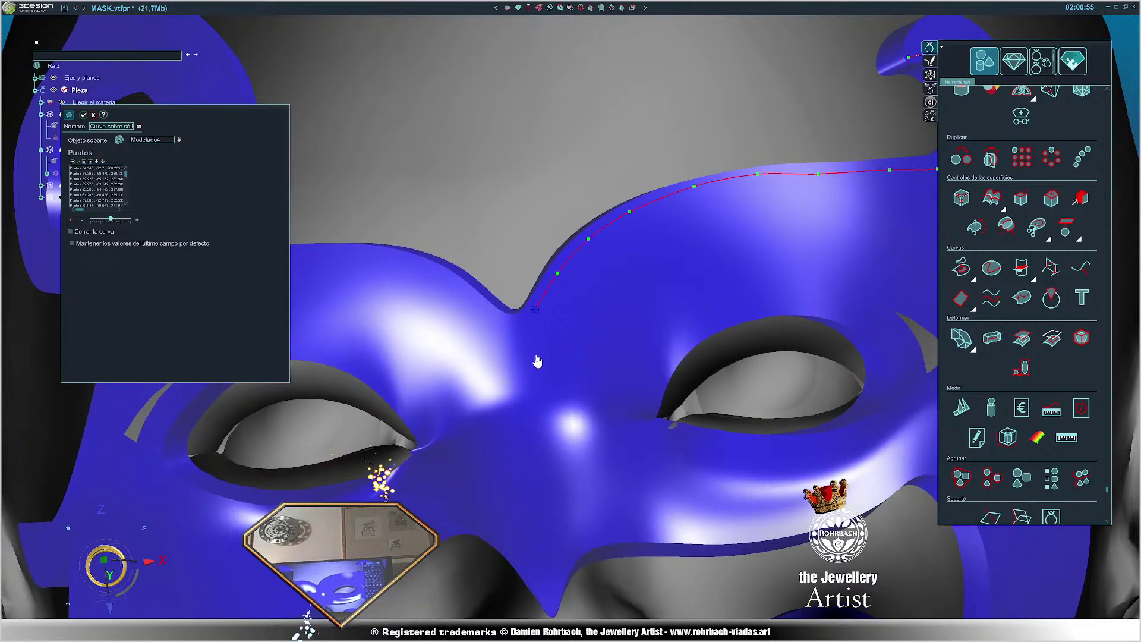
scroll(539, 361, down, 4)
middle_drag(599, 382, 500, 309)
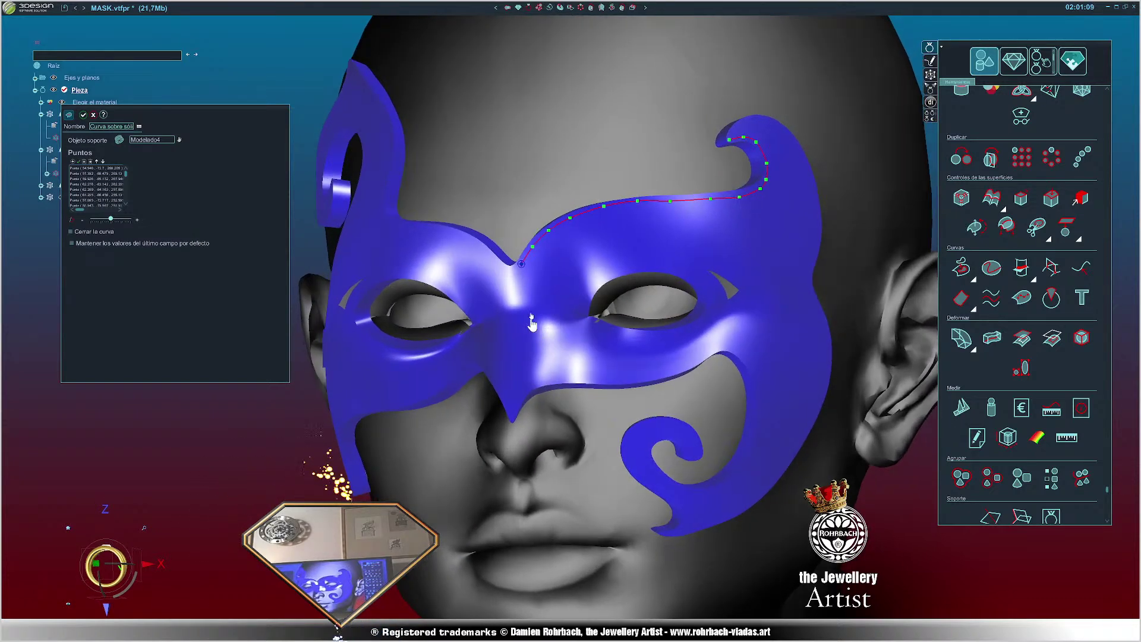
- Finish the curve as an open inward spiral between the nose bridge and the inner eye corner, and create it
scroll(500, 309, up, 5)
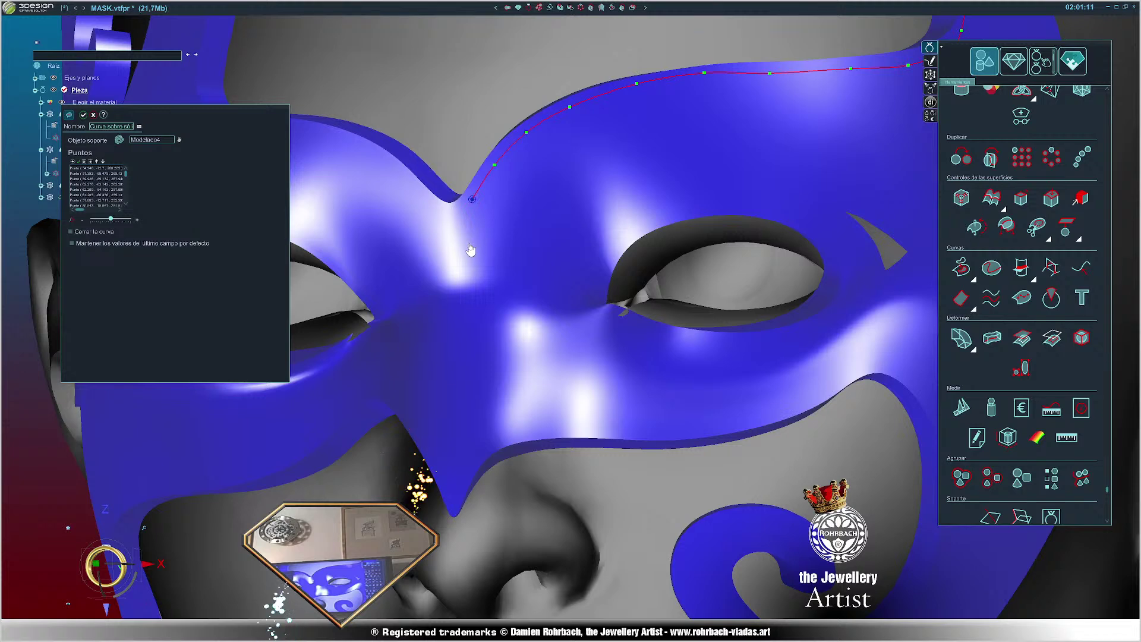
click(469, 243)
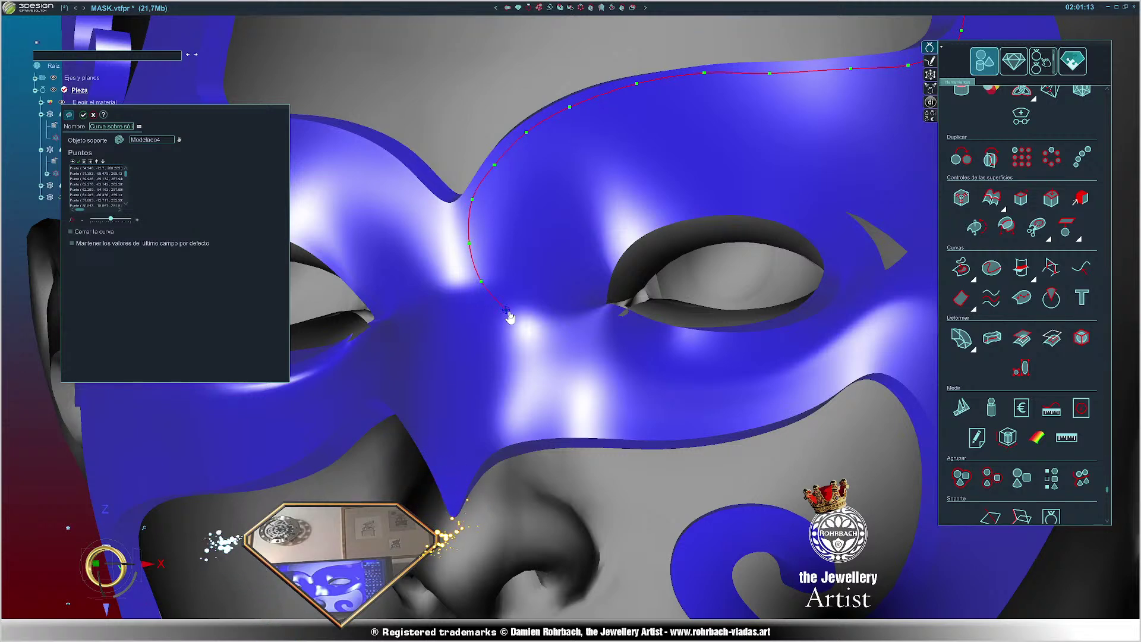
click(544, 320)
click(572, 310)
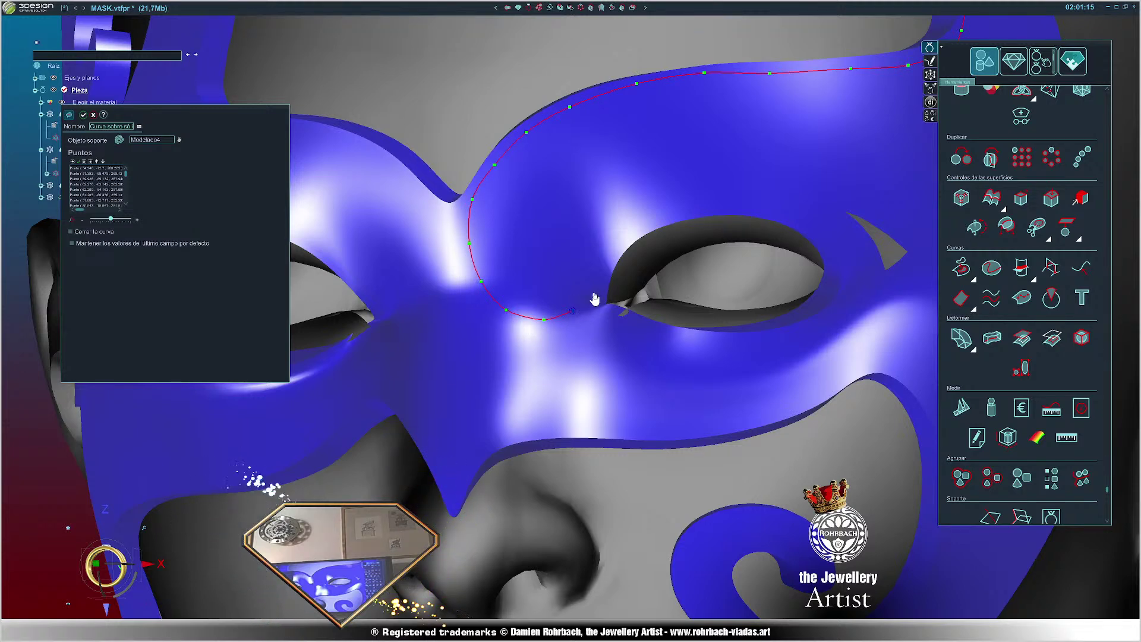
click(594, 291)
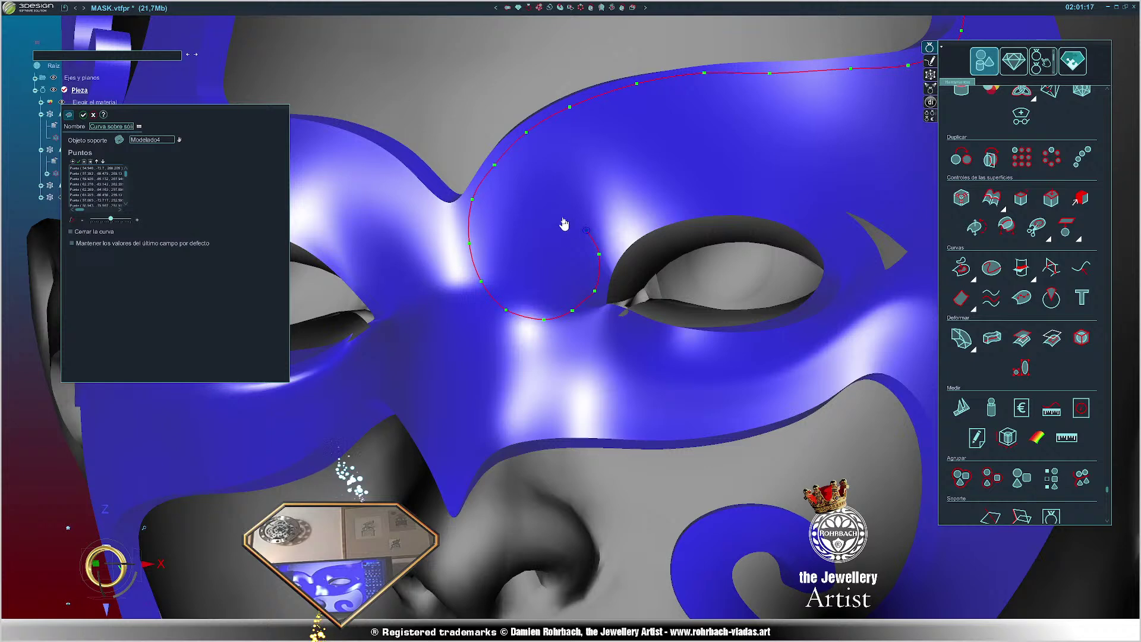
click(535, 221)
click(520, 239)
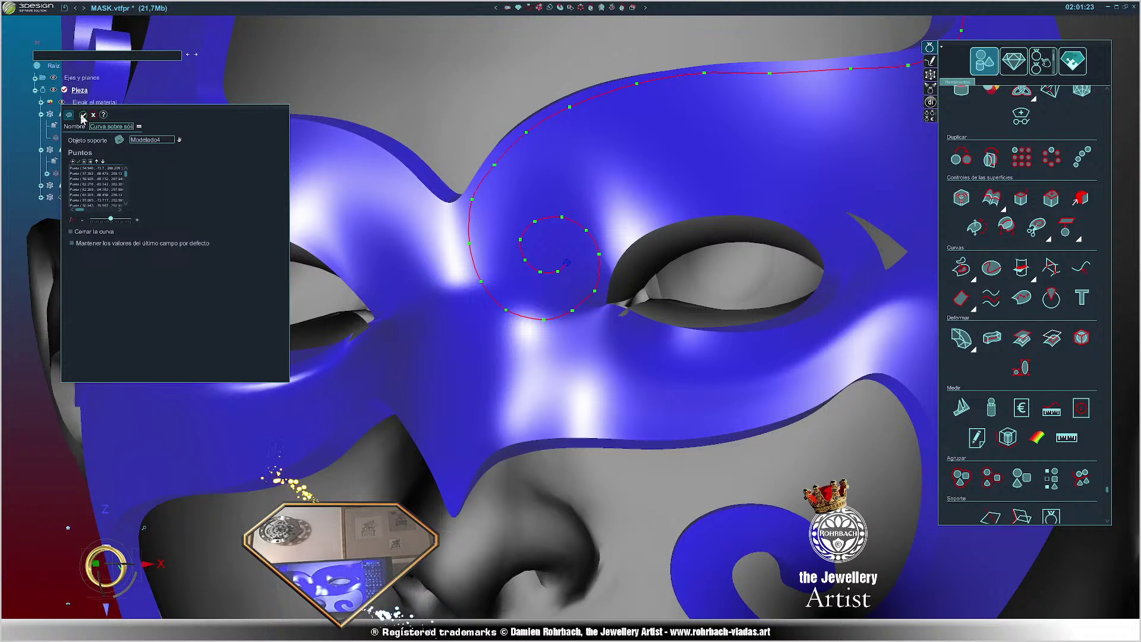
click(83, 115)
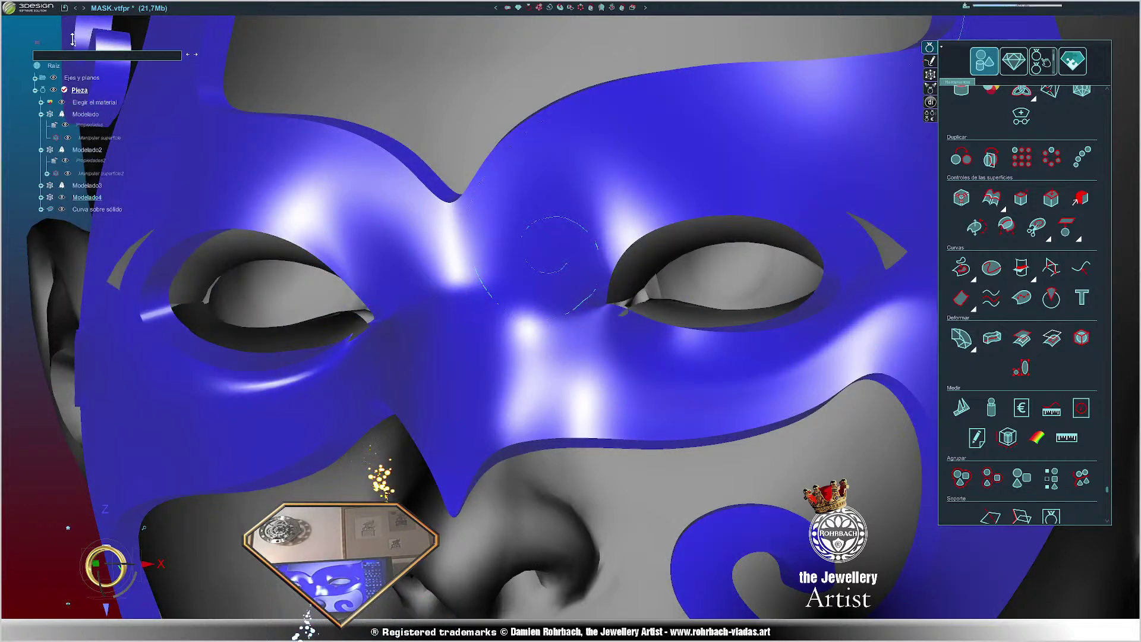
- Reopen the curve on the mask solid for editing and reposition the points of the spiral's outer turn to round it
double_click(93, 212)
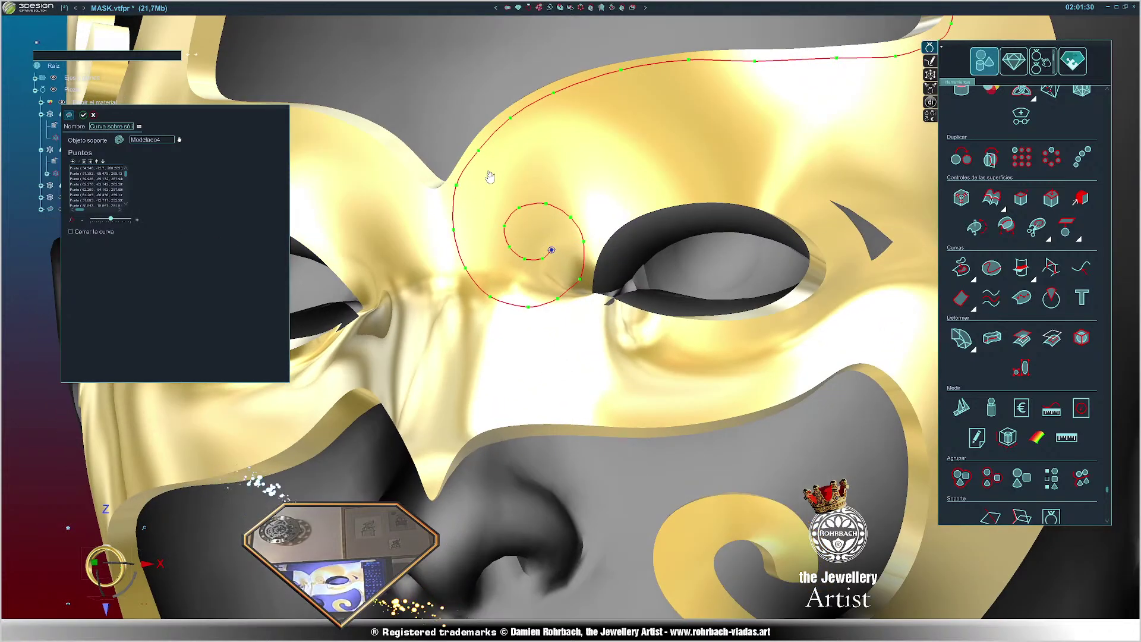
middle_drag(490, 176, 539, 271)
scroll(505, 226, up, 3)
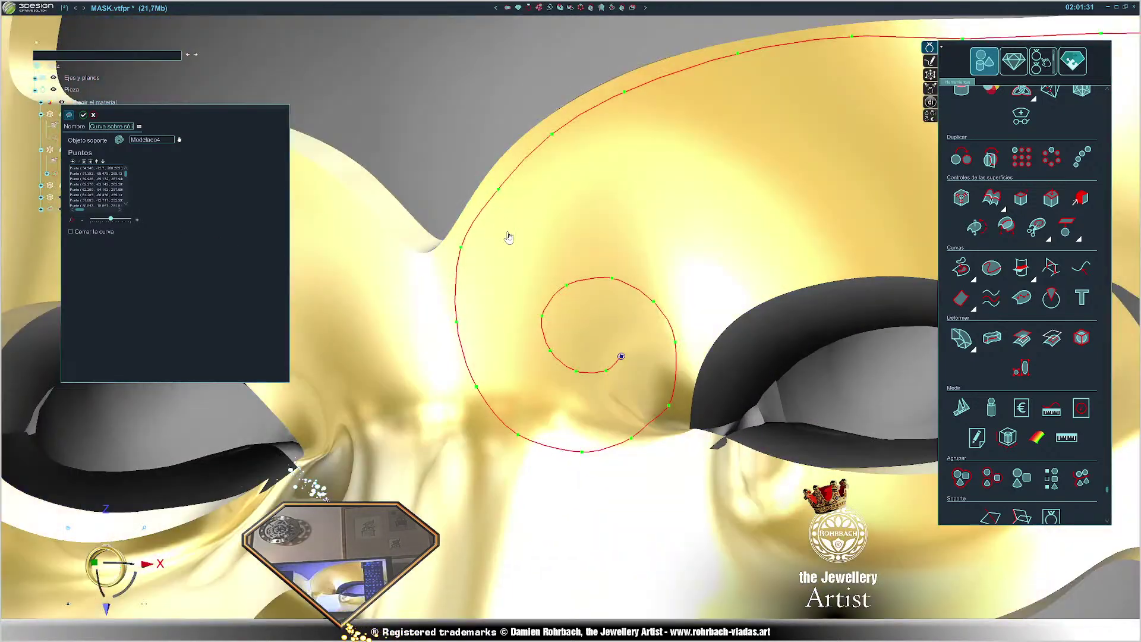
scroll(442, 235, up, 2)
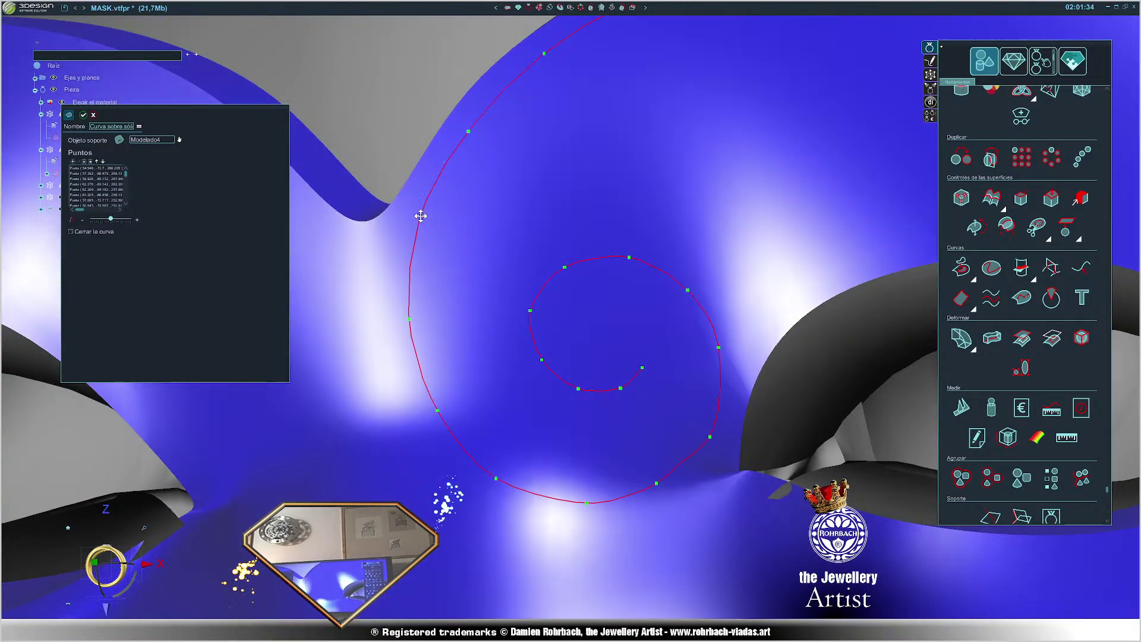
click(420, 216)
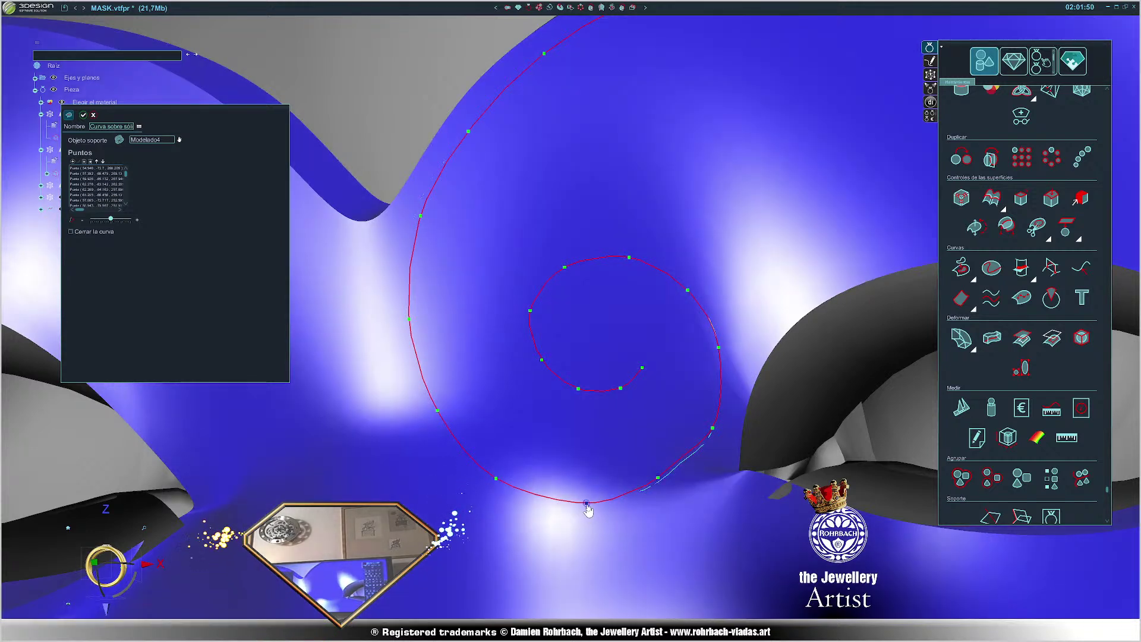
drag(587, 503, 589, 498)
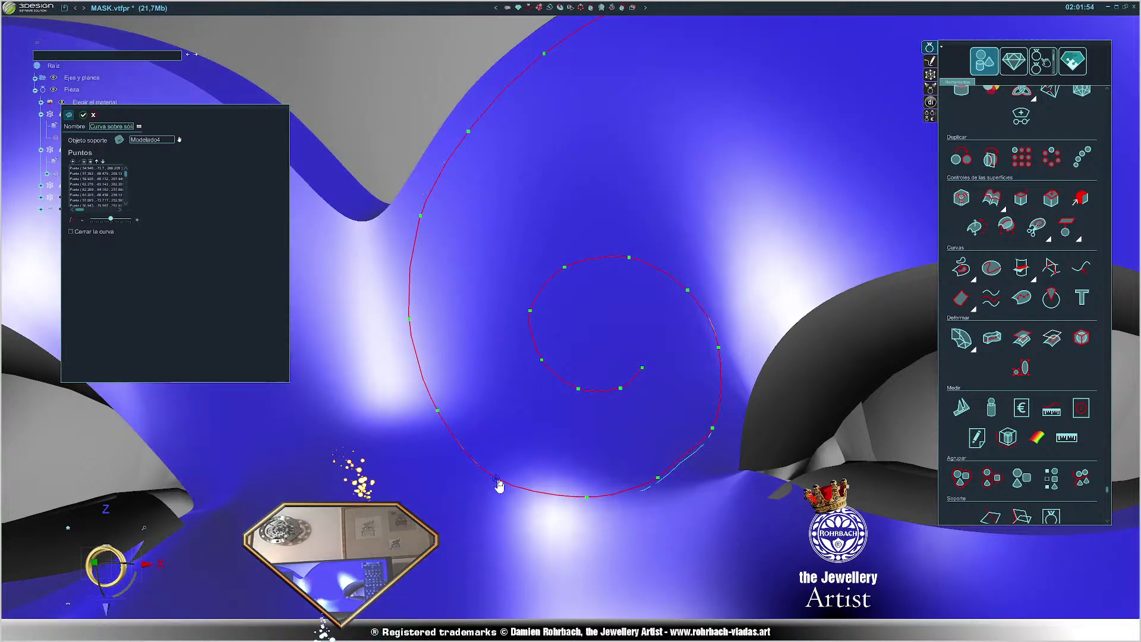
drag(497, 480, 503, 474)
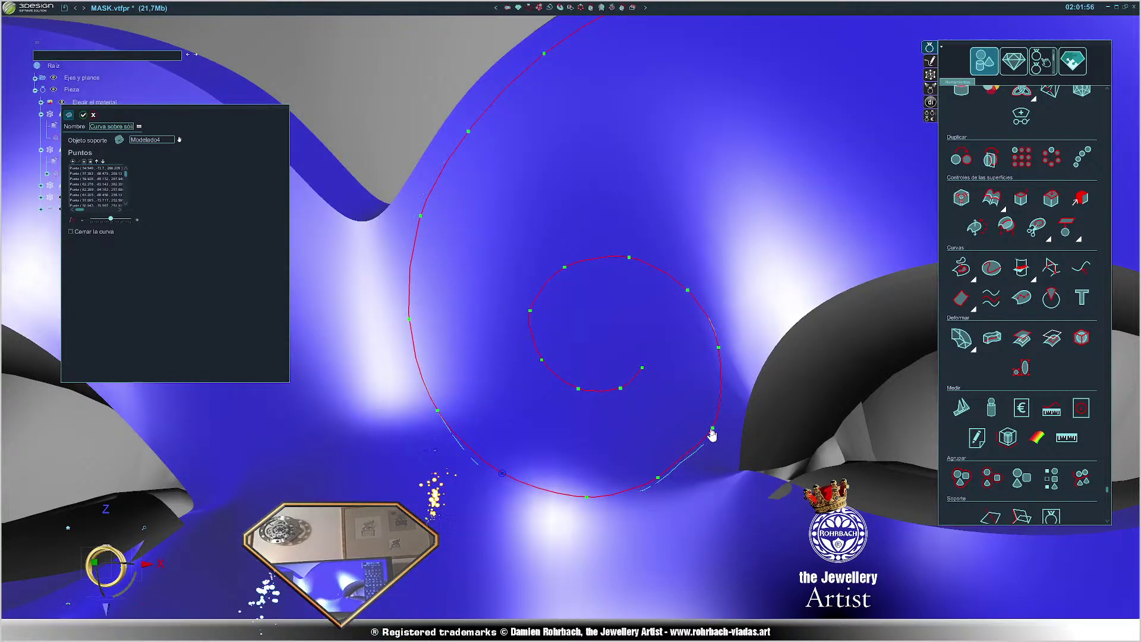
click(713, 429)
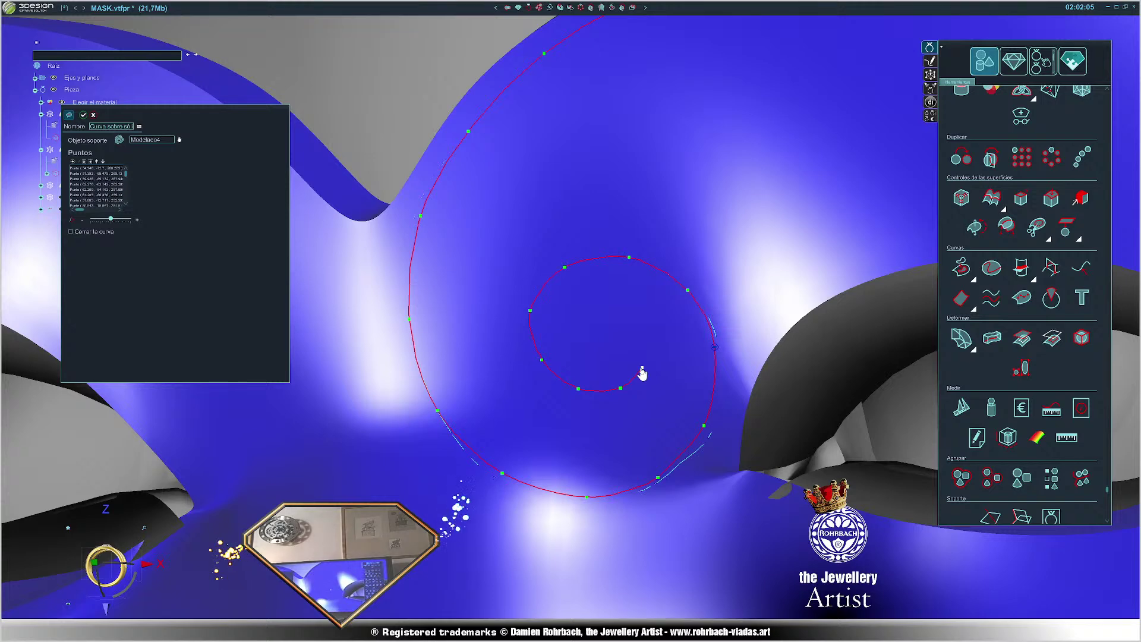
- Tighten the spiral's inner curl by moving its free end and neighbouring points inward
drag(643, 373, 625, 352)
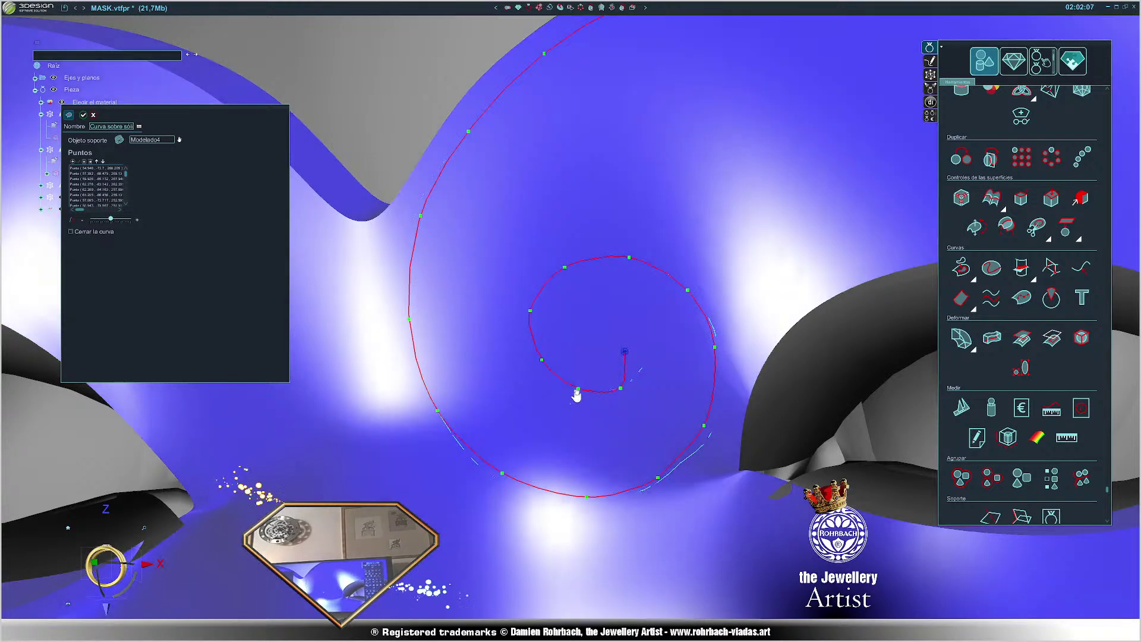
drag(577, 389, 568, 388)
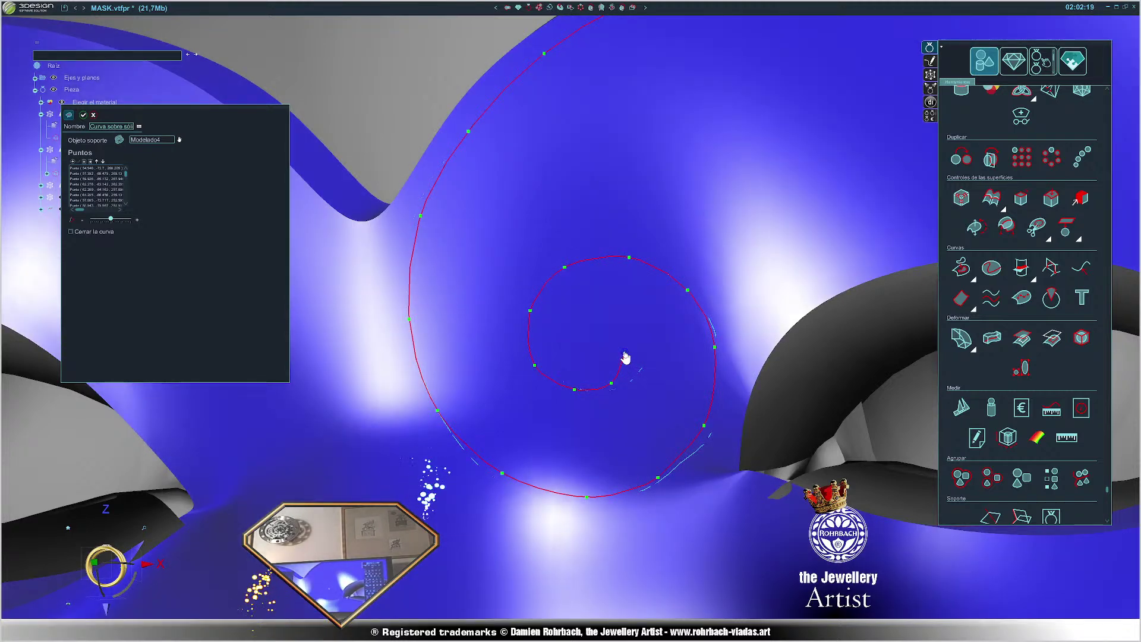
drag(624, 351, 618, 346)
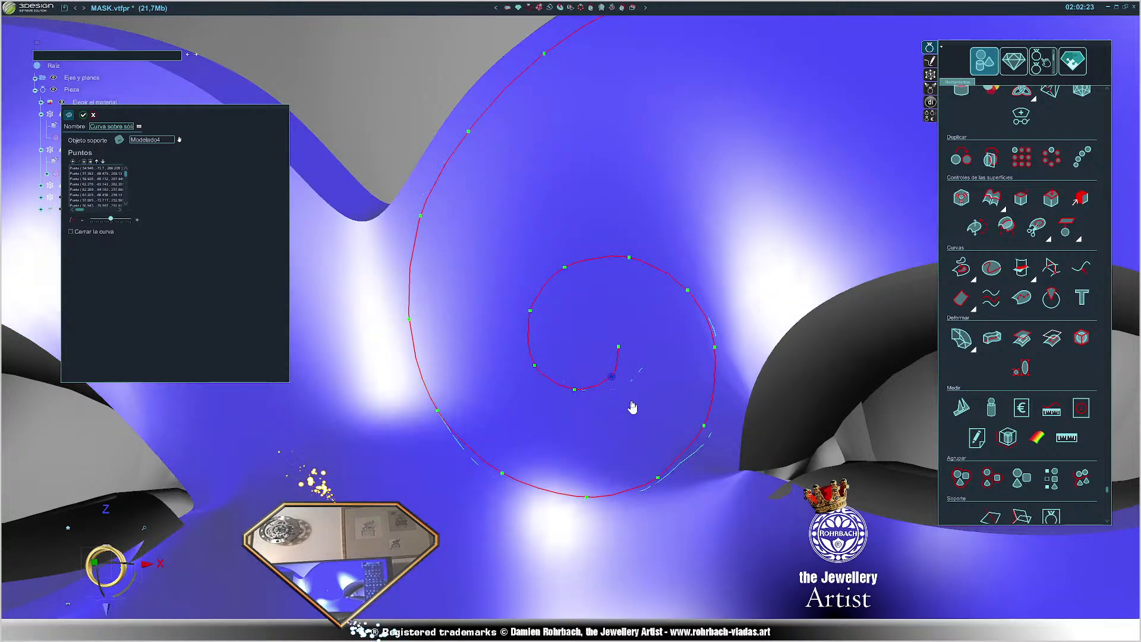
- Smooth the curve along the mask's upper brow edge by repositioning its points to follow the edge evenly
scroll(633, 407, down, 4)
middle_drag(686, 466, 446, 237)
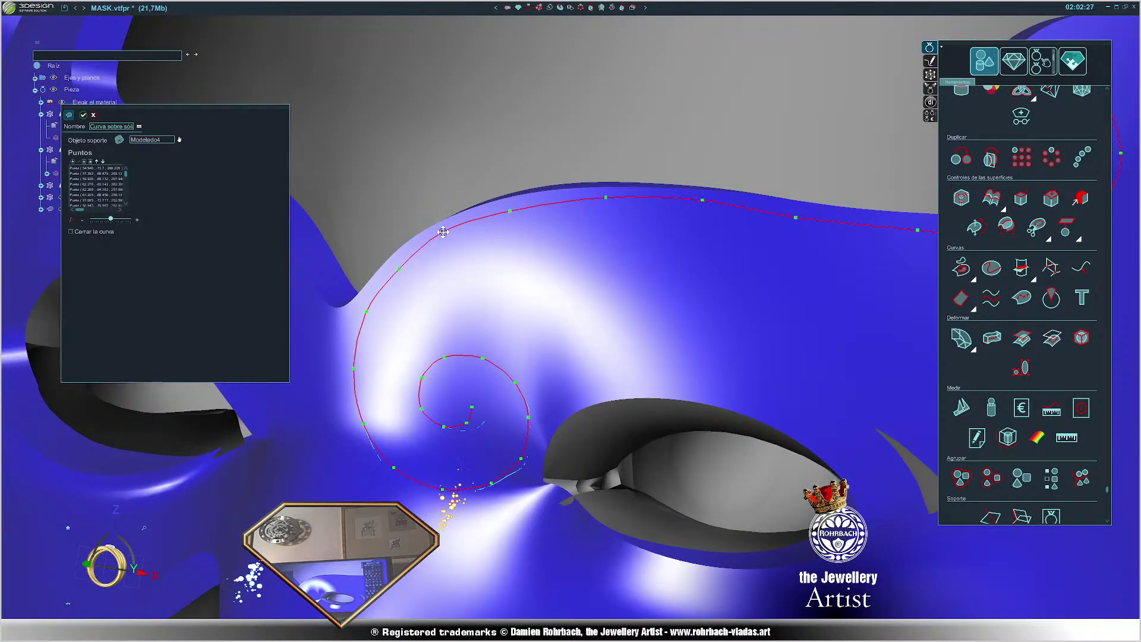
click(444, 234)
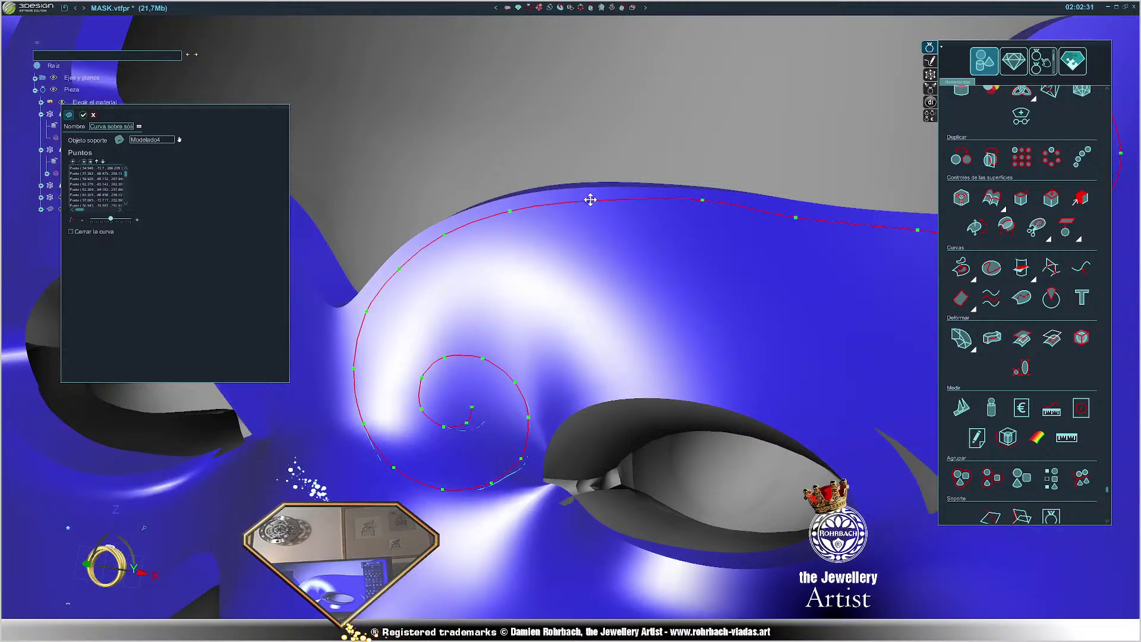
scroll(596, 205, down, 3)
middle_drag(754, 329, 649, 348)
scroll(650, 349, up, 3)
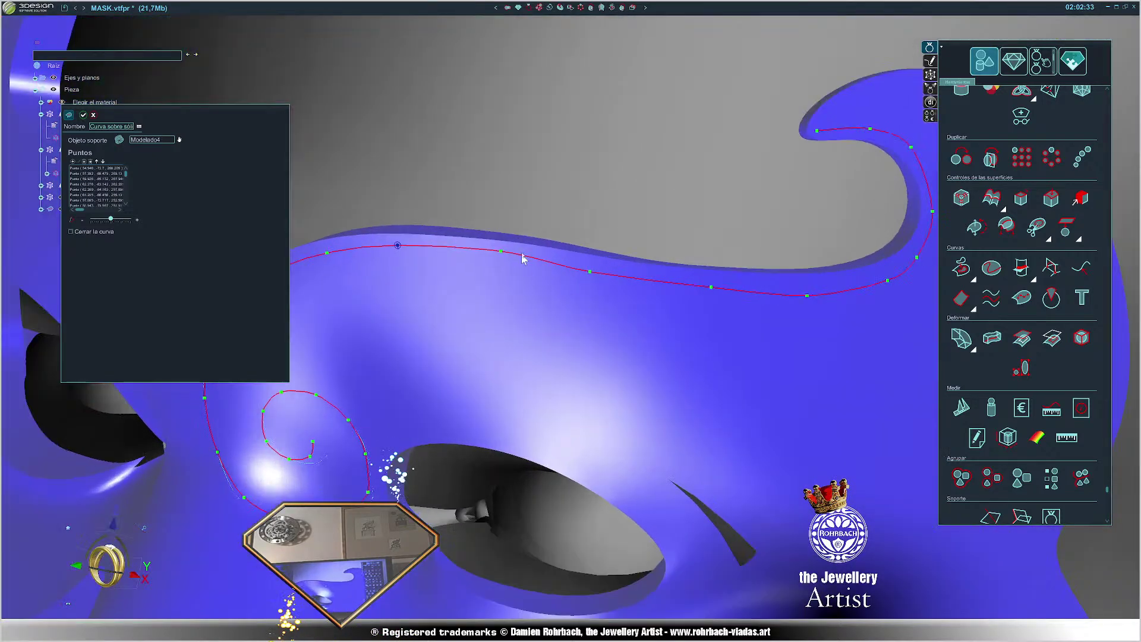
click(502, 252)
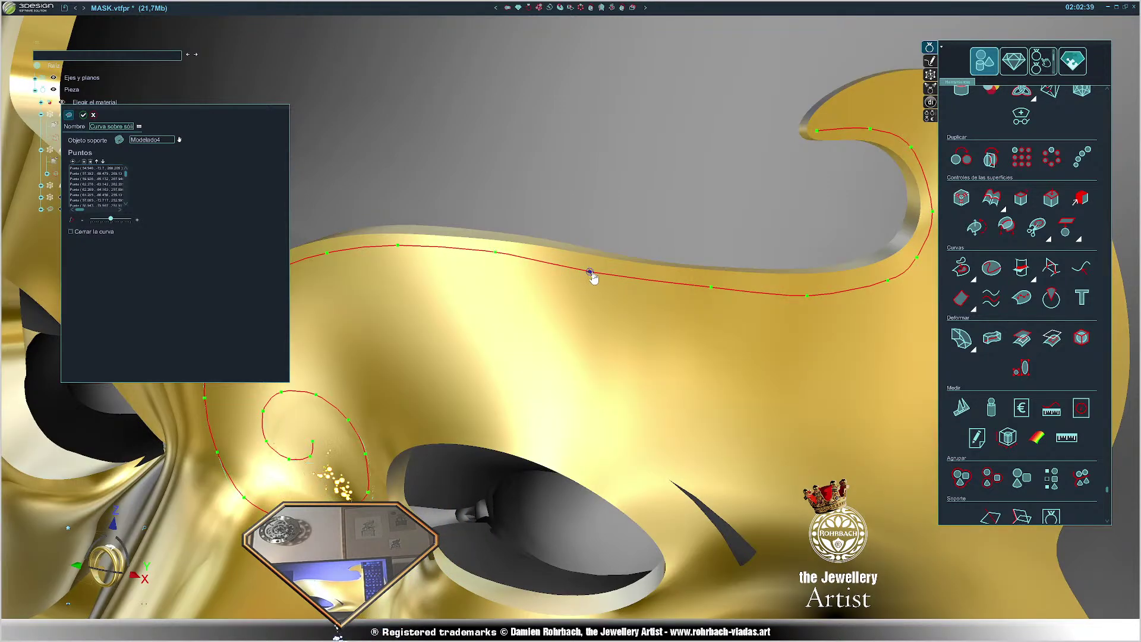
click(599, 272)
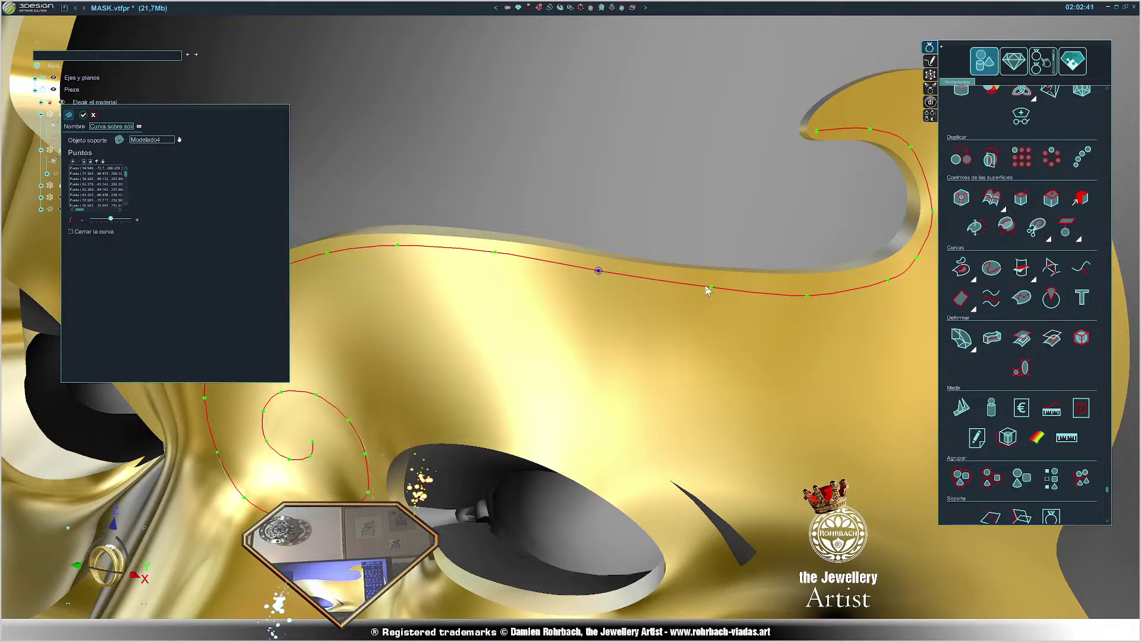
drag(806, 296, 806, 286)
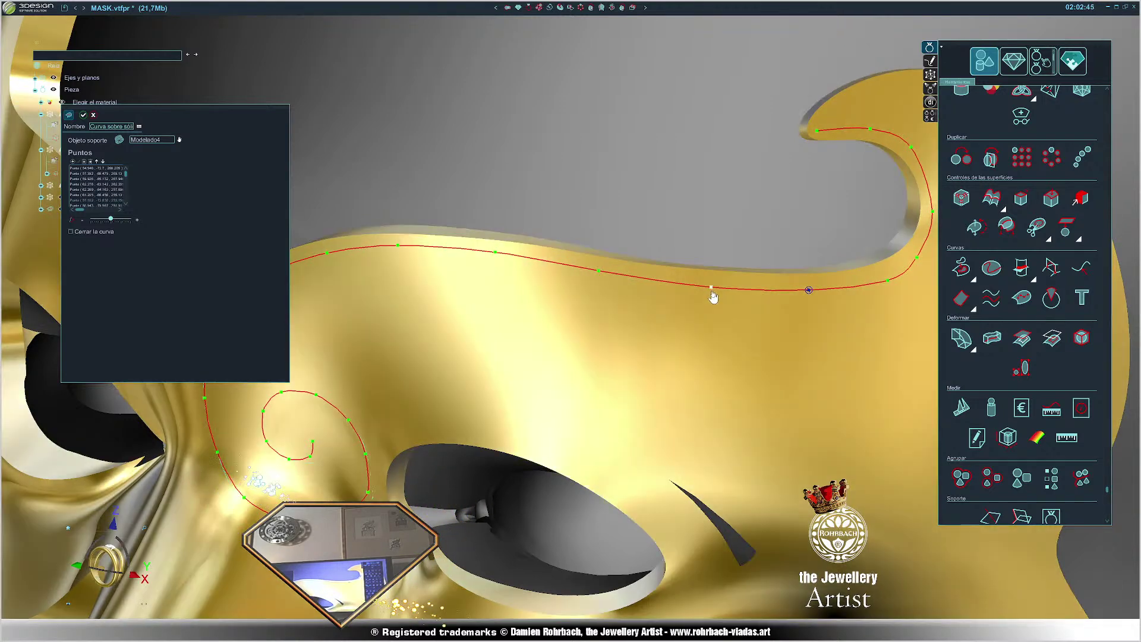
- Reposition the curve points around the upper hook's inner bend so the curve runs smoothly parallel to the edge
scroll(751, 292, down, 3)
middle_drag(751, 292, 647, 349)
scroll(647, 349, up, 3)
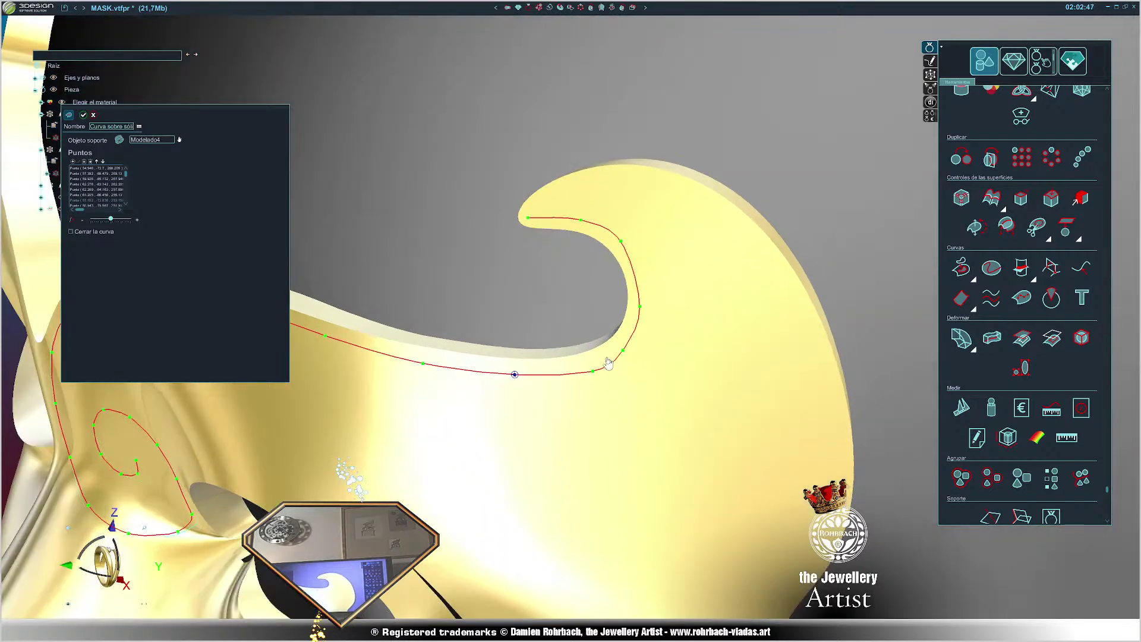
scroll(602, 372, up, 2)
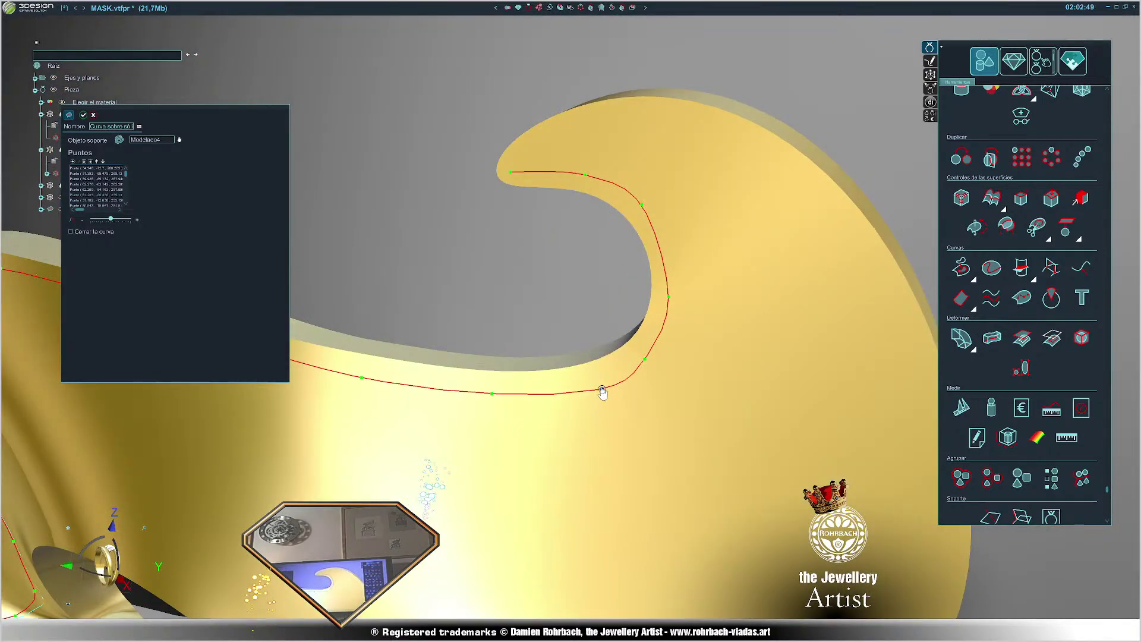
drag(602, 391, 596, 384)
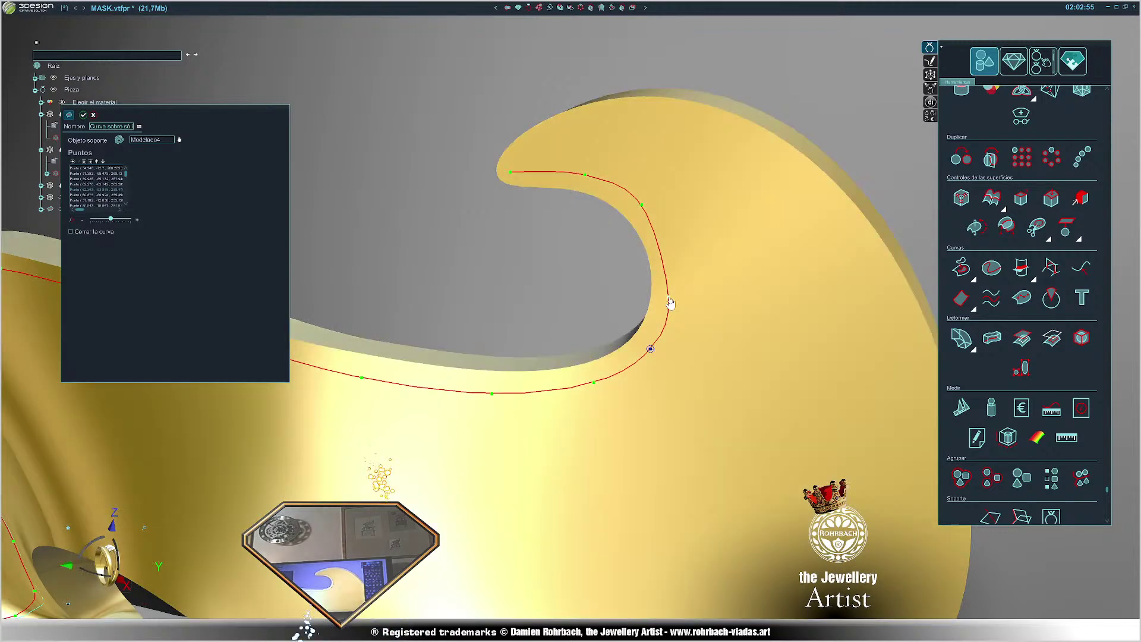
drag(669, 298, 670, 282)
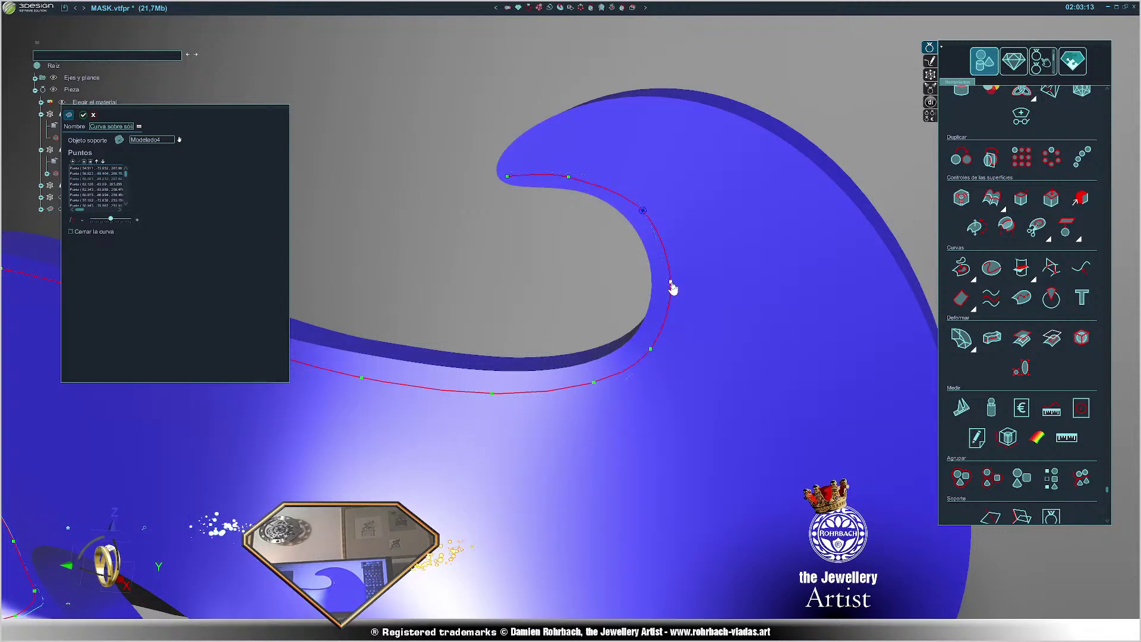
drag(670, 281, 667, 279)
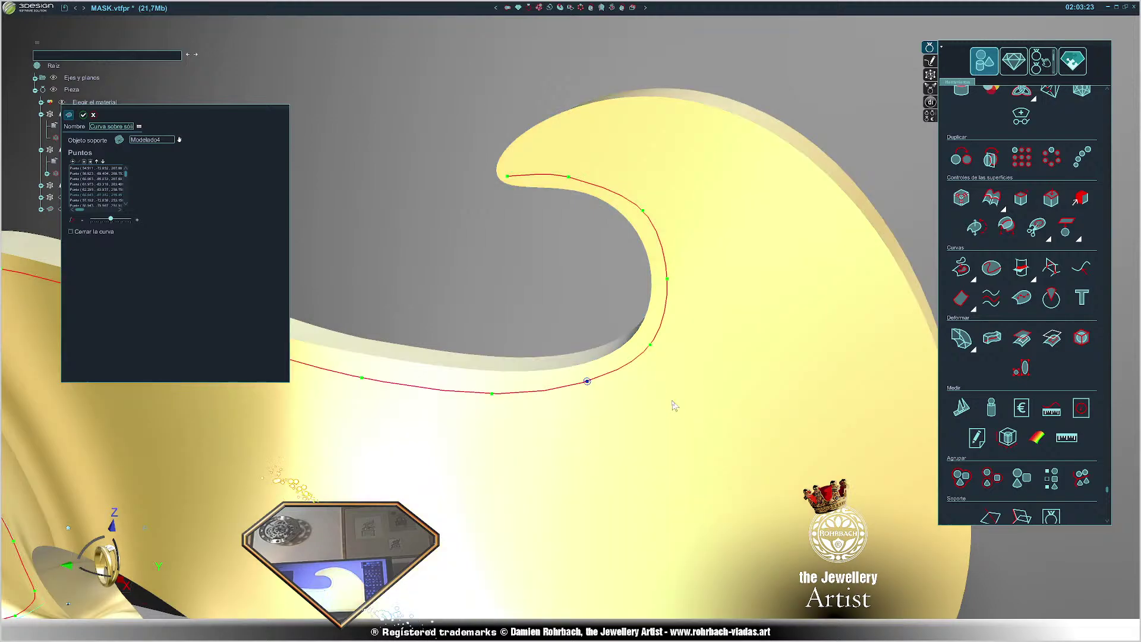
- Apply the refined curve on the mask solid and save the MASK file
scroll(678, 429, down, 5)
right_drag(678, 430, 692, 341)
scroll(684, 363, down, 2)
middle_drag(682, 370, 713, 245)
scroll(657, 301, up, 6)
scroll(671, 257, up, 2)
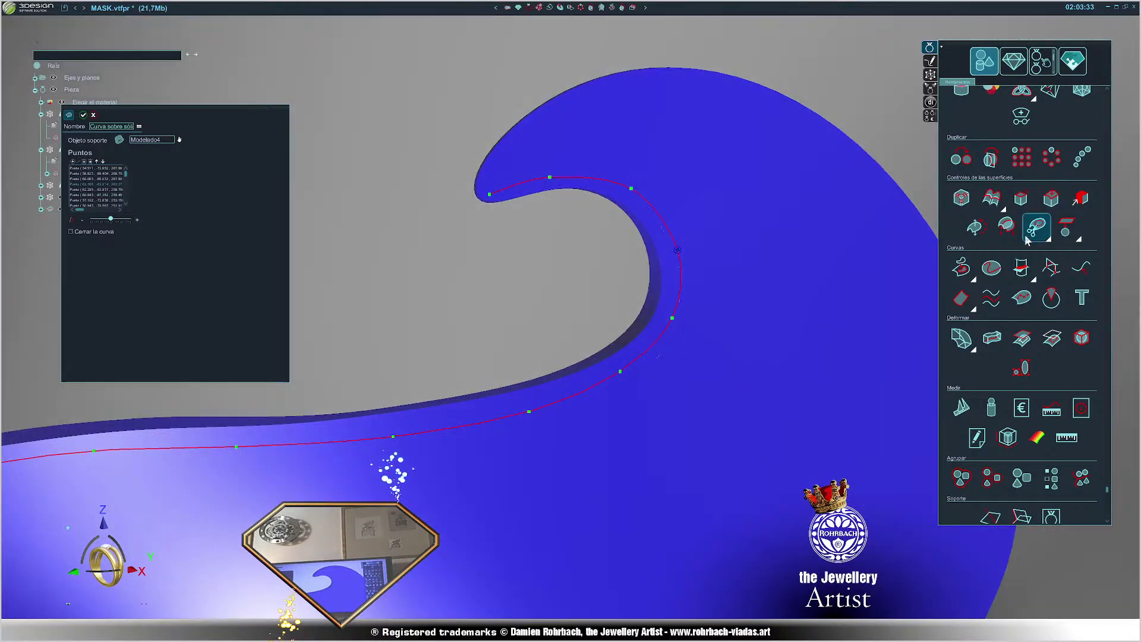
scroll(1036, 226, up, 4)
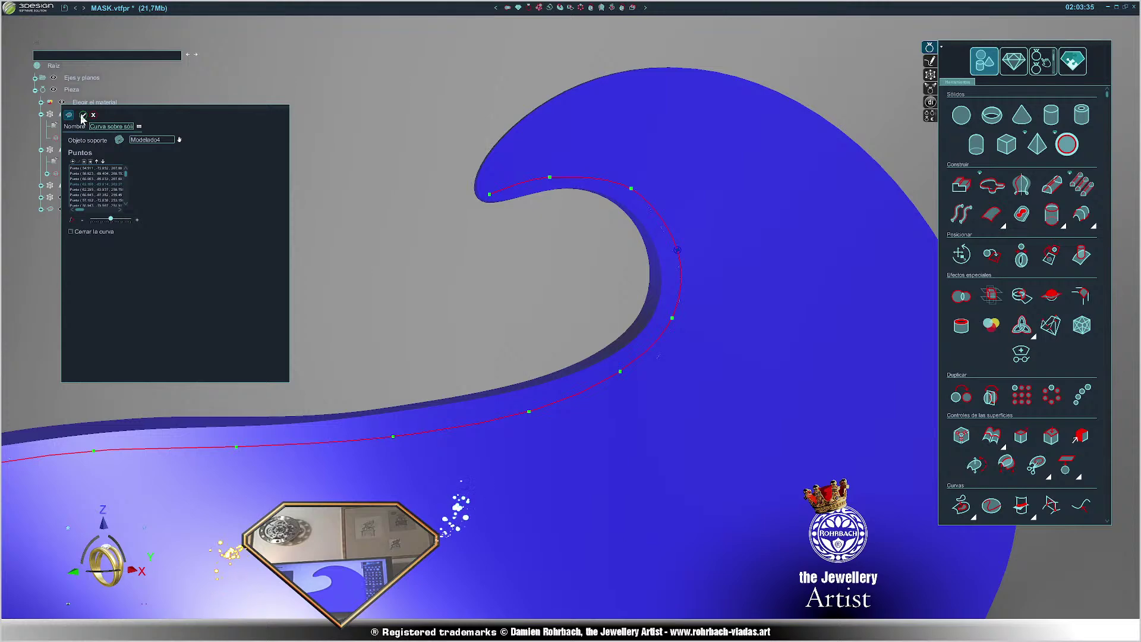
click(83, 116)
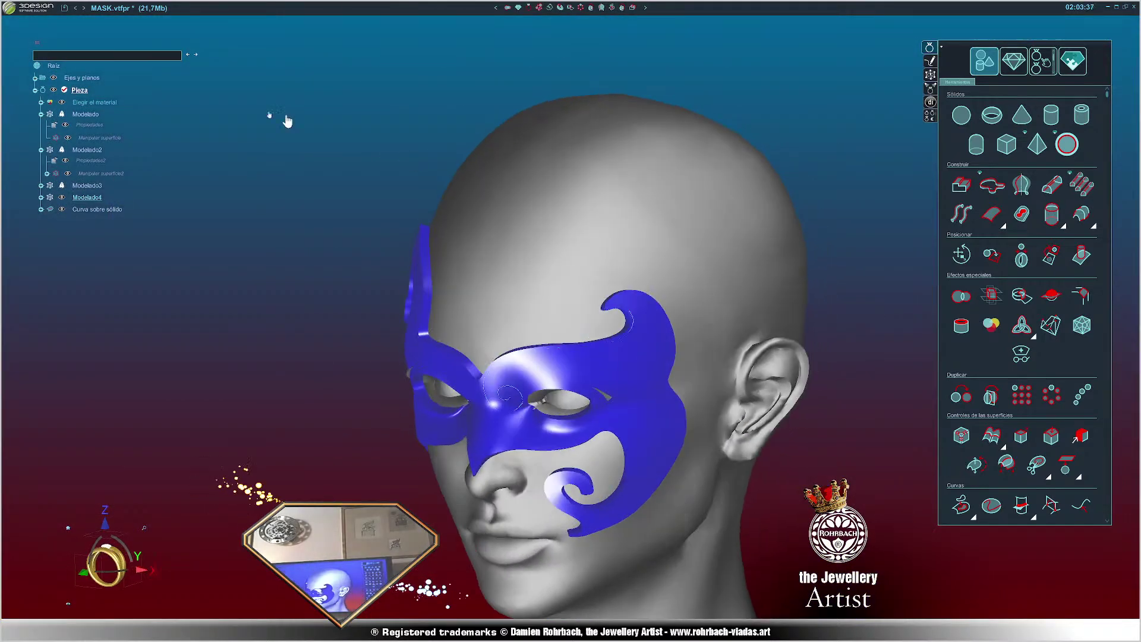
click(64, 9)
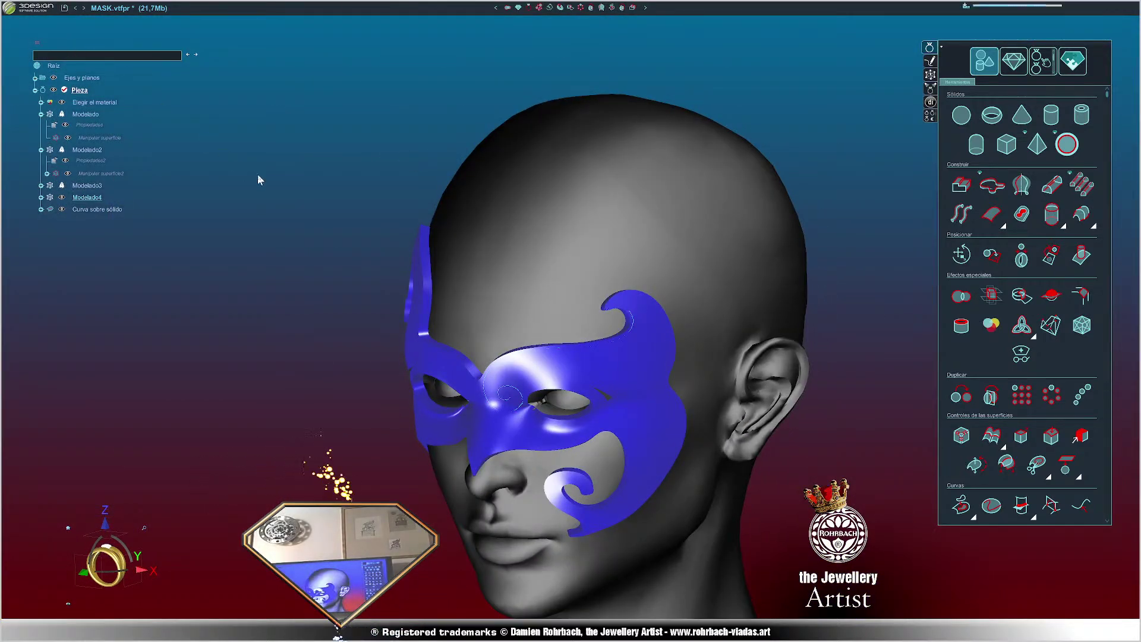
- Hide the head and bust model, leaving only the gold mask displayed
scroll(549, 330, down, 3)
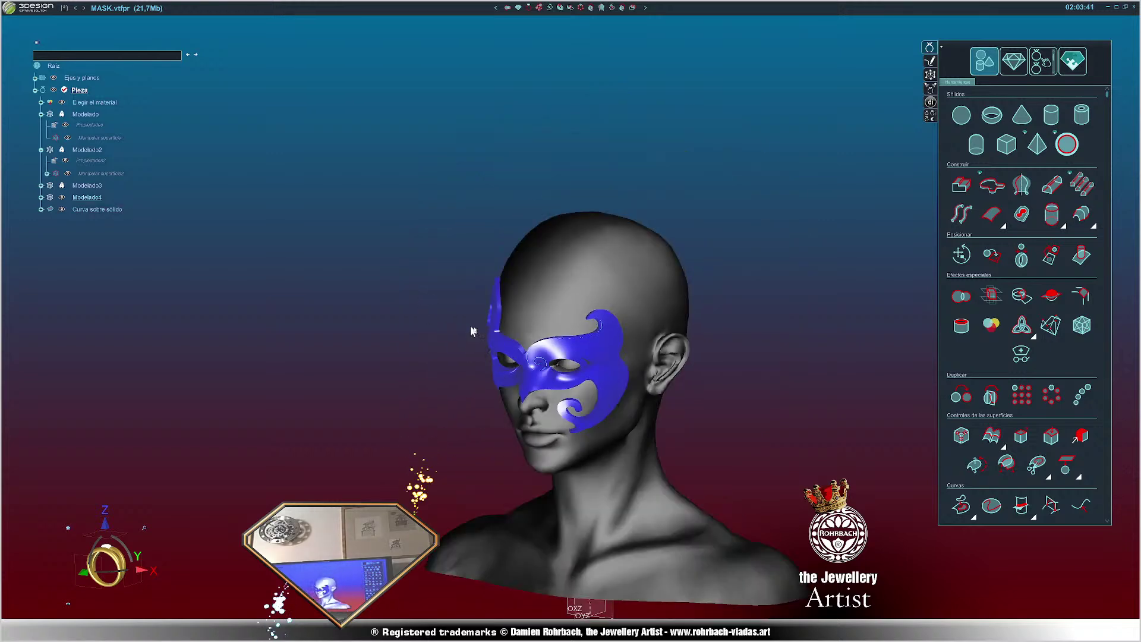
middle_drag(472, 331, 667, 259)
right_click(635, 261)
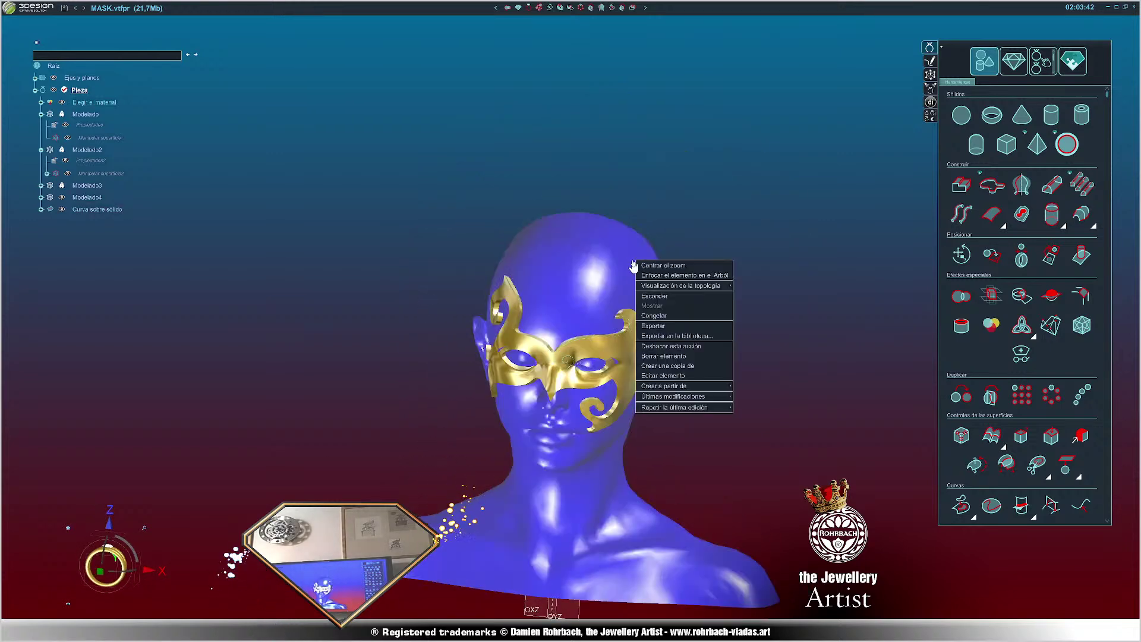
click(654, 299)
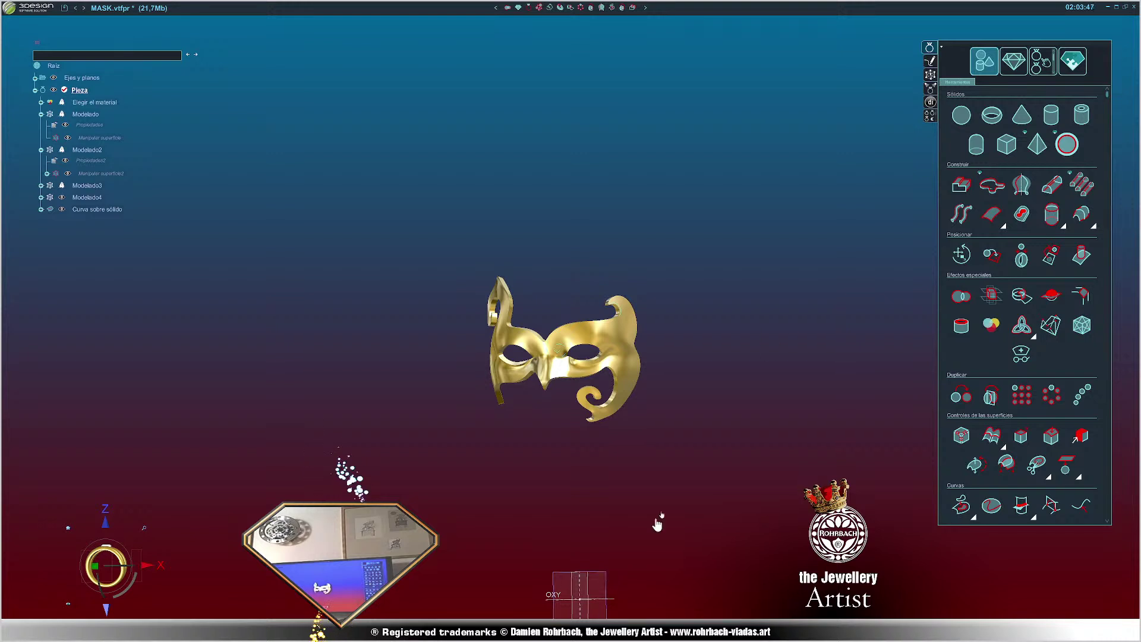
- Start a new sketch and face its plane straight on from the front, ready for drawing around the origin
click(932, 64)
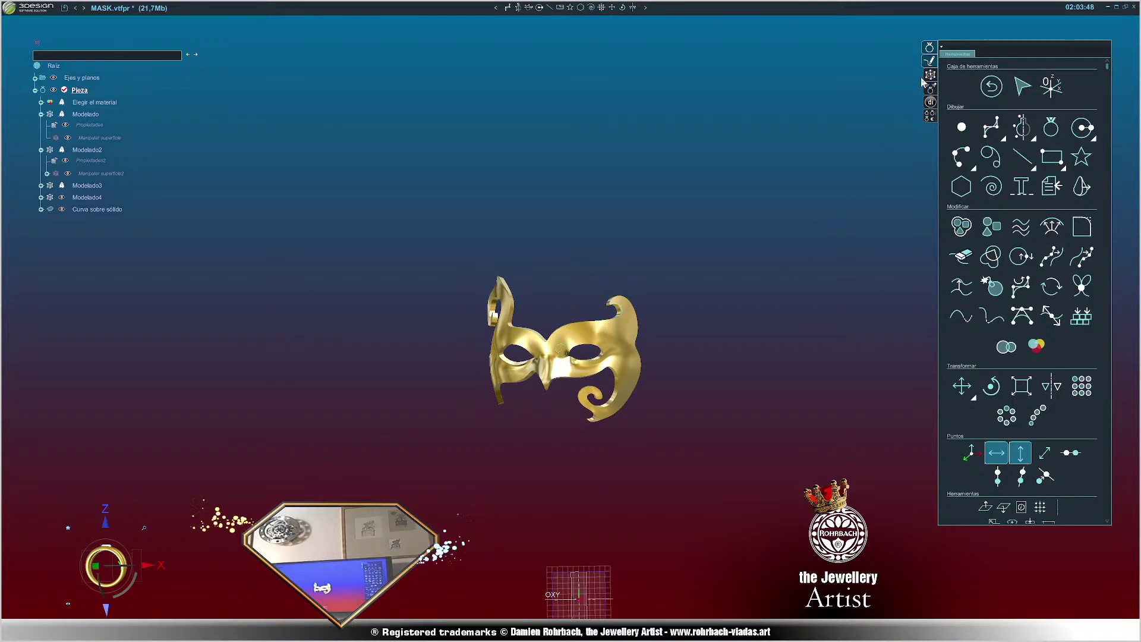
middle_drag(660, 284, 683, 238)
scroll(681, 259, up, 4)
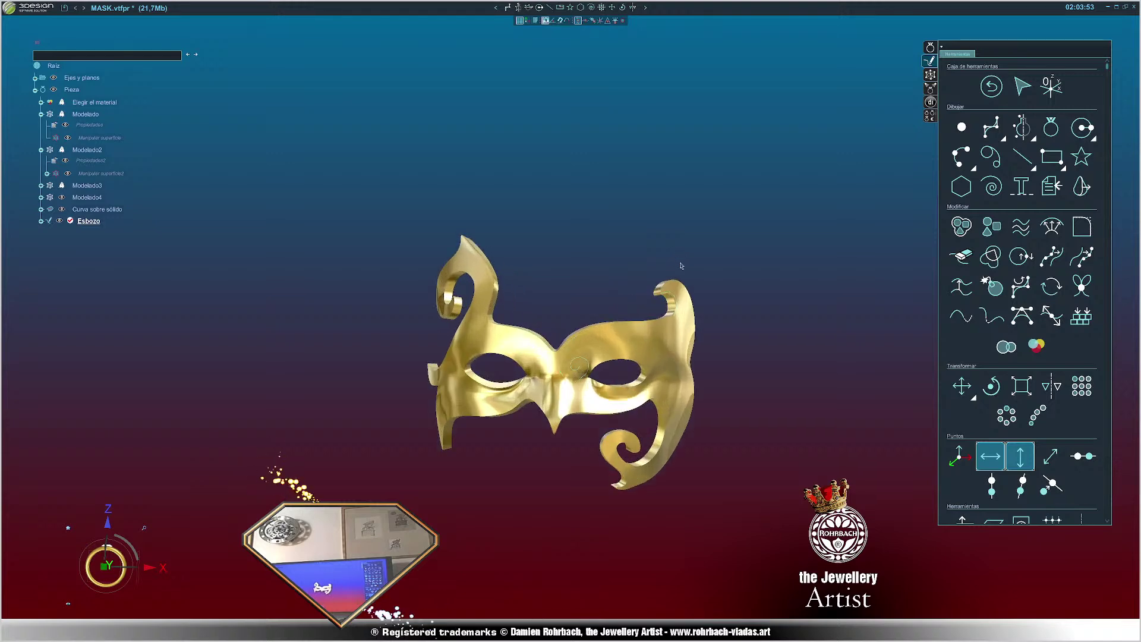
click(118, 576)
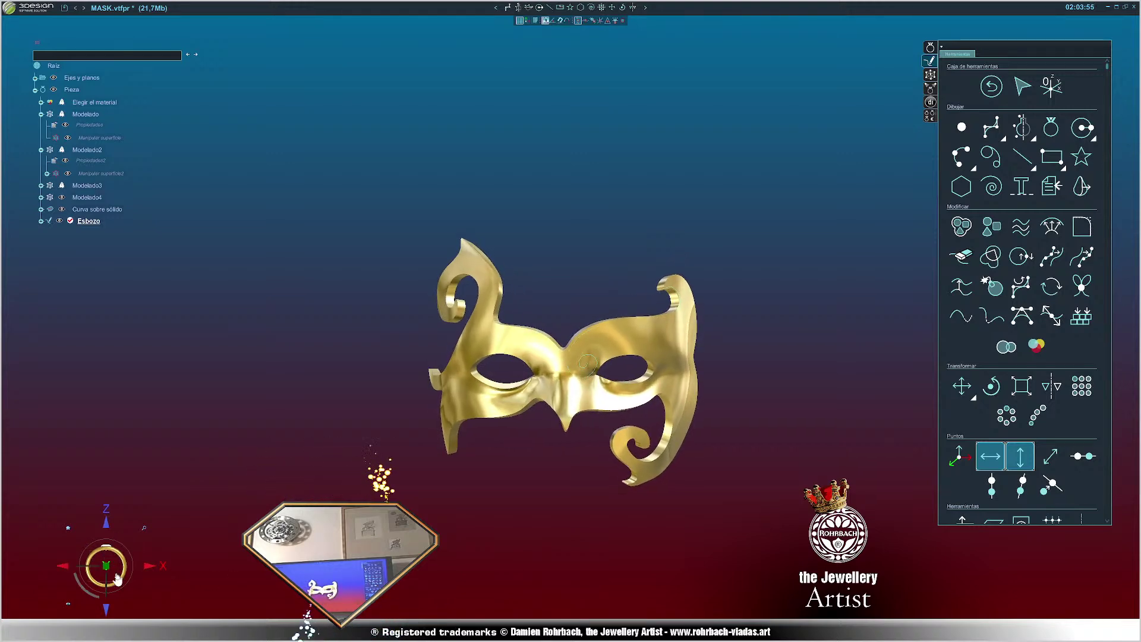
middle_drag(431, 567, 629, 479)
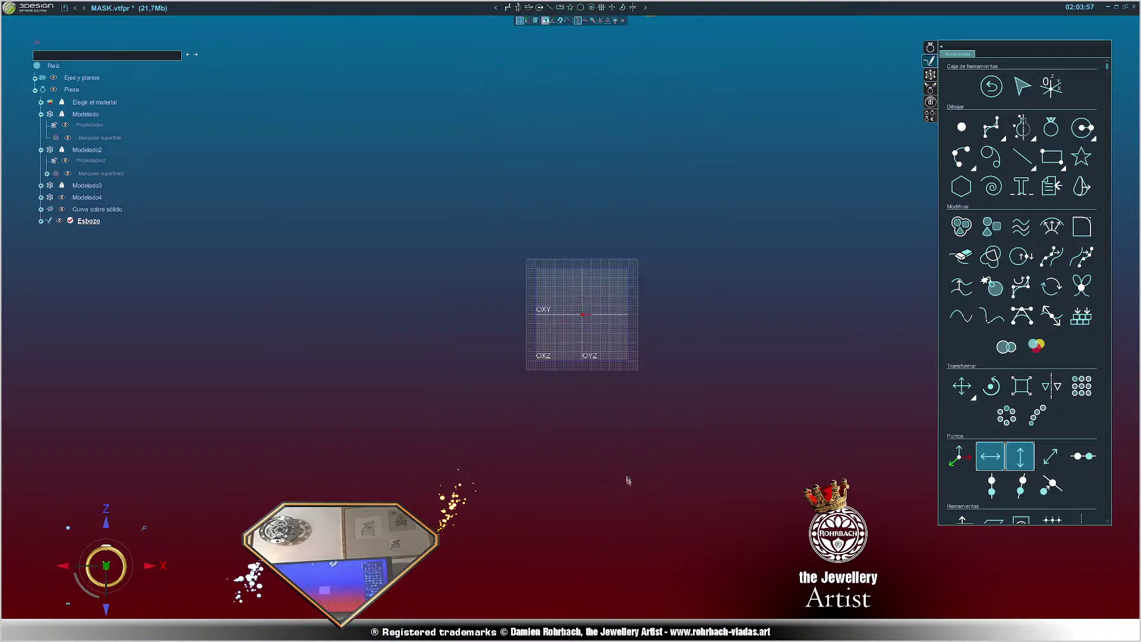
scroll(622, 395, up, 4)
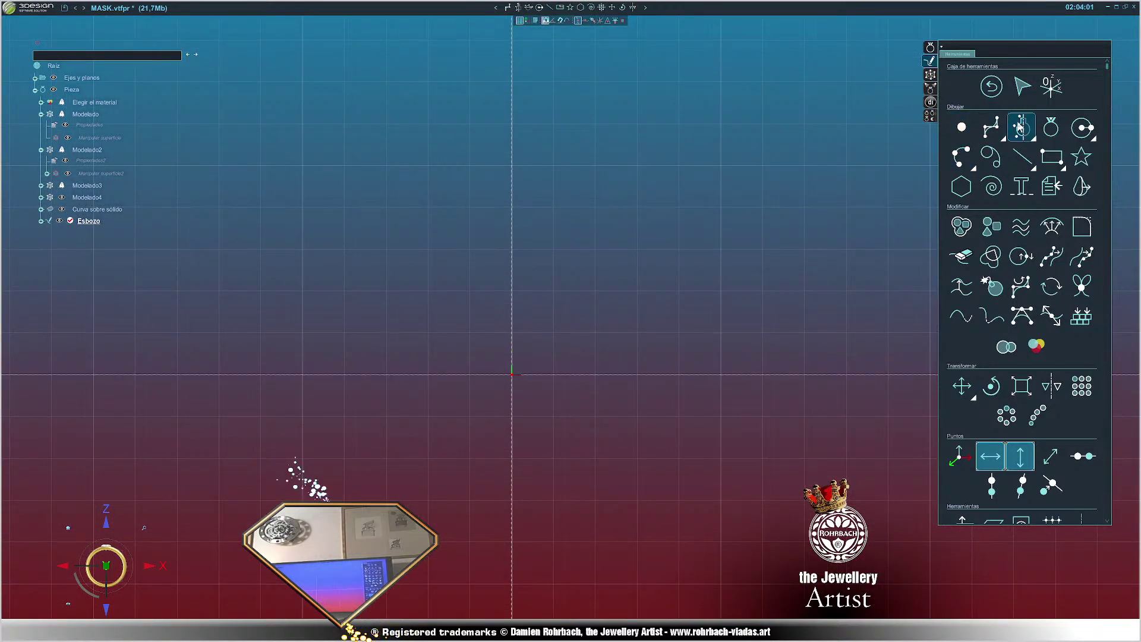
- Sketch a closed symmetric curve about the vertical axis, a teardrop with a pointed peak and rounded base, about 4.3 mm wide and tall
click(512, 235)
click(550, 259)
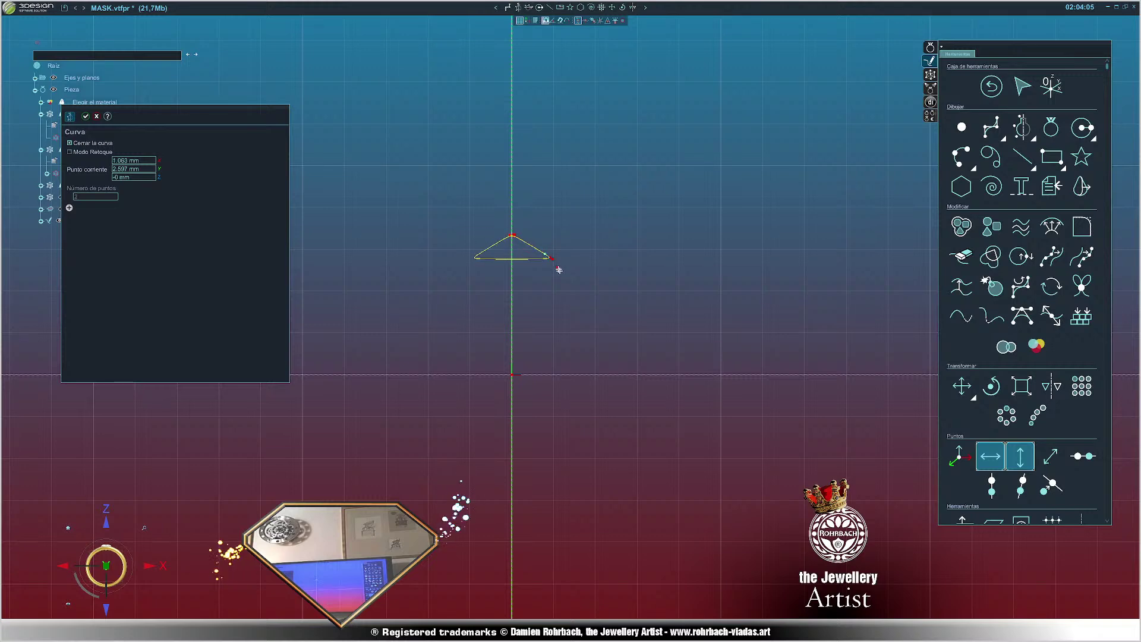
click(586, 308)
click(596, 337)
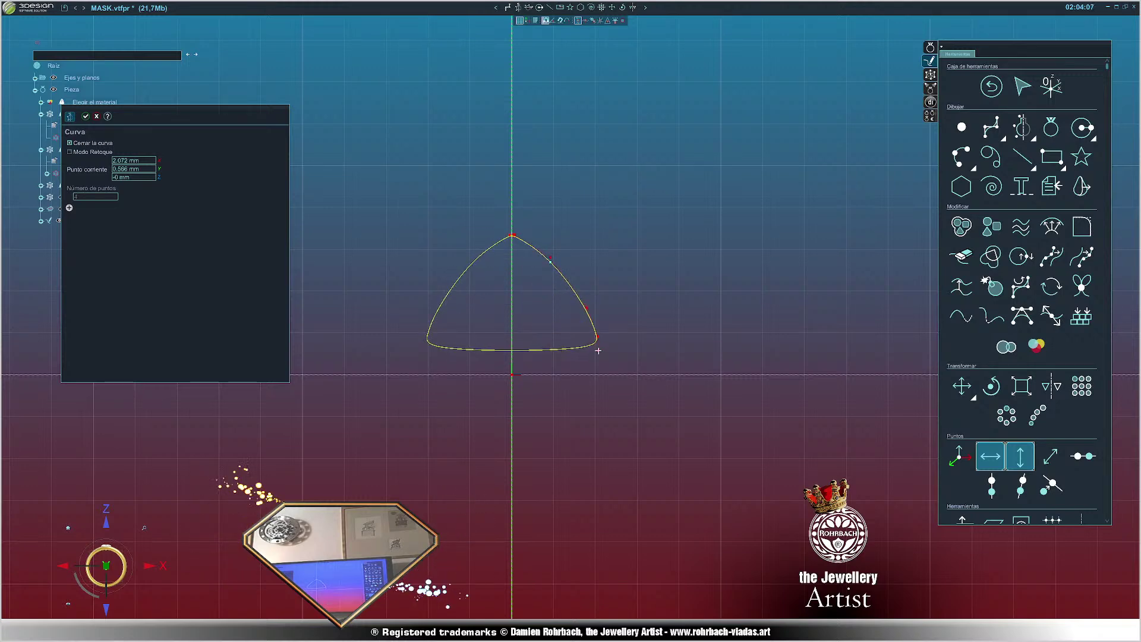
click(600, 360)
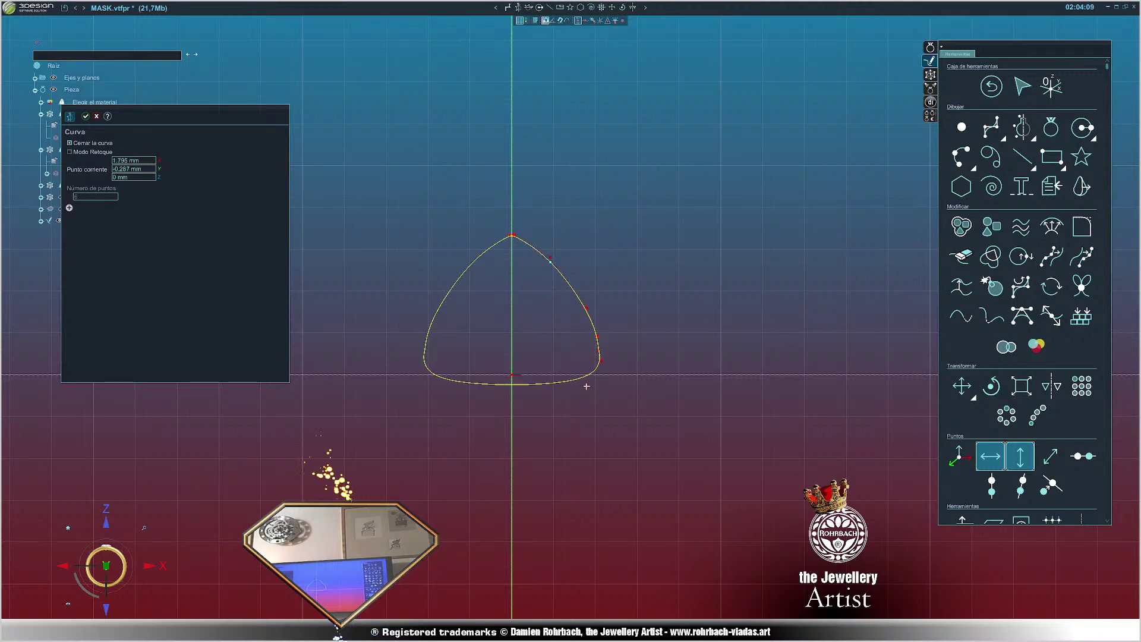
click(586, 387)
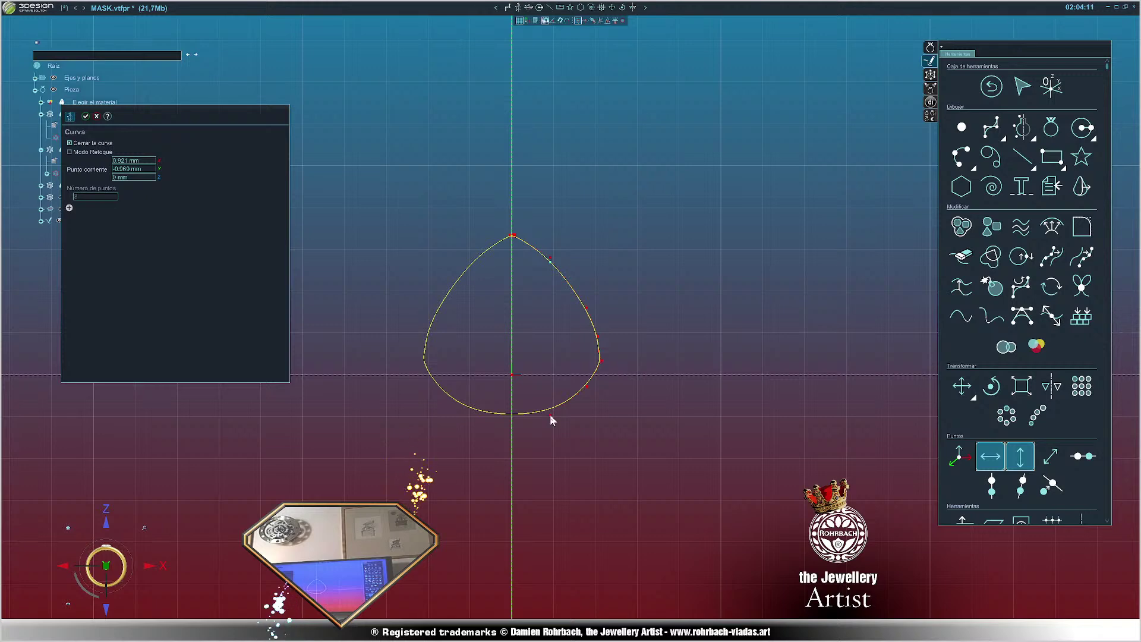
click(551, 415)
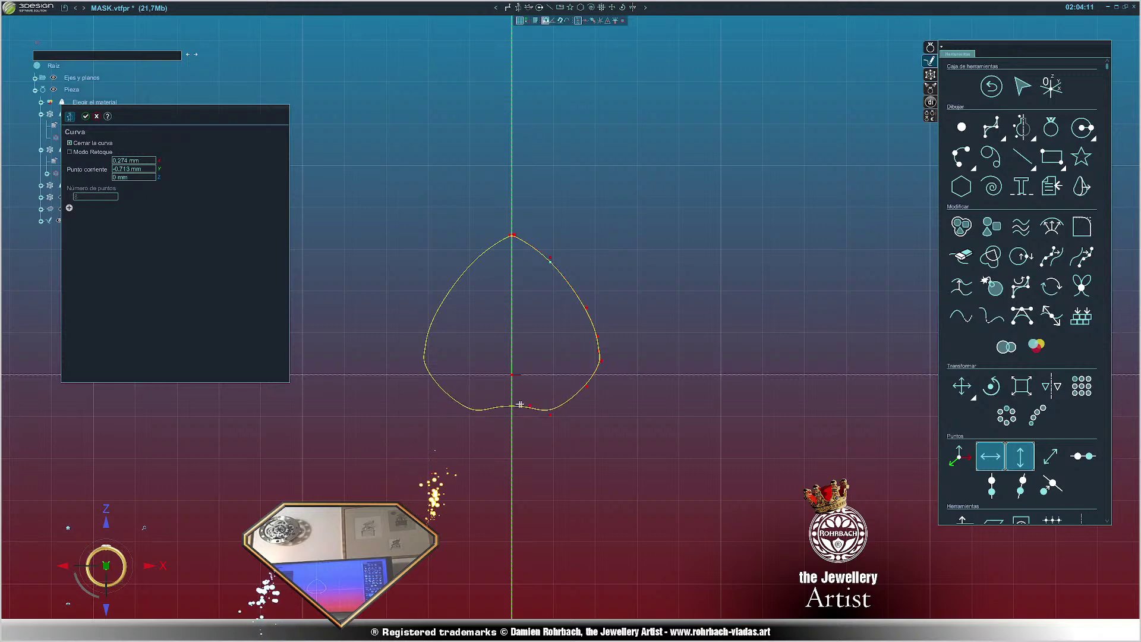
right_click(477, 396)
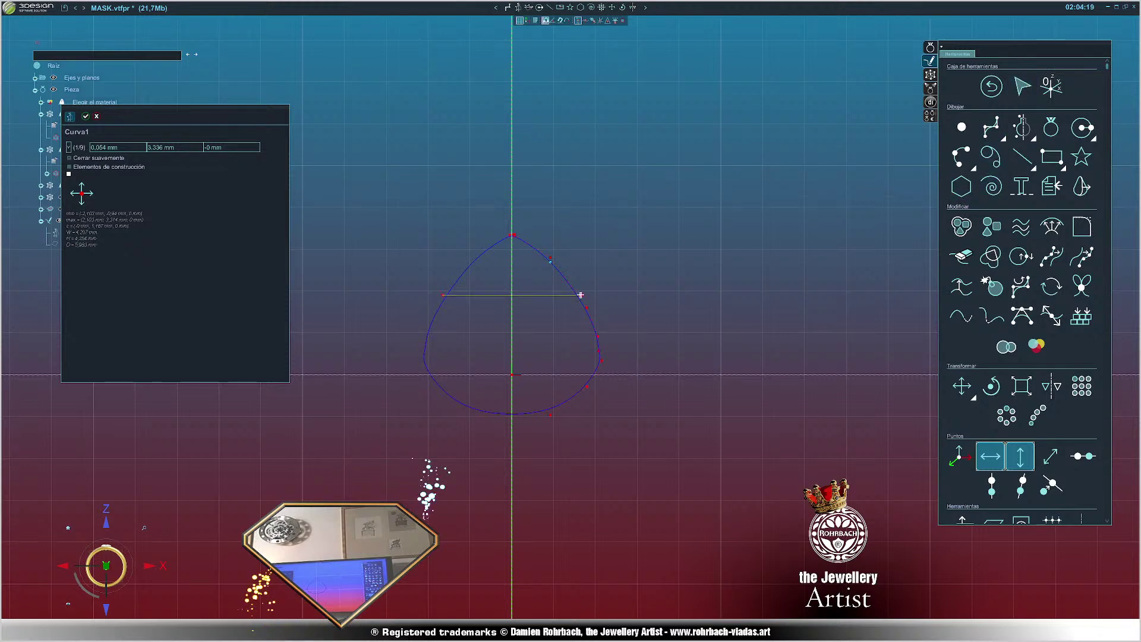
- Reposition points 2 to 6 along the teardrop's flank to smooth it from the upper slope to the widest part
click(1027, 91)
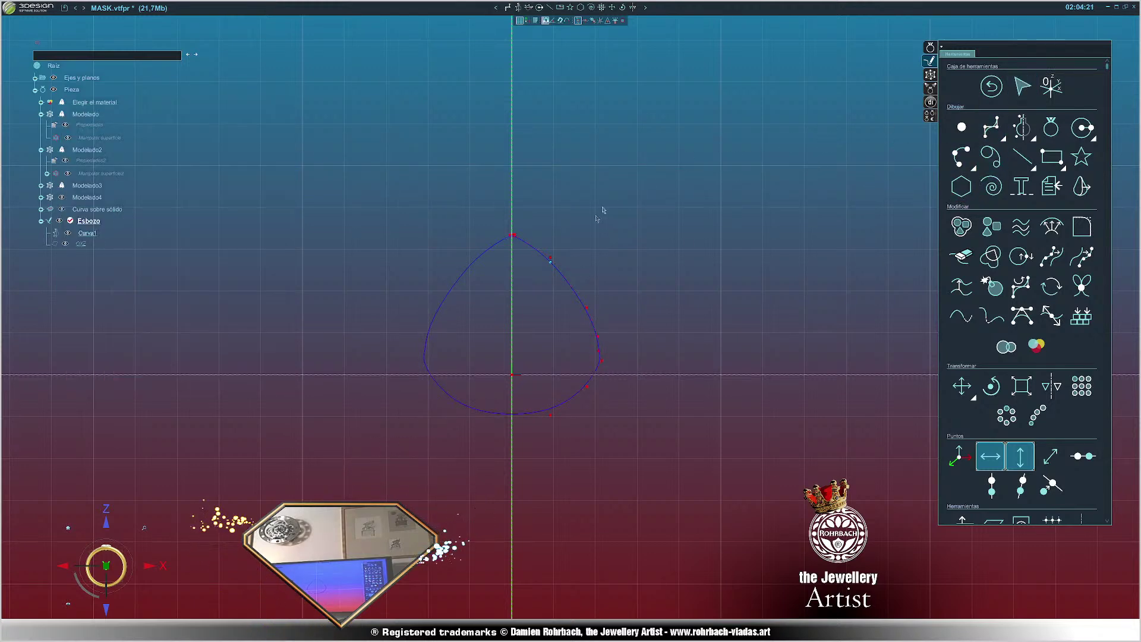
scroll(552, 258, up, 2)
click(537, 212)
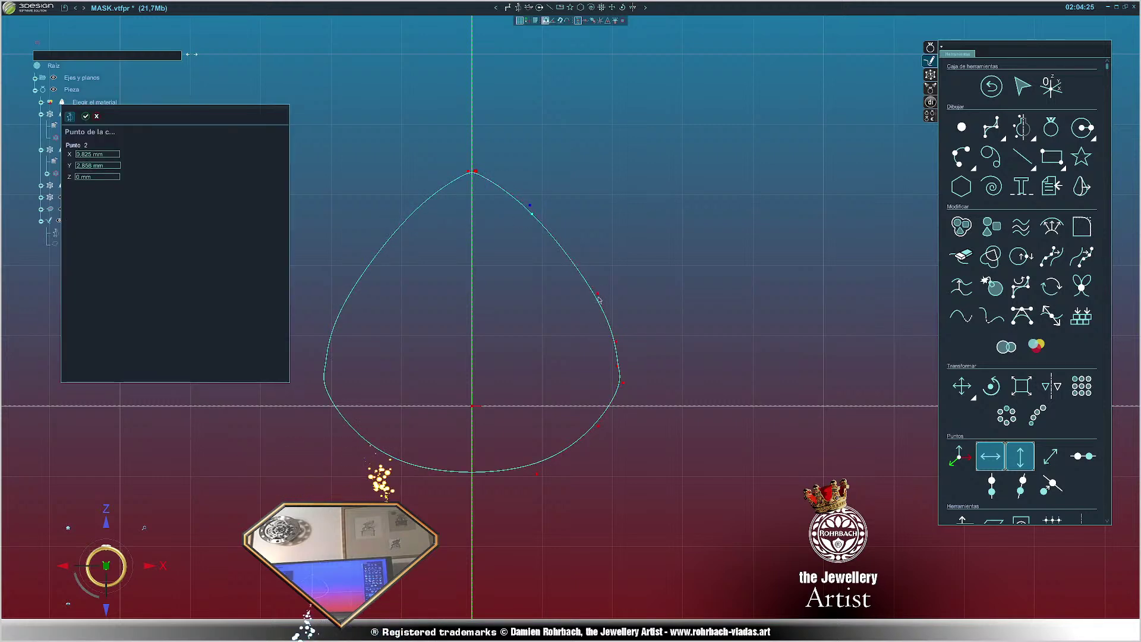
click(588, 283)
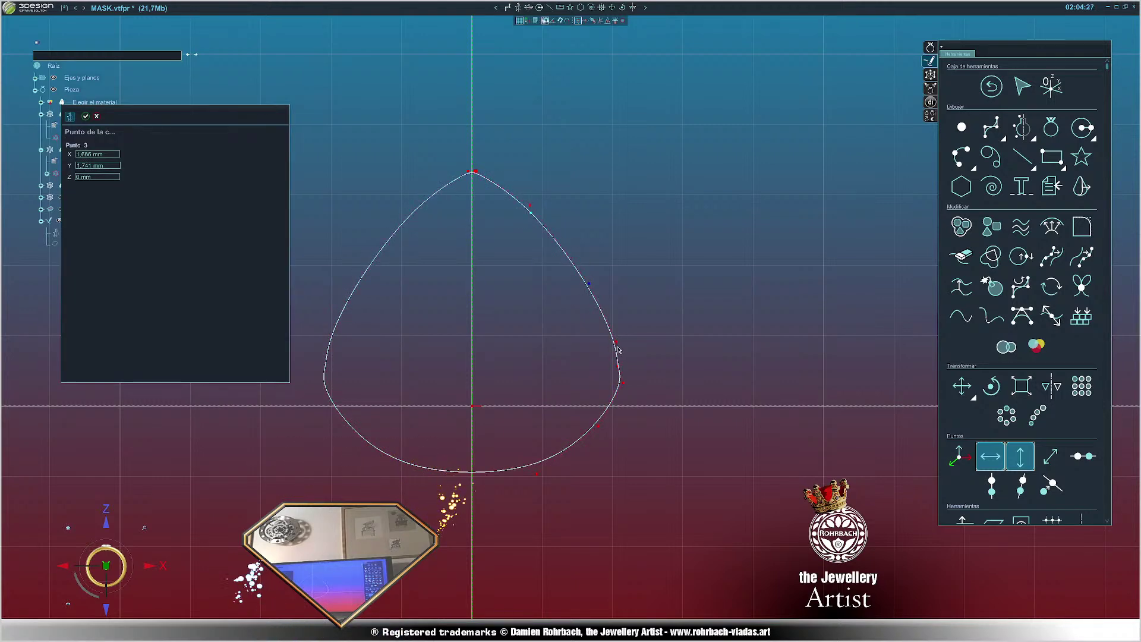
click(618, 351)
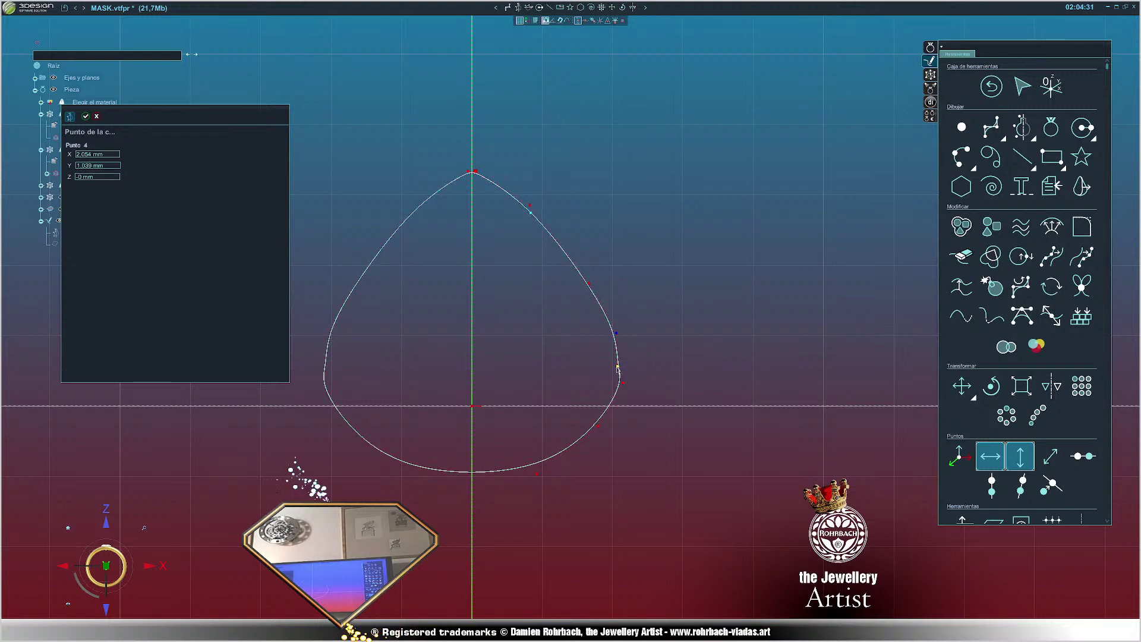
click(622, 368)
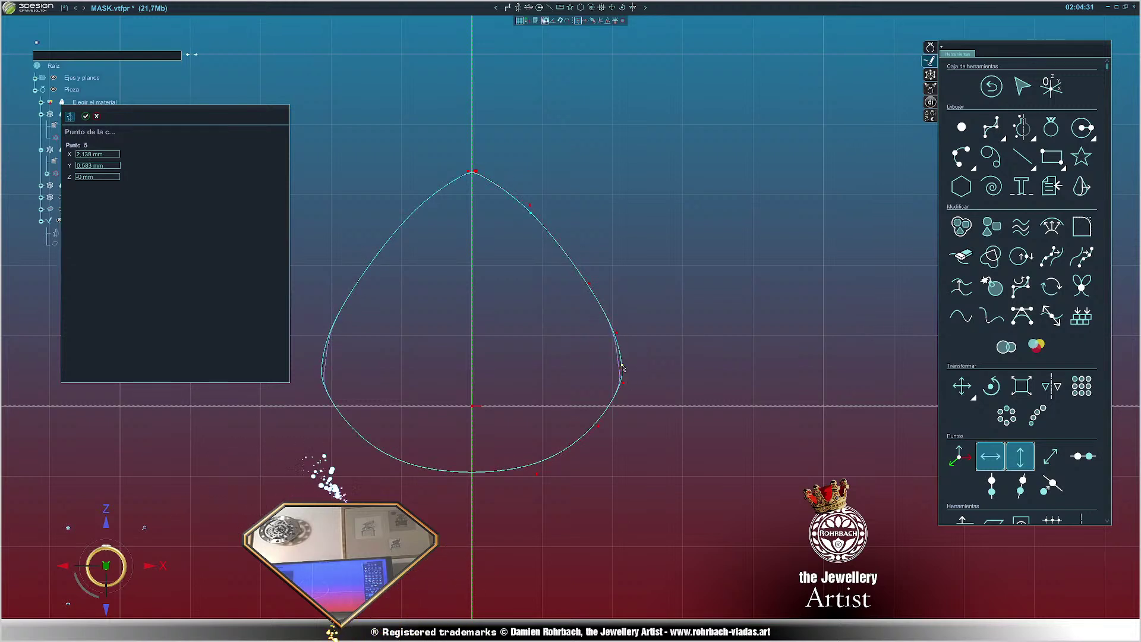
click(621, 396)
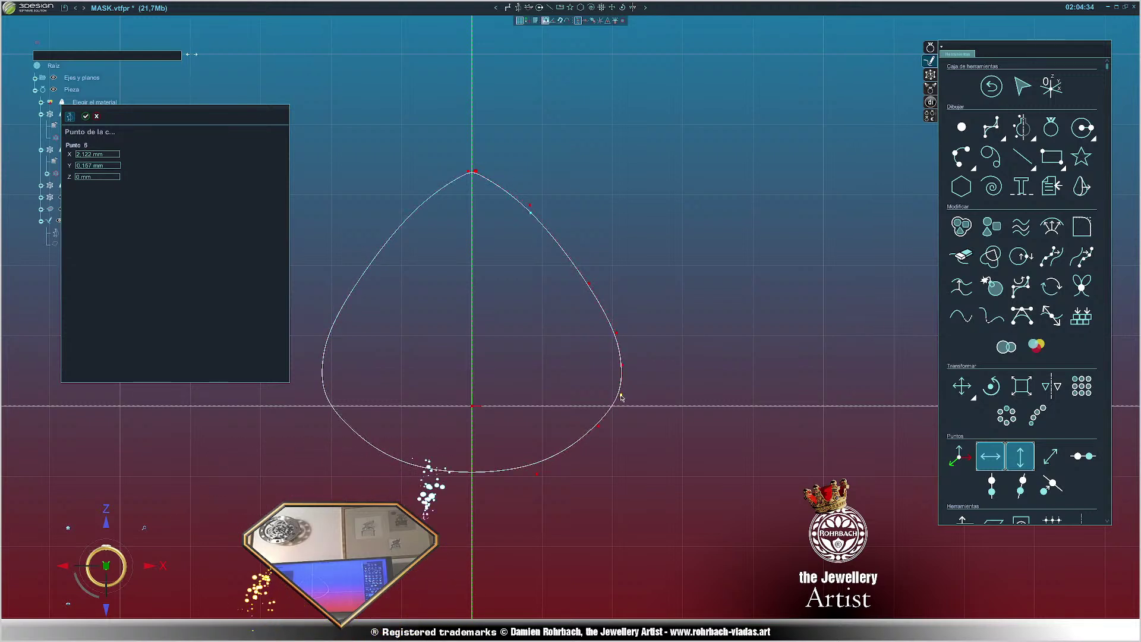
- Lower the teardrop's base, widen its lower corners, even out the flank points, and finish the sketch
click(595, 440)
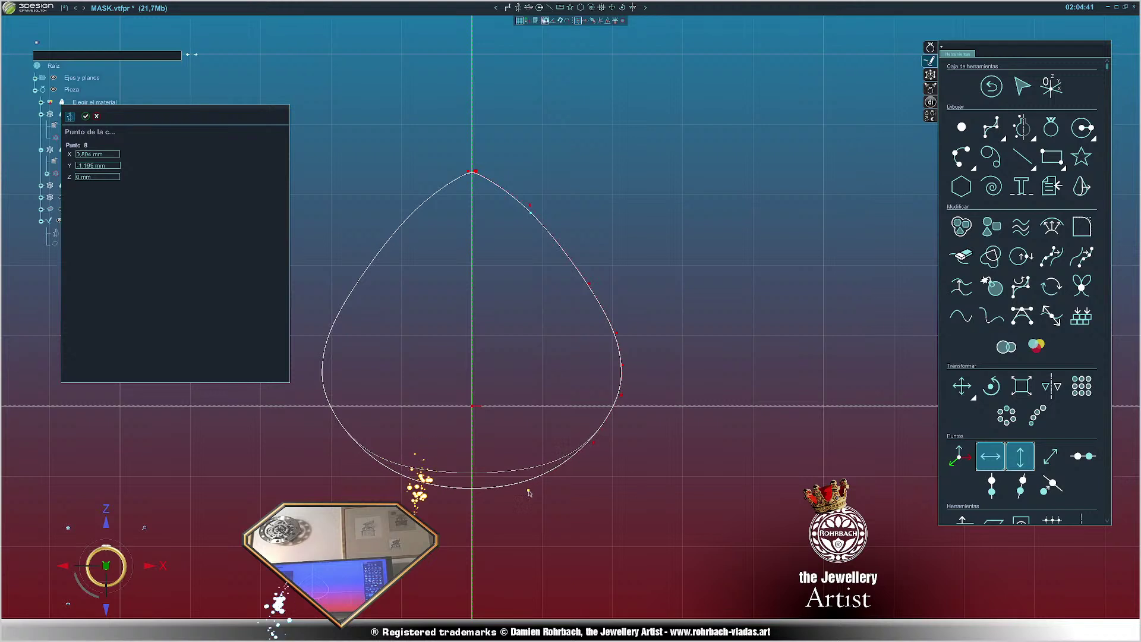
click(528, 489)
drag(593, 443, 597, 449)
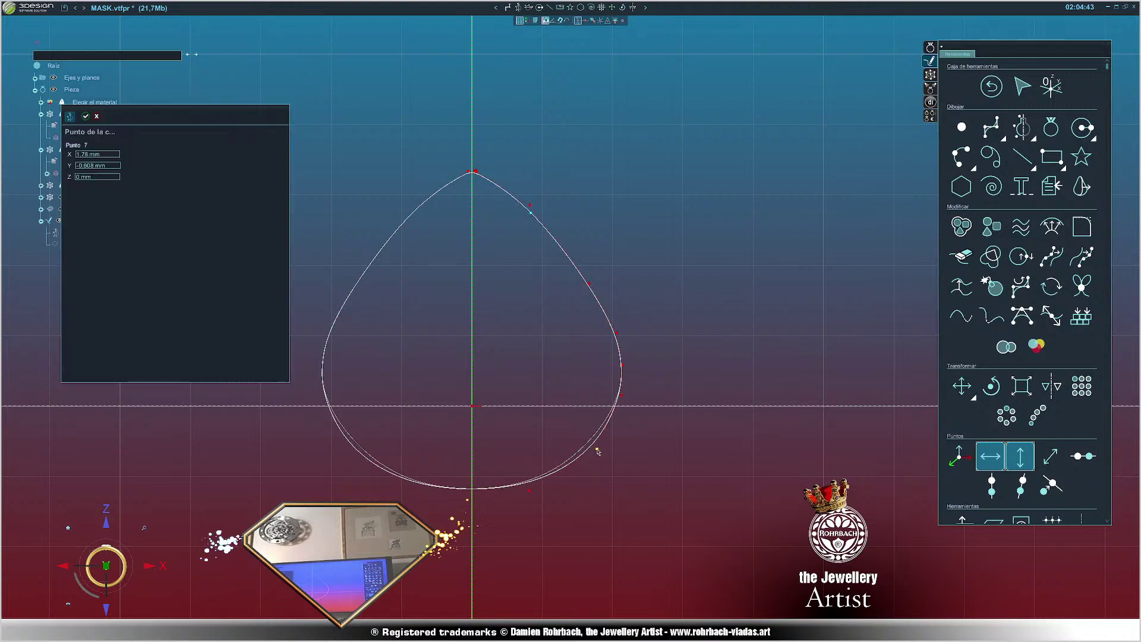
click(623, 408)
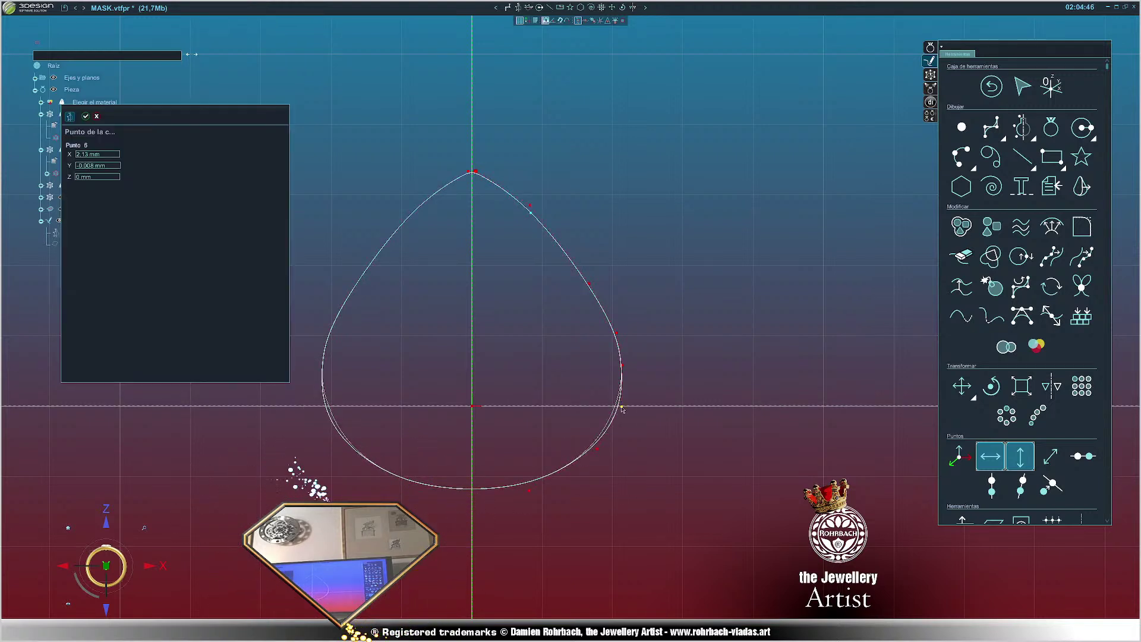
click(588, 283)
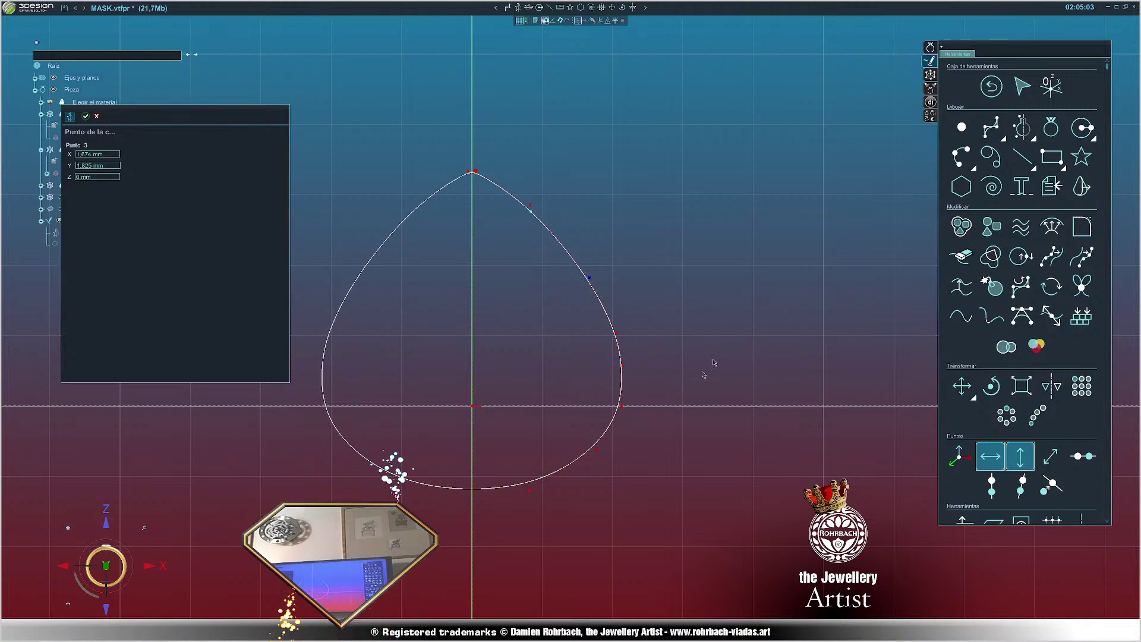
drag(616, 333, 610, 321)
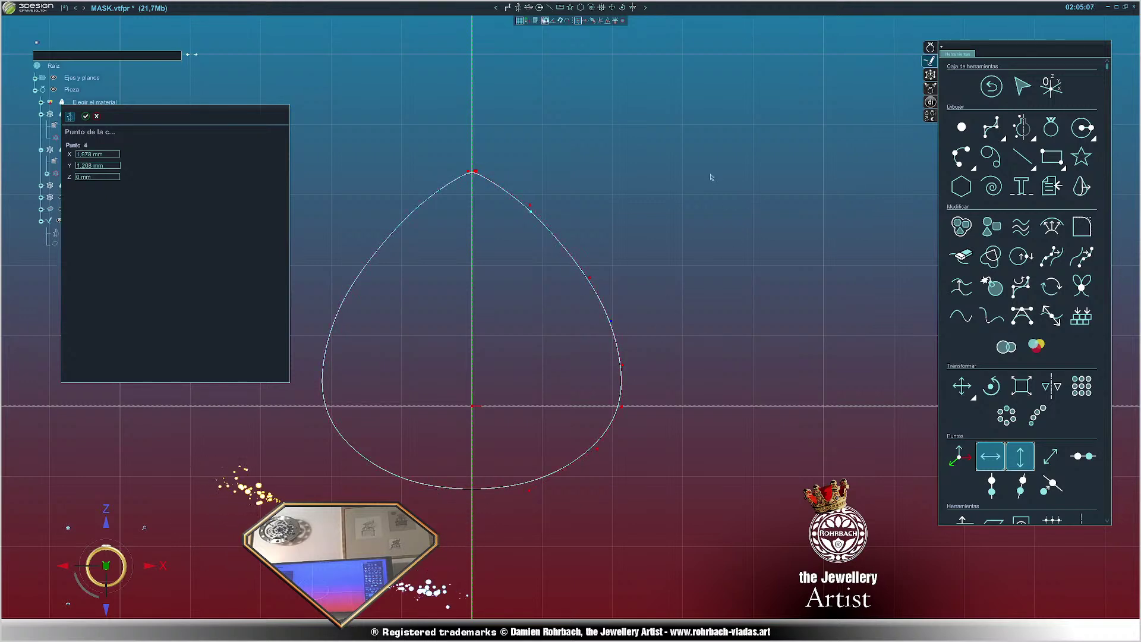
scroll(843, 219, down, 2)
click(991, 86)
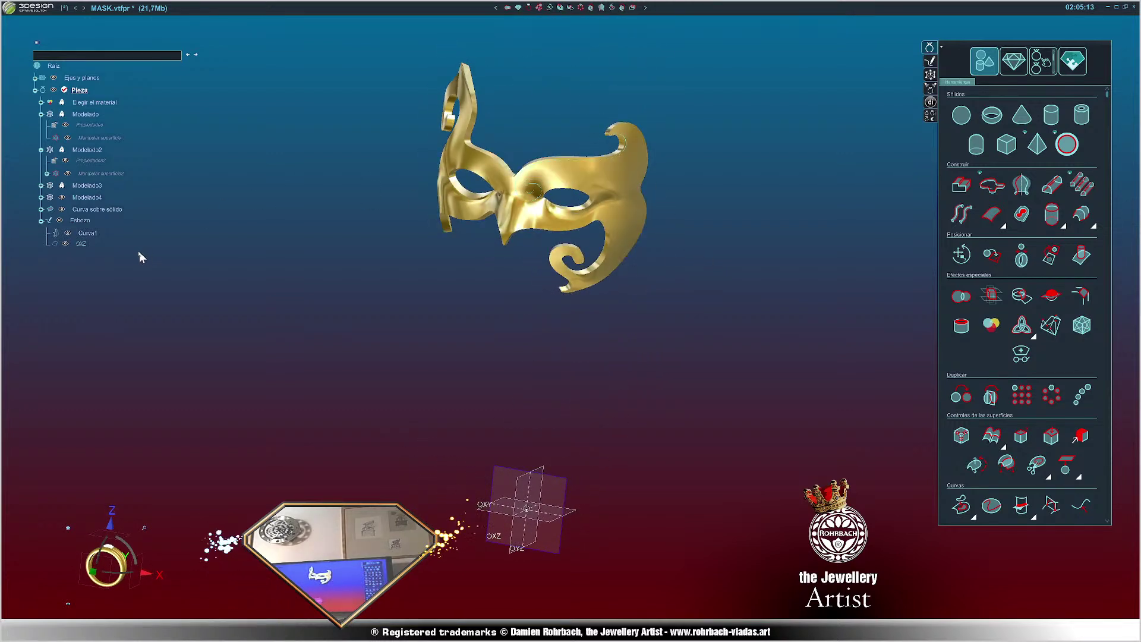
- Create a Multicurvas sweep in yellow gold 14K of the teardrop profile along the curve on the mask, using the support's orientation
click(106, 210)
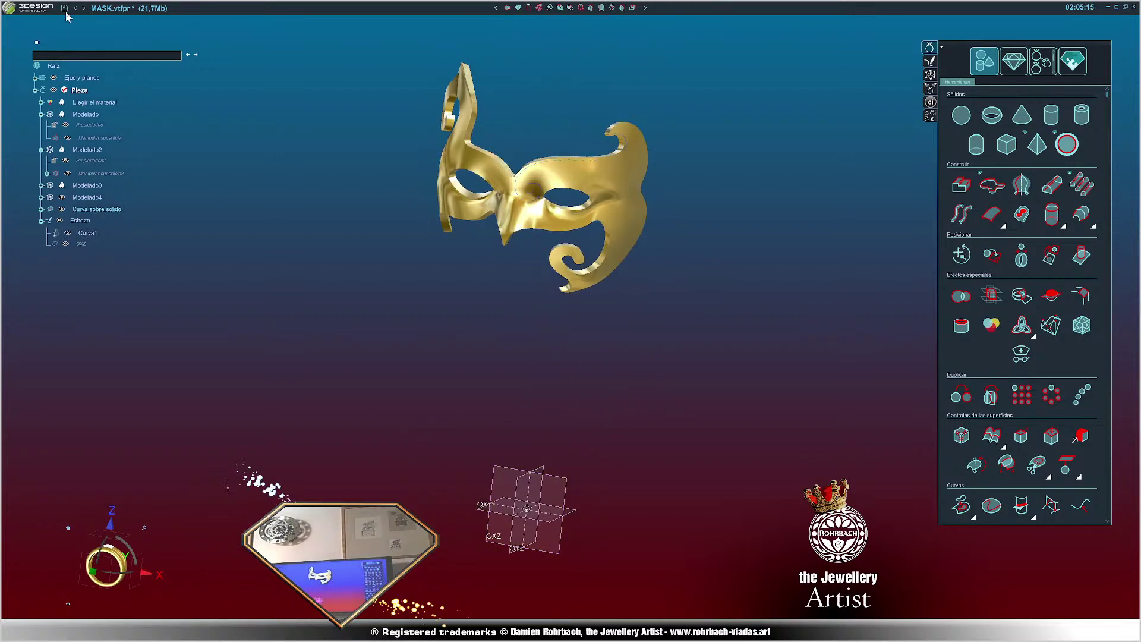
click(955, 222)
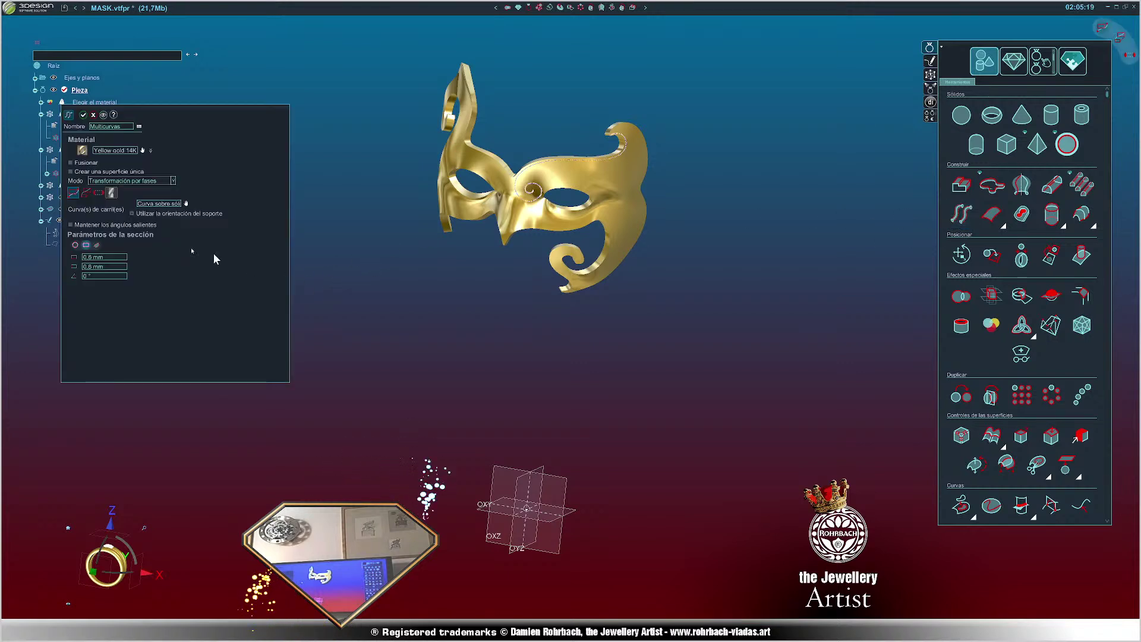
click(96, 245)
scroll(590, 499, up, 4)
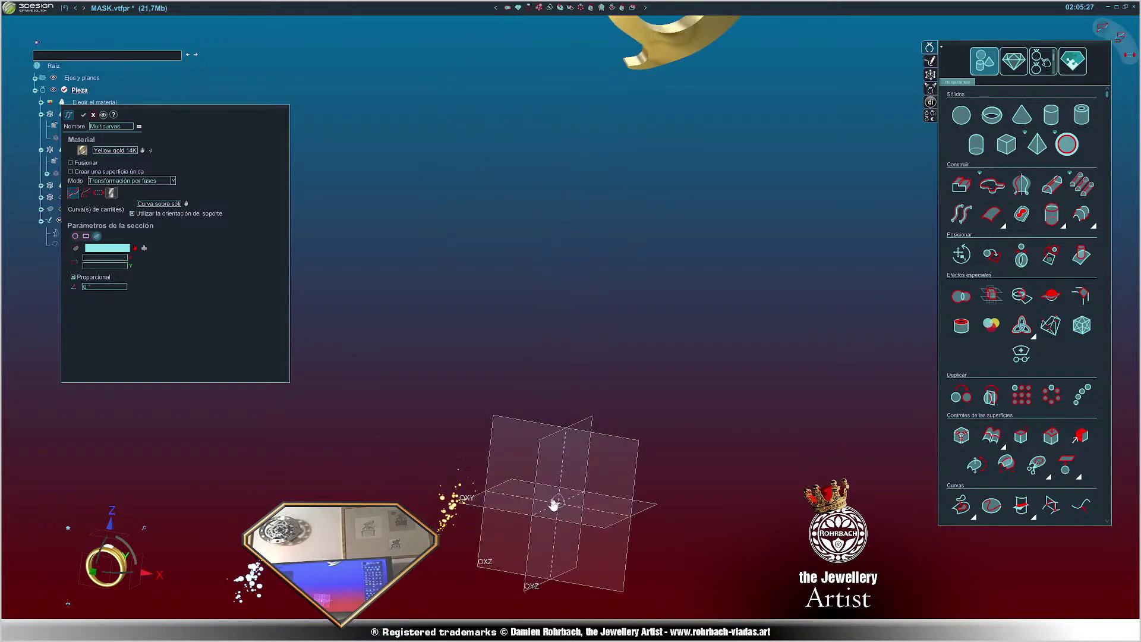
click(553, 504)
scroll(617, 286, down, 5)
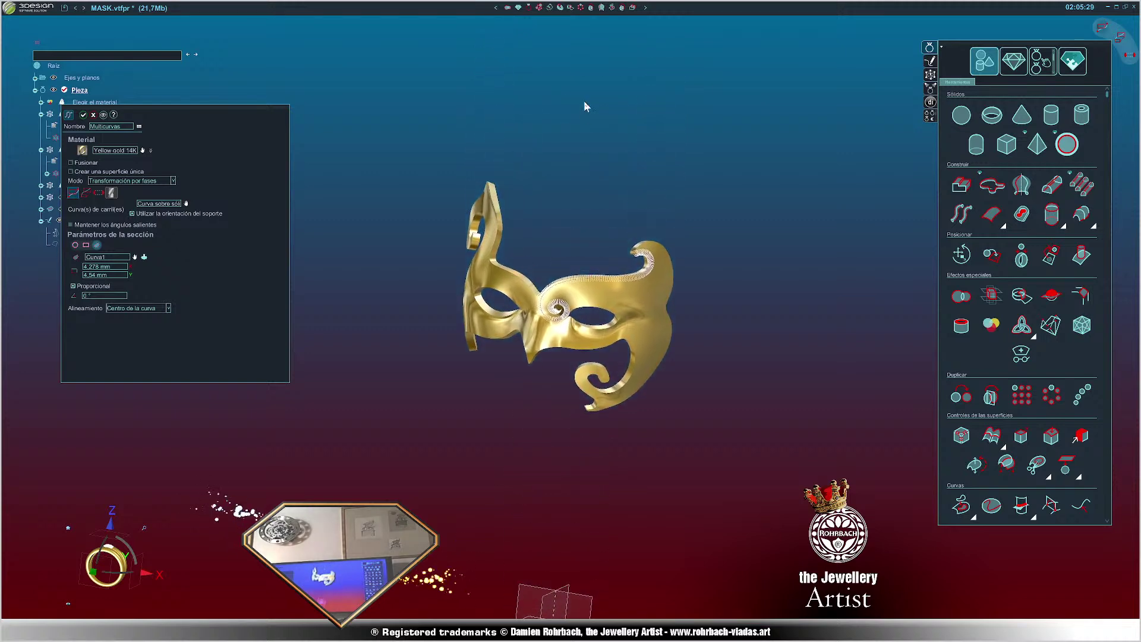
scroll(584, 101, up, 5)
scroll(581, 143, up, 4)
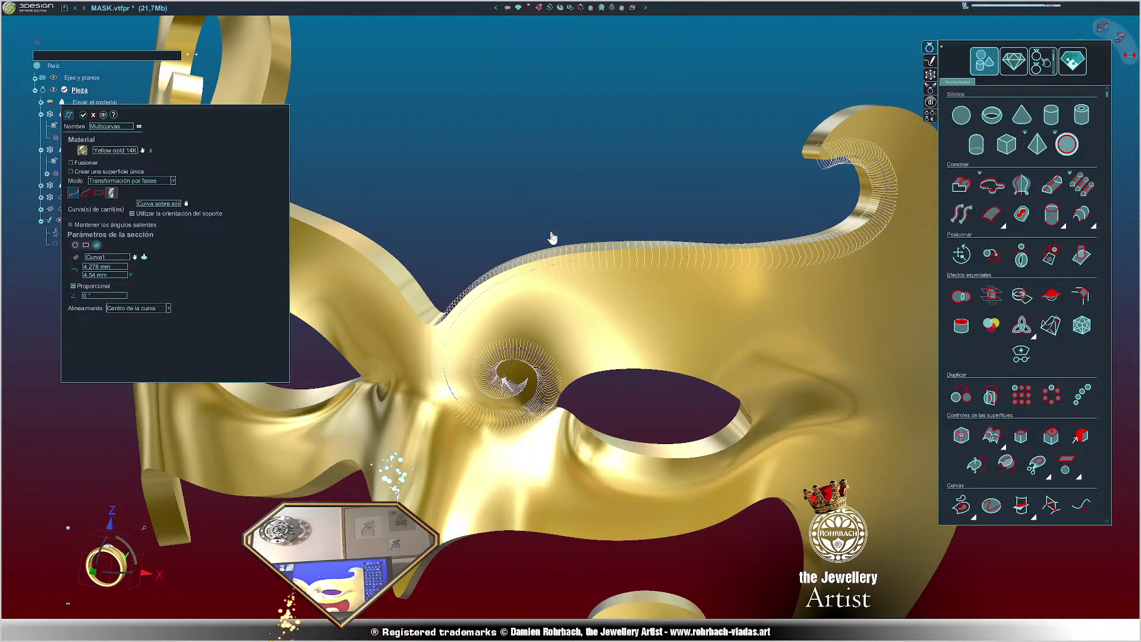
key(Return)
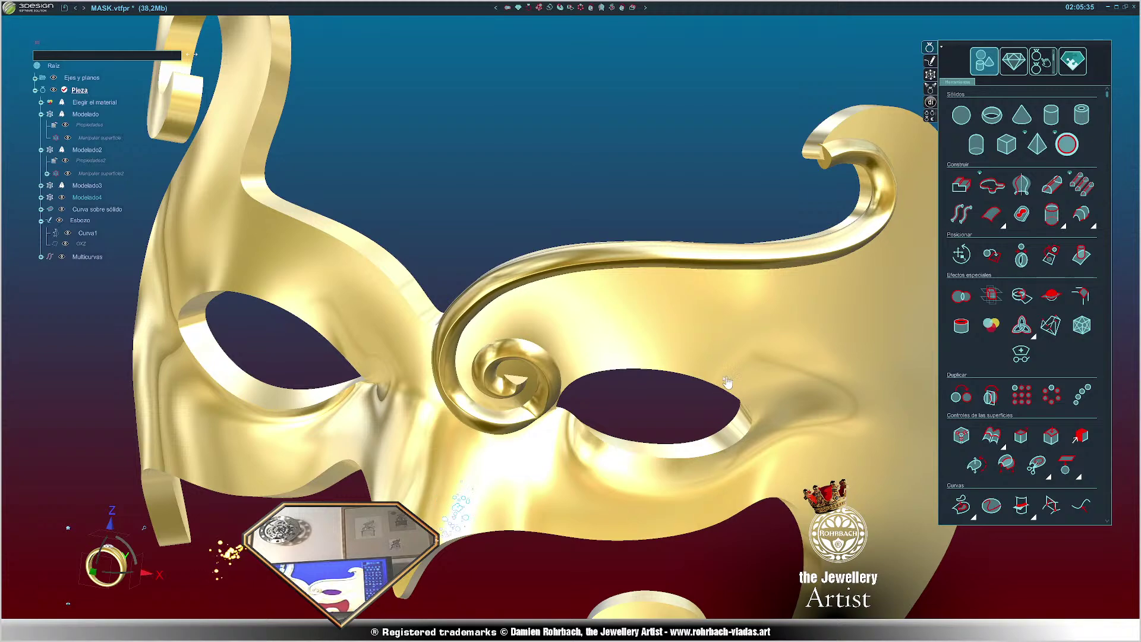
- Examine the swept scroll from several angles, checking how it seats on the mask and how its spiral end looks
middle_drag(725, 388, 611, 360)
scroll(615, 361, down, 8)
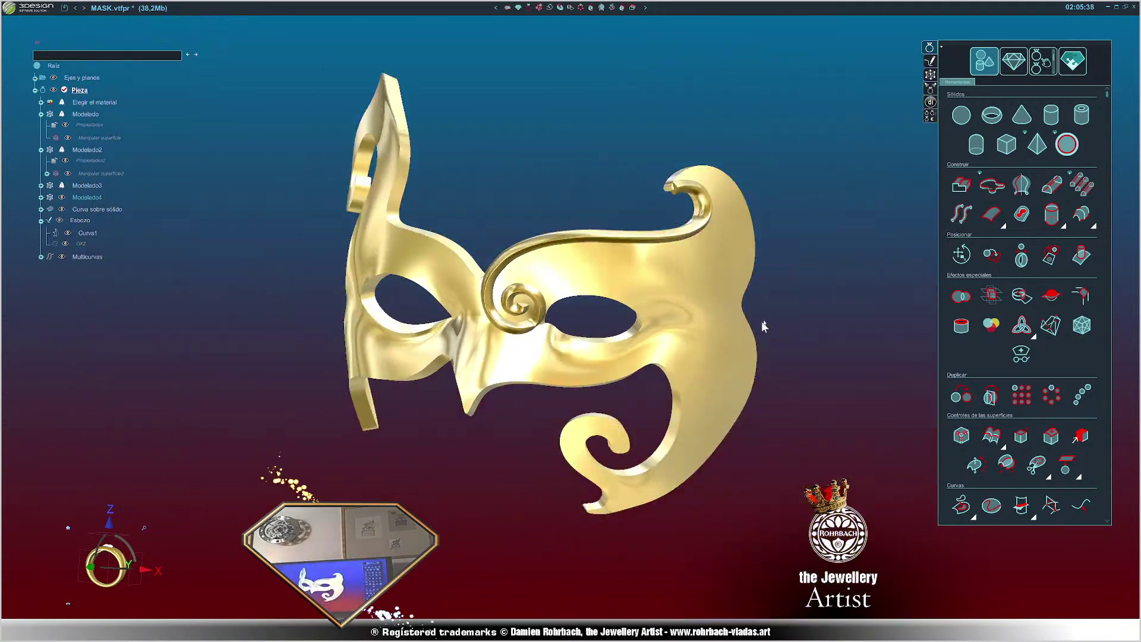
middle_drag(761, 321, 476, 195)
scroll(590, 288, up, 6)
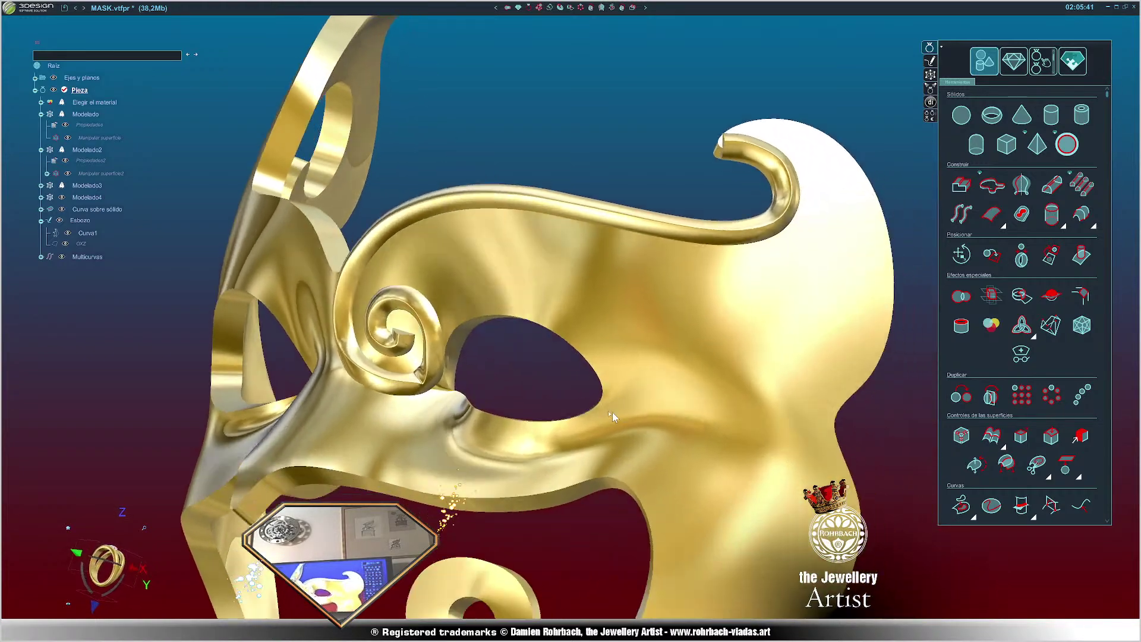
middle_drag(612, 416, 599, 407)
middle_drag(449, 388, 612, 364)
scroll(612, 364, up, 3)
scroll(612, 363, up, 4)
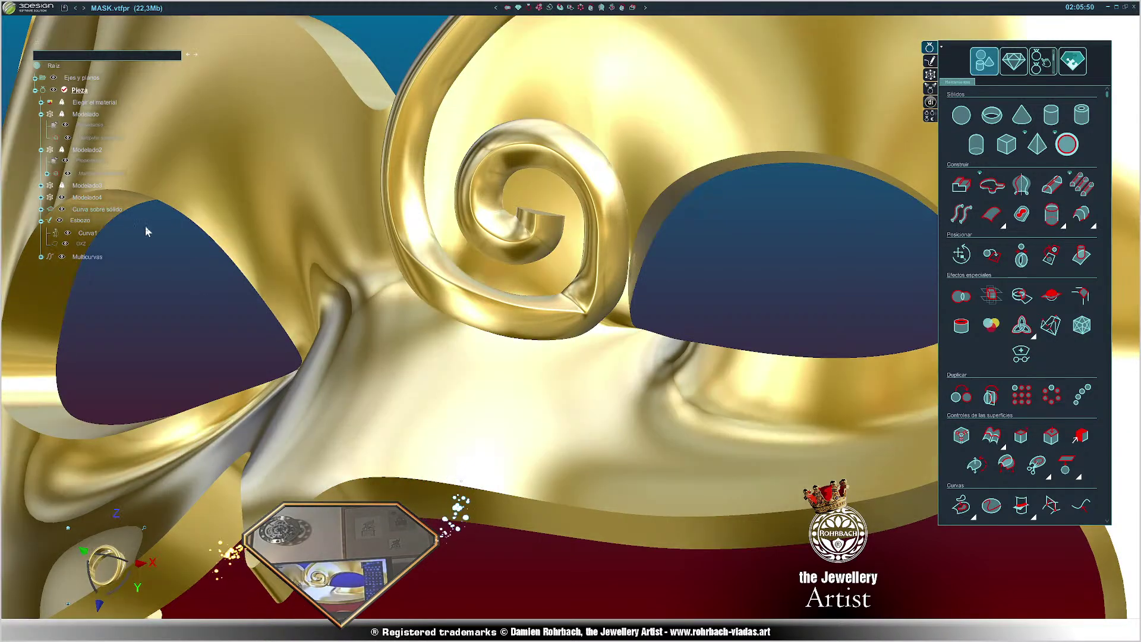
- Open the surface manipulation of the mask solid Modelado4 for editing
click(382, 361)
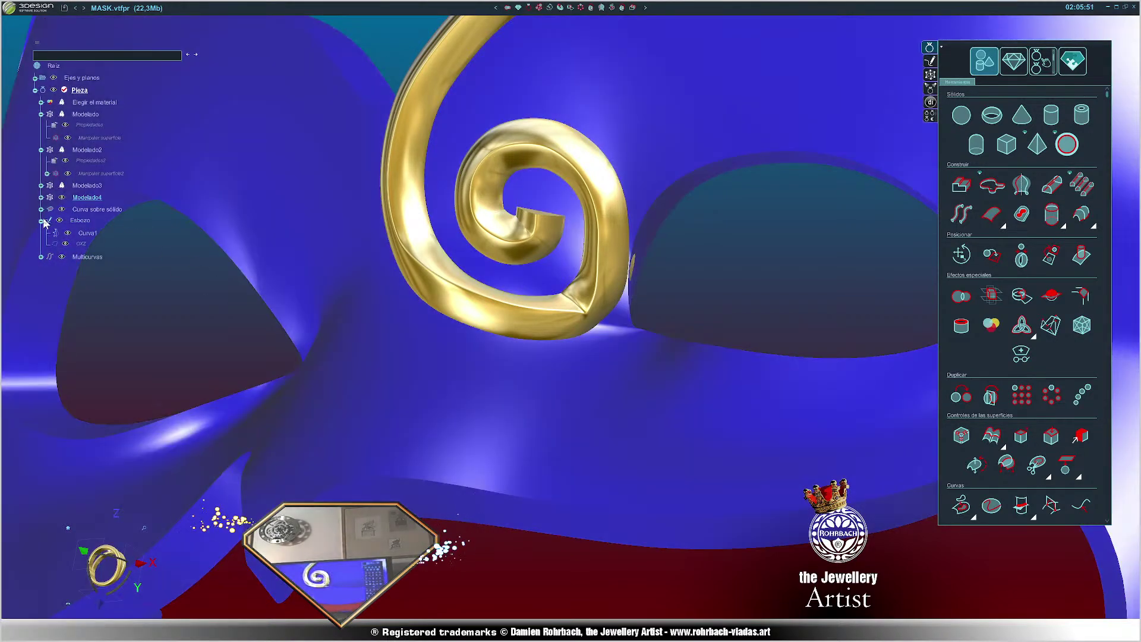
click(40, 197)
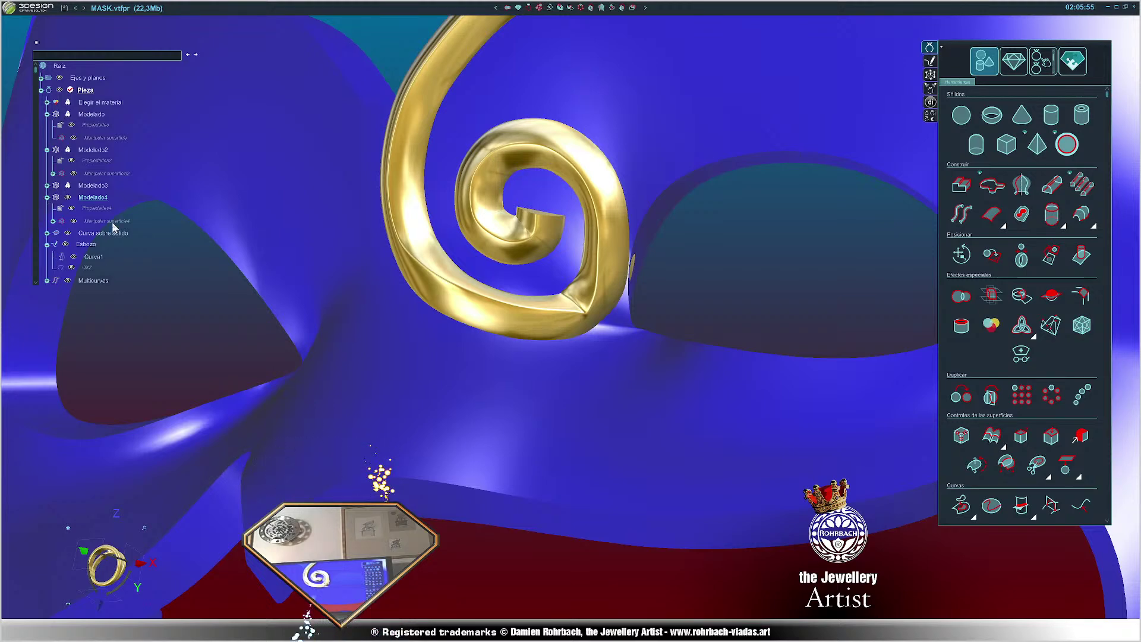
double_click(114, 222)
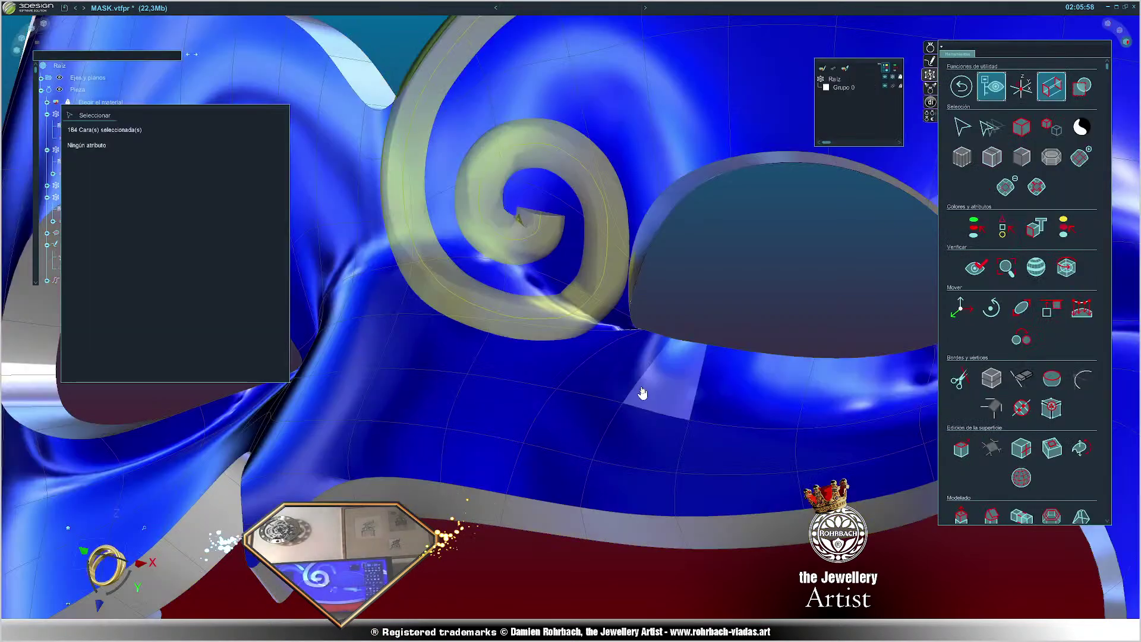
- Examine the eye opening's inner corner and the scroll's fit against the mask from several angles
scroll(636, 565, down, 3)
middle_drag(636, 565, 374, 453)
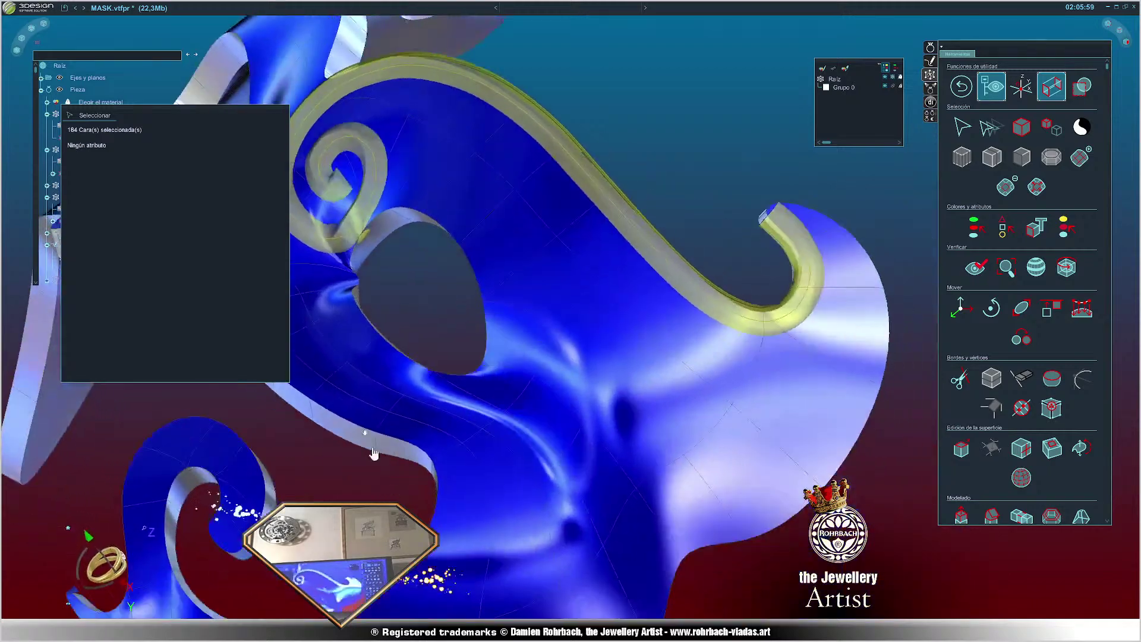
middle_drag(311, 228, 528, 350)
middle_drag(596, 517, 501, 412)
scroll(502, 413, up, 5)
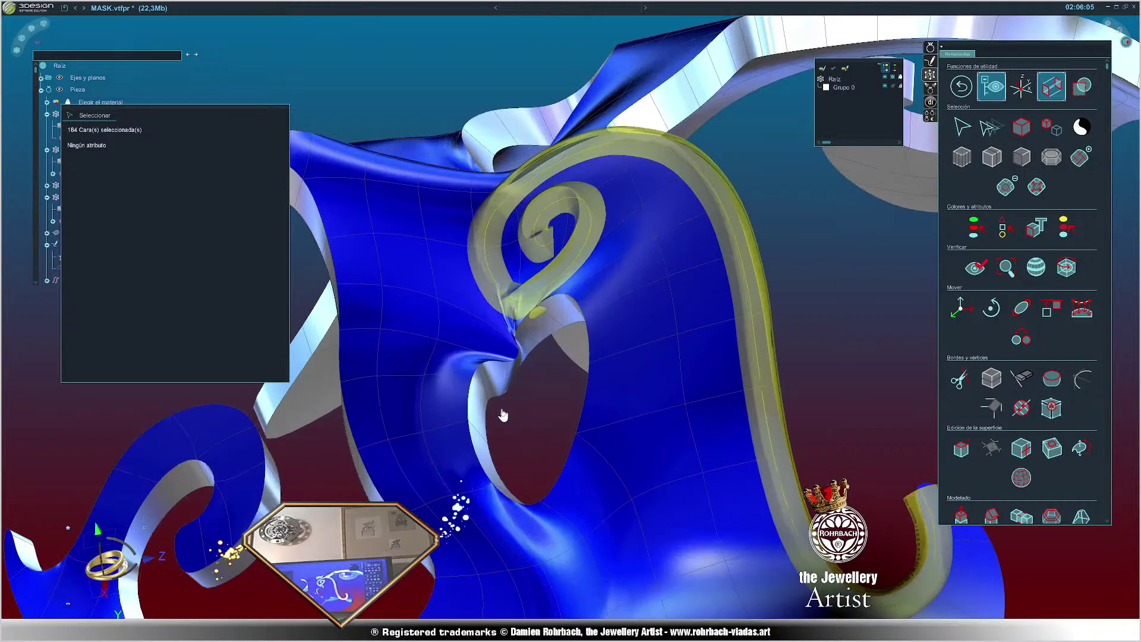
middle_drag(562, 390, 629, 417)
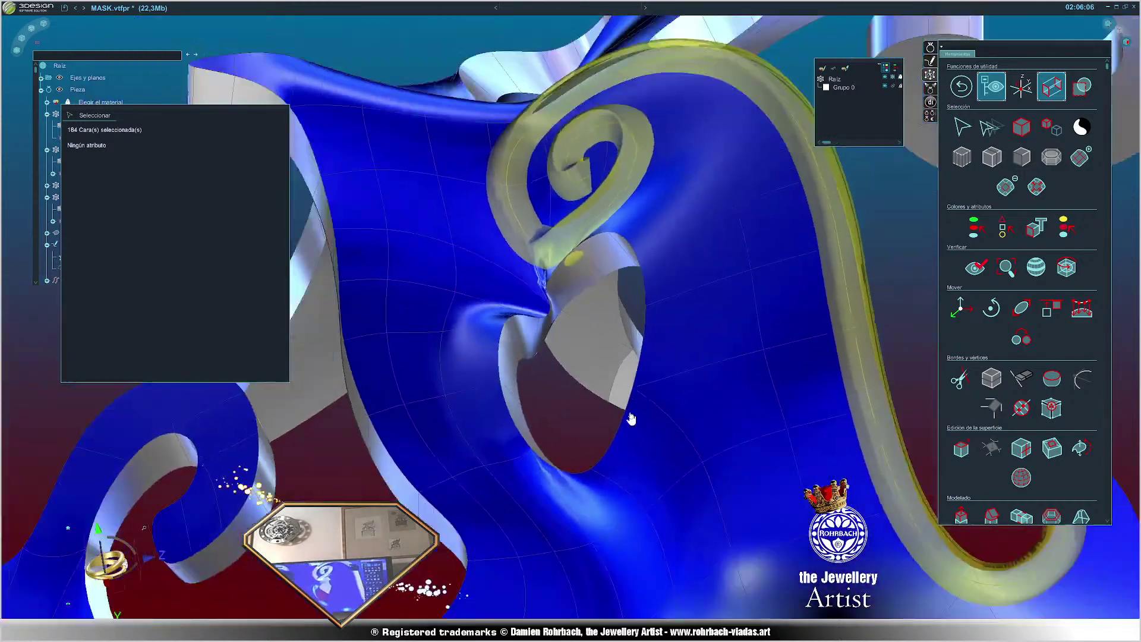
scroll(713, 452, down, 5)
middle_drag(807, 480, 326, 157)
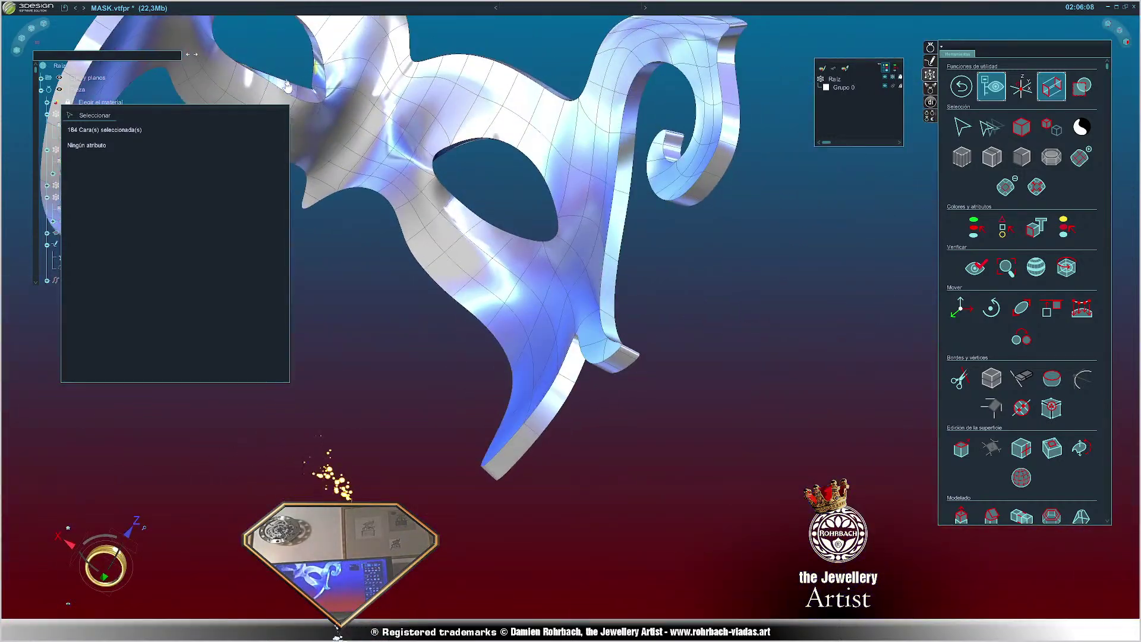
middle_drag(287, 87, 402, 340)
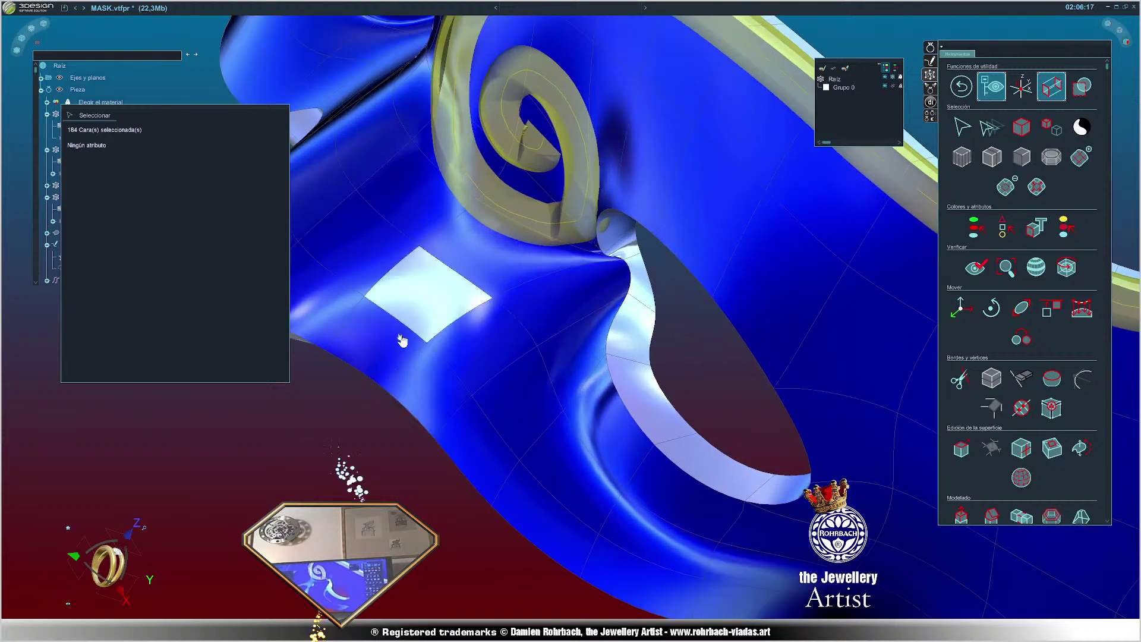
- Move the two control vertices at the eye opening's inner corner closer to the spiral using Desplazar
click(1101, 25)
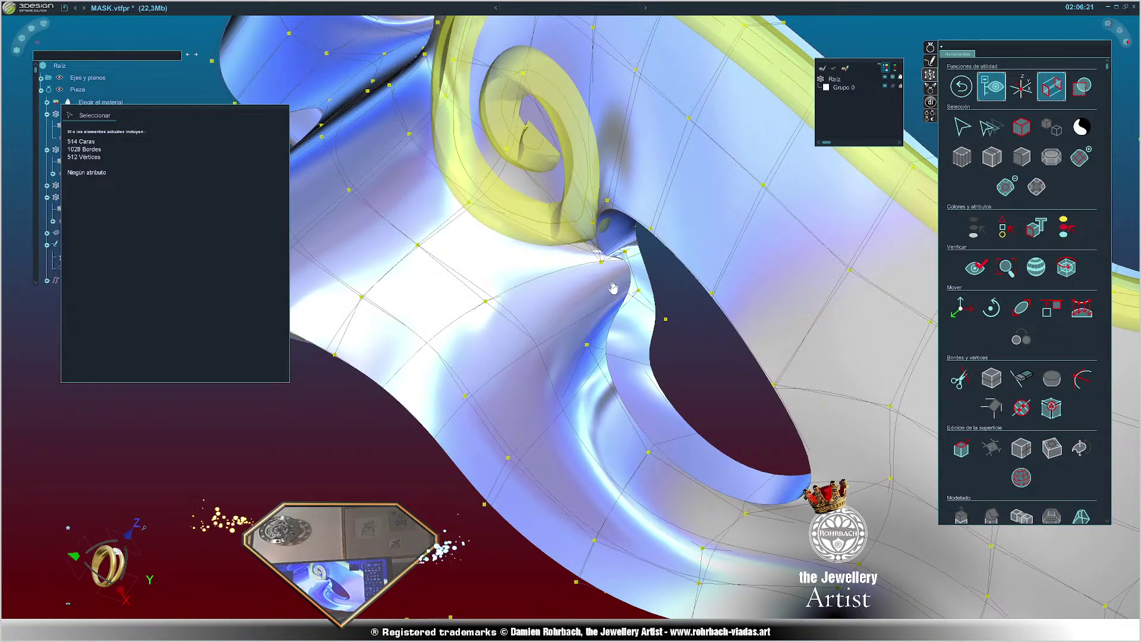
scroll(612, 288, up, 2)
click(648, 220)
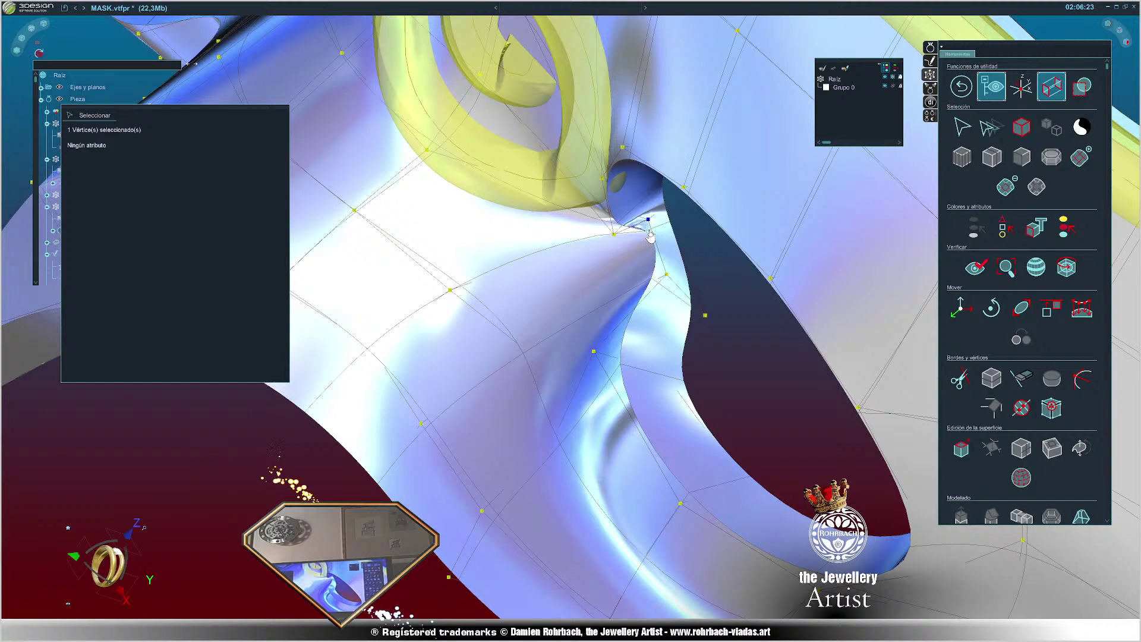
click(666, 276)
middle_drag(585, 336, 583, 377)
click(961, 308)
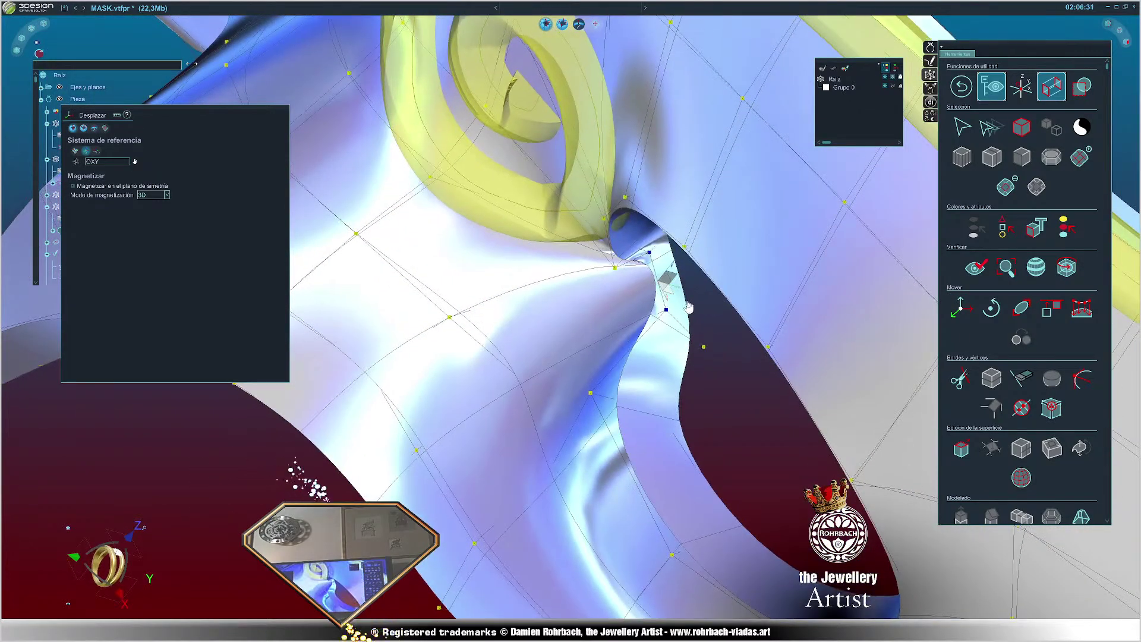
scroll(574, 338, up, 2)
click(116, 548)
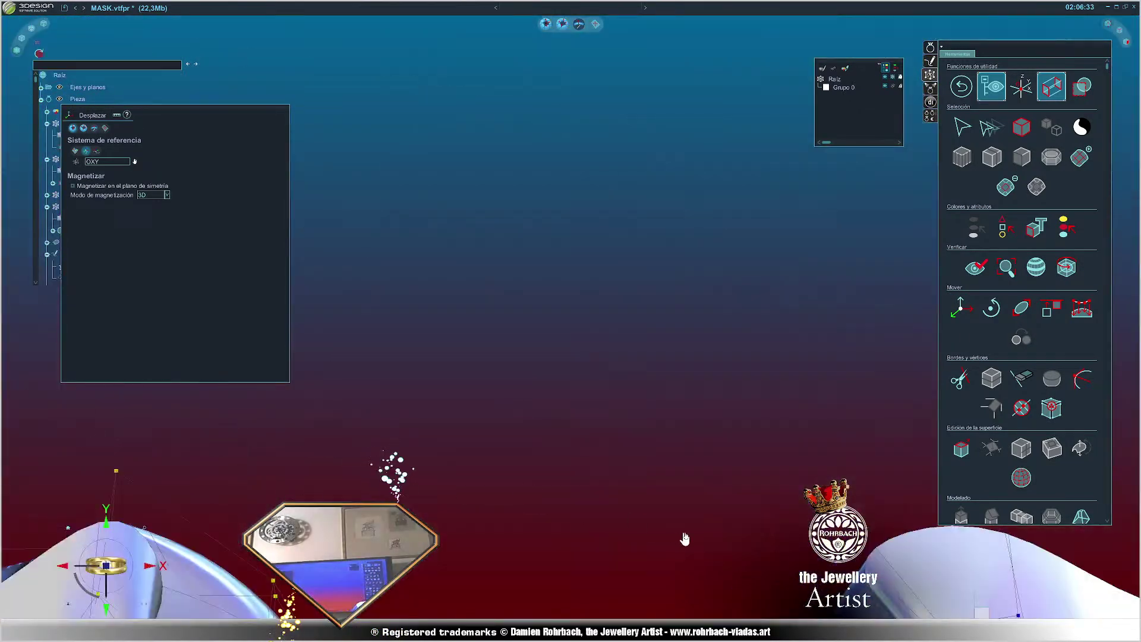
scroll(684, 540, down, 4)
scroll(828, 567, up, 3)
middle_drag(508, 217, 559, 312)
scroll(552, 310, up, 2)
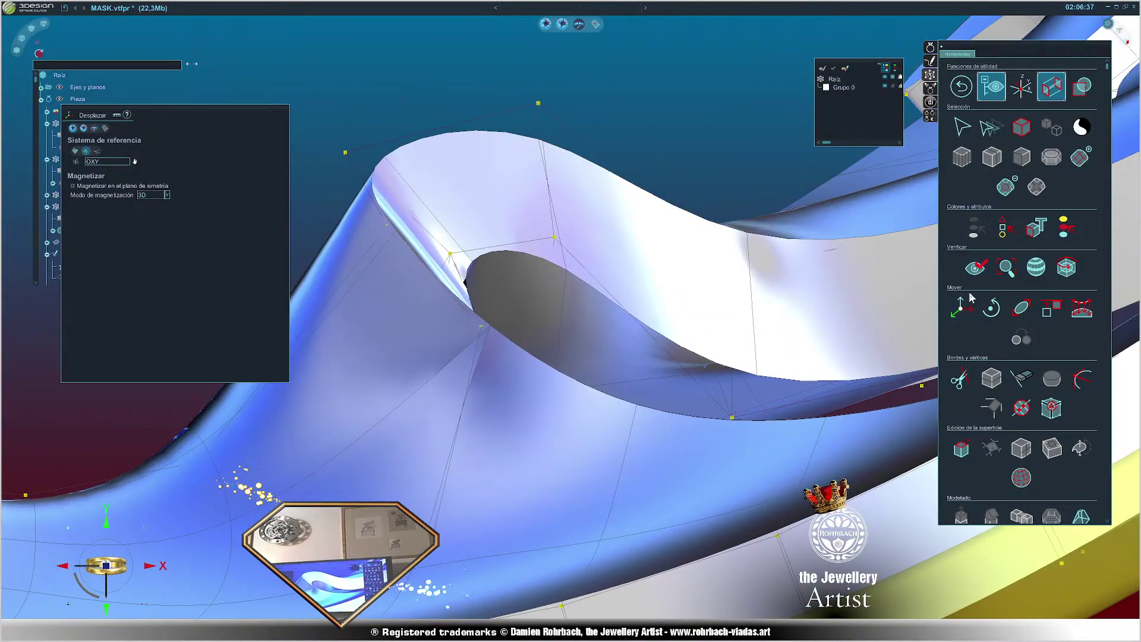
middle_drag(572, 439, 519, 91)
middle_drag(570, 190, 447, 260)
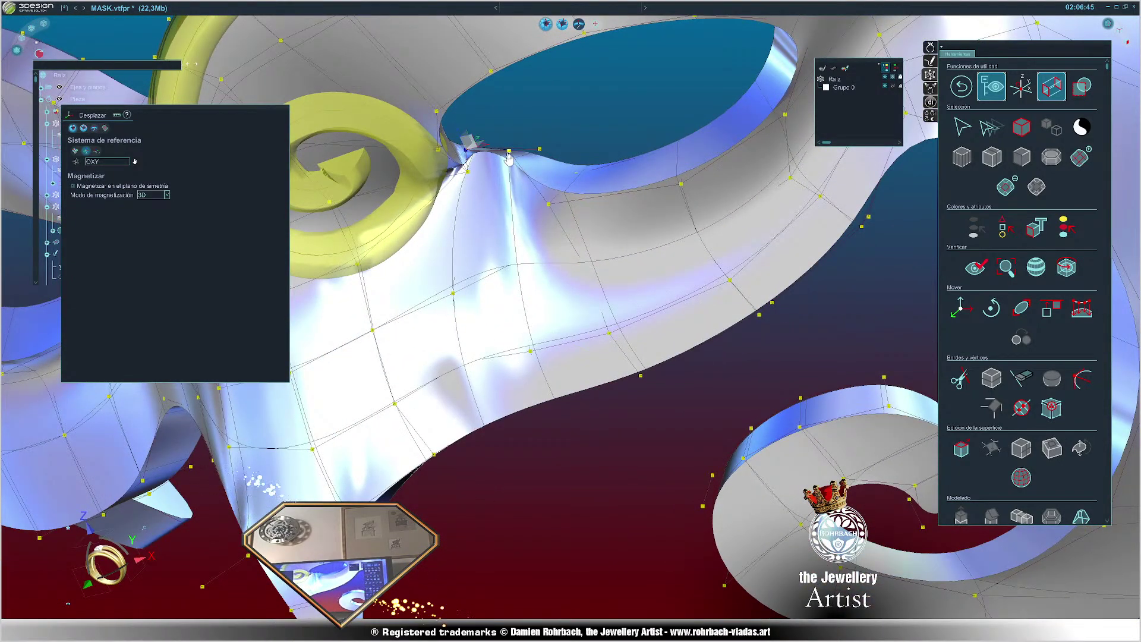
middle_drag(509, 156, 433, 166)
scroll(544, 297, up, 3)
middle_drag(698, 381, 725, 394)
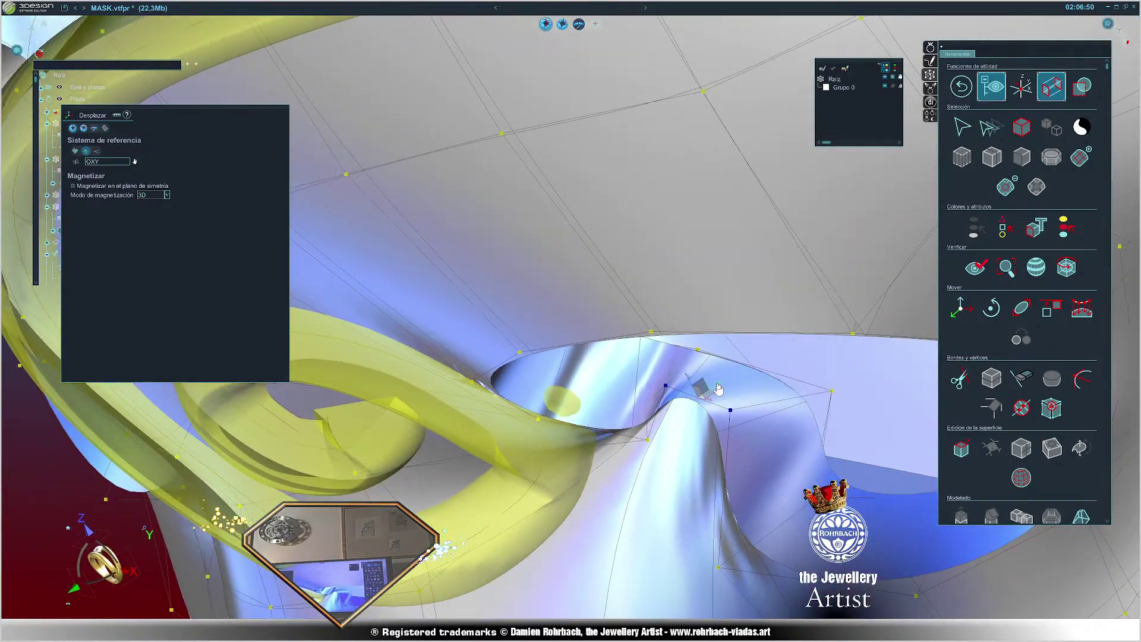
drag(719, 388, 672, 438)
- Lower the two selected inner-corner vertices slightly below the spiral, working in the front view
middle_drag(672, 438, 655, 326)
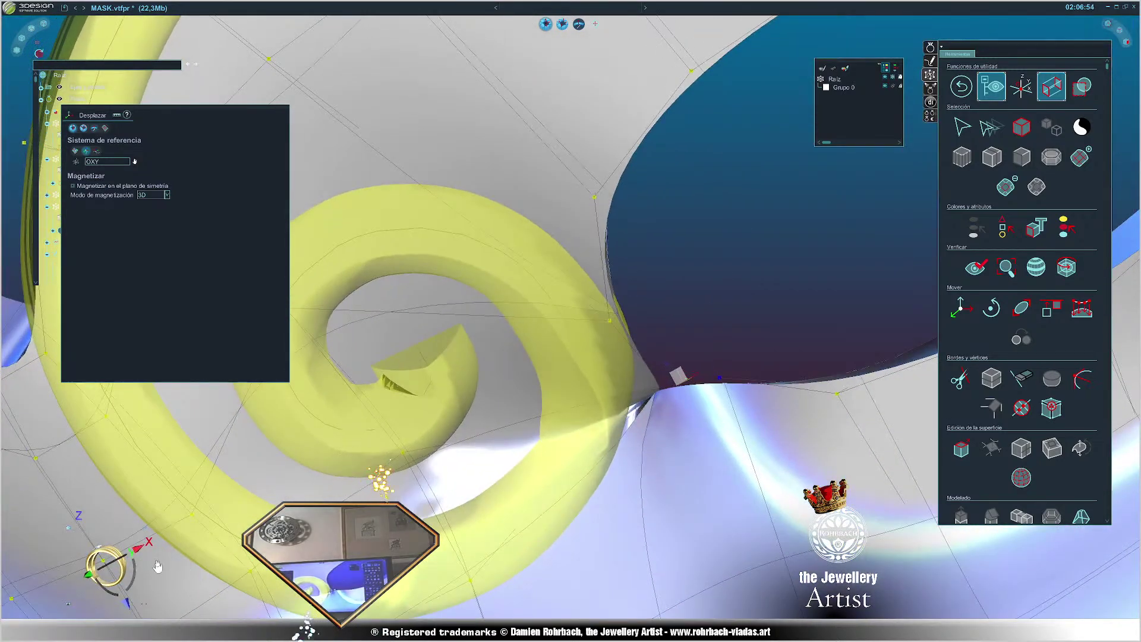
middle_drag(92, 574, 605, 518)
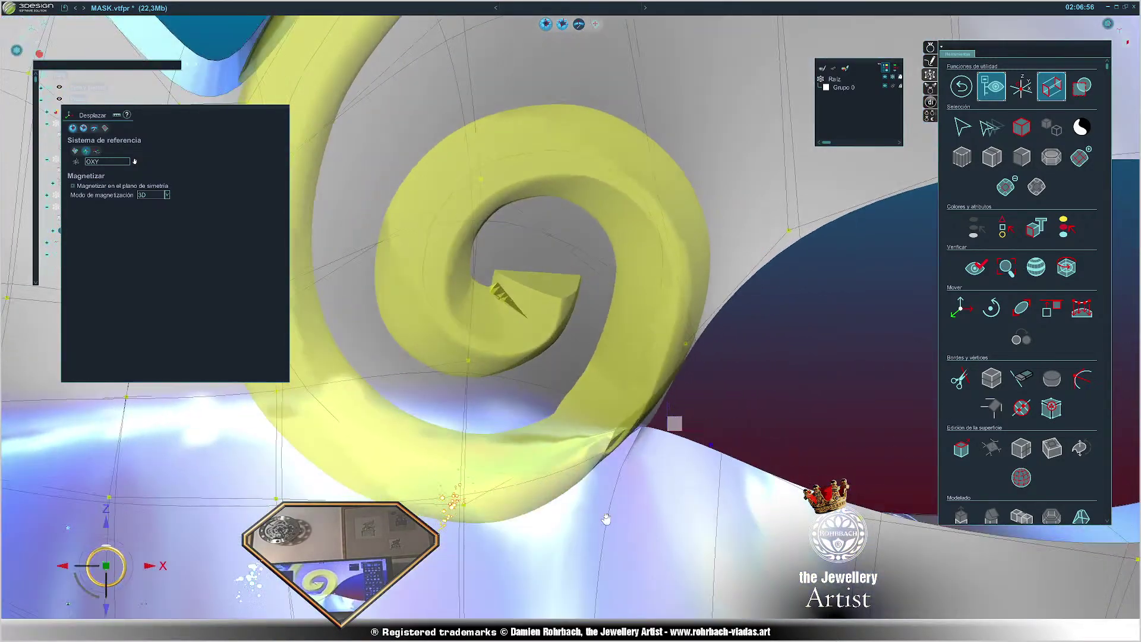
drag(675, 423, 690, 470)
- Shift the selected eye-corner vertices by about -0.269 mm along Y and finish the surface manipulation
scroll(708, 486, down, 3)
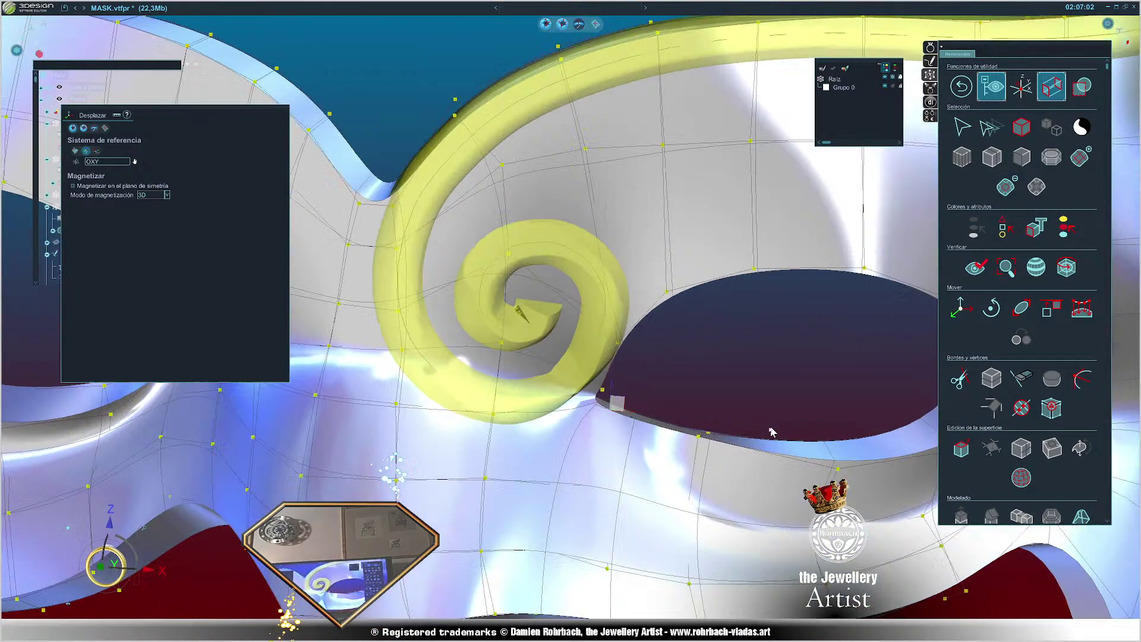
middle_drag(769, 430, 365, 333)
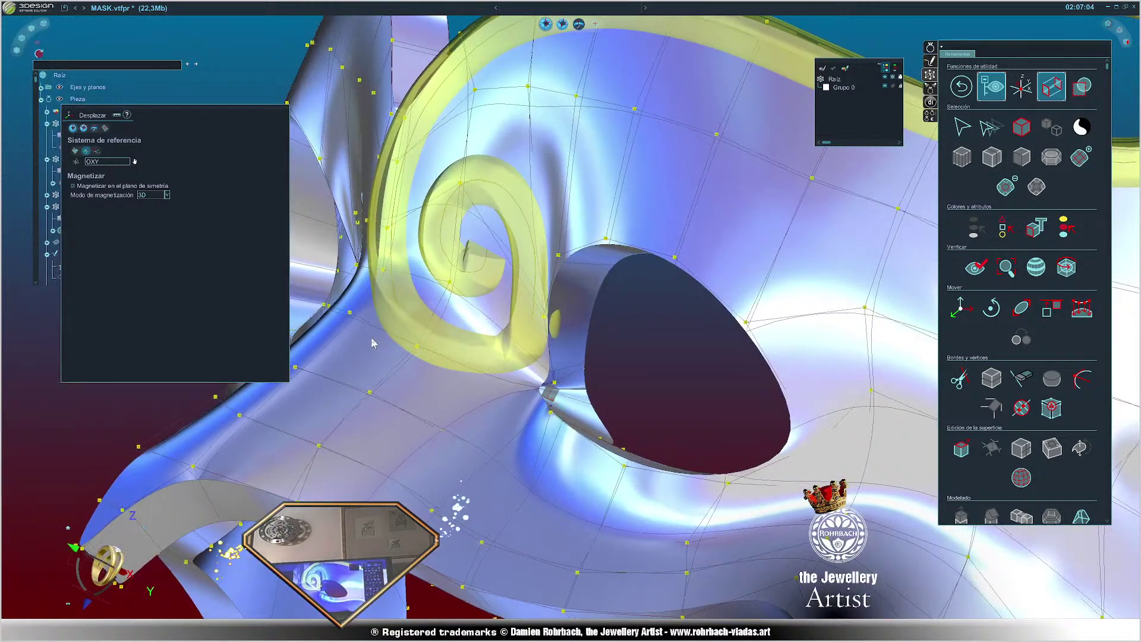
scroll(510, 439, up, 3)
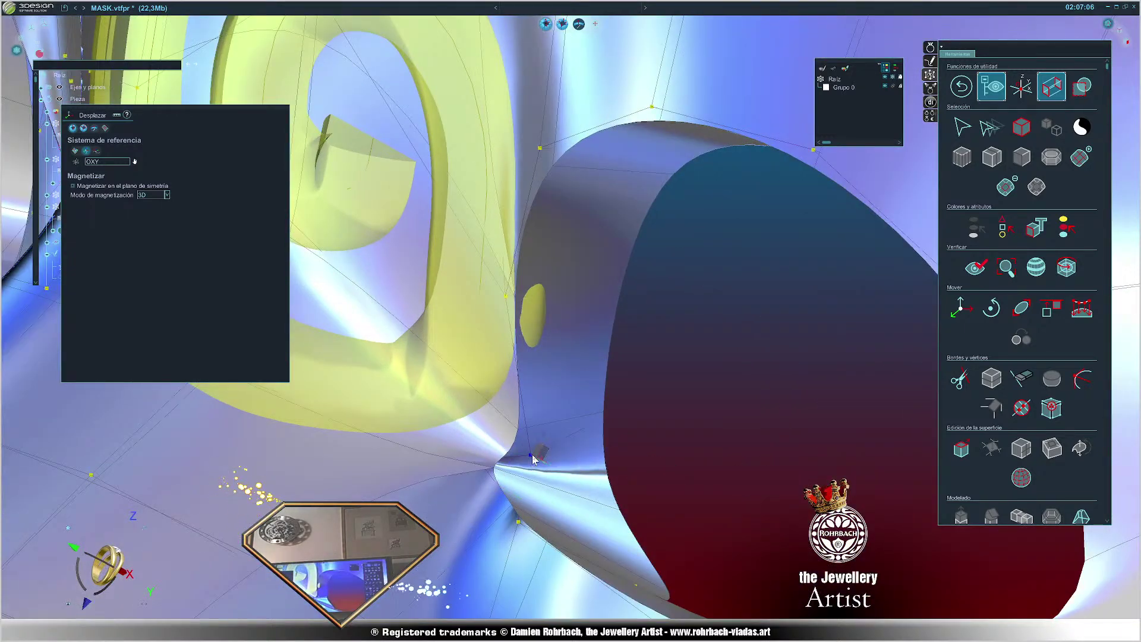
drag(544, 440, 546, 415)
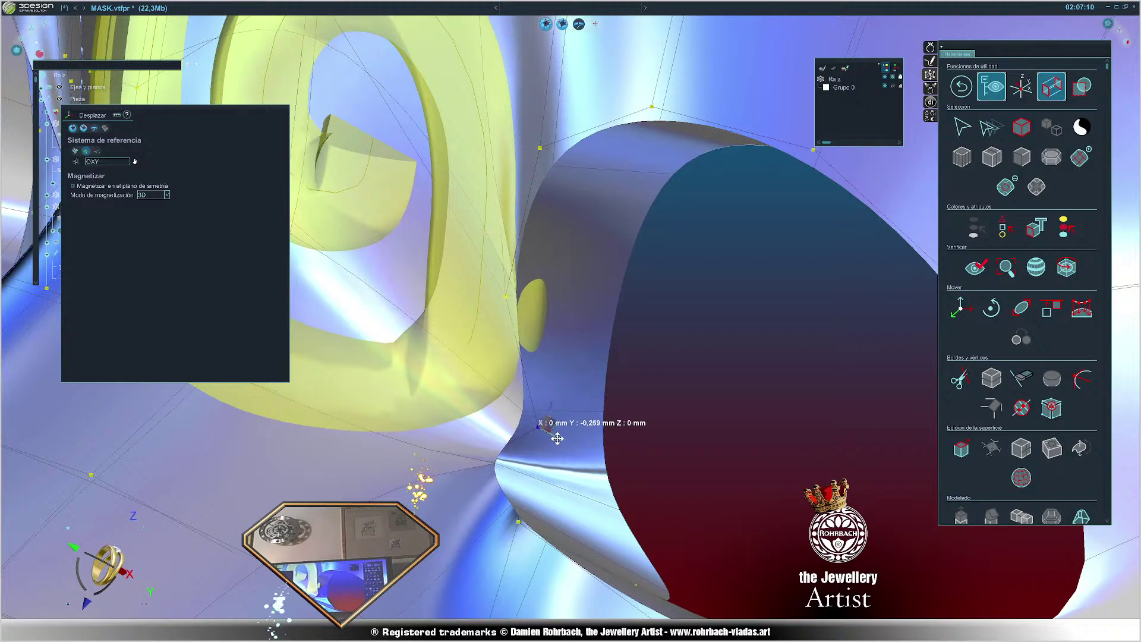
scroll(545, 432, down, 3)
middle_drag(544, 432, 265, 502)
right_drag(265, 501, 648, 403)
right_drag(483, 435, 386, 260)
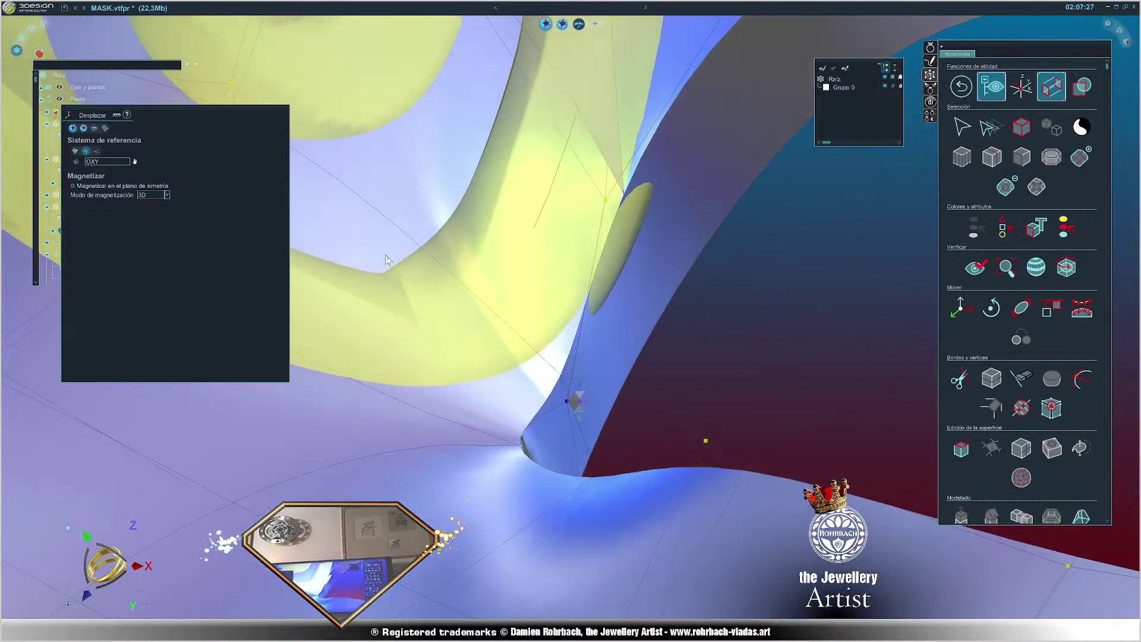
click(969, 102)
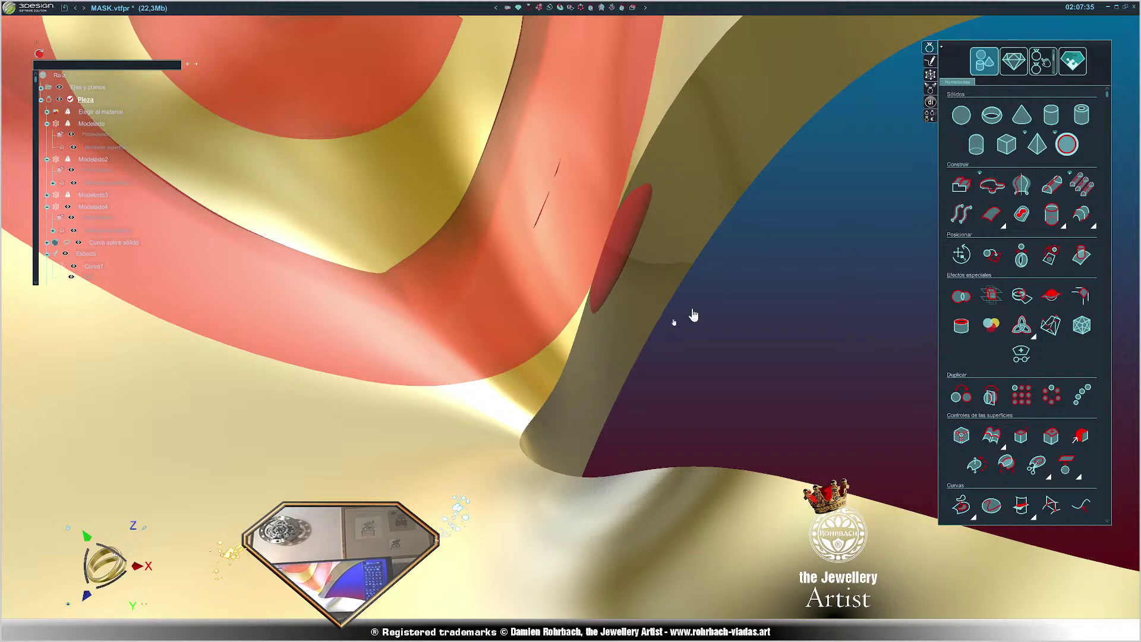
- Rebuild the model so the scroll follows the edited mask, and save MASK.vtfpr
scroll(692, 310, down, 8)
right_drag(649, 326, 555, 356)
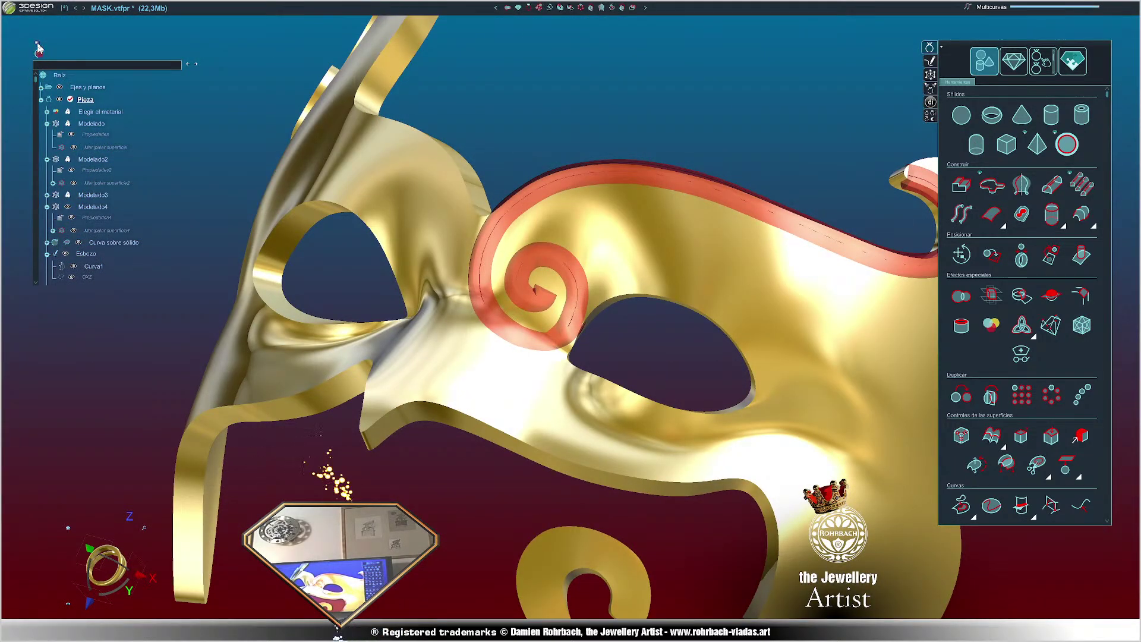
right_drag(432, 159, 542, 304)
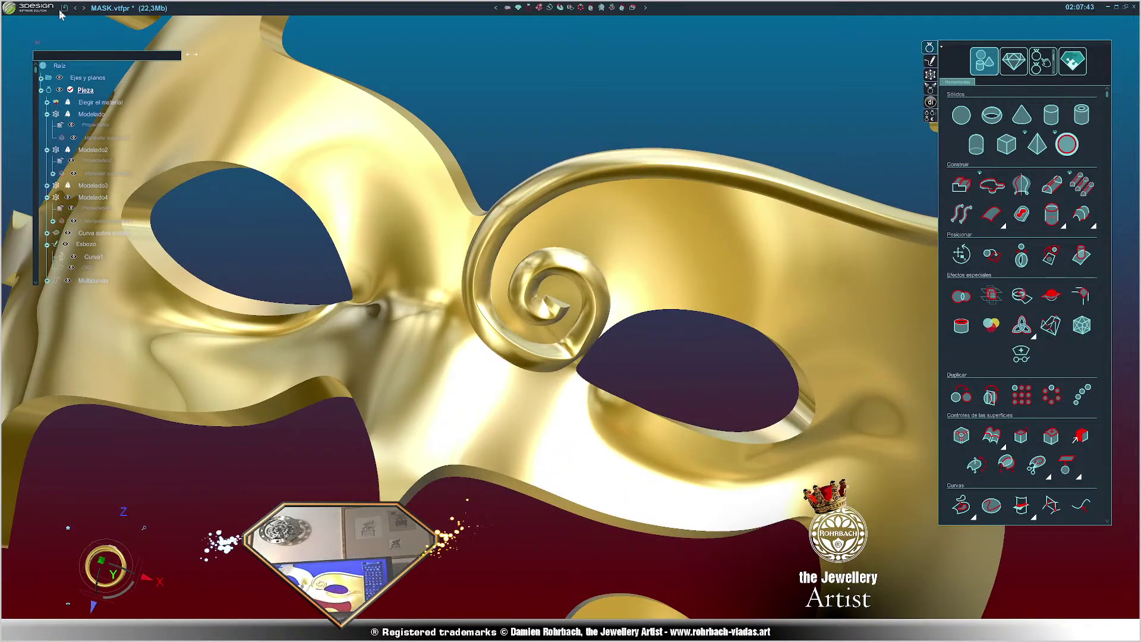
click(64, 8)
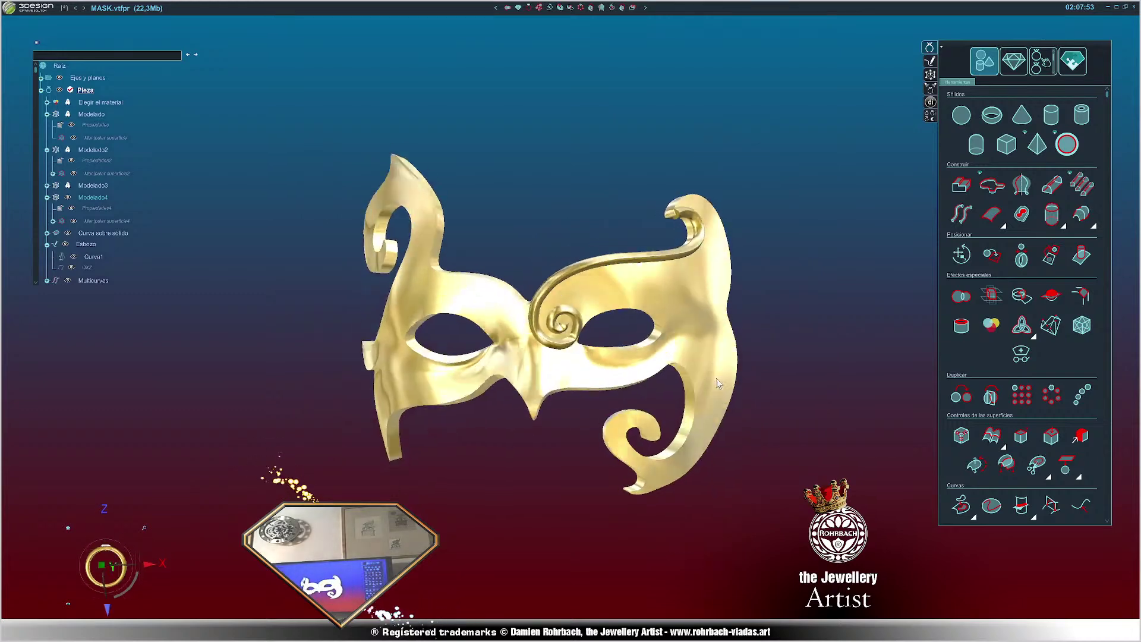
- Set the material of the mask solid Modelado4 to White gold 14K and rebuild the model
middle_drag(618, 407, 594, 404)
scroll(578, 304, up, 4)
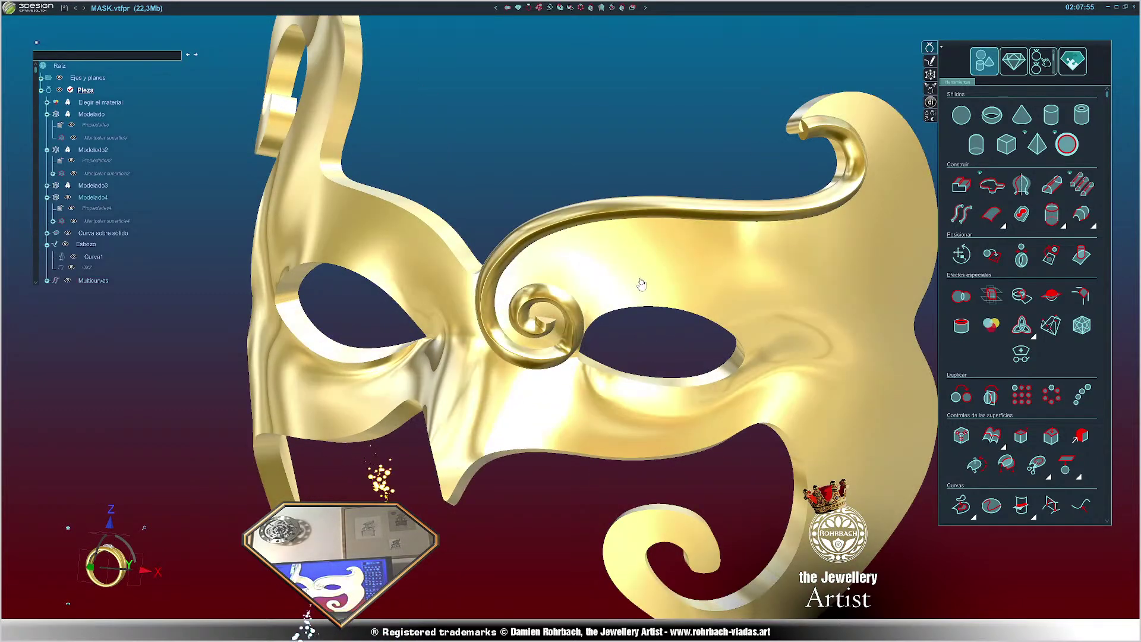
click(640, 285)
double_click(131, 205)
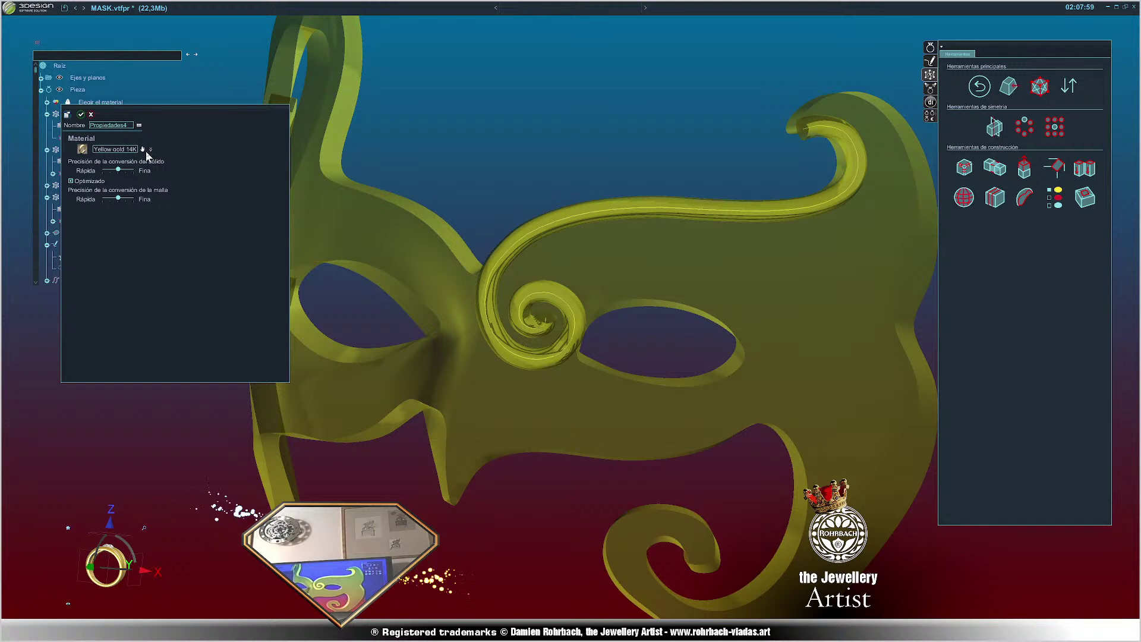
click(143, 151)
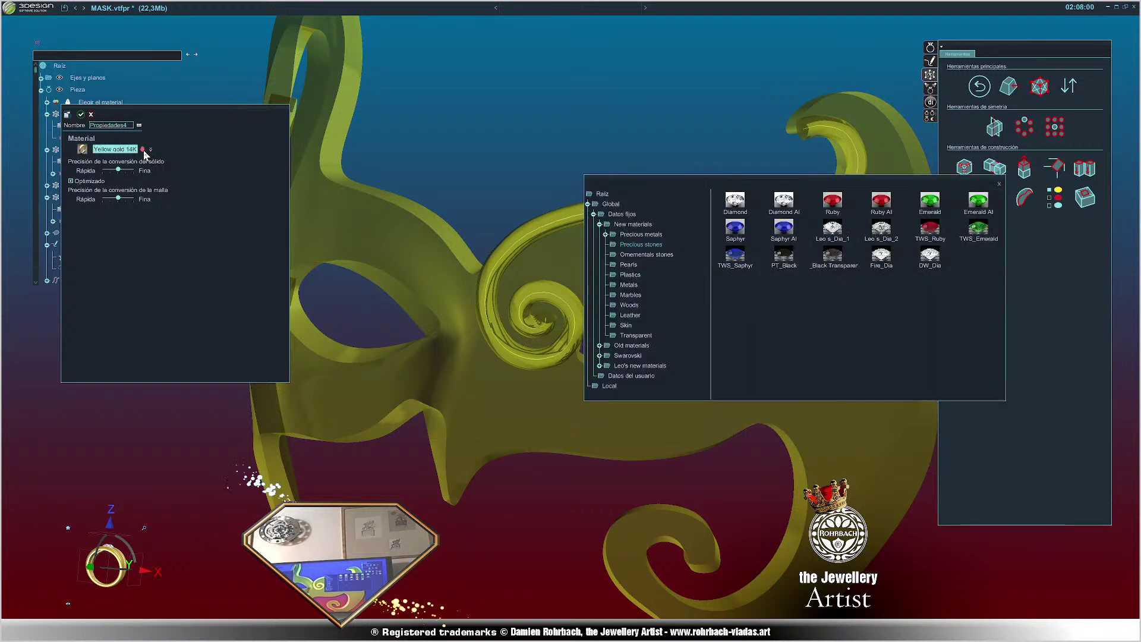
click(606, 235)
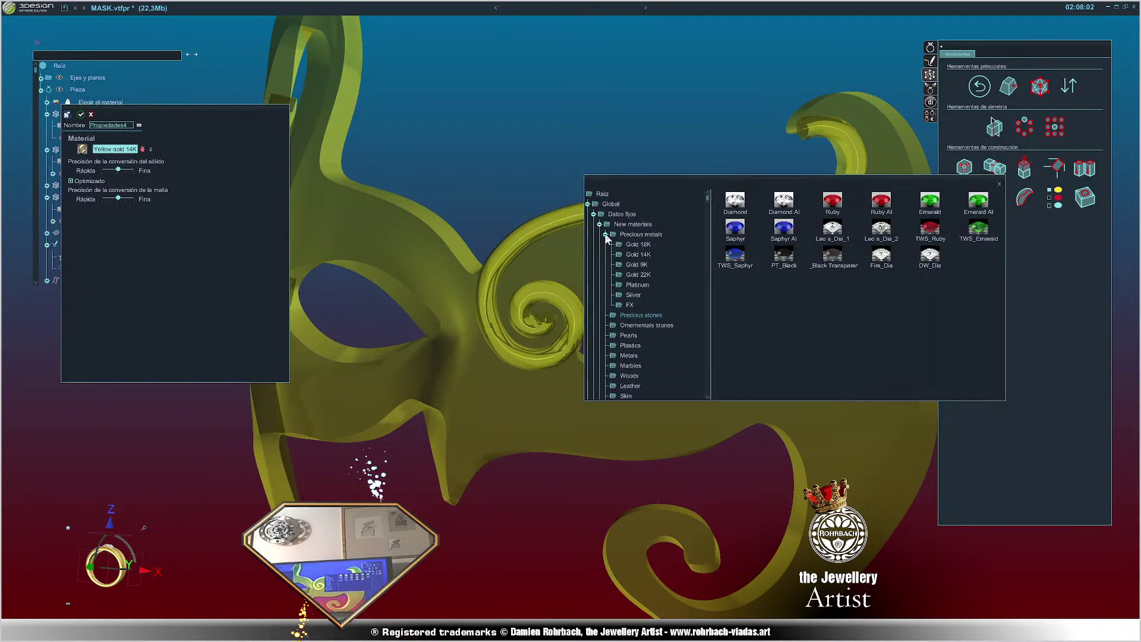
click(631, 254)
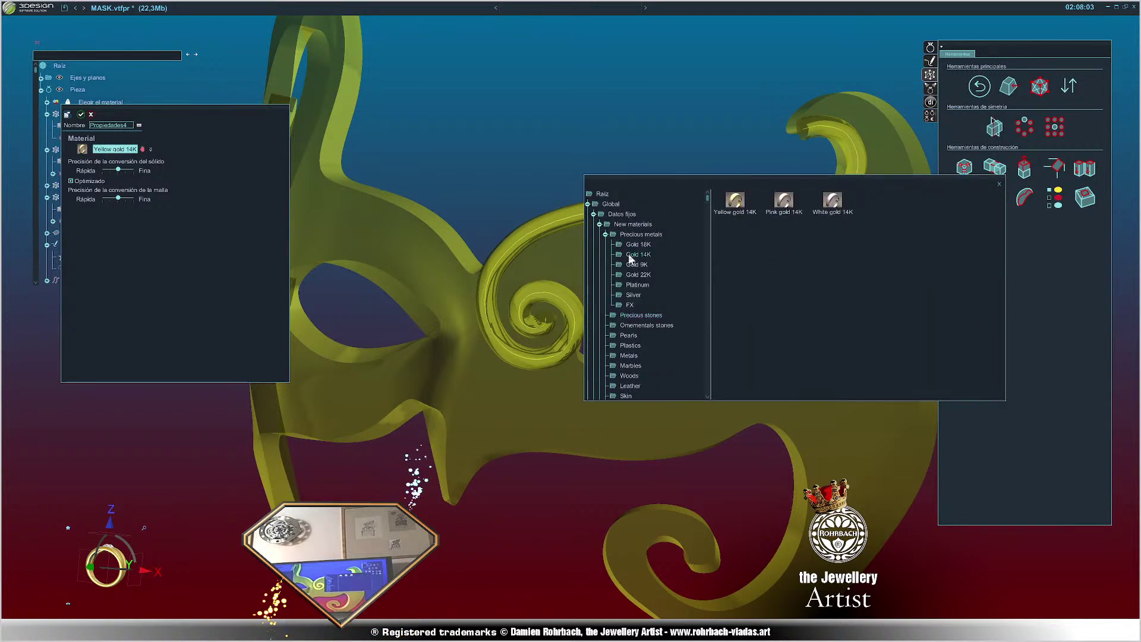
double_click(836, 203)
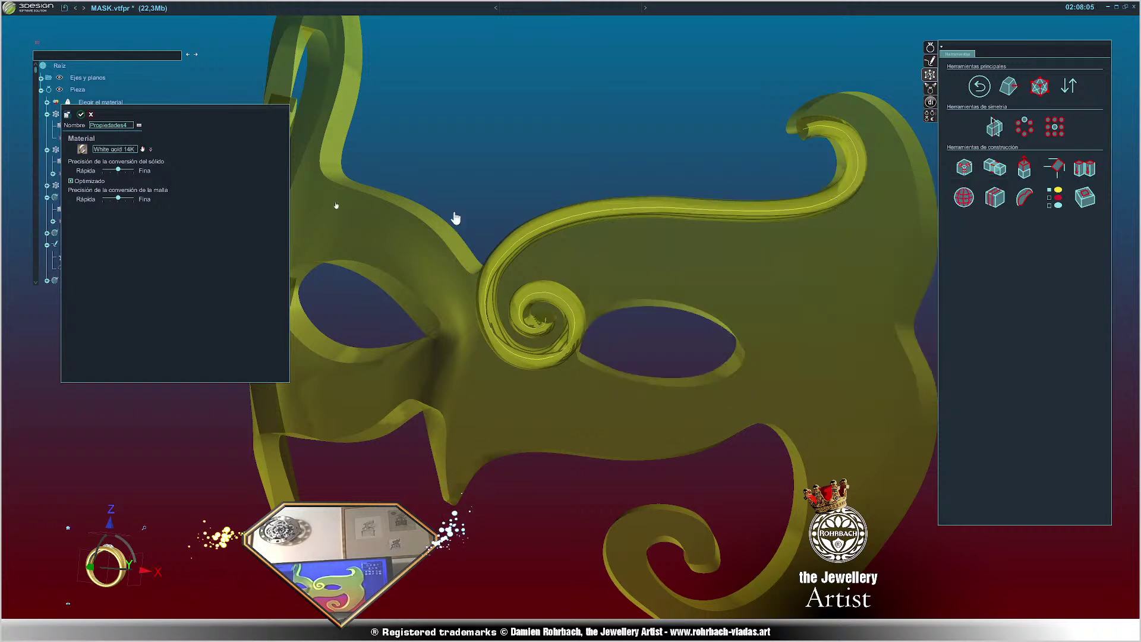
click(81, 115)
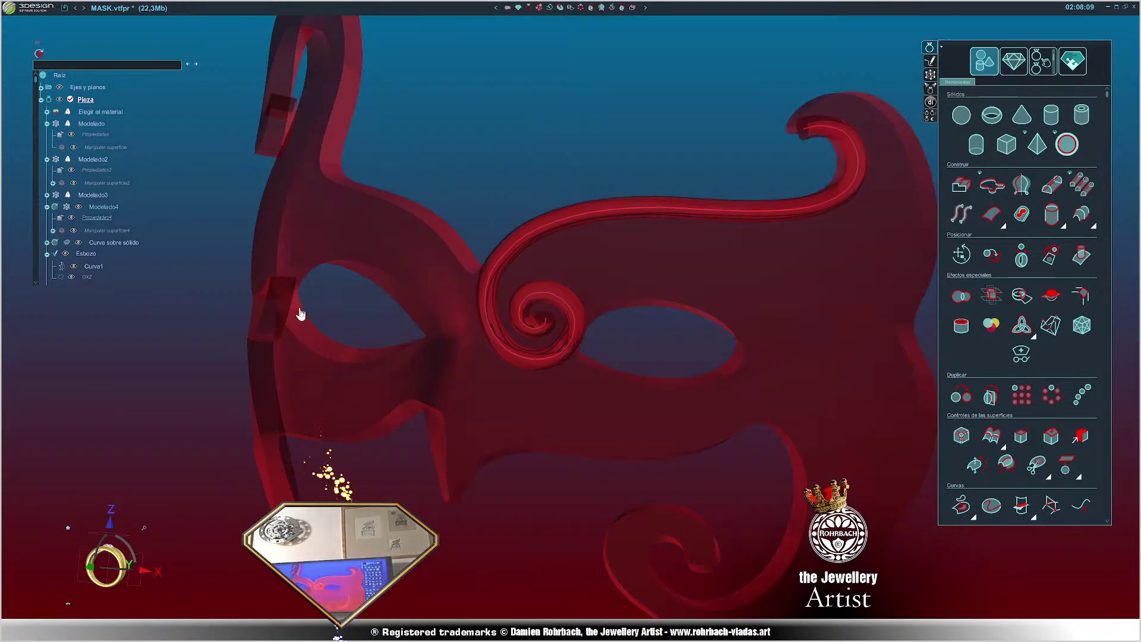
click(39, 55)
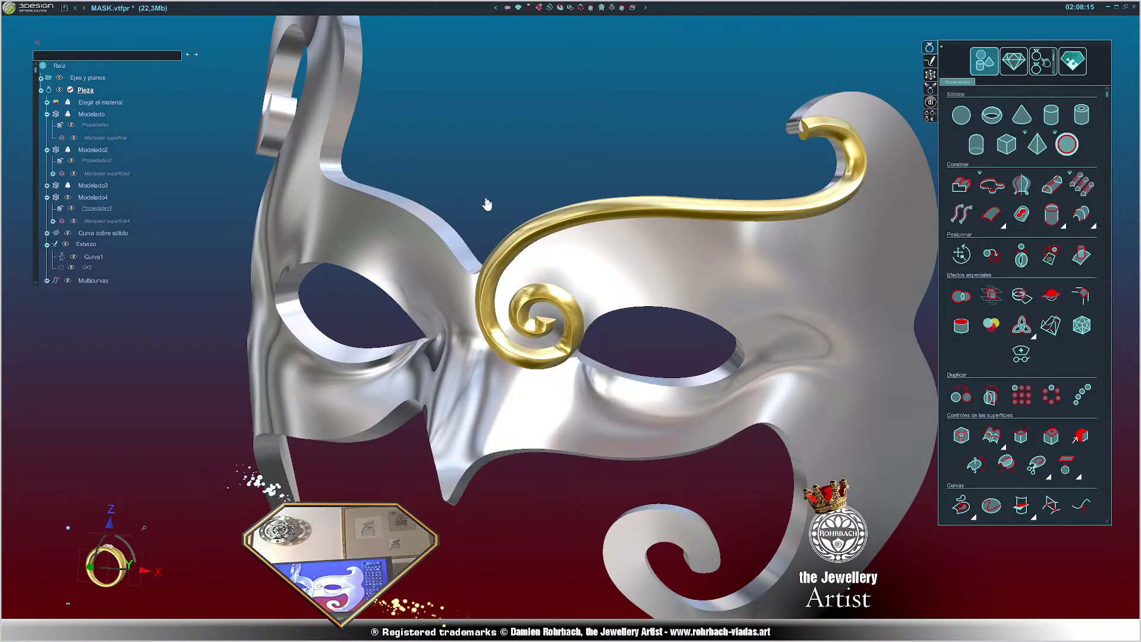
- Save the white gold mask with its yellow gold scroll
scroll(452, 355, down, 5)
middle_drag(340, 366, 475, 345)
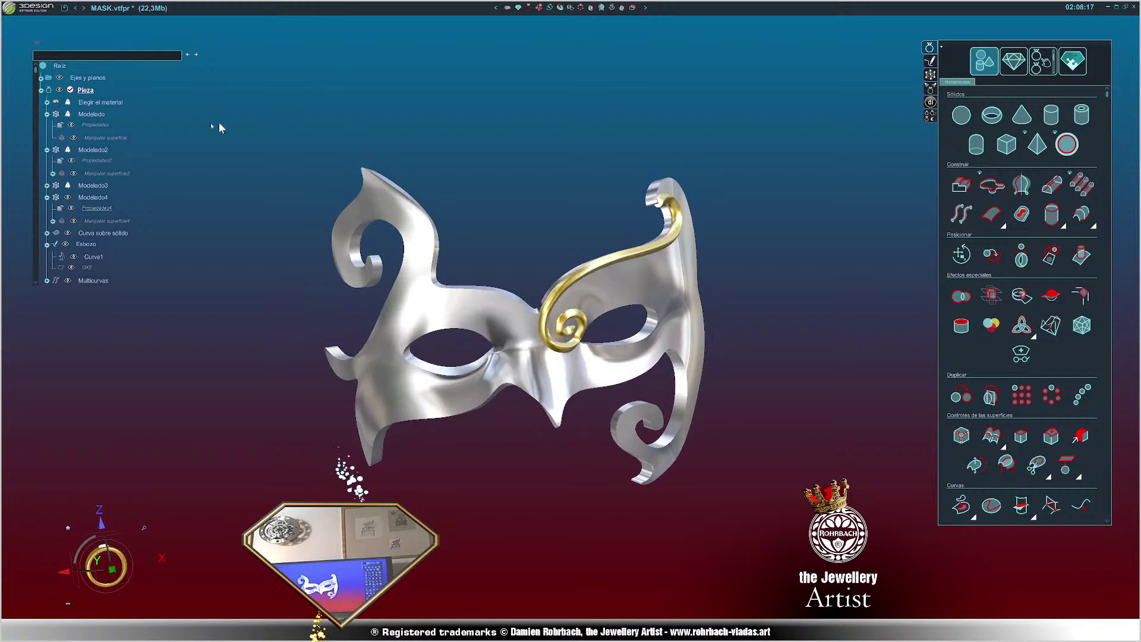
click(65, 9)
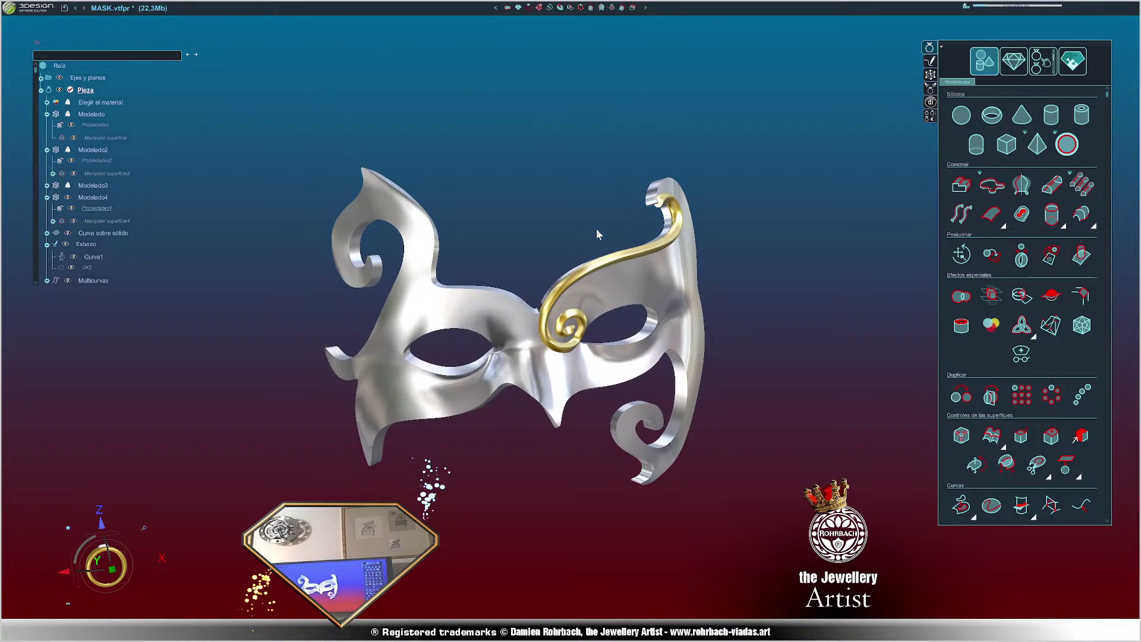
- Edit the yellow gold scroll's Multicurvas sweep and set its section height to 5 mm
scroll(532, 384, up, 2)
middle_drag(532, 384, 390, 422)
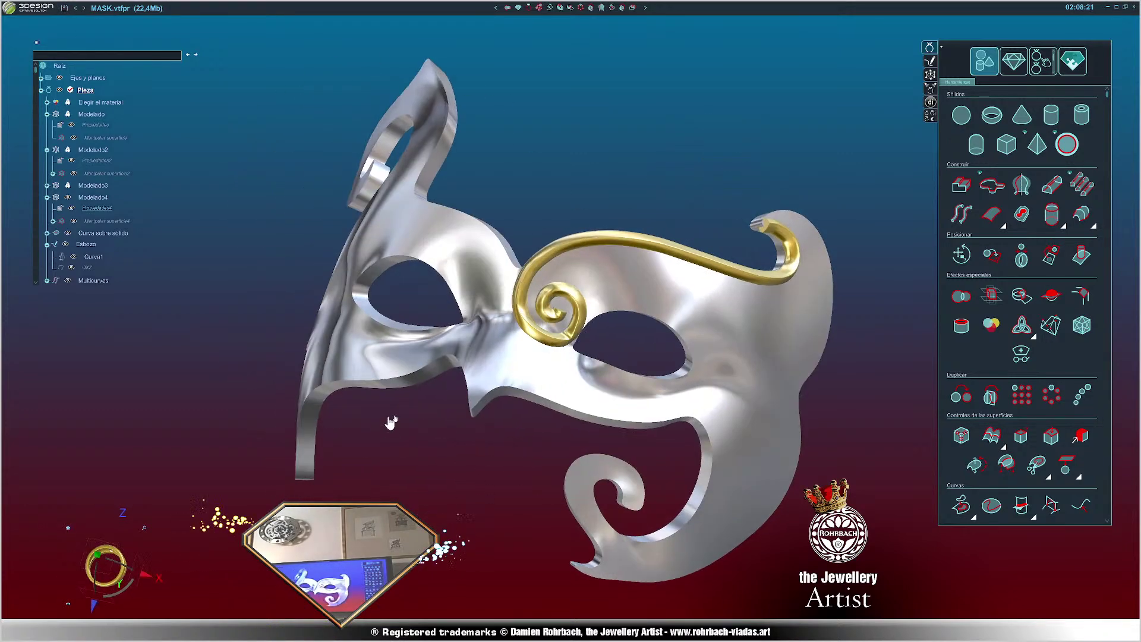
scroll(603, 393, up, 1)
scroll(604, 393, up, 2)
click(563, 266)
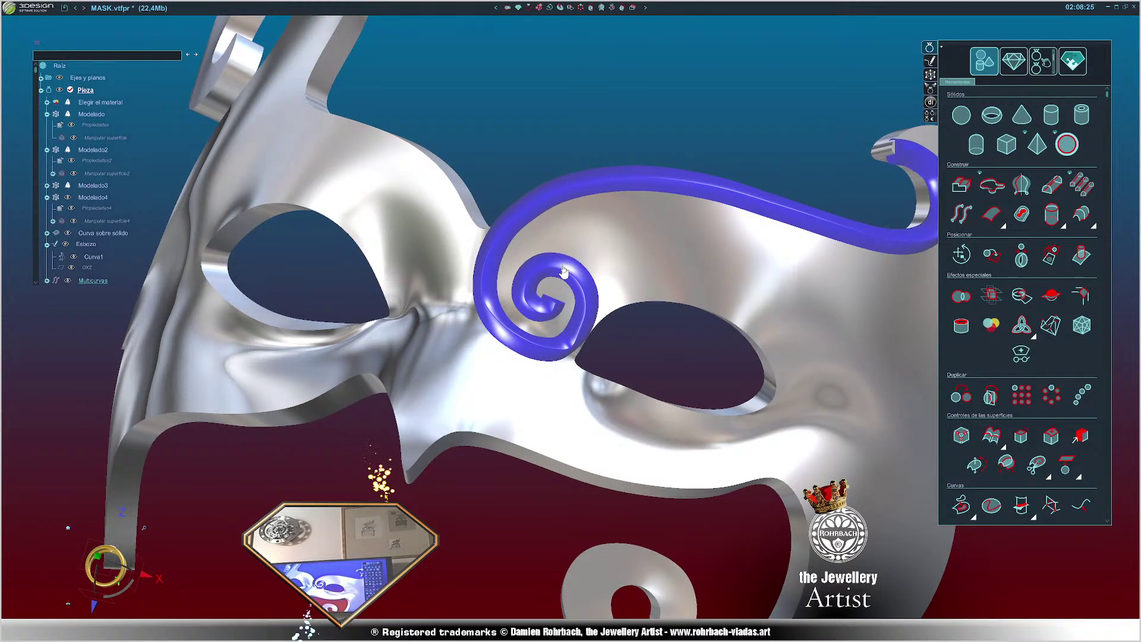
double_click(562, 279)
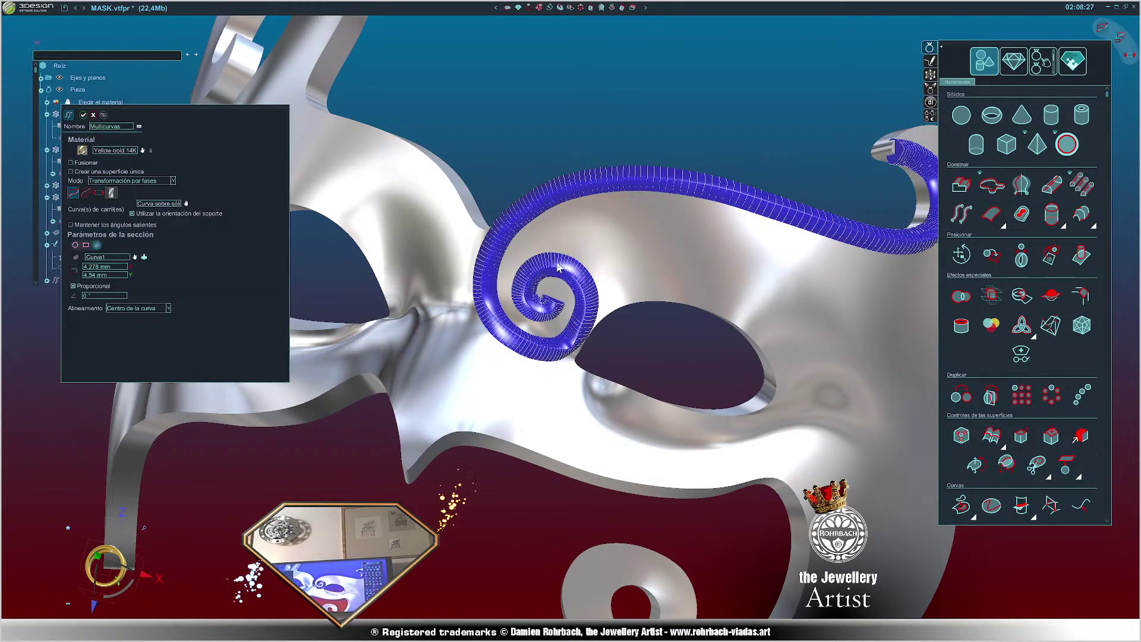
drag(173, 117, 320, 191)
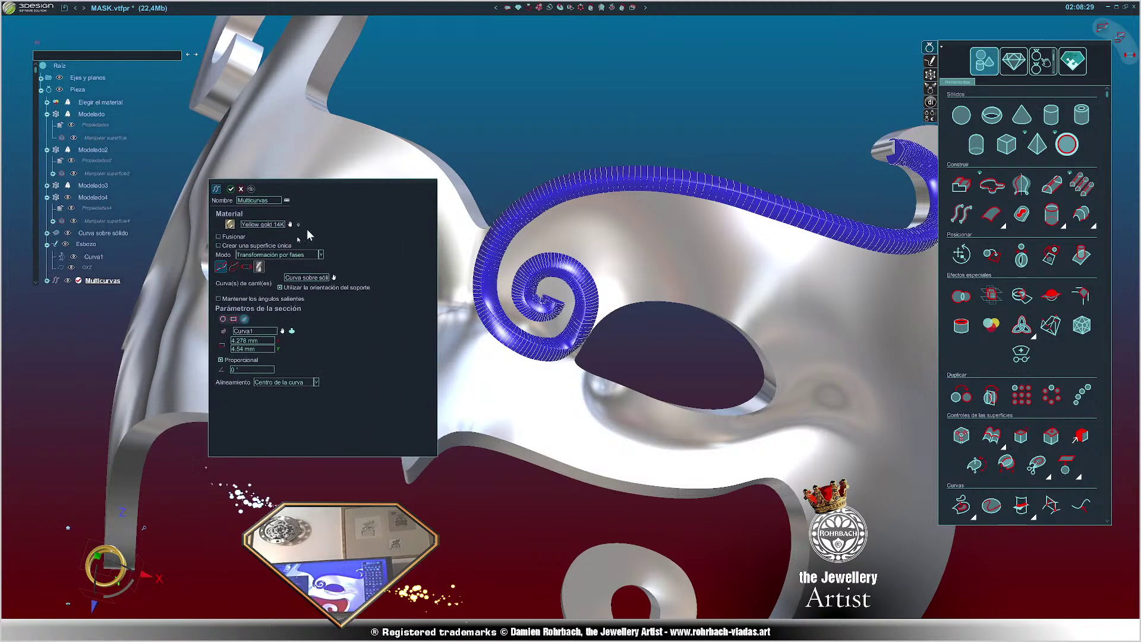
double_click(269, 338)
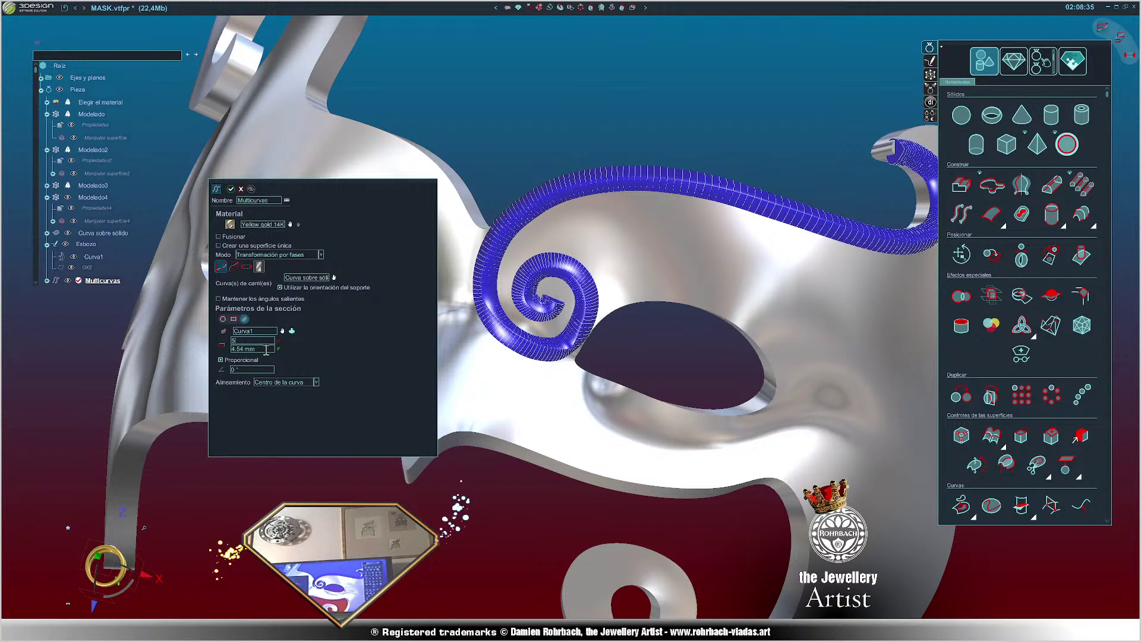
double_click(266, 350)
text(5)
- Turn off proportional sizing for the scroll's section and set its width to 5 mm
double_click(265, 341)
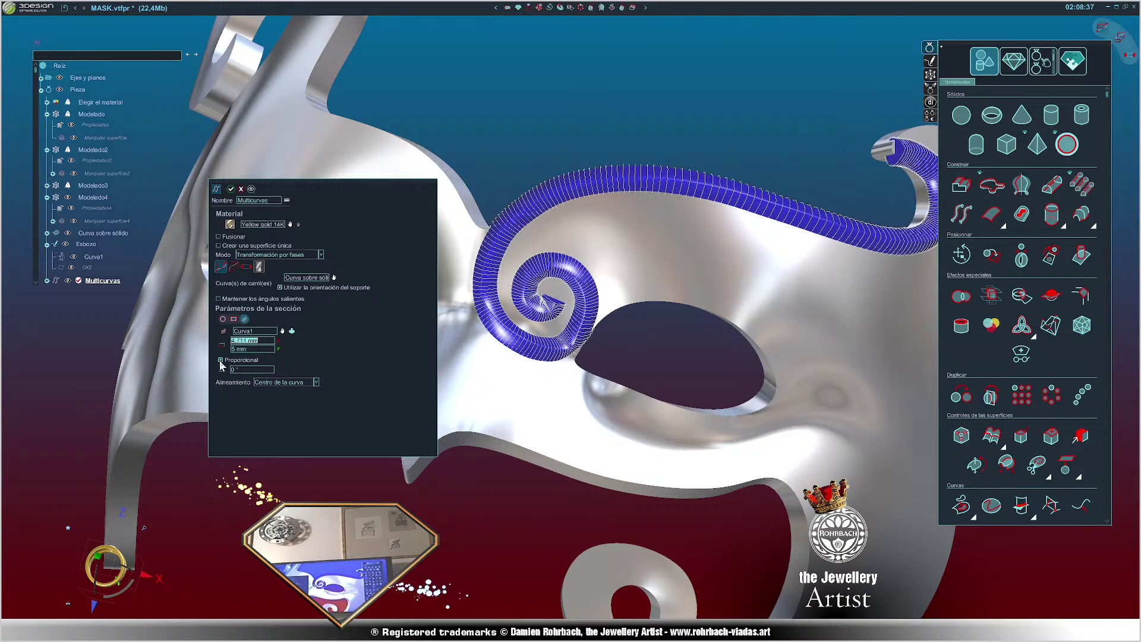
click(221, 360)
double_click(267, 340)
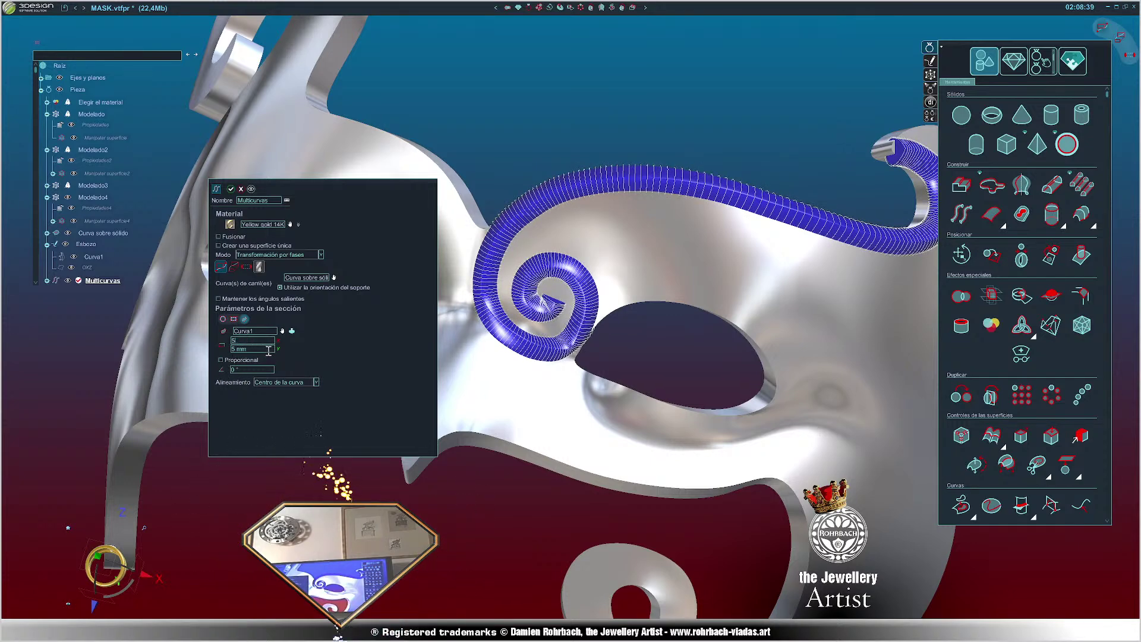
text(5)
key(Return)
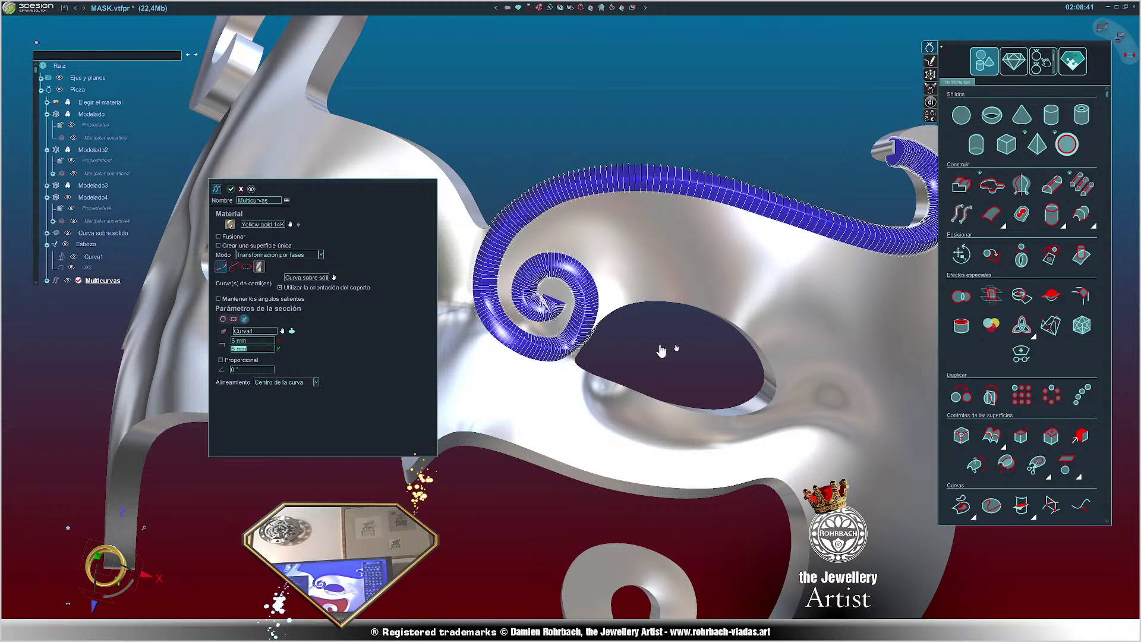
- Set the scroll's initial and final profiles to Gubia with 8 mm entry and exit lengths, and apply the sweep
middle_drag(828, 174, 743, 255)
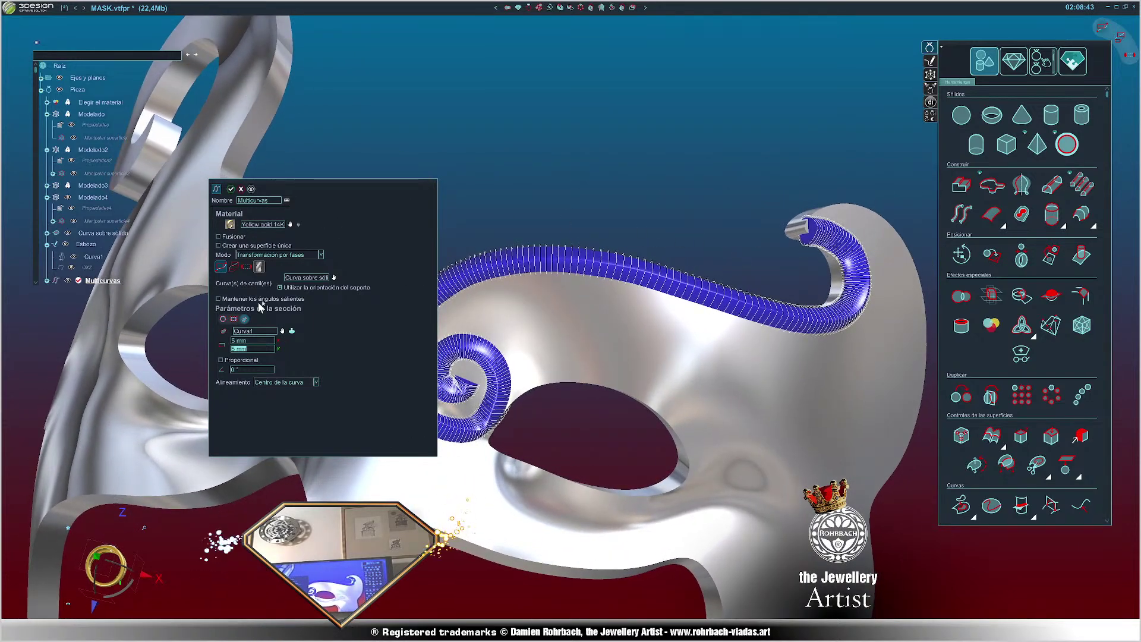
click(248, 267)
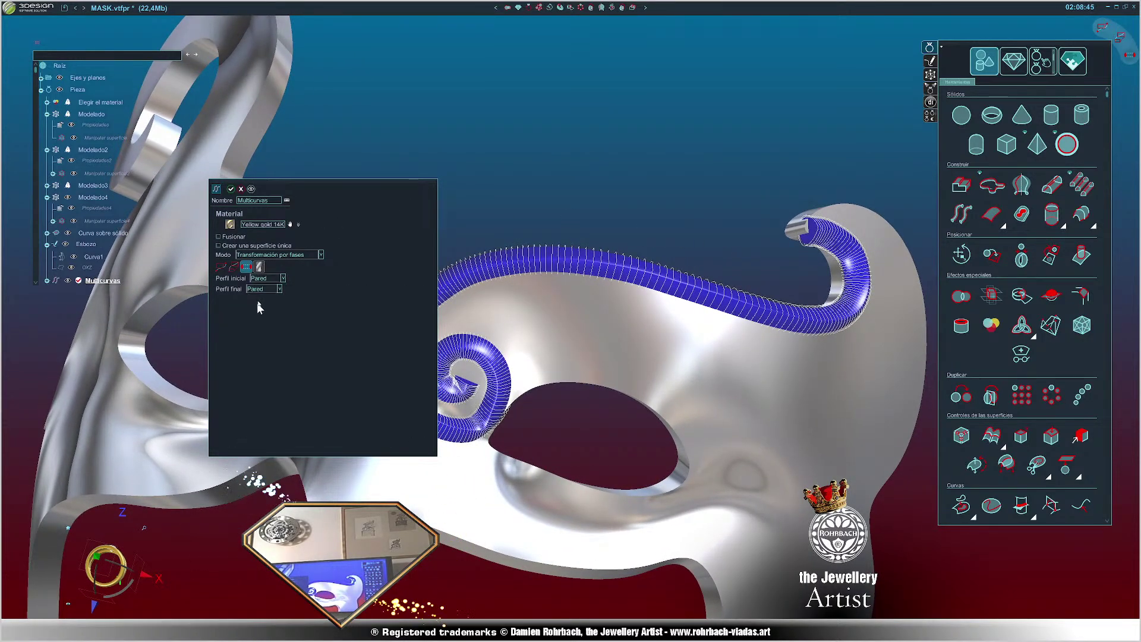
click(282, 278)
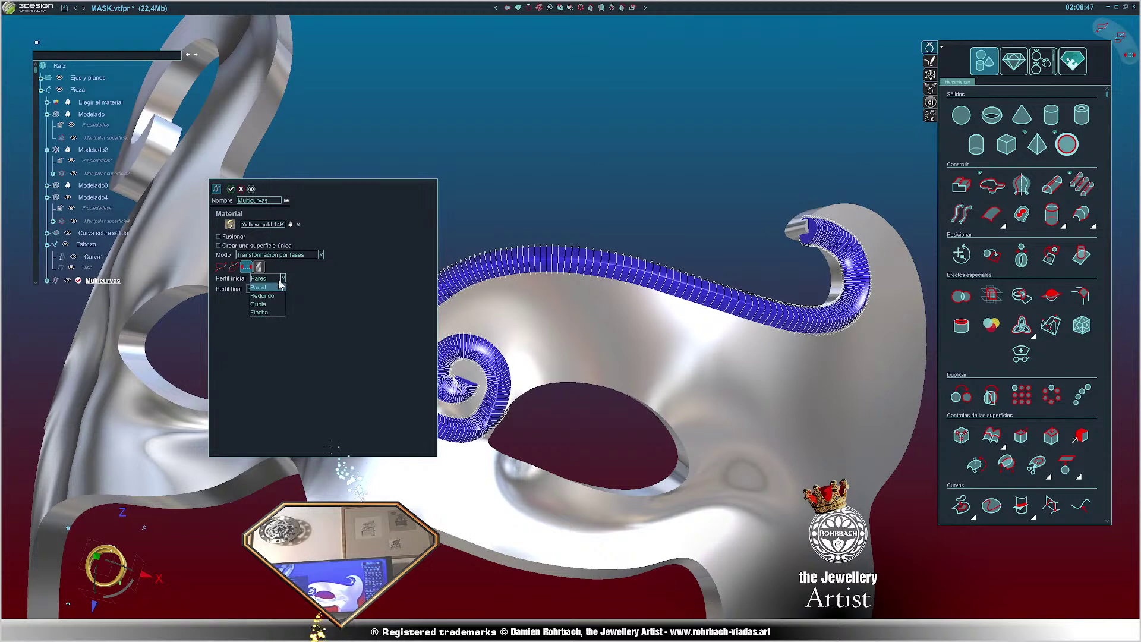
click(259, 304)
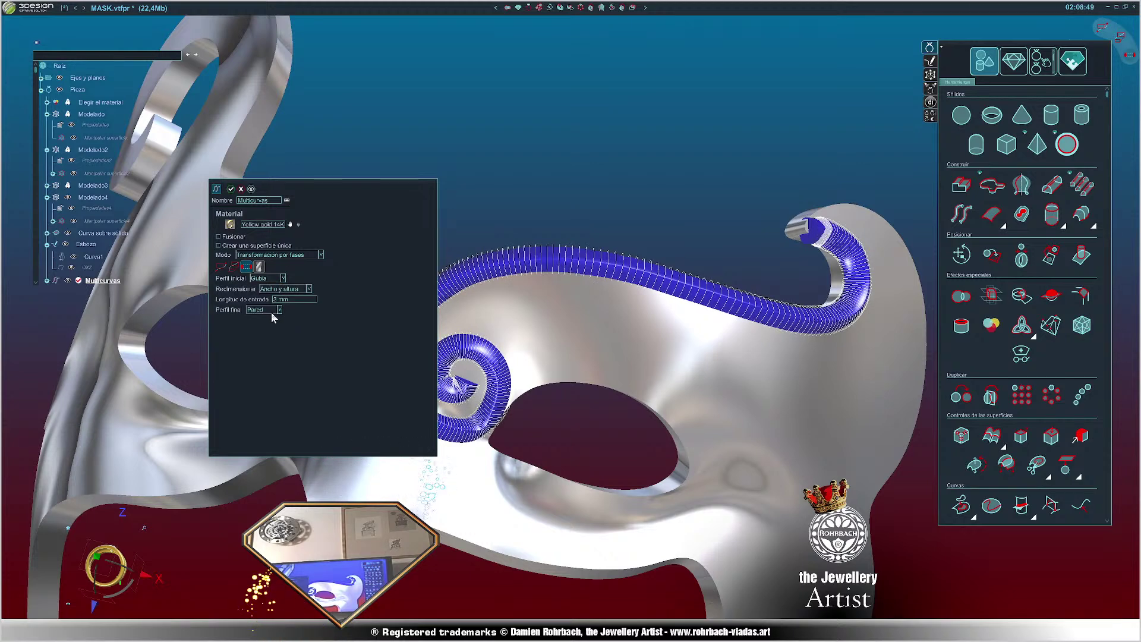
click(272, 311)
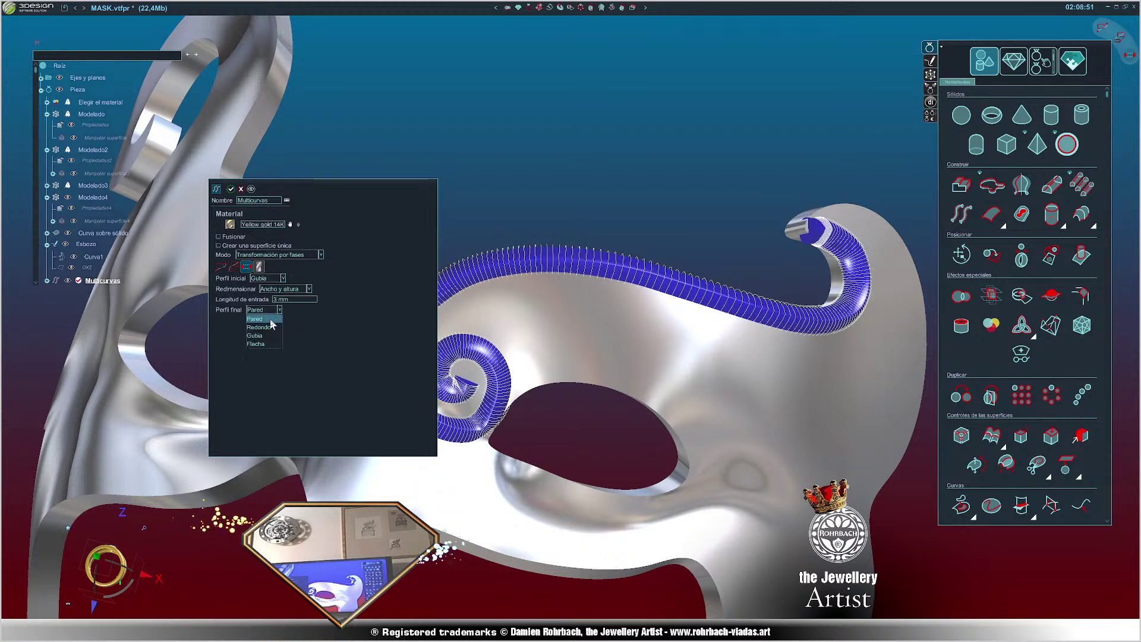
click(261, 334)
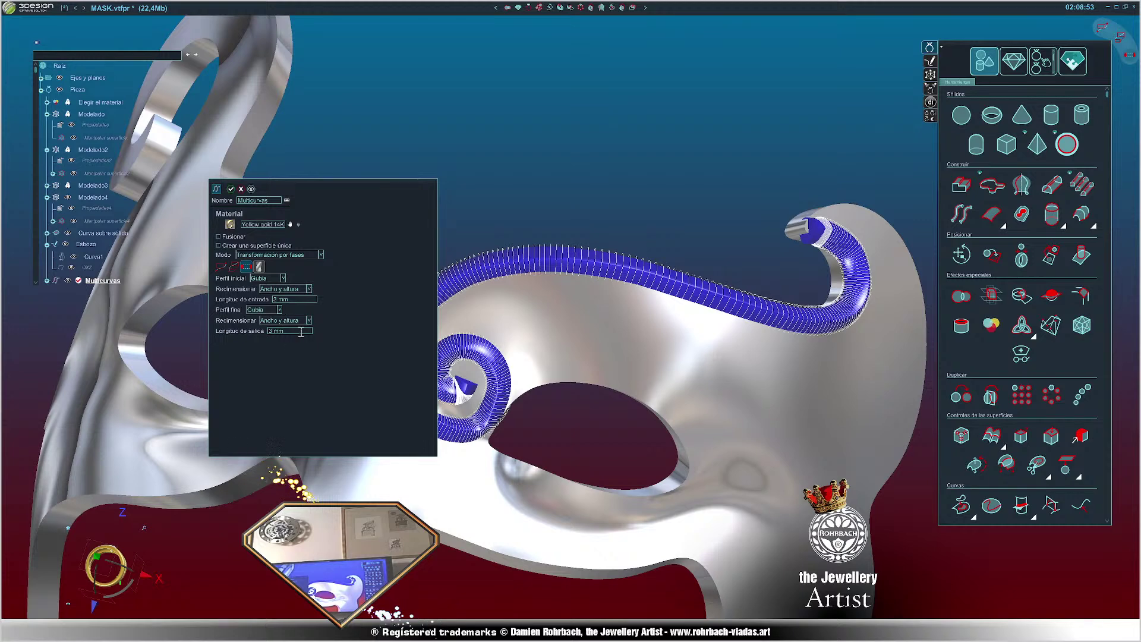
click(303, 300)
click(299, 331)
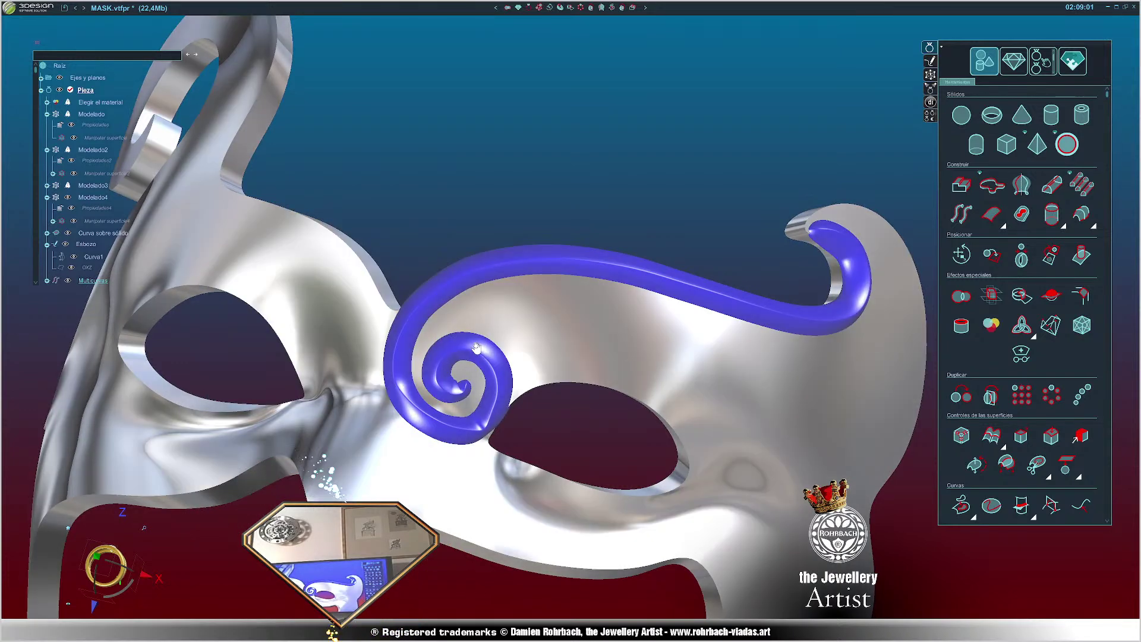
- Reopen the scroll's sweep and set both the entry and exit lengths of its Gubia profiles to 30 mm
double_click(497, 353)
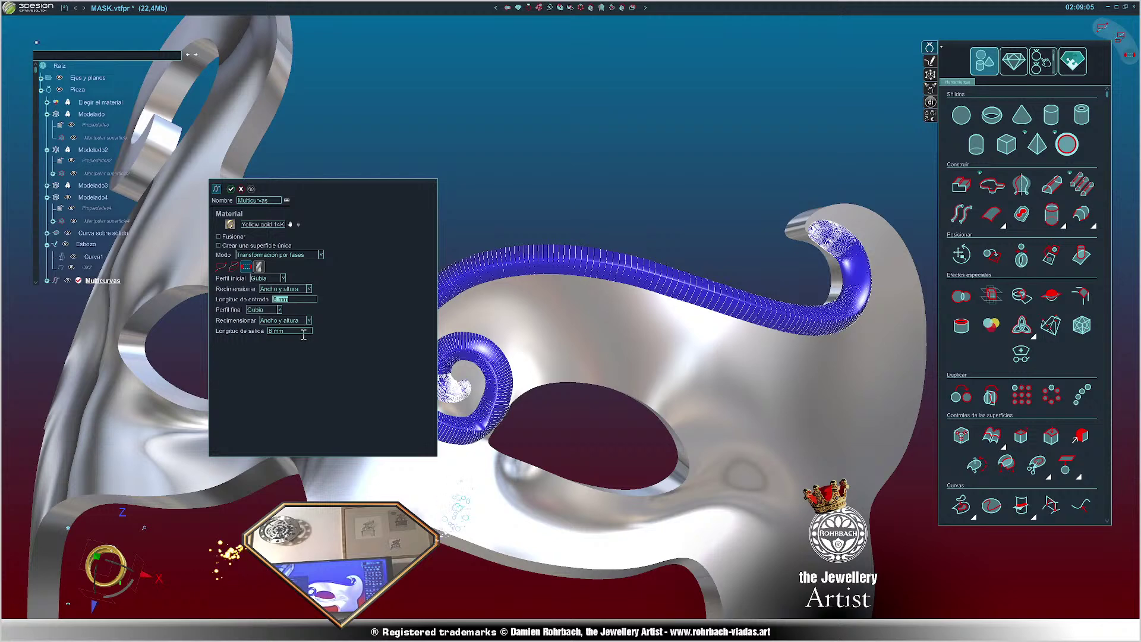
text(30)
key(Tab)
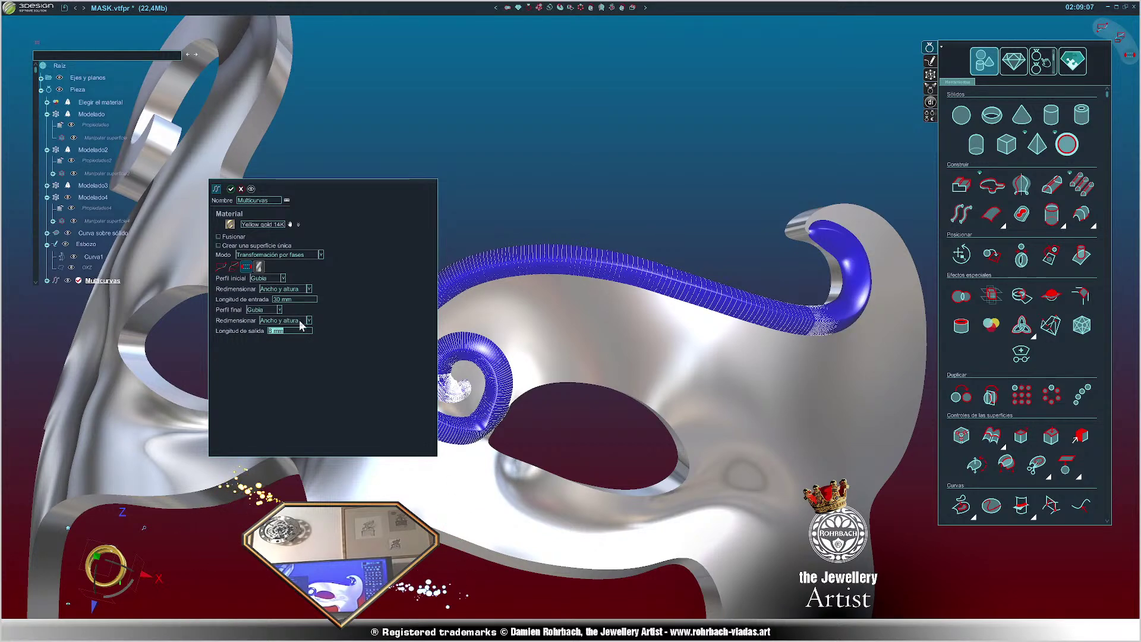
click(296, 301)
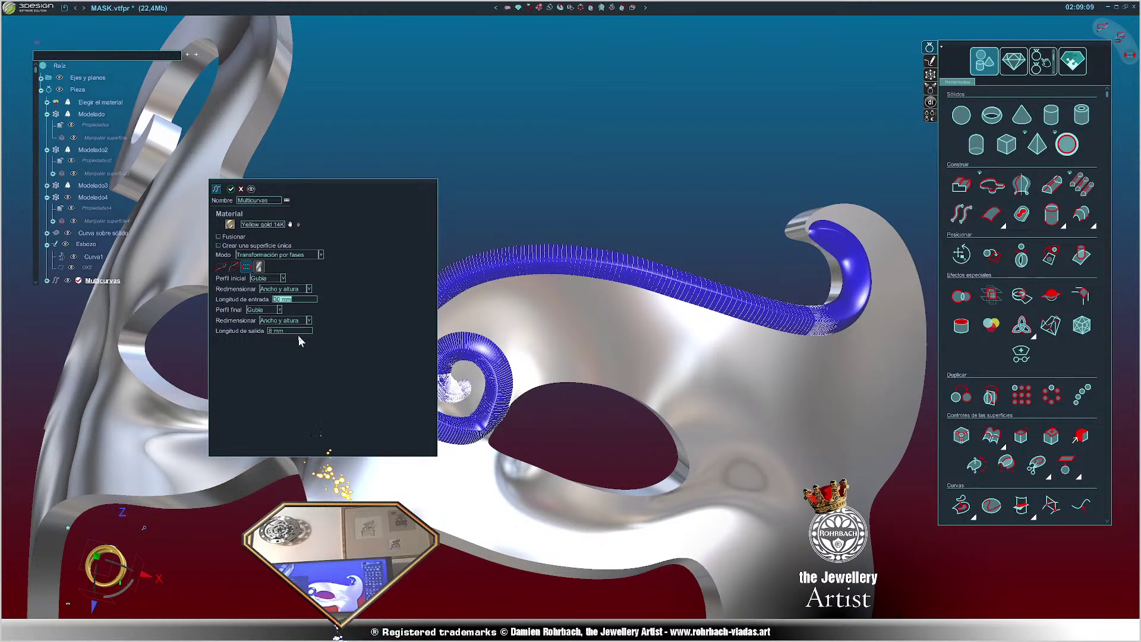
key(Tab)
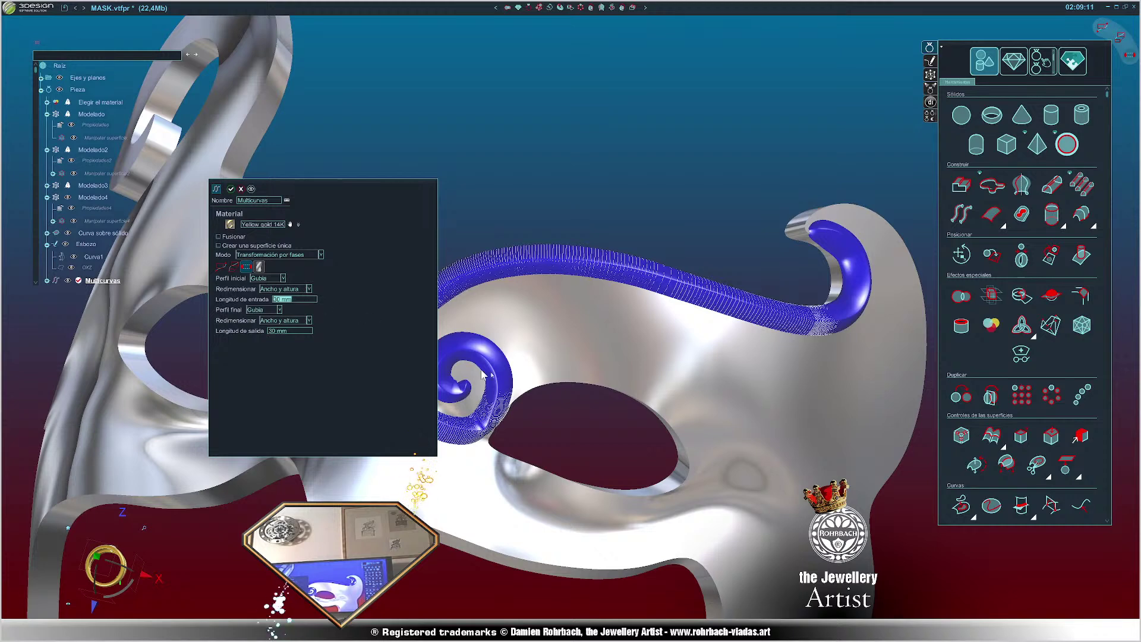
scroll(507, 368, down, 3)
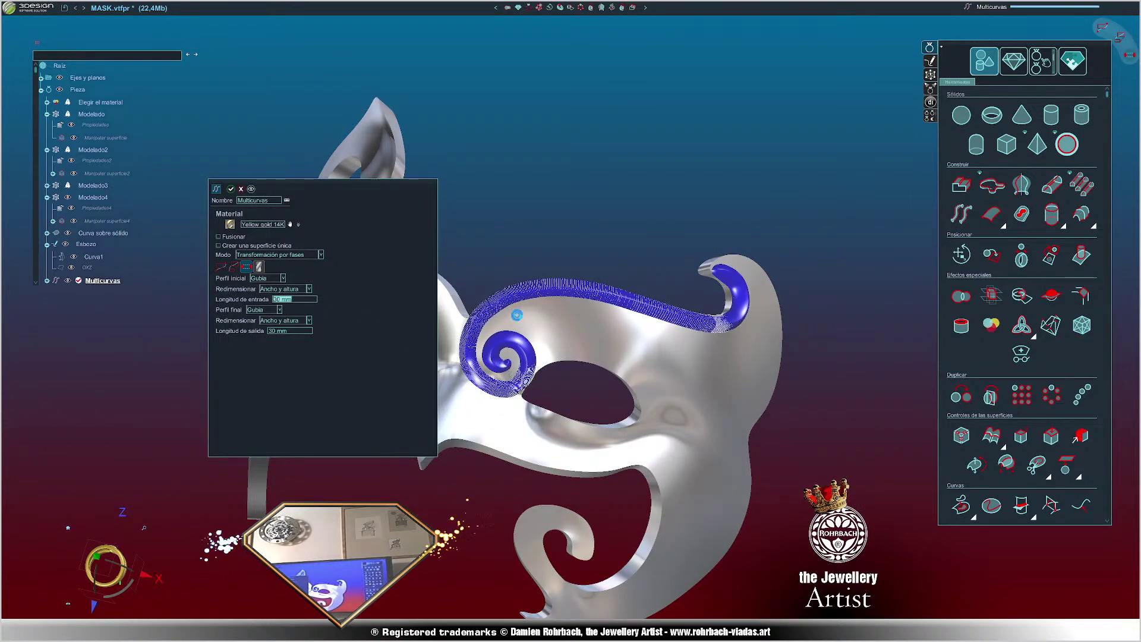
key(Return)
- Inspect the scroll's tapered spiral end up close and save MASK.vtfpr
middle_drag(537, 352, 499, 359)
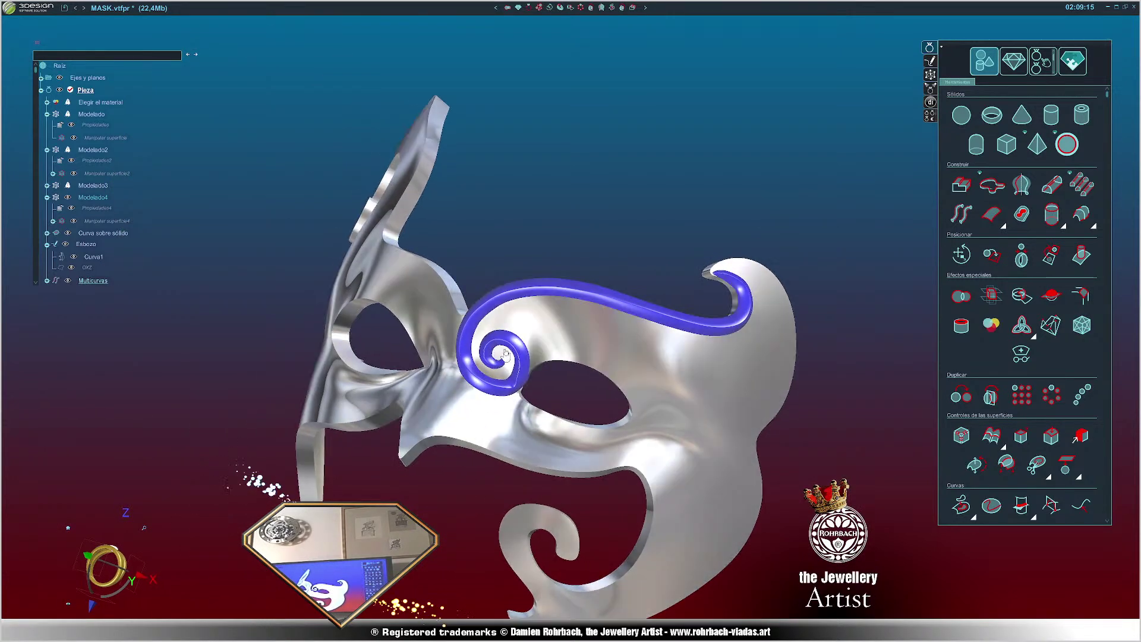
scroll(619, 351, up, 5)
middle_drag(618, 351, 654, 291)
scroll(653, 291, up, 8)
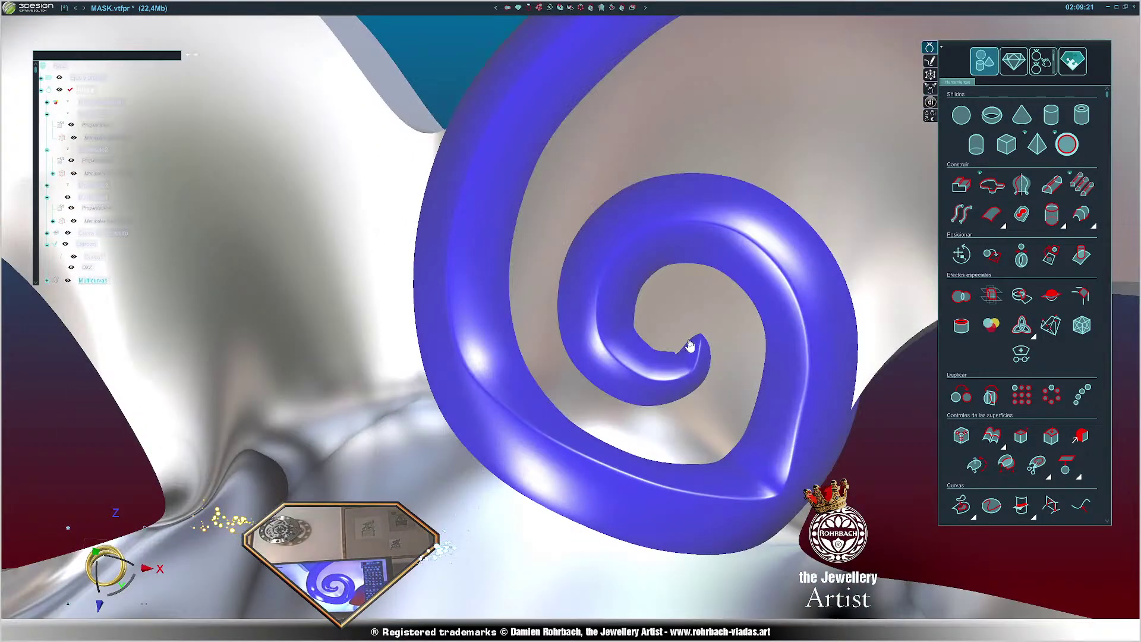
scroll(679, 369, down, 6)
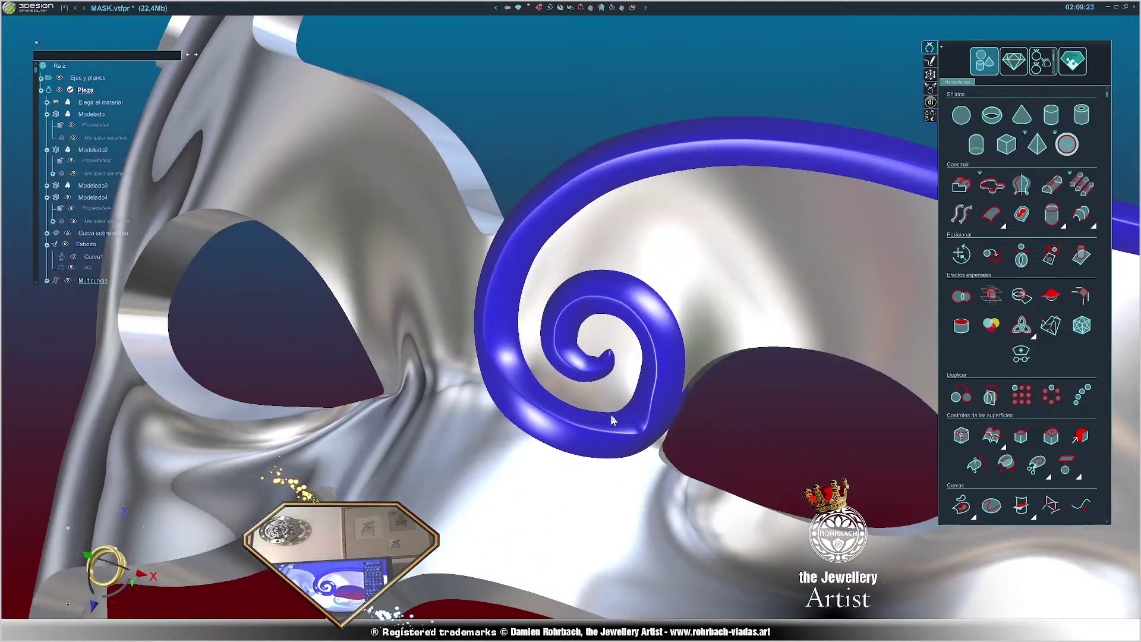
scroll(687, 342, up, 3)
scroll(687, 342, down, 4)
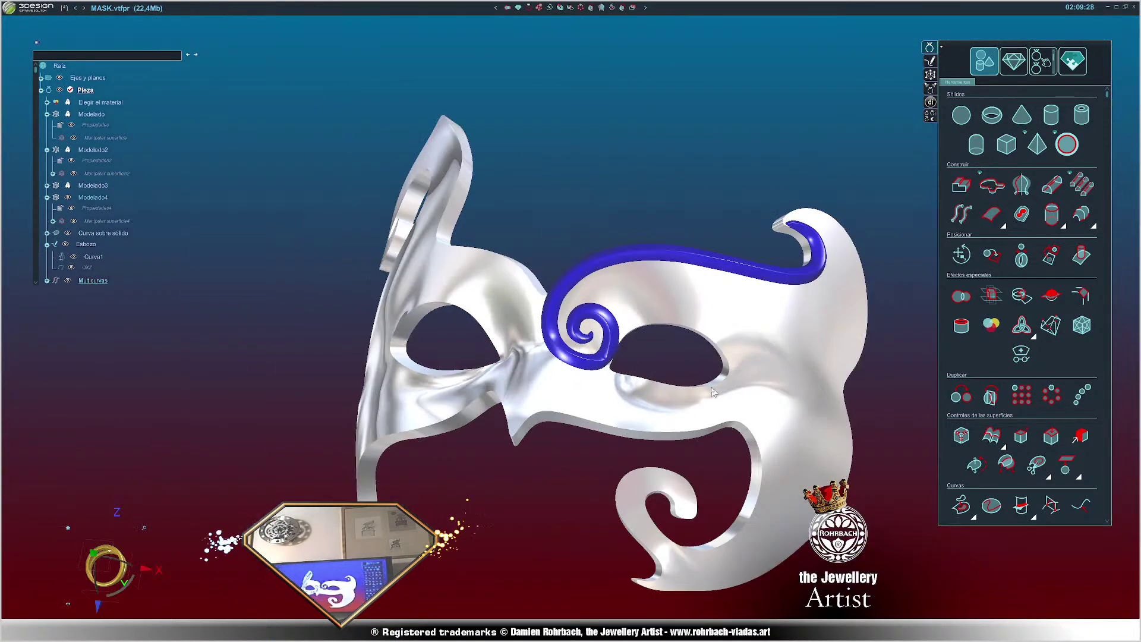
- Open the scroll's guide curve, Curva sobre sólido, under Multicurvas for point editing
middle_drag(713, 392, 754, 306)
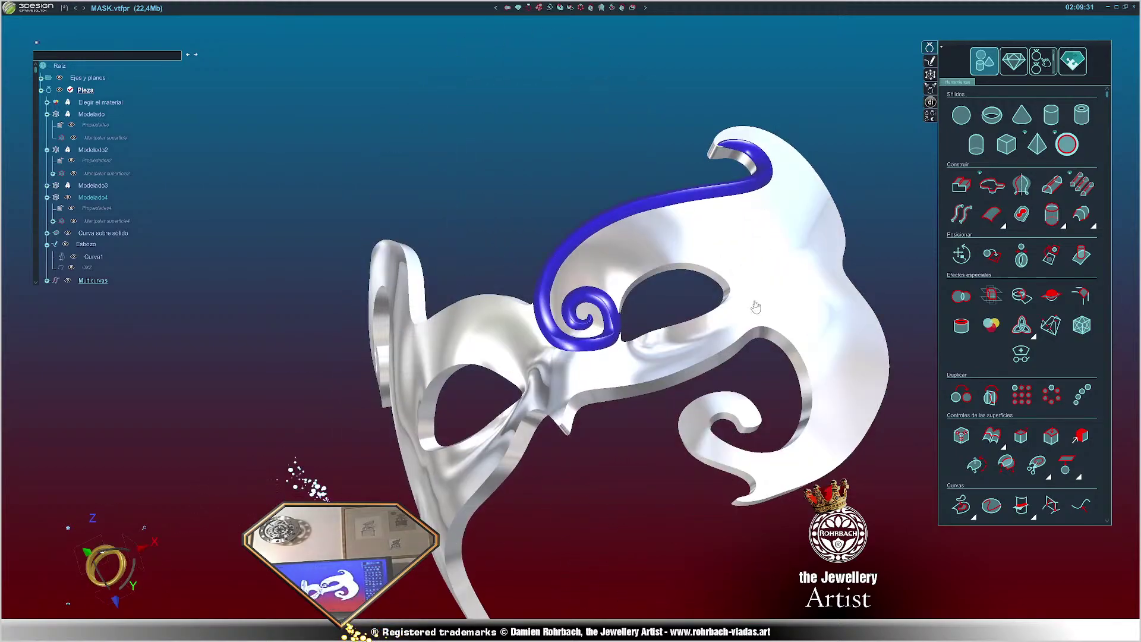
scroll(754, 306, up, 3)
middle_drag(642, 479, 643, 410)
scroll(433, 425, up, 3)
click(627, 378)
click(579, 384)
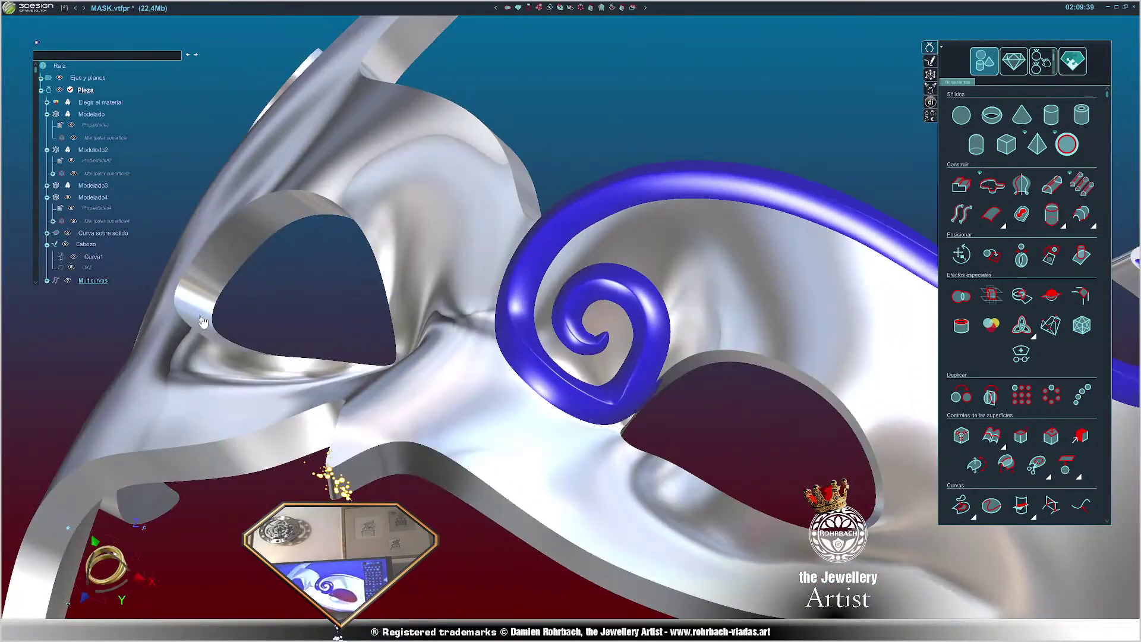
click(47, 281)
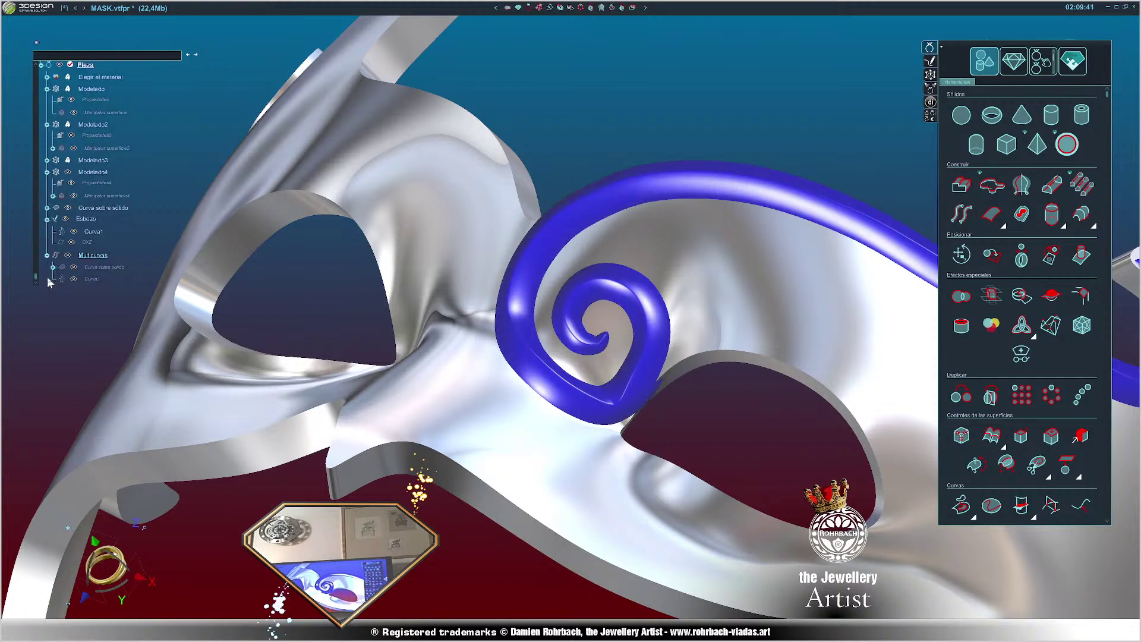
double_click(100, 267)
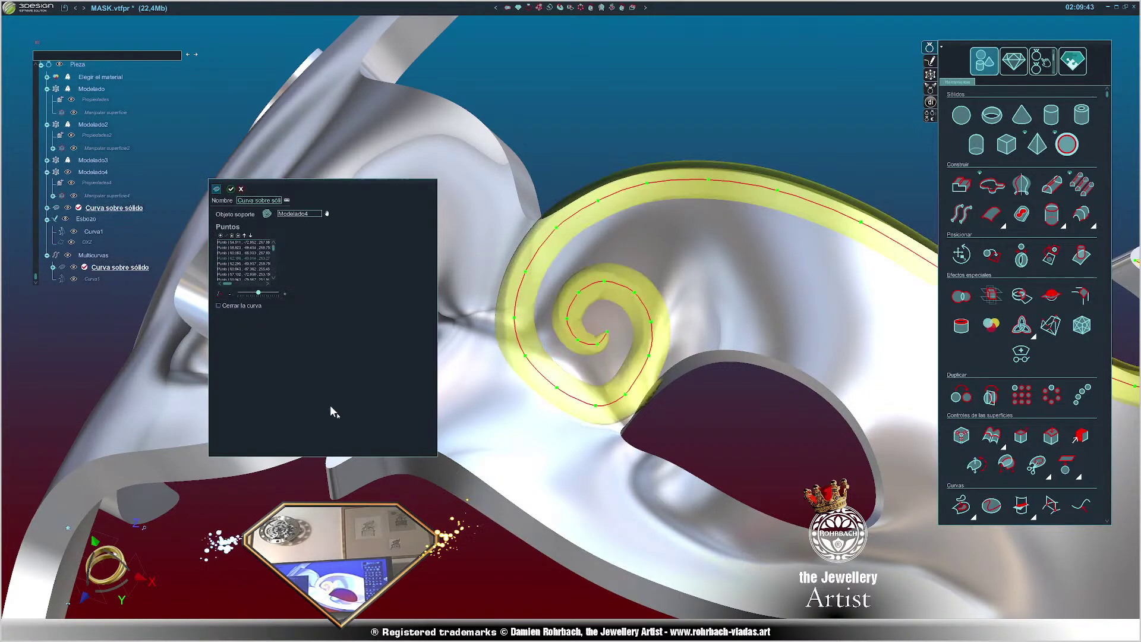
- Face the spiral squarely and shift the guide curve's lowest spiral point slightly inward and upward
click(95, 541)
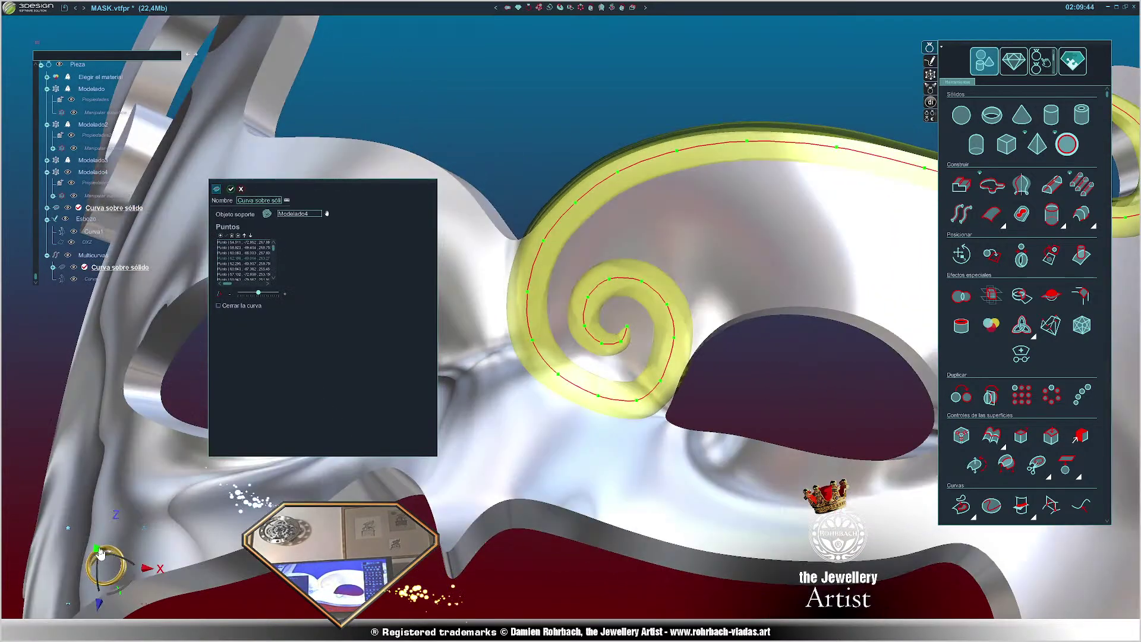
click(133, 572)
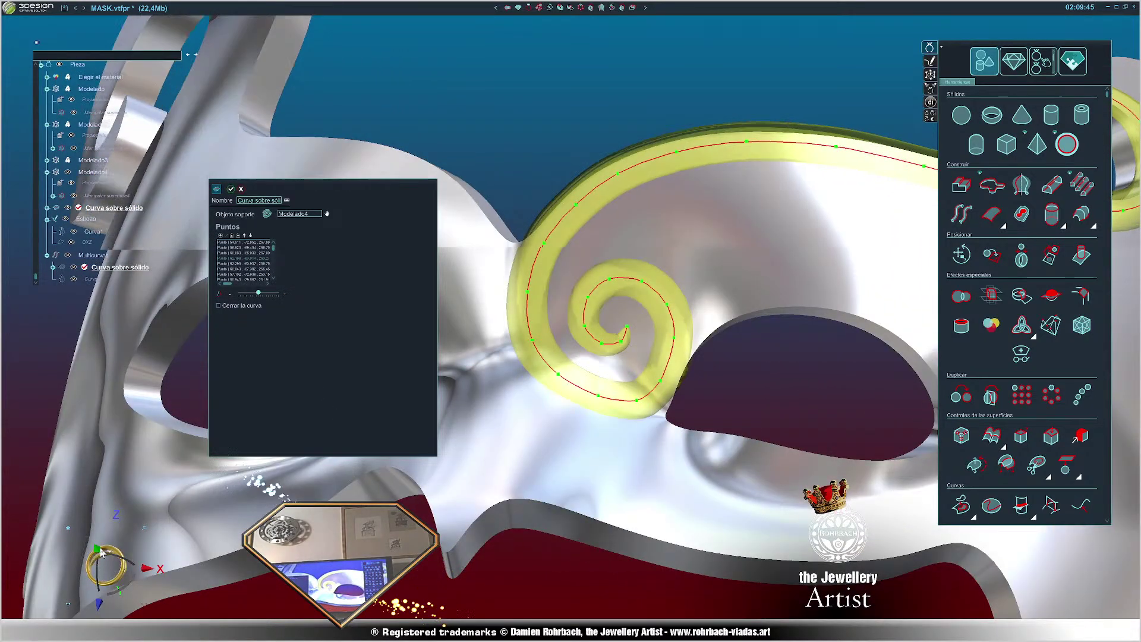
middle_drag(693, 465, 629, 406)
scroll(629, 402, up, 4)
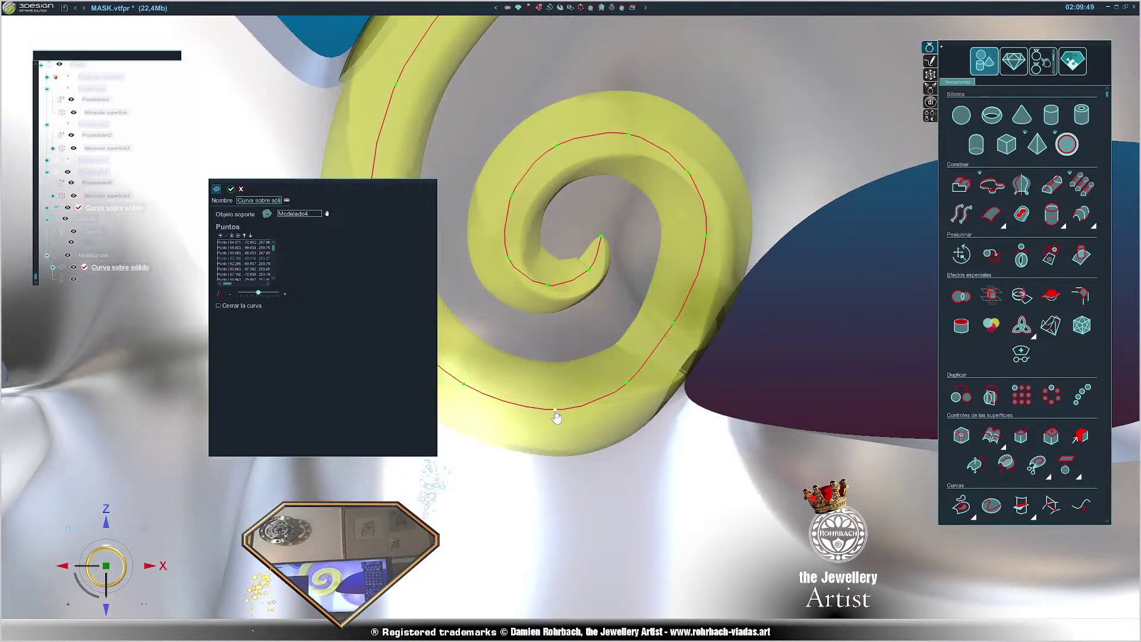
click(557, 417)
drag(555, 416, 544, 404)
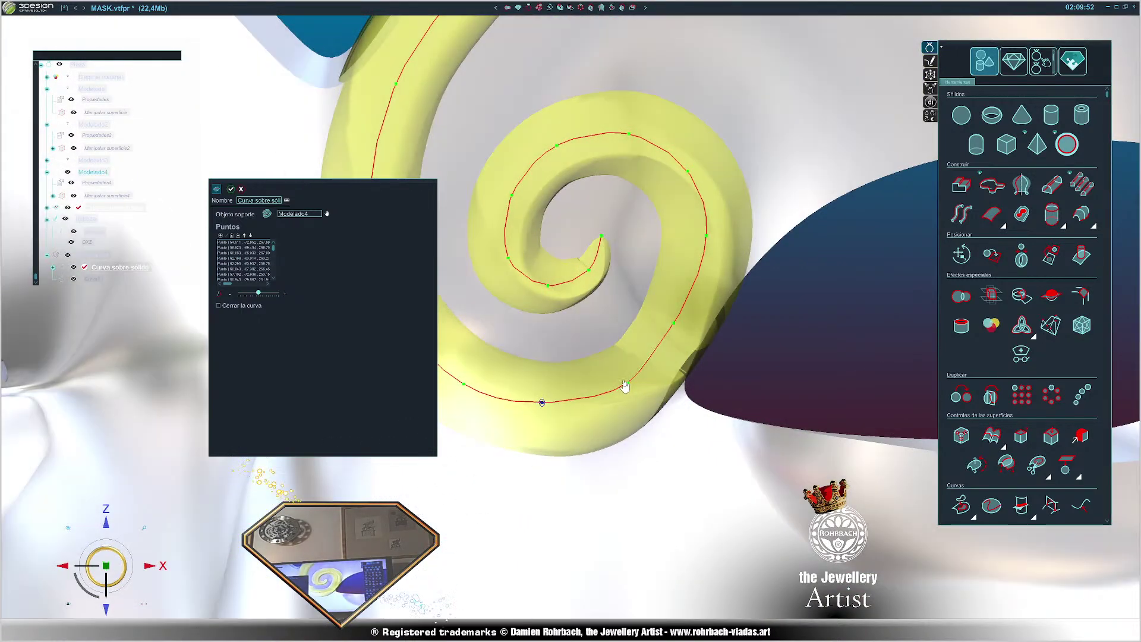
- Move the guide-curve points along the spiral's eye side and upper turn slightly inward, and apply the reshaped curve
click(628, 383)
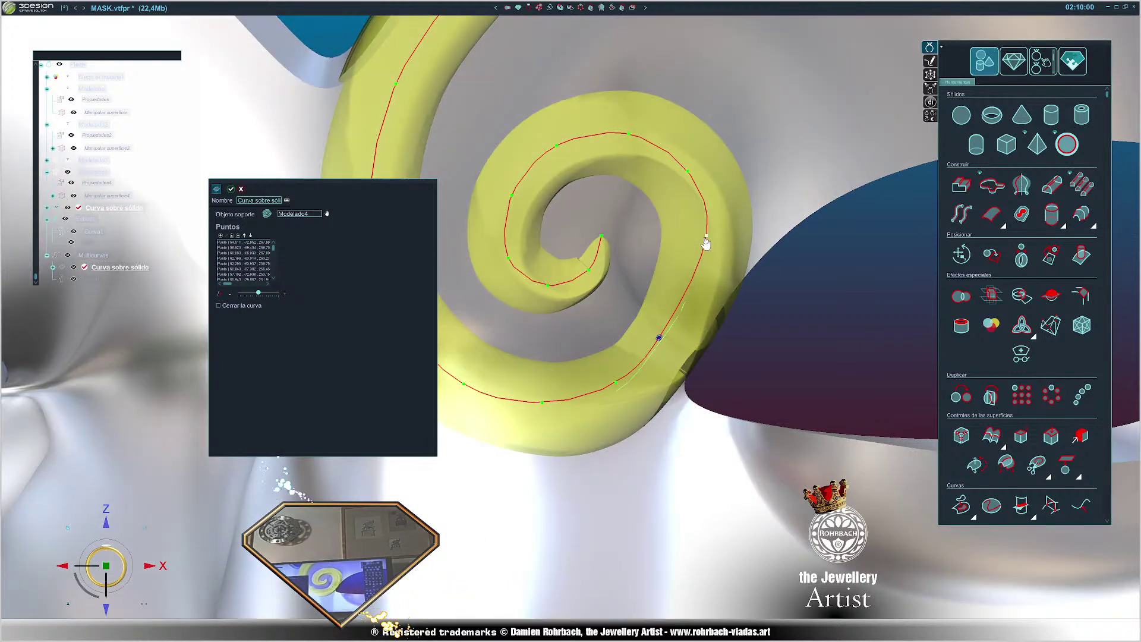
click(706, 236)
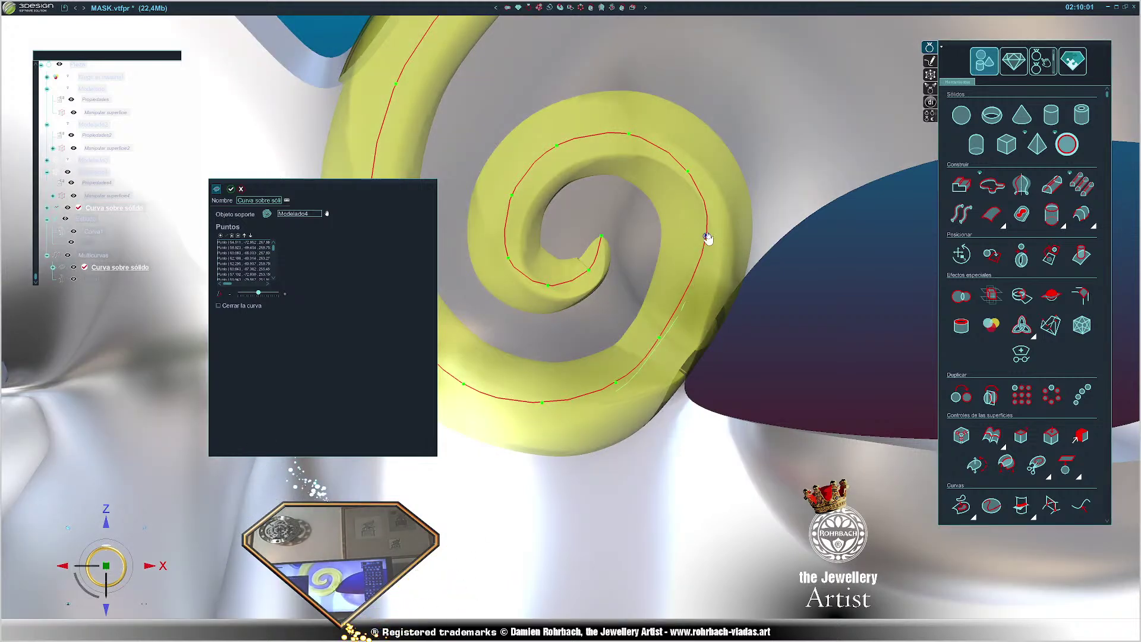
drag(707, 237, 694, 246)
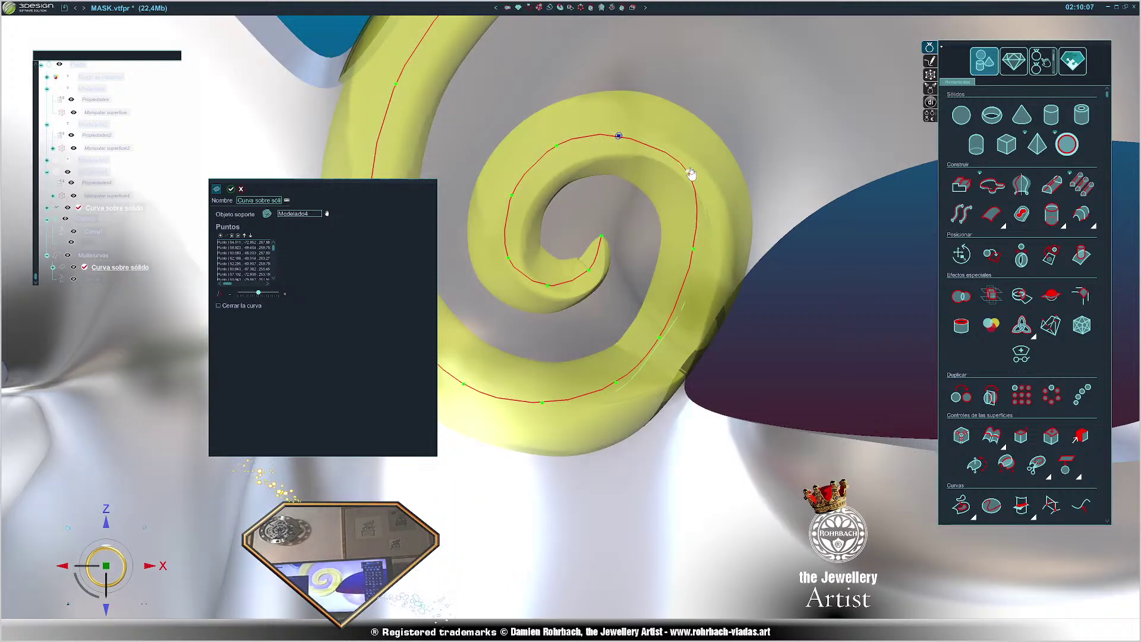
click(687, 171)
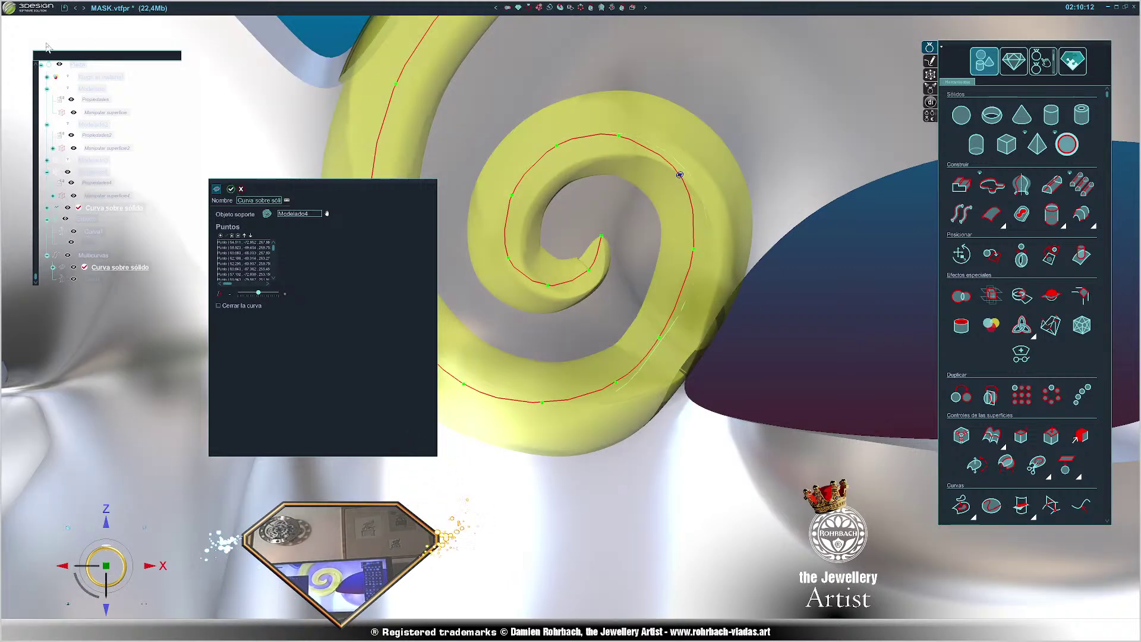
key(Return)
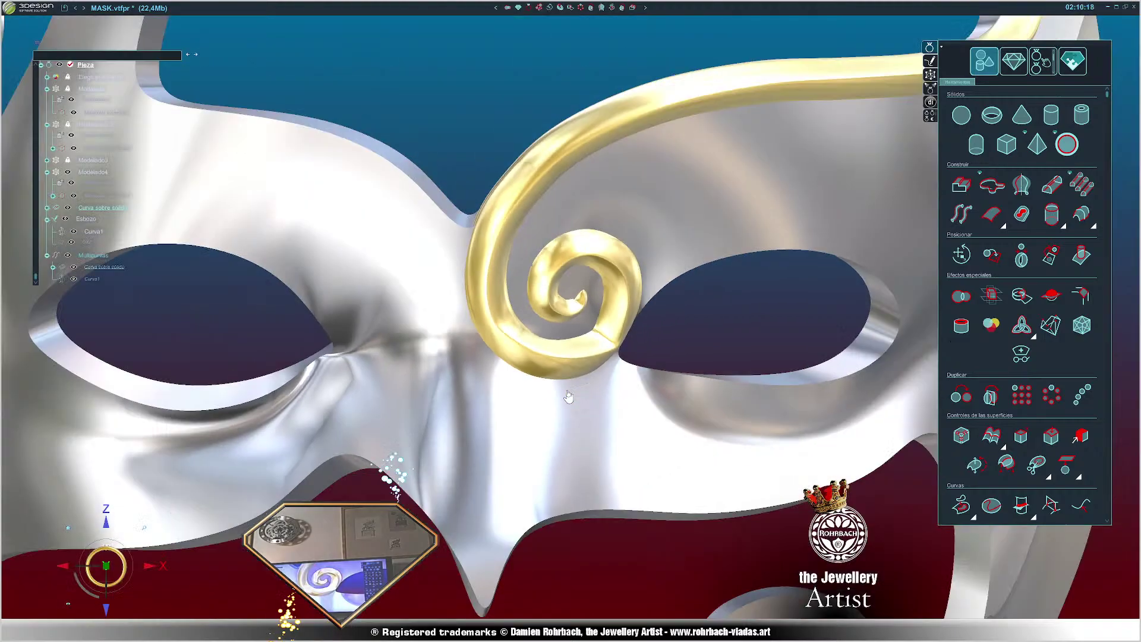
- Check the spiral's sharp corner beside the eye opening and reopen the guide curve Curva sobre sólido under Multicurvas
scroll(642, 476, up, 5)
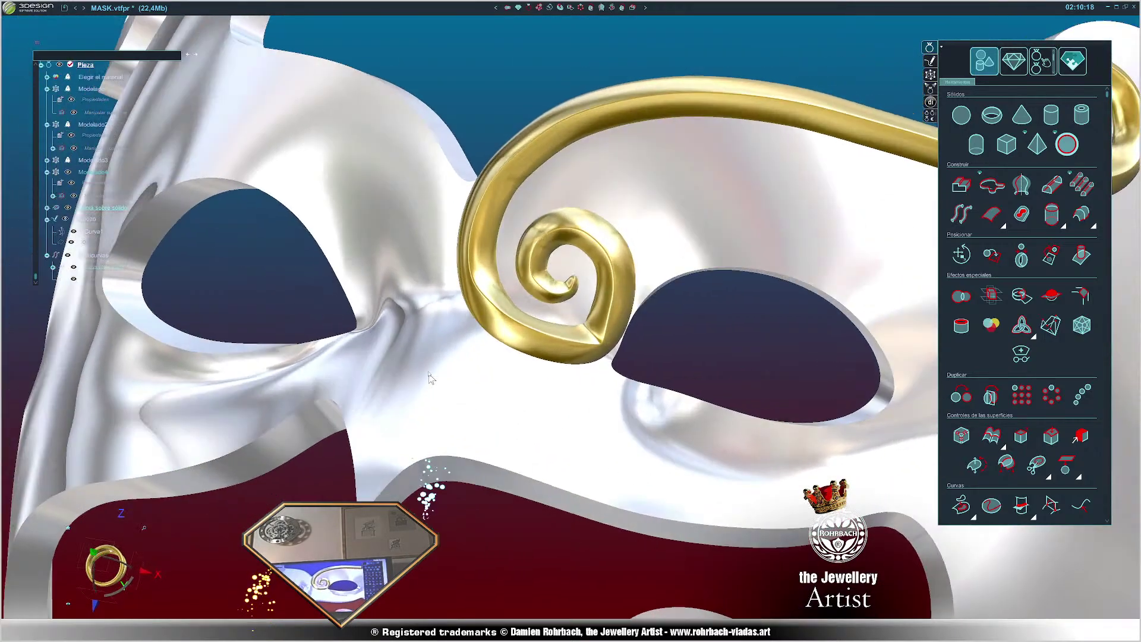
middle_drag(428, 373, 659, 349)
scroll(429, 423, up, 3)
click(354, 189)
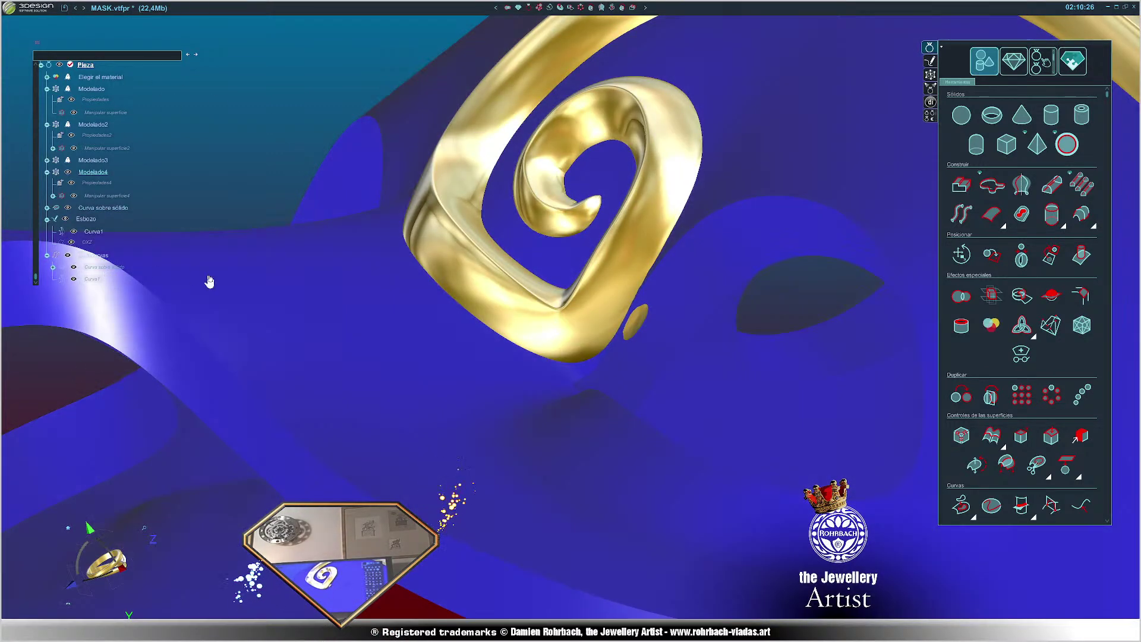
scroll(209, 280, down, 3)
double_click(110, 269)
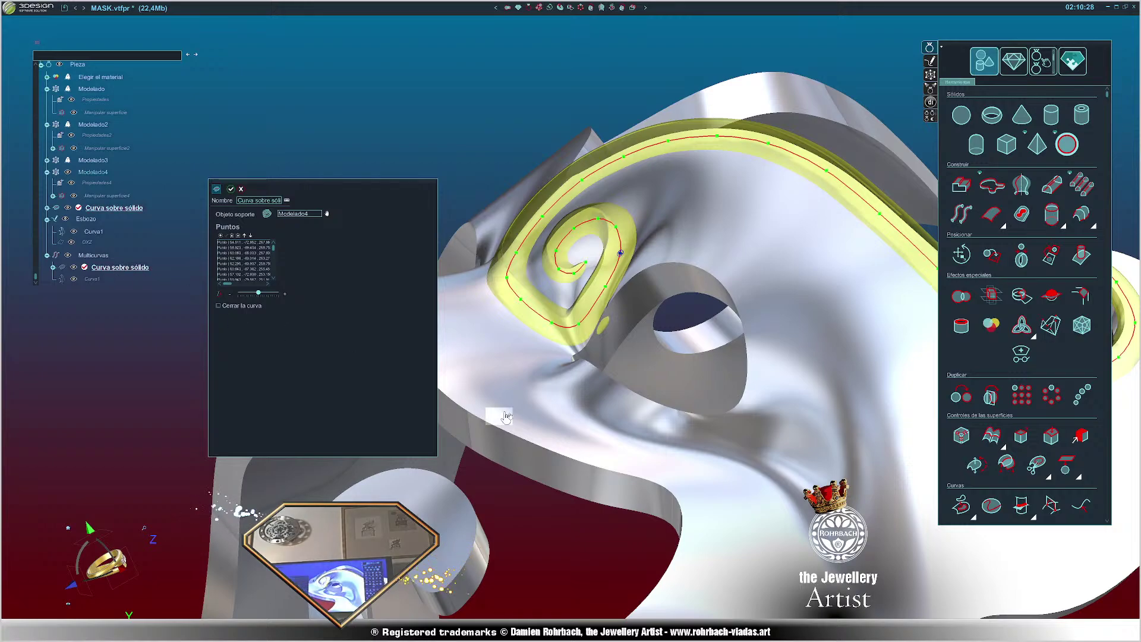
- Reposition the guide-curve points around the spiral's lower corner and eye side for a rounder turn, and apply the curve
middle_drag(535, 416, 591, 493)
scroll(617, 519, up, 3)
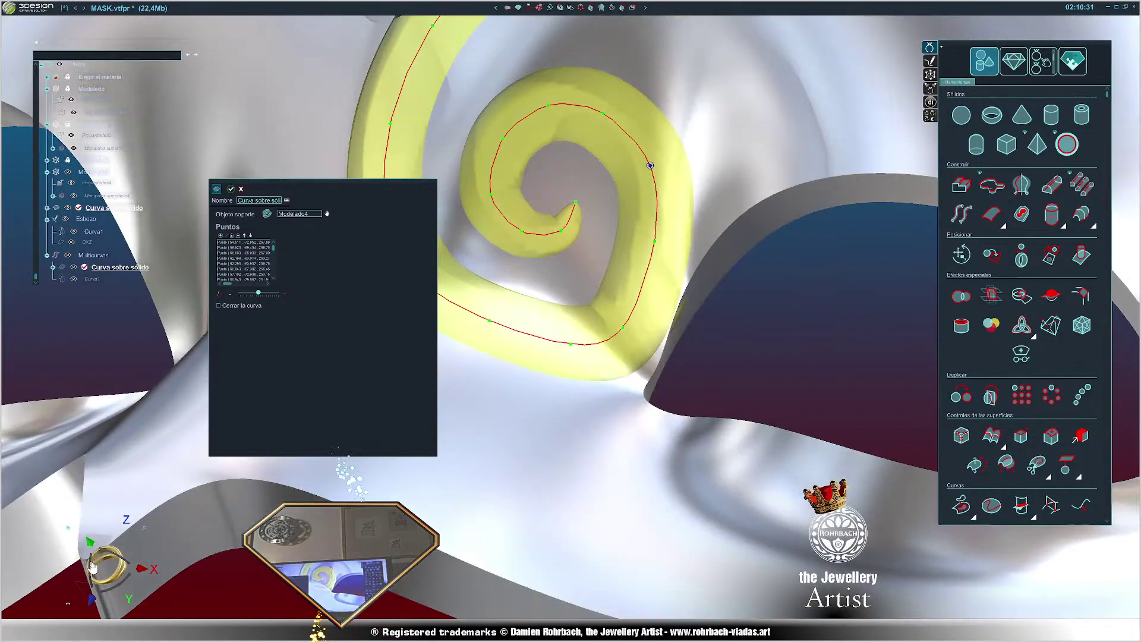
click(92, 565)
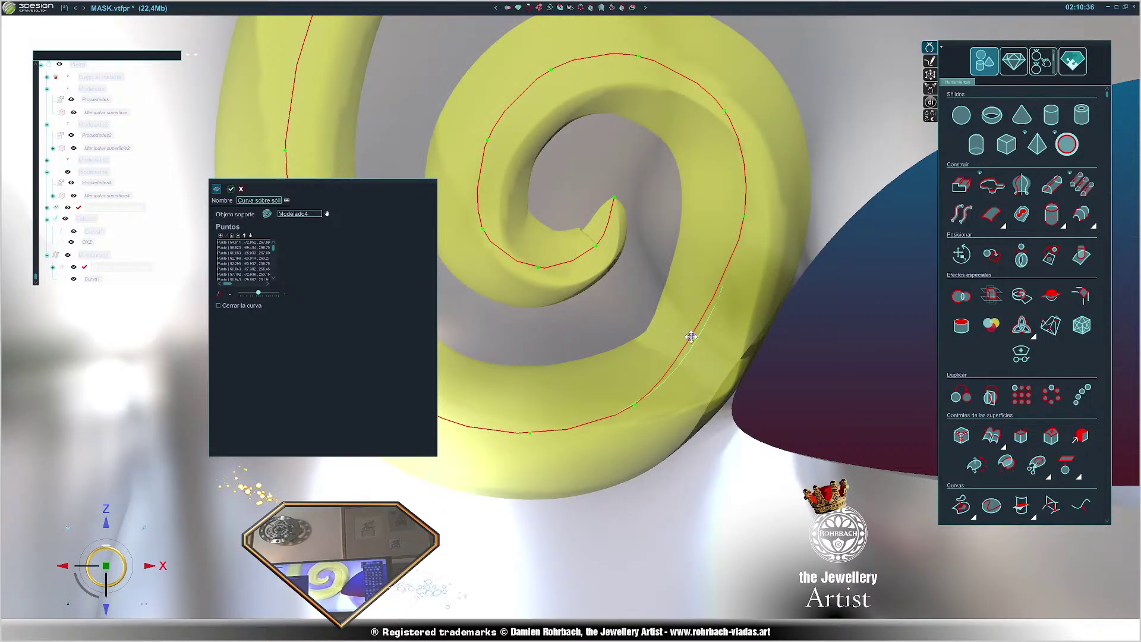
click(691, 336)
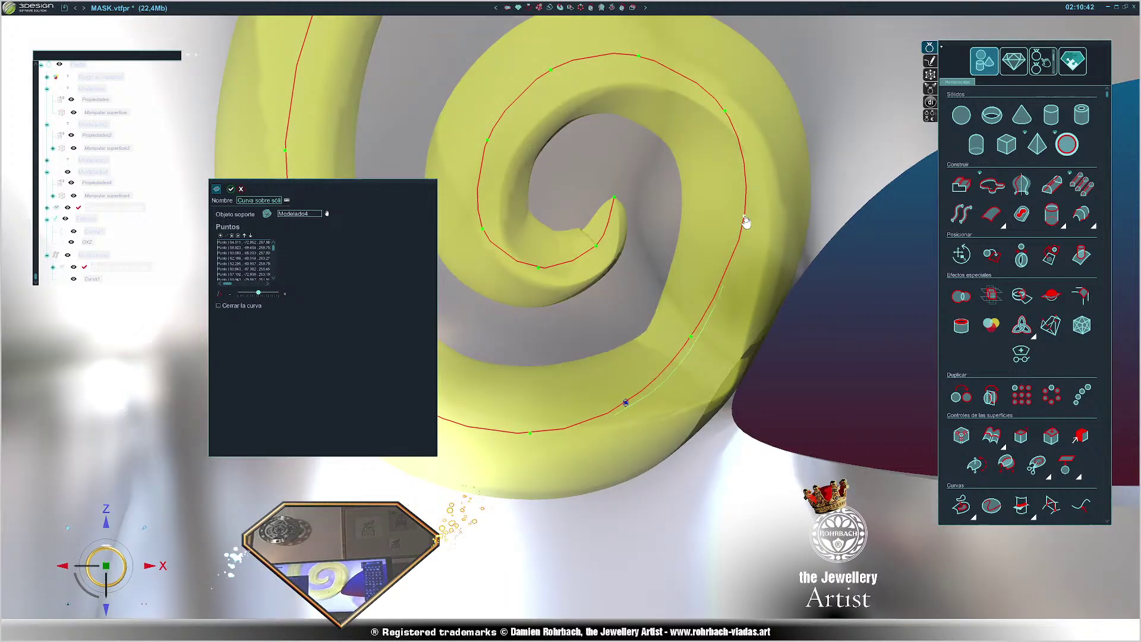
click(744, 217)
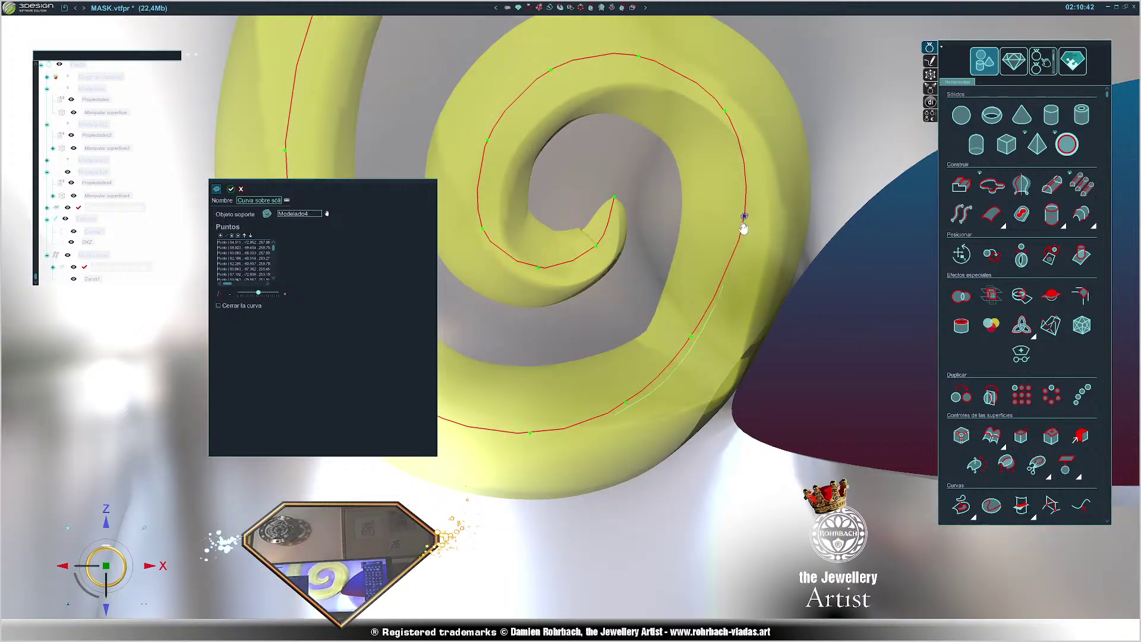
drag(739, 216, 736, 218)
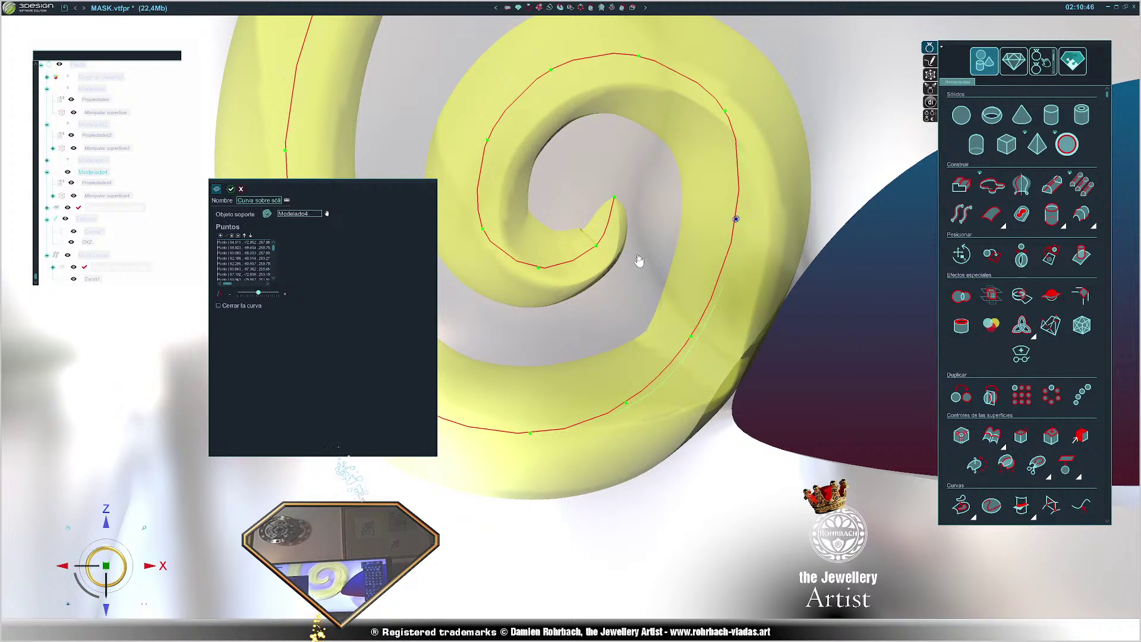
key(Return)
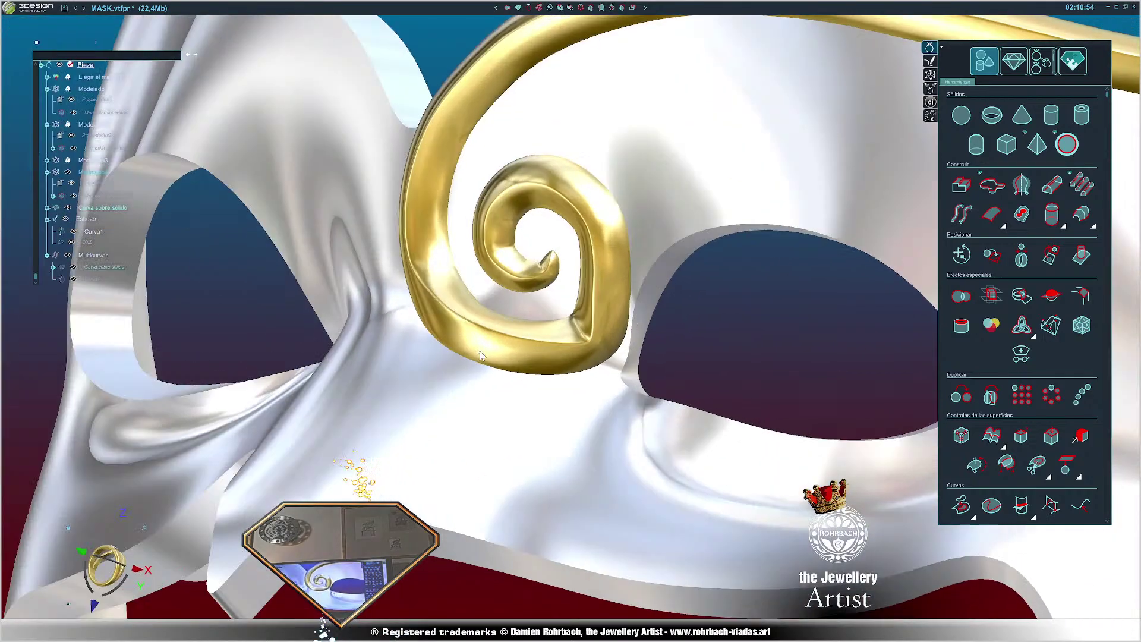
- Check the updated scroll on the whole mask and save MASK.vtfpr
mouse_move(480, 356)
middle_down()
mouse_move(319, 303)
mouse_move(746, 415)
mouse_move(728, 493)
middle_up()
scroll(747, 416, down, 5)
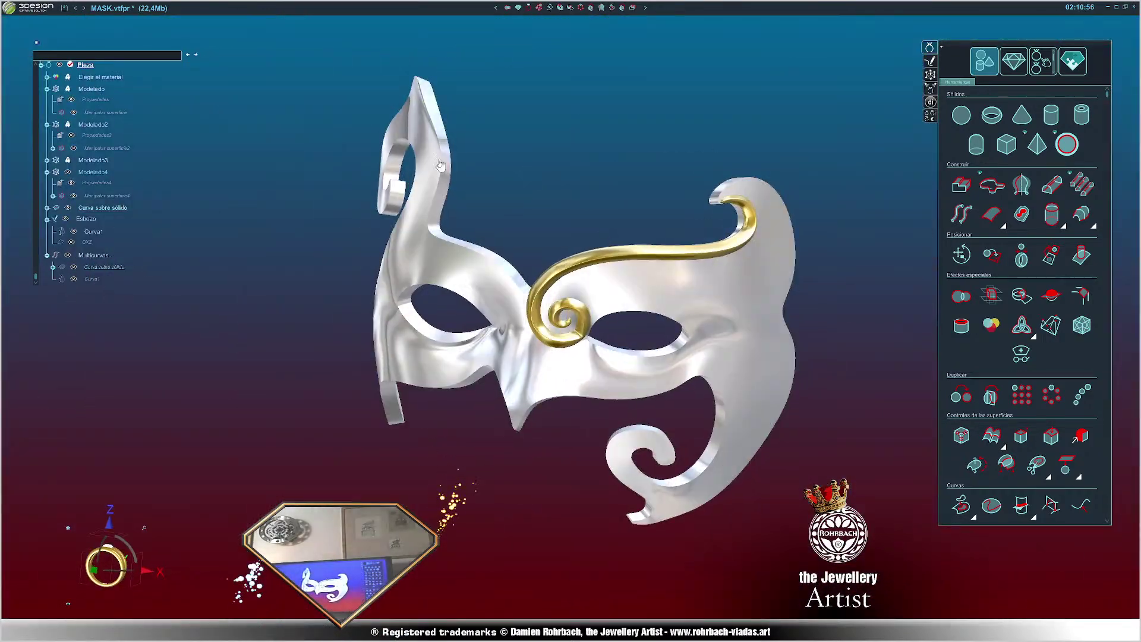
click(65, 8)
- Examine the gold scroll on the mask from several angles, both as a whole and up close
middle_drag(614, 335, 710, 397)
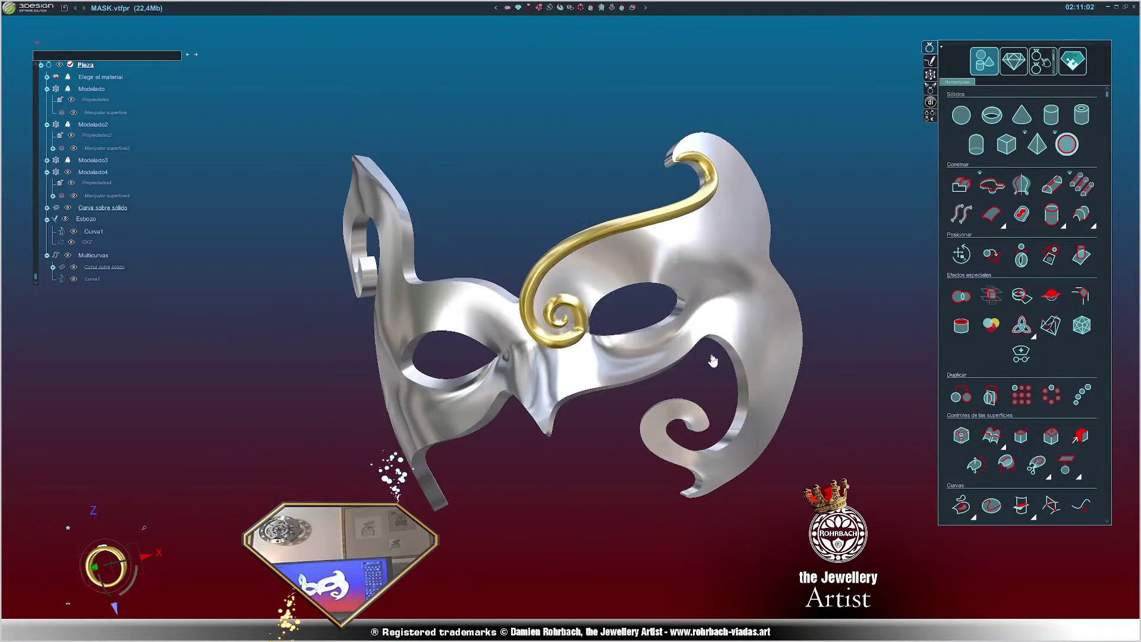
scroll(718, 391, up, 4)
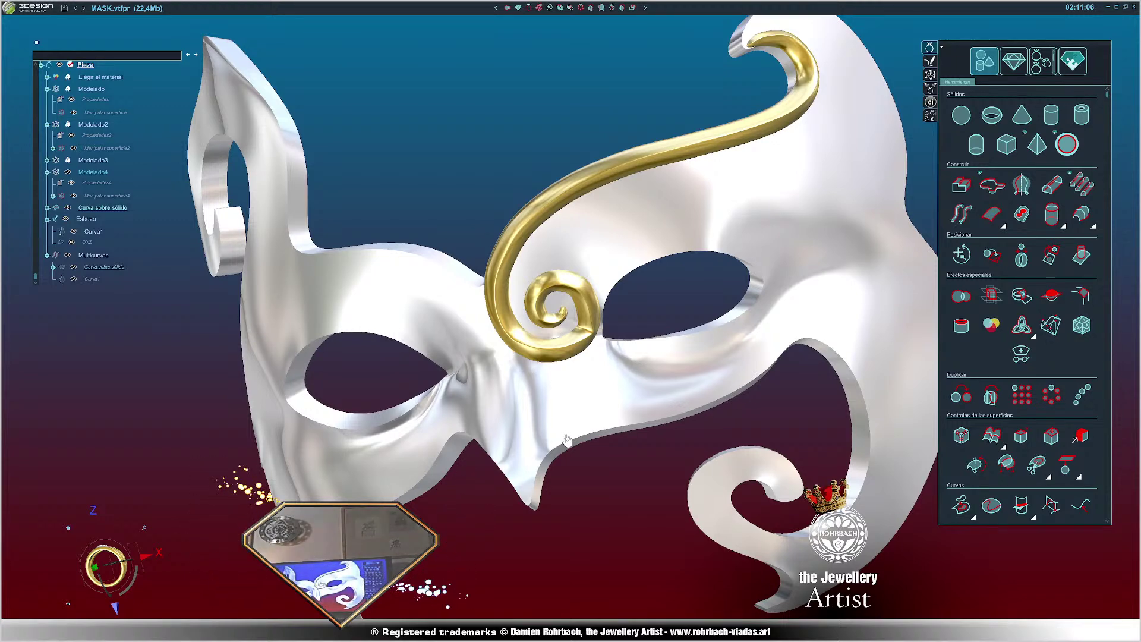
scroll(712, 438, down, 4)
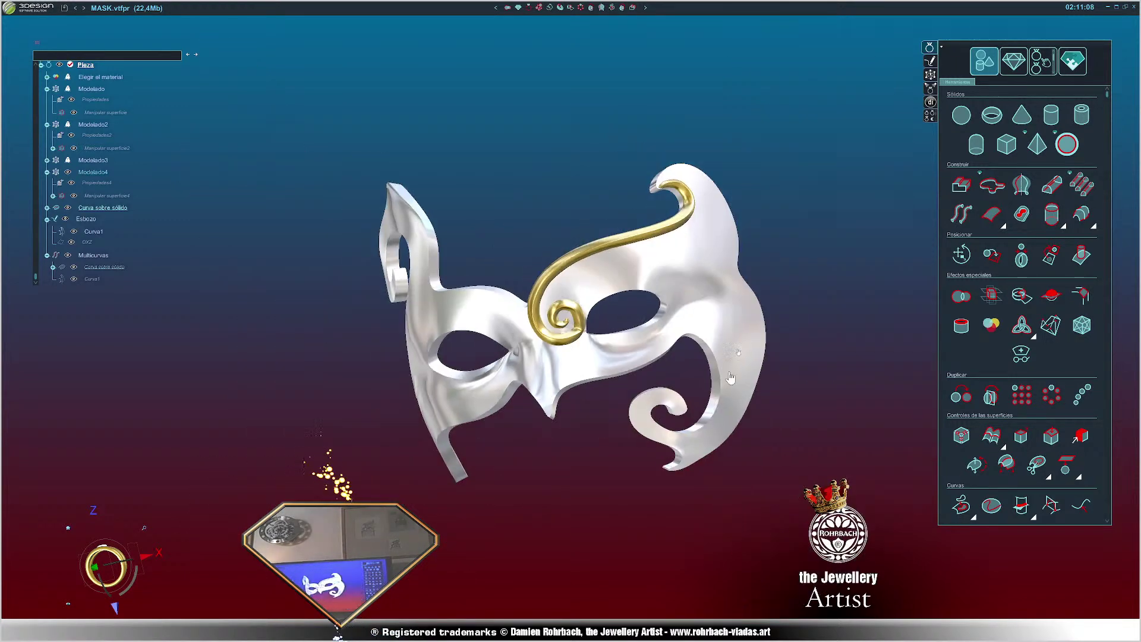
middle_drag(729, 383, 668, 388)
scroll(594, 448, up, 2)
scroll(550, 347, up, 3)
middle_drag(551, 346, 658, 286)
- Start a Curva sobre sólido on Modelado4 and plot its first six points from beside the spiral over the eye opening
click(726, 270)
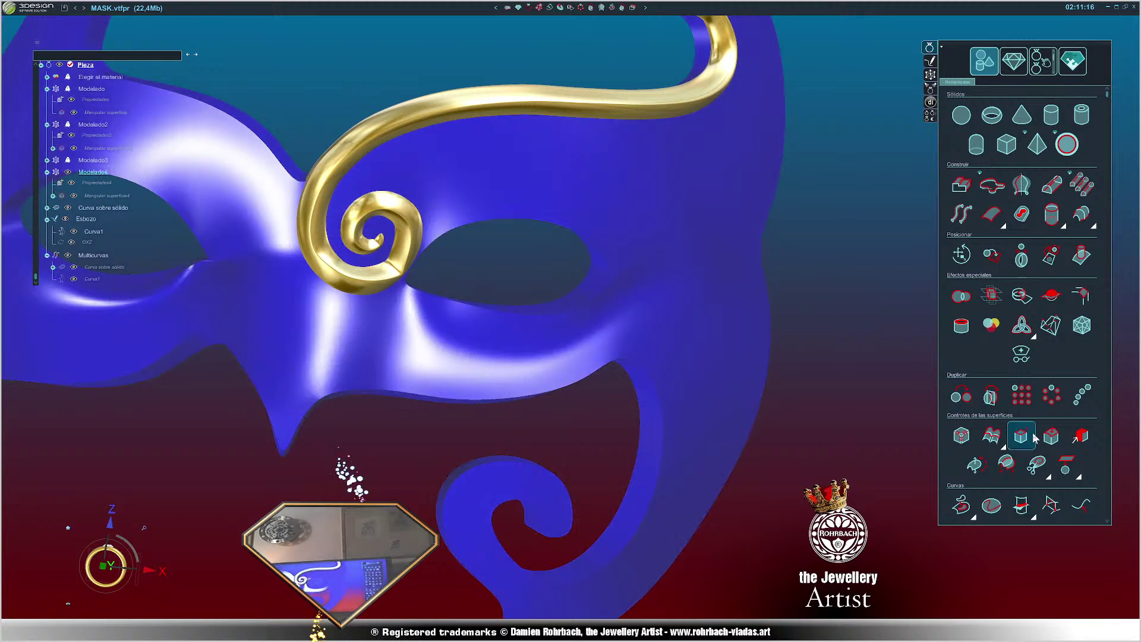
scroll(1035, 426, down, 4)
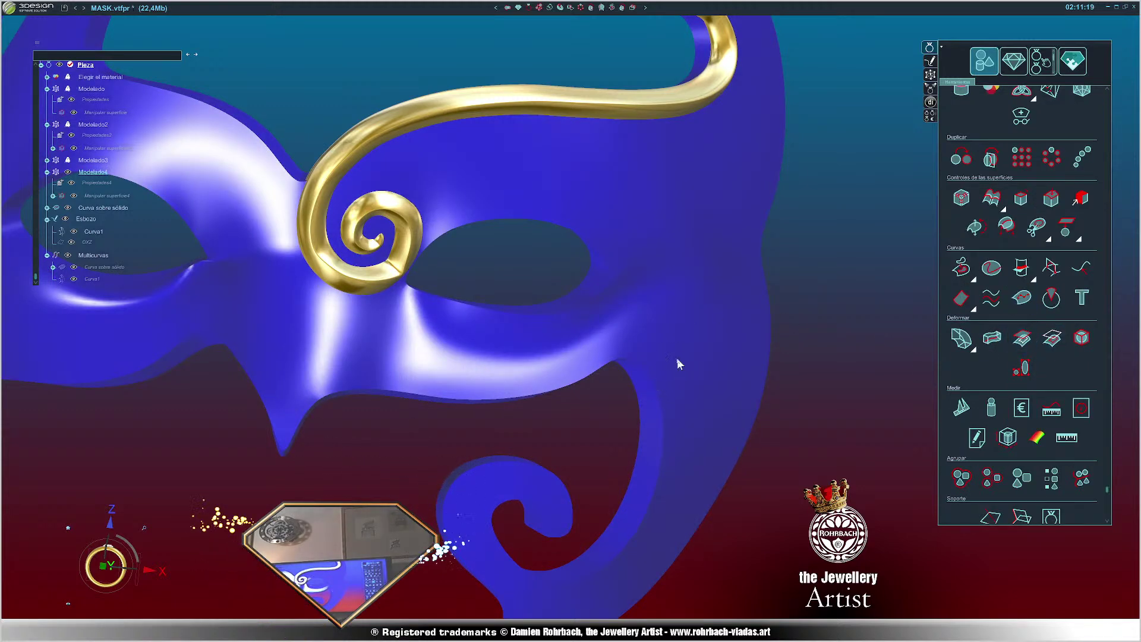
scroll(678, 362, down, 4)
middle_drag(657, 347, 629, 336)
drag(366, 188, 250, 170)
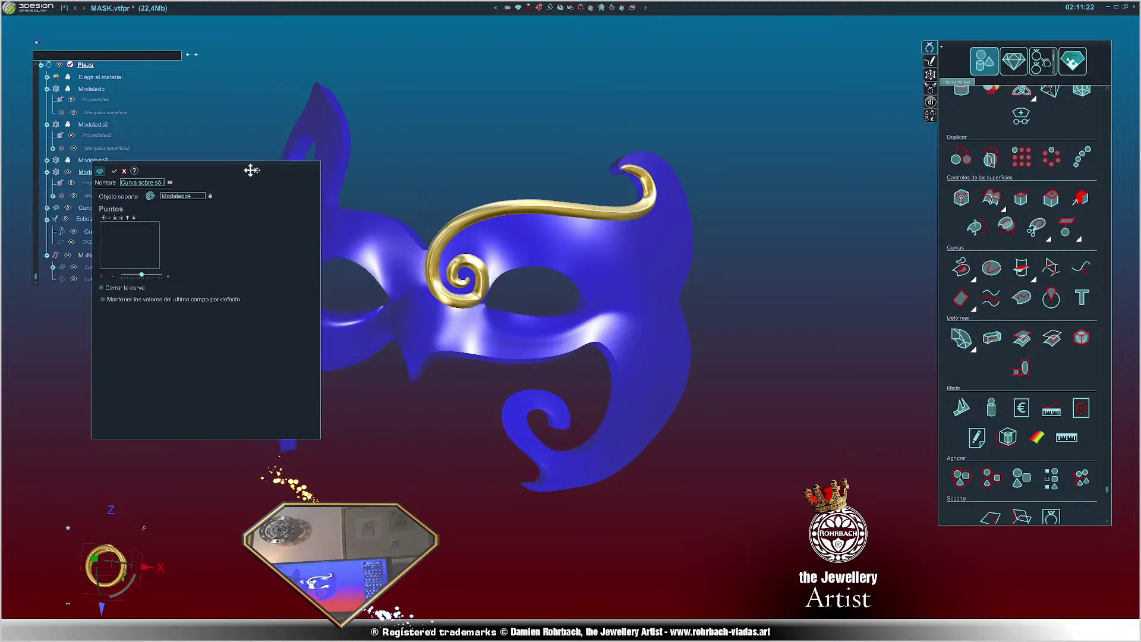
scroll(493, 327, up, 3)
middle_drag(494, 327, 438, 244)
middle_drag(361, 169, 672, 438)
scroll(588, 351, up, 4)
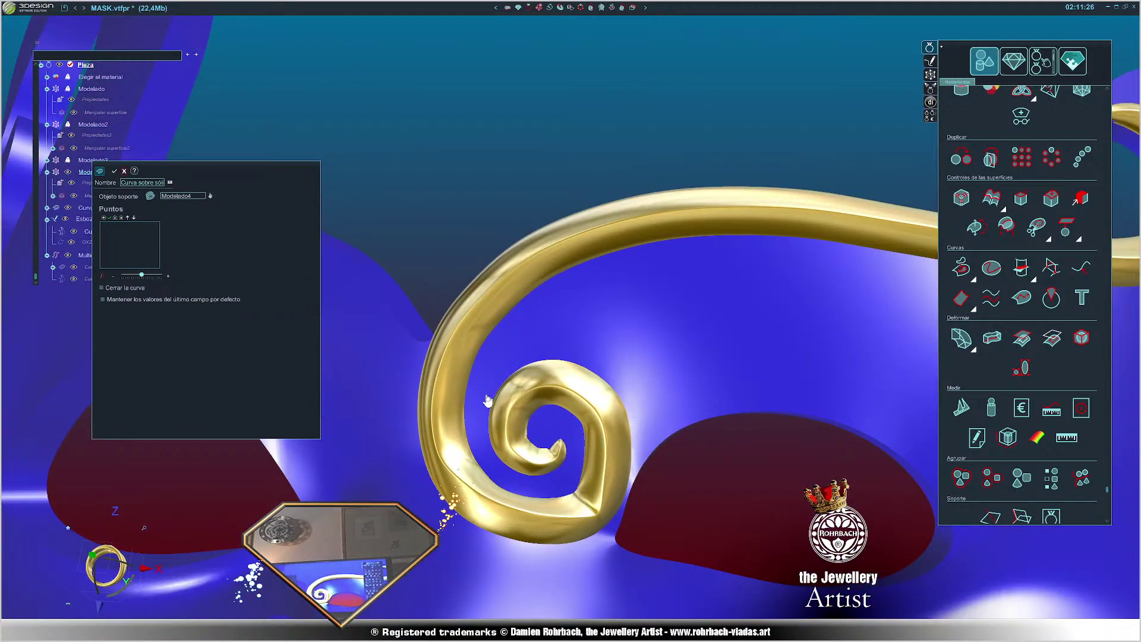
click(479, 394)
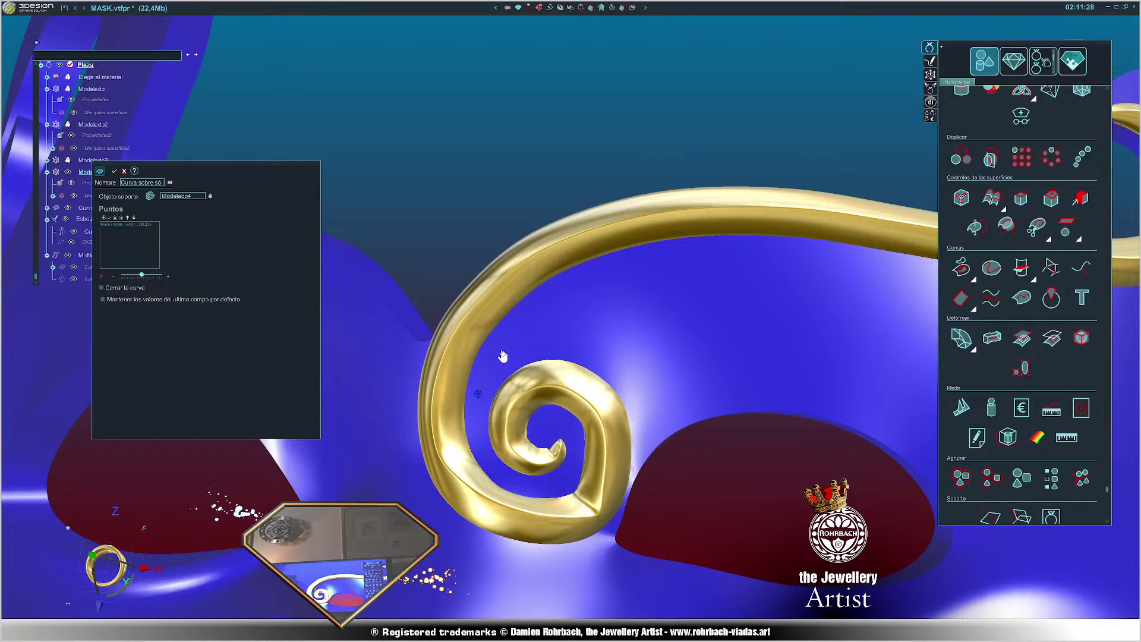
click(501, 349)
click(564, 338)
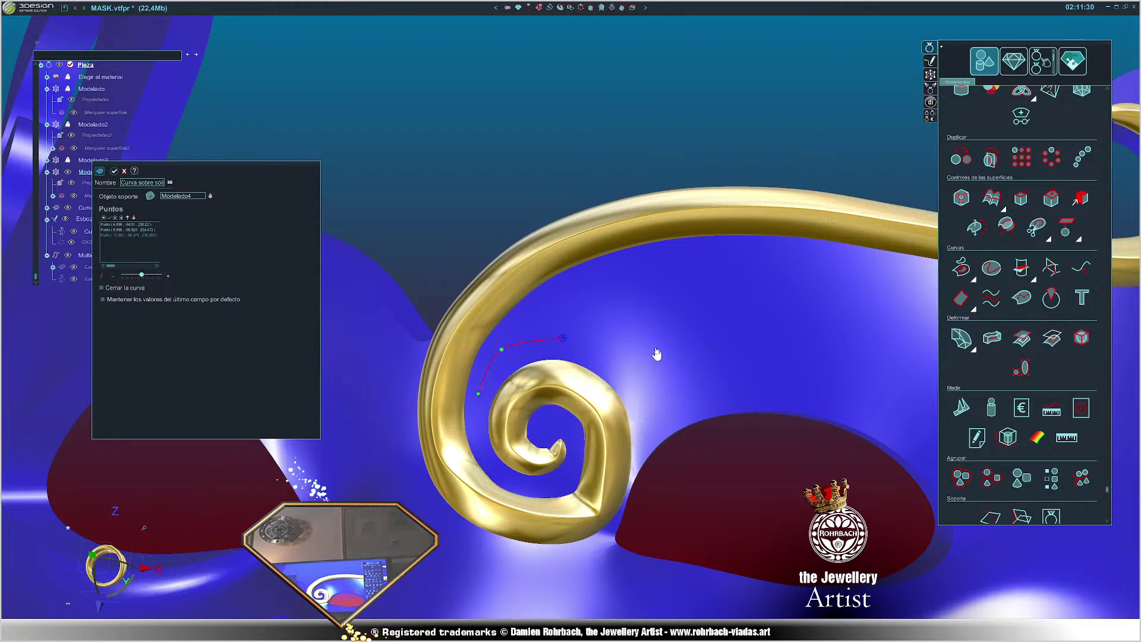
click(663, 346)
click(804, 387)
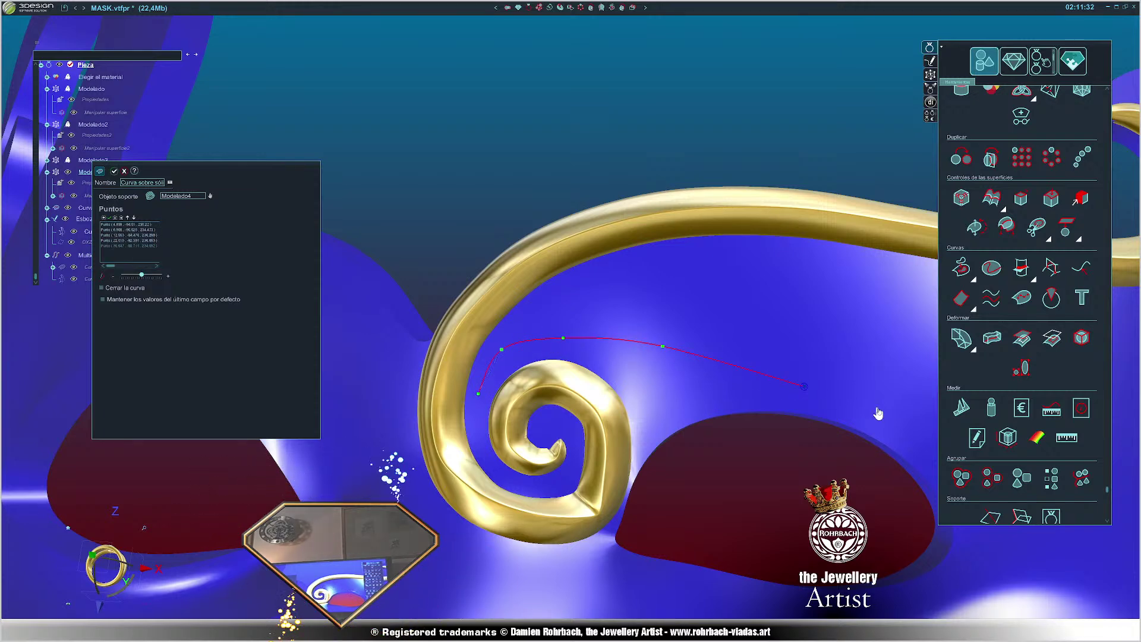
click(895, 426)
- Extend the curve with six more points past the eye's outer corner up to the mask's outer edge, and validate it
scroll(896, 463, down, 3)
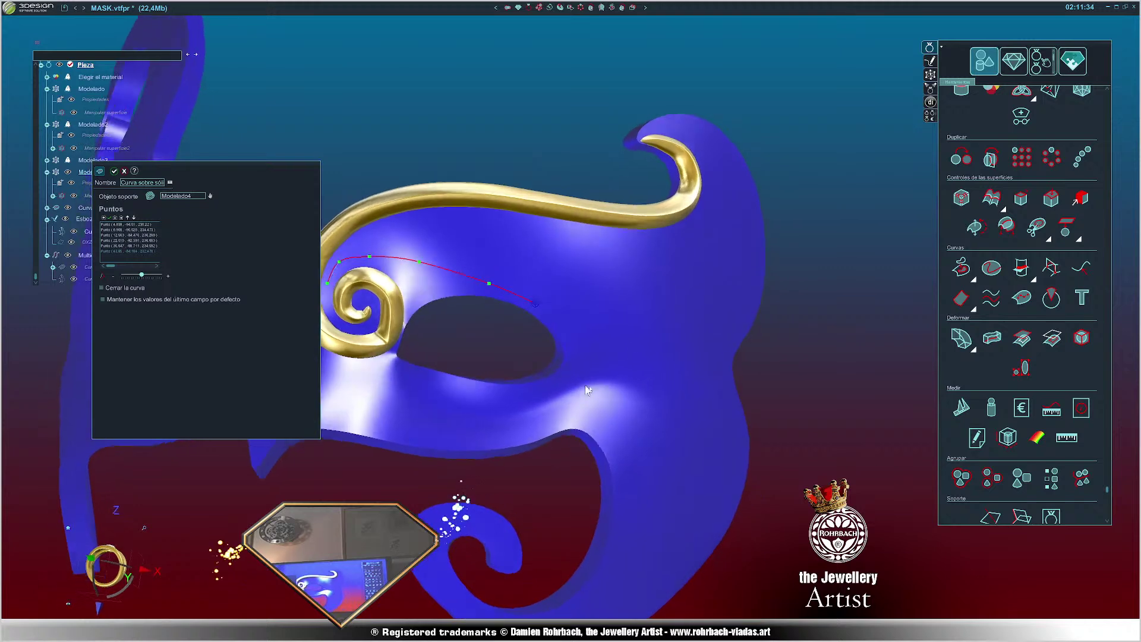
scroll(591, 388, up, 3)
click(594, 369)
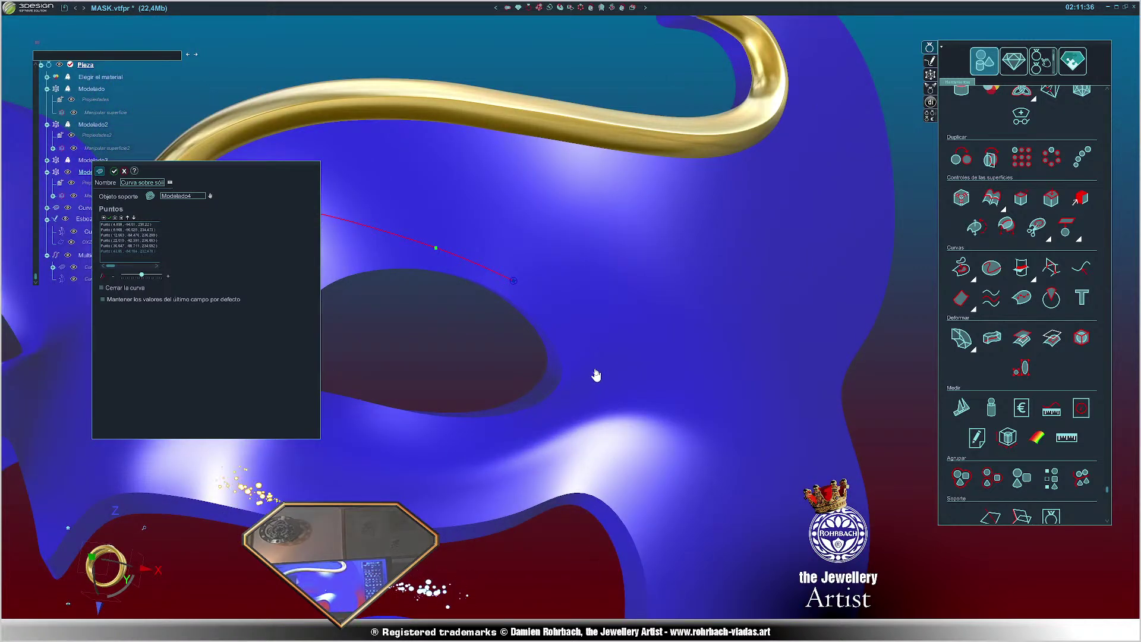
click(646, 397)
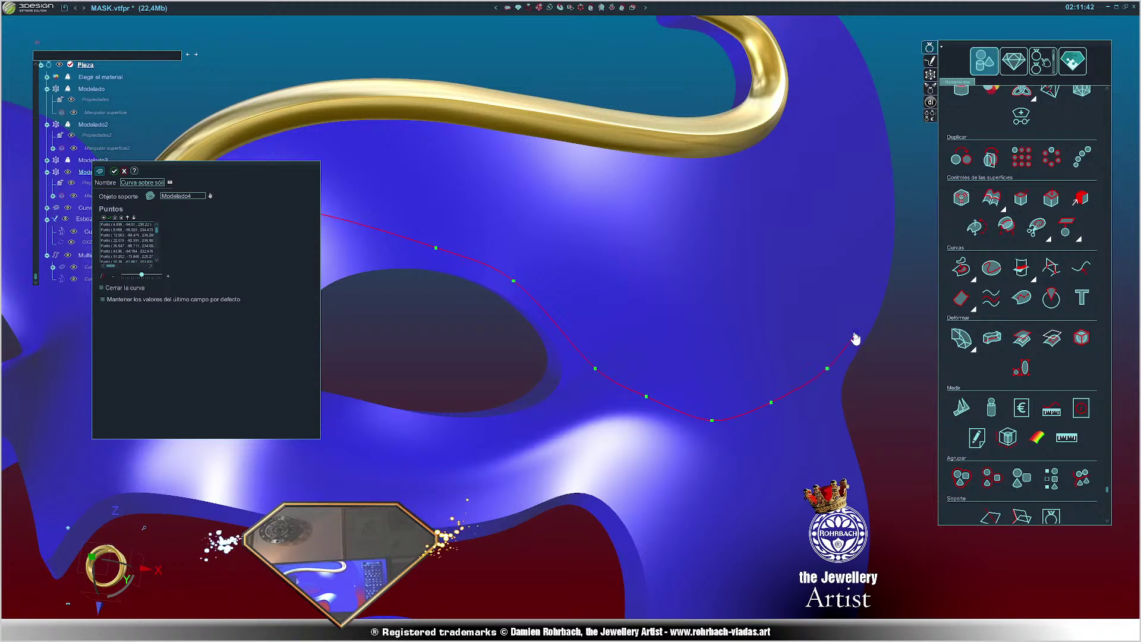
scroll(855, 338, down, 3)
middle_drag(863, 320, 660, 373)
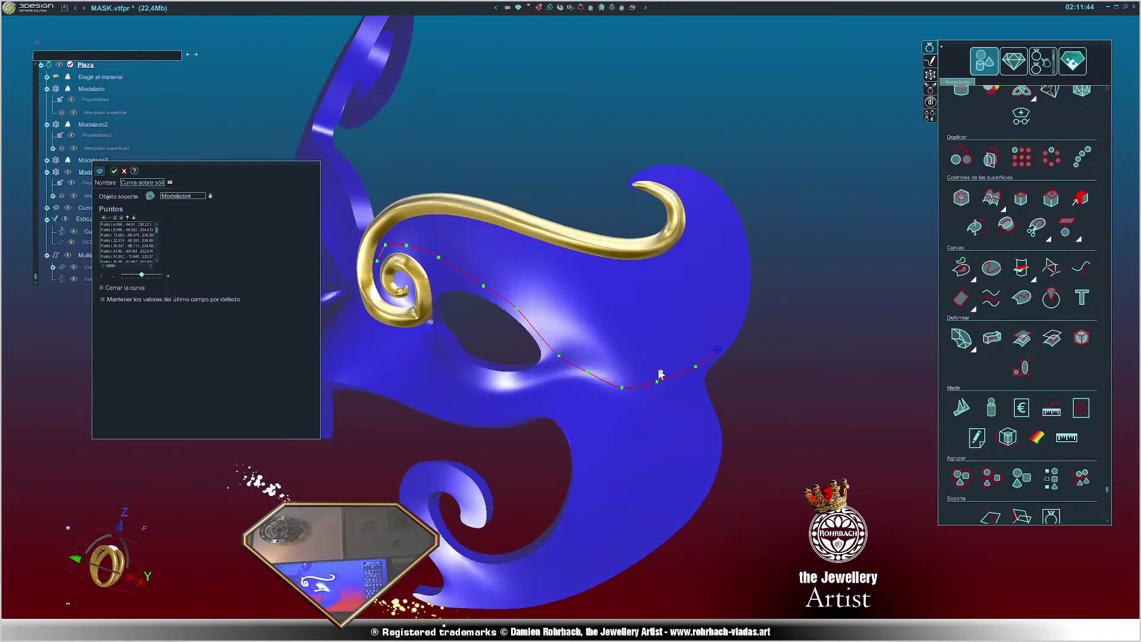
right_drag(661, 373, 524, 323)
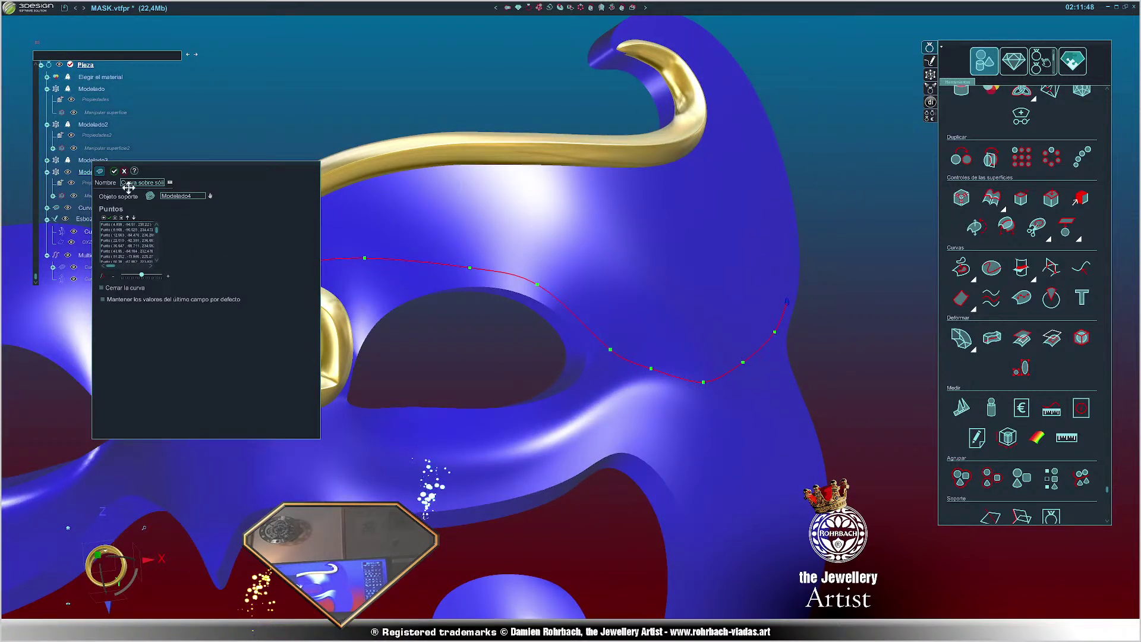
click(114, 171)
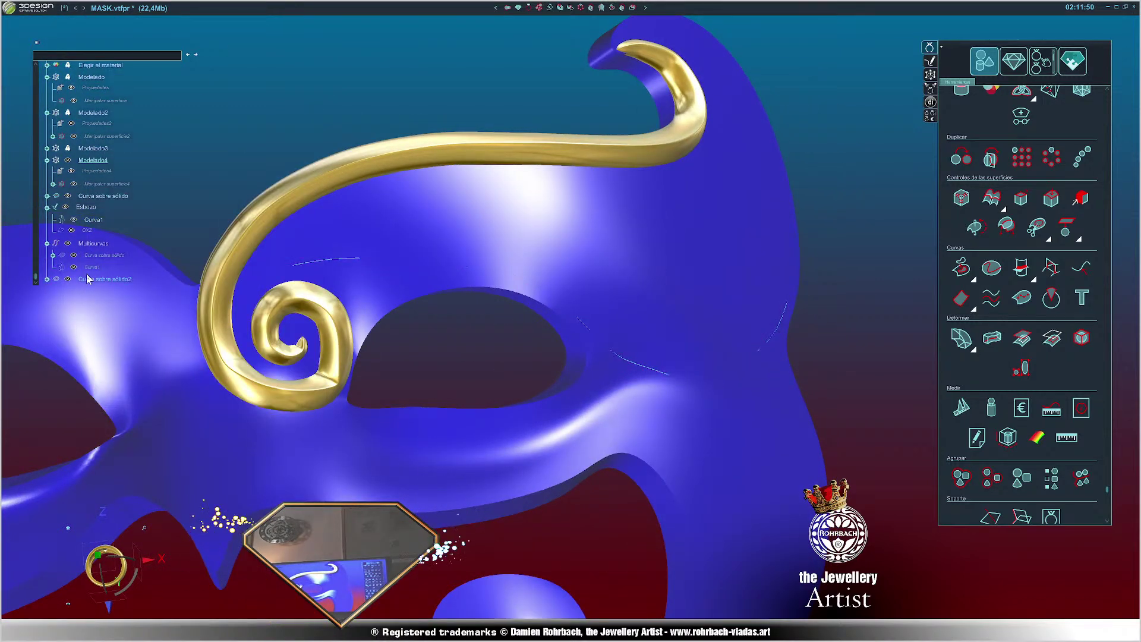
- Reopen Curva sobre sólido2 for editing and shift its points beside and above the spiral to even out the opening arc
click(88, 279)
double_click(87, 279)
middle_click(379, 254)
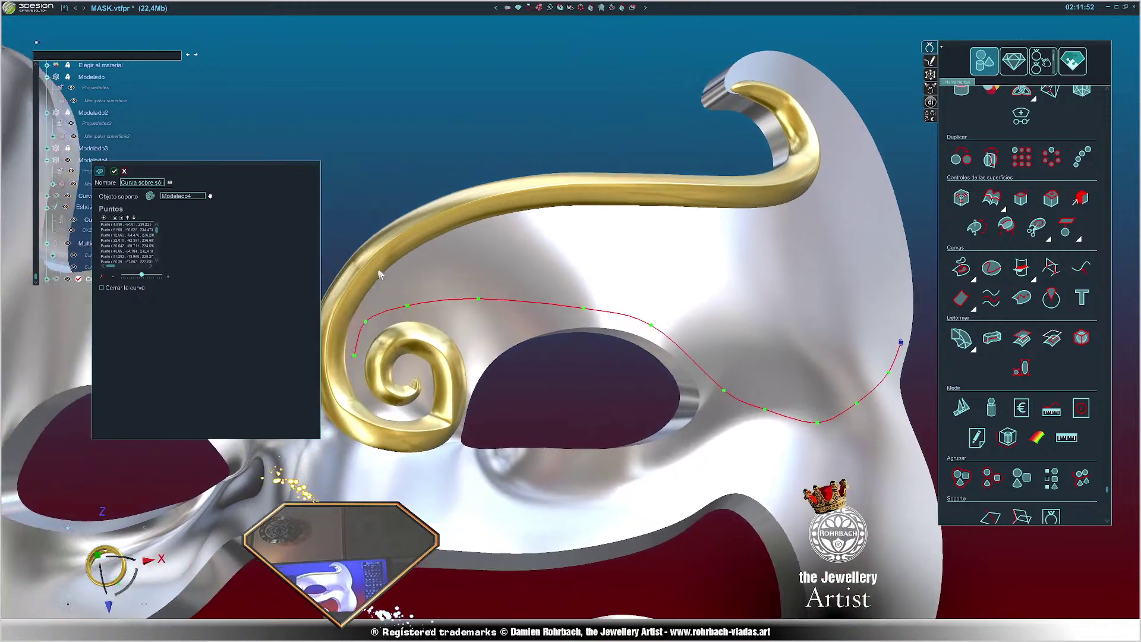
scroll(470, 312, up, 5)
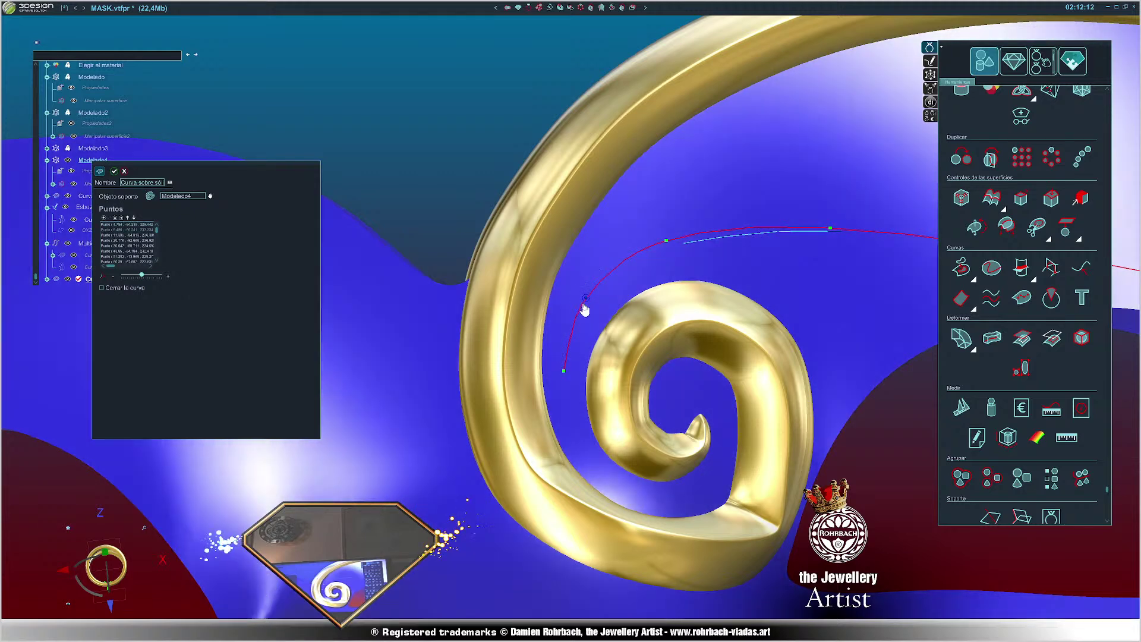
drag(578, 303, 582, 304)
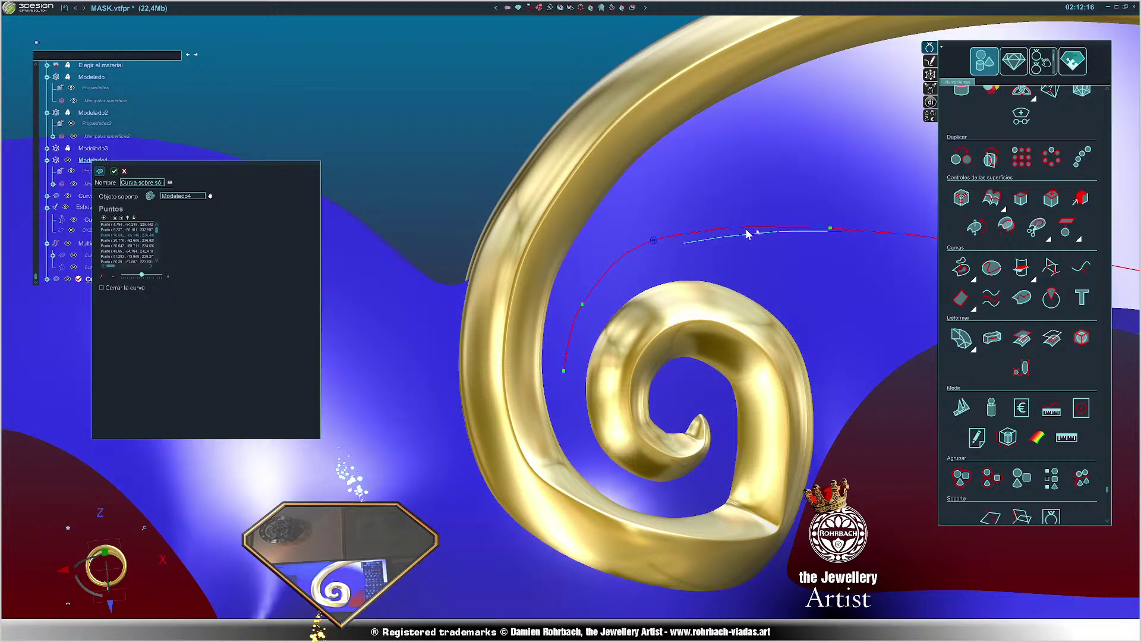
drag(825, 223, 822, 222)
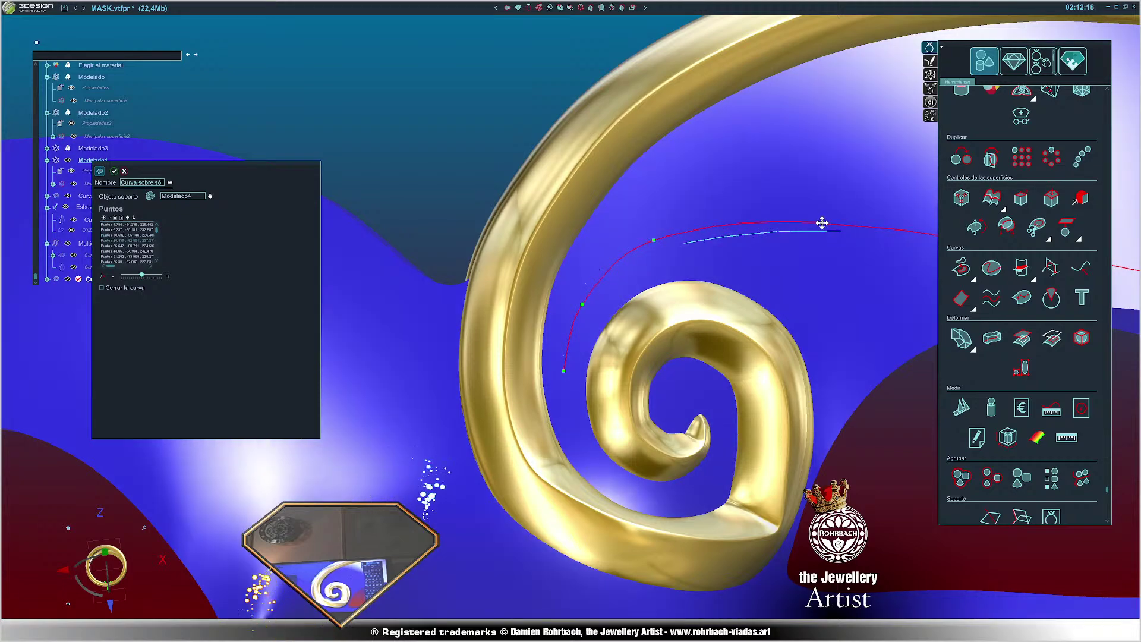
scroll(830, 242, down, 4)
middle_drag(772, 344, 651, 384)
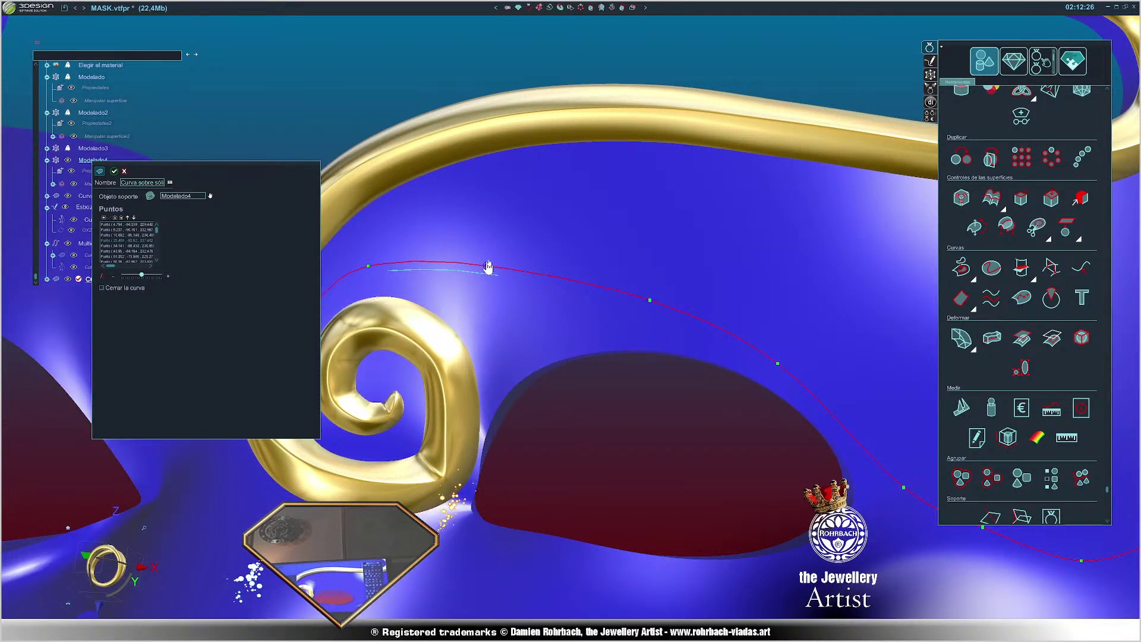
drag(488, 267, 495, 253)
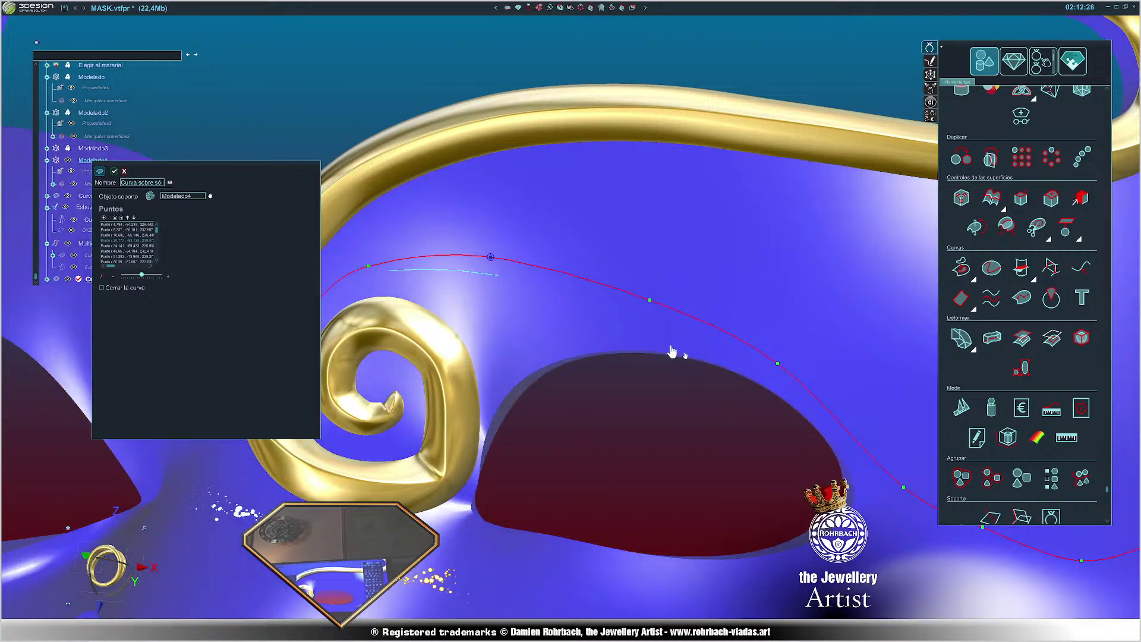
- Reposition the curve's points past the eye's outer corner to smooth its descent and lower bend across the cheek
scroll(672, 351, down, 3)
right_drag(717, 376, 670, 375)
middle_drag(669, 375, 585, 320)
scroll(644, 400, up, 3)
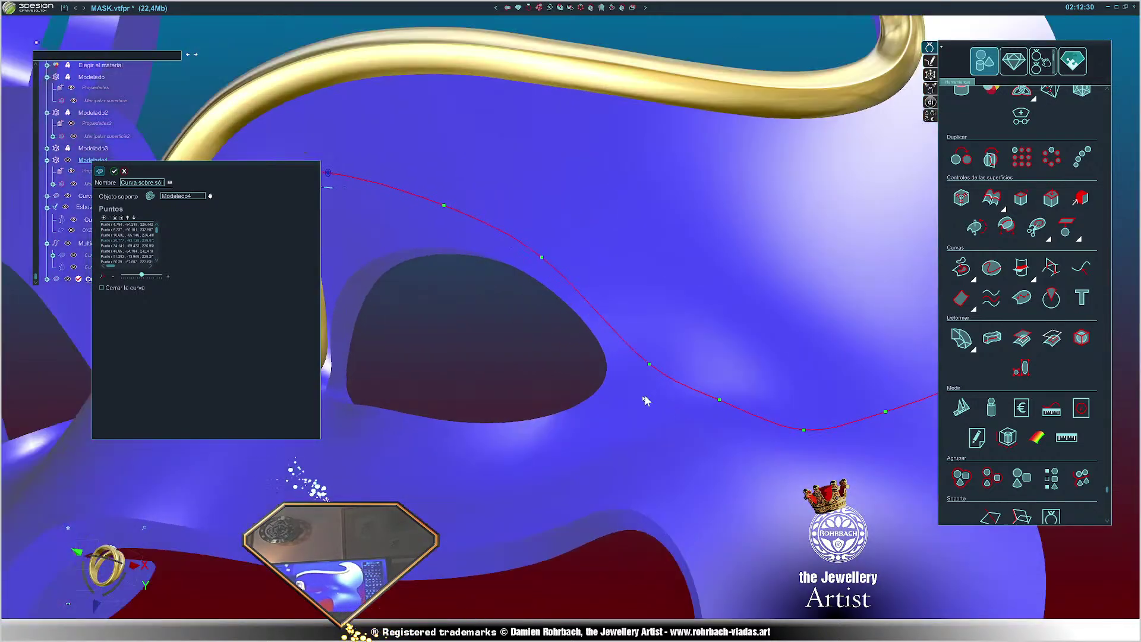
right_drag(644, 400, 618, 374)
click(615, 365)
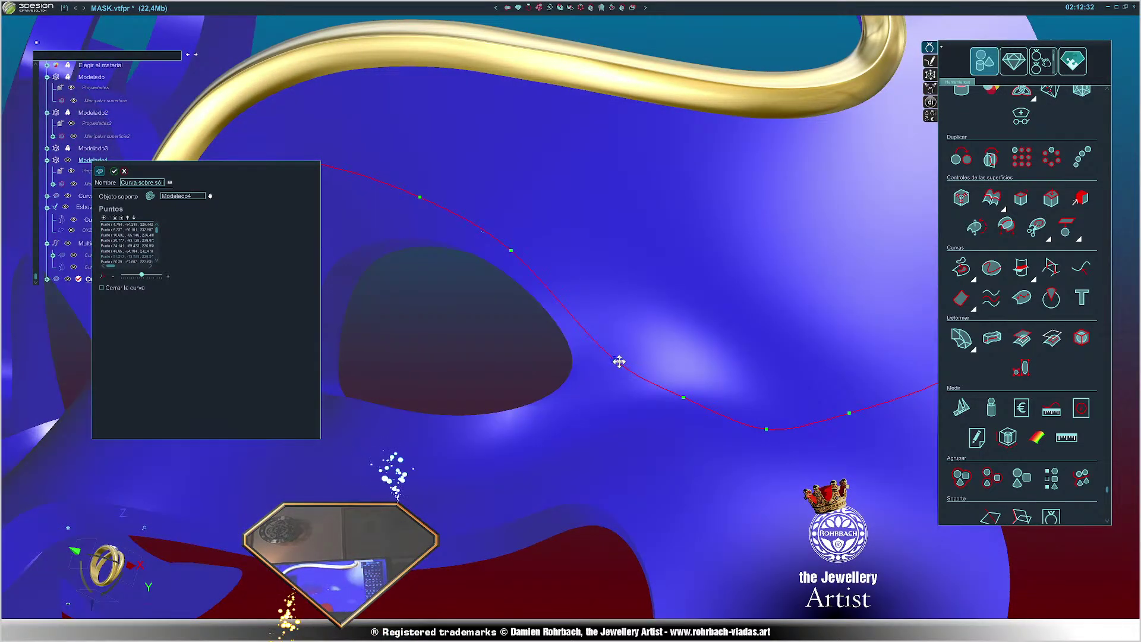
drag(618, 361, 625, 355)
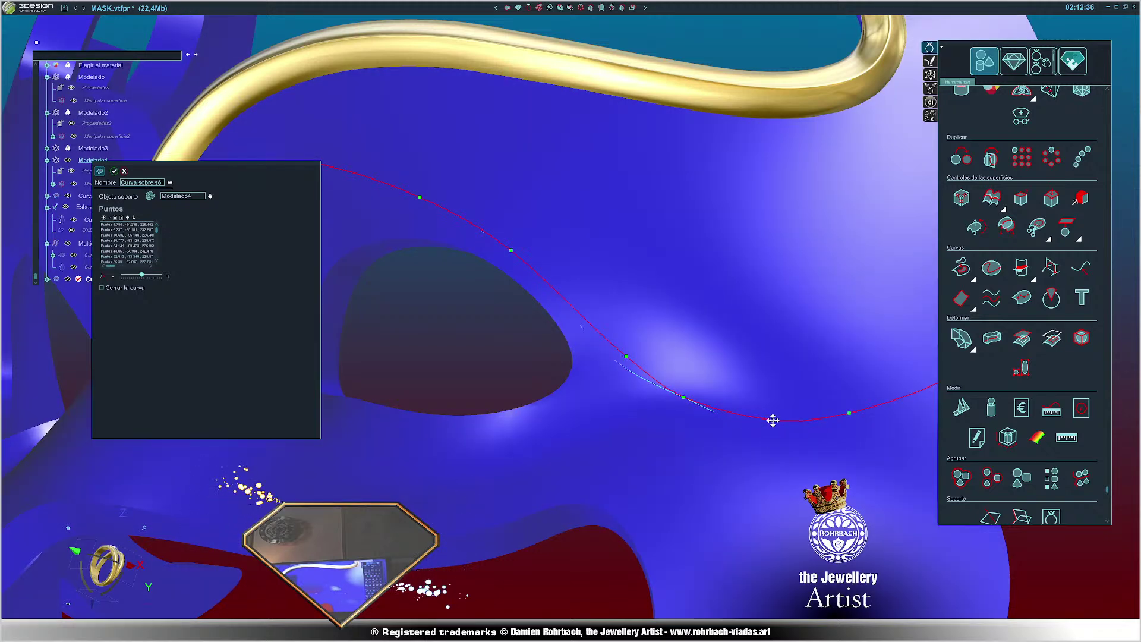
click(773, 421)
scroll(797, 408, down, 3)
right_drag(797, 408, 718, 435)
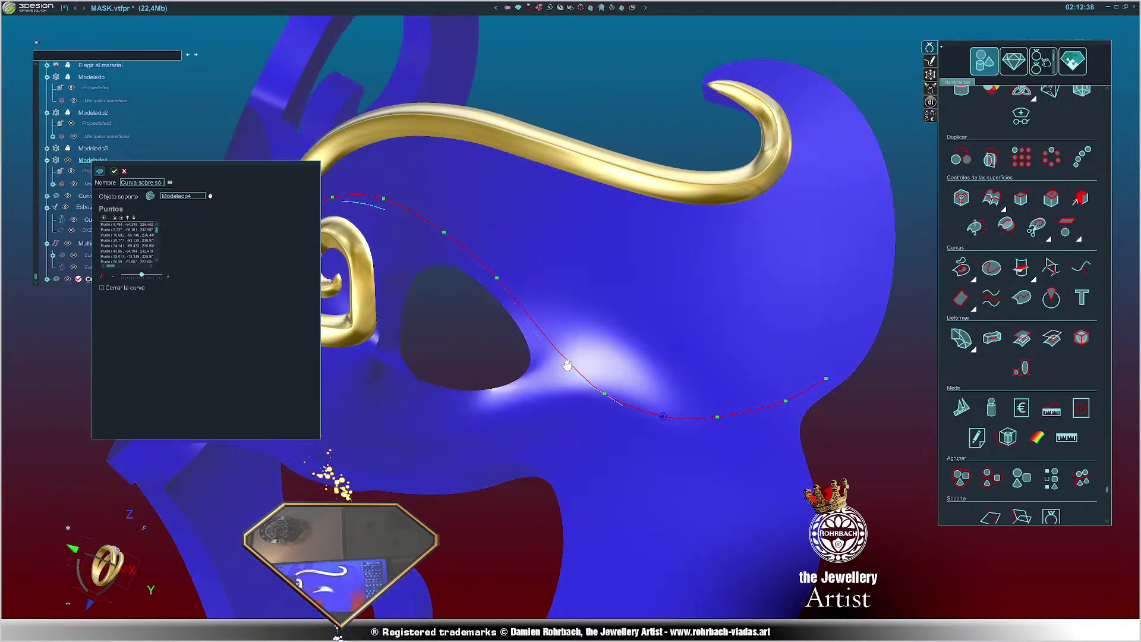
click(554, 346)
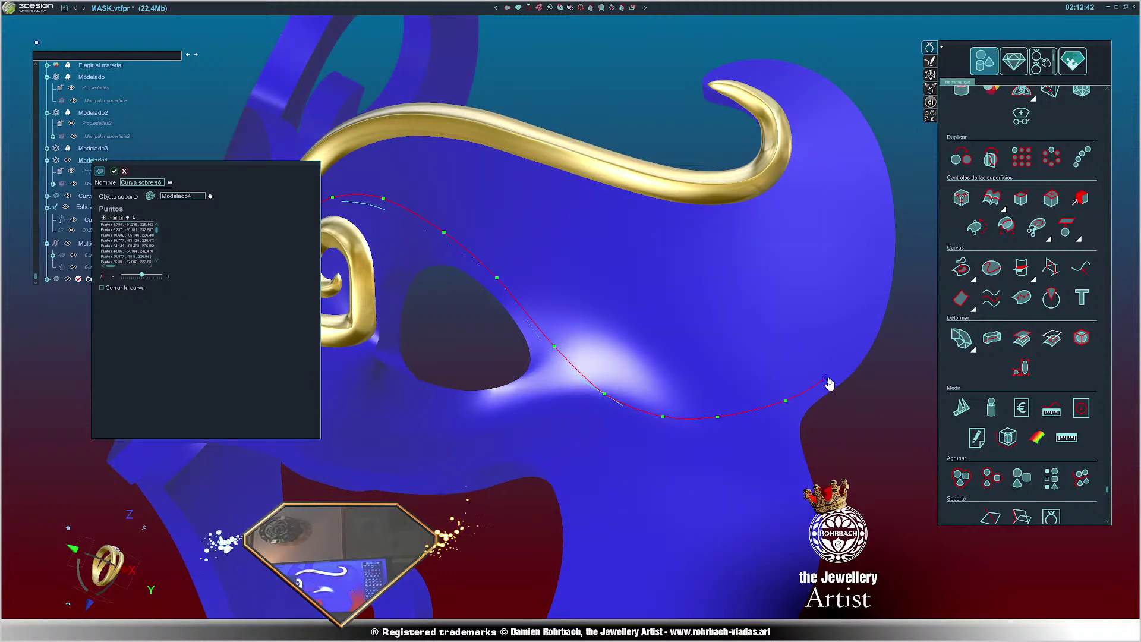
- Extend the curve's end farther up along the mask's outer edge and spread the lower bend's points outward
drag(848, 362, 870, 323)
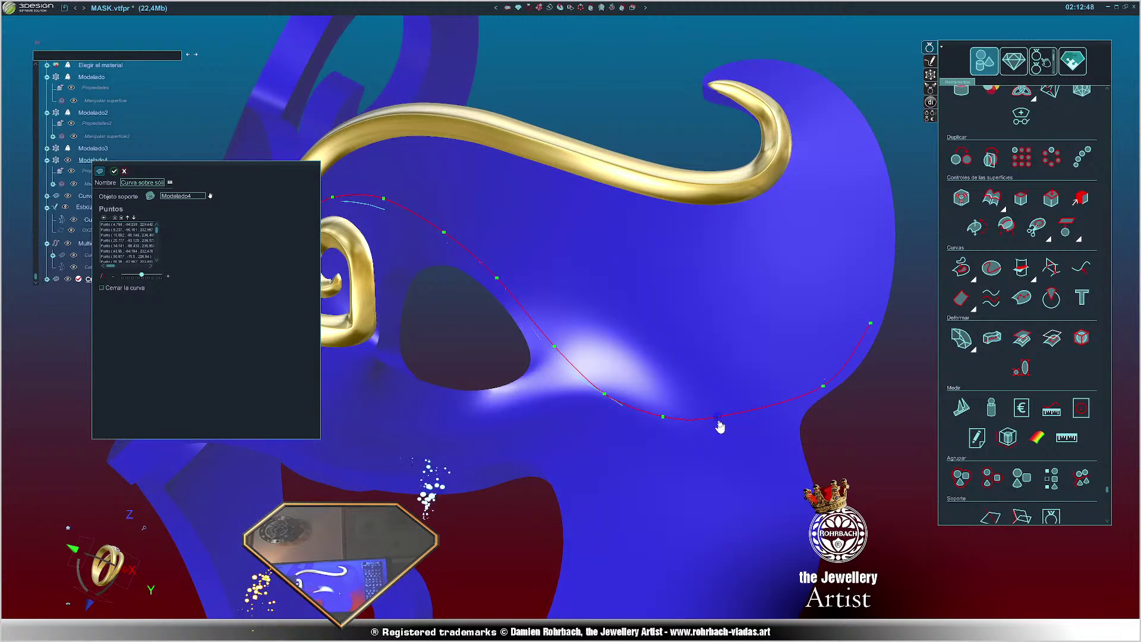
drag(718, 417, 752, 411)
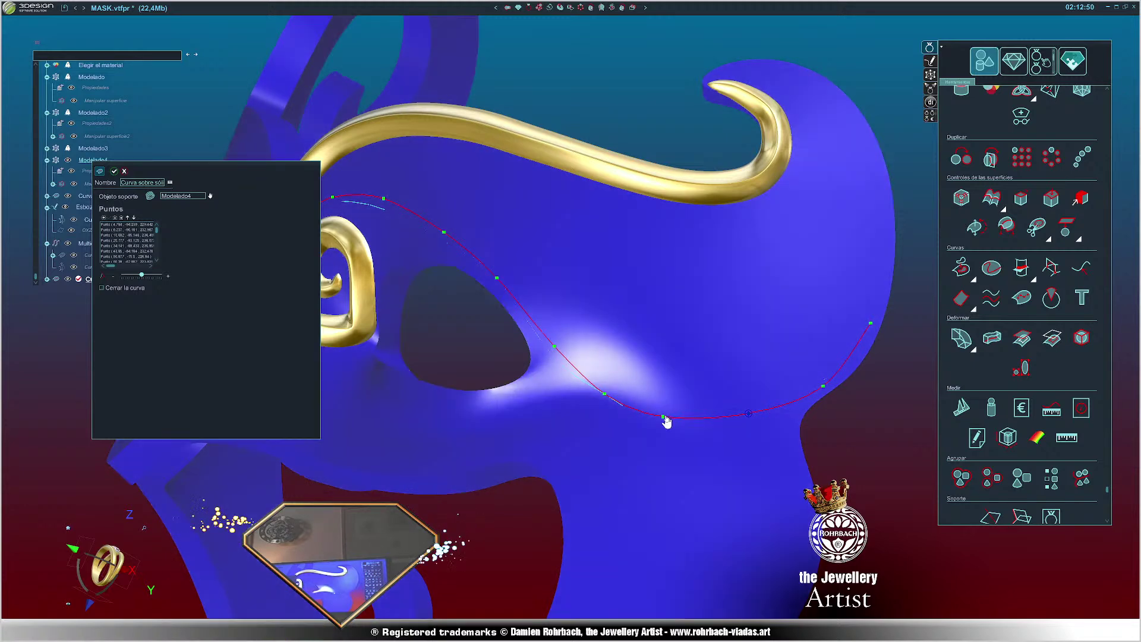
drag(663, 416, 680, 416)
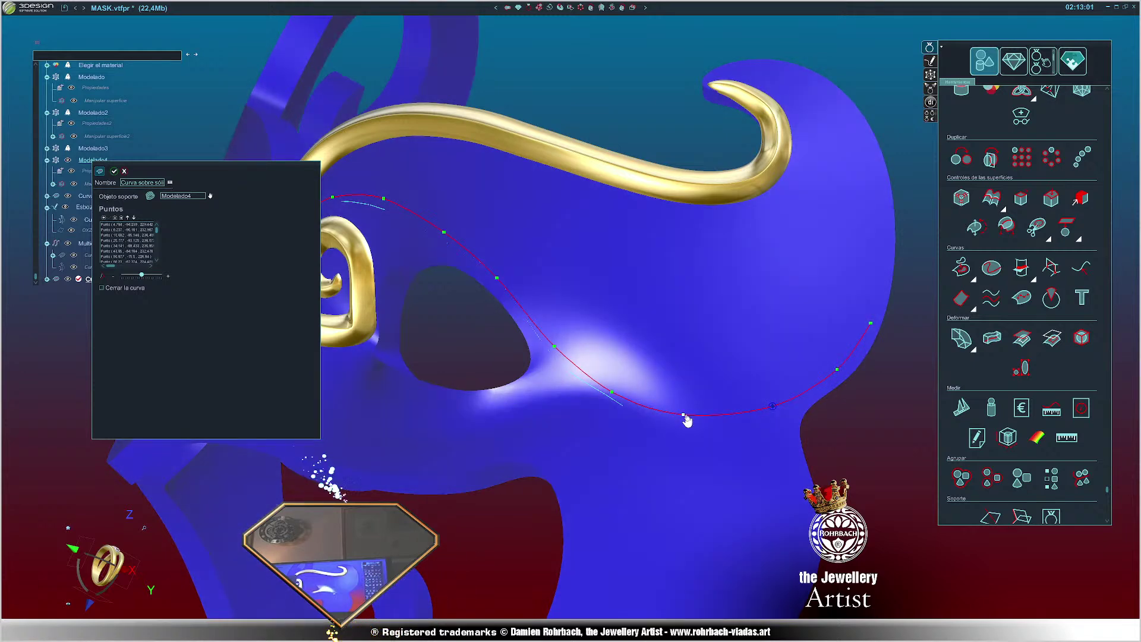
- Move the curve's point above the eye opening to refine the arc from the front view
scroll(689, 407, down, 3)
middle_drag(690, 394, 631, 429)
right_drag(632, 428, 769, 383)
scroll(555, 337, up, 5)
drag(609, 293, 591, 282)
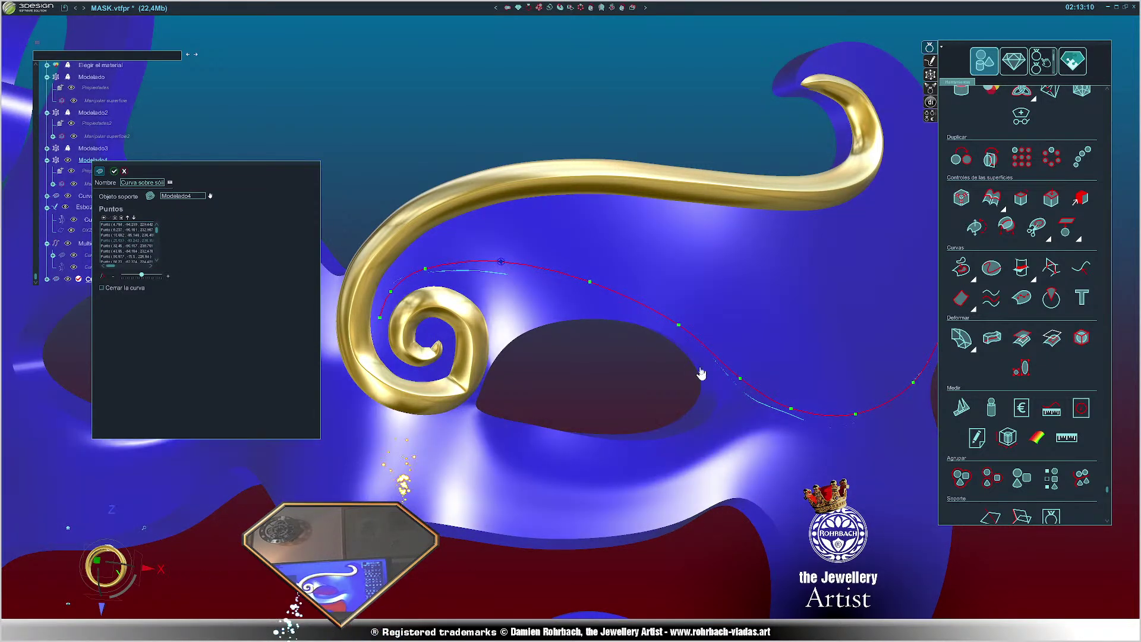
- Check the reshaped curve on the whole mask, validate it and save MASK.vtfpr
scroll(700, 374, down, 2)
middle_drag(700, 374, 407, 365)
scroll(512, 402, up, 3)
scroll(623, 433, down, 3)
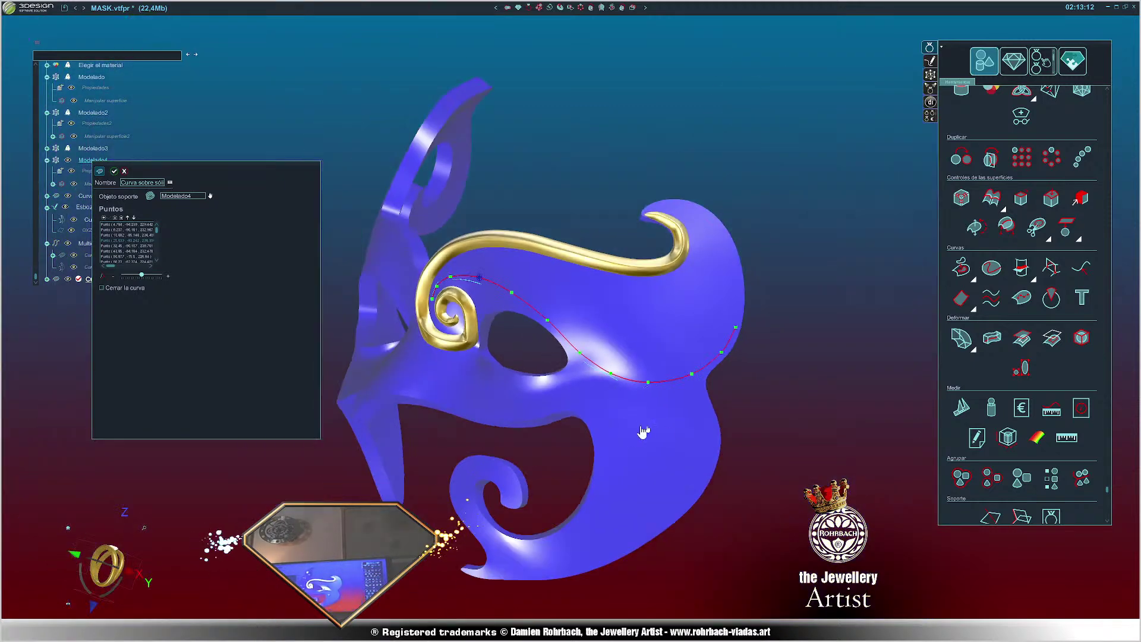
click(113, 172)
click(64, 9)
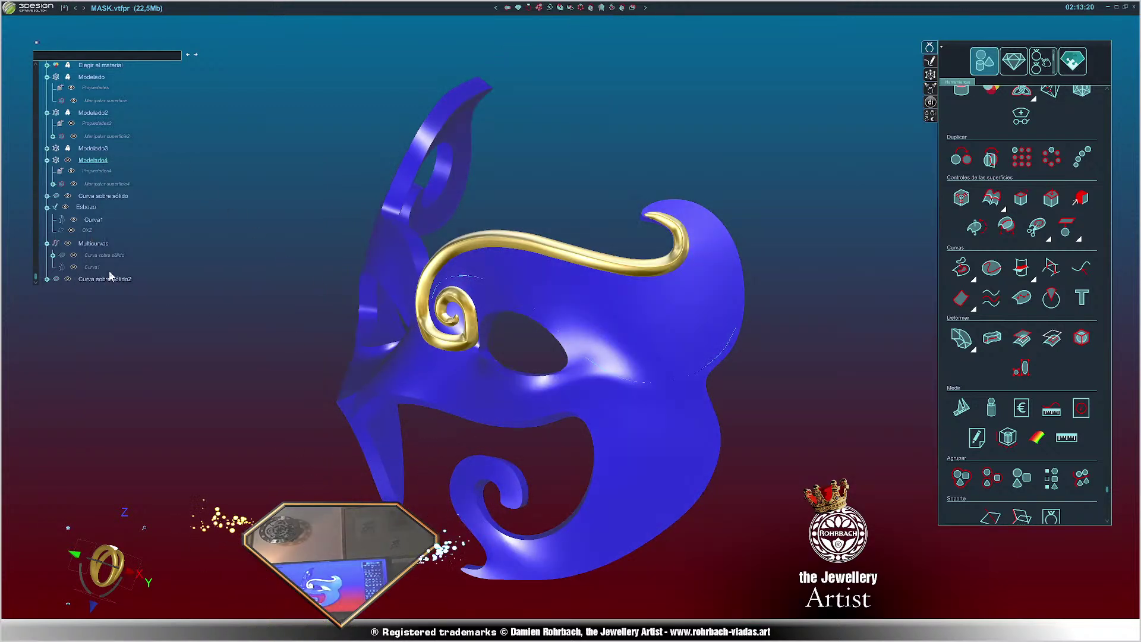
- Create a copy of the gold Multicurvas scroll and open its settings clear of the construction tree
middle_drag(390, 362, 639, 323)
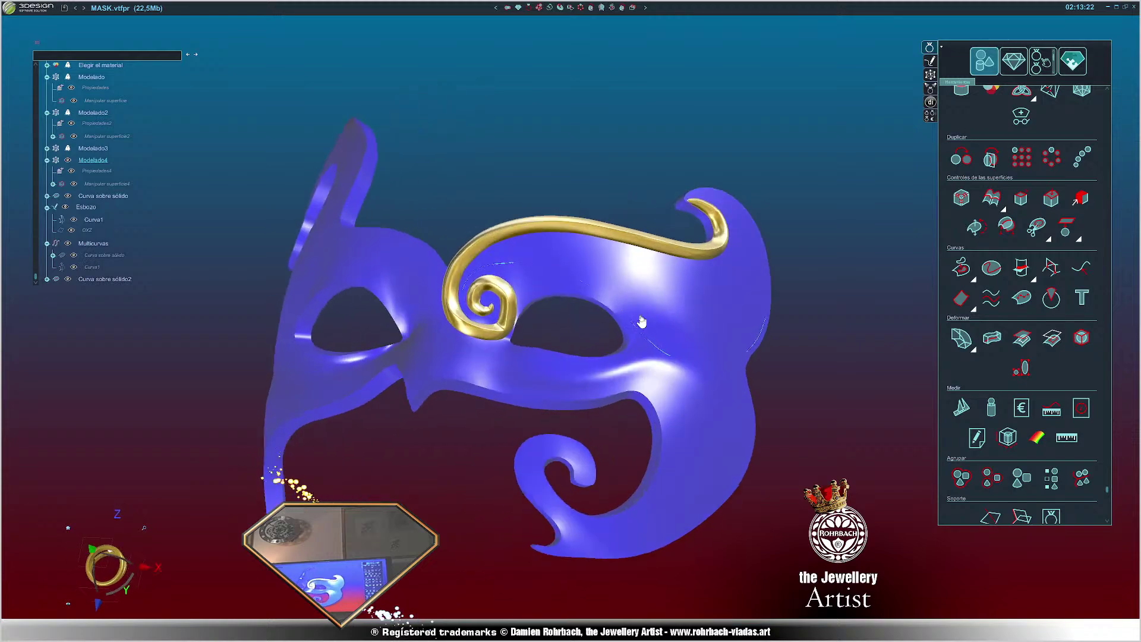
scroll(565, 326, up, 3)
middle_drag(564, 325, 545, 394)
scroll(433, 359, down, 5)
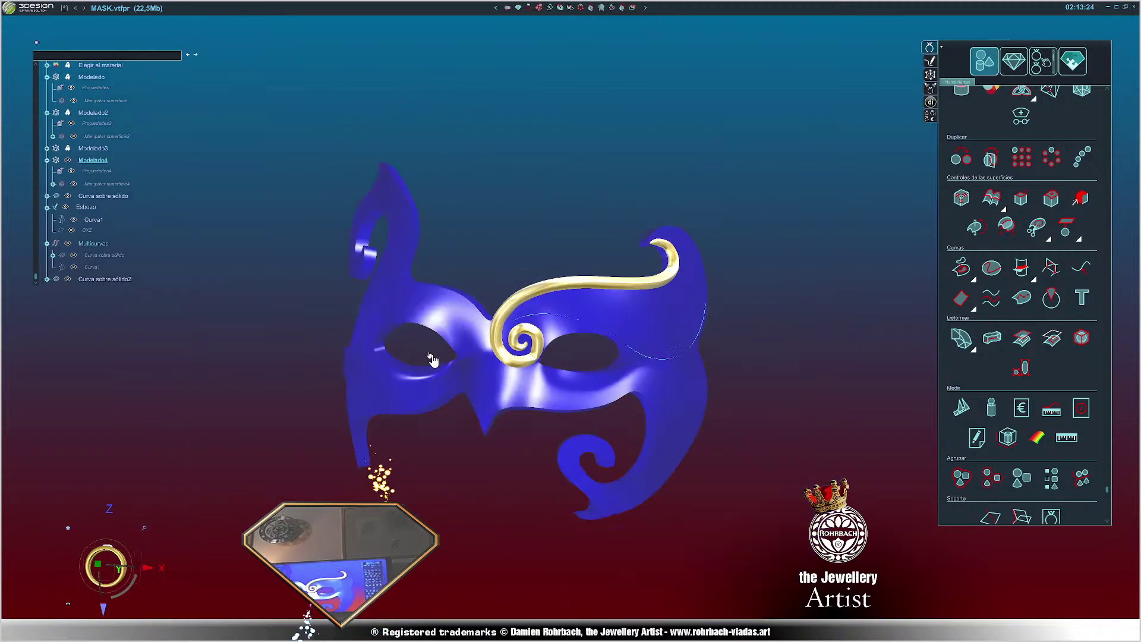
middle_drag(464, 373, 543, 339)
scroll(542, 338, up, 5)
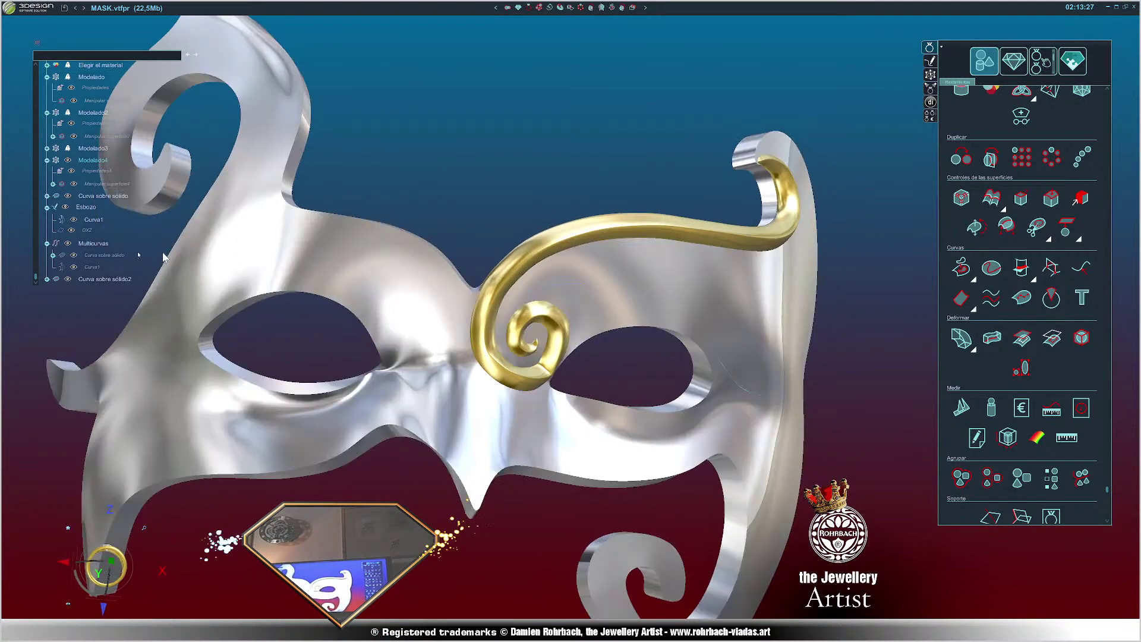
click(104, 279)
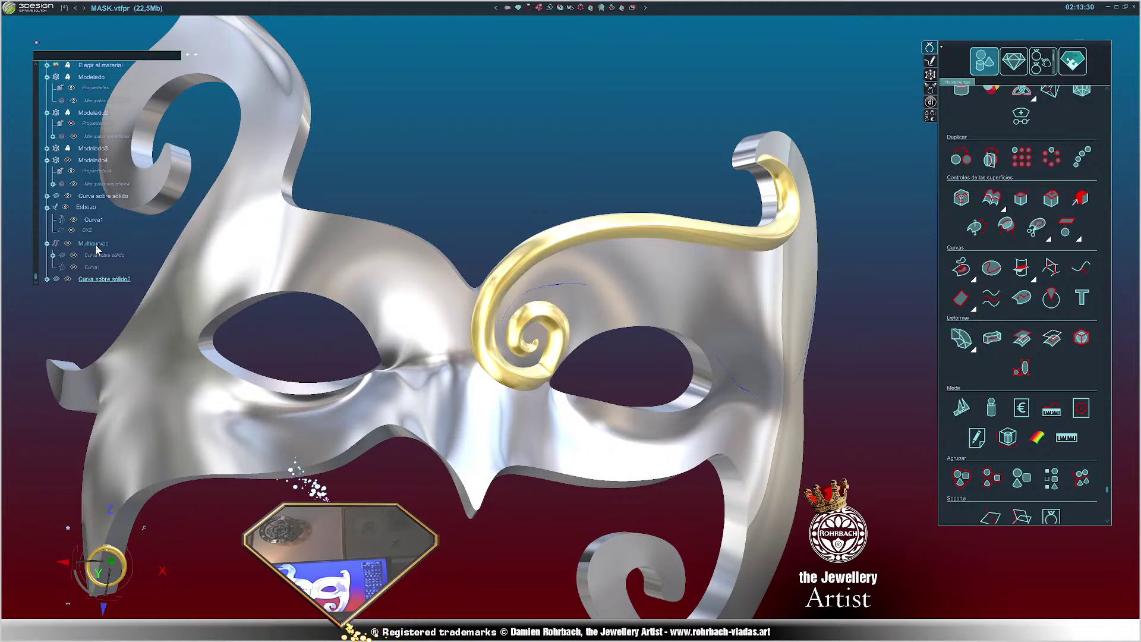
right_click(93, 275)
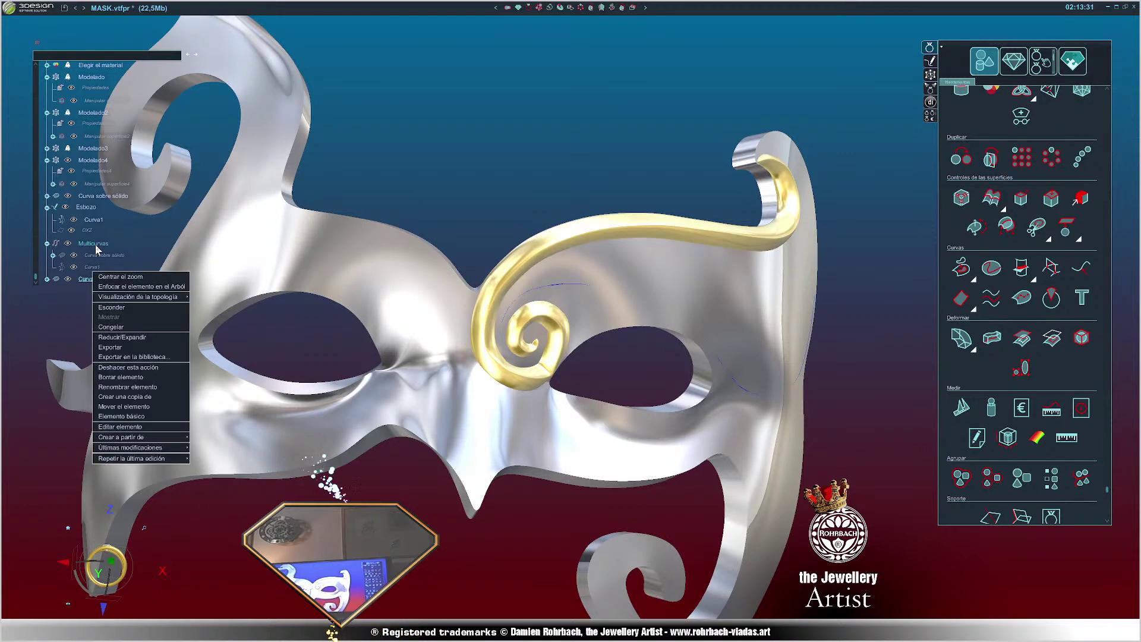
click(139, 398)
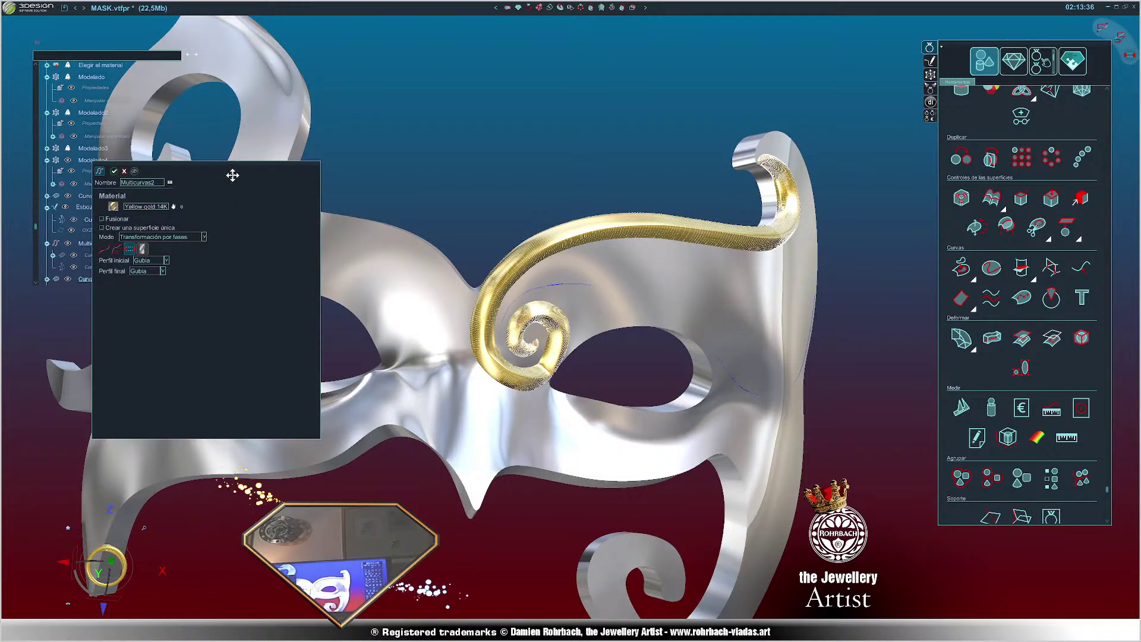
drag(237, 177, 493, 156)
scroll(121, 260, down, 1)
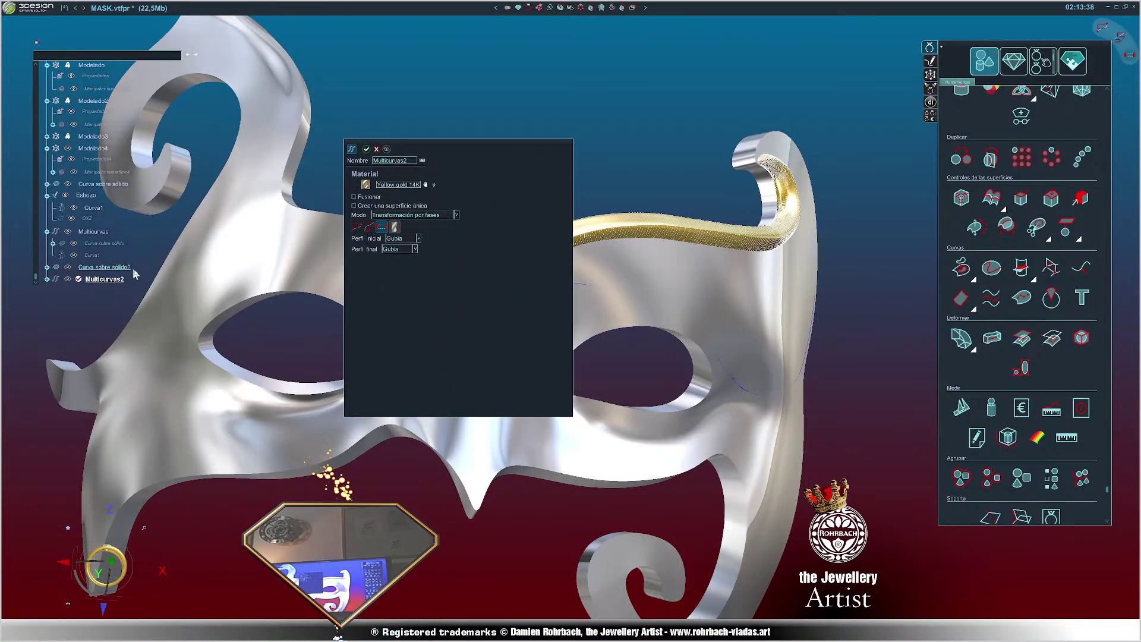
- Set Curva sobre sólido2 as the rail curve of Multicurvas2, validate the sweep and save MASK.vtfpr
click(360, 227)
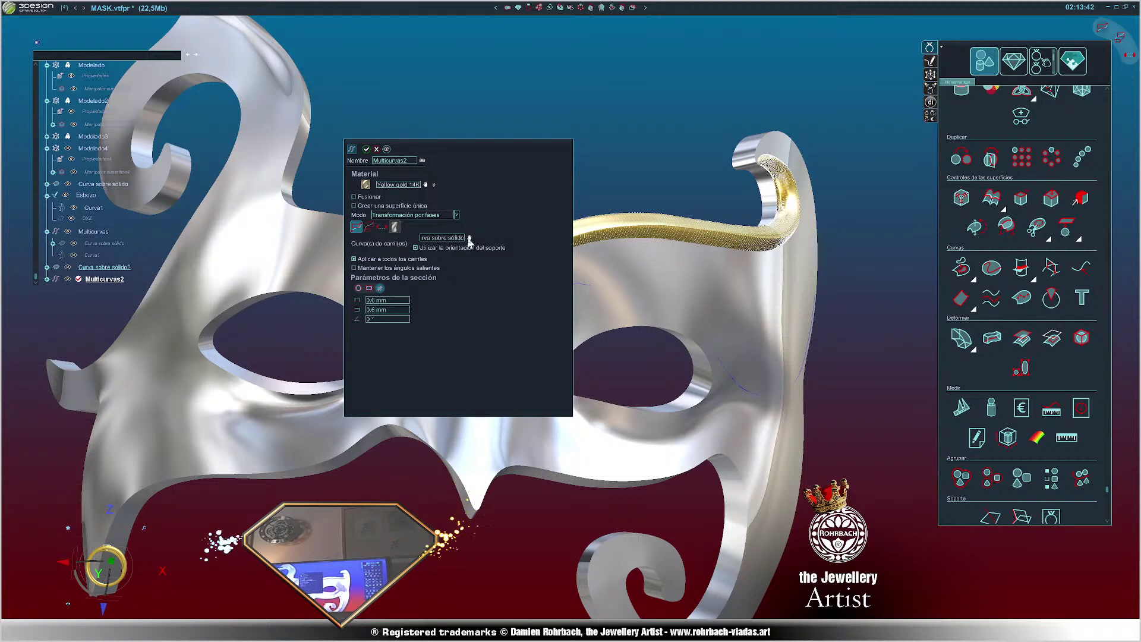
click(470, 238)
click(125, 269)
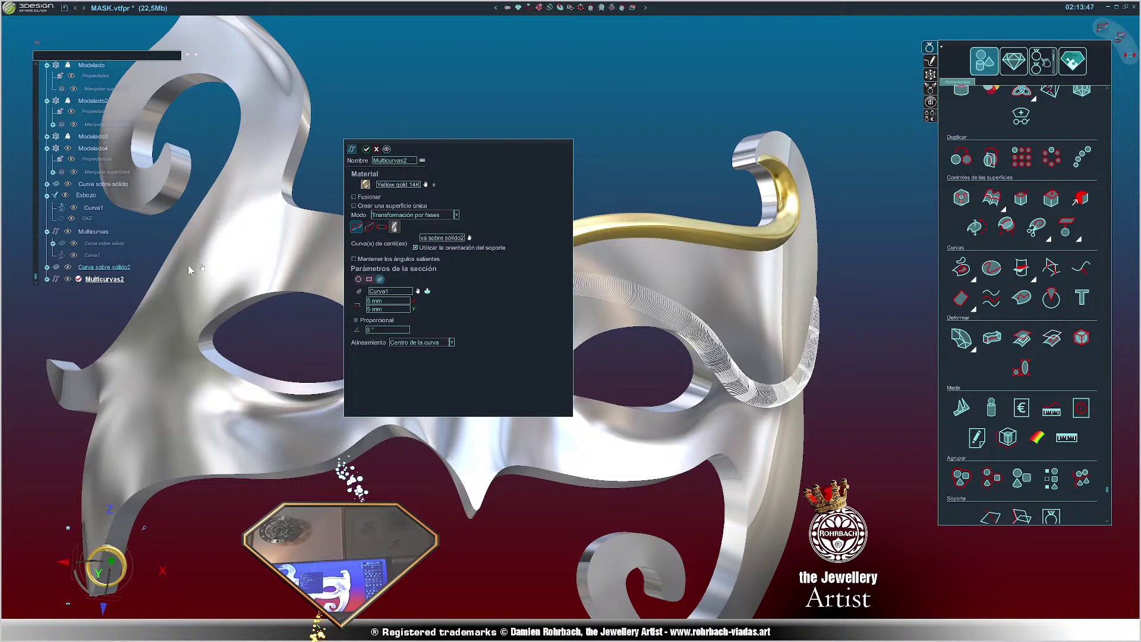
click(367, 150)
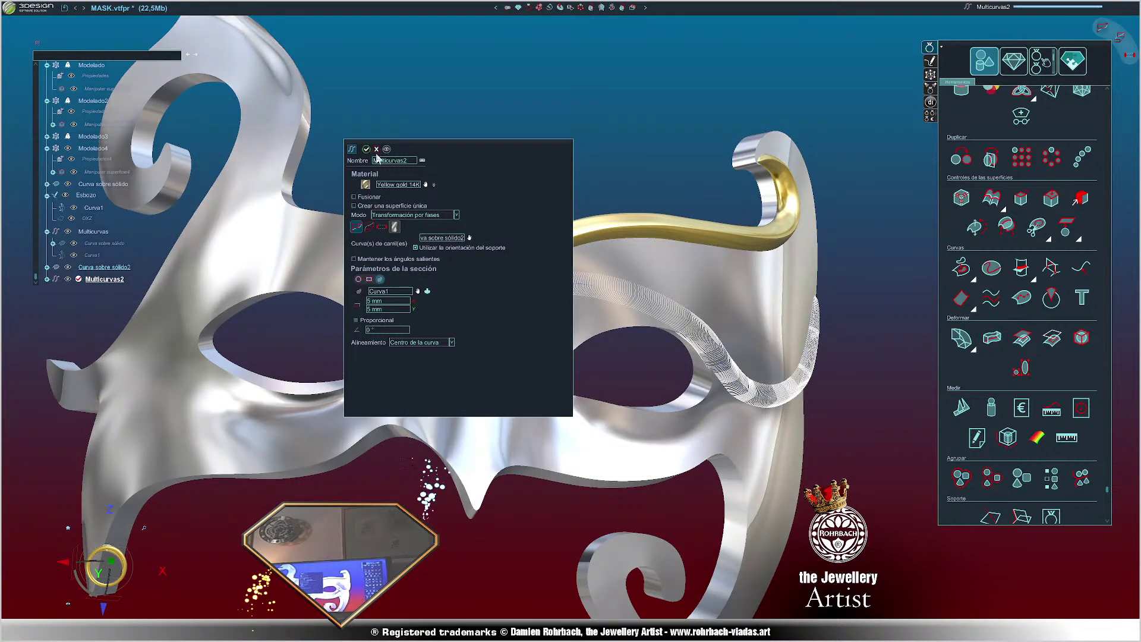
scroll(820, 359, down, 3)
middle_drag(820, 359, 564, 333)
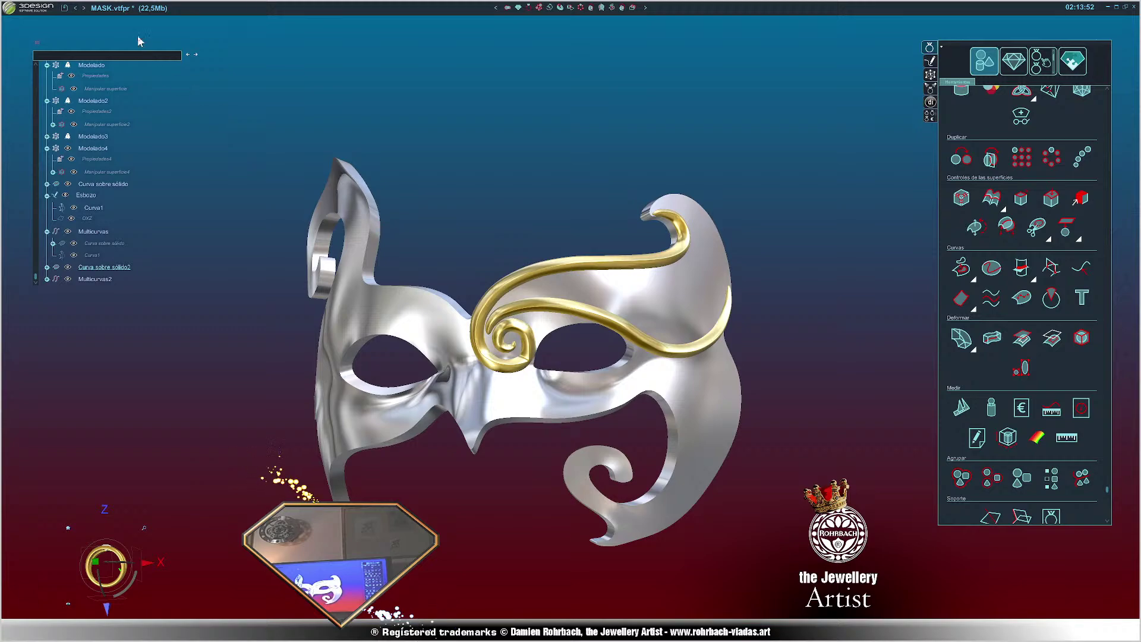
click(63, 8)
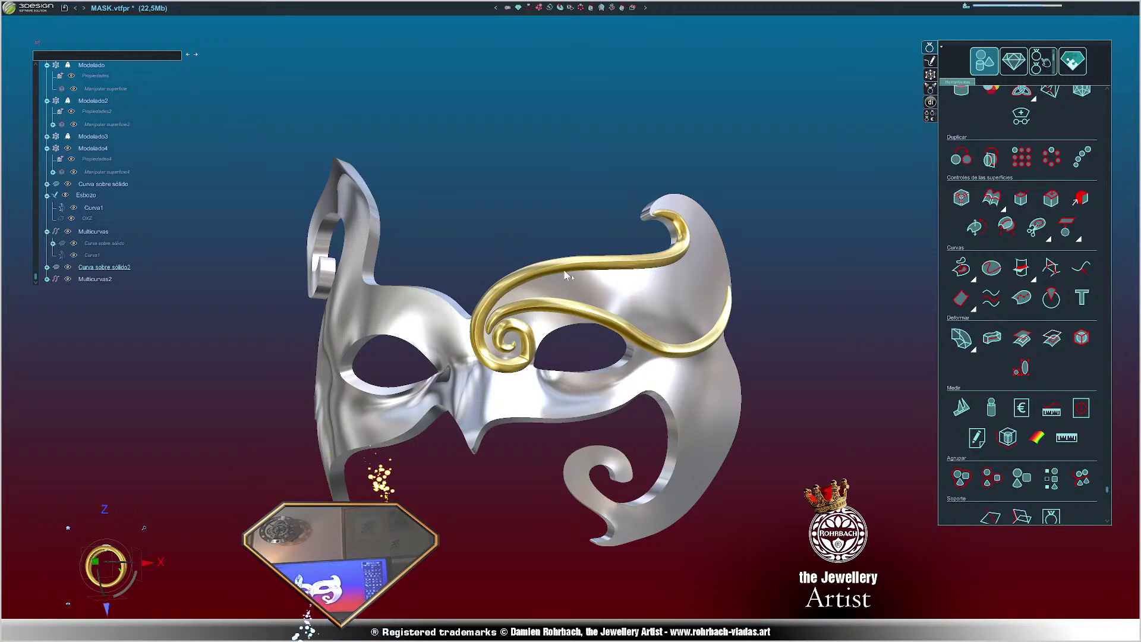
- Examine the two gold scrolls on the mask from several angles, including where the second one starts near the spiral
scroll(765, 316, up, 4)
scroll(414, 354, down, 3)
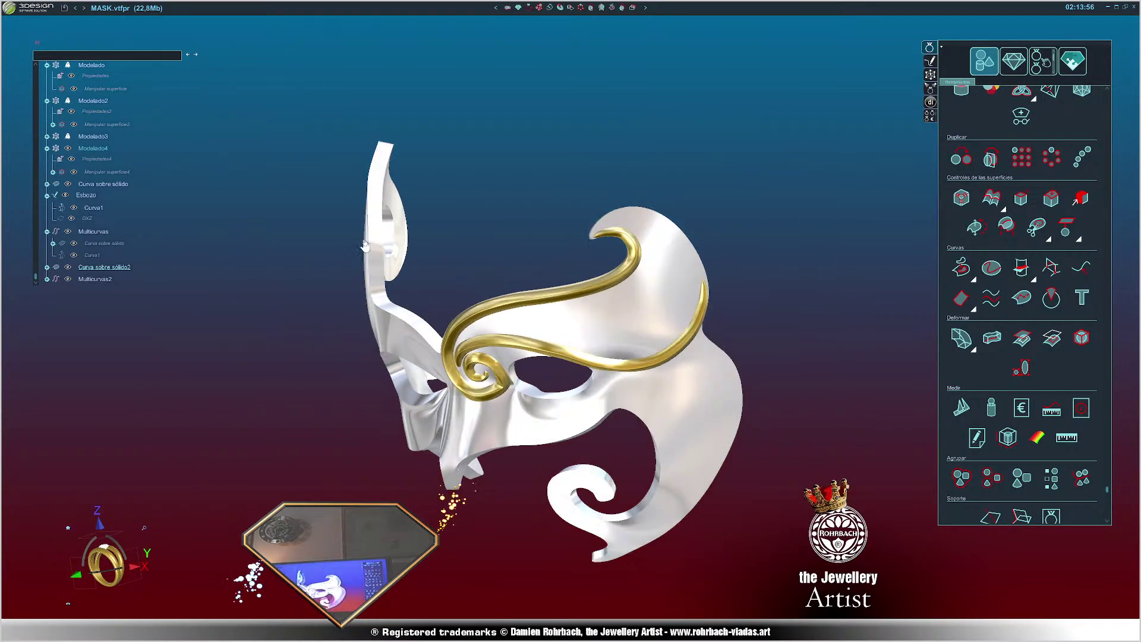
middle_drag(414, 354, 629, 224)
scroll(700, 347, up, 3)
middle_drag(700, 346, 612, 357)
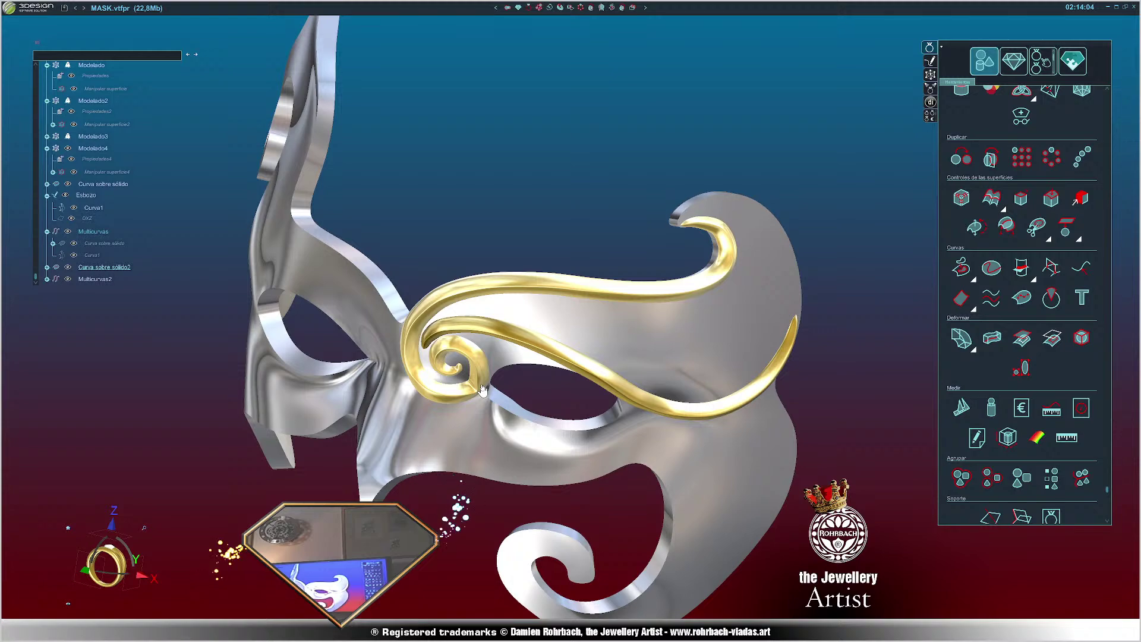
scroll(483, 389, down, 3)
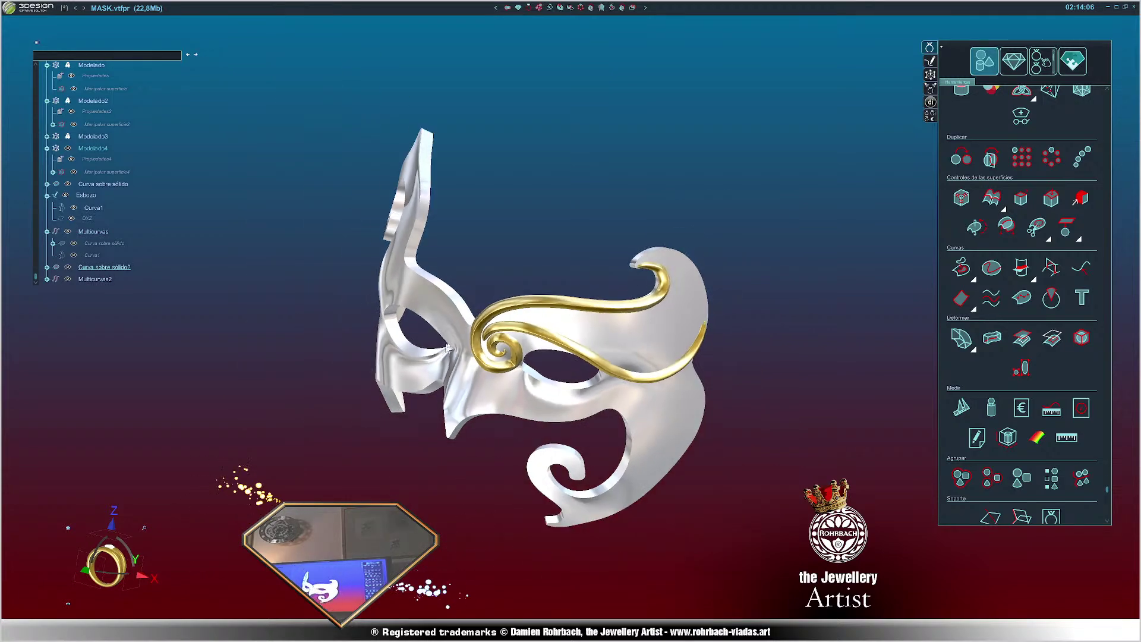
middle_drag(448, 348, 650, 397)
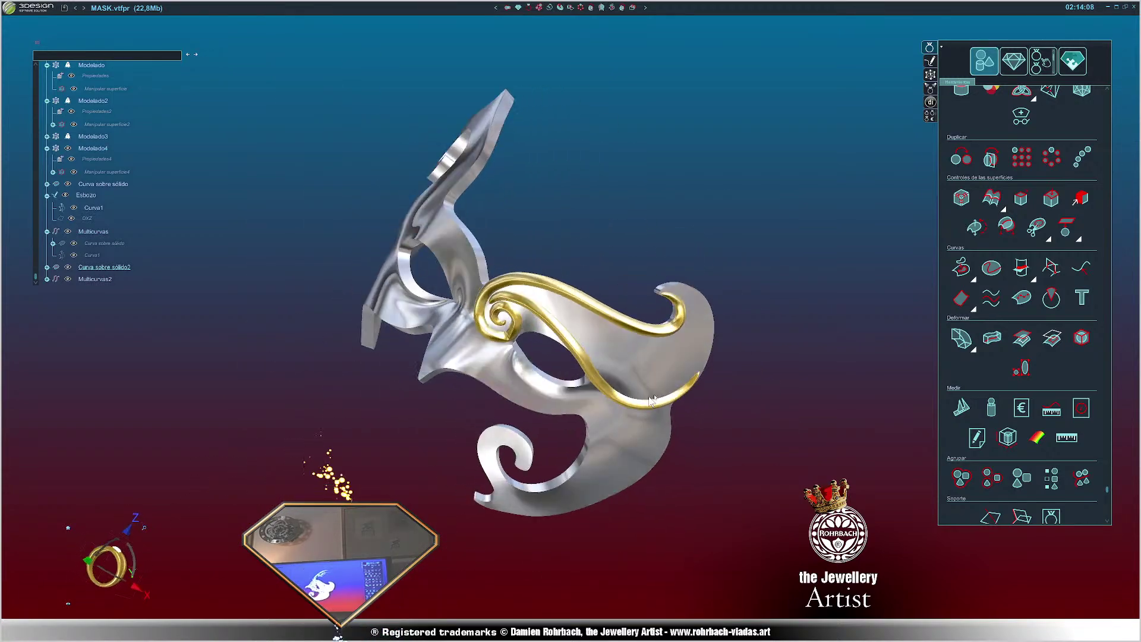
scroll(558, 416, up, 5)
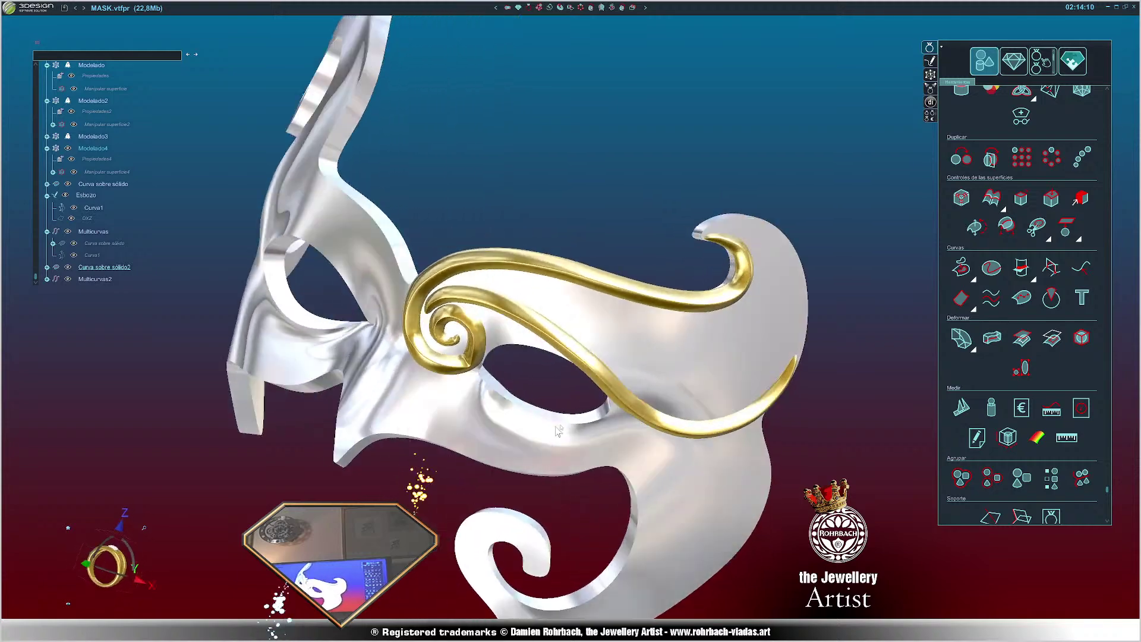
scroll(558, 432, up, 5)
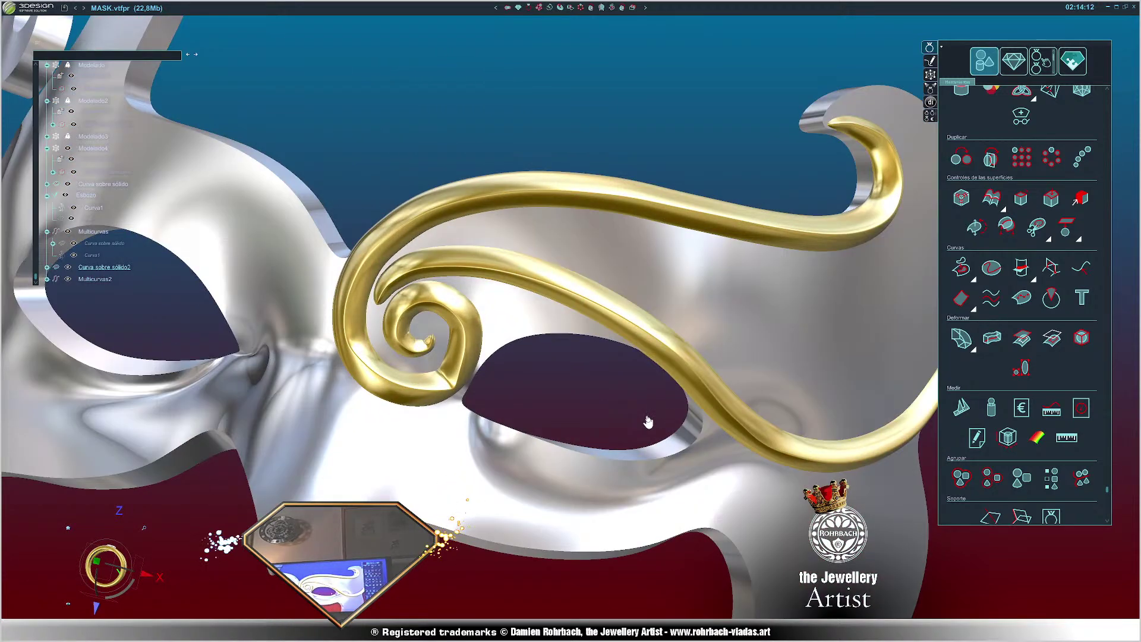
- Examine the whole mask with its two gold scrolls from both sides and from the front
scroll(689, 438, down, 10)
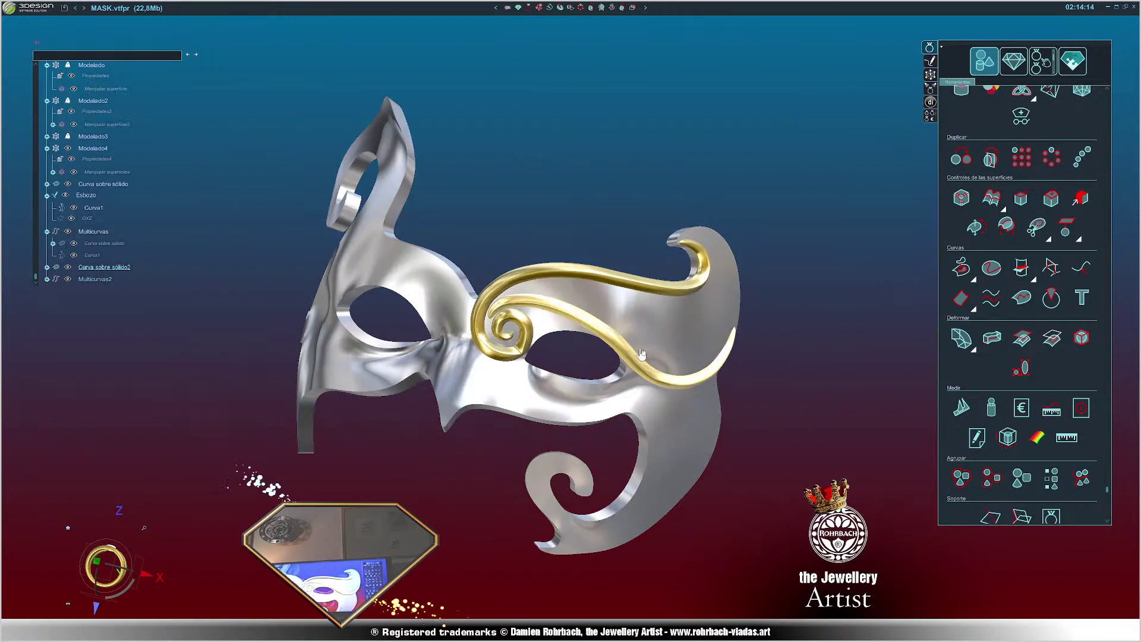
middle_drag(408, 296, 612, 363)
scroll(725, 334, up, 4)
scroll(761, 315, up, 3)
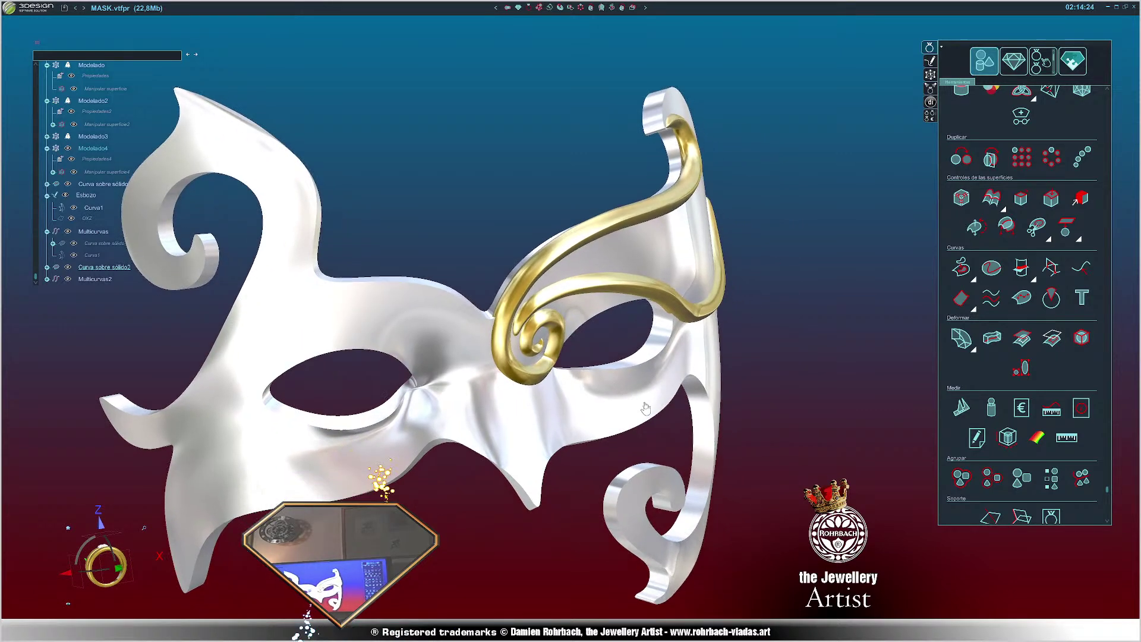
scroll(709, 354, down, 3)
middle_drag(709, 355, 451, 363)
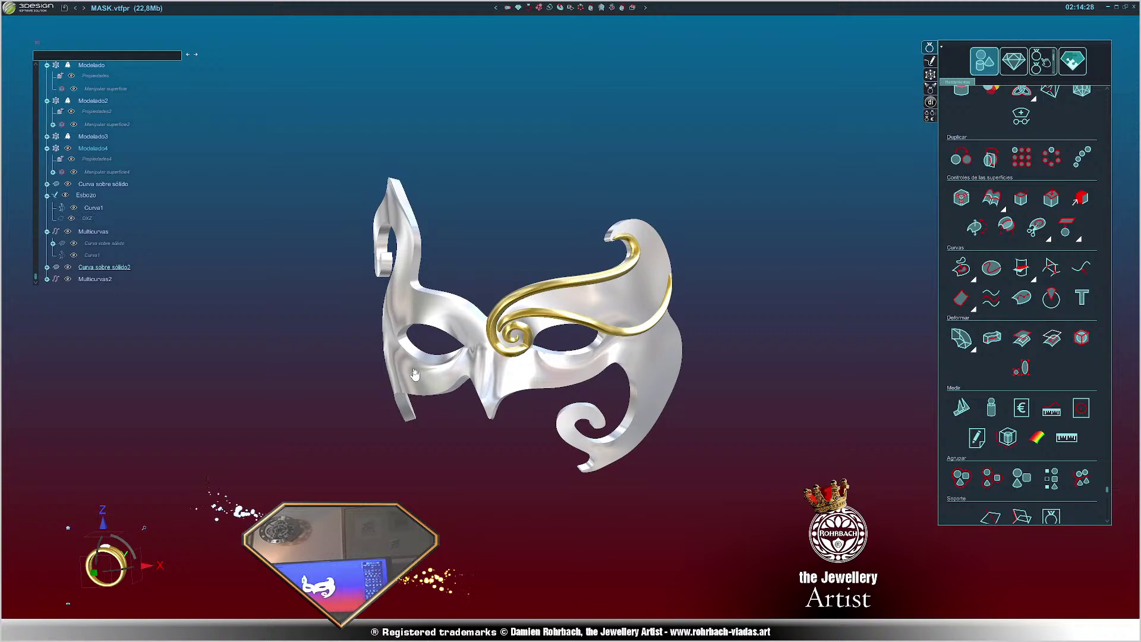
click(442, 337)
middle_drag(443, 337, 534, 202)
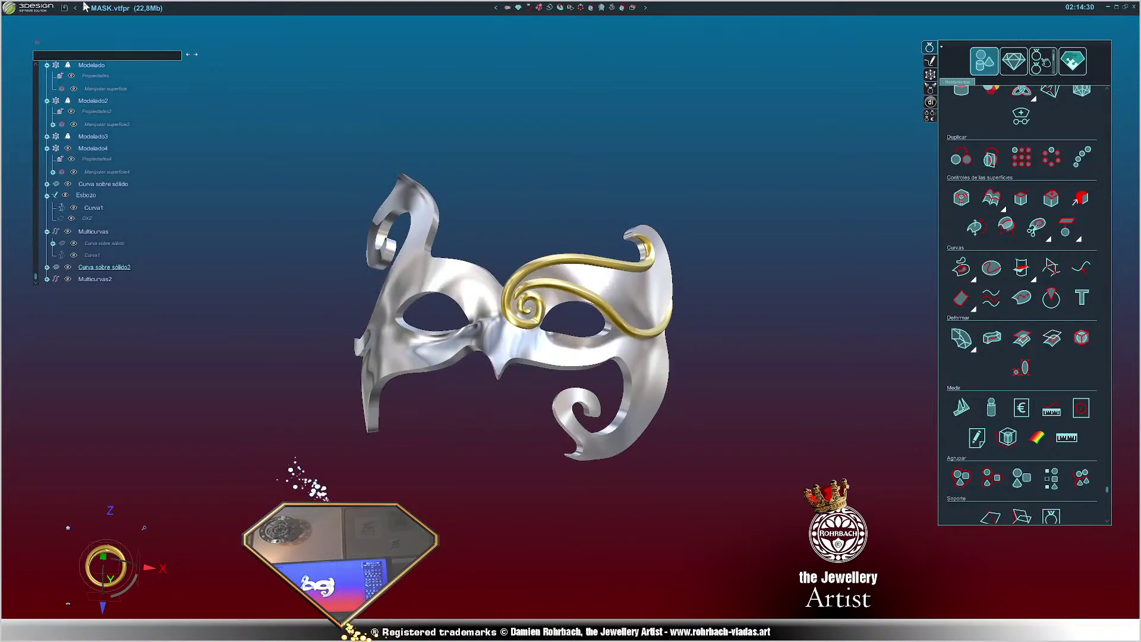
- Start a new curve on solid with Modelado4 as the support object and move its settings clear of the mask
middle_drag(618, 285, 576, 262)
scroll(588, 321, up, 4)
scroll(576, 261, up, 2)
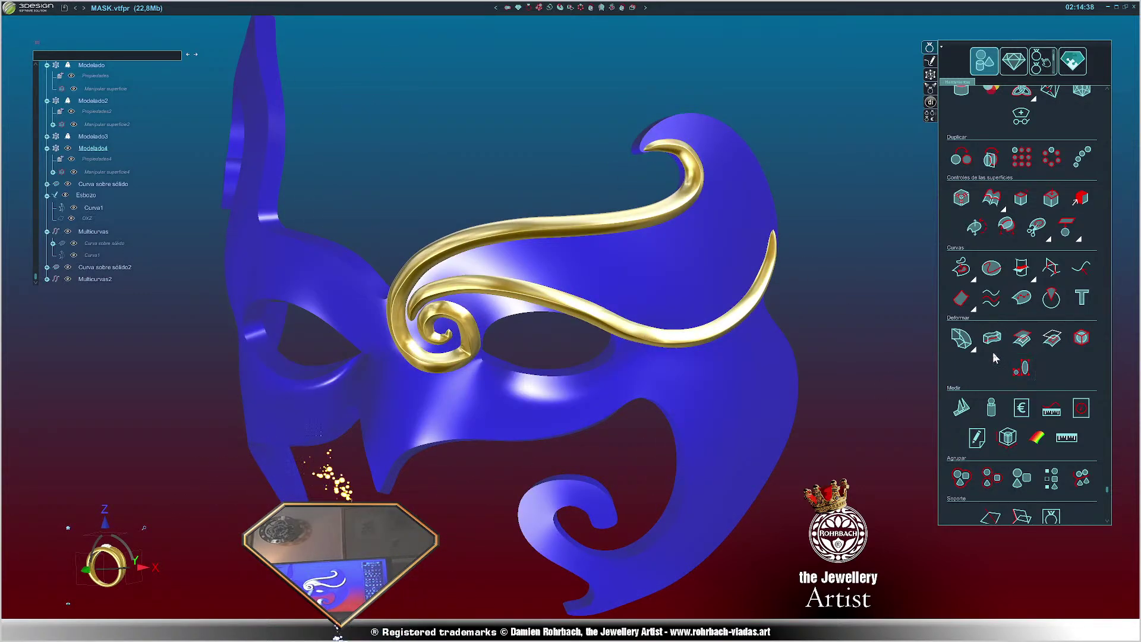
click(1027, 299)
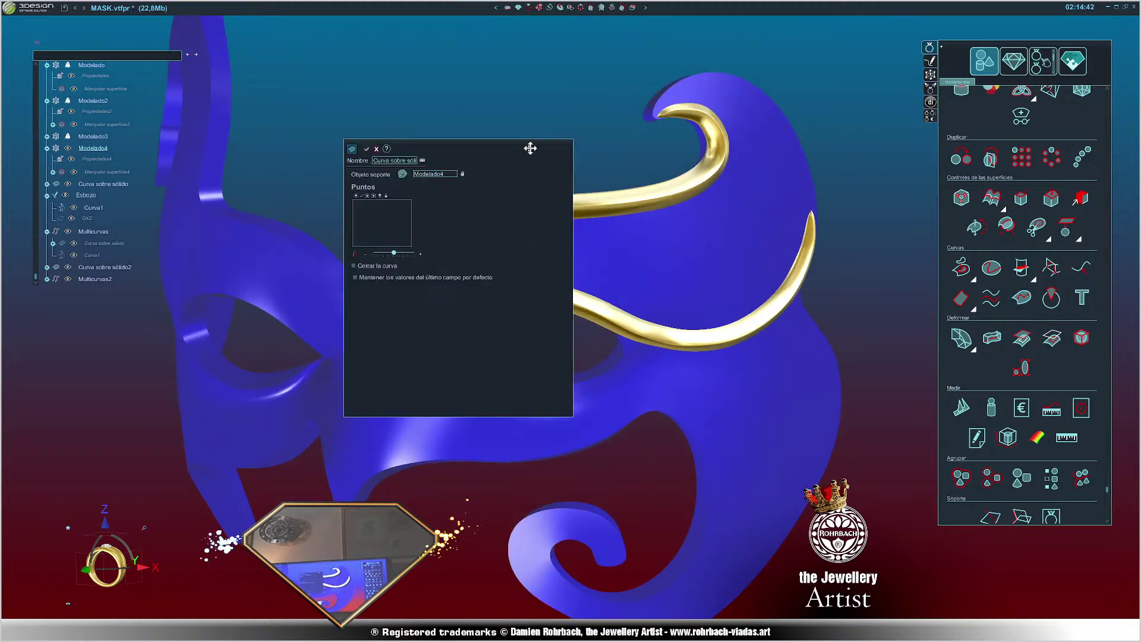
drag(530, 148, 260, 148)
- Place the first four curve points along the upper edge of the curled wing tip, starting beside the first gold scroll's pointed end
middle_drag(473, 237, 679, 211)
scroll(764, 369, down, 3)
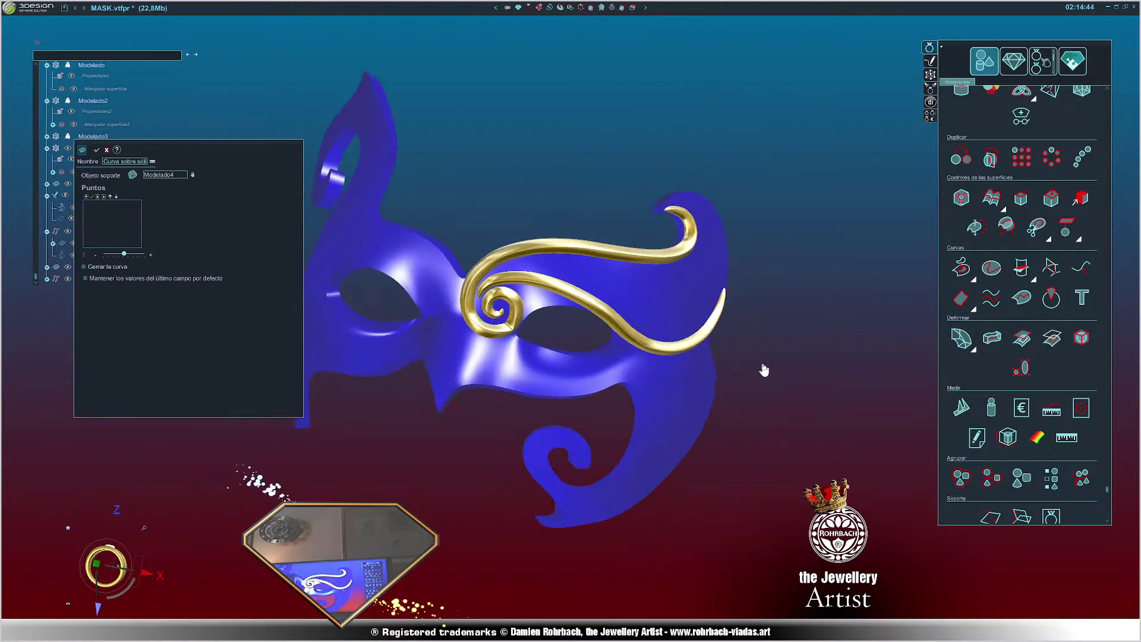
middle_drag(763, 370, 362, 326)
scroll(540, 319, up, 2)
middle_drag(538, 231, 734, 336)
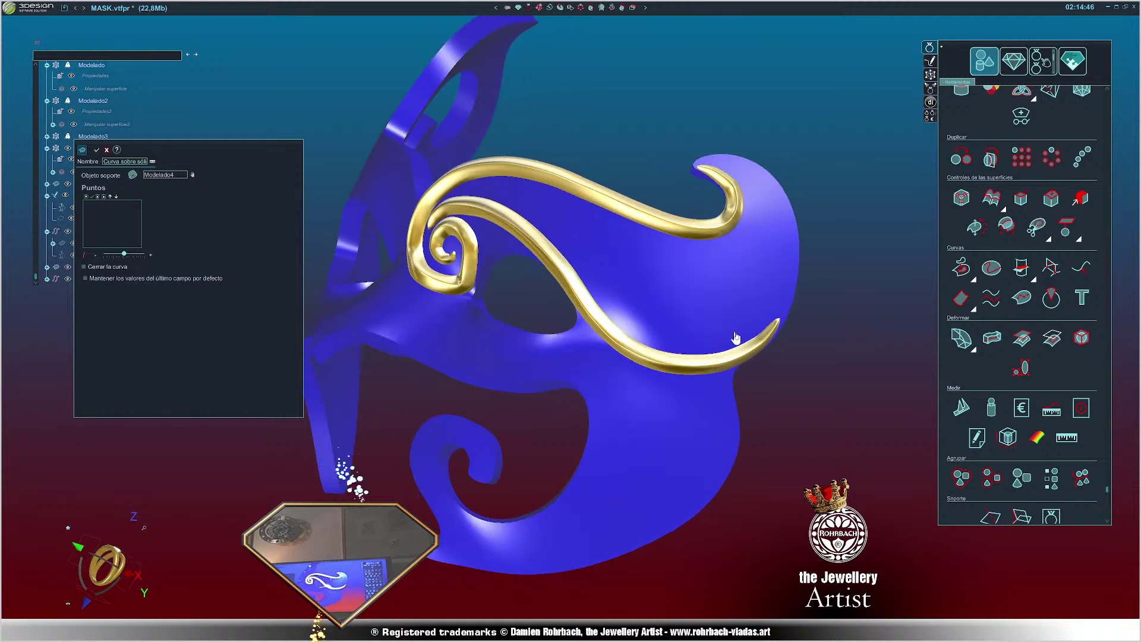
right_drag(736, 337, 729, 219)
middle_click(733, 206)
scroll(736, 202, up, 2)
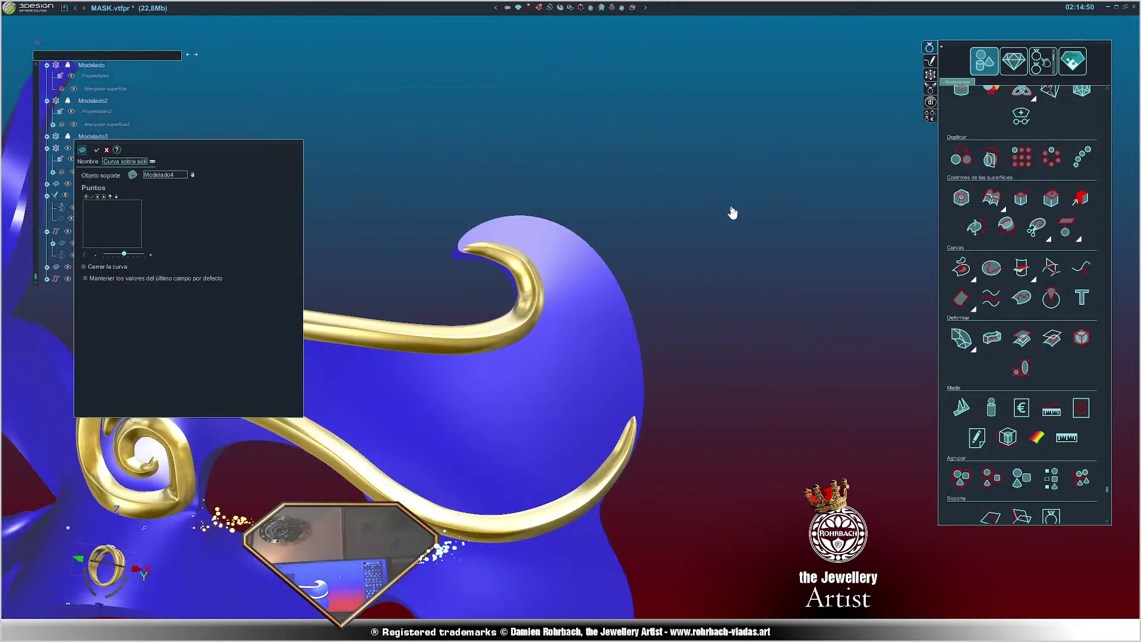
scroll(456, 288, up, 5)
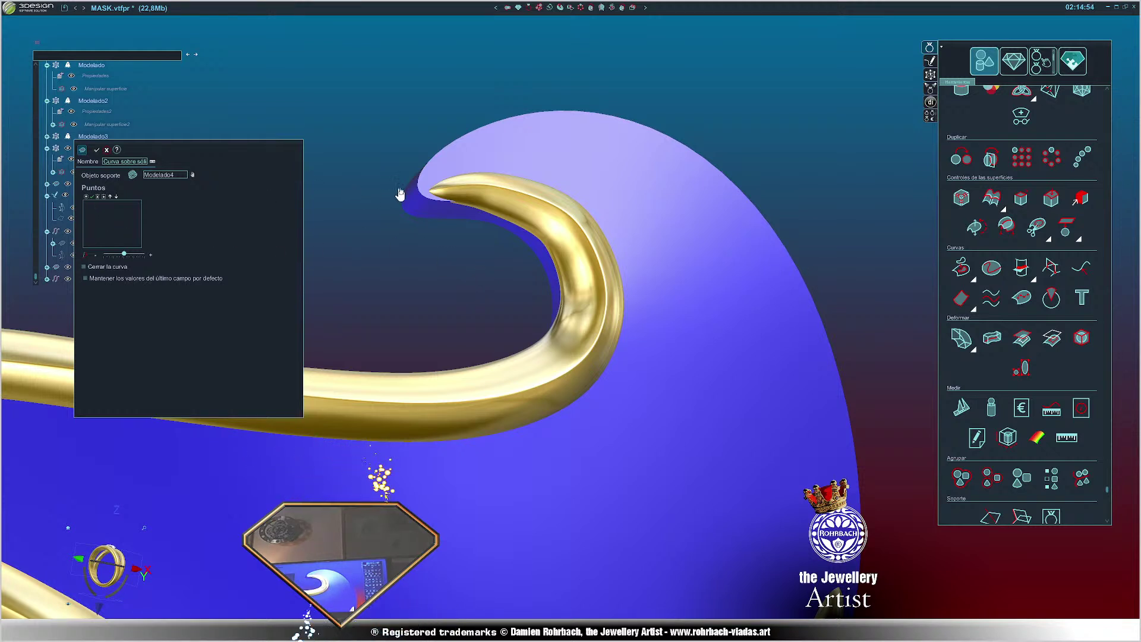
click(425, 178)
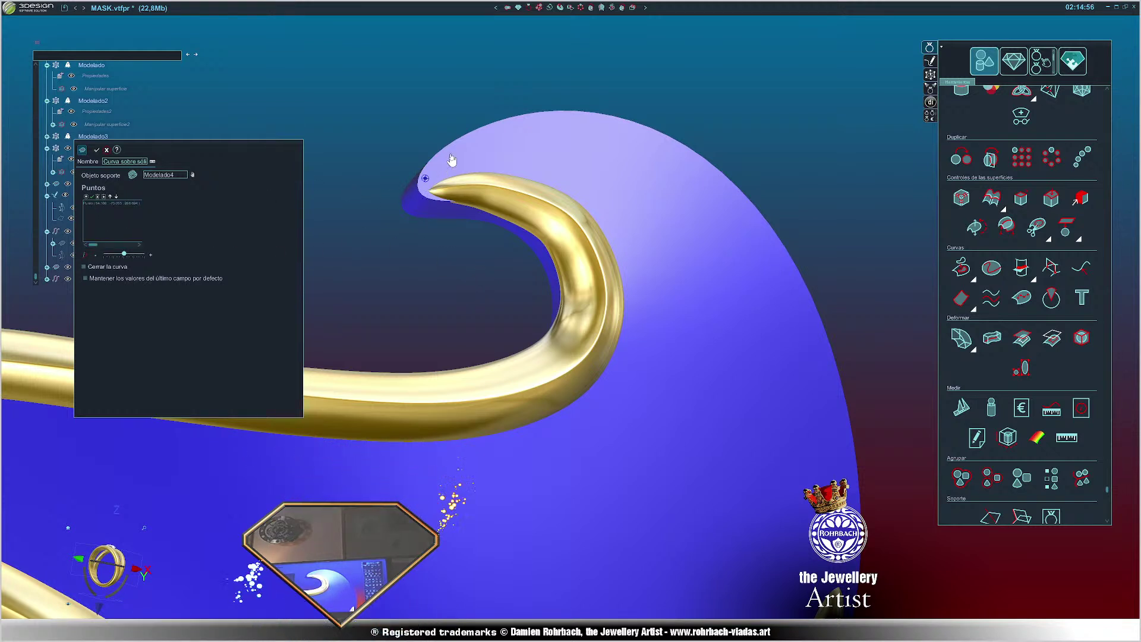
click(480, 144)
click(555, 130)
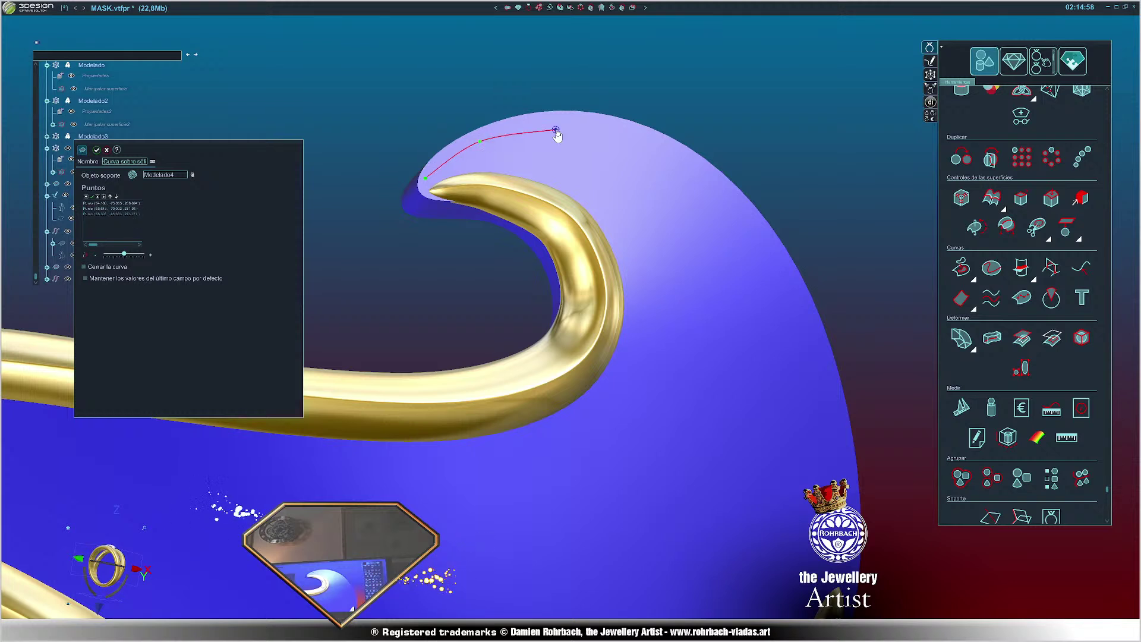
click(611, 135)
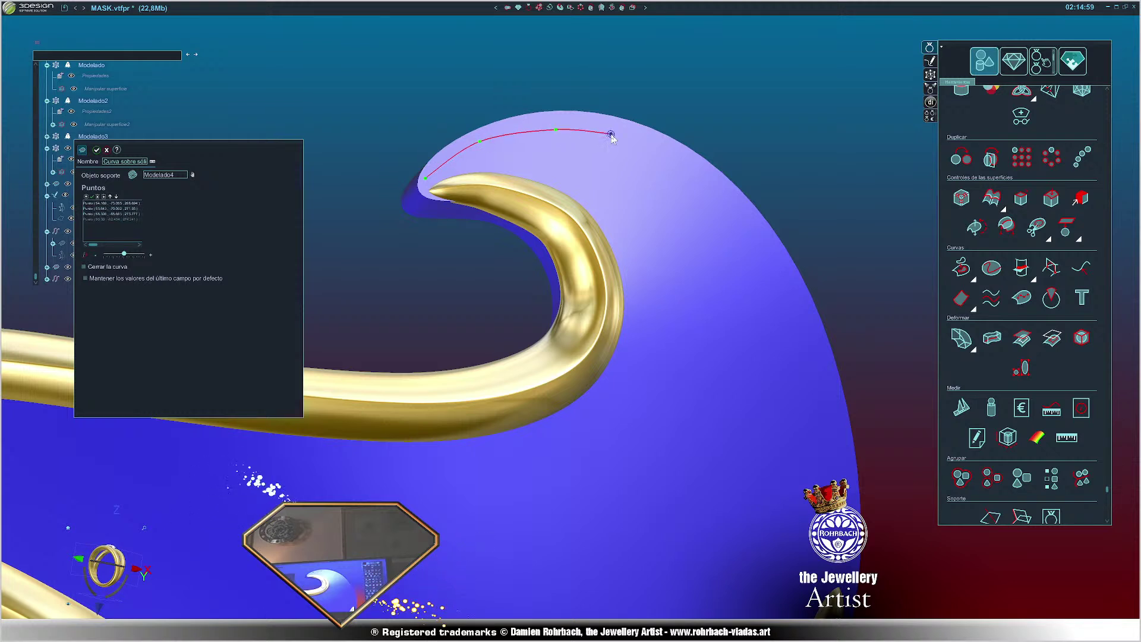
- Continue the curve with four more points down the outer side of the wing, around the bend of the first gold scroll
click(673, 168)
click(707, 201)
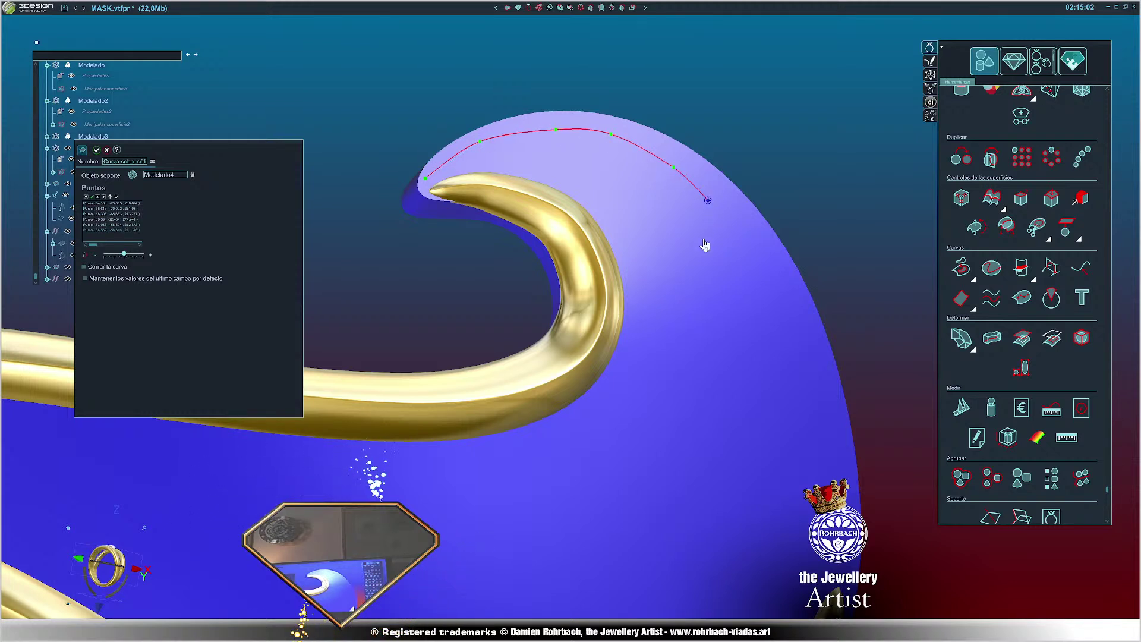
click(736, 295)
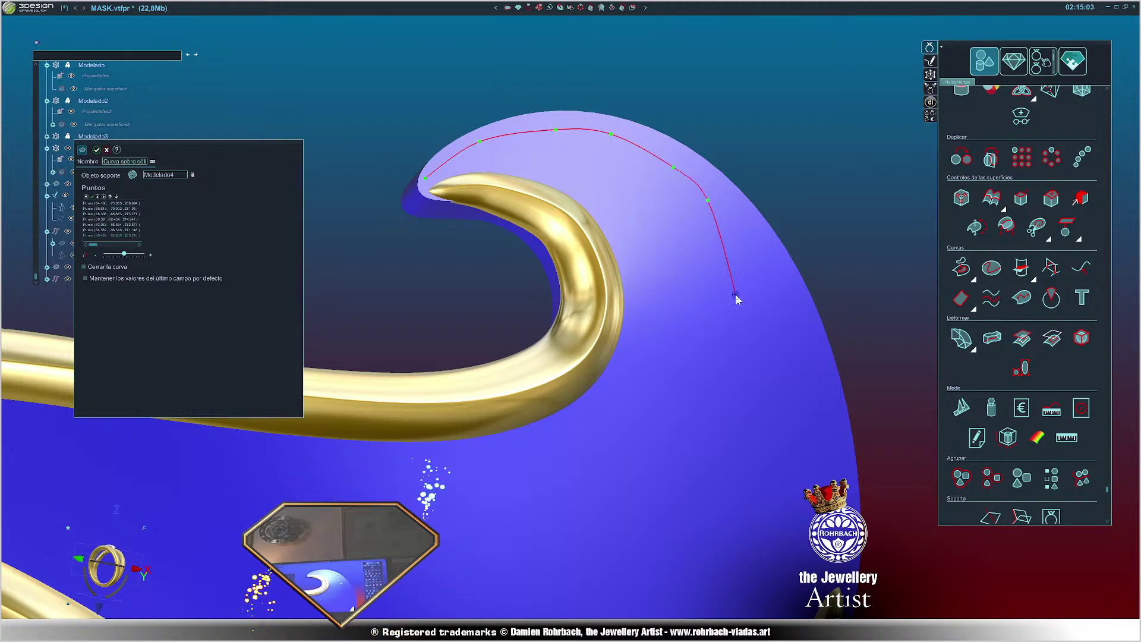
click(724, 406)
- Extend the curve with four points sweeping back across the wing to finish on the second gold scroll above the eye
scroll(724, 407, down, 3)
mouse_move(563, 408)
middle_down()
mouse_move(632, 321)
mouse_move(569, 400)
middle_up()
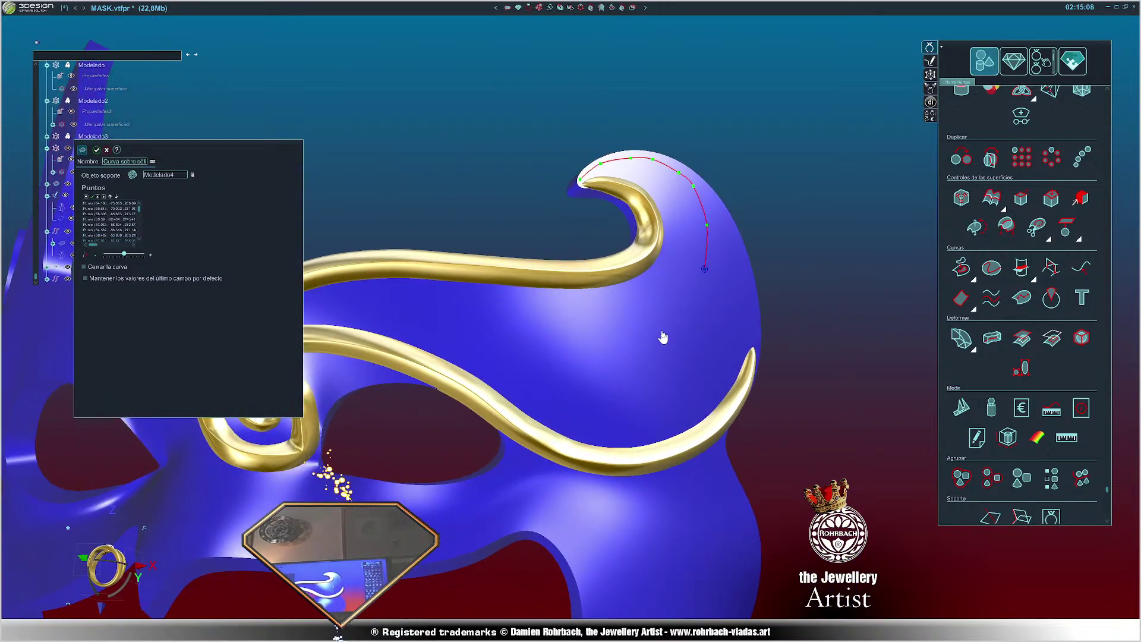
click(600, 356)
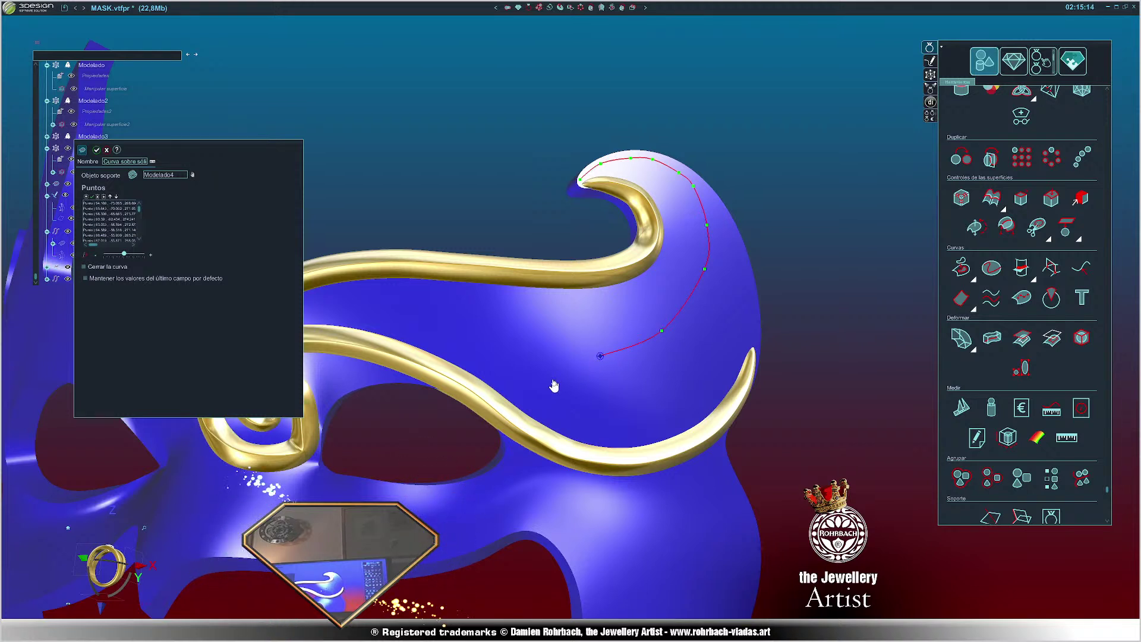
click(516, 416)
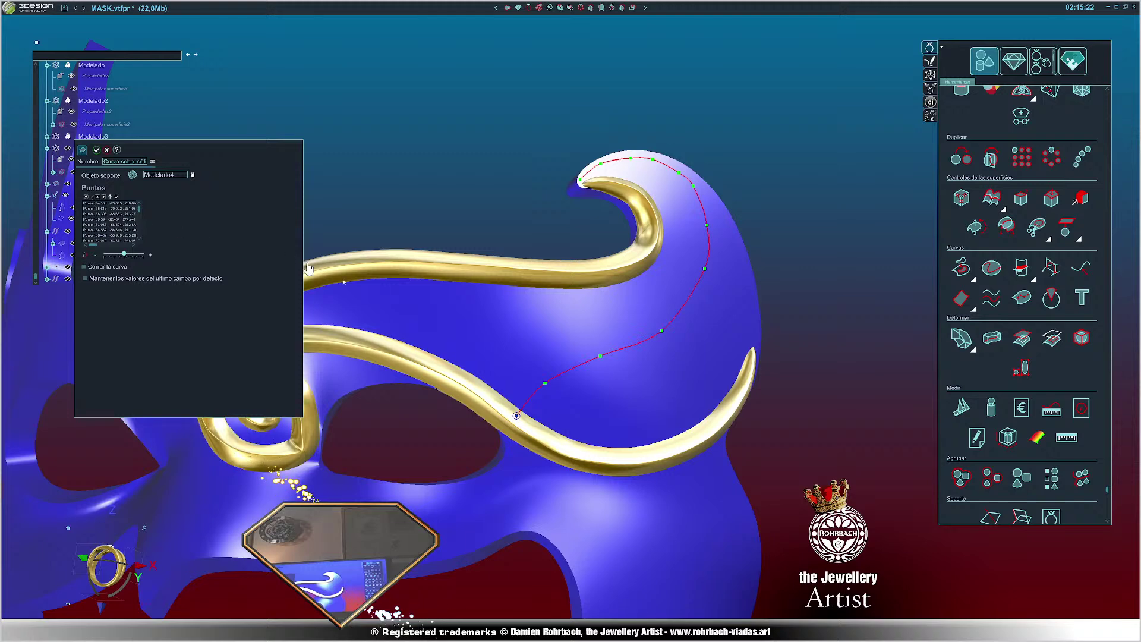
- Shift the curve points near the second gold scroll slightly to smooth the lower bend, and check the shape from the side
scroll(594, 363, up, 4)
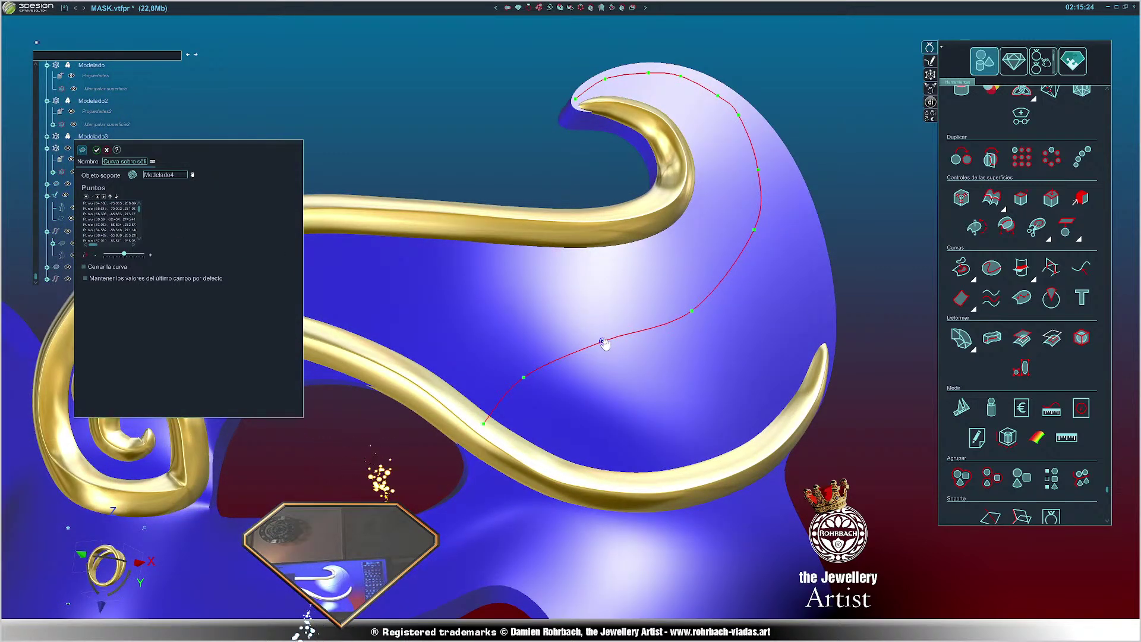
drag(597, 340, 595, 336)
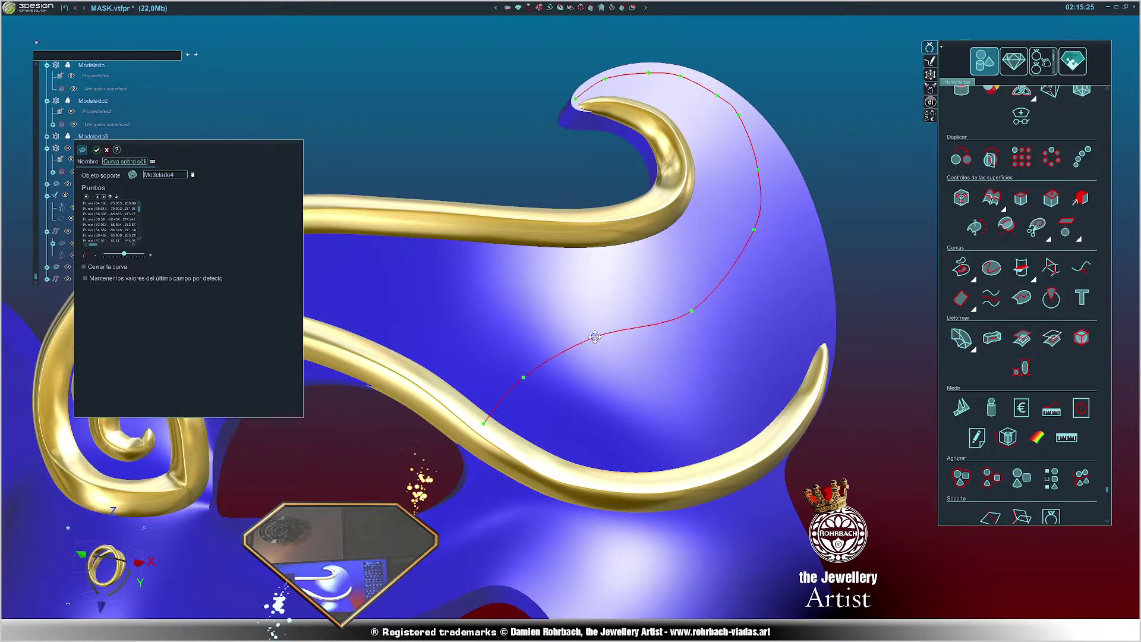
click(517, 377)
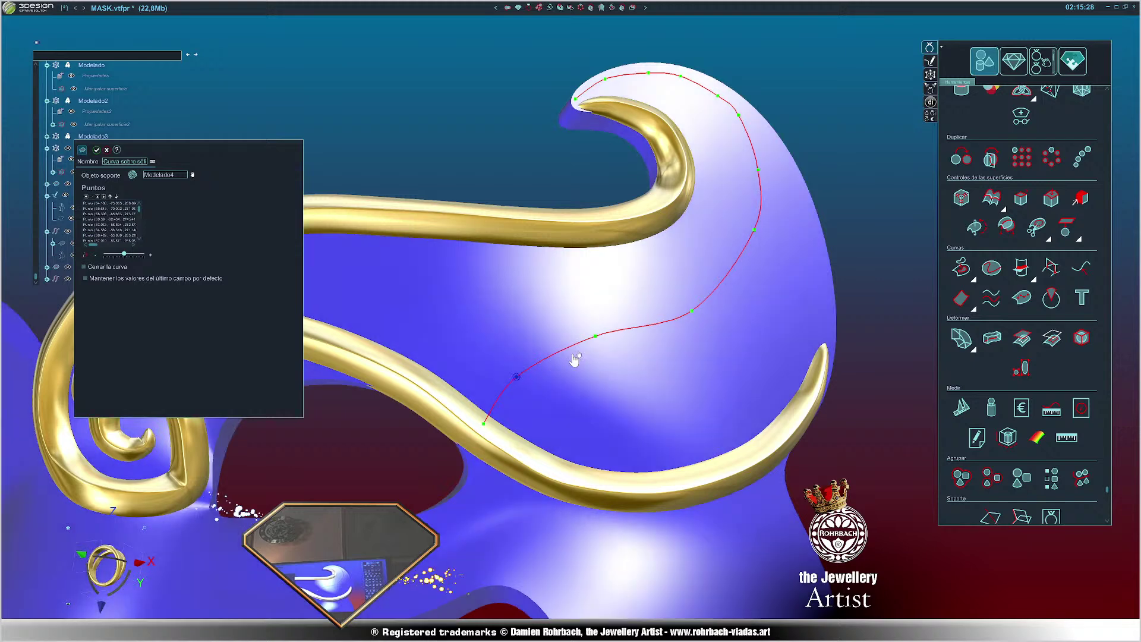
click(593, 336)
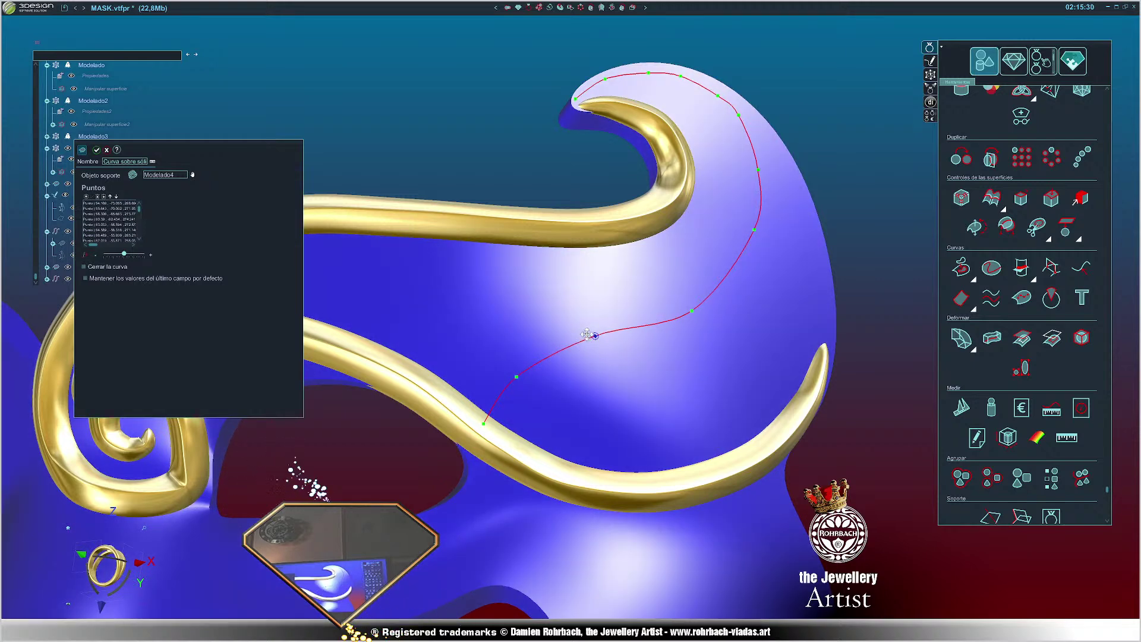
drag(587, 334, 583, 331)
middle_drag(814, 383, 522, 393)
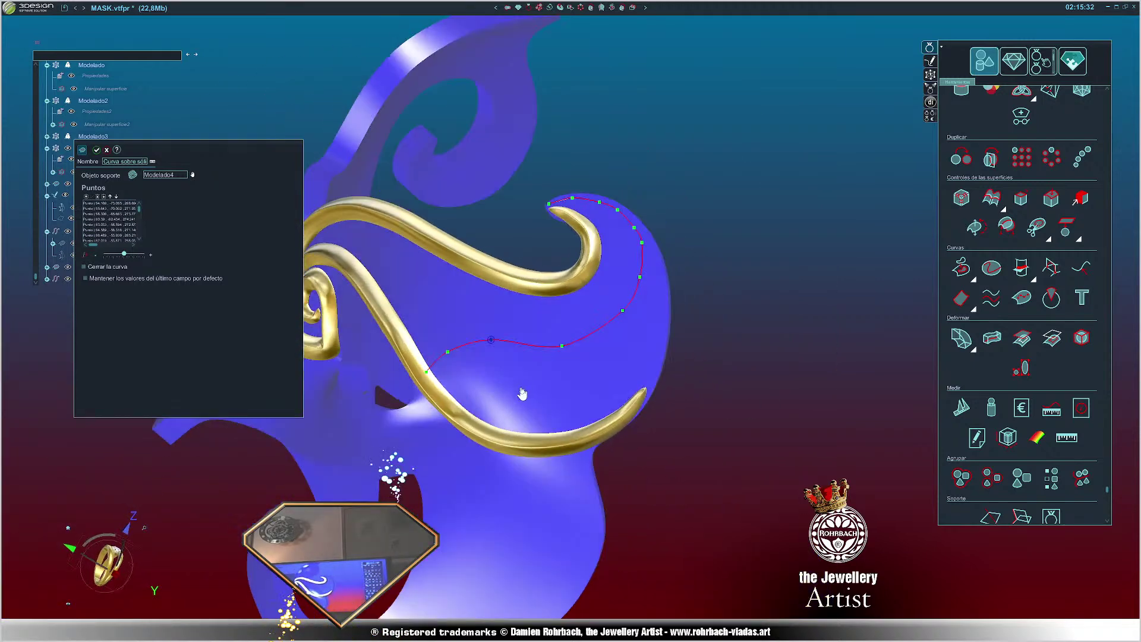
right_drag(521, 394, 558, 361)
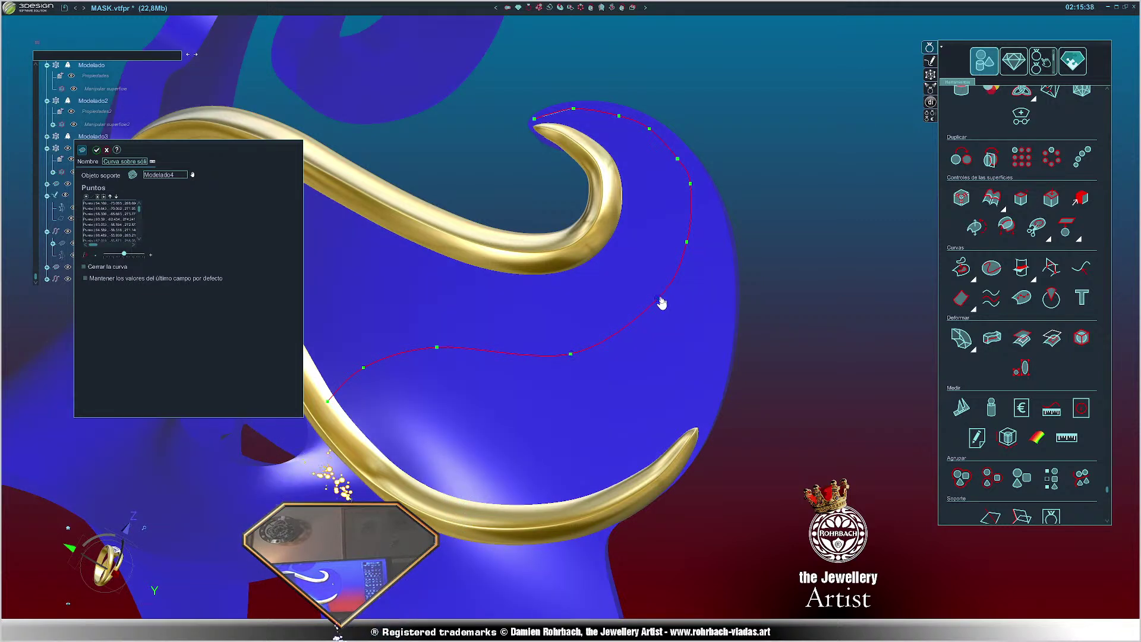
- Move the curve-on-solid points along the outer side of the mask's curled crest inward to reshape the wide bend
drag(653, 317, 652, 318)
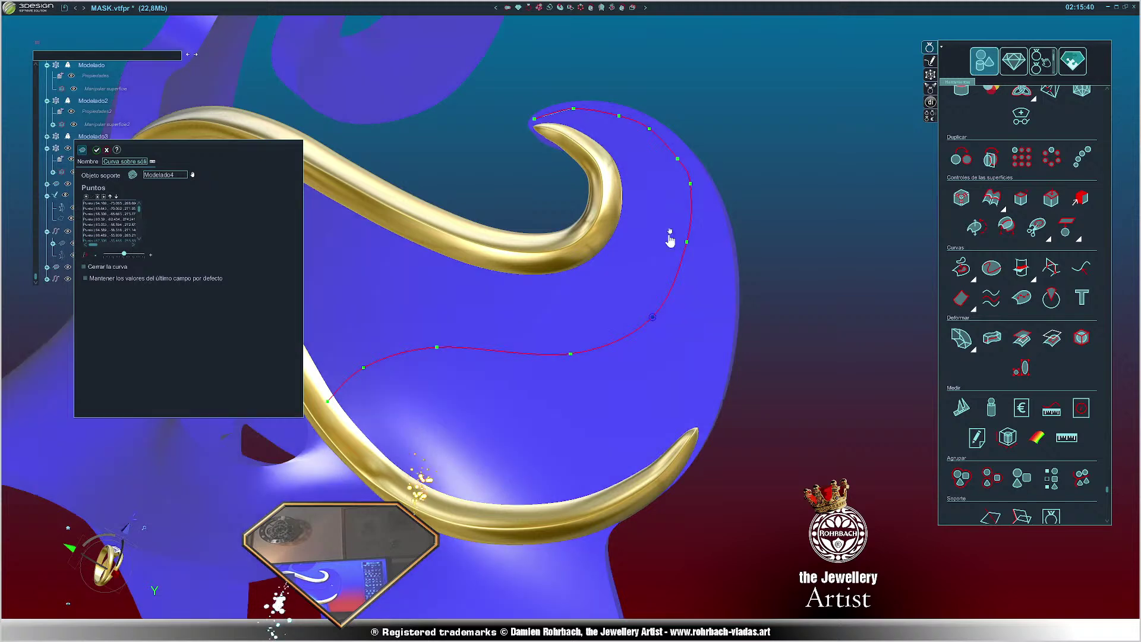
middle_drag(701, 171, 660, 222)
scroll(612, 308, up, 3)
middle_drag(656, 282, 634, 305)
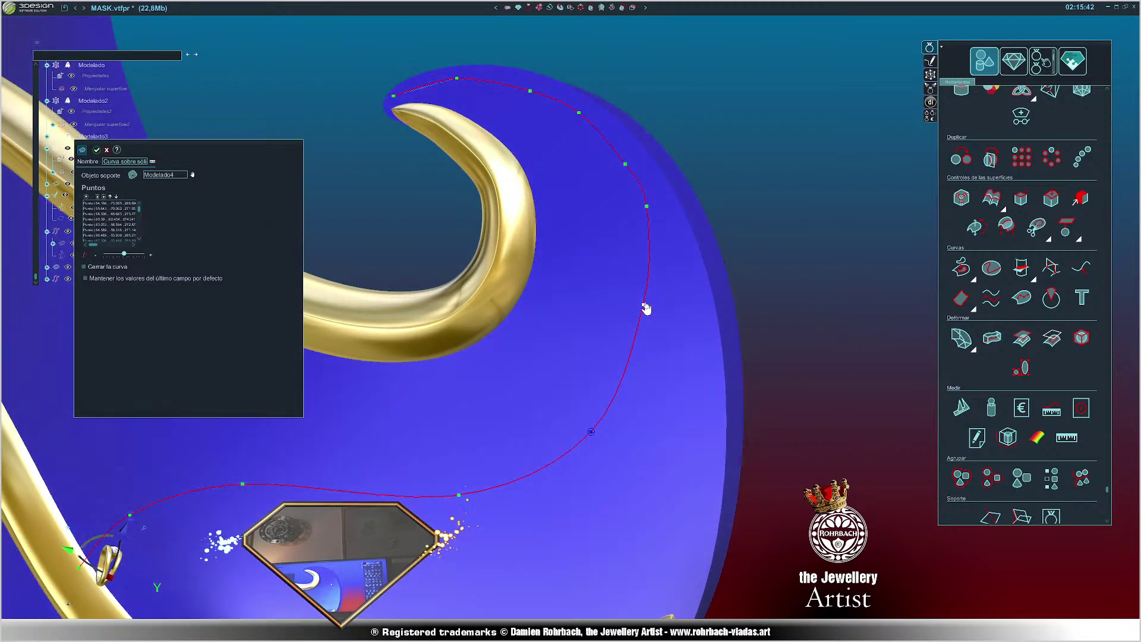
drag(641, 323, 640, 333)
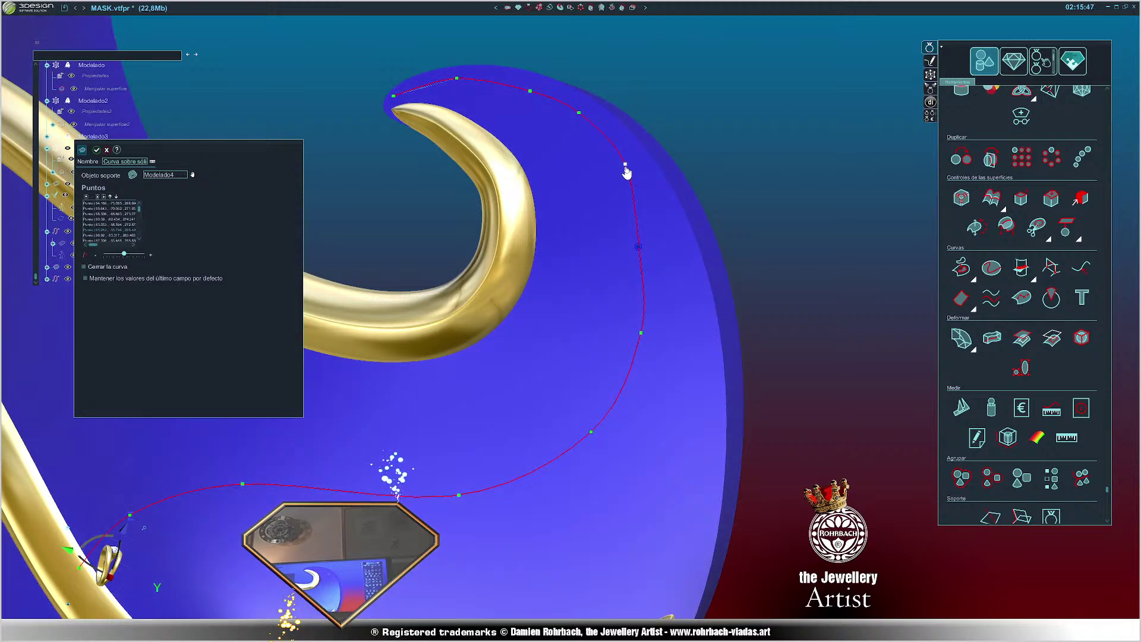
drag(625, 164, 612, 180)
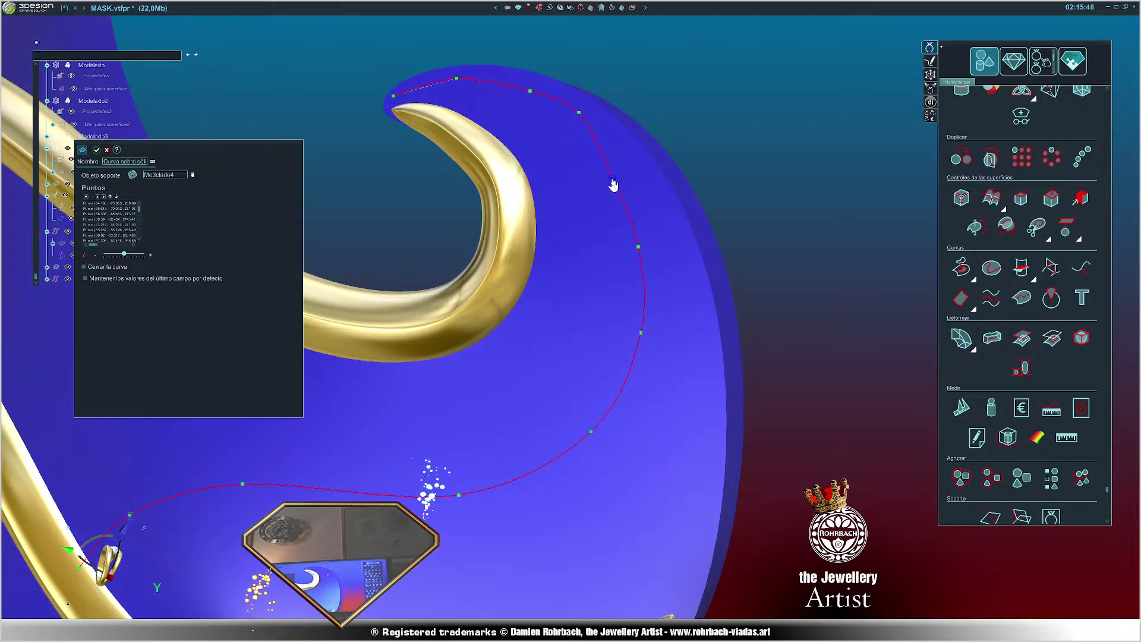
- Reposition the curve's points near the crest tip, bringing the end point closer to the upper gold strand's pointed end
middle_drag(576, 149, 693, 290)
scroll(572, 308, up, 3)
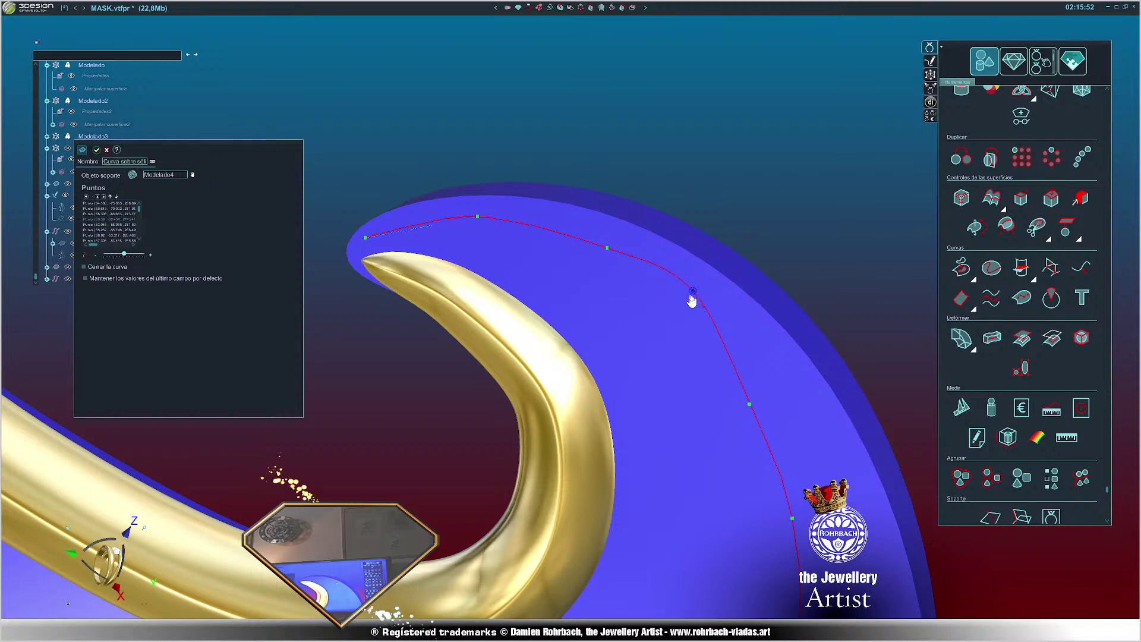
drag(691, 297, 671, 321)
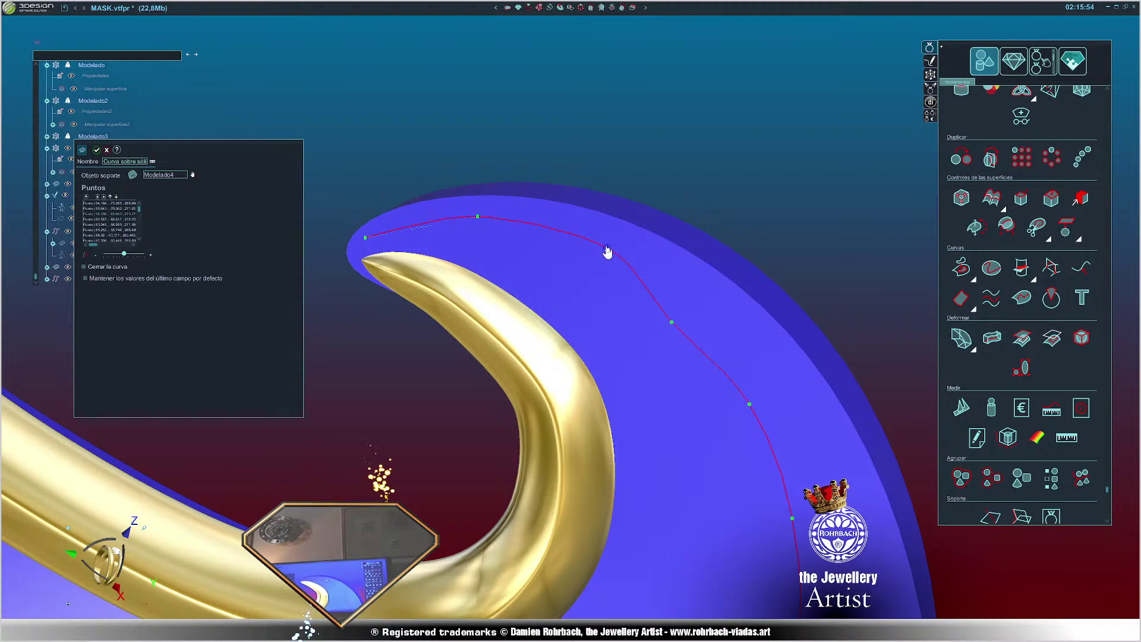
middle_drag(341, 216, 456, 276)
scroll(406, 247, up, 2)
drag(464, 271, 461, 284)
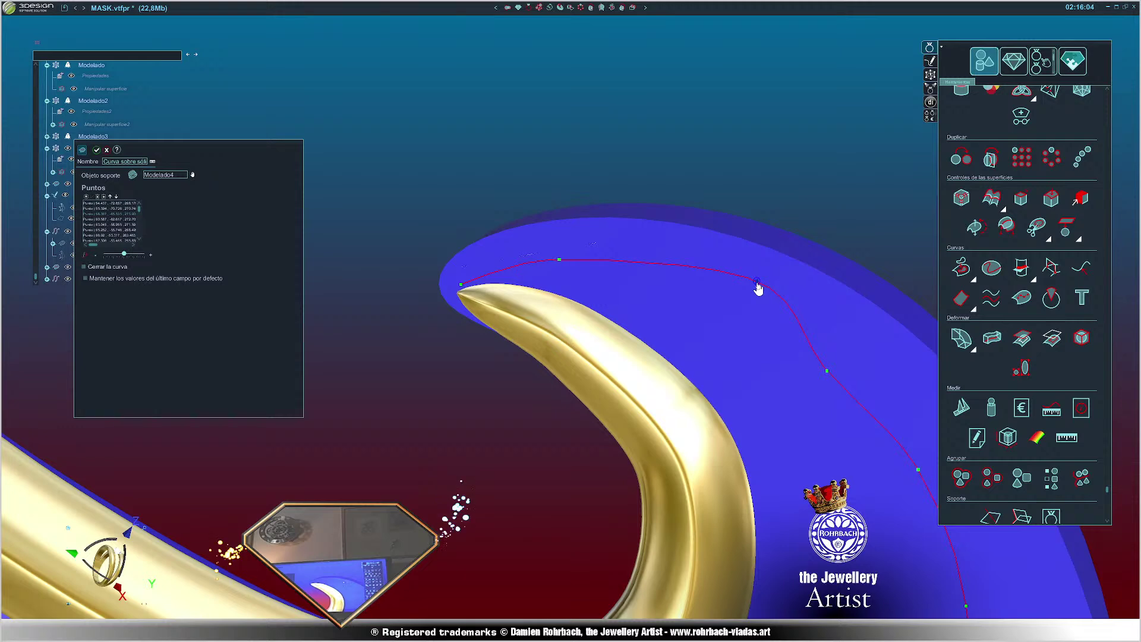
- Shift the points after the crest tip outward so the curve's upper bend follows a rounder arc
middle_drag(719, 283, 779, 285)
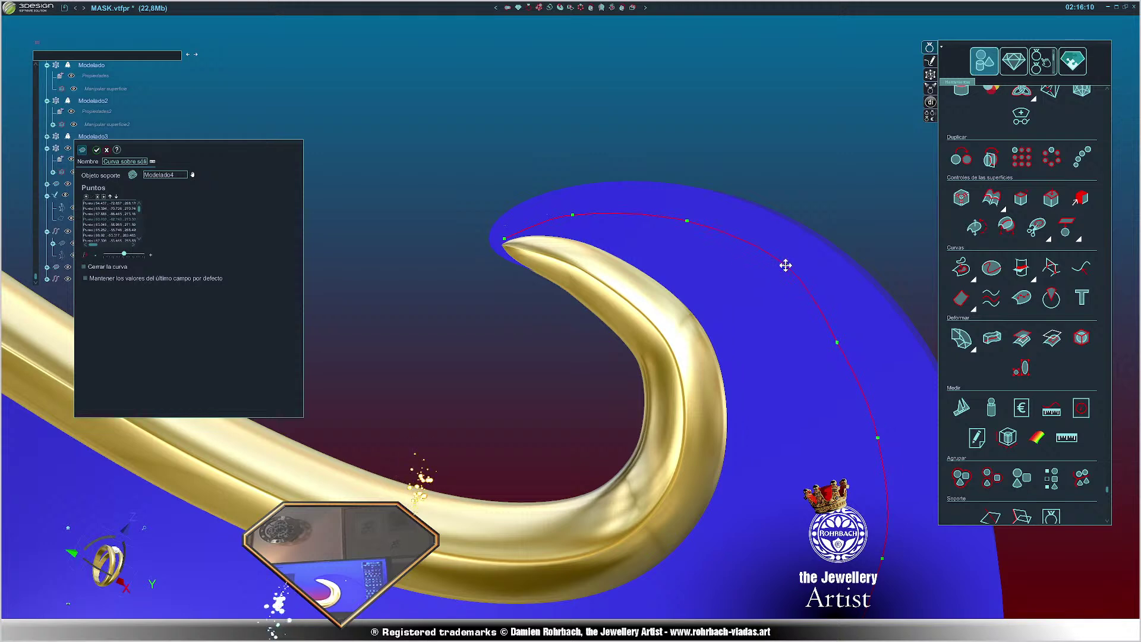
middle_drag(787, 272, 802, 323)
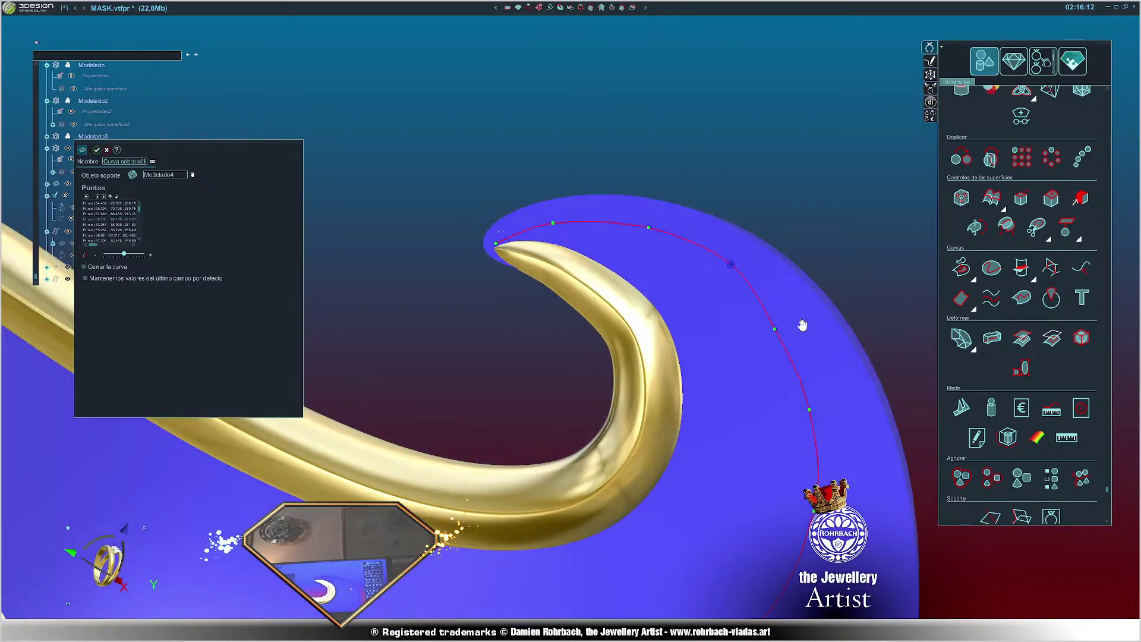
click(779, 334)
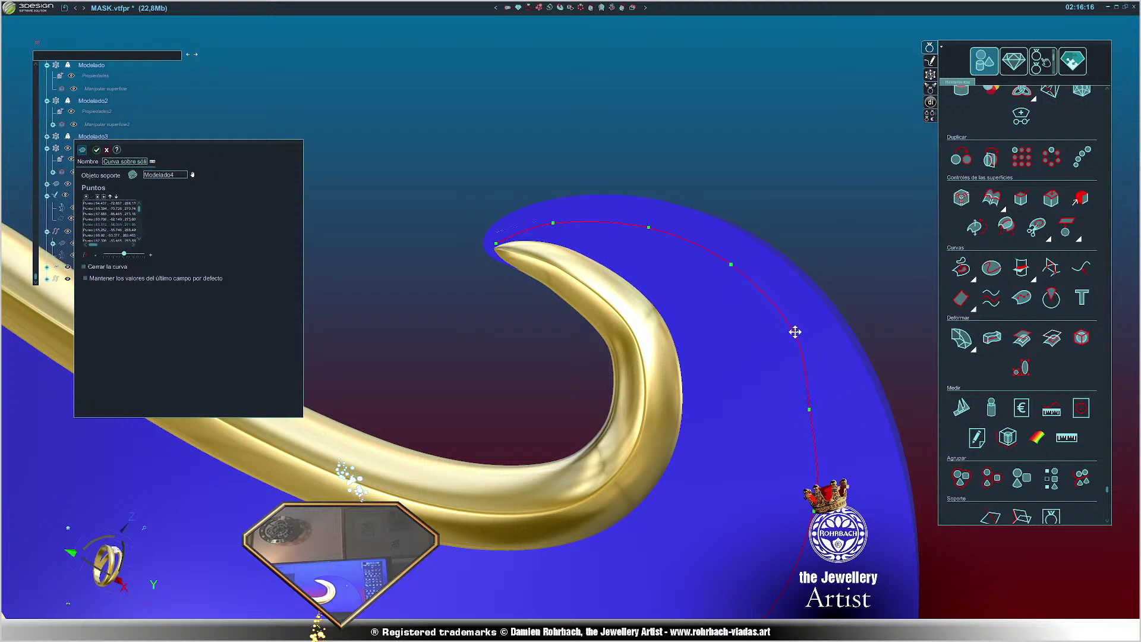
drag(810, 412, 821, 412)
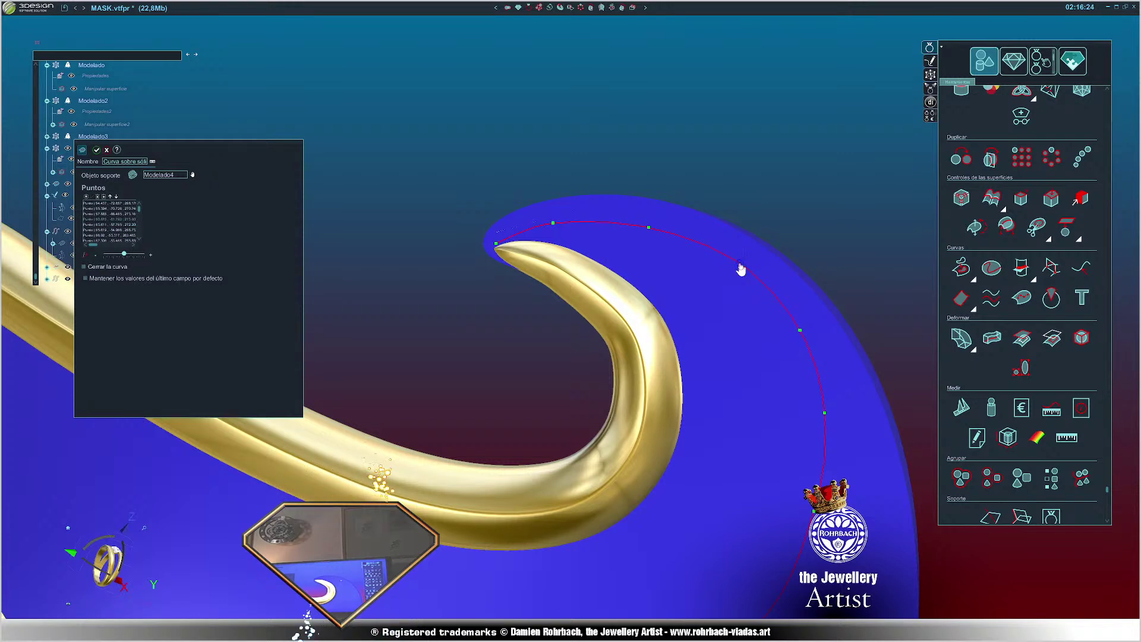
- Nudge the curve's outermost point outward and move the lower bend points downward for a fuller, even sweep
scroll(713, 338, down, 3)
right_drag(719, 349, 651, 412)
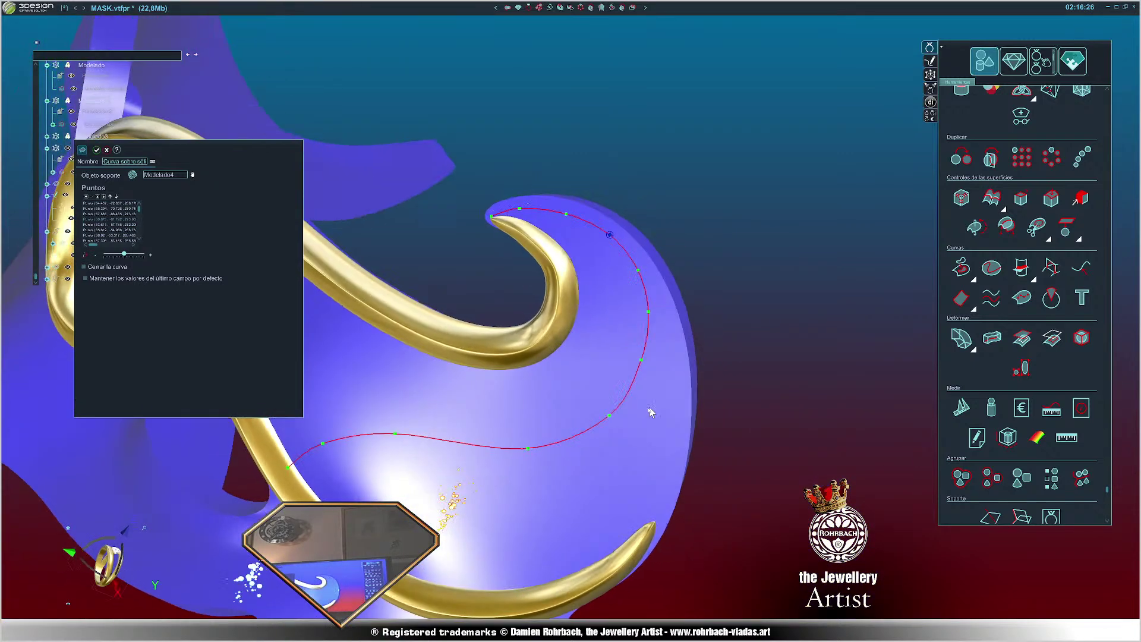
scroll(694, 377, up, 3)
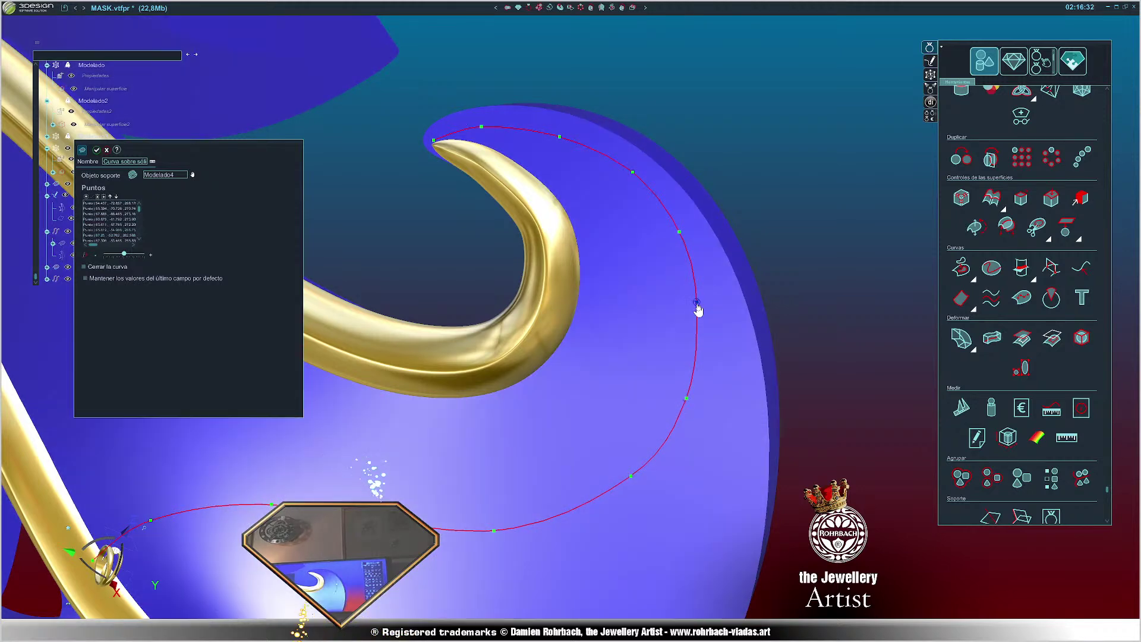
drag(697, 303, 702, 304)
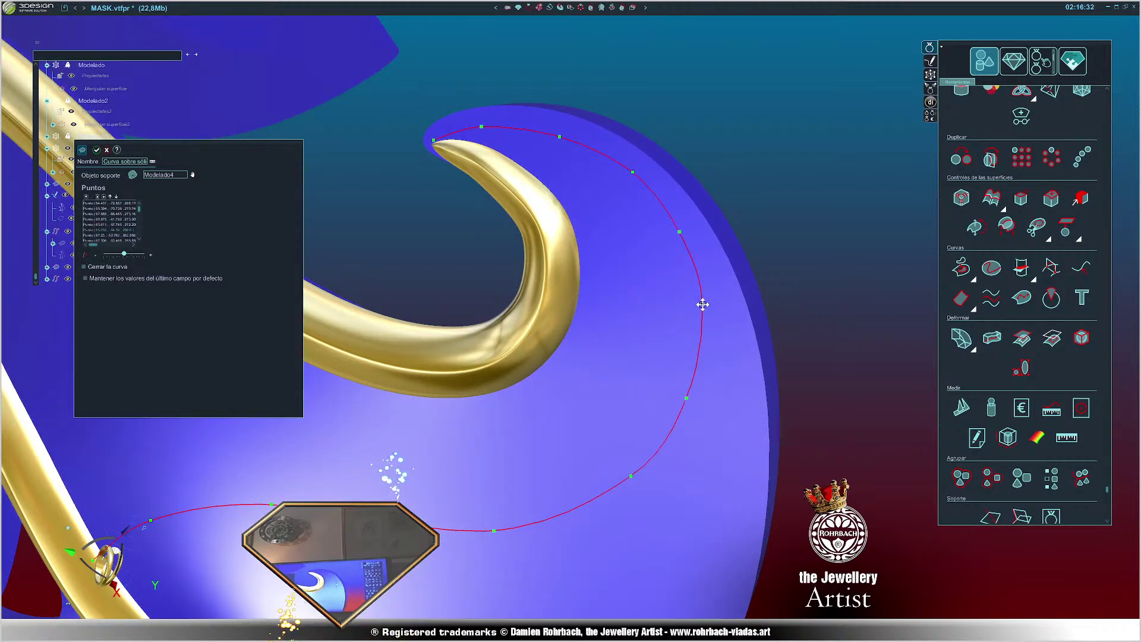
scroll(689, 398, down, 4)
middle_drag(690, 397, 604, 356)
scroll(616, 387, up, 2)
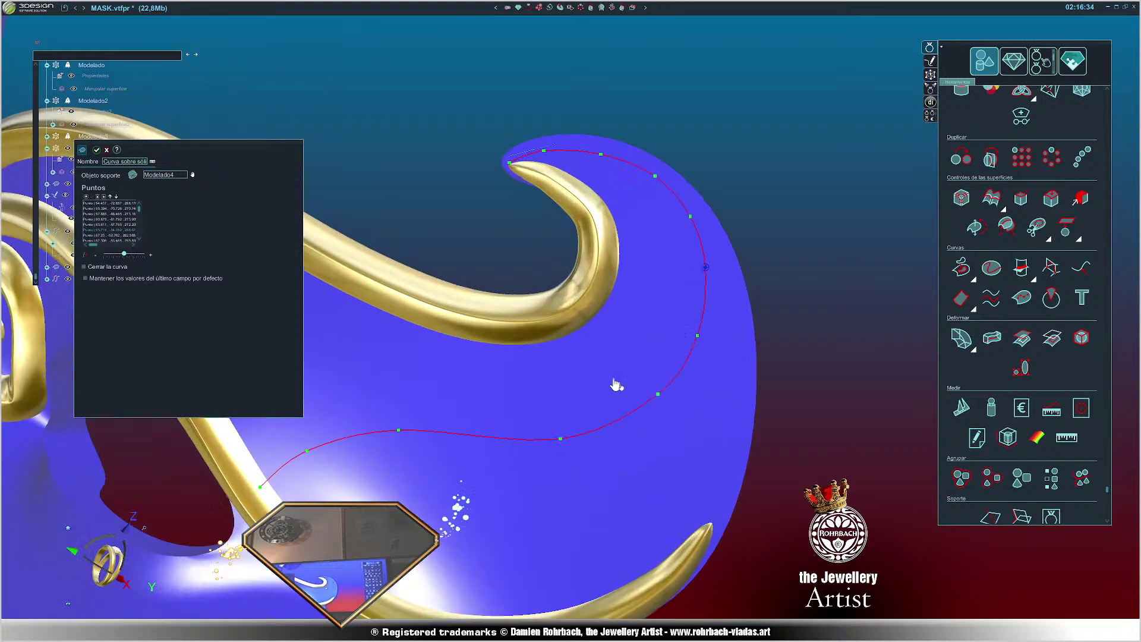
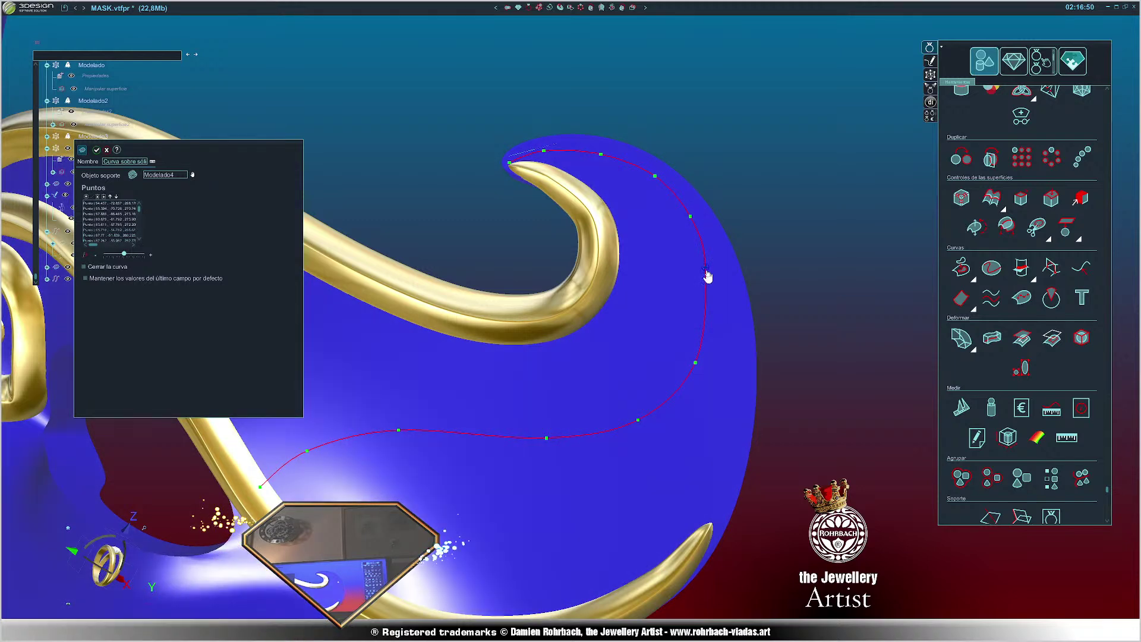
- Fine-tune the curve's upper bend and its point near the lower gold strand, checking the flow, and validate the curve
scroll(580, 326, down, 3)
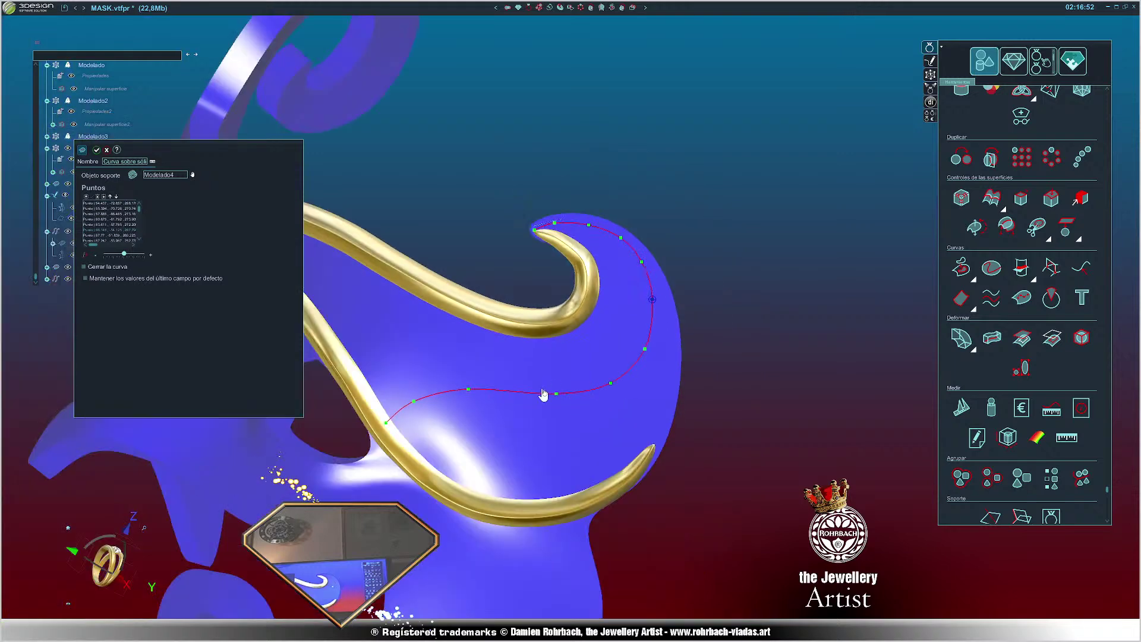
scroll(699, 254, up, 1)
scroll(686, 279, up, 4)
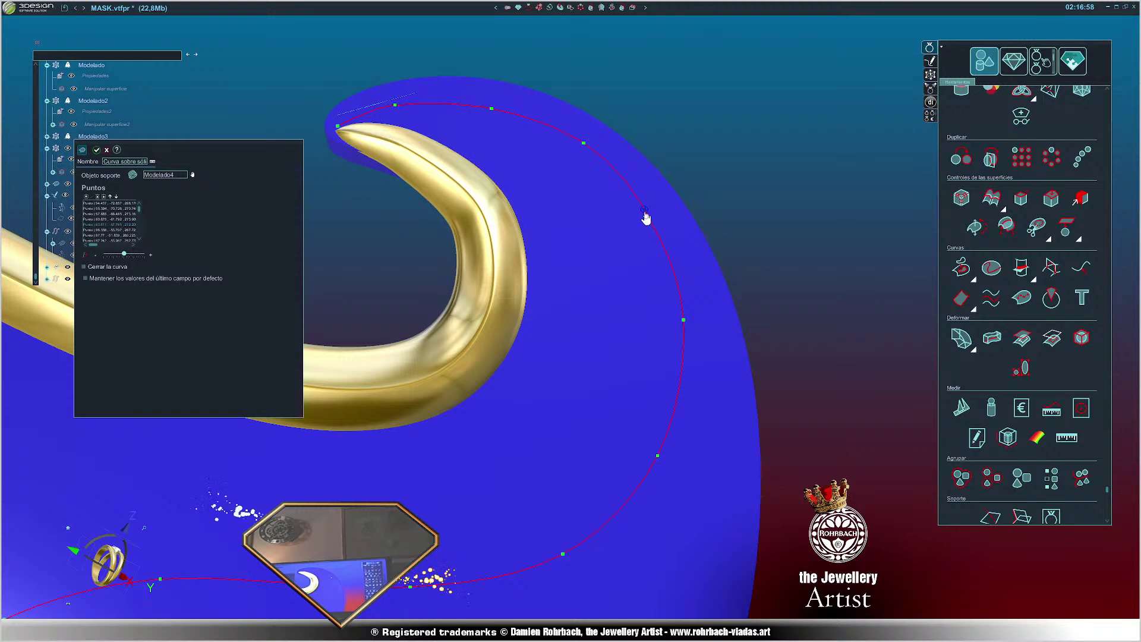
scroll(654, 216, down, 4)
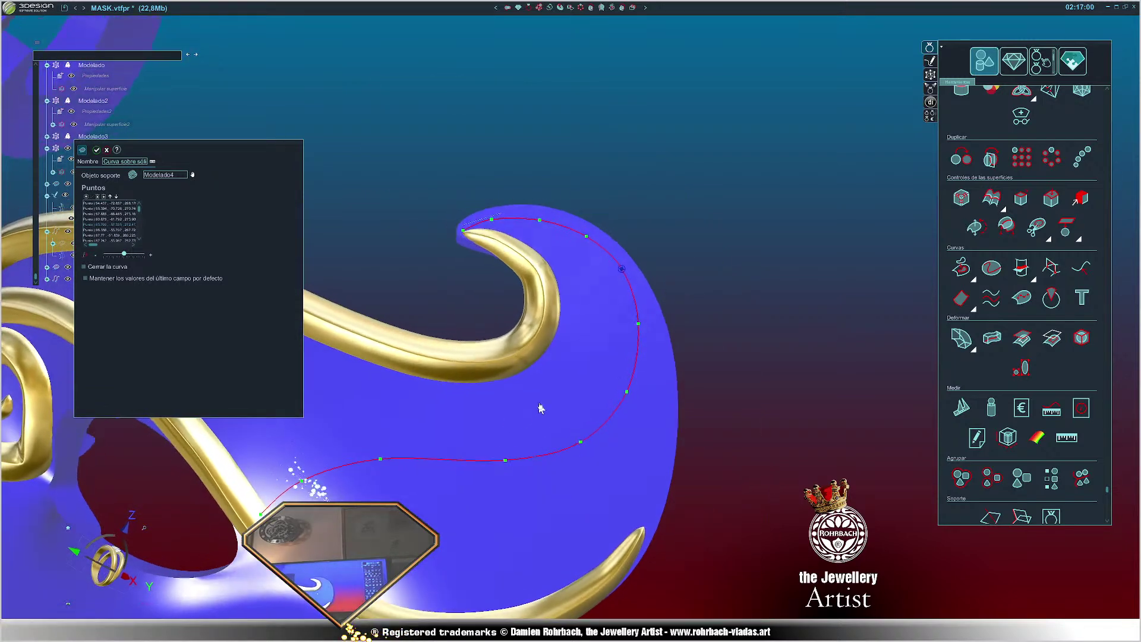
middle_drag(540, 408, 419, 476)
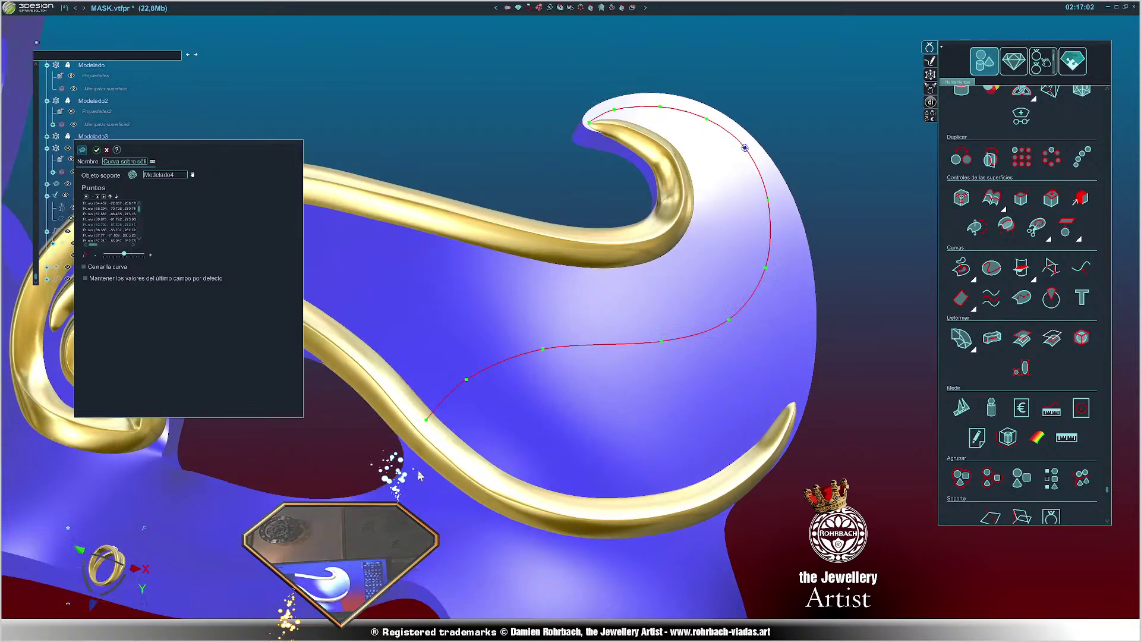
scroll(529, 359, up, 2)
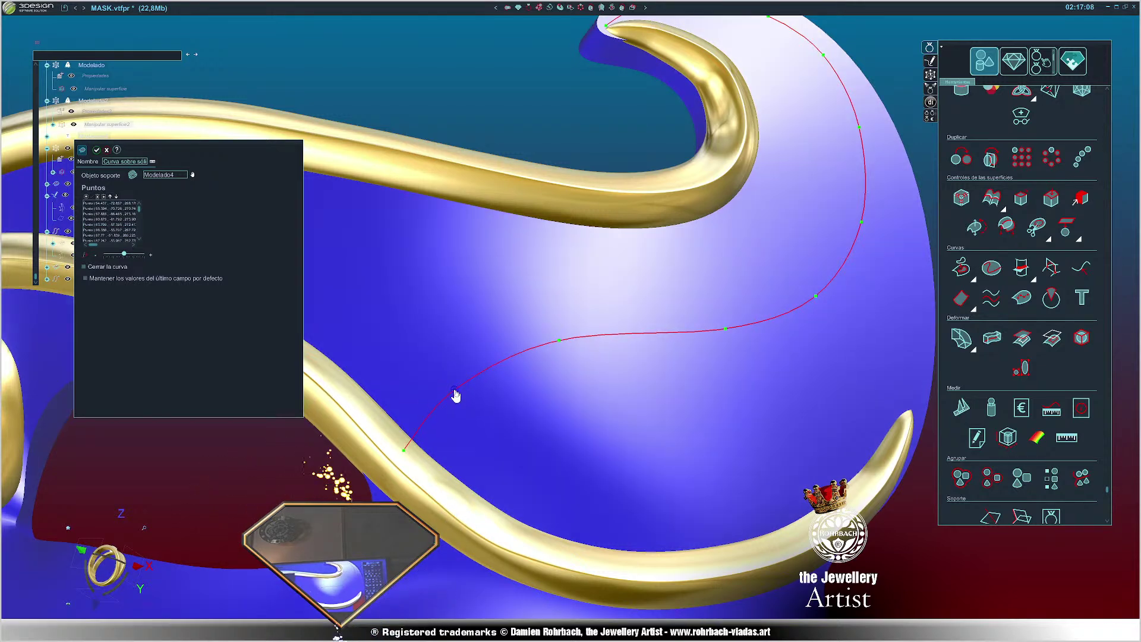
scroll(455, 395, down, 5)
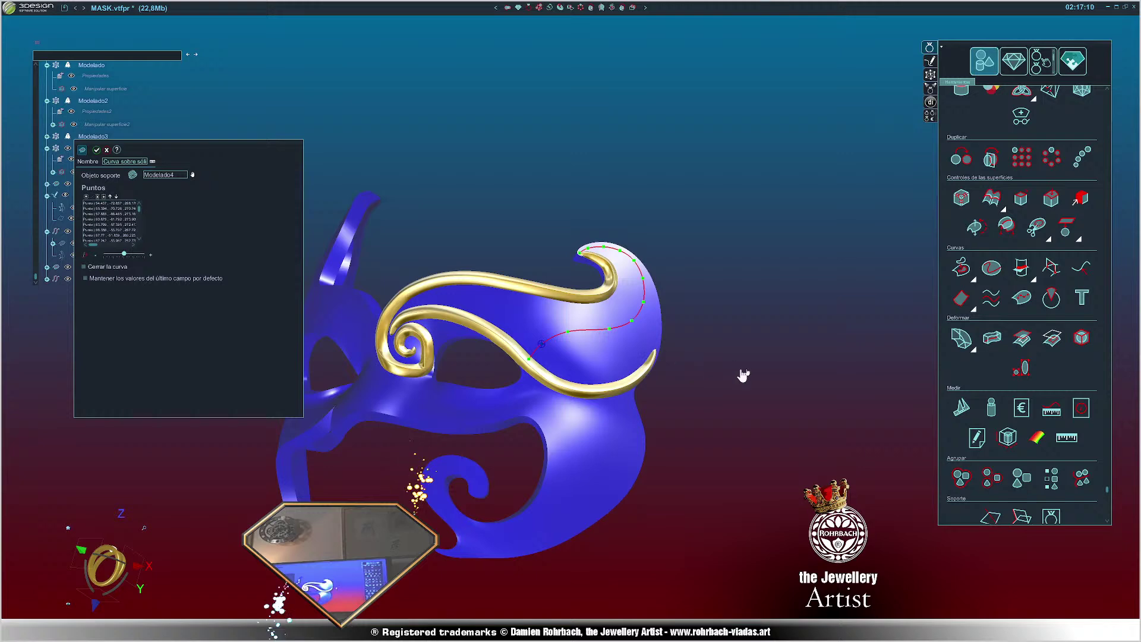
click(97, 151)
- Reopen Curva sobre sólido3 and move its two lower end points off the lower gold strand into the area between both strands
middle_drag(507, 303, 597, 404)
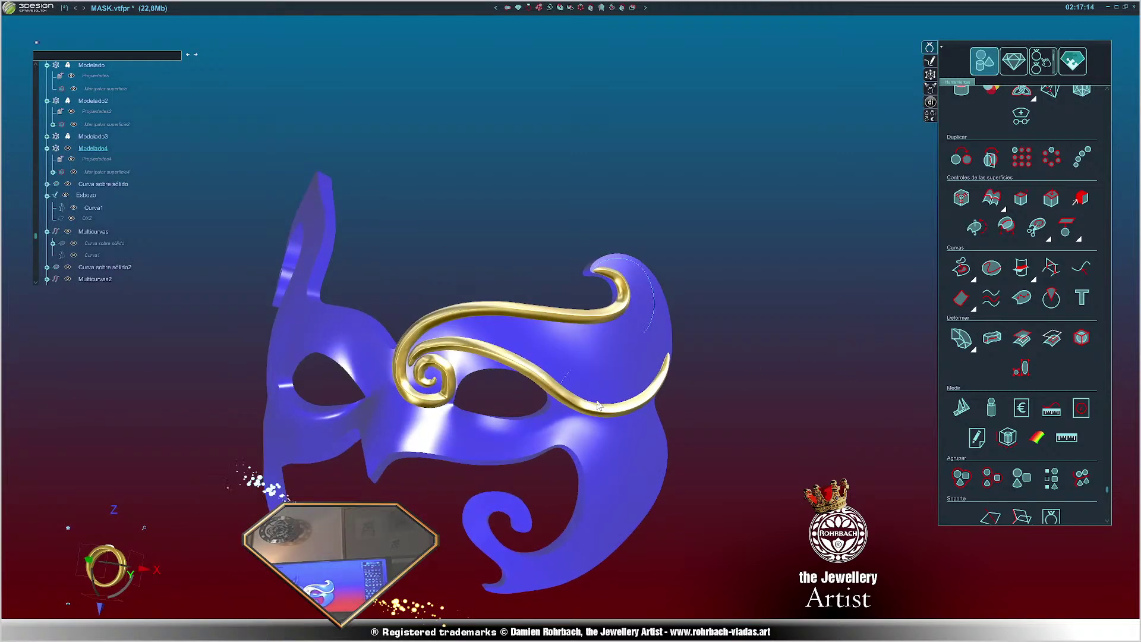
scroll(589, 409, up, 3)
mouse_move(440, 380)
right_down()
mouse_move(380, 370)
mouse_move(456, 383)
right_up()
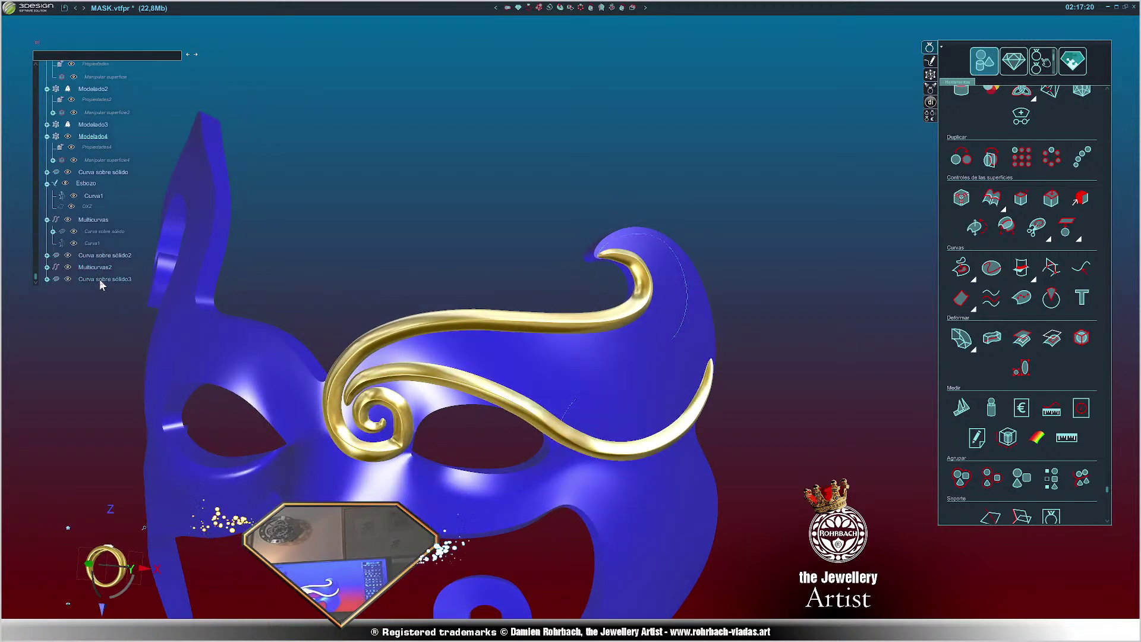
double_click(100, 278)
right_drag(612, 423, 624, 415)
scroll(624, 414, up, 3)
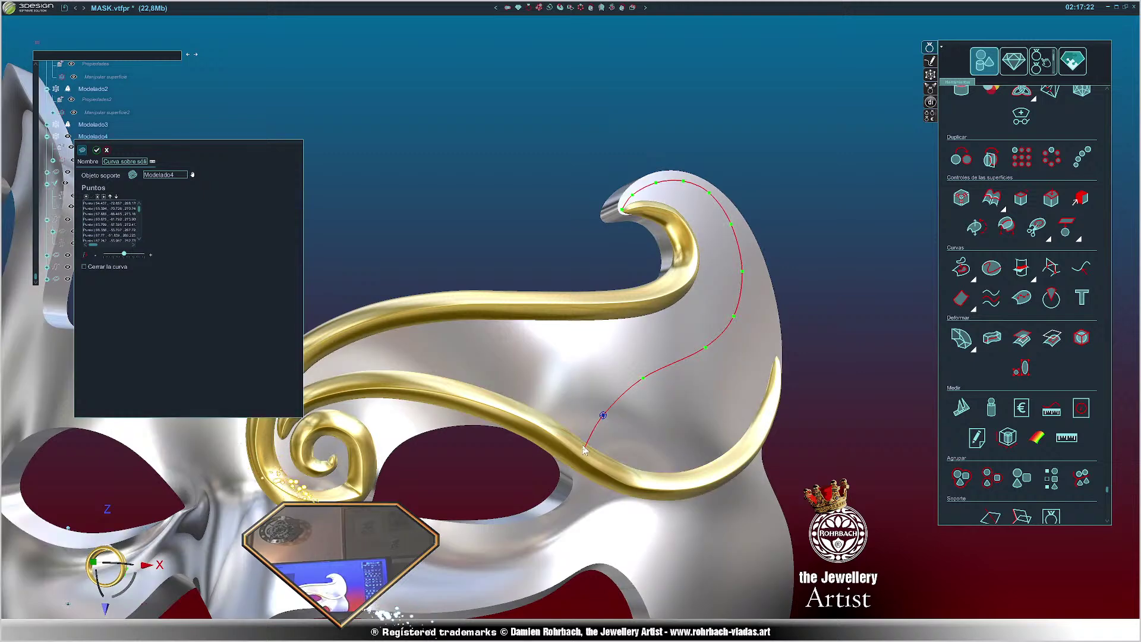
click(584, 450)
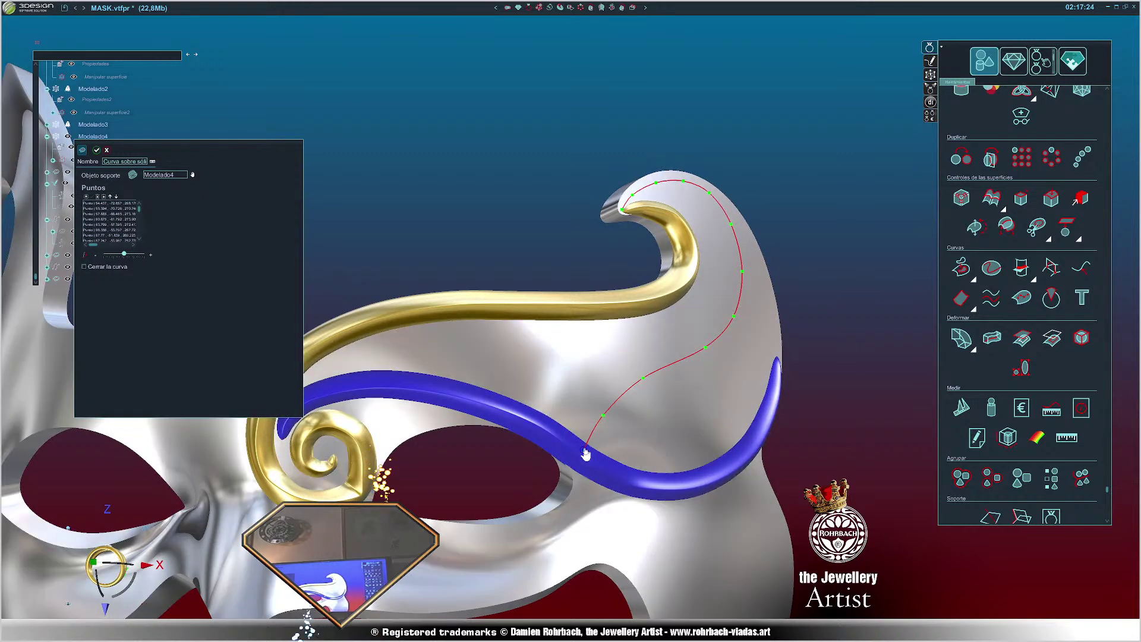
drag(583, 450, 535, 356)
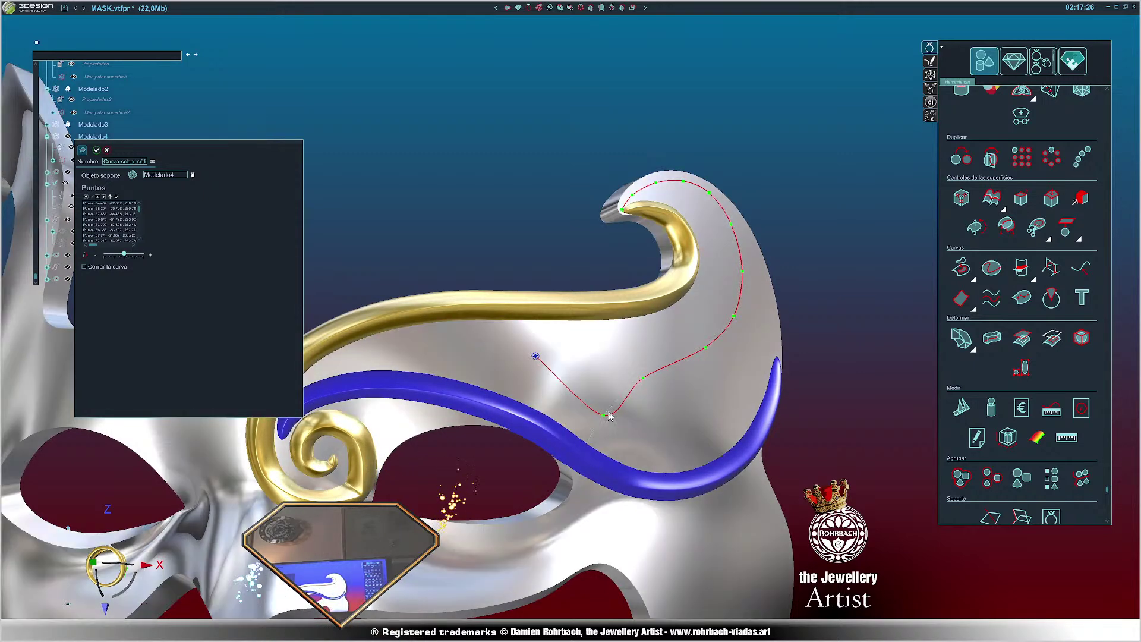
drag(603, 414, 585, 372)
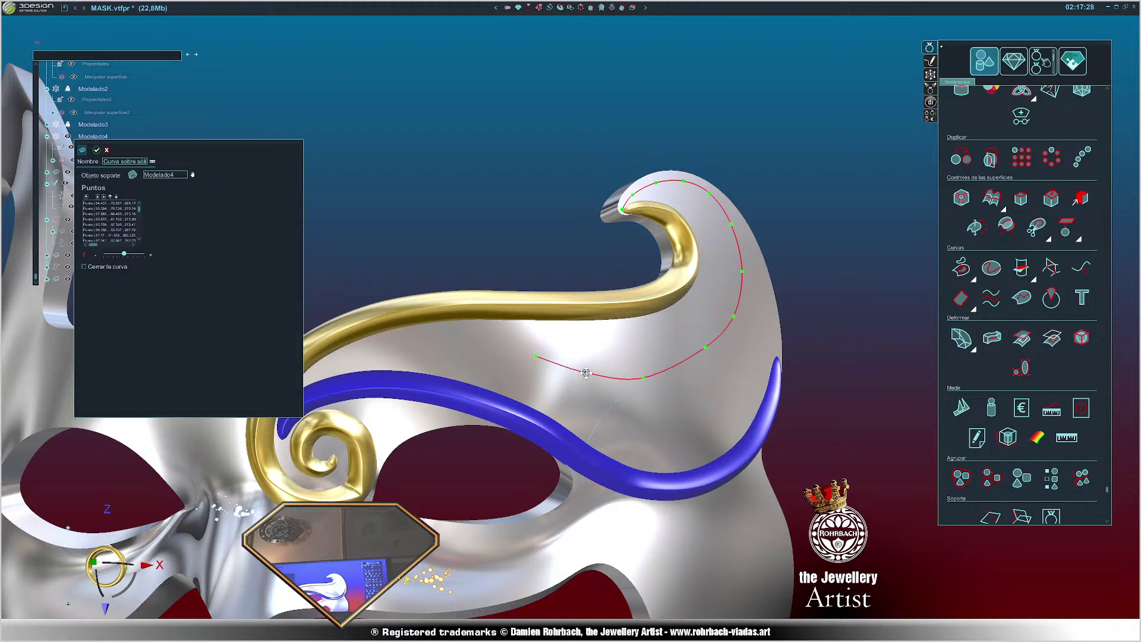
click(534, 357)
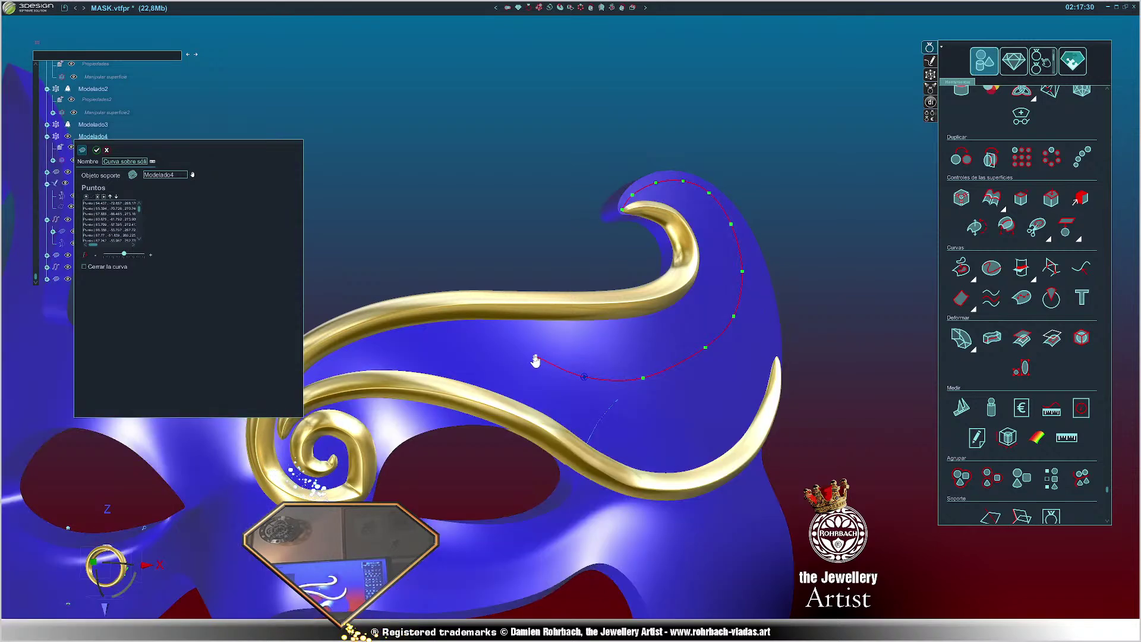
drag(534, 358, 530, 363)
- Lower the points along the curve's lower bend so it runs smoothly from the crest side to its relocated end
middle_drag(573, 387, 546, 386)
click(643, 365)
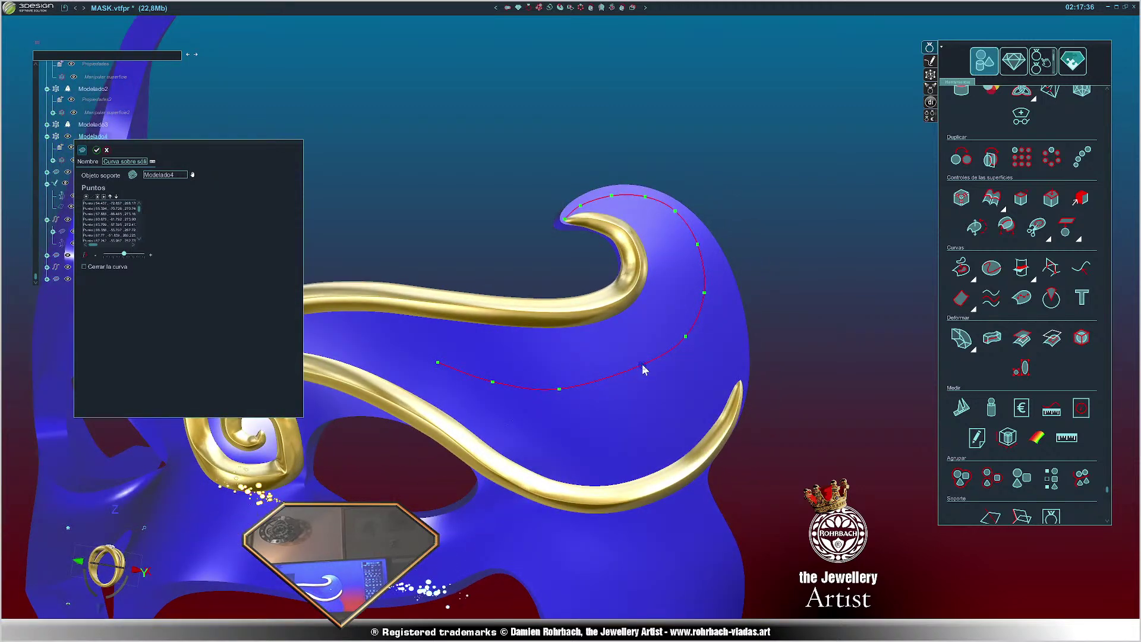
drag(637, 372, 635, 380)
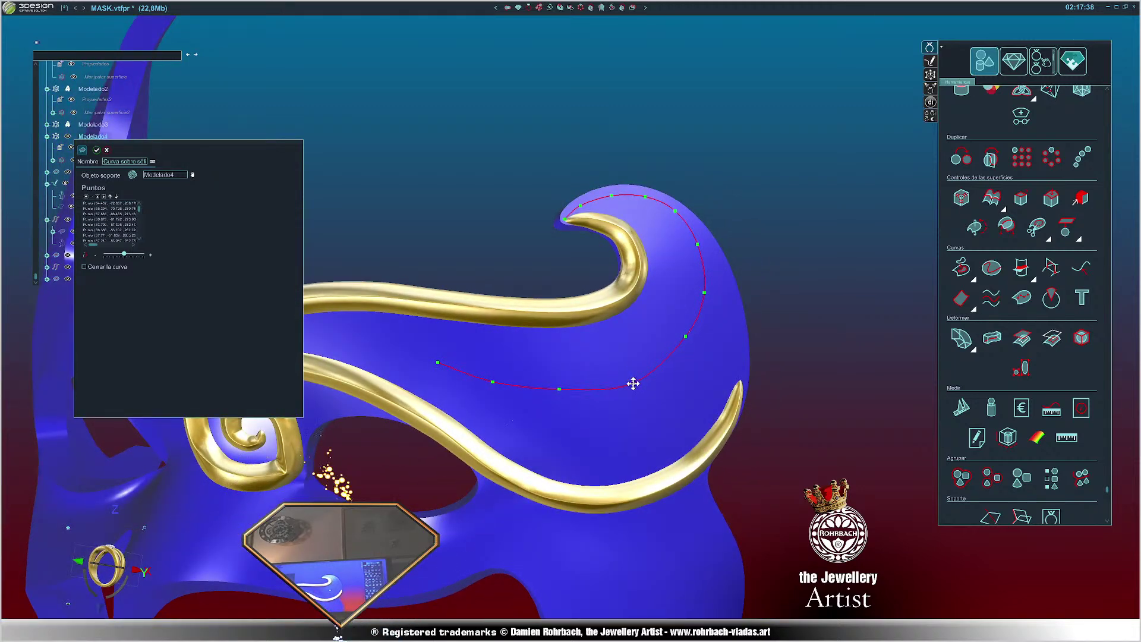
click(686, 338)
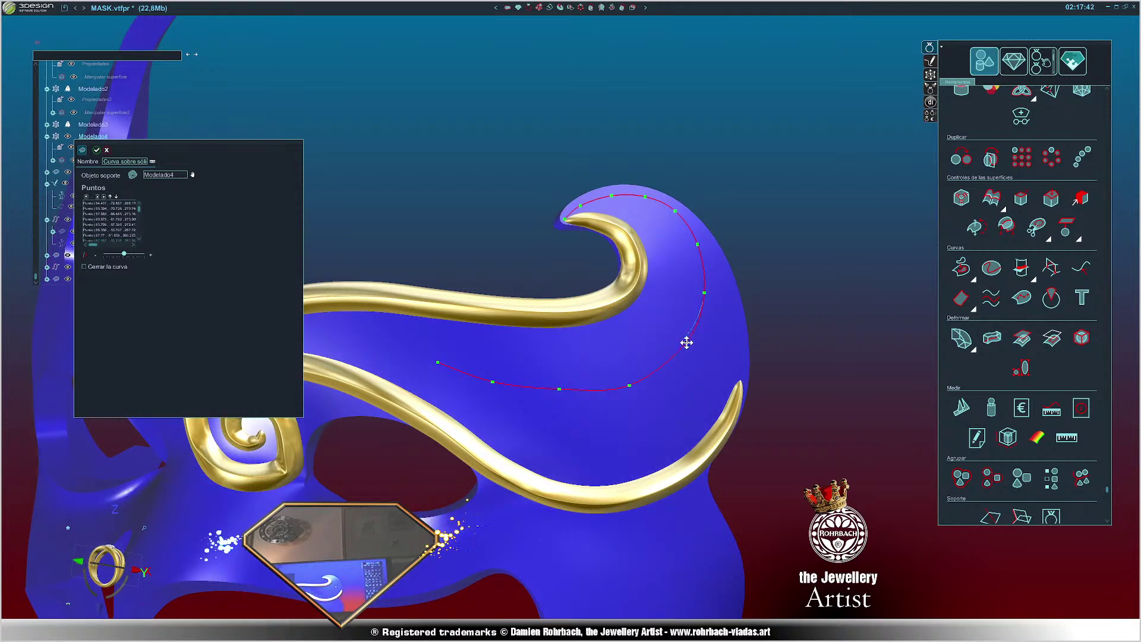
middle_drag(530, 382, 551, 387)
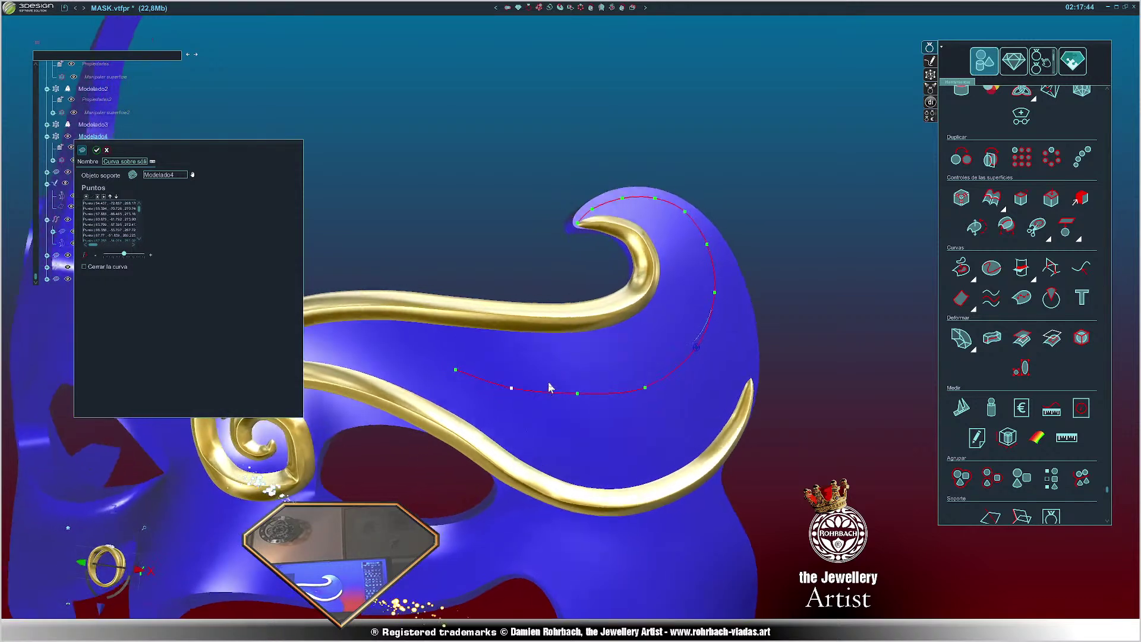
scroll(595, 397, up, 3)
click(587, 413)
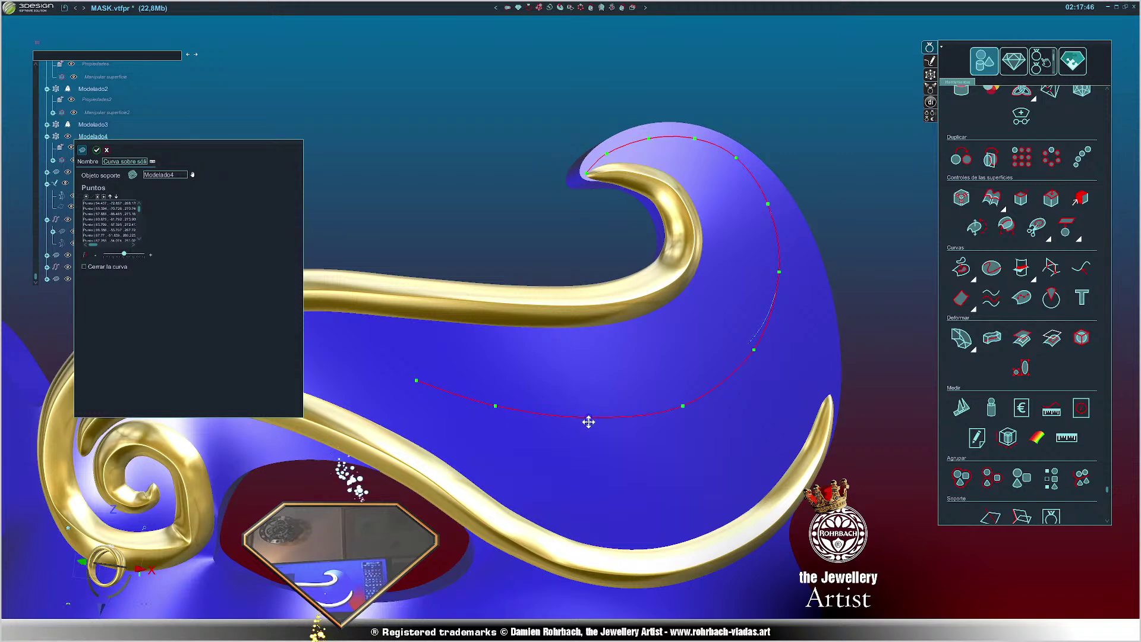
middle_drag(589, 428, 587, 365)
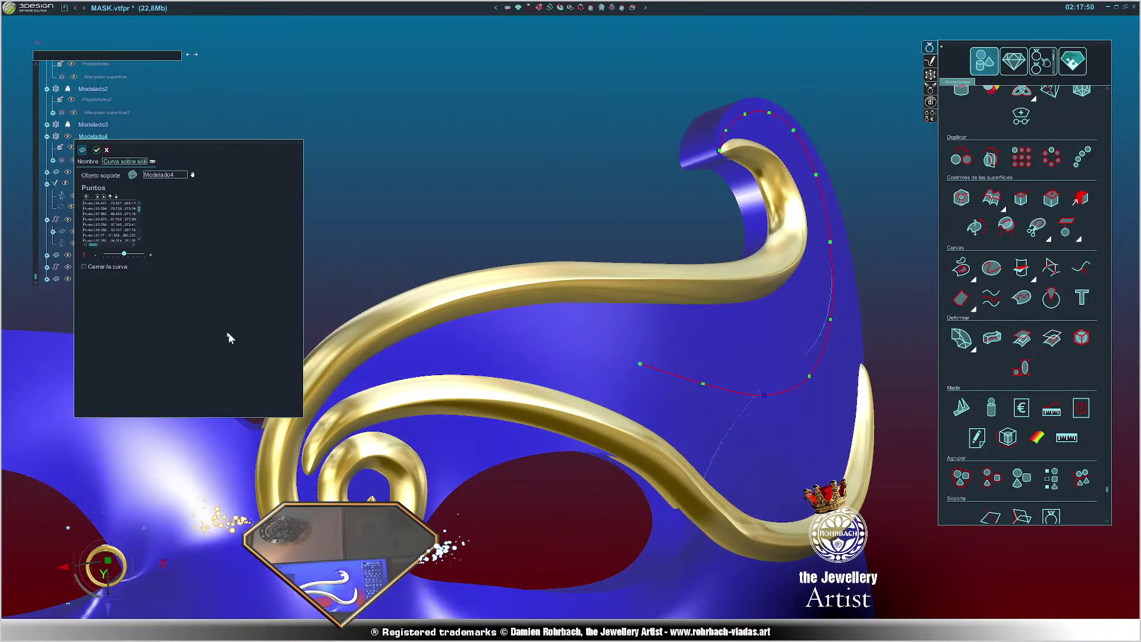
- Extend the curve from its inner end with additional points running between the gold strands to the narrow gap near the scroll
click(640, 363)
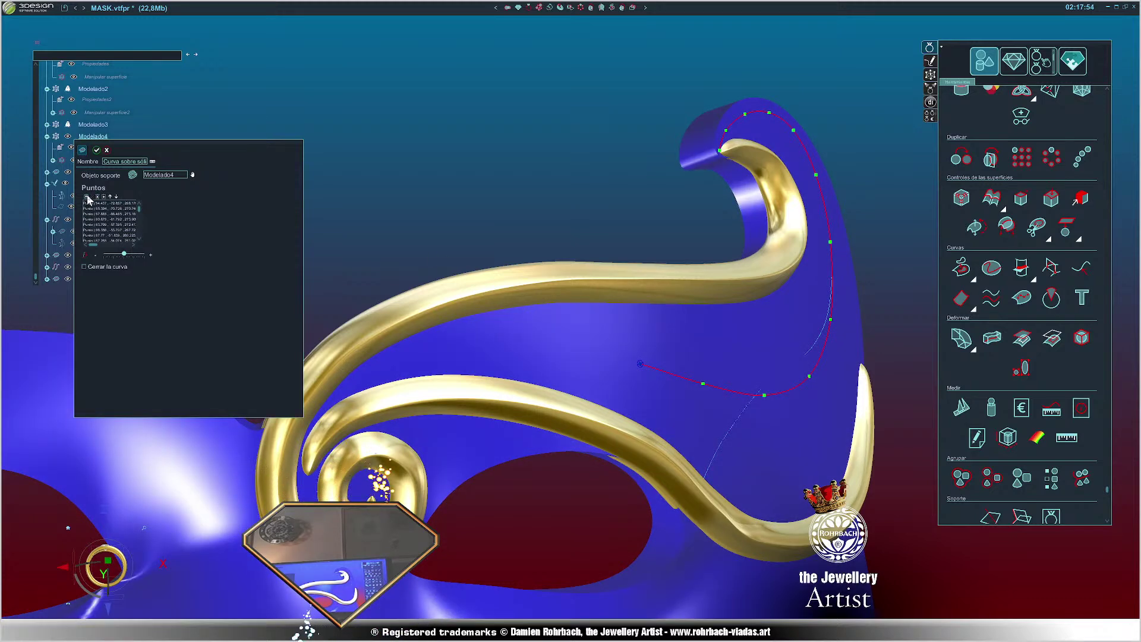
click(542, 352)
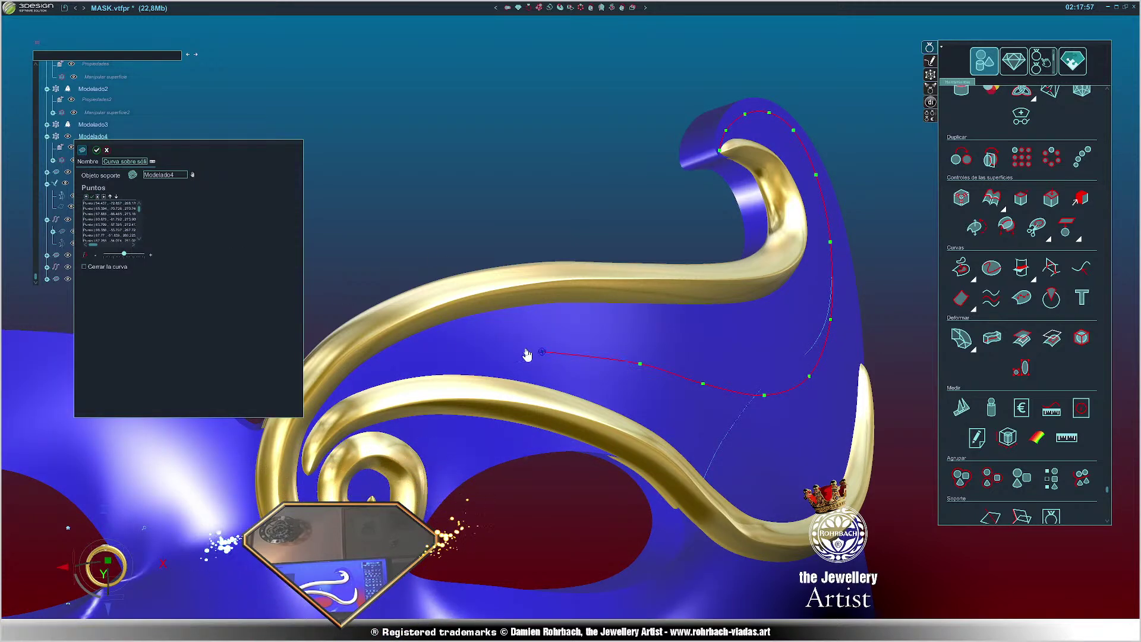
click(464, 351)
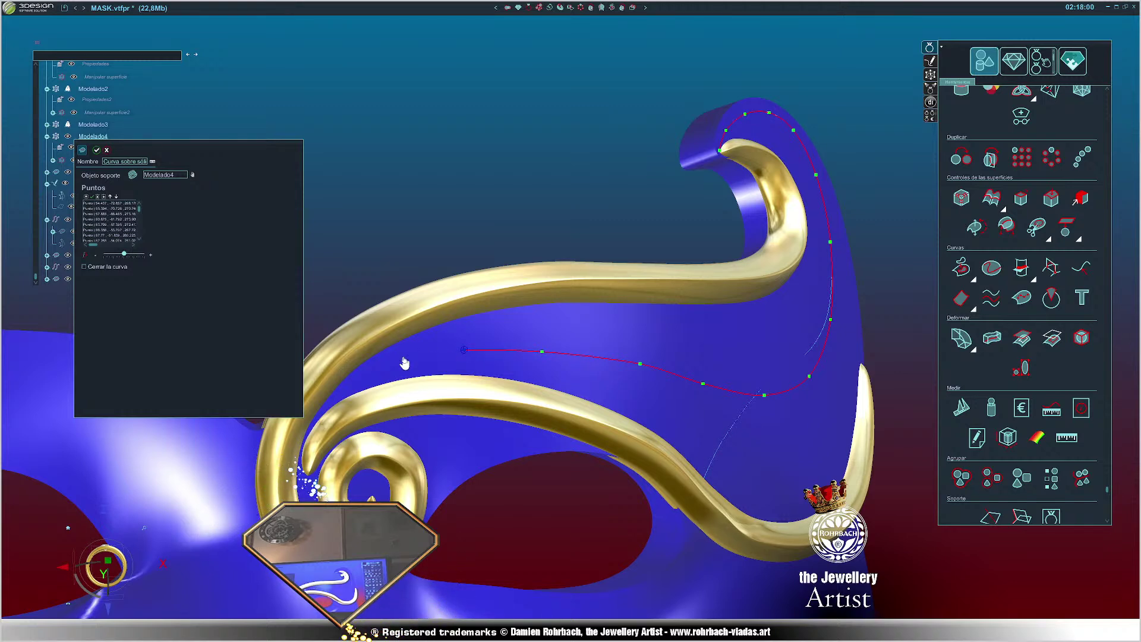
click(350, 391)
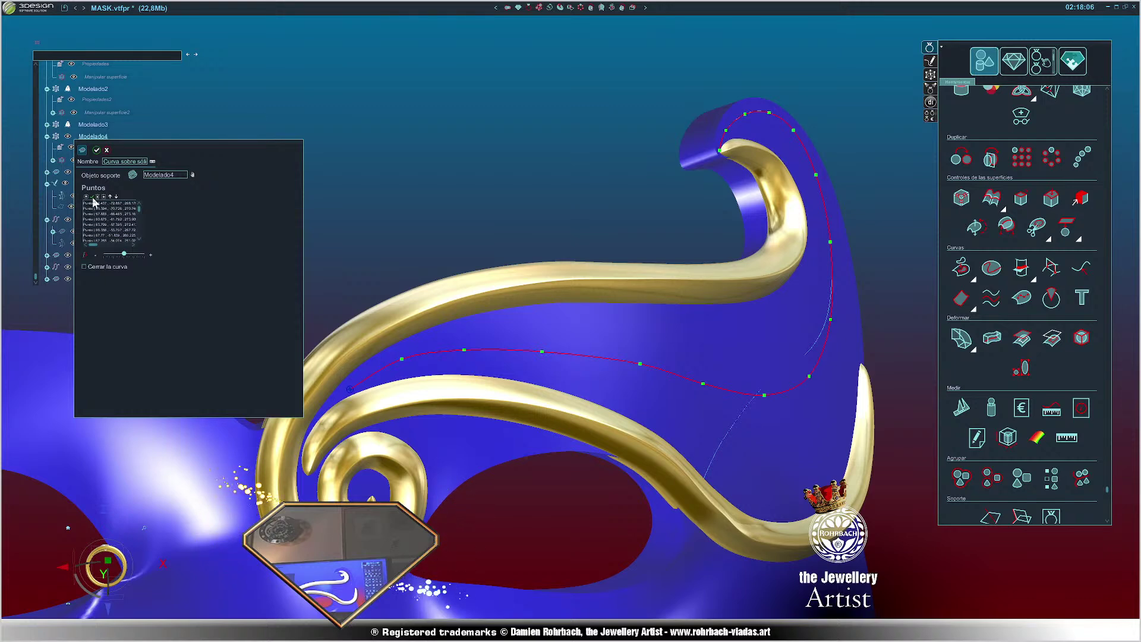
- Adjust the new points near the scroll so the curve arches smoothly through the narrow gap between the strands
scroll(432, 388, up, 5)
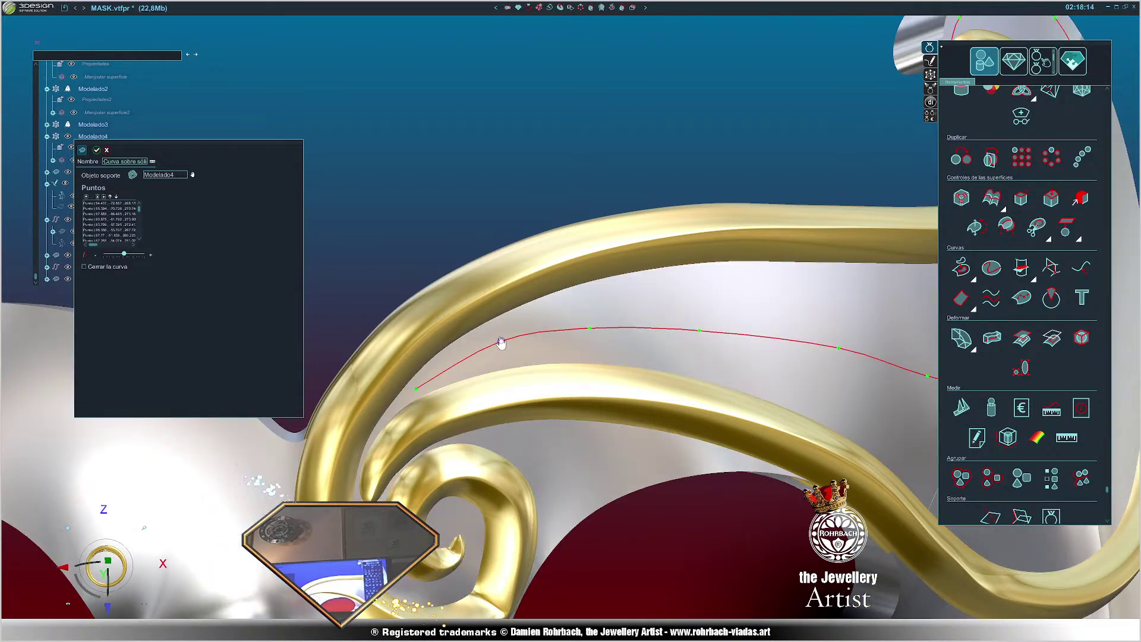
drag(500, 342, 481, 349)
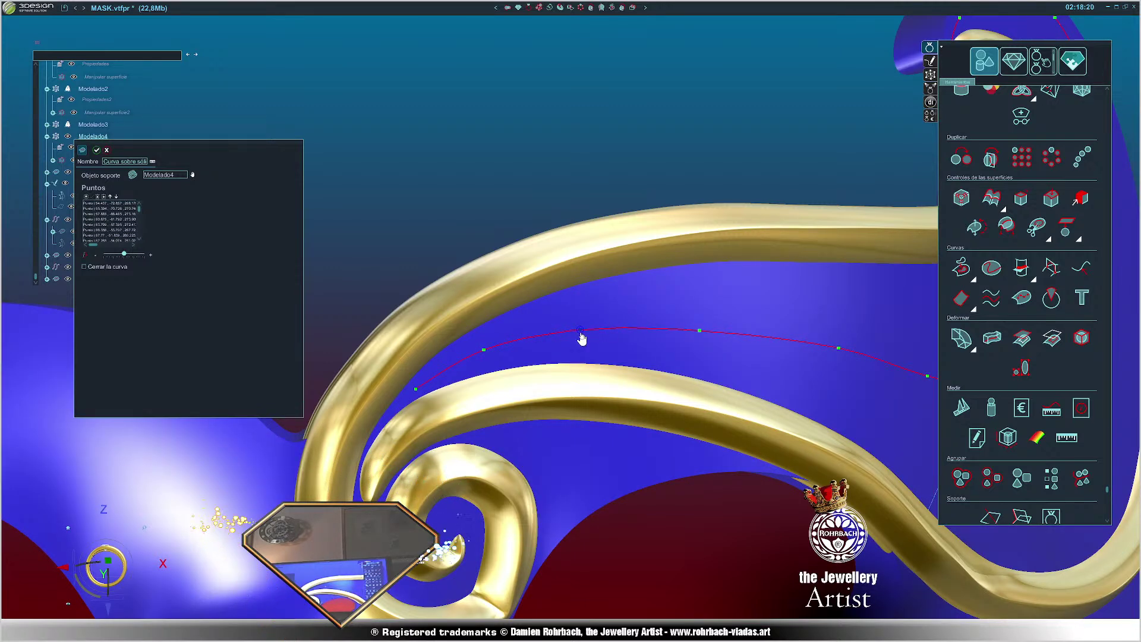
drag(581, 329, 581, 325)
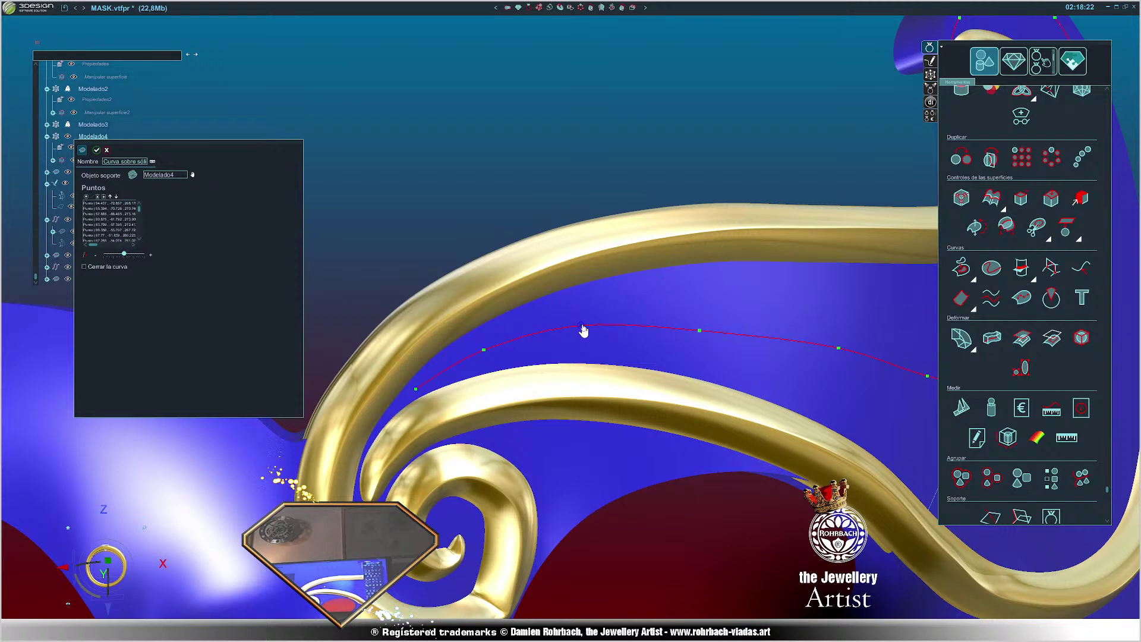
- Shift the two points along the curve's middle slope to even out its descent between the gold strands
middle_drag(749, 376, 570, 394)
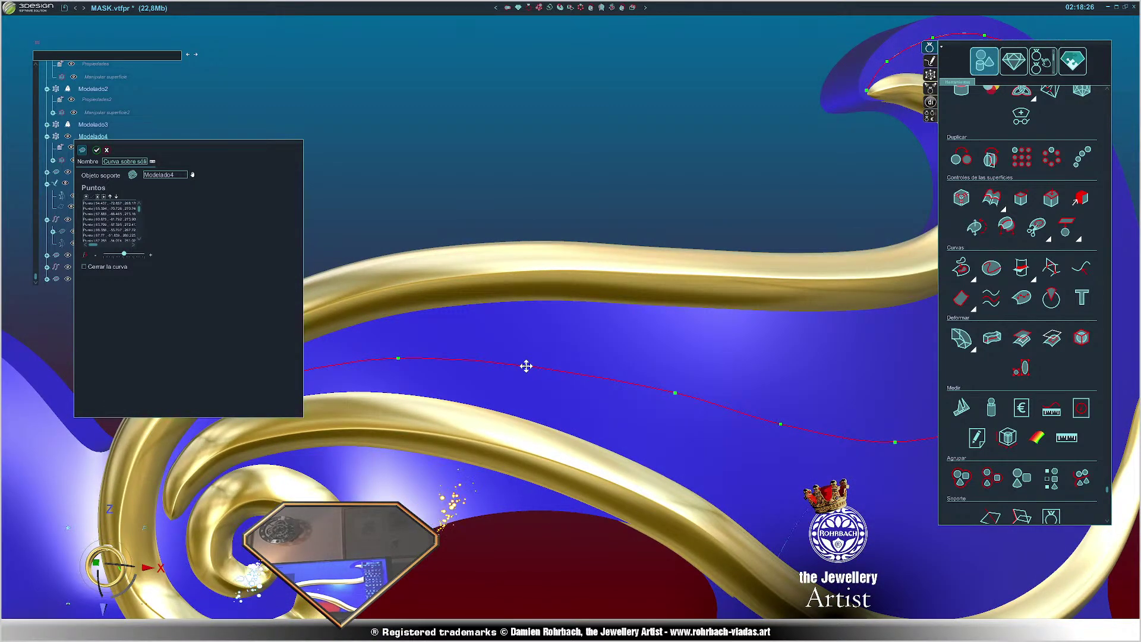
scroll(741, 440, down, 5)
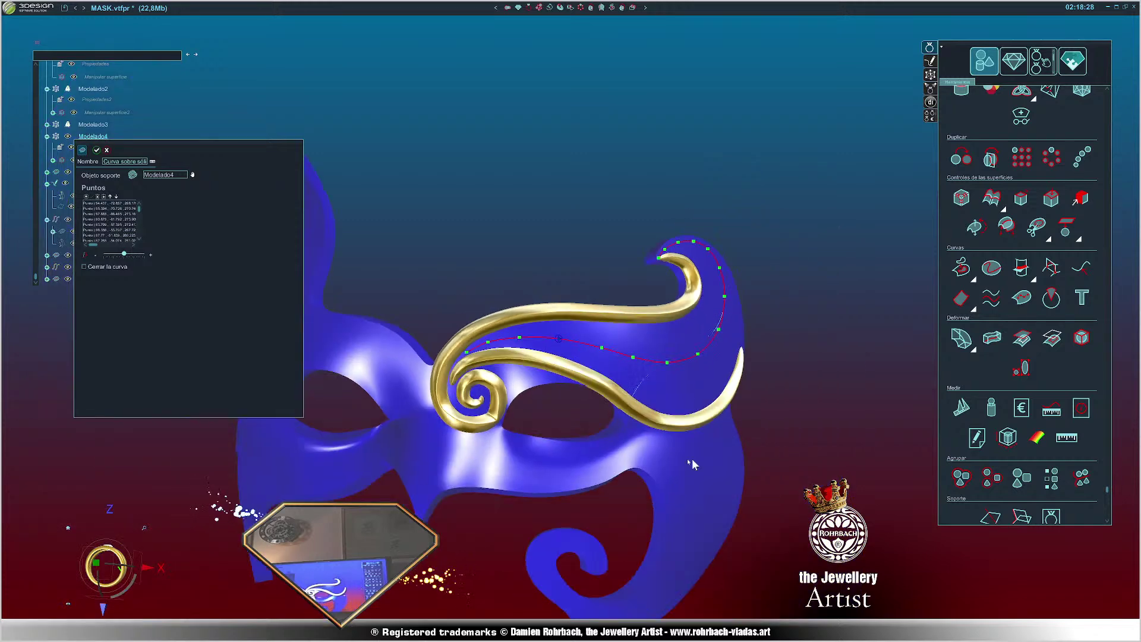
middle_drag(690, 464, 462, 362)
scroll(462, 362, up, 5)
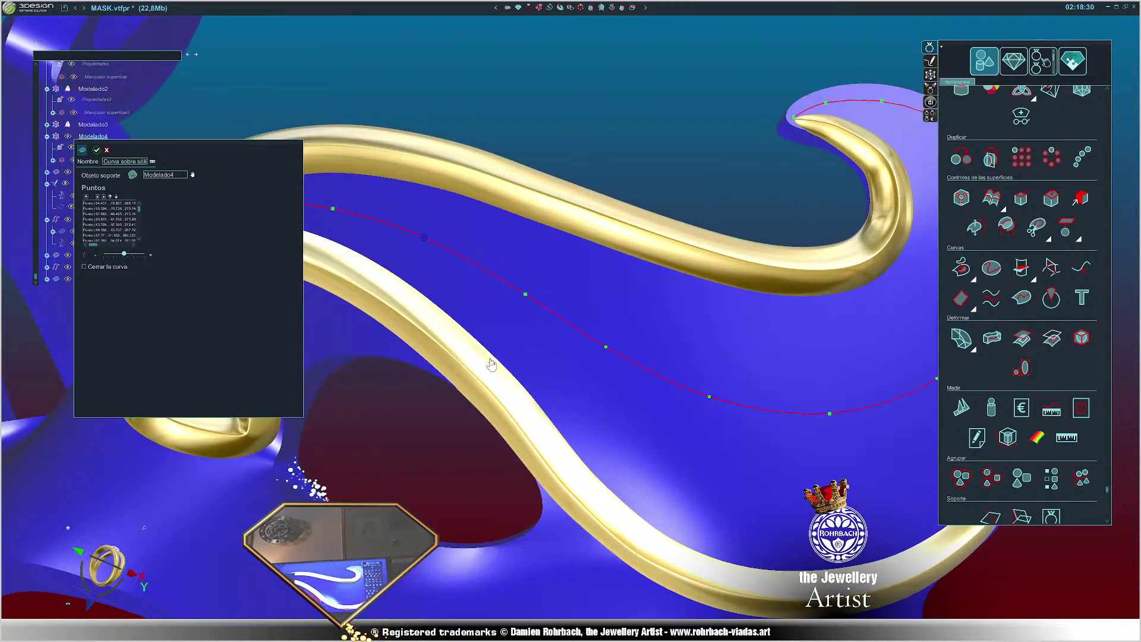
scroll(461, 330, up, 1)
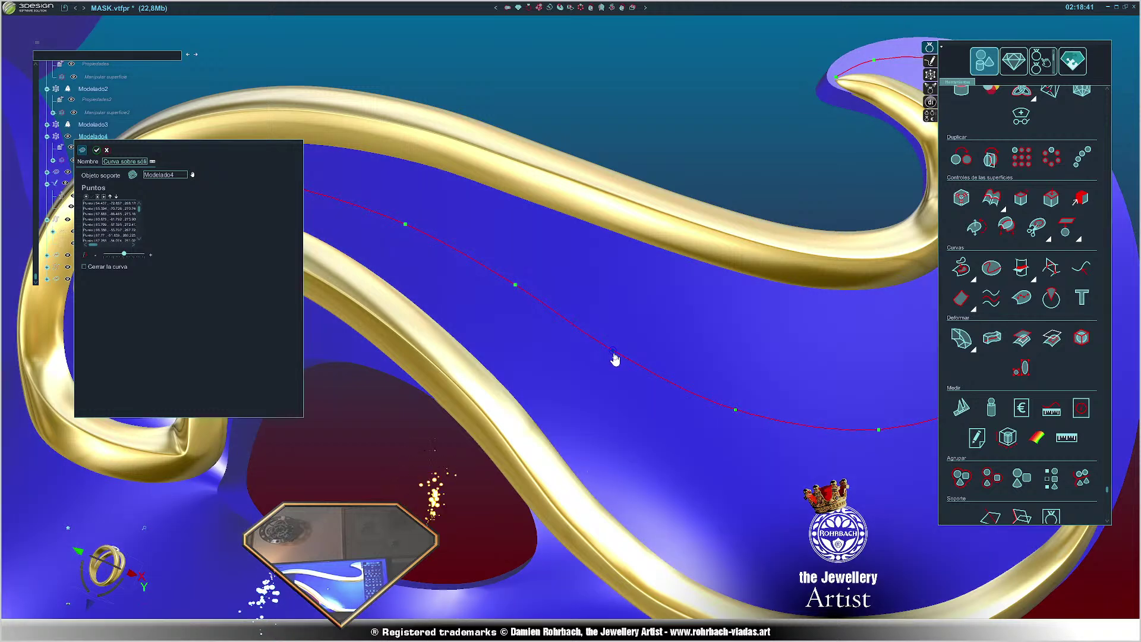
drag(613, 350, 615, 358)
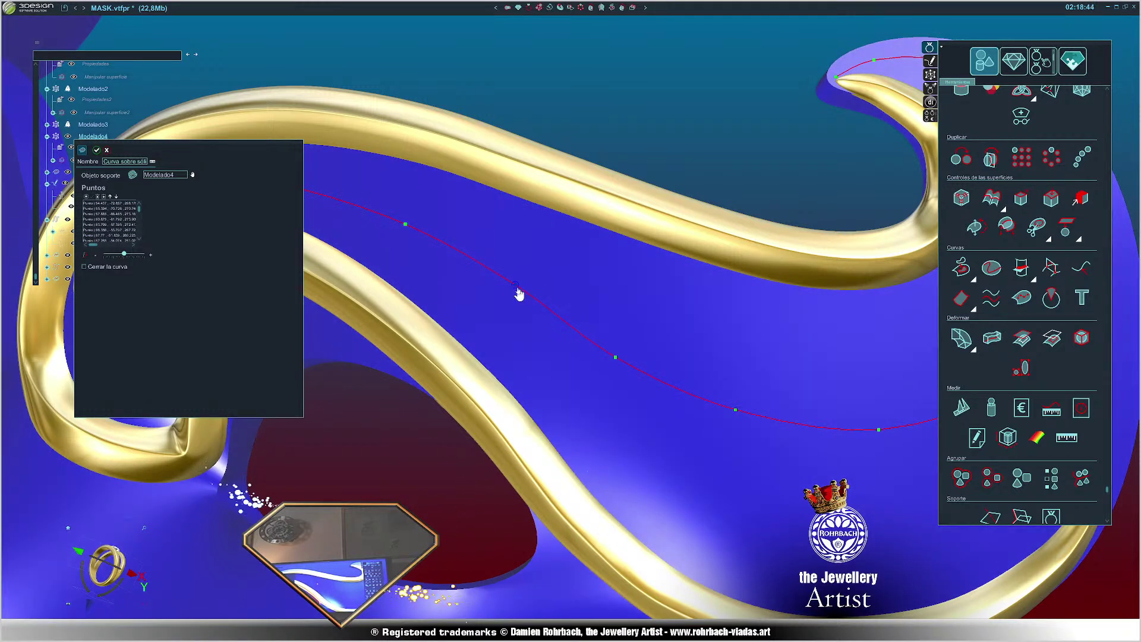
drag(516, 287, 507, 283)
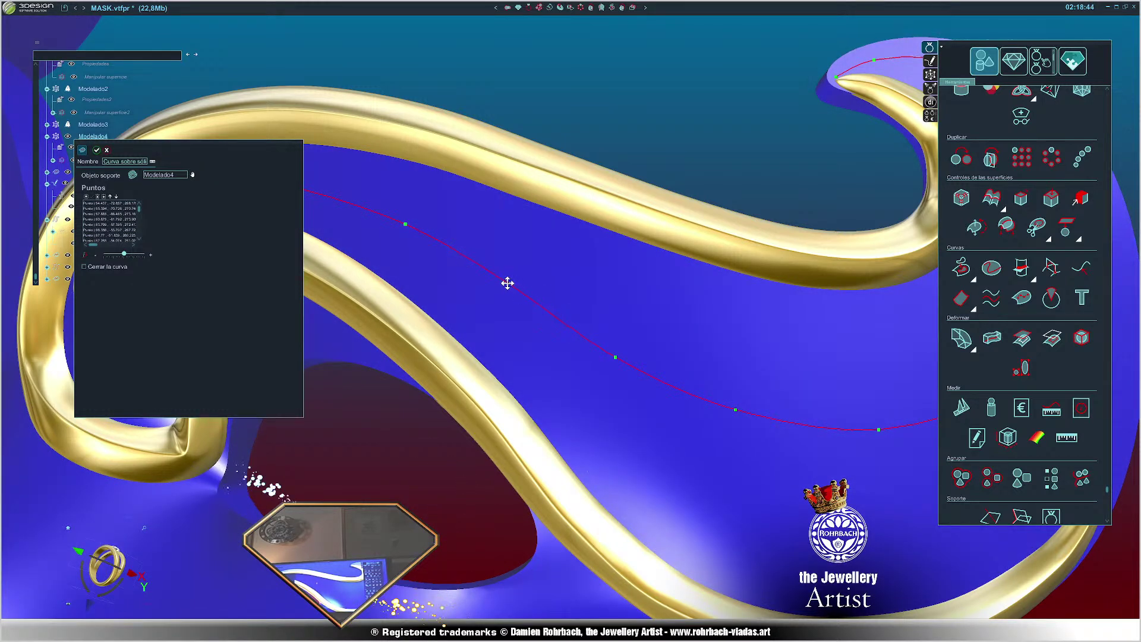
- Lower the point at the bottom of the curve's bend and refine the sweep up along the crest's outer edge
scroll(812, 430, down, 3)
middle_drag(813, 430, 562, 375)
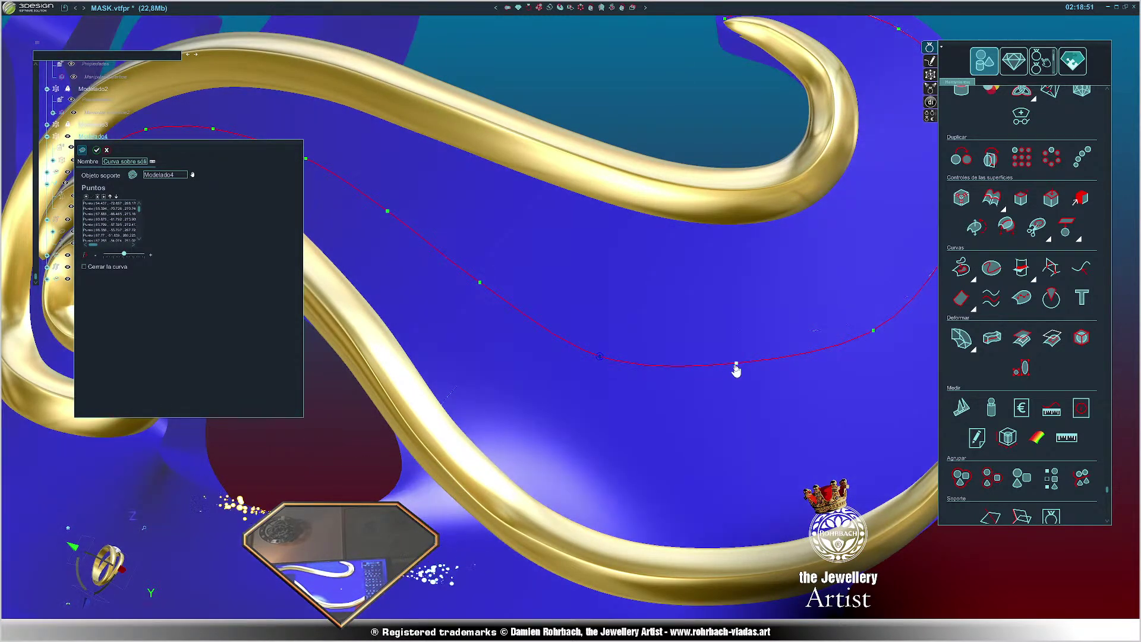
drag(736, 364, 739, 377)
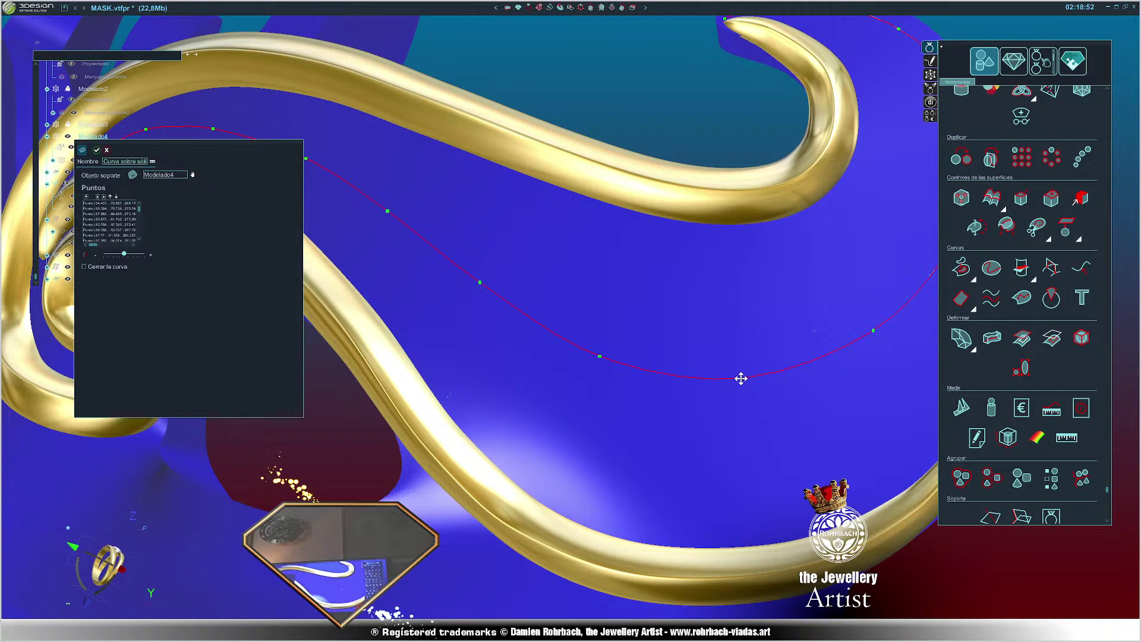
middle_drag(741, 378, 655, 355)
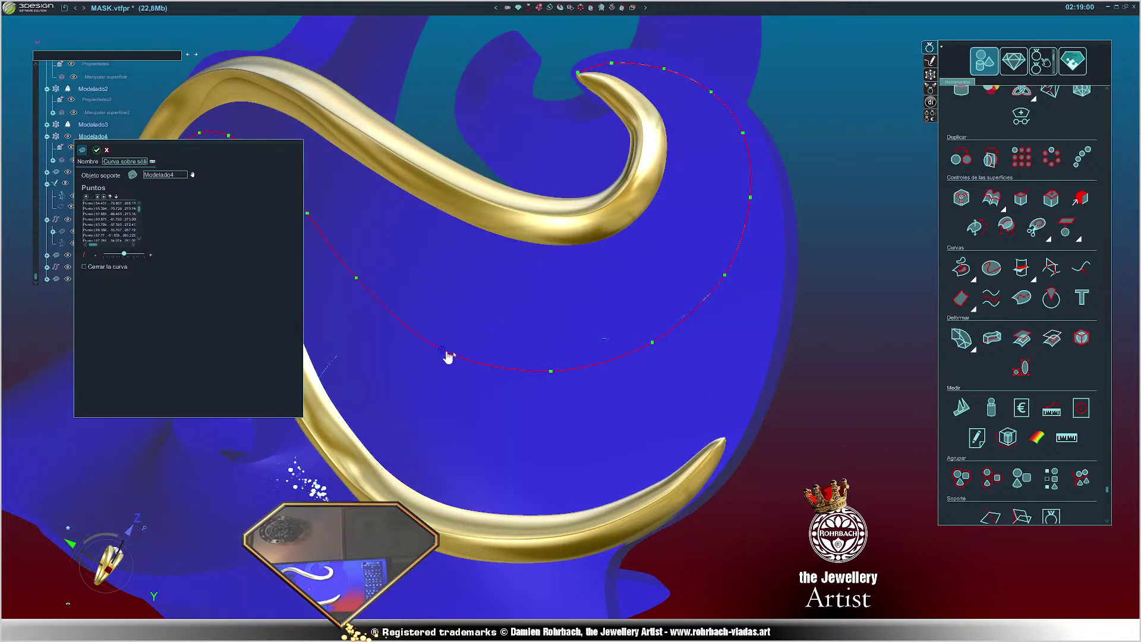
scroll(448, 357, down, 3)
middle_drag(682, 418, 631, 471)
scroll(624, 356, up, 2)
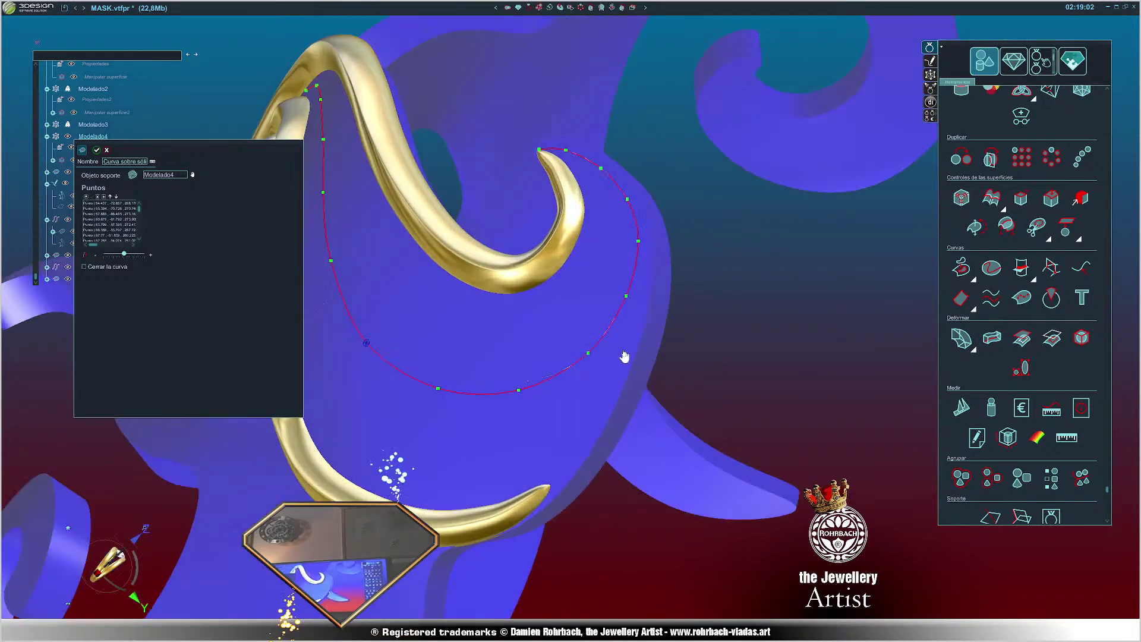
middle_drag(624, 356, 737, 420)
scroll(736, 421, up, 3)
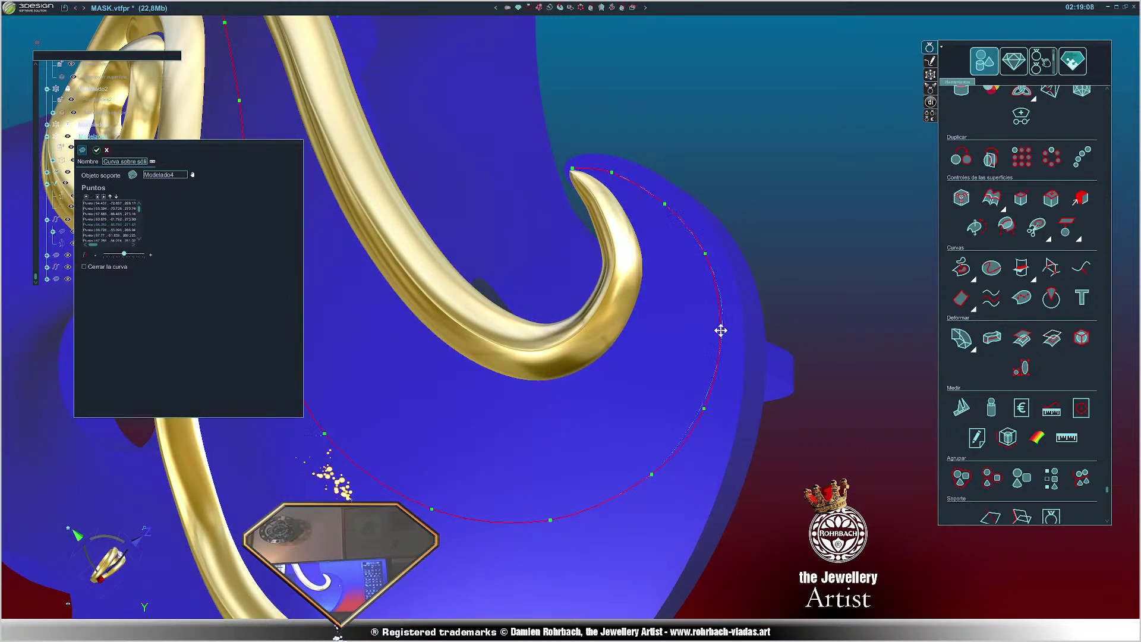
- Check the complete curve on the mask, validate it and save the MASK file
scroll(739, 376, down, 5)
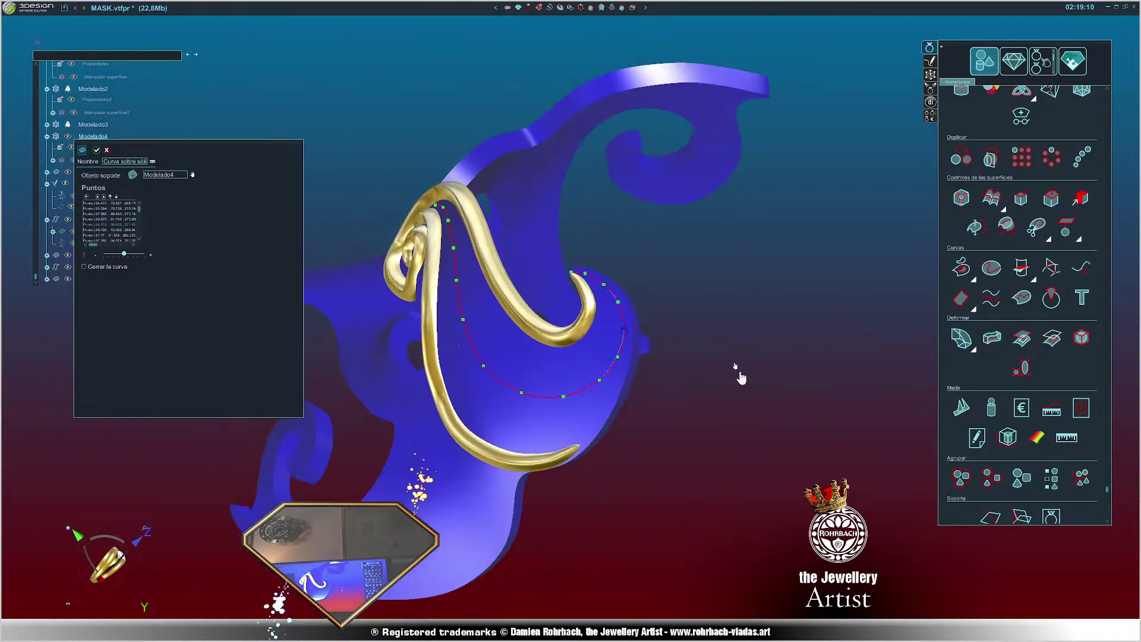
middle_drag(741, 375, 794, 140)
scroll(991, 157, up, 5)
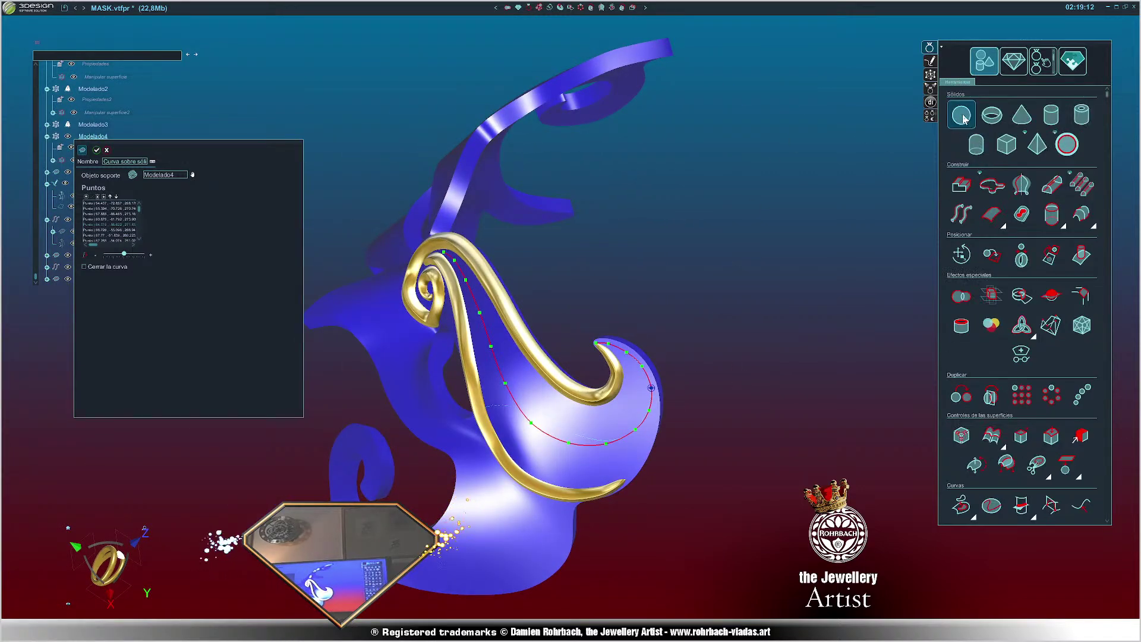
click(96, 150)
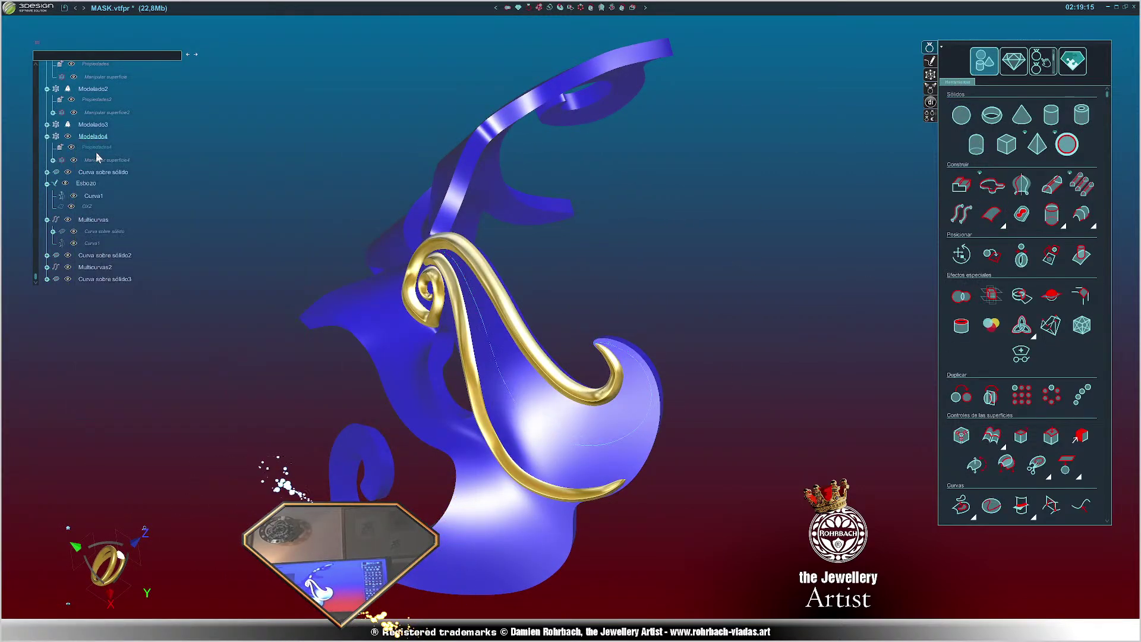
click(66, 9)
- Examine the extended curve's flow relative to the two gold strands from several angles and distances
scroll(328, 336, down, 3)
middle_drag(428, 511, 716, 407)
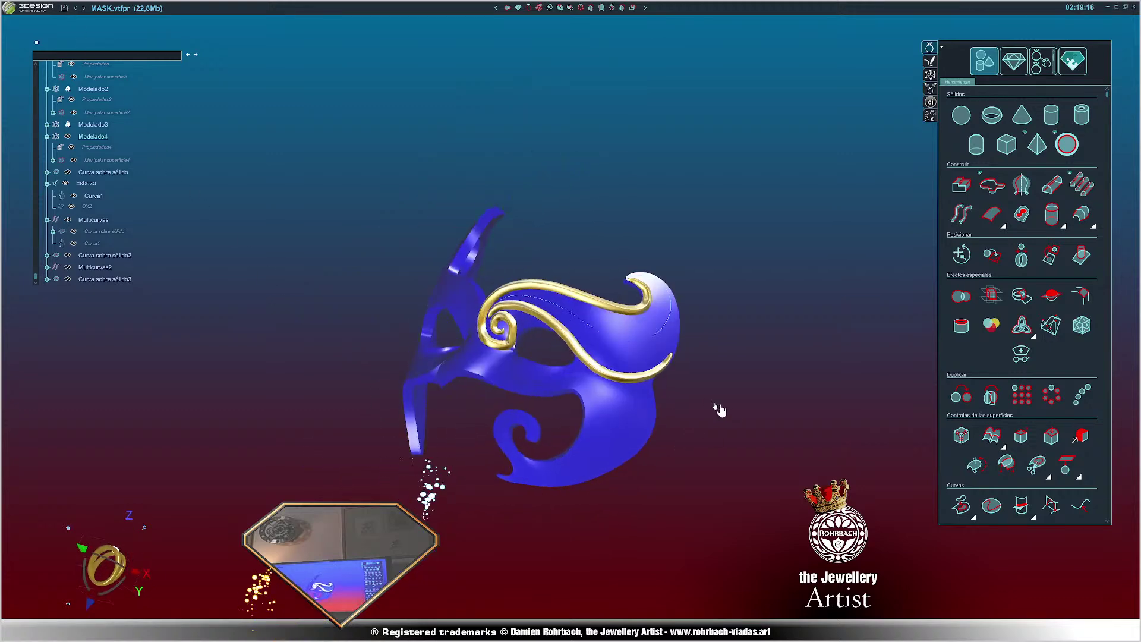
scroll(554, 336, up, 3)
middle_drag(550, 342, 726, 413)
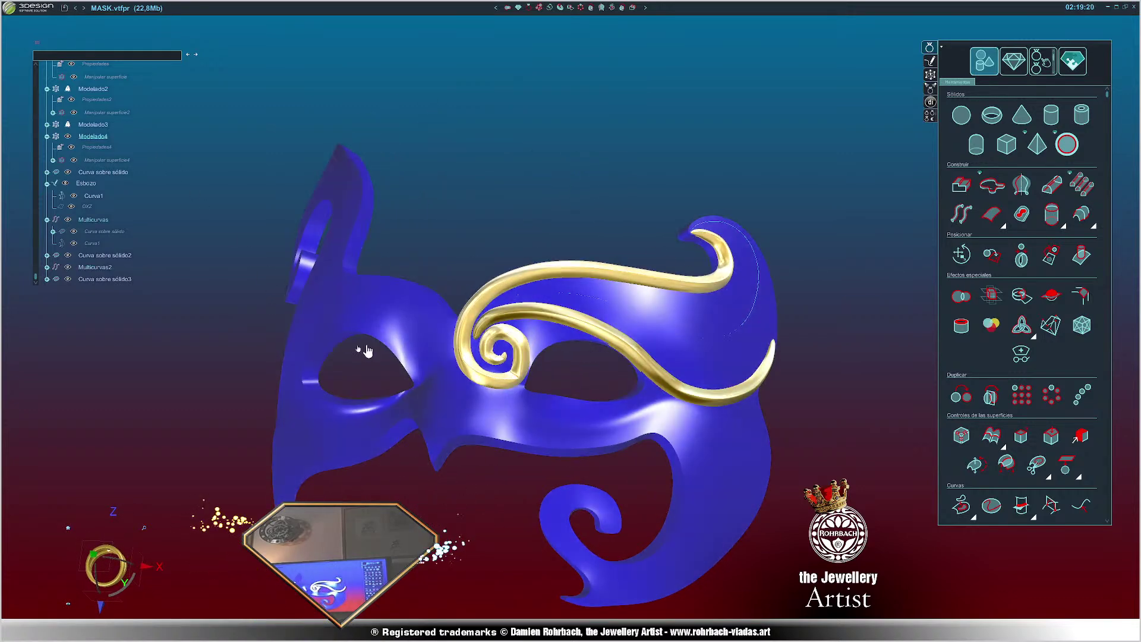
middle_drag(366, 352, 145, 321)
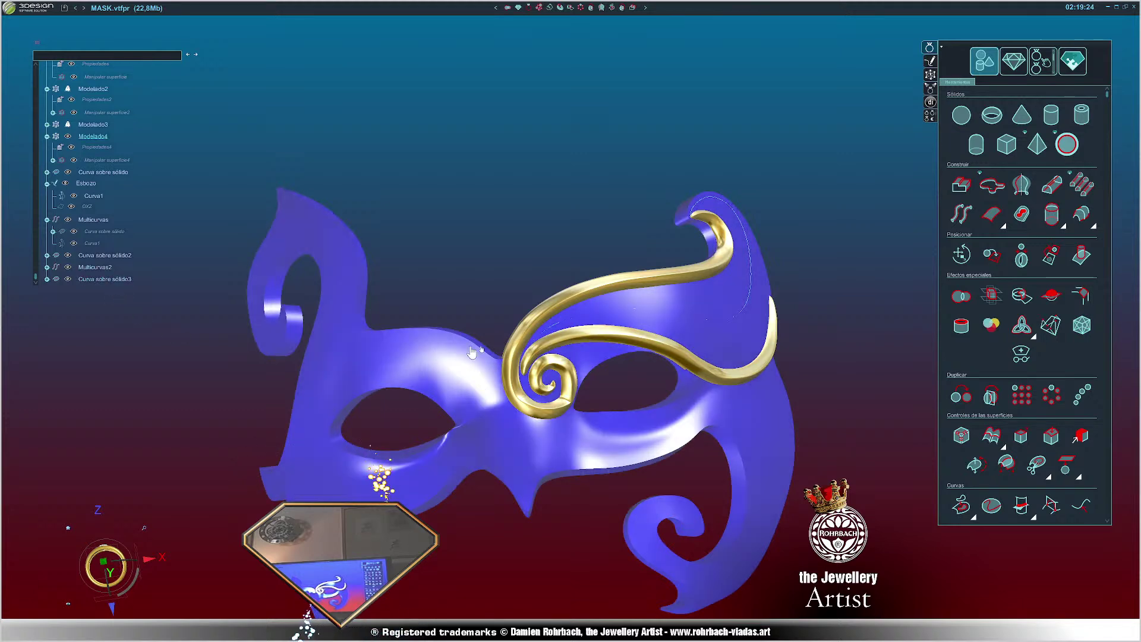
middle_drag(473, 349, 551, 351)
scroll(551, 350, up, 3)
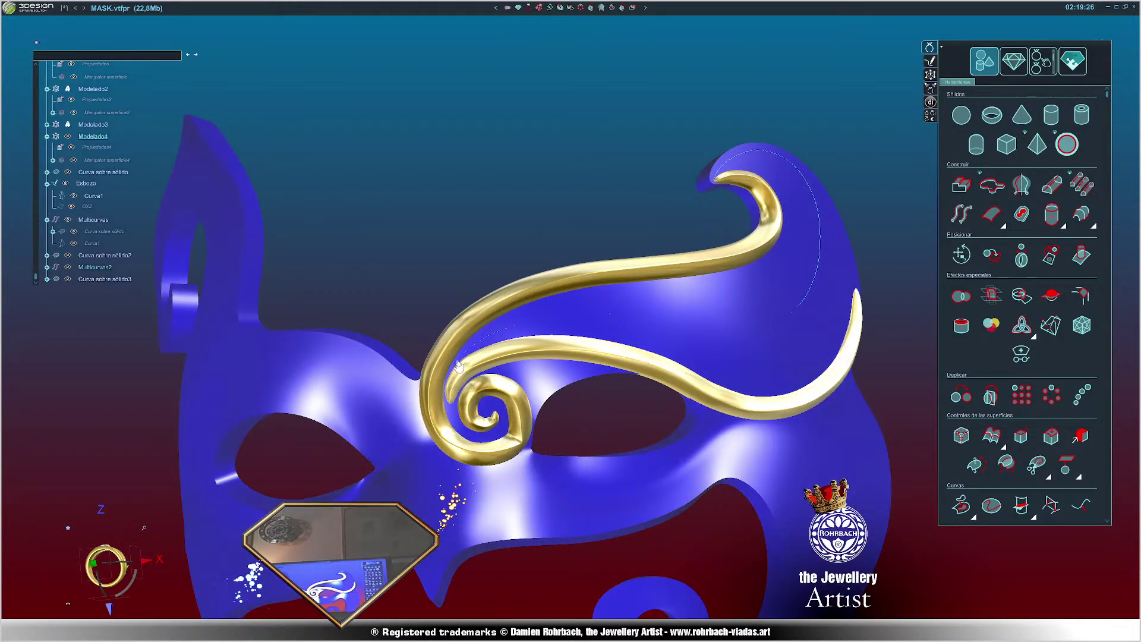
scroll(535, 416, up, 5)
scroll(506, 389, down, 7)
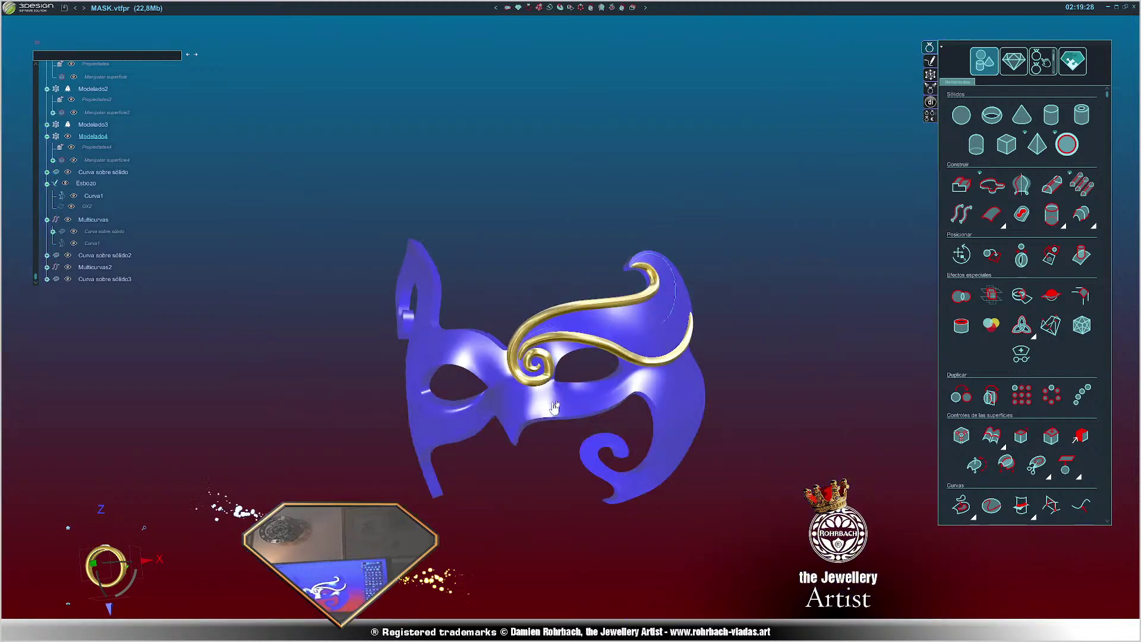
middle_drag(550, 454, 550, 441)
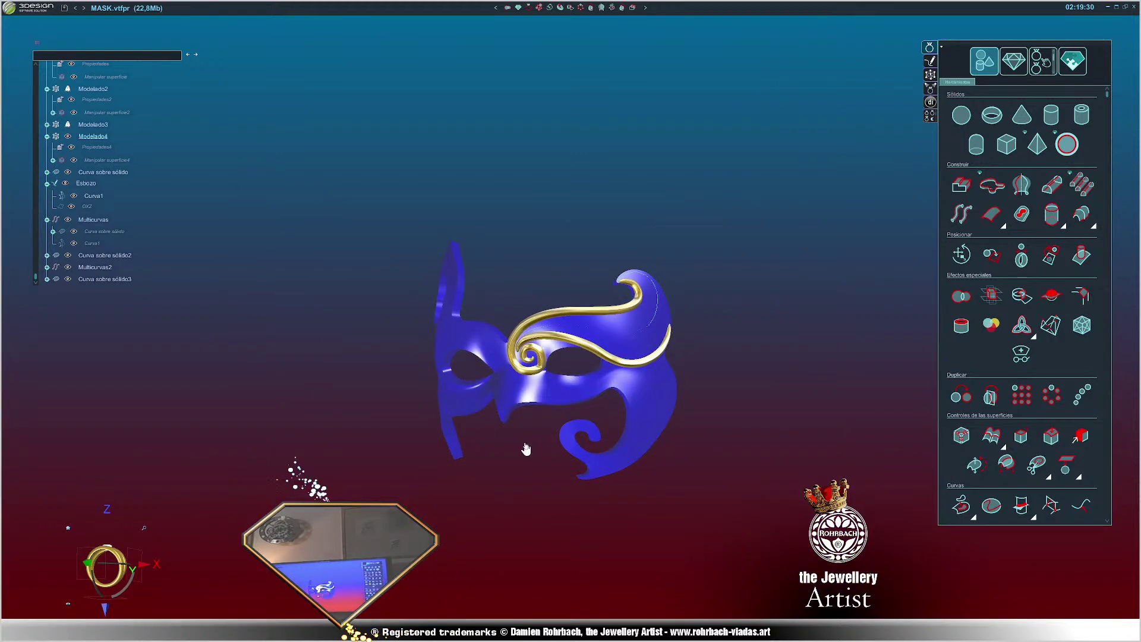
scroll(529, 440, up, 3)
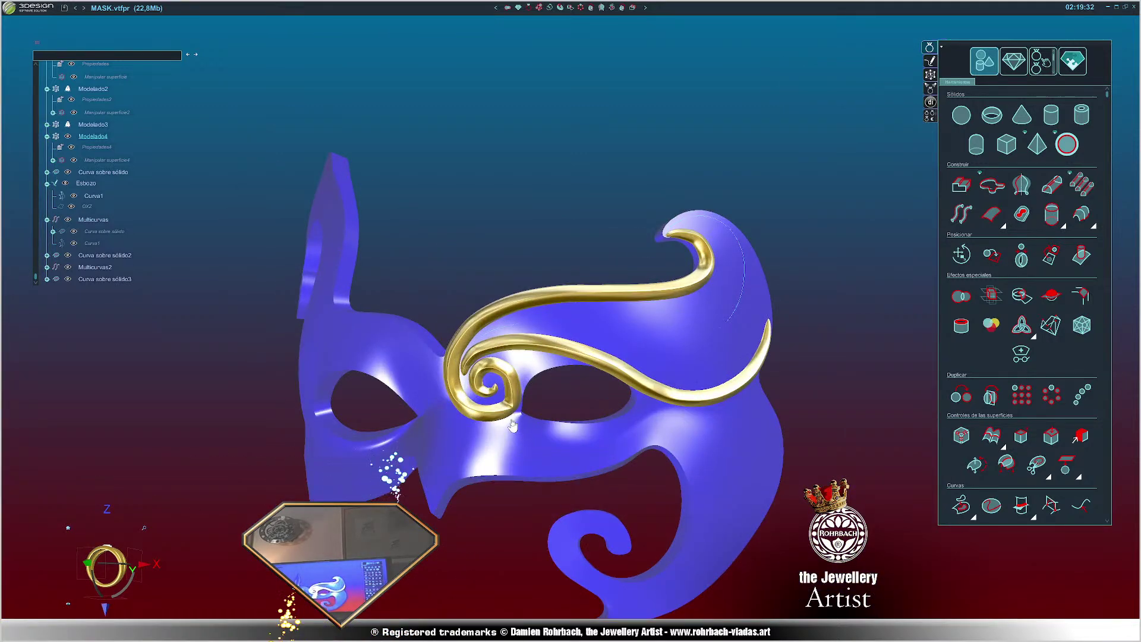
scroll(466, 287, down, 3)
scroll(466, 309, up, 4)
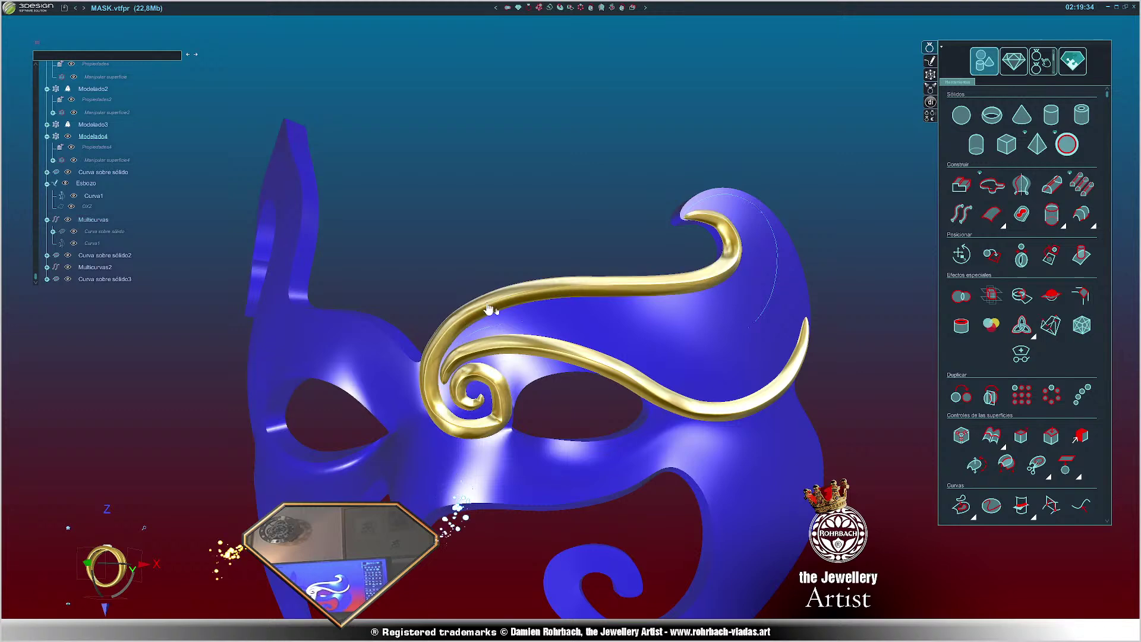
- Deselect the mask body and inspect the whole mask with its gold strands and new guide curve from different sides
click(438, 201)
middle_drag(438, 201, 511, 250)
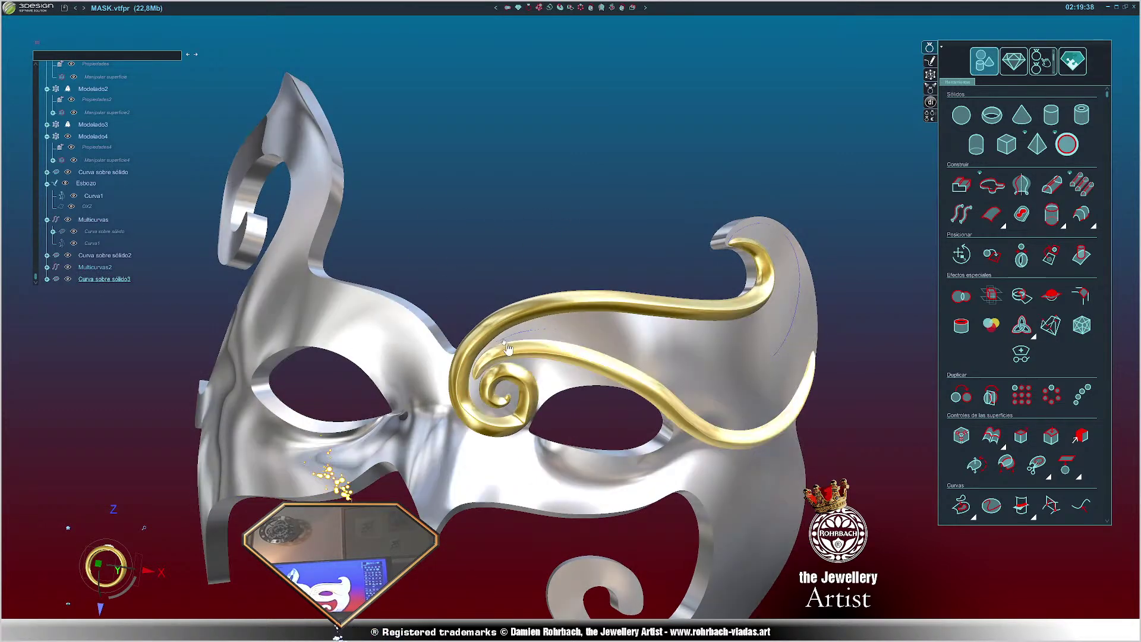
scroll(677, 456, down, 3)
middle_drag(678, 456, 321, 403)
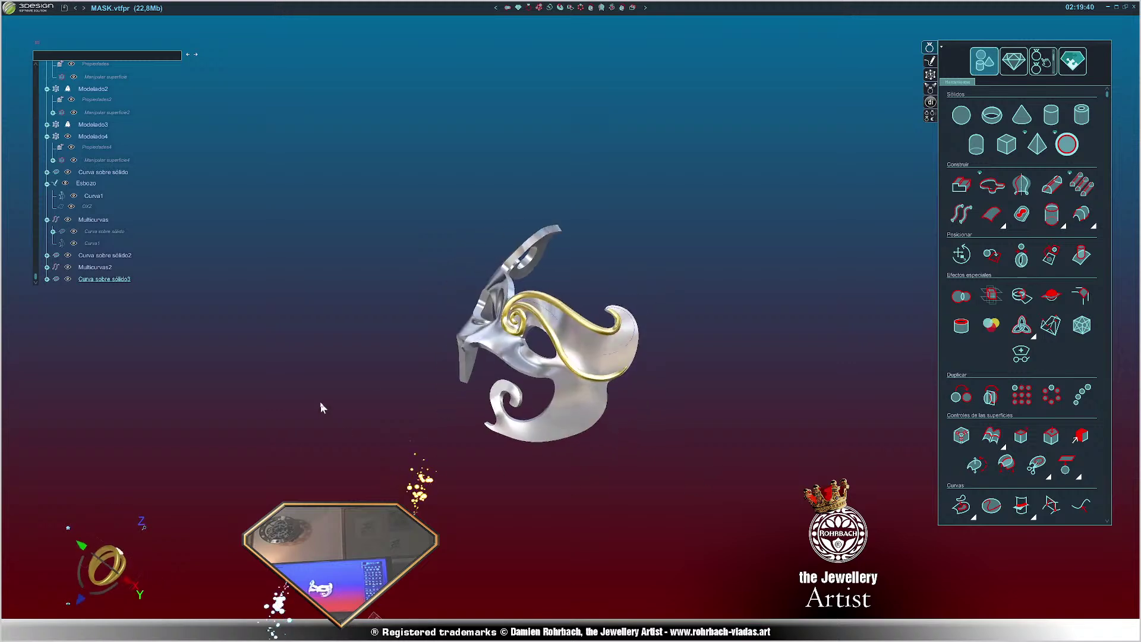
scroll(480, 385, up, 5)
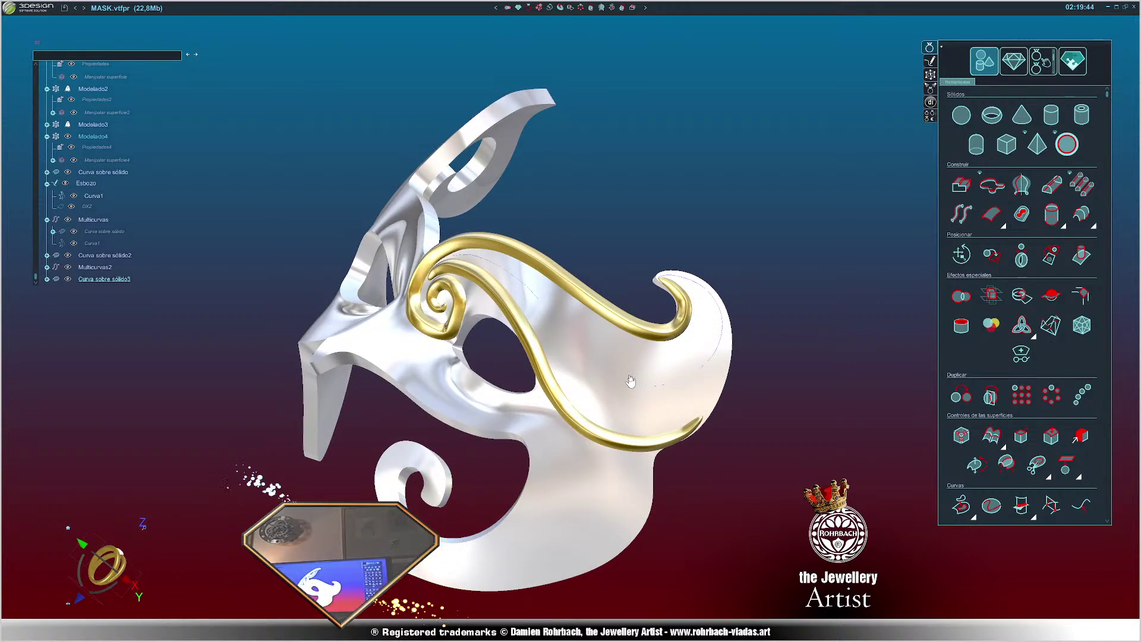
middle_drag(616, 347, 534, 369)
scroll(575, 380, up, 1)
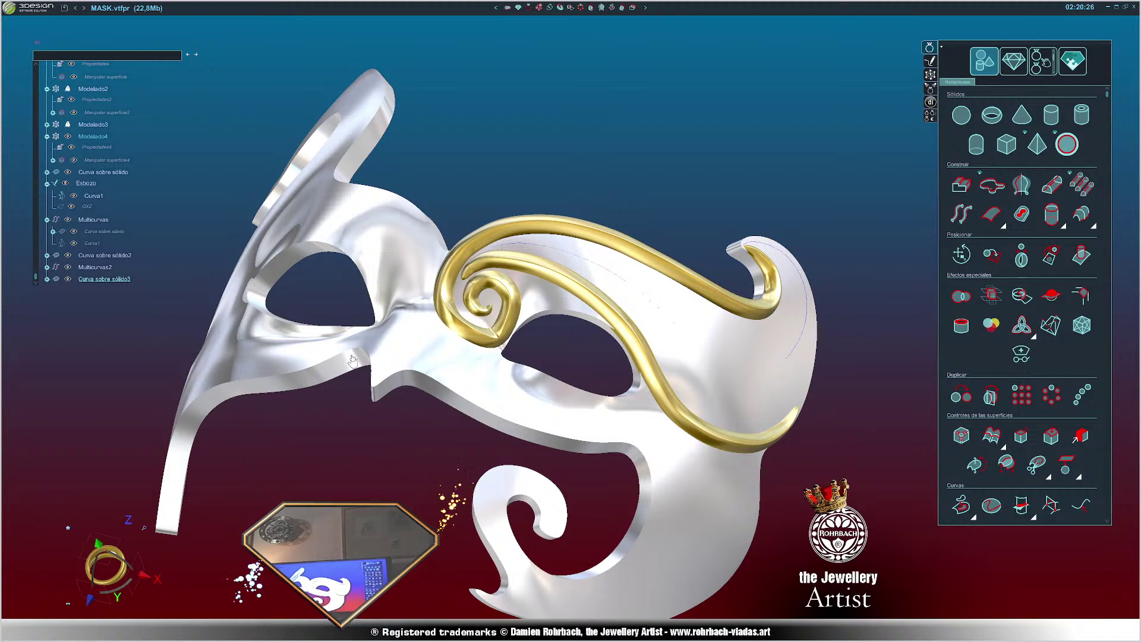
scroll(355, 374, down, 3)
middle_drag(356, 374, 385, 402)
scroll(402, 418, up, 3)
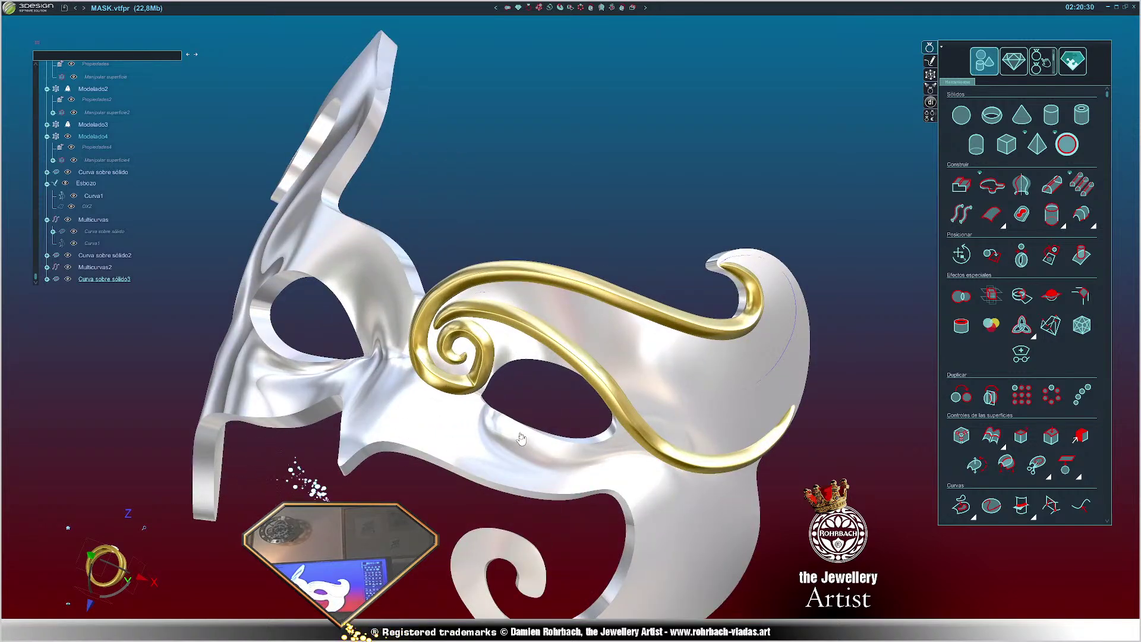
middle_drag(402, 372, 487, 367)
scroll(649, 515, up, 5)
scroll(674, 480, down, 3)
scroll(585, 448, up, 3)
scroll(488, 366, down, 5)
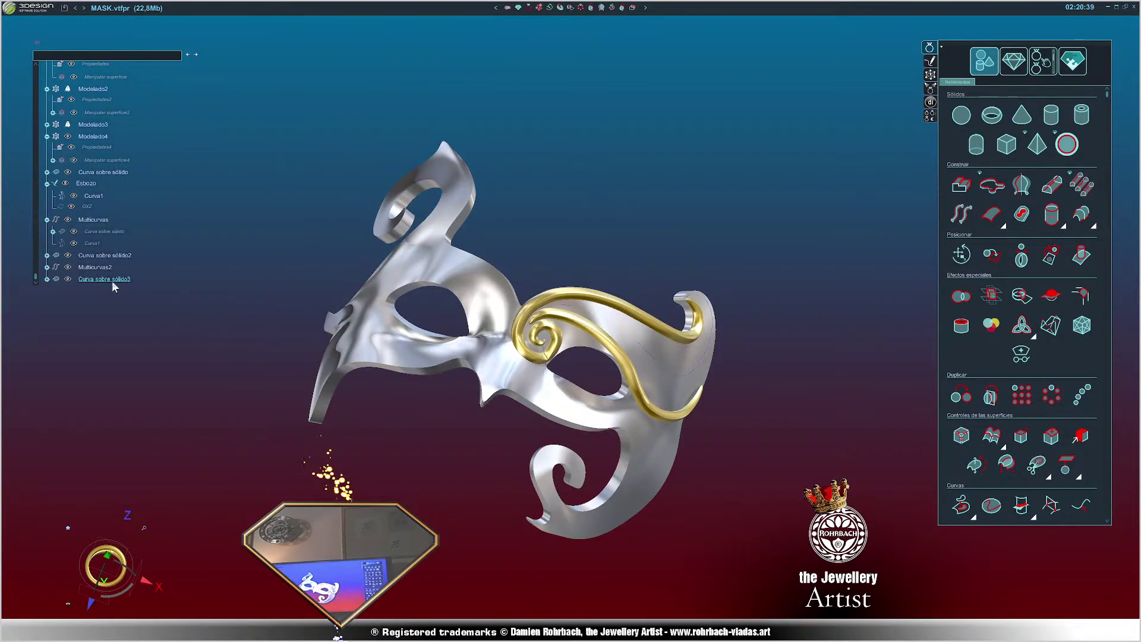
- Edit Curva sobre sólido2, adjusting its points along the lower gold strand's arch above the eye, and validate the curve
scroll(115, 287, up, 5)
click(95, 267)
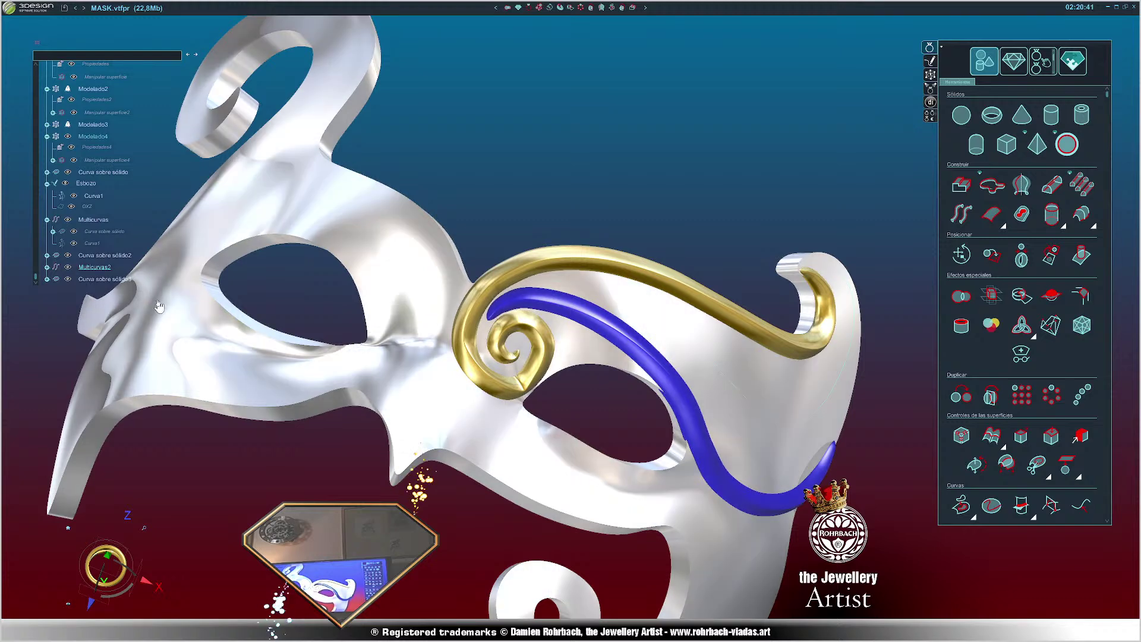
double_click(129, 255)
middle_drag(648, 378, 599, 368)
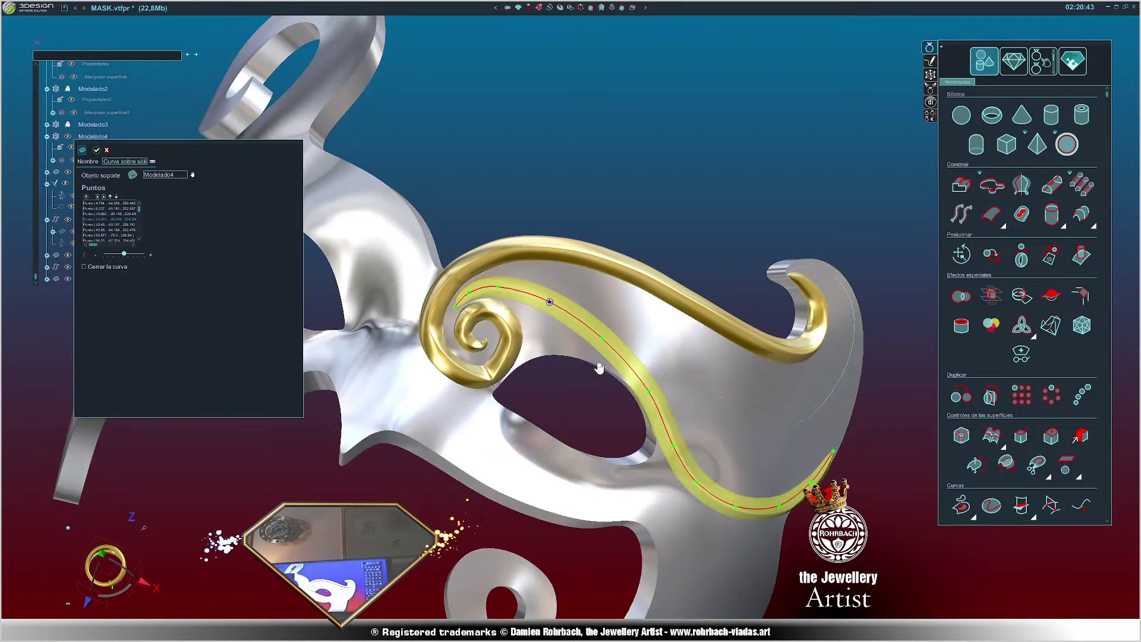
scroll(599, 367, up, 3)
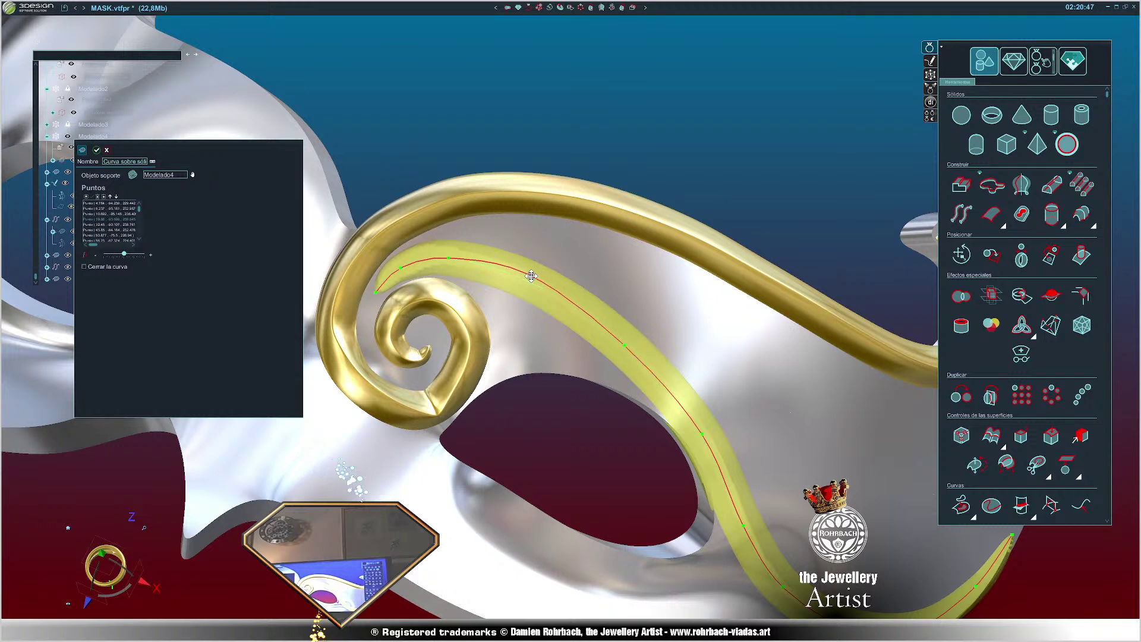
click(528, 277)
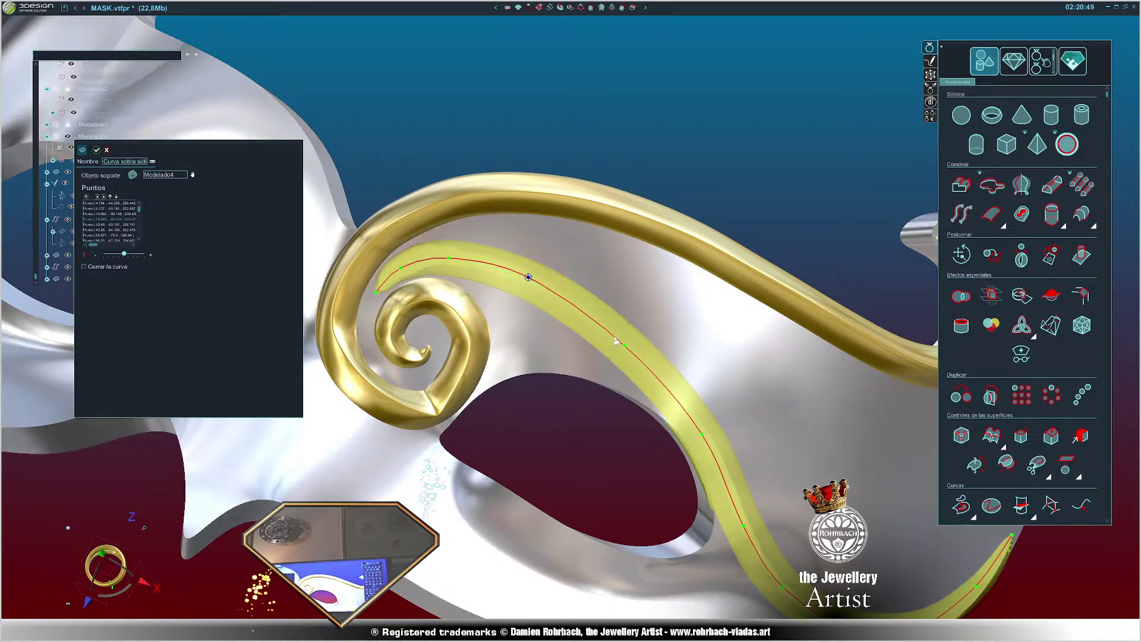
scroll(627, 350, up, 4)
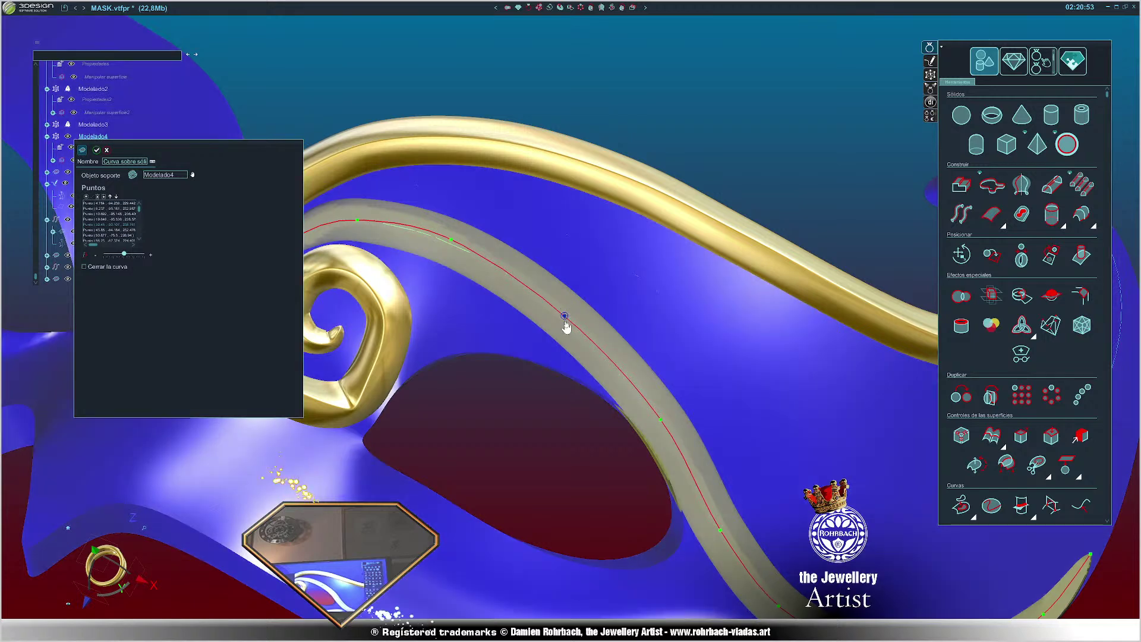
drag(566, 318, 566, 309)
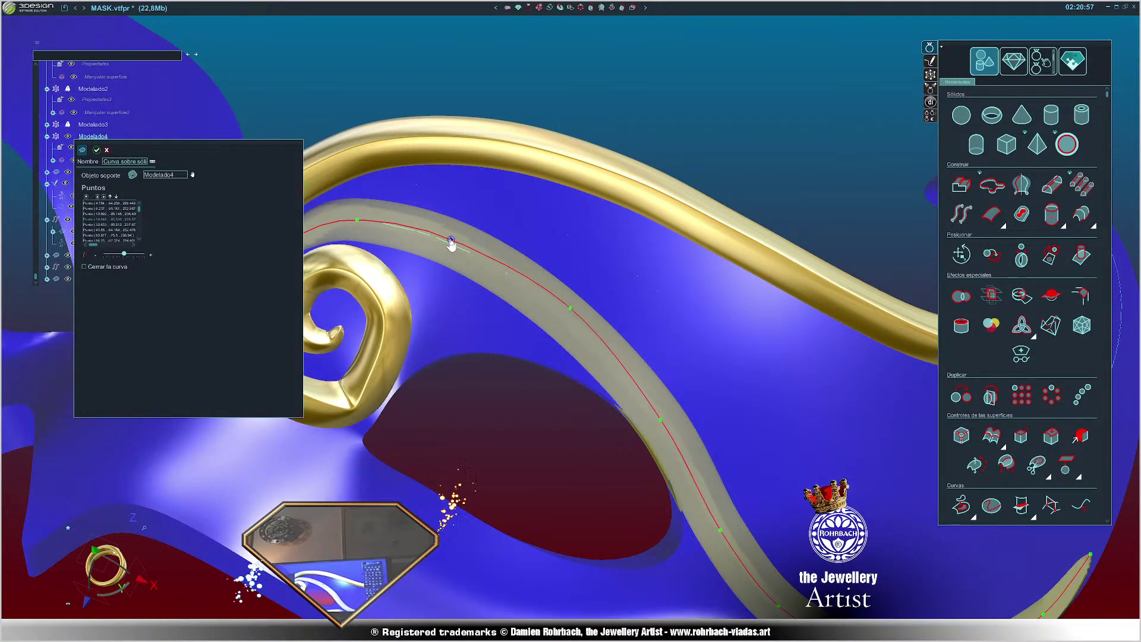
click(455, 240)
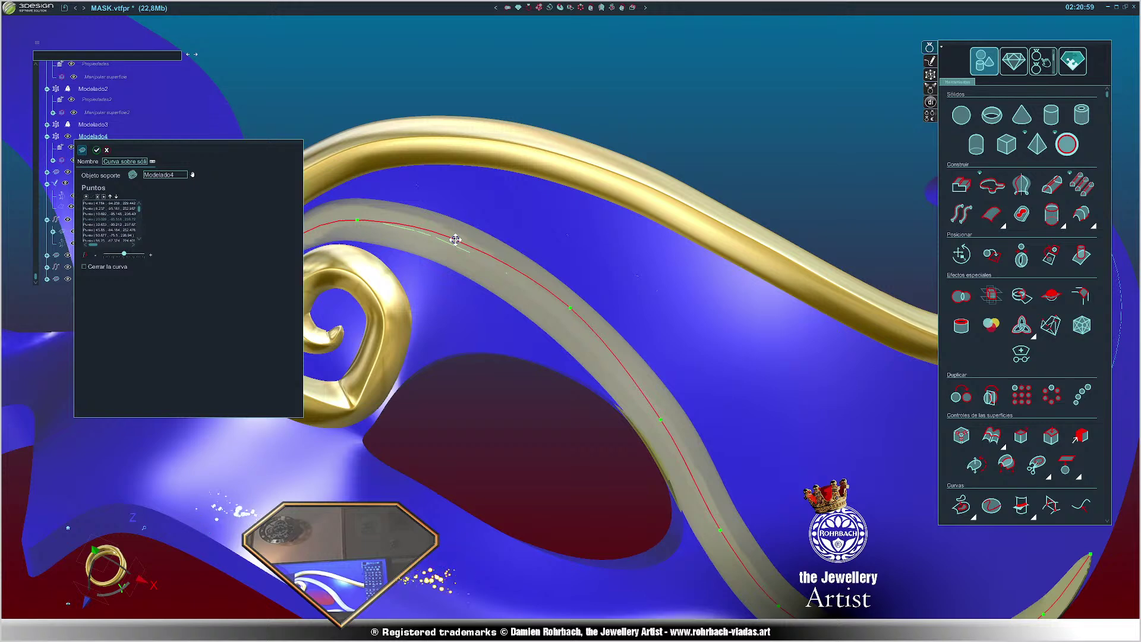
click(97, 151)
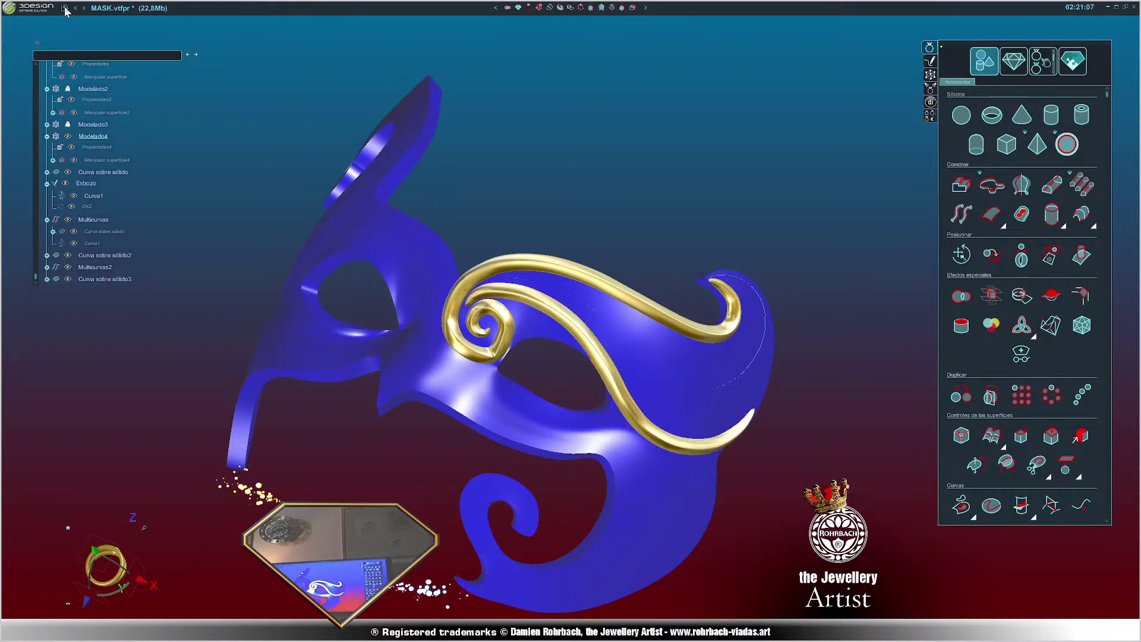
- Open Curva sobre sólido3 for editing and raise its point above the lower gold strand's arch near the scroll
middle_drag(567, 324, 618, 345)
middle_drag(728, 290, 671, 315)
double_click(102, 279)
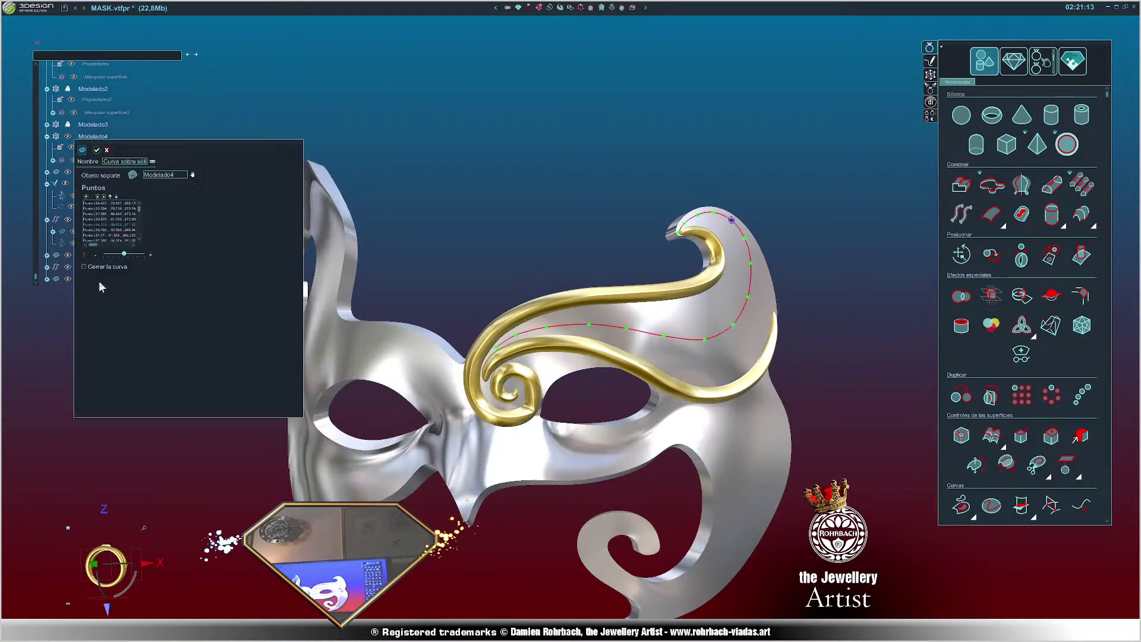
scroll(548, 425, up, 8)
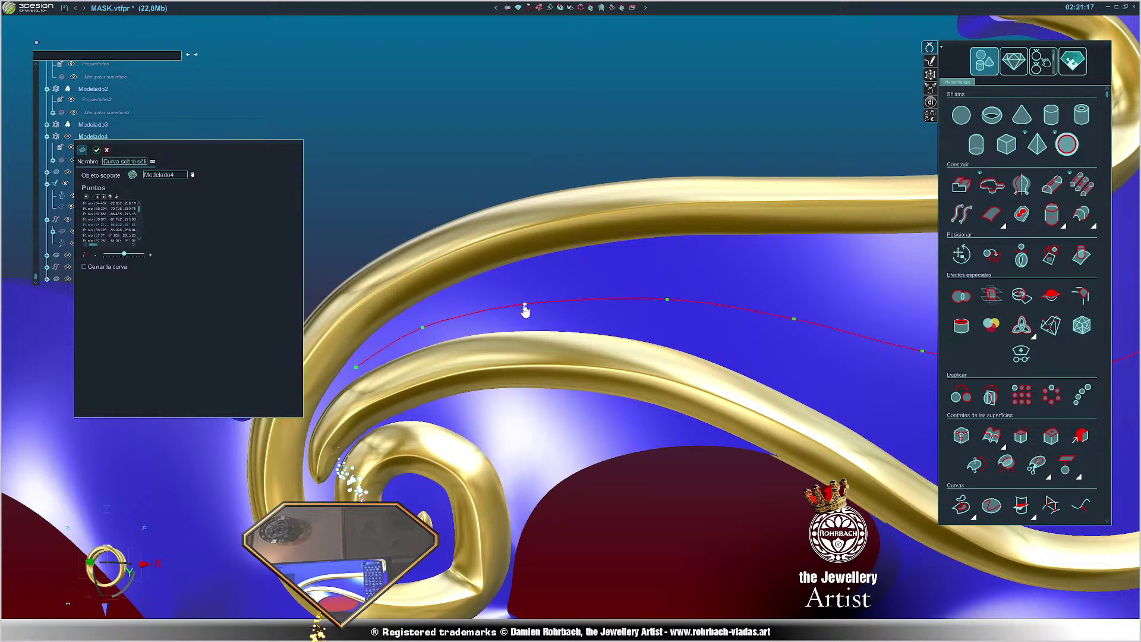
drag(527, 299, 527, 299)
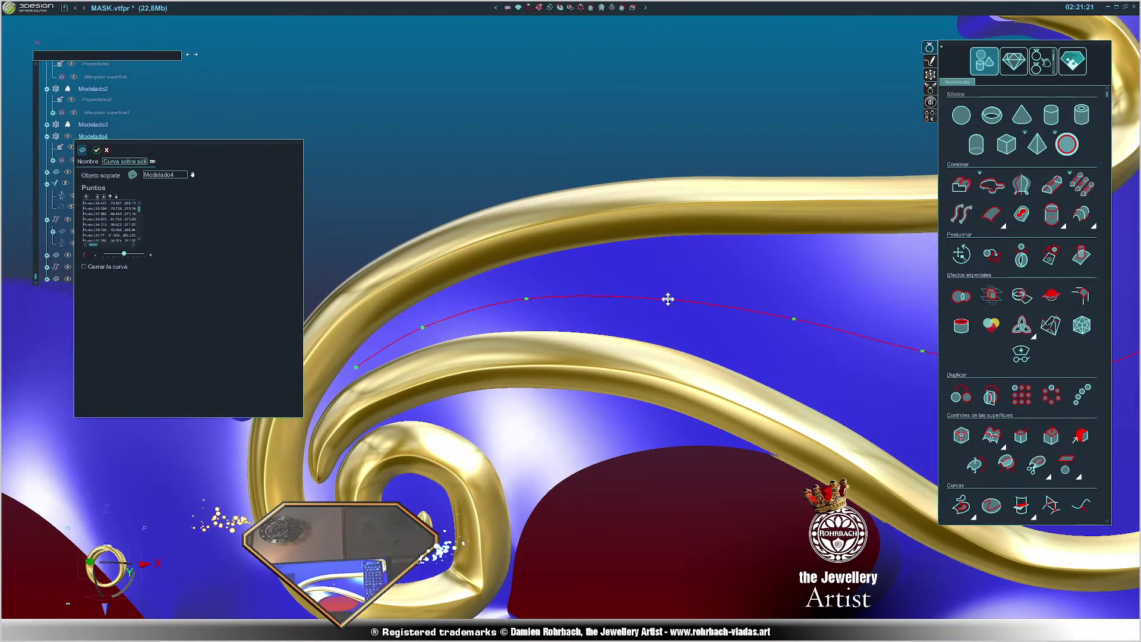
- Adjust the third curve's point just before its low bend, check the flow from the side and validate the curve
scroll(662, 297, down, 5)
middle_drag(701, 330, 684, 348)
scroll(684, 348, up, 3)
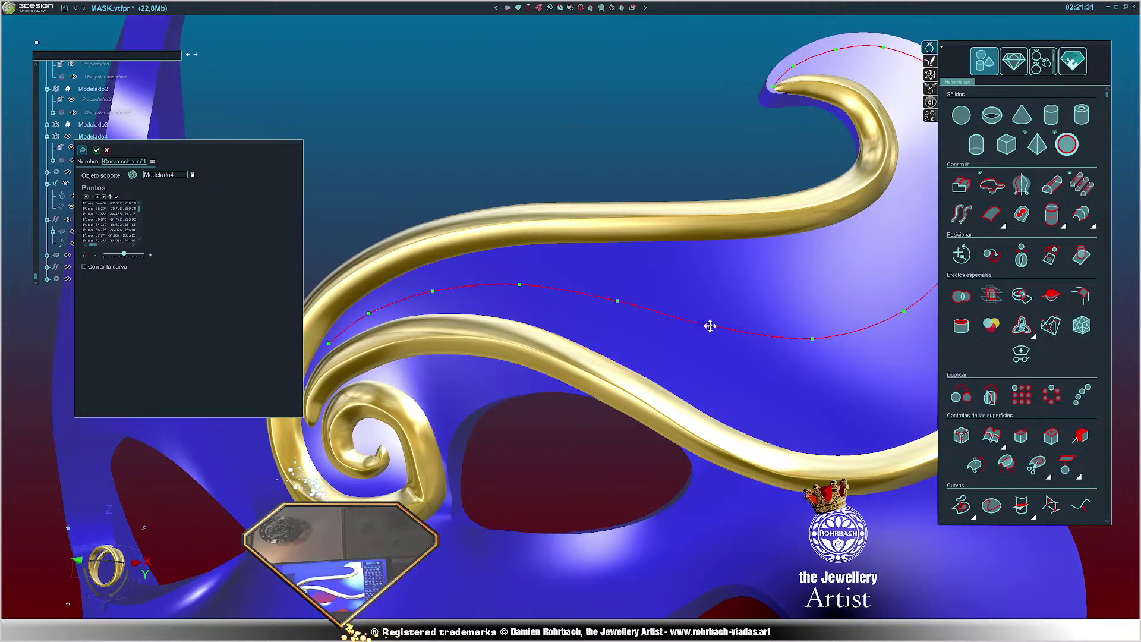
scroll(725, 336, down, 6)
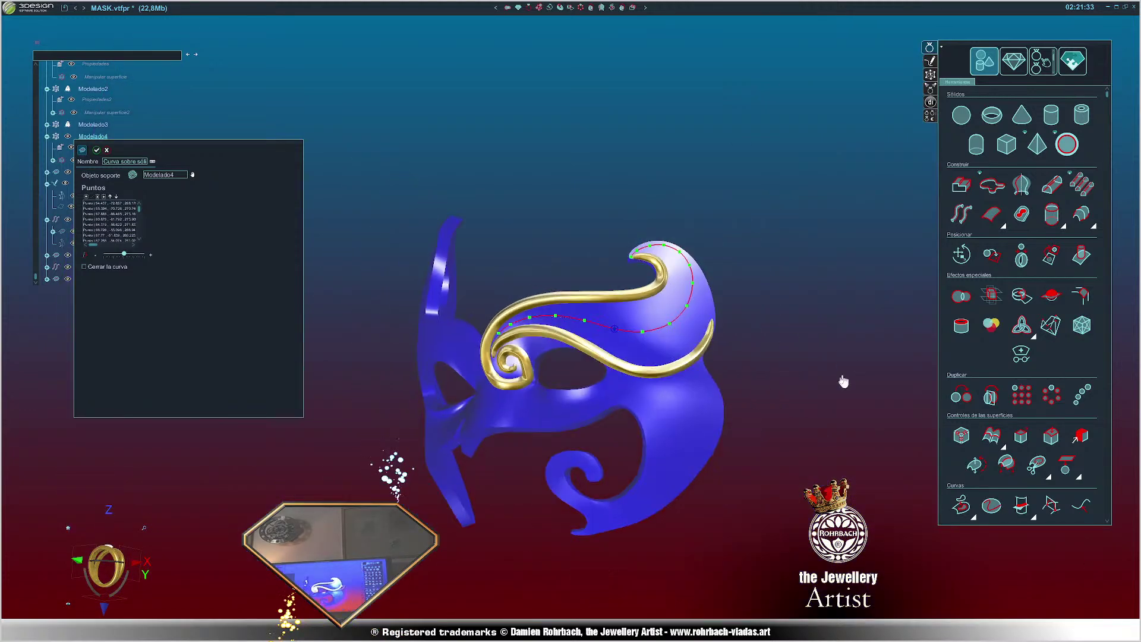
middle_drag(842, 380, 593, 369)
scroll(646, 407, up, 3)
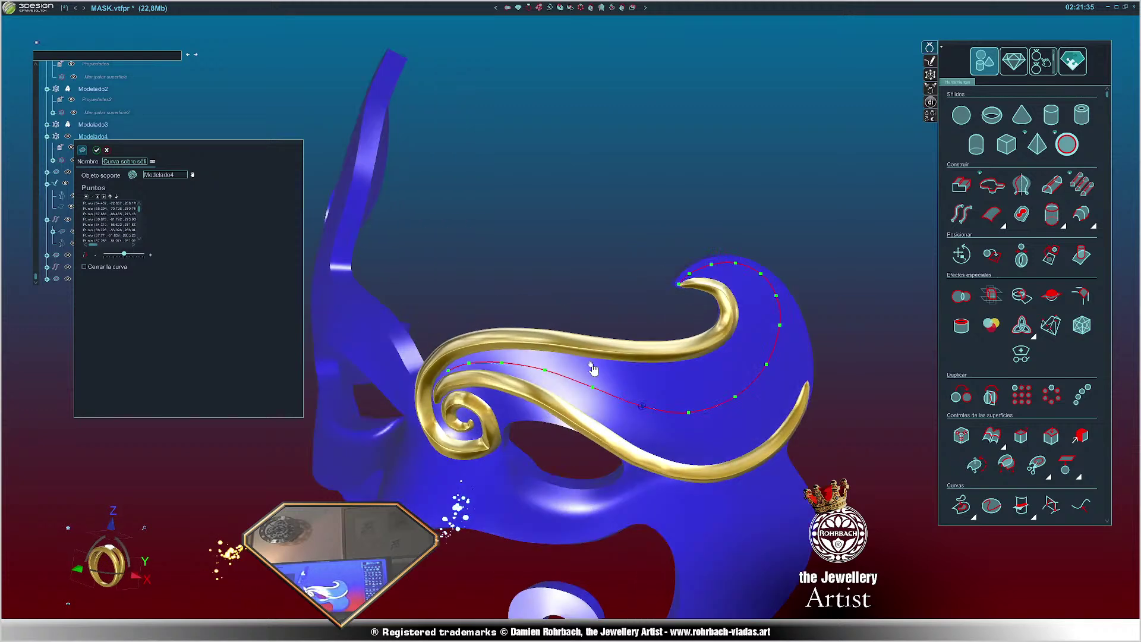
click(97, 150)
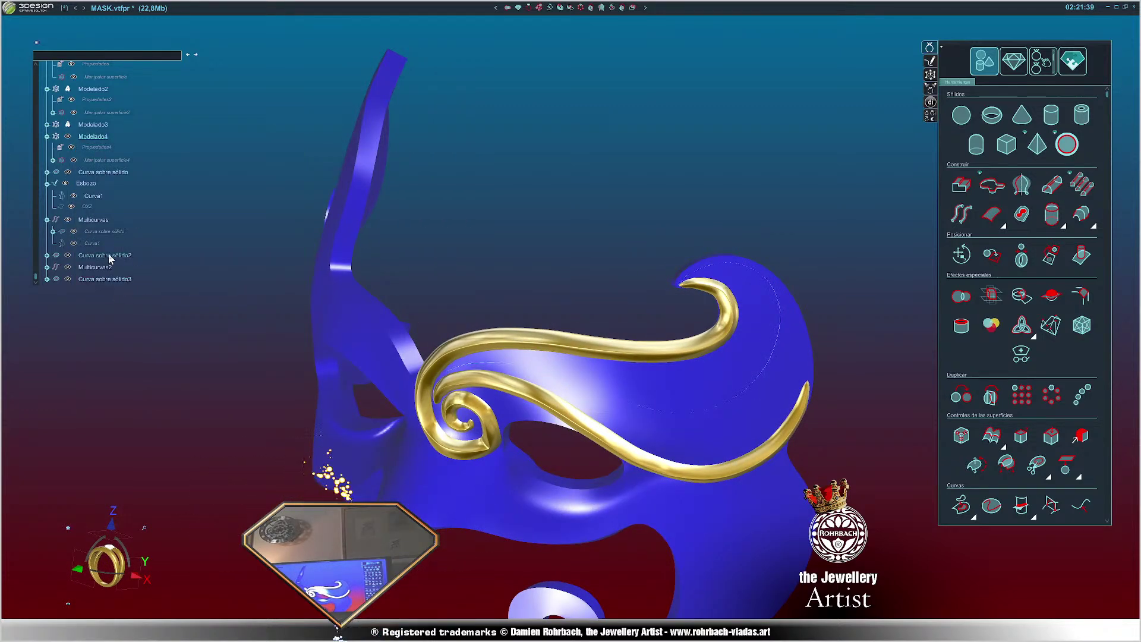
- Create a copy of Multicurvas2 and use Curva sobre sólido3 as its rail curve to build the third gold strand
right_click(114, 278)
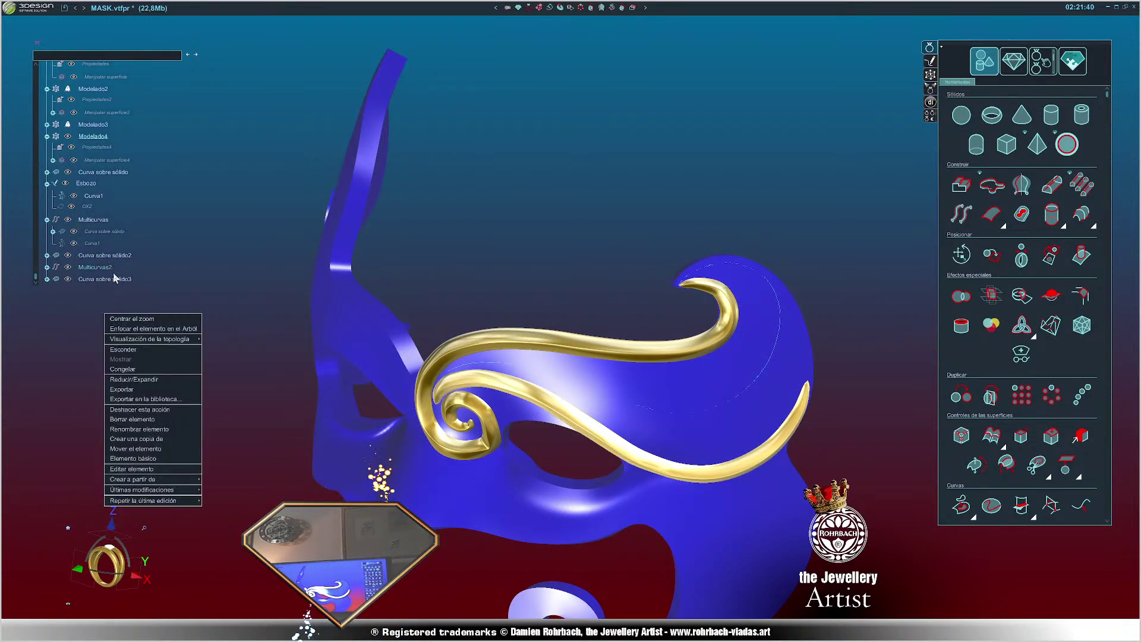
click(142, 439)
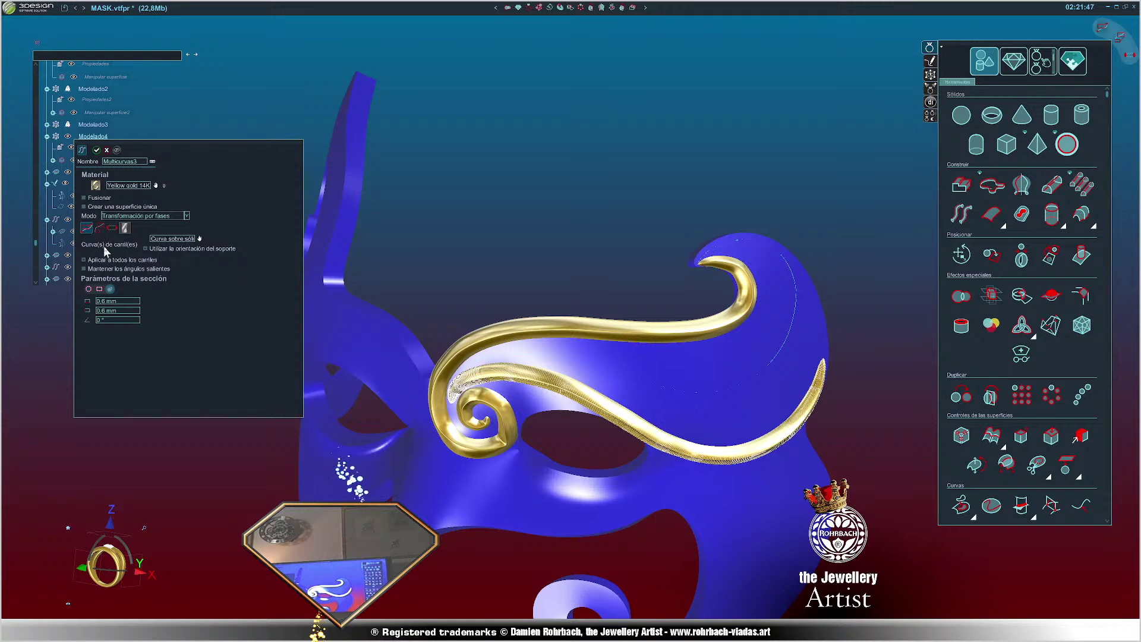
click(200, 240)
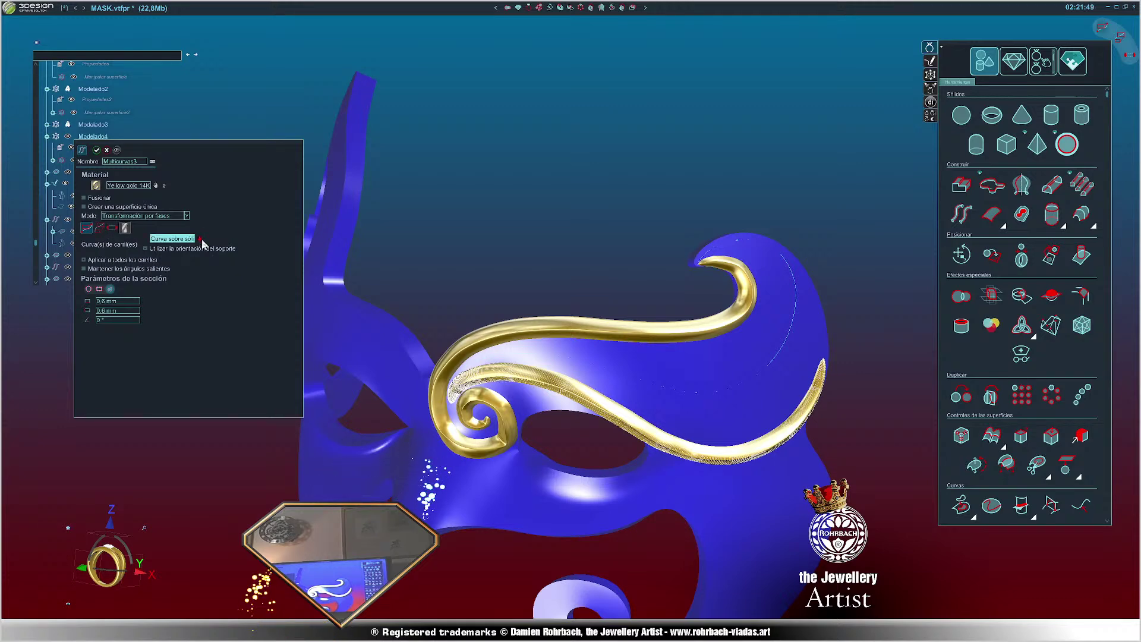
scroll(687, 424, up, 3)
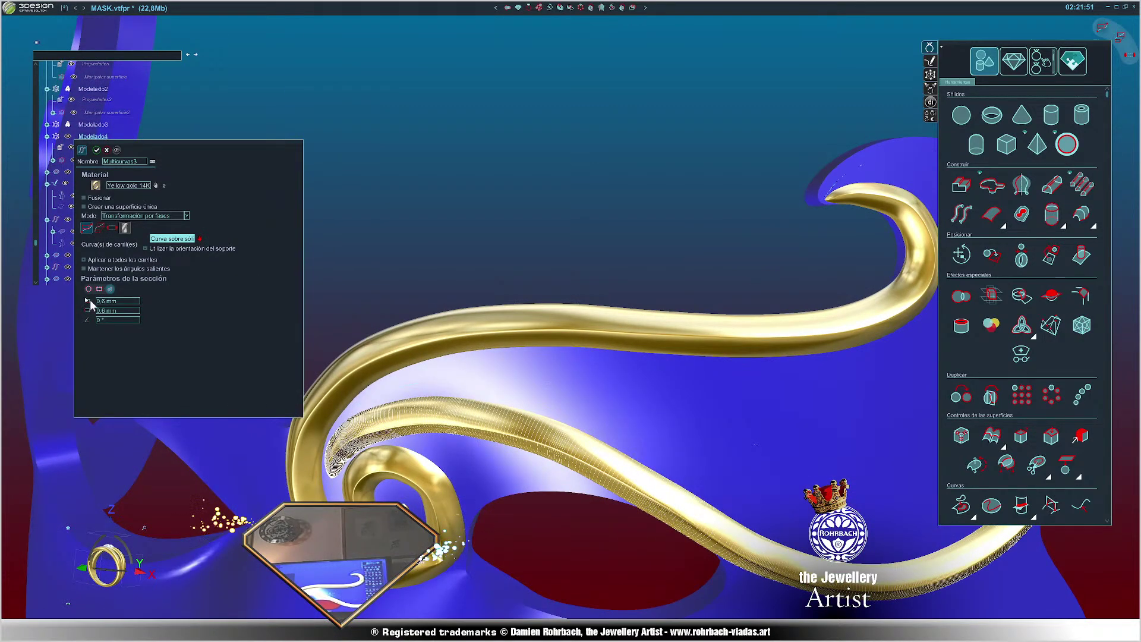
drag(176, 153, 335, 111)
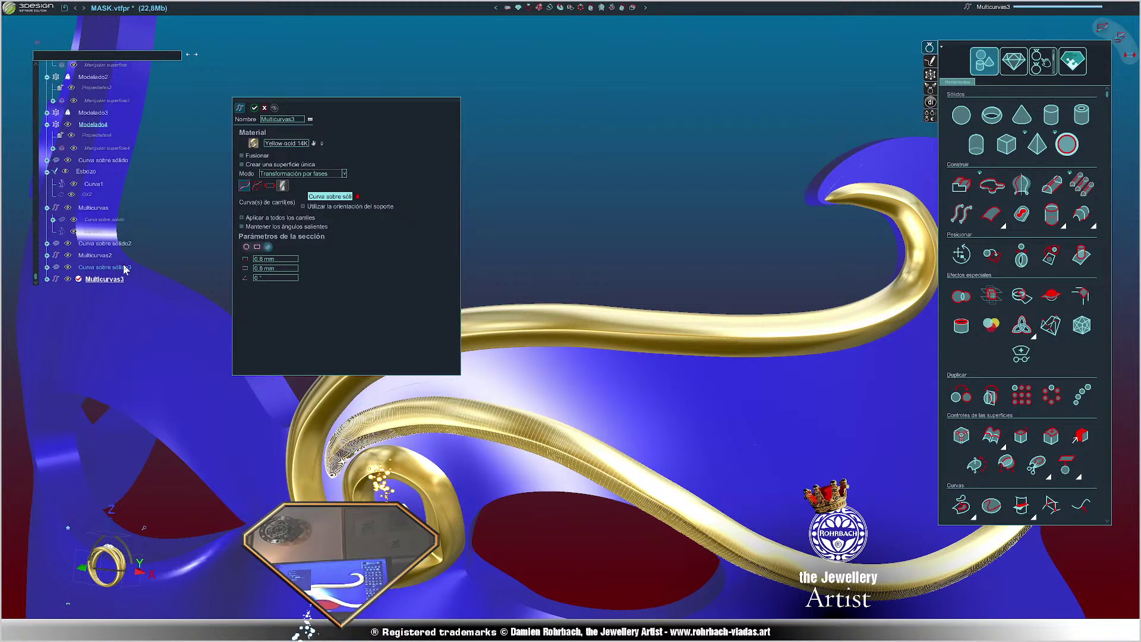
click(125, 268)
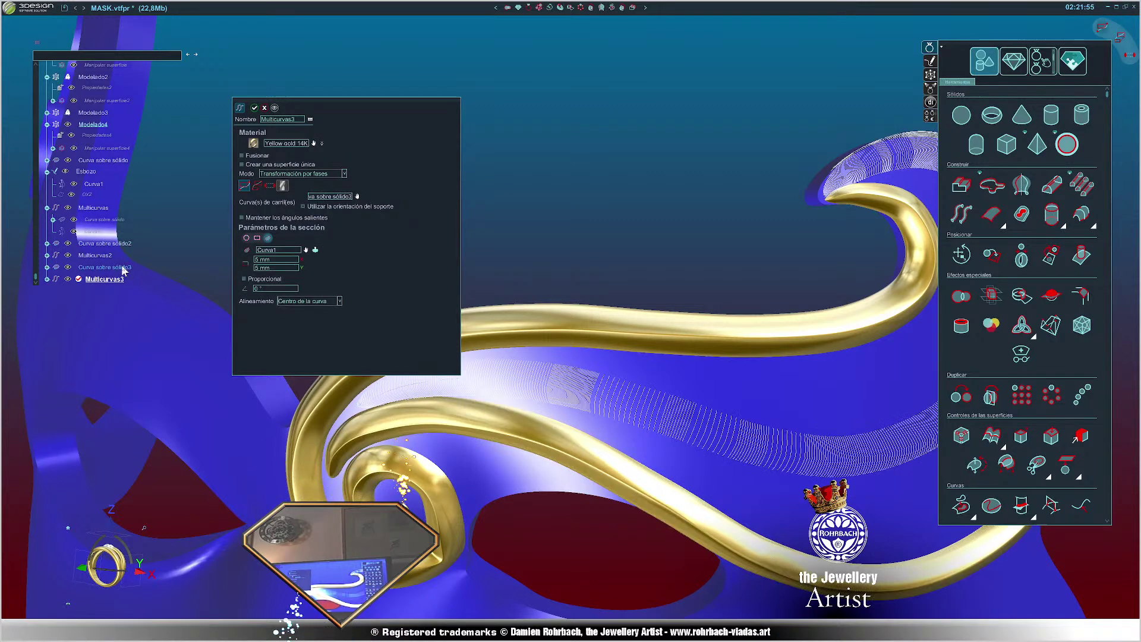
click(254, 108)
- Check the three gold strands on the whole mask and save the MASK file
scroll(443, 295, down, 5)
middle_drag(443, 296, 502, 365)
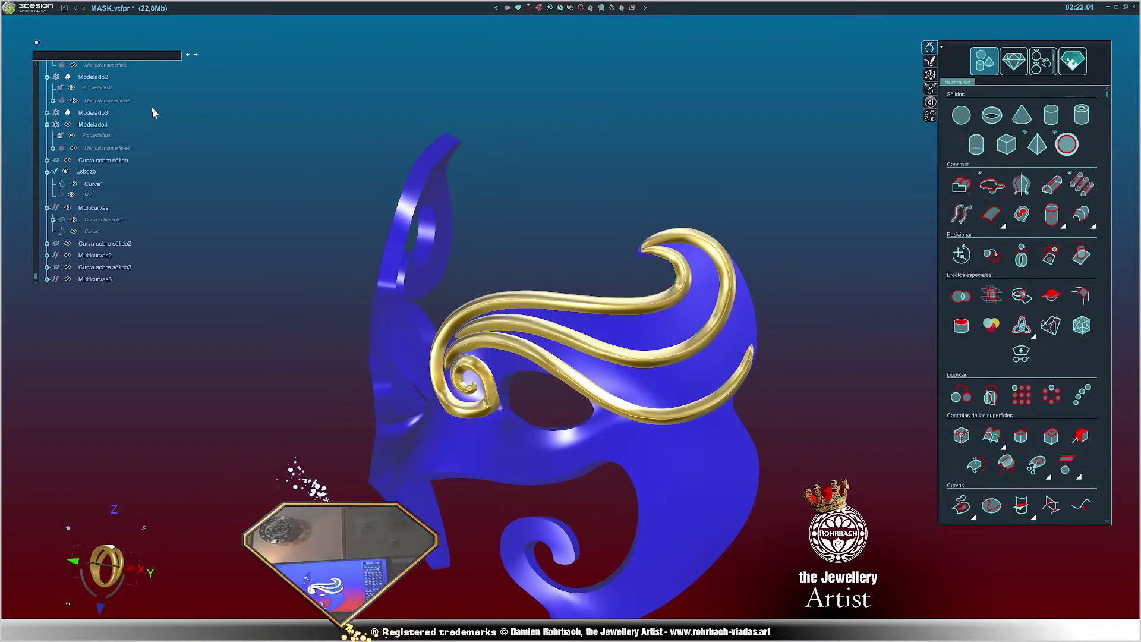
click(65, 7)
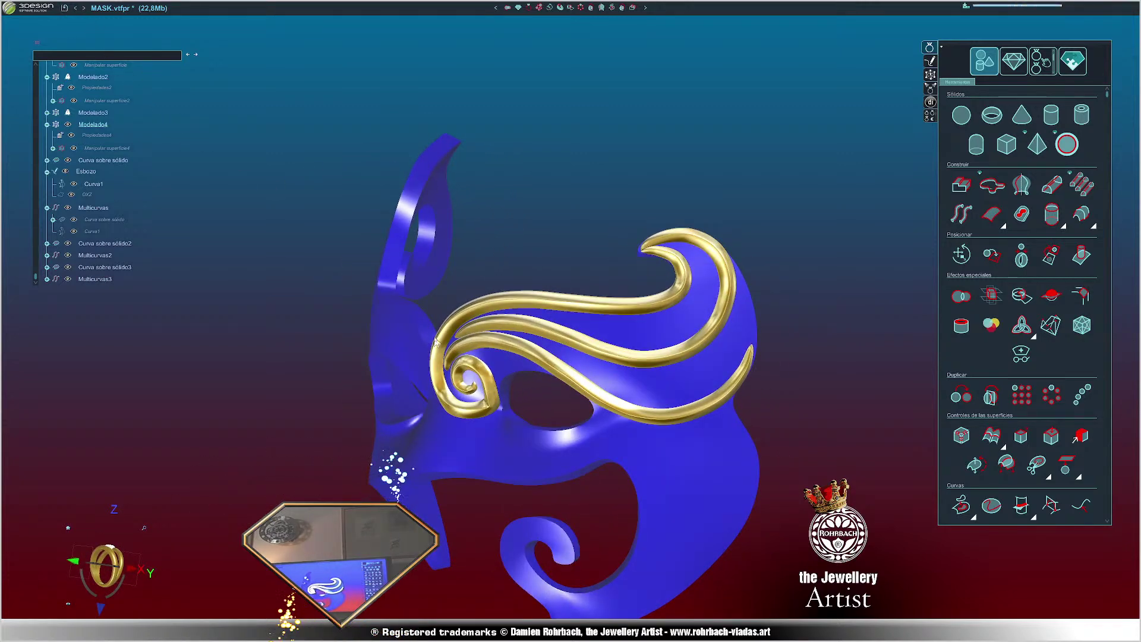
- Examine the new middle strand against its two neighbours from the front and side, and deselect the mask body
middle_drag(447, 408, 642, 346)
scroll(547, 402, down, 5)
scroll(452, 303, up, 3)
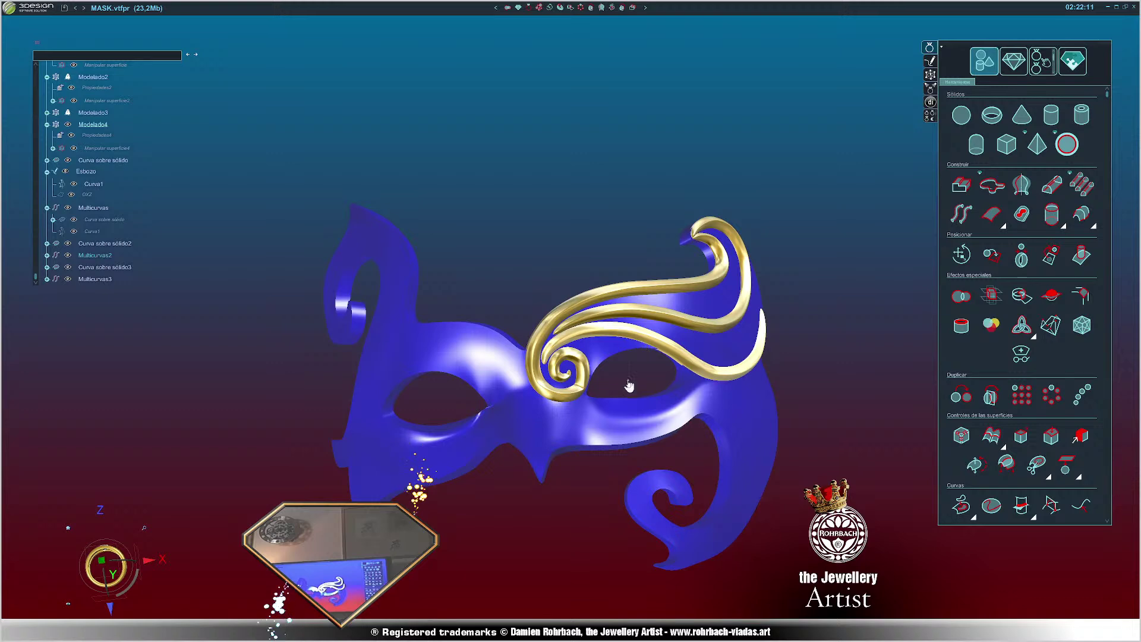
mouse_move(628, 385)
middle_down()
mouse_move(619, 402)
mouse_move(603, 355)
mouse_move(598, 392)
mouse_move(675, 404)
mouse_move(431, 372)
mouse_move(650, 409)
middle_up()
scroll(618, 402, down, 3)
scroll(675, 404, up, 3)
click(634, 416)
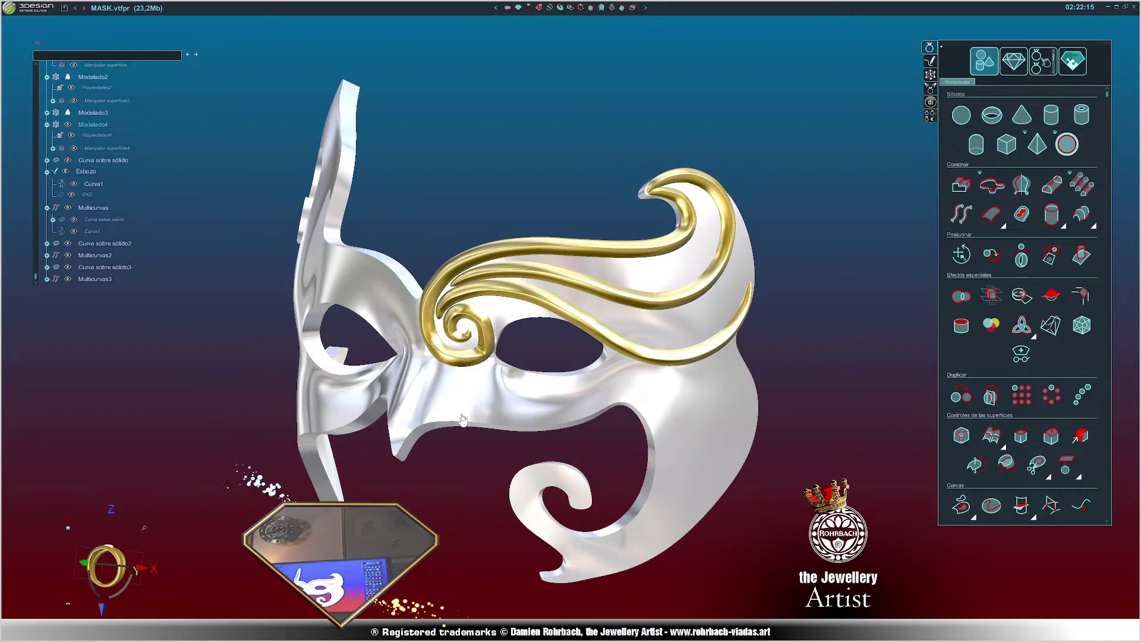
- Inspect the silver mask with its three gold strands from both sides and at various distances
middle_drag(383, 312, 707, 384)
scroll(558, 339, down, 3)
scroll(518, 380, up, 3)
scroll(390, 320, down, 3)
scroll(708, 384, up, 3)
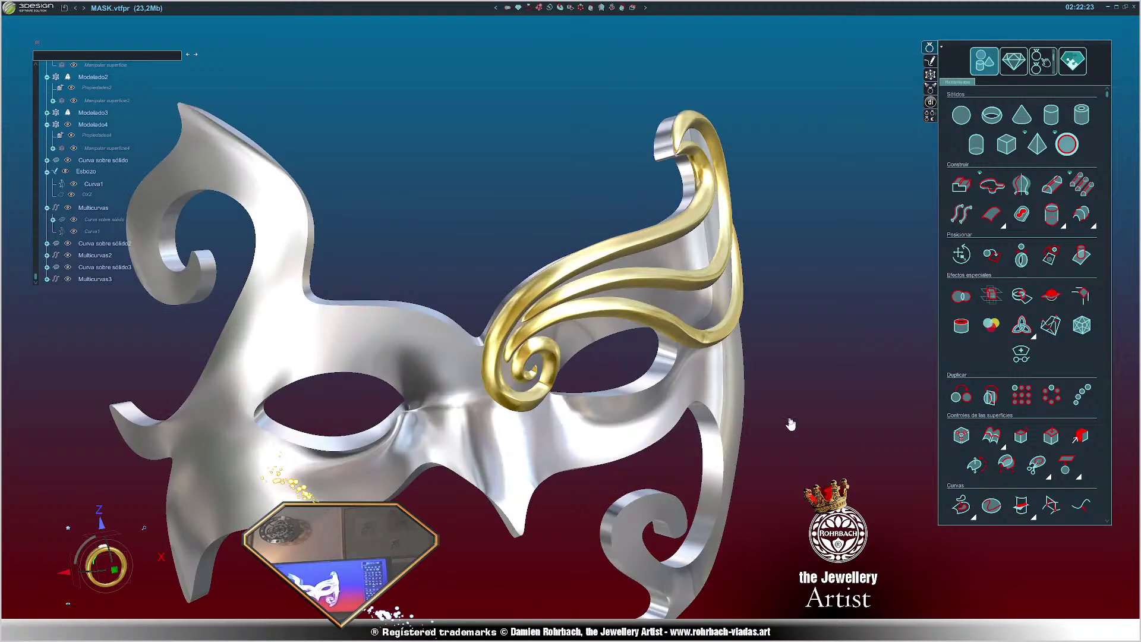
middle_drag(790, 425, 179, 315)
scroll(459, 397, down, 4)
middle_drag(461, 399, 556, 375)
scroll(725, 323, up, 5)
scroll(677, 250, down, 5)
scroll(578, 367, up, 4)
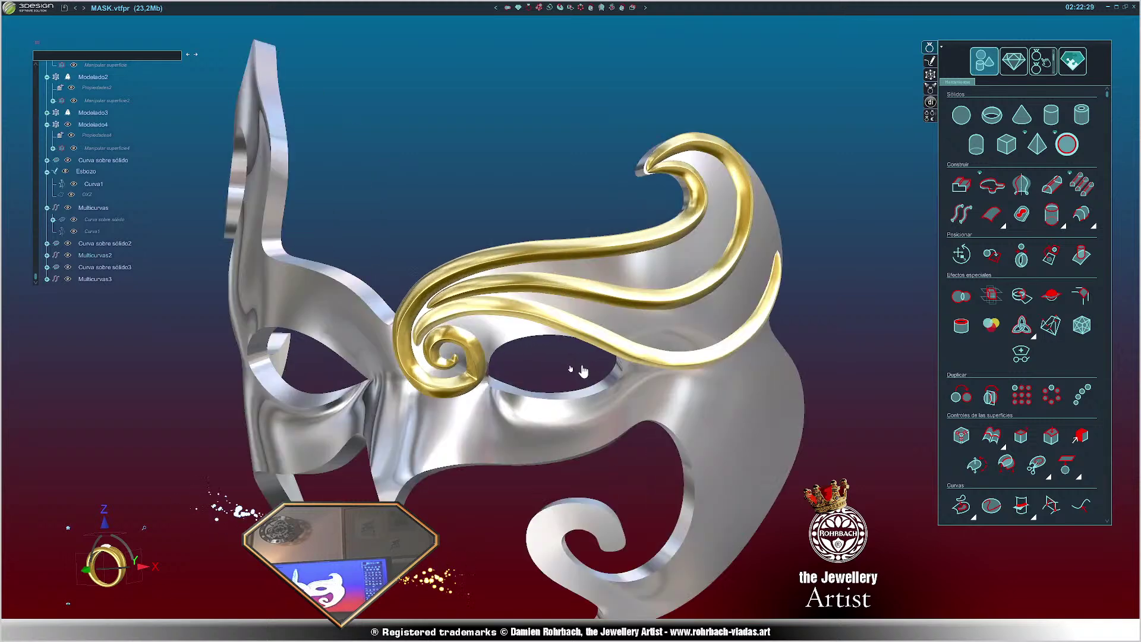
scroll(731, 397, down, 4)
middle_drag(729, 484, 707, 373)
scroll(707, 373, up, 3)
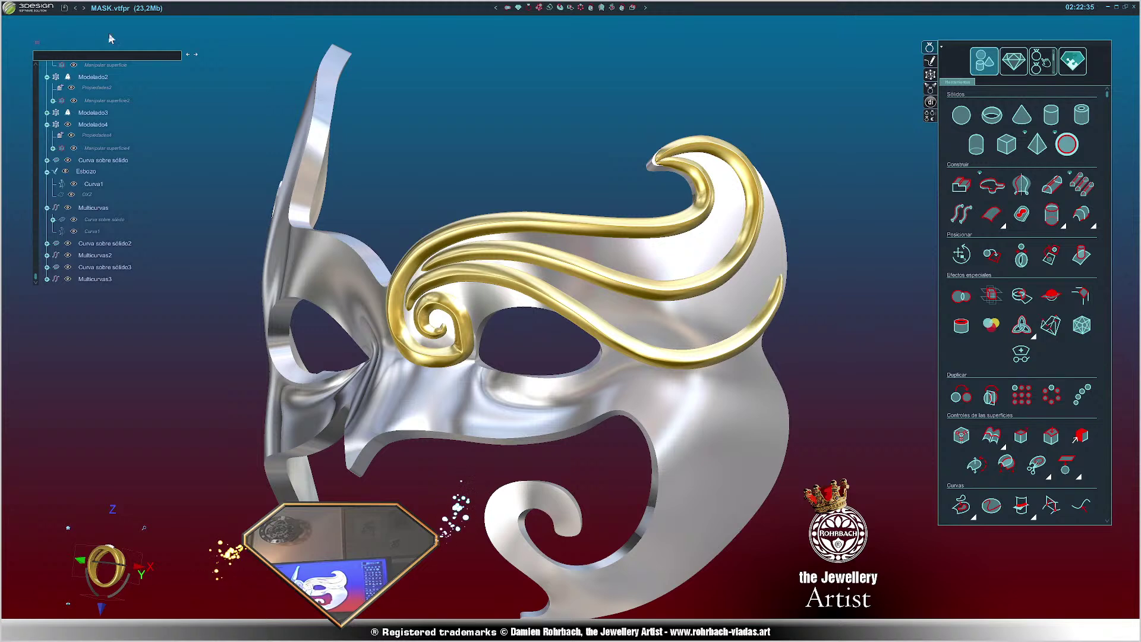
- Select the mask body and examine the areas between the gold strands from the side and close up
click(649, 272)
scroll(731, 364, down, 4)
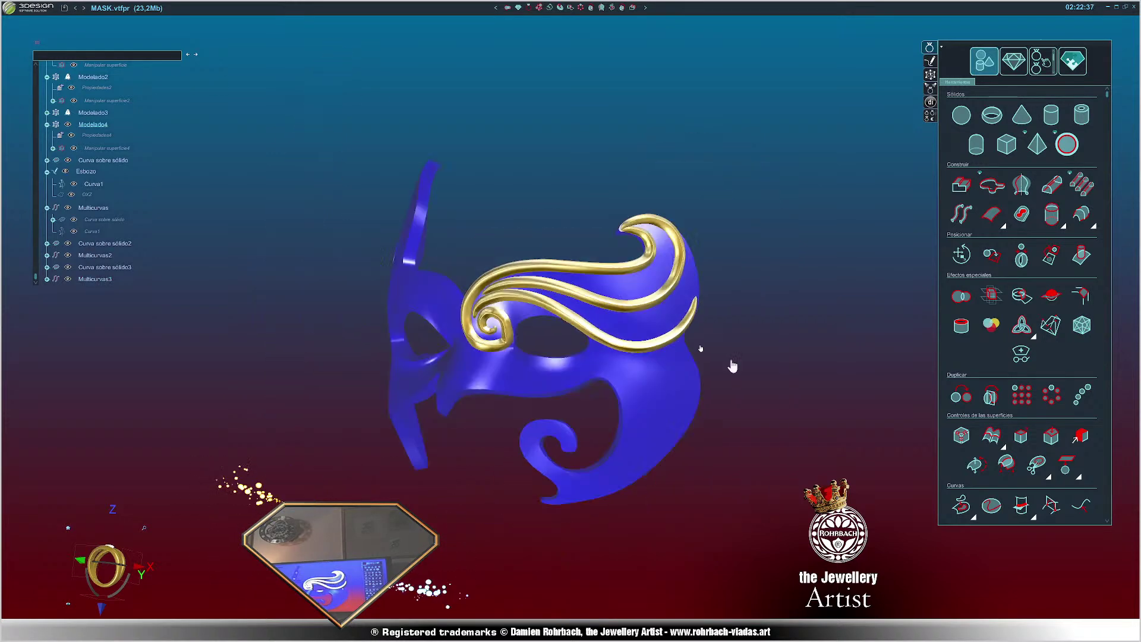
middle_drag(261, 419, 344, 435)
middle_drag(697, 424, 466, 400)
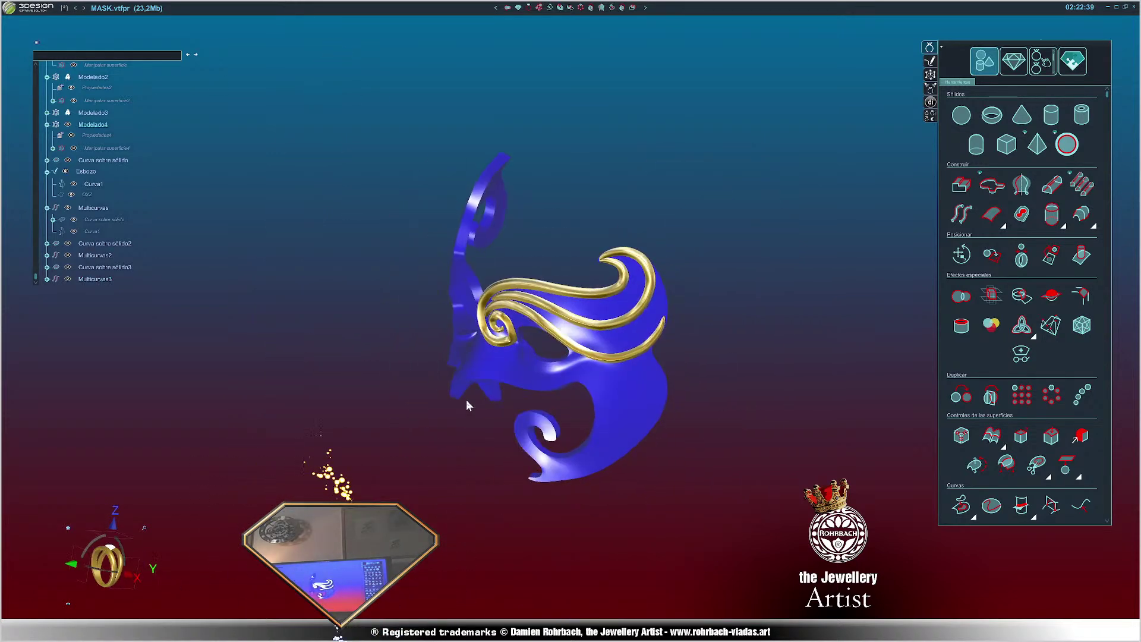
scroll(586, 401, up, 3)
middle_drag(586, 401, 804, 321)
scroll(854, 395, up, 3)
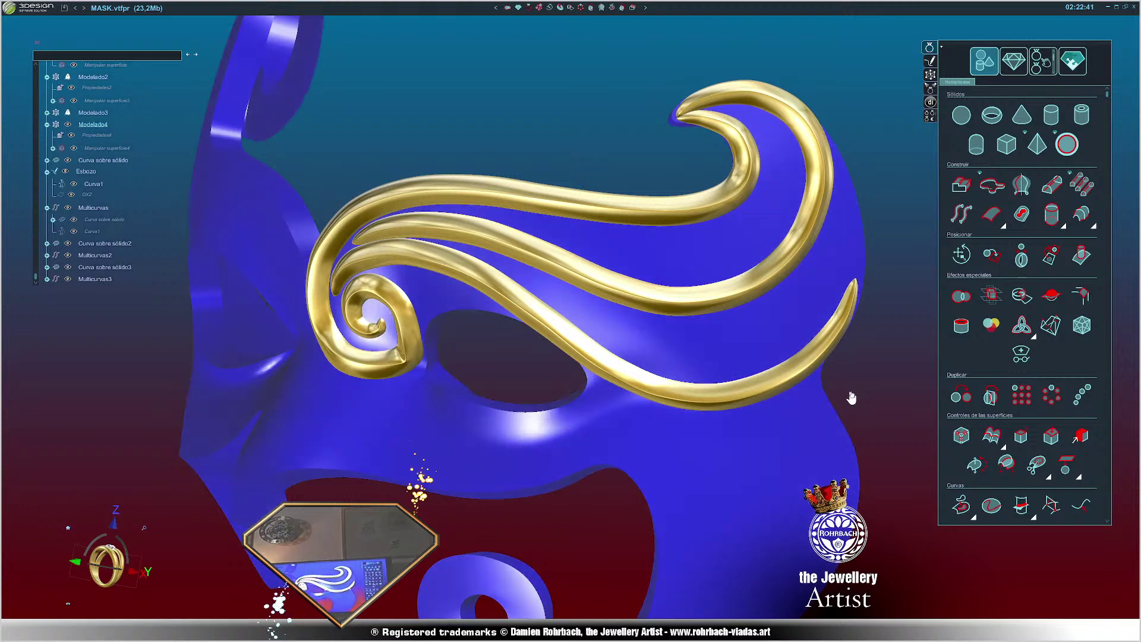
scroll(990, 391, down, 5)
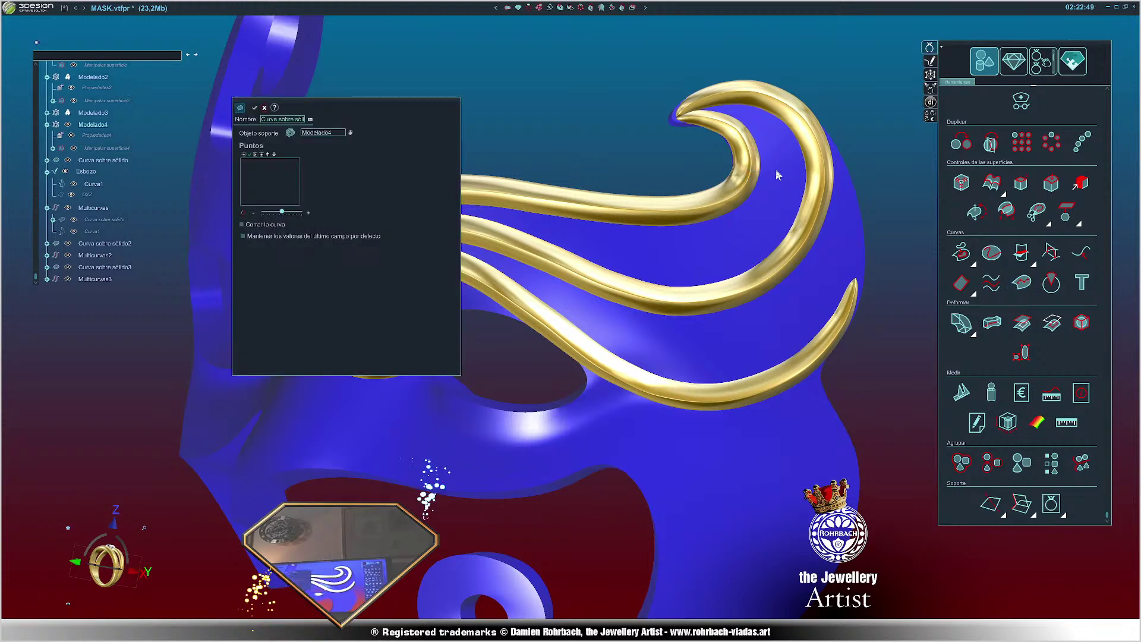
middle_click(776, 169)
scroll(589, 238, up, 5)
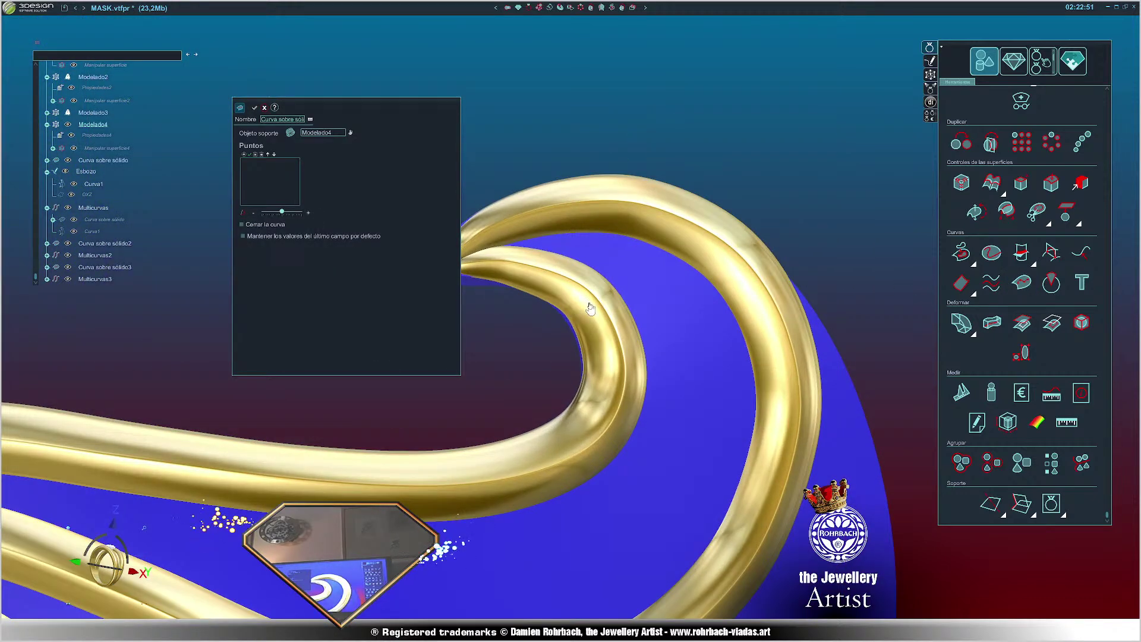
click(583, 299)
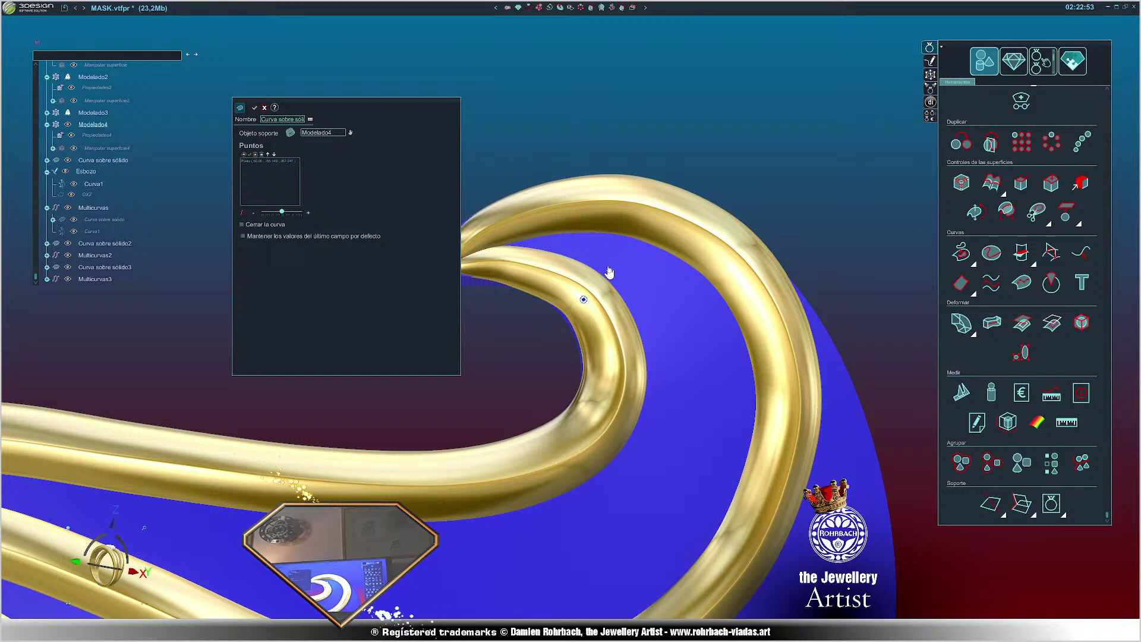
click(607, 267)
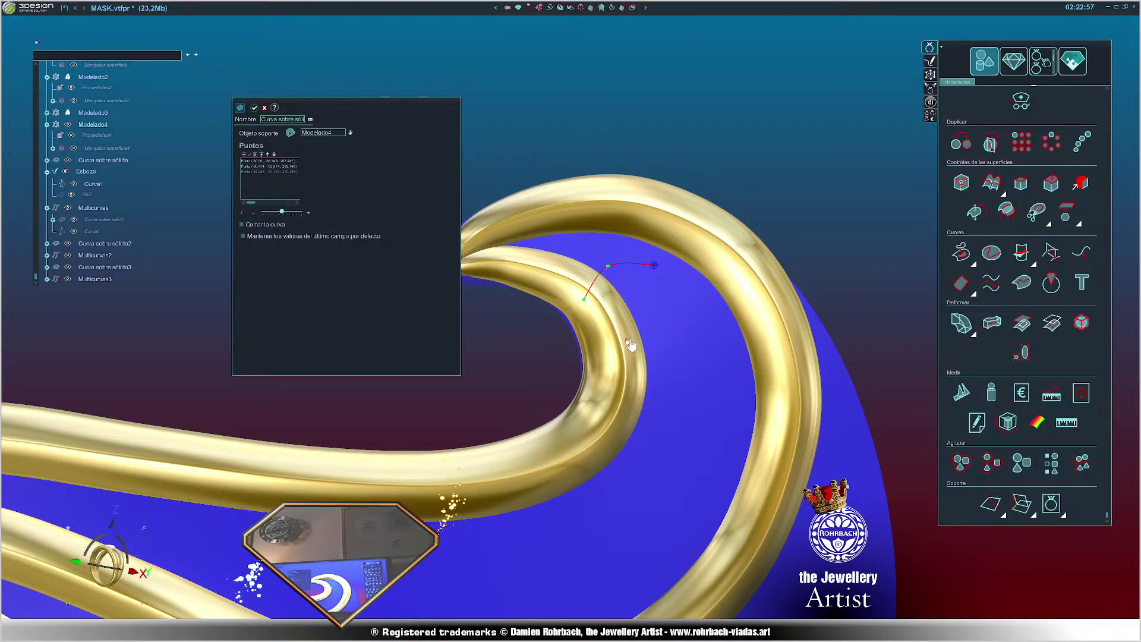
key(Escape)
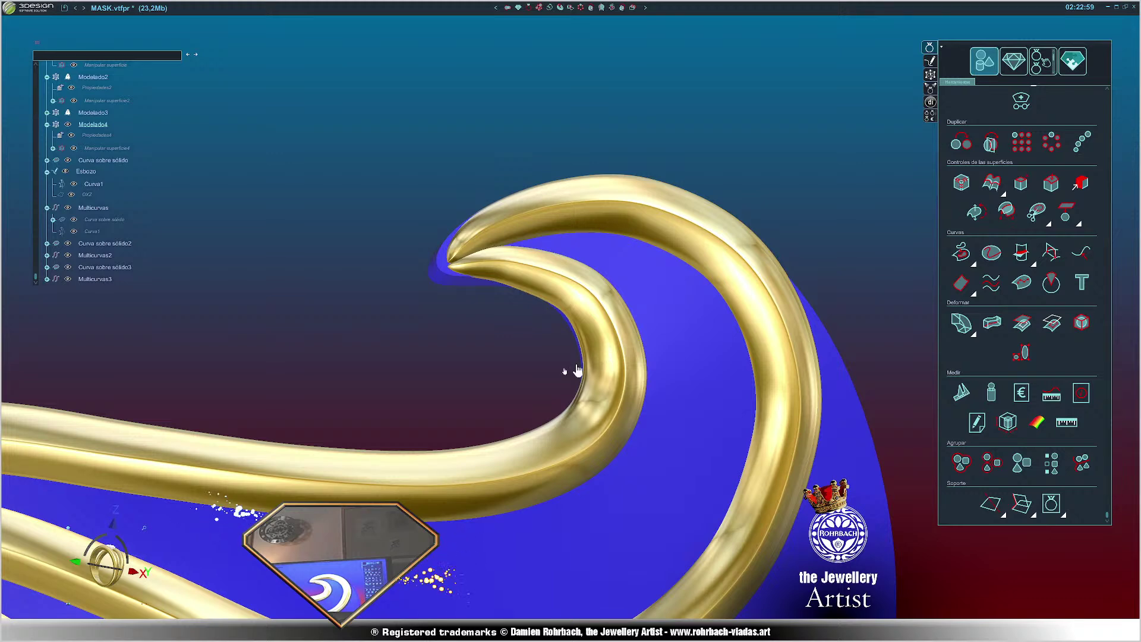
- Bring all three gold strands back into view and save the MASK file
middle_drag(661, 333, 799, 379)
scroll(799, 379, down, 5)
scroll(798, 379, down, 3)
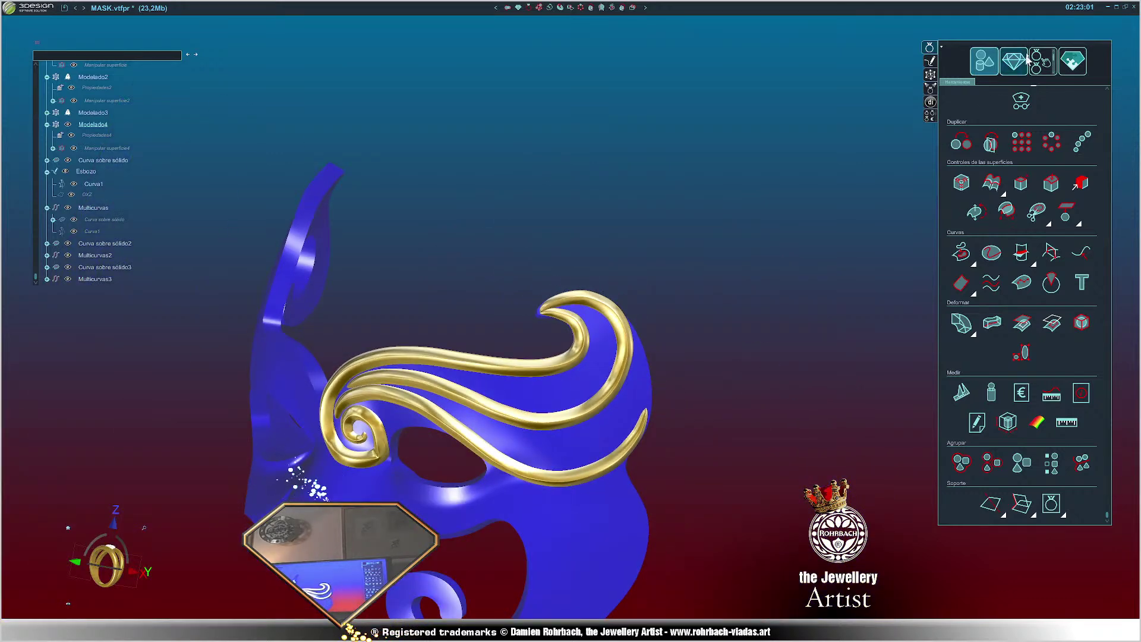
click(64, 8)
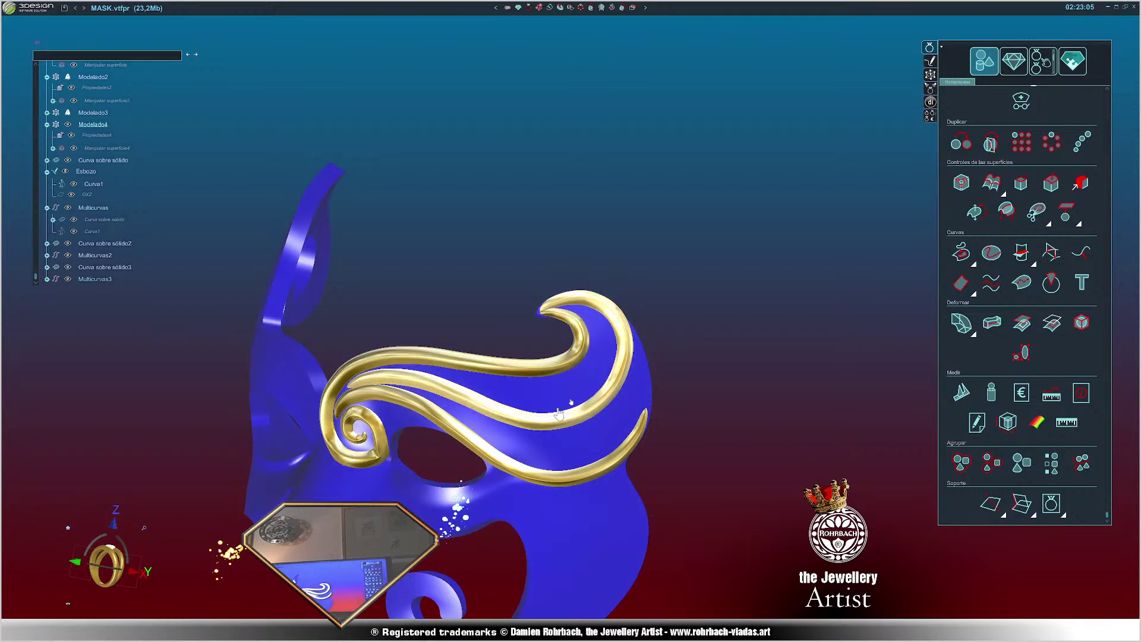
- Start an advanced pavé (Pavé avanzado) on the mask body and set the stone diameter to 5 mm
click(1013, 60)
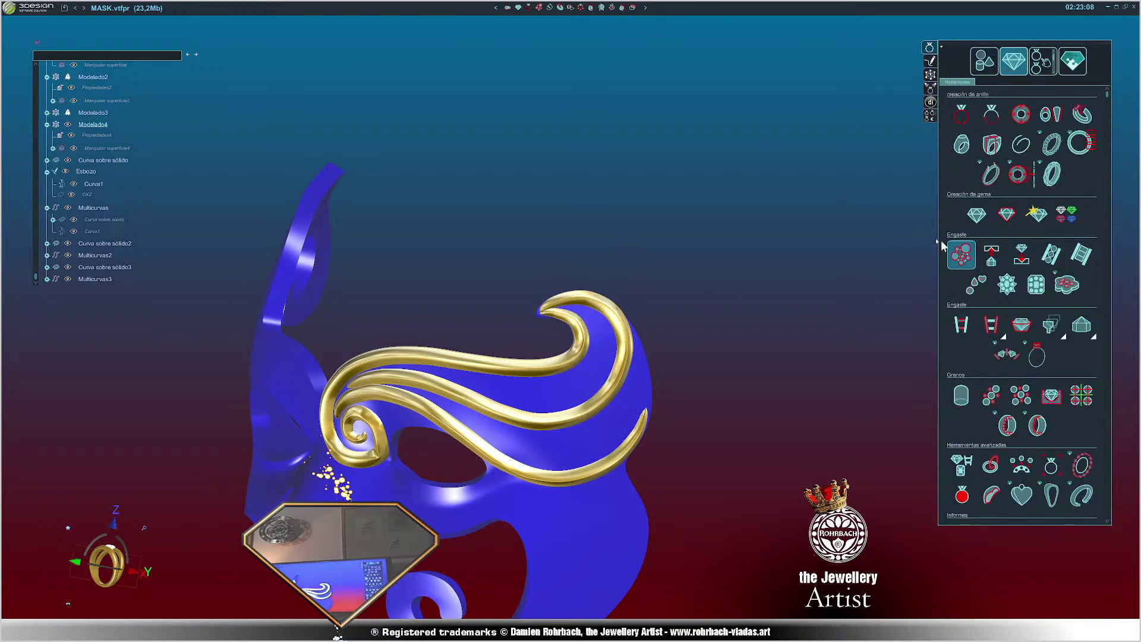
click(385, 416)
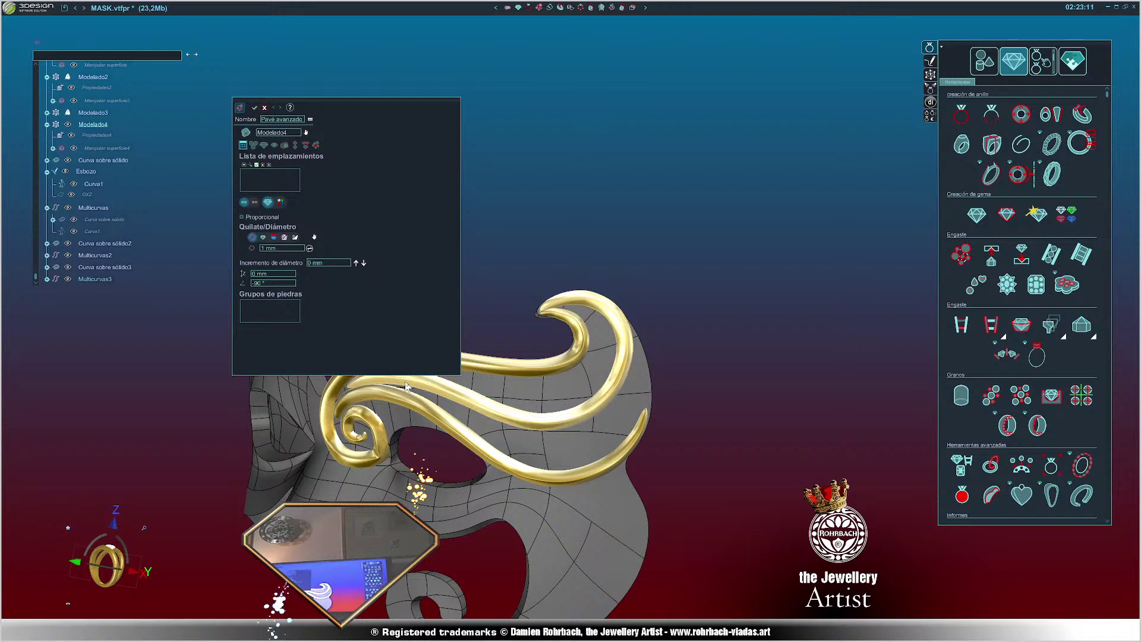
drag(359, 110, 303, 113)
scroll(596, 363, up, 3)
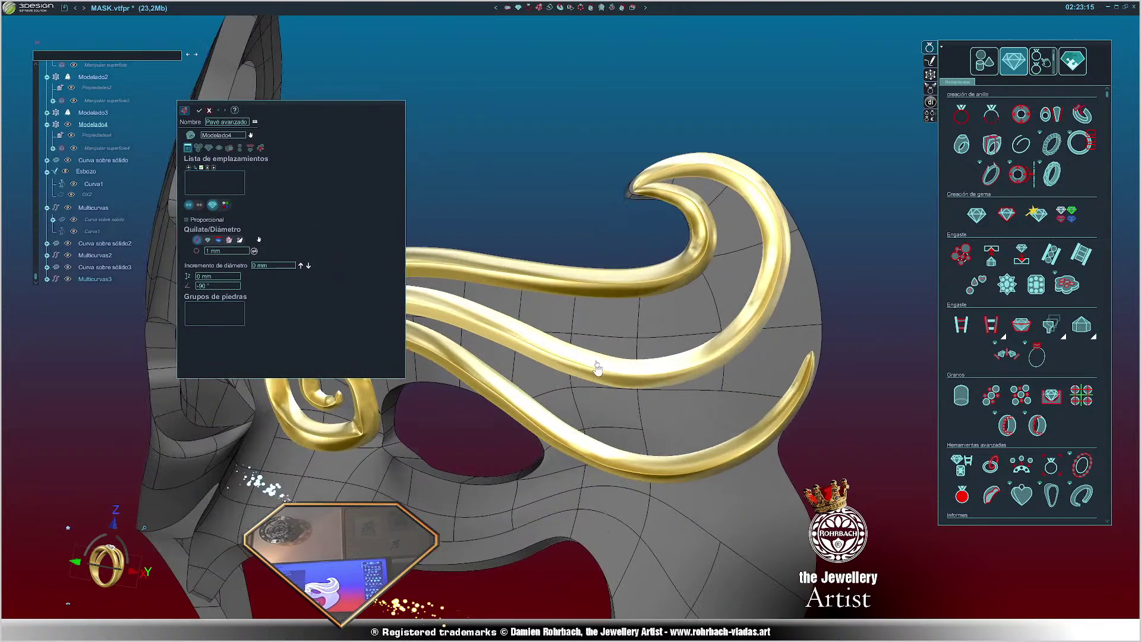
scroll(599, 300, up, 2)
scroll(717, 201, up, 3)
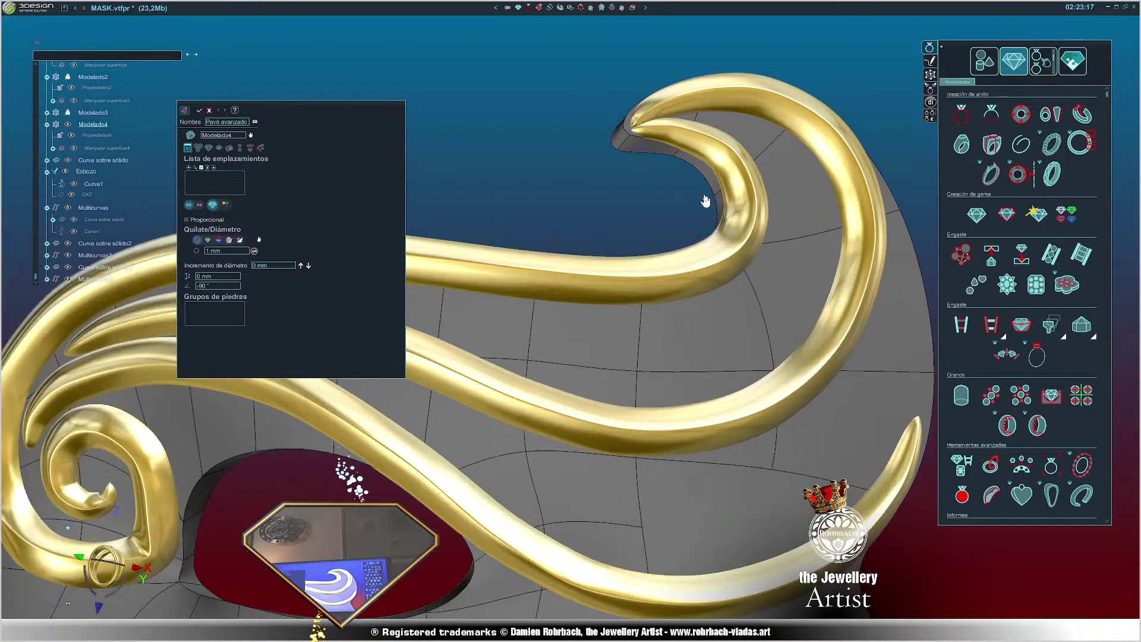
click(243, 250)
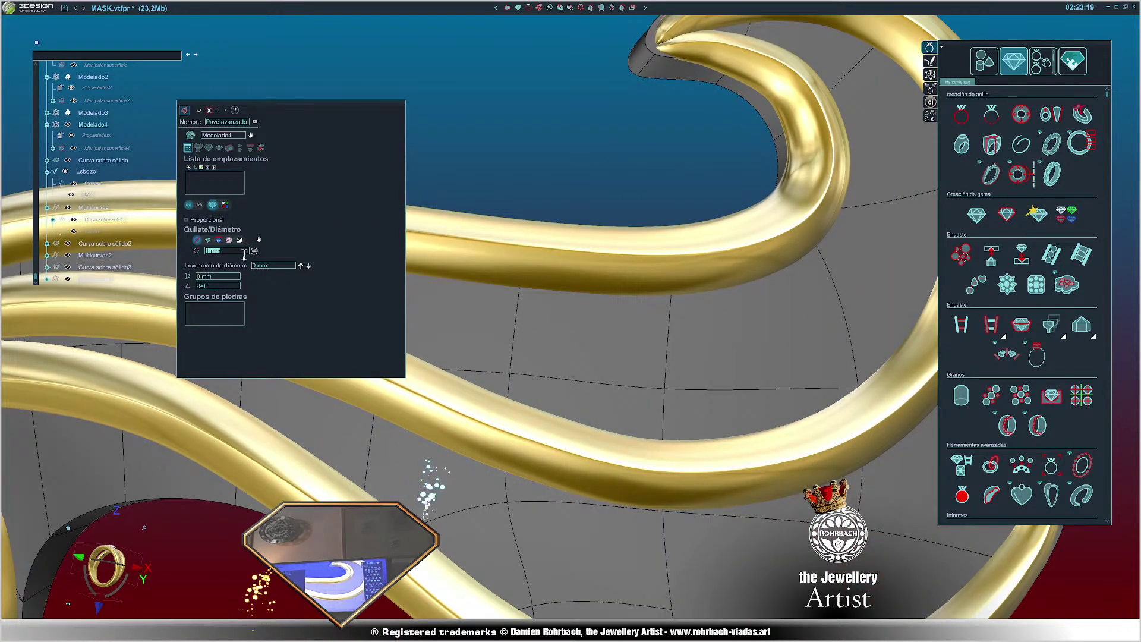
text(5)
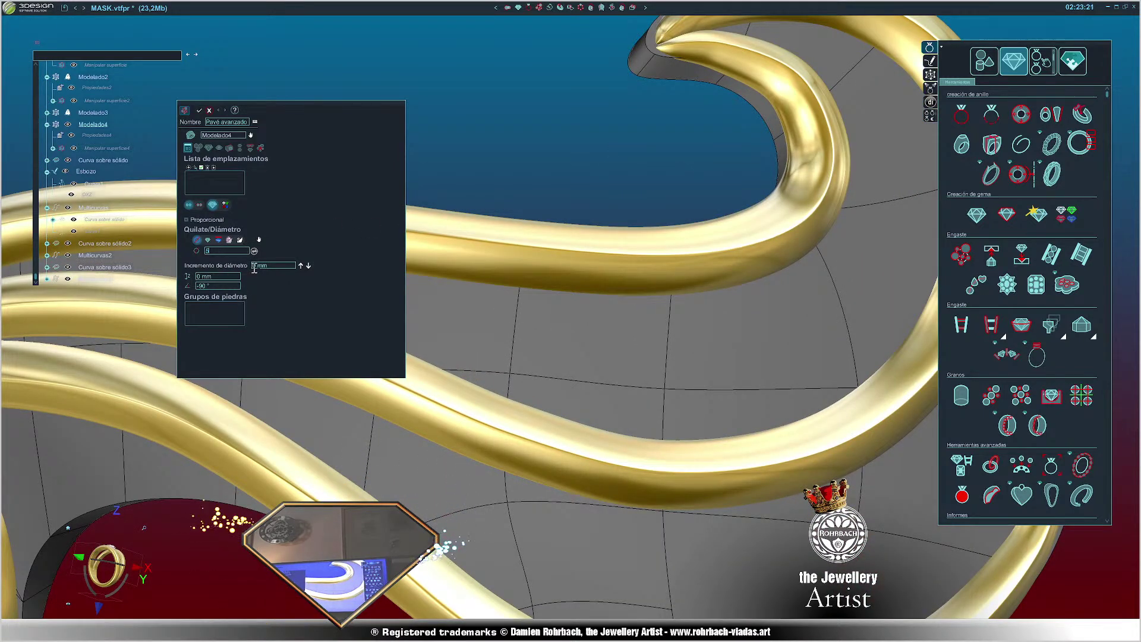
key(Tab)
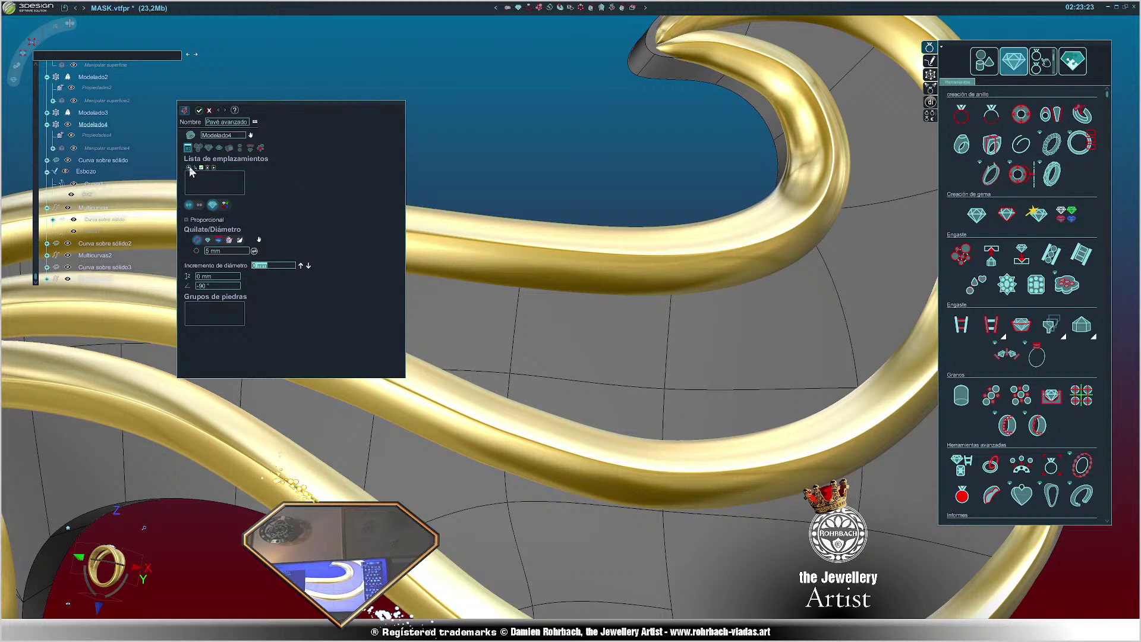
- Place a stone on the mask between the upper and middle gold strands and set its diameter to 3 mm
click(189, 167)
drag(671, 383, 674, 403)
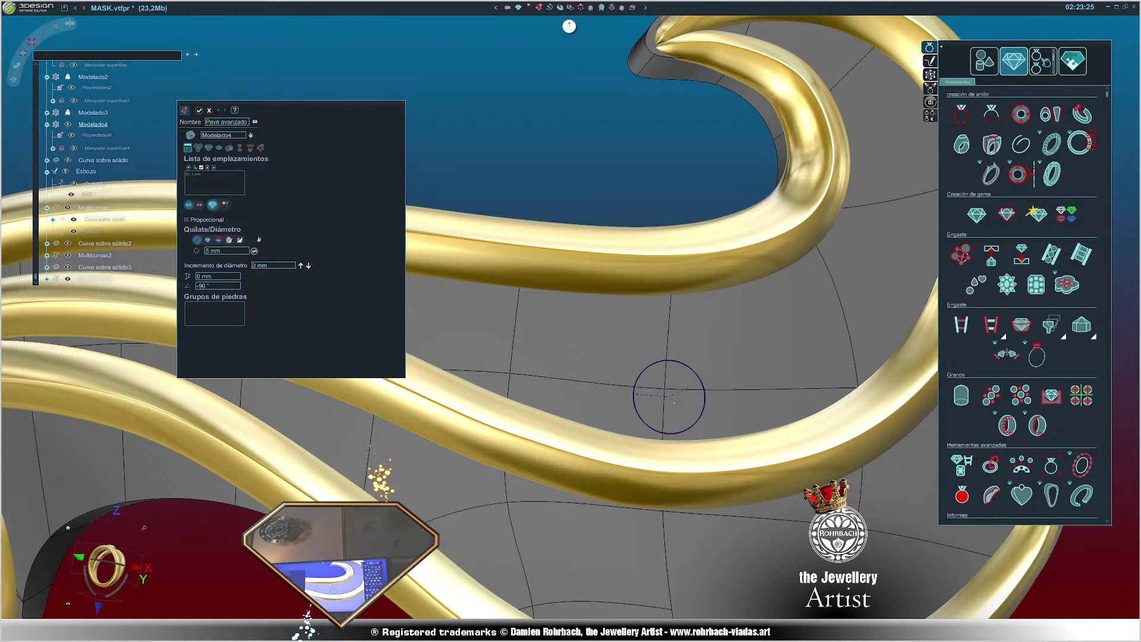
click(195, 173)
click(229, 250)
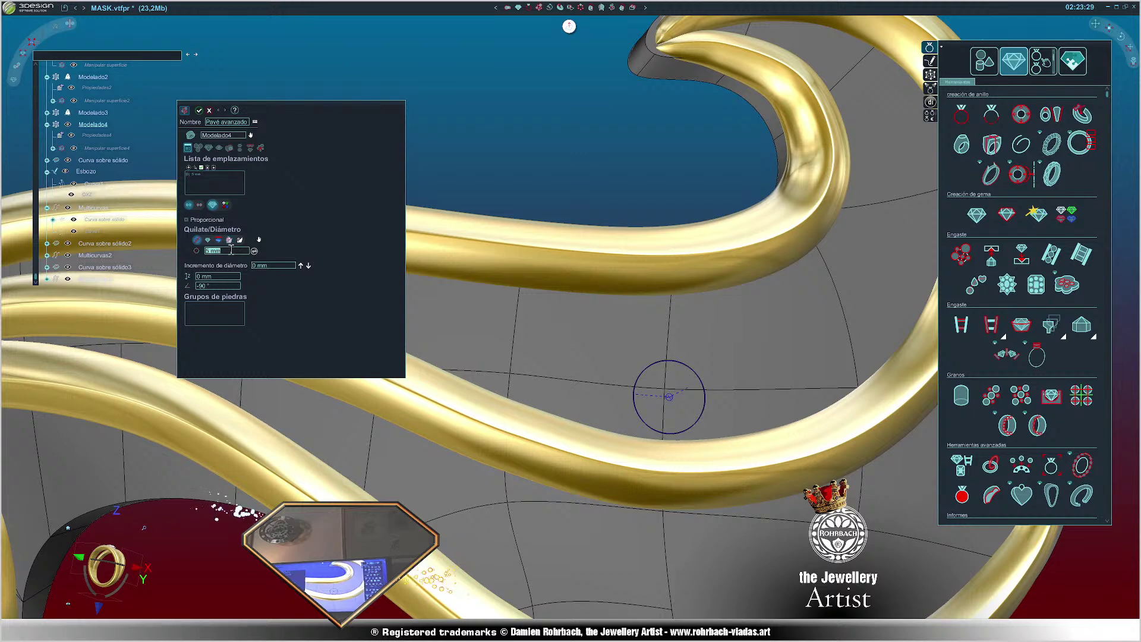
text(3)
double_click(283, 265)
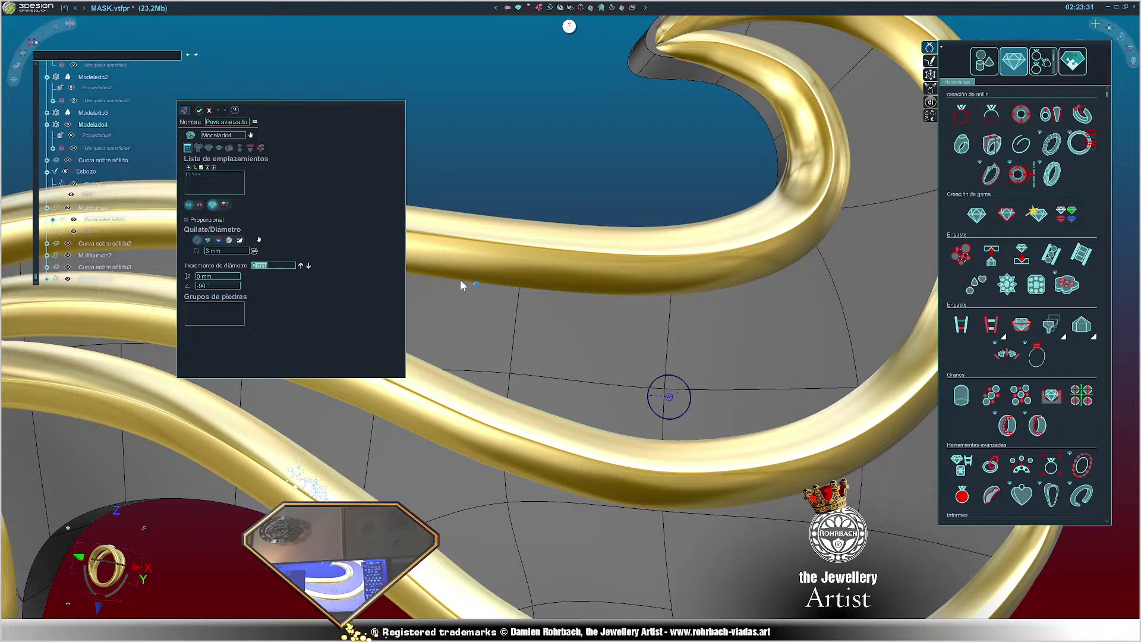
- Move the 3 mm stone up into the narrow gap between the two gold strands at the crest
middle_drag(649, 359, 608, 396)
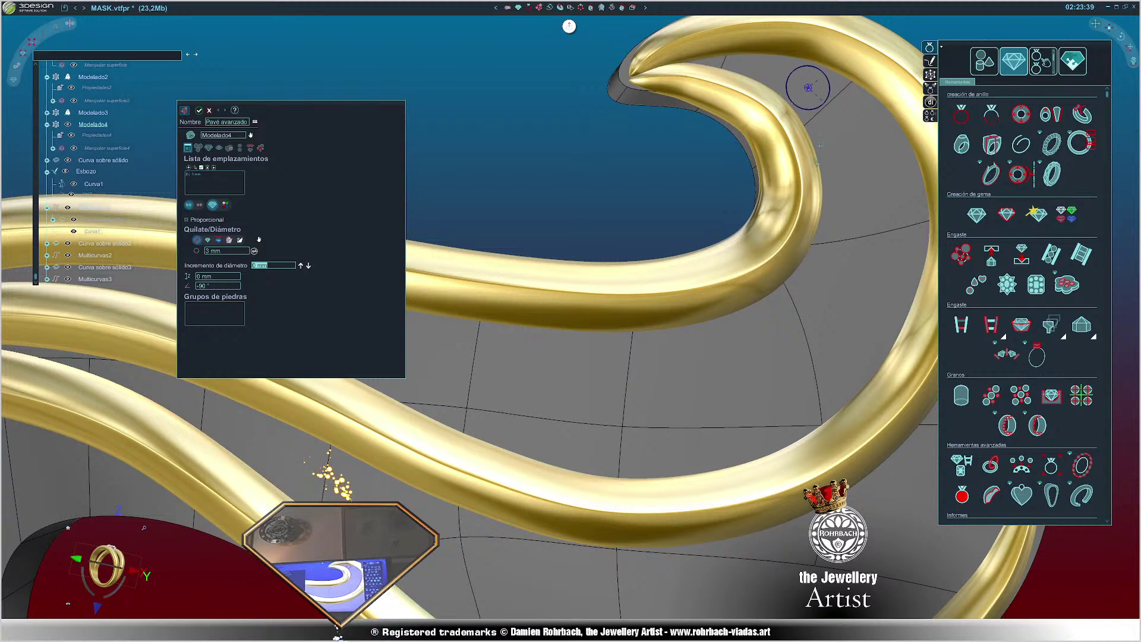
scroll(818, 160, down, 3)
middle_drag(774, 260, 537, 244)
scroll(610, 247, up, 1)
scroll(589, 286, up, 2)
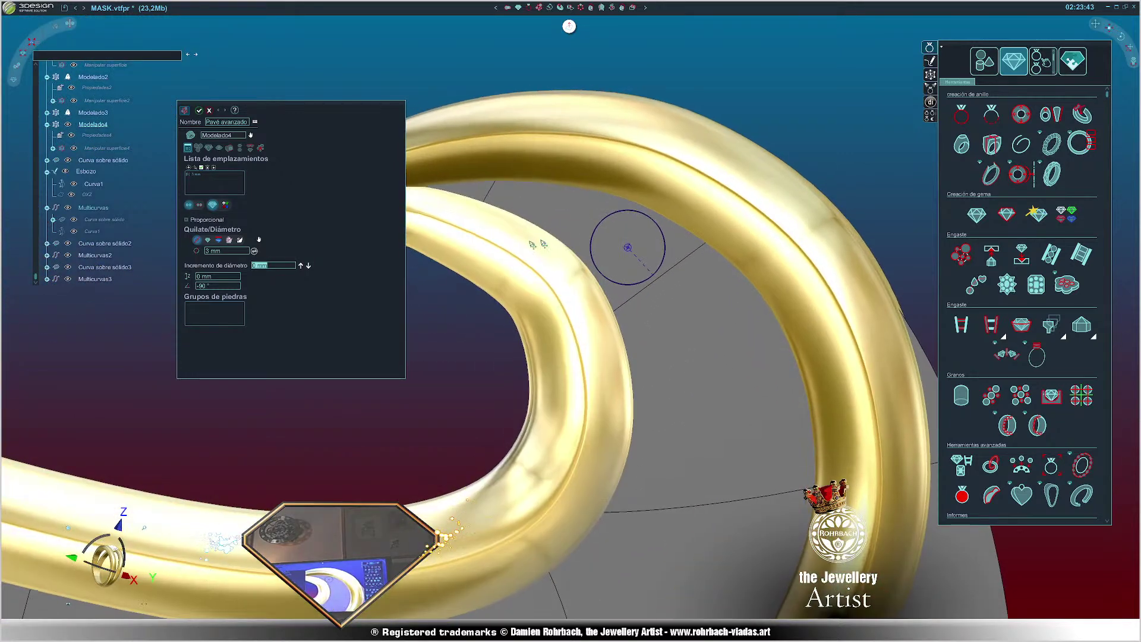
- Add two more 3 mm stones side by side below the first and shift the one beside the inner strand closer to it
click(189, 167)
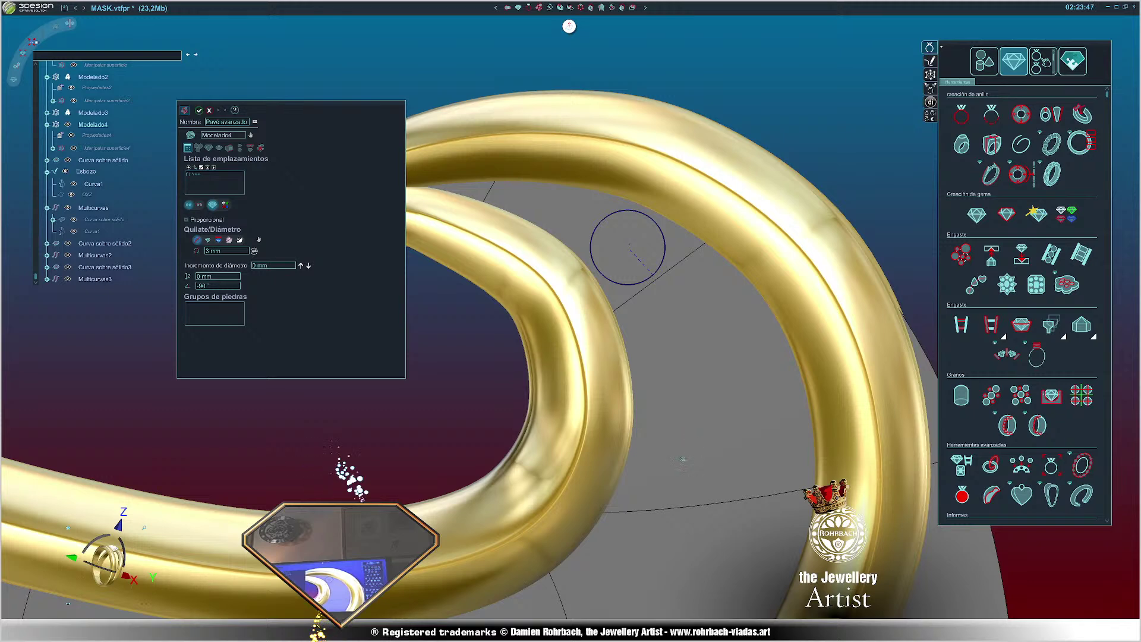
click(628, 245)
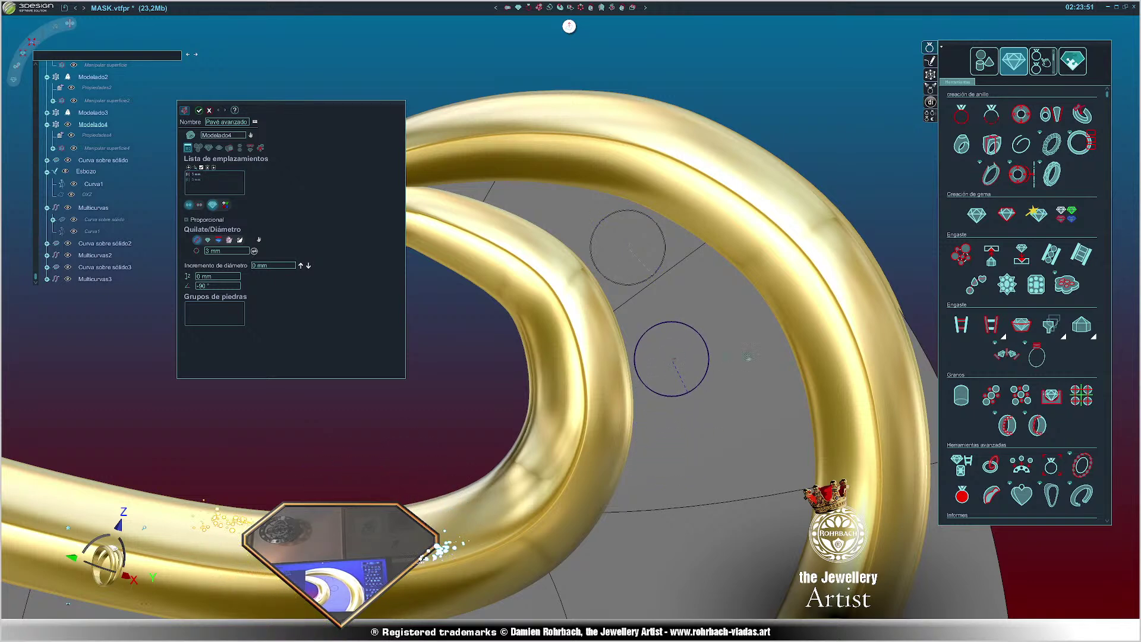
click(676, 364)
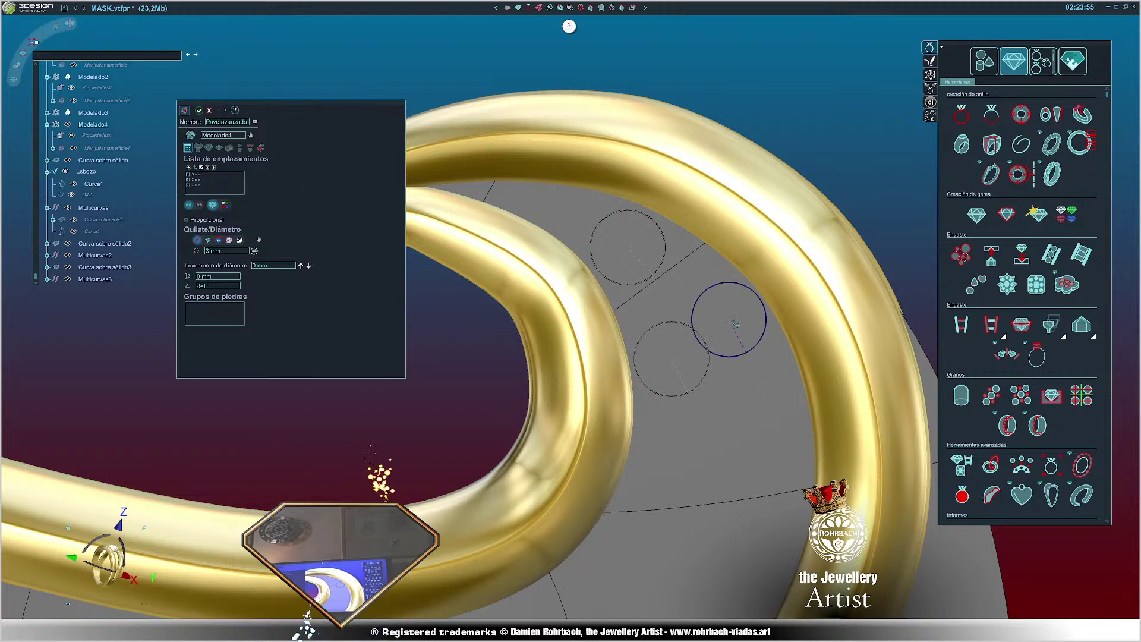
click(195, 168)
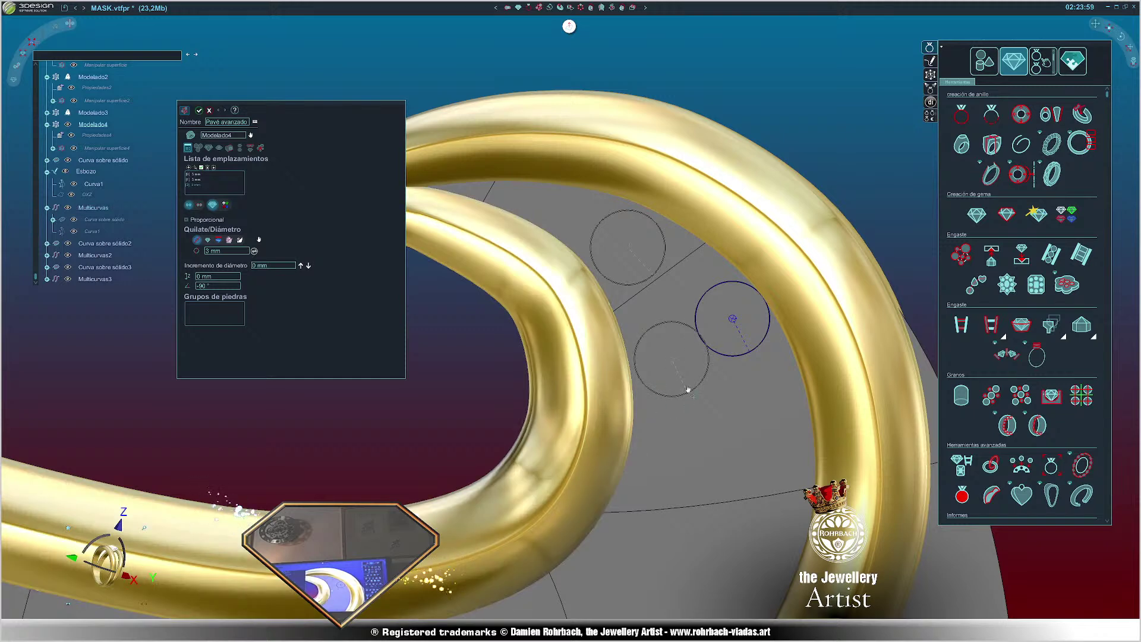
click(676, 372)
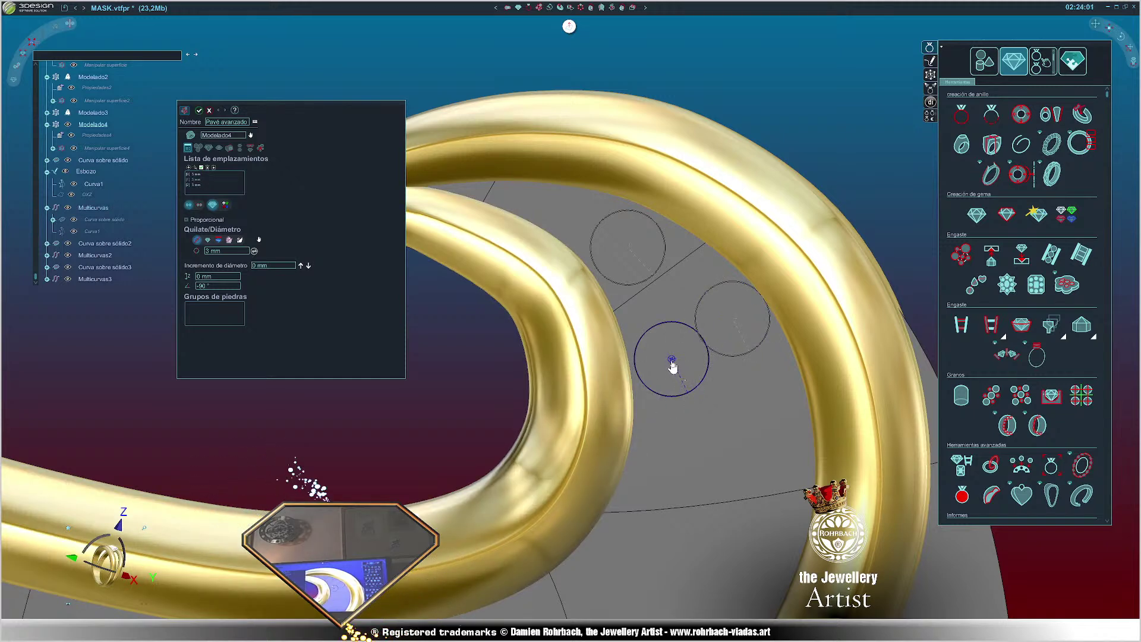
drag(671, 360, 663, 351)
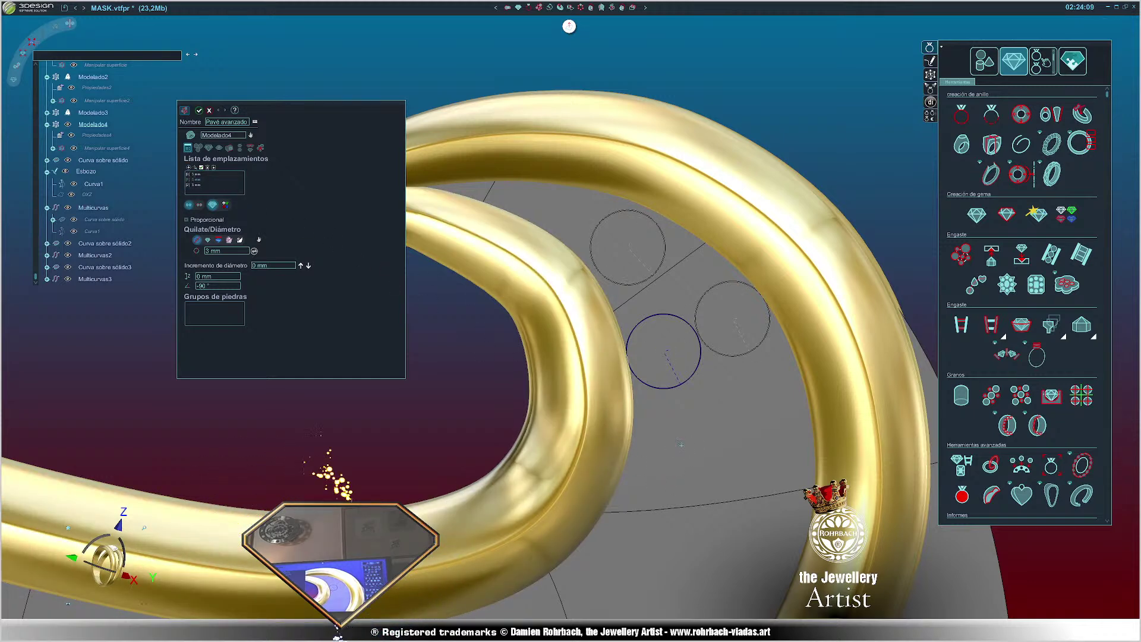
- Place three more 3 mm stones farther down the gap: two side by side and one below them along the outer strand
drag(664, 451, 668, 468)
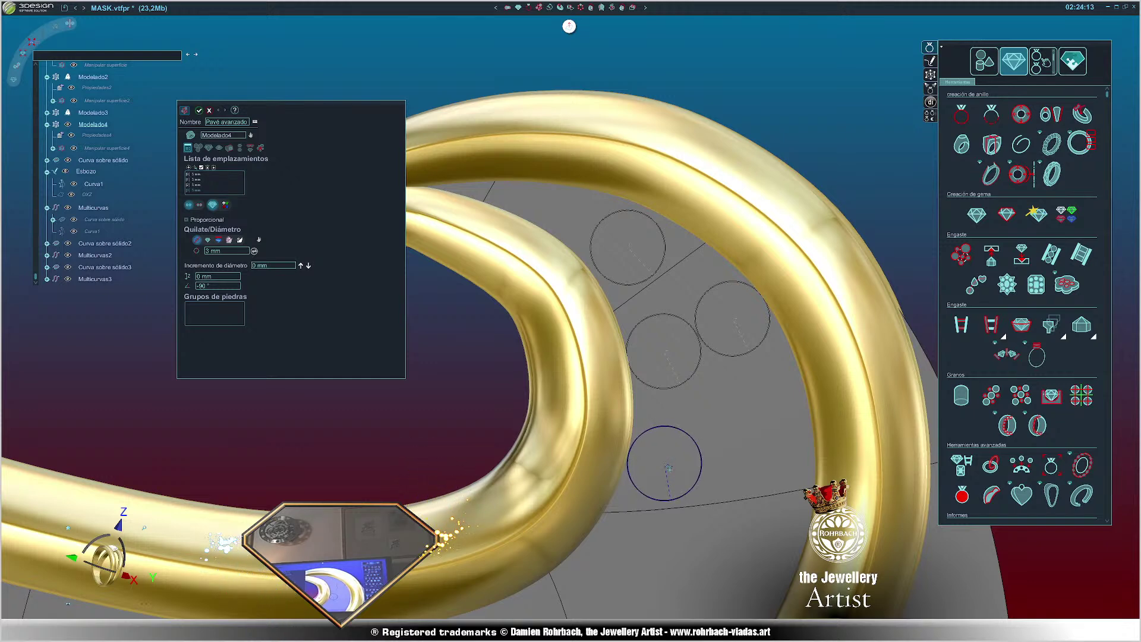
click(741, 465)
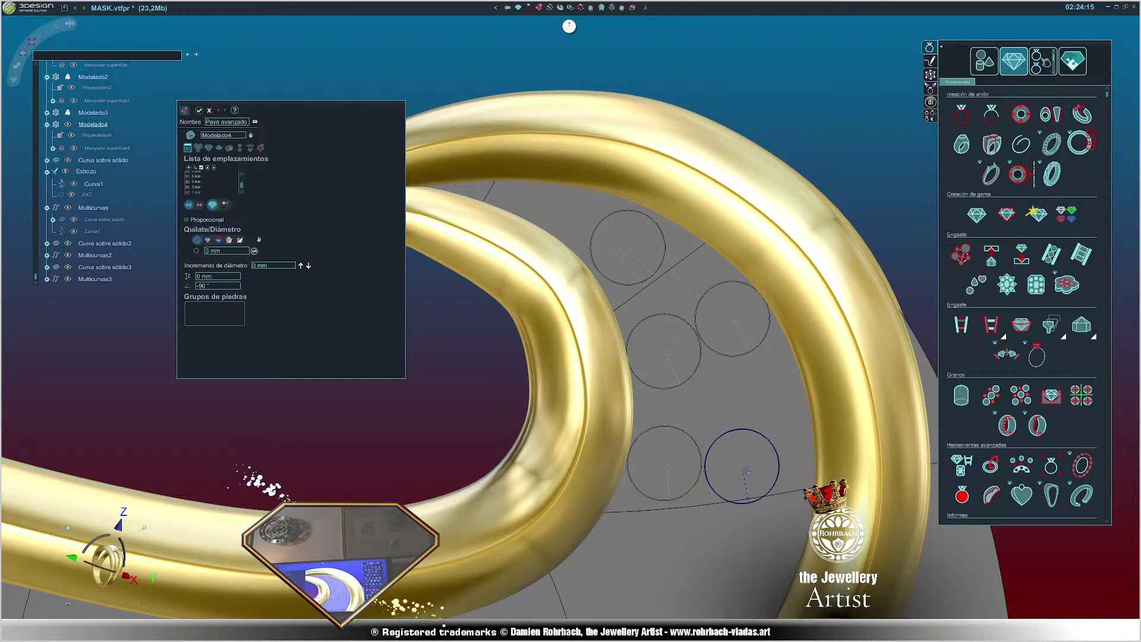
mouse_move(745, 471)
mouse_down()
mouse_move(777, 450)
mouse_move(745, 460)
mouse_up()
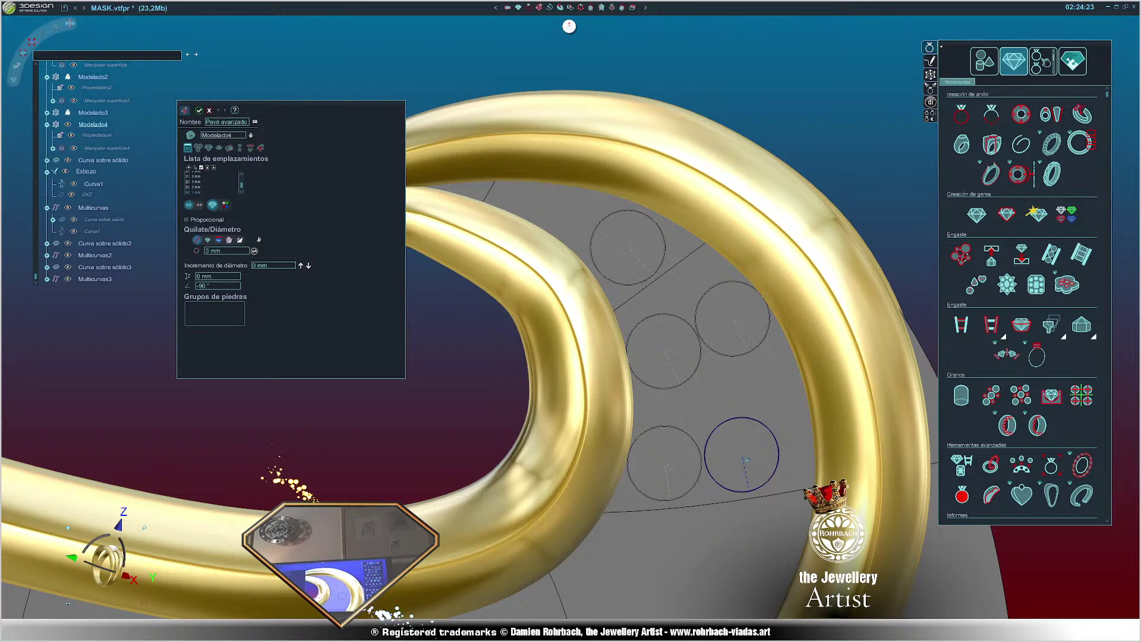
drag(757, 506, 773, 533)
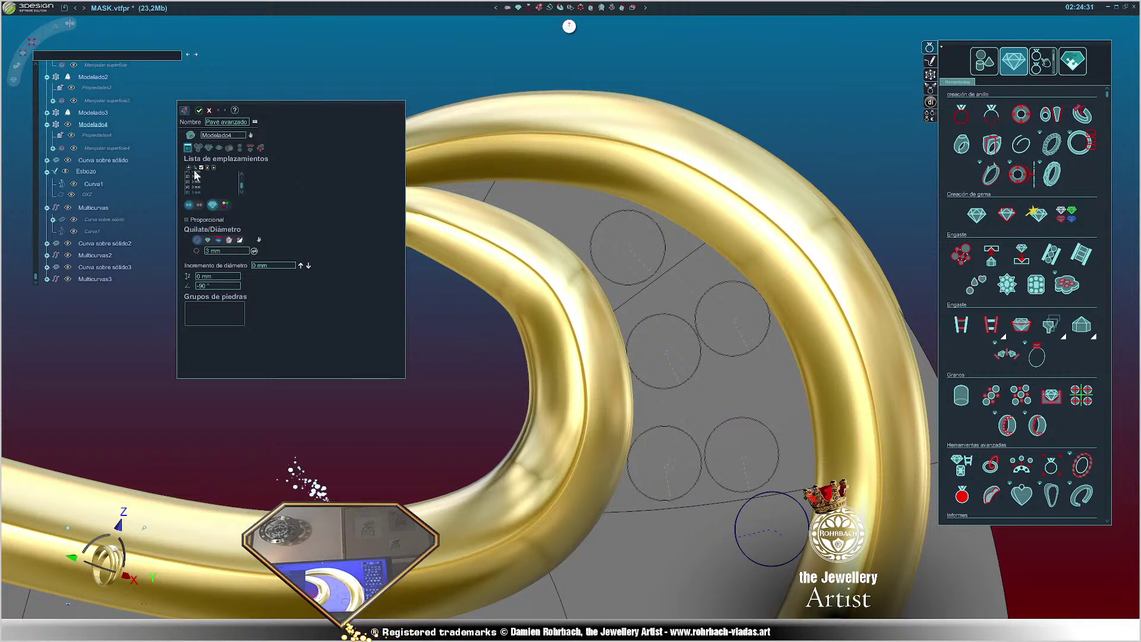
- Move the lower stone beside the inner strand slightly up to line it up with its neighbour
scroll(587, 369, up, 5)
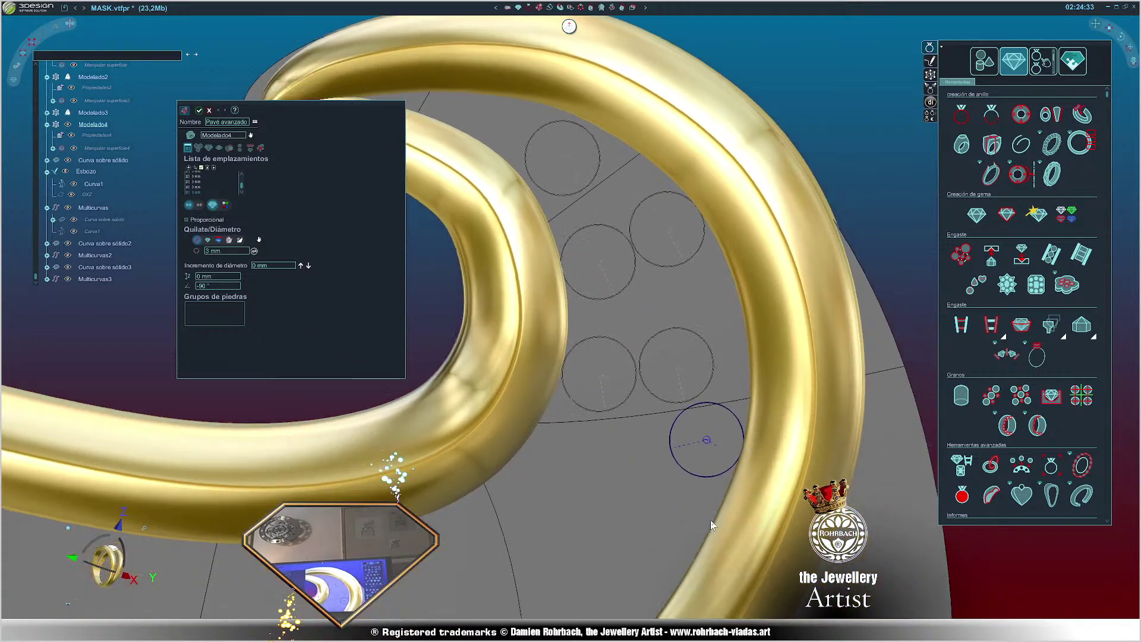
click(587, 368)
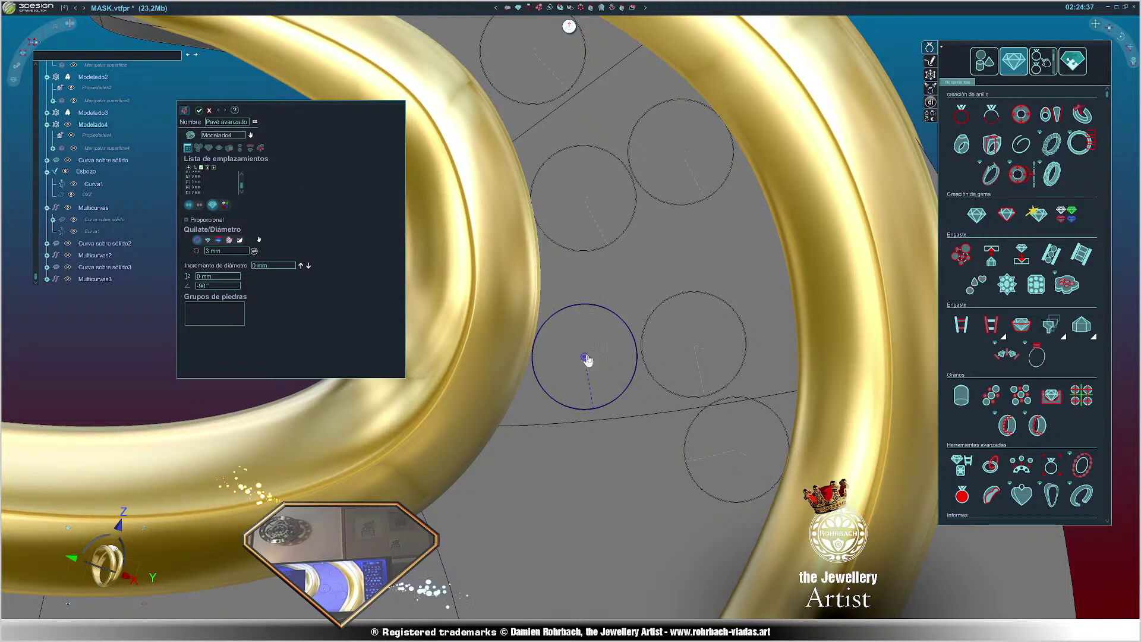
drag(586, 360, 586, 350)
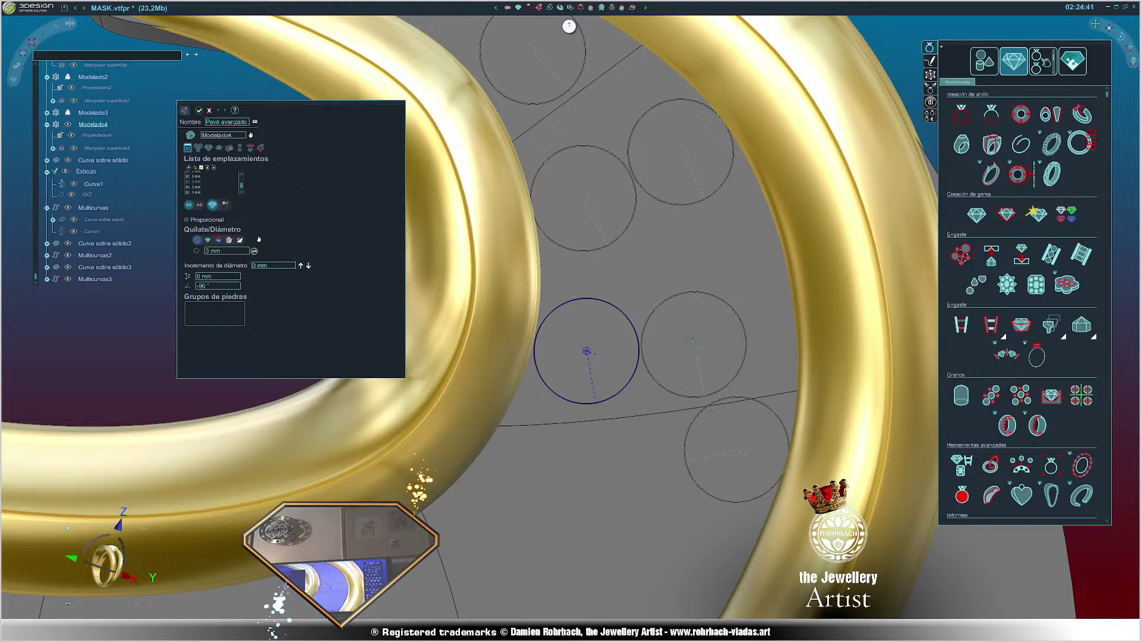
- Shift the lower stone beside the outer strand slightly down to line up with its neighbour and finish the advanced pavé
click(693, 343)
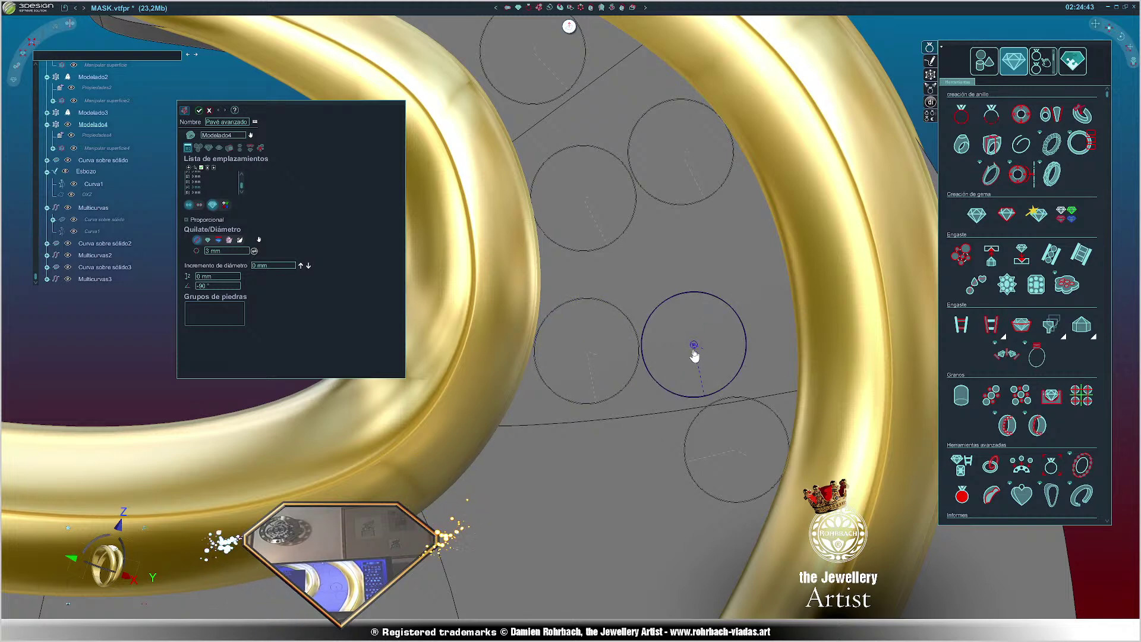
drag(693, 351, 694, 350)
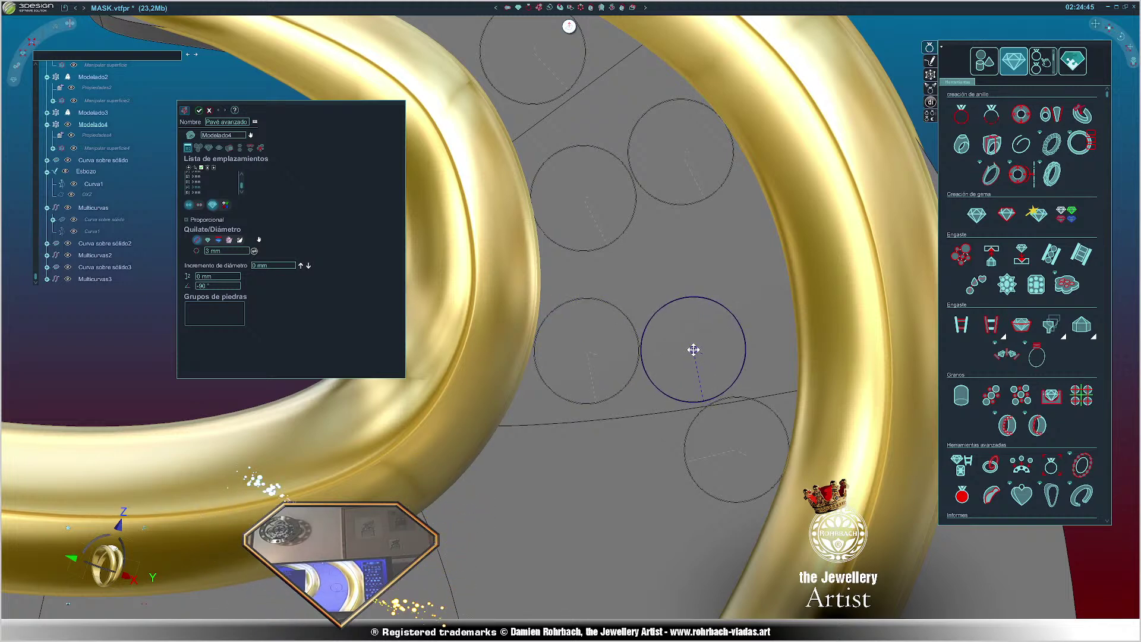
scroll(694, 355, down, 5)
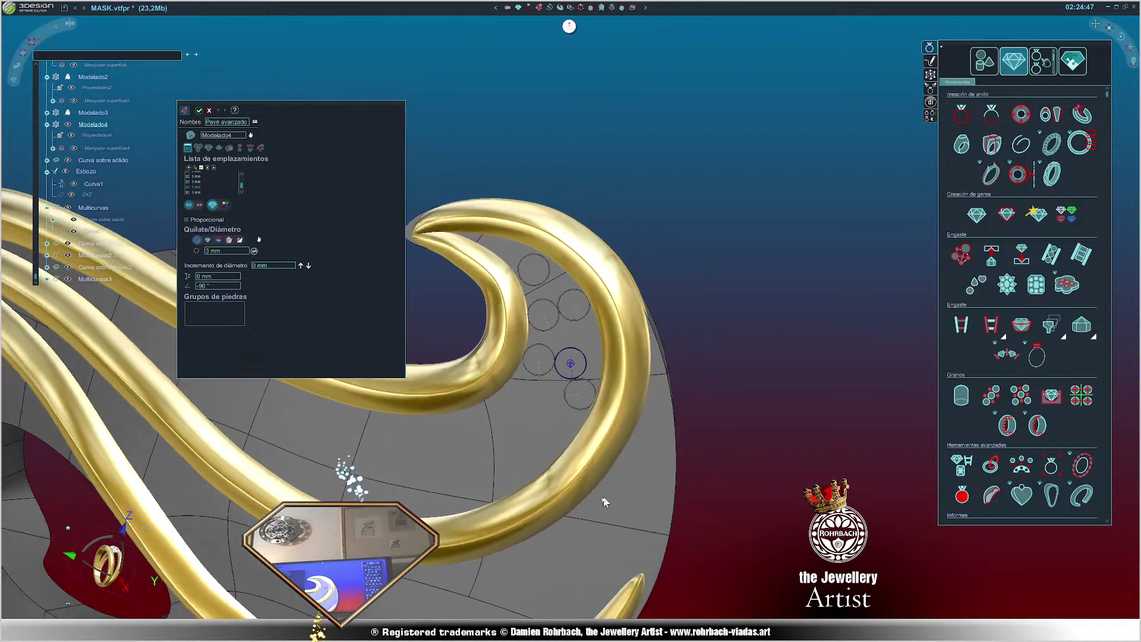
middle_drag(660, 504, 648, 507)
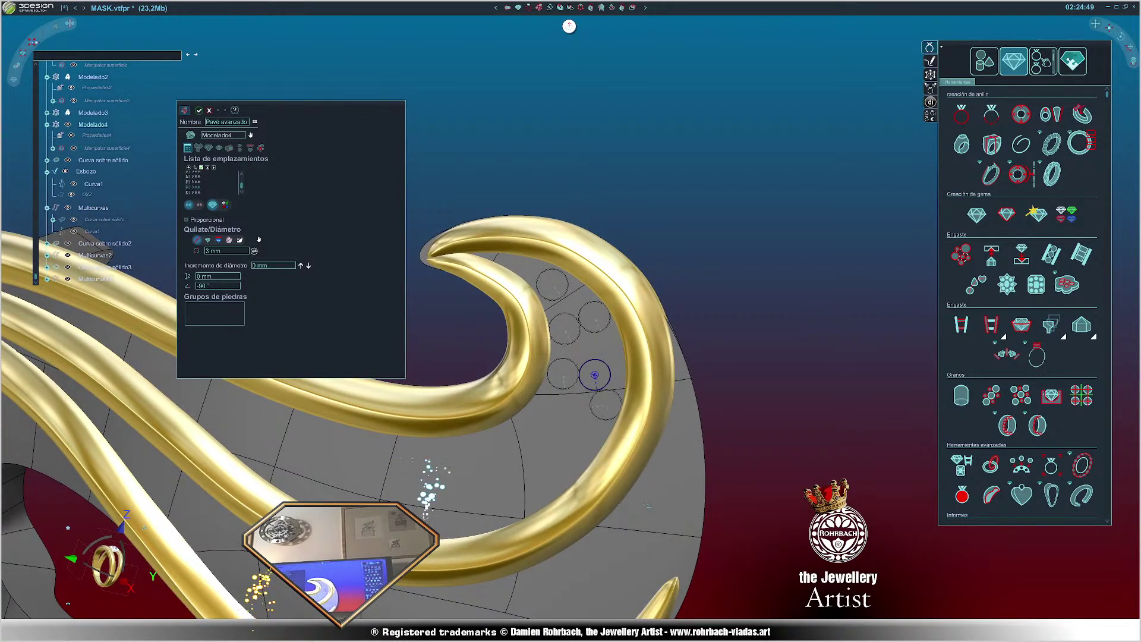
key(Return)
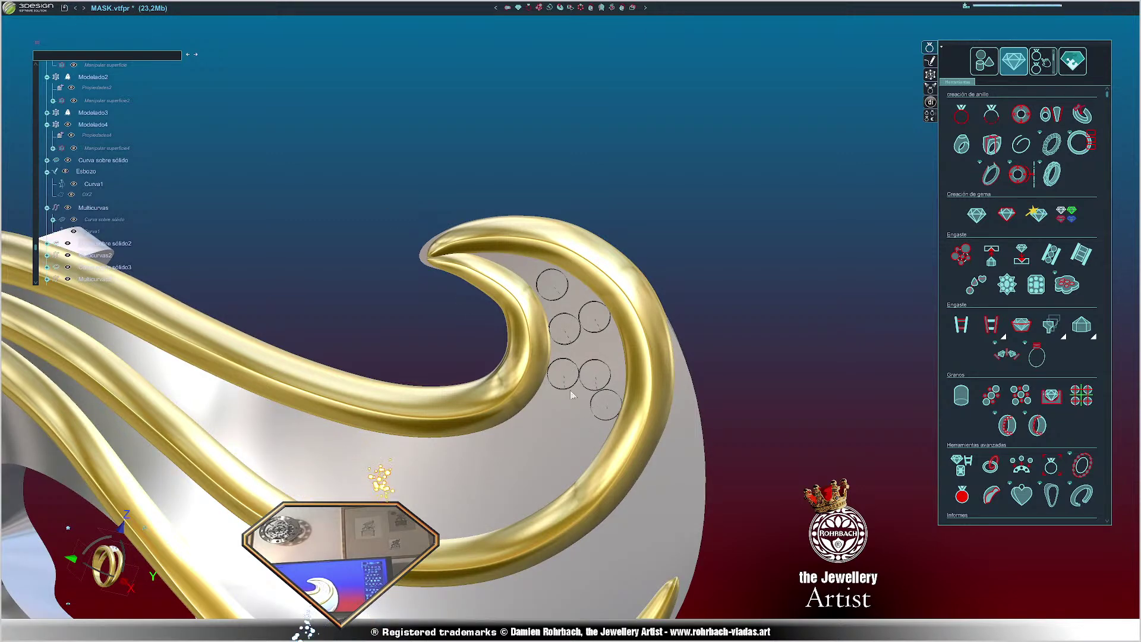
- Draw a four-point curve on the Modelado4 surface from the inner to the outer gold strand, passing between the first stone and the pair below
scroll(586, 422, up, 2)
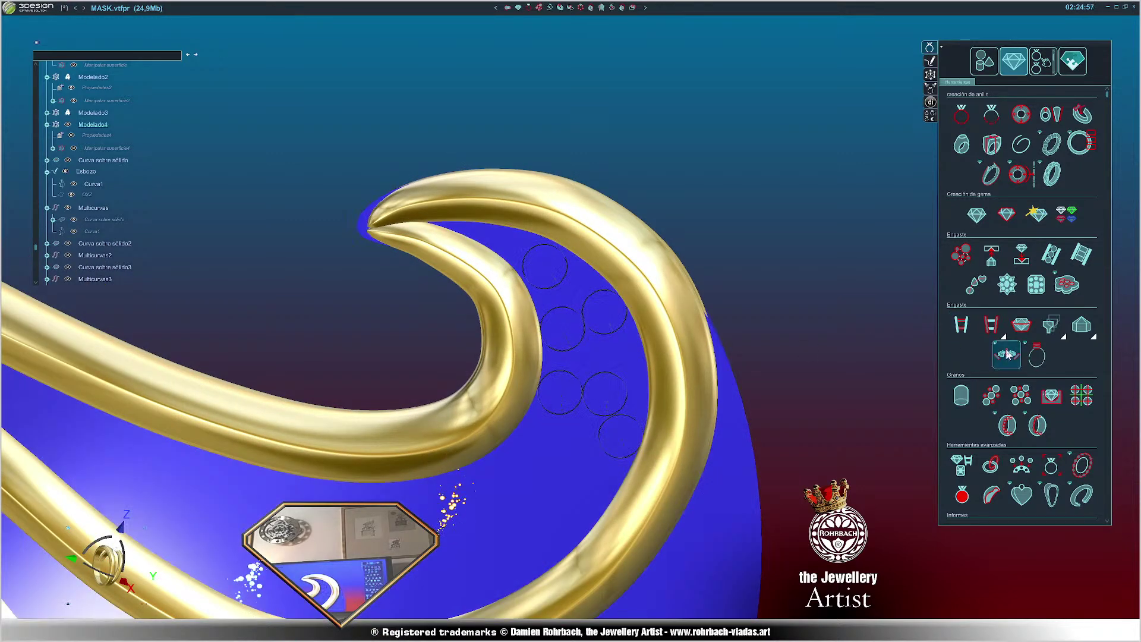
click(984, 61)
scroll(1038, 365, down, 4)
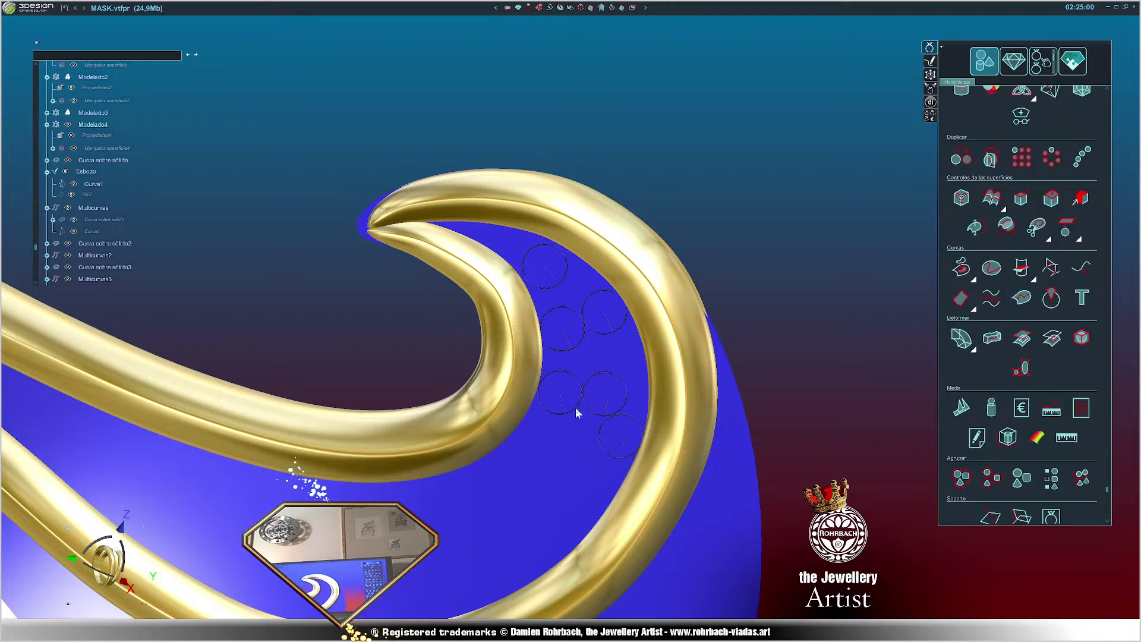
scroll(582, 383, up, 2)
middle_drag(549, 244, 553, 270)
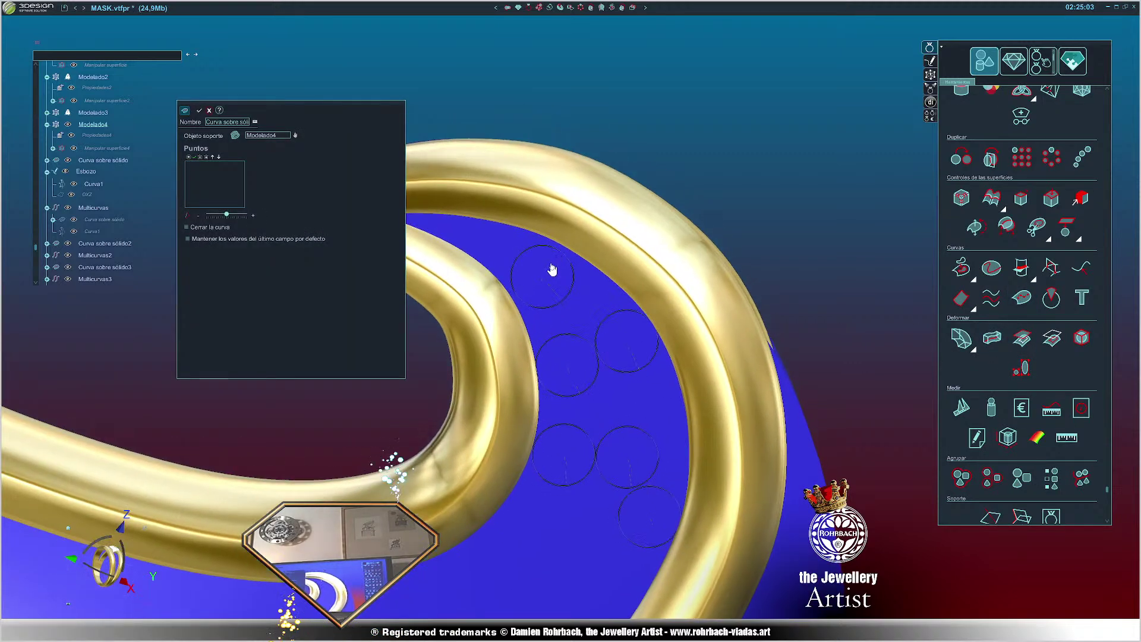
scroll(450, 347, up, 2)
click(445, 347)
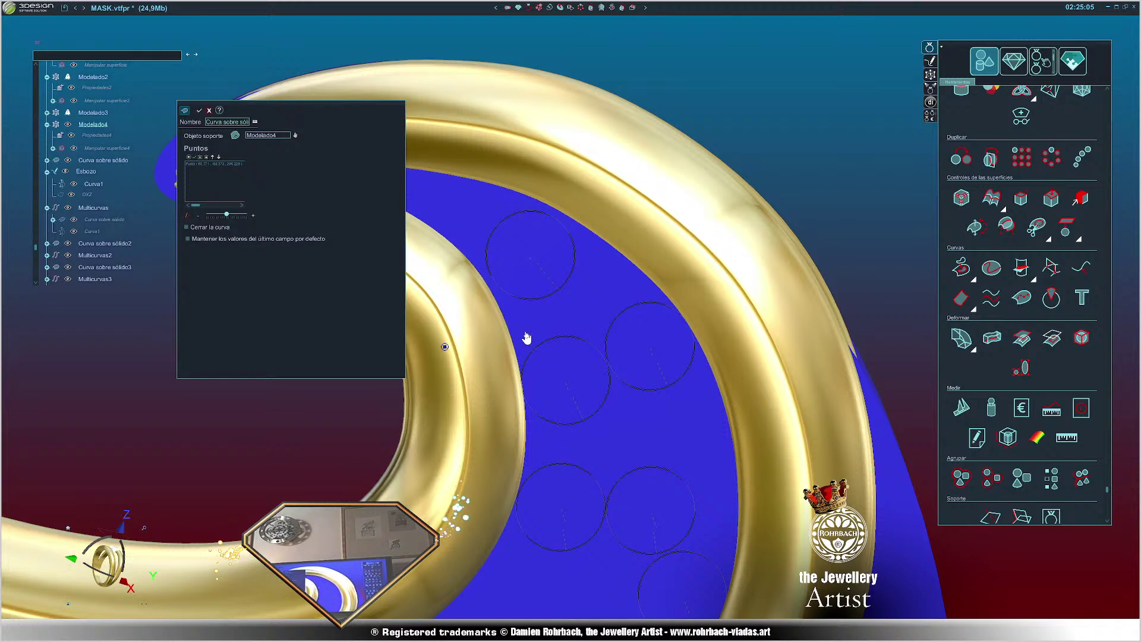
click(519, 333)
click(591, 299)
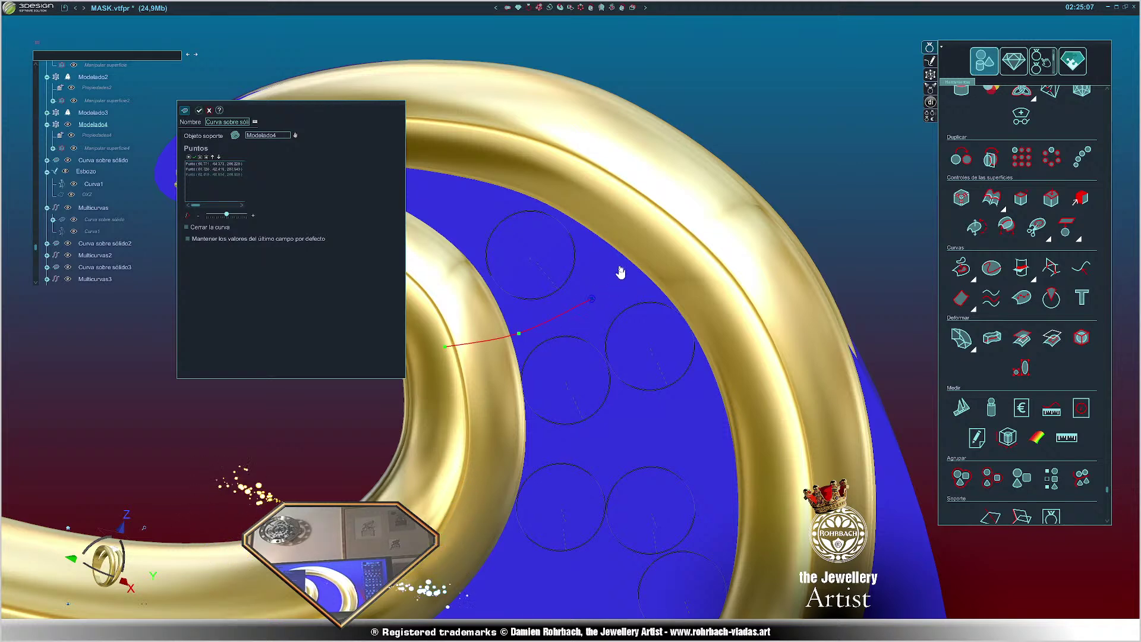
click(658, 218)
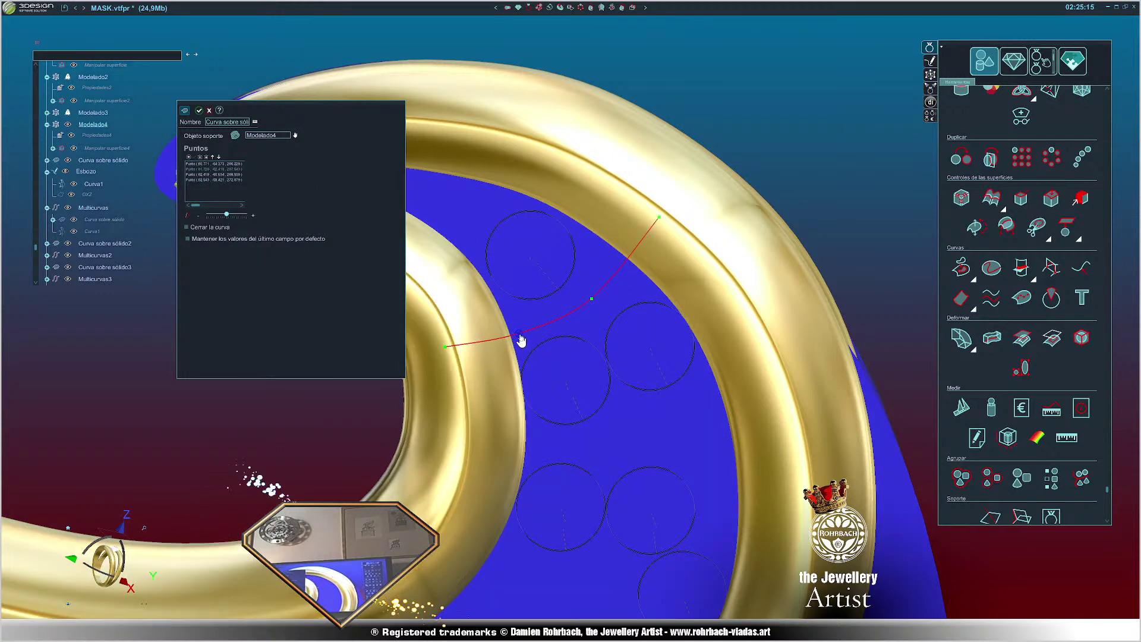
- Fine-tune the curve's inner end and two middle points so it runs smoothly between the stones, and confirm the curve
drag(519, 336, 509, 339)
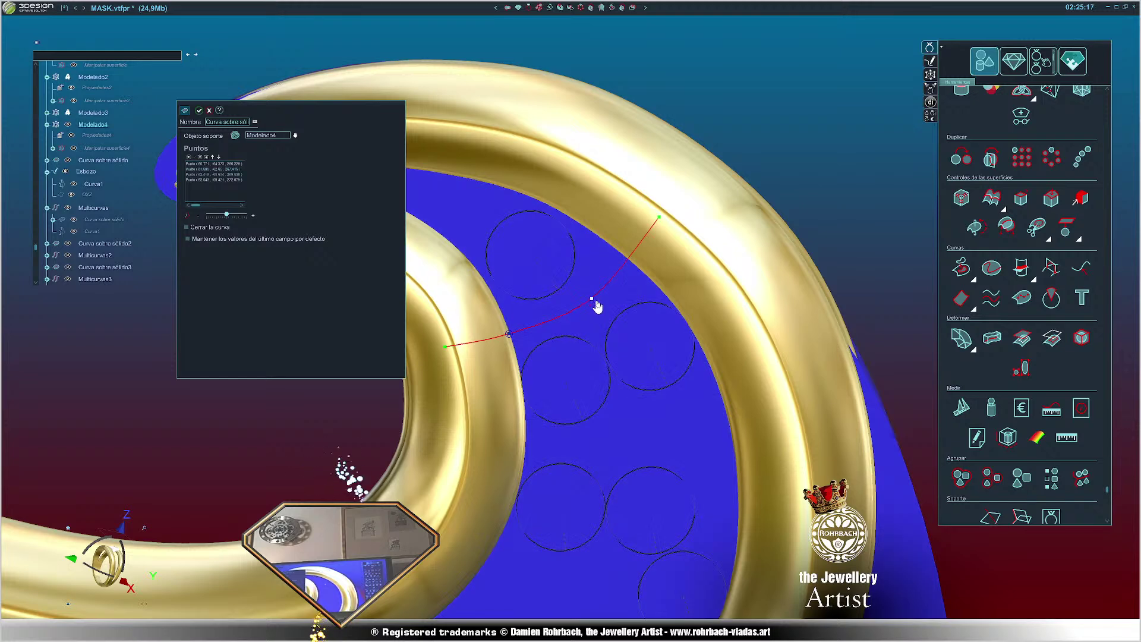
drag(592, 299, 598, 292)
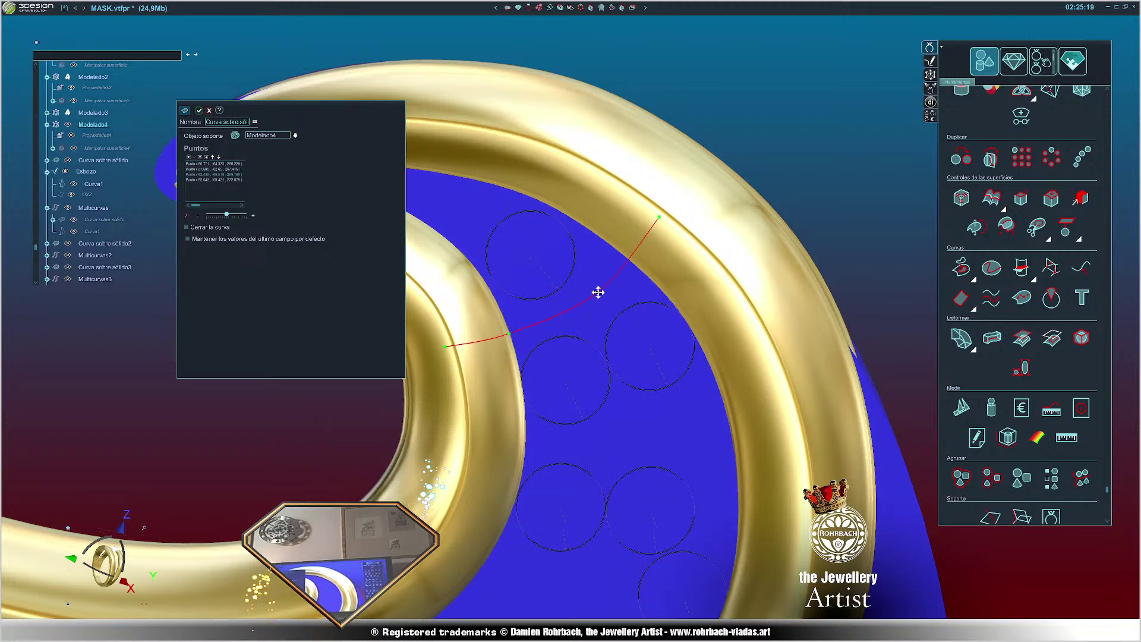
click(445, 348)
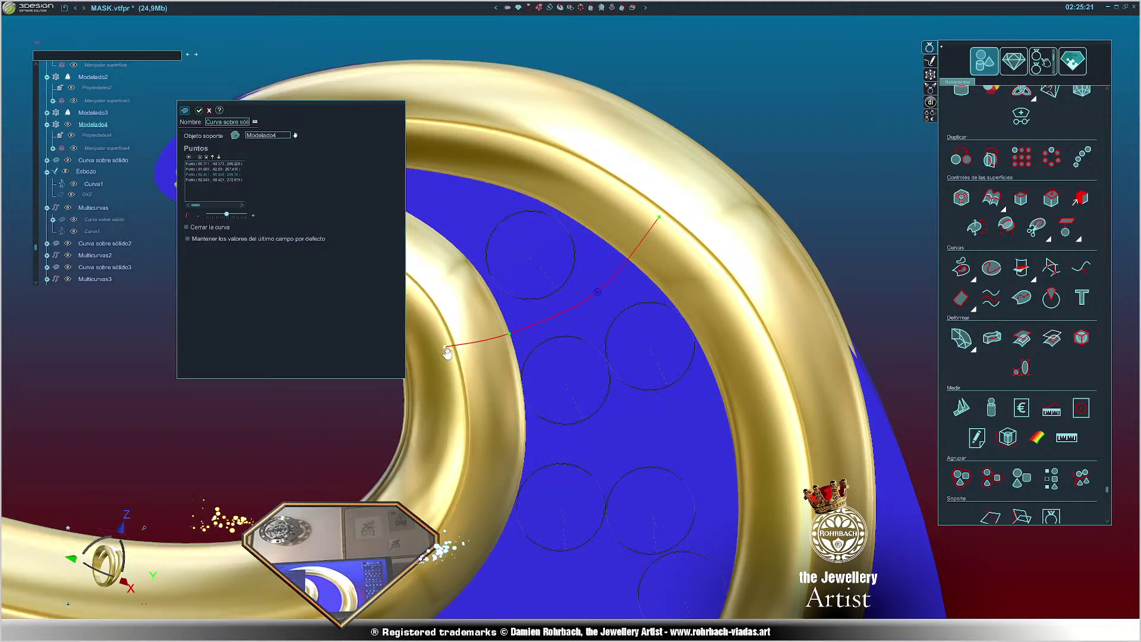
drag(446, 348, 451, 343)
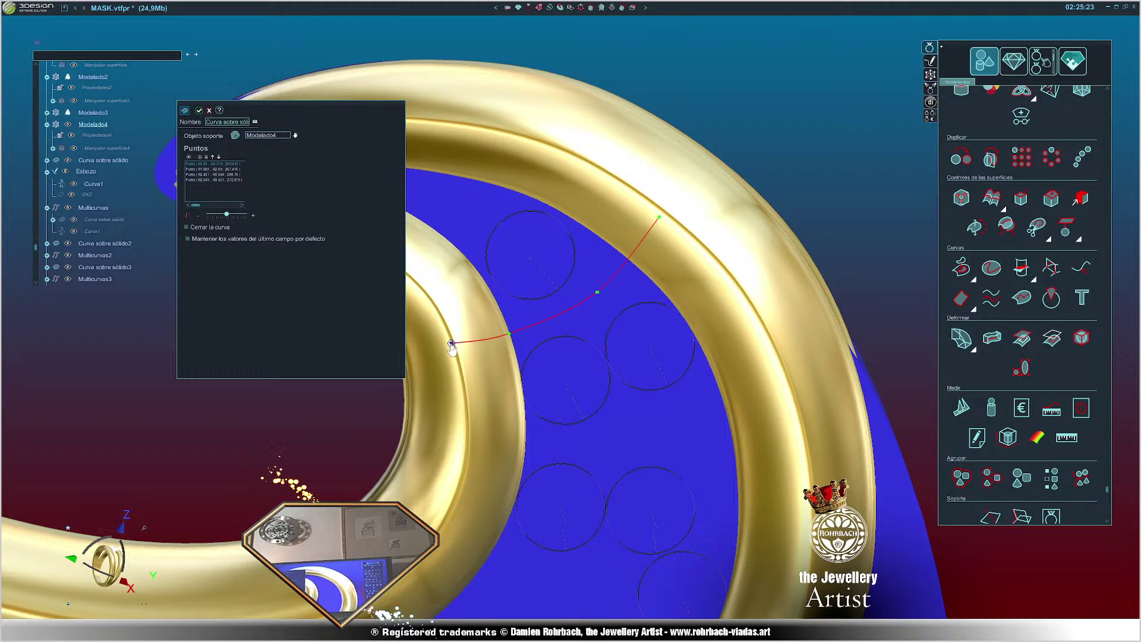
click(509, 336)
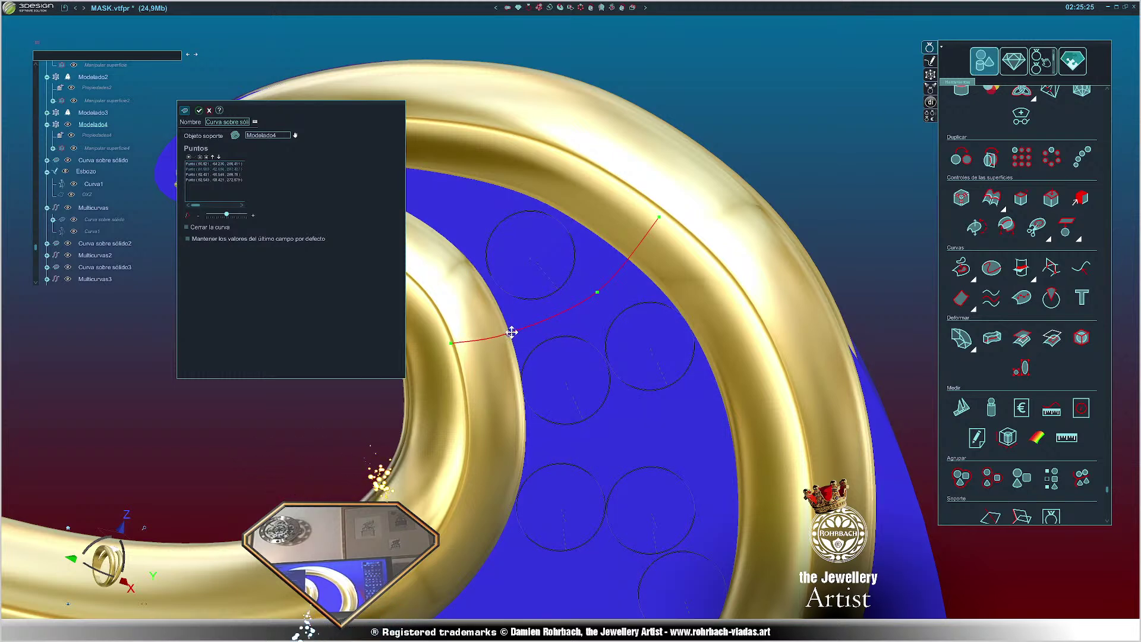
drag(509, 337, 512, 330)
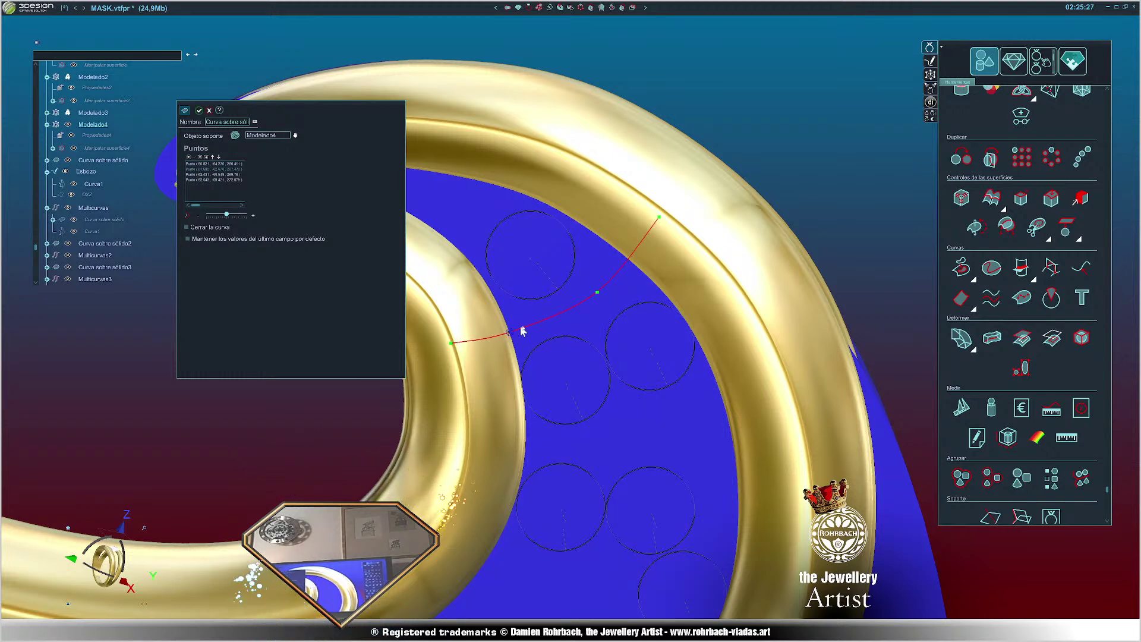
click(598, 292)
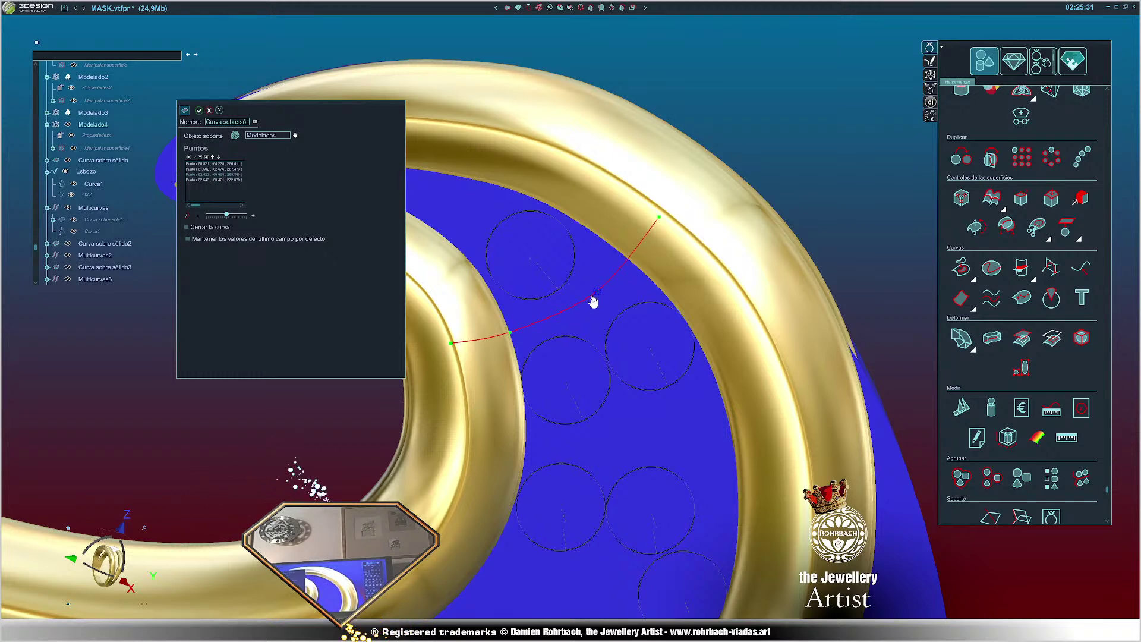
key(Return)
- Save the mask file
scroll(529, 308, down, 3)
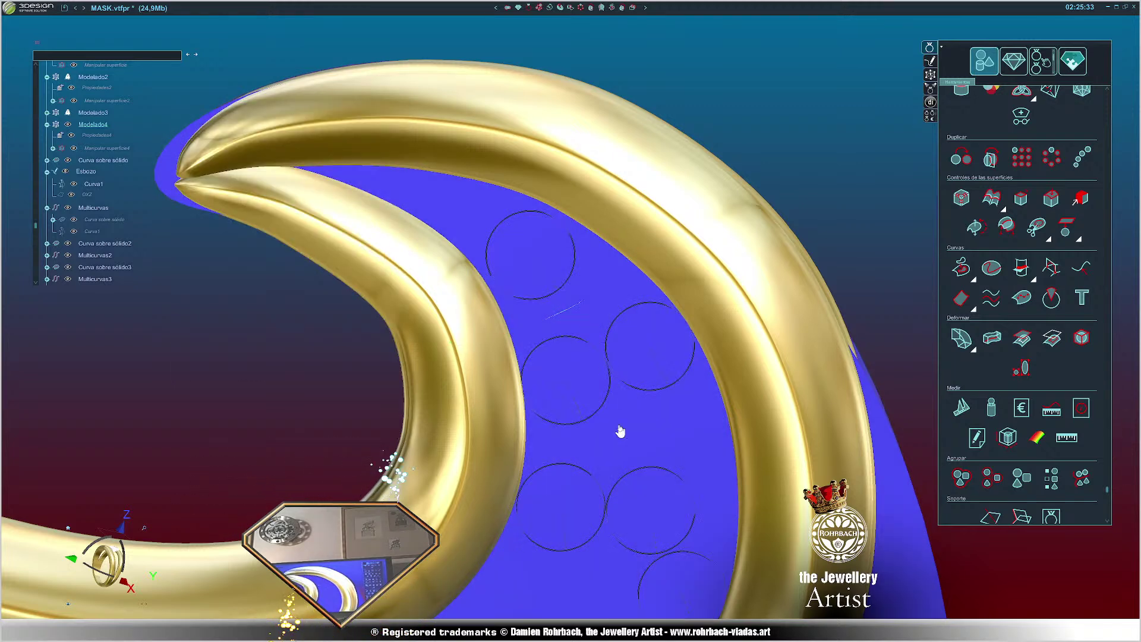
scroll(624, 421, down, 3)
scroll(623, 421, up, 3)
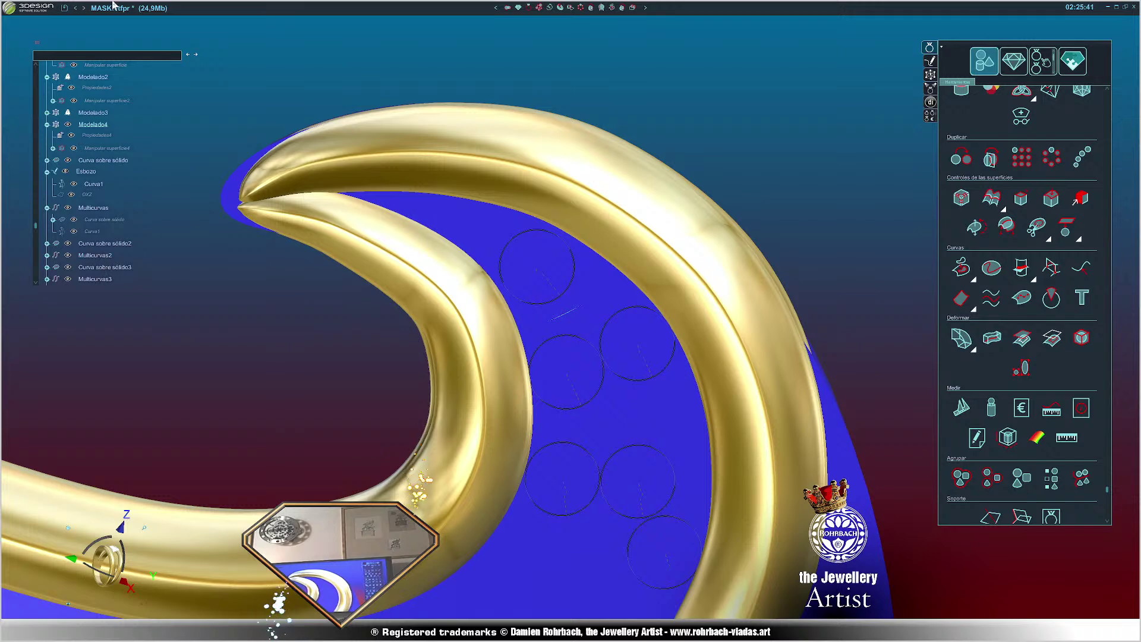
click(64, 8)
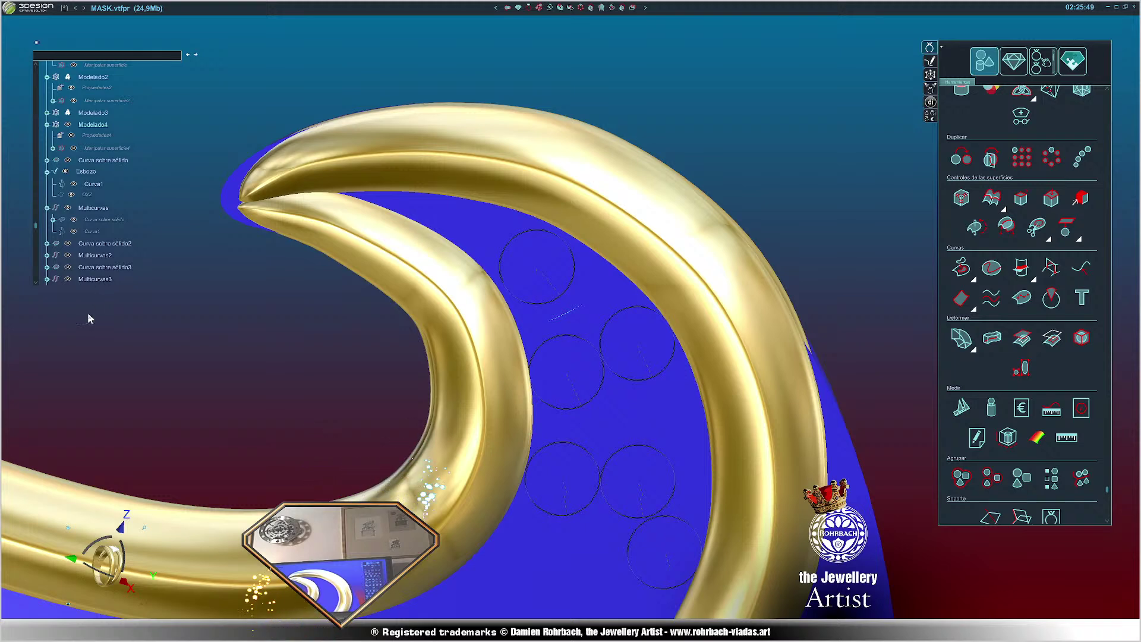
- Edit Multicurvas3 and replace its rail curve with the short cross curve, Curva sobre sólido4
double_click(98, 281)
scroll(97, 265, down, 2)
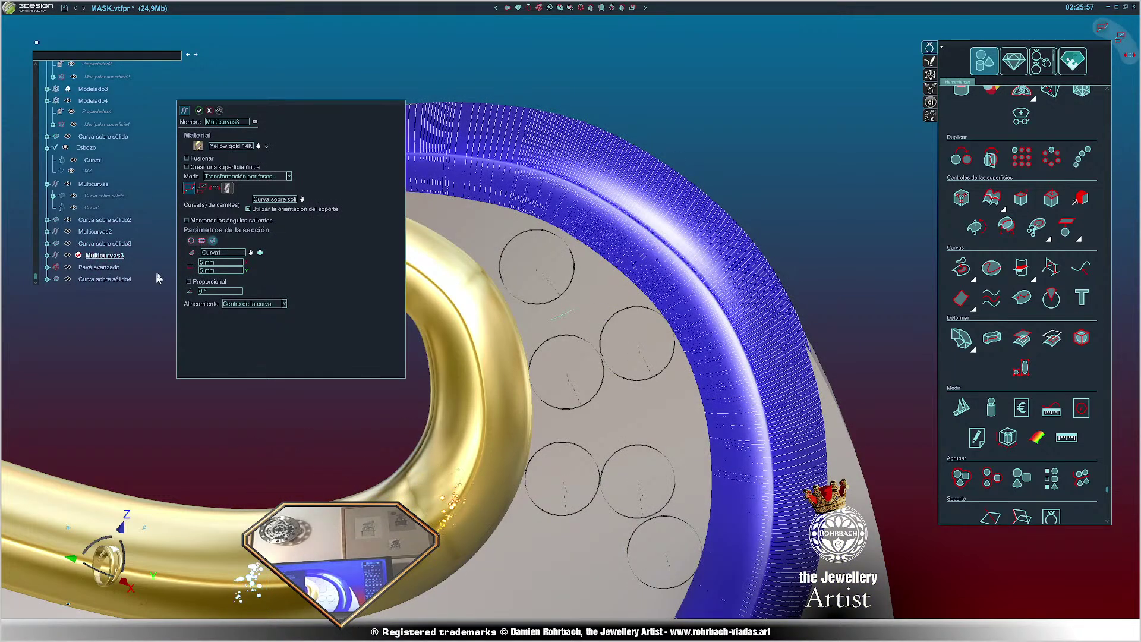
click(303, 200)
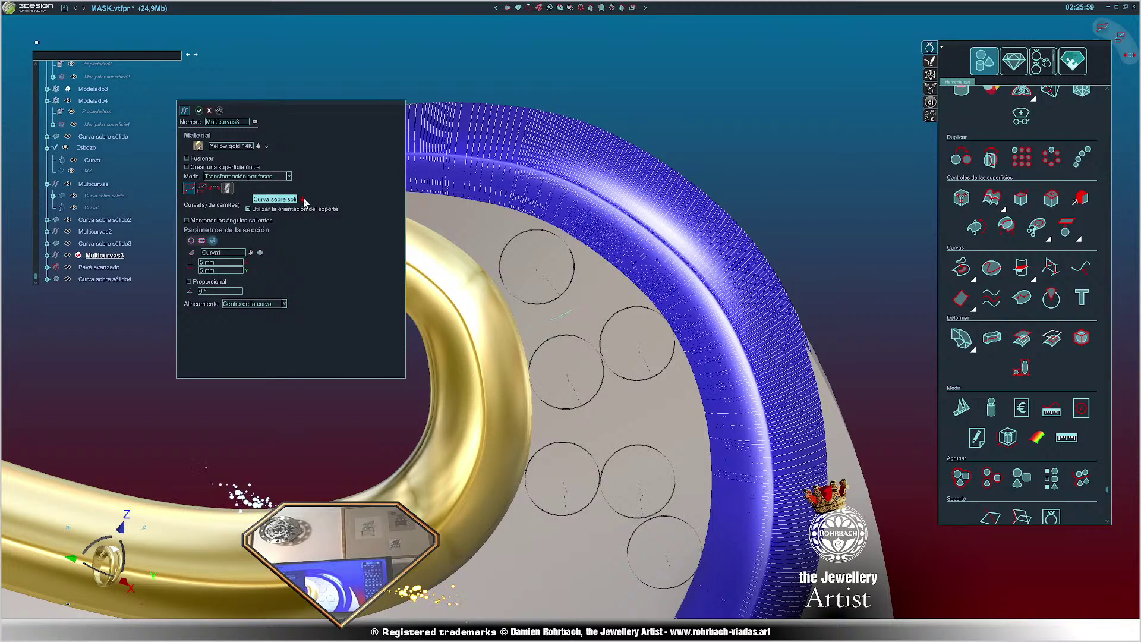
click(113, 280)
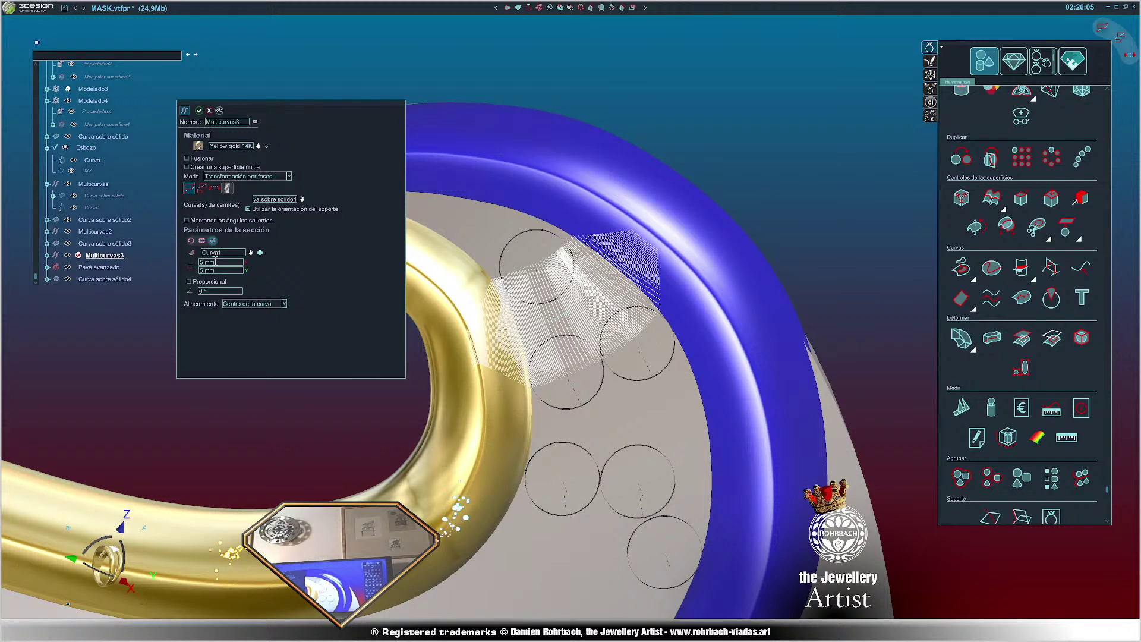
- Set the strand's section width and height to 3 mm
text(3)
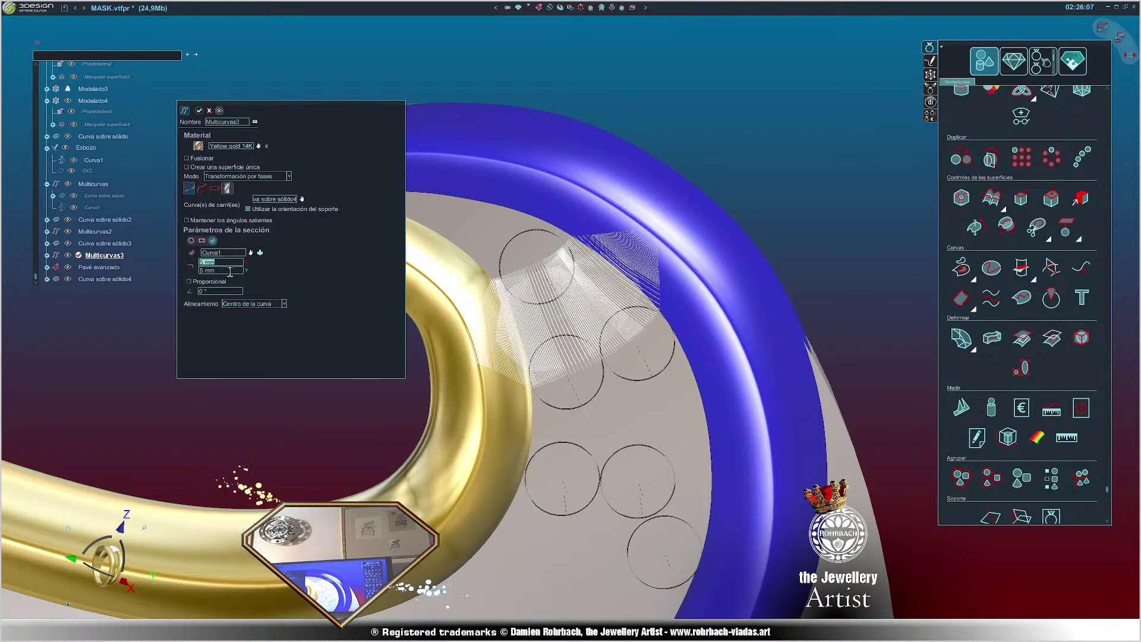
key(Tab)
click(231, 262)
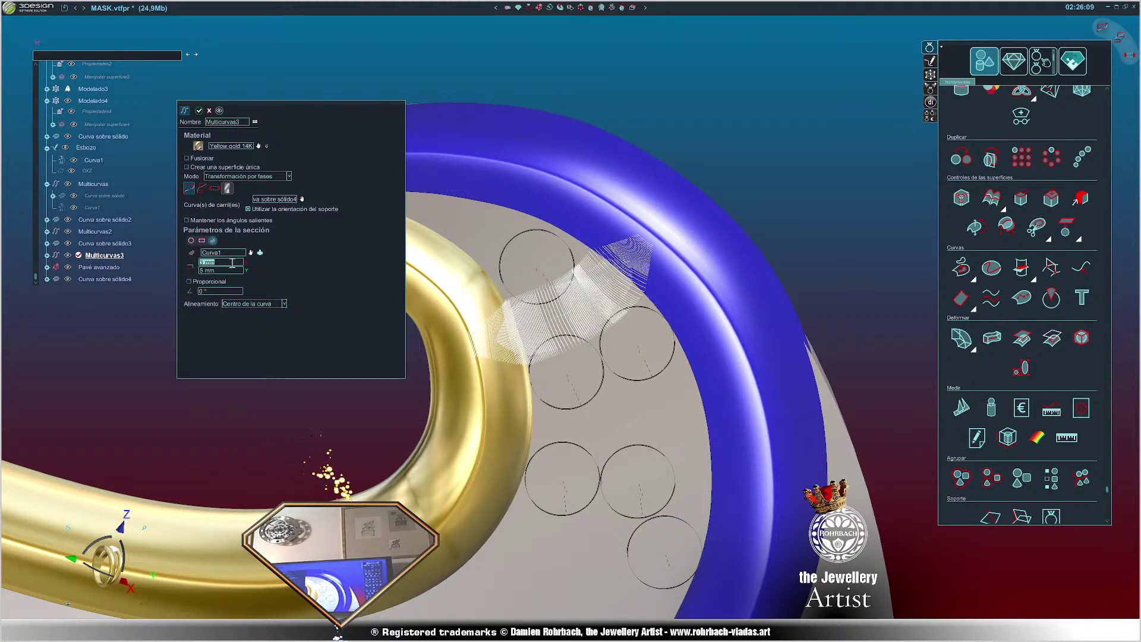
text(3)
click(231, 262)
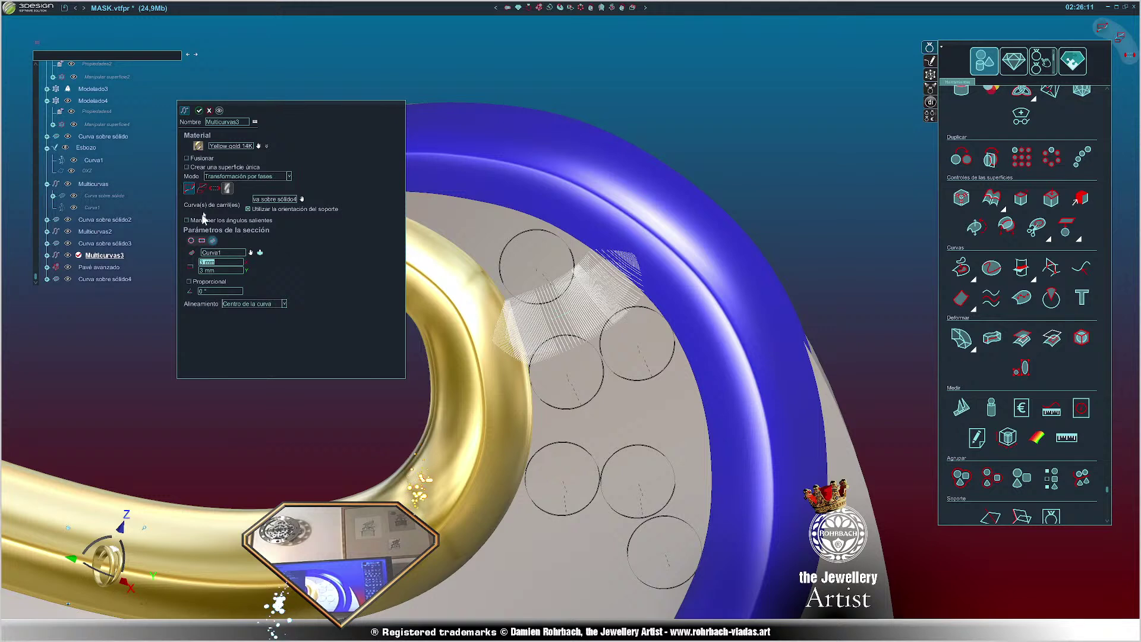
- Set both the entry length and the exit length of the strand's gouge profiles to 1 mm
click(216, 189)
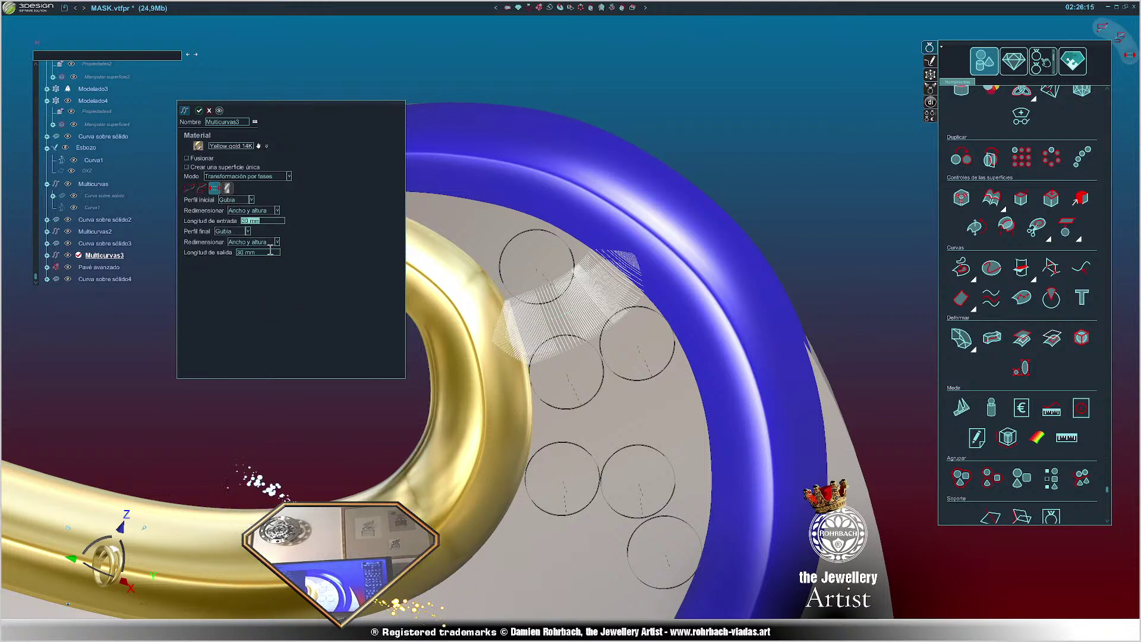
text(1)
key(Tab)
text(1)
key(Return)
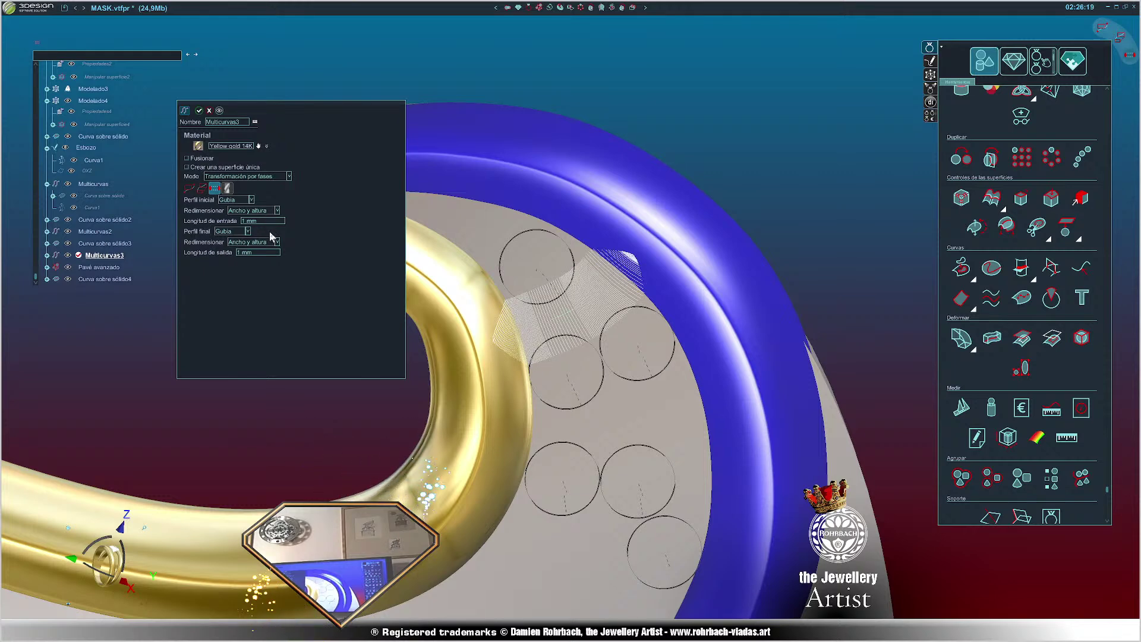
- Set the strand's section to 2 mm by 2 mm and confirm the edited sweep
click(198, 189)
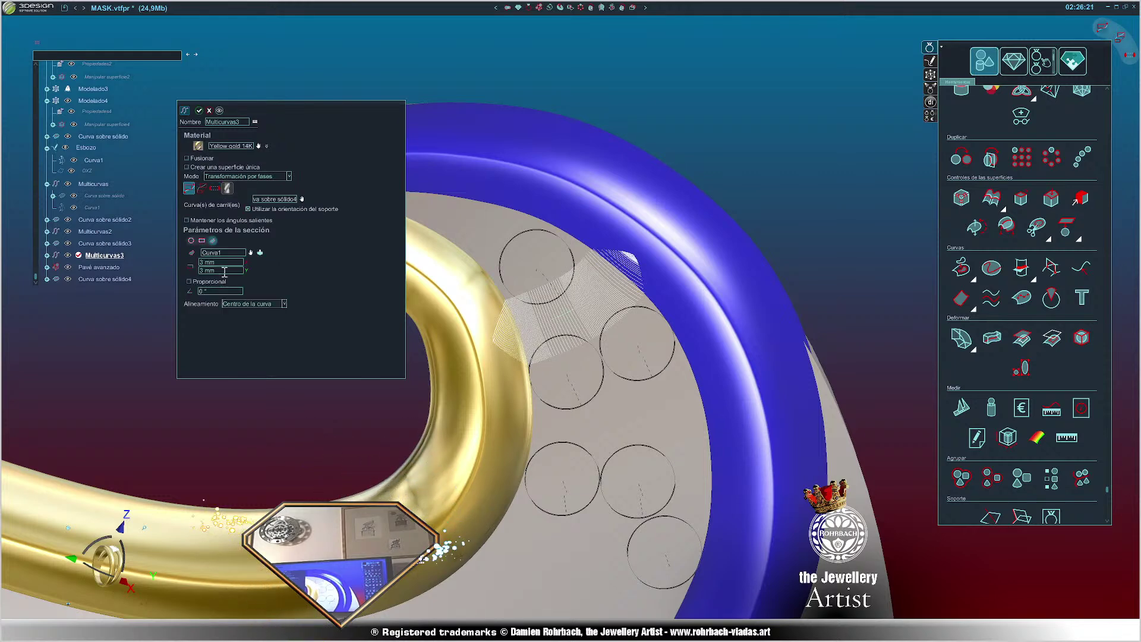
text(2)
key(Return)
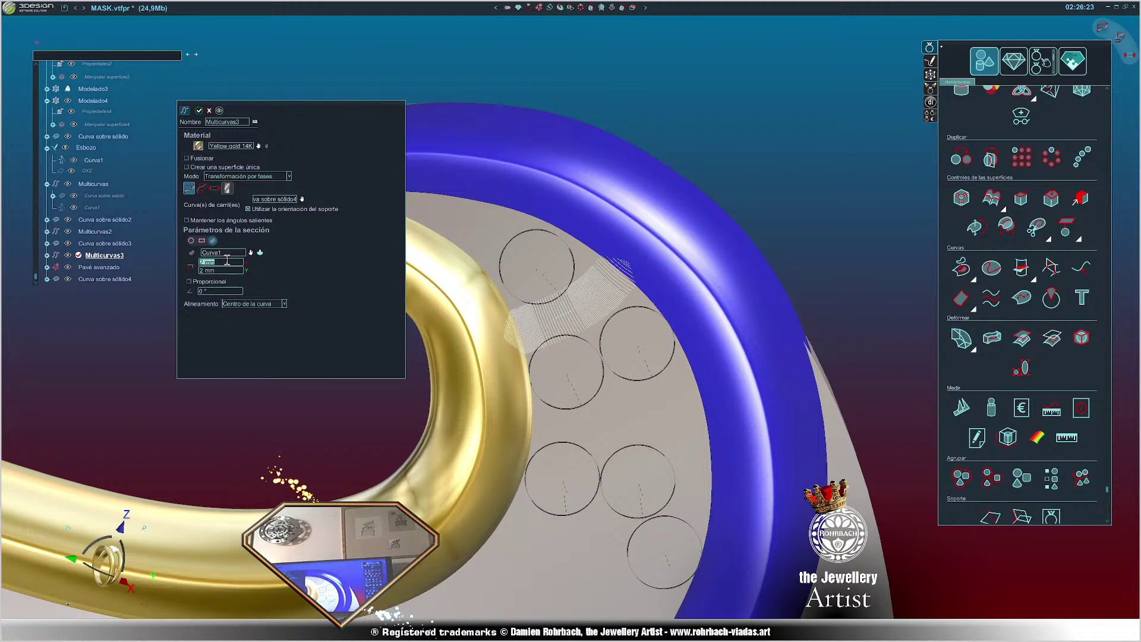
key(Return)
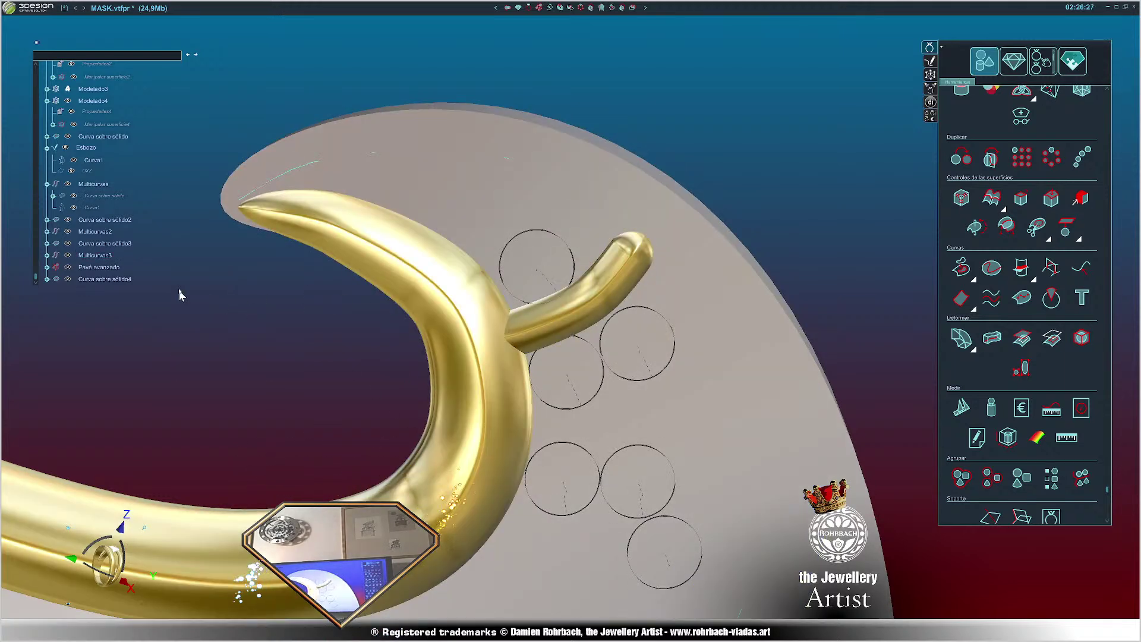
- Make the hidden mask part Modelado3 visible again
scroll(423, 321, down, 4)
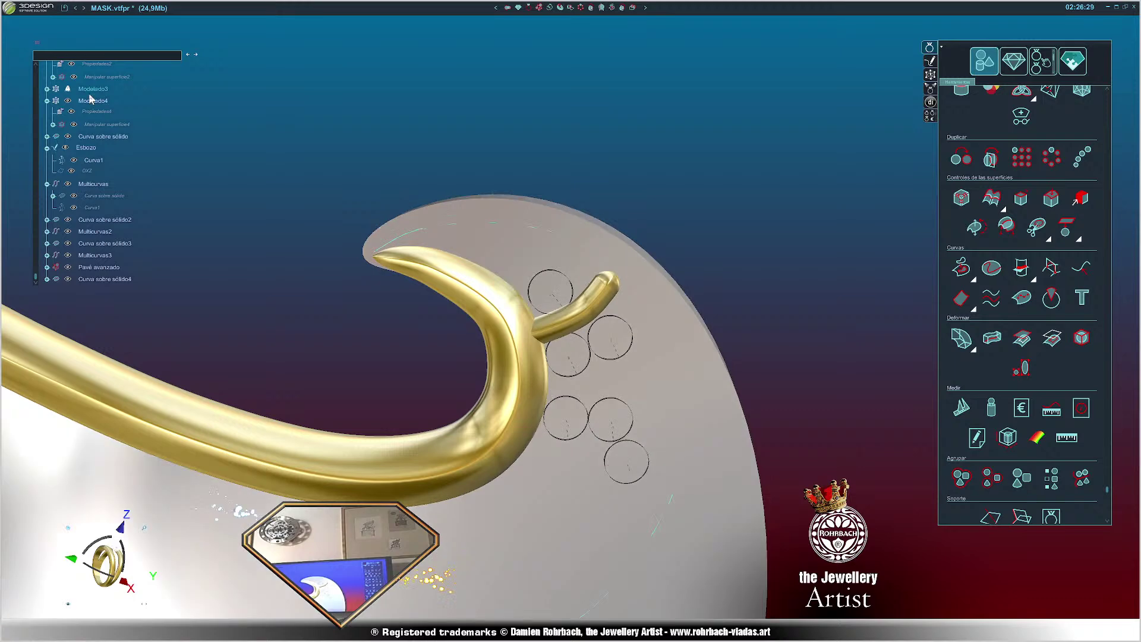
right_click(121, 123)
click(111, 226)
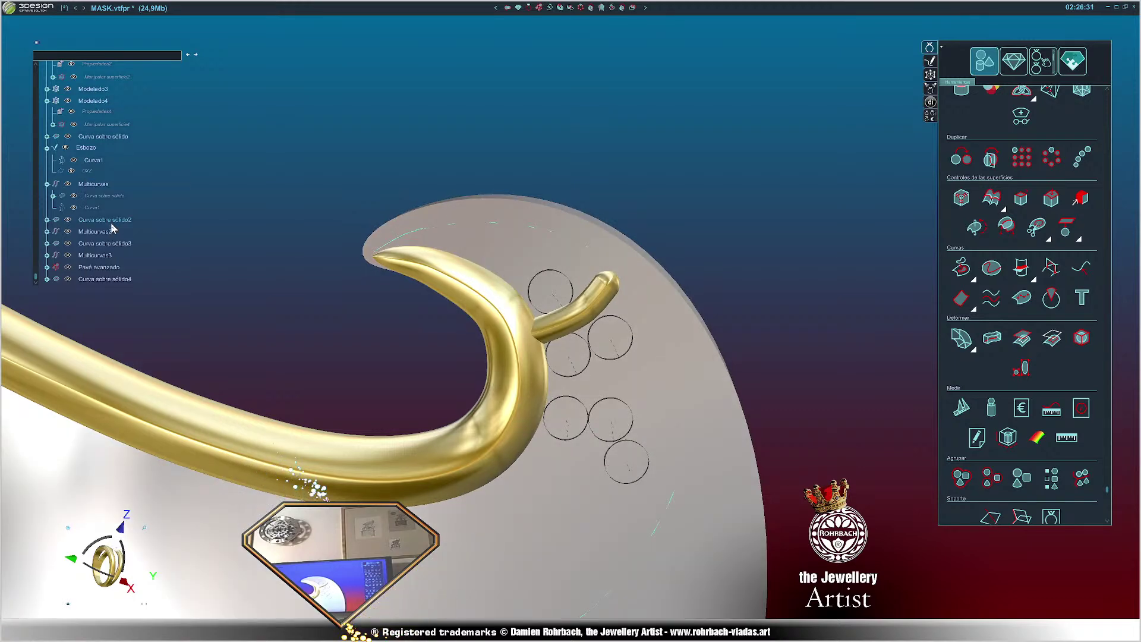
scroll(336, 297, down, 4)
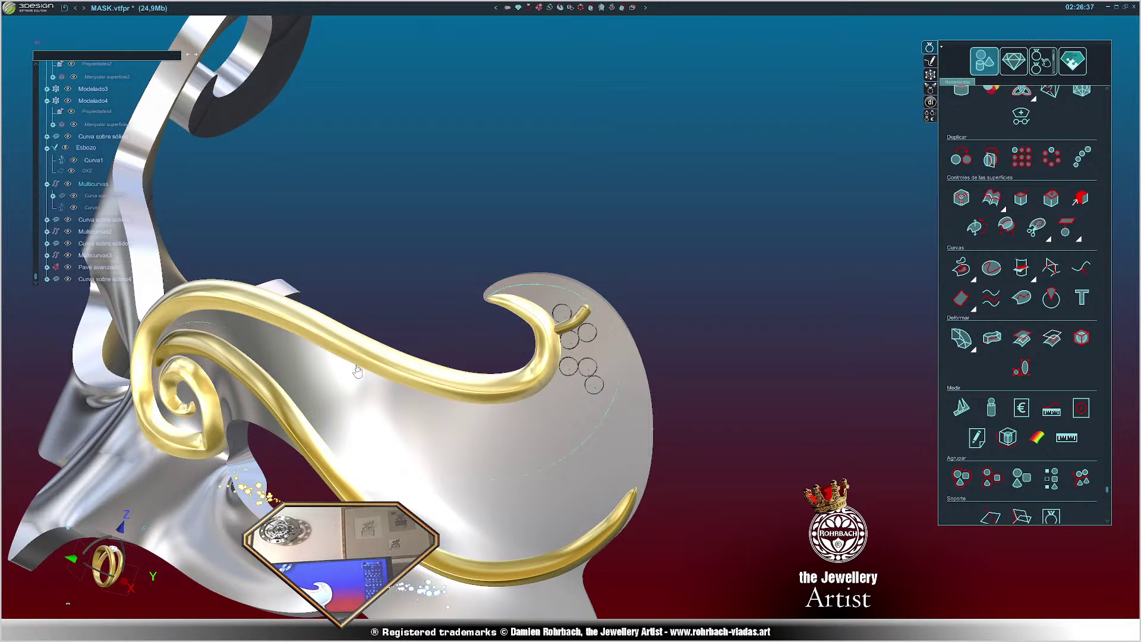
- Create a copy of the thick upper gold strand and use the unused outer curve on the mask as its rail
scroll(573, 329, up, 3)
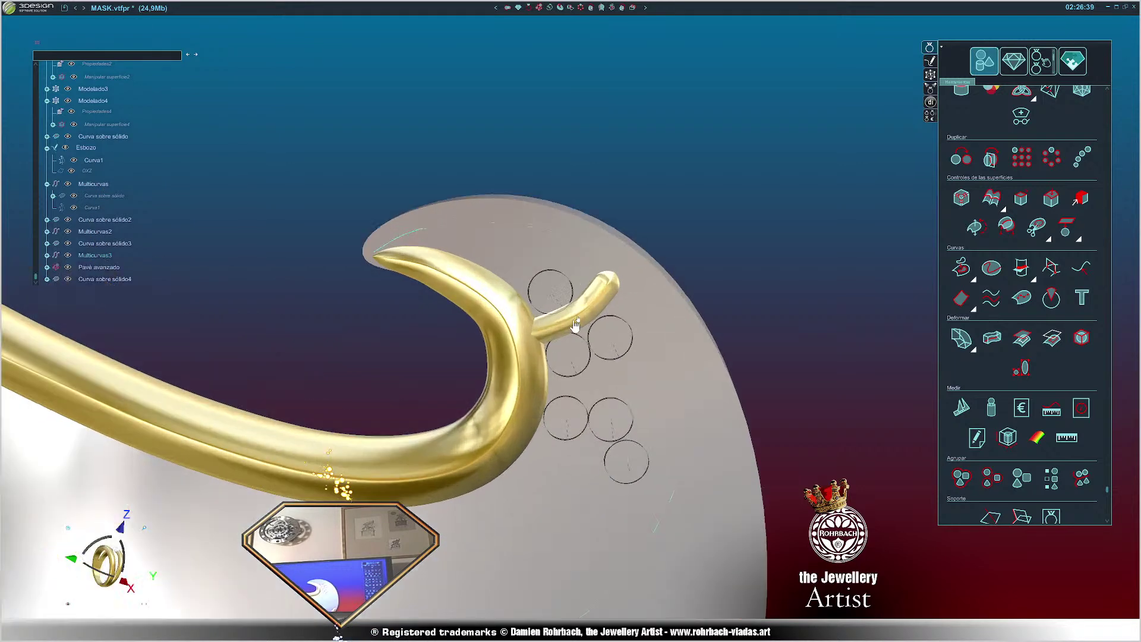
click(575, 319)
click(523, 350)
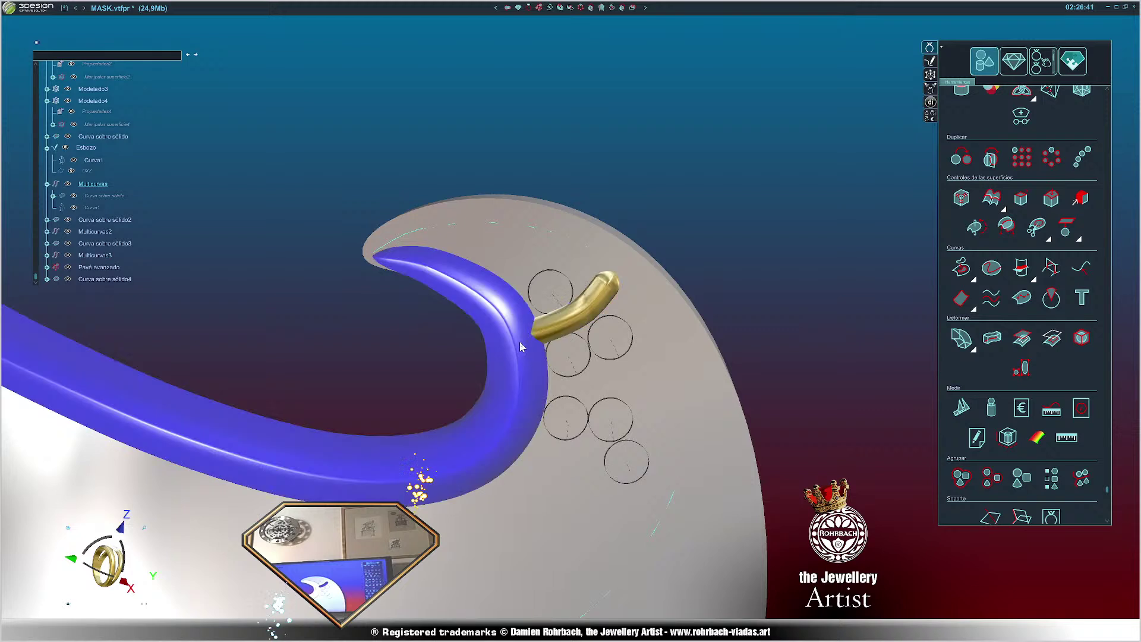
right_click(508, 350)
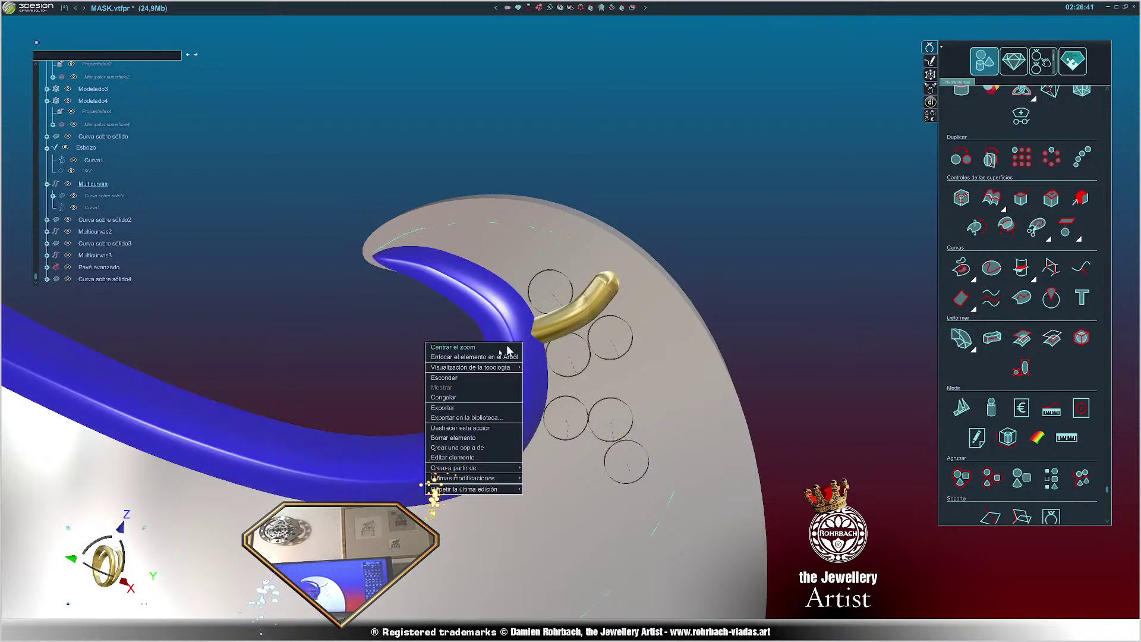
click(455, 456)
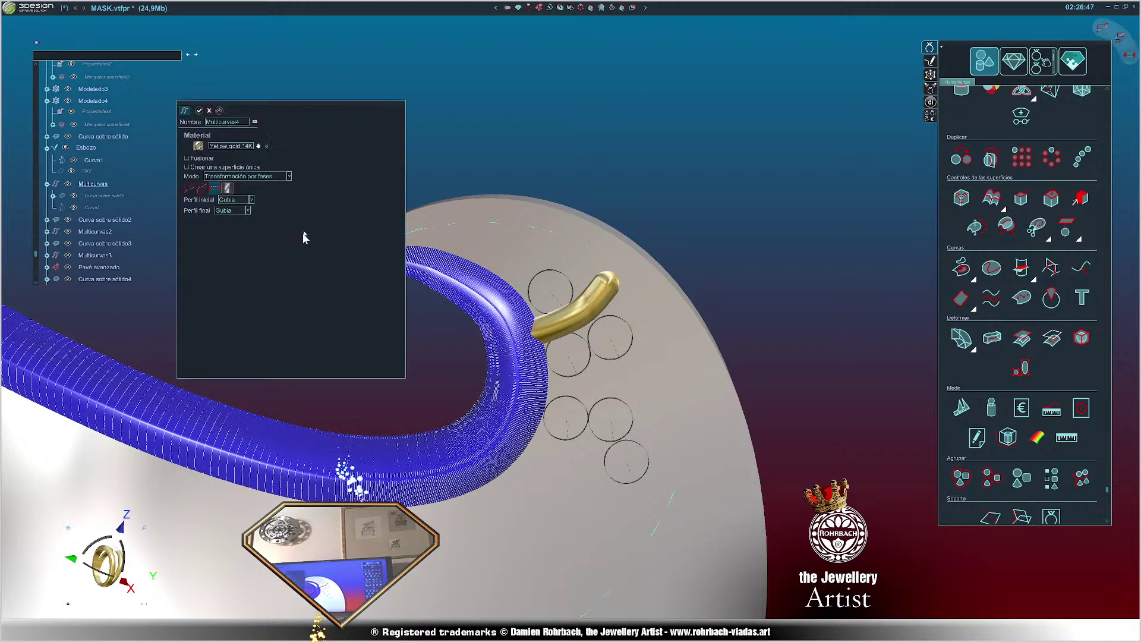
drag(323, 118, 706, 108)
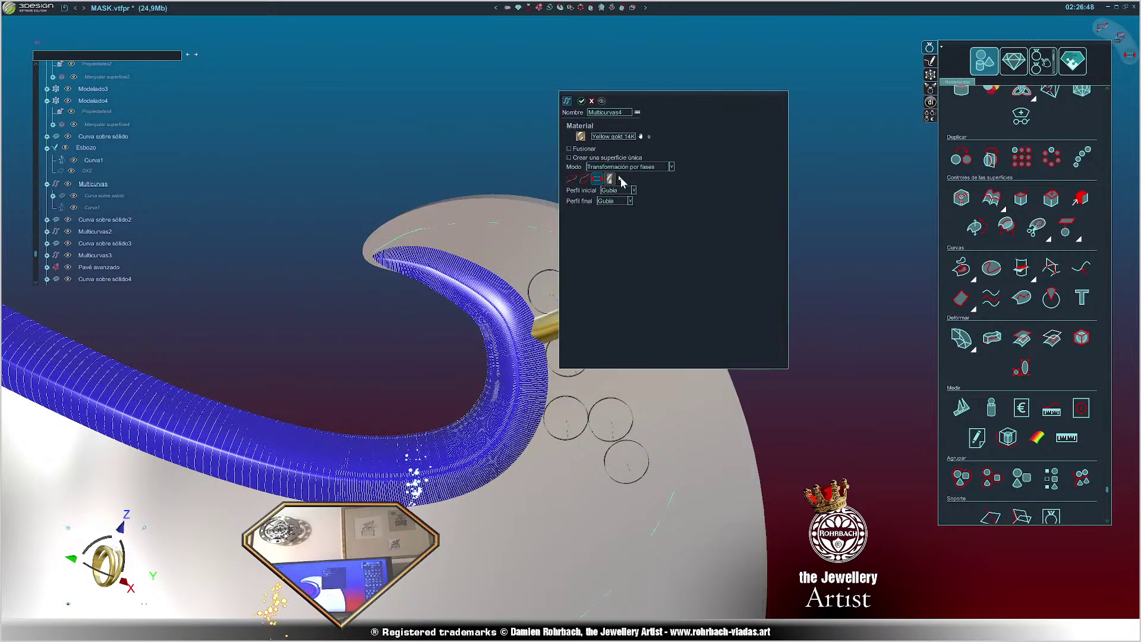
click(571, 178)
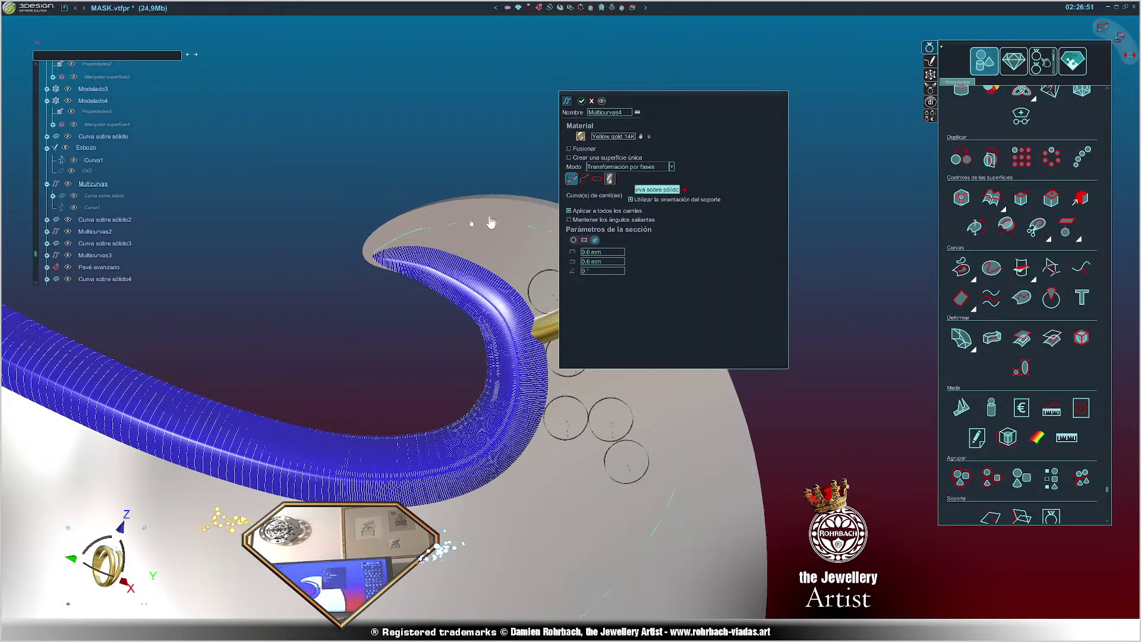
click(401, 243)
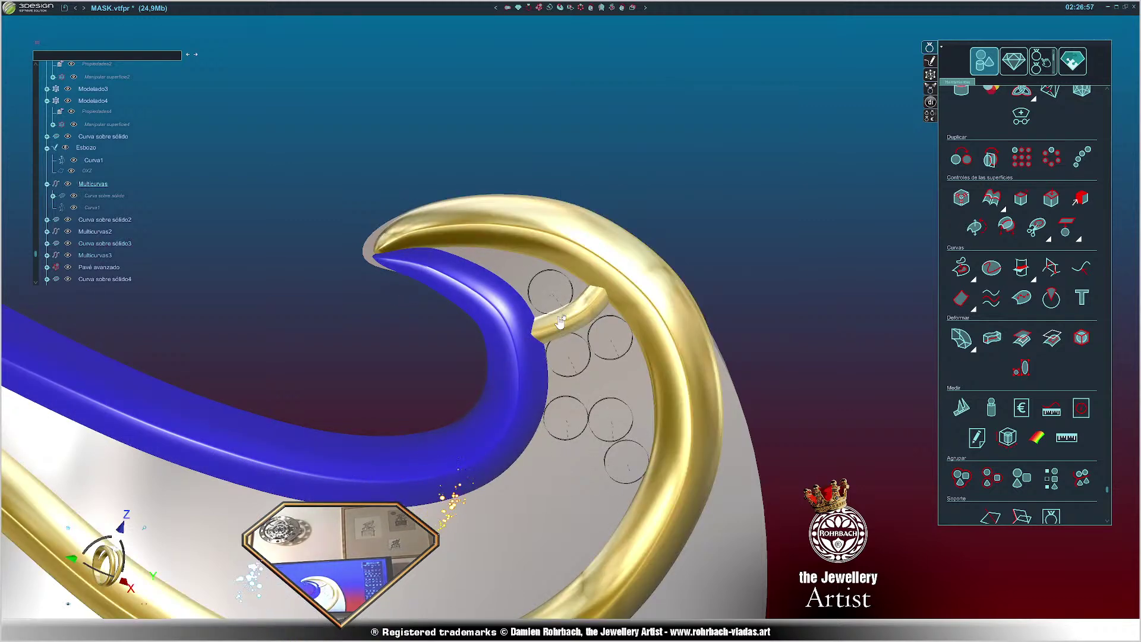
- Inspect the new outer gold strand and its junction with the short cross strand between the stones
scroll(571, 328, down, 3)
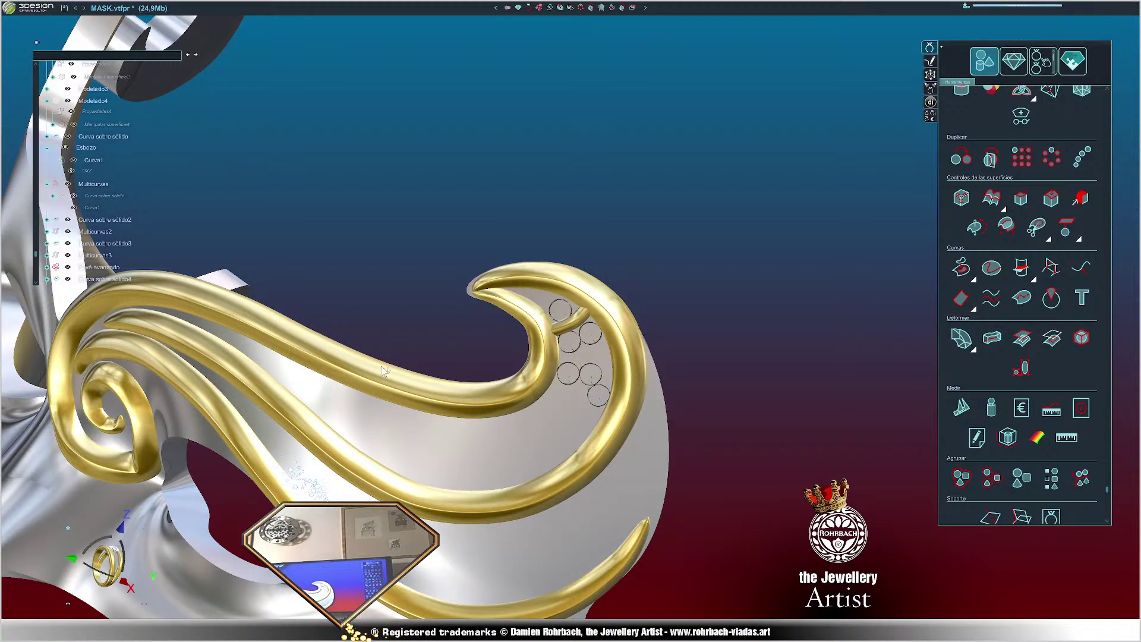
scroll(383, 371, up, 3)
scroll(436, 420, down, 2)
middle_drag(435, 420, 449, 445)
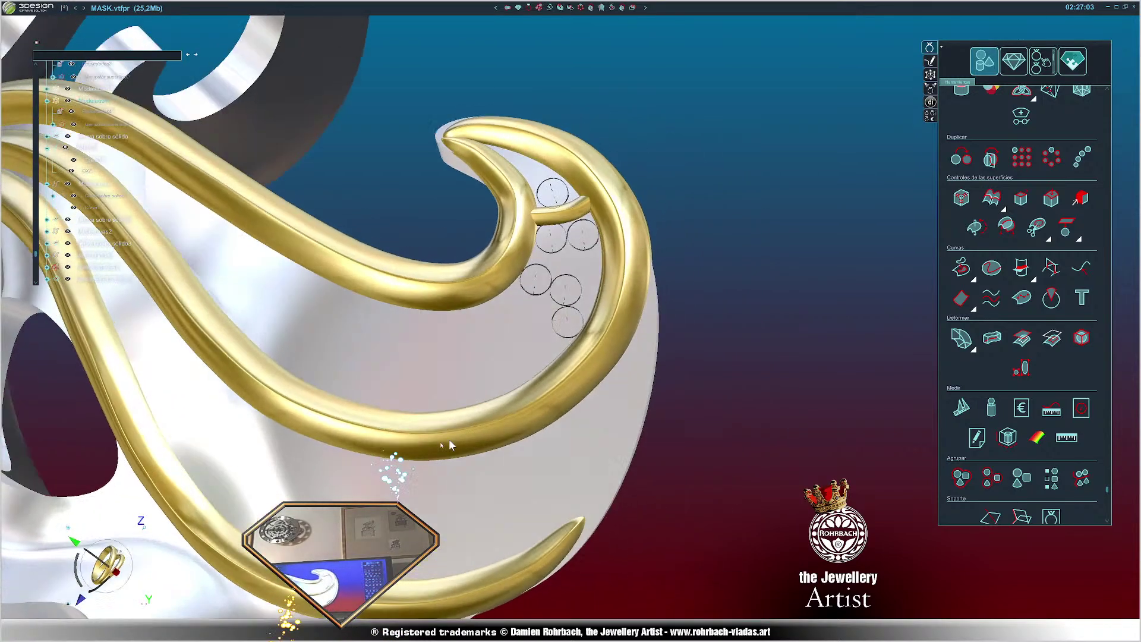
right_drag(450, 446, 508, 334)
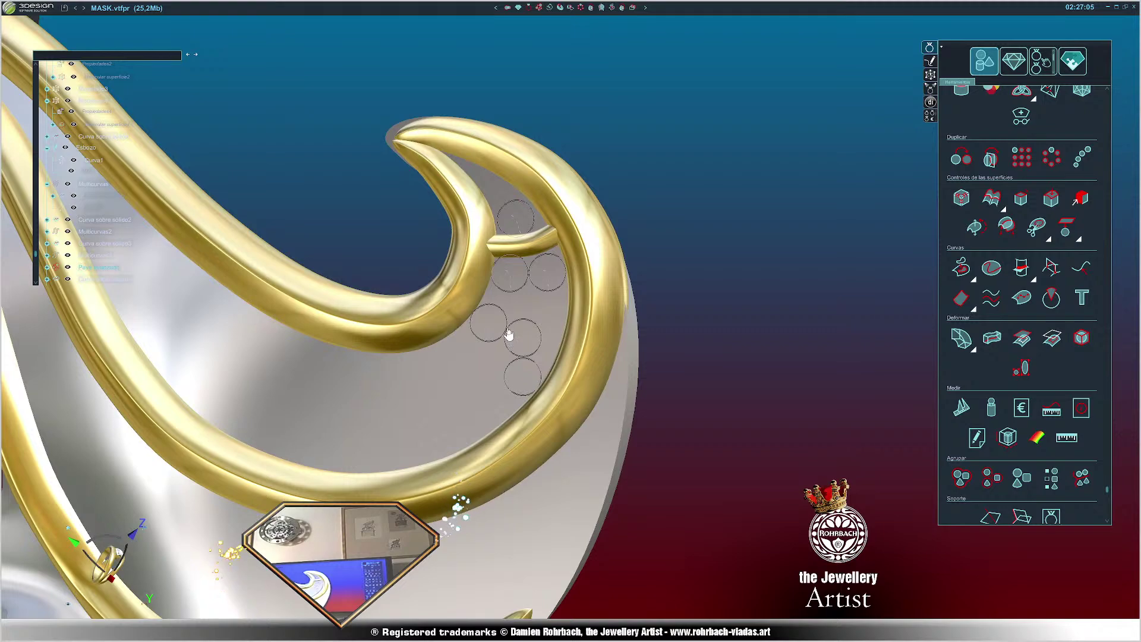
right_drag(499, 257, 557, 318)
scroll(517, 291, up, 3)
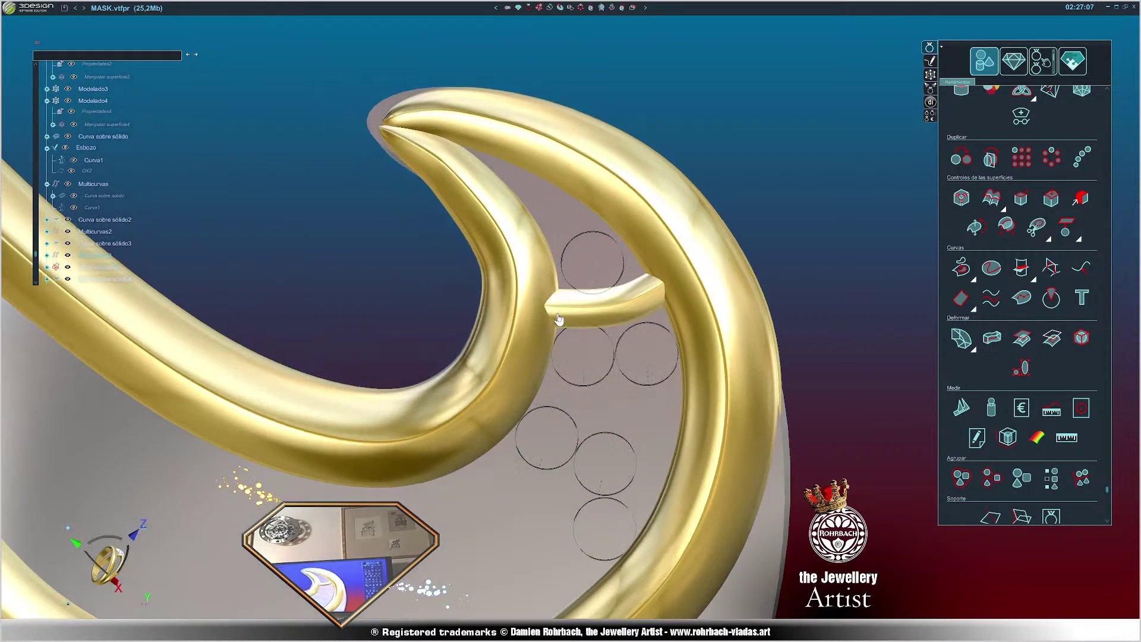
scroll(558, 319, down, 8)
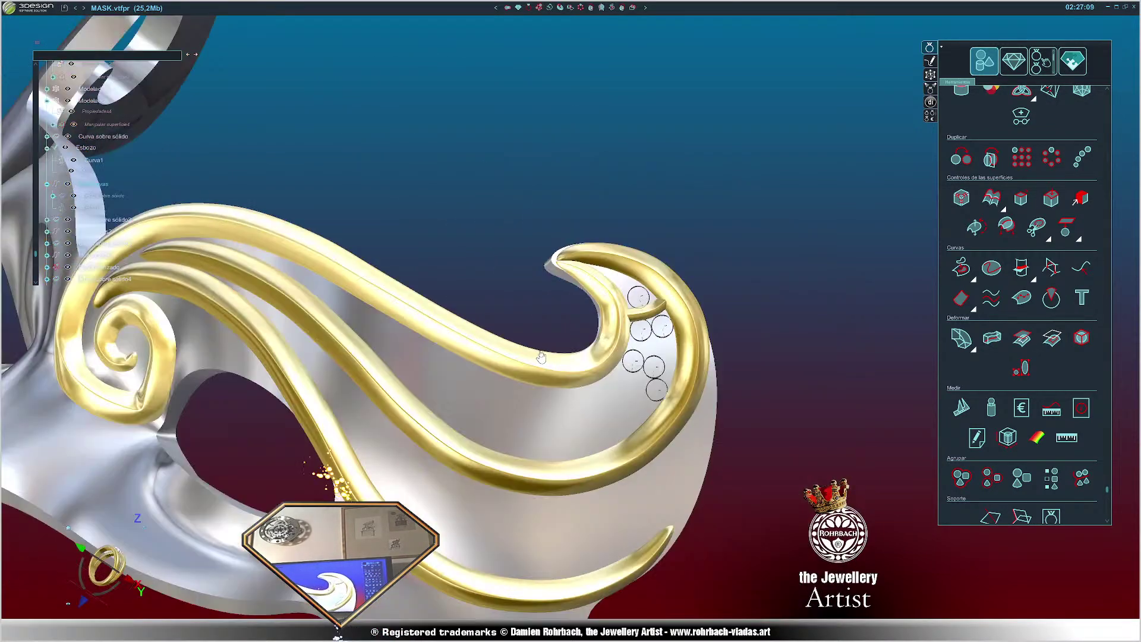
scroll(594, 344, up, 4)
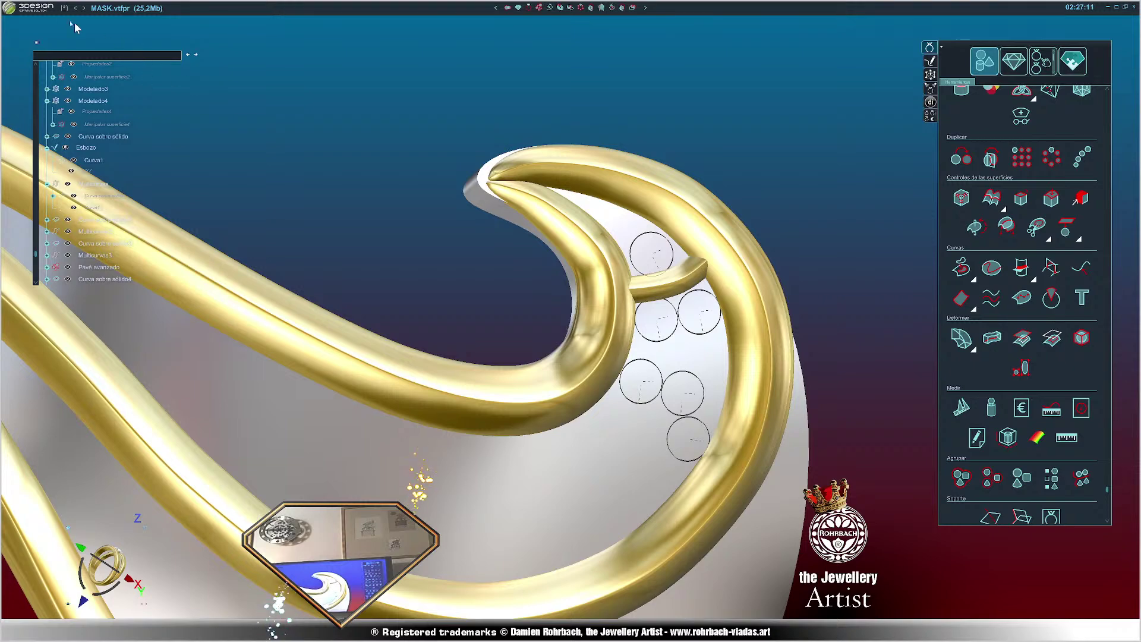
scroll(554, 321, down, 6)
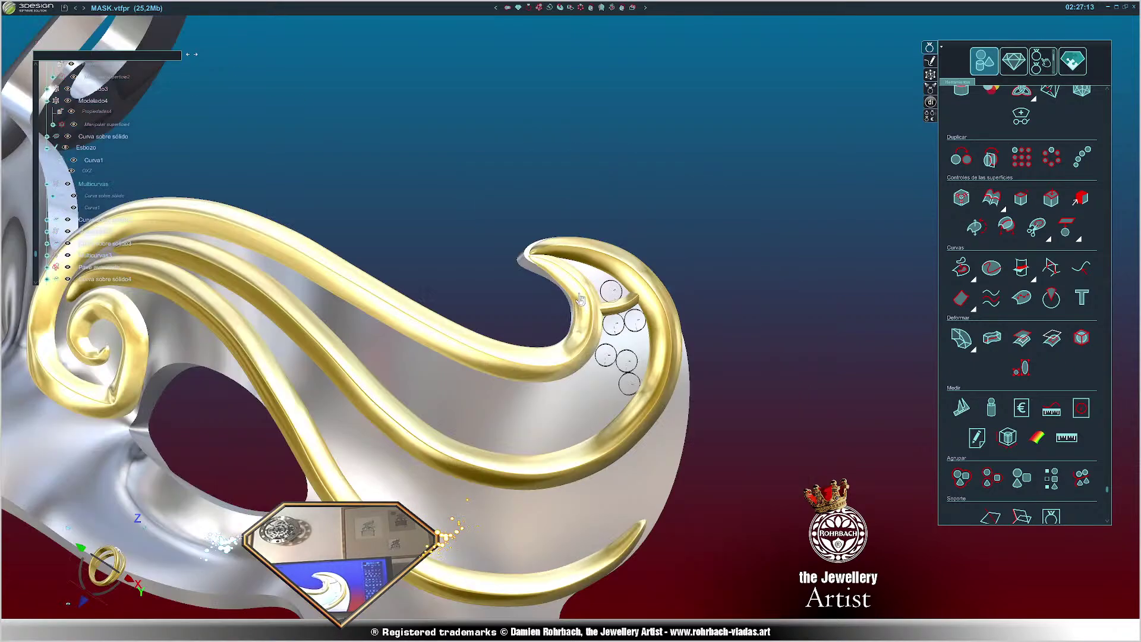
right_drag(556, 351, 326, 351)
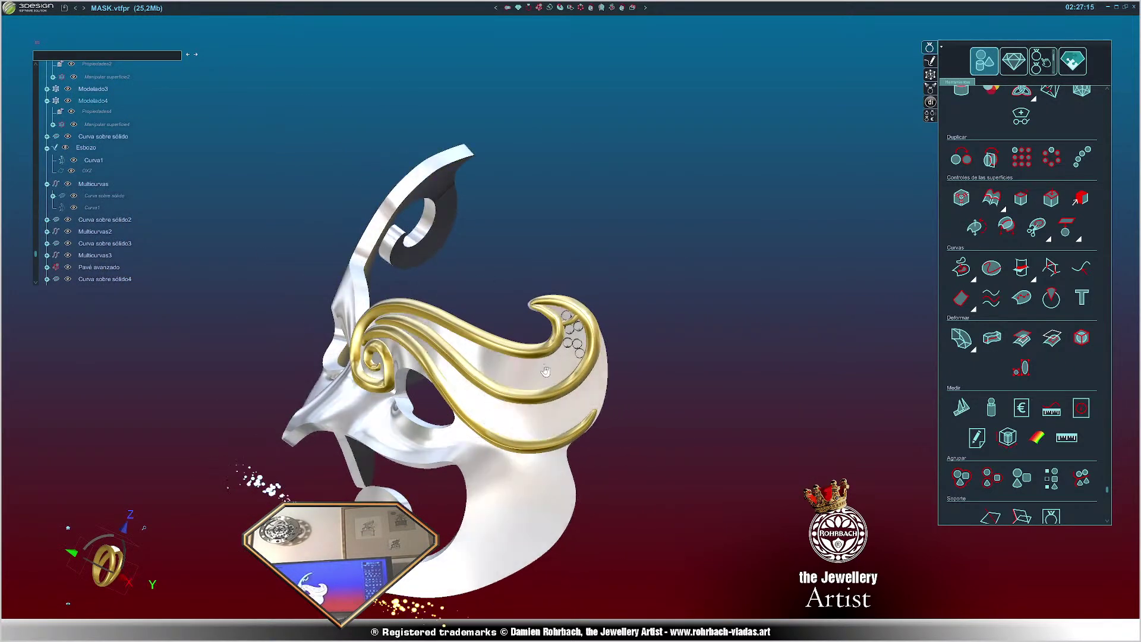
- Draw a seven-point curve on the mask part Modelado4, from the inner strand between the stone circles to the outer strand
scroll(557, 339, up, 6)
click(529, 430)
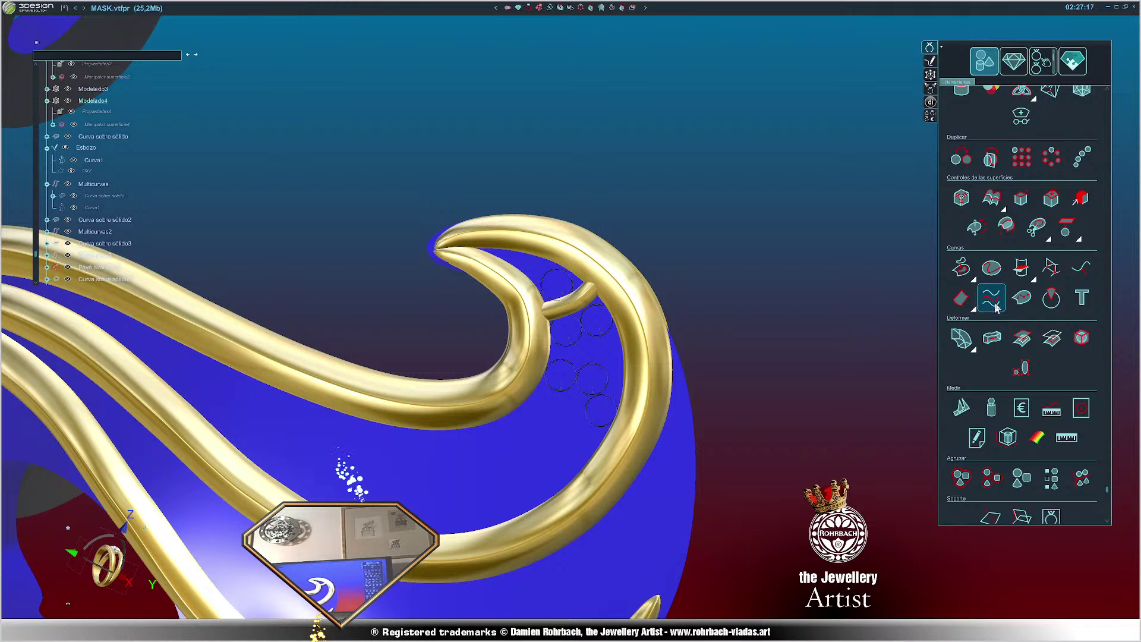
click(1022, 297)
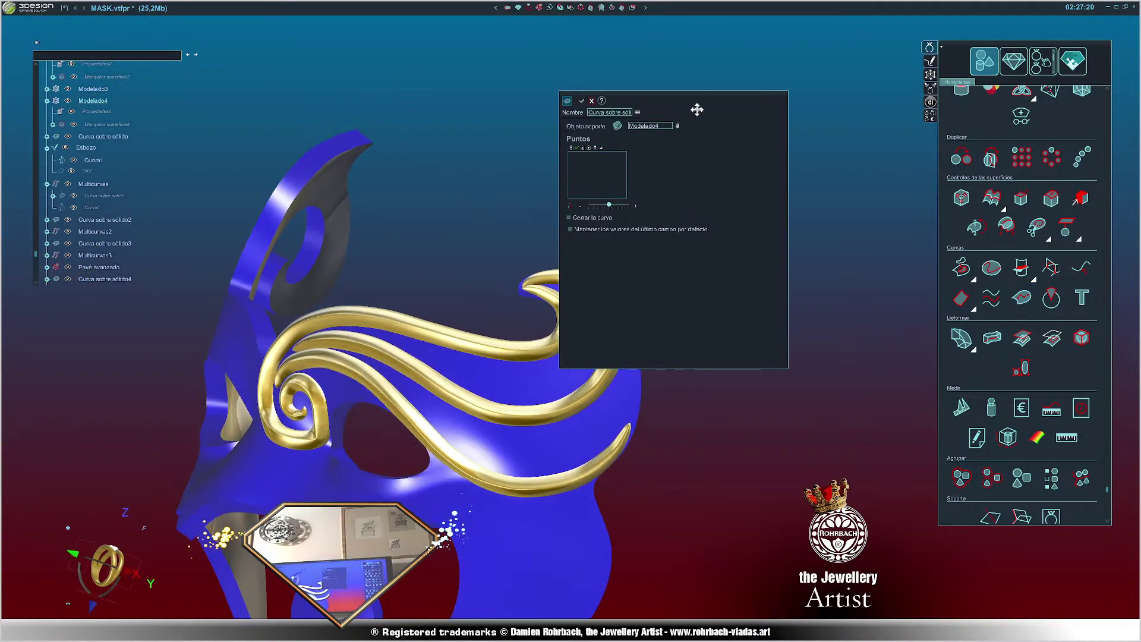
drag(696, 110, 263, 89)
scroll(384, 394, up, 5)
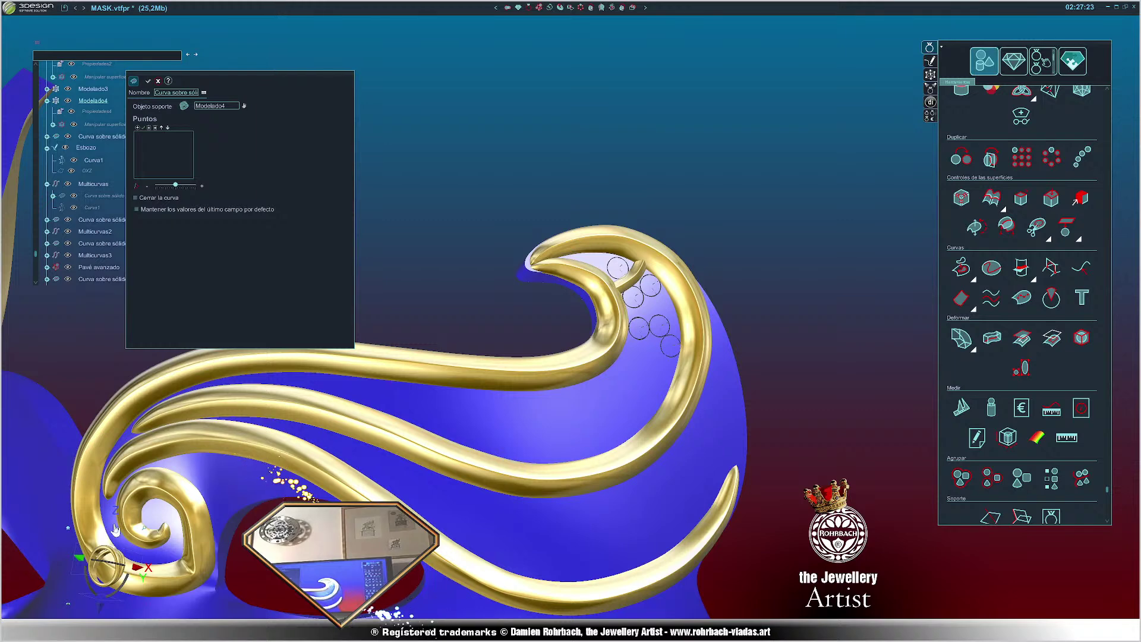
scroll(383, 394, down, 4)
middle_drag(384, 394, 344, 397)
scroll(622, 343, up, 4)
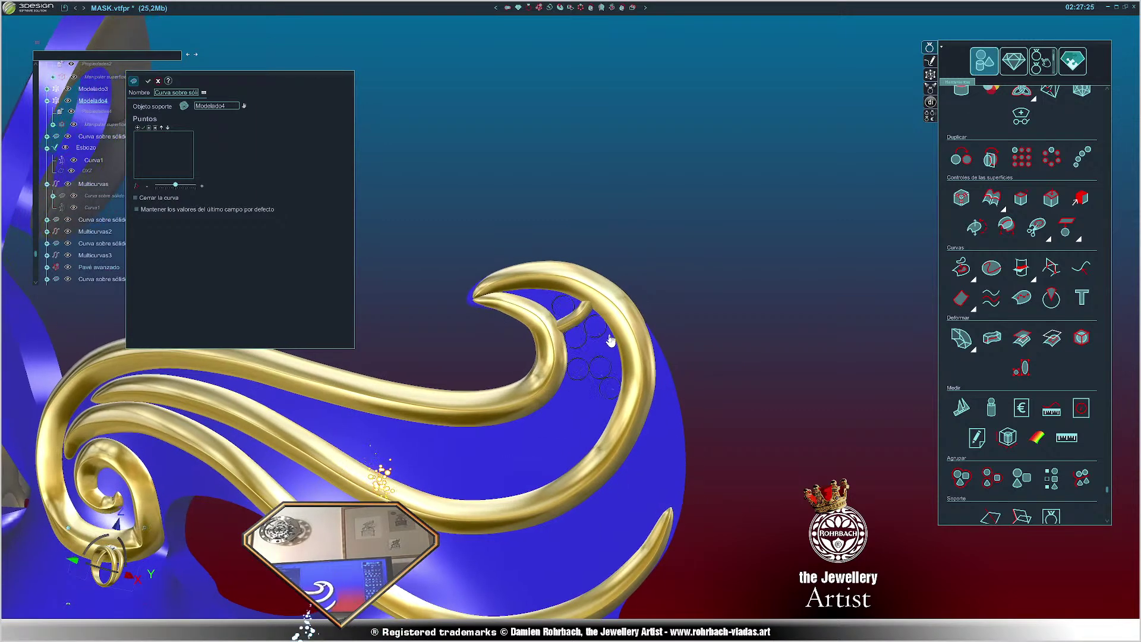
scroll(606, 351, up, 4)
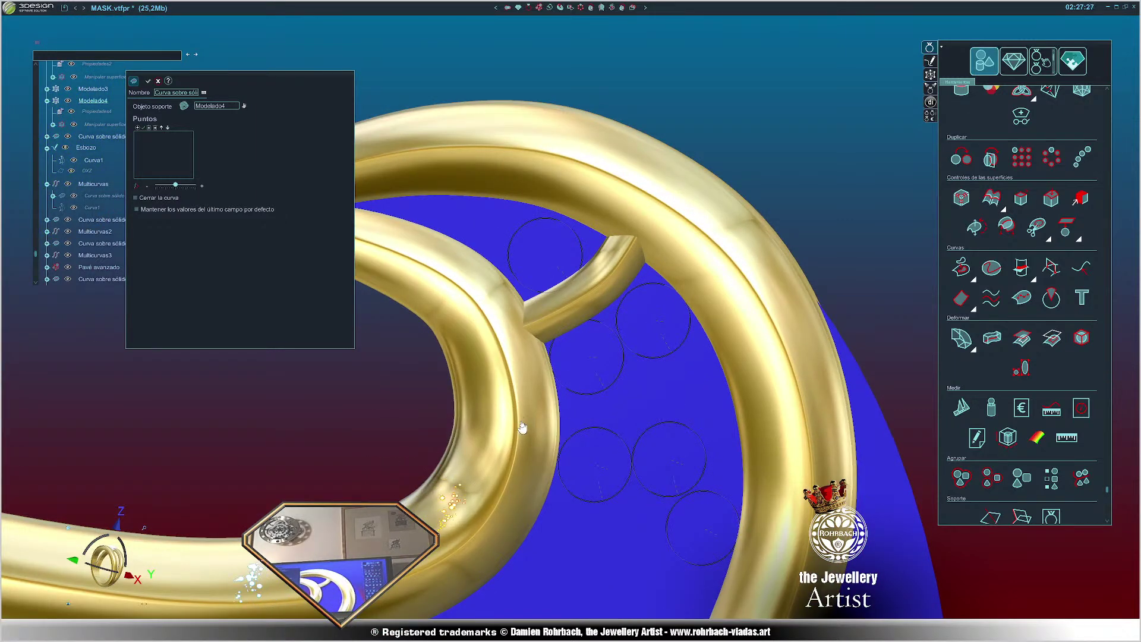
click(587, 409)
click(628, 405)
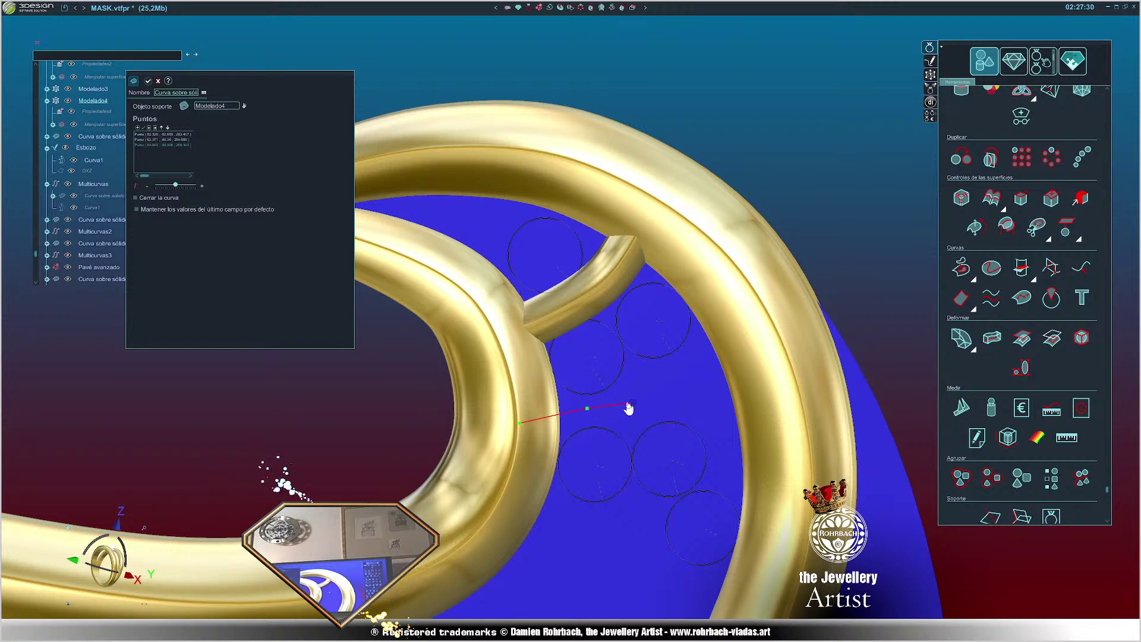
click(686, 407)
click(732, 437)
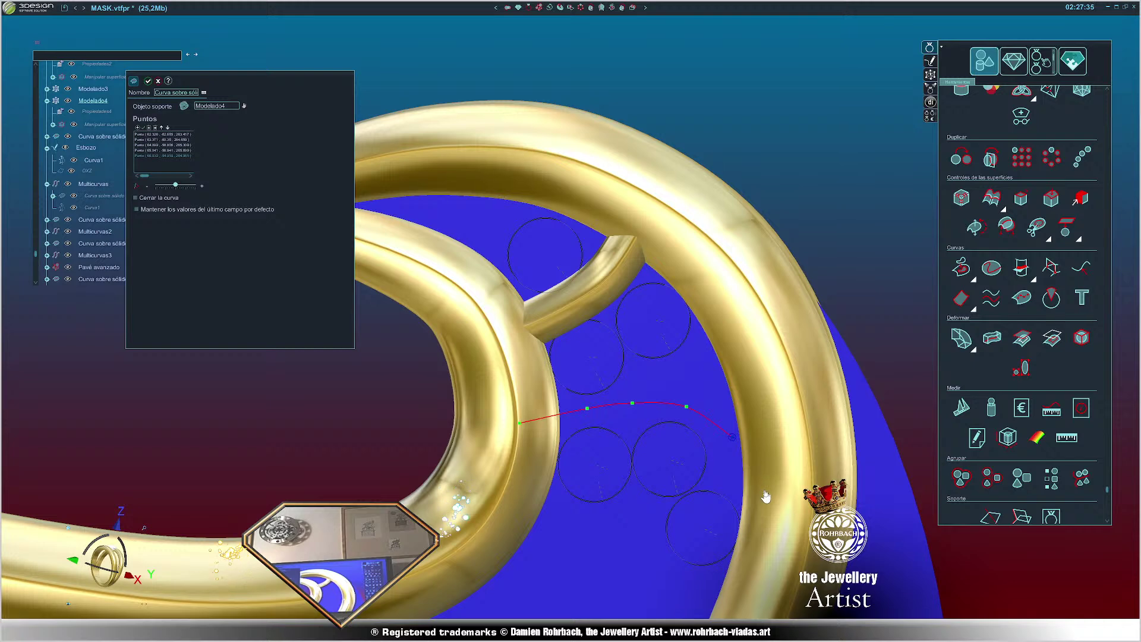
click(781, 542)
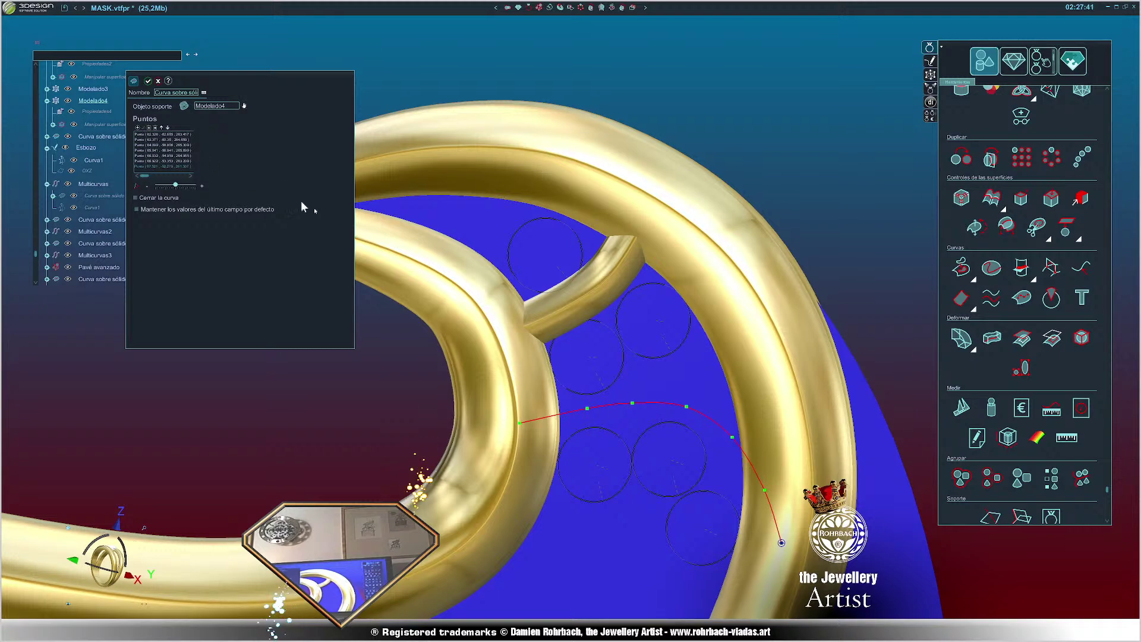
- Adjust all seven points of the cross curve in turn, smoothing its path between the stones and extending its ends into the strands
scroll(764, 422, down, 3)
middle_drag(764, 423, 521, 392)
scroll(505, 311, up, 3)
scroll(473, 538, up, 2)
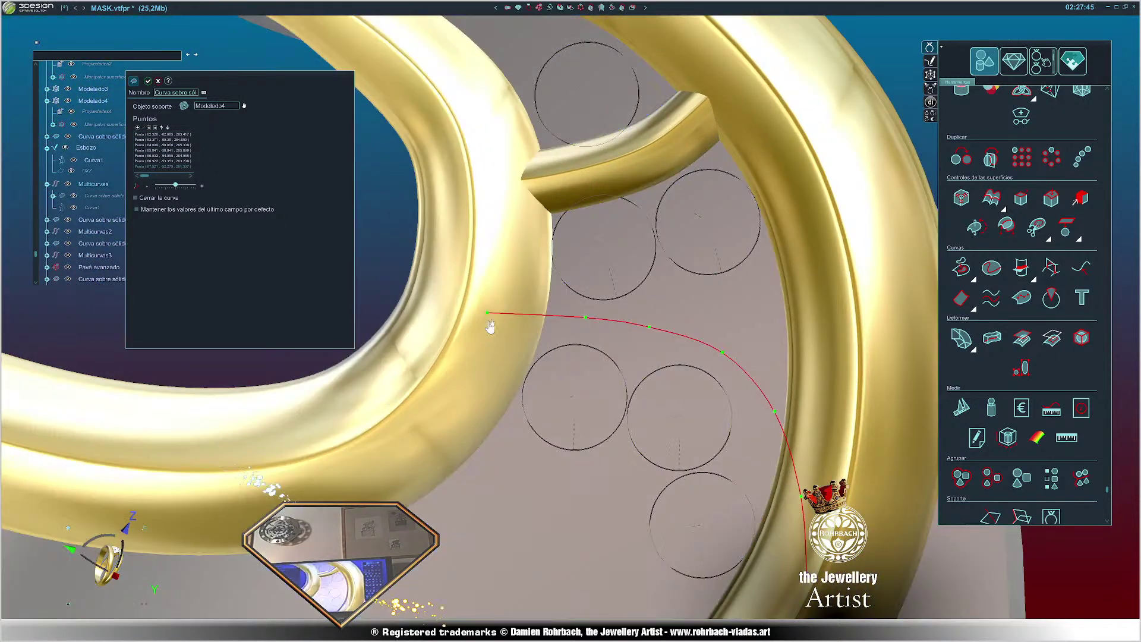
drag(488, 315, 474, 324)
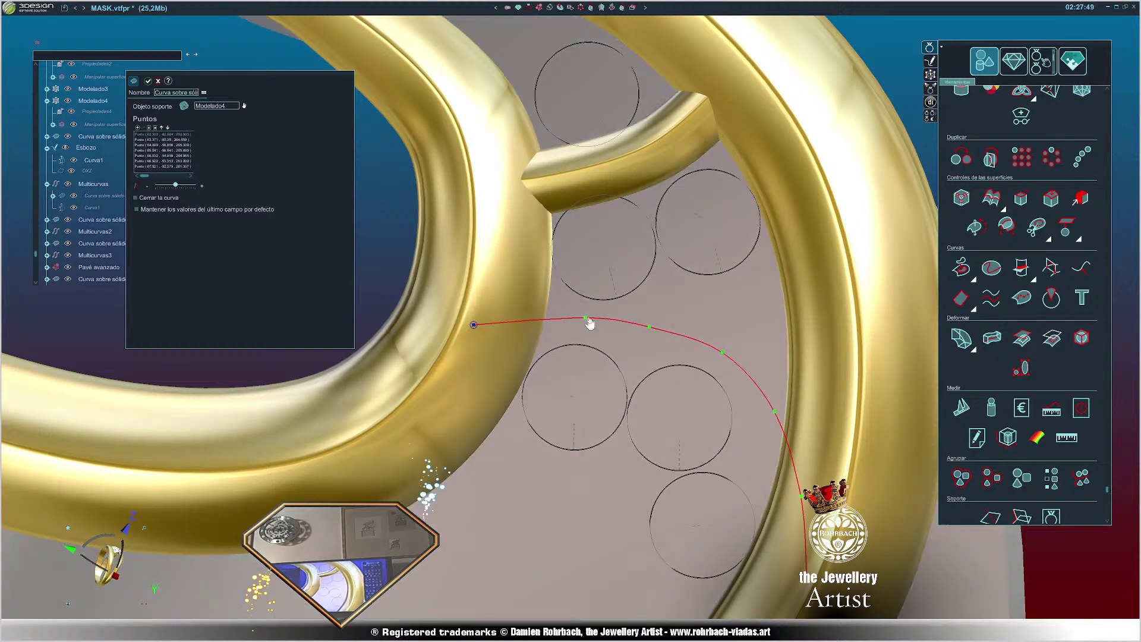
drag(574, 317, 564, 319)
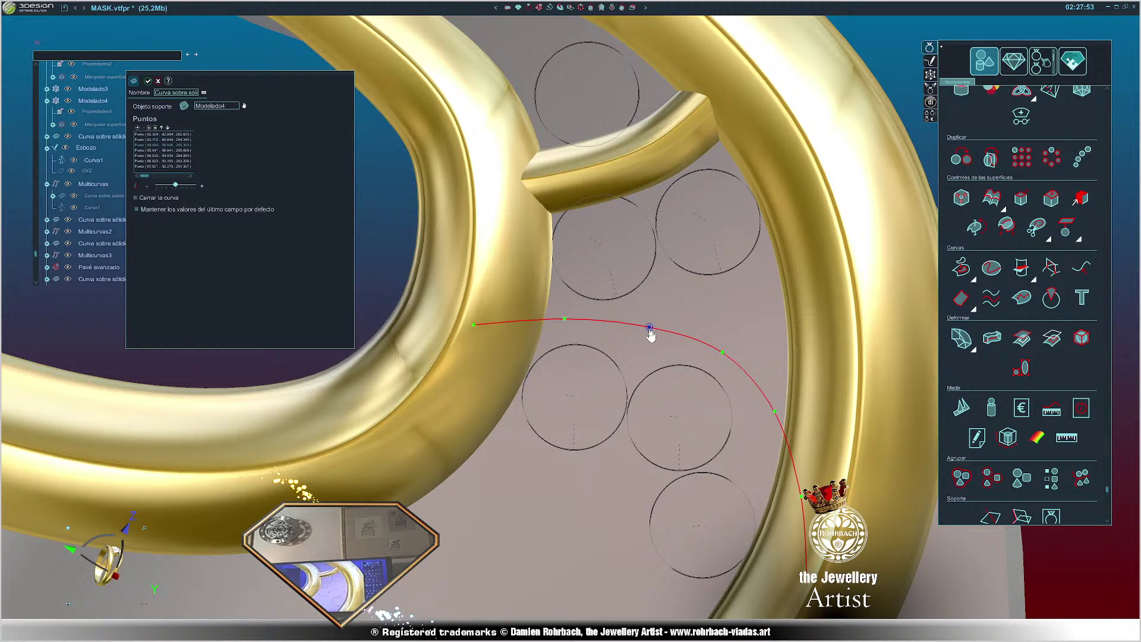
drag(649, 328, 634, 327)
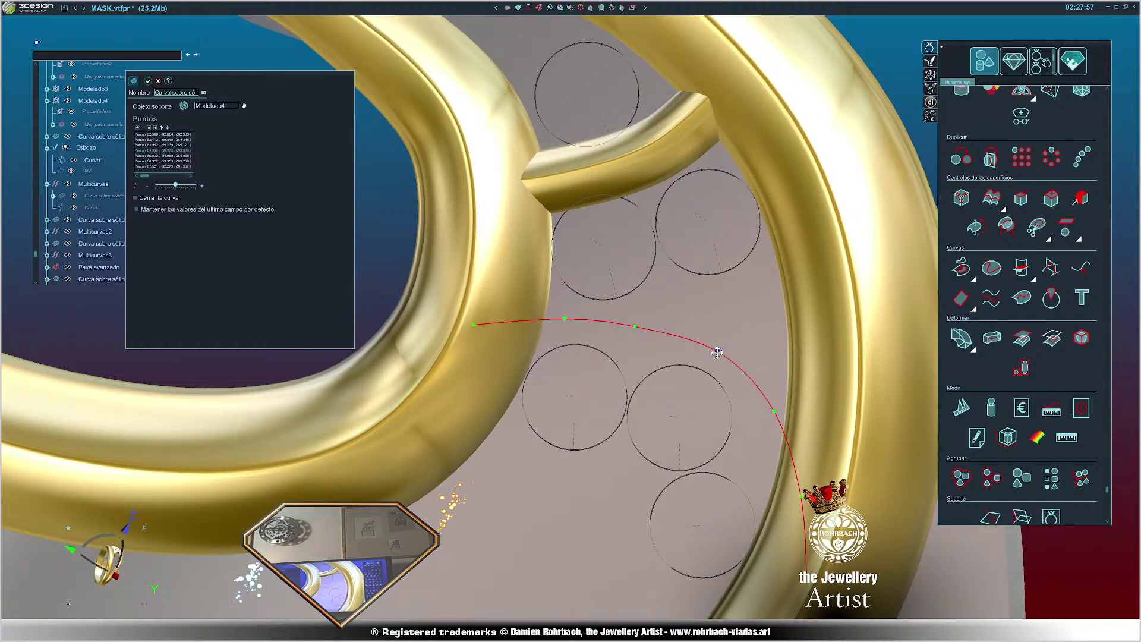
drag(717, 353, 714, 355)
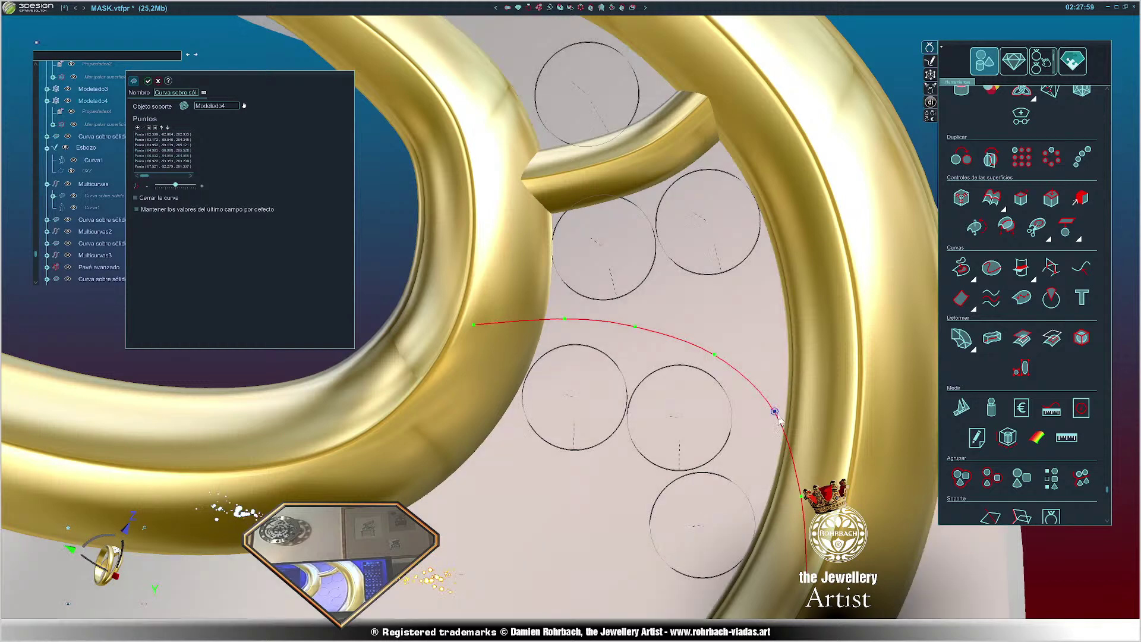
drag(771, 413, 767, 410)
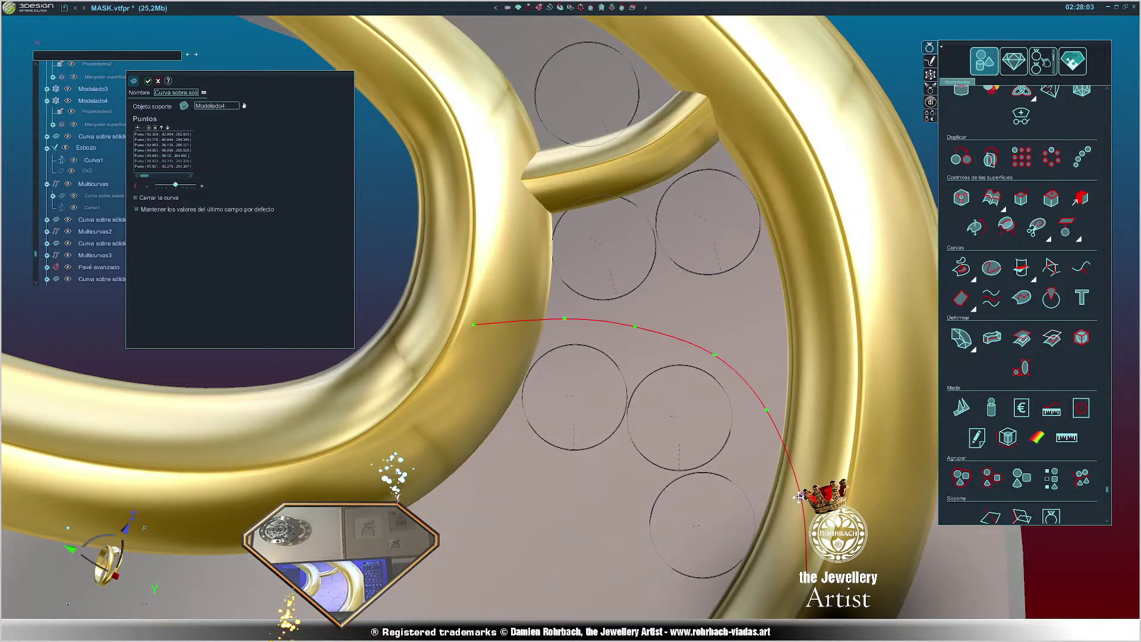
drag(798, 498, 791, 500)
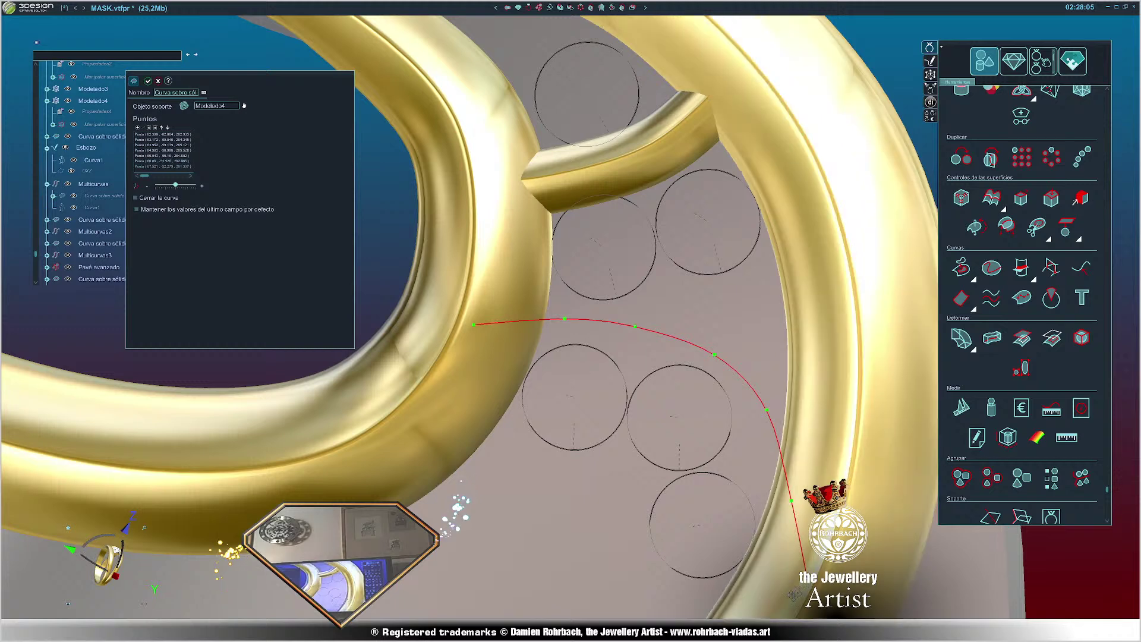
drag(794, 595, 793, 603)
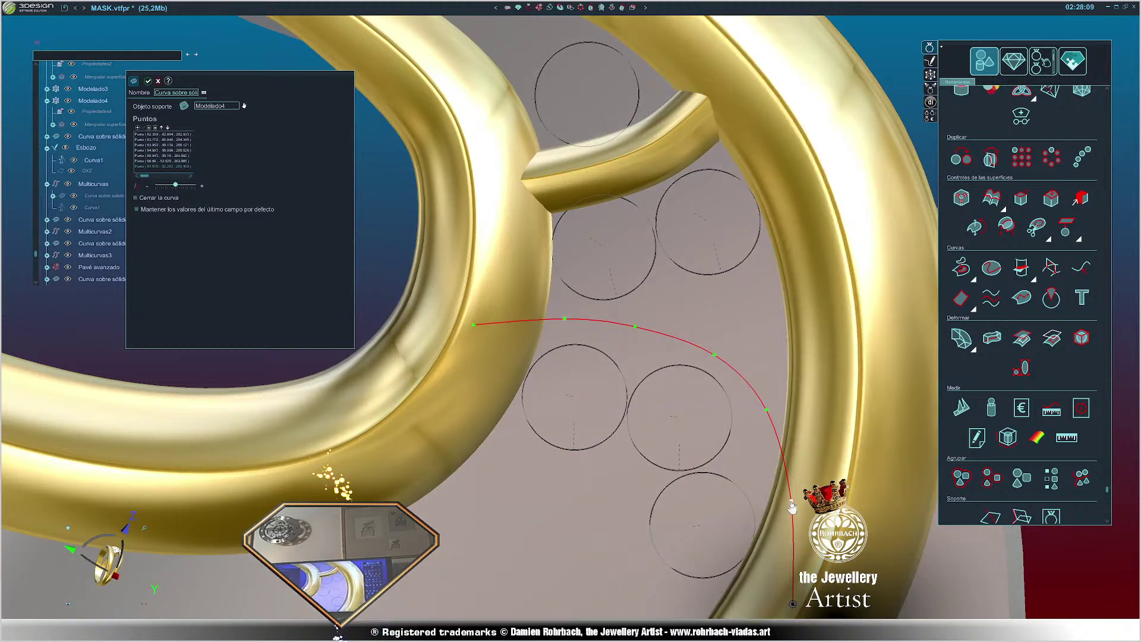
- Shift the cross curve's fourth, fifth and sixth points around the outer bend and move its second point to the inner strand's edge
click(790, 501)
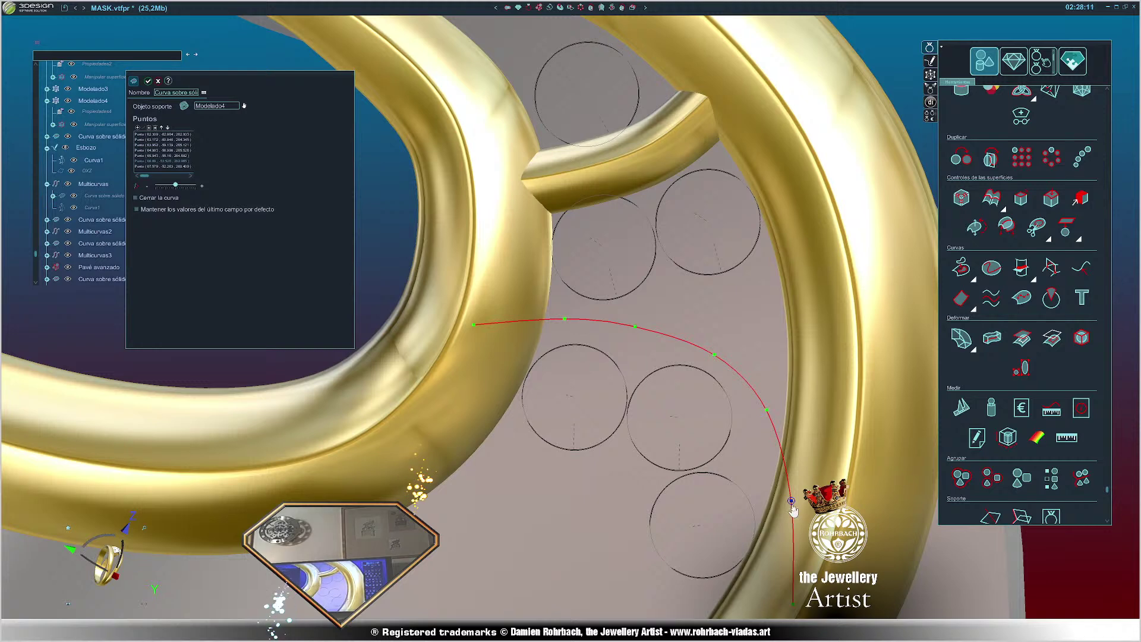
drag(792, 504, 790, 519)
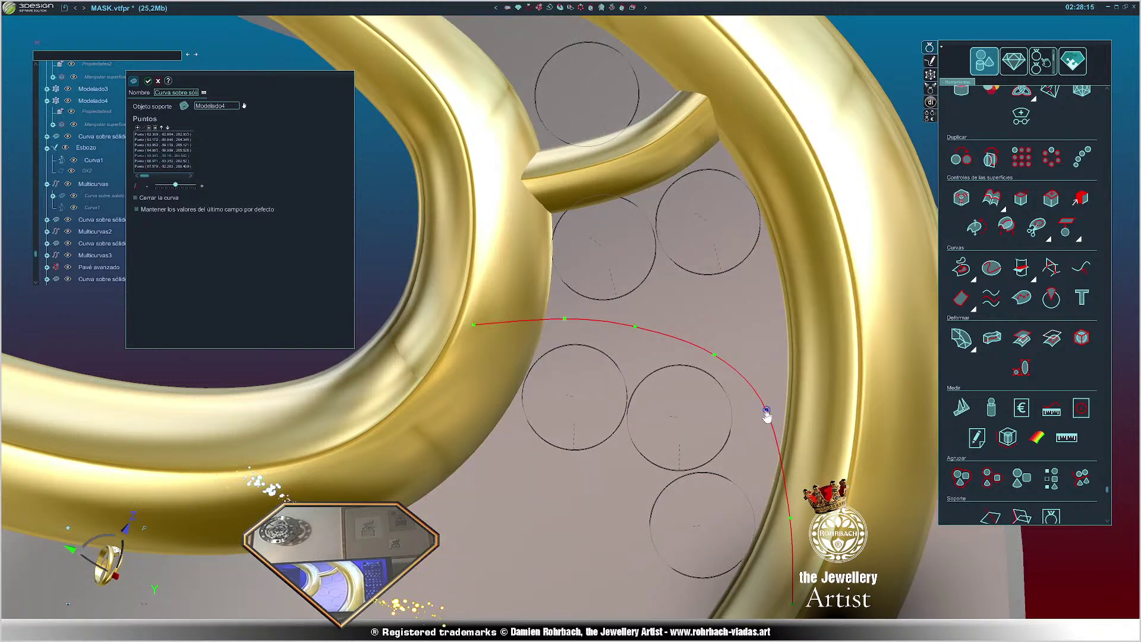
drag(766, 411, 761, 403)
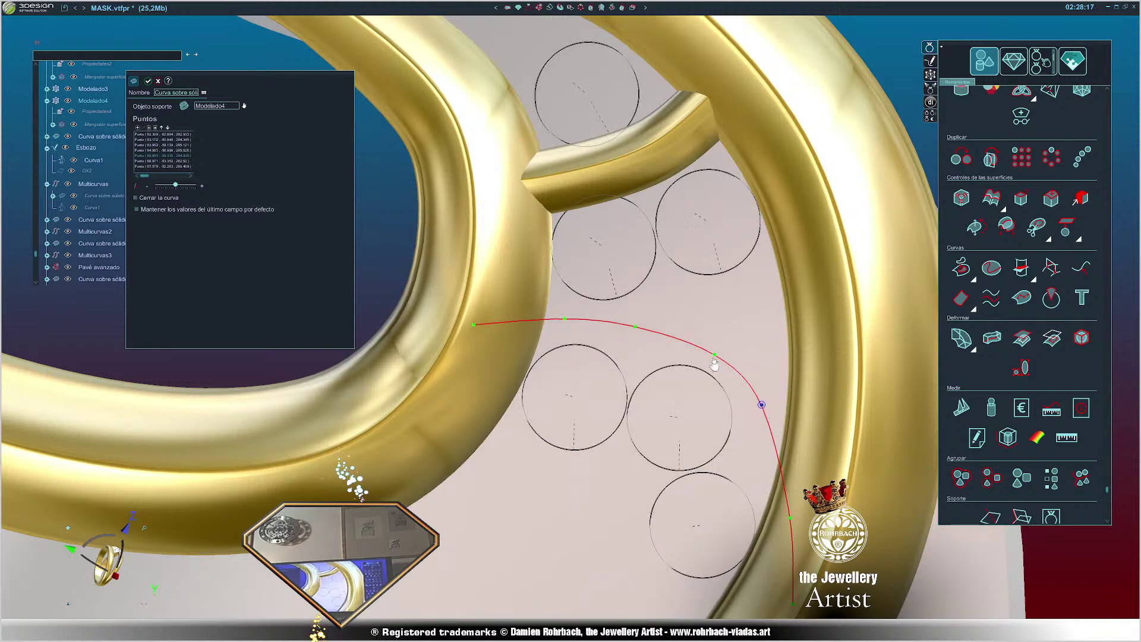
drag(715, 352, 707, 348)
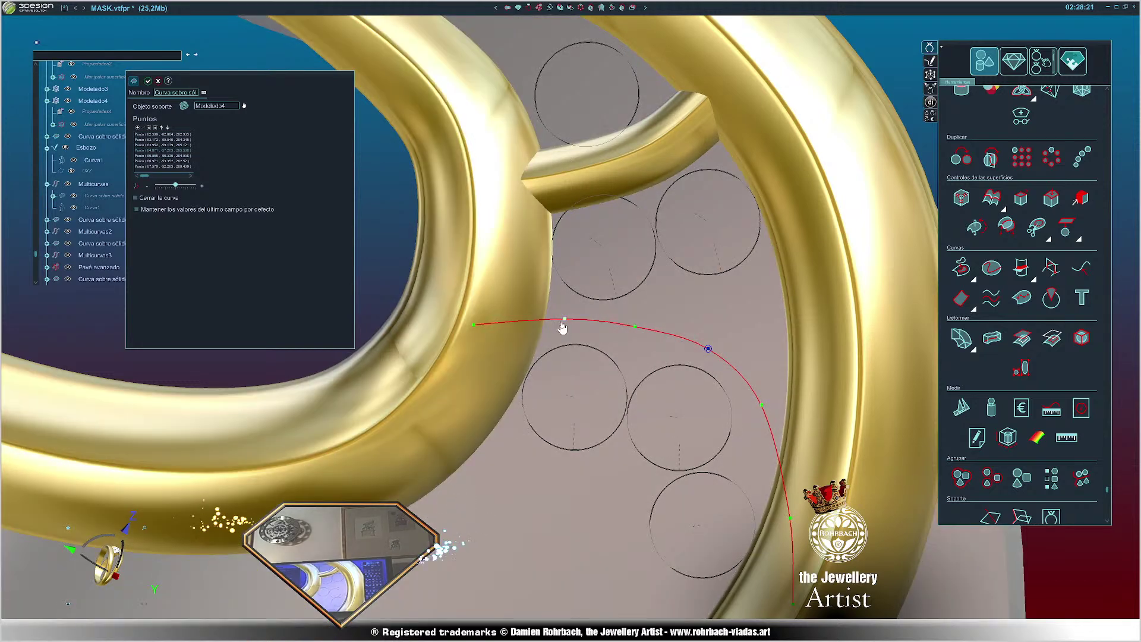
drag(566, 320, 534, 321)
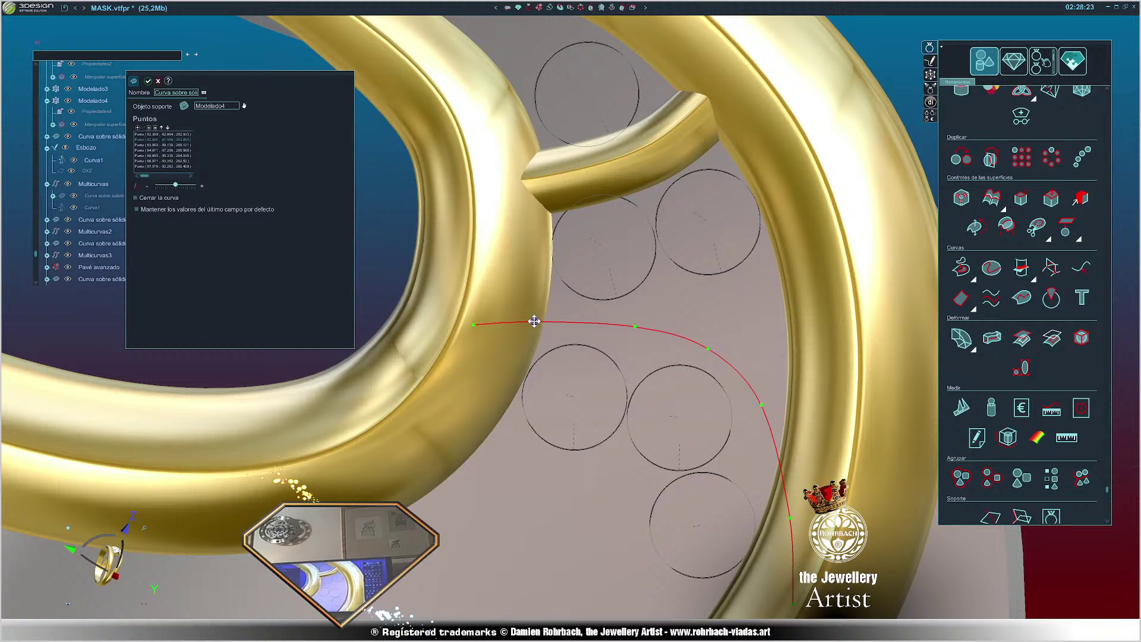
- Move the cross curve's third and fourth points slightly toward the inner strand to smooth the span between the stone circles
click(635, 328)
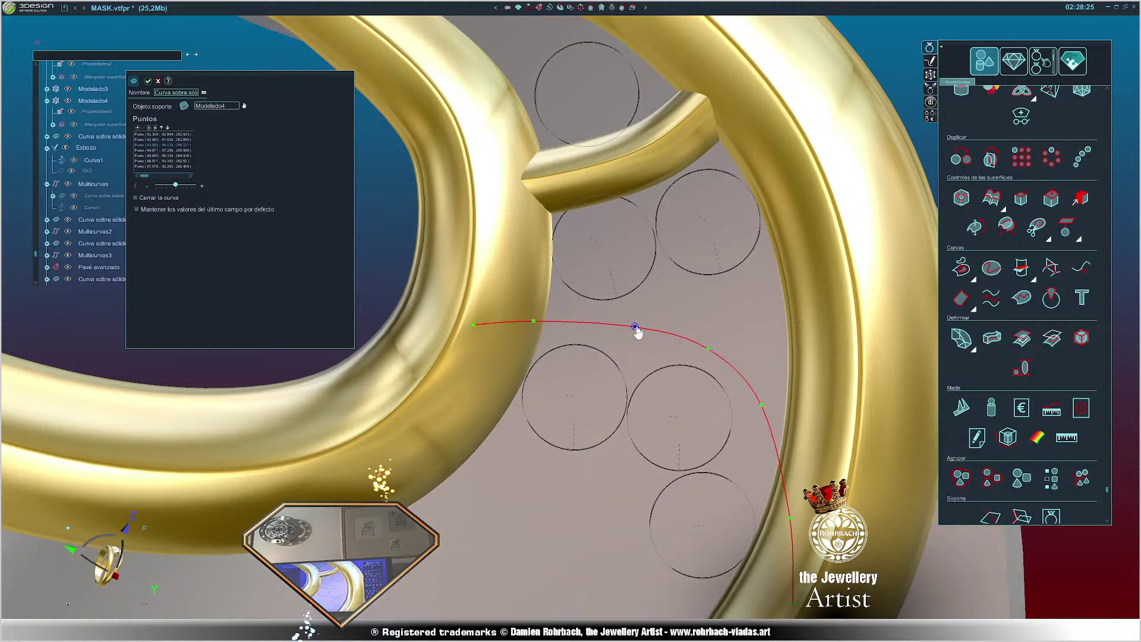
drag(630, 326, 623, 327)
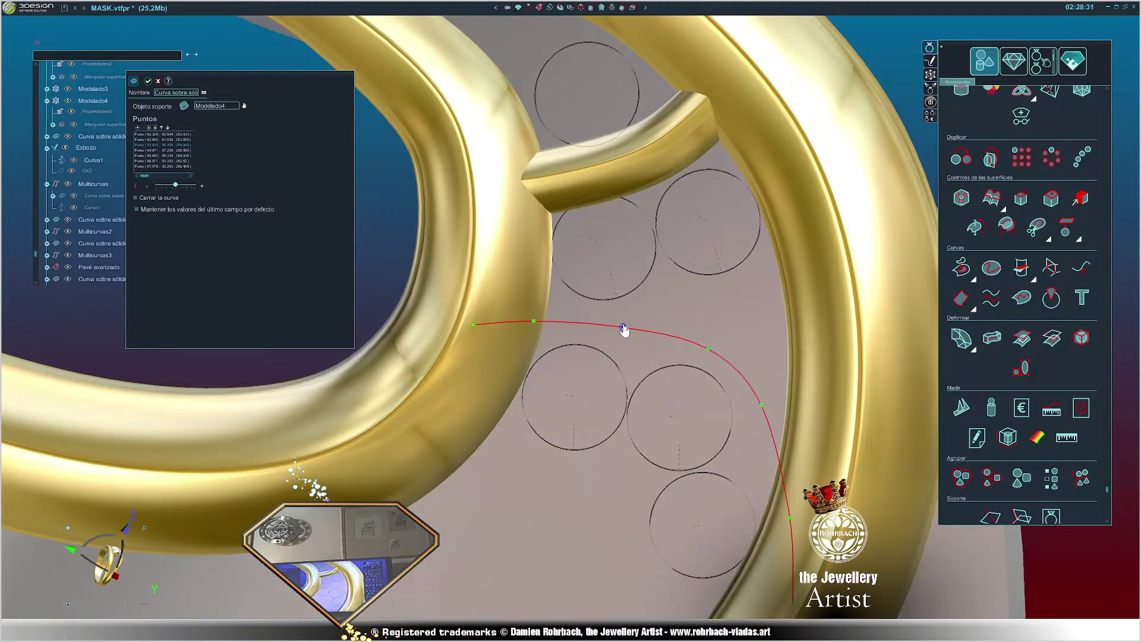
click(709, 350)
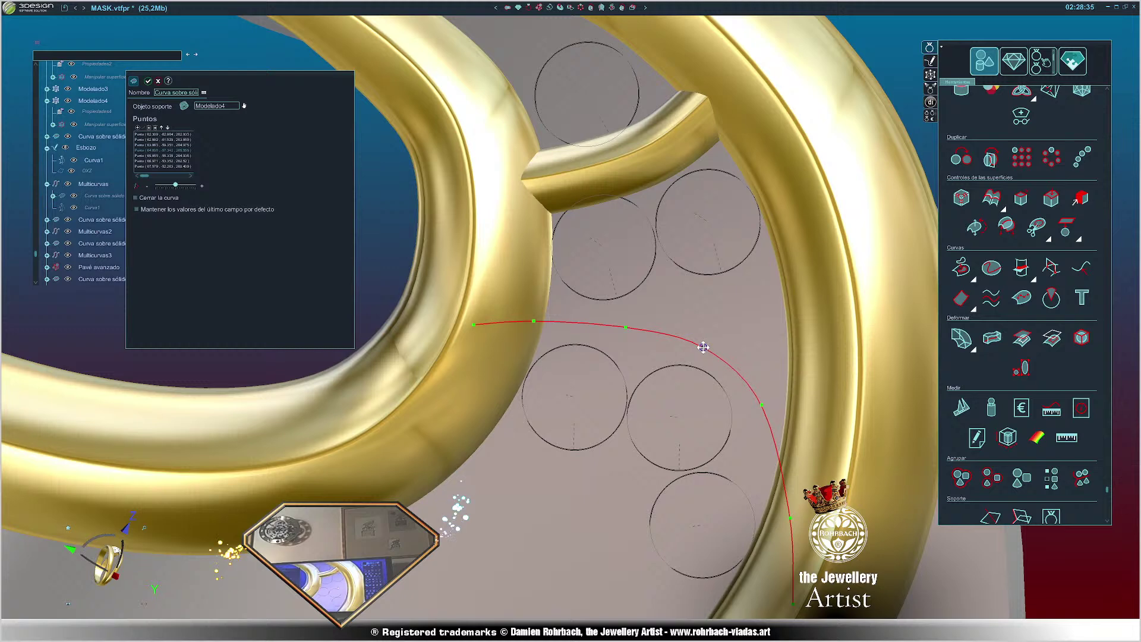
click(626, 328)
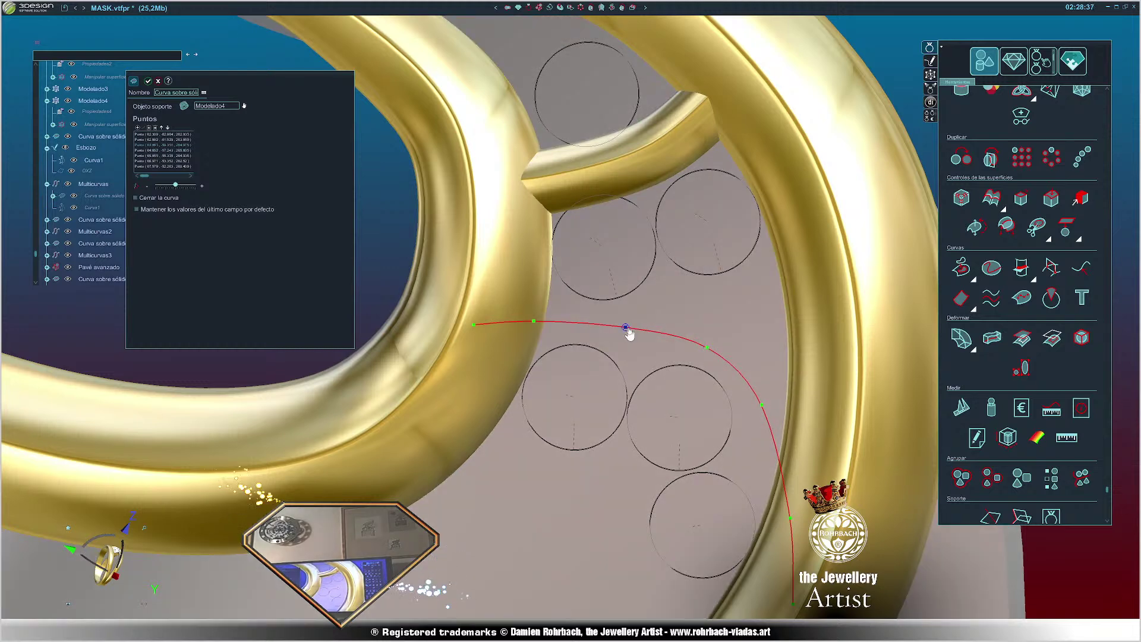
drag(626, 328, 614, 325)
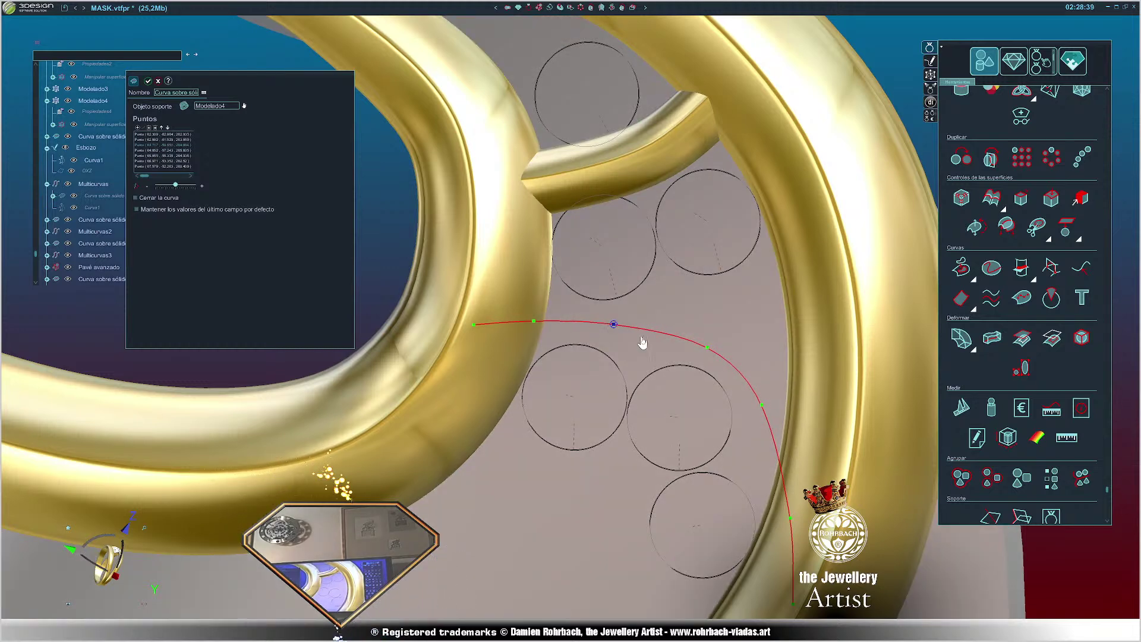
- Shift the curve's fifth and sixth points further up the bend, fine-tune the middle points, and finish the curve
click(762, 404)
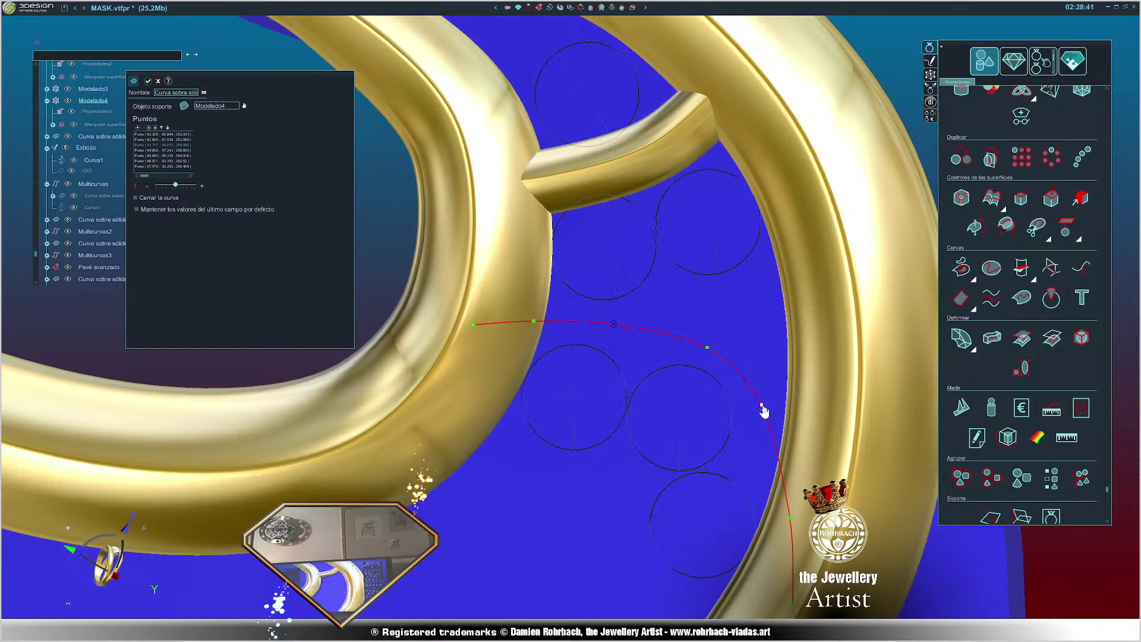
drag(763, 406, 760, 394)
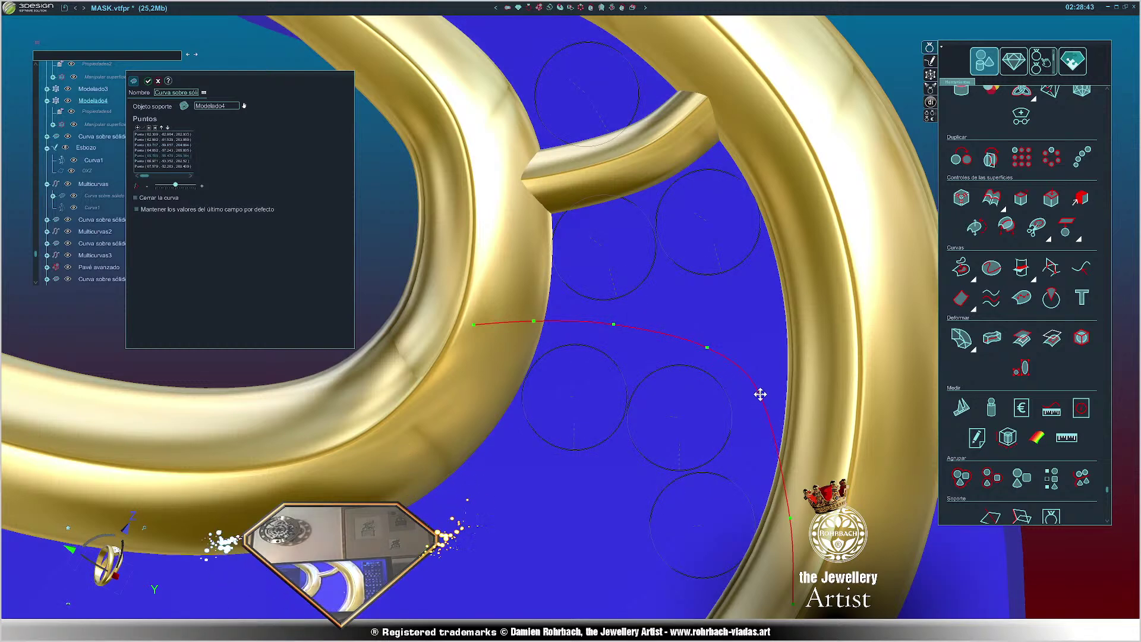
click(791, 517)
drag(790, 510, 782, 499)
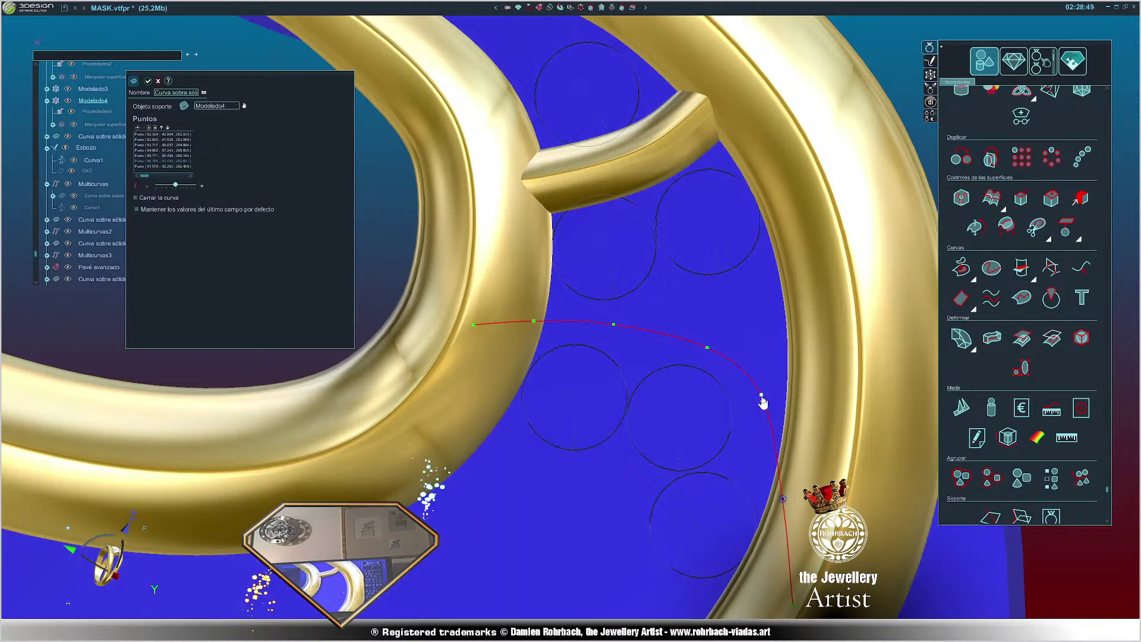
click(763, 397)
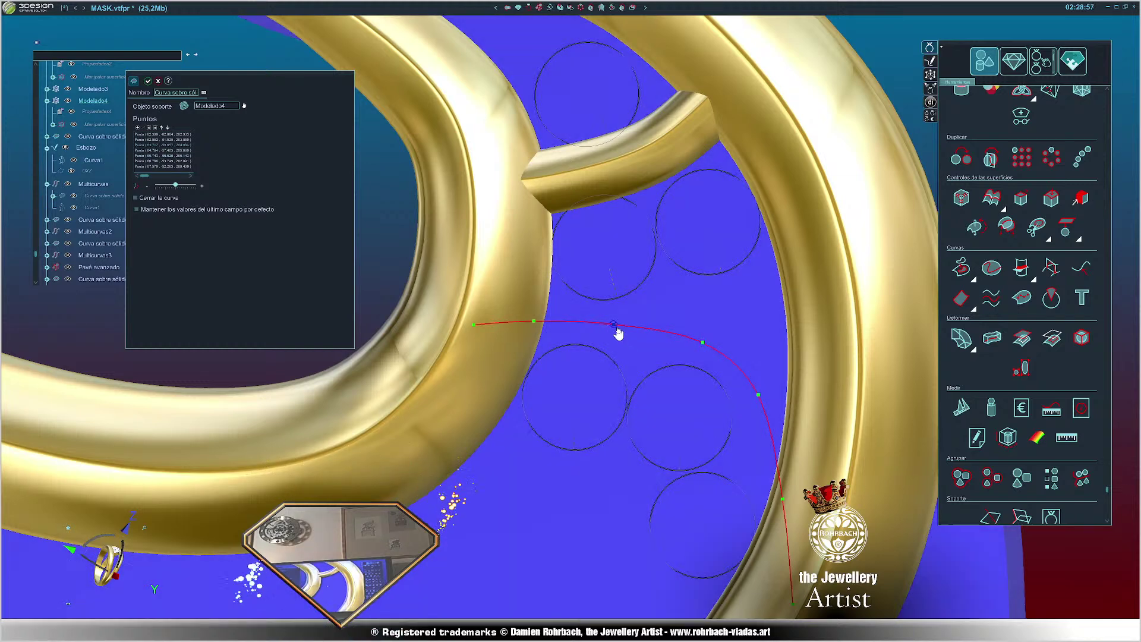
drag(617, 326, 624, 324)
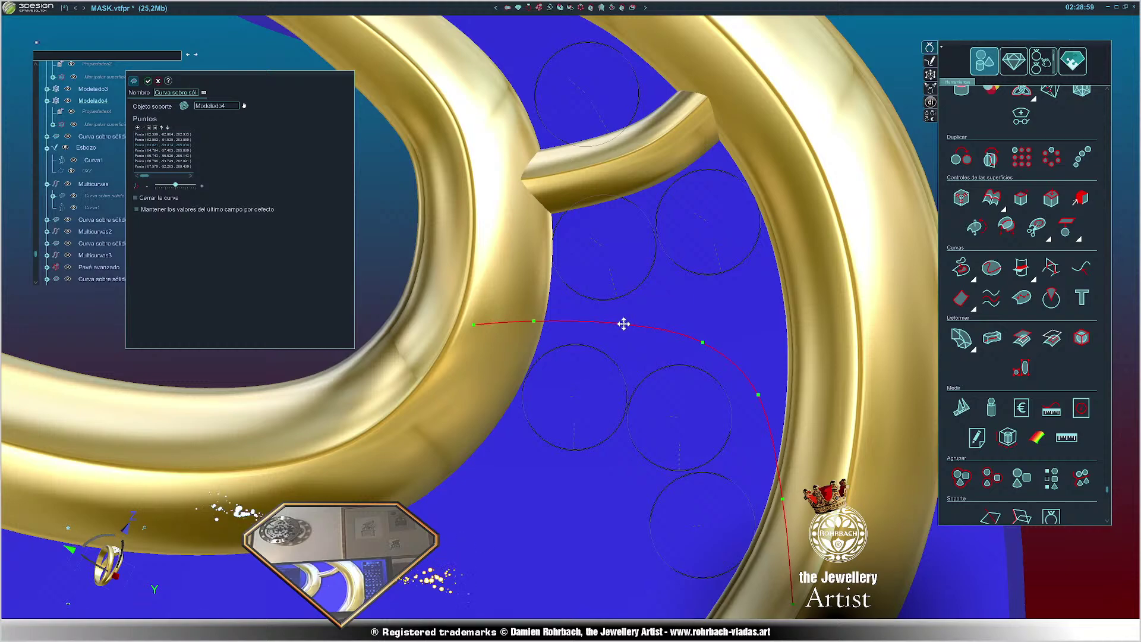
scroll(727, 420, down, 3)
middle_drag(726, 419, 681, 493)
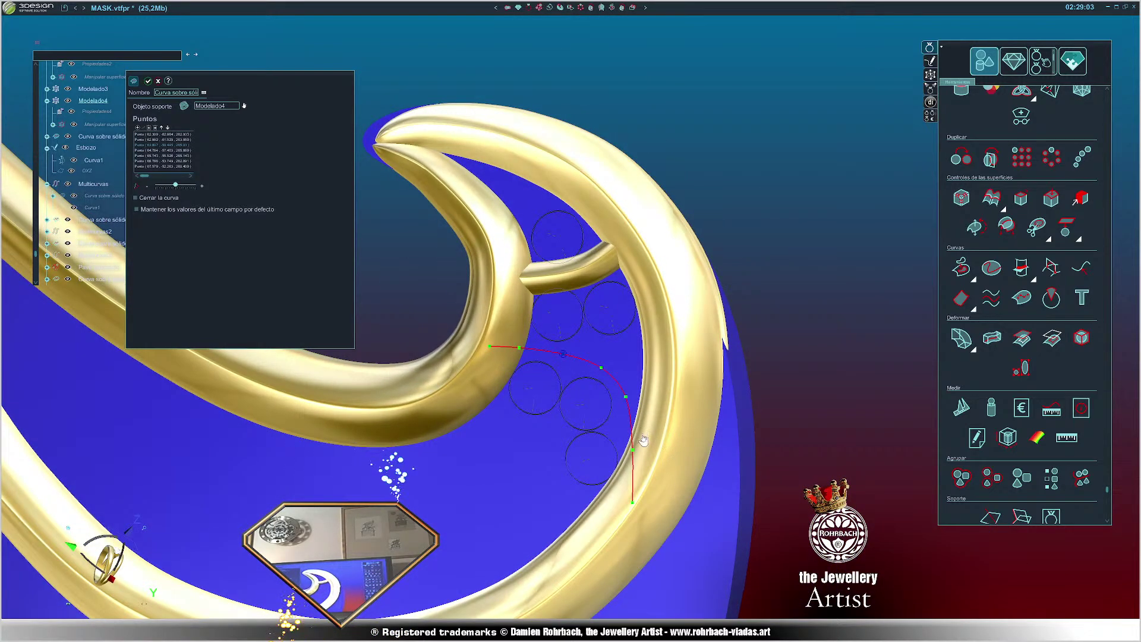
scroll(586, 451, up, 3)
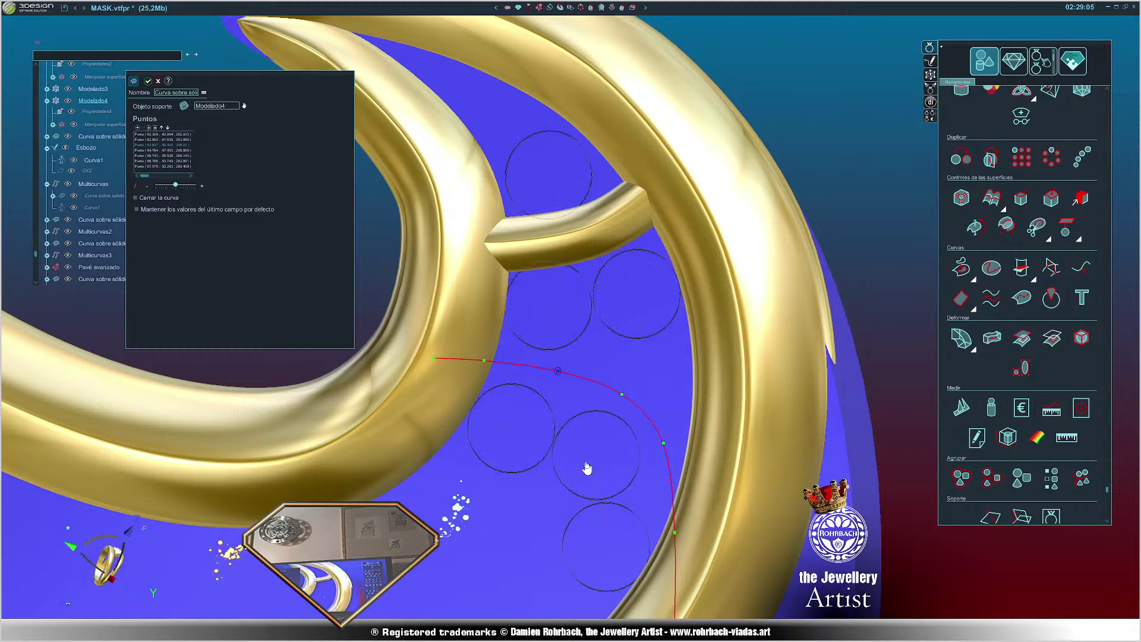
scroll(581, 446, down, 3)
key(Escape)
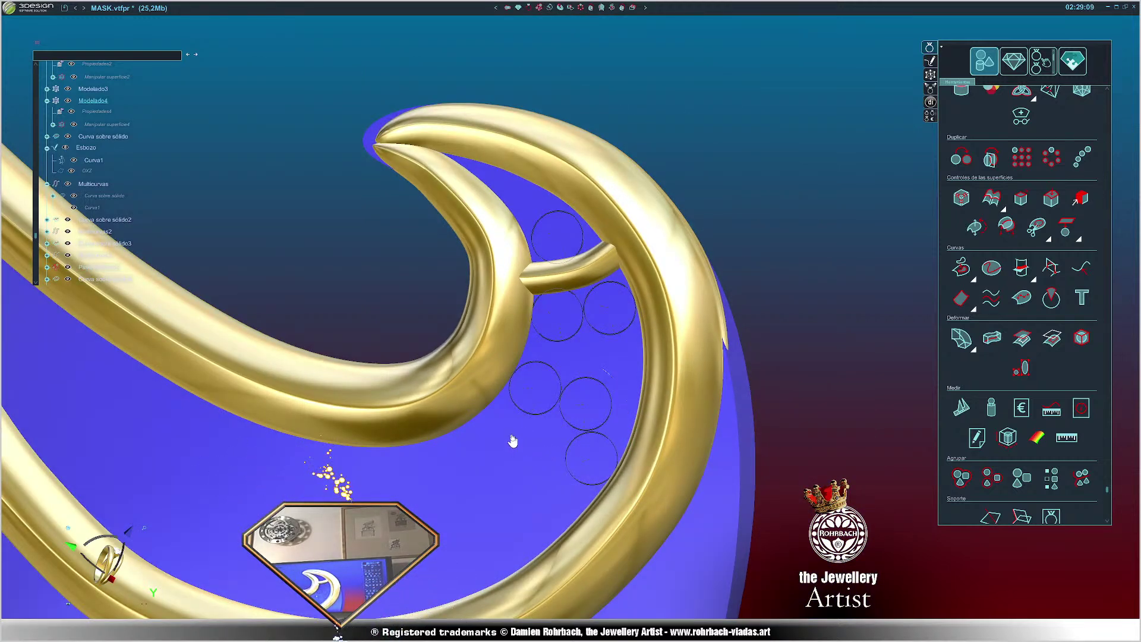
- Create a copy of the short cross strand between the stones and use the new seven-point curve as its rail
middle_drag(523, 472, 580, 438)
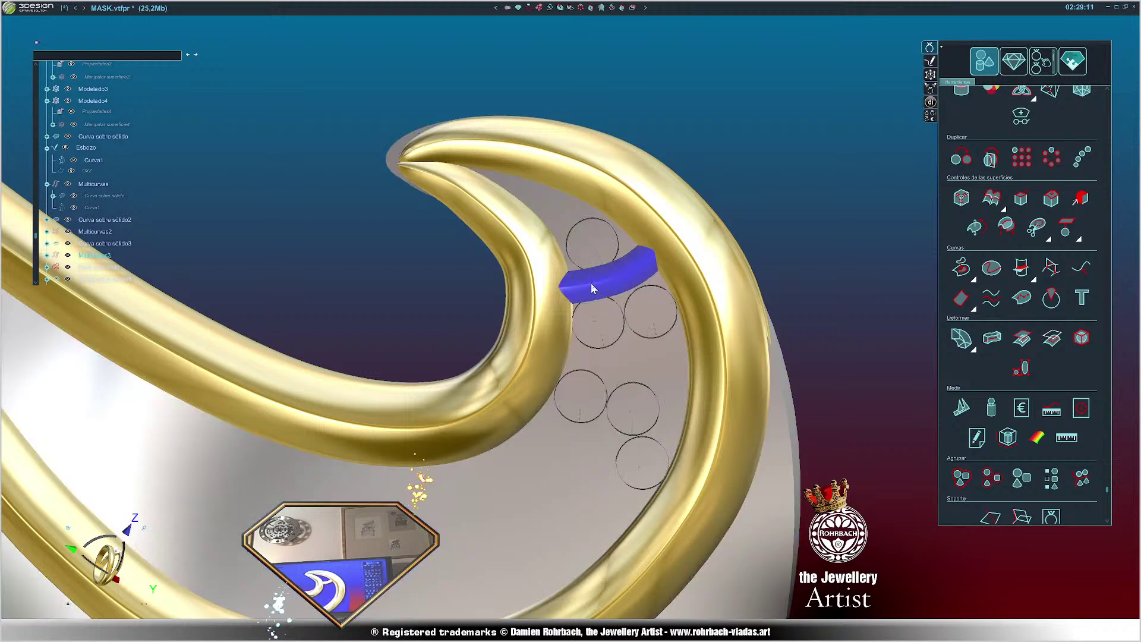
right_click(594, 285)
click(631, 398)
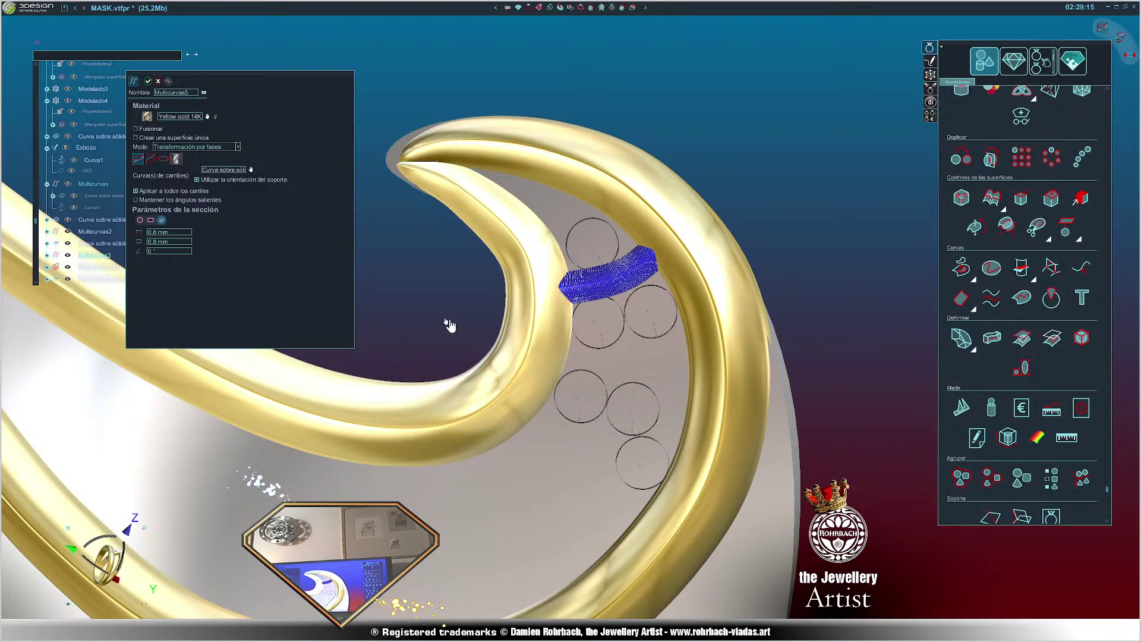
drag(303, 95, 440, 74)
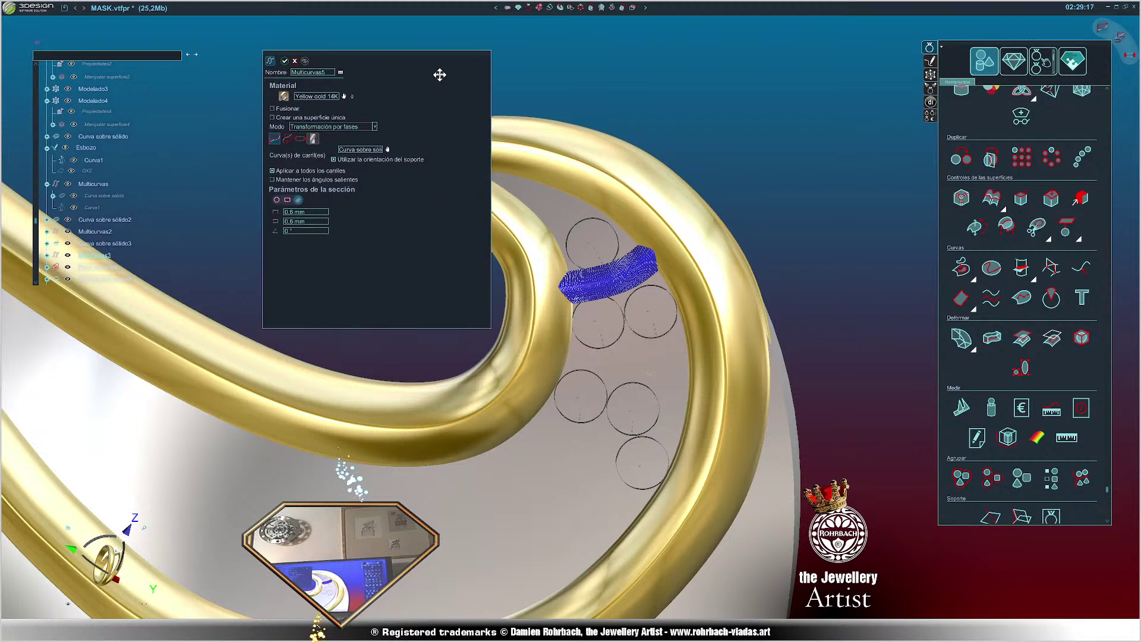
scroll(93, 272, down, 1)
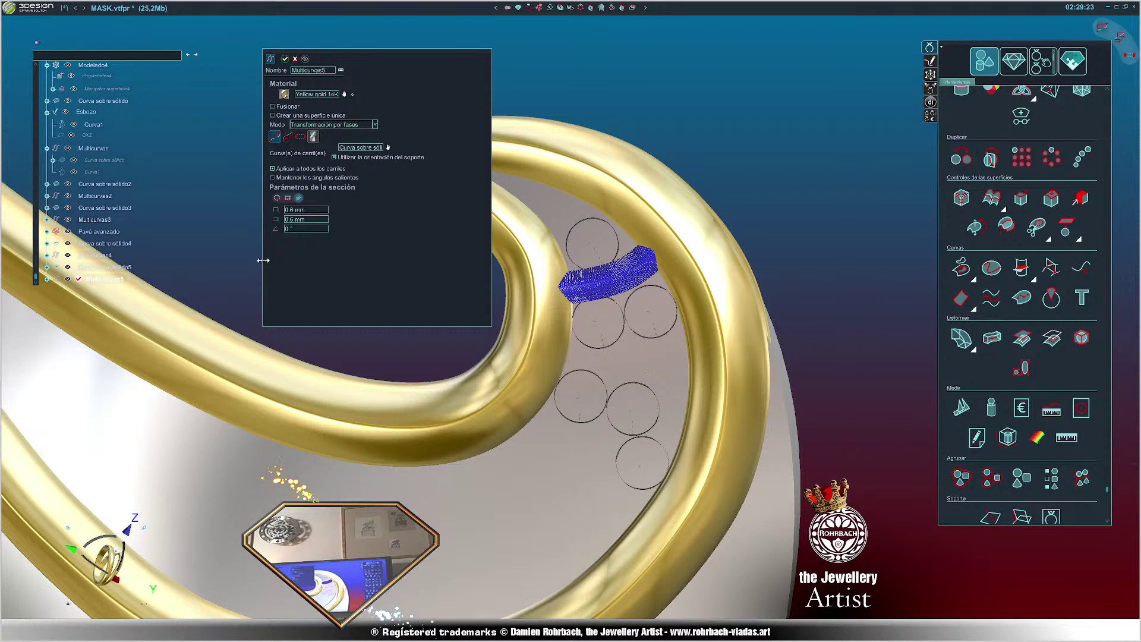
scroll(211, 247, down, 5)
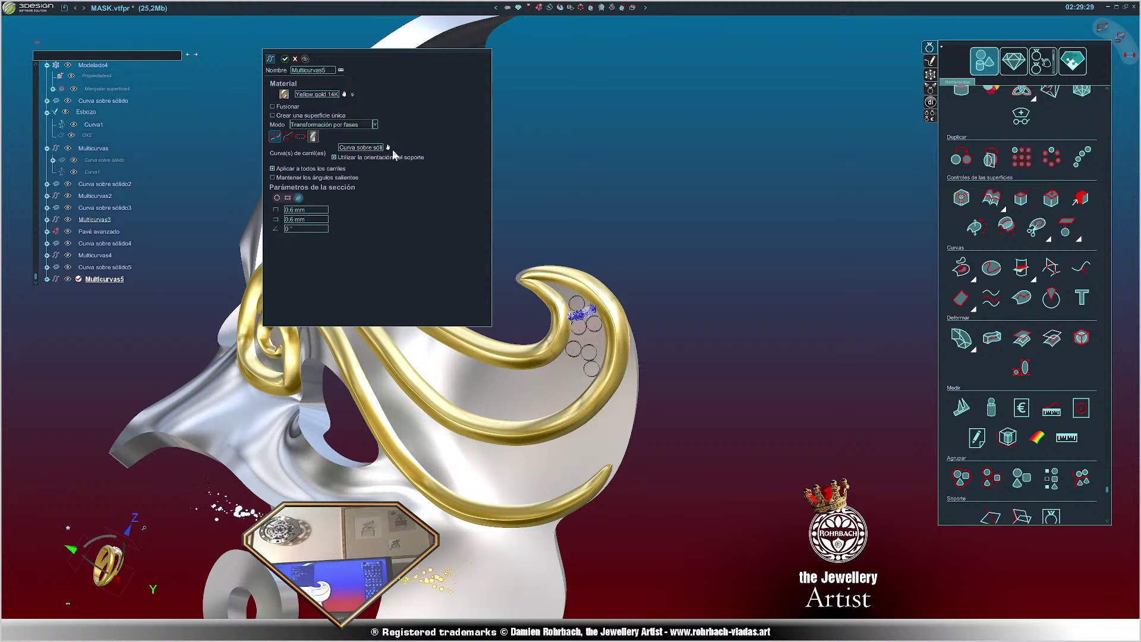
click(389, 148)
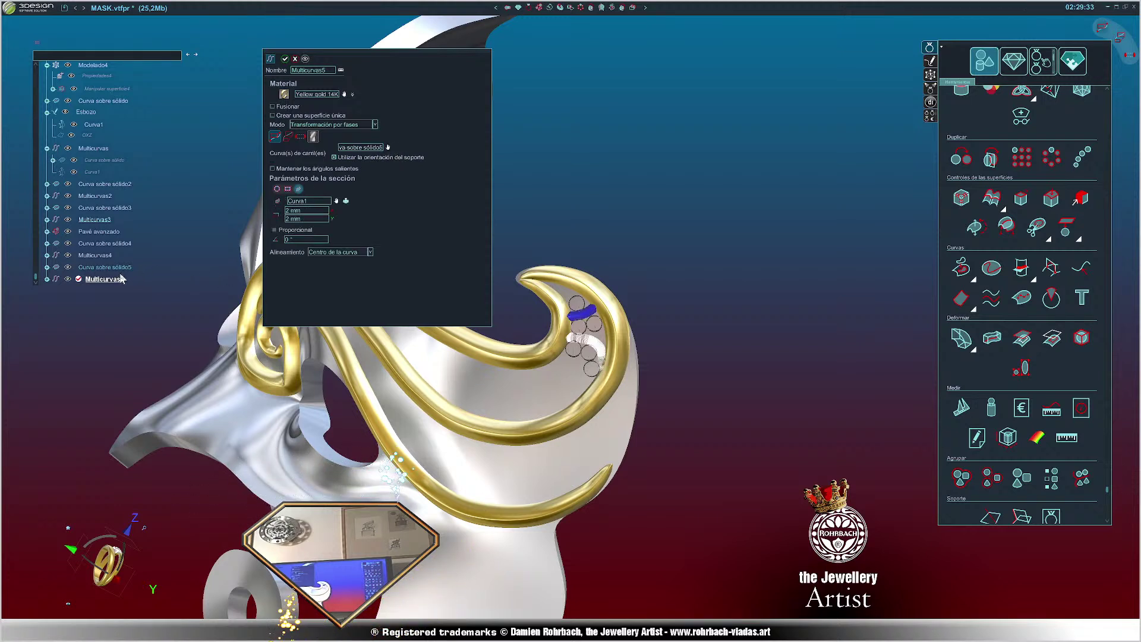
click(285, 59)
- Reopen the new cross strand's rail curve for editing and reposition its points around the bend beside the outer strand
scroll(574, 327, up, 5)
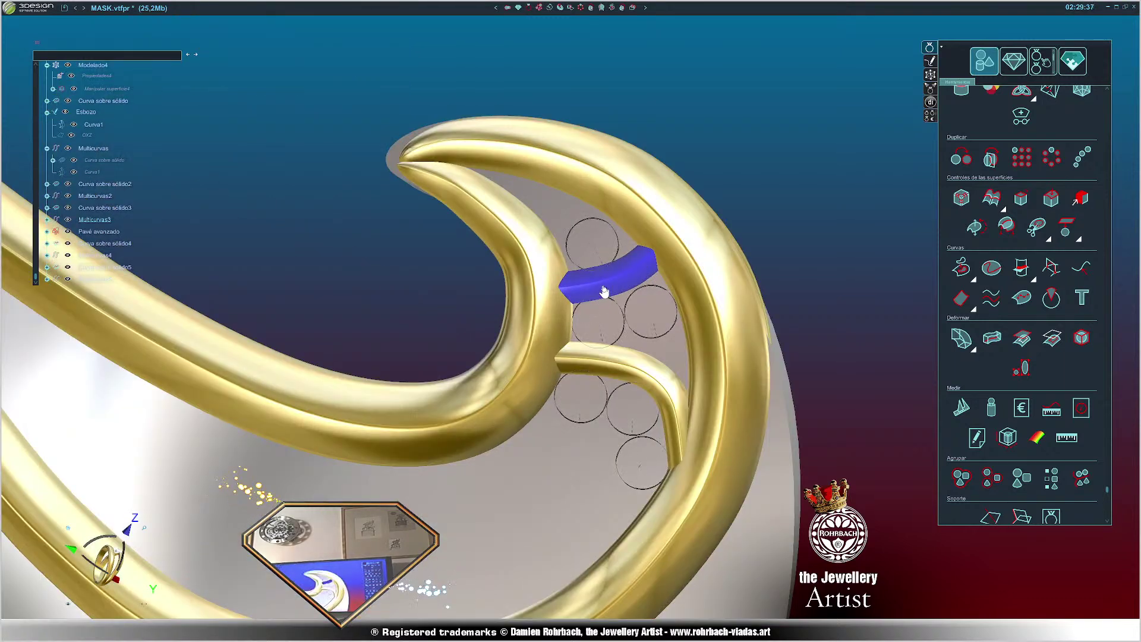
scroll(672, 343, up, 2)
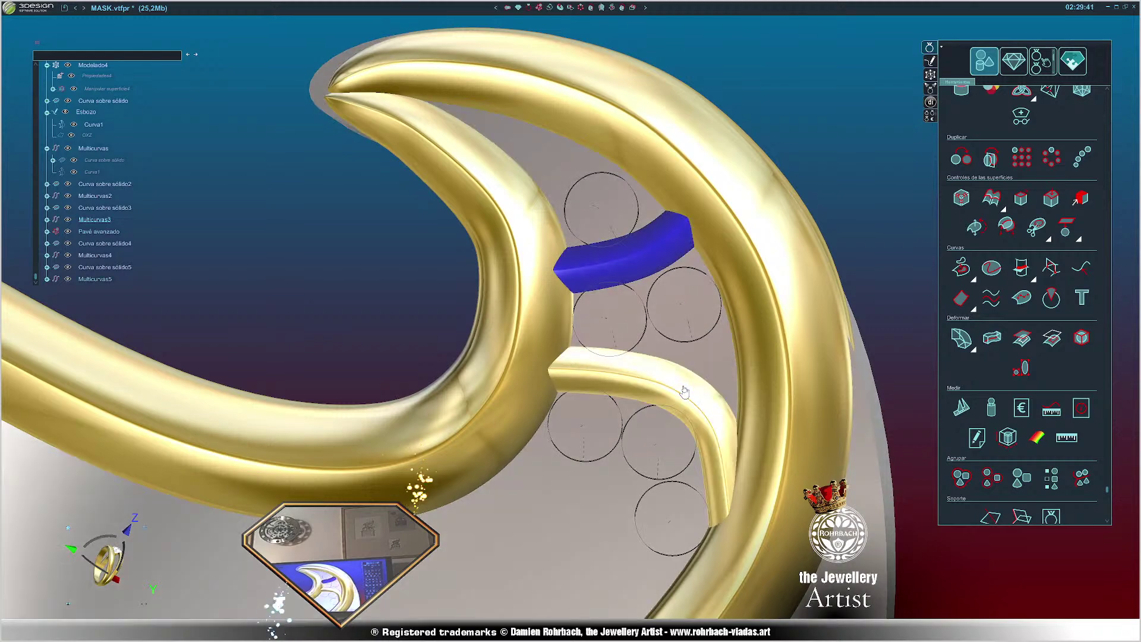
scroll(654, 440, down, 4)
middle_drag(614, 420, 797, 372)
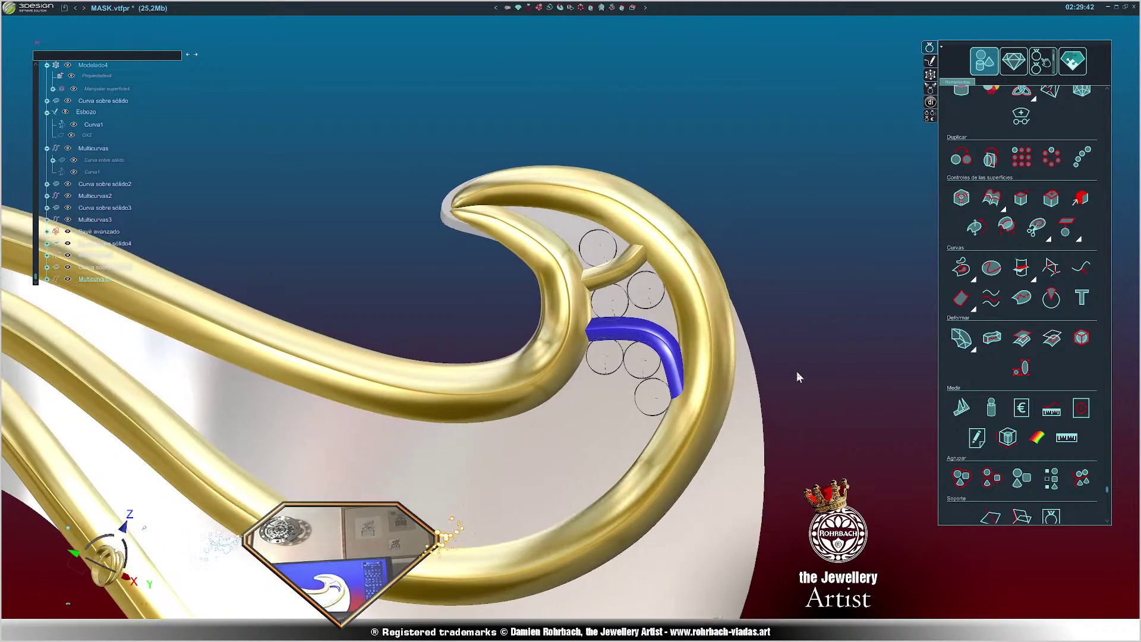
scroll(751, 394, up, 2)
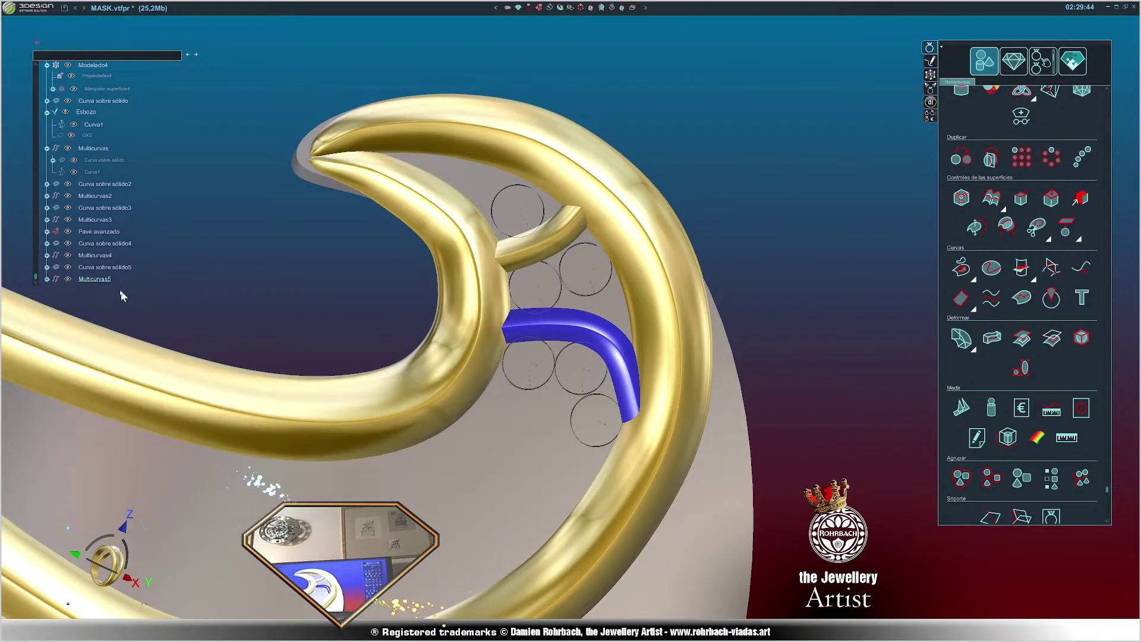
double_click(116, 267)
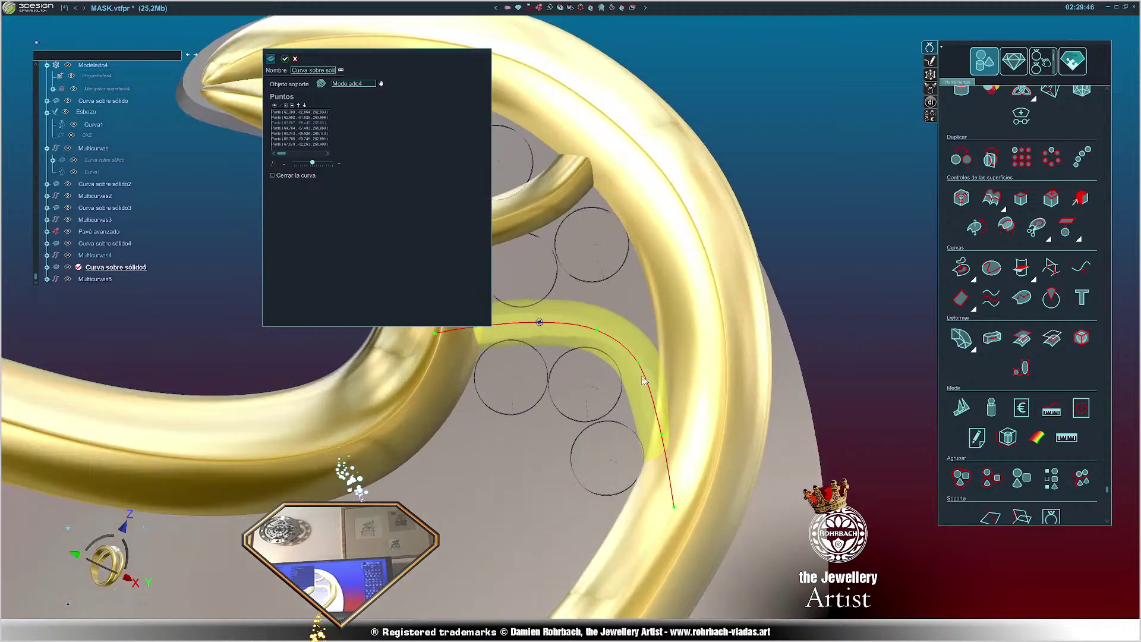
scroll(676, 424, up, 2)
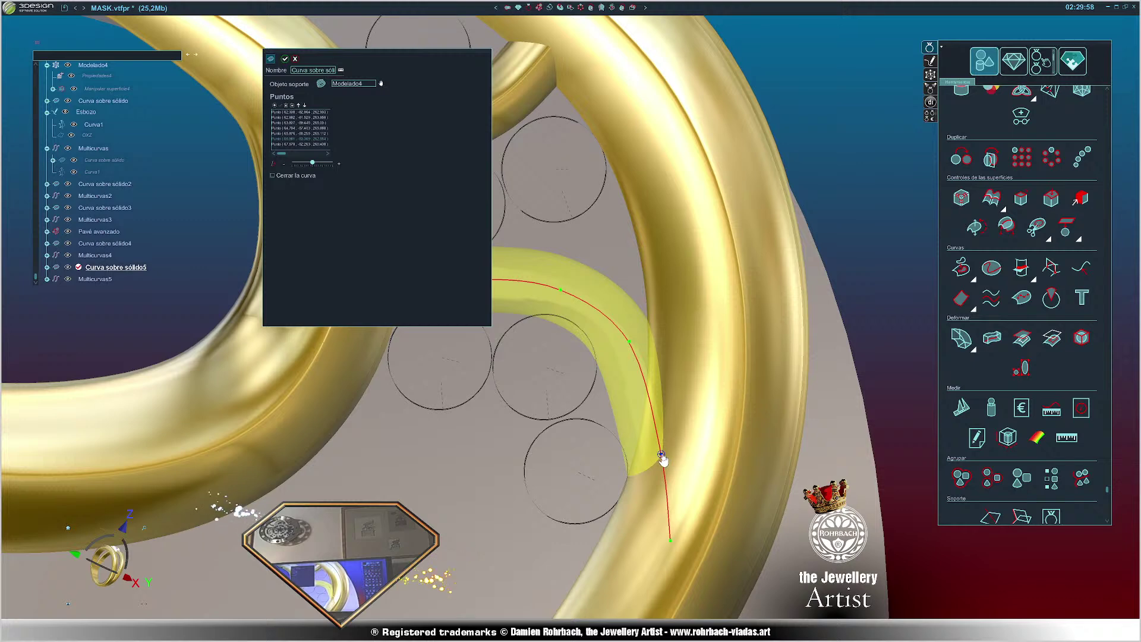
drag(662, 455, 661, 448)
scroll(511, 337, down, 3)
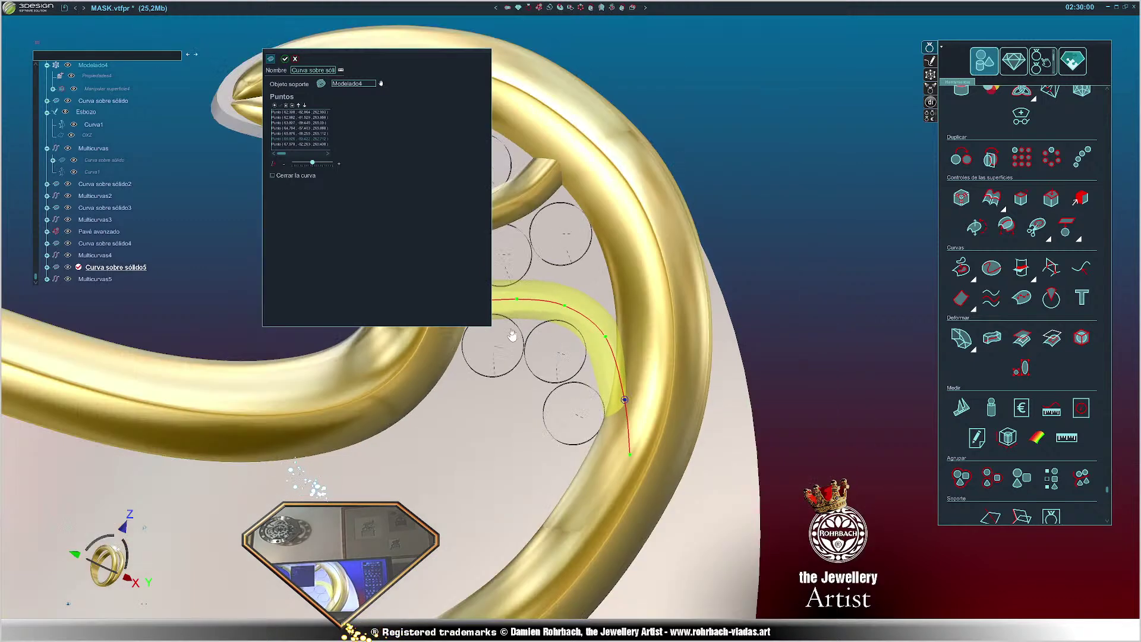
- Fine-tune the rail curve's fourth point at the start of the bend above the stone circles and apply the edit to the strand
middle_drag(511, 338, 562, 364)
scroll(561, 365, up, 1)
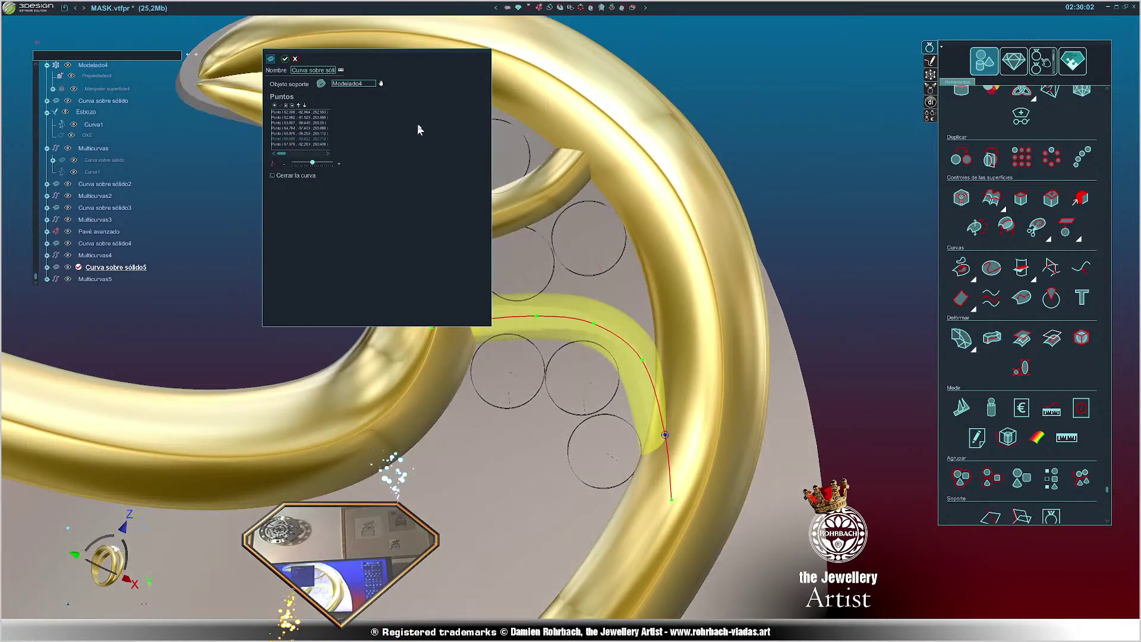
drag(429, 71, 342, 73)
scroll(553, 333, up, 3)
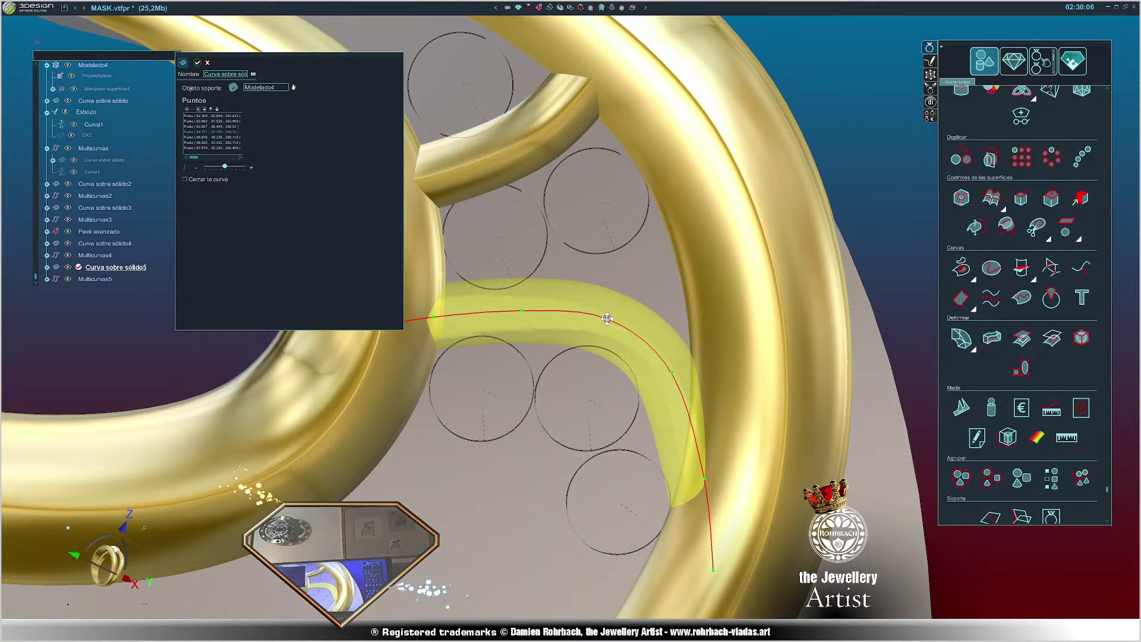
click(198, 63)
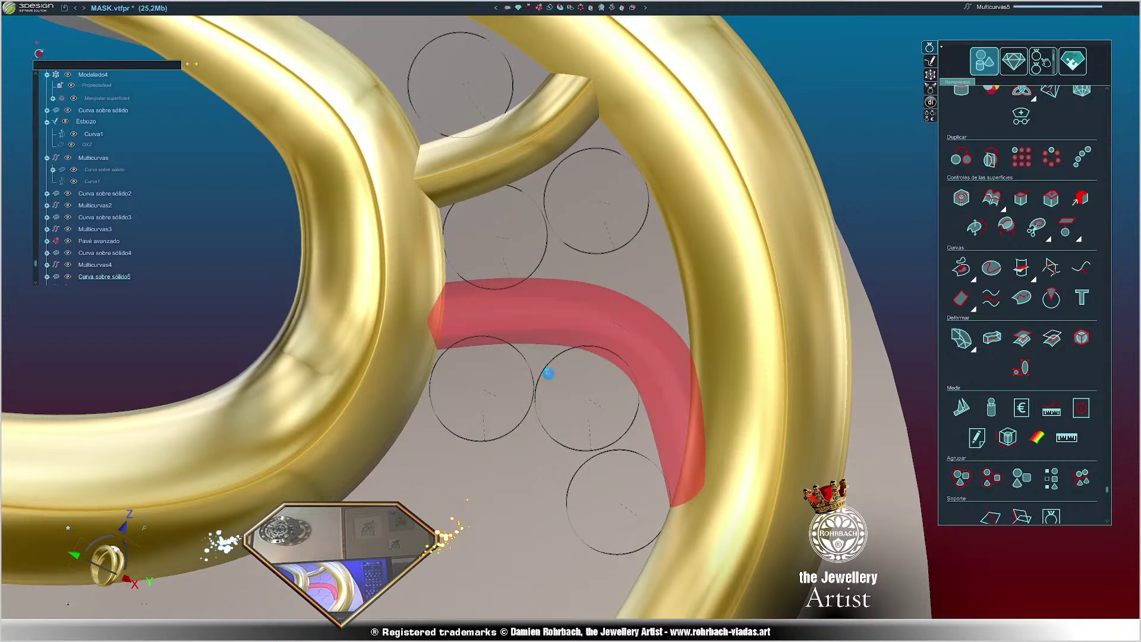
scroll(535, 412, down, 4)
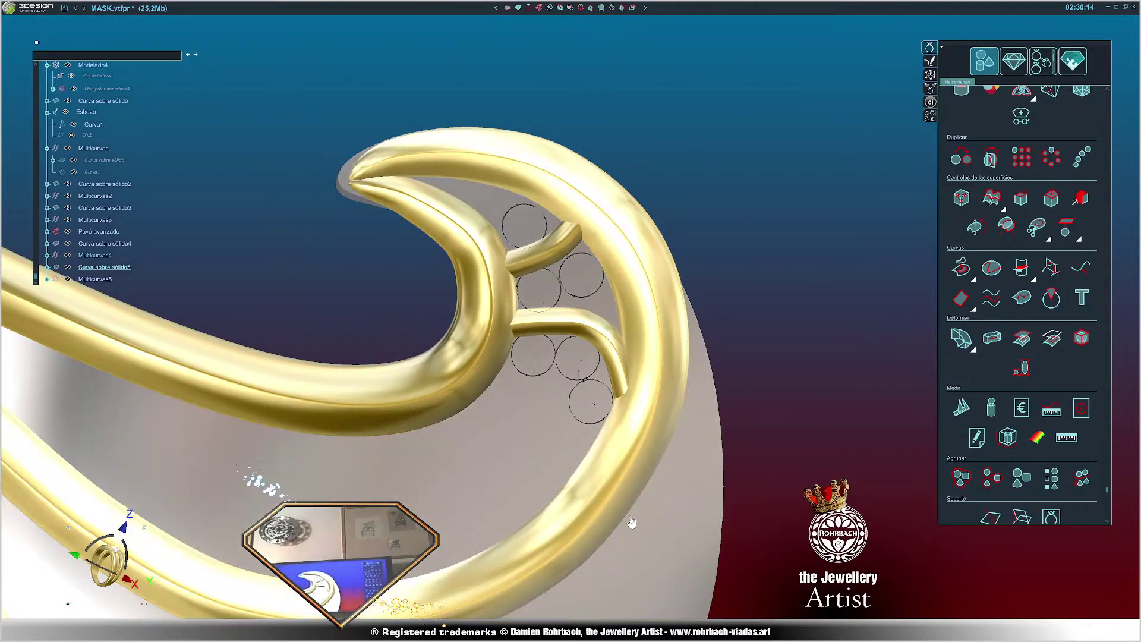
- Reopen the newer cross strand's rail curve and shift its fifth, sixth and end points away from the stones toward the outer strand's curved tip
middle_drag(631, 523, 484, 313)
scroll(407, 254, up, 2)
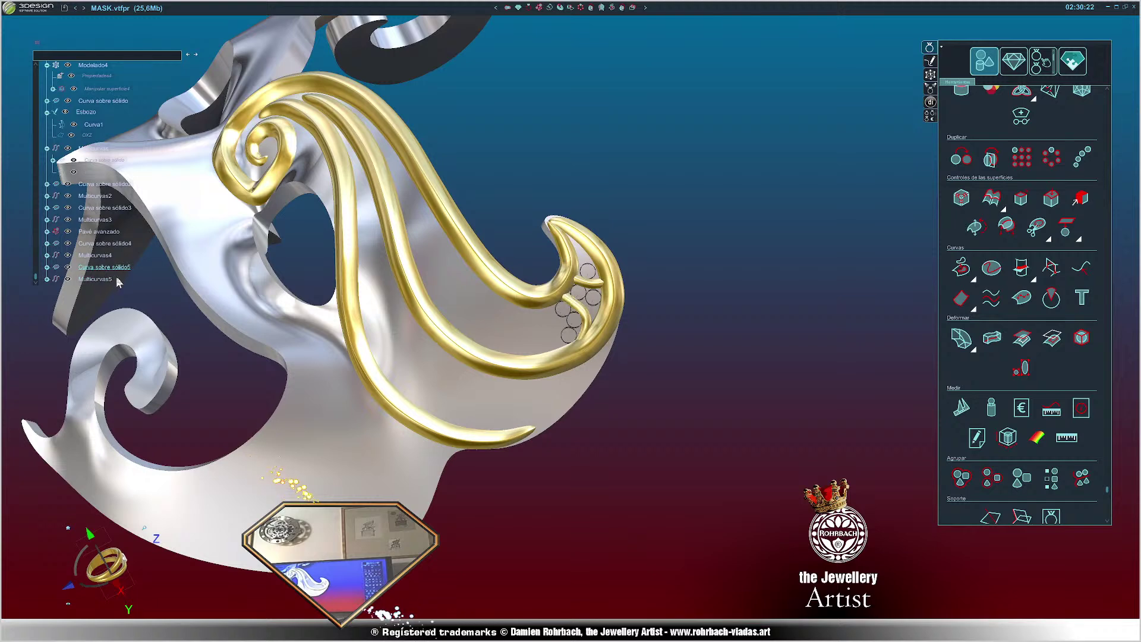
scroll(449, 299, down, 4)
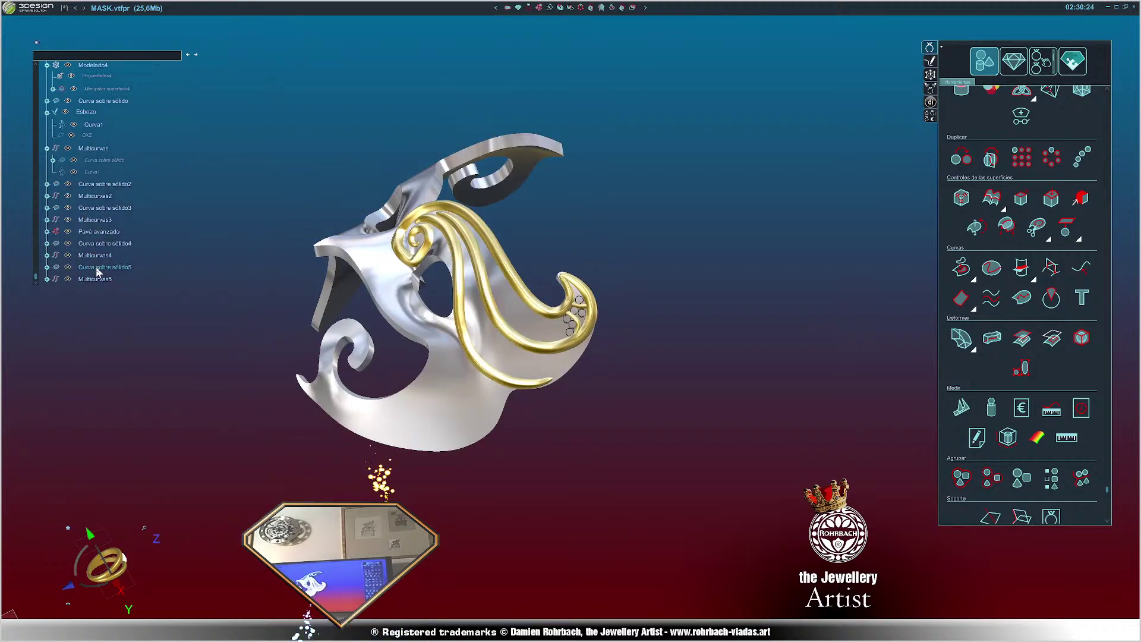
double_click(95, 266)
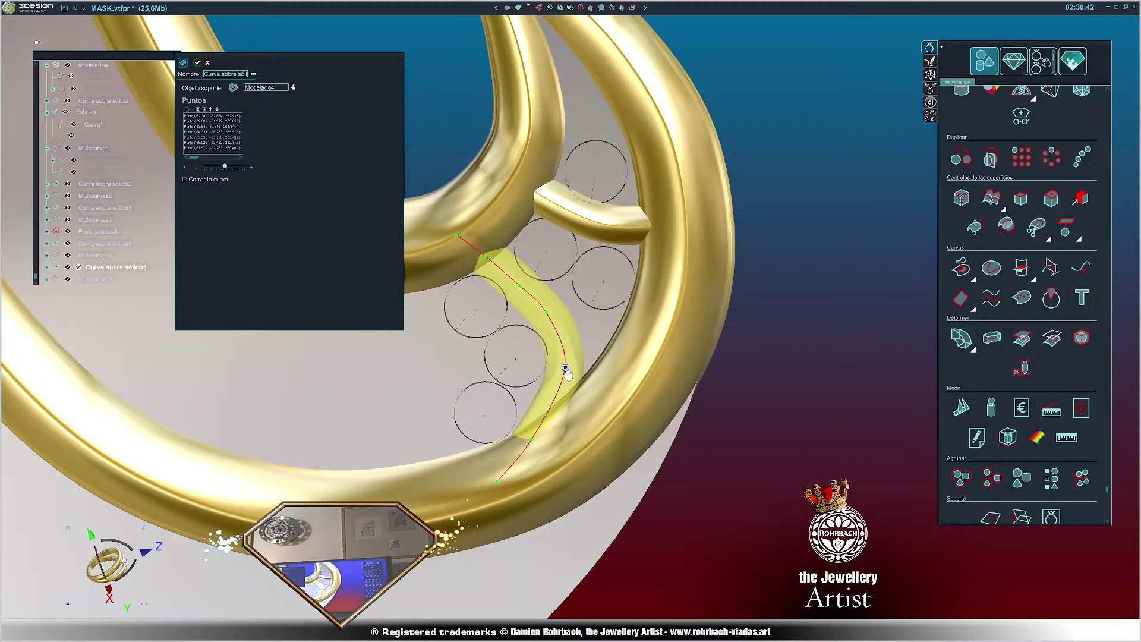
drag(566, 368, 565, 351)
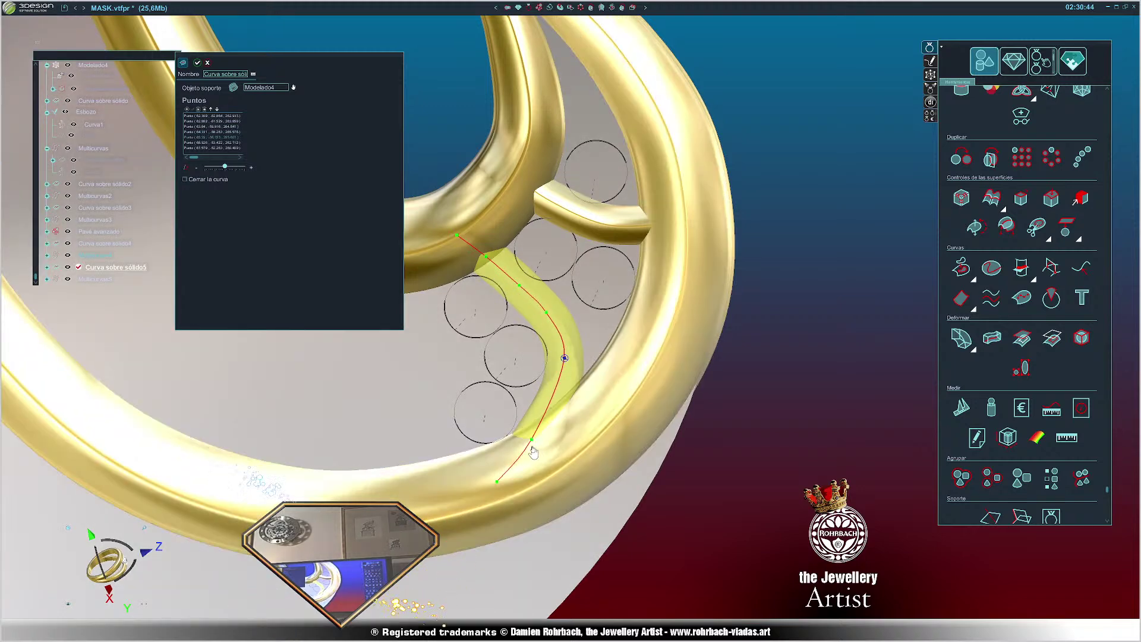
drag(556, 425, 561, 408)
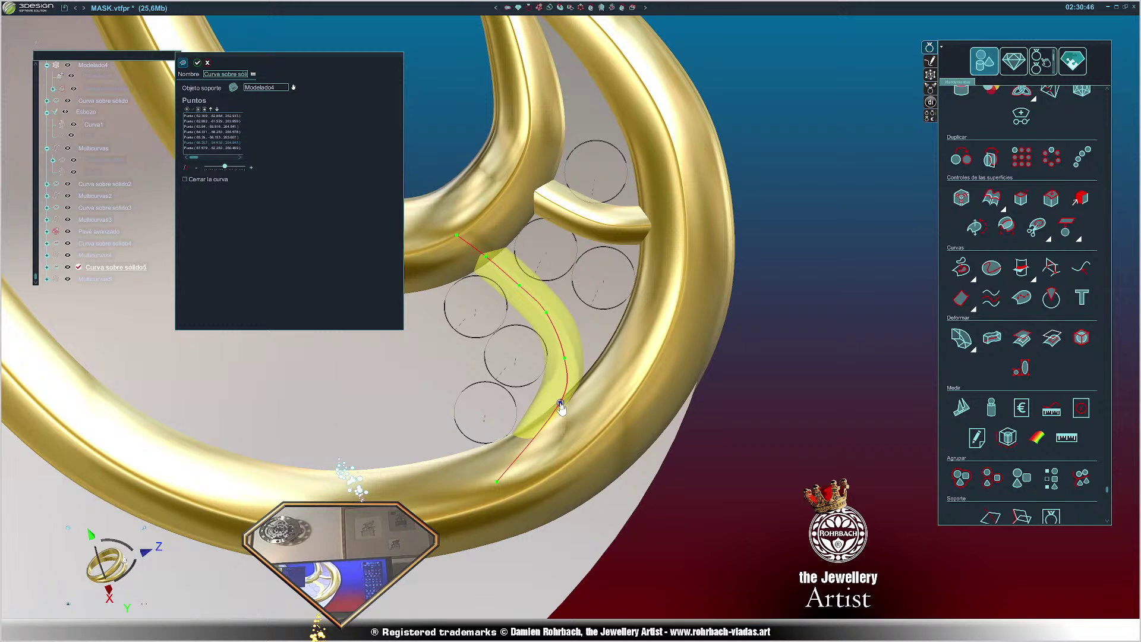
drag(499, 488, 559, 459)
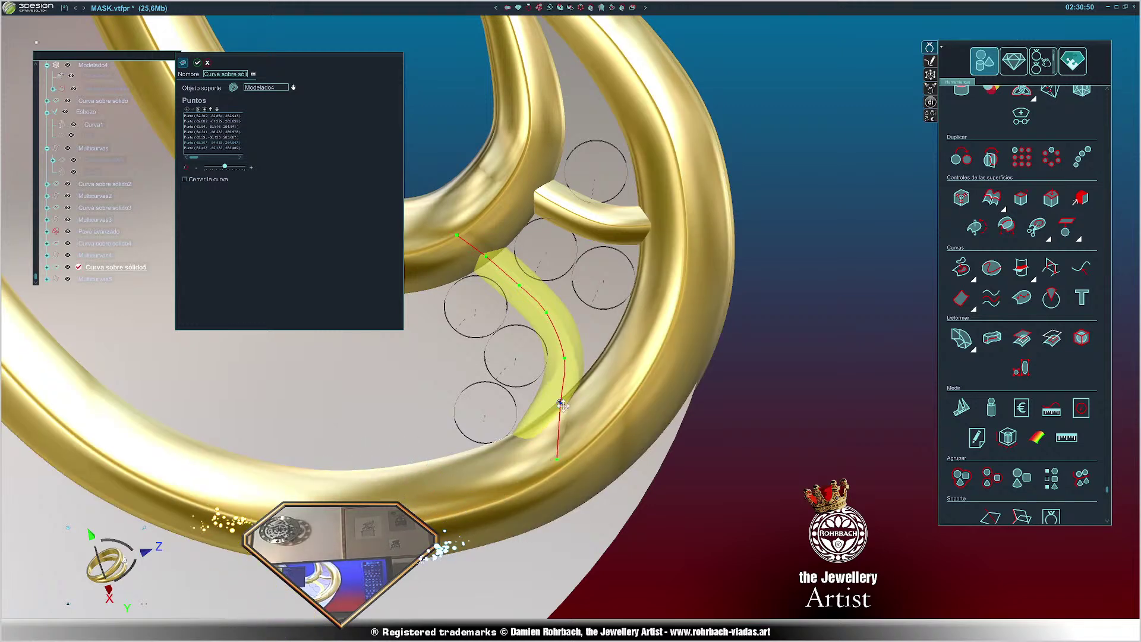
drag(561, 407, 565, 414)
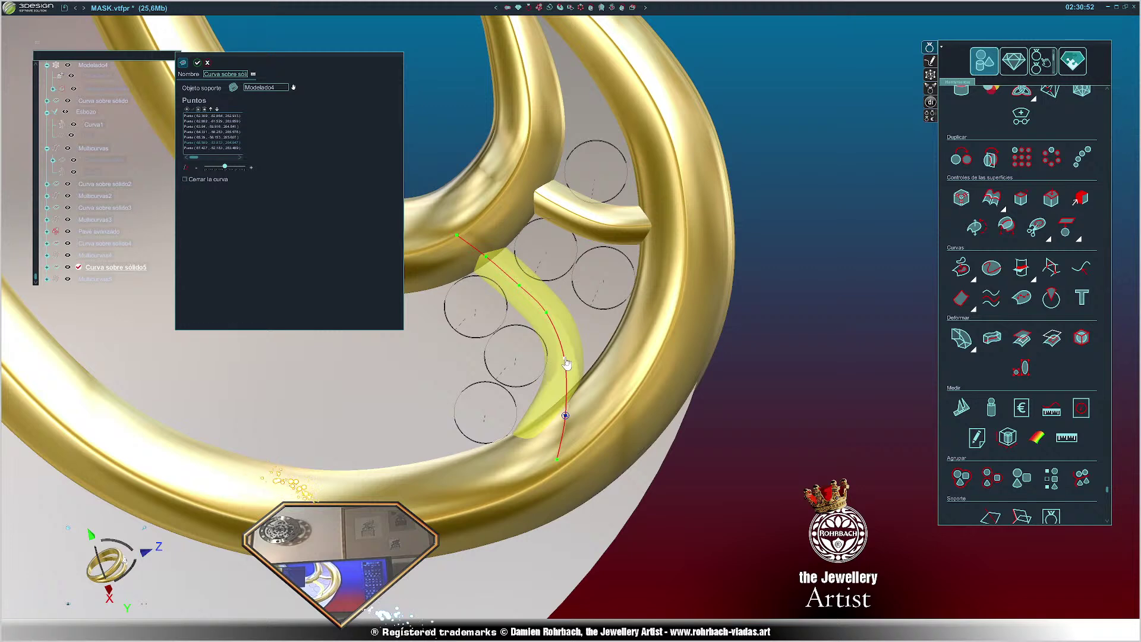
- Fine-tune the rail curve's fourth to sixth points, extend its end point further into the outer strand, and apply the edit
click(565, 360)
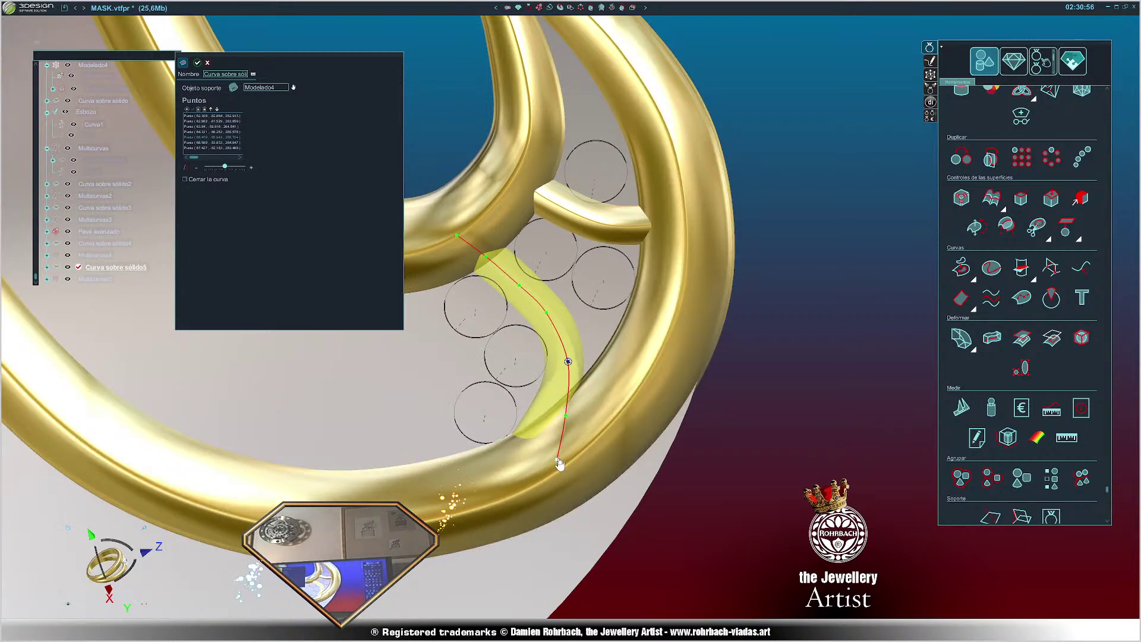
drag(557, 461, 575, 453)
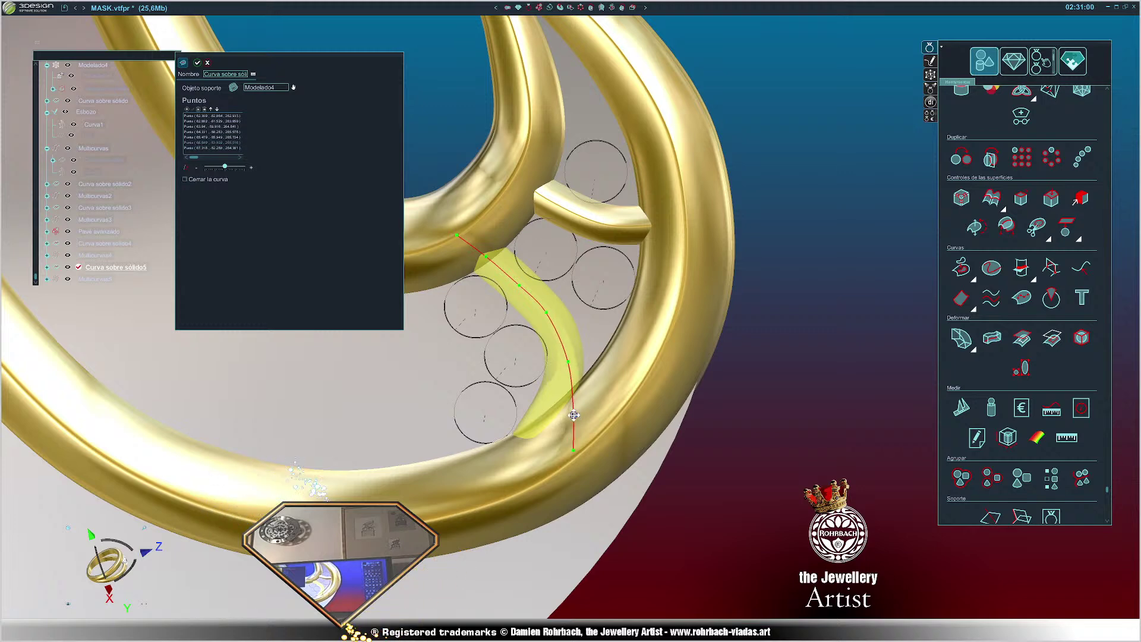
drag(568, 362, 571, 362)
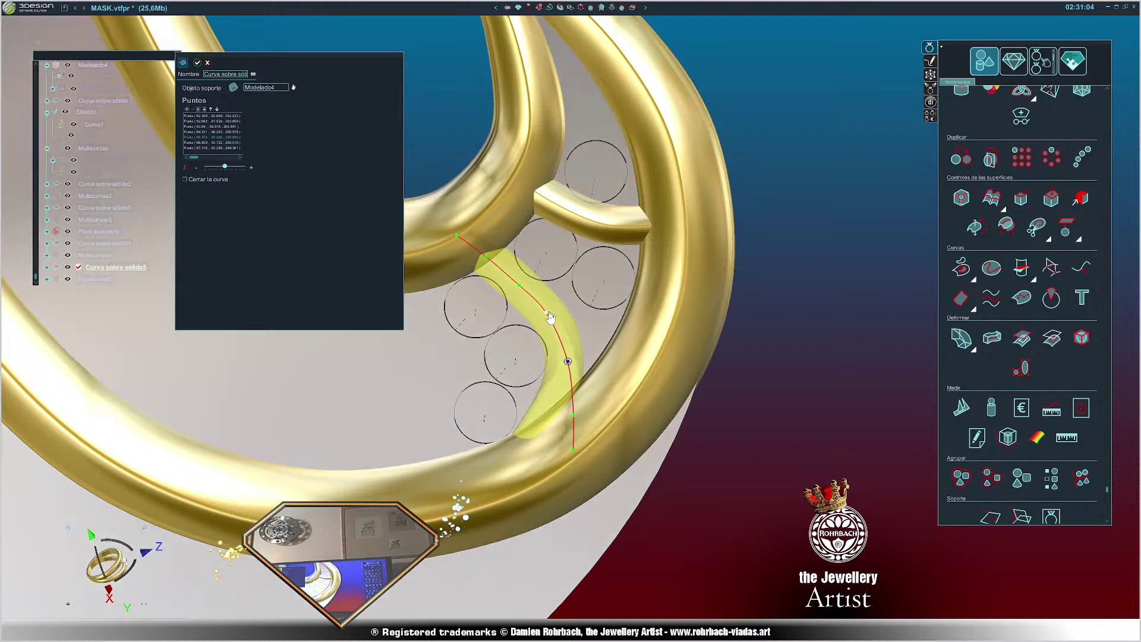
drag(546, 311, 545, 312)
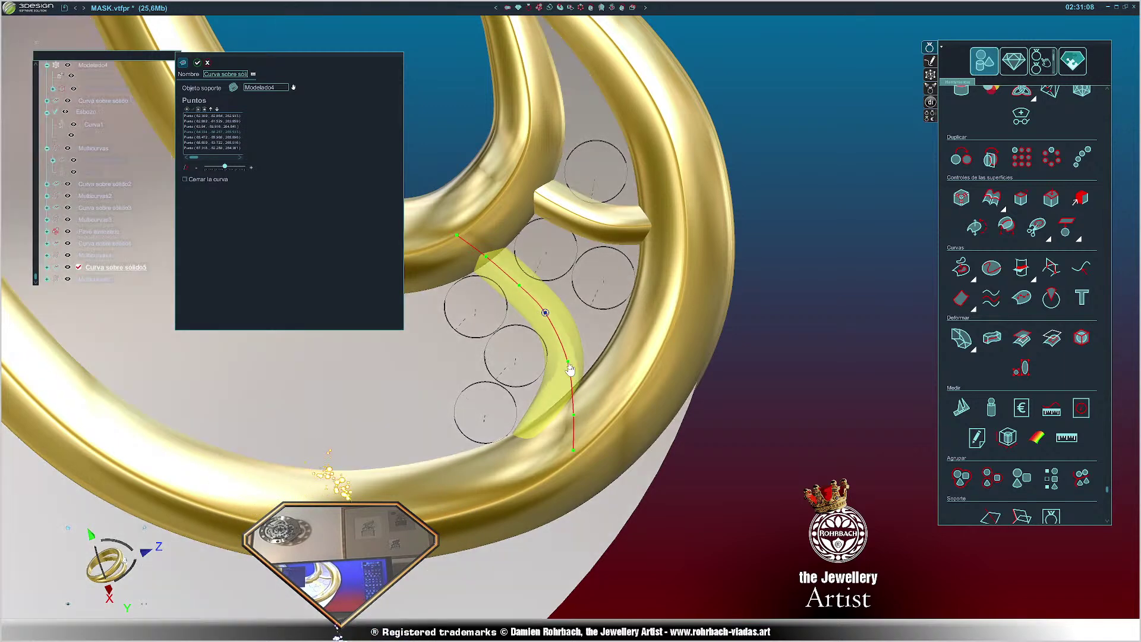
click(574, 450)
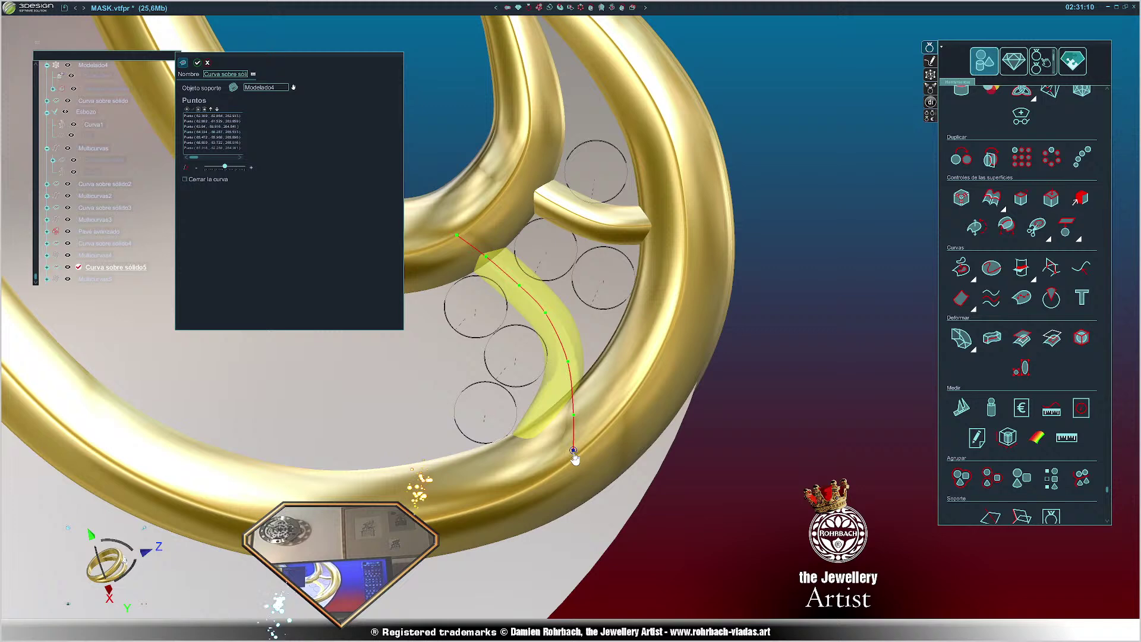
drag(573, 450, 582, 444)
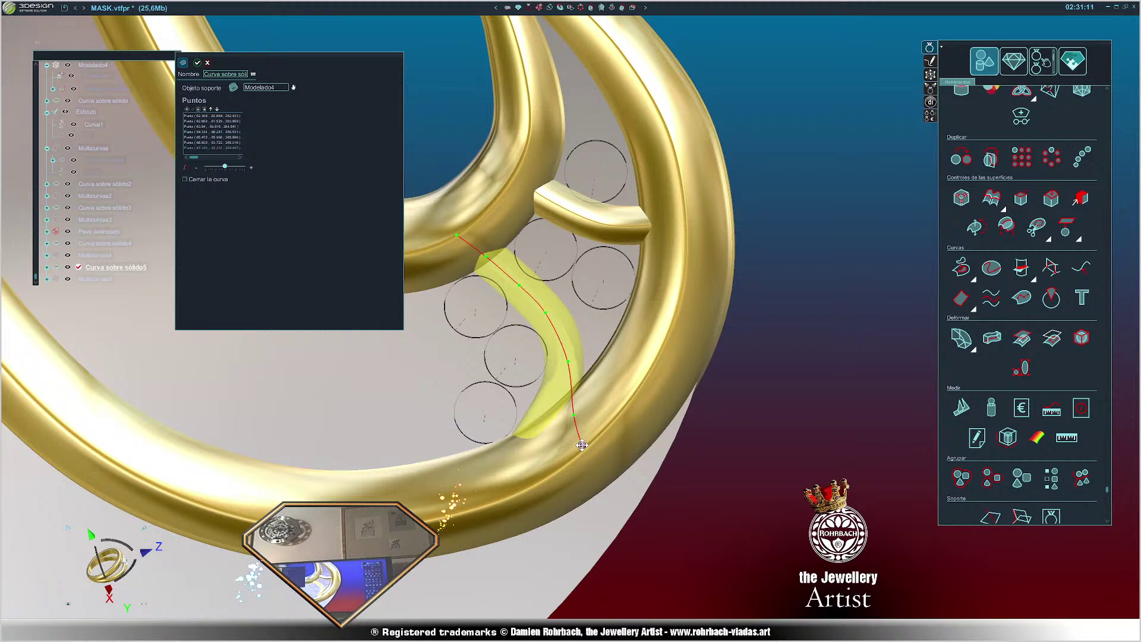
click(574, 415)
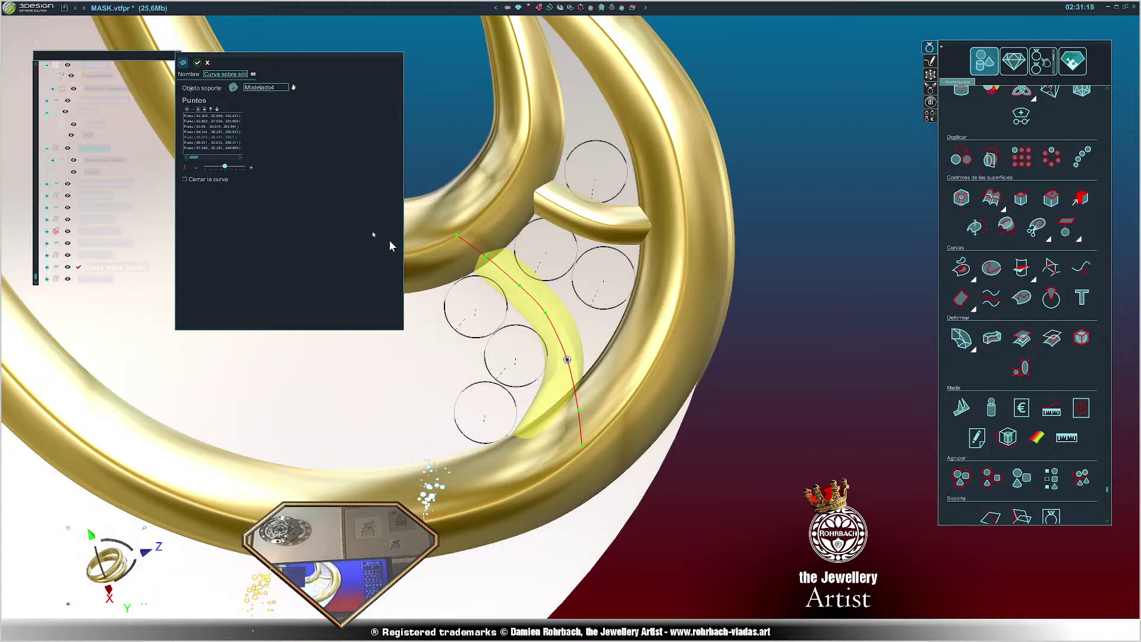
click(198, 63)
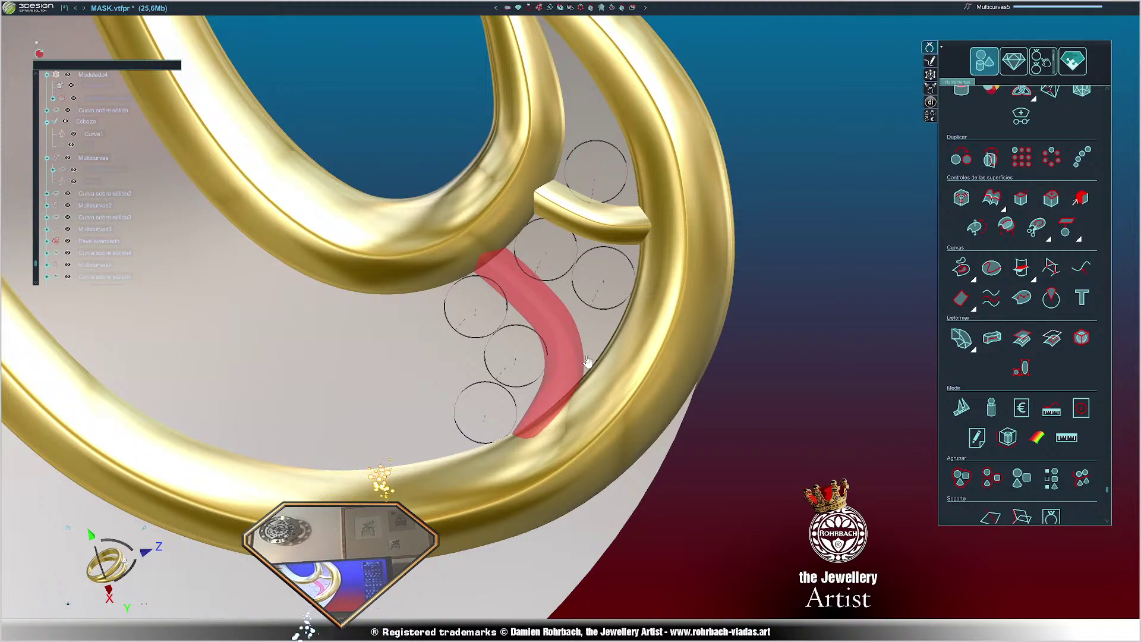
- Examine the reshaped cross strand from several angles for its flow and clearance between the stone circles
scroll(587, 362, down, 3)
middle_drag(583, 377, 563, 310)
scroll(575, 519, up, 3)
scroll(601, 324, down, 4)
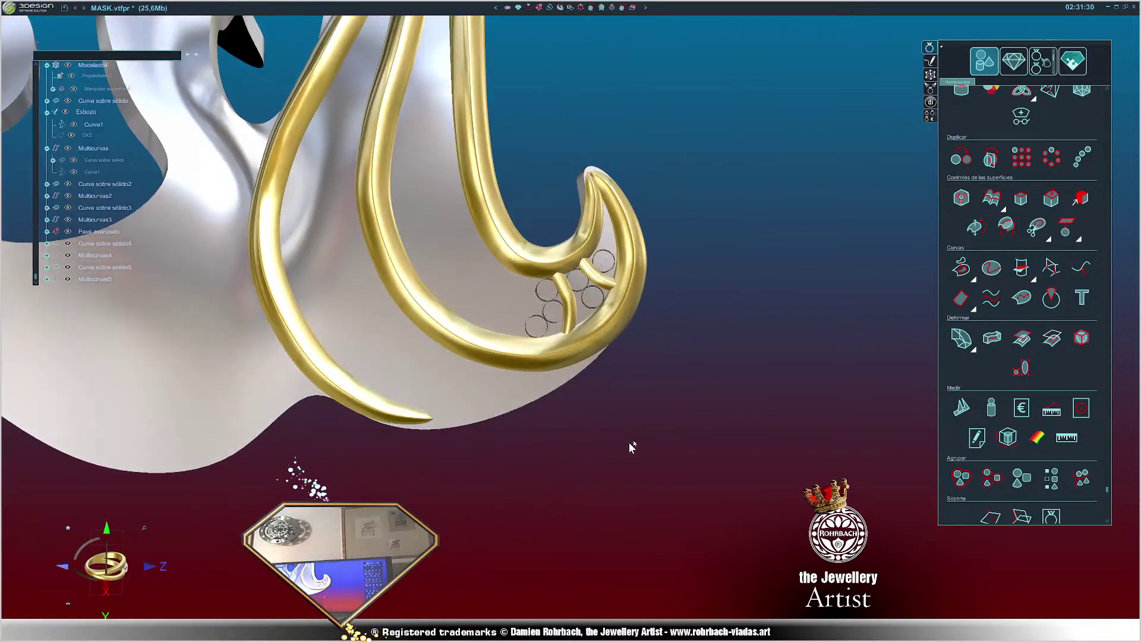
middle_drag(631, 445, 600, 433)
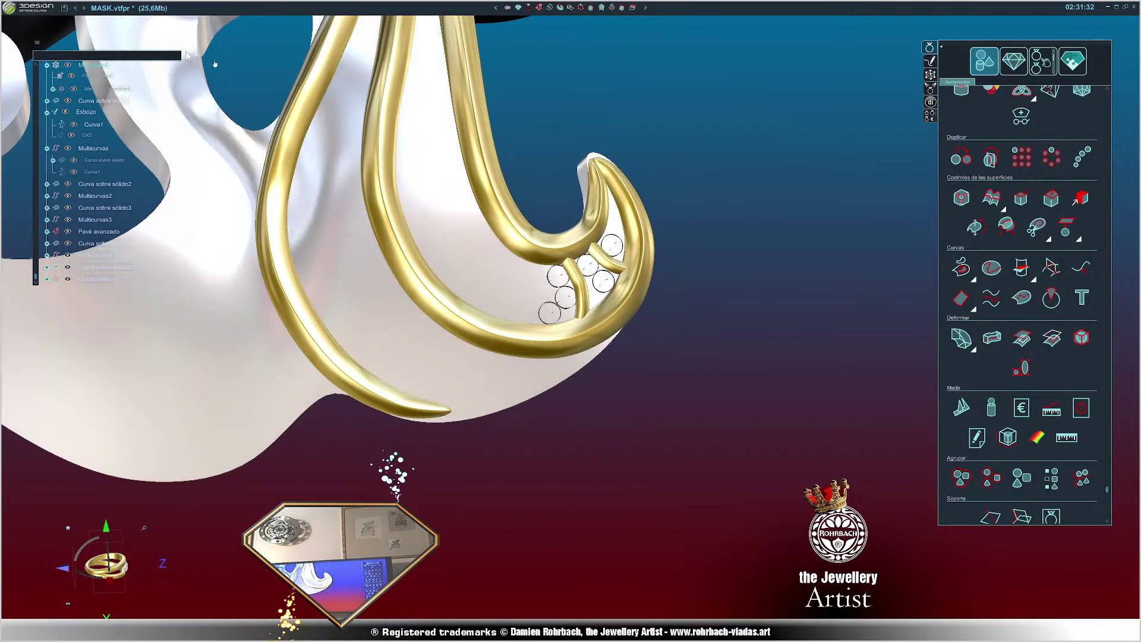
scroll(680, 302, up, 2)
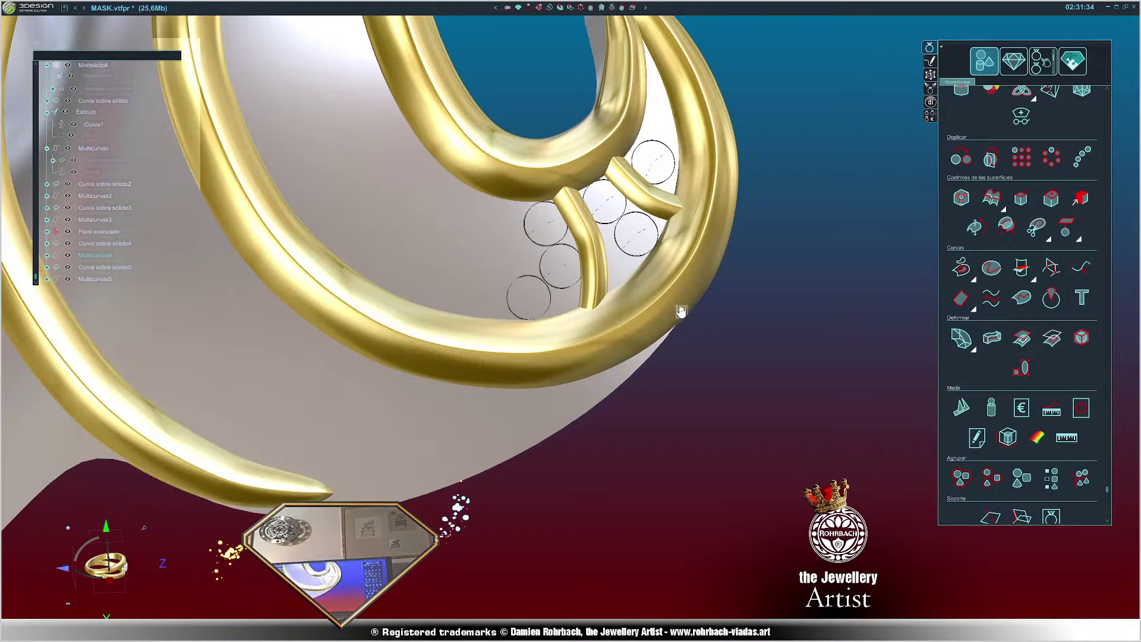
scroll(682, 303, down, 3)
middle_drag(618, 505, 693, 481)
scroll(695, 446, up, 3)
middle_drag(696, 440, 716, 573)
scroll(851, 422, down, 3)
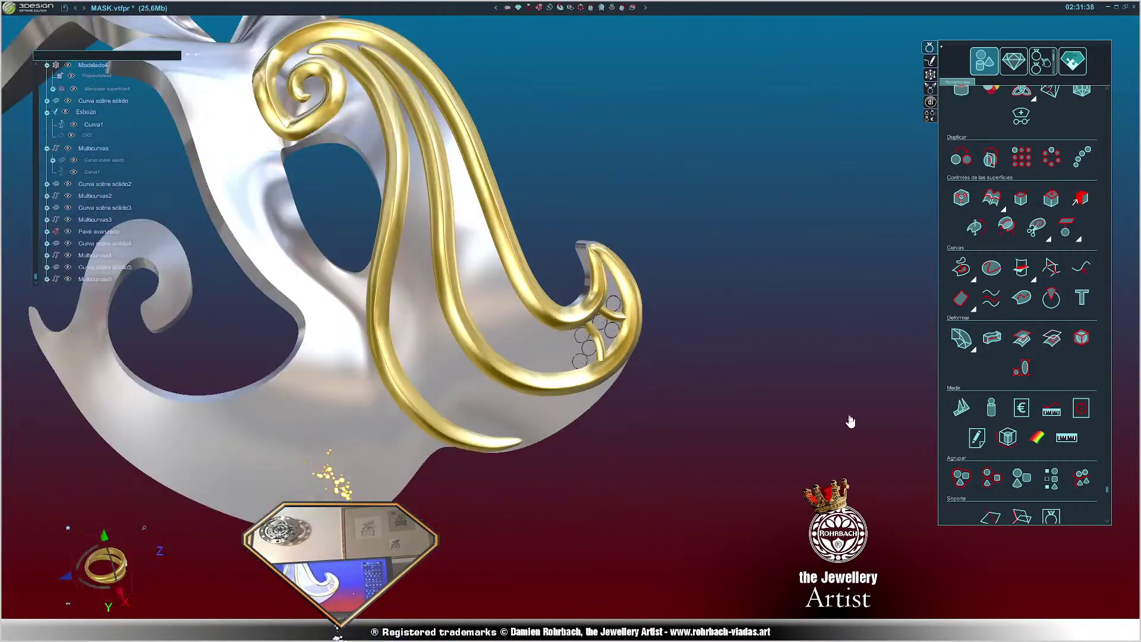
middle_drag(713, 309, 636, 402)
scroll(700, 363, up, 8)
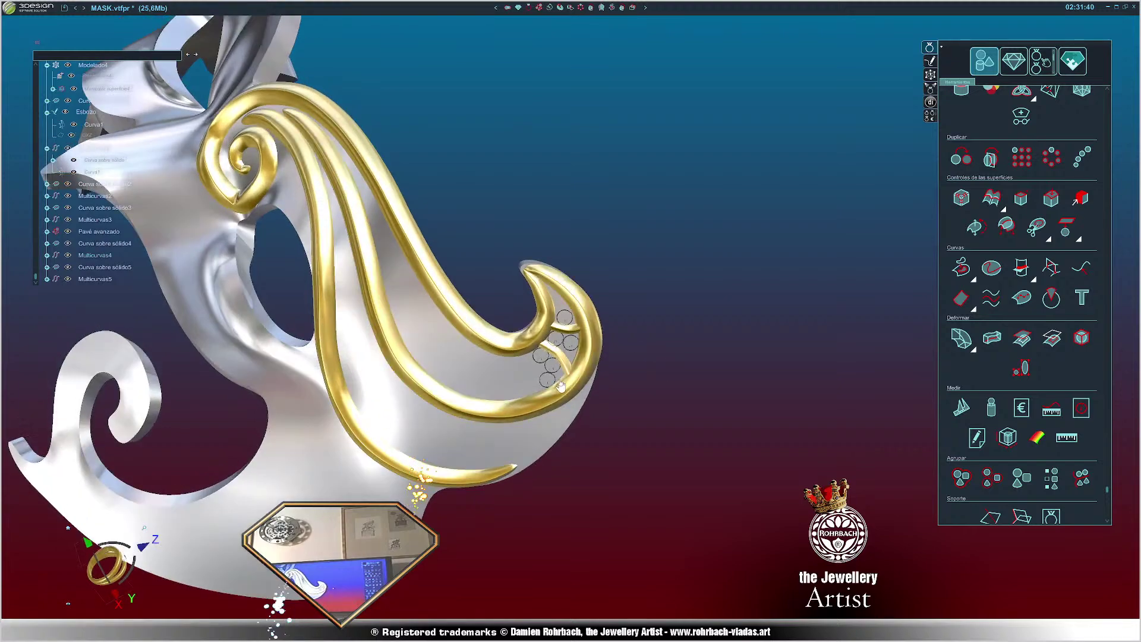
scroll(700, 363, down, 8)
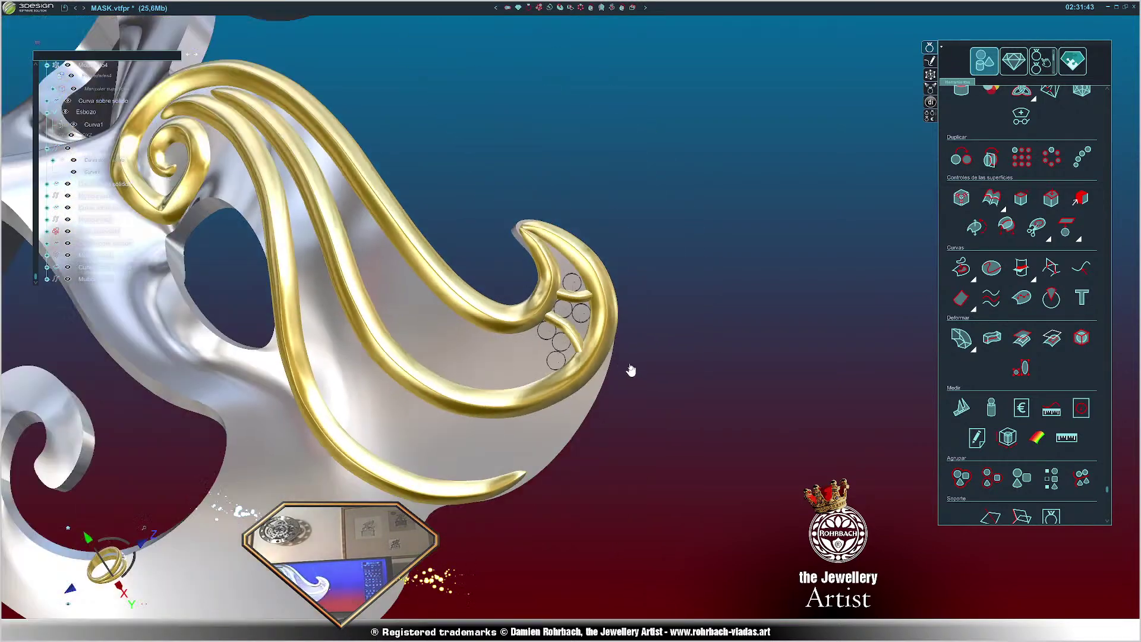
- Reopen the same rail curve and smooth its arc between the stone circles by adjusting the second to fifth points
right_drag(630, 372, 100, 303)
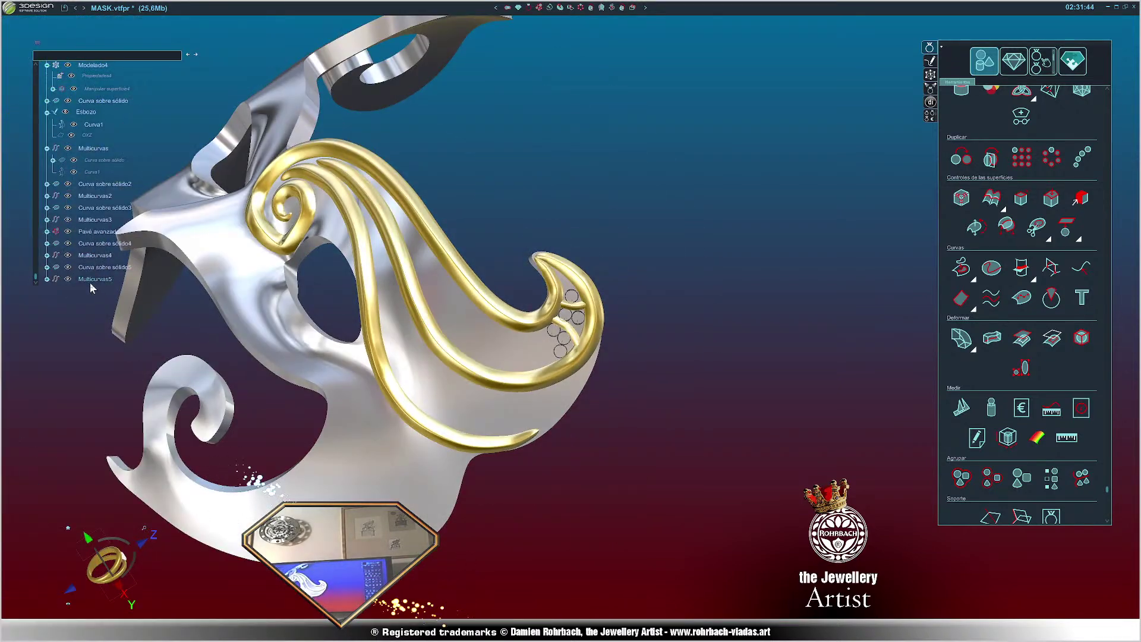
double_click(94, 268)
scroll(523, 333, up, 6)
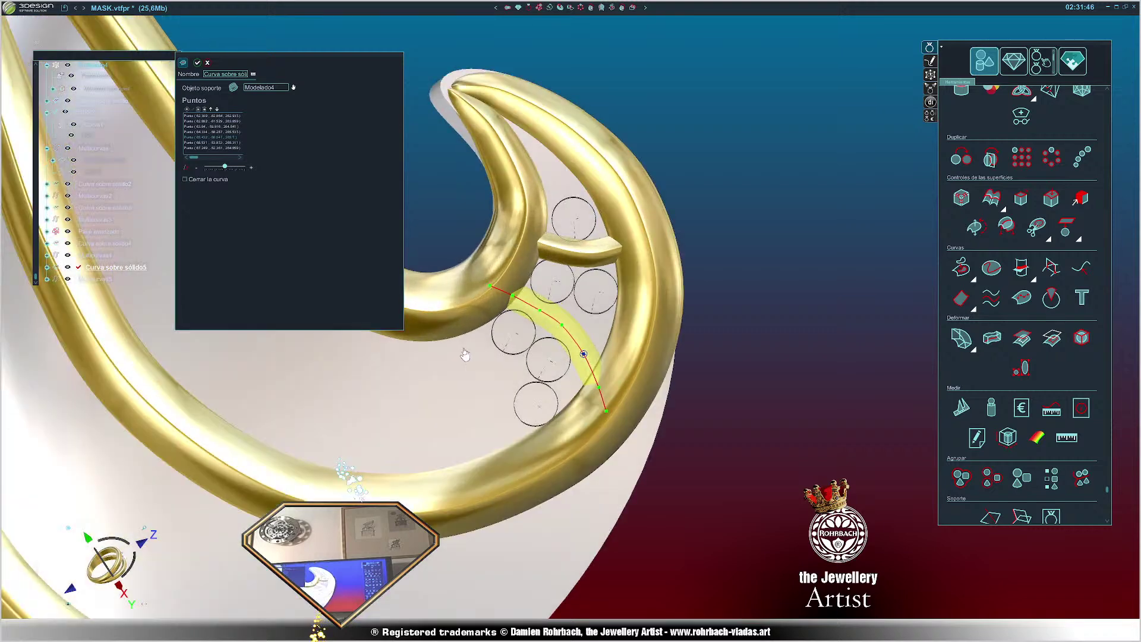
scroll(500, 337, up, 4)
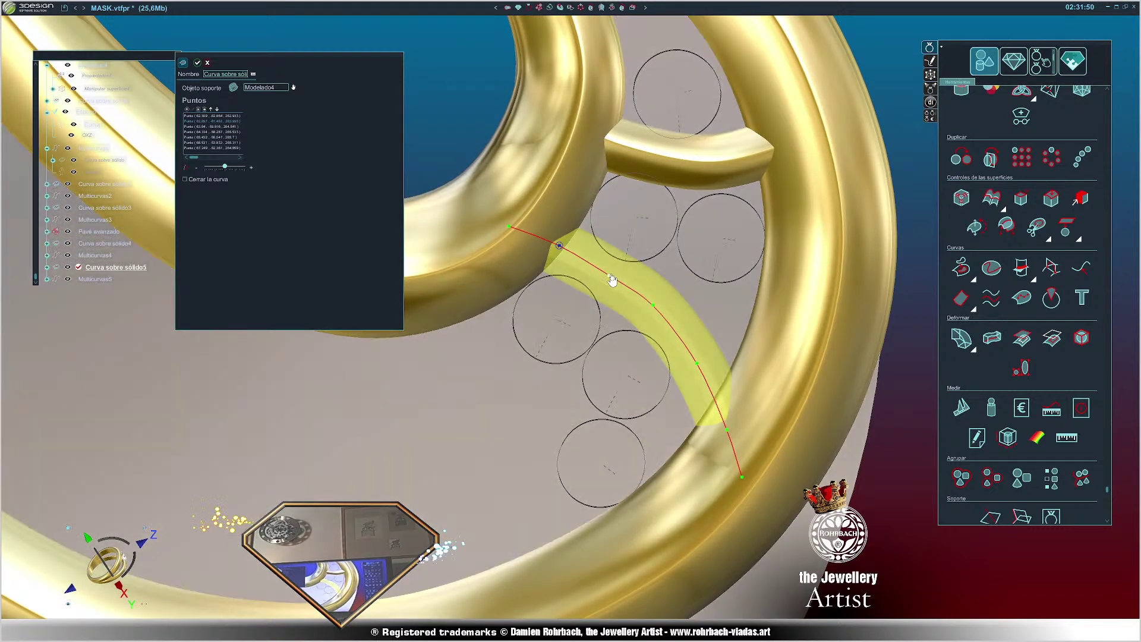
drag(610, 275, 616, 273)
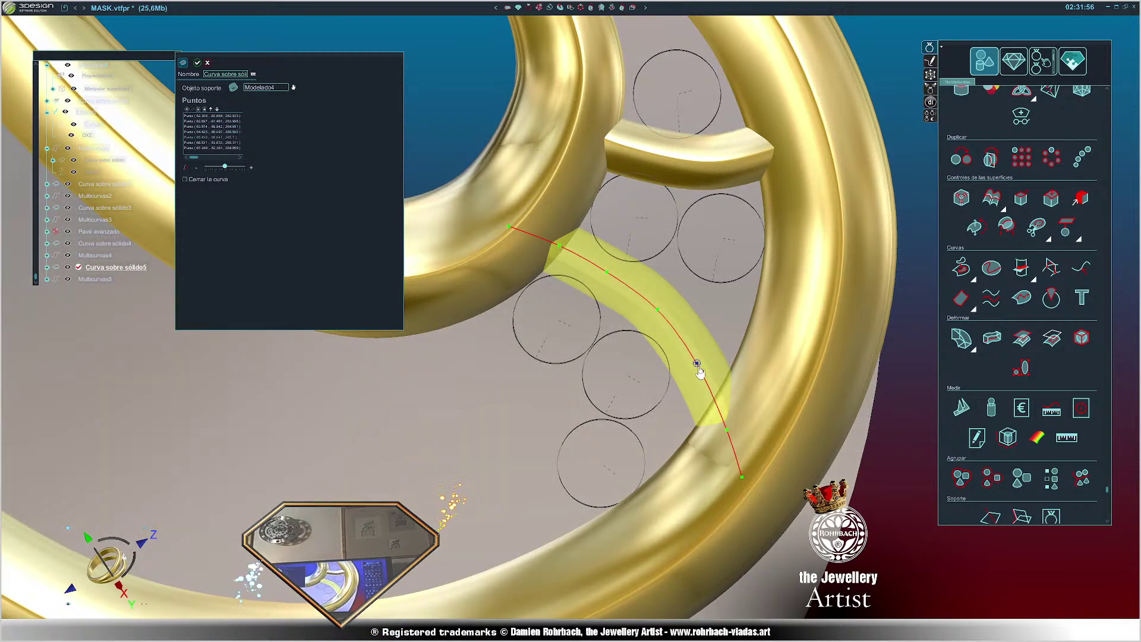
drag(697, 365, 701, 363)
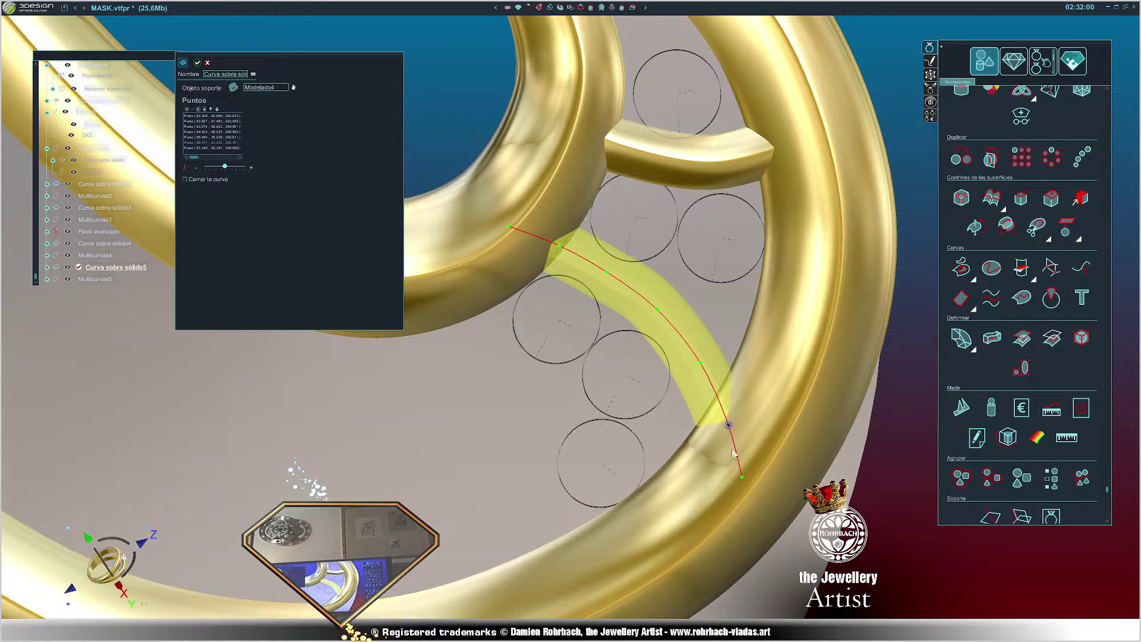
- Nudge the rail curve's last three points slightly outward where it meets the outer strand and apply the edit to the cross strand
click(747, 475)
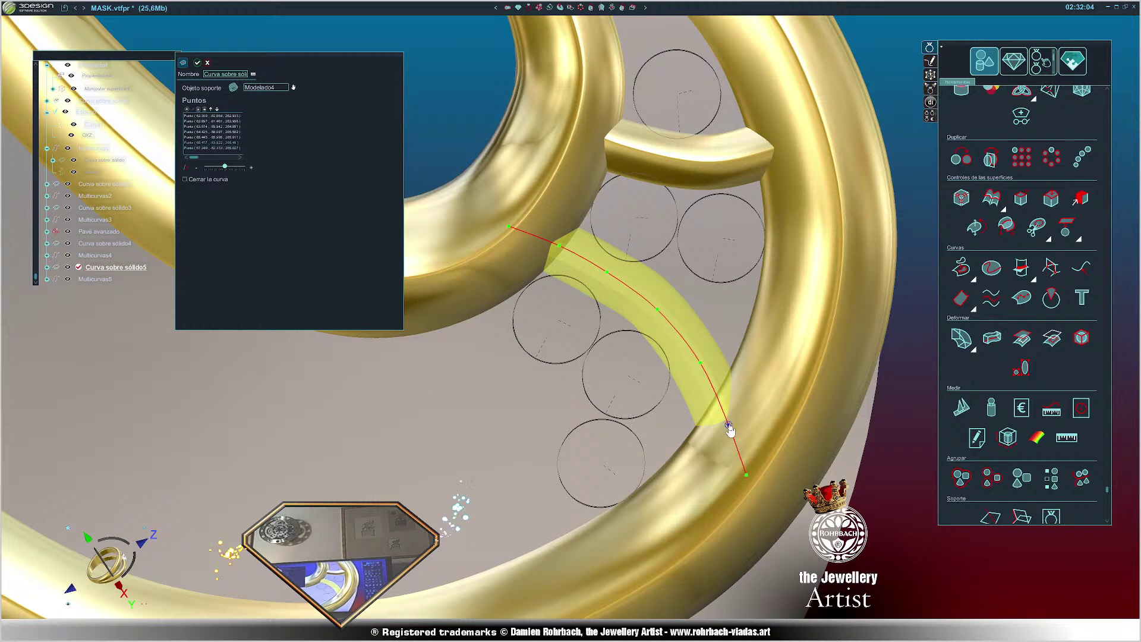
drag(729, 428, 734, 428)
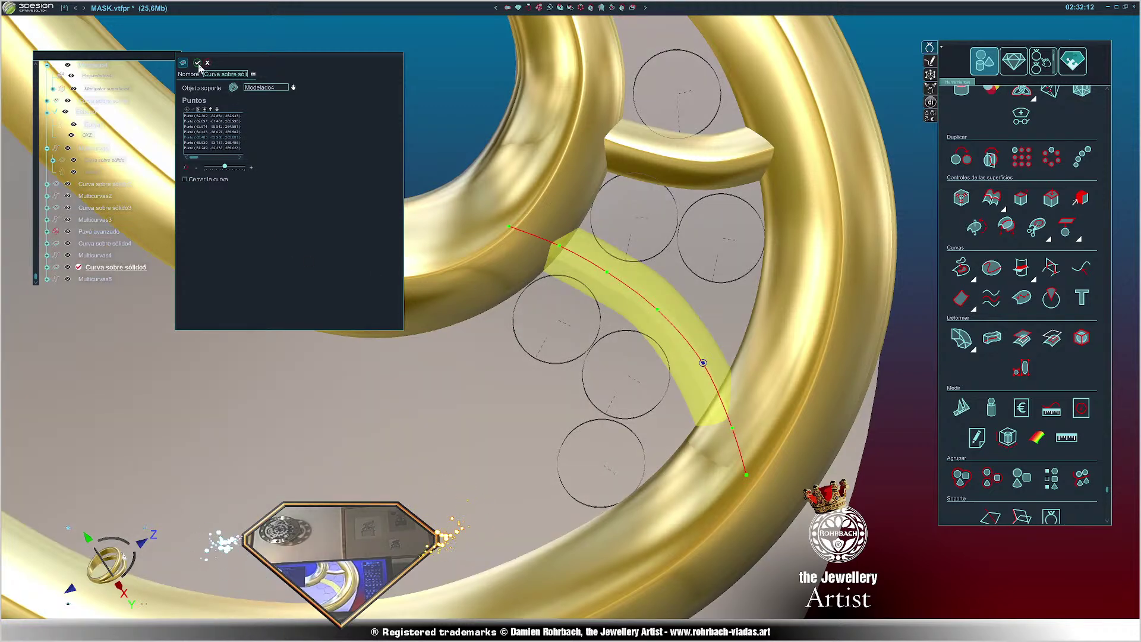
click(198, 63)
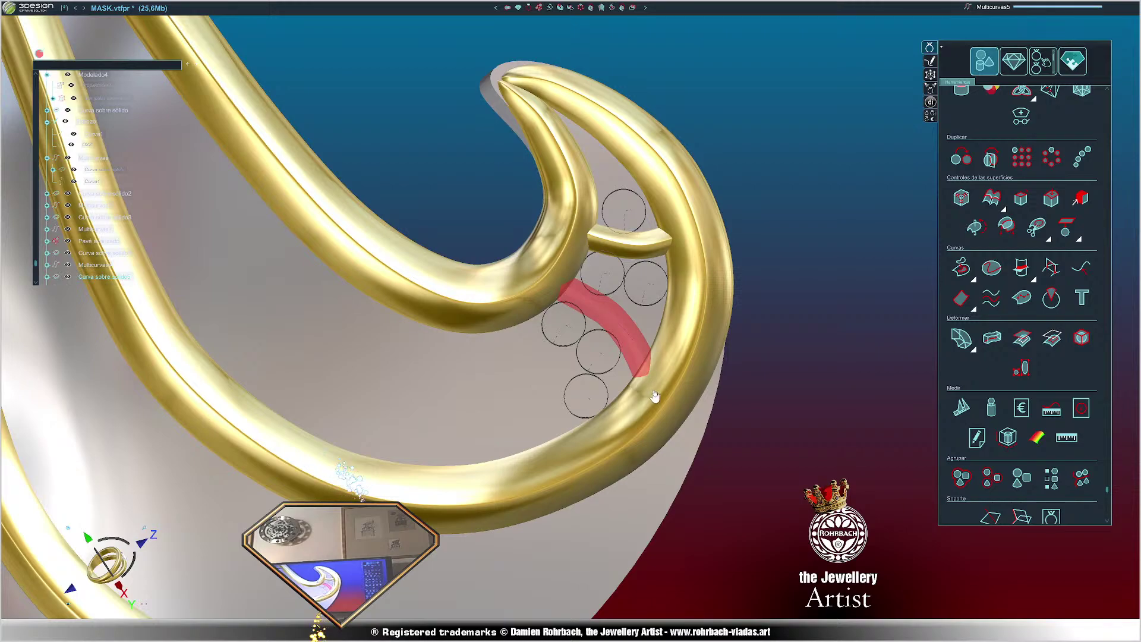
- Inspect both cross strands and the stone layout, up close and against the whole mask, to judge the overall design
scroll(661, 404, down, 5)
middle_drag(559, 458, 210, 145)
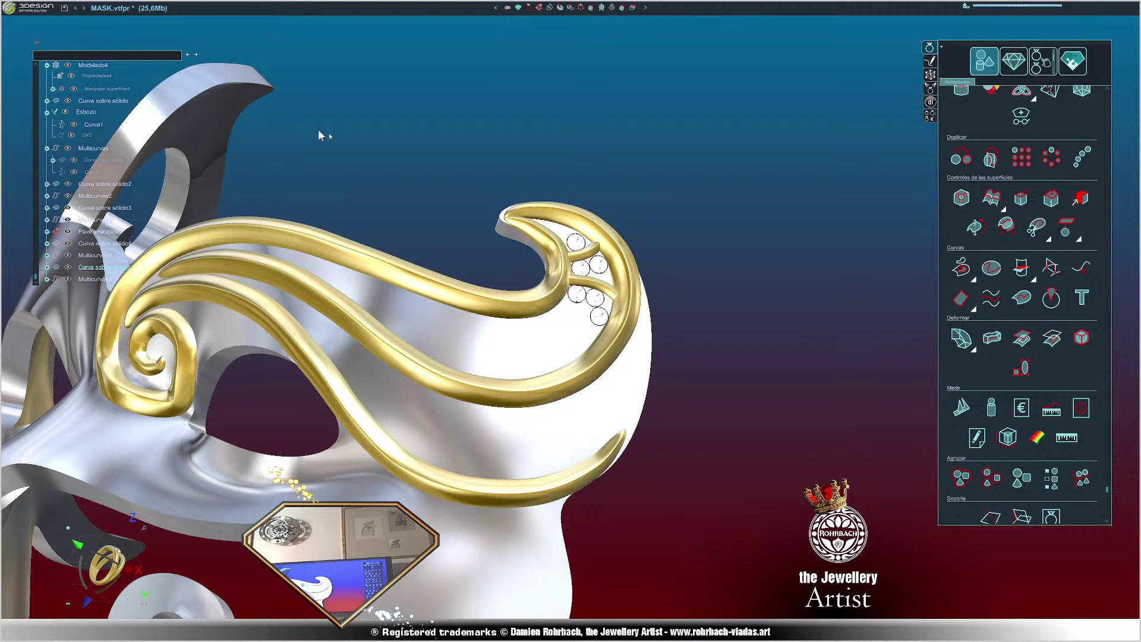
scroll(728, 445, up, 8)
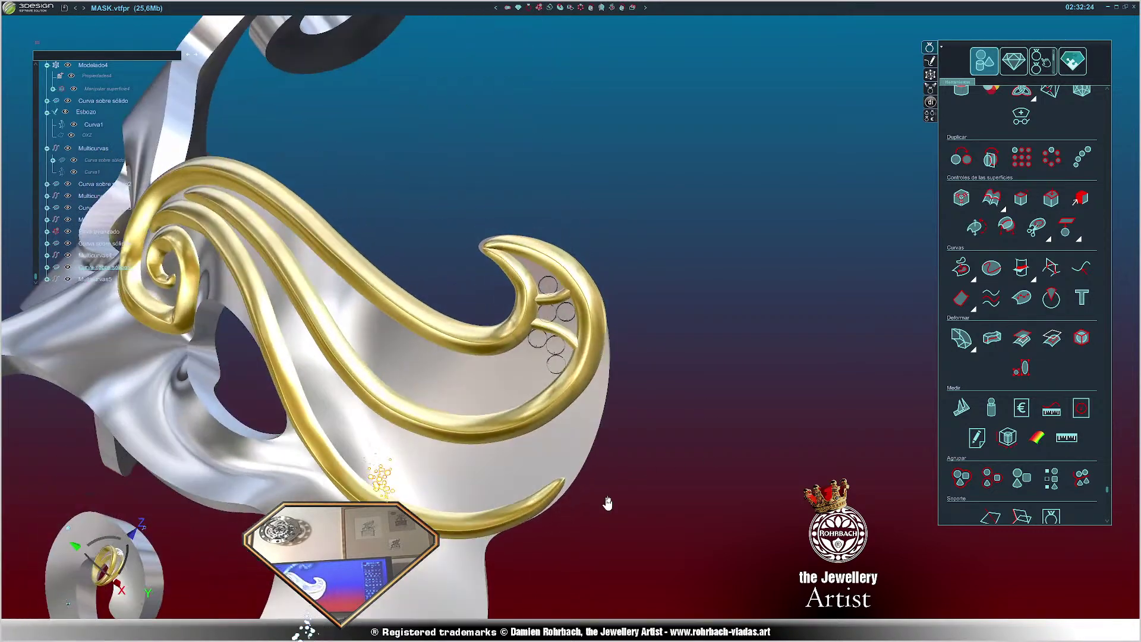
scroll(626, 496, down, 8)
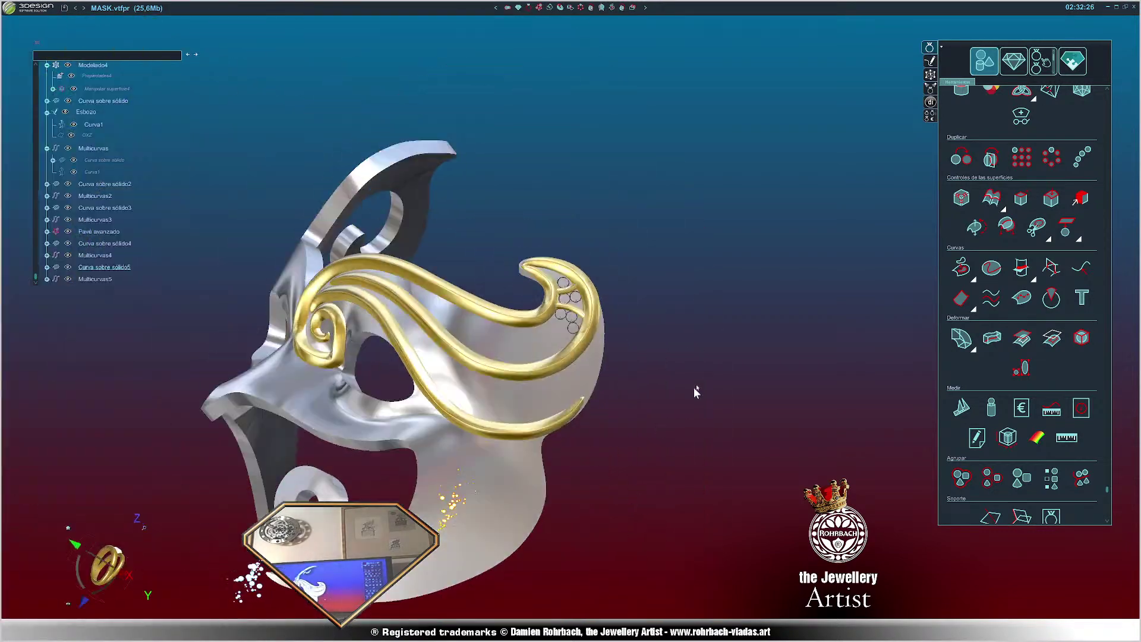
middle_drag(693, 387, 553, 239)
scroll(566, 319, up, 7)
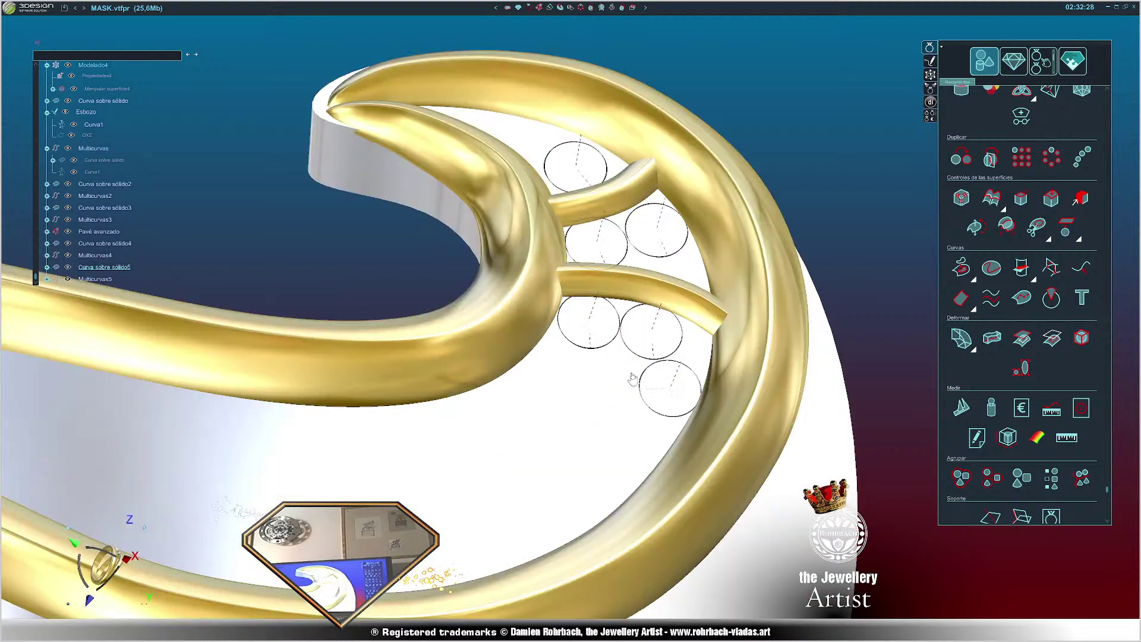
scroll(568, 321, down, 4)
middle_drag(711, 499, 406, 435)
middle_drag(672, 336, 418, 425)
scroll(394, 404, up, 4)
middle_drag(372, 387, 552, 470)
scroll(736, 466, down, 5)
scroll(518, 497, up, 5)
scroll(519, 496, up, 3)
scroll(518, 497, down, 5)
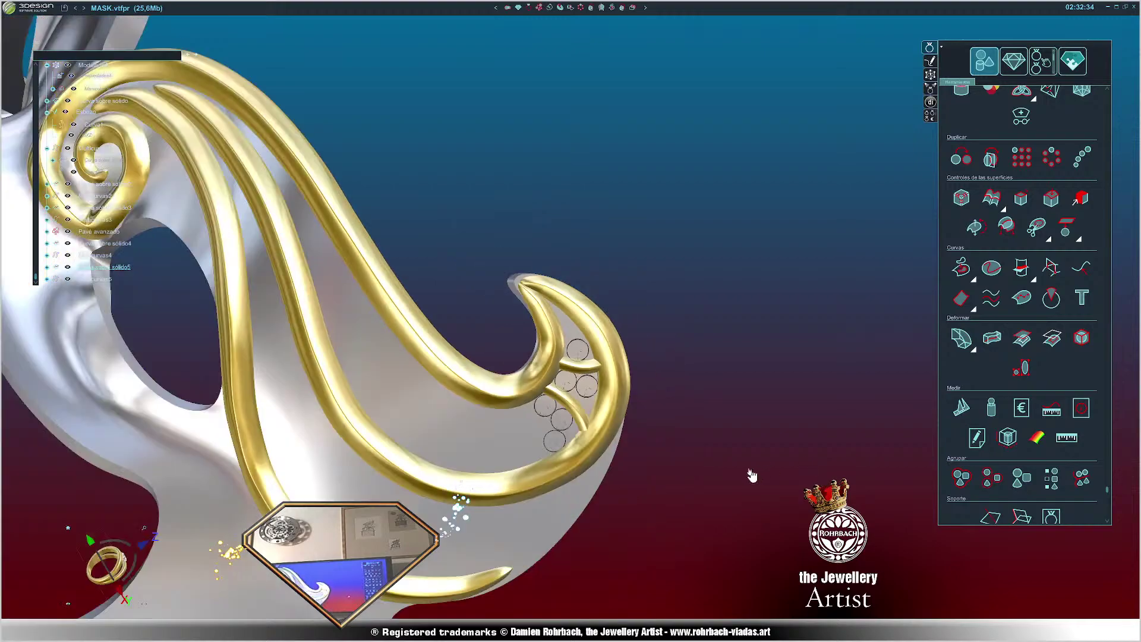
middle_drag(751, 476, 594, 351)
scroll(700, 384, down, 5)
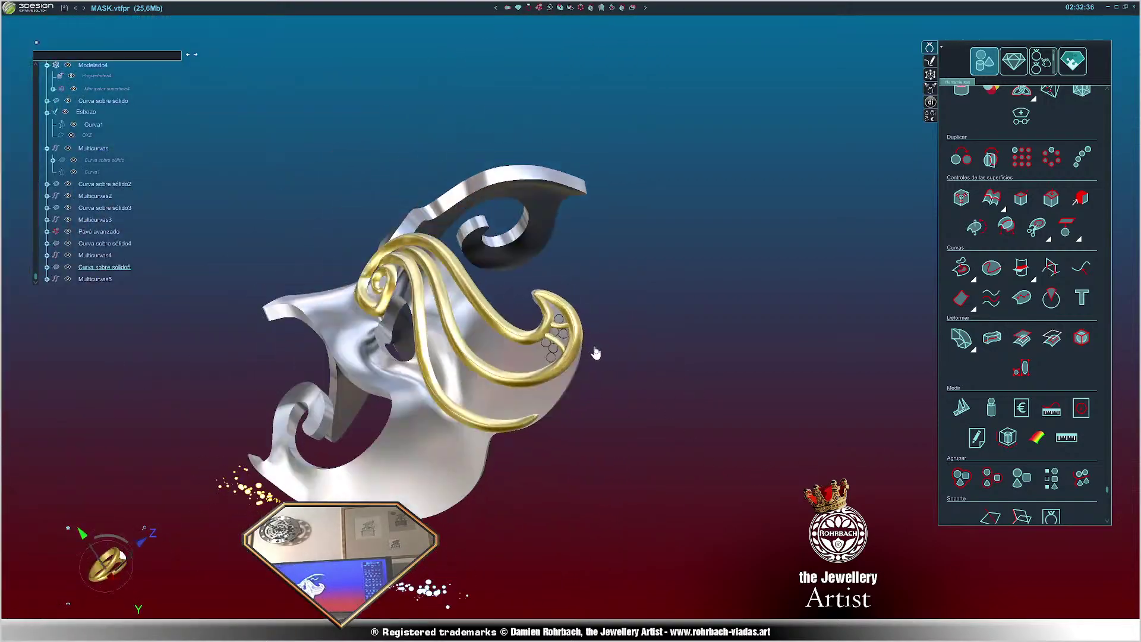
- Inspect the gold strands, cross strands and stone layout on the mask from several angles, up close and from farther away
scroll(706, 390, up, 5)
scroll(749, 350, down, 5)
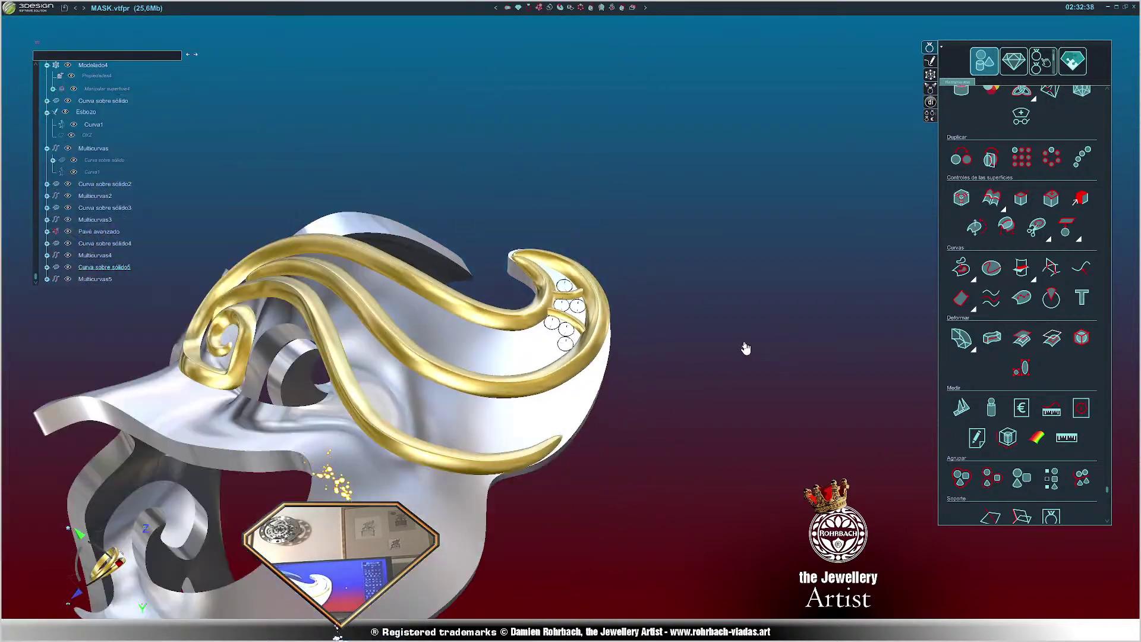
scroll(731, 379, up, 4)
scroll(784, 461, down, 5)
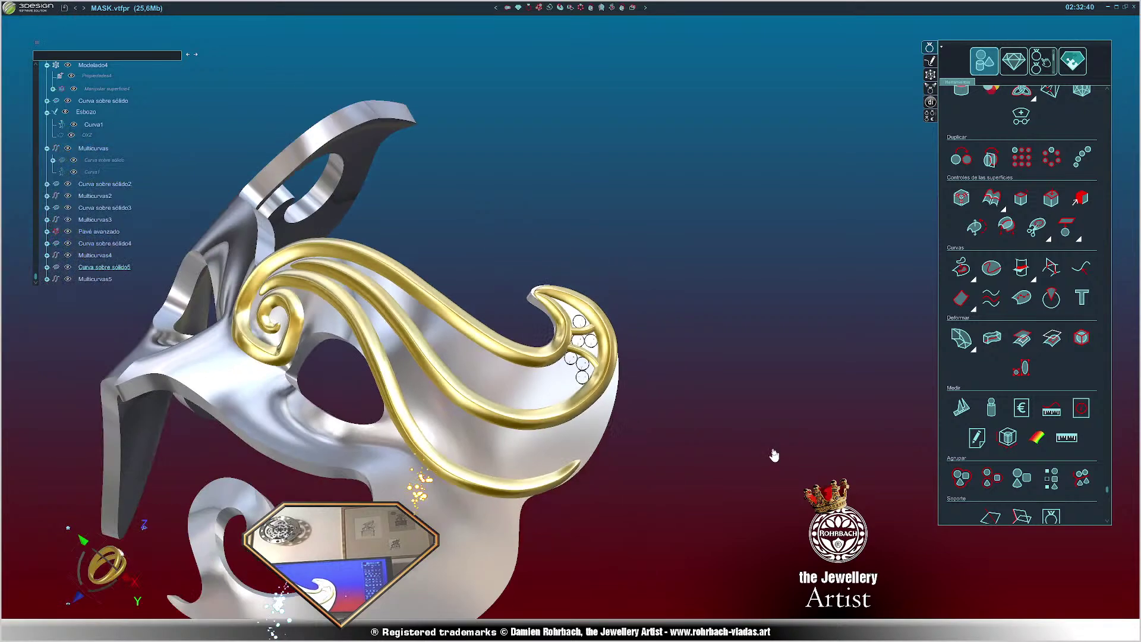
scroll(769, 458, up, 5)
scroll(764, 456, down, 5)
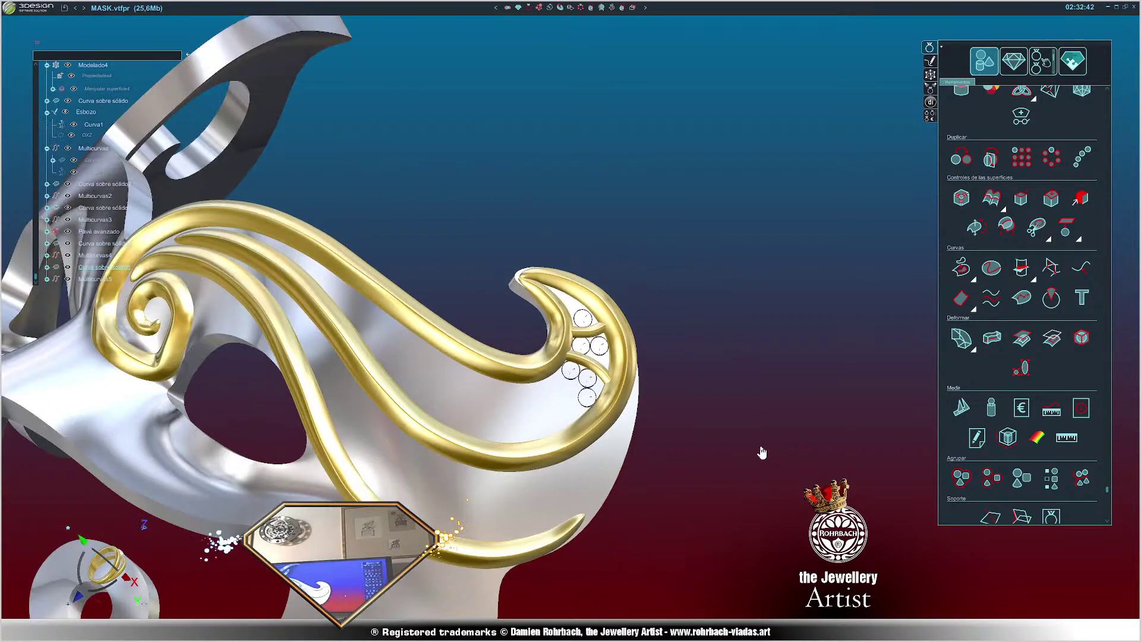
middle_drag(759, 454, 698, 302)
scroll(639, 238, up, 5)
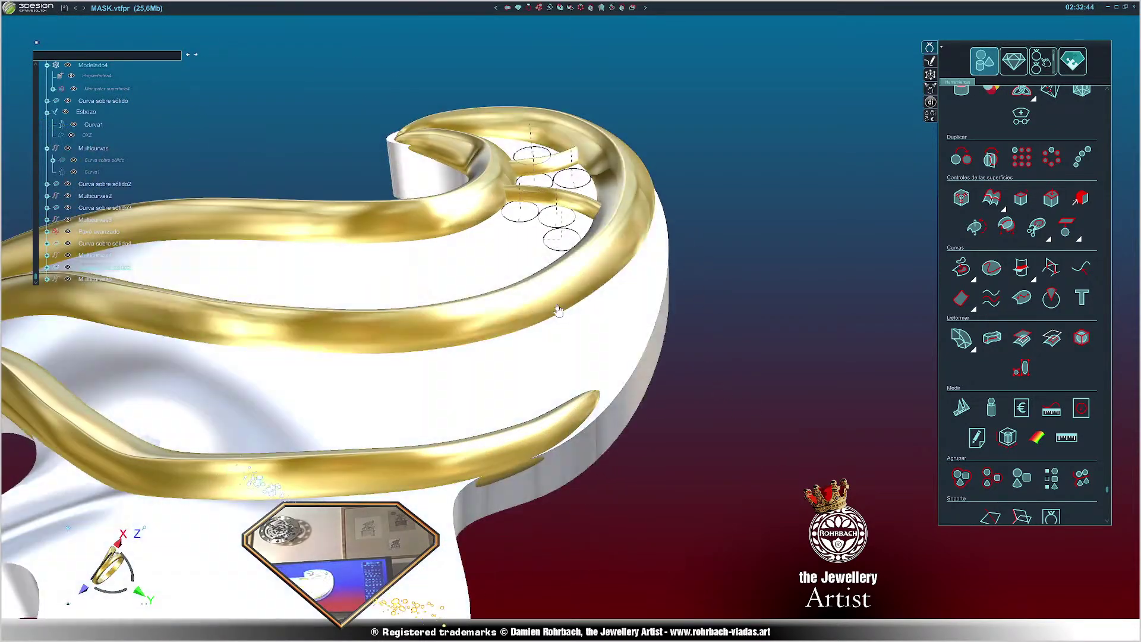
click(557, 311)
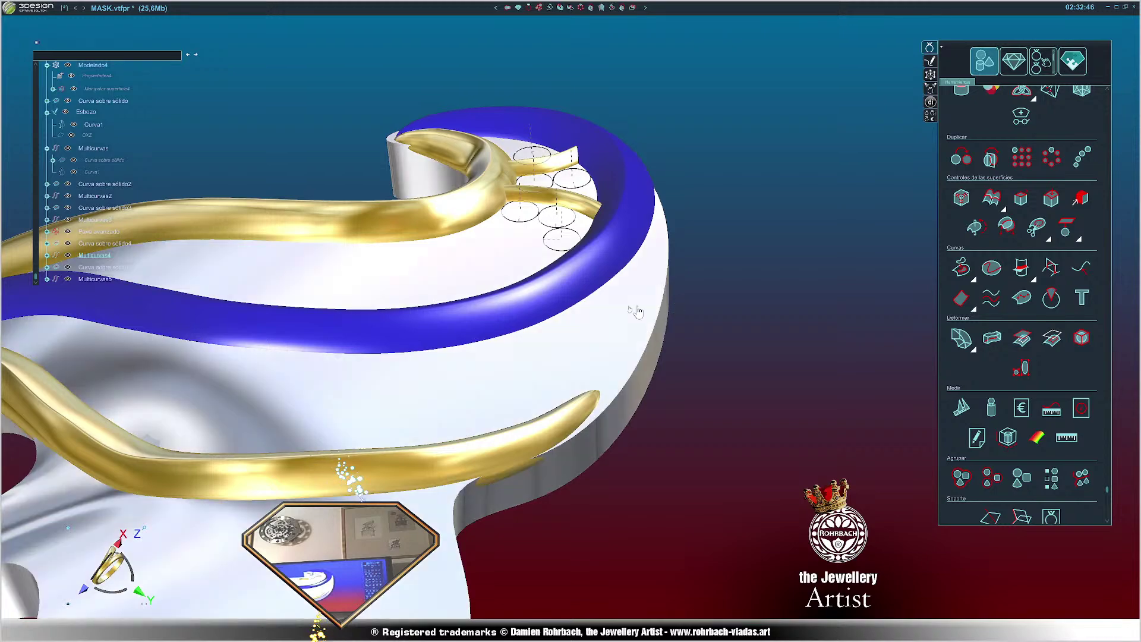
click(579, 298)
scroll(570, 302, down, 3)
middle_drag(564, 306, 713, 493)
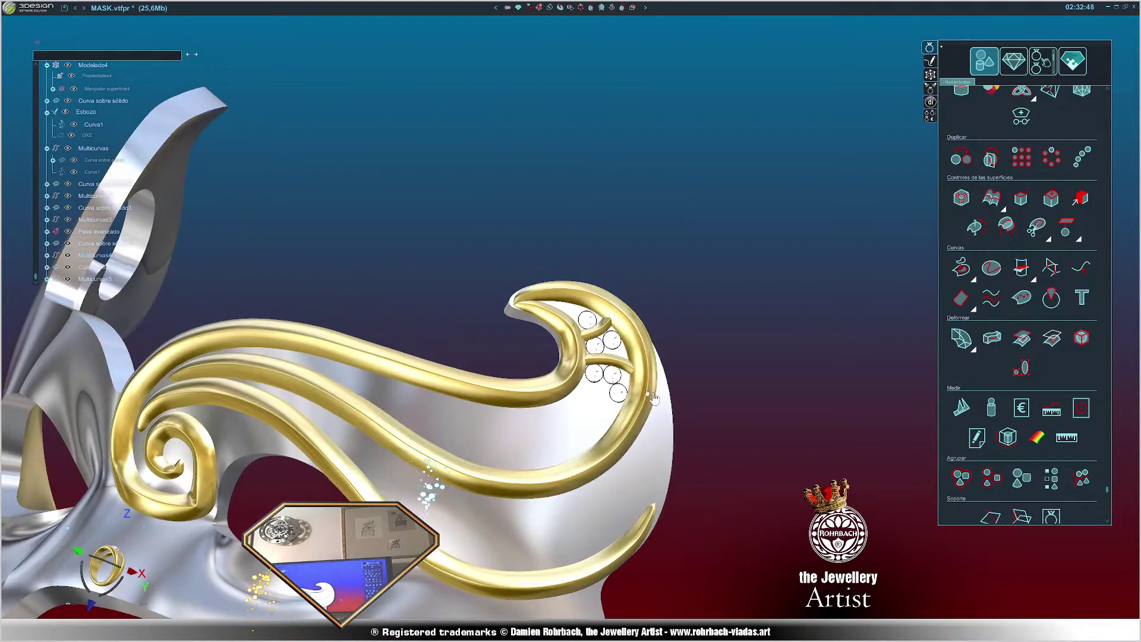
scroll(571, 330, up, 3)
click(580, 414)
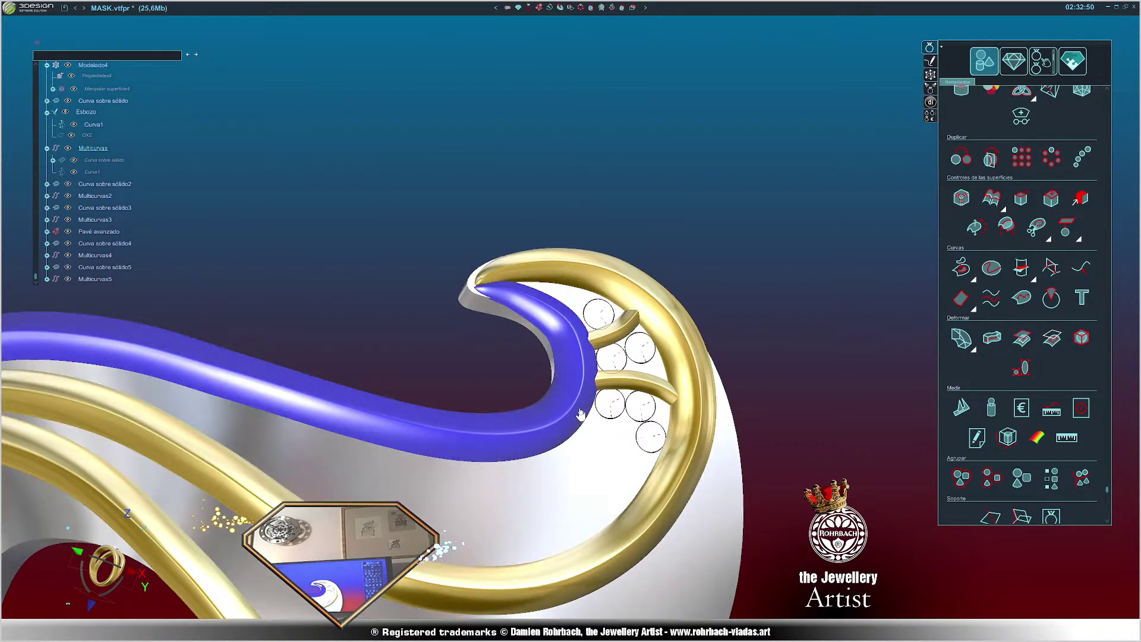
- Select the mask body as the support for another surface curve and save the file
click(611, 469)
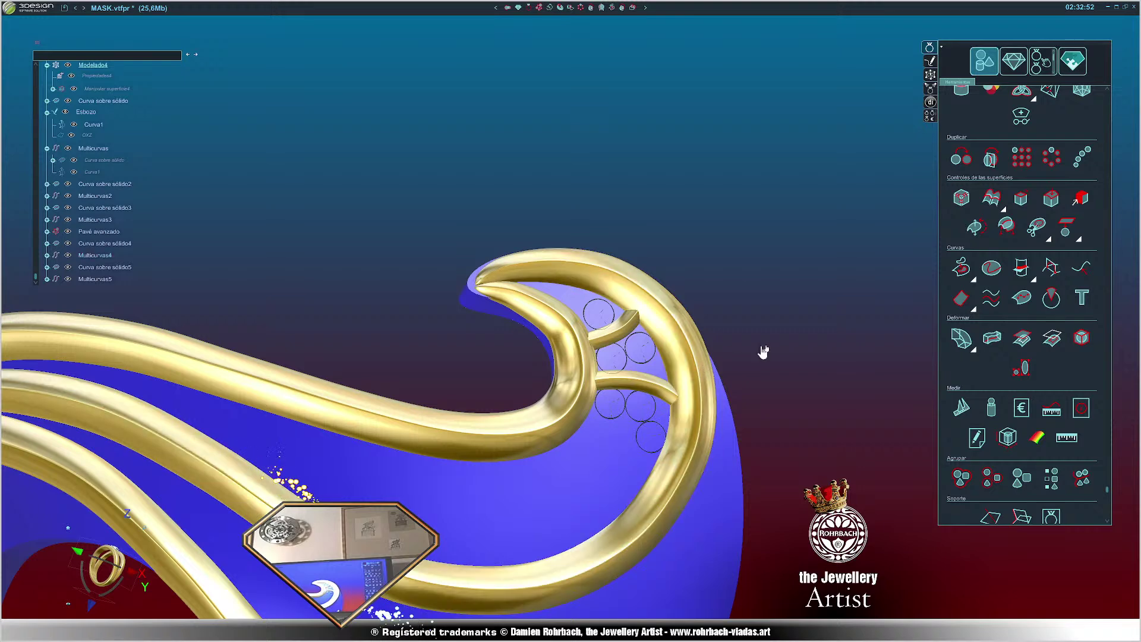
scroll(853, 356, down, 3)
middle_drag(853, 357, 688, 280)
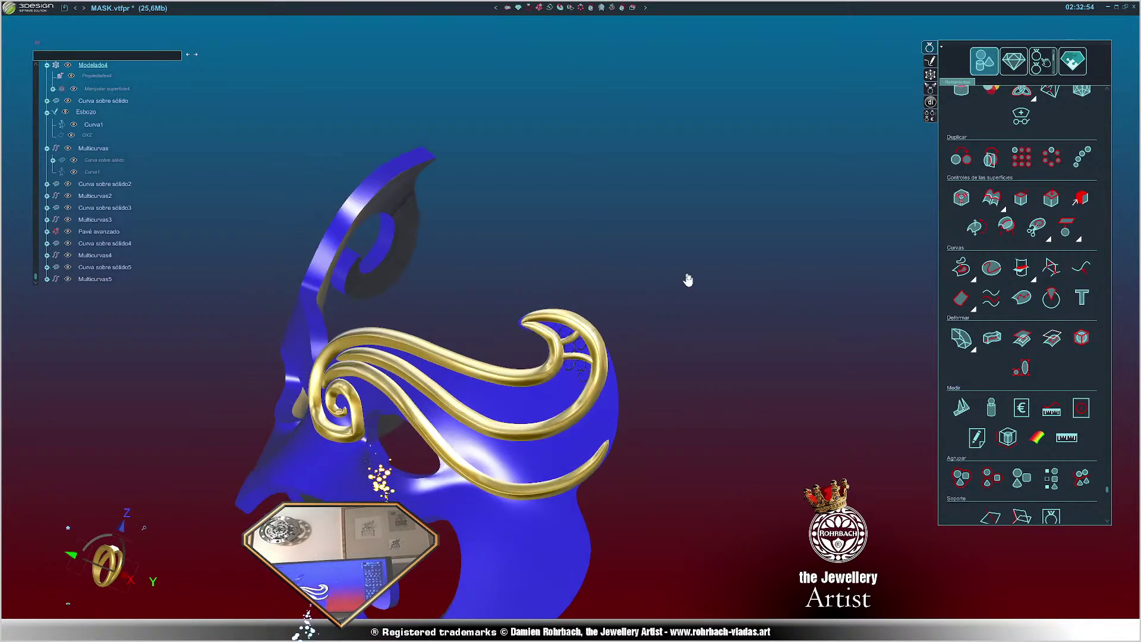
scroll(484, 196, up, 2)
click(64, 8)
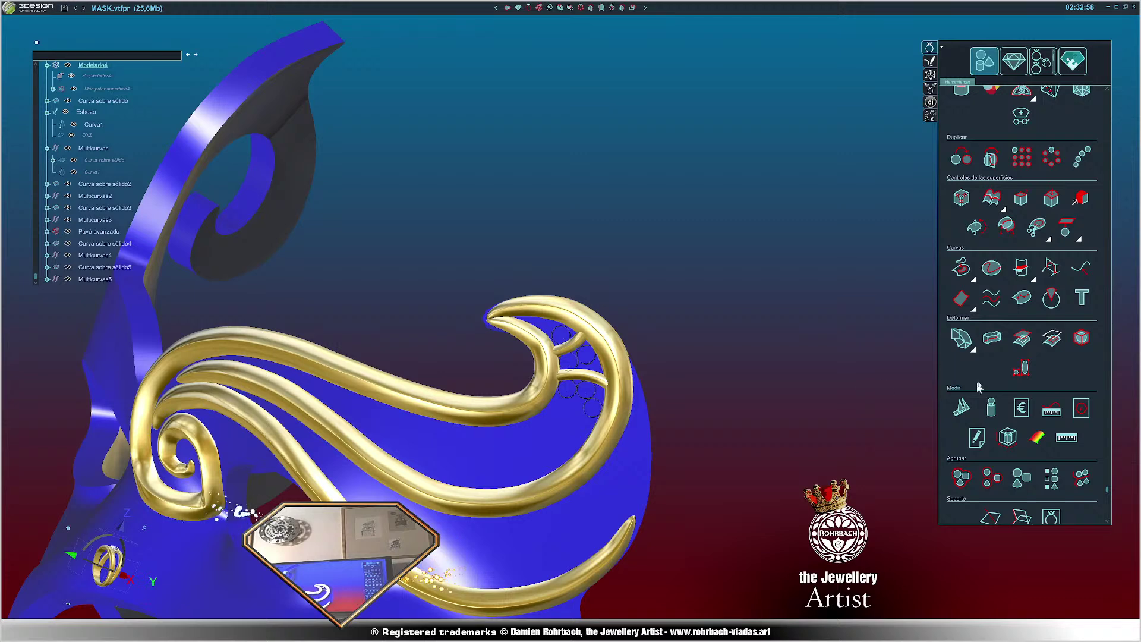
click(1021, 297)
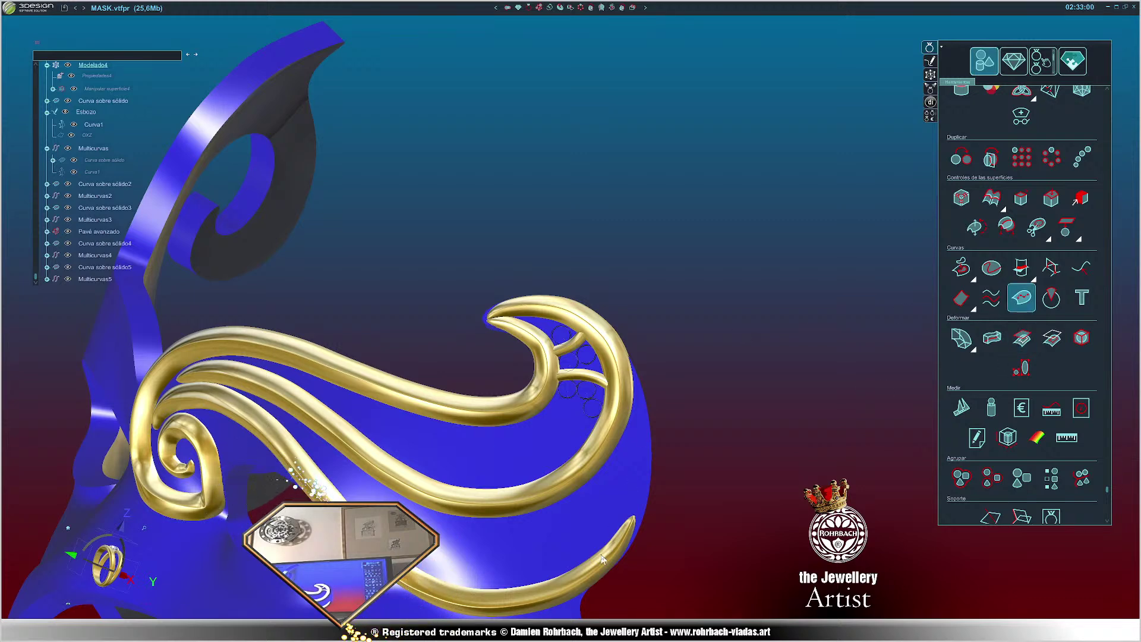
scroll(723, 407, up, 5)
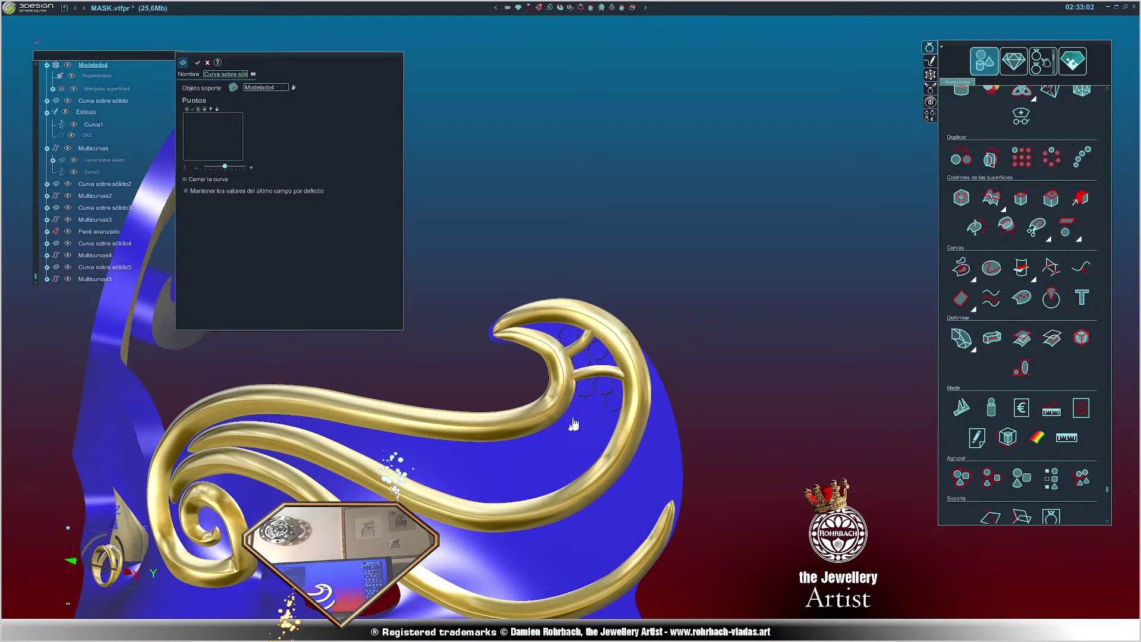
click(580, 468)
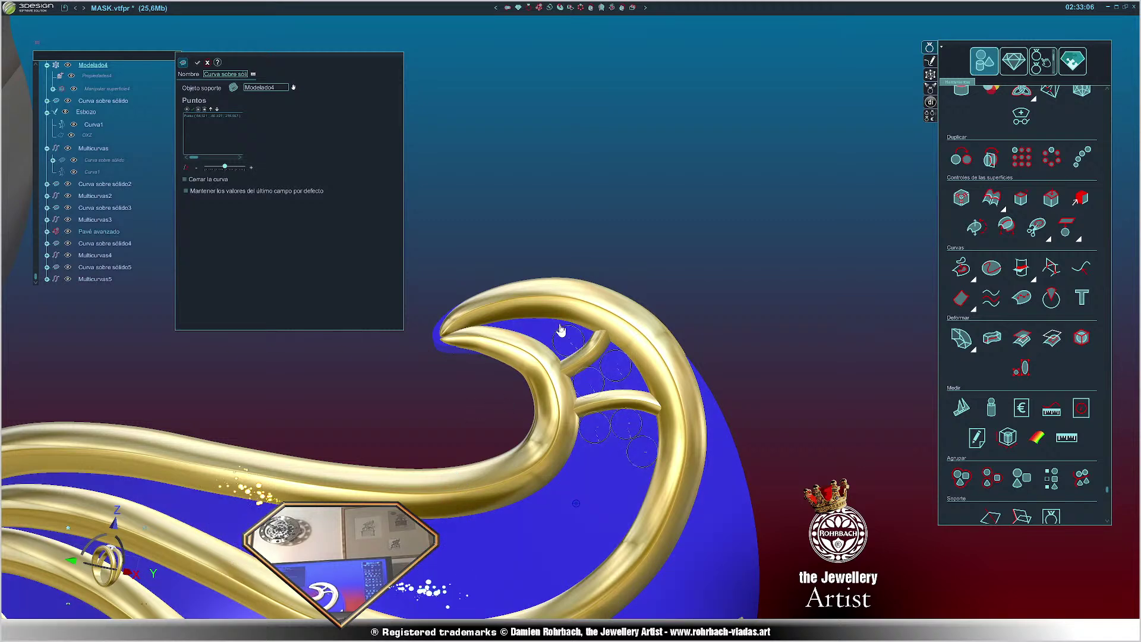
click(208, 63)
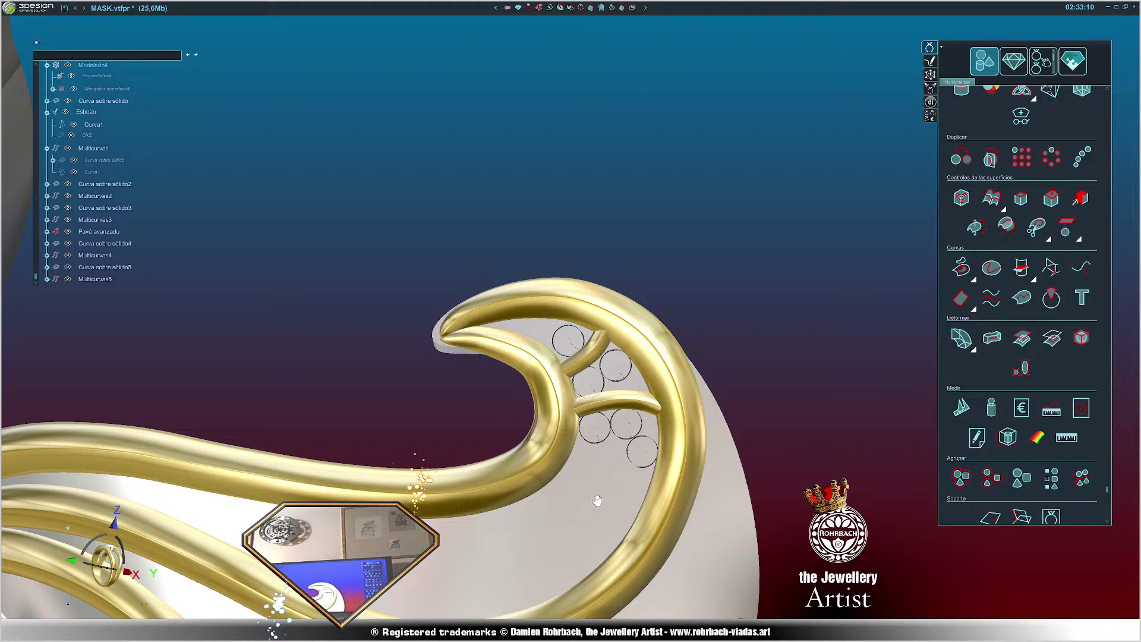
- Draw a five-point curve on the mask surface, arching below the lowest stone circles from the inner gold strand to the outer one
click(597, 502)
click(1021, 299)
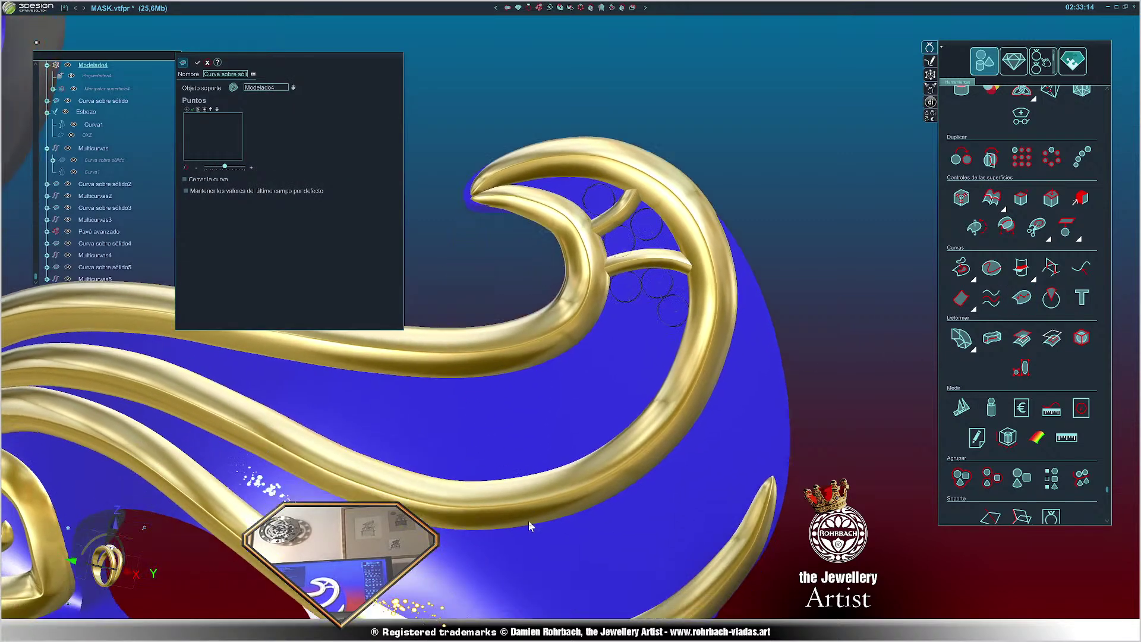
scroll(616, 333, up, 5)
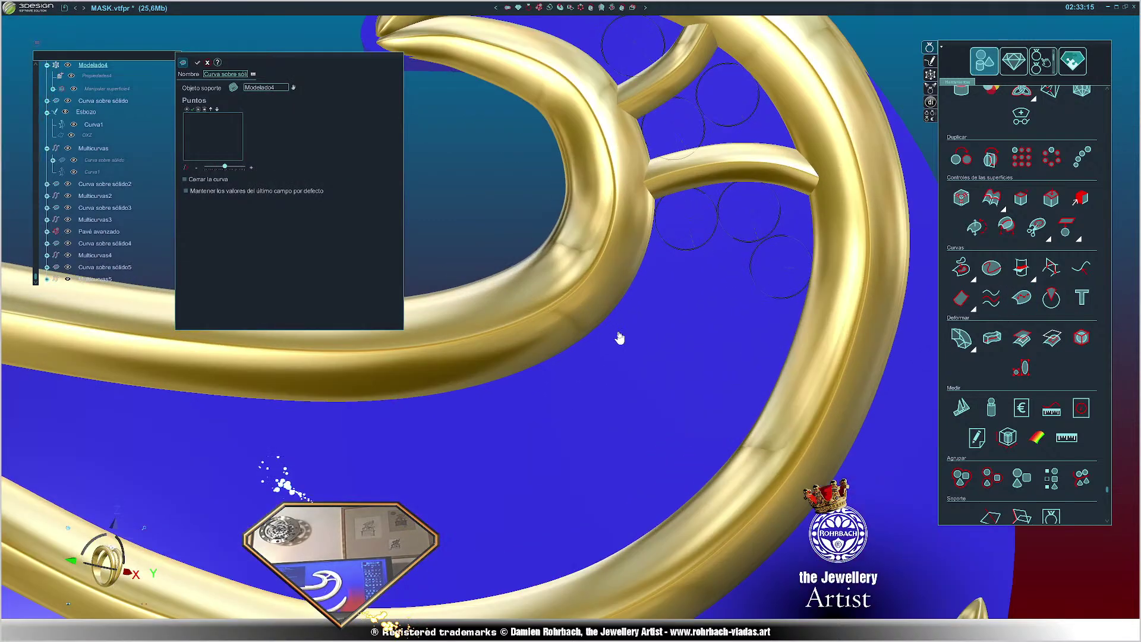
click(607, 261)
click(666, 265)
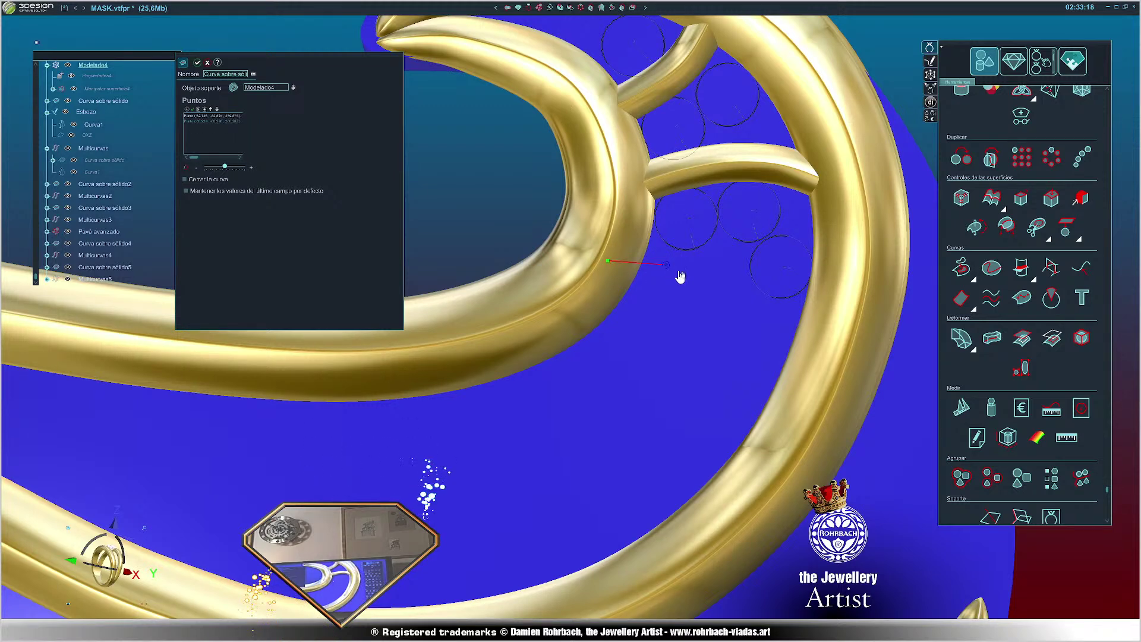
click(736, 296)
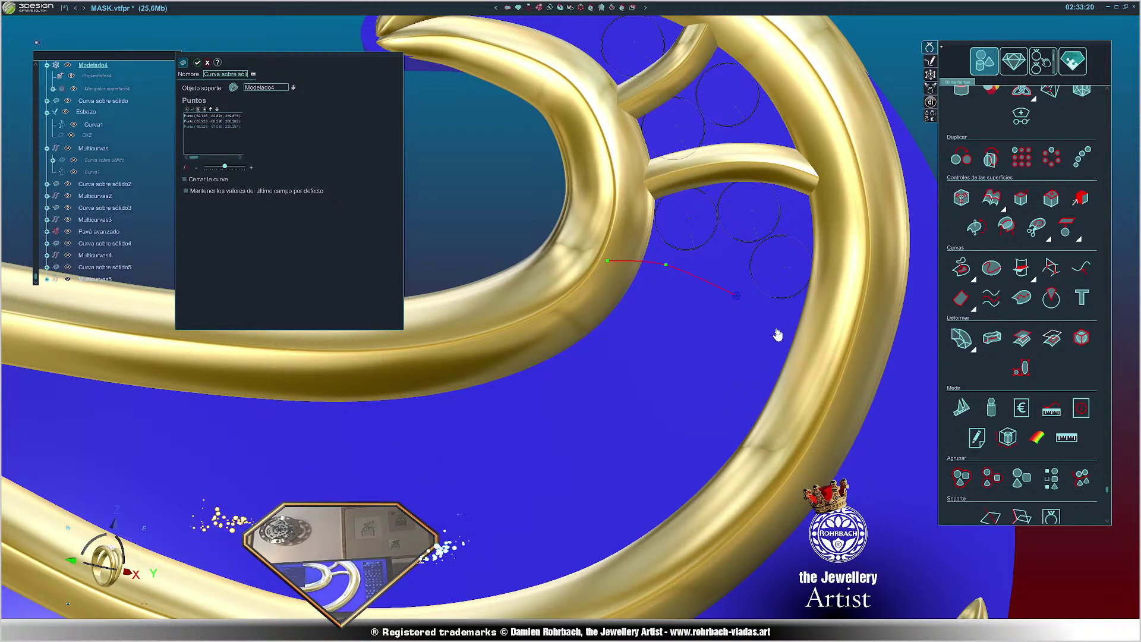
click(786, 331)
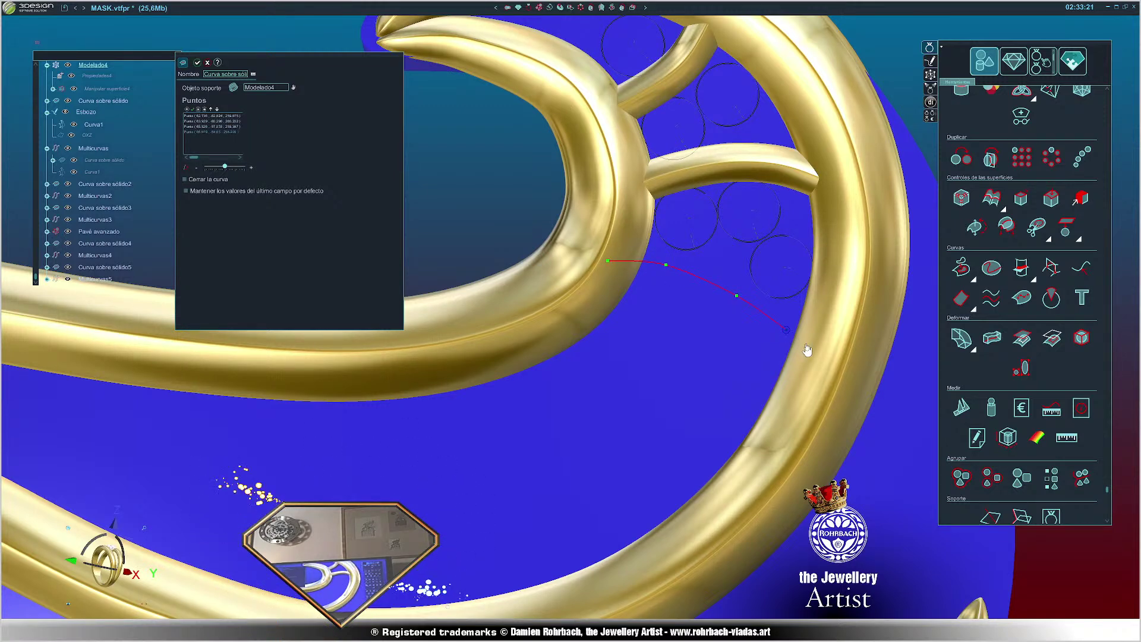
click(829, 368)
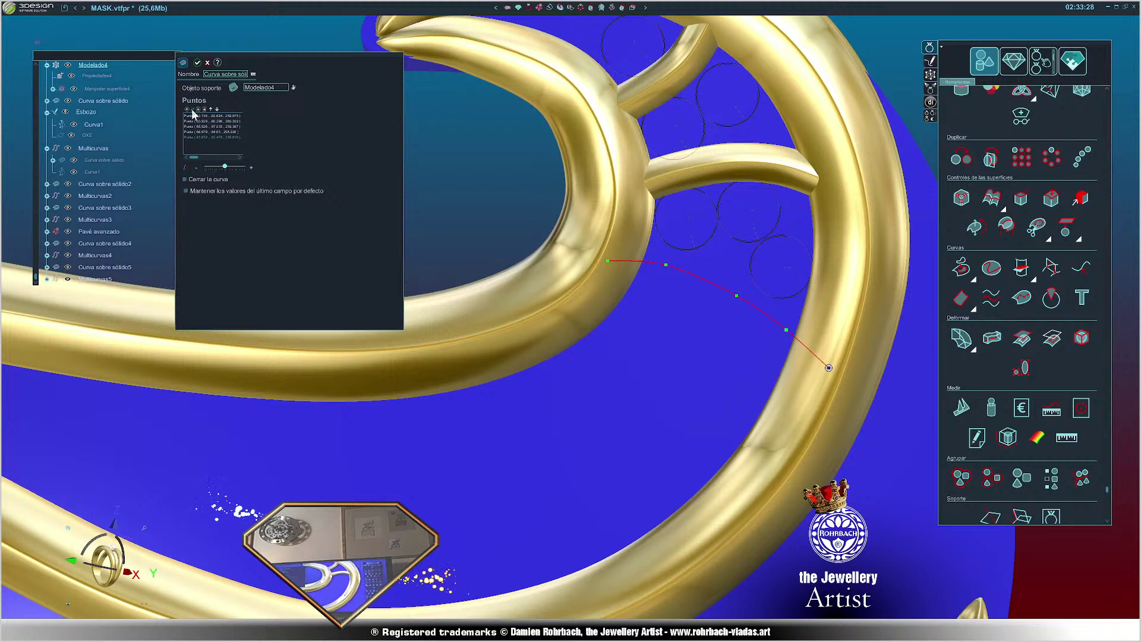
- Smooth the new curve's arc by shifting its middle points slightly toward the stone circles, and accept the curve
middle_drag(693, 393, 710, 451)
scroll(658, 331, up, 2)
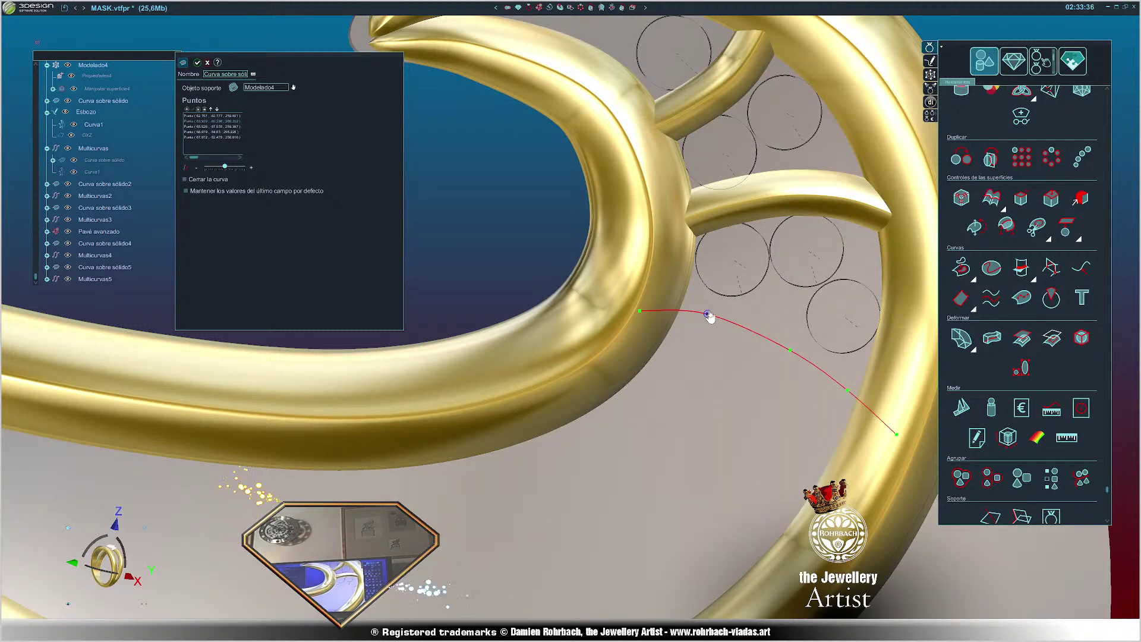
drag(708, 314, 716, 312)
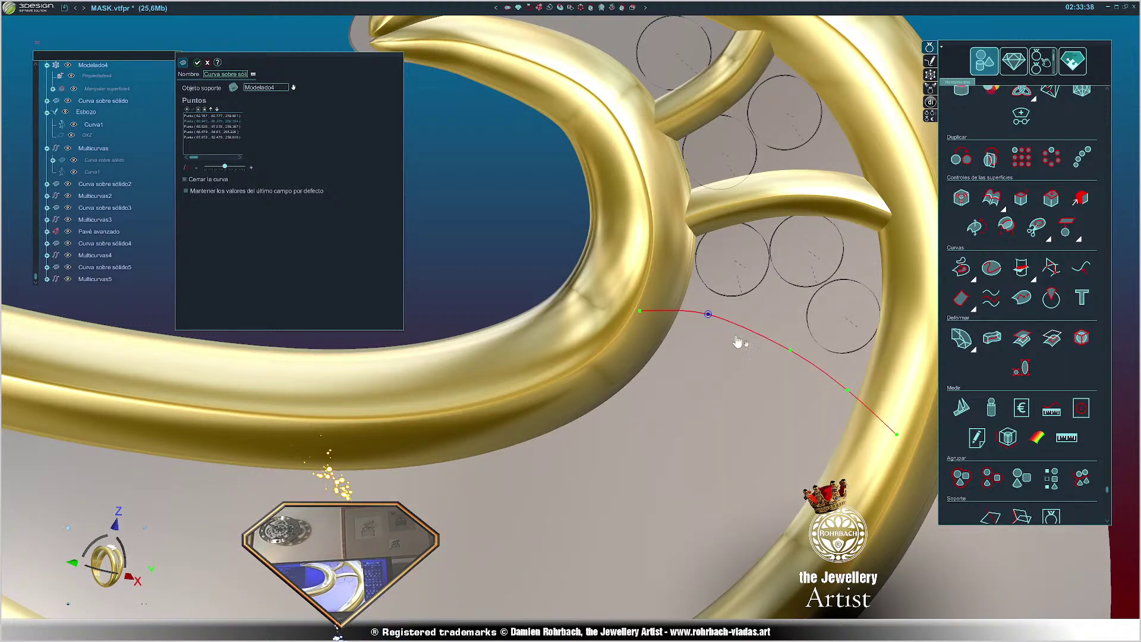
drag(789, 350, 784, 342)
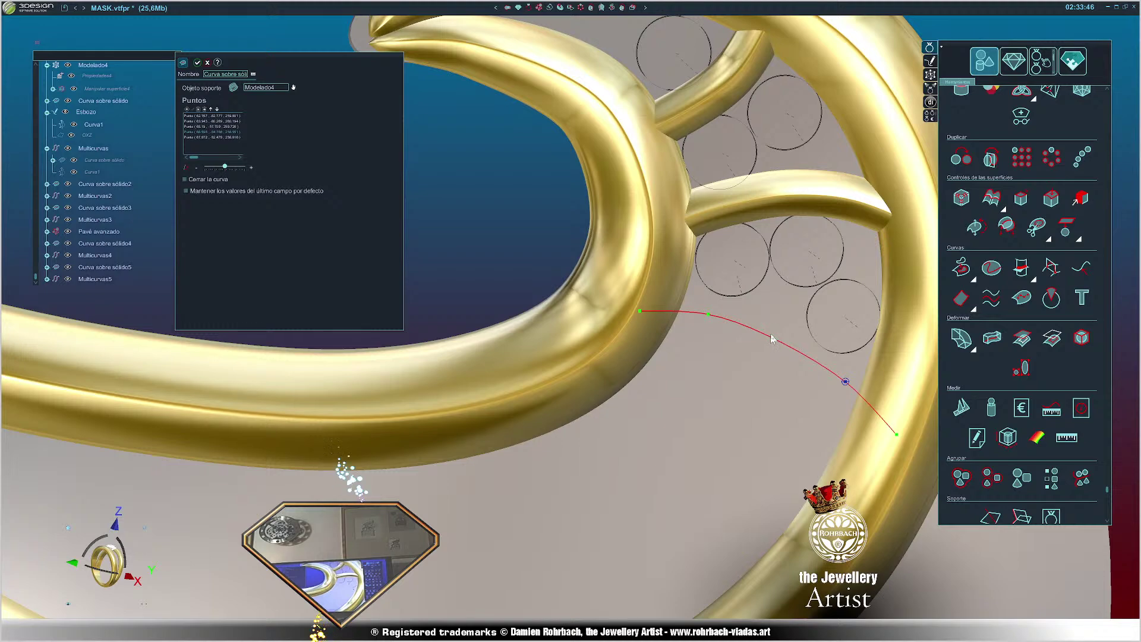
drag(774, 339, 775, 335)
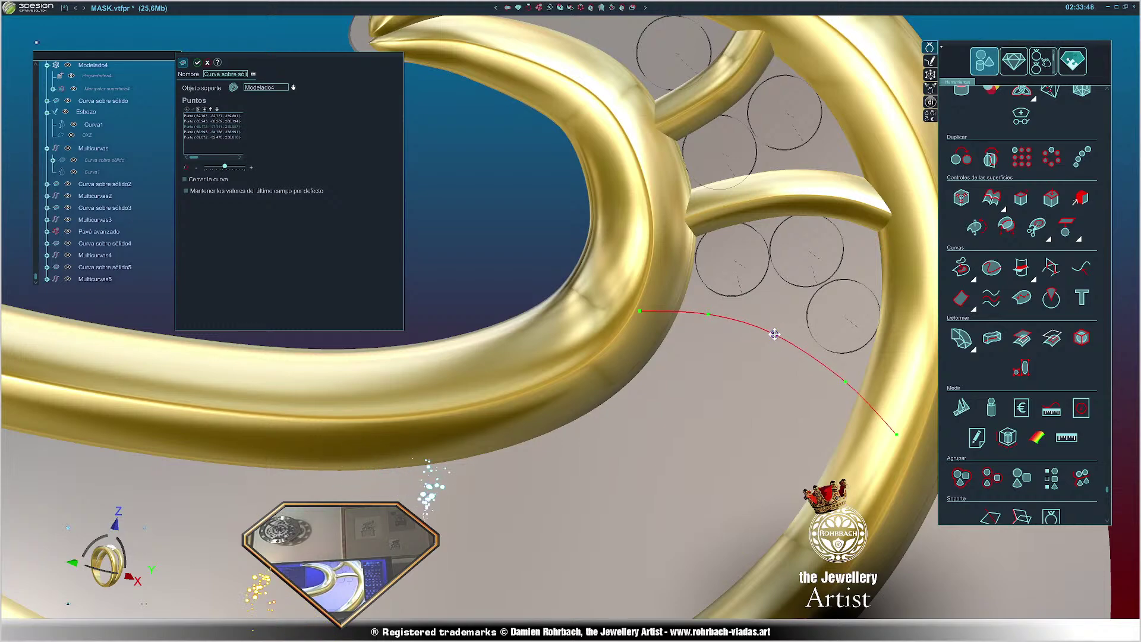
scroll(775, 338, down, 3)
middle_drag(776, 338, 706, 492)
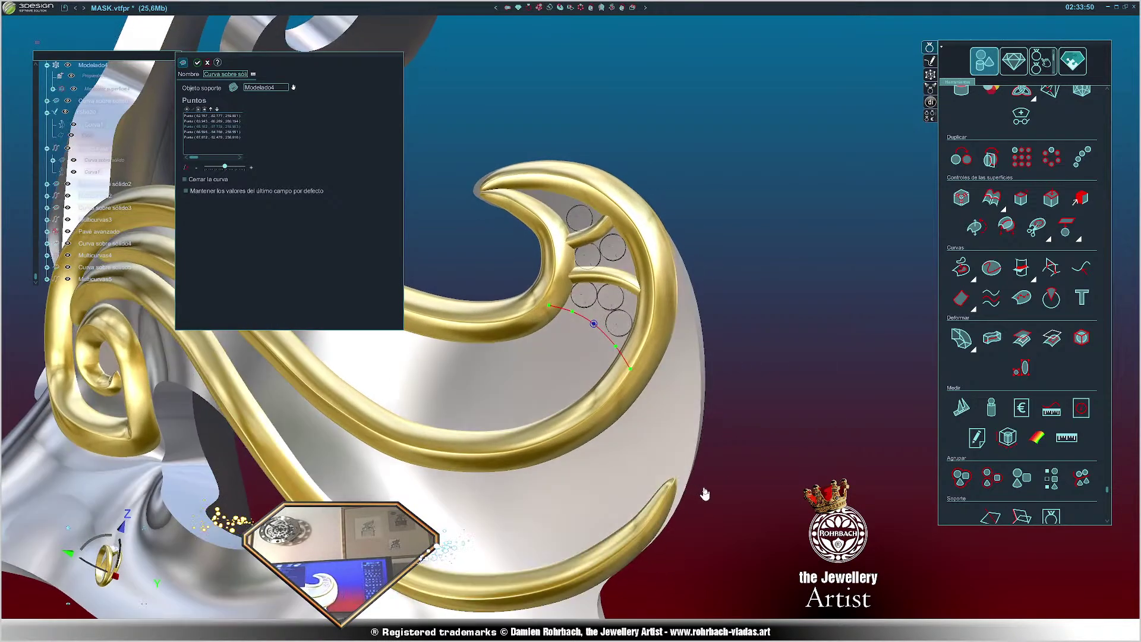
scroll(706, 492, down, 5)
right_drag(432, 387, 534, 446)
scroll(792, 400, up, 10)
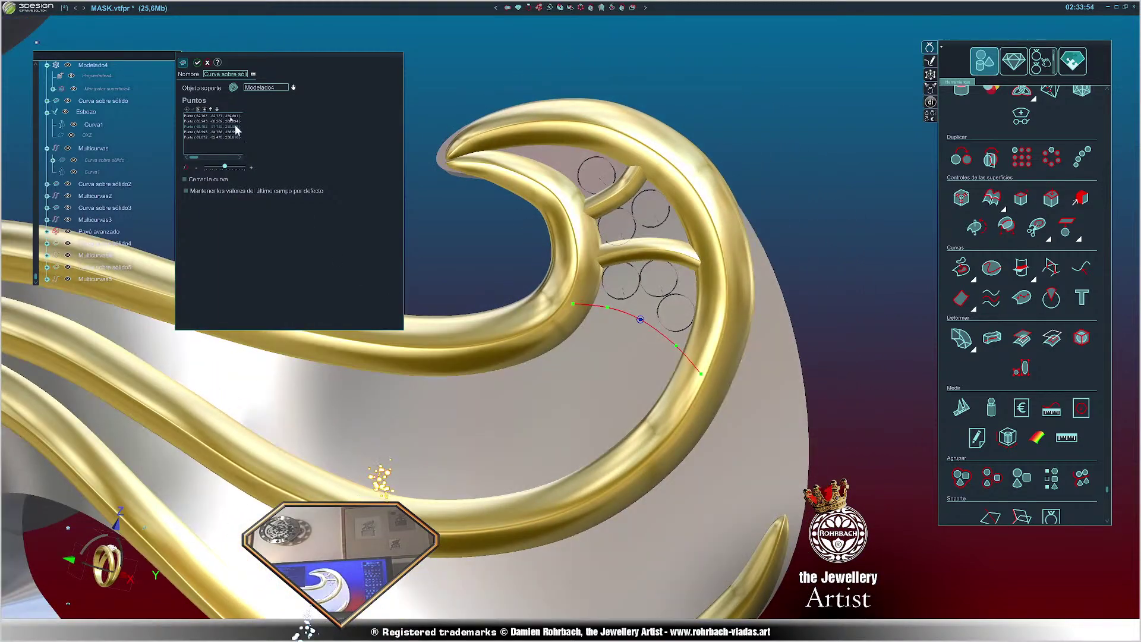
click(197, 63)
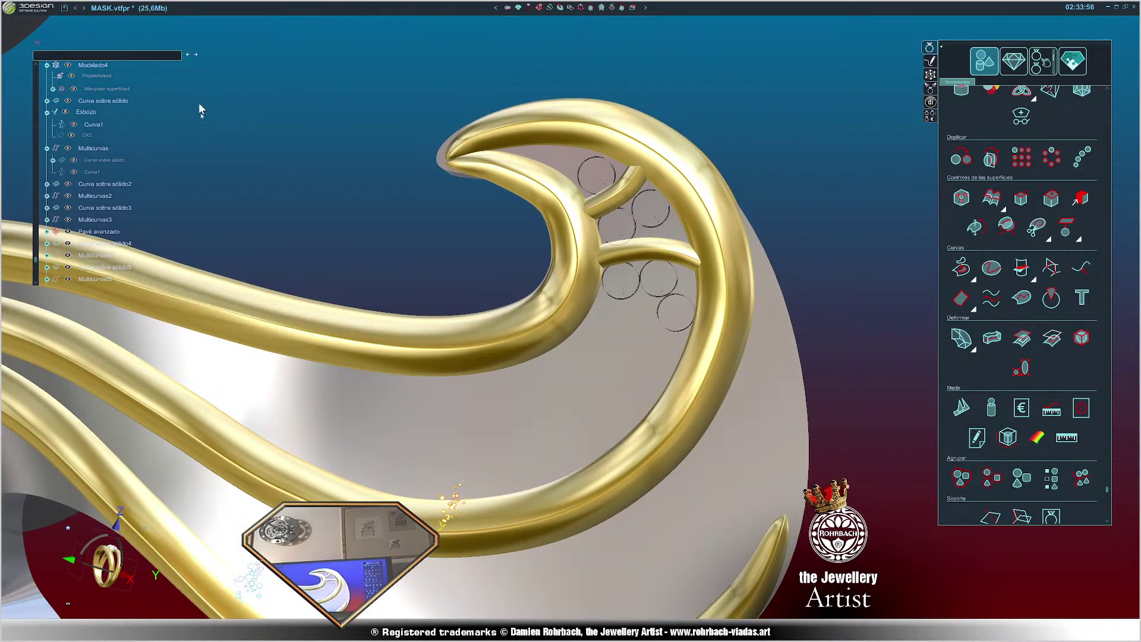
- Create a copy of the lower cross strand with the new surface curve as its rail, and save the file
scroll(298, 313, down, 10)
right_drag(297, 313, 381, 318)
scroll(112, 282, down, 1)
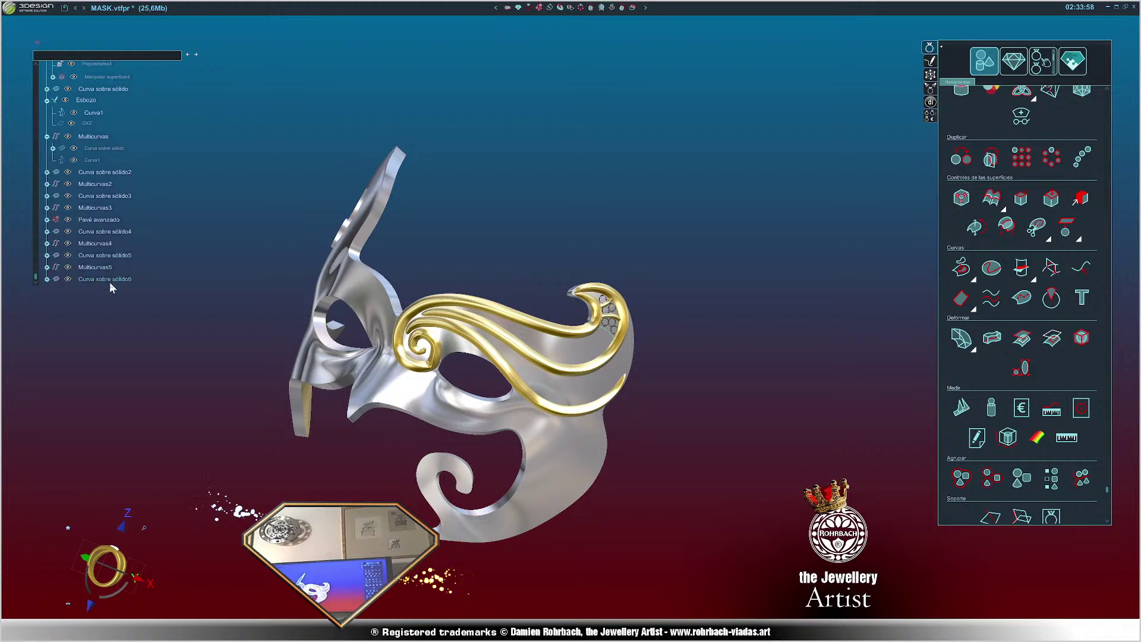
right_click(105, 269)
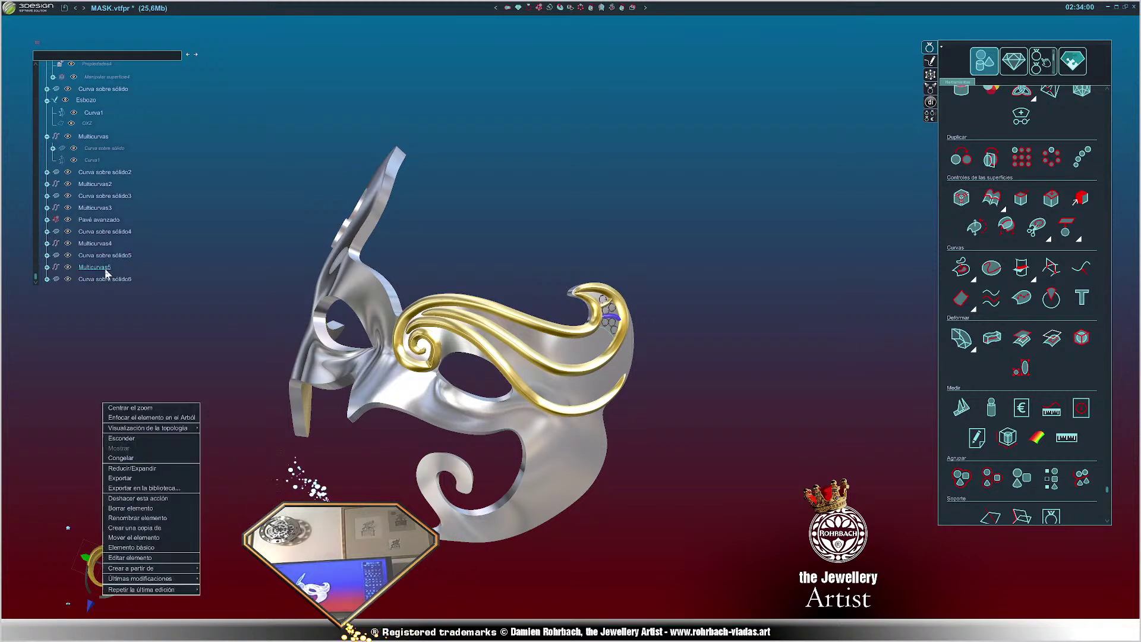
click(130, 536)
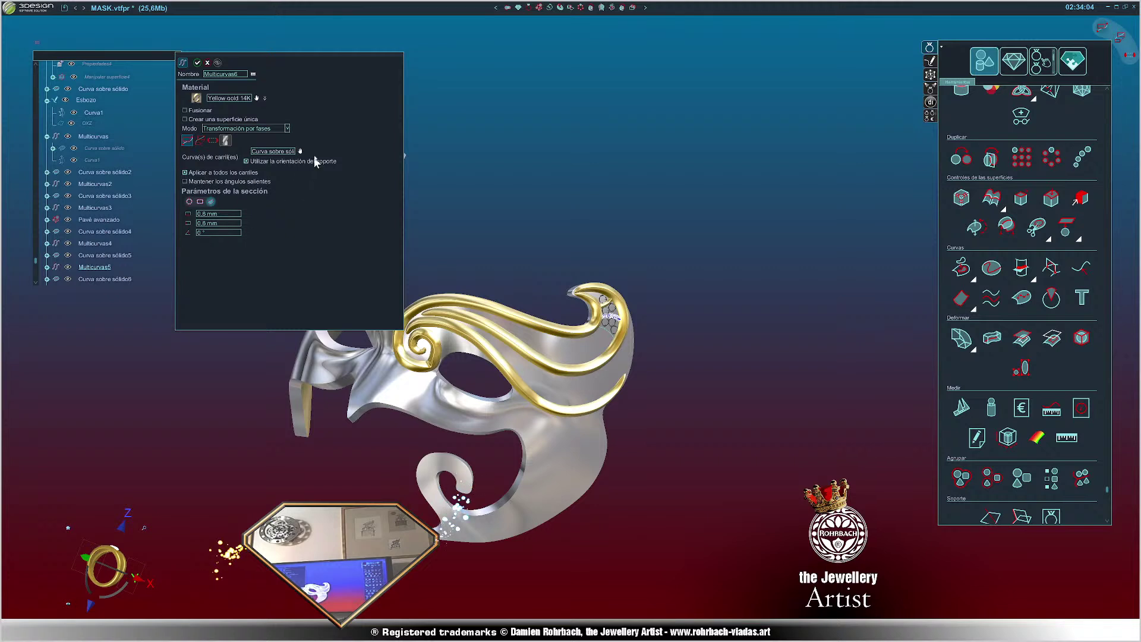
click(300, 153)
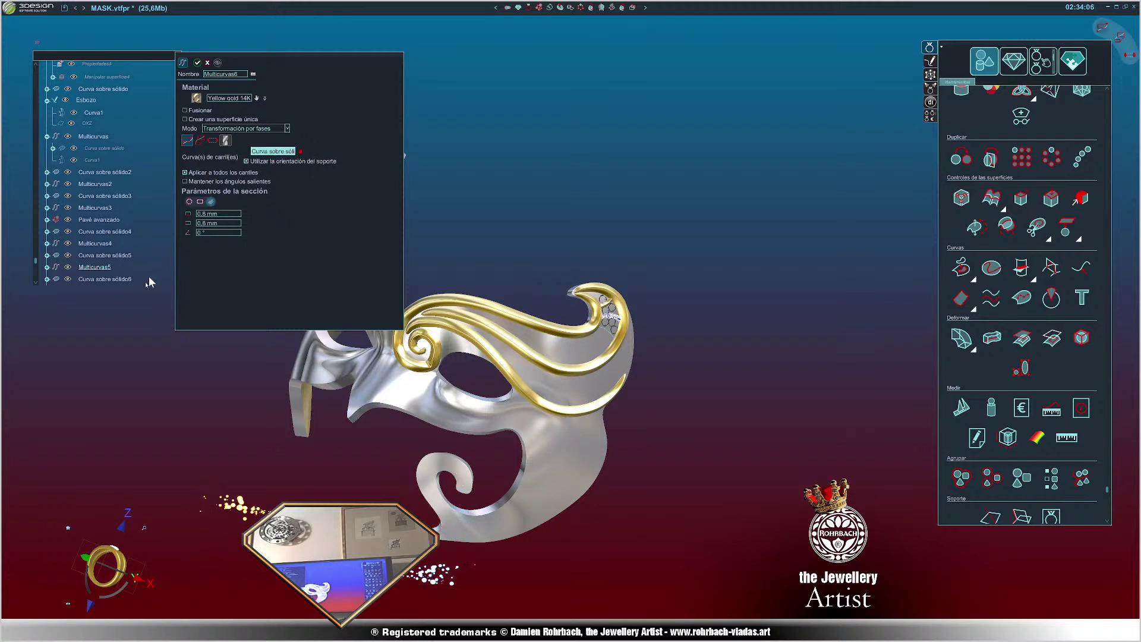
click(111, 281)
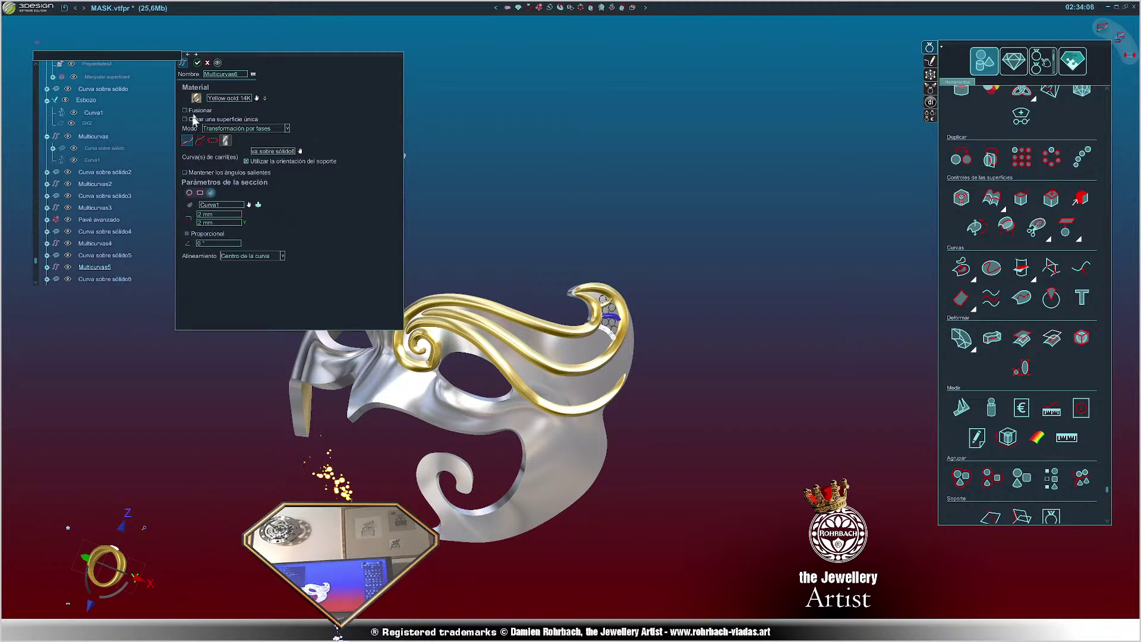
drag(269, 68, 343, 92)
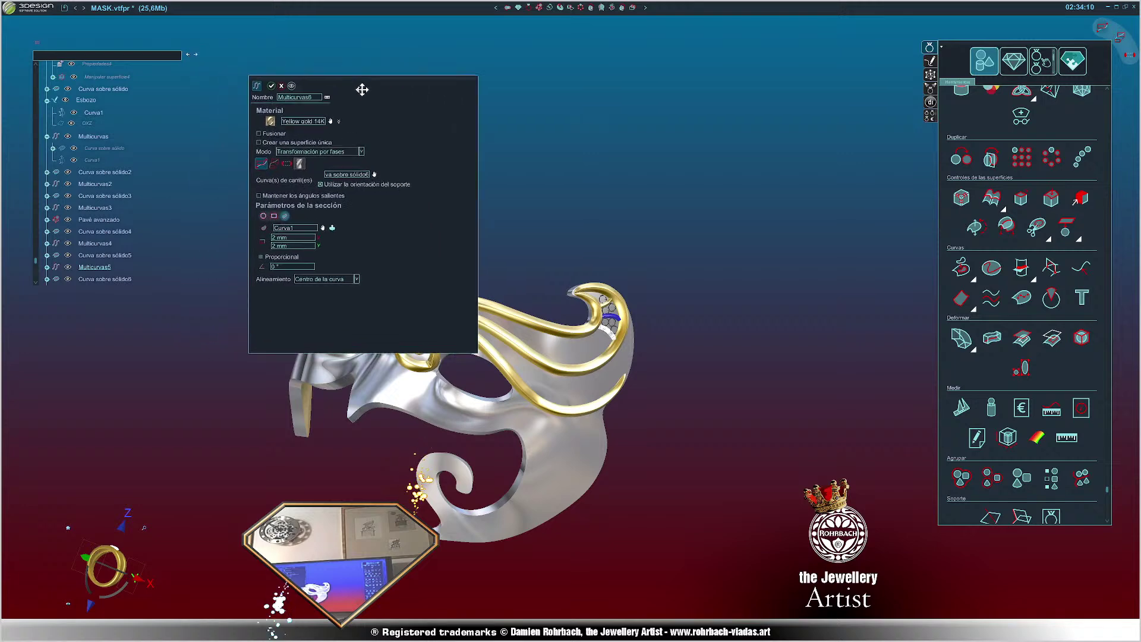
click(271, 87)
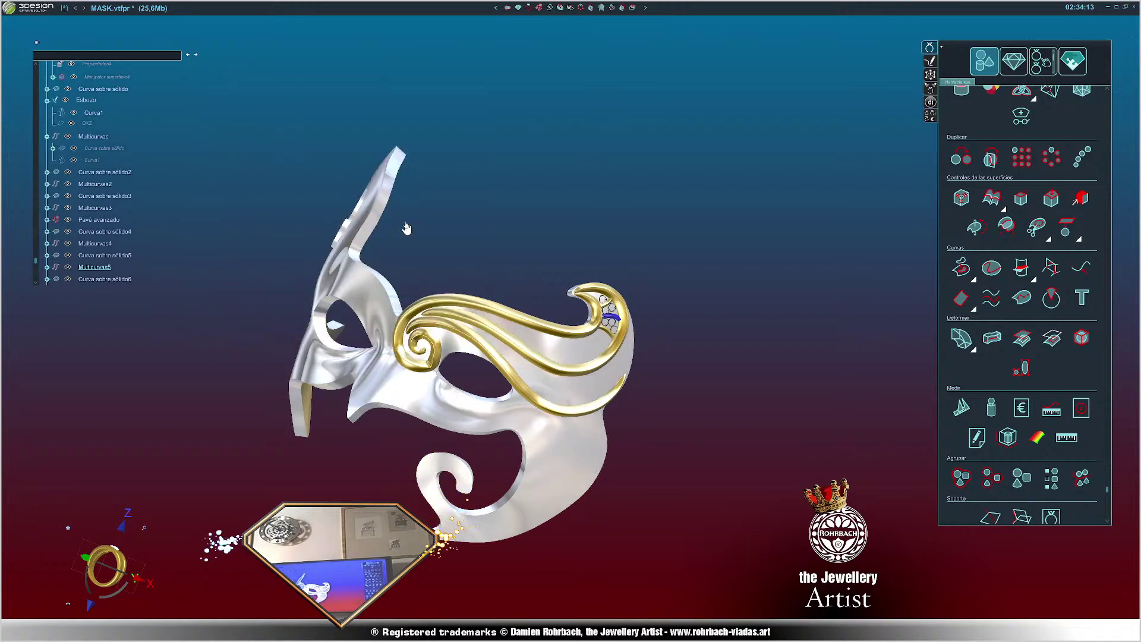
click(64, 8)
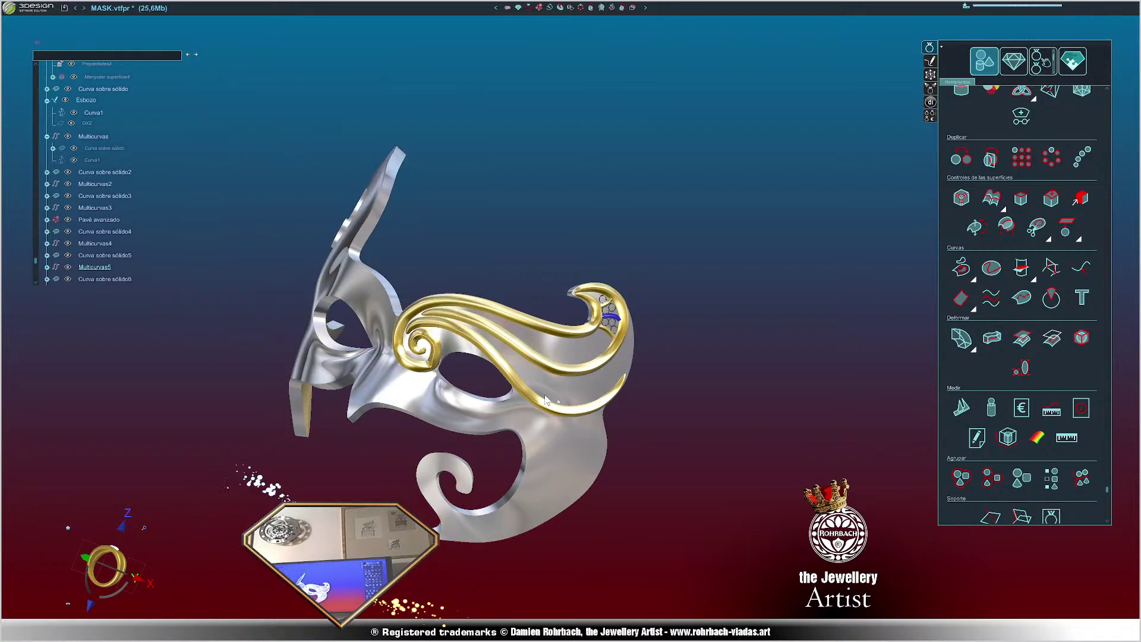
- Examine the three gold cross strands and the stone circles at the curled tip from several angles
middle_drag(565, 535, 573, 428)
scroll(574, 423, up, 3)
scroll(576, 423, up, 6)
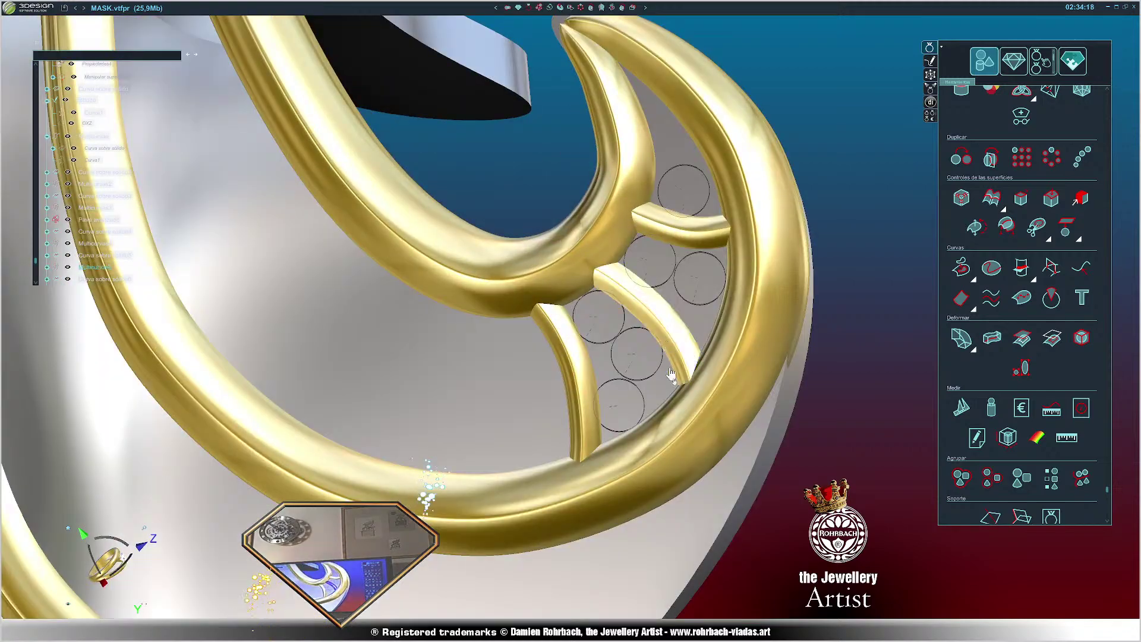
scroll(685, 461, down, 6)
middle_drag(685, 461, 601, 403)
scroll(587, 431, up, 2)
scroll(587, 430, down, 4)
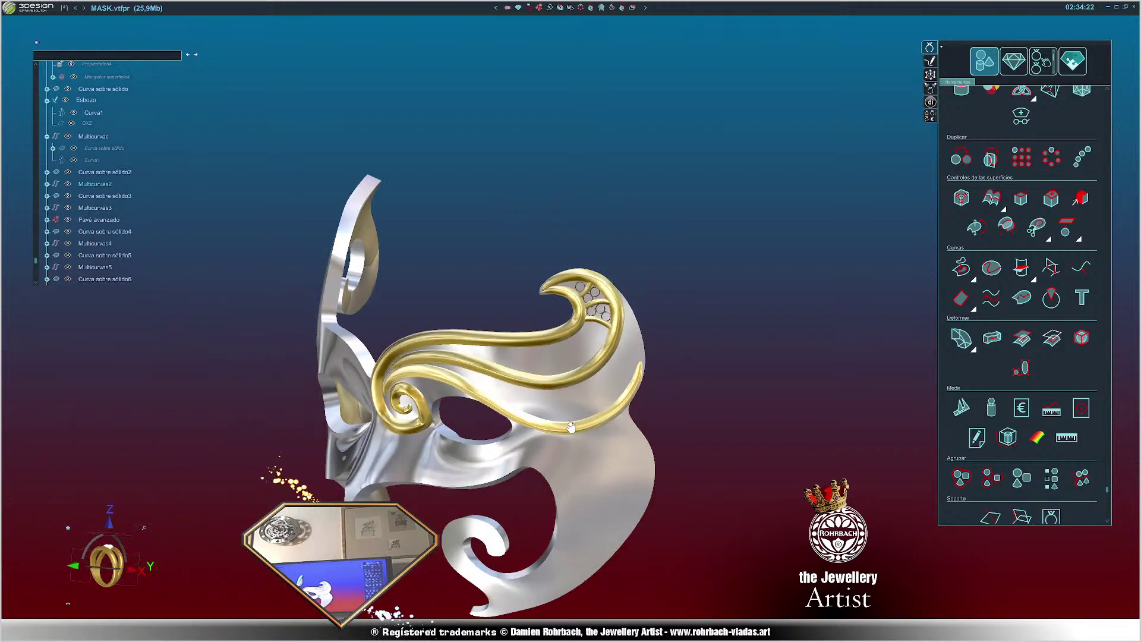
scroll(568, 421, up, 2)
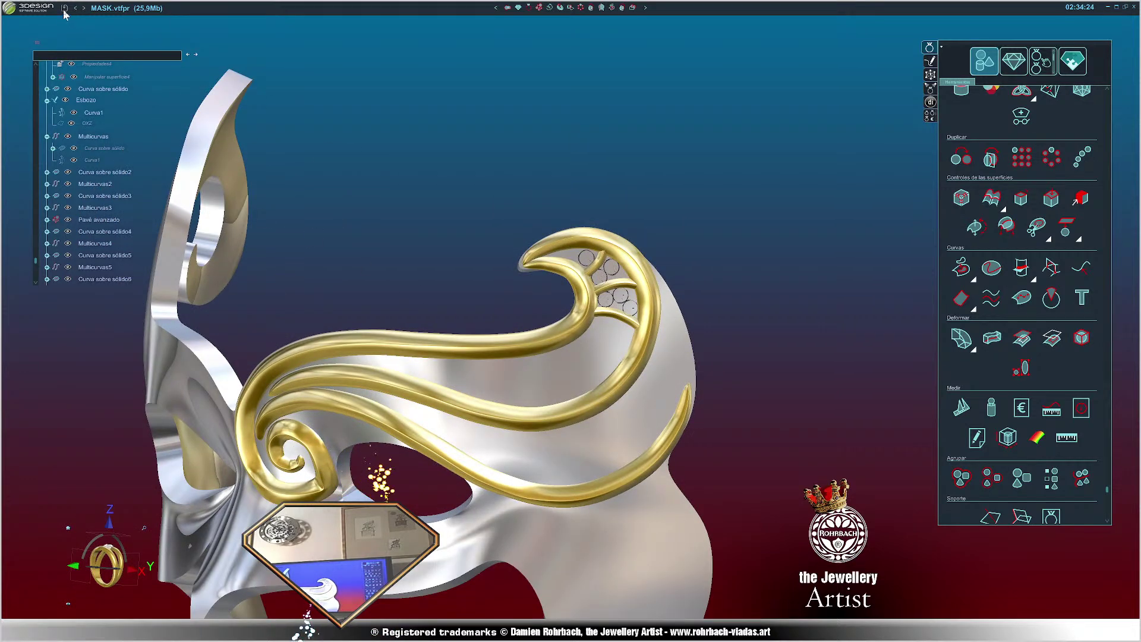
scroll(659, 284, up, 2)
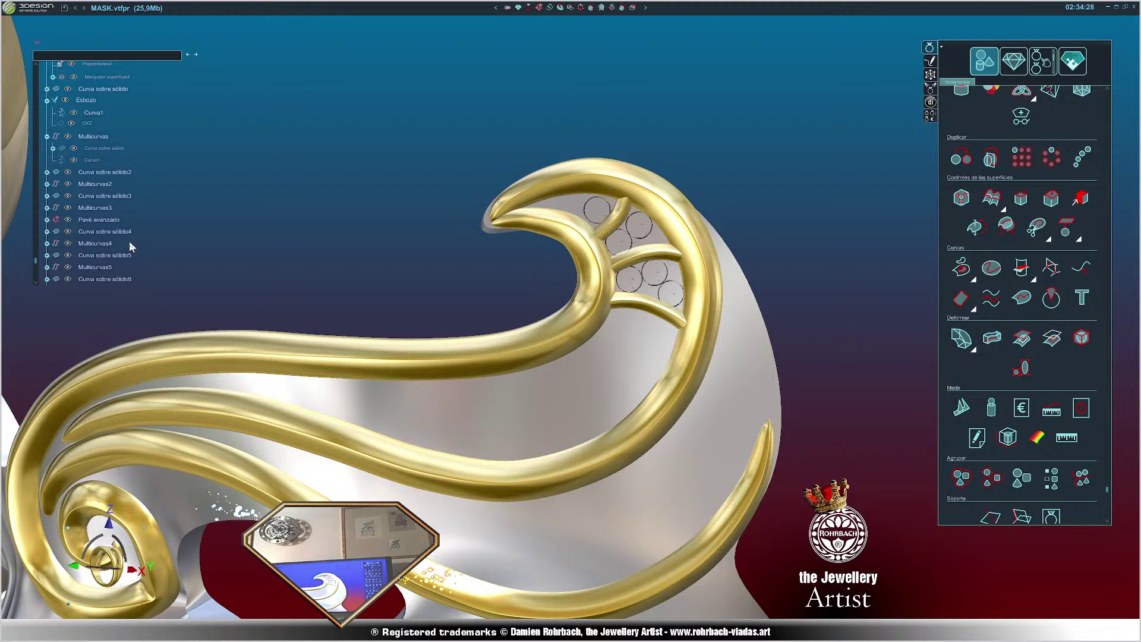
- Add three more 3 mm stones to the advanced pavé in a row below the lowest cross strand, and accept it
scroll(113, 249, down, 1)
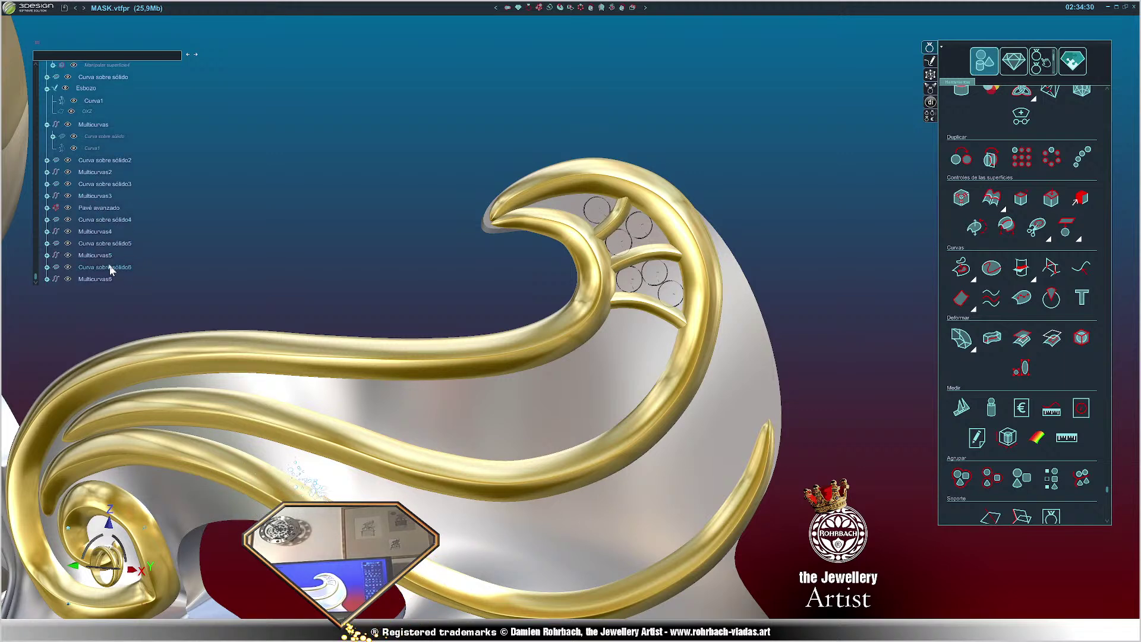
click(91, 208)
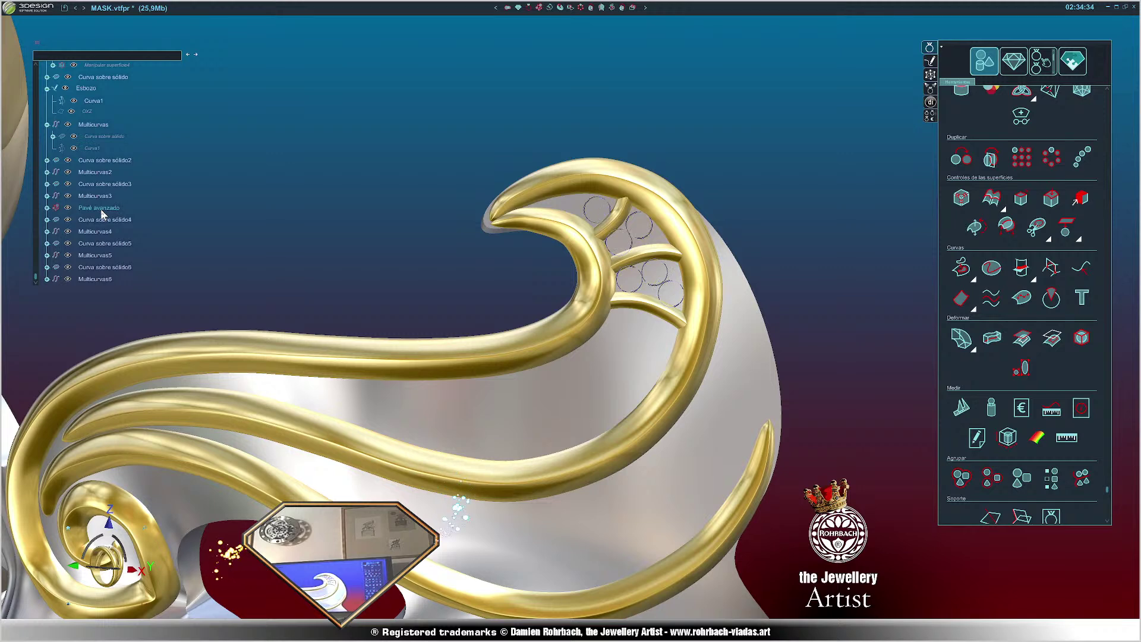
scroll(569, 328, up, 3)
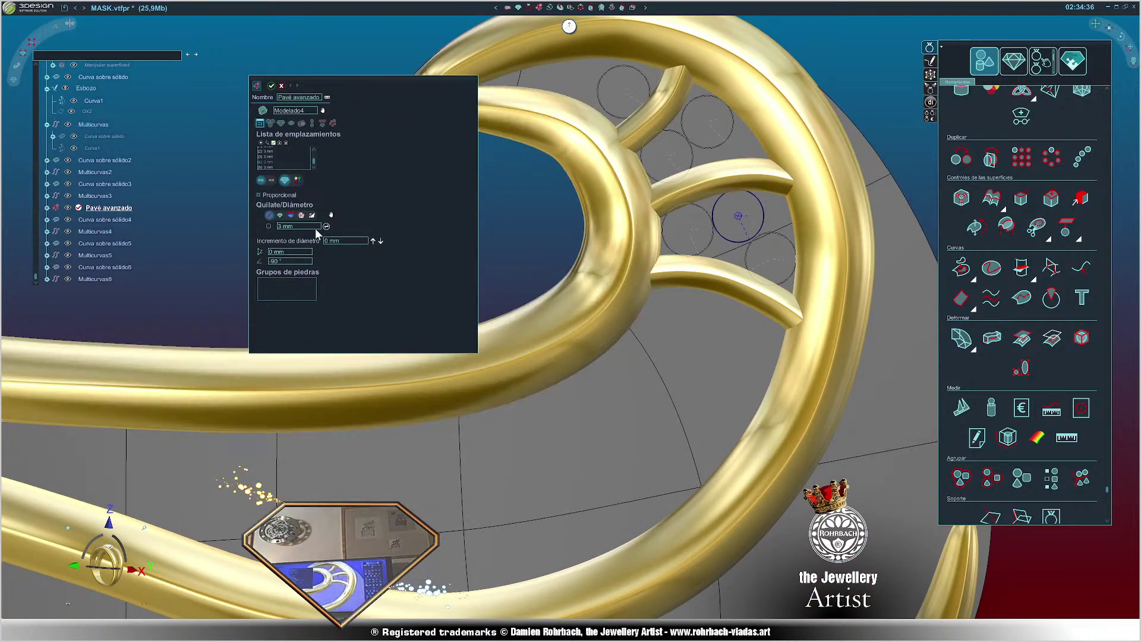
click(261, 143)
middle_drag(561, 356, 502, 362)
scroll(612, 332, up, 1)
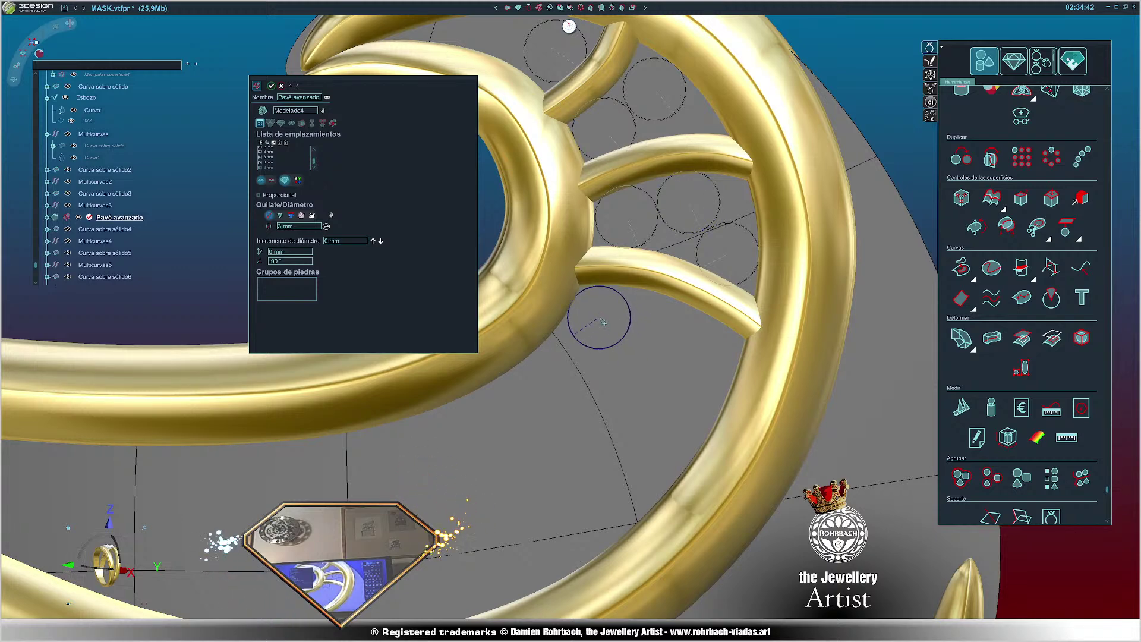
click(666, 350)
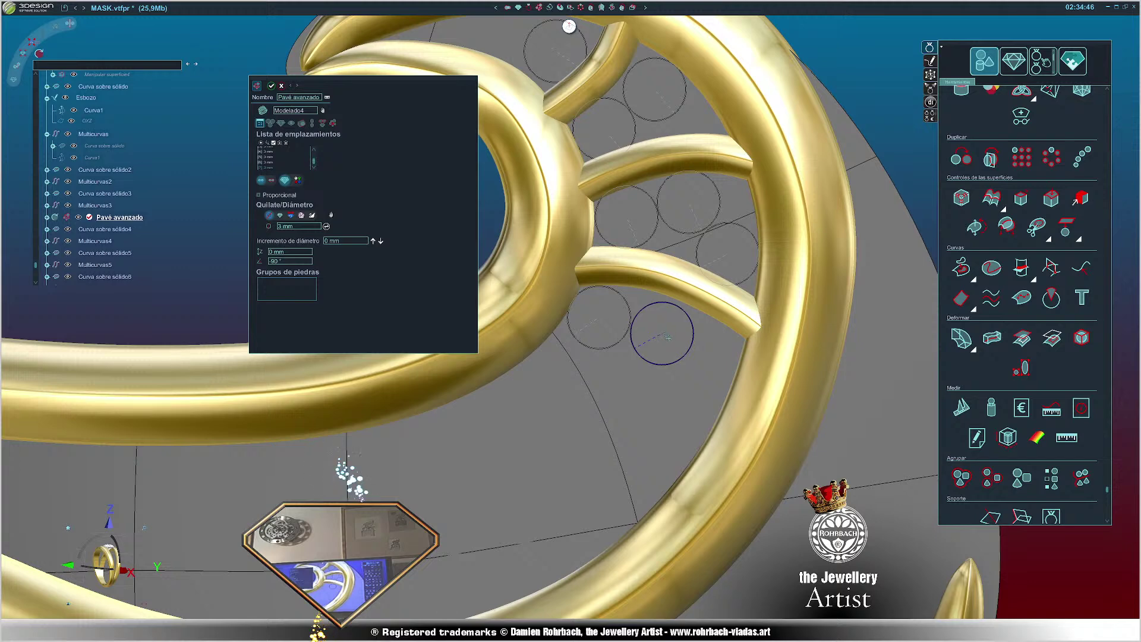
click(665, 337)
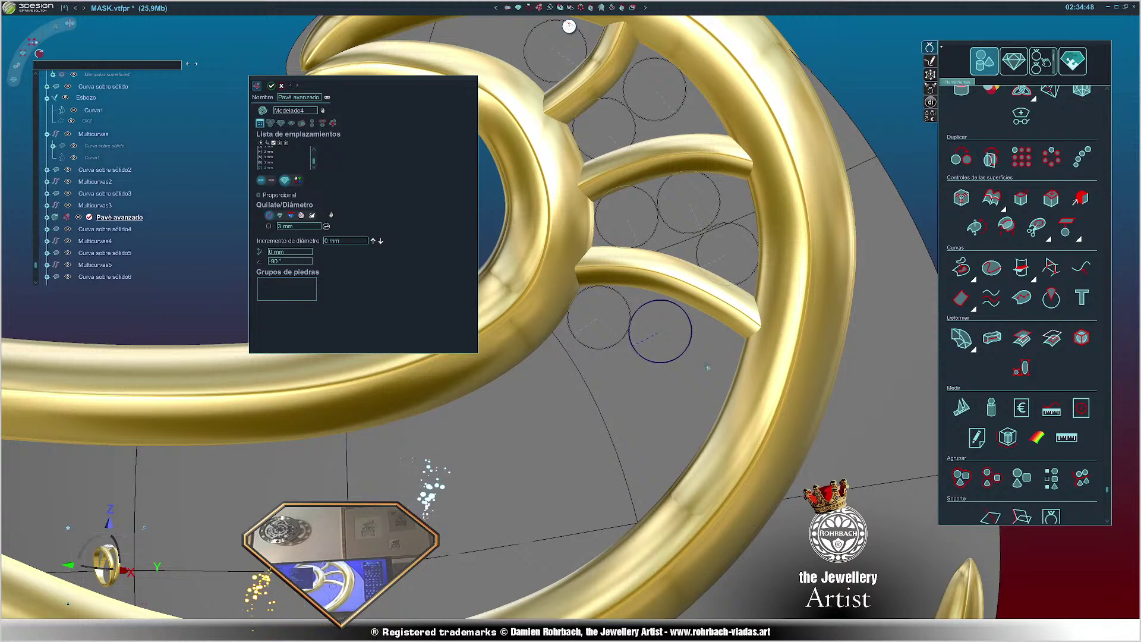
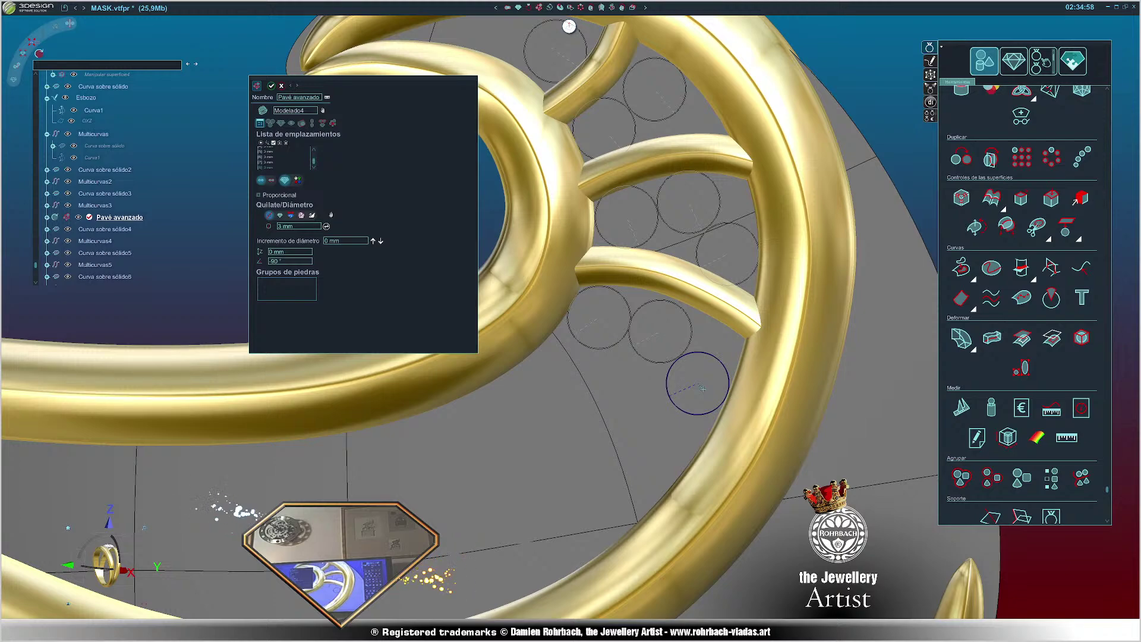
click(271, 86)
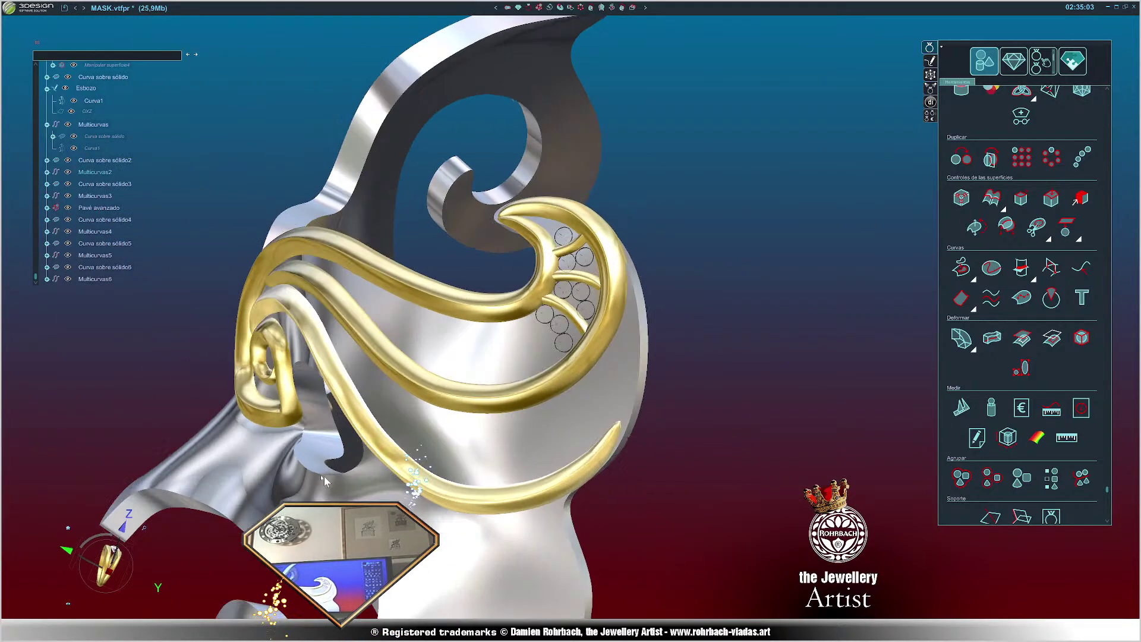
- Select the mask body as the support for another surface curve
middle_drag(324, 481, 511, 412)
scroll(511, 411, up, 3)
click(537, 377)
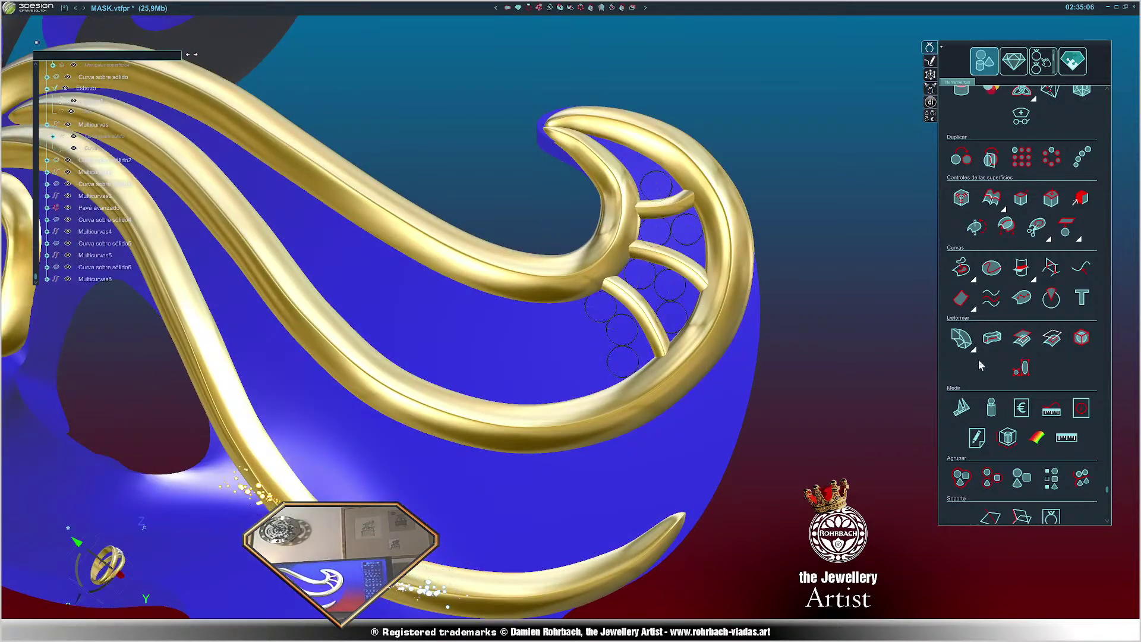
scroll(978, 357, down, 1)
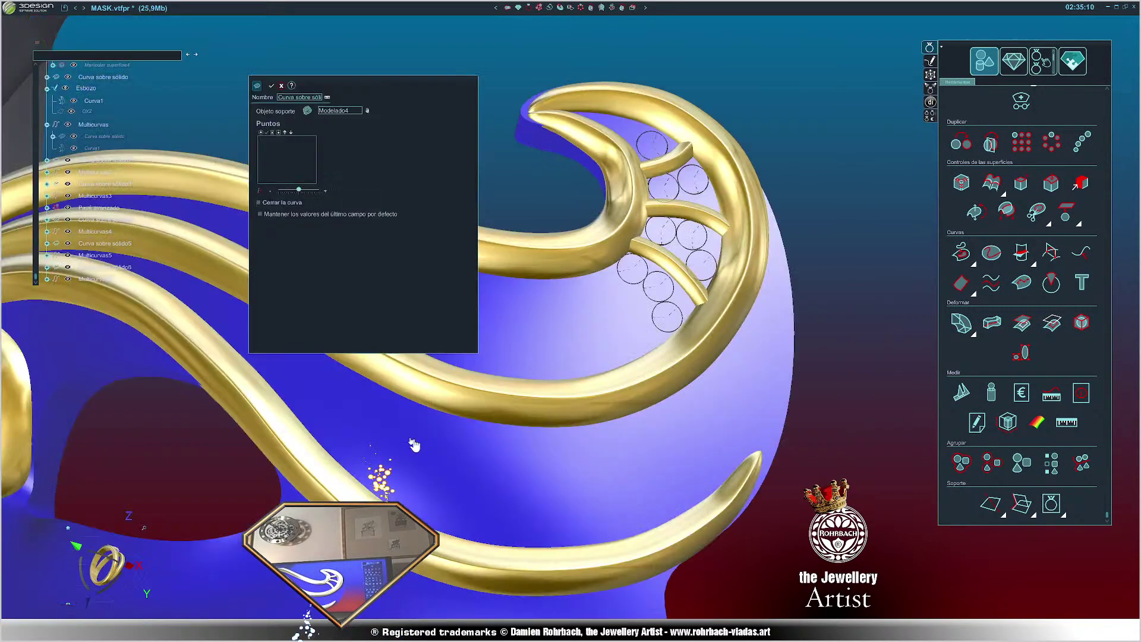
middle_drag(499, 551, 568, 332)
scroll(569, 327, up, 2)
click(568, 340)
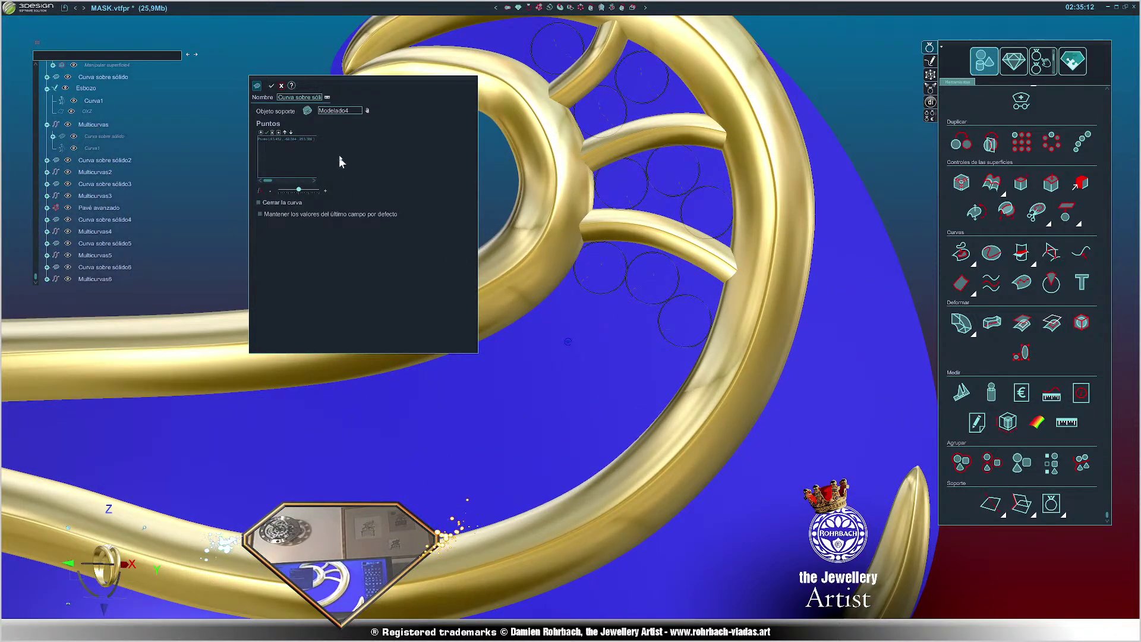
click(282, 87)
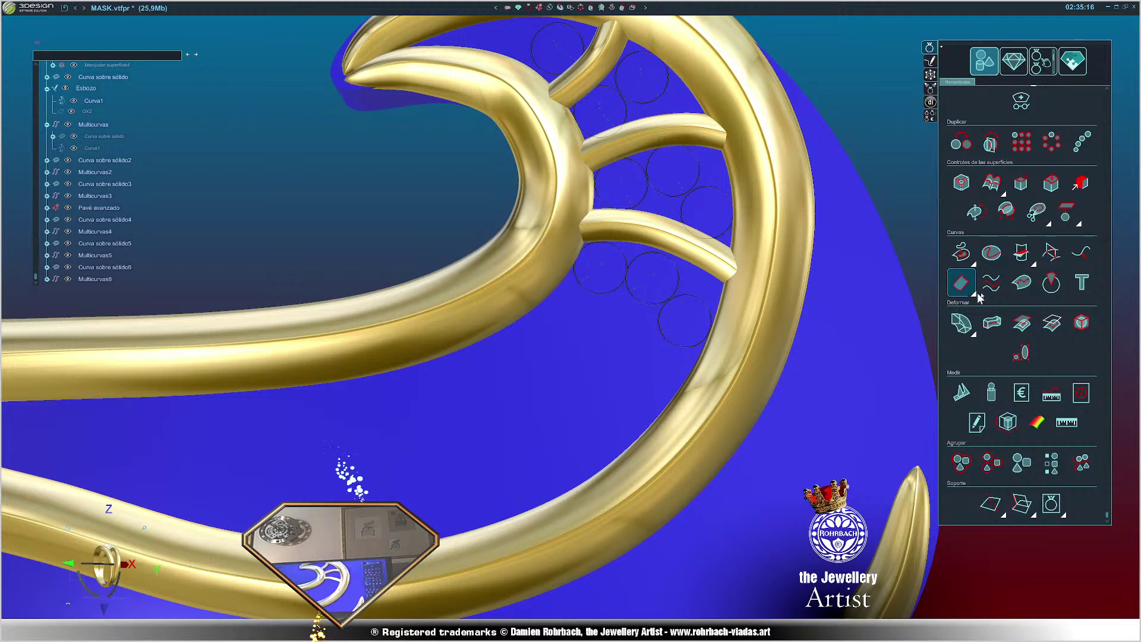
- Draw and refine a five-point curve on the mask surface below the lowest stone row, from inner to outer gold strand, and accept it
click(1020, 282)
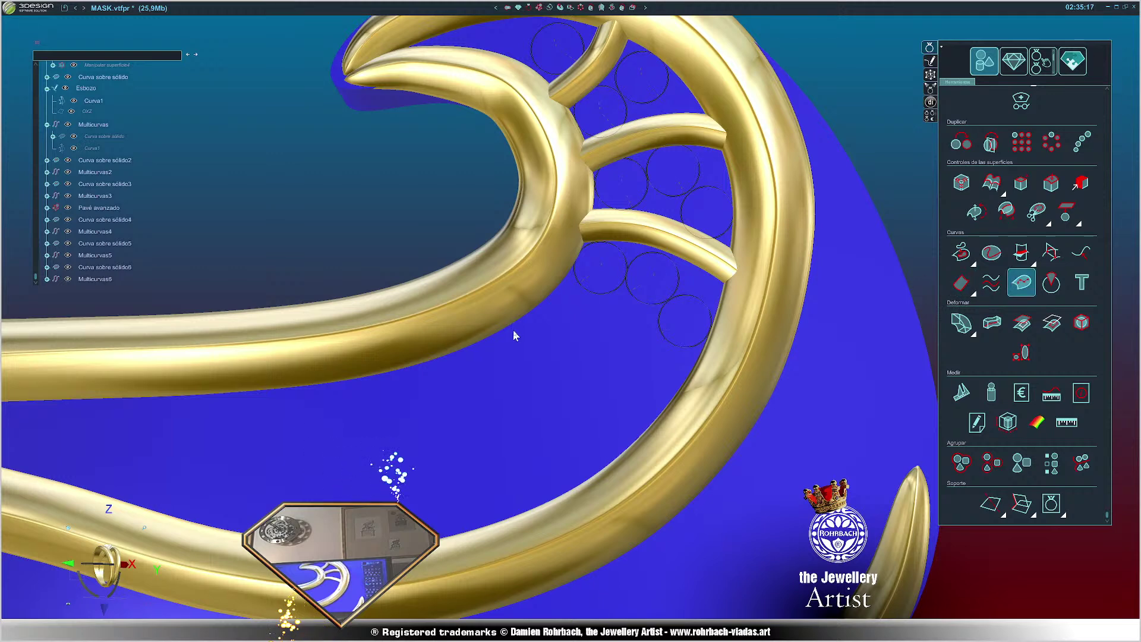
click(503, 279)
click(572, 308)
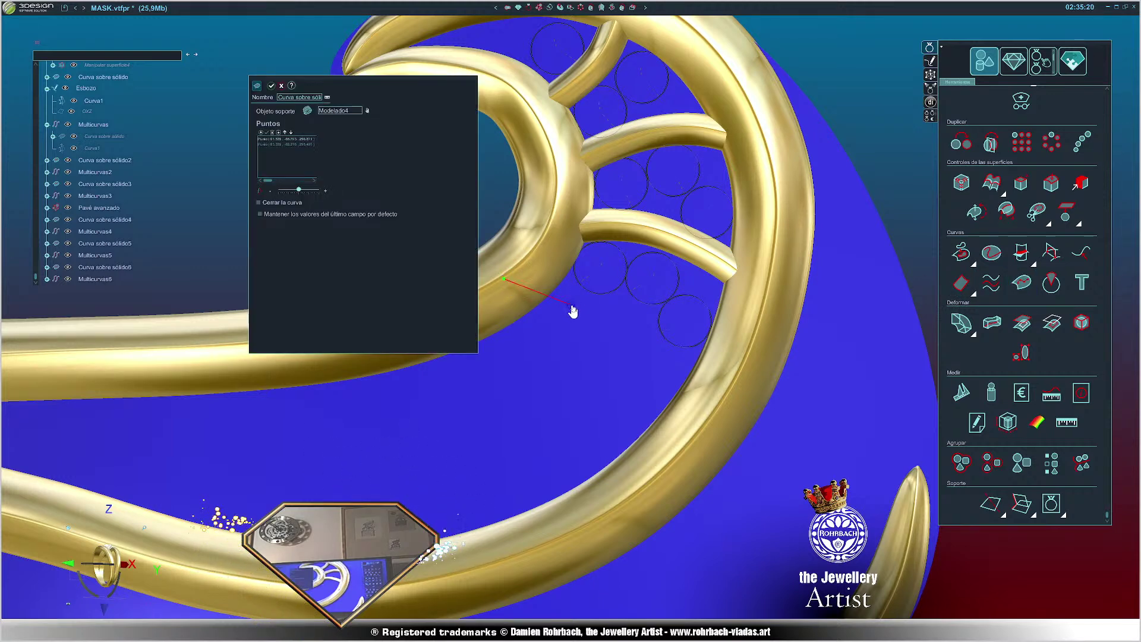
click(623, 332)
click(666, 371)
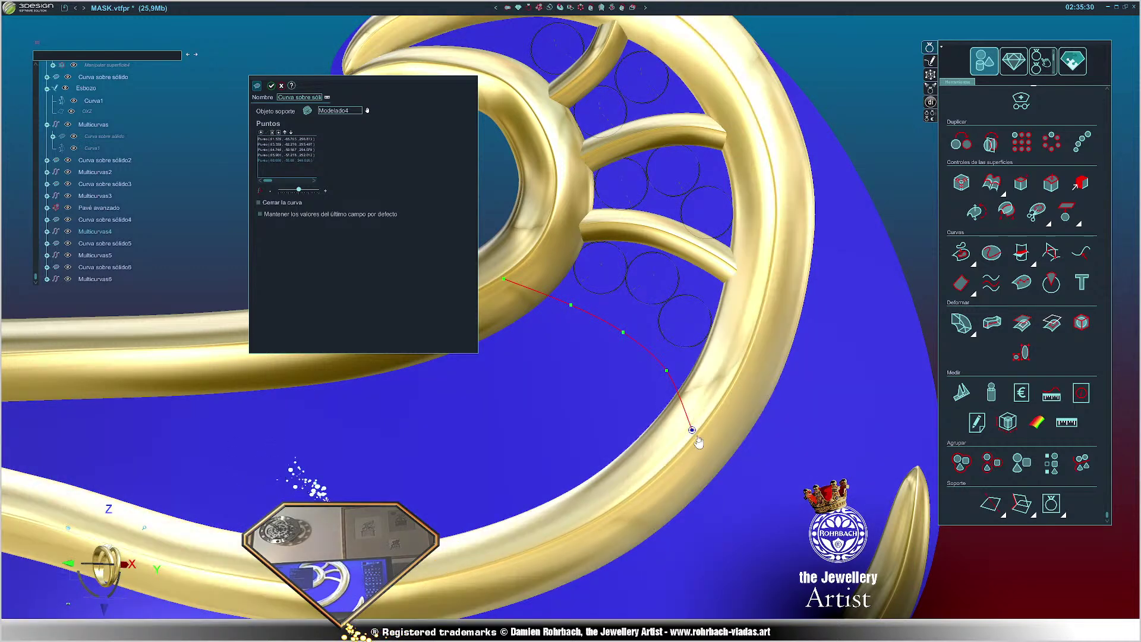
drag(692, 430, 701, 416)
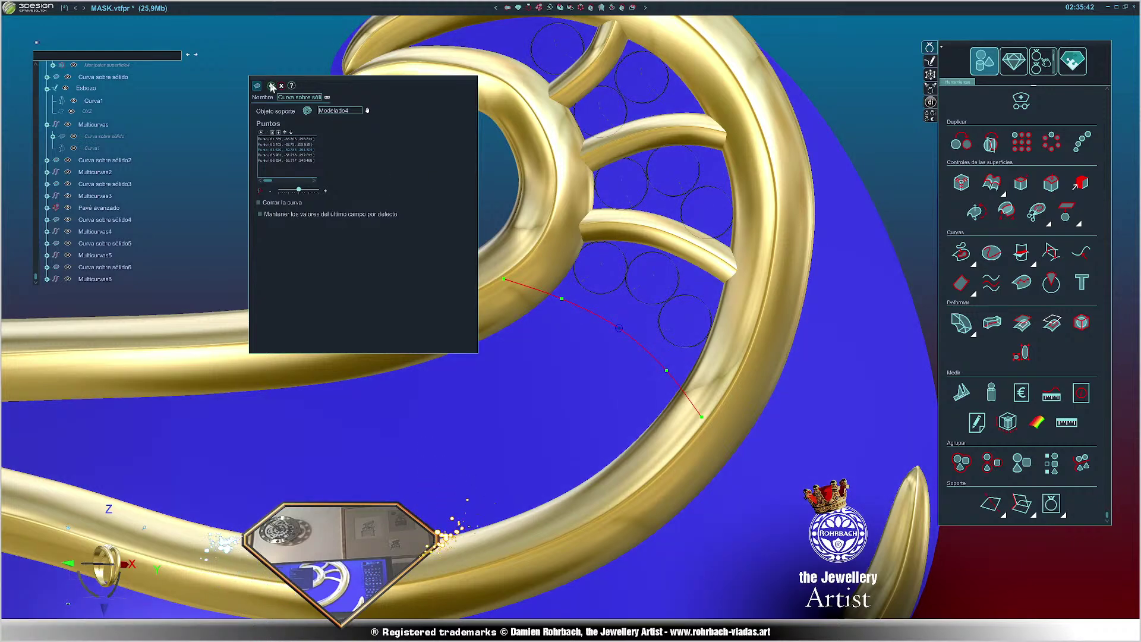
click(271, 86)
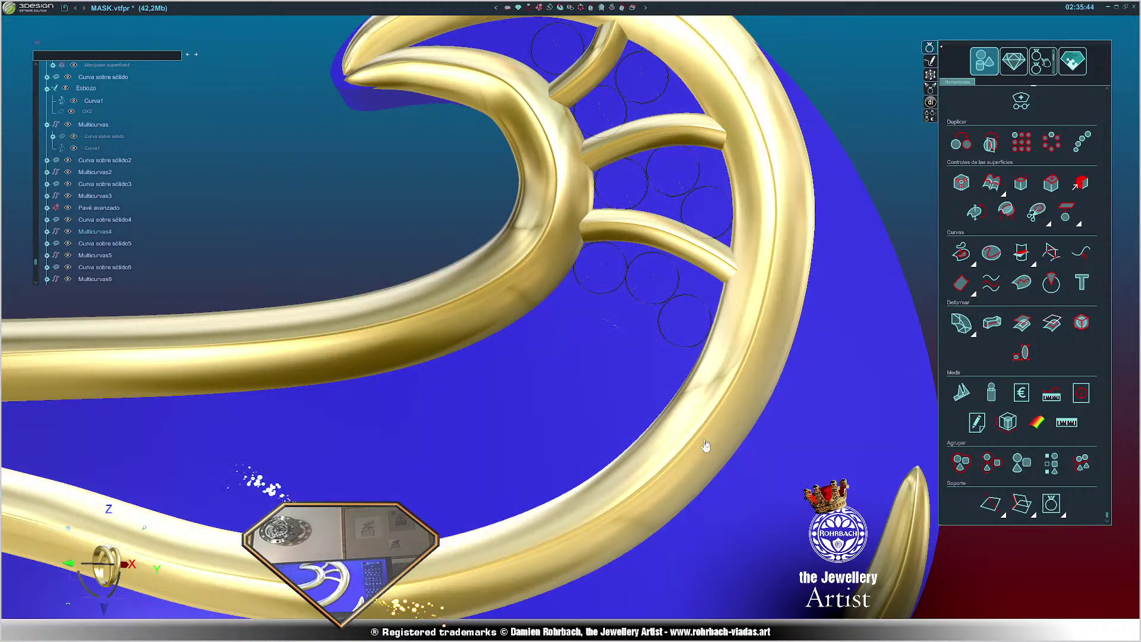
- Create a copy of the lowest cross strand with the newest surface curve as its rail, and save the file
scroll(695, 440, down, 5)
scroll(612, 267, up, 5)
click(630, 247)
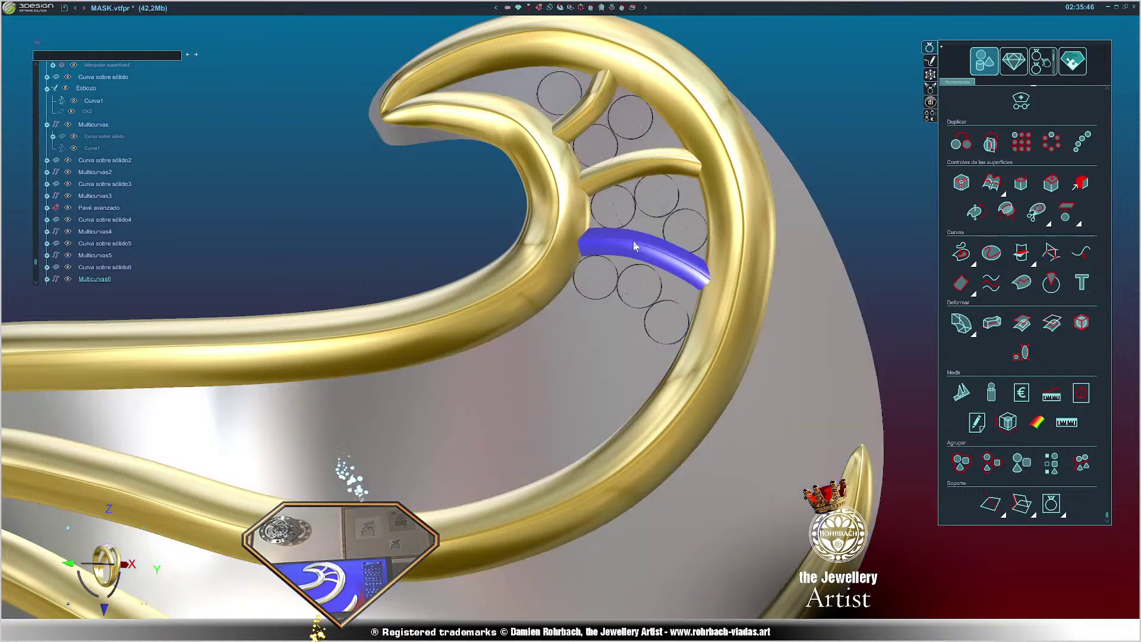
right_click(634, 247)
click(668, 347)
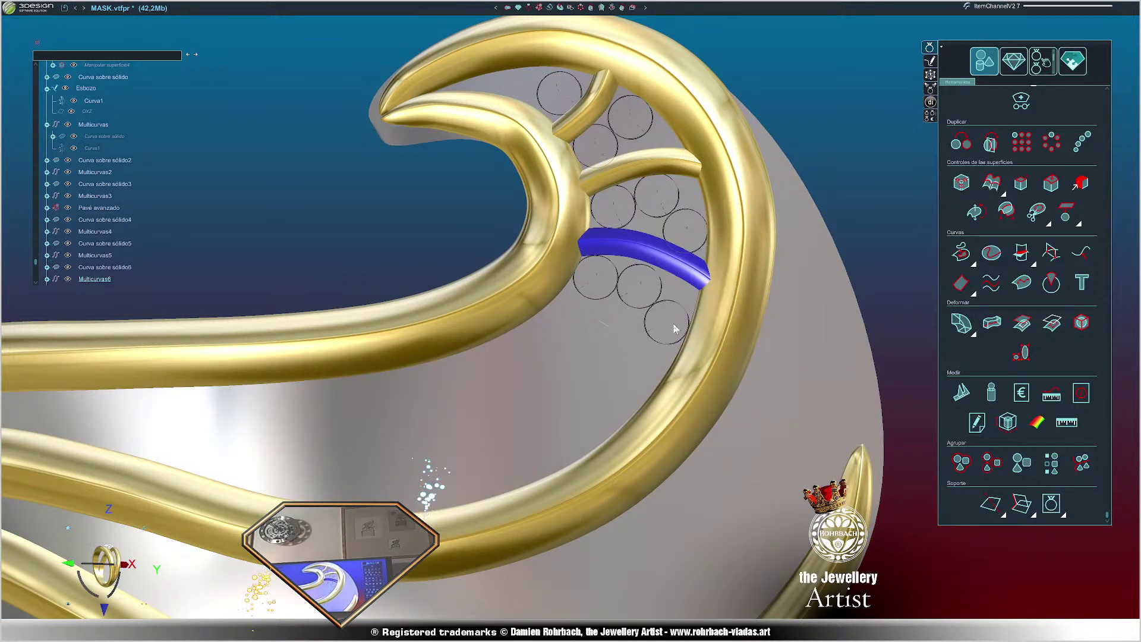
scroll(659, 326, up, 4)
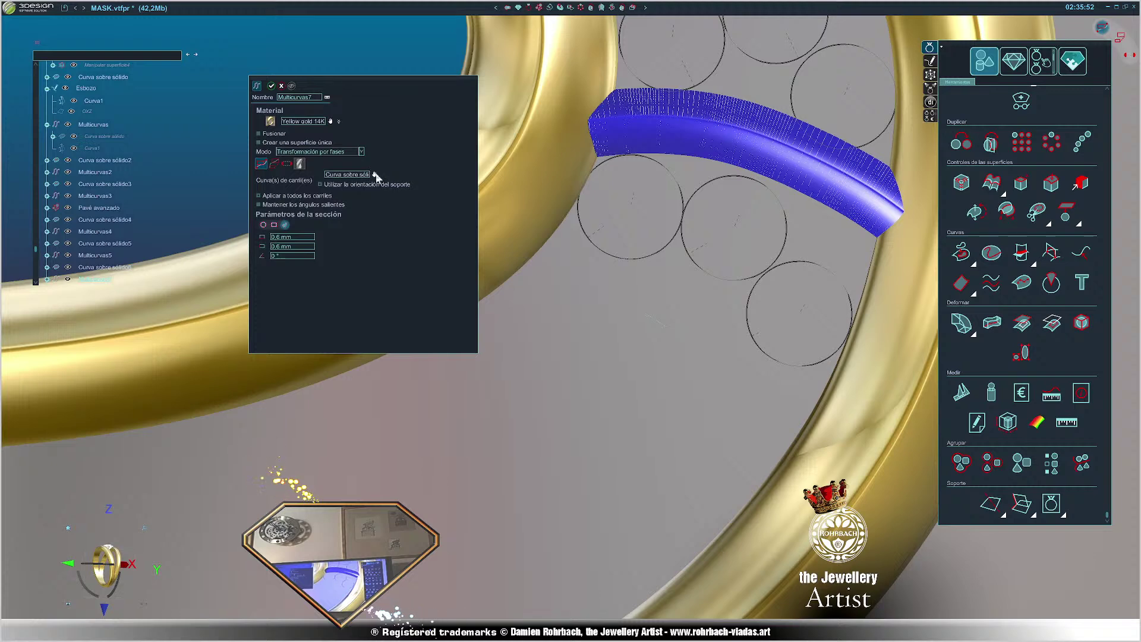
click(375, 174)
scroll(86, 256, down, 2)
scroll(104, 269, down, 4)
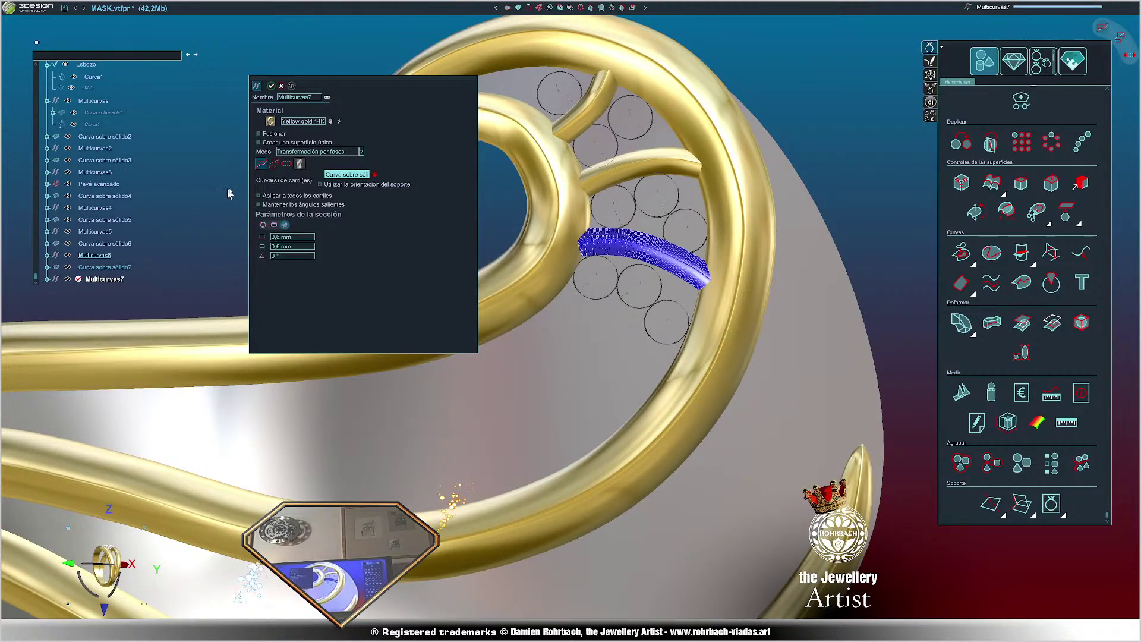
click(271, 87)
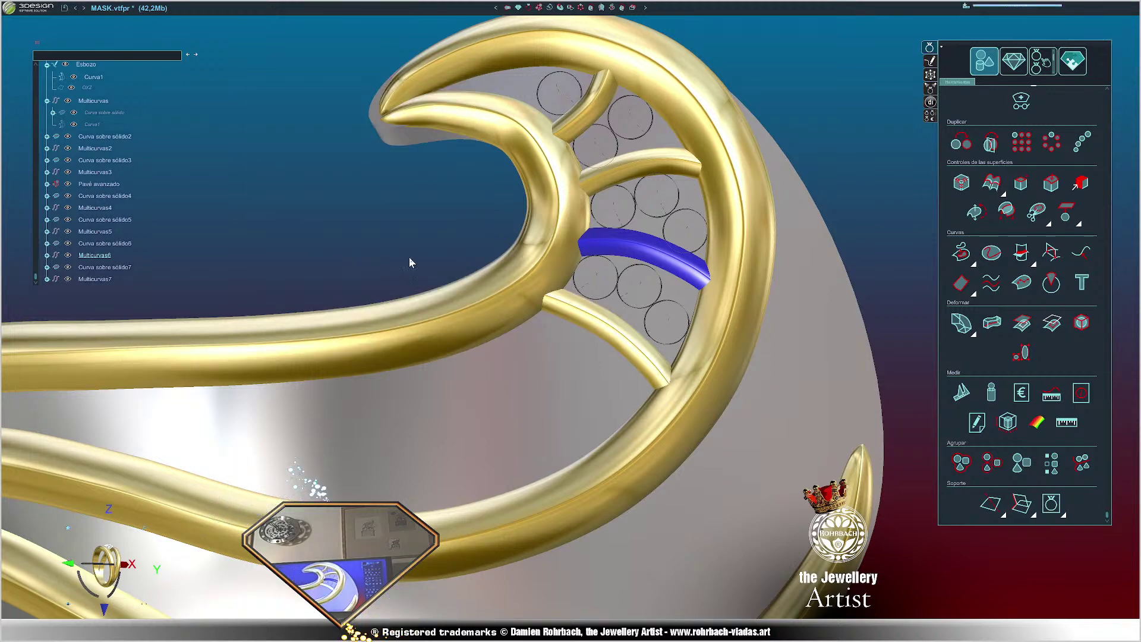
- Examine the rows of stones, the four cross strands and the open mask area below them, close up and from several angles
scroll(744, 390, down, 6)
right_drag(743, 389, 588, 415)
scroll(581, 316, up, 5)
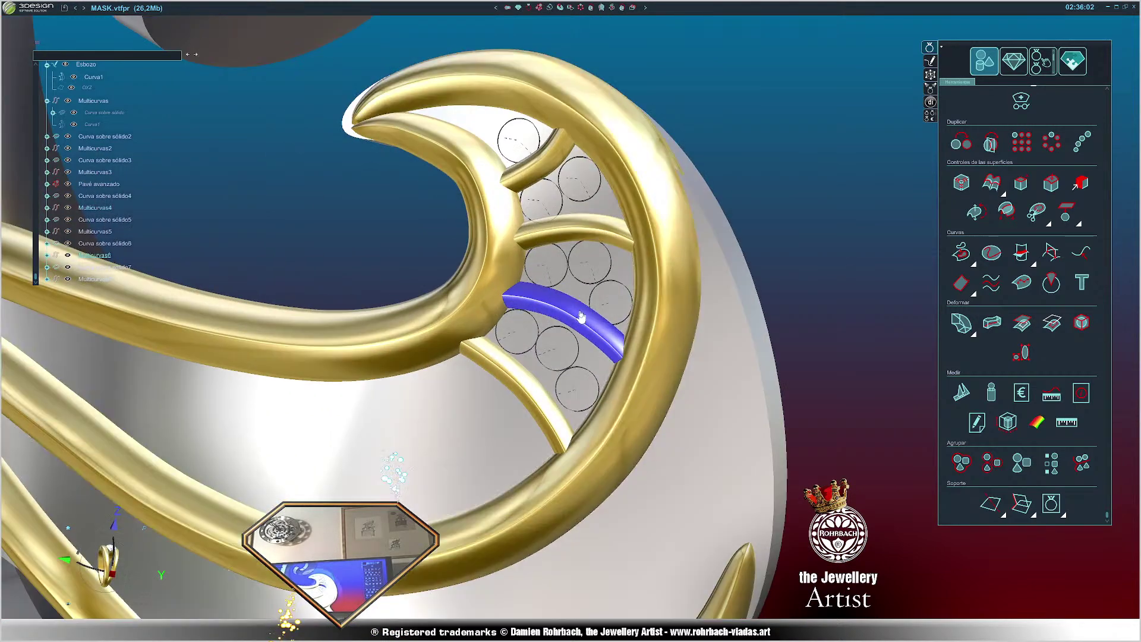
scroll(667, 385, down, 5)
right_drag(636, 292, 746, 279)
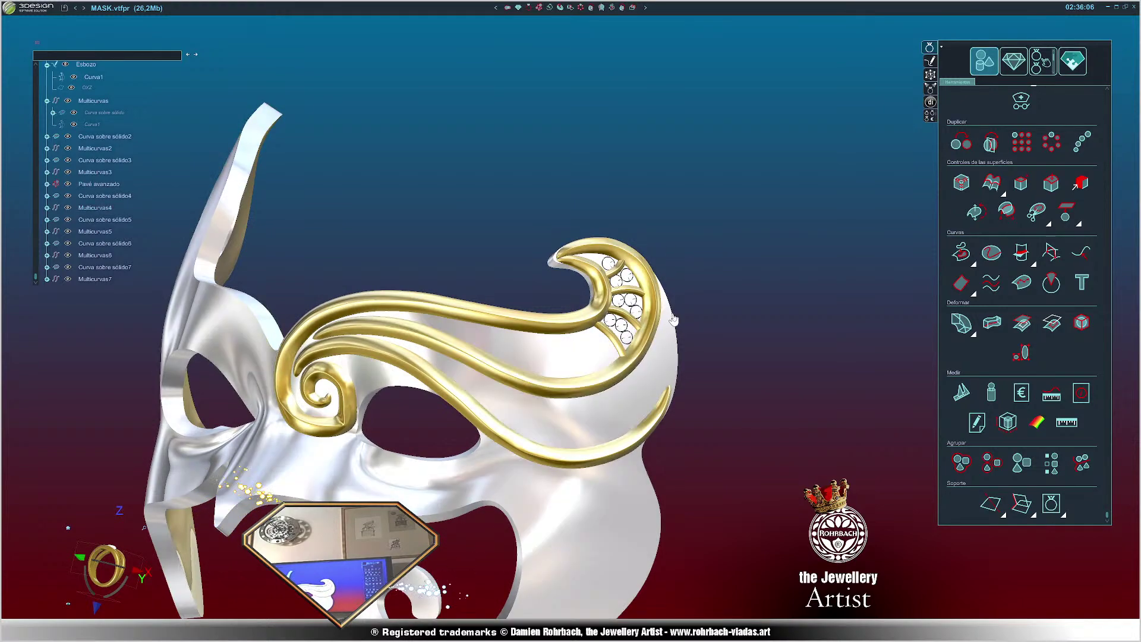
right_drag(673, 319, 619, 375)
scroll(688, 397, up, 4)
right_drag(688, 397, 615, 461)
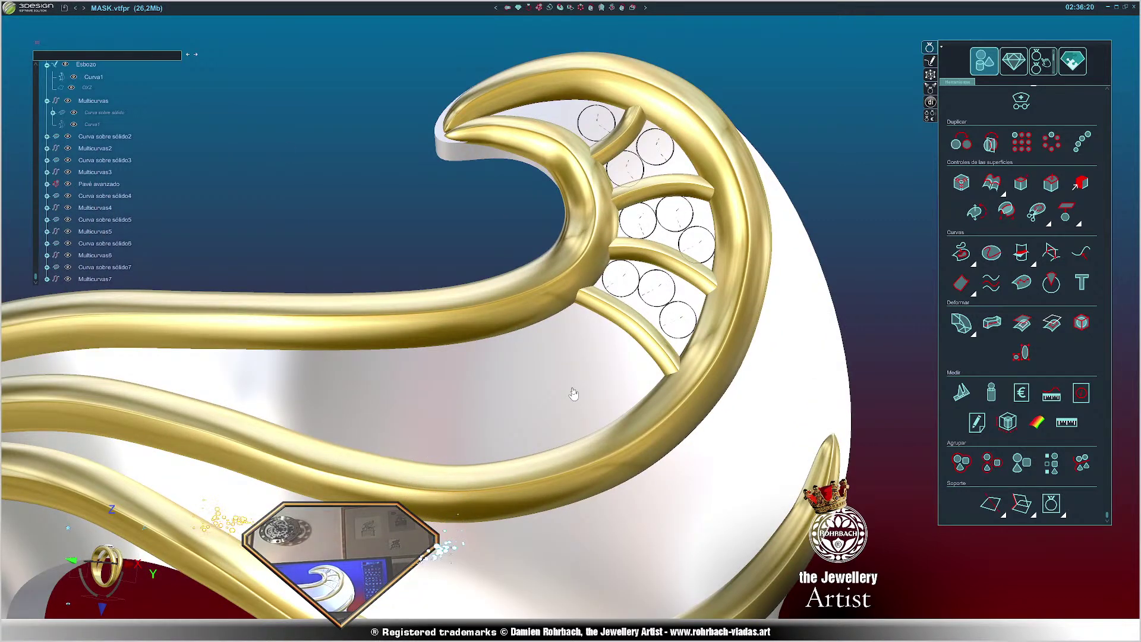
click(577, 389)
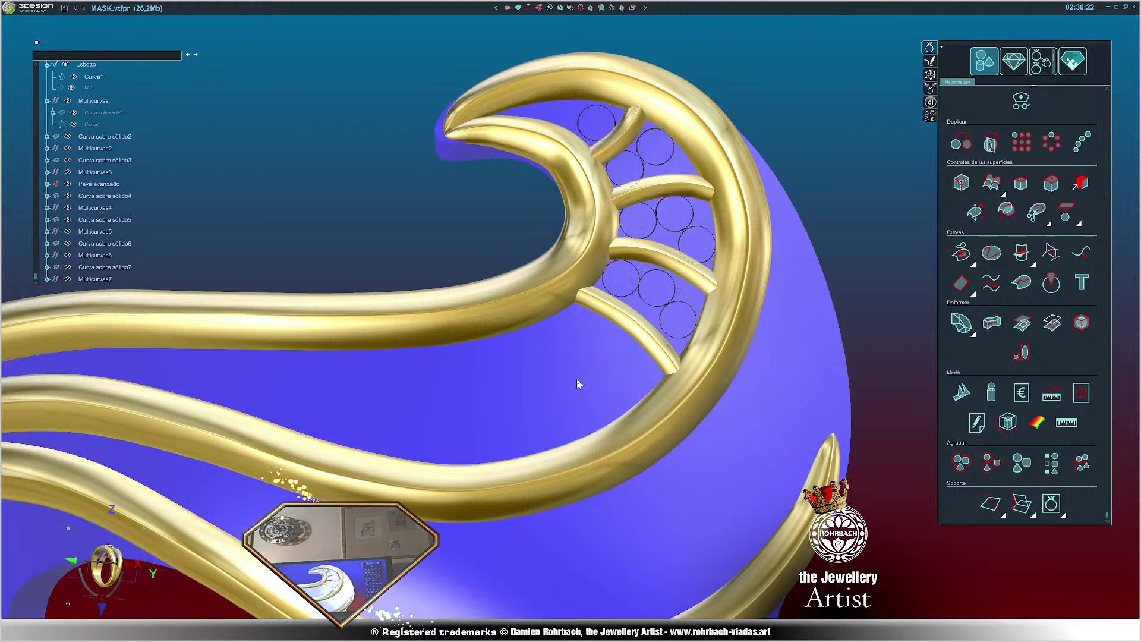
click(607, 387)
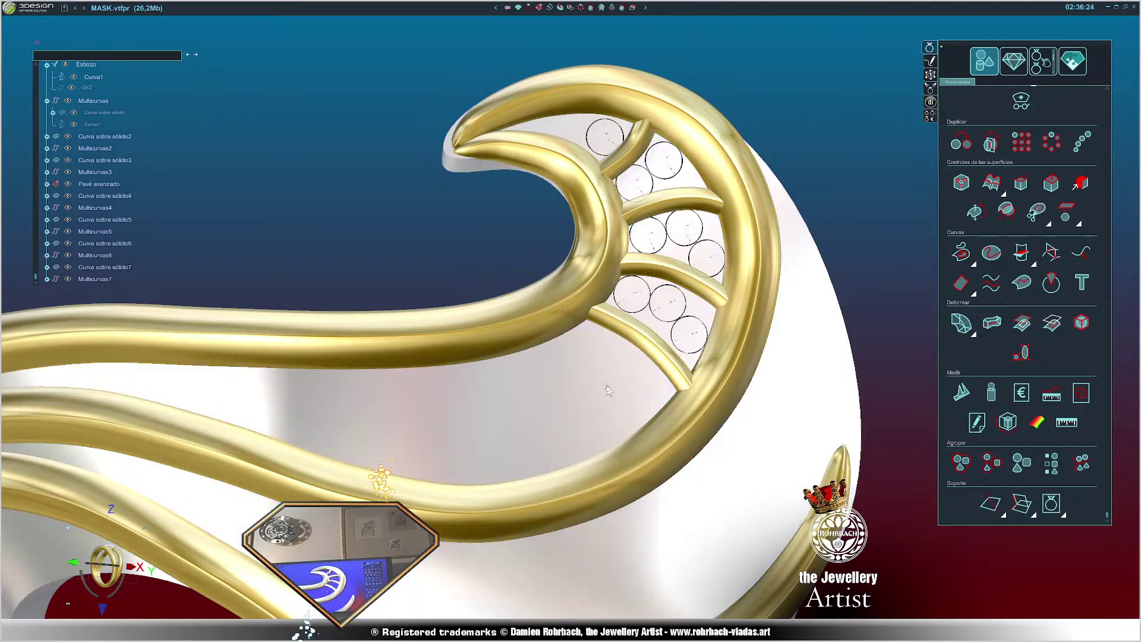
middle_drag(605, 393, 580, 416)
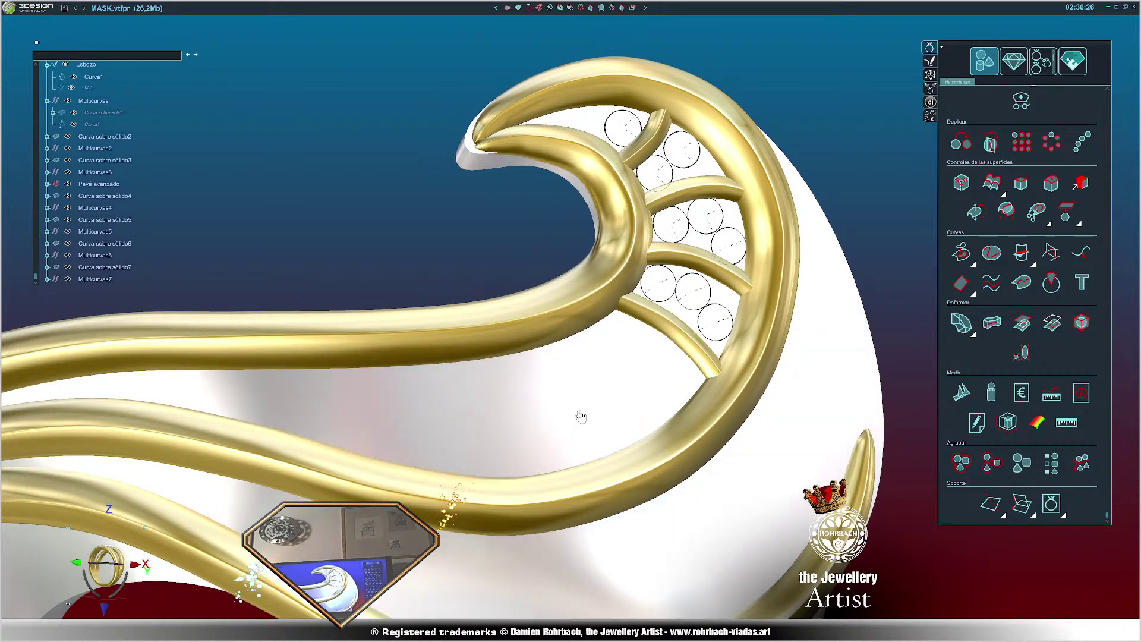
scroll(684, 270, down, 3)
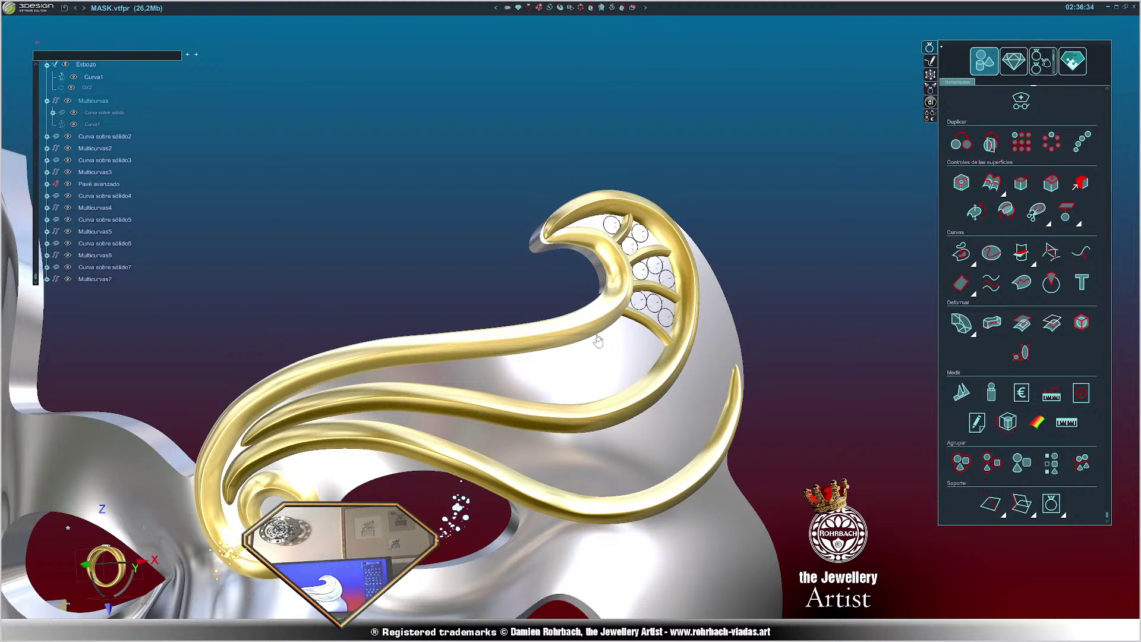
scroll(609, 374, up, 3)
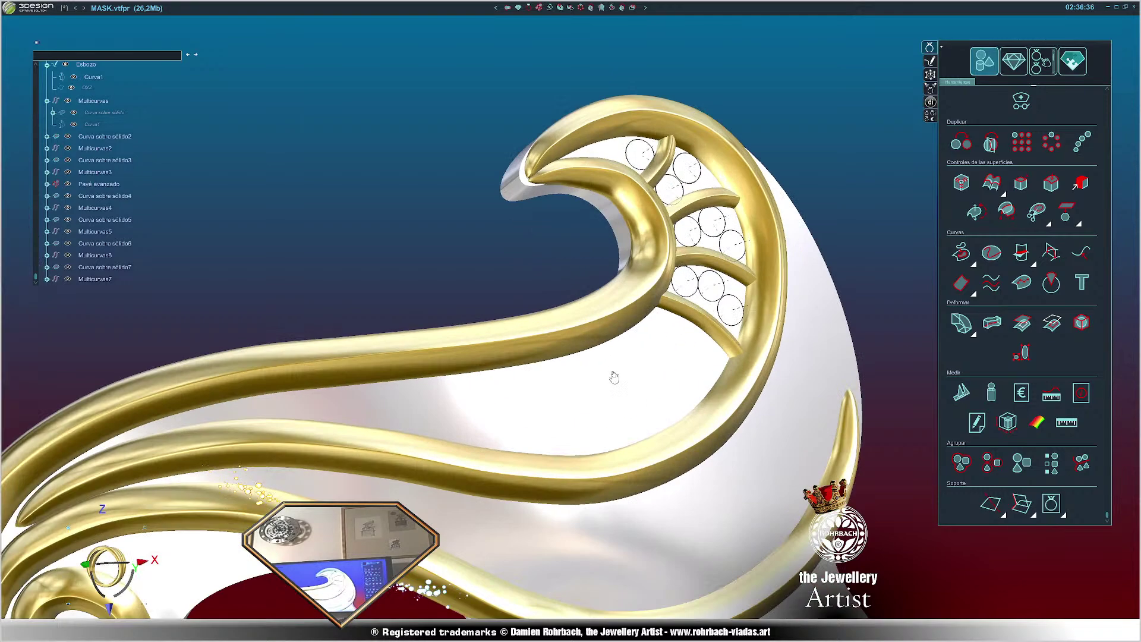
middle_drag(527, 483, 534, 450)
middle_drag(407, 452, 414, 426)
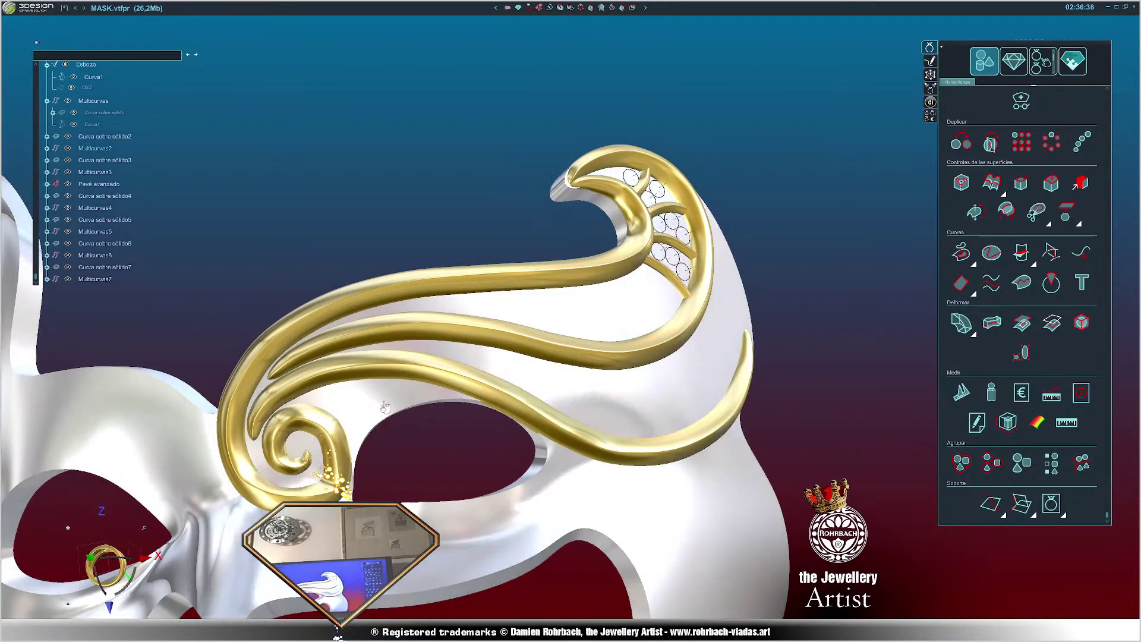
- Add a row of three 3 mm stones to the existing pavé just below the lowest cross strand, accept it, and save the file
middle_drag(564, 327, 583, 383)
scroll(578, 387, up, 3)
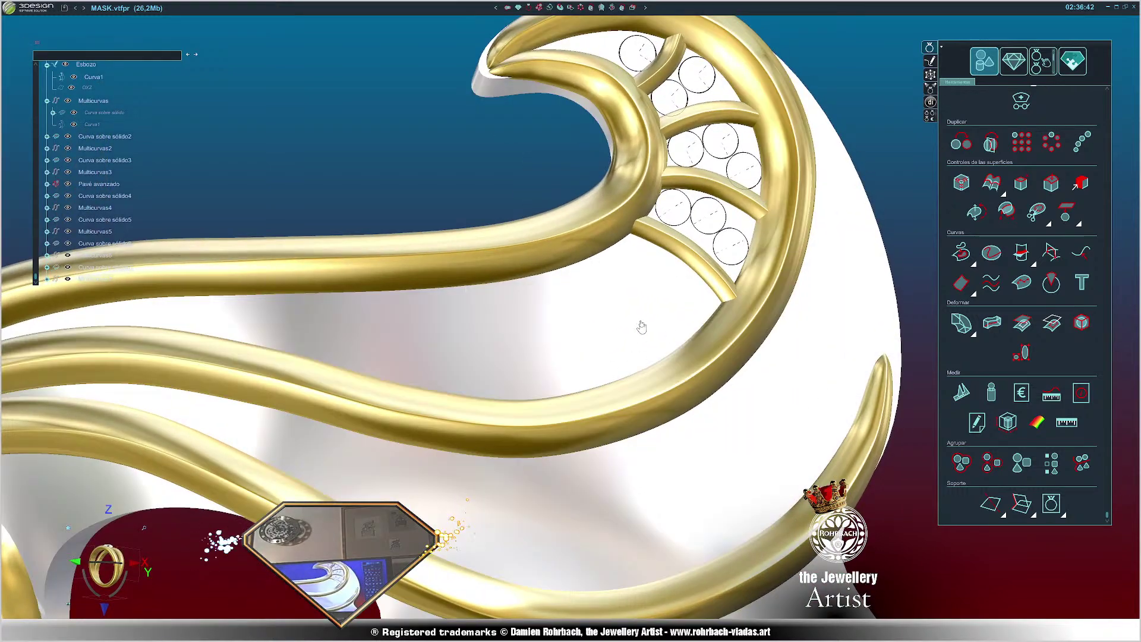
scroll(249, 218, down, 3)
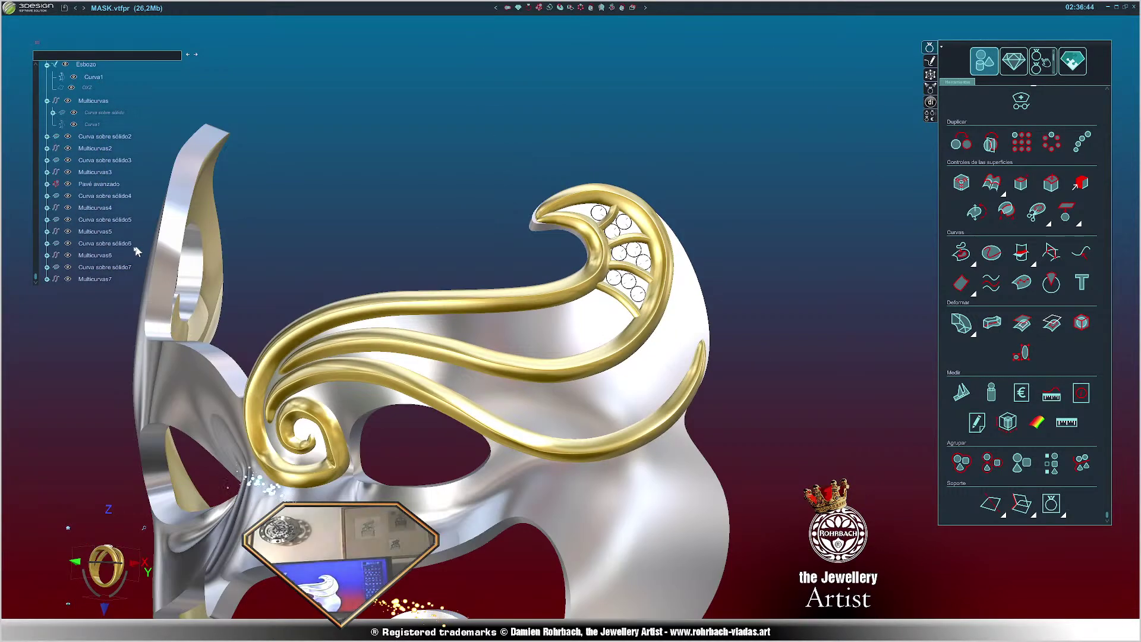
double_click(107, 184)
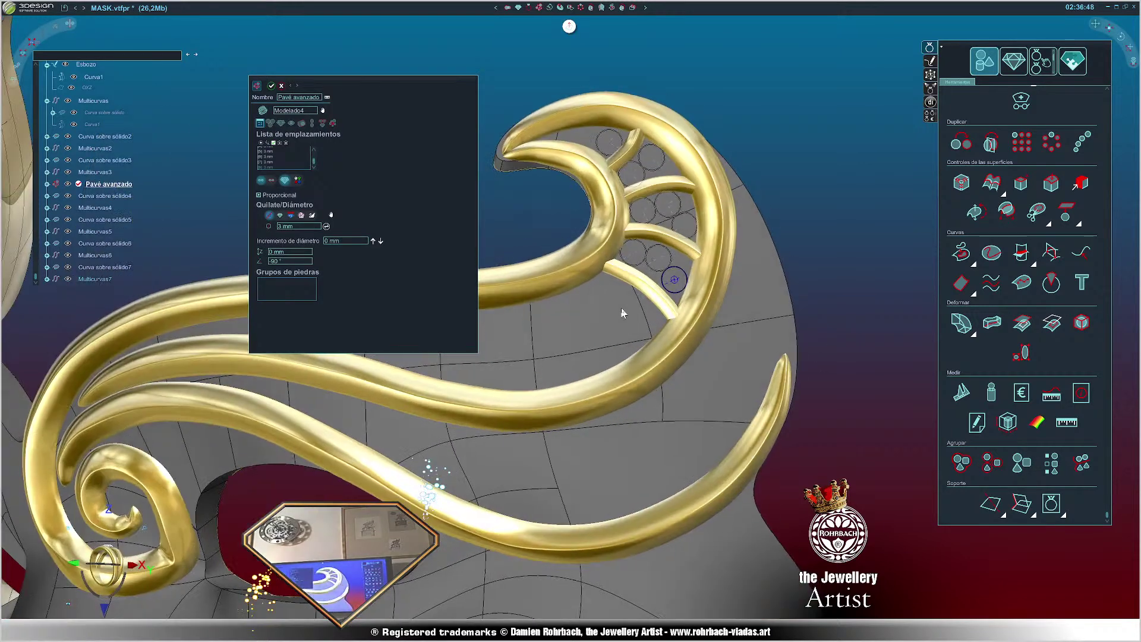
scroll(529, 297, up, 2)
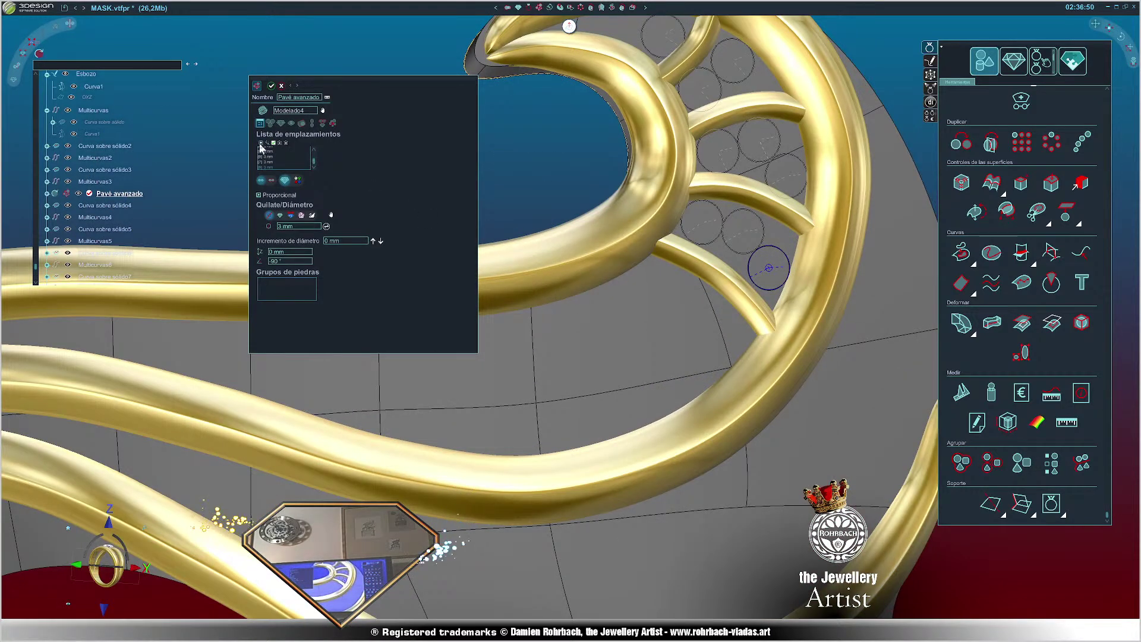
click(655, 283)
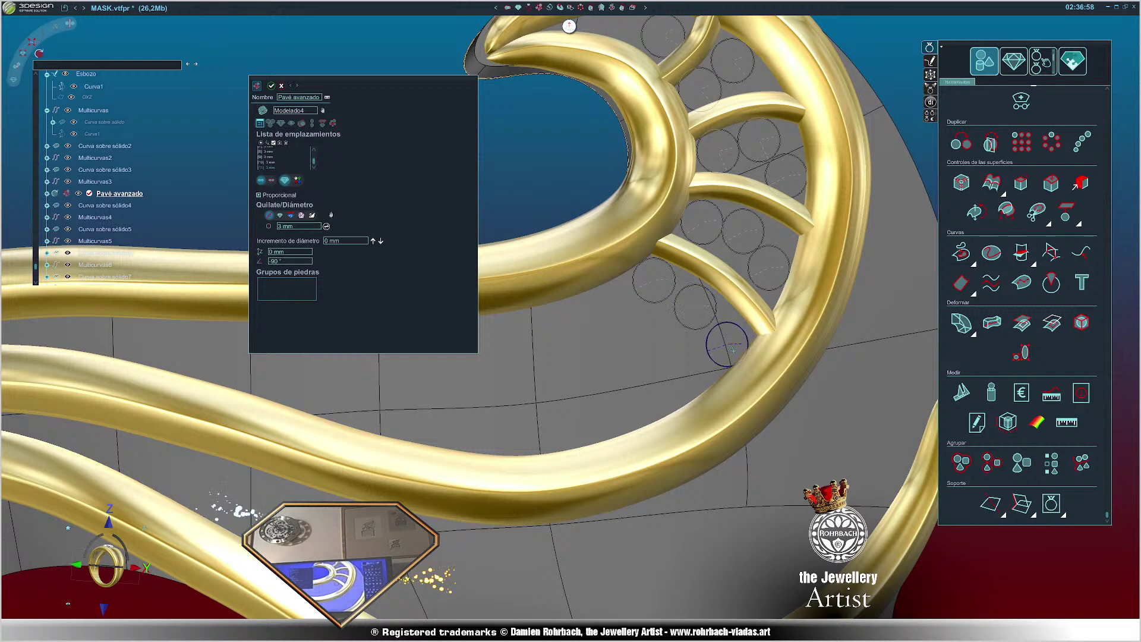
click(696, 308)
scroll(642, 305, up, 2)
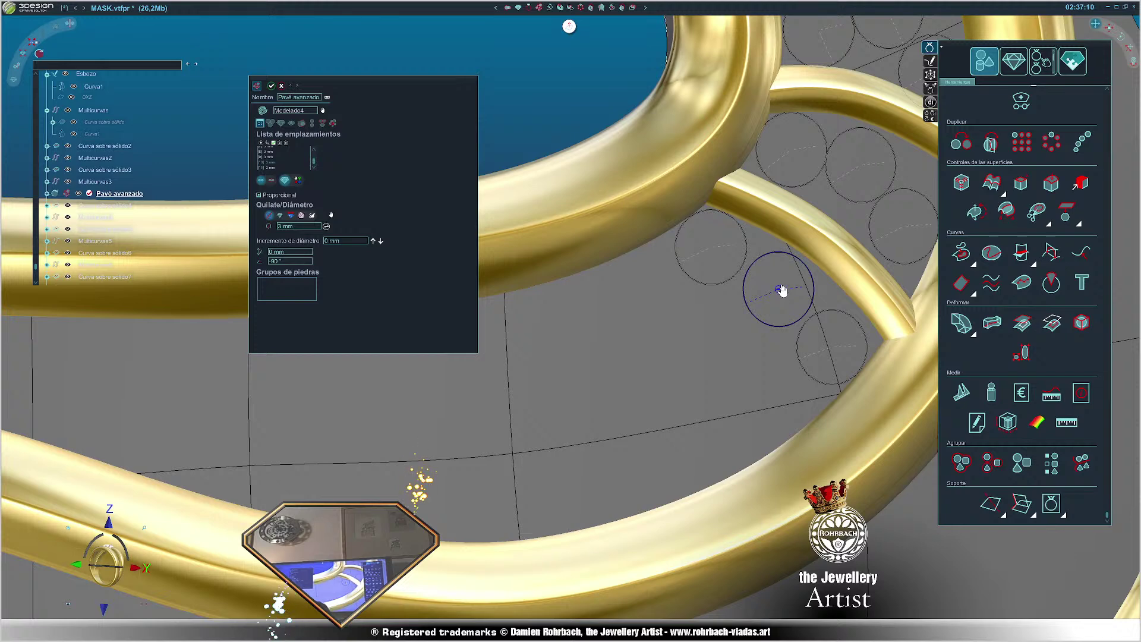
key(Return)
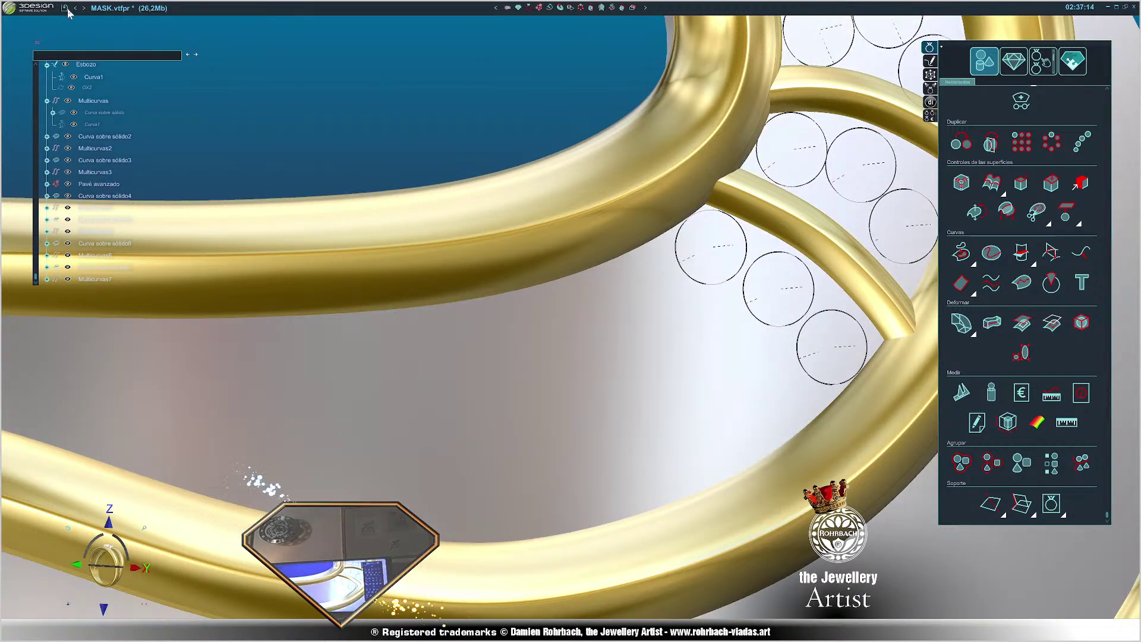
click(64, 7)
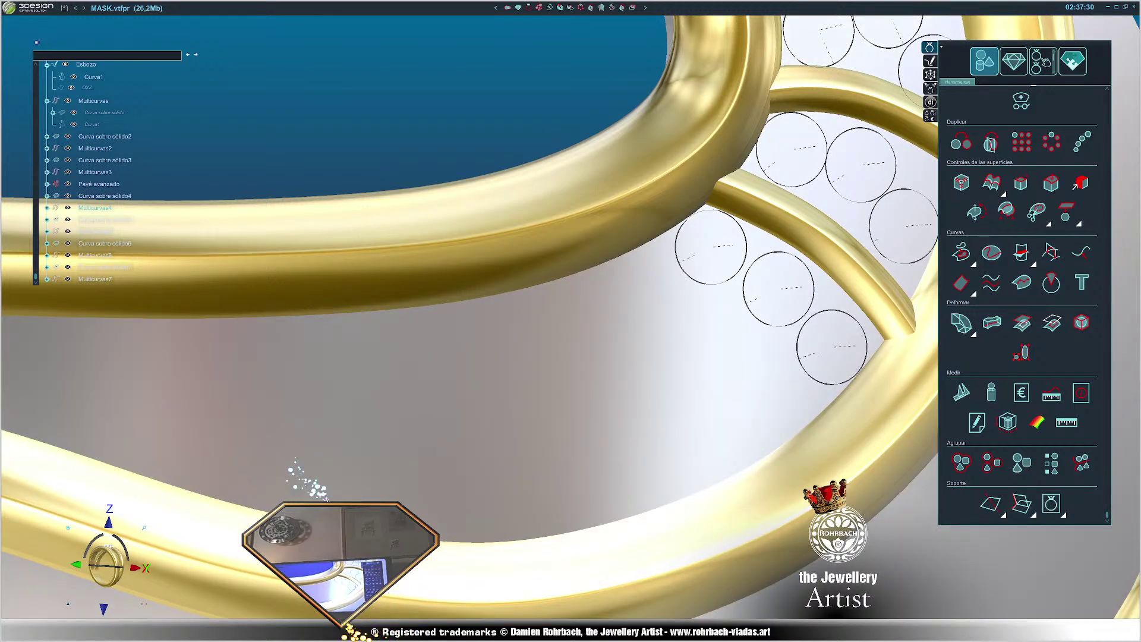
- Draw a six-point curve on the mask surface below the newest stone row, running from the inner to the outer gold strand
scroll(725, 509, down, 5)
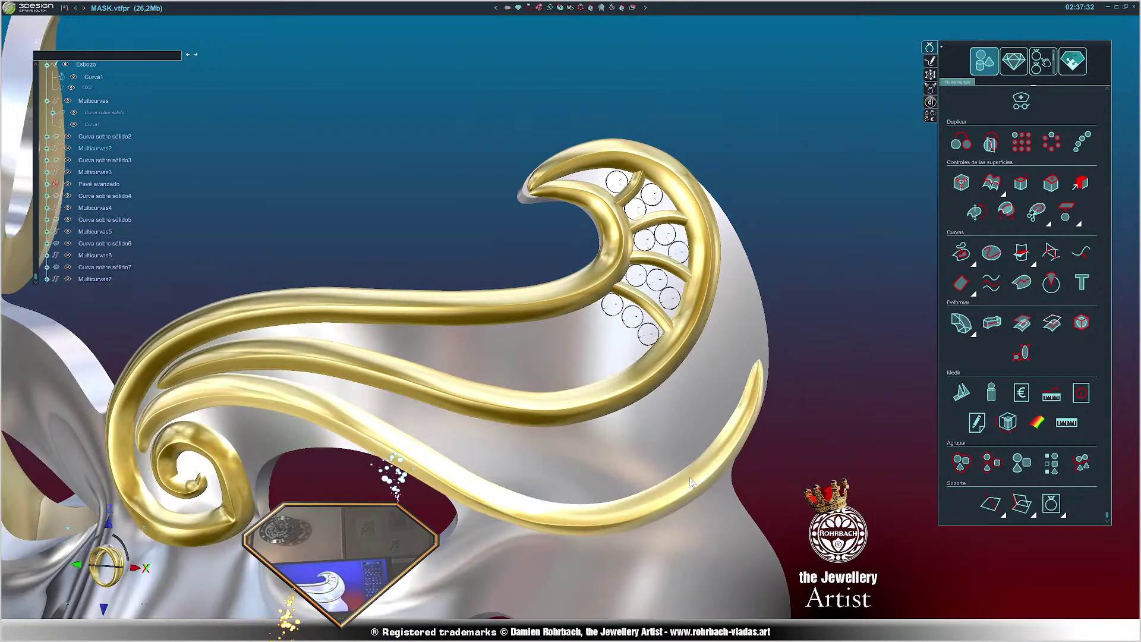
scroll(707, 495, up, 3)
scroll(619, 379, down, 4)
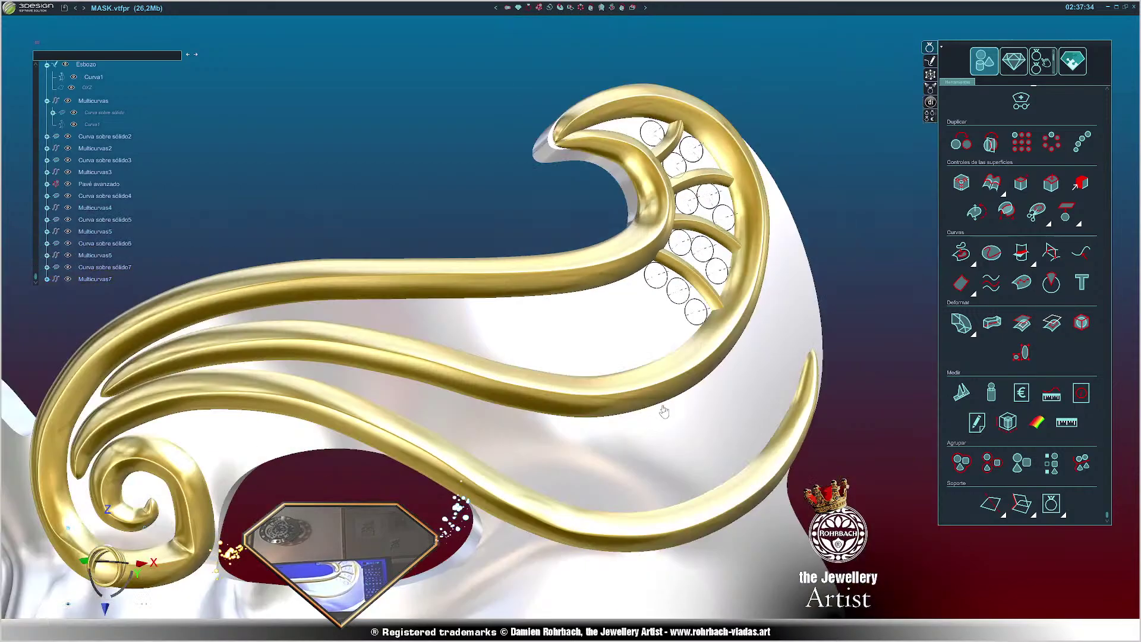
middle_drag(662, 410, 713, 415)
scroll(684, 439, up, 5)
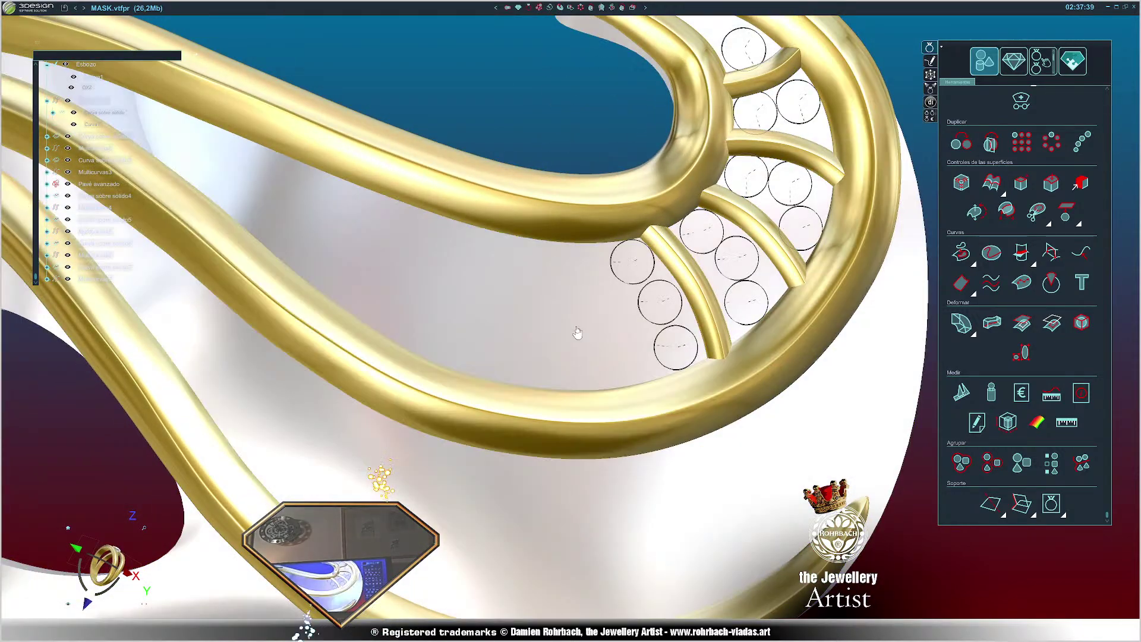
click(577, 332)
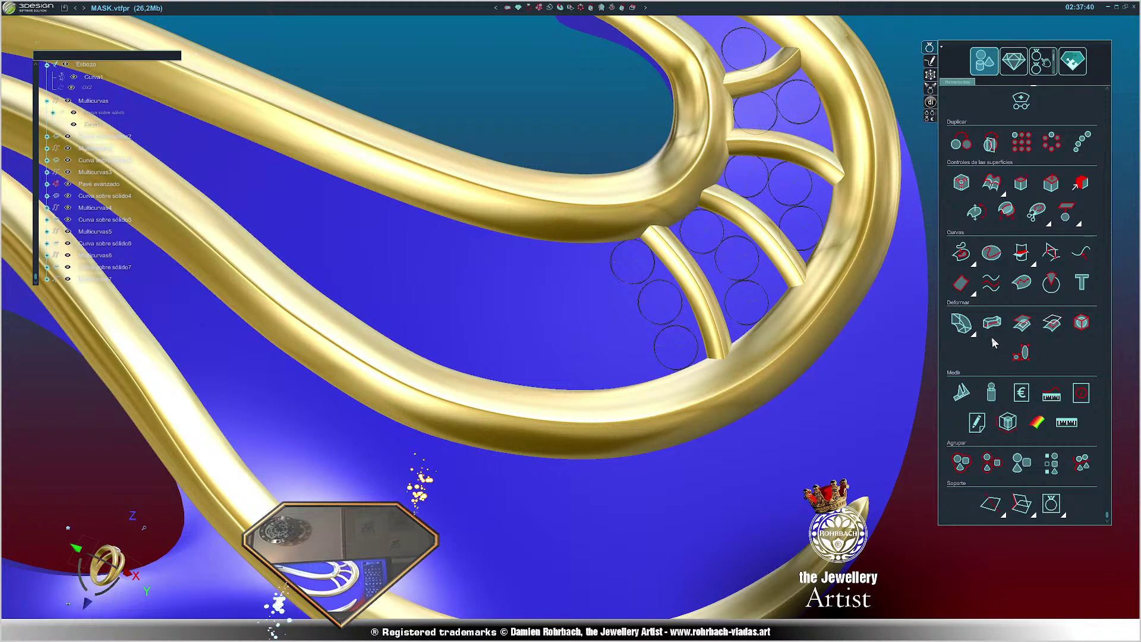
click(1024, 290)
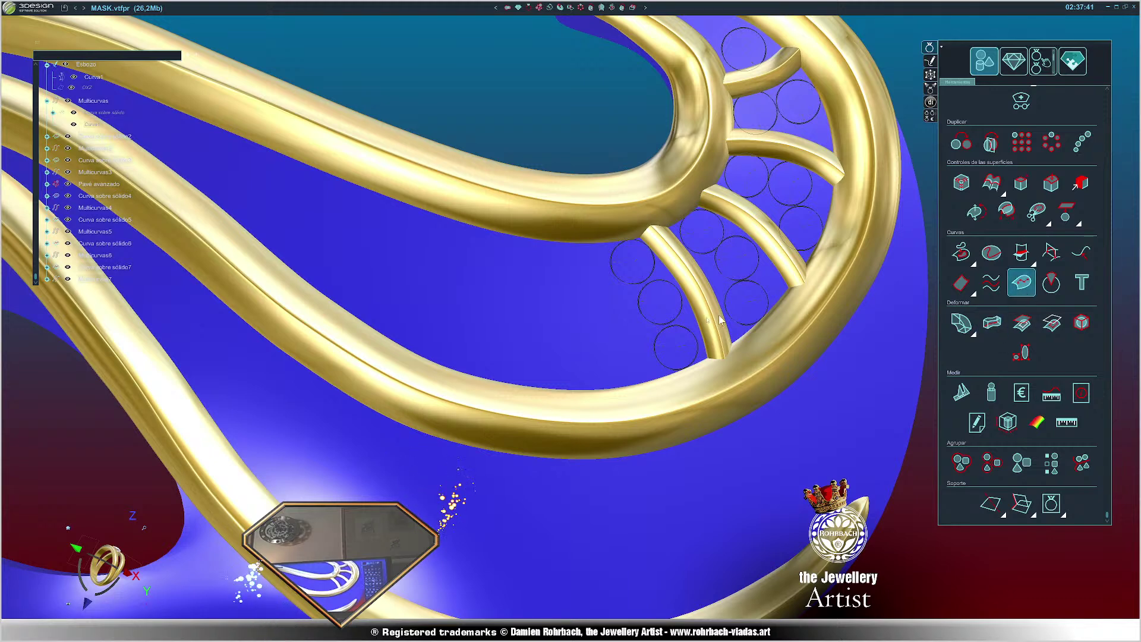
click(642, 288)
scroll(647, 323, up, 3)
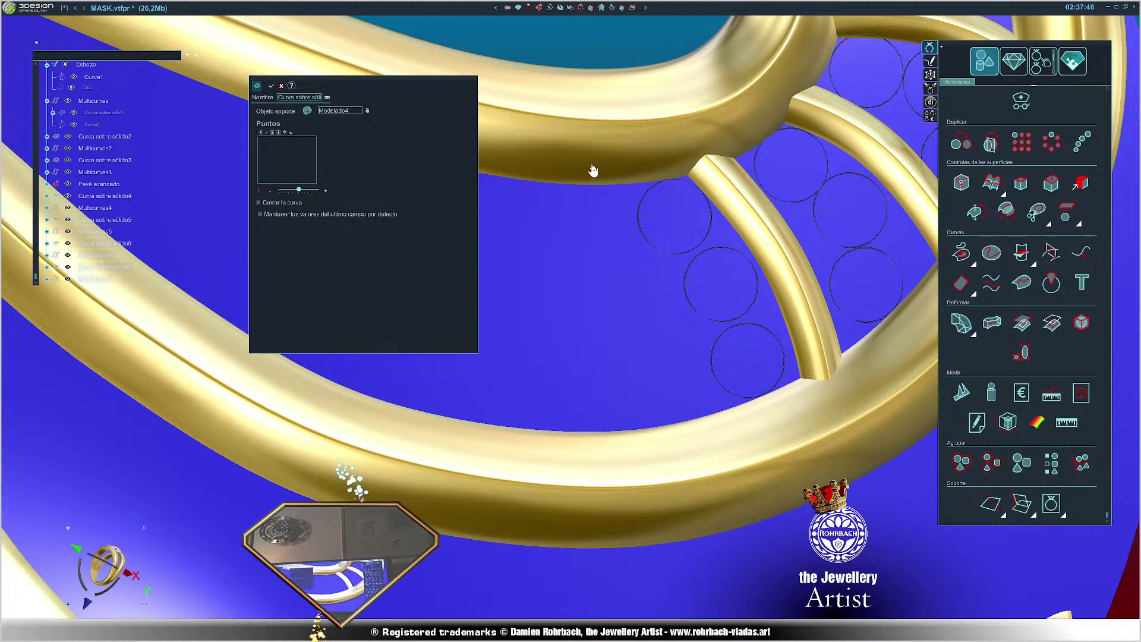
click(574, 155)
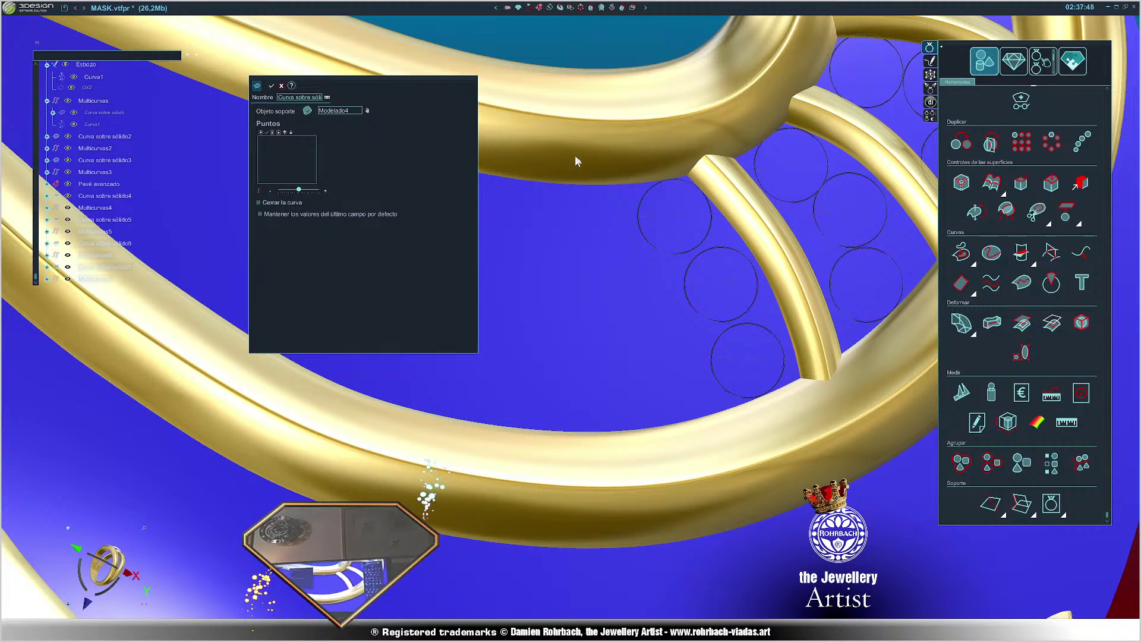
click(607, 204)
click(636, 258)
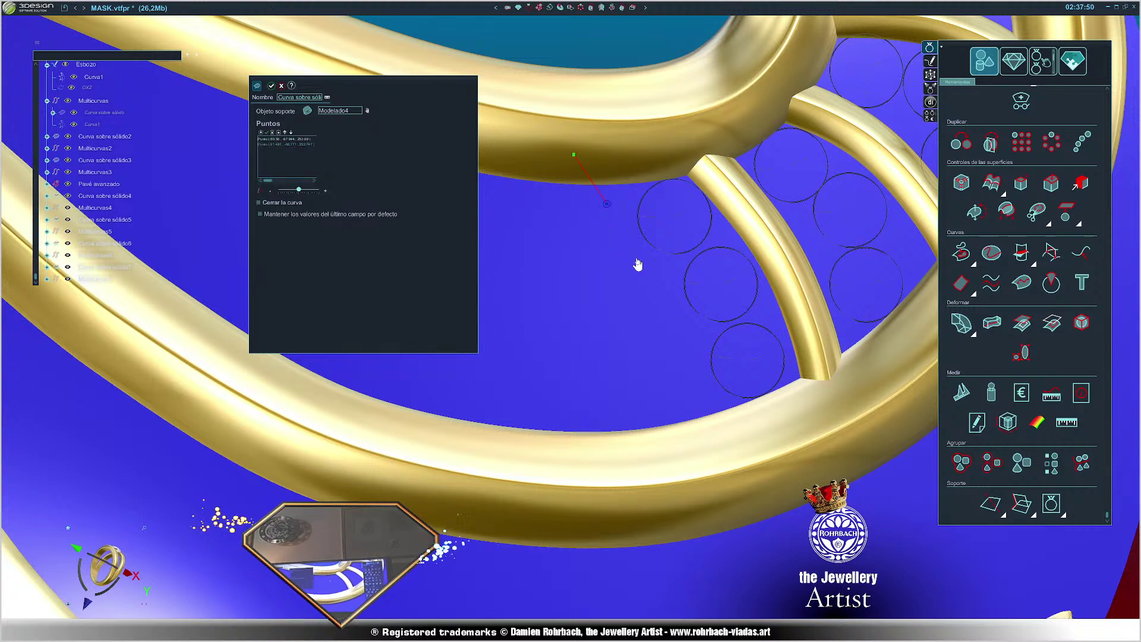
click(670, 333)
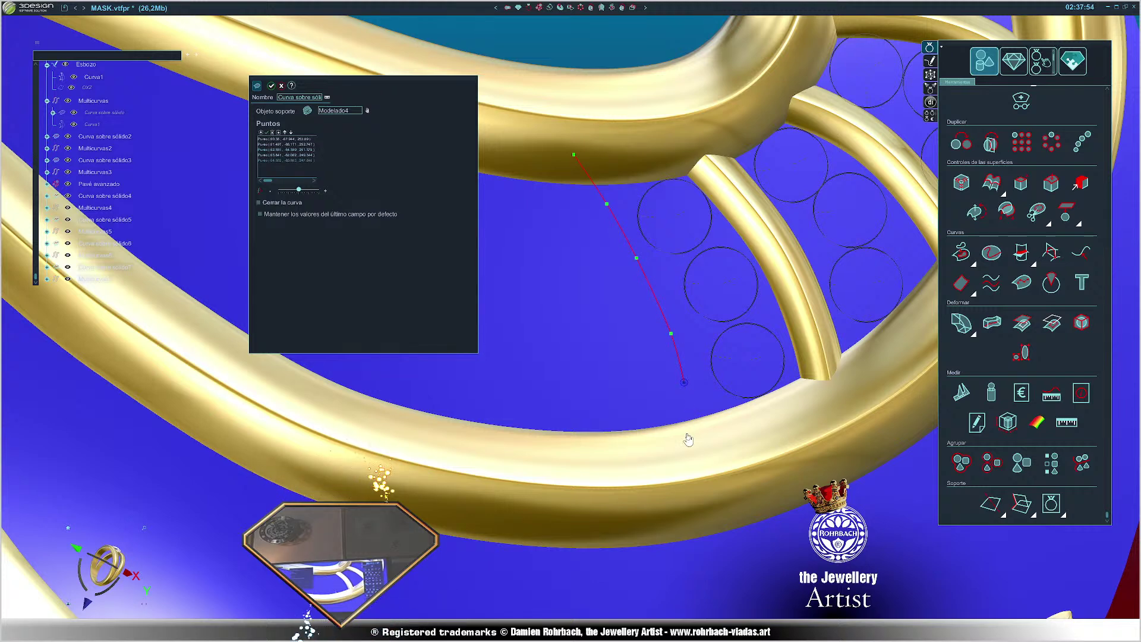
click(682, 457)
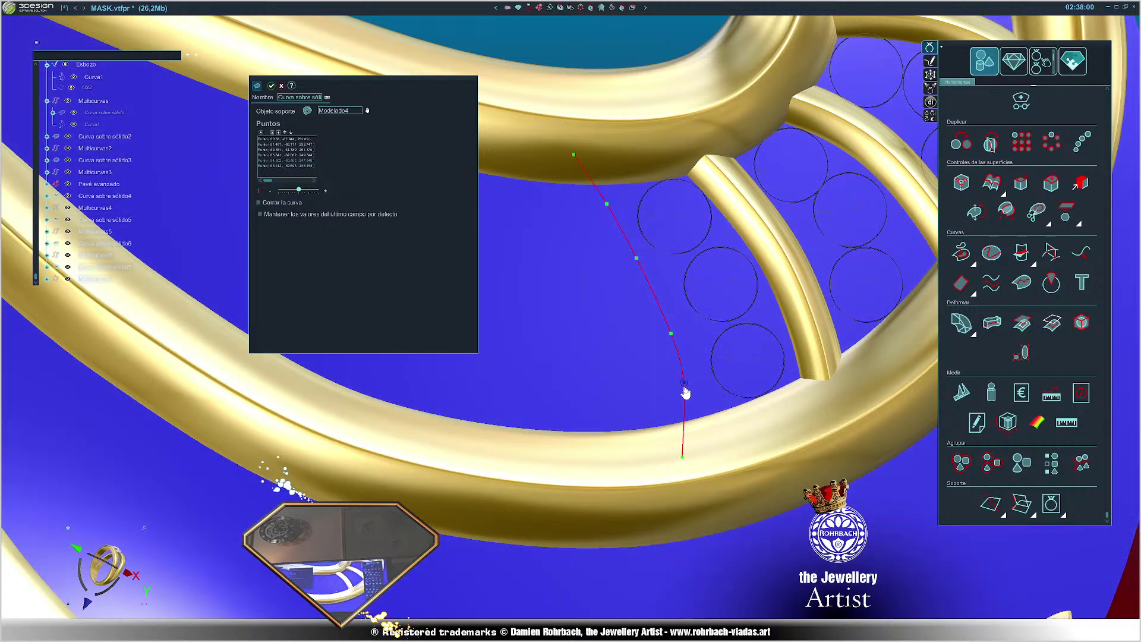
- Adjust the curve's points into a smooth arc following the stone row, accept the curve, and save the file
drag(685, 392, 685, 404)
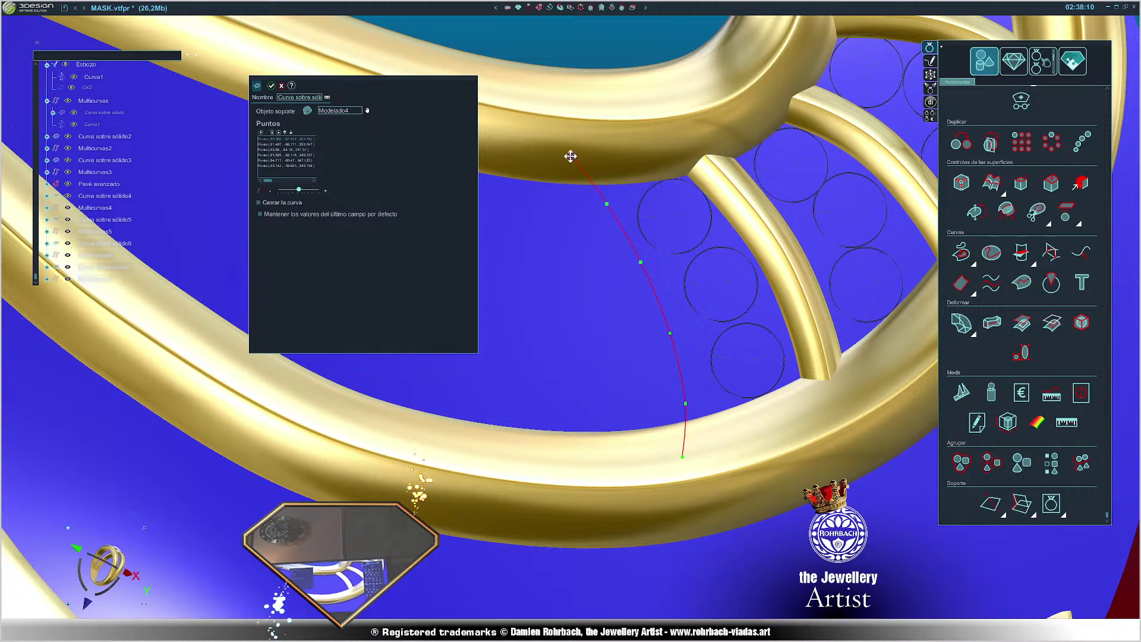
drag(570, 156, 567, 155)
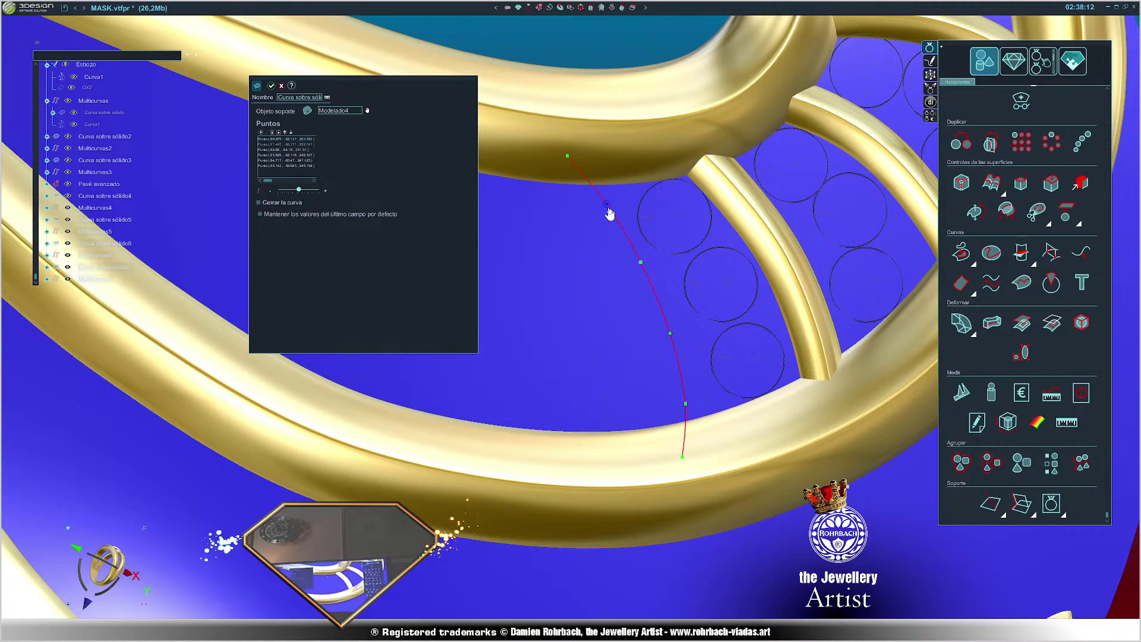
drag(607, 209, 601, 201)
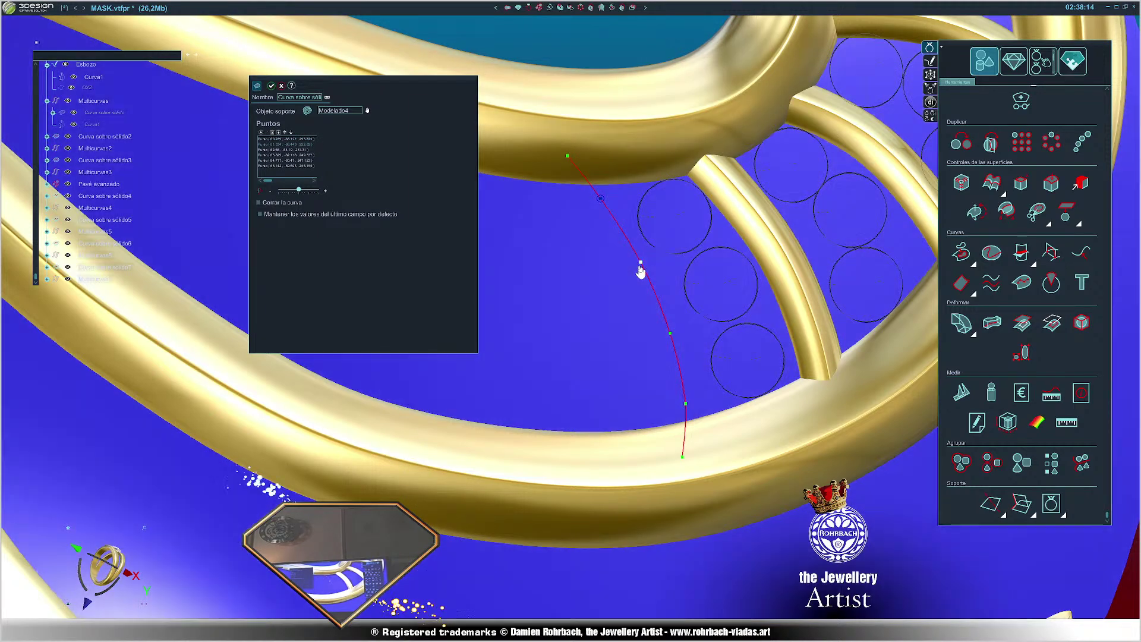
click(640, 264)
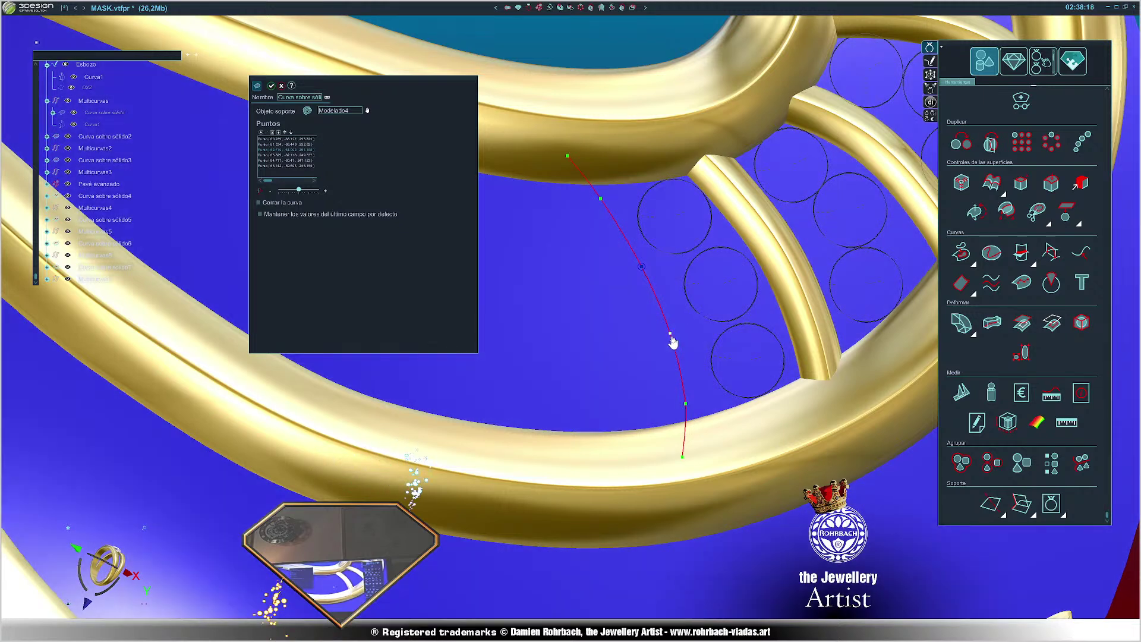
click(669, 335)
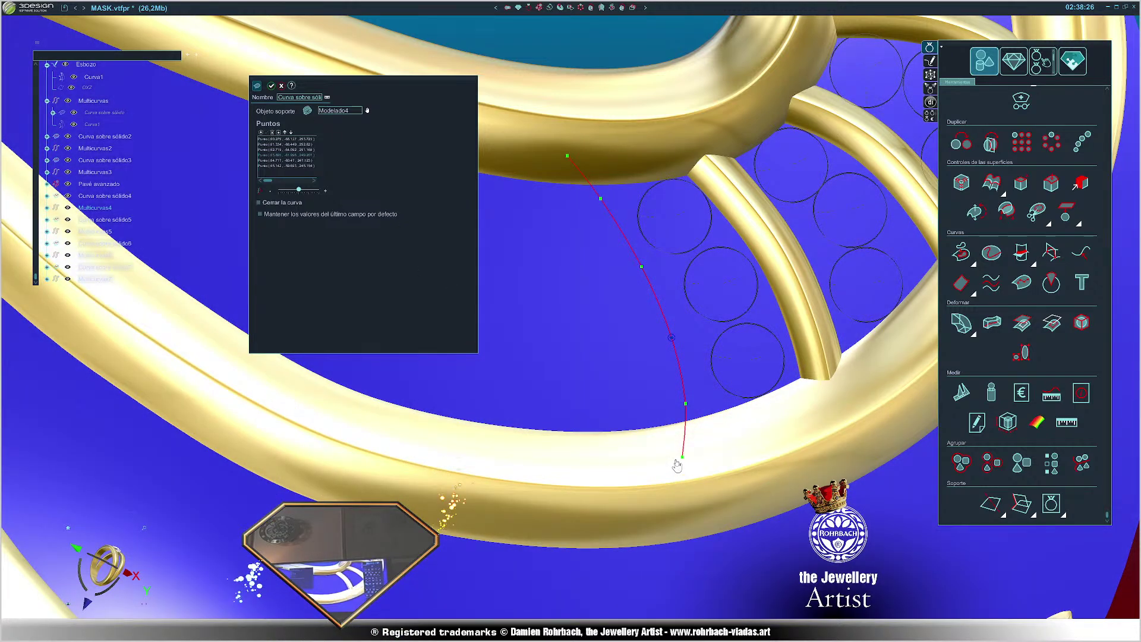
click(682, 457)
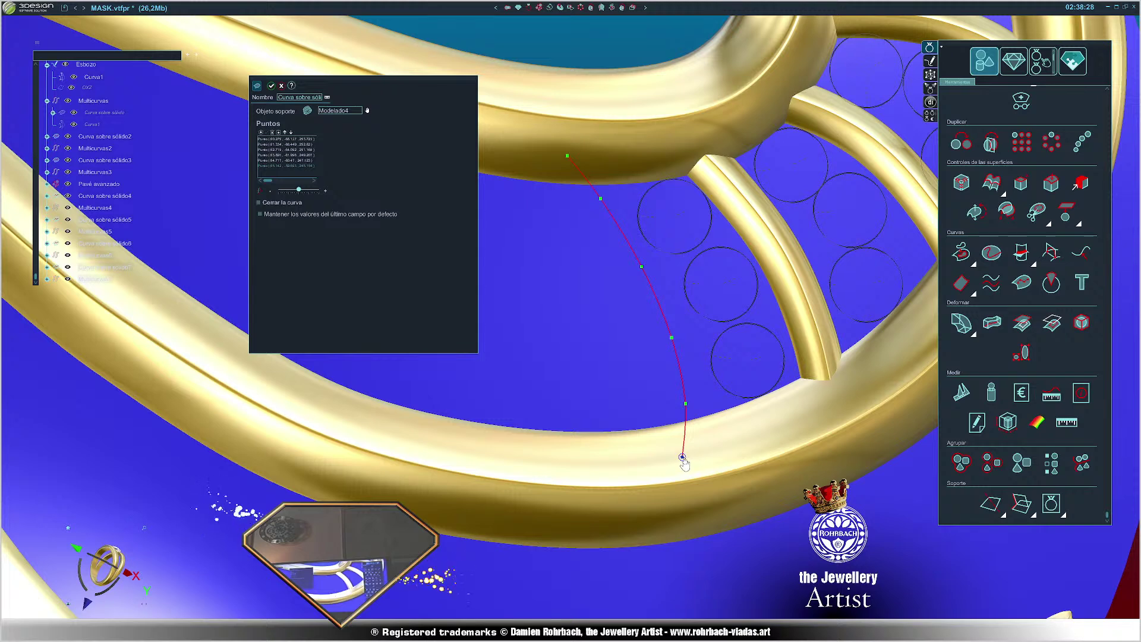
drag(682, 457, 687, 458)
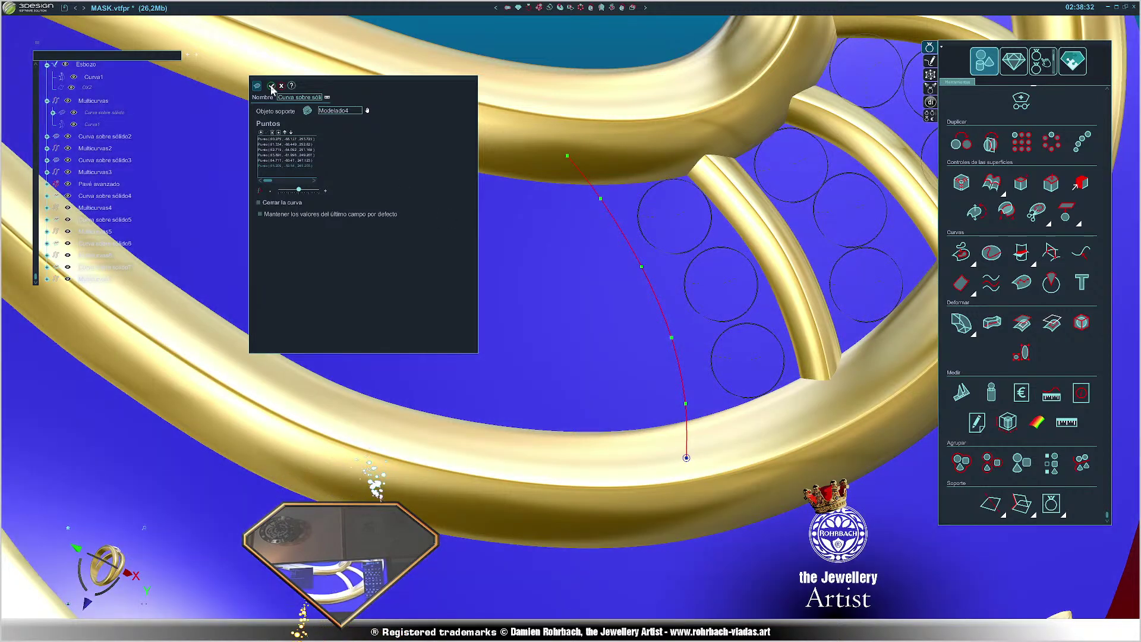
click(271, 87)
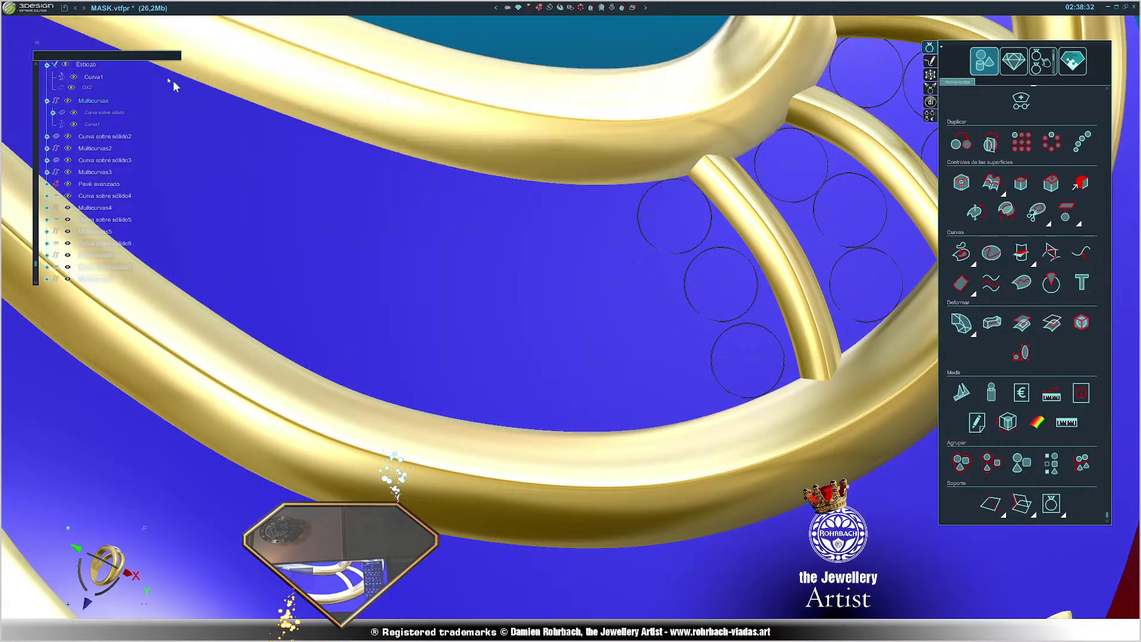
click(64, 8)
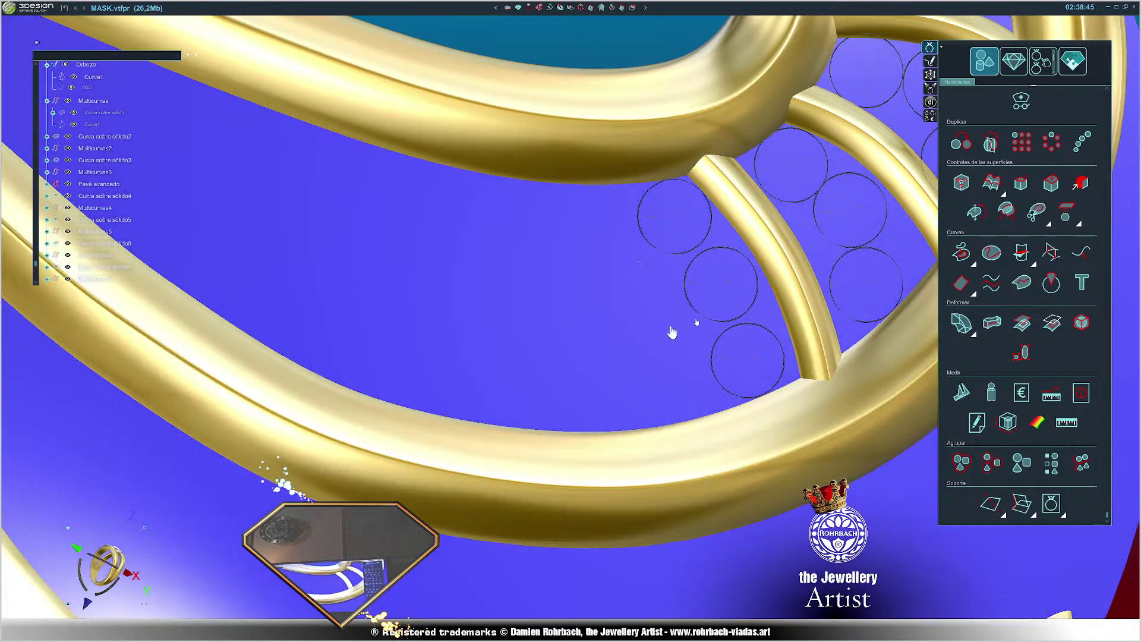
- Create a copy of the lowest cross strand using the newest surface curve as its rail, and accept it
click(761, 270)
right_click(764, 263)
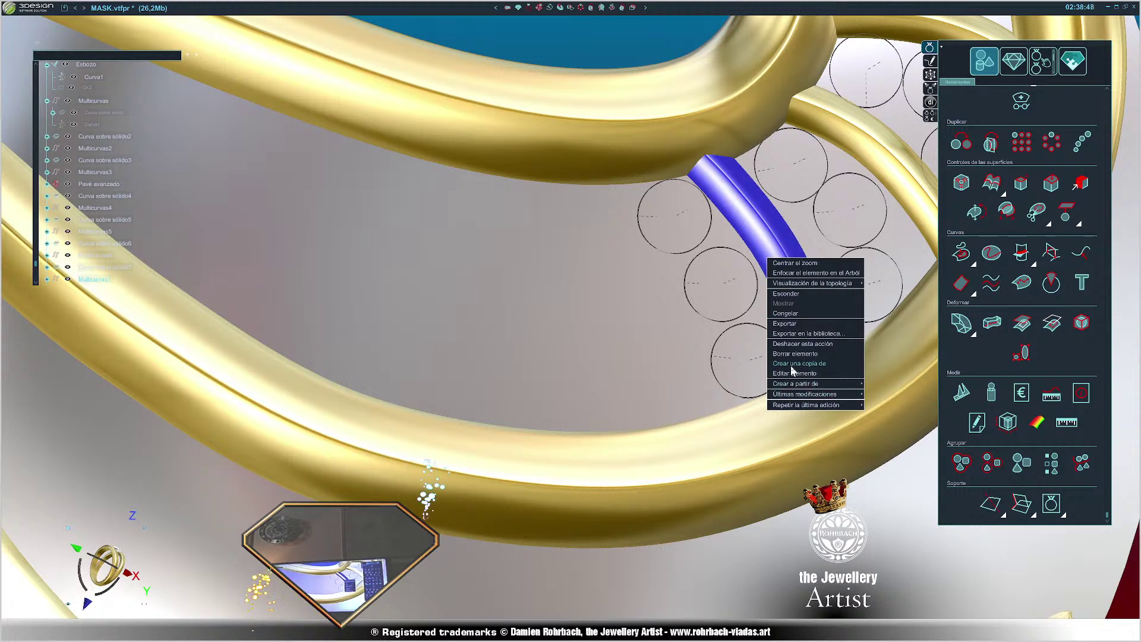
click(792, 364)
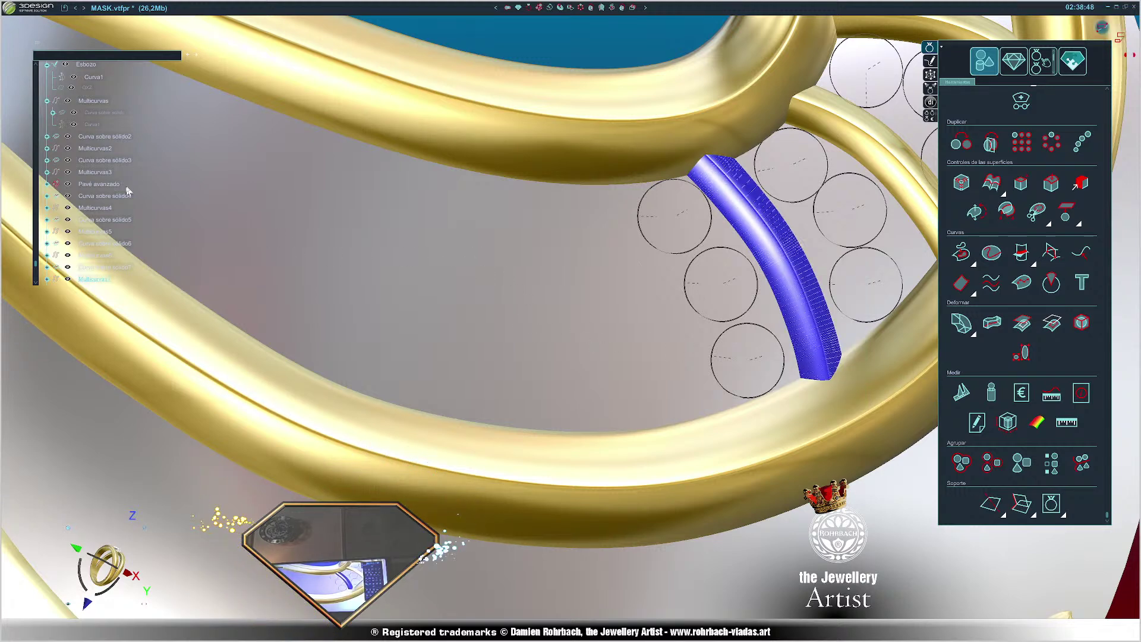
scroll(212, 164, down, 10)
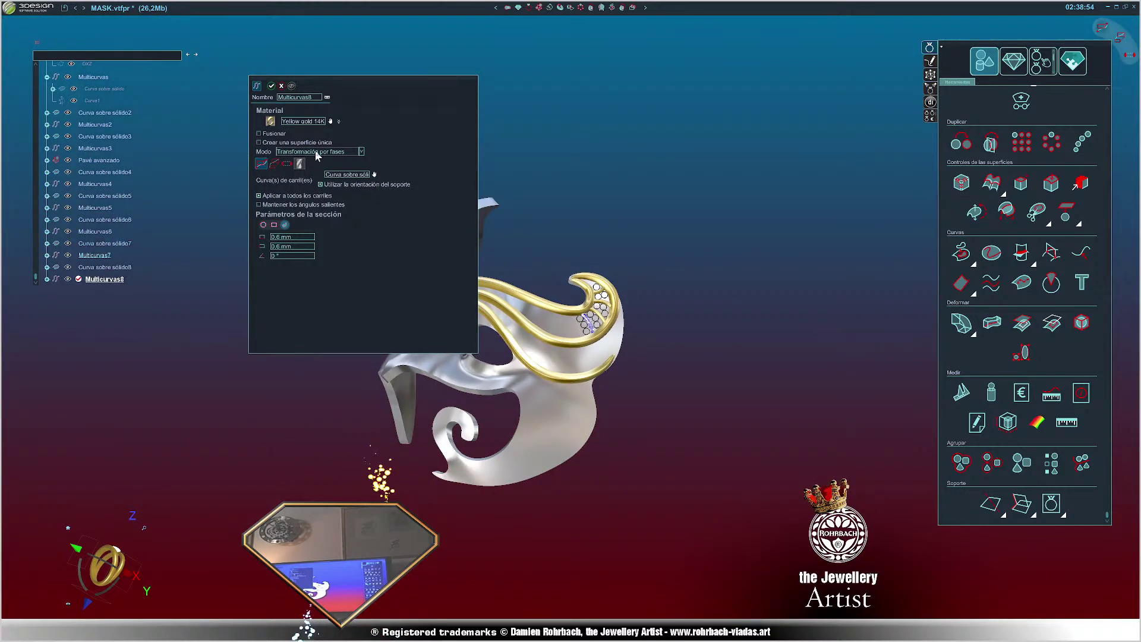
click(376, 173)
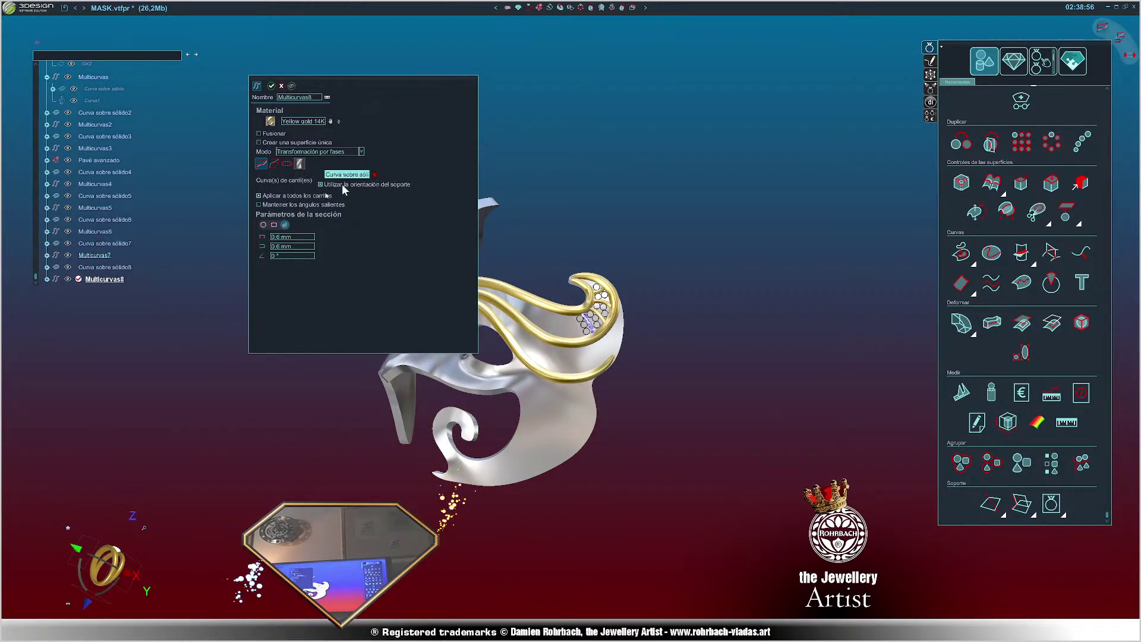
click(98, 267)
key(Return)
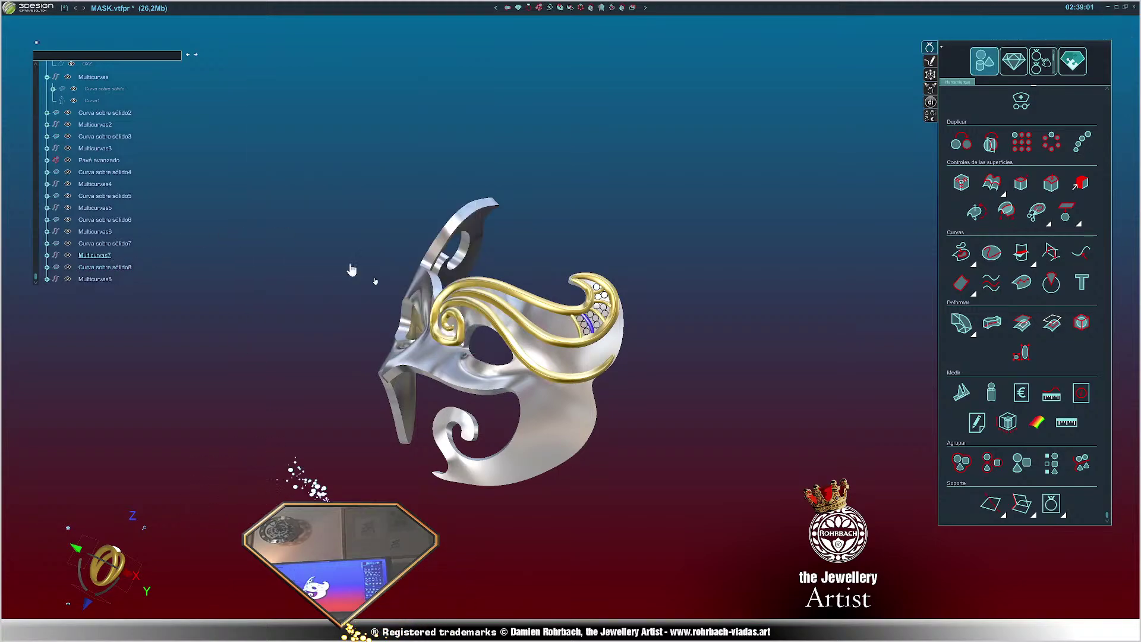
- Clear the source strand's selection and examine the new cross strand and the stone rows from several angles and close up
scroll(571, 330, up, 8)
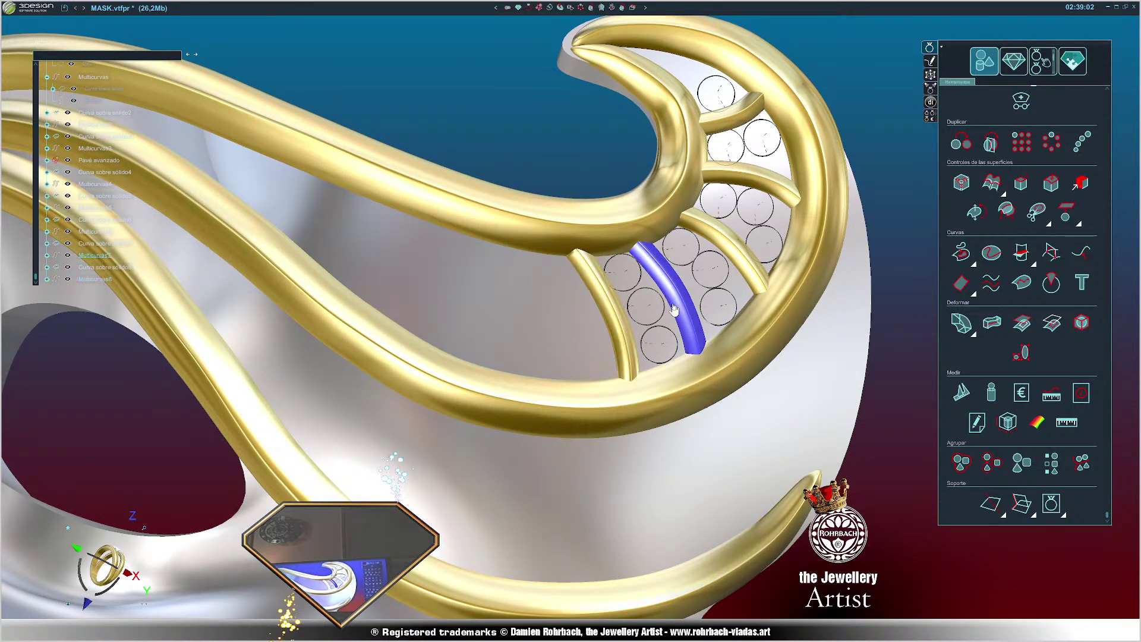
click(672, 306)
scroll(601, 322, down, 8)
middle_drag(597, 321, 209, 315)
right_drag(209, 313, 500, 427)
scroll(501, 427, up, 3)
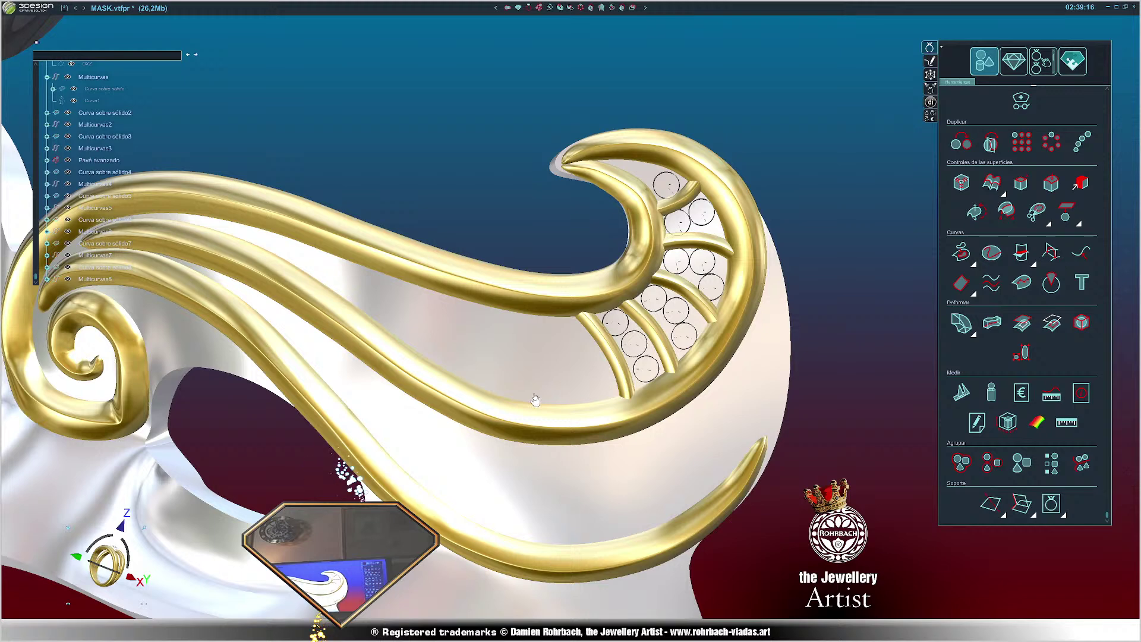
scroll(534, 400, up, 2)
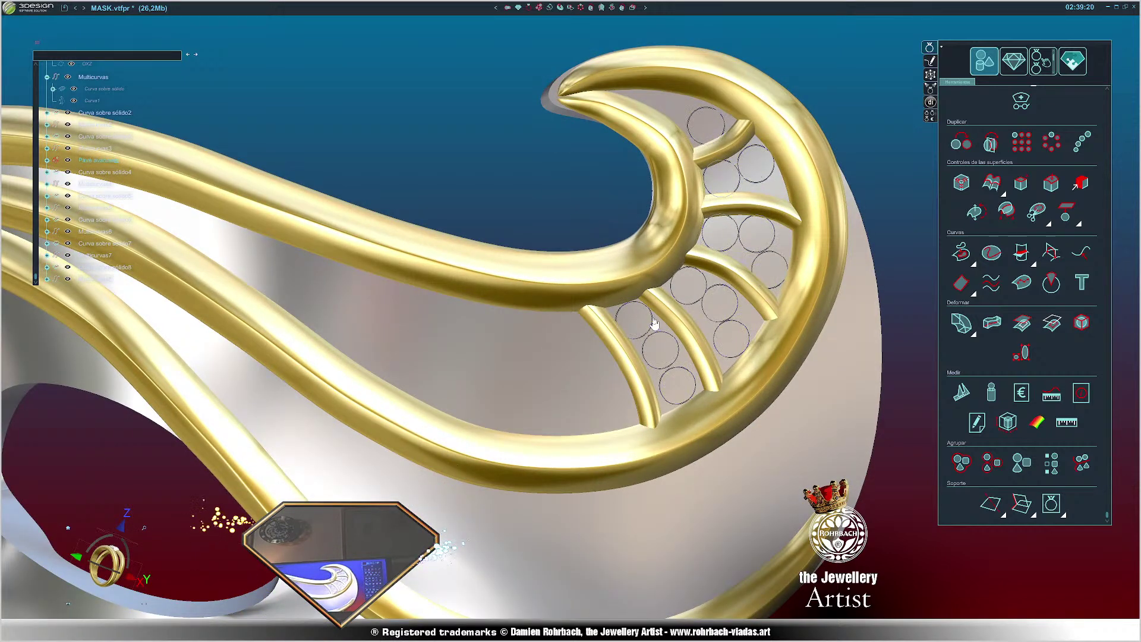
- Reopen the advanced pavé for editing and place six 3 mm stones in two rows of three beyond the newest cross strand
key(Escape)
scroll(351, 350, down, 5)
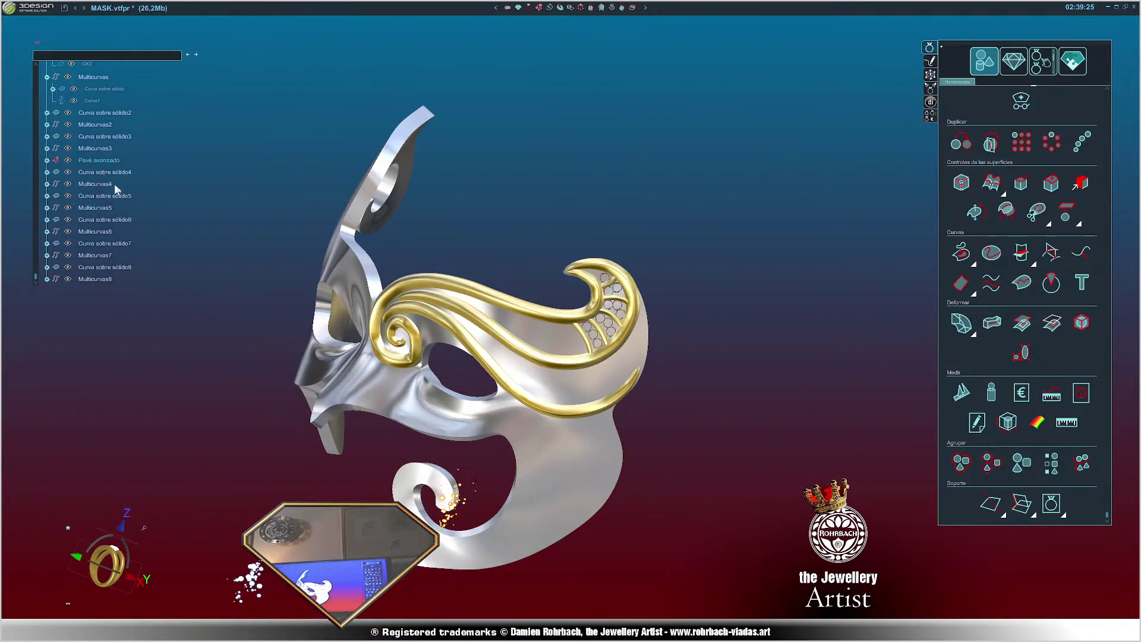
double_click(99, 160)
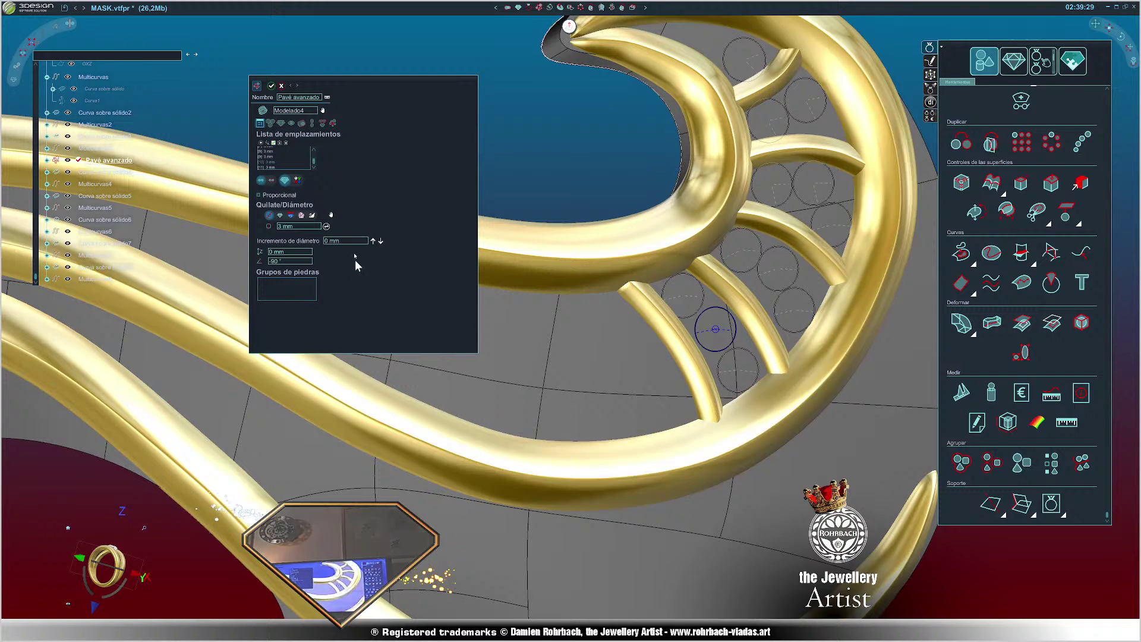
click(611, 321)
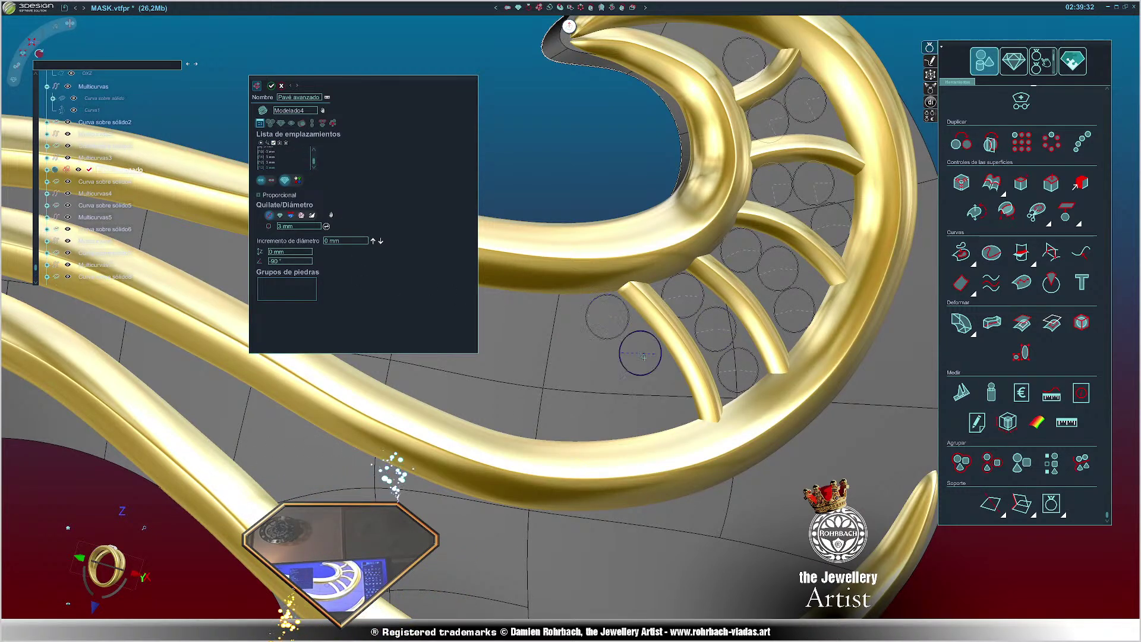
click(641, 354)
click(667, 404)
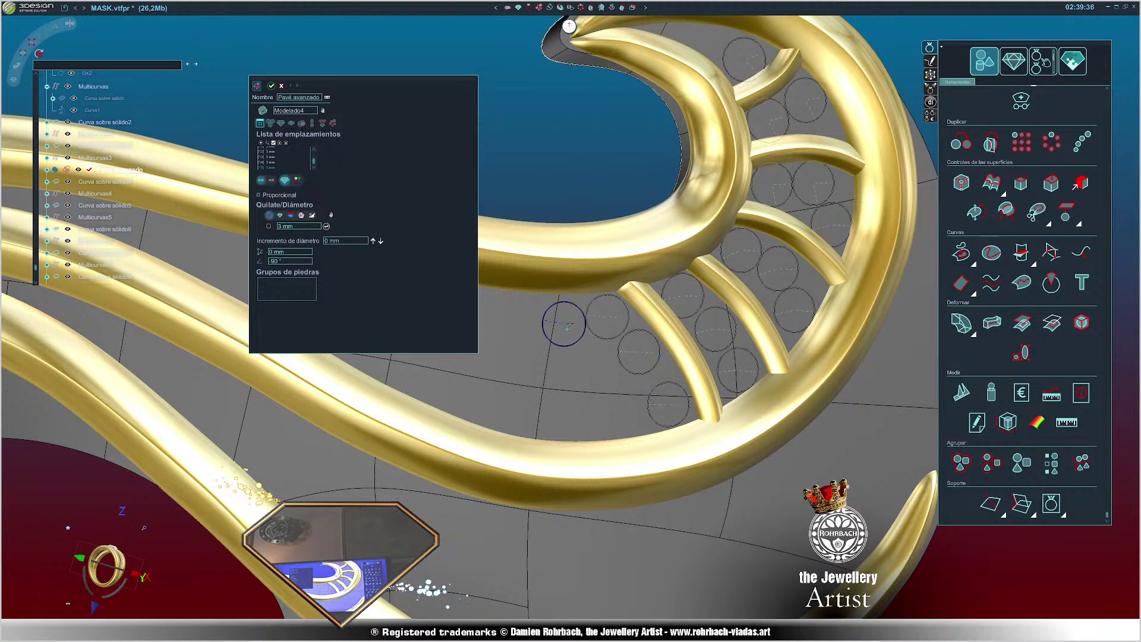
click(566, 323)
click(591, 366)
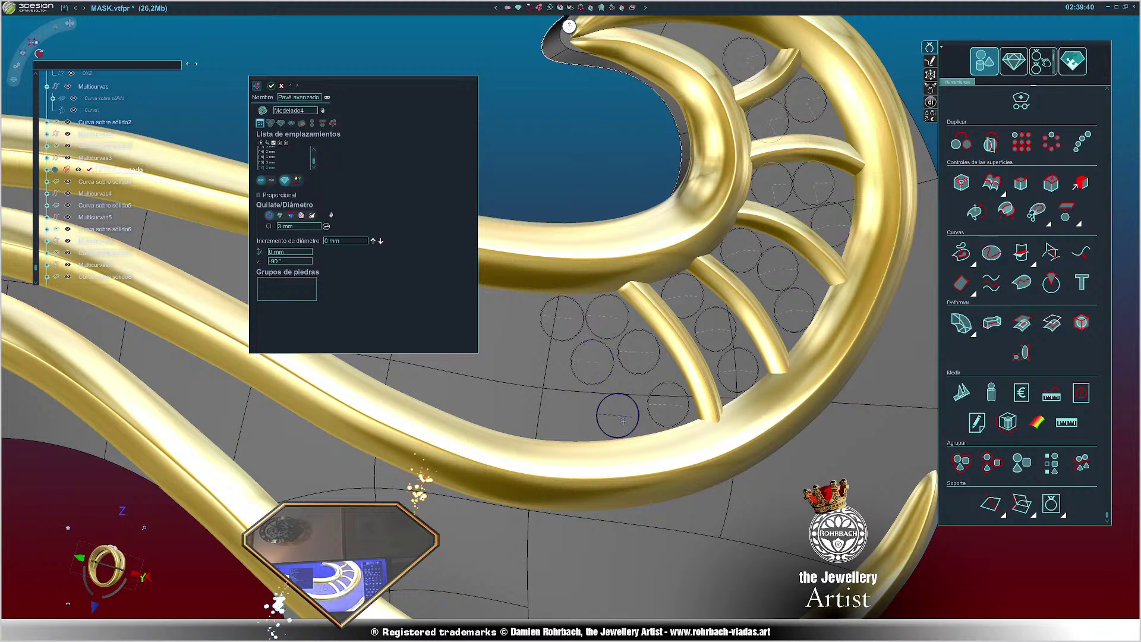
click(625, 413)
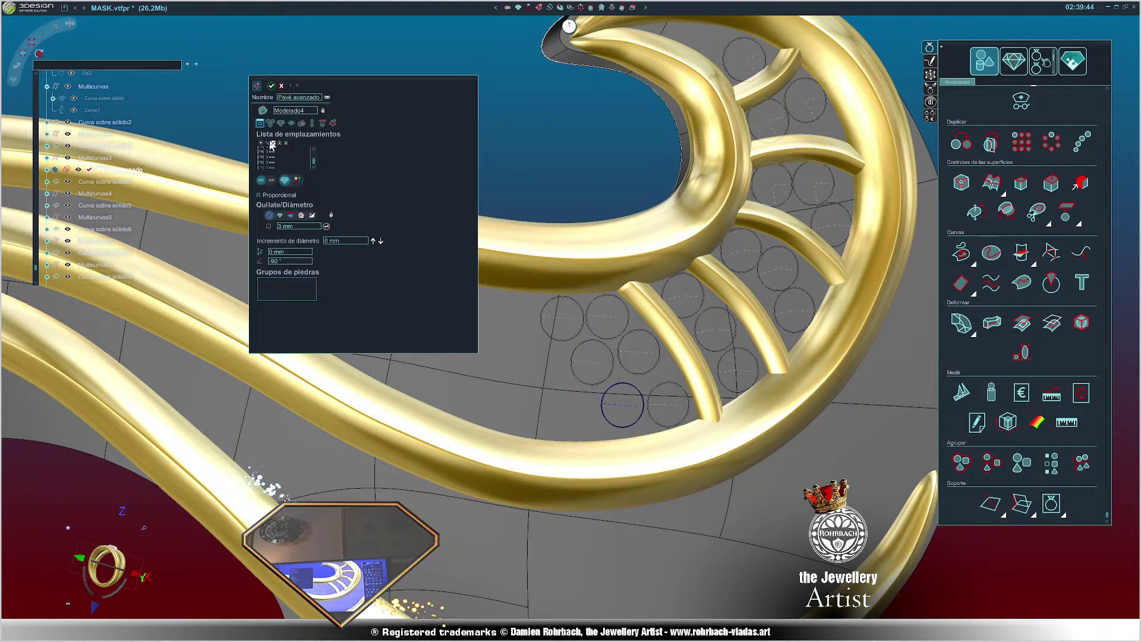
- Reposition the two middle-row 3 mm stones and the lower stone of the outer pavé group to even their spacing
middle_drag(627, 442, 567, 327)
drag(402, 91, 299, 99)
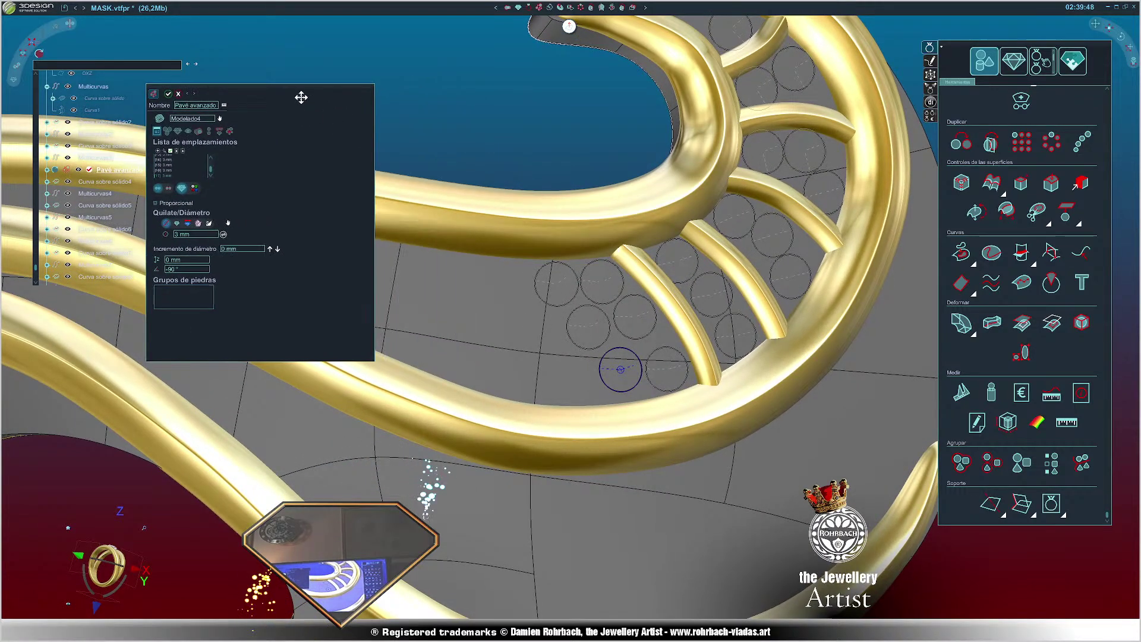
right_drag(489, 229, 510, 275)
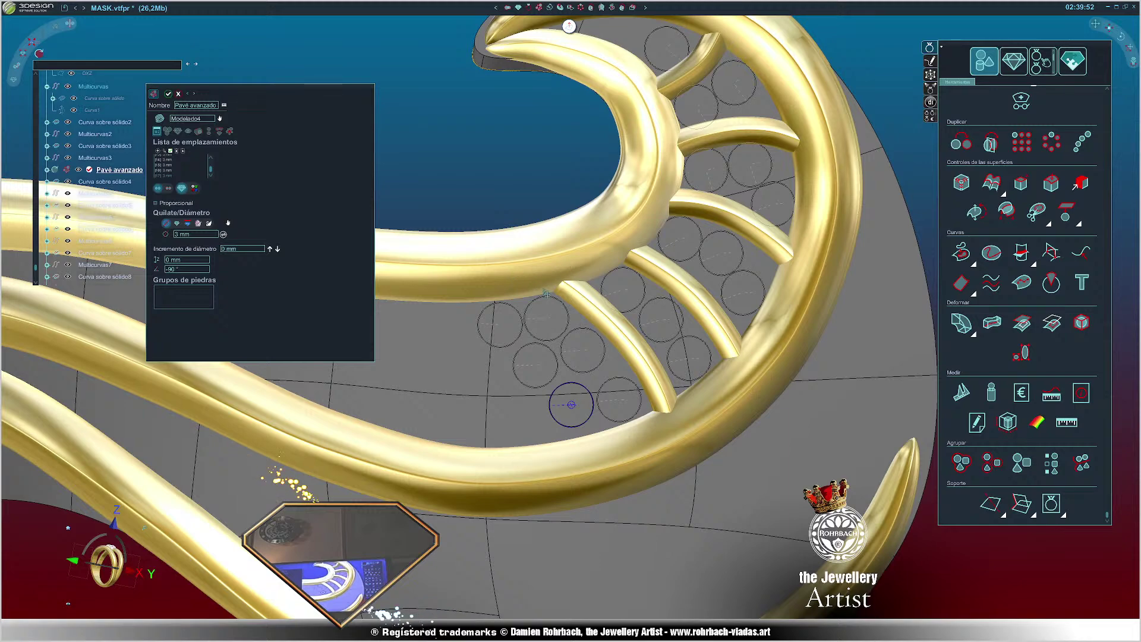
scroll(523, 326, up, 5)
right_drag(537, 377, 582, 290)
click(585, 308)
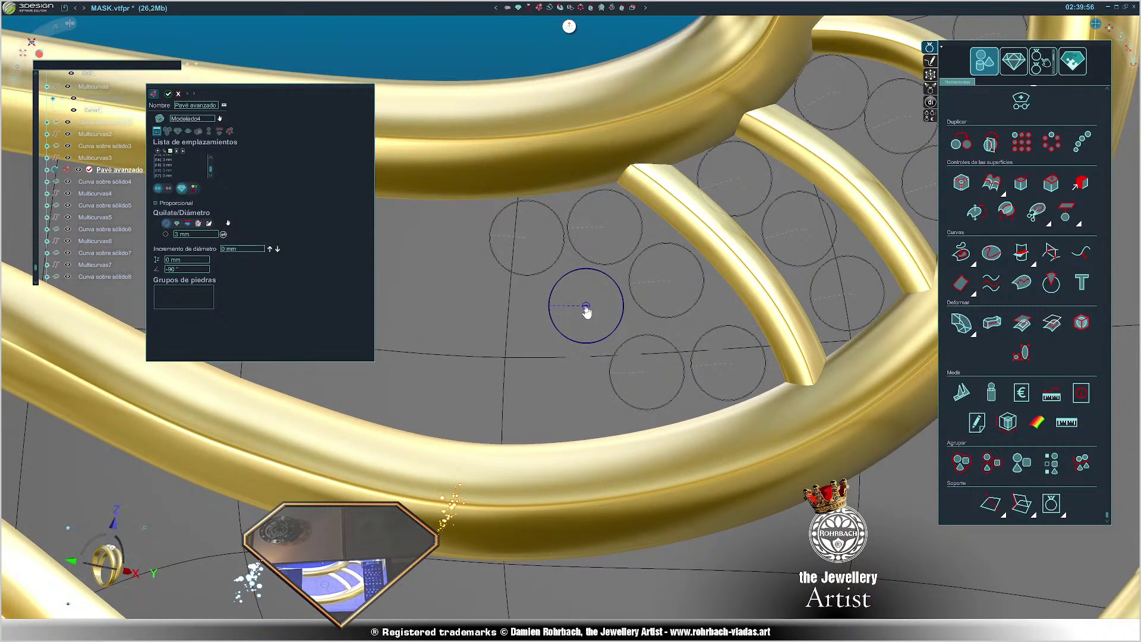
click(673, 286)
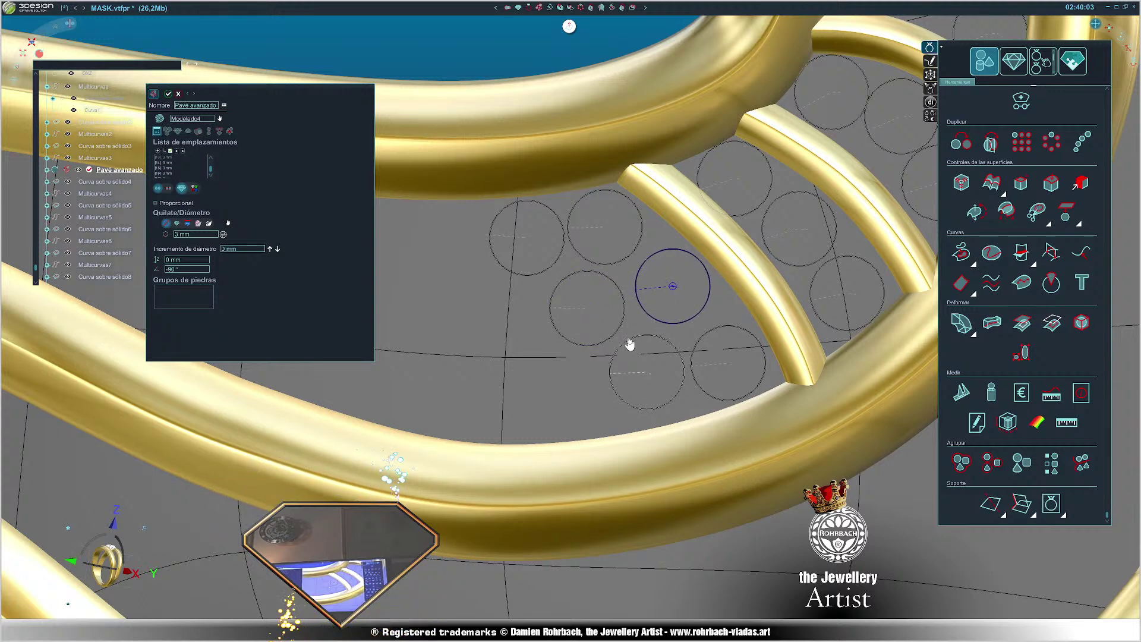
click(655, 391)
click(647, 382)
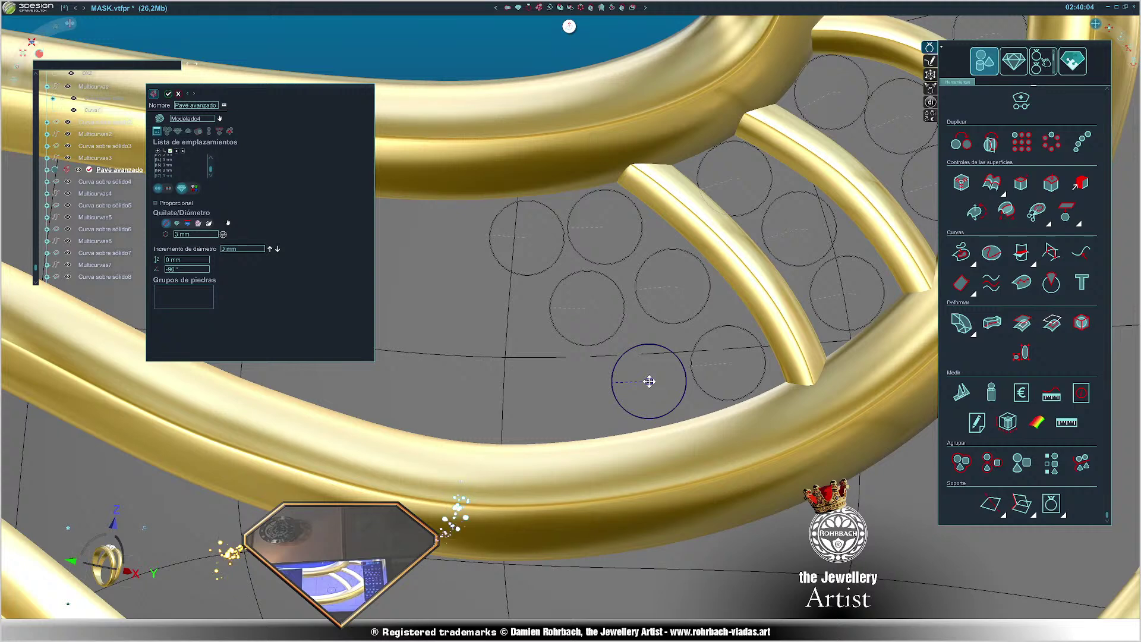
- Fine-tune both middle-row stones and the outermost upper stone in the same pavé group
click(570, 283)
click(595, 311)
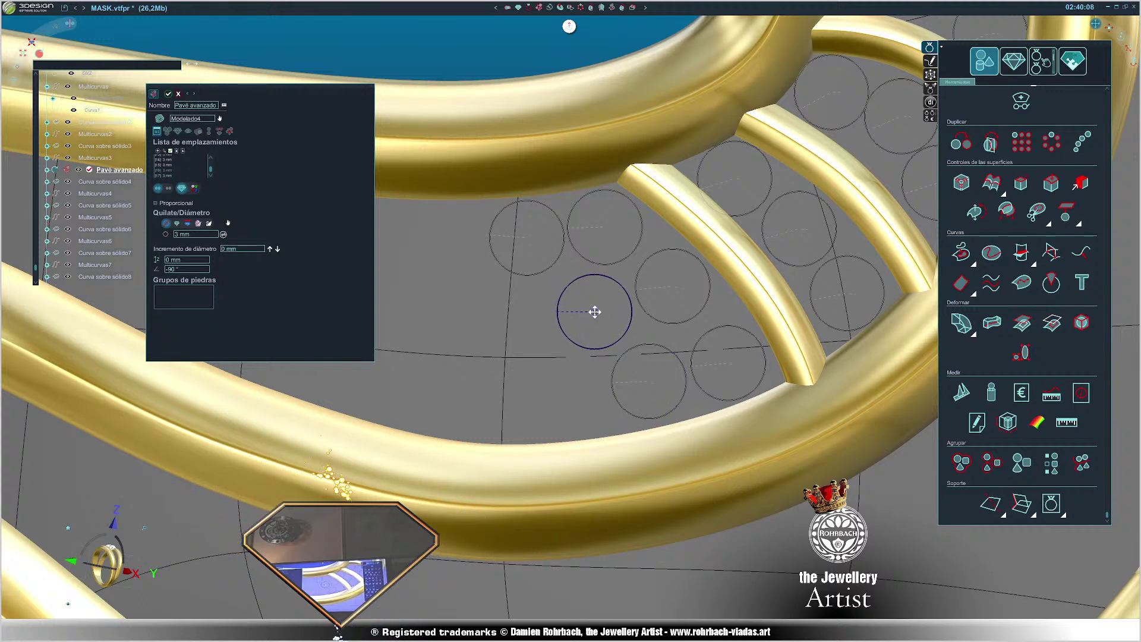
click(525, 238)
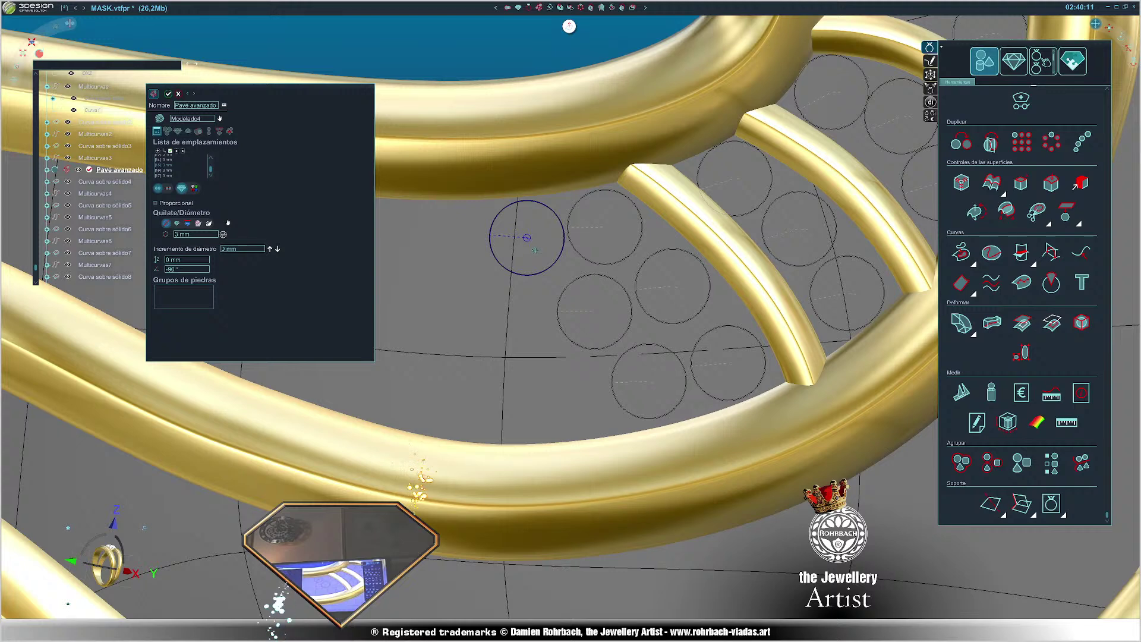
click(523, 242)
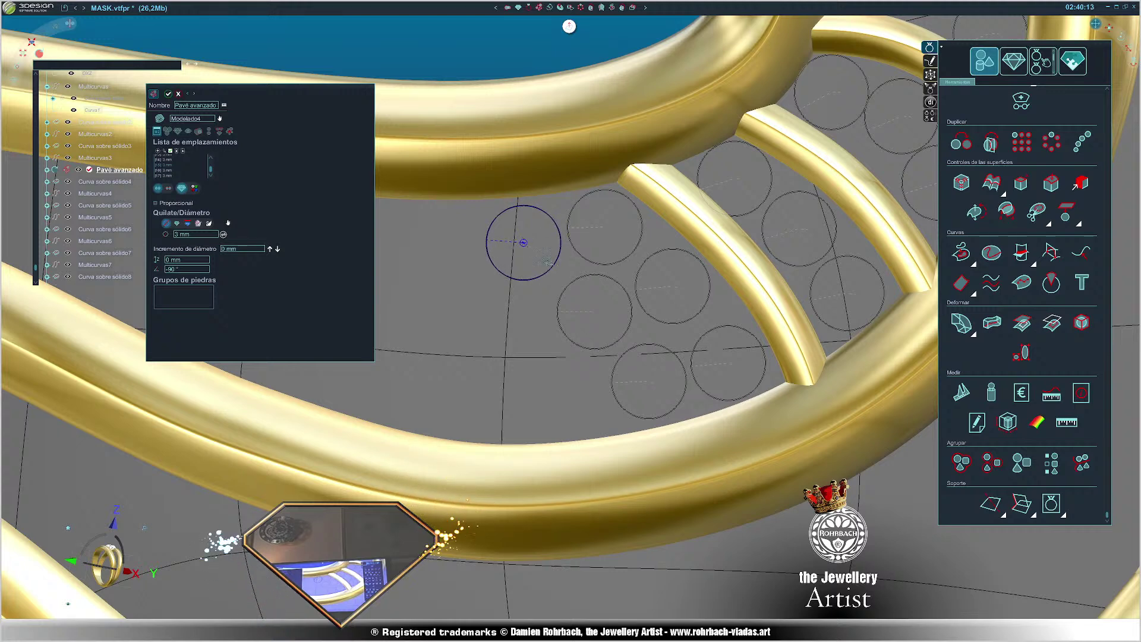
click(667, 274)
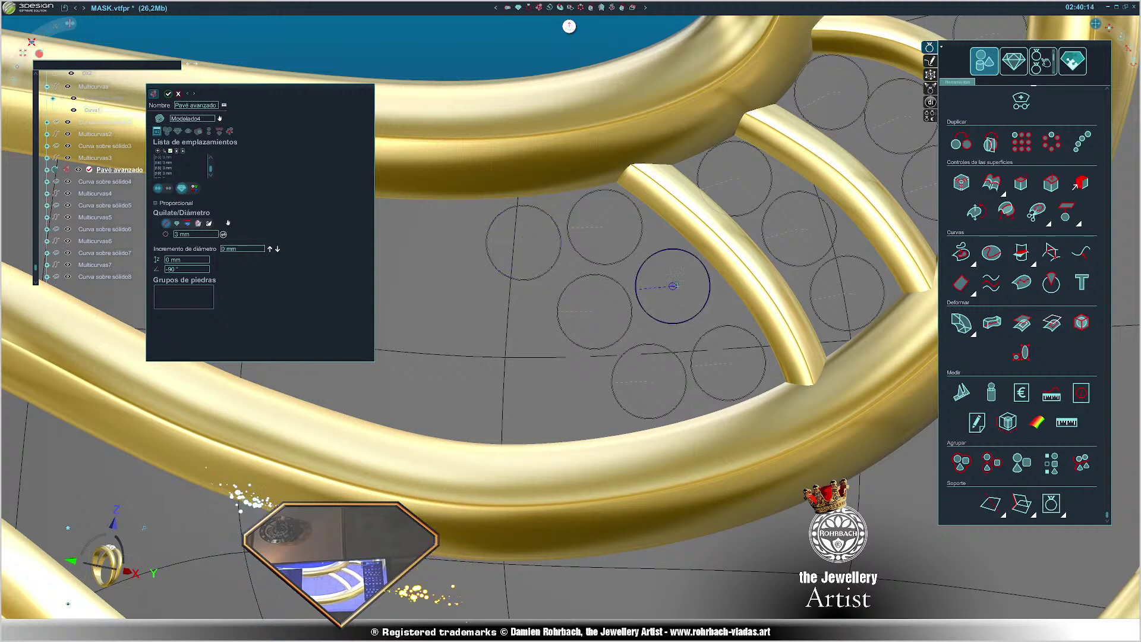
click(674, 288)
drag(675, 288, 672, 288)
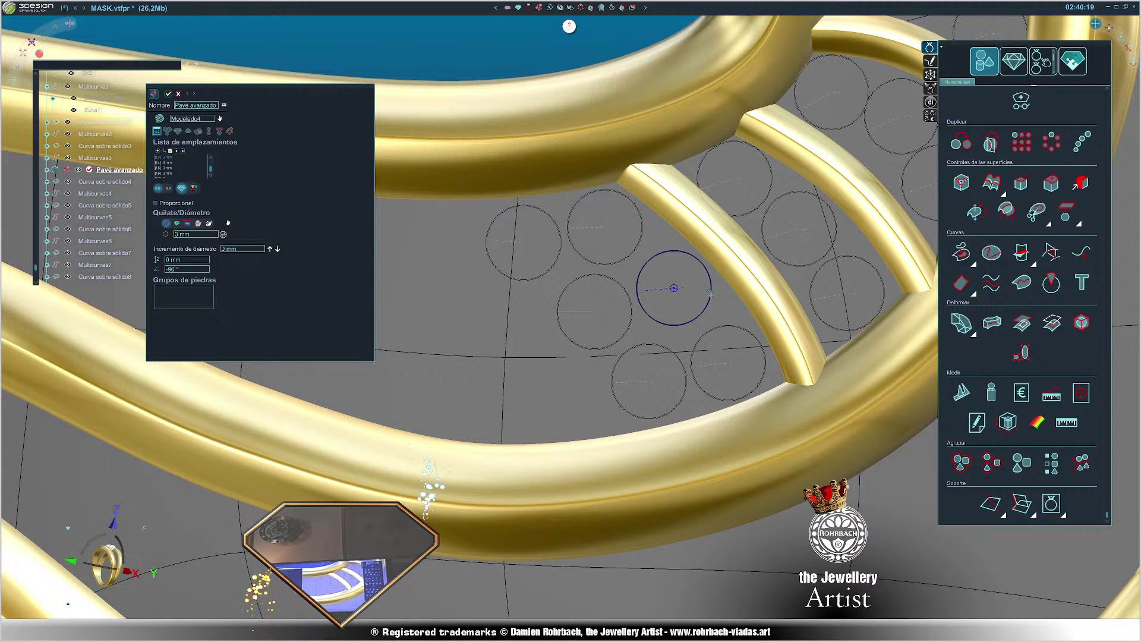
- Examine the stone placement and spacing in all compartments between the gold ribs
scroll(710, 294, down, 6)
middle_drag(736, 268, 720, 288)
scroll(693, 203, up, 3)
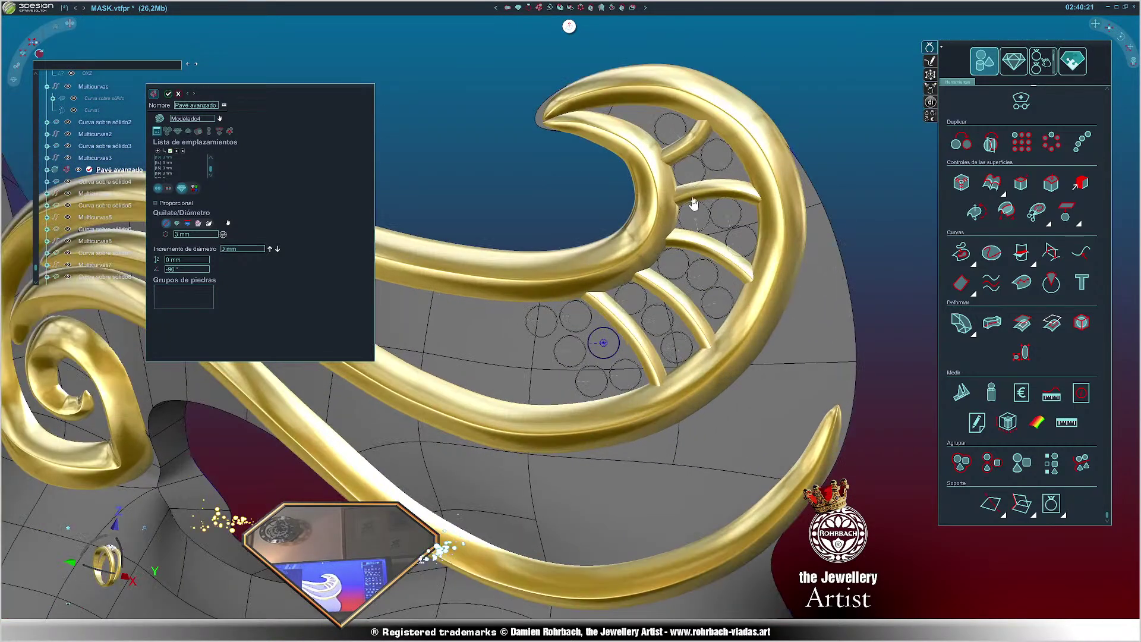
middle_drag(748, 139, 674, 229)
scroll(716, 272, up, 3)
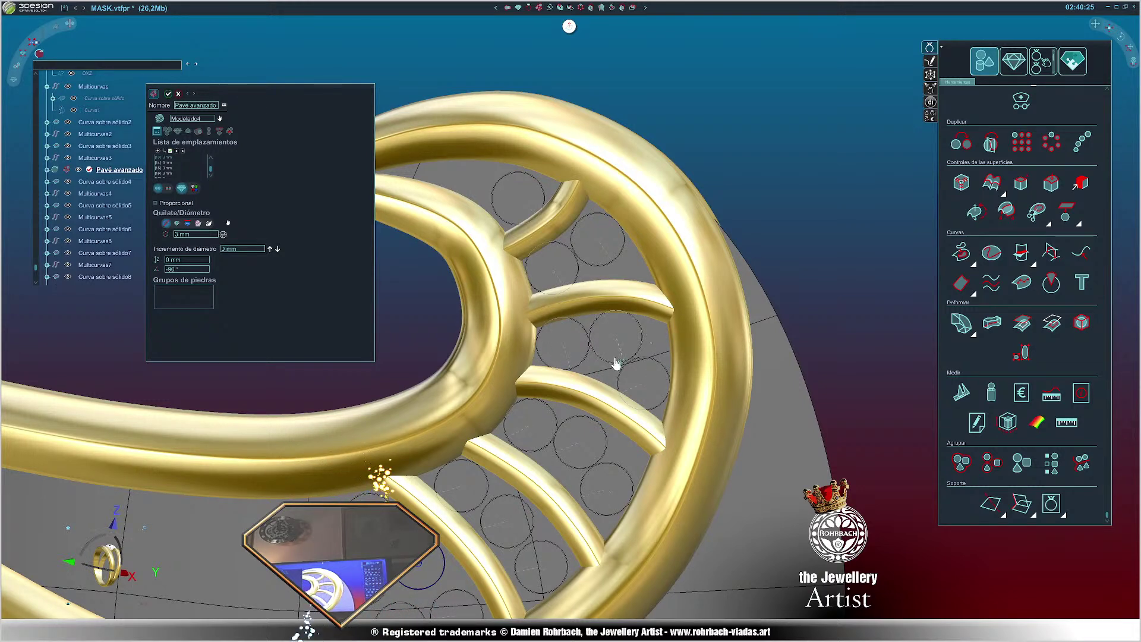
scroll(590, 347, down, 5)
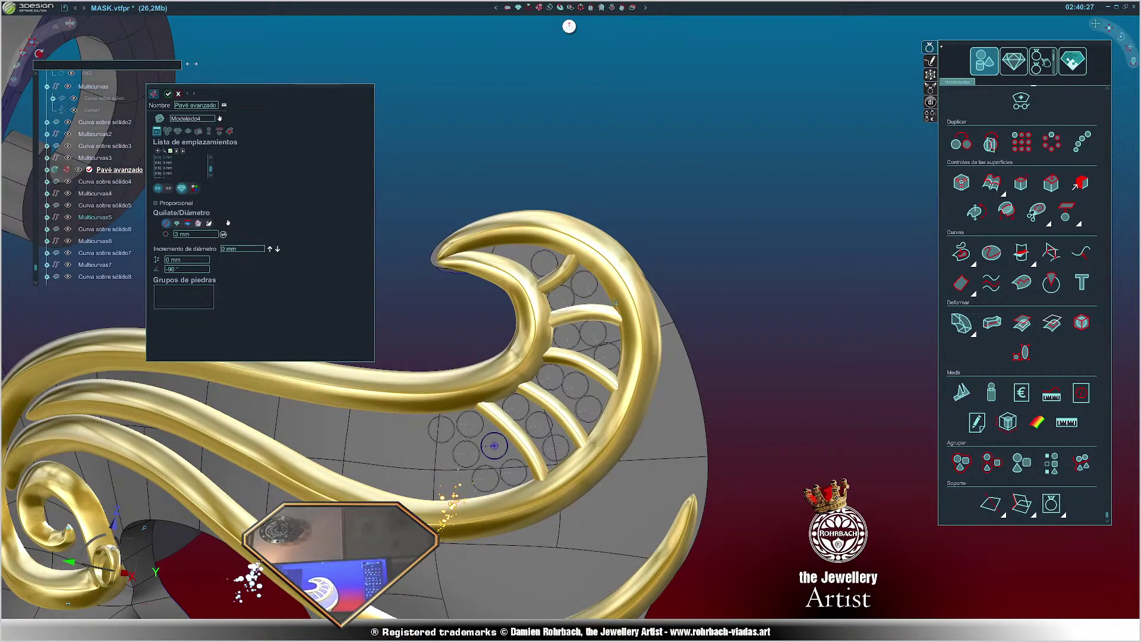
scroll(553, 412, up, 5)
scroll(552, 410, down, 3)
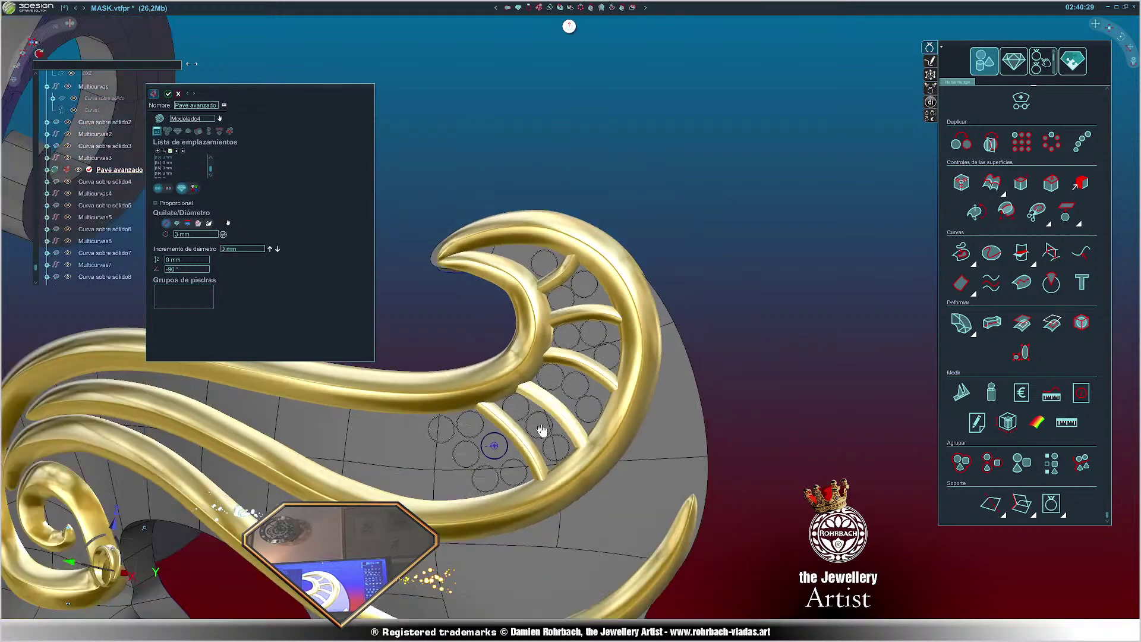
middle_drag(540, 430, 632, 308)
scroll(561, 382, up, 4)
scroll(555, 386, up, 2)
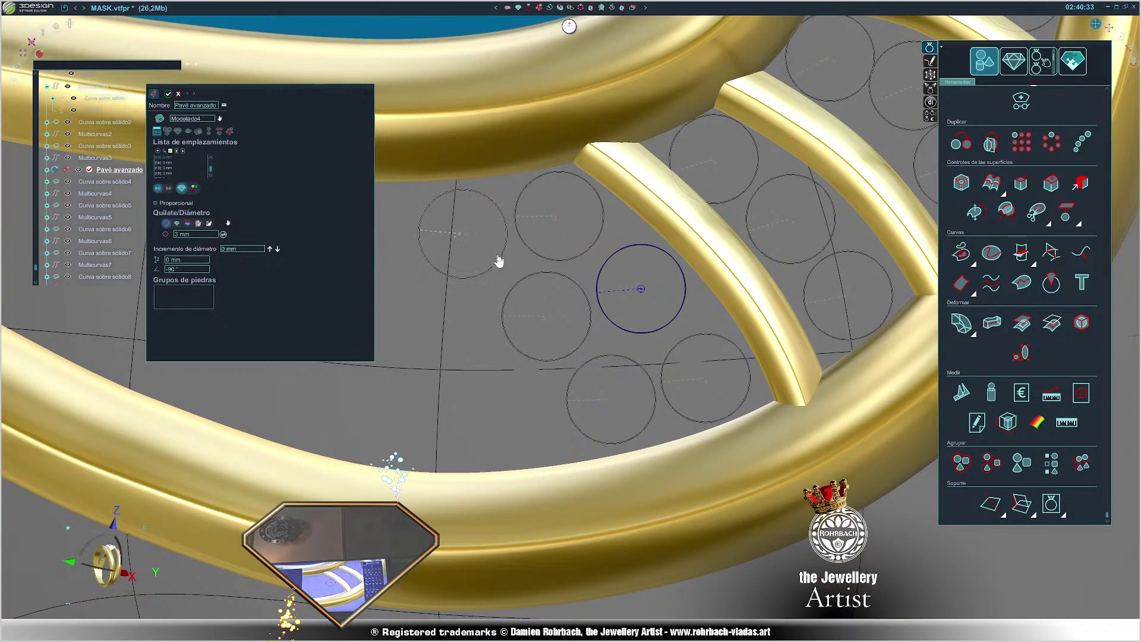
- Nudge the outermost upper stone slightly toward its neighbour and accept the advanced pavé edits
click(454, 245)
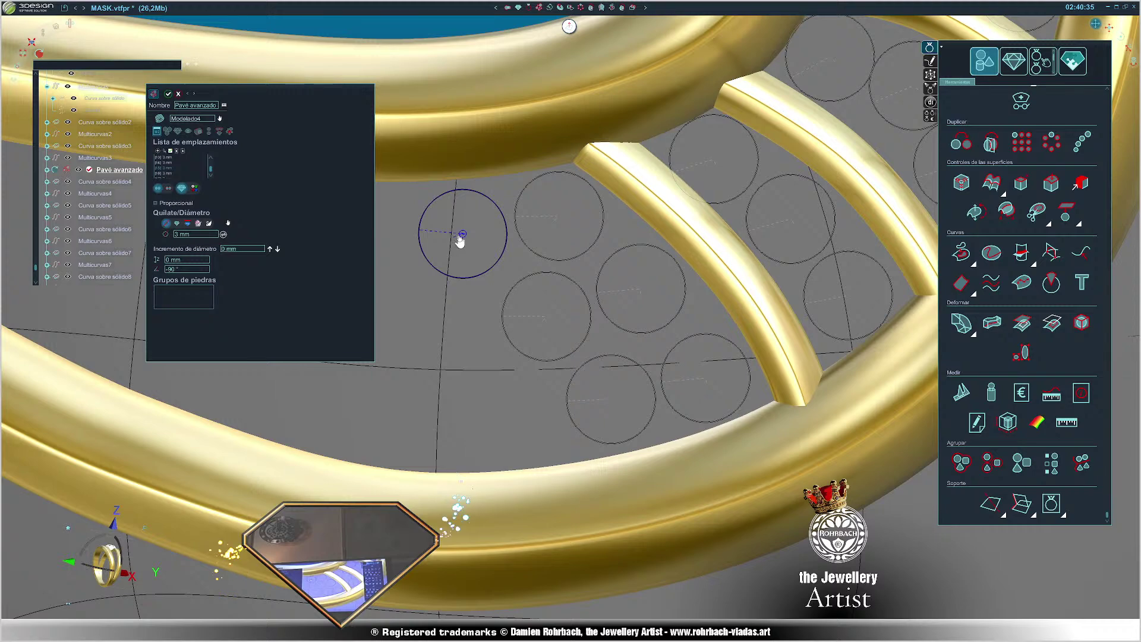
drag(464, 239, 465, 235)
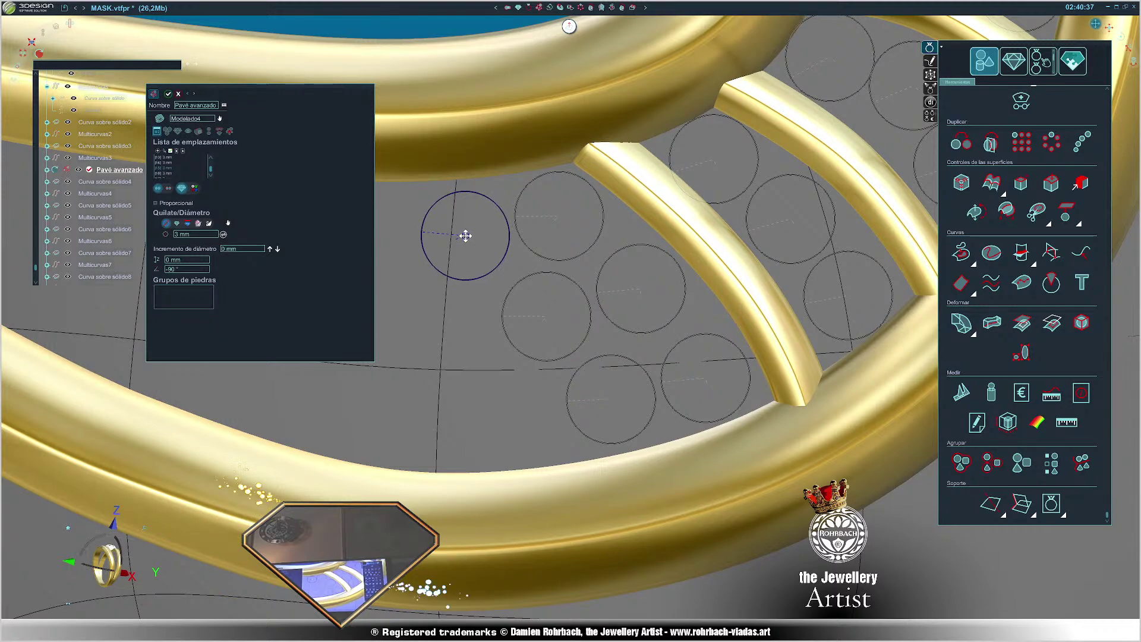
click(168, 94)
- Save the MASK project with the updated pavé
scroll(657, 412, down, 5)
right_drag(580, 400, 657, 396)
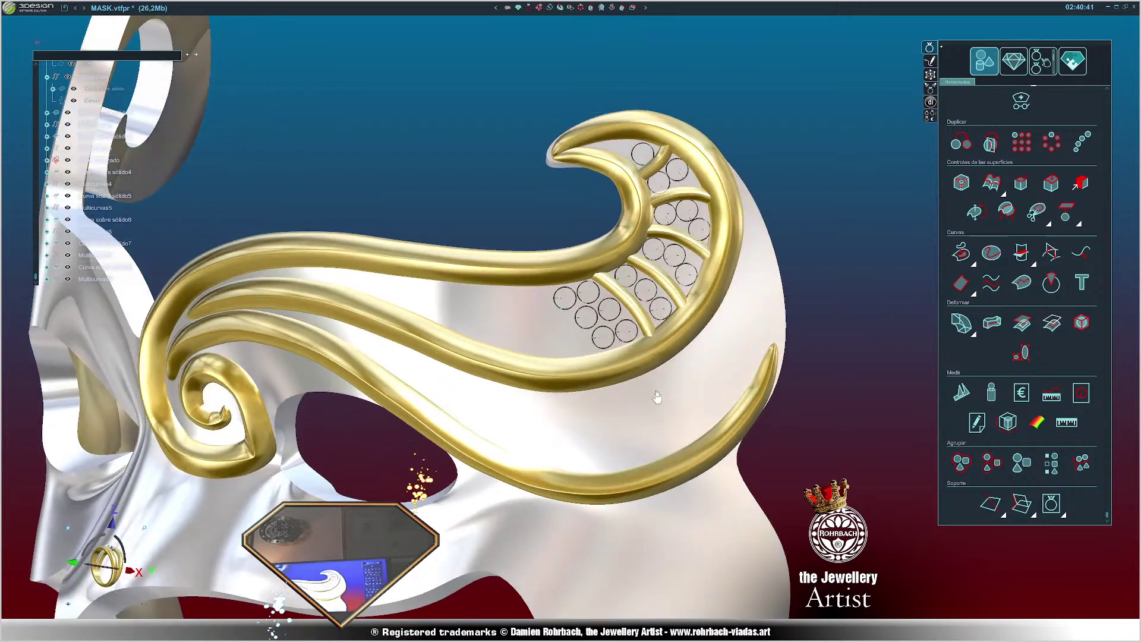
scroll(656, 395, up, 3)
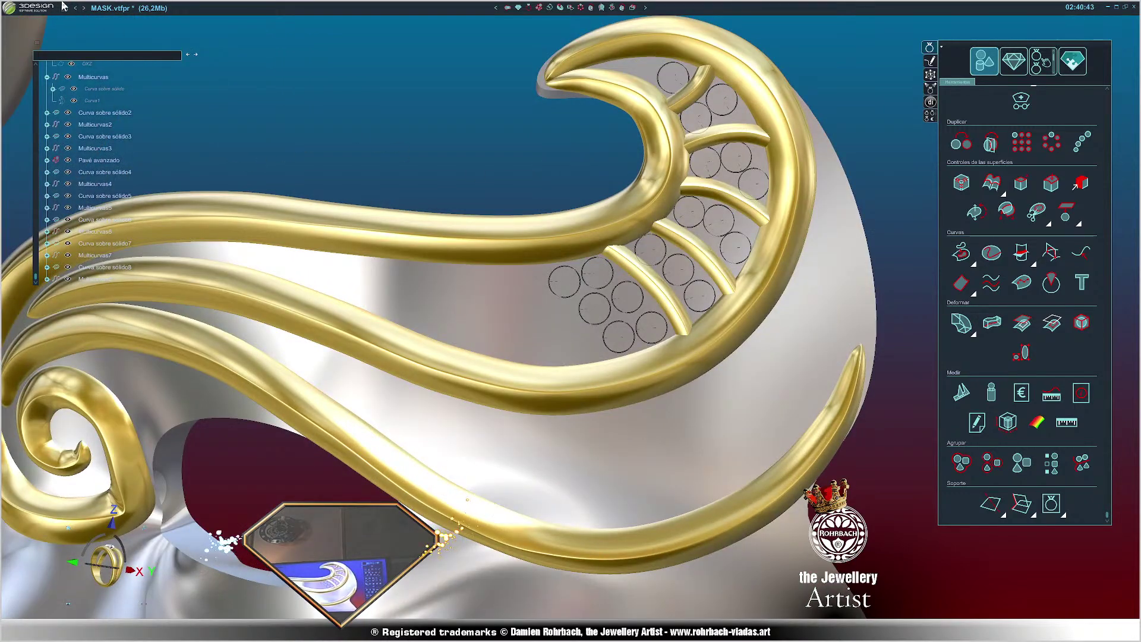
click(65, 8)
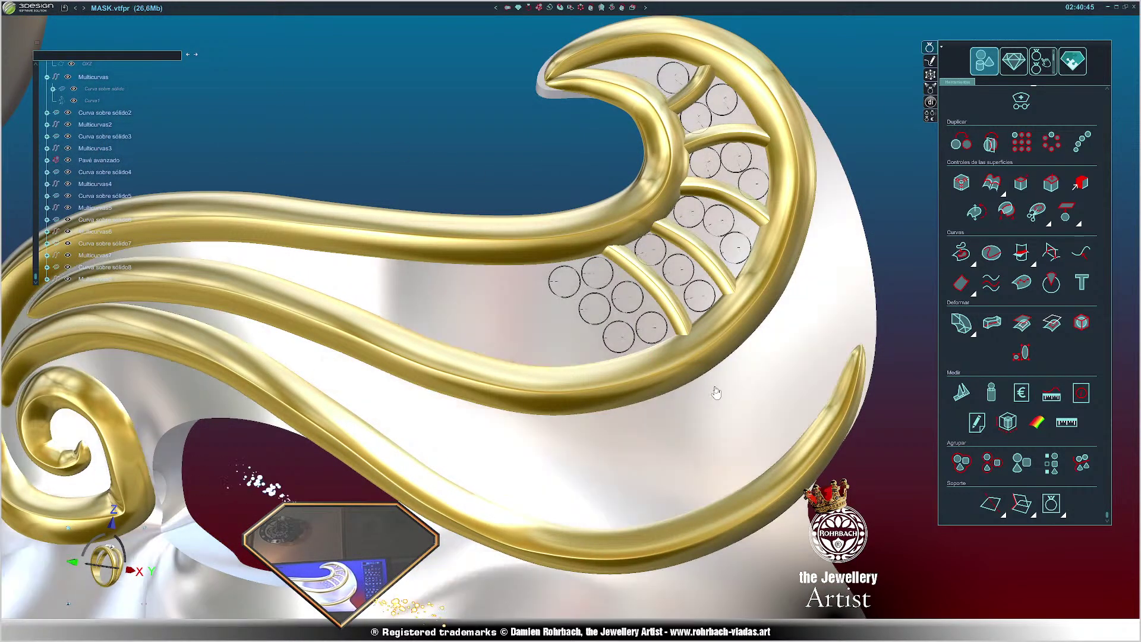
- Draw a five-point curve on the mask surface Modelado4, bowing past the outermost stones from the upper gold band to the lower one
click(991, 392)
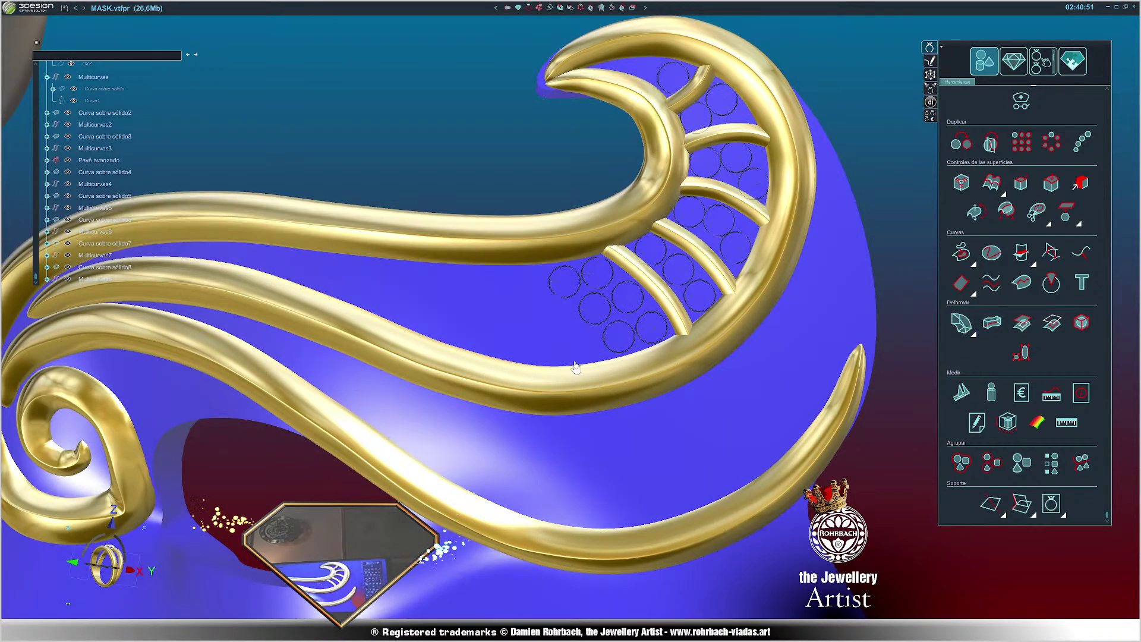
scroll(1019, 285, up, 2)
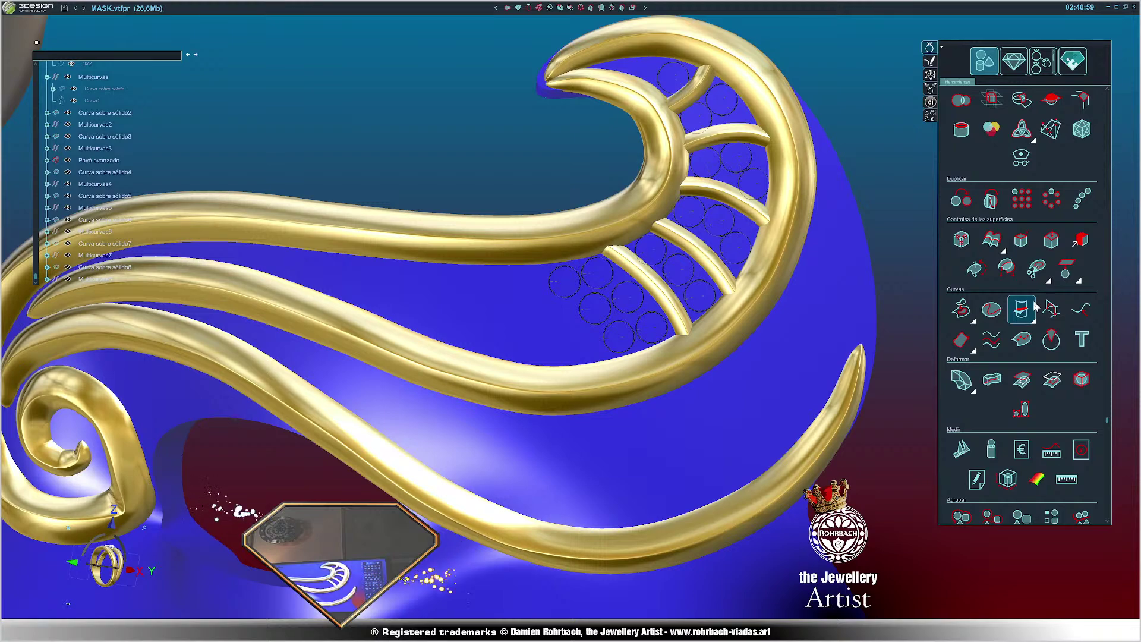
click(1021, 339)
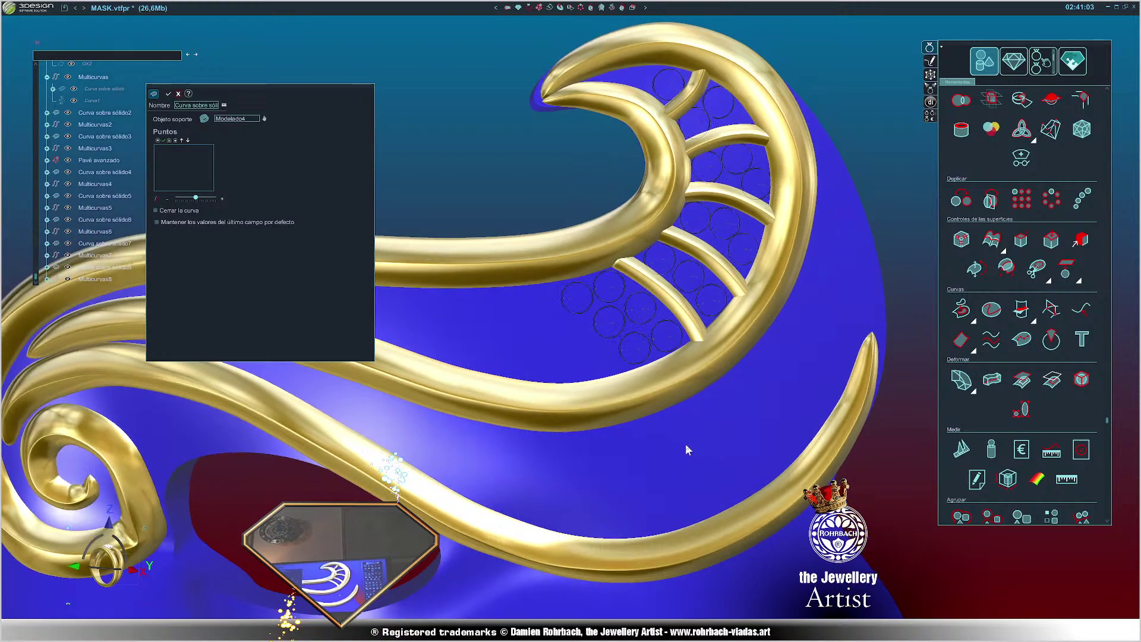
scroll(604, 339, up, 3)
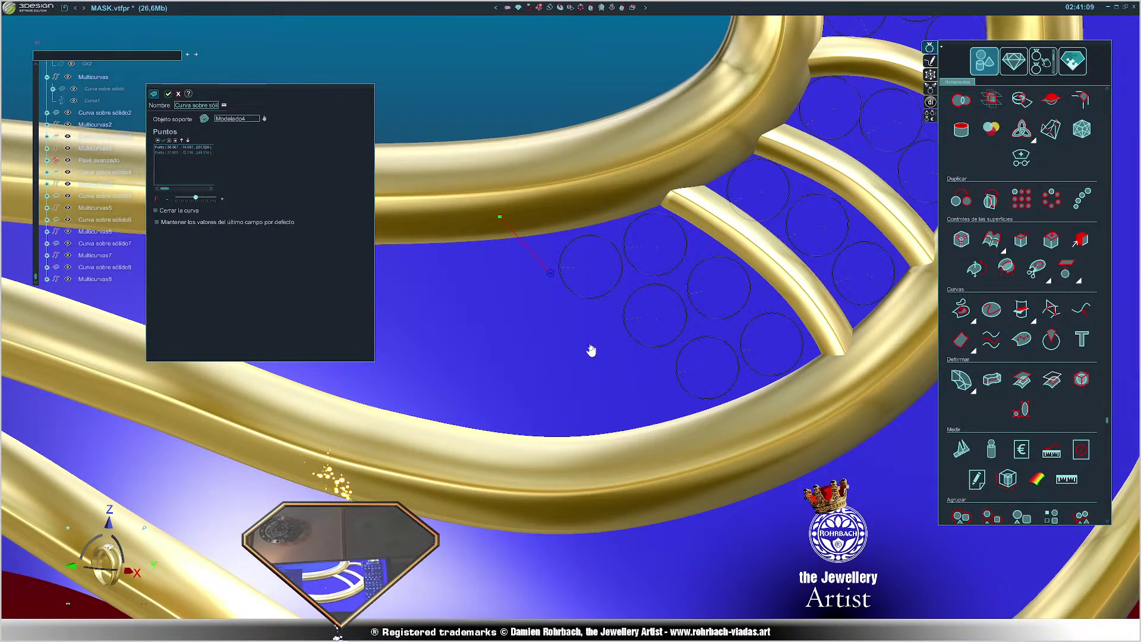
click(550, 272)
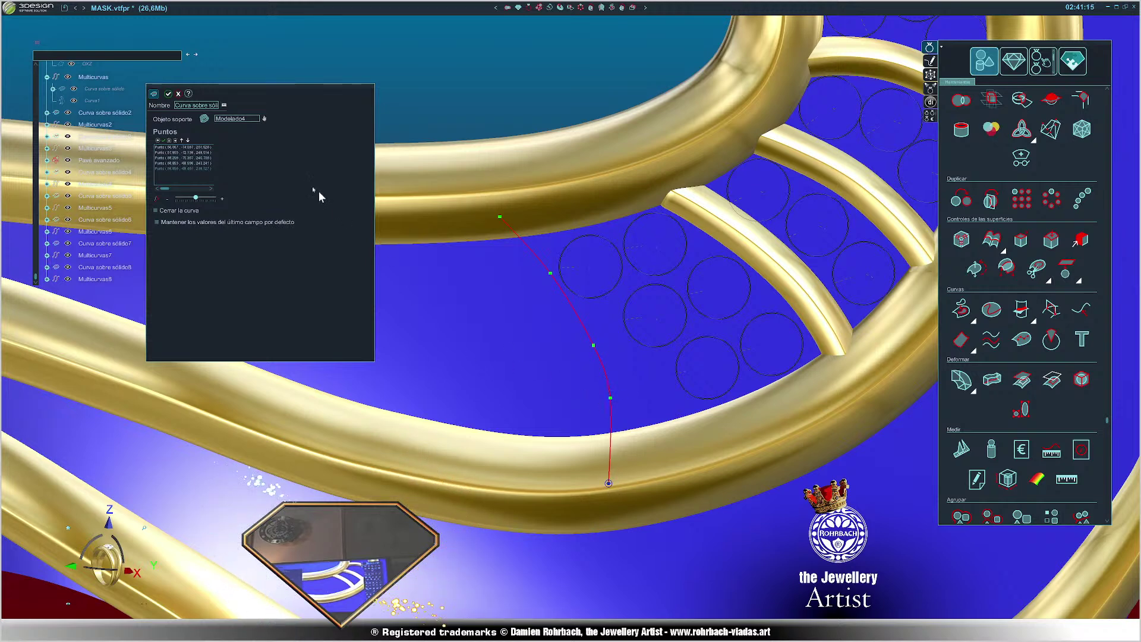
click(170, 94)
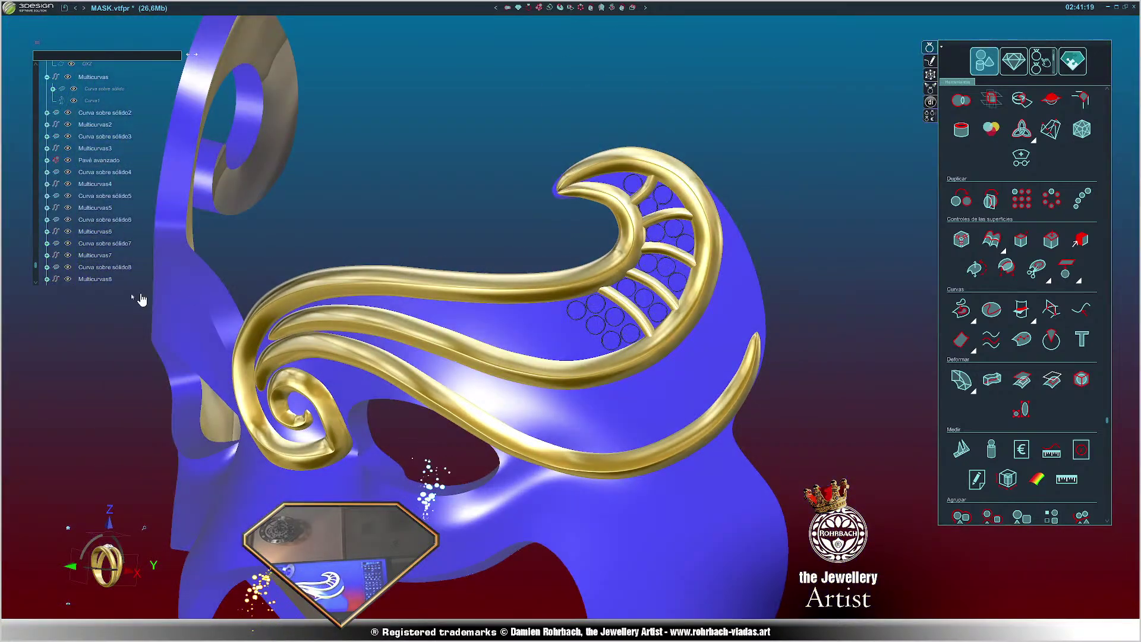
- Create a copy of the last multi-curve rib using Curva sobre sólido9 as its rail, and save the project
right_click(93, 447)
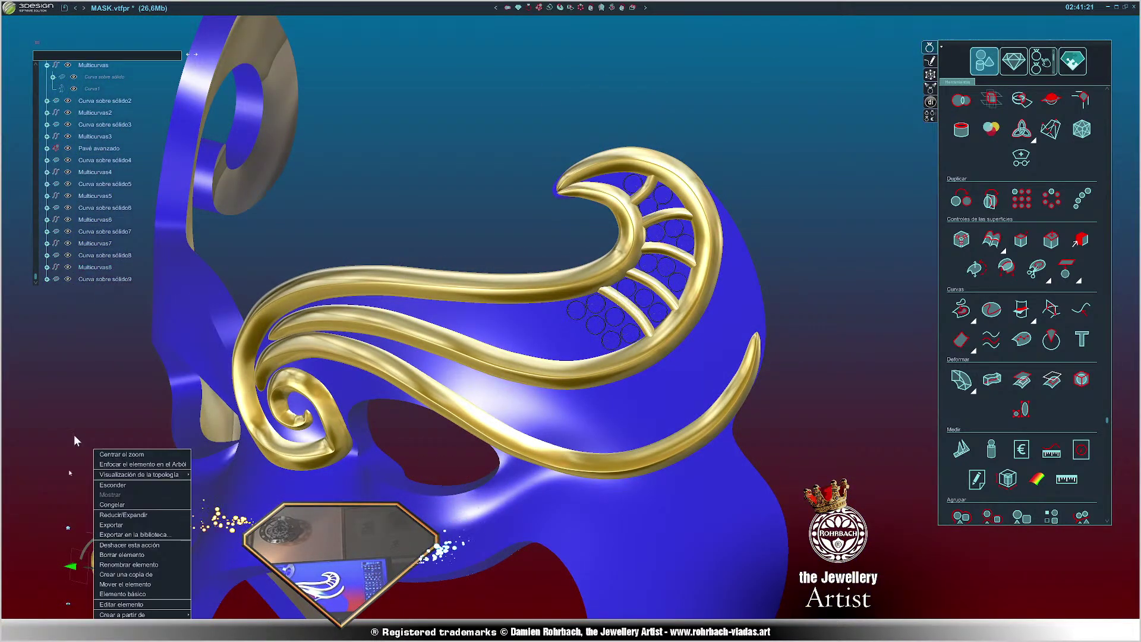
click(110, 580)
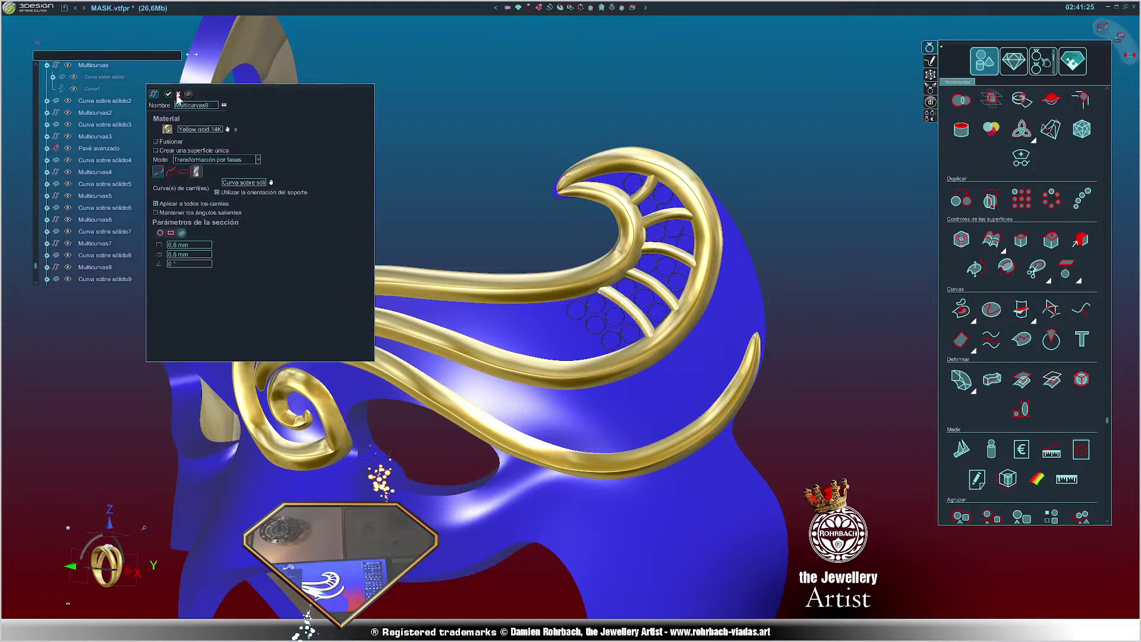
click(271, 183)
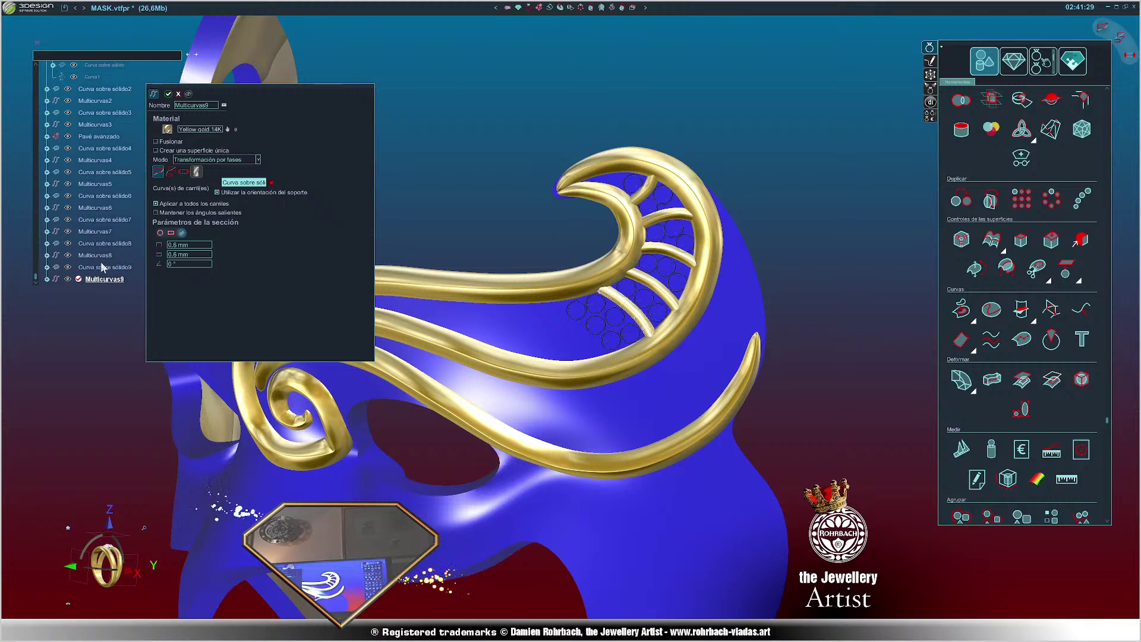
click(102, 268)
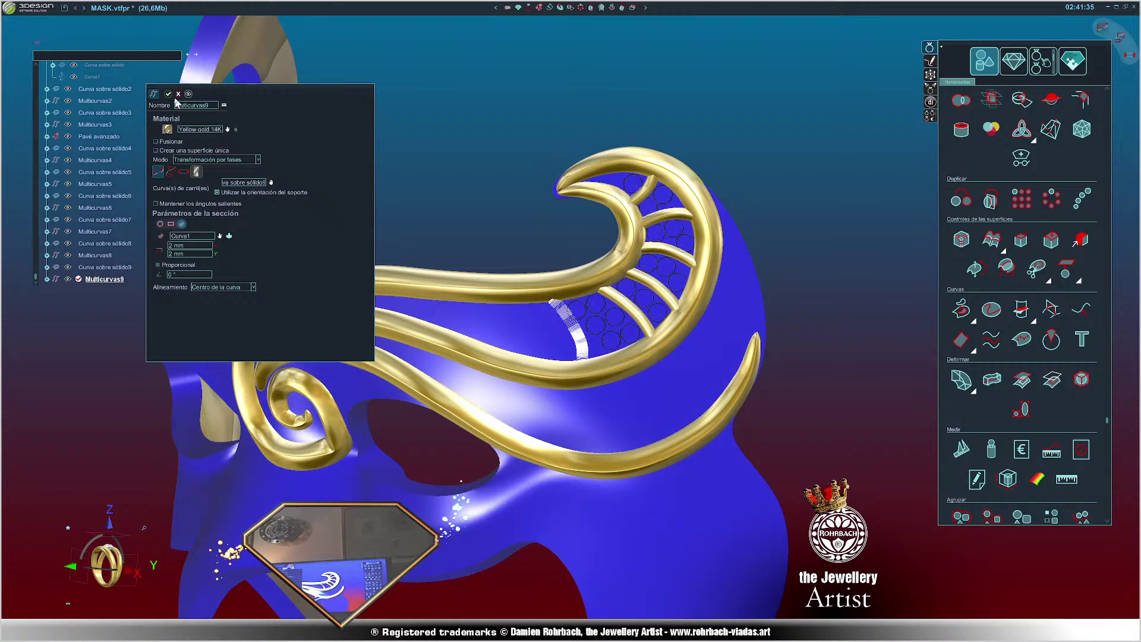
drag(273, 94, 308, 105)
click(203, 104)
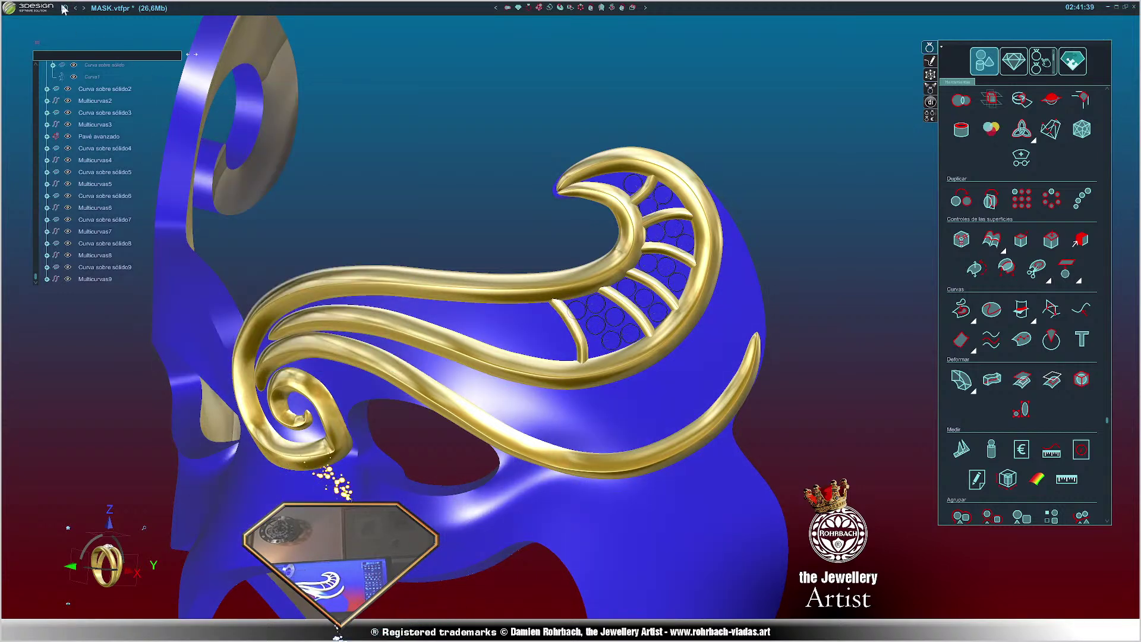
click(64, 9)
scroll(542, 328, up, 6)
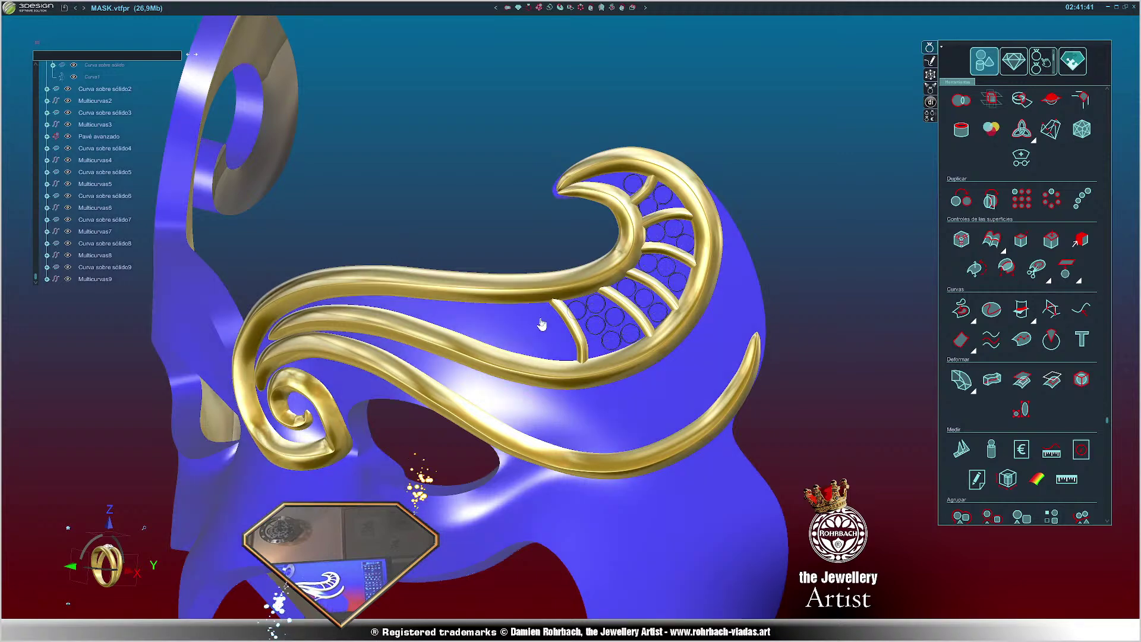
key(b)
key(b)
key(b)
key(b)
key(b)
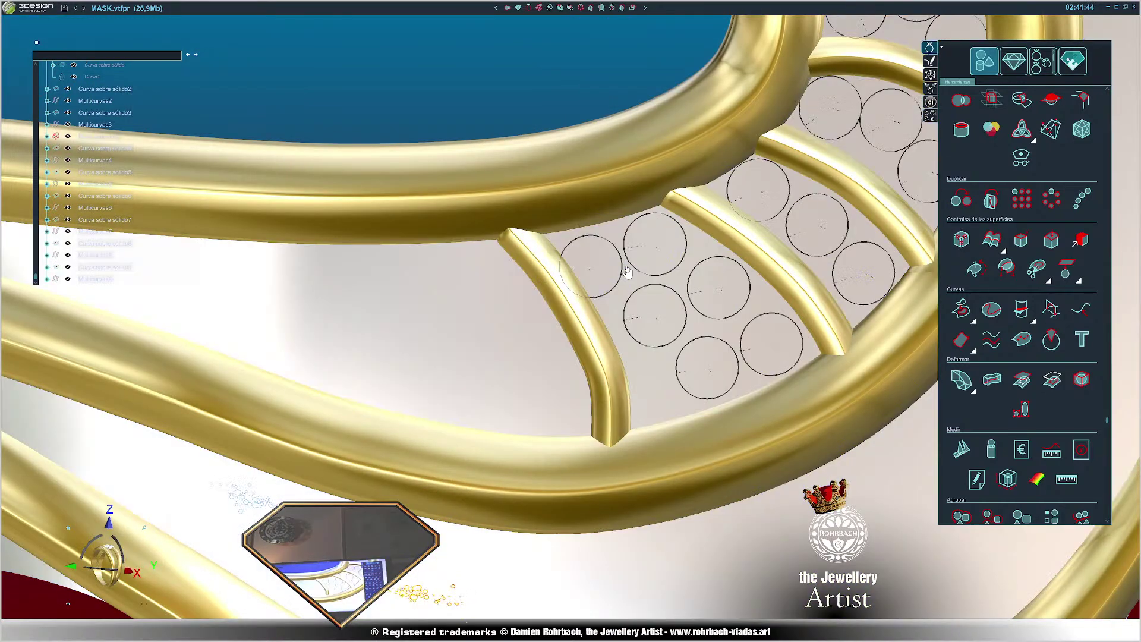
double_click(626, 269)
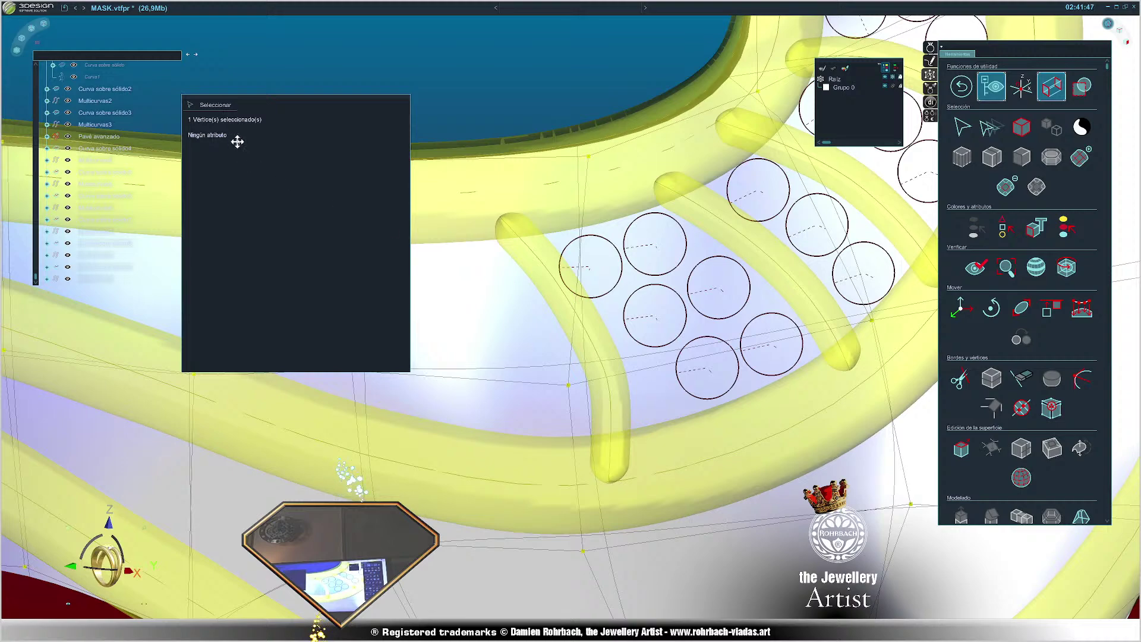
click(961, 86)
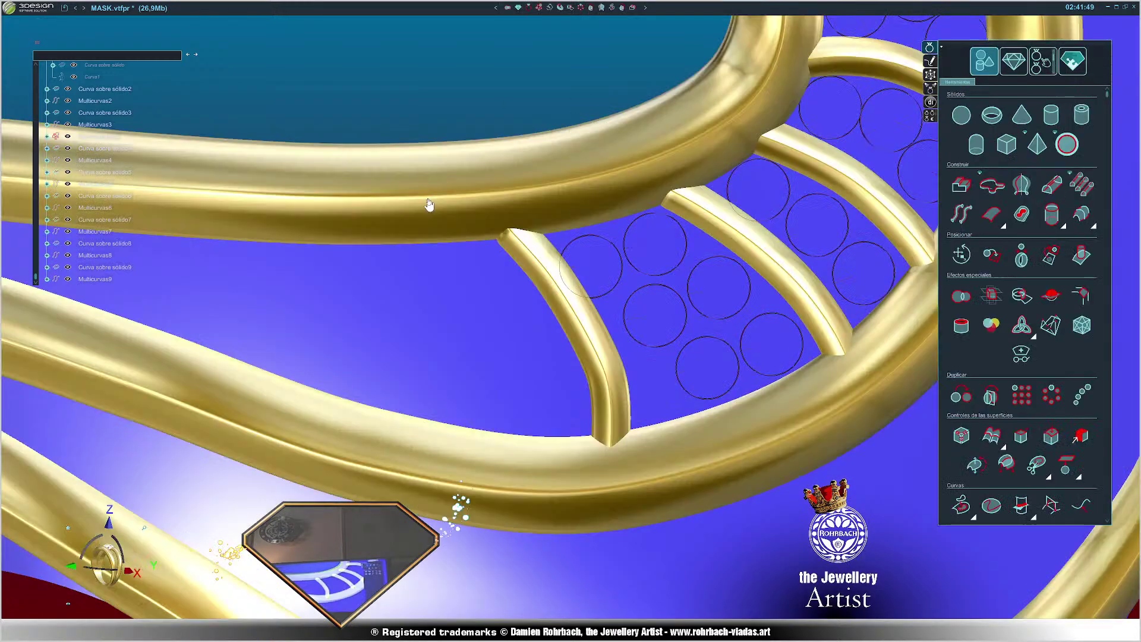
- Inspect the stones and ribs of the gold wing ornament, from the whole mask down to the outermost rib's lower end
scroll(380, 217, down, 6)
middle_drag(280, 242, 553, 288)
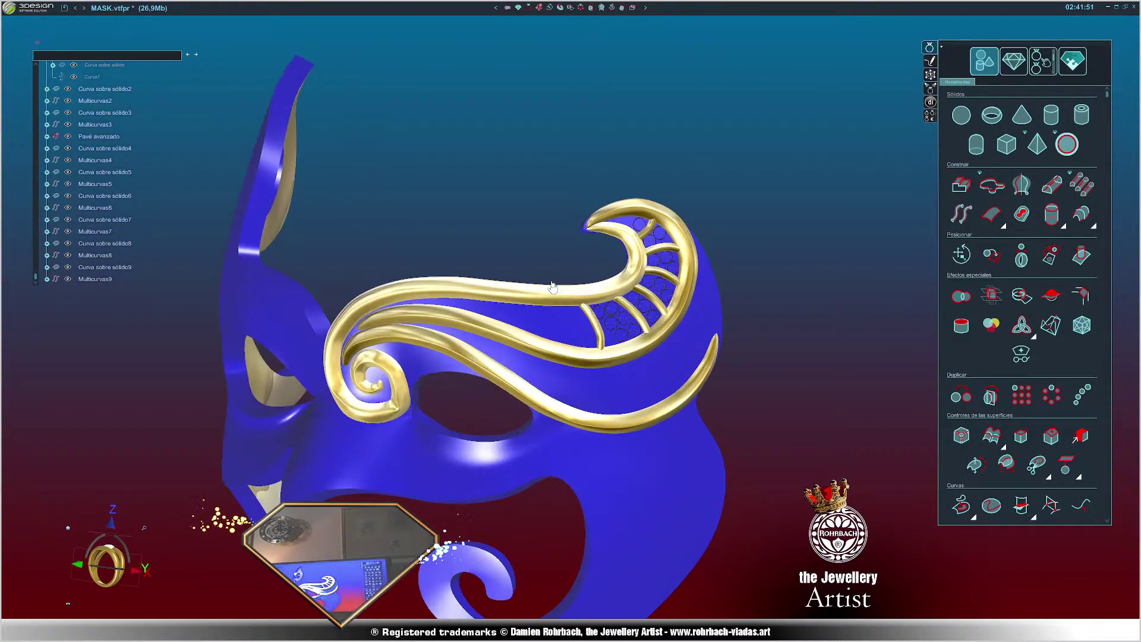
scroll(567, 303, up, 3)
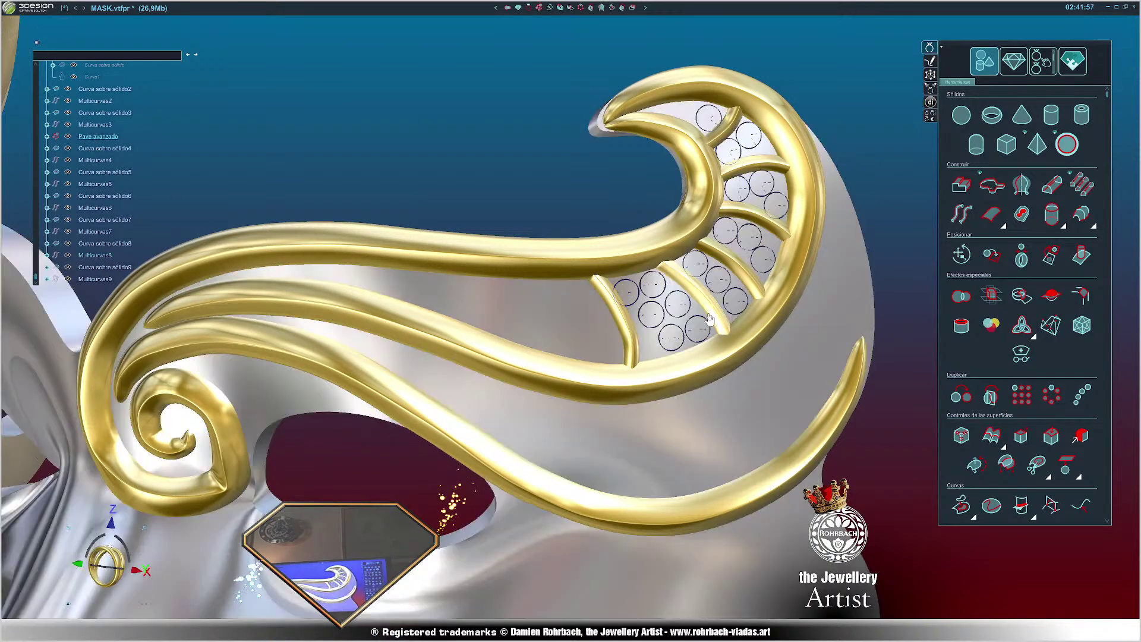
scroll(666, 294, up, 5)
scroll(666, 294, down, 5)
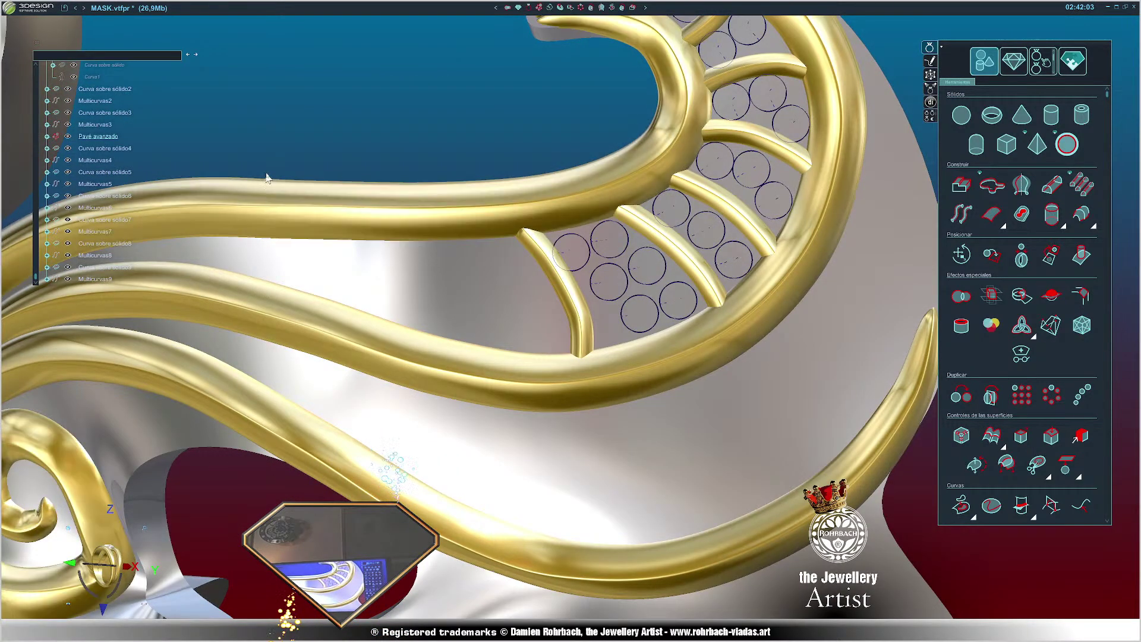
scroll(267, 174, down, 4)
double_click(104, 140)
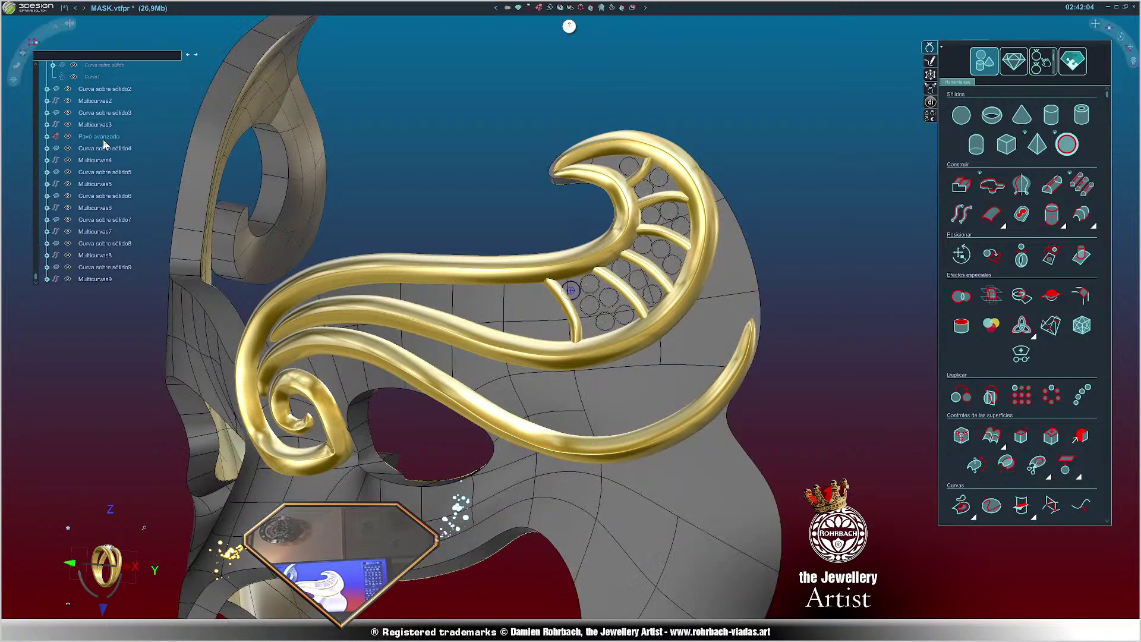
scroll(588, 282, up, 6)
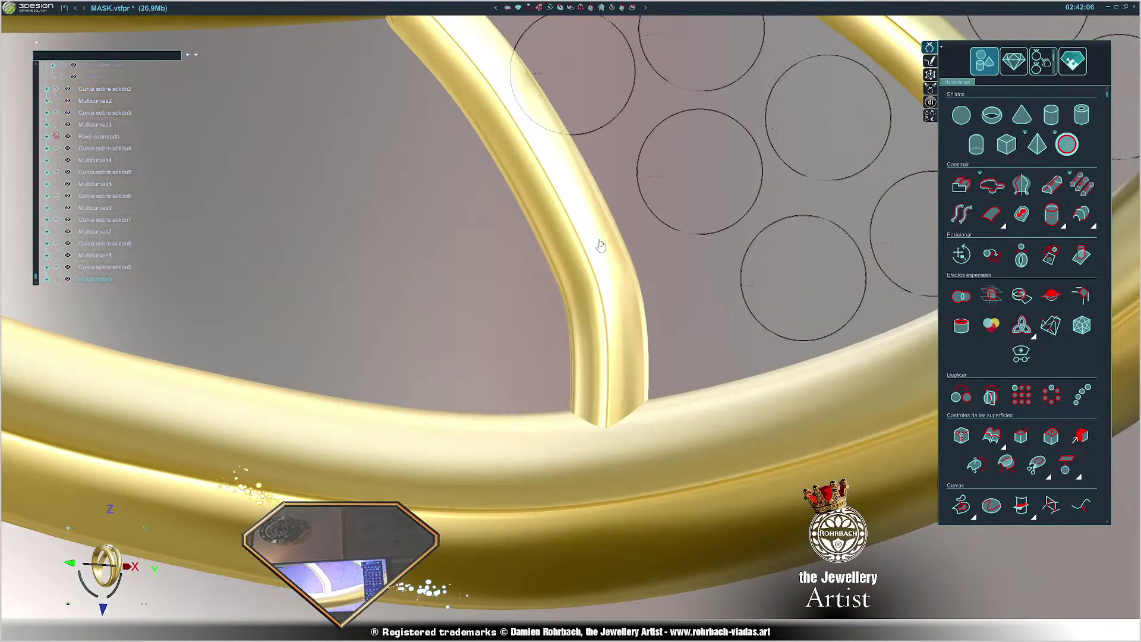
scroll(600, 246, down, 6)
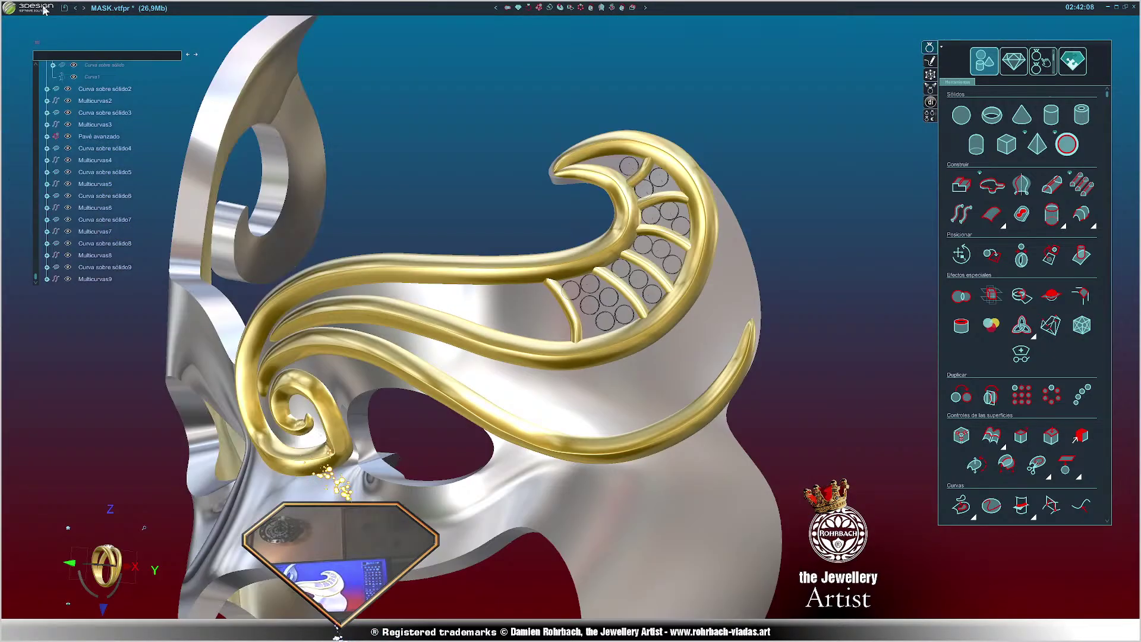
- Save the MASK project and reopen MASK.vtfpr in a fresh session
click(65, 9)
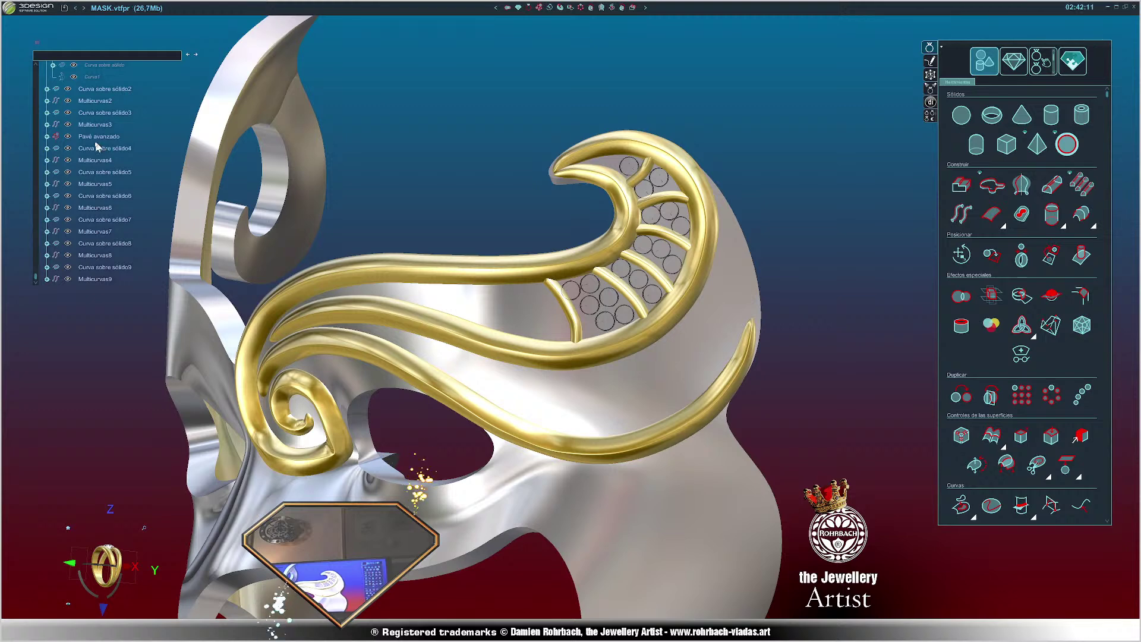
click(90, 140)
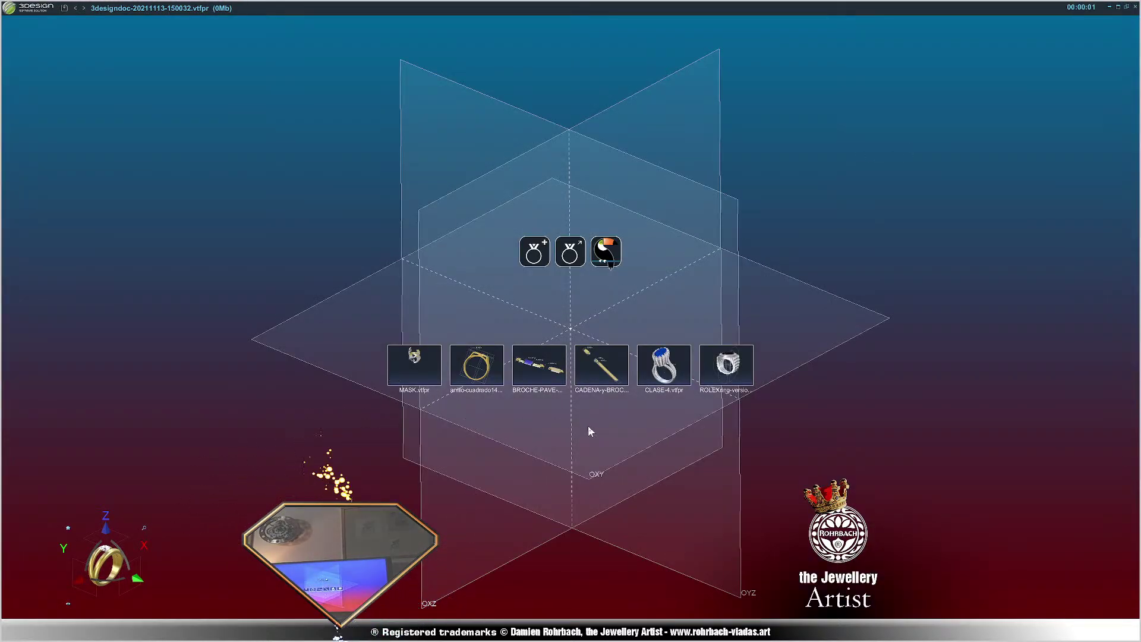
click(601, 346)
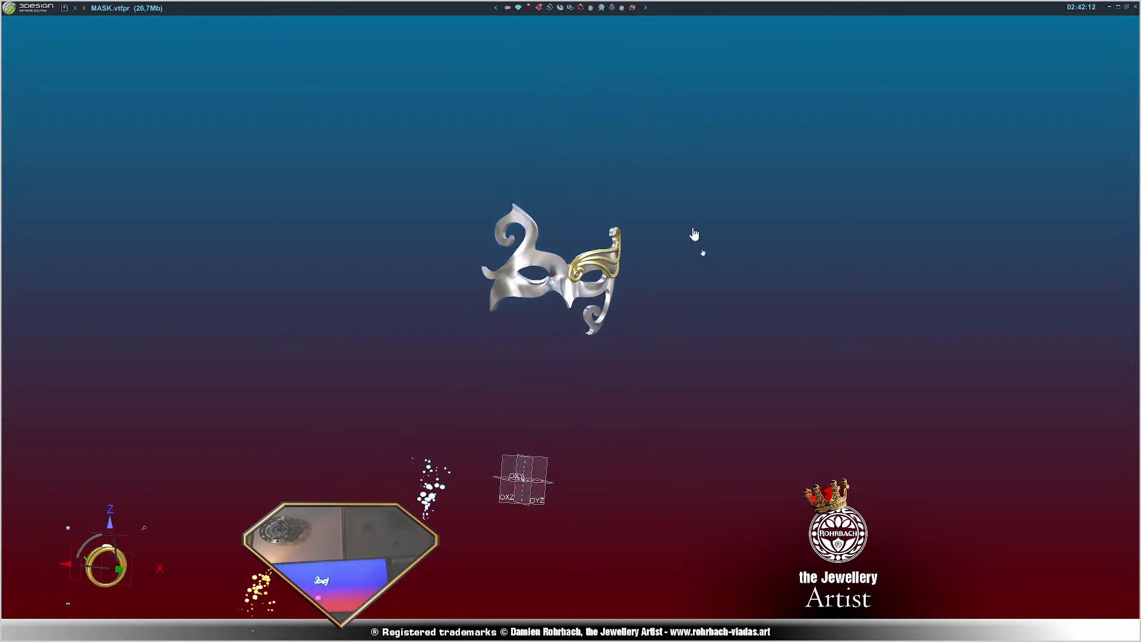
- Bring up the model tree and modelling tools beside the wing ornament, and enlarge the tool area to show more commands
middle_drag(694, 234, 331, 415)
scroll(494, 166, up, 3)
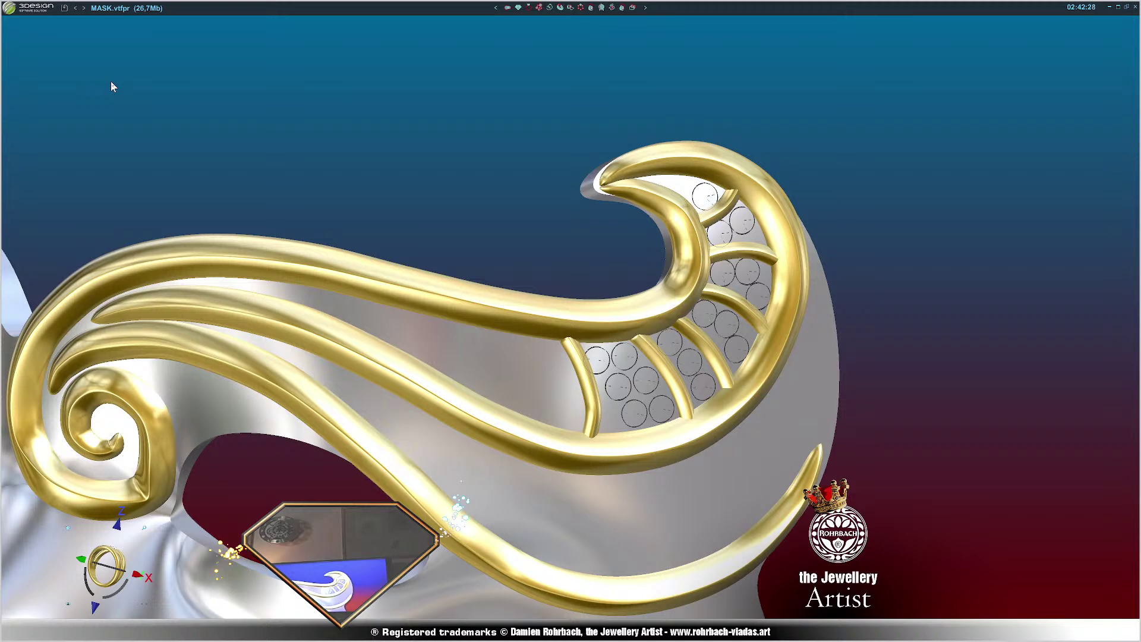
key(space)
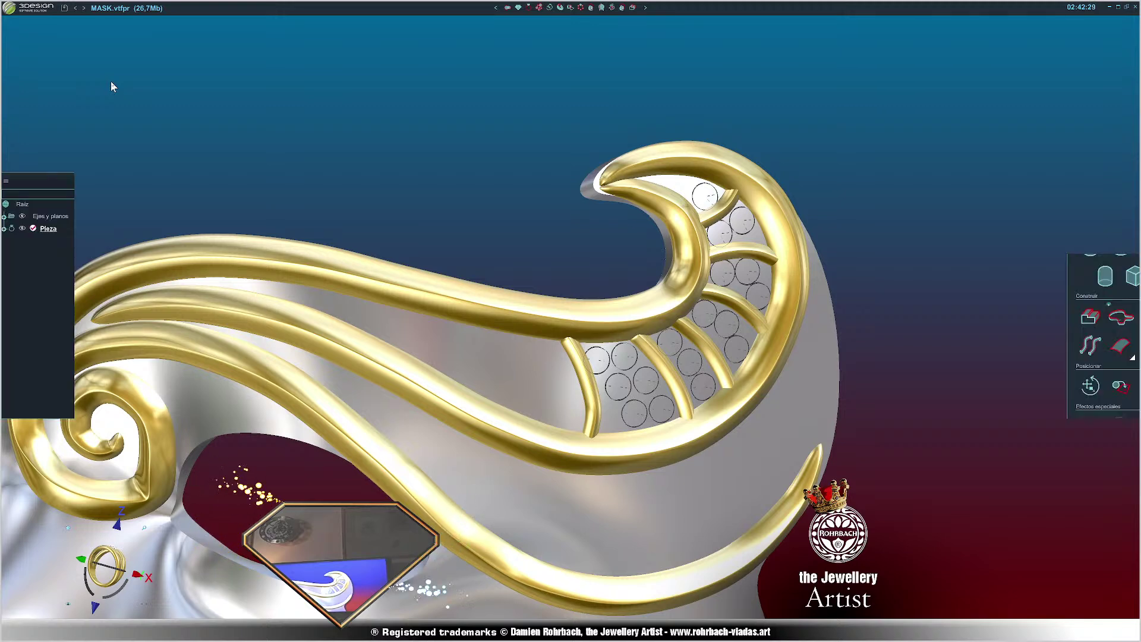
drag(36, 186, 67, 48)
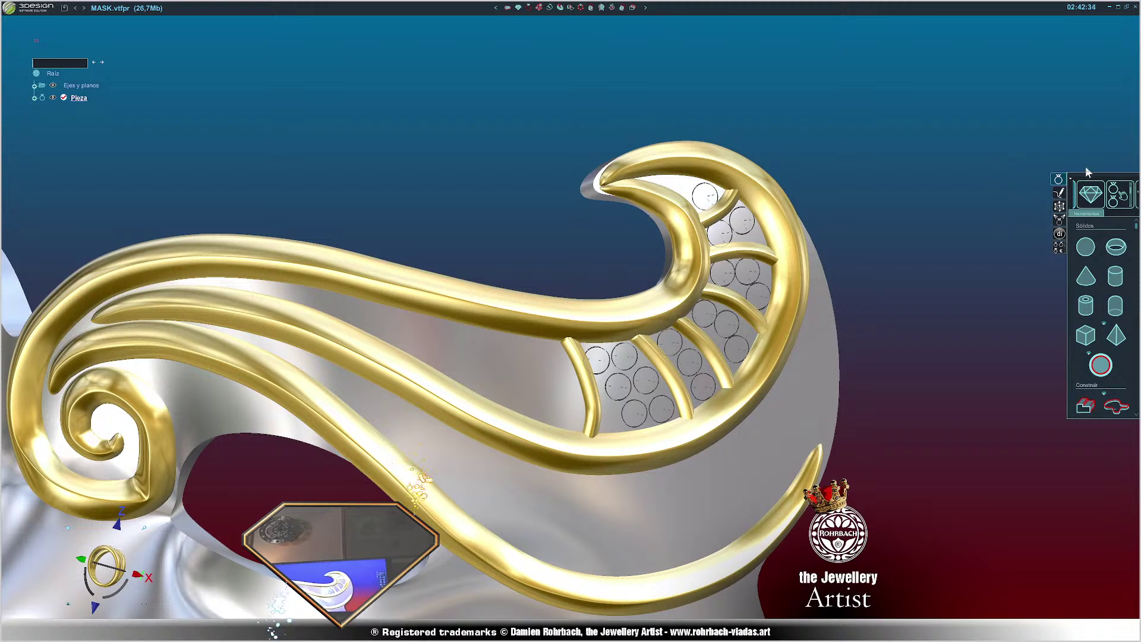
drag(1075, 179, 967, 38)
drag(1031, 68, 1097, 68)
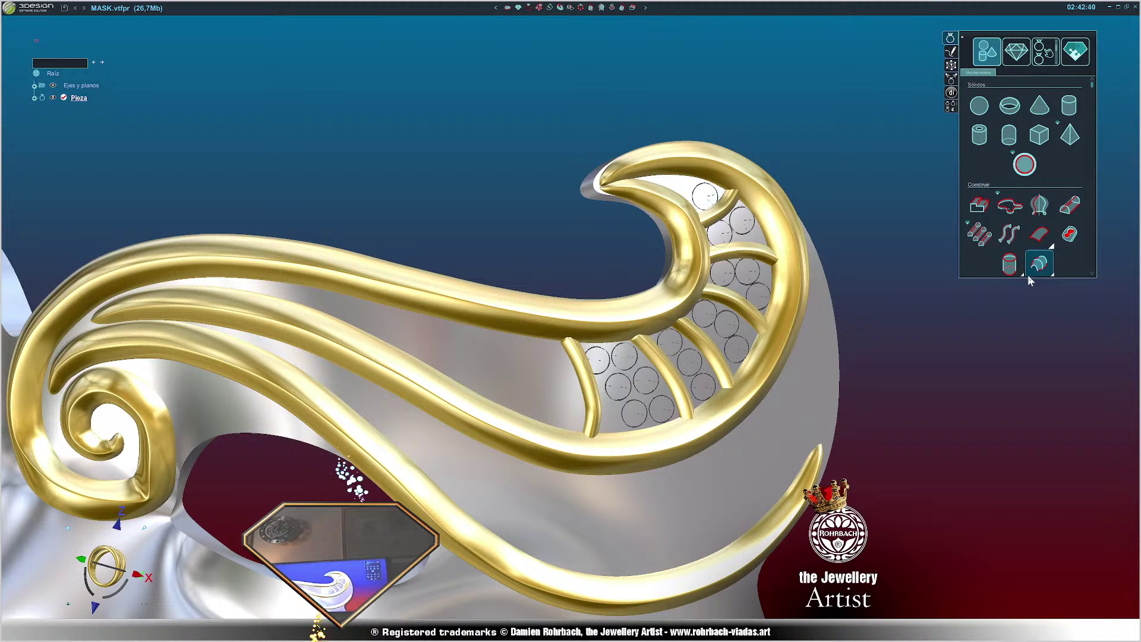
drag(1022, 277, 1015, 352)
drag(1024, 446, 1030, 514)
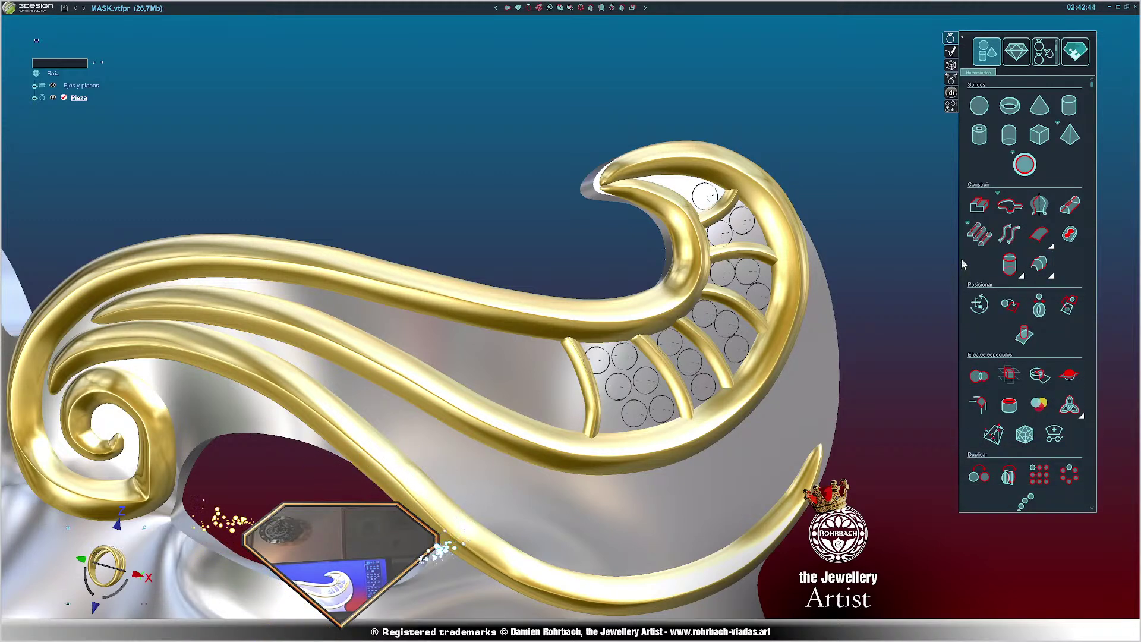
drag(958, 259, 904, 259)
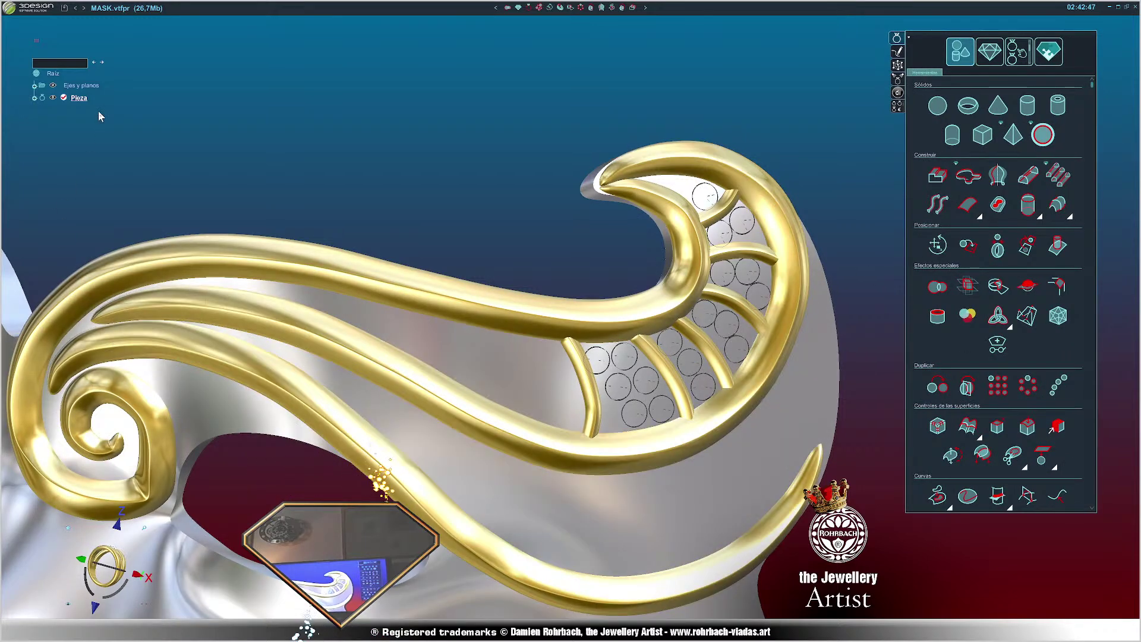
- Expand Pieza in the model tree down to its latest features and widen the tree to show the full feature names
click(34, 98)
scroll(81, 226, down, 5)
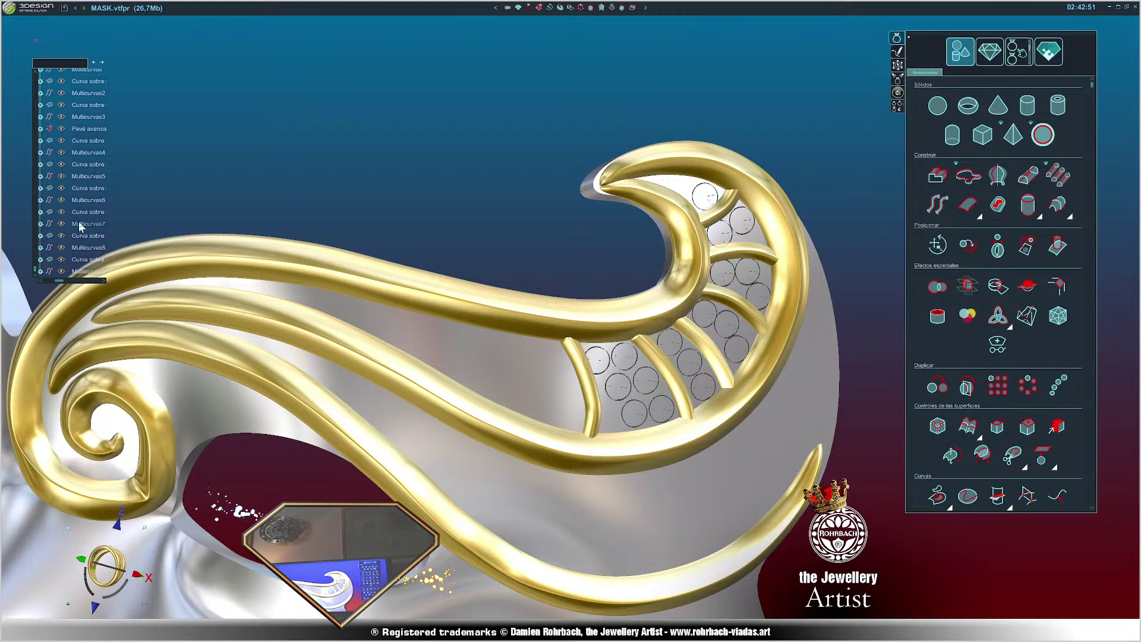
click(38, 39)
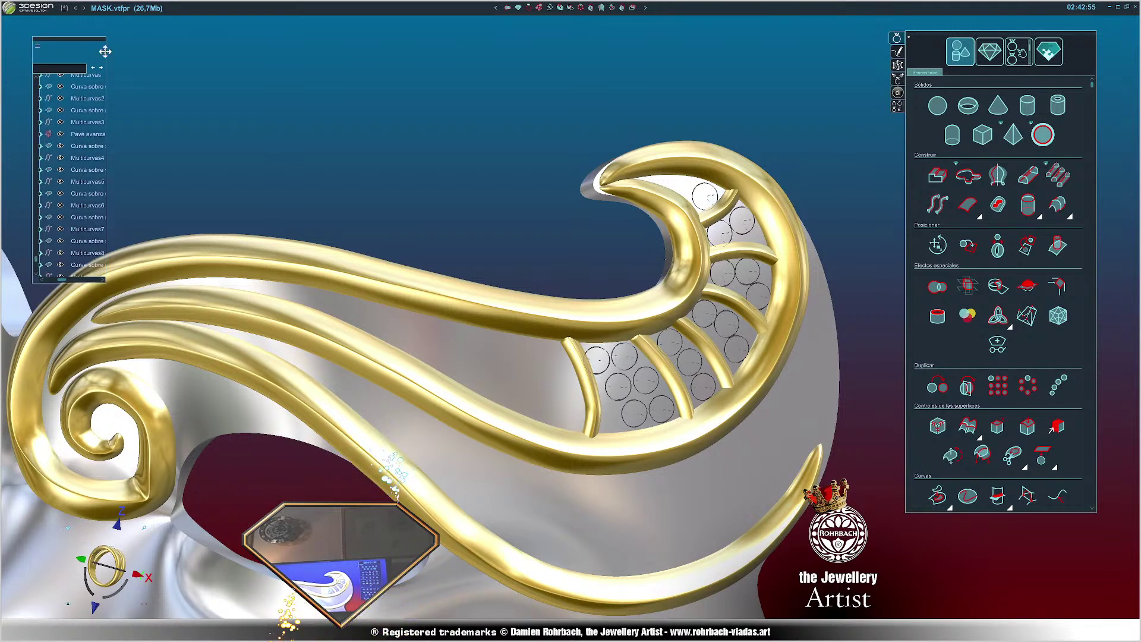
drag(105, 51, 129, 30)
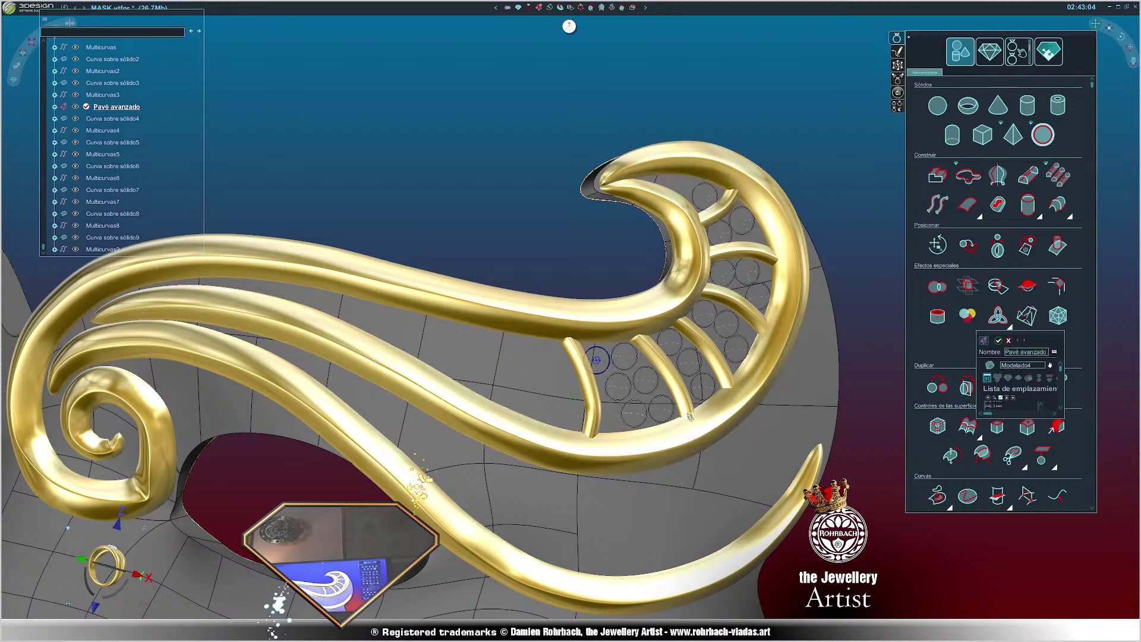
- Edit Pavé avanzado and shift the stones of the outermost cell to make room beside the last rib
middle_drag(603, 362, 479, 246)
scroll(480, 250, up, 5)
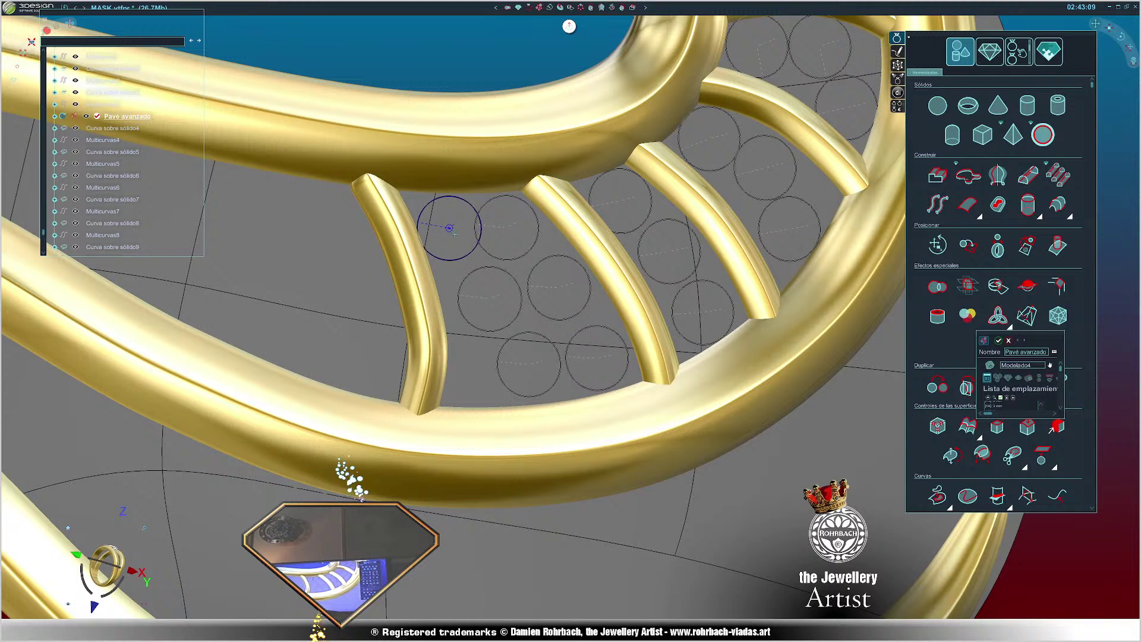
click(449, 228)
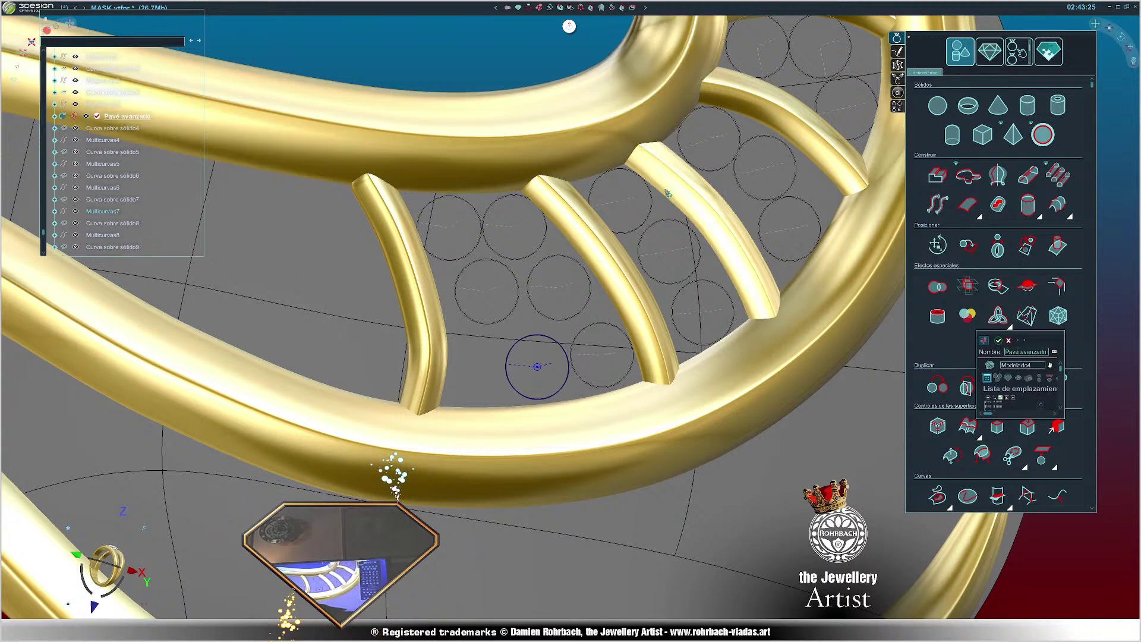
- Enlarge the pavé settings and add a 3 mm stone in the outermost cell, between the last rib and the lower stones
drag(1035, 341, 190, 234)
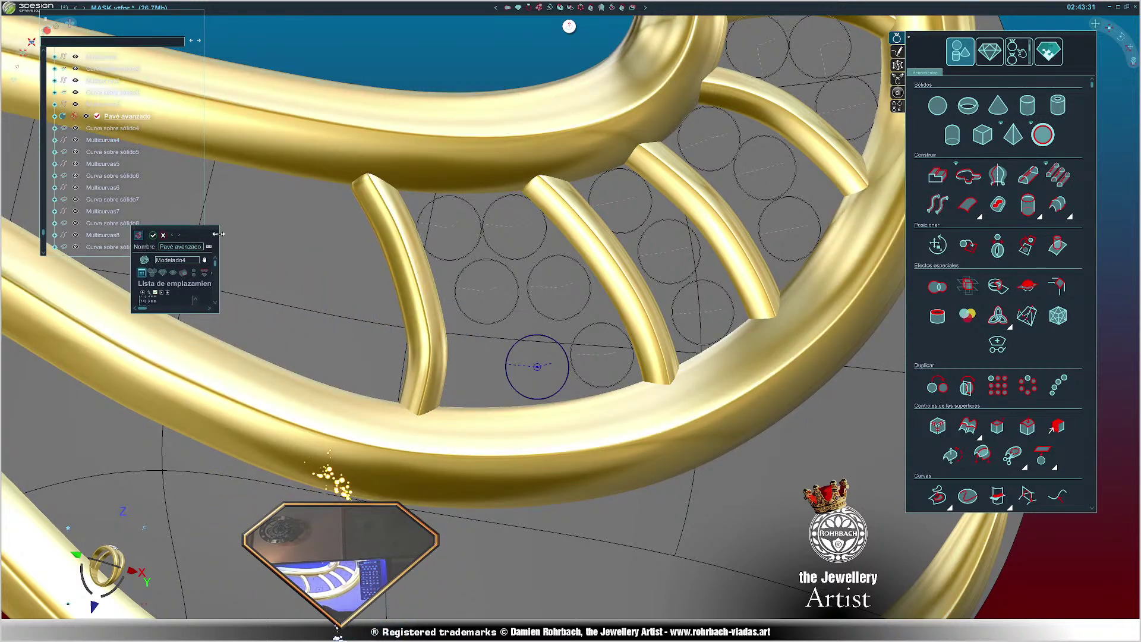
drag(218, 234, 271, 233)
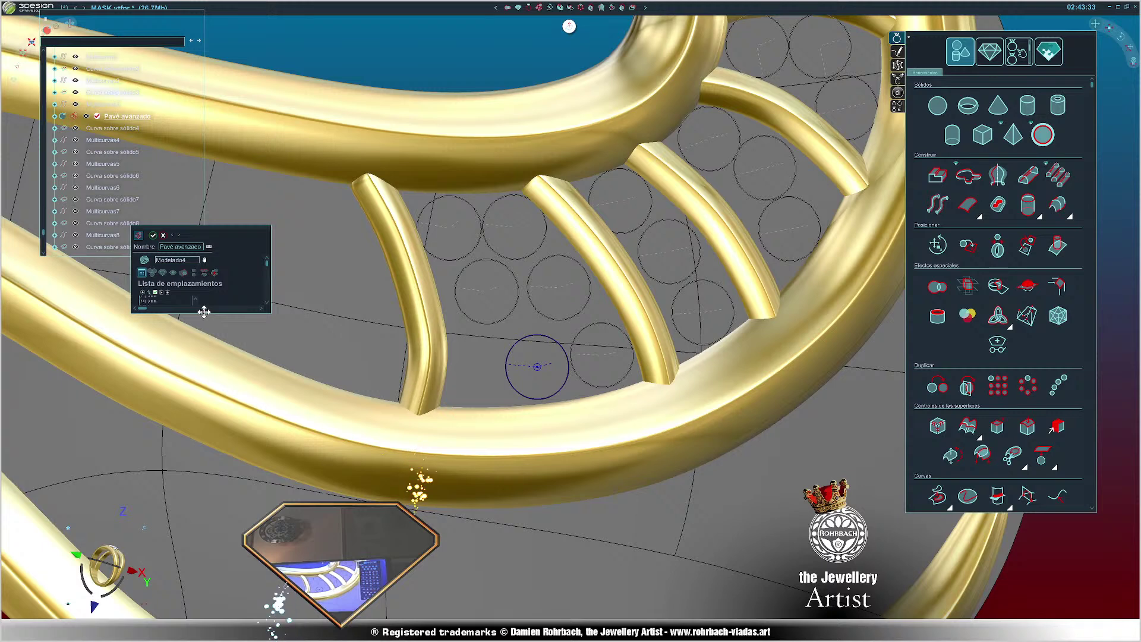
drag(204, 312, 209, 504)
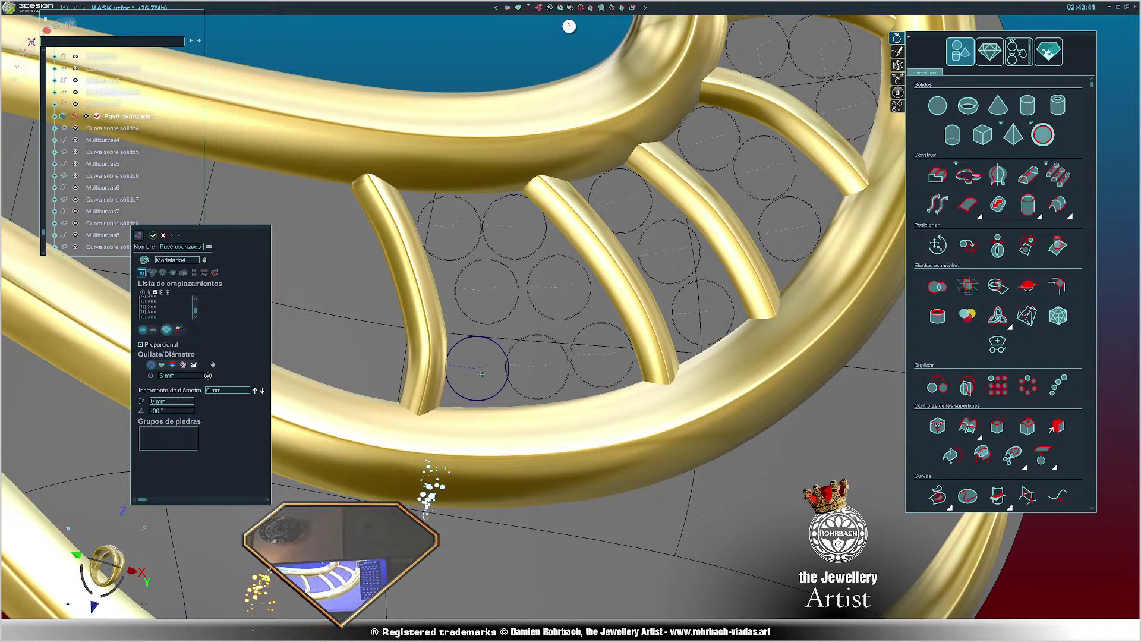
click(149, 291)
scroll(538, 372, up, 2)
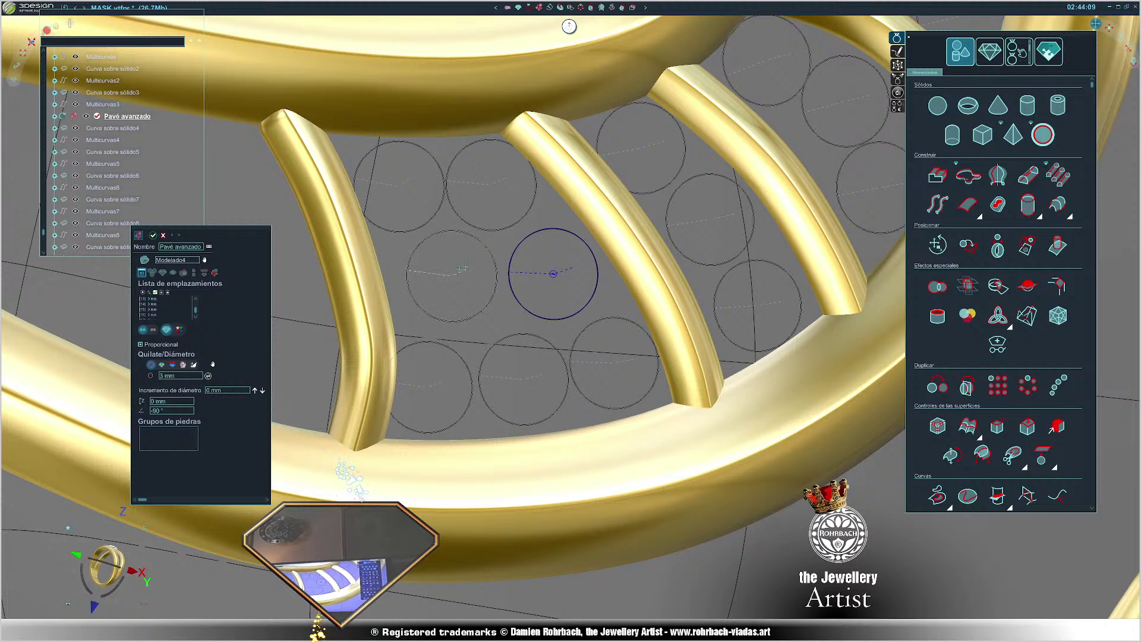
- Nudge the middle and upper stones of the outermost cell to even their spacing, and accept the pavé edits
drag(447, 283, 451, 283)
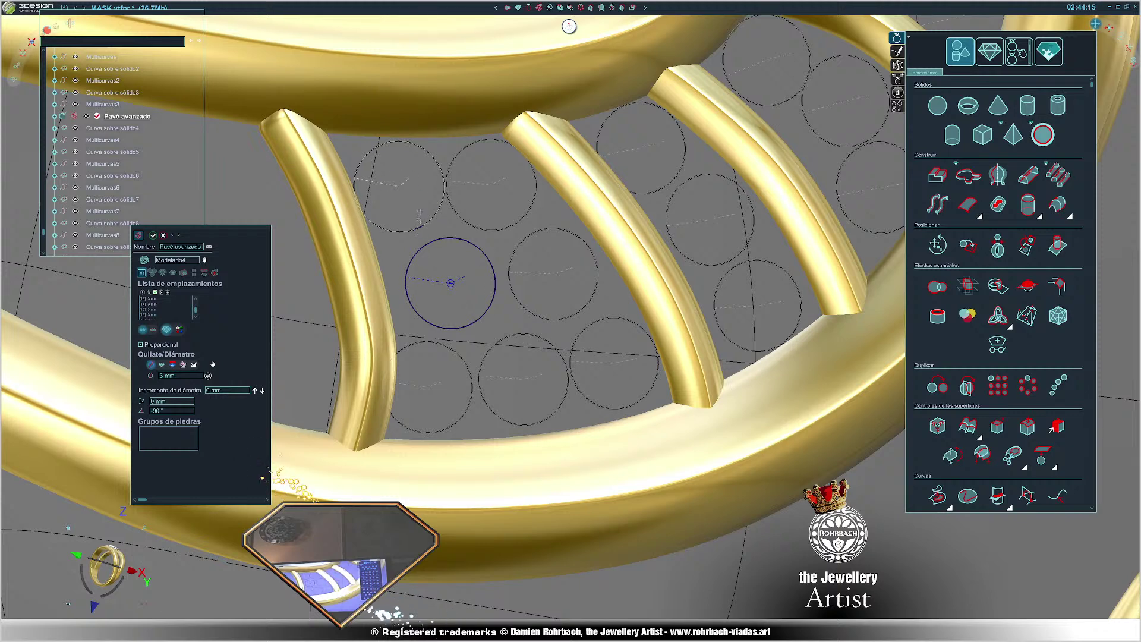
drag(401, 198, 393, 192)
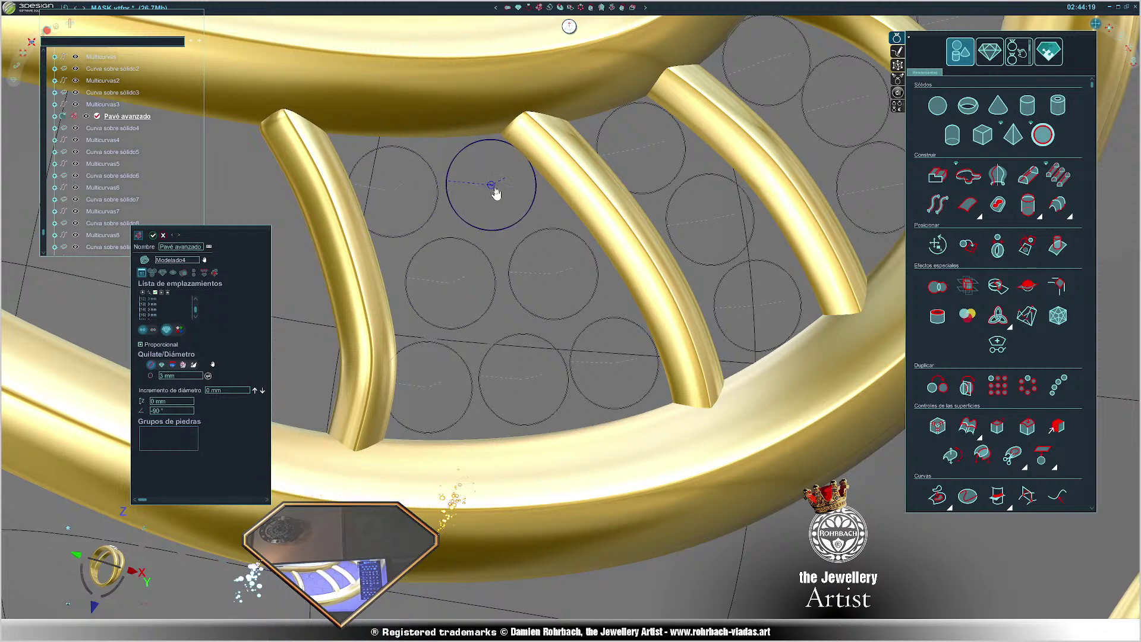
drag(490, 186, 487, 190)
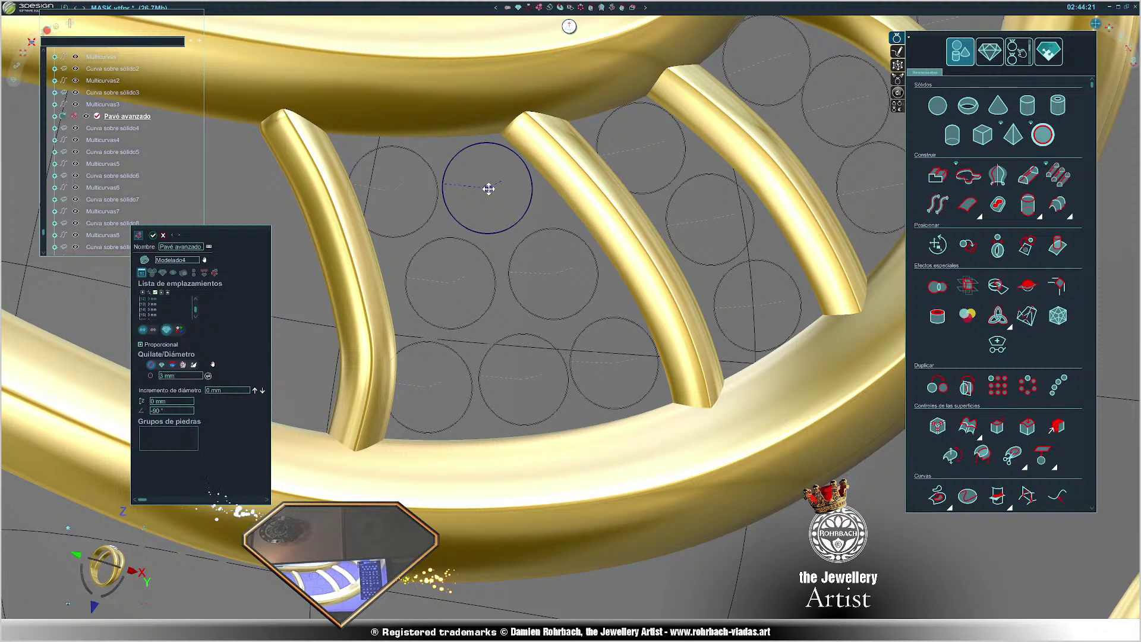
click(153, 236)
- Move the model tree clear of the title bar and save the MASK project
scroll(488, 338, down, 5)
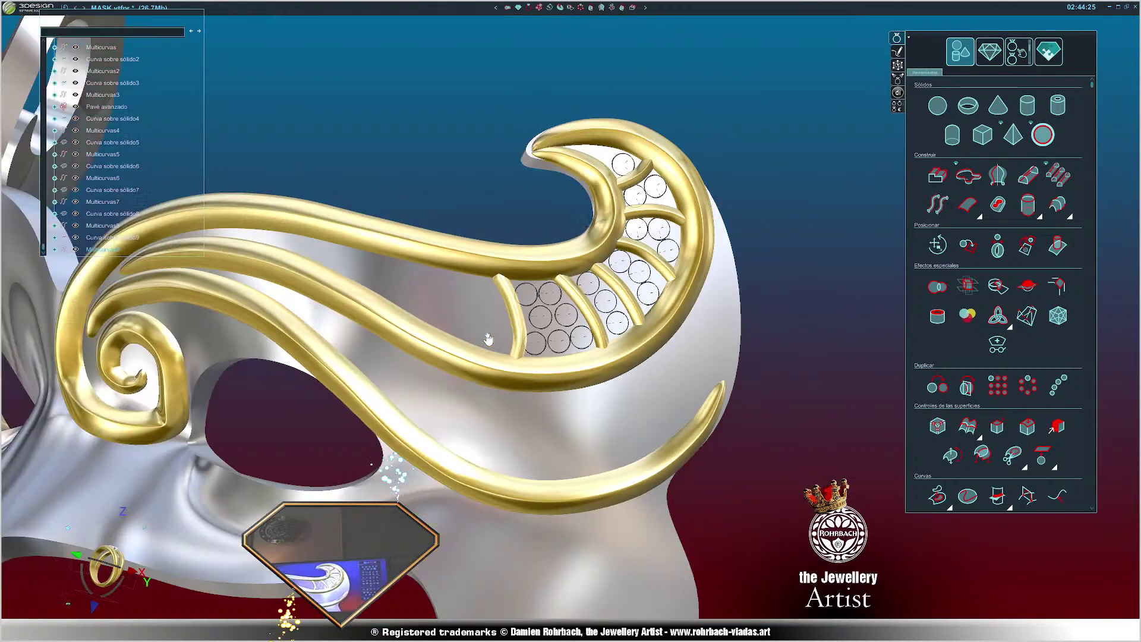
scroll(487, 338, down, 2)
drag(71, 23, 73, 45)
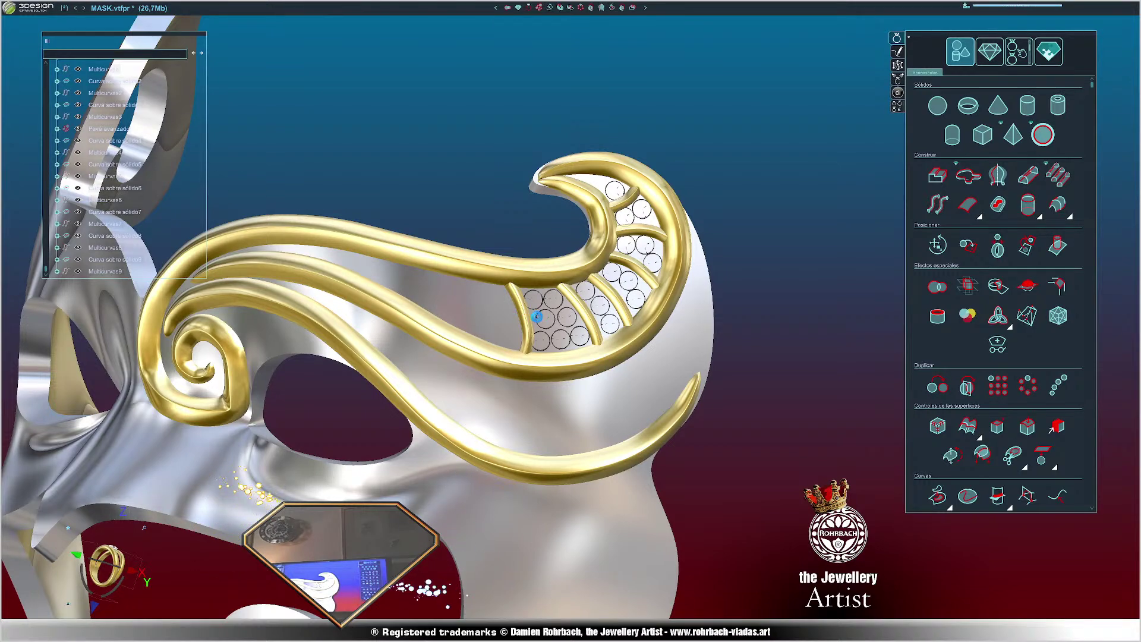
scroll(517, 349, up, 3)
- Open the last rib's guide curve (Curva sobre sólido9) and shift its upper and middle points slightly away from the stones
scroll(517, 348, down, 6)
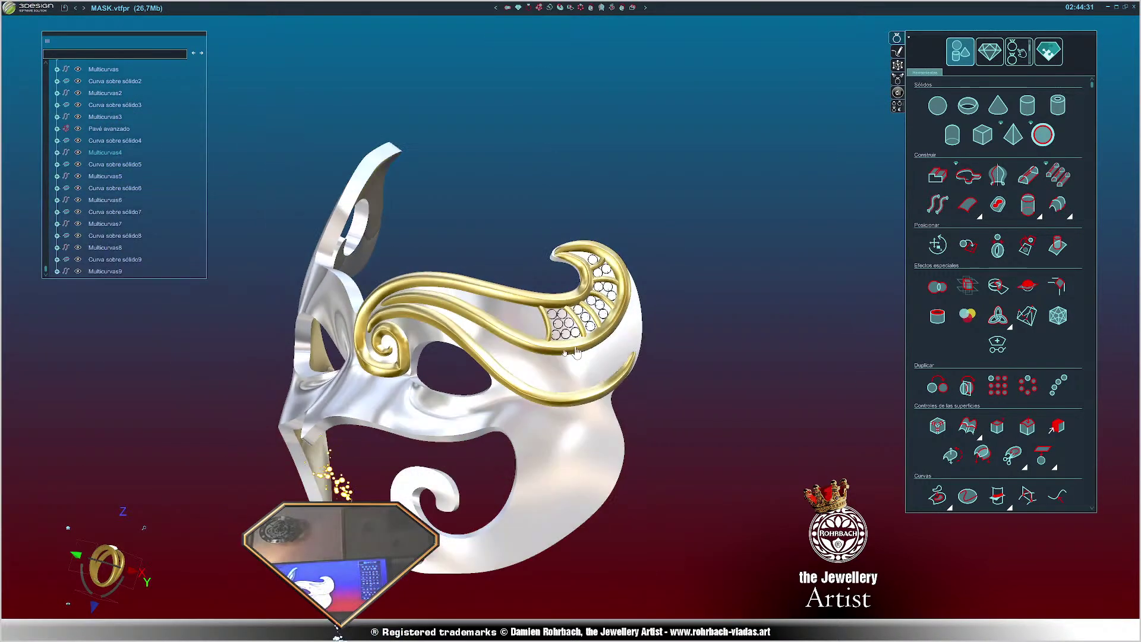
middle_drag(575, 352, 675, 370)
scroll(676, 370, up, 4)
scroll(676, 371, down, 4)
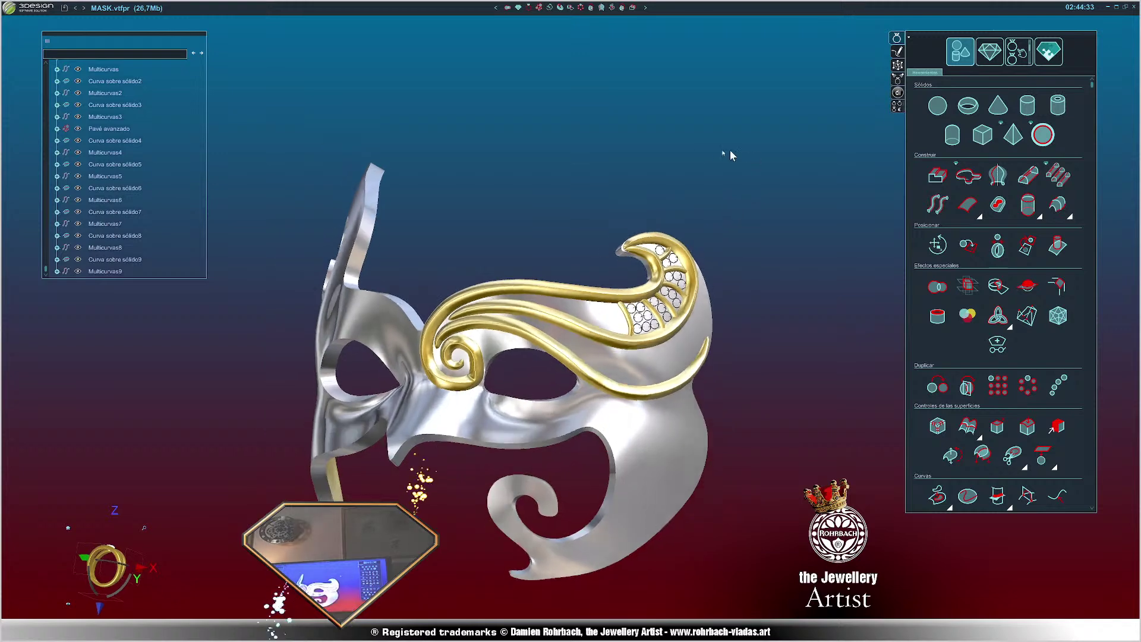
right_drag(729, 153, 606, 199)
scroll(502, 355, up, 5)
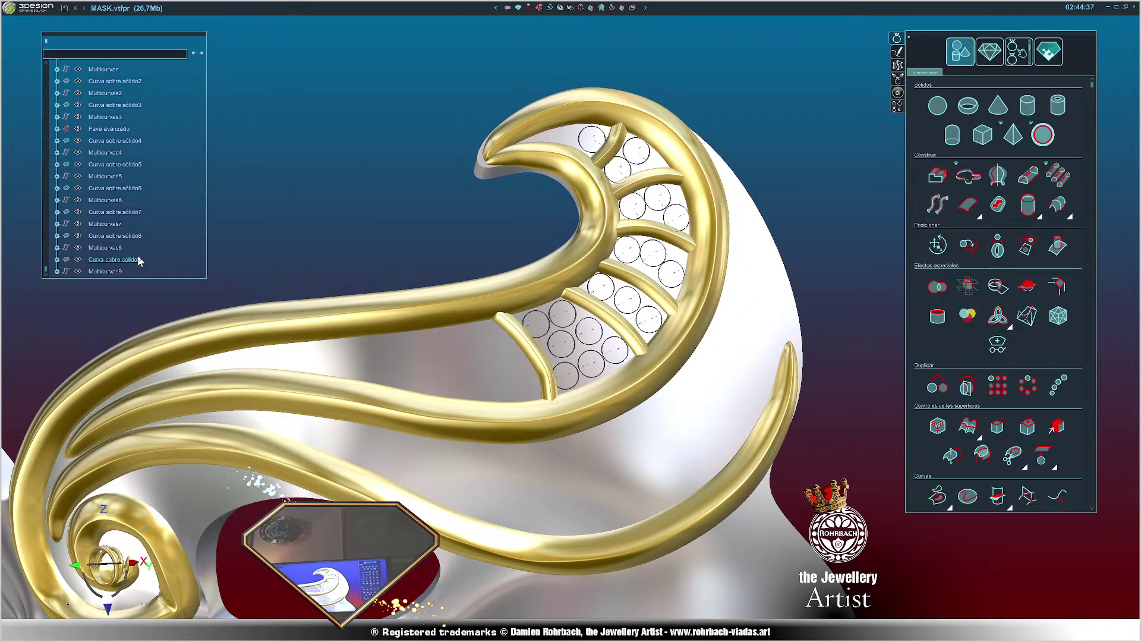
double_click(603, 395)
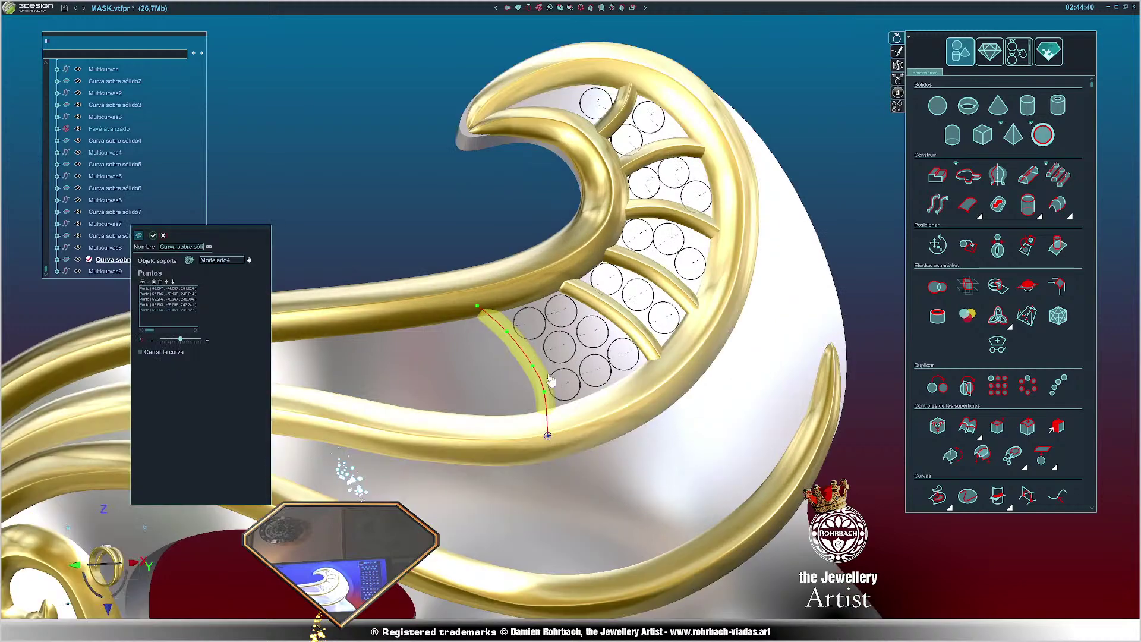
scroll(594, 267, up, 5)
scroll(595, 267, down, 5)
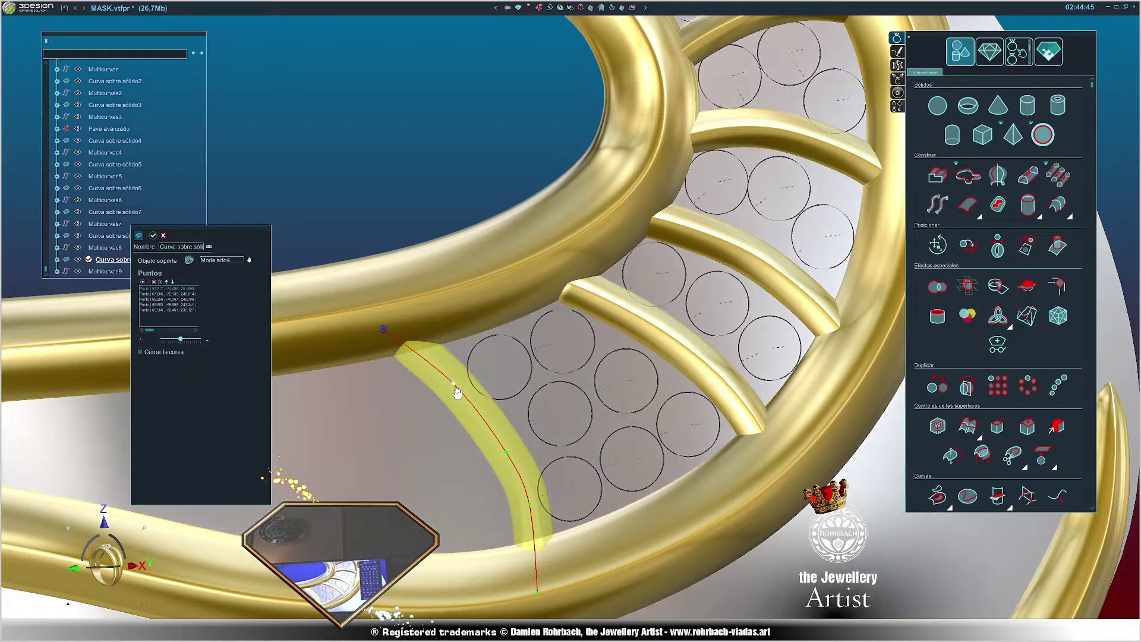
drag(452, 386, 447, 380)
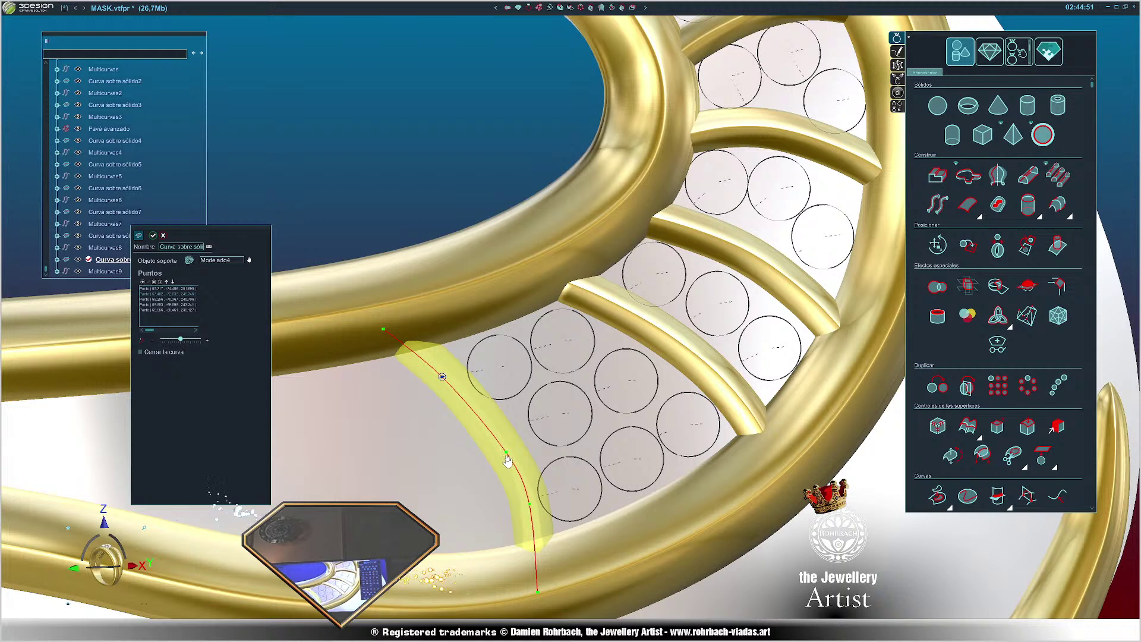
drag(505, 453, 498, 452)
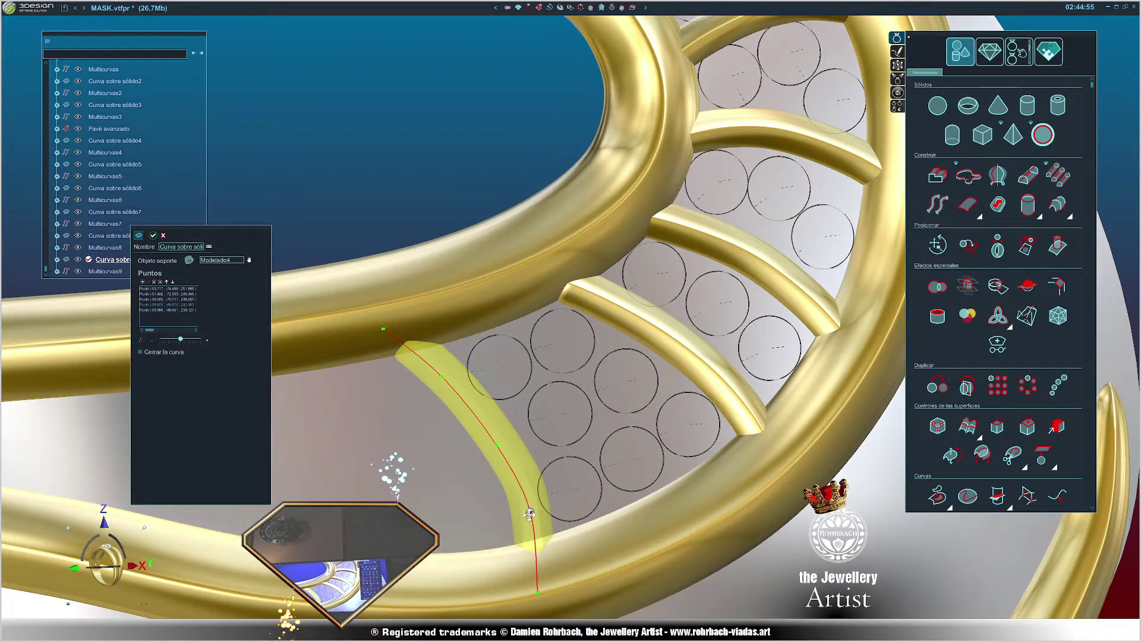
- Move the lower and middle points of the last rib's curve outward, accept the curve and update the model
drag(529, 514, 523, 518)
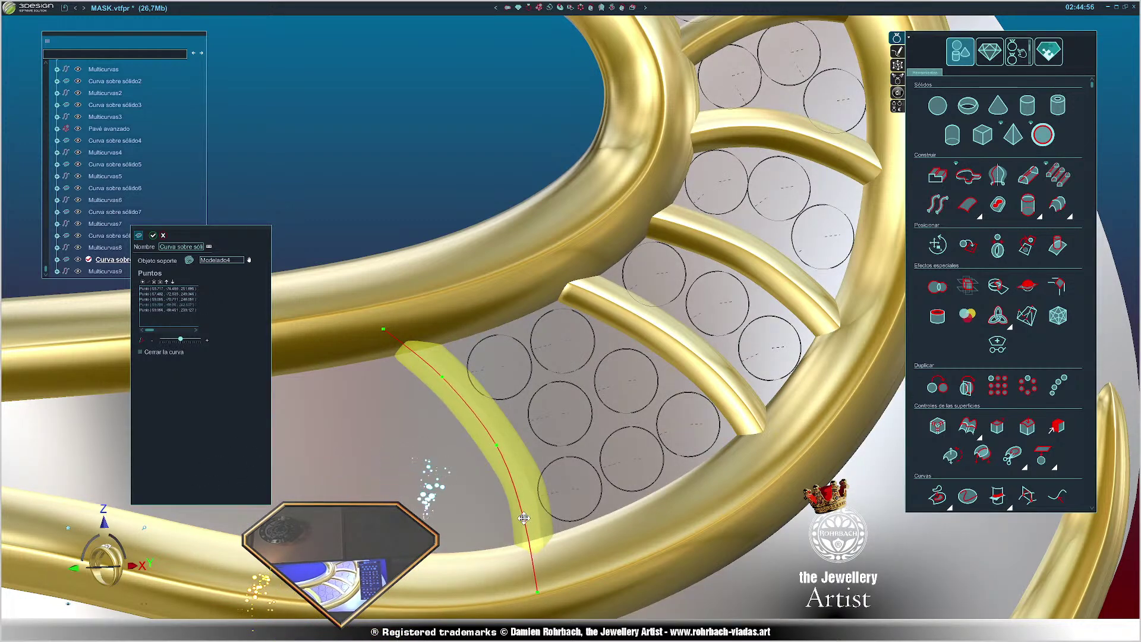
click(497, 447)
drag(497, 446, 493, 445)
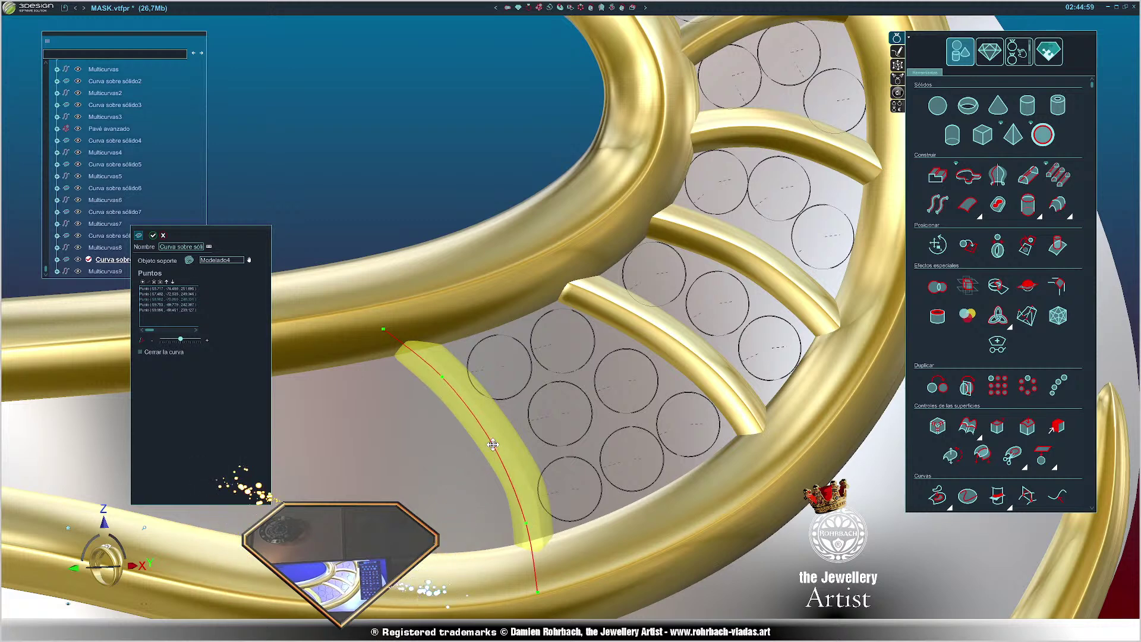
click(154, 236)
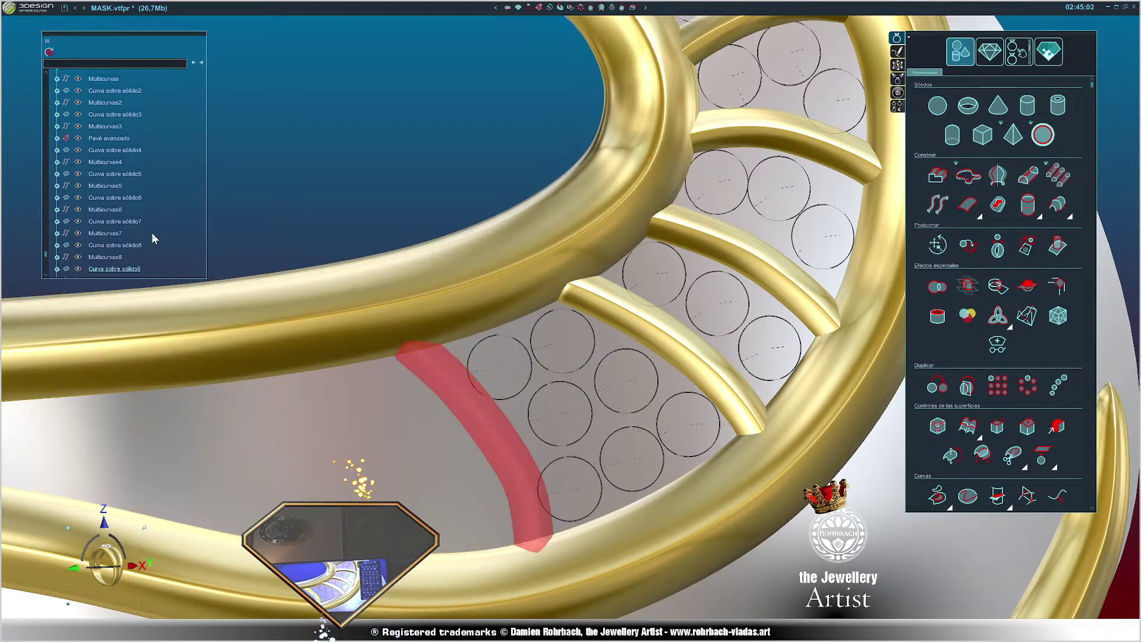
click(49, 53)
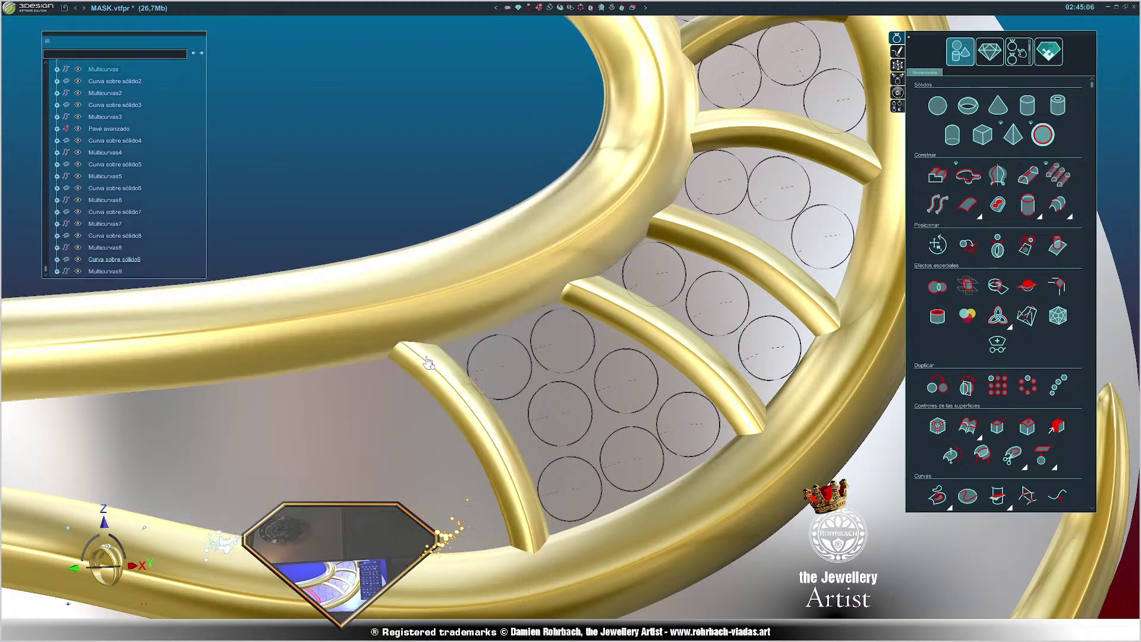
- Examine the stone cells and ribs of the wing ornament from several angles and distances
scroll(611, 483, down, 3)
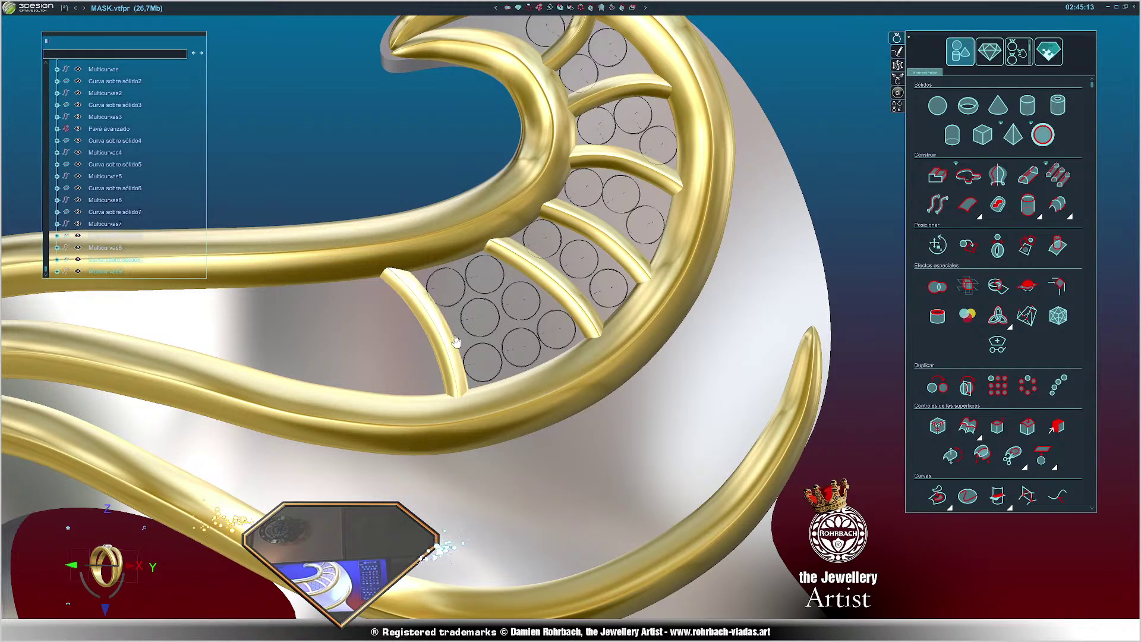
click(396, 334)
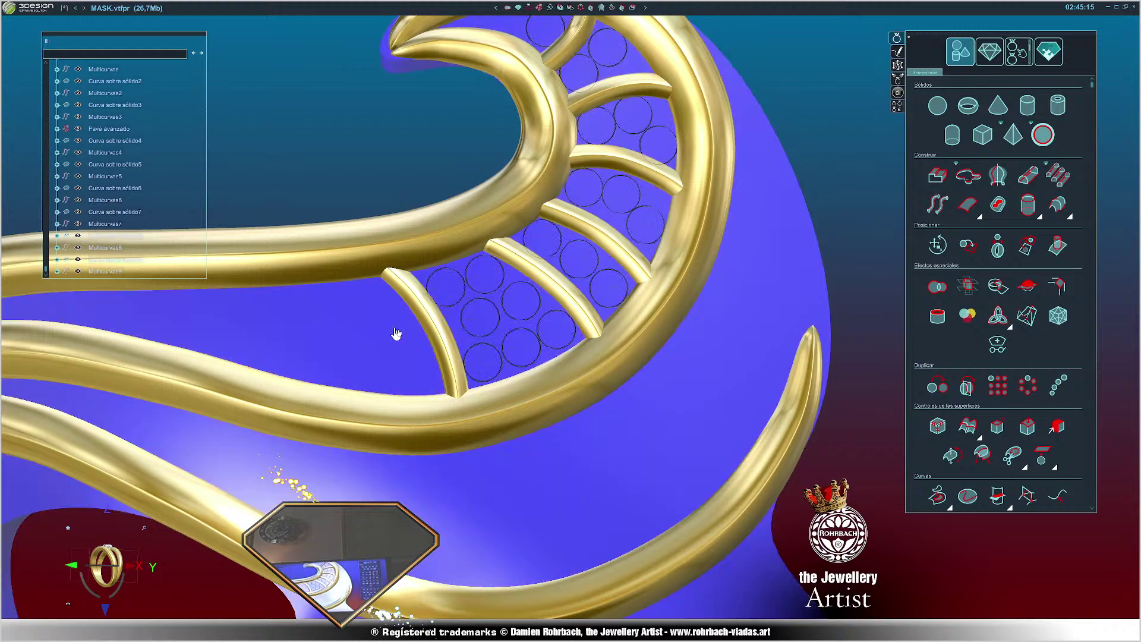
scroll(636, 512, down, 3)
middle_drag(392, 332, 344, 333)
scroll(467, 438, down, 5)
scroll(467, 438, down, 3)
middle_drag(354, 444, 728, 322)
scroll(729, 322, up, 8)
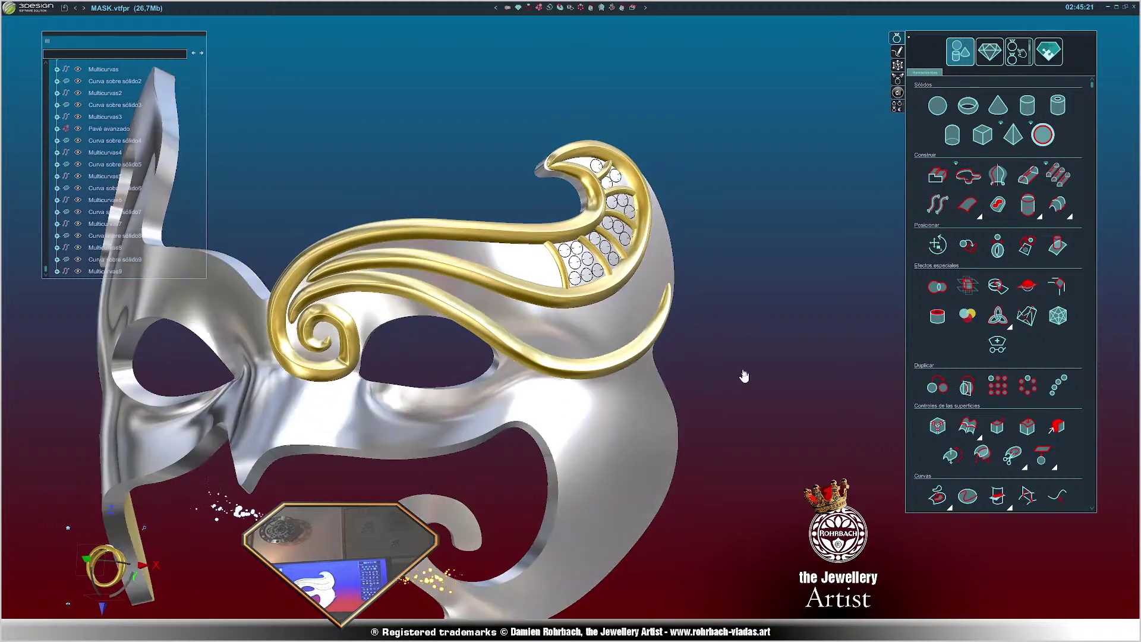
scroll(596, 376, up, 3)
scroll(519, 438, down, 3)
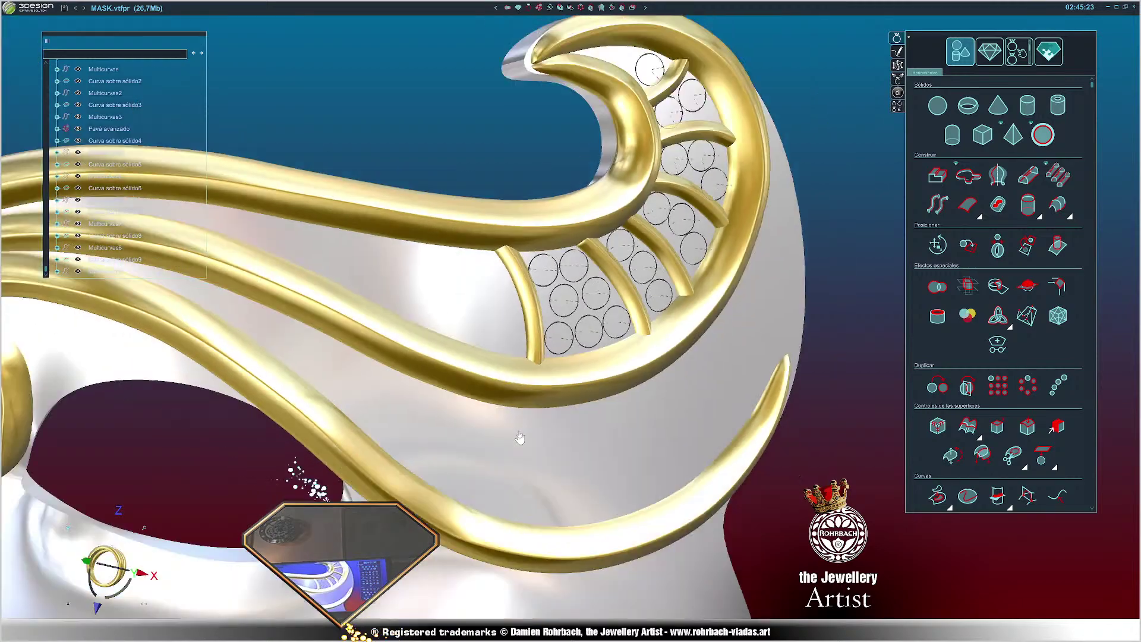
middle_drag(519, 438, 600, 411)
scroll(600, 411, up, 2)
scroll(609, 437, down, 6)
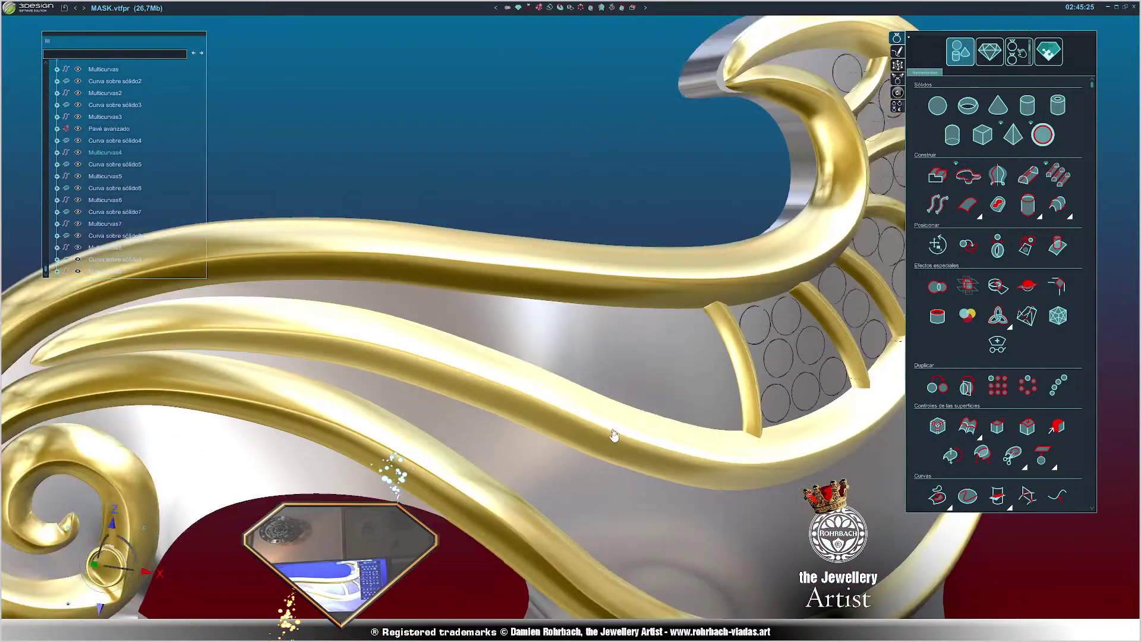
scroll(565, 421, up, 3)
scroll(618, 433, down, 3)
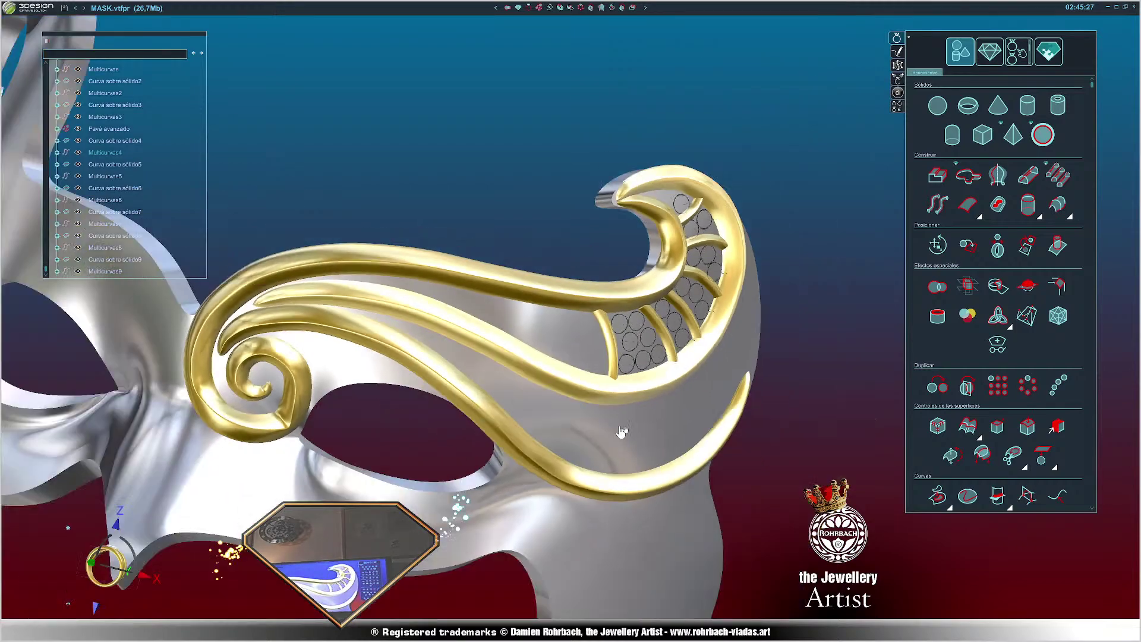
middle_drag(619, 433, 349, 226)
scroll(610, 354, up, 4)
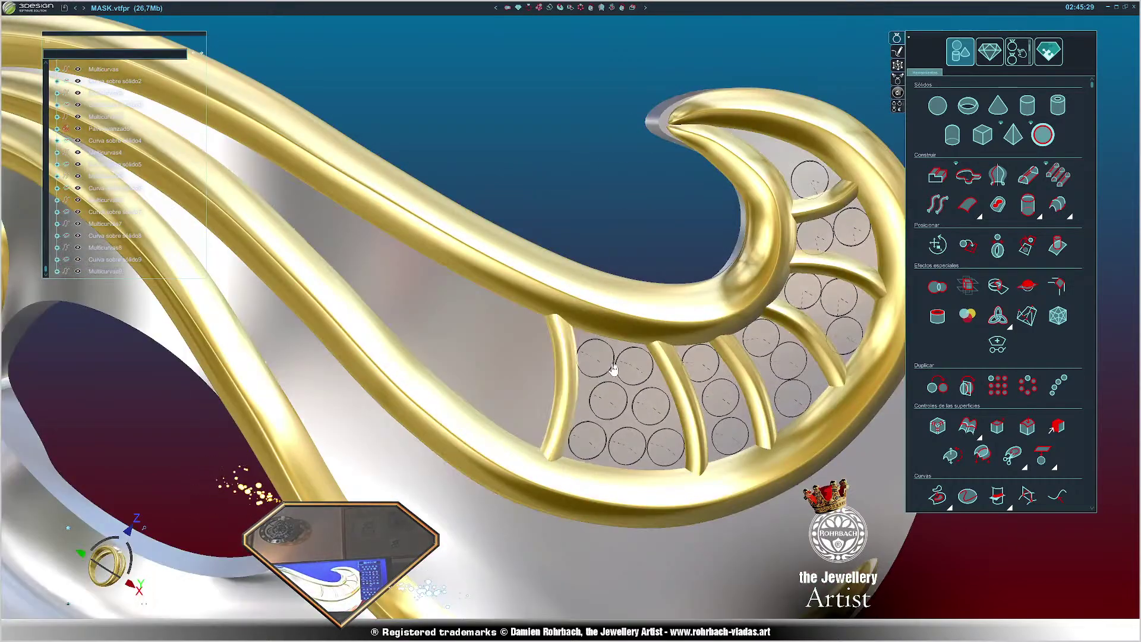
- Edit Pavé avanzado, add a row of three 3 mm stones along the outer side of the last rib, and accept
click(611, 353)
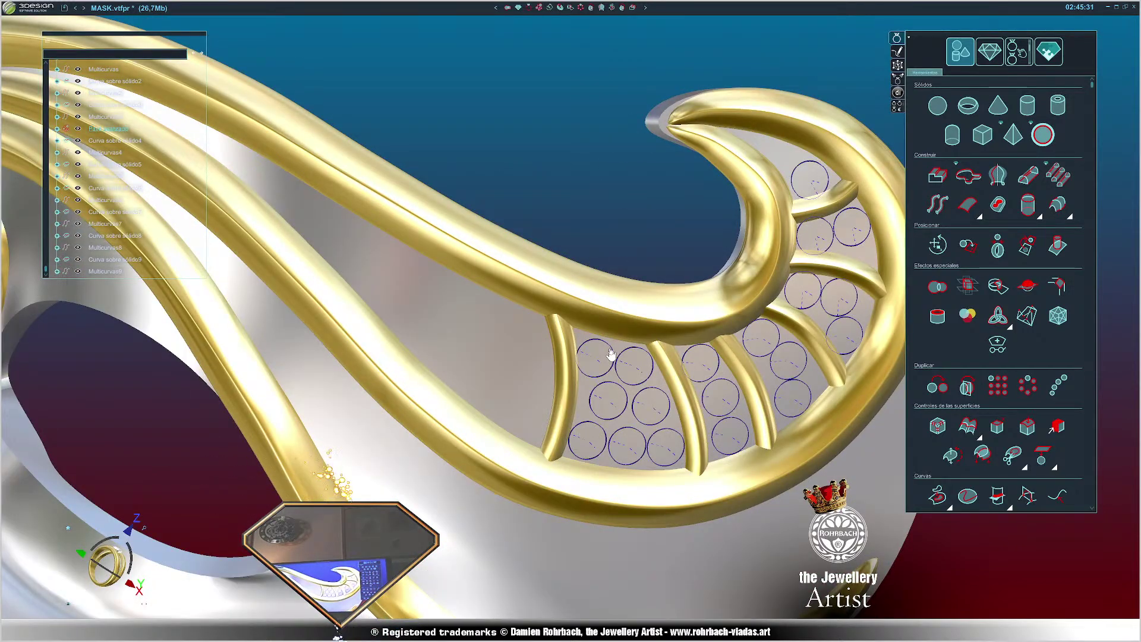
double_click(611, 354)
scroll(659, 362, up, 3)
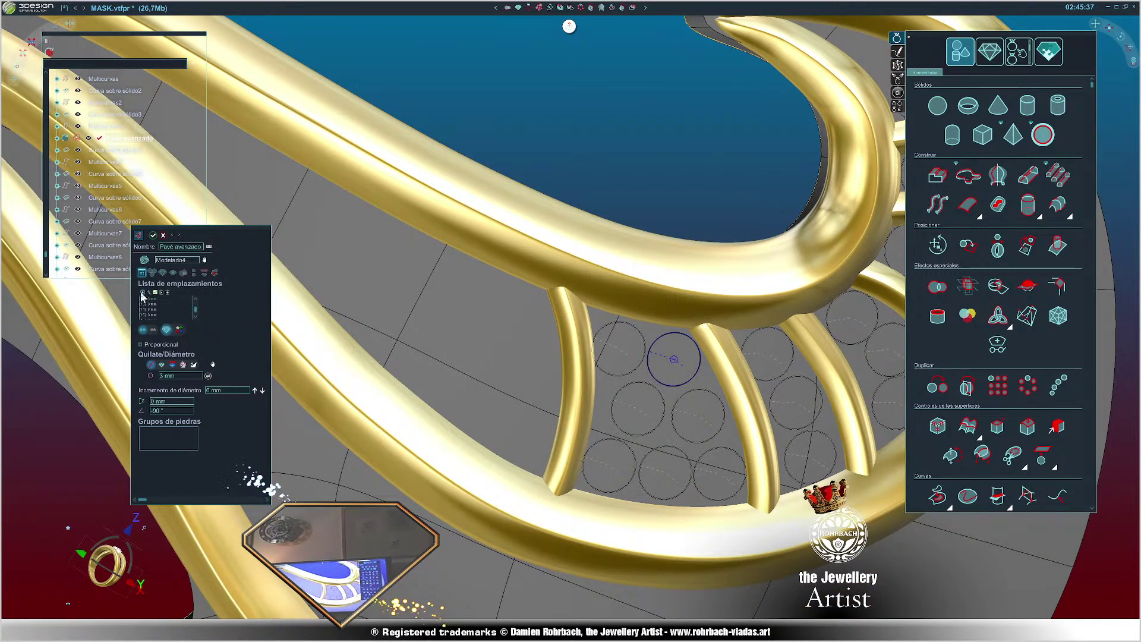
click(515, 421)
drag(515, 421, 523, 435)
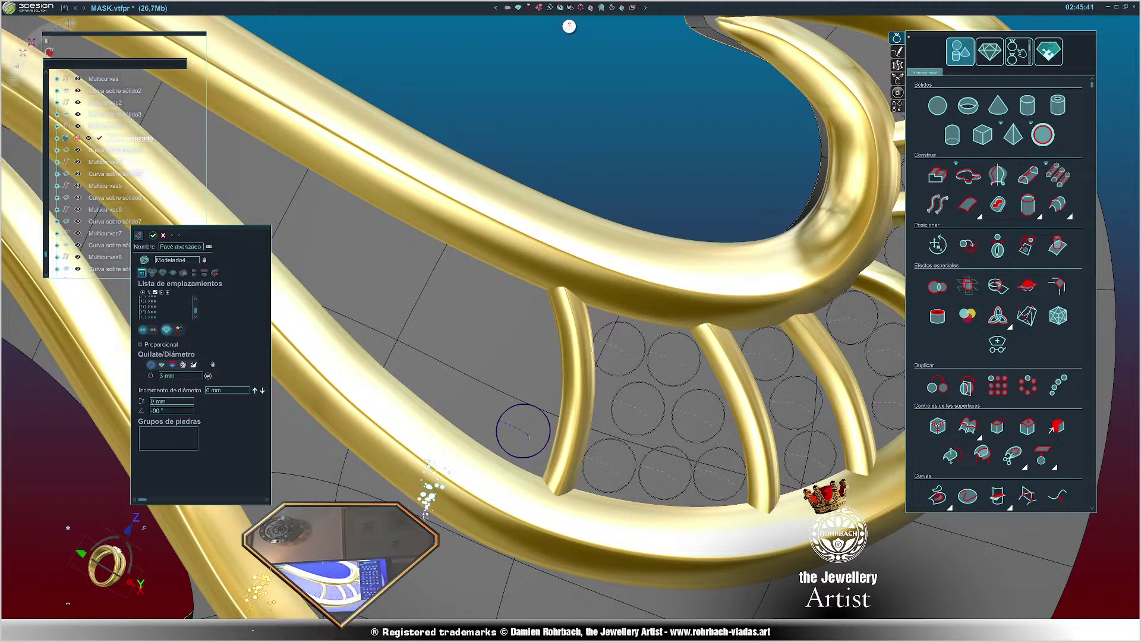
click(529, 392)
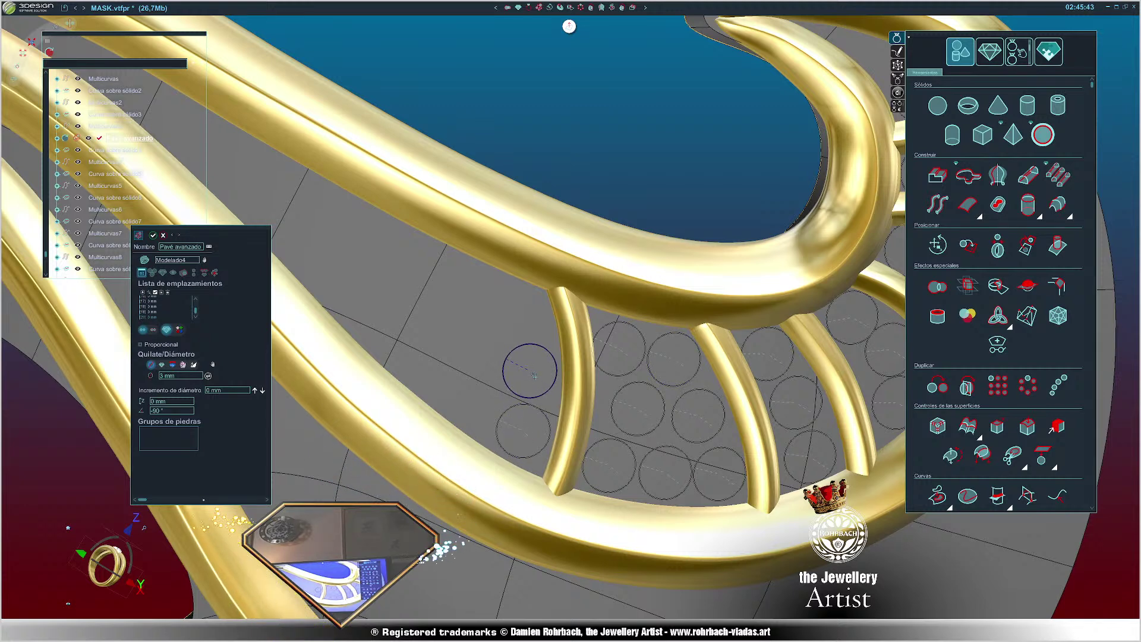
click(533, 375)
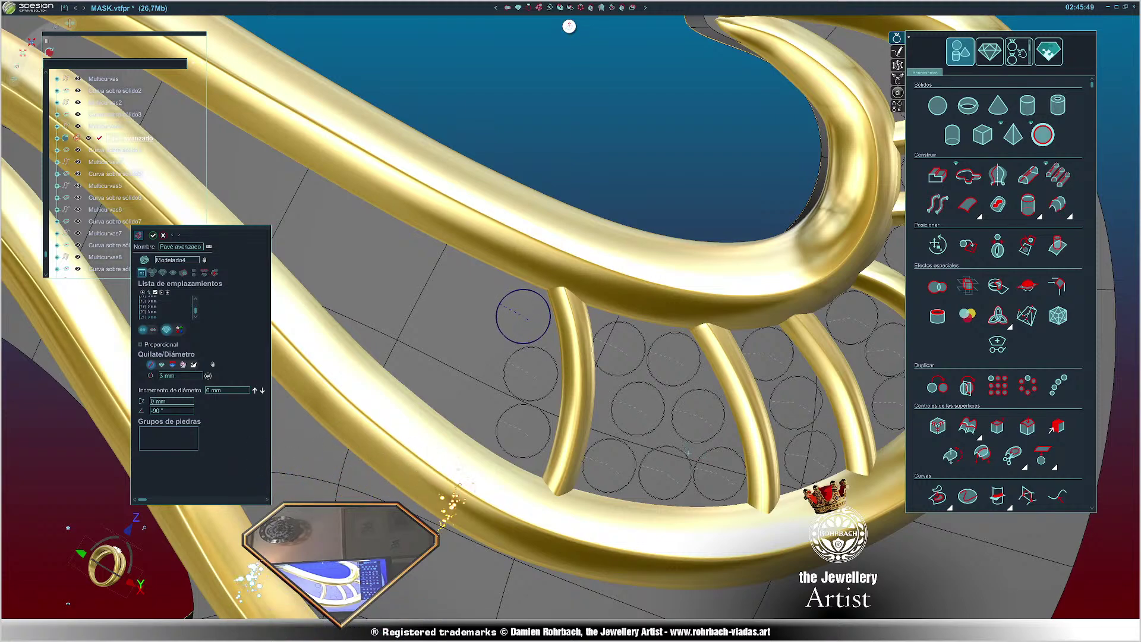
key(Return)
- Draw a five-point curve on the mask surface (Modelado4) beside the new three-stone row, spanning from the upper gold band to the lower one
scroll(695, 434, down, 3)
middle_drag(708, 410, 619, 400)
scroll(641, 242, up, 2)
scroll(619, 400, up, 4)
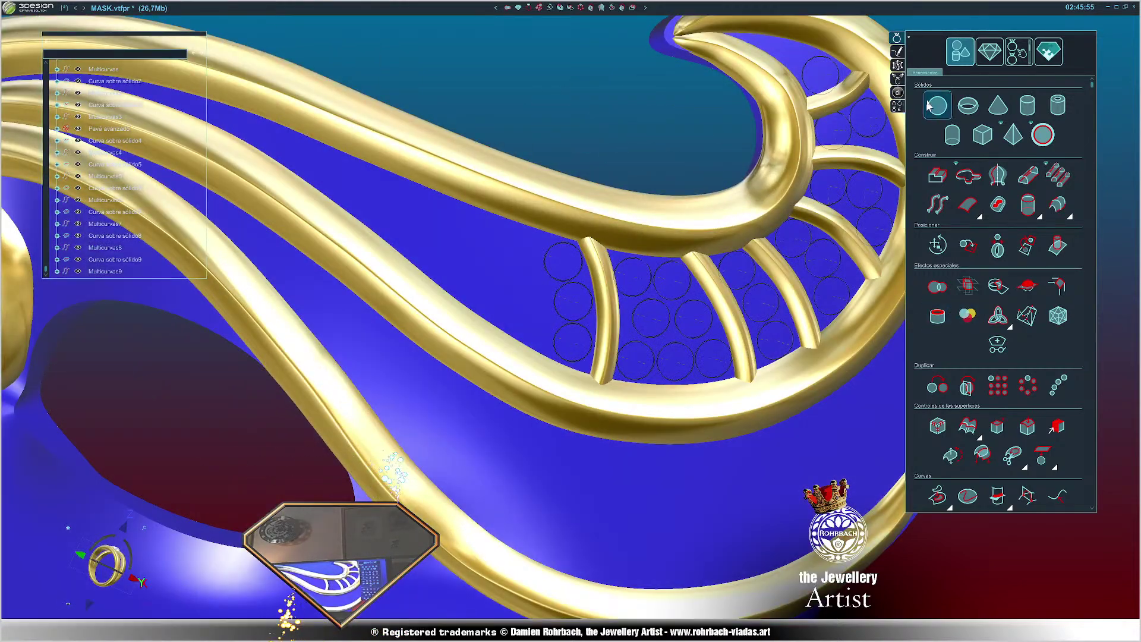
scroll(1001, 371, down, 4)
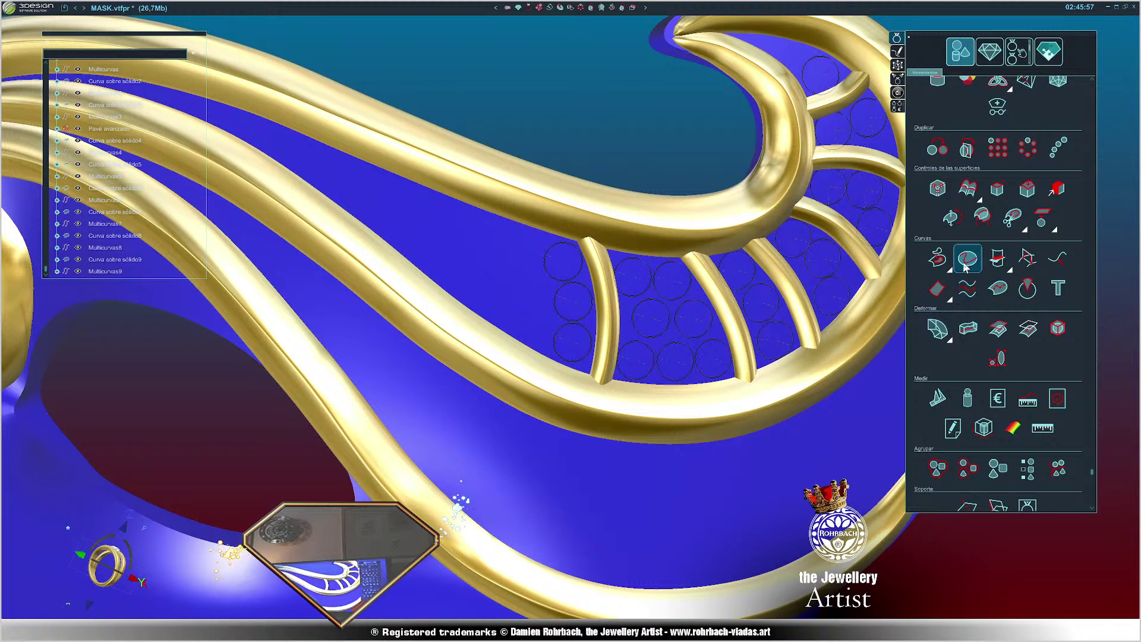
click(997, 288)
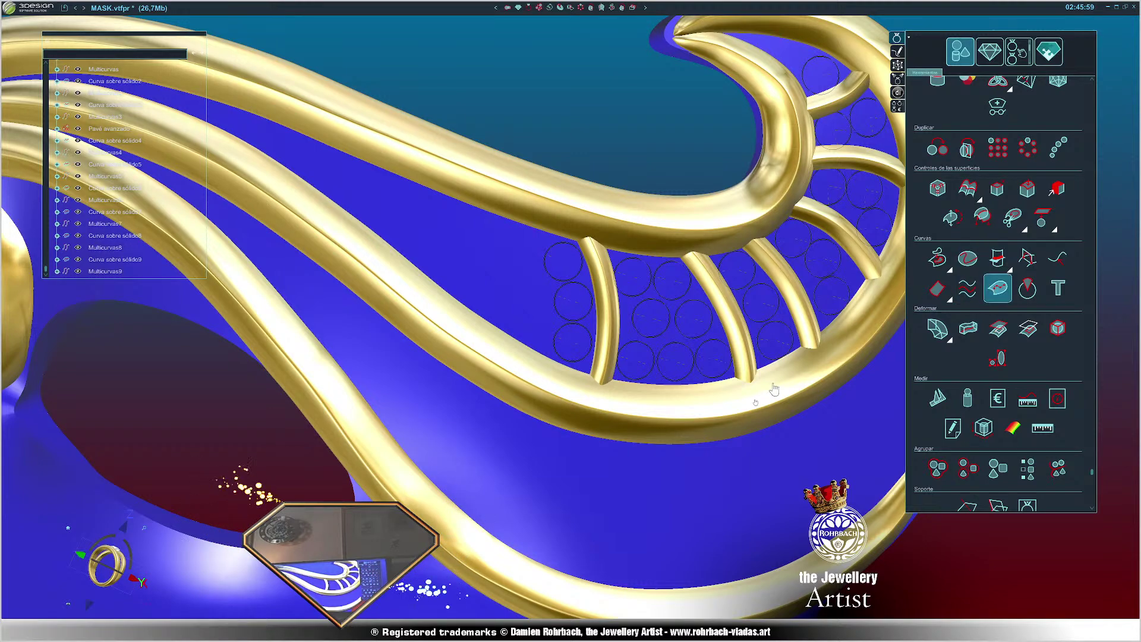
middle_drag(781, 438, 642, 372)
scroll(604, 219, down, 3)
middle_drag(542, 84, 545, 114)
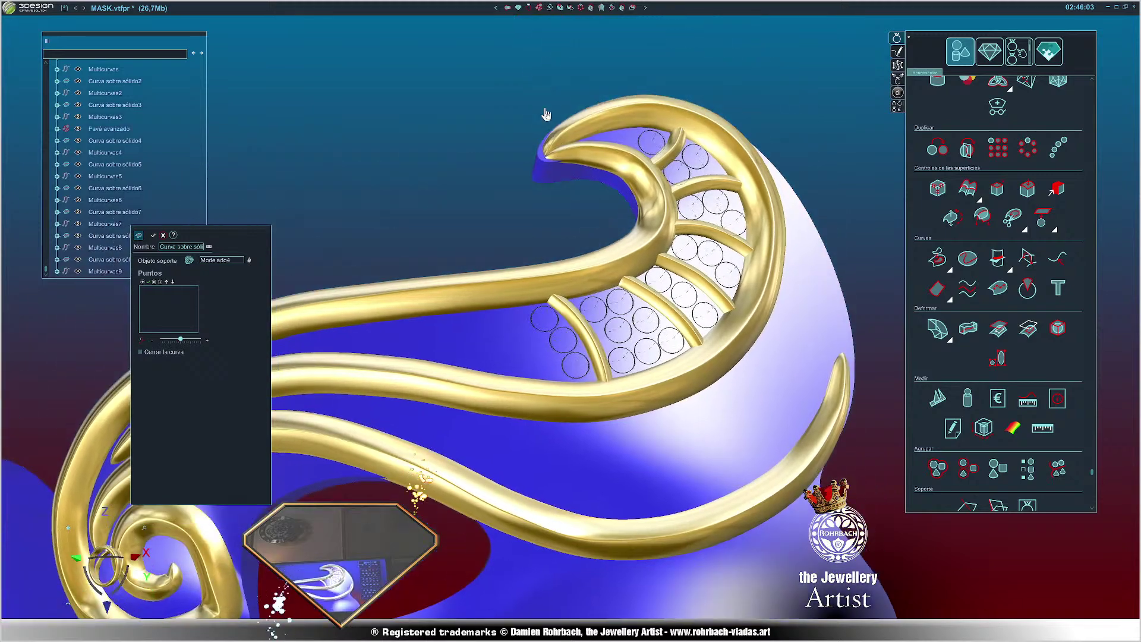
scroll(535, 236, up, 3)
middle_drag(475, 250, 467, 302)
scroll(467, 301, up, 2)
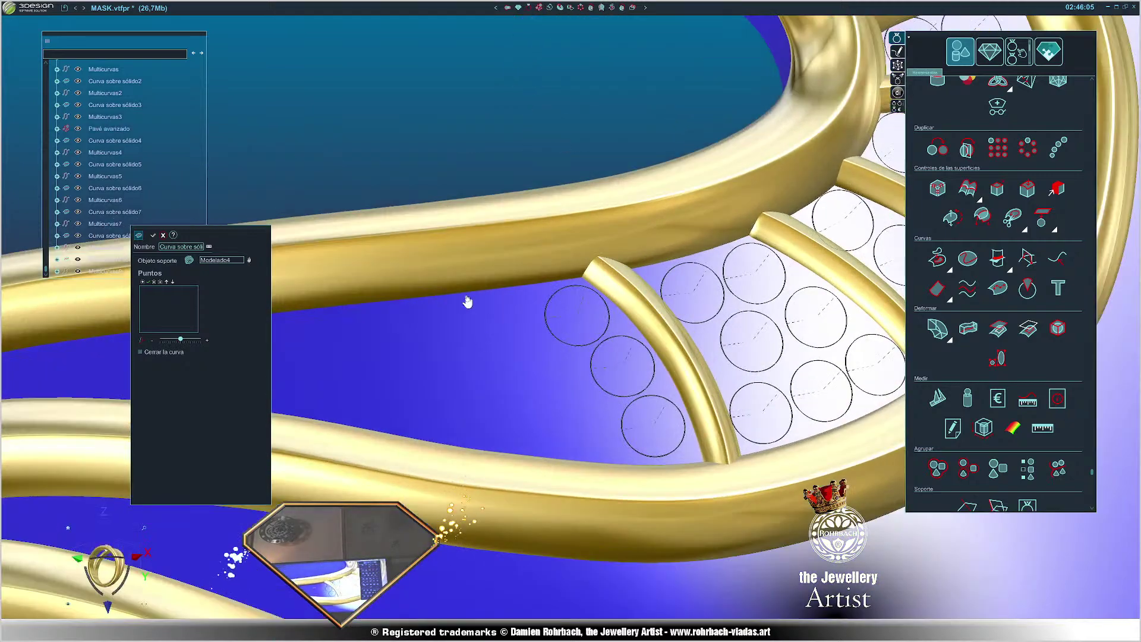
click(483, 267)
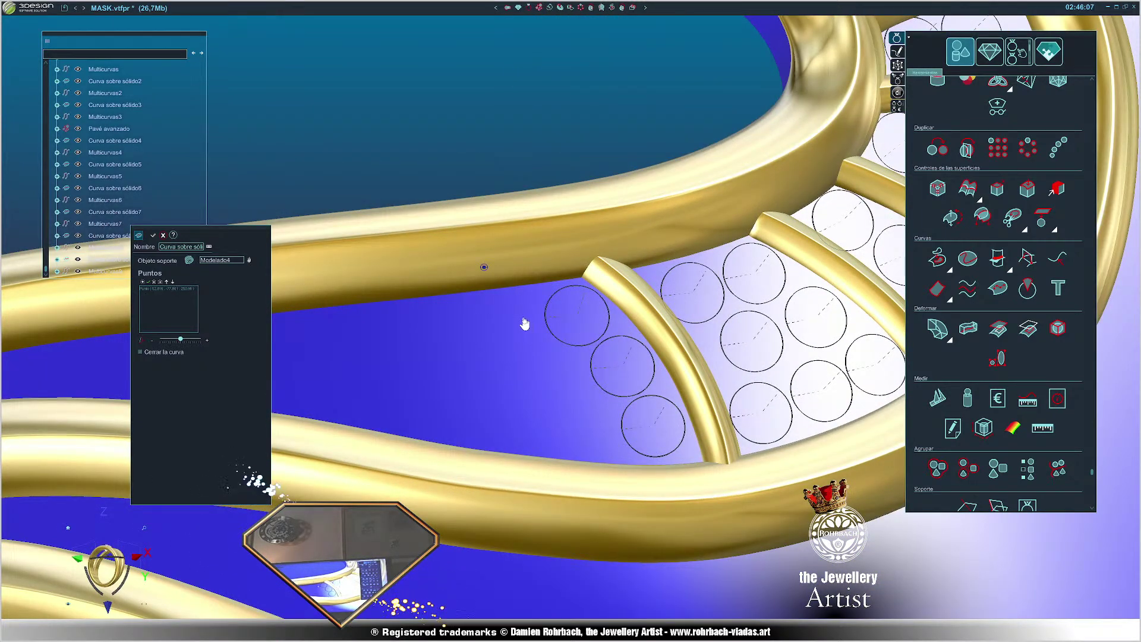
click(523, 316)
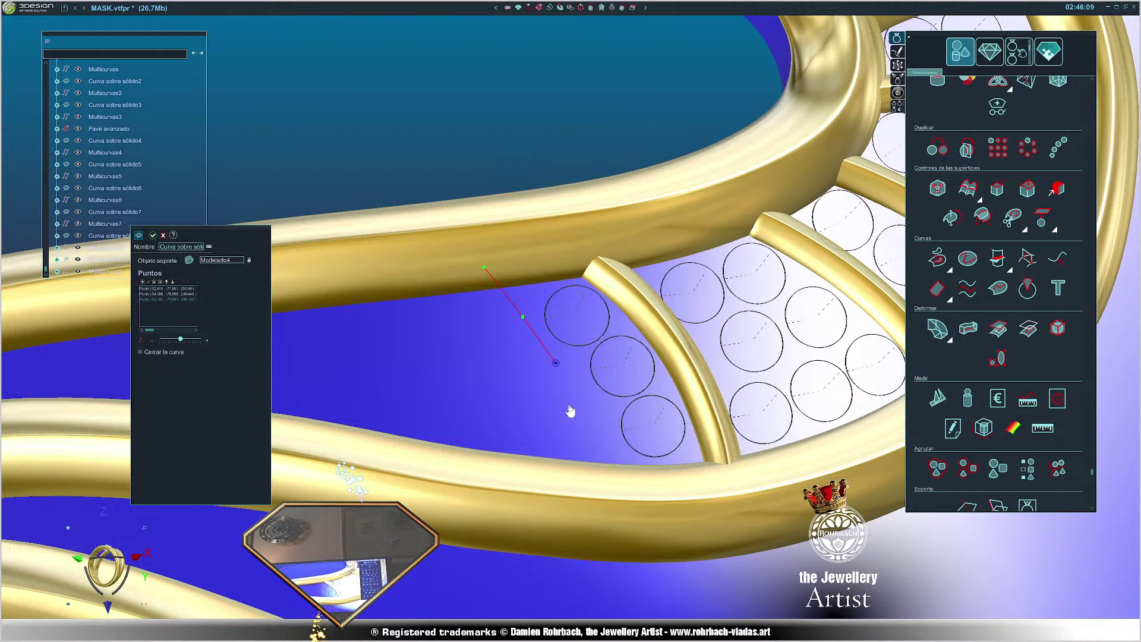
click(555, 362)
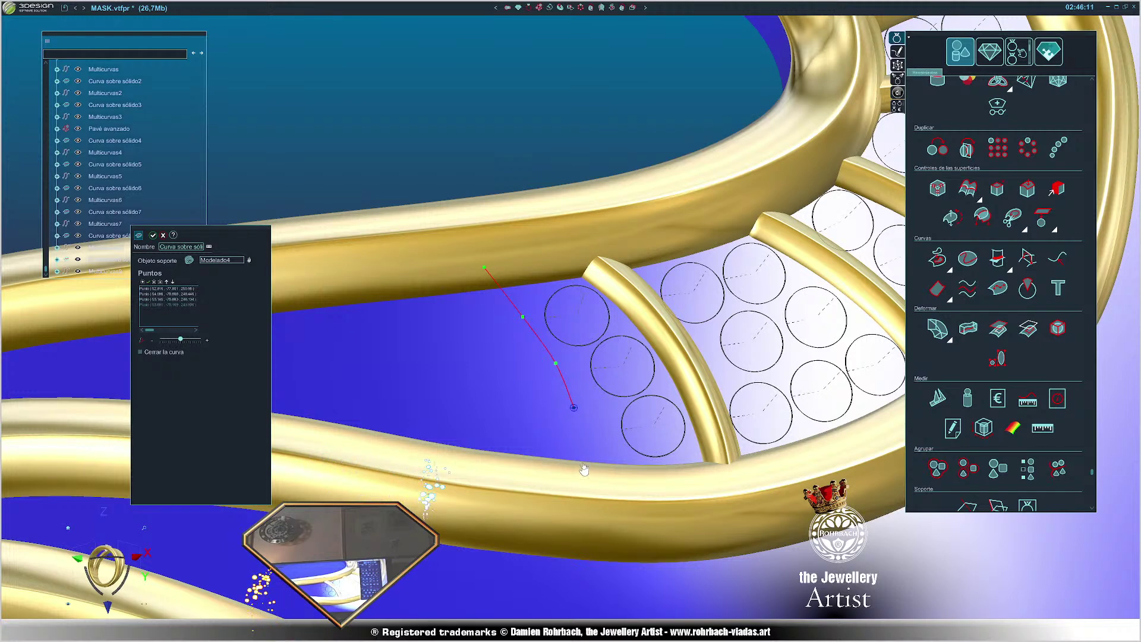
click(577, 490)
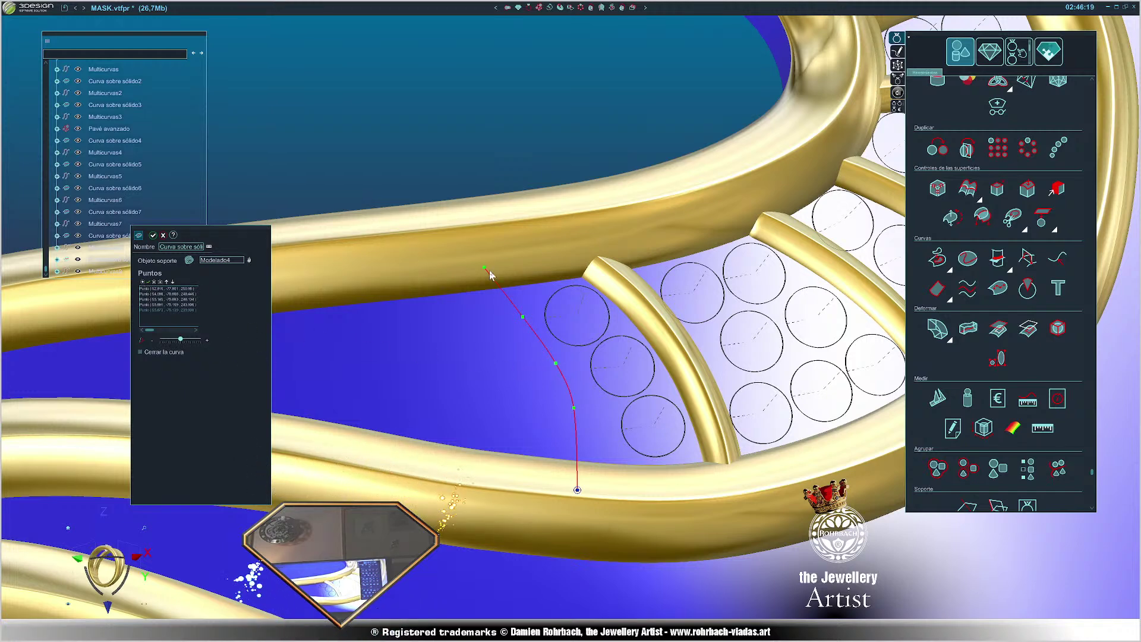
- Reshape the new curve by repositioning its five points so it runs smoothly parallel to the outer three-stone row between both gold bands
drag(485, 270, 481, 265)
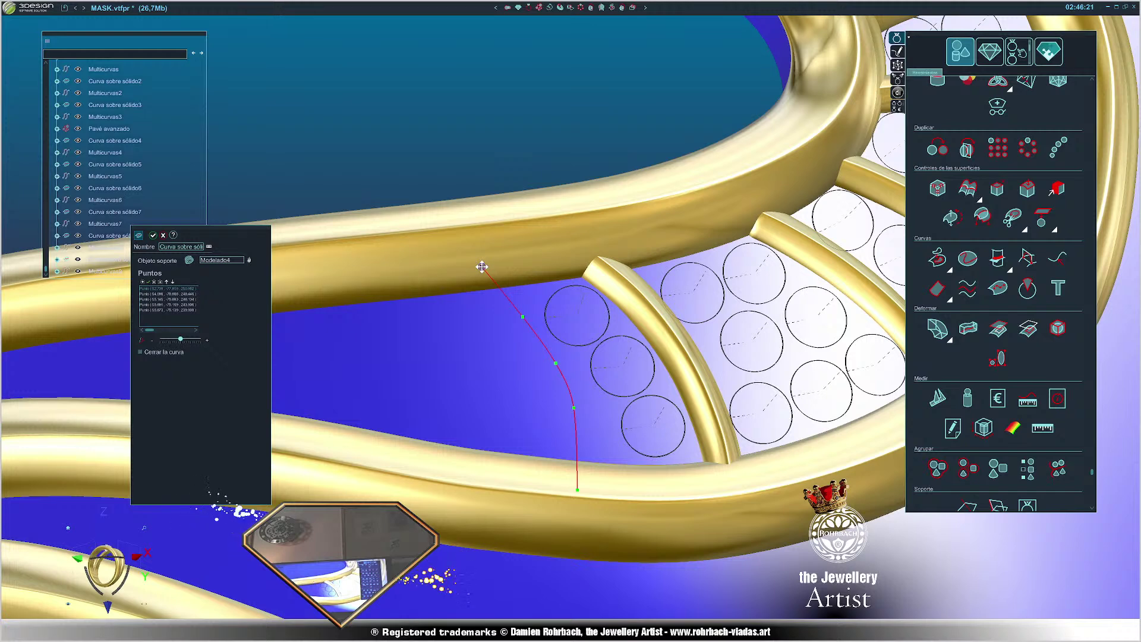
click(522, 319)
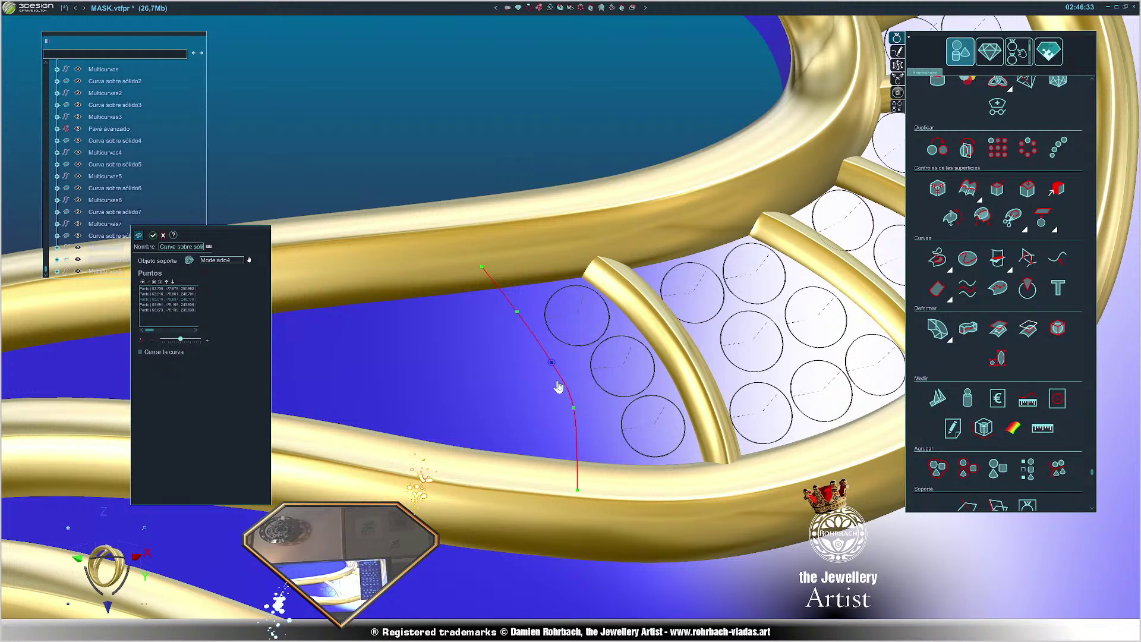
drag(575, 410, 576, 433)
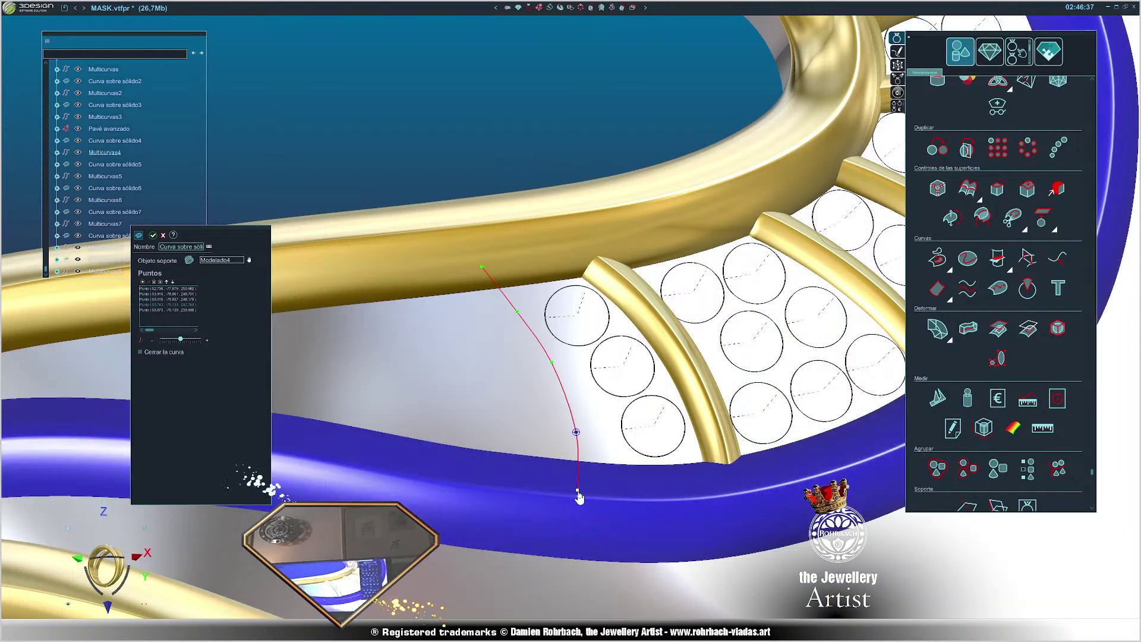
drag(578, 490, 606, 488)
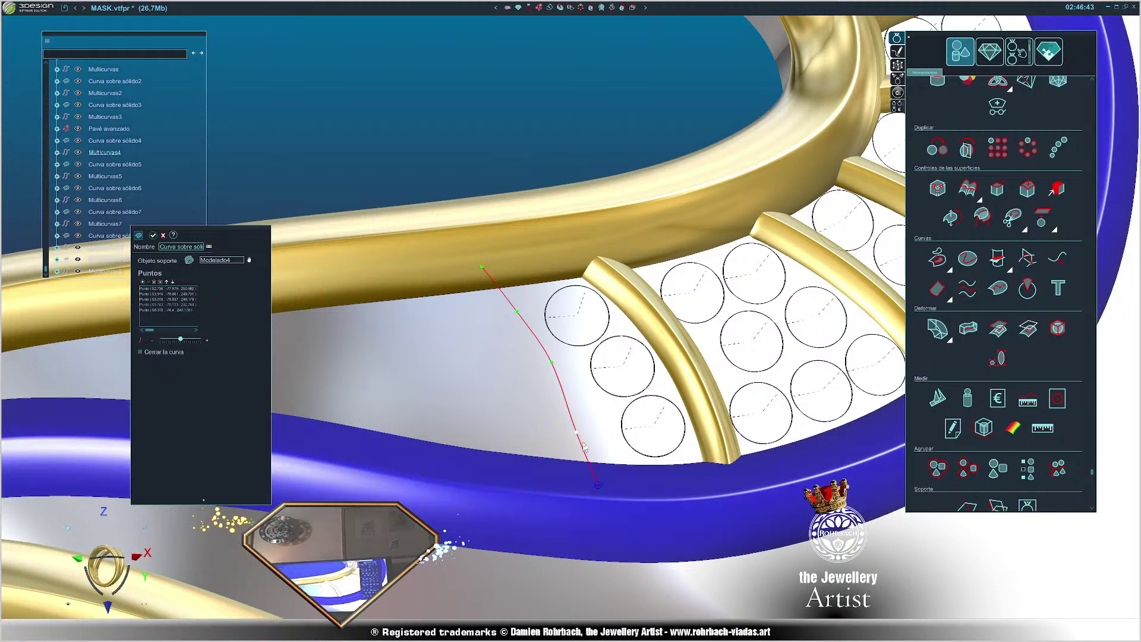
drag(577, 432, 587, 433)
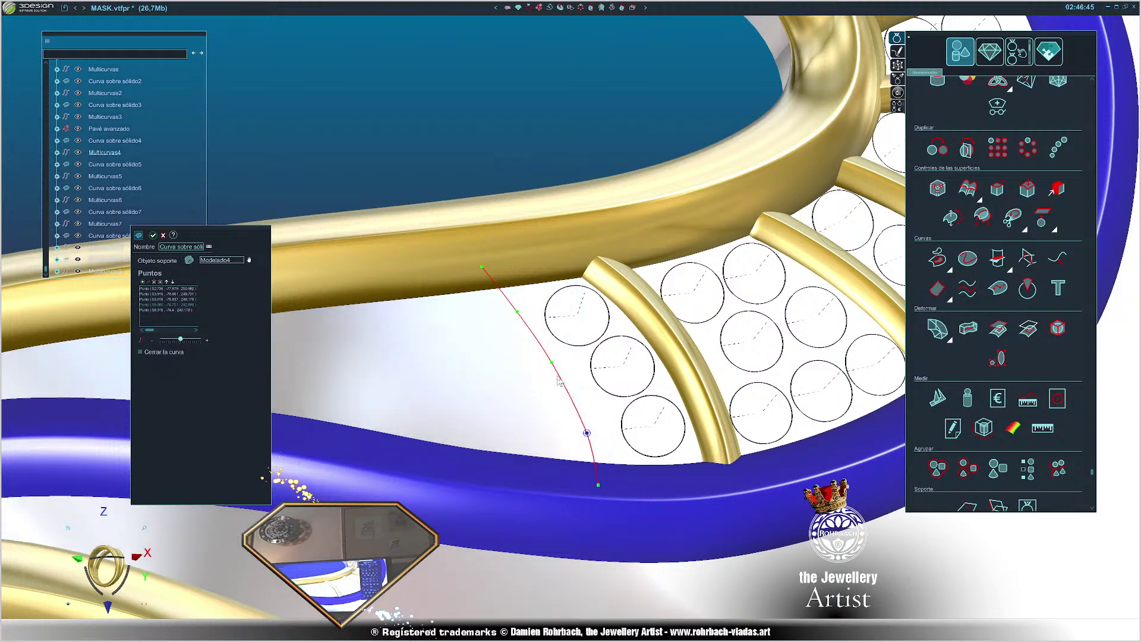
drag(552, 363, 553, 363)
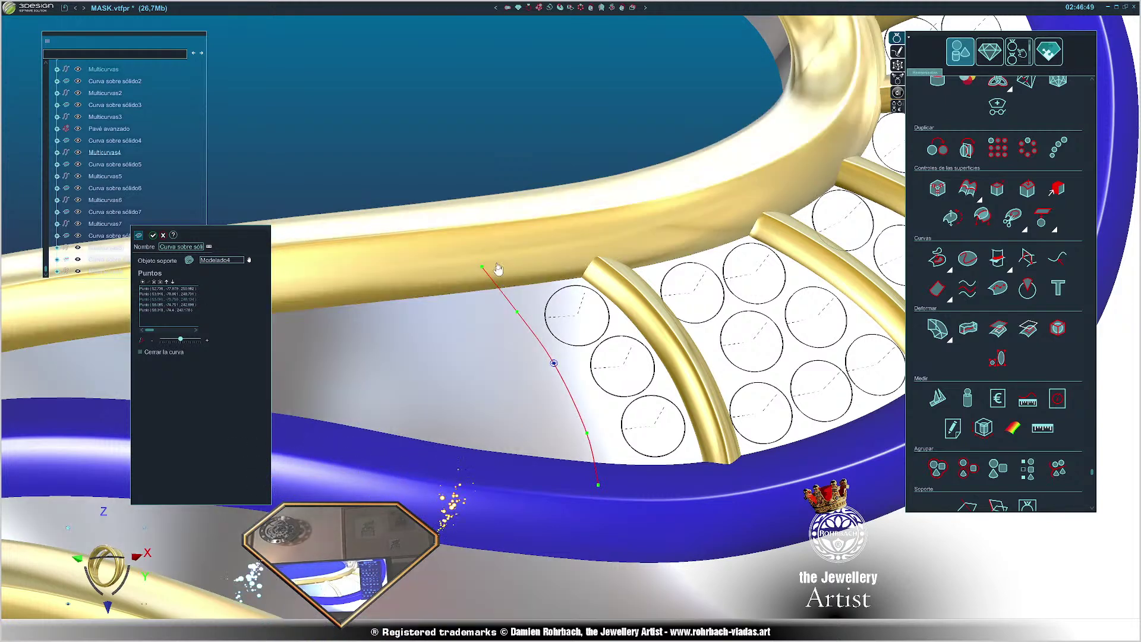
drag(478, 267, 475, 268)
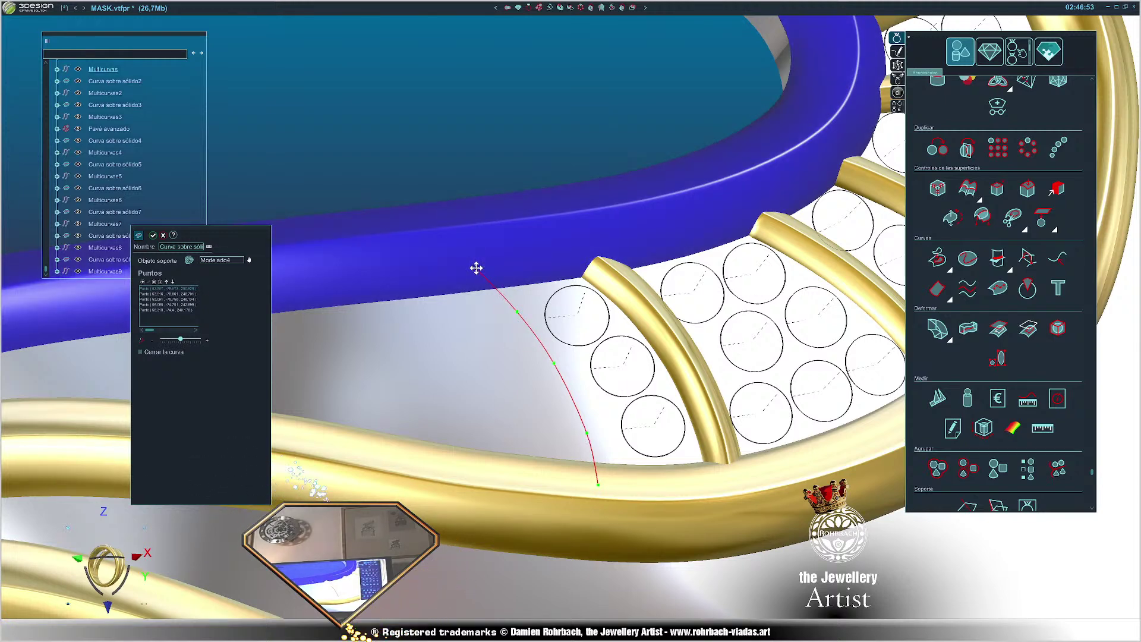
click(513, 305)
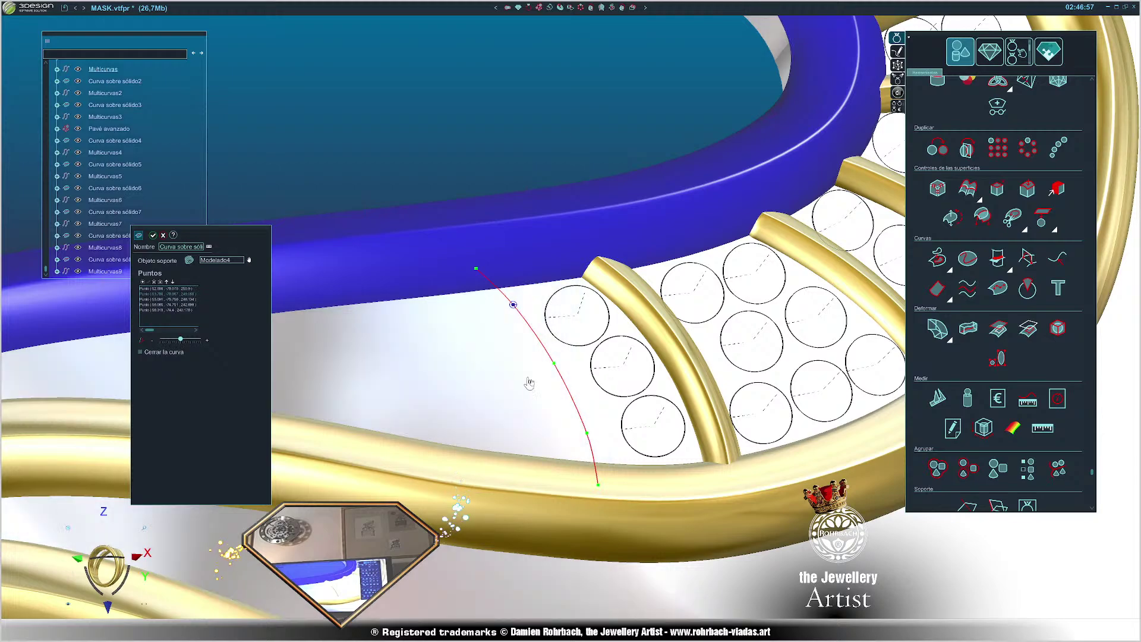
- Fine-tune the curve's two lowest points where it meets the lower gold band and accept the curve
scroll(517, 407, down, 6)
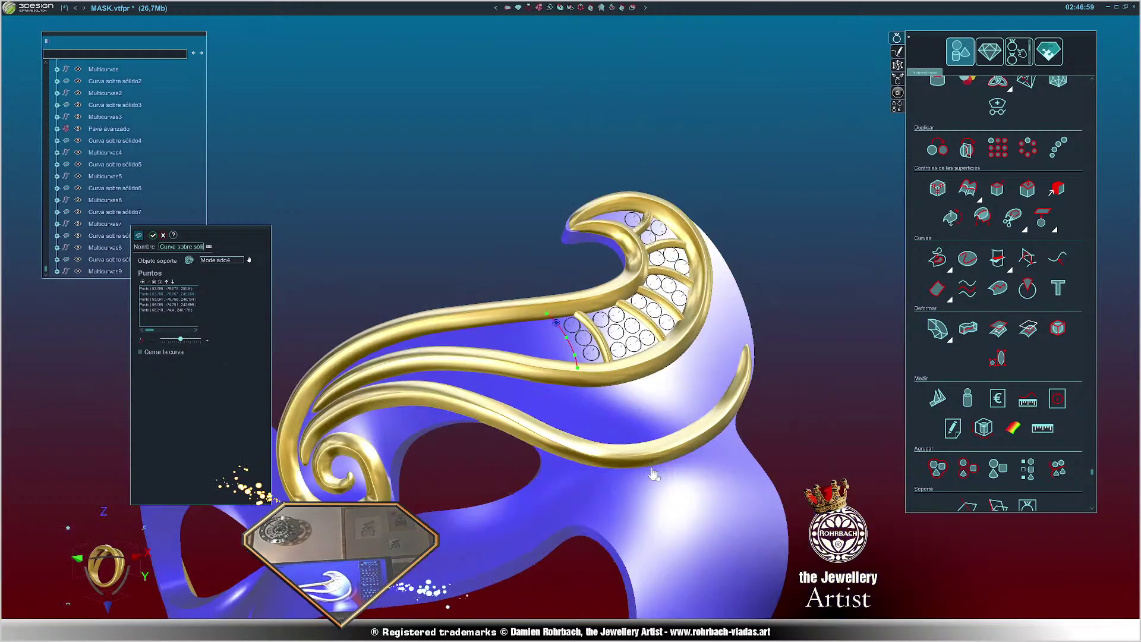
middle_drag(651, 473, 583, 539)
scroll(579, 528, up, 2)
scroll(493, 434, up, 6)
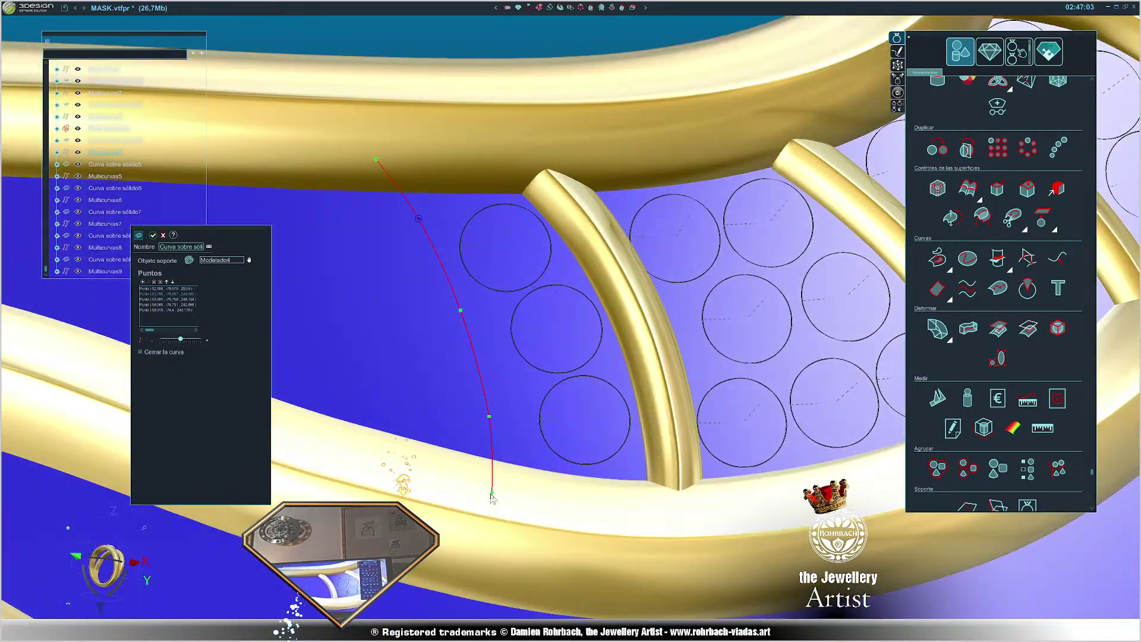
drag(491, 494, 491, 495)
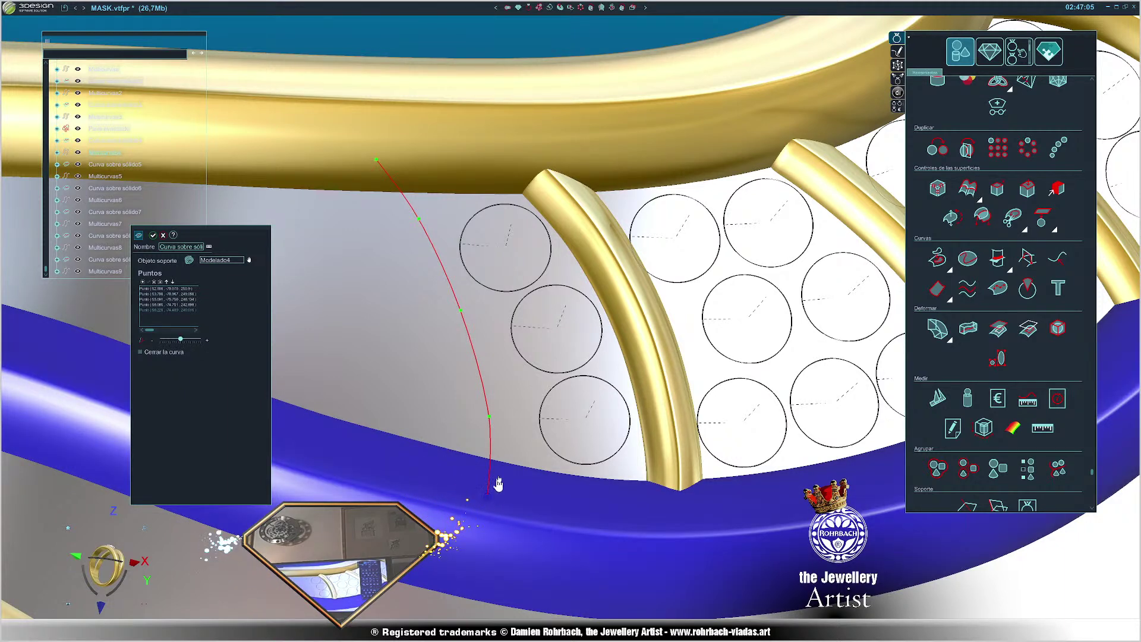
click(489, 417)
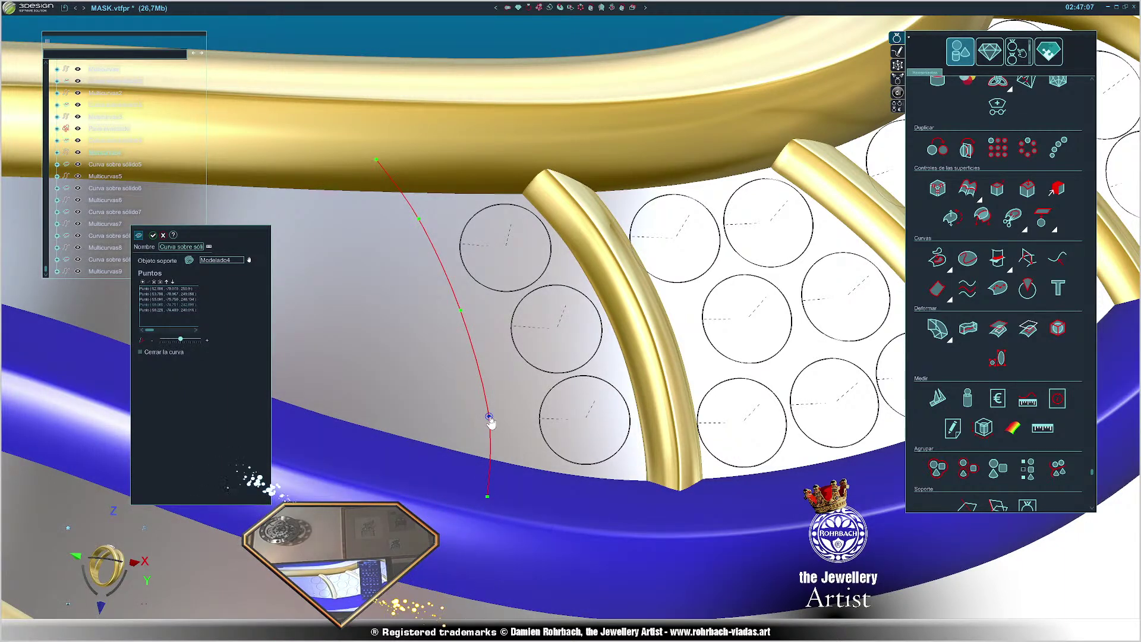
drag(490, 417, 489, 416)
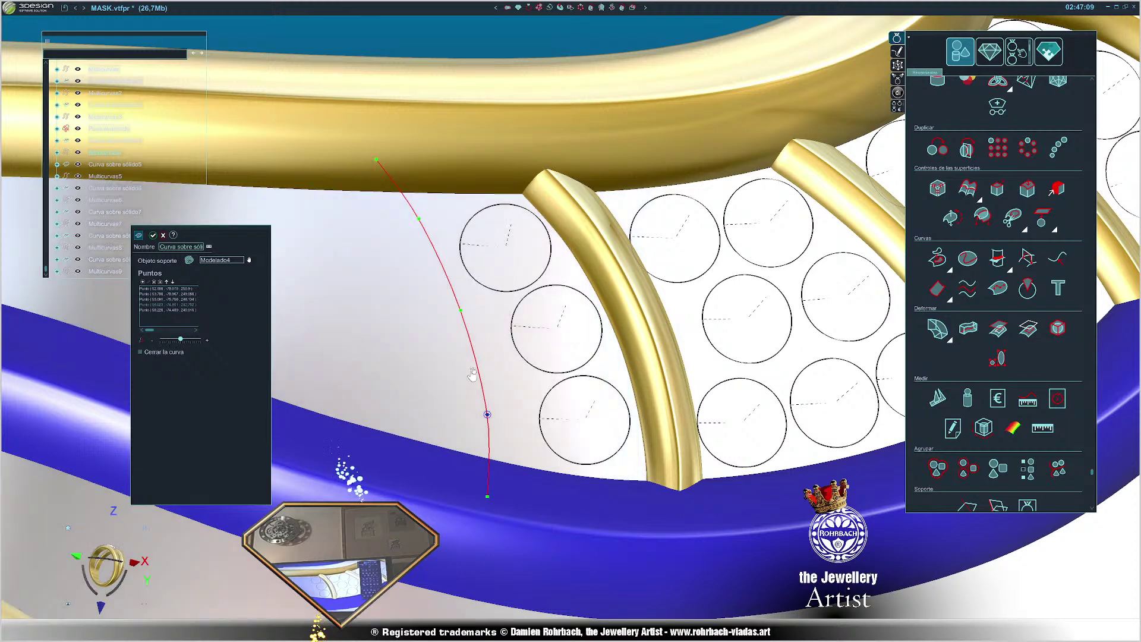
scroll(555, 408, down, 4)
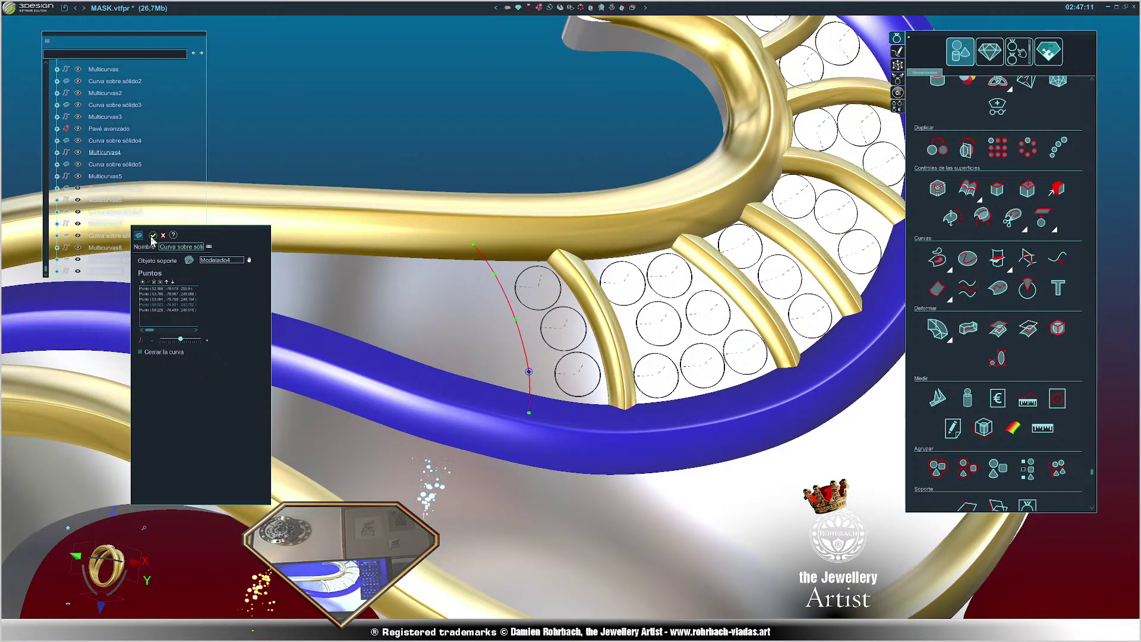
click(153, 236)
- Create a copy of the last rib, Multicurvas9, to use for the next rib
scroll(561, 449, down, 5)
scroll(562, 448, up, 5)
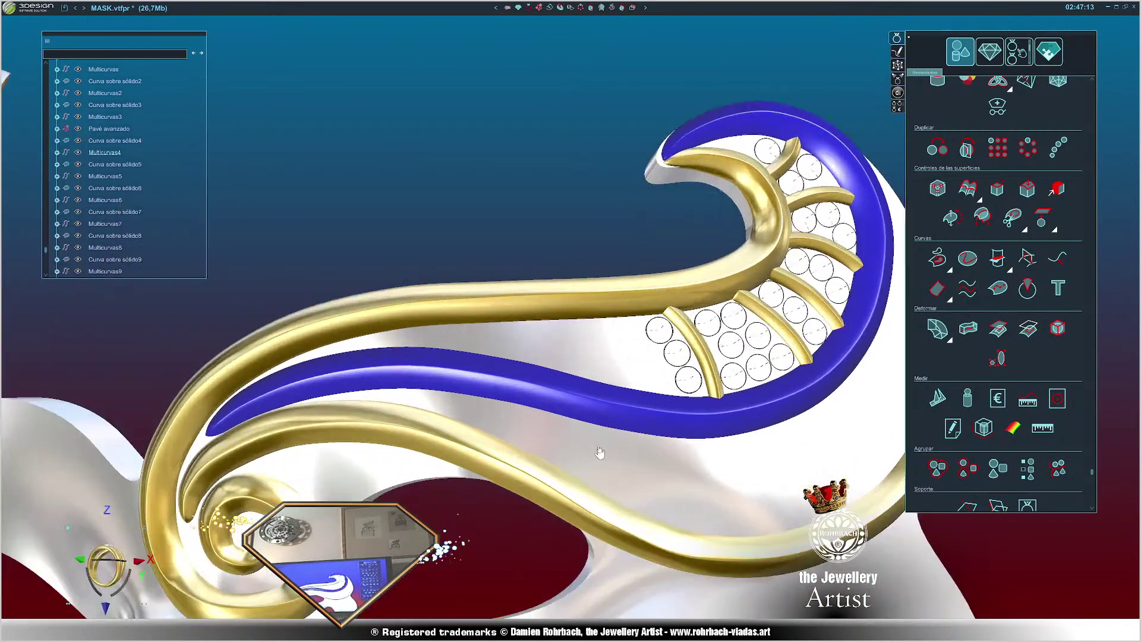
right_click(699, 416)
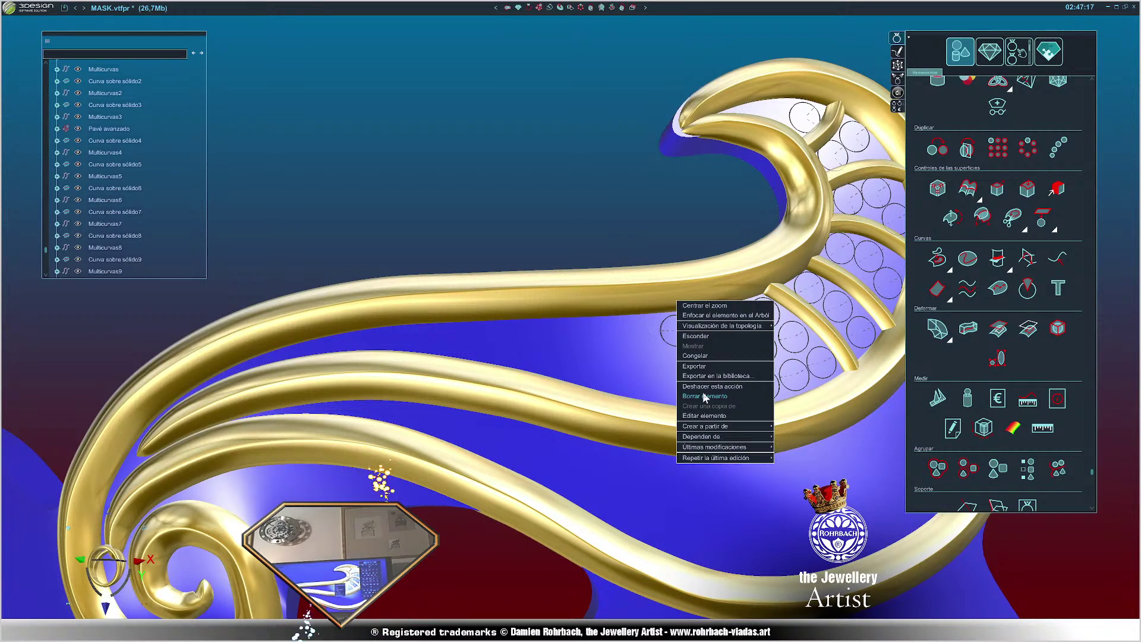
click(706, 396)
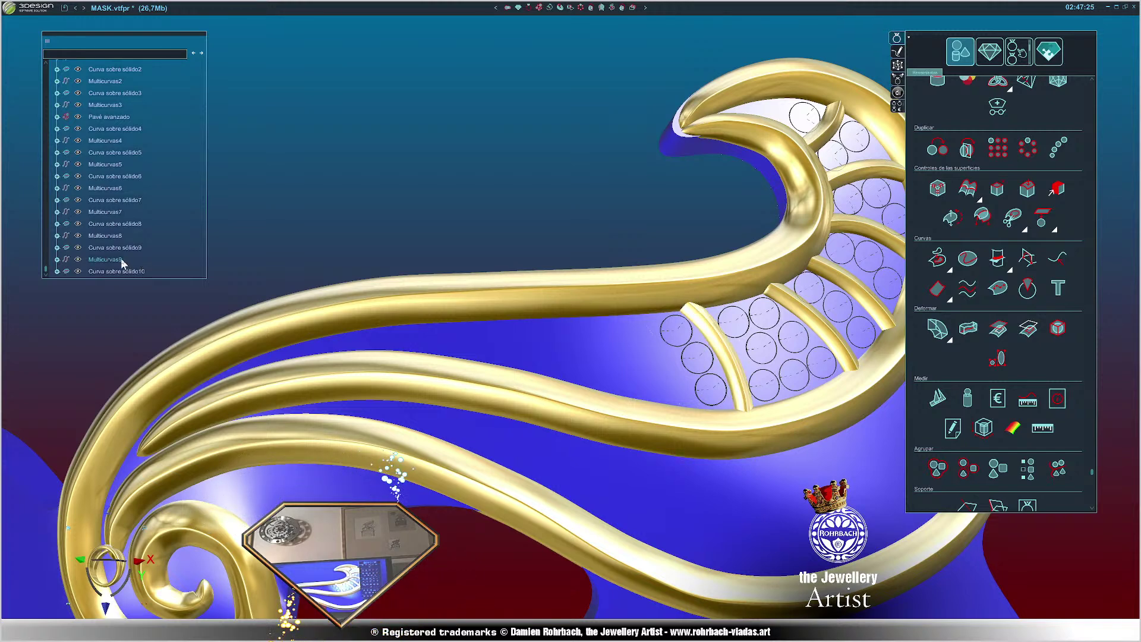
right_click(120, 375)
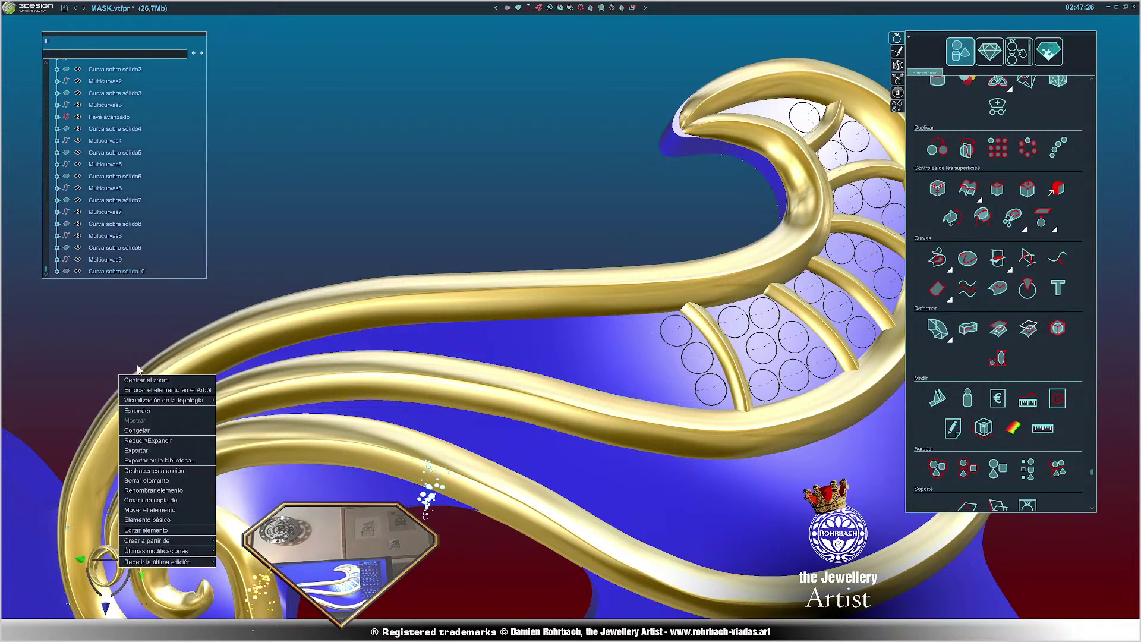
click(158, 501)
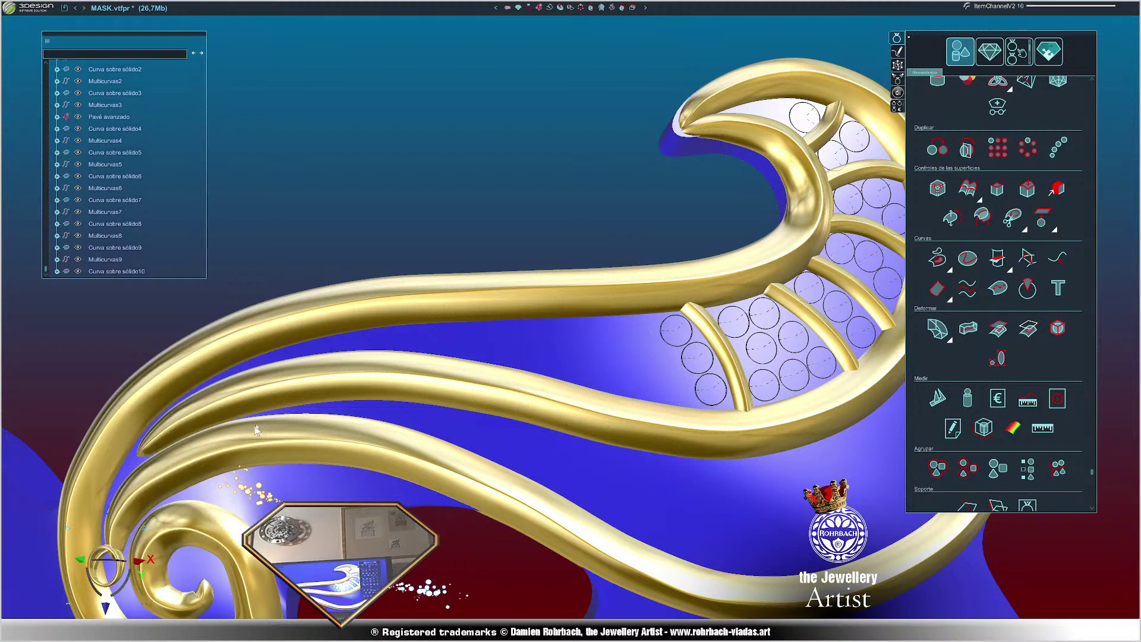
scroll(693, 466, down, 3)
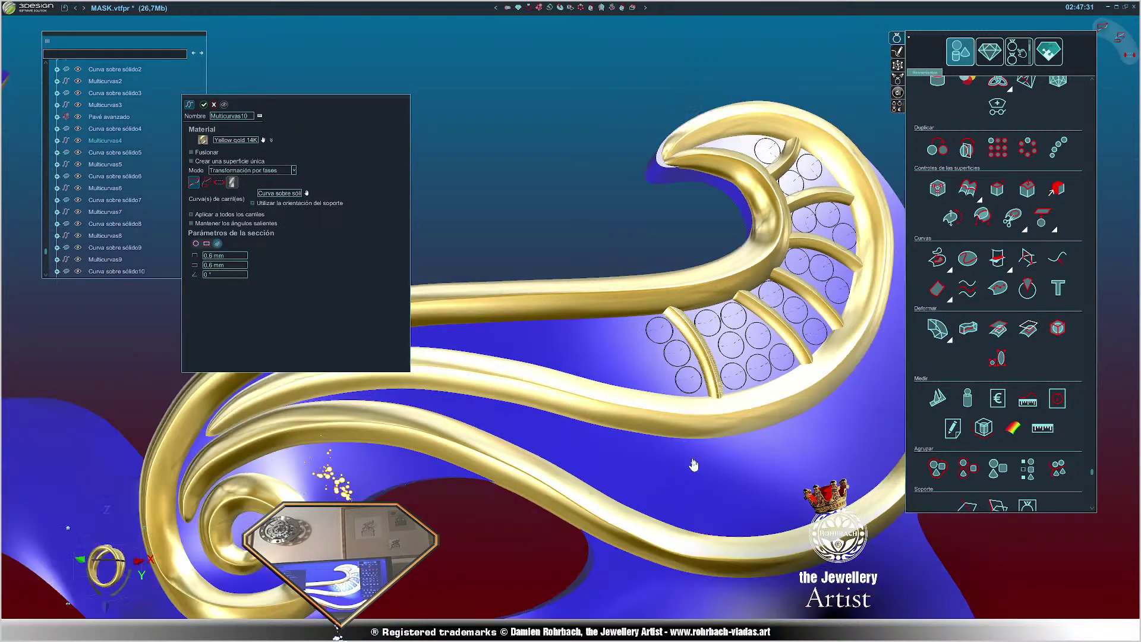
scroll(645, 462, up, 6)
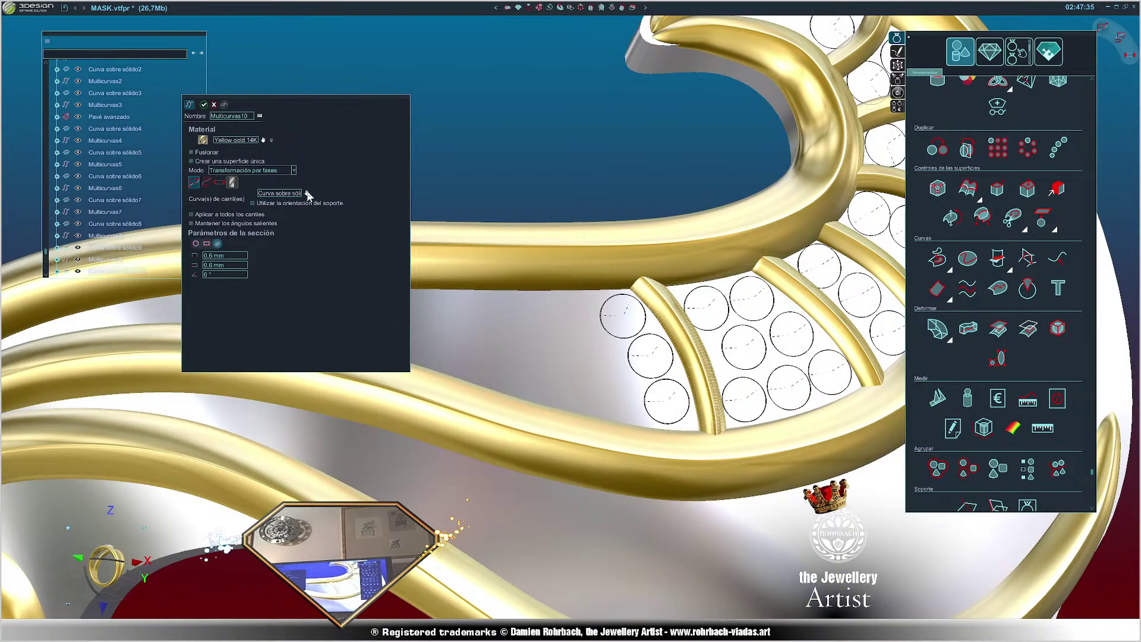
- Assign Curva sobre sólido10 as the rail curve of the copied rib Multicurvas10 and accept it
click(307, 193)
scroll(459, 200, down, 6)
scroll(116, 275, down, 1)
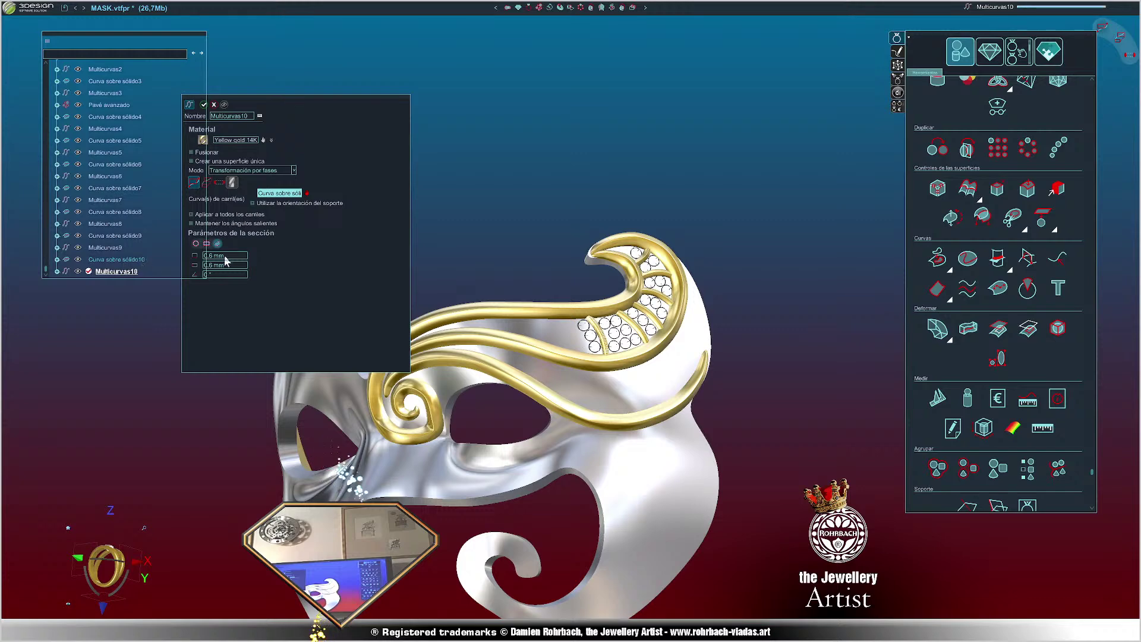
drag(315, 110, 353, 119)
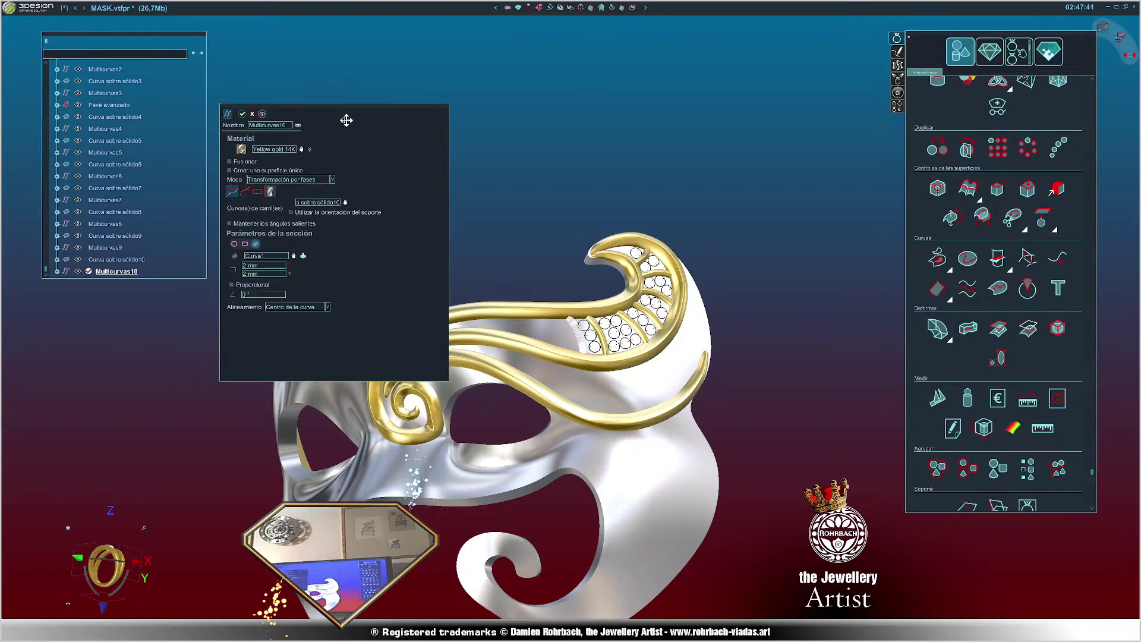
click(242, 114)
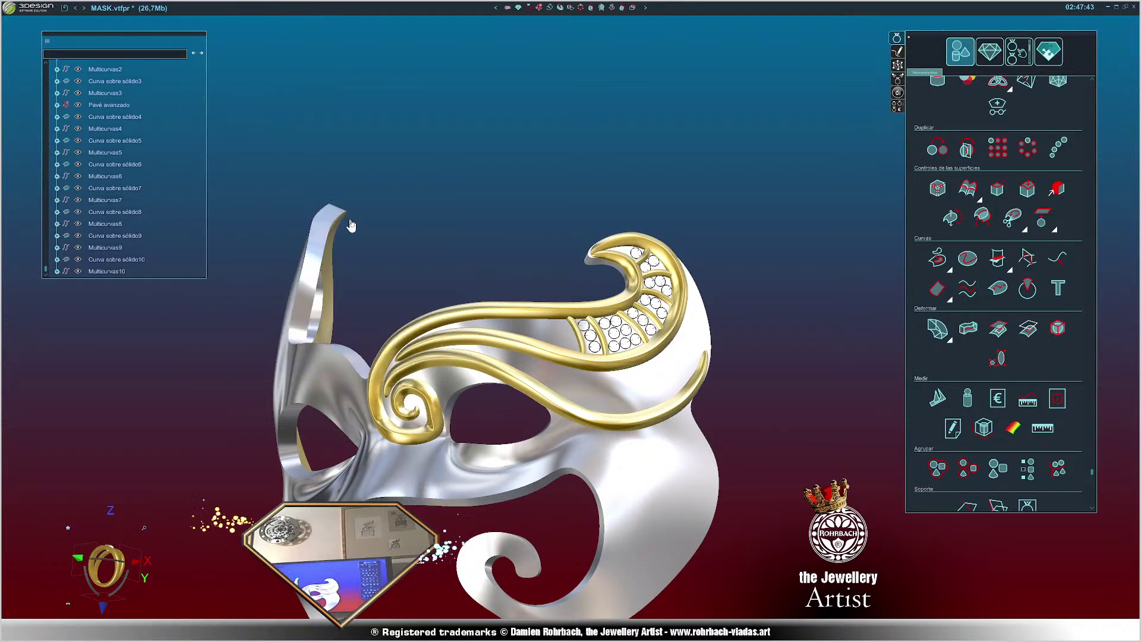
- Examine the wing ornament's new rib and stone cells from several angles and distances around the mask
scroll(539, 449, up, 5)
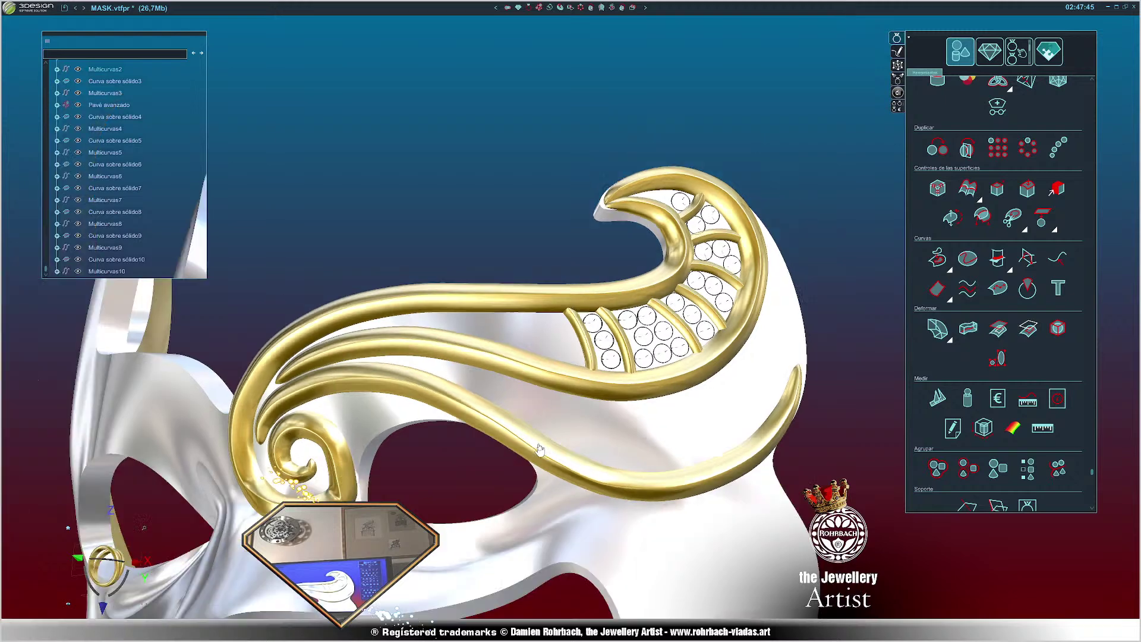
scroll(539, 448, down, 5)
middle_drag(539, 449, 493, 421)
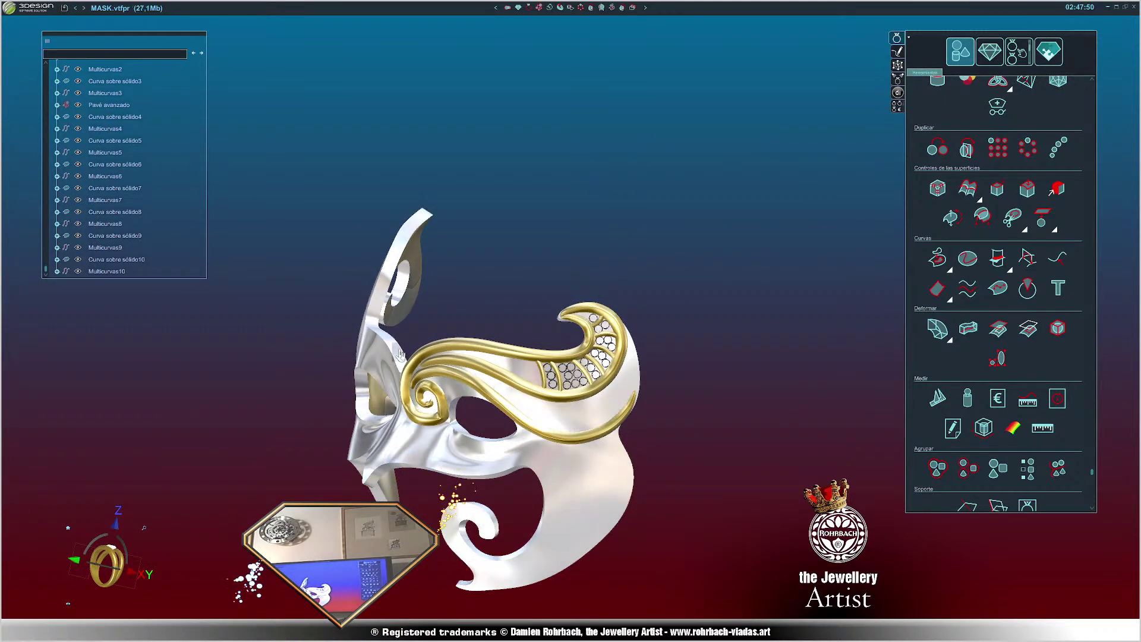
scroll(528, 449, up, 5)
scroll(529, 449, up, 3)
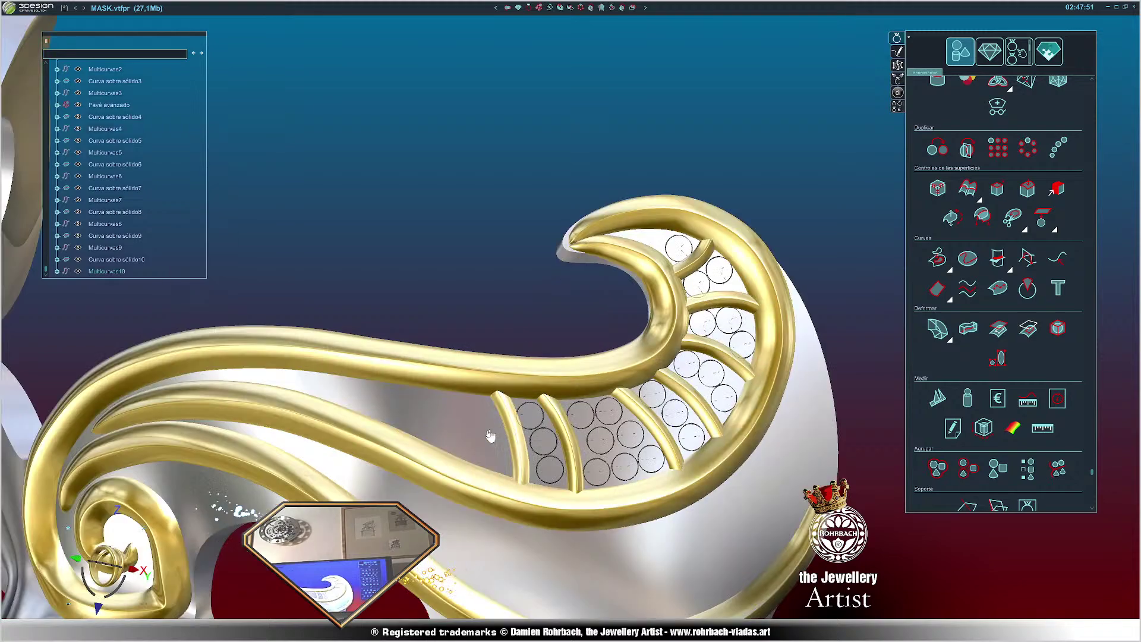
click(492, 439)
scroll(504, 473, down, 6)
scroll(547, 493, up, 5)
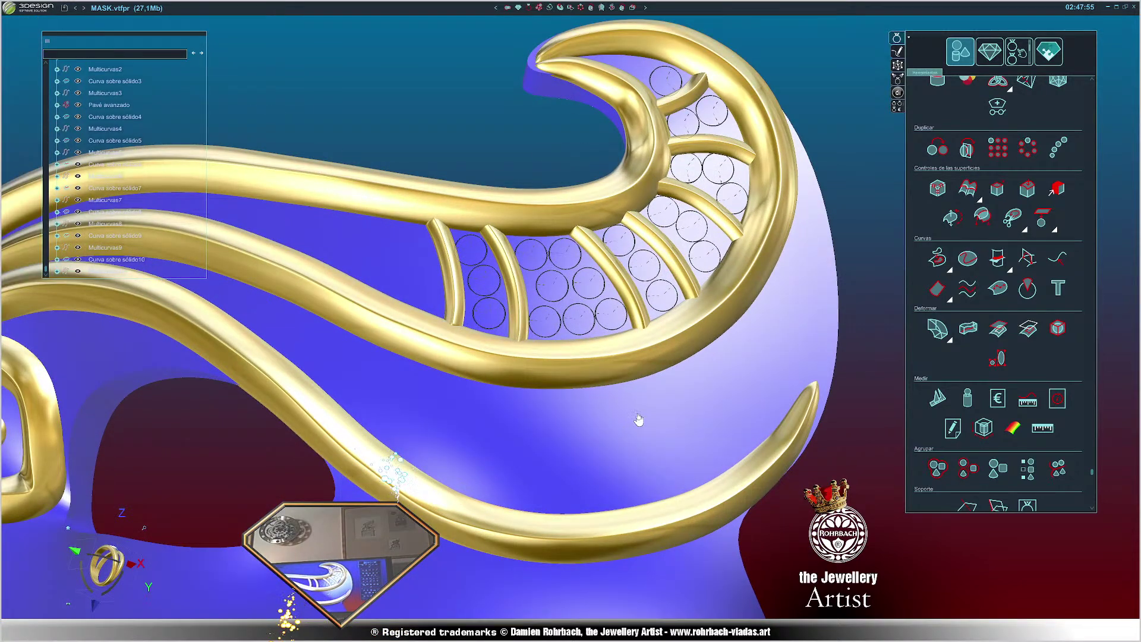
scroll(637, 429, down, 5)
middle_drag(634, 438, 641, 462)
scroll(578, 438, up, 3)
click(574, 420)
scroll(570, 410, down, 3)
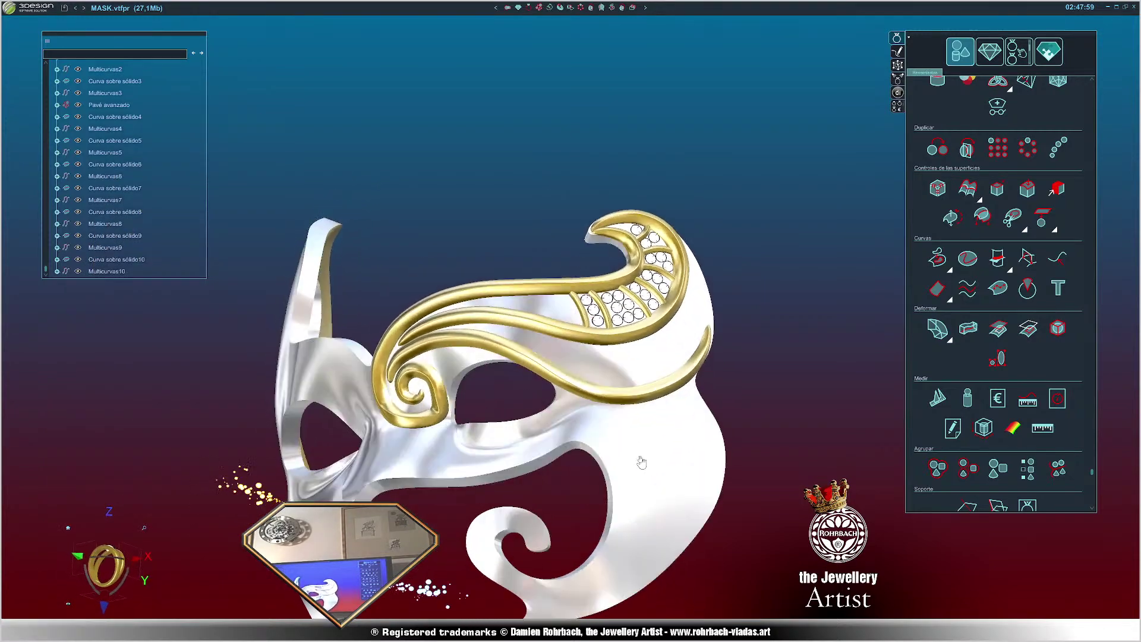
scroll(641, 462, up, 4)
click(631, 415)
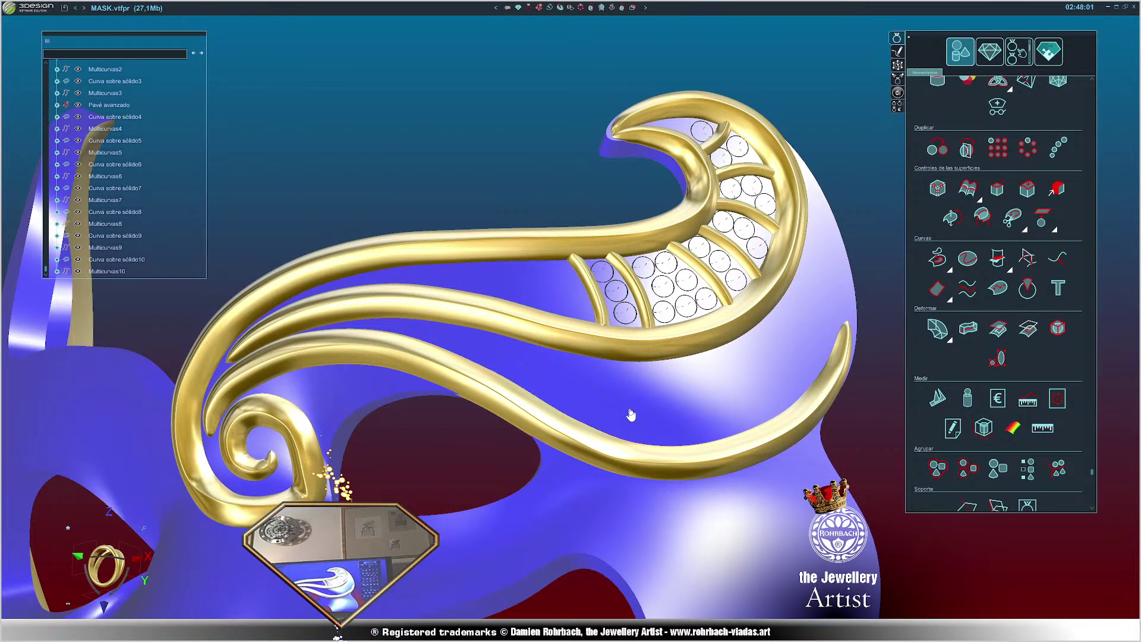
scroll(632, 410, down, 5)
middle_drag(633, 410, 545, 390)
scroll(575, 473, up, 4)
scroll(542, 458, down, 5)
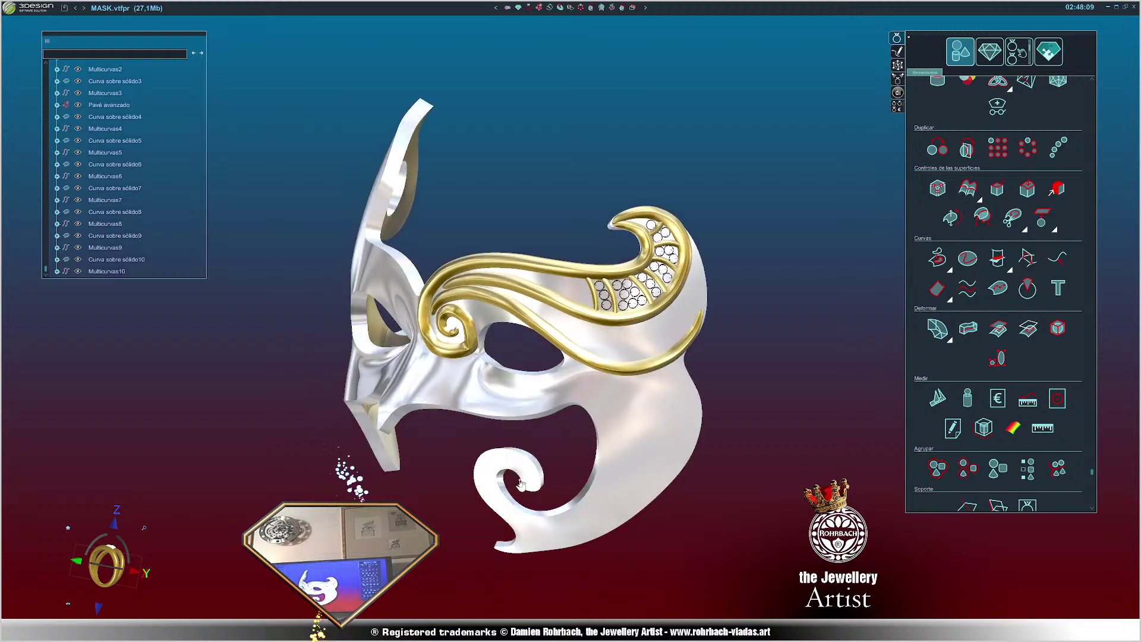
scroll(624, 465, up, 5)
middle_drag(625, 465, 615, 479)
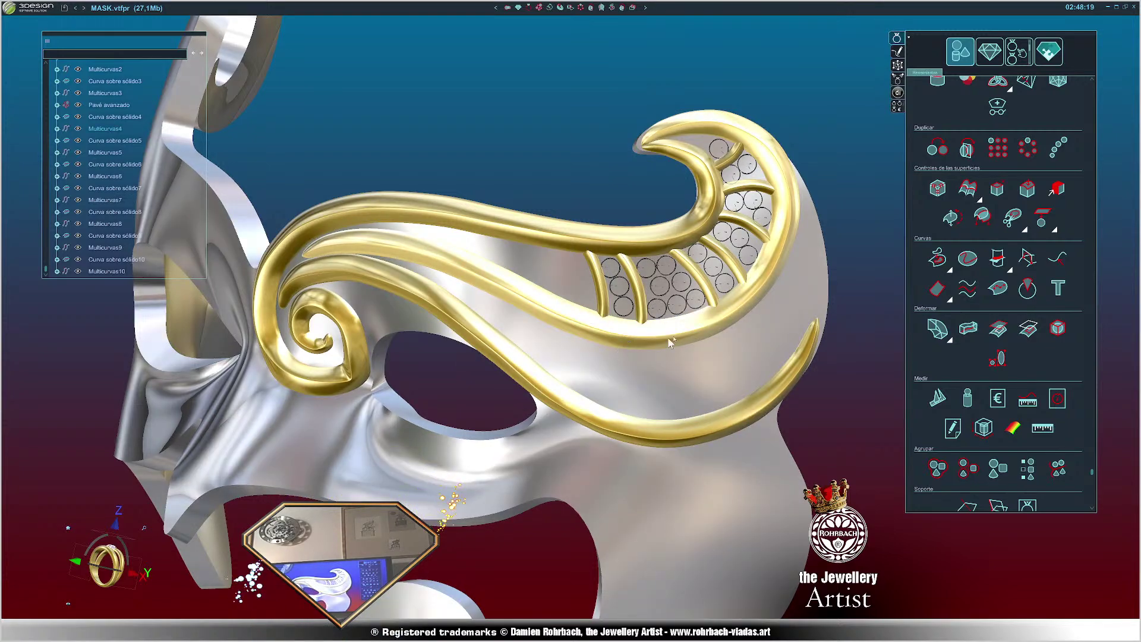
middle_drag(670, 343, 785, 305)
scroll(761, 297, down, 4)
scroll(735, 323, up, 5)
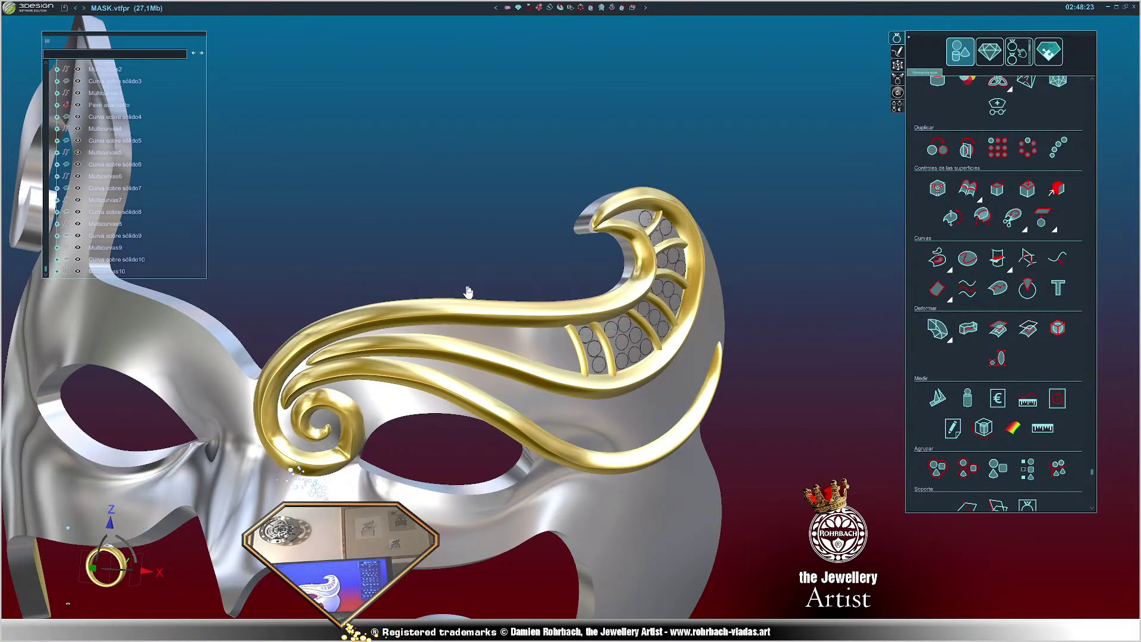
scroll(468, 293, down, 5)
middle_drag(475, 374, 419, 368)
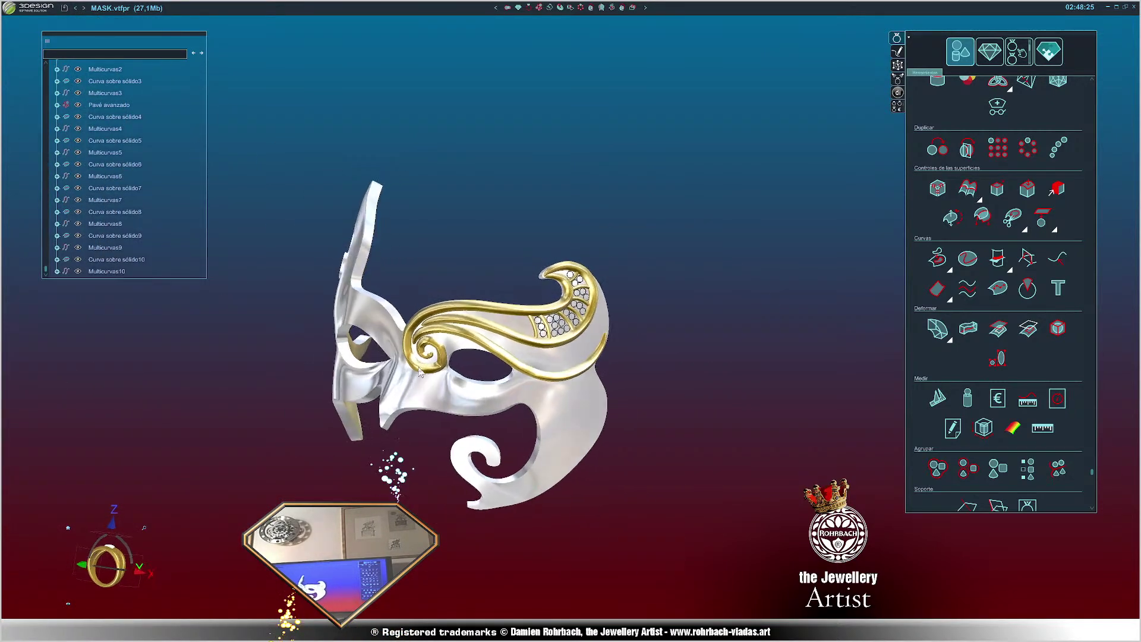
scroll(419, 371, up, 5)
click(528, 368)
scroll(527, 368, up, 5)
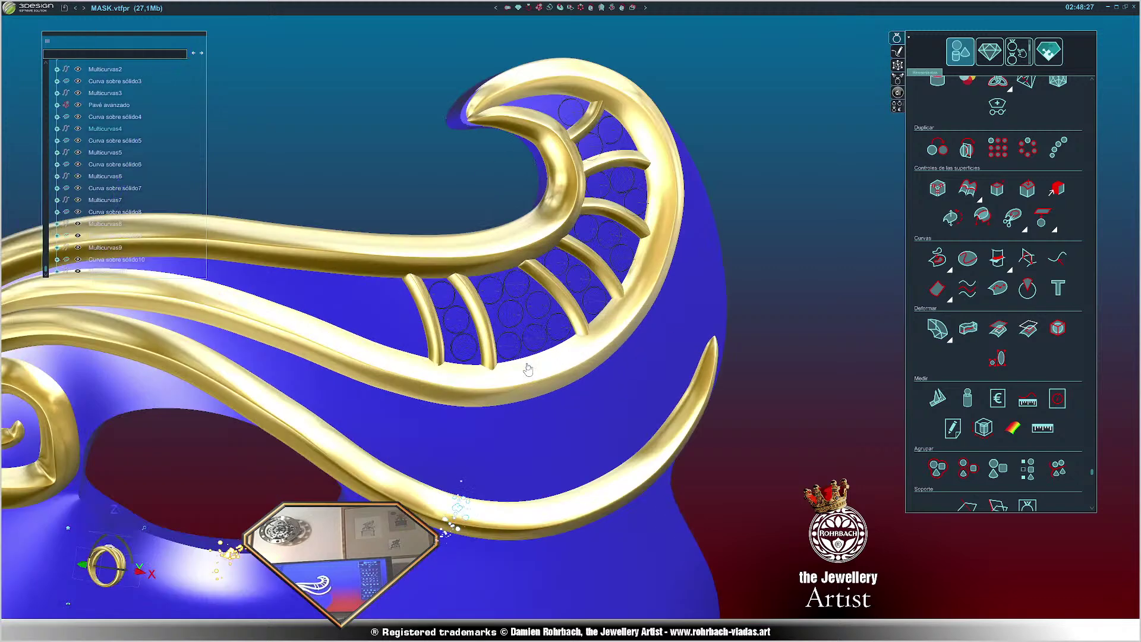
- Add three 3 mm stones to Pavé avanzado beyond the last rib, toward the spiral end, and accept the pavé
scroll(958, 343, down, 1)
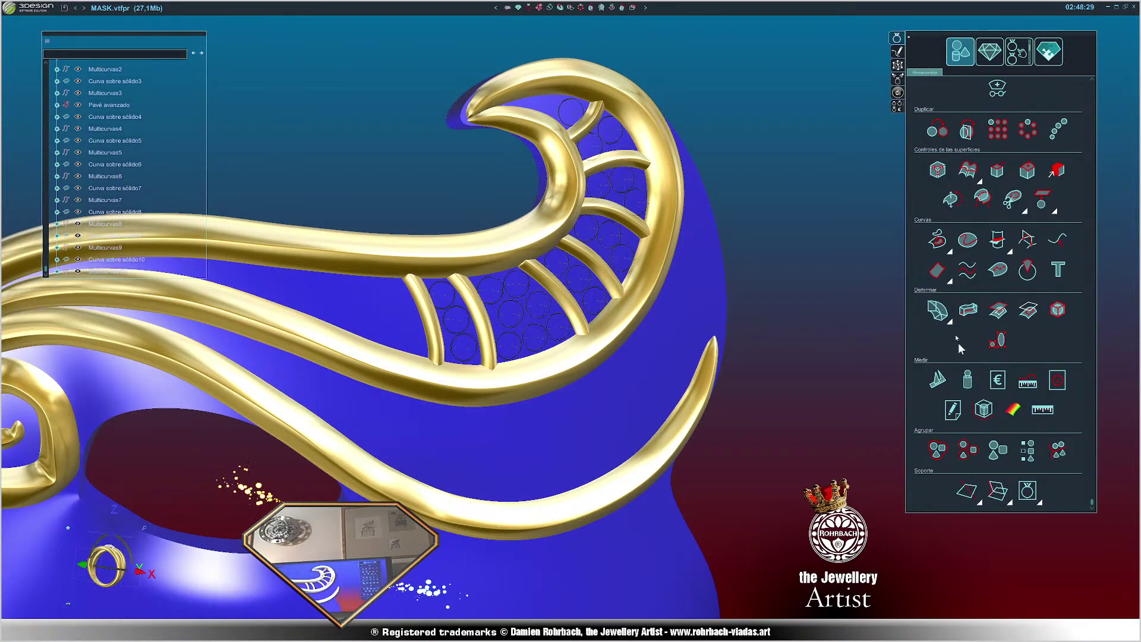
scroll(427, 225, down, 5)
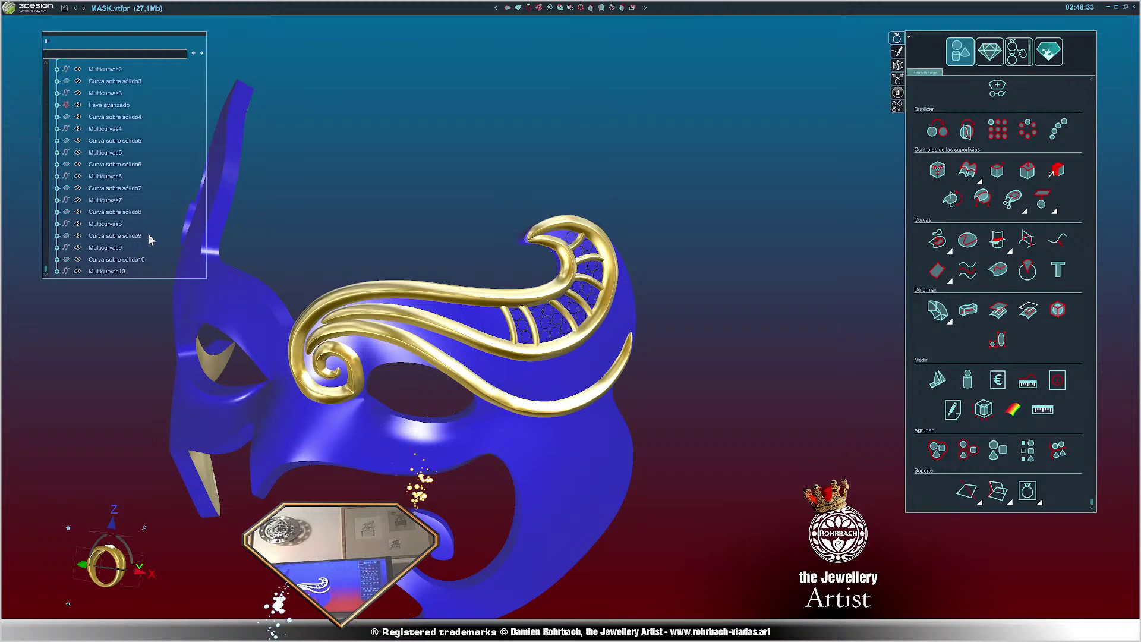
double_click(110, 105)
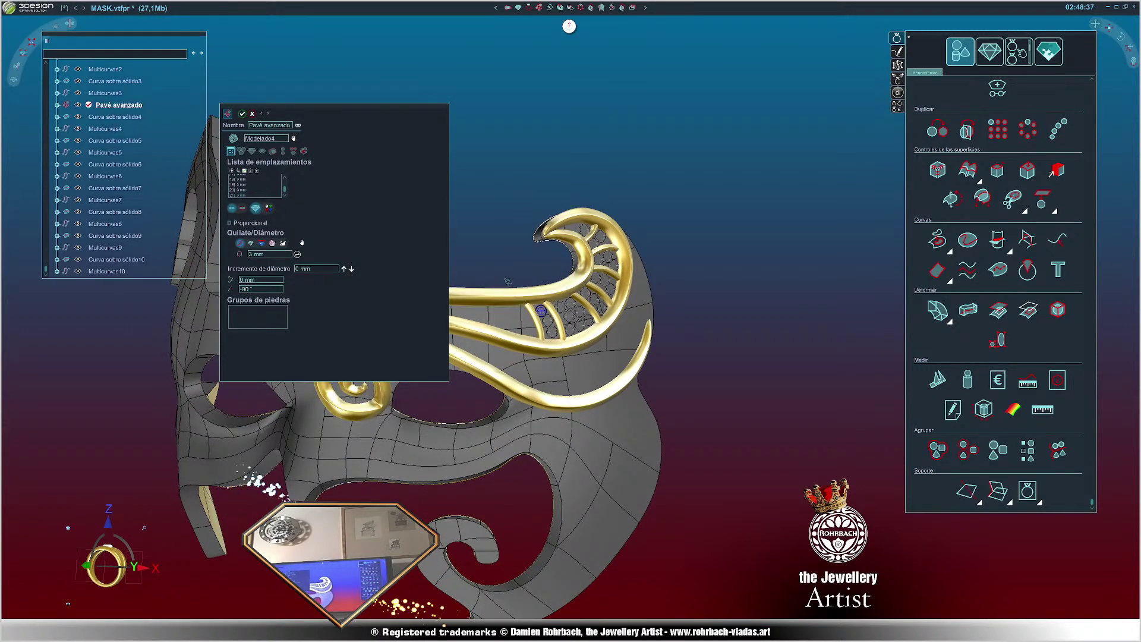
scroll(496, 314, up, 8)
scroll(515, 303, down, 3)
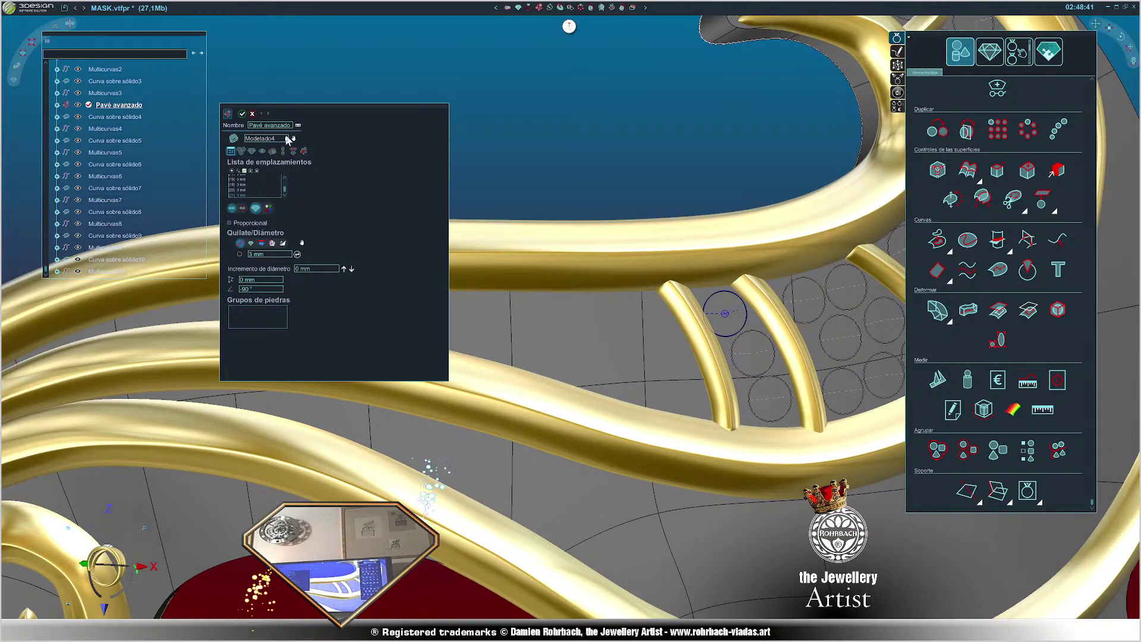
click(233, 172)
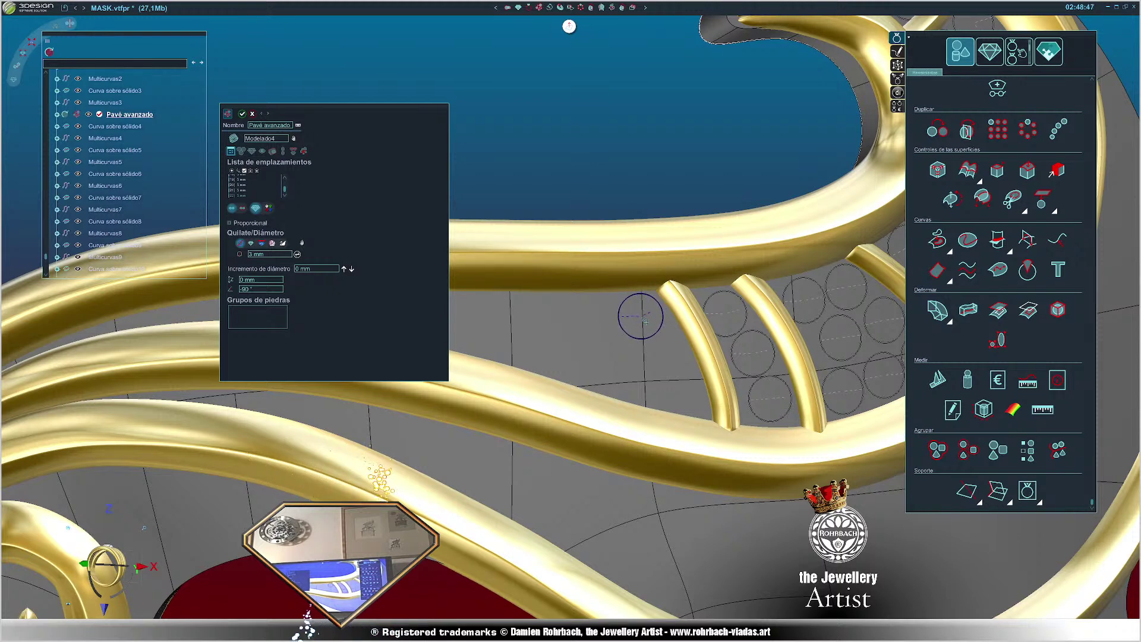
click(642, 315)
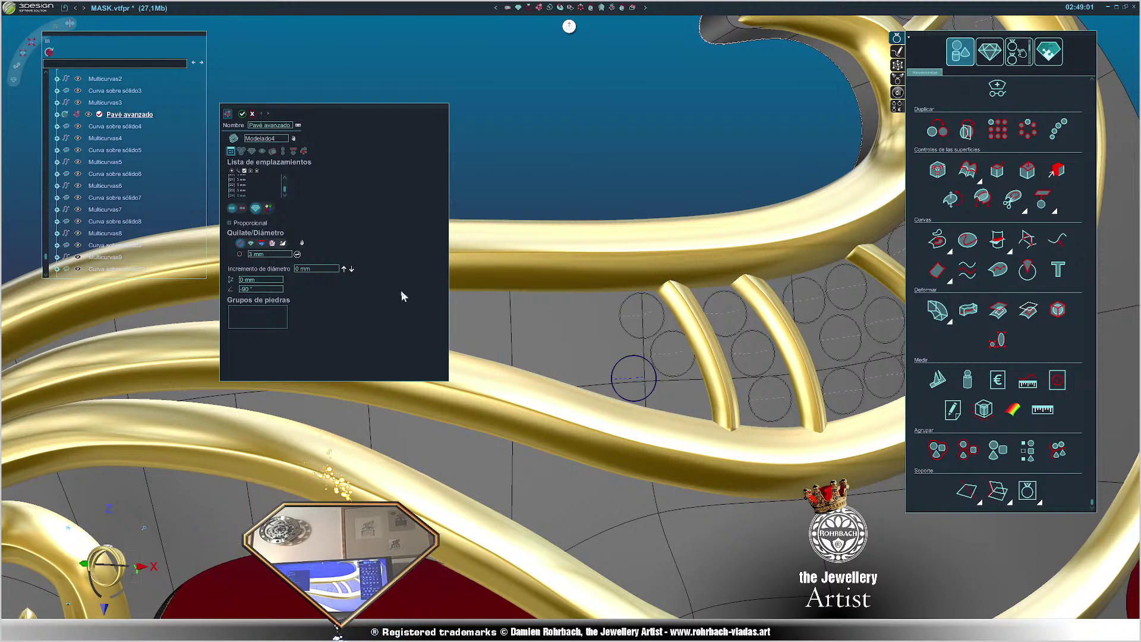
click(242, 114)
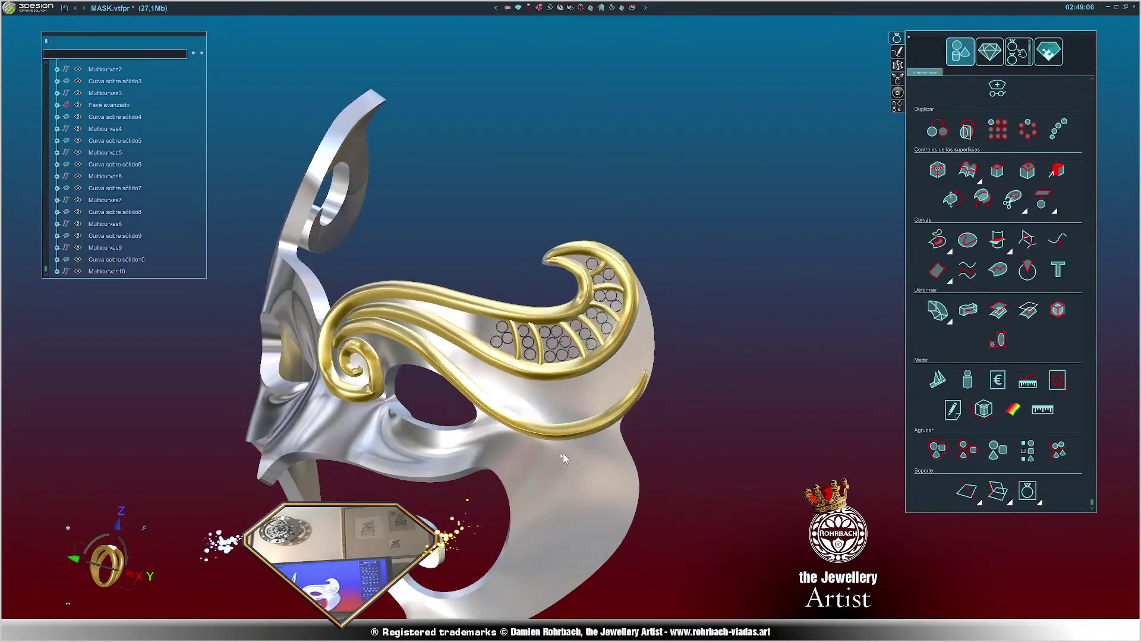
- Draw a five-point curve on solid Modelado4 beside the new stones, from the upper to the lower gold band, and accept it
middle_drag(562, 453, 772, 435)
scroll(770, 439, up, 4)
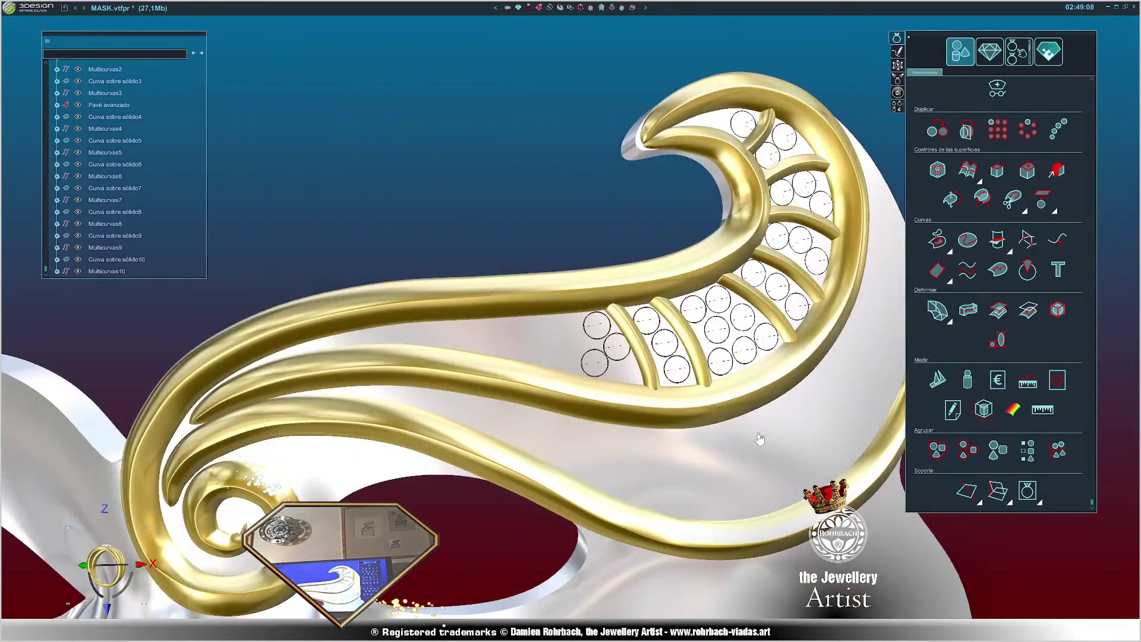
click(555, 333)
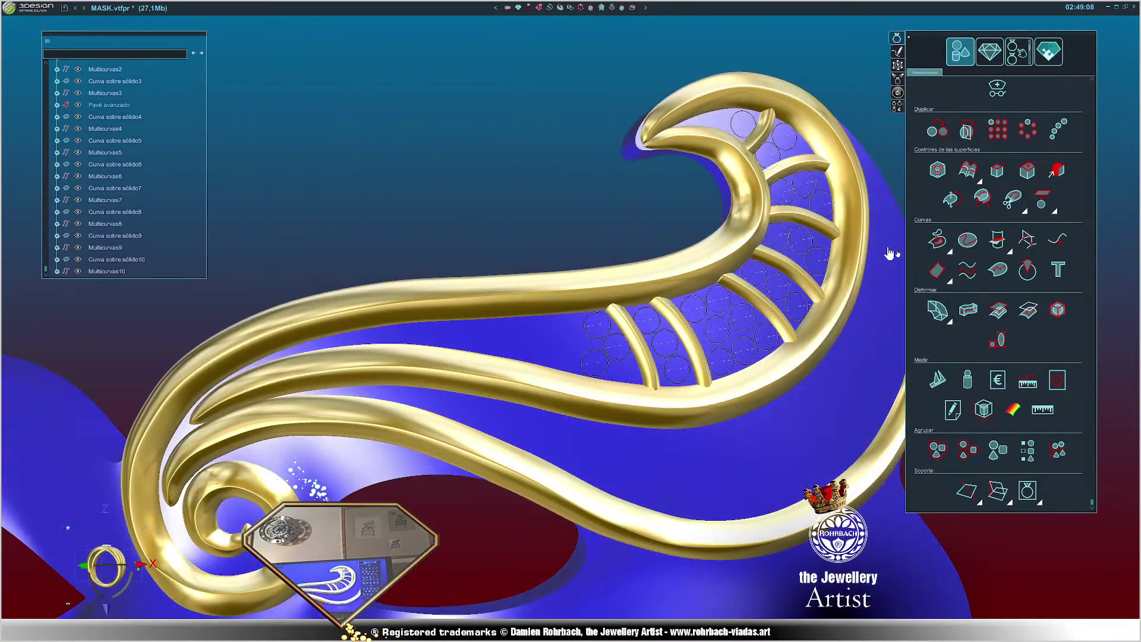
click(998, 271)
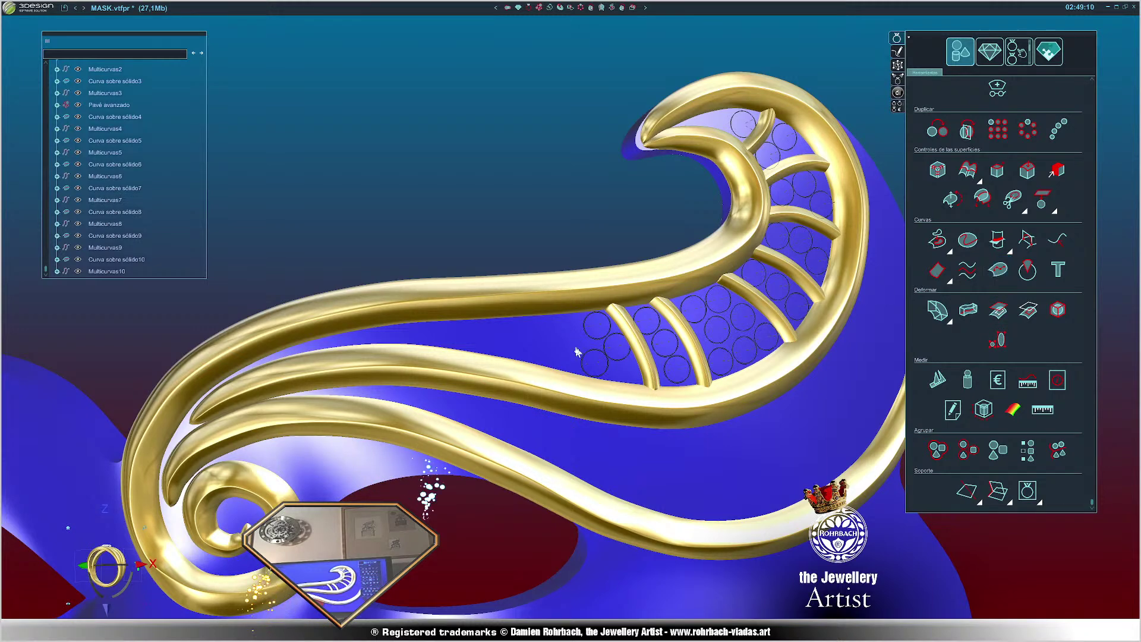
scroll(569, 359, up, 3)
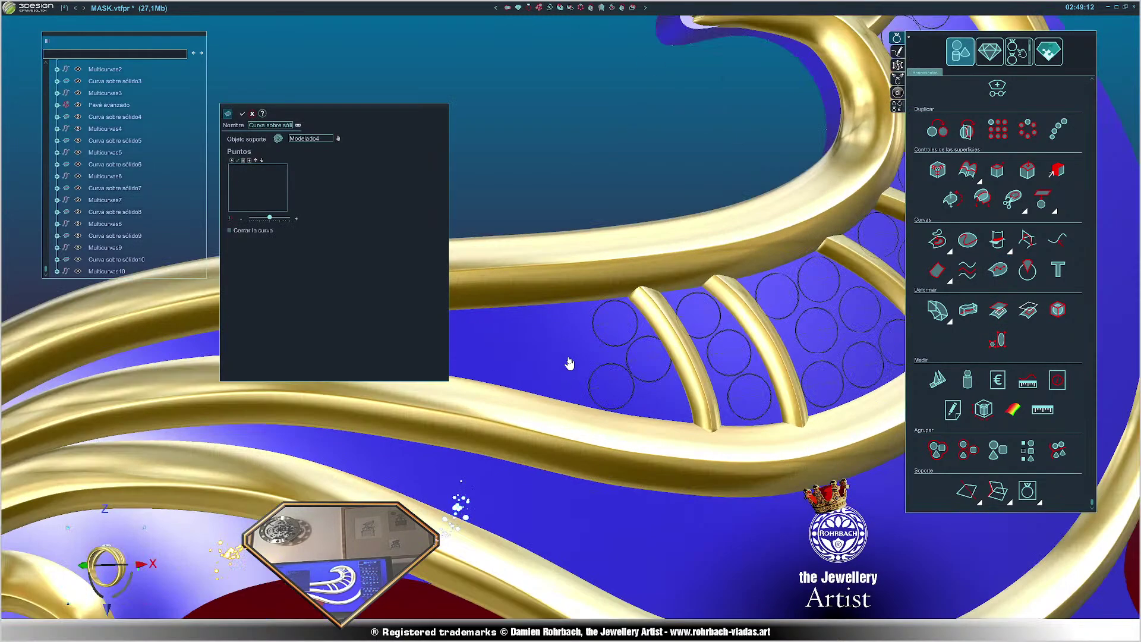
click(560, 274)
click(580, 320)
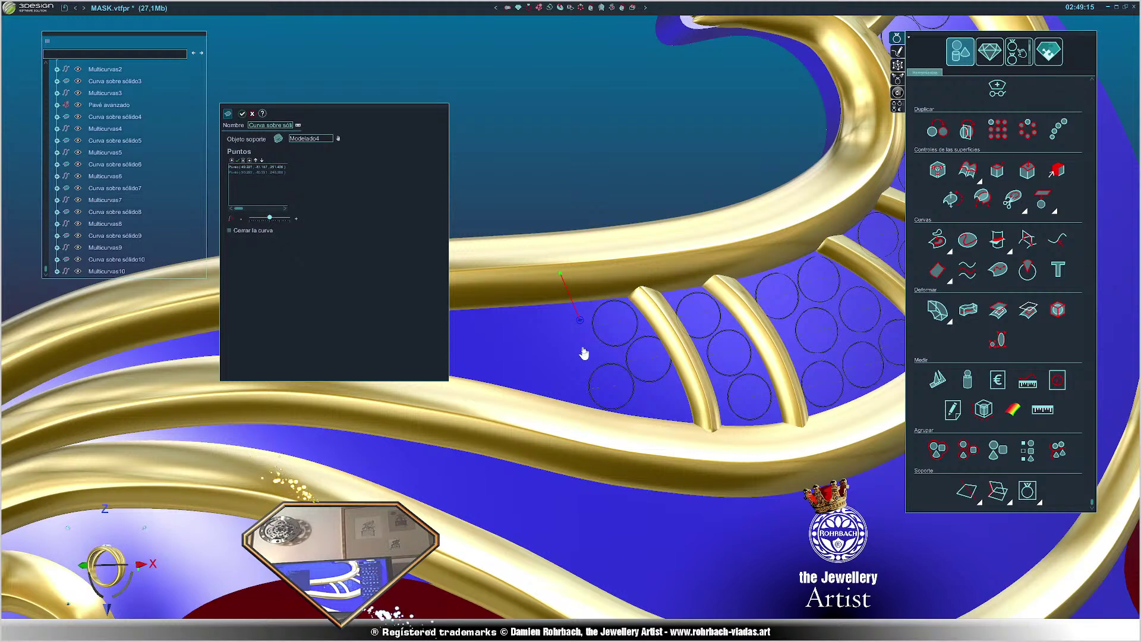
click(584, 348)
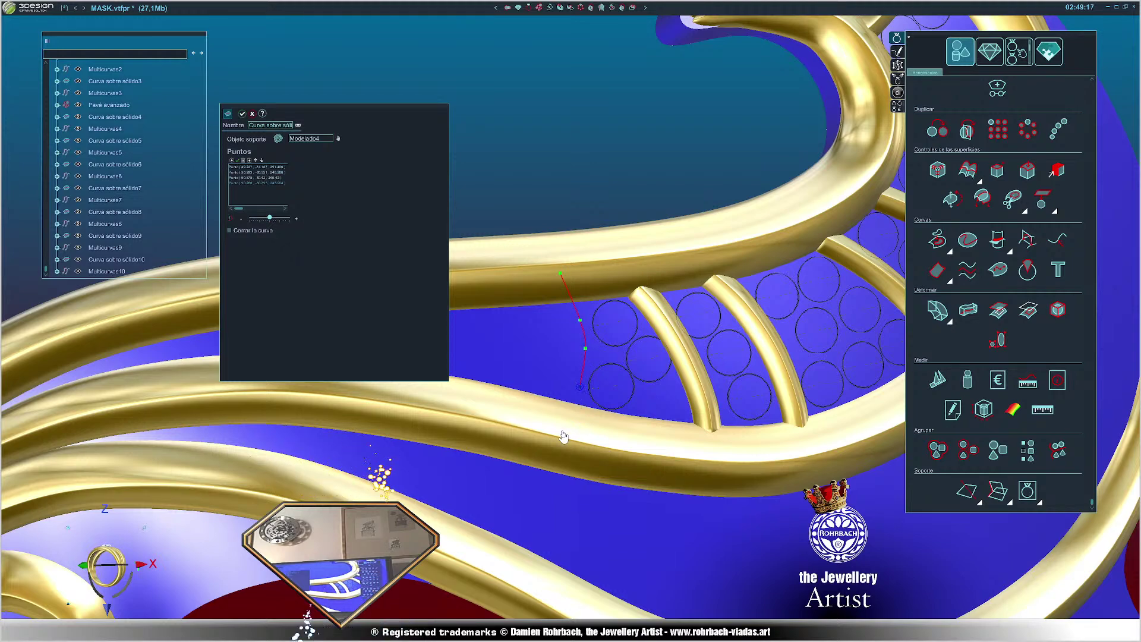
scroll(564, 431, down, 5)
scroll(623, 401, up, 3)
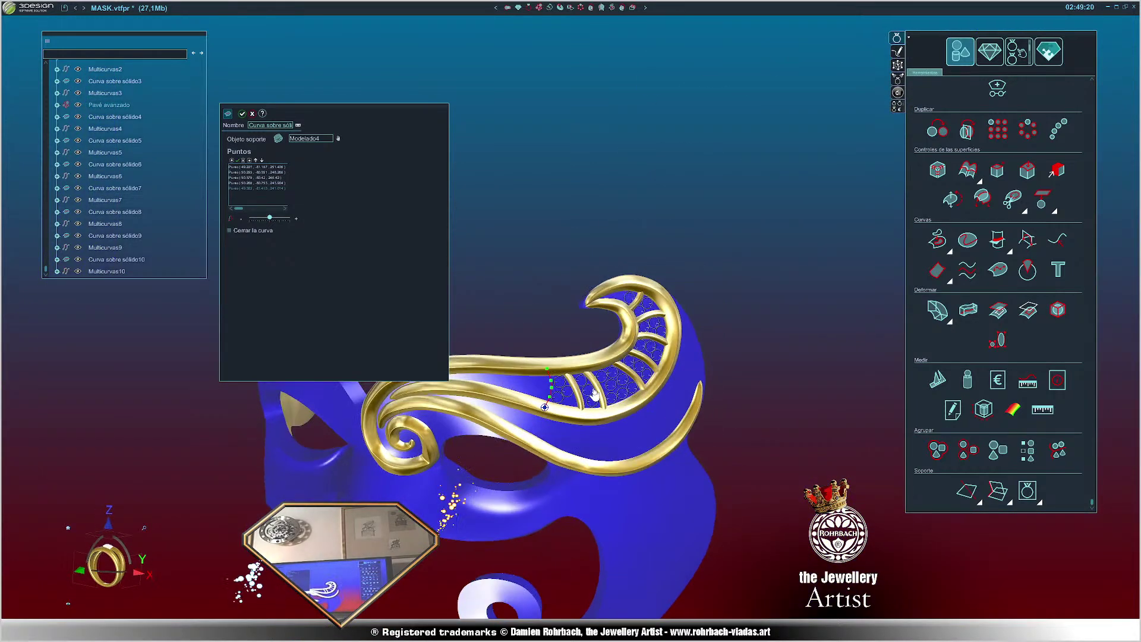
scroll(623, 401, up, 2)
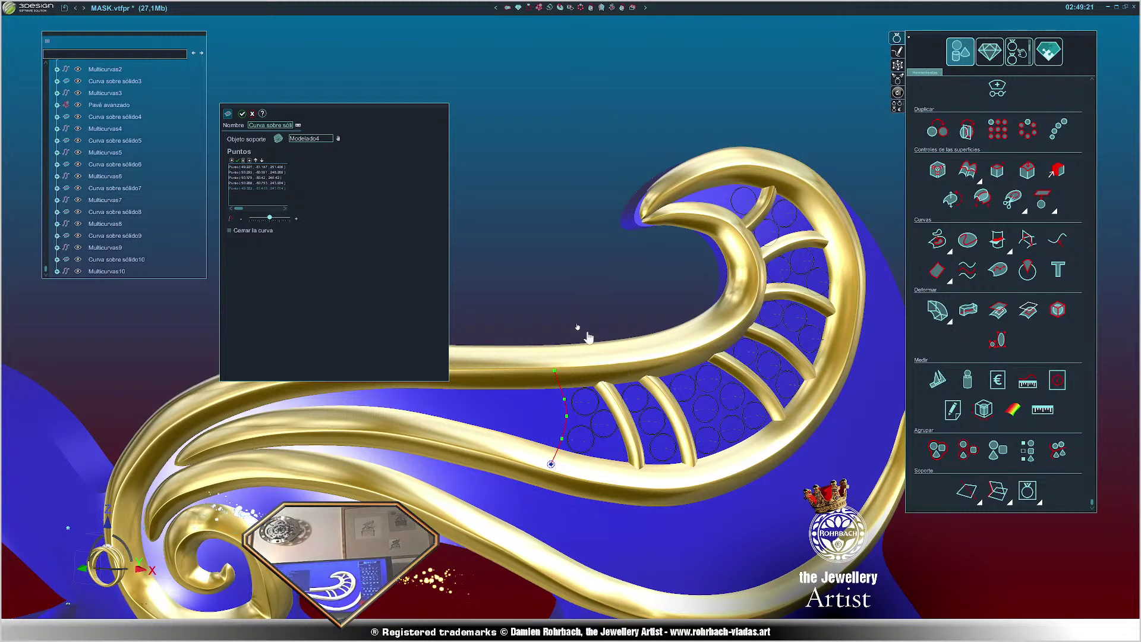
click(243, 113)
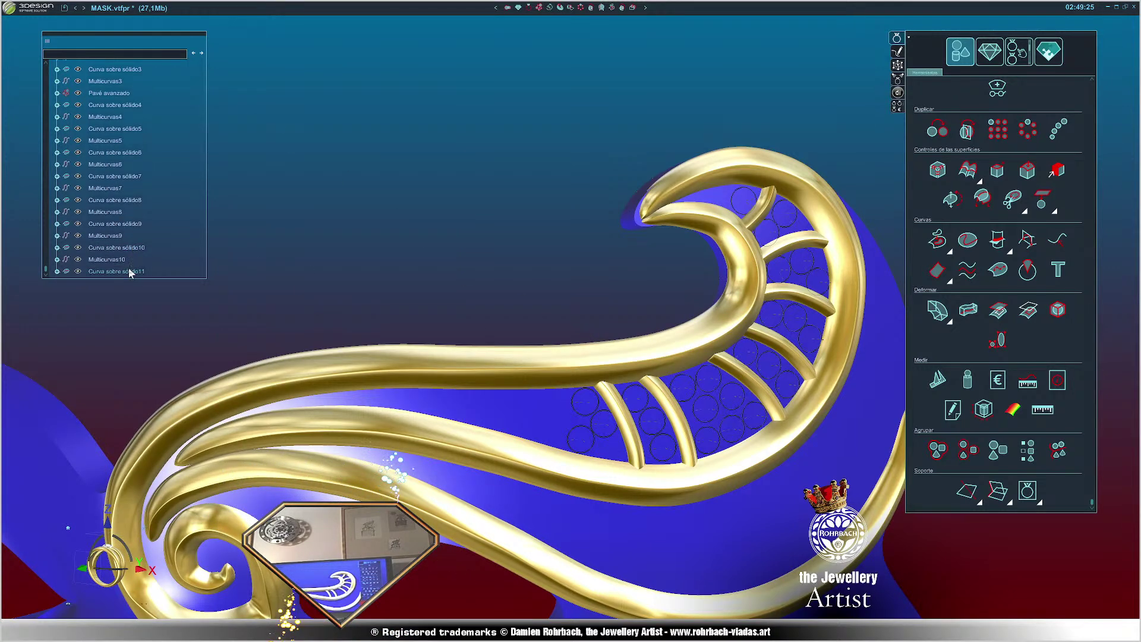
right_click(116, 259)
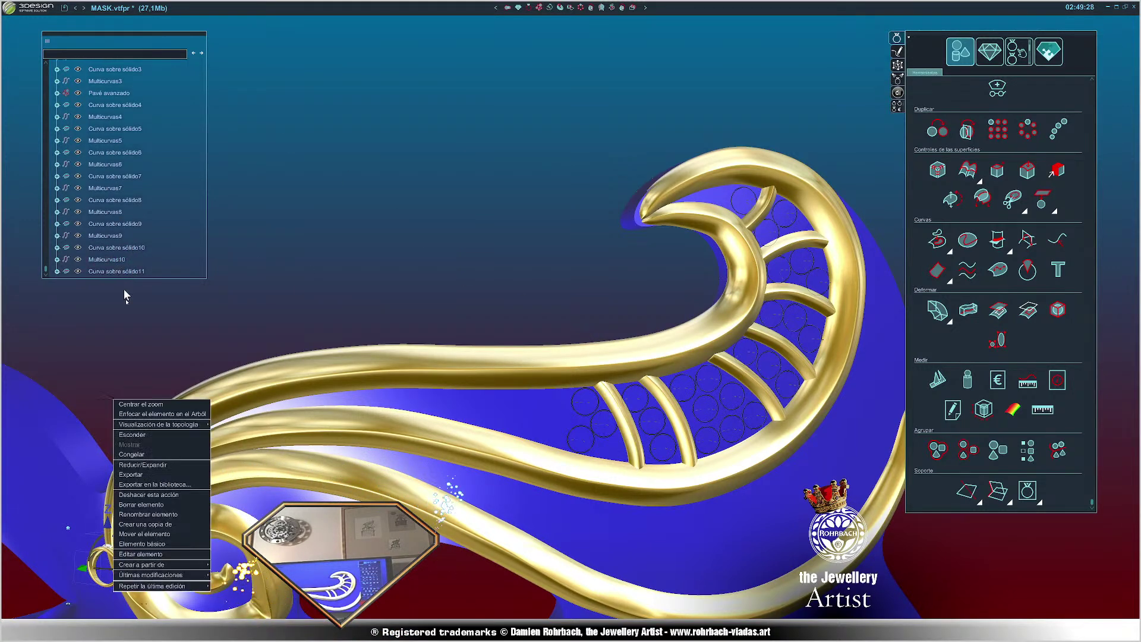
click(144, 530)
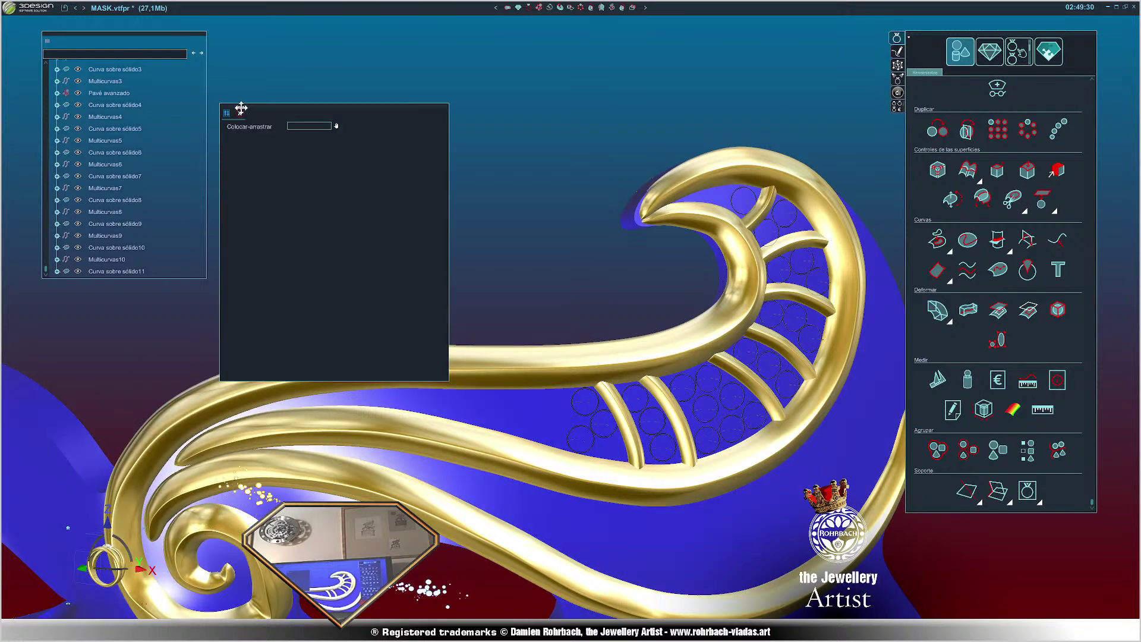
click(239, 115)
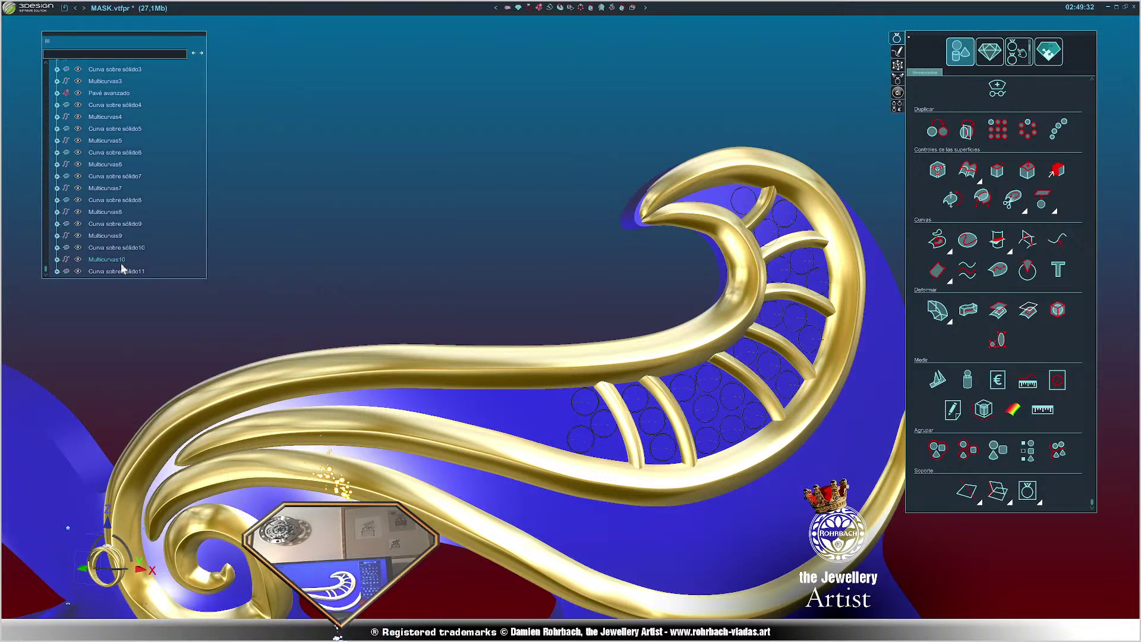
- Create a copy of rib Multicurvas10, assign Curva sobre sólido11 as its rail curve, and accept it
right_click(122, 270)
click(142, 538)
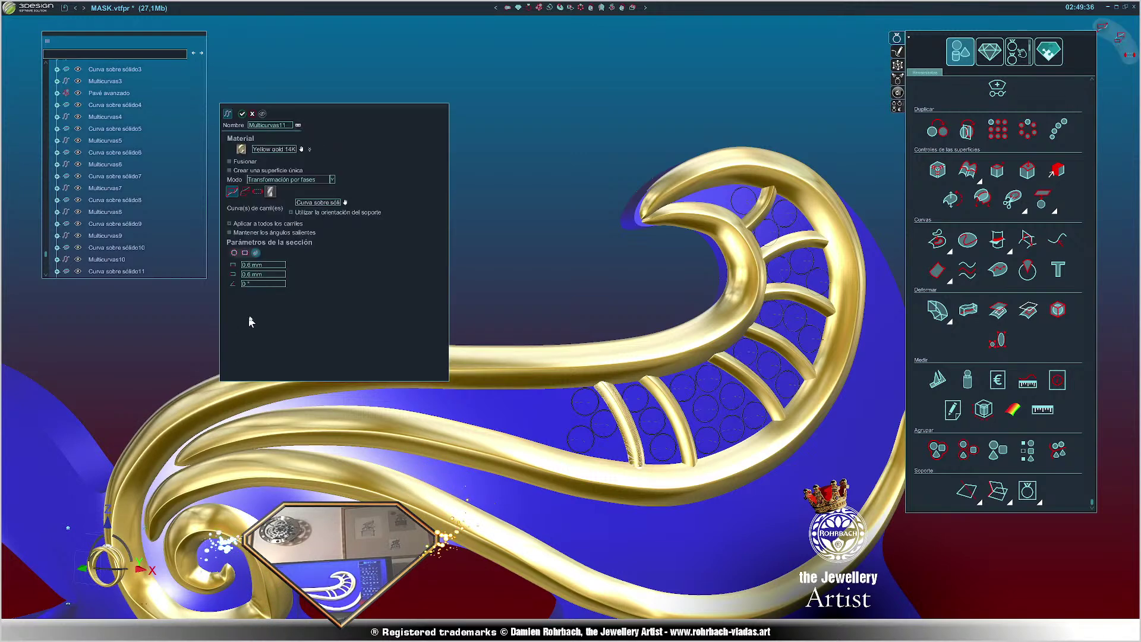
click(345, 202)
click(133, 261)
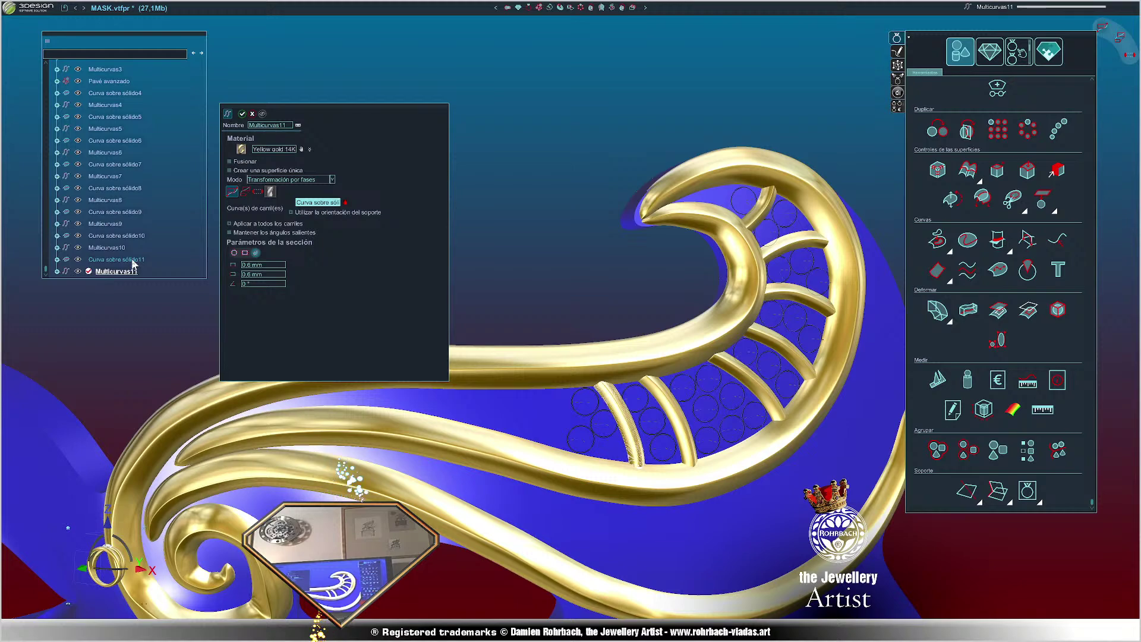
click(241, 114)
- Examine the newest rib and its spacing to the neighbouring stones and ribs from several angles and distances
middle_drag(580, 507, 546, 376)
scroll(568, 376, up, 5)
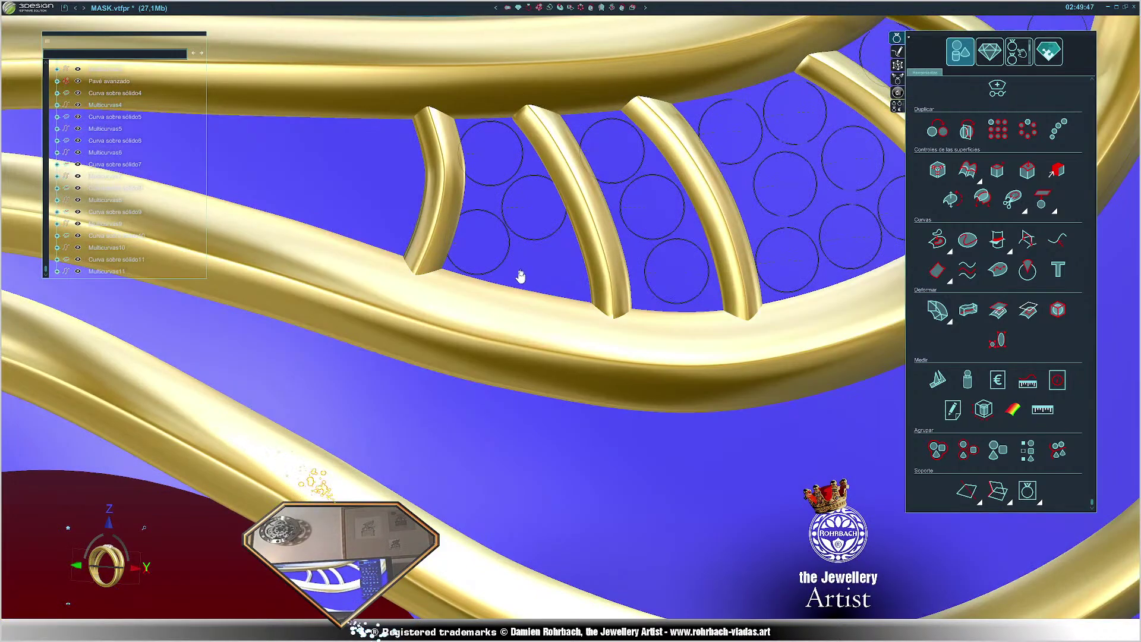
scroll(521, 276, down, 4)
right_drag(535, 286, 650, 376)
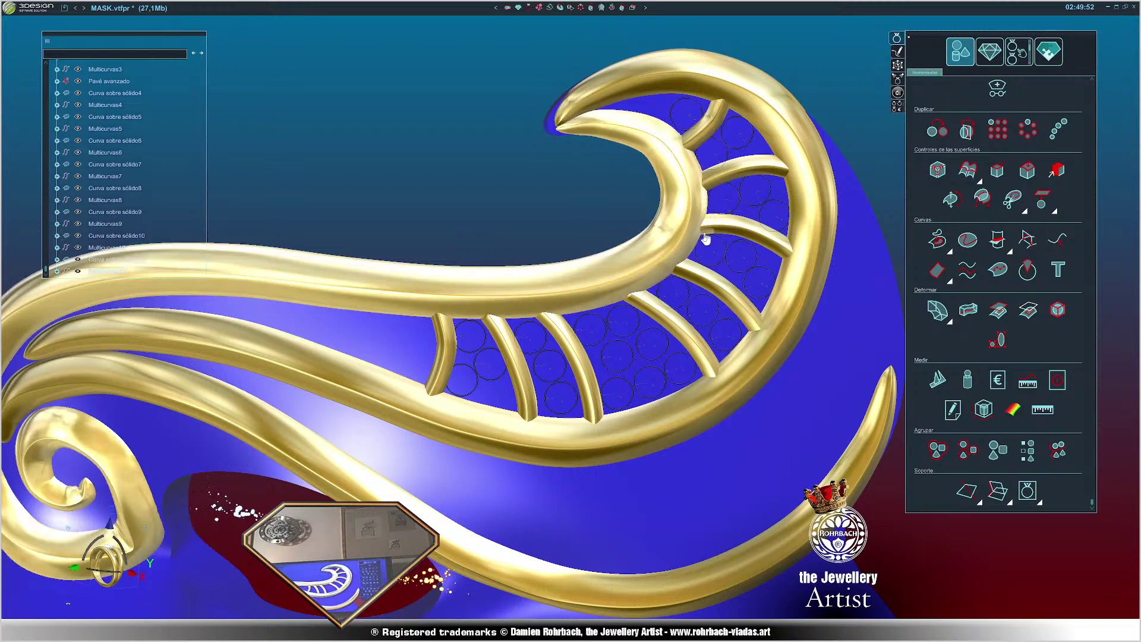
right_drag(583, 415, 669, 444)
scroll(667, 415, down, 5)
scroll(664, 437, up, 3)
scroll(663, 433, up, 5)
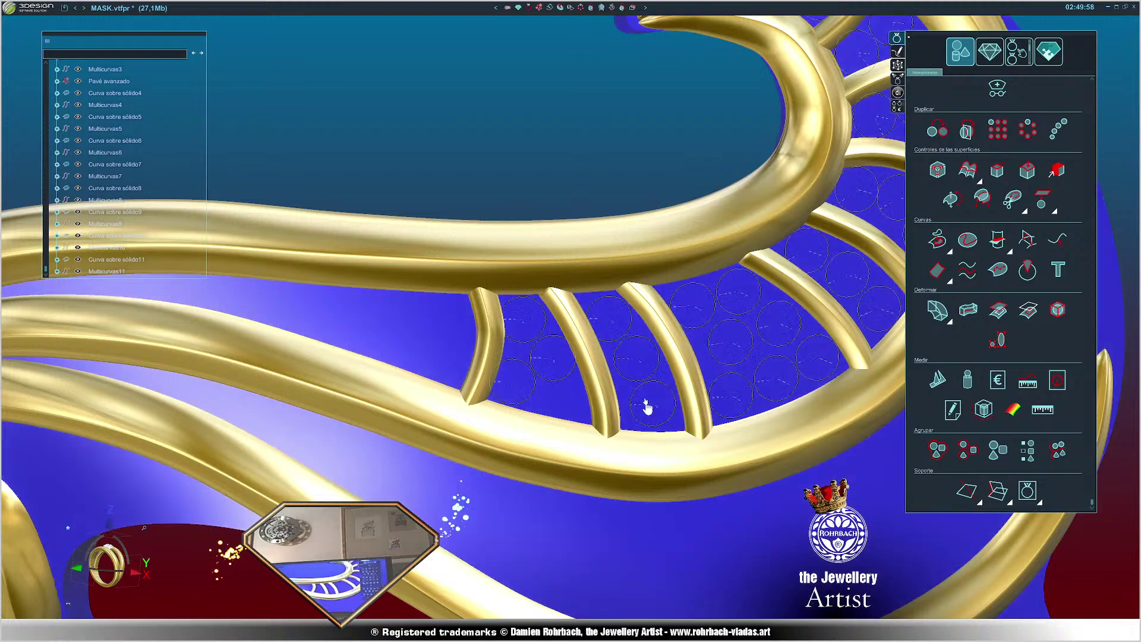
- Edit Curva sobre sólido10, the rail of rib Multicurvas10, and shift its two lowest points toward the newest rib
click(599, 373)
scroll(417, 301, down, 6)
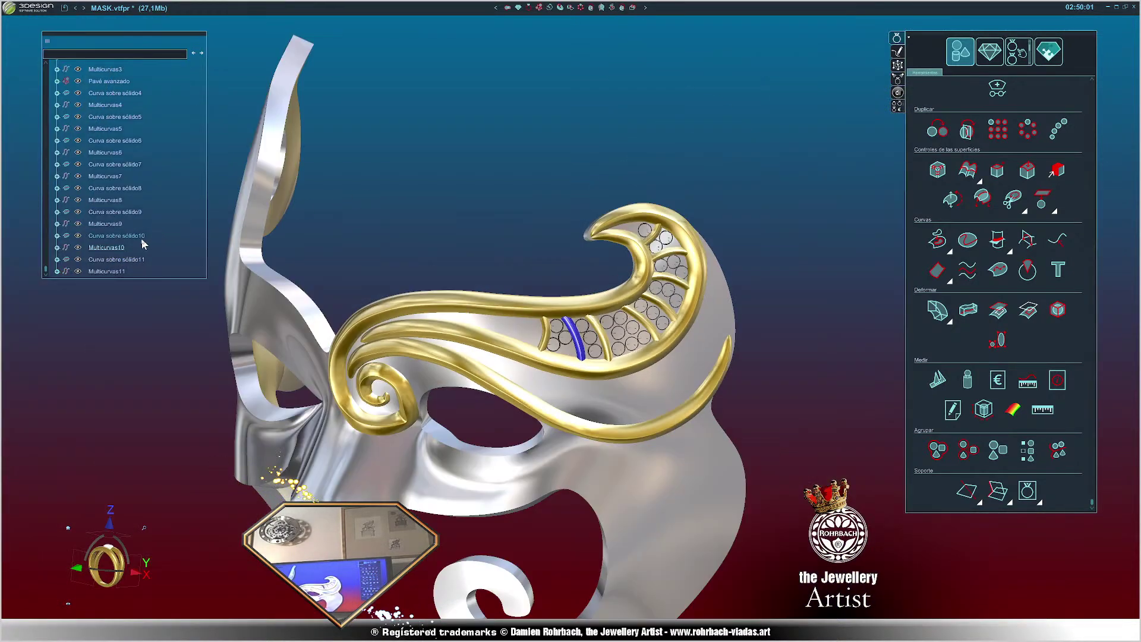
double_click(141, 236)
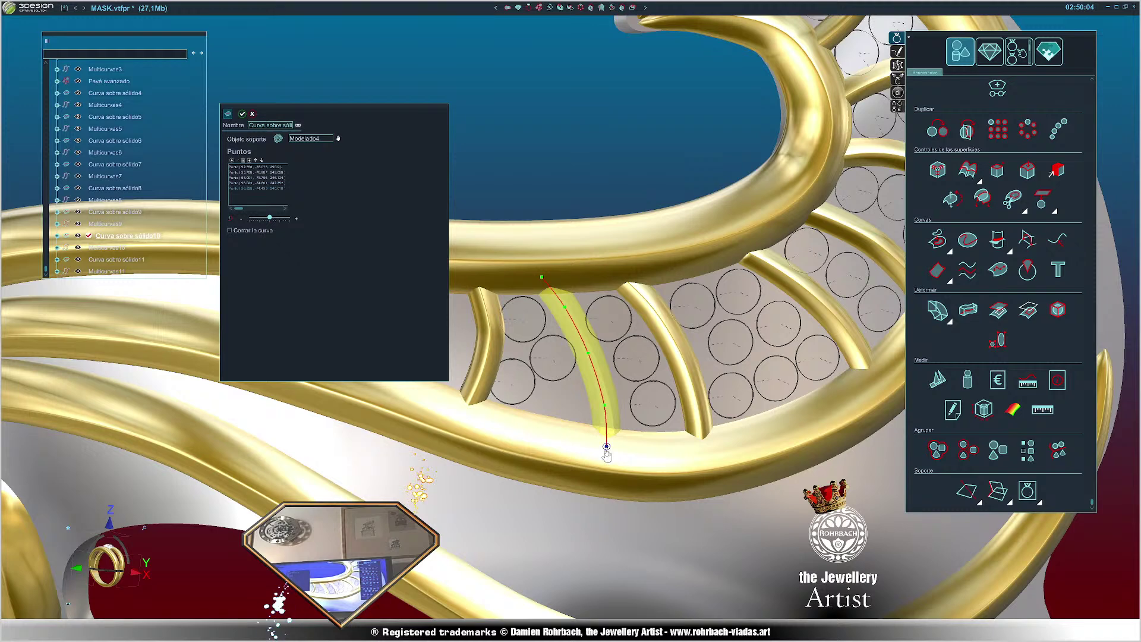
drag(607, 446, 589, 451)
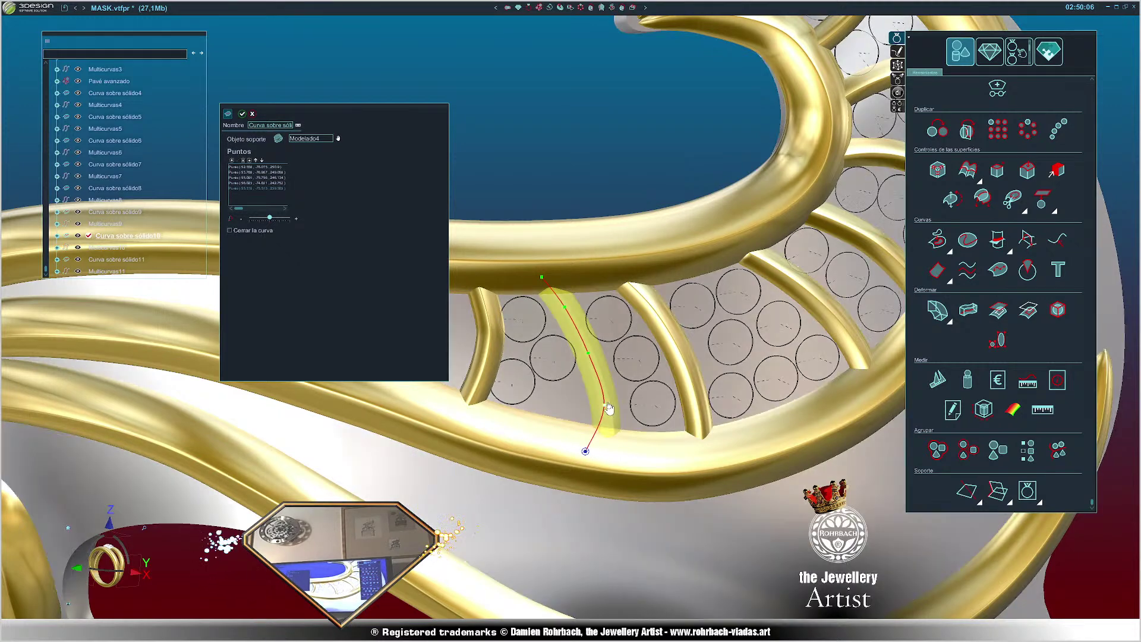
click(604, 406)
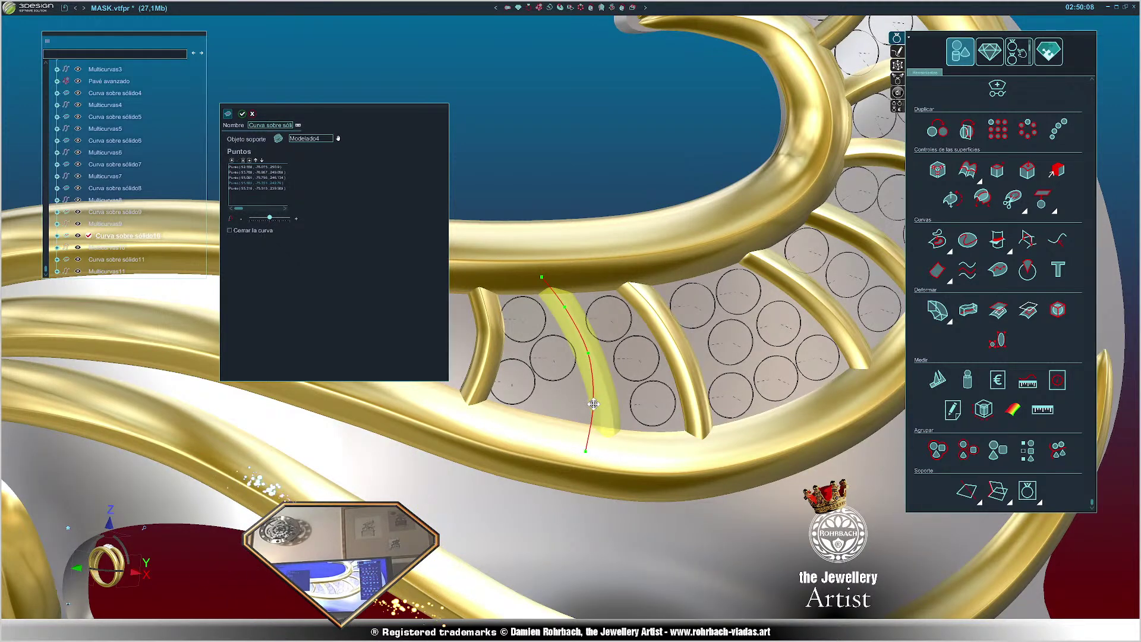
click(585, 452)
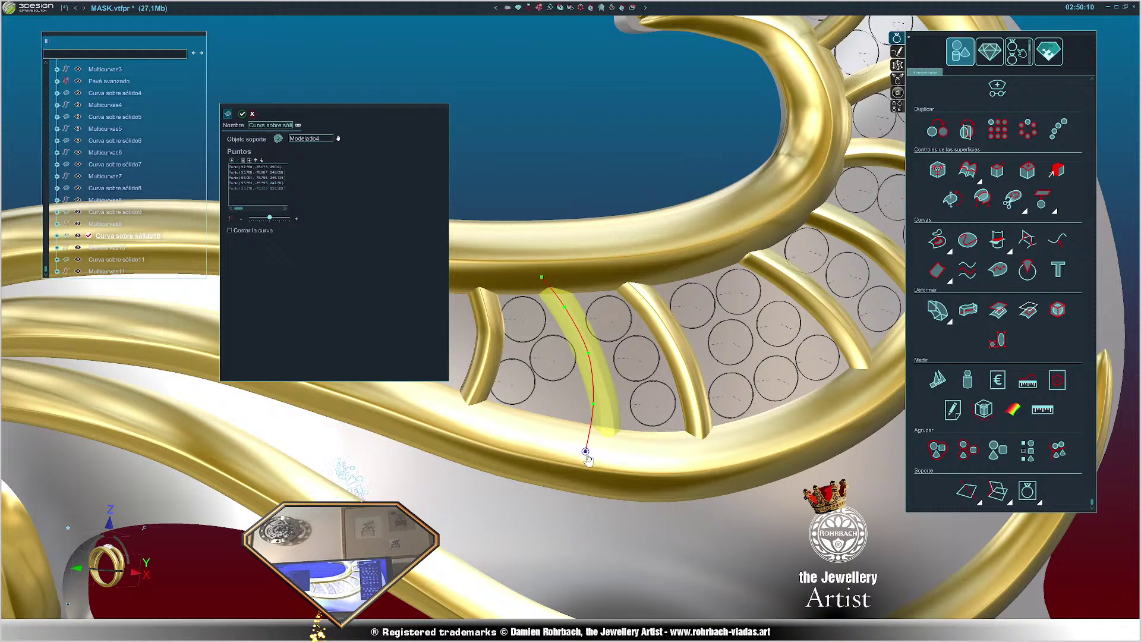
- Fine-tune the middle and two lowest points of Curva sobre sólido10 into a smooth bend between the stones, and accept the curve
click(588, 353)
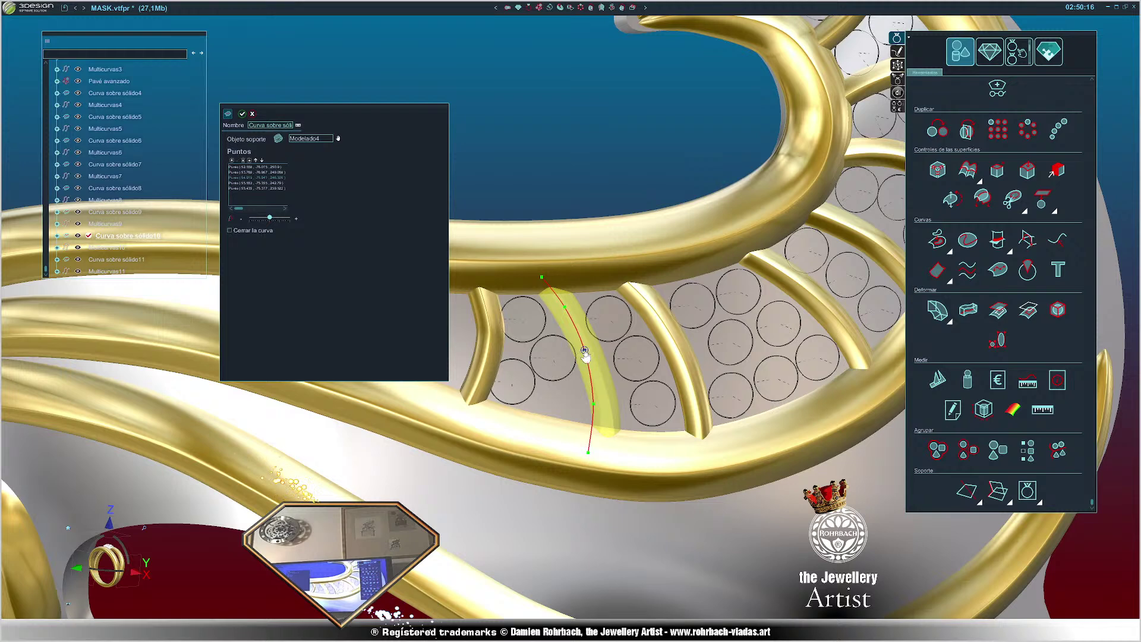
click(596, 403)
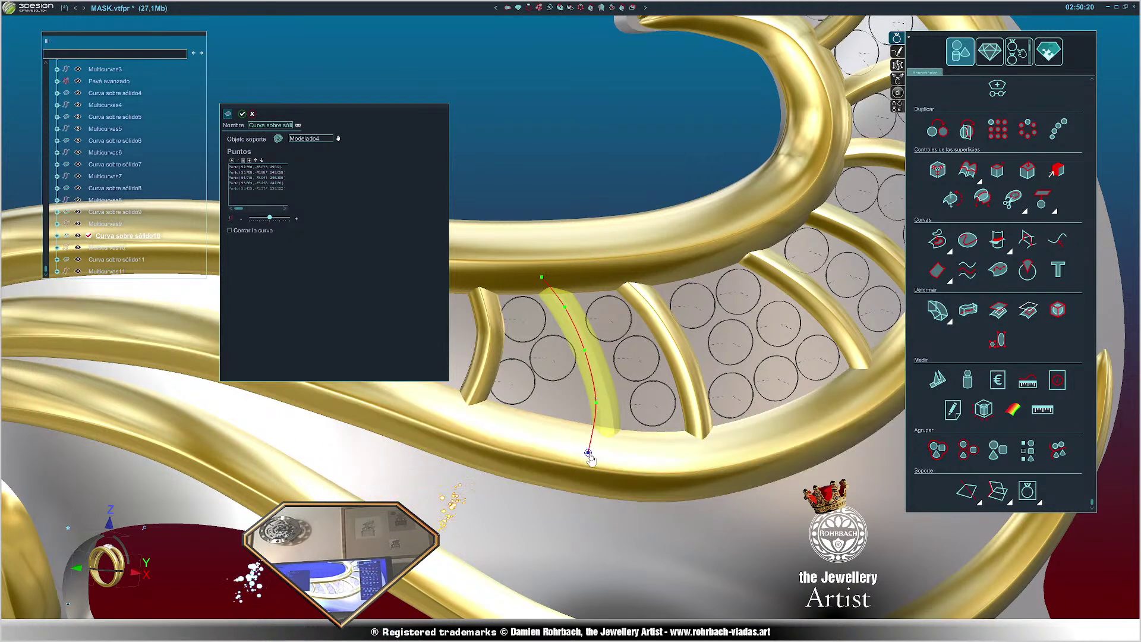
click(594, 451)
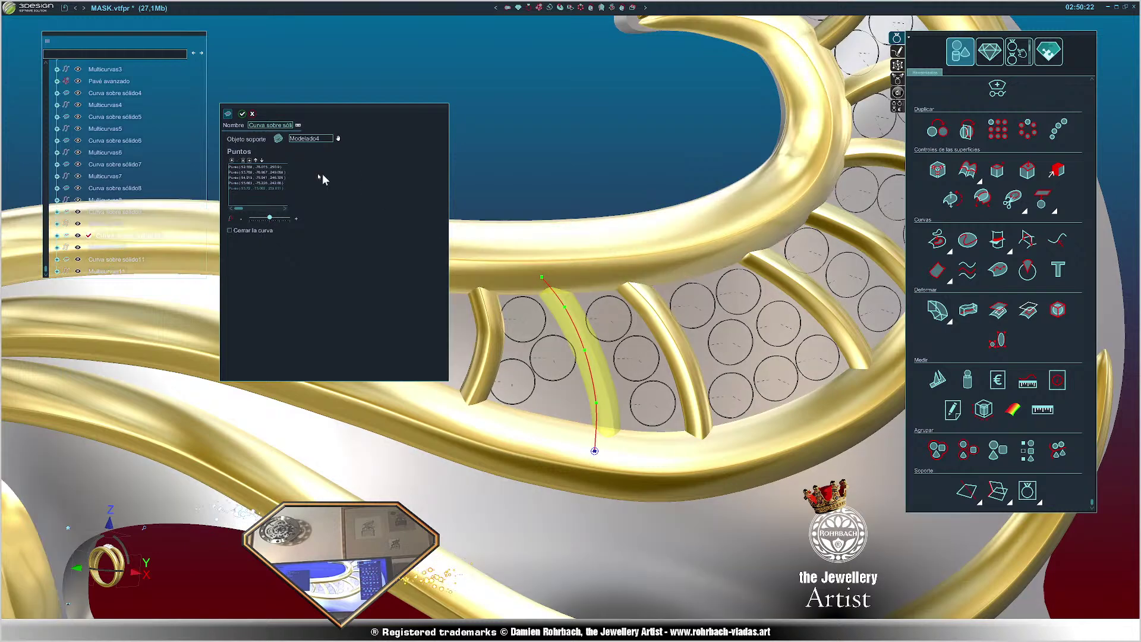
click(243, 114)
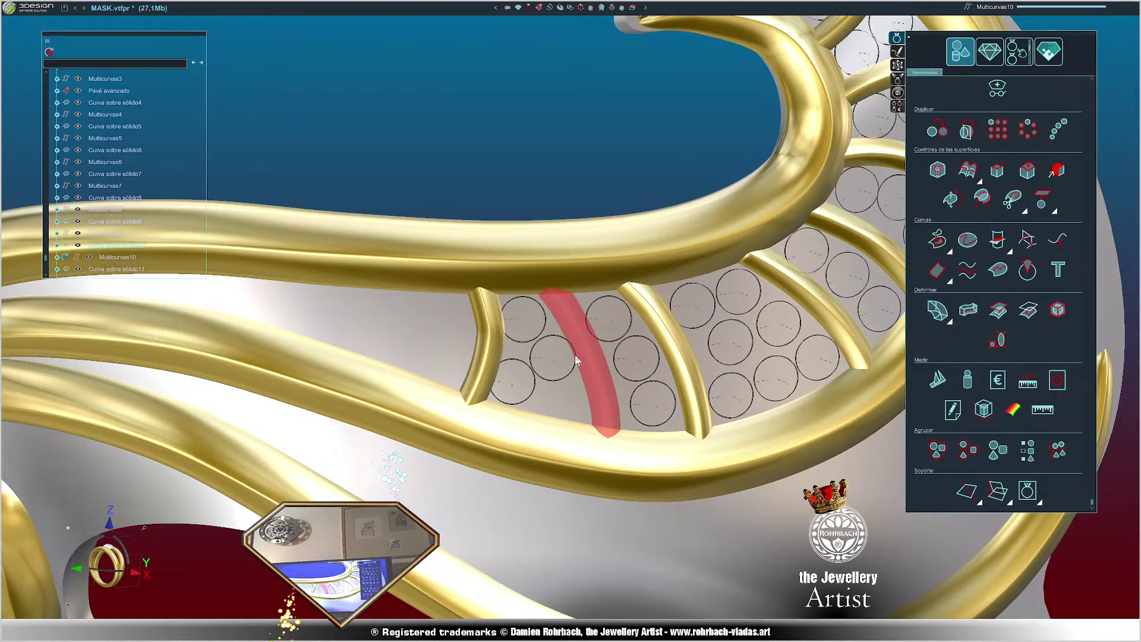
scroll(564, 373, down, 10)
scroll(564, 374, up, 10)
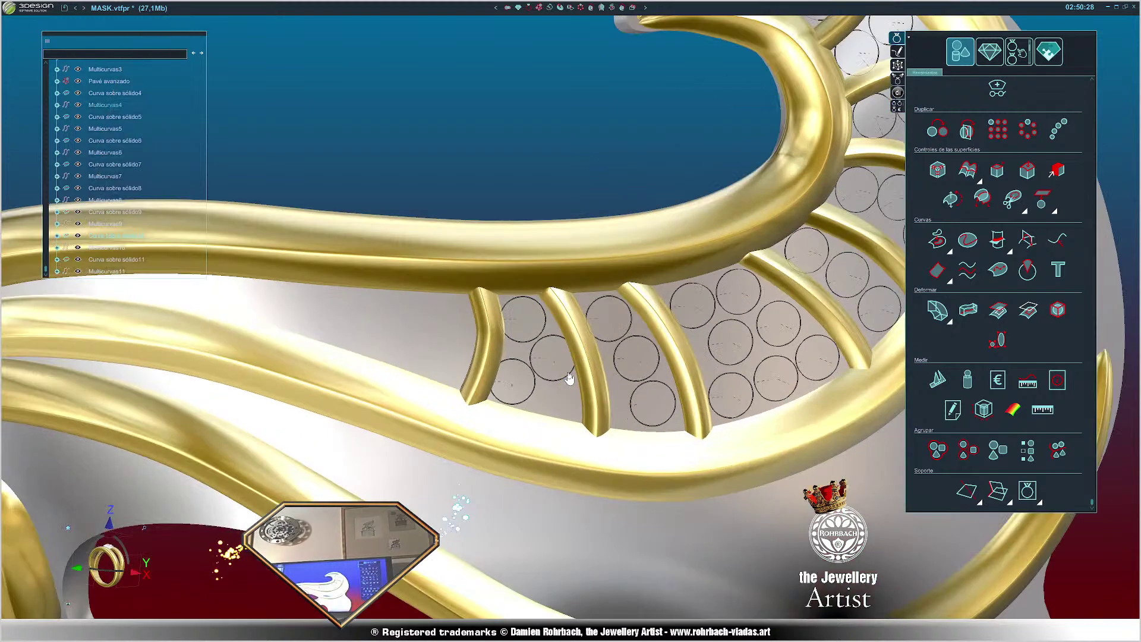
scroll(568, 380, down, 1)
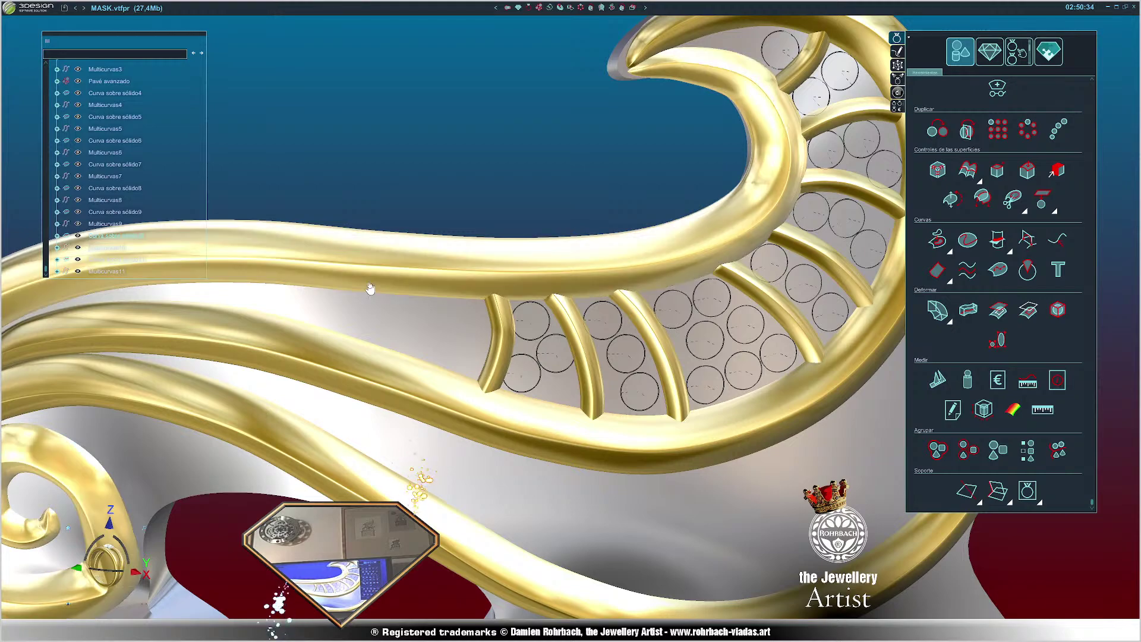
- Edit Pavé avanzado, place two 3 mm stones one above the other on the open side of the newest rib, and accept
scroll(491, 345, down, 10)
middle_drag(714, 480, 746, 390)
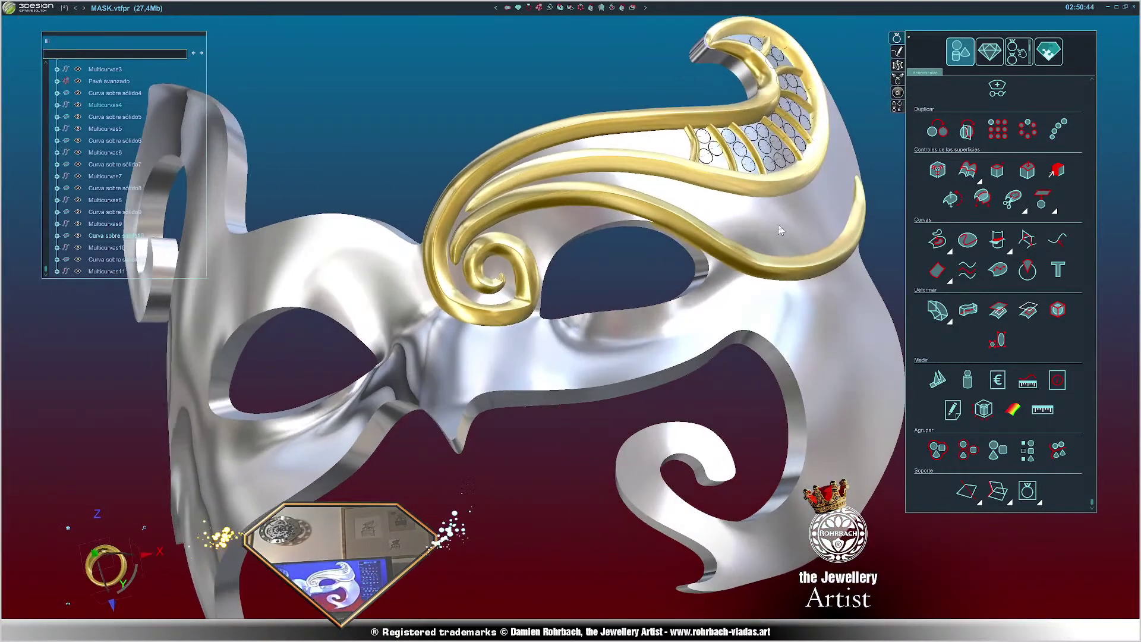
middle_drag(781, 230, 303, 414)
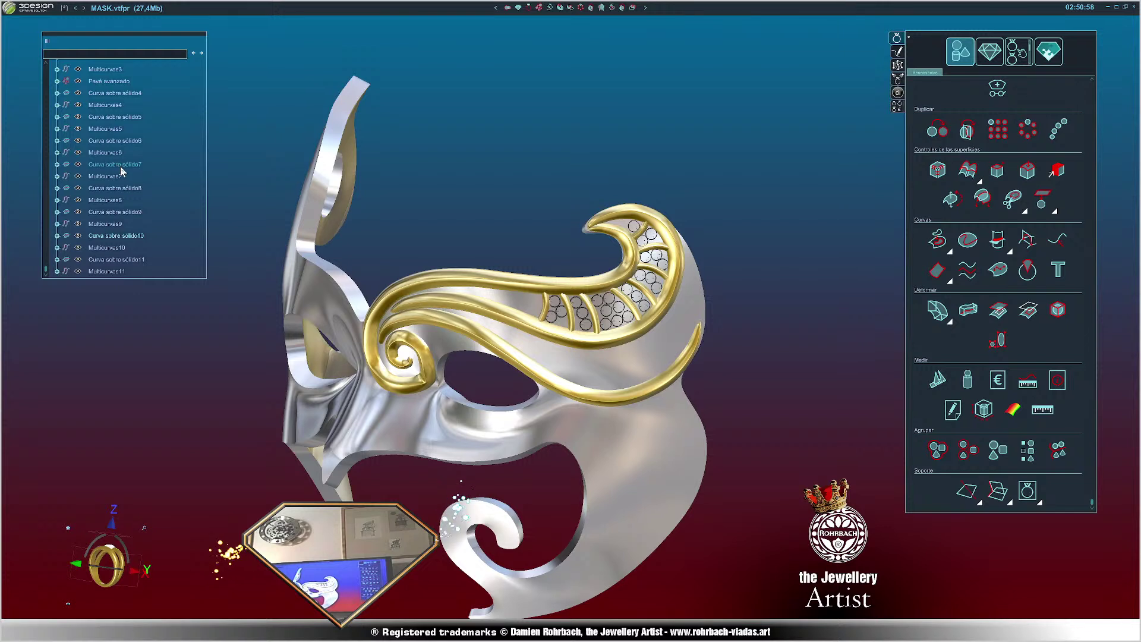
scroll(128, 179, up, 3)
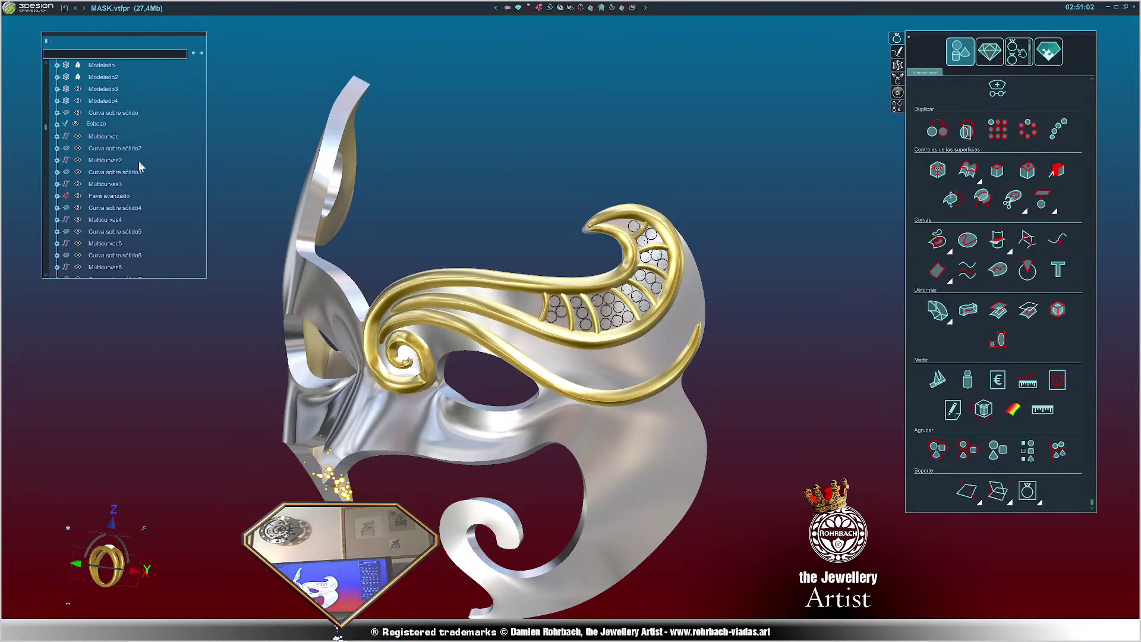
double_click(126, 196)
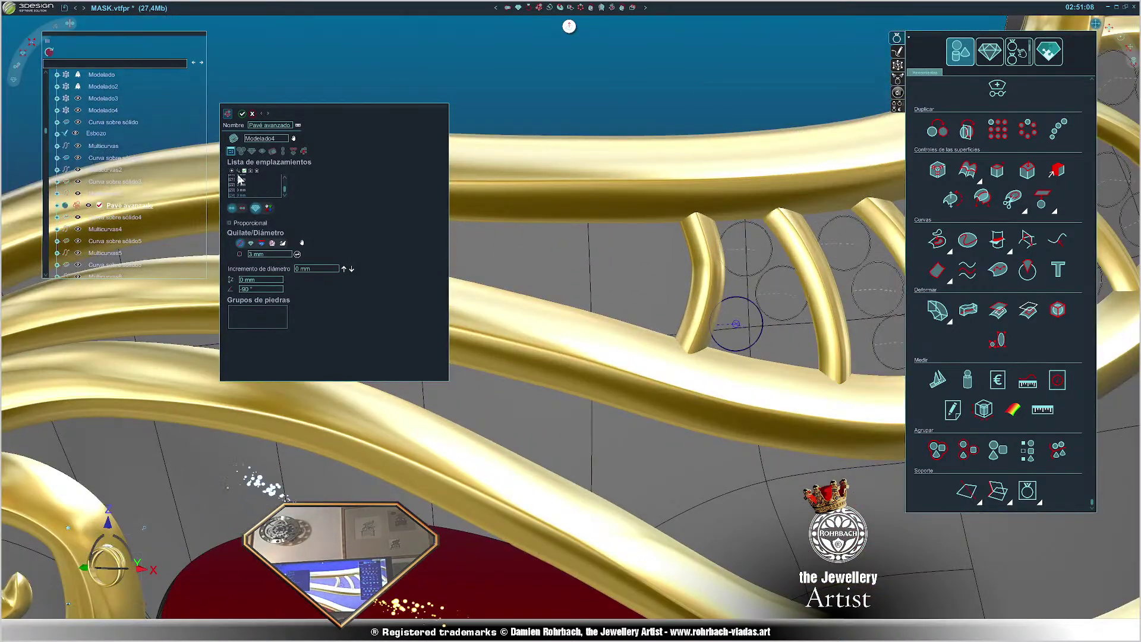
click(737, 325)
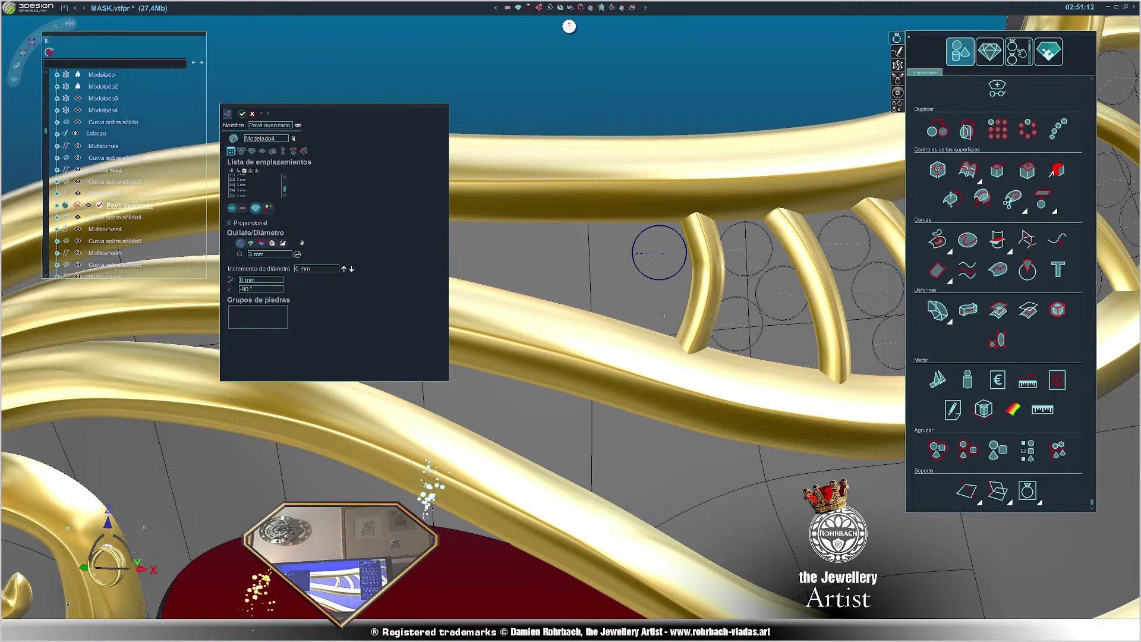
click(663, 257)
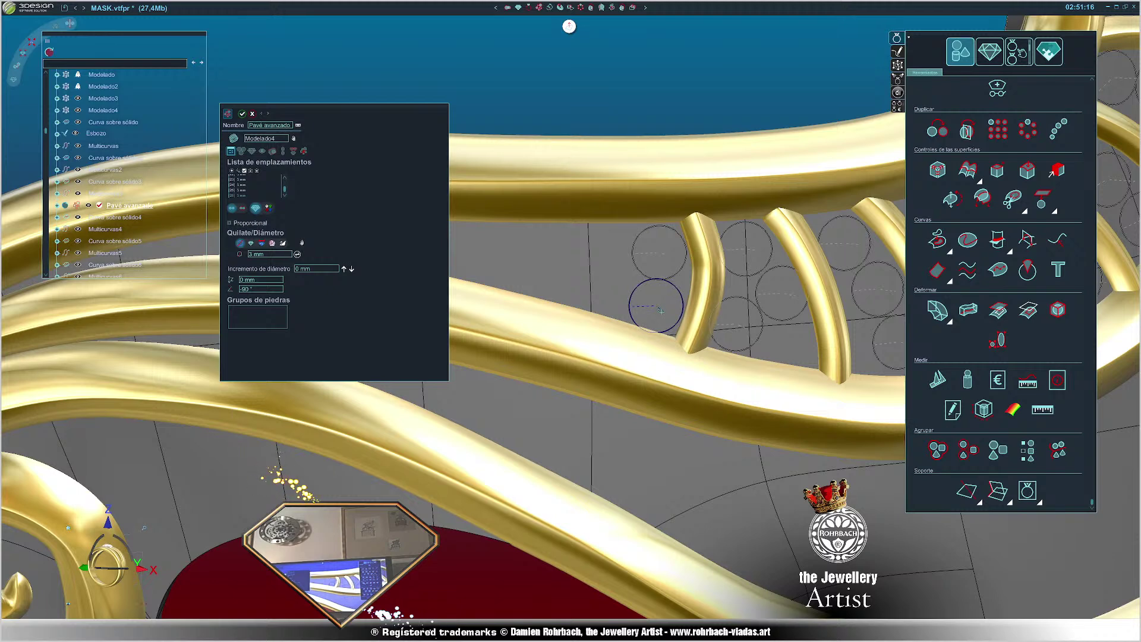
scroll(677, 198, up, 3)
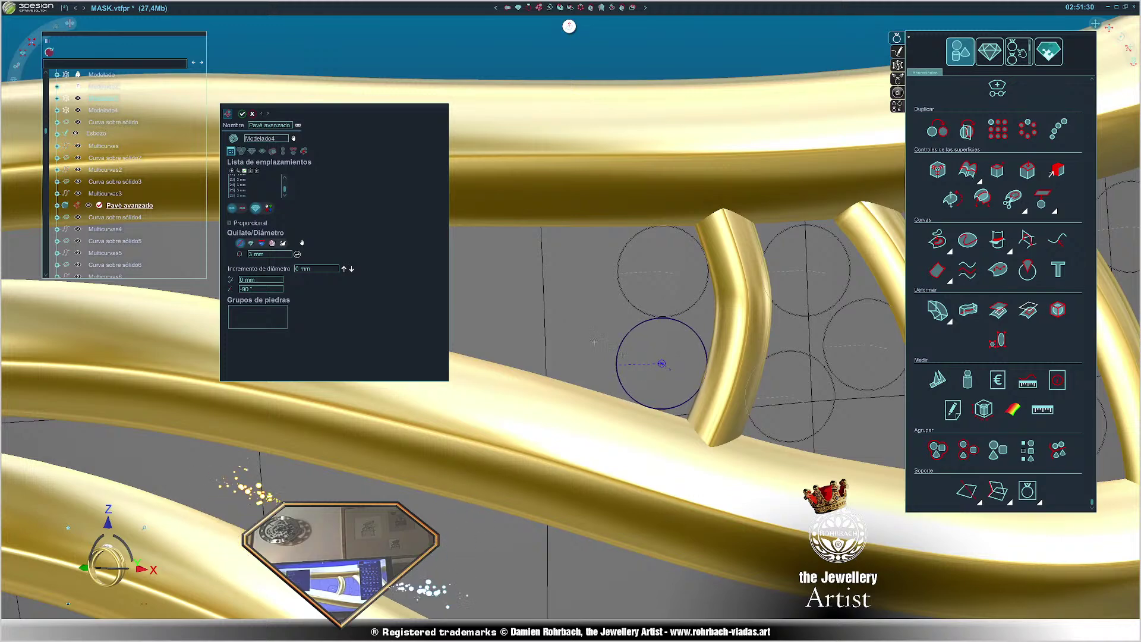
click(243, 114)
- Check the extended pavé on the whole mask and save the MASK.vtfpr file
scroll(653, 489, down, 5)
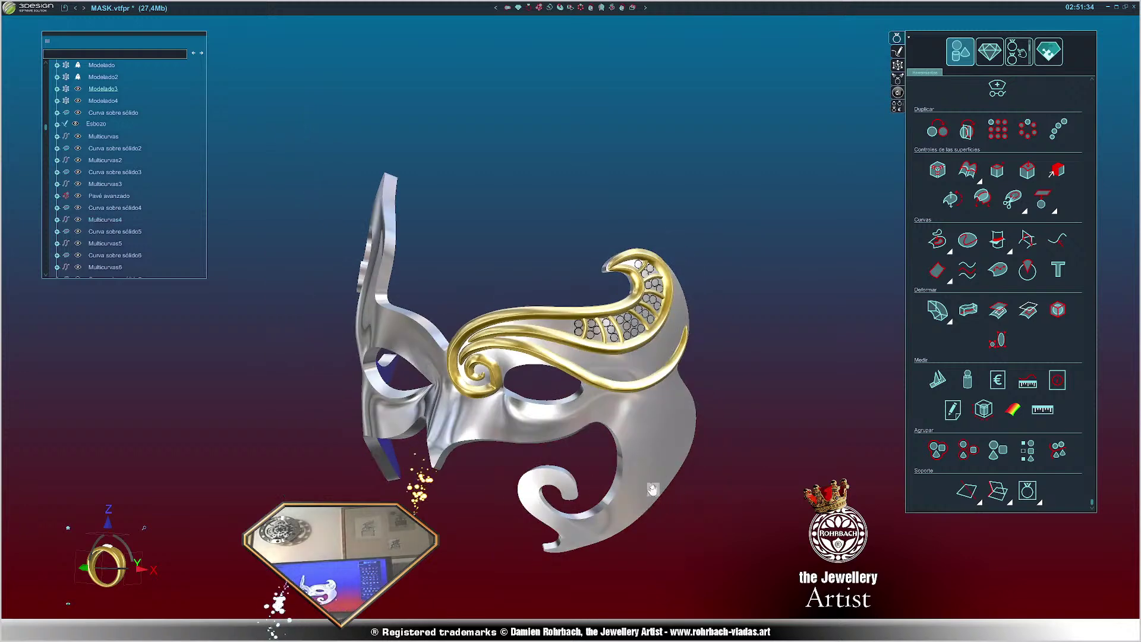
middle_drag(652, 489, 558, 289)
scroll(558, 289, up, 5)
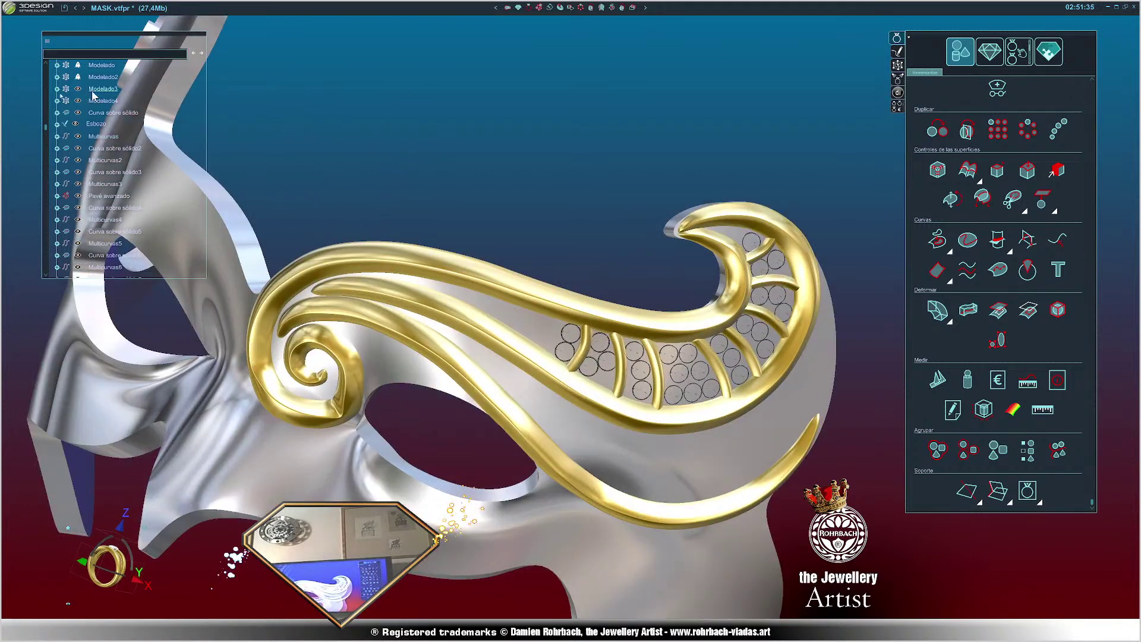
click(65, 9)
- Examine the wing ornament's stones, ribs and remaining empty area from several angles and distances
scroll(584, 261, down, 6)
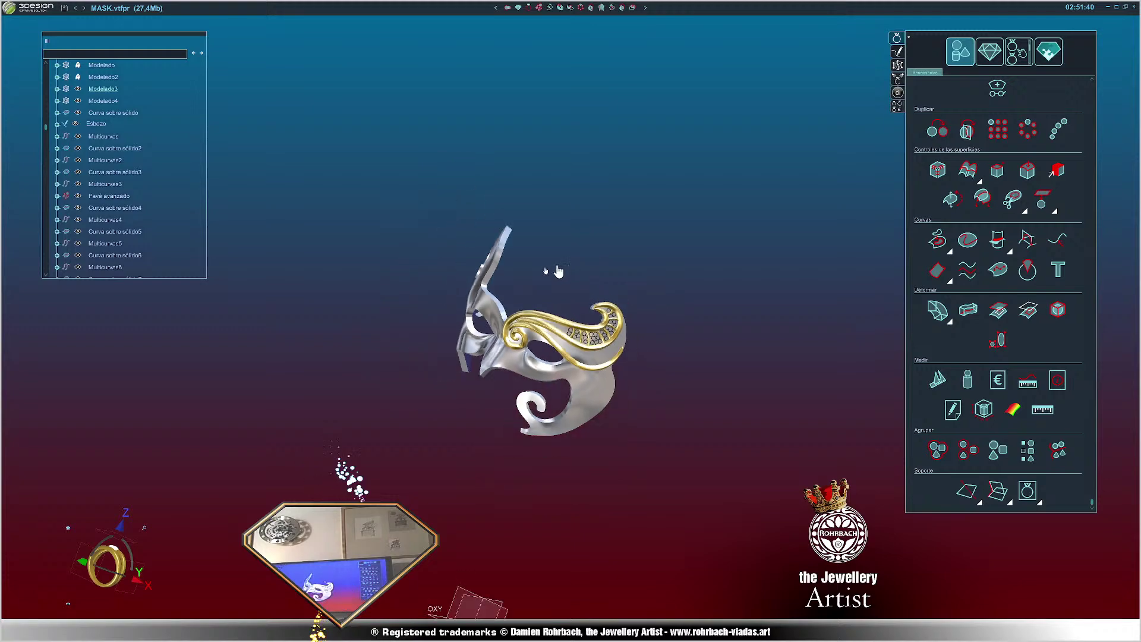
middle_drag(553, 270, 594, 250)
scroll(555, 267, up, 5)
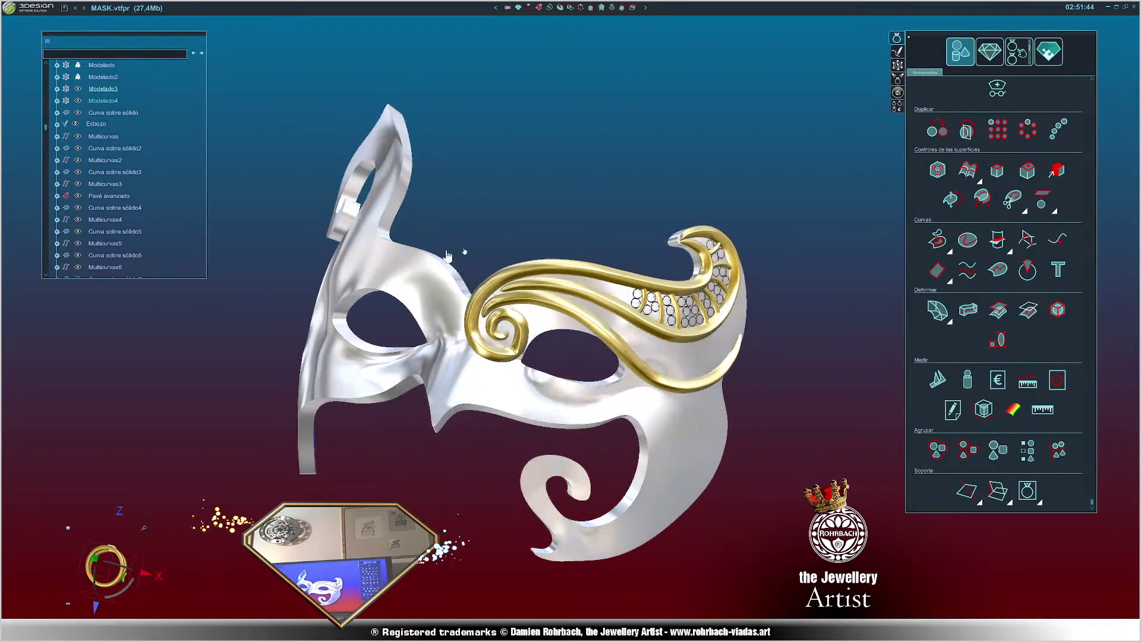
scroll(666, 238, up, 5)
middle_drag(668, 238, 486, 271)
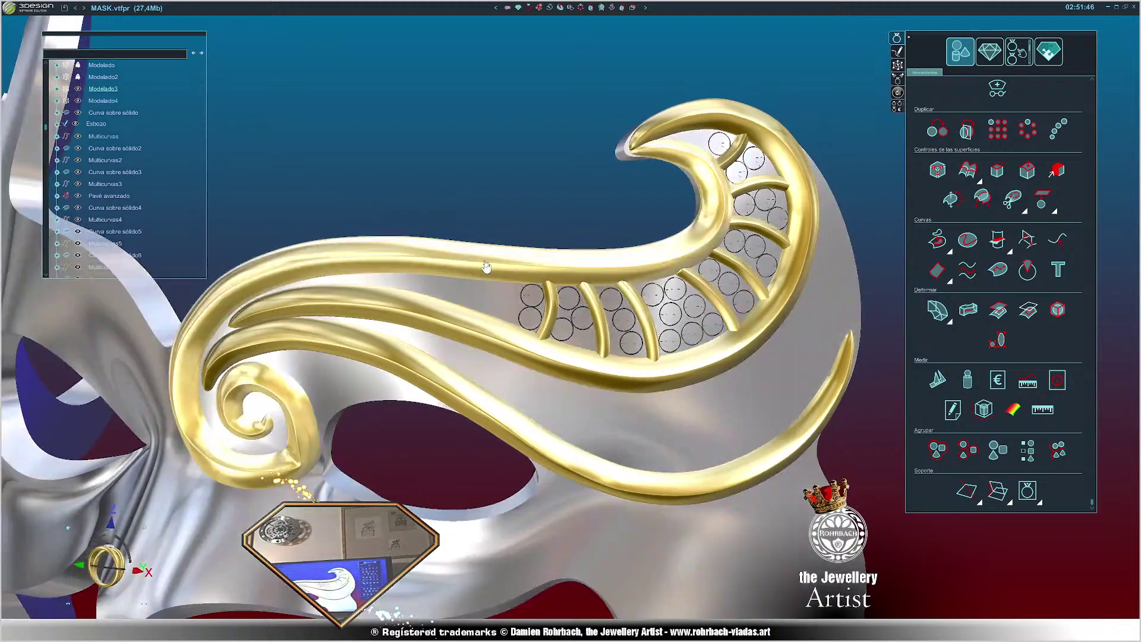
scroll(490, 274, up, 4)
scroll(507, 332, down, 4)
middle_drag(507, 332, 560, 378)
scroll(551, 400, up, 2)
scroll(552, 400, down, 2)
scroll(614, 401, down, 3)
scroll(560, 378, up, 4)
scroll(562, 380, up, 3)
scroll(560, 378, down, 3)
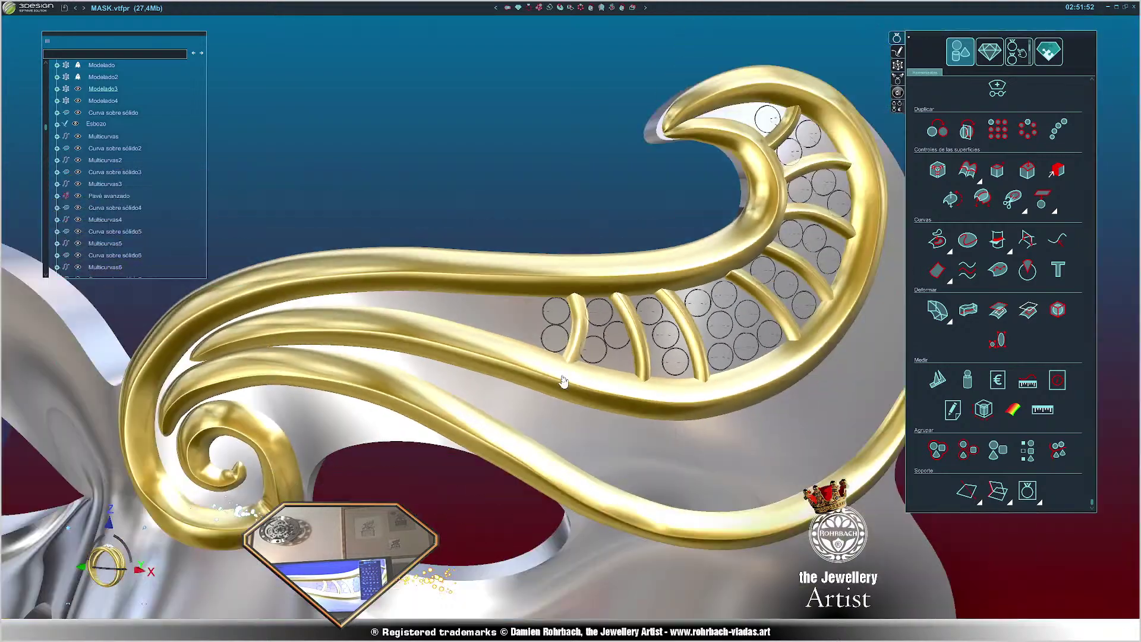
scroll(562, 380, up, 4)
scroll(588, 385, down, 6)
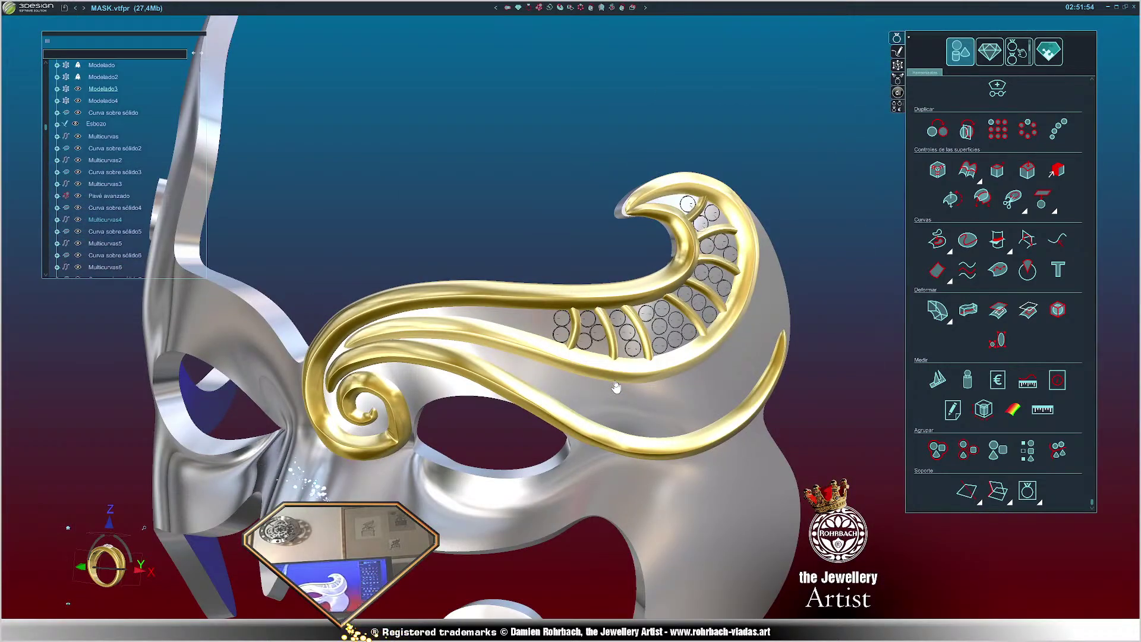
scroll(616, 387, up, 5)
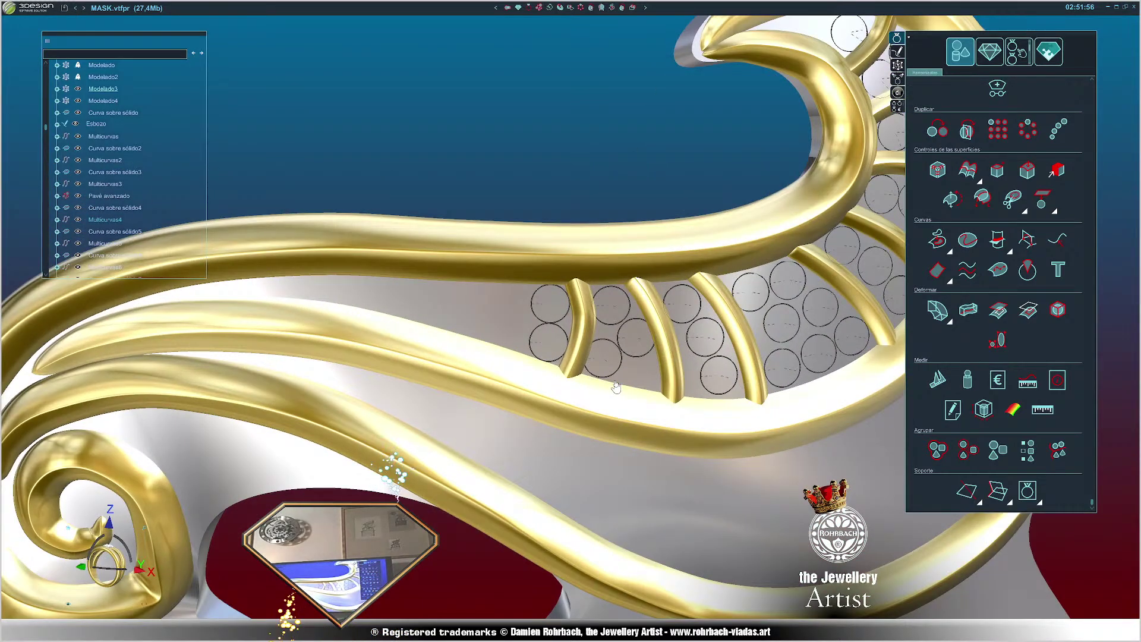
scroll(615, 387, down, 5)
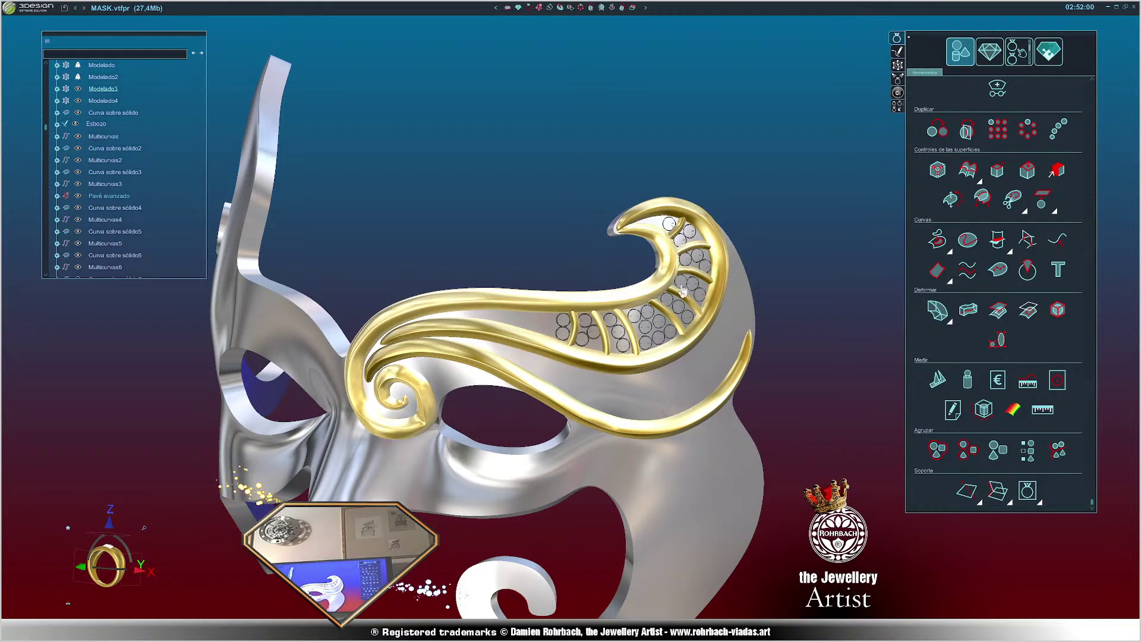
scroll(644, 341, down, 5)
middle_drag(535, 368, 491, 417)
scroll(490, 416, up, 6)
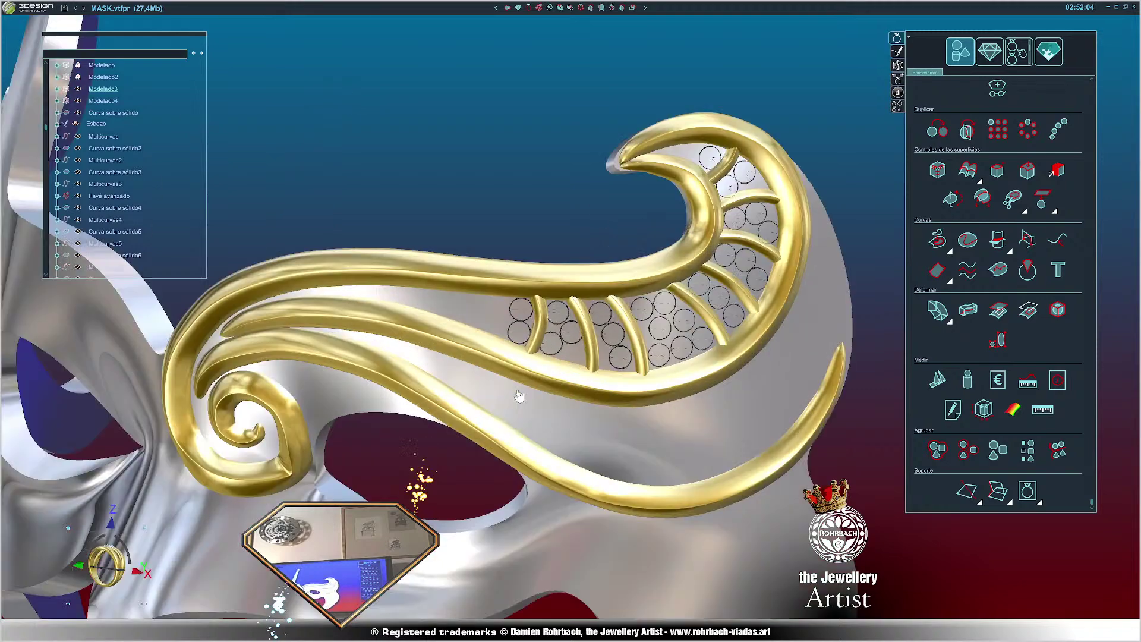
scroll(604, 379, down, 3)
middle_drag(604, 379, 628, 364)
scroll(628, 364, up, 3)
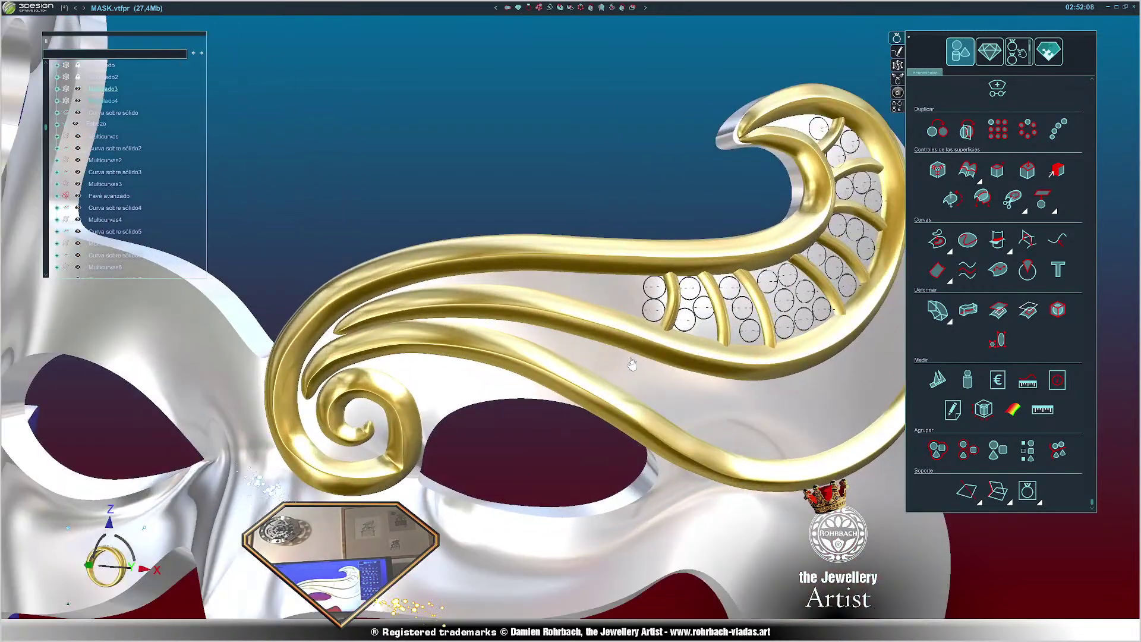
scroll(632, 363, down, 5)
scroll(641, 365, up, 3)
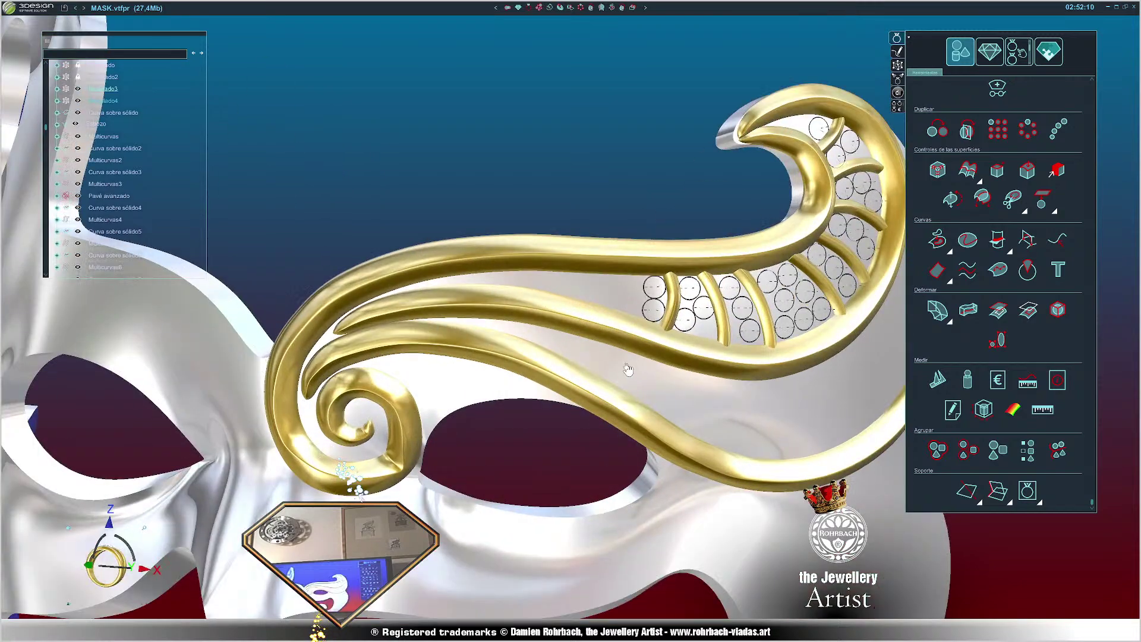
- Draw a five-point curve on solid Modelado4 beside the two newest stones, spanning the gold borders on both sides, and accept it
click(629, 380)
scroll(628, 381, up, 2)
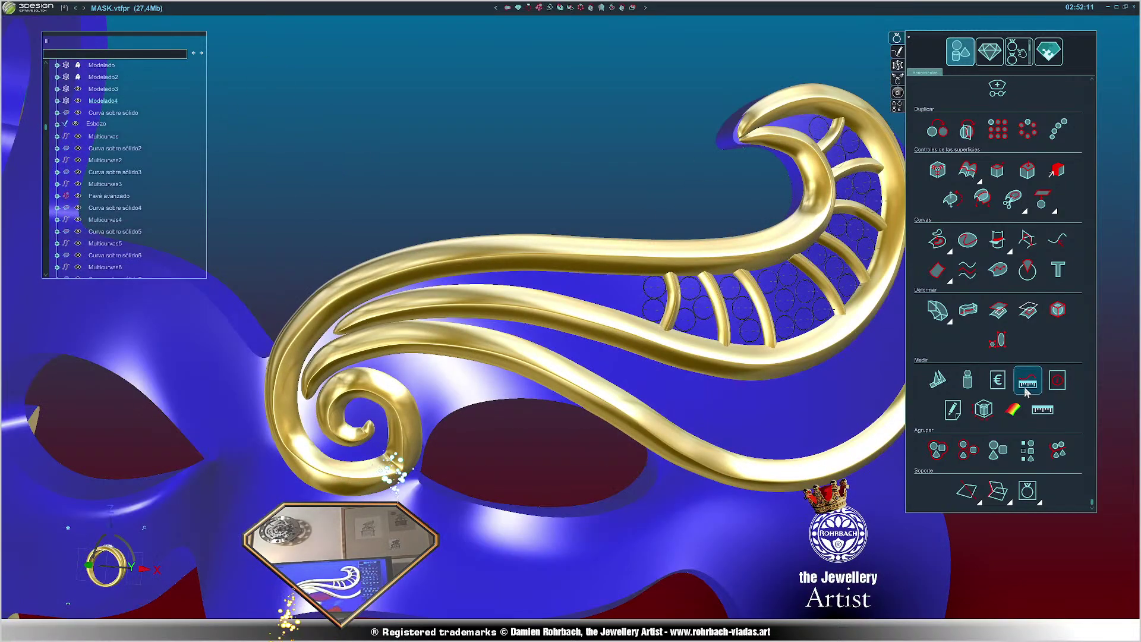
click(997, 269)
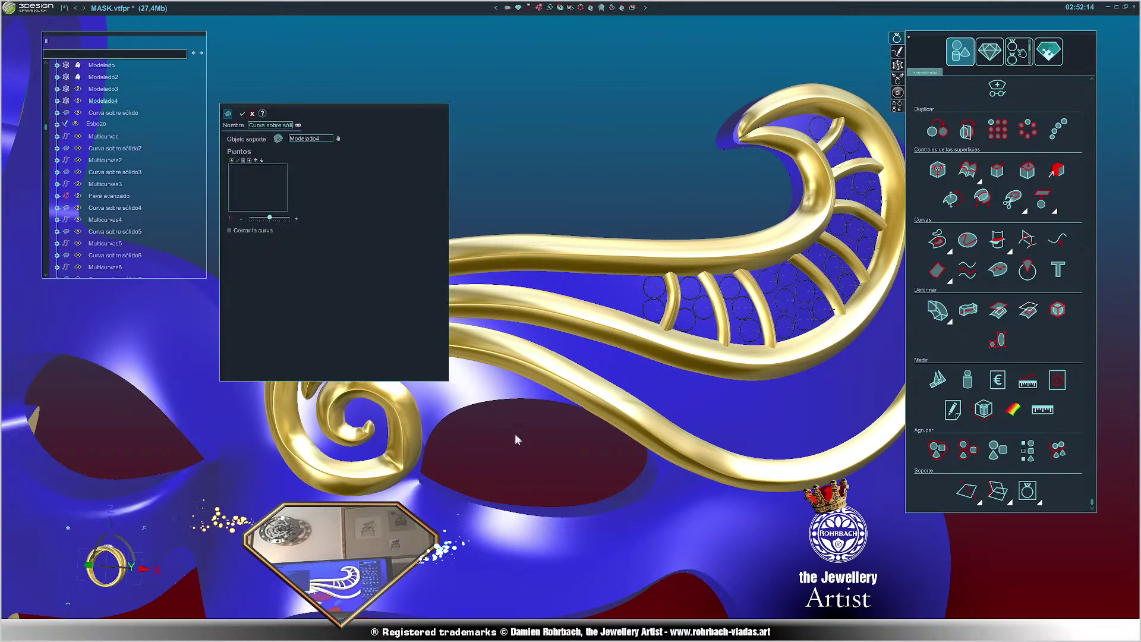
scroll(565, 315, up, 5)
scroll(564, 315, up, 4)
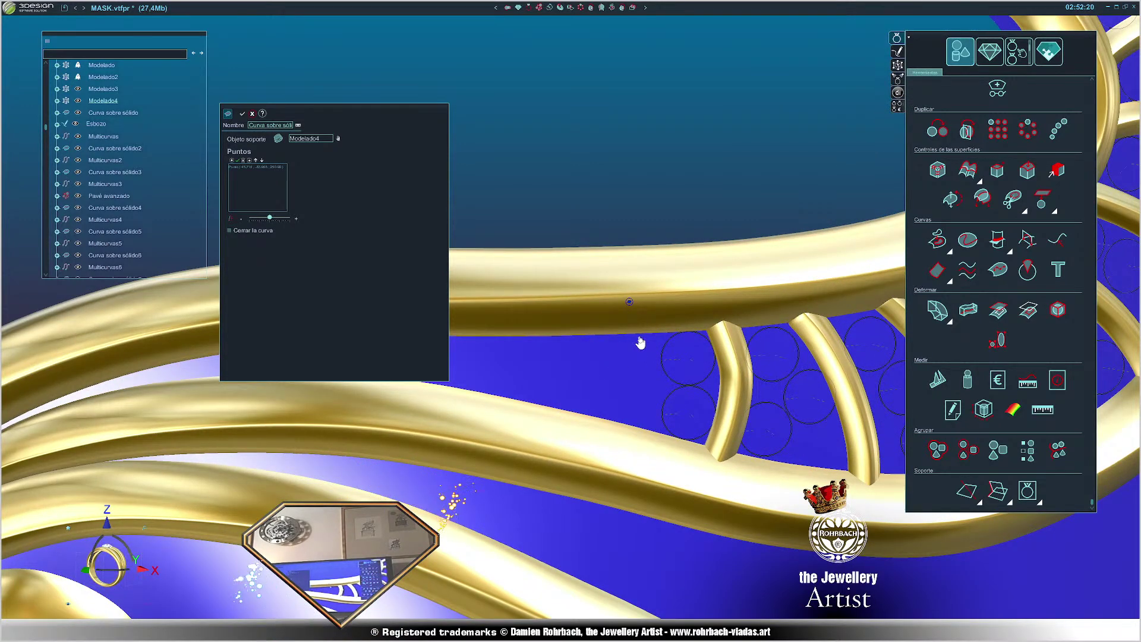
click(641, 376)
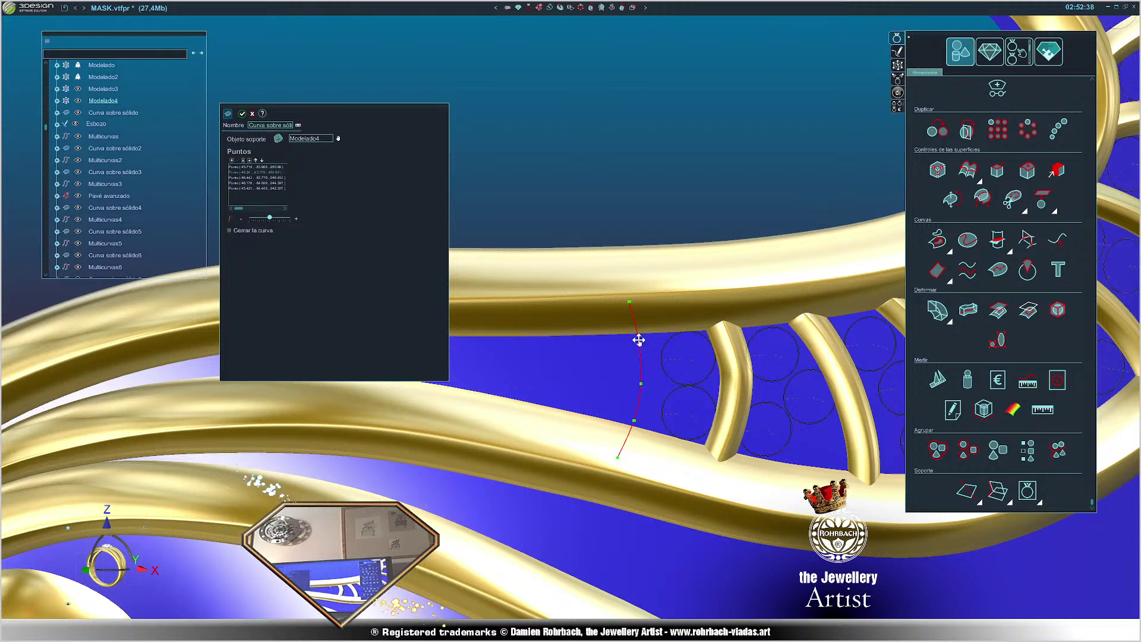
click(242, 113)
click(726, 374)
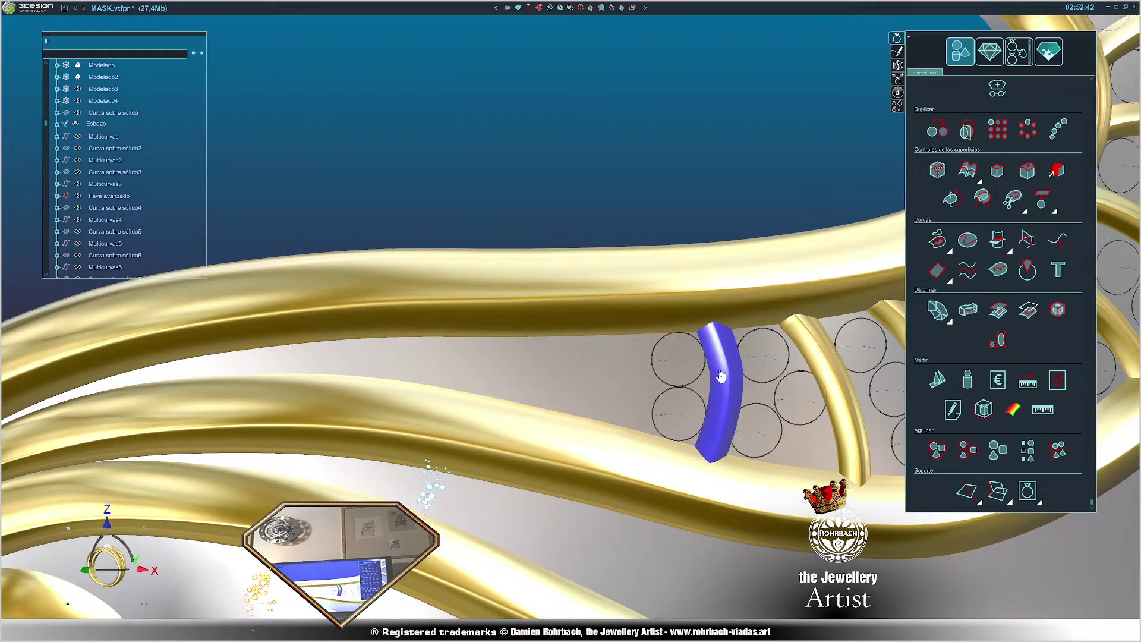
right_click(720, 390)
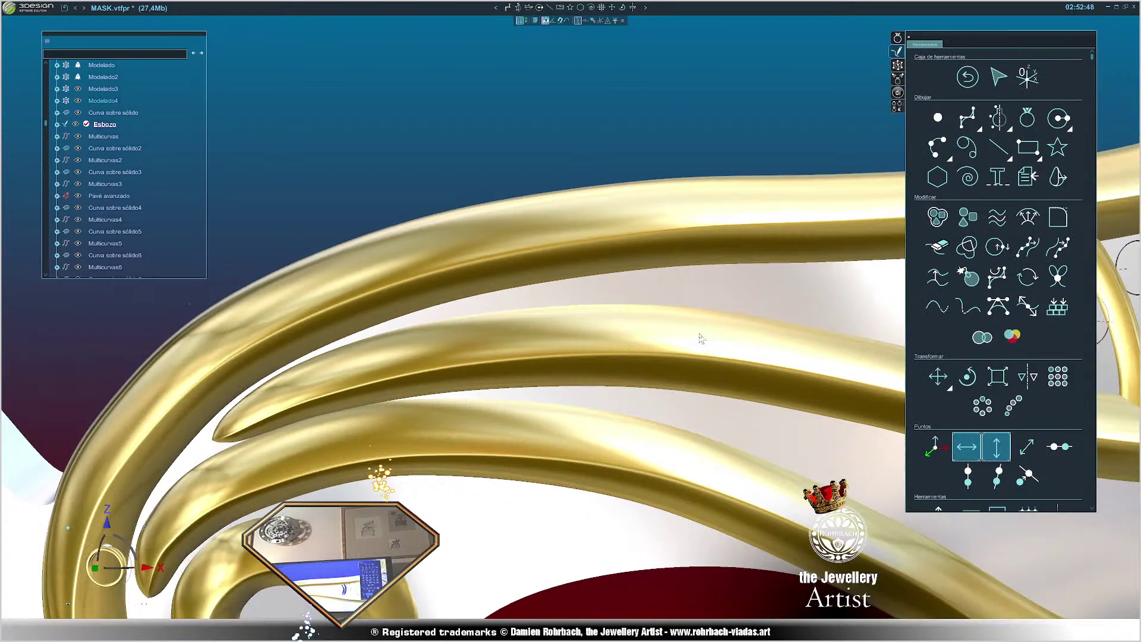
middle_drag(700, 339, 599, 349)
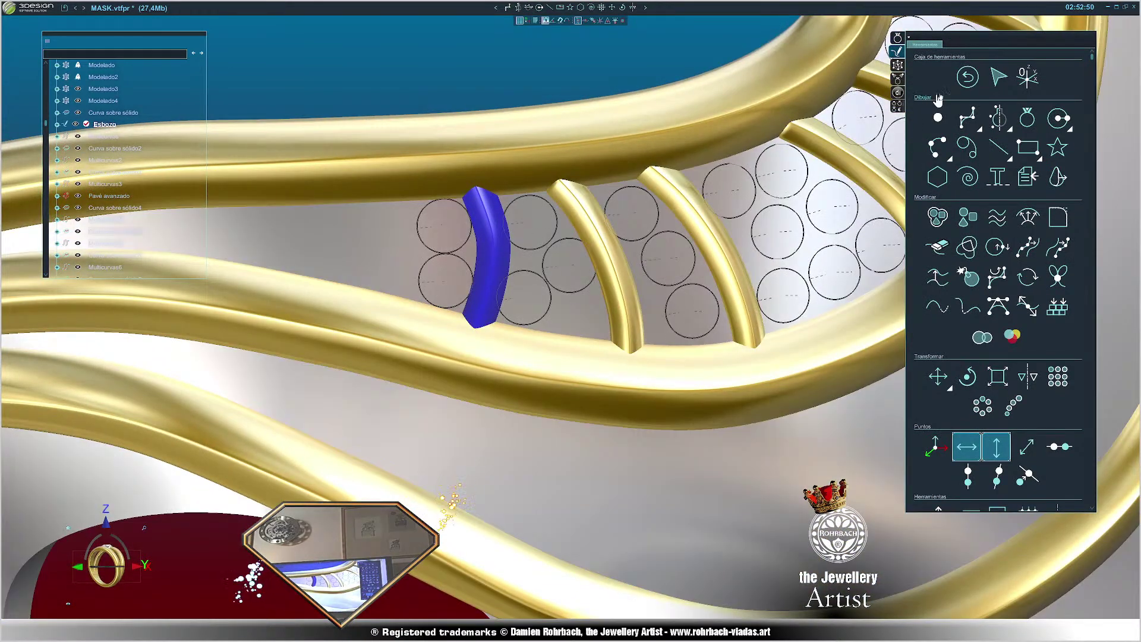
click(967, 76)
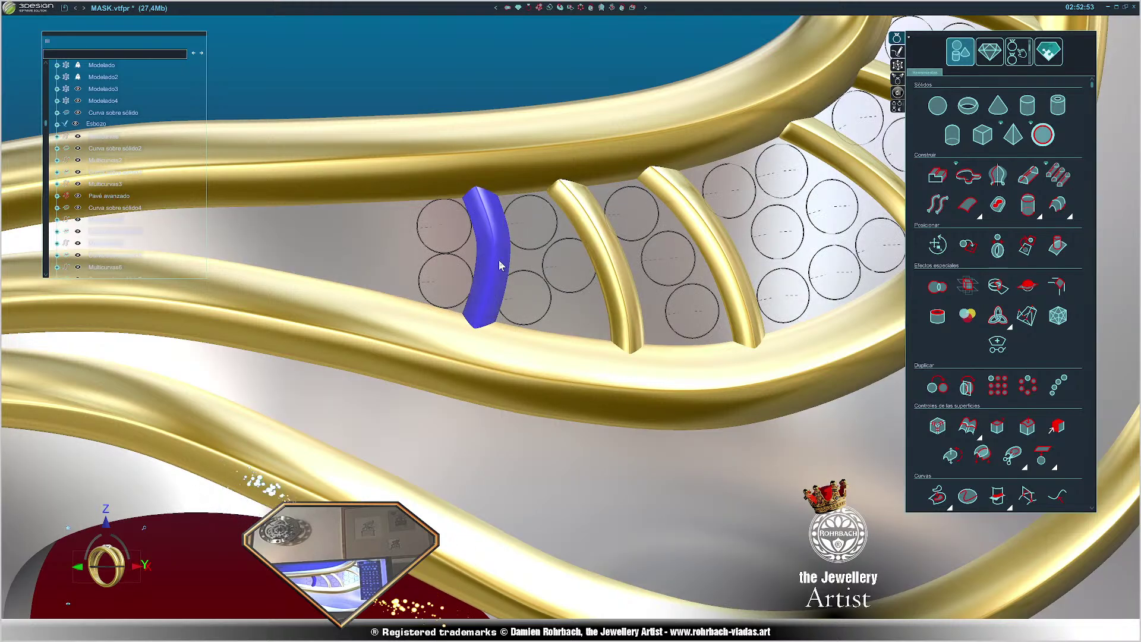
- Edit Curva sobre sólido11, the newest rib's rail, lower its middle point and adjust the point above for a smoother bend, and accept
right_click(492, 260)
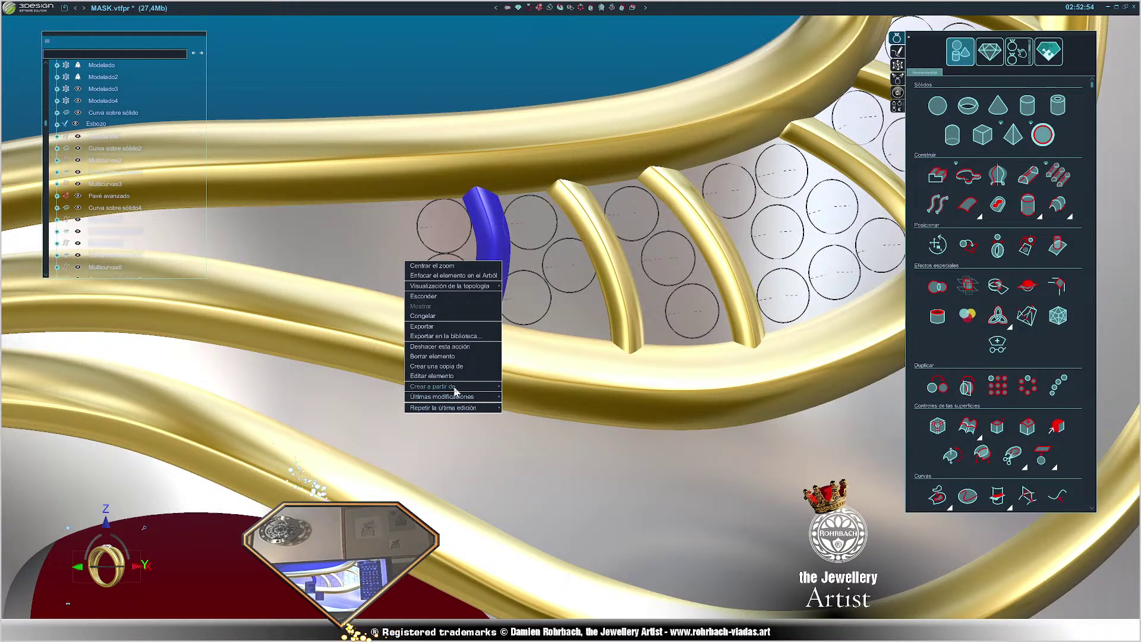
mouse_move(482, 389)
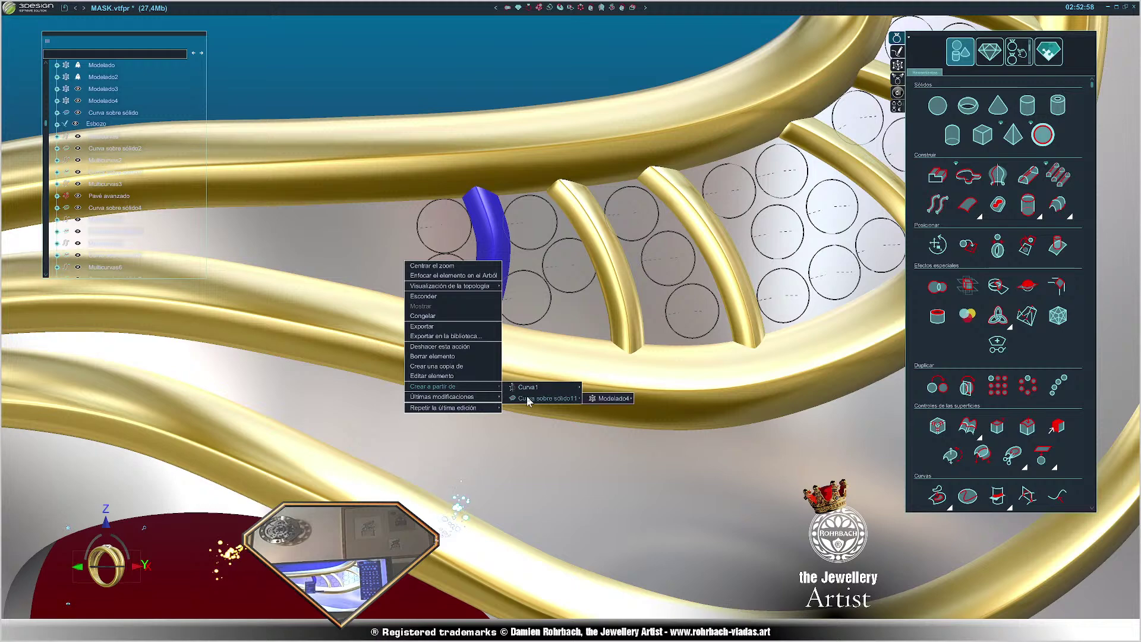
click(544, 398)
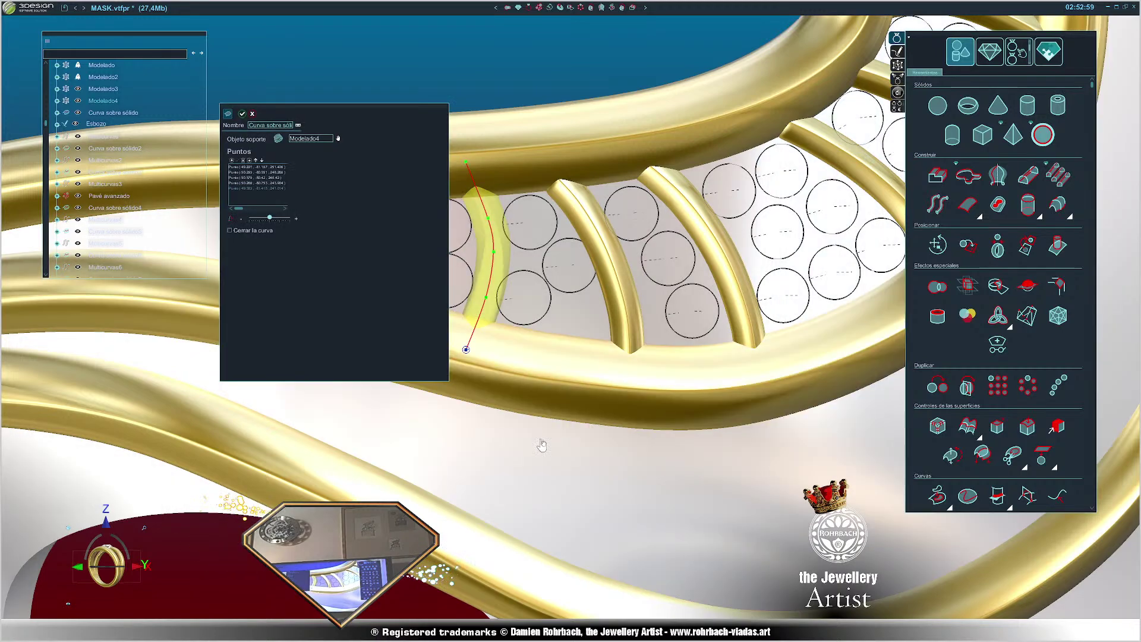
middle_drag(540, 440, 605, 418)
scroll(605, 418, up, 1)
click(652, 348)
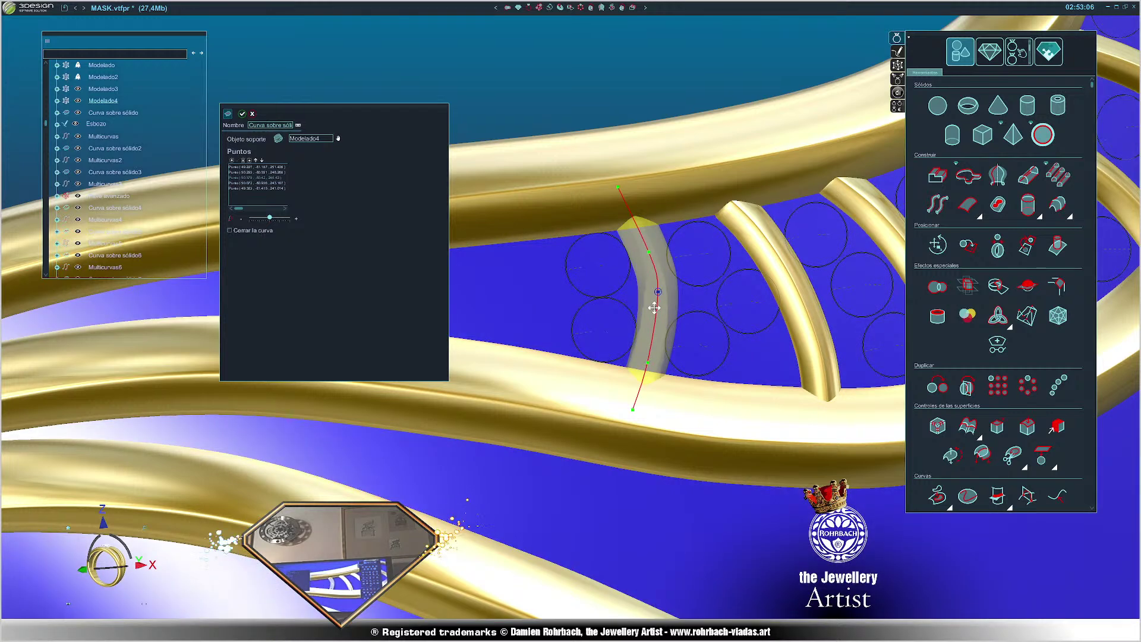
drag(656, 299, 654, 310)
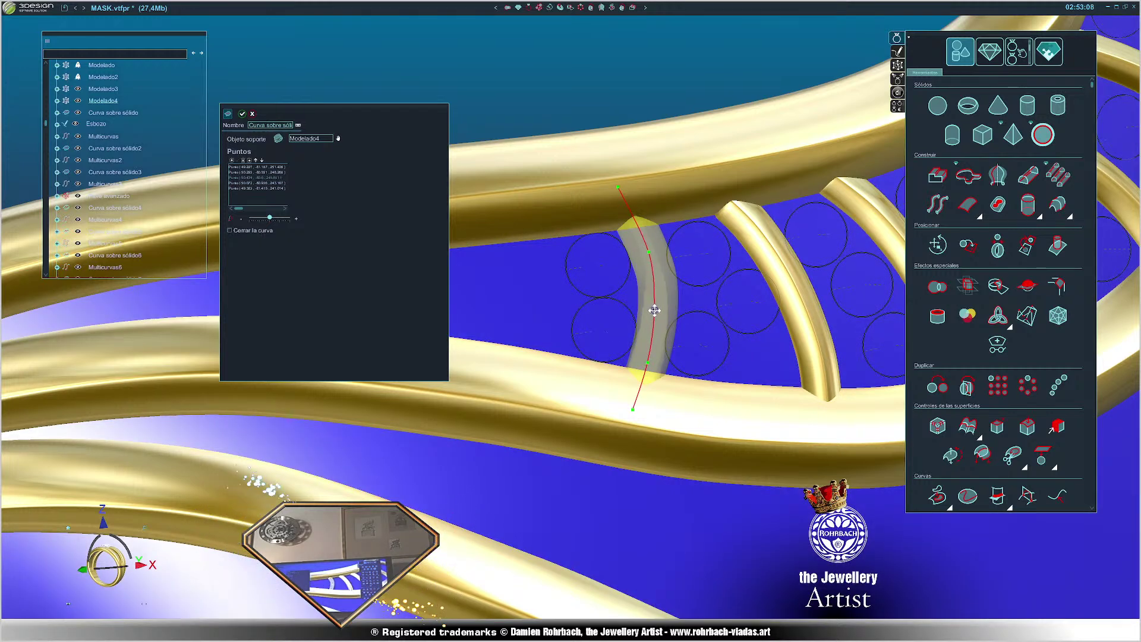
click(649, 253)
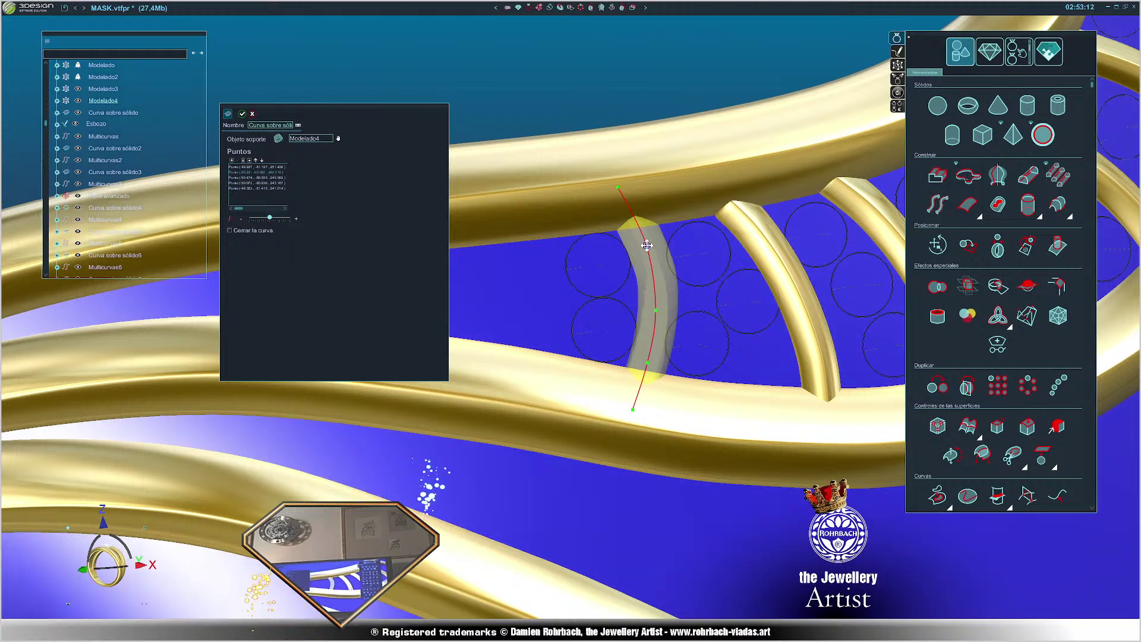
click(242, 114)
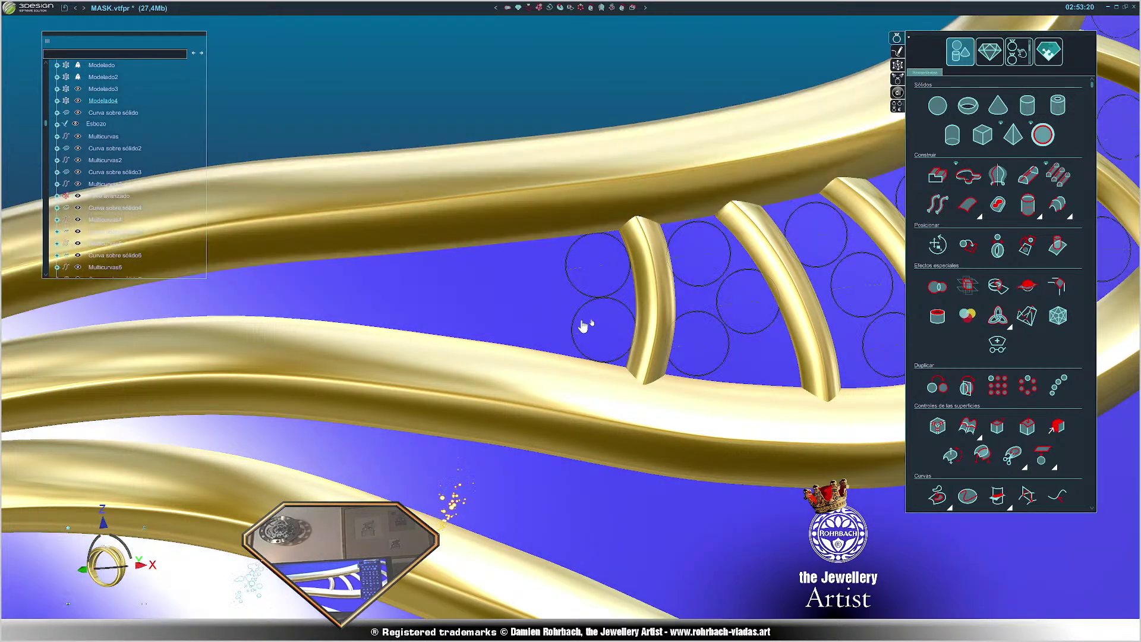
- Edit the newest rib's rail curve, lower its middle point and the point below it slightly, accept, and recalculate the rib
right_click(654, 316)
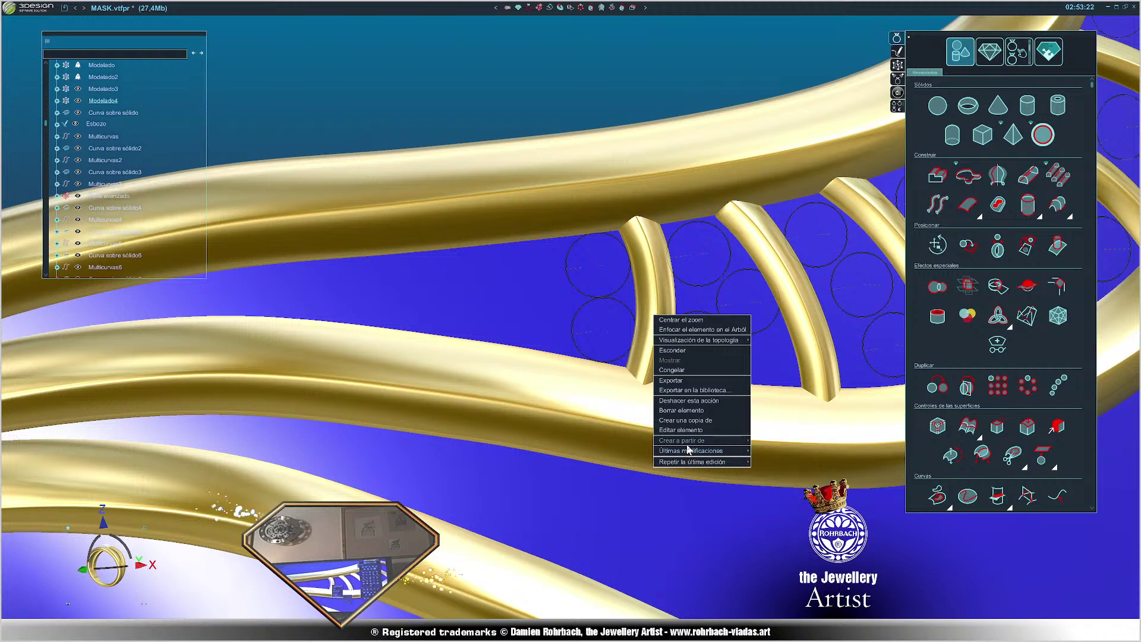
mouse_move(688, 450)
click(769, 451)
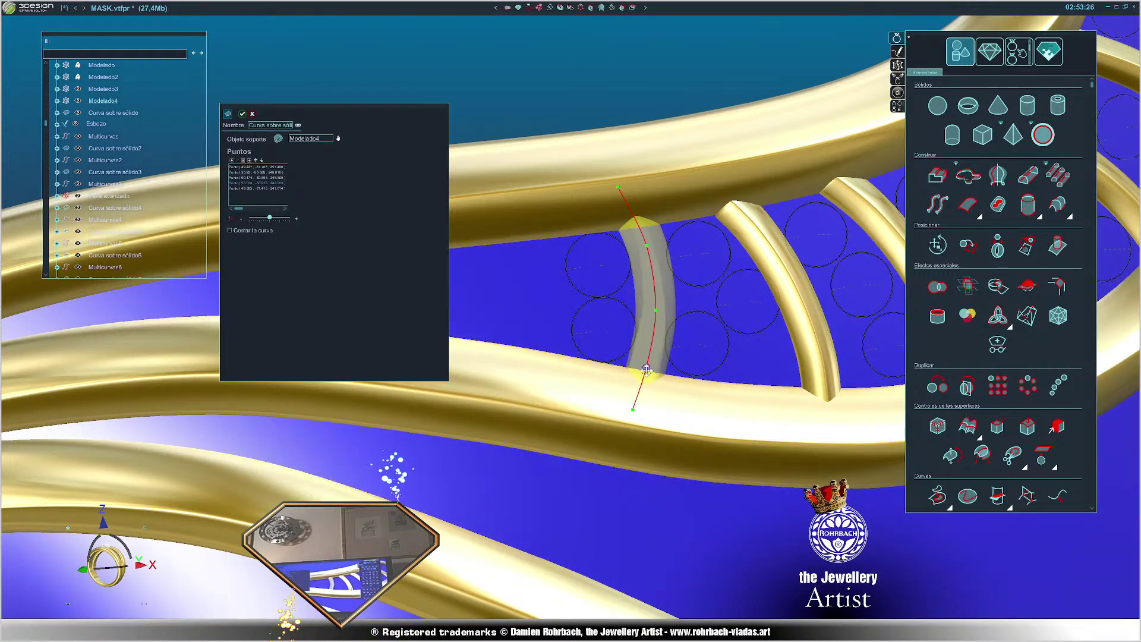
drag(646, 369, 643, 378)
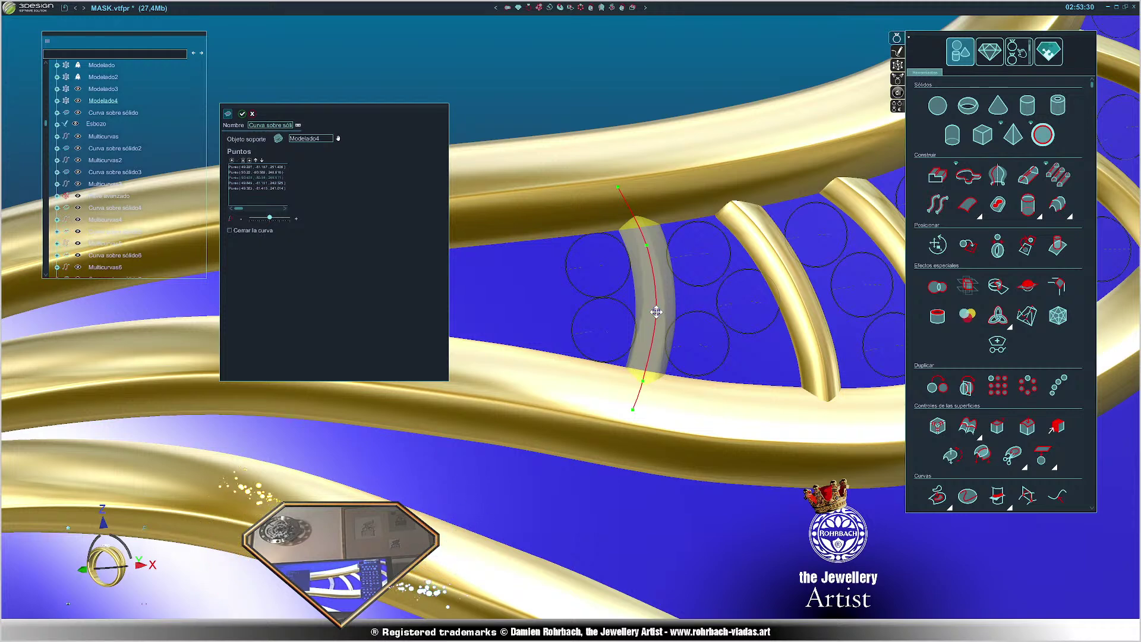
drag(653, 317, 653, 316)
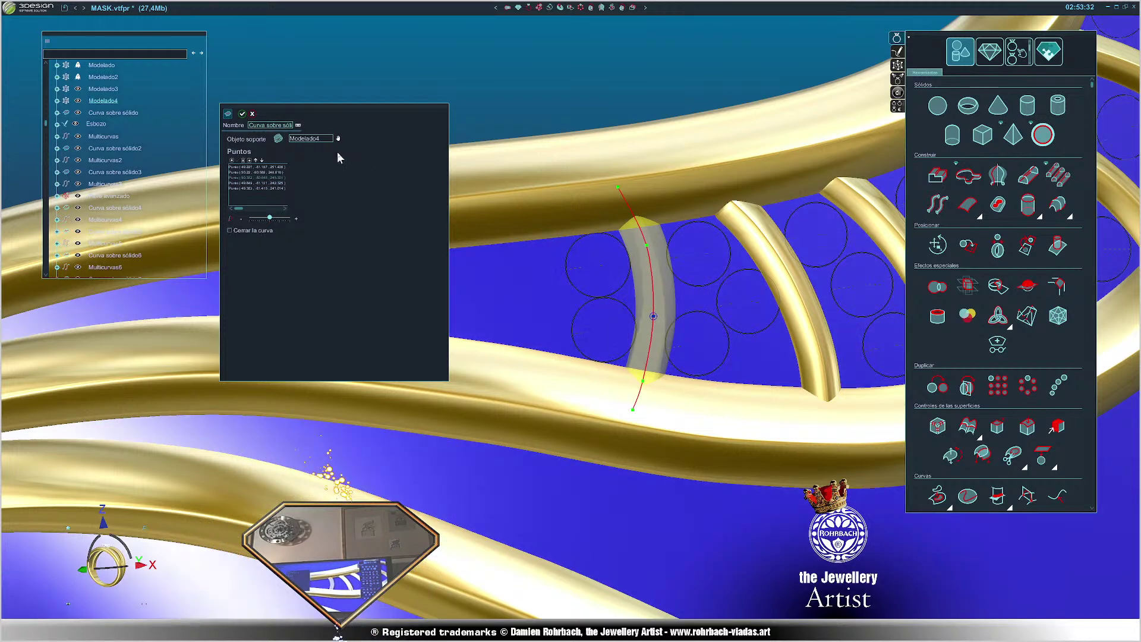
click(242, 114)
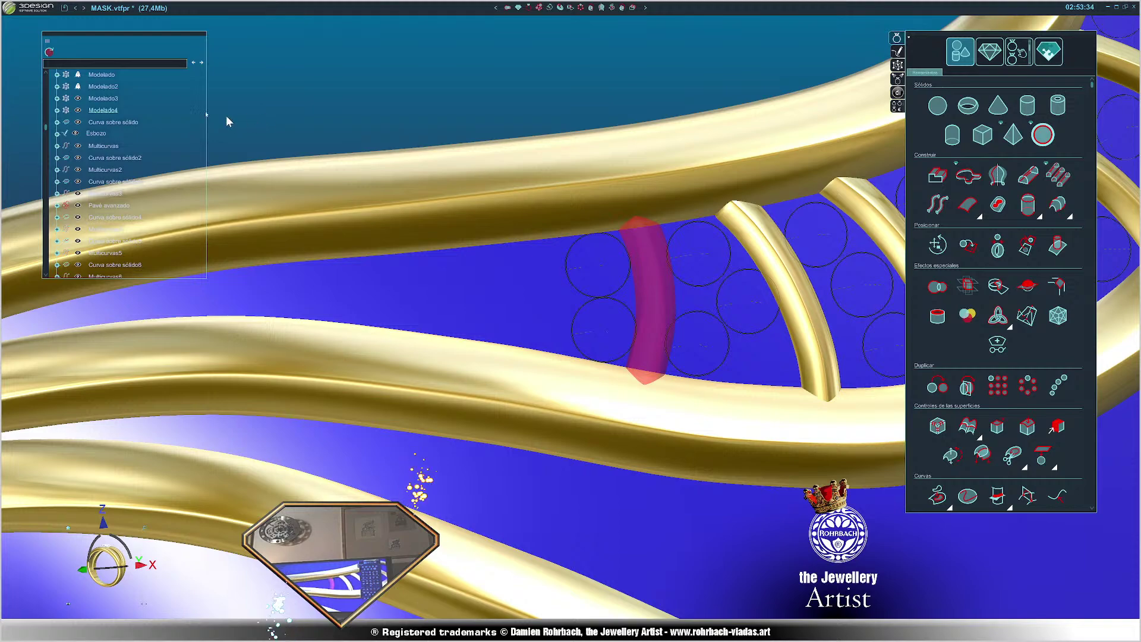
click(47, 53)
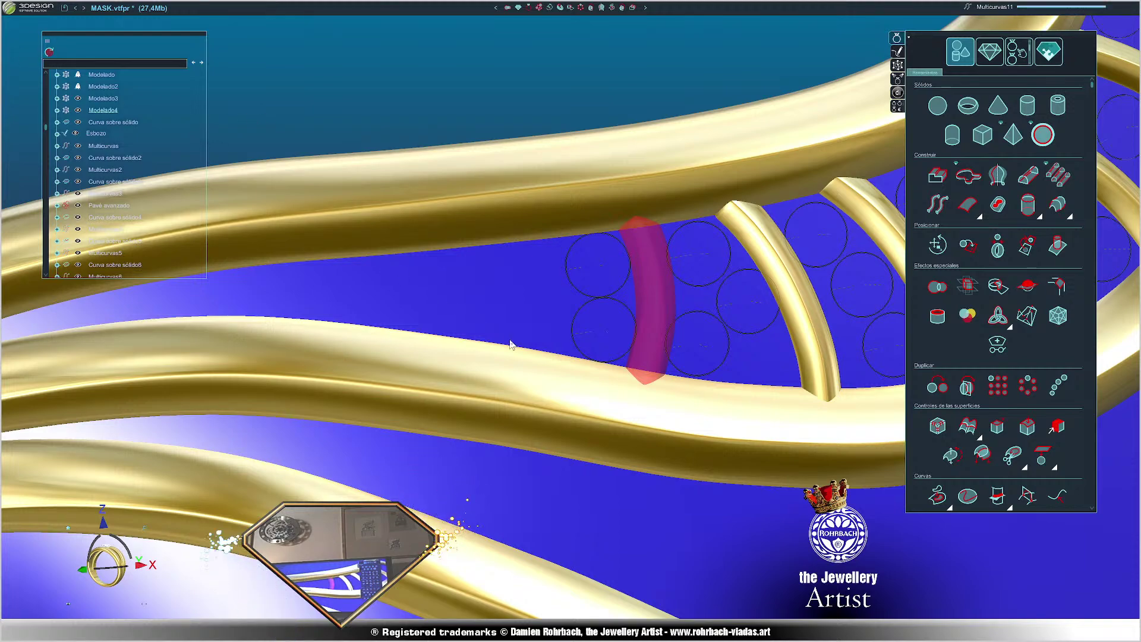
- Draw a four-point curve on solid Modelado4 beside the two outermost stones, running from the upper gold border to the lower one
scroll(515, 341, down, 8)
middle_drag(517, 341, 543, 324)
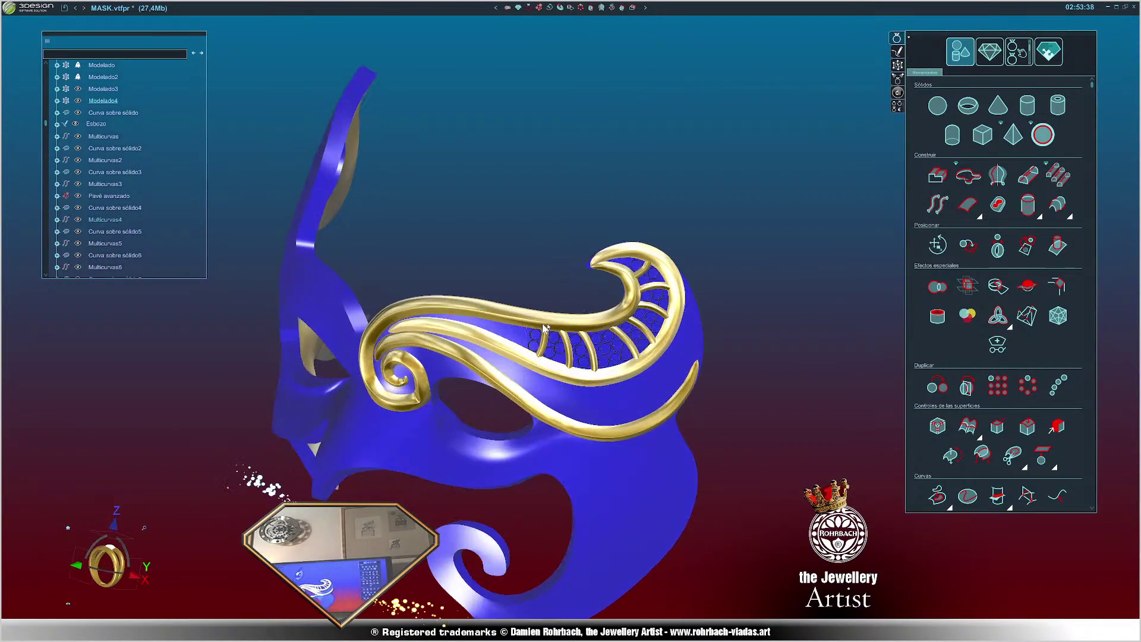
scroll(543, 329, up, 7)
middle_drag(500, 373, 619, 344)
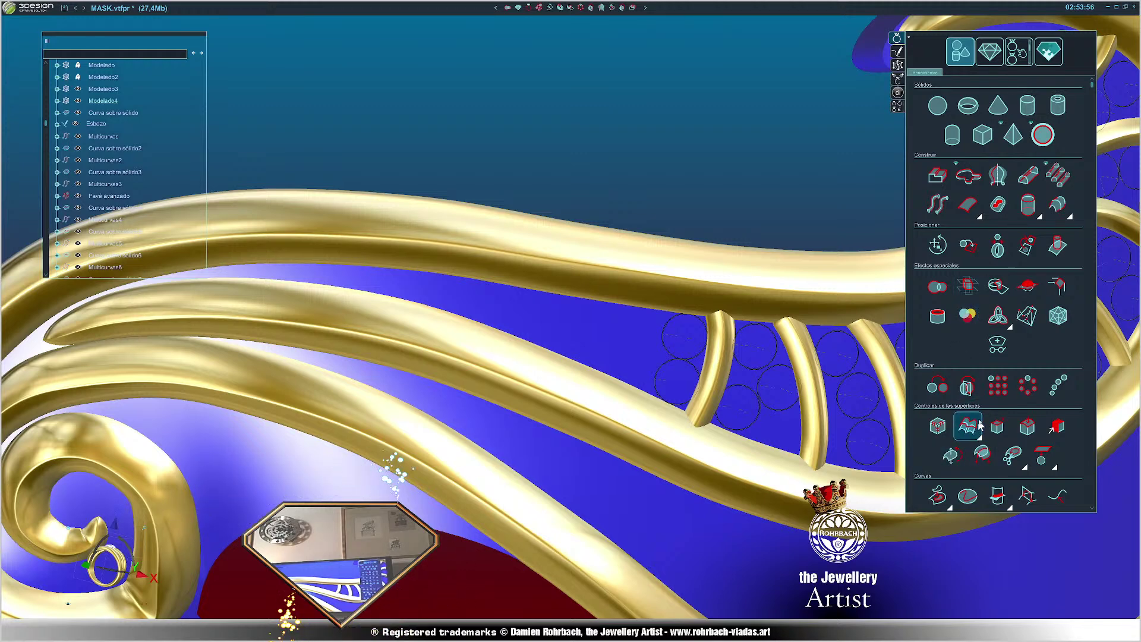
scroll(979, 424, down, 4)
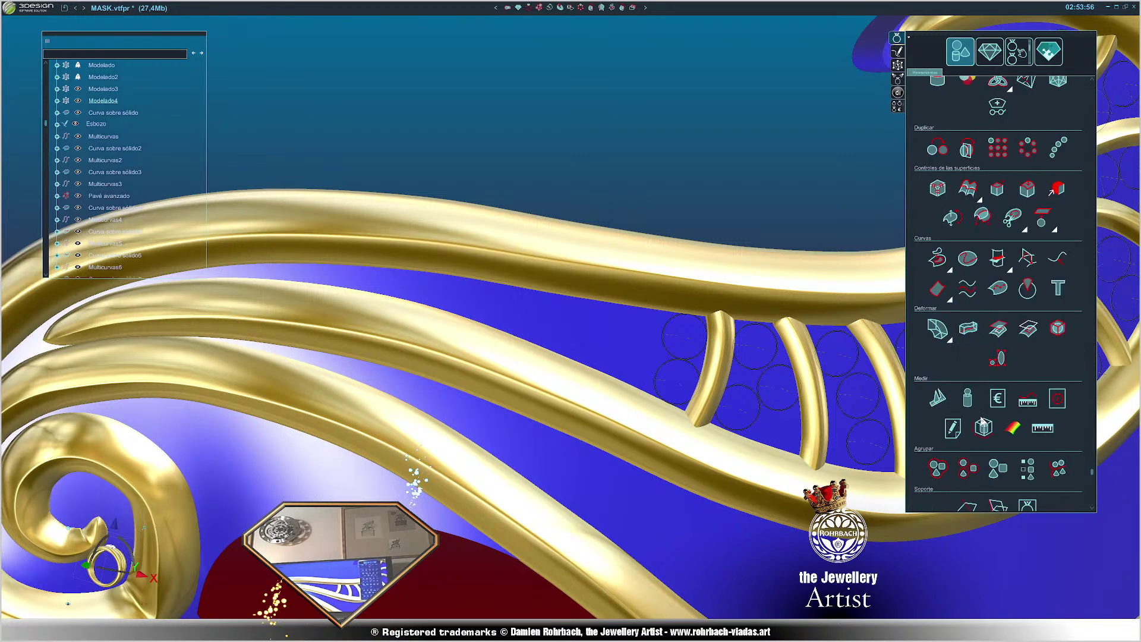
click(997, 289)
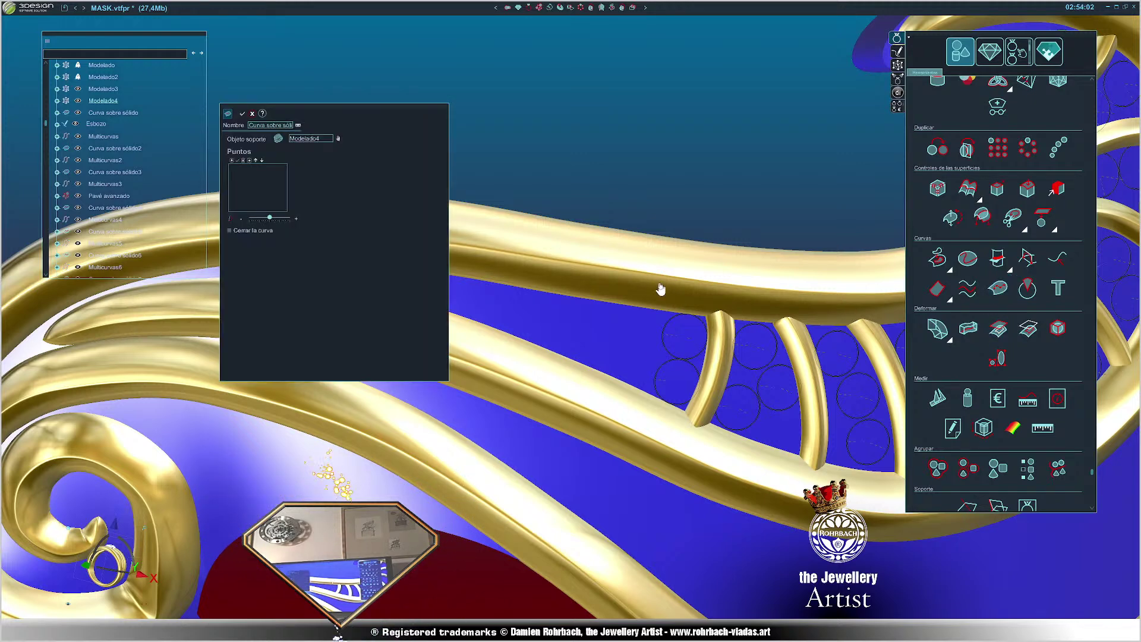
click(650, 327)
click(645, 356)
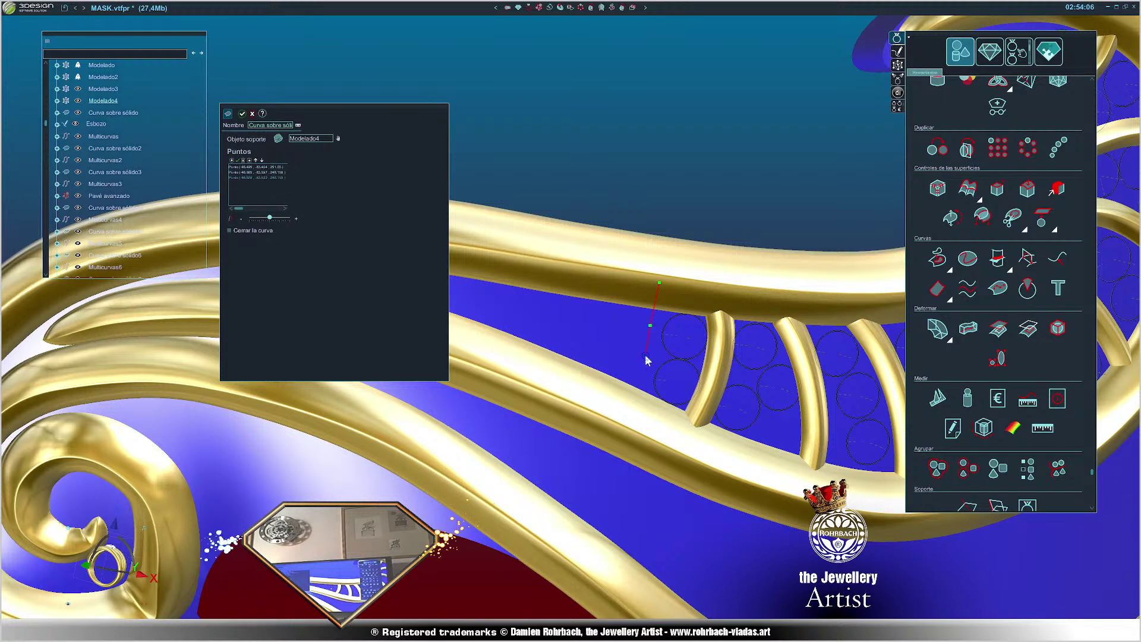
click(609, 404)
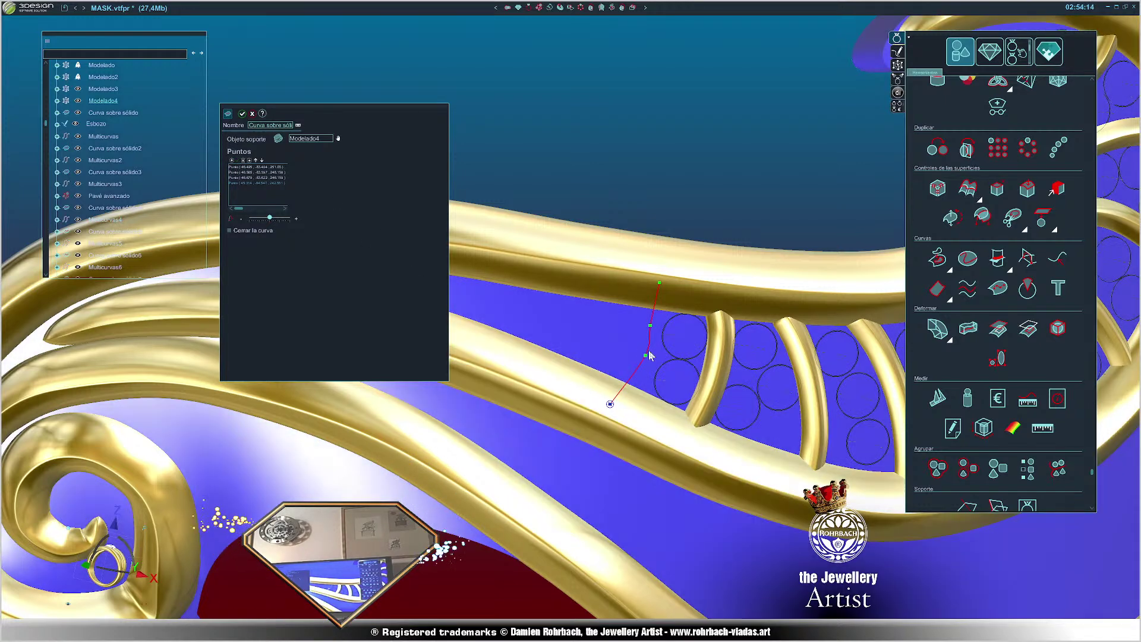
- Move the new curve's two inner points down along the stones so it bends smoothly around them, and accept the curve
drag(643, 359, 629, 381)
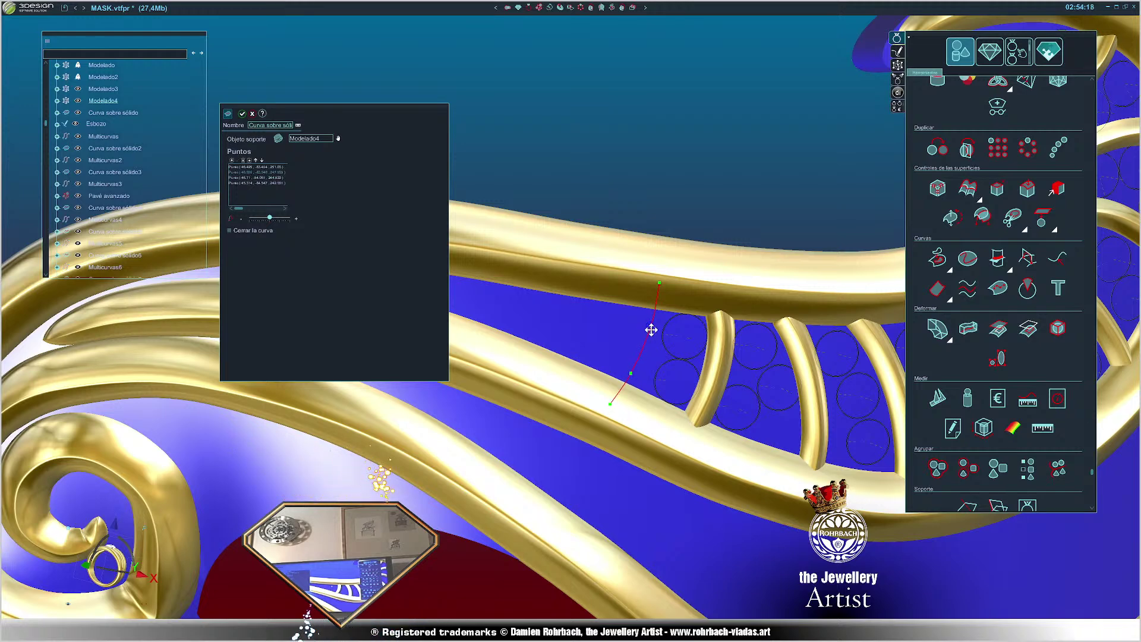
drag(649, 336, 628, 380)
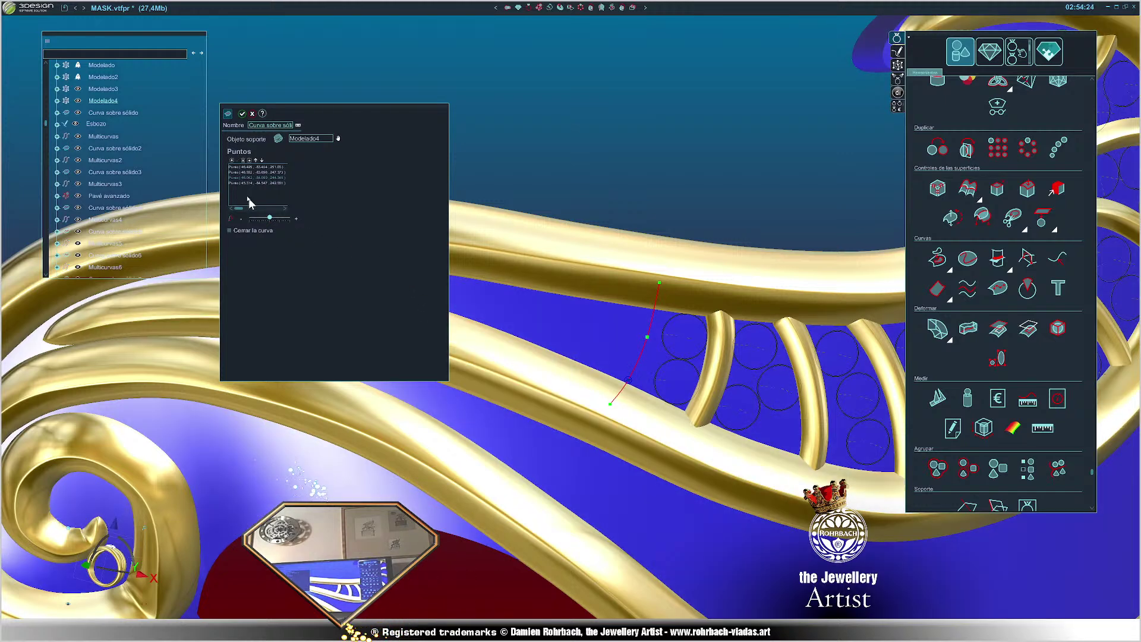
click(242, 114)
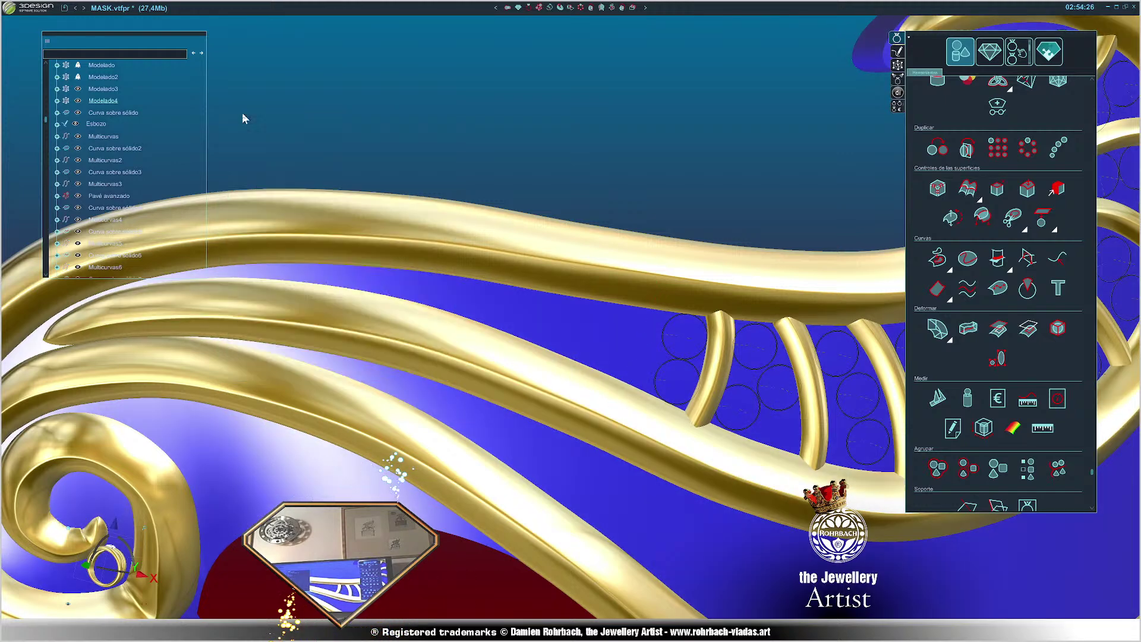
- Create a copy of the Multicurvas11 rib
scroll(676, 390, down, 6)
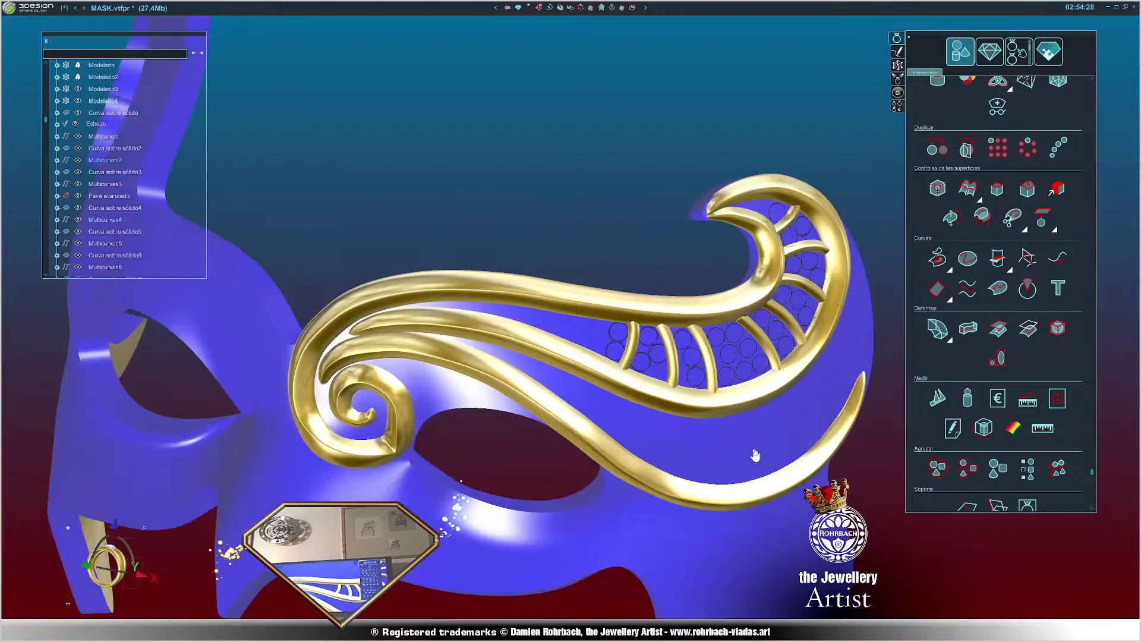
middle_drag(731, 473, 773, 462)
scroll(677, 357, up, 8)
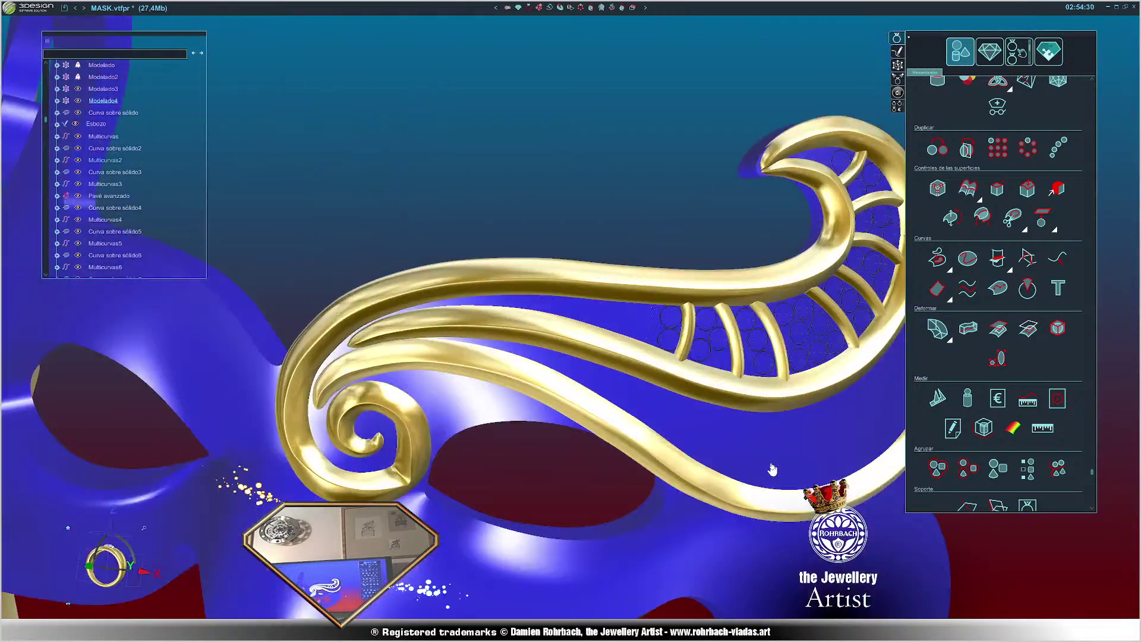
scroll(667, 321, down, 6)
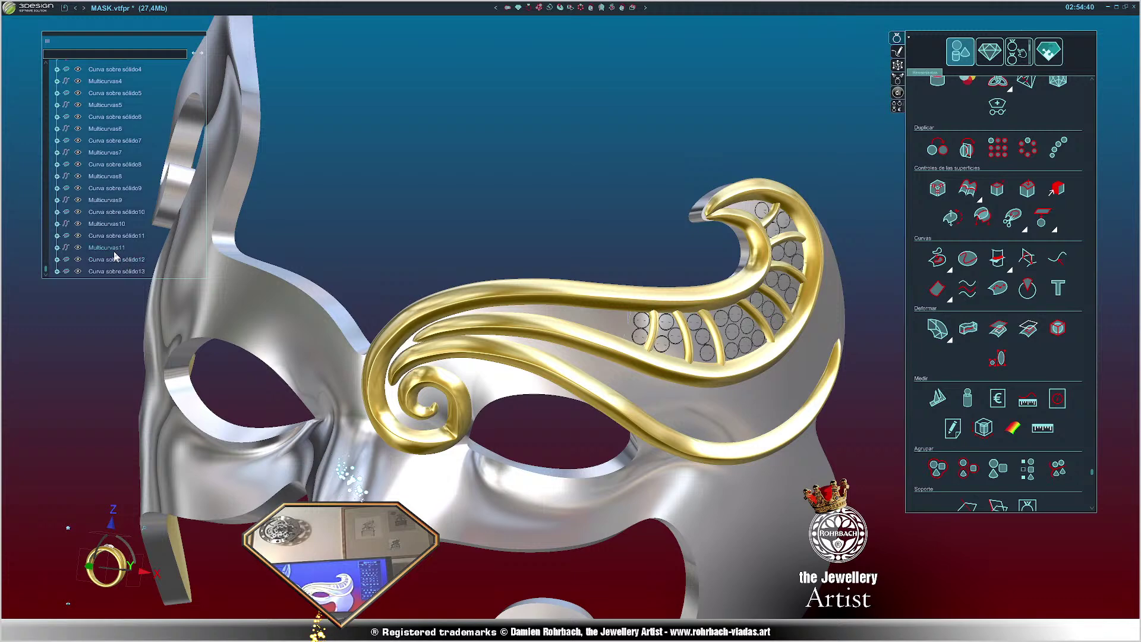
right_click(111, 249)
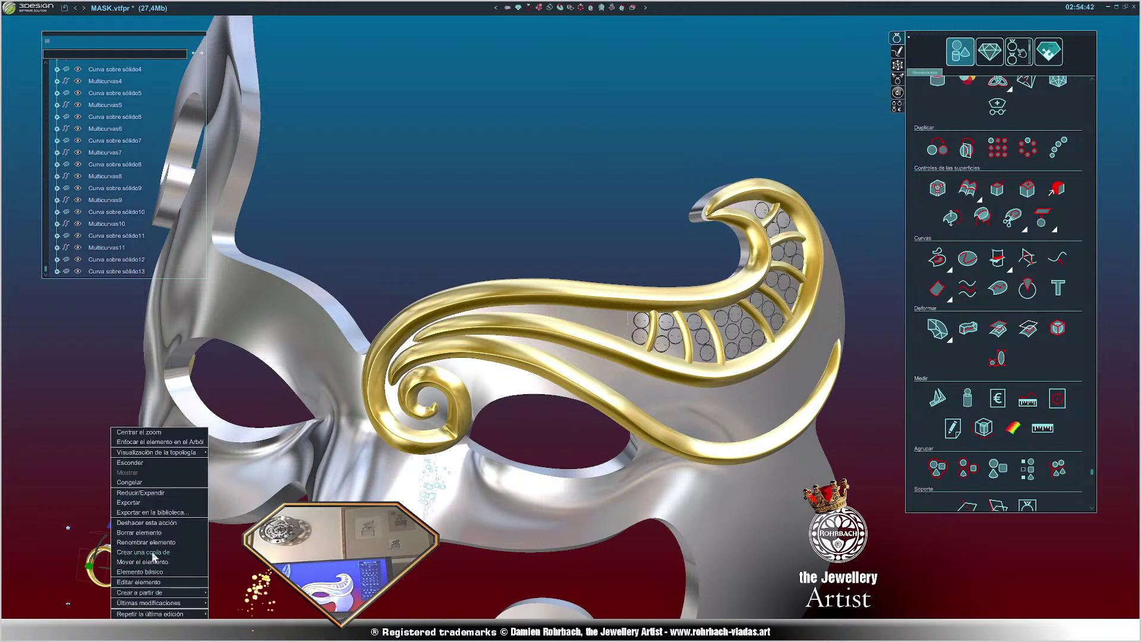
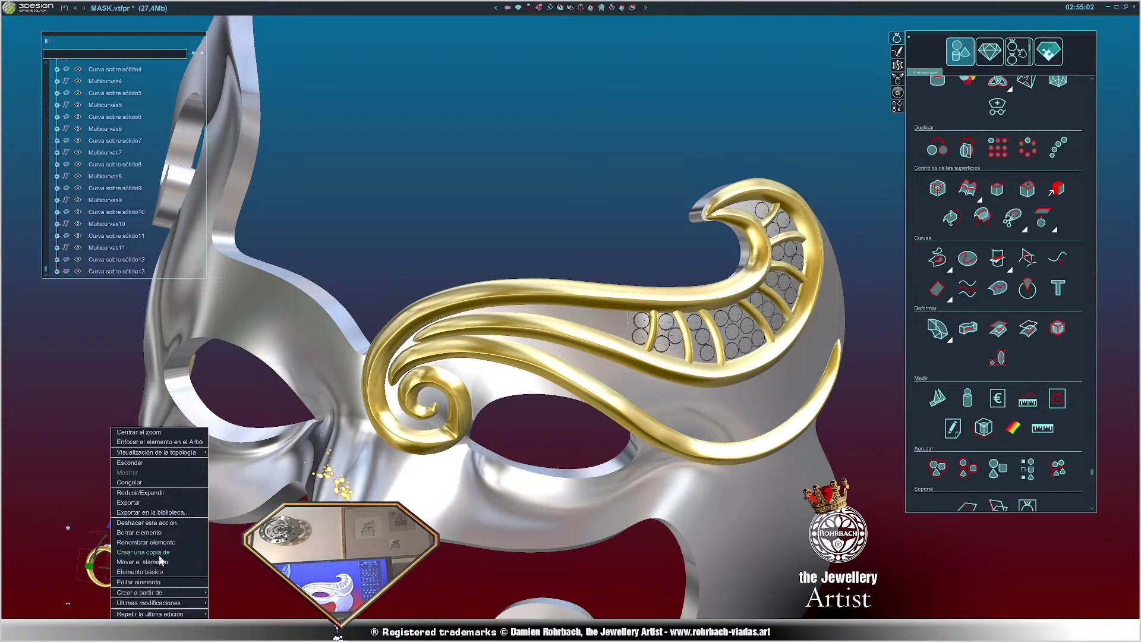
click(160, 555)
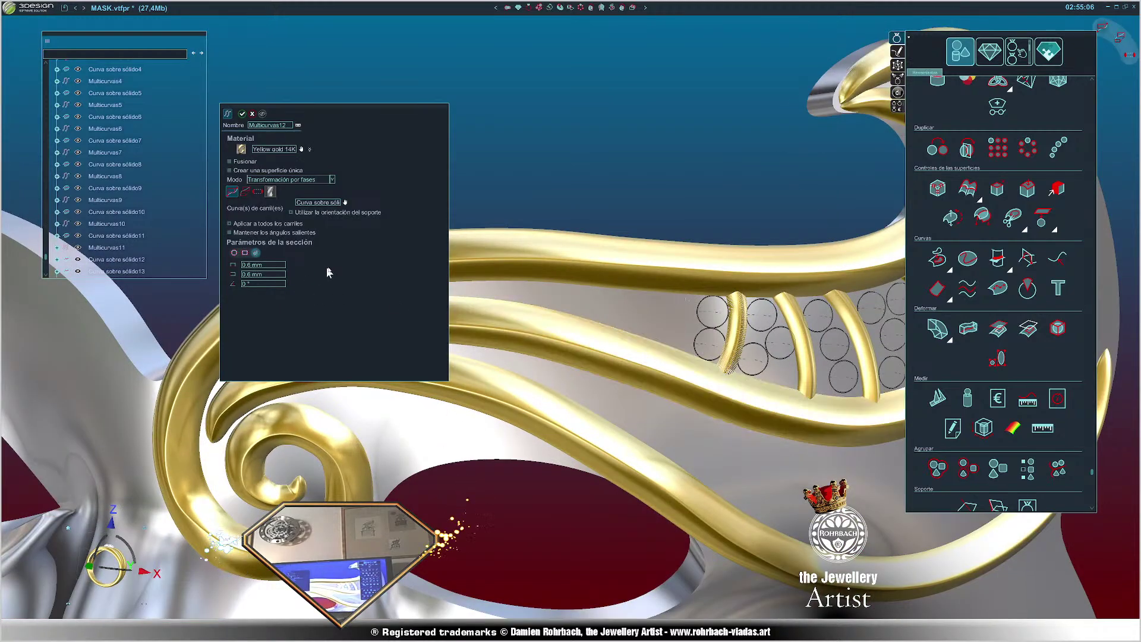
- Set Curva sobre sólido13 as the copied rib's rail, with the Curva1 section at 2 mm by 2 mm, and accept the rib
scroll(749, 291, up, 2)
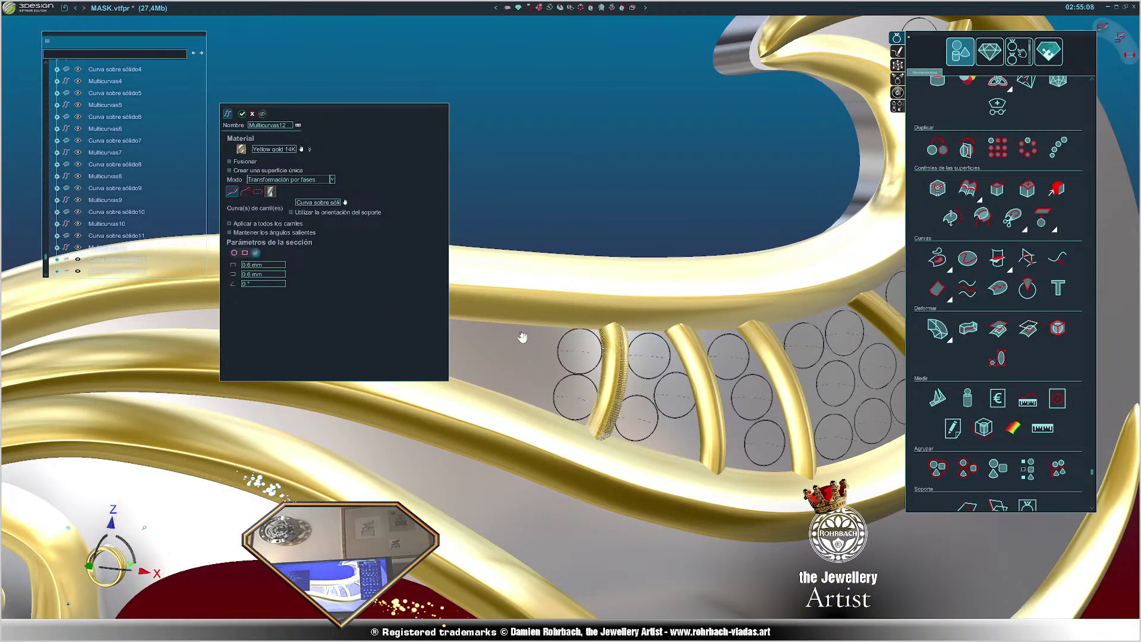
scroll(521, 331, up, 2)
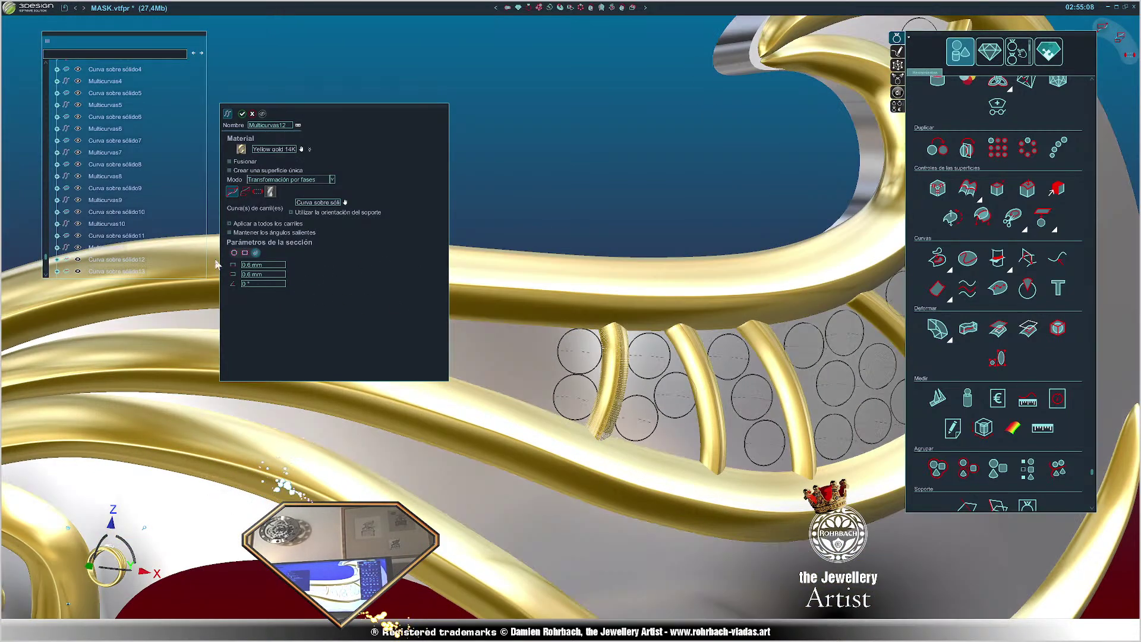
click(345, 203)
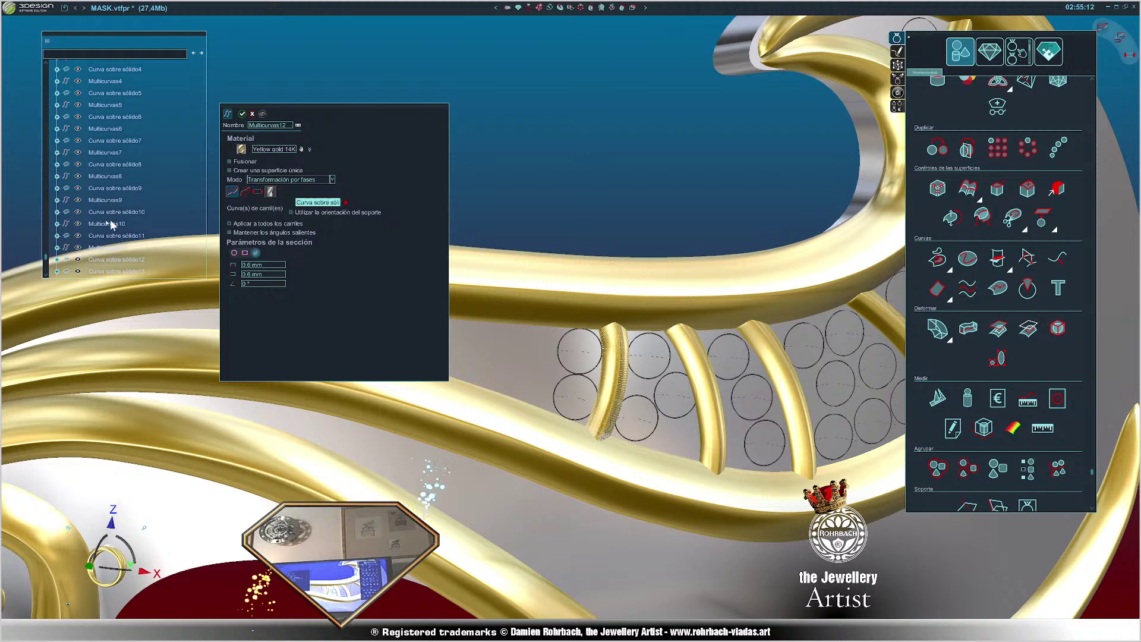
scroll(110, 234, up, 4)
scroll(109, 234, down, 5)
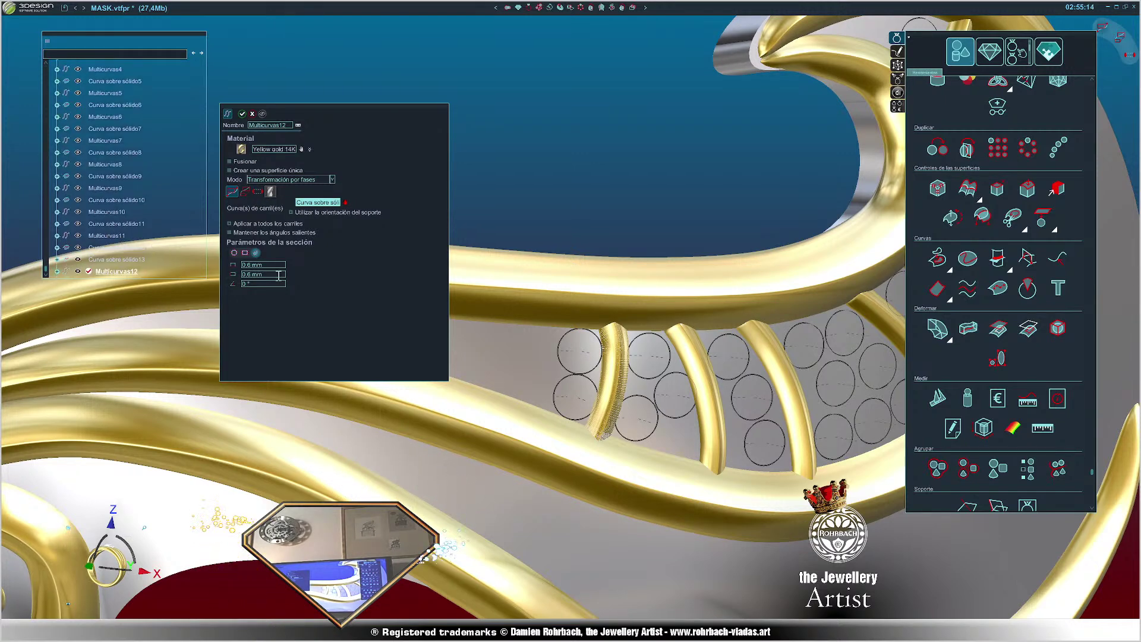
scroll(474, 328, down, 3)
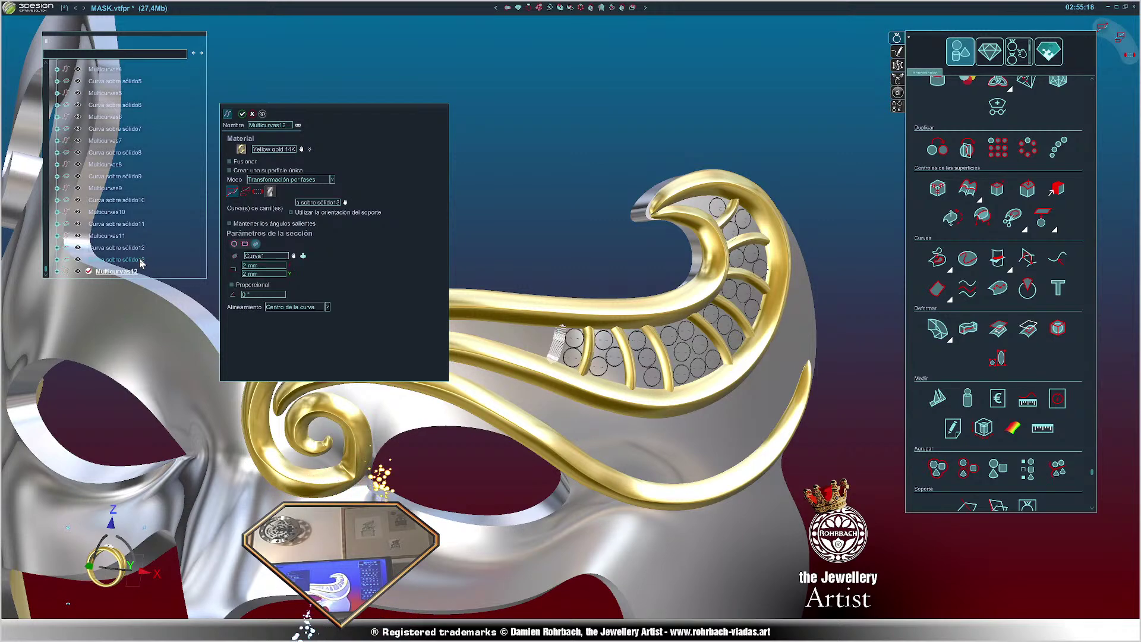
click(245, 113)
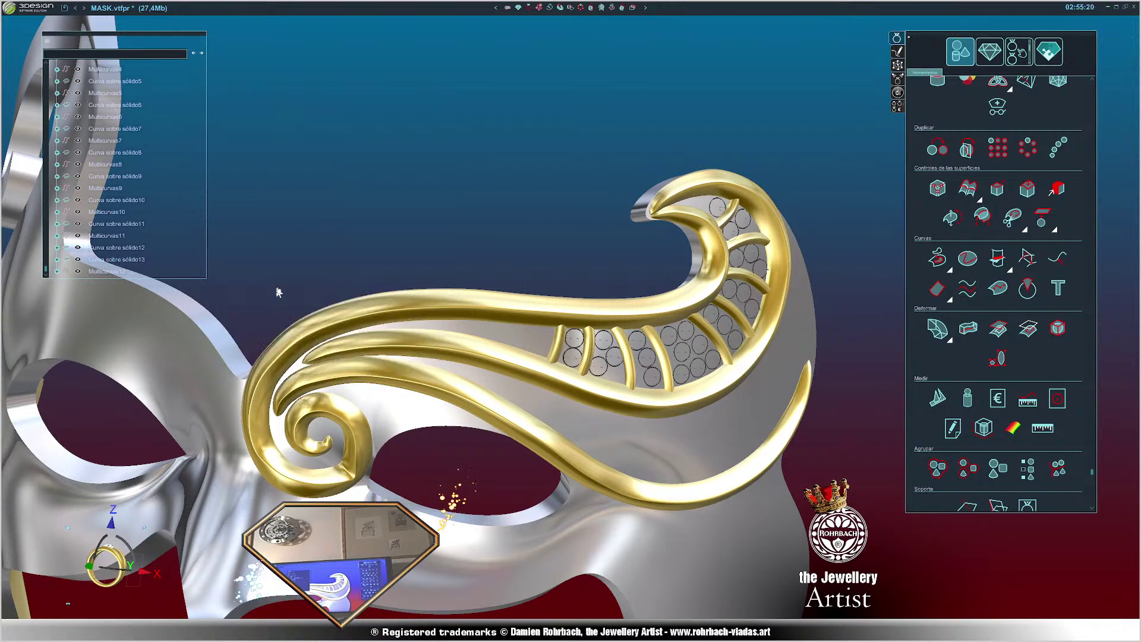
- Save the MASK.vtfpr file and check the new rib and its neighbouring stones from several angles and distances
click(64, 8)
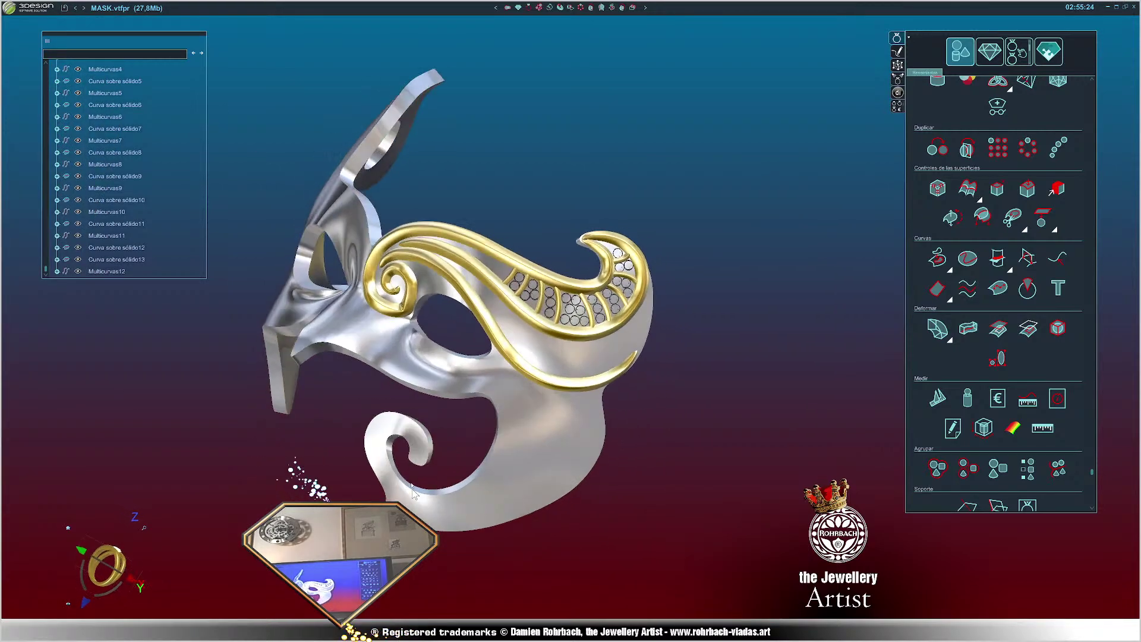
right_drag(415, 492, 463, 357)
scroll(463, 262, up, 3)
middle_drag(390, 209, 466, 260)
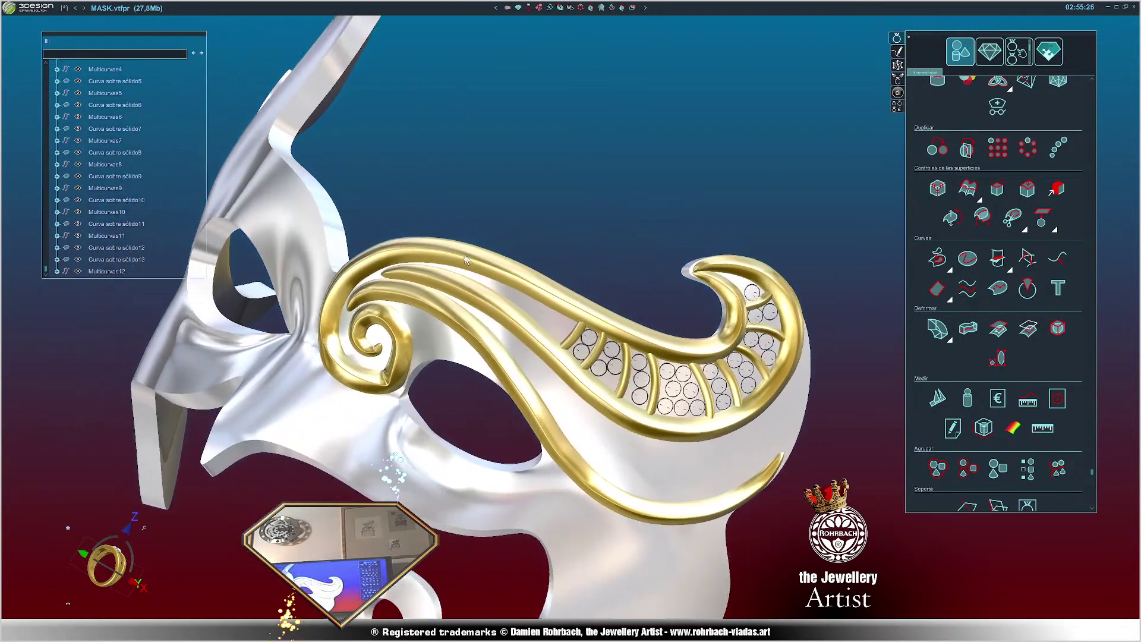
scroll(462, 270, up, 5)
scroll(567, 404, down, 3)
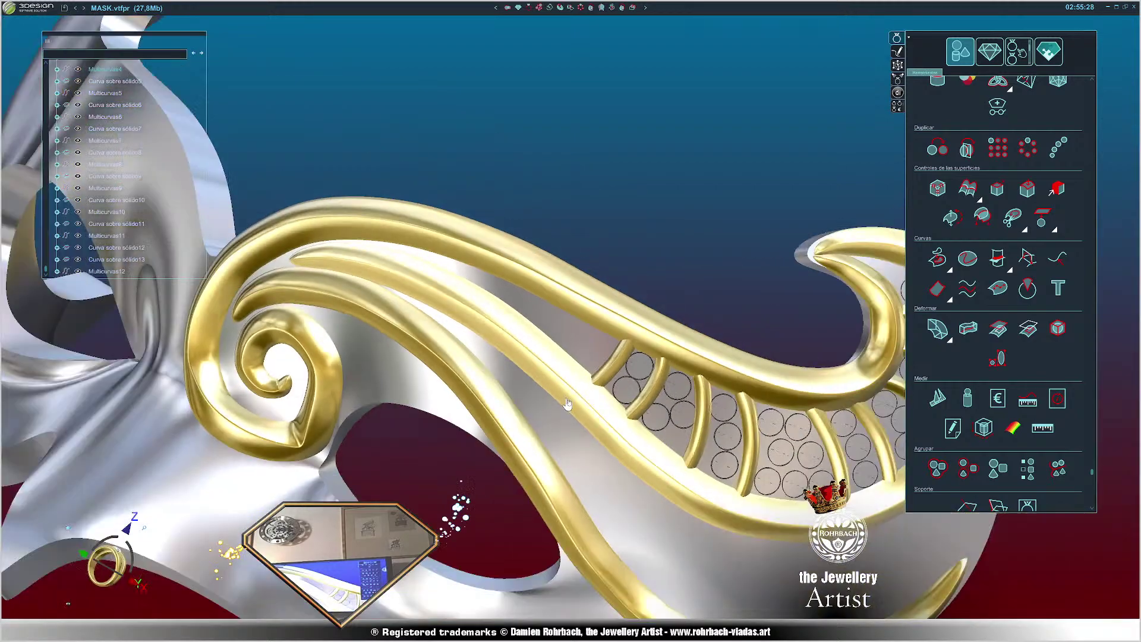
scroll(567, 404, down, 3)
right_drag(567, 404, 634, 369)
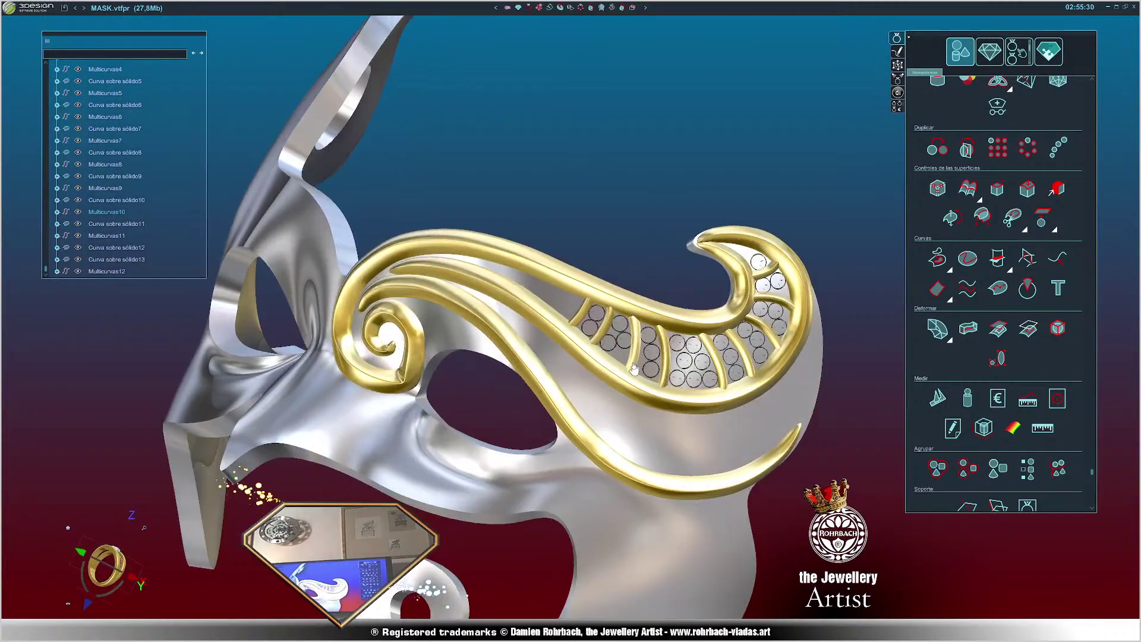
scroll(634, 368, up, 6)
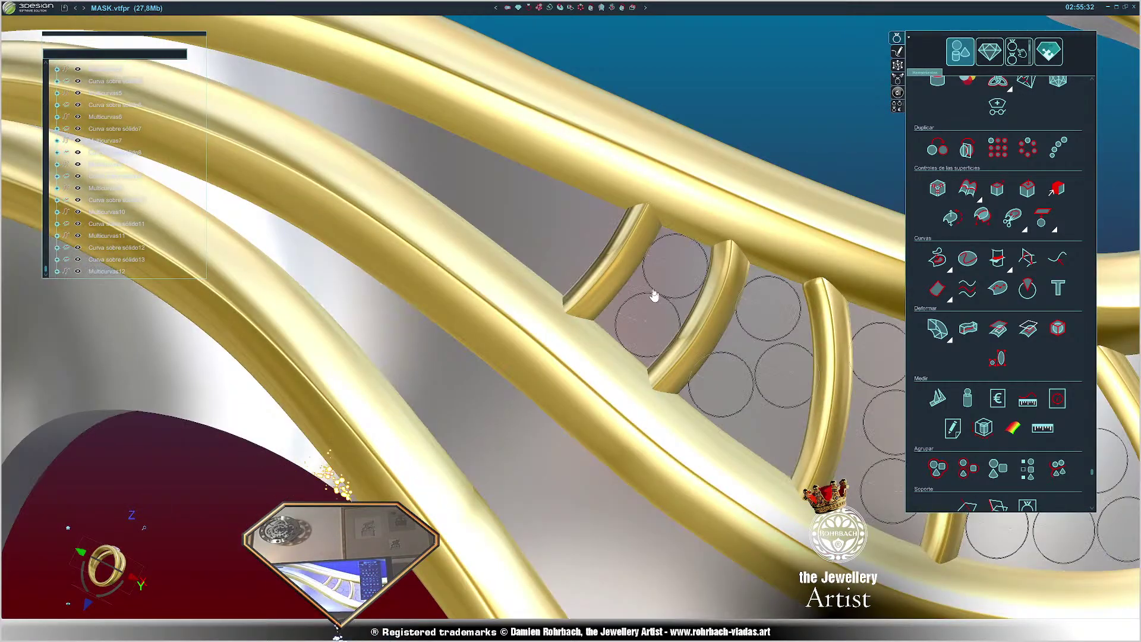
- Reopen the Pavé avanzado element and add three 3 mm stones in the ornament's narrow channel beyond the last rib
scroll(454, 249, down, 6)
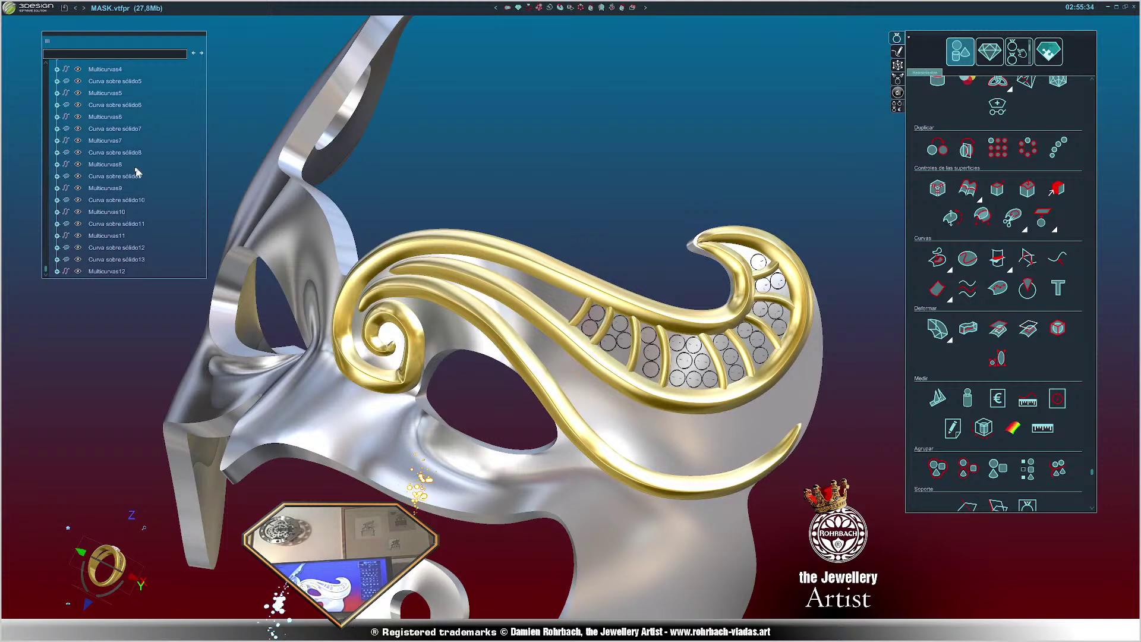
scroll(136, 173, up, 6)
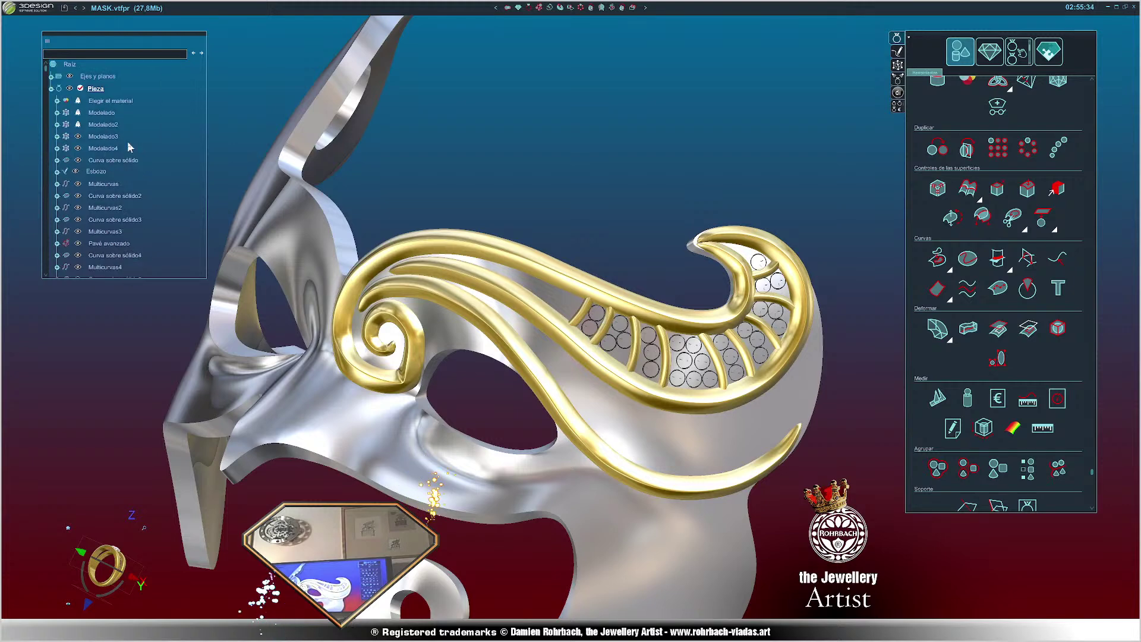
click(116, 245)
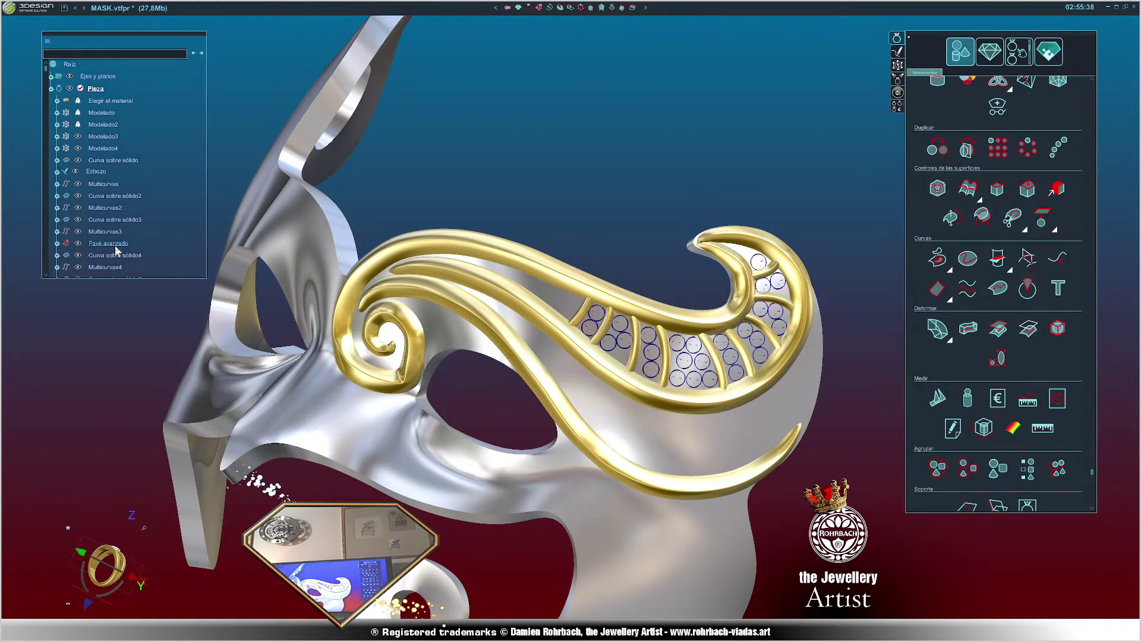
double_click(119, 242)
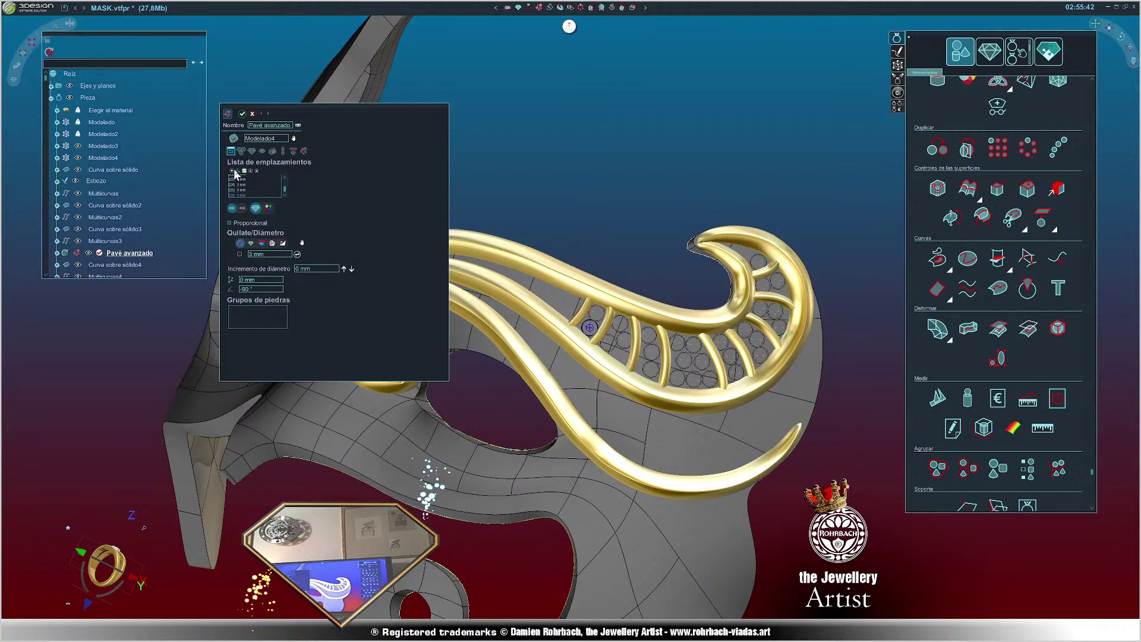
middle_drag(663, 493, 604, 337)
scroll(680, 475, up, 5)
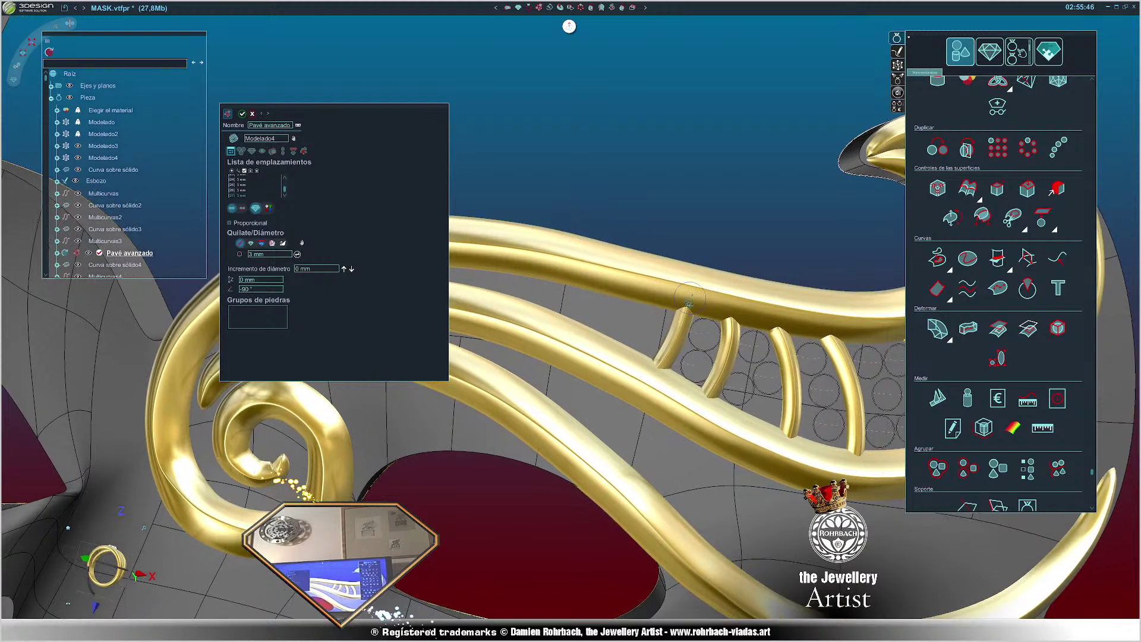
click(605, 322)
scroll(603, 337, up, 5)
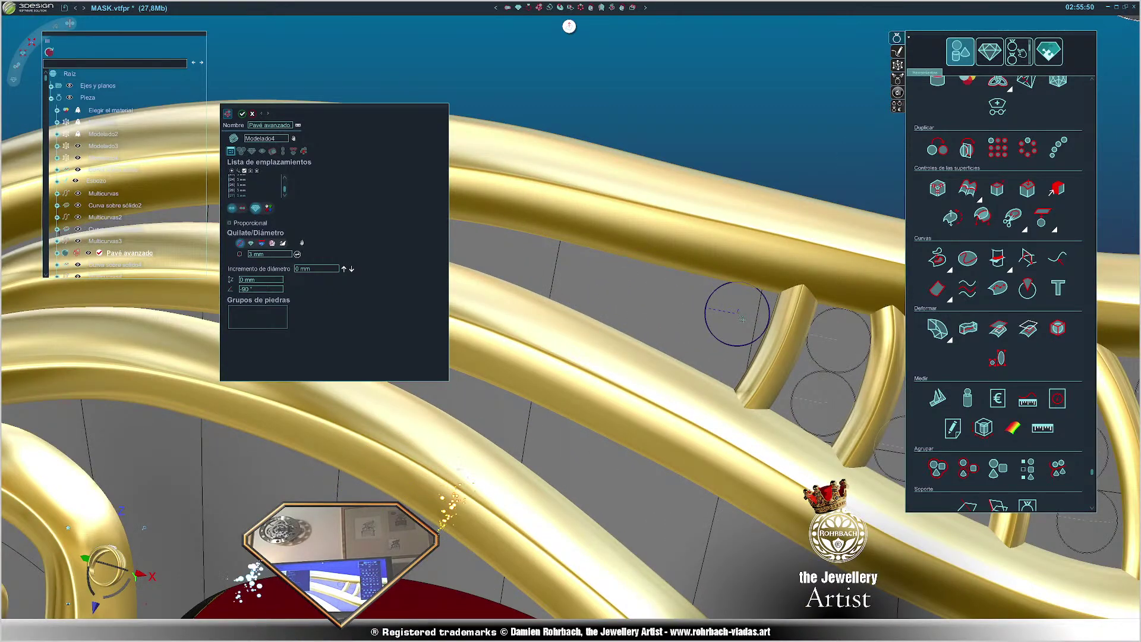
click(669, 325)
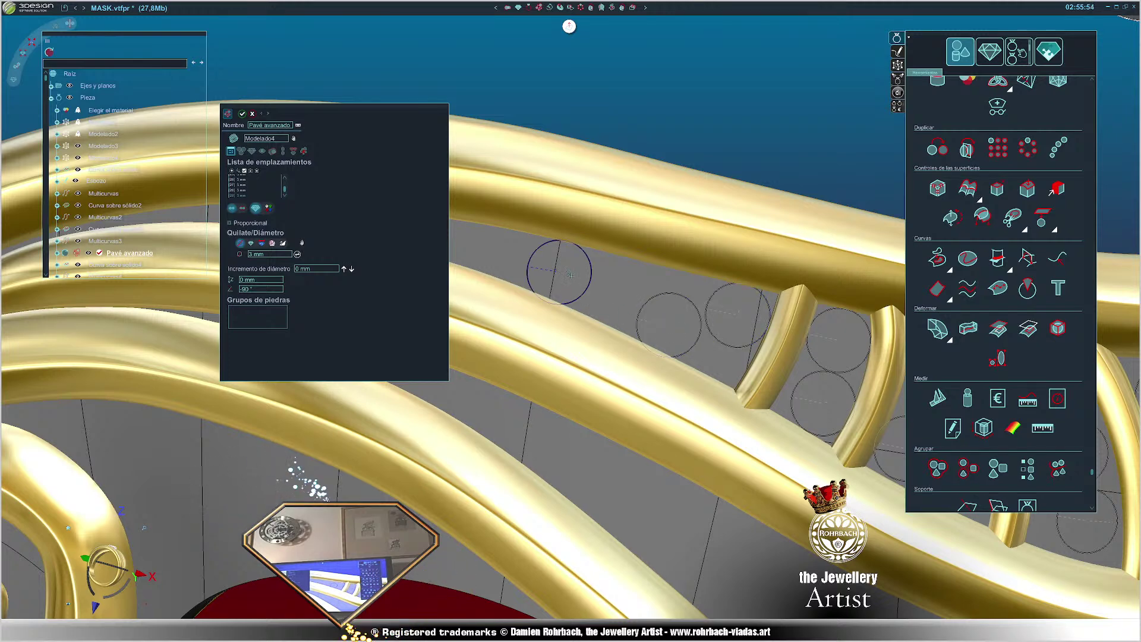
click(667, 322)
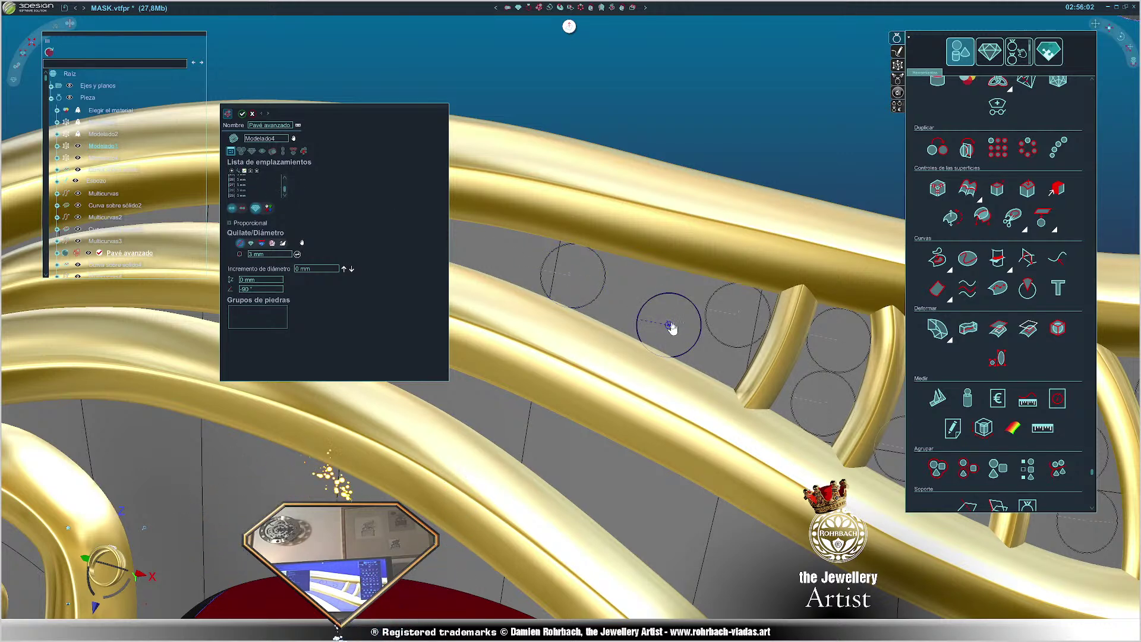
- Nudge the two outermost new stones slightly closer to the last rib and accept the pavé
drag(672, 328, 672, 322)
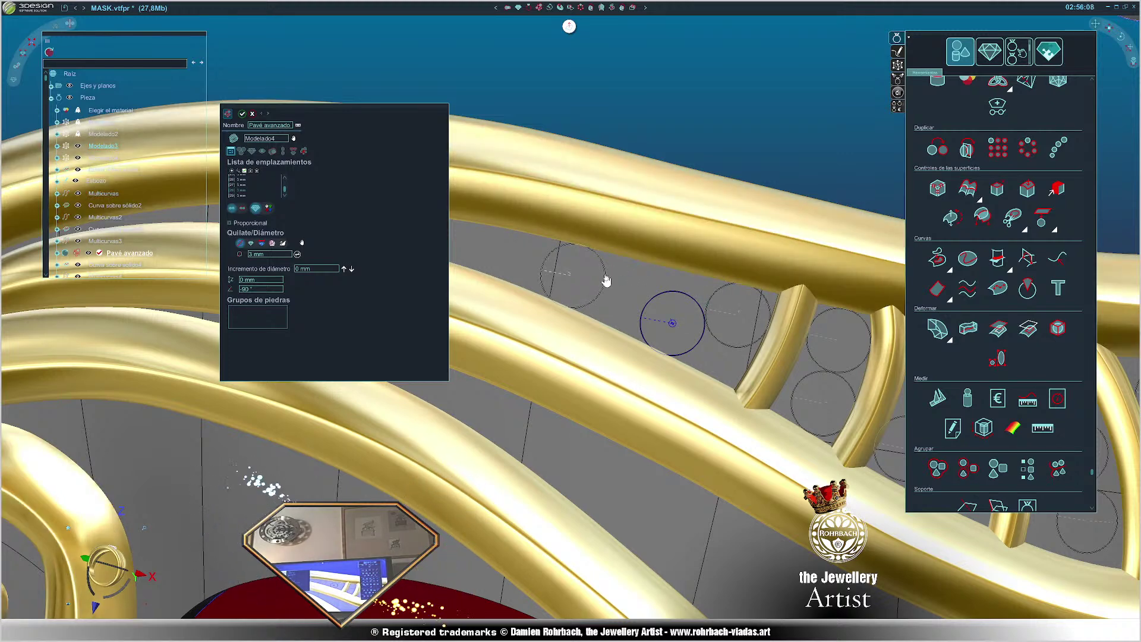
click(577, 285)
drag(578, 286, 588, 282)
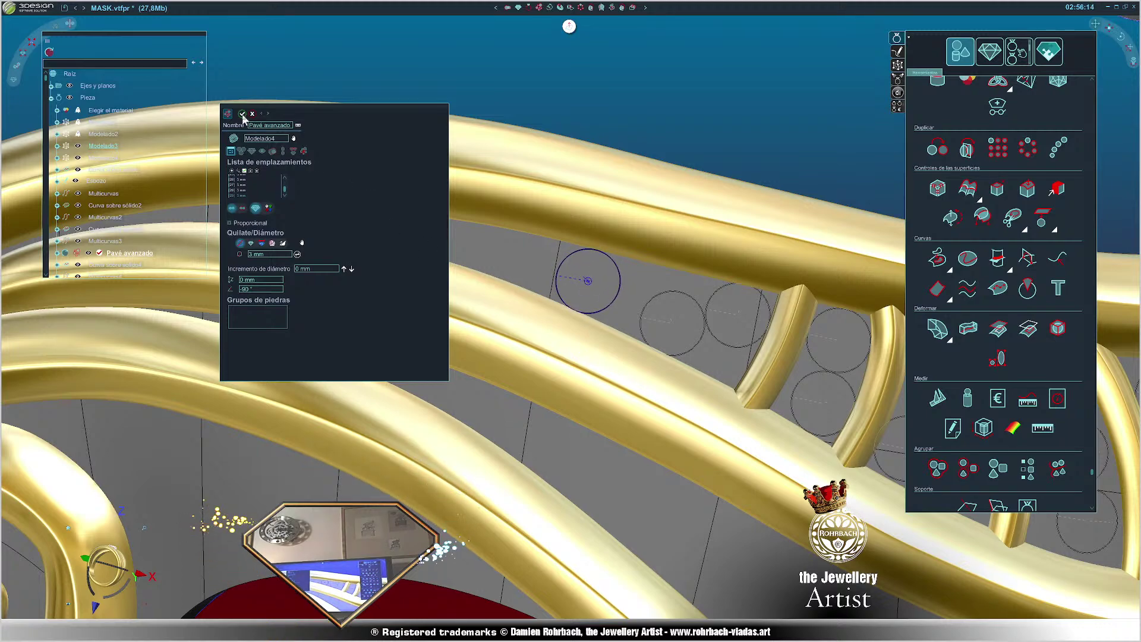
click(241, 114)
- Draw a five-point curve on Modelado4 between the outermost new stone and its neighbour, from the upper gold band to the lower one
scroll(632, 361, up, 3)
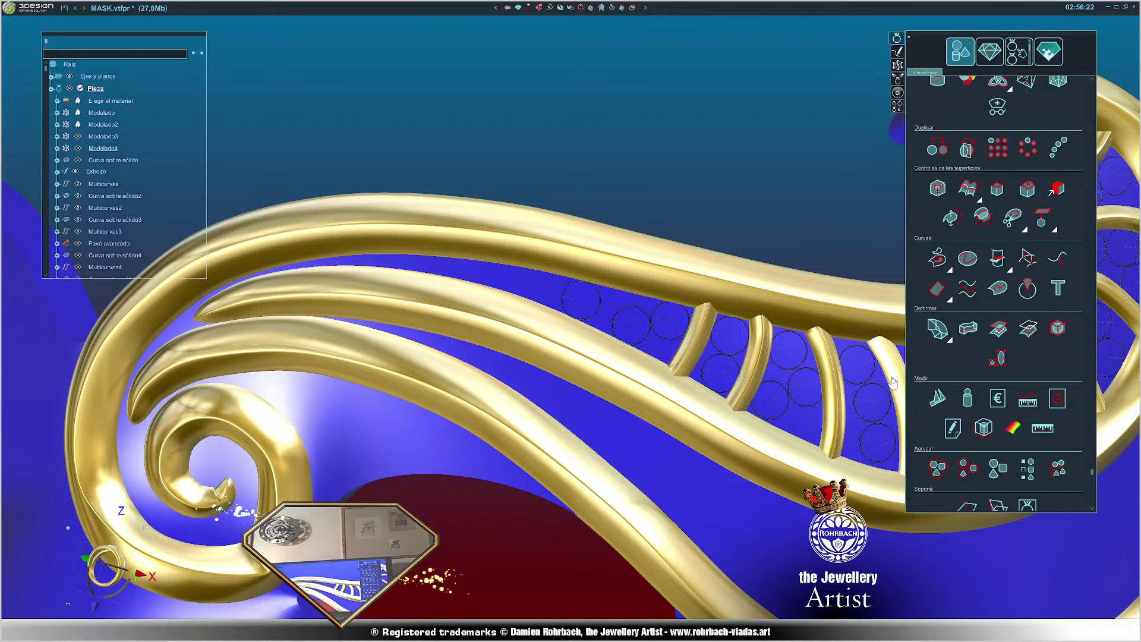
scroll(710, 395, up, 5)
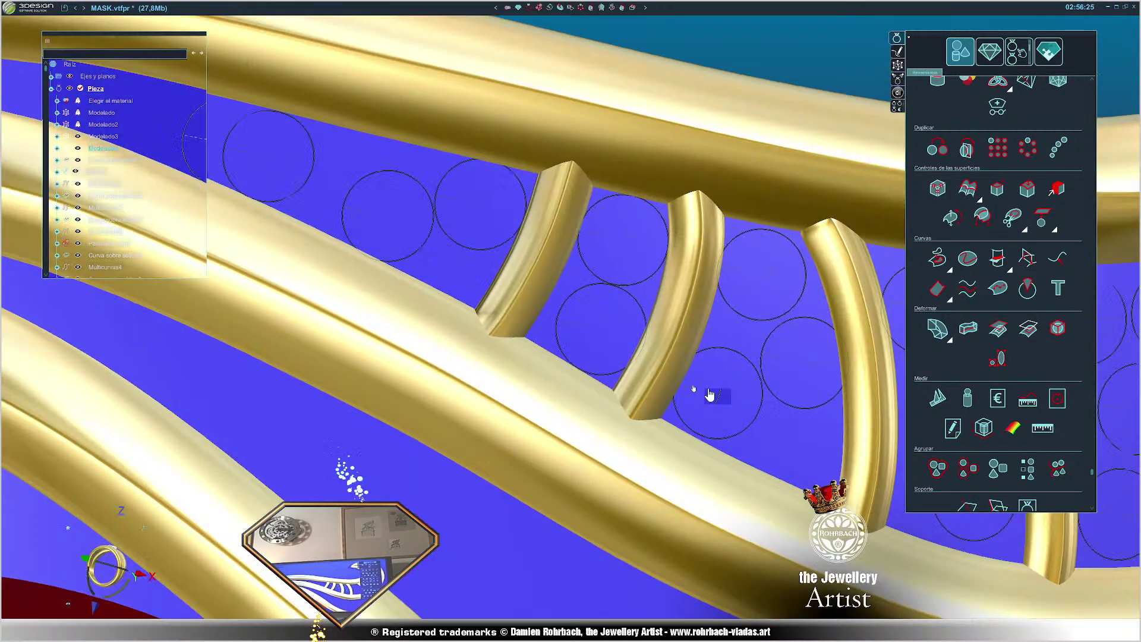
middle_drag(709, 394, 598, 349)
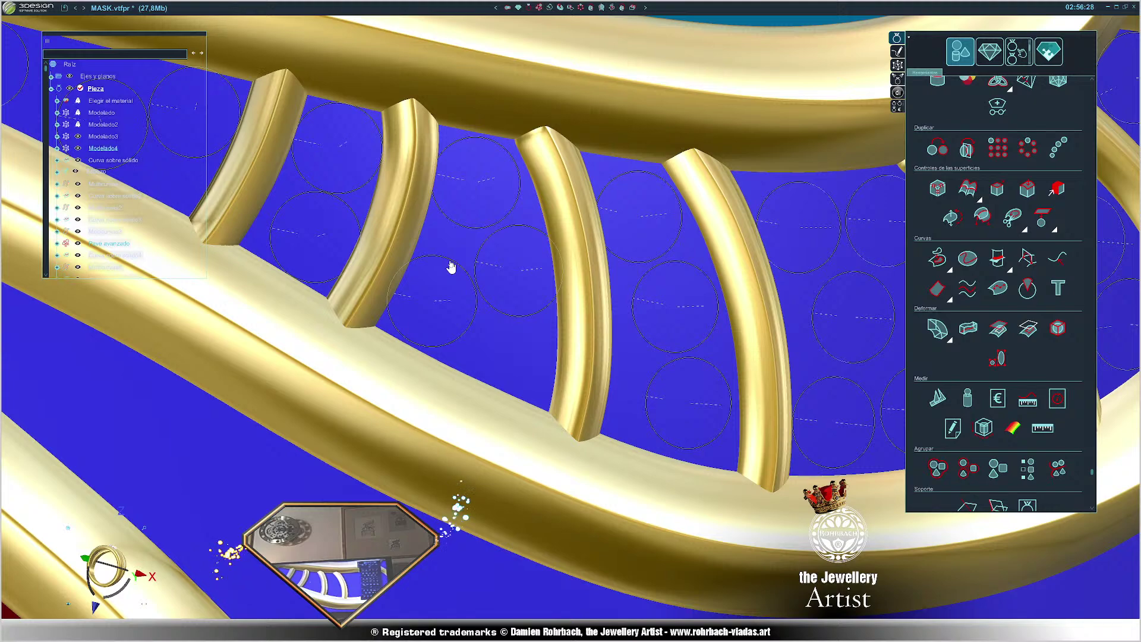
scroll(519, 324, down, 5)
scroll(635, 385, up, 3)
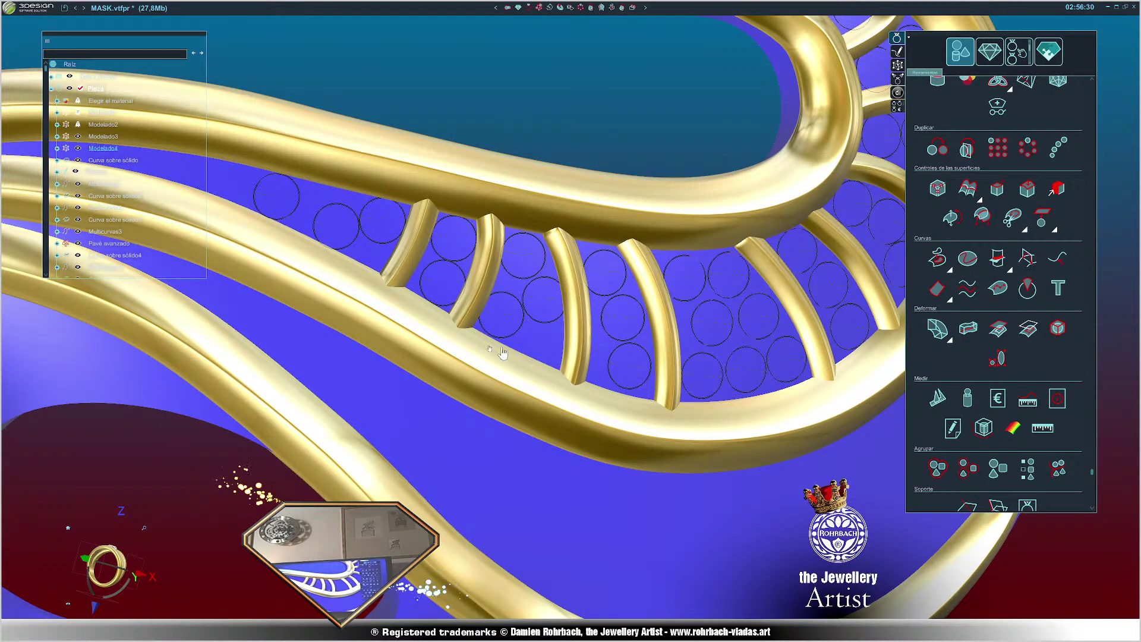
middle_drag(413, 346, 458, 341)
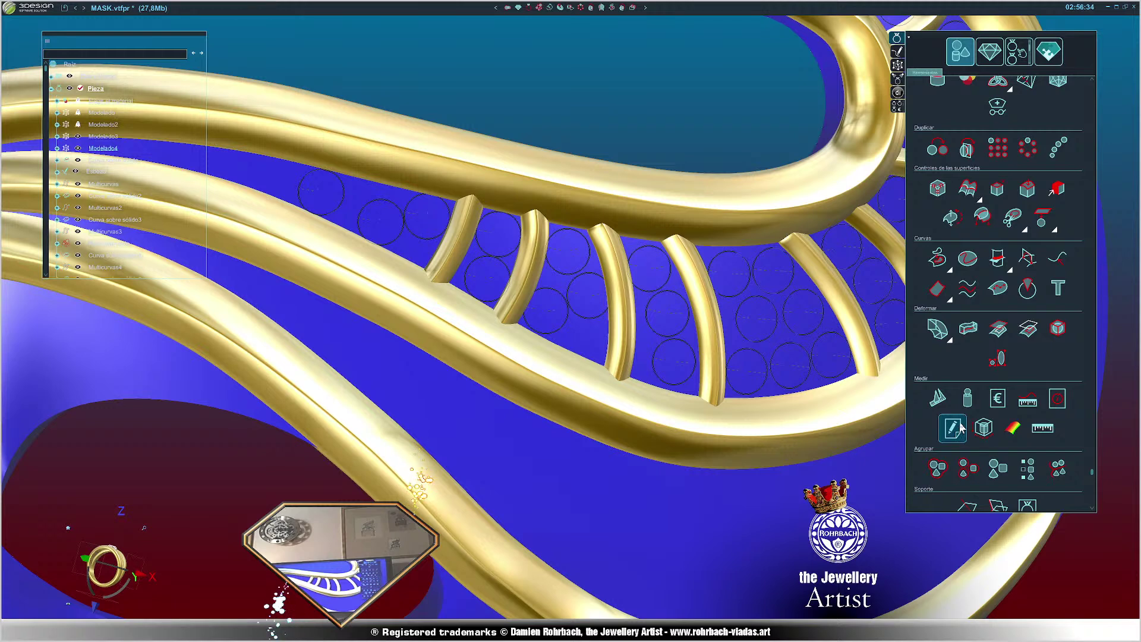
scroll(963, 419, down, 1)
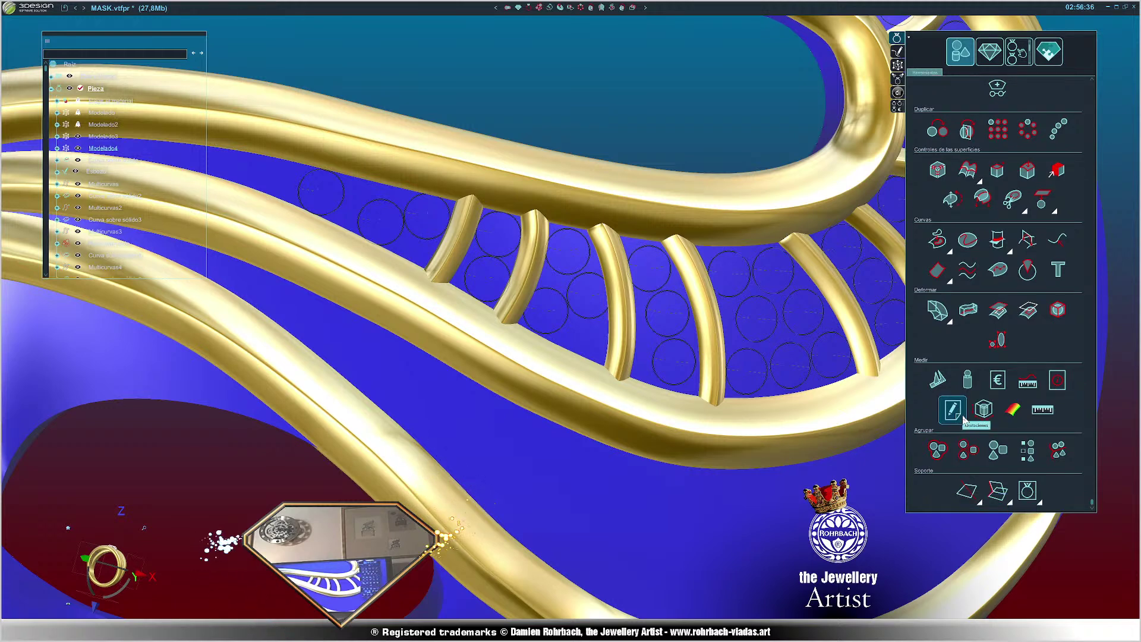
click(1004, 278)
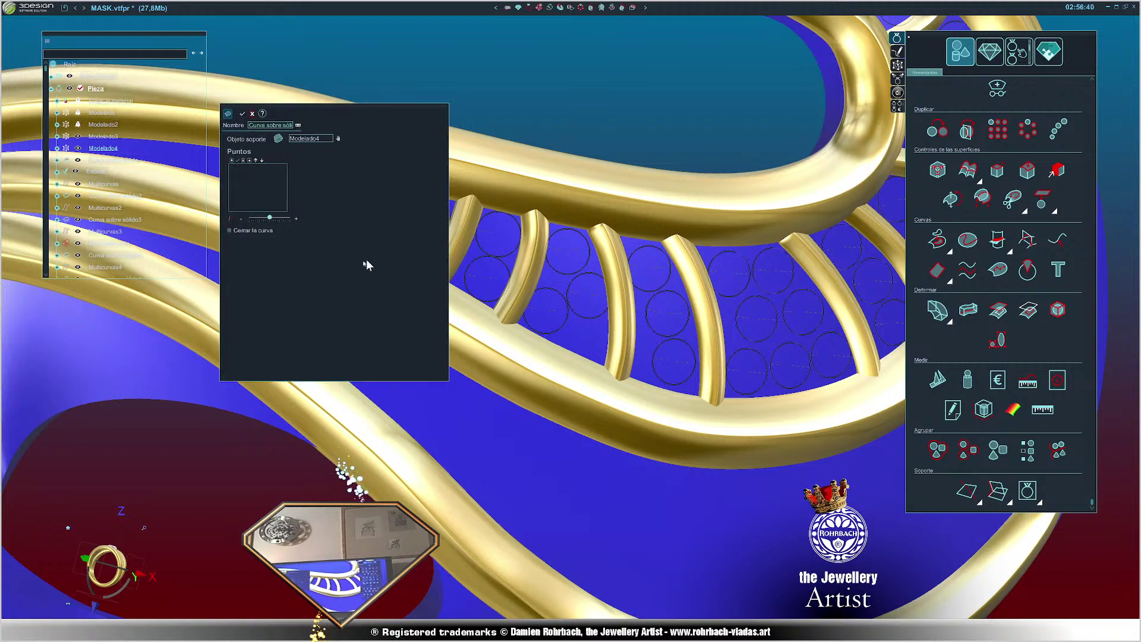
drag(408, 120, 201, 140)
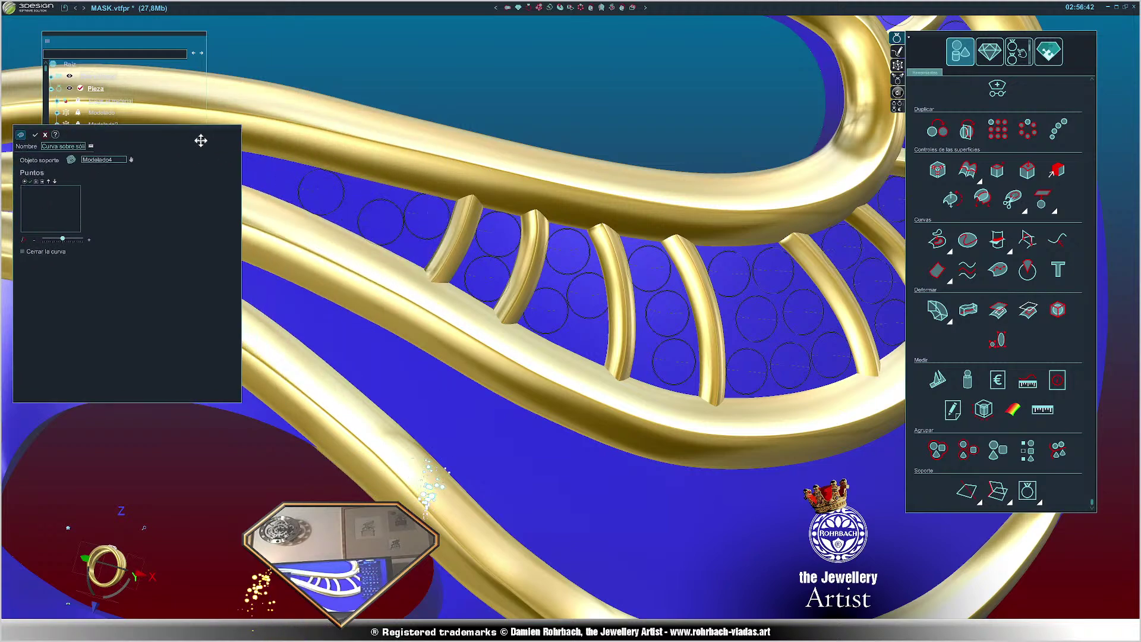
middle_drag(335, 245, 574, 318)
scroll(540, 265, up, 3)
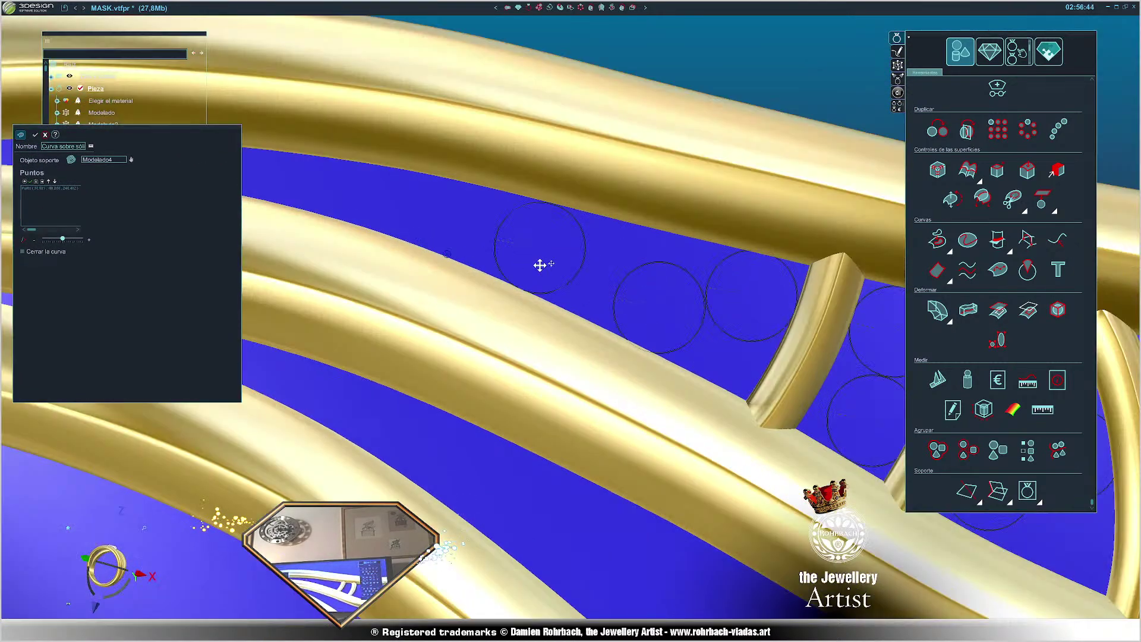
click(618, 182)
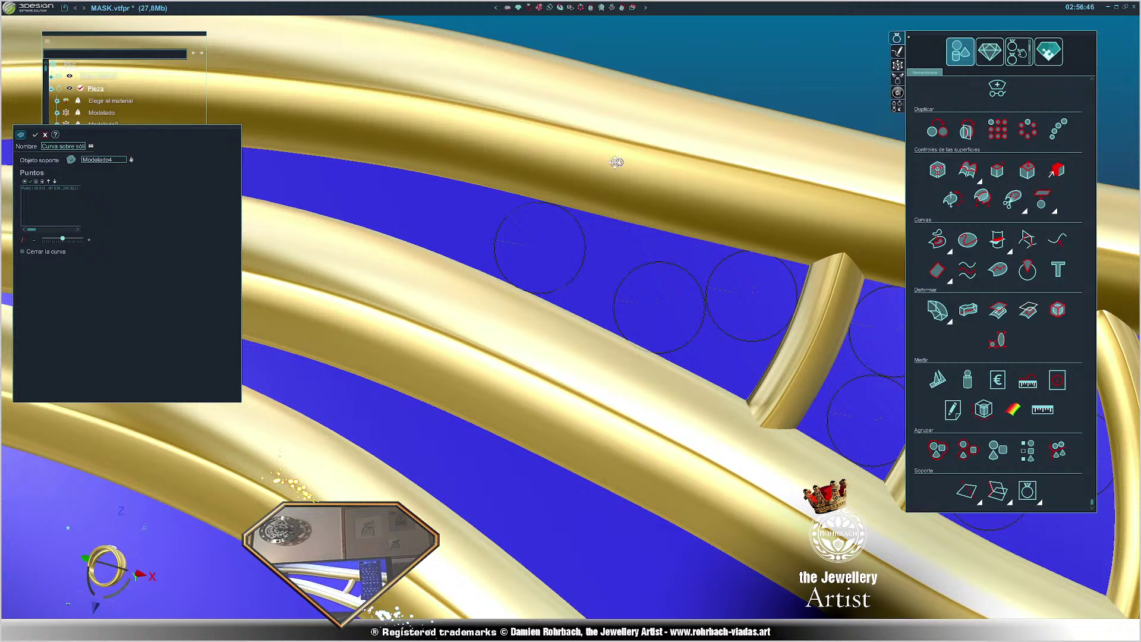
click(619, 230)
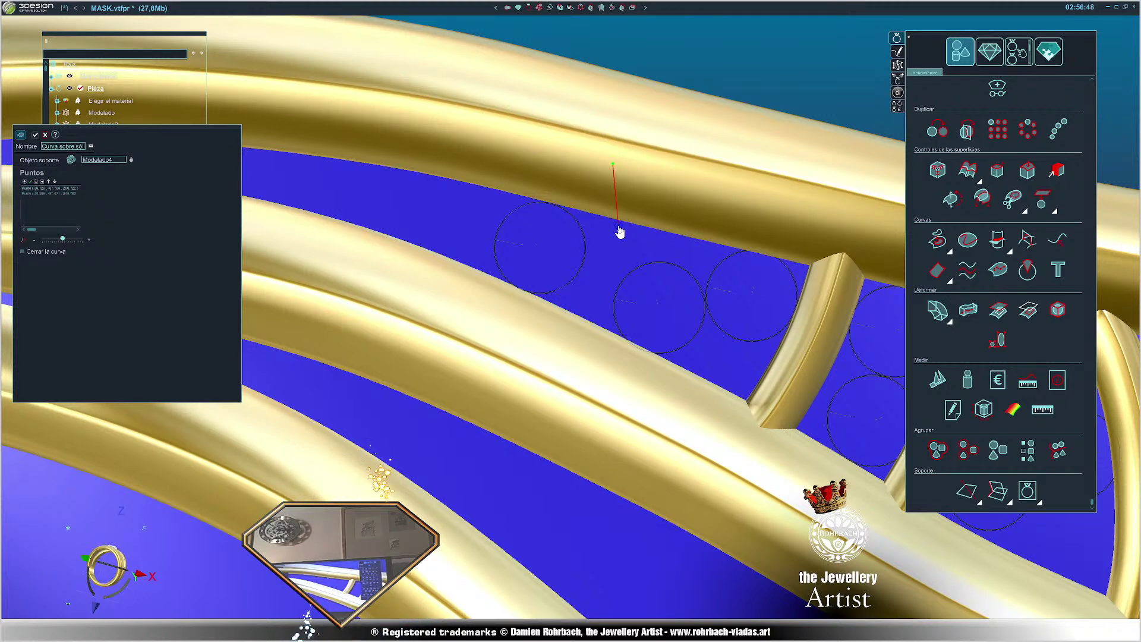
click(608, 262)
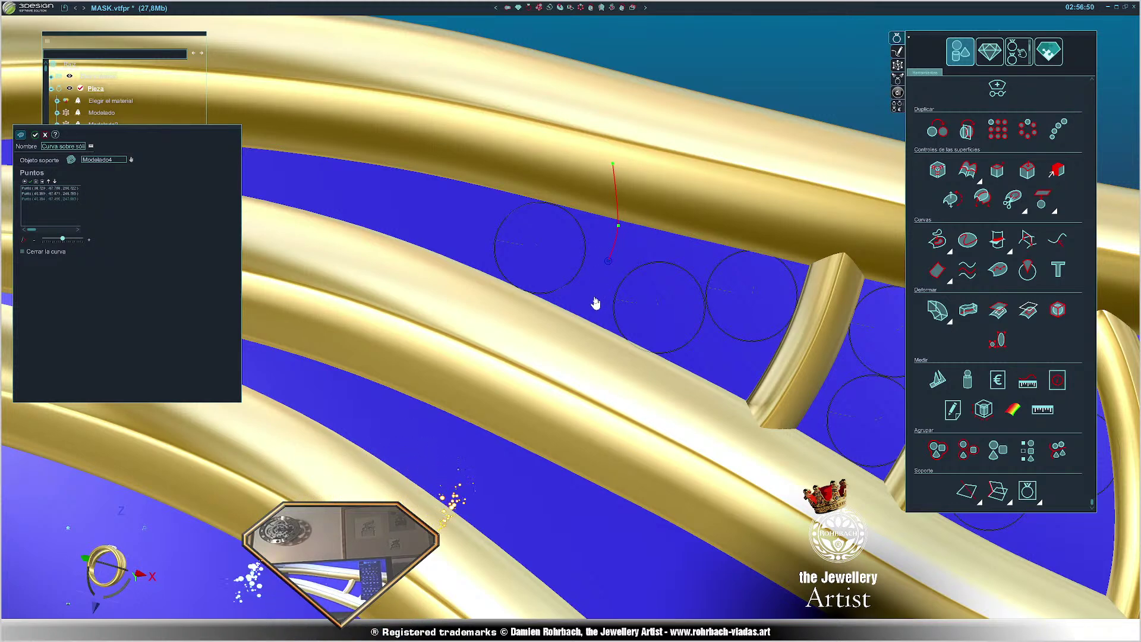
click(593, 295)
click(554, 350)
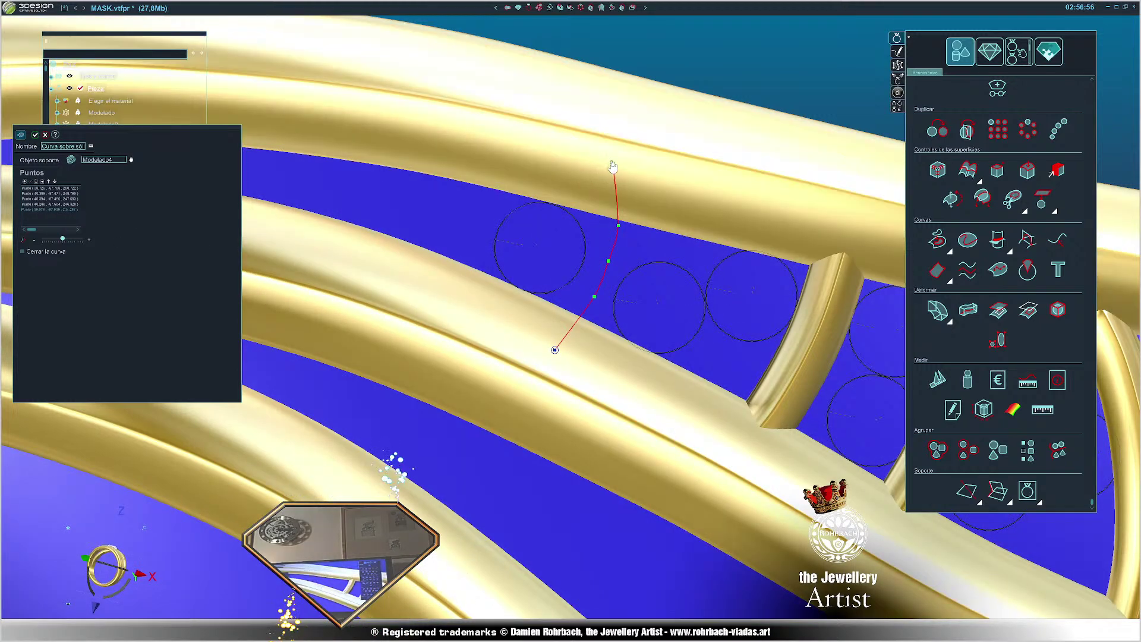
- Reposition the new curve's points so it arcs smoothly between the two stones, and accept the curve
click(612, 165)
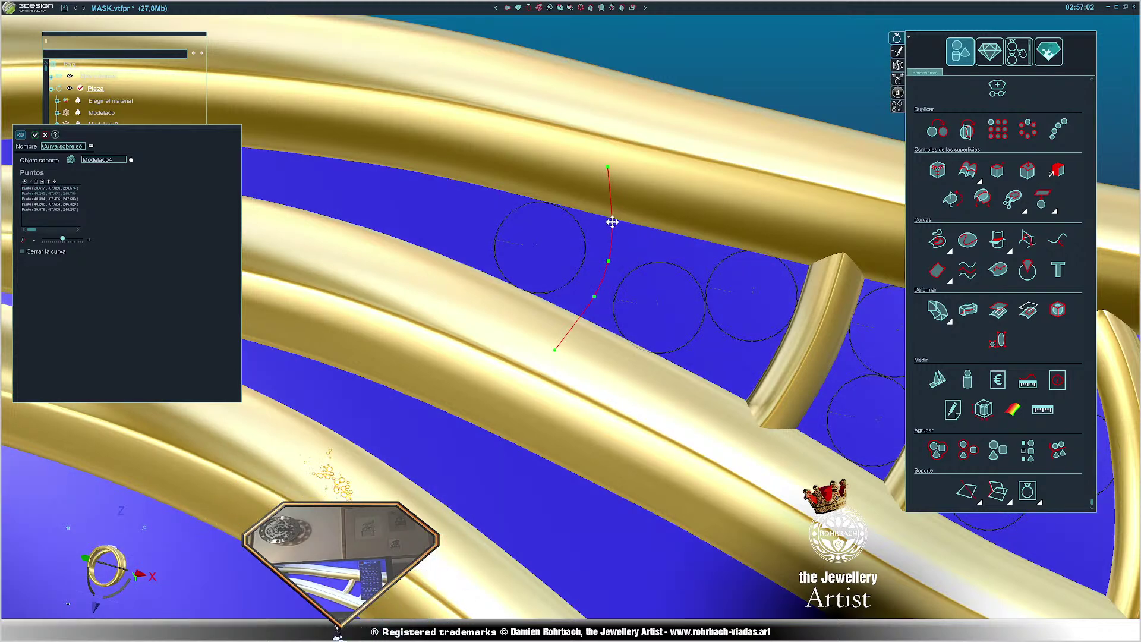
click(607, 259)
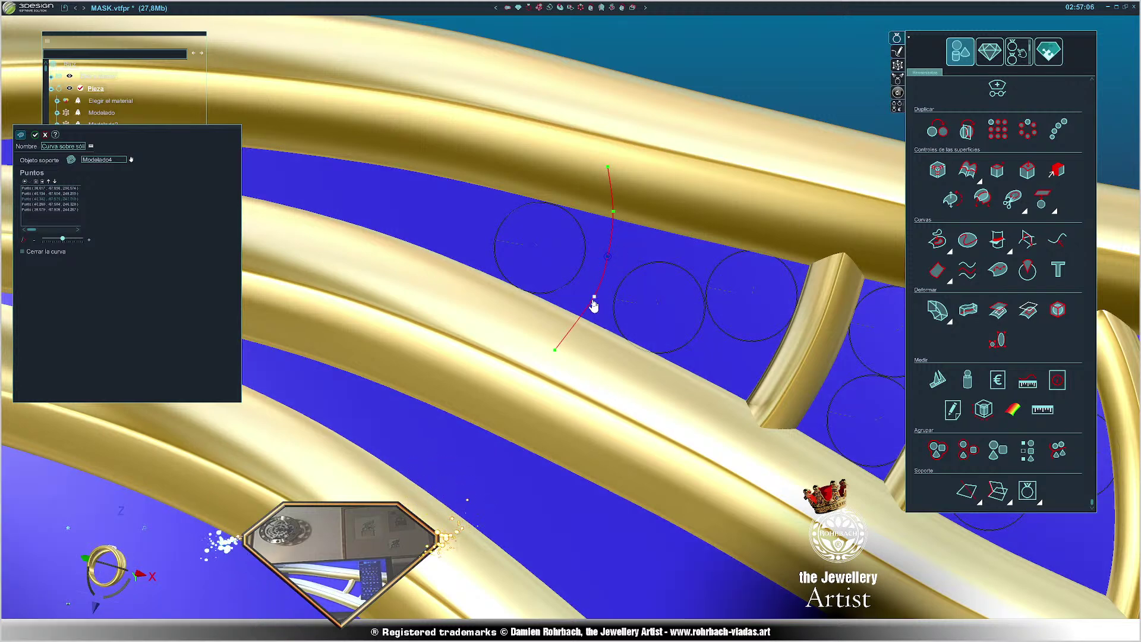
drag(594, 298, 588, 298)
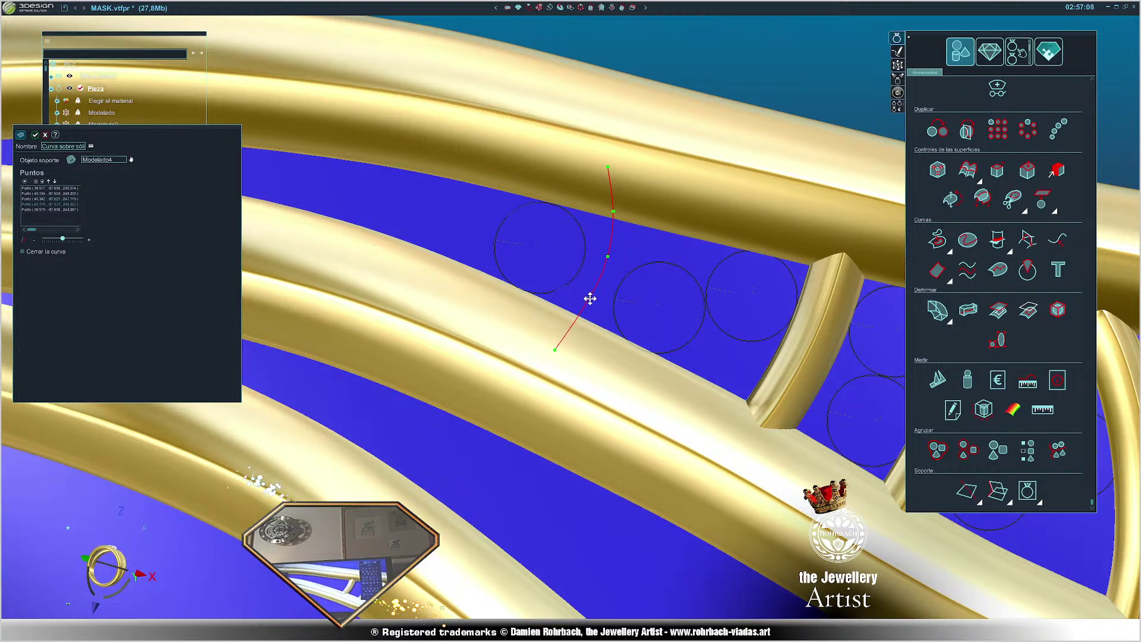
click(555, 350)
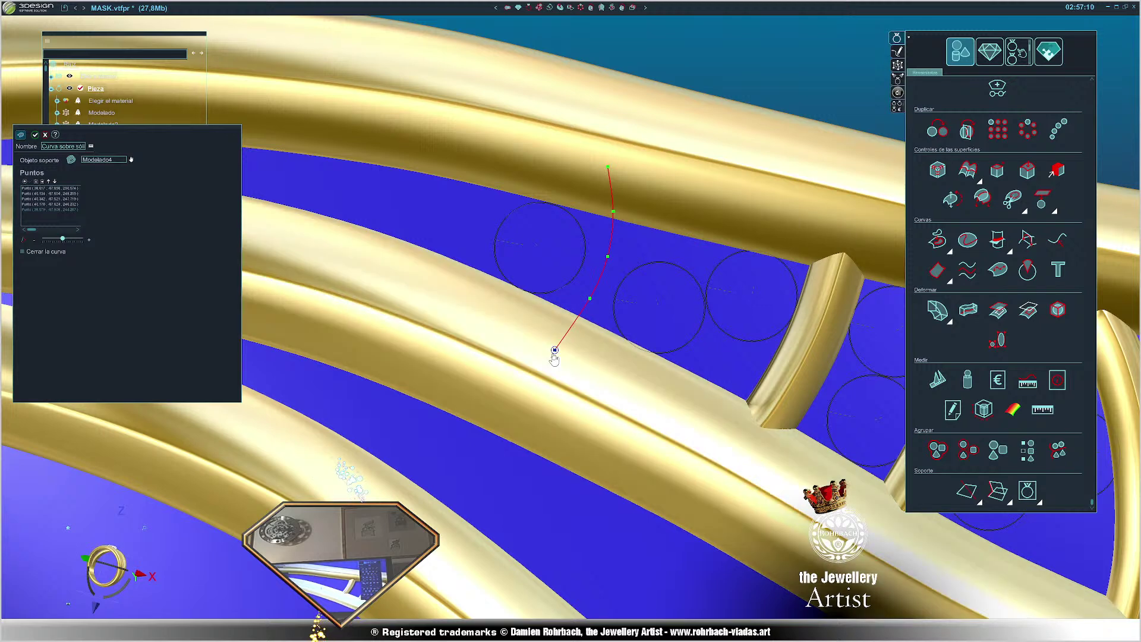
drag(554, 350, 542, 350)
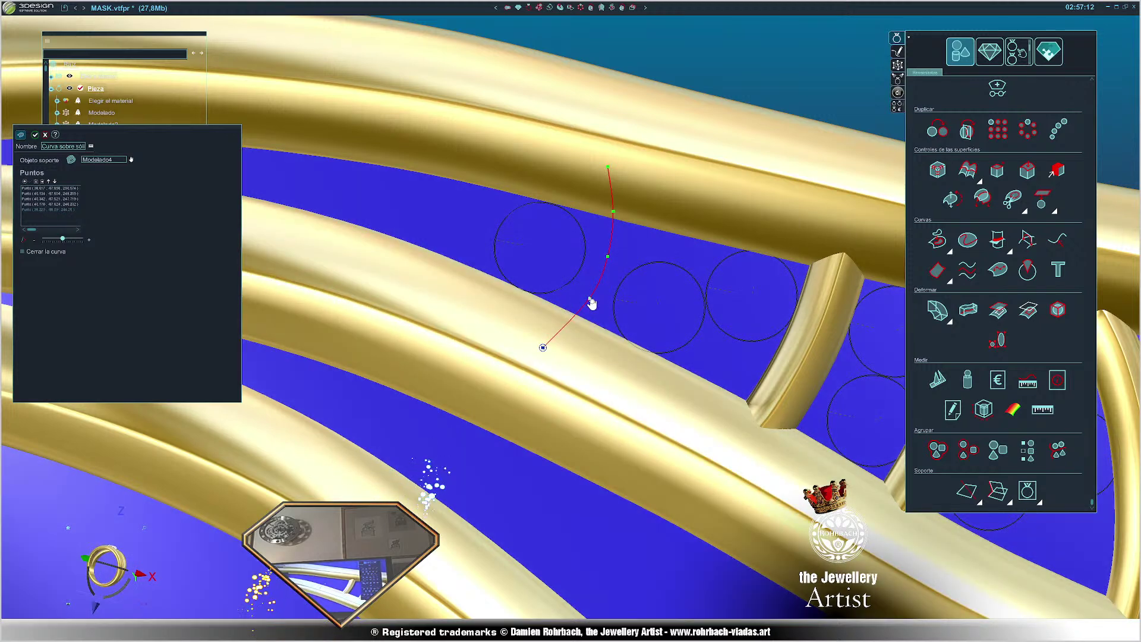
click(580, 311)
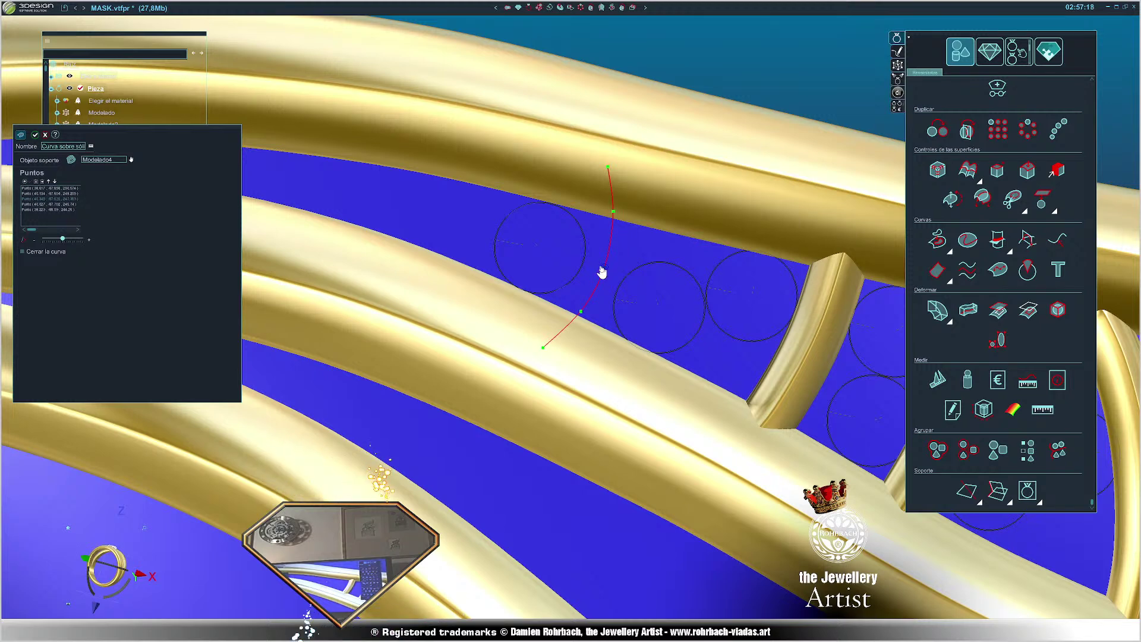
click(603, 268)
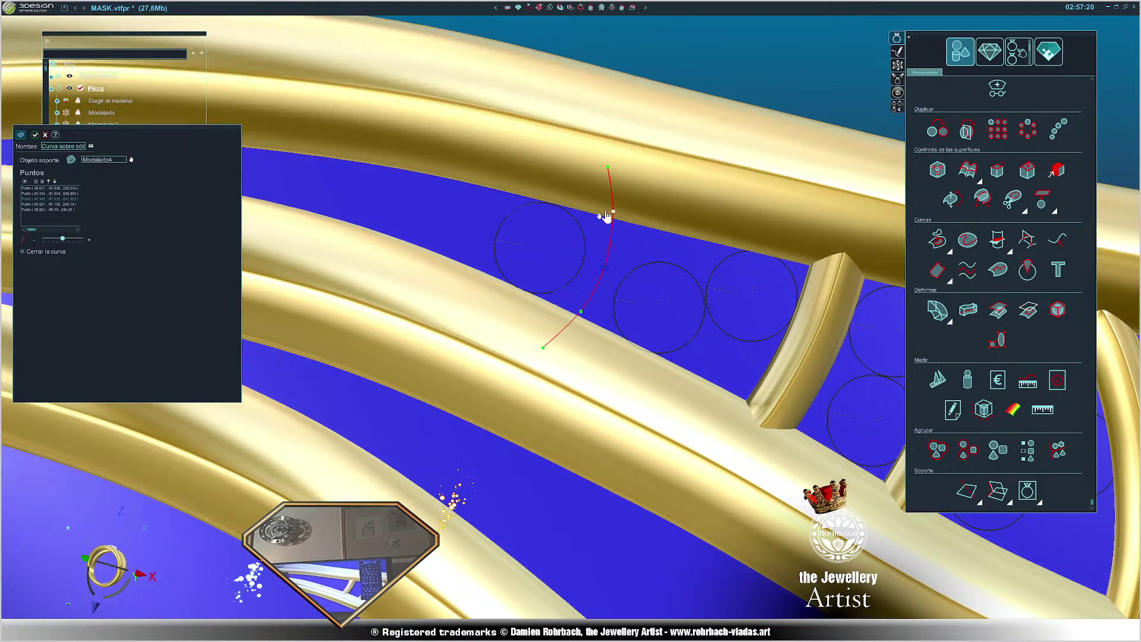
click(34, 136)
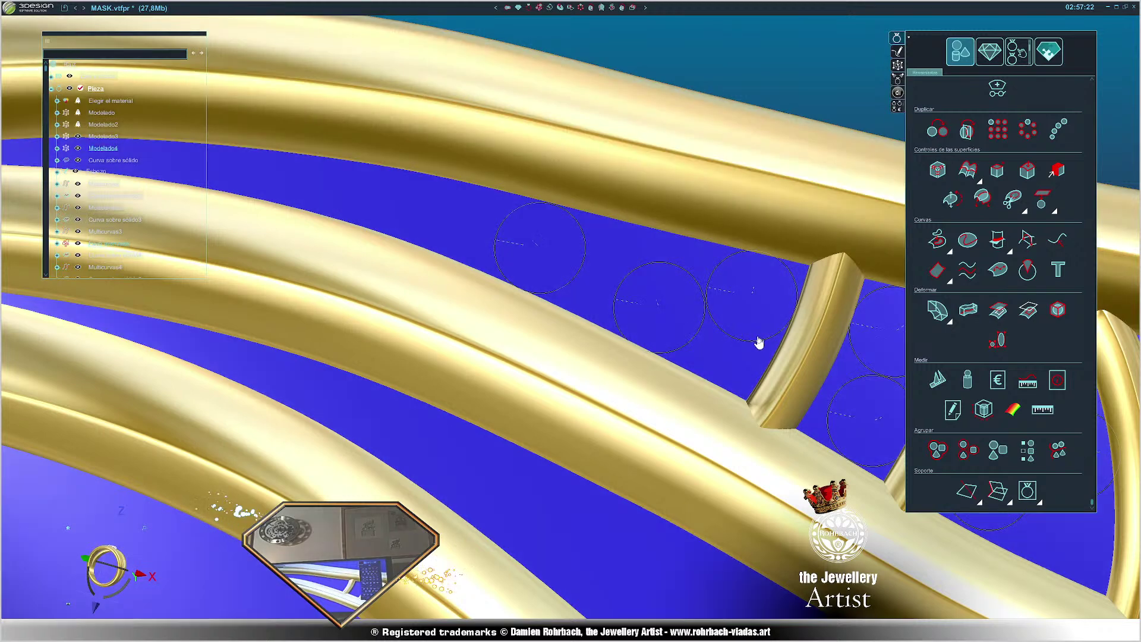
- Create a copy of the last rib in the narrow channel, assign Curva sobre sólido14 as its rail curve, and accept it
right_click(799, 322)
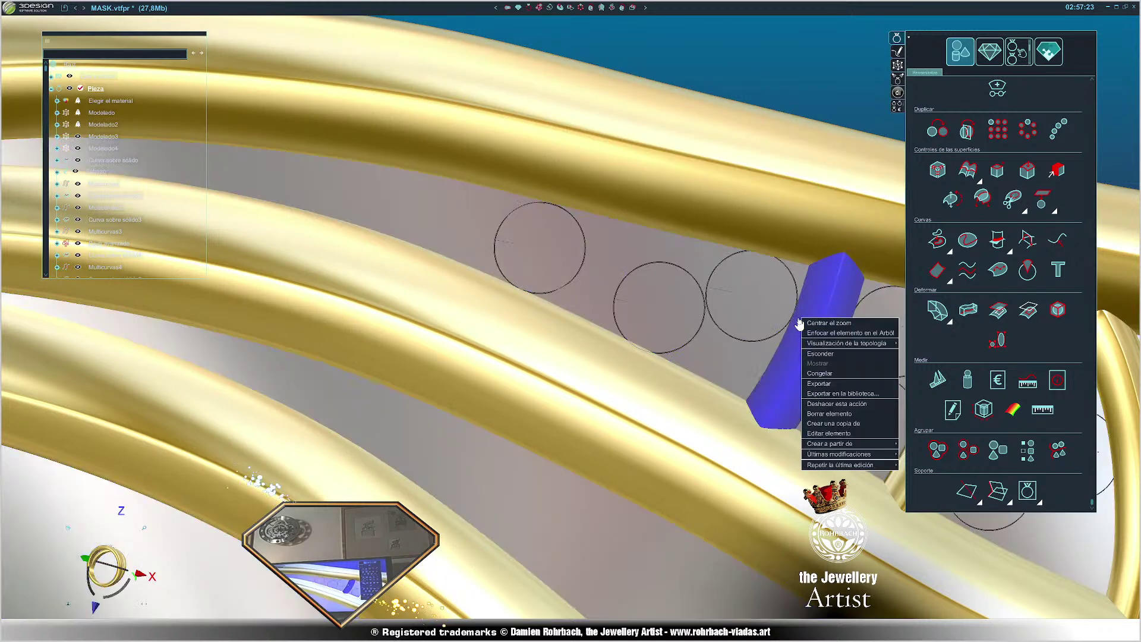
click(824, 425)
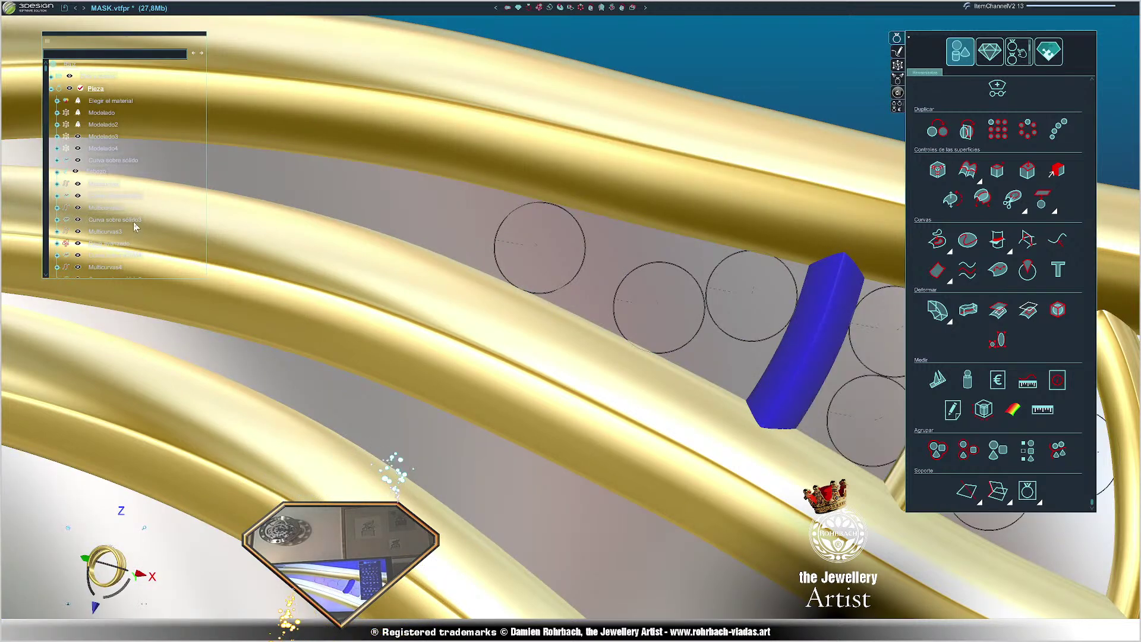
drag(147, 144, 501, 110)
scroll(284, 297, down, 5)
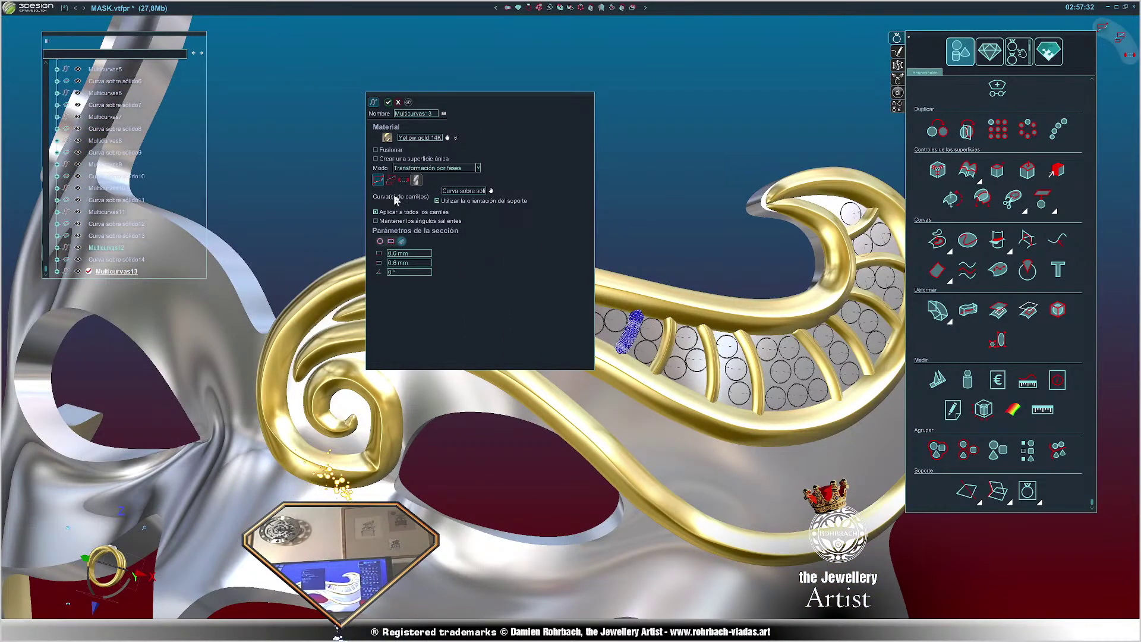
click(490, 194)
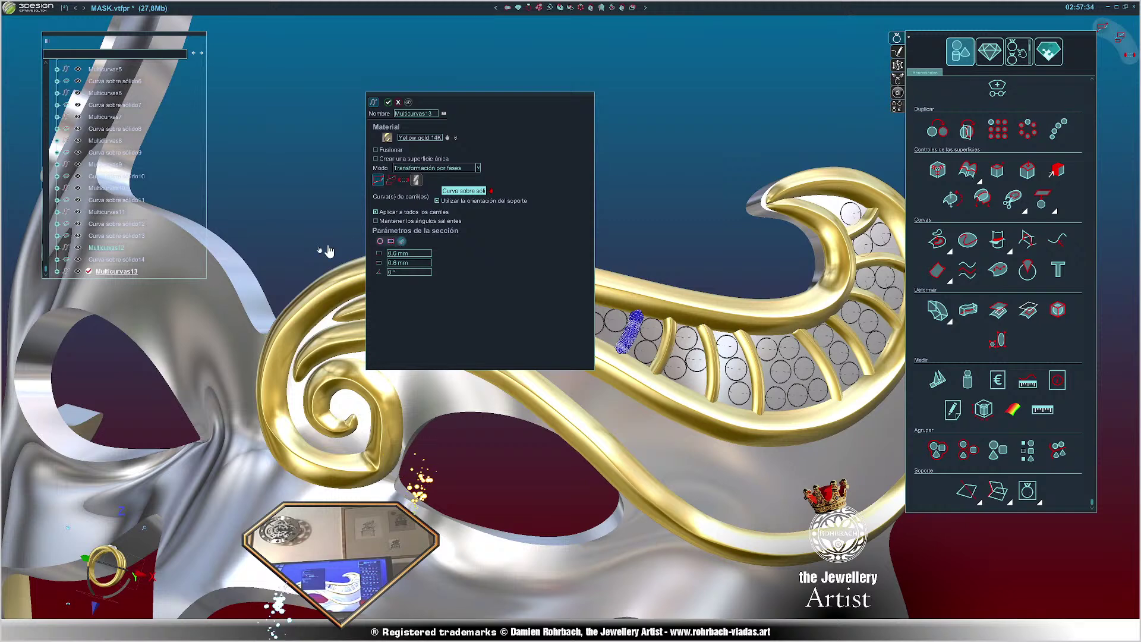
click(135, 260)
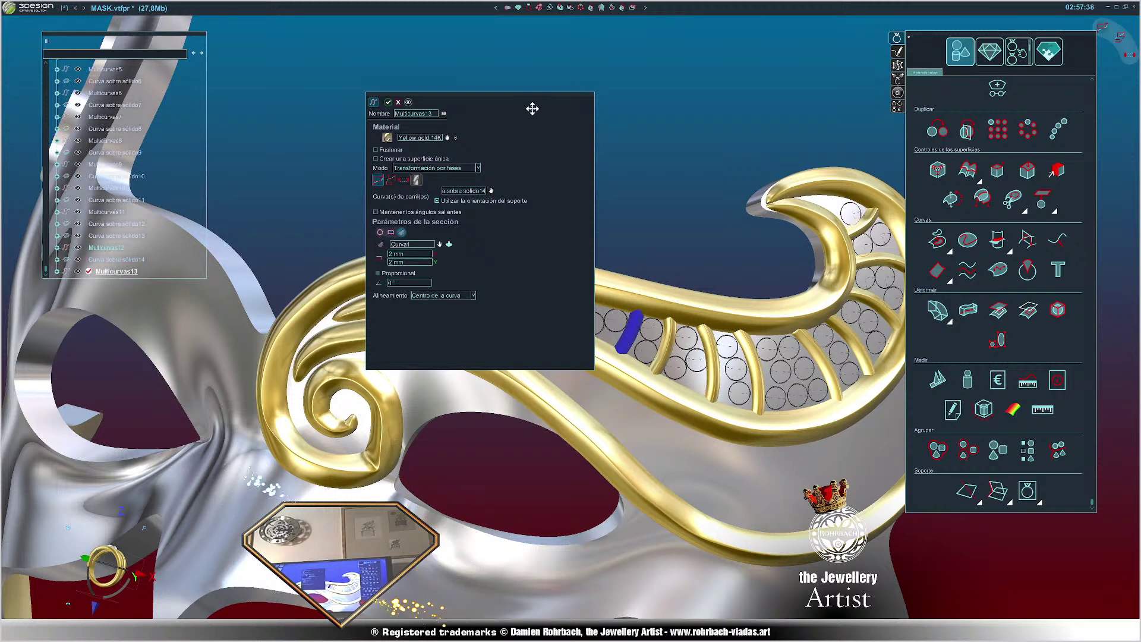
drag(529, 107, 395, 107)
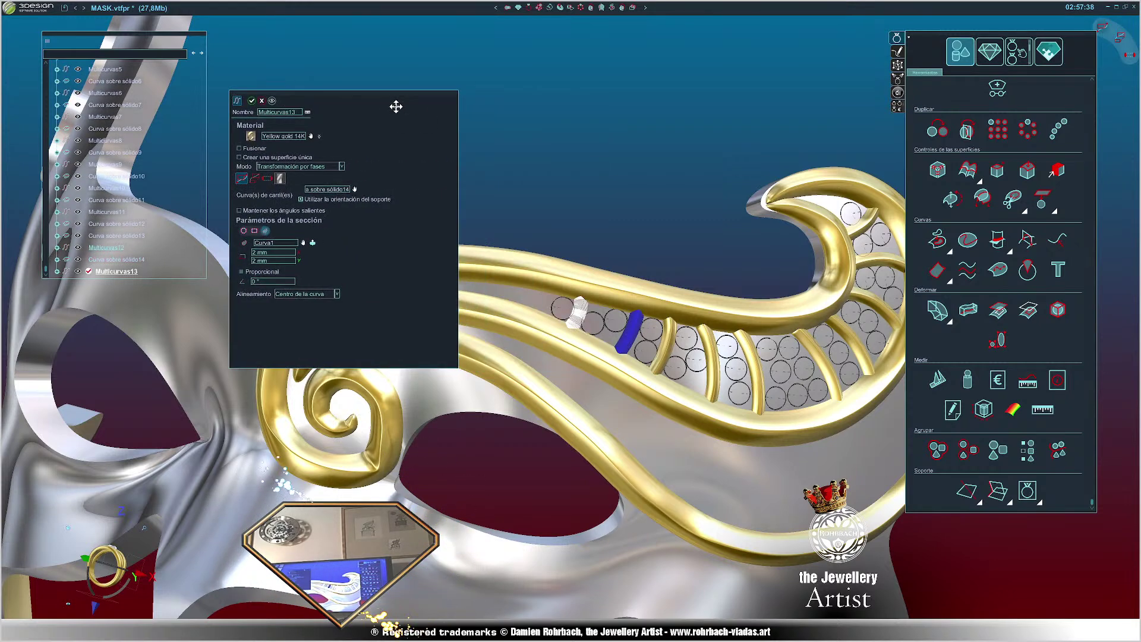
click(252, 101)
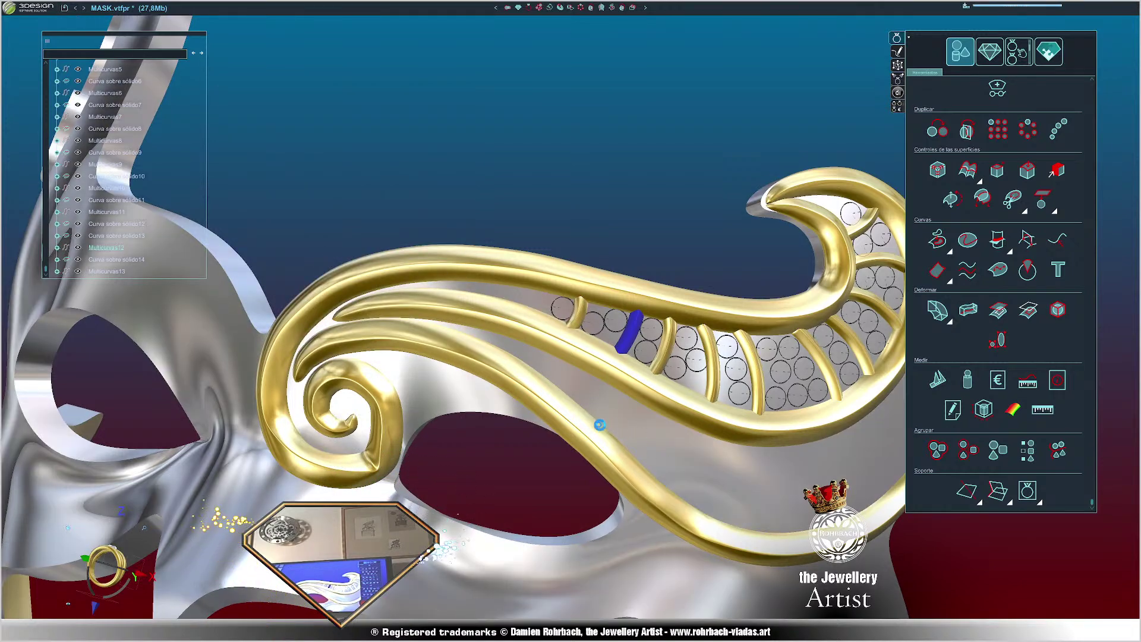
- Edit Curva sobre sólido13 under the second-to-last rib, shifting its upper and inner points so the rib bows between the neighbouring stones, and accept
scroll(599, 424, down, 7)
middle_drag(600, 425, 489, 525)
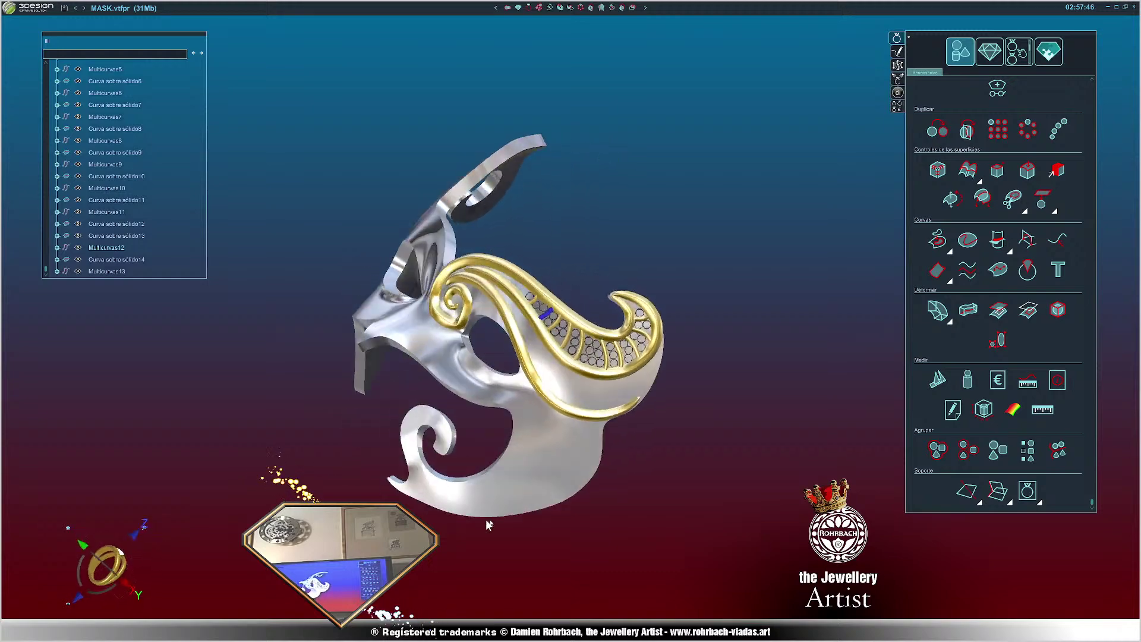
scroll(488, 526, up, 8)
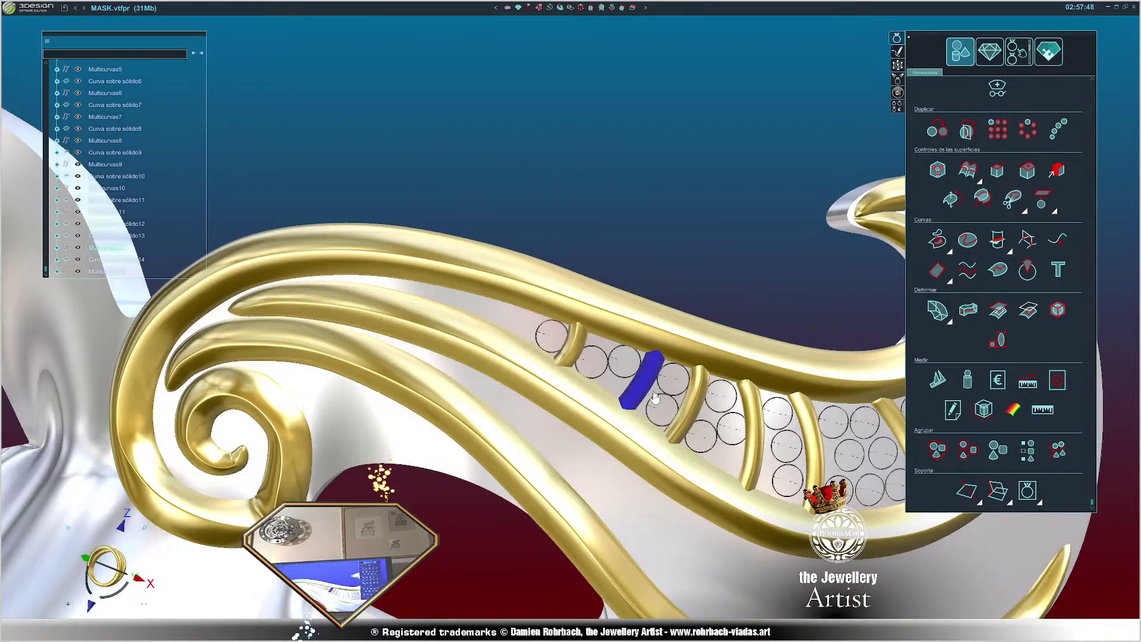
scroll(618, 402, up, 4)
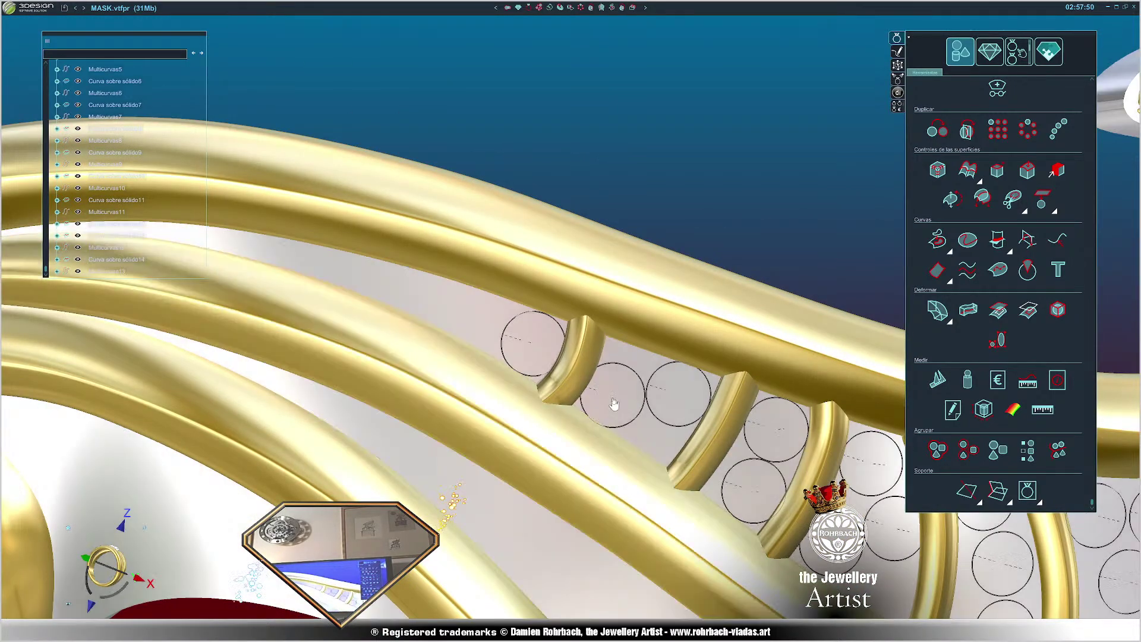
scroll(613, 404, down, 8)
middle_drag(747, 488, 591, 301)
scroll(612, 345, up, 8)
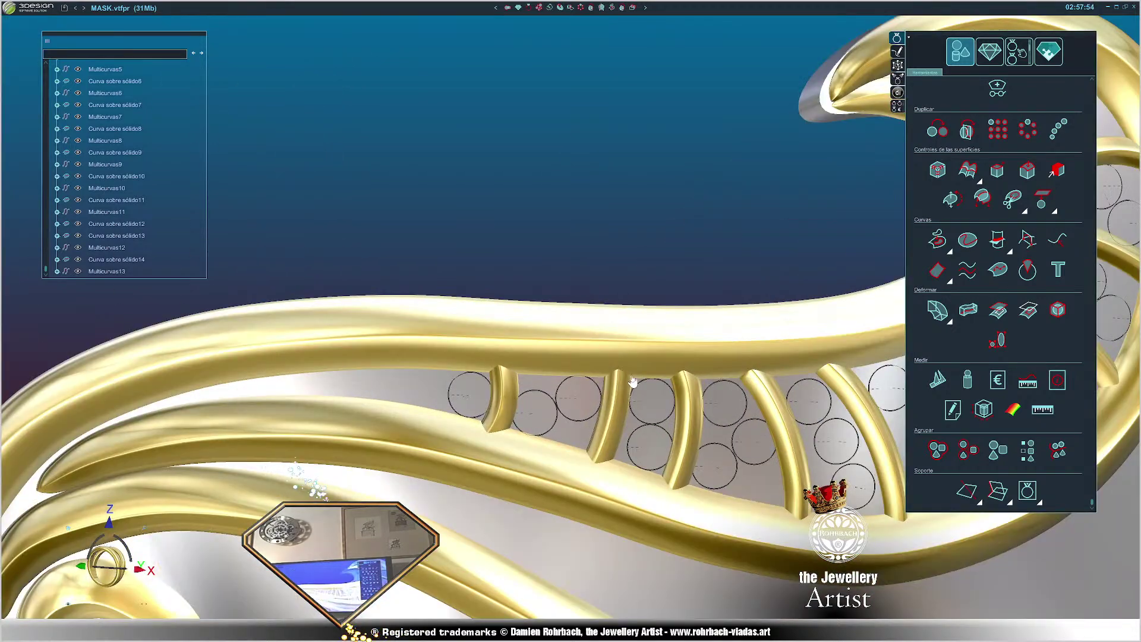
click(616, 408)
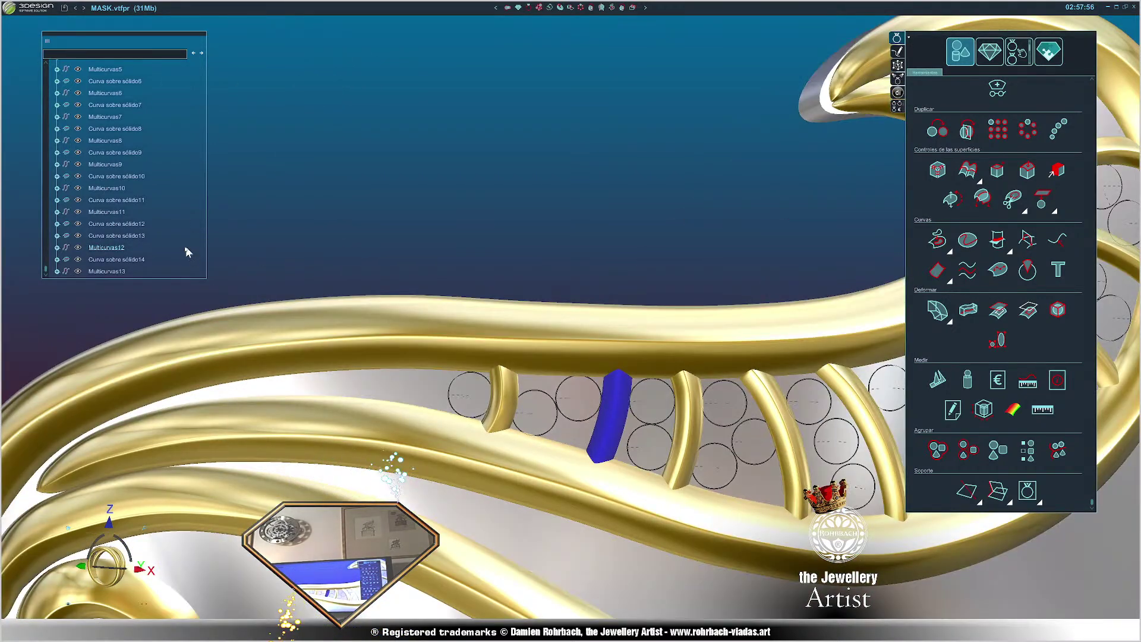
double_click(131, 237)
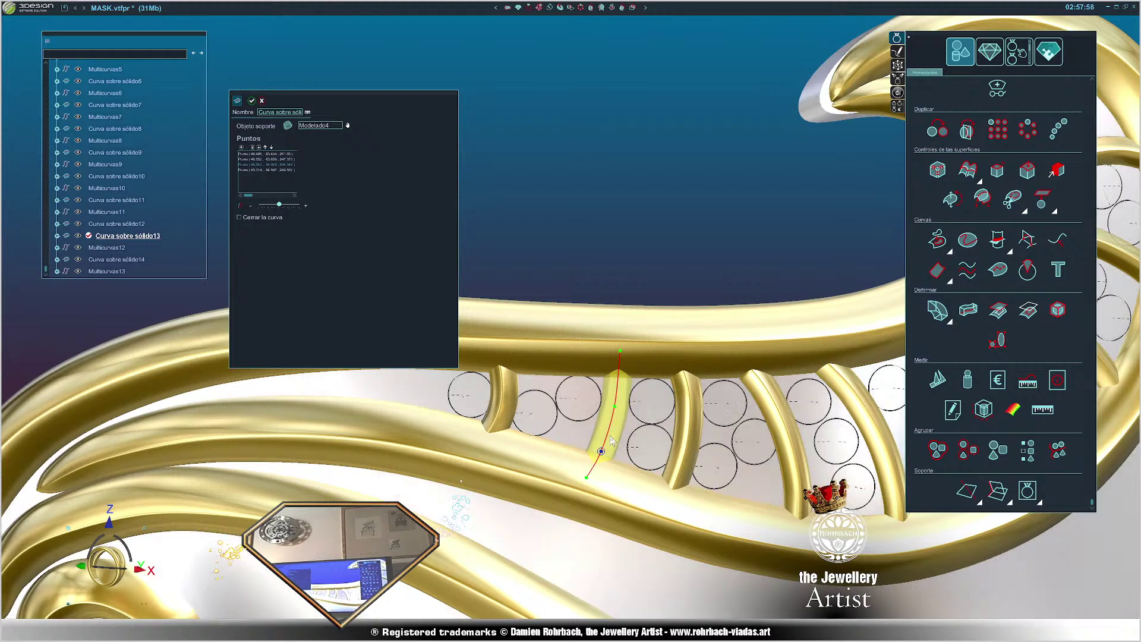
scroll(584, 385, up, 3)
click(636, 319)
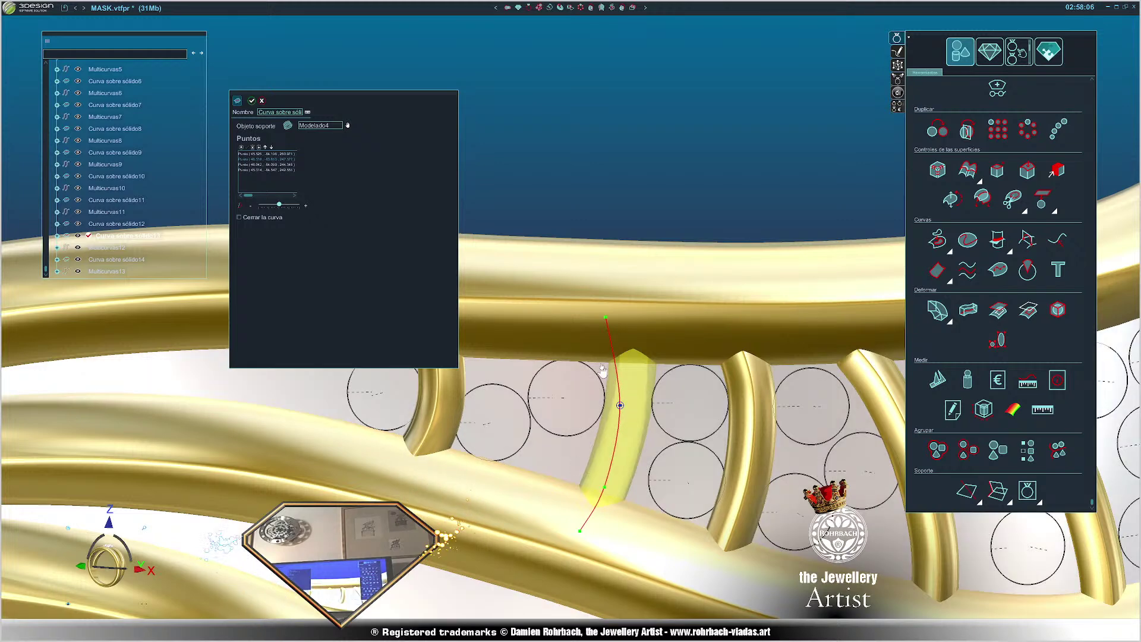
click(605, 319)
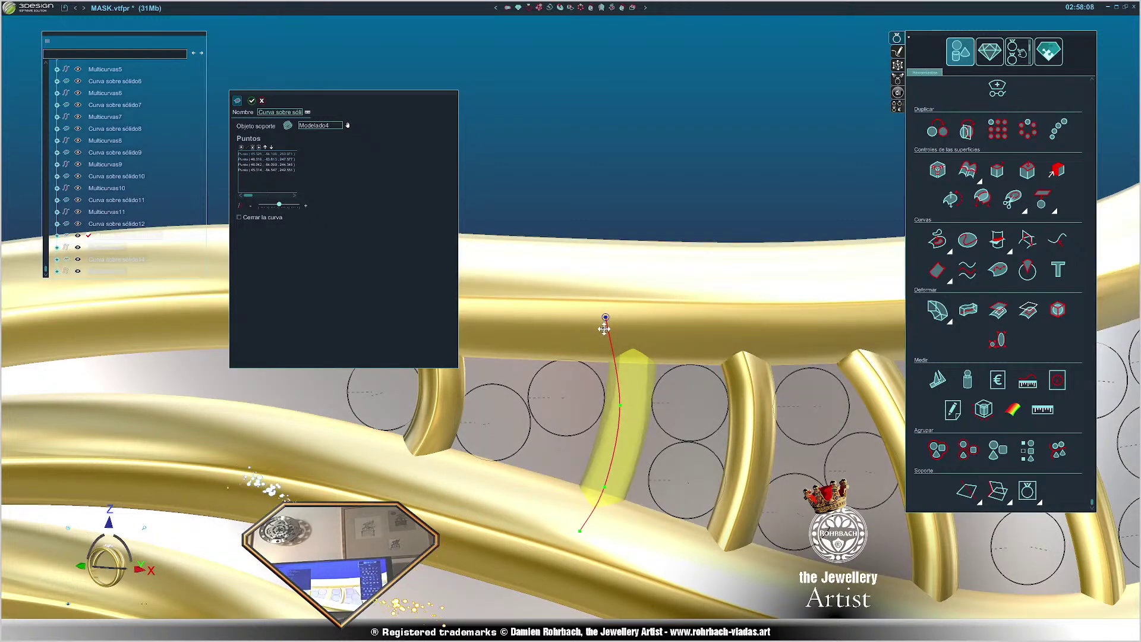
drag(604, 329, 599, 333)
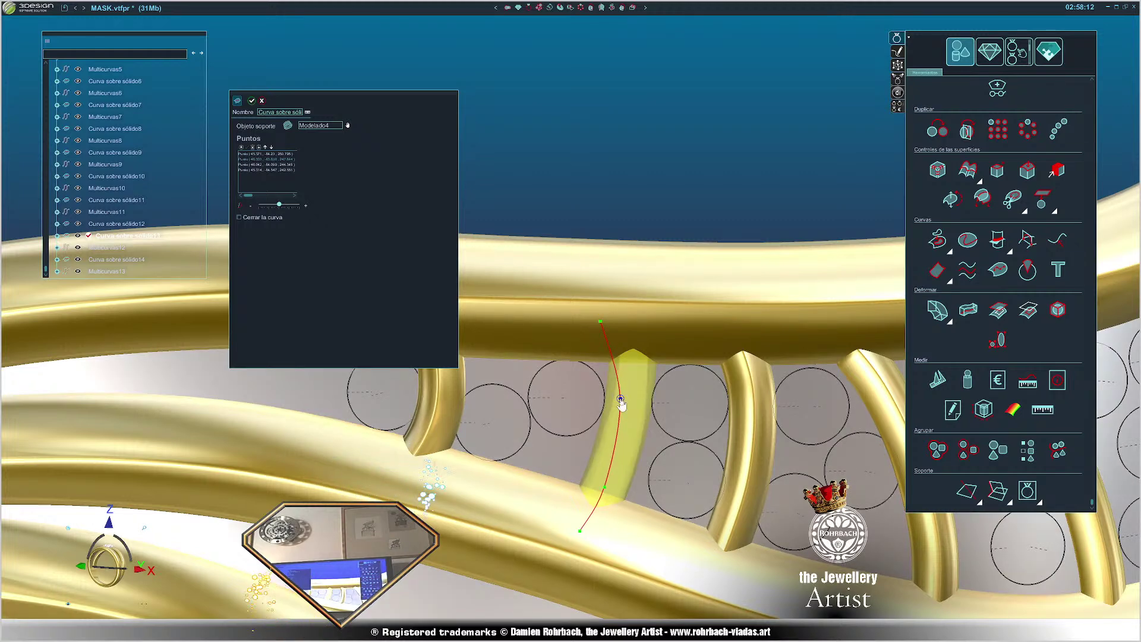
drag(605, 488, 611, 479)
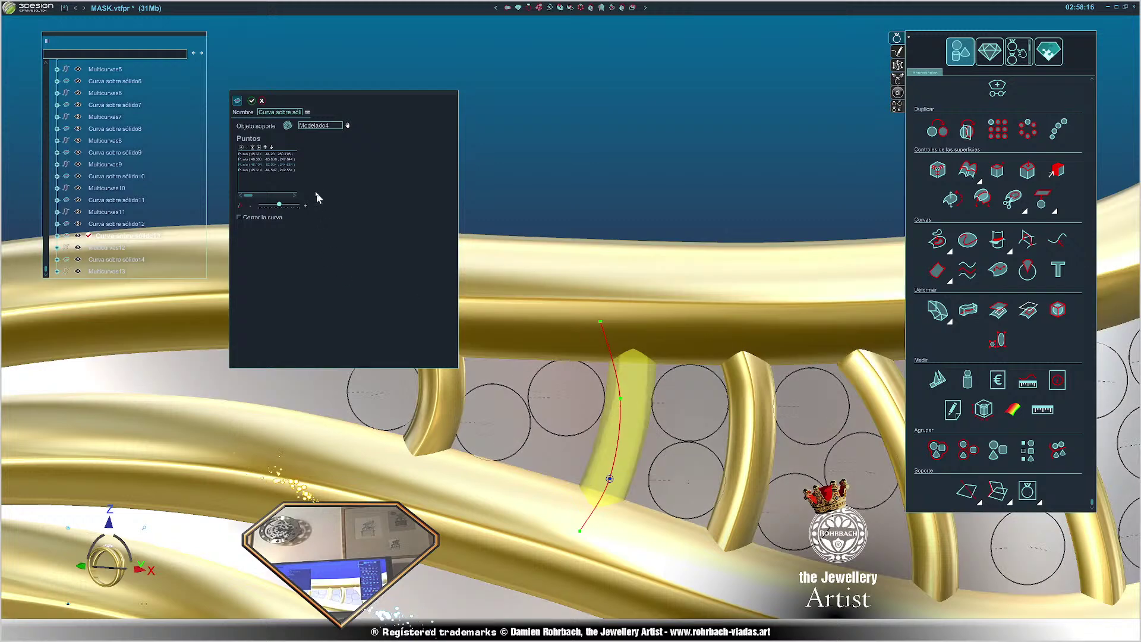
key(Return)
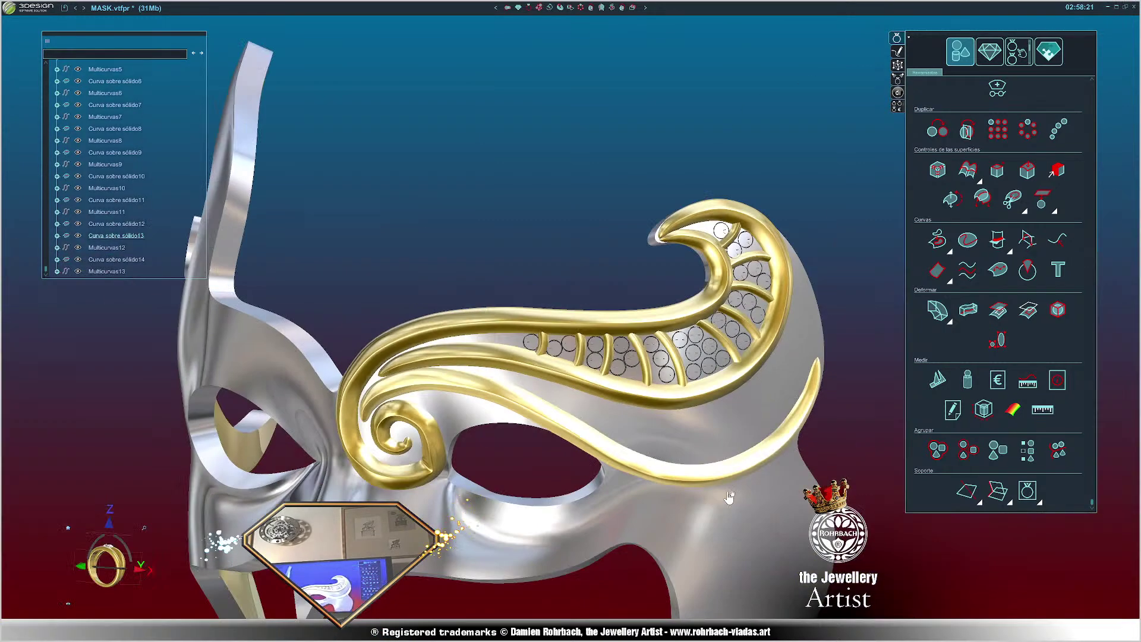
- Reposition the lower and middle points of Curva sobre sólido12 at the second-to-last rib, accept the curve, and save the project
right_drag(684, 464, 742, 467)
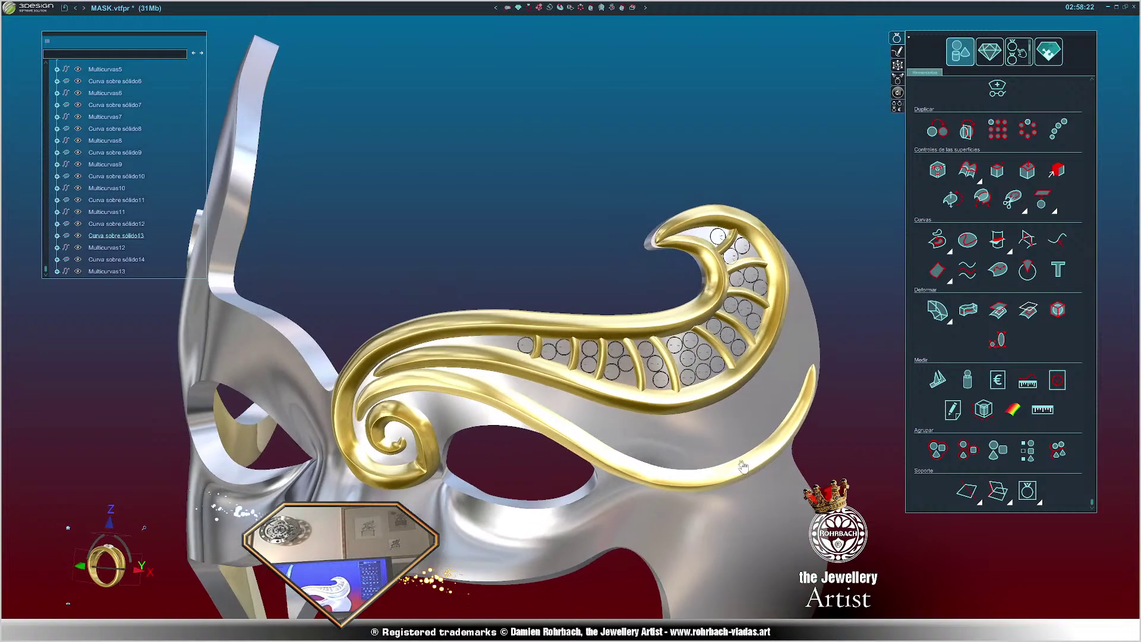
scroll(741, 462, up, 4)
right_drag(665, 479, 689, 446)
scroll(671, 369, up, 2)
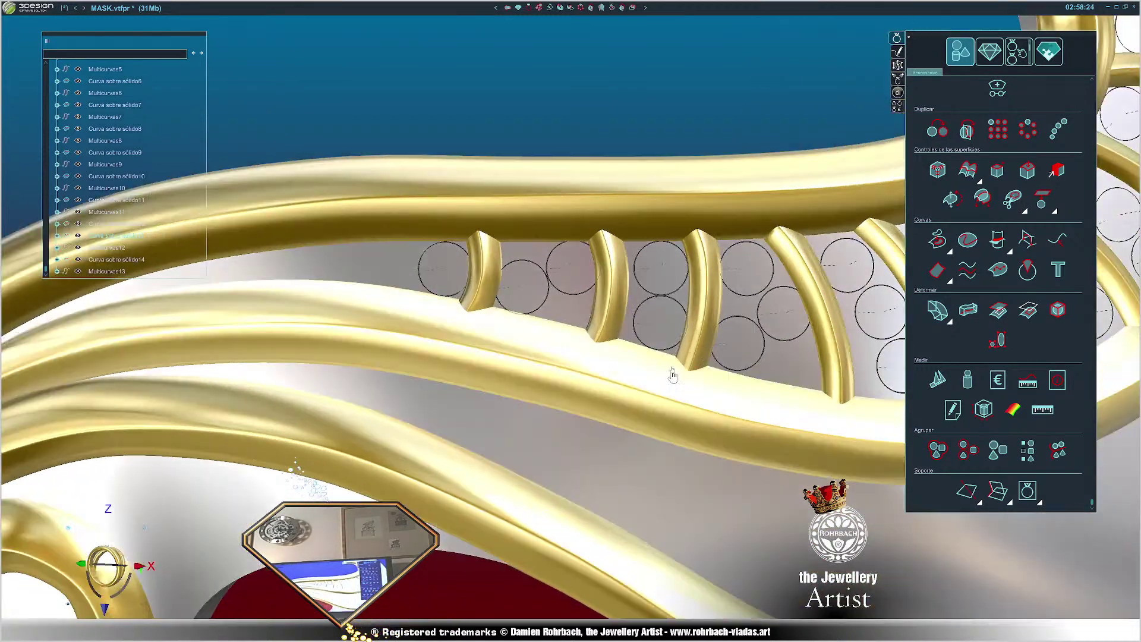
click(707, 317)
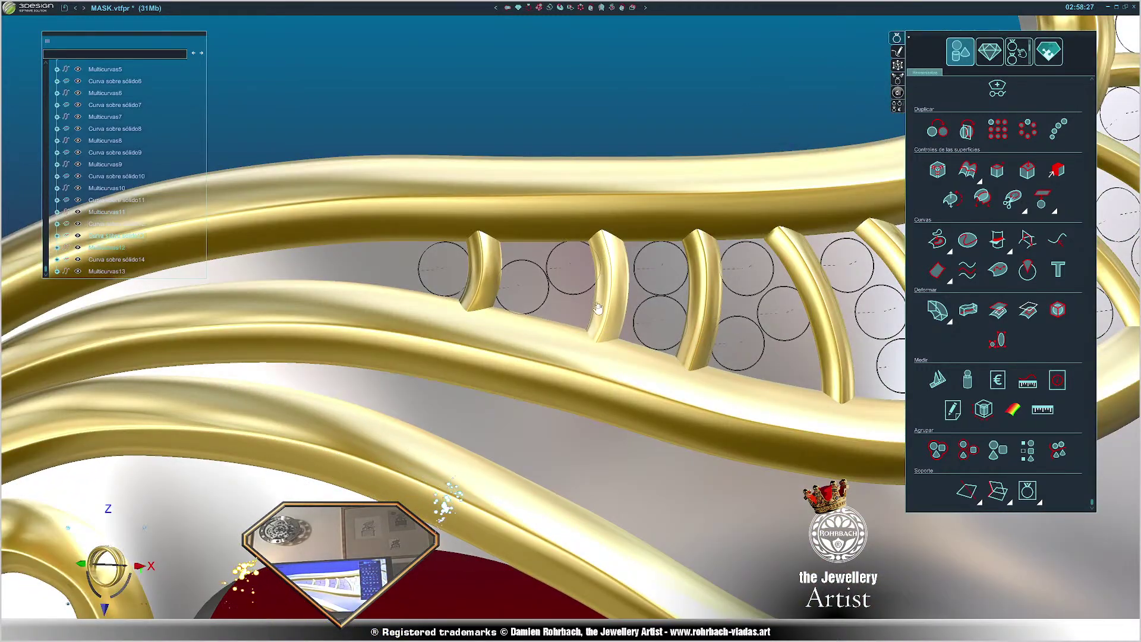
click(607, 244)
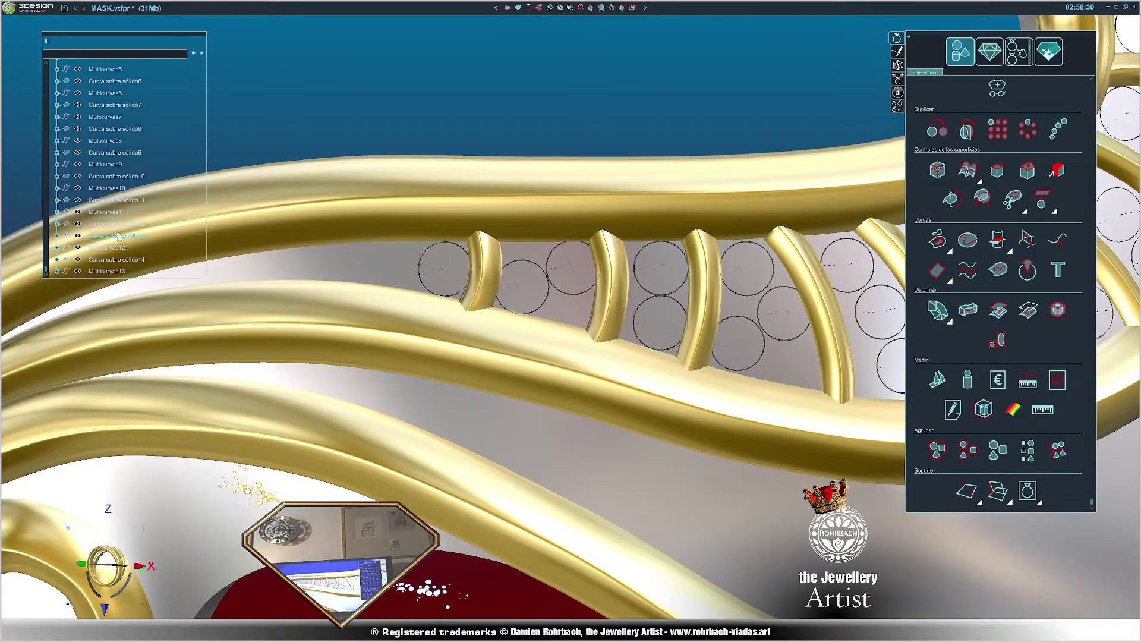
double_click(106, 225)
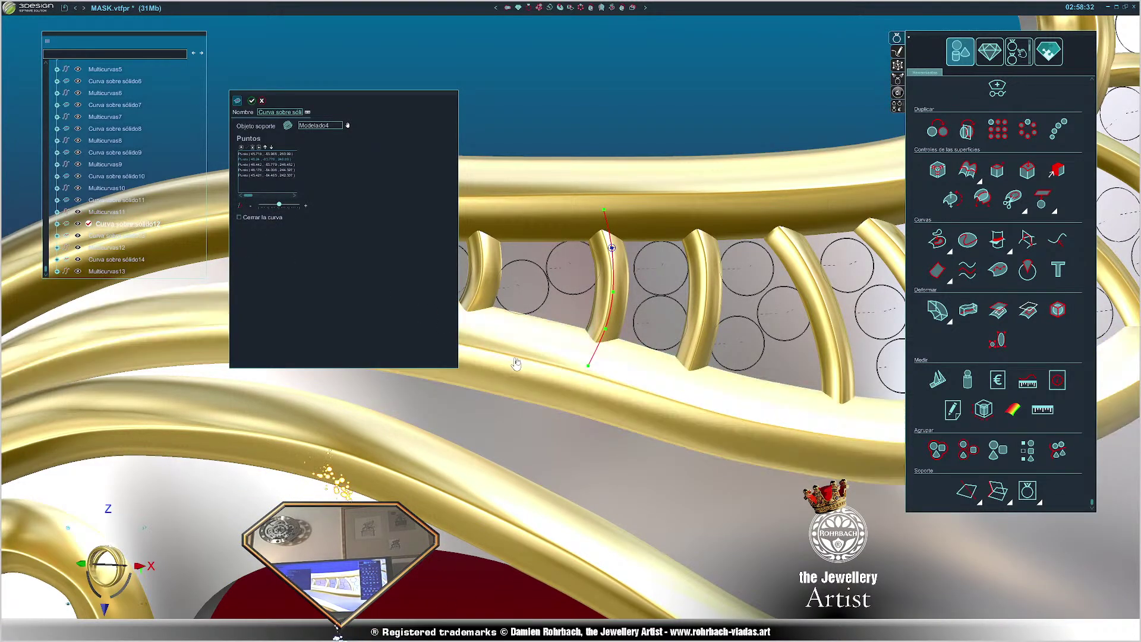
drag(588, 366, 596, 330)
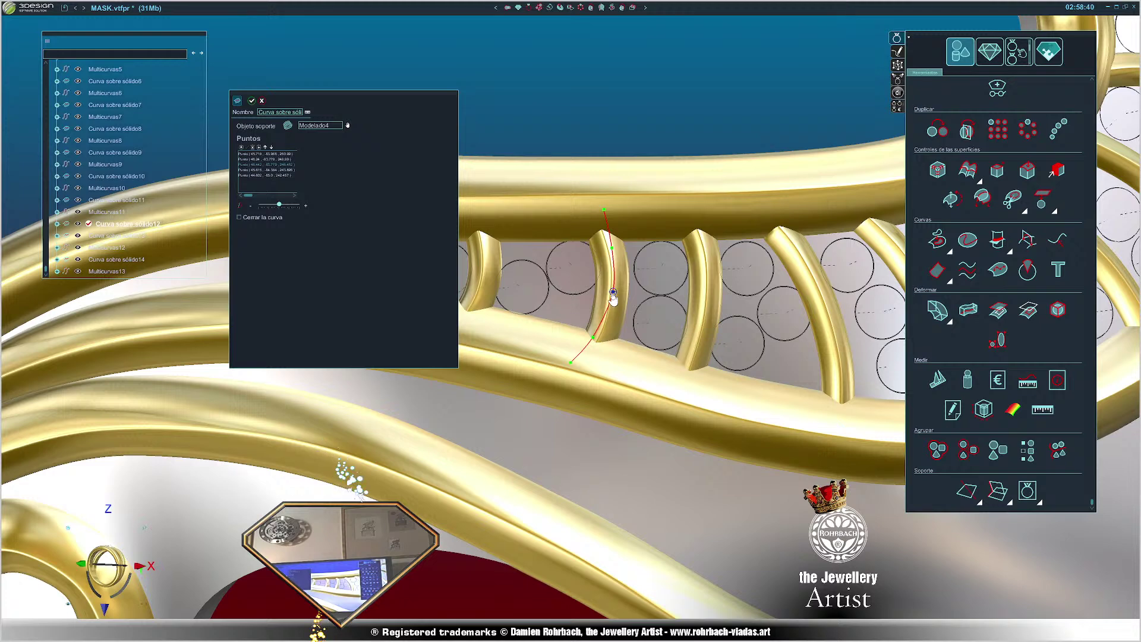
drag(612, 288, 613, 287)
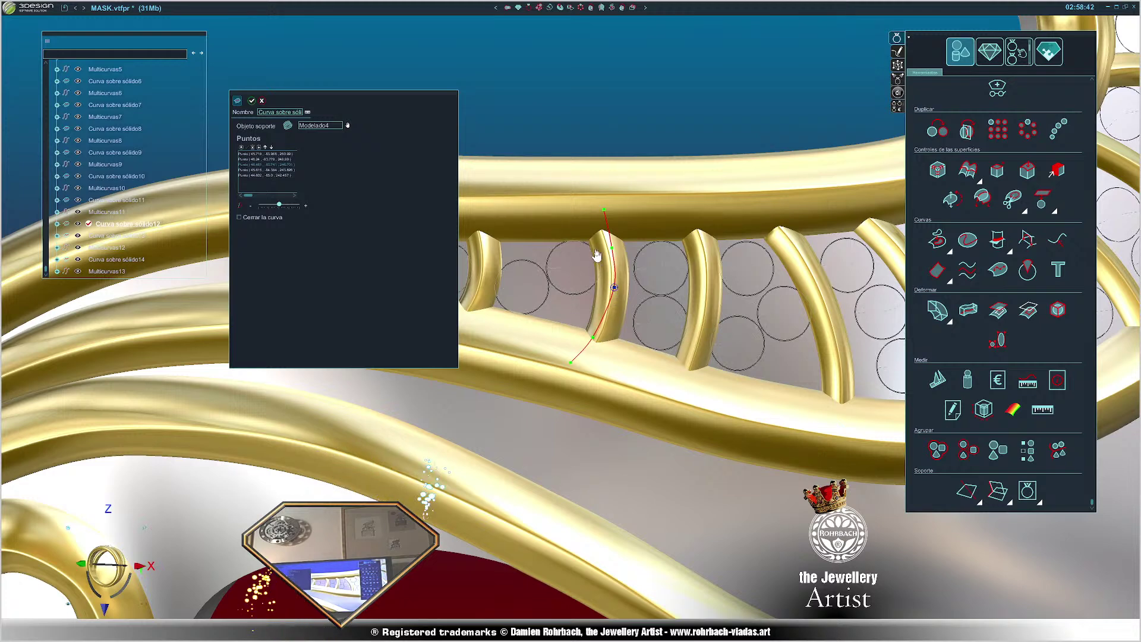
click(611, 248)
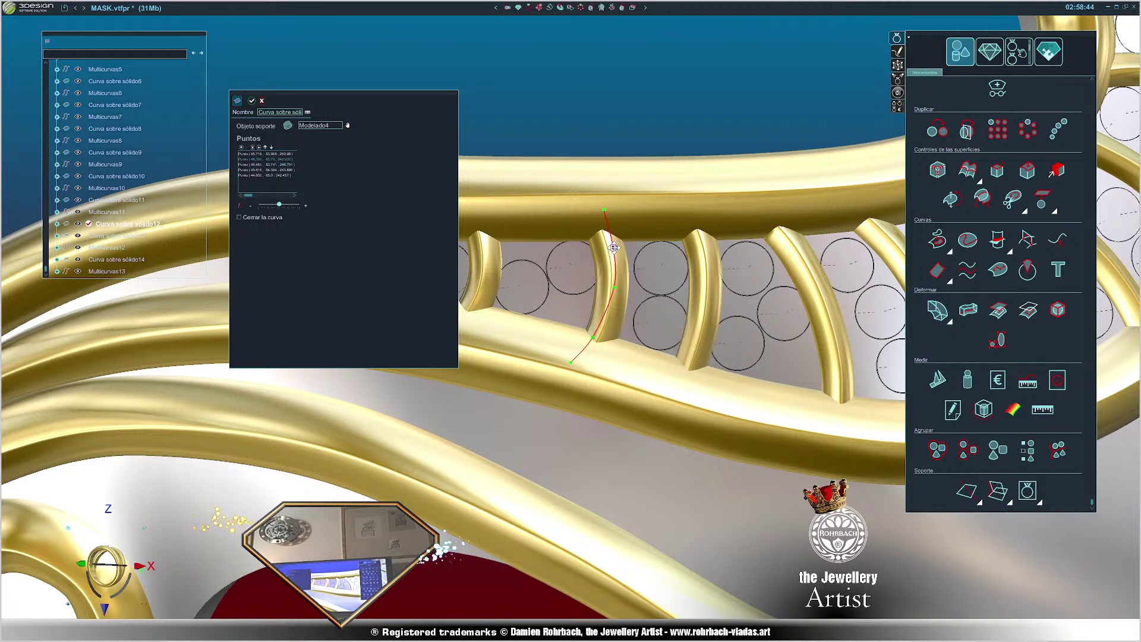
click(251, 101)
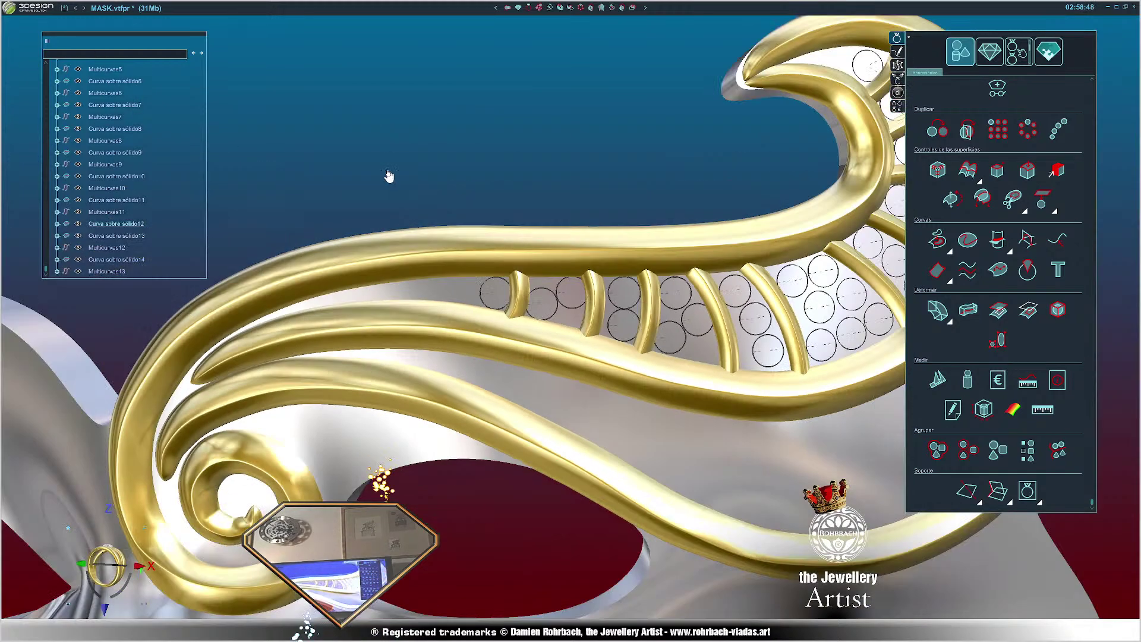
click(64, 8)
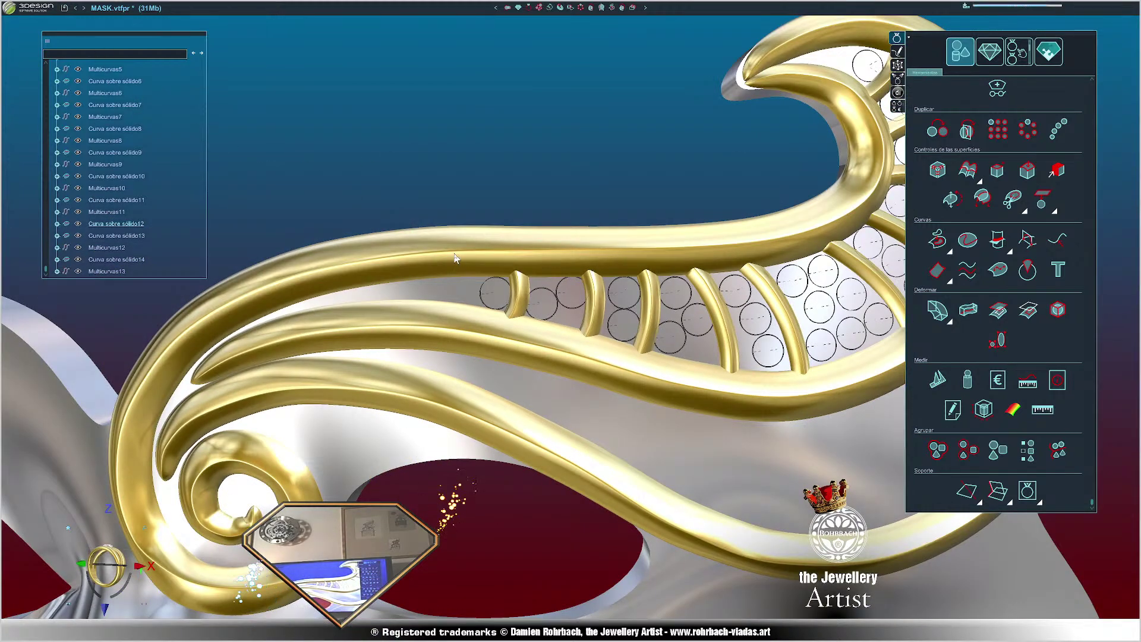
- Examine the rib curvature and stone spacing along the wing ornament, up close and from a distance
scroll(623, 353, up, 5)
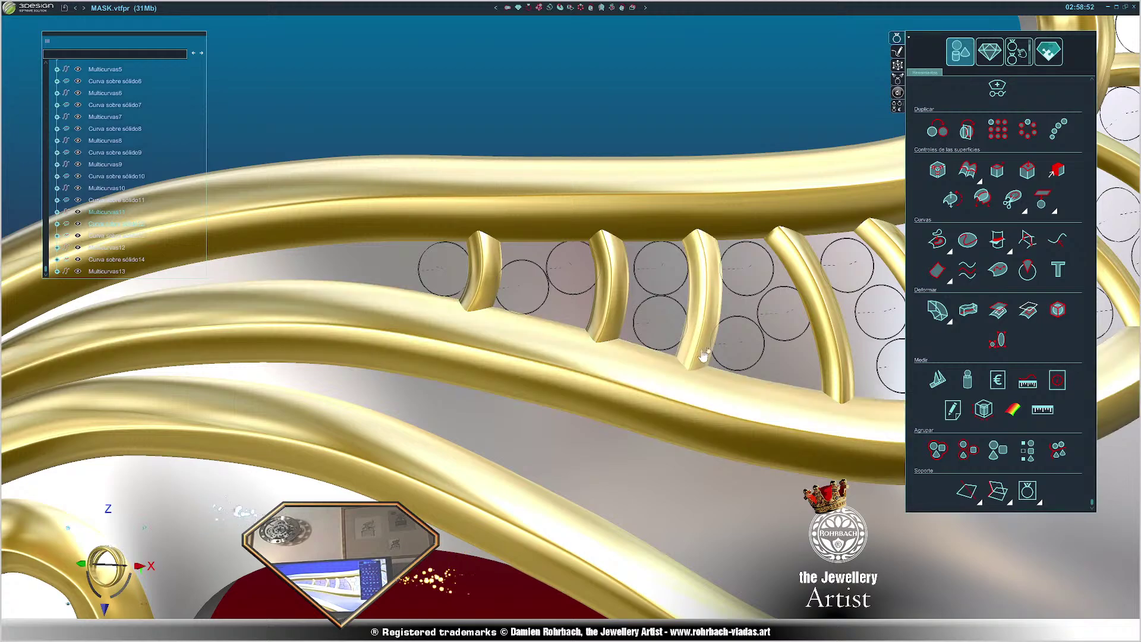
middle_drag(747, 272, 667, 275)
scroll(569, 366, down, 4)
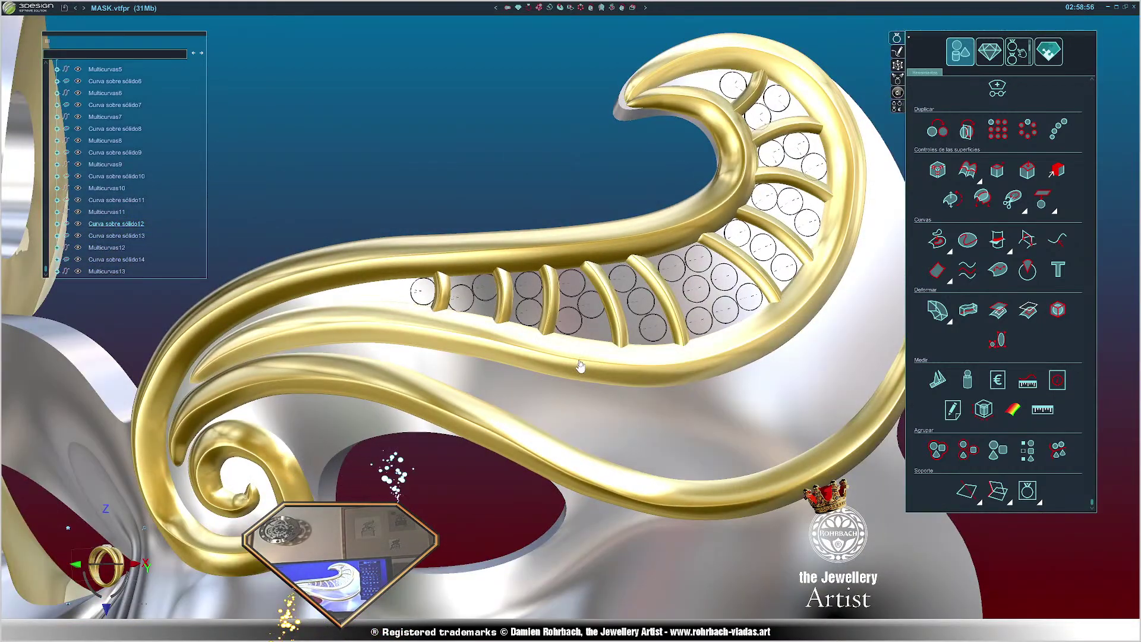
scroll(581, 366, up, 5)
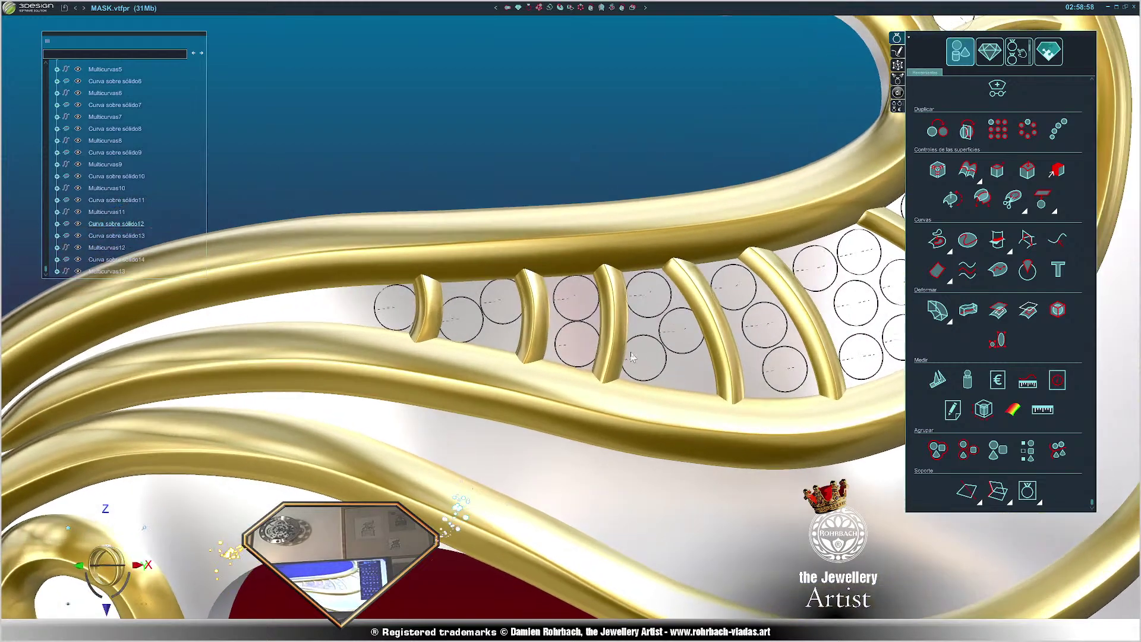
middle_drag(633, 357, 656, 360)
scroll(656, 360, up, 3)
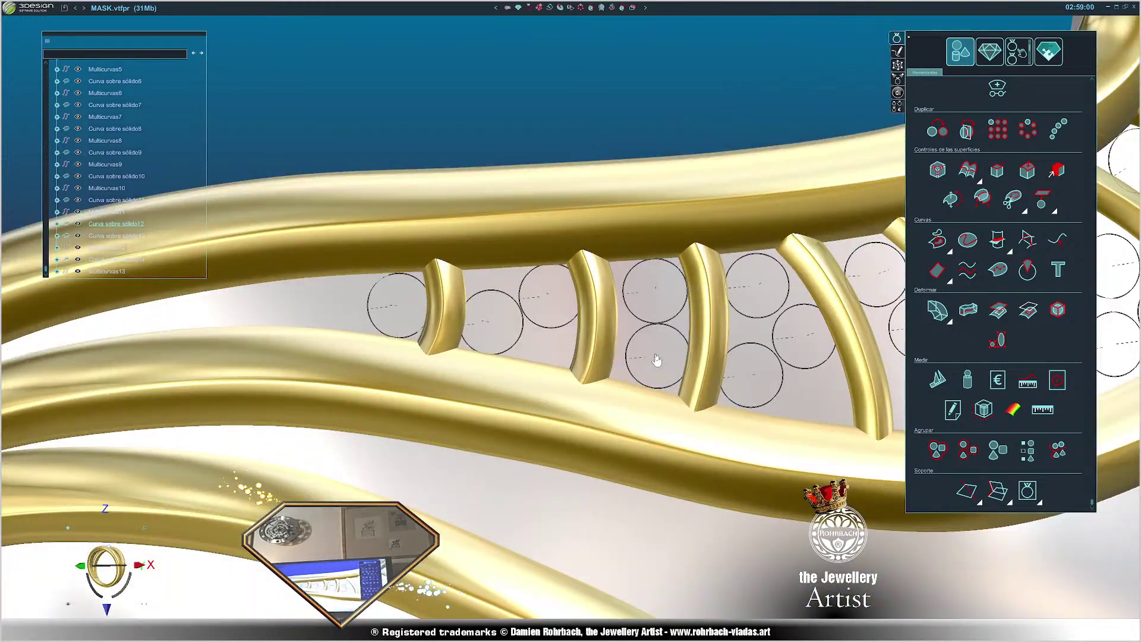
scroll(655, 361, down, 3)
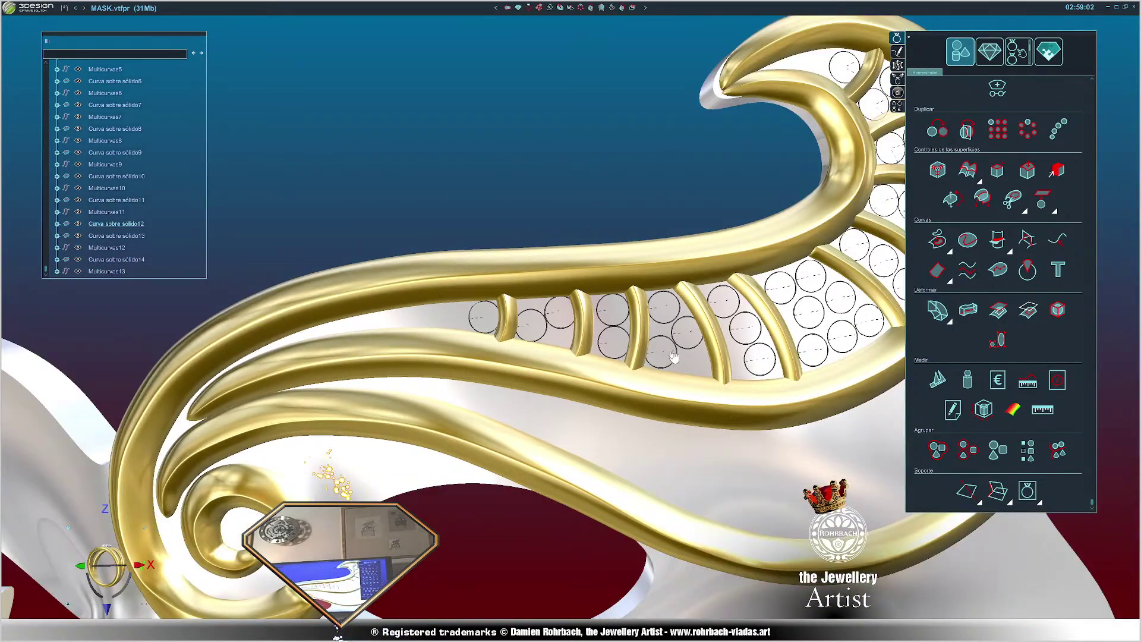
middle_drag(672, 361, 668, 359)
scroll(668, 359, up, 3)
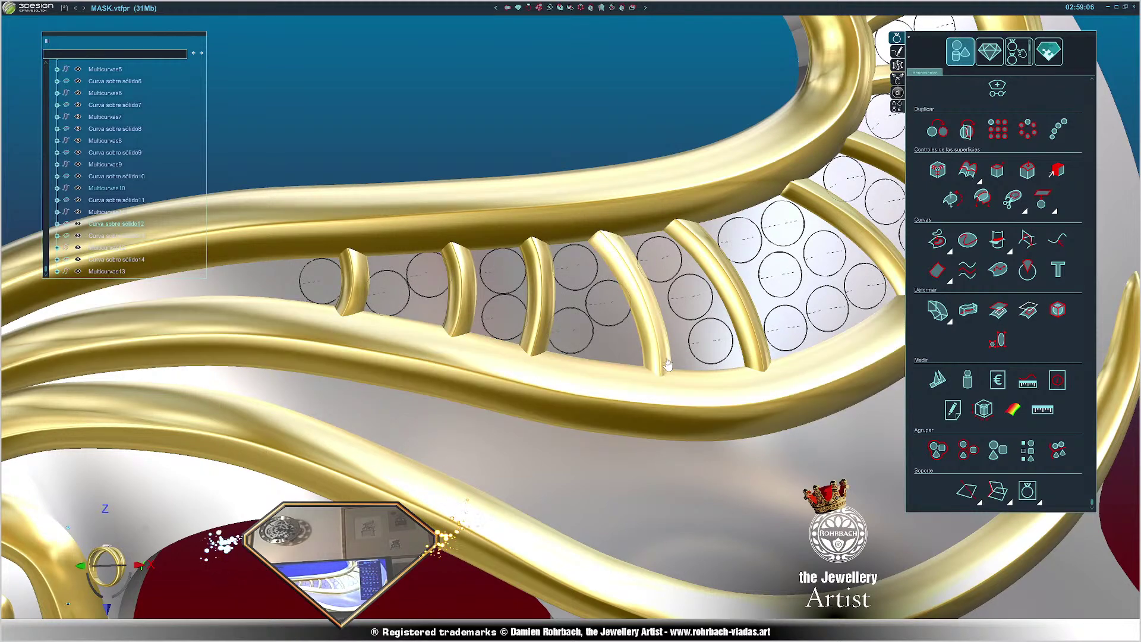
scroll(672, 366, down, 5)
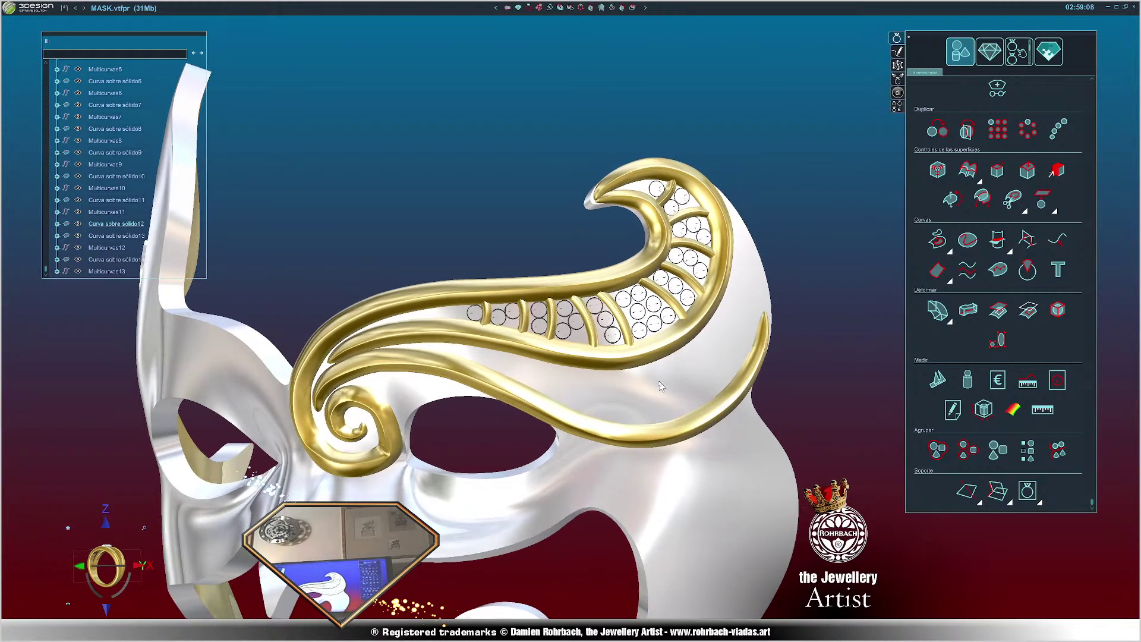
- Edit Curva sobre sólido10 under the fourth rib from the narrow end, shifting its lower points toward the narrow end, and accept
scroll(660, 375, up, 5)
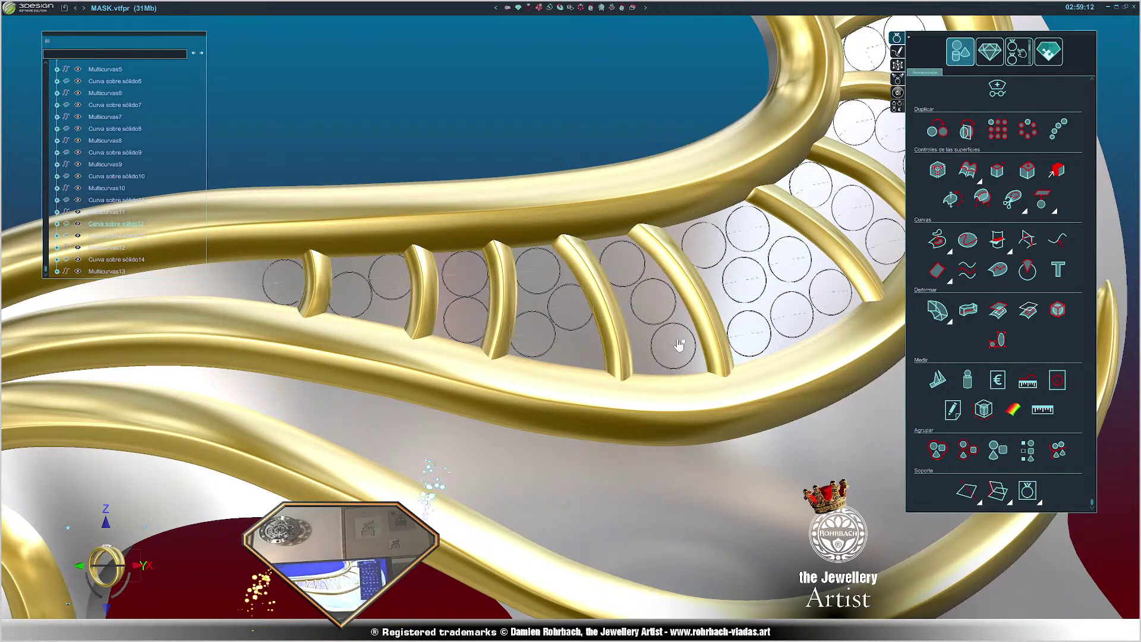
click(614, 344)
middle_drag(612, 343, 610, 346)
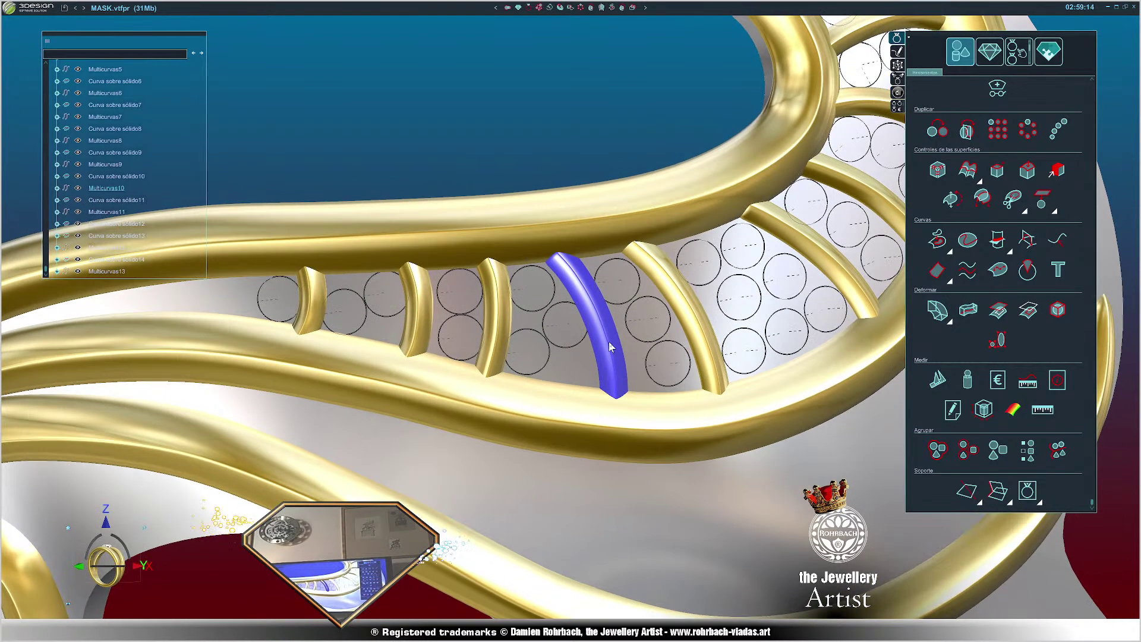
right_click(607, 360)
mouse_move(644, 481)
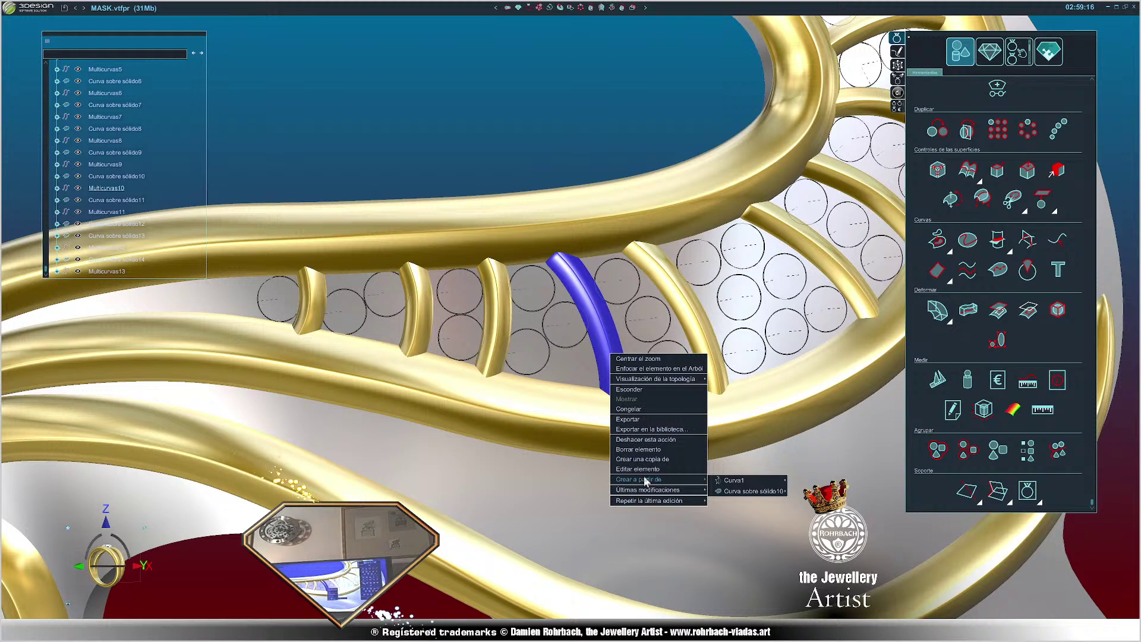
click(750, 490)
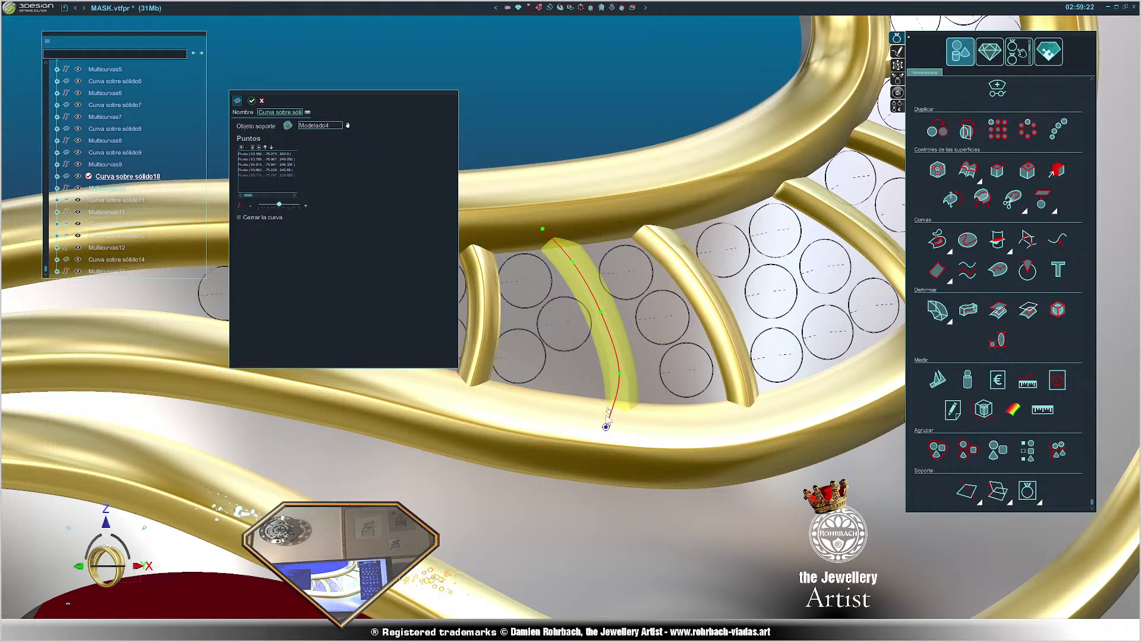
drag(615, 367, 612, 377)
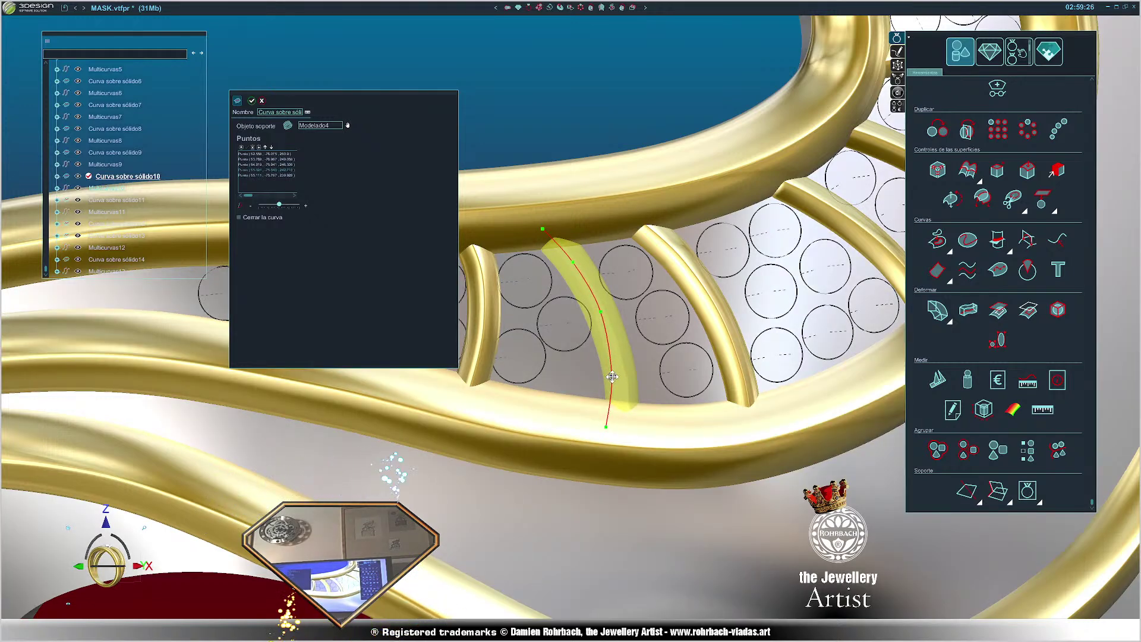
click(252, 101)
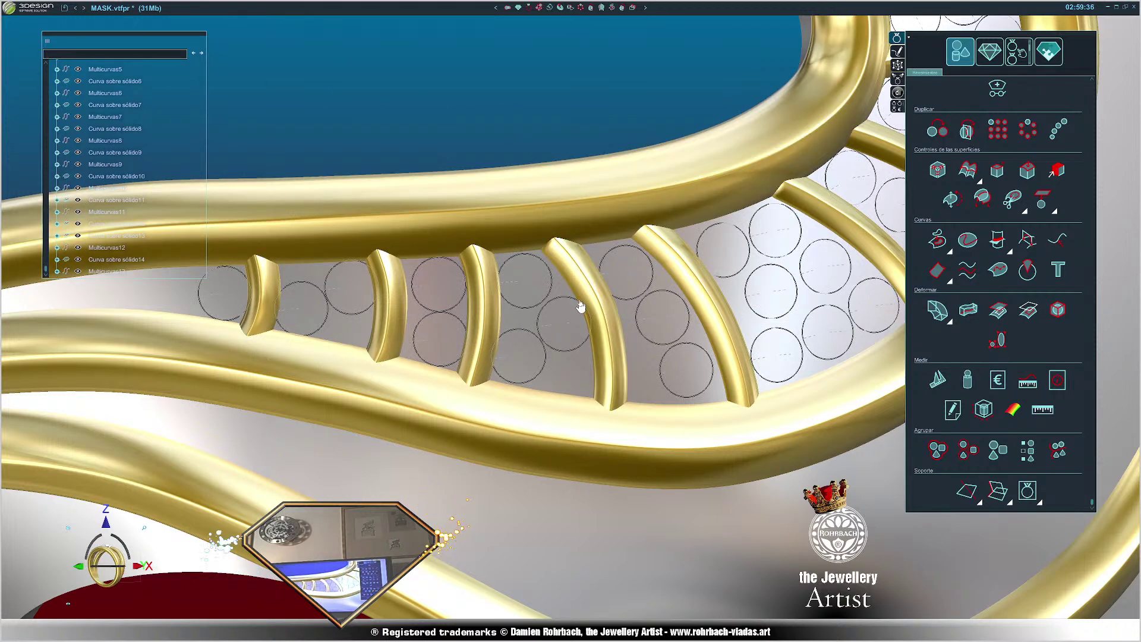
- Reopen Curva sobre sólido10 and move its lower end further toward the narrow end, tightening the lower bend, and accept
right_click(620, 337)
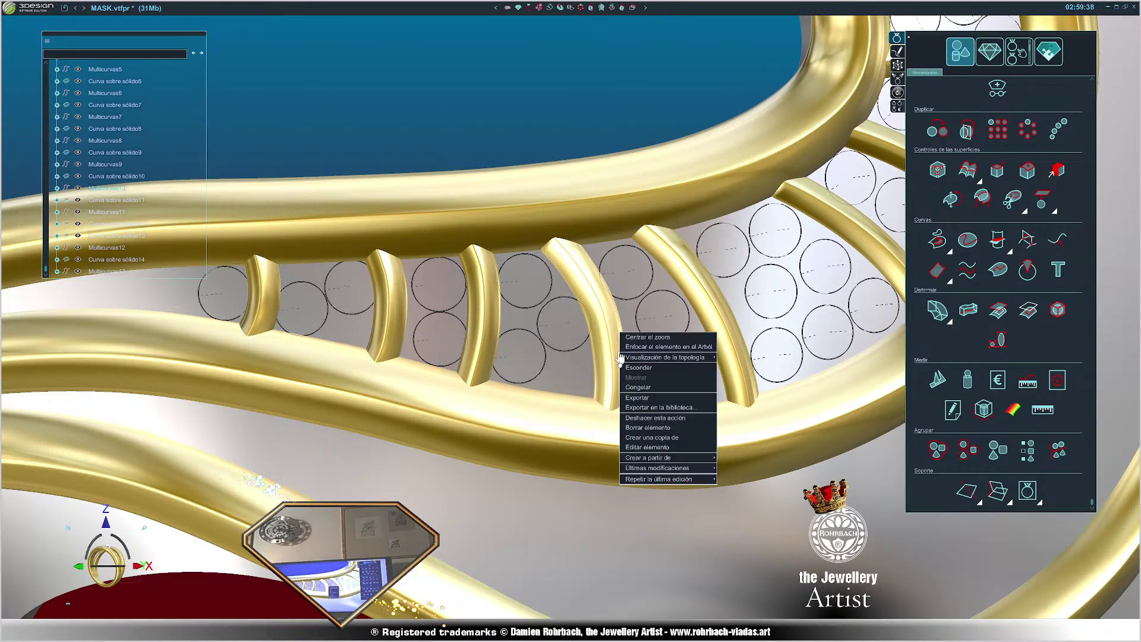
mouse_move(710, 457)
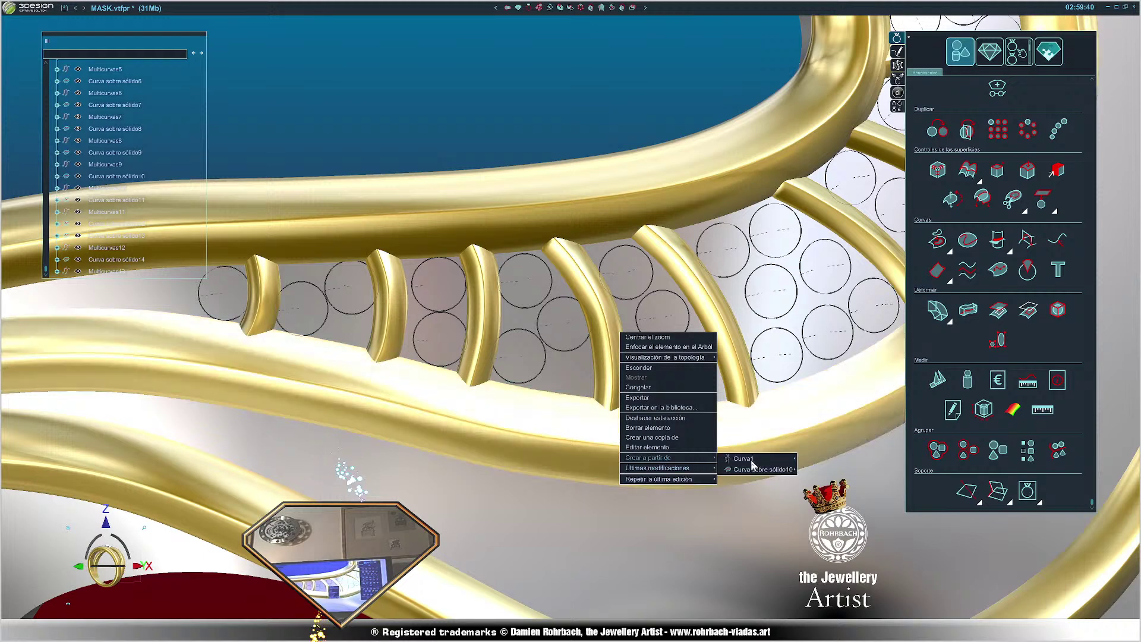
click(752, 469)
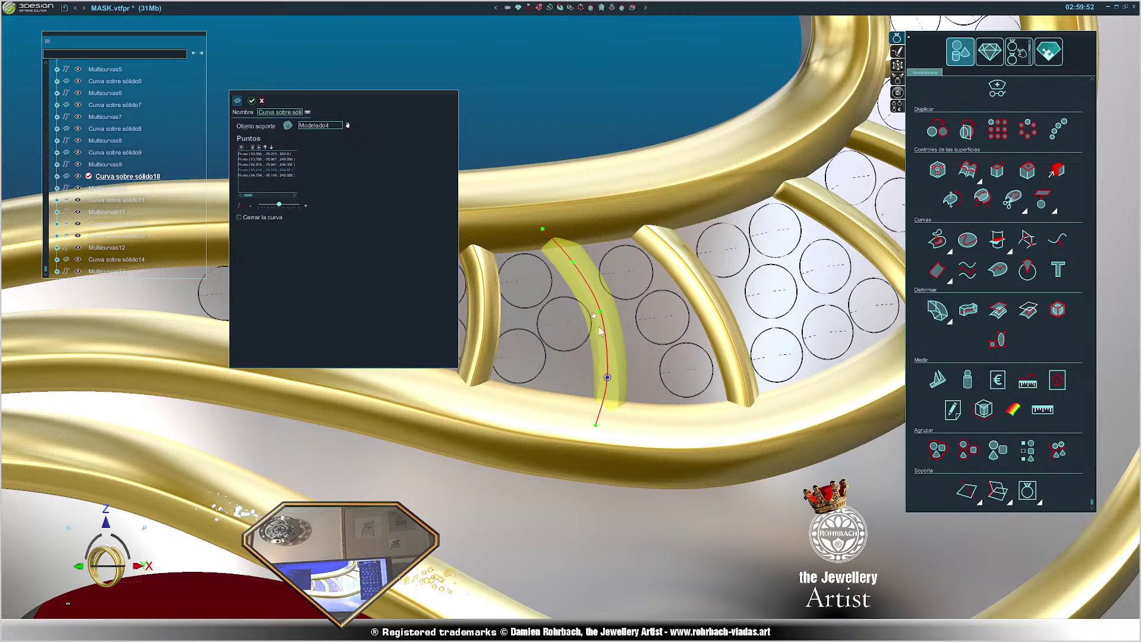
click(252, 102)
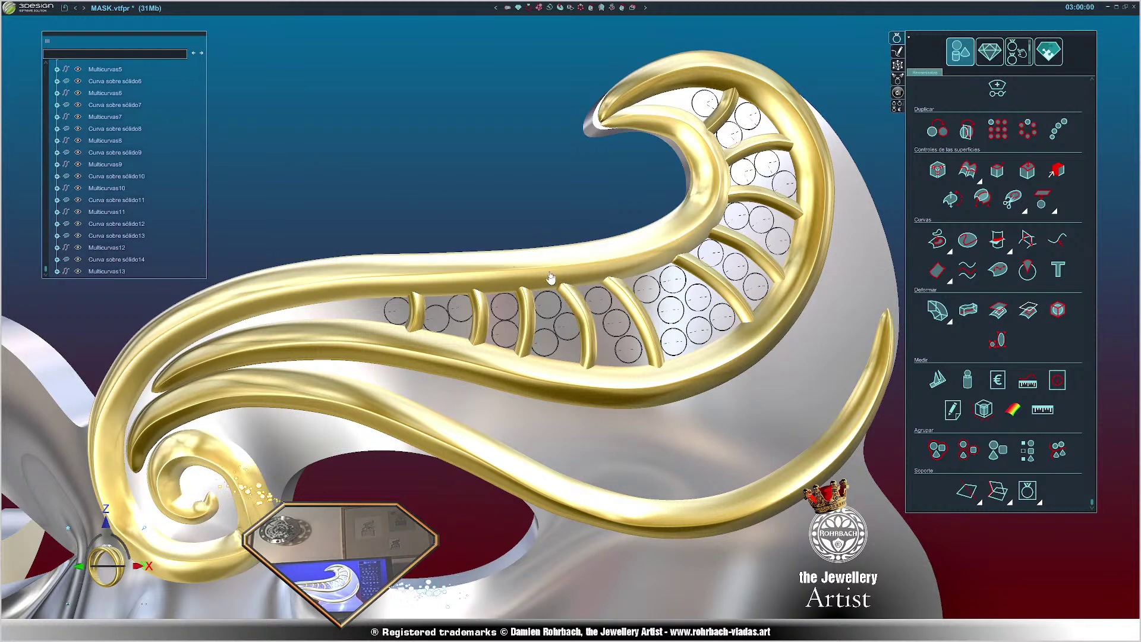
- Shift the upper two points and the lower end point of Curva sobre sólido10 slightly toward the wing's wide end, and accept the curve
scroll(550, 285, up, 3)
scroll(550, 285, up, 2)
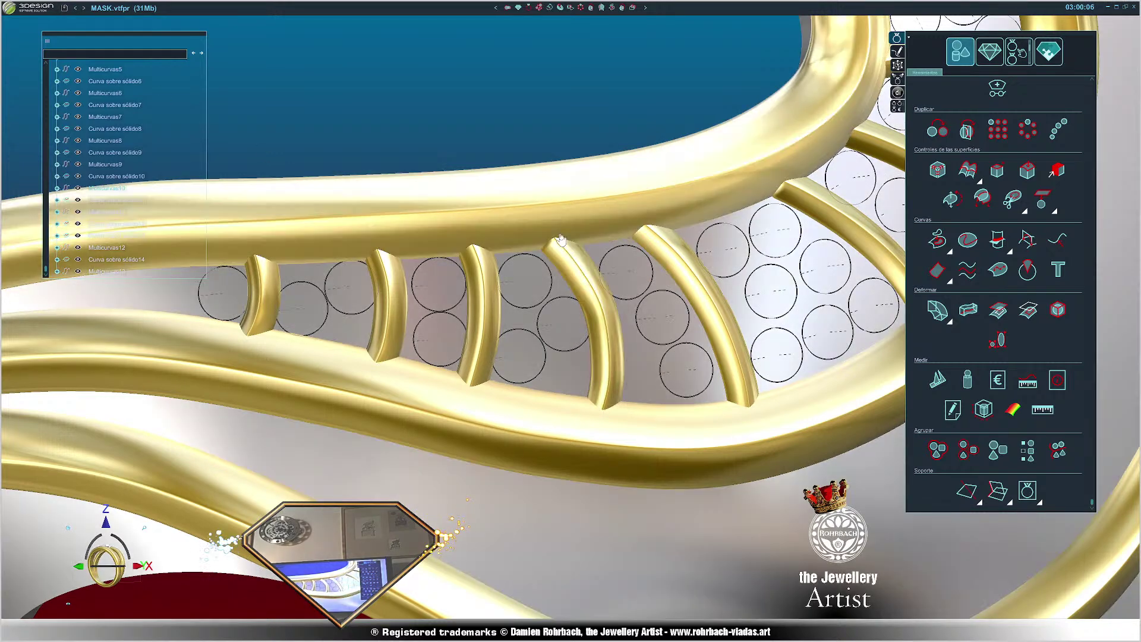
right_click(571, 262)
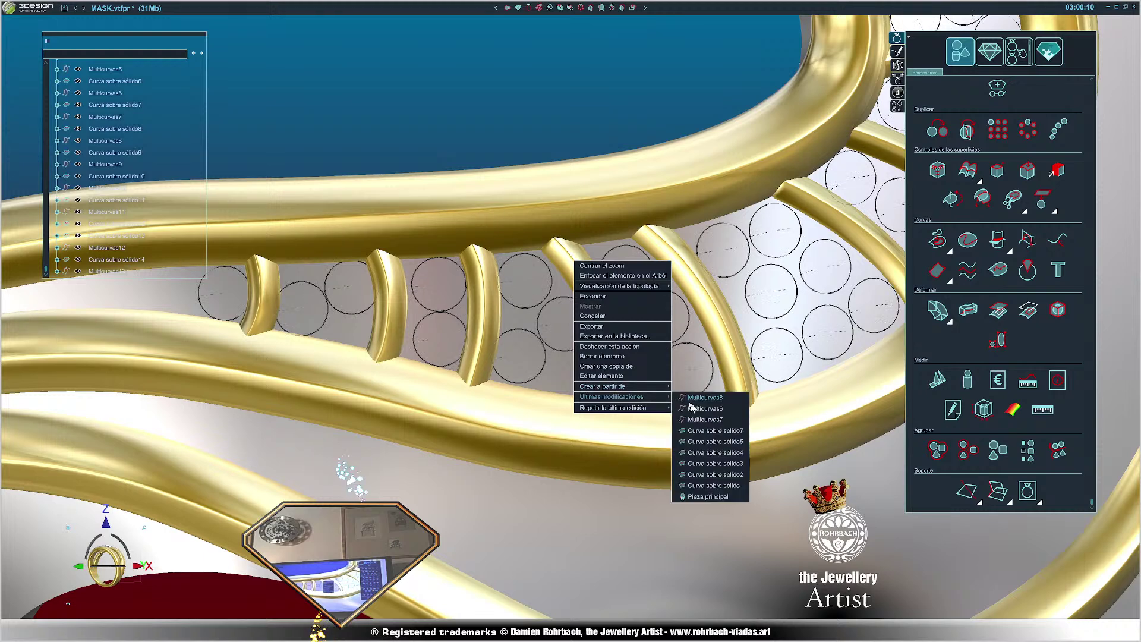
mouse_move(654, 387)
mouse_move(693, 399)
click(780, 399)
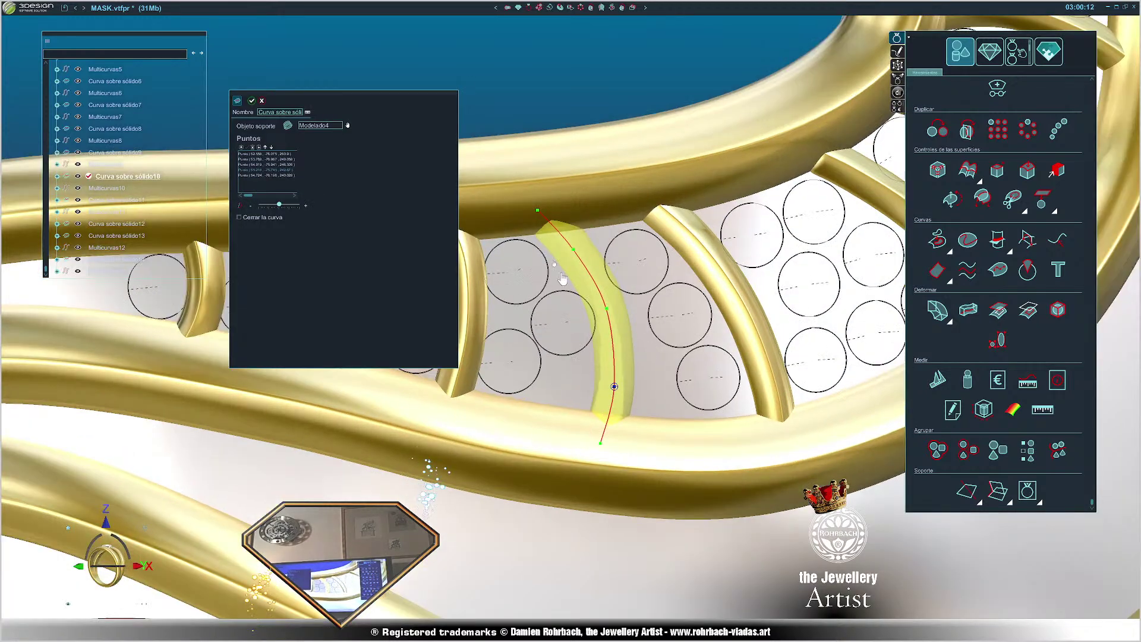
click(548, 211)
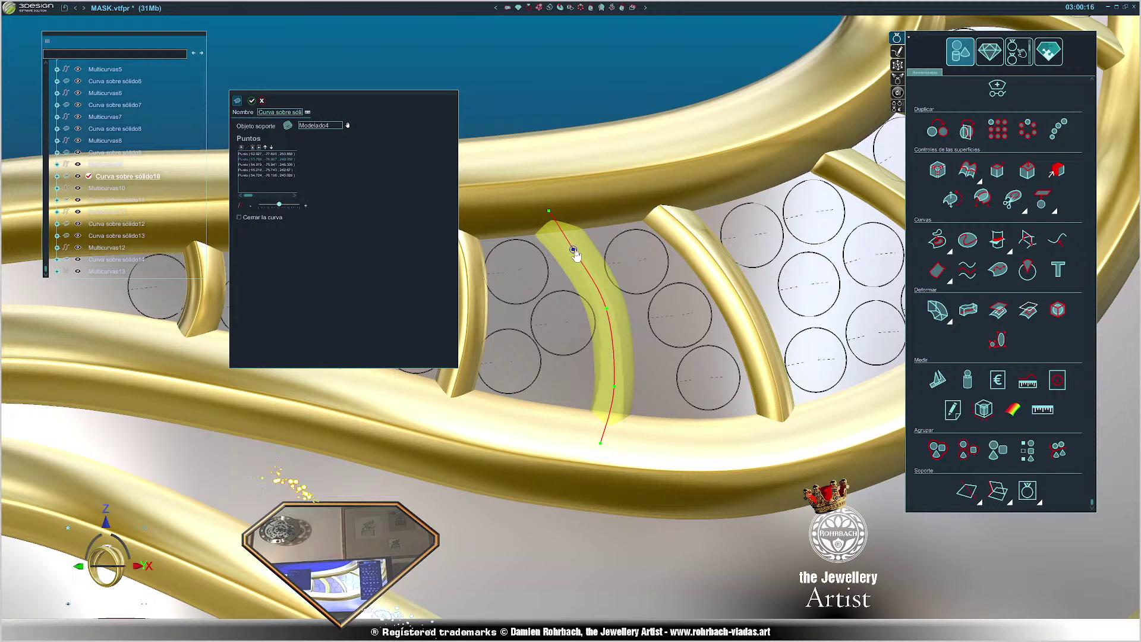
click(577, 248)
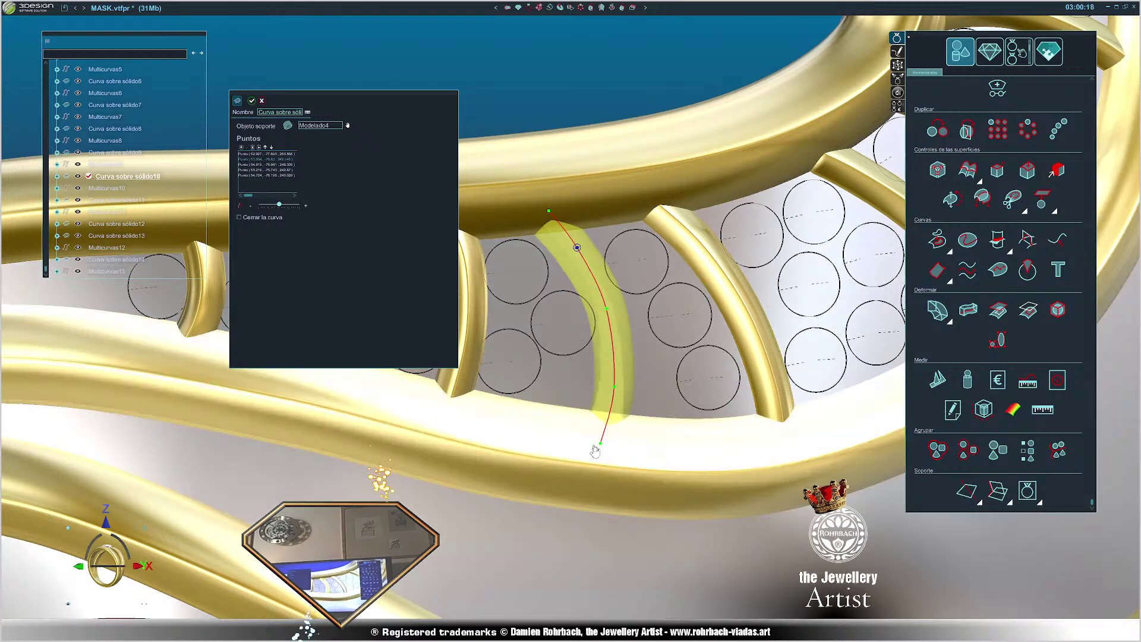
click(614, 387)
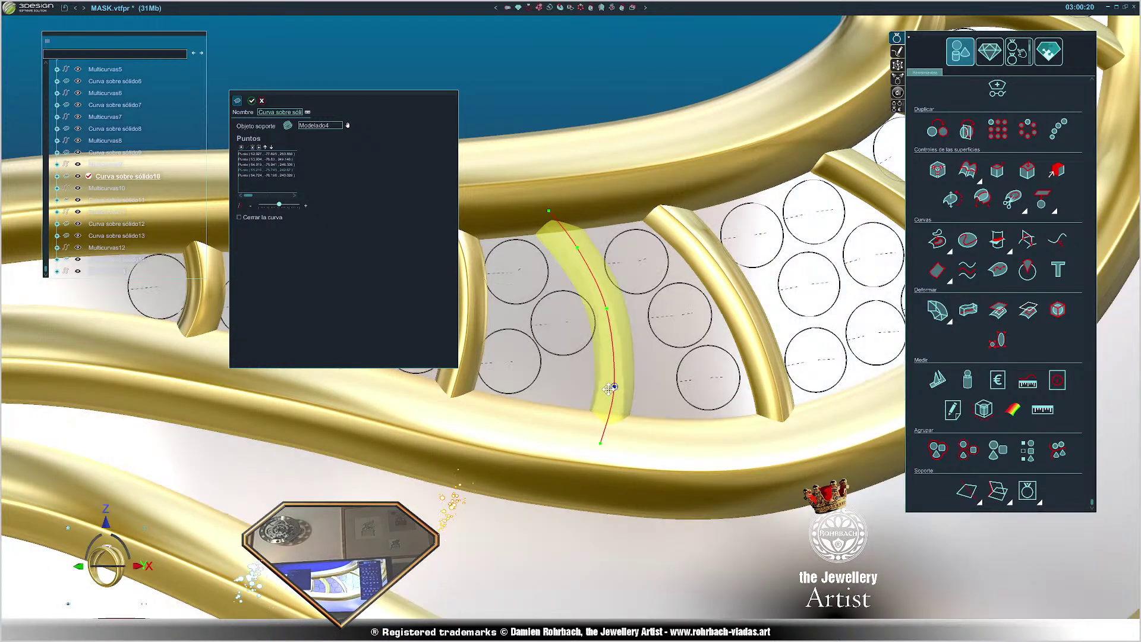
click(606, 440)
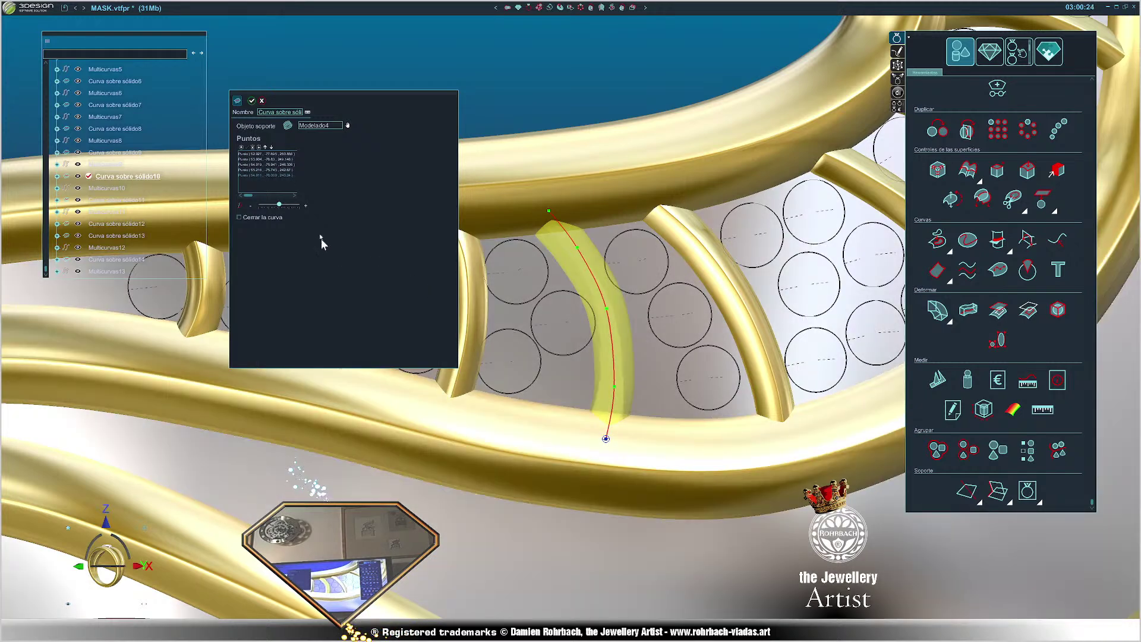
click(252, 101)
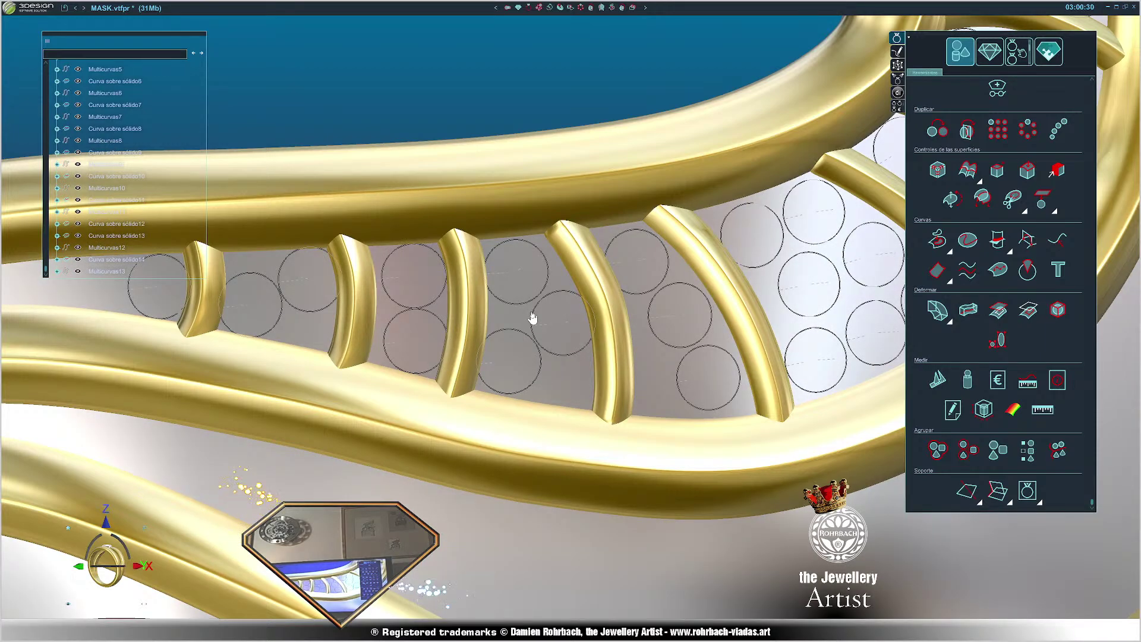
- Refine the top of Curva sobre sólido10 by moving its upper end point back toward the narrow end and adjusting the second point, and accept
scroll(533, 318, down, 8)
scroll(654, 409, up, 4)
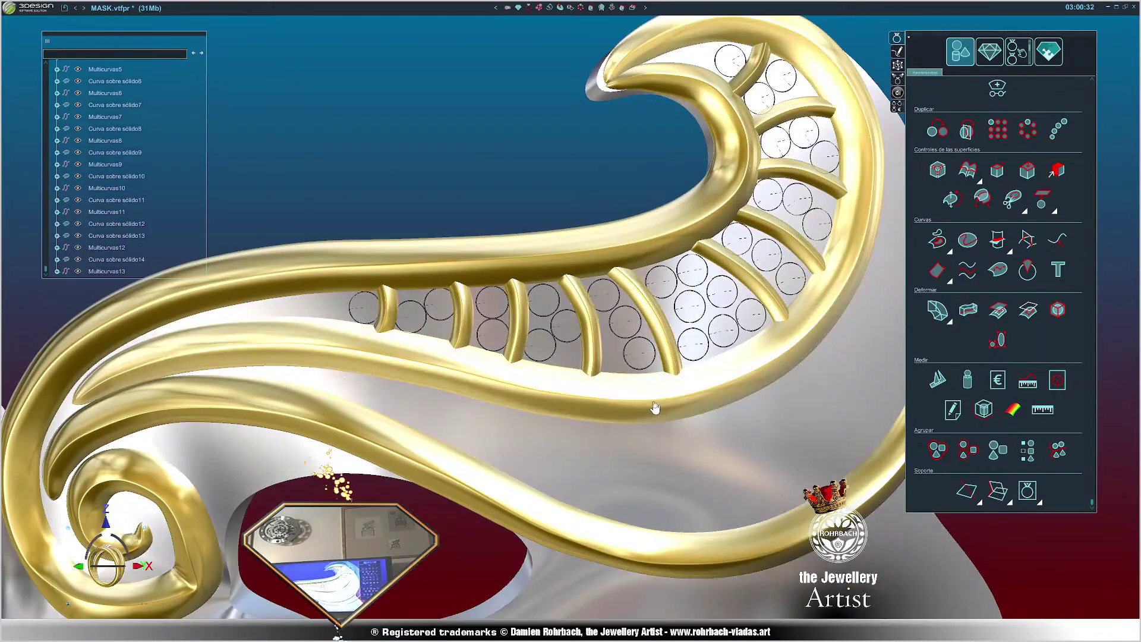
scroll(654, 409, up, 2)
right_click(615, 327)
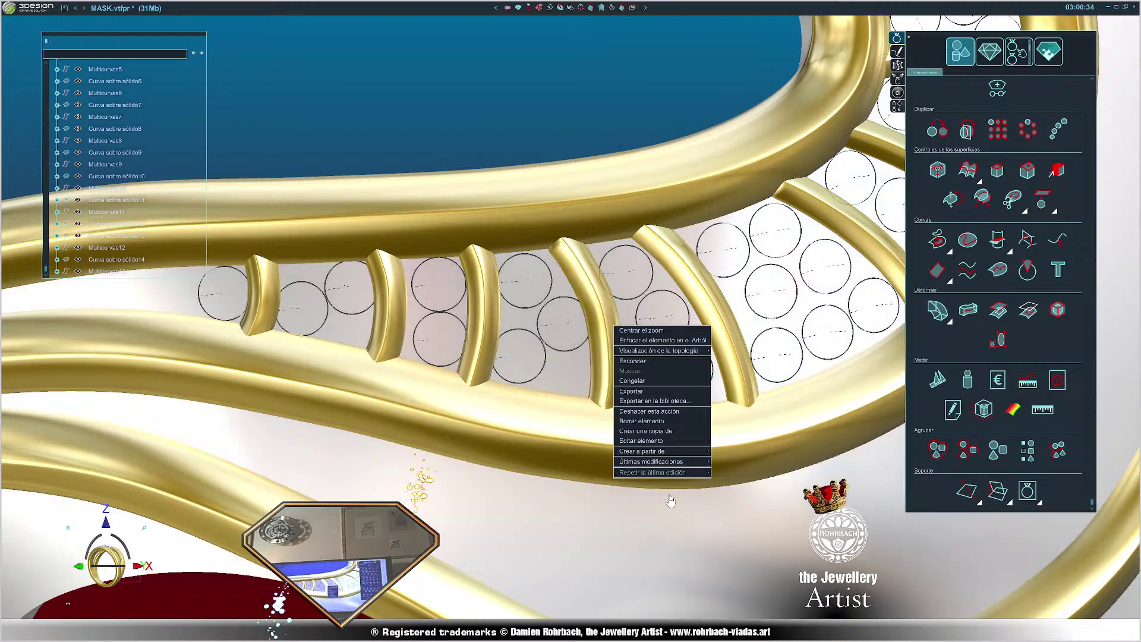
mouse_move(701, 462)
click(739, 461)
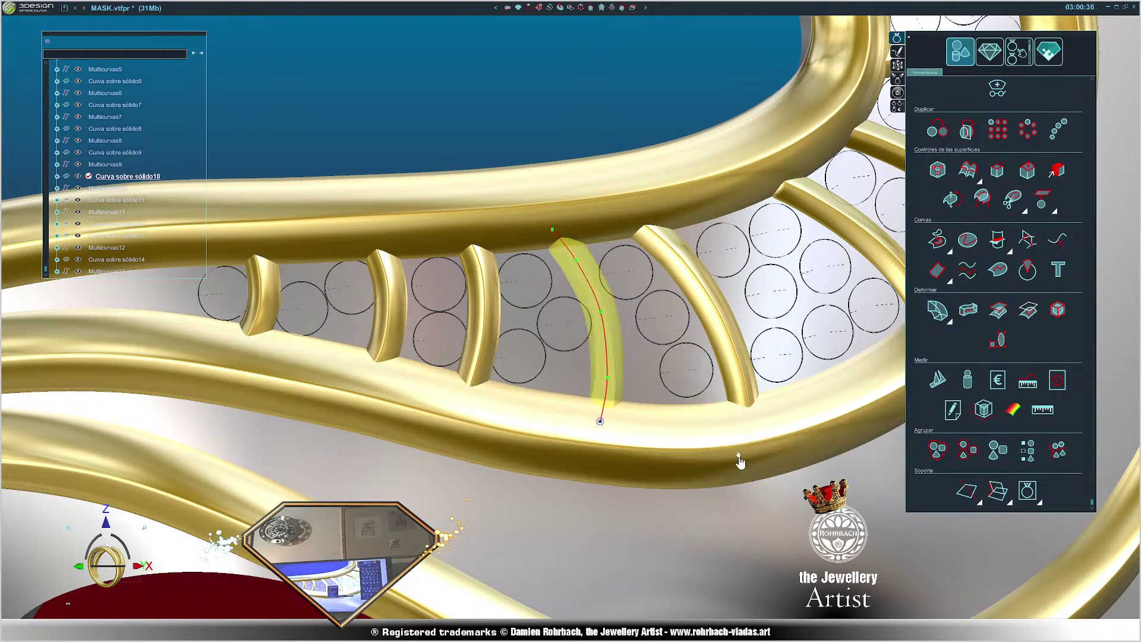
click(545, 189)
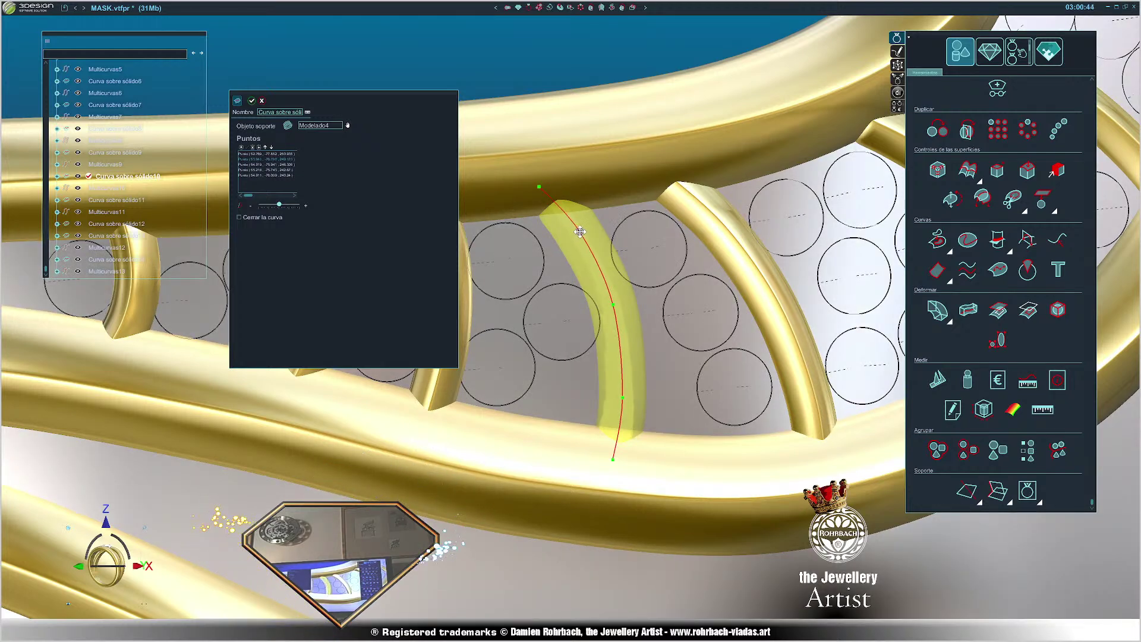
click(579, 232)
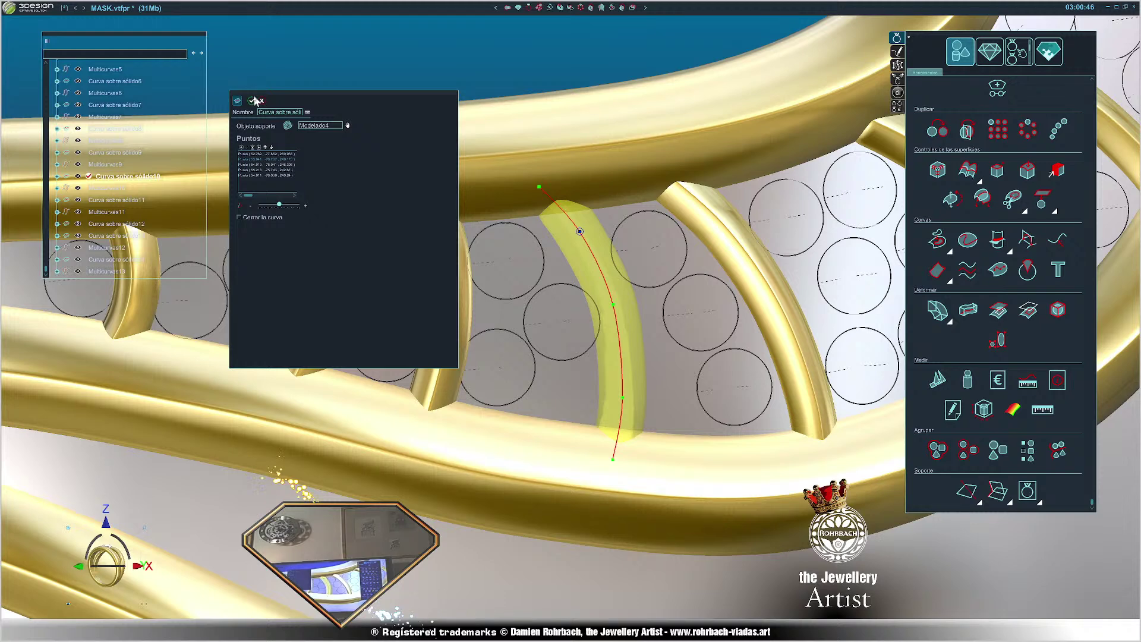
click(253, 100)
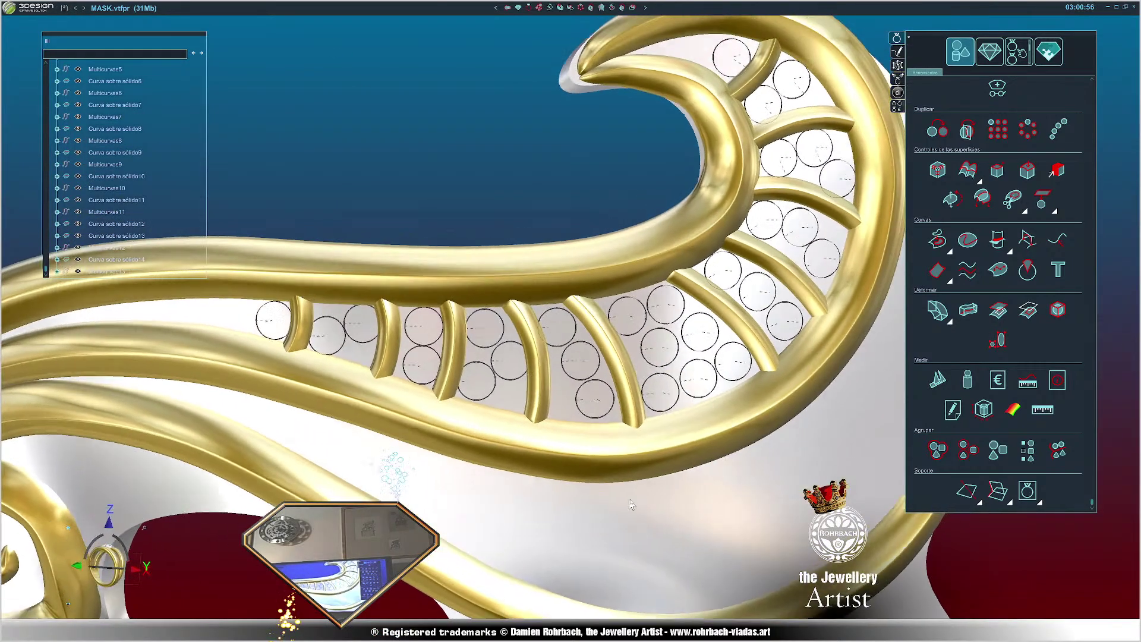
- Inspect the rib curves and stone spacing in the wing ornament from several angles, both up close and across the whole mask
middle_drag(631, 504, 621, 420)
scroll(565, 344, up, 2)
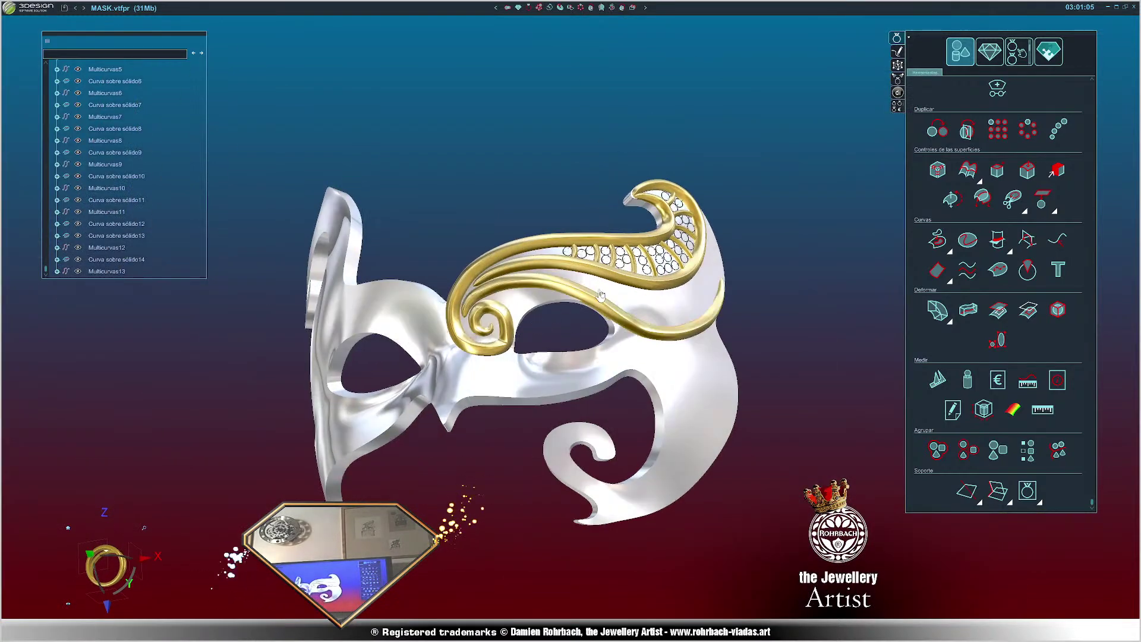
middle_drag(600, 295, 550, 359)
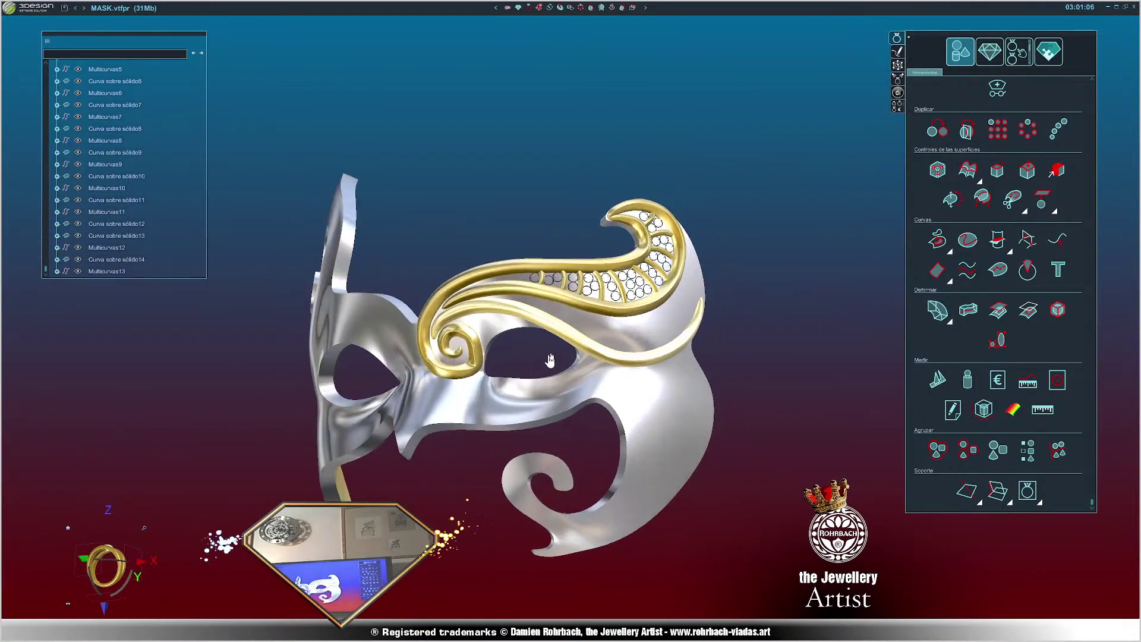
scroll(550, 359, up, 3)
scroll(553, 360, down, 3)
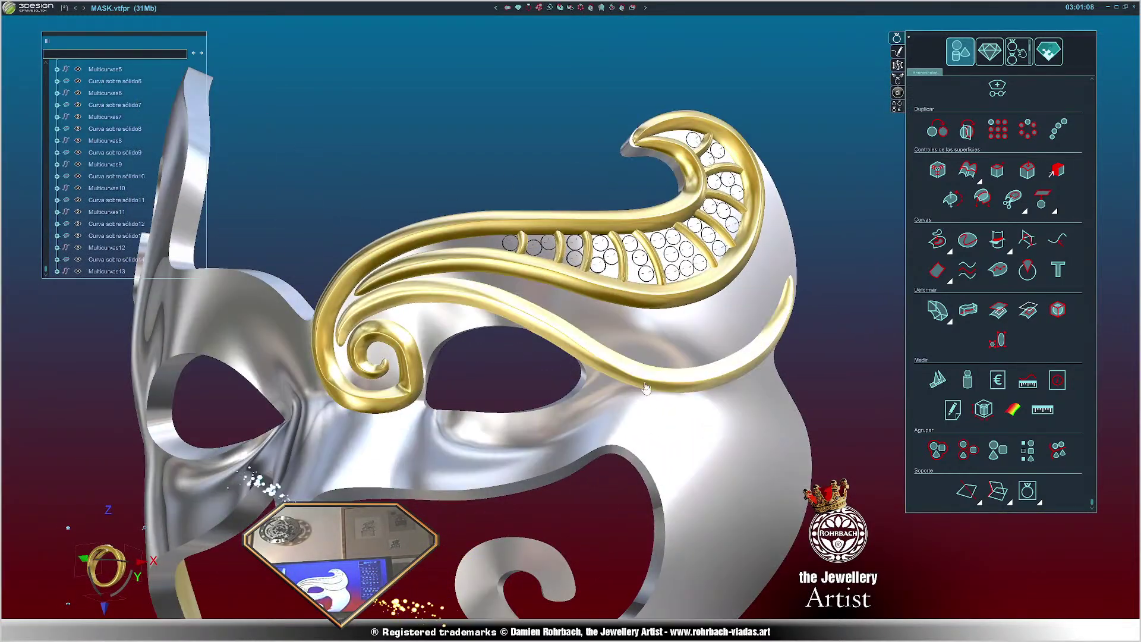
scroll(639, 363, up, 3)
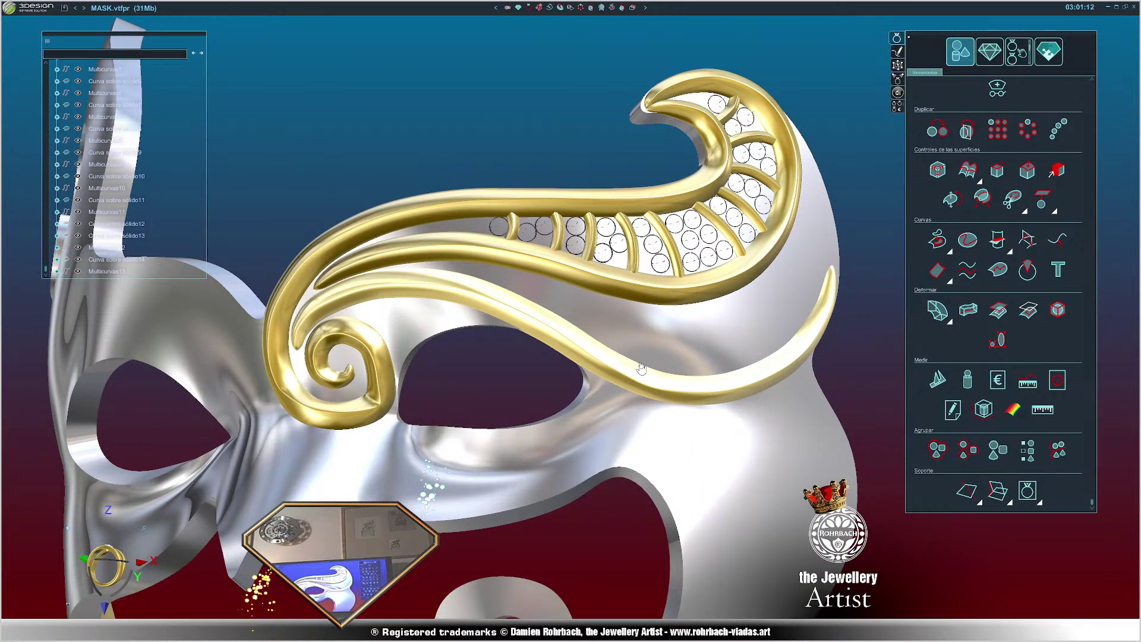
scroll(641, 368, down, 4)
middle_drag(723, 359, 639, 424)
scroll(657, 386, up, 3)
click(682, 373)
scroll(663, 378, down, 3)
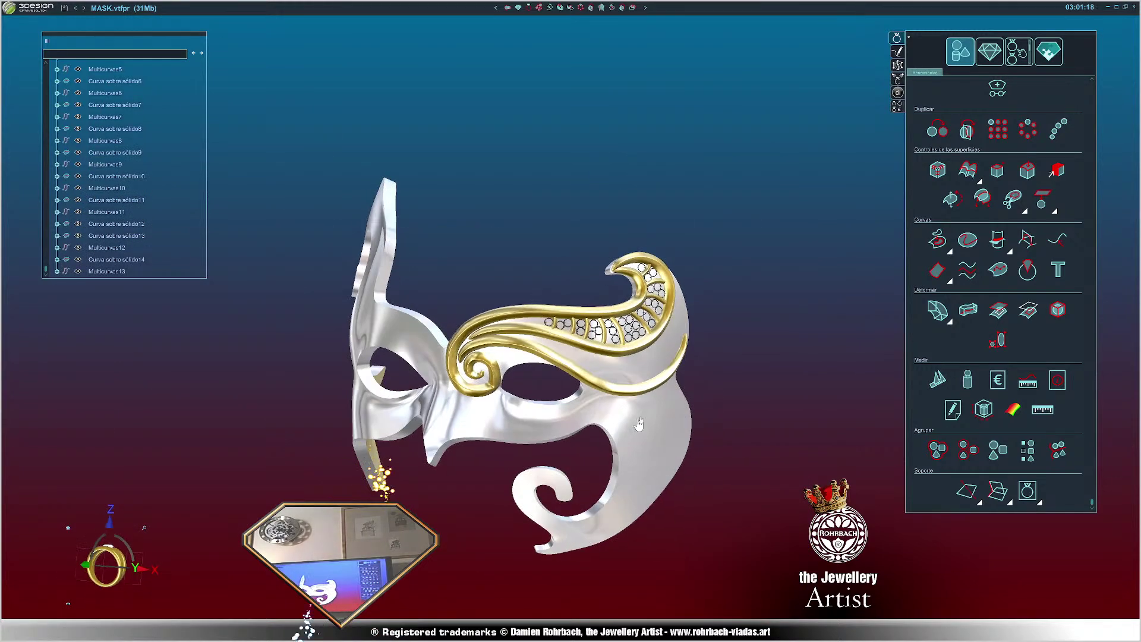
scroll(684, 404, up, 3)
scroll(679, 419, down, 3)
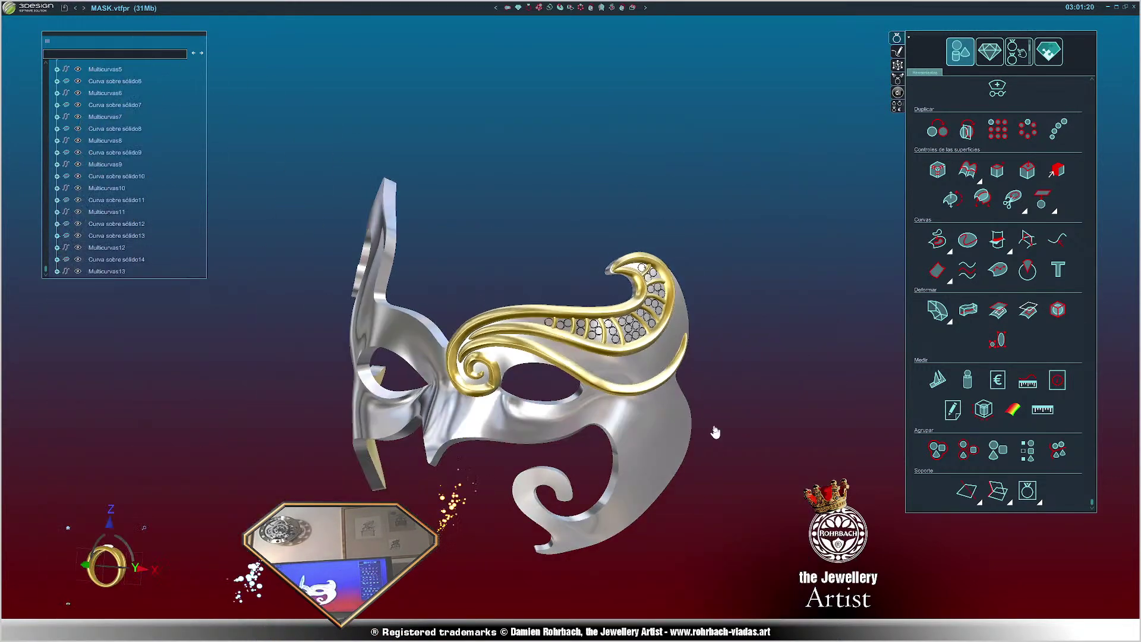
middle_drag(716, 433, 600, 417)
scroll(604, 416, up, 2)
middle_drag(658, 291, 707, 363)
scroll(704, 373, up, 3)
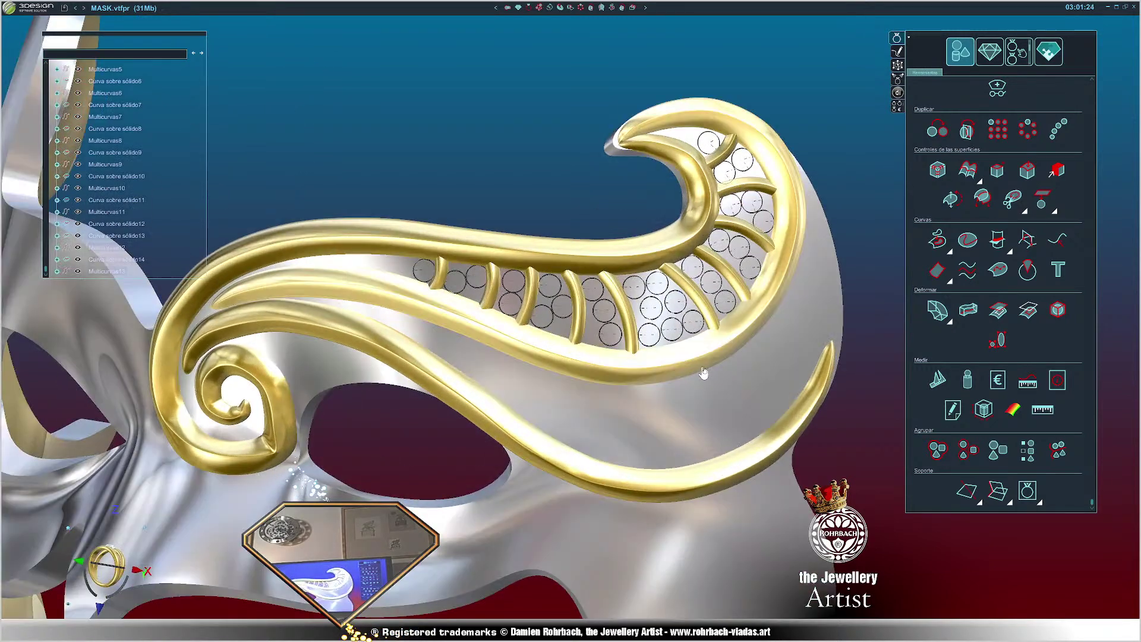
scroll(723, 383, up, 4)
scroll(606, 341, down, 4)
scroll(606, 341, down, 5)
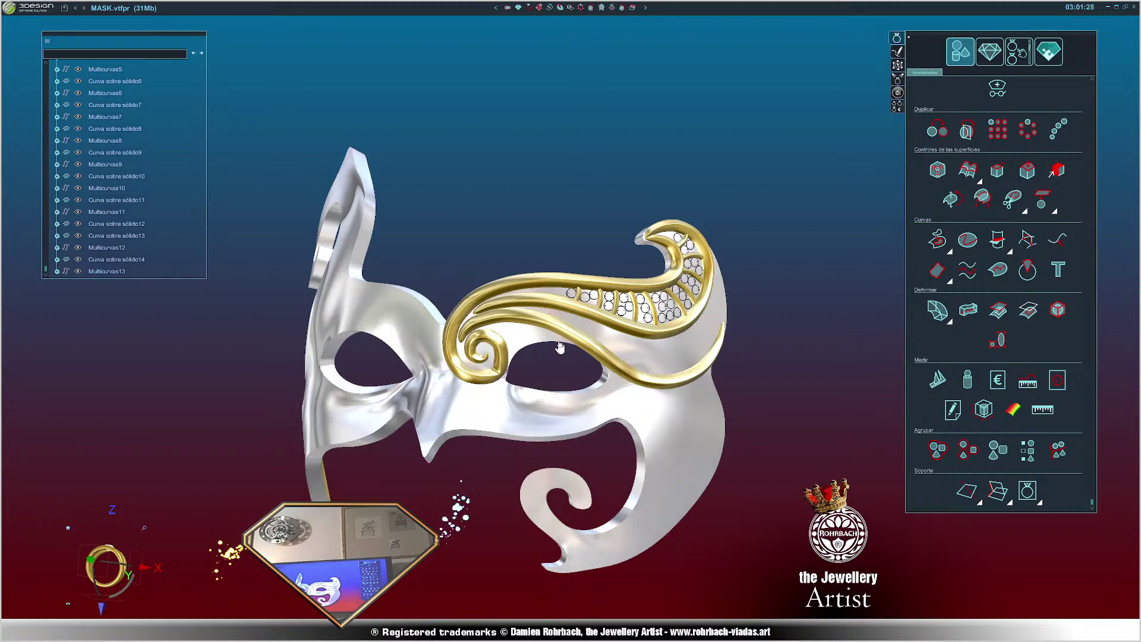
scroll(557, 320, up, 6)
scroll(557, 320, up, 8)
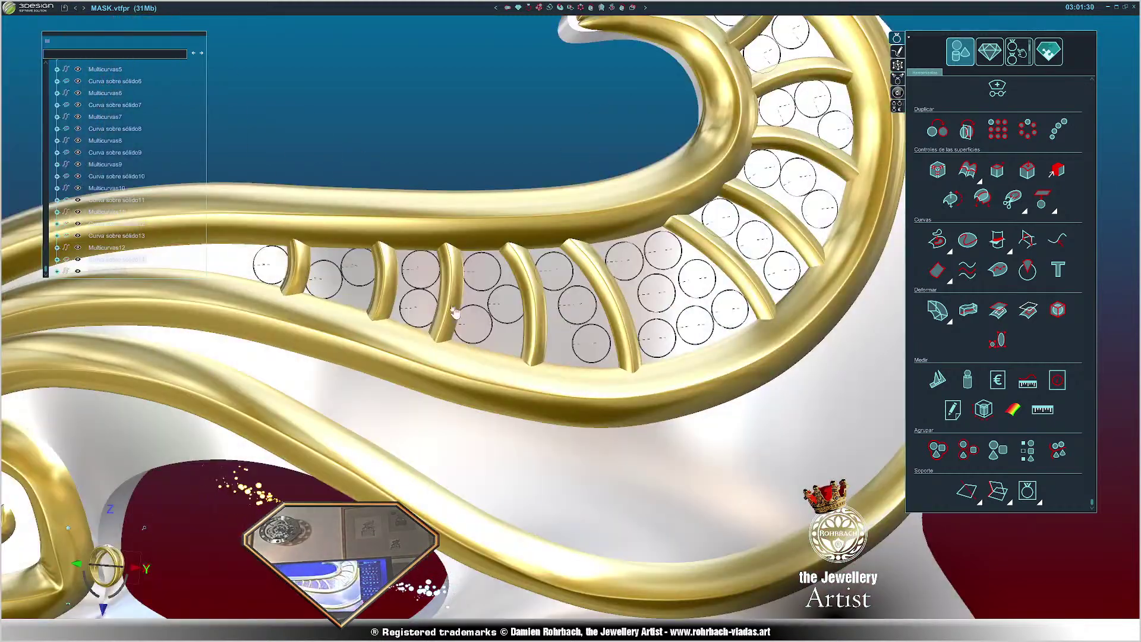
scroll(568, 328, up, 3)
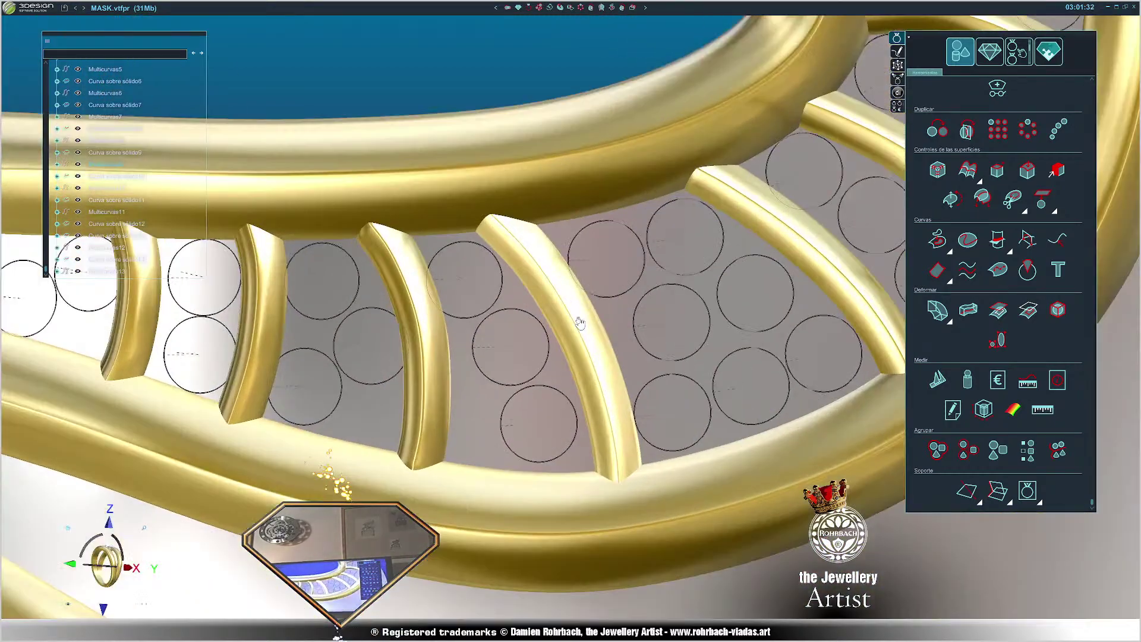
middle_drag(467, 284, 529, 312)
scroll(551, 360, down, 6)
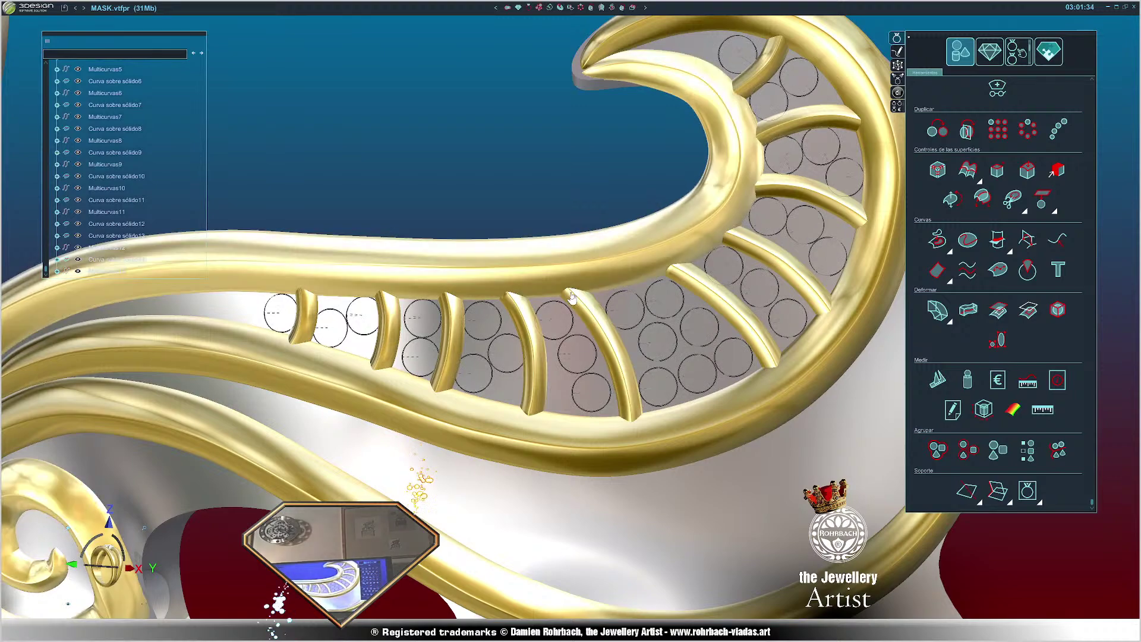
- Reopen Curva sobre sólido9, adjust its upper points, shift its lower two points slightly toward the wing's narrow end, and accept
scroll(572, 371, up, 2)
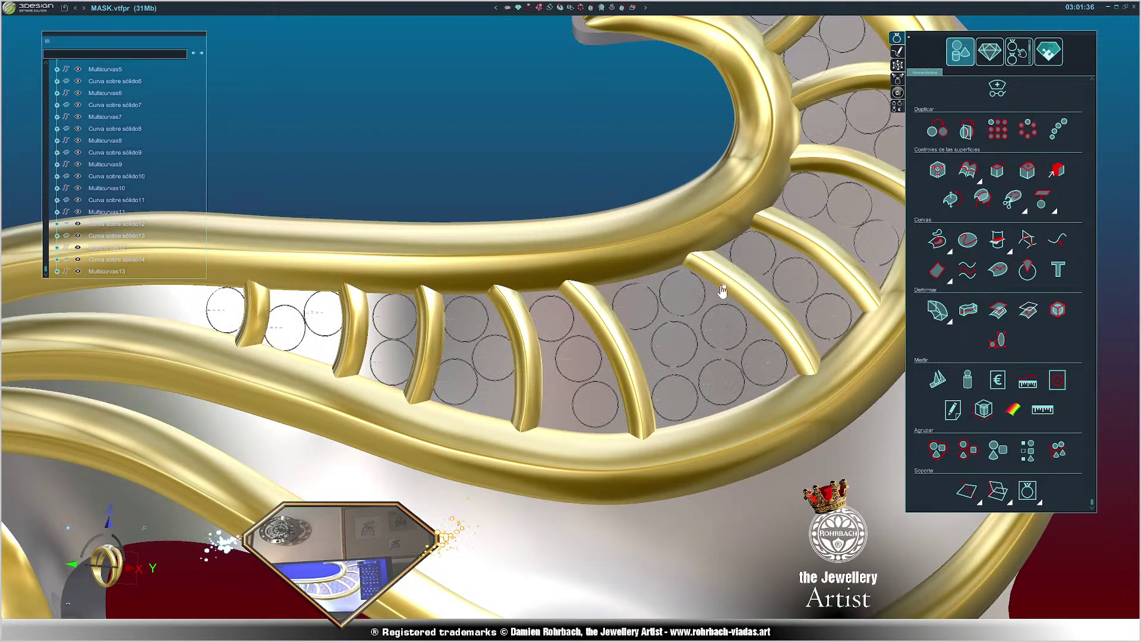
click(612, 320)
right_click(612, 319)
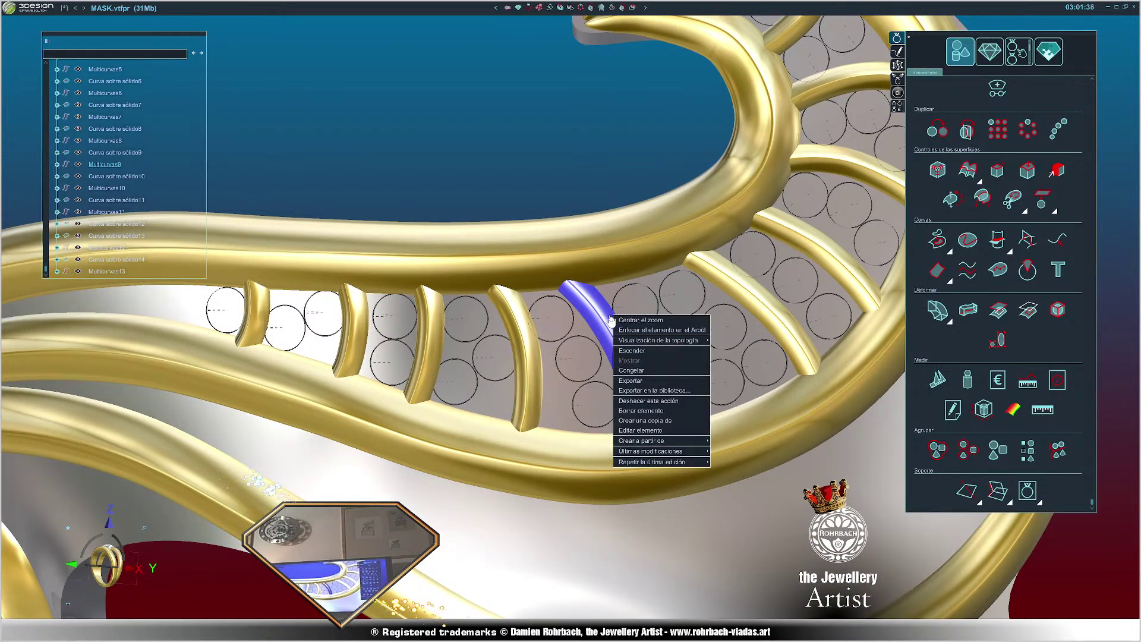
mouse_move(655, 442)
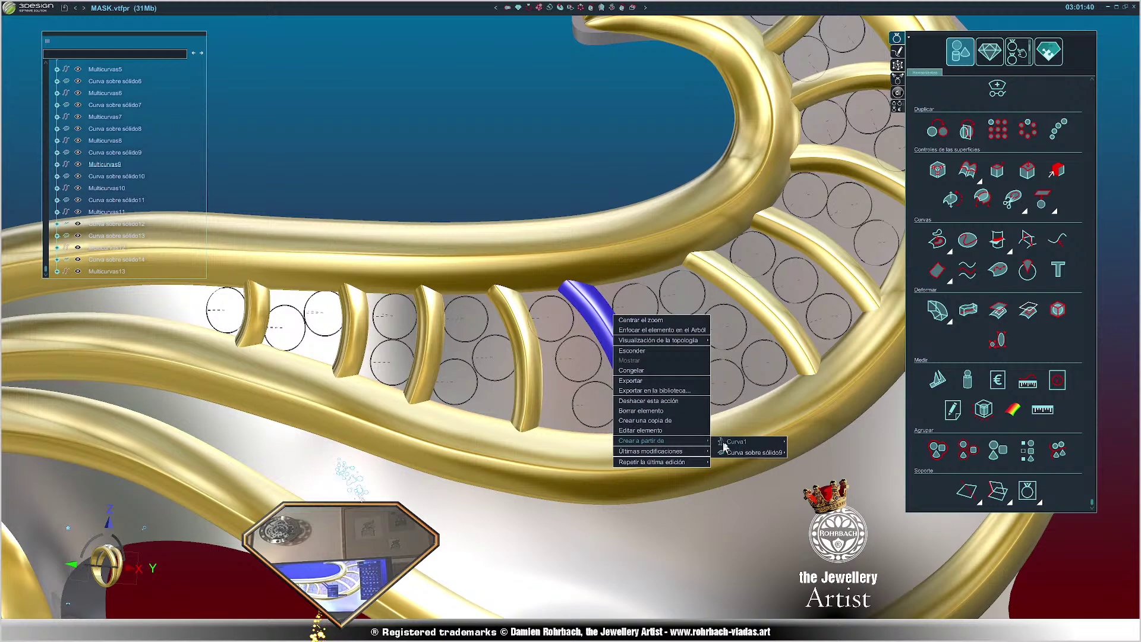
click(736, 453)
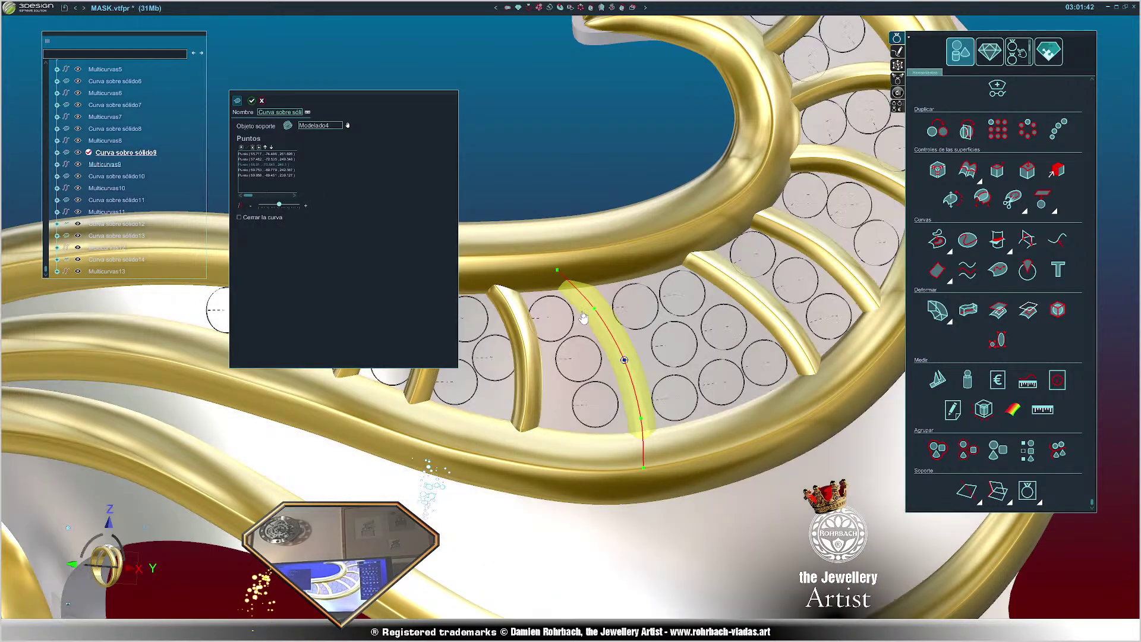
scroll(584, 308, up, 3)
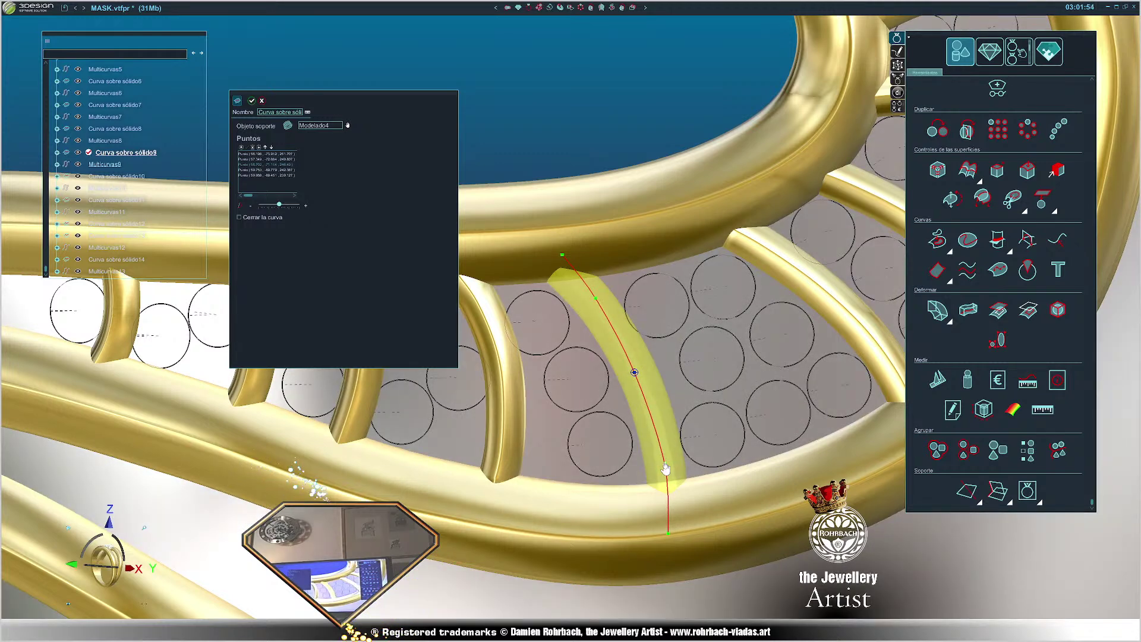
drag(666, 464, 656, 454)
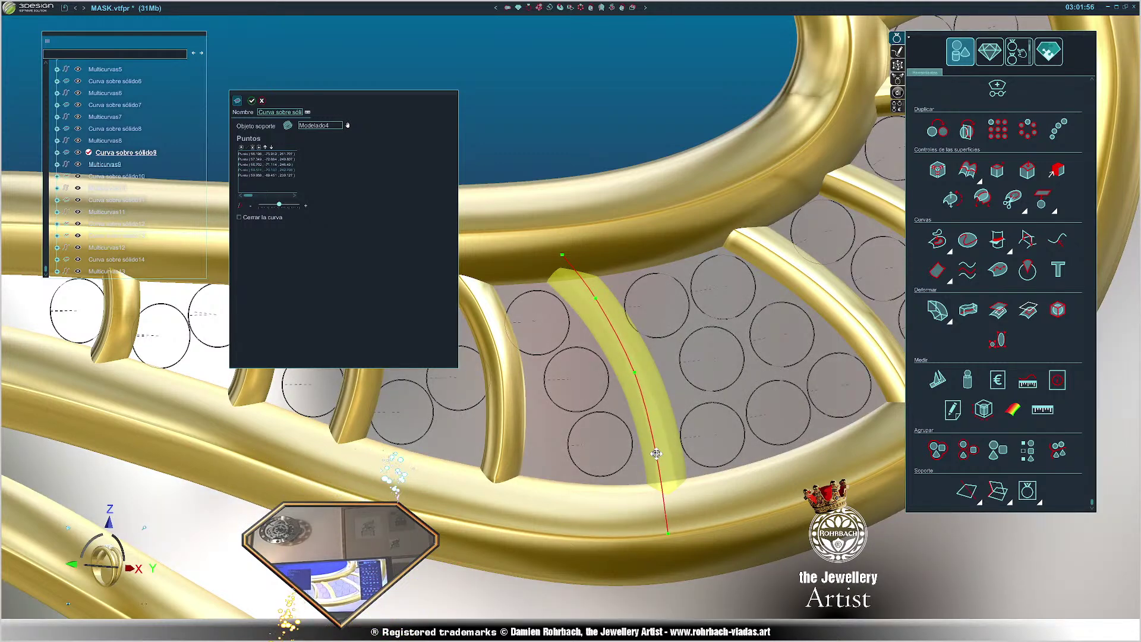
click(667, 534)
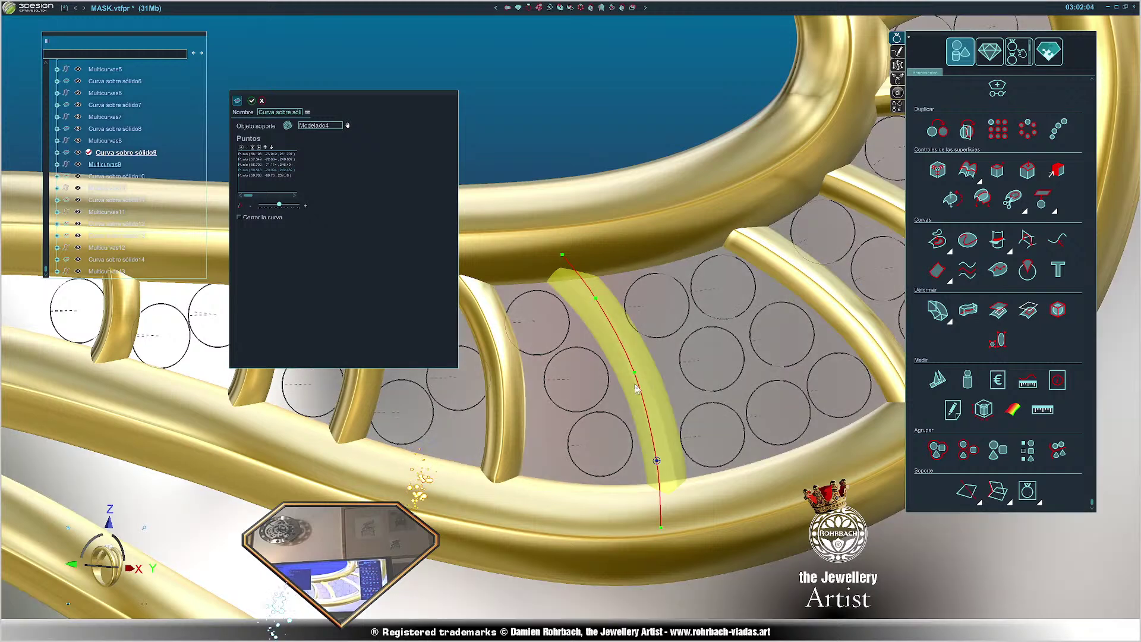
click(252, 102)
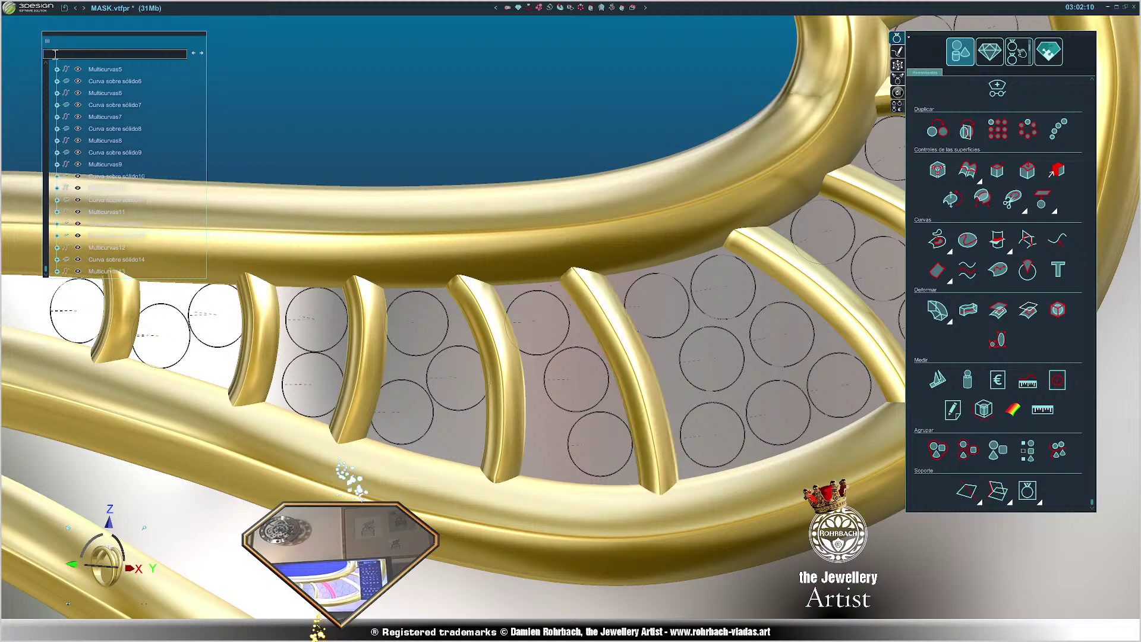
- Examine the rib curvature and stone spacing in the wing ornament up close and across the whole mask from several angles
scroll(551, 331, down, 5)
middle_drag(636, 419, 624, 444)
scroll(624, 445, up, 8)
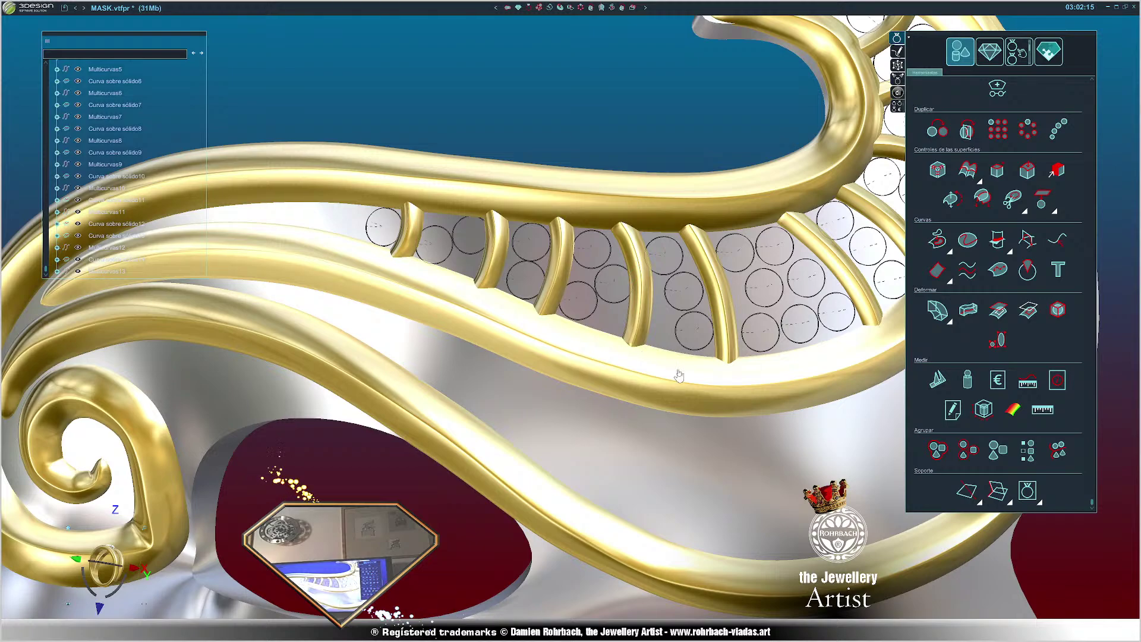
scroll(689, 410, down, 3)
middle_drag(691, 414, 603, 416)
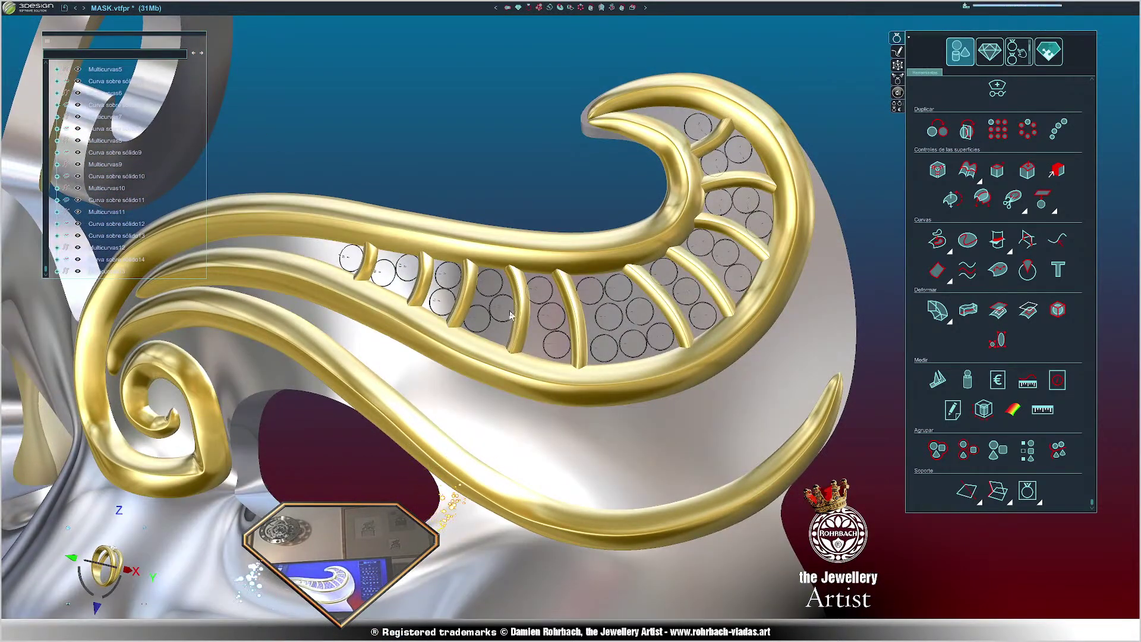
scroll(520, 339, up, 5)
scroll(519, 339, down, 10)
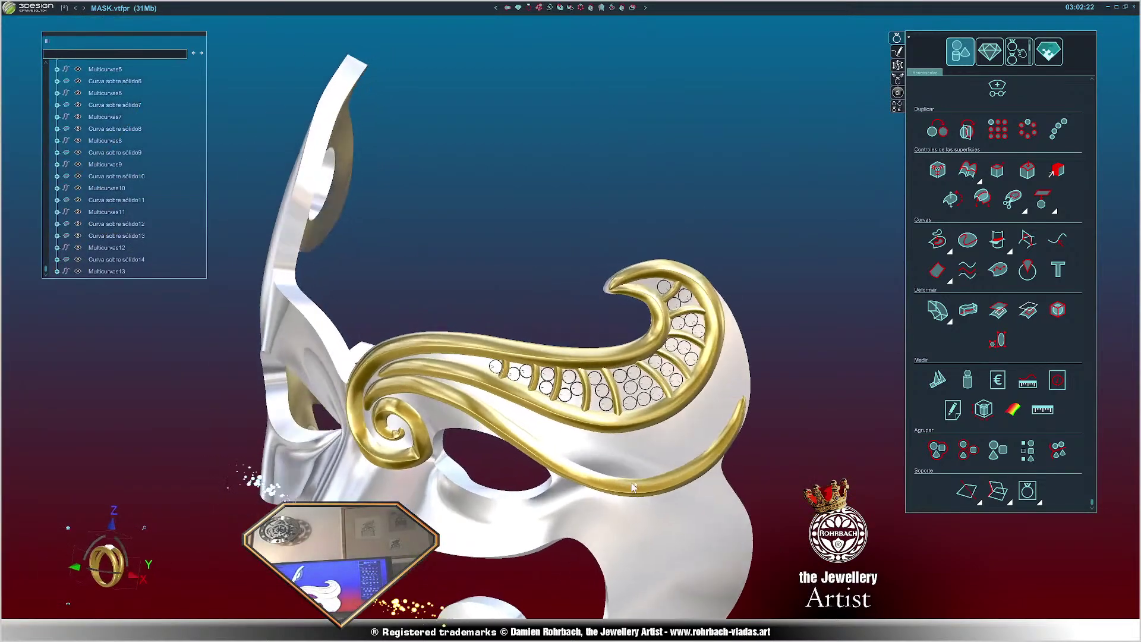
middle_drag(634, 487, 811, 303)
scroll(713, 416, up, 4)
scroll(811, 303, down, 10)
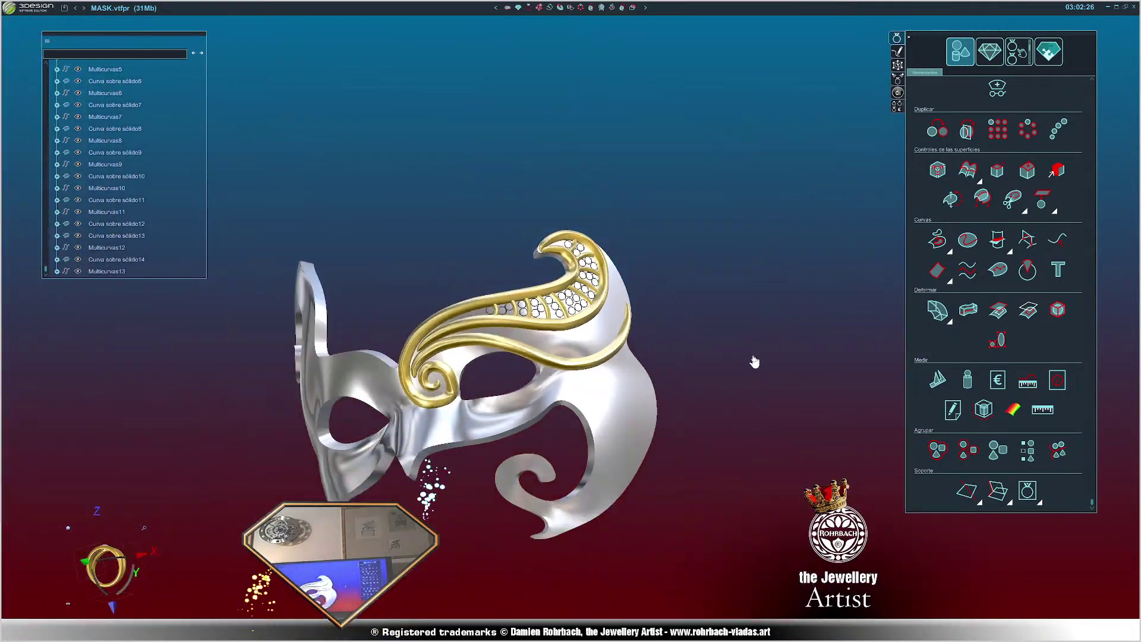
scroll(754, 361, down, 3)
middle_drag(487, 502, 584, 302)
scroll(582, 398, up, 4)
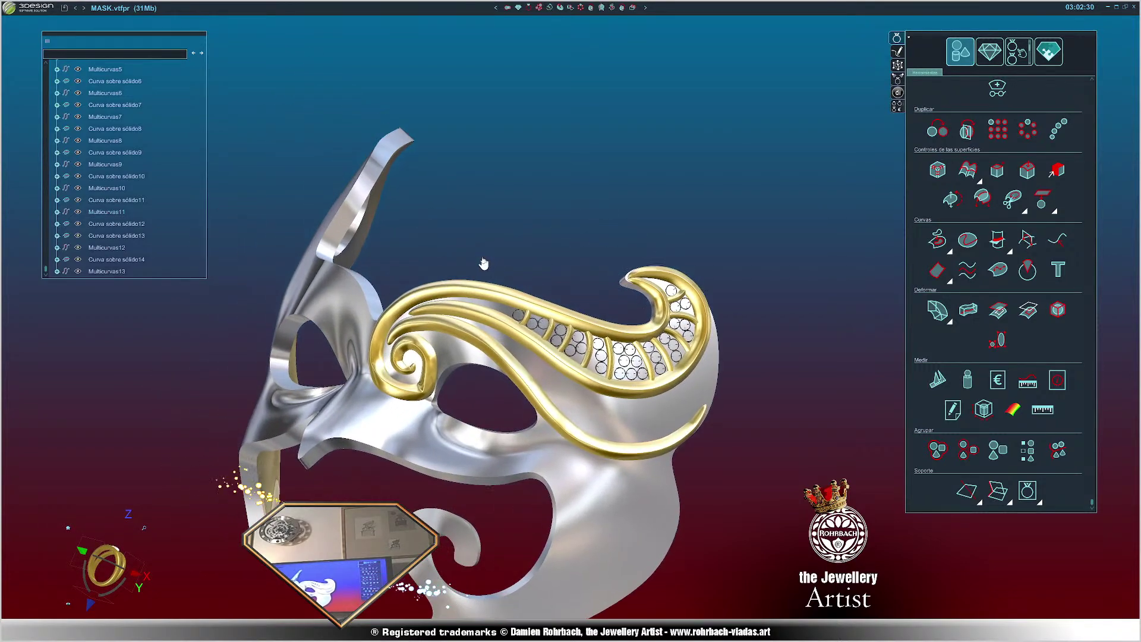
scroll(584, 302, up, 5)
scroll(583, 302, up, 5)
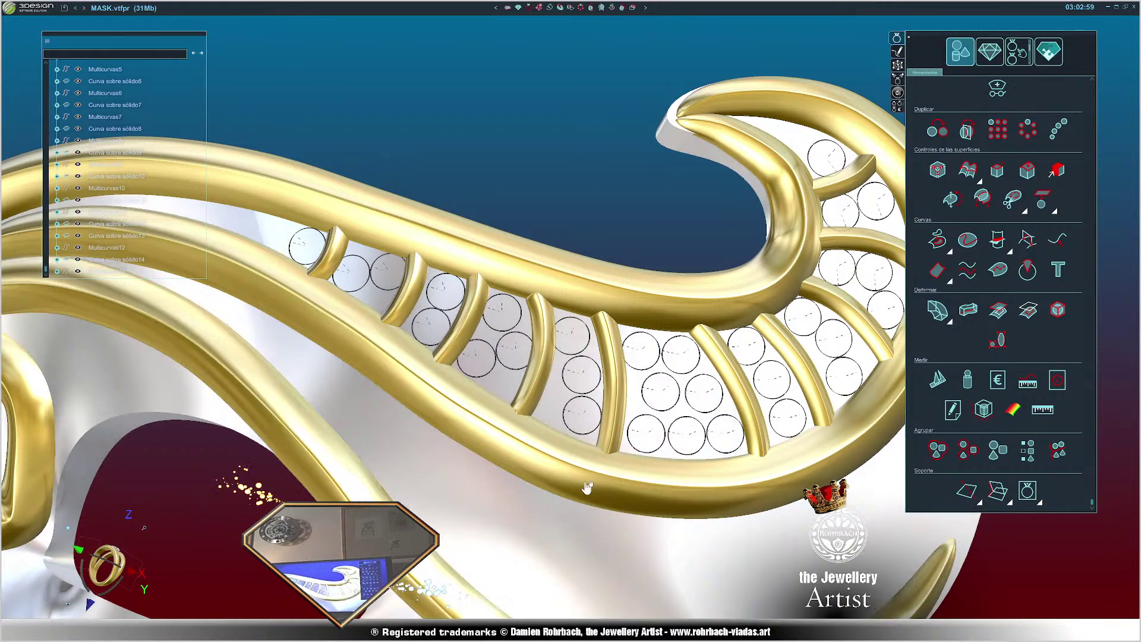
scroll(587, 487, down, 5)
middle_drag(587, 487, 668, 428)
scroll(679, 410, up, 2)
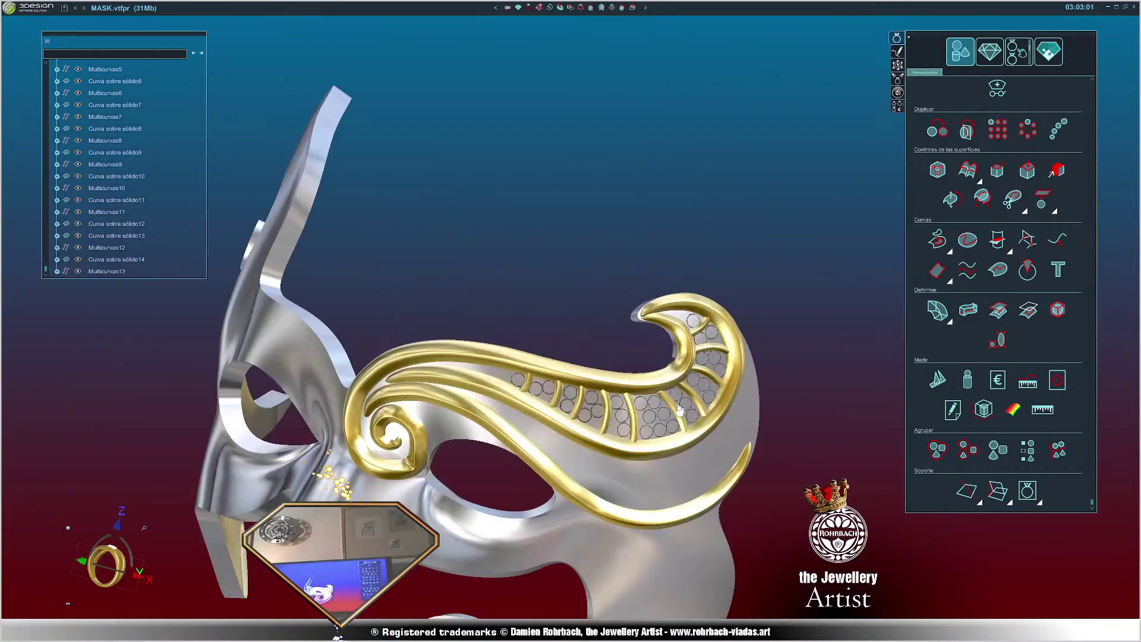
scroll(674, 405, up, 3)
middle_drag(644, 374, 660, 339)
scroll(985, 196, up, 5)
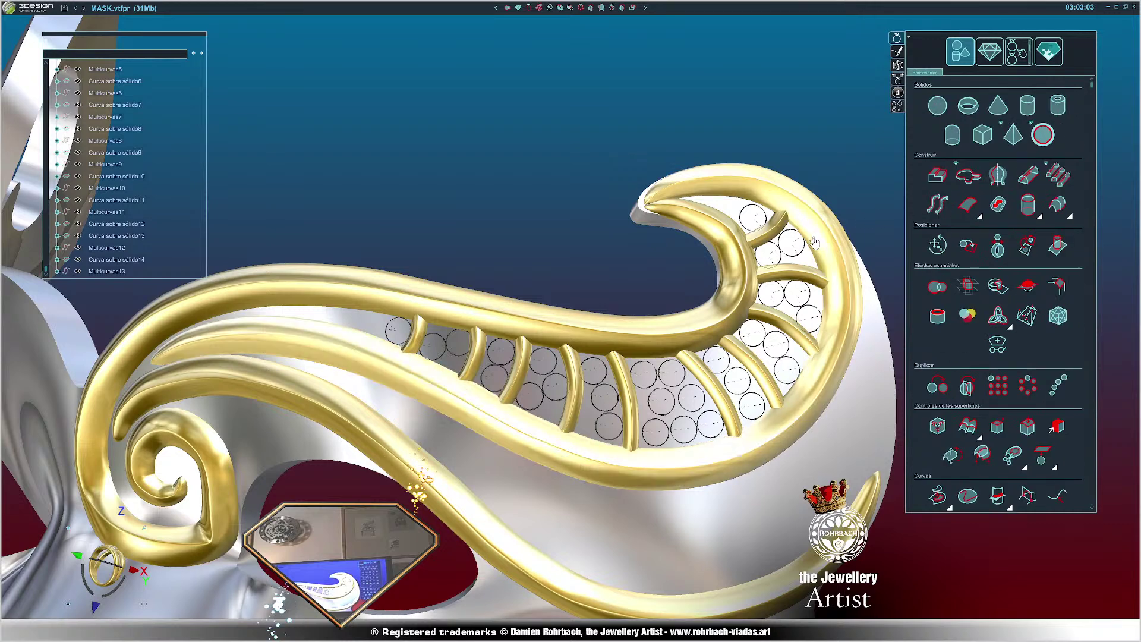
scroll(682, 300, down, 5)
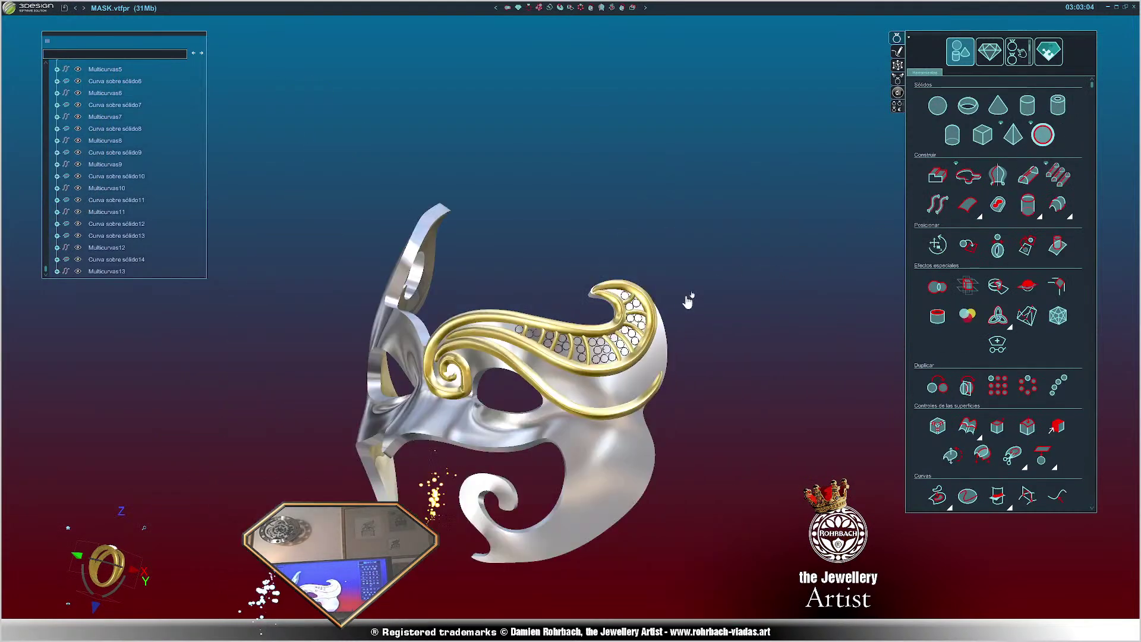
- Create a round brilliant diamond gem at the origin on the OXY plane with the default diameter
click(987, 55)
scroll(619, 310, down, 5)
scroll(609, 382, up, 2)
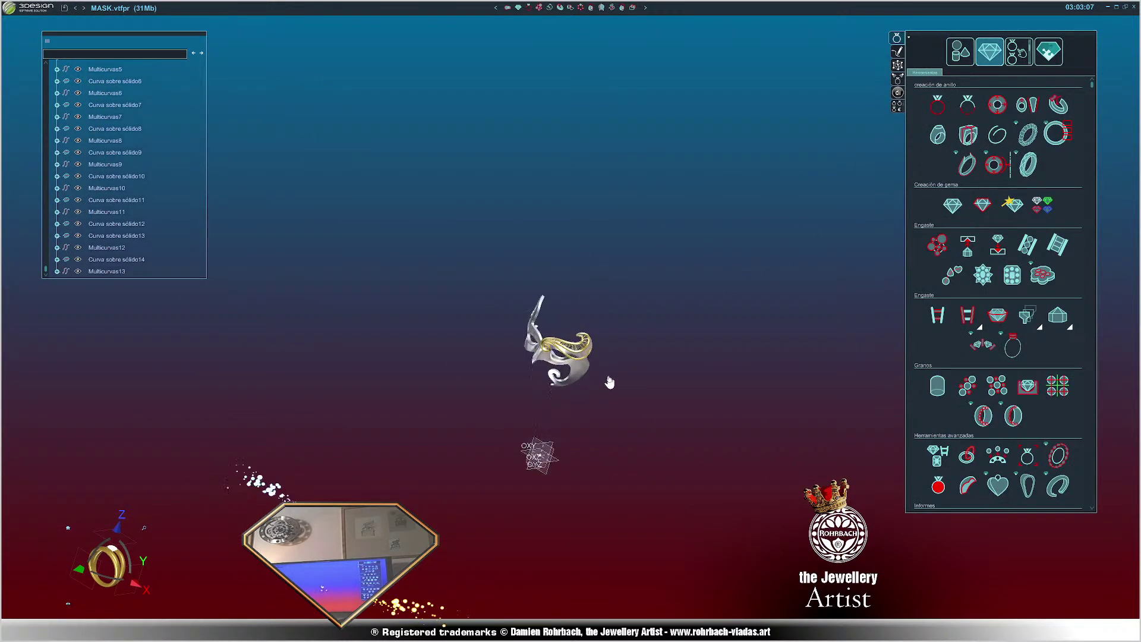
scroll(547, 483, up, 5)
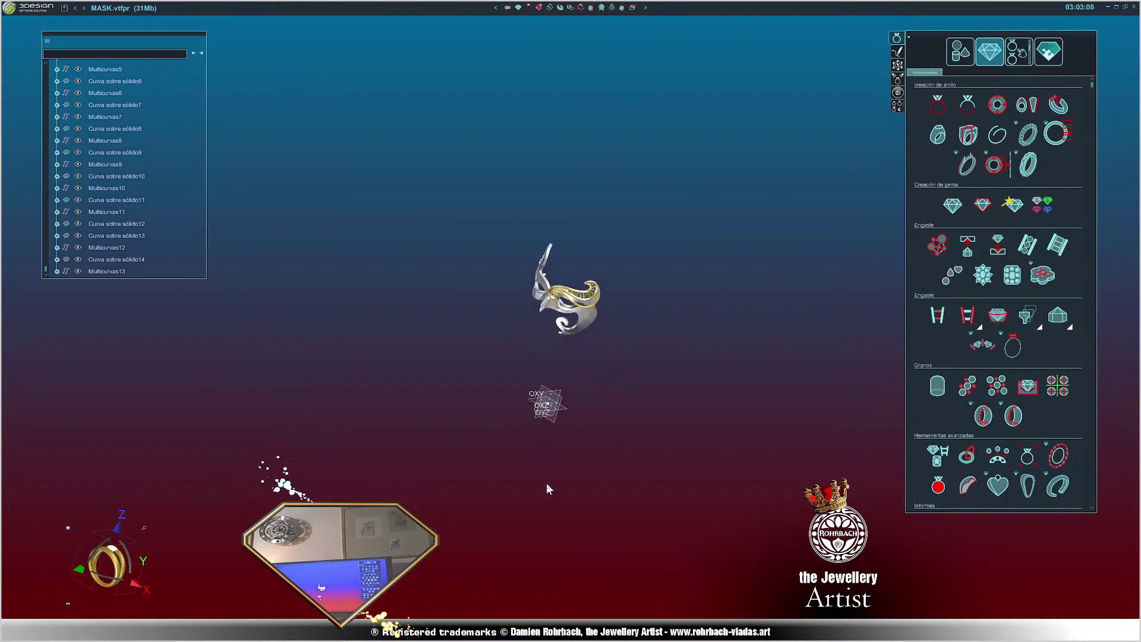
click(953, 204)
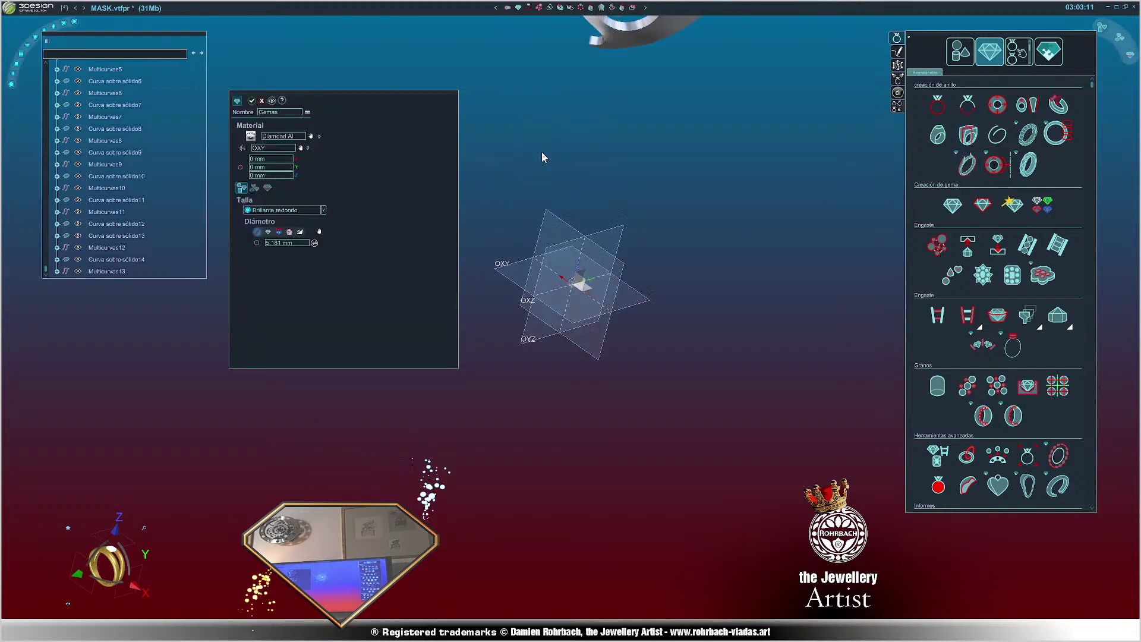
click(67, 527)
middle_drag(576, 305, 574, 311)
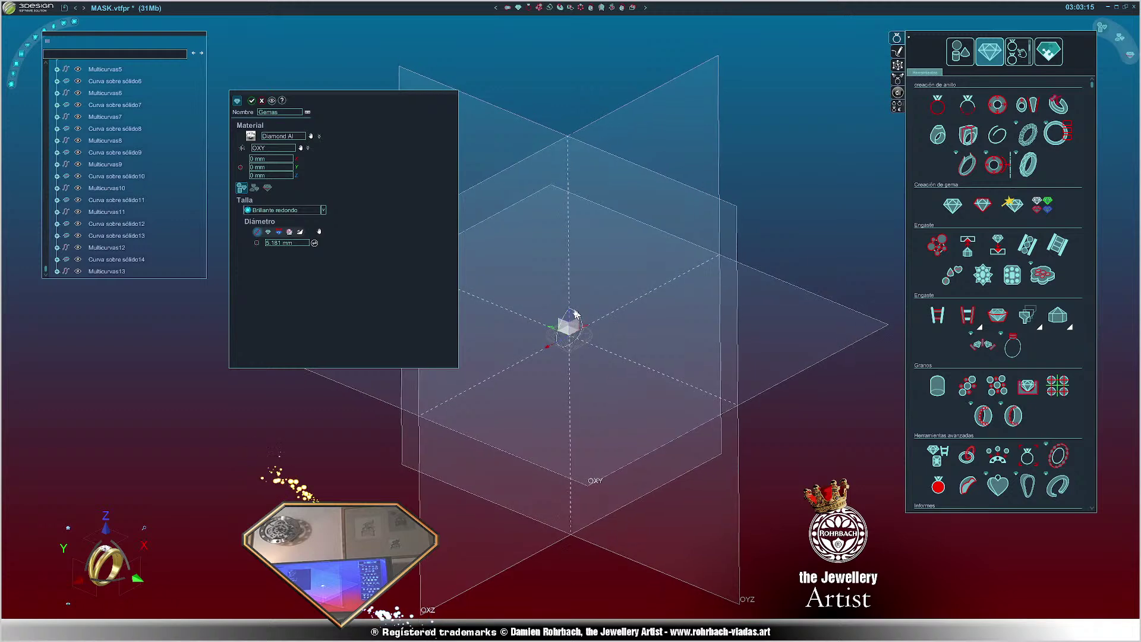
scroll(574, 313, up, 4)
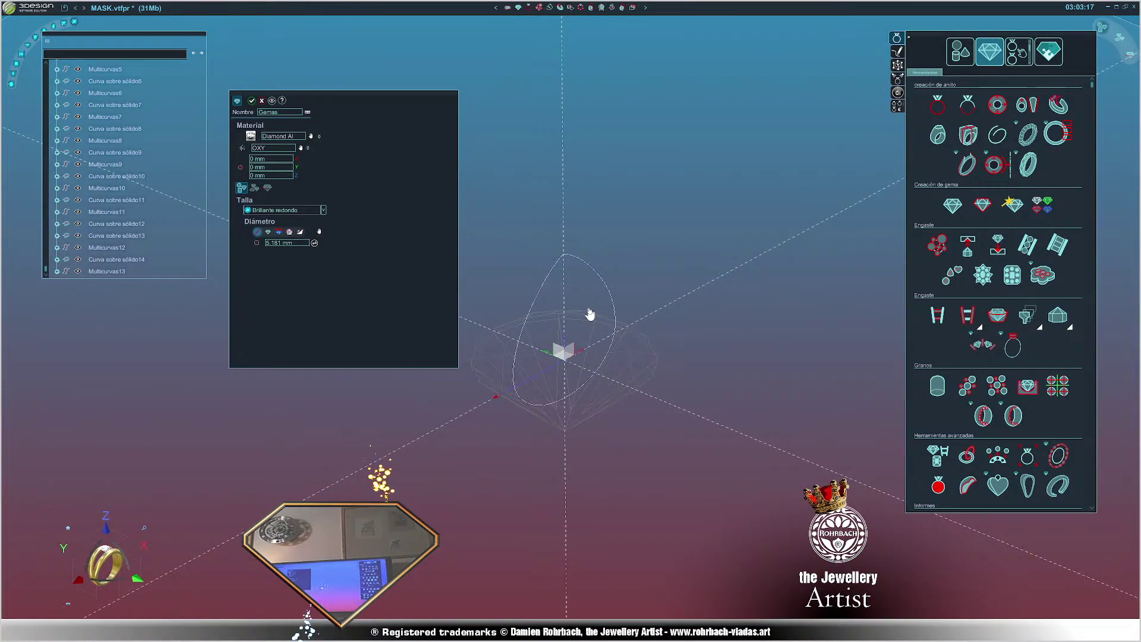
key(Return)
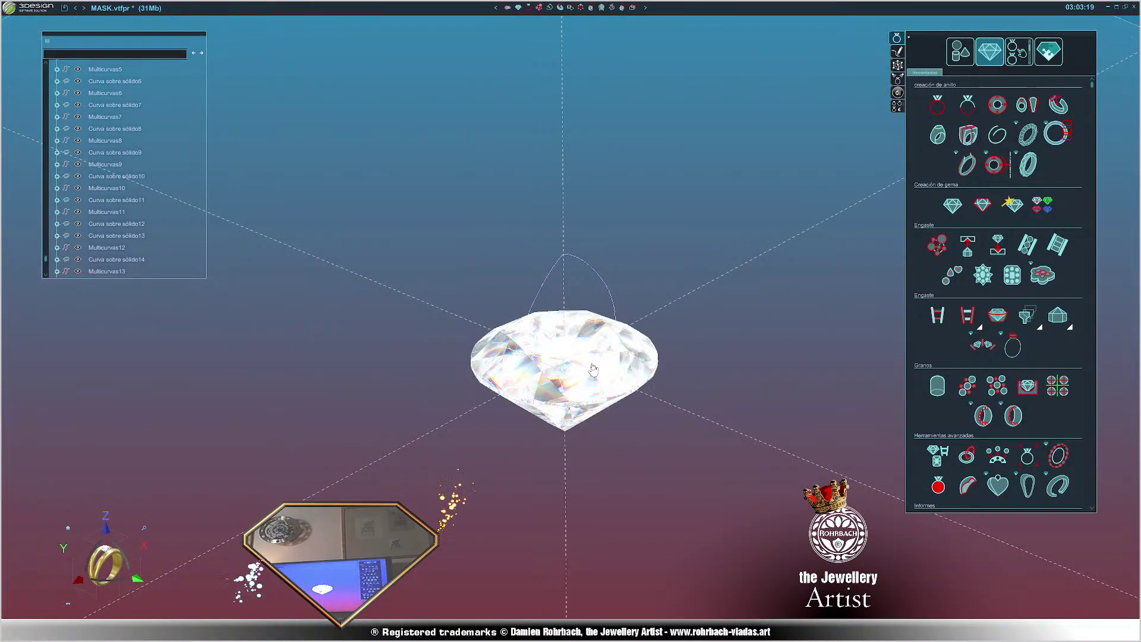
- Set the new diamond on all the stone circles between the wing ornament's ribs with the Engaste operation
click(629, 392)
scroll(630, 397, down, 6)
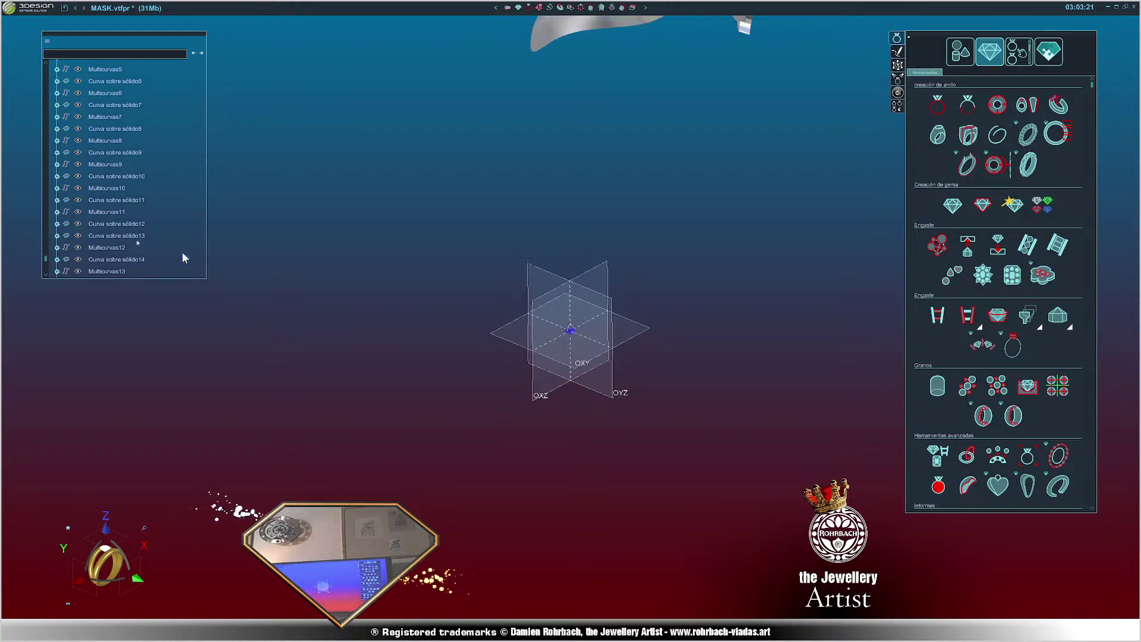
scroll(693, 203, down, 2)
middle_click(662, 117)
middle_drag(662, 117, 523, 202)
middle_click(396, 277)
scroll(502, 277, up, 6)
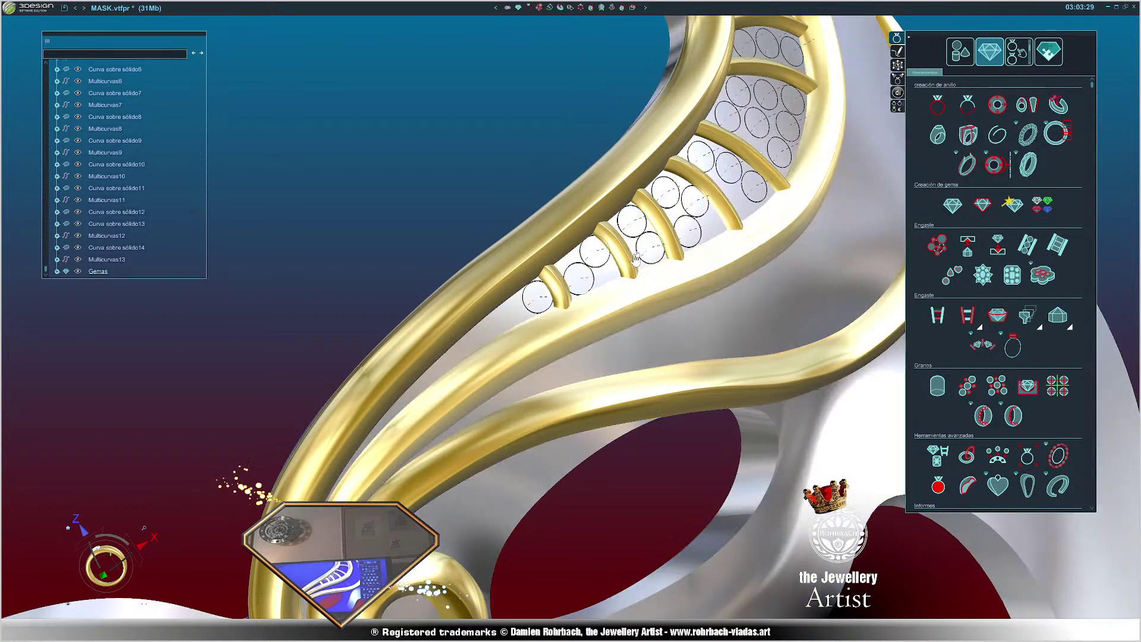
click(1002, 242)
key(Return)
scroll(715, 334, down, 3)
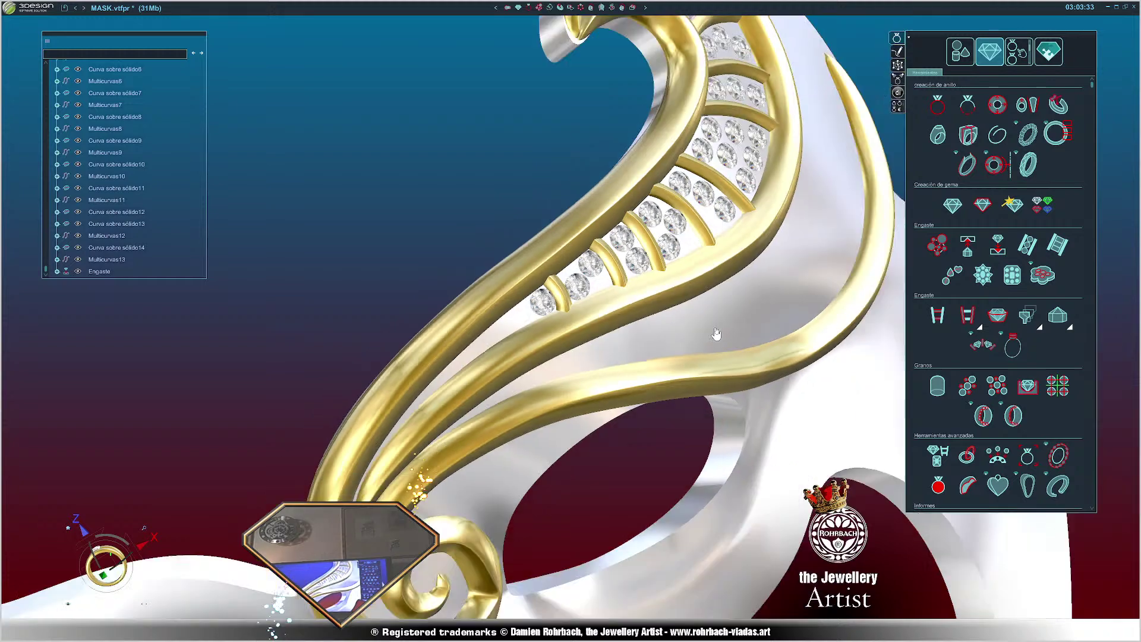
- Check the set diamonds between the ribs up close and at a distance, and save the mask file
middle_drag(715, 334, 448, 257)
scroll(474, 270, up, 5)
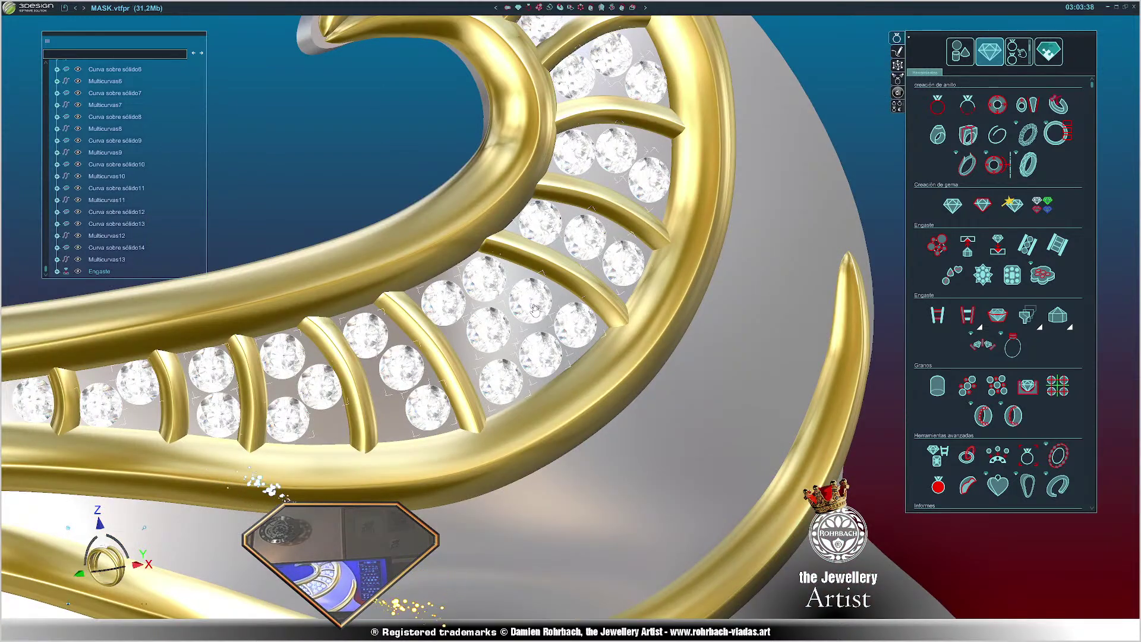
scroll(531, 313, down, 6)
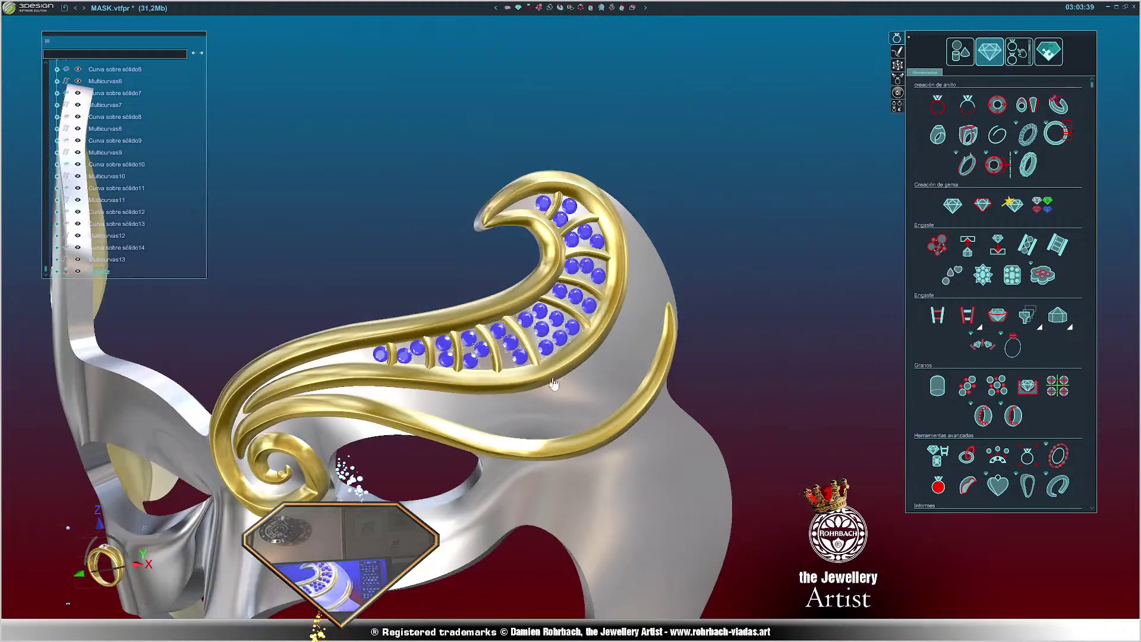
scroll(501, 378, up, 6)
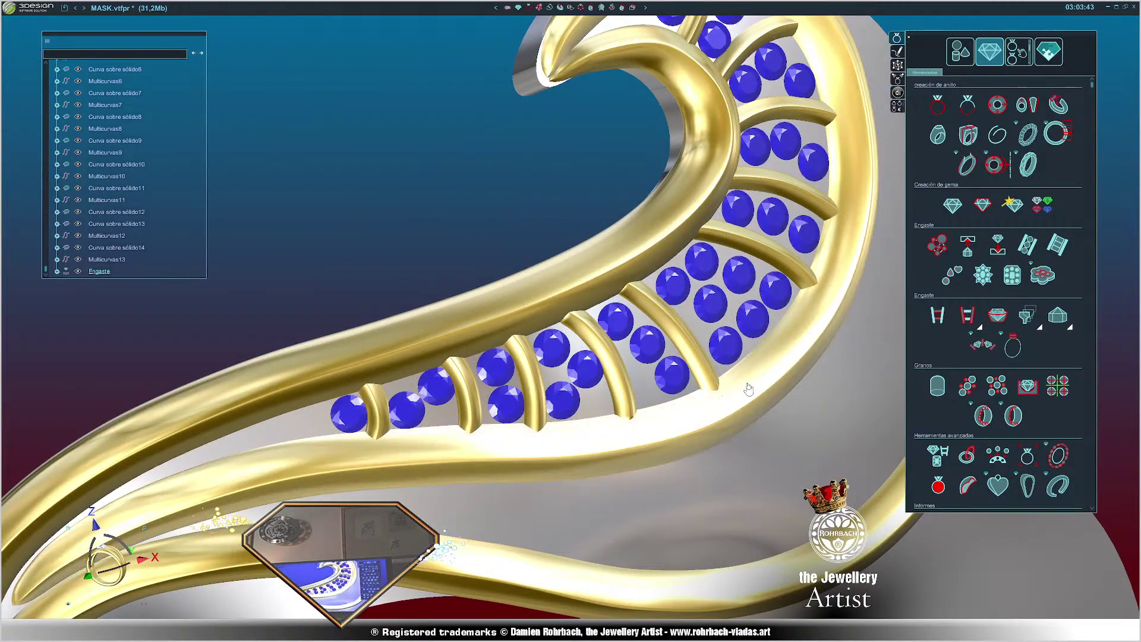
scroll(816, 371, down, 4)
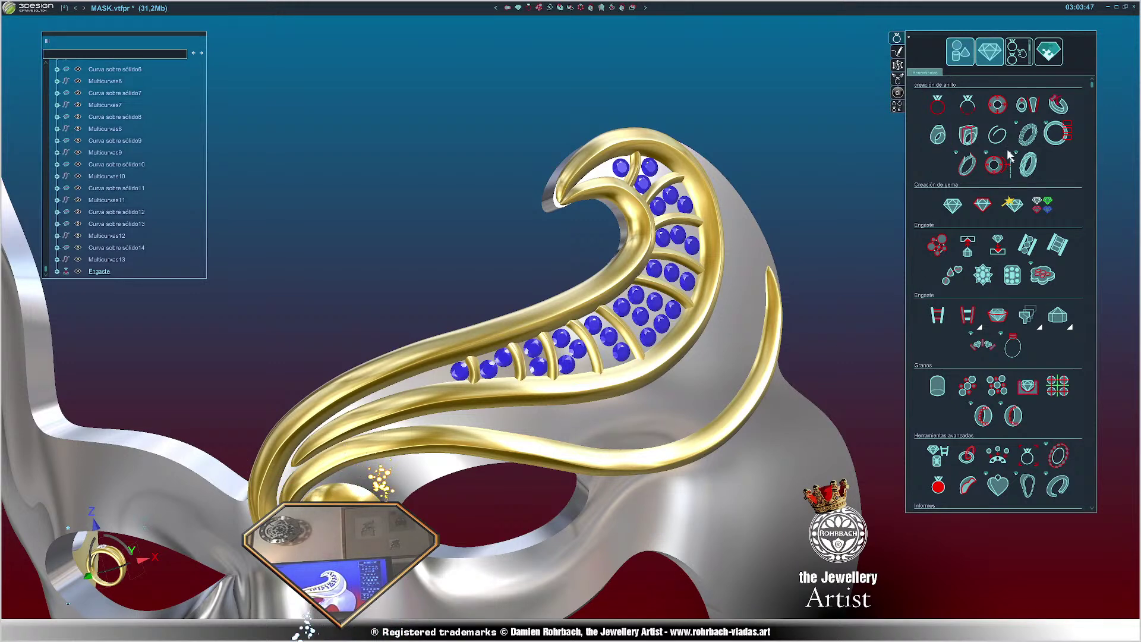
scroll(1008, 156, up, 1)
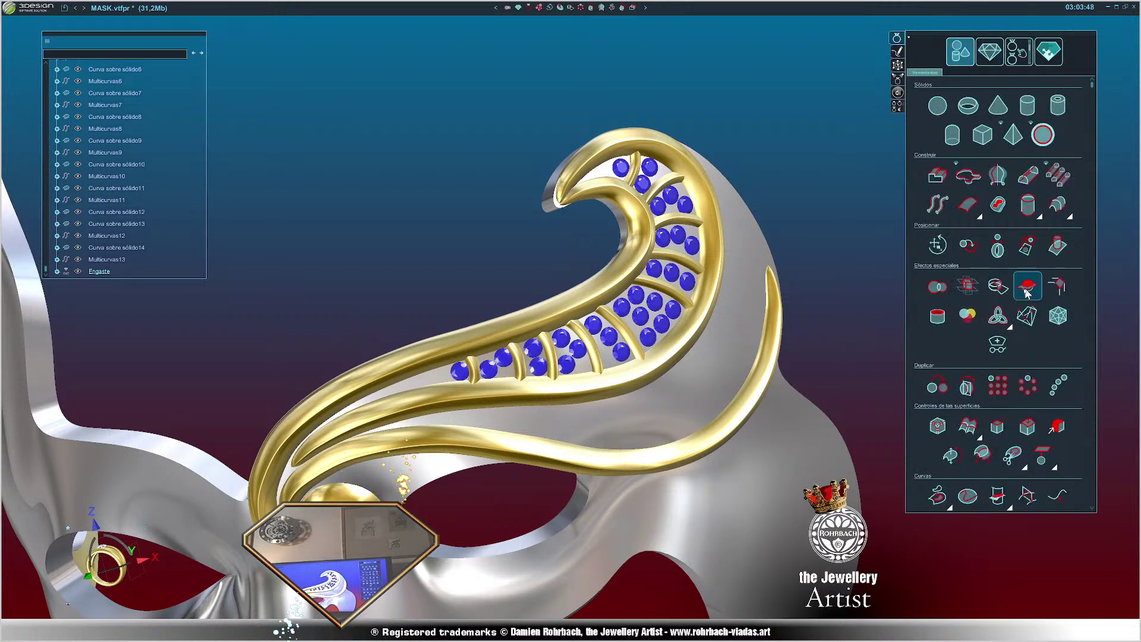
click(64, 8)
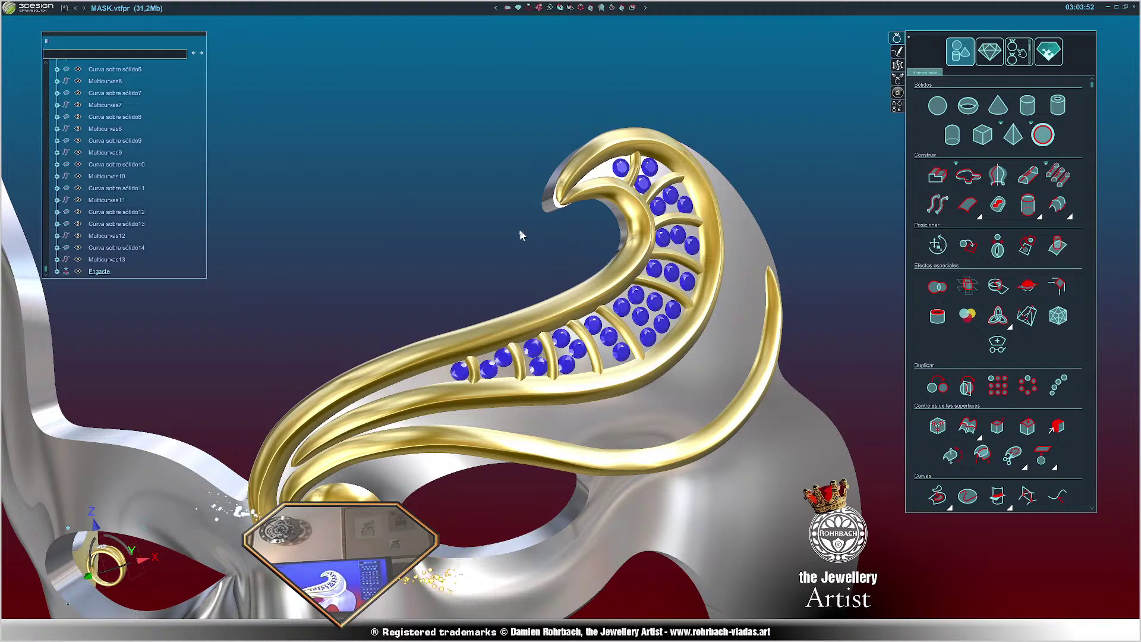
- Review the whole mask and the finished stone layout in the wing ornament from different angles
scroll(521, 233, up, 1)
scroll(547, 262, down, 5)
middle_drag(538, 439, 524, 359)
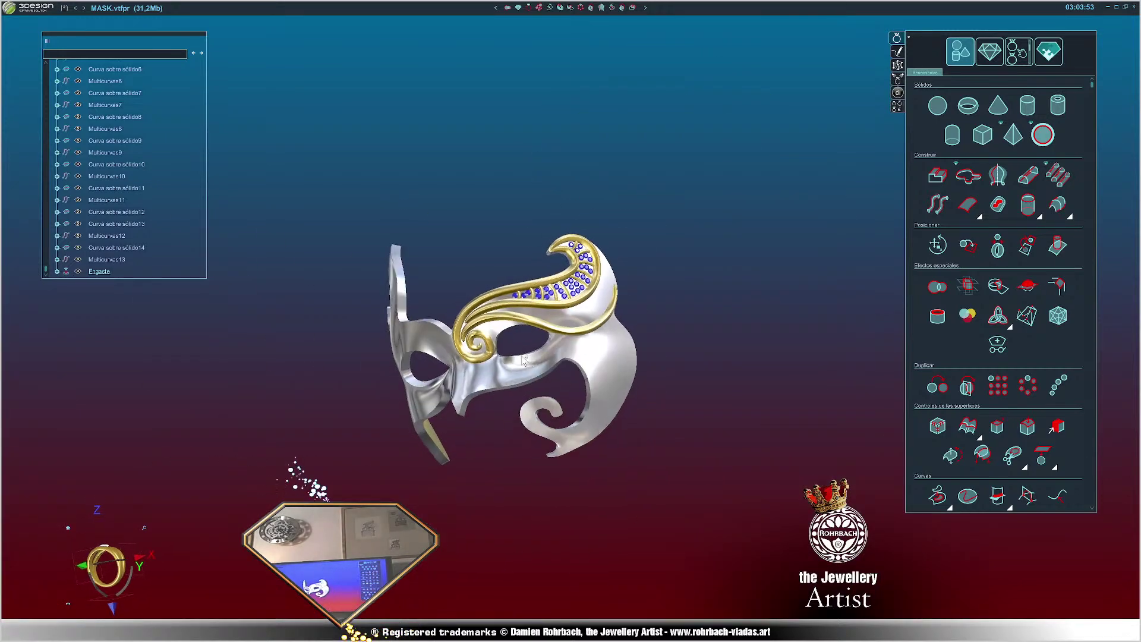
scroll(523, 359, up, 5)
scroll(505, 333, down, 3)
scroll(491, 314, up, 3)
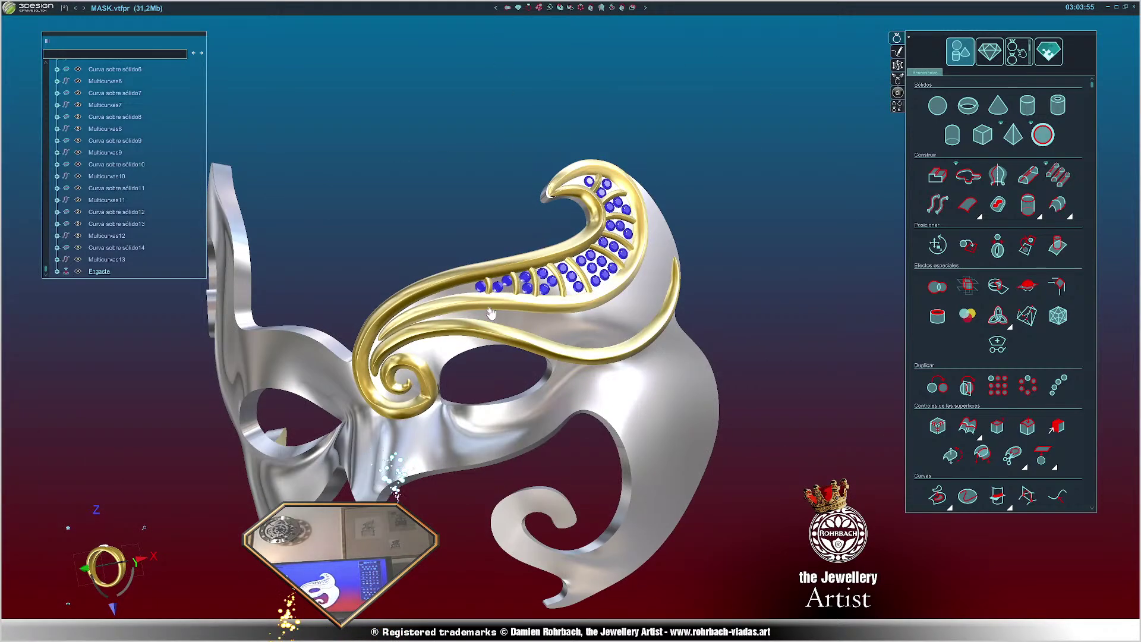
middle_click(534, 231)
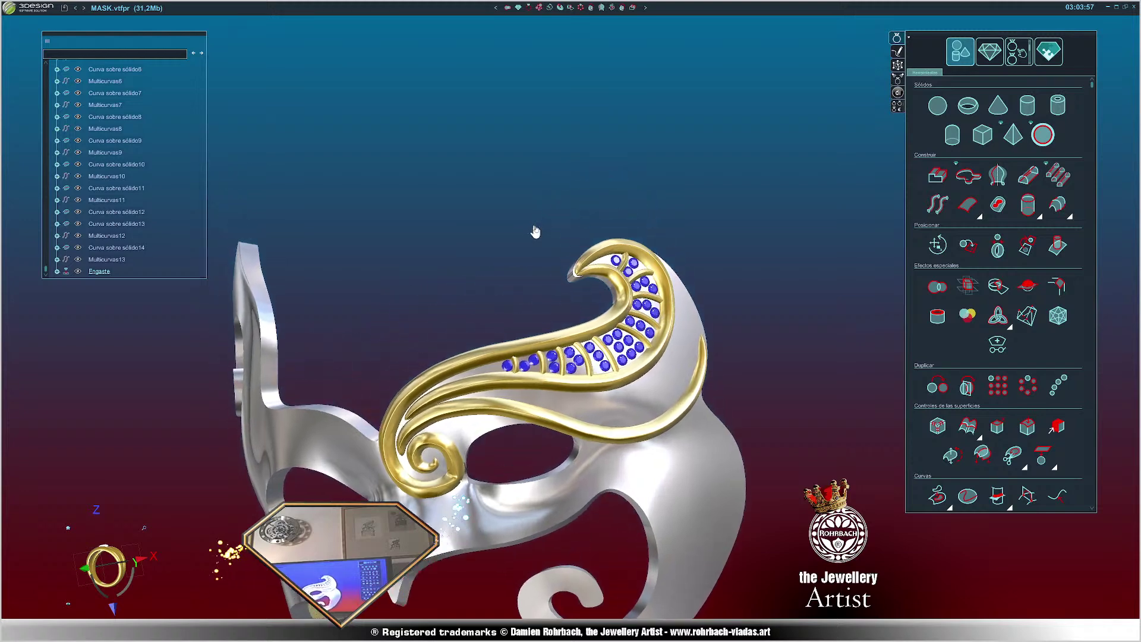
- Start changing the material of the set diamonds and move both material windows clear of the wing ornament's stones
scroll(534, 232, up, 3)
scroll(571, 309, down, 3)
scroll(600, 363, up, 1)
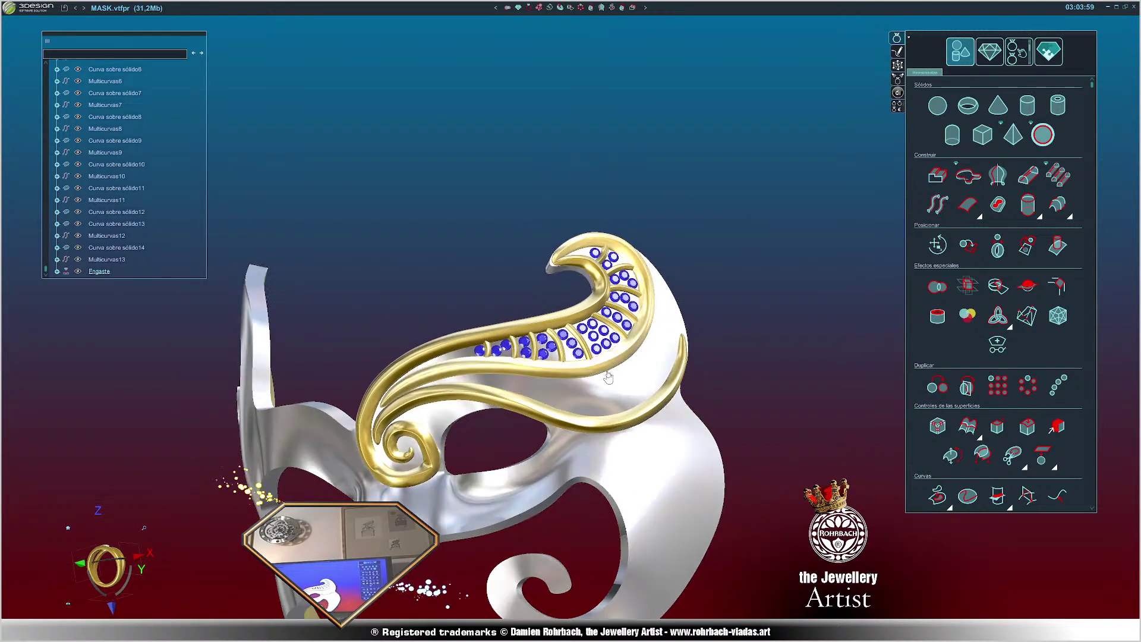
scroll(608, 378, up, 3)
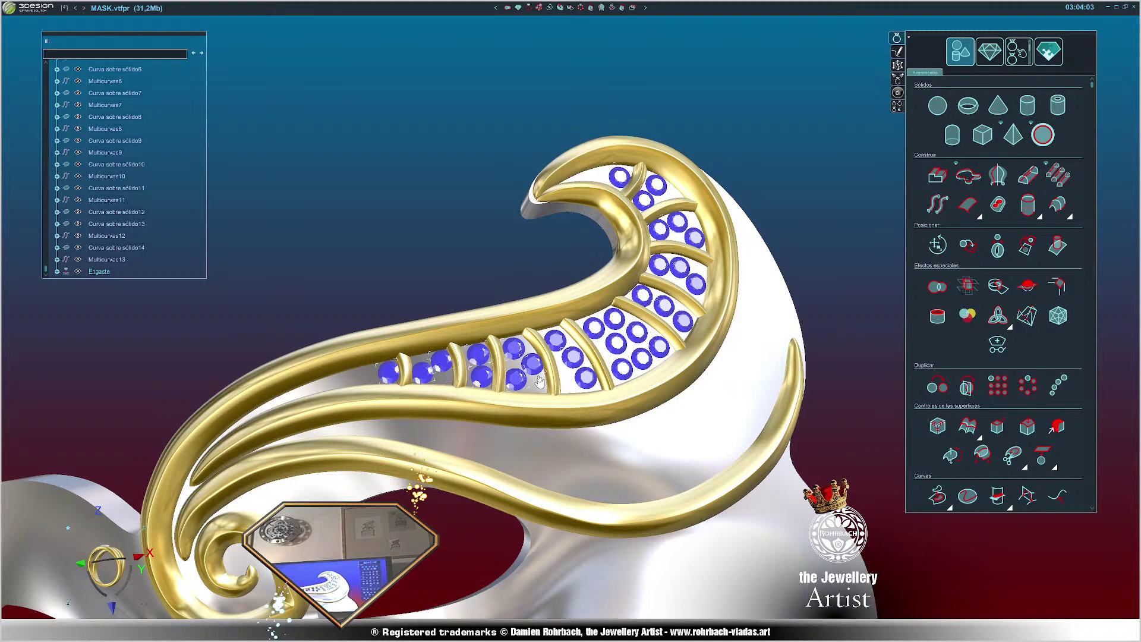
click(965, 311)
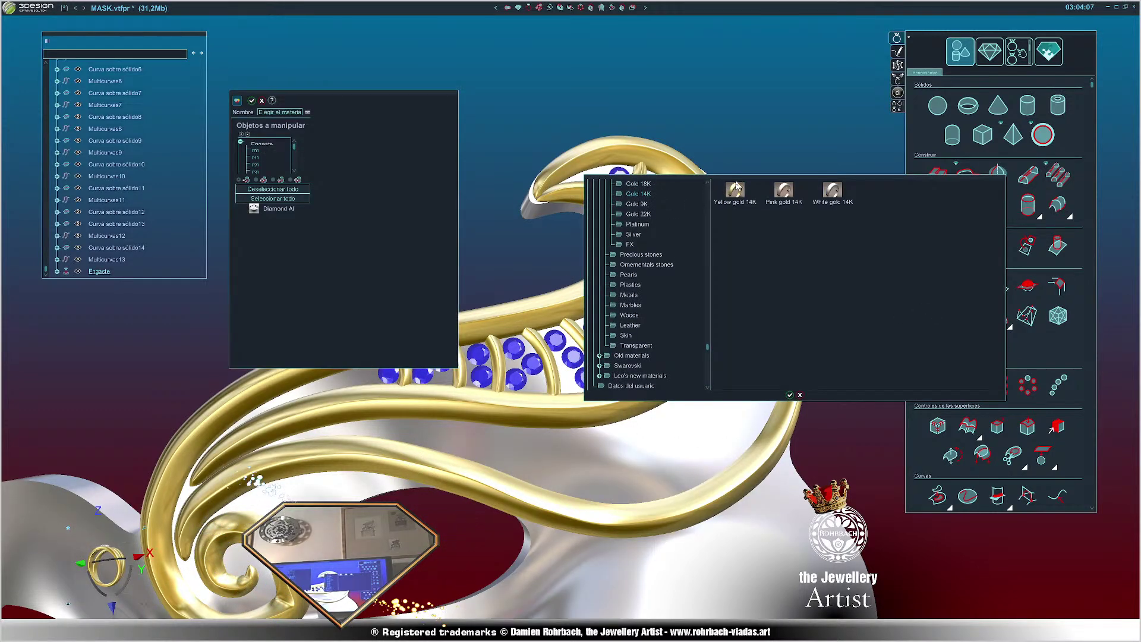
drag(735, 177, 870, 160)
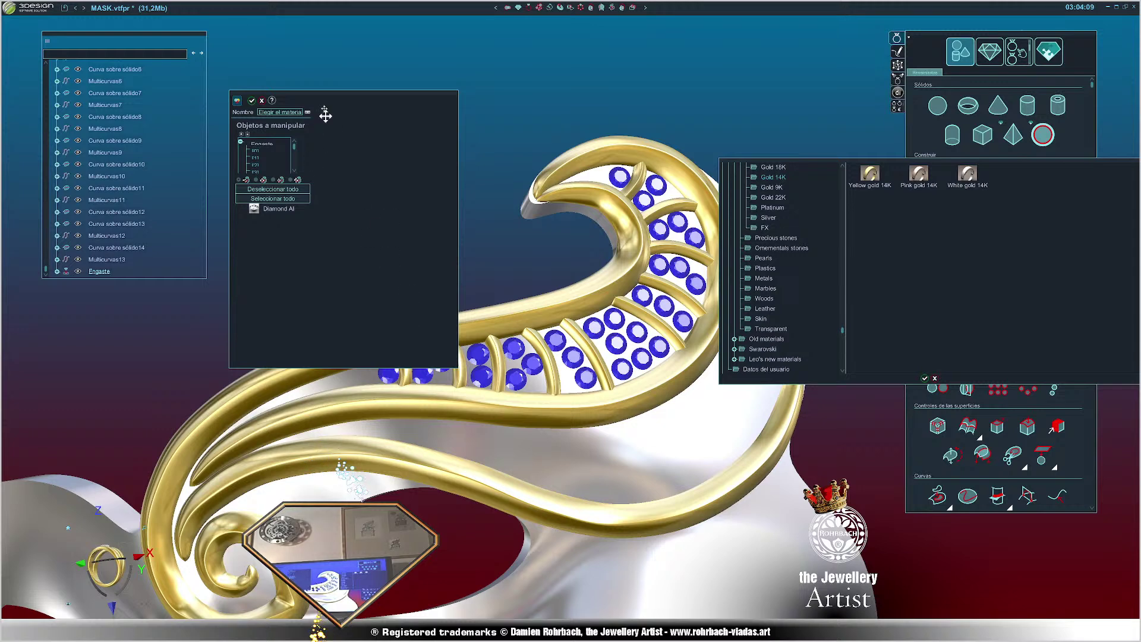
drag(332, 105, 214, 92)
scroll(601, 319, up, 5)
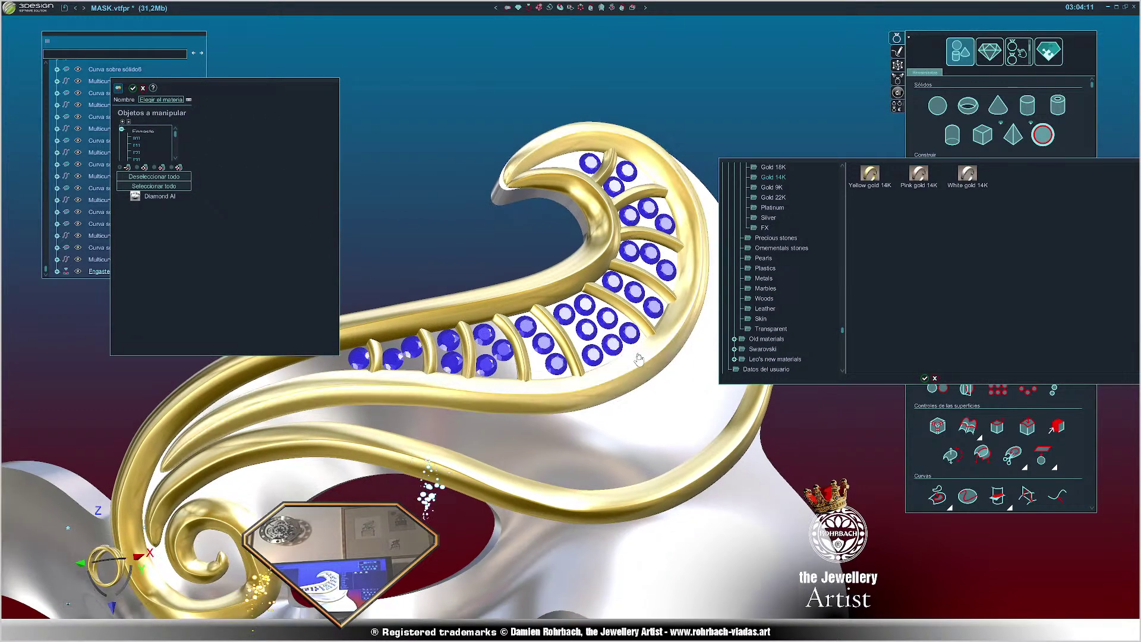
- Apply a red gemstone material from the ornamental stones library to the four central diamonds in the widest section between the ribs
click(559, 300)
ctrl+click(599, 280)
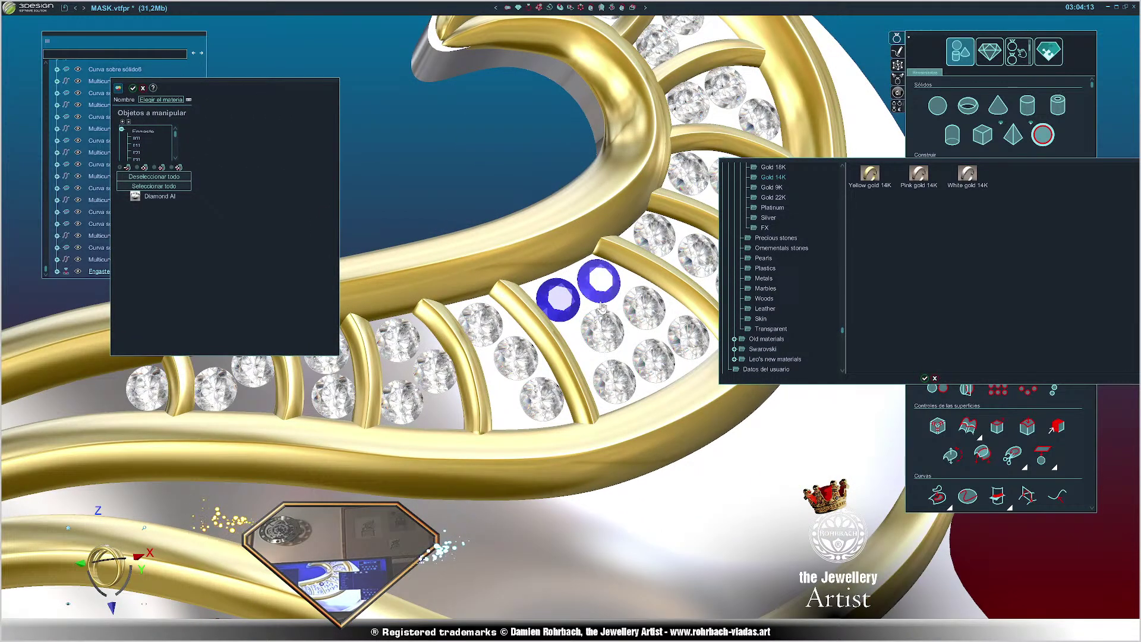
ctrl+click(558, 300)
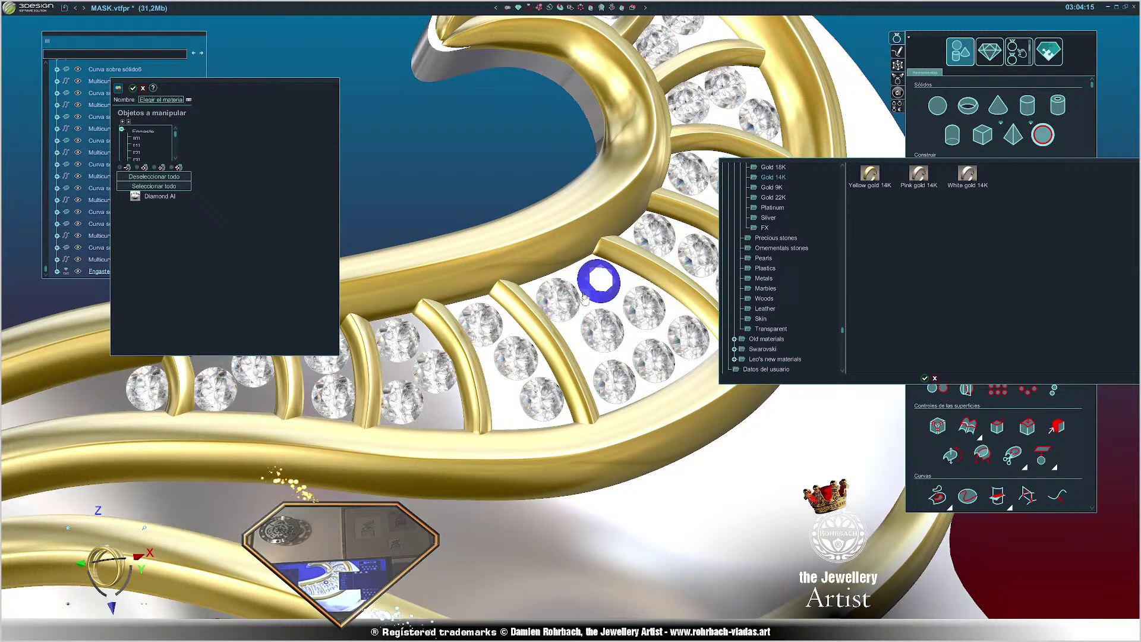
ctrl+click(644, 306)
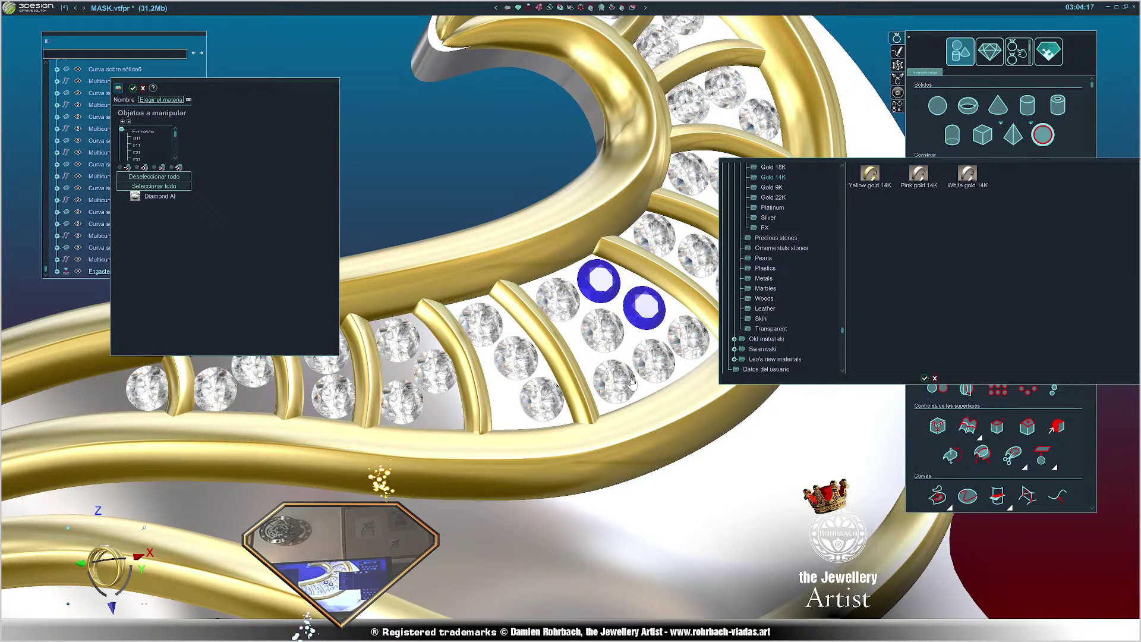
ctrl+click(610, 336)
ctrl+click(654, 360)
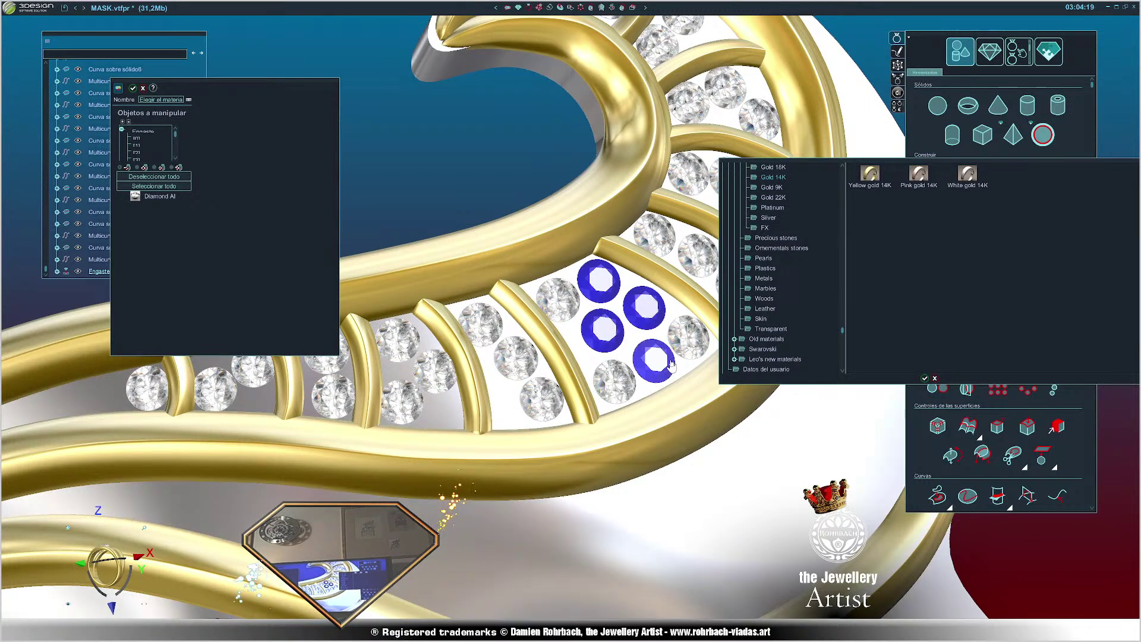
scroll(796, 288, up, 2)
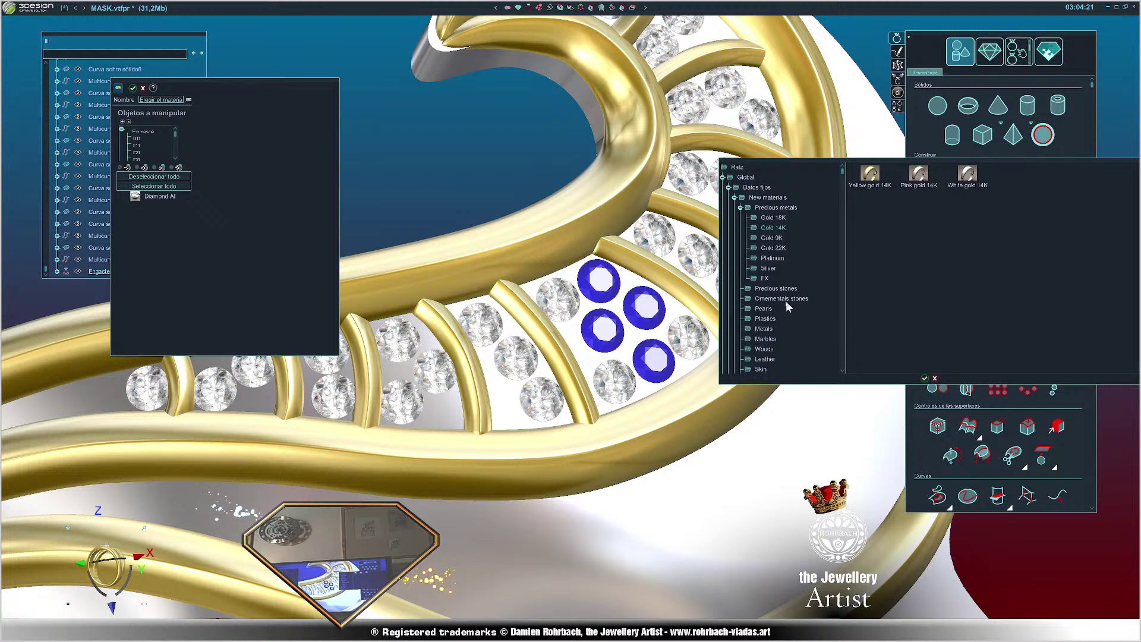
click(784, 302)
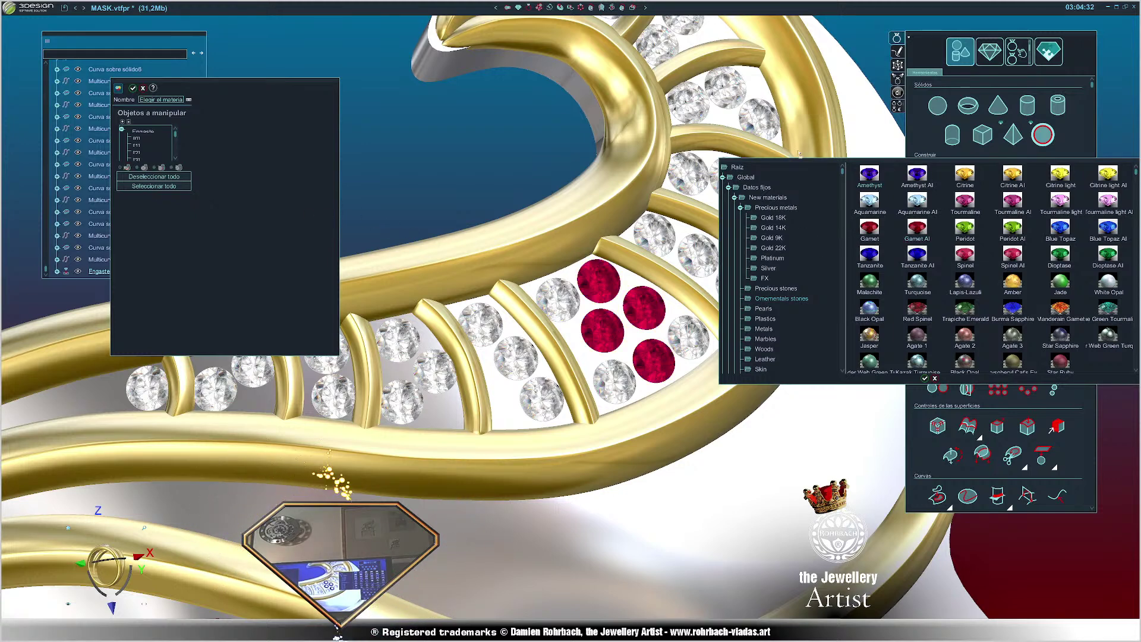
- Select the three remaining diamonds around the red stones in the widest rib section for a material change
click(623, 383)
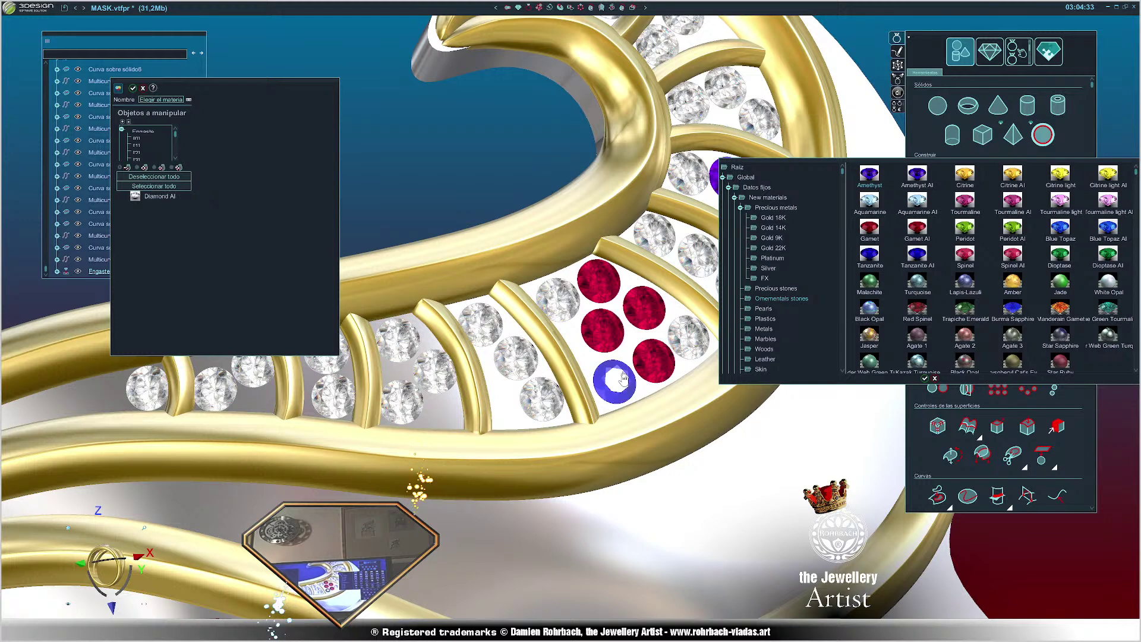
click(690, 336)
click(561, 315)
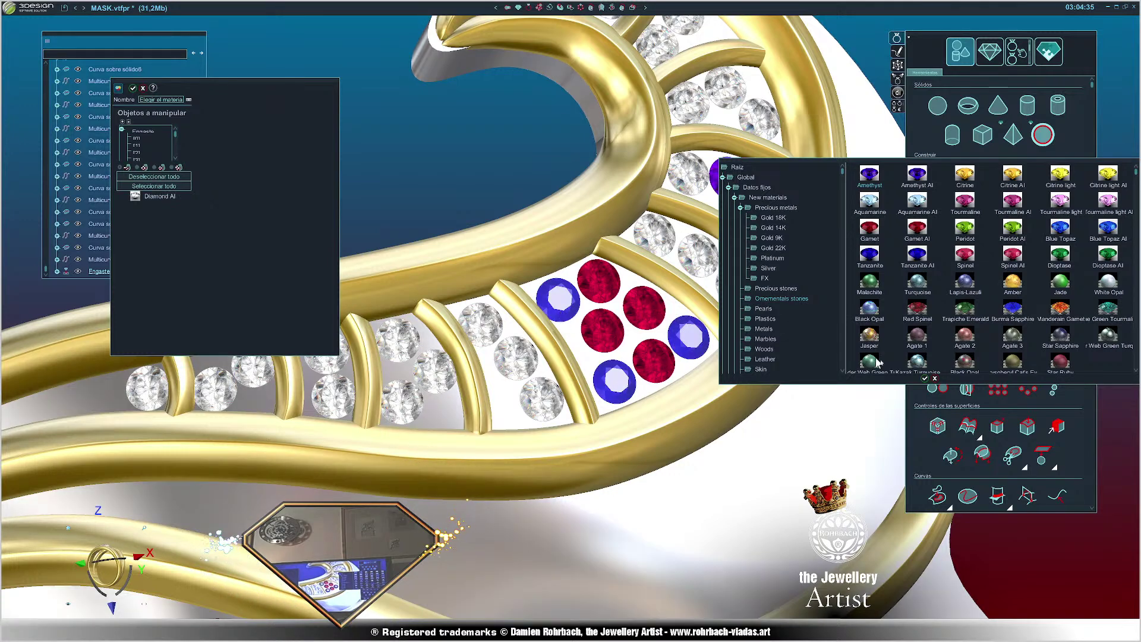
- Assign Tourmaline light AI to the stones around the red cluster, the outer stones in the narrower section beside it, and the middle diamond above it
click(1106, 205)
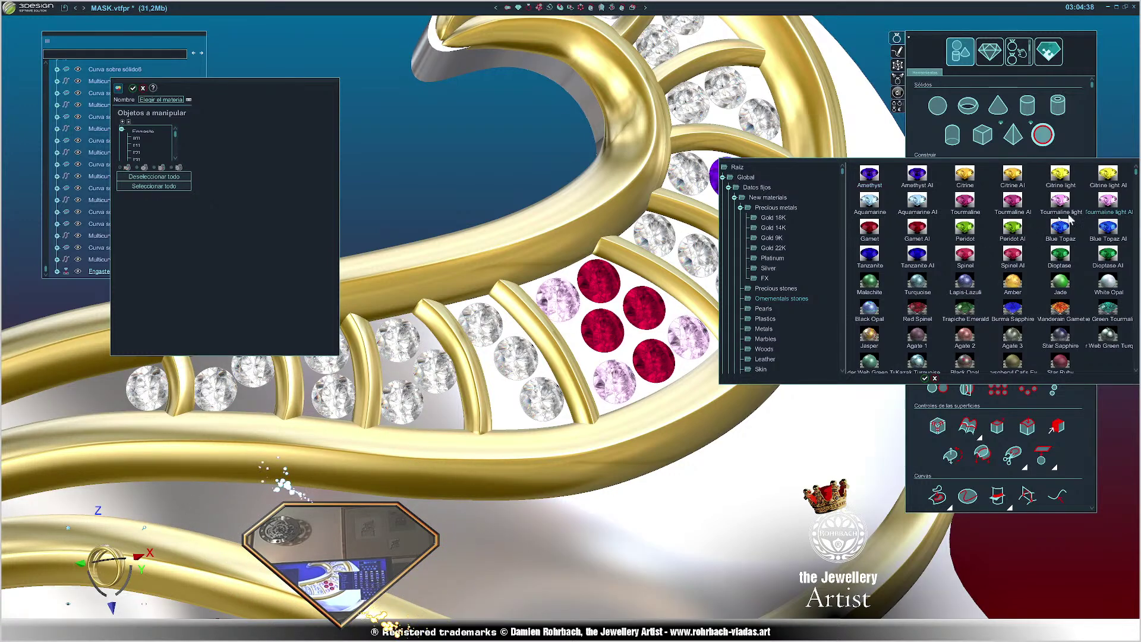
click(478, 322)
click(541, 399)
middle_drag(541, 398, 467, 451)
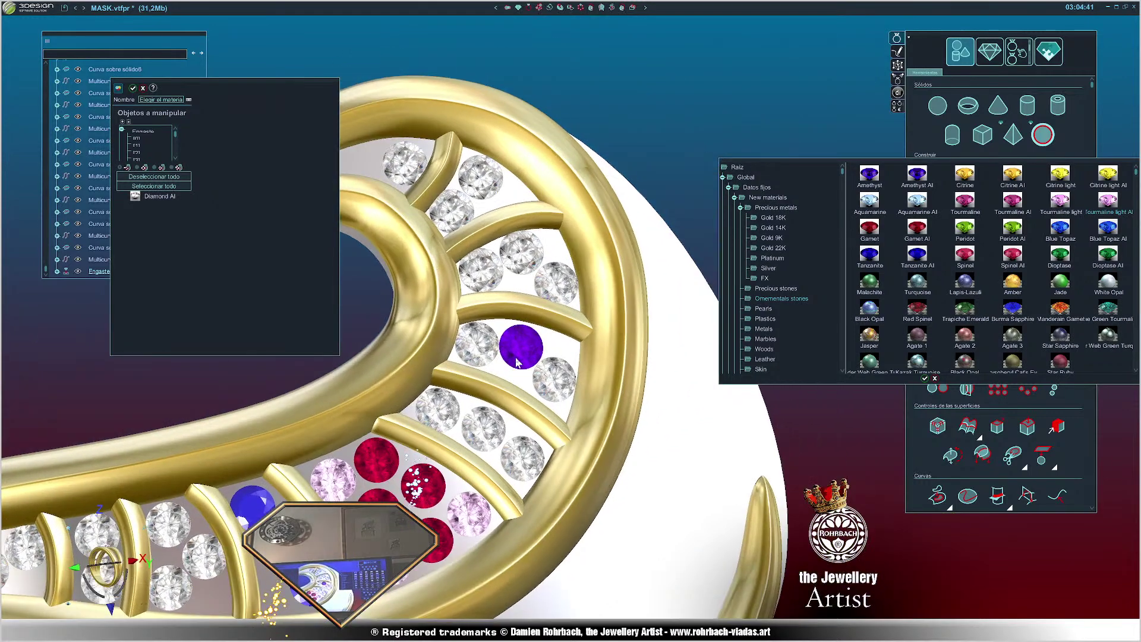
click(479, 432)
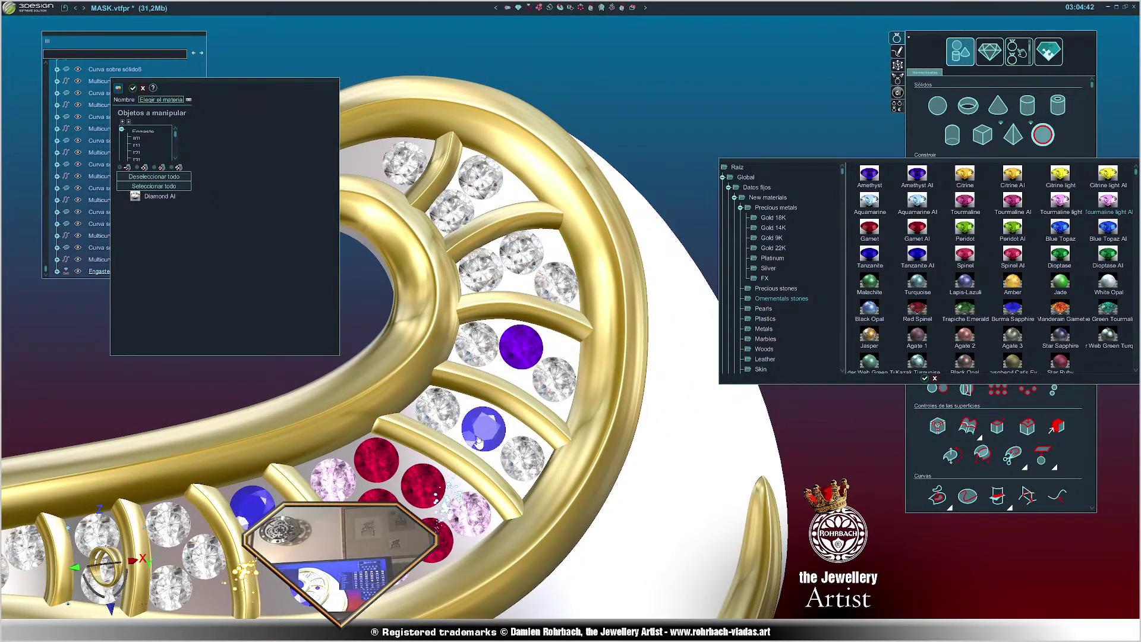
click(1104, 205)
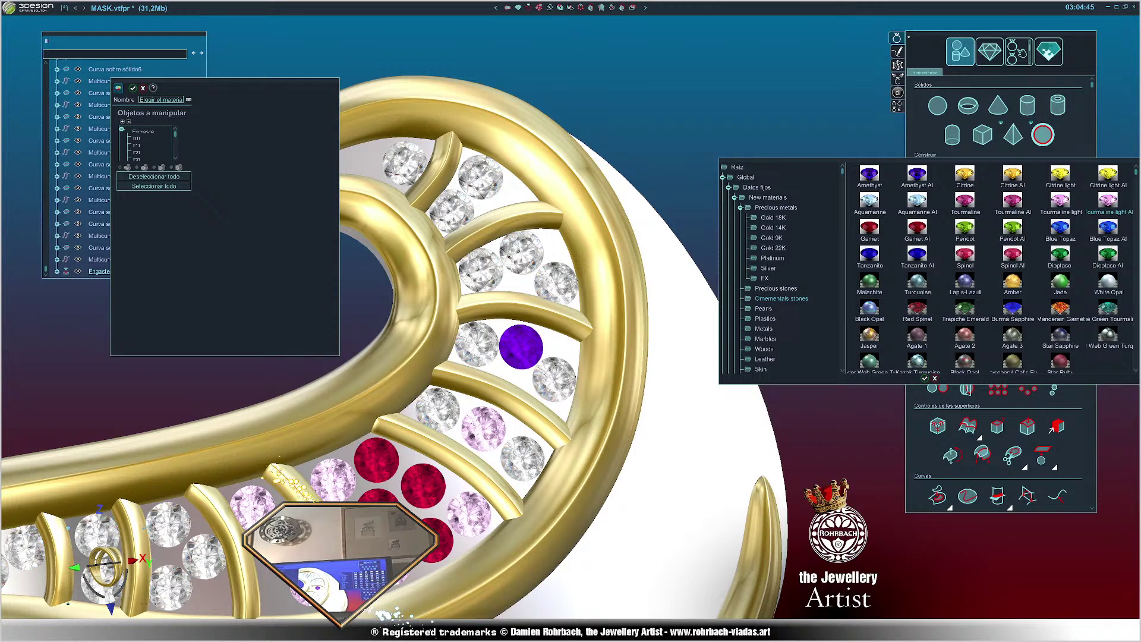
- Assign Manderain Garnet to the two diamonds flanking the pink stone in the section above the red cluster
click(437, 409)
click(531, 459)
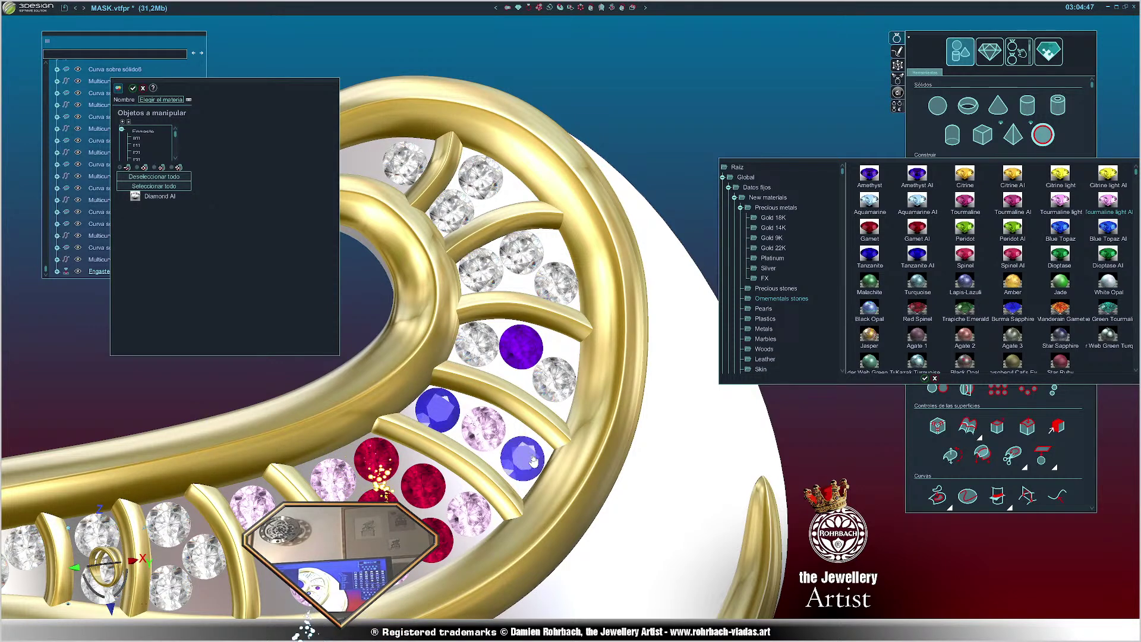
double_click(1060, 311)
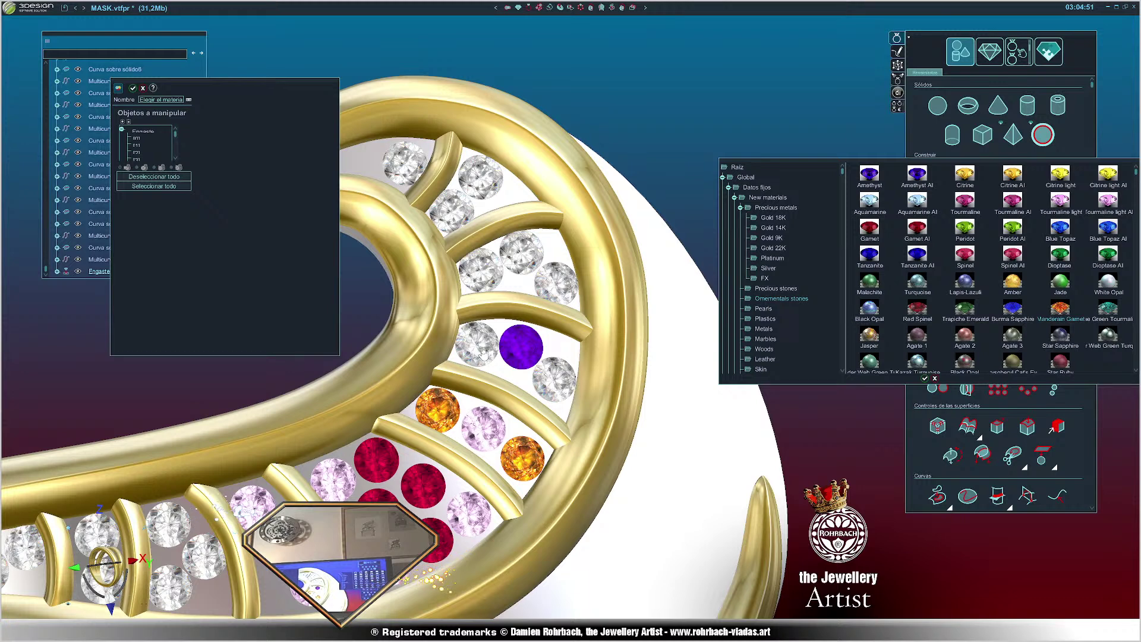
- Assign Manderain Garnet to the diamonds on both sides of the single amethyst and to the diamonds in the second narrow section
click(483, 349)
click(521, 346)
click(554, 379)
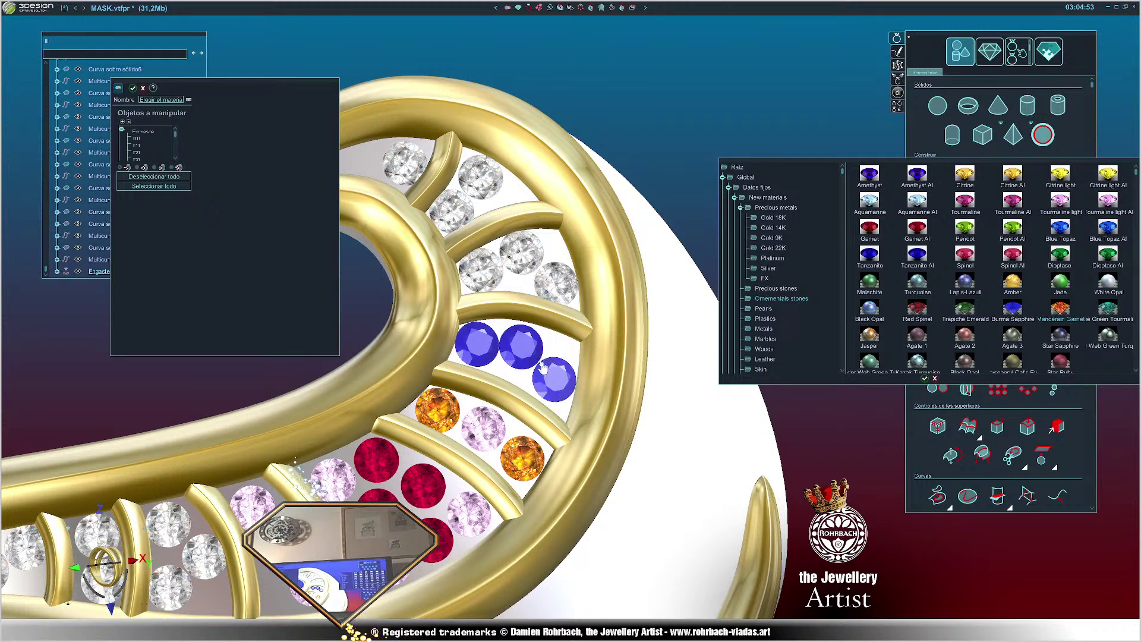
scroll(530, 356, down, 1)
click(529, 346)
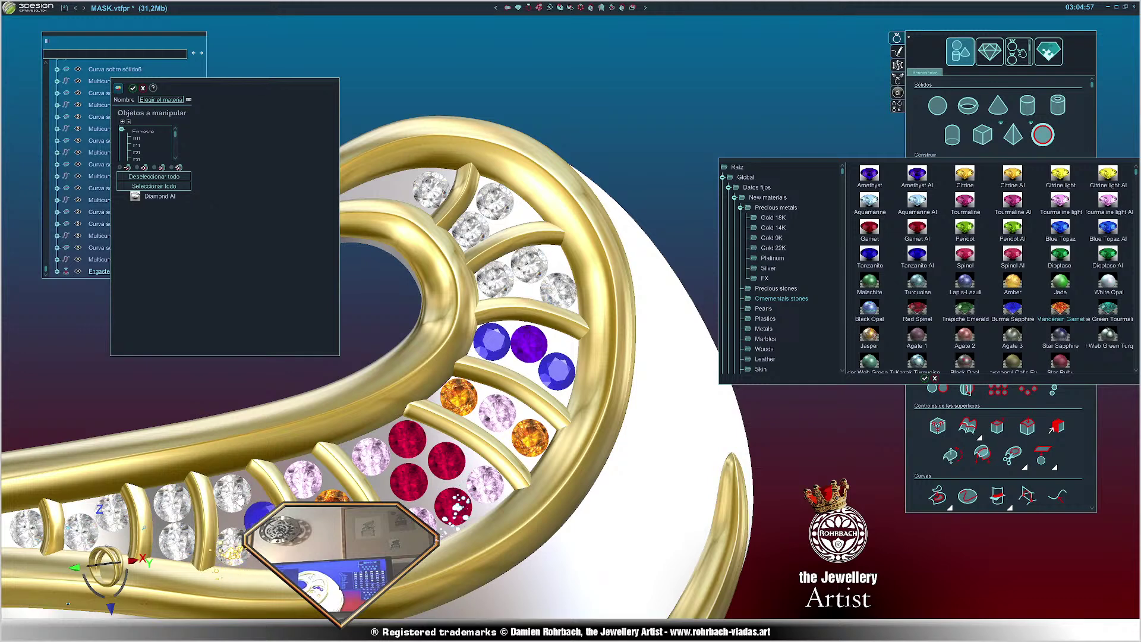
click(232, 492)
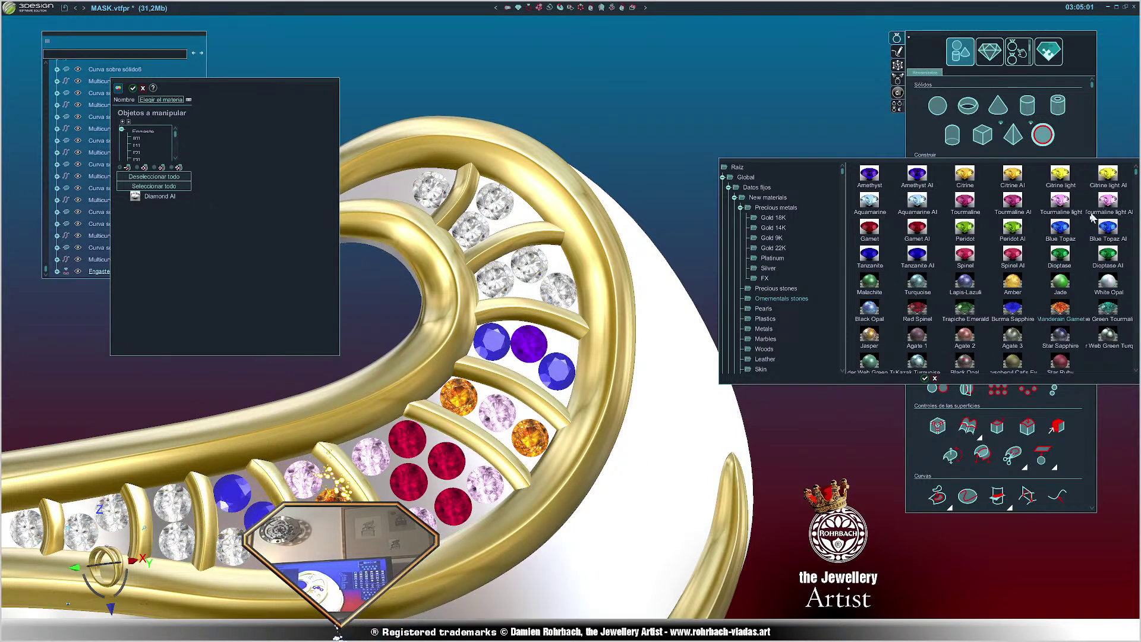
click(1067, 314)
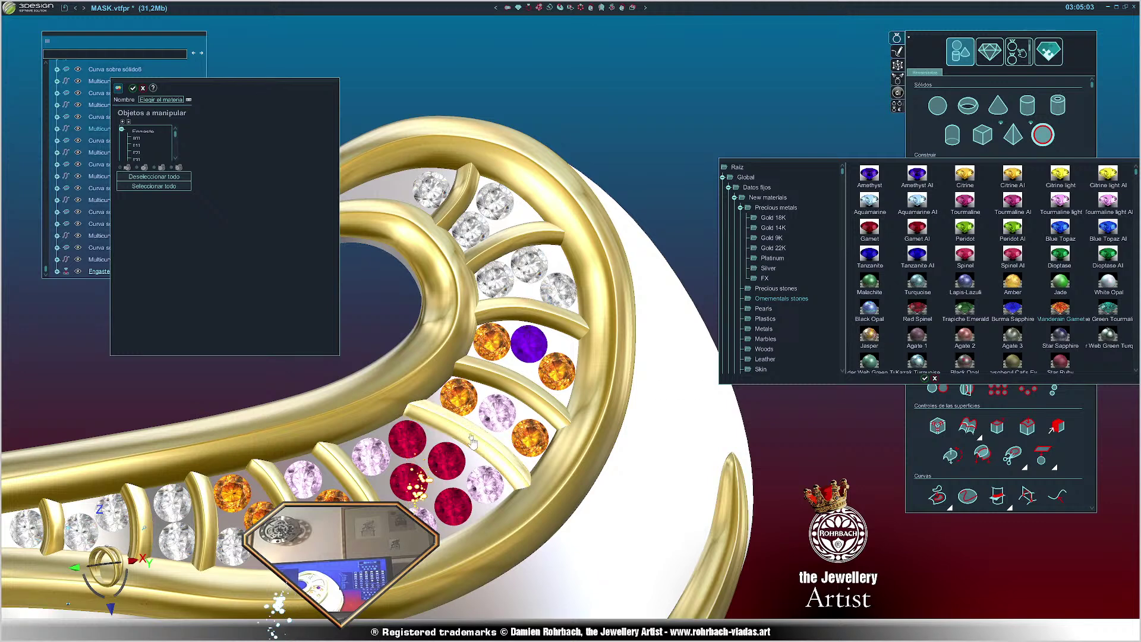
- Change the pink tourmaline stones around the red cluster to Amethyst AI
click(527, 354)
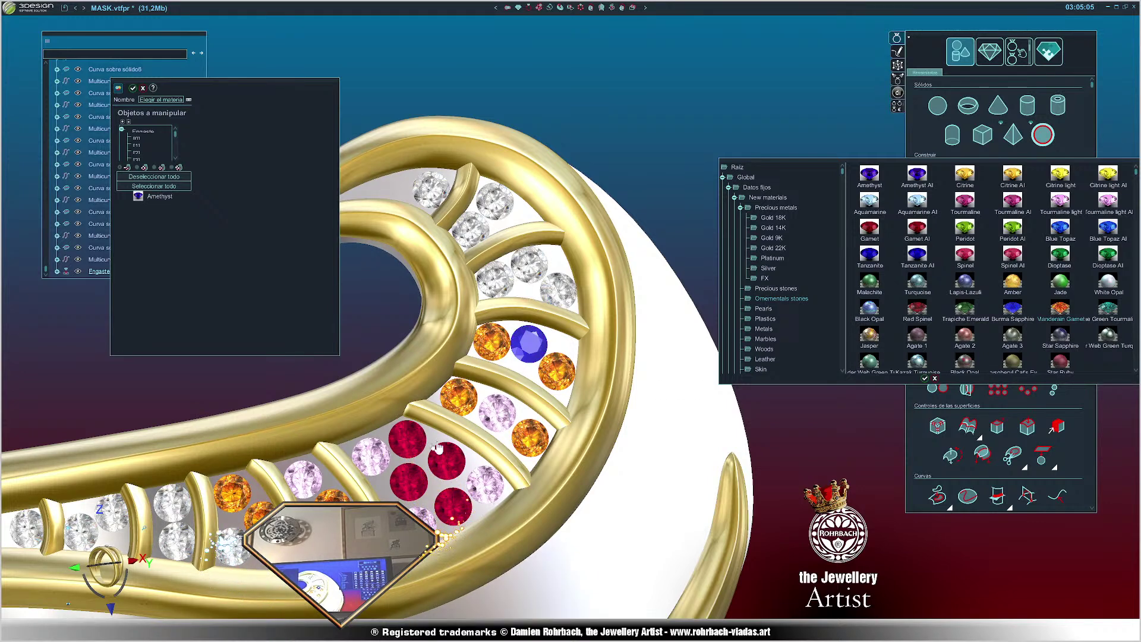
click(375, 458)
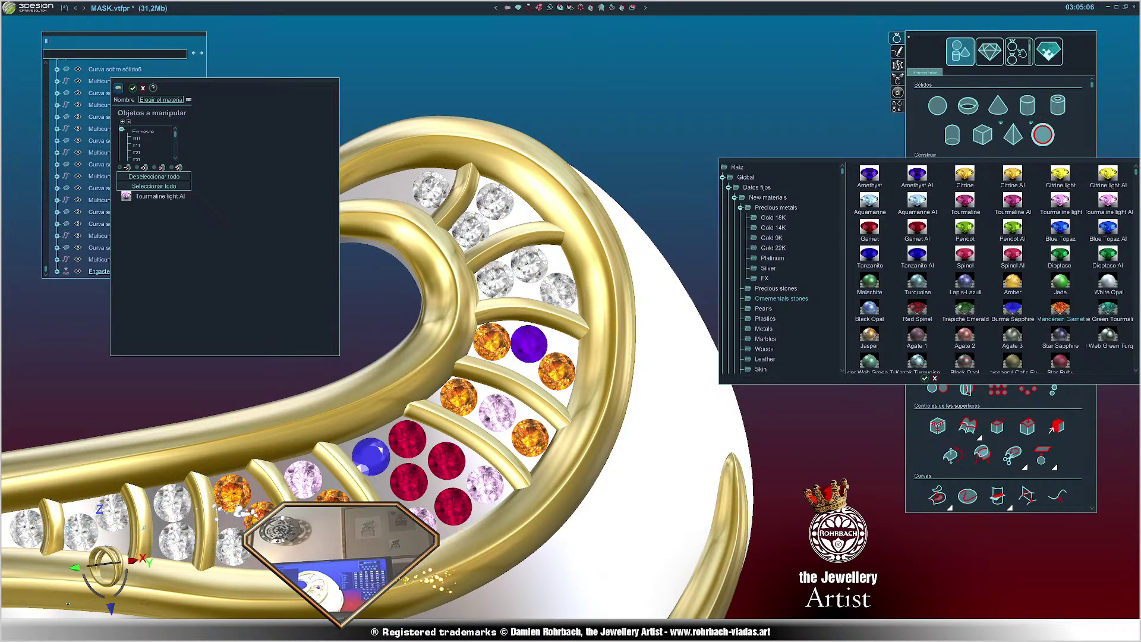
click(487, 491)
click(918, 175)
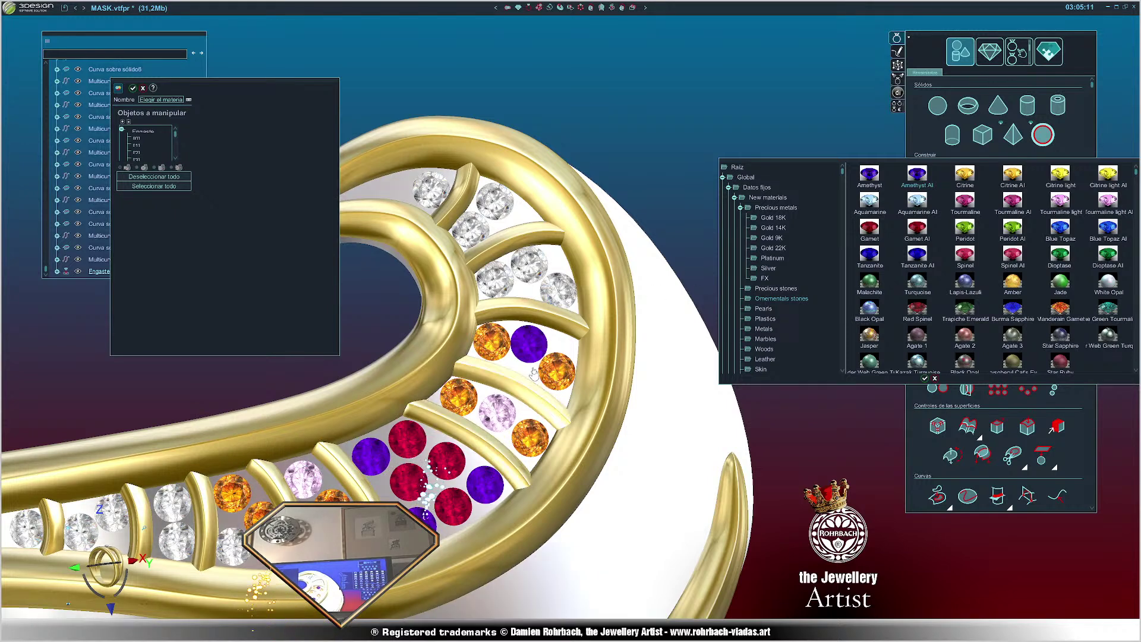
- Assign Tourmaline light AI to the amethyst between the two orange stones and to the diamond below the orange pair in the narrow section
click(529, 344)
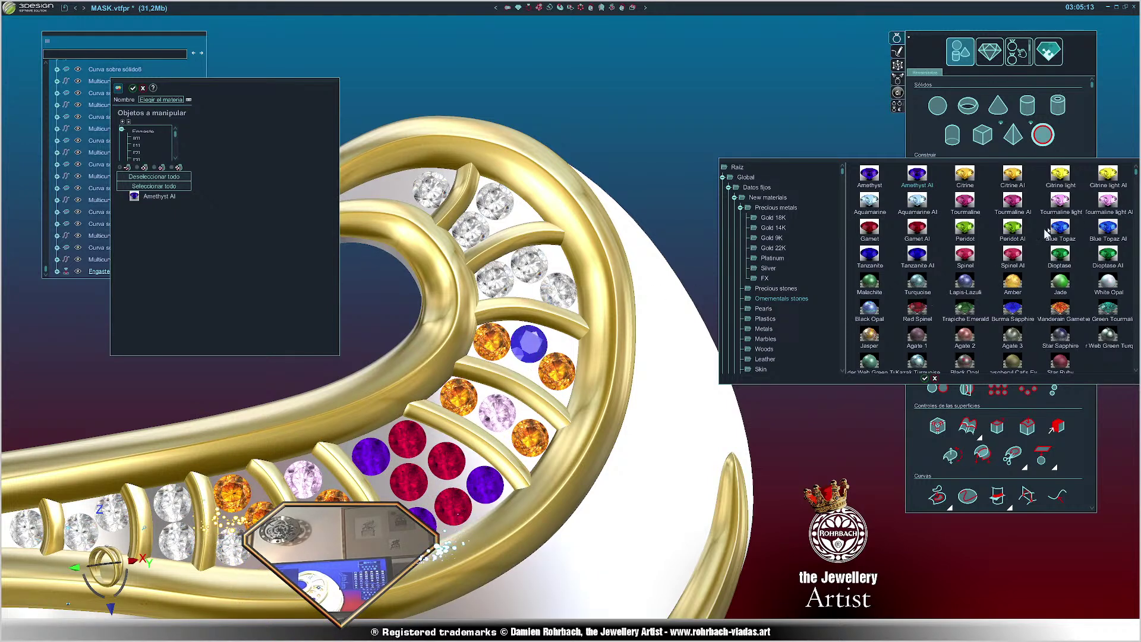
click(1108, 200)
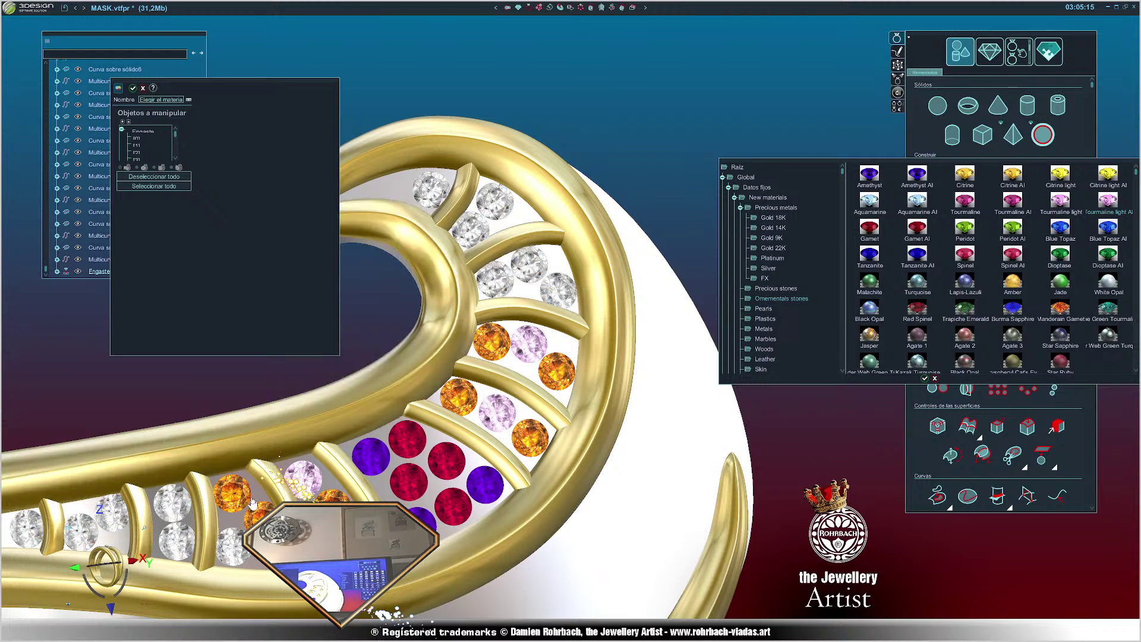
middle_drag(190, 577, 509, 408)
click(550, 385)
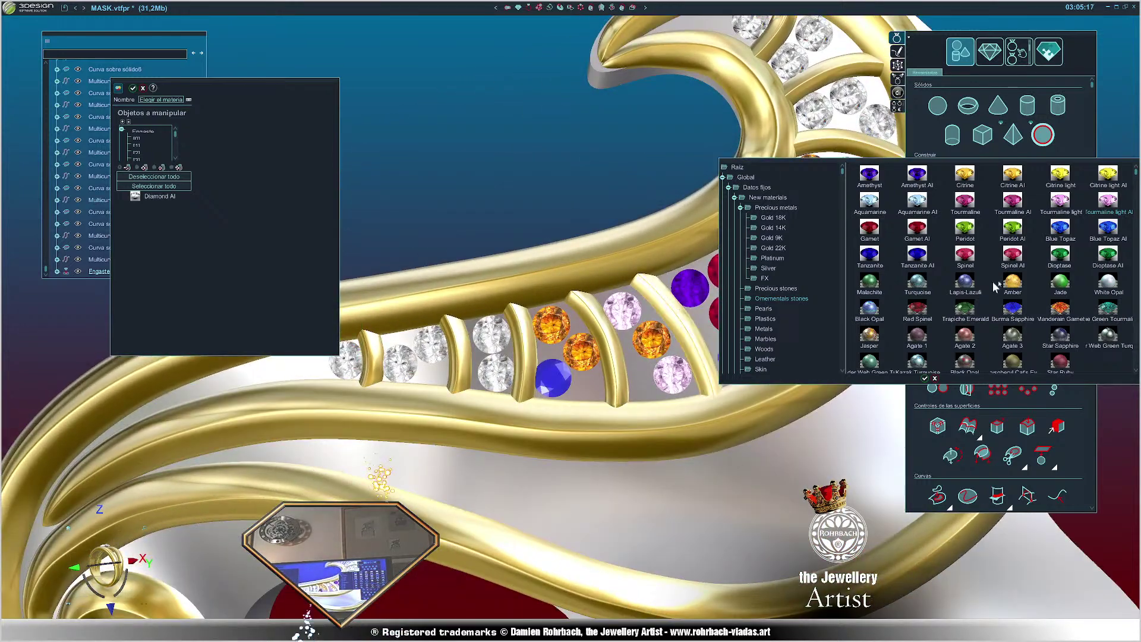
click(1109, 200)
- Assign Citrine AI to the middle and outer diamonds in the next section of the curve and to the outer diamond above them
scroll(541, 409, down, 2)
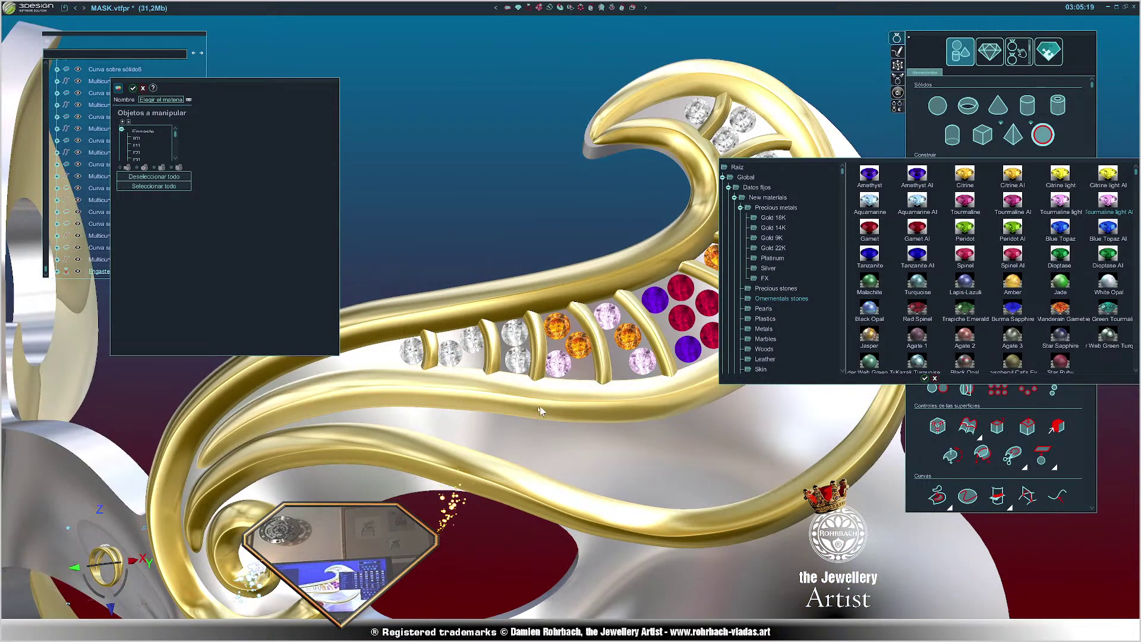
right_drag(541, 409, 511, 344)
click(502, 326)
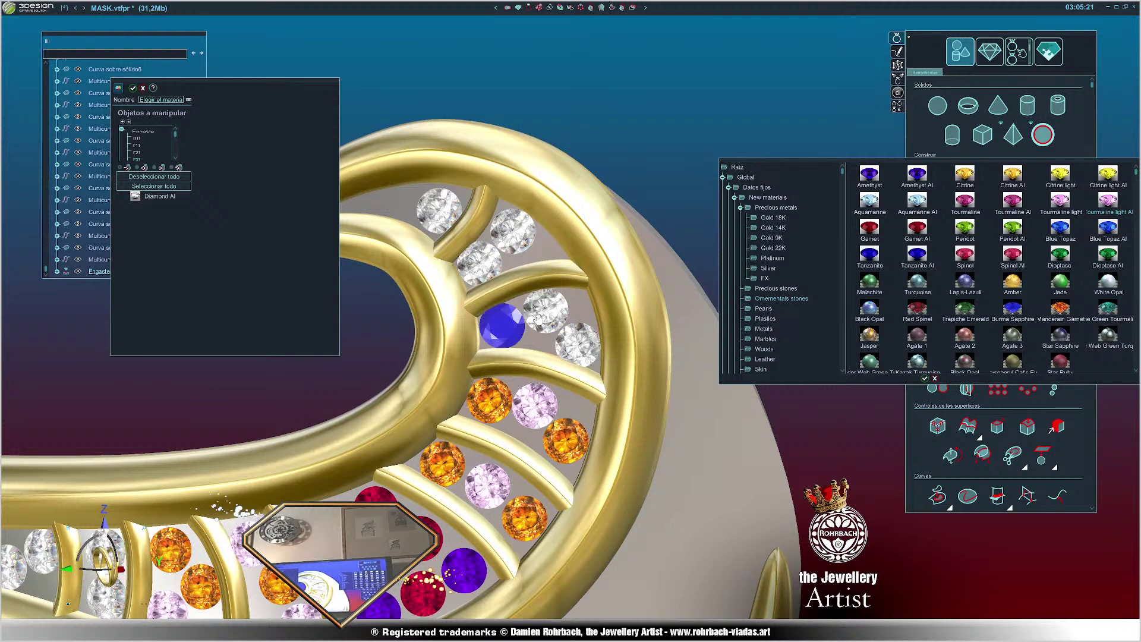
click(545, 309)
click(591, 338)
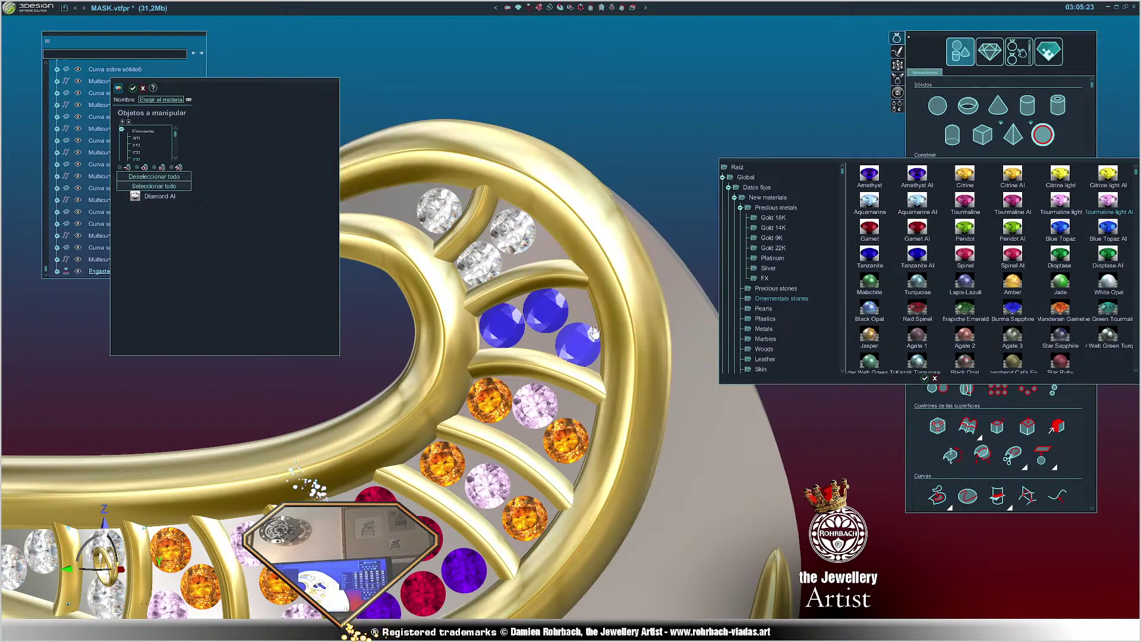
click(514, 249)
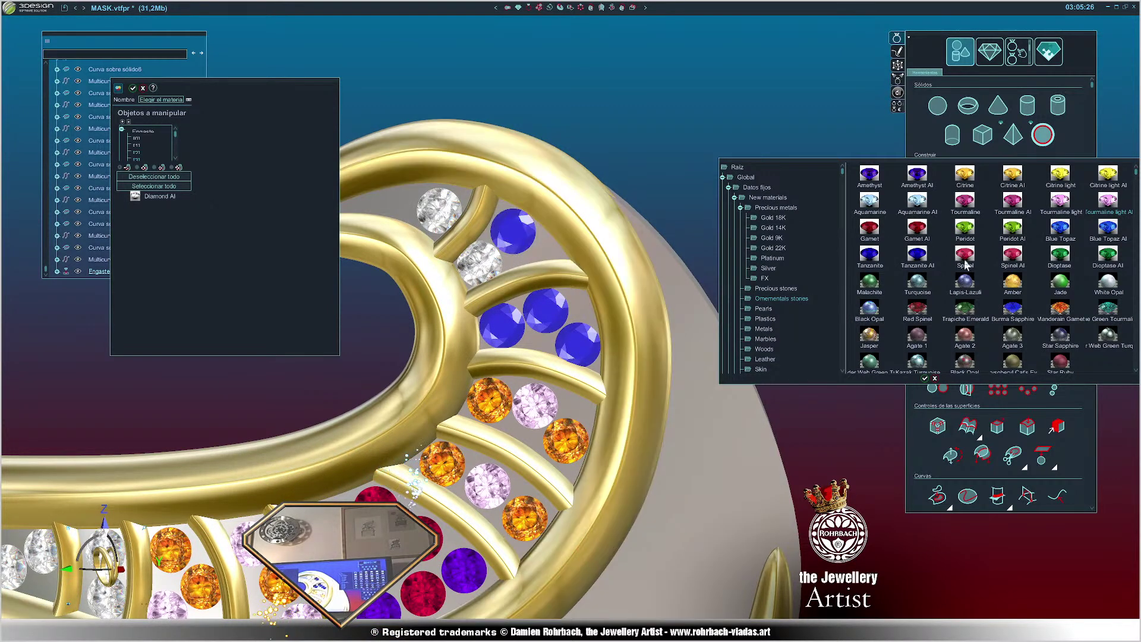
click(1014, 179)
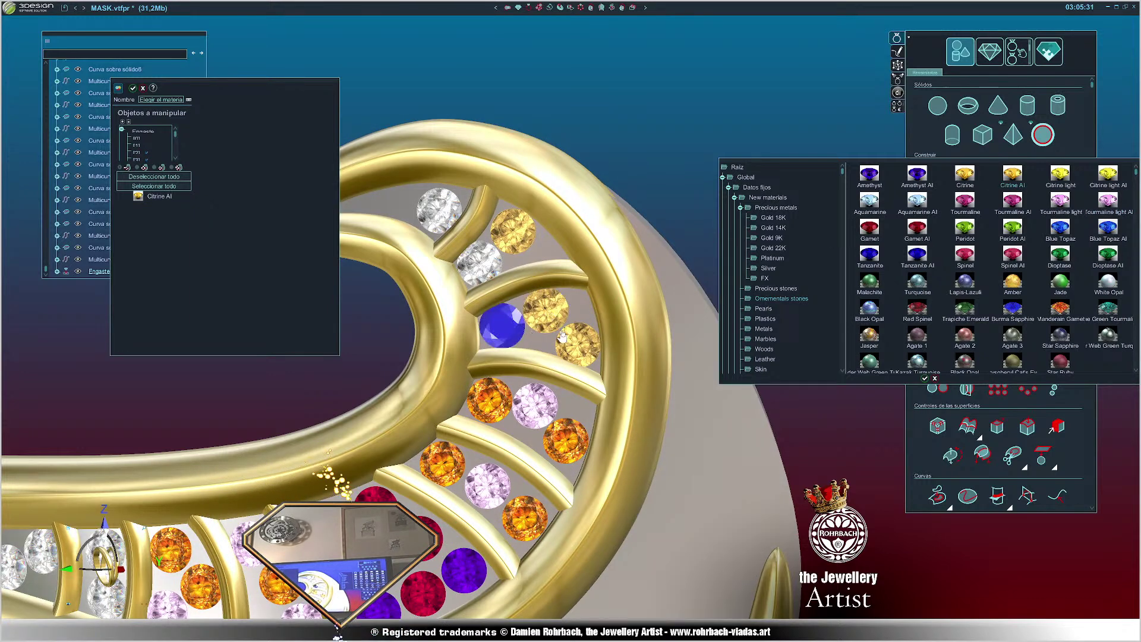
- Set that section's inner stone to Tourmaline light AI and its outer citrine to Manderain Garnet
click(1105, 202)
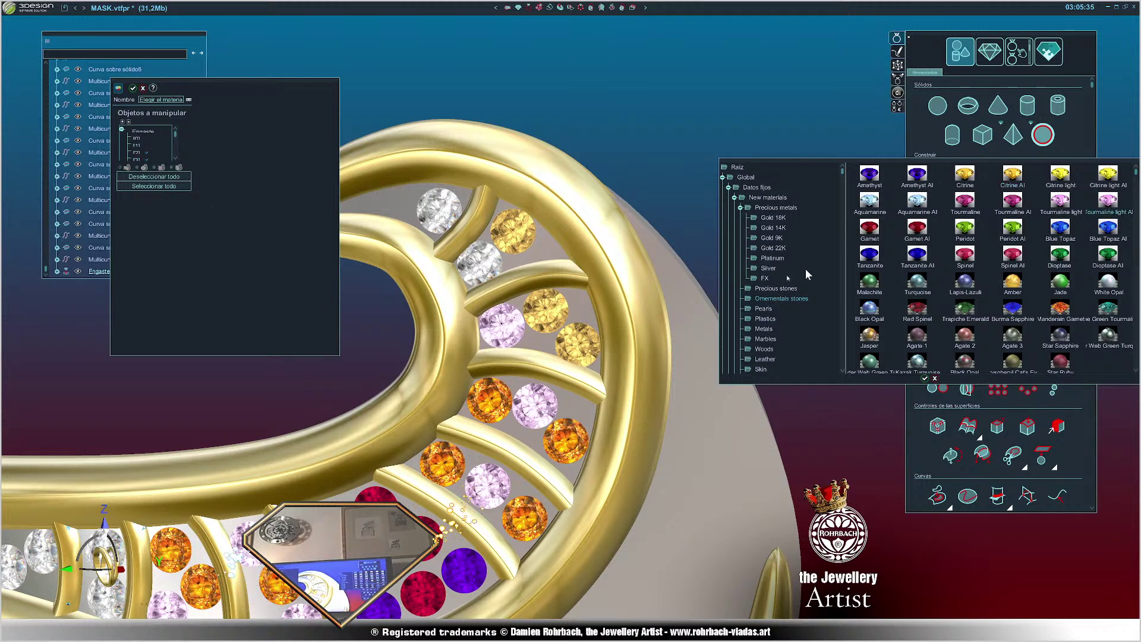
click(564, 360)
click(1060, 310)
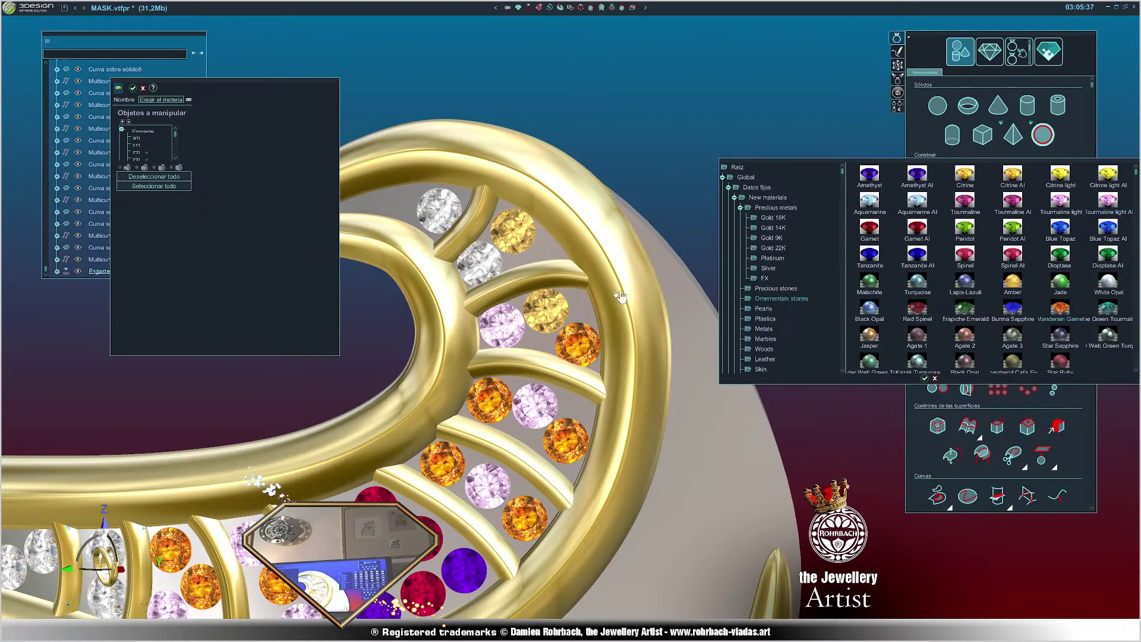
- Assign Citrine AI to the last two diamonds near the curl's tip and Manderain Garnet to the outer citrine beside them
click(480, 261)
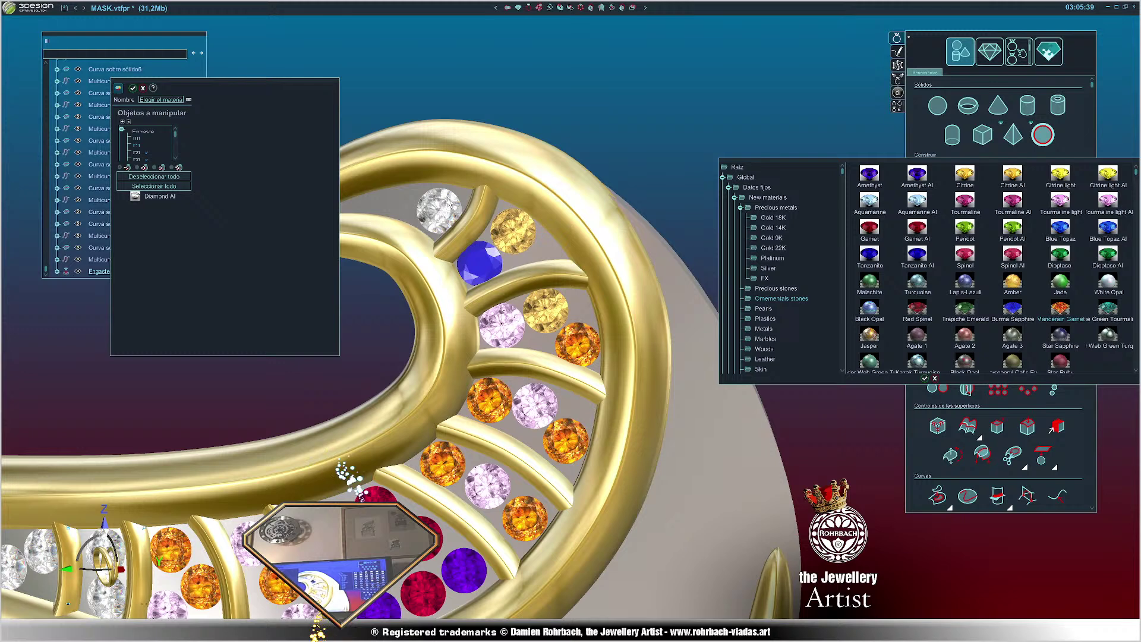
shift+click(440, 211)
click(1011, 184)
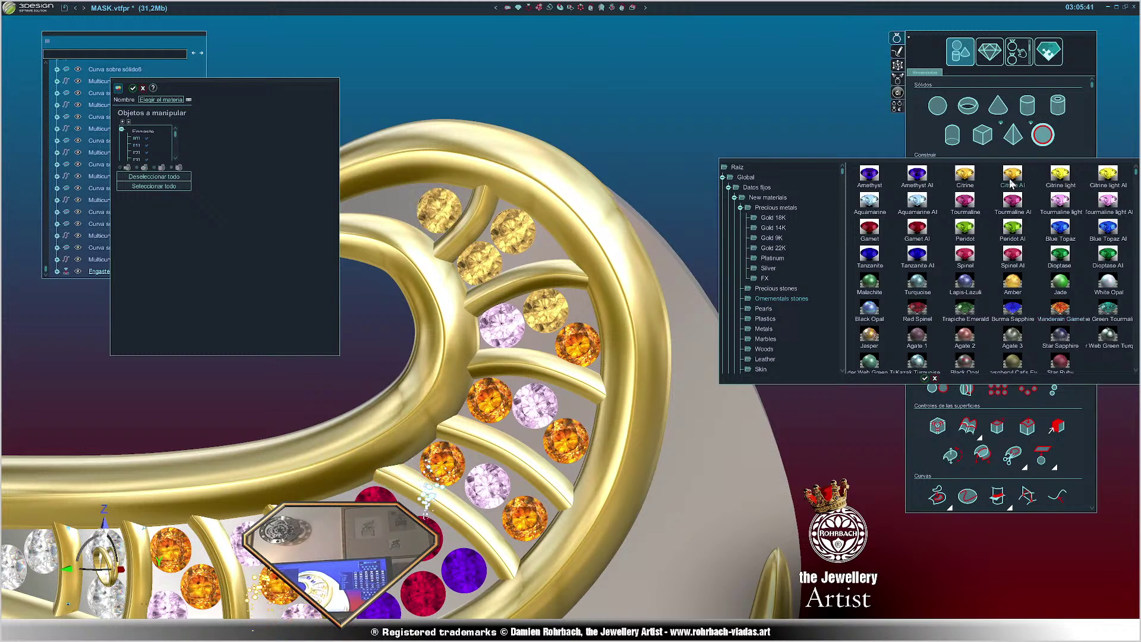
click(512, 231)
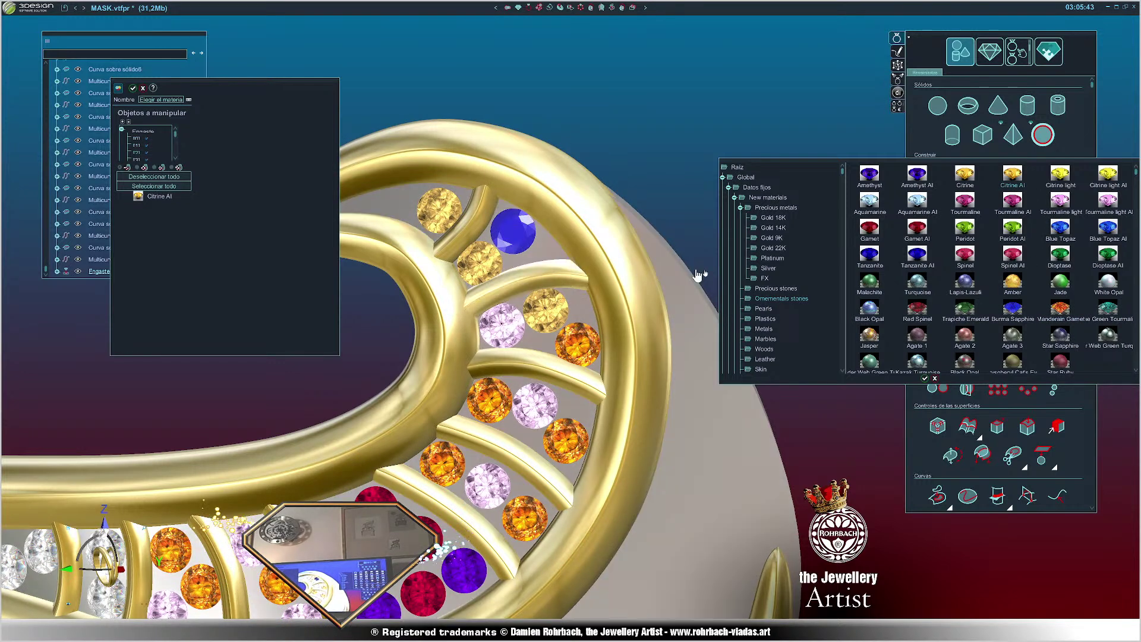
click(1060, 308)
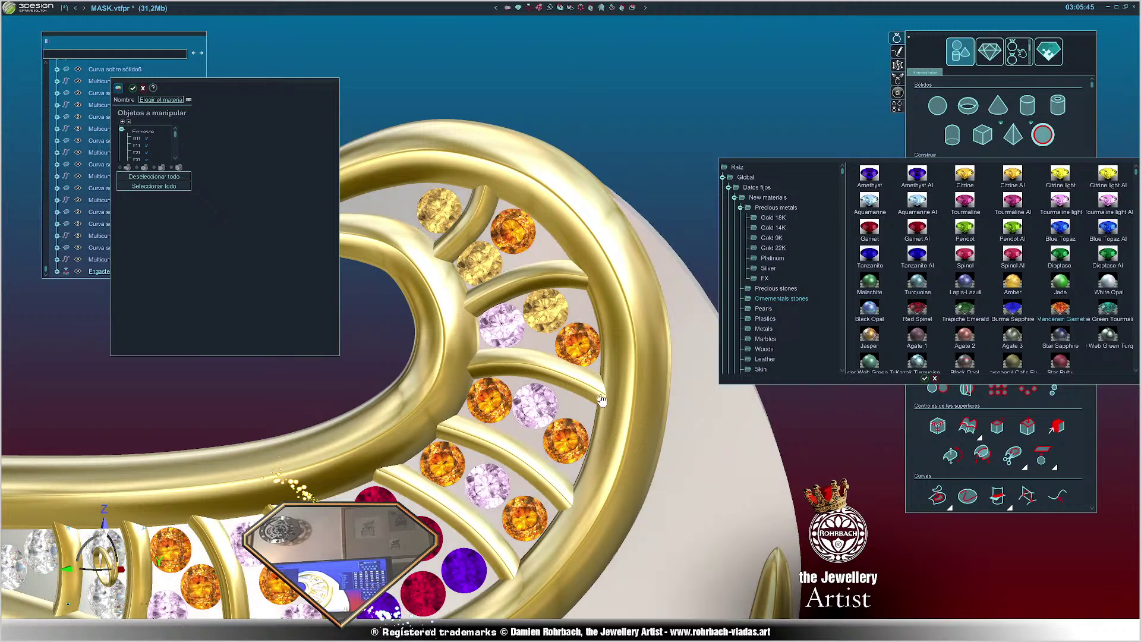
- Assign Citrine AI to the remaining diamonds in the narrow tail sections of the ornament
middle_drag(469, 466, 529, 404)
scroll(562, 386, up, 3)
scroll(602, 373, down, 3)
scroll(576, 369, up, 3)
scroll(512, 420, up, 3)
scroll(529, 404, up, 5)
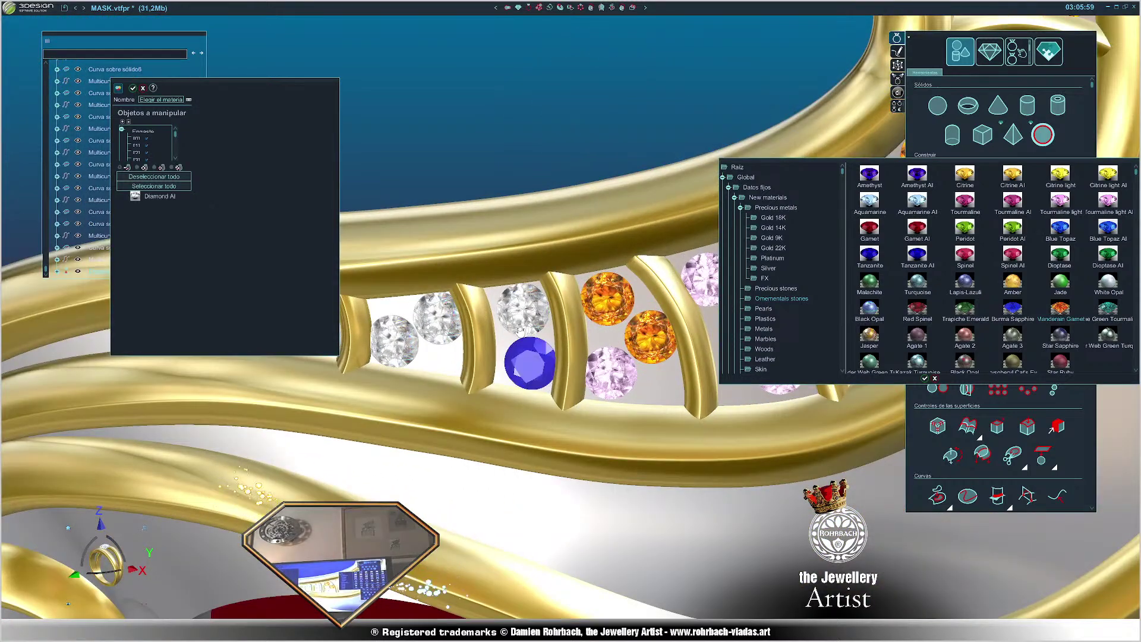
click(446, 325)
scroll(452, 327, down, 3)
middle_drag(452, 326, 556, 318)
click(533, 324)
click(577, 337)
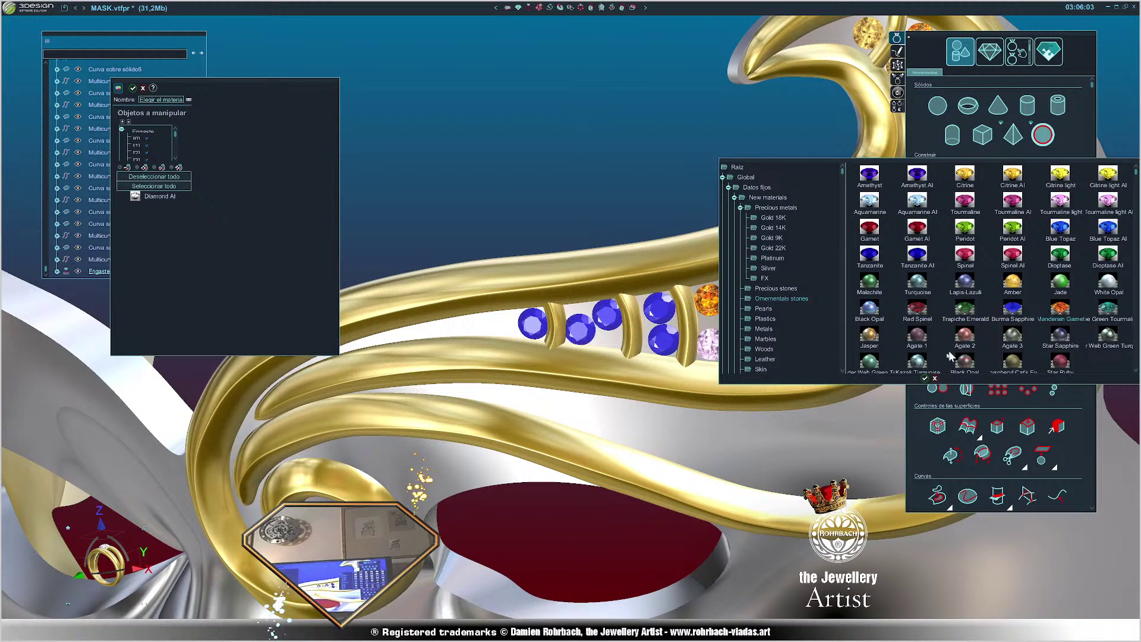
click(1022, 176)
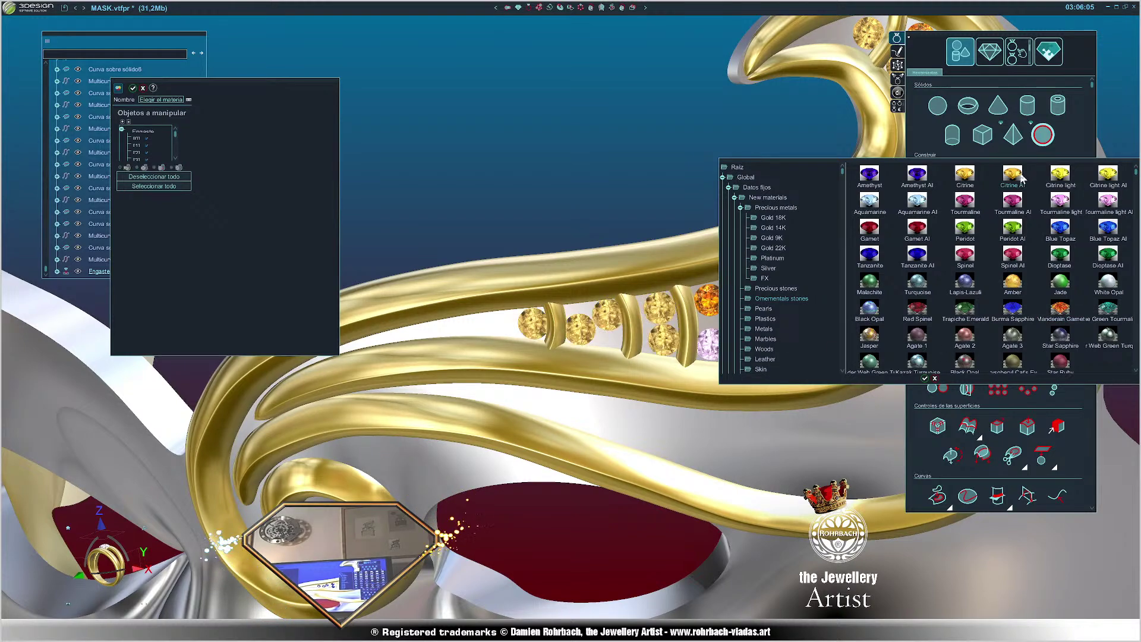
- Change two tail citrines, the lower one beside the garnet section and the right one in the next section, to Tourmaline light AI
middle_drag(690, 306, 604, 393)
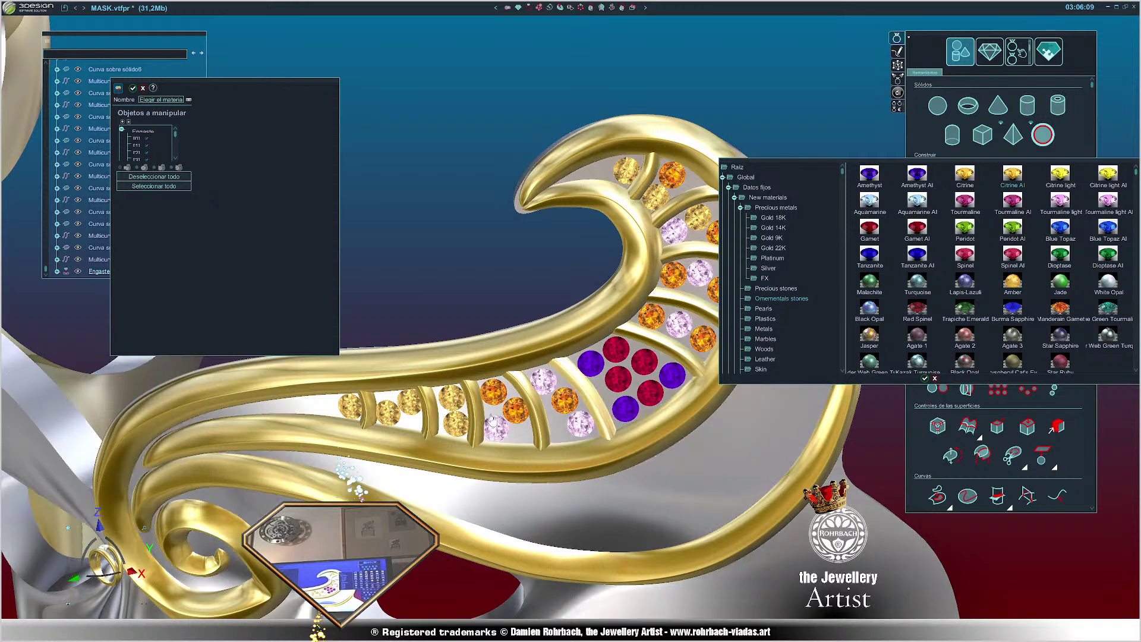
click(456, 424)
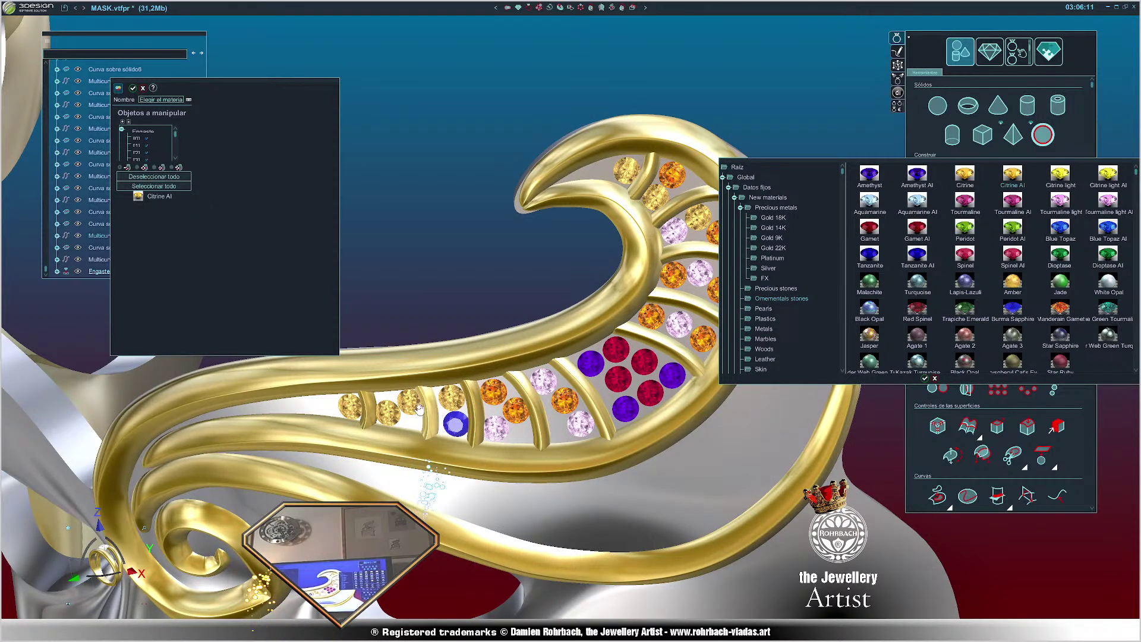
click(409, 403)
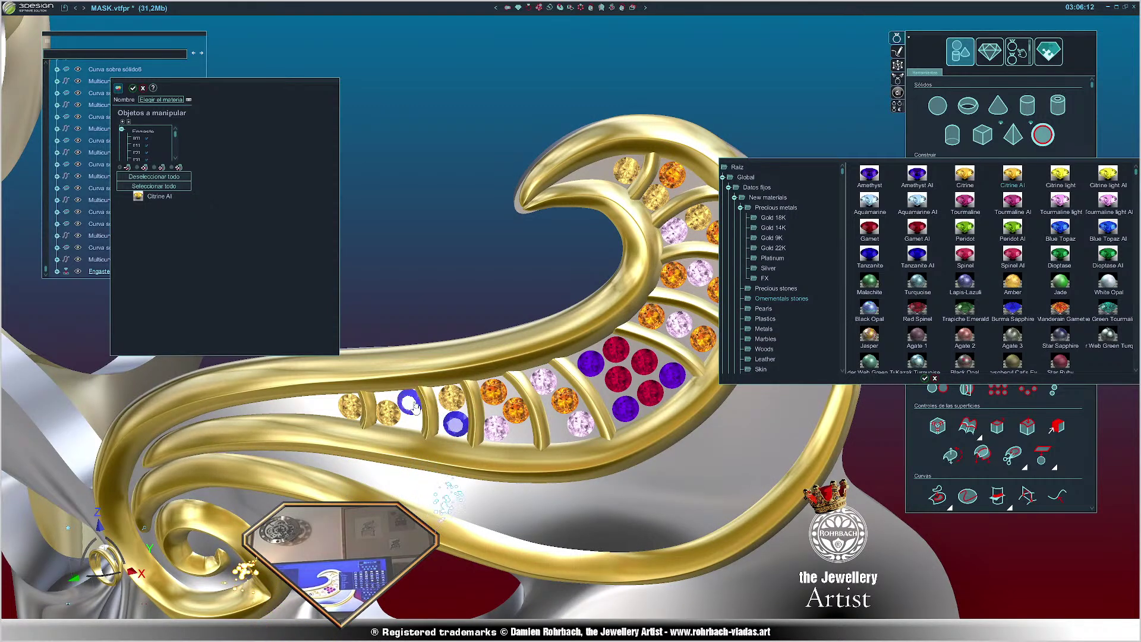
click(1107, 205)
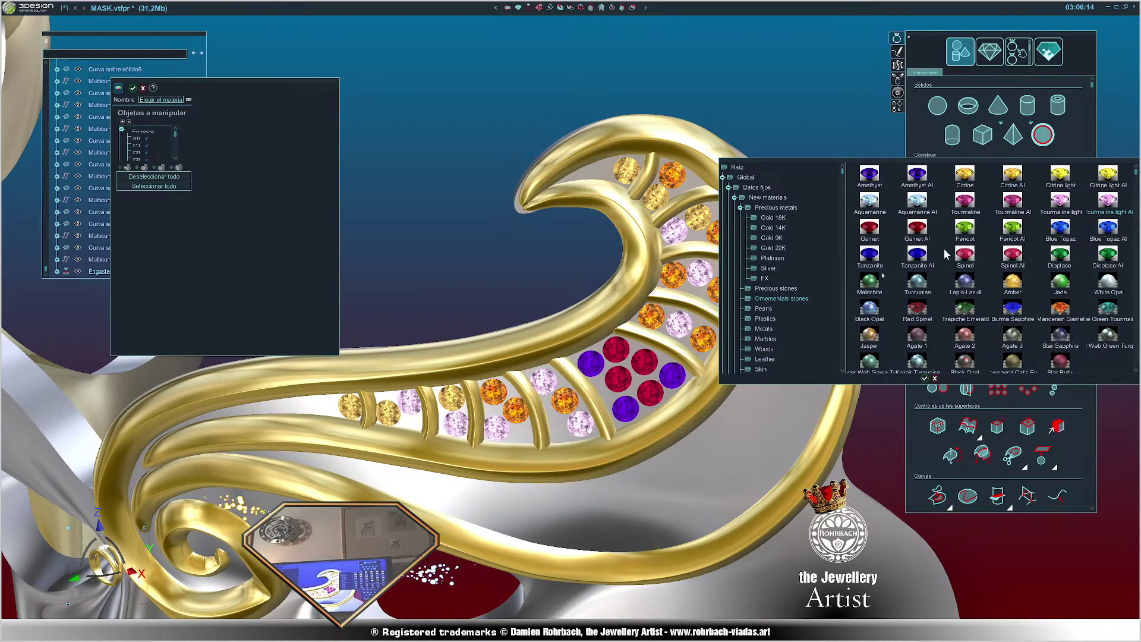
- Confirm the gemstone material assignments and save the mask file
click(516, 412)
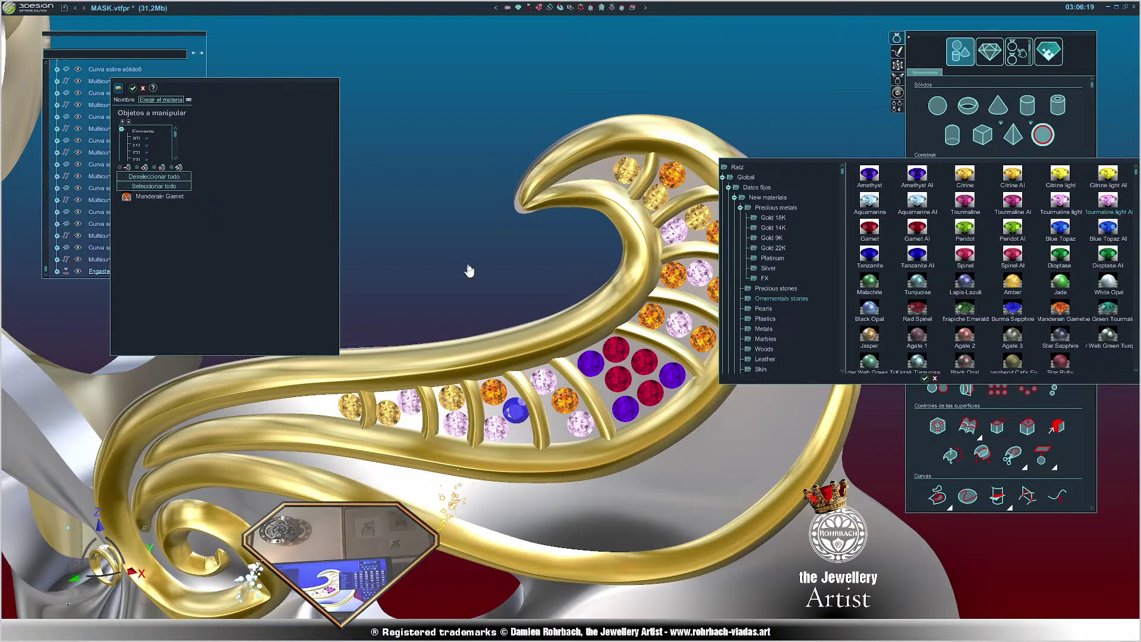
click(517, 405)
click(538, 509)
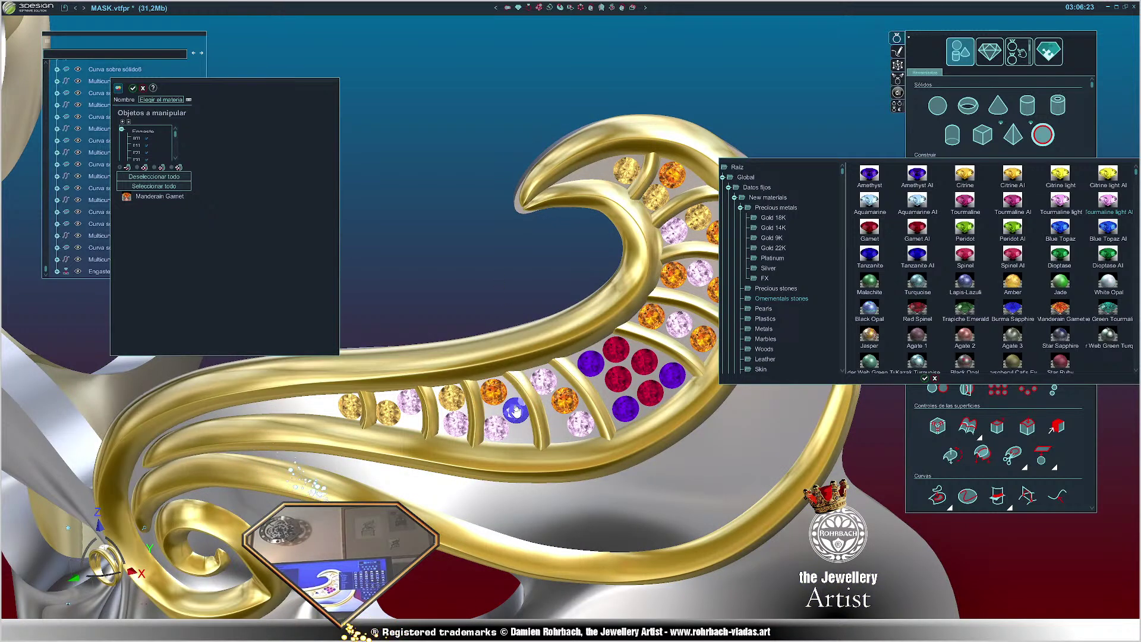
scroll(520, 262, down, 3)
scroll(519, 262, up, 2)
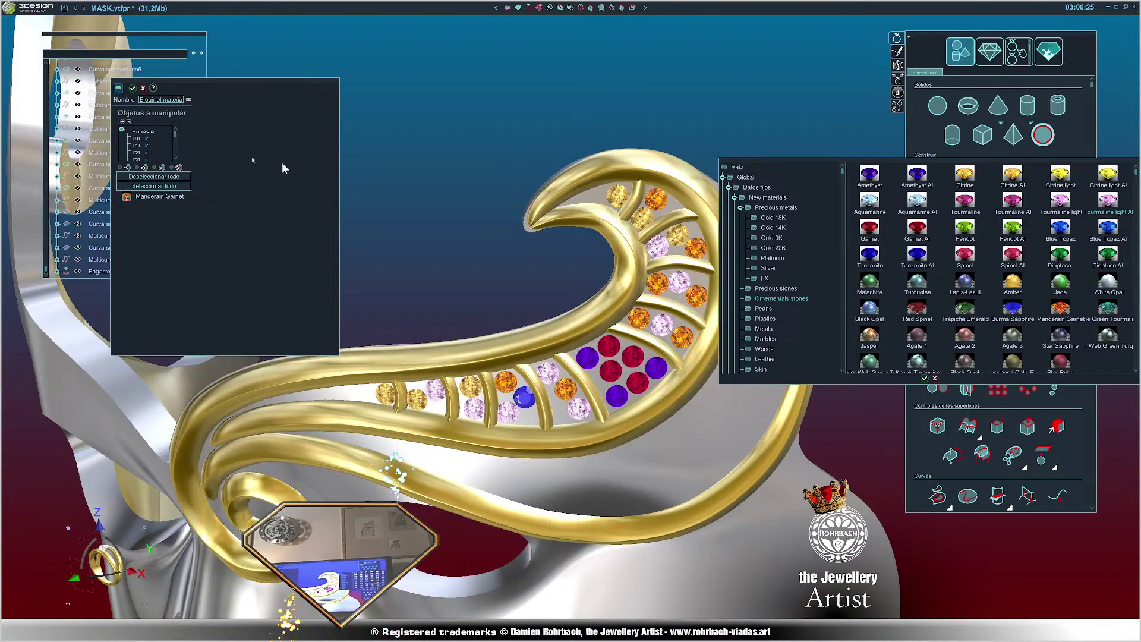
click(136, 89)
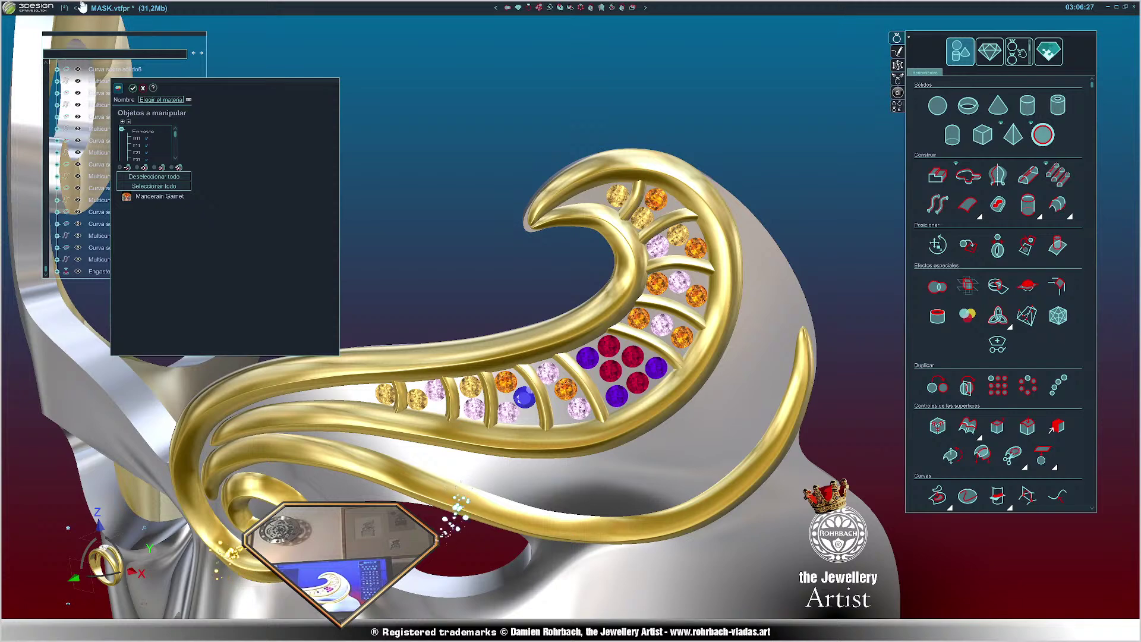
click(66, 10)
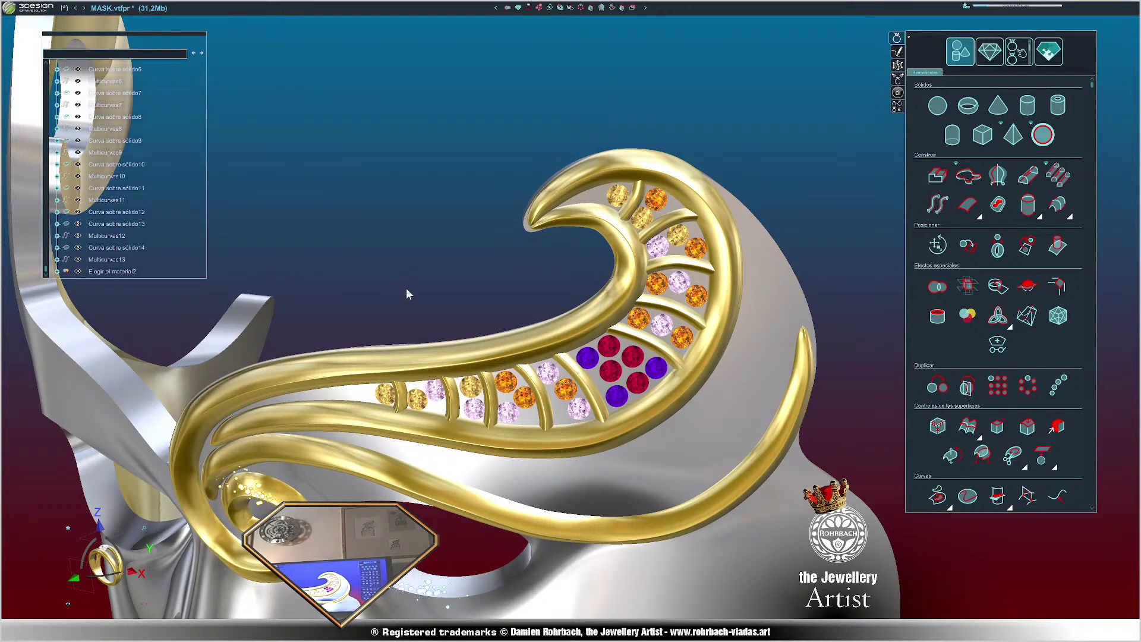
- Reopen the material assignment and change the three amethyst stones in the scroll's widest section to Tourmaline light AI
scroll(574, 327, up, 5)
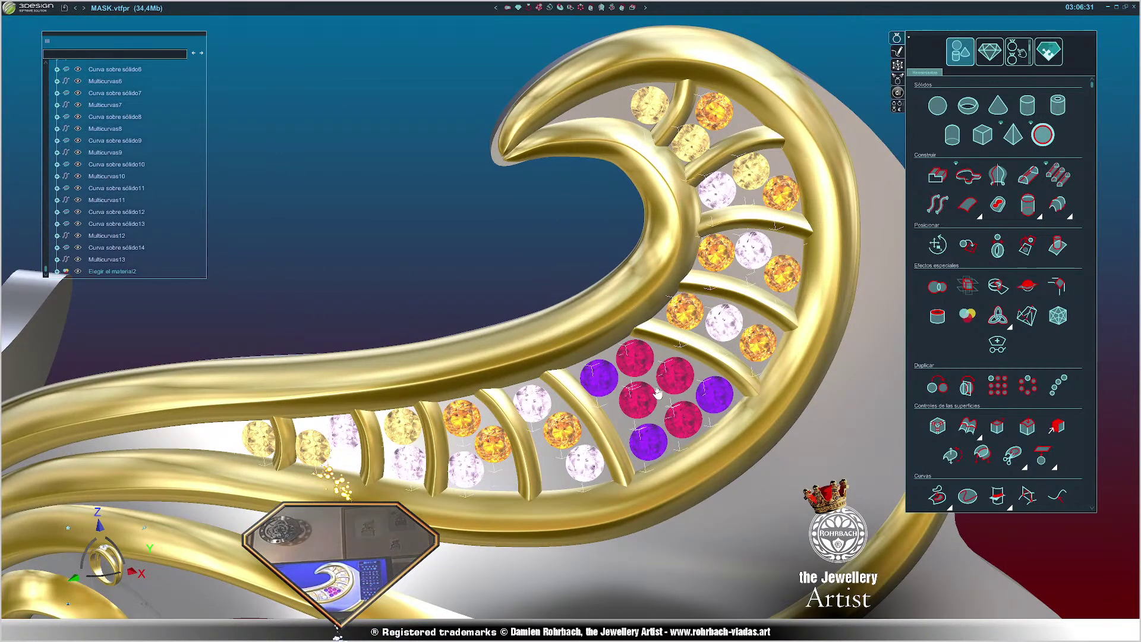
scroll(654, 389, down, 5)
middle_drag(683, 434, 607, 378)
right_drag(609, 379, 600, 374)
scroll(588, 179, up, 5)
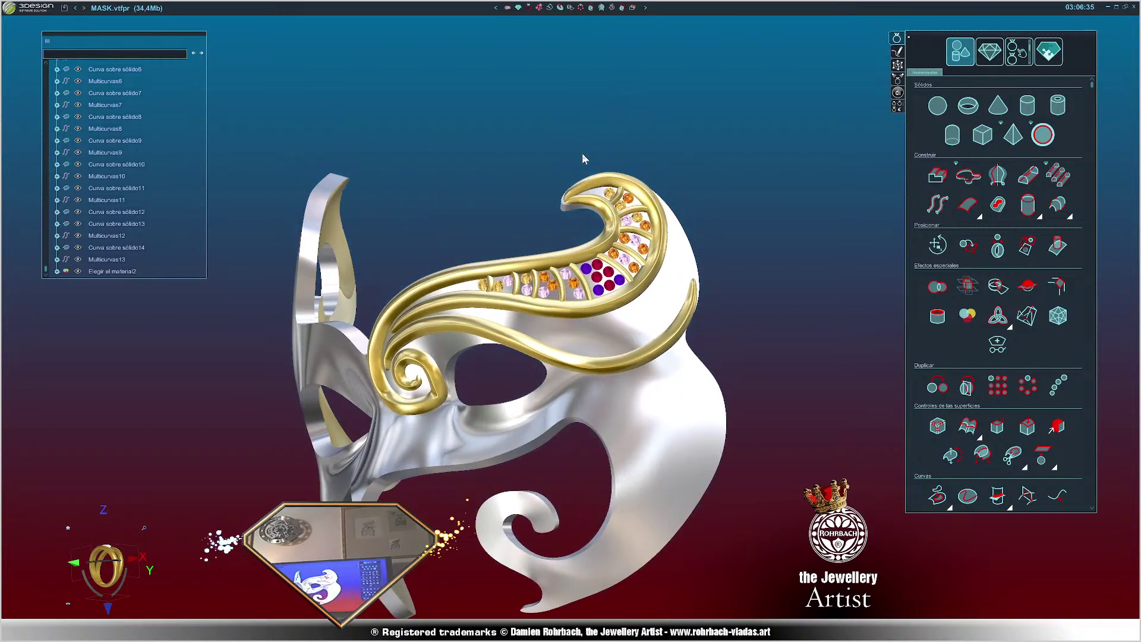
scroll(600, 209, up, 4)
scroll(652, 324, up, 4)
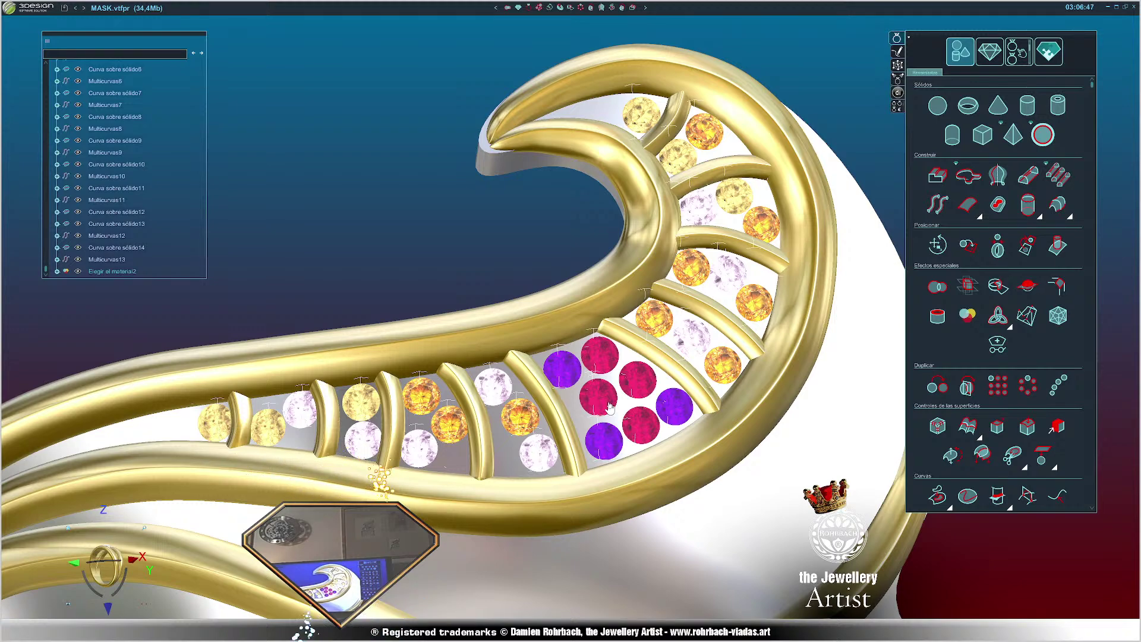
double_click(449, 424)
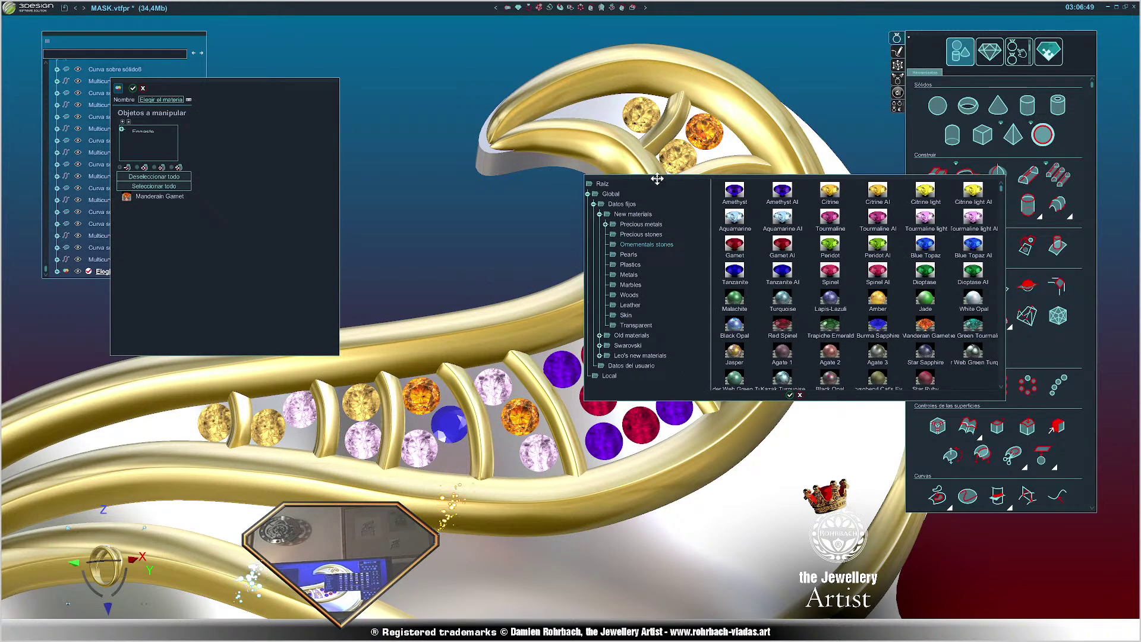
drag(657, 179, 792, 162)
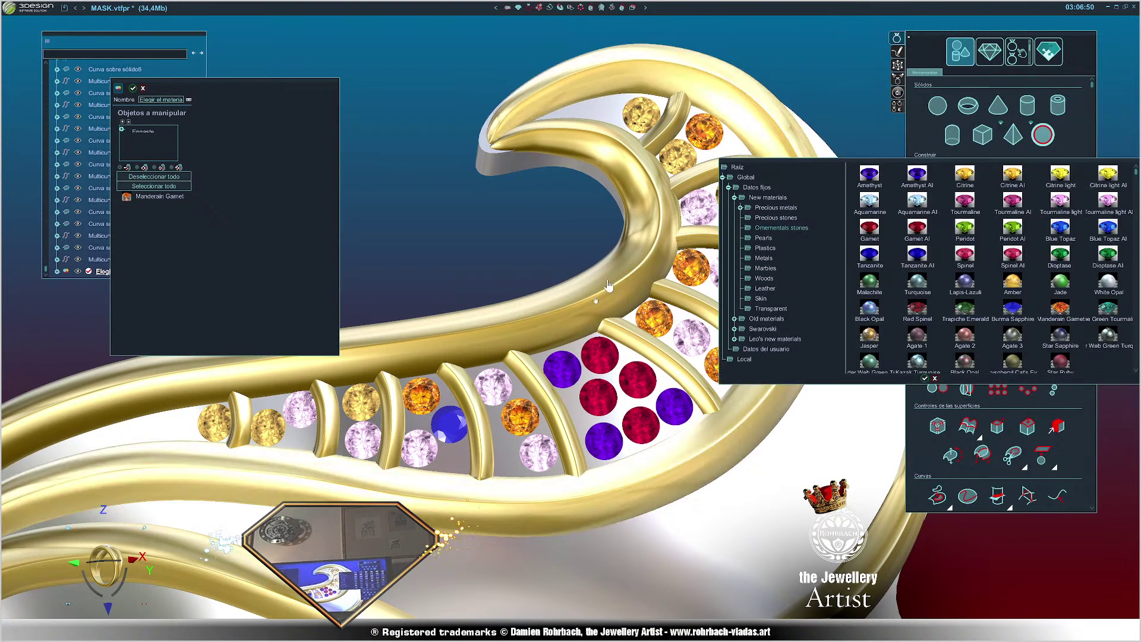
click(557, 365)
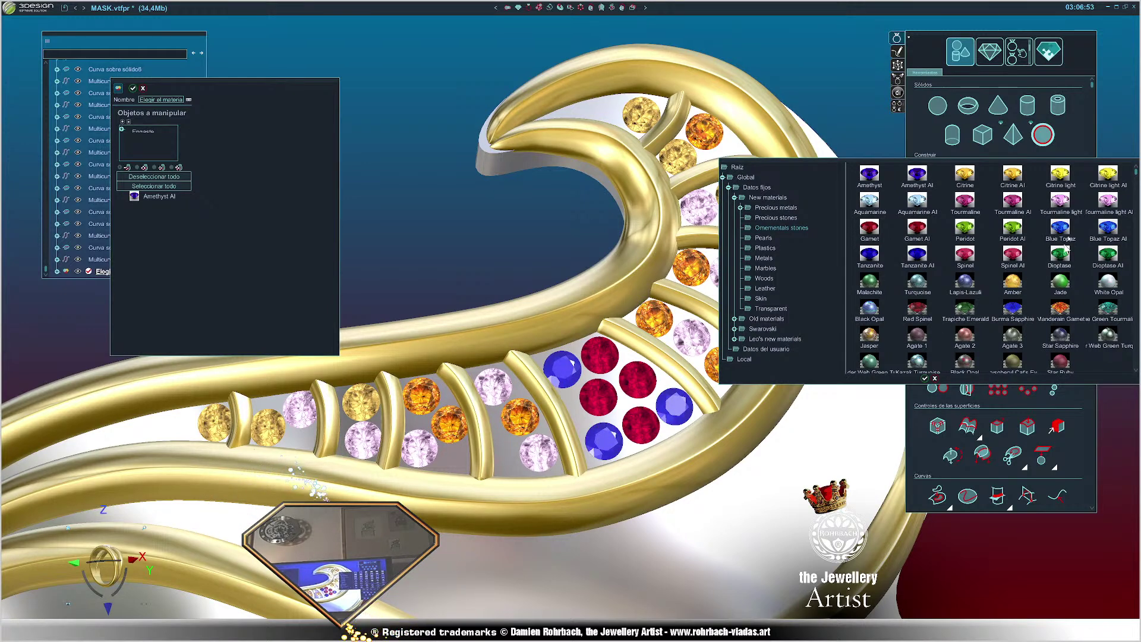
click(1109, 202)
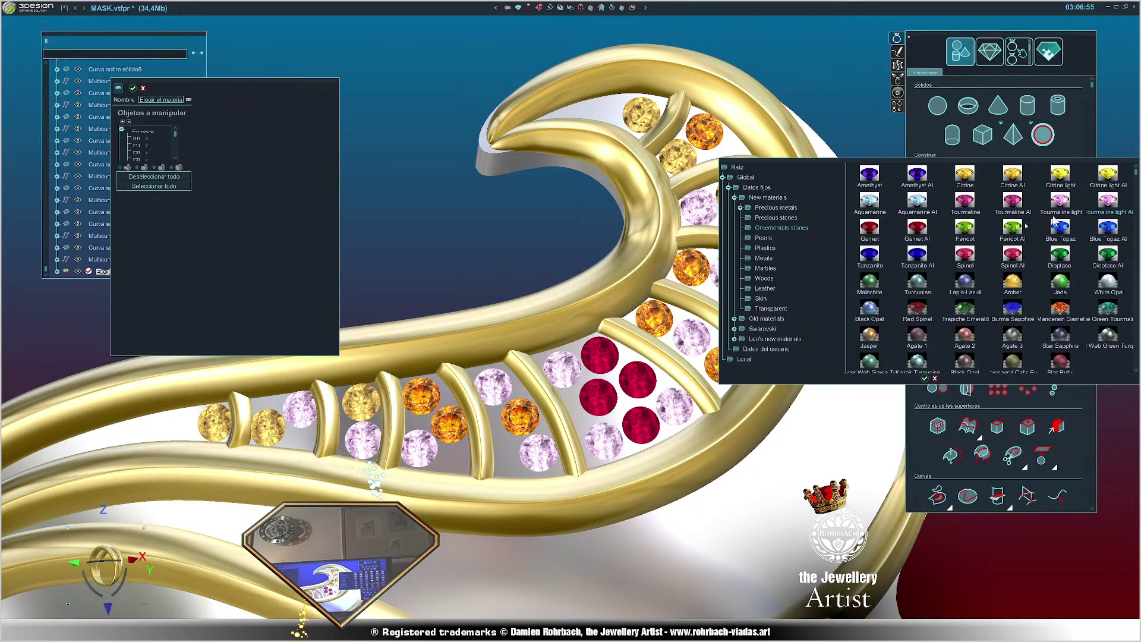
- Change the four red garnets in the widest section to Tourmaline AI and apply the material changes
click(632, 395)
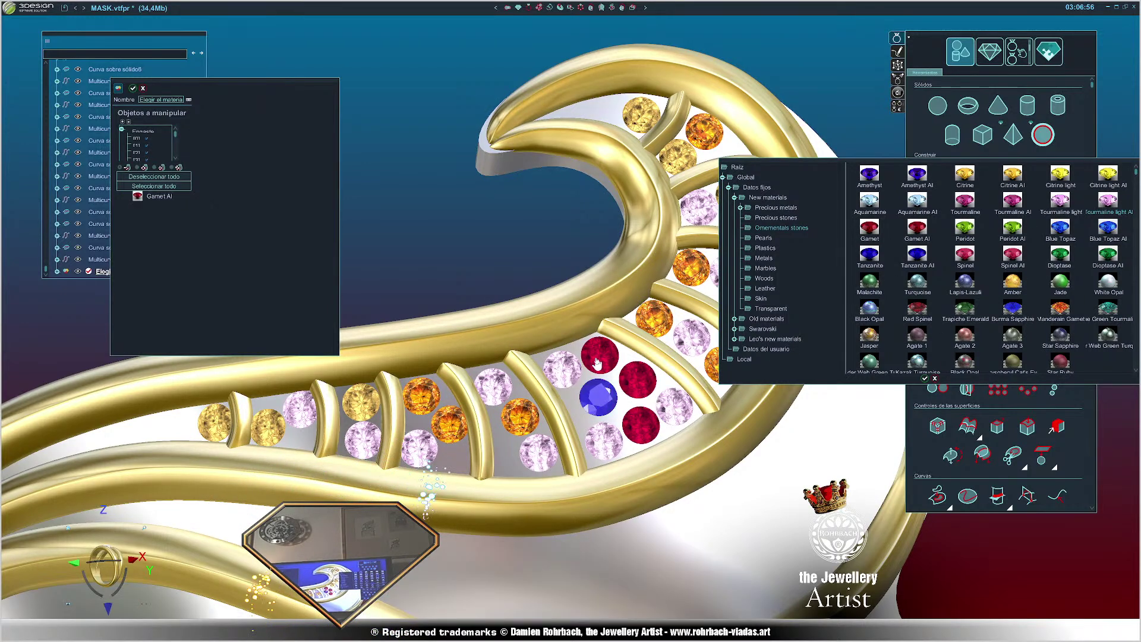
click(644, 422)
click(1012, 202)
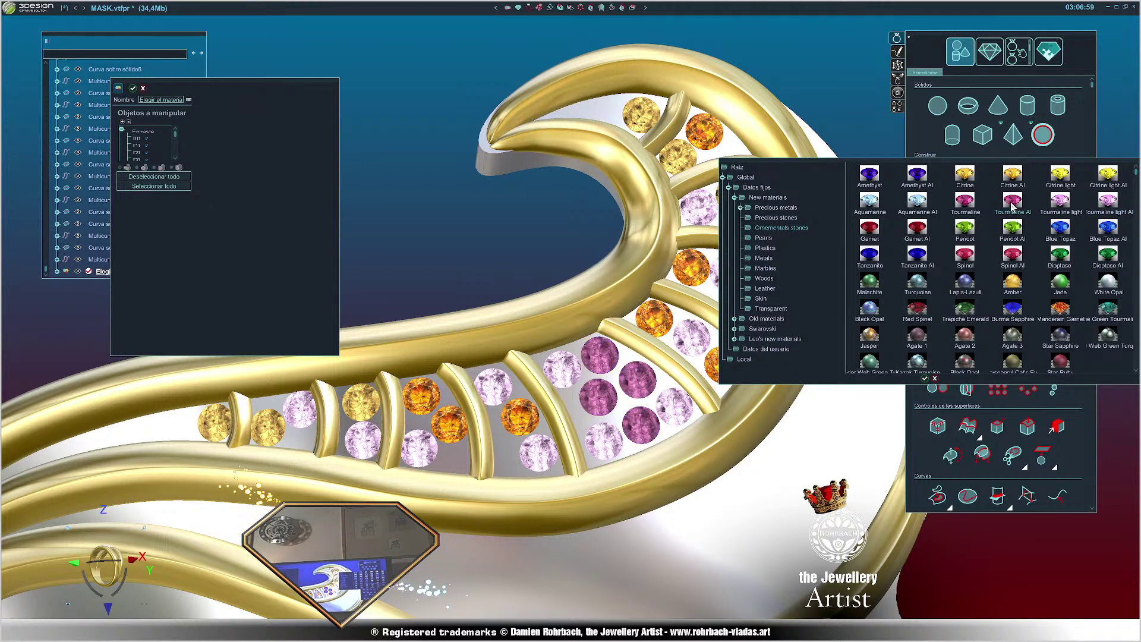
key(Return)
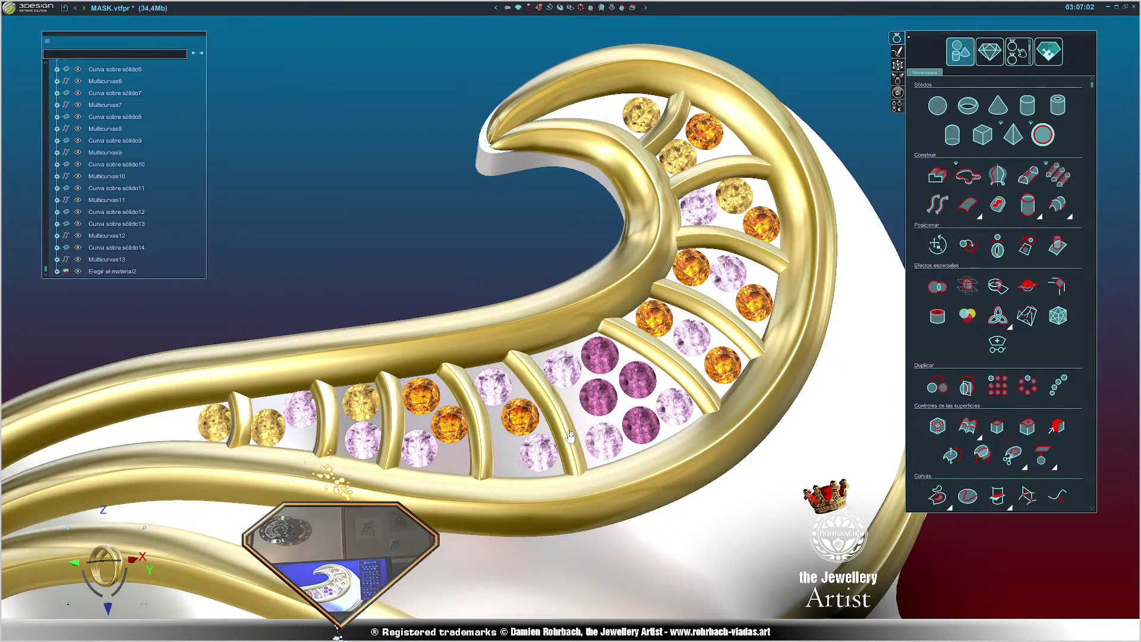
- Assign Tourmaline AI to the upper light tourmaline in the adjacent tail section and the outer Manderain Garnet in the adjacent curl section
double_click(609, 395)
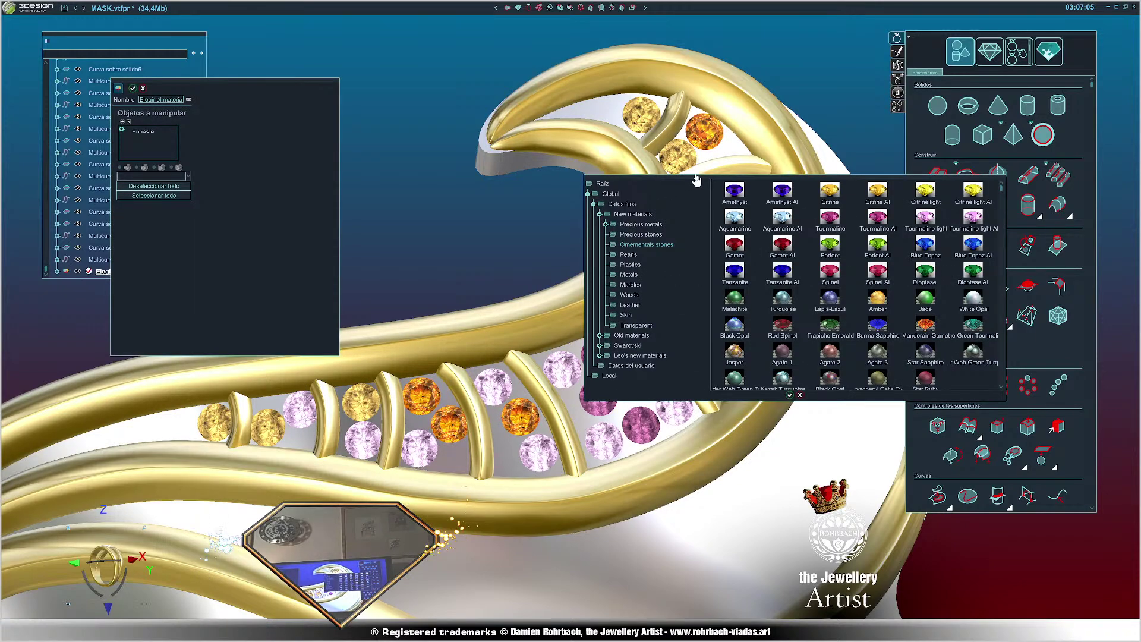
drag(694, 180, 726, 56)
click(492, 387)
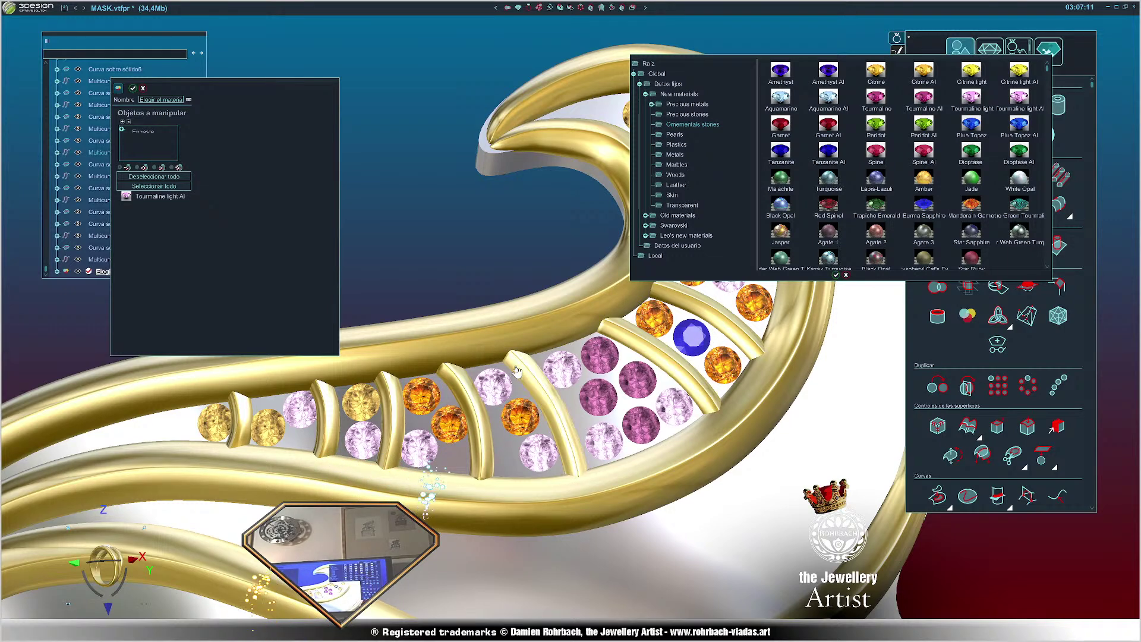
click(722, 364)
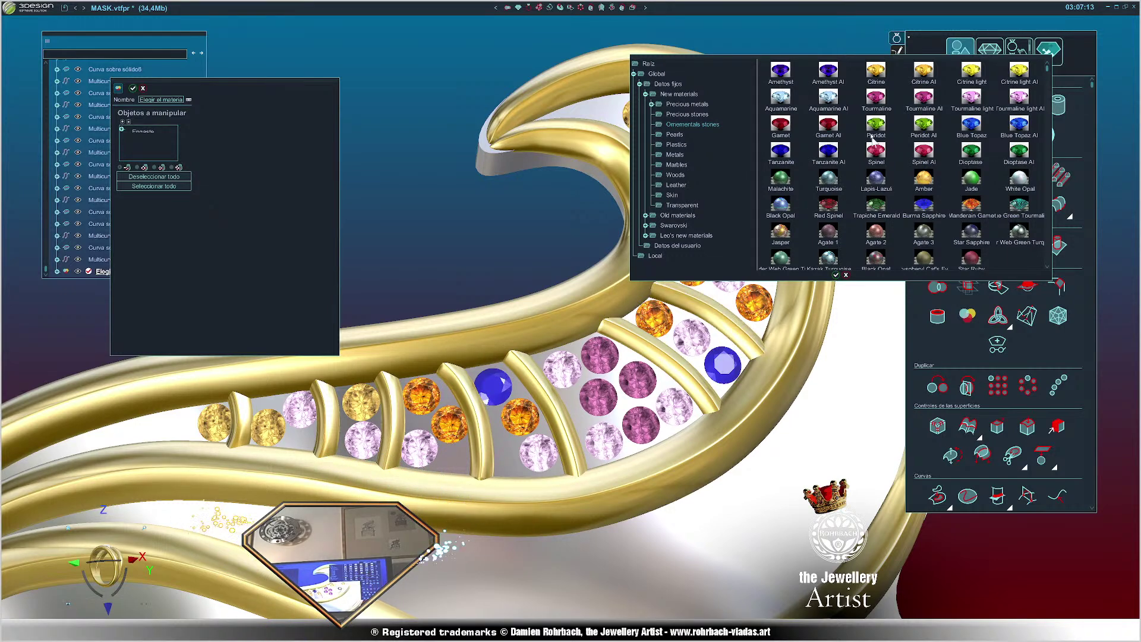
click(920, 101)
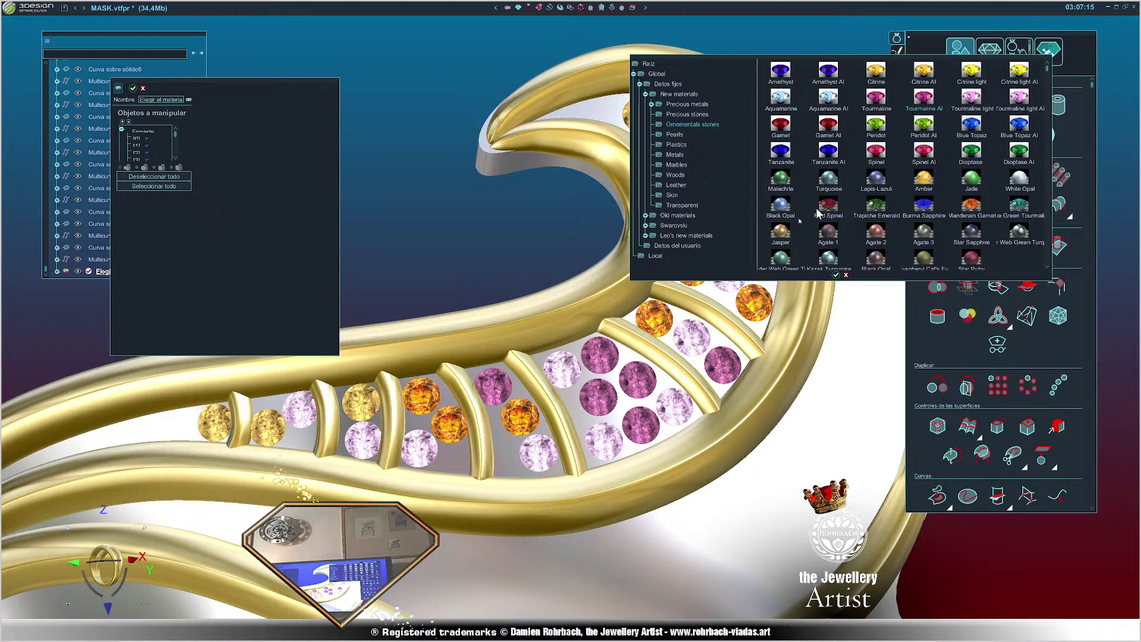
scroll(718, 412, down, 4)
middle_drag(719, 412, 668, 436)
key(Return)
key(Return)
scroll(681, 460, down, 5)
scroll(669, 437, up, 3)
scroll(668, 437, up, 2)
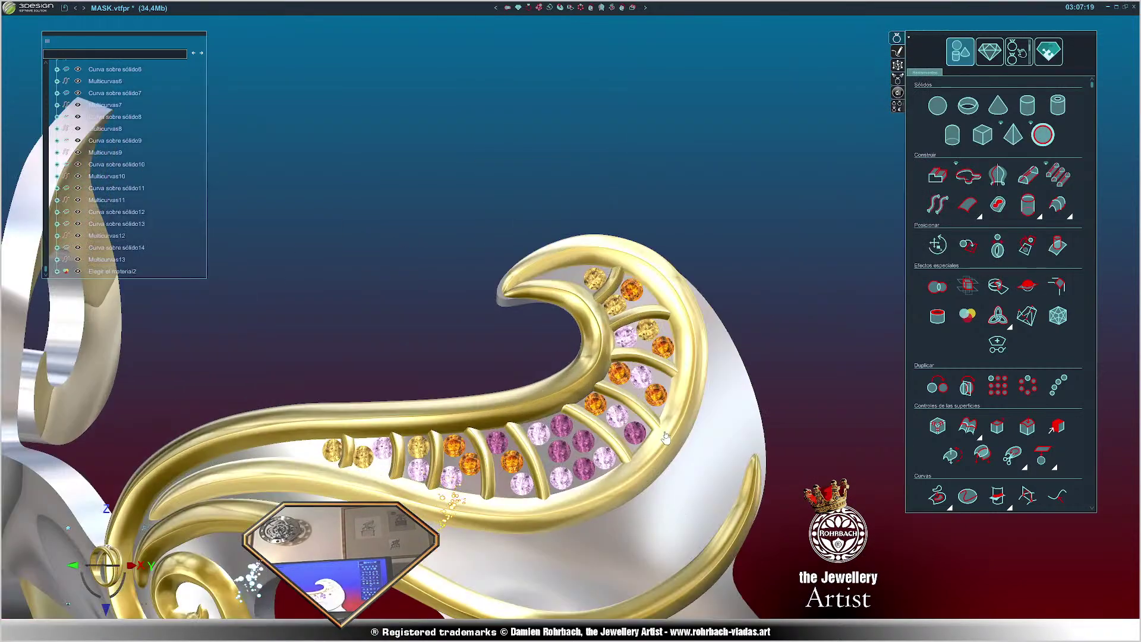
- Create an advanced pavé on the mask body with four 1 mm placements around the citrine nearest the curl's tip
middle_drag(516, 449, 637, 450)
scroll(637, 450, up, 3)
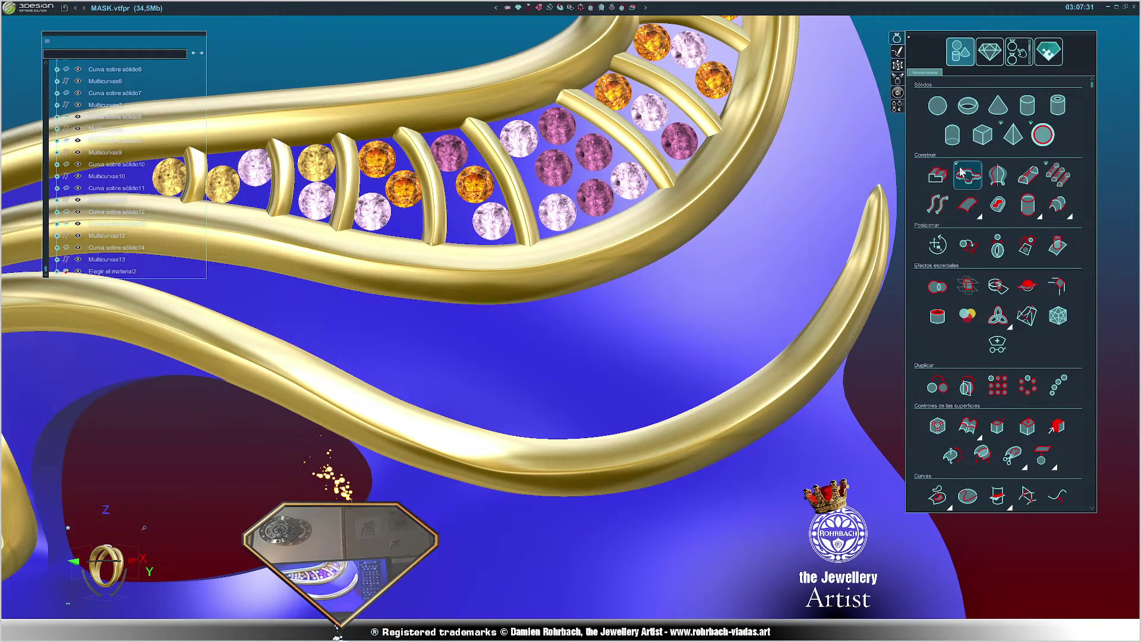
click(989, 52)
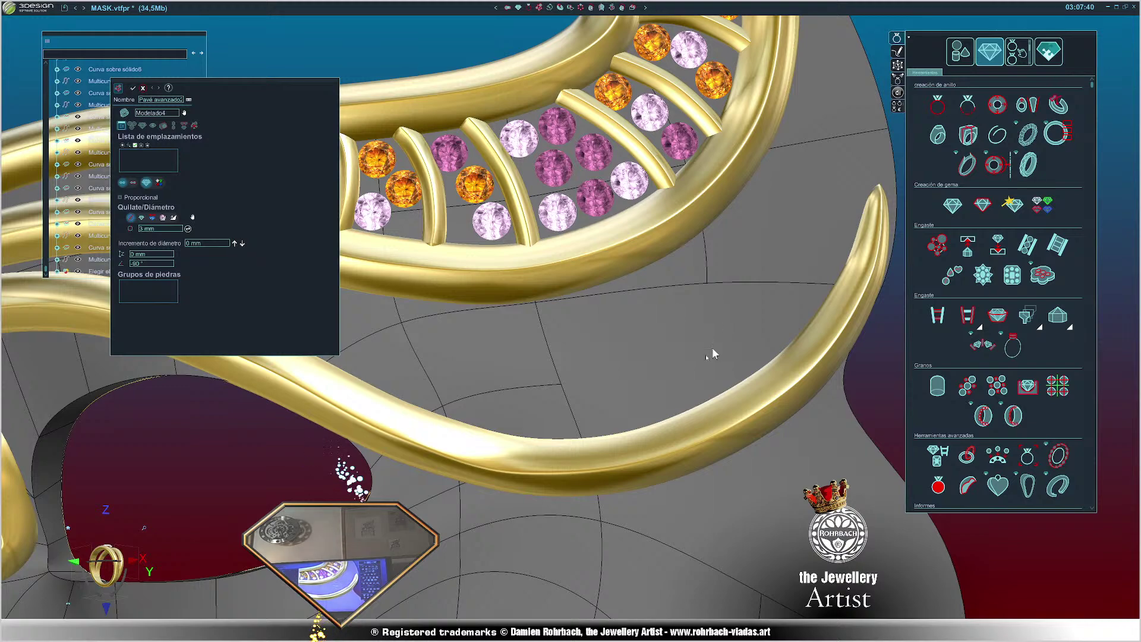
middle_drag(714, 351, 606, 433)
middle_drag(503, 288, 593, 382)
scroll(592, 382, up, 5)
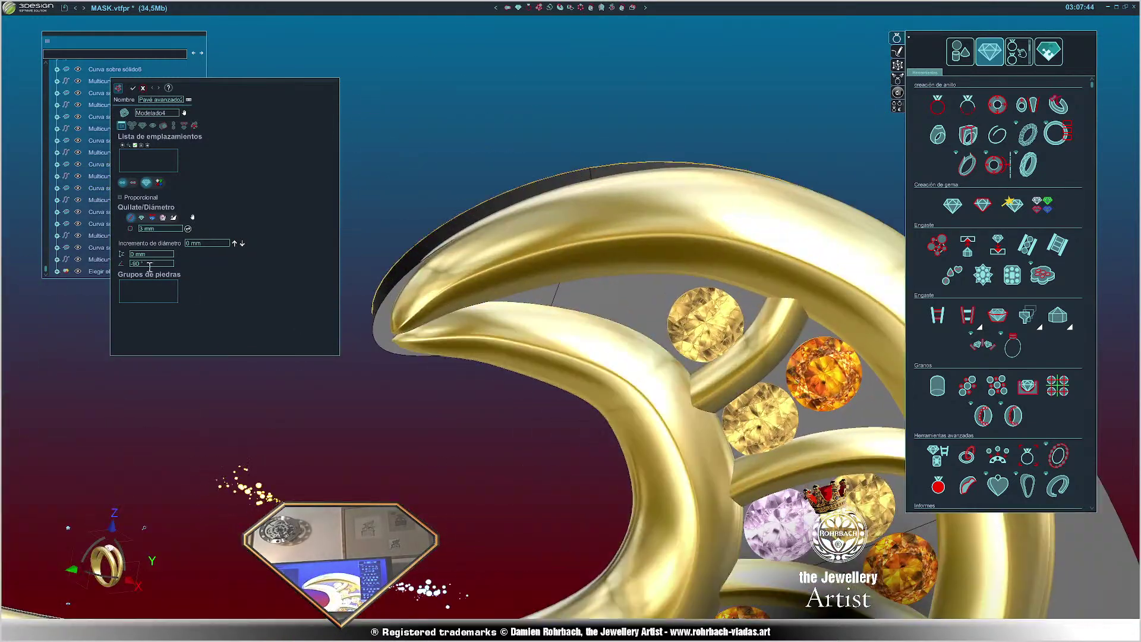
drag(246, 97, 322, 127)
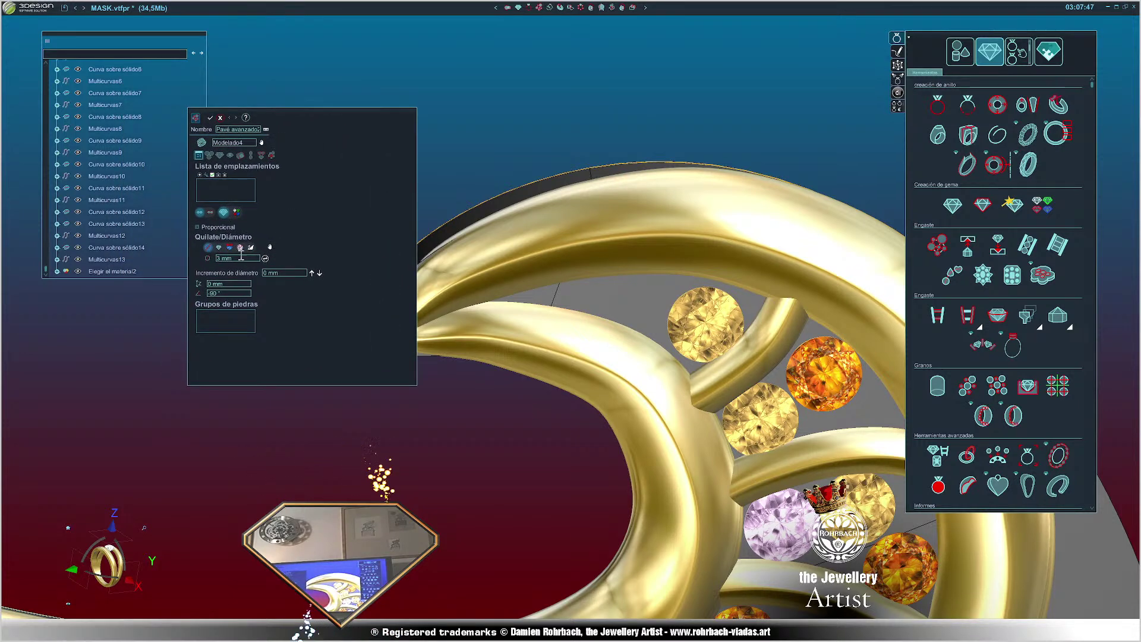
text(1)
key(Tab)
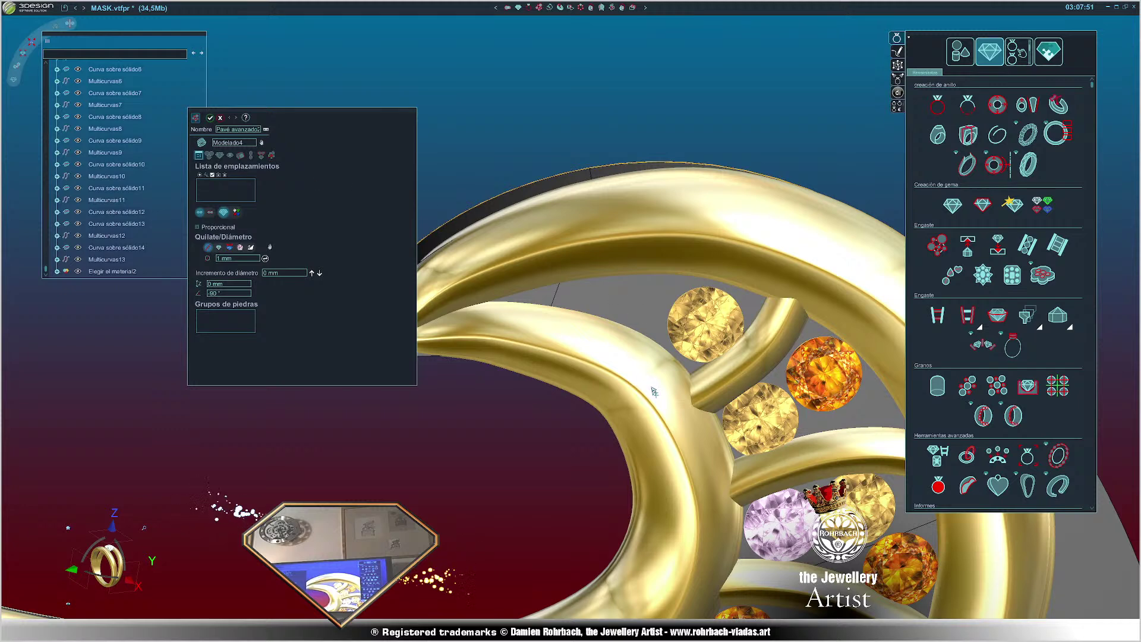
click(662, 337)
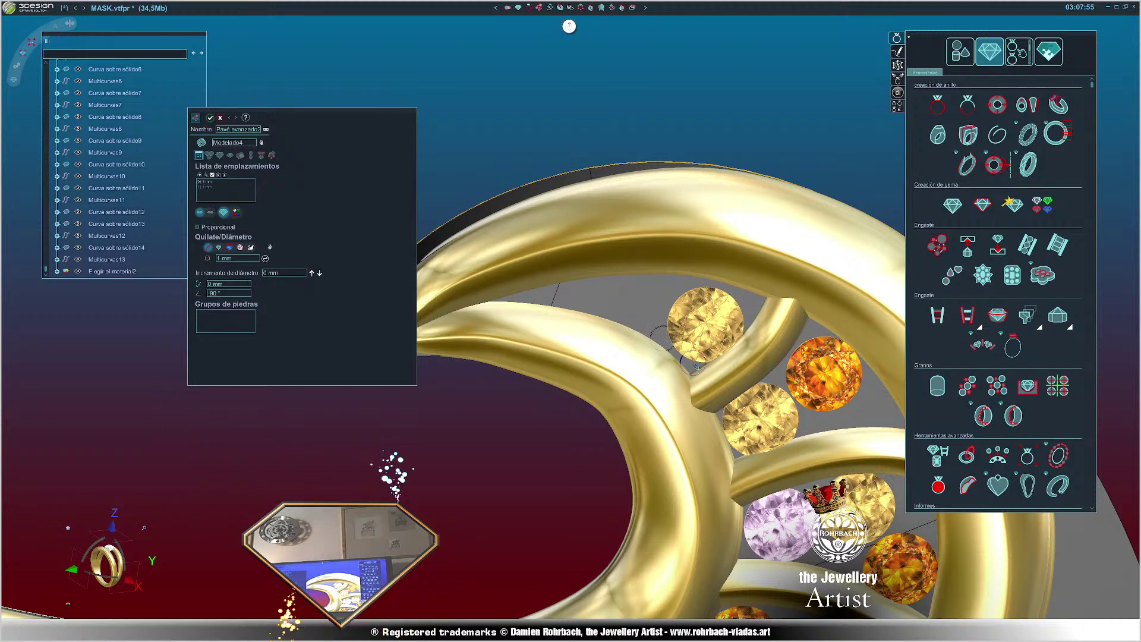
click(694, 281)
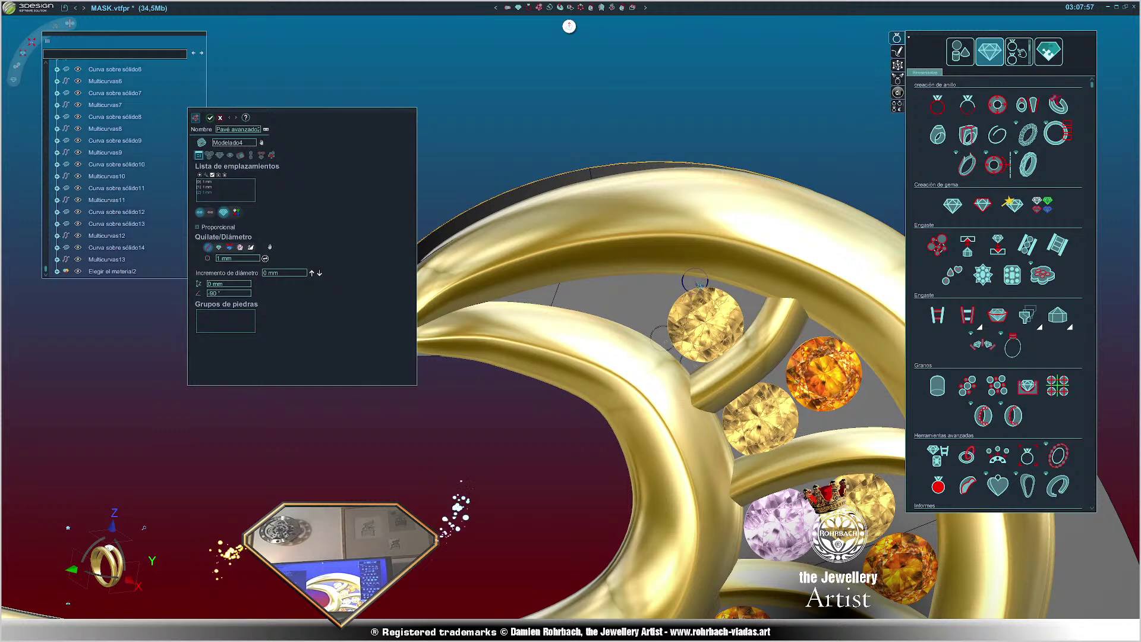
click(752, 310)
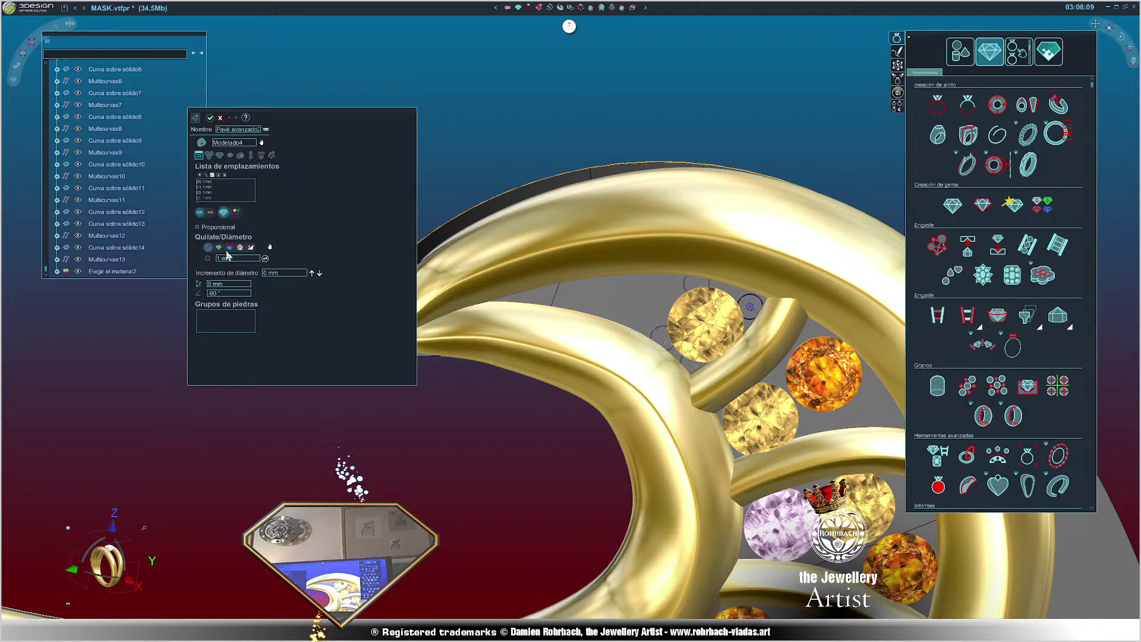
- Set the diameter of all four pavé placements to 1.25 mm
text(1.25)
key(Tab)
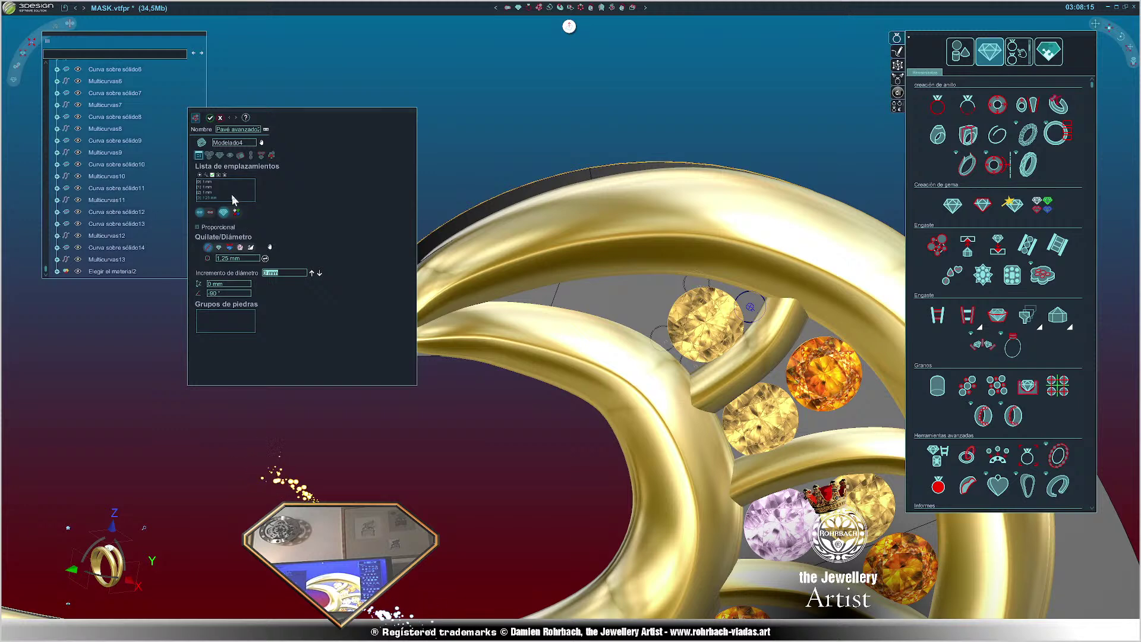
click(212, 176)
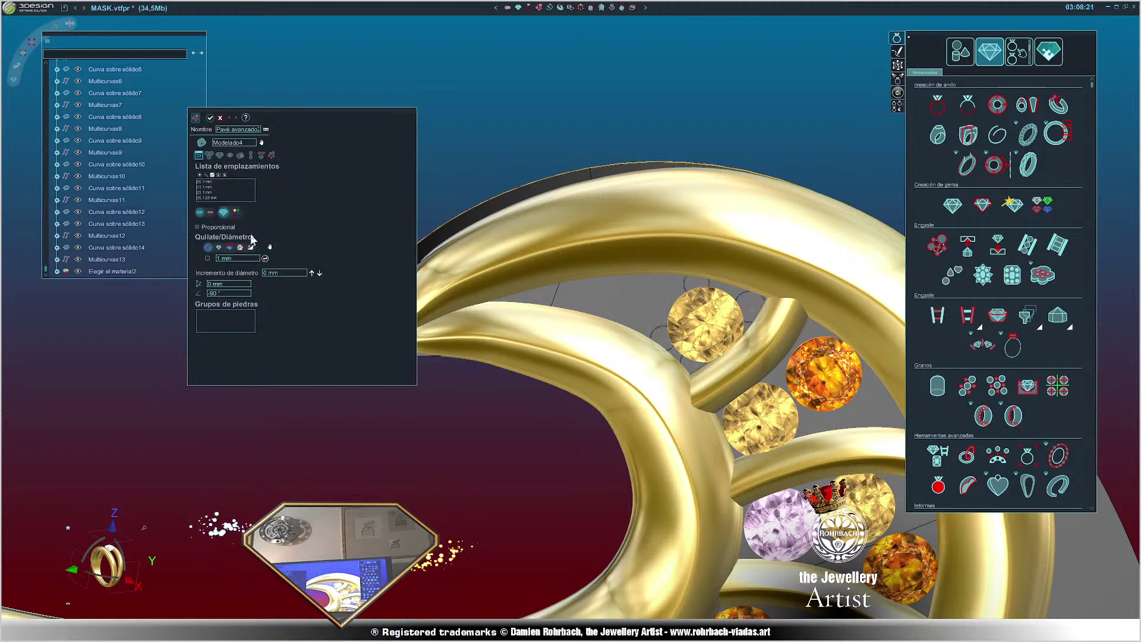
click(210, 182)
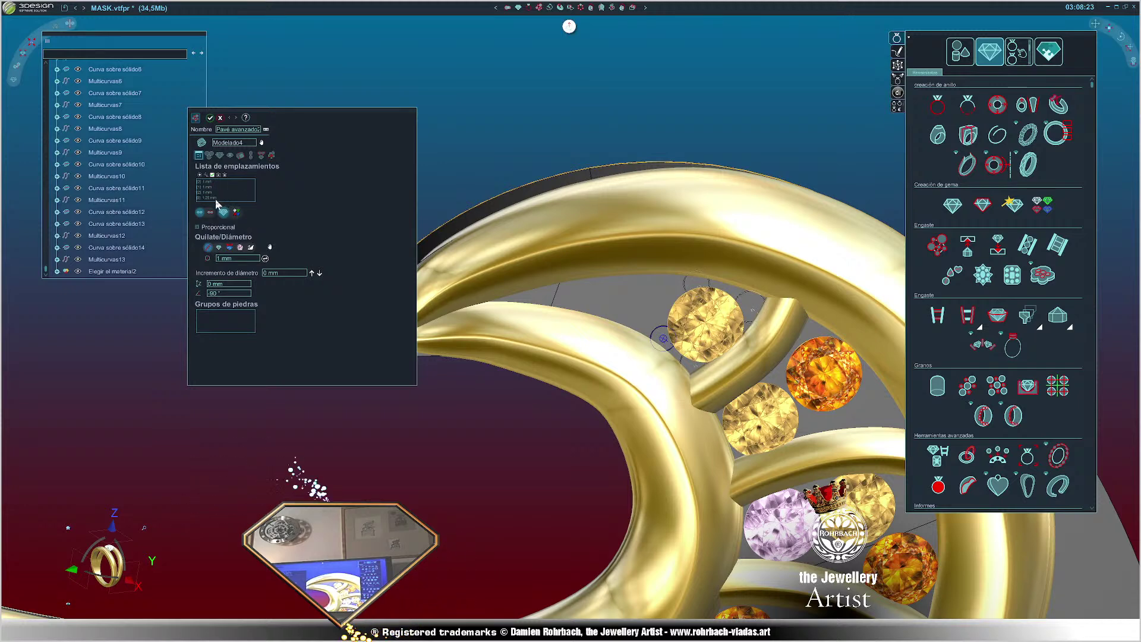
text(1.)
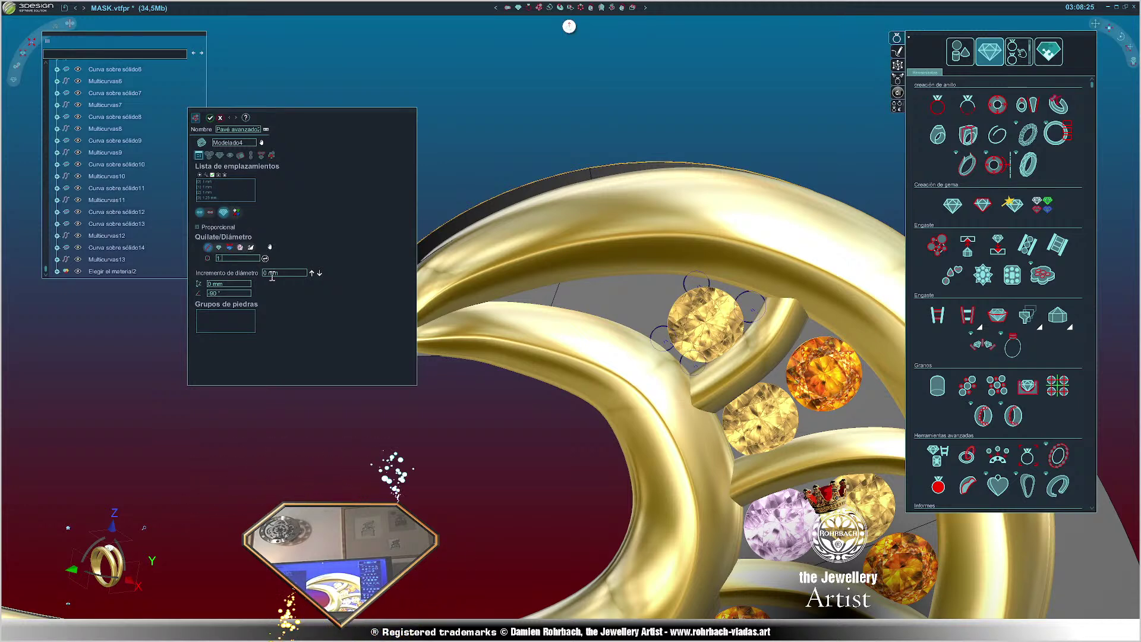
text(25)
key(Tab)
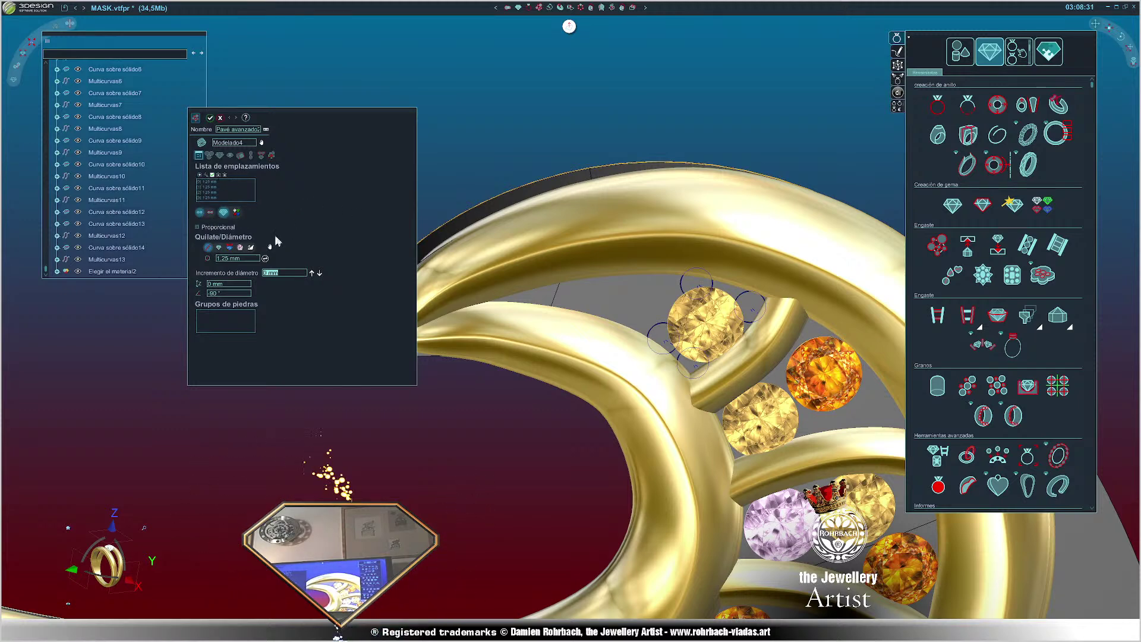
- Reposition the 1.25 mm pavé placements around the citrine nearest the curl's tip so they fit between the stone and the gold borders
middle_drag(660, 321, 585, 355)
scroll(578, 354, up, 3)
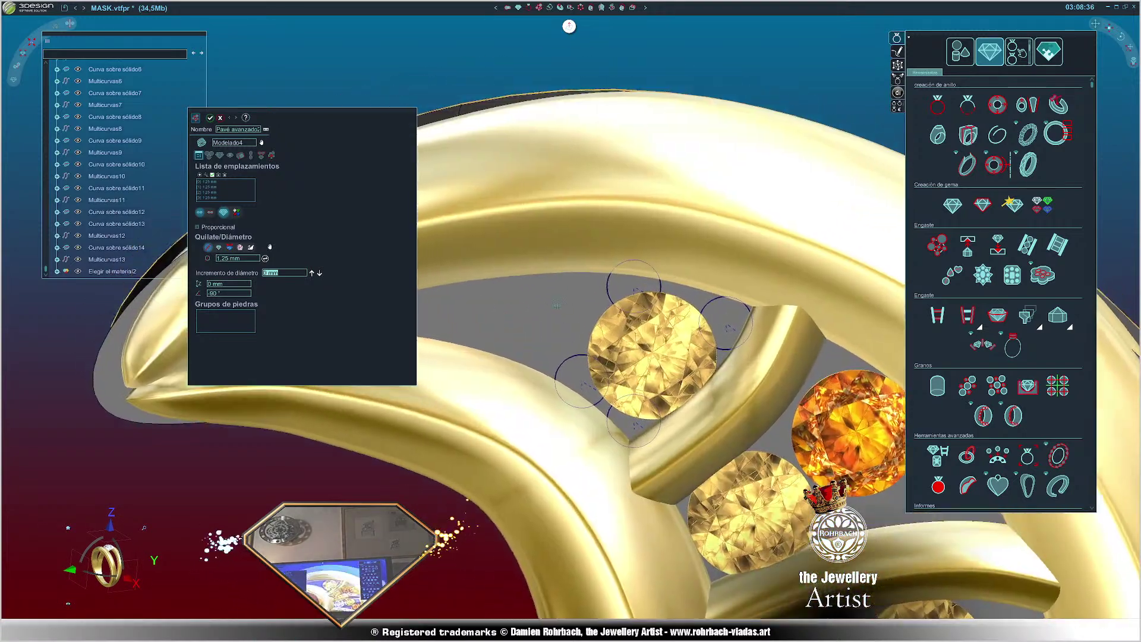
right_click(593, 351)
click(564, 368)
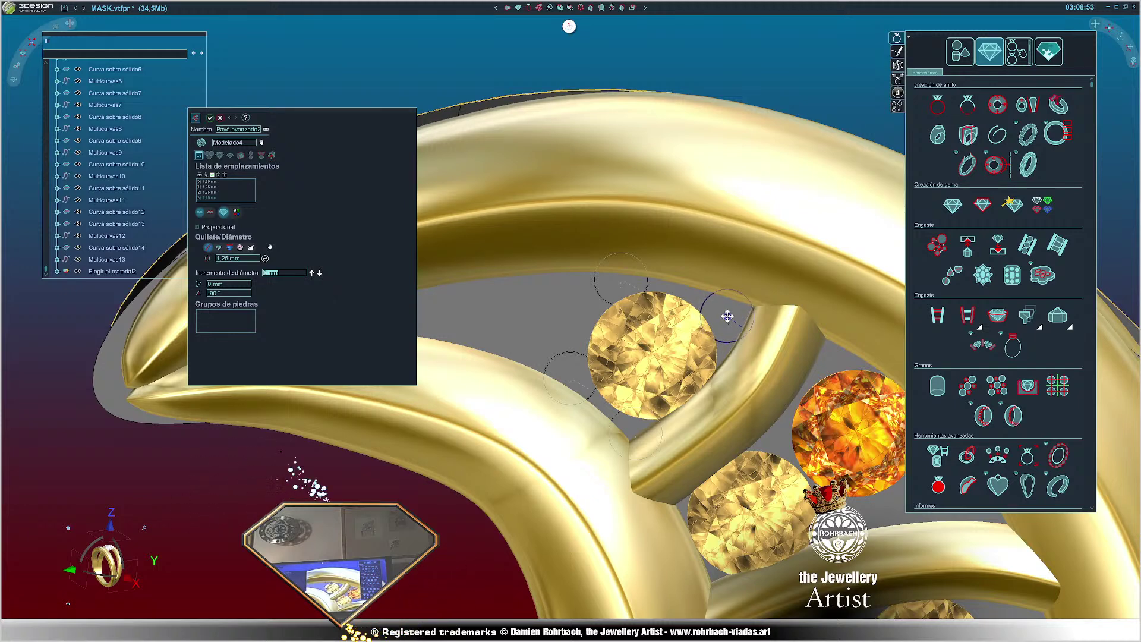
scroll(716, 323, down, 5)
middle_drag(607, 404, 689, 413)
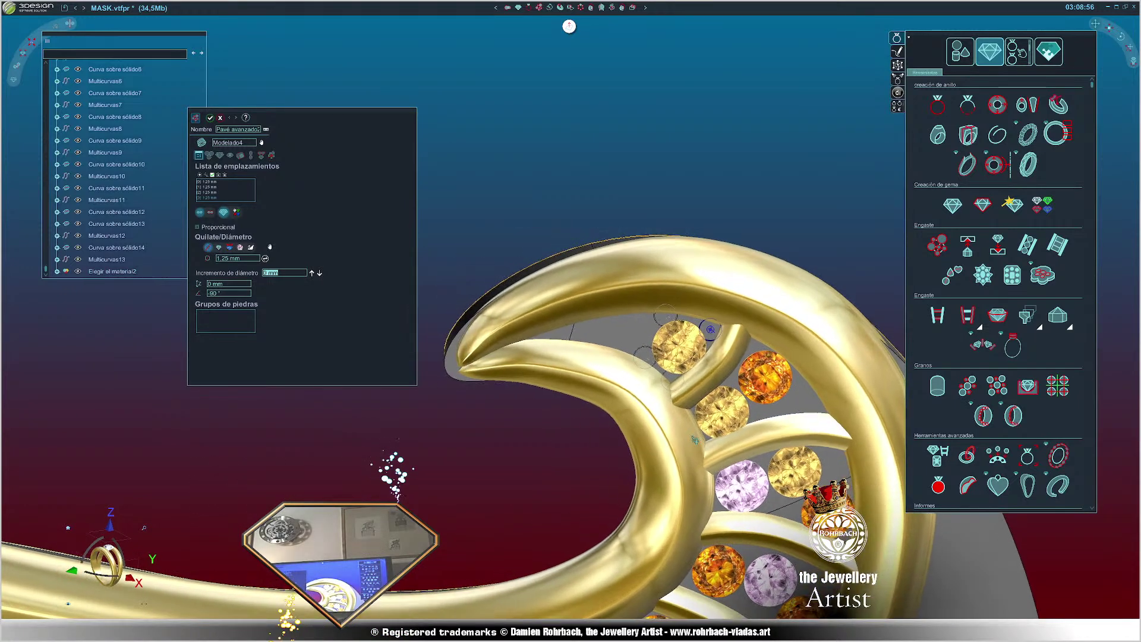
scroll(690, 412, up, 3)
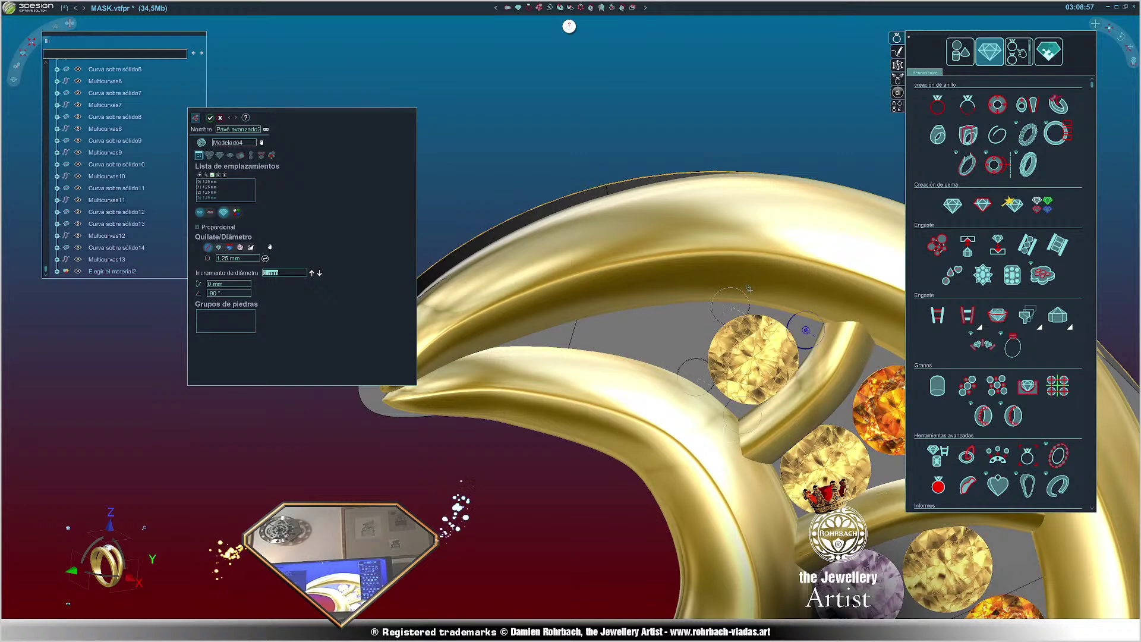
scroll(773, 270, down, 3)
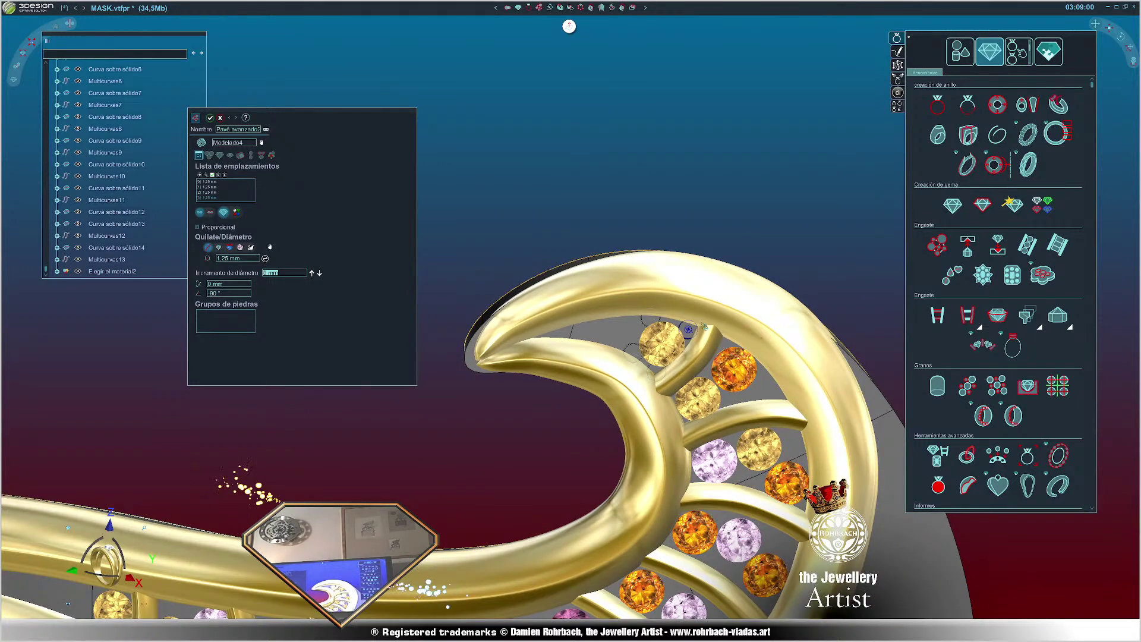
scroll(699, 286, up, 2)
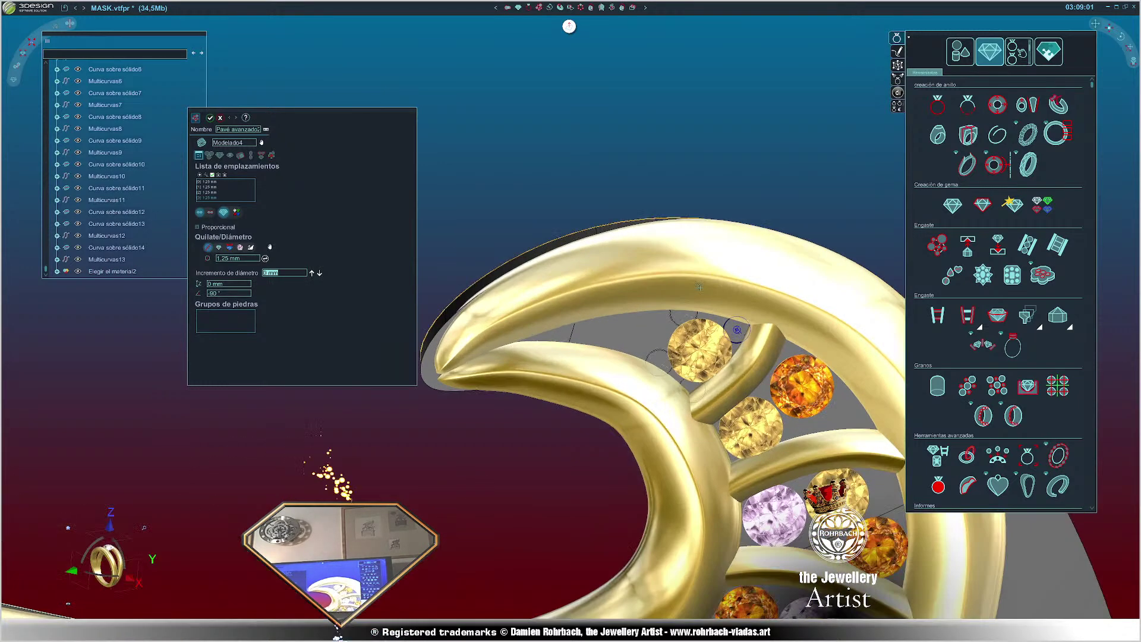
scroll(785, 313, up, 2)
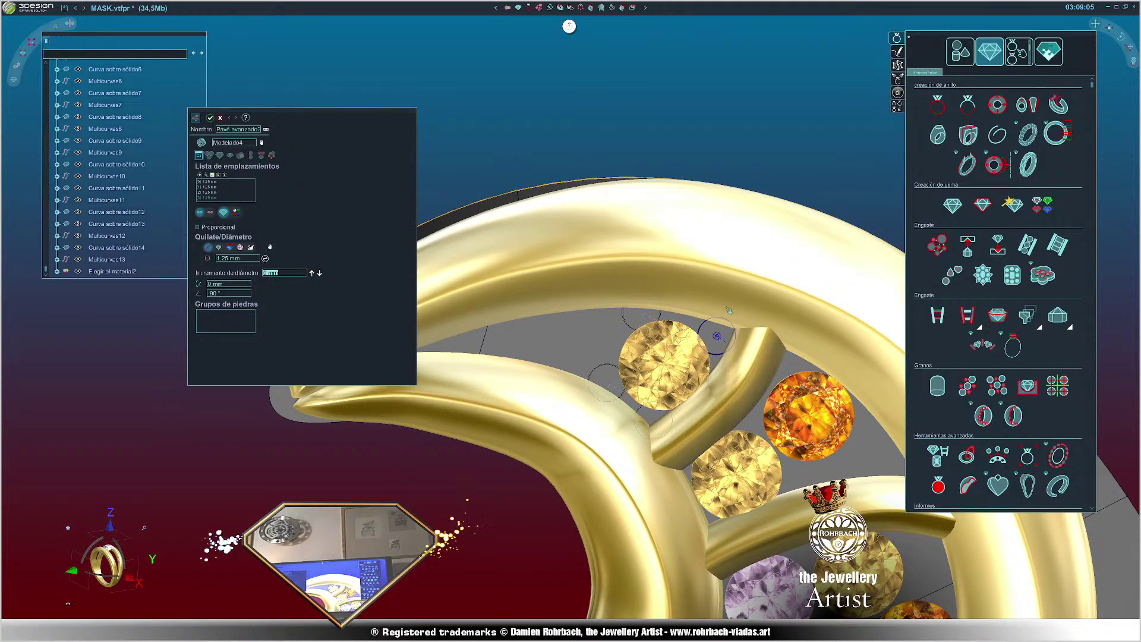
scroll(728, 310, up, 3)
scroll(730, 311, down, 5)
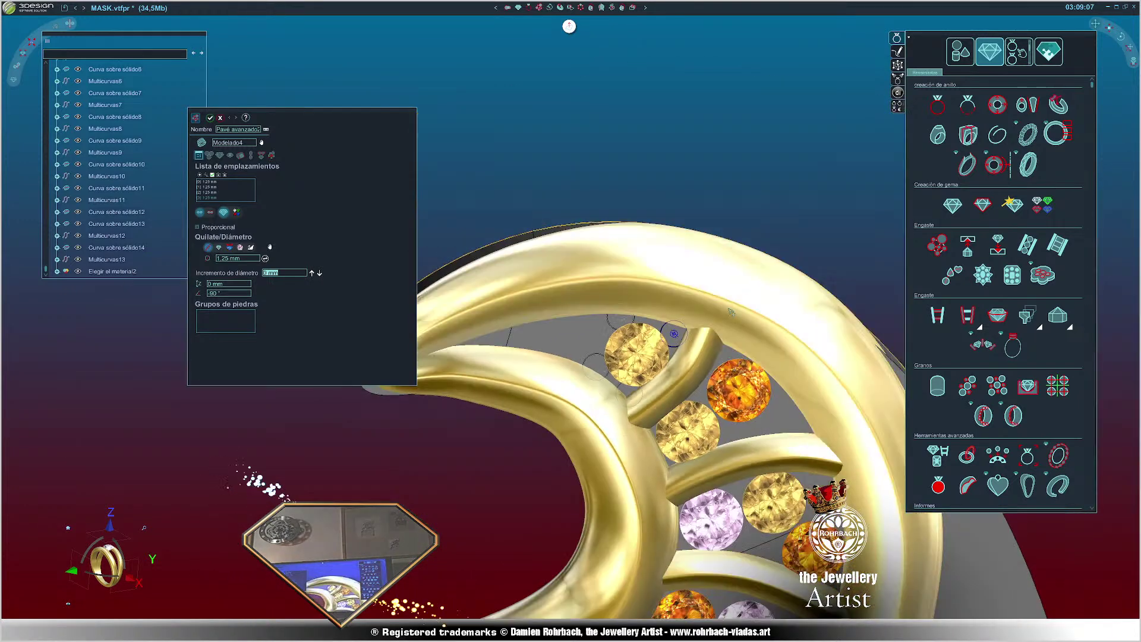
scroll(731, 312, up, 2)
scroll(731, 311, up, 3)
scroll(731, 315, down, 5)
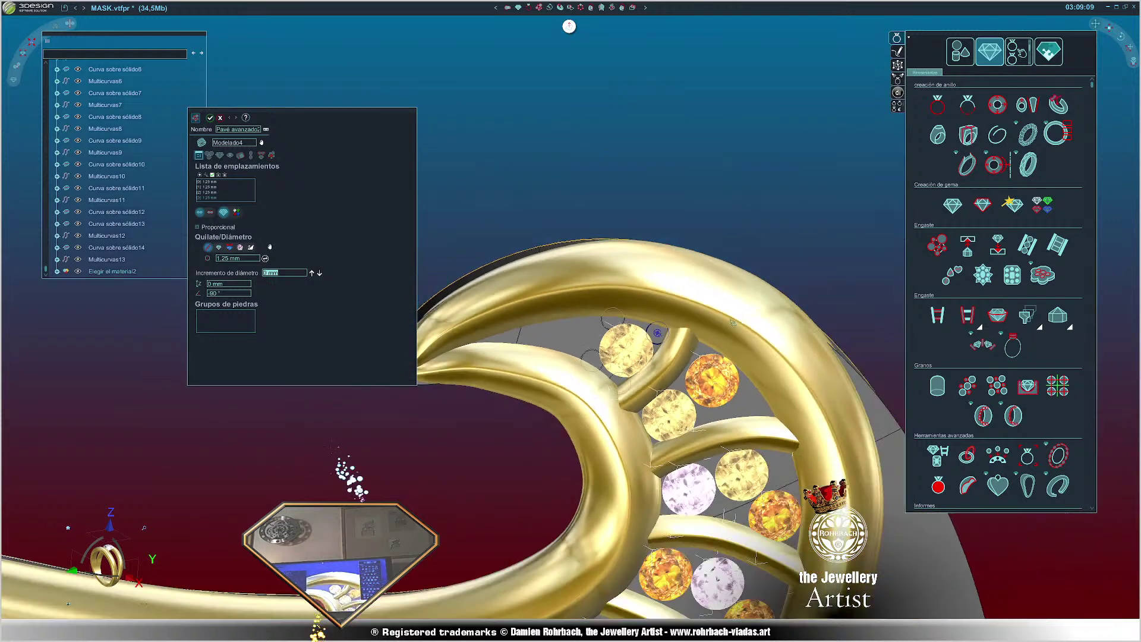
scroll(733, 322, up, 2)
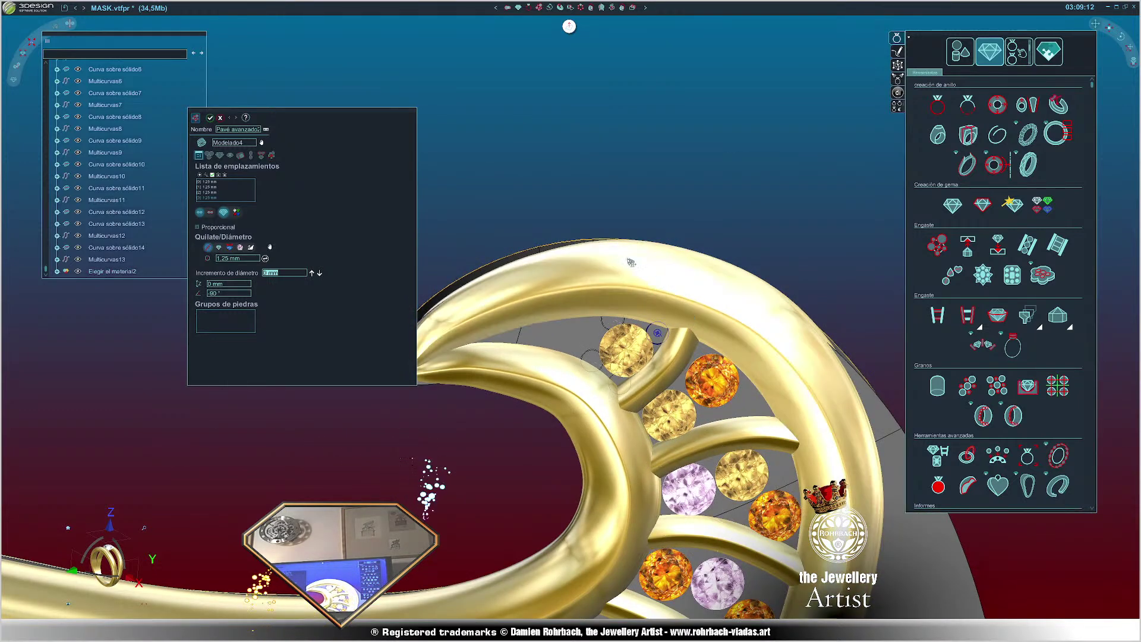
scroll(732, 322, up, 2)
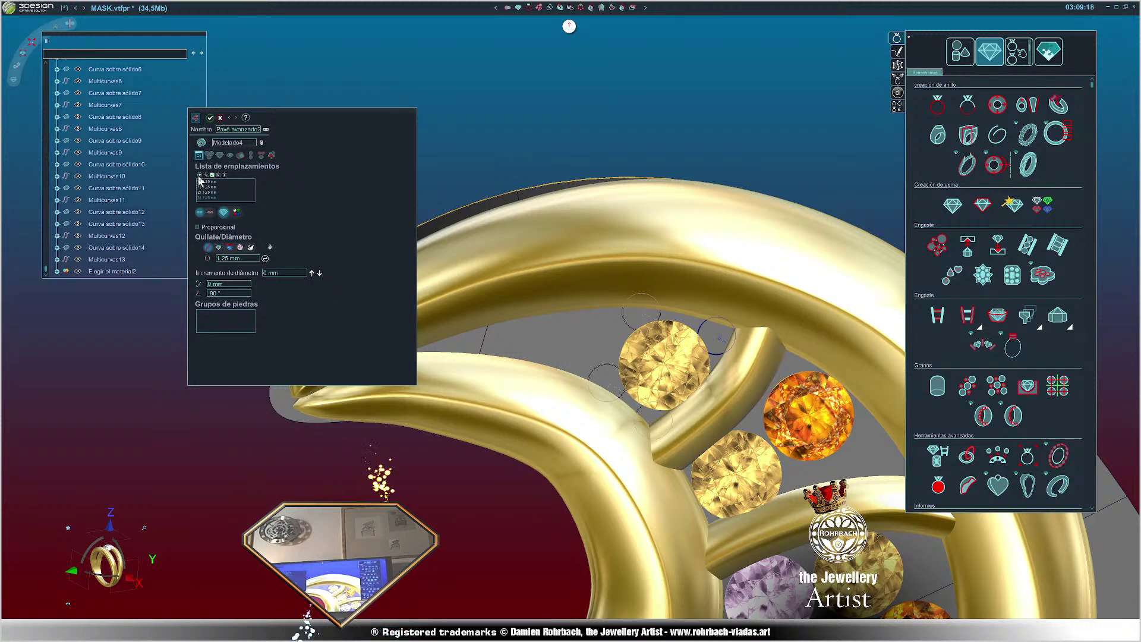
- Fill the narrow area between the tip citrine and the curl's point with six more 1.25 mm pavé placements
scroll(629, 380, down, 3)
scroll(536, 350, up, 5)
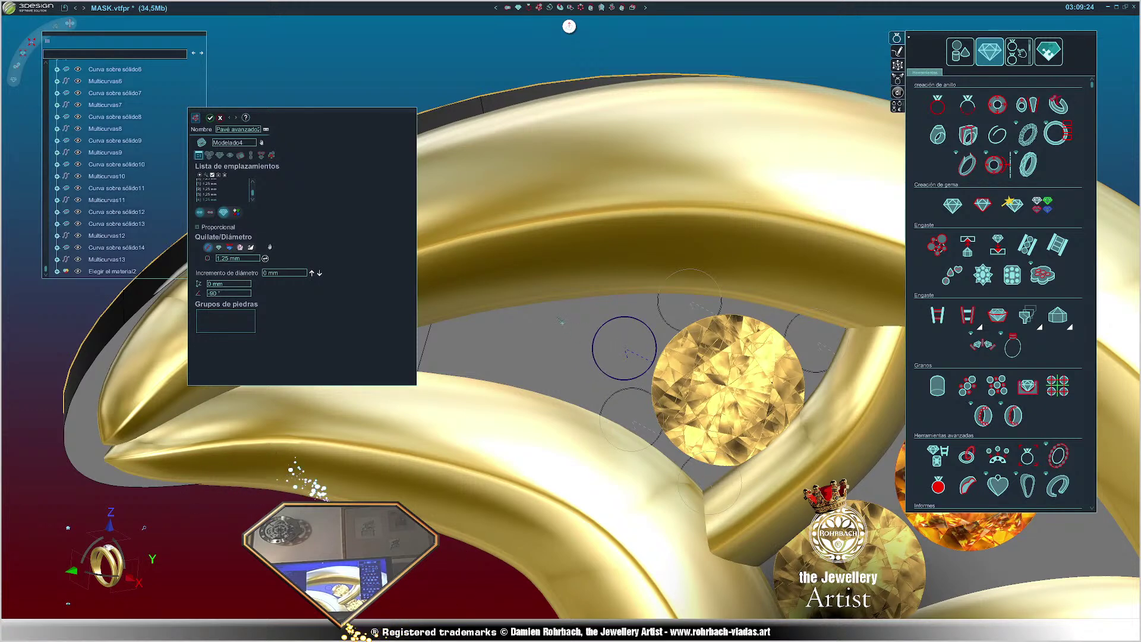
click(628, 352)
click(562, 380)
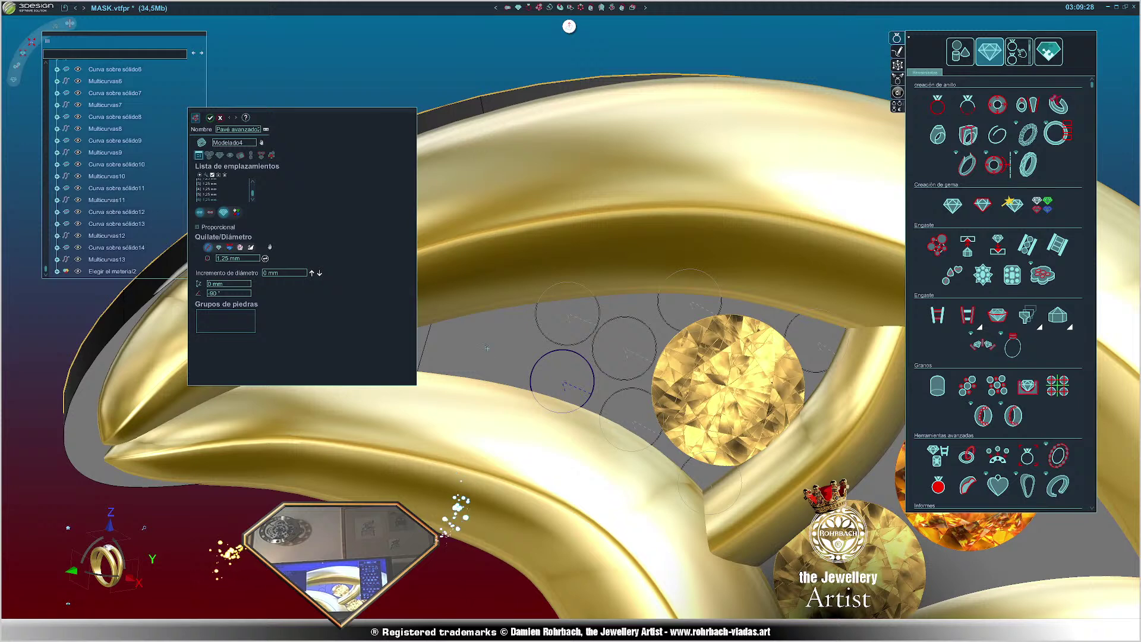
click(567, 385)
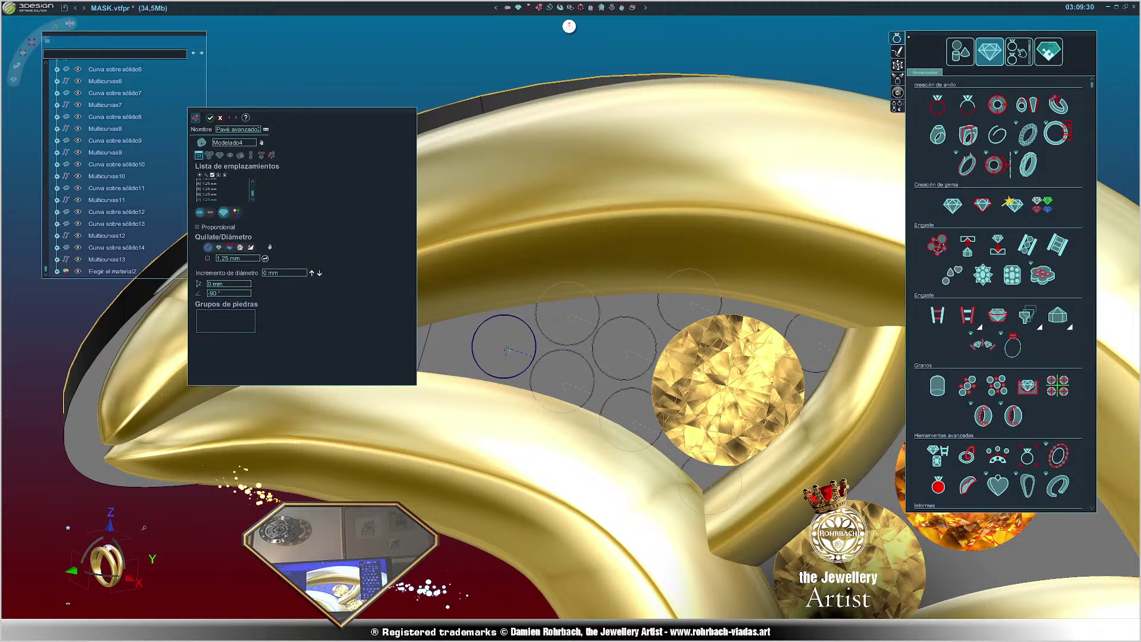
scroll(507, 351, down, 3)
click(490, 339)
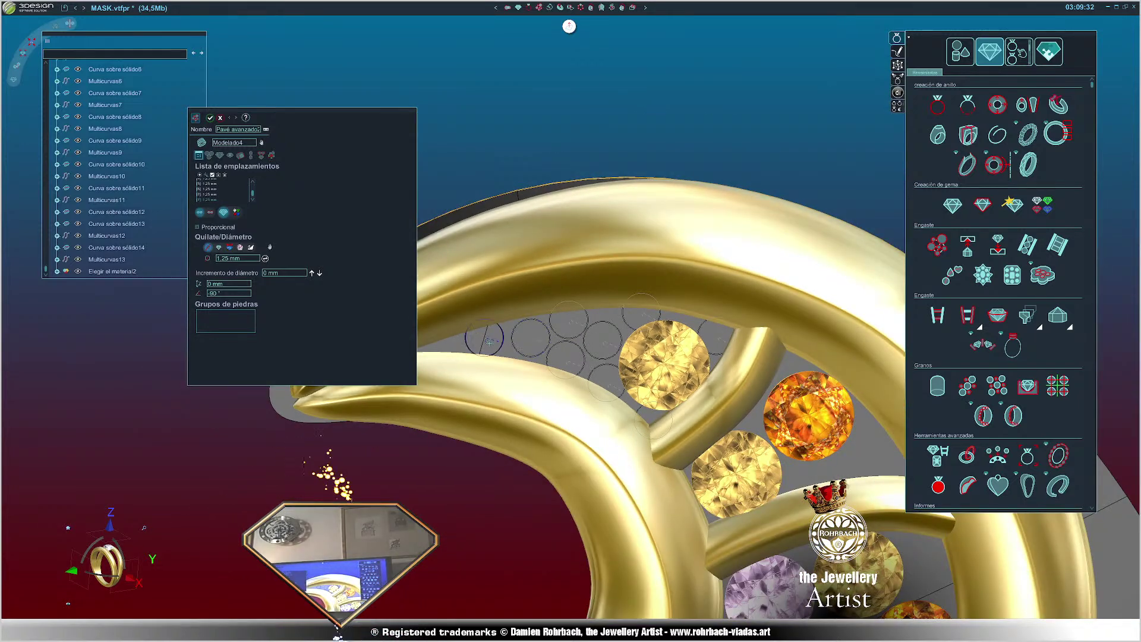
click(494, 344)
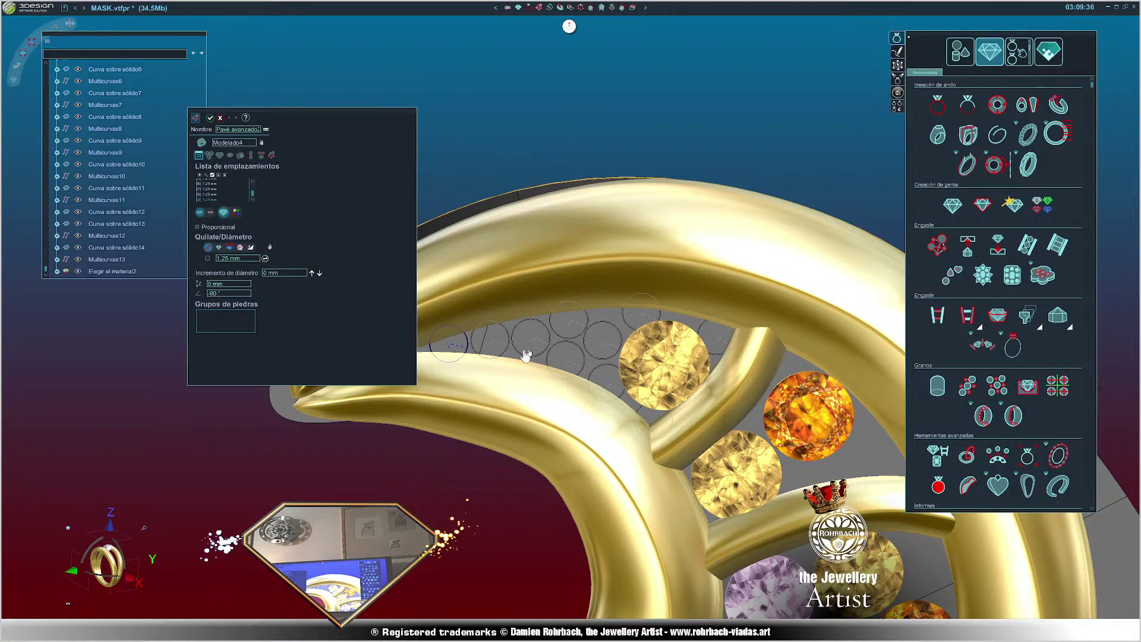
- Add four 1.25 mm placements around the citrine and orange garnet in the second curl section, starting at its inner edge
middle_drag(454, 347, 591, 284)
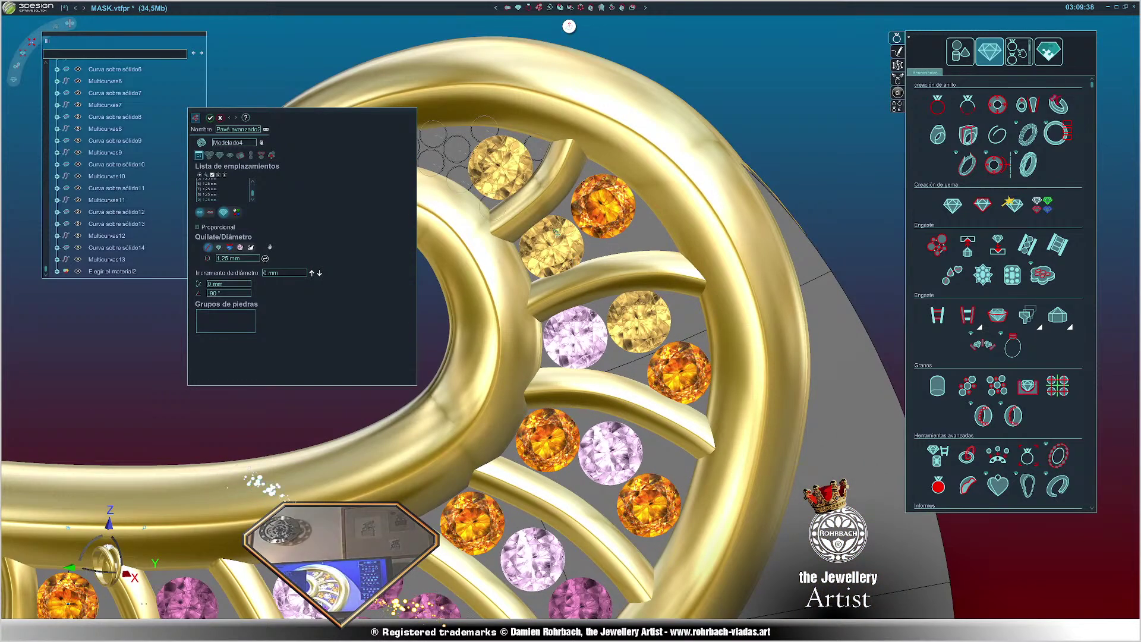
middle_drag(536, 176, 556, 242)
scroll(556, 242, up, 3)
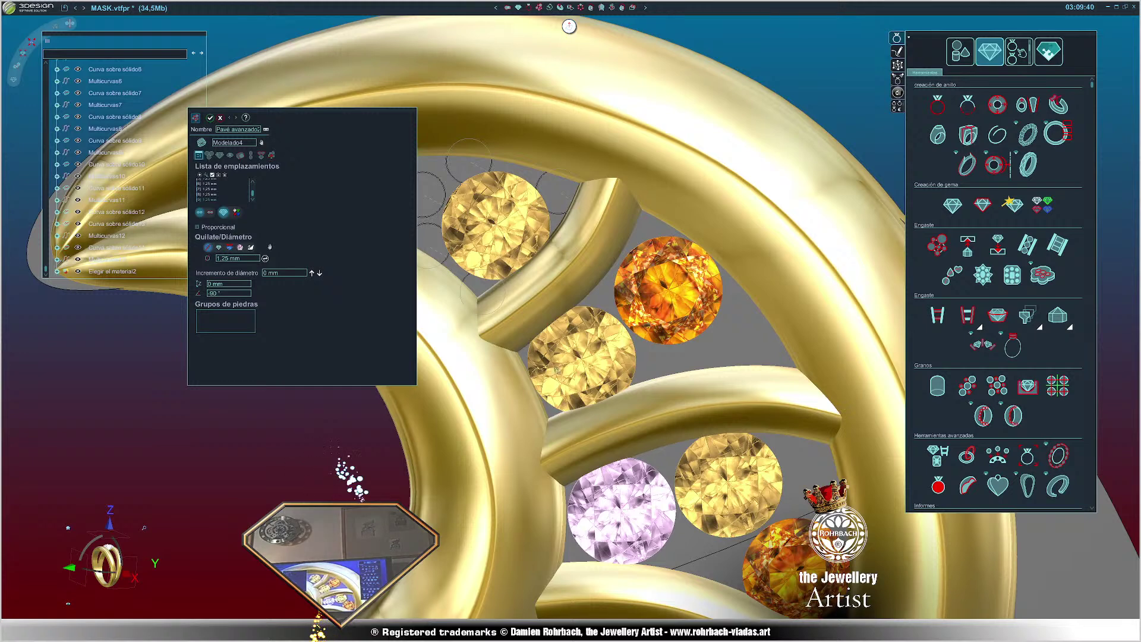
click(519, 356)
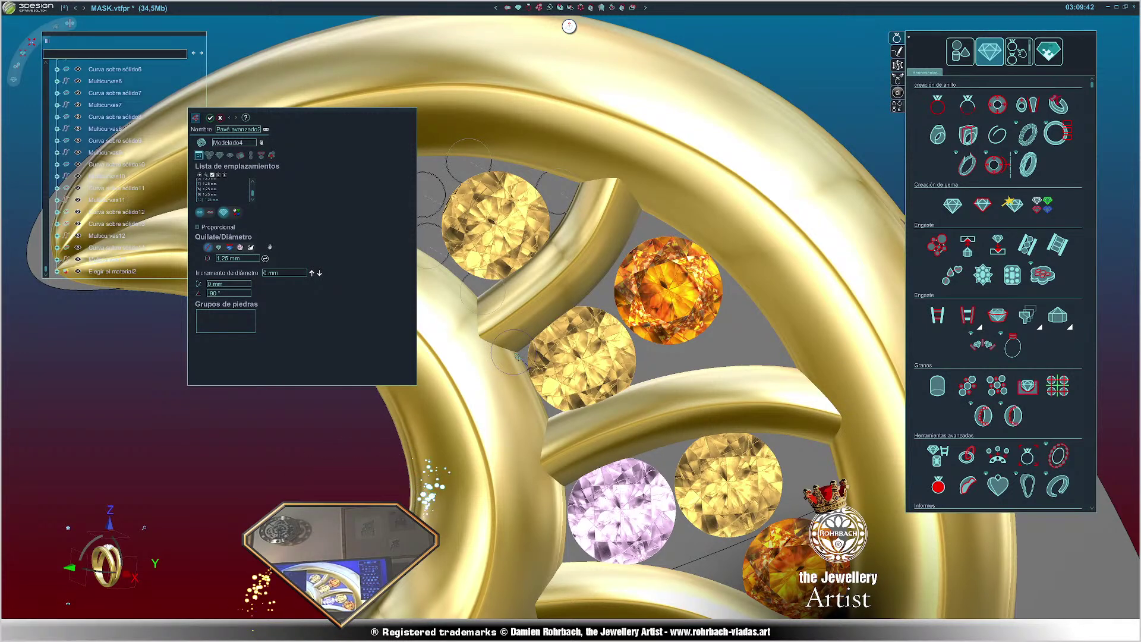
click(602, 297)
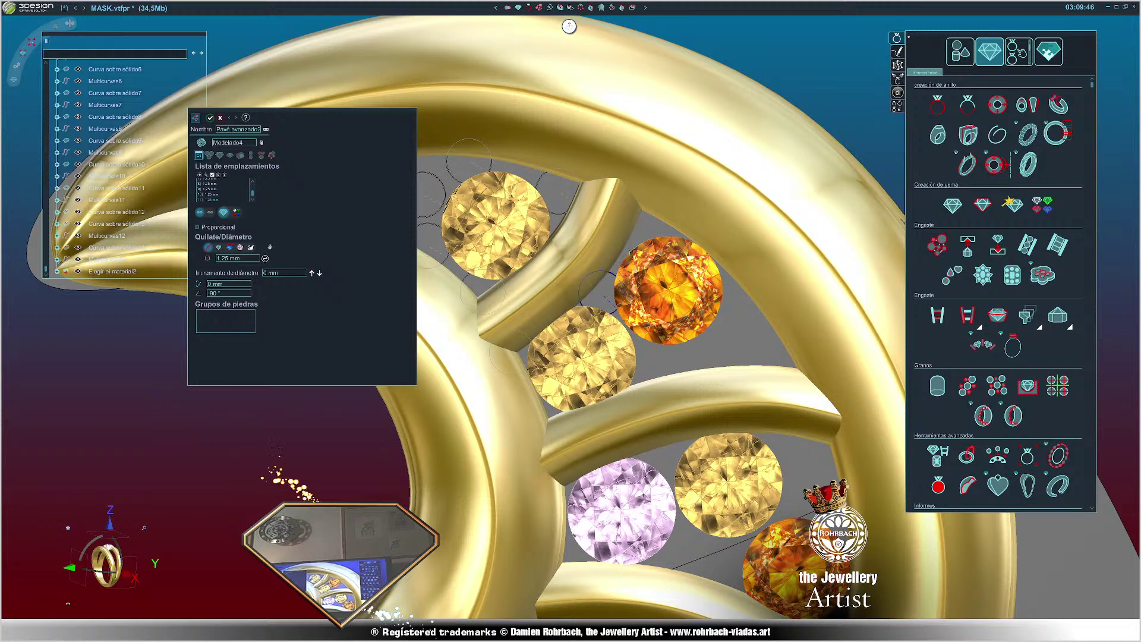
click(649, 228)
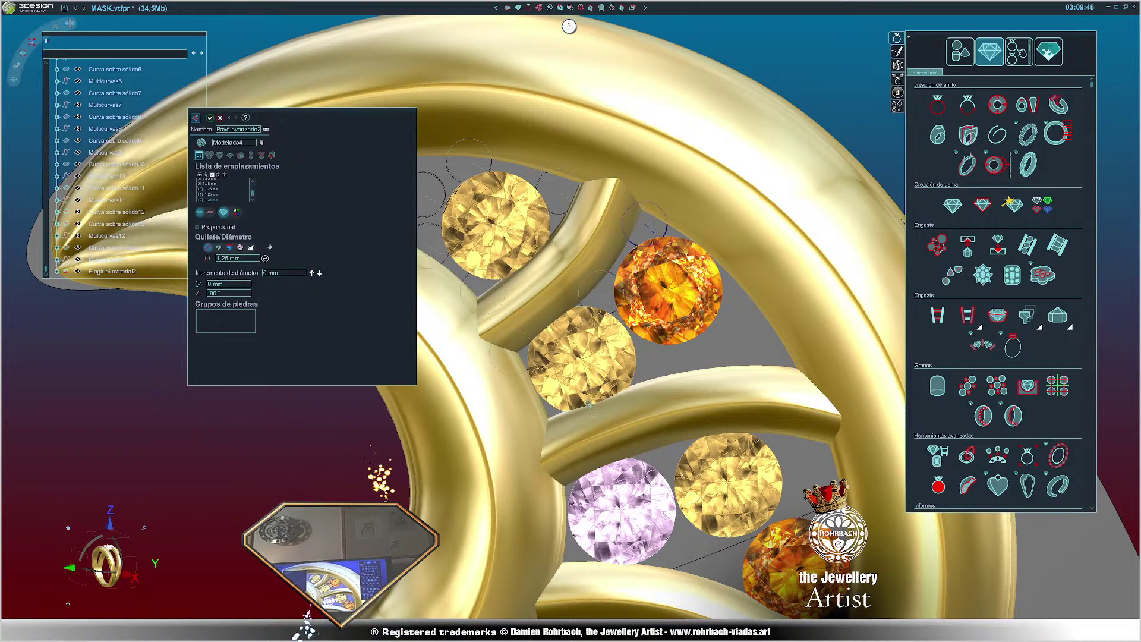
click(566, 415)
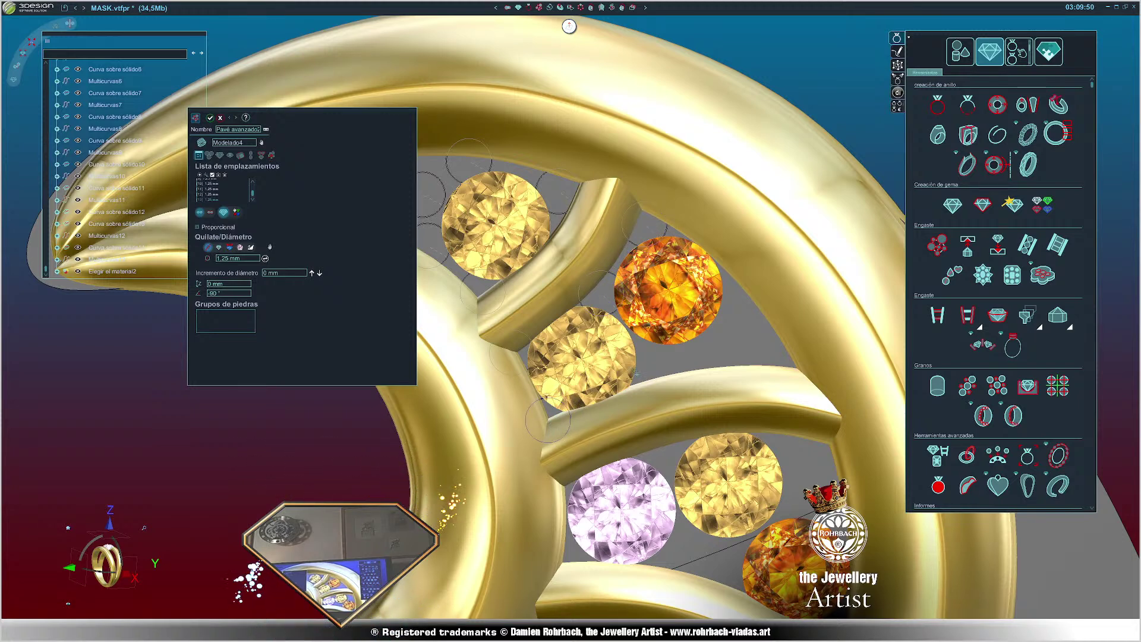
- Fill the outer part of the second section, between the orange garnet and the dividing rib, with more 1.25 mm placements
click(647, 366)
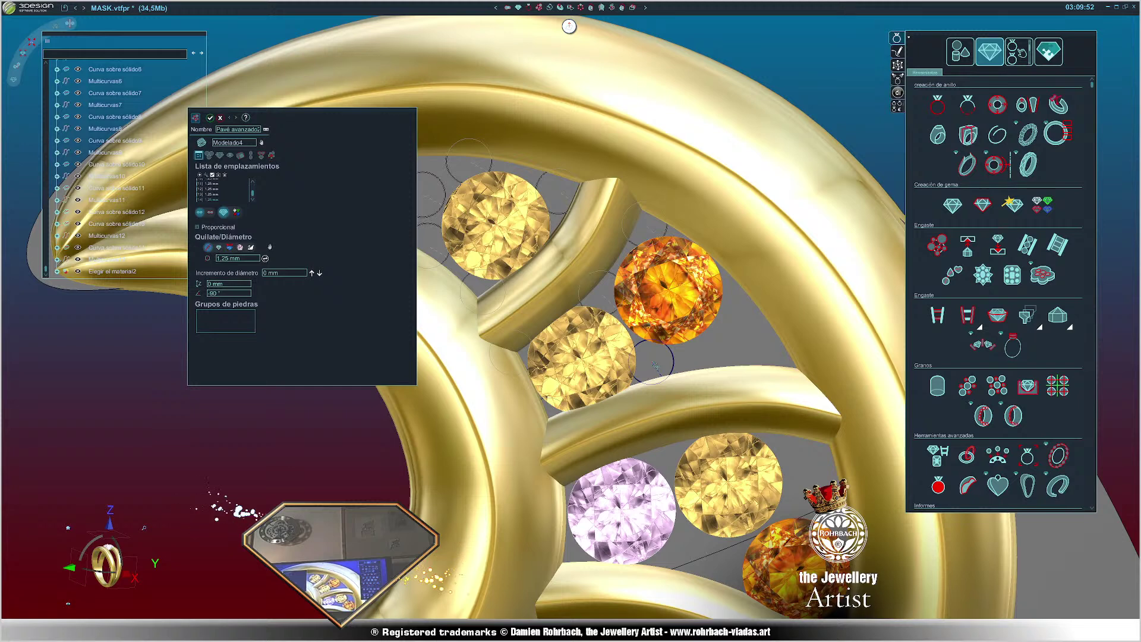
click(741, 289)
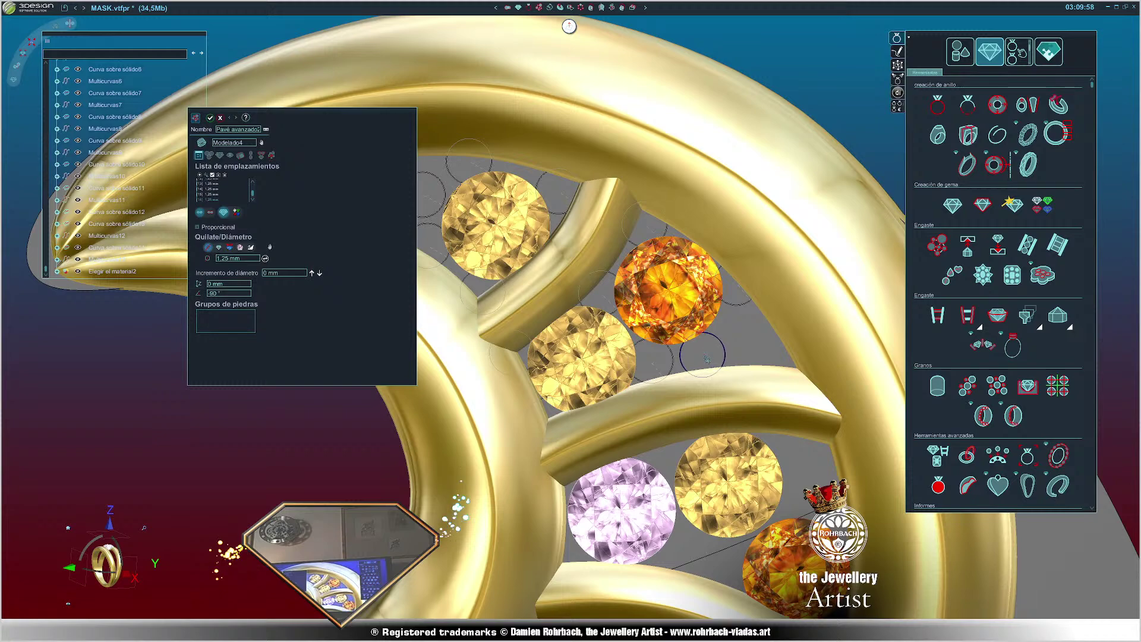
click(708, 358)
click(751, 334)
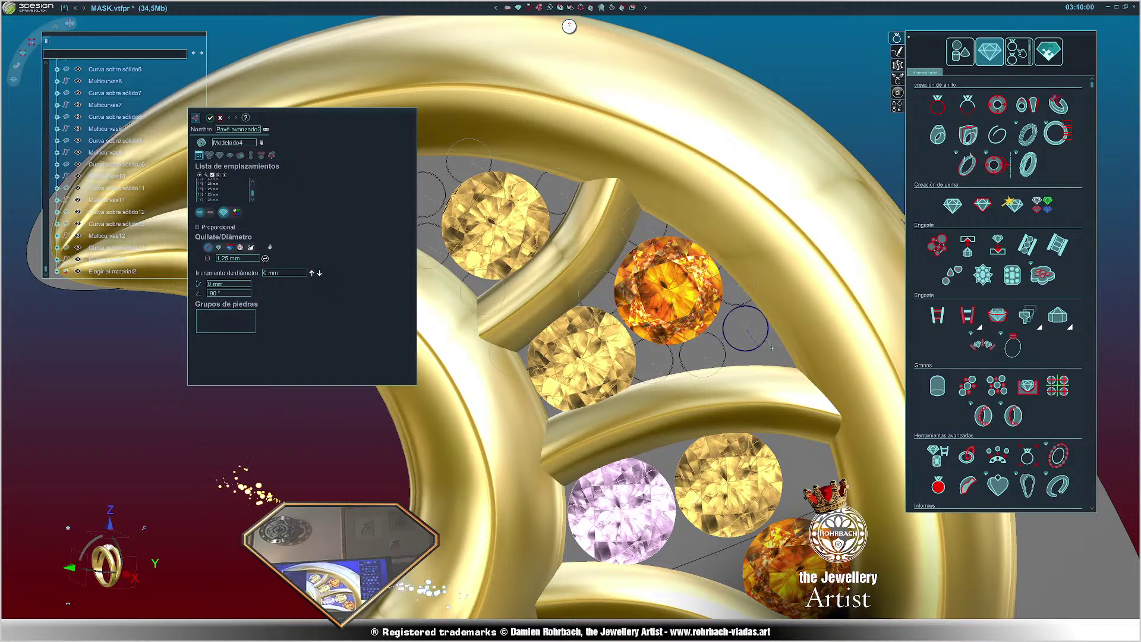
- Place 1.25 mm pavé positions in the gaps around the light tourmaline and citrine in the third curl section
scroll(730, 330, down, 5)
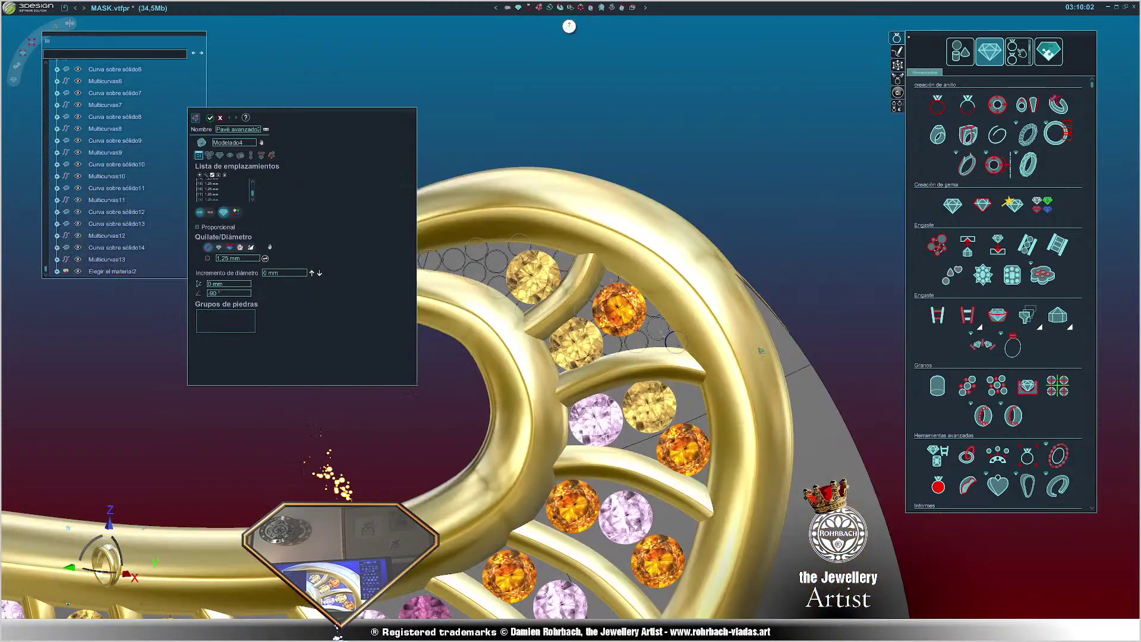
scroll(602, 386, up, 8)
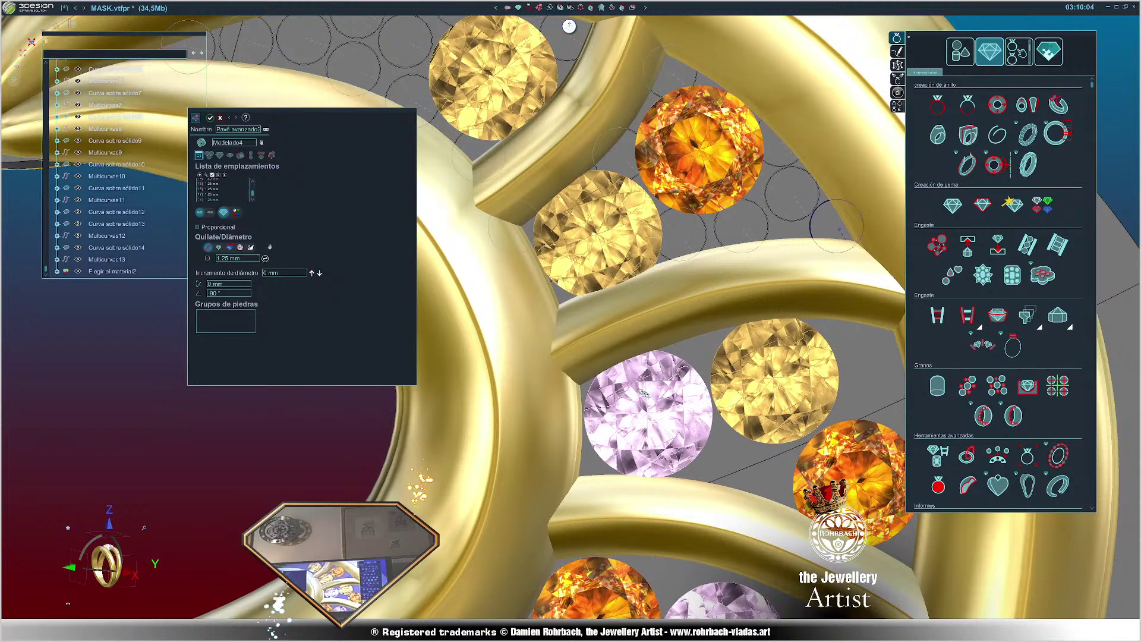
click(705, 353)
scroll(706, 348, down, 1)
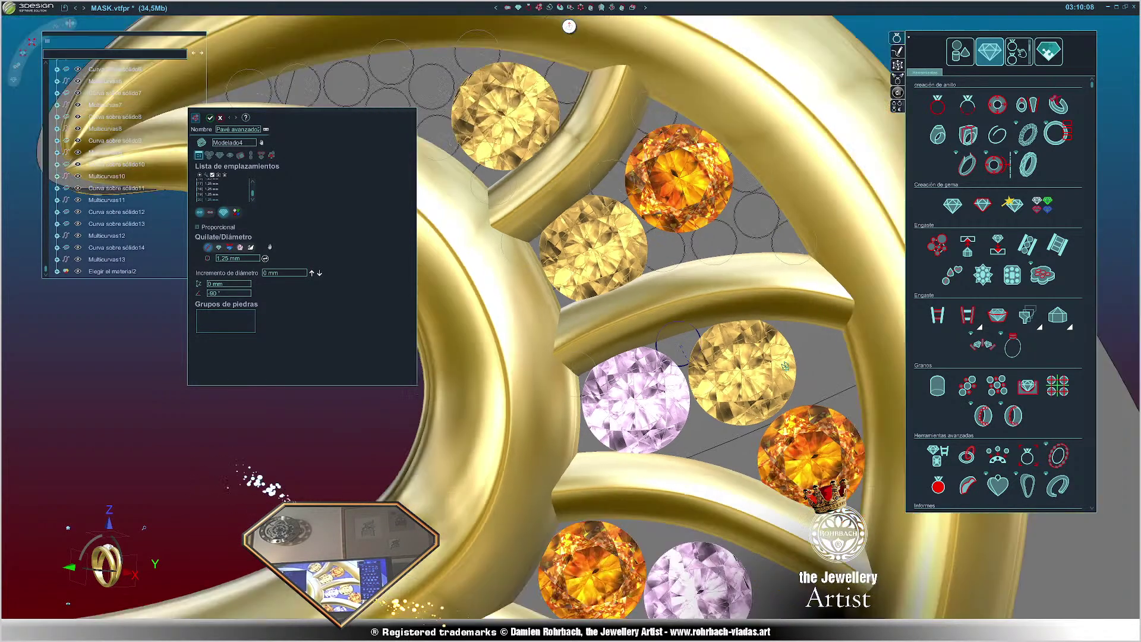
middle_drag(706, 348, 770, 325)
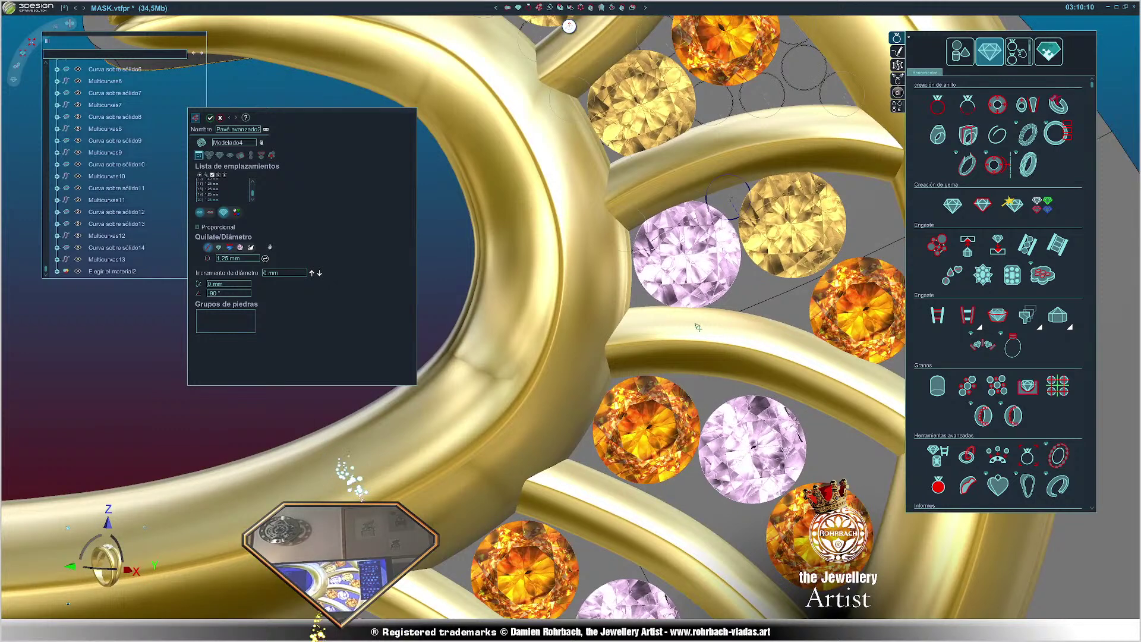
click(641, 310)
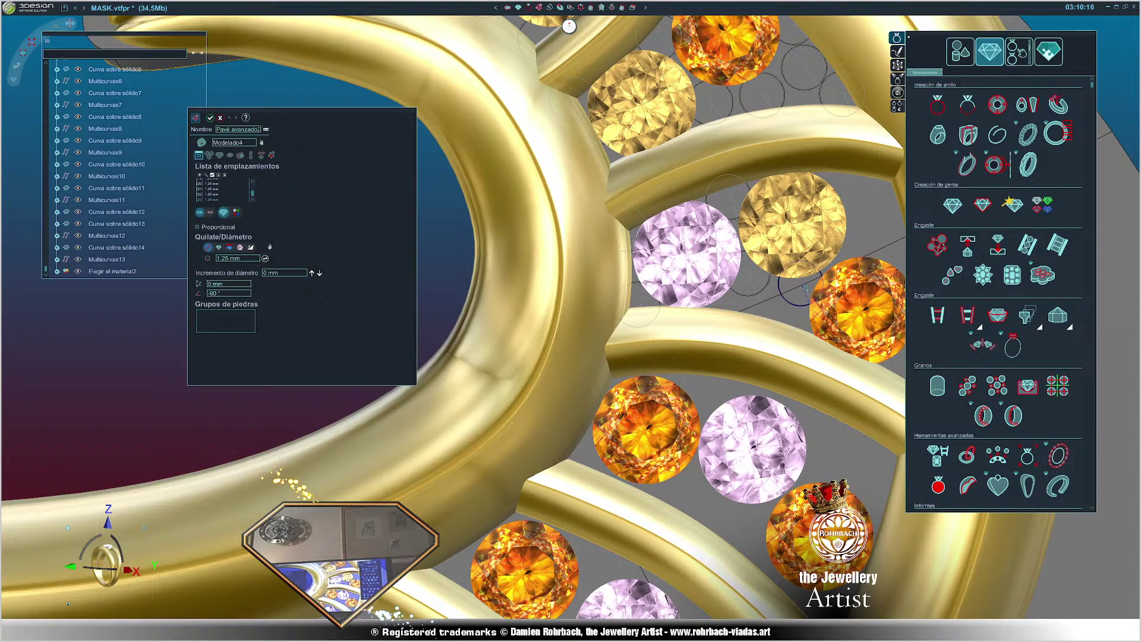
- Complete the third section with 1.25 mm placements around the citrine and orange garnet toward the outer border
middle_drag(771, 318, 726, 403)
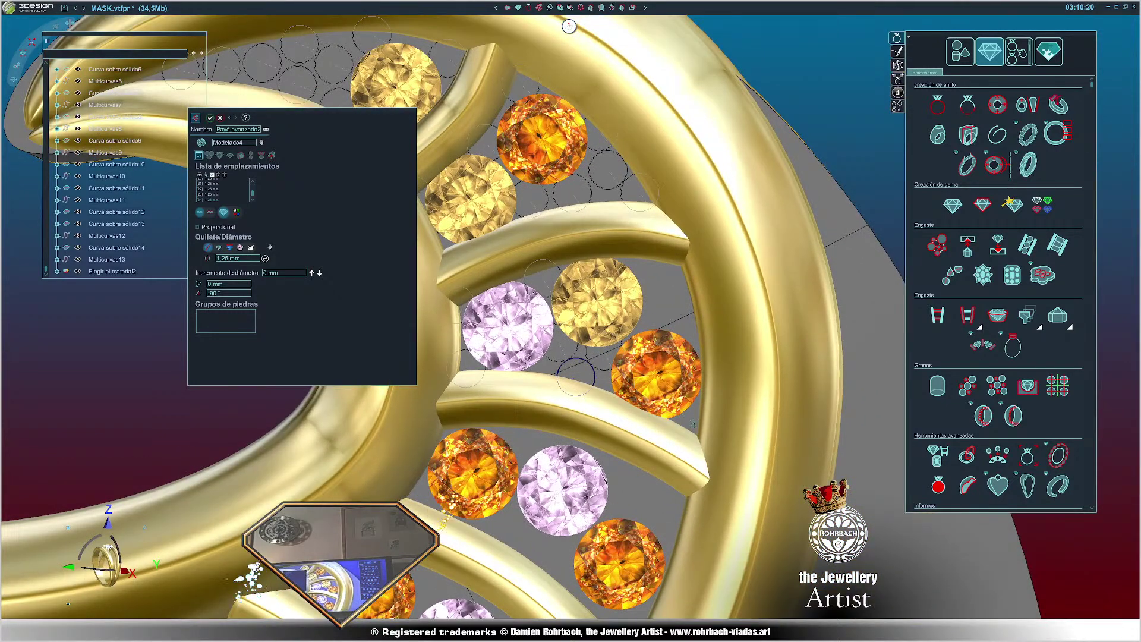
scroll(694, 425, up, 2)
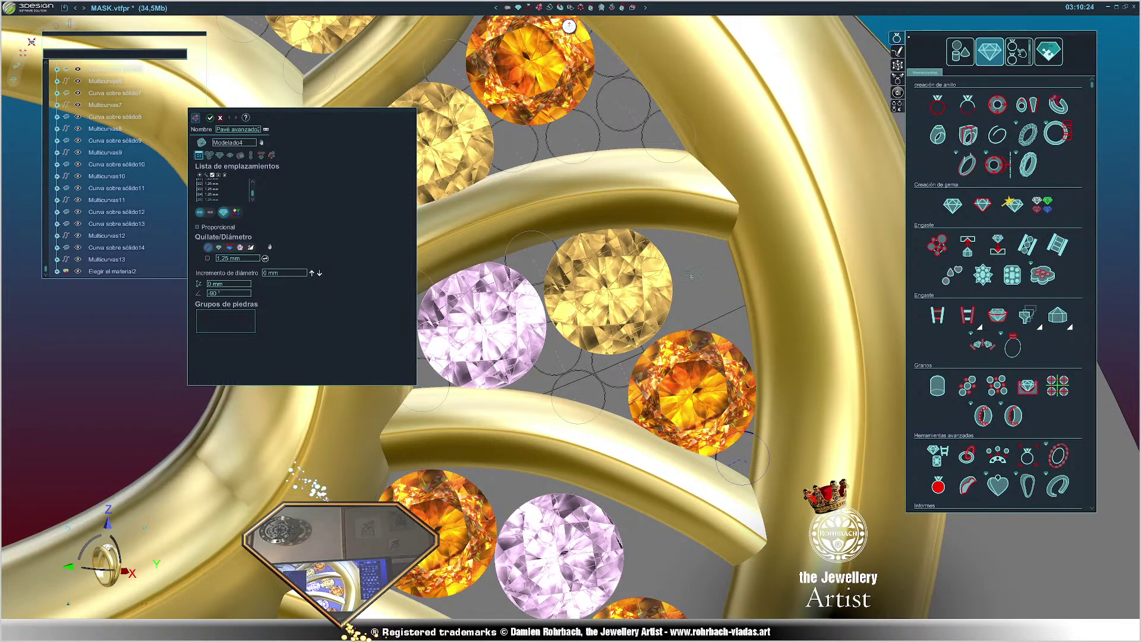
click(662, 239)
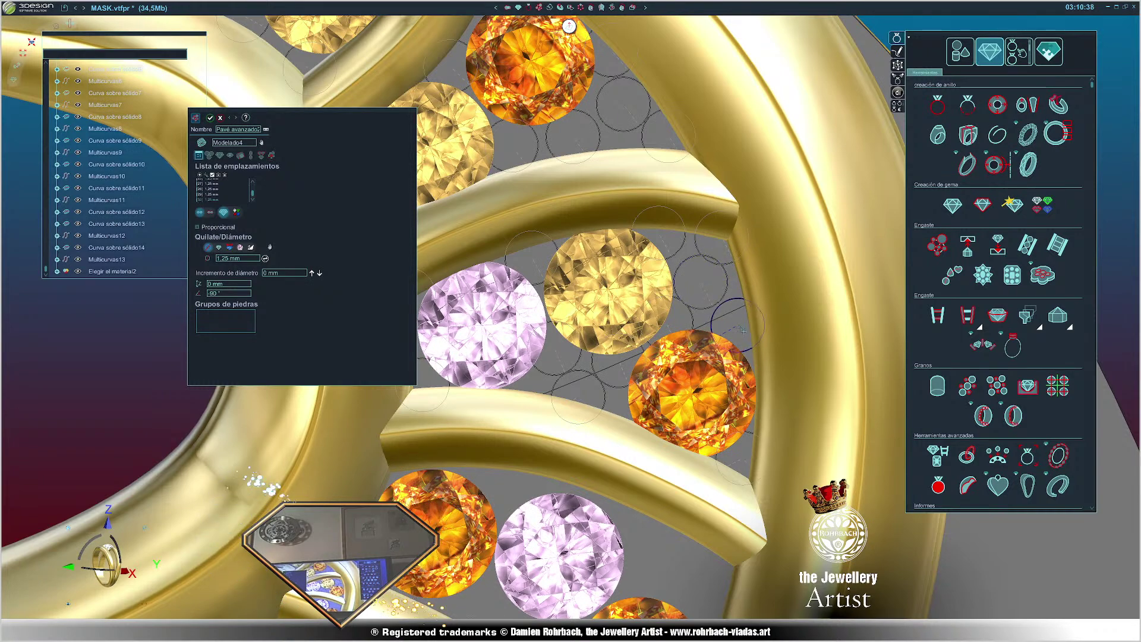
scroll(742, 329, down, 6)
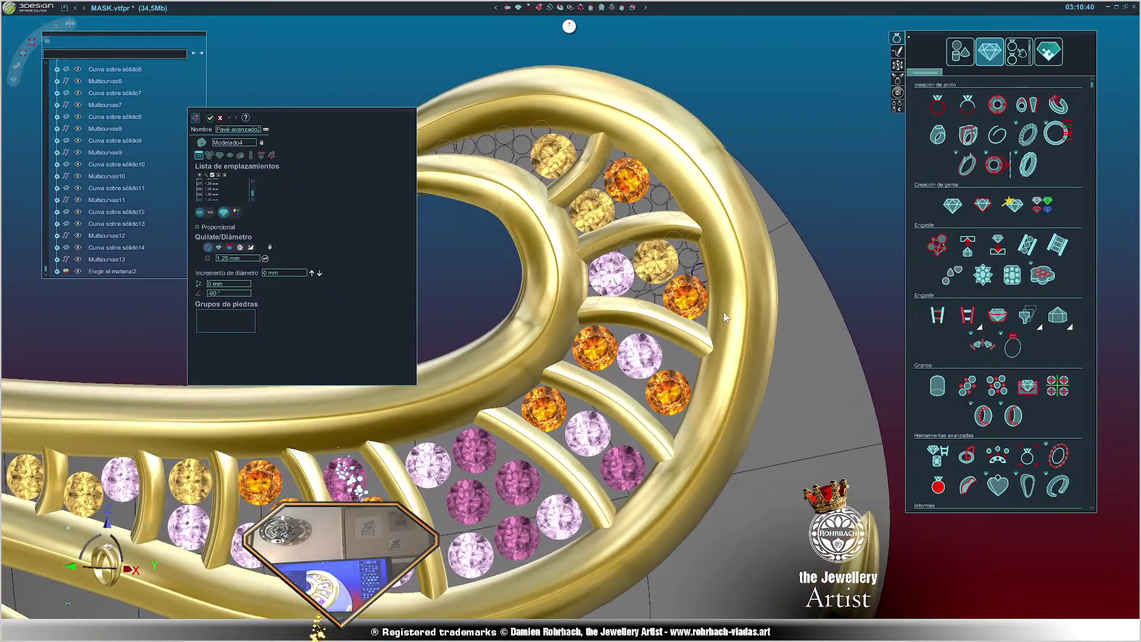
scroll(572, 325, up, 3)
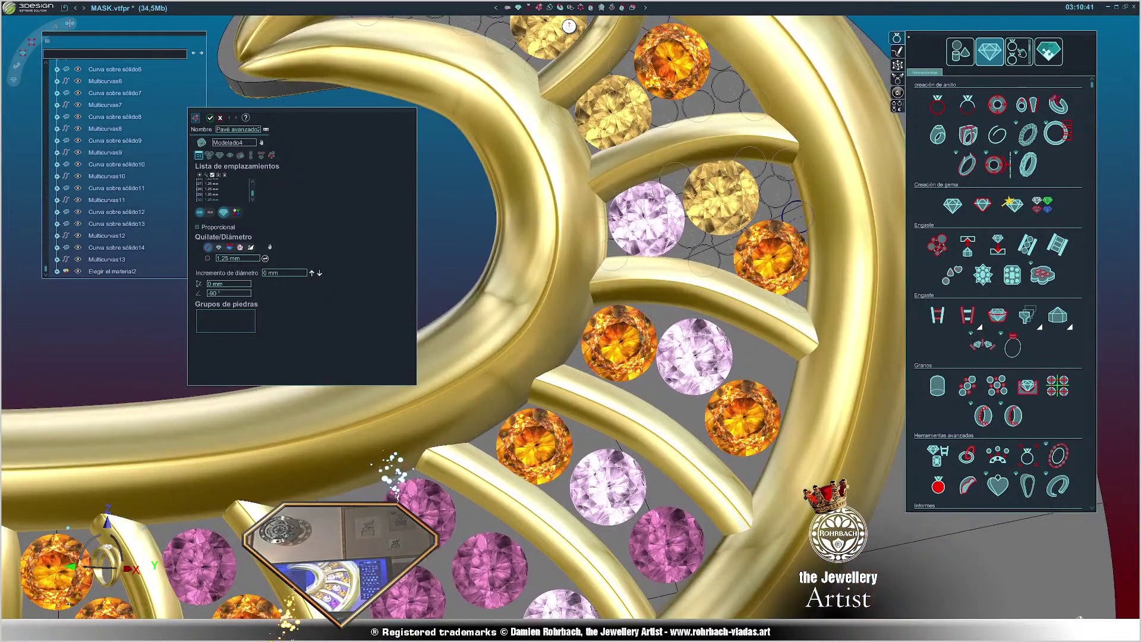
- Accept the pavé placements made so far and save the mask file
click(211, 119)
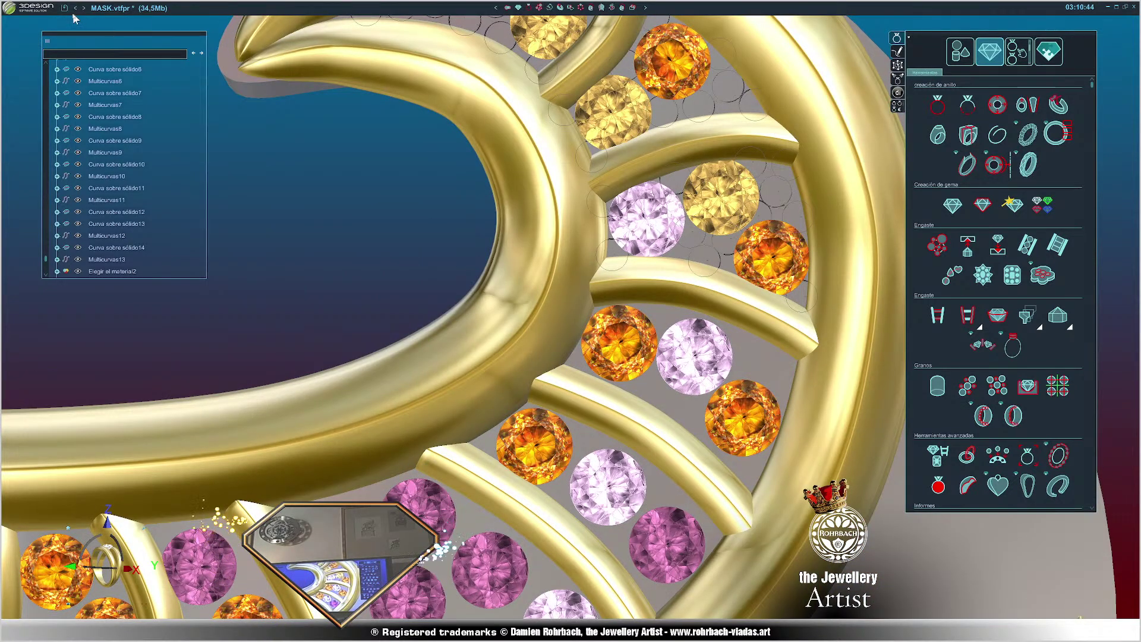
click(65, 8)
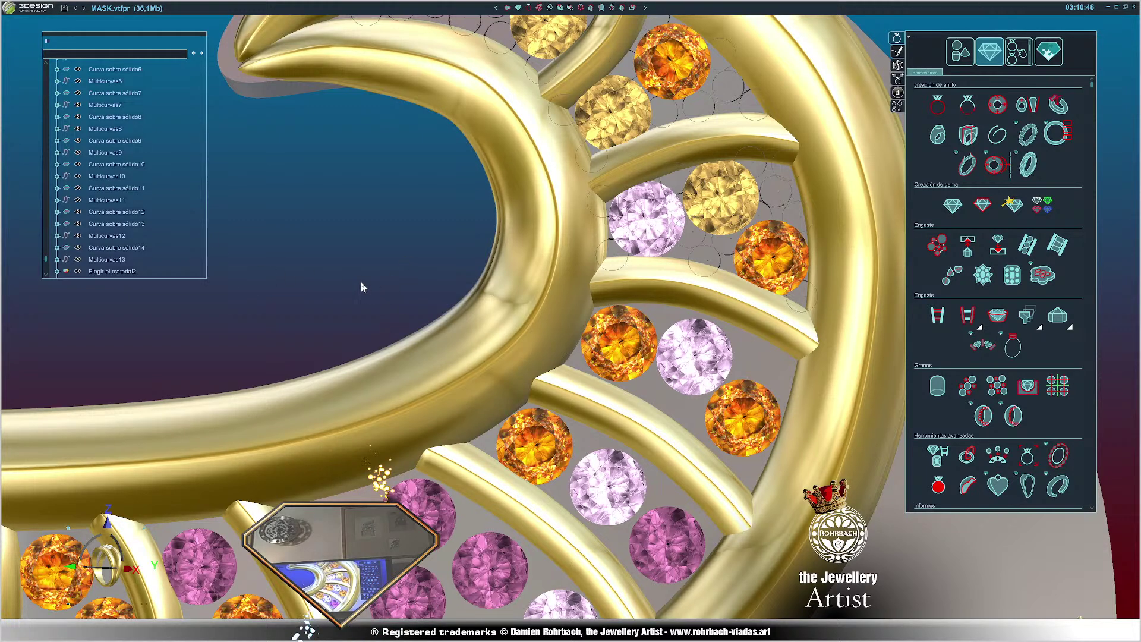
- Reopen the second advanced pavé and add 1.25 mm placements around the inner orange garnet and light tourmaline in the fourth curl section
scroll(156, 264, down, 1)
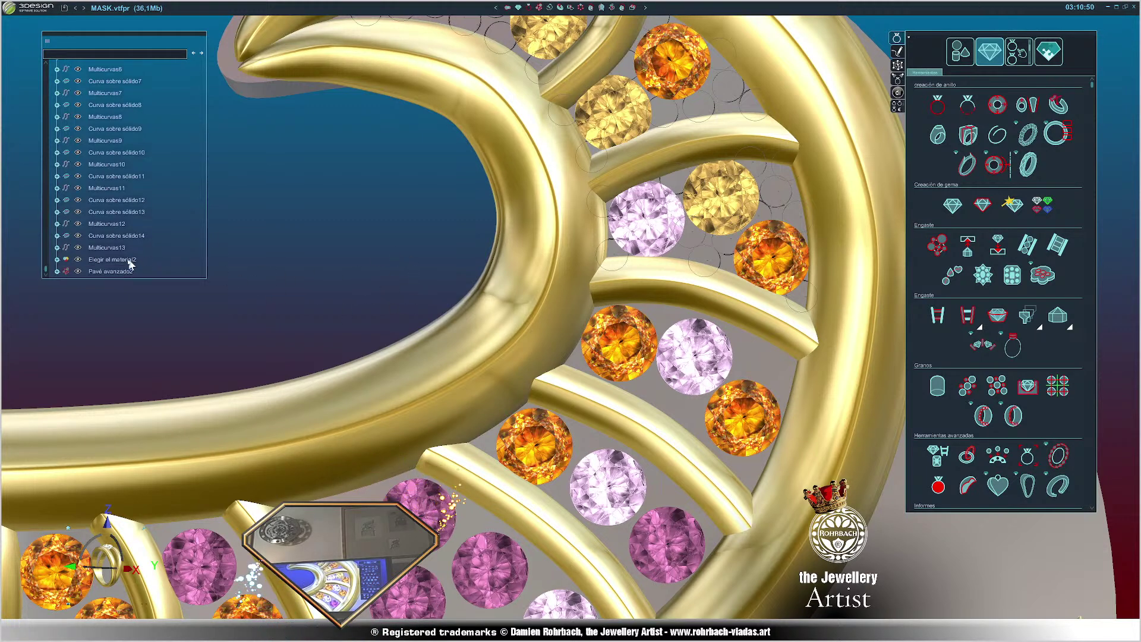
click(111, 270)
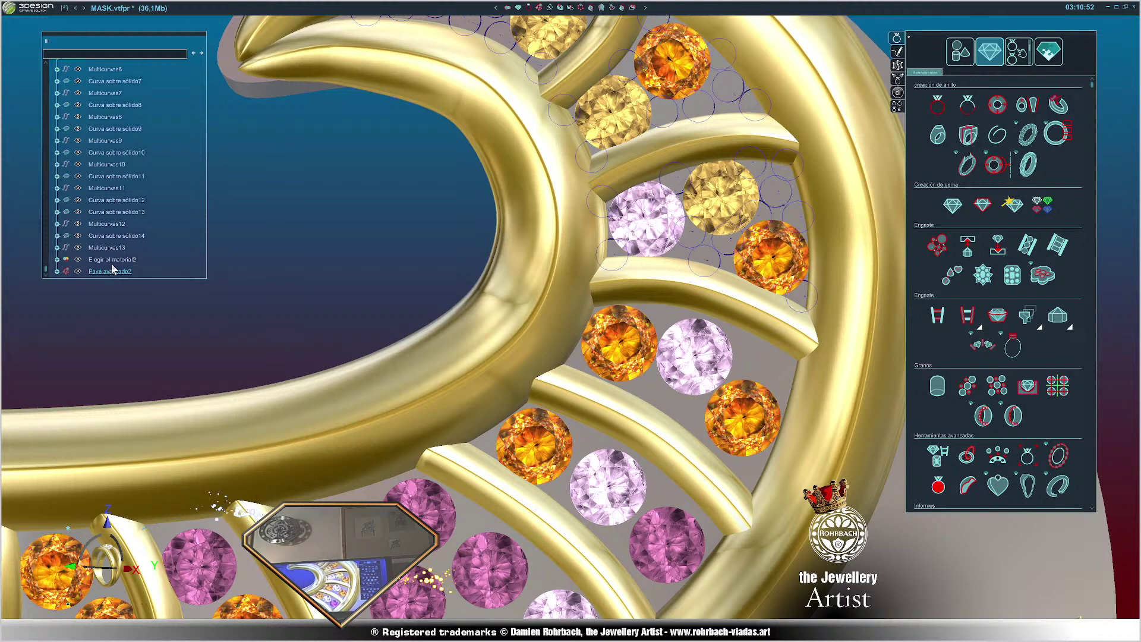
scroll(675, 366, up, 3)
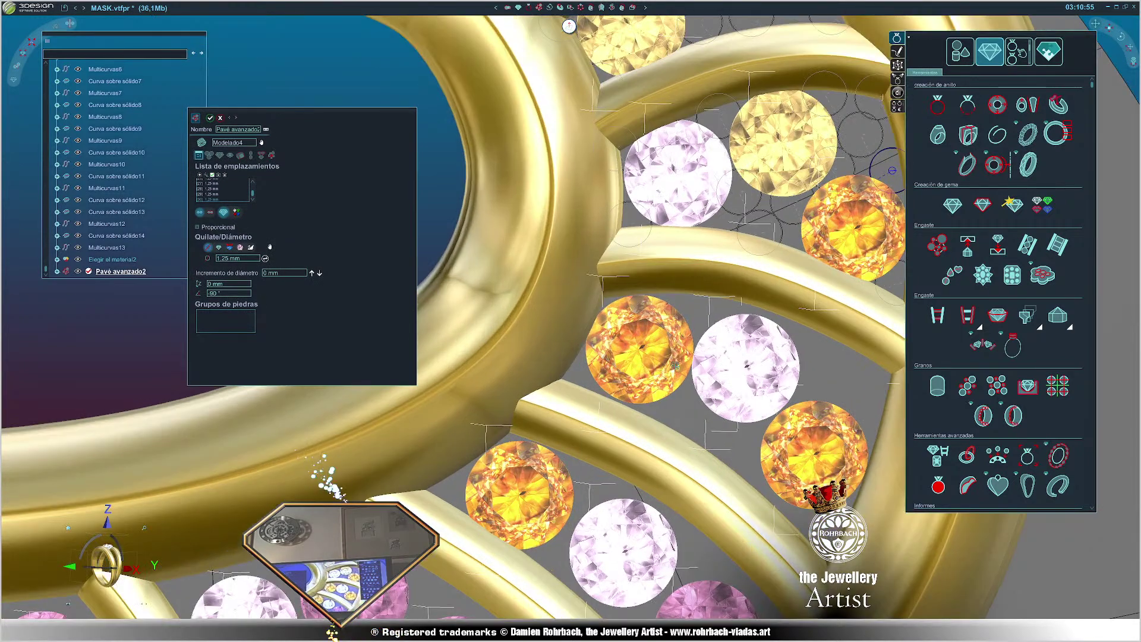
middle_drag(676, 366, 638, 374)
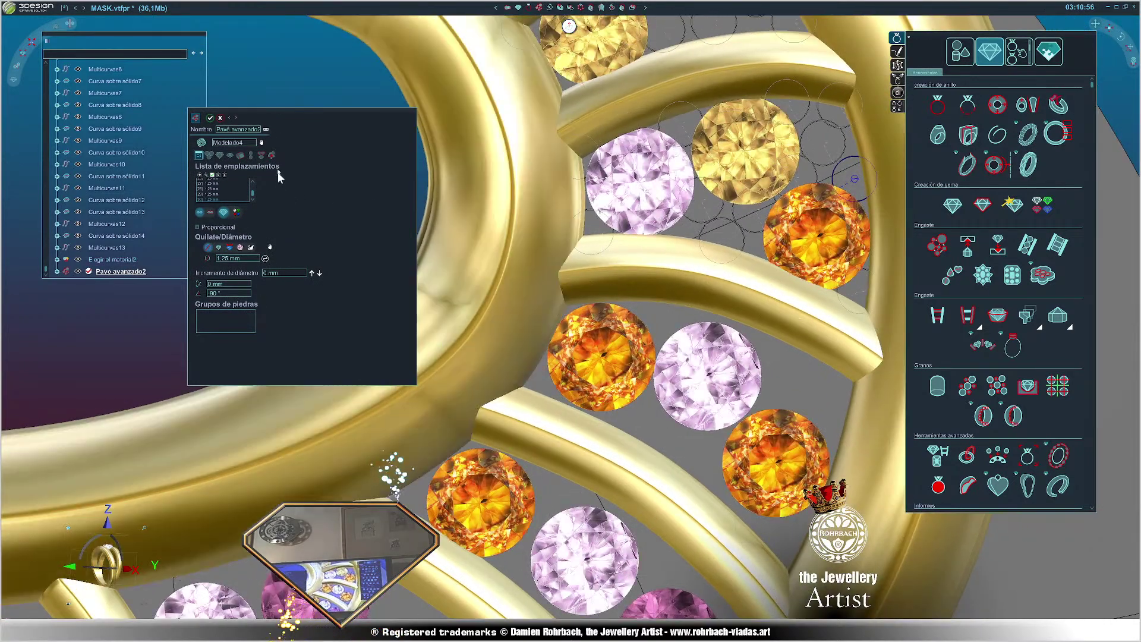
click(207, 176)
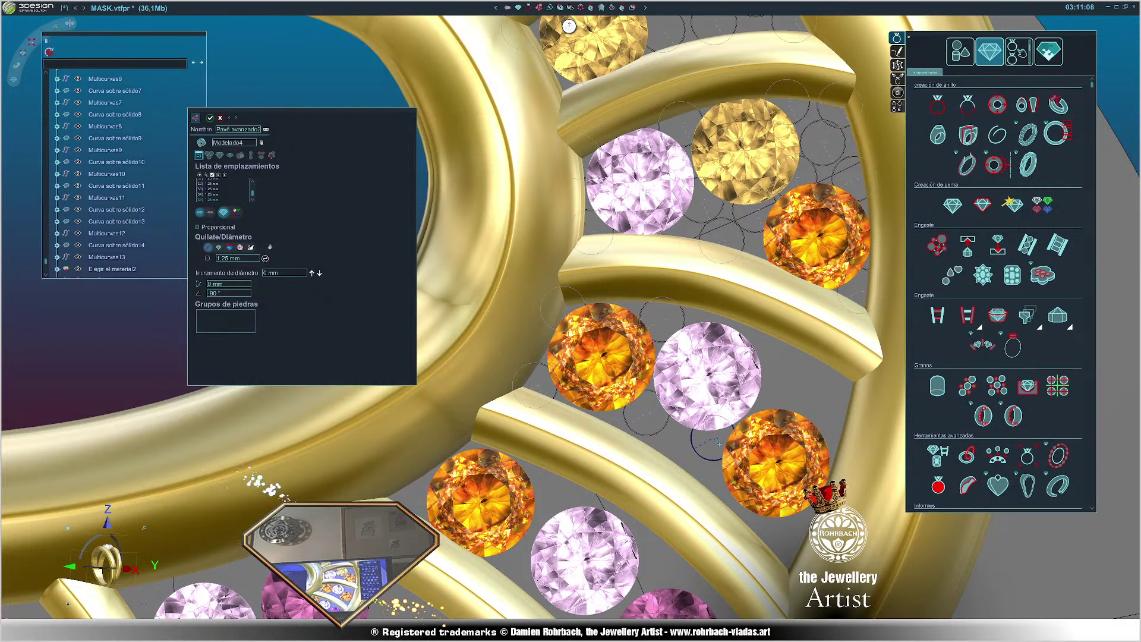
click(680, 457)
click(716, 492)
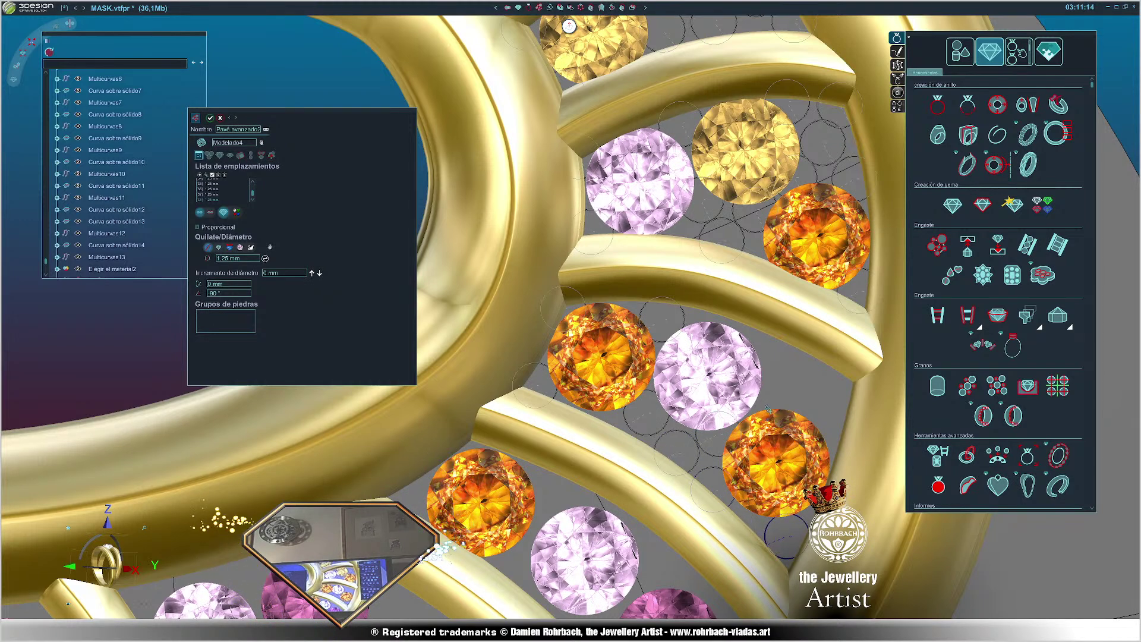
- Fill the fourth section's gaps between the light tourmaline, outer orange garnet and border with 1.25 mm placements
click(774, 394)
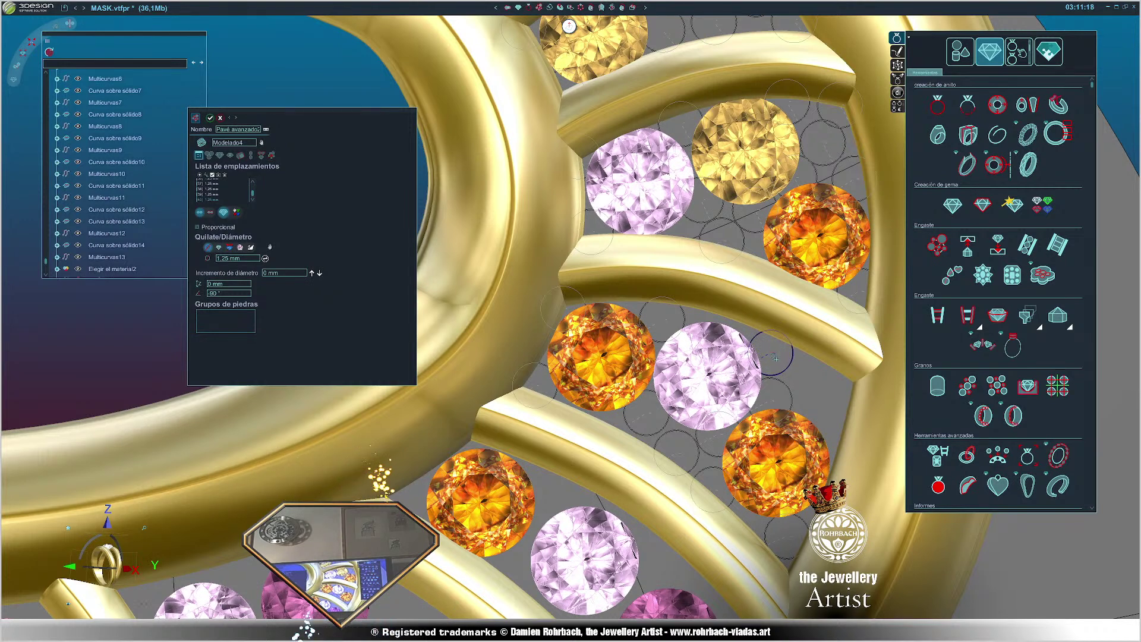
click(771, 353)
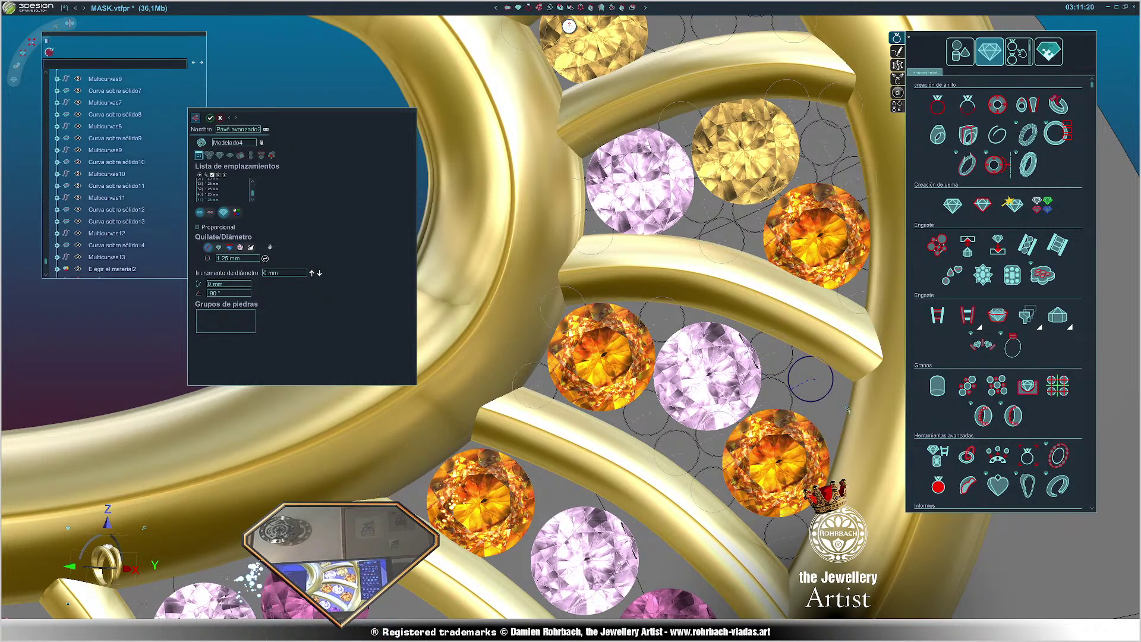
click(810, 379)
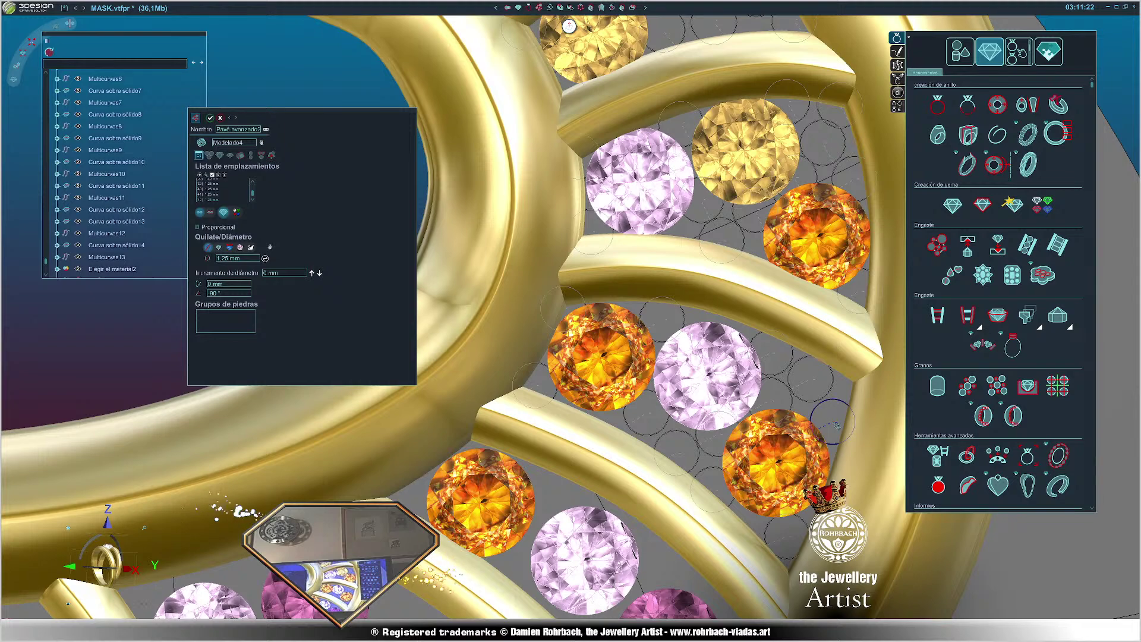
- Place 1.25 mm pavé positions around the orange garnet and light tourmaline in the fifth curl section
scroll(813, 379, down, 4)
middle_drag(812, 380, 763, 361)
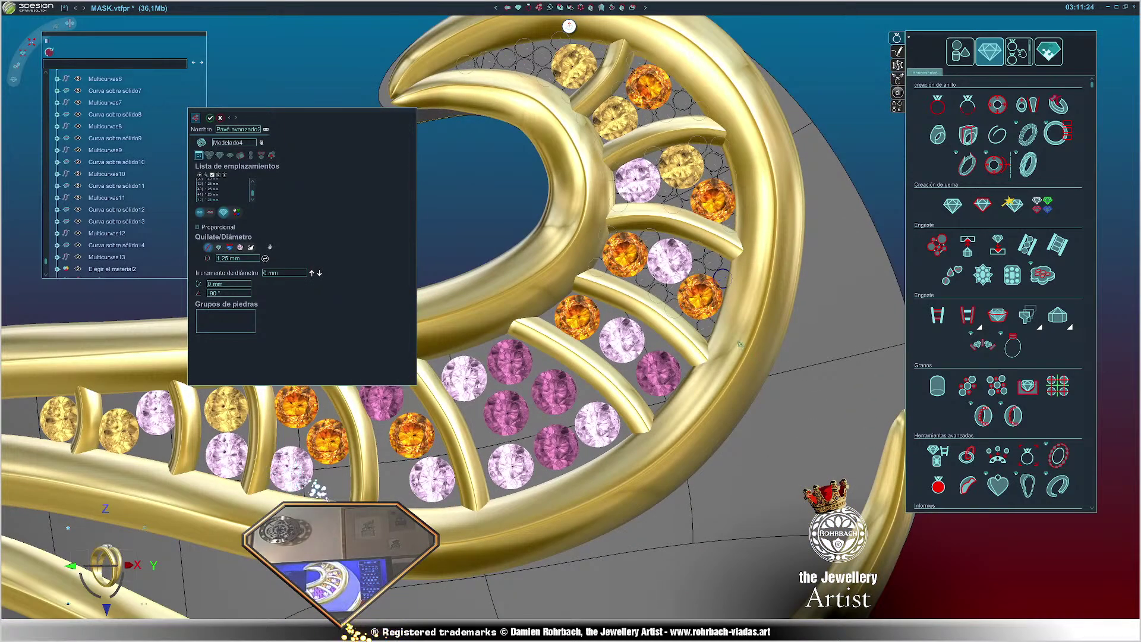
scroll(658, 336, up, 3)
scroll(566, 304, up, 2)
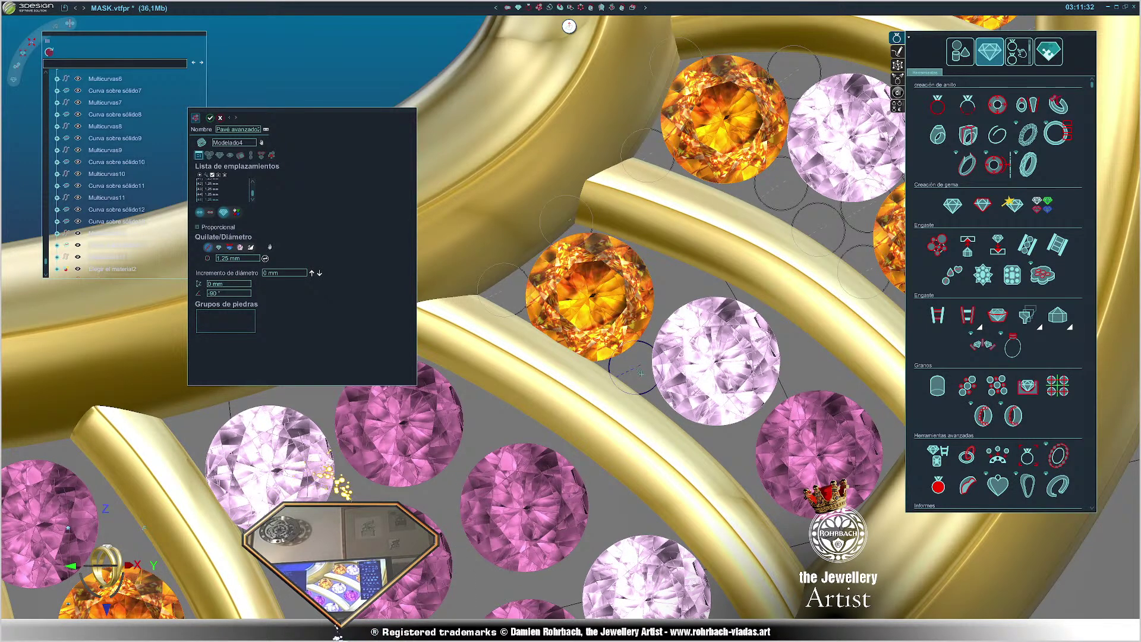
click(675, 283)
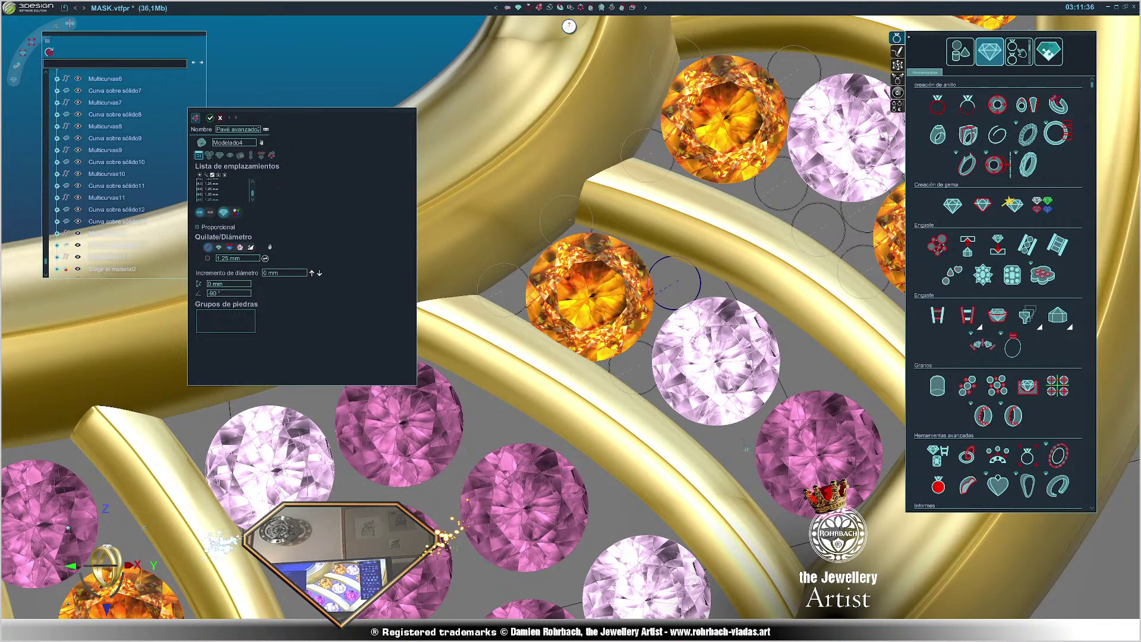
click(678, 284)
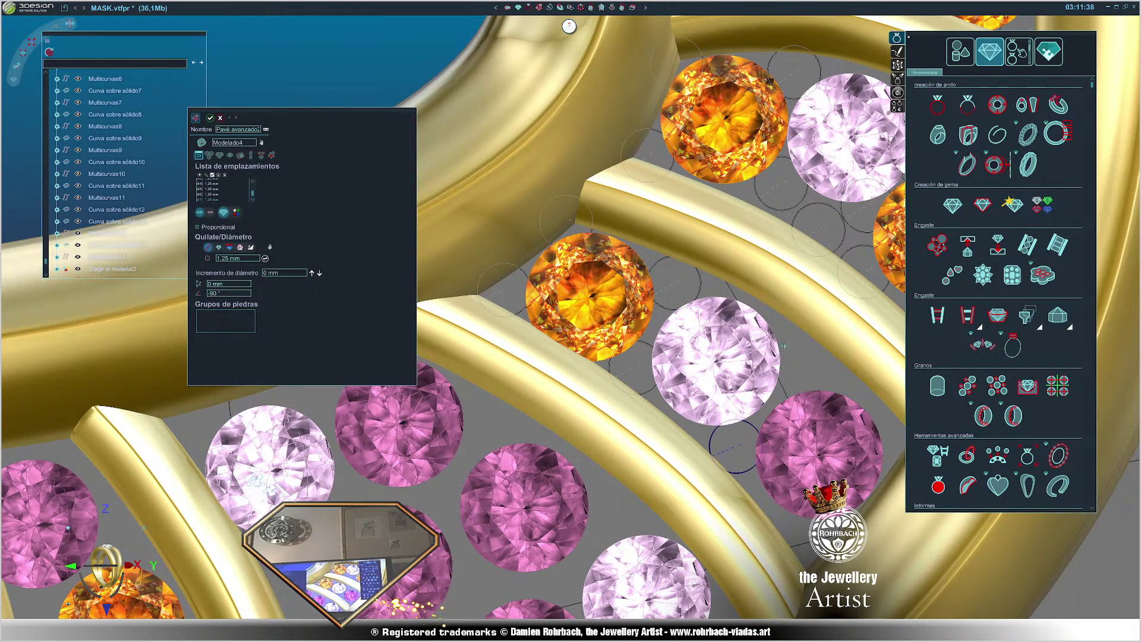
click(791, 364)
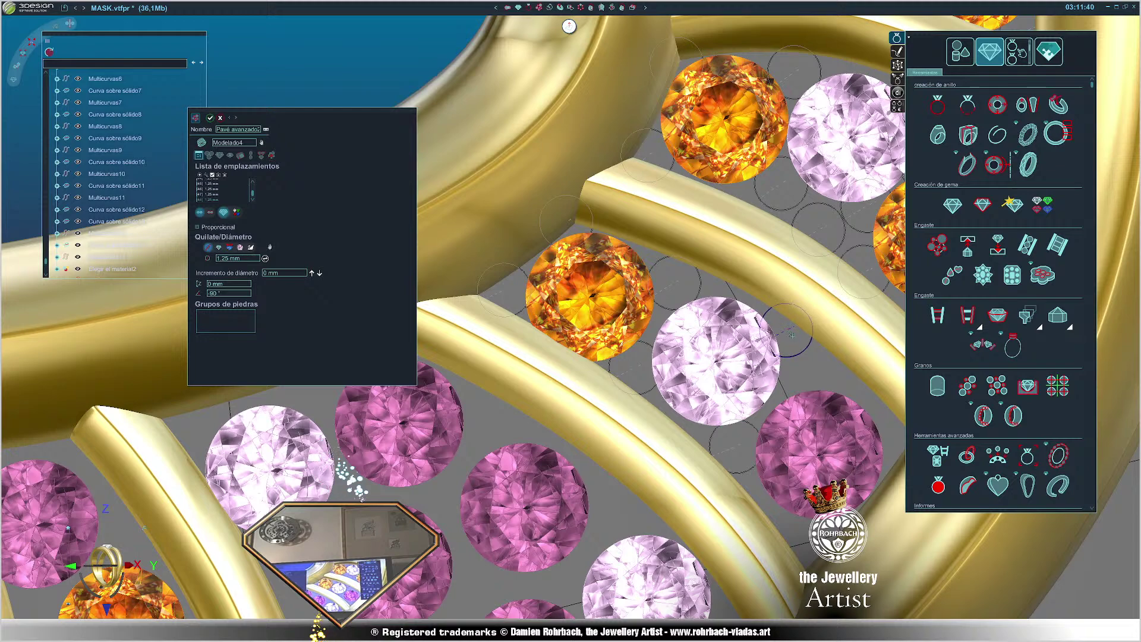
click(788, 331)
click(786, 384)
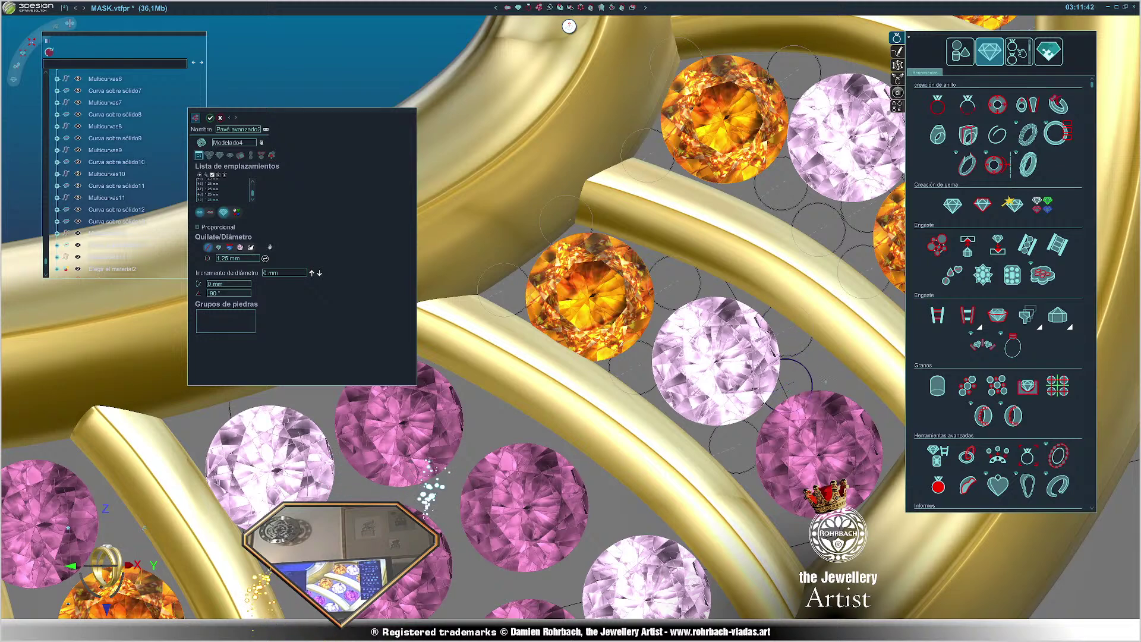
- Complete the fifth section with 1.25 mm placements around the purple gemstone near the outer border and accept the pavé
middle_drag(840, 376, 783, 376)
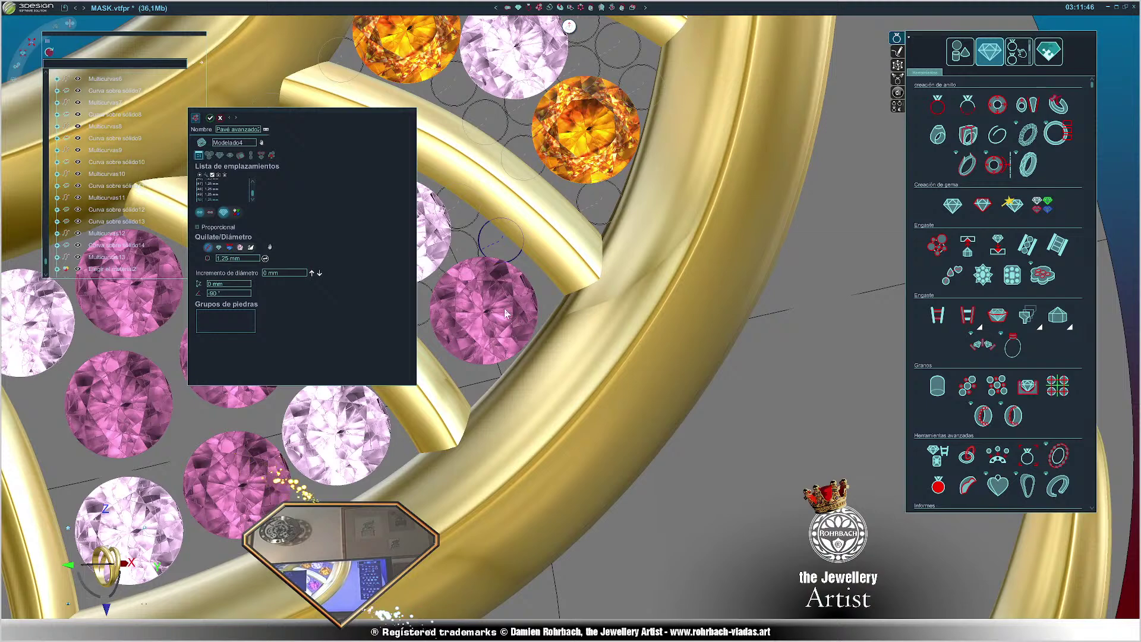
middle_drag(531, 324, 584, 363)
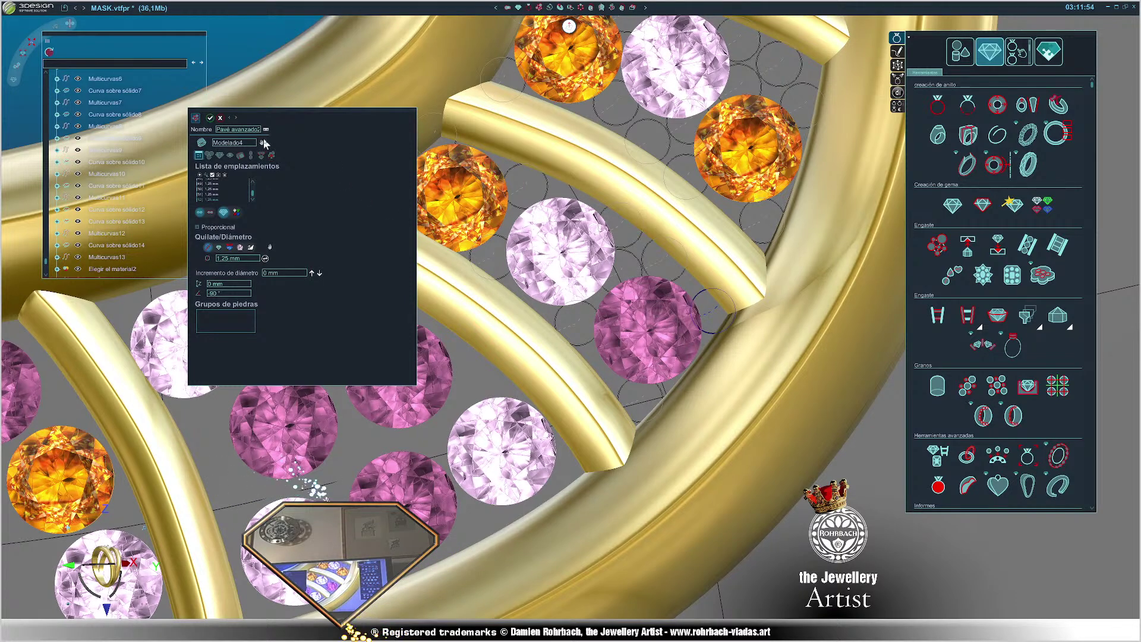
click(211, 119)
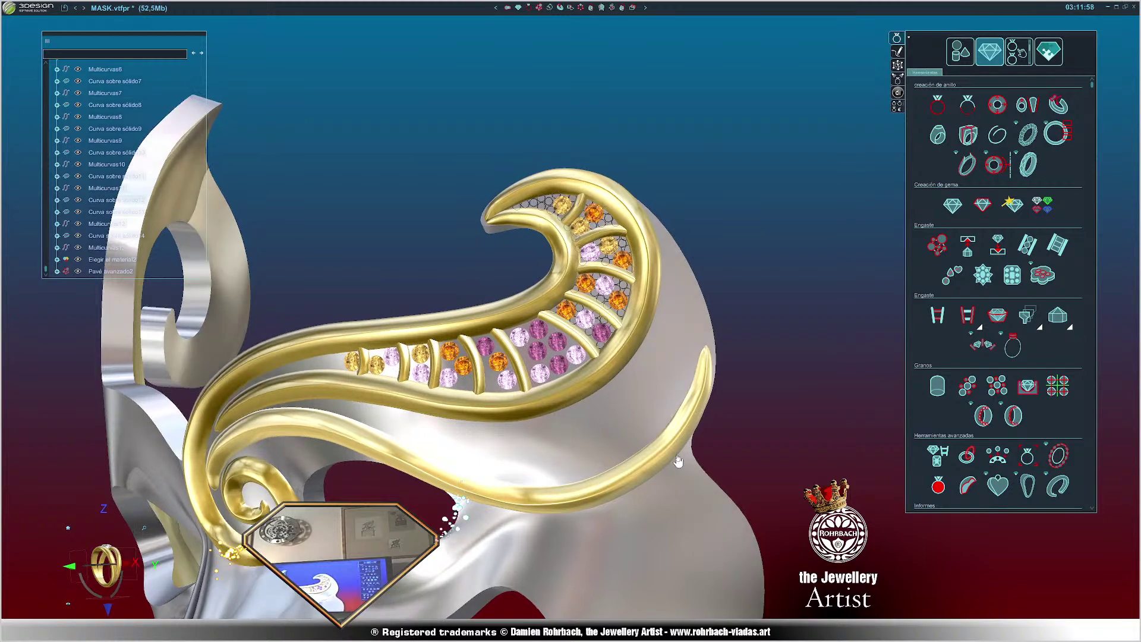
- Reopen the second advanced pavé and add 1.25 mm placements among the light and purple gemstones in the inner part of the large sixth section
scroll(650, 423, up, 5)
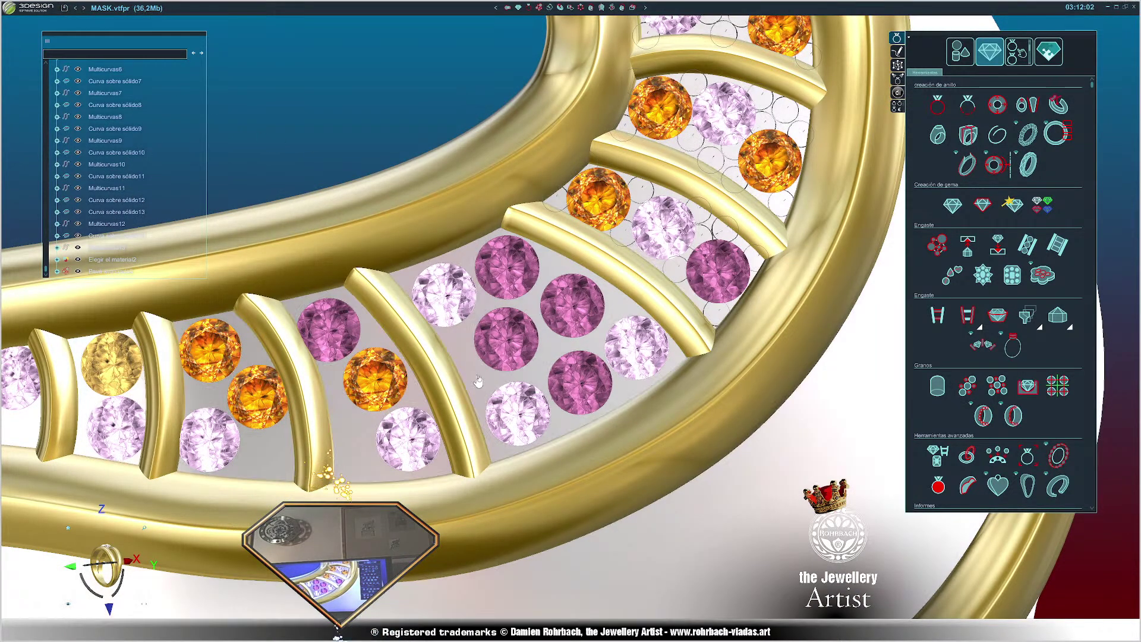
scroll(554, 366, down, 6)
scroll(555, 365, up, 4)
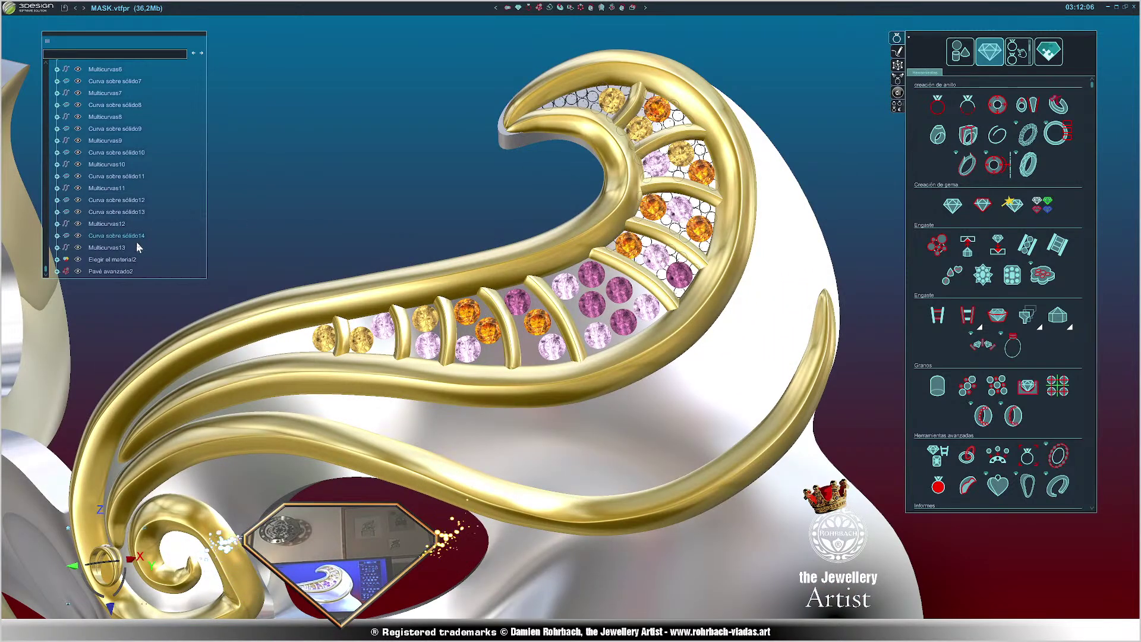
click(116, 271)
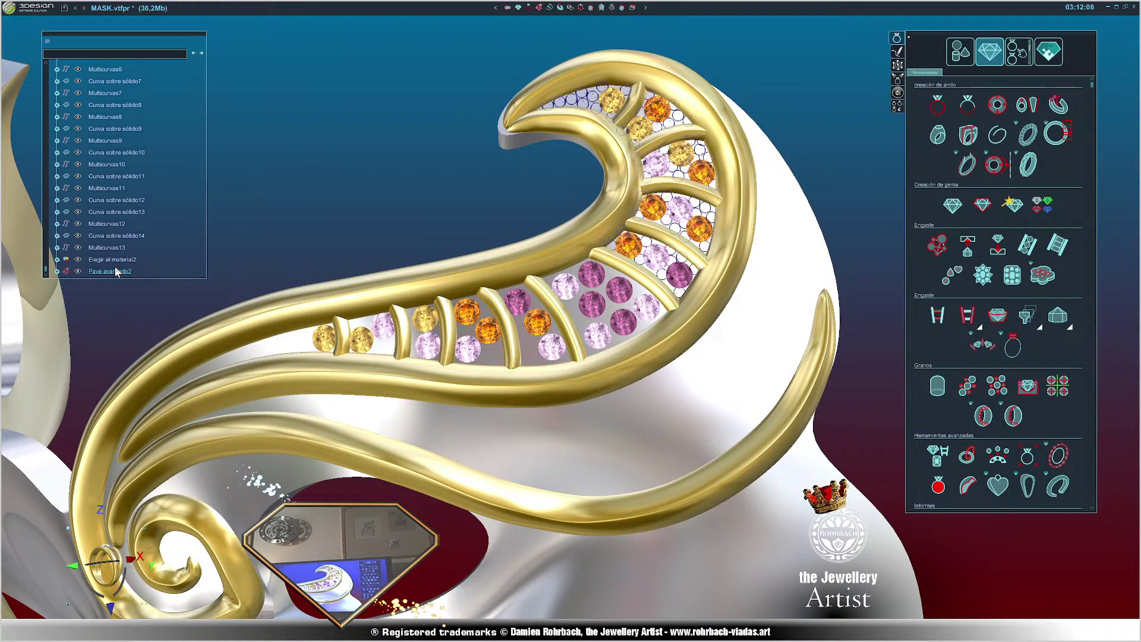
double_click(116, 270)
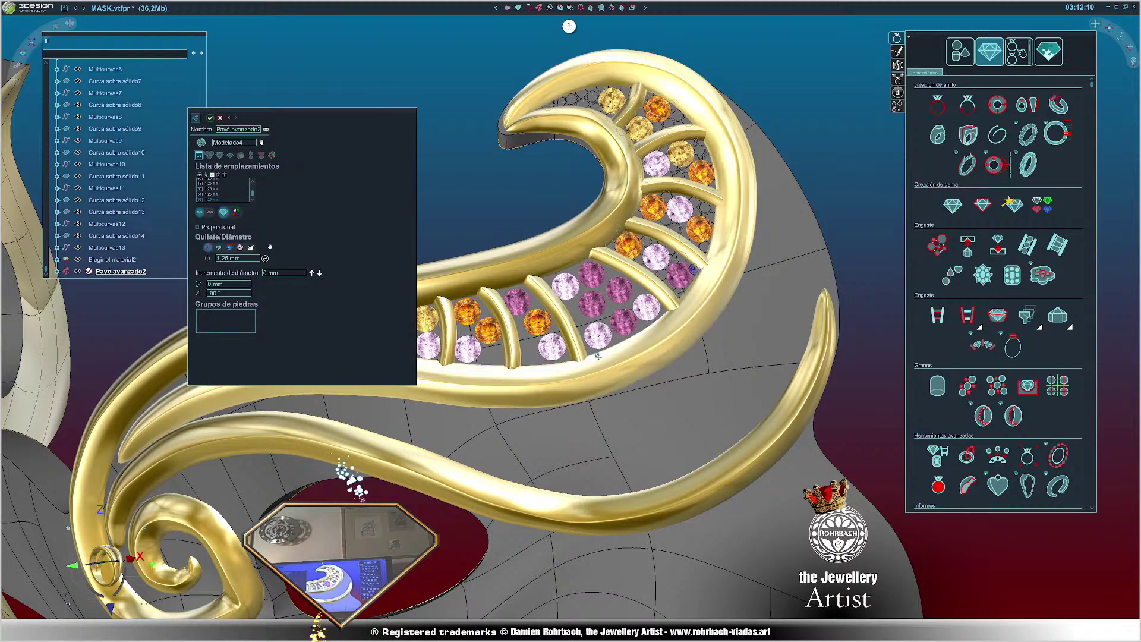
scroll(779, 229, up, 3)
scroll(691, 252, up, 5)
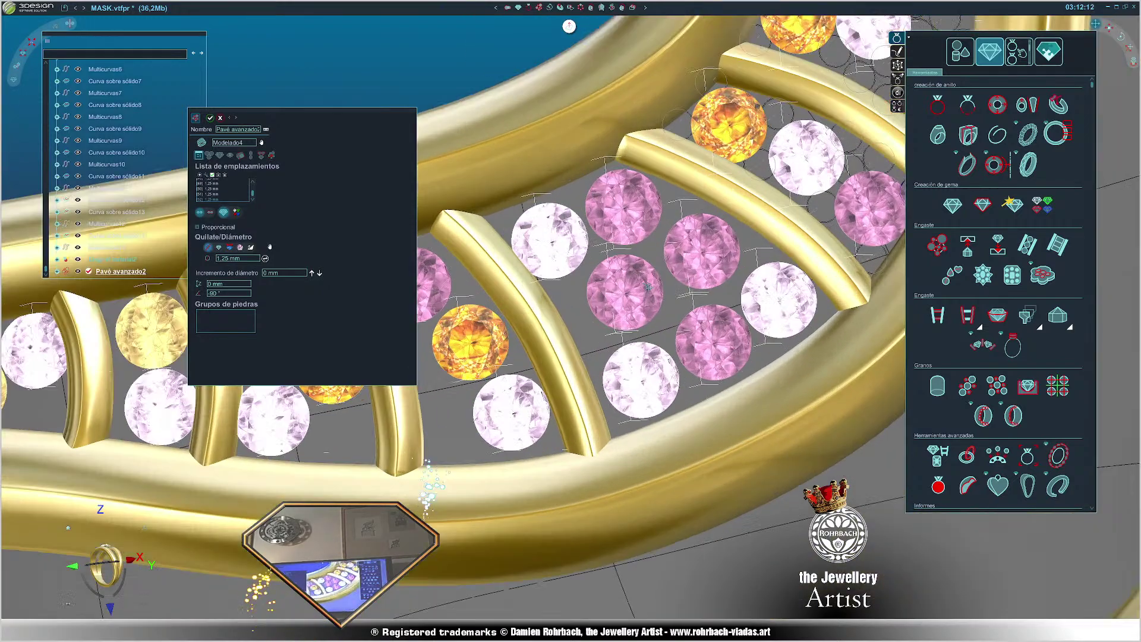
middle_drag(691, 252, 689, 284)
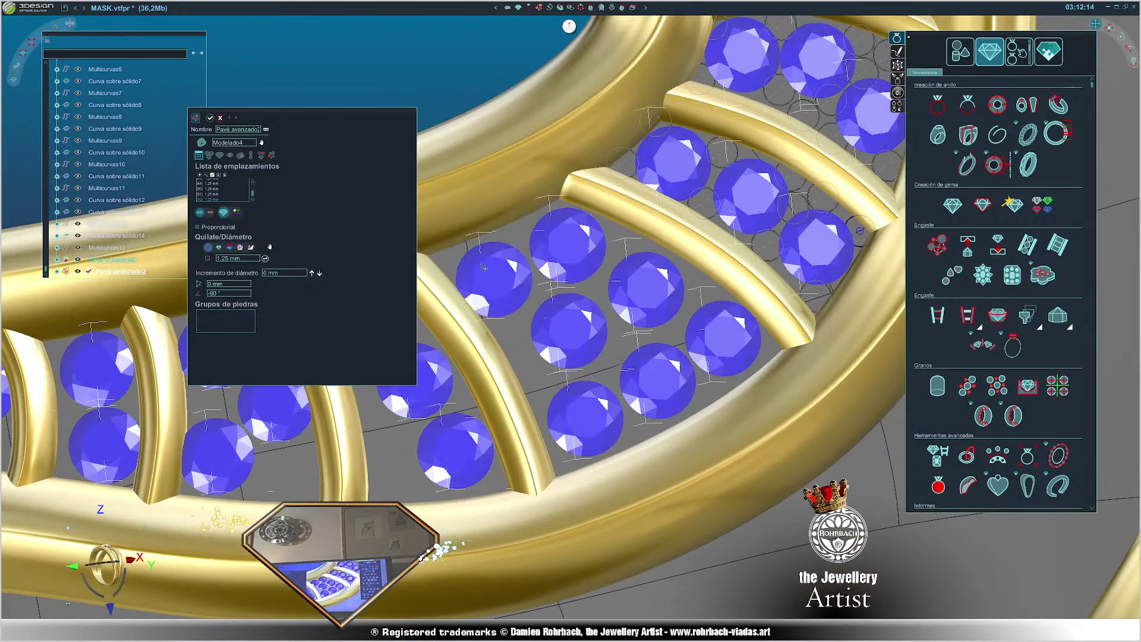
middle_drag(544, 249, 541, 291)
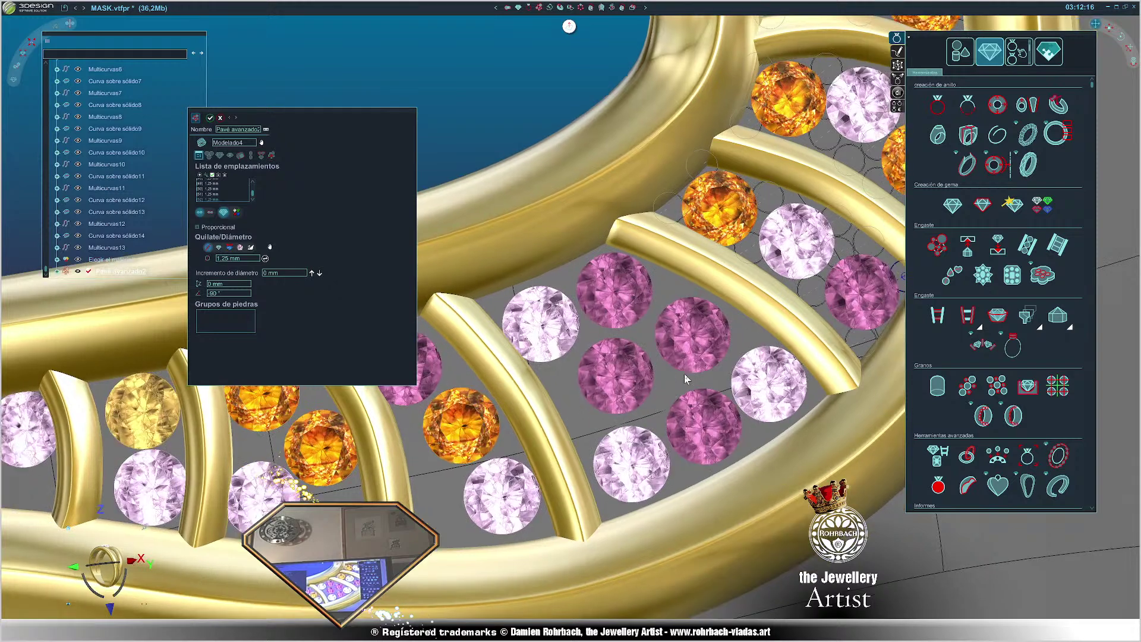
click(200, 174)
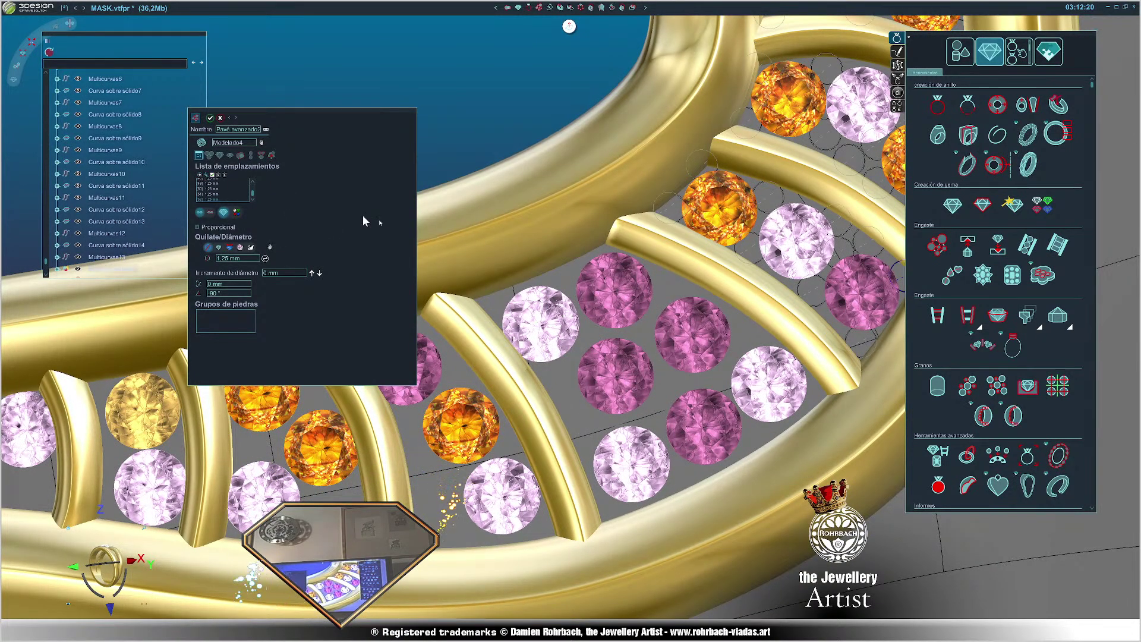
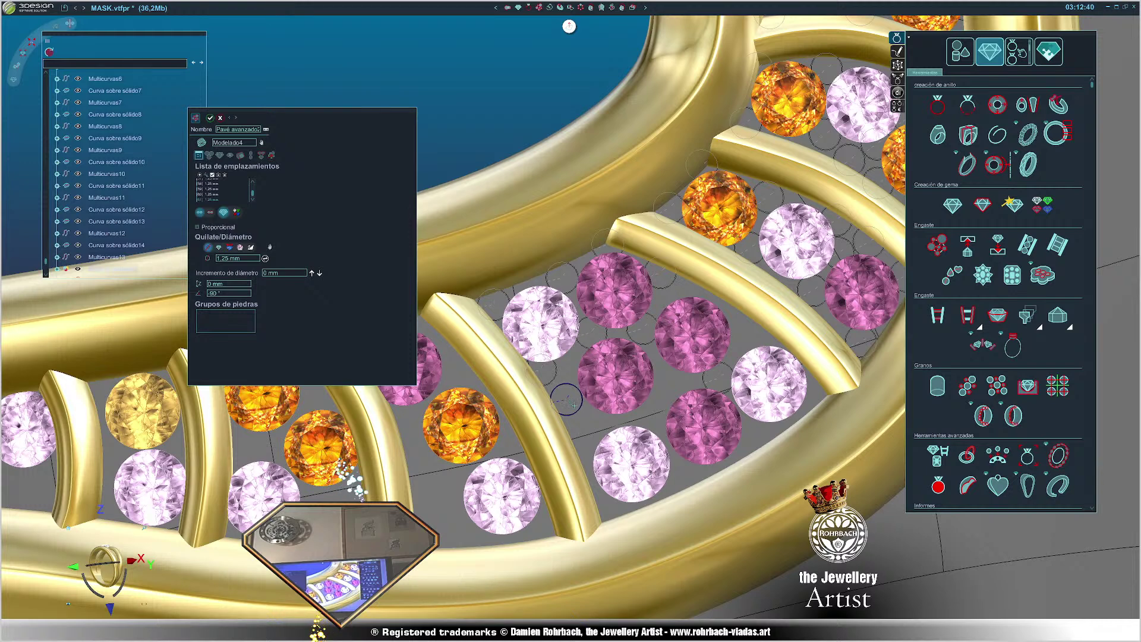
click(593, 438)
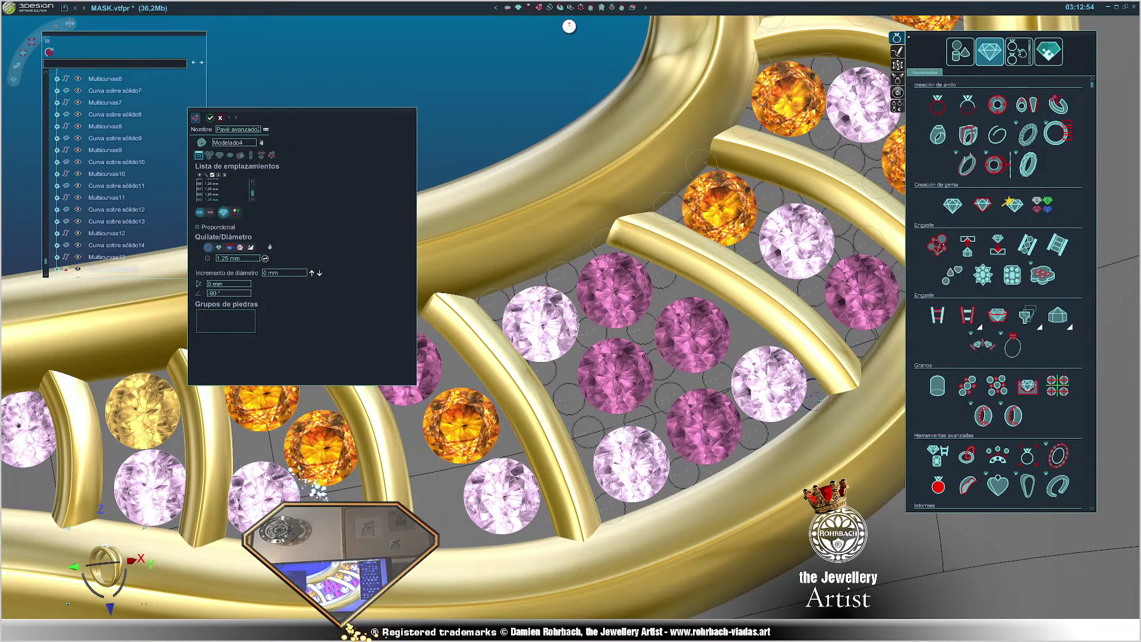
- Fill the sixth section's remaining gaps between the purple gemstones, the outer light tourmaline and the dividing rib with 1.25 mm placements
click(746, 334)
drag(753, 339, 770, 340)
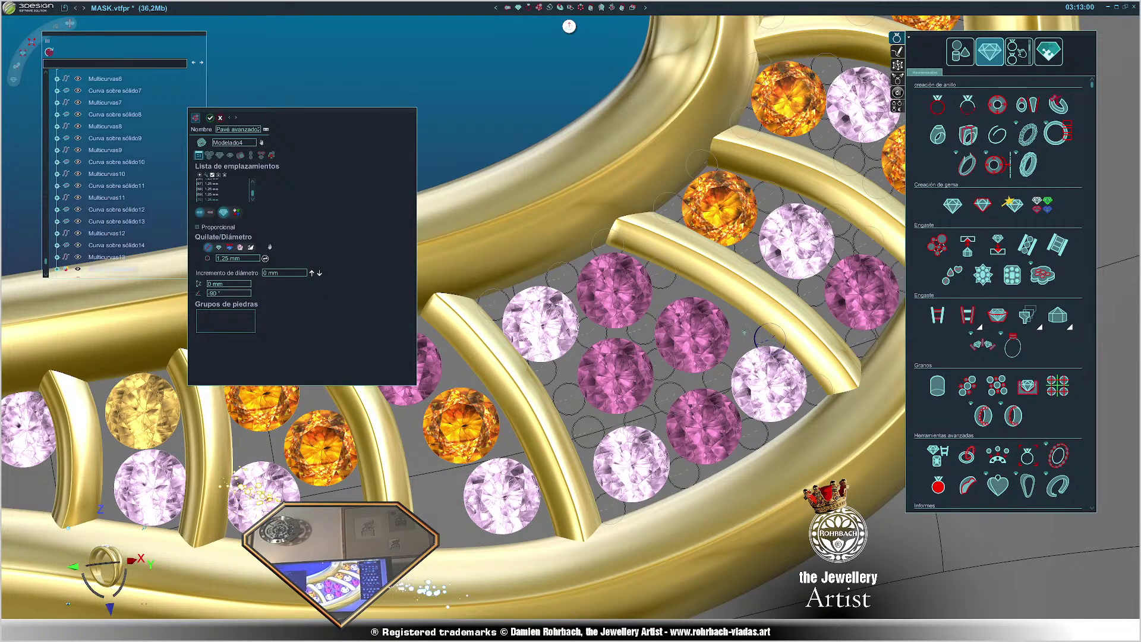
click(737, 347)
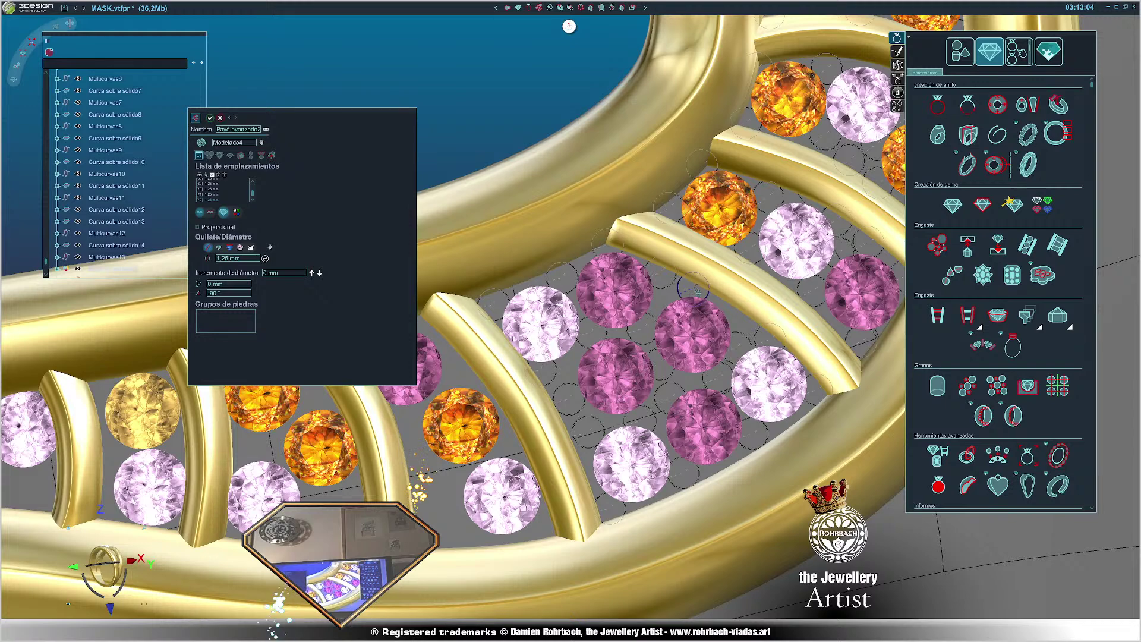
click(730, 317)
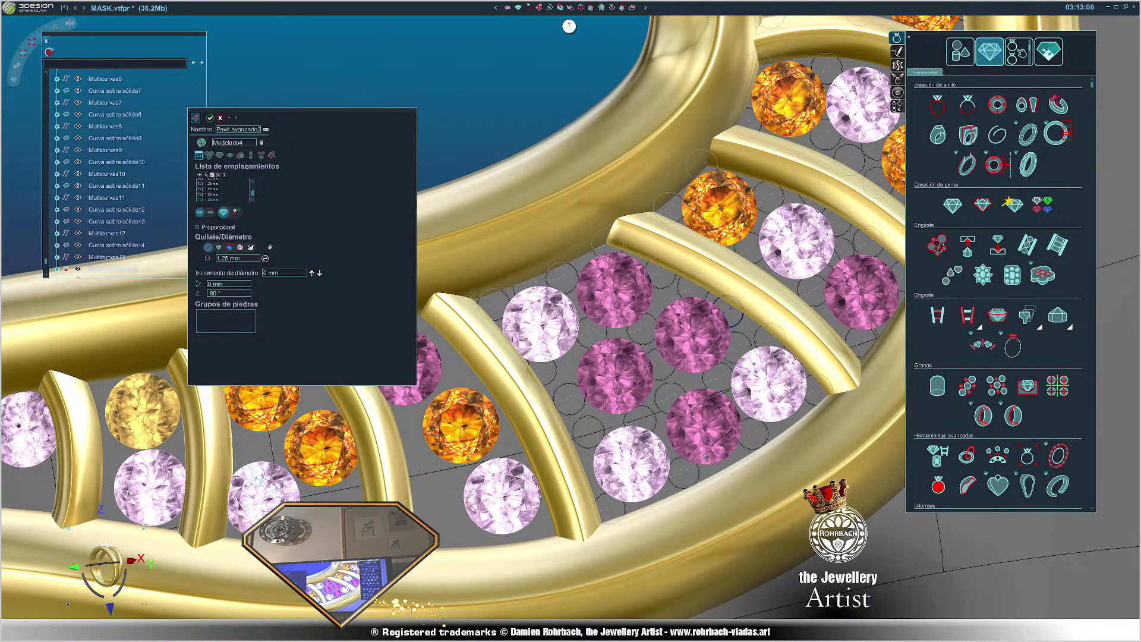
- Add 1.25 mm placements around the purple gemstone and beside the orange garnet in the seventh section
scroll(710, 463, down, 3)
middle_drag(710, 463, 693, 447)
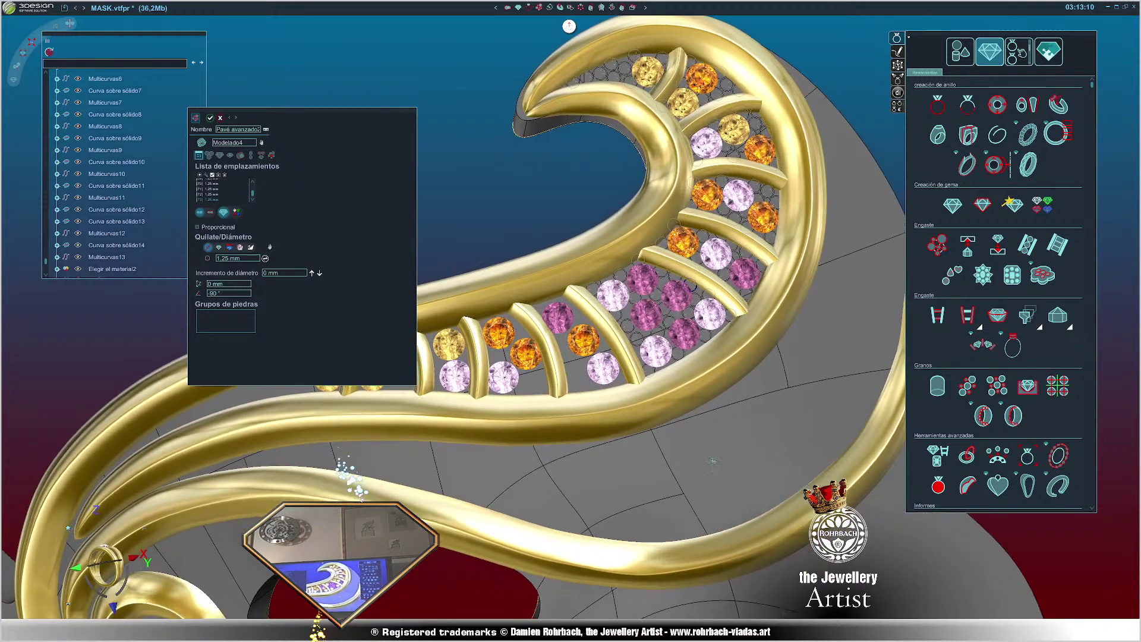
scroll(693, 447, up, 2)
scroll(524, 268, up, 3)
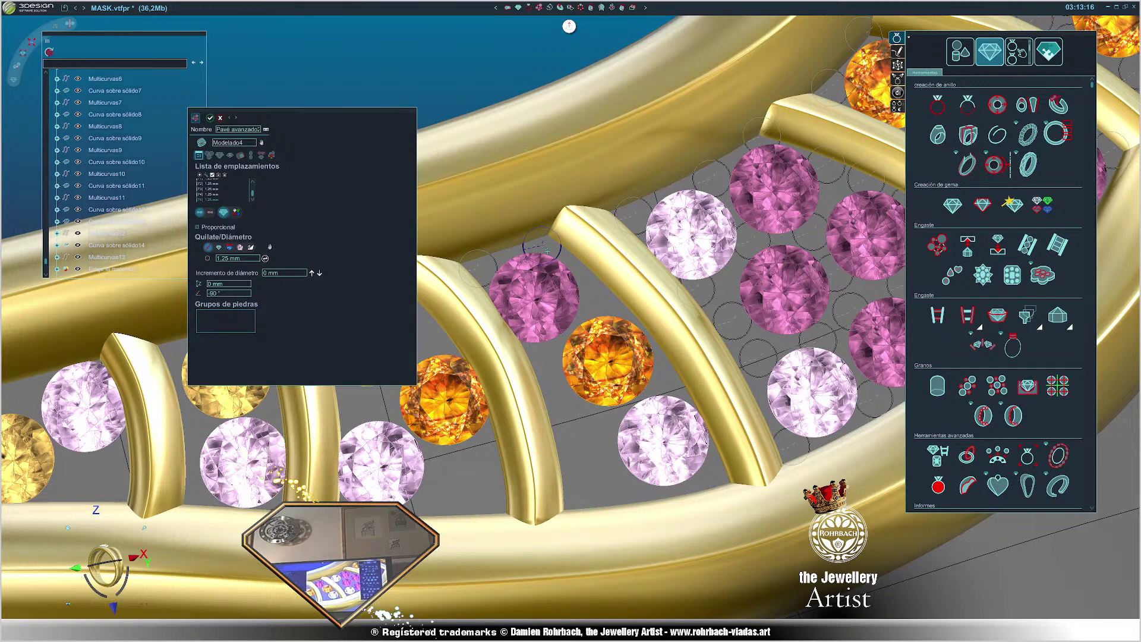
click(553, 360)
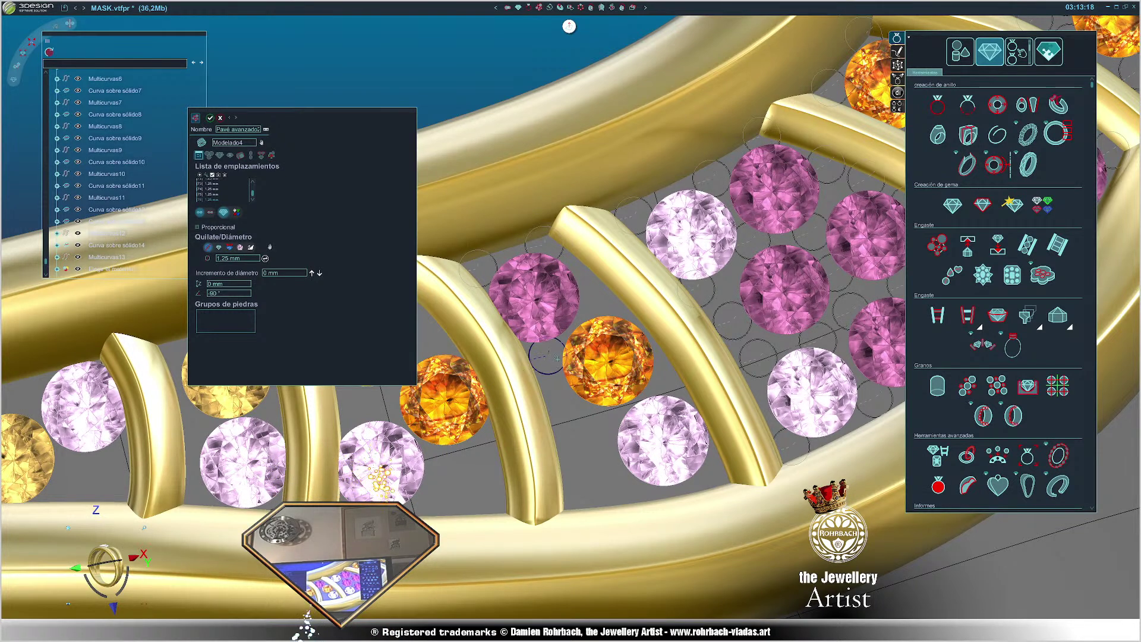
click(590, 281)
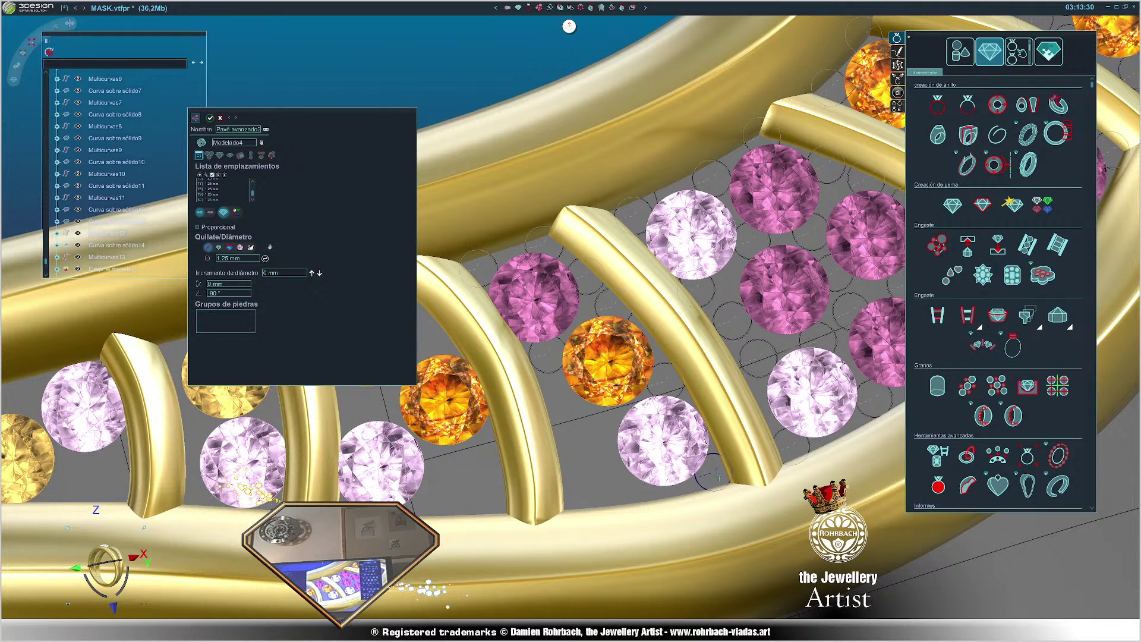
- Fill the seventh section's gaps around the light tourmaline and along the outer border with 1.25 mm placements and accept the pavé
click(642, 493)
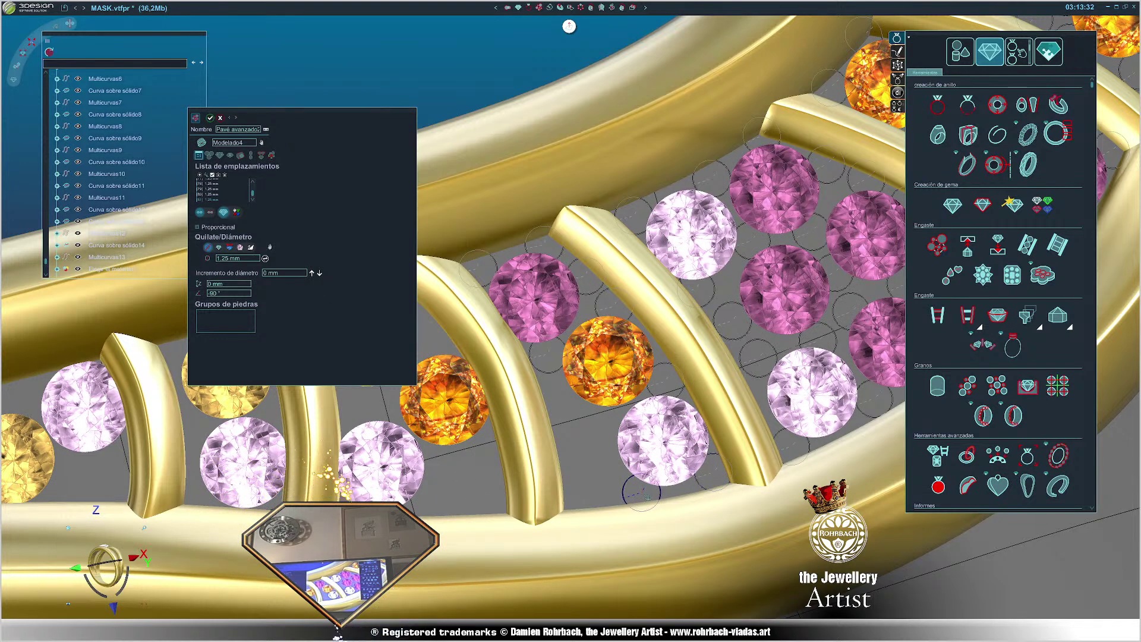
click(607, 418)
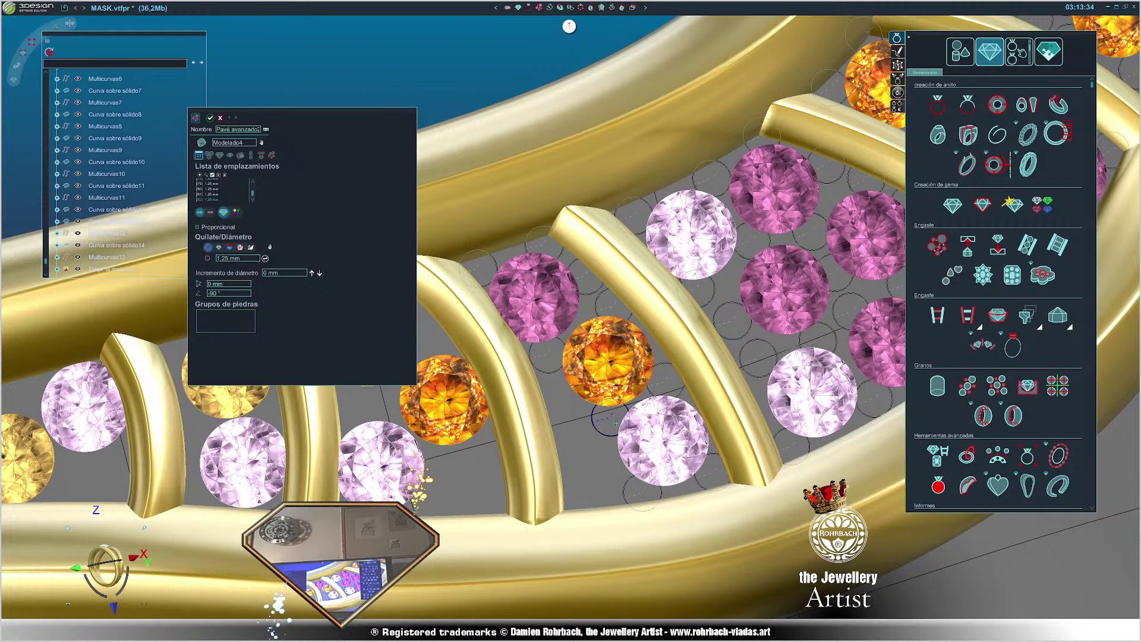
click(552, 389)
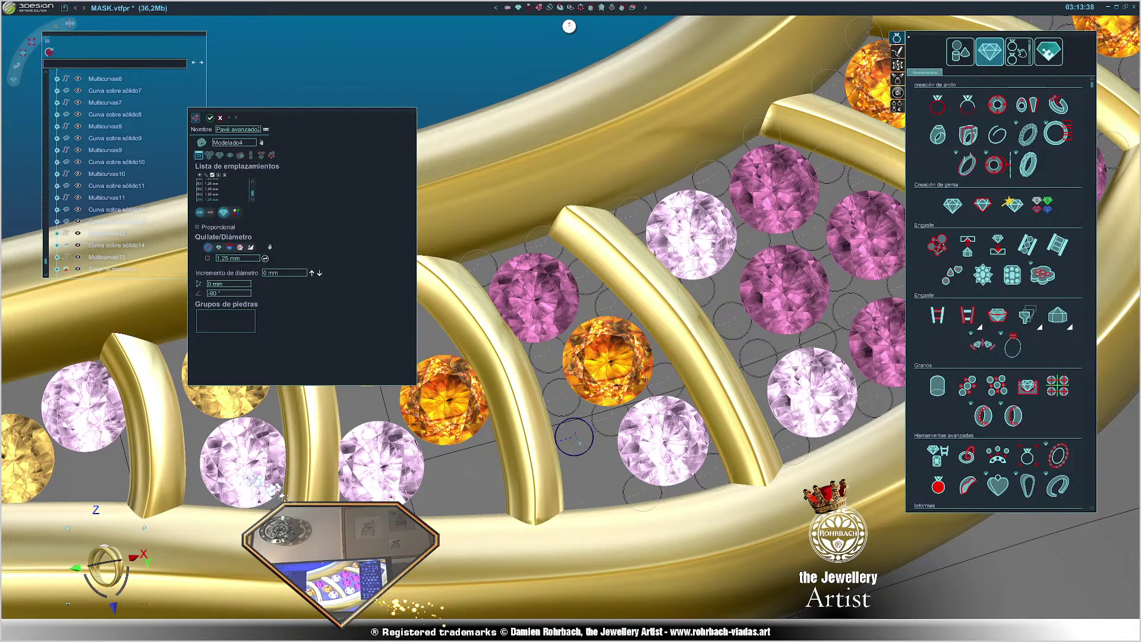
click(608, 463)
click(582, 495)
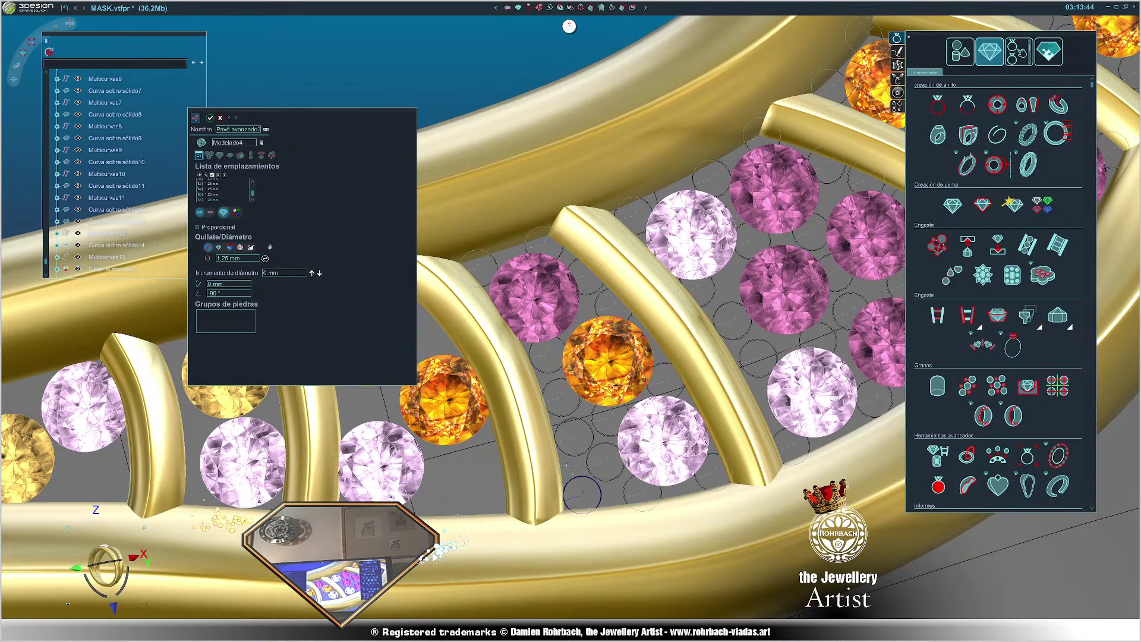
click(209, 117)
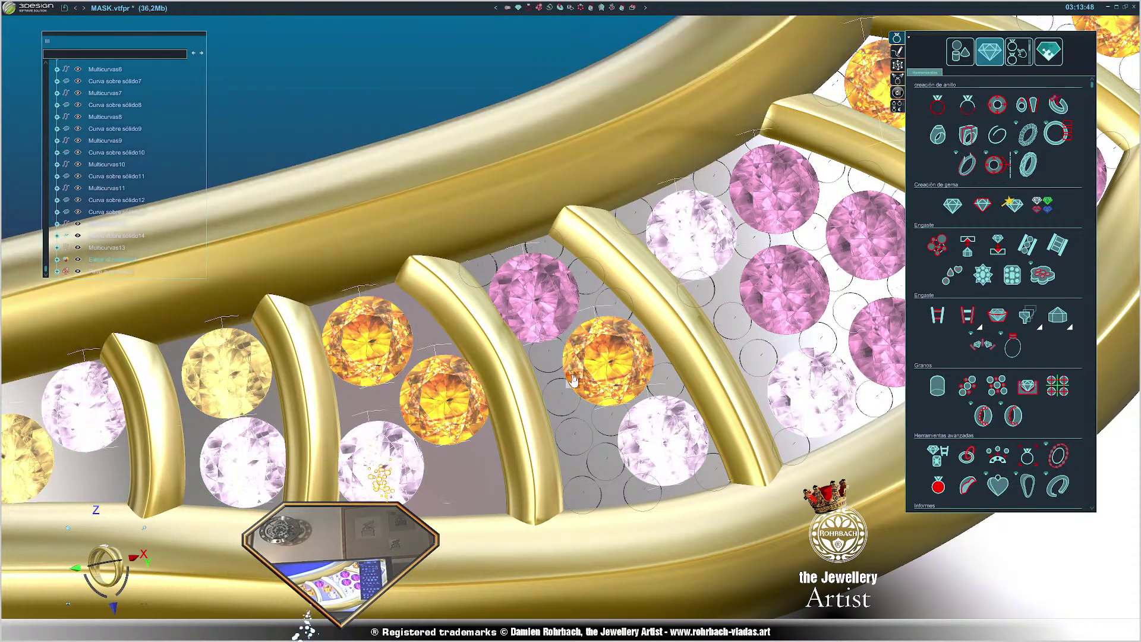
- Check the filled sections of the scroll ornament and save the mask project
scroll(599, 462, down, 10)
scroll(599, 462, up, 10)
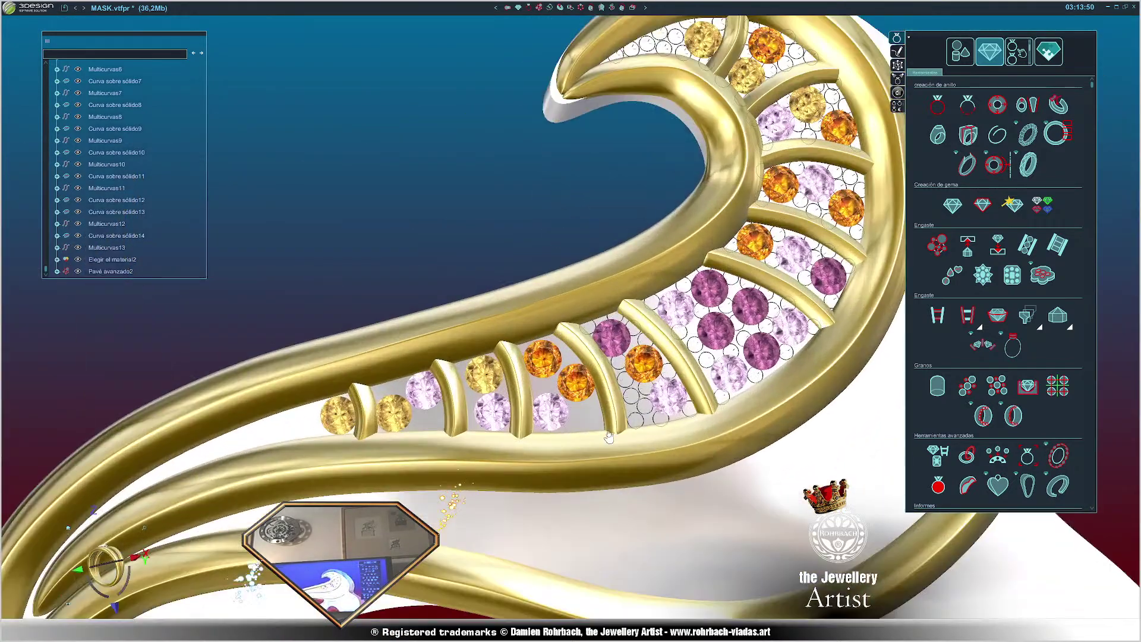
scroll(554, 343, down, 5)
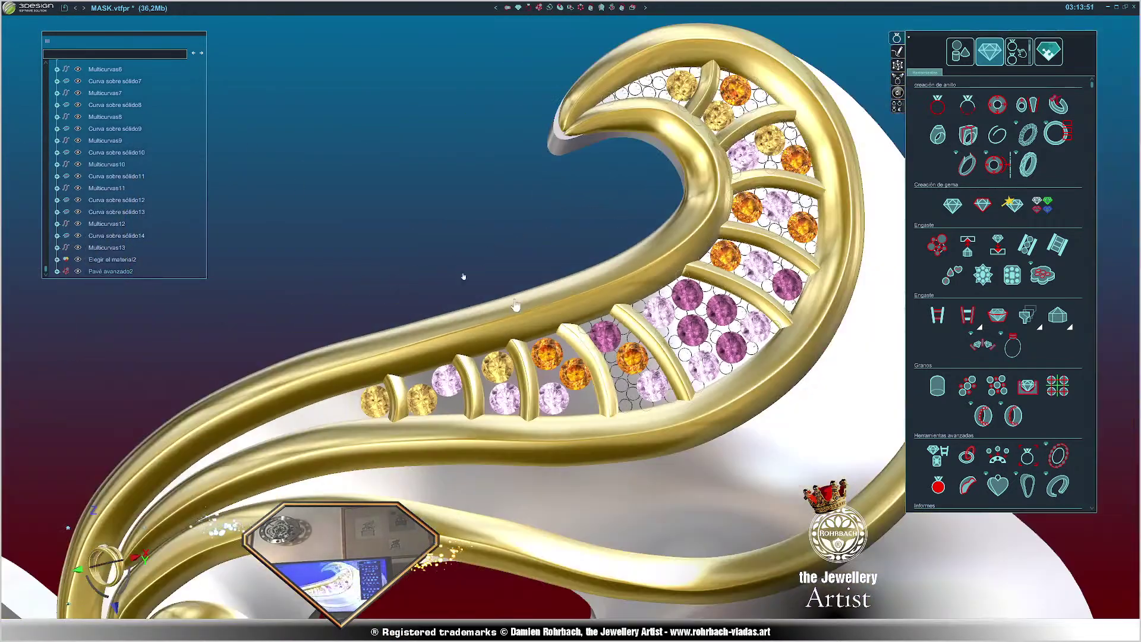
click(65, 7)
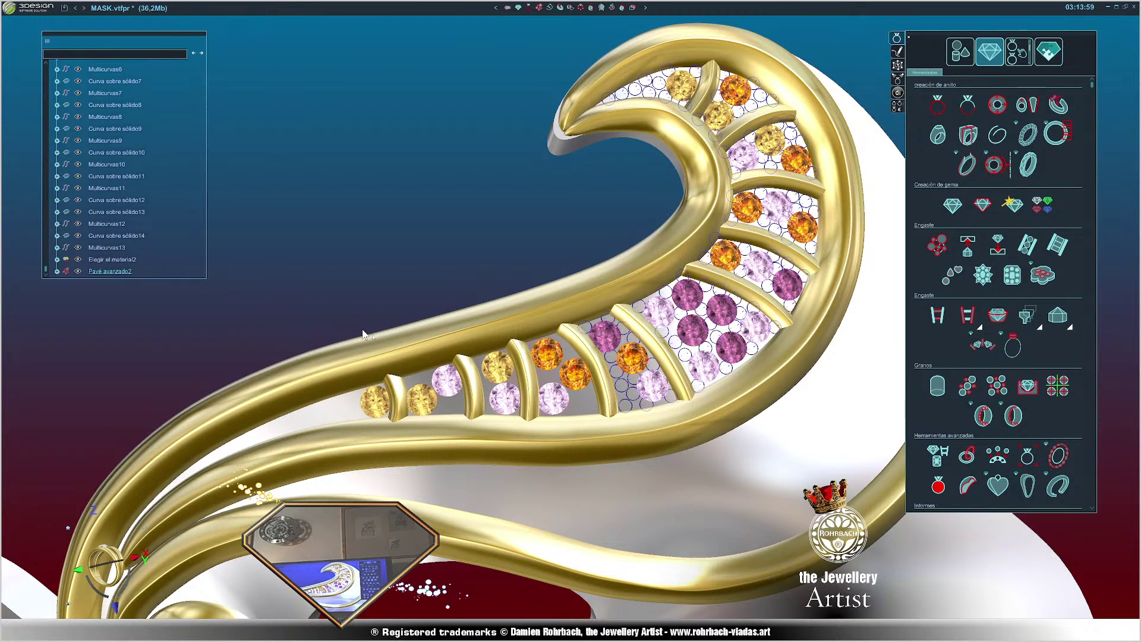
- Reopen the second advanced pavé, add 1.25 mm placements around the eighth section's two orange garnets and light tourmaline, and accept it
double_click(126, 270)
drag(318, 120, 289, 115)
scroll(574, 395, up, 5)
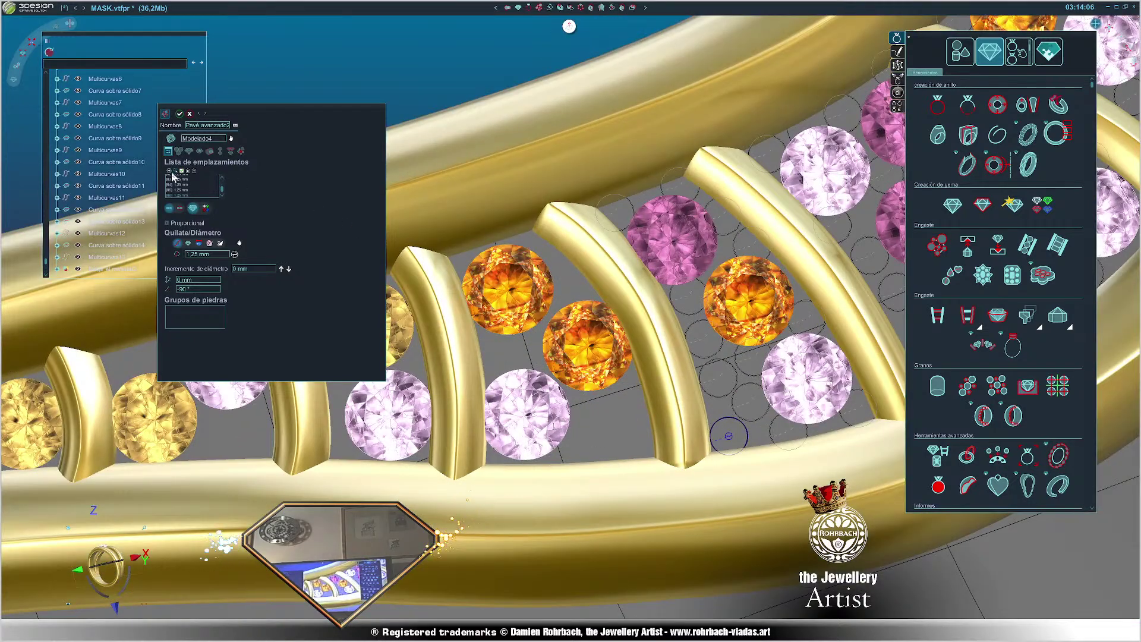
click(170, 172)
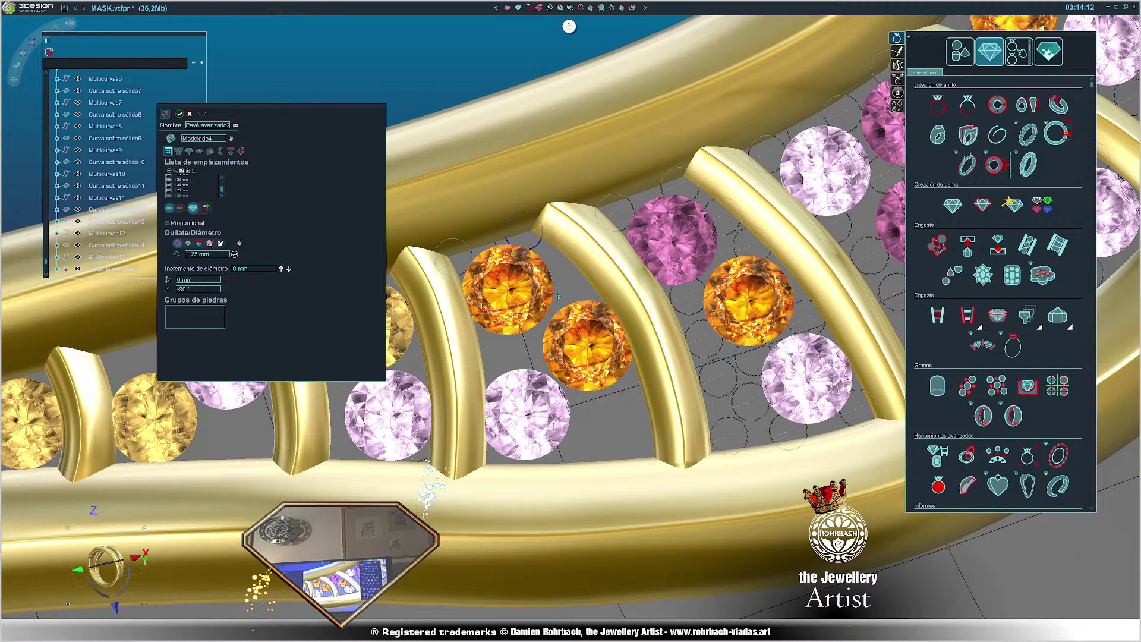
click(529, 238)
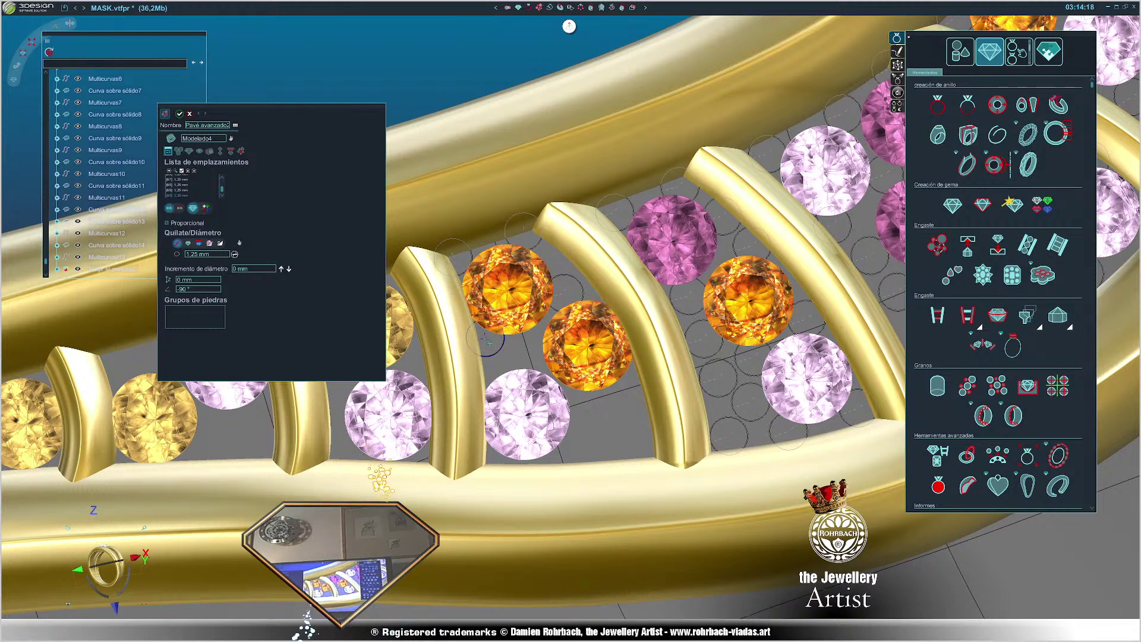
click(529, 357)
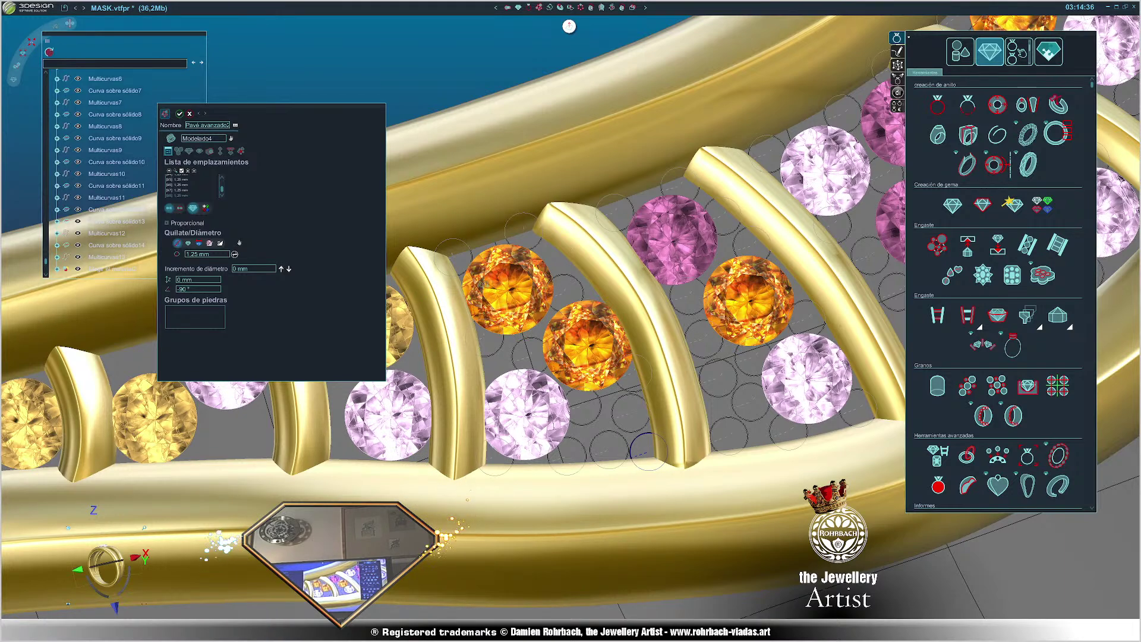
click(180, 113)
- Examine the pavé coverage along the scroll ornament and the unfilled sections toward its narrow tail
scroll(583, 392, down, 7)
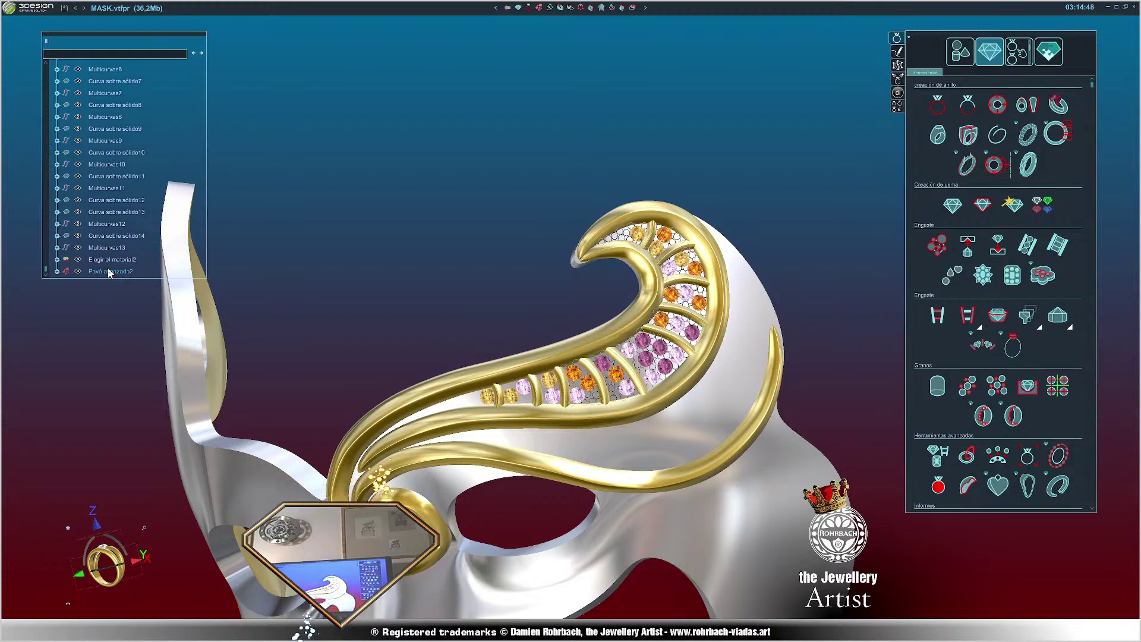
scroll(568, 441, up, 3)
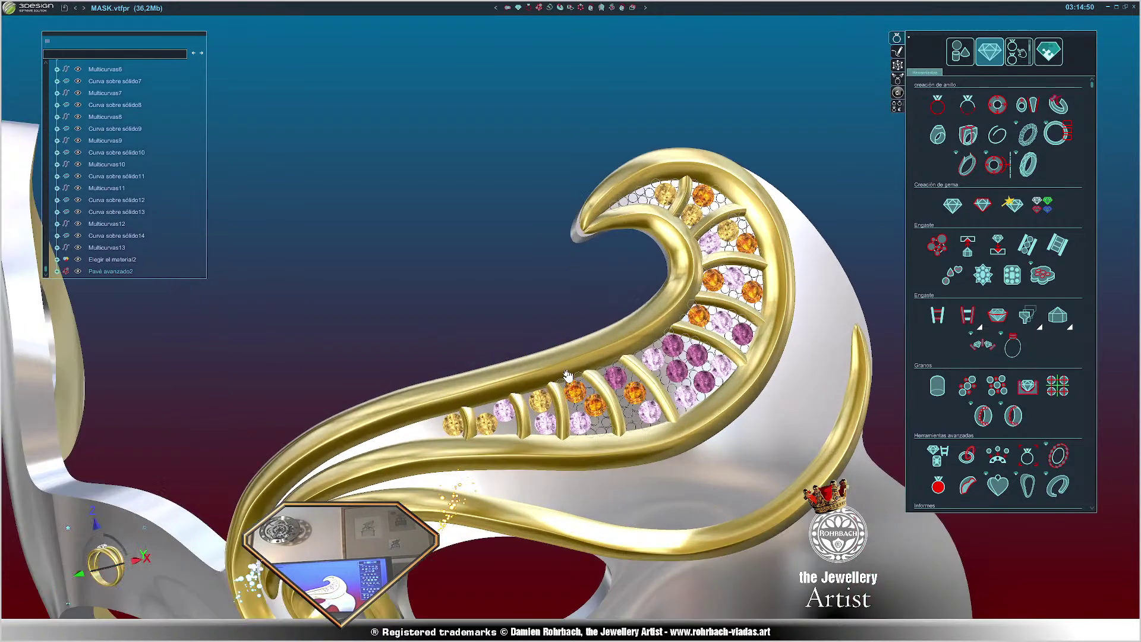
scroll(568, 441, up, 5)
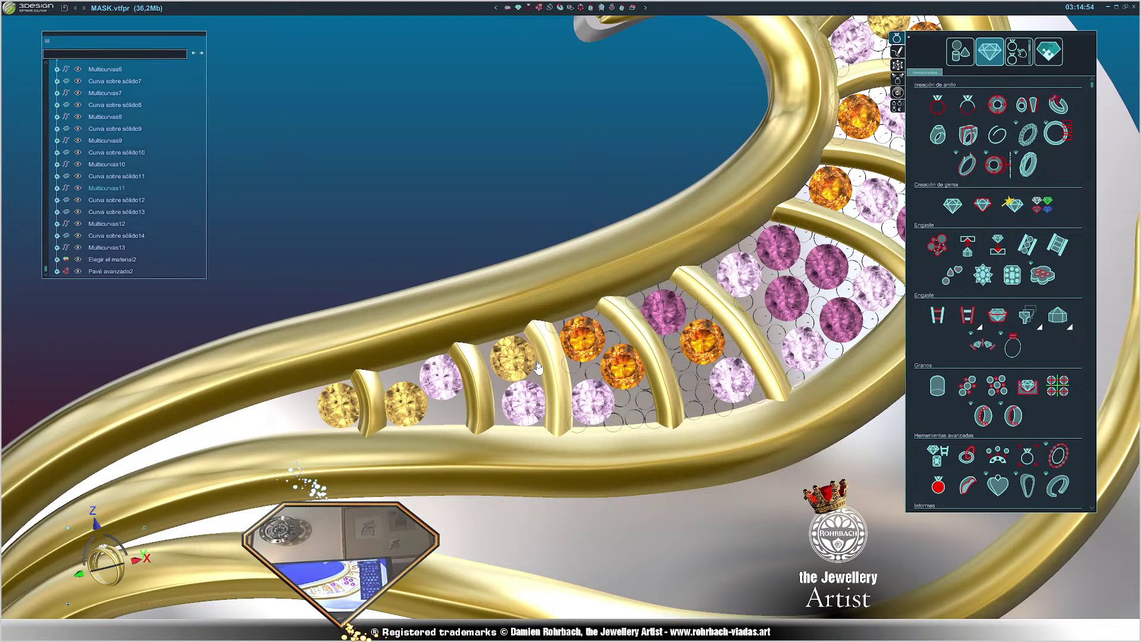
scroll(538, 366, up, 3)
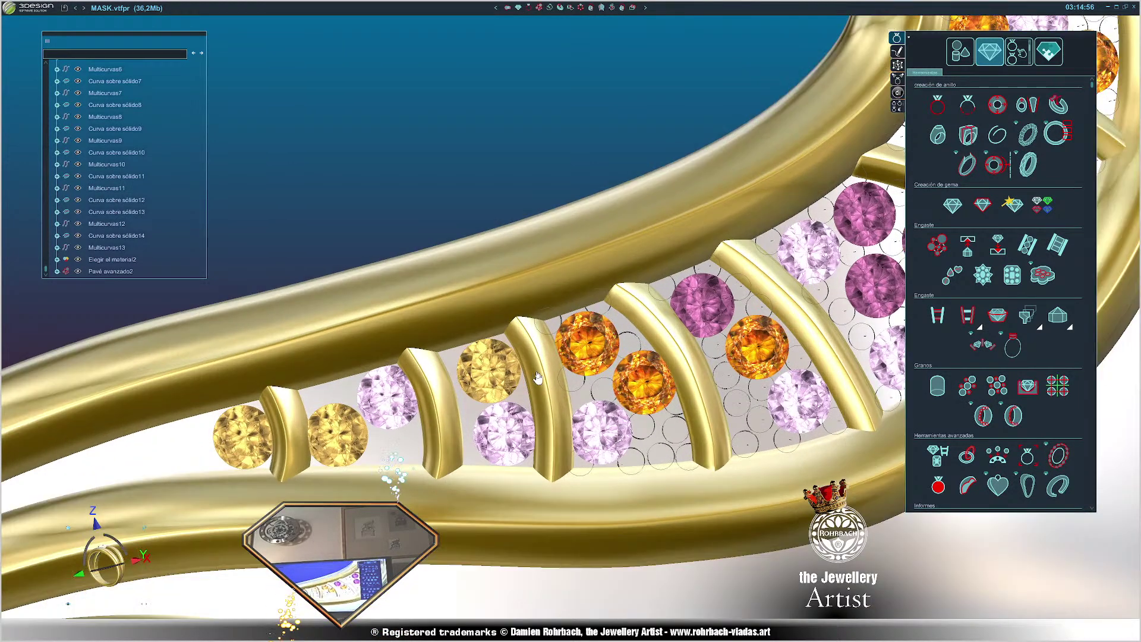
click(542, 364)
click(537, 369)
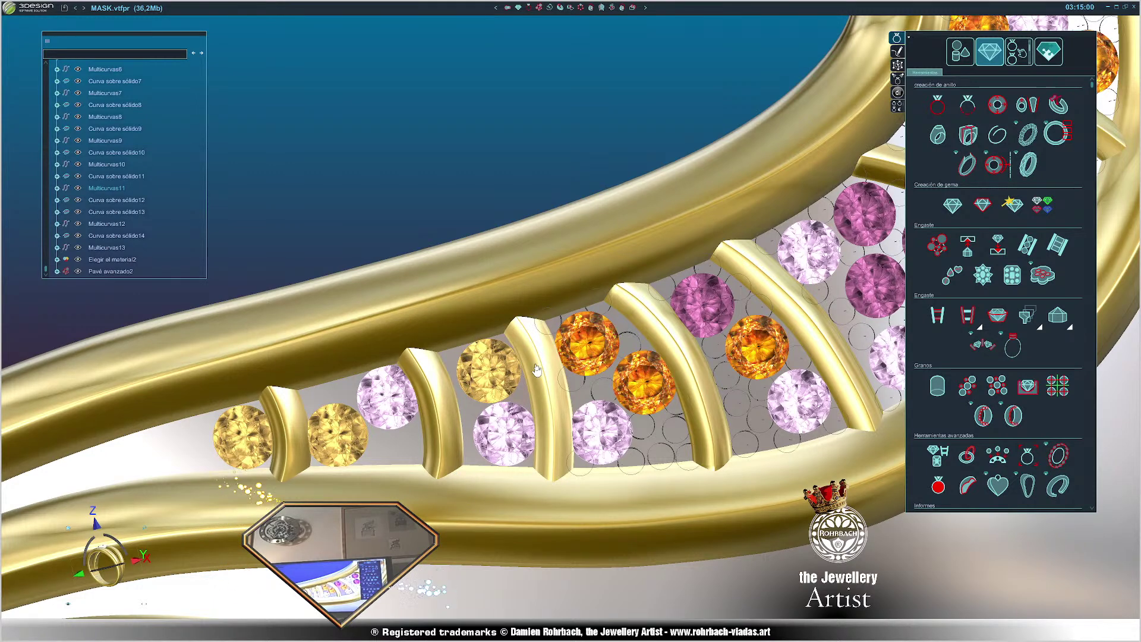
scroll(542, 368, down, 3)
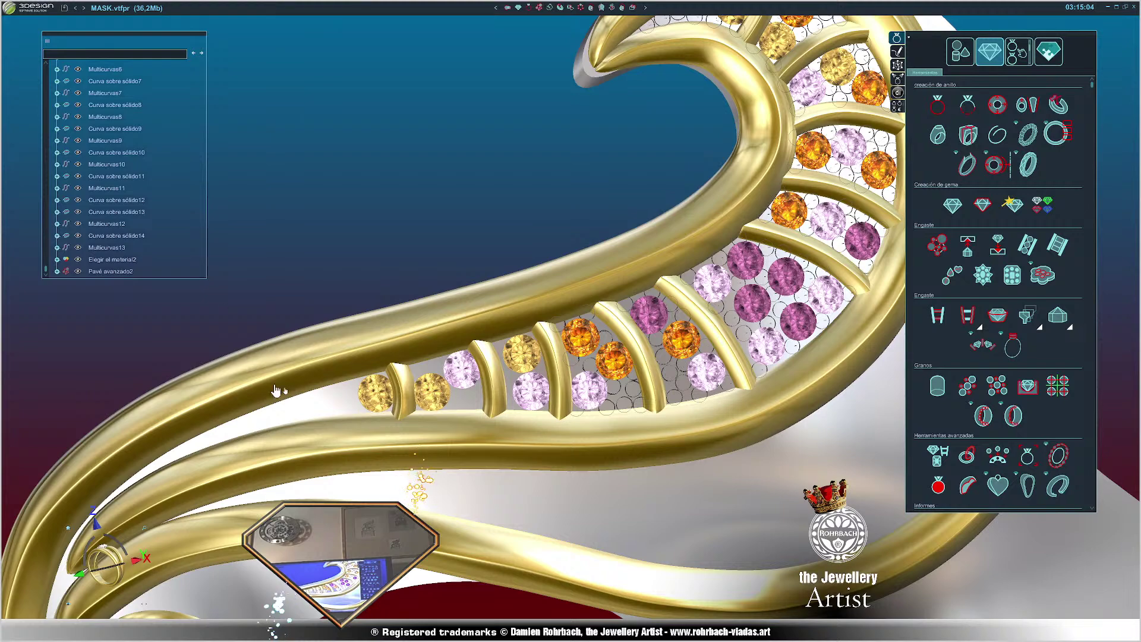
scroll(364, 405, up, 3)
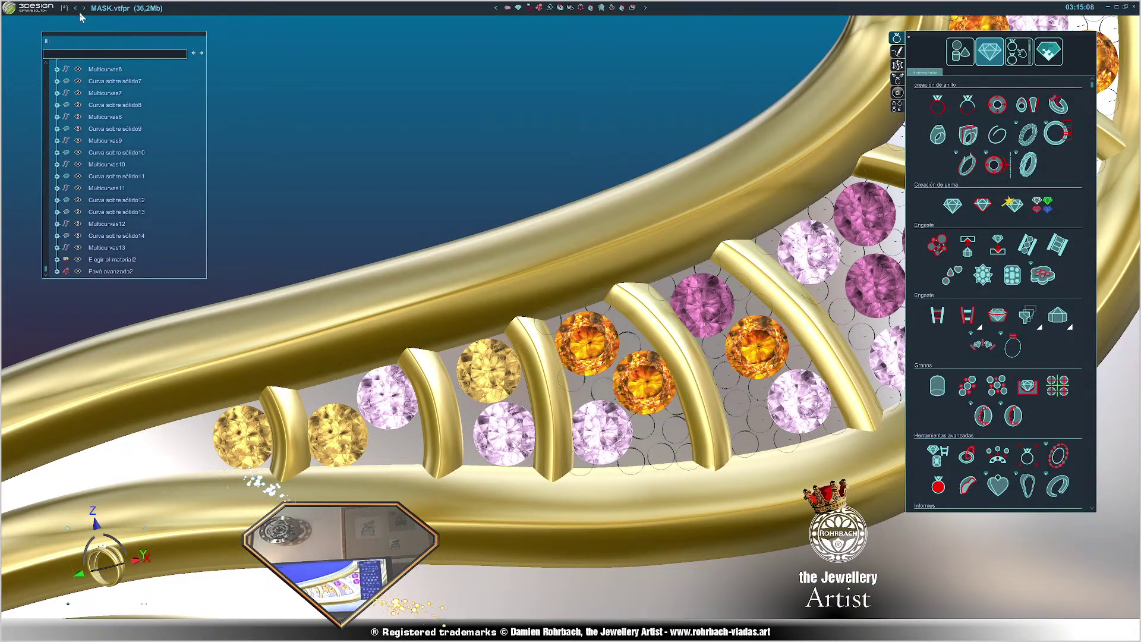
scroll(402, 262, down, 4)
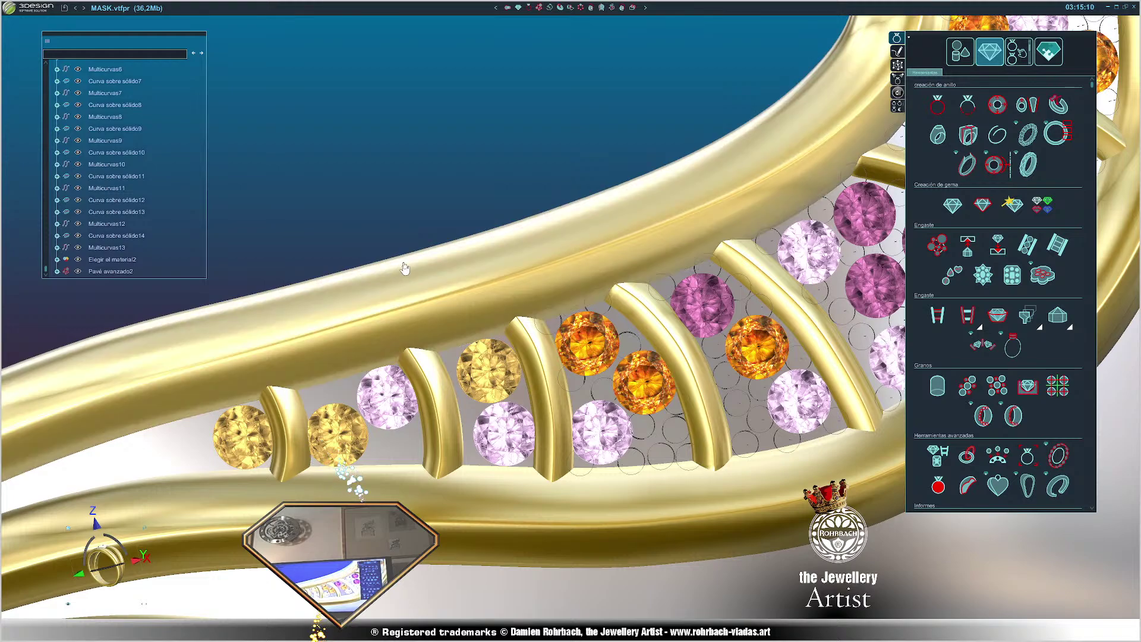
scroll(402, 305, up, 4)
scroll(405, 304, down, 4)
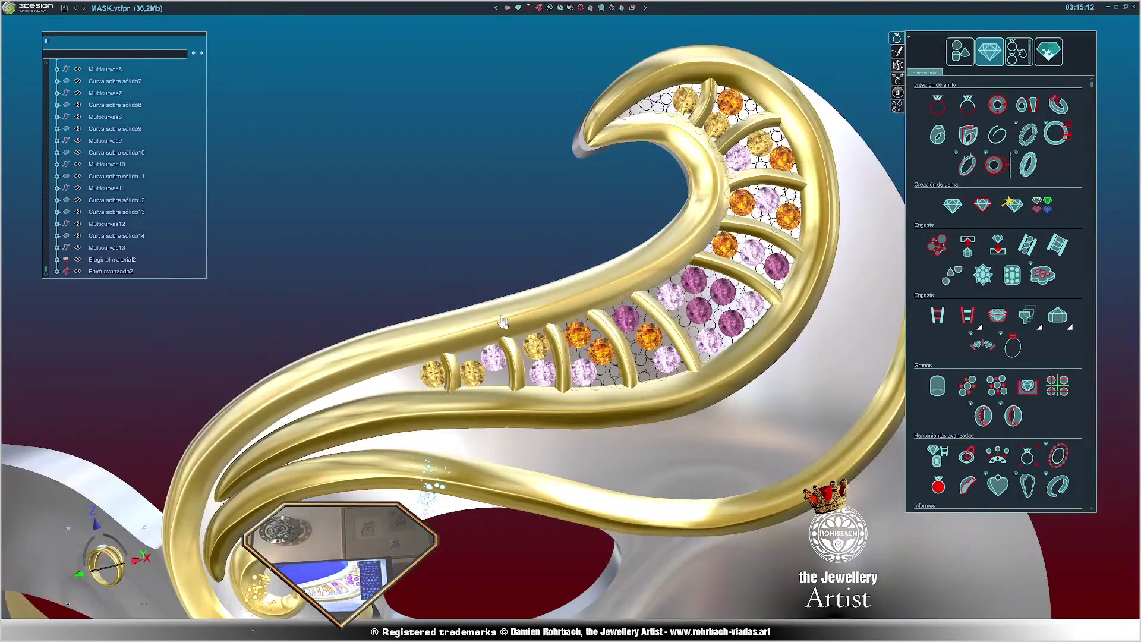
scroll(649, 414, up, 3)
scroll(649, 415, down, 1)
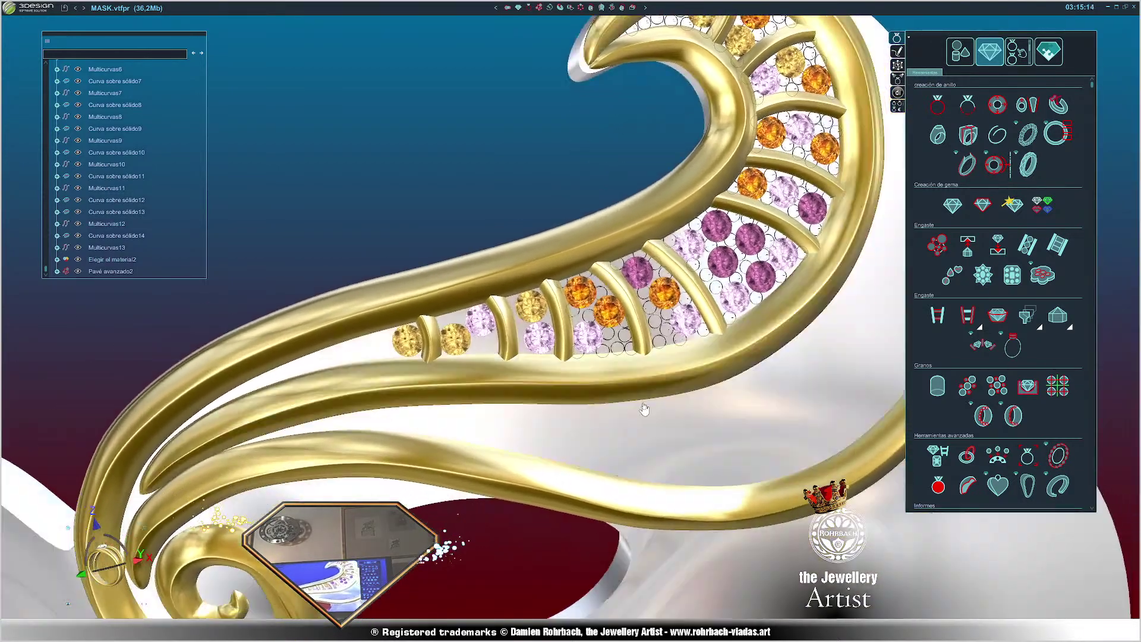
scroll(540, 357, up, 4)
scroll(453, 243, down, 3)
scroll(452, 243, up, 3)
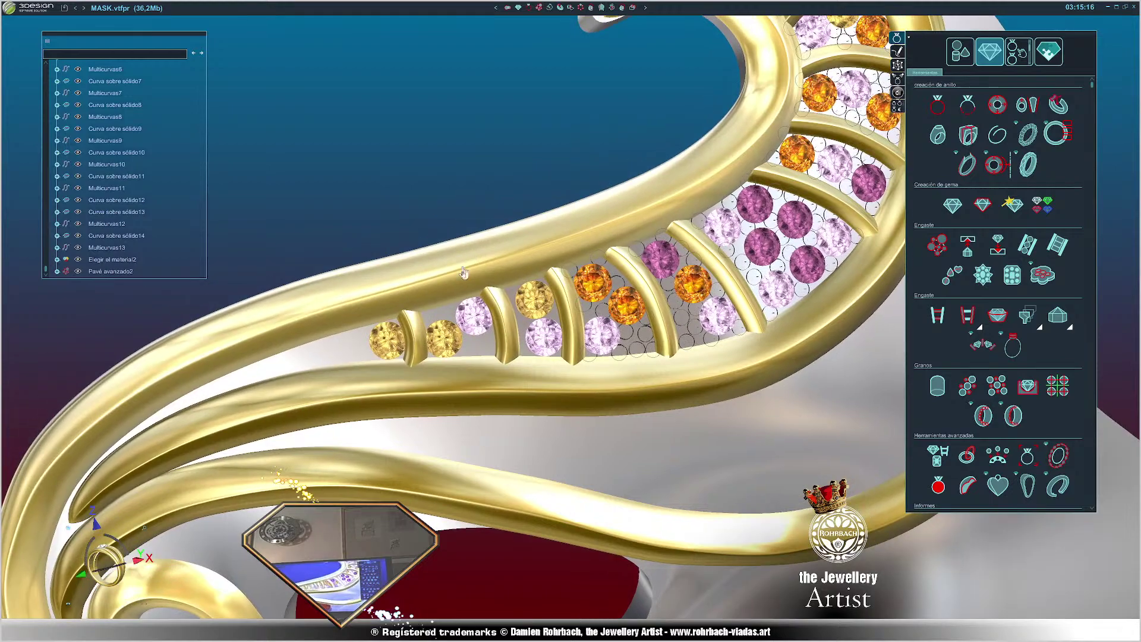
scroll(226, 220, down, 5)
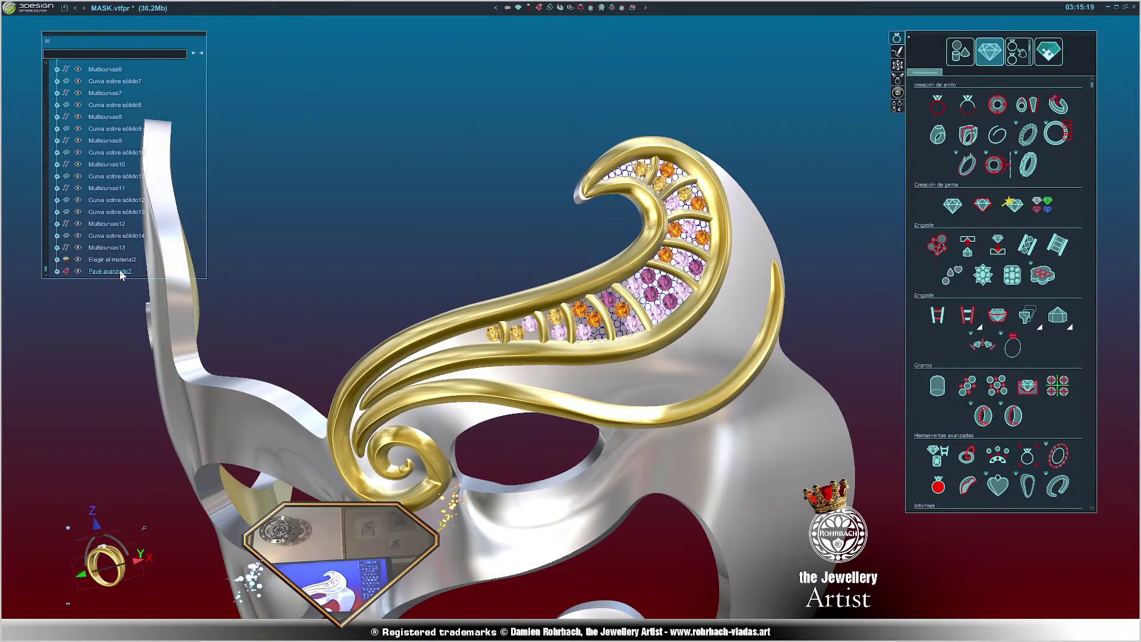
- Reopen the second advanced pavé and add 1.25 mm placements around the yellow gemstone and light tourmaline in the ninth section
double_click(119, 271)
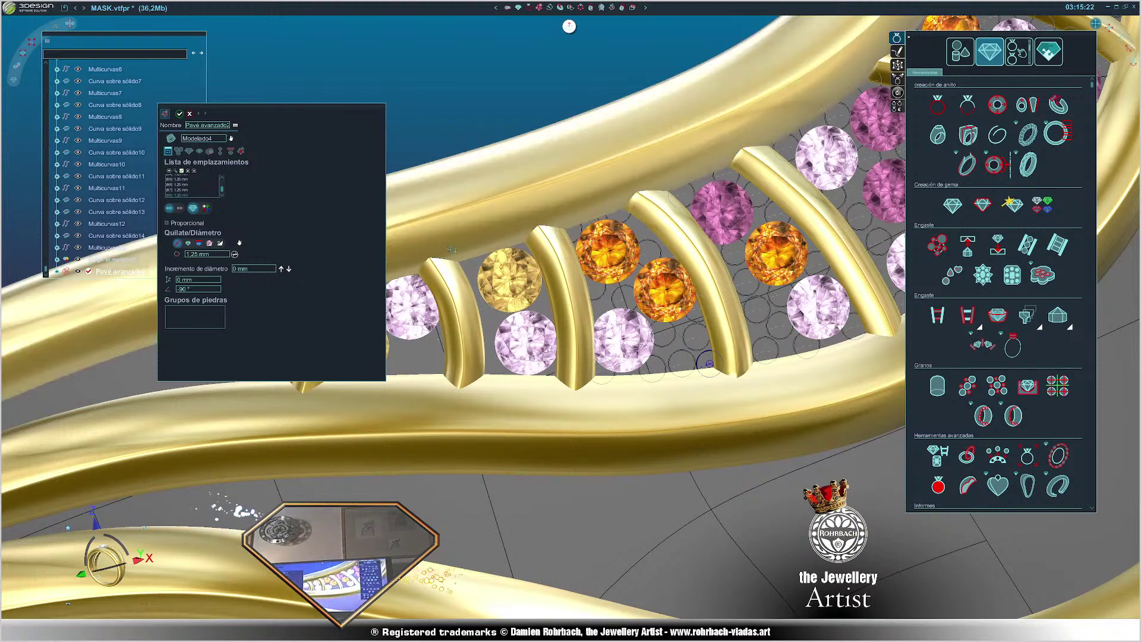
drag(357, 120, 319, 109)
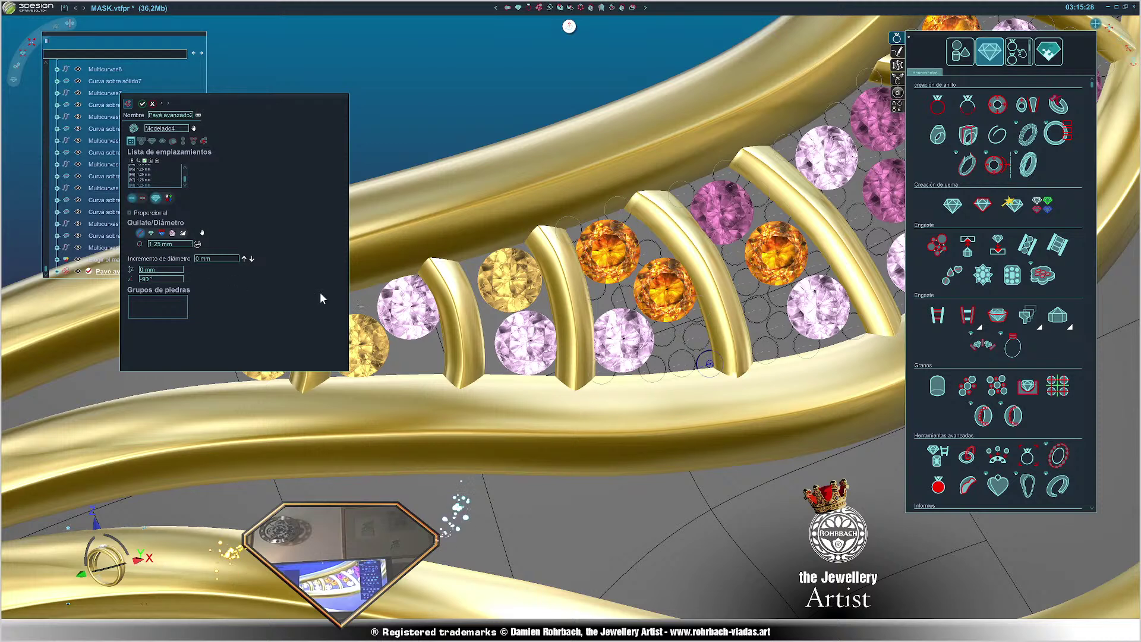
click(131, 160)
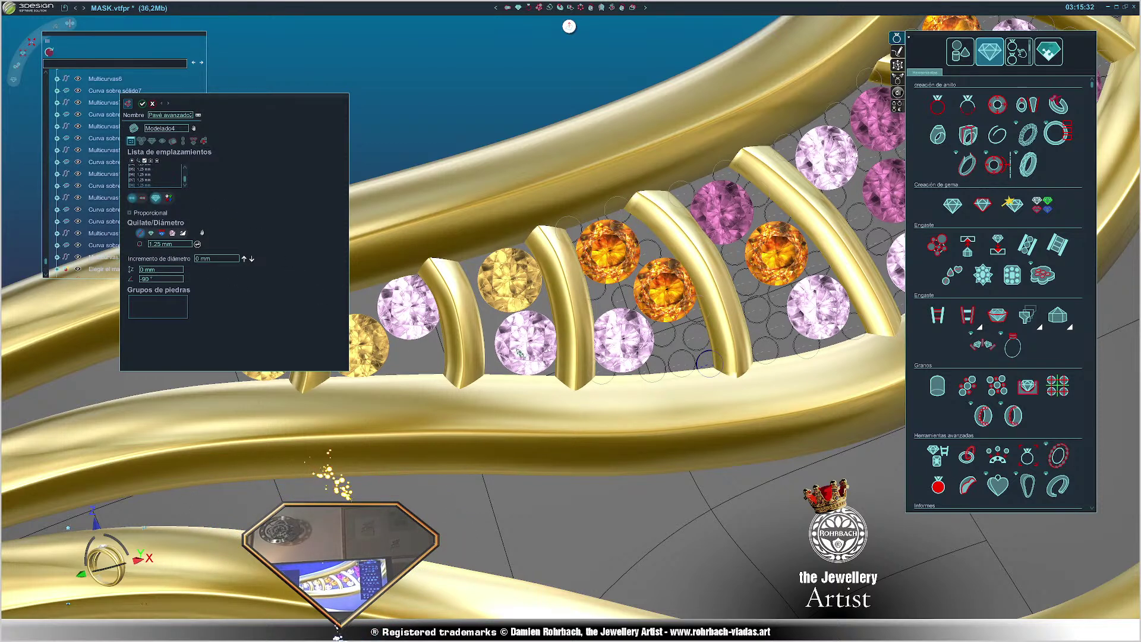
click(558, 376)
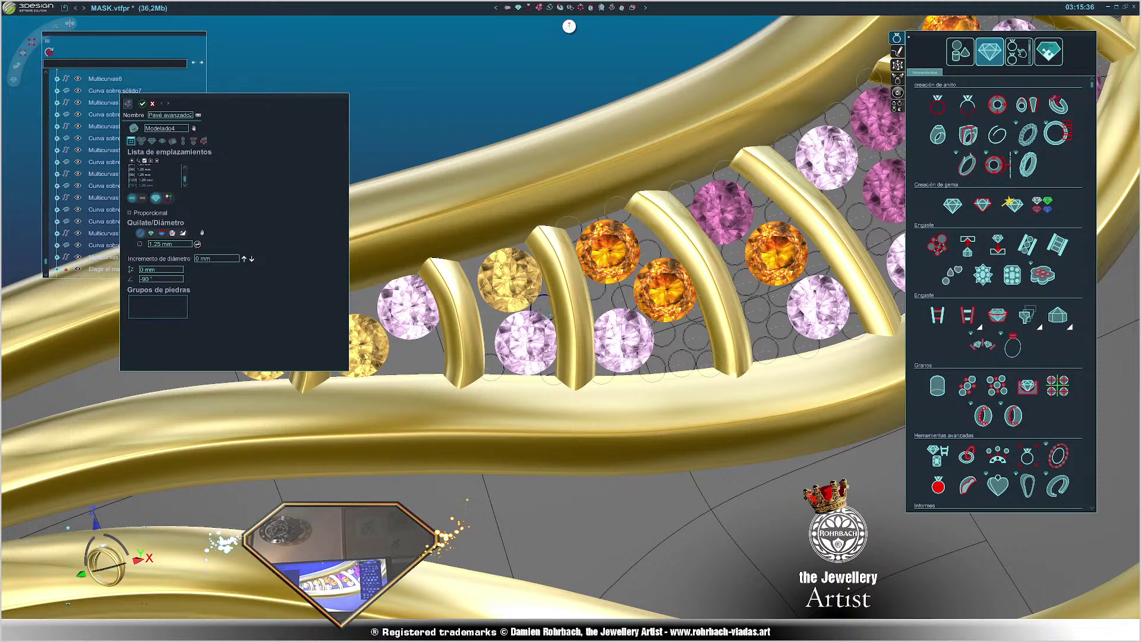
click(538, 302)
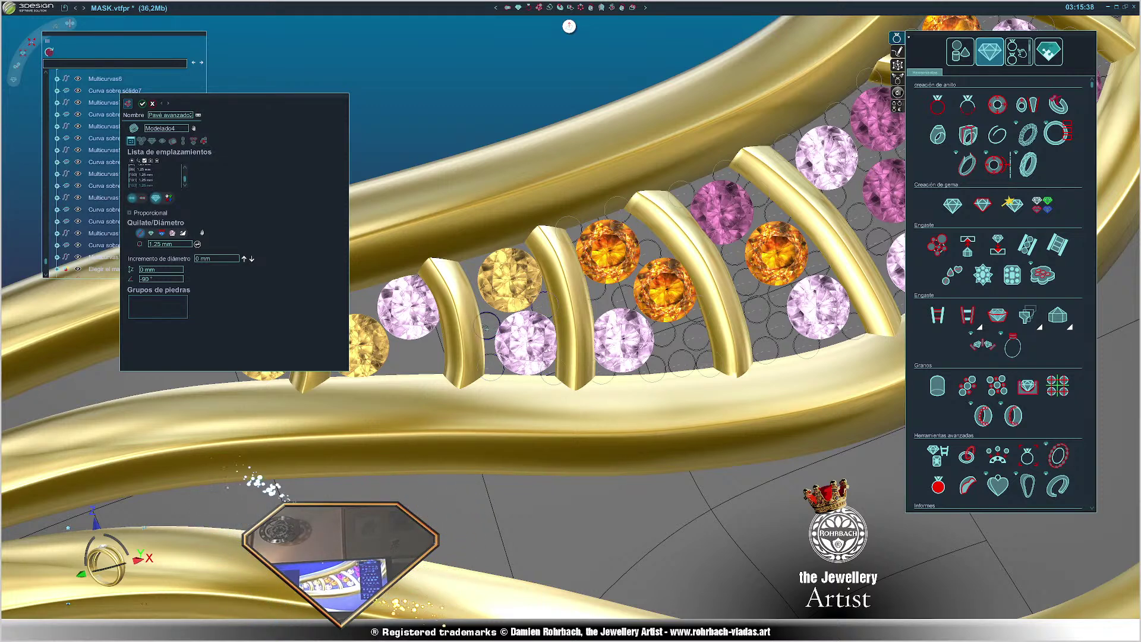
click(496, 324)
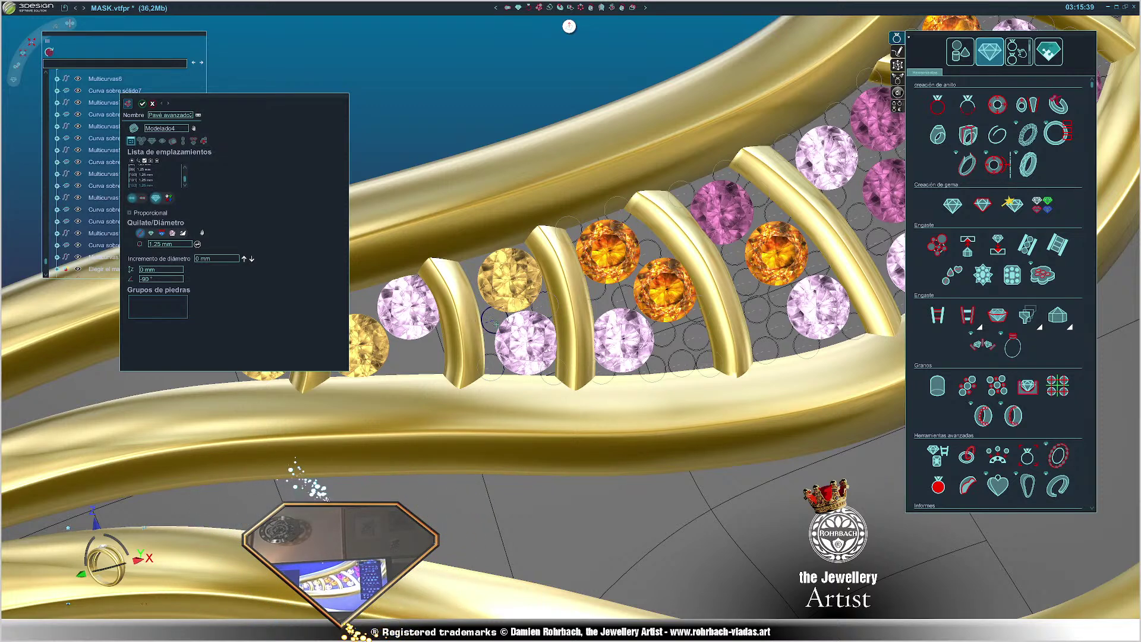
click(473, 269)
click(523, 255)
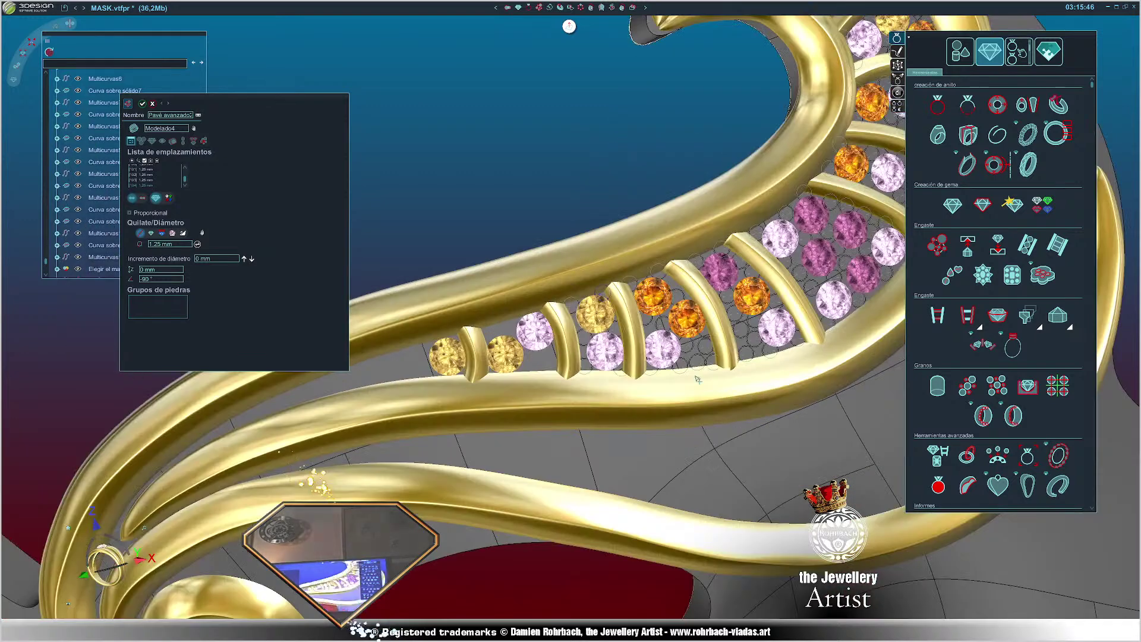
- Add 1.25 mm placements around the light tourmaline and yellow gemstone in the tenth section and accept the pavé
scroll(698, 379, up, 3)
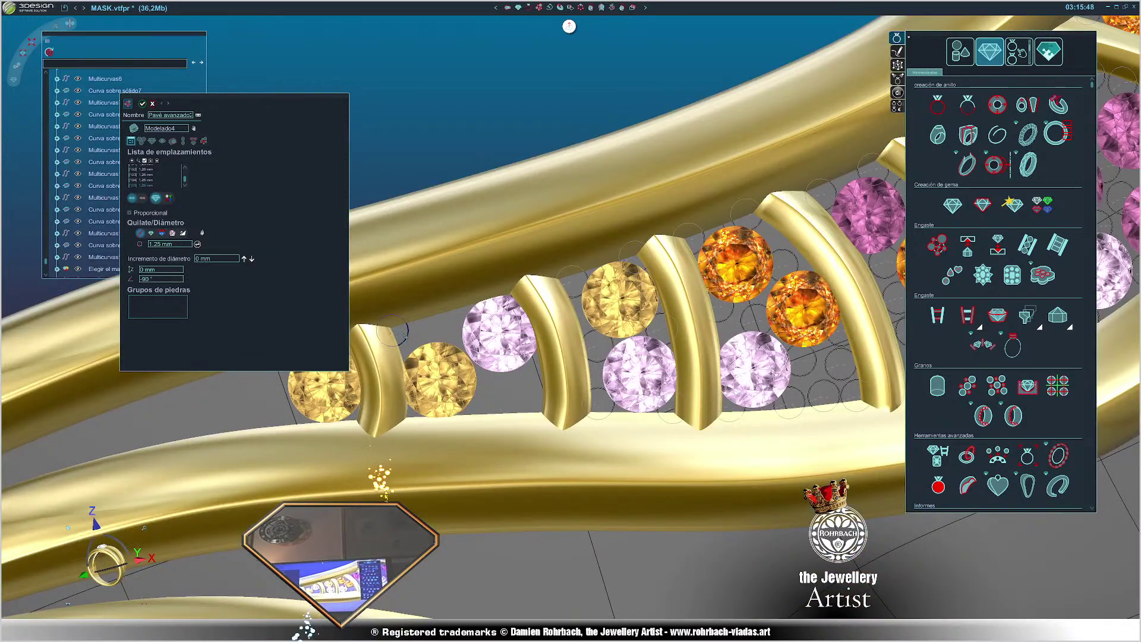
click(412, 339)
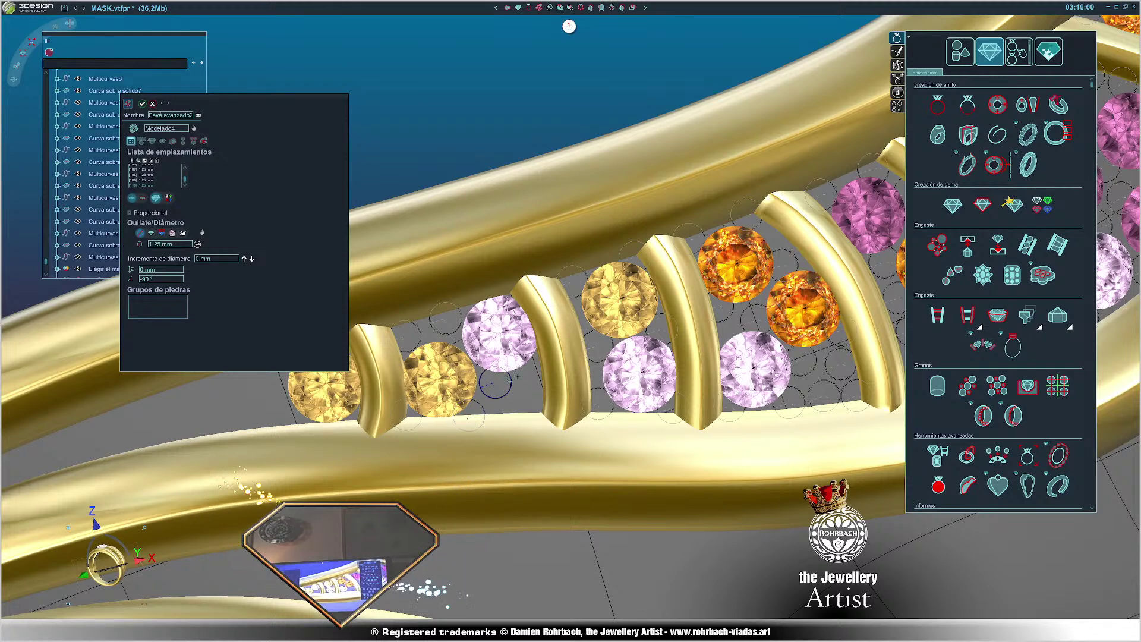
click(495, 383)
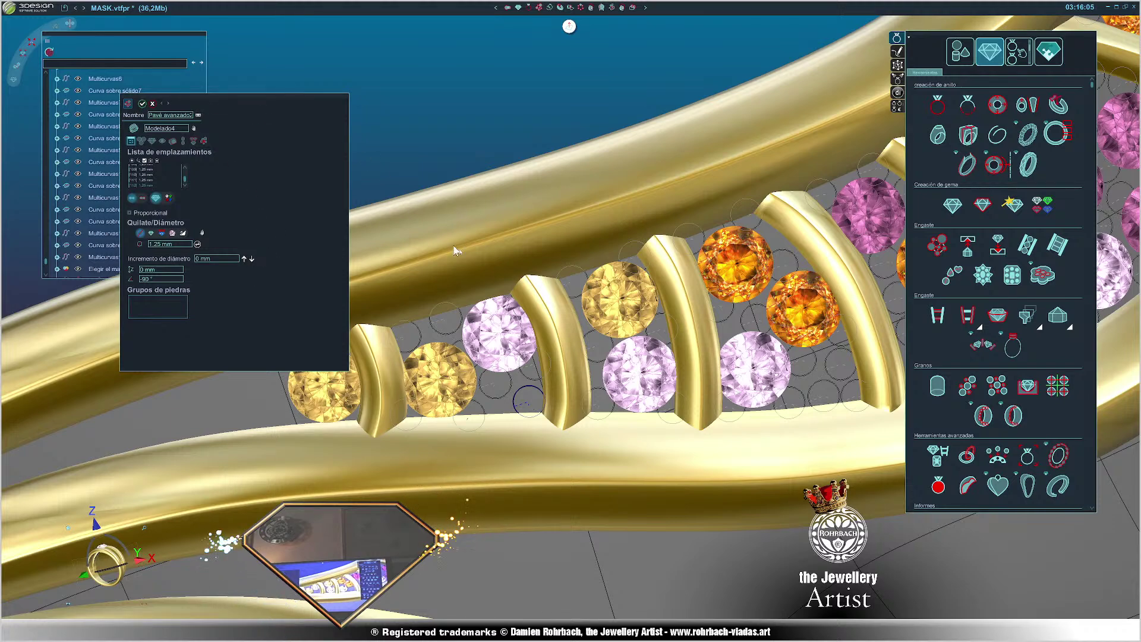
key(Return)
- Check the filled ornament on the whole mask and save the project
scroll(521, 287, down, 6)
middle_drag(639, 463, 624, 474)
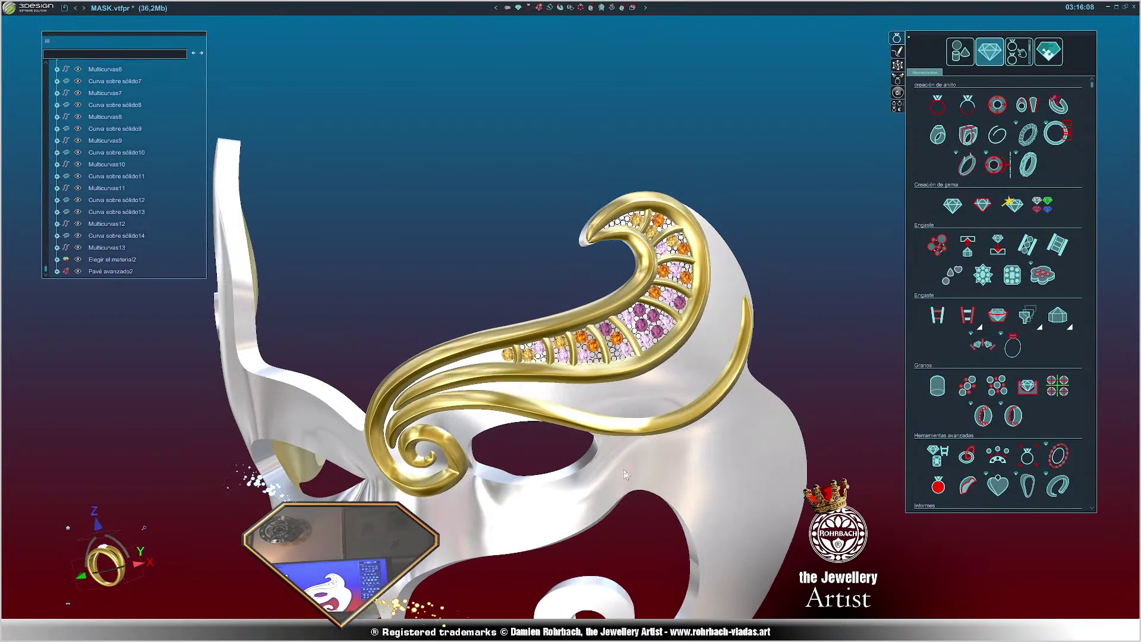
click(64, 8)
- Reopen the second advanced pavé and add 1.25 mm placements beside the last yellow gemstone at the start of the tail
scroll(463, 270, up, 5)
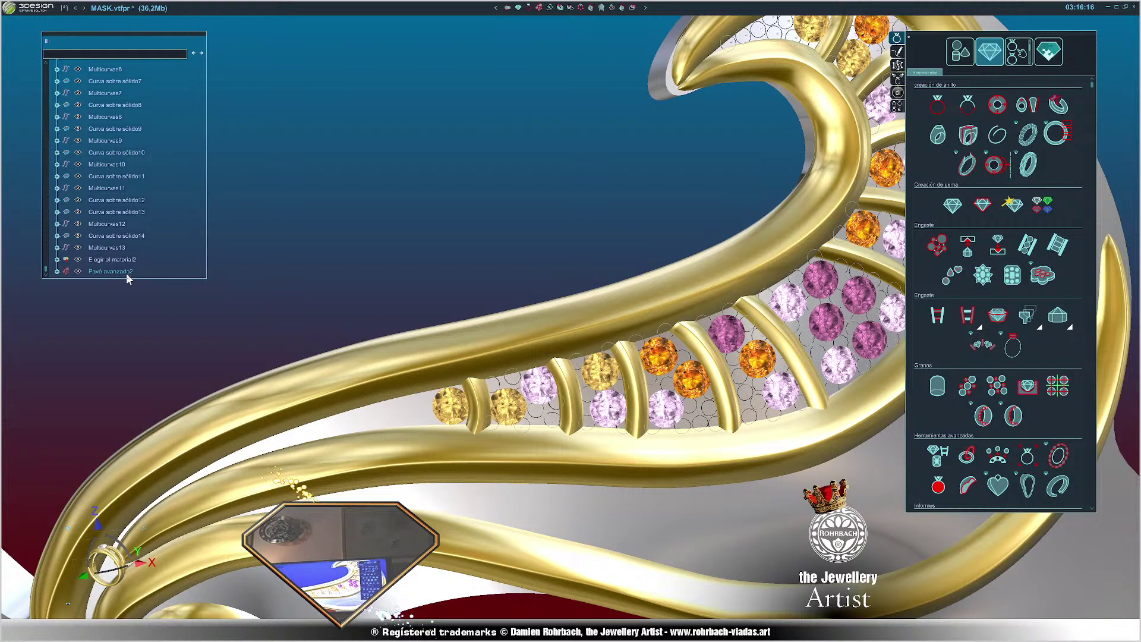
click(126, 272)
middle_drag(567, 433, 616, 414)
scroll(616, 414, up, 3)
scroll(617, 414, up, 2)
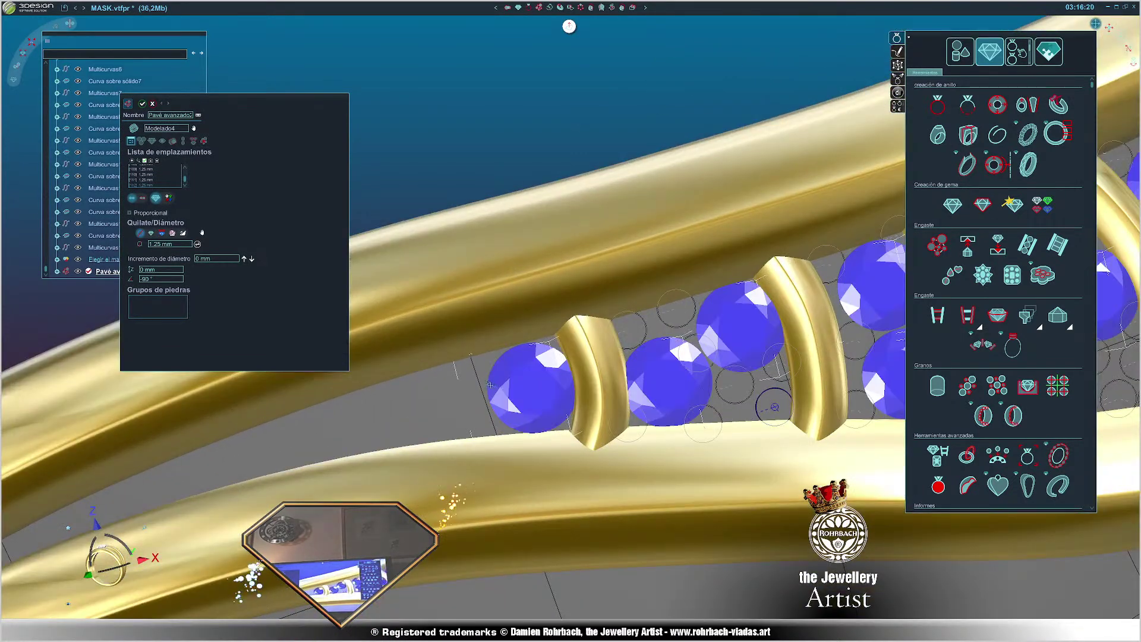
click(154, 196)
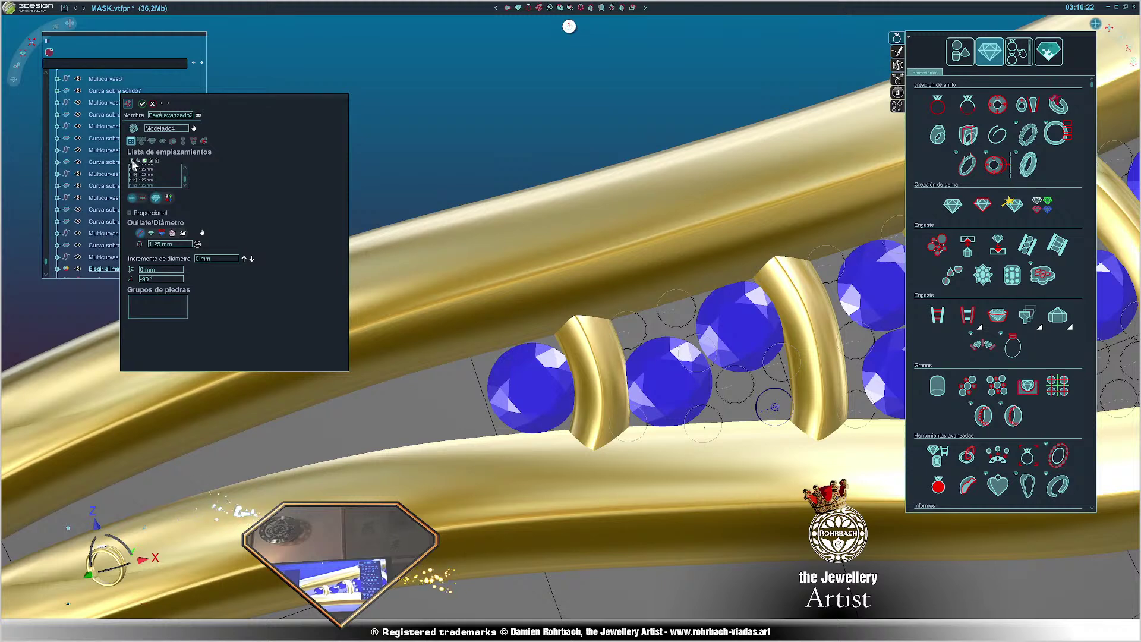
click(475, 377)
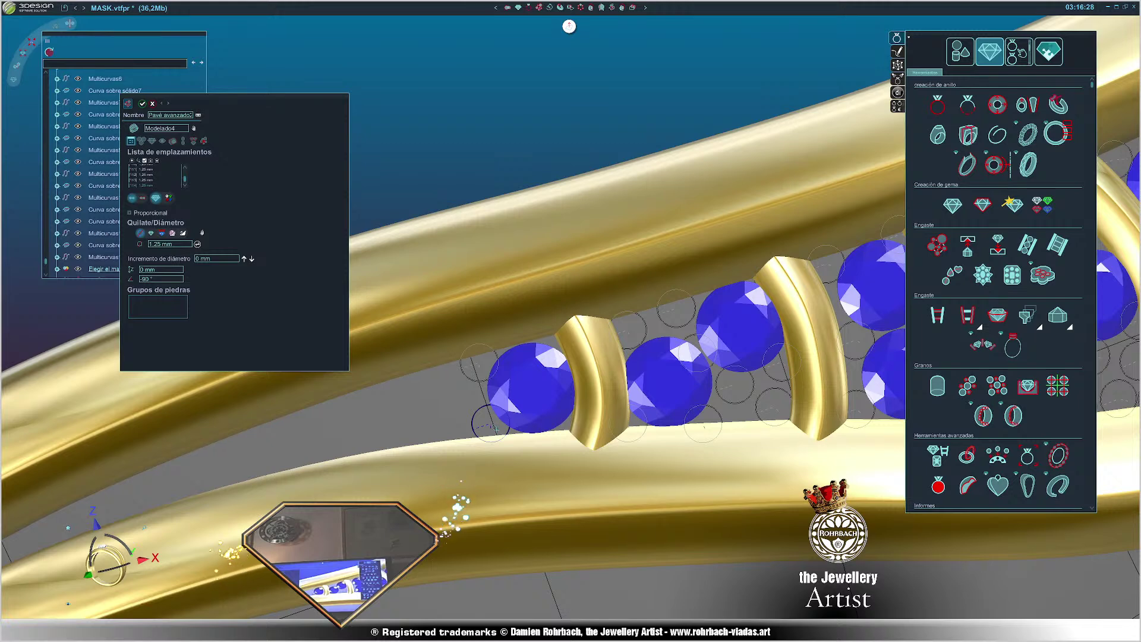
- Continue the 1.25 mm placements in two staggered rows down the tail until it narrows to a single row
click(449, 423)
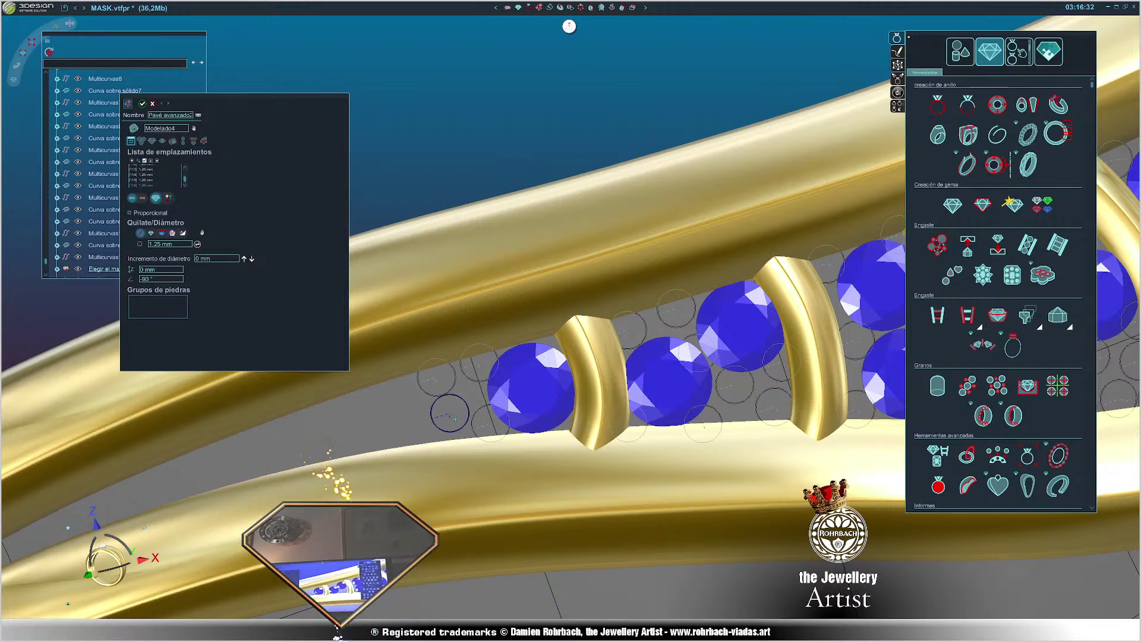
click(412, 412)
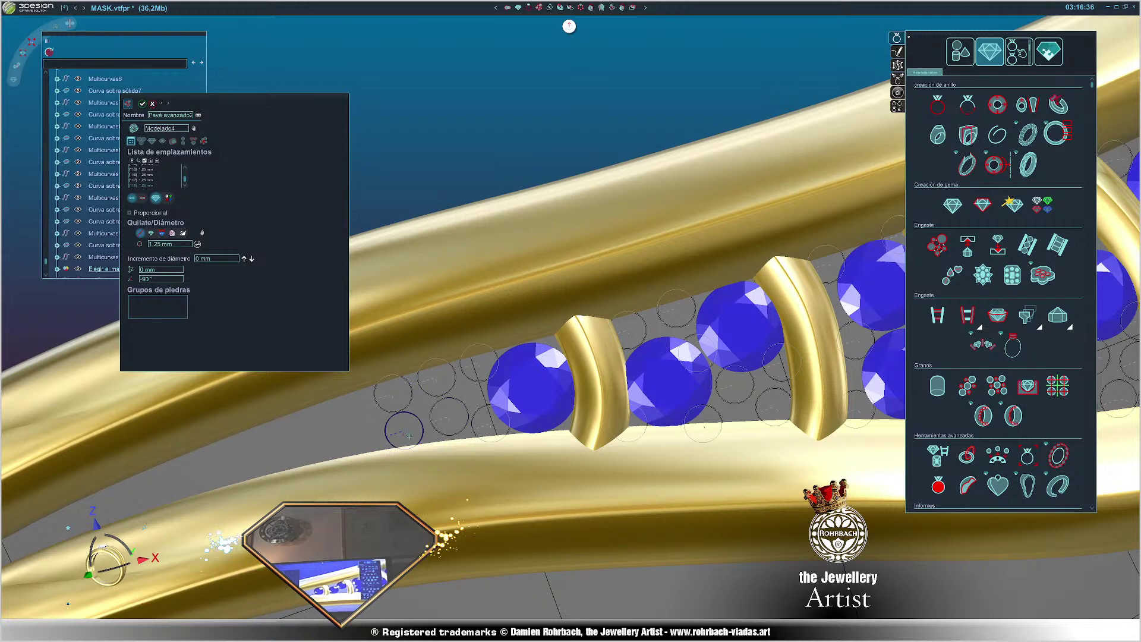
click(364, 419)
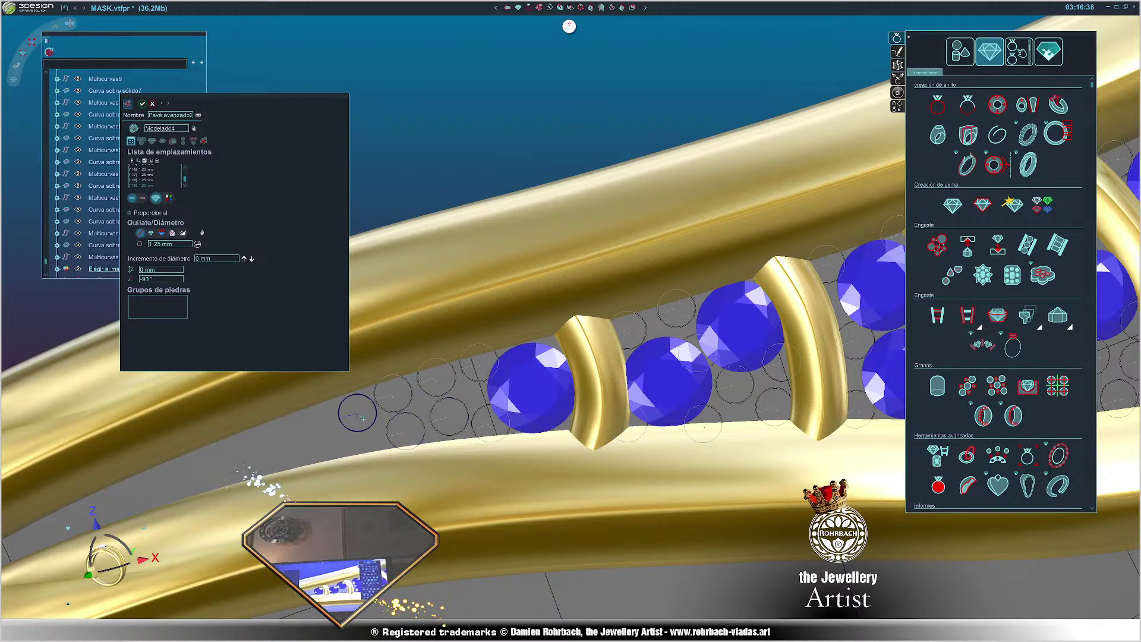
click(331, 444)
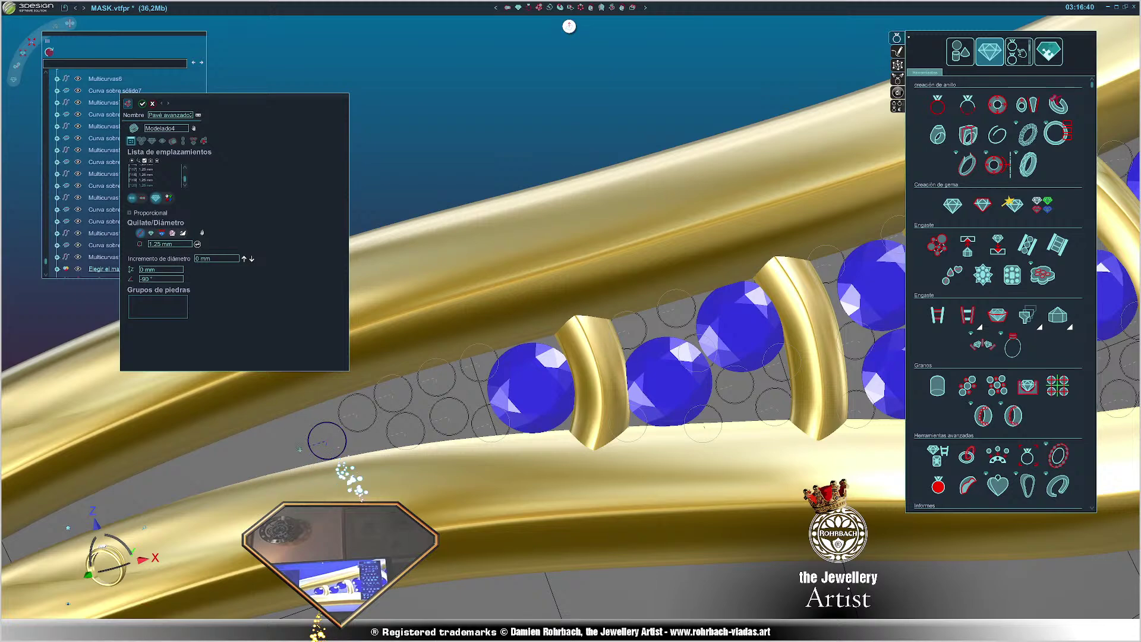
click(326, 441)
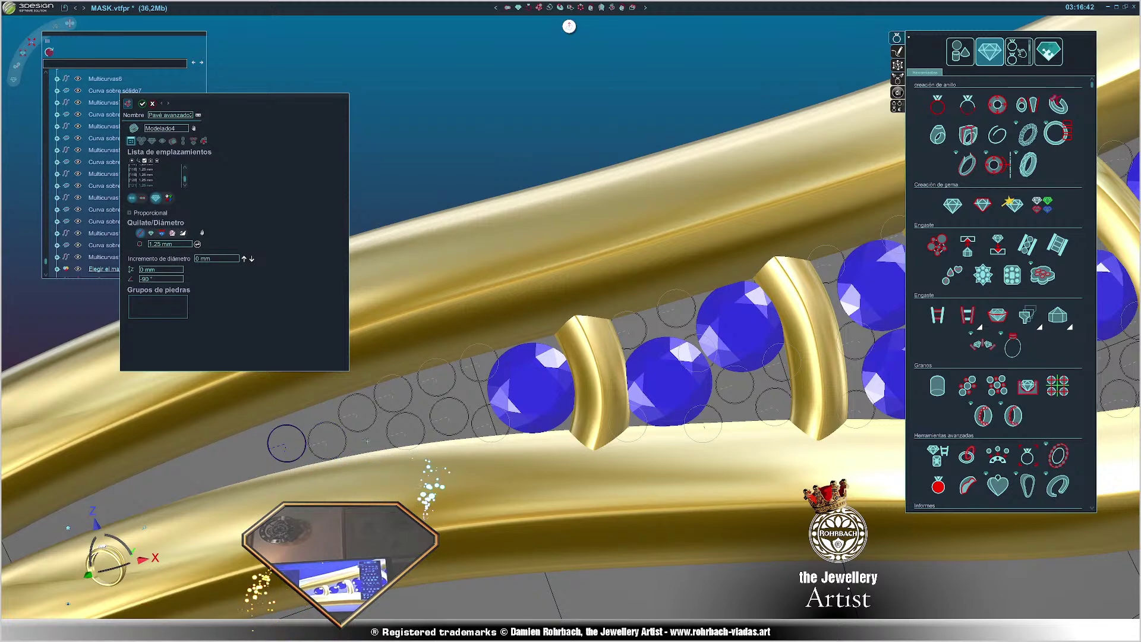
- Extend a single row of 1.25 mm placements into the narrow end of the tail and accept the pavé
scroll(351, 414, down, 3)
middle_drag(347, 409, 520, 354)
scroll(567, 356, up, 4)
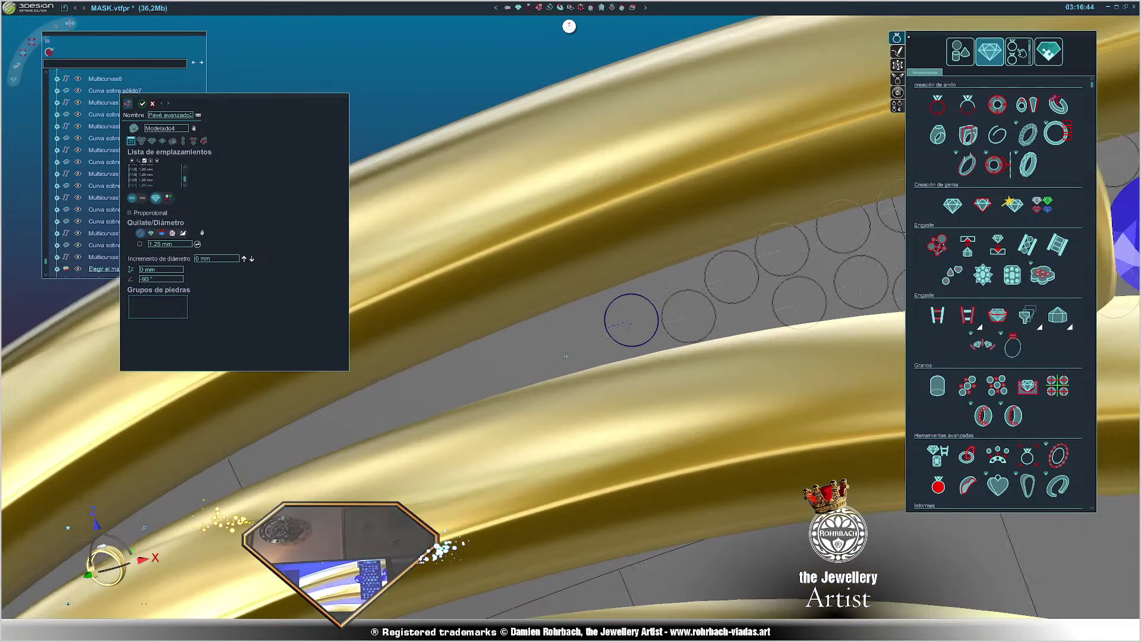
click(570, 351)
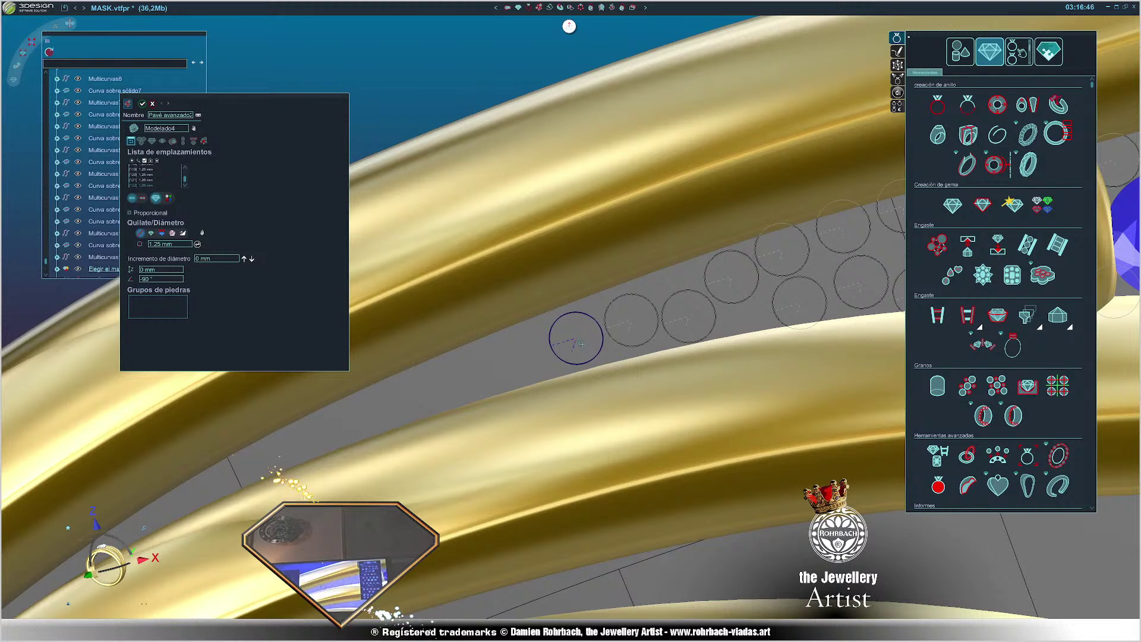
click(578, 343)
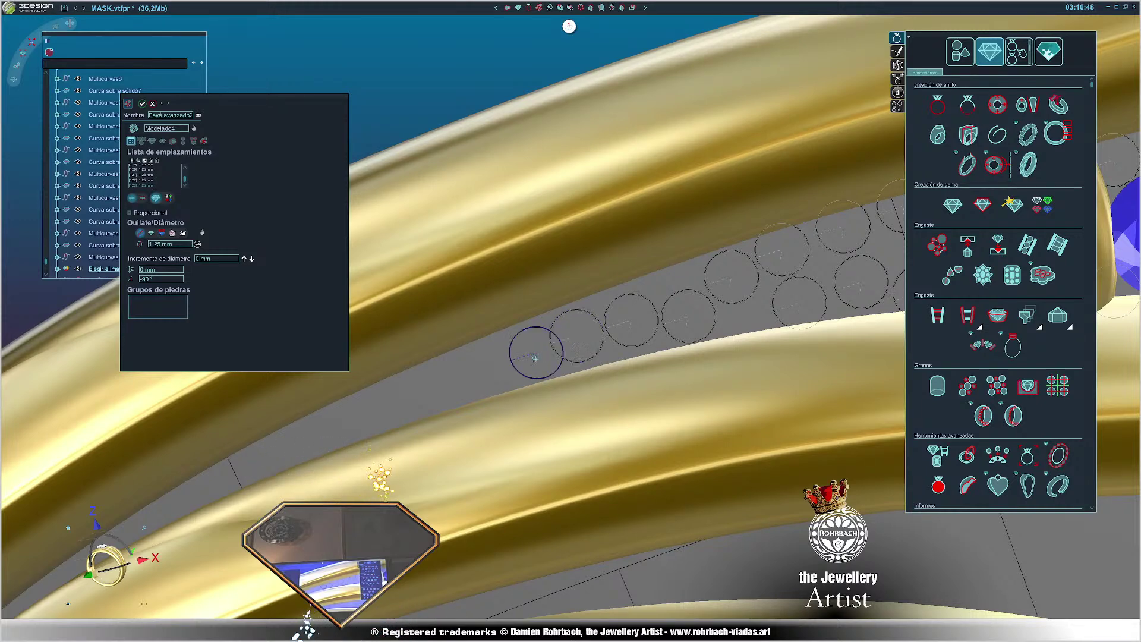
click(529, 360)
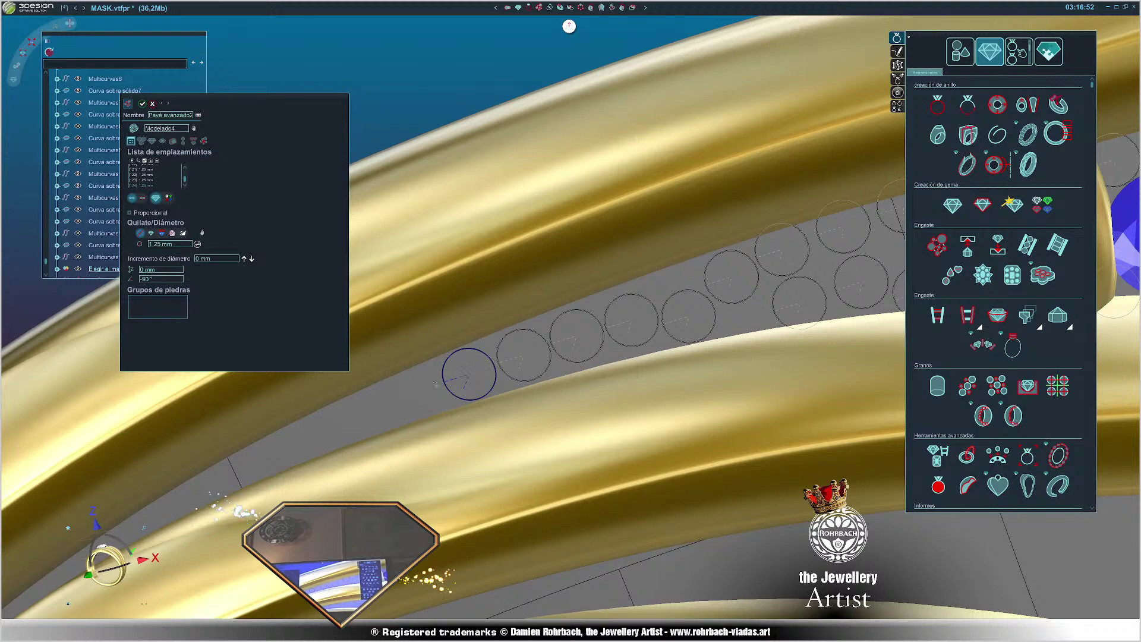
scroll(502, 410, down, 6)
middle_drag(517, 416, 606, 457)
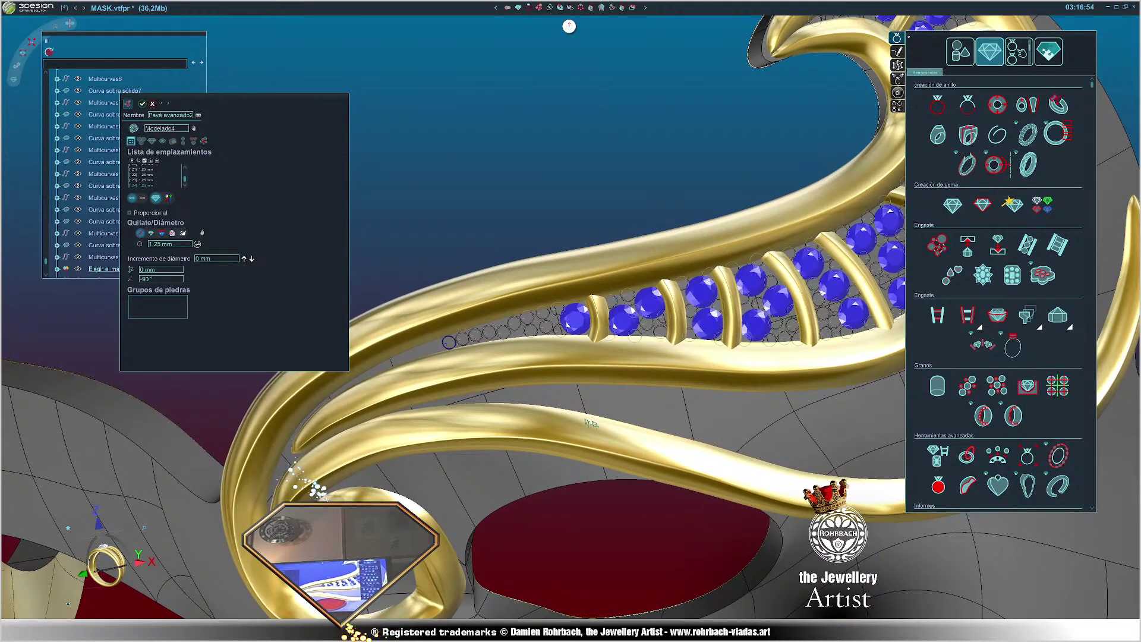
click(142, 104)
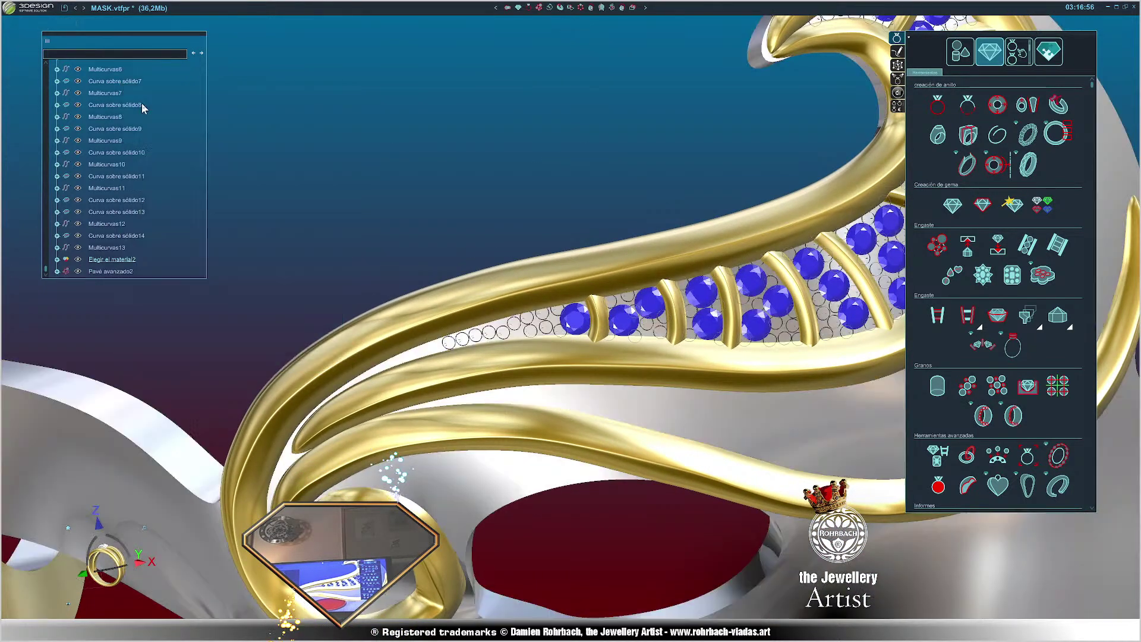
- Start a new bead (Grano) and assign it the White gold 14K material from the precious metals
scroll(686, 410, down, 5)
middle_drag(686, 410, 624, 380)
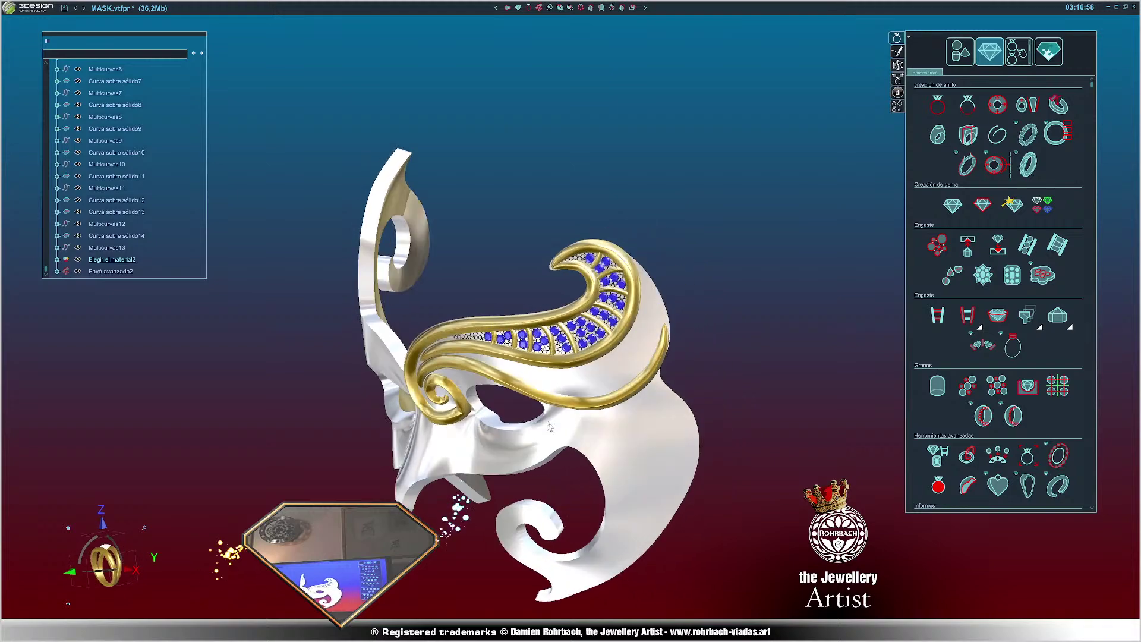
scroll(607, 309, up, 6)
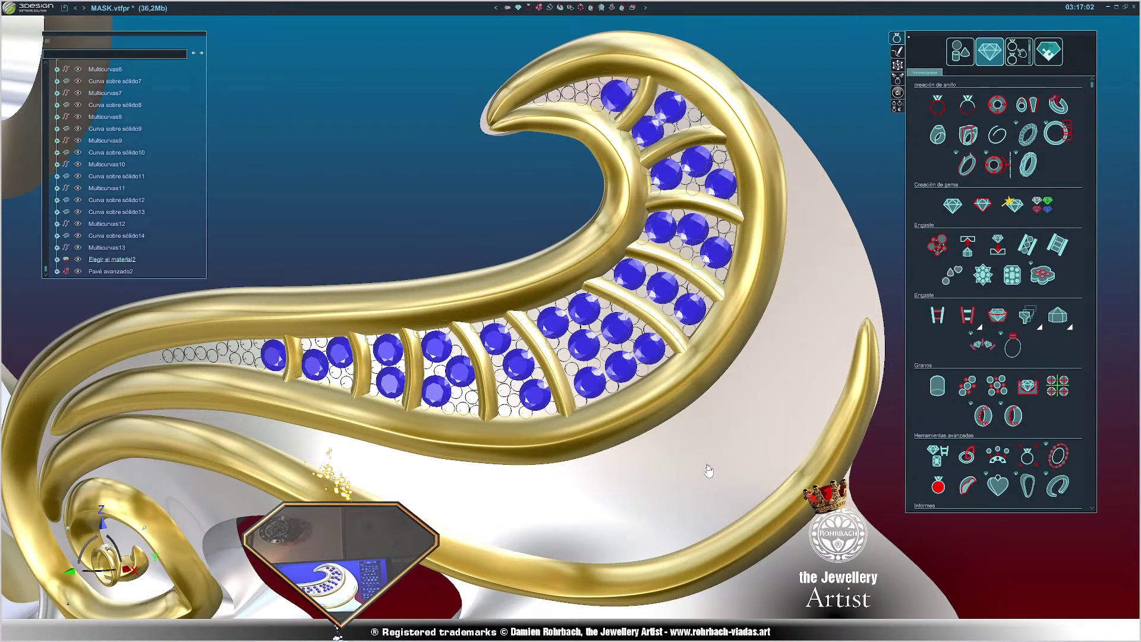
click(937, 387)
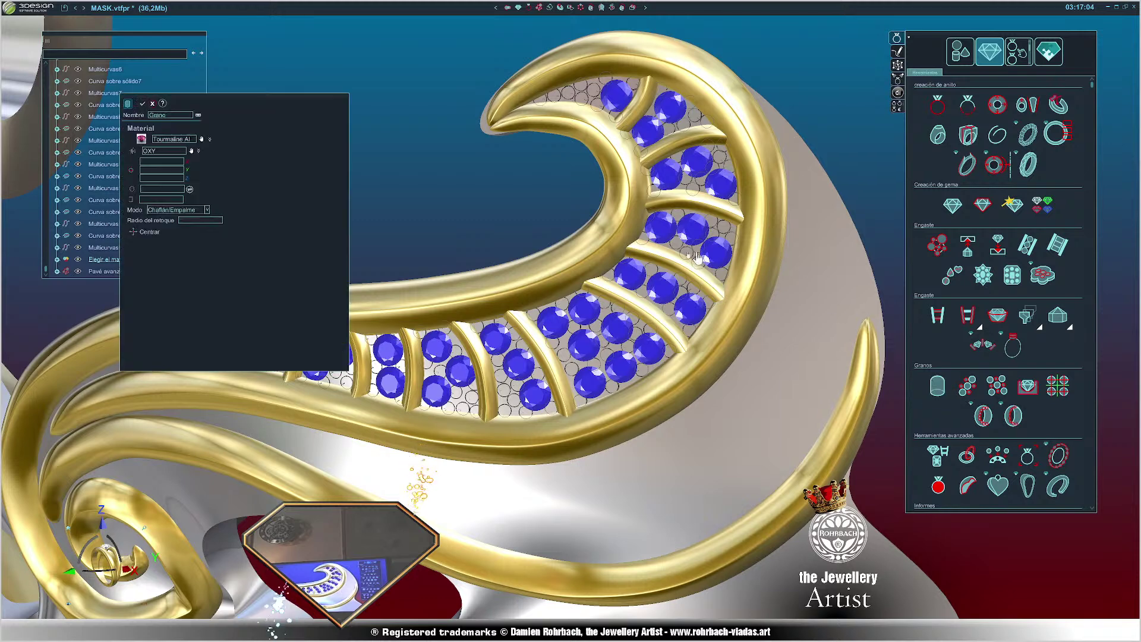
click(202, 140)
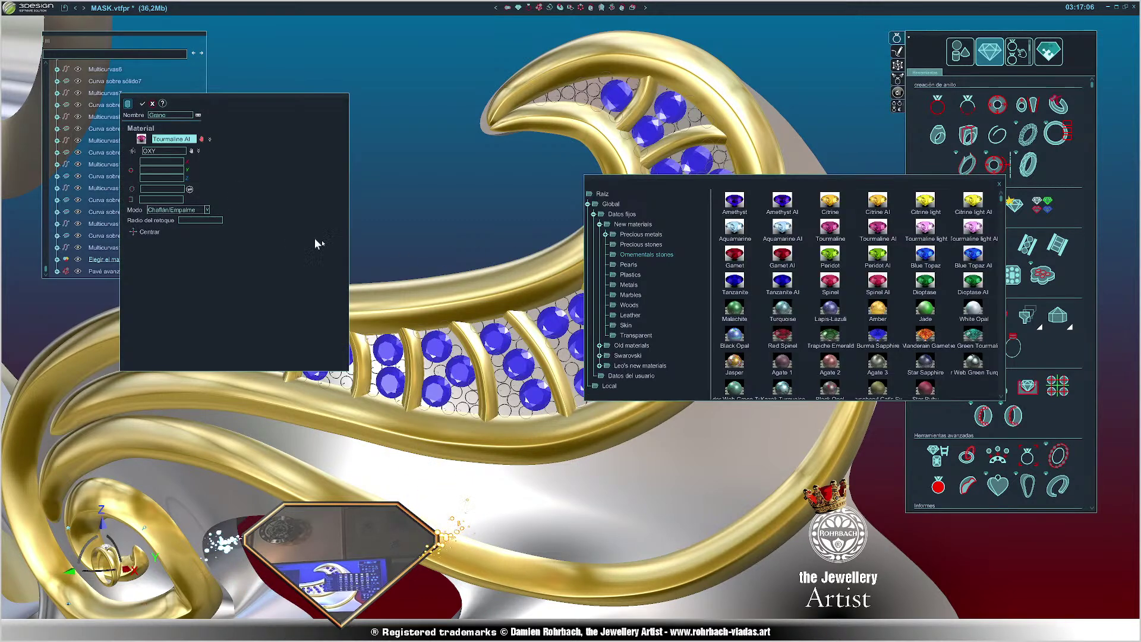
click(639, 244)
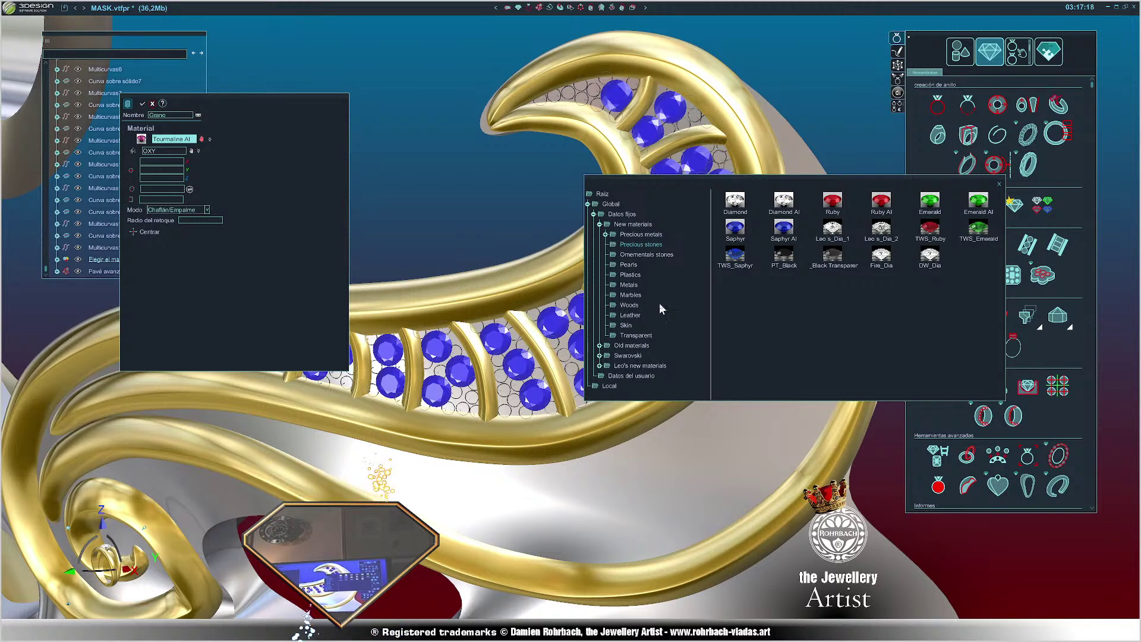
click(605, 235)
click(639, 255)
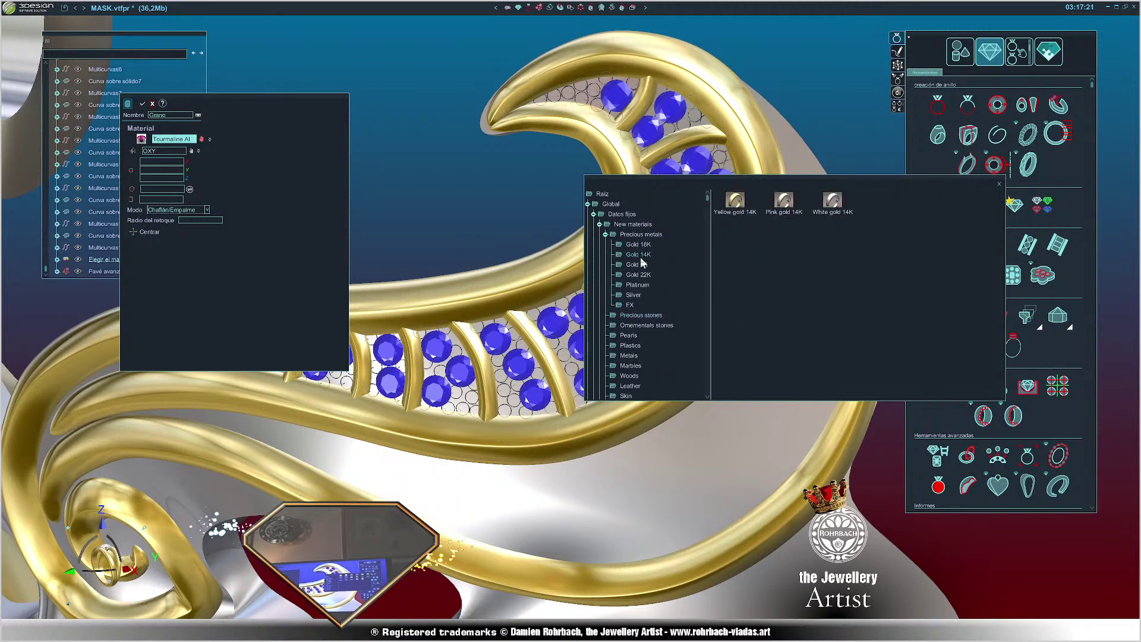
double_click(832, 208)
- Create the bead on the OXY plane about 2.66 mm in diameter and 0.43 mm high, and centre it on the origin
scroll(679, 322, down, 10)
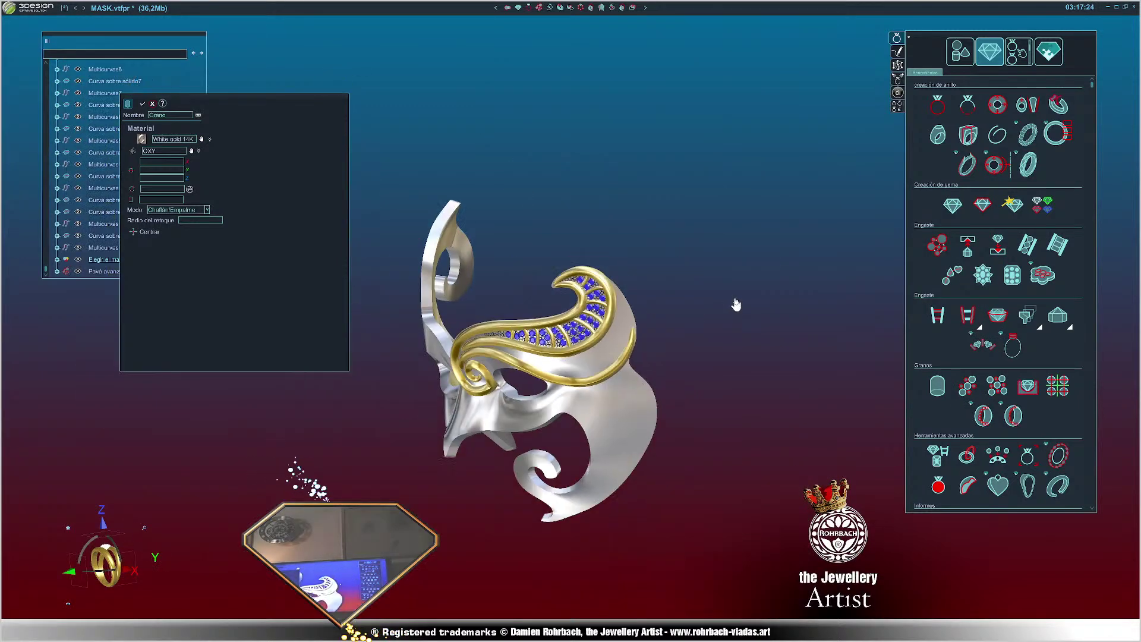
click(68, 527)
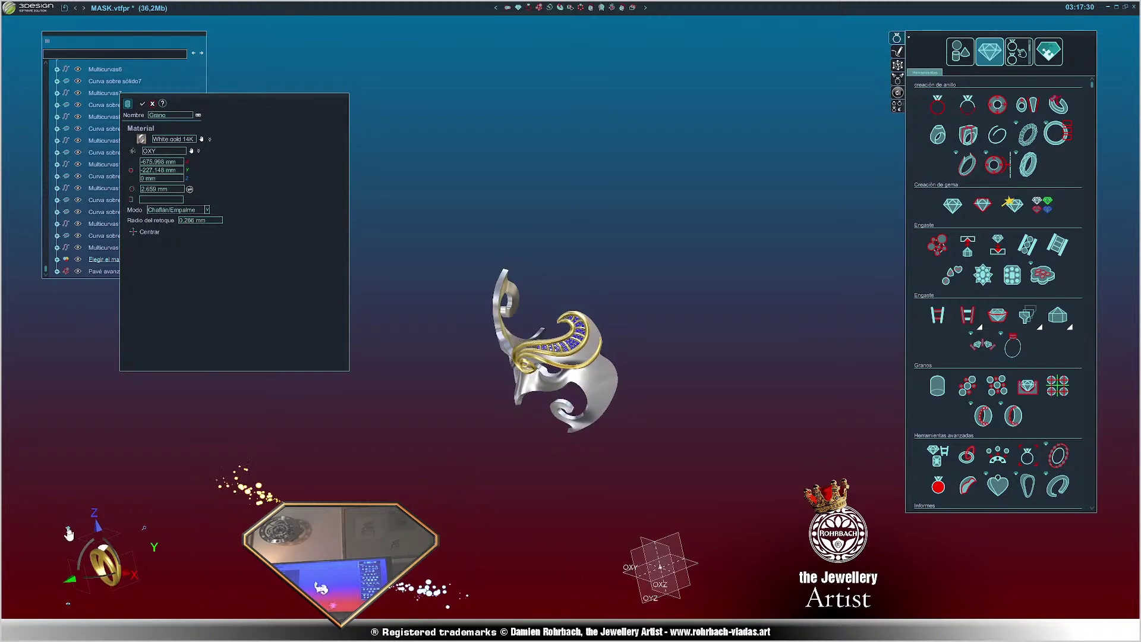
middle_drag(354, 398, 397, 408)
middle_drag(658, 603, 629, 513)
scroll(686, 446, up, 7)
middle_drag(752, 494, 697, 451)
scroll(698, 456, up, 10)
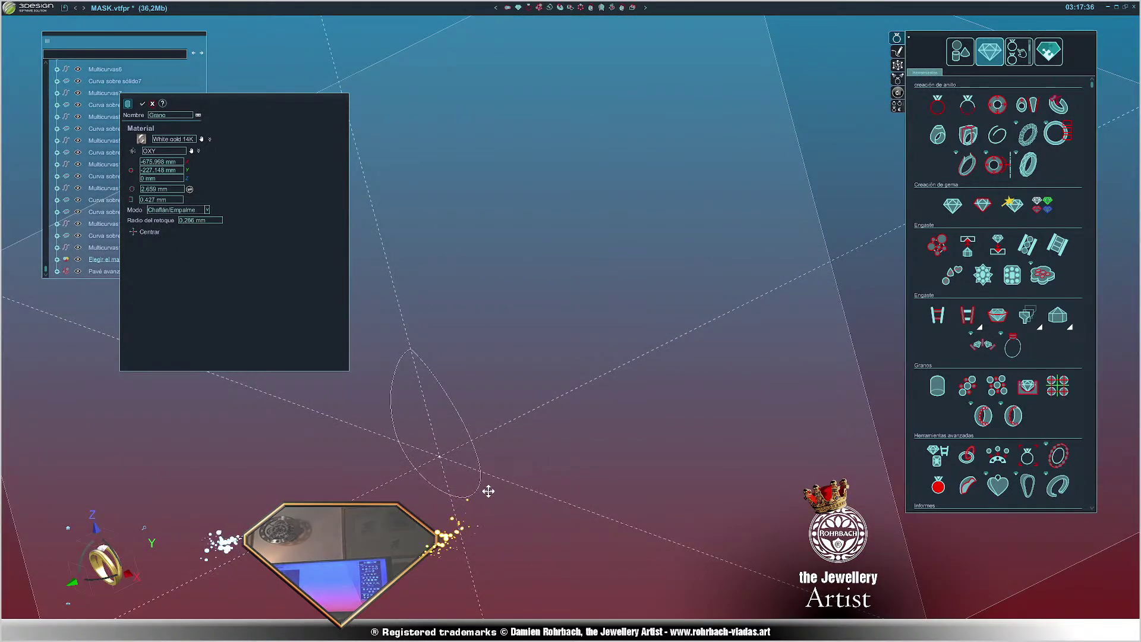
click(134, 232)
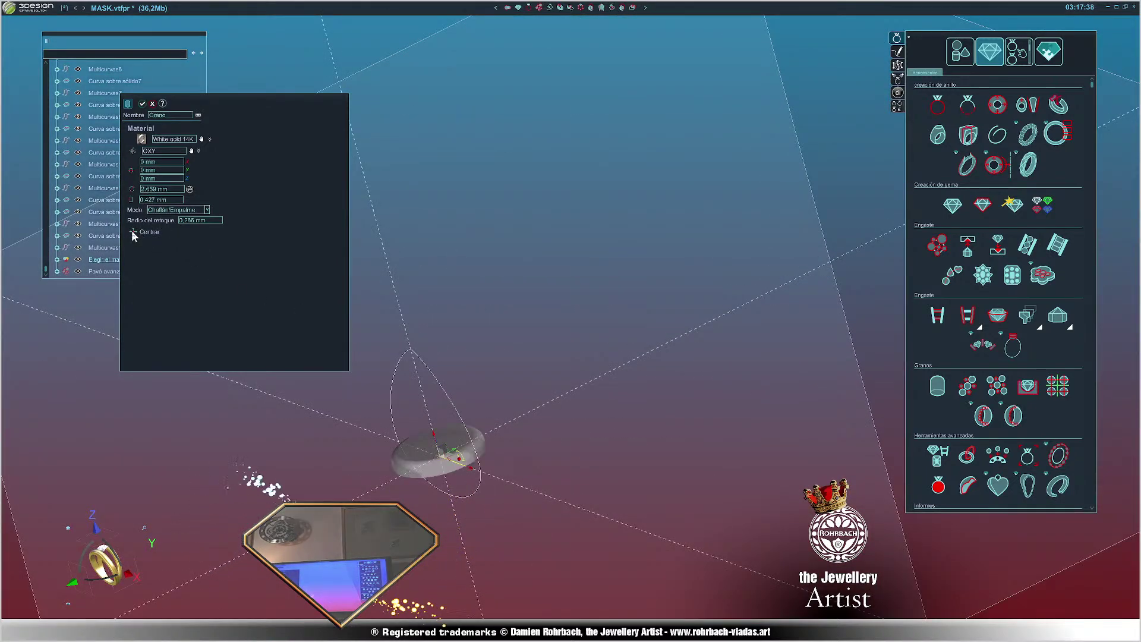
- Set the bead's diameter to 1.25 mm and its height to 1 mm
double_click(172, 189)
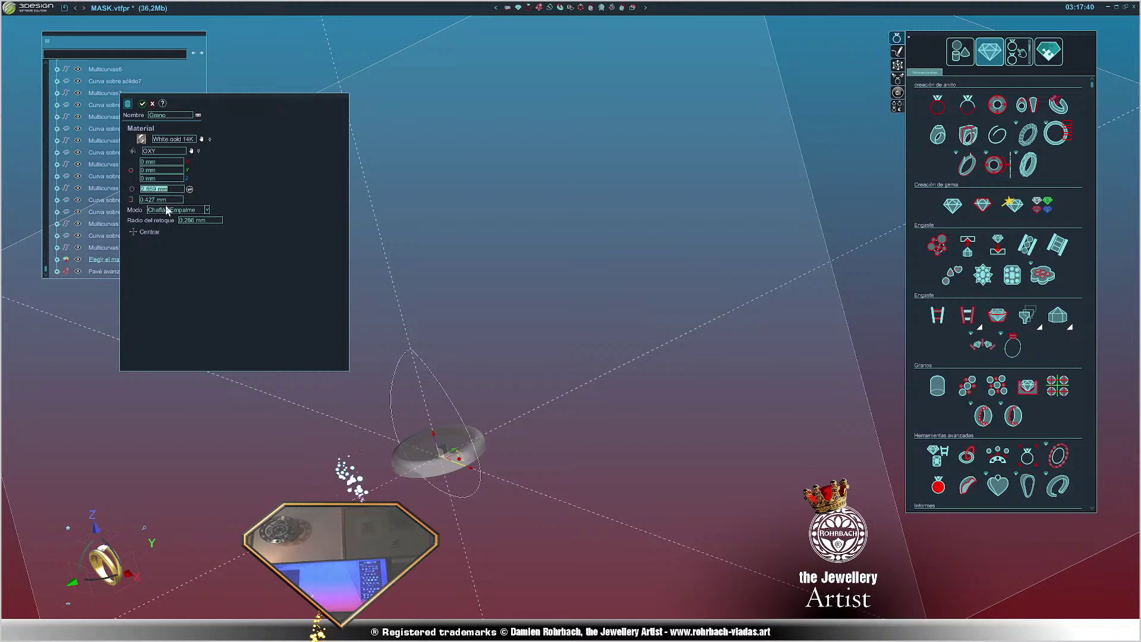
text(1.25)
key(Return)
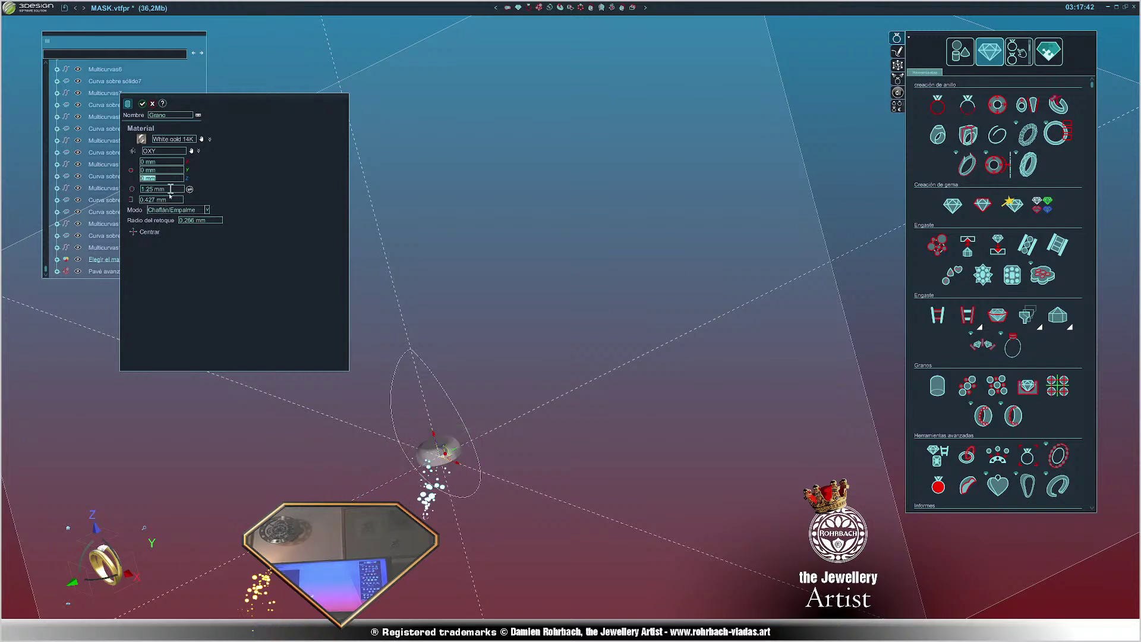
double_click(173, 199)
text(1)
key(Return)
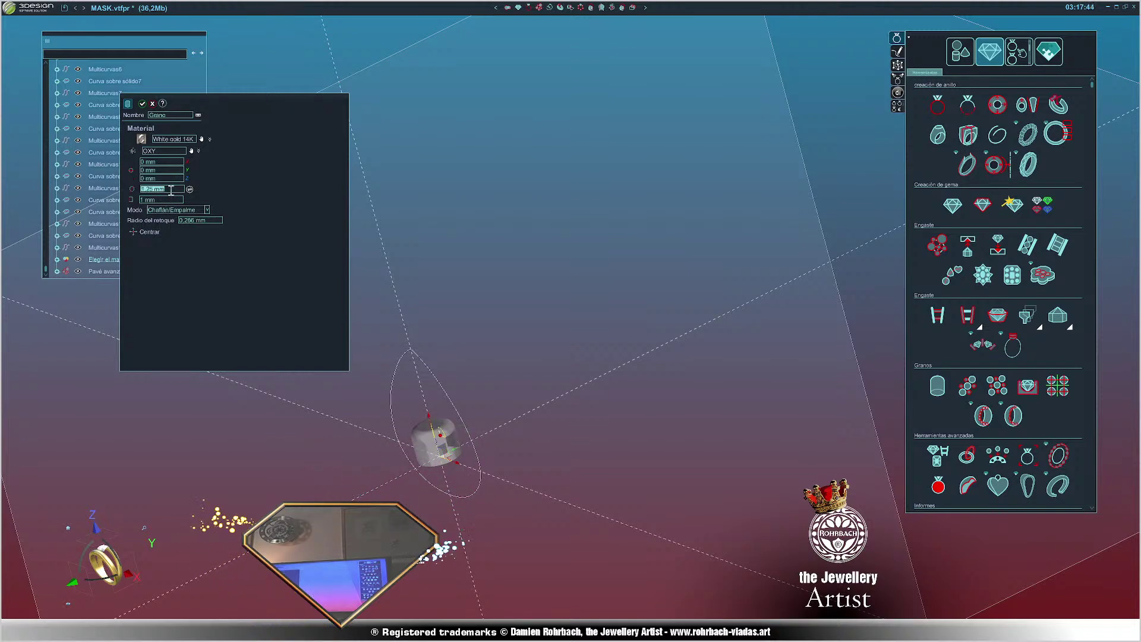
- Switch the bead's mode to Redondeado and stretch its height to about 1.41 mm
click(187, 209)
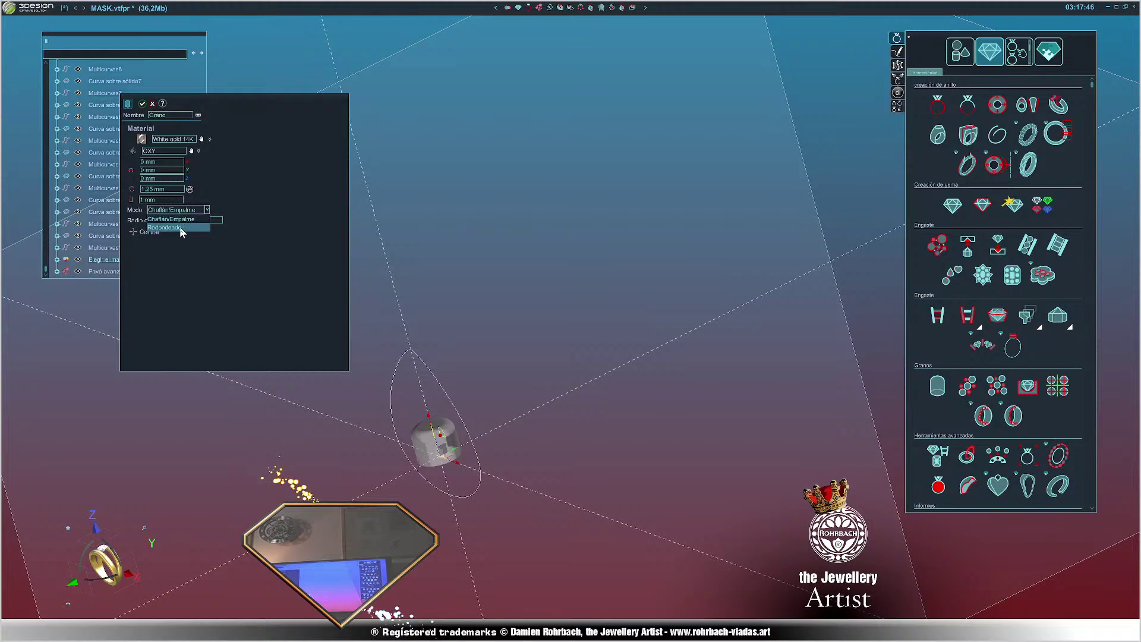
click(180, 228)
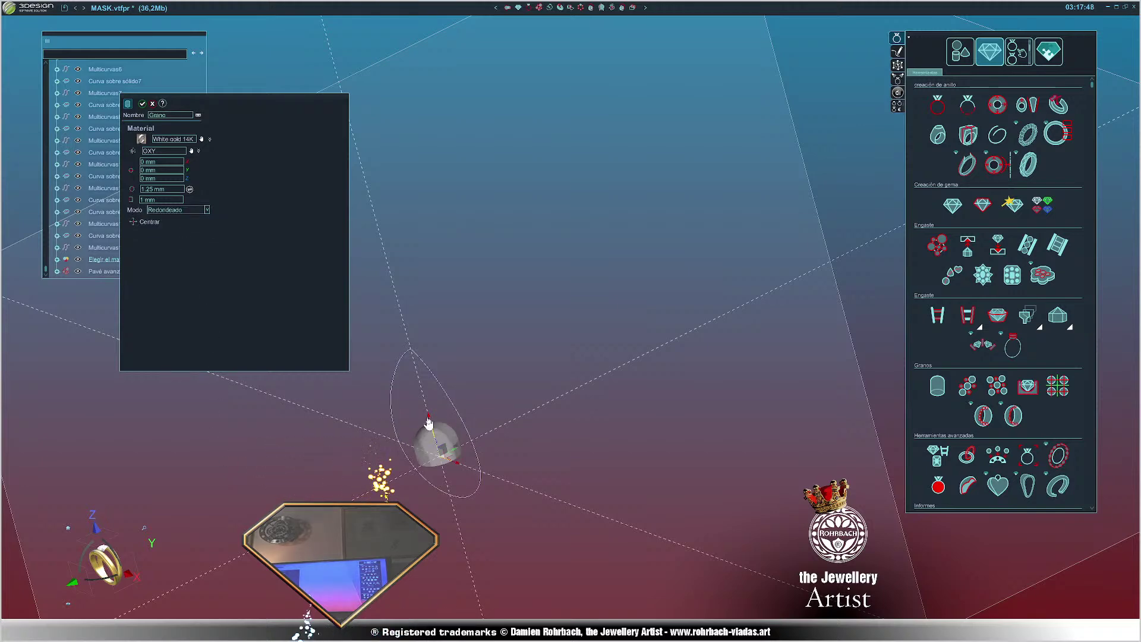
drag(428, 423, 425, 404)
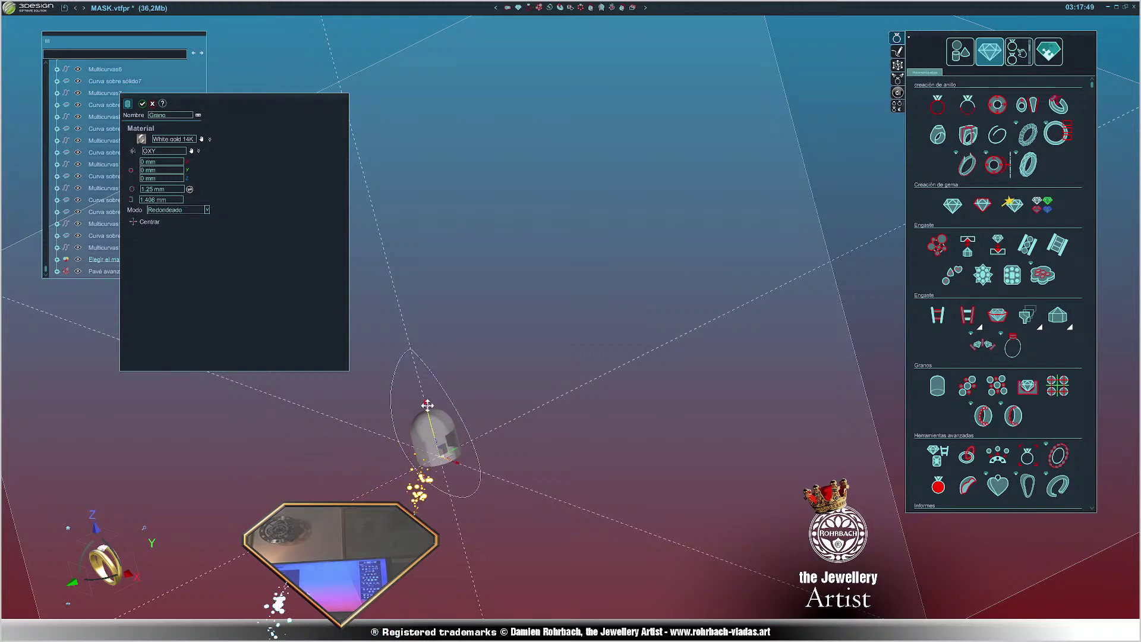
- Lower the bead's position along Z to about -0.6 mm and confirm the bead
click(130, 567)
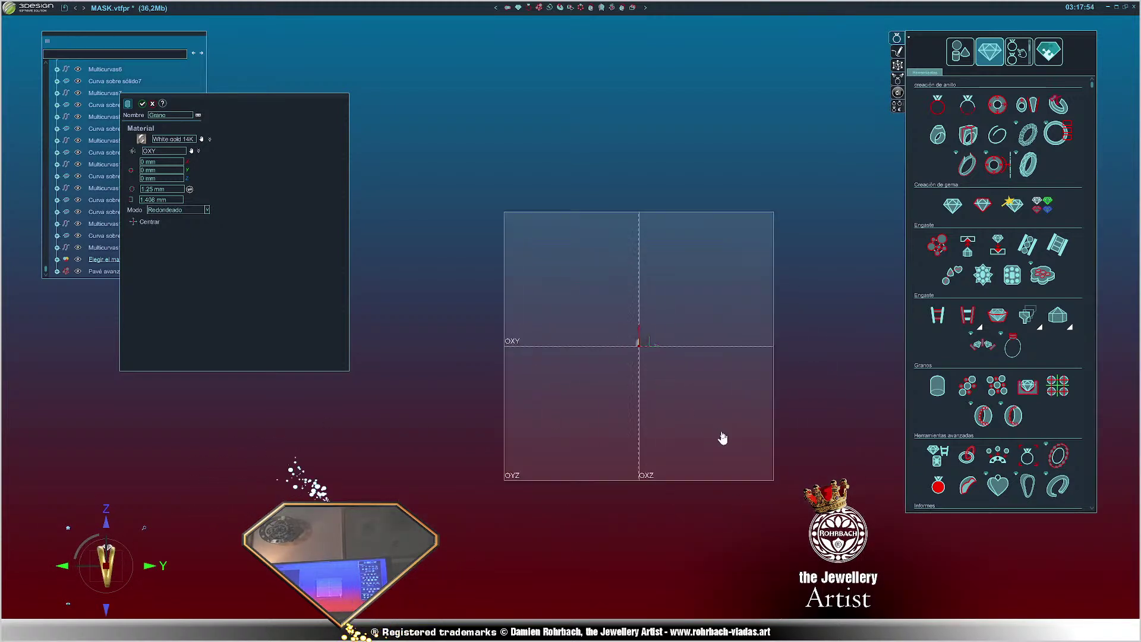
scroll(720, 363, up, 6)
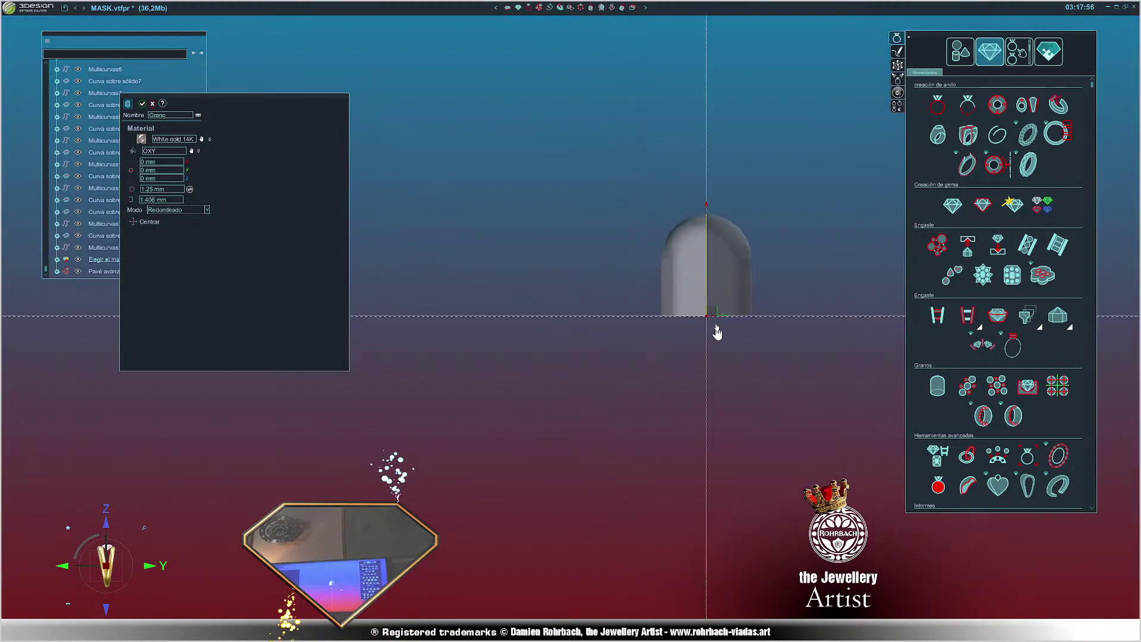
drag(709, 305, 706, 342)
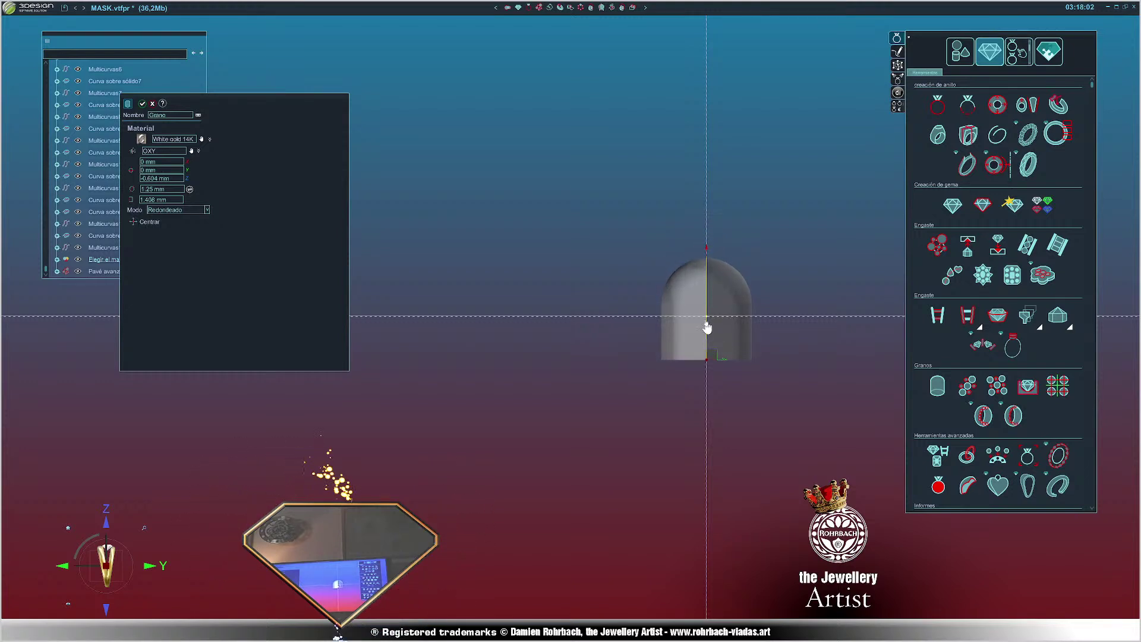
key(Return)
click(707, 320)
- Duplicate the Grano bead onto the Pavé avanzado2 placements with a setting (Engaste), leaving it unfused, and confirm
scroll(770, 334, down, 8)
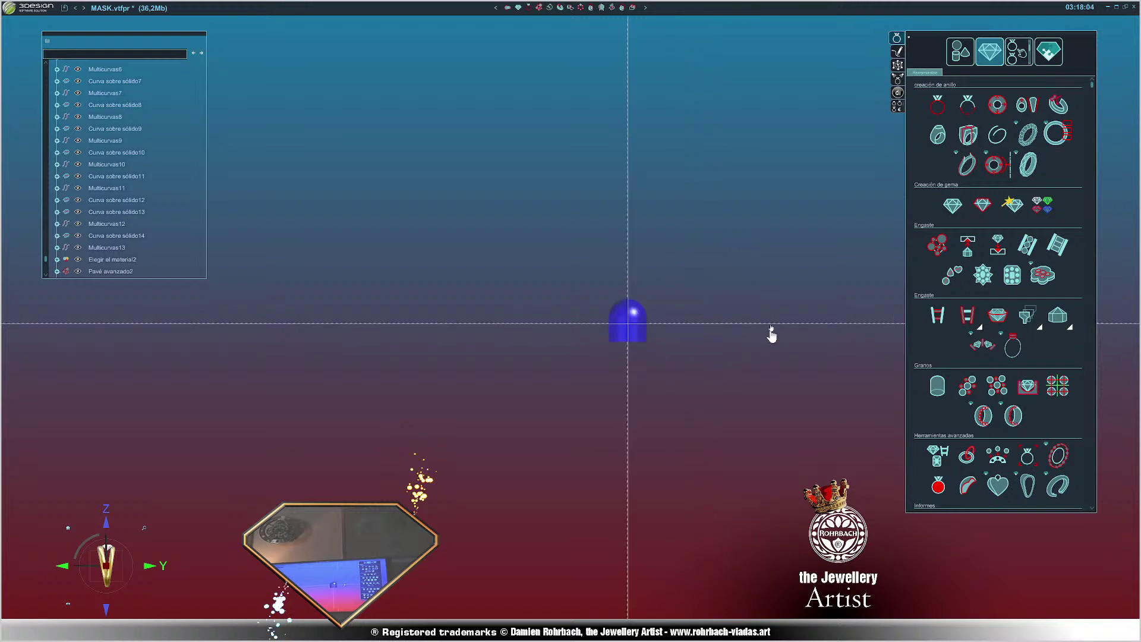
middle_drag(641, 178, 597, 354)
scroll(667, 313, down, 8)
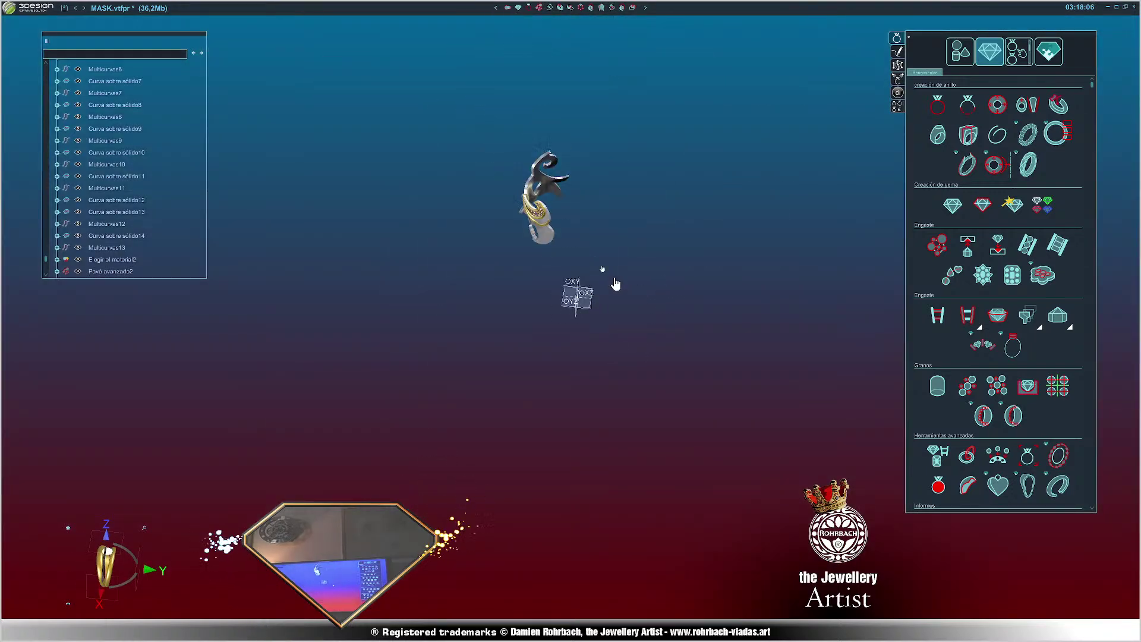
middle_drag(615, 282, 741, 305)
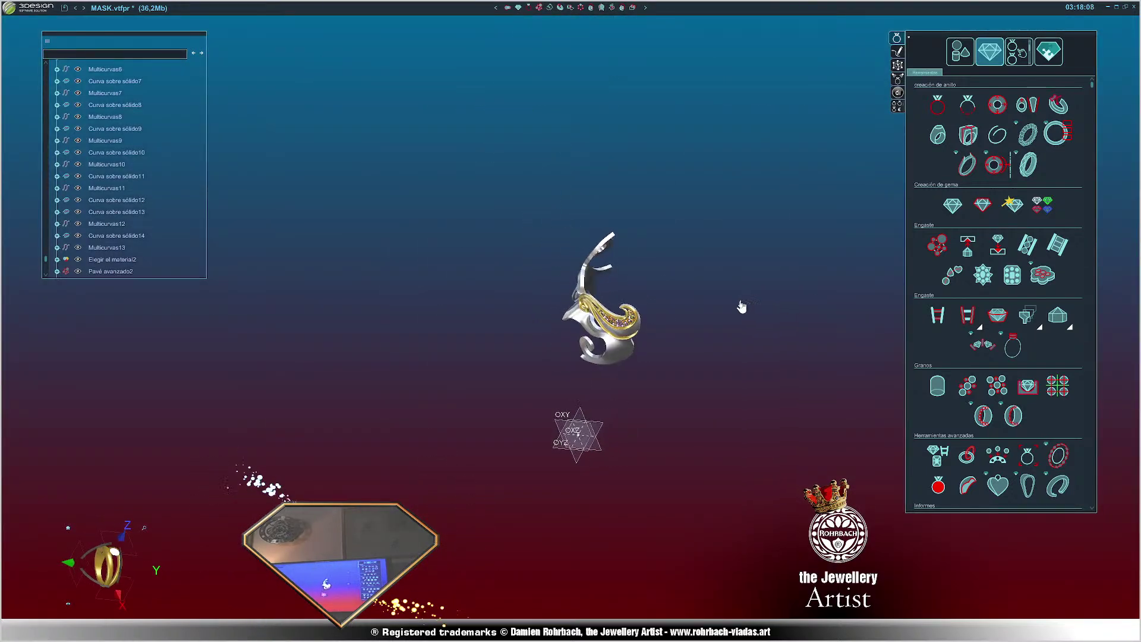
scroll(740, 308, up, 7)
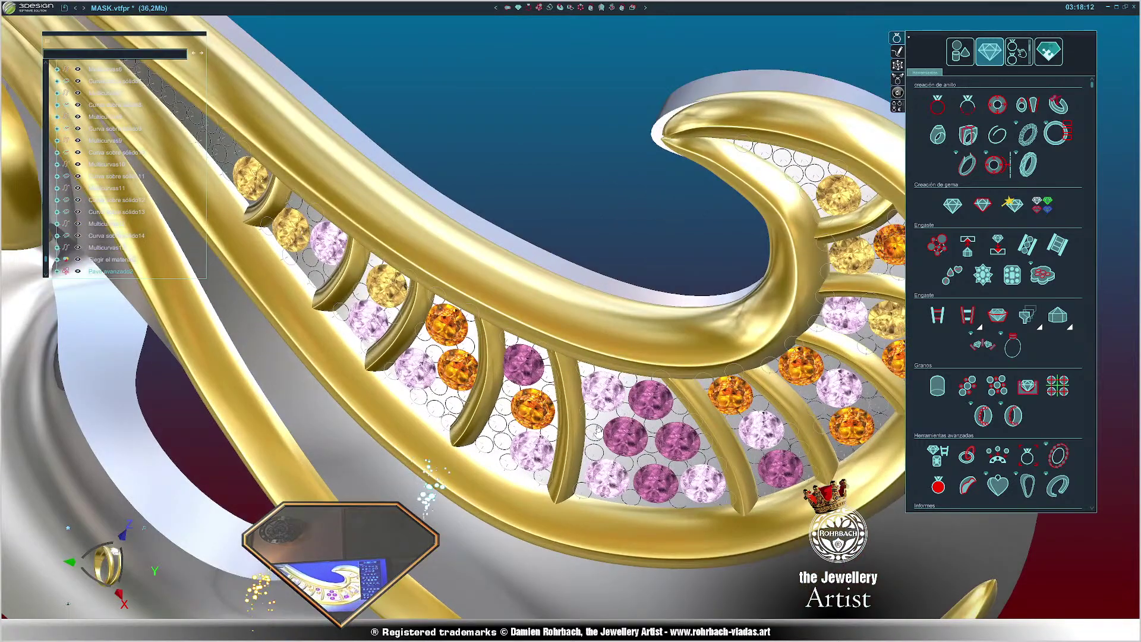
click(998, 247)
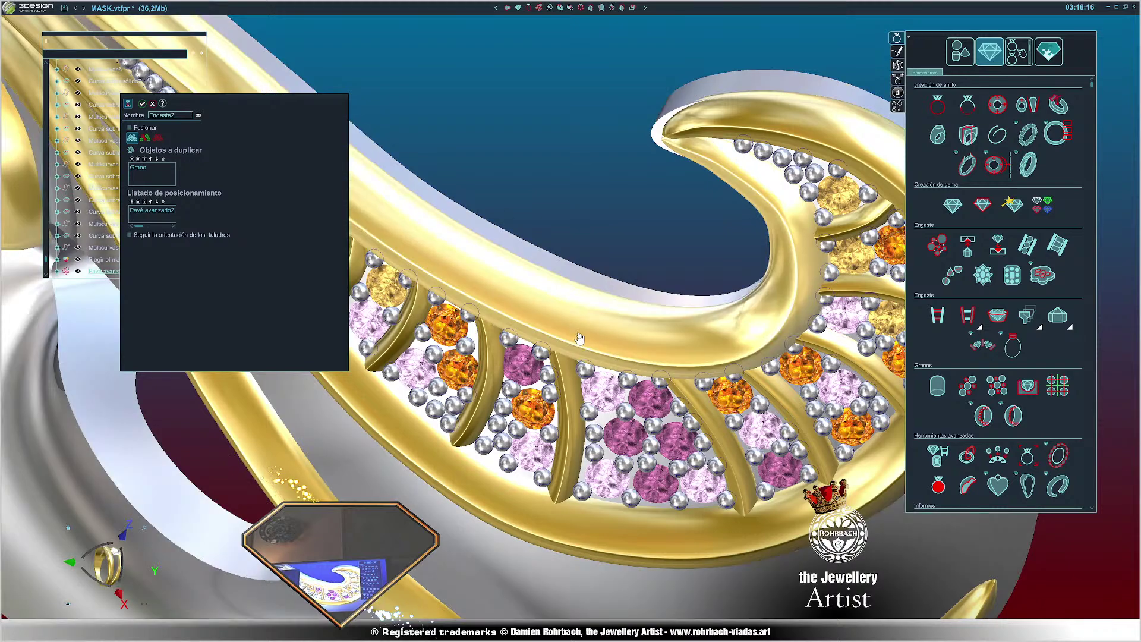
key(Return)
scroll(588, 350, down, 5)
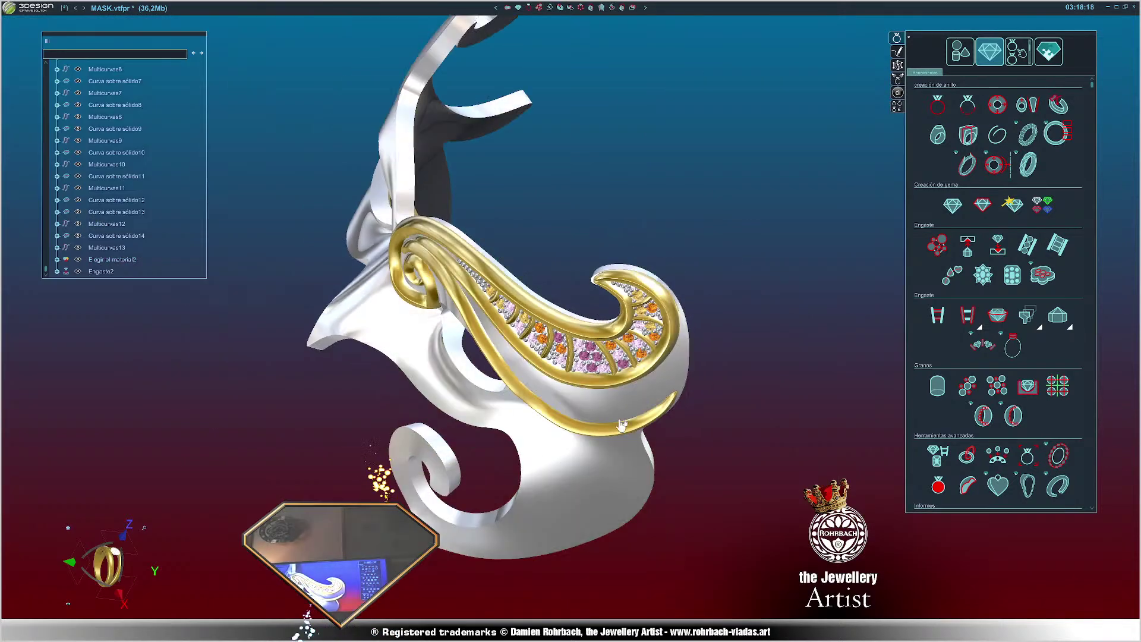
middle_drag(588, 351, 707, 372)
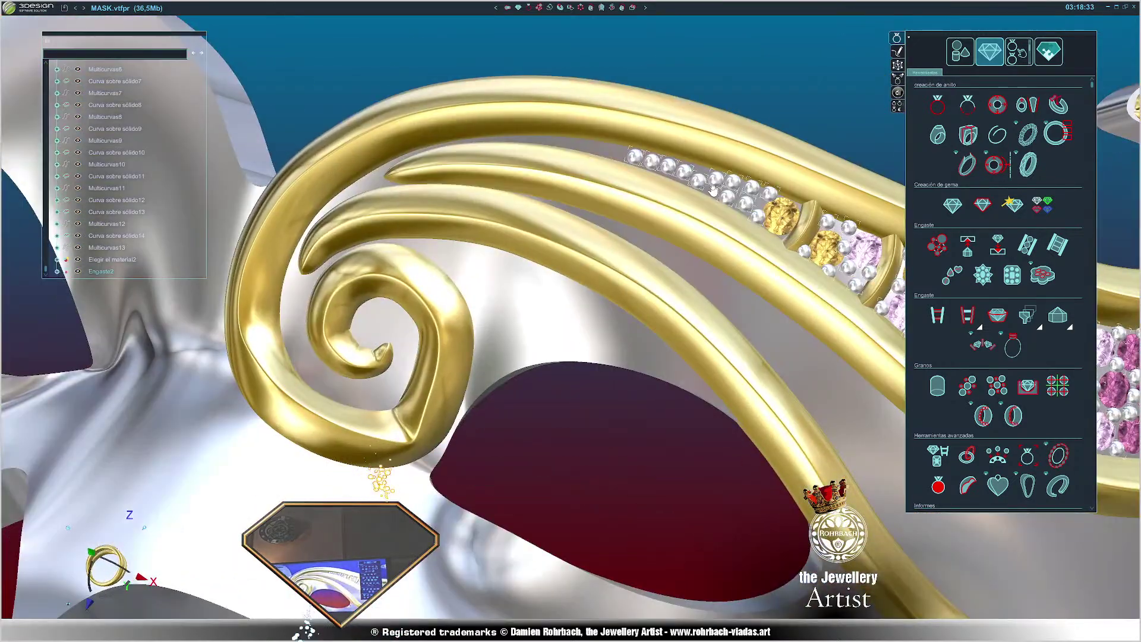
click(101, 271)
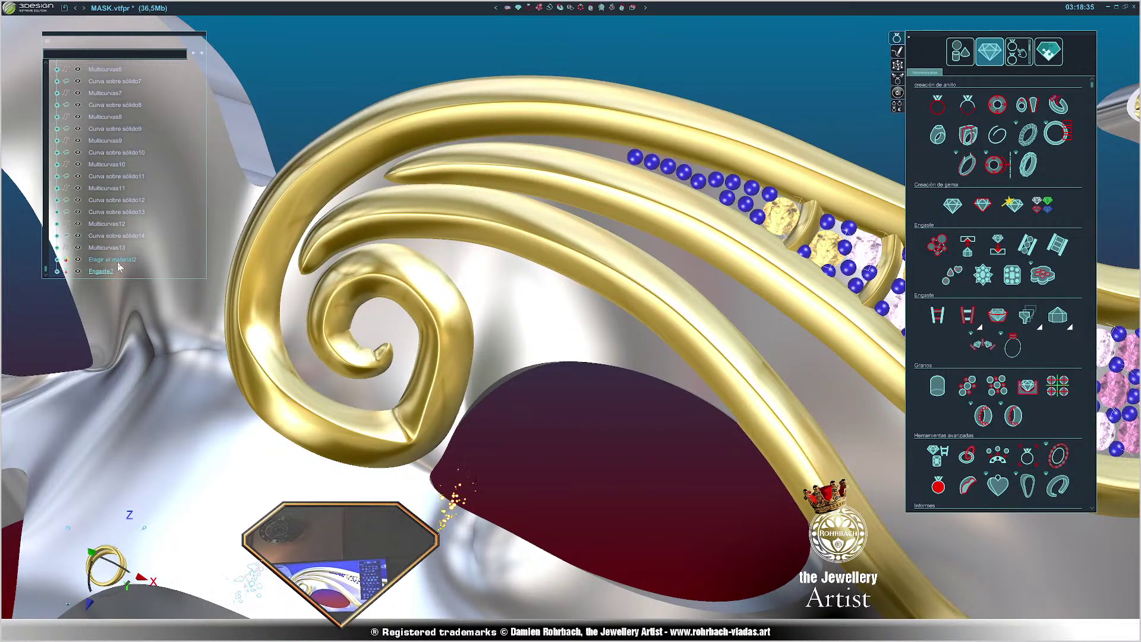
double_click(118, 263)
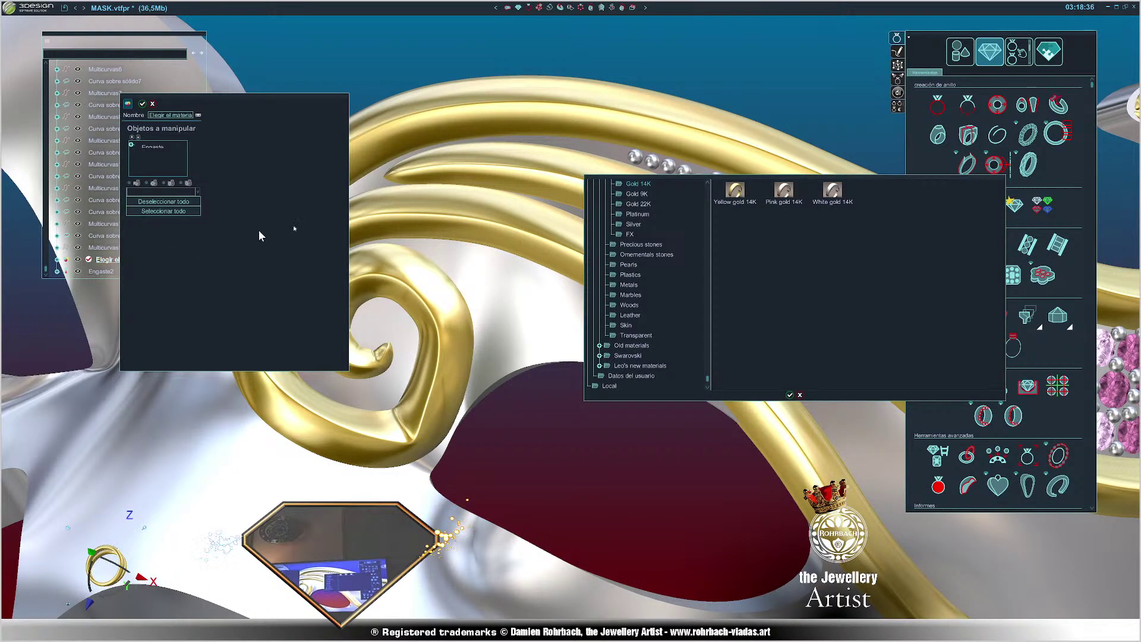
click(153, 105)
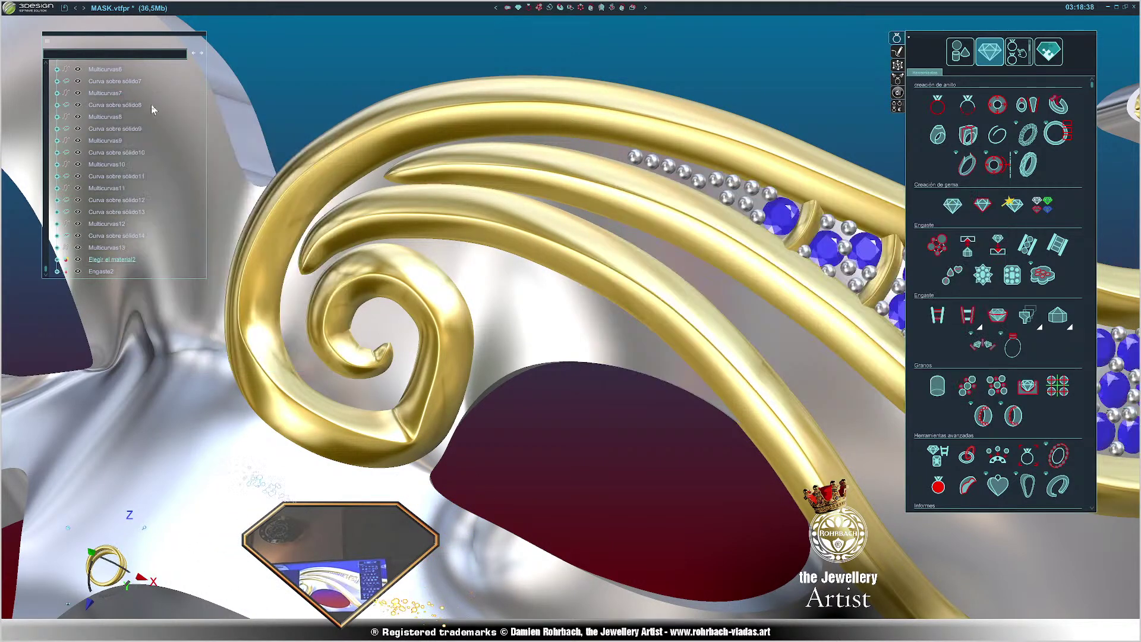
- Reopen Pavé avanzado2 inside Engaste2, shift the 1.25 mm placements in the narrow stretch before the first yellow stone, and add one between the rows
click(733, 181)
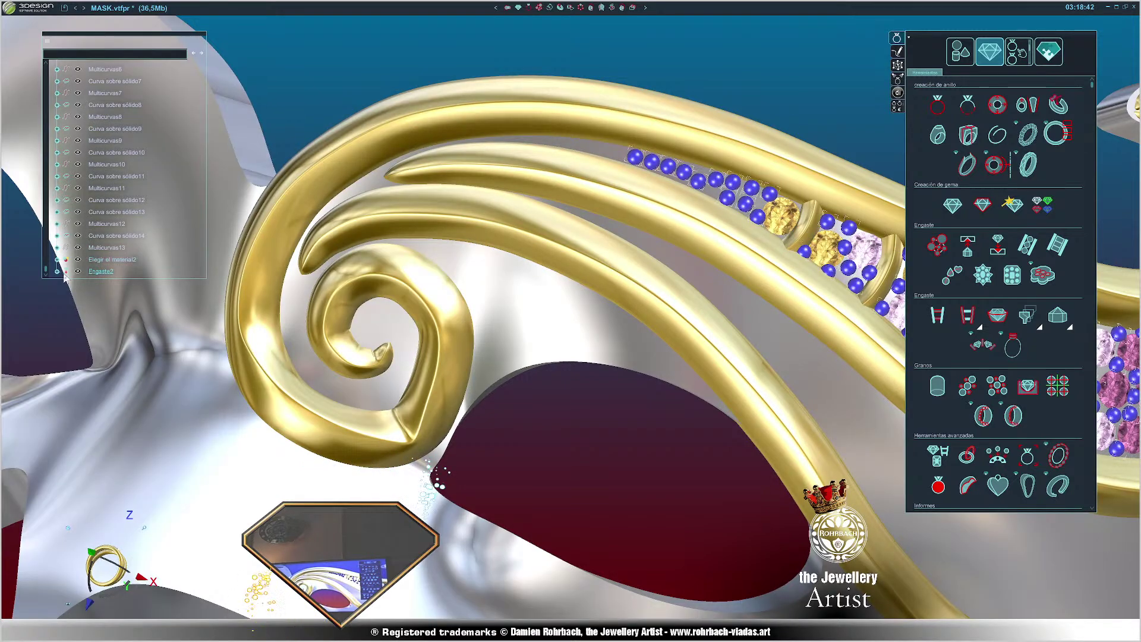
click(57, 271)
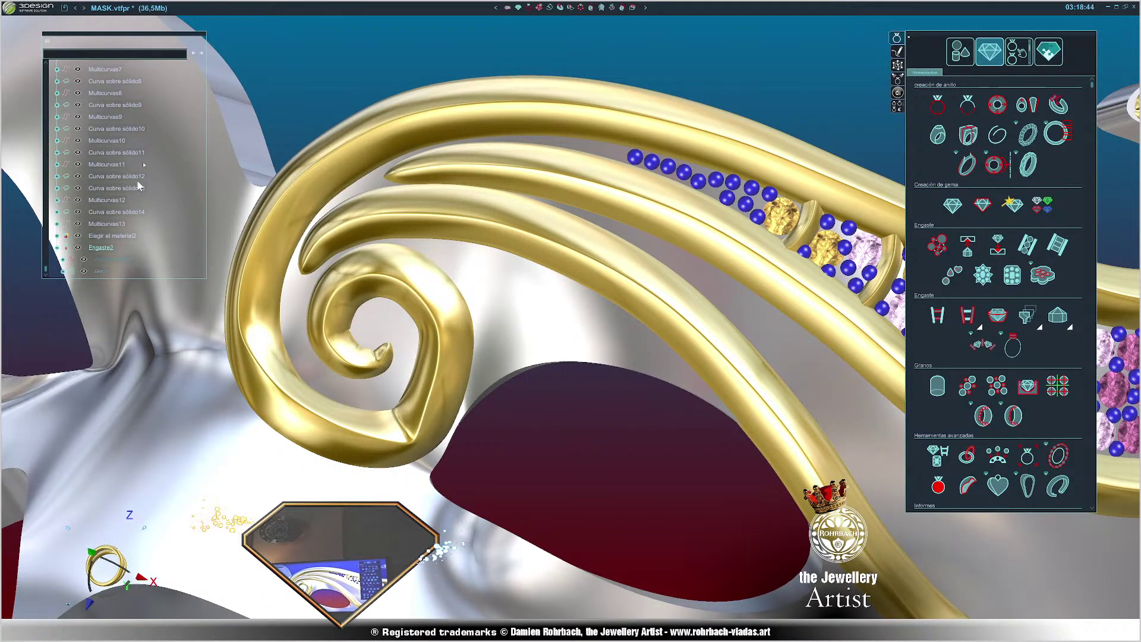
scroll(137, 181, down, 5)
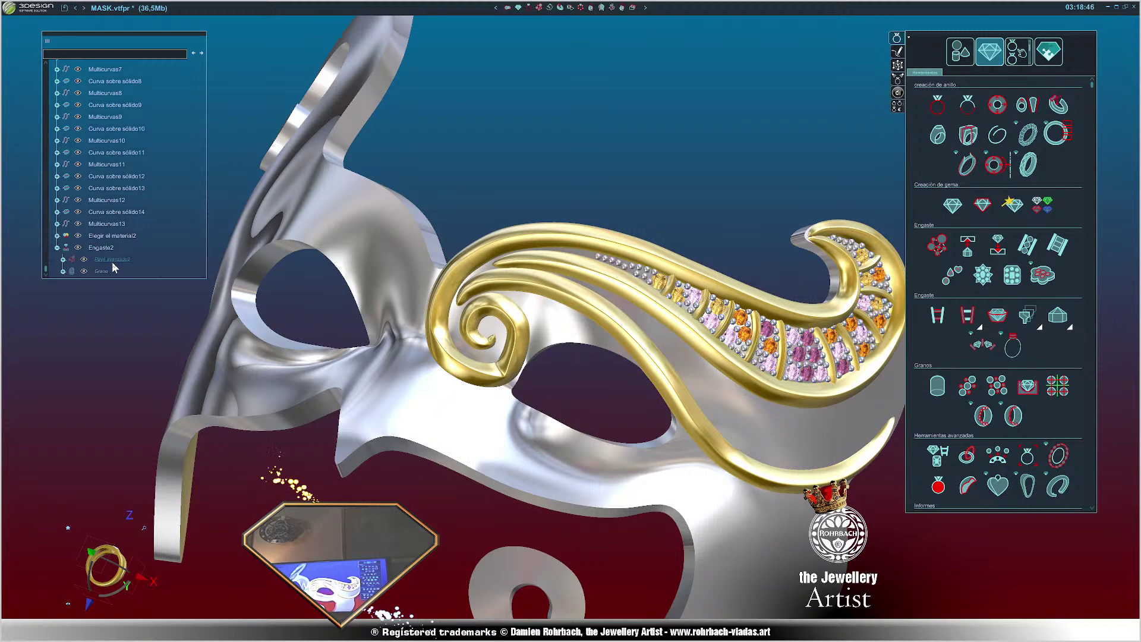
double_click(113, 260)
scroll(795, 256, up, 4)
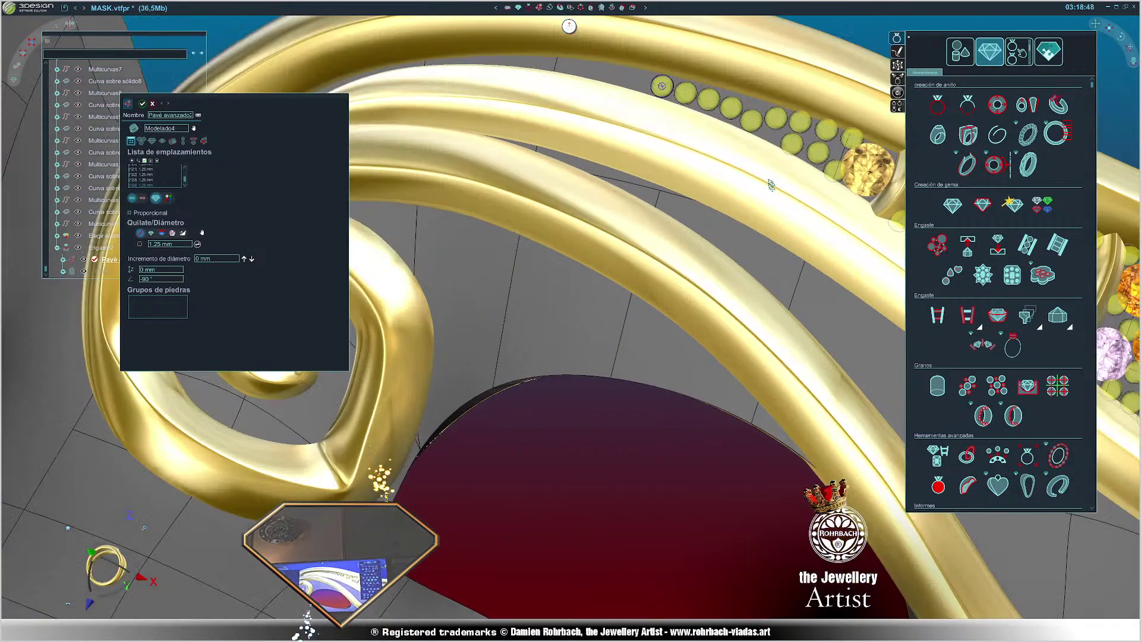
middle_drag(772, 184, 644, 303)
middle_drag(514, 164, 516, 214)
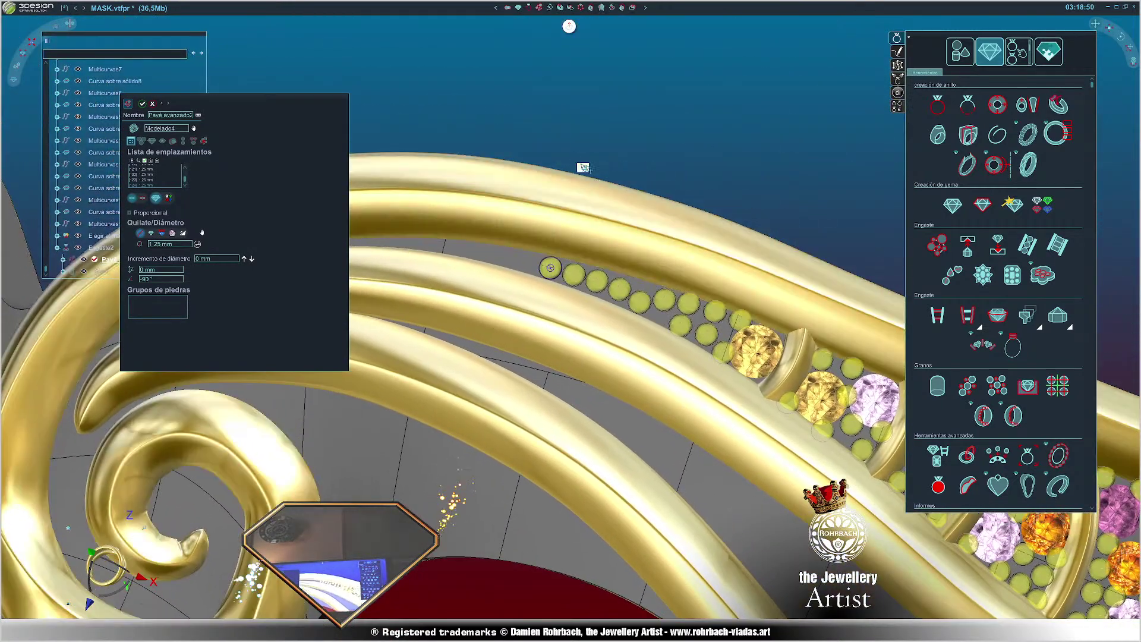
scroll(750, 90, up, 2)
middle_drag(750, 90, 634, 188)
middle_drag(294, 469, 463, 380)
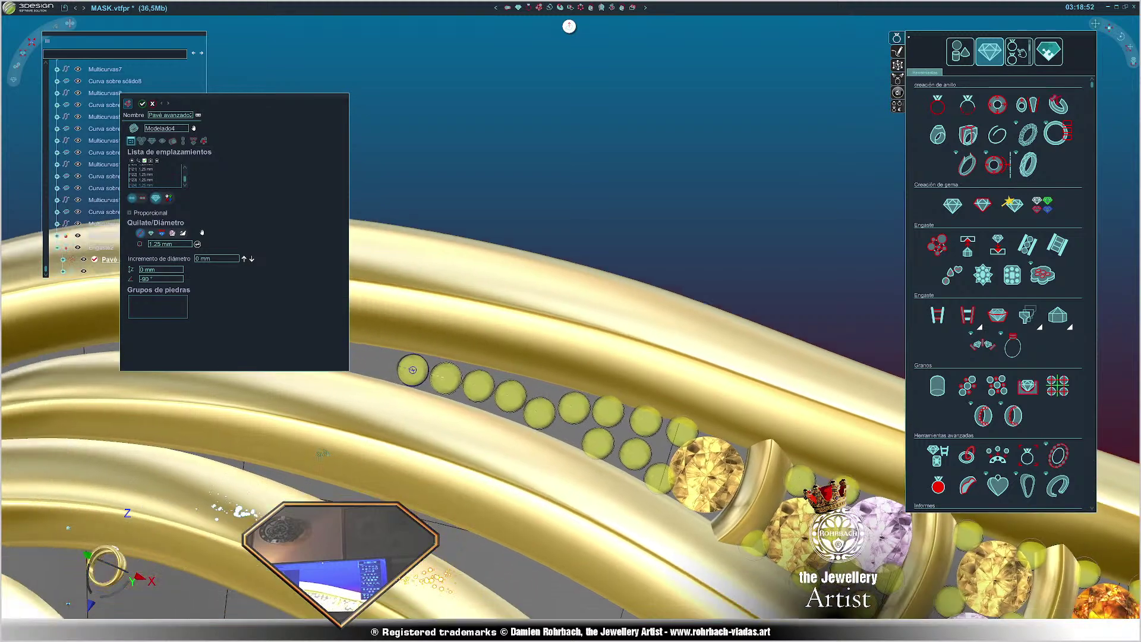
middle_drag(591, 445, 591, 364)
scroll(553, 334, up, 3)
scroll(553, 334, up, 3)
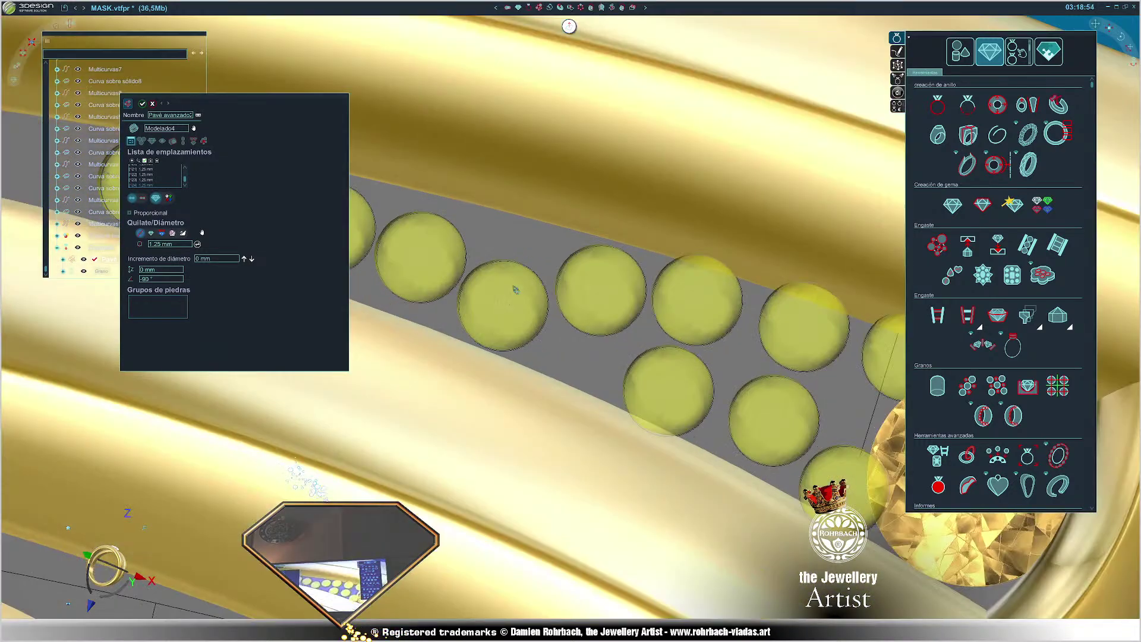
drag(503, 305, 512, 285)
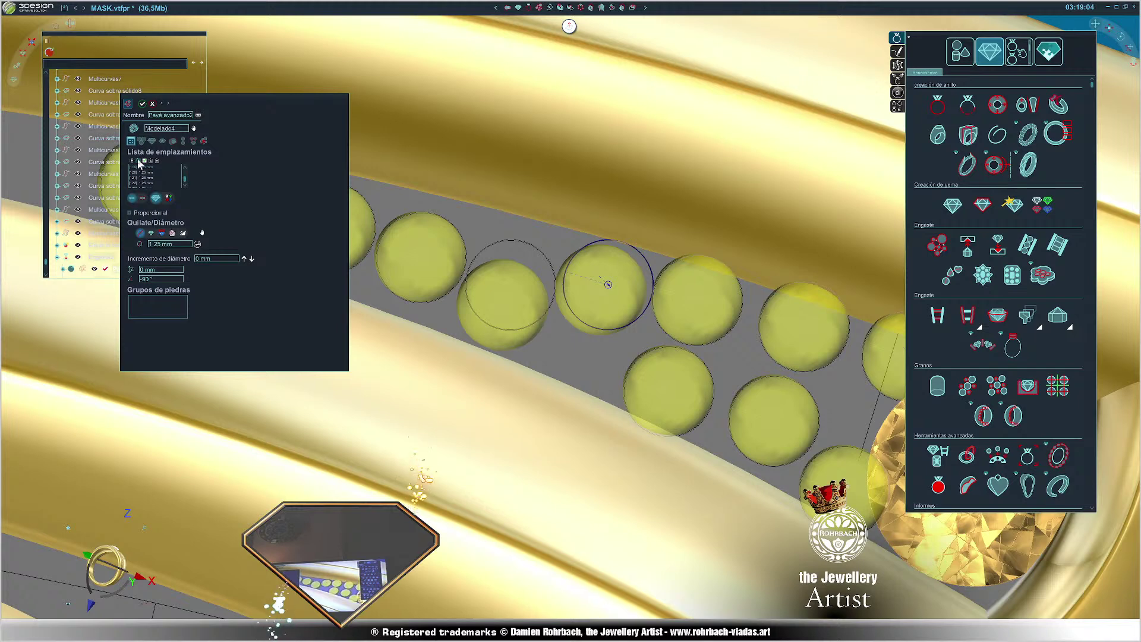
click(608, 284)
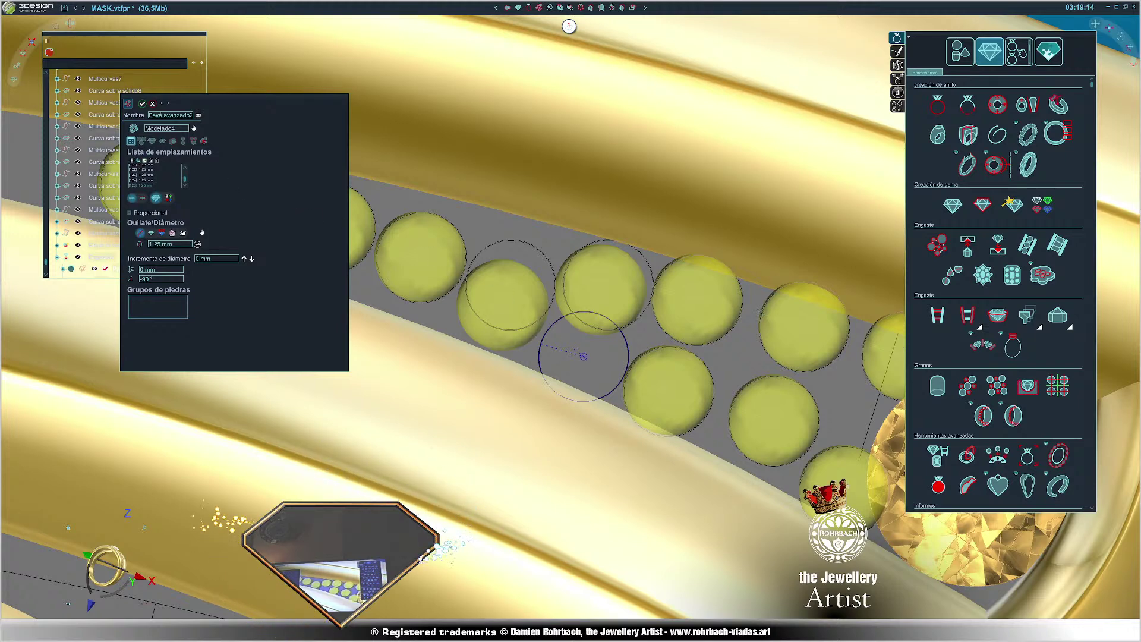
drag(697, 300, 703, 307)
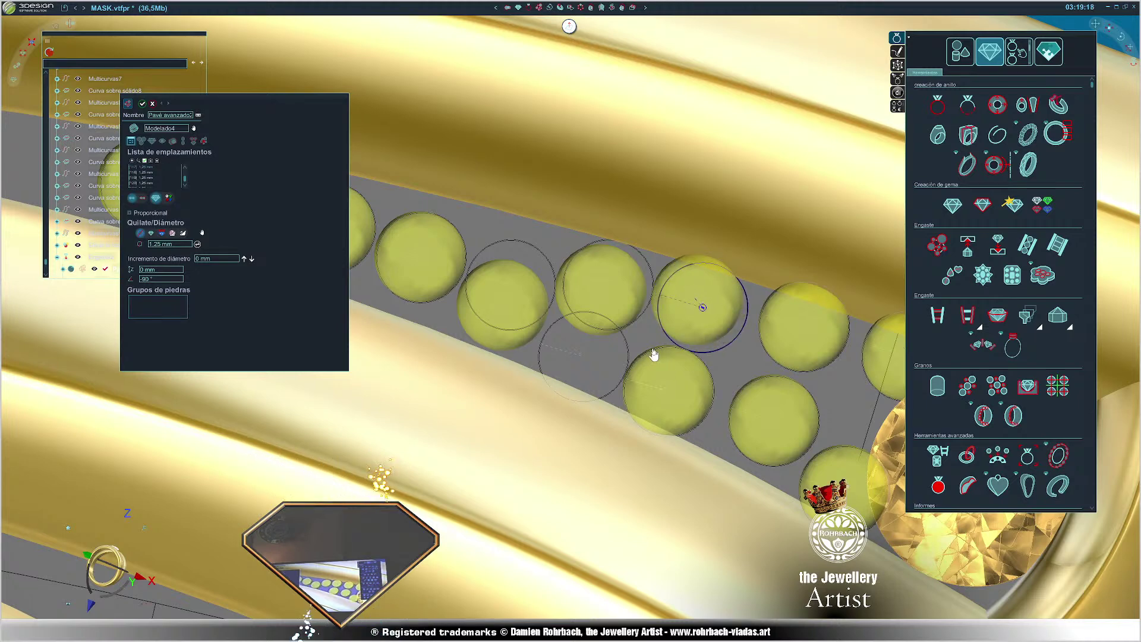
click(663, 394)
drag(668, 392, 675, 393)
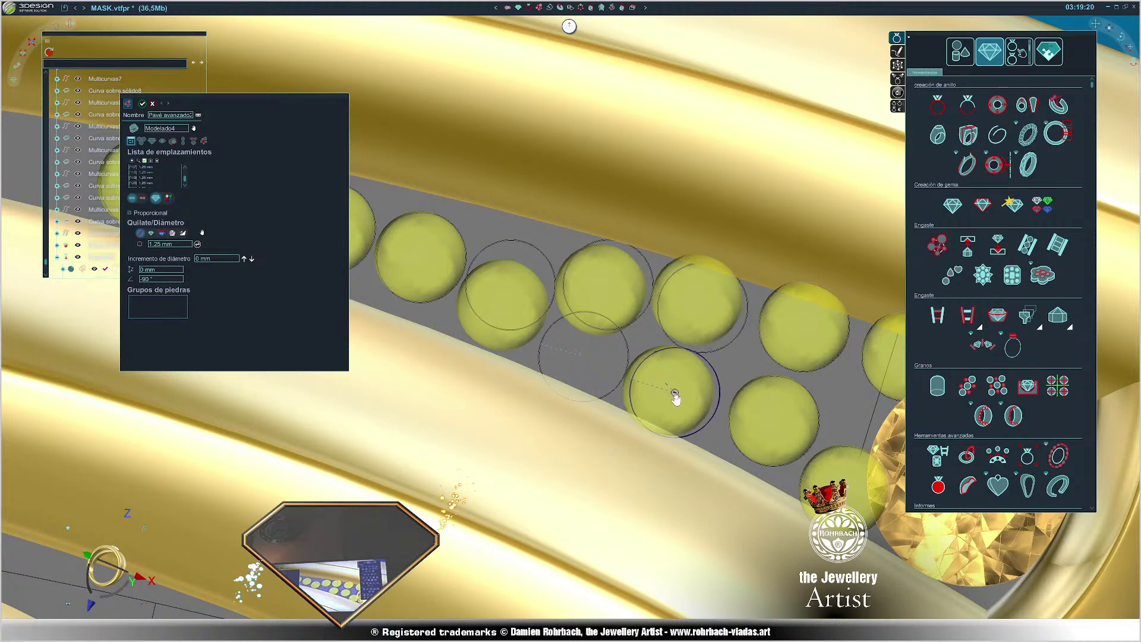
- Fill the remaining gaps beside the first yellow stone with 1.25 mm placements, apply the pavé edit and save the file
middle_drag(806, 413, 710, 379)
middle_drag(764, 236, 547, 203)
scroll(448, 140, down, 3)
scroll(476, 133, up, 2)
scroll(557, 248, up, 1)
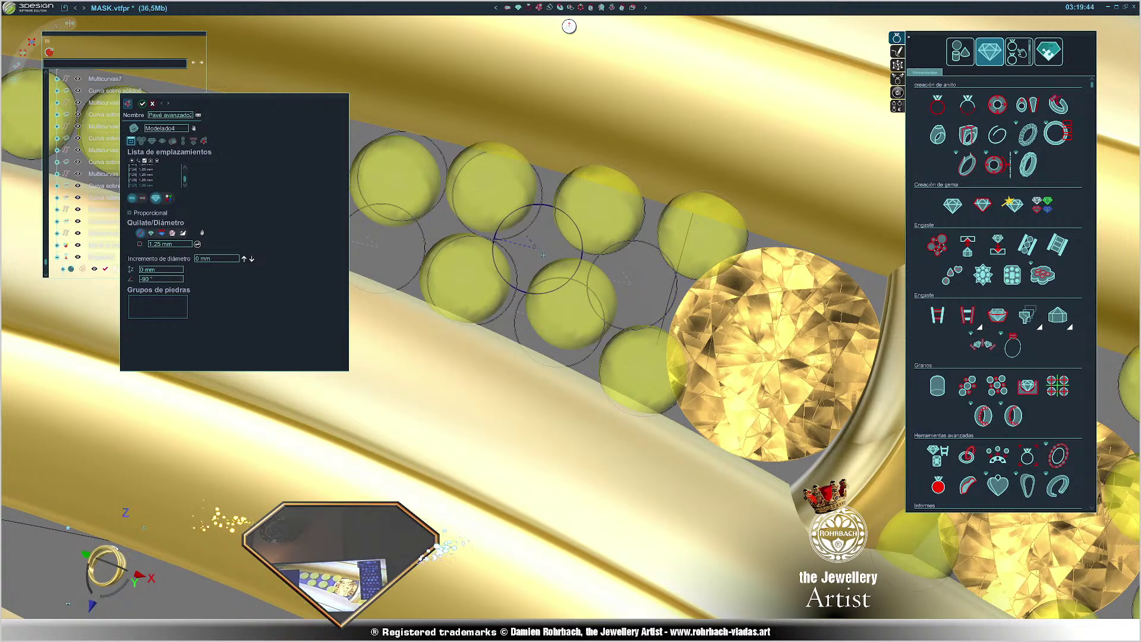
scroll(564, 280, down, 2)
scroll(564, 285, down, 3)
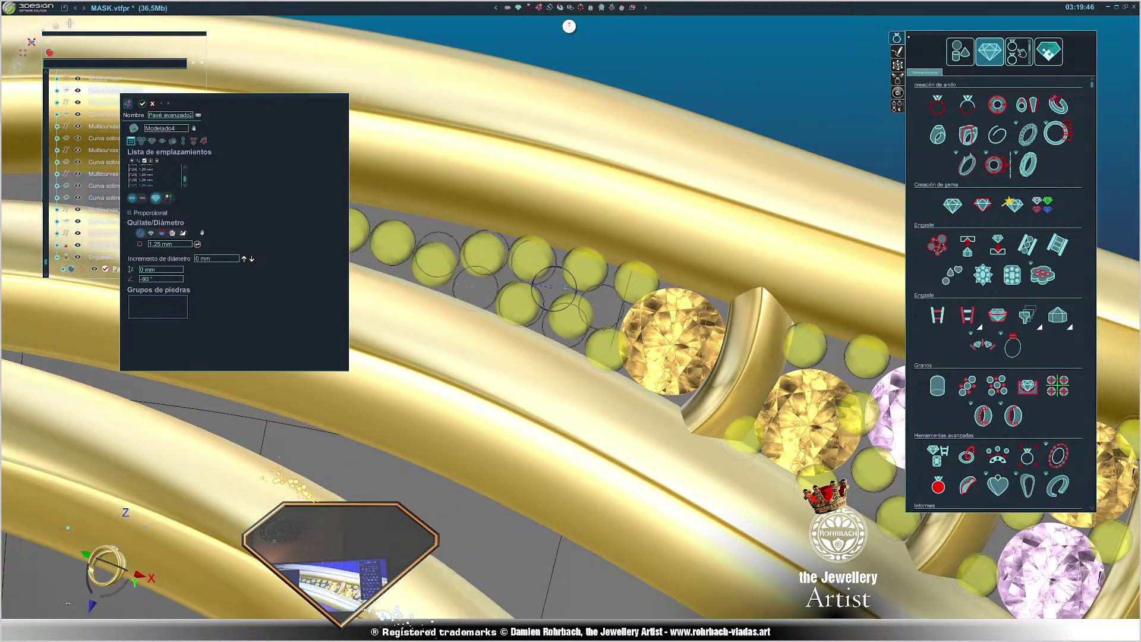
click(142, 104)
click(51, 54)
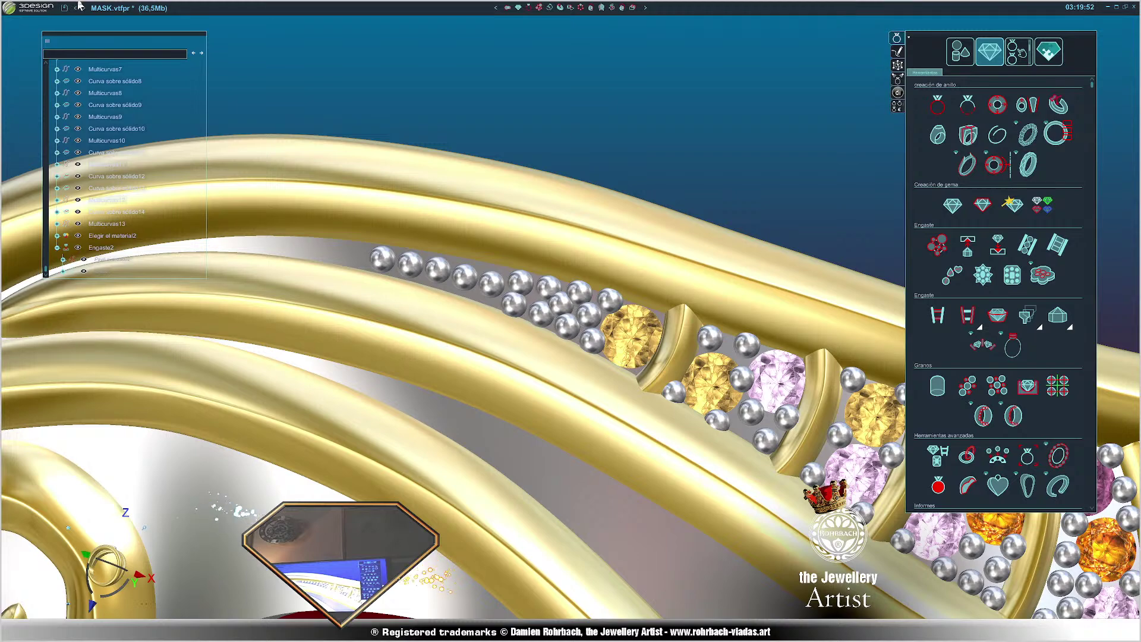
click(64, 9)
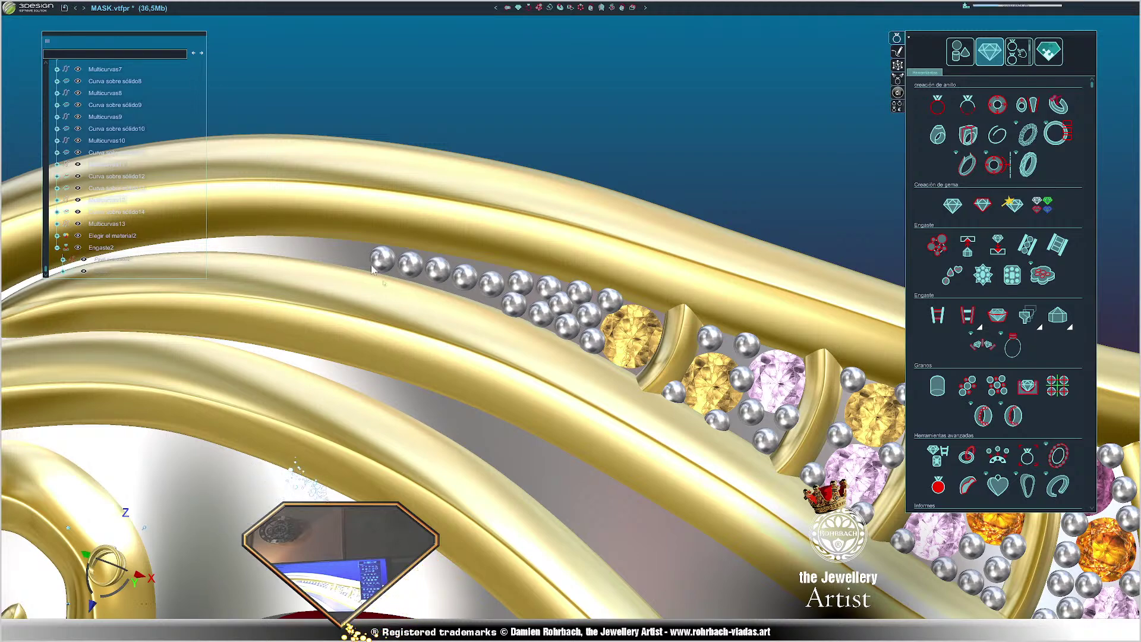
- Inspect the bead distribution along the scroll's narrow stretch and across the whole mask ornament
scroll(573, 361, down, 3)
scroll(573, 366, up, 5)
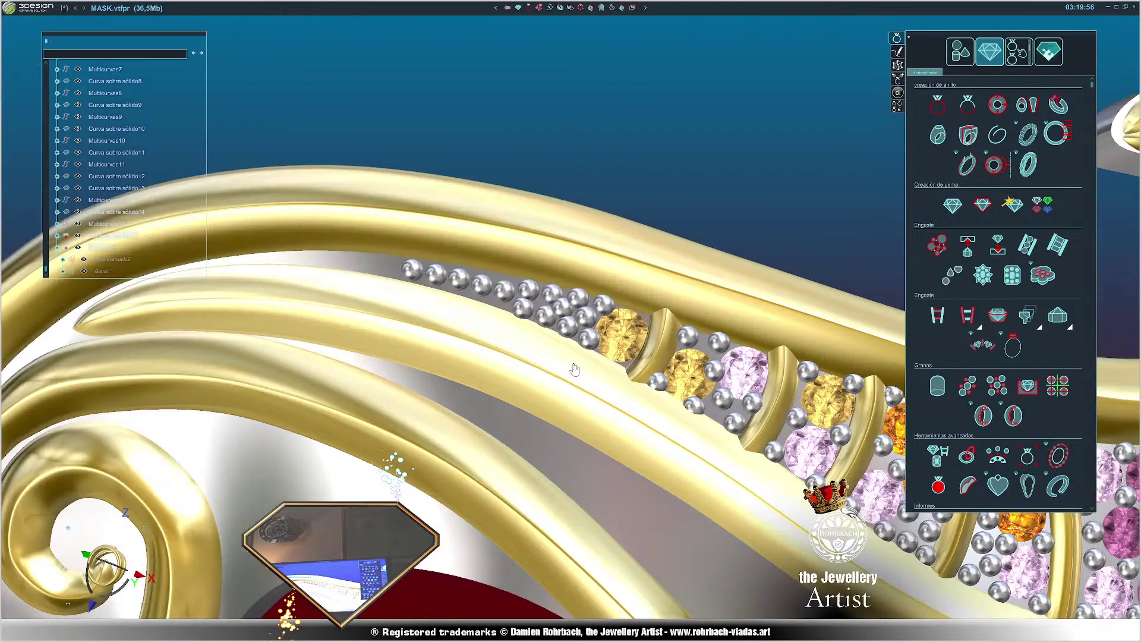
scroll(438, 295, down, 5)
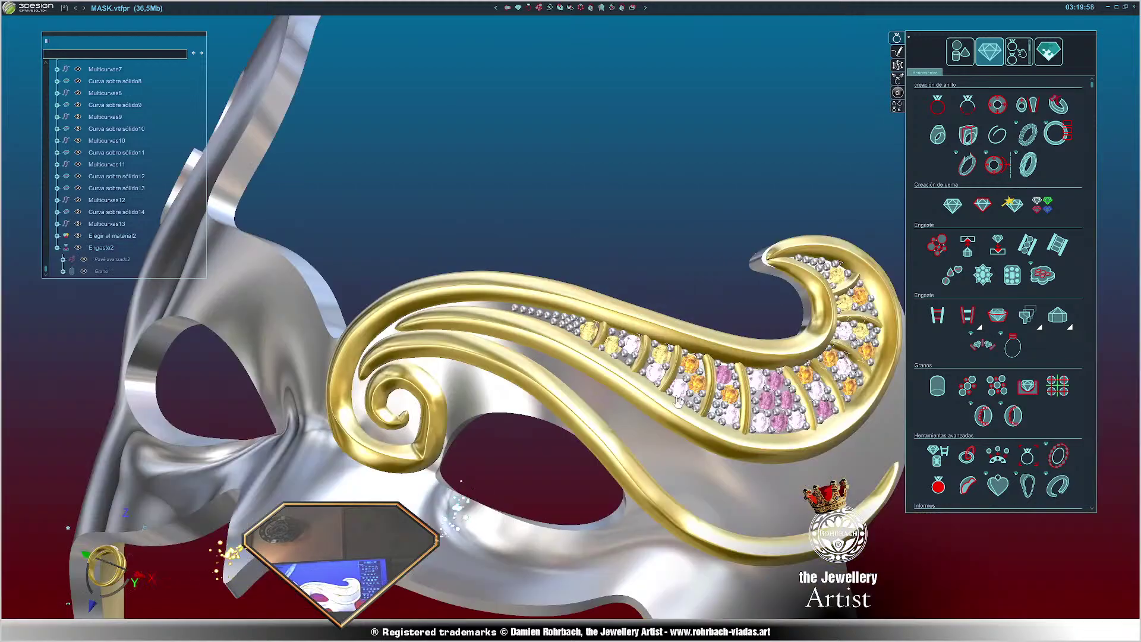
scroll(686, 394, up, 3)
scroll(686, 394, up, 2)
scroll(667, 362, down, 8)
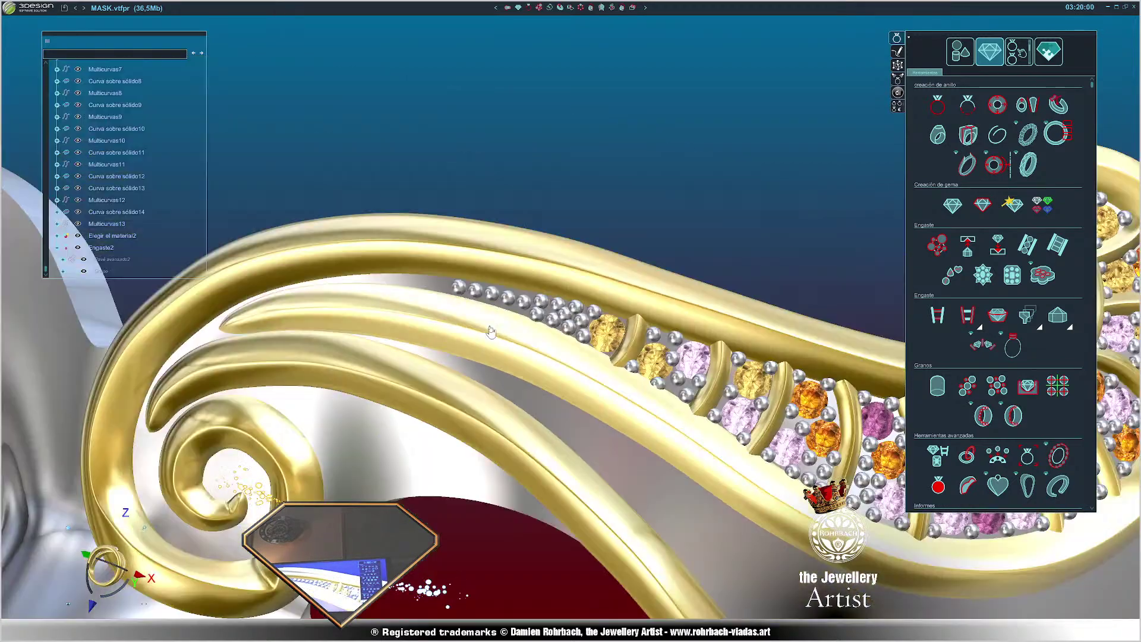
scroll(667, 361, up, 7)
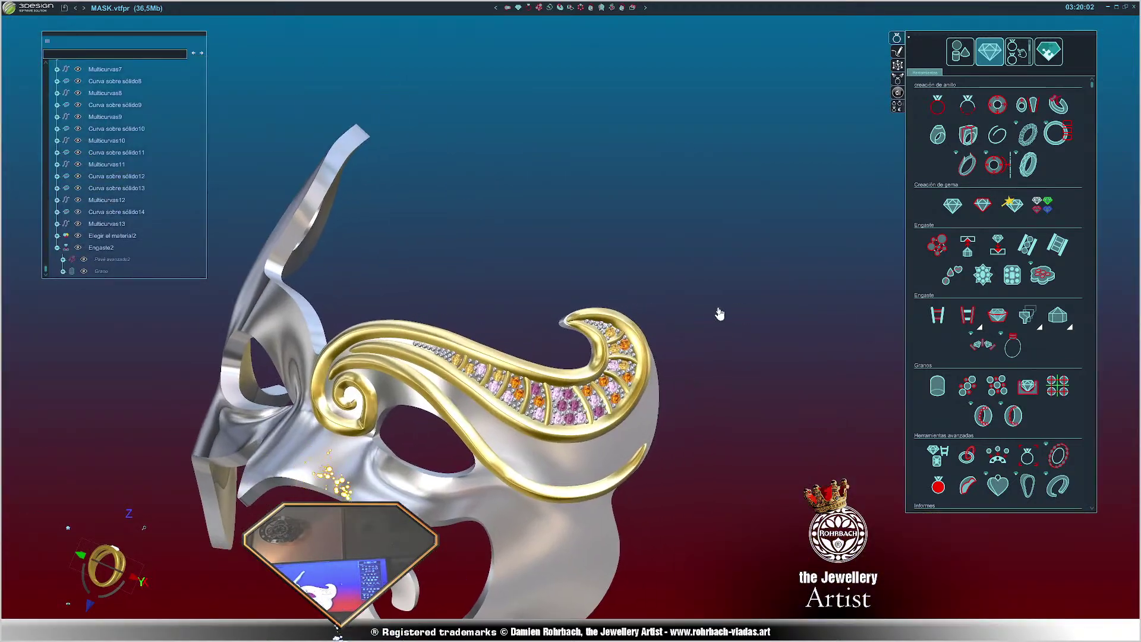
- Reopen Pavé avanzado2 inside Engaste2 and nudge the inner 1.25 mm placement closer to the first yellow stone at the curled tip
scroll(706, 328, up, 6)
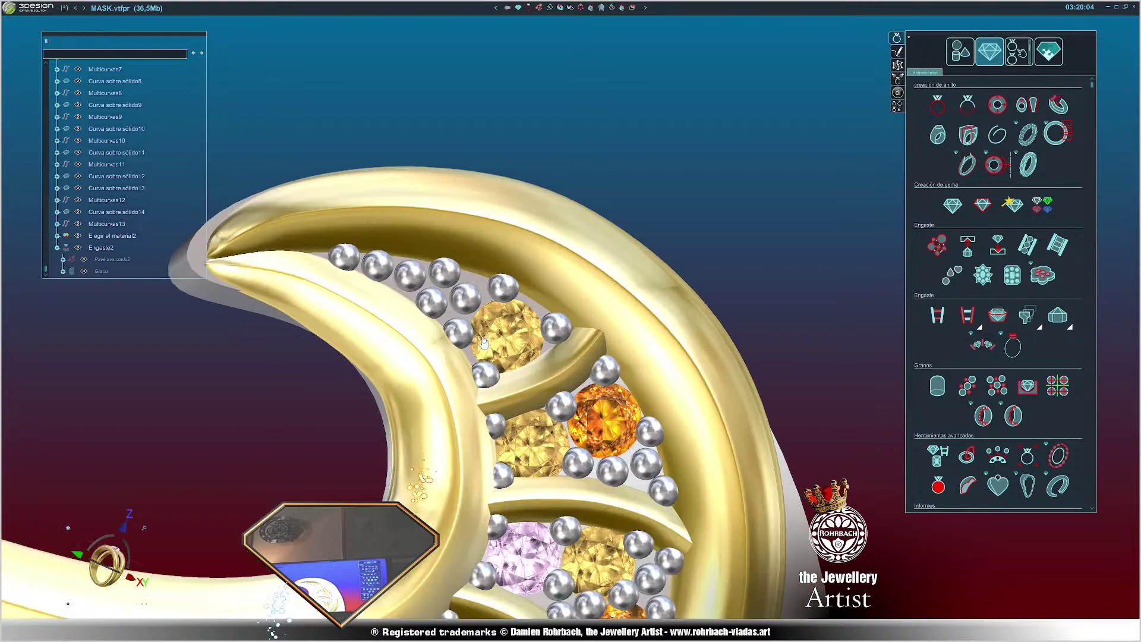
scroll(387, 303, up, 2)
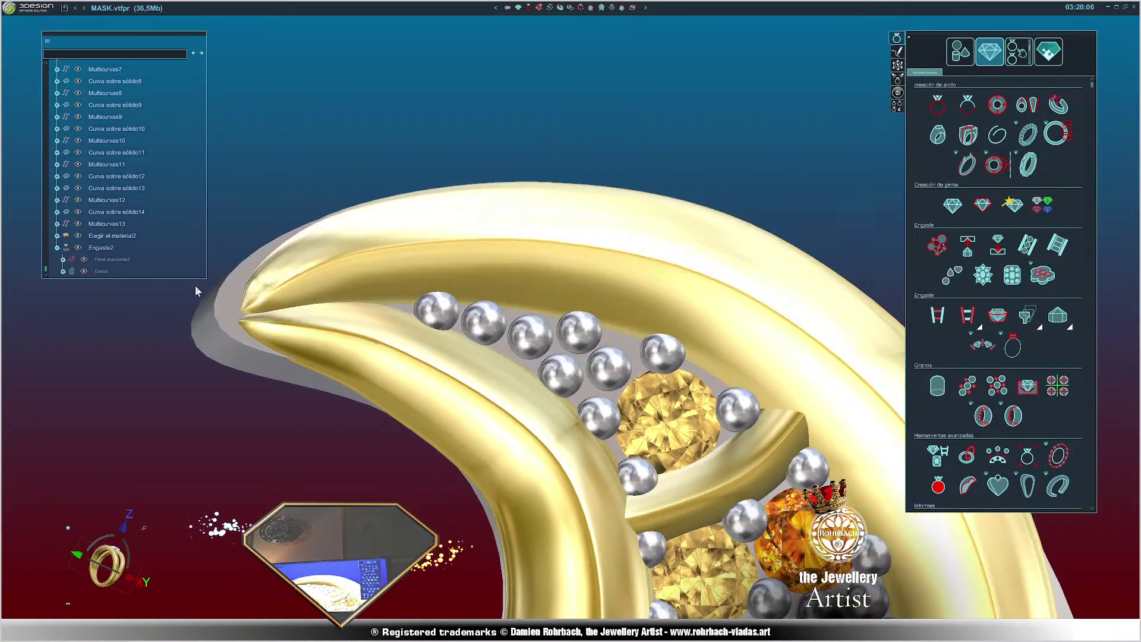
double_click(123, 259)
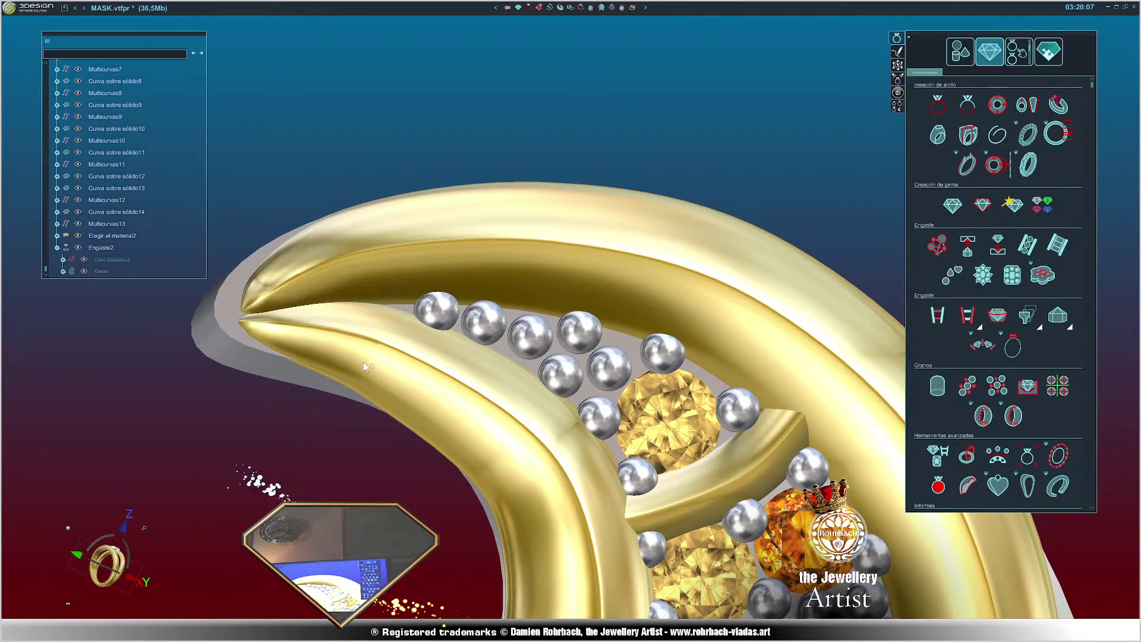
scroll(465, 376, up, 2)
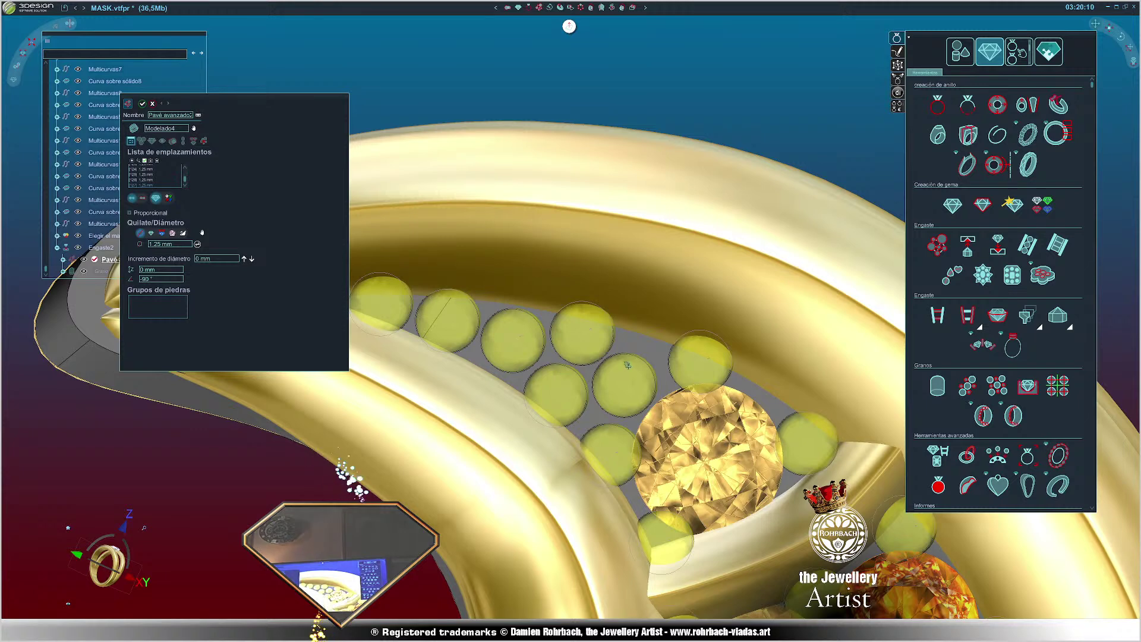
click(625, 385)
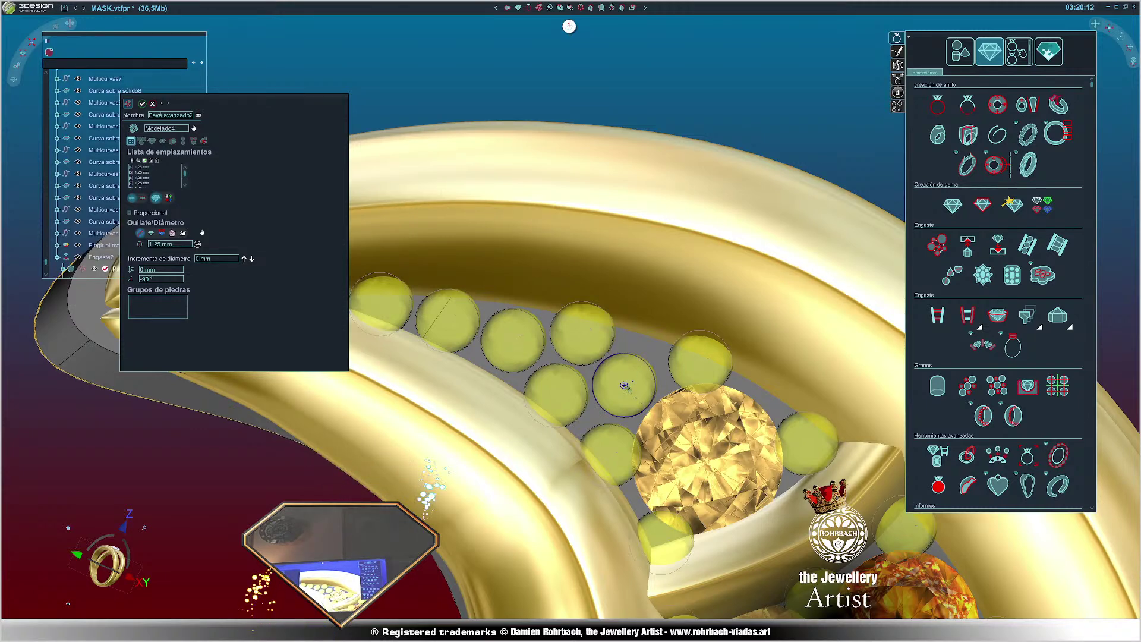
drag(624, 385, 628, 389)
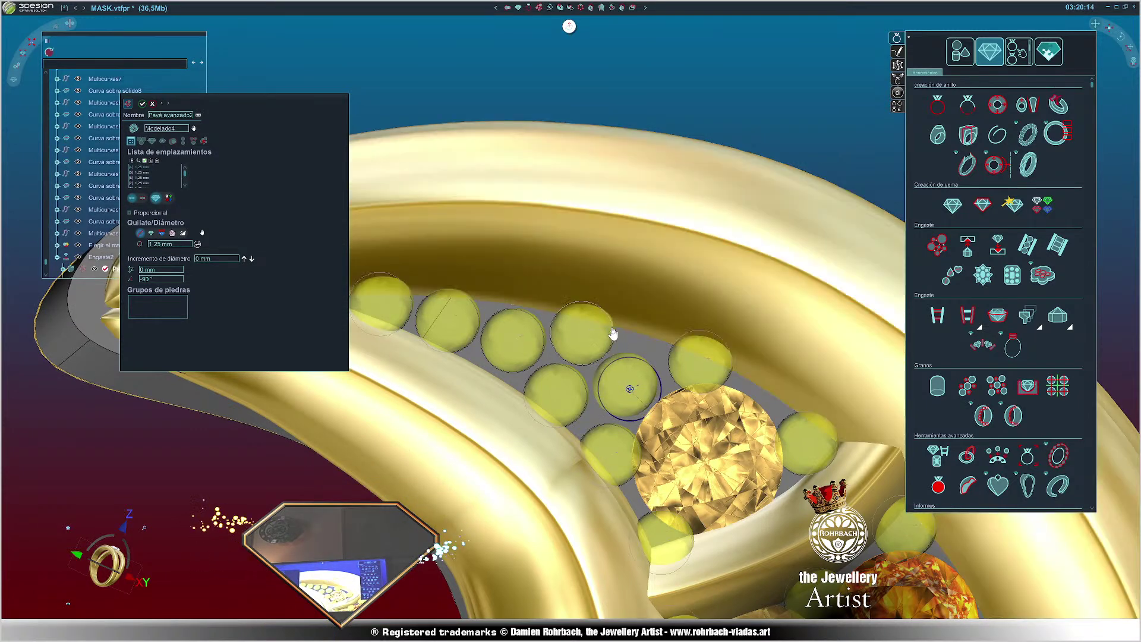
- Space out the neighbouring 1.25 mm placements before the curled tip's yellow stone and apply the pavé edit
click(590, 336)
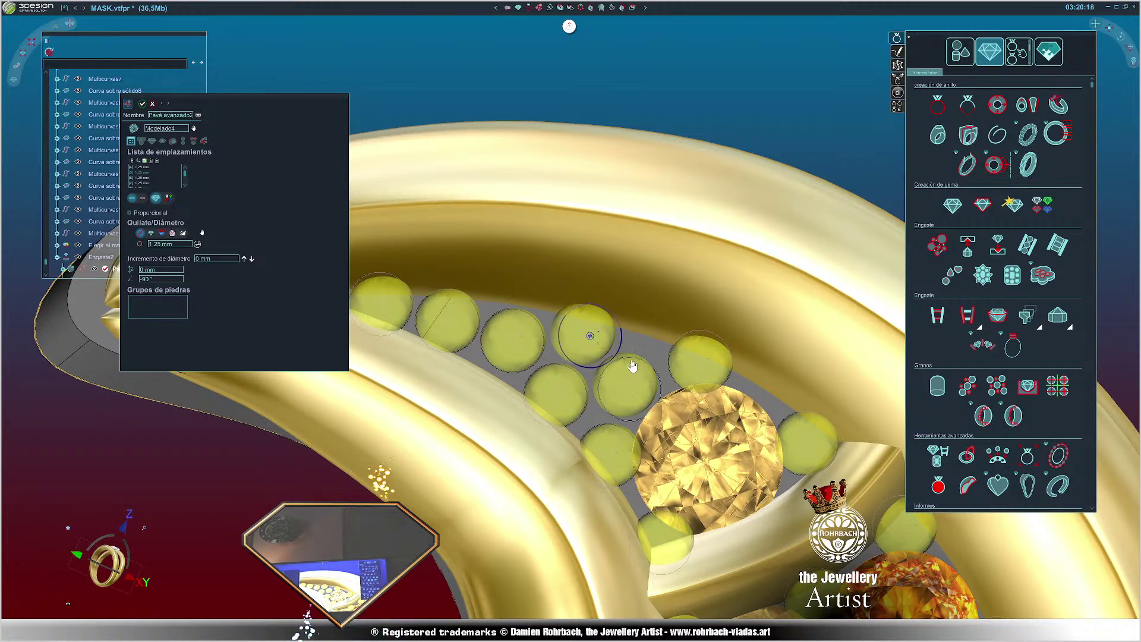
click(632, 394)
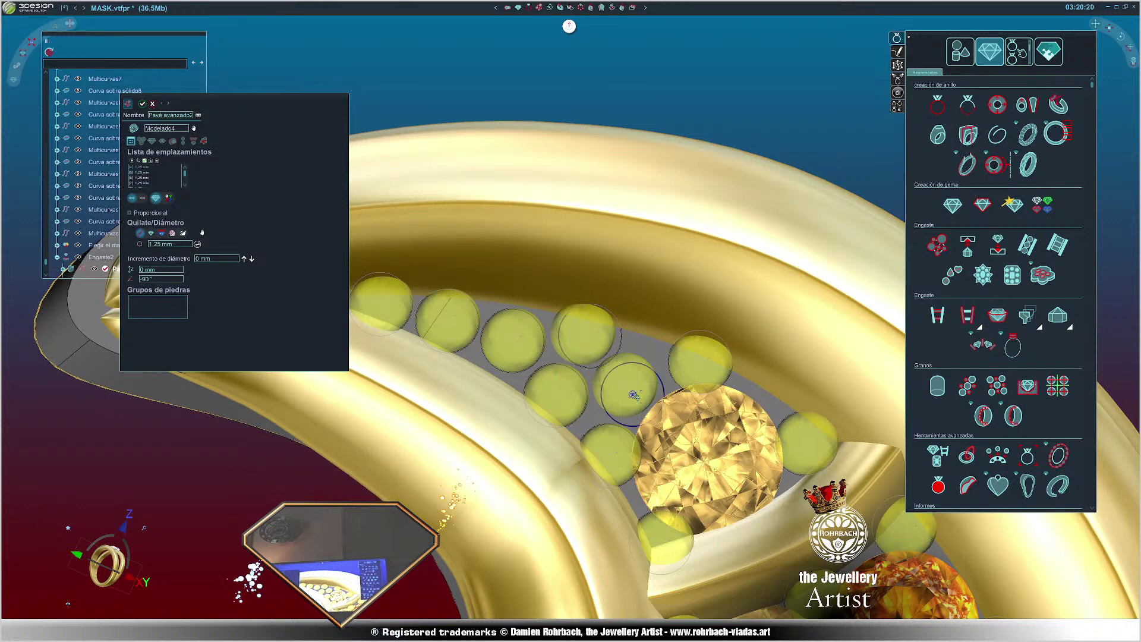
click(488, 331)
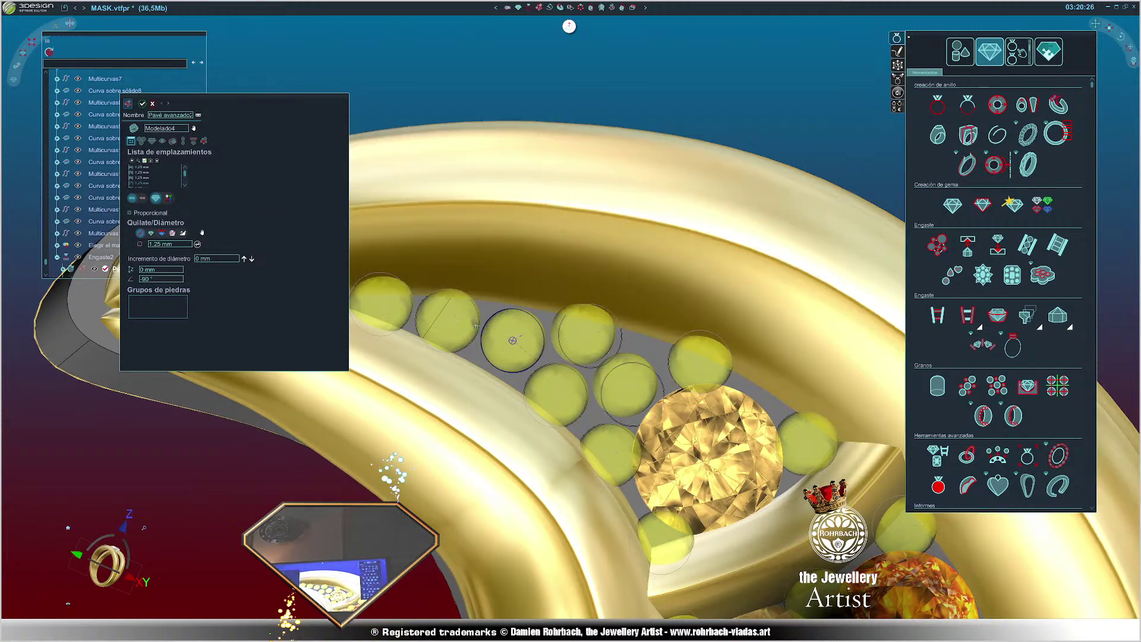
click(451, 327)
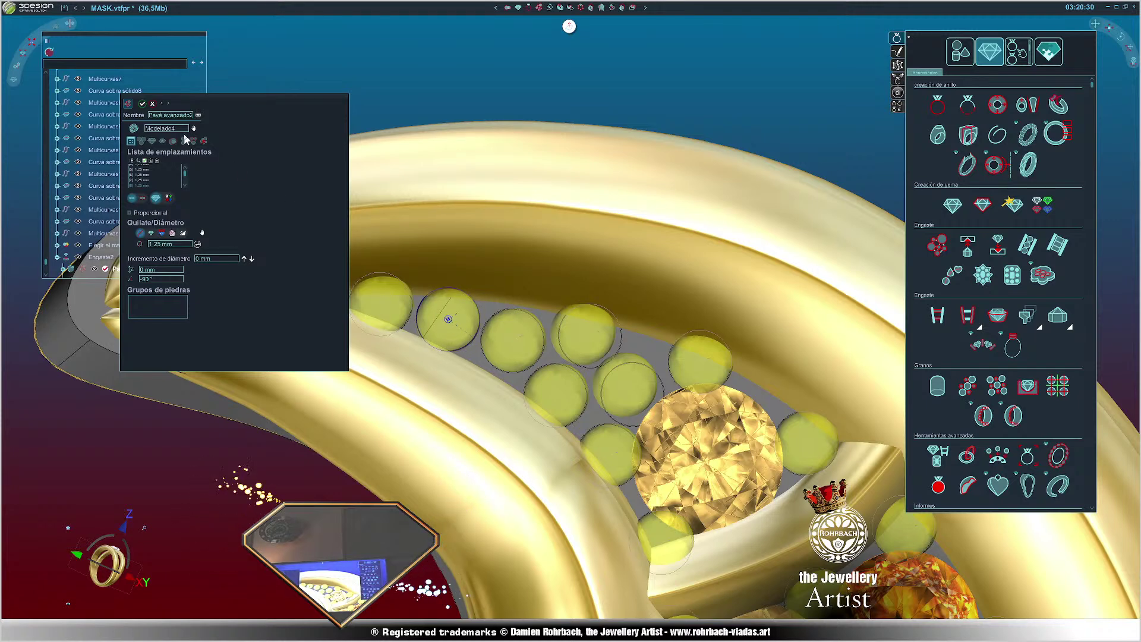
click(143, 104)
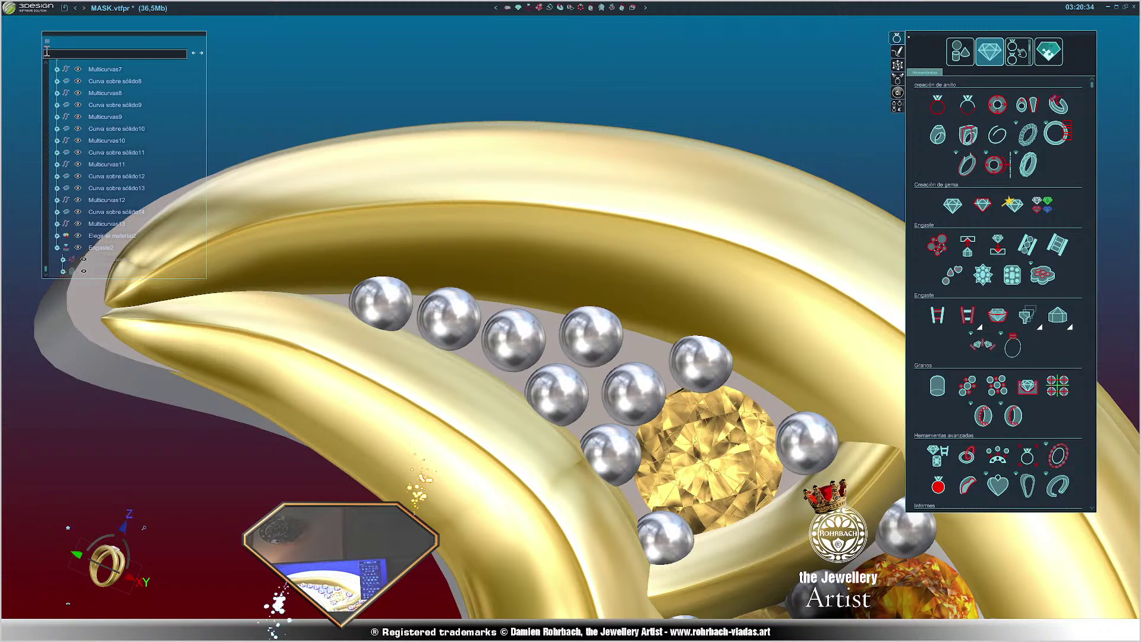
- Reopen Pavé avanzado2 and add 1.25 mm placements in the gaps beside the ribs in the section with two orange stones and one lilac stone
scroll(550, 331, down, 10)
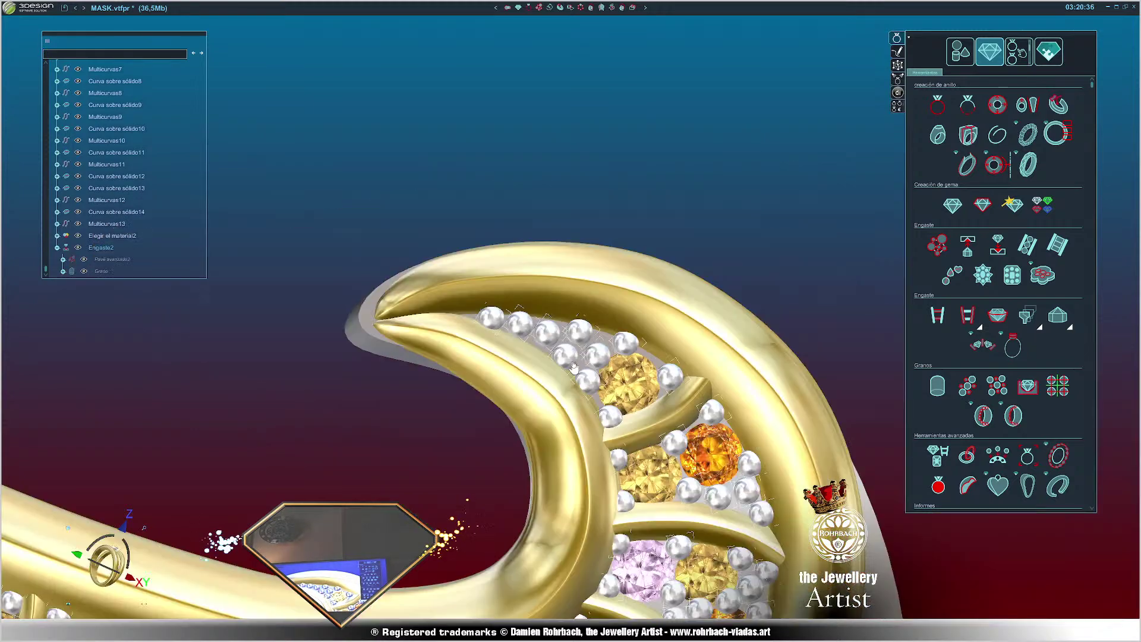
scroll(538, 432, up, 8)
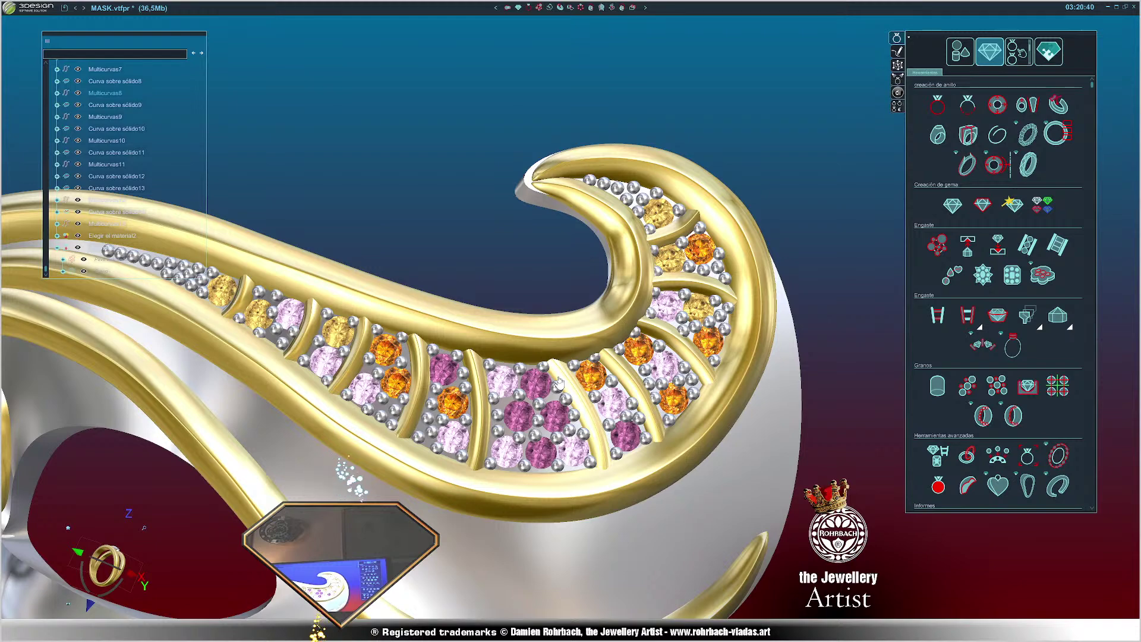
scroll(558, 383, up, 5)
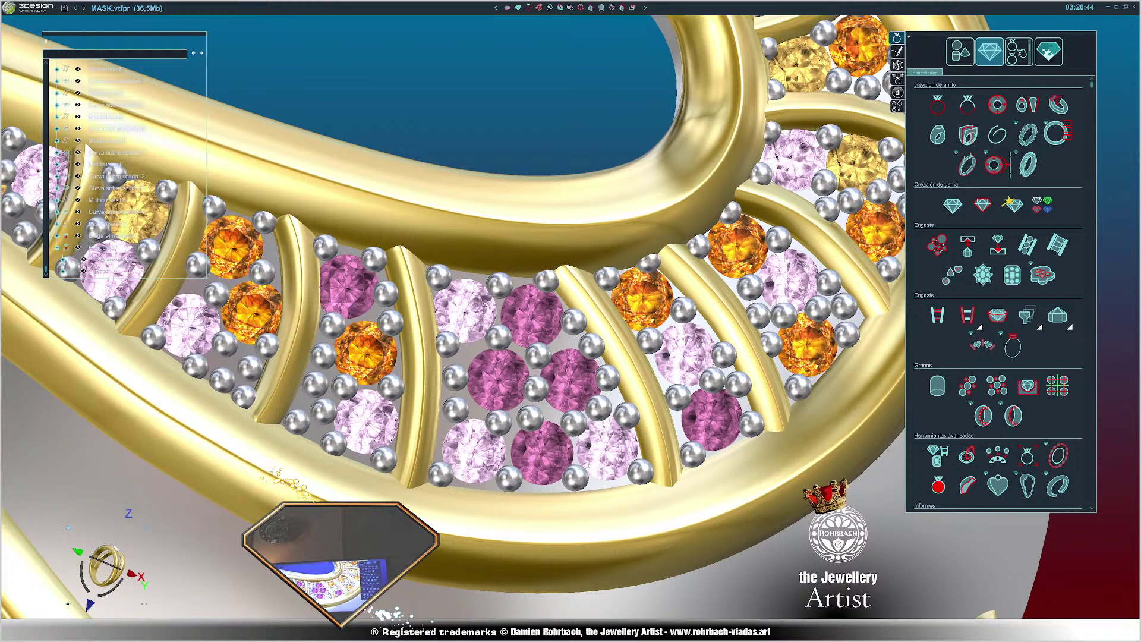
scroll(138, 263, down, 5)
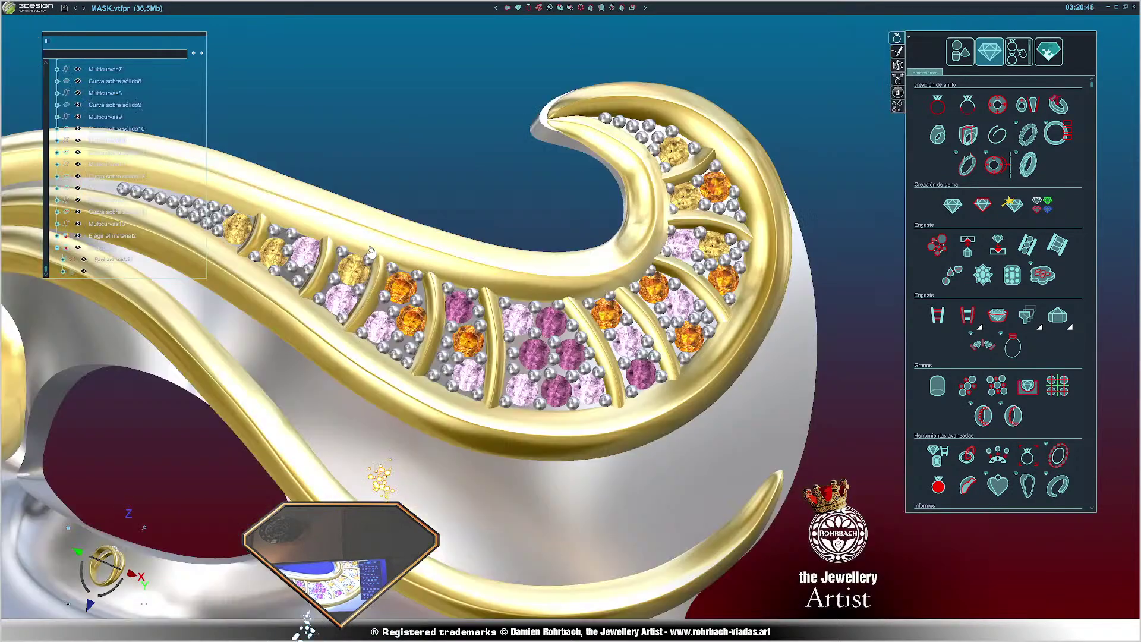
double_click(110, 262)
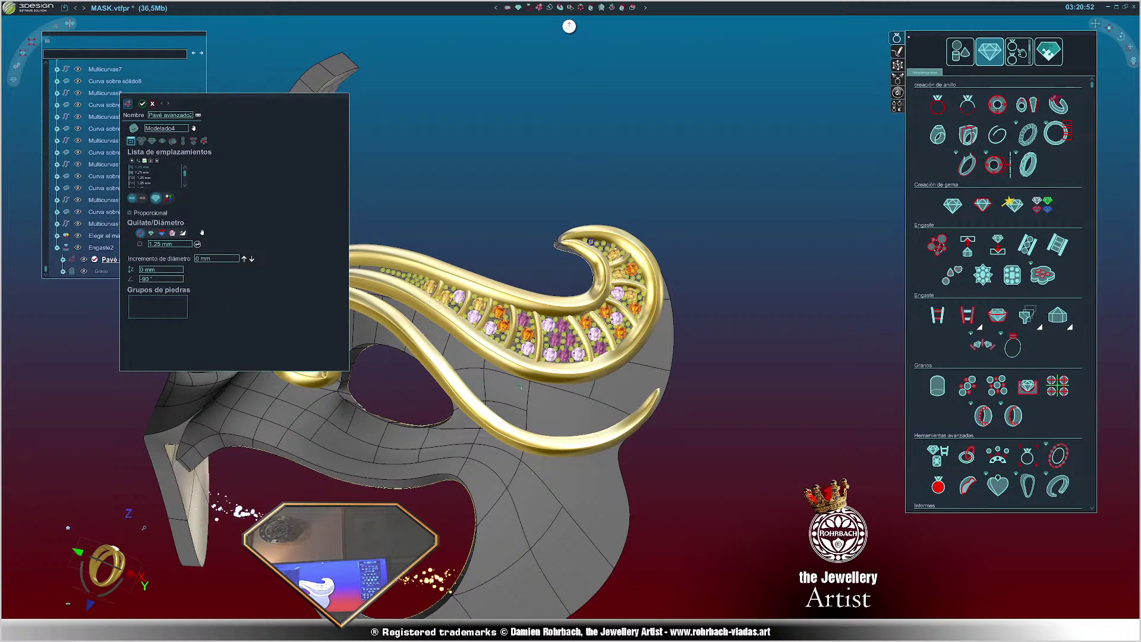
scroll(548, 373, up, 3)
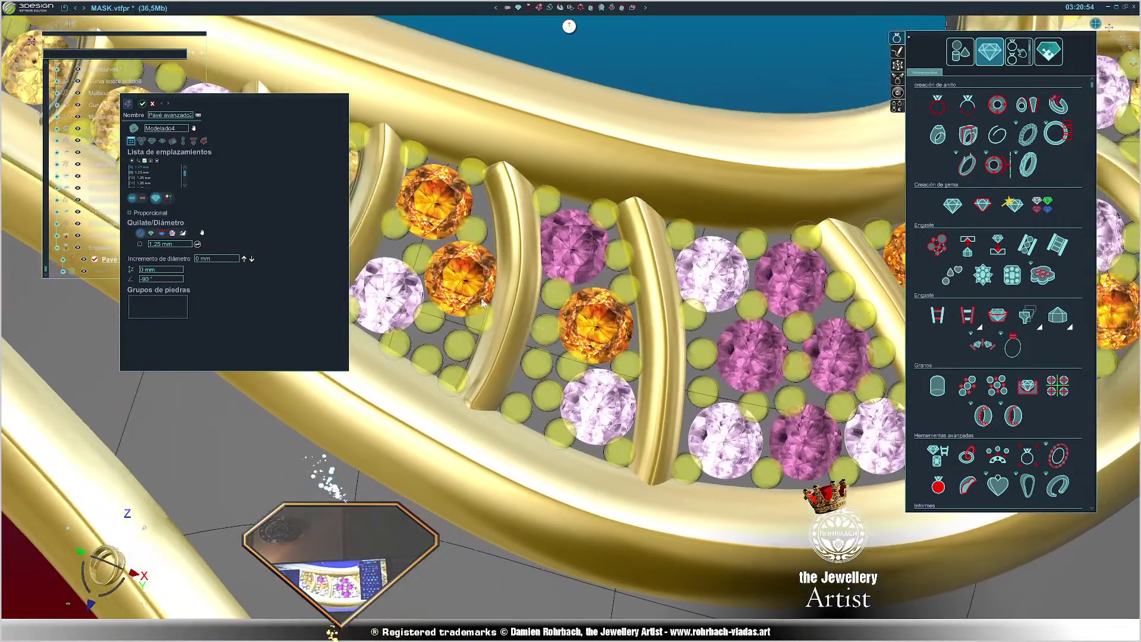
middle_drag(483, 316, 689, 387)
scroll(569, 387, up, 1)
scroll(690, 388, up, 2)
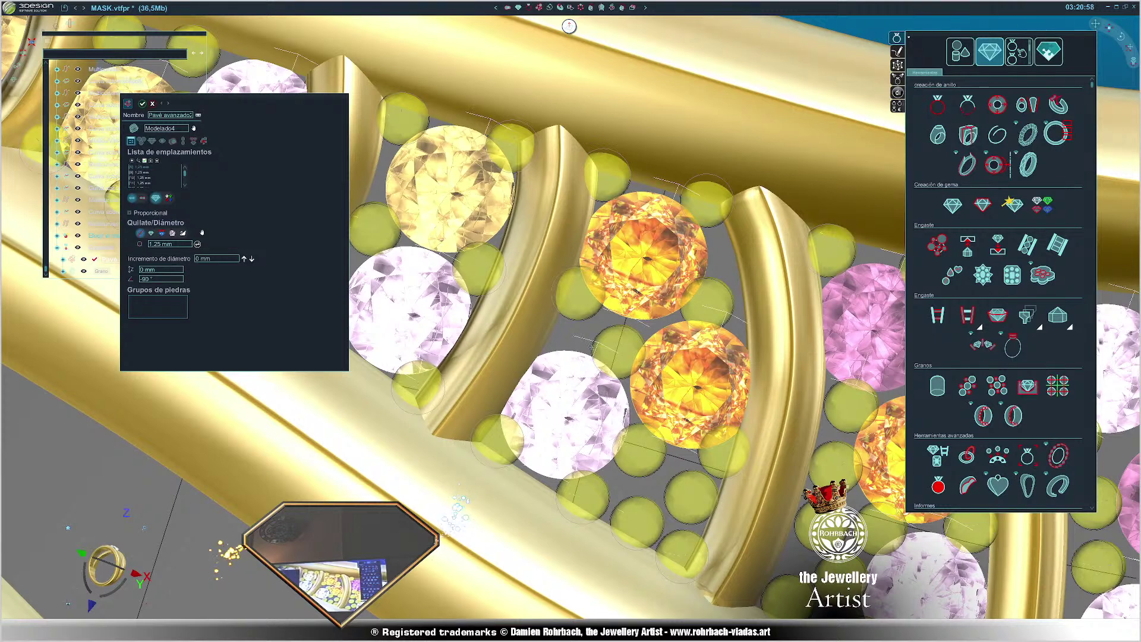
scroll(596, 320, up, 1)
click(618, 352)
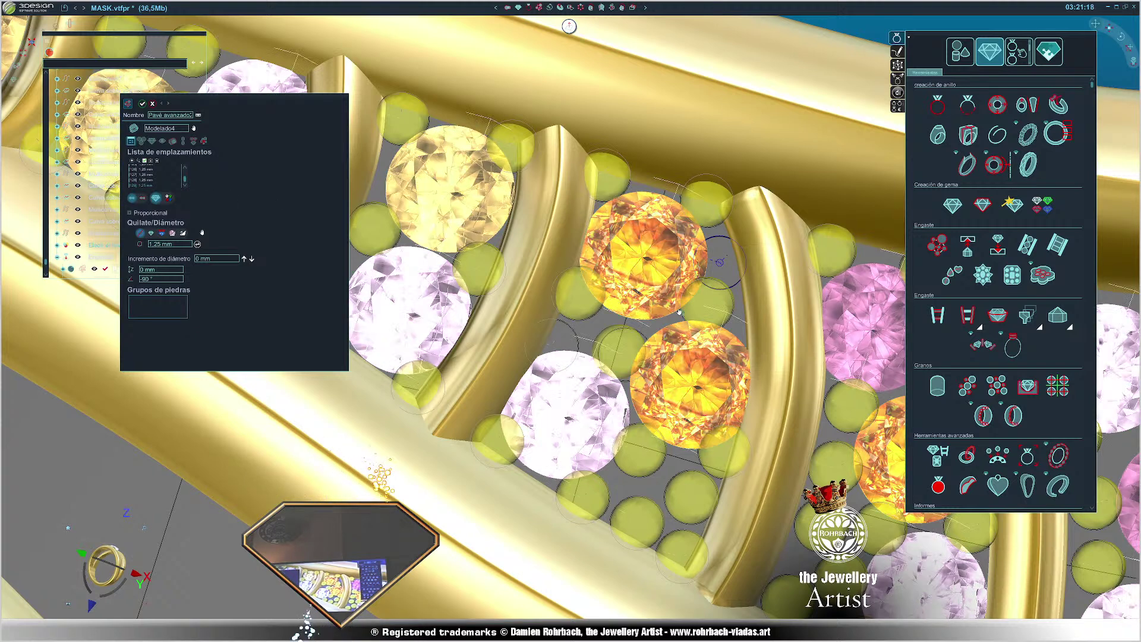
- Adjust the 1.25 mm placements between the two orange stones and the adjacent rib to even out their spacing
click(731, 321)
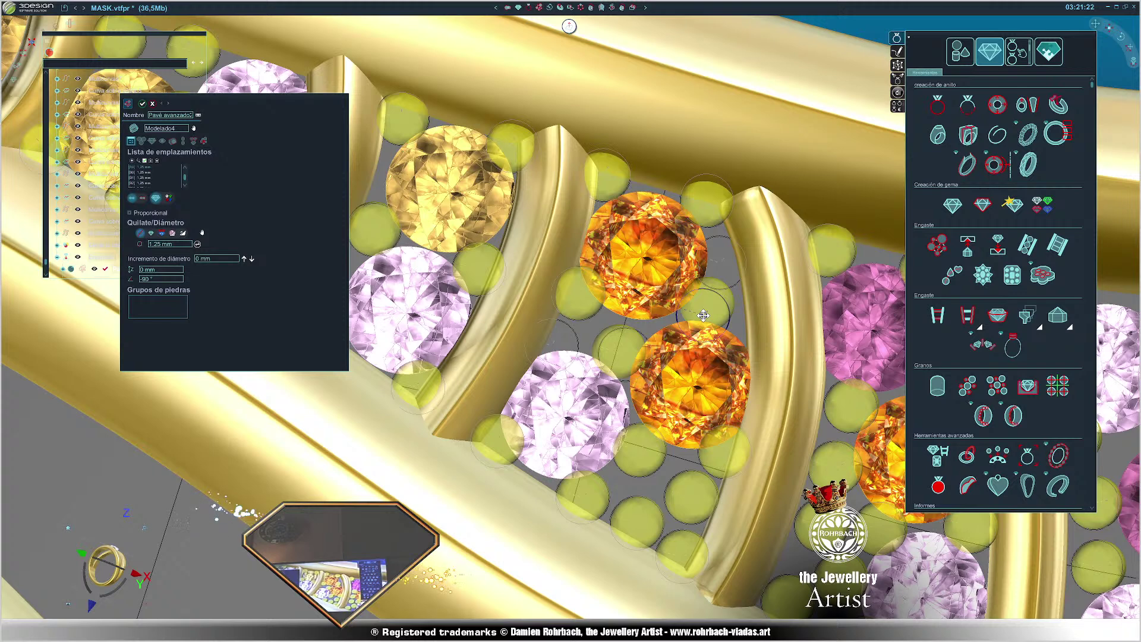
click(717, 270)
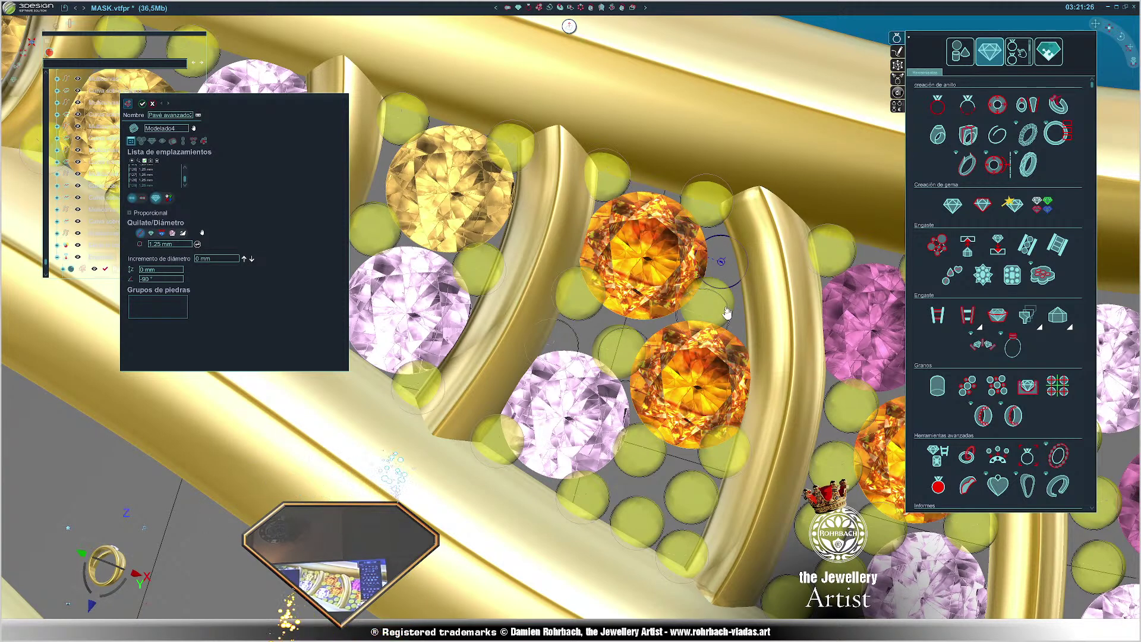
click(702, 314)
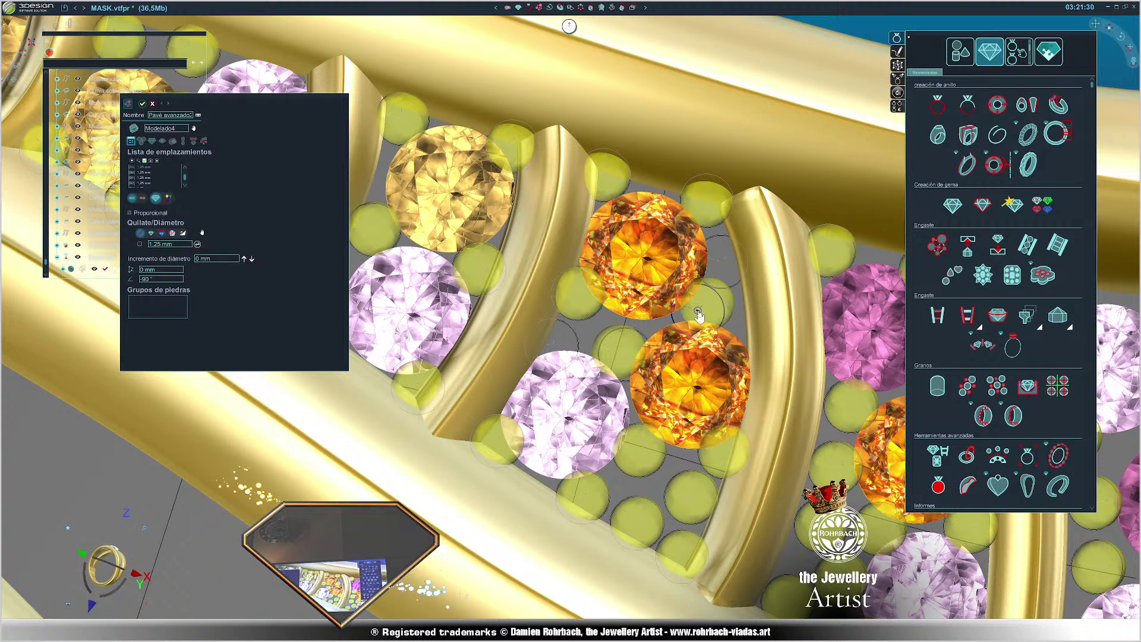
click(698, 310)
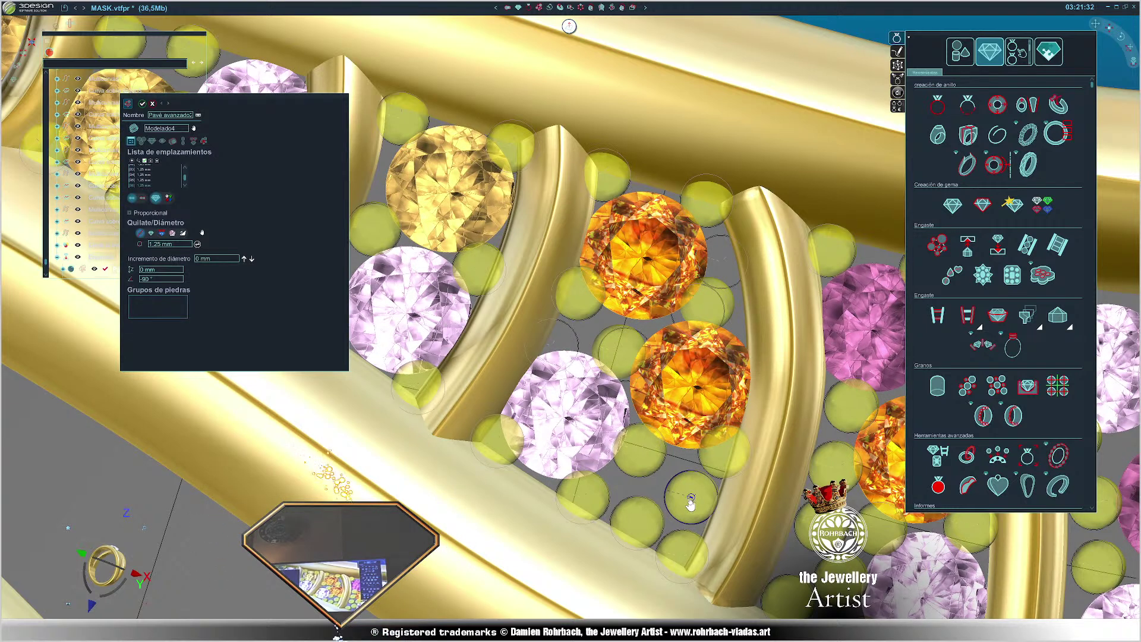
- Shift the cluster of 1.25 mm placements below the lilac and orange stones, apply the pavé edit and save the file
click(682, 494)
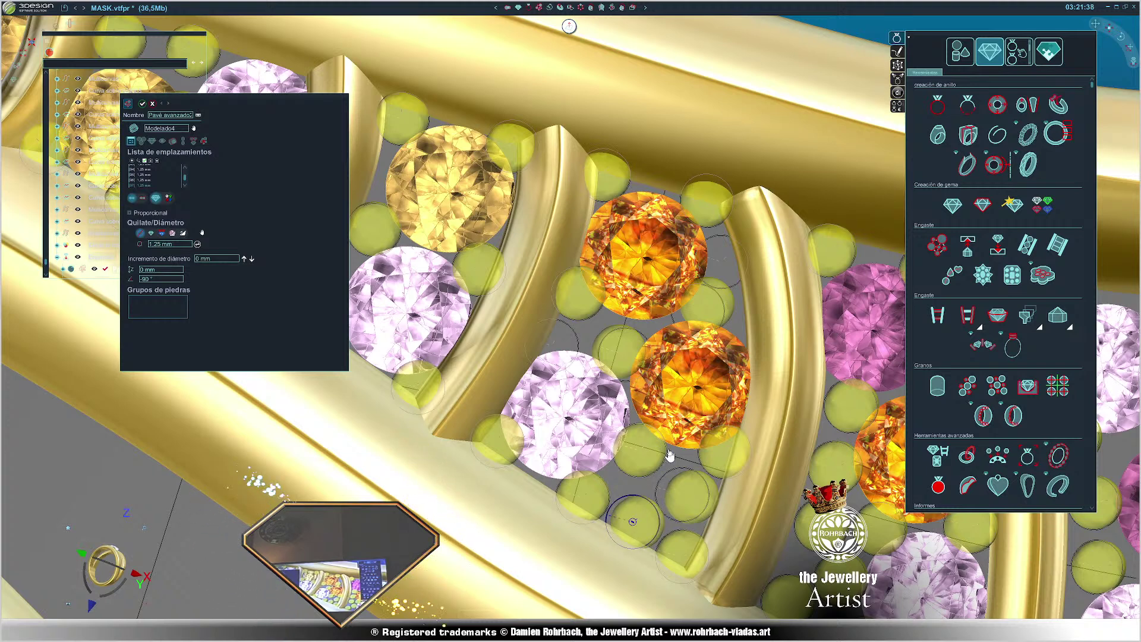
click(578, 493)
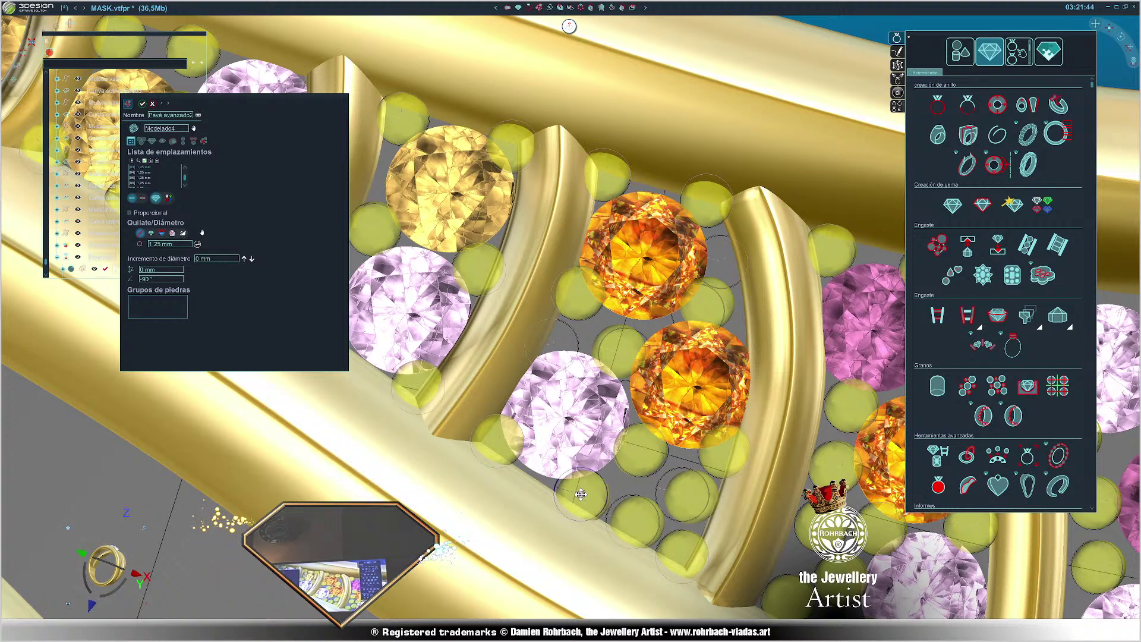
click(641, 504)
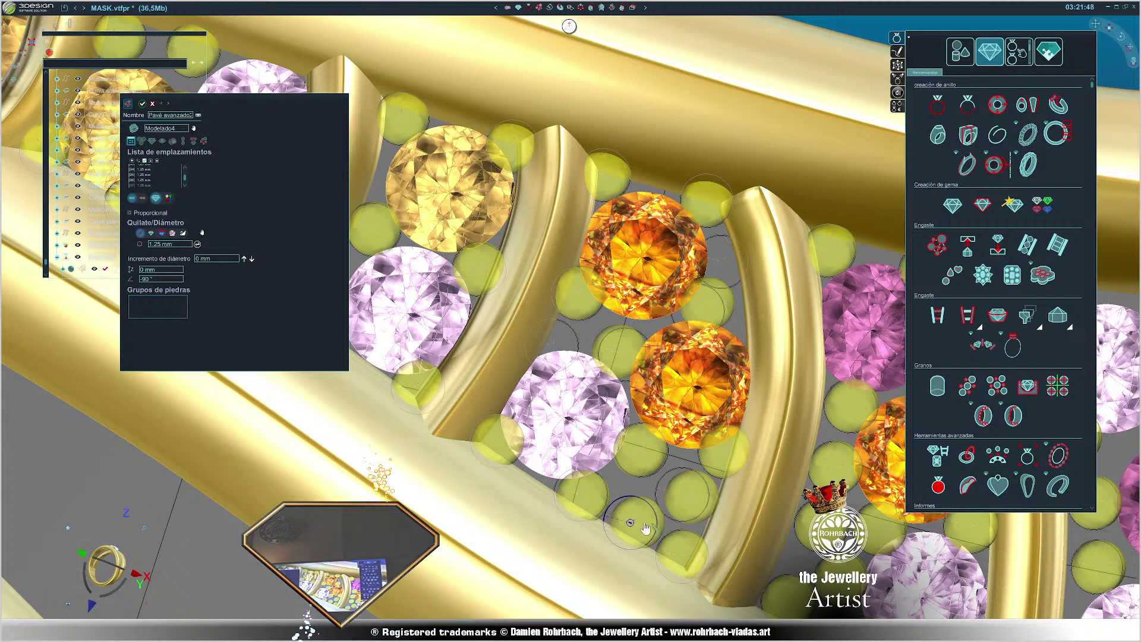
click(630, 523)
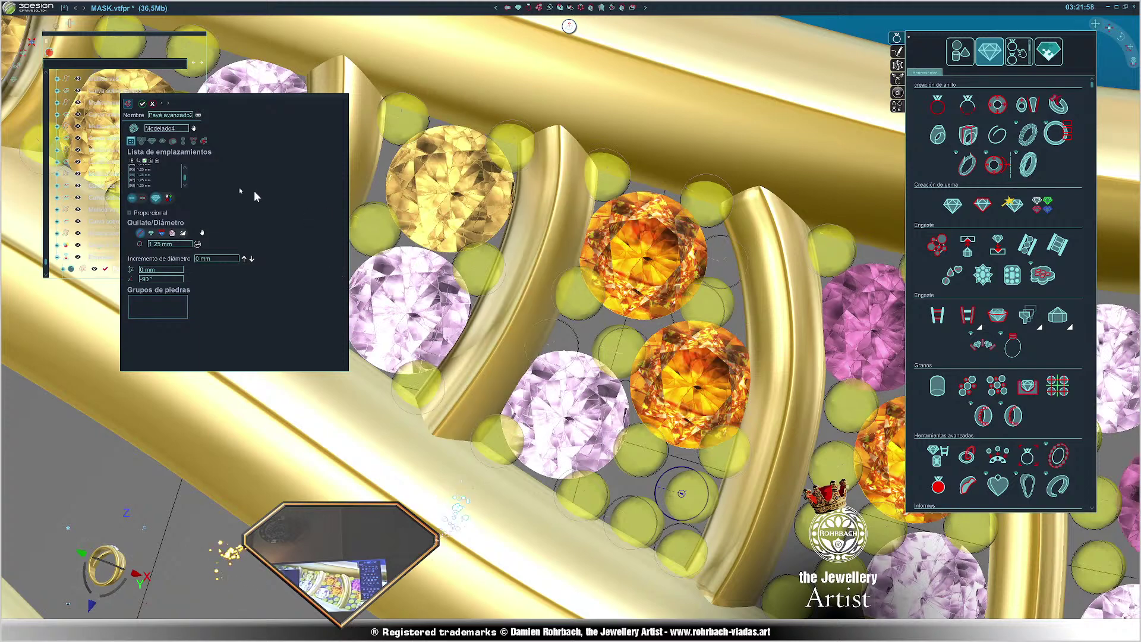
click(142, 104)
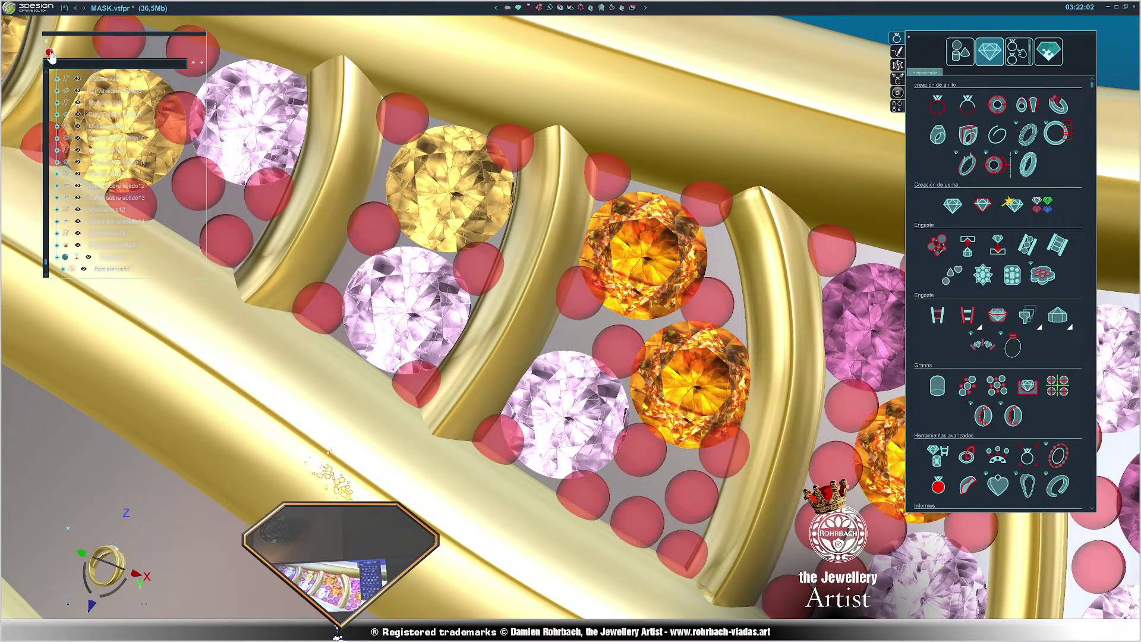
click(65, 8)
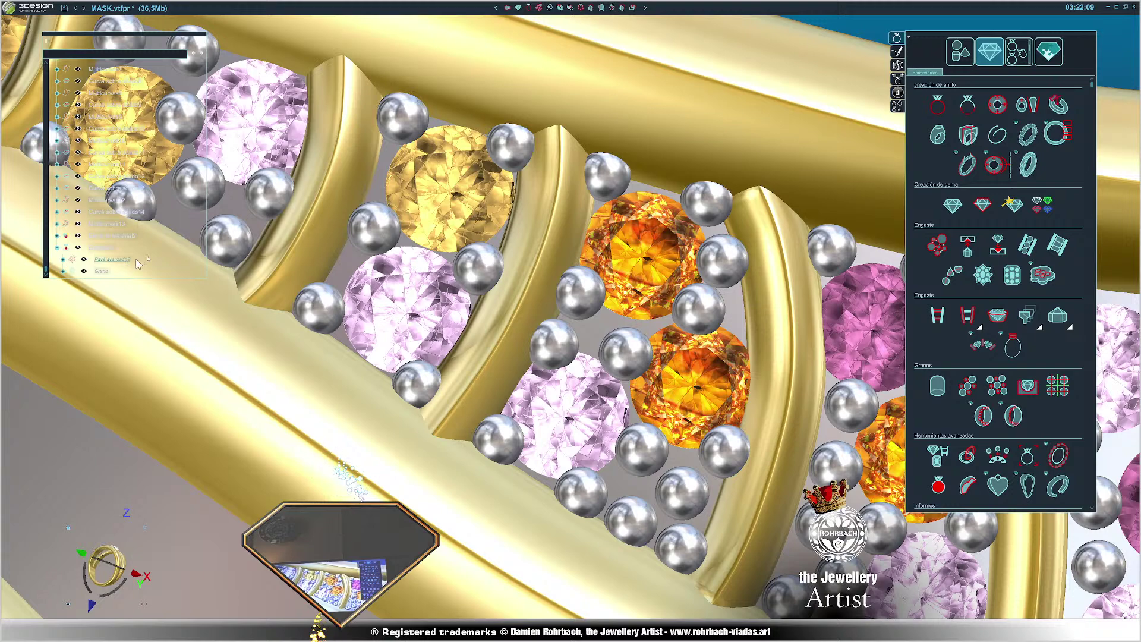
- Reopen Pavé avanzado2, nudge the 1.25 mm placement between the lilac stone and the two orange stones, and apply the edit
double_click(665, 337)
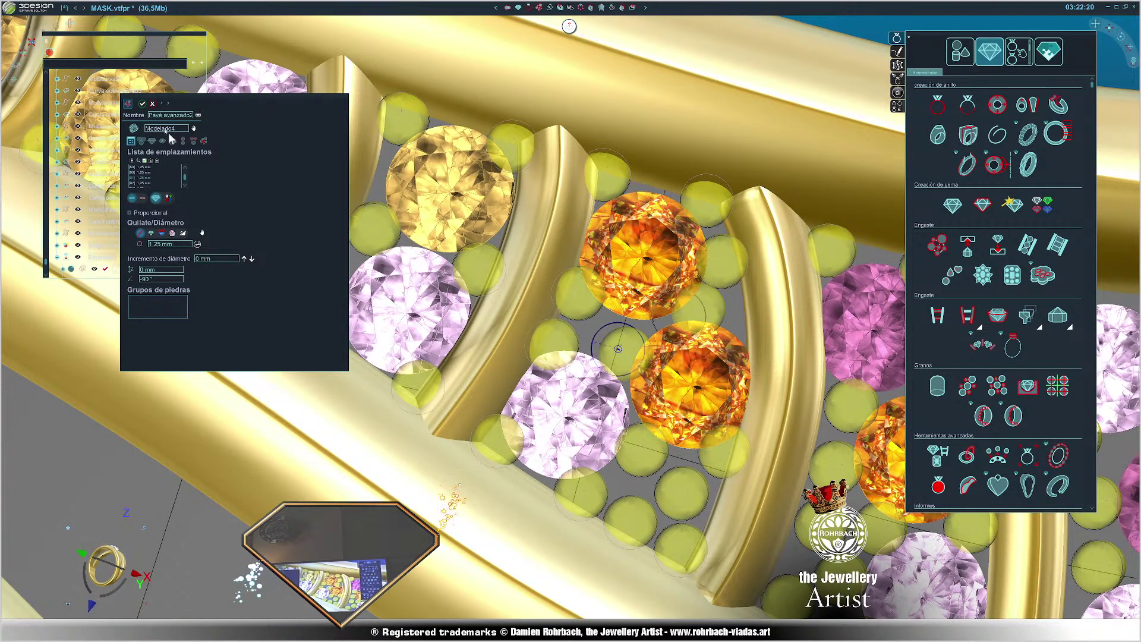
click(144, 104)
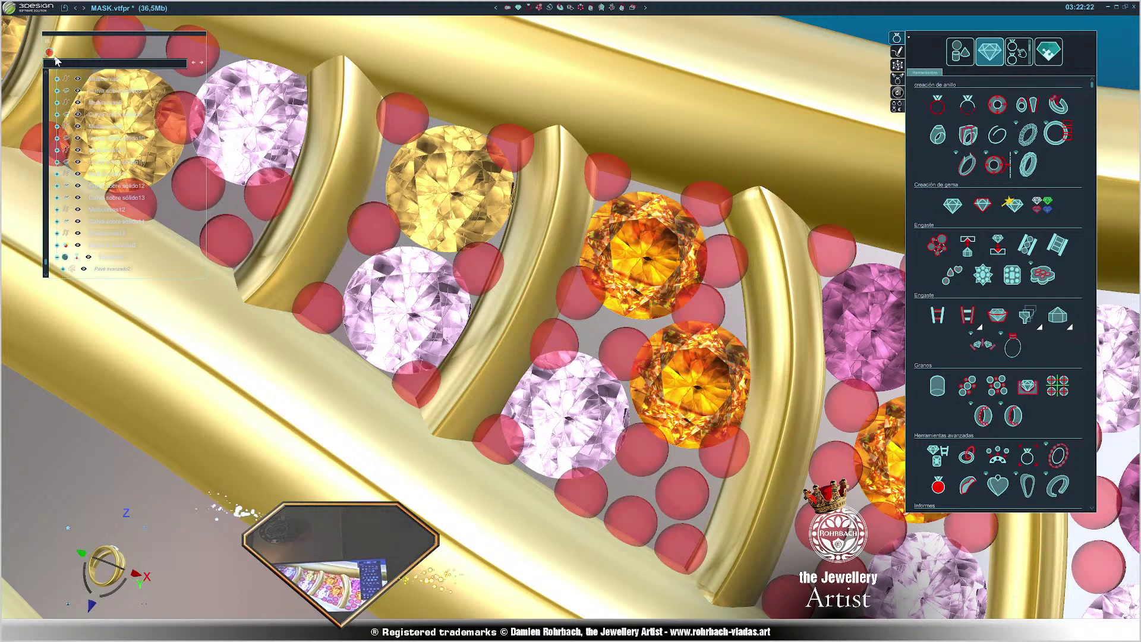
- Rebuild the beads, reopen Pavé avanzado2, add a 1.25 mm placement between the two orange stones and the adjacent rib, apply it and rebuild
click(49, 53)
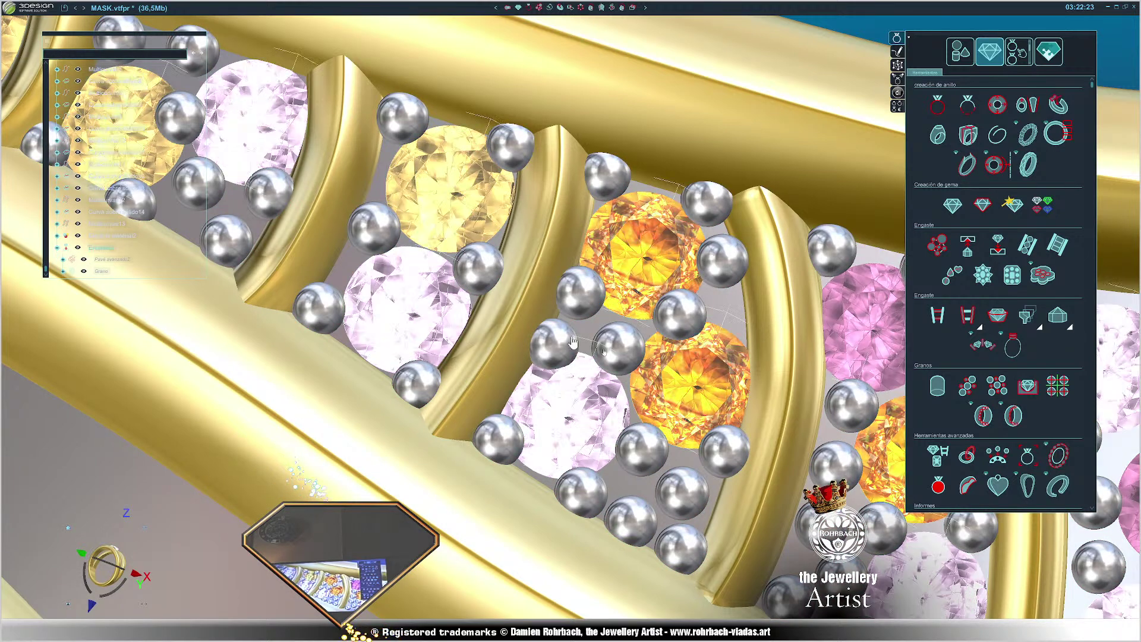
click(667, 488)
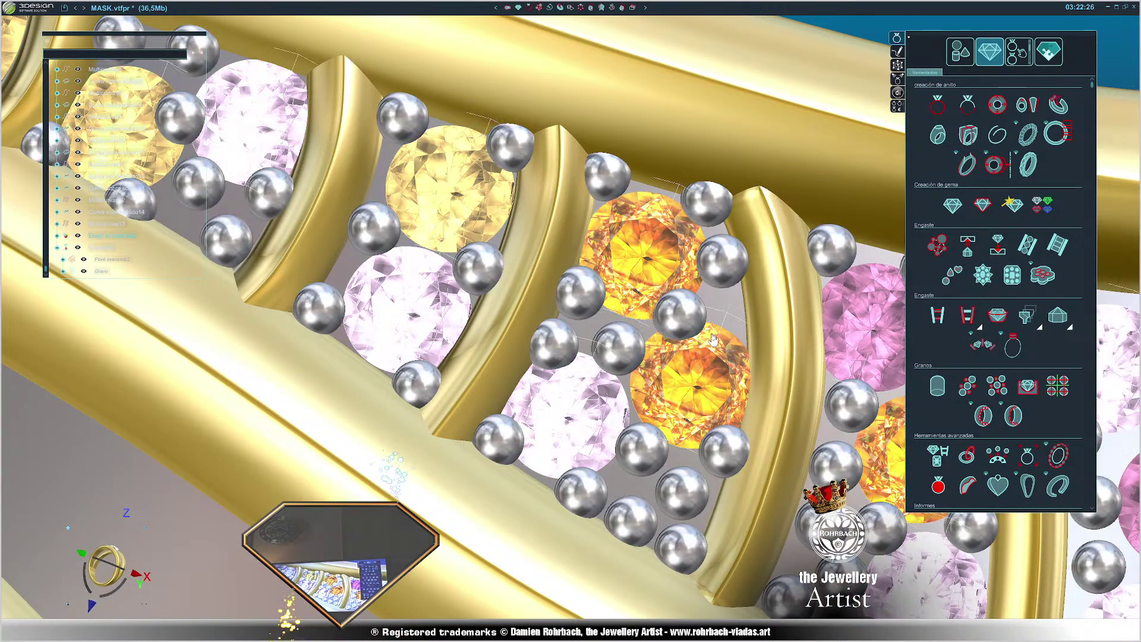
double_click(122, 259)
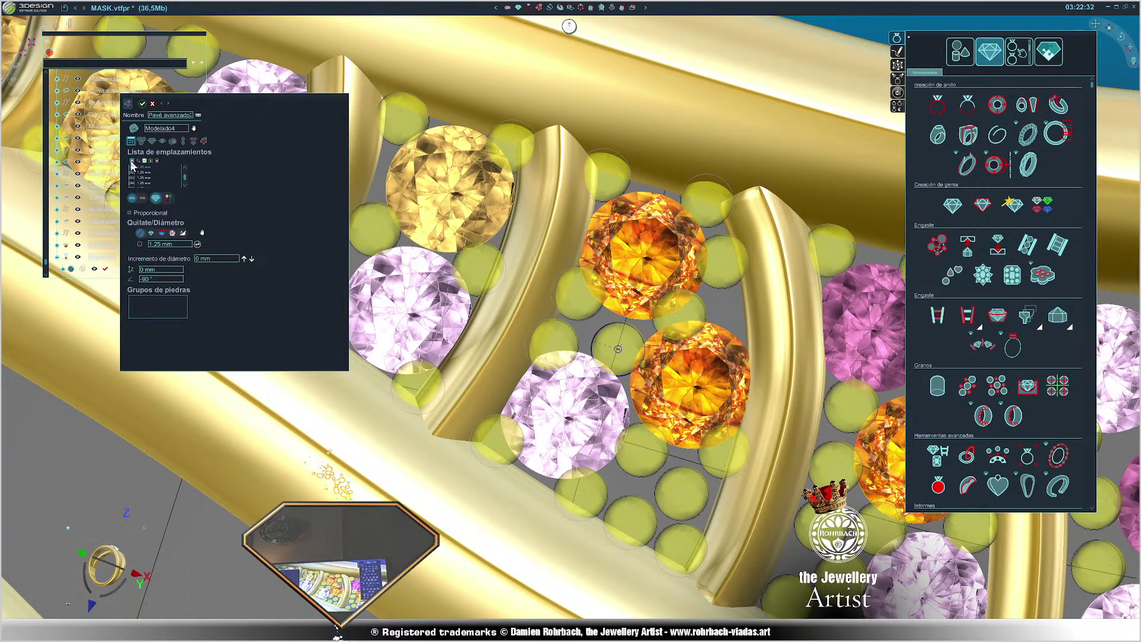
click(736, 319)
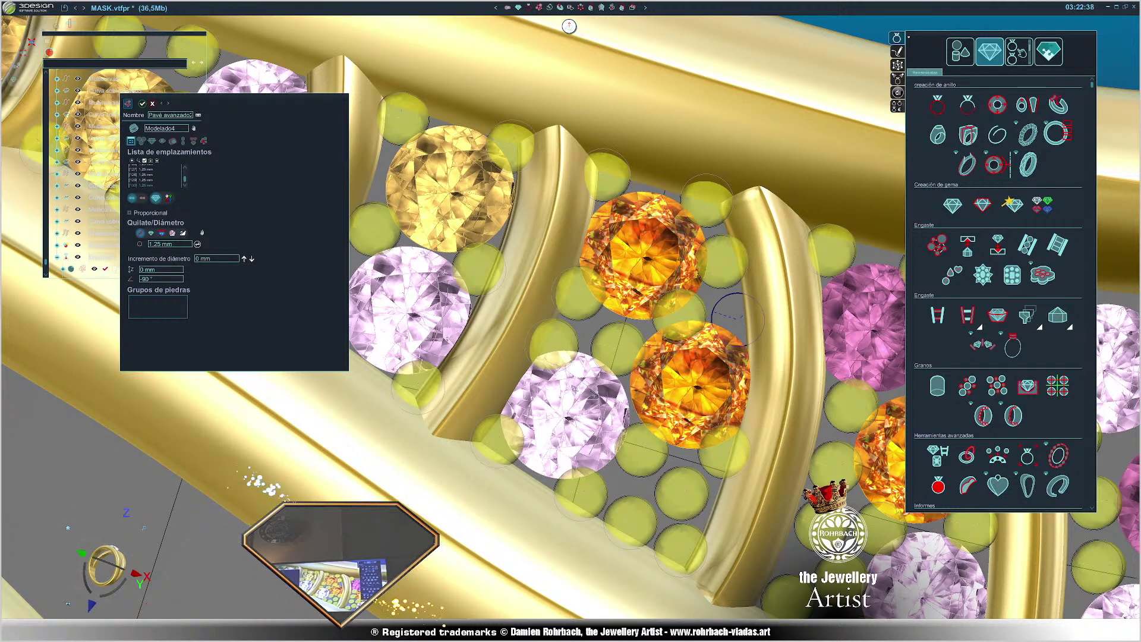
click(142, 103)
click(568, 435)
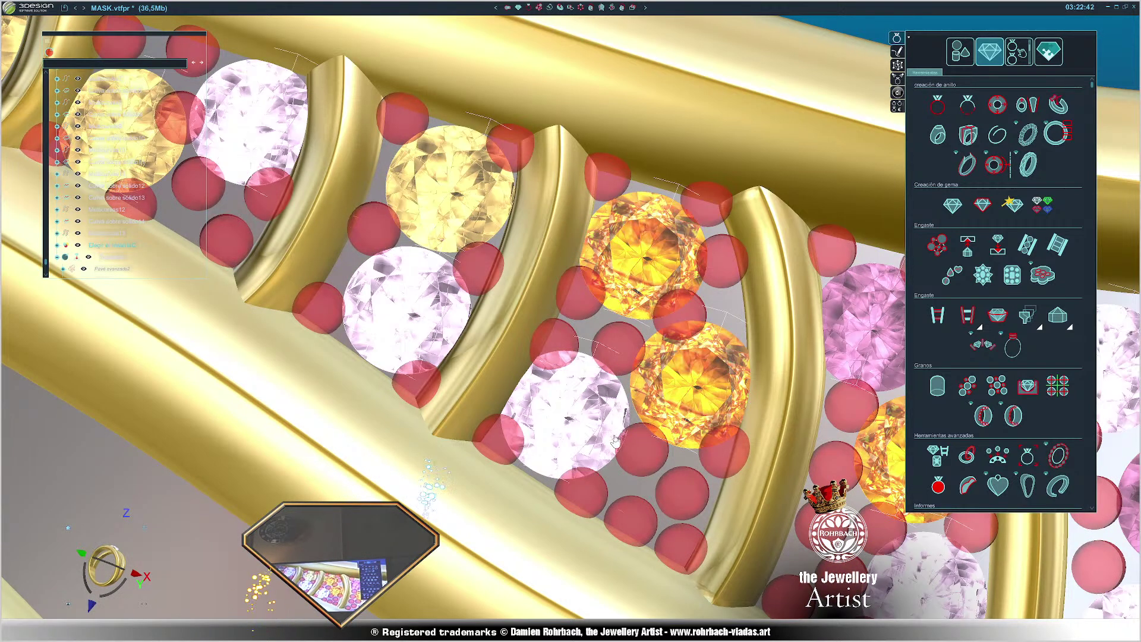
click(49, 54)
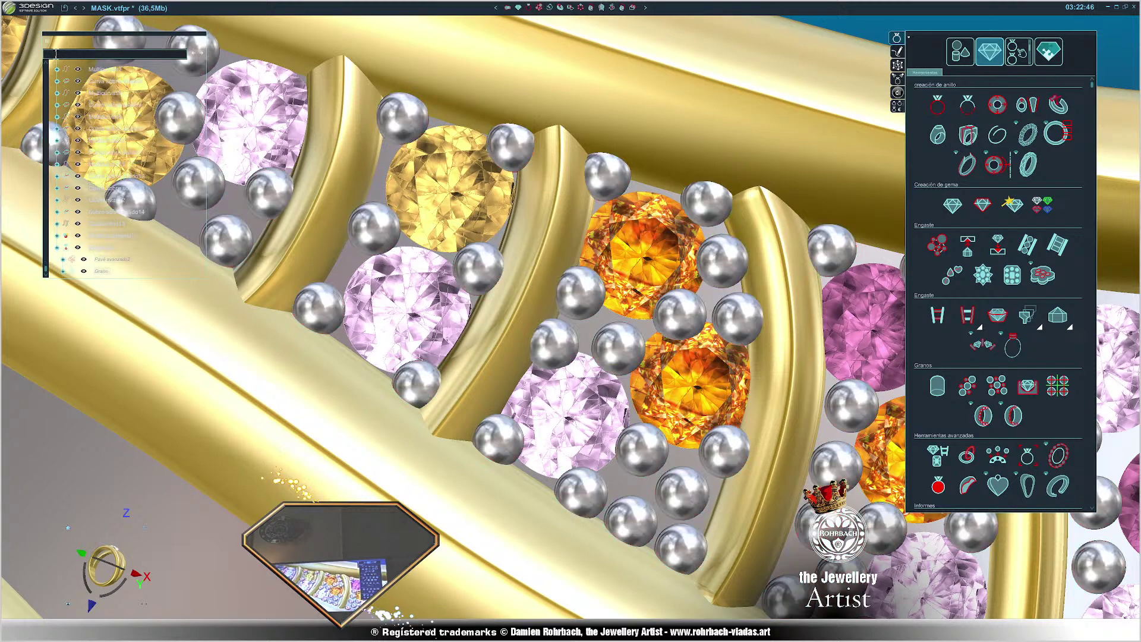
- Reopen Pavé avanzado2, nudge the 1.25 mm placement in the cluster below the lower orange stone, and apply the edit
scroll(308, 252, down, 3)
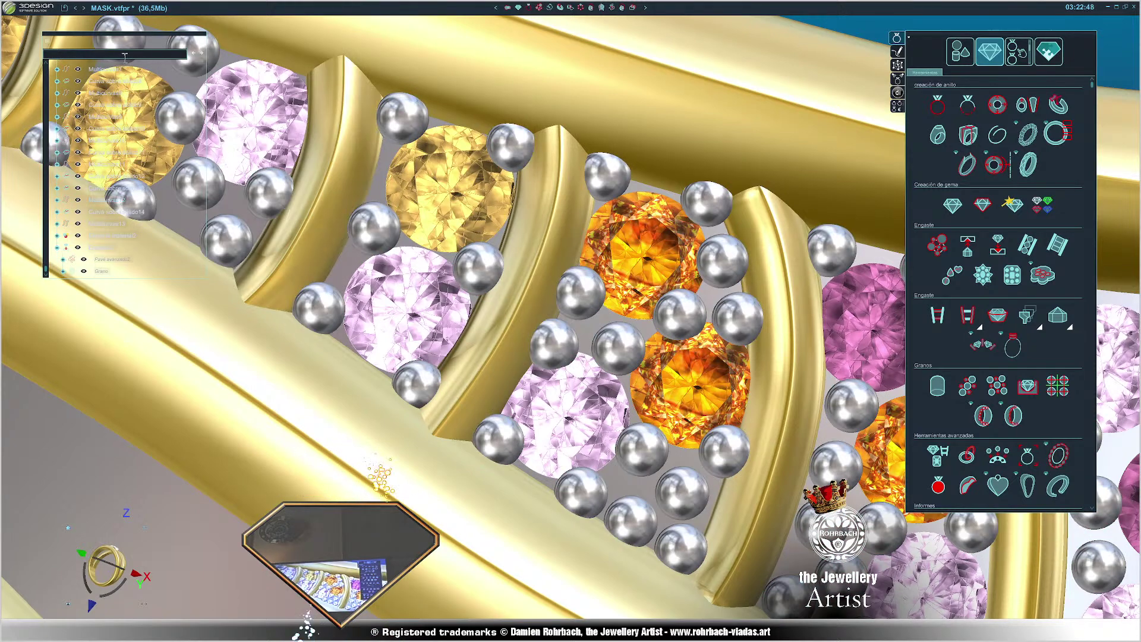
scroll(342, 250, down, 2)
scroll(342, 249, down, 5)
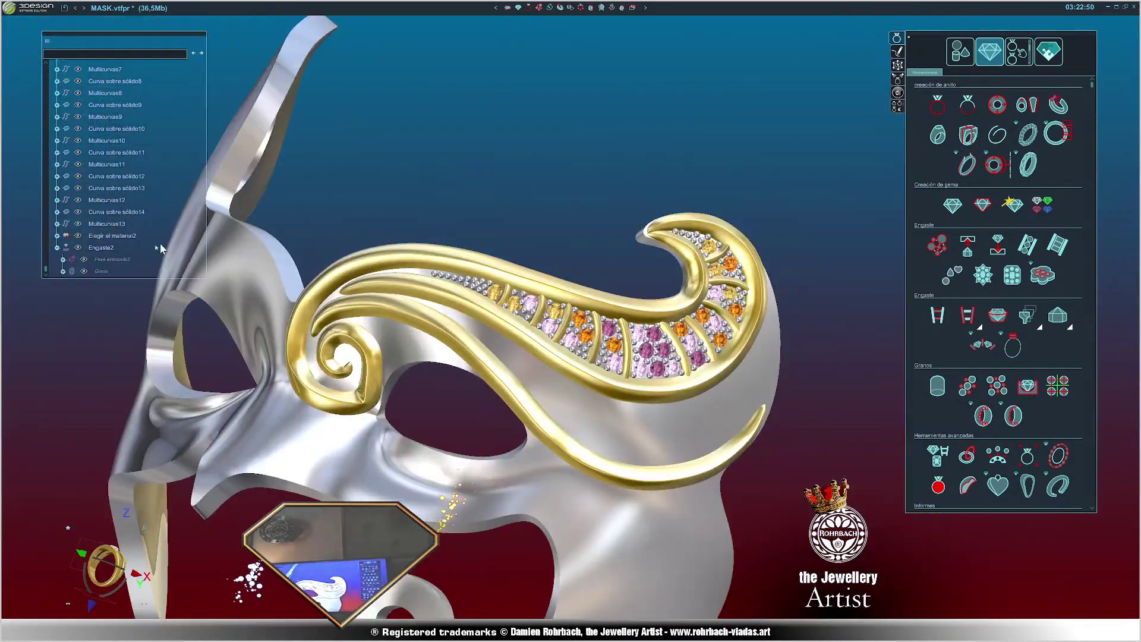
double_click(114, 261)
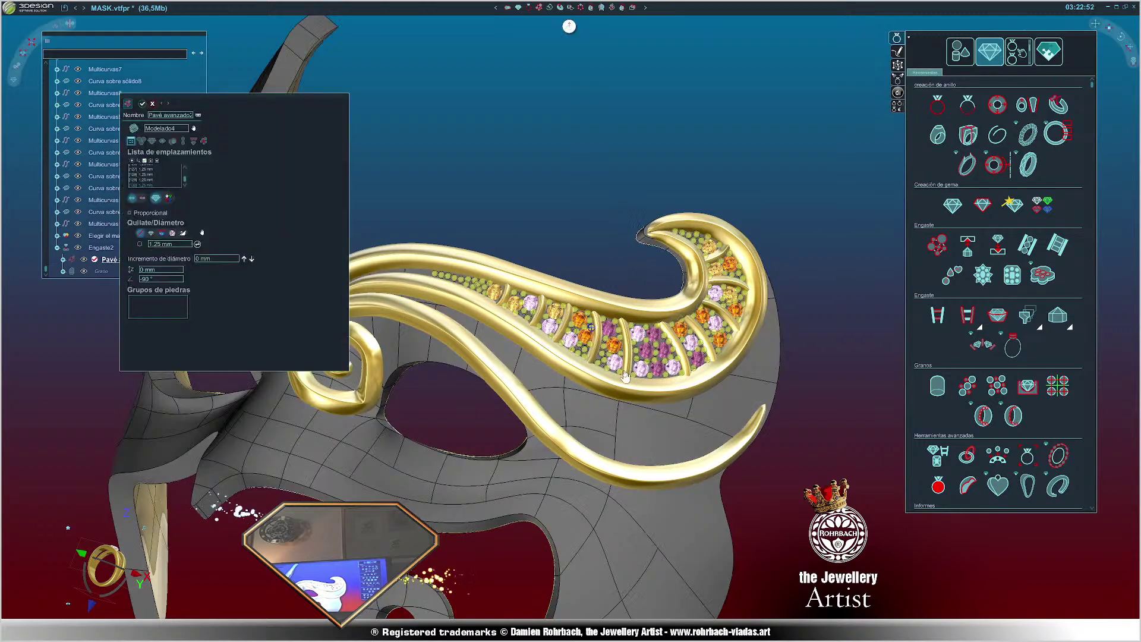
scroll(642, 426, up, 3)
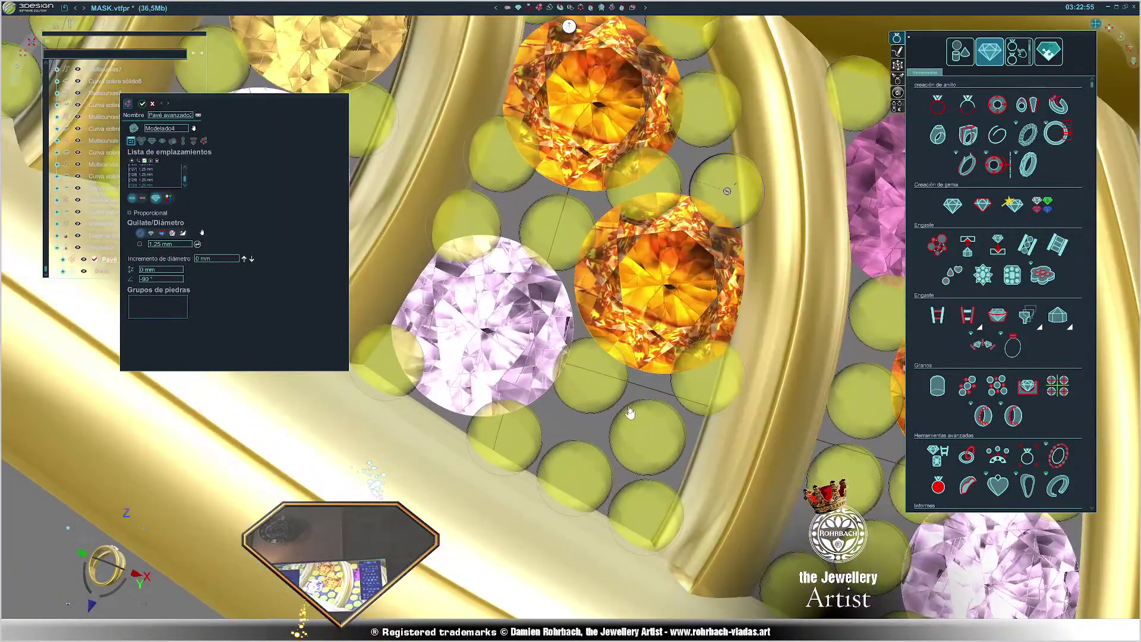
click(649, 443)
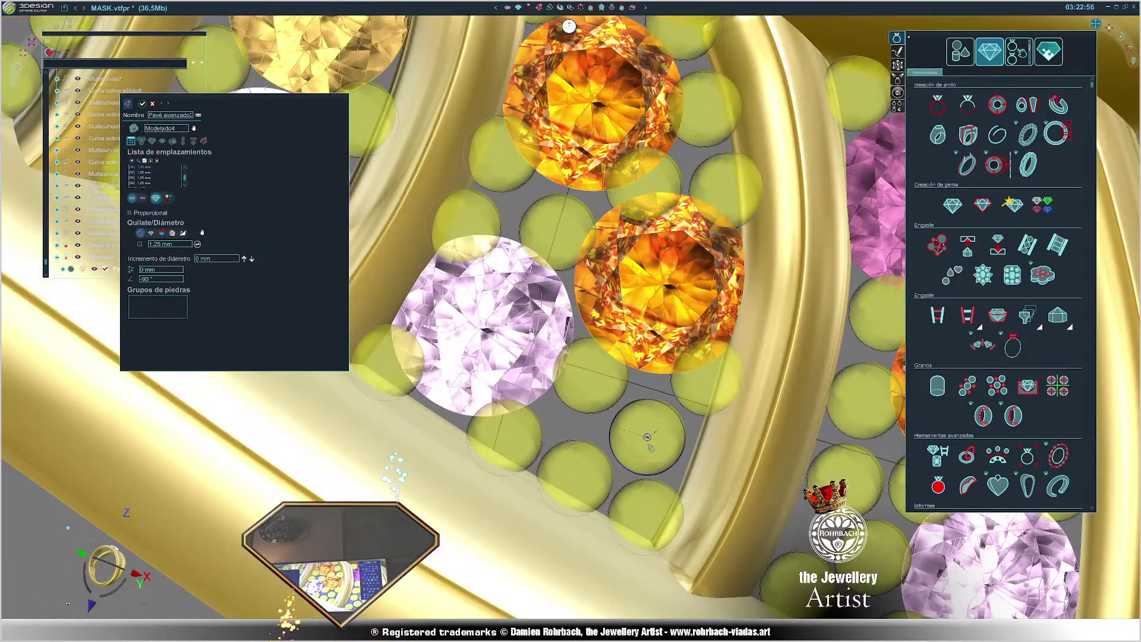
drag(647, 443, 646, 439)
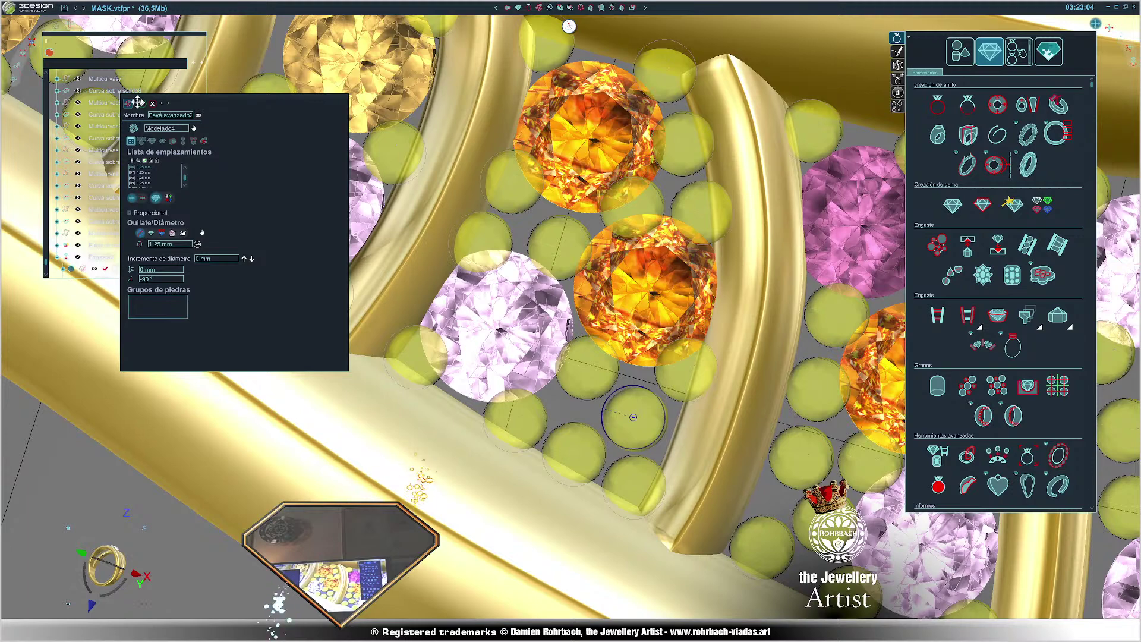
click(142, 104)
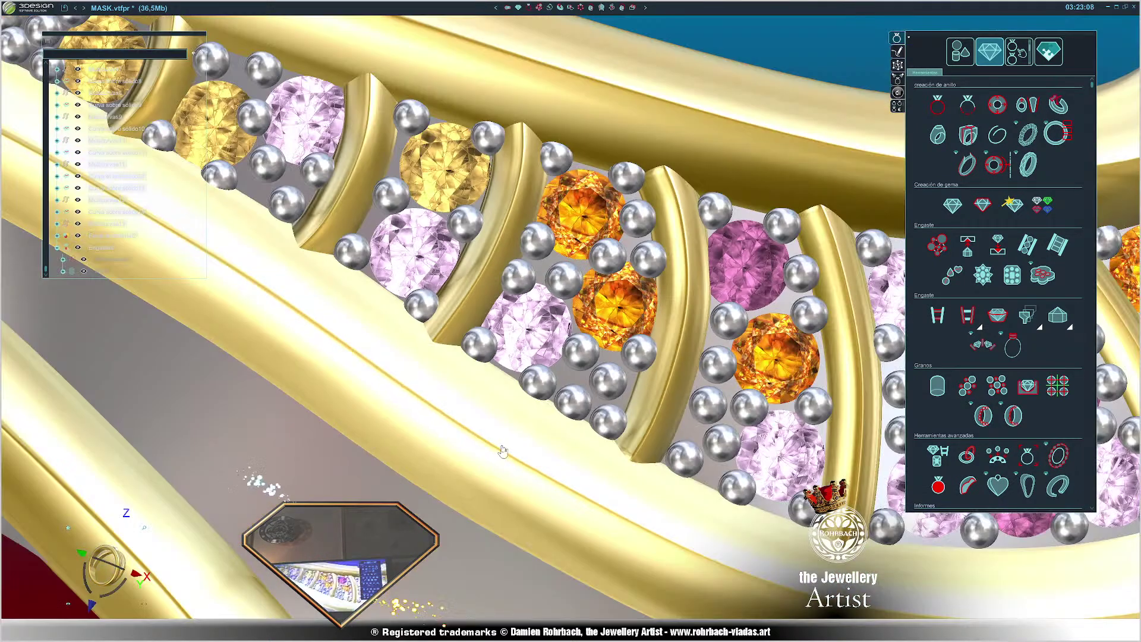
- Reopen Pavé avanzado2 and add a 1.25 mm placement between the lilac stone and the rib tip in the neighbouring yellow-and-lilac section
scroll(503, 452, down, 3)
middle_drag(499, 412, 522, 476)
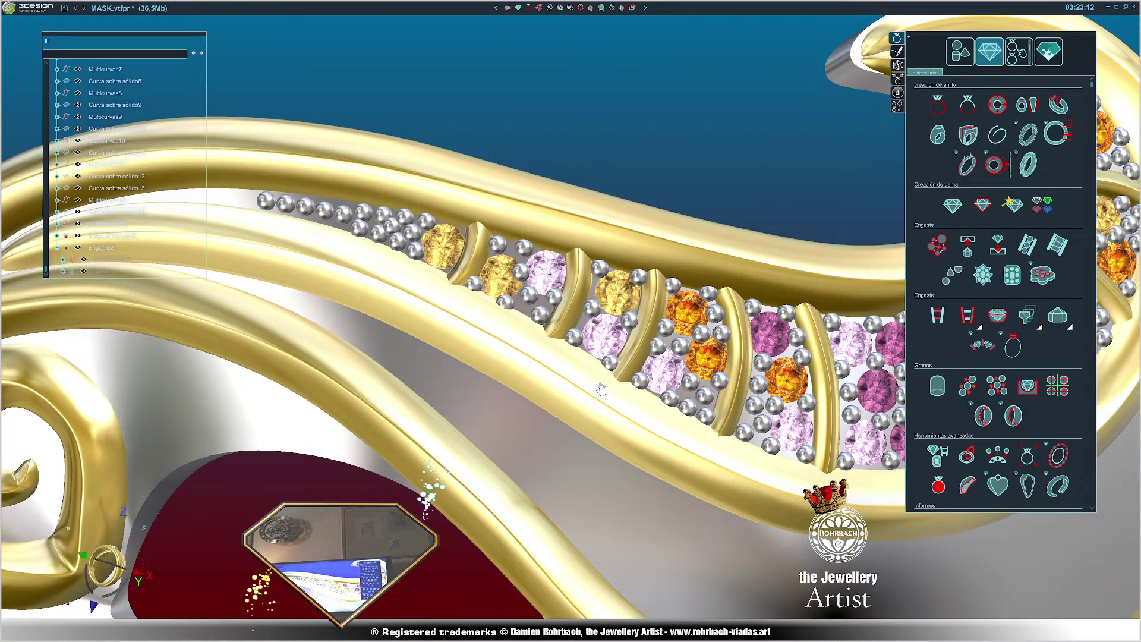
scroll(604, 379, up, 3)
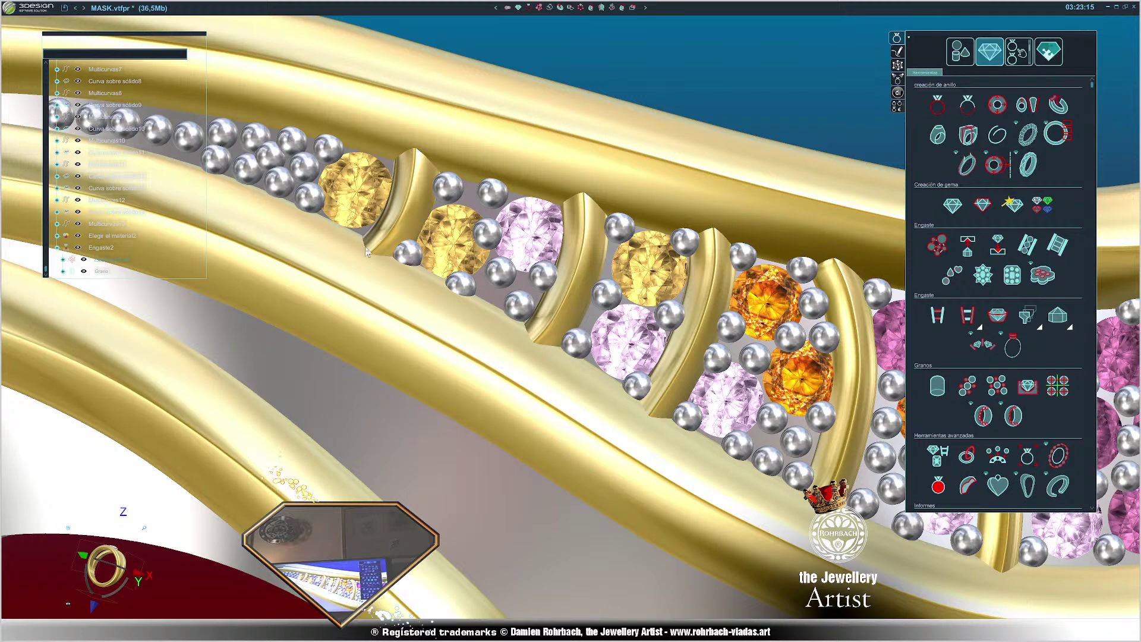
scroll(390, 216, up, 3)
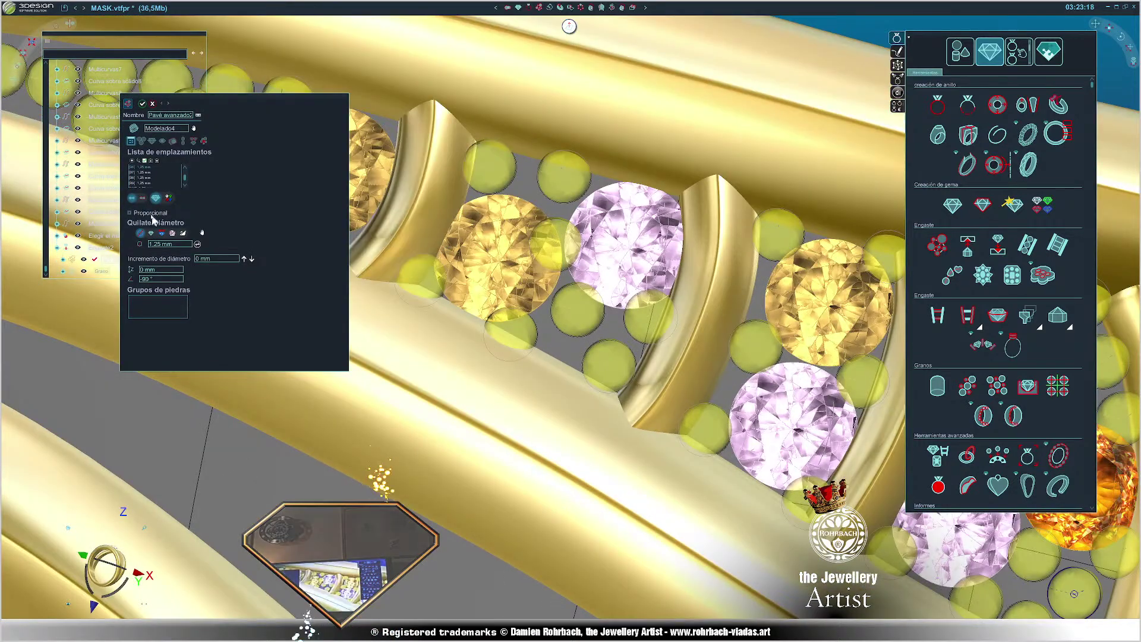
click(131, 161)
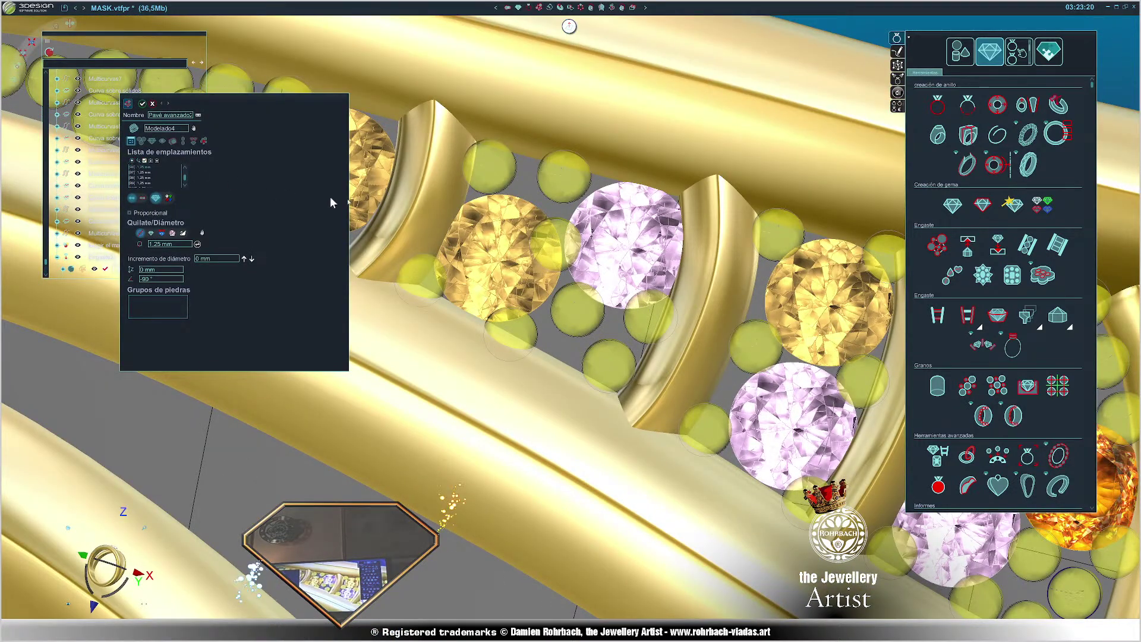
scroll(570, 329, up, 2)
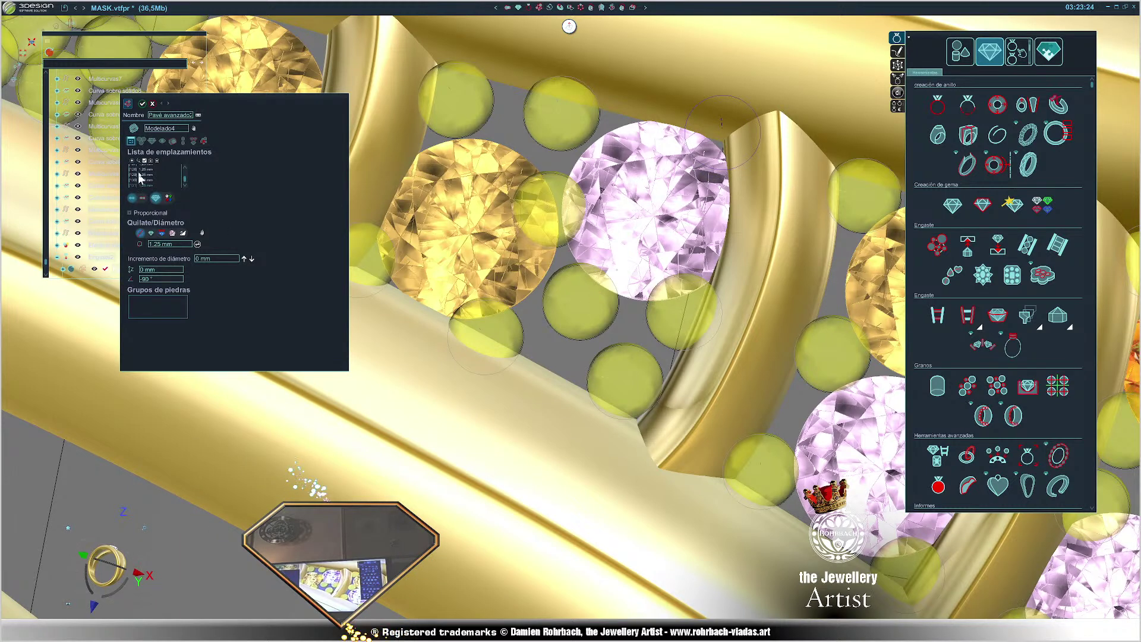
click(168, 198)
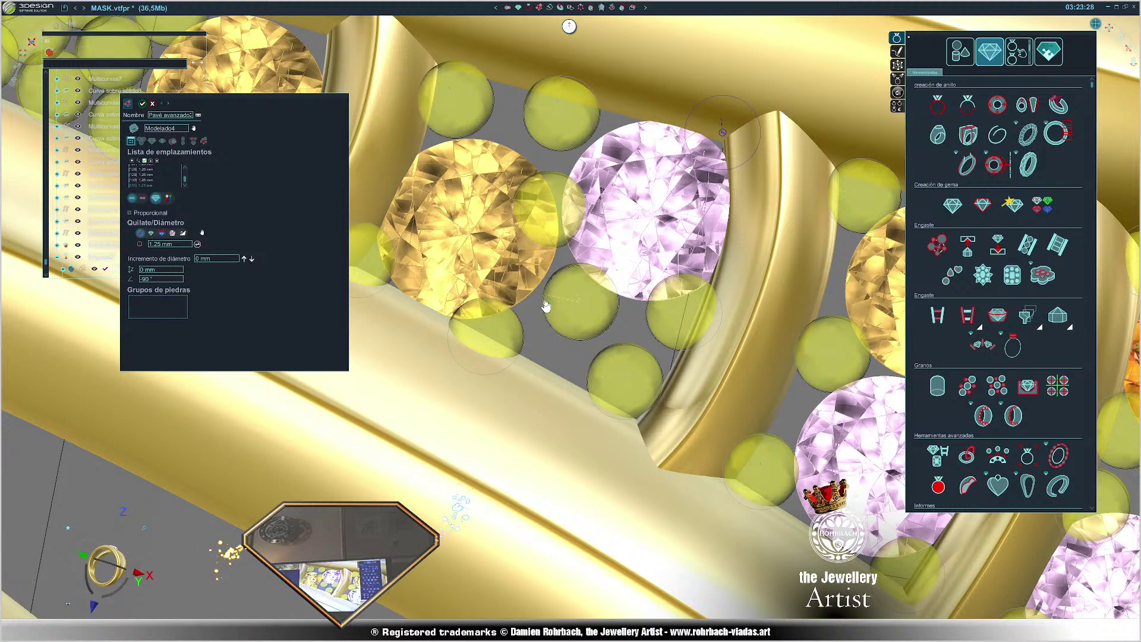
- Even out the 1.25 mm placements below the yellow and lilac stones in this section, apply the pavé edit and rebuild the beads
click(545, 305)
drag(580, 308, 575, 307)
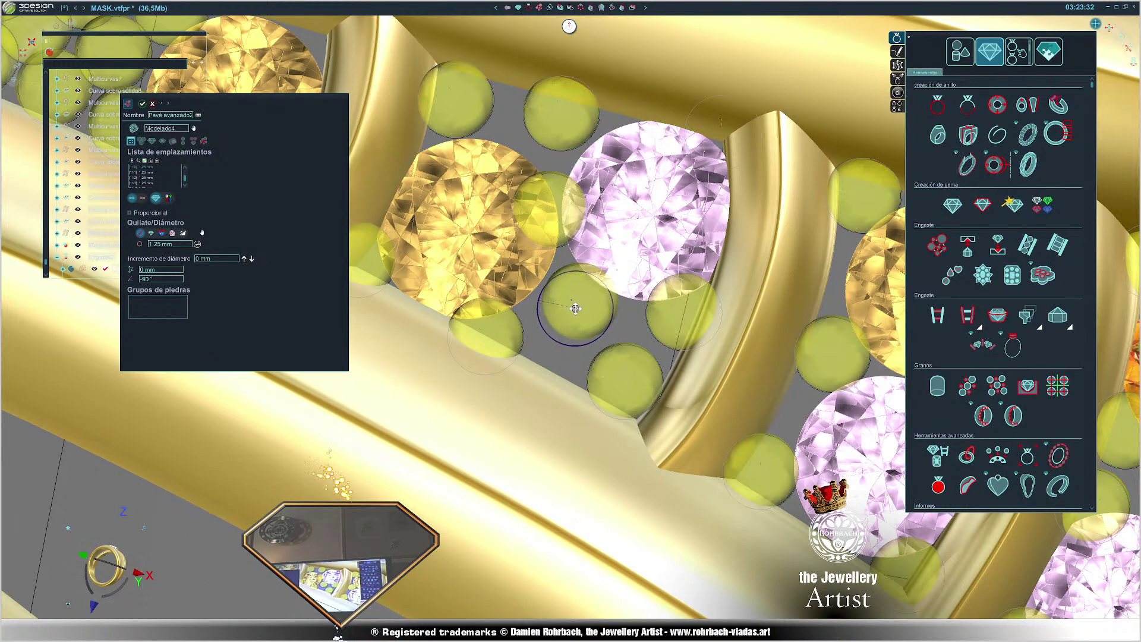
click(509, 321)
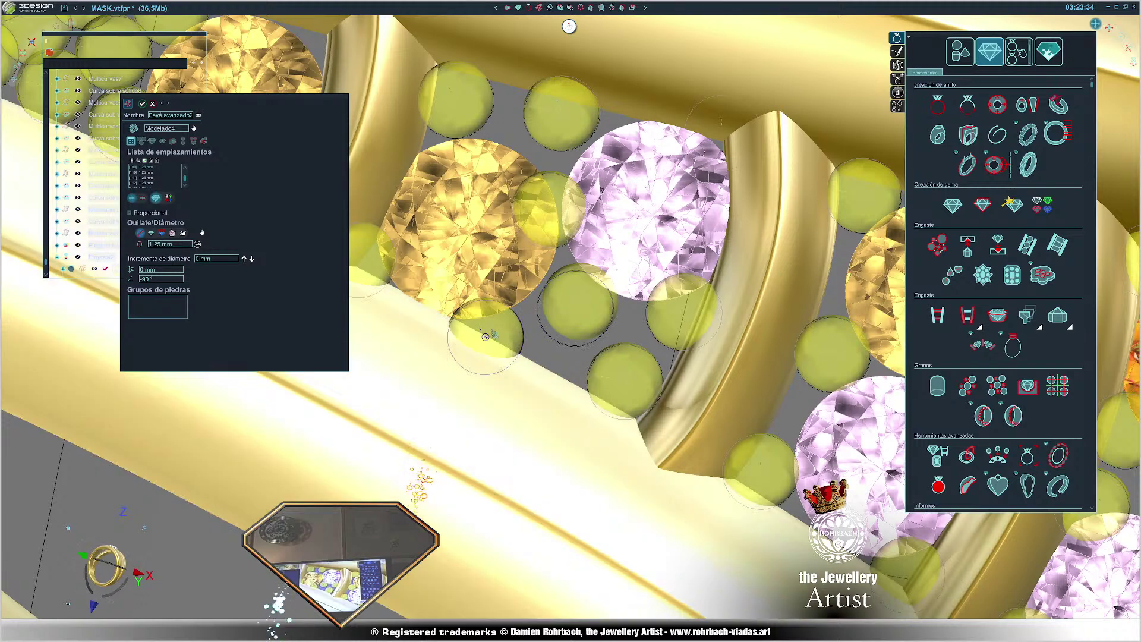
drag(486, 327, 502, 331)
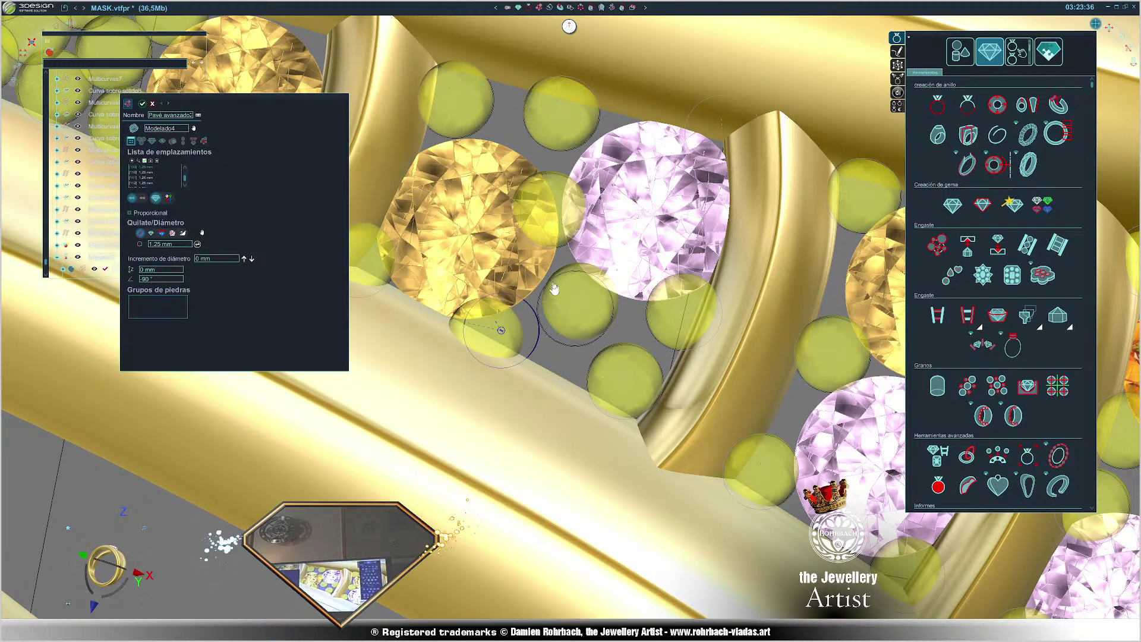
click(574, 309)
drag(575, 309, 584, 308)
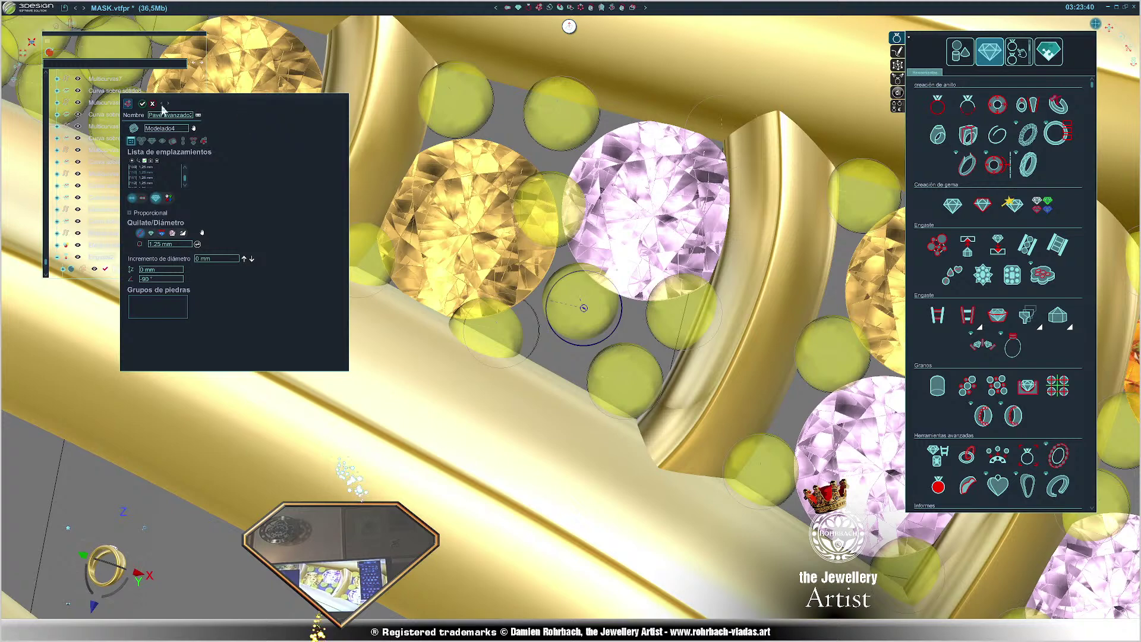
click(125, 104)
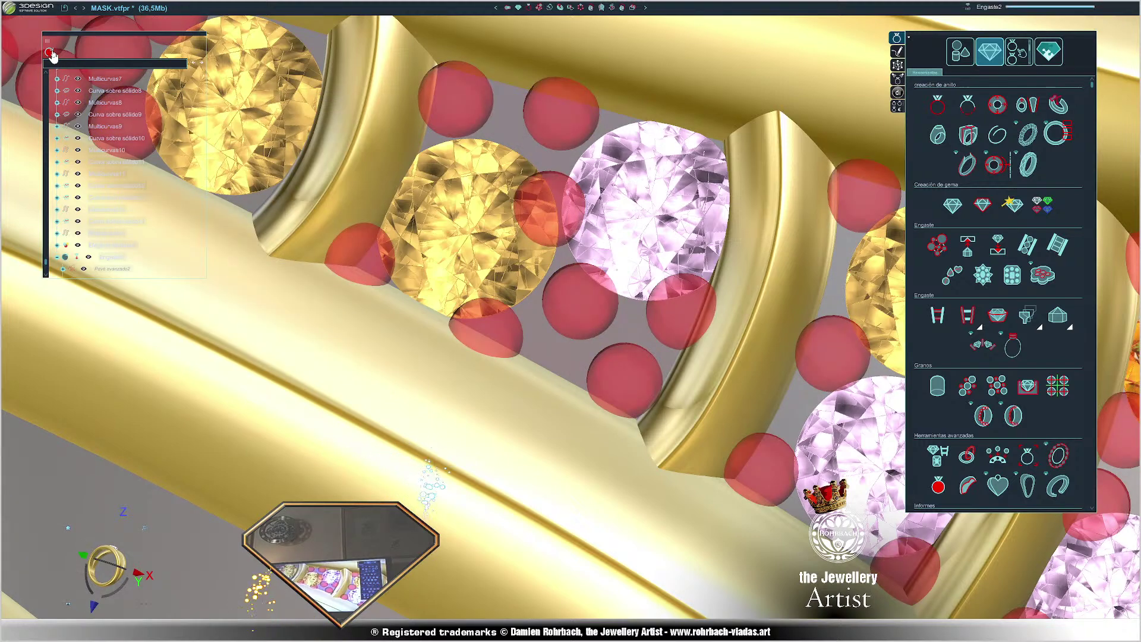
scroll(711, 416, down, 8)
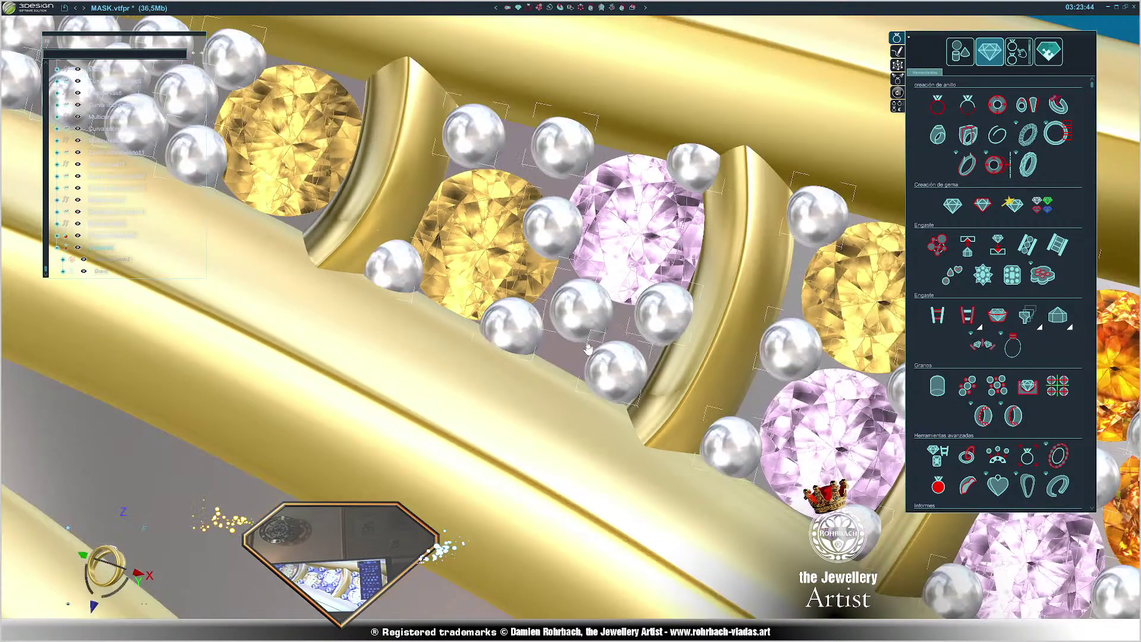
- Examine the beads across the scroll's wide central and curved sections for uneven spacing and remaining gaps
scroll(711, 416, up, 10)
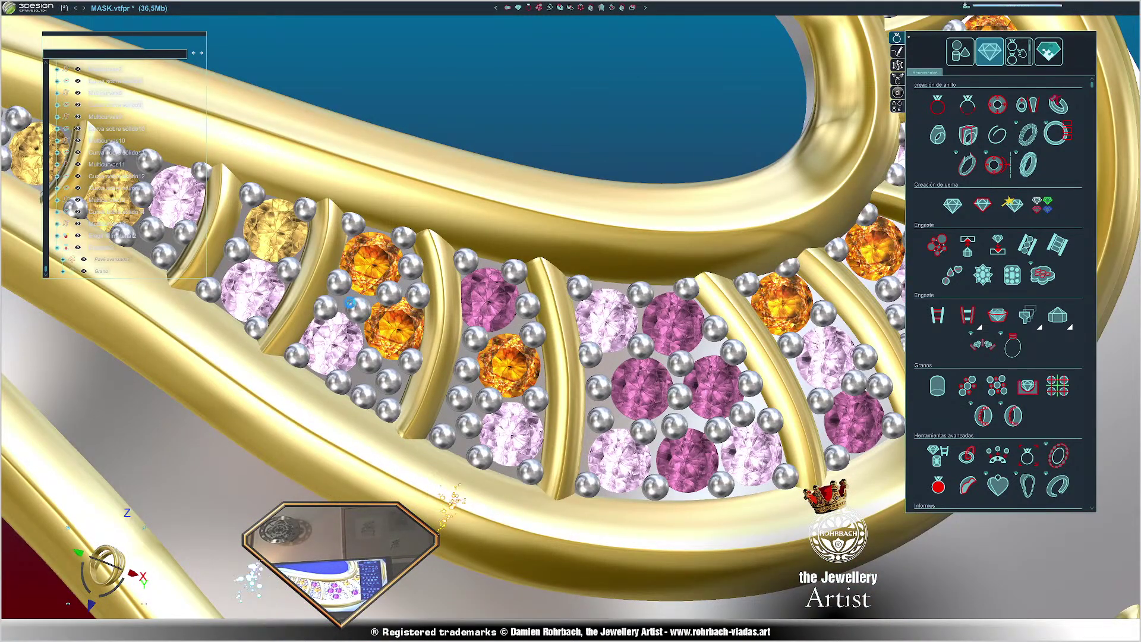
scroll(354, 321, down, 5)
middle_drag(763, 423, 734, 387)
scroll(737, 391, up, 10)
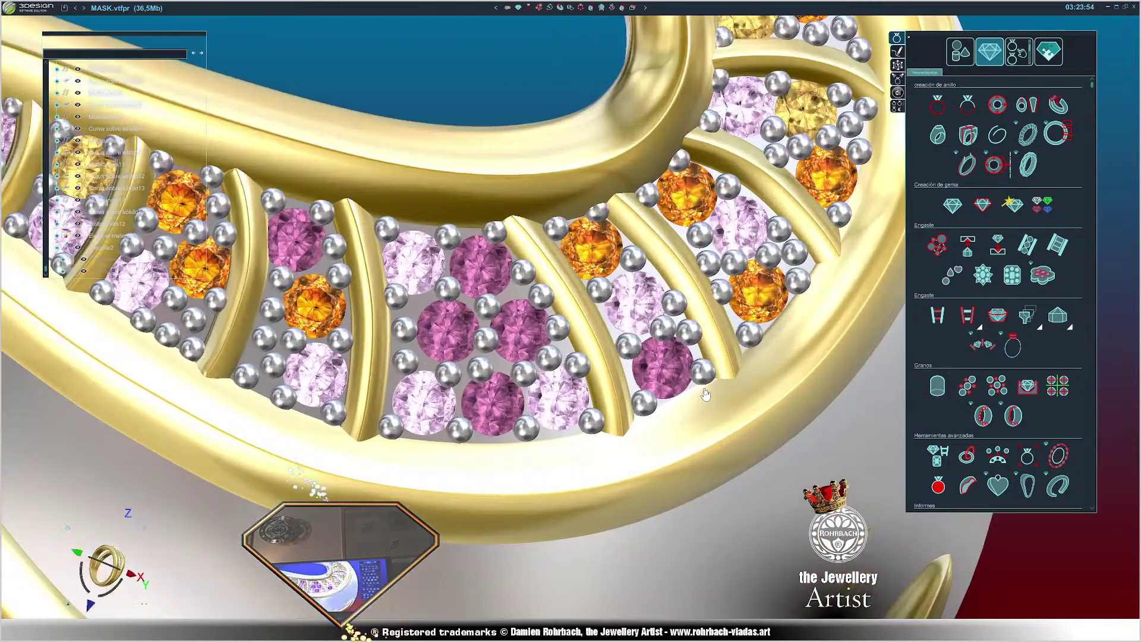
middle_drag(814, 444, 657, 390)
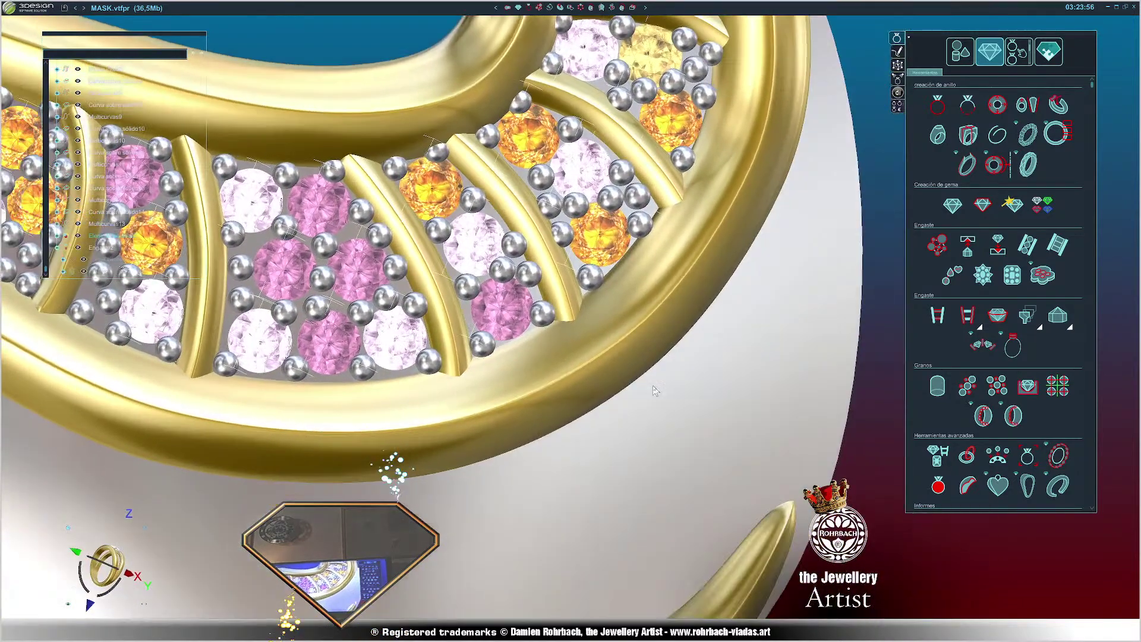
scroll(657, 389, up, 3)
click(495, 261)
scroll(495, 262, down, 5)
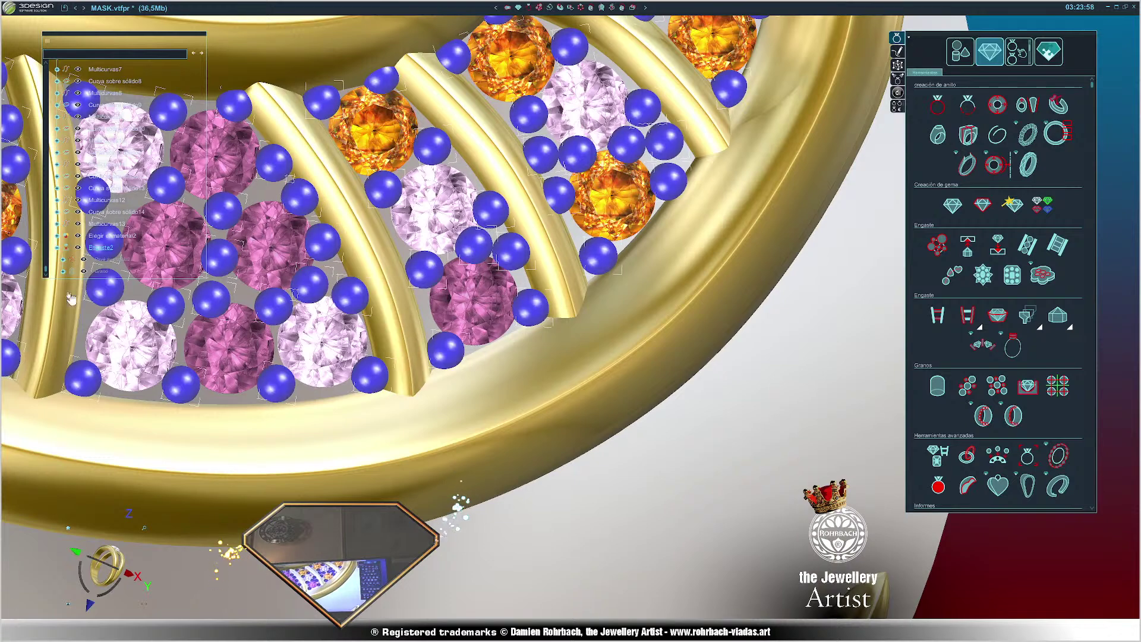
scroll(267, 264, up, 5)
key(Escape)
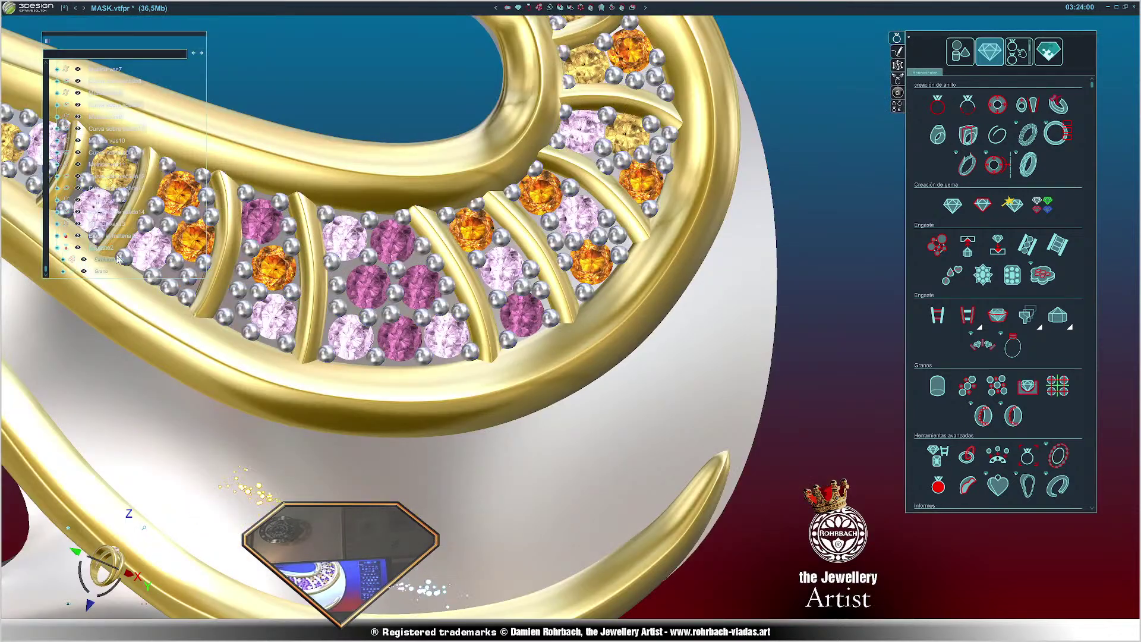
- Reopen Pavé avanzado2, even out the 1.25 mm placements around the lilac and magenta stones between the two curved ribs, and apply the edit
double_click(119, 257)
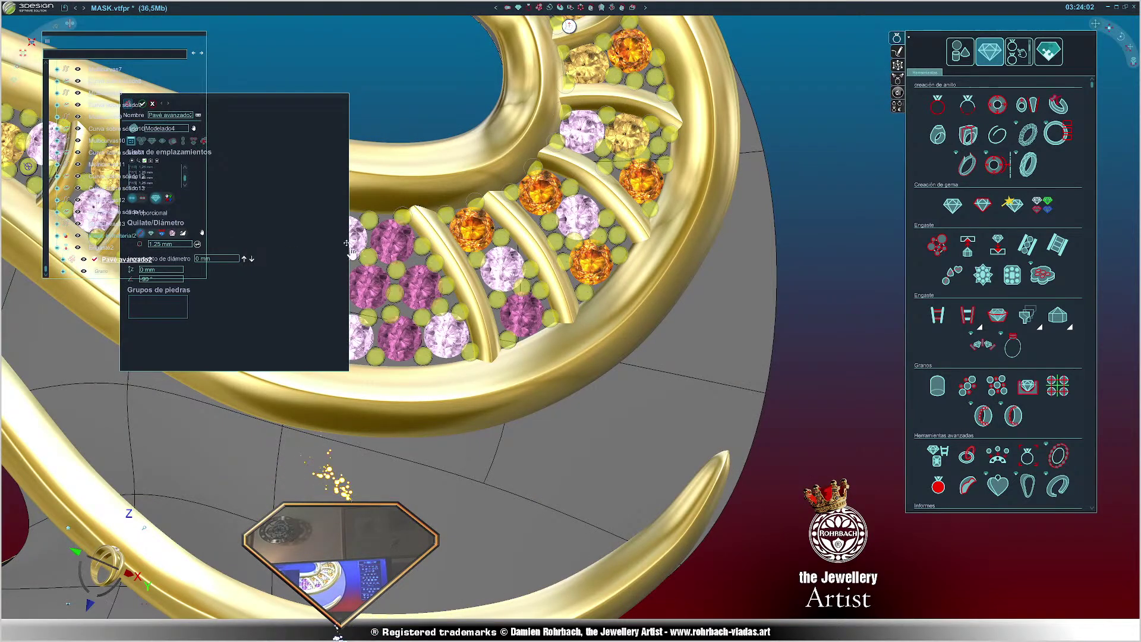
scroll(463, 294, up, 5)
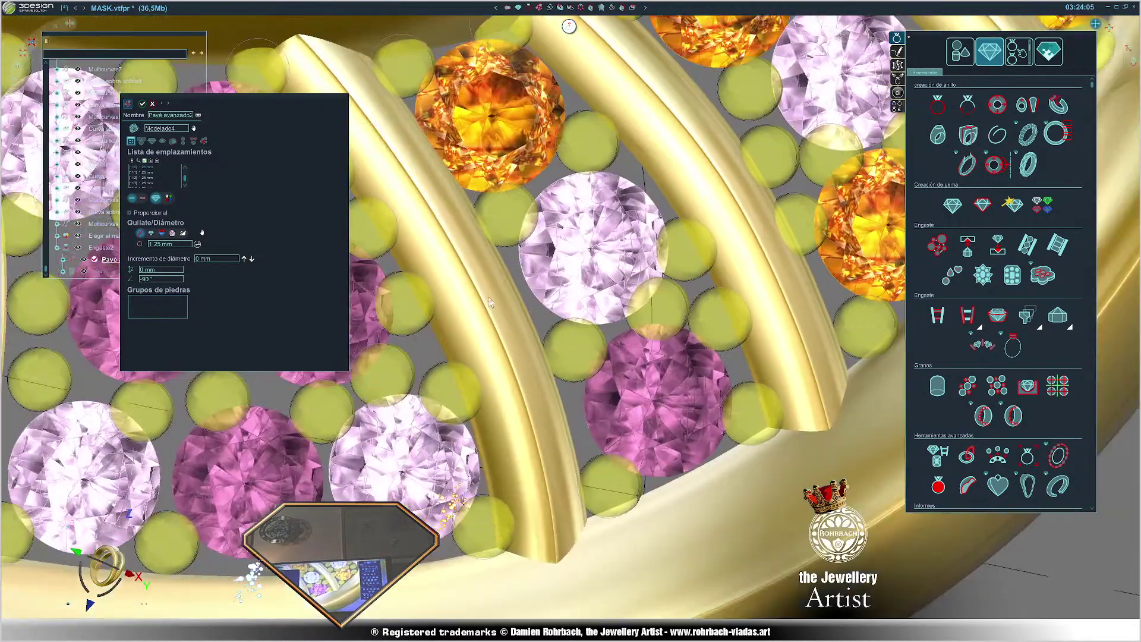
middle_drag(489, 299, 526, 300)
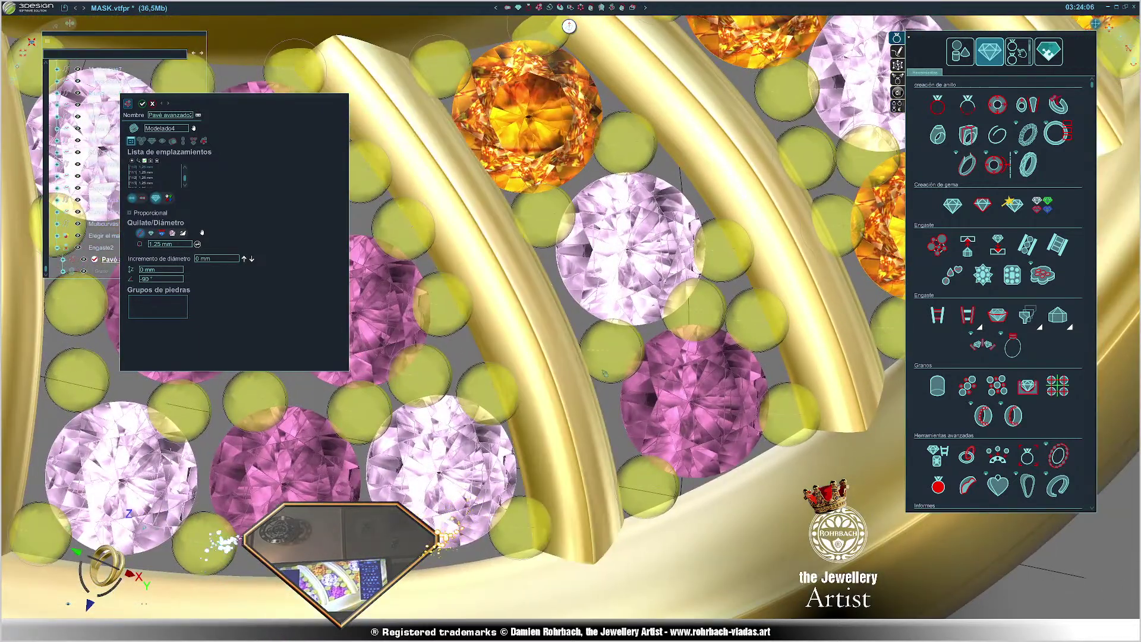
click(603, 380)
drag(611, 352, 607, 352)
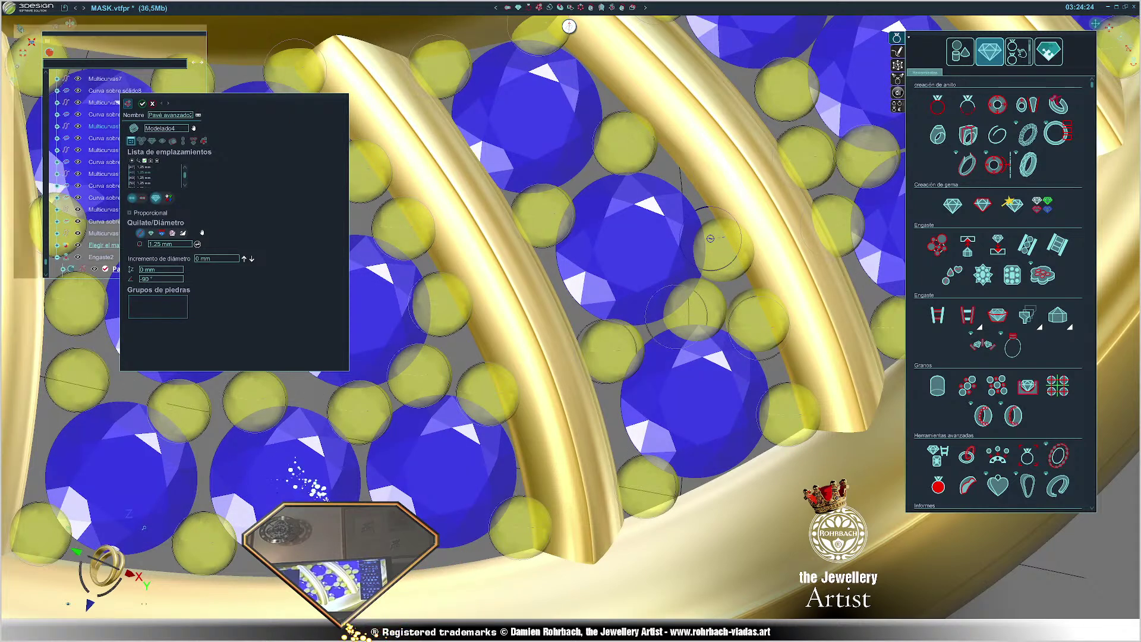
drag(227, 97, 257, 110)
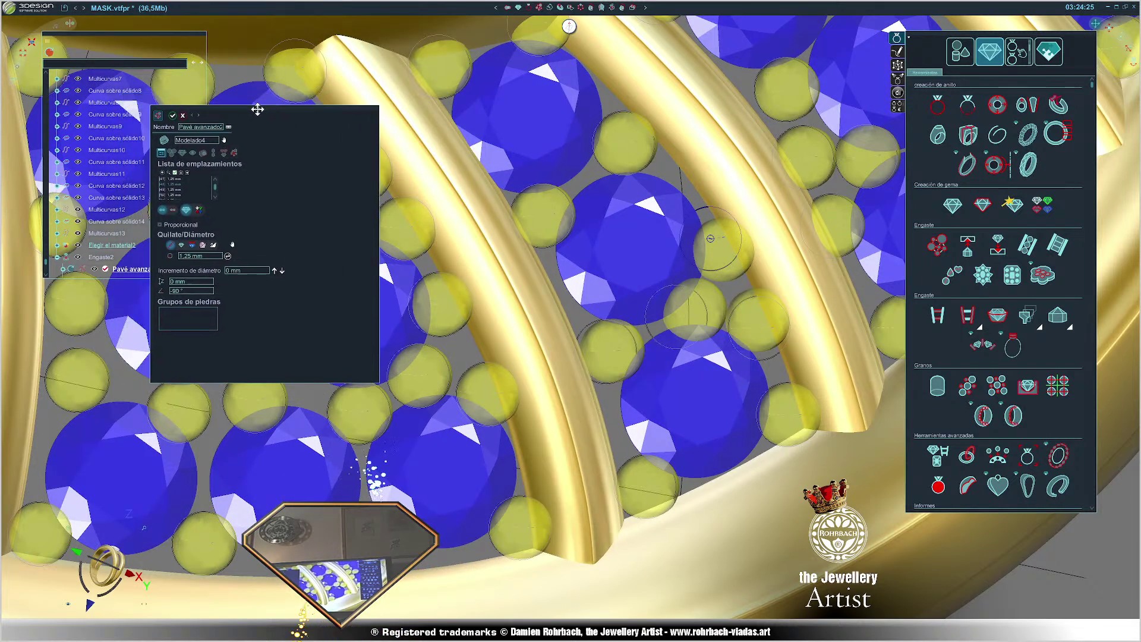
click(173, 116)
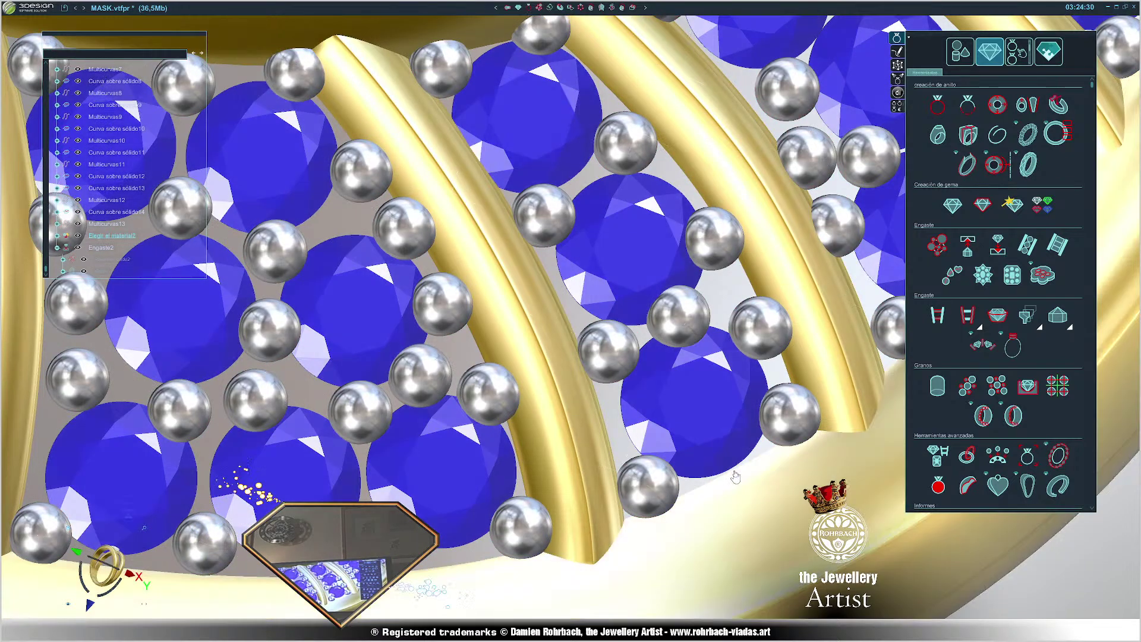
- Check the spacing of the rebuilt beads around the stones and ribs in the scroll's central and curved sections
scroll(730, 480, down, 5)
scroll(730, 480, down, 5)
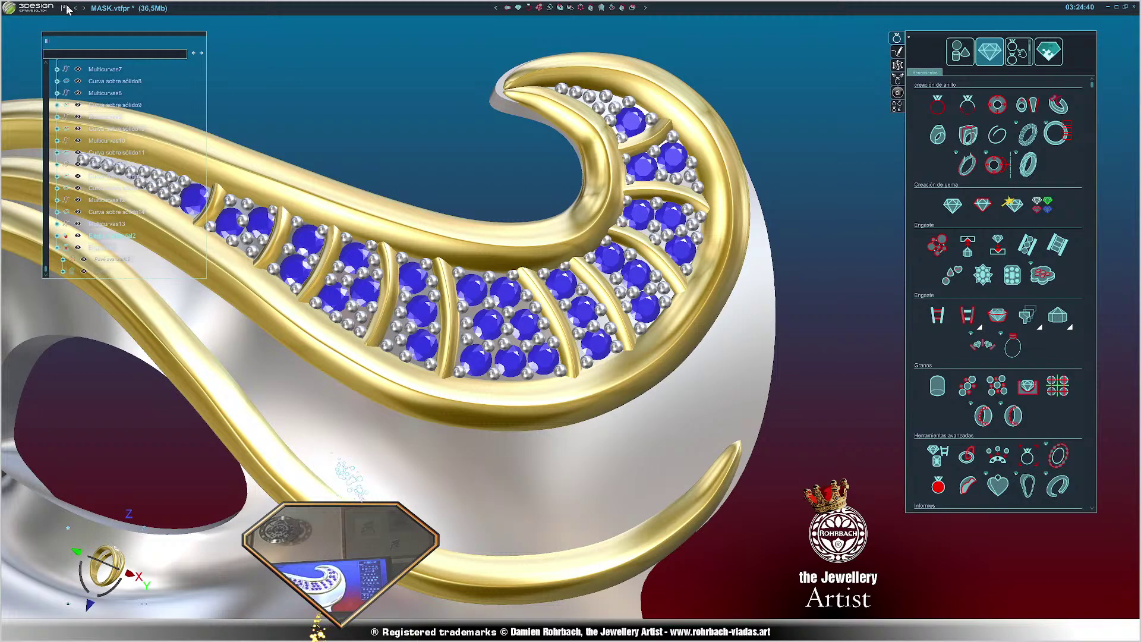
scroll(485, 287, up, 3)
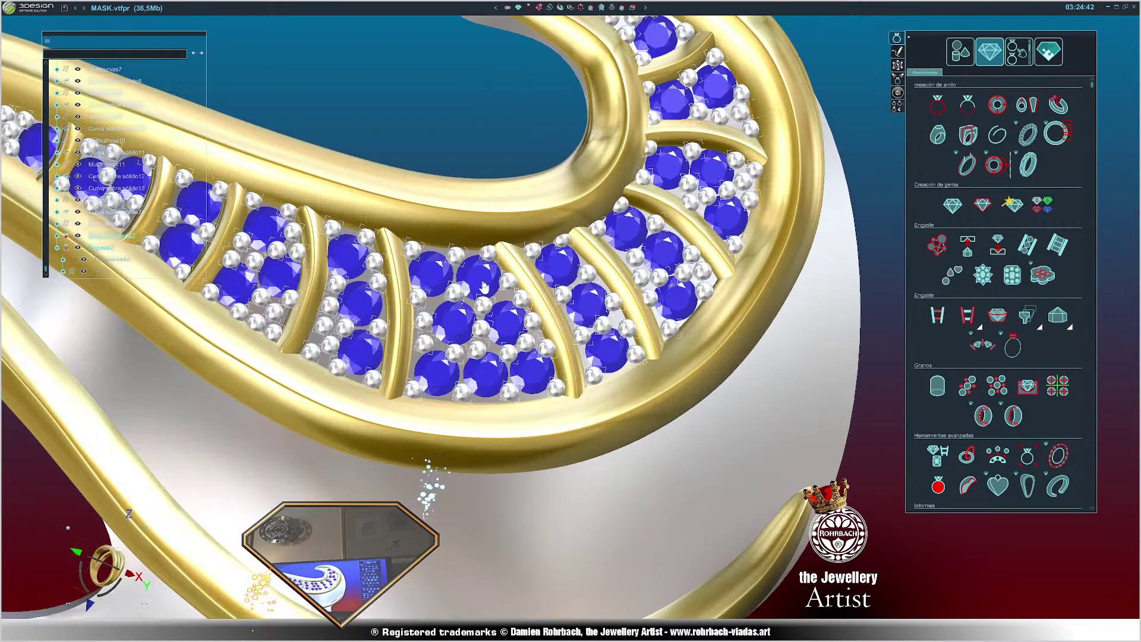
scroll(554, 333, down, 6)
middle_drag(610, 377, 573, 409)
scroll(572, 409, up, 10)
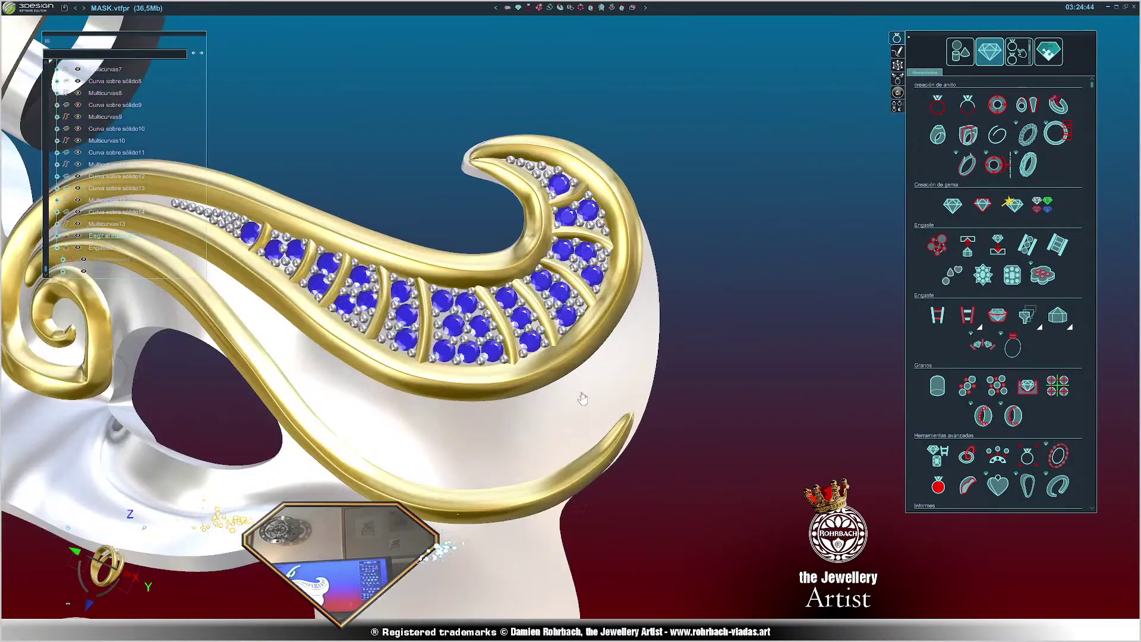
scroll(489, 348, up, 3)
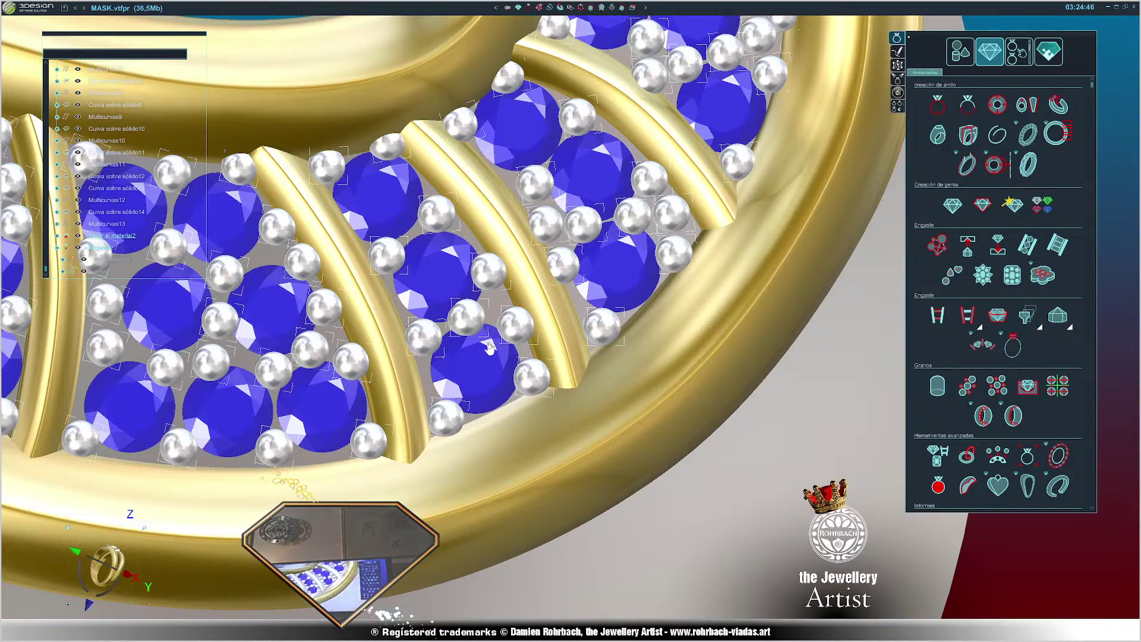
scroll(489, 349, down, 4)
middle_drag(488, 348, 597, 401)
scroll(598, 402, up, 2)
scroll(599, 402, up, 5)
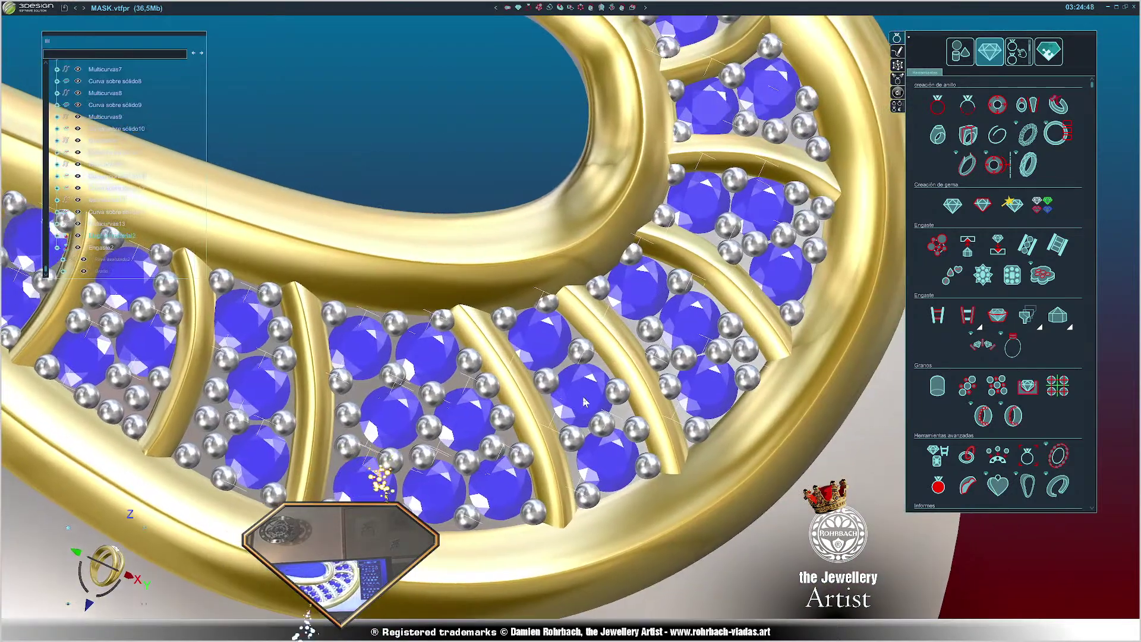
scroll(604, 475, down, 6)
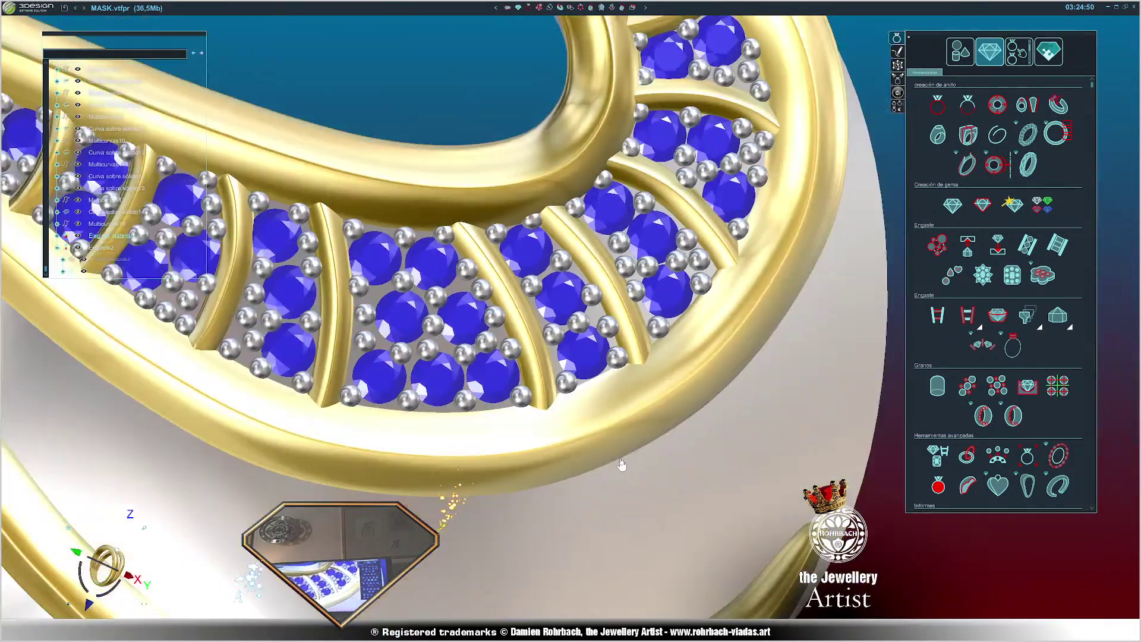
scroll(596, 452, up, 5)
scroll(597, 450, down, 5)
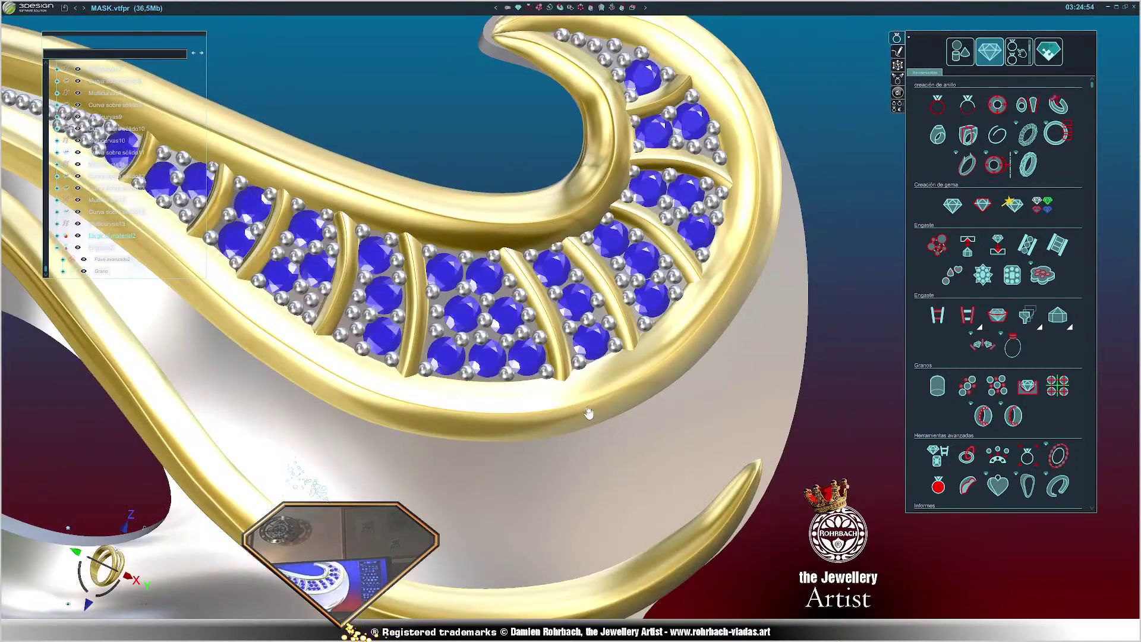
scroll(589, 414, up, 4)
scroll(588, 416, down, 5)
scroll(586, 419, up, 6)
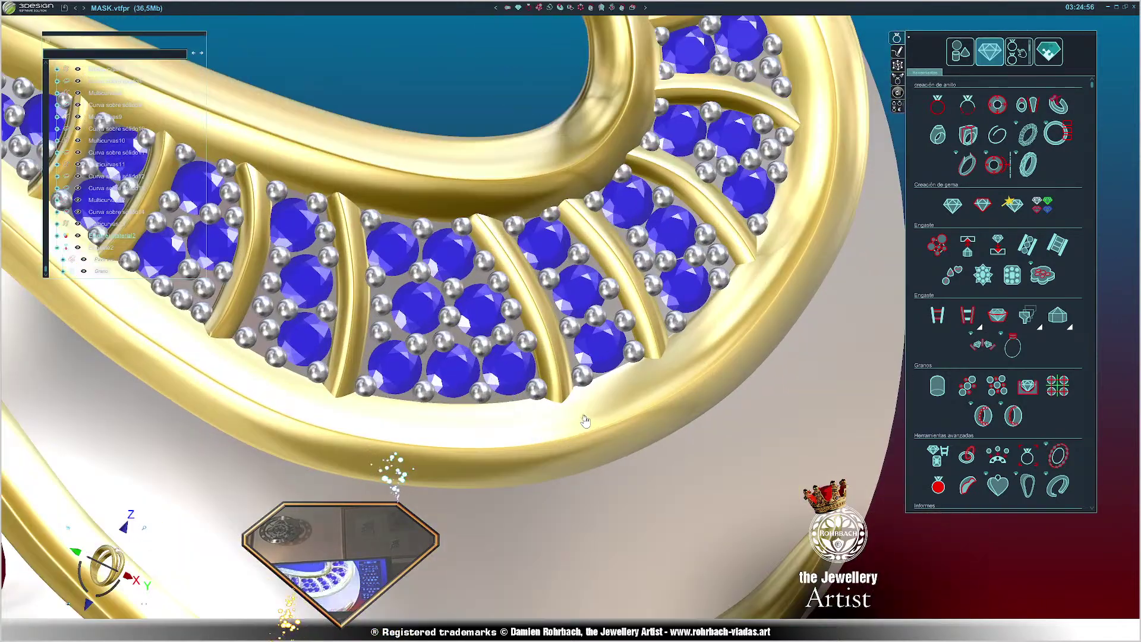
scroll(569, 411, down, 8)
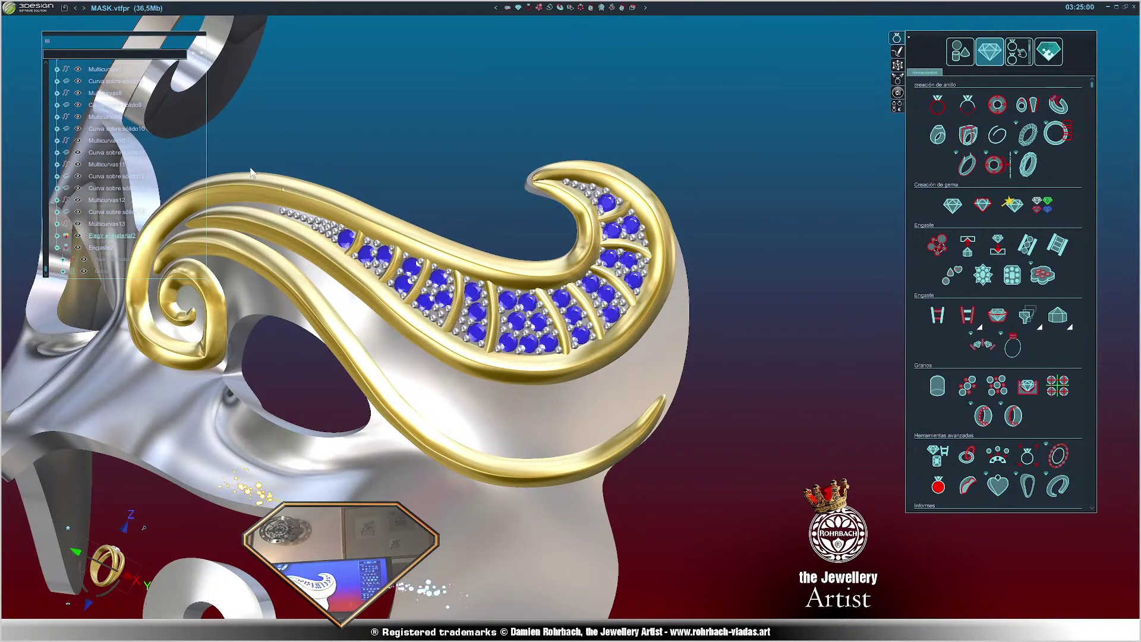
- Examine the complete scroll pavé on the mask from wide and close angles, looking for beads that still need adjusting
scroll(586, 413, up, 6)
scroll(587, 414, down, 8)
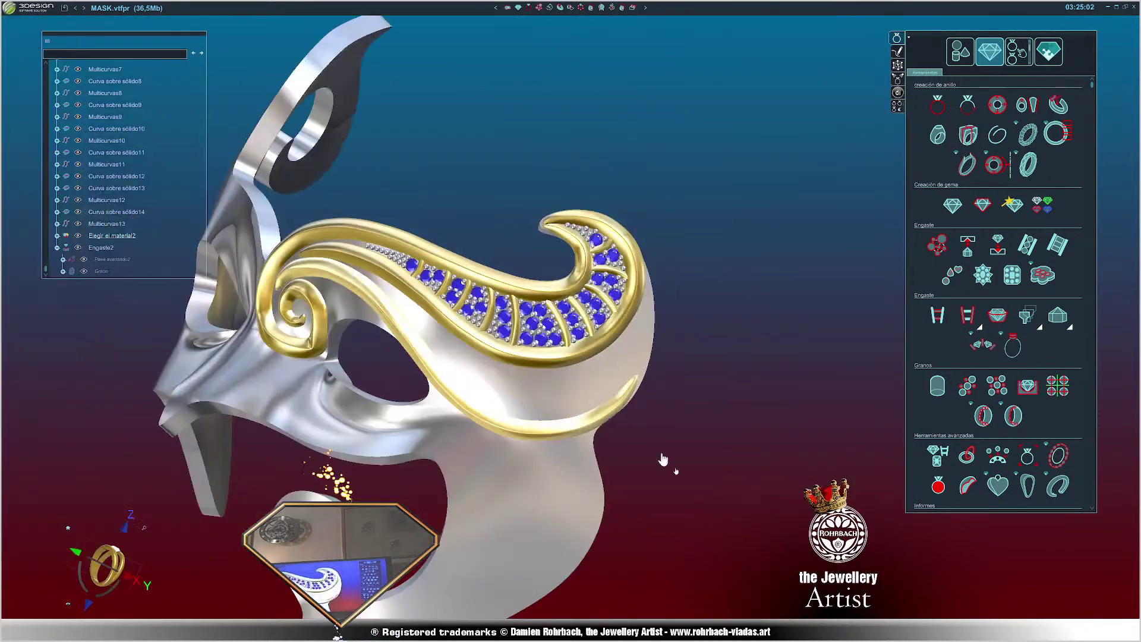
middle_drag(663, 460, 538, 461)
scroll(521, 387, up, 3)
scroll(539, 460, down, 5)
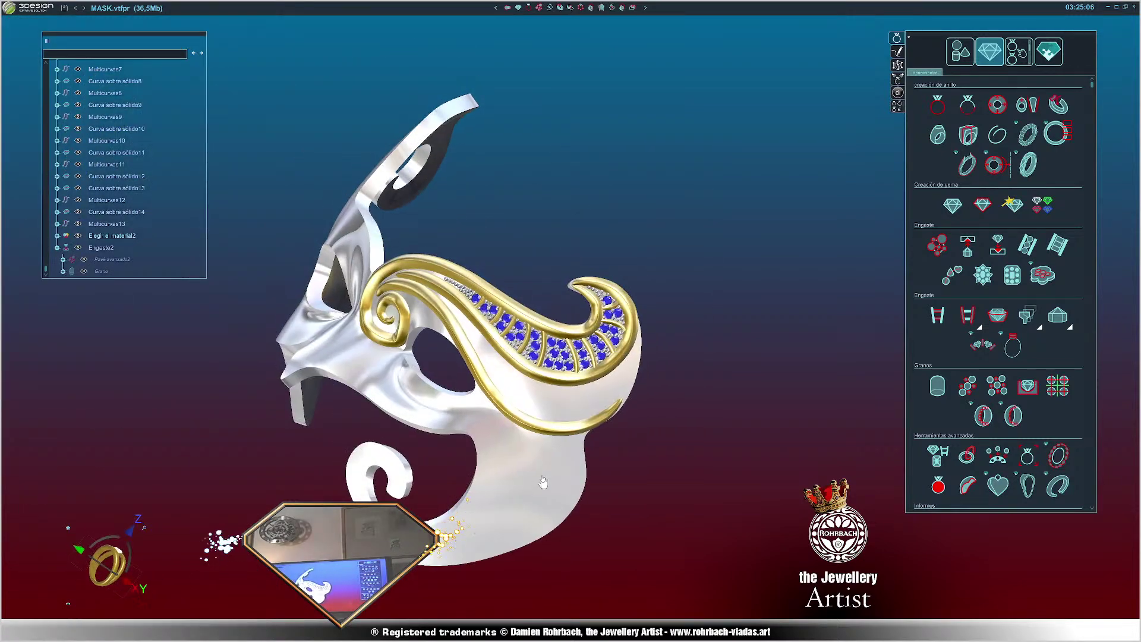
scroll(543, 481, up, 5)
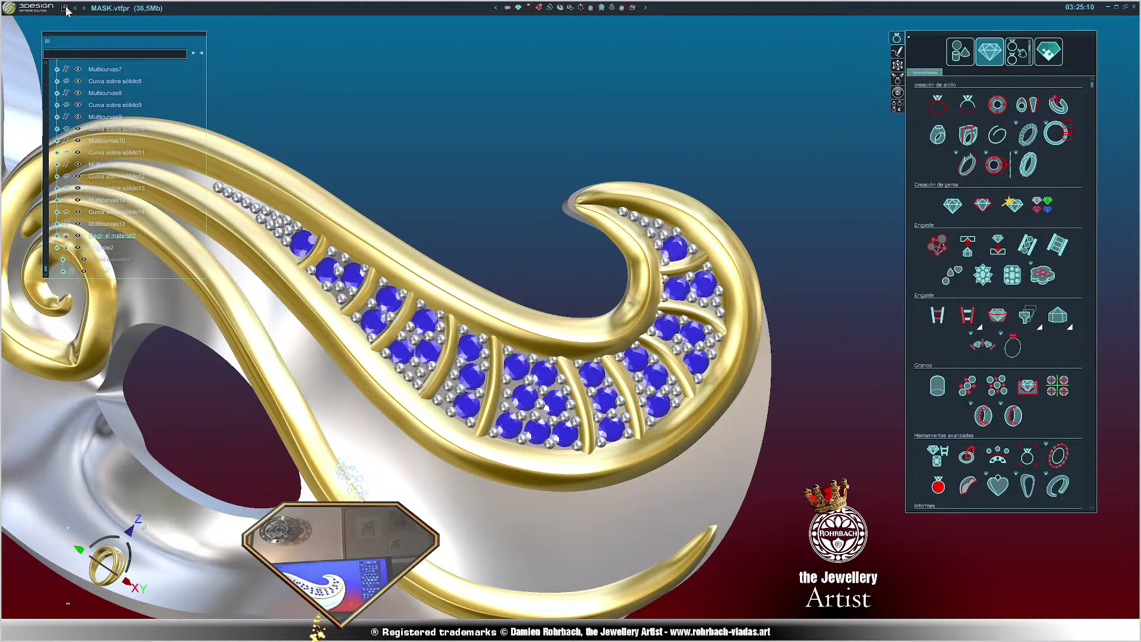
scroll(377, 171, down, 5)
scroll(551, 351, up, 5)
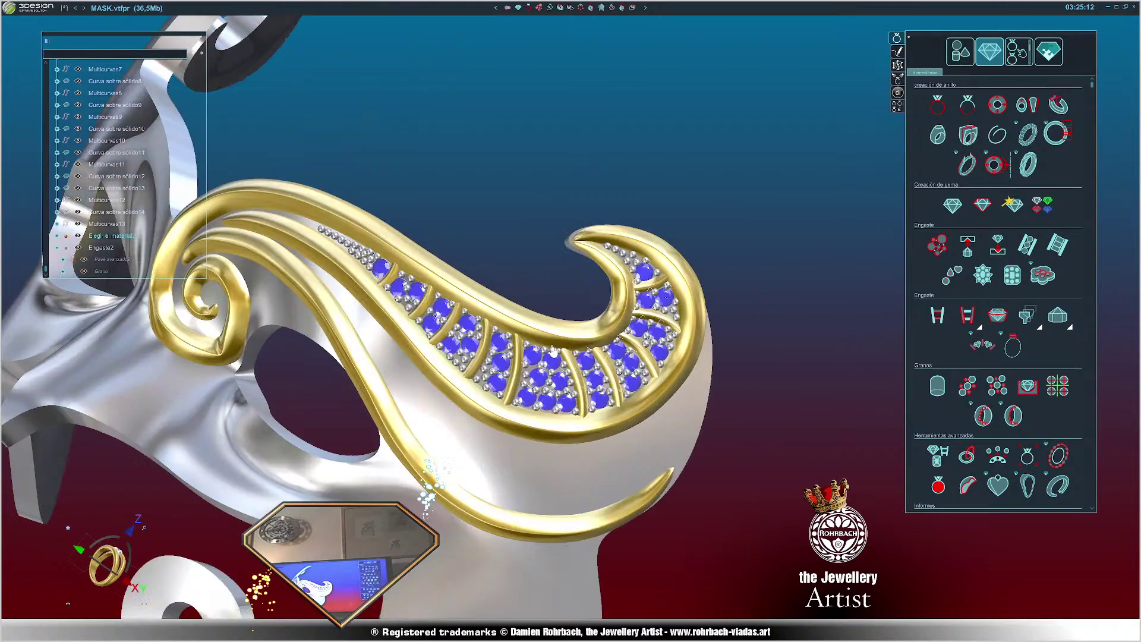
scroll(551, 352, up, 1)
scroll(551, 351, down, 3)
middle_drag(588, 381, 624, 413)
scroll(615, 410, up, 5)
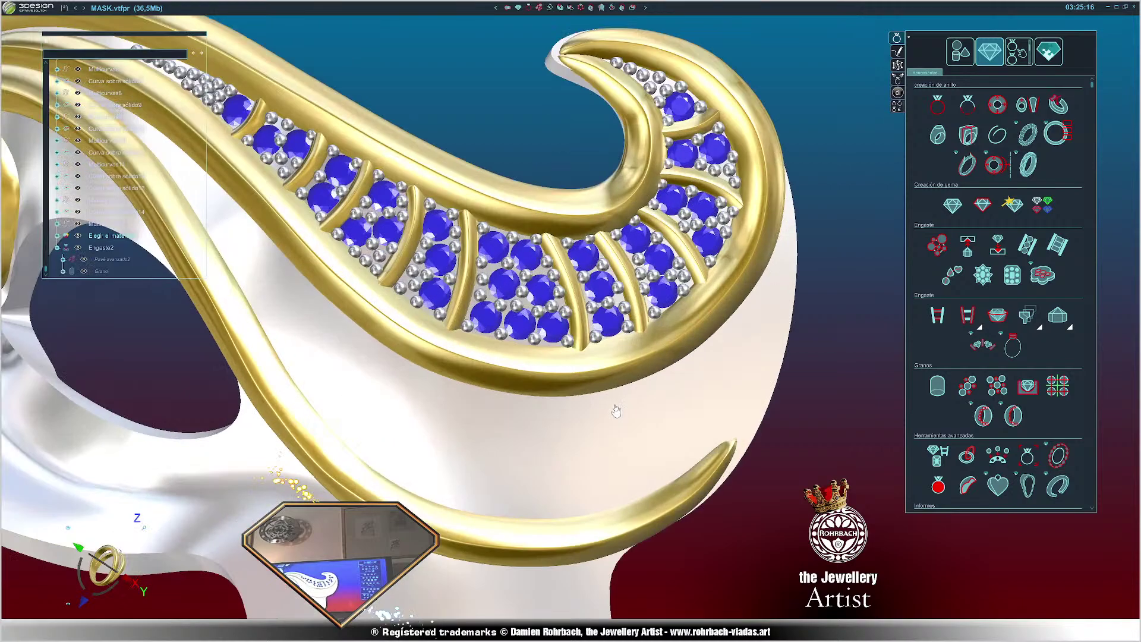
scroll(616, 410, down, 5)
scroll(619, 407, up, 5)
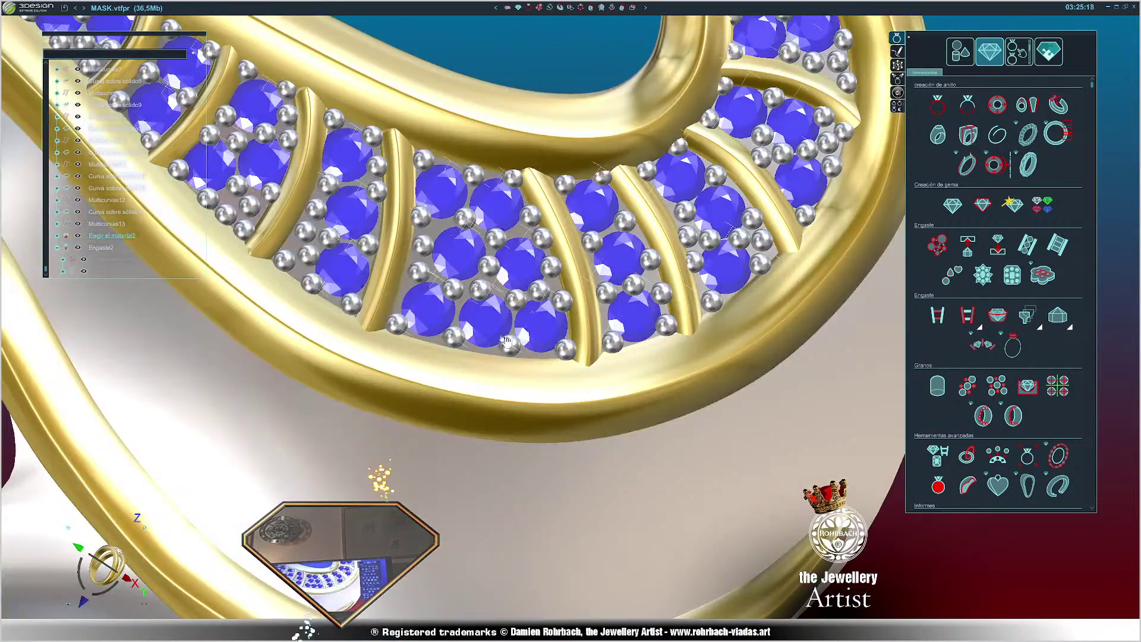
mouse_move(618, 408)
middle_down()
mouse_move(473, 330)
mouse_move(556, 390)
mouse_move(580, 387)
mouse_move(332, 253)
middle_up()
scroll(331, 253, down, 5)
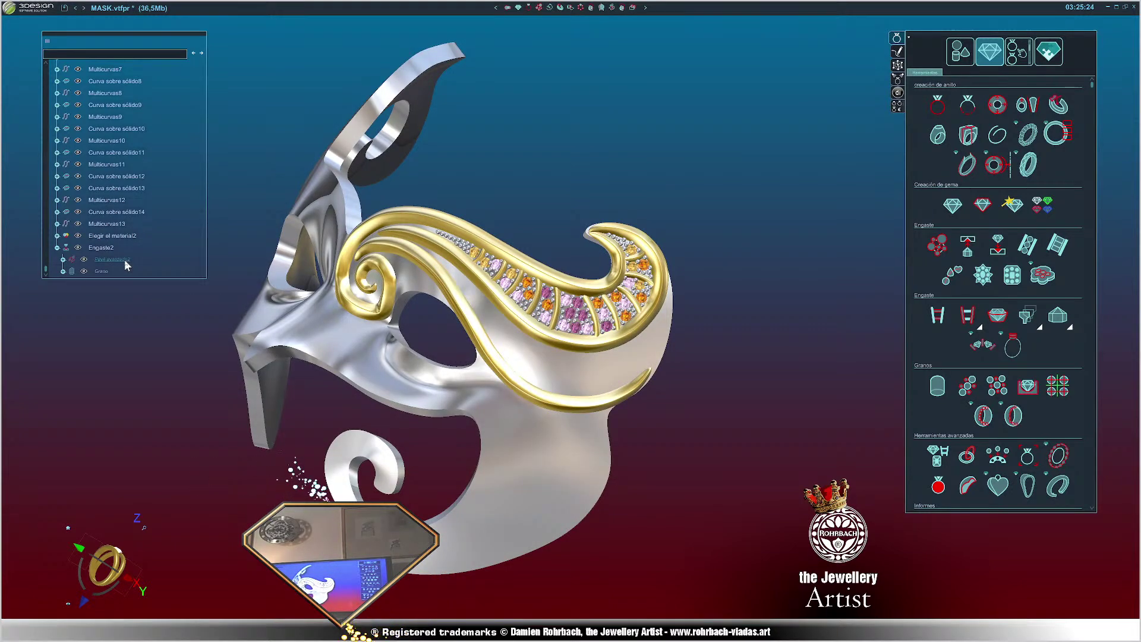
- Reopen Pavé avanzado2, nudge the 1.25 mm placement between the magenta and lilac stones on the central section's lower edge, and apply the edit
scroll(567, 328, up, 5)
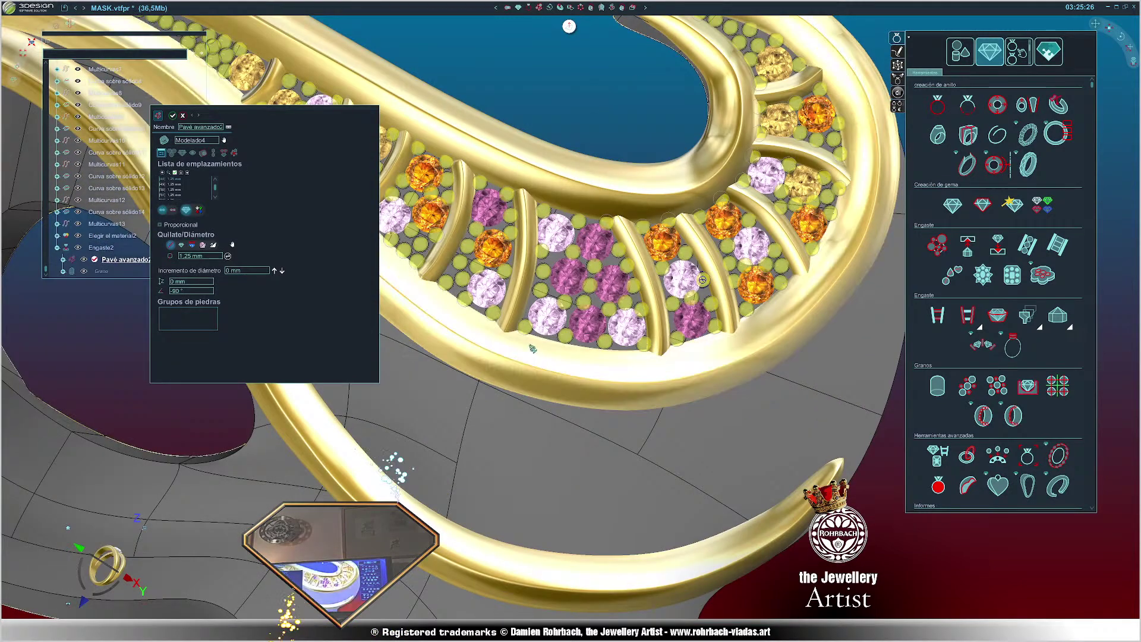
scroll(635, 353, up, 5)
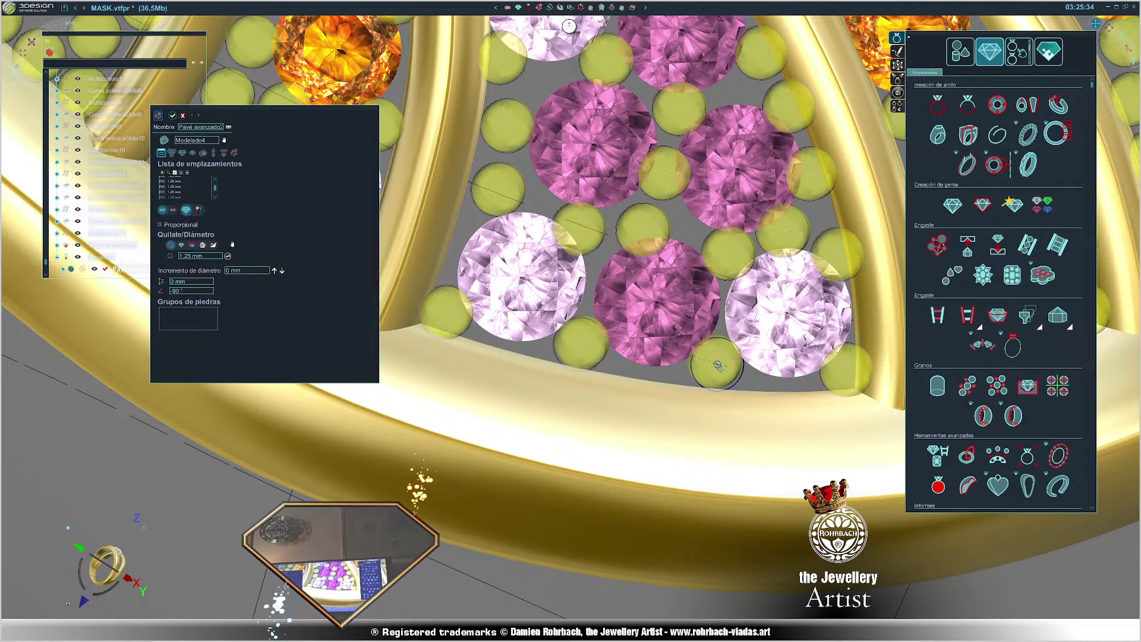
click(173, 116)
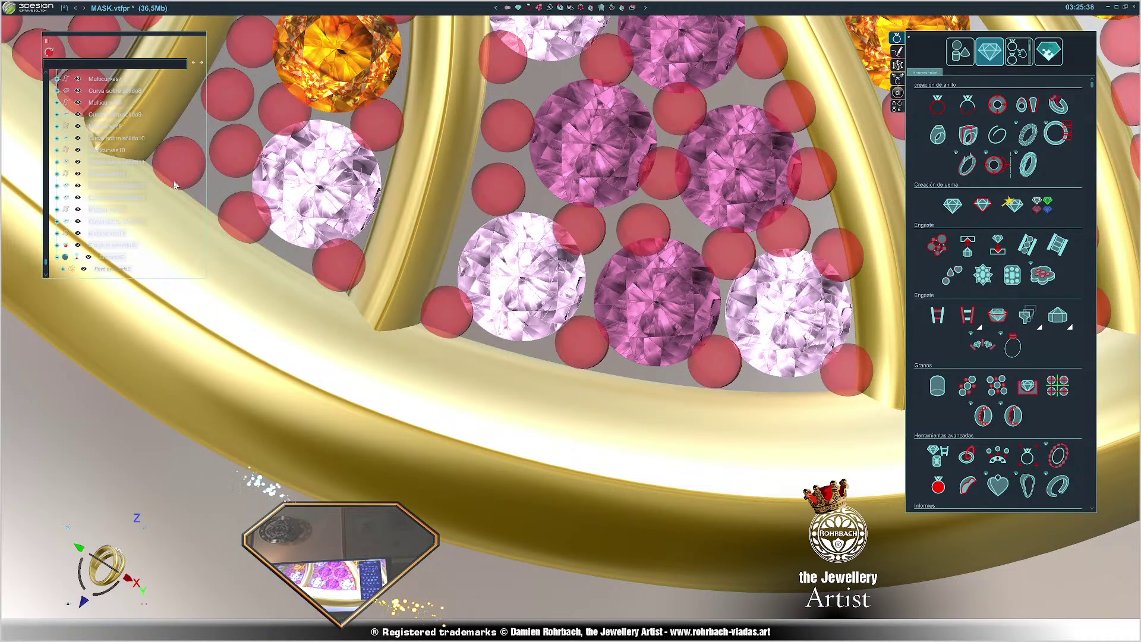
- Inspect the bead and coloured stone arrangement along the whole scroll after the lower-edge adjustment
scroll(31, 79, down, 6)
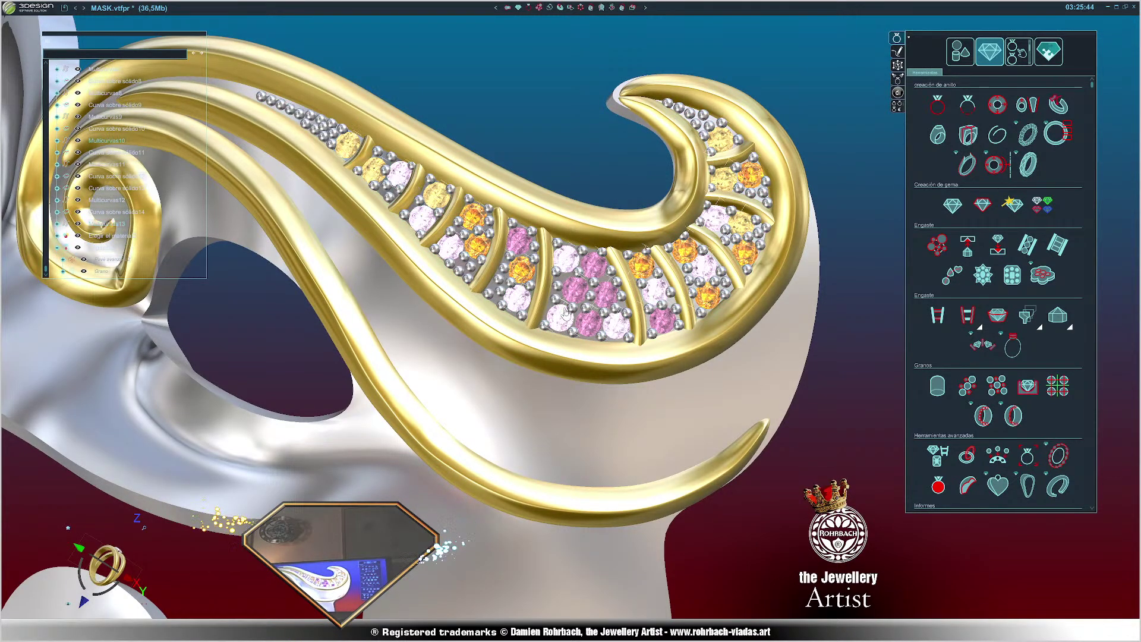
scroll(654, 372, down, 4)
middle_drag(653, 372, 618, 372)
scroll(542, 370, up, 3)
scroll(542, 369, up, 3)
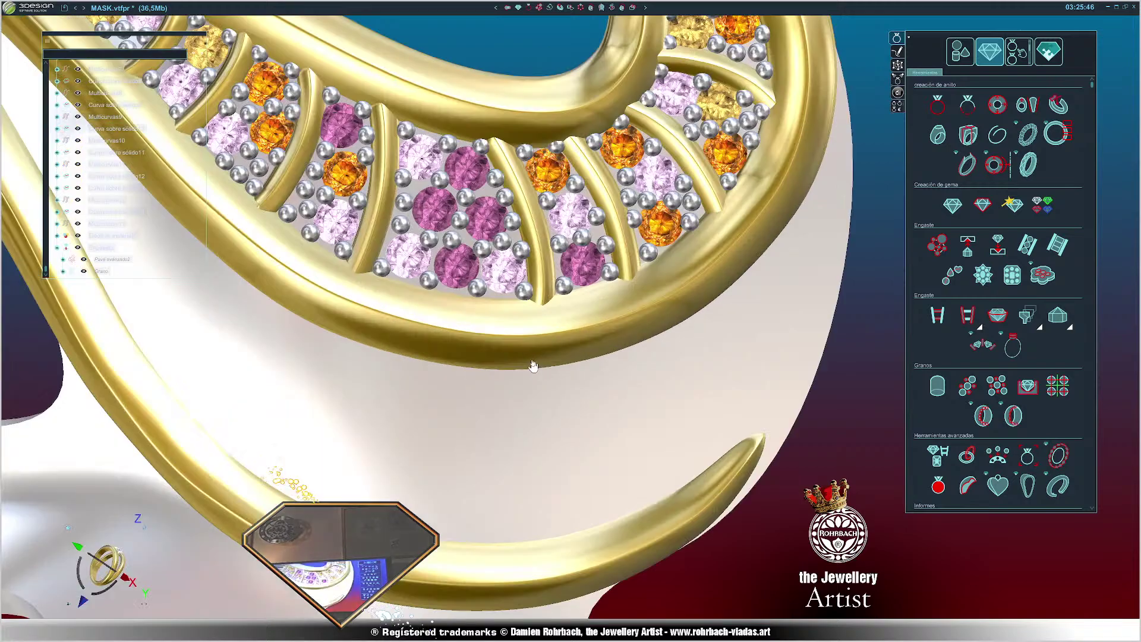
scroll(543, 369, down, 4)
scroll(572, 432, up, 3)
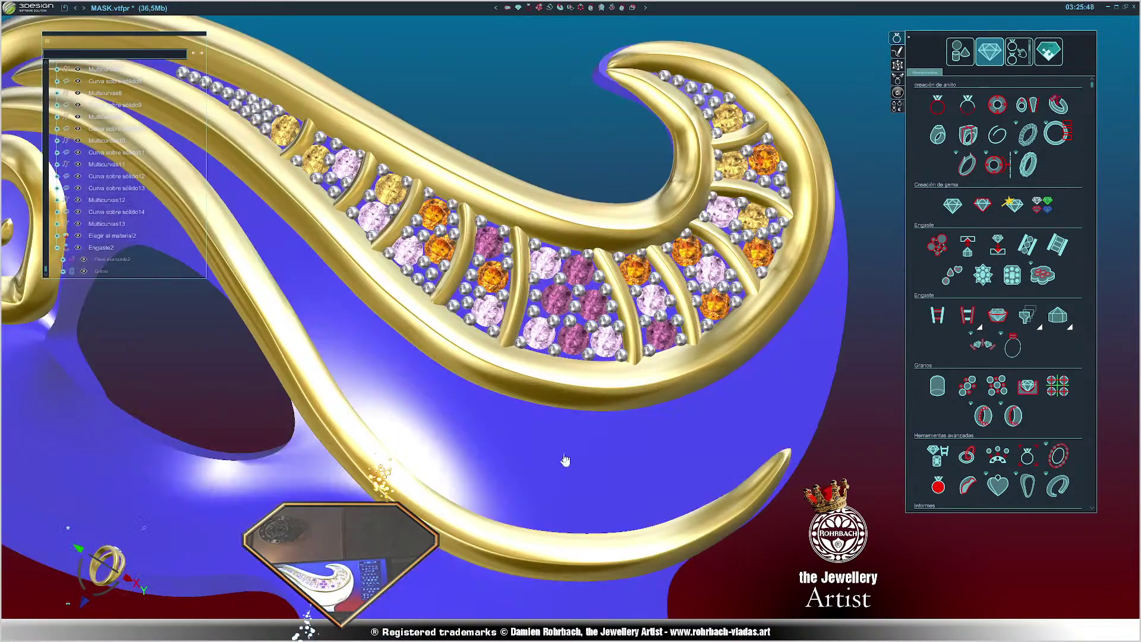
scroll(572, 433, down, 4)
scroll(586, 438, up, 4)
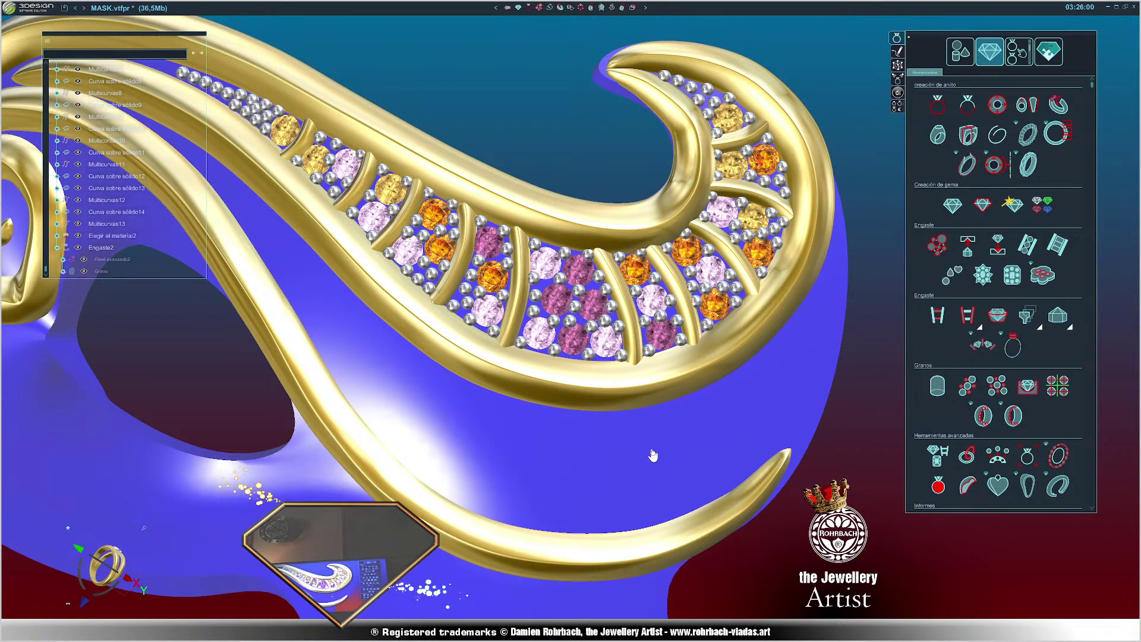
scroll(652, 455, up, 4)
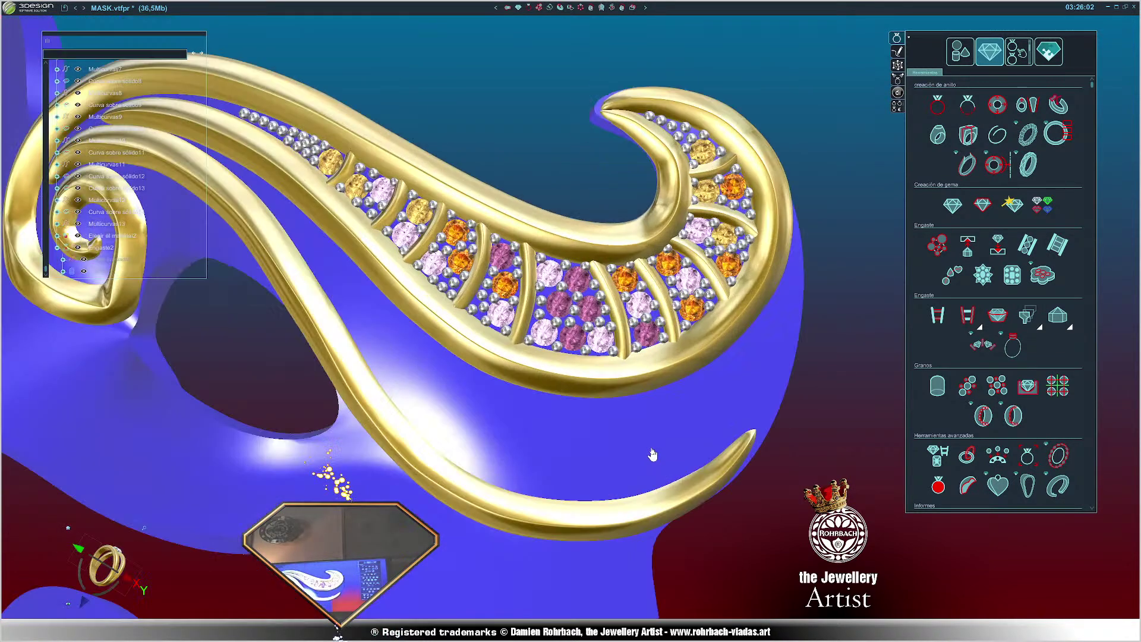
- Deselect the mask body and compare the finished pavé with the surrounding gold scrollwork
click(643, 433)
scroll(644, 443, down, 5)
middle_drag(519, 469, 532, 434)
scroll(556, 366, up, 4)
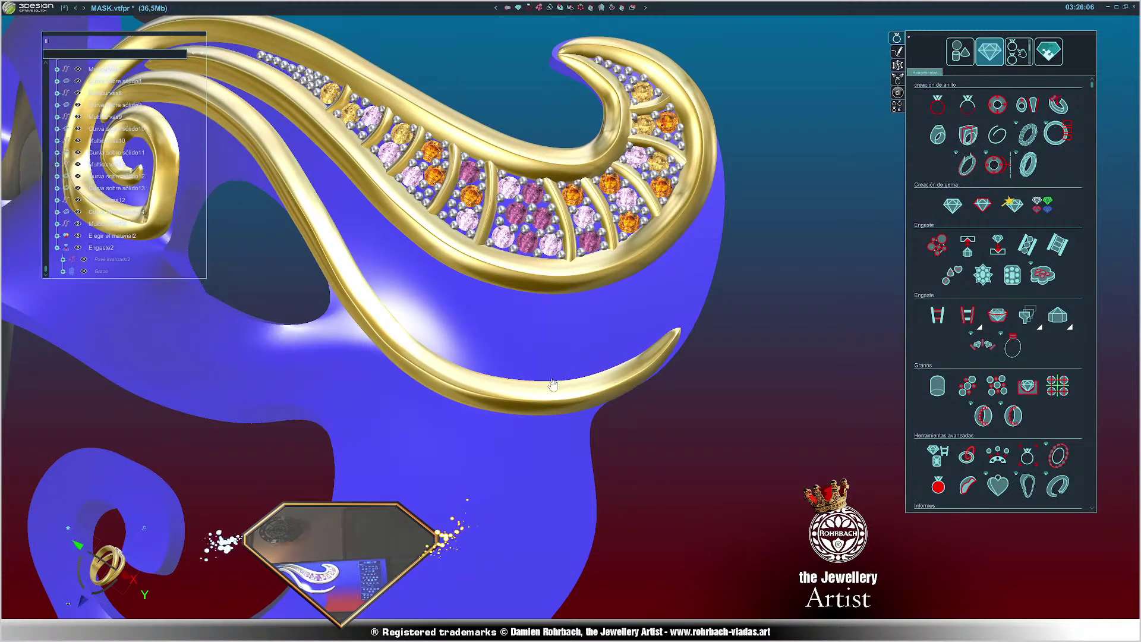
scroll(552, 385, down, 5)
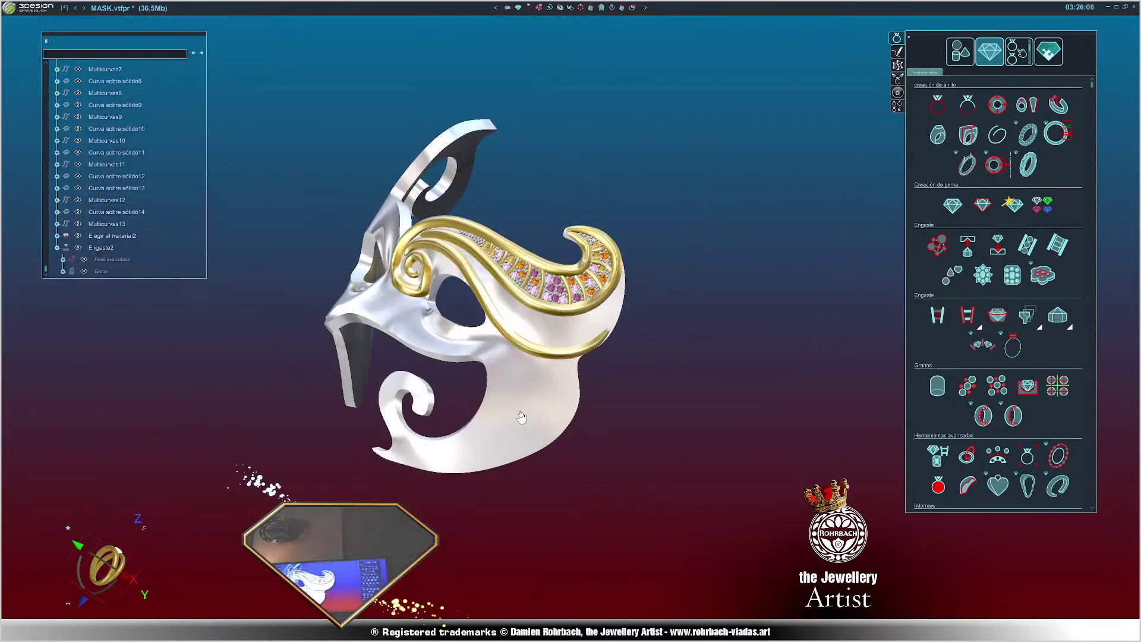
scroll(520, 417, up, 5)
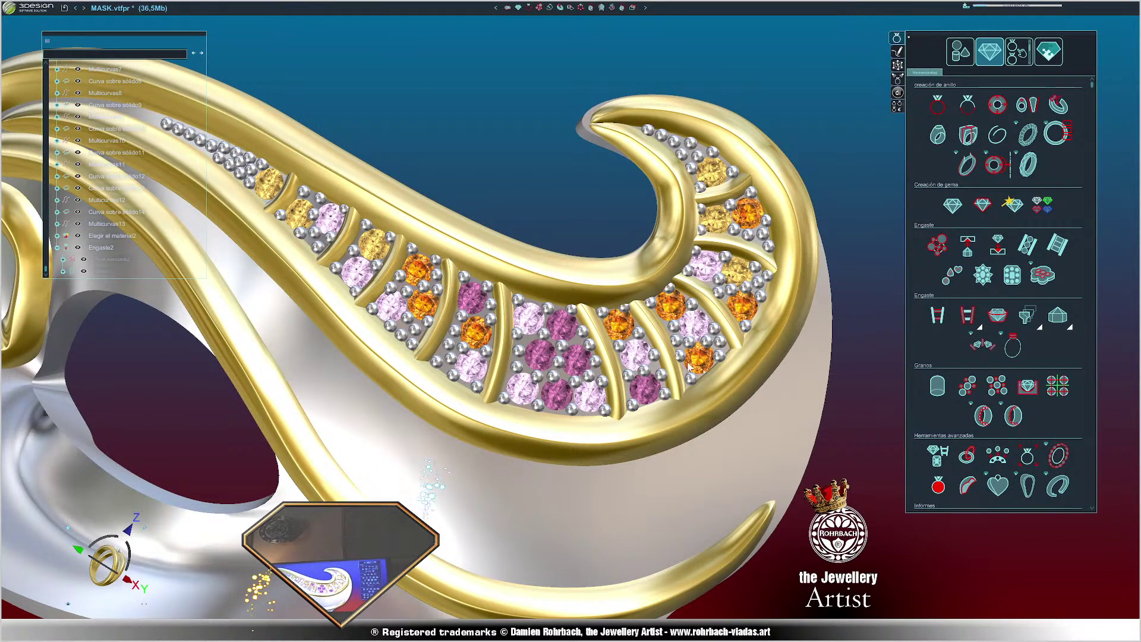
- Review the whole mask from the front with the jewelled scroll in place
scroll(701, 434, down, 4)
scroll(721, 402, up, 3)
middle_drag(700, 411, 779, 329)
scroll(731, 363, down, 5)
middle_drag(731, 362, 713, 434)
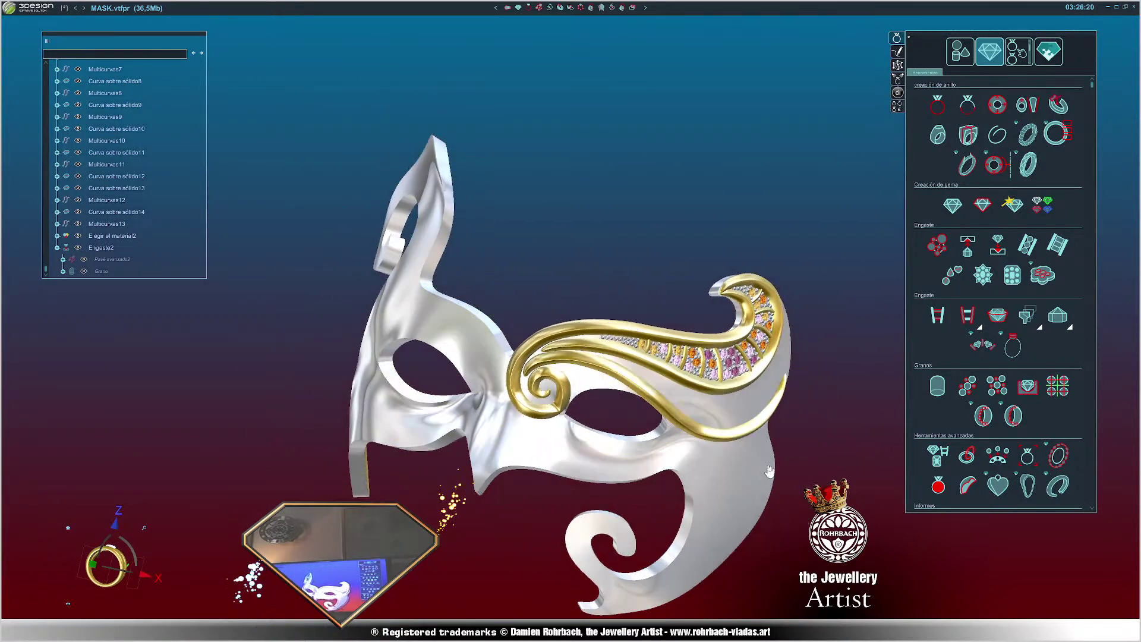
scroll(624, 416, down, 3)
middle_drag(618, 416, 652, 406)
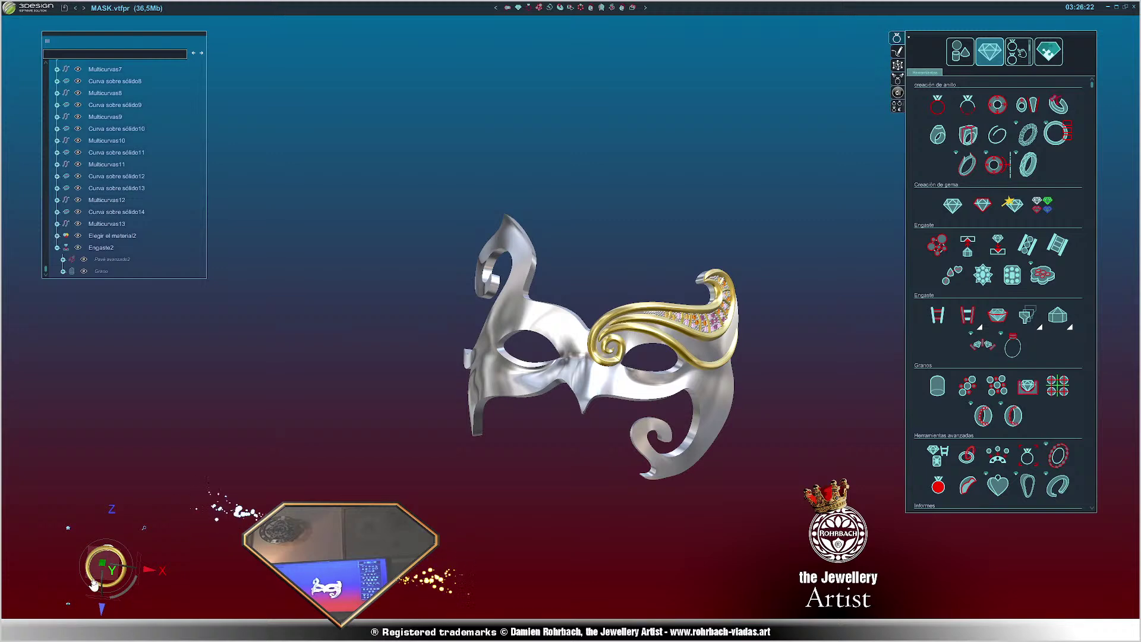
- Review the whole mask from the front and from the jewelled side to judge how the scroll sits on it
click(104, 567)
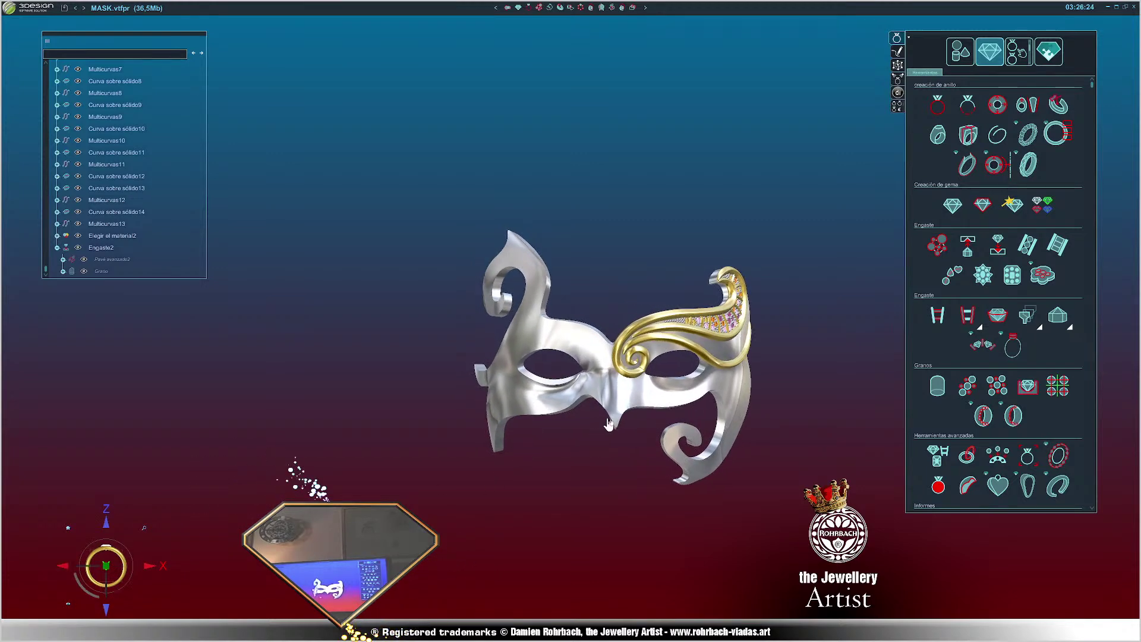
scroll(678, 416, up, 2)
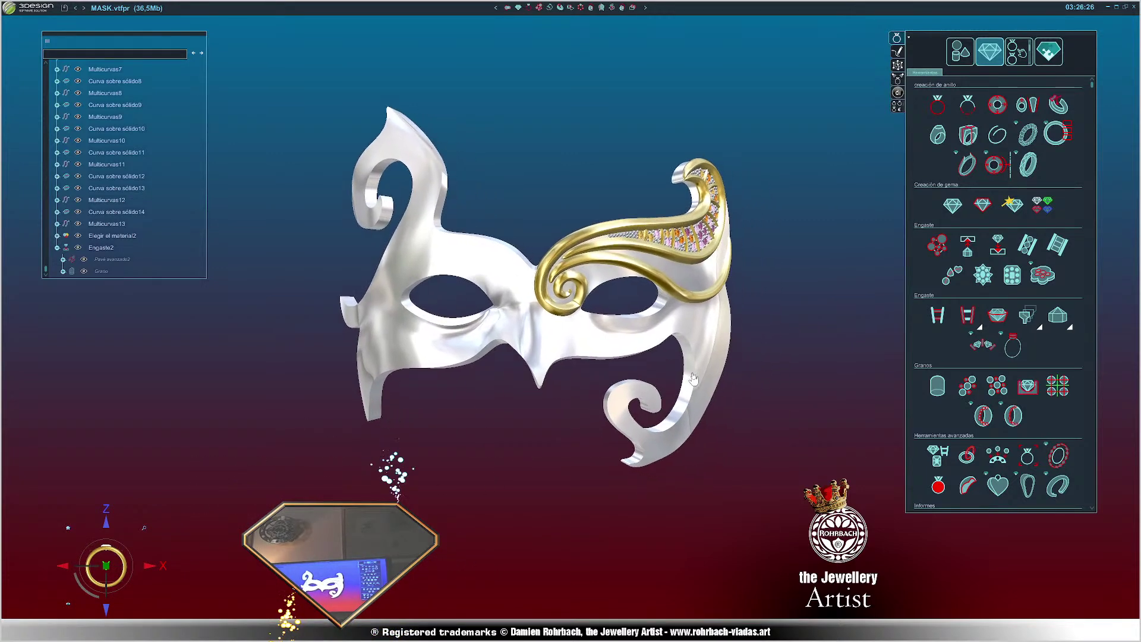
scroll(688, 389, up, 2)
middle_drag(336, 259, 393, 278)
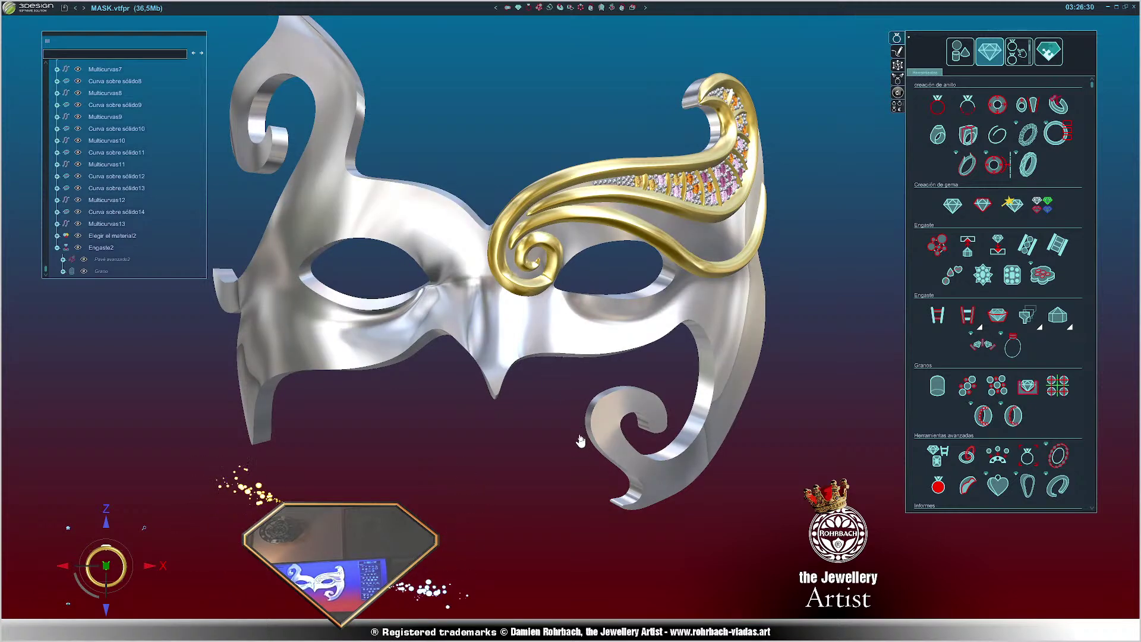
scroll(565, 446, down, 5)
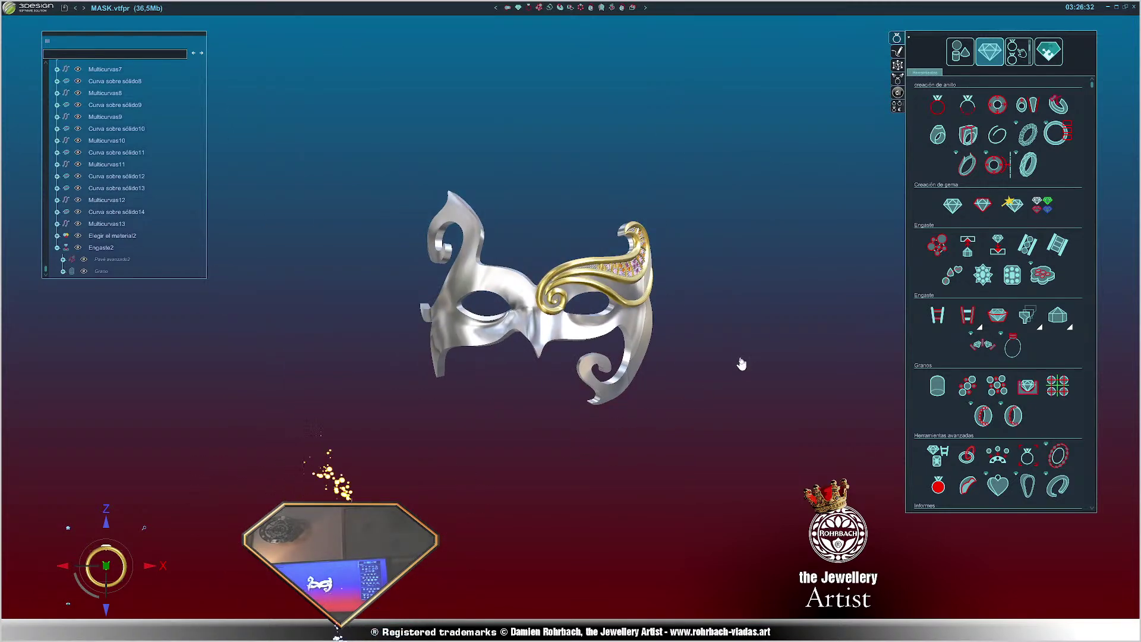
middle_drag(731, 369, 454, 328)
scroll(454, 328, up, 1)
scroll(631, 379, up, 5)
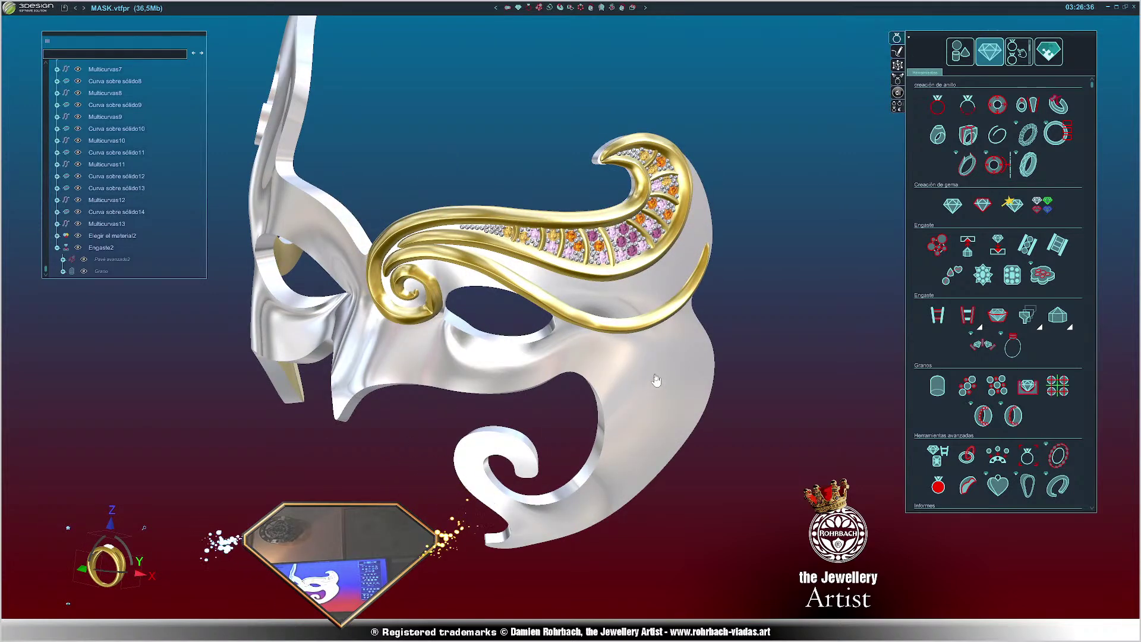
- Examine the mask's inner surface and its undecorated half from behind and from the opposite side
click(656, 380)
scroll(665, 393, down, 4)
middle_drag(667, 399, 272, 351)
right_drag(273, 355, 715, 387)
scroll(600, 334, up, 3)
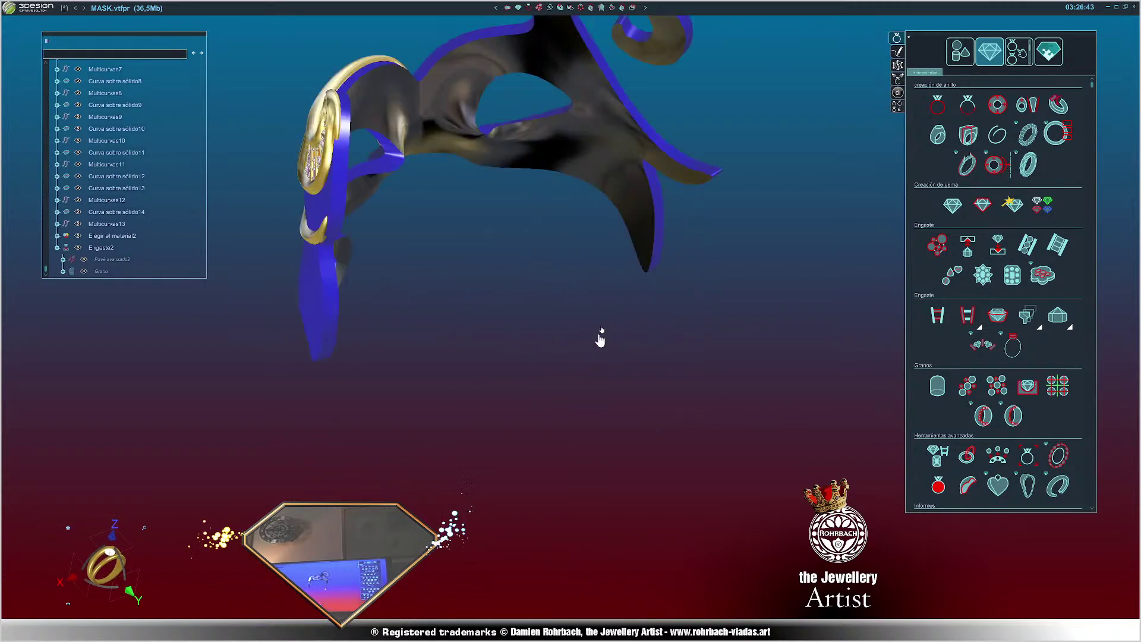
click(599, 186)
right_drag(592, 268, 492, 269)
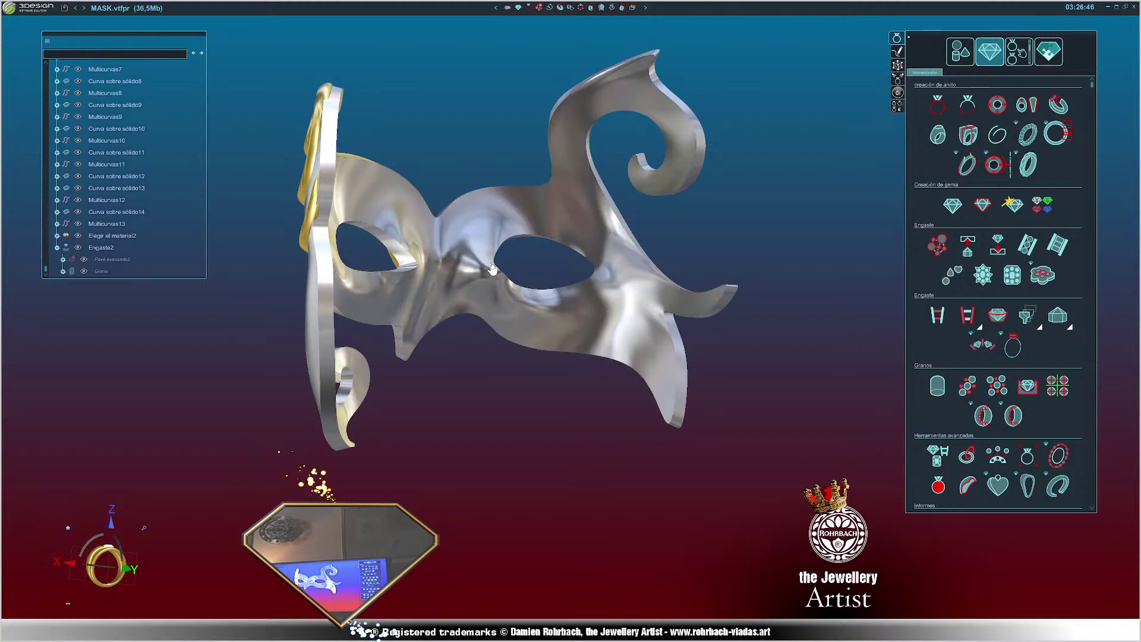
right_click(458, 286)
click(472, 319)
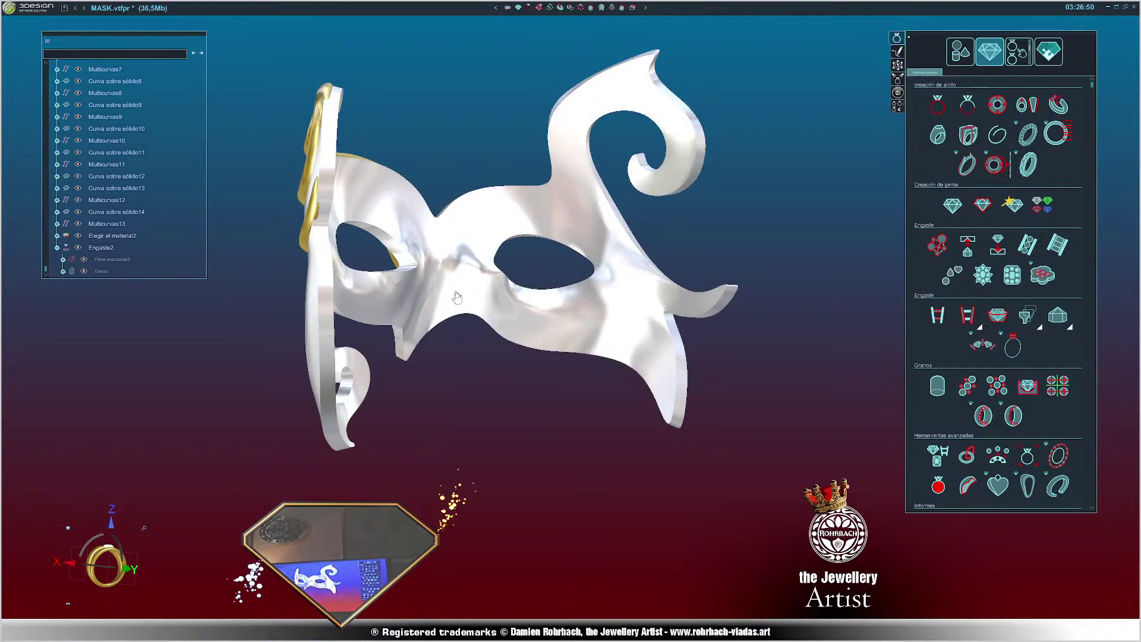
- Compare the jewelled scroll with the rest of the mask in three-quarter and near-front views at several distances
right_drag(558, 383, 240, 377)
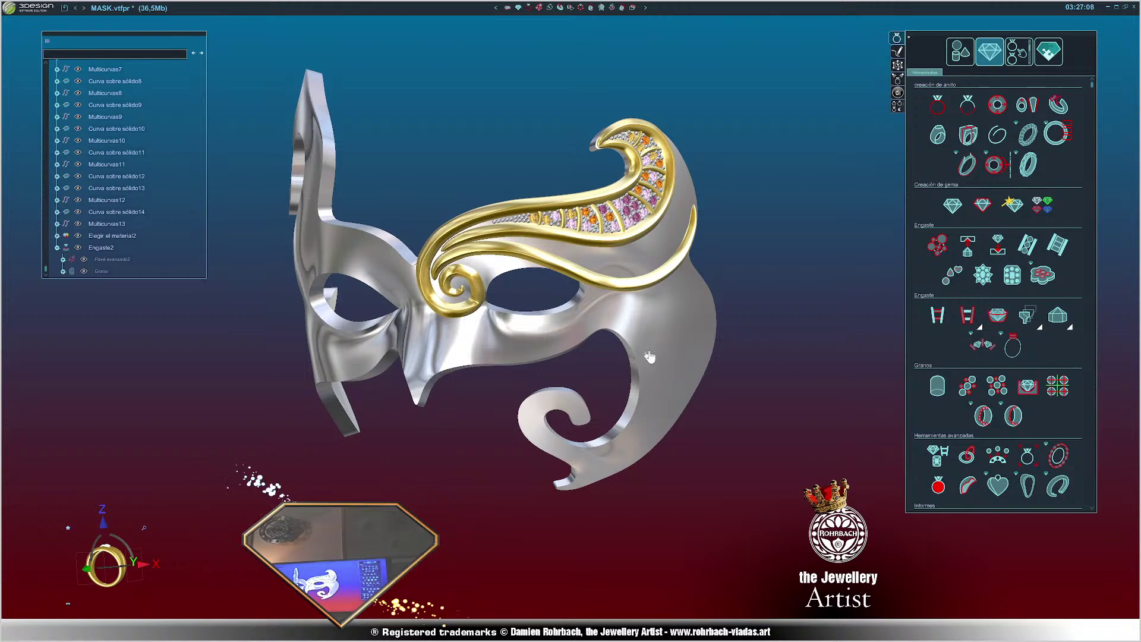
scroll(650, 356, down, 3)
middle_drag(650, 356, 633, 378)
scroll(633, 378, up, 3)
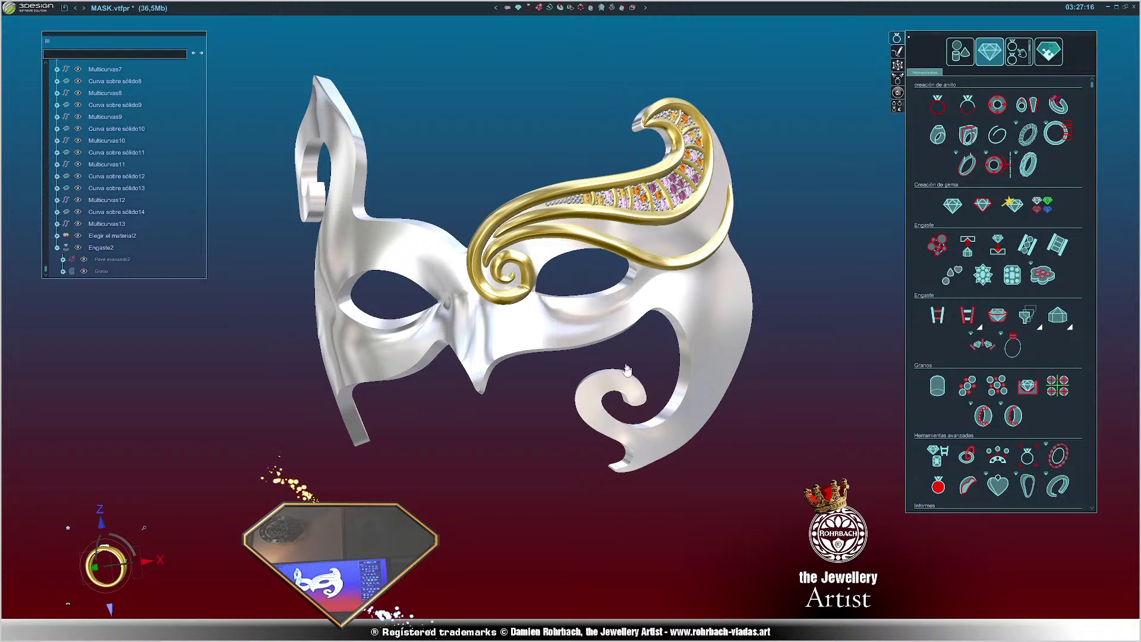
scroll(627, 369, down, 3)
middle_drag(627, 375, 738, 385)
scroll(738, 384, up, 1)
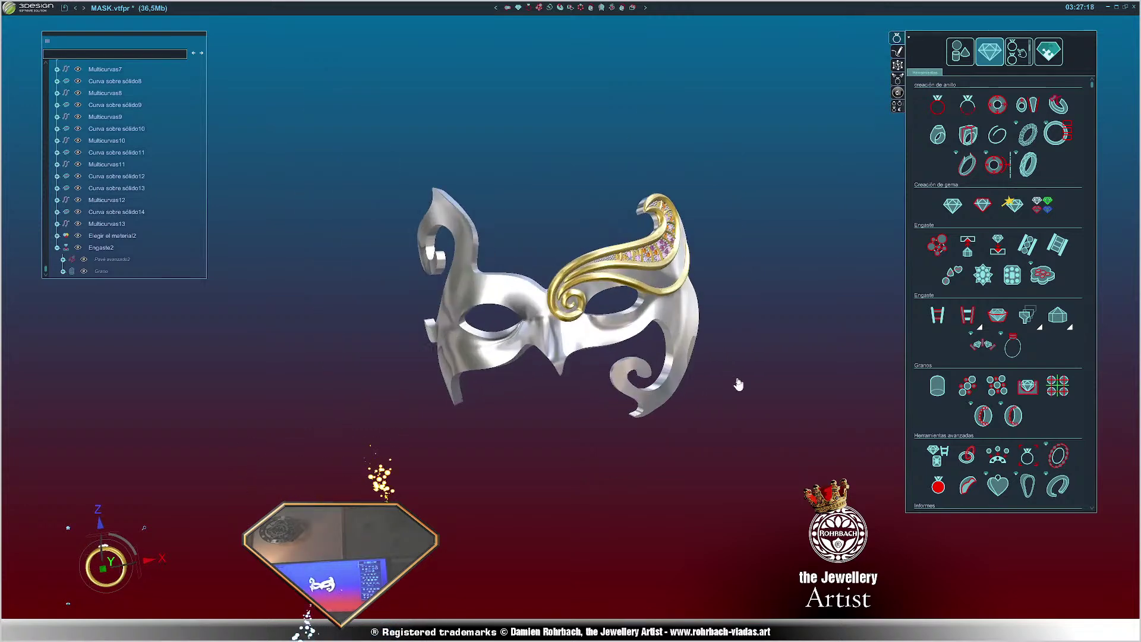
scroll(657, 345, up, 3)
scroll(678, 362, up, 2)
scroll(680, 375, down, 5)
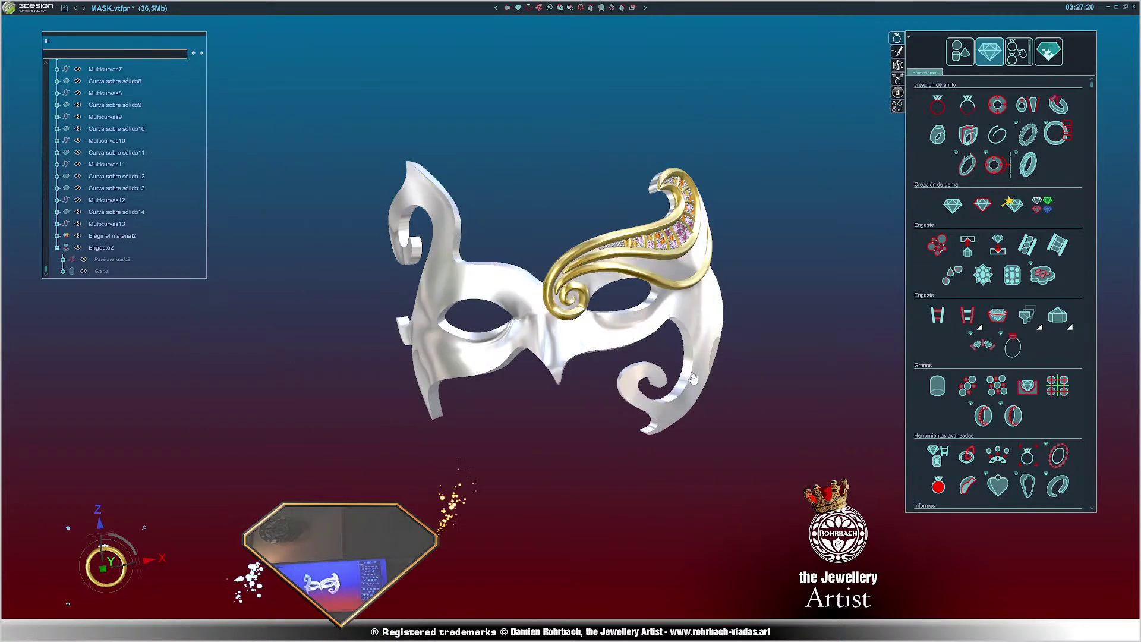
middle_drag(749, 420, 693, 400)
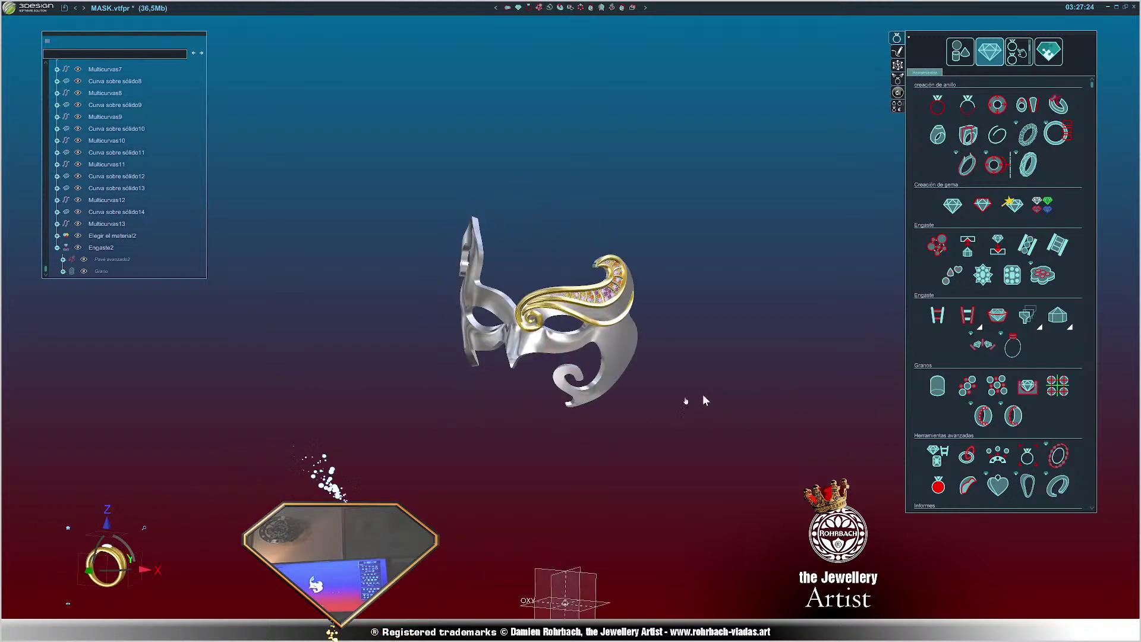
- Return to the front view and examine the scroll's coloured stones, beads and bordering gold rails up close
click(91, 571)
scroll(559, 317, up, 3)
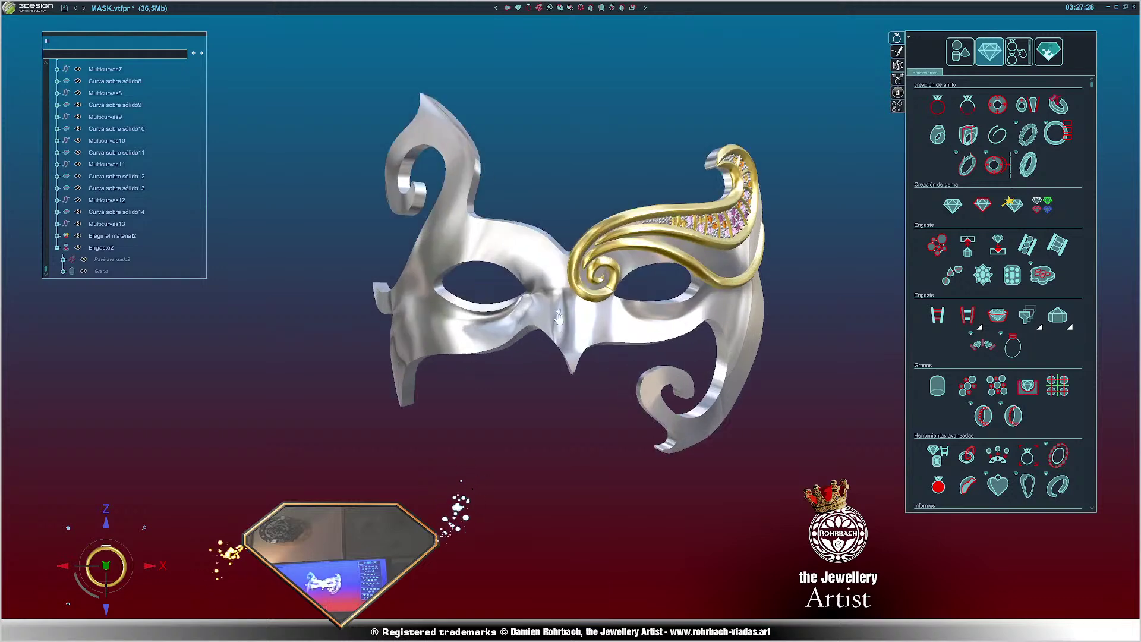
middle_drag(559, 317, 569, 330)
scroll(569, 327, up, 3)
click(584, 331)
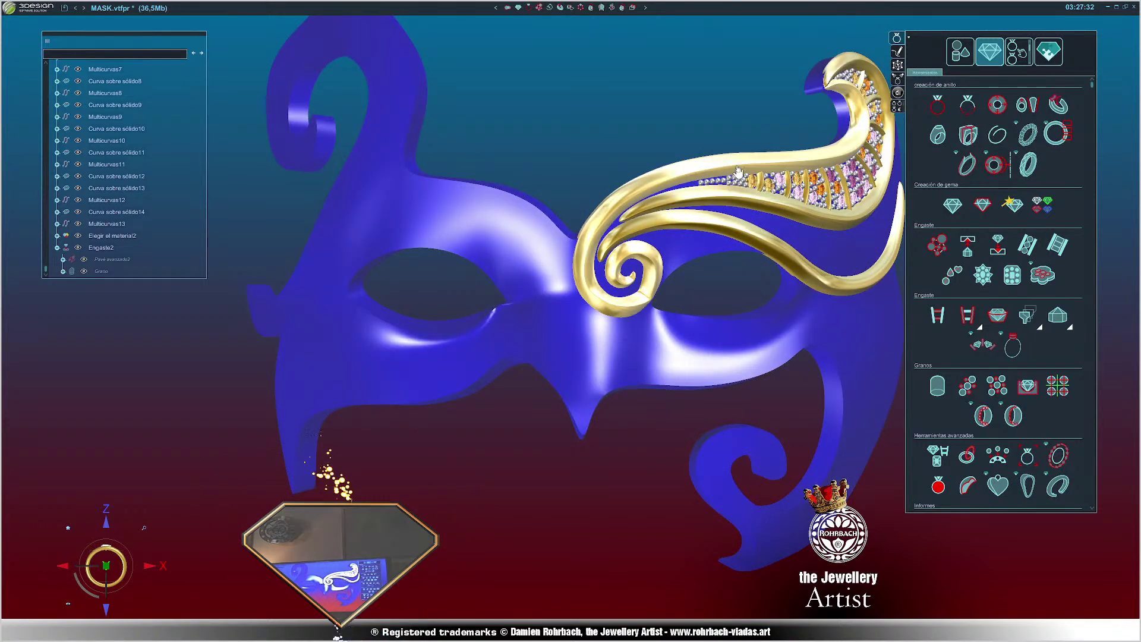
scroll(736, 172, up, 5)
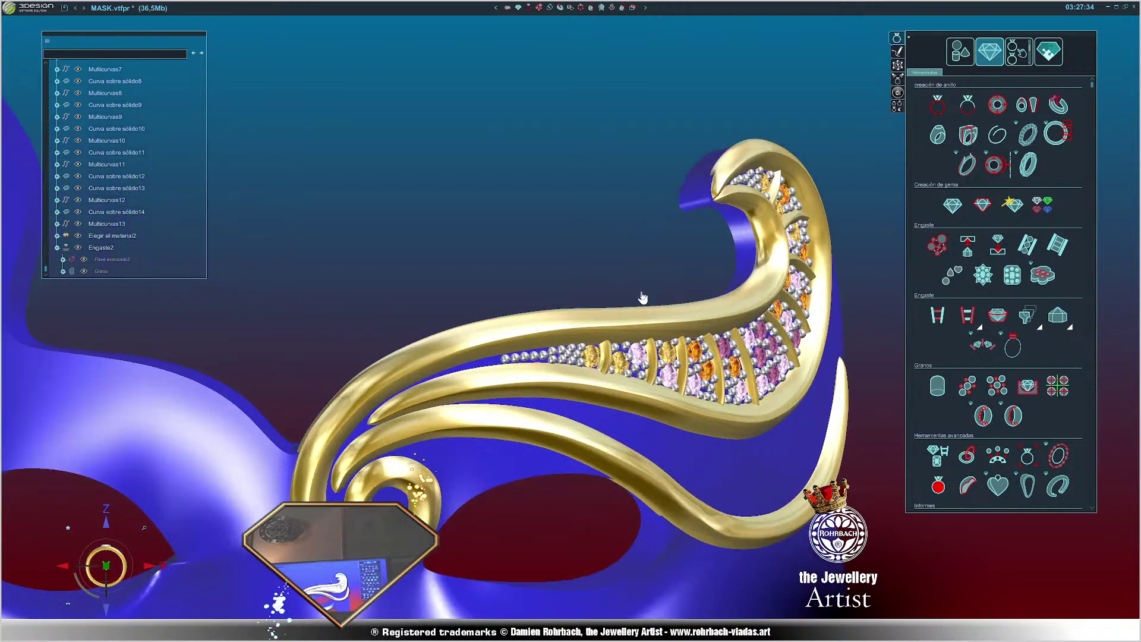
click(616, 381)
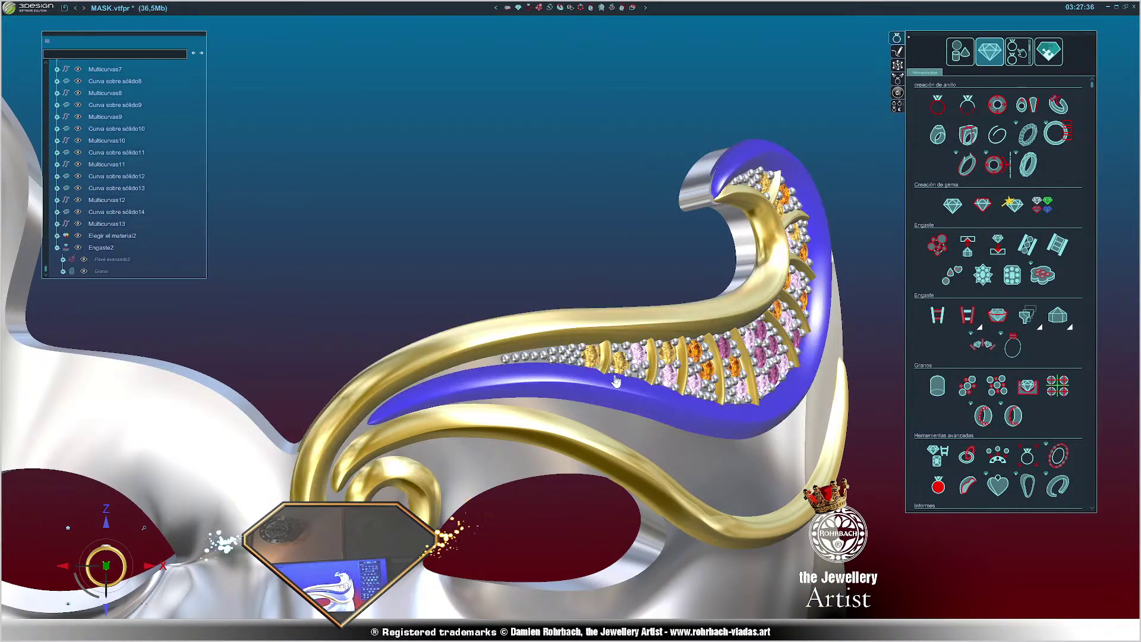
click(668, 404)
- Inspect the lower gold curve and the pavé band from below and from the jewelled side
scroll(667, 404, down, 5)
middle_drag(713, 356, 689, 258)
scroll(689, 257, up, 6)
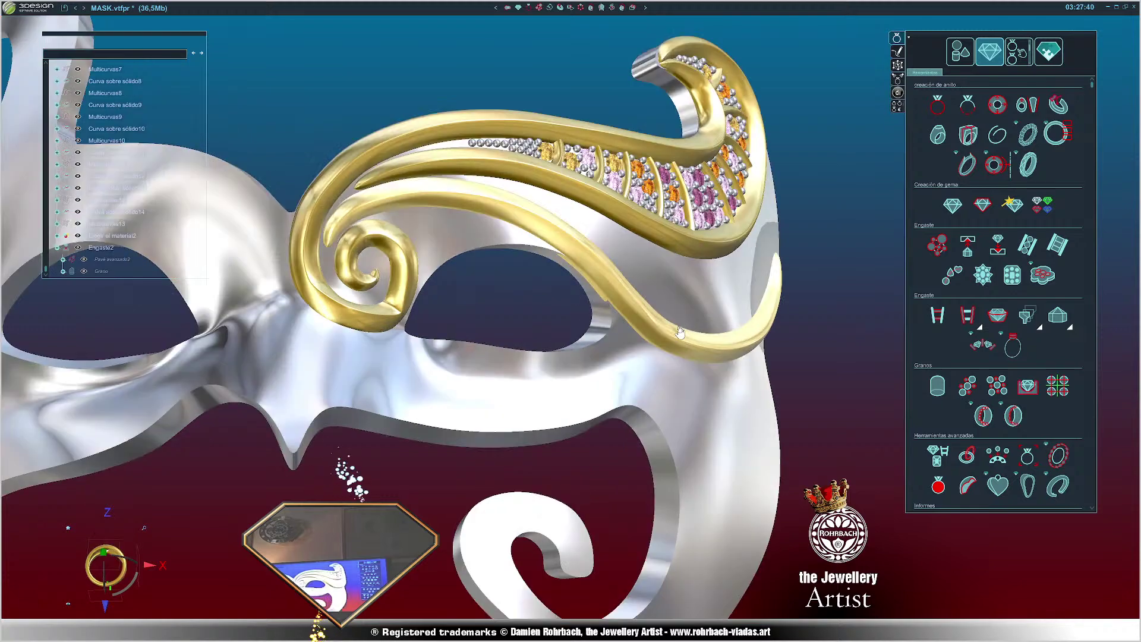
scroll(680, 331, down, 2)
scroll(797, 365, down, 3)
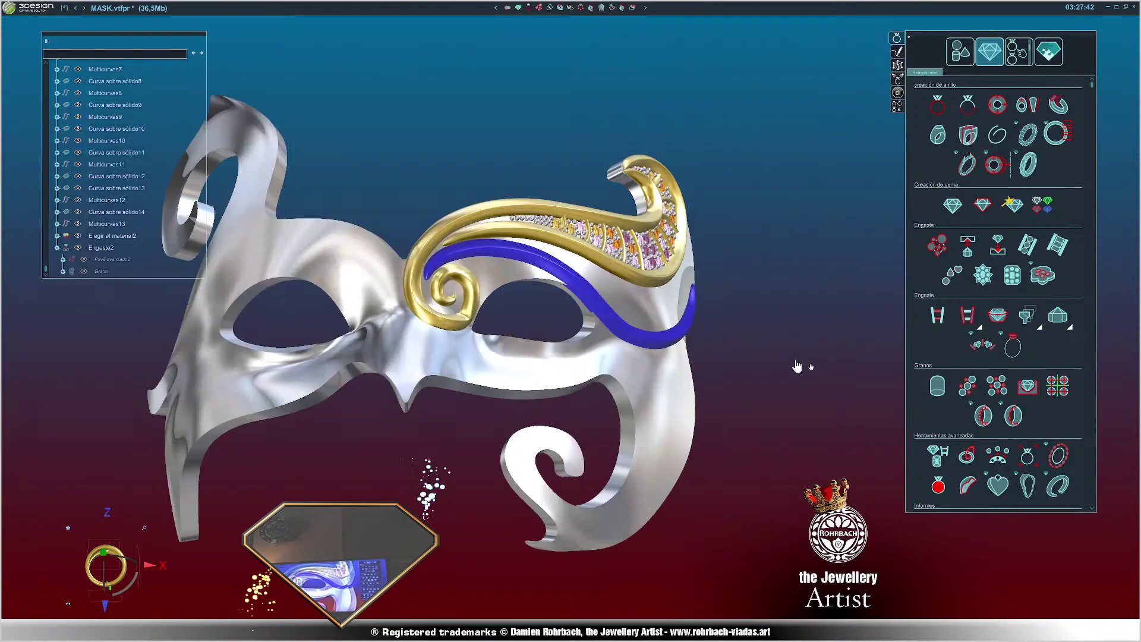
middle_drag(797, 366, 378, 306)
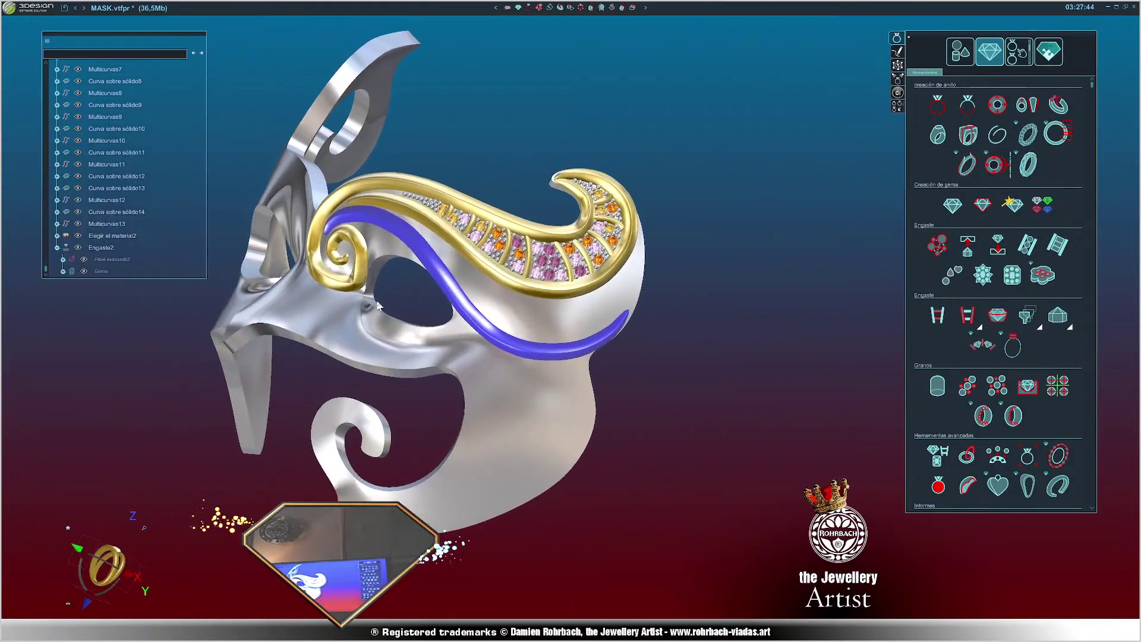
scroll(392, 318, up, 2)
scroll(496, 380, up, 2)
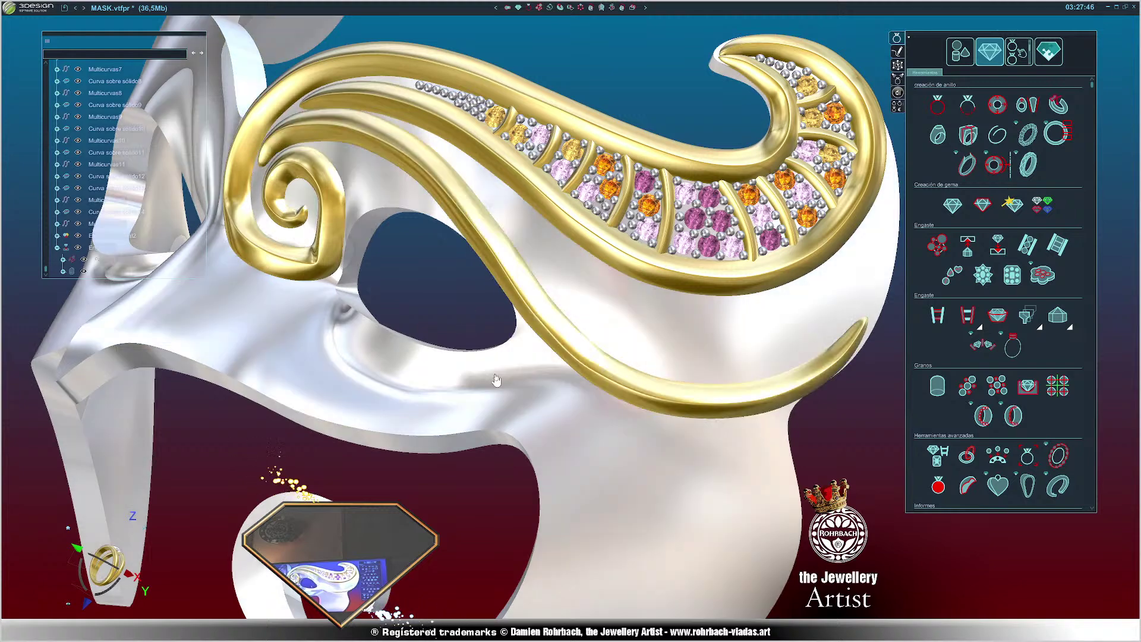
- Orbit around the jewelled half of the mask and check the stone colour sequence from several side angles
scroll(496, 380, down, 4)
middle_drag(496, 380, 226, 419)
scroll(821, 440, up, 3)
scroll(775, 426, down, 3)
scroll(575, 401, up, 3)
middle_drag(640, 404, 521, 475)
scroll(791, 392, down, 3)
scroll(642, 317, up, 3)
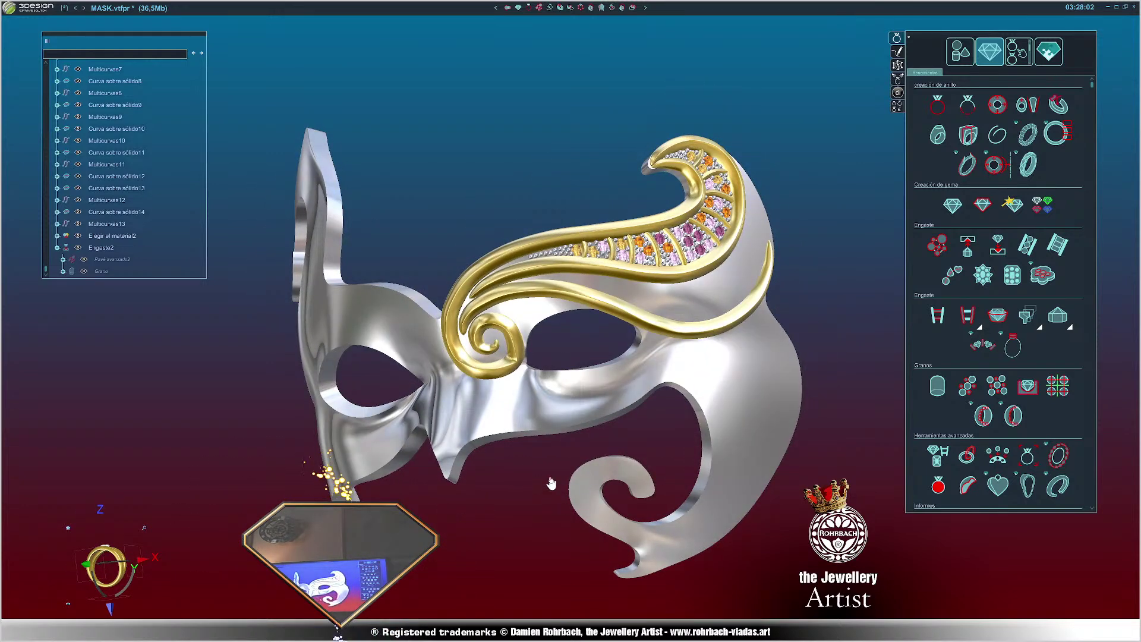
scroll(552, 482, up, 3)
middle_drag(551, 481, 558, 428)
scroll(565, 438, down, 6)
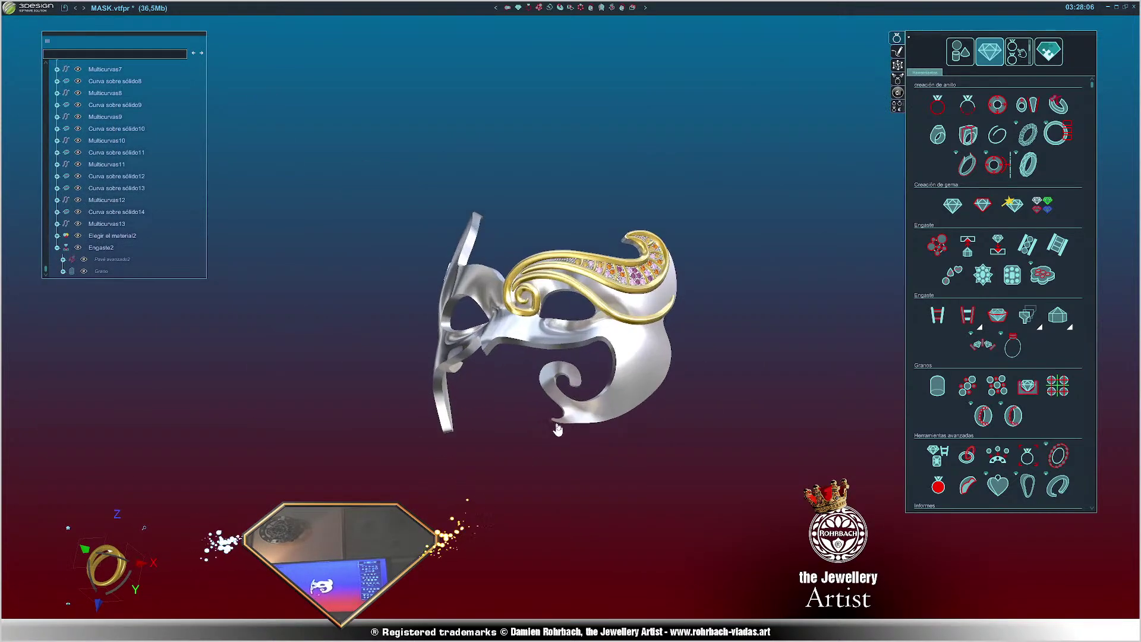
scroll(558, 427, up, 3)
middle_drag(641, 480, 468, 478)
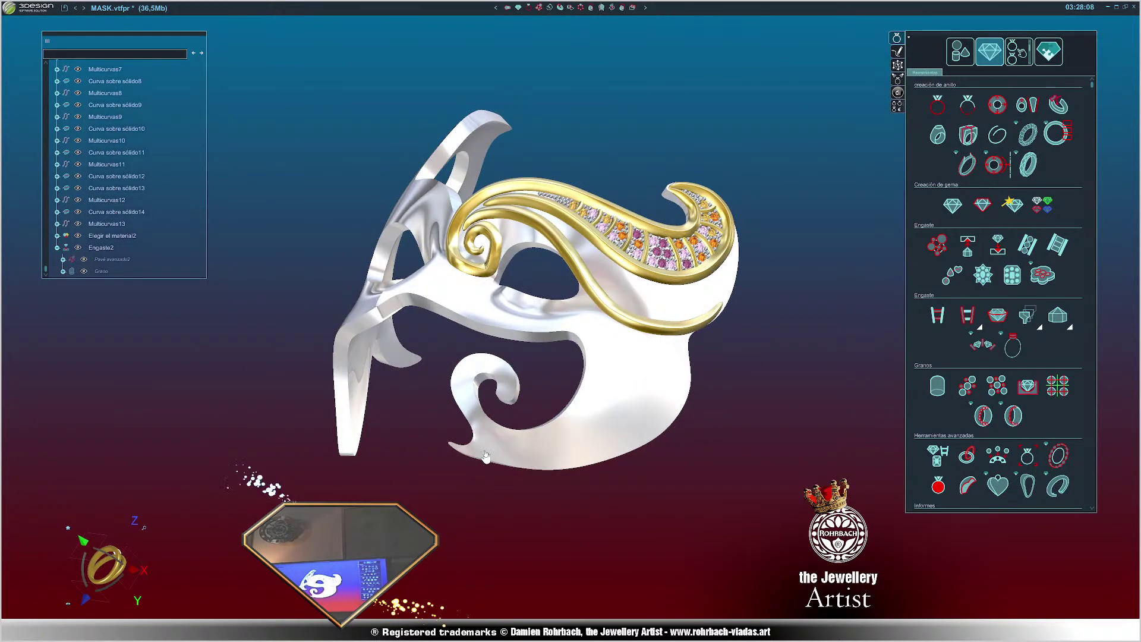
middle_drag(766, 476, 683, 473)
scroll(594, 446, up, 4)
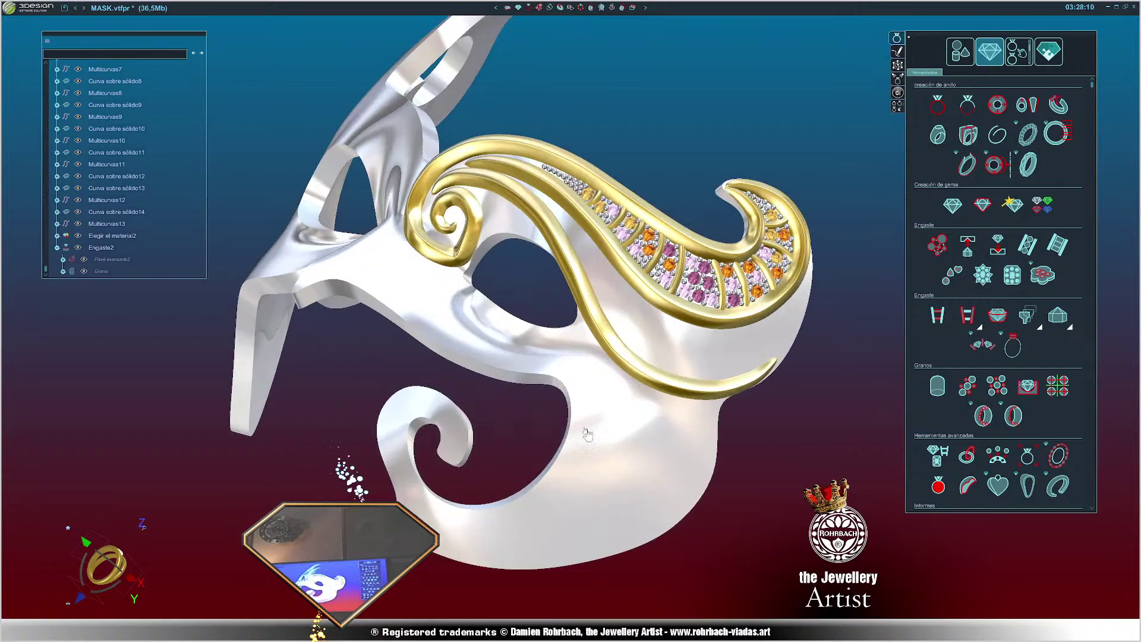
- Examine how the gold scrollwork follows the mask's curvature around the eye and temple
middle_drag(538, 425, 803, 447)
scroll(747, 471, up, 2)
scroll(747, 471, down, 4)
scroll(636, 442, up, 3)
scroll(635, 443, down, 5)
middle_drag(654, 419, 487, 462)
scroll(881, 462, up, 3)
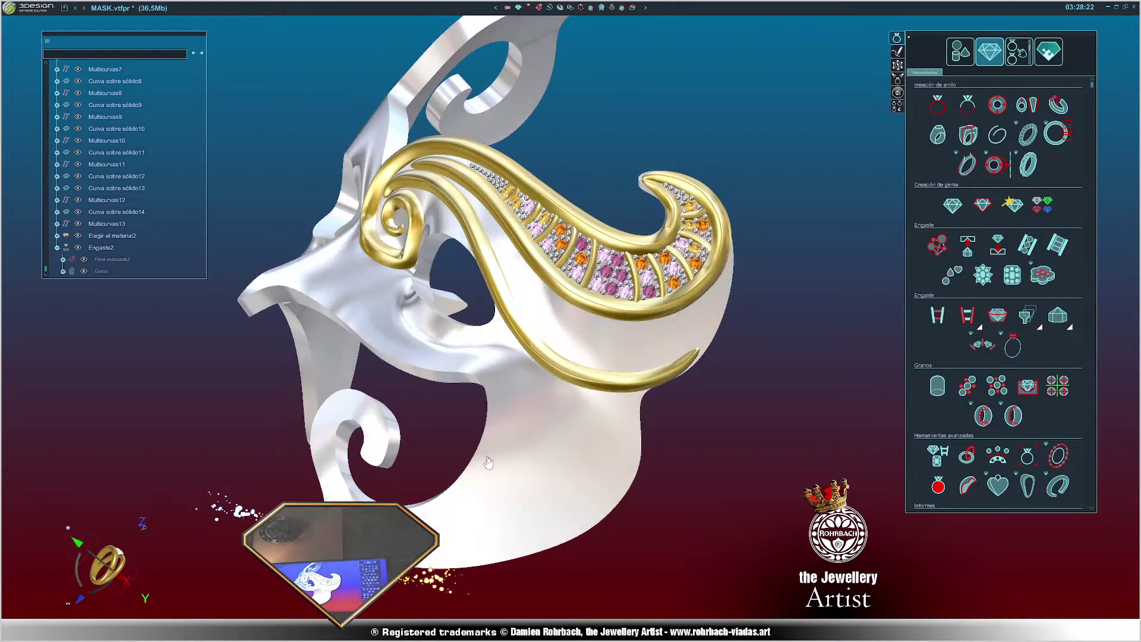
scroll(612, 480, down, 3)
middle_drag(558, 400, 597, 411)
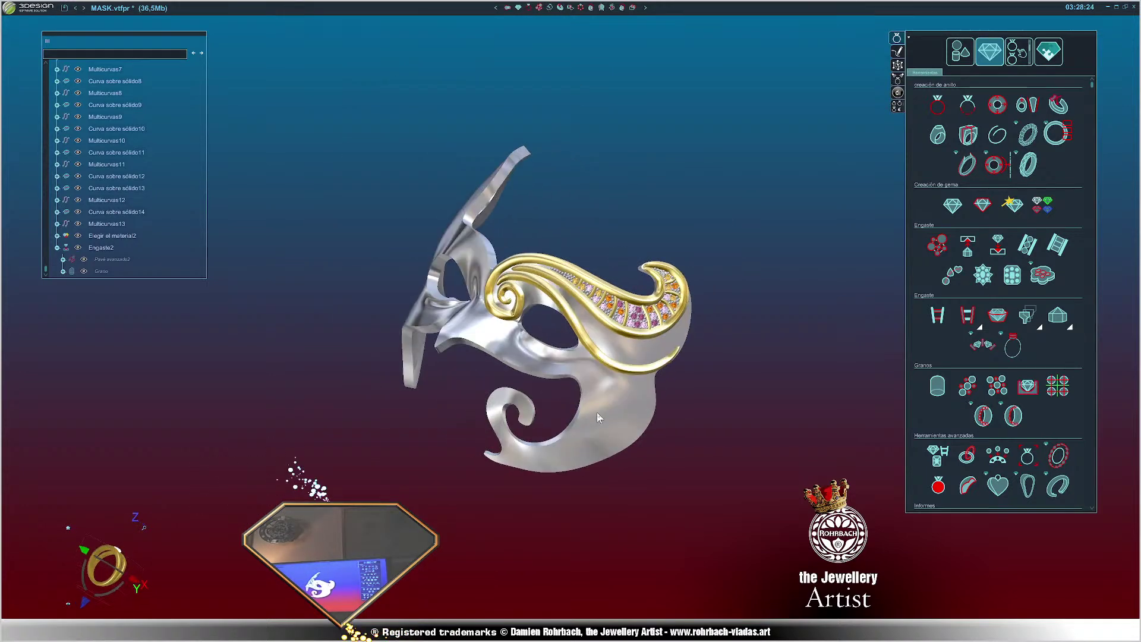
scroll(610, 446, up, 3)
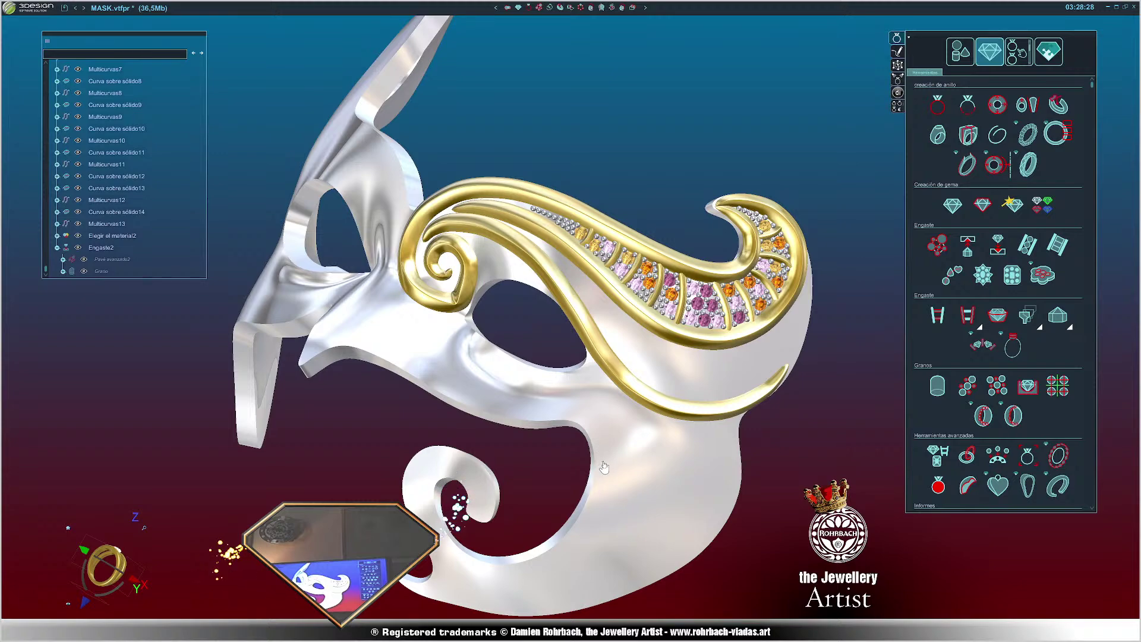
scroll(604, 468, down, 3)
middle_drag(603, 468, 733, 509)
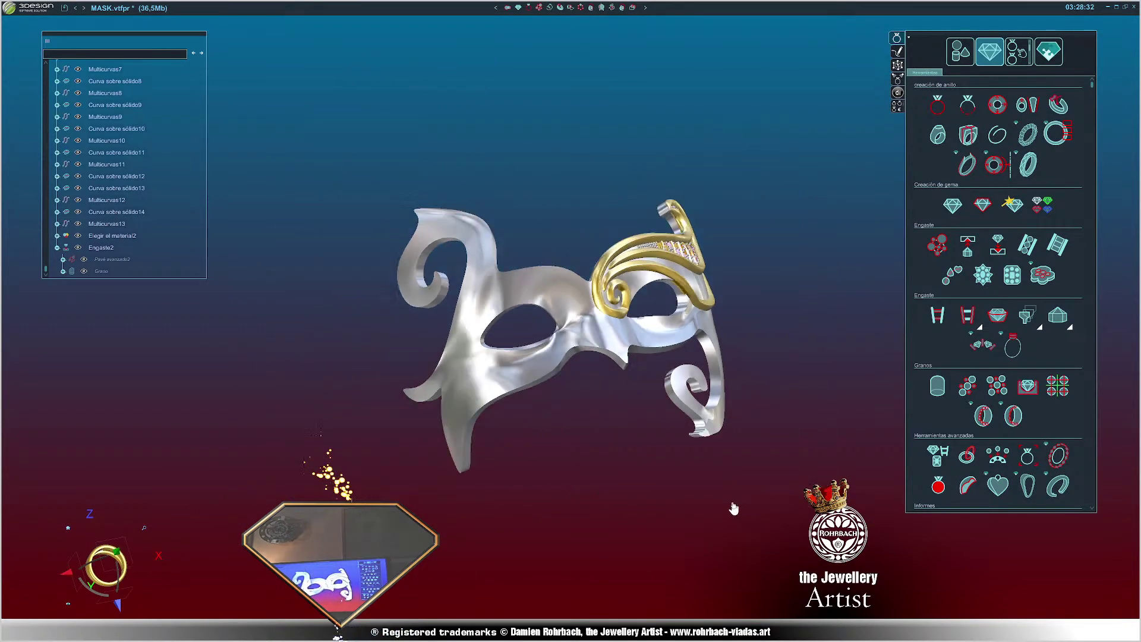
- Review the finished mask in close-up and overall views from above, the side and the front
middle_drag(717, 229, 499, 362)
scroll(511, 365, up, 4)
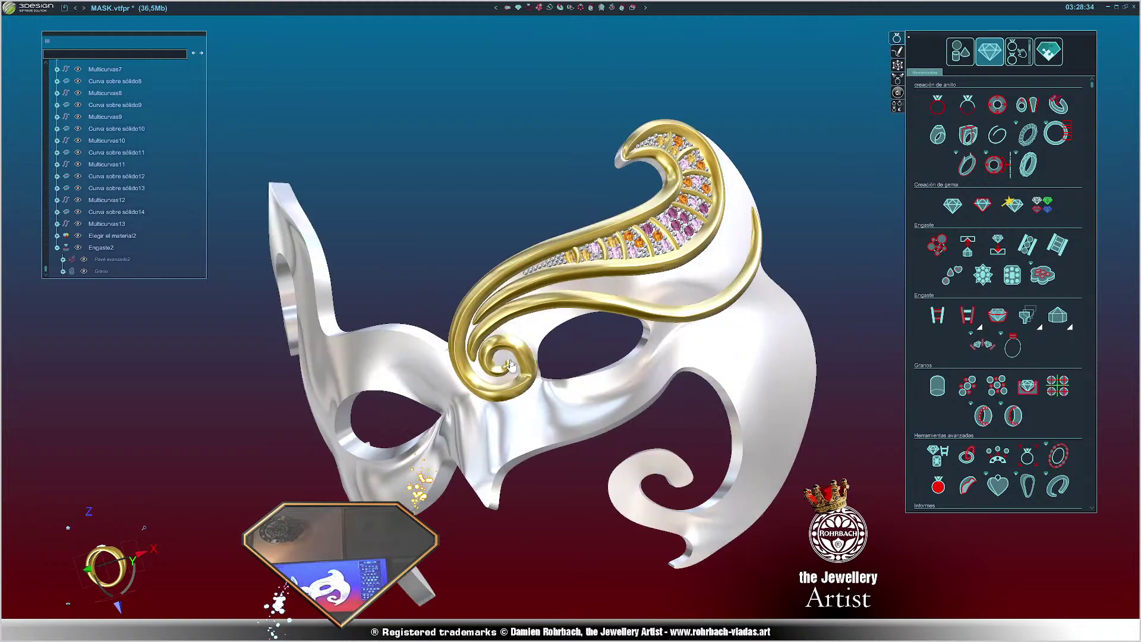
scroll(510, 364, up, 2)
scroll(582, 462, down, 6)
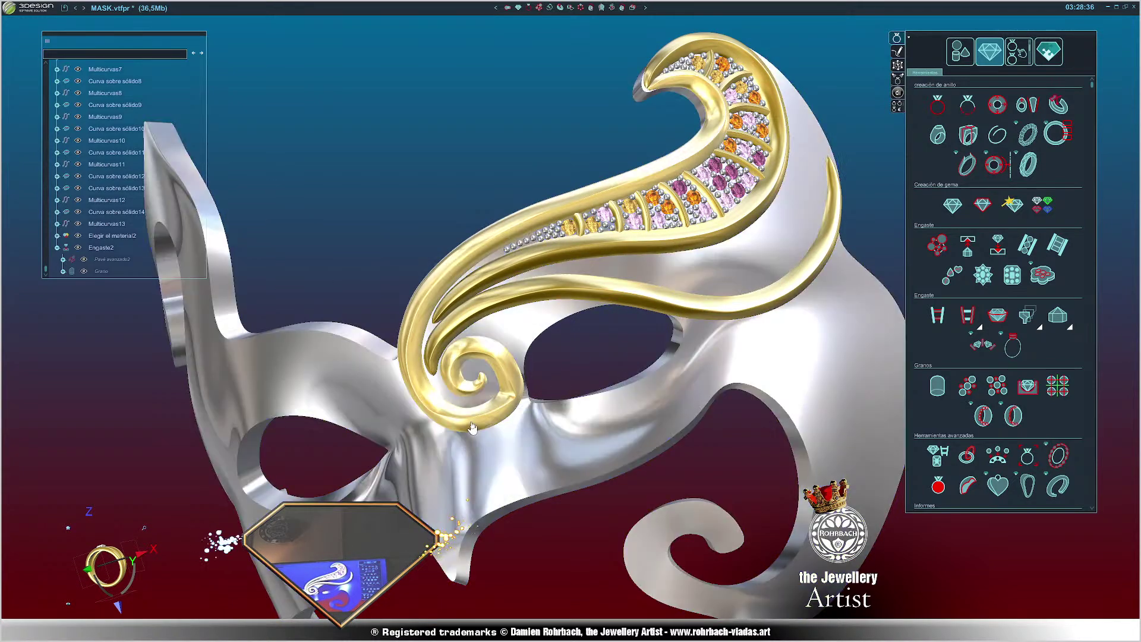
middle_drag(696, 347, 637, 489)
scroll(425, 457, up, 5)
scroll(534, 502, down, 4)
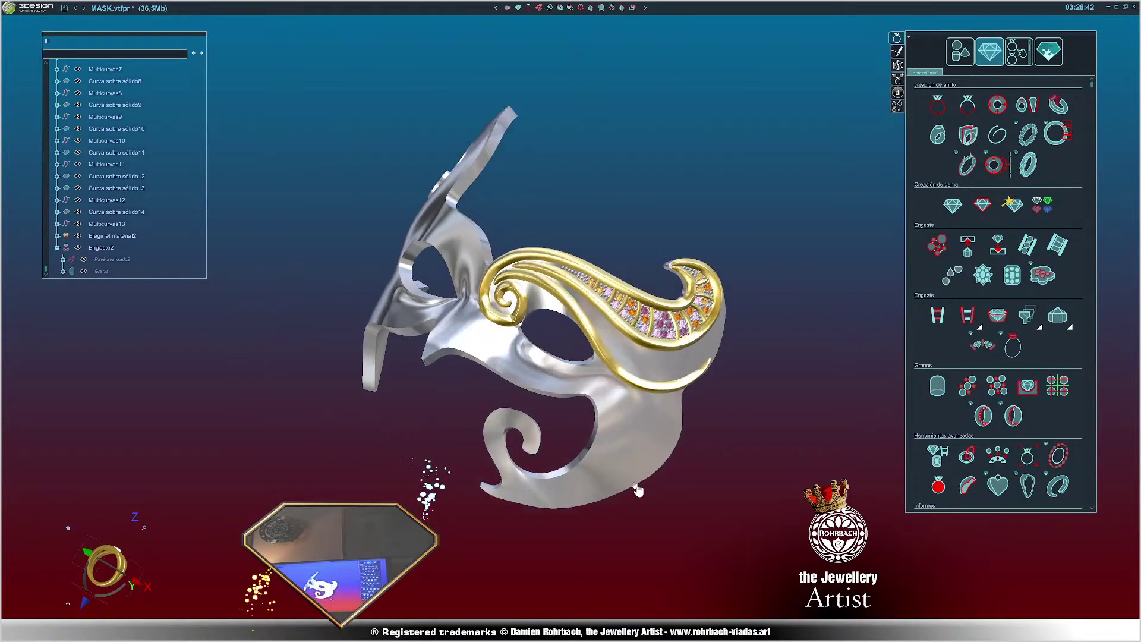
scroll(528, 451, up, 5)
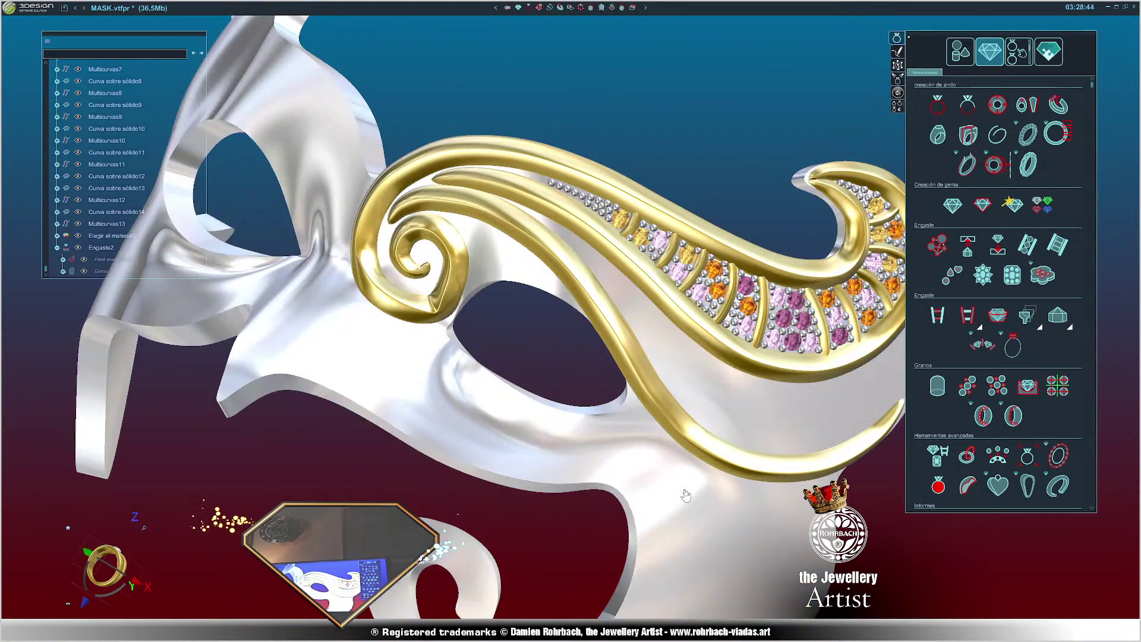
scroll(428, 400, down, 5)
middle_drag(428, 400, 466, 497)
scroll(748, 489, up, 3)
scroll(527, 440, up, 4)
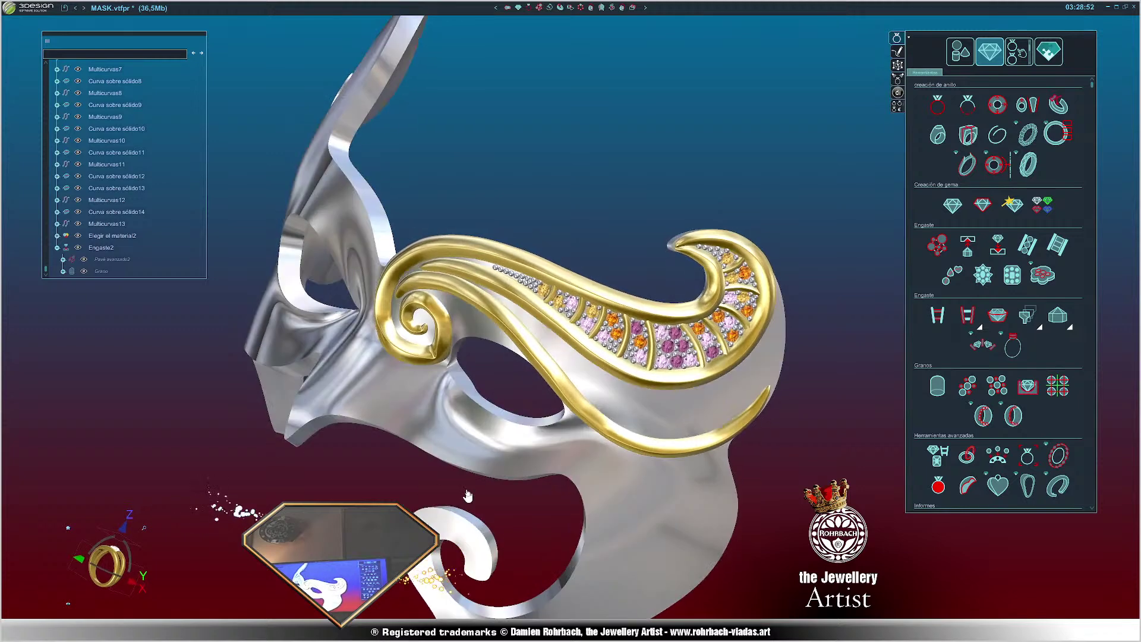
scroll(443, 440, down, 4)
middle_drag(443, 441, 531, 439)
scroll(531, 439, up, 3)
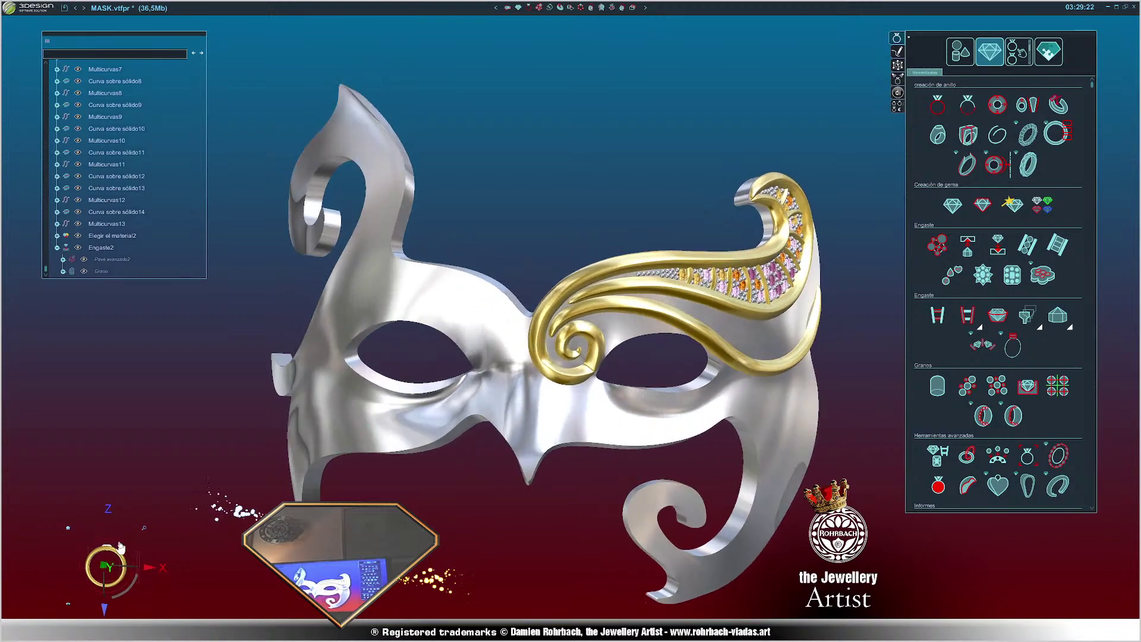
- Review the whole mask from the front, comparing the plain half with the gold scrollwork half
scroll(651, 345, down, 3)
middle_drag(651, 344, 541, 394)
scroll(583, 450, up, 2)
scroll(687, 316, up, 2)
scroll(514, 421, down, 3)
scroll(541, 394, up, 3)
middle_drag(297, 428, 355, 468)
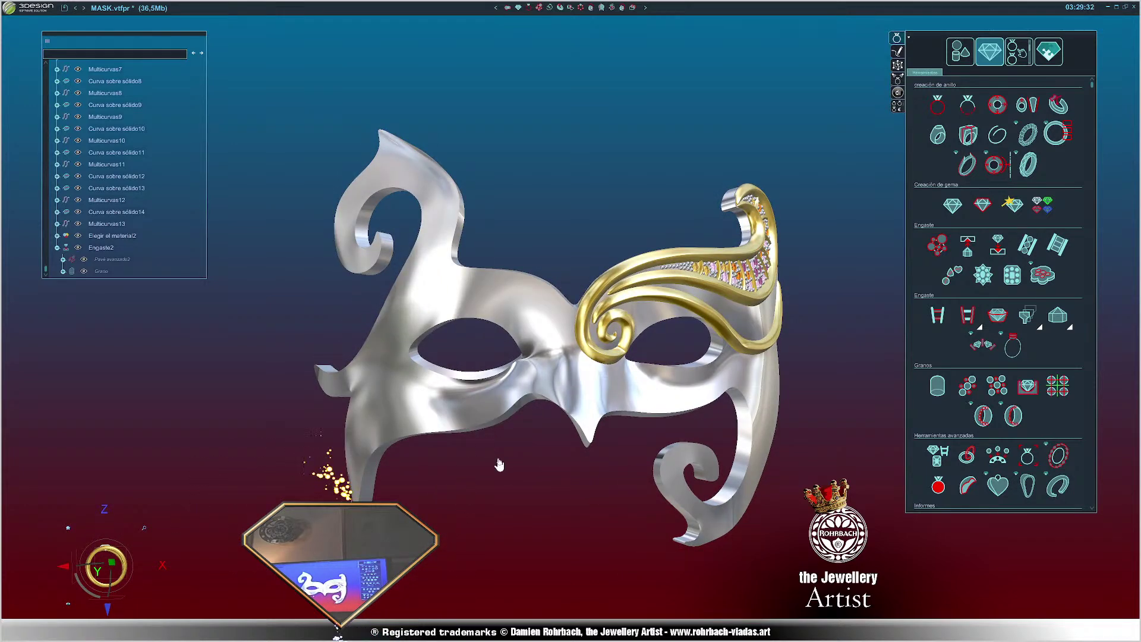
scroll(498, 461, down, 3)
middle_drag(498, 461, 464, 412)
scroll(491, 457, up, 4)
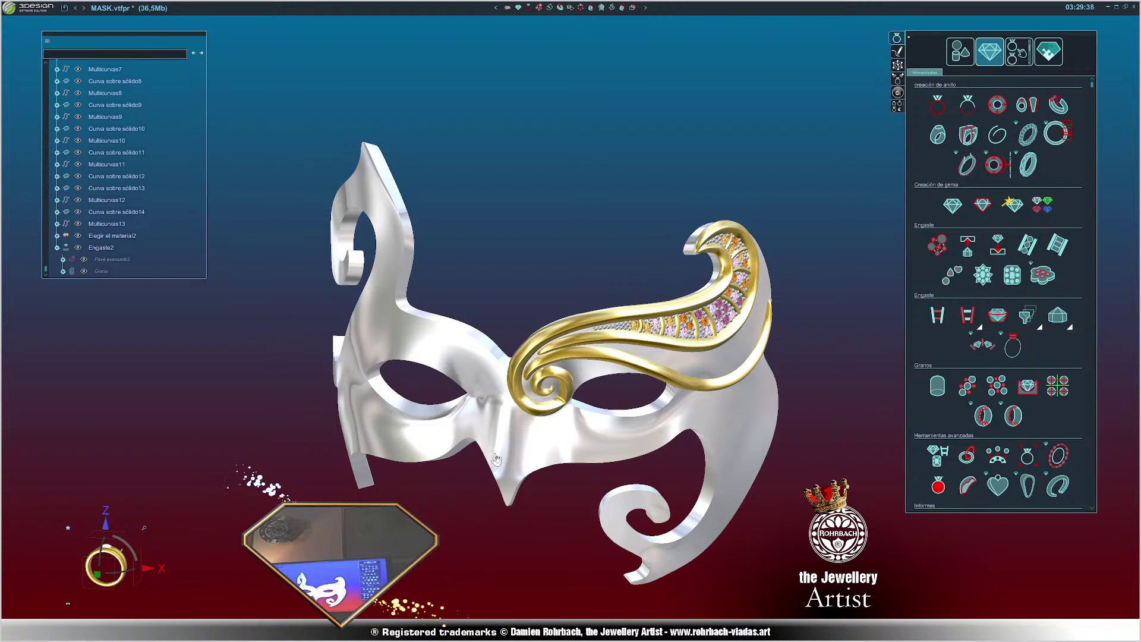
- Inspect the mask from angled front views, then examine the gold scroll and coloured pavé in close-up
scroll(479, 474, down, 4)
middle_drag(479, 473, 569, 364)
scroll(579, 405, up, 3)
scroll(721, 244, down, 3)
scroll(545, 413, up, 3)
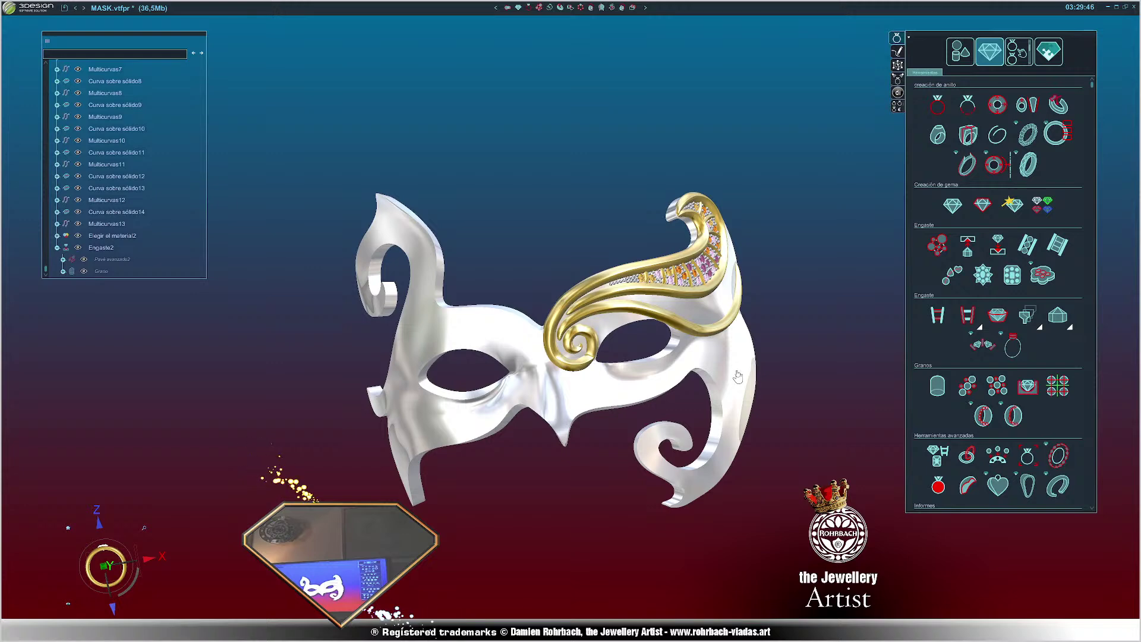
scroll(737, 377, down, 4)
middle_drag(737, 377, 453, 440)
scroll(737, 315, up, 4)
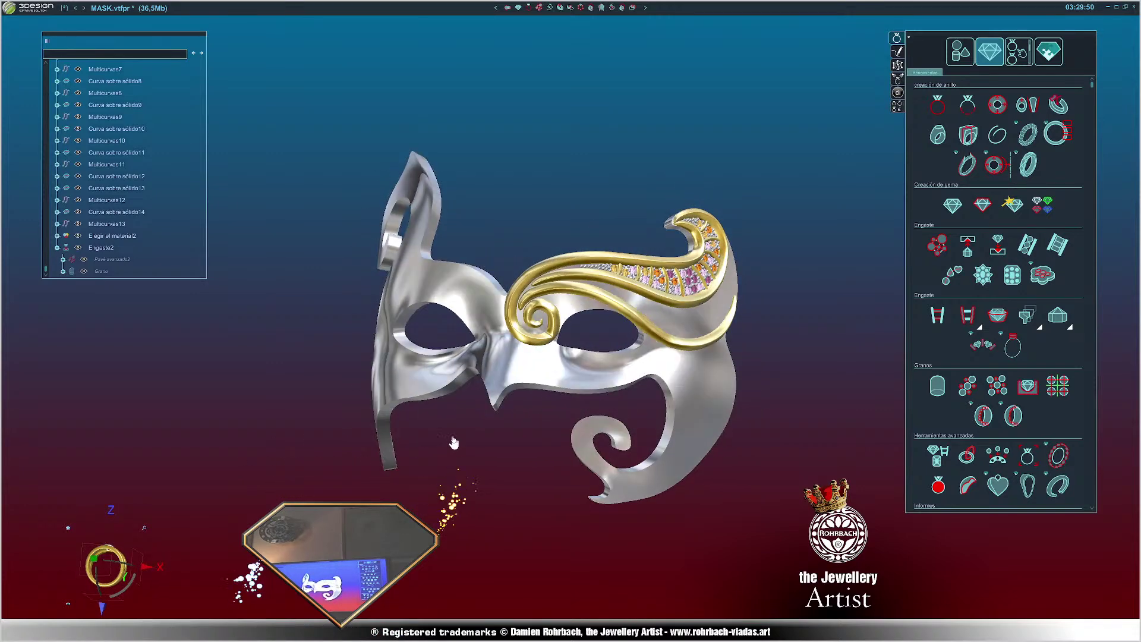
scroll(454, 443, up, 3)
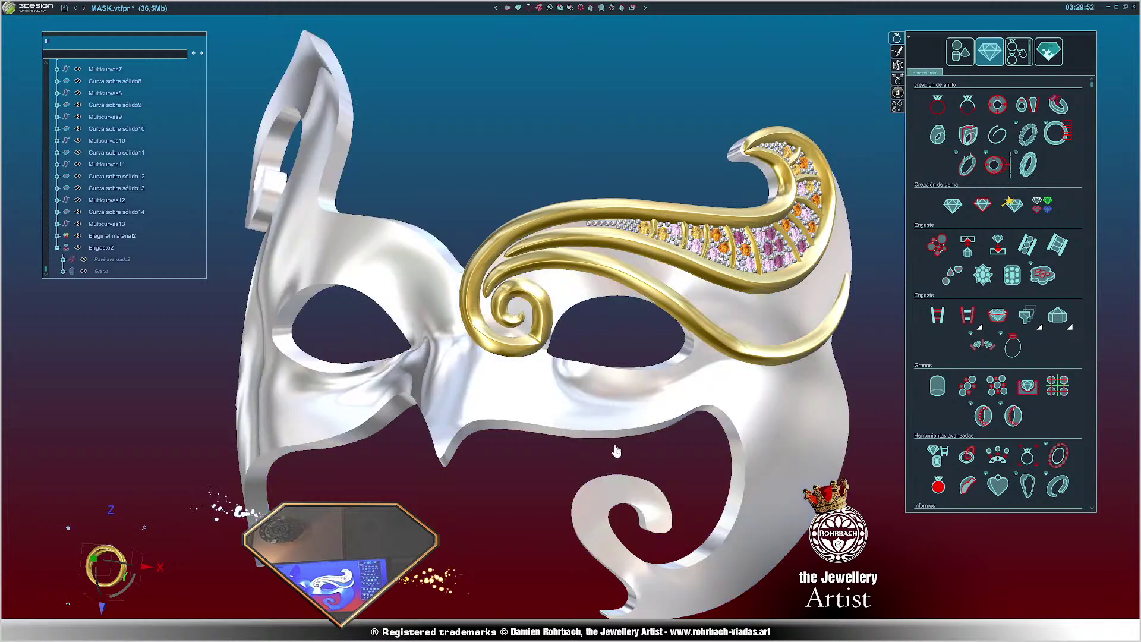
- Examine the reverse side of the mask and return to the jewelled front
scroll(617, 451, down, 4)
middle_drag(735, 438, 318, 378)
scroll(597, 394, up, 4)
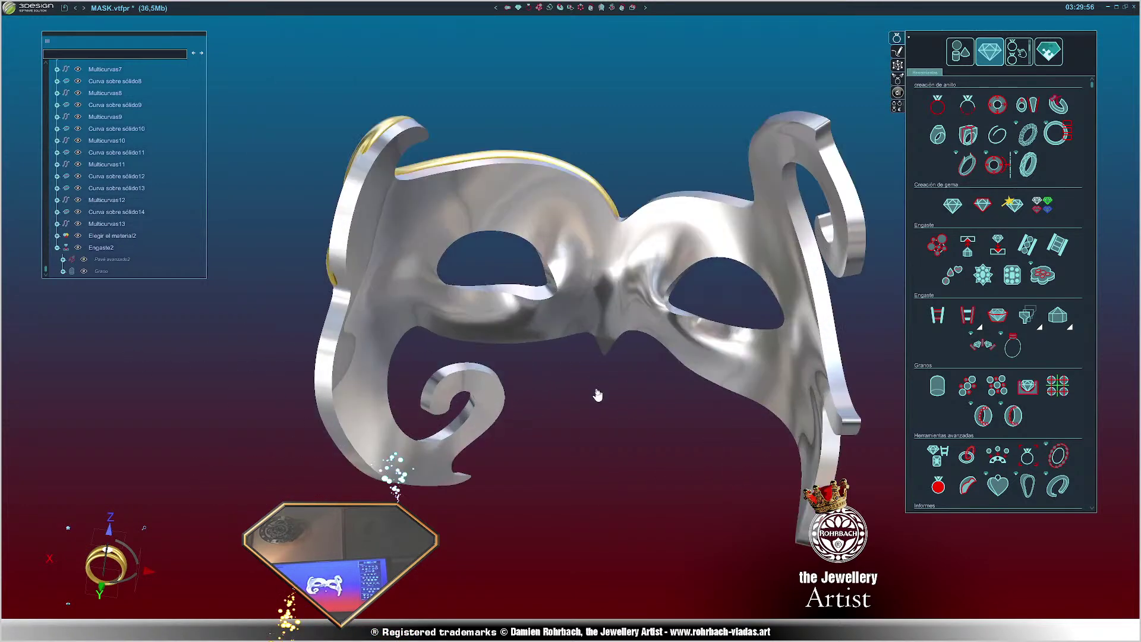
middle_drag(598, 394, 250, 346)
middle_drag(654, 356, 643, 404)
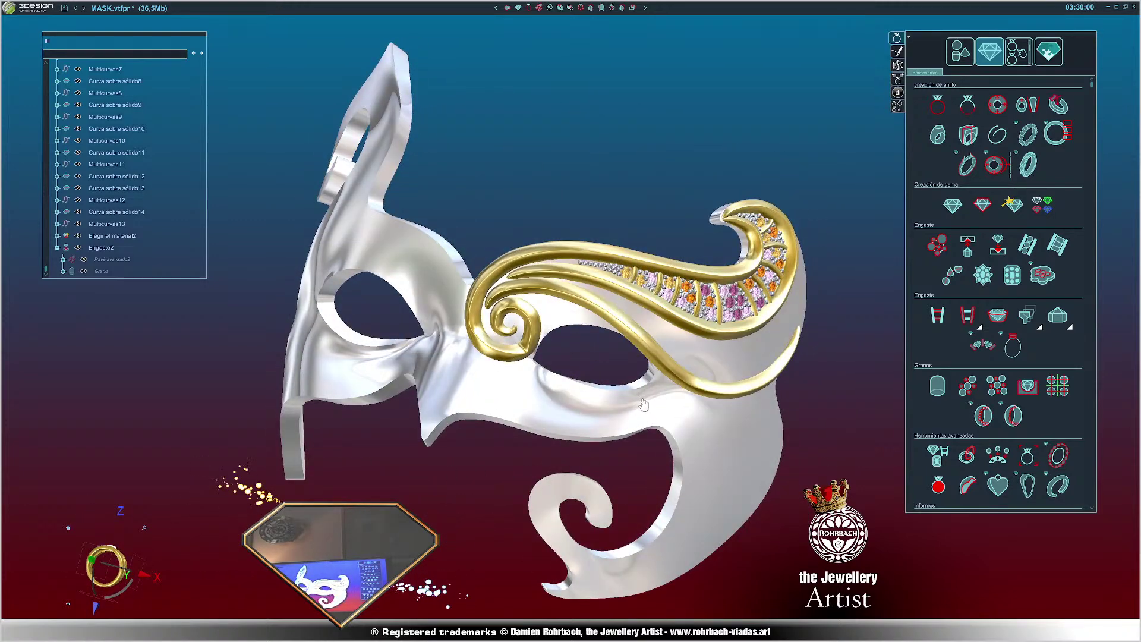
- Check the jewelled half and the lower scroll of the mask from the side and at an oblique angle
click(613, 440)
scroll(628, 450, down, 5)
middle_drag(562, 416, 535, 395)
scroll(606, 408, up, 5)
click(652, 400)
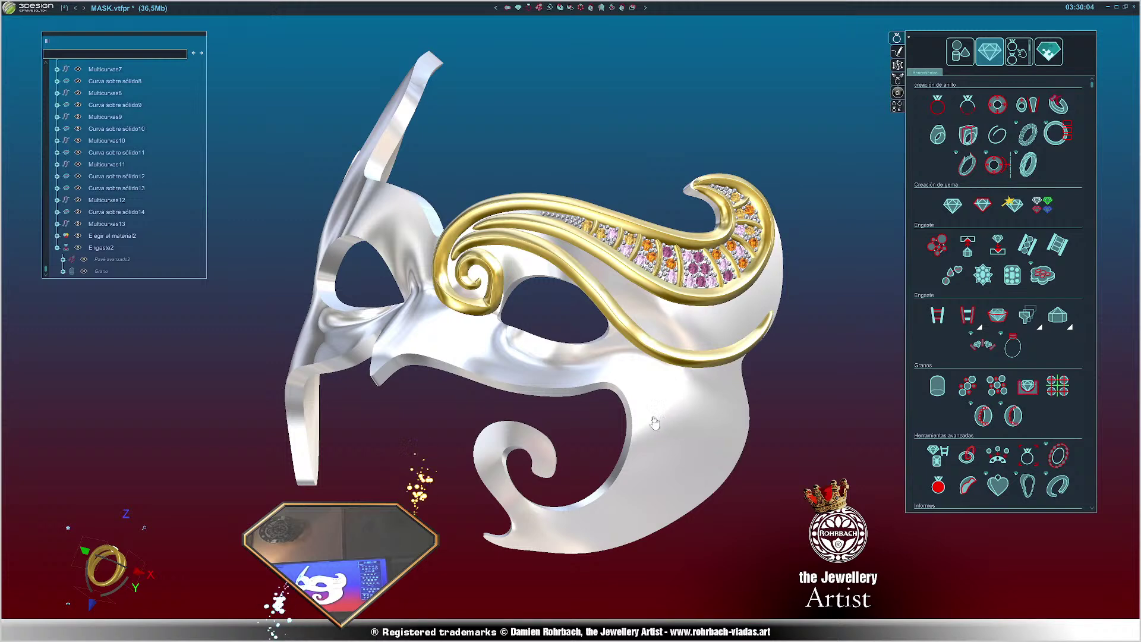
scroll(648, 440, down, 5)
middle_drag(642, 453, 683, 410)
scroll(682, 410, up, 4)
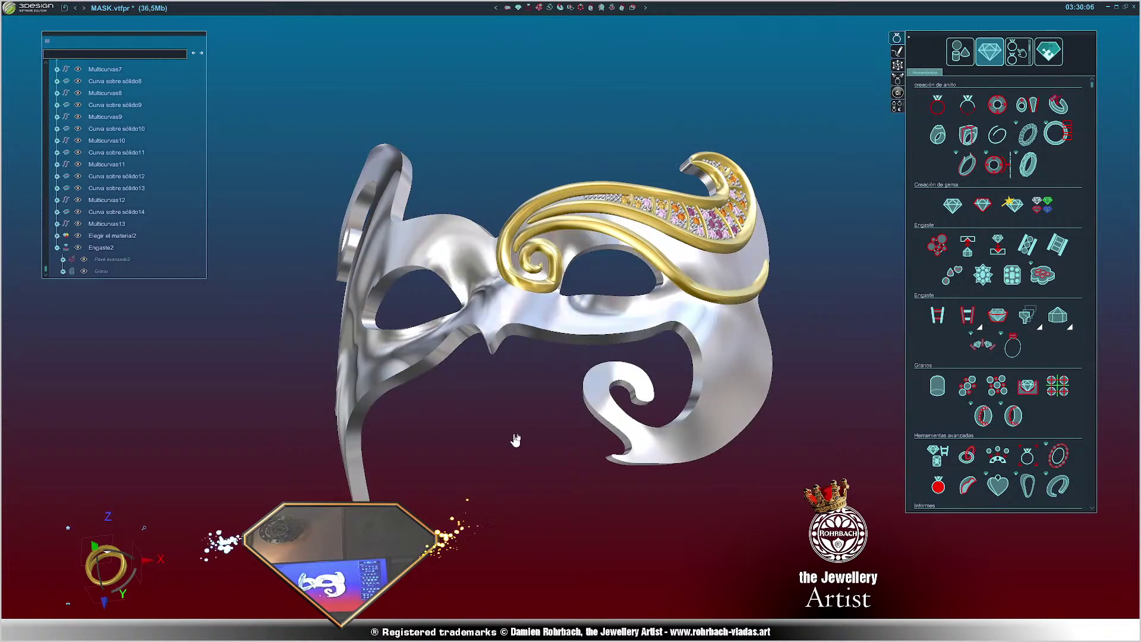
- View the mask from the front at overall and close range and select its silver body
middle_drag(516, 440, 701, 416)
scroll(754, 407, down, 3)
scroll(722, 461, up, 4)
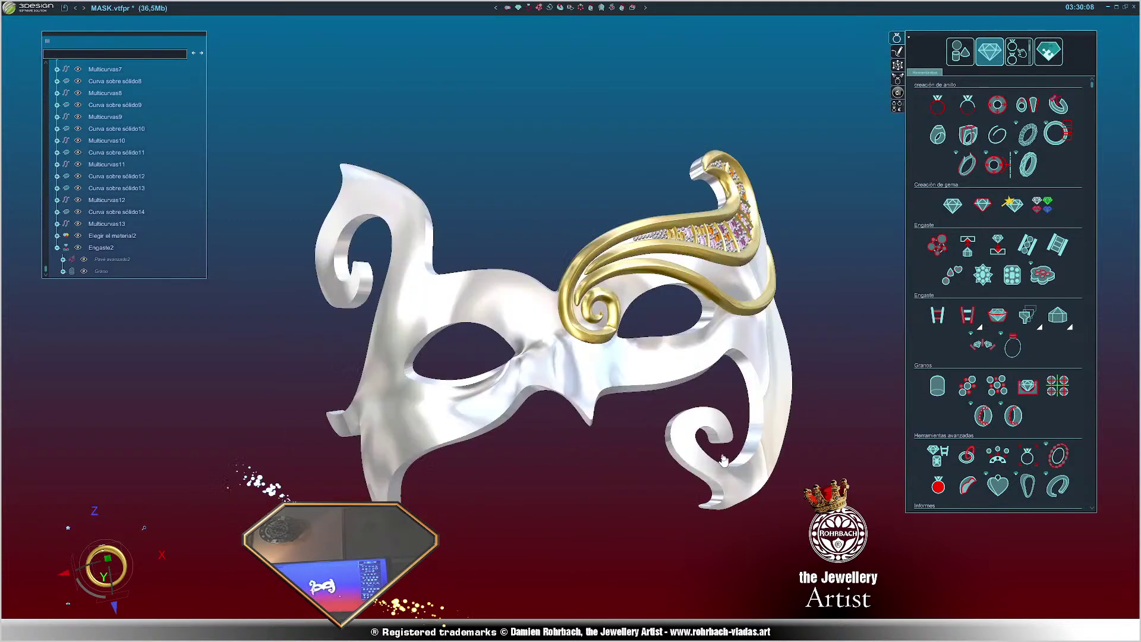
scroll(723, 460, down, 3)
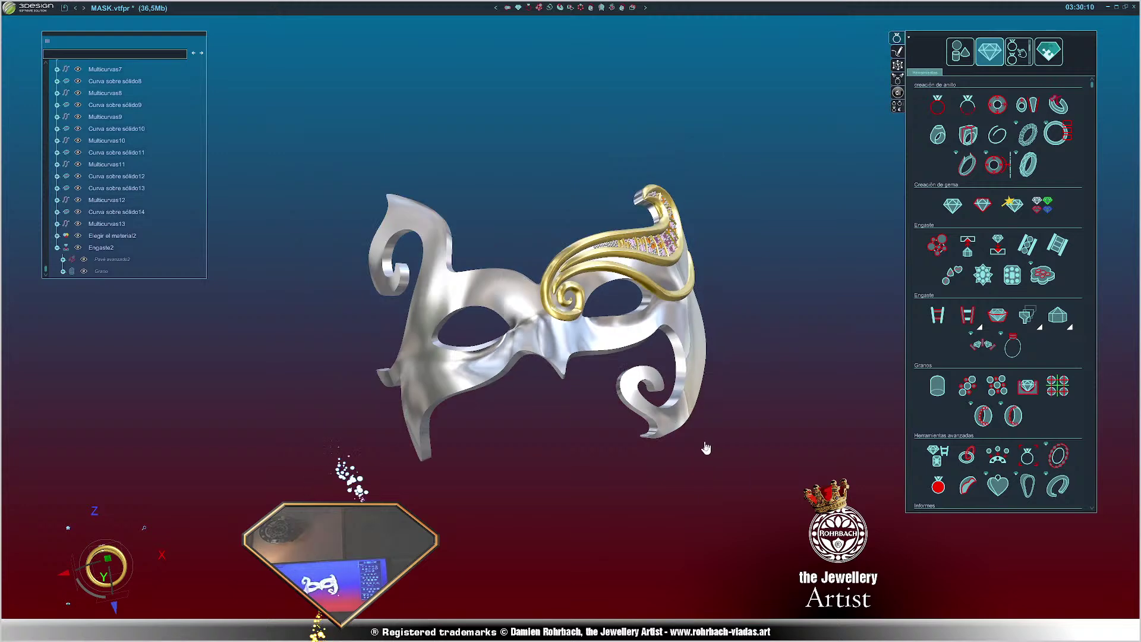
scroll(706, 448, up, 4)
click(649, 402)
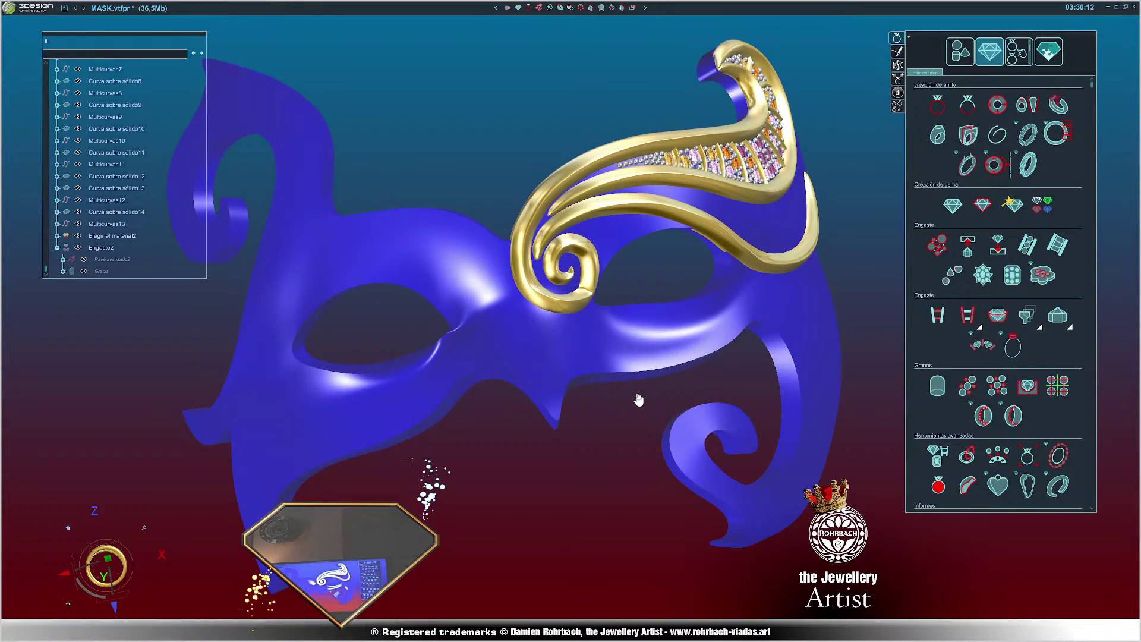